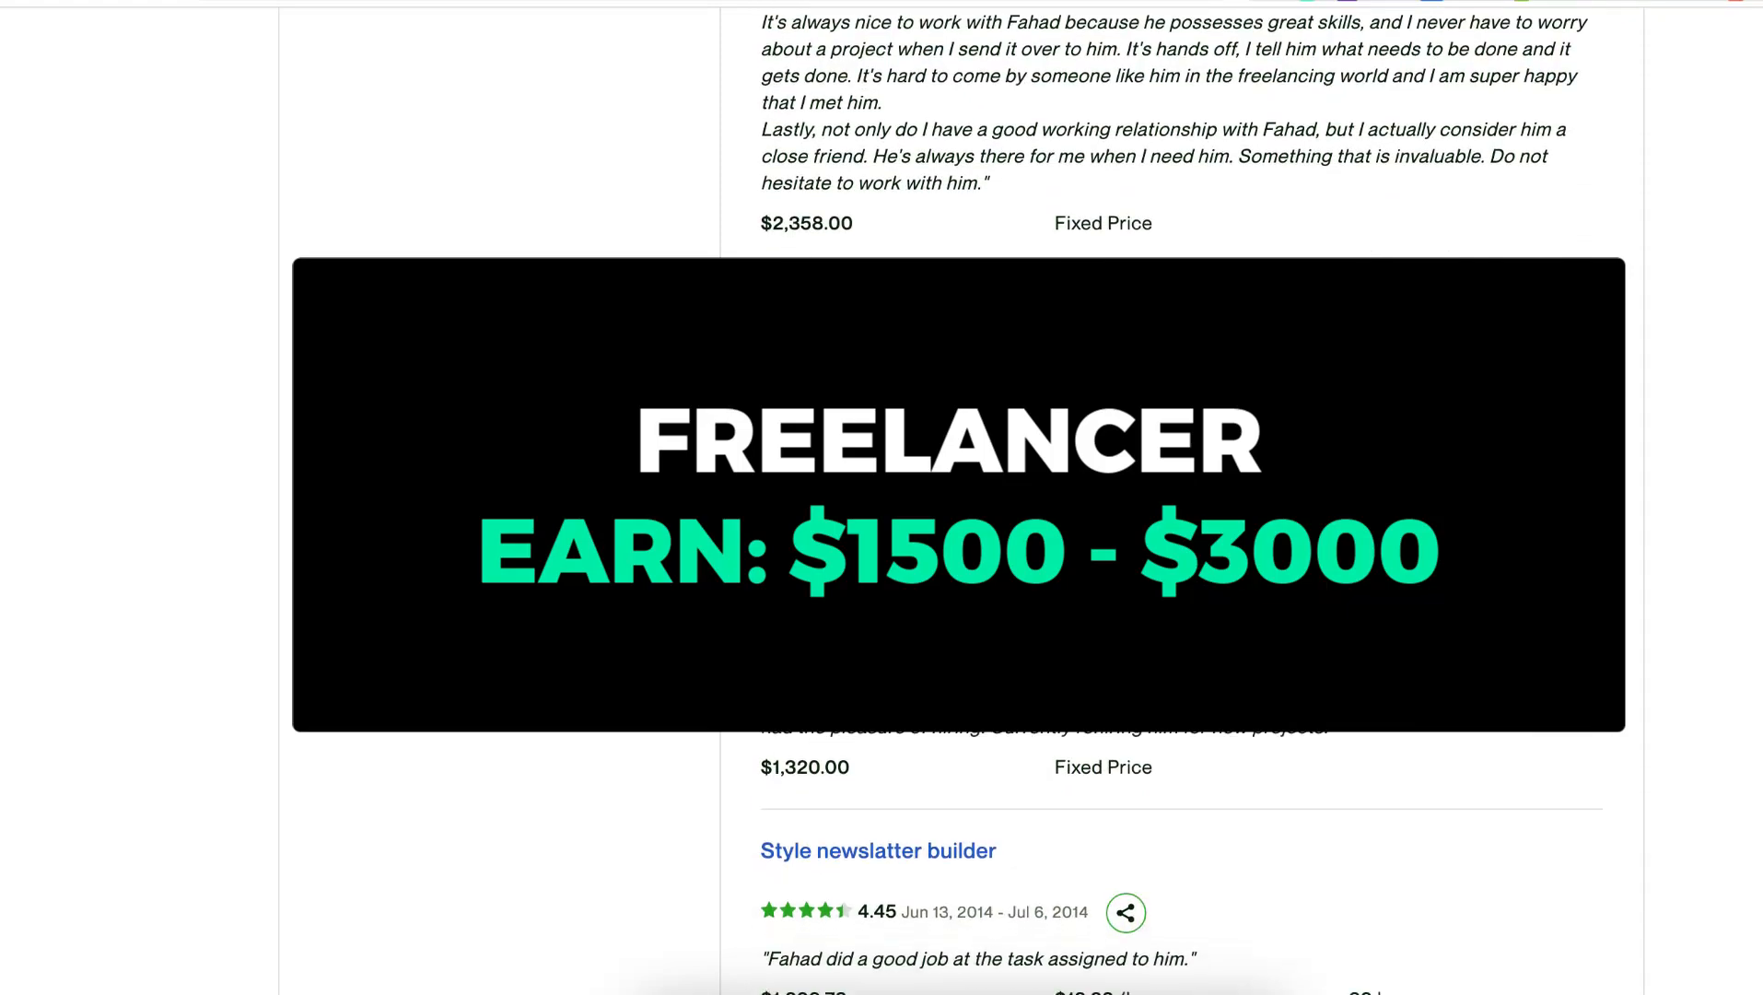
scroll(1179, 498, "up", 7)
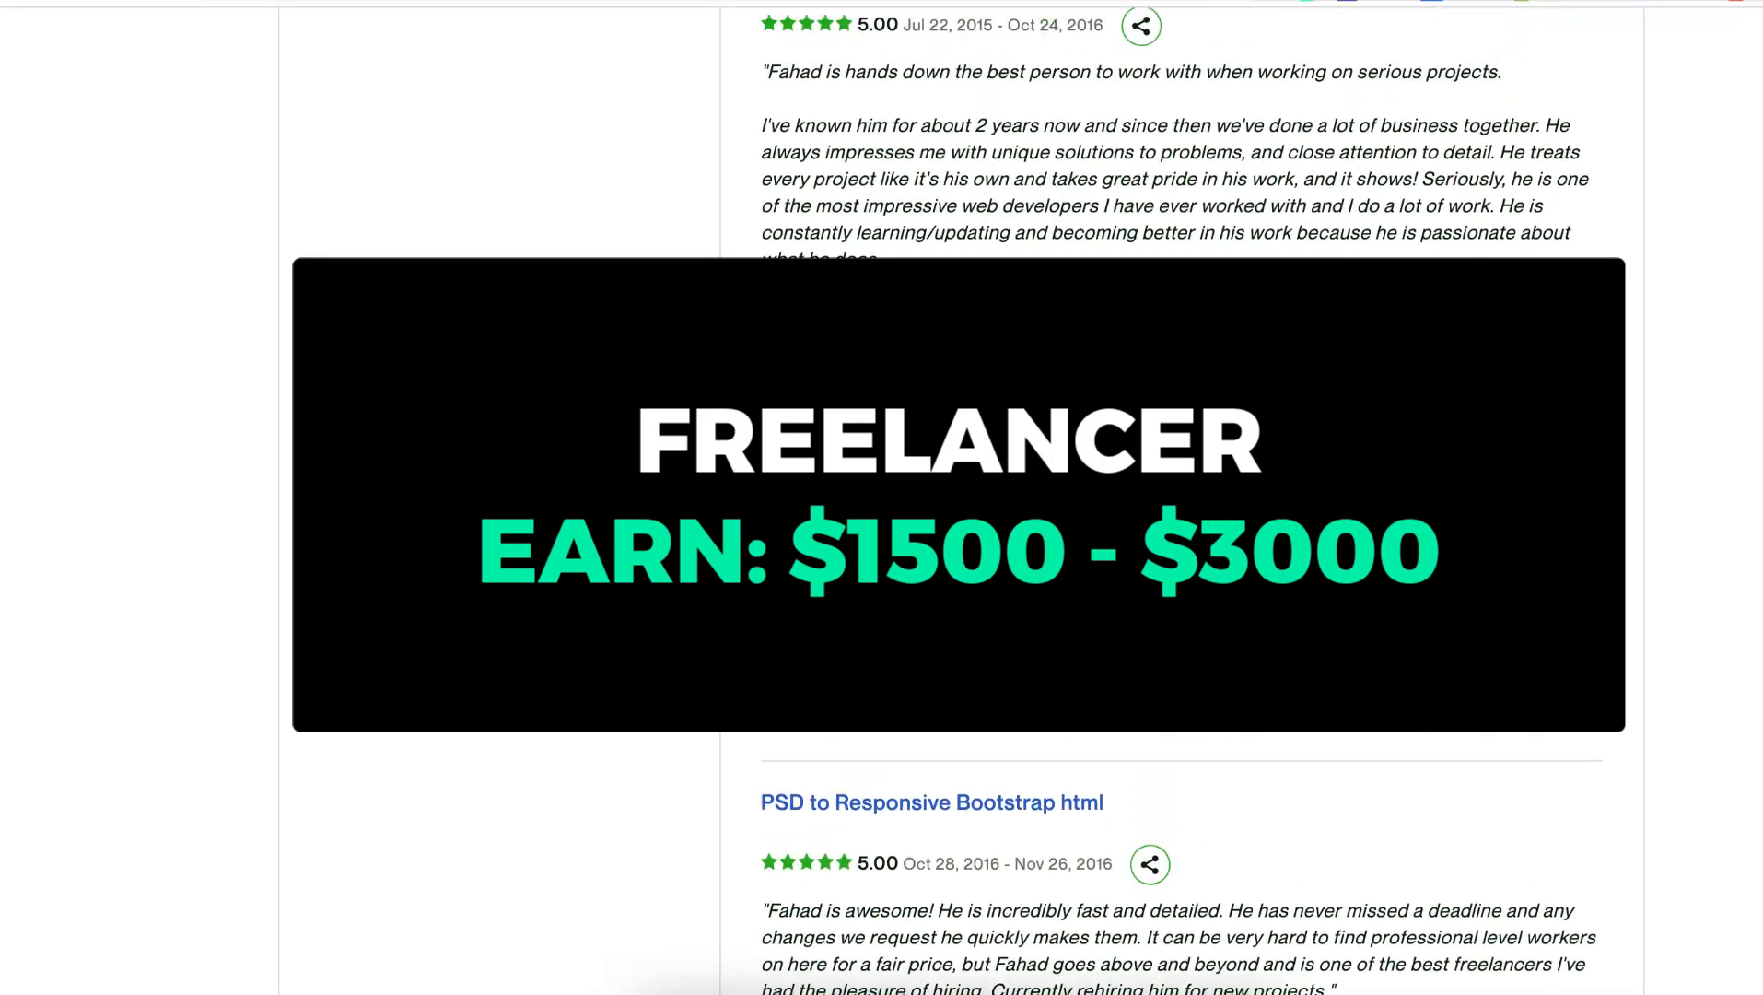
scroll(958, 498, "up", 7)
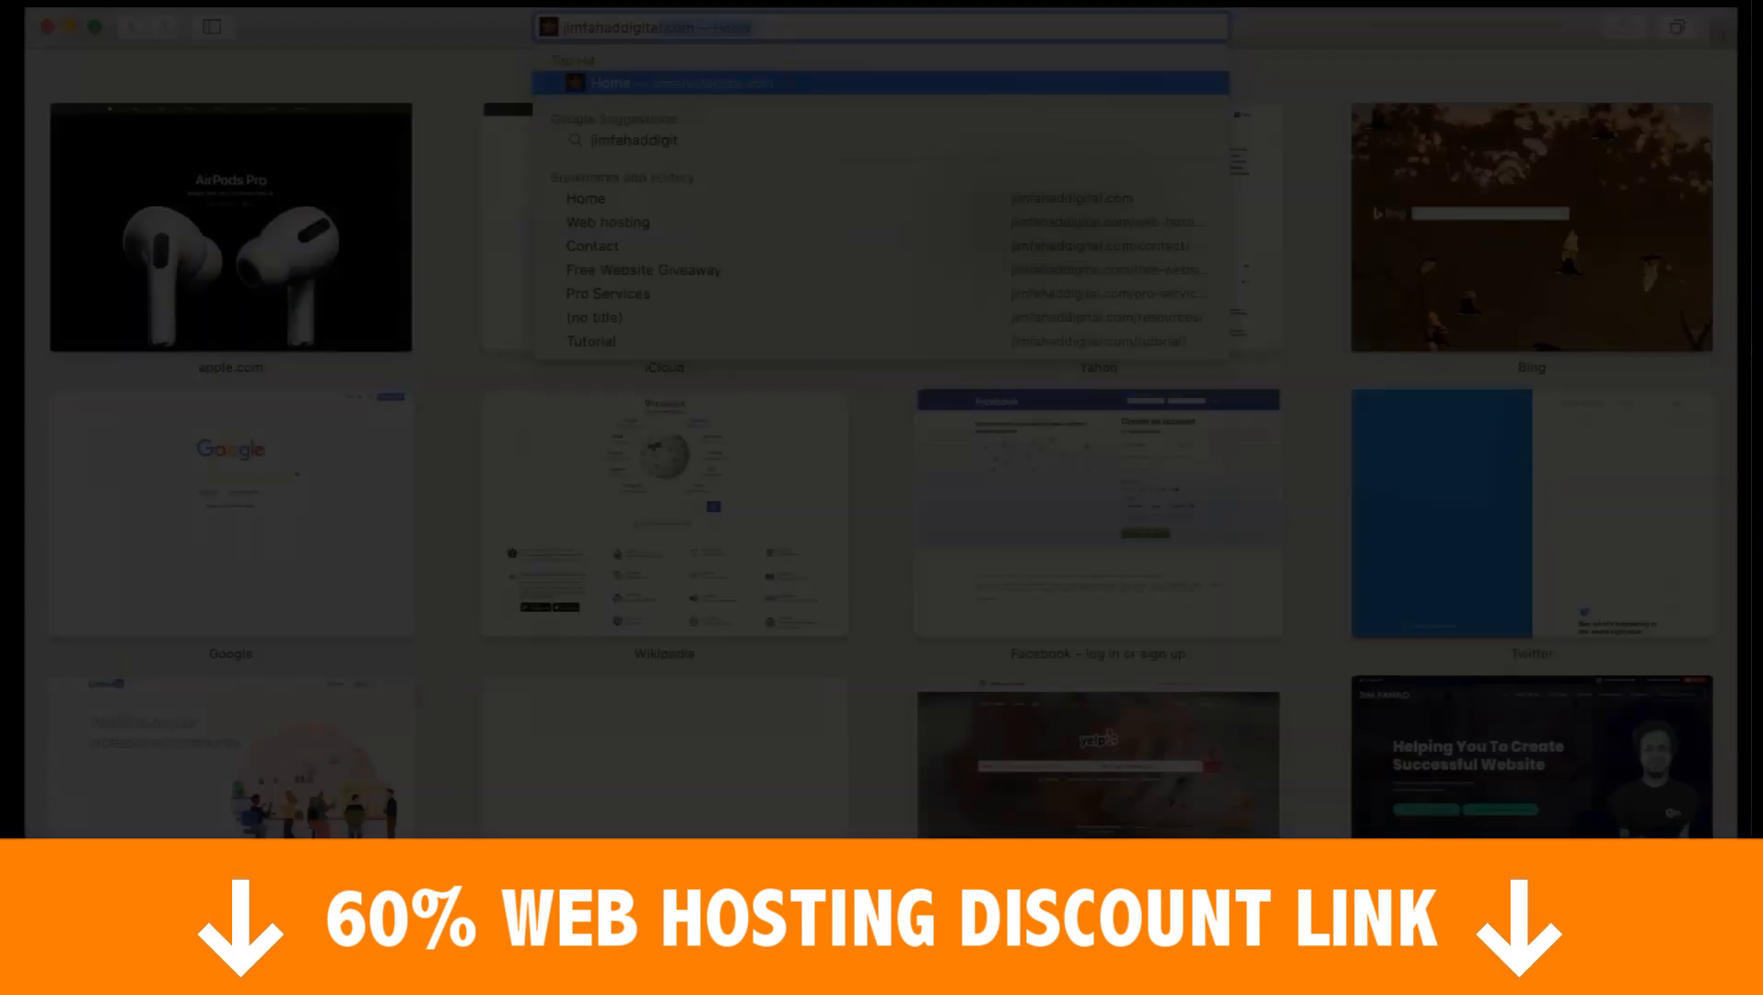
Step: Open the web page jimfahaddigital.com/hosting in the browser
type("al.com/hosting")
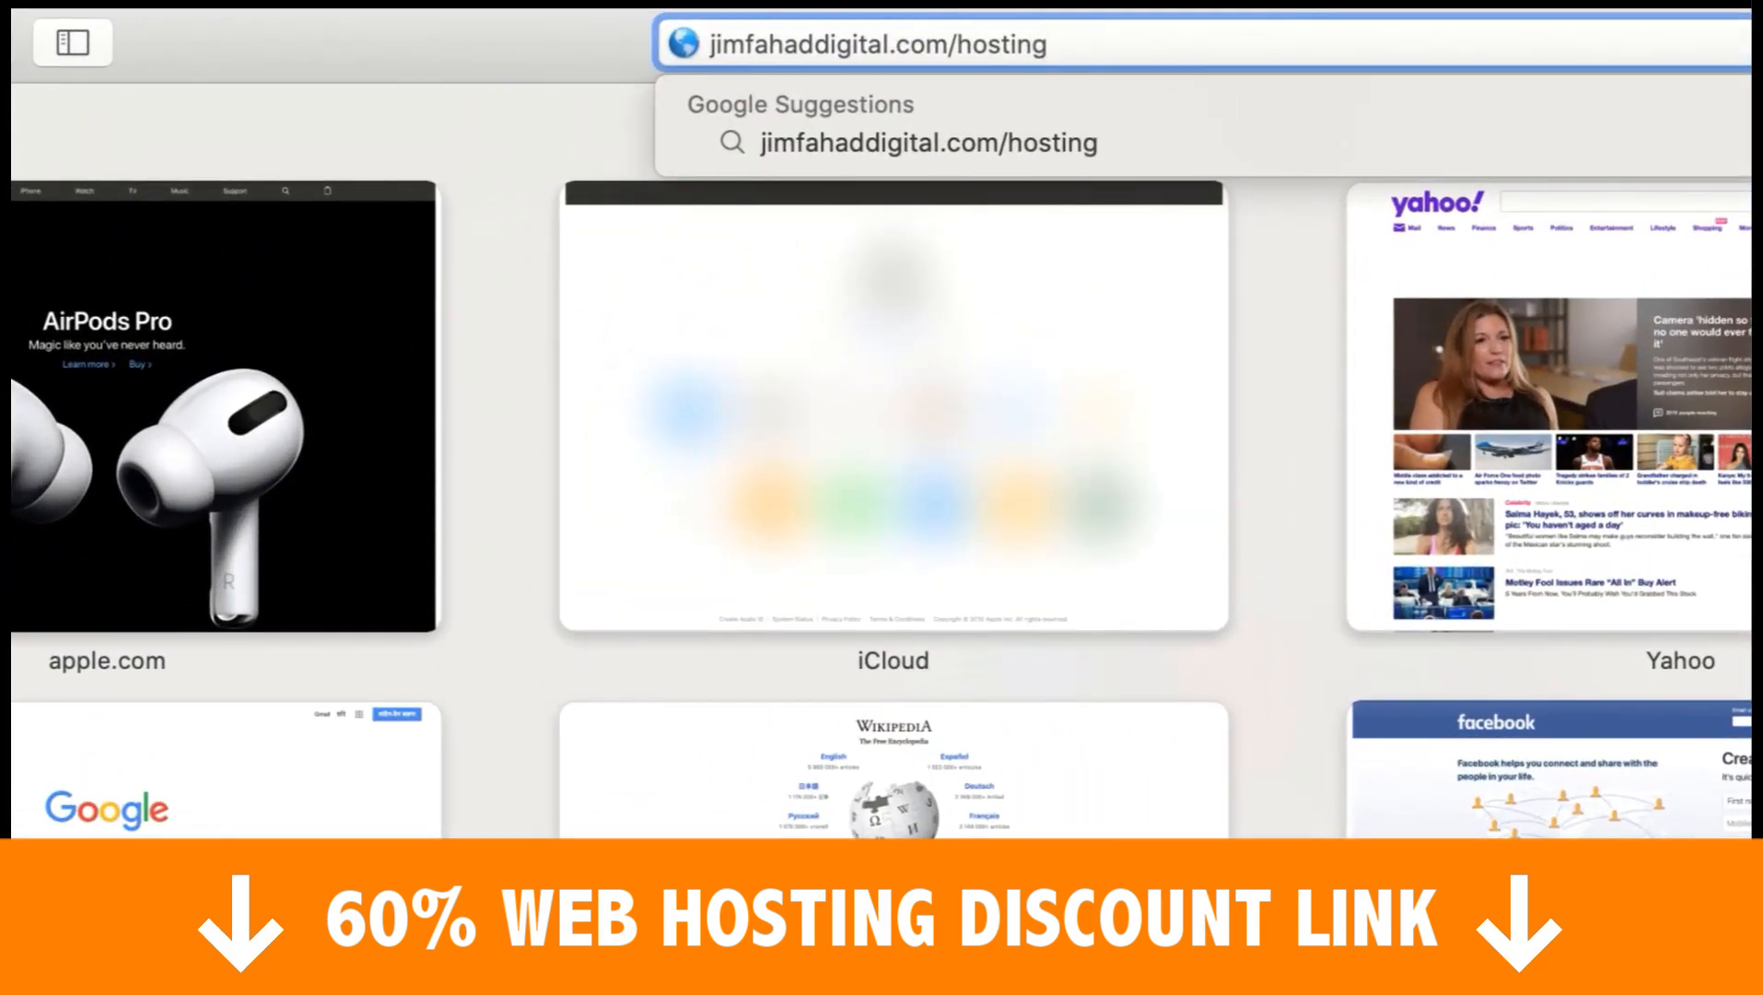
key("Return")
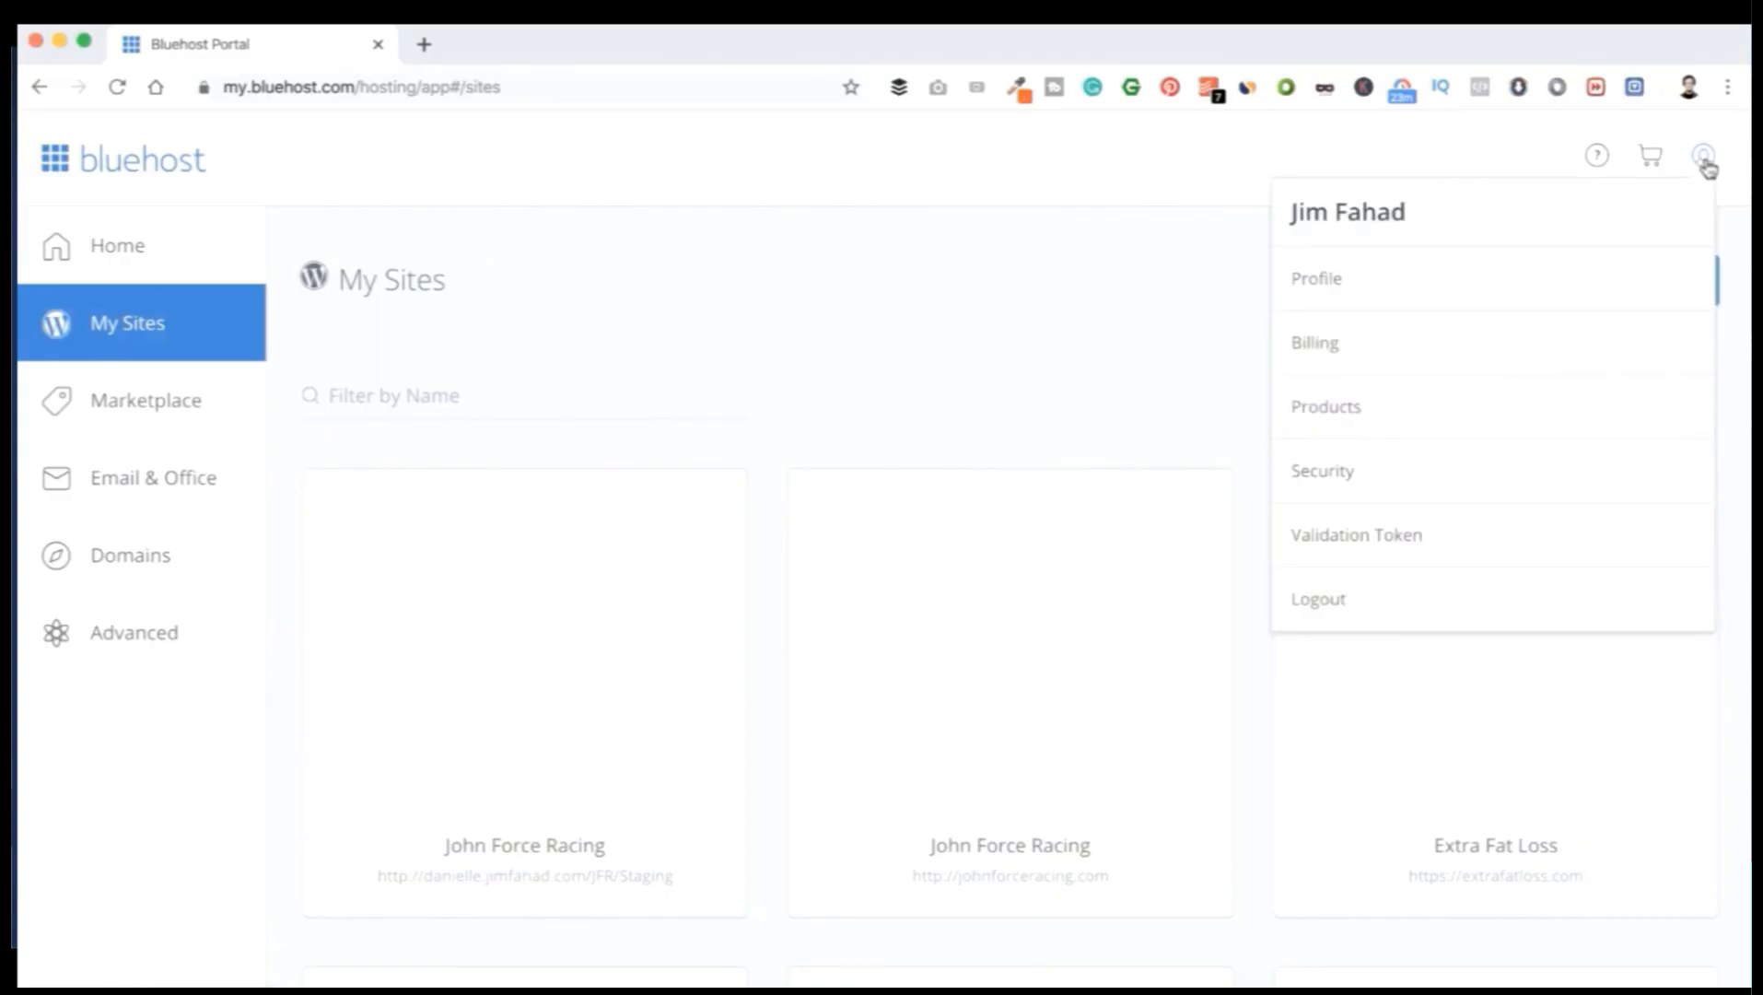
Step: Look through the WordPress sites listed under My Sites in the Bluehost portal
scroll(1215, 539, "down", 20)
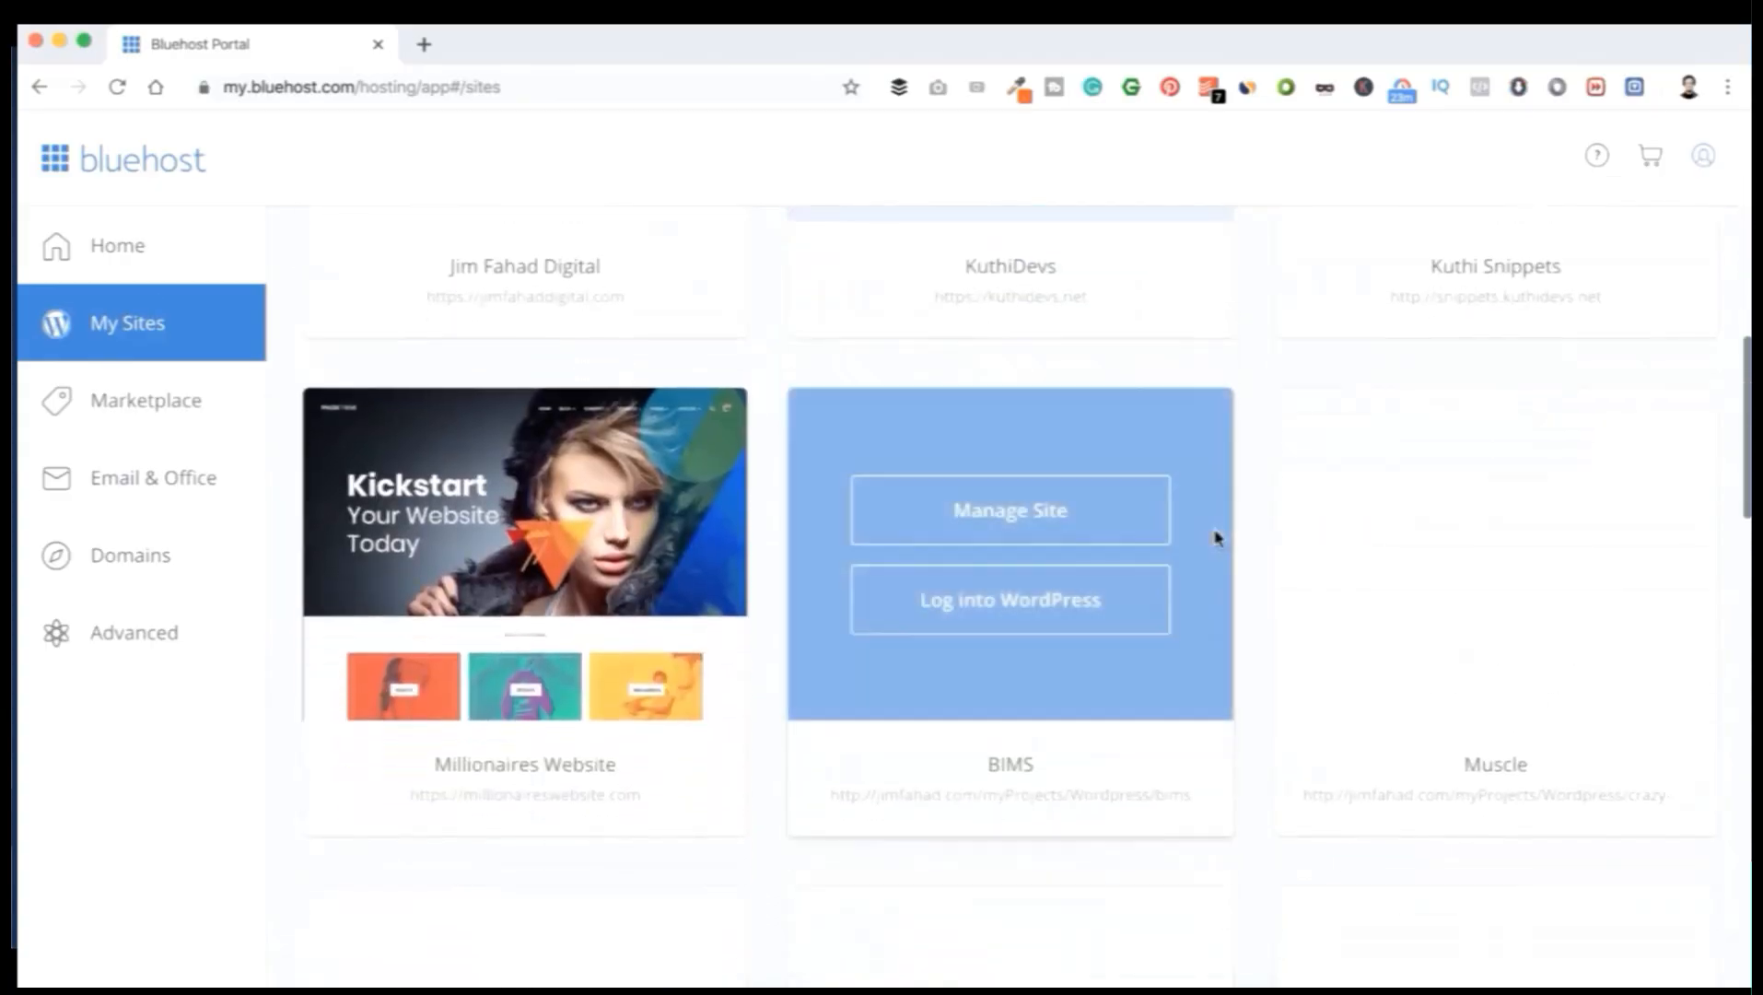
scroll(1216, 539, "down", 5)
scroll(1216, 539, "up", 10)
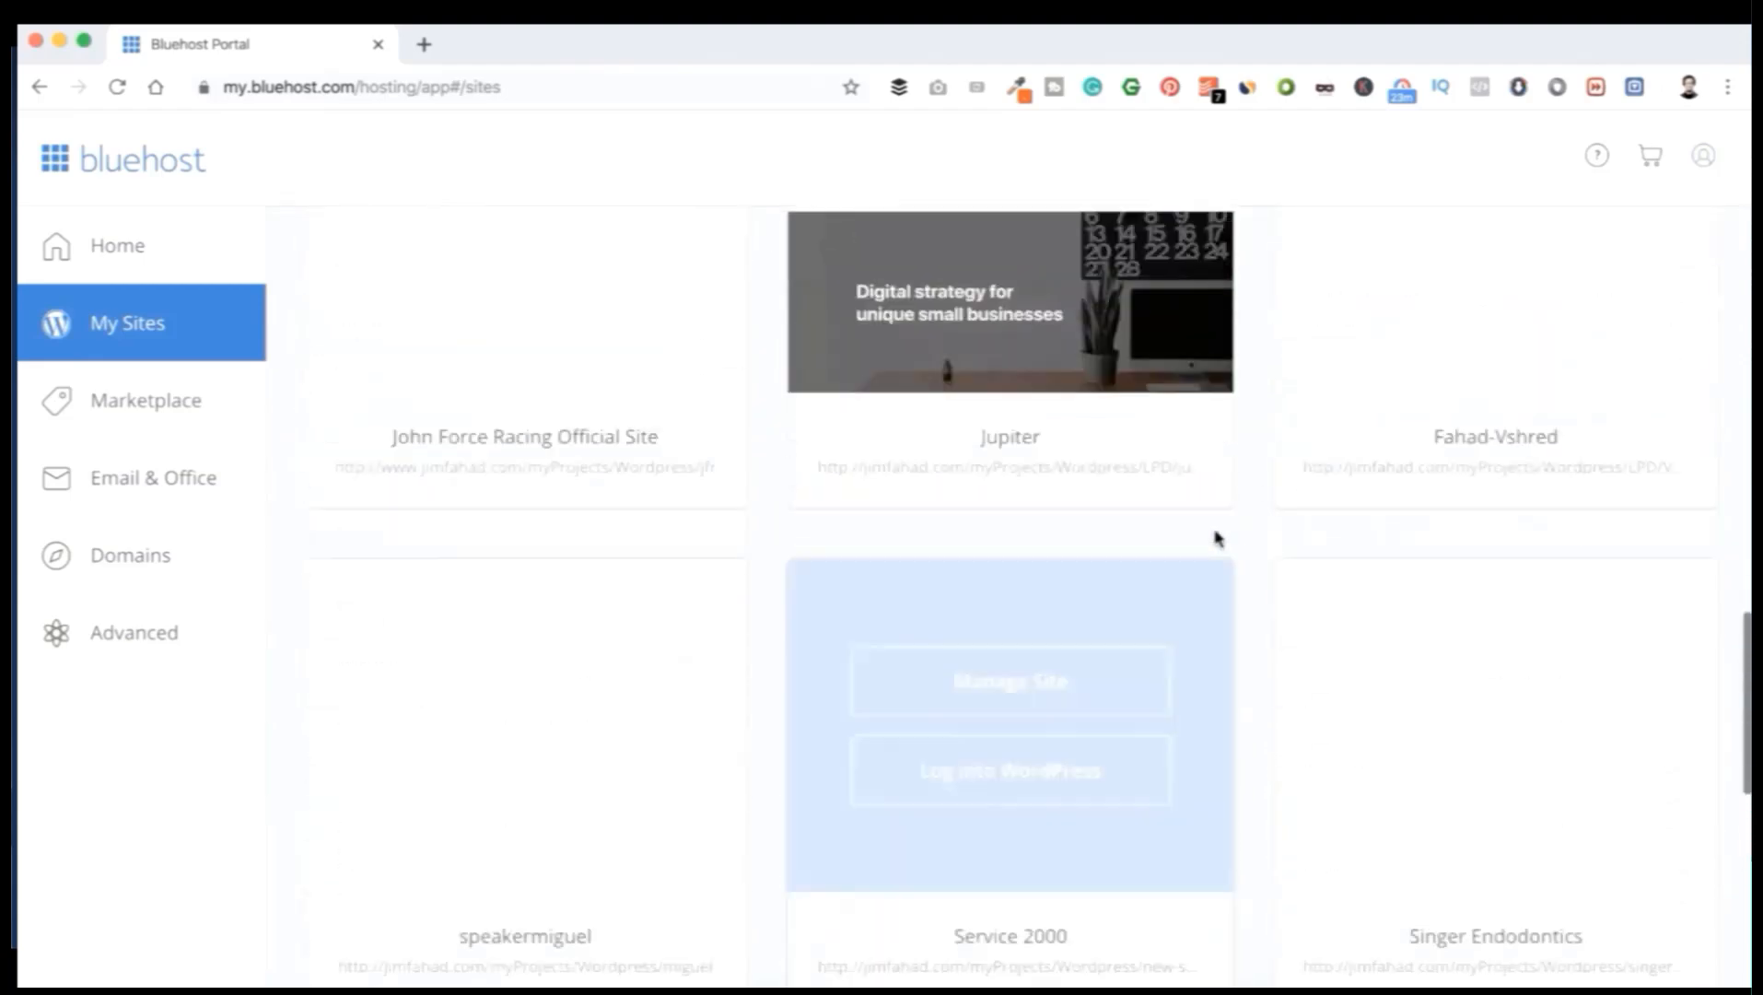
scroll(1215, 539, "up", 10)
scroll(1216, 539, "down", 3)
scroll(1216, 539, "down", 20)
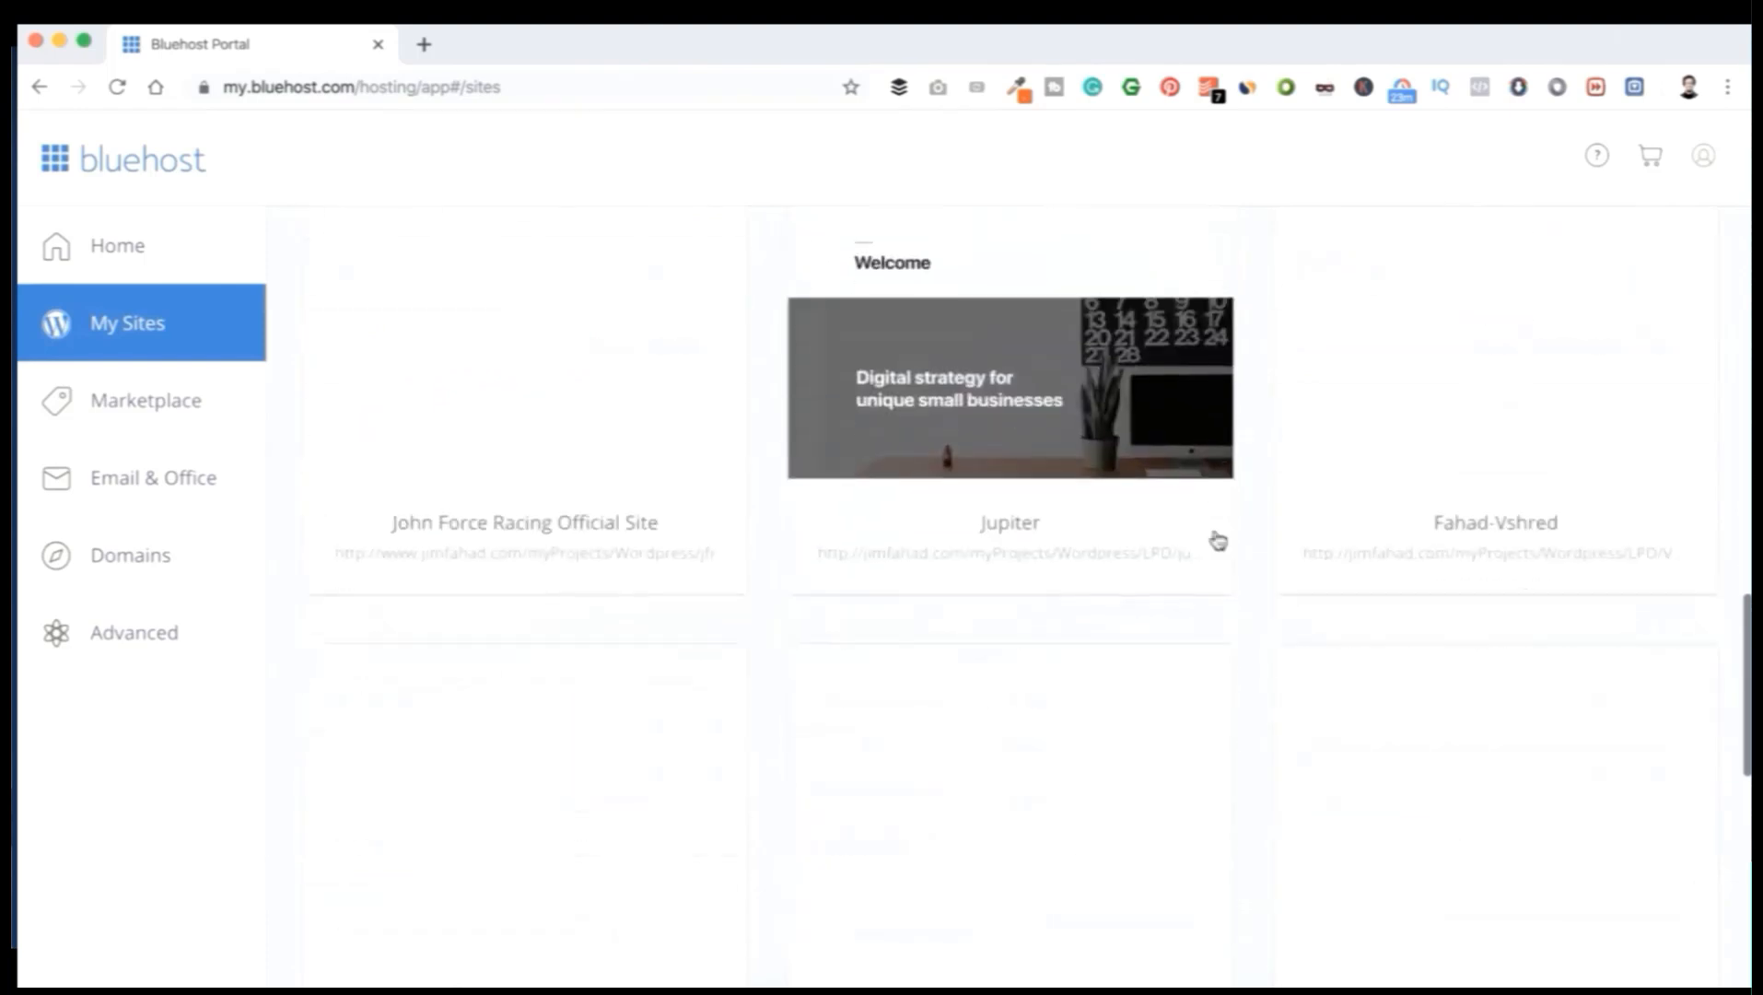
scroll(1215, 539, "up", 6)
scroll(1215, 539, "down", 11)
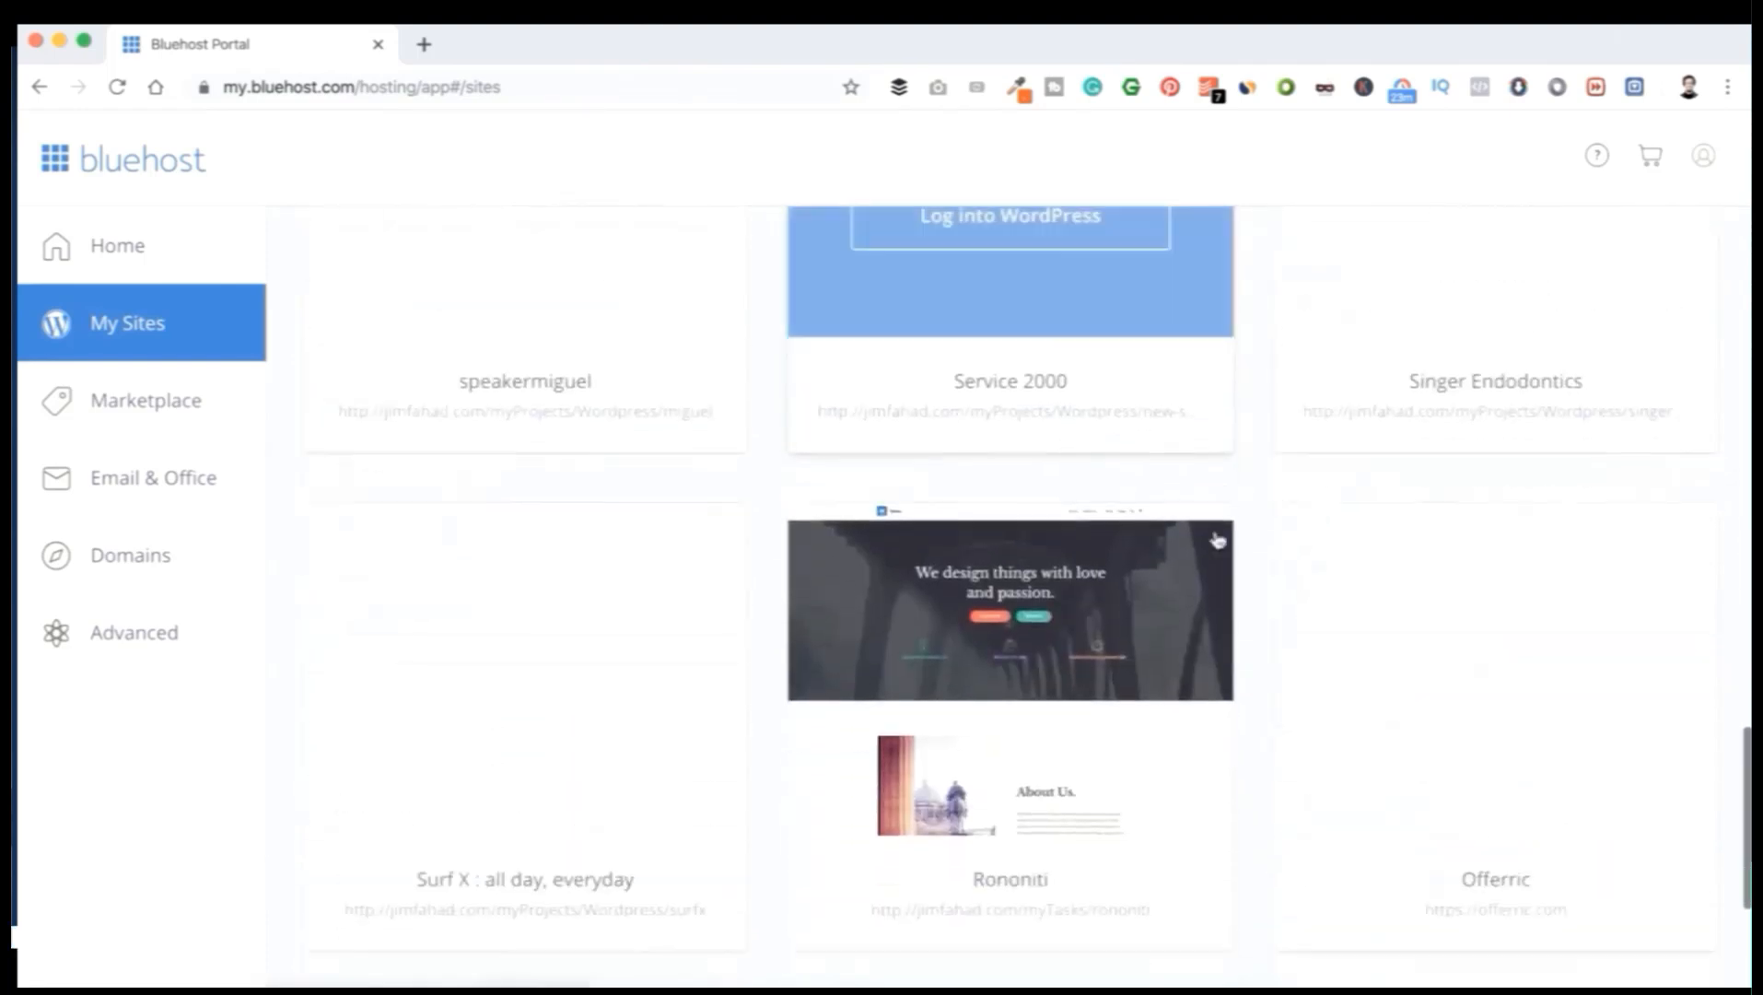
scroll(1214, 536, "down", 4)
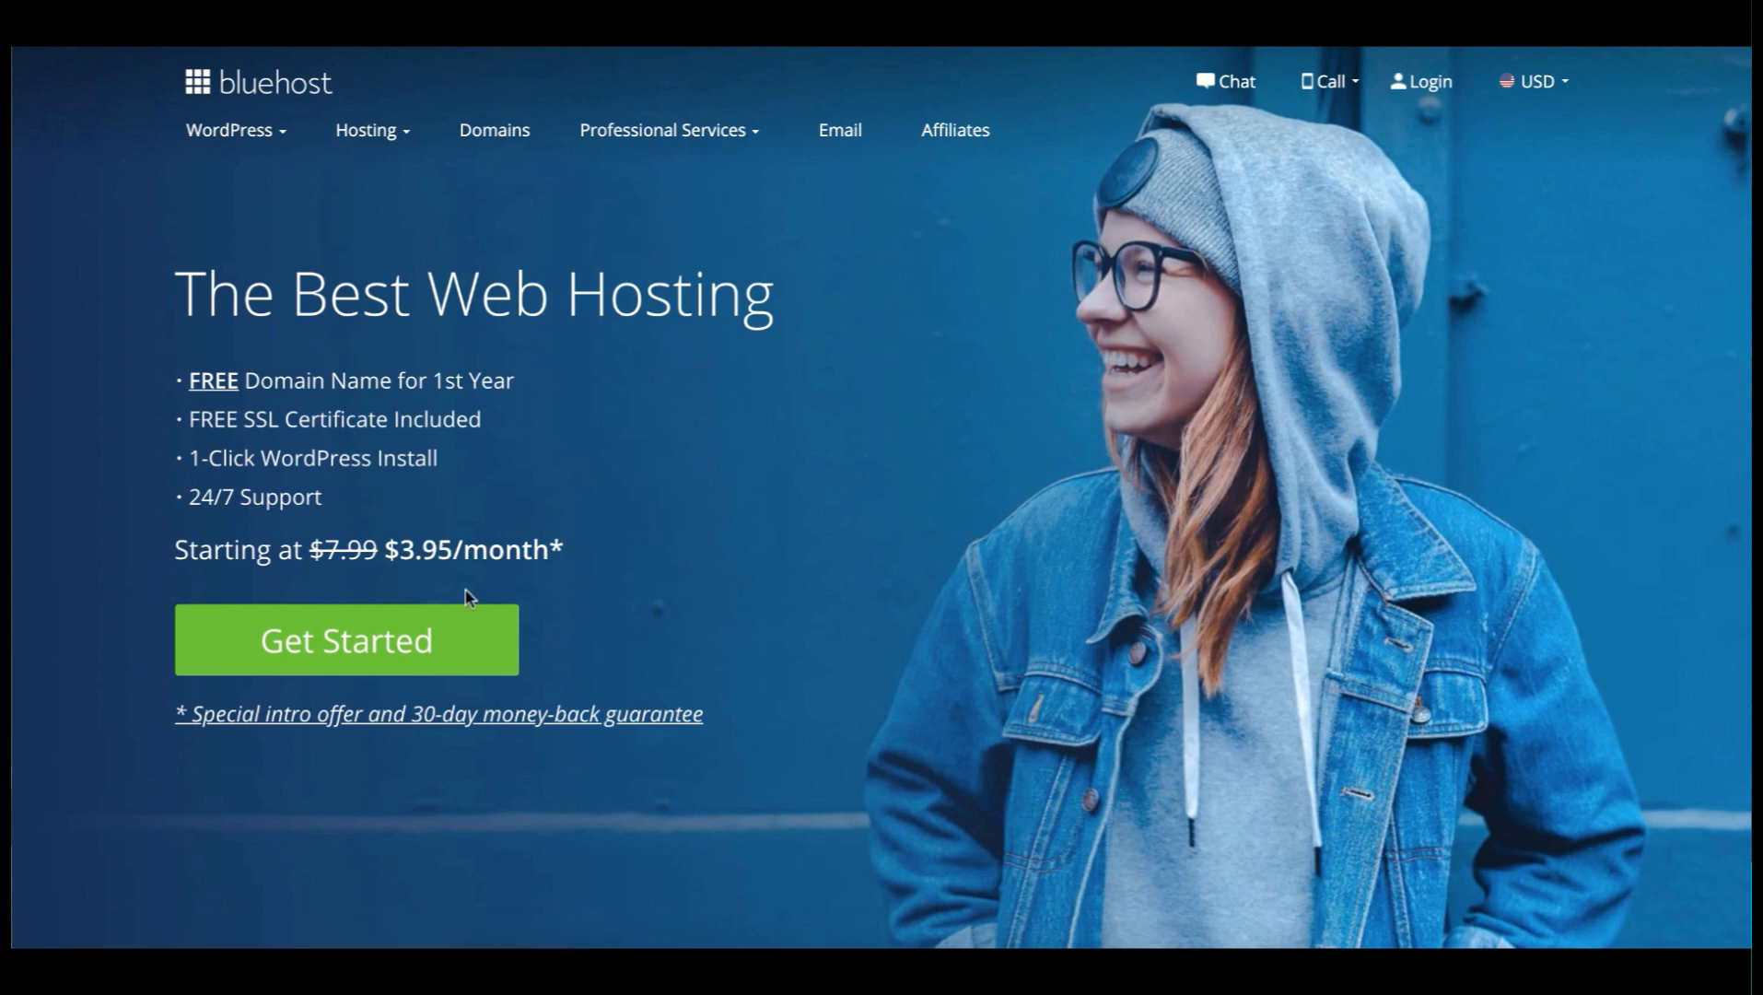
Step: Start the Bluehost hosting sign-up and choose the Basic plan
left_click(439, 638)
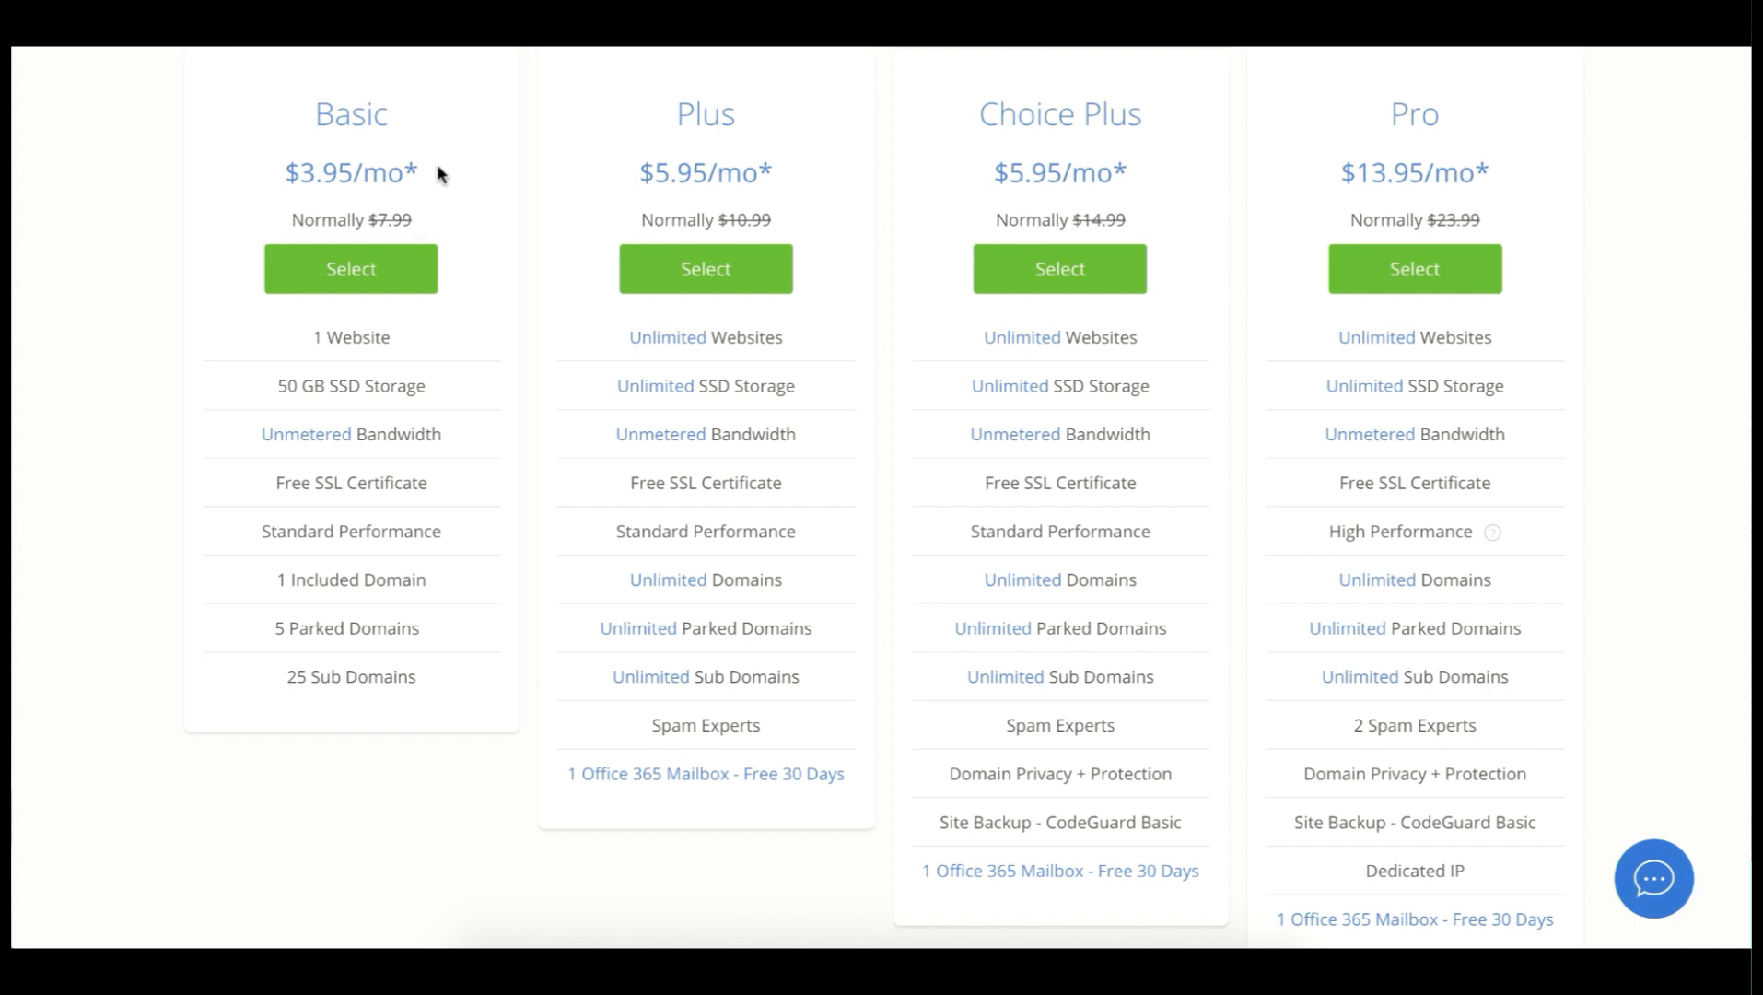
left_click(372, 274)
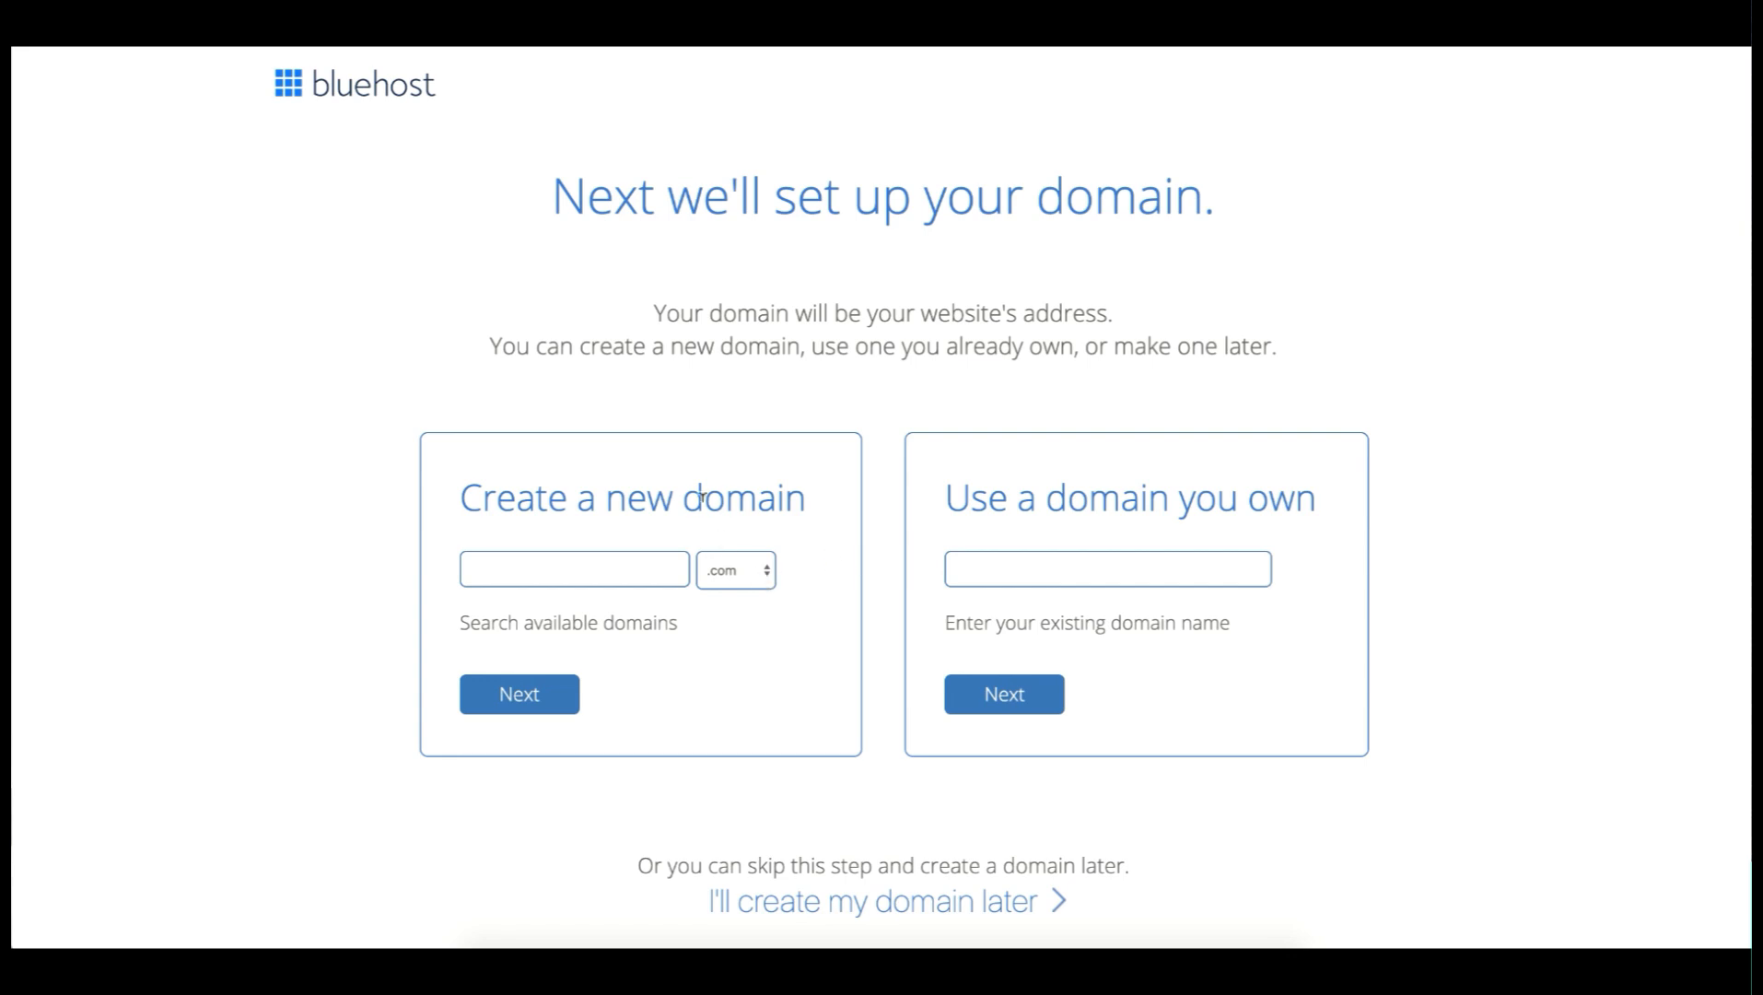
Step: Try to create the new domain apple.com for the hosting account
left_click(569, 566)
type("apple")
left_click(539, 707)
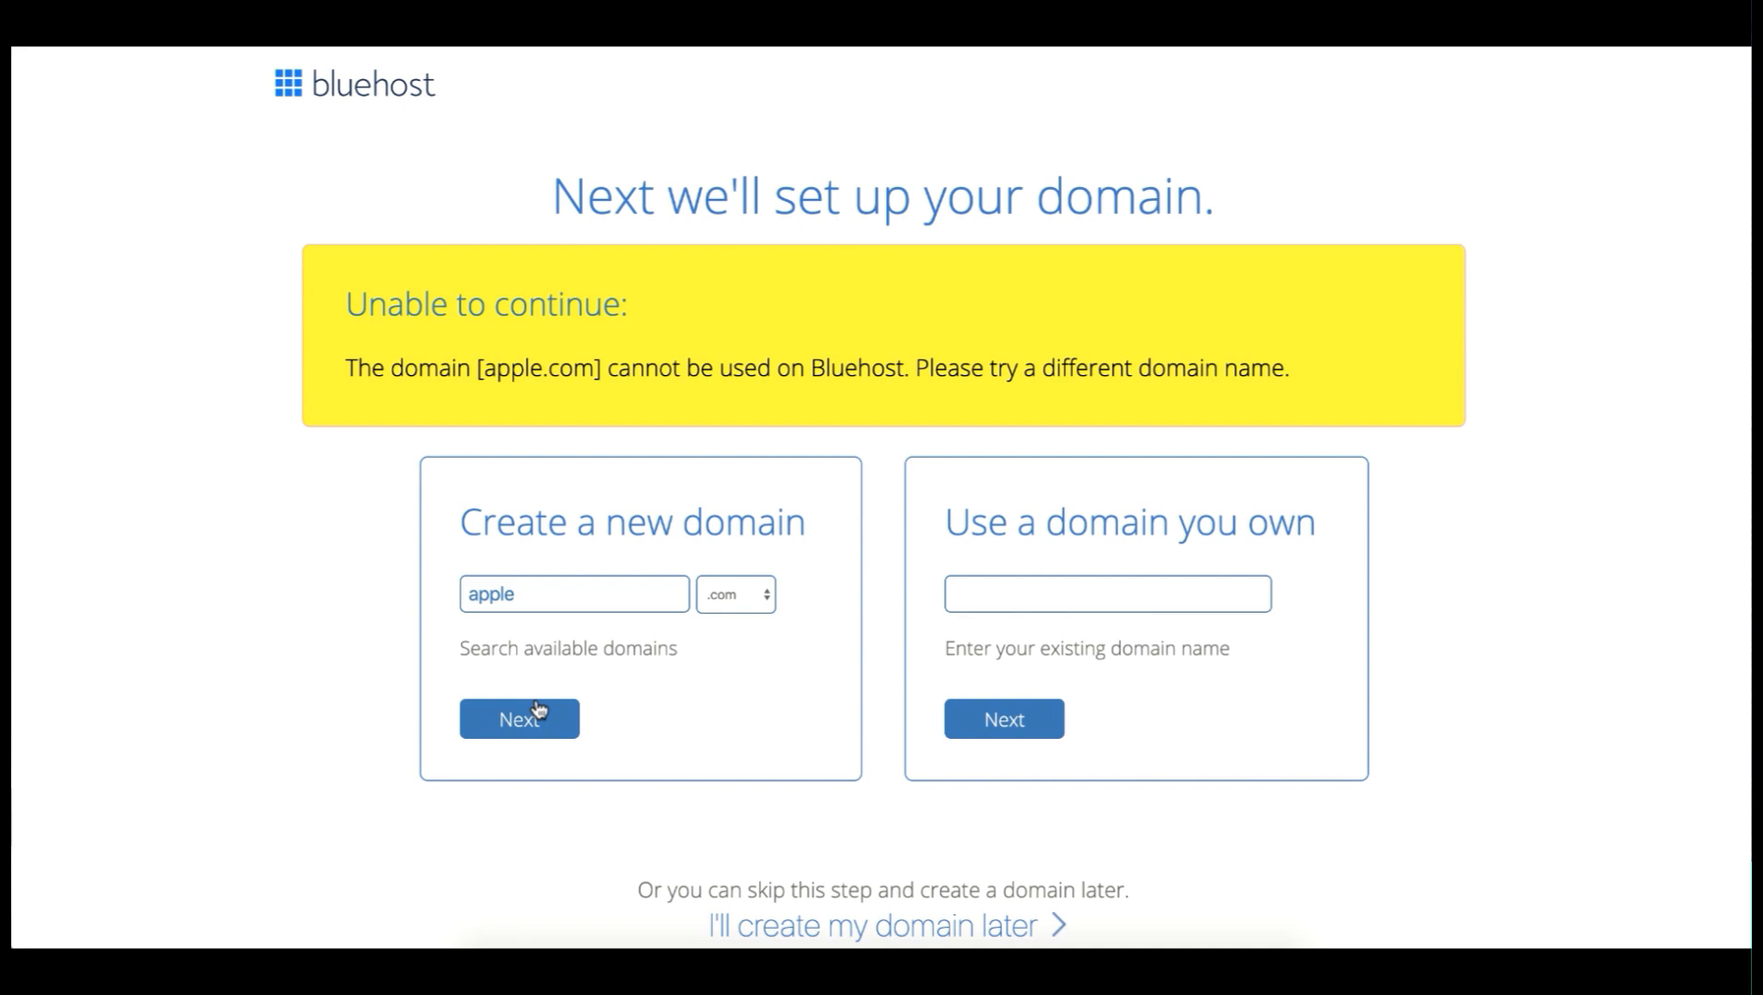
Step: Replace the new domain name with ourelementor, keep the .com extension and continue to account creation
double_click(491, 593)
left_click(731, 595)
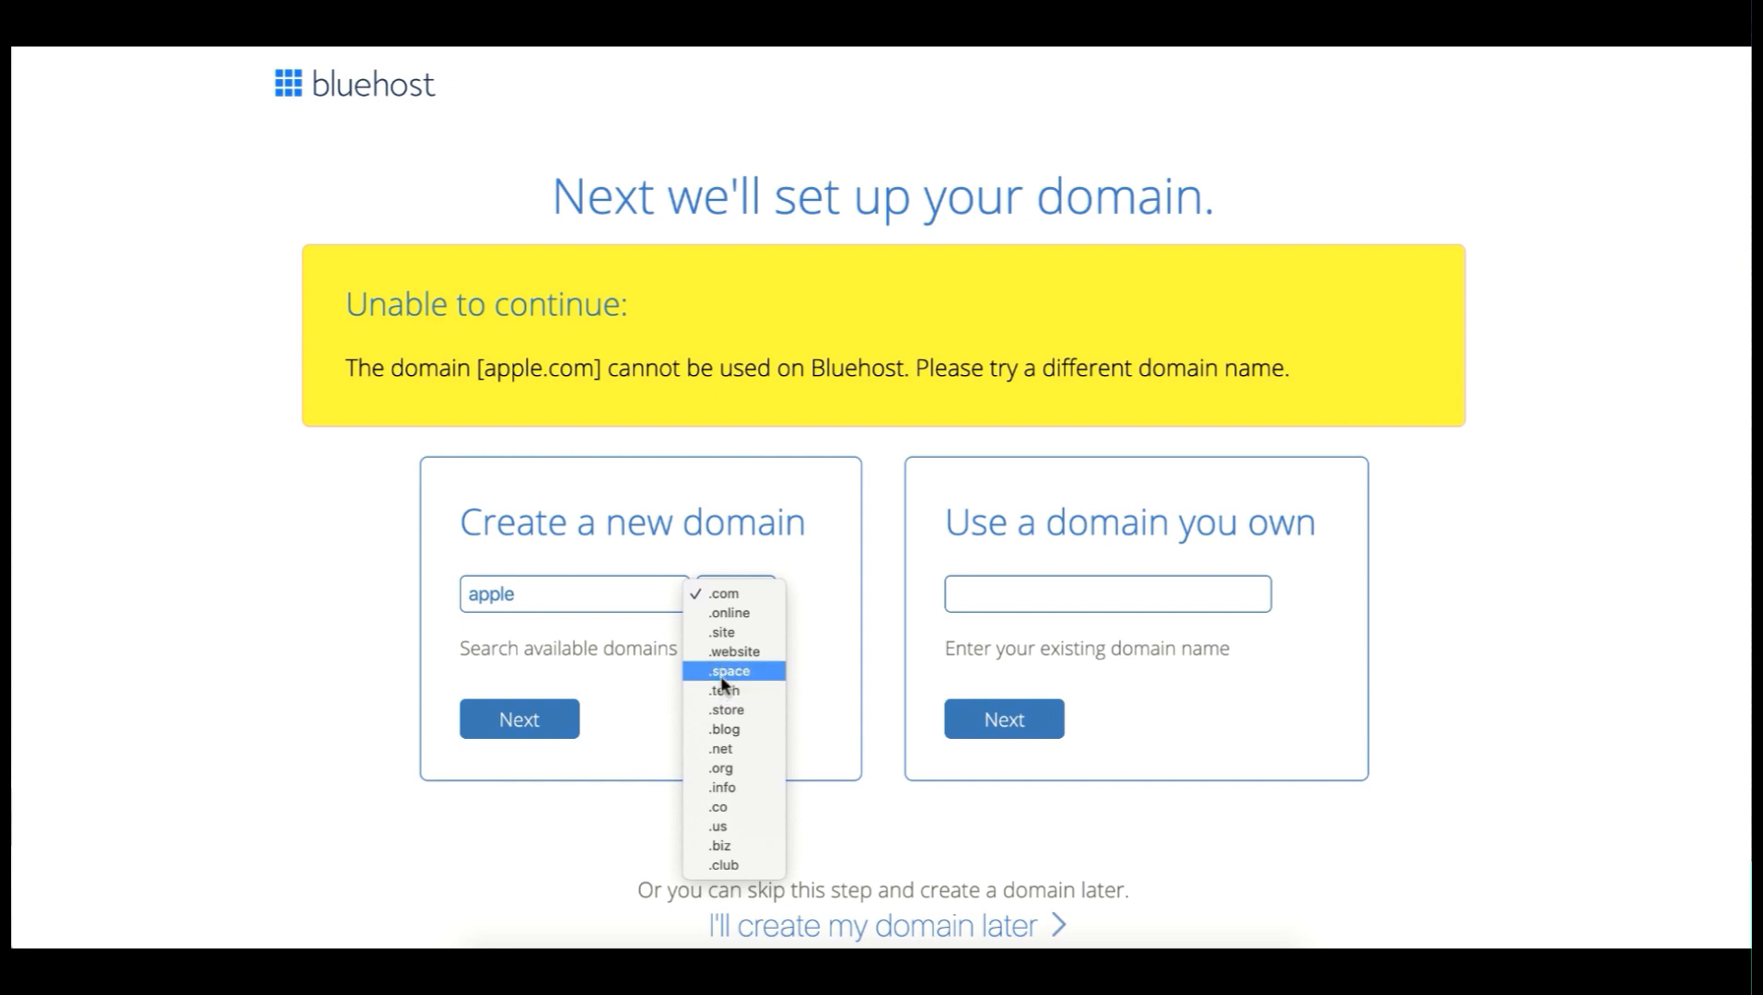
left_click(728, 594)
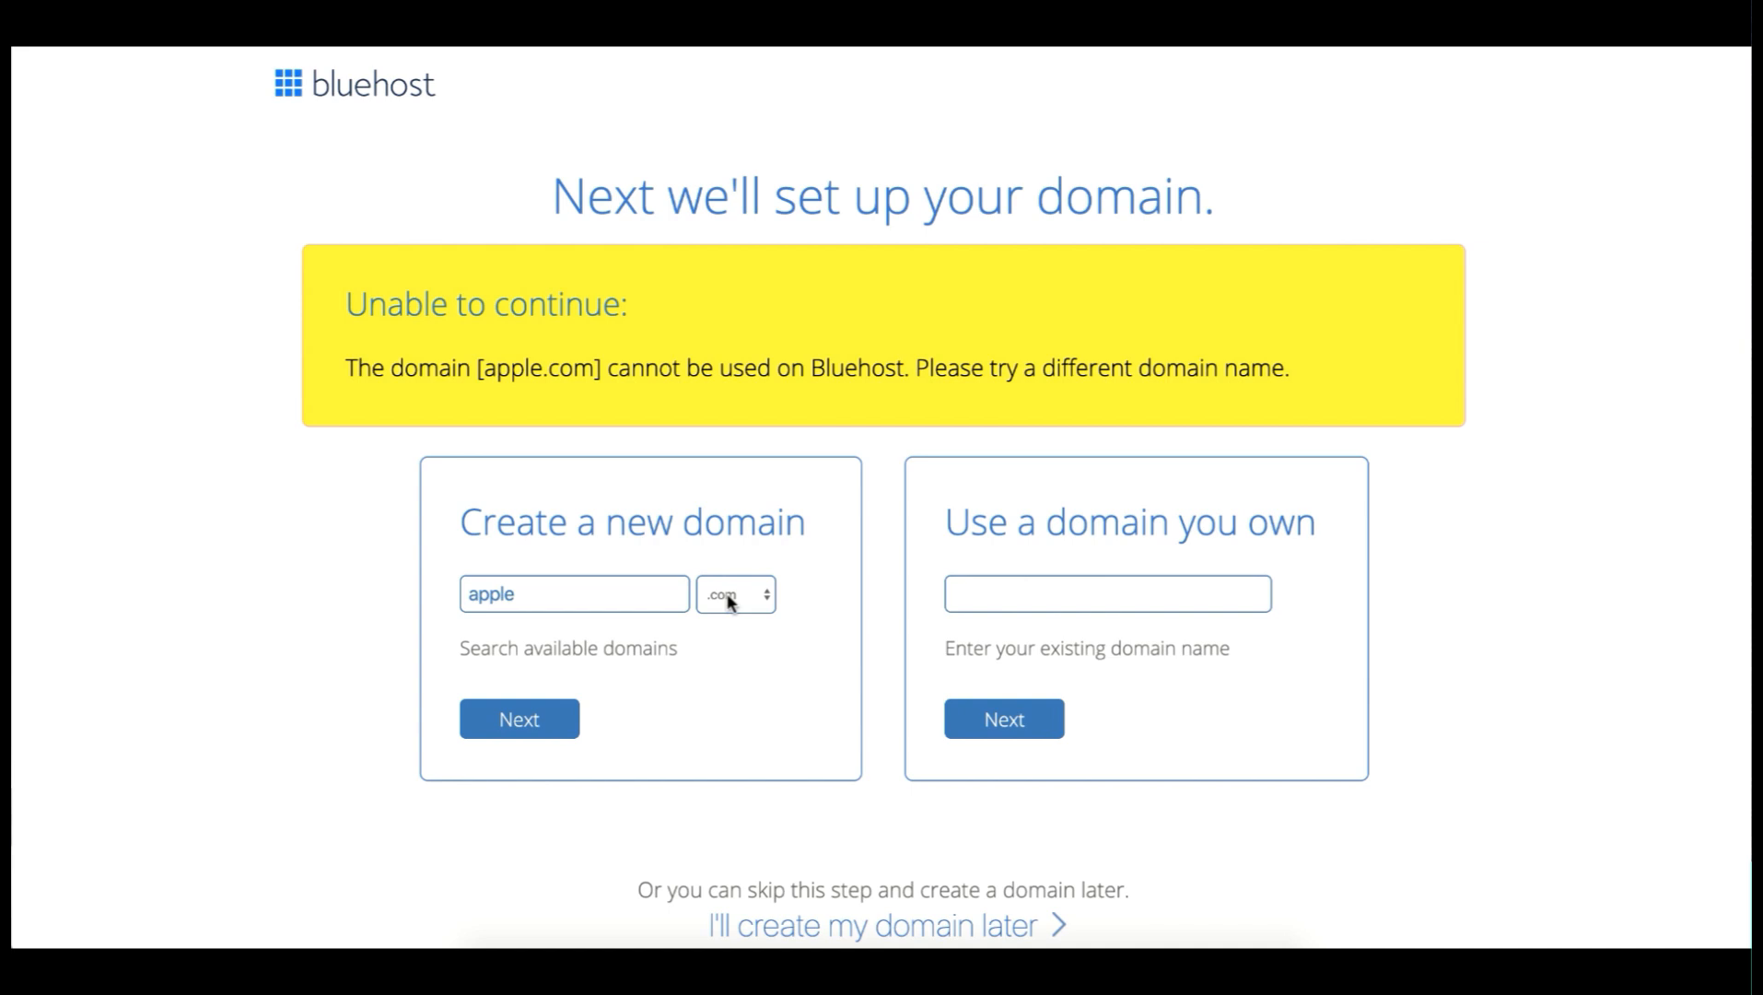
double_click(554, 592)
type("our")
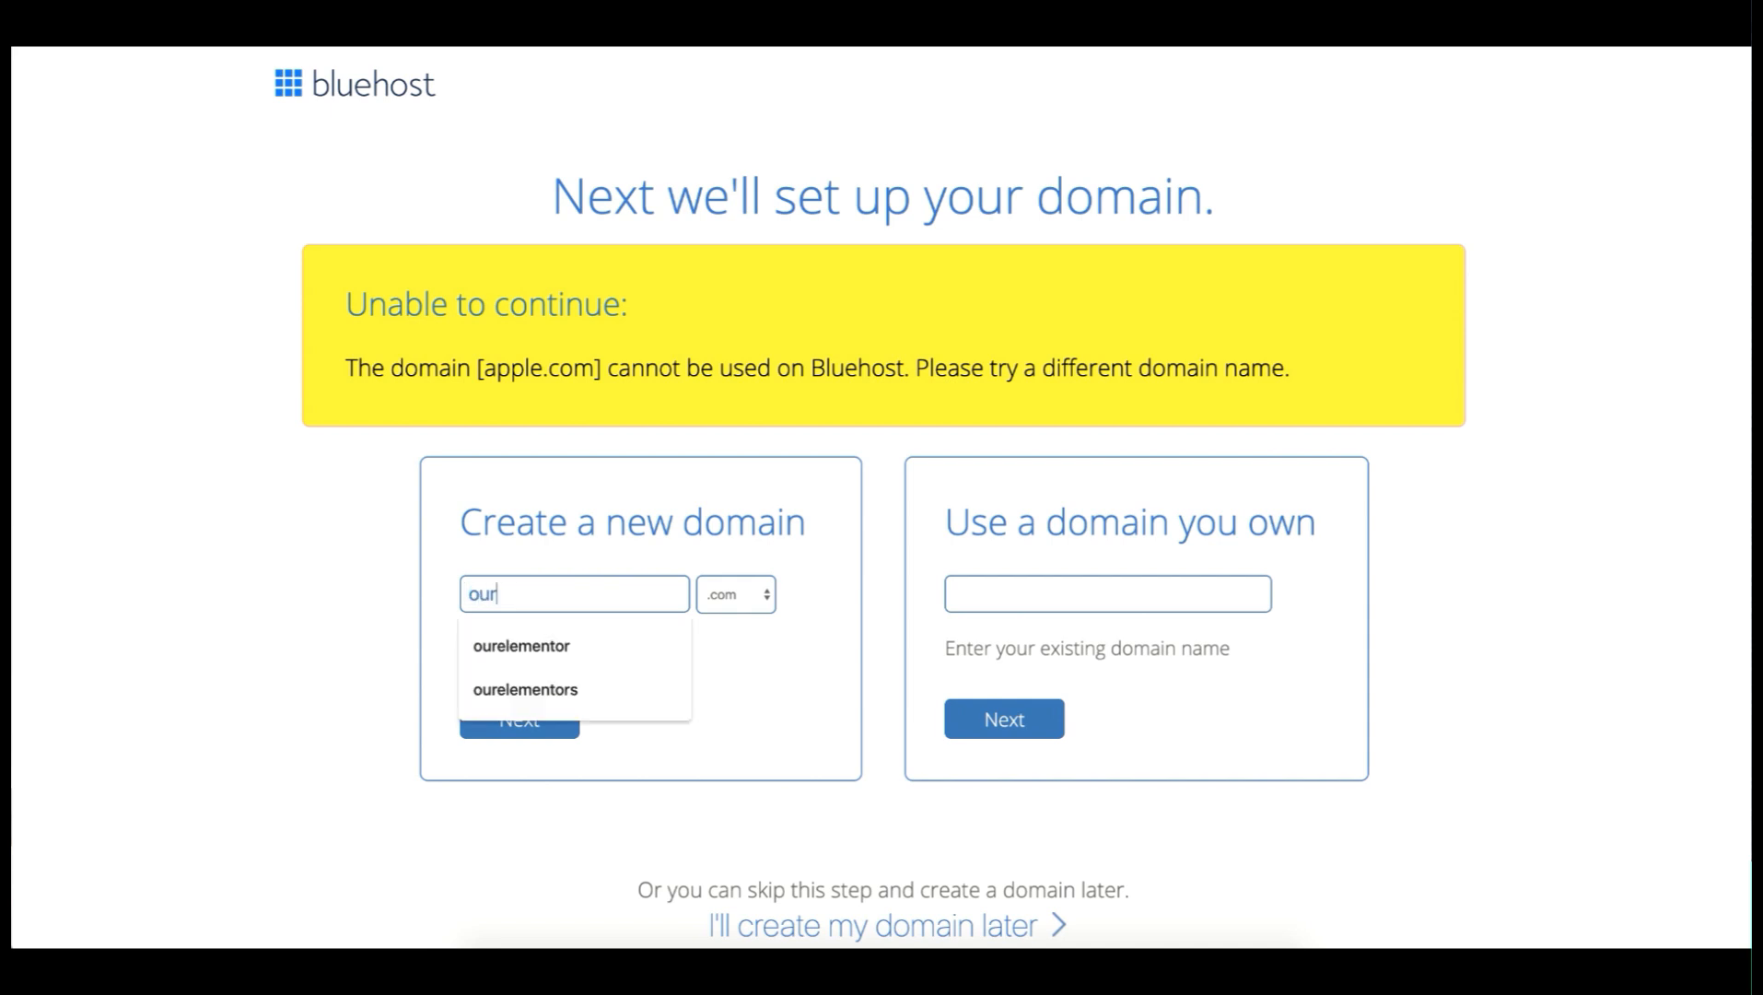
type("elementor")
left_click(421, 649)
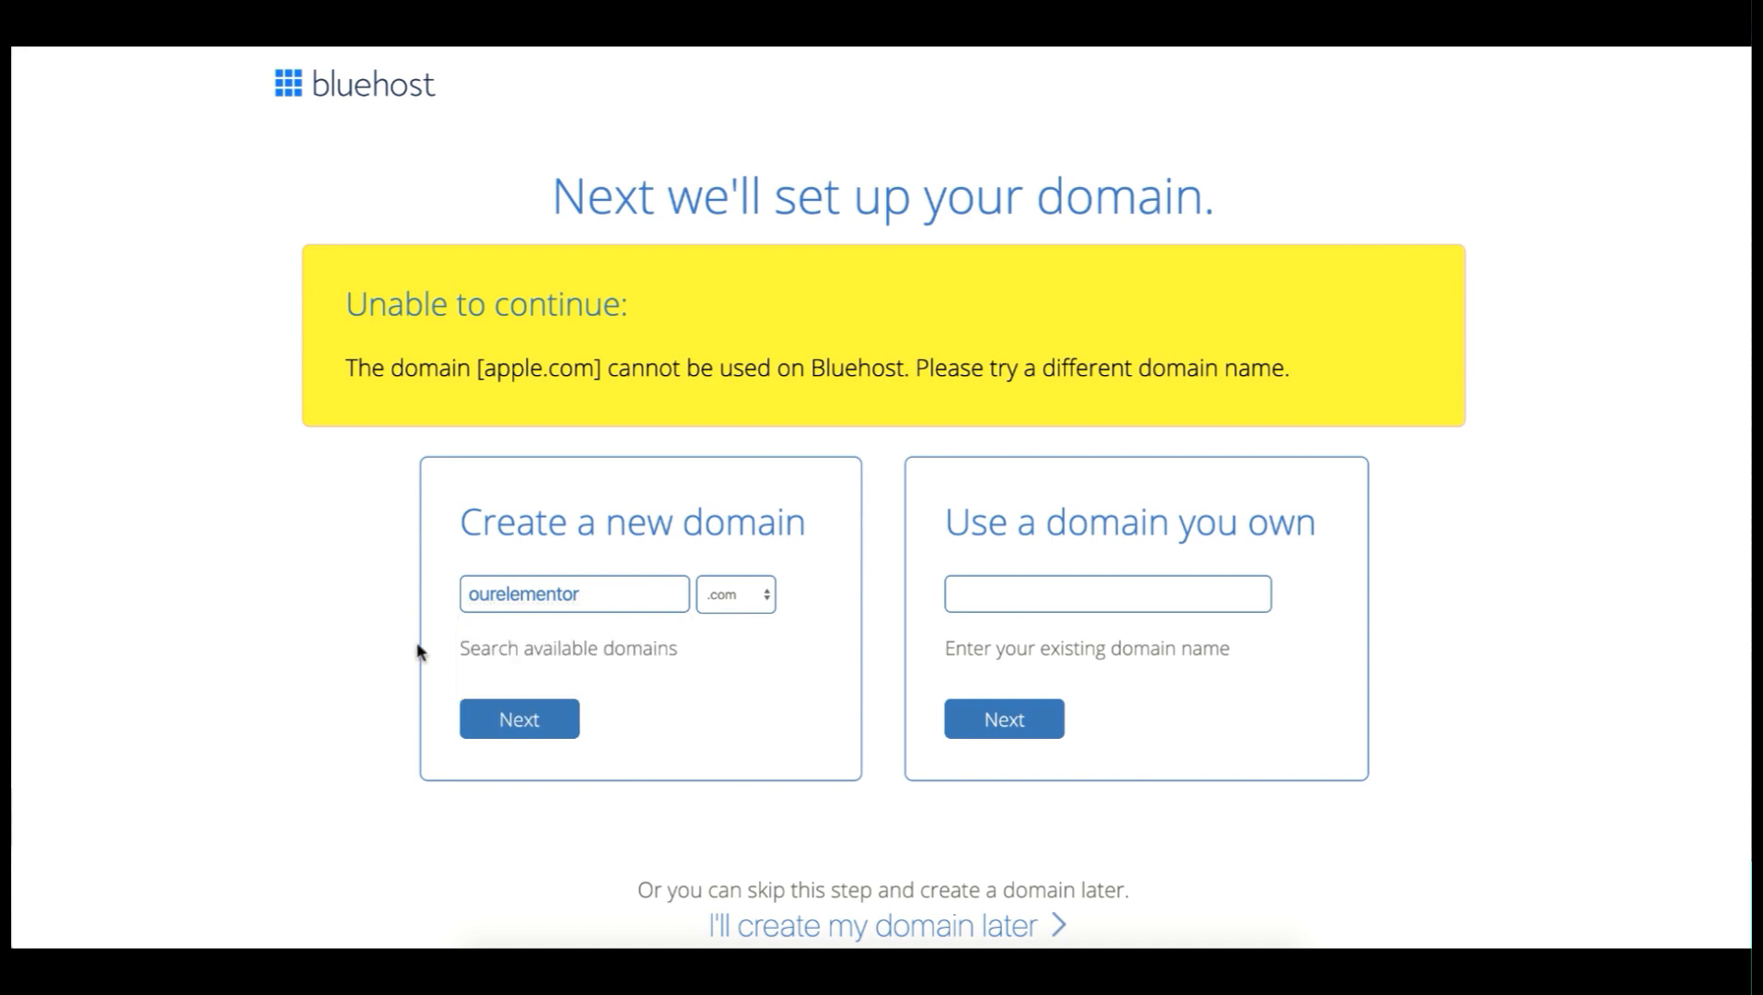
left_click(522, 713)
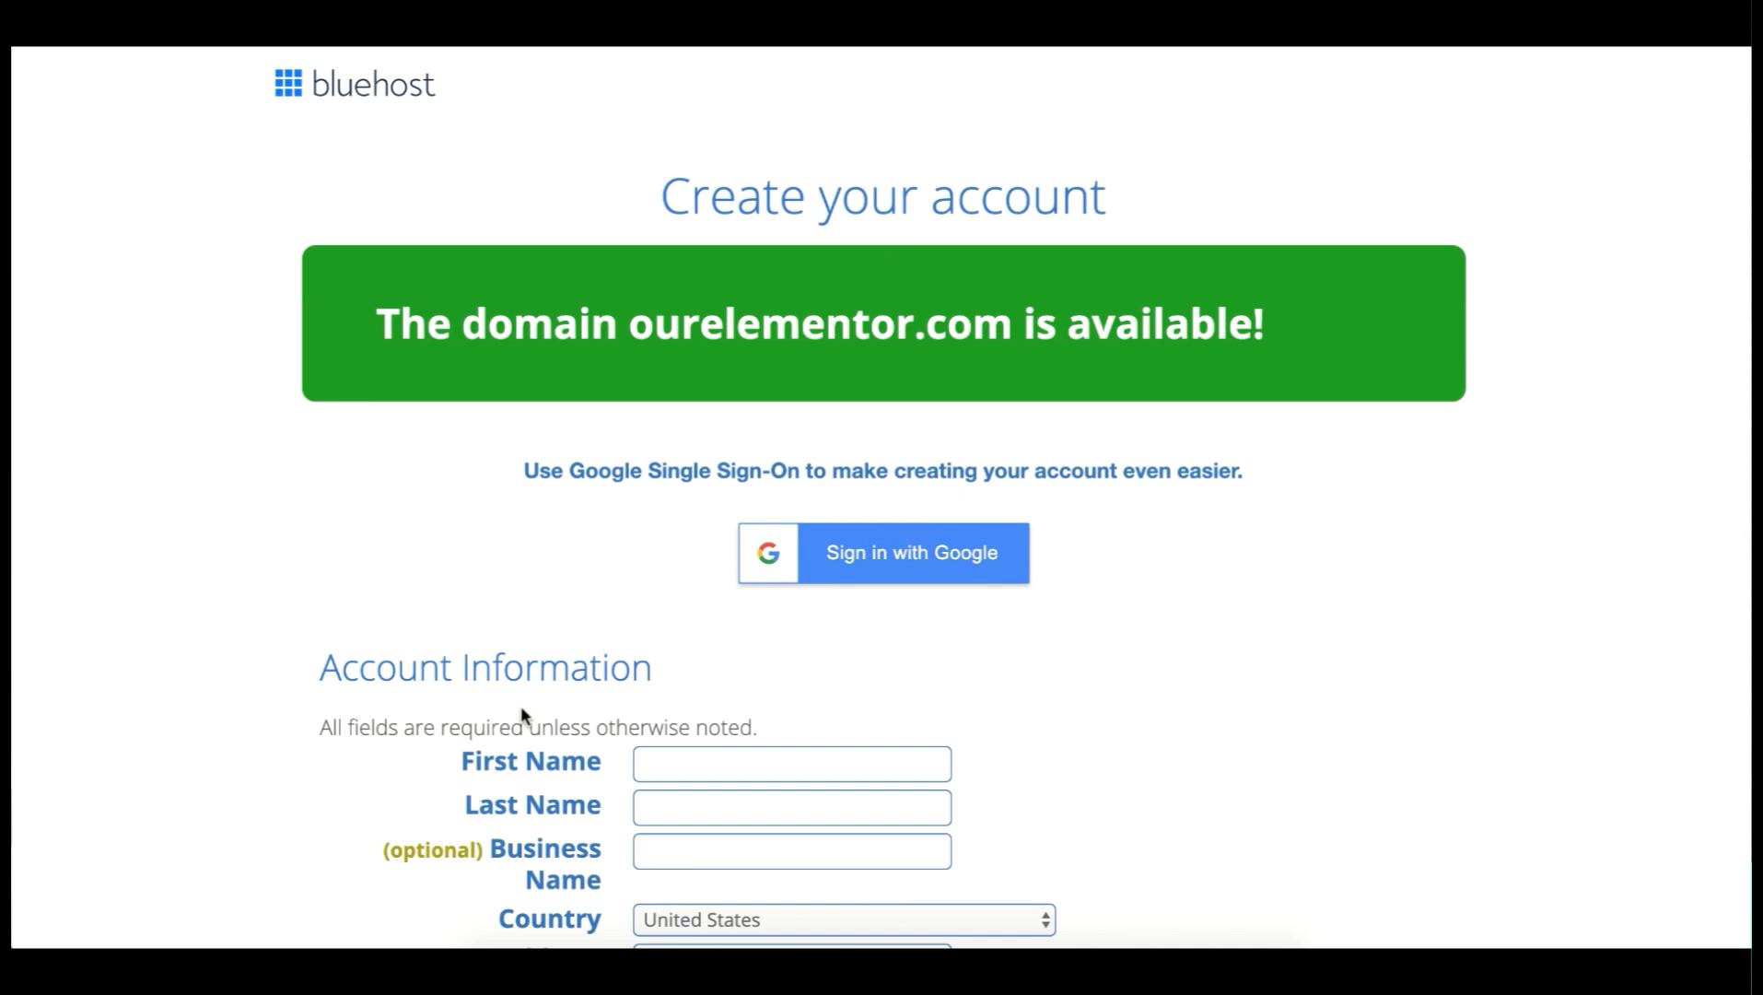
Step: Fill in the account holder's first name, last name and business name in the Account Information form
scroll(521, 715, "down", 4)
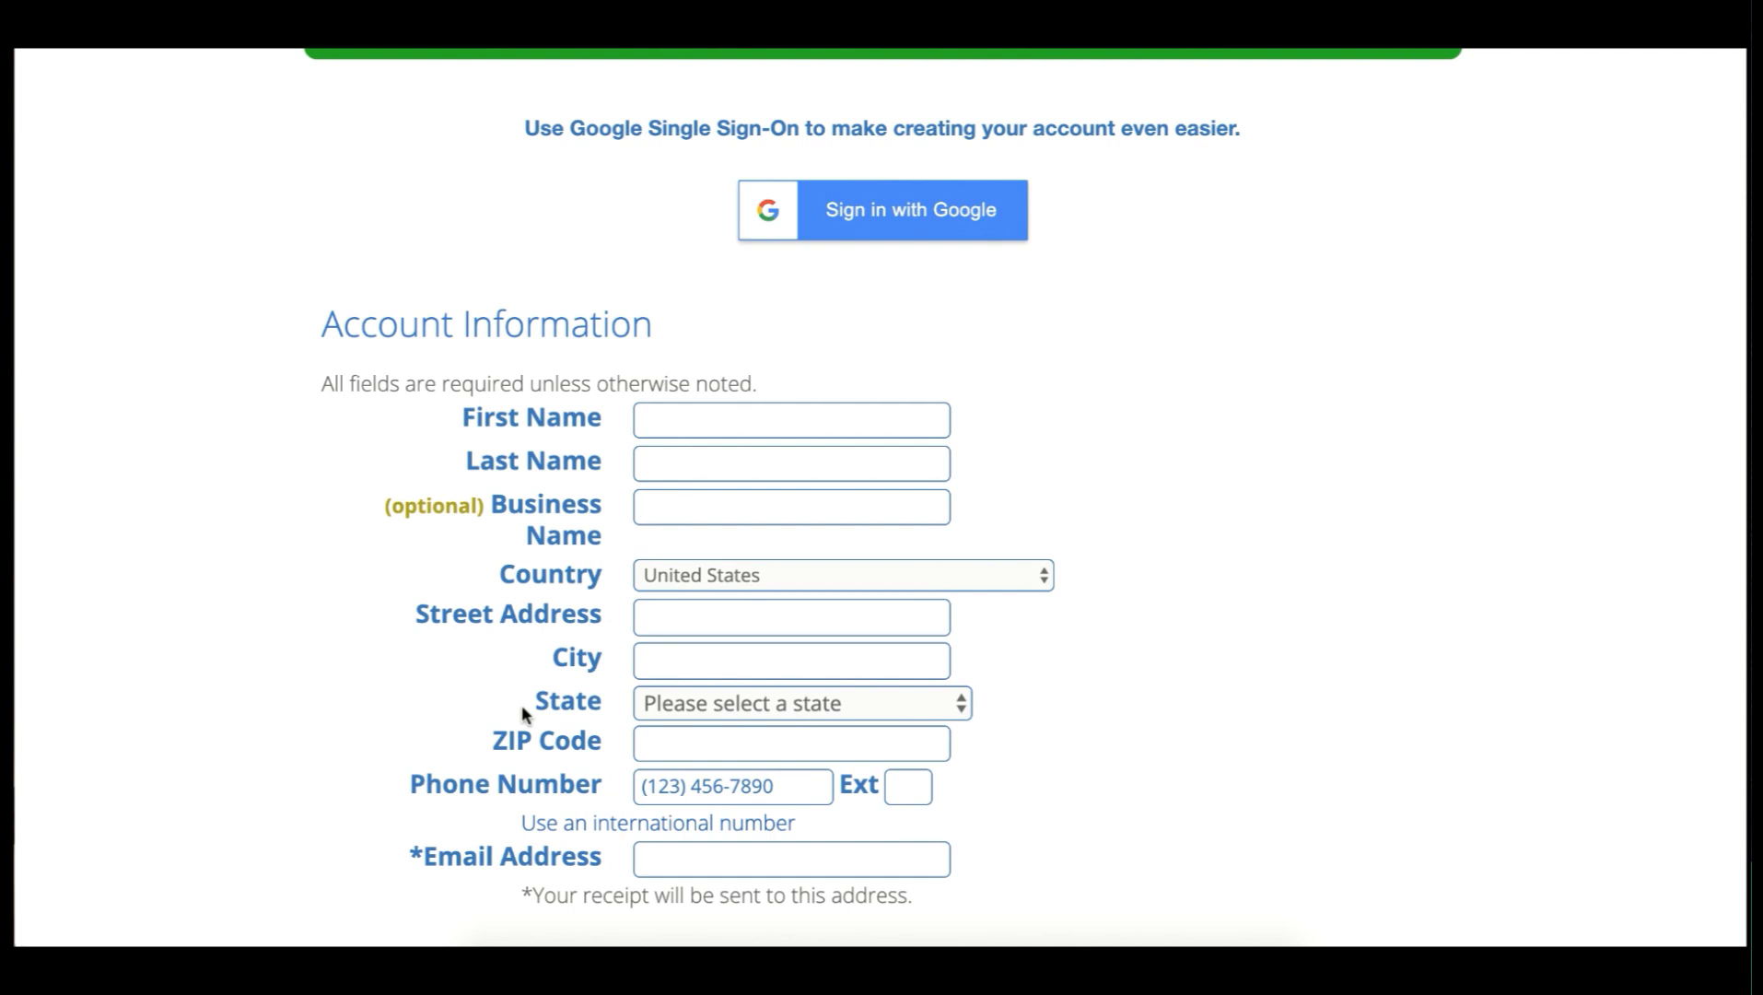
key("Tab")
type("Fahad")
key("Tab")
type("Jim Fahad Digital")
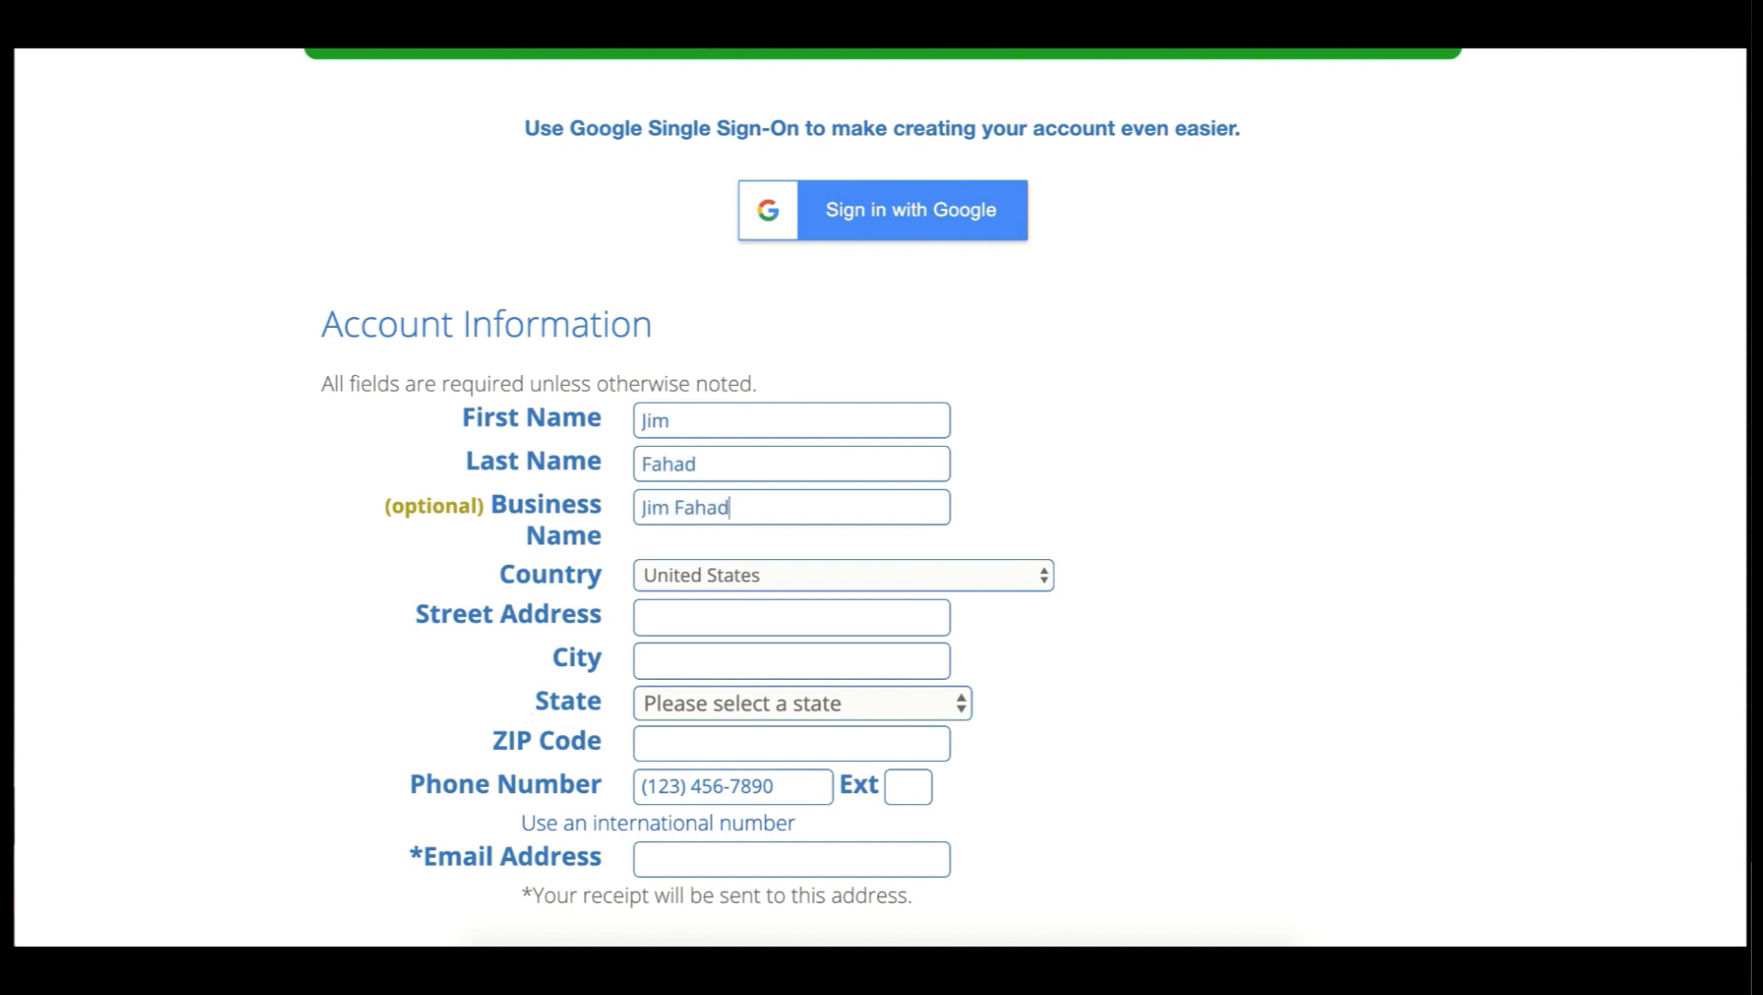
Step: Set the country to Bangladesh and fill in the street address, city, postal code, phone number and email address
left_click(739, 575)
scroll(739, 338, "up", 10)
left_click(739, 338)
left_click(739, 617)
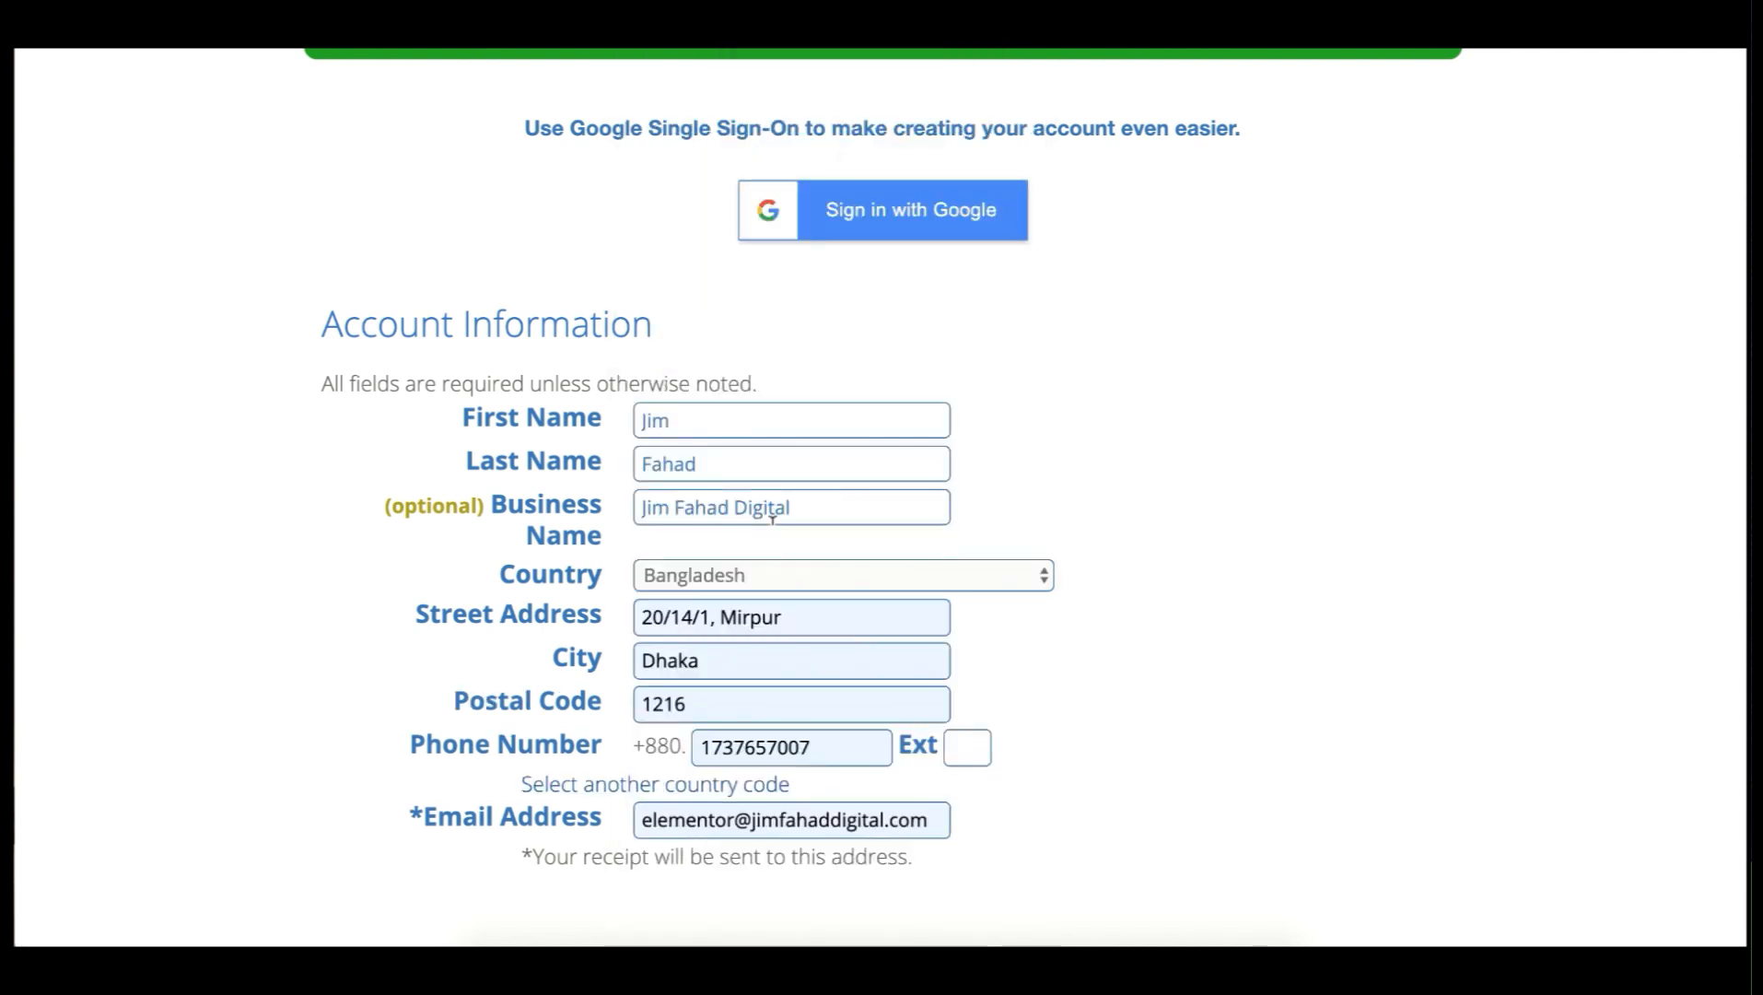
left_click_drag(804, 502, 629, 501)
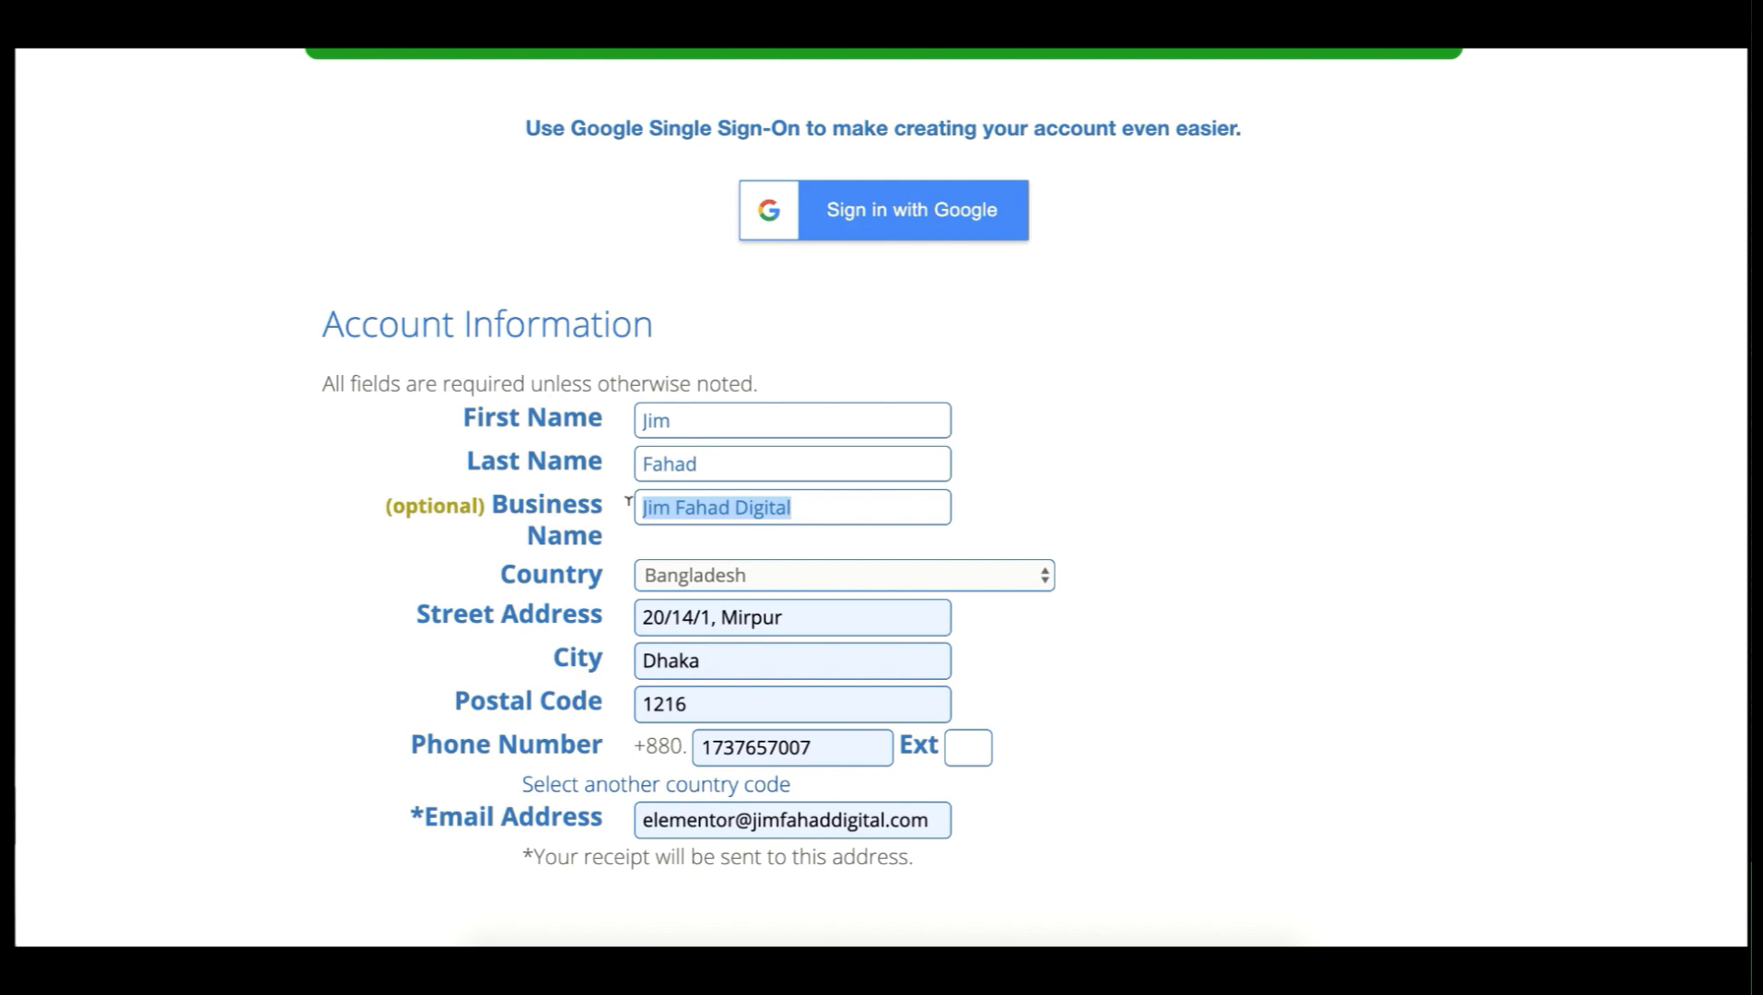
left_click(771, 502)
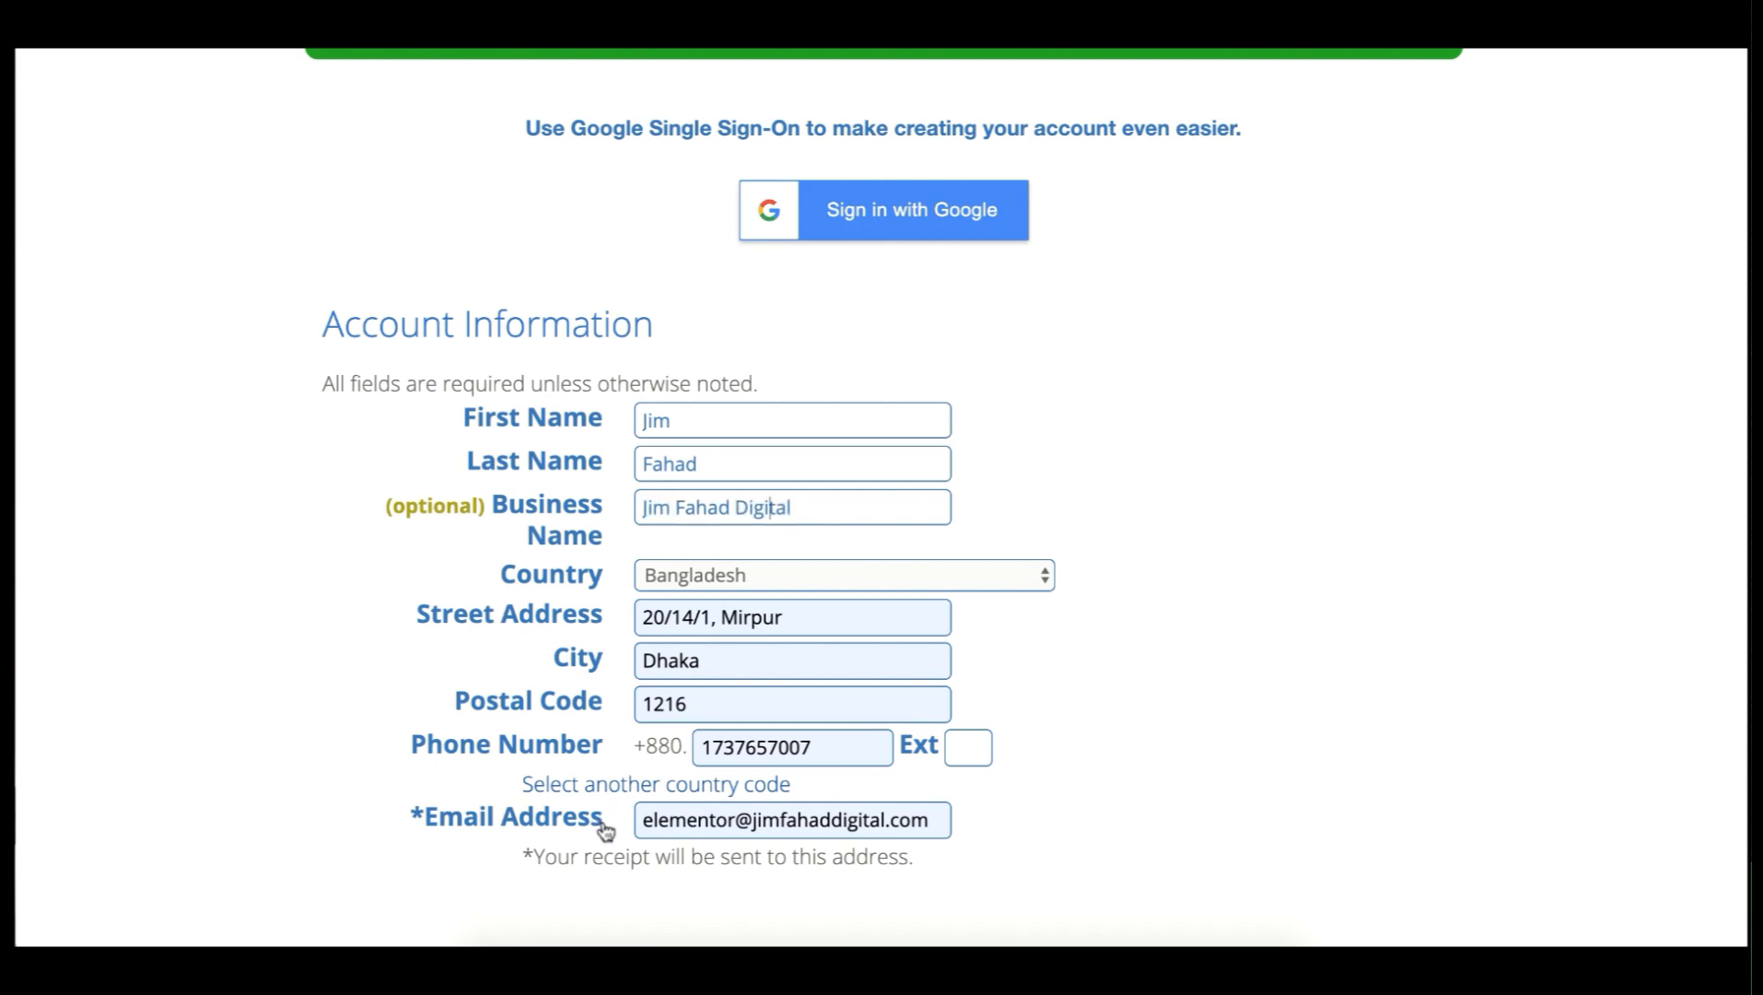
left_click_drag(670, 821, 780, 815)
left_click(728, 819)
Step: Change the account plan to Basic 12 Month Price - $5.95/mo
scroll(1038, 811, "down", 4)
scroll(1038, 810, "down", 1)
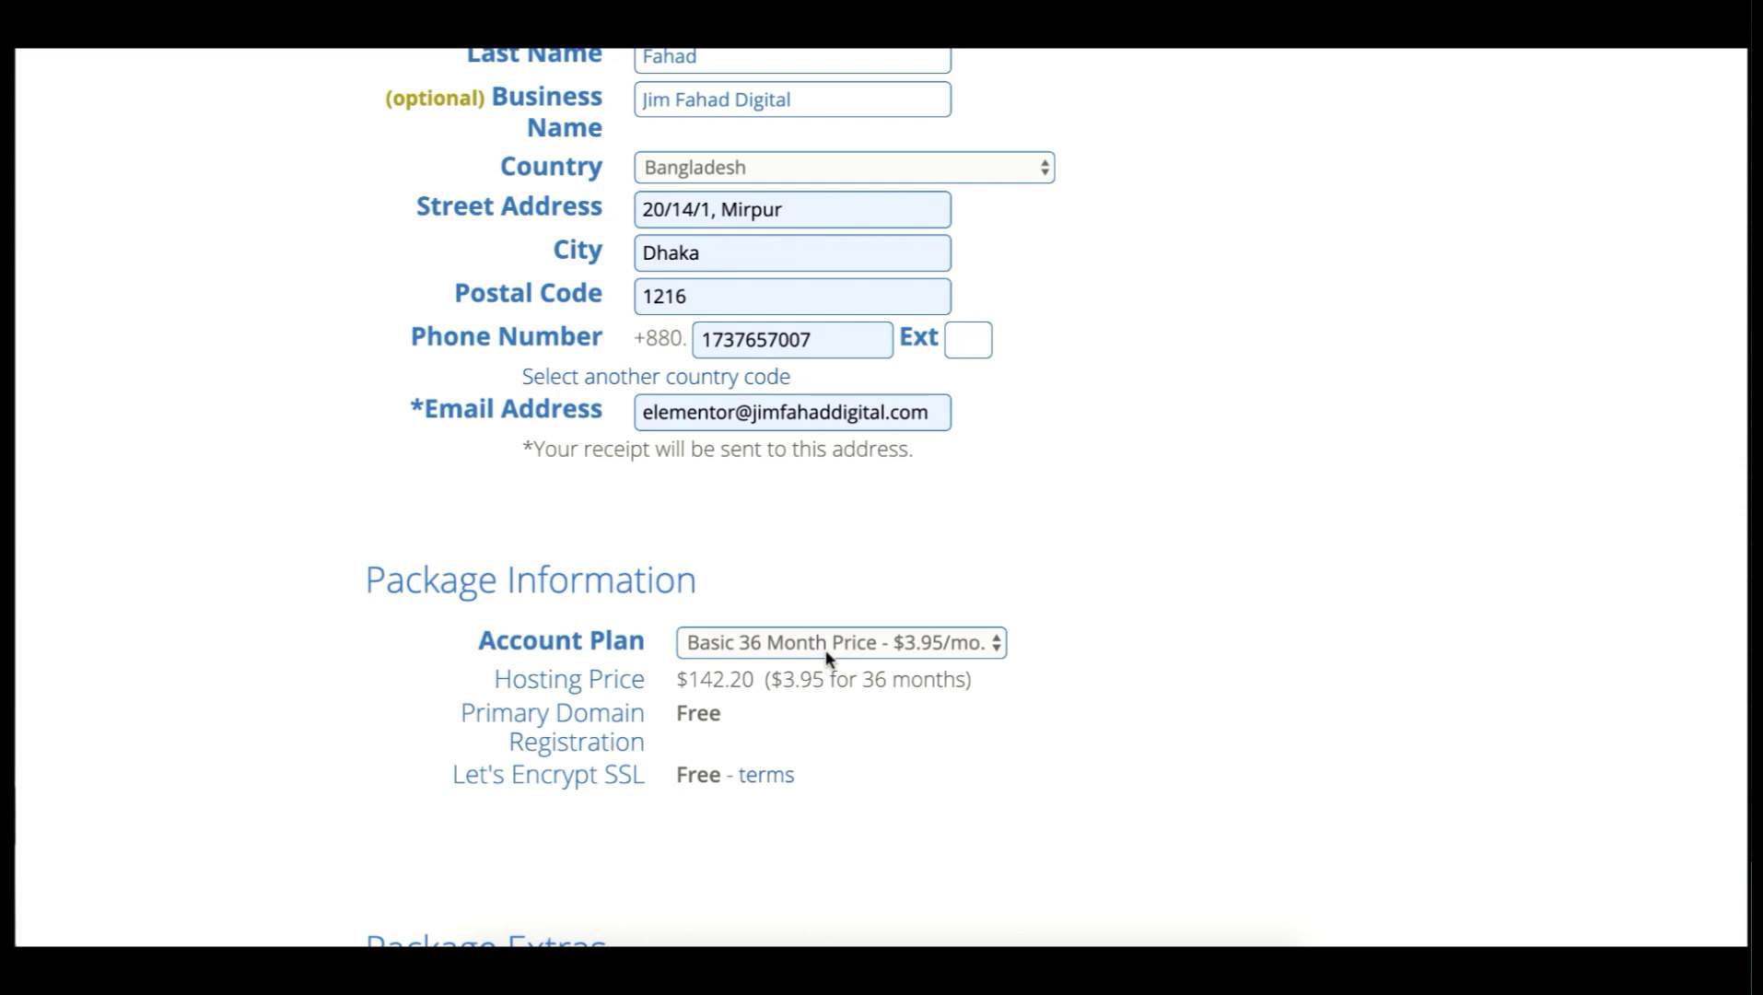
left_click(854, 649)
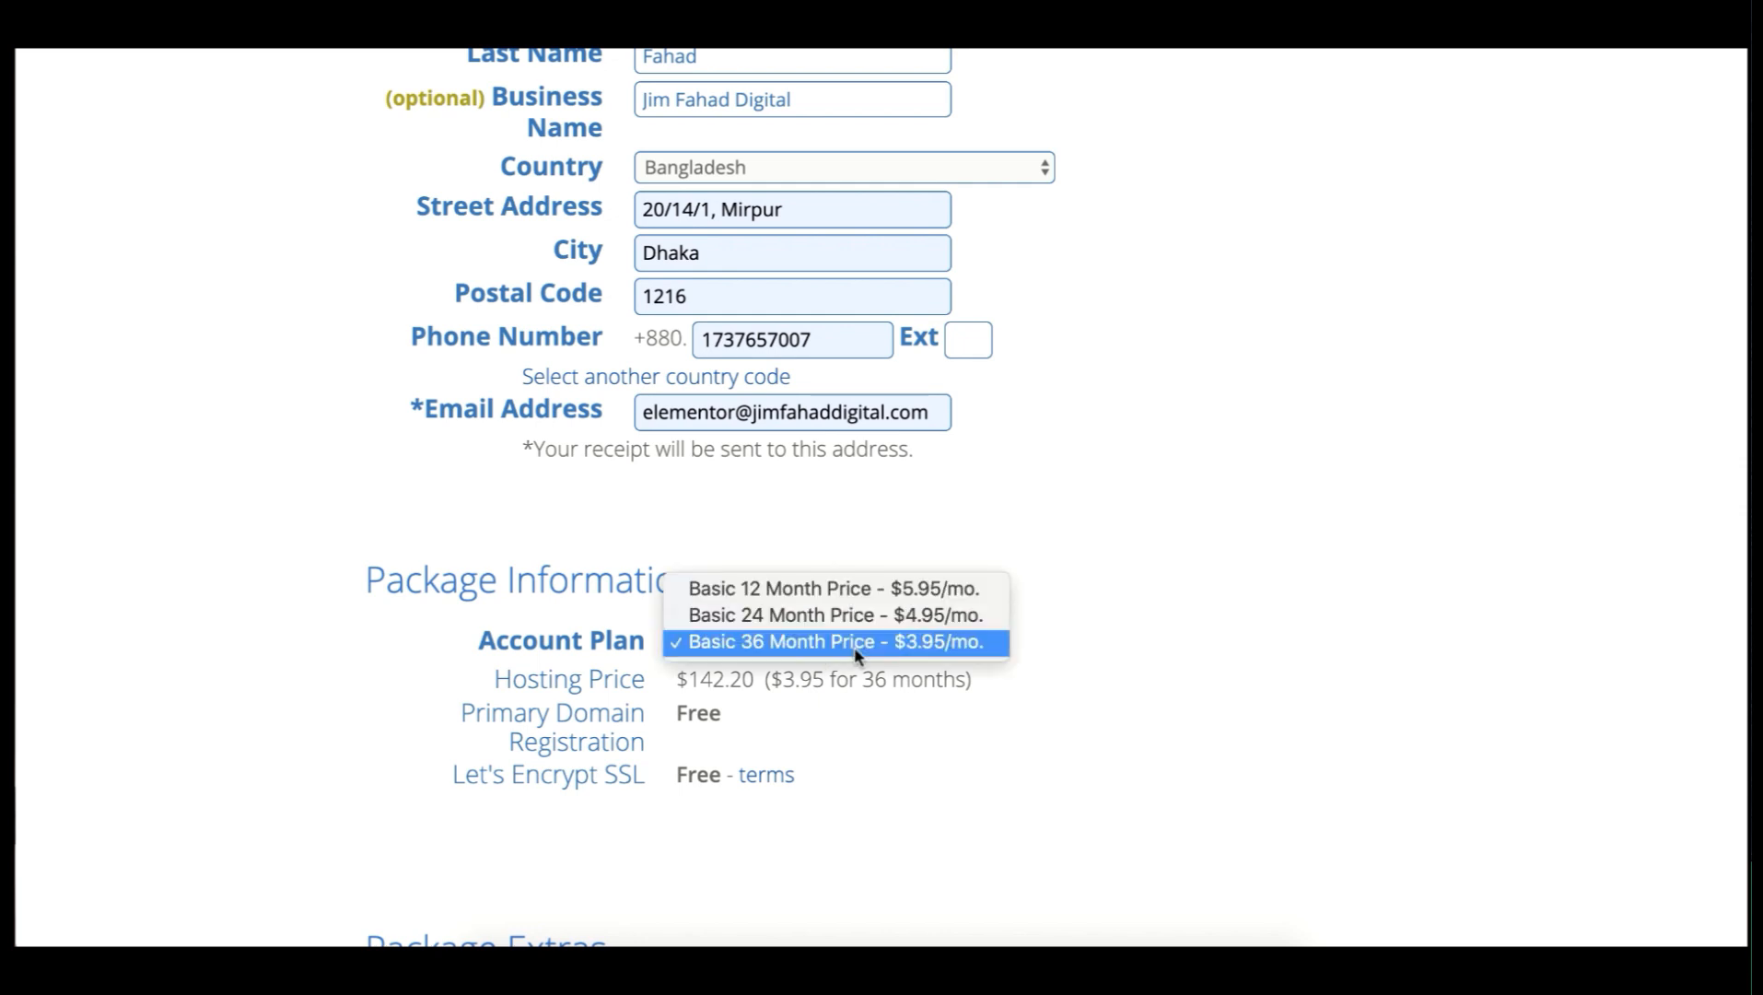
left_click(854, 589)
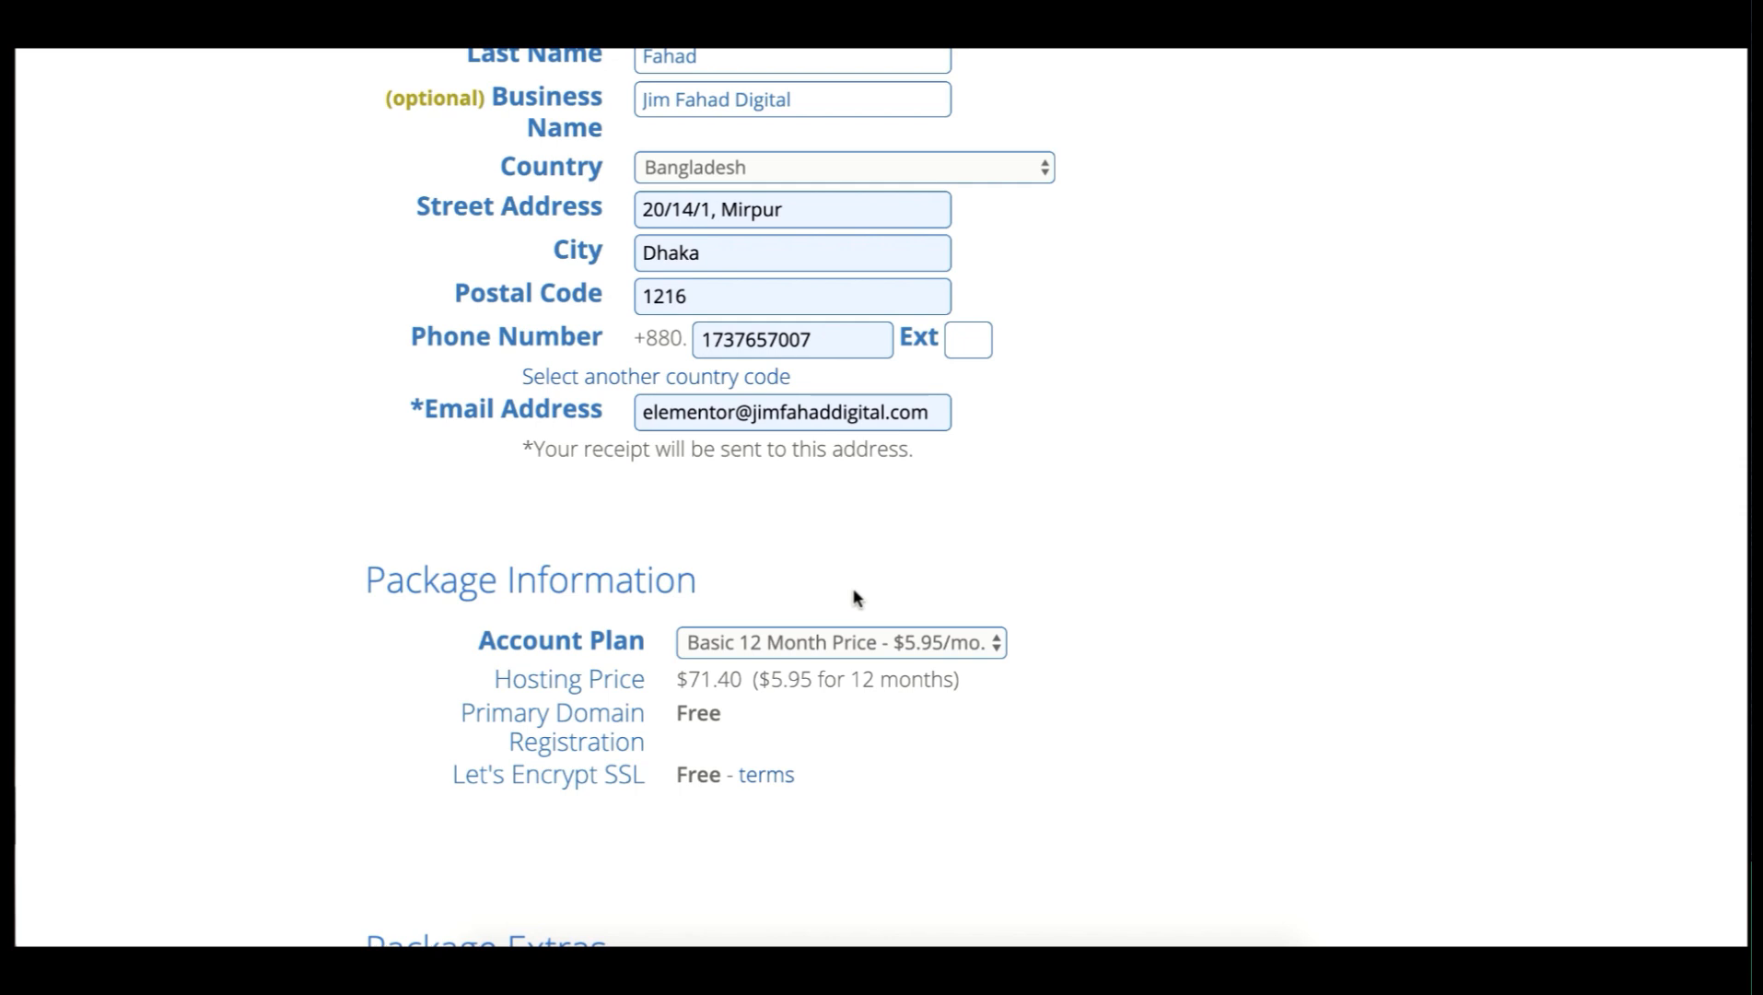
Step: Remove the Domain Privacy + Protection, Codeguard Basic and SiteLock Security - Essential package extras from the order
scroll(853, 596, "down", 5)
scroll(855, 588, "down", 1)
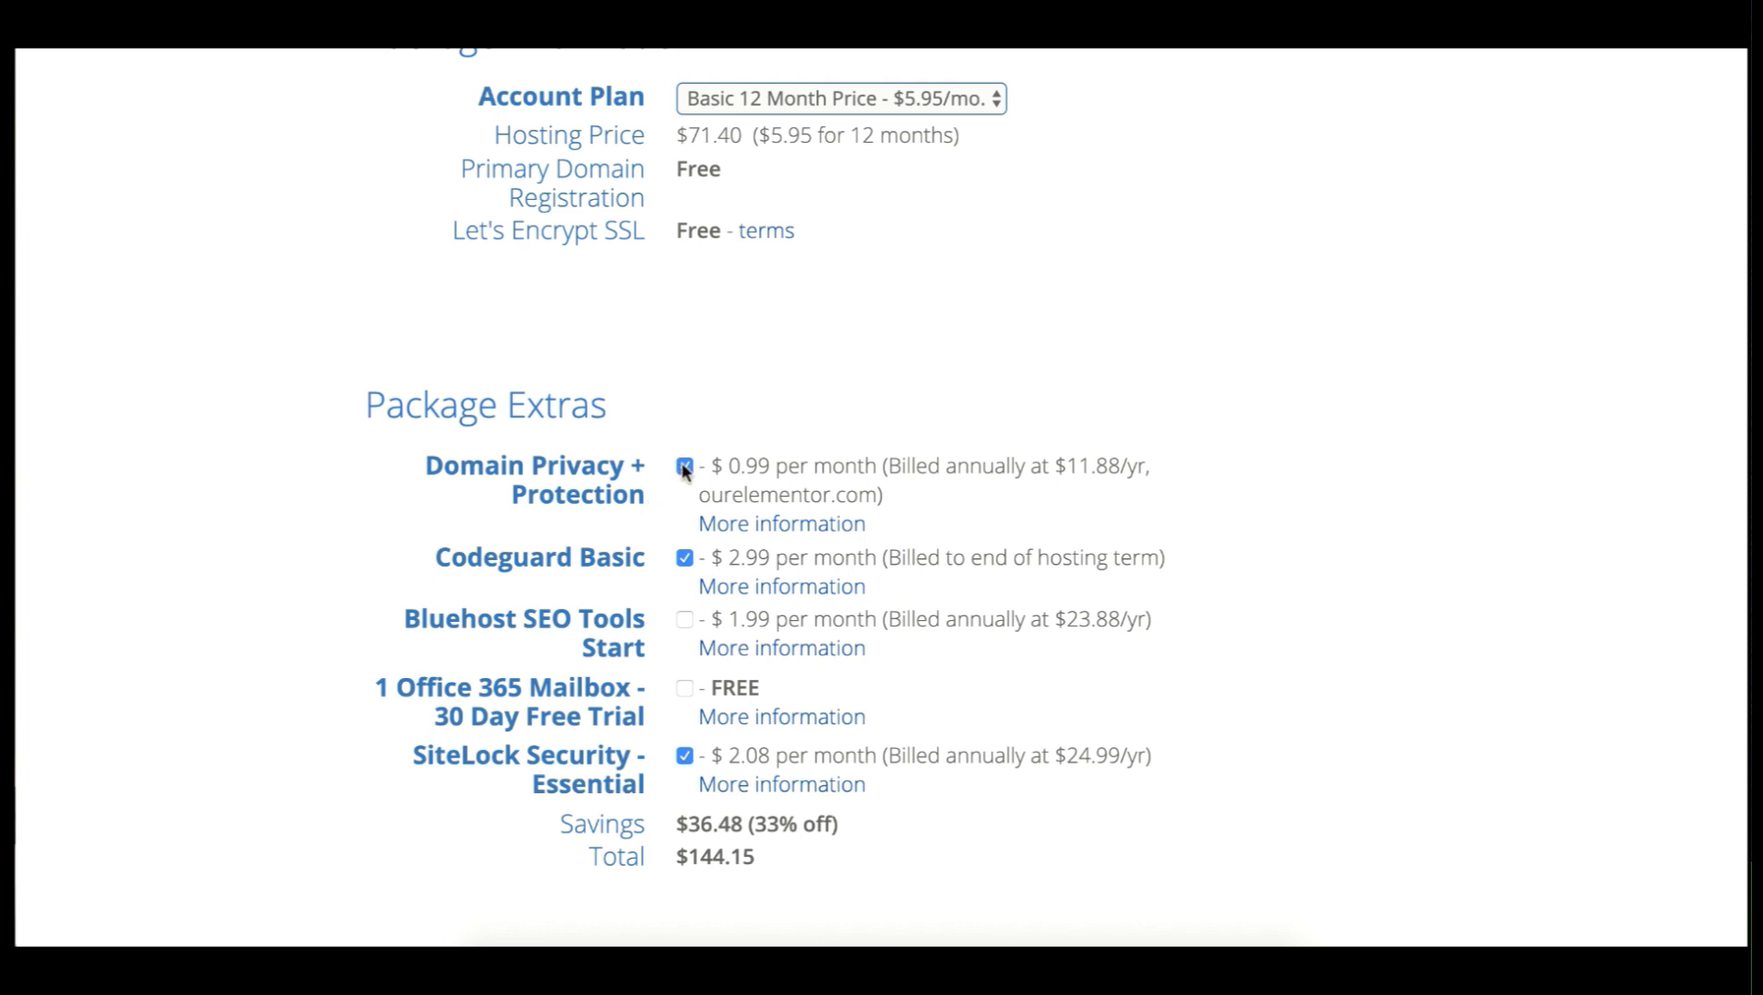
left_click(685, 465)
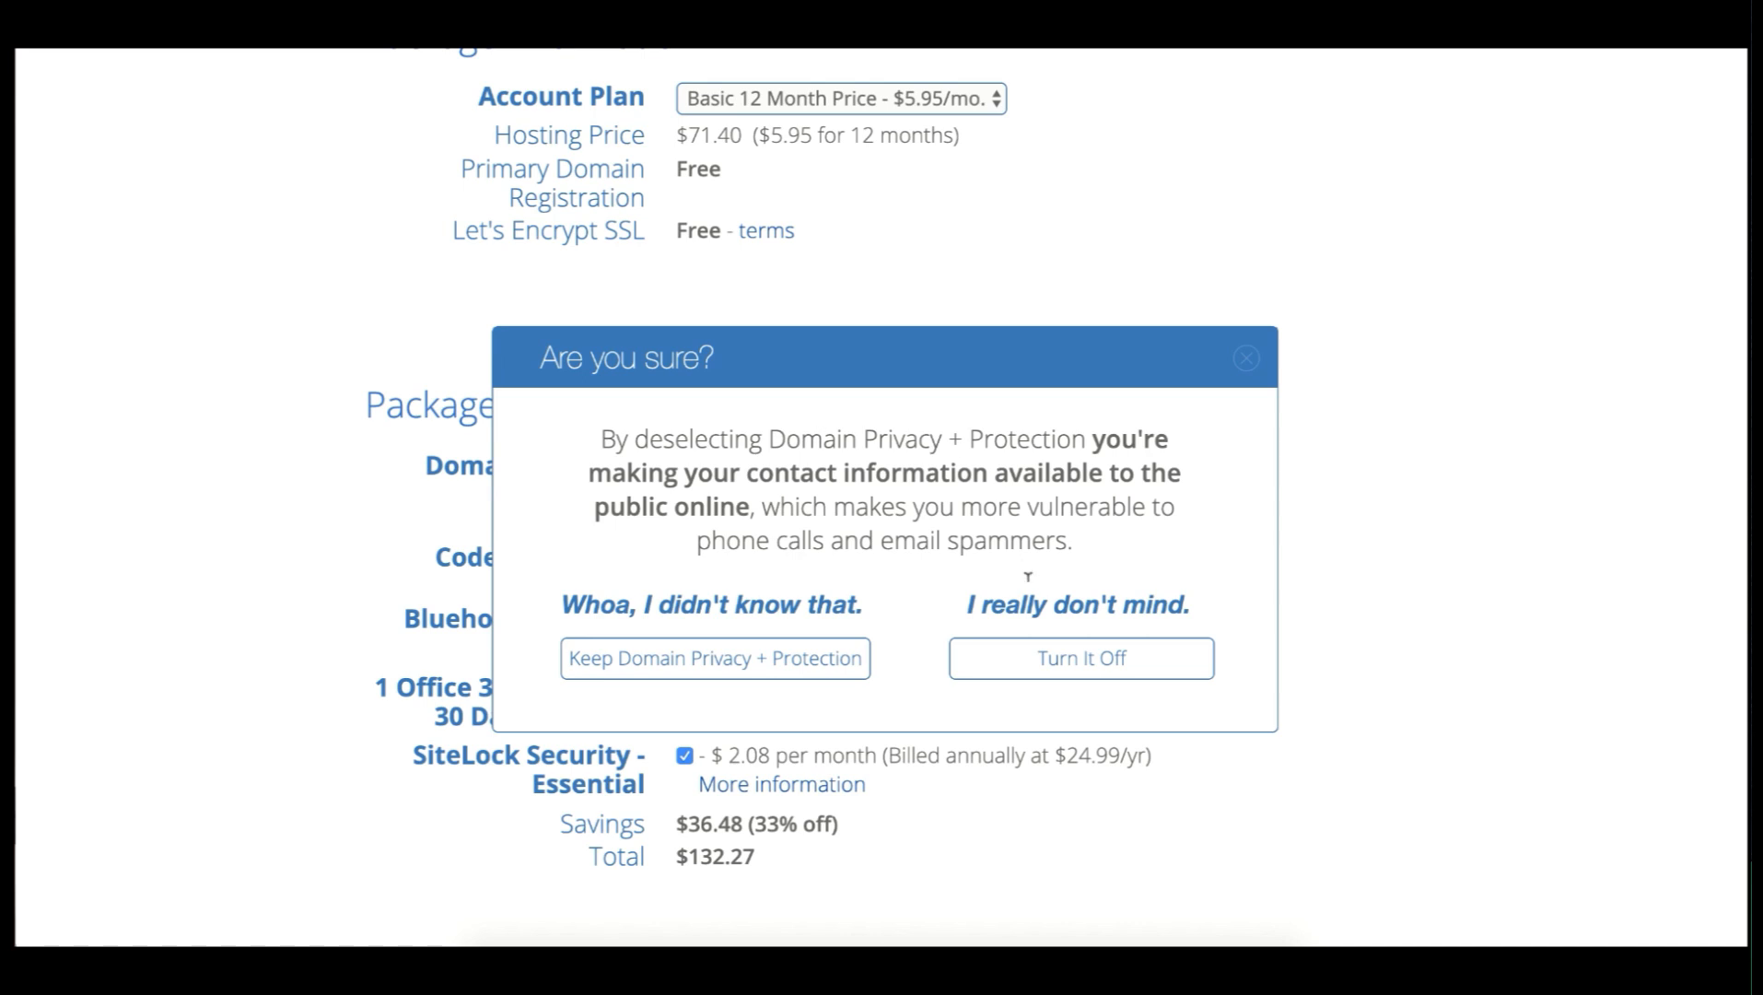
left_click(1042, 658)
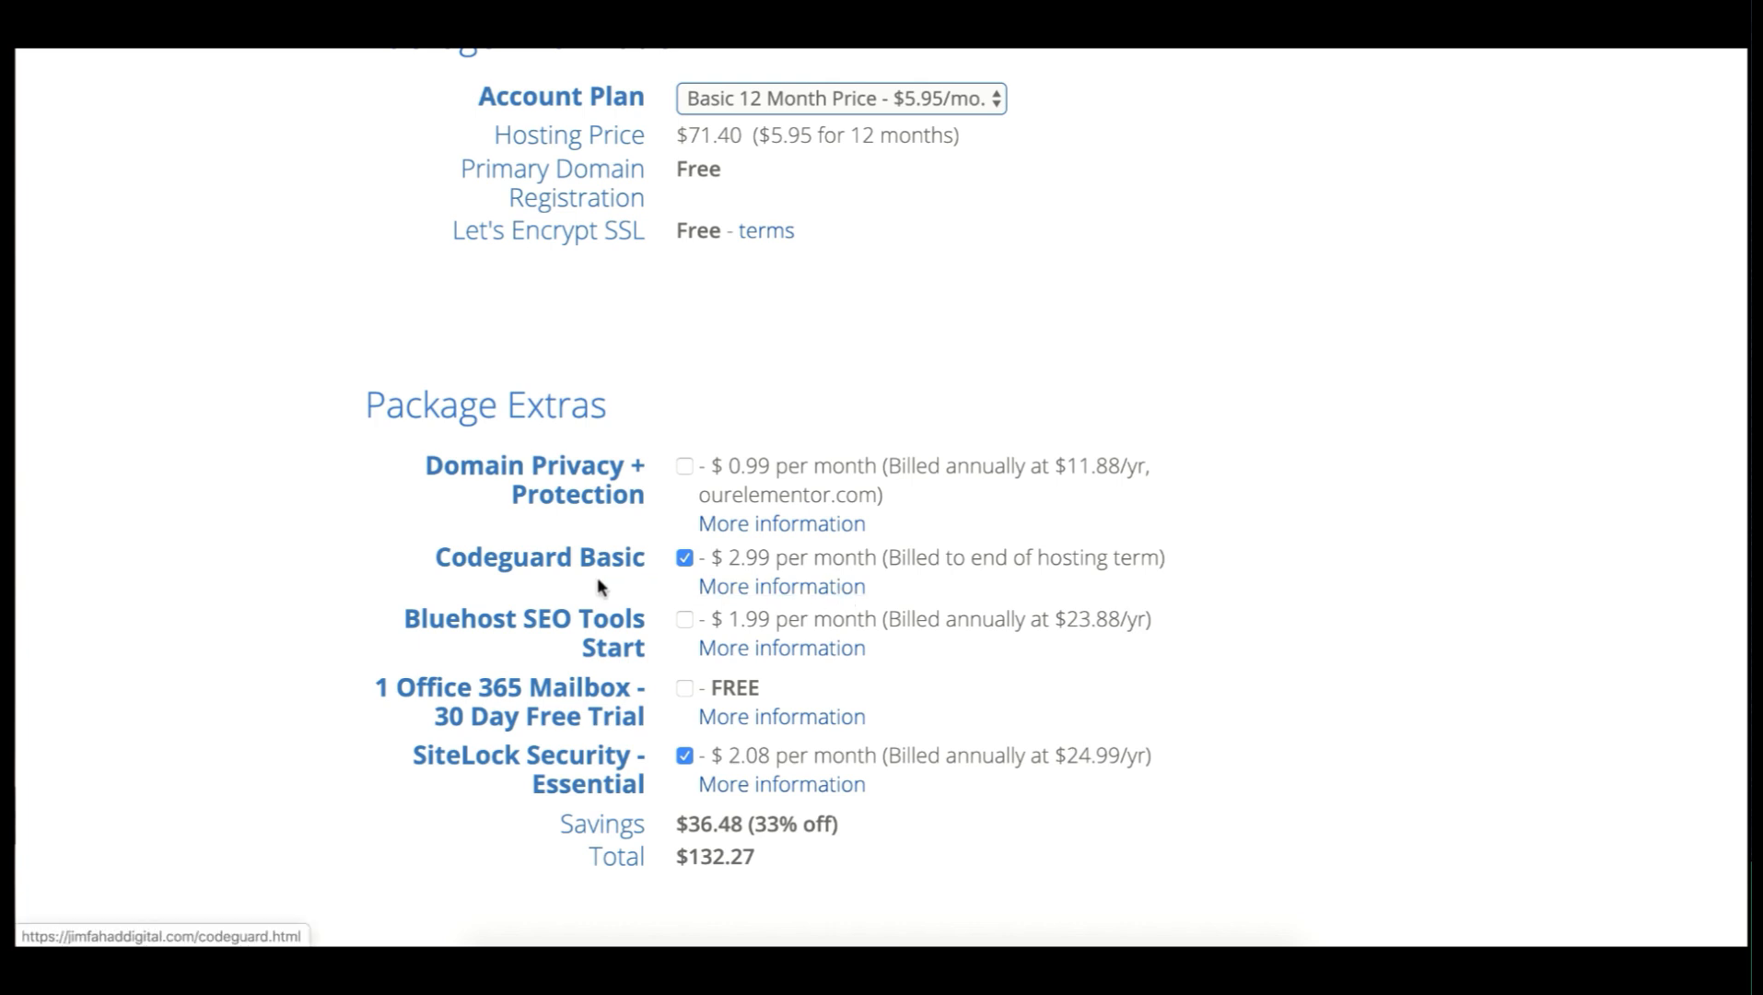
left_click(683, 559)
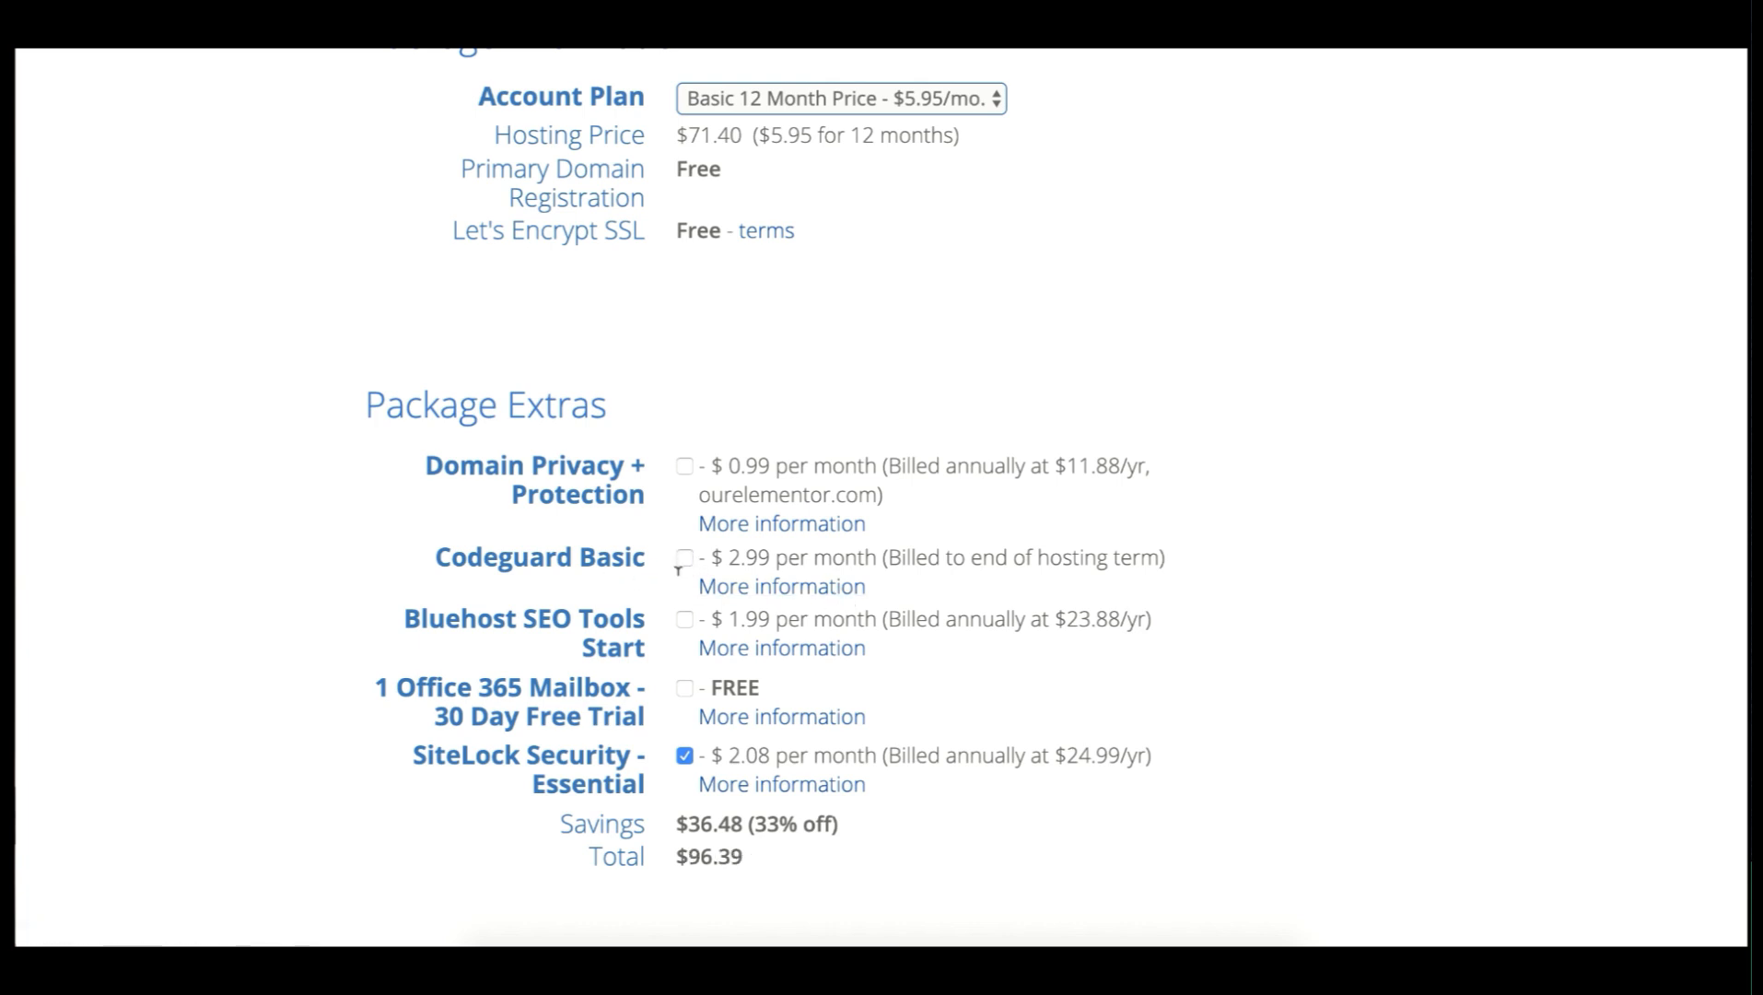
left_click(683, 756)
Step: Fill in the credit card number, CVV2 code and expiration date from the saved card in Payment Information
scroll(754, 863, "down", 8)
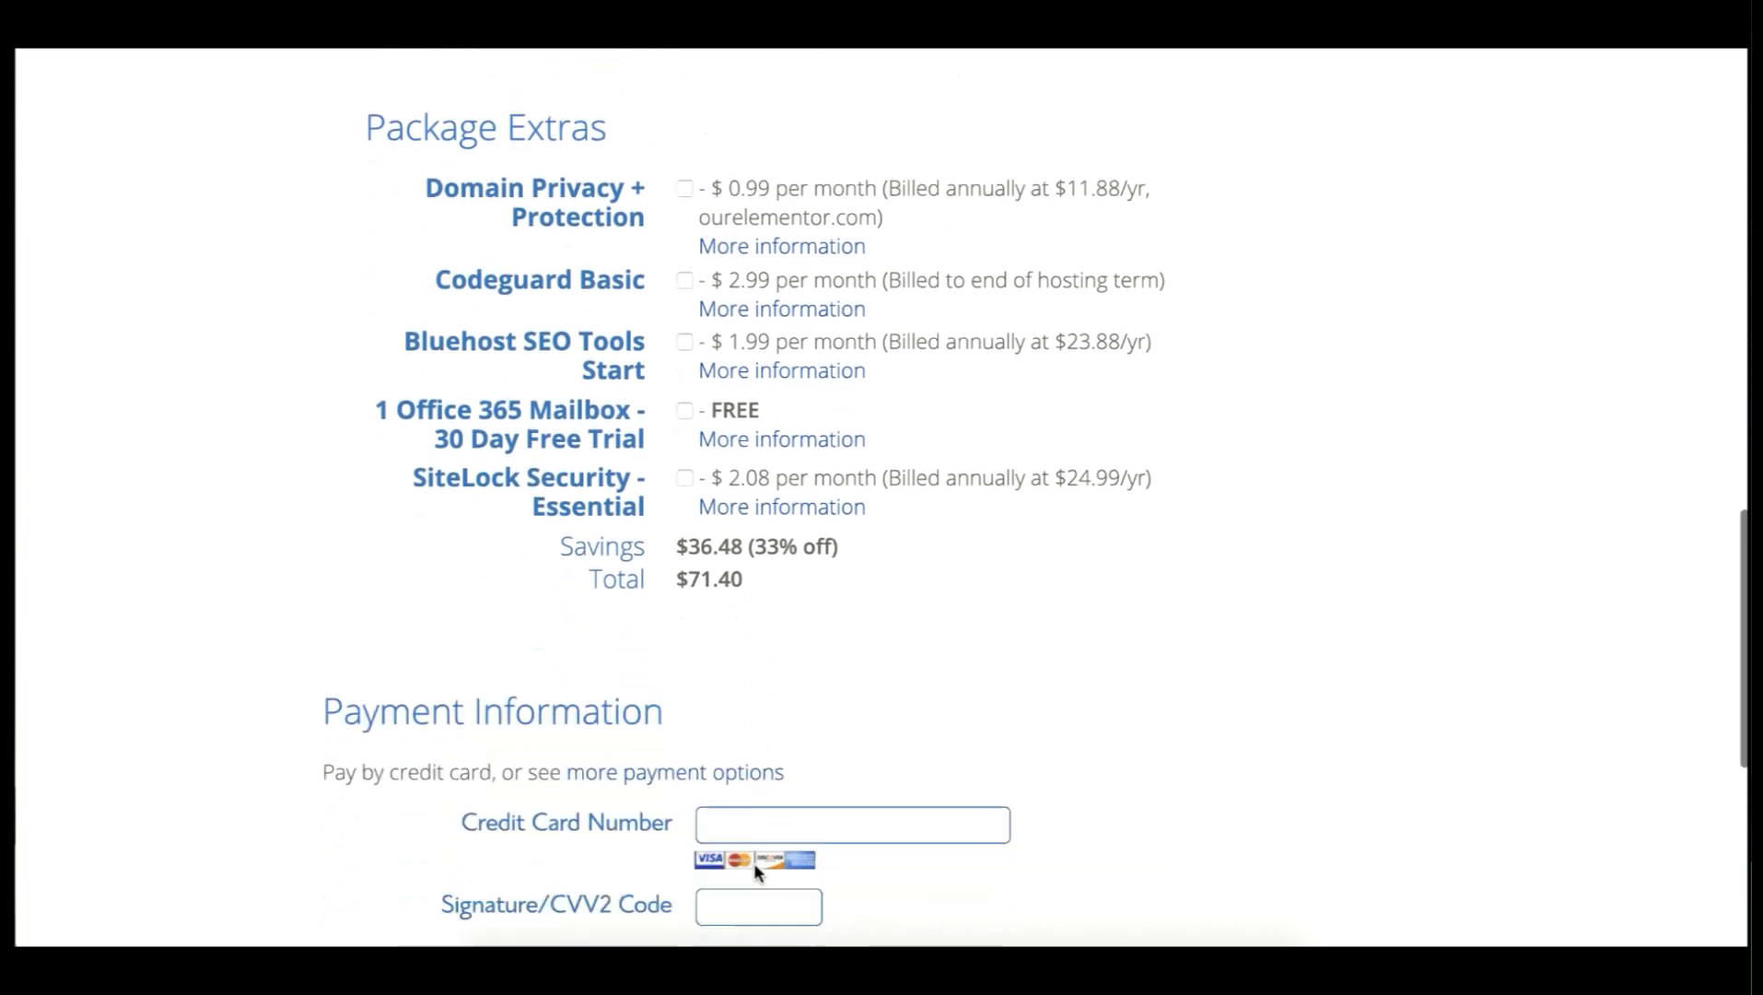
scroll(755, 856, "down", 2)
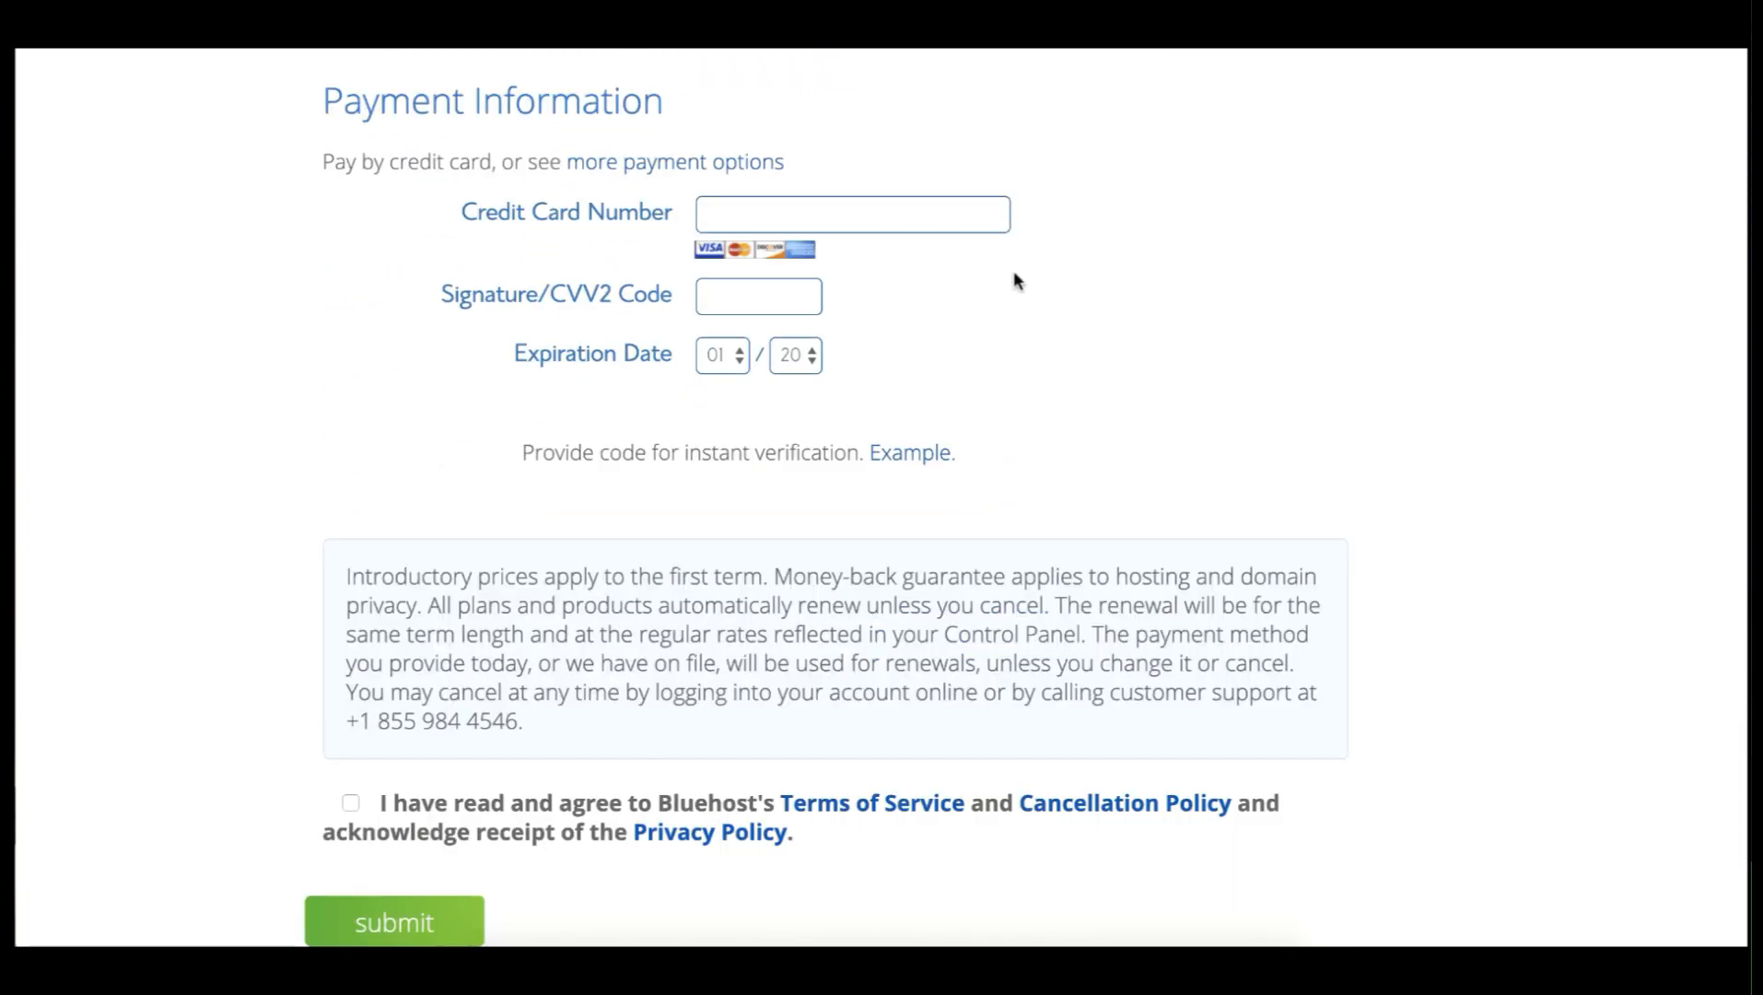
left_click(924, 212)
left_click(811, 276)
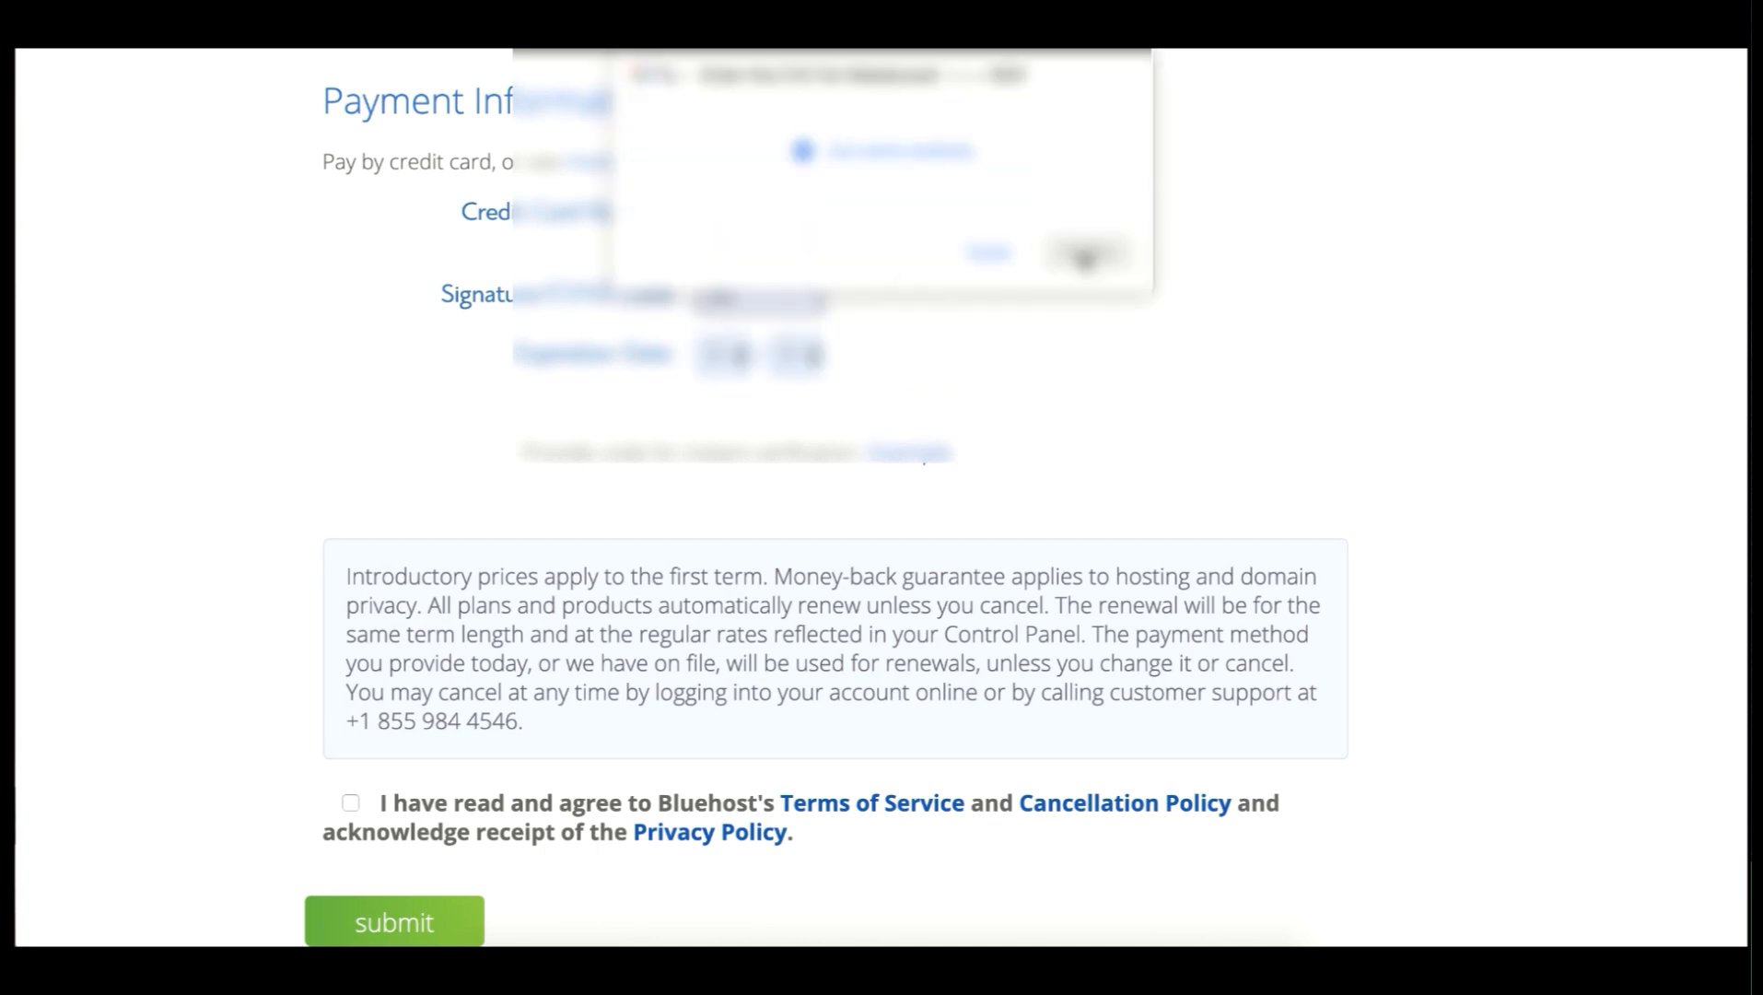
left_click(1084, 256)
Step: Agree to Bluehost's Terms of Service, Cancellation Policy and Privacy Policy, and submit the hosting order
left_click(352, 803)
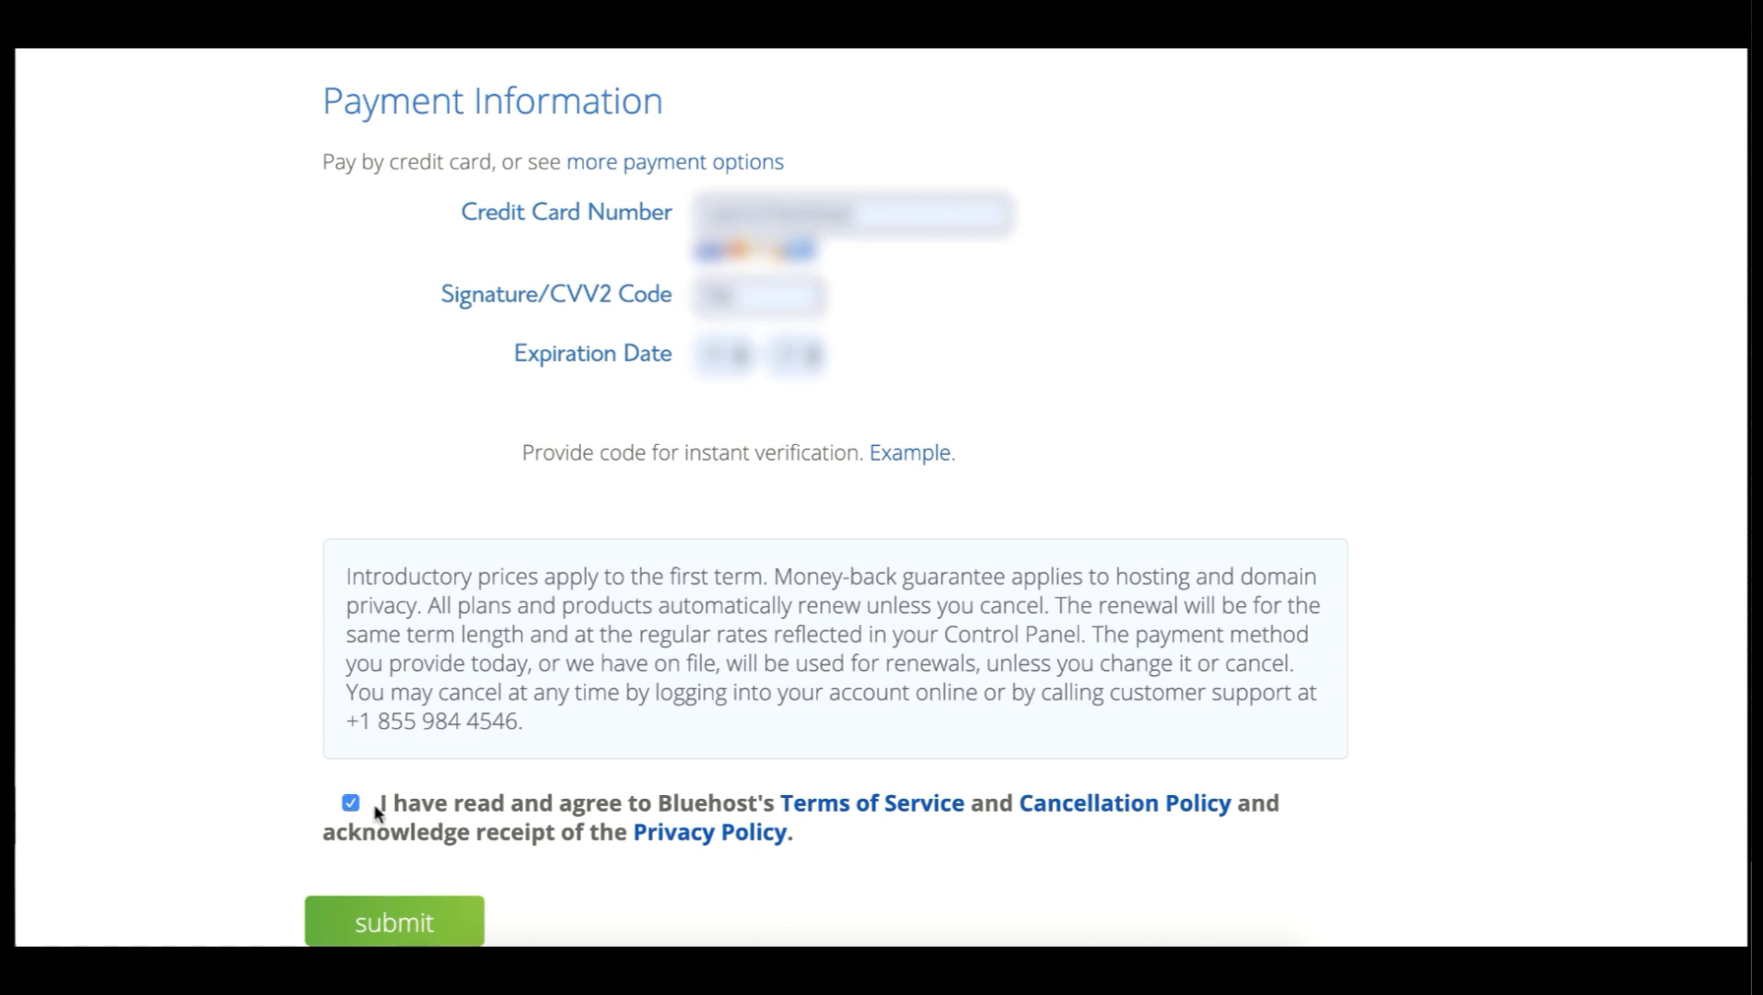
left_click(419, 914)
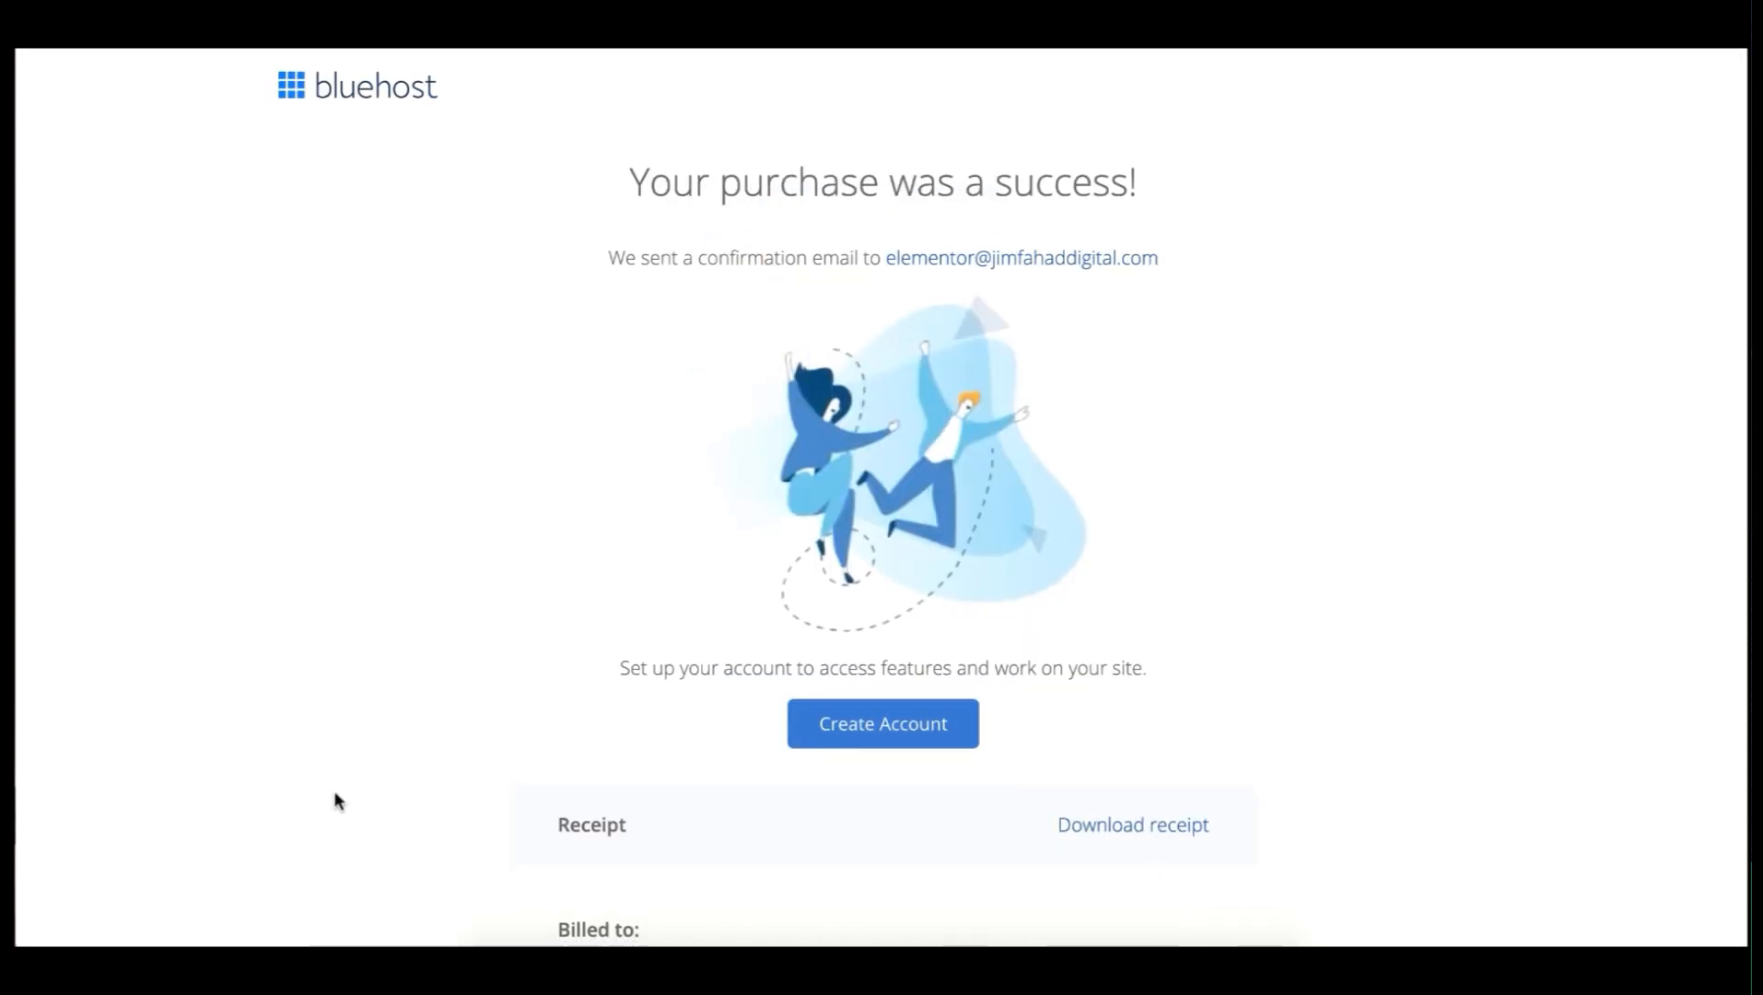
scroll(337, 802, "down", 7)
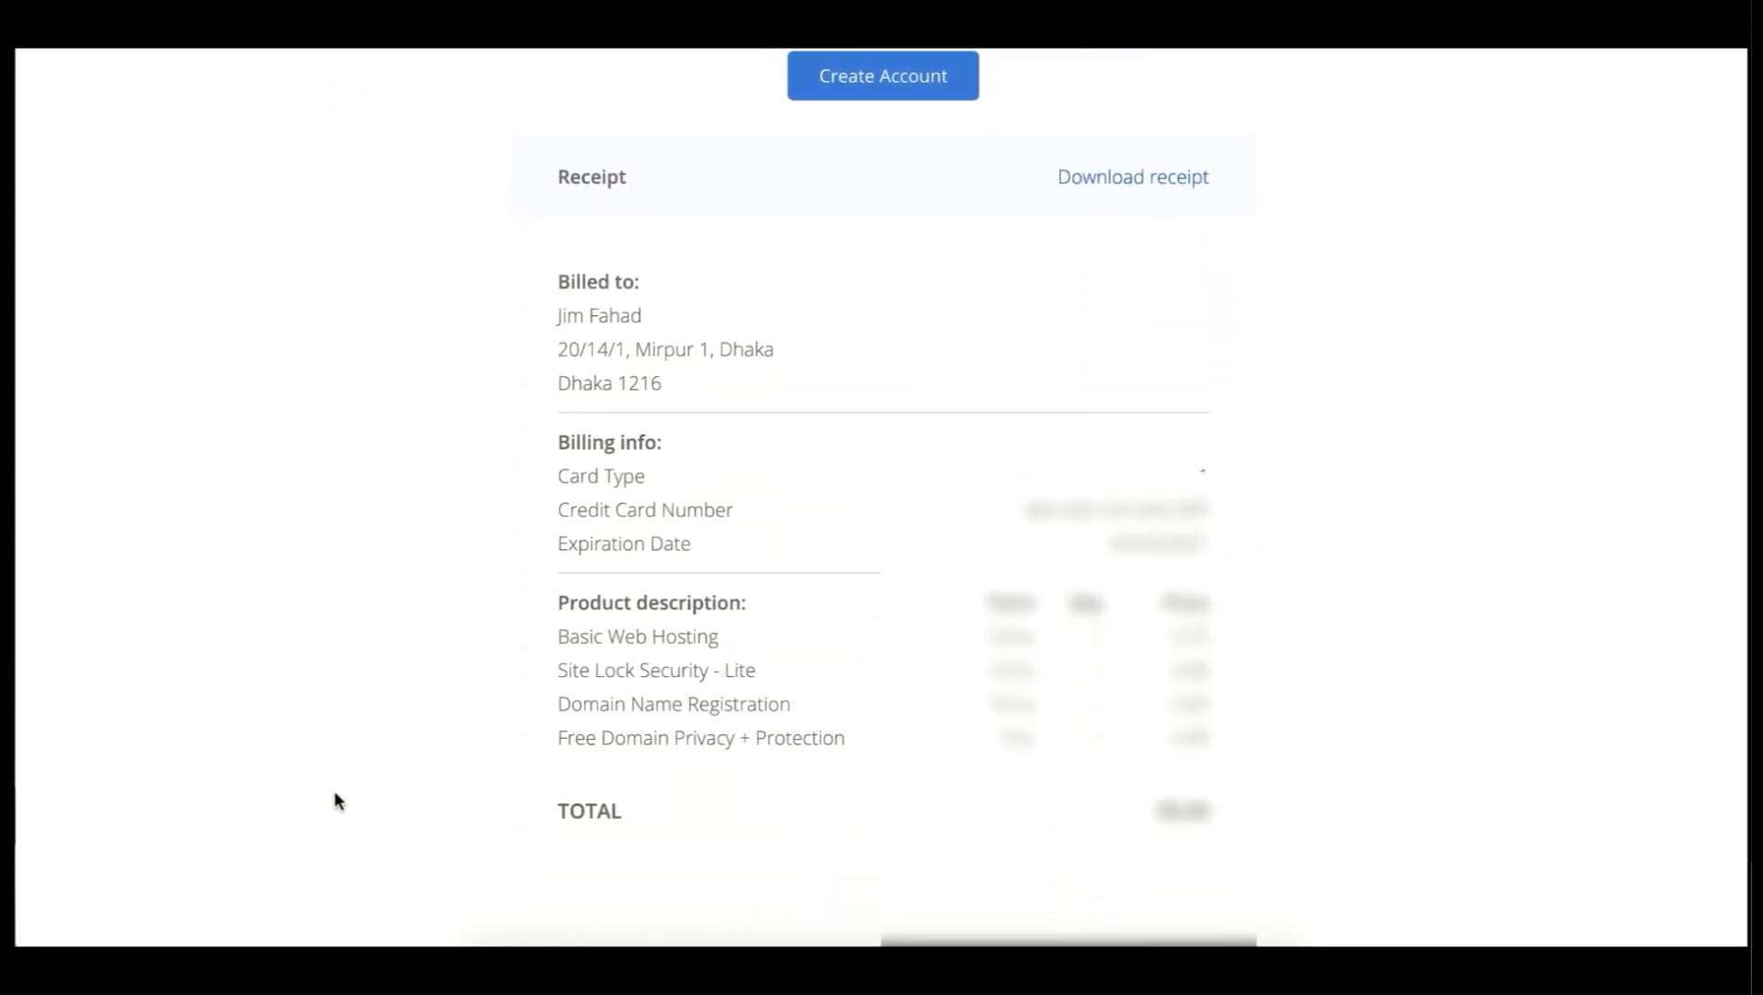
Step: Create the hosting account for ourelementor.com by entering and retyping a new account password and agreeing to the Privacy Policy and Terms of Service
scroll(337, 801, "up", 7)
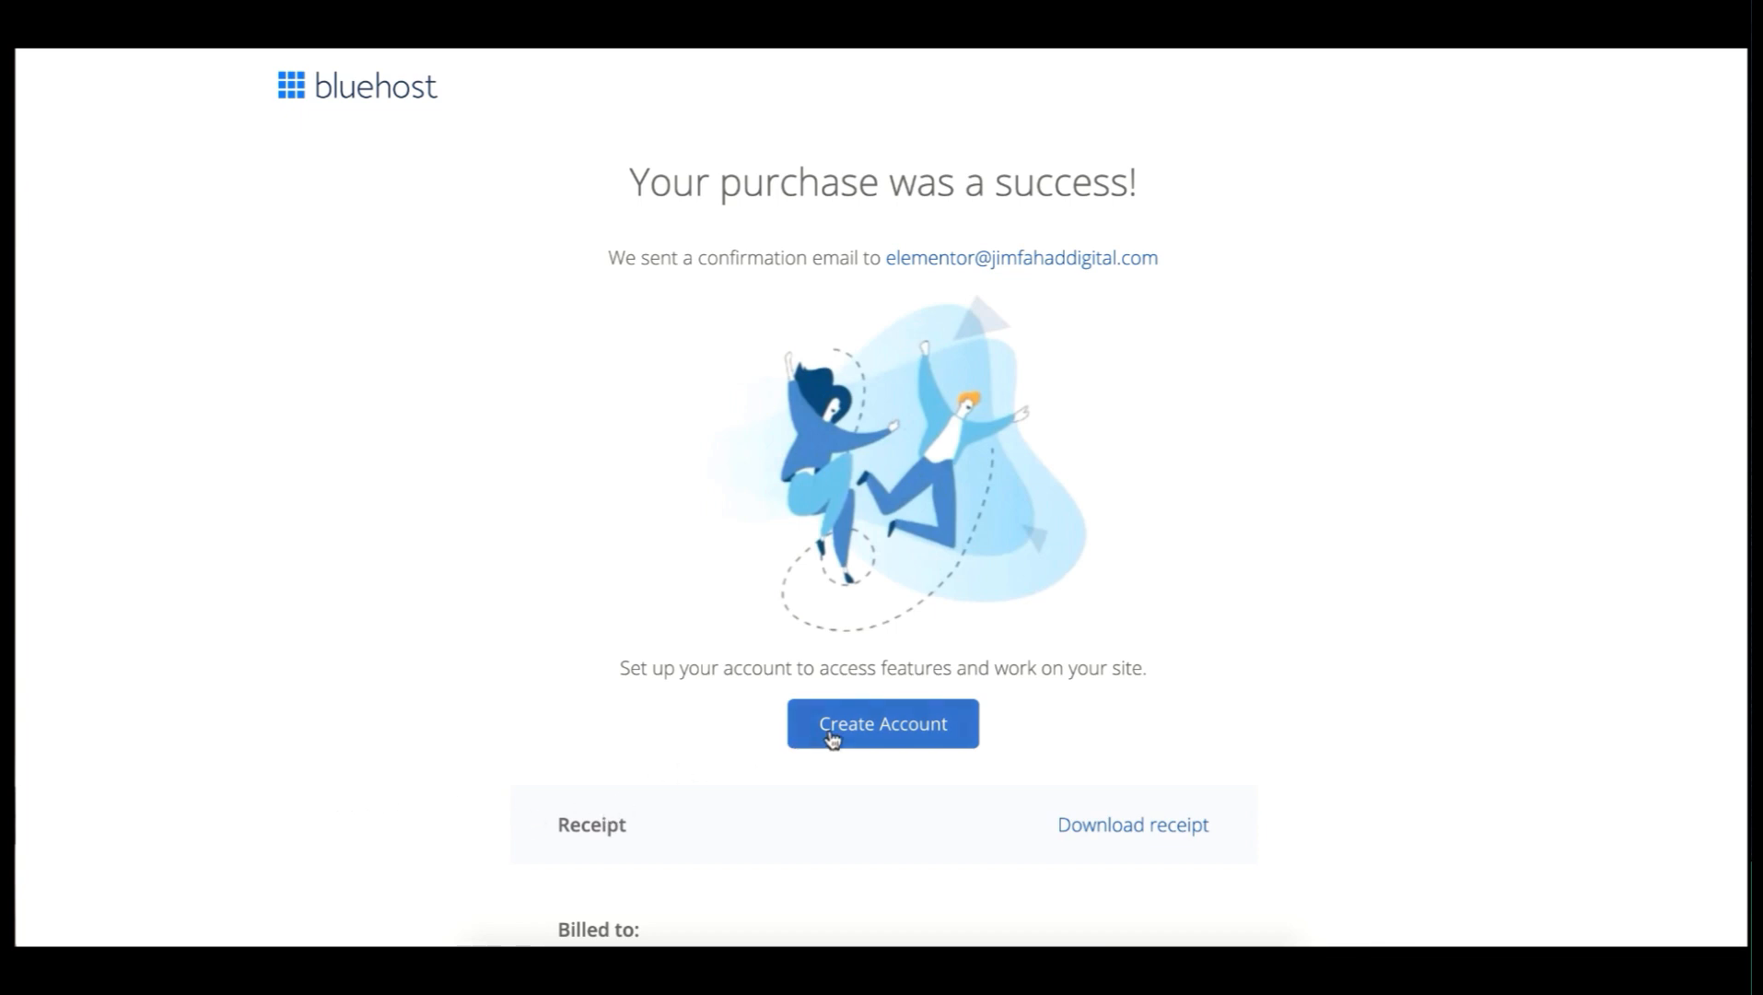
left_click(887, 726)
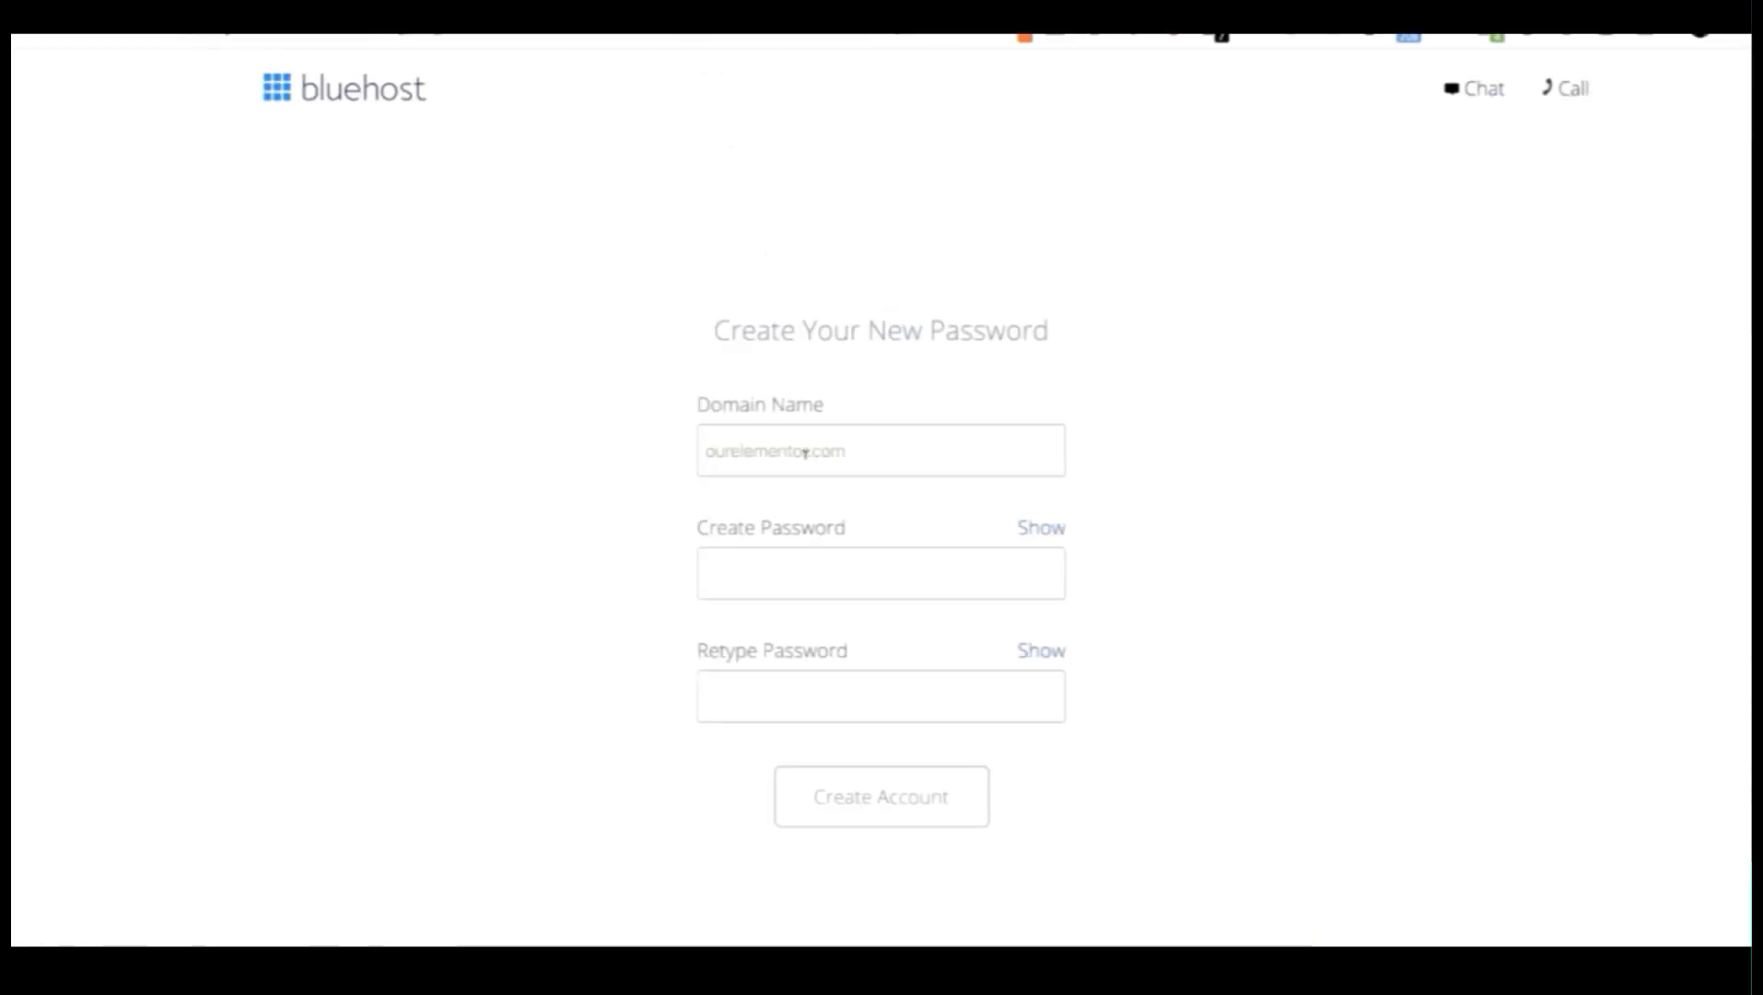
left_click(856, 449)
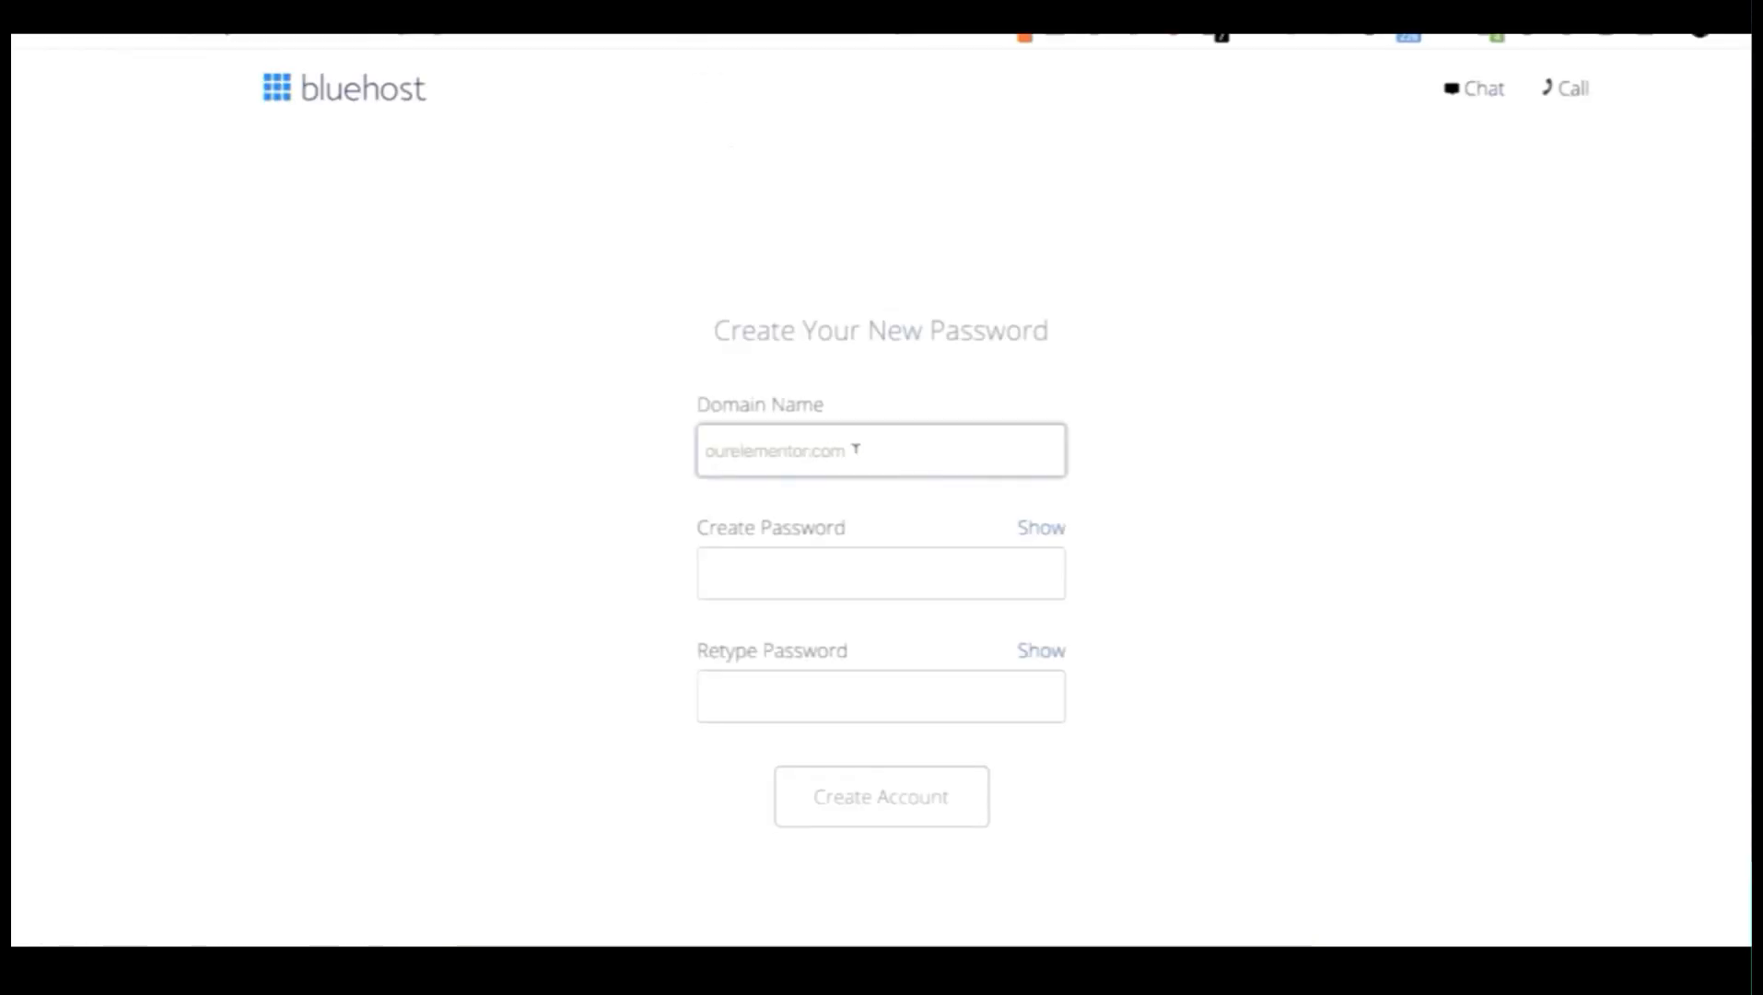
left_click(752, 573)
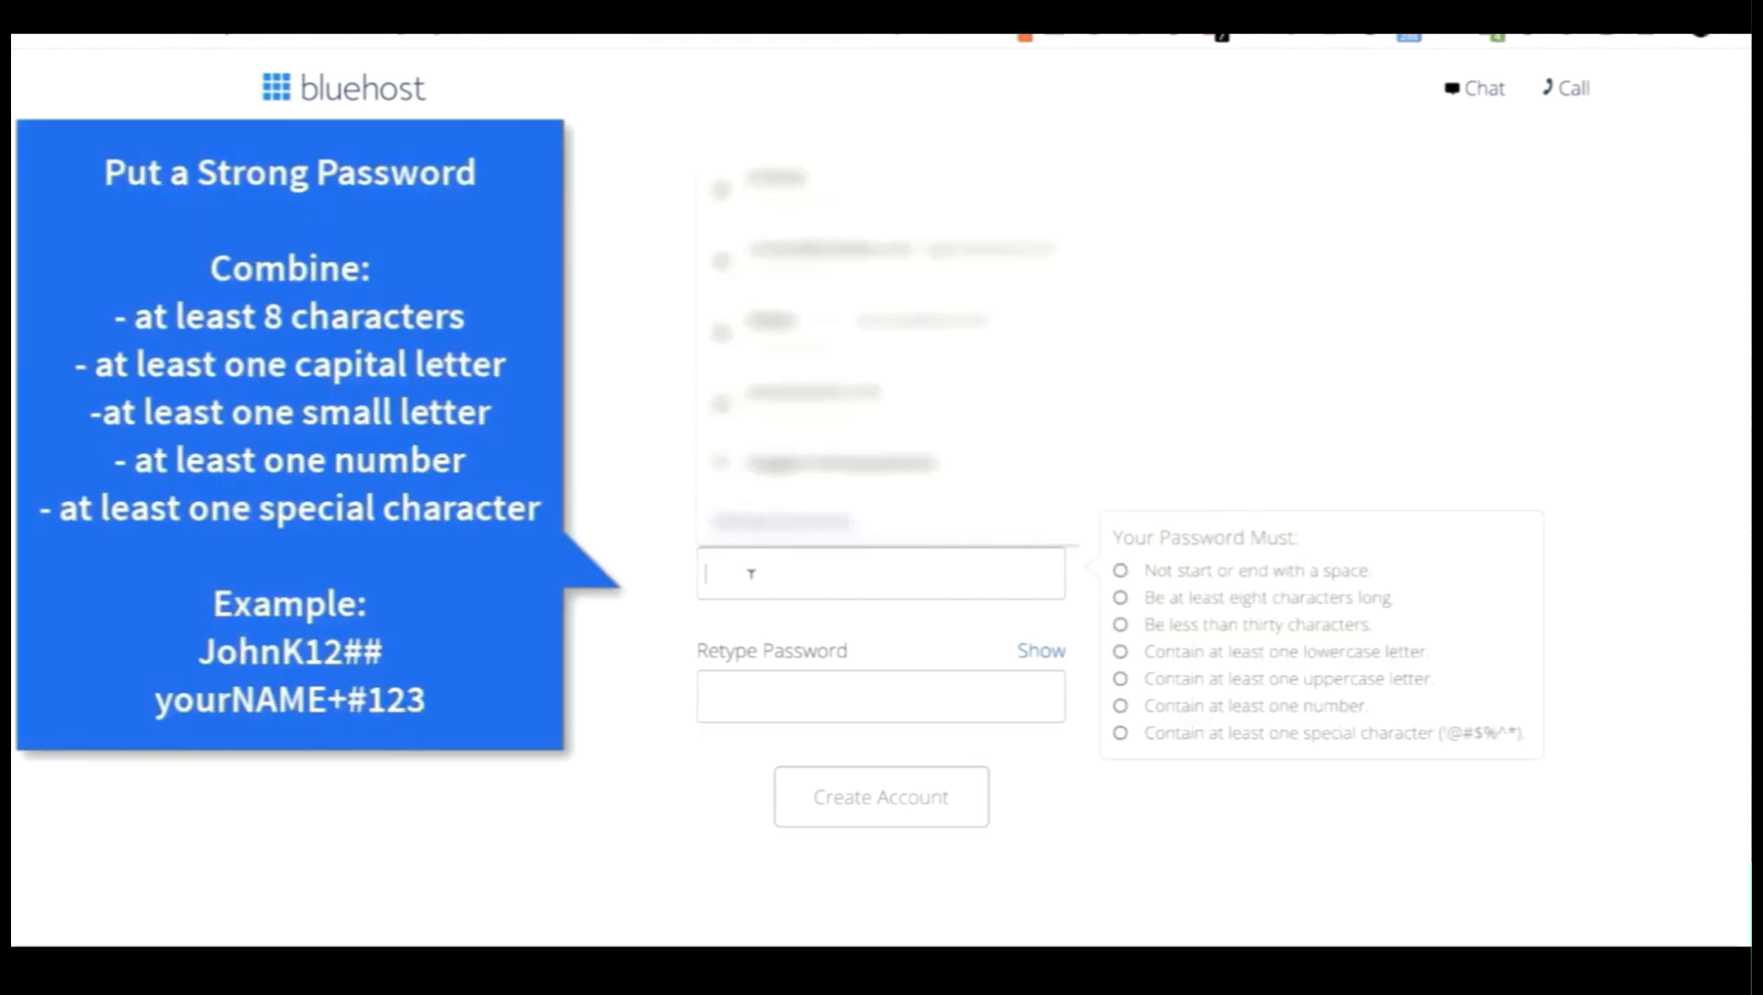
type("•••••")
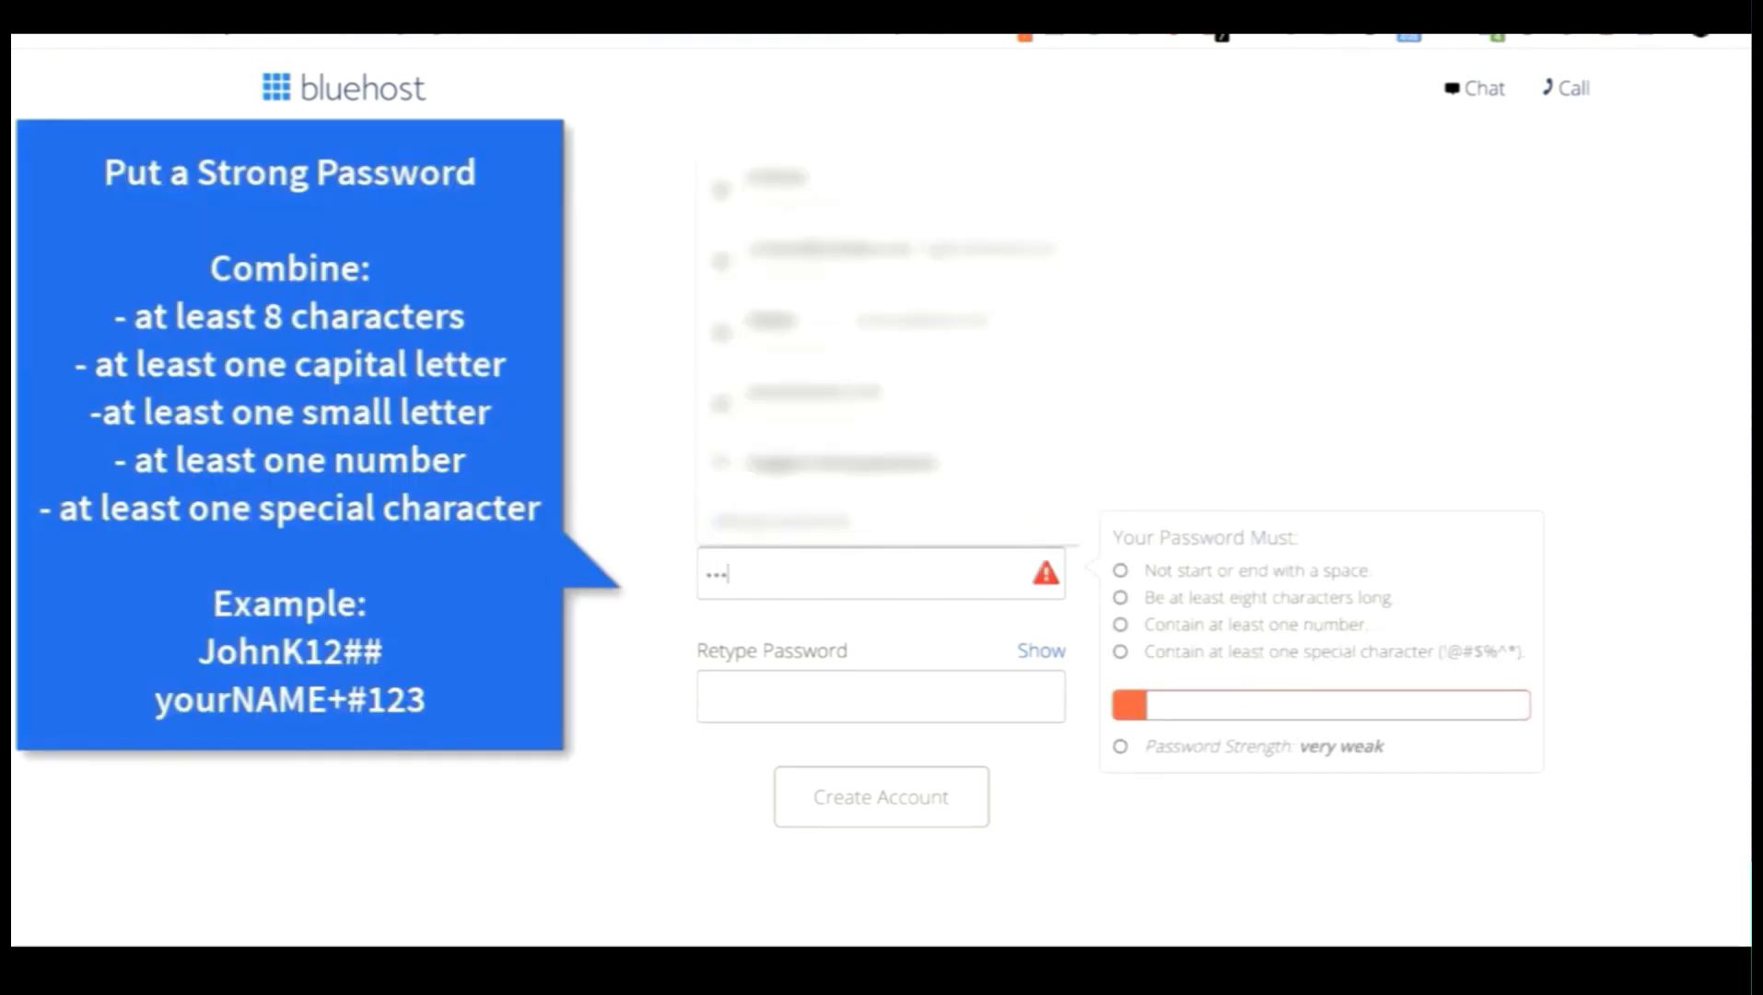
type("•••••••••")
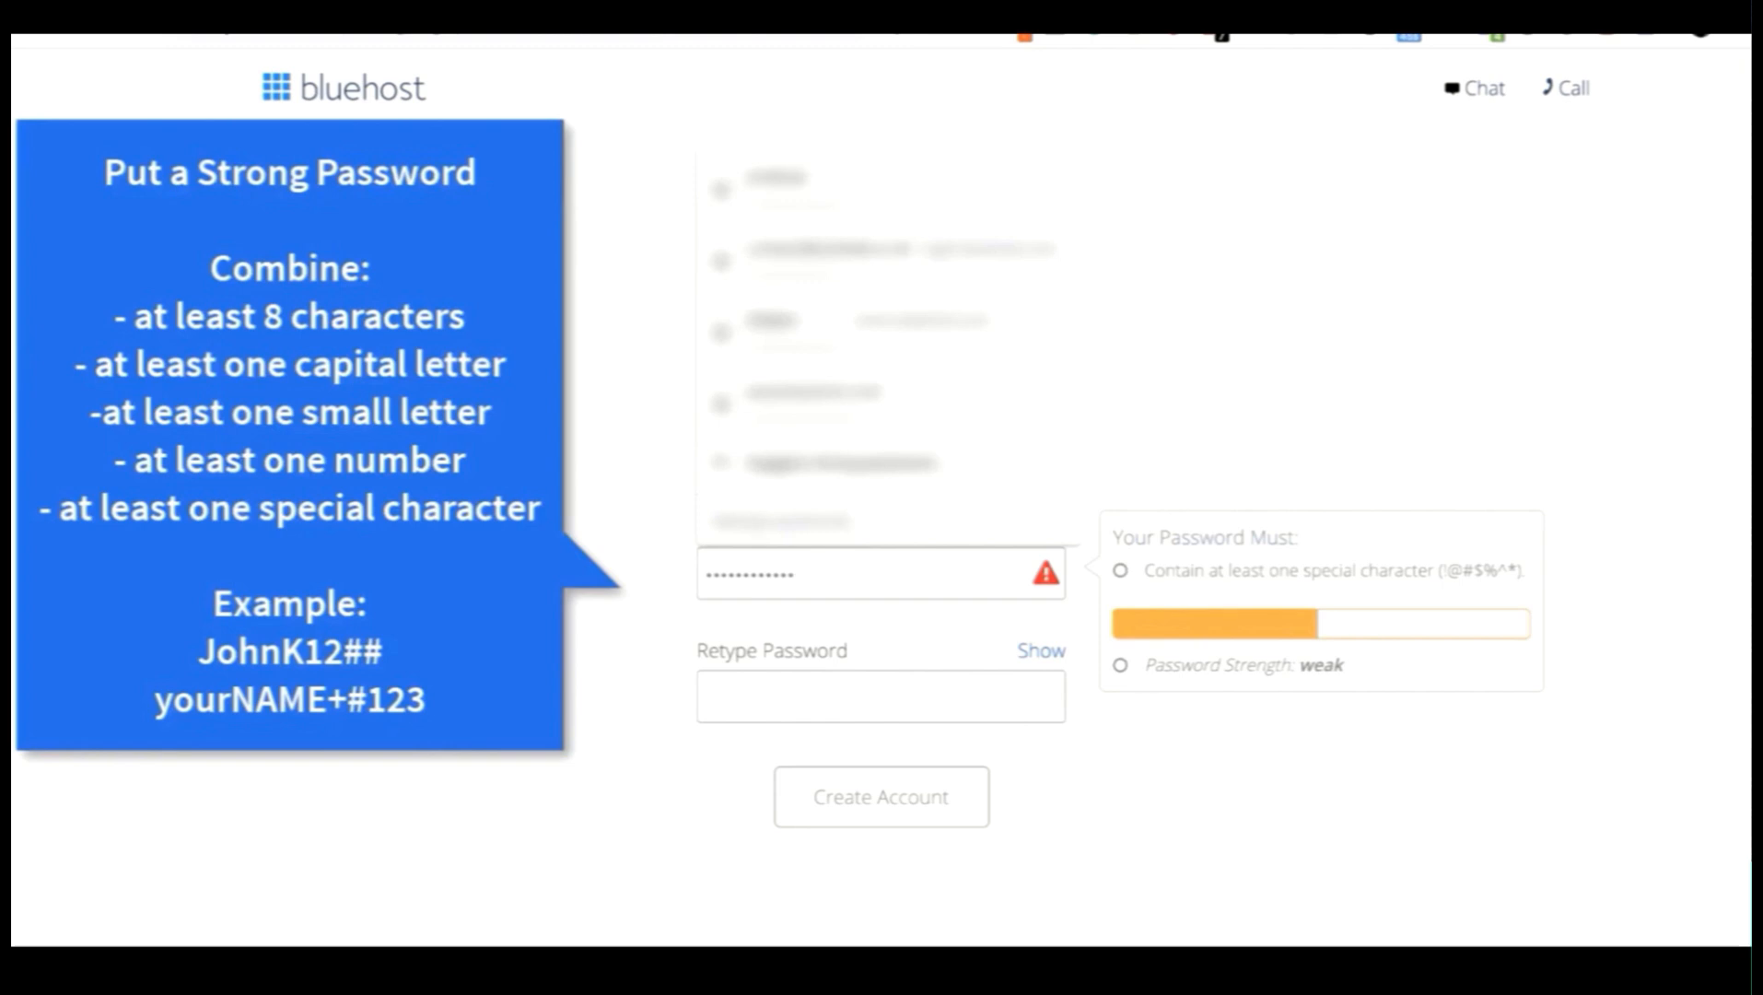
left_click(760, 677)
type("••••")
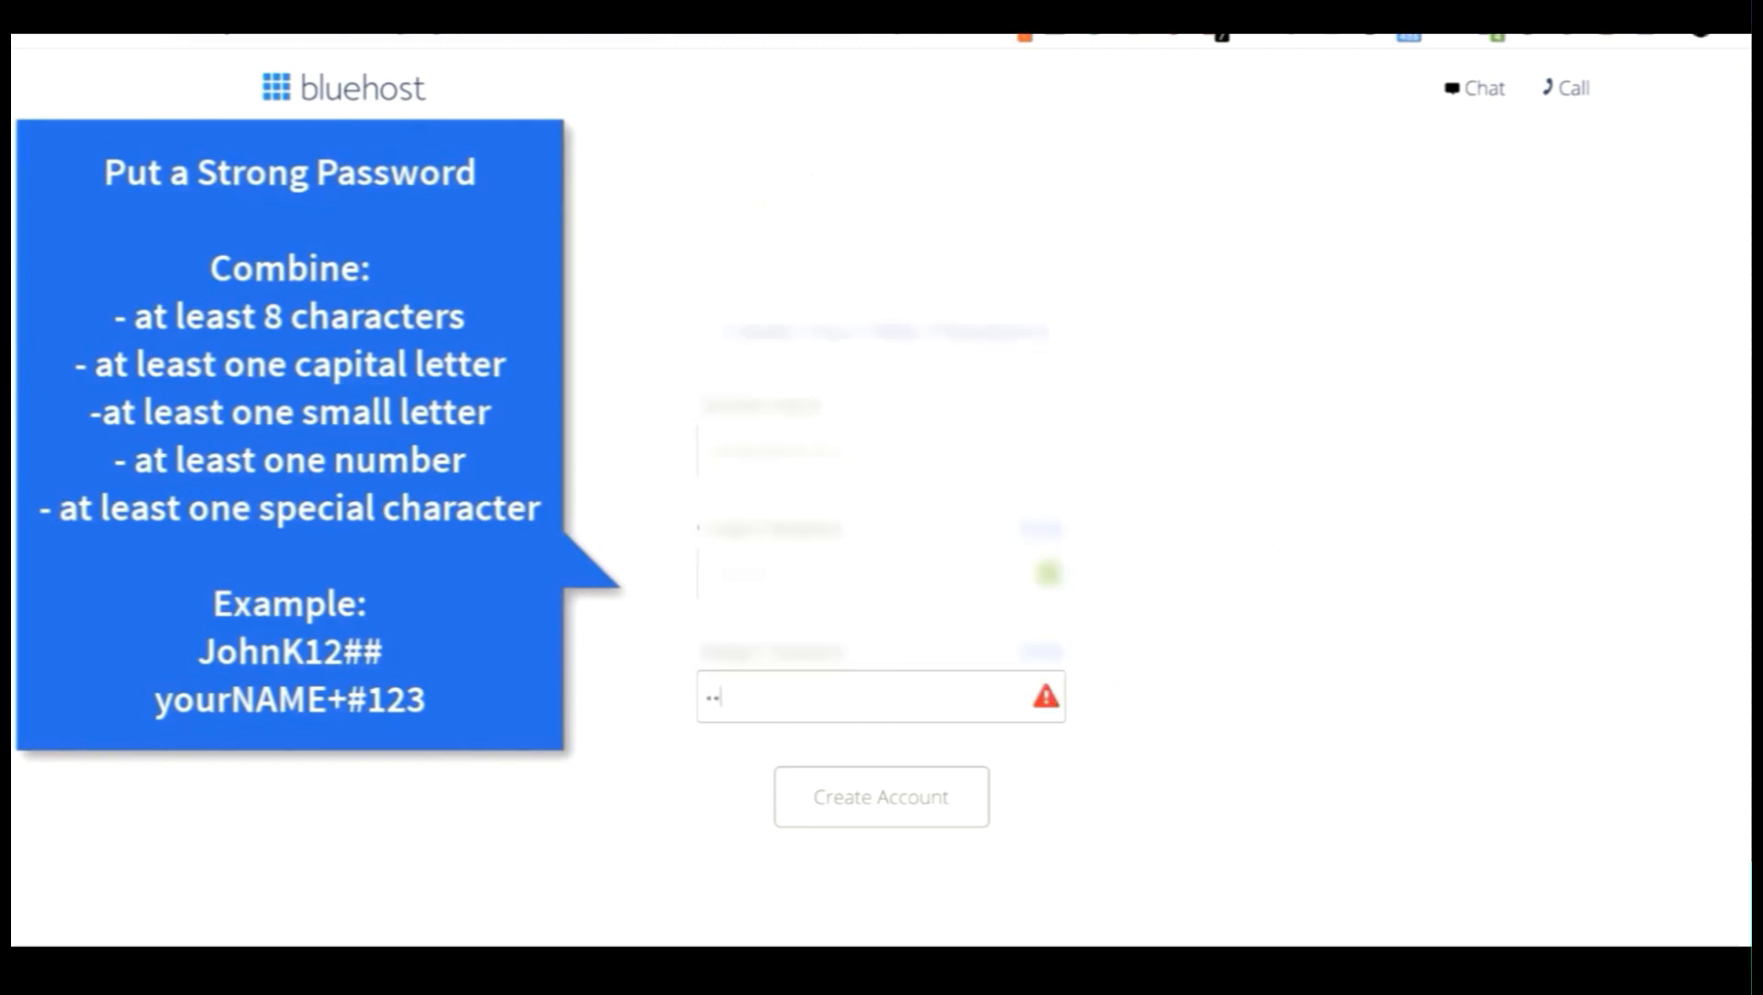
type("•••••••••")
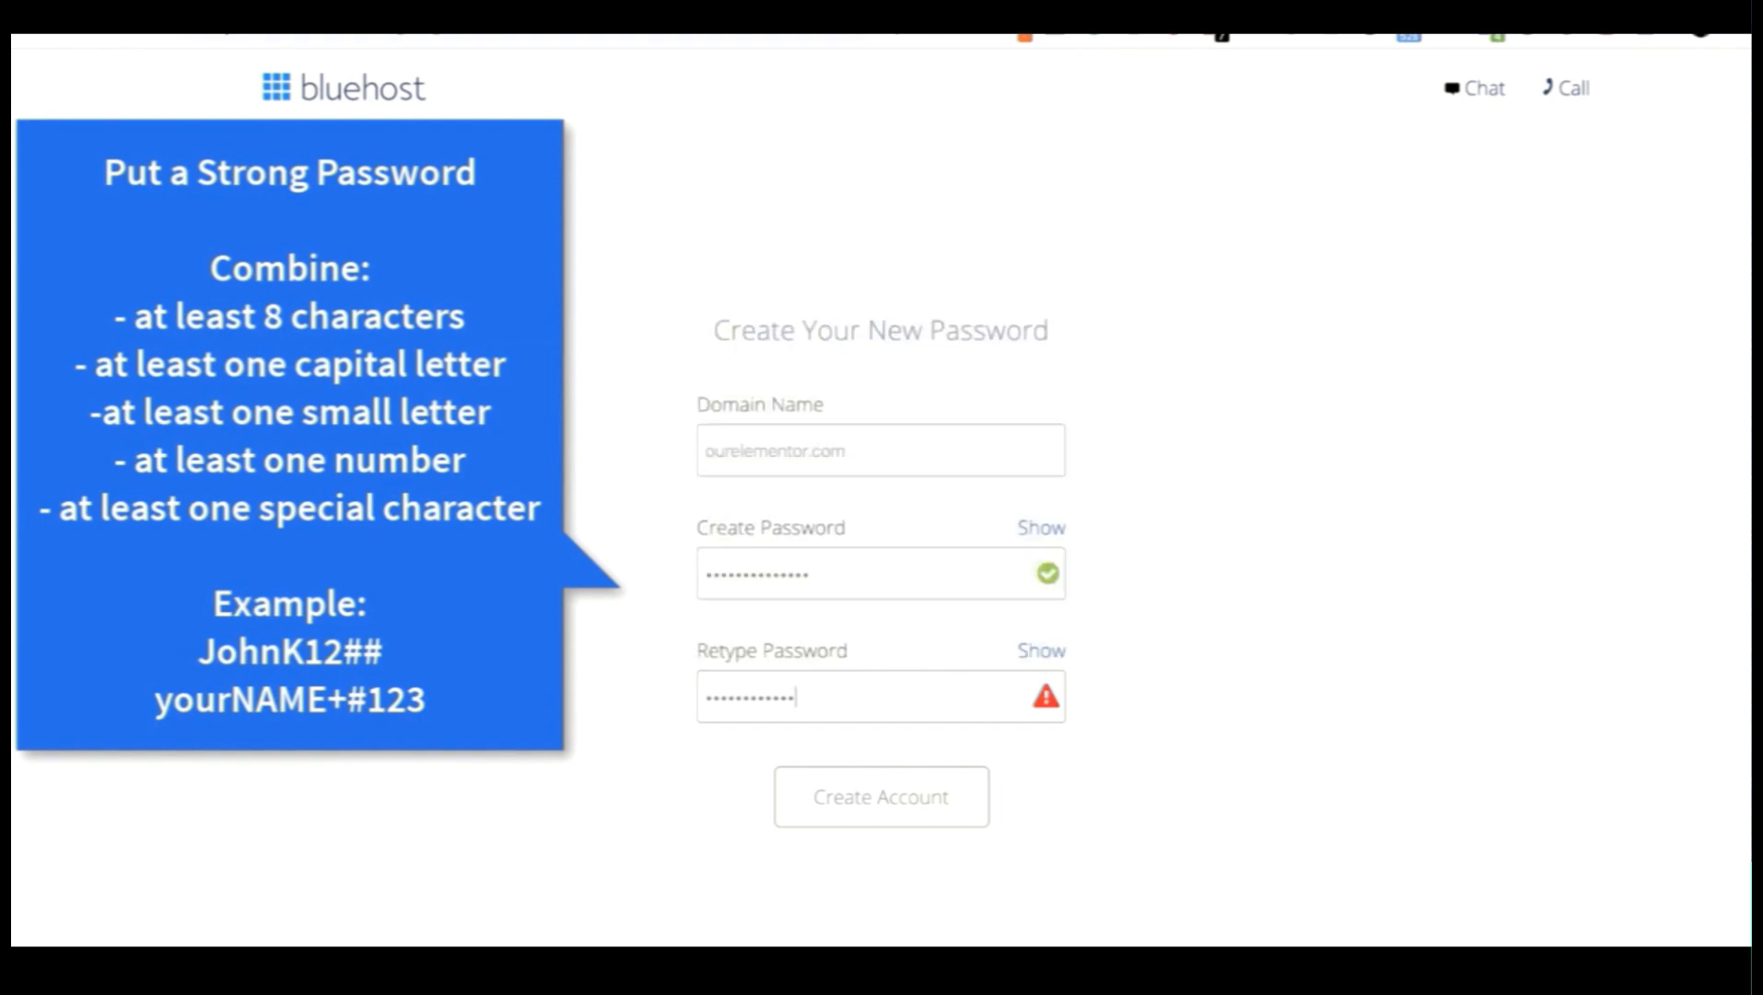
type("•")
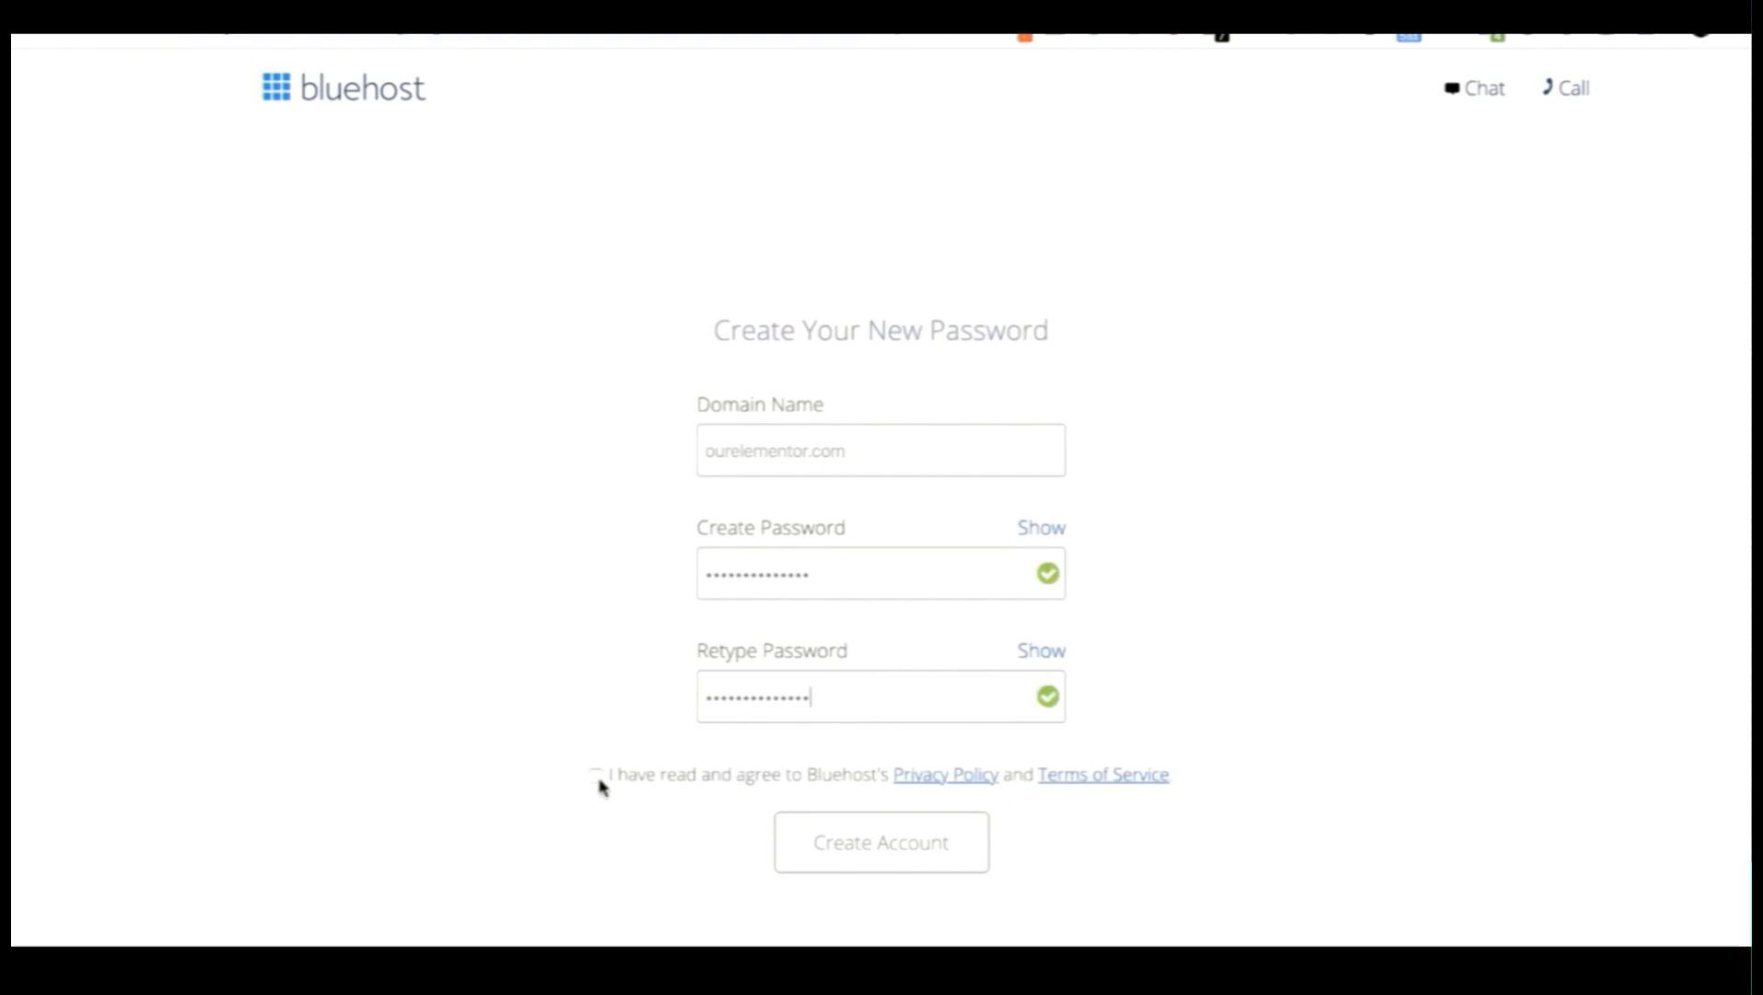
left_click(596, 778)
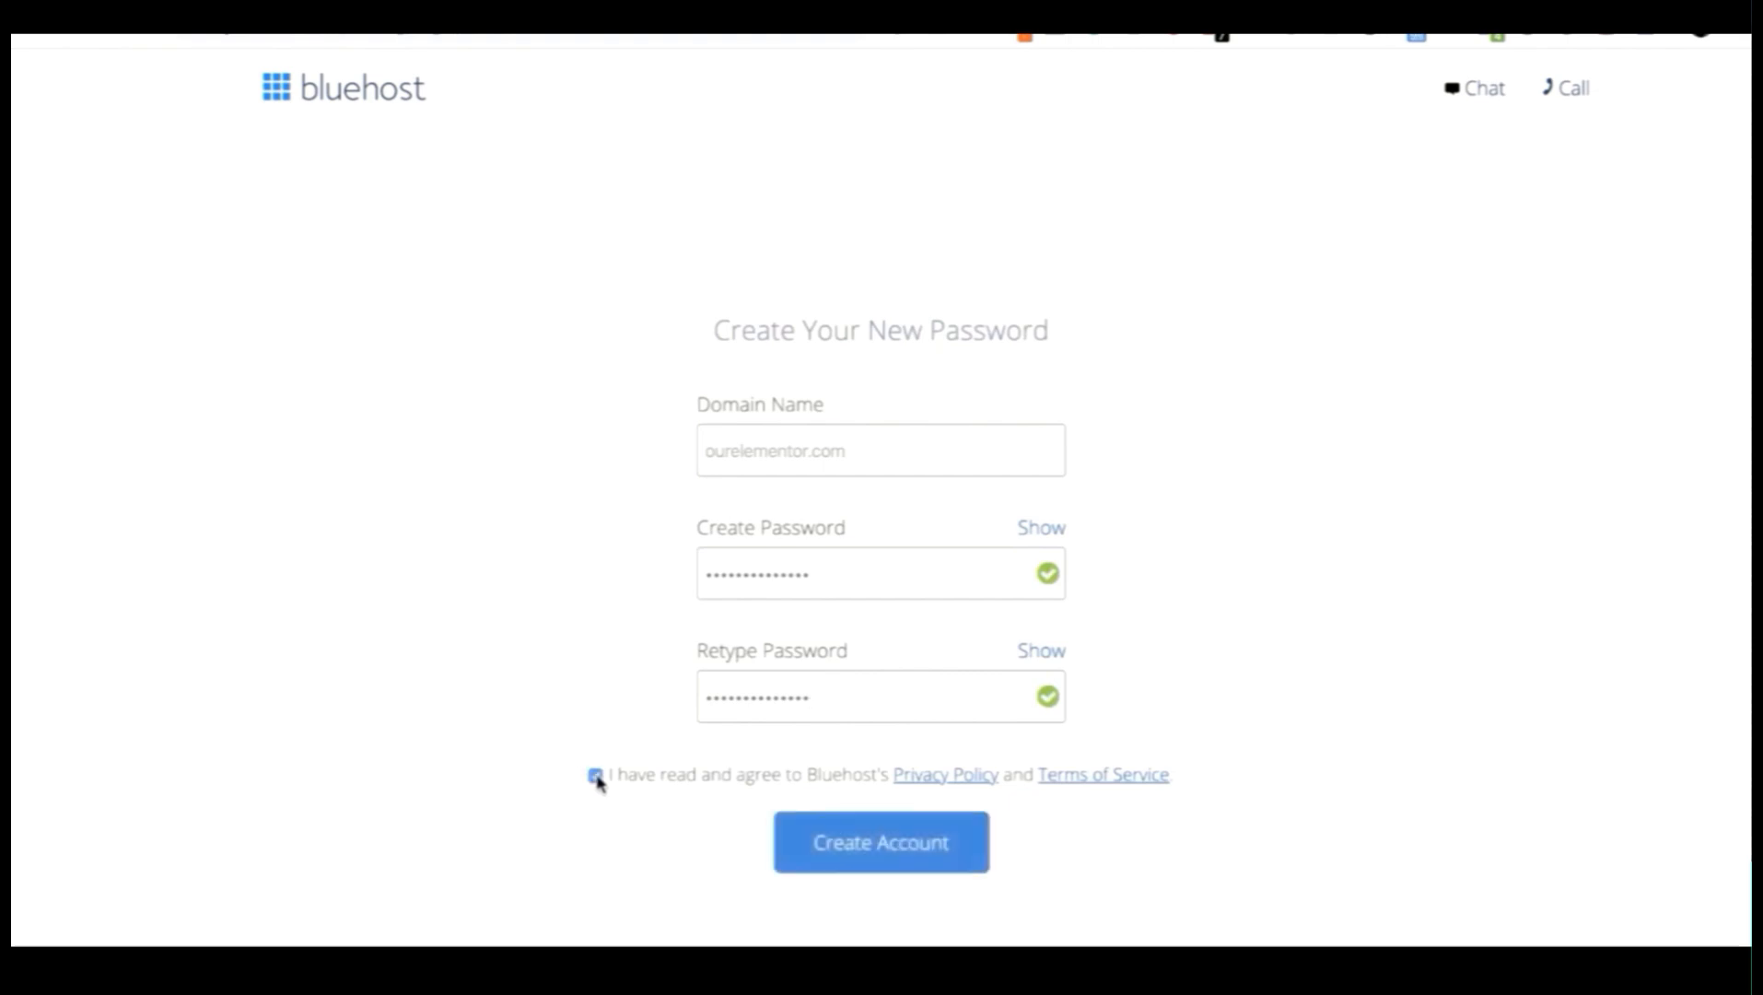
left_click(828, 847)
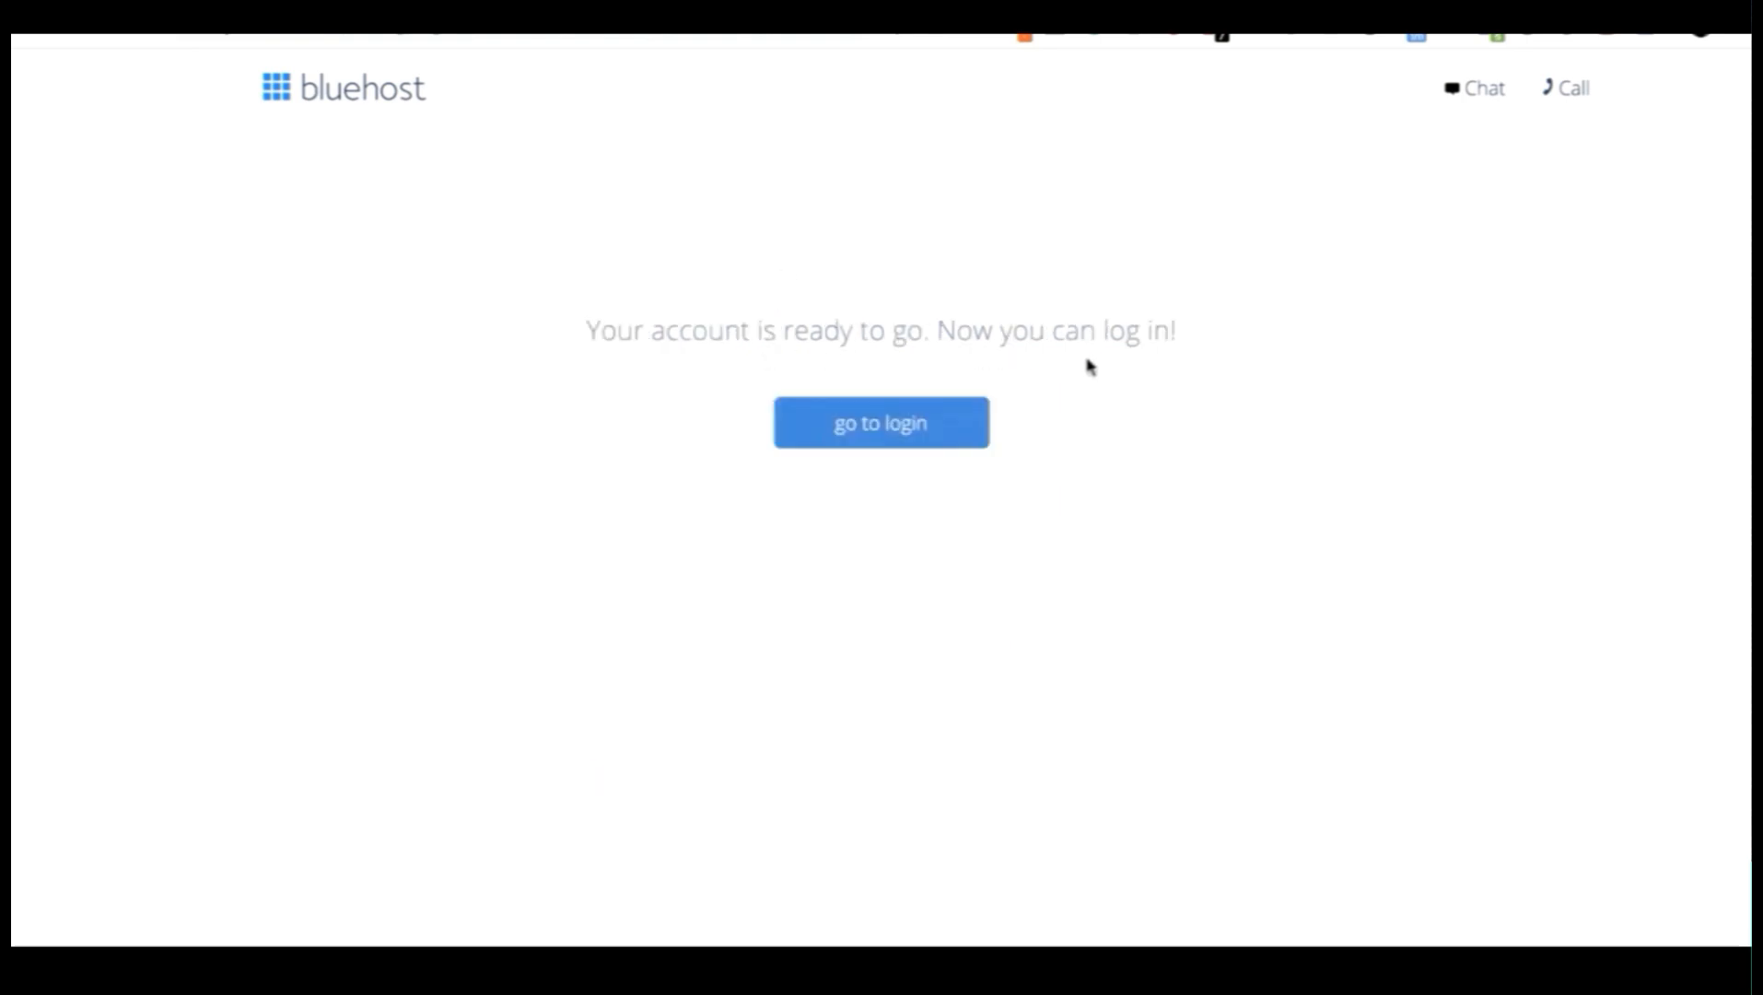
Step: Switch to the mail app and verify the email address from Bluehost's WHOIS Verification message for ourelementor.com
left_click(905, 433)
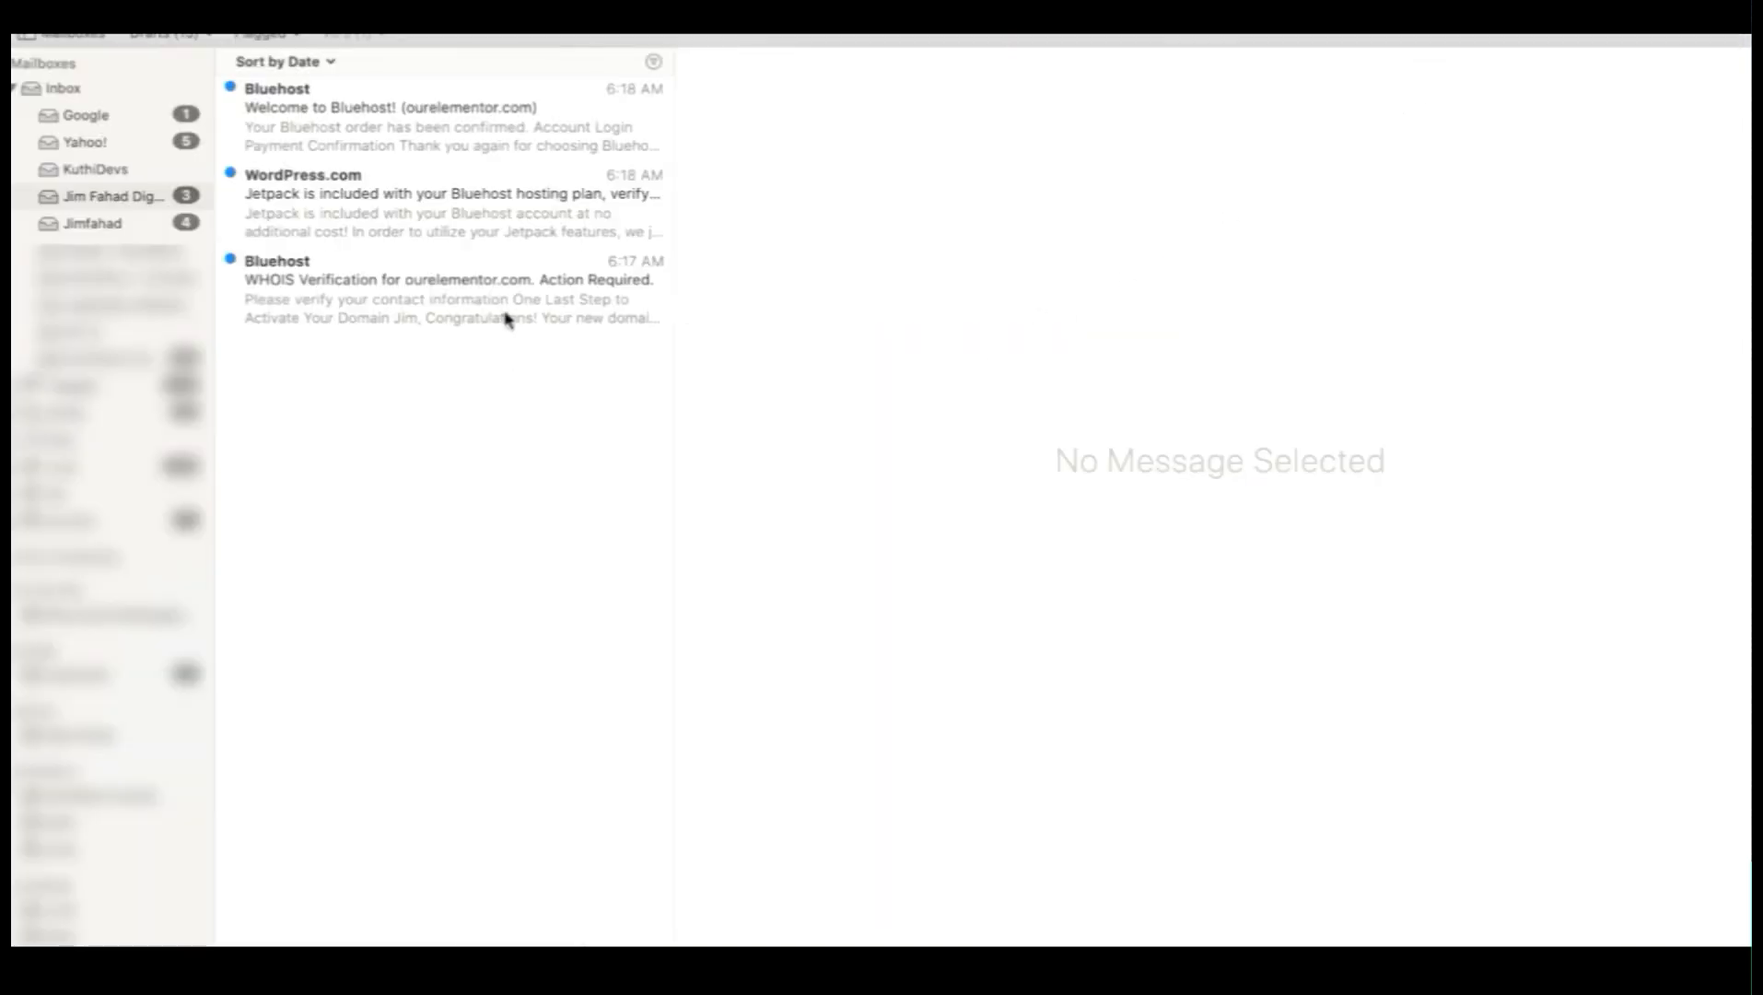
left_click(500, 299)
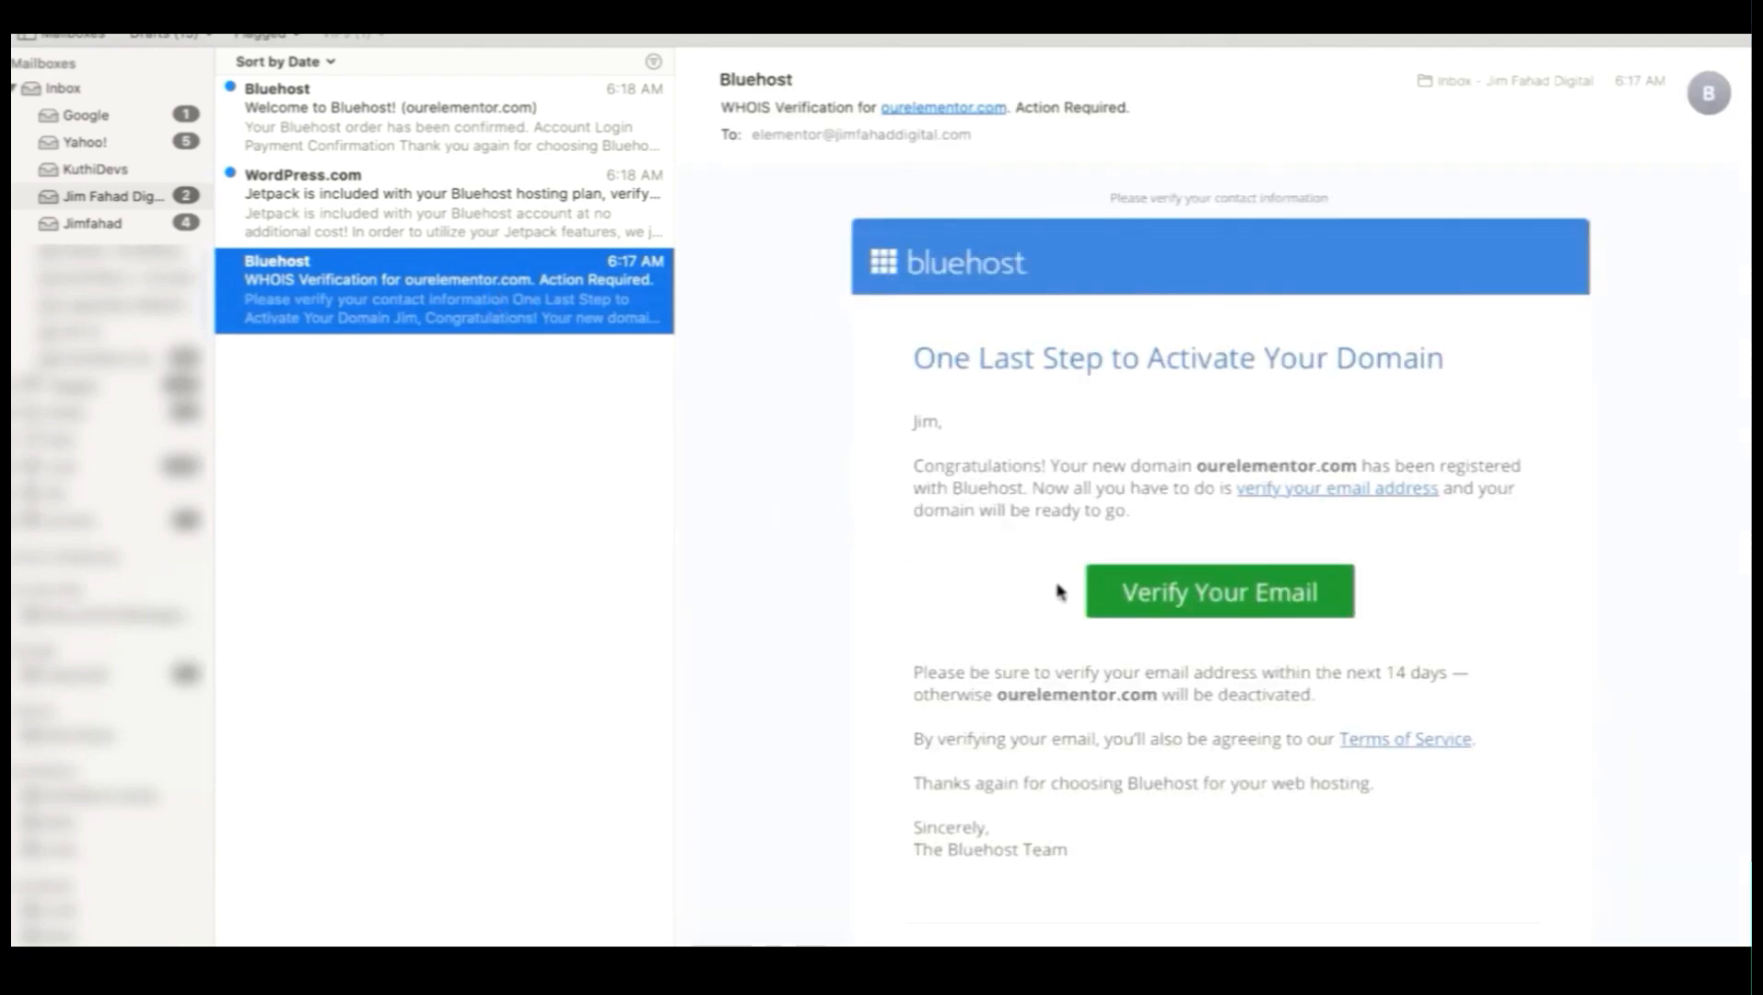
left_click(1180, 600)
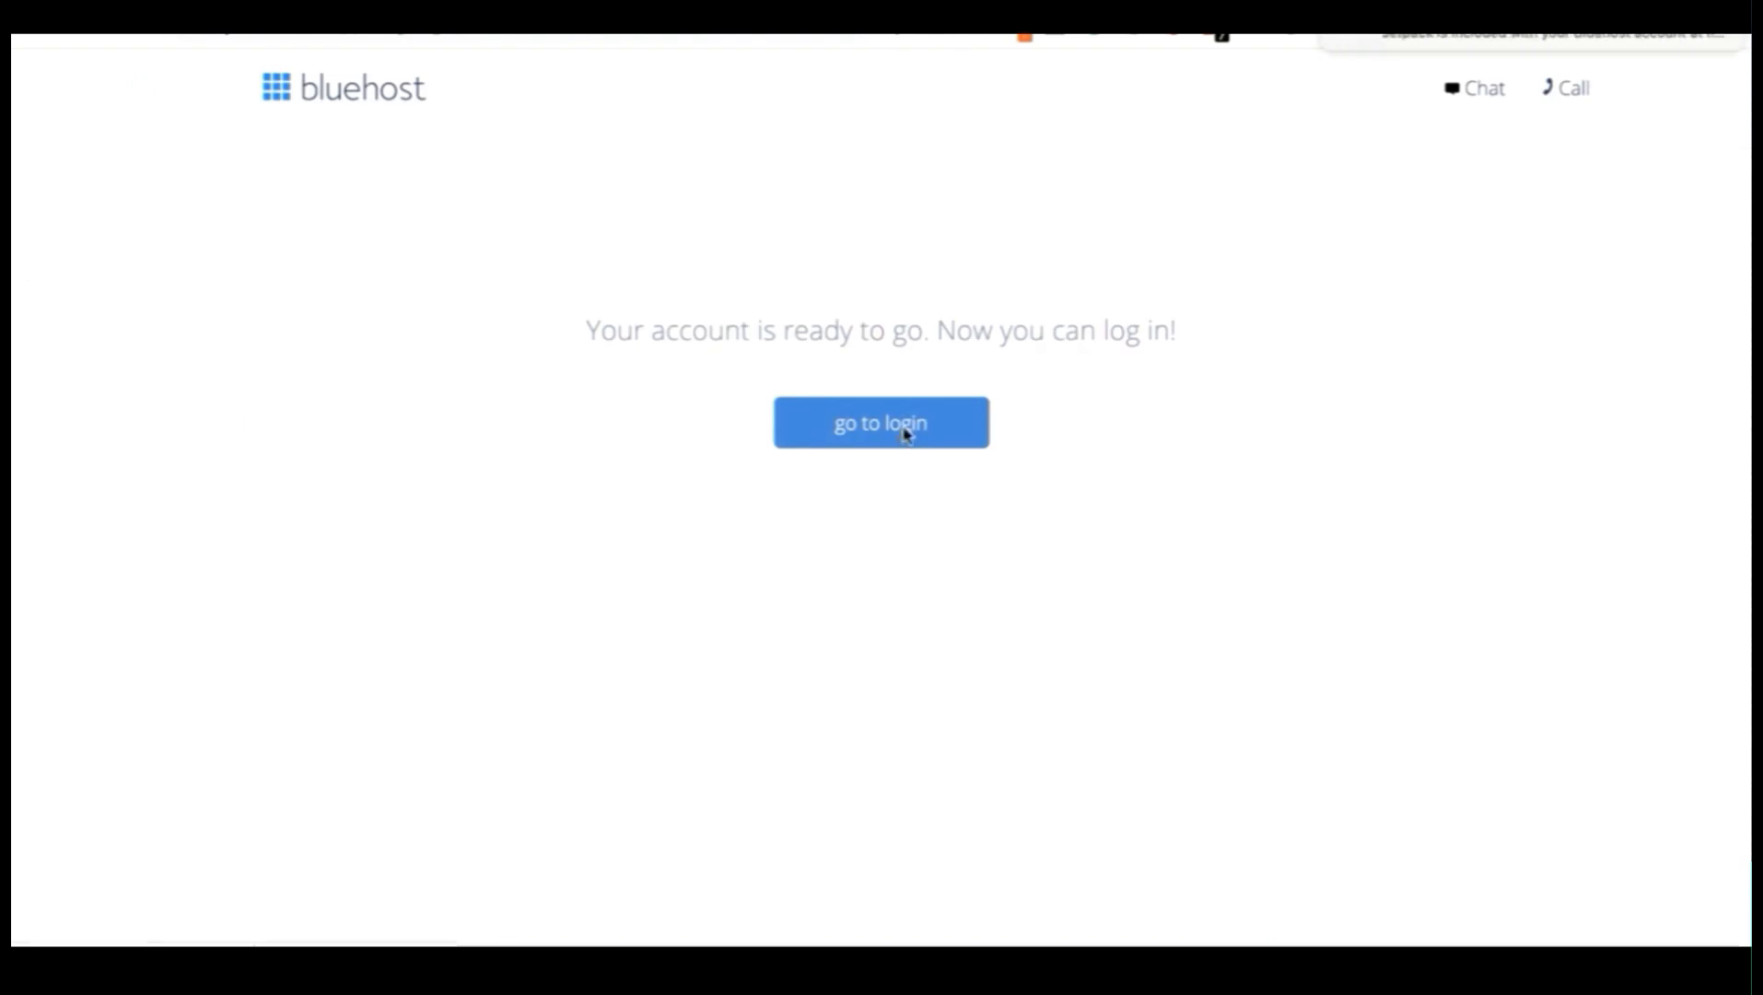
Step: Log in to the hosting account with ourelementor.com and the account password, and skip the website creation questions
type("*******")
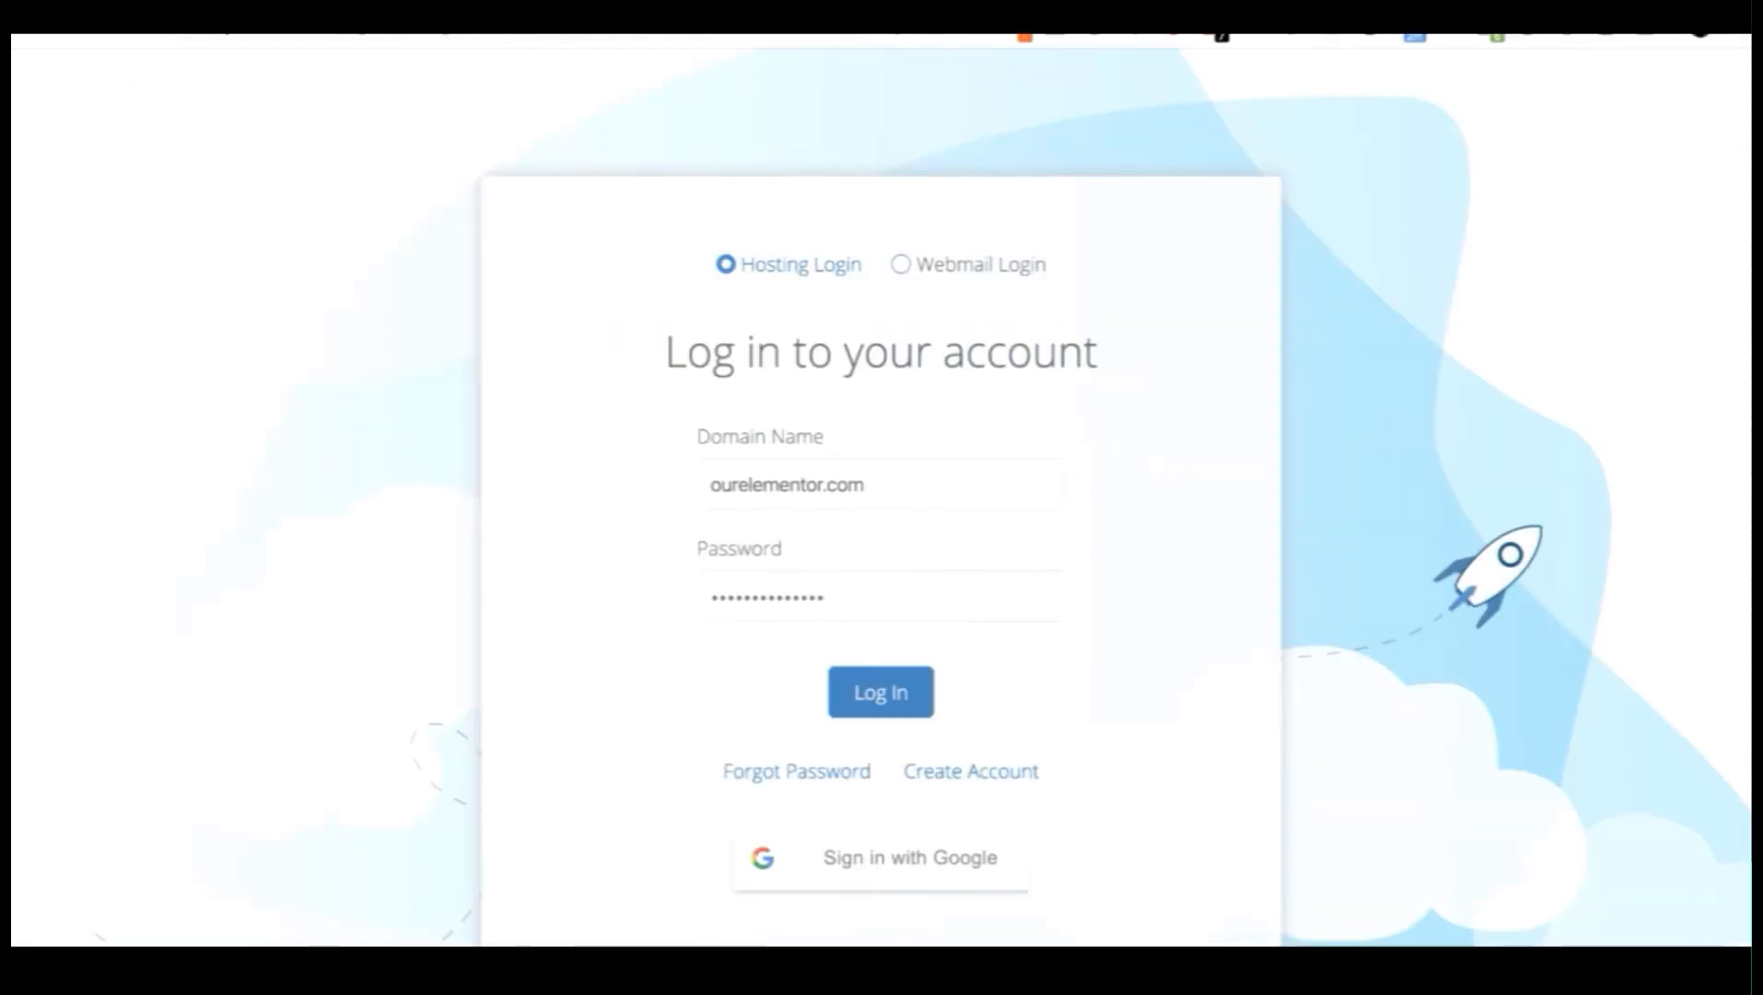
left_click(871, 691)
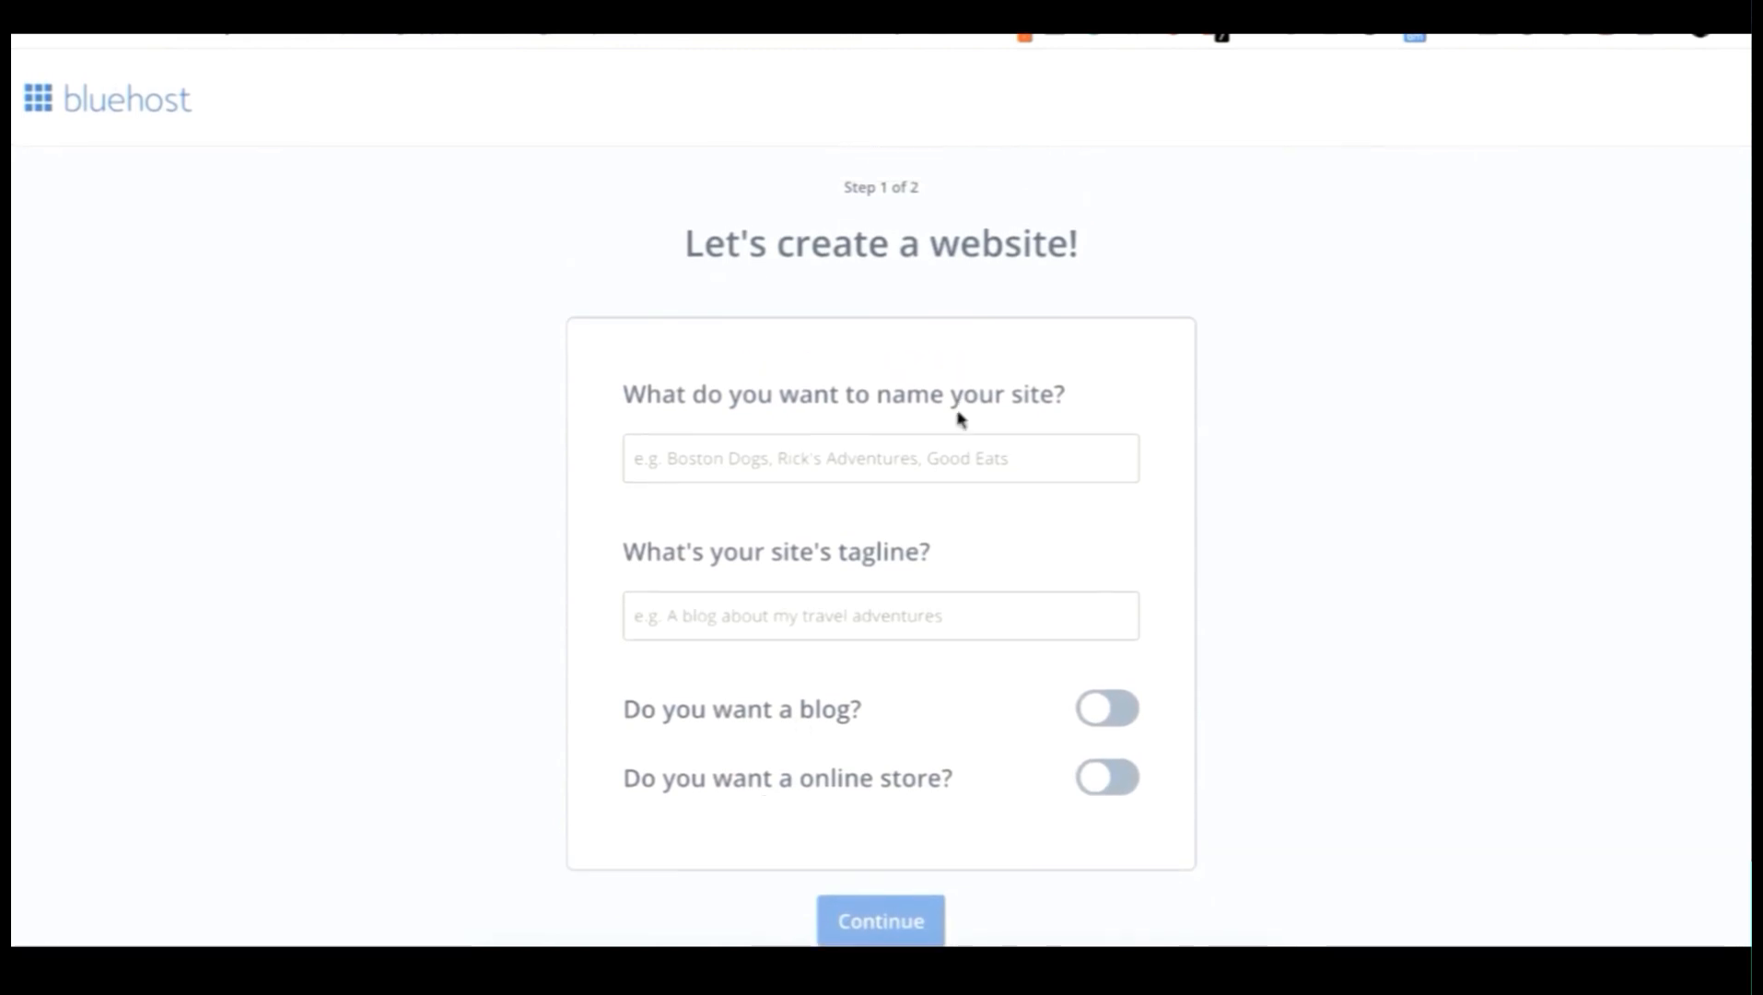
scroll(921, 556, "down", 1)
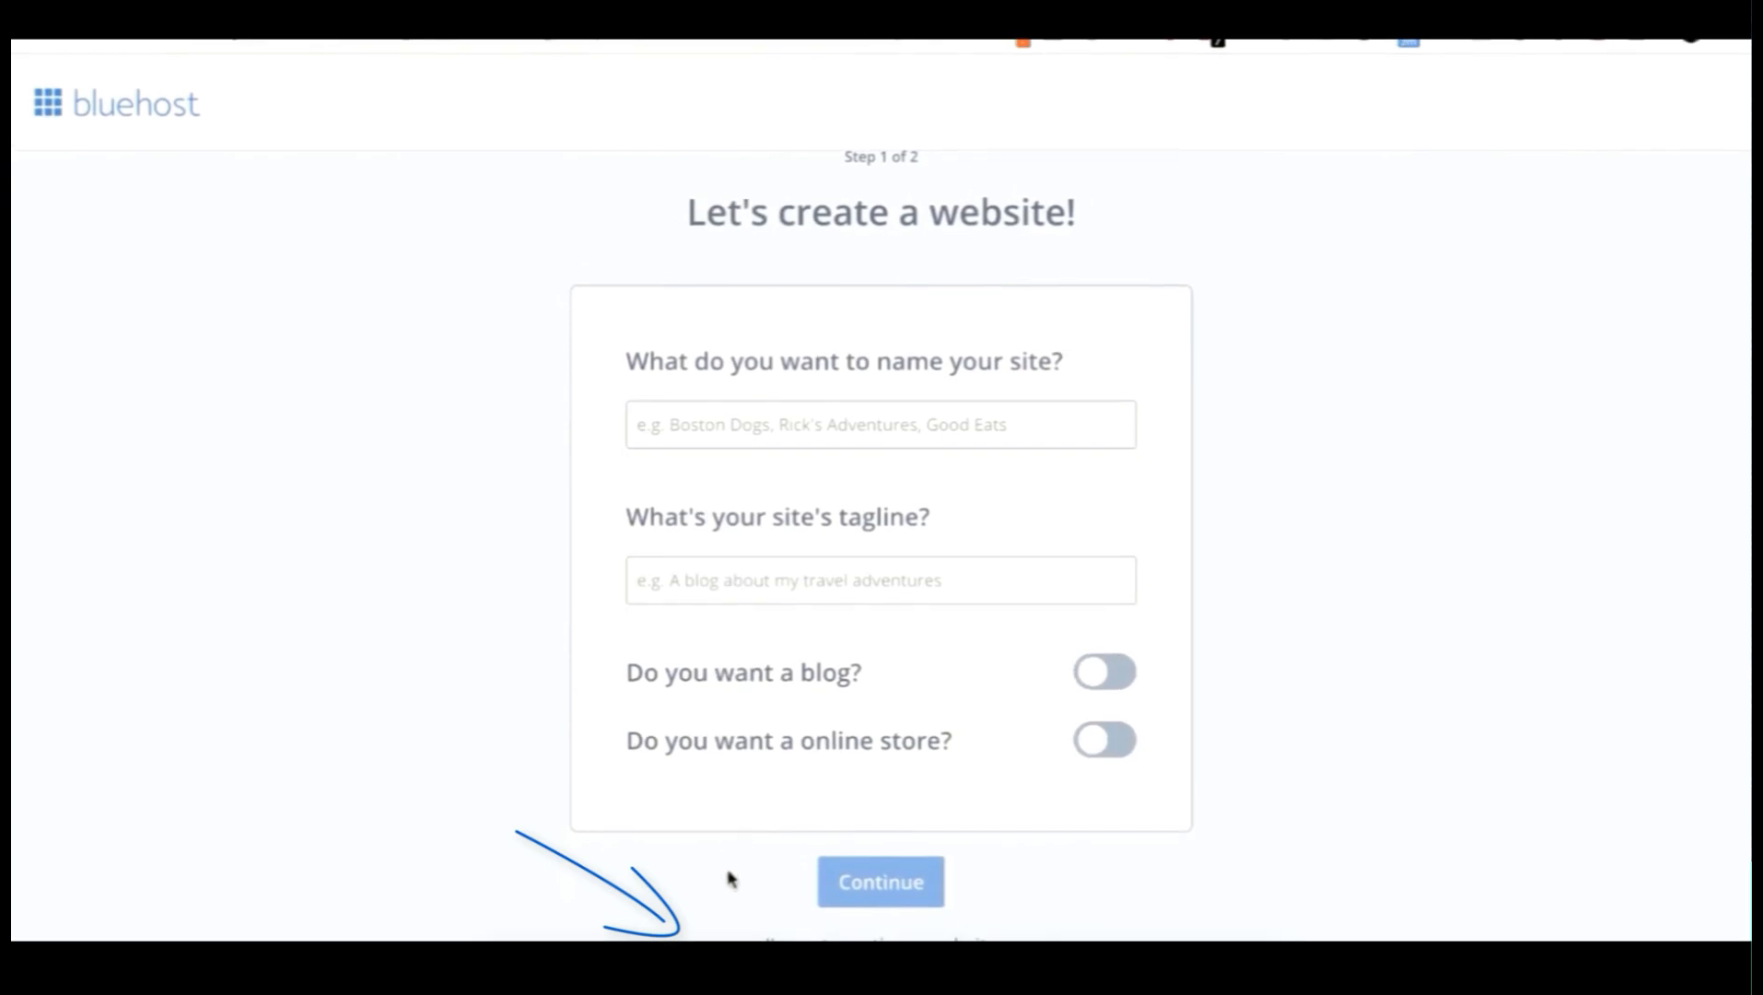
left_click(845, 938)
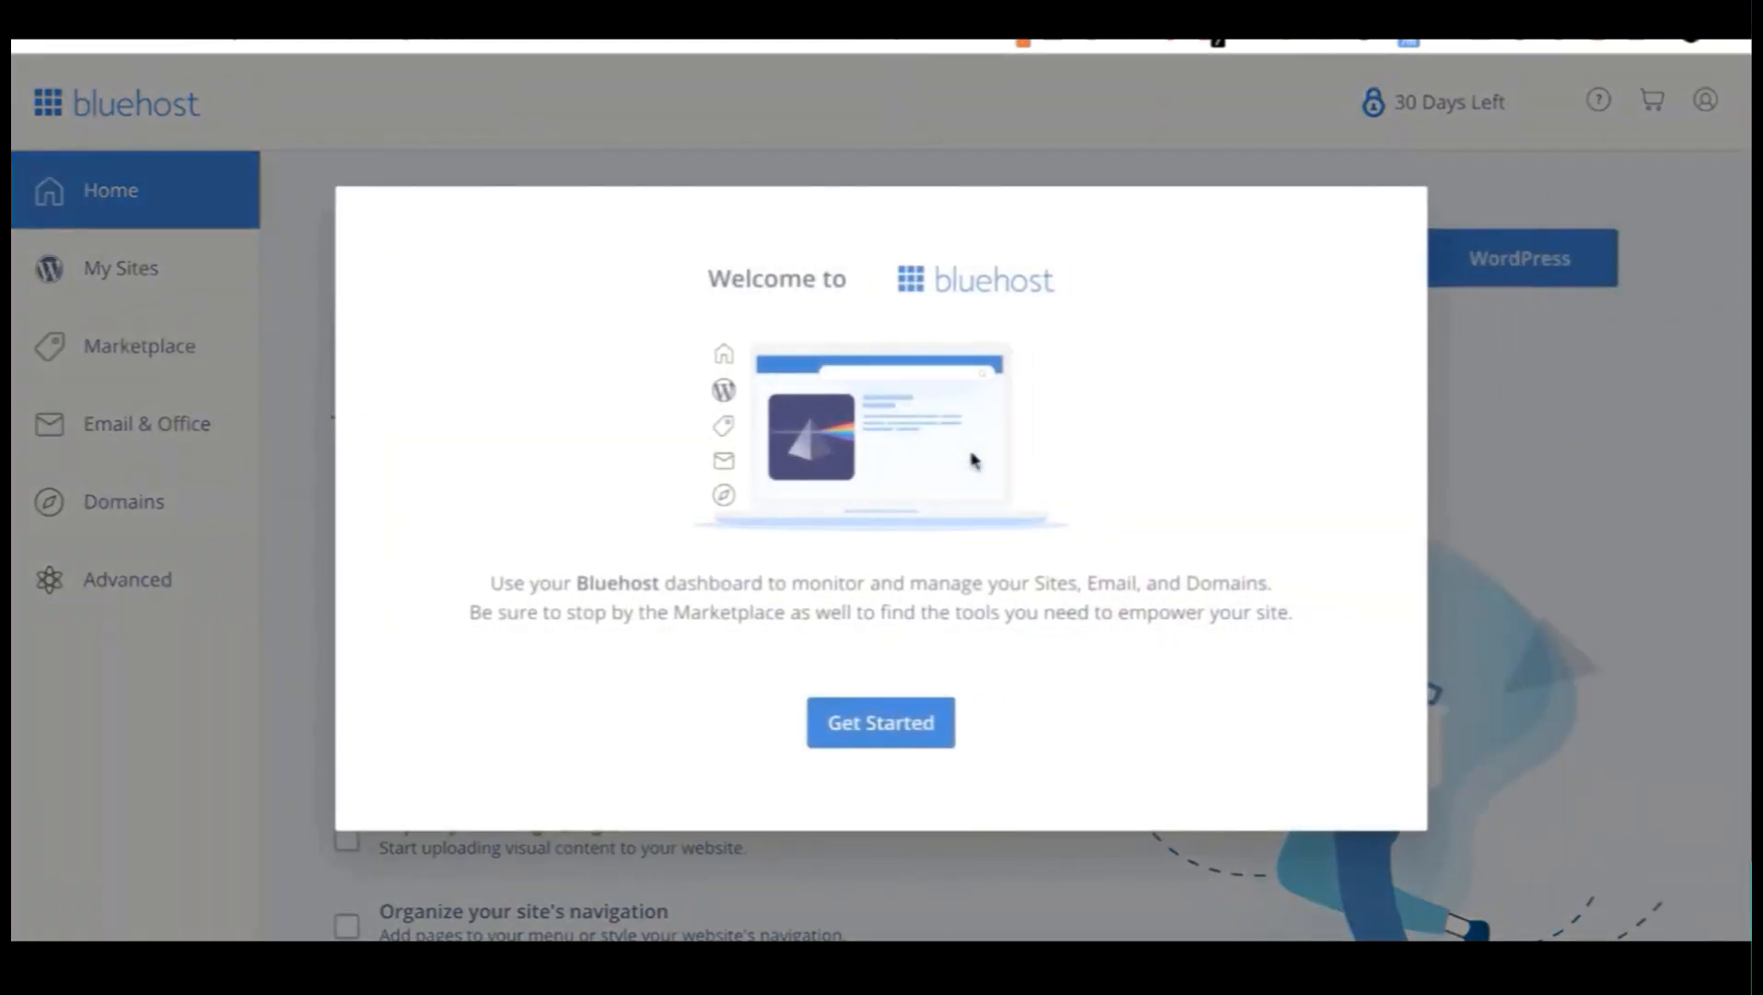
Step: Get started in the dashboard and turn off Domain Privacy + Protection, declining the free trial
left_click(860, 735)
left_click(918, 646)
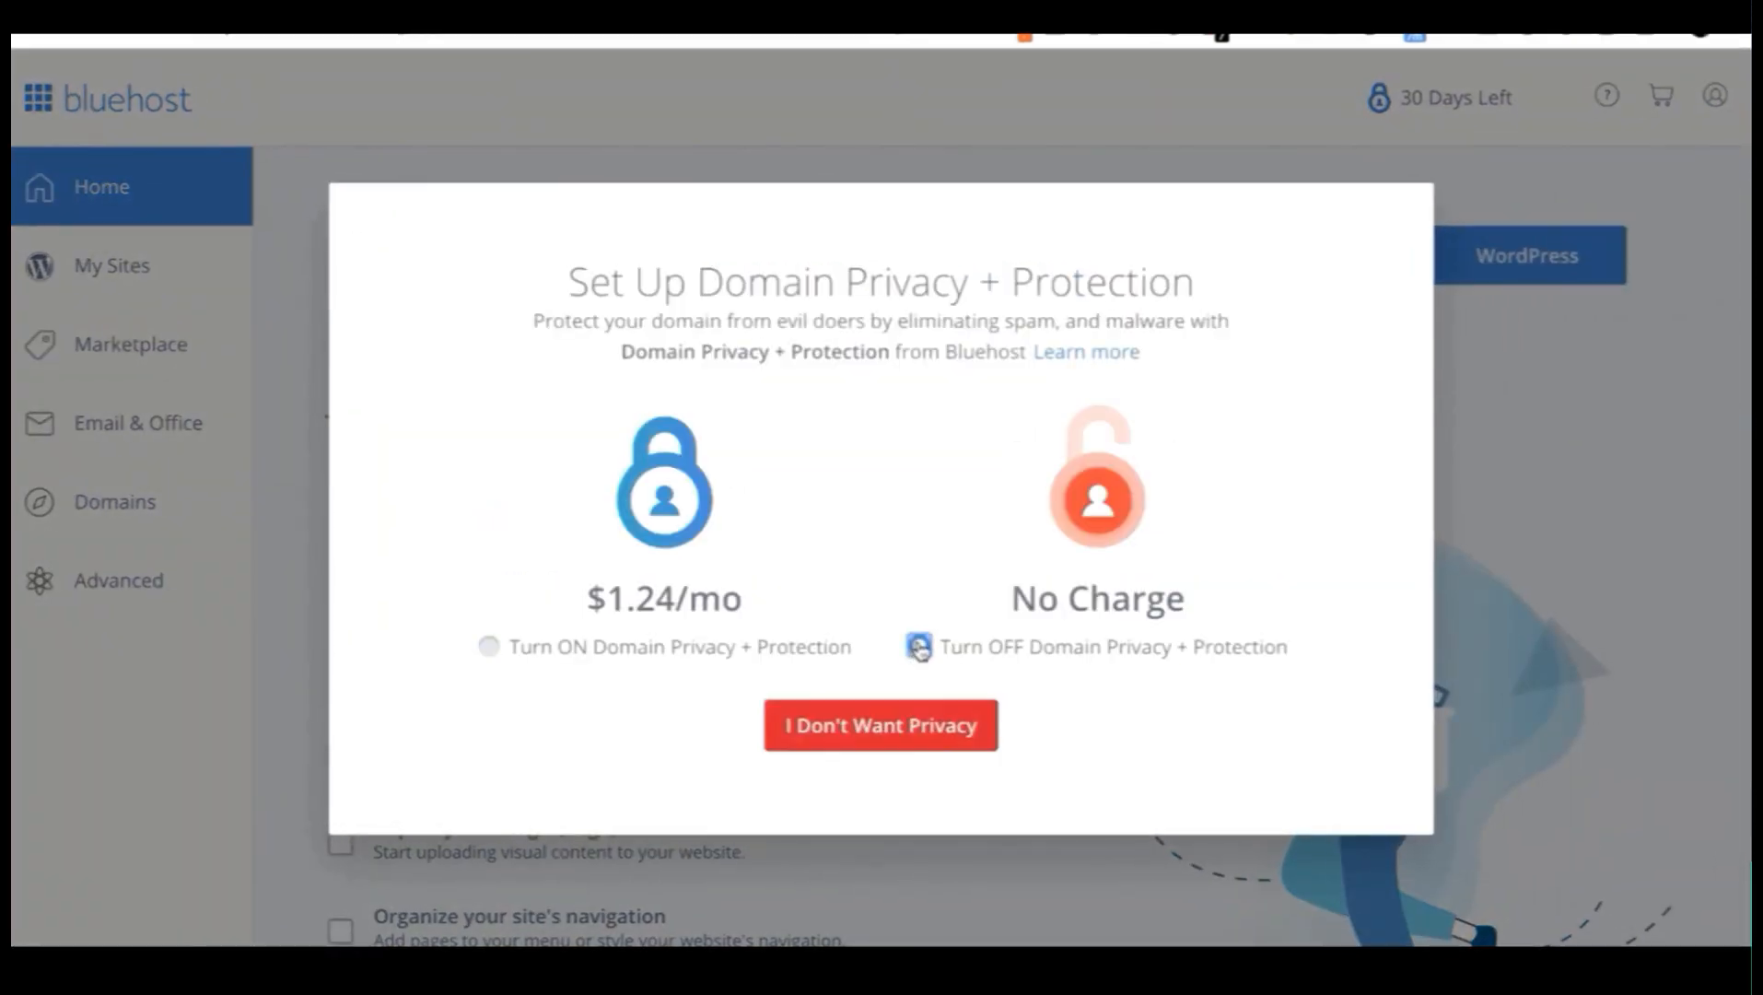
left_click(915, 730)
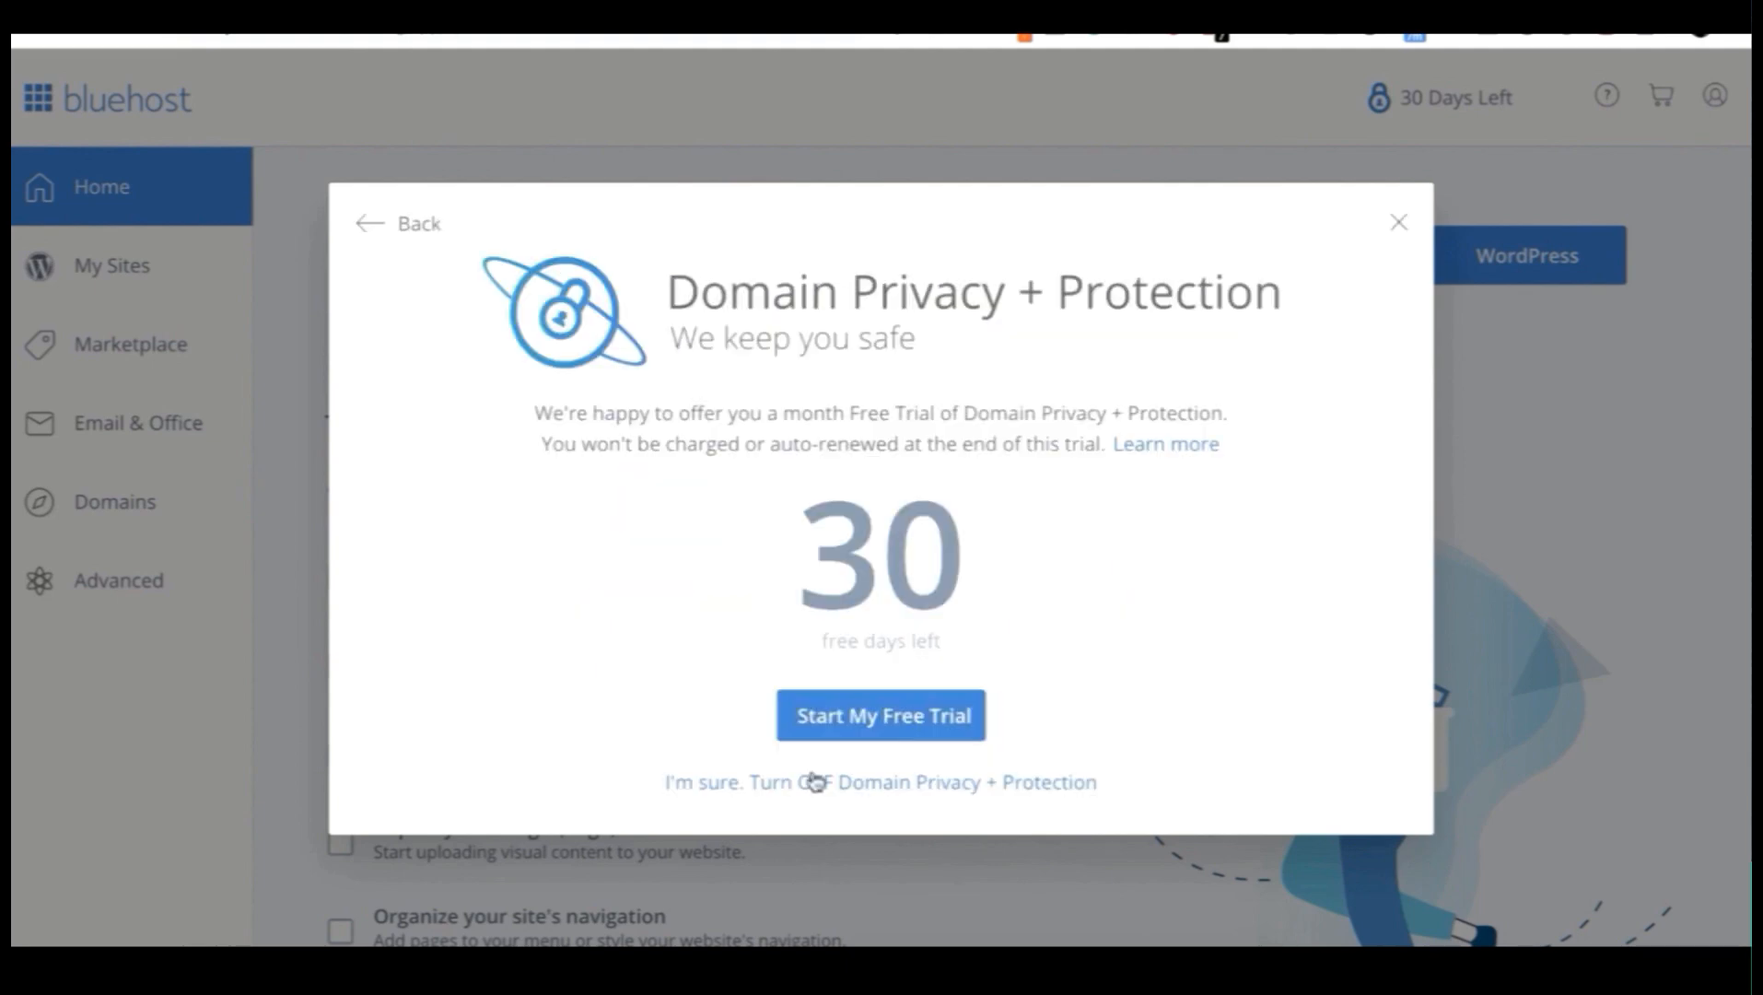
left_click(815, 778)
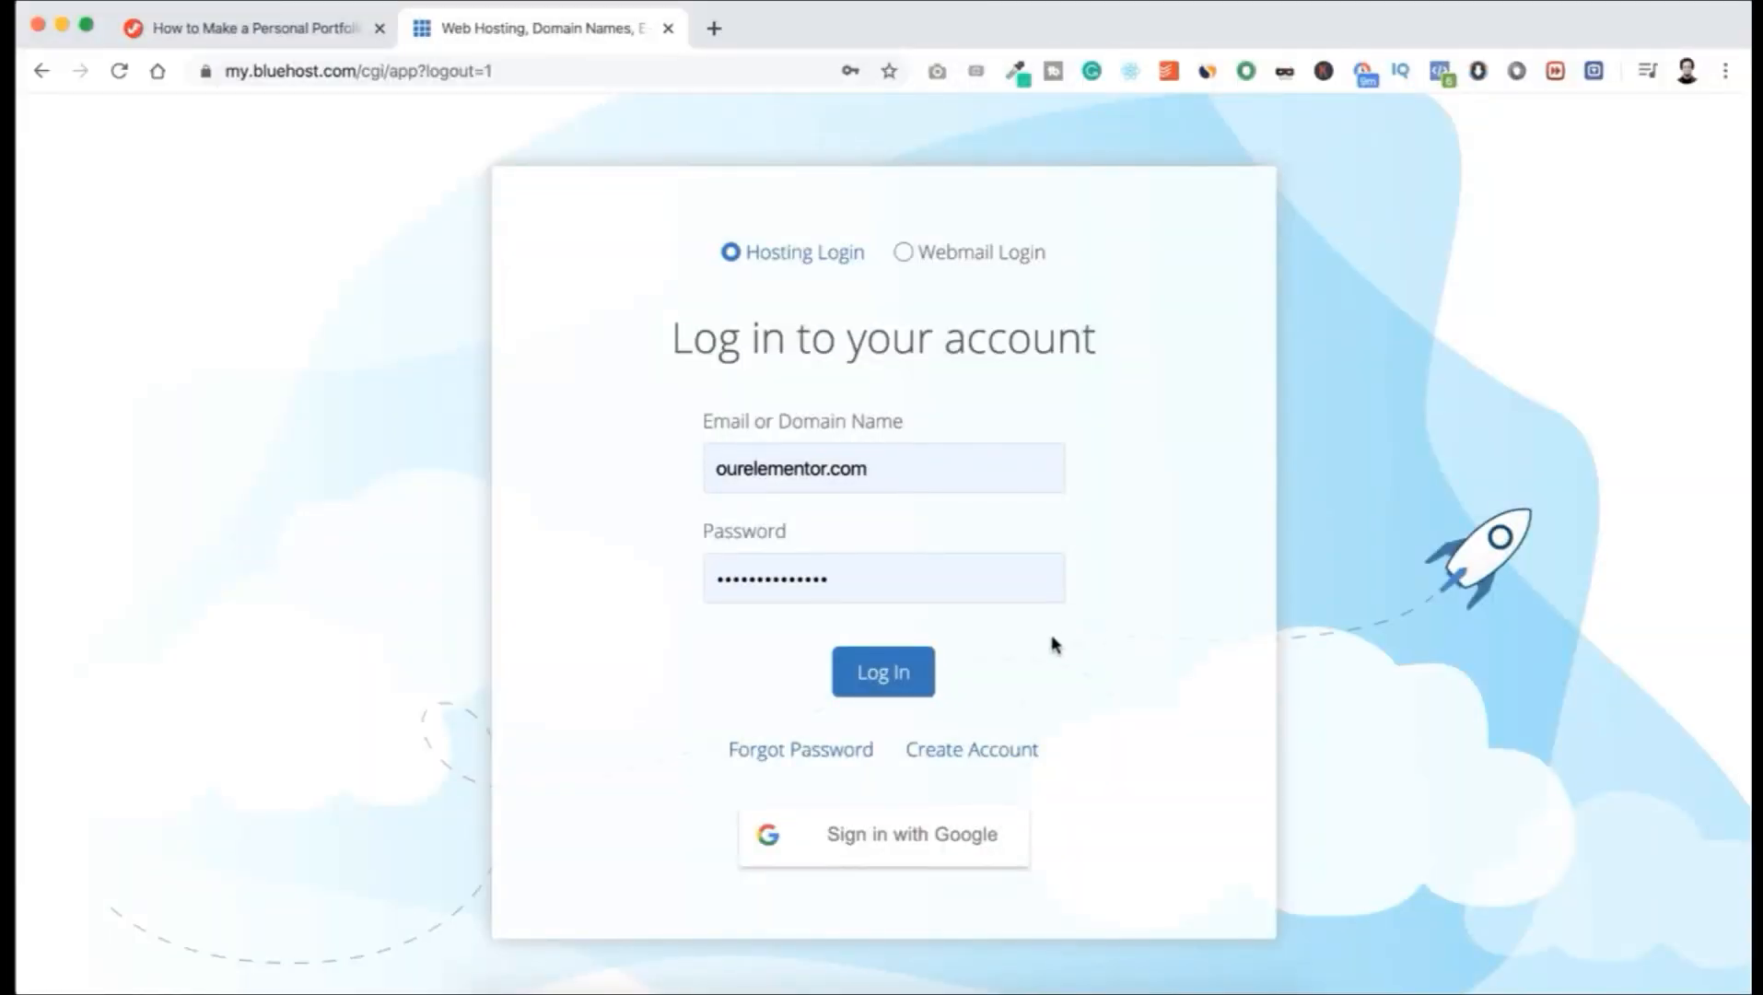
Step: Log back in to the hosting account and start creating a WordPress site from My Sites
left_click(901, 673)
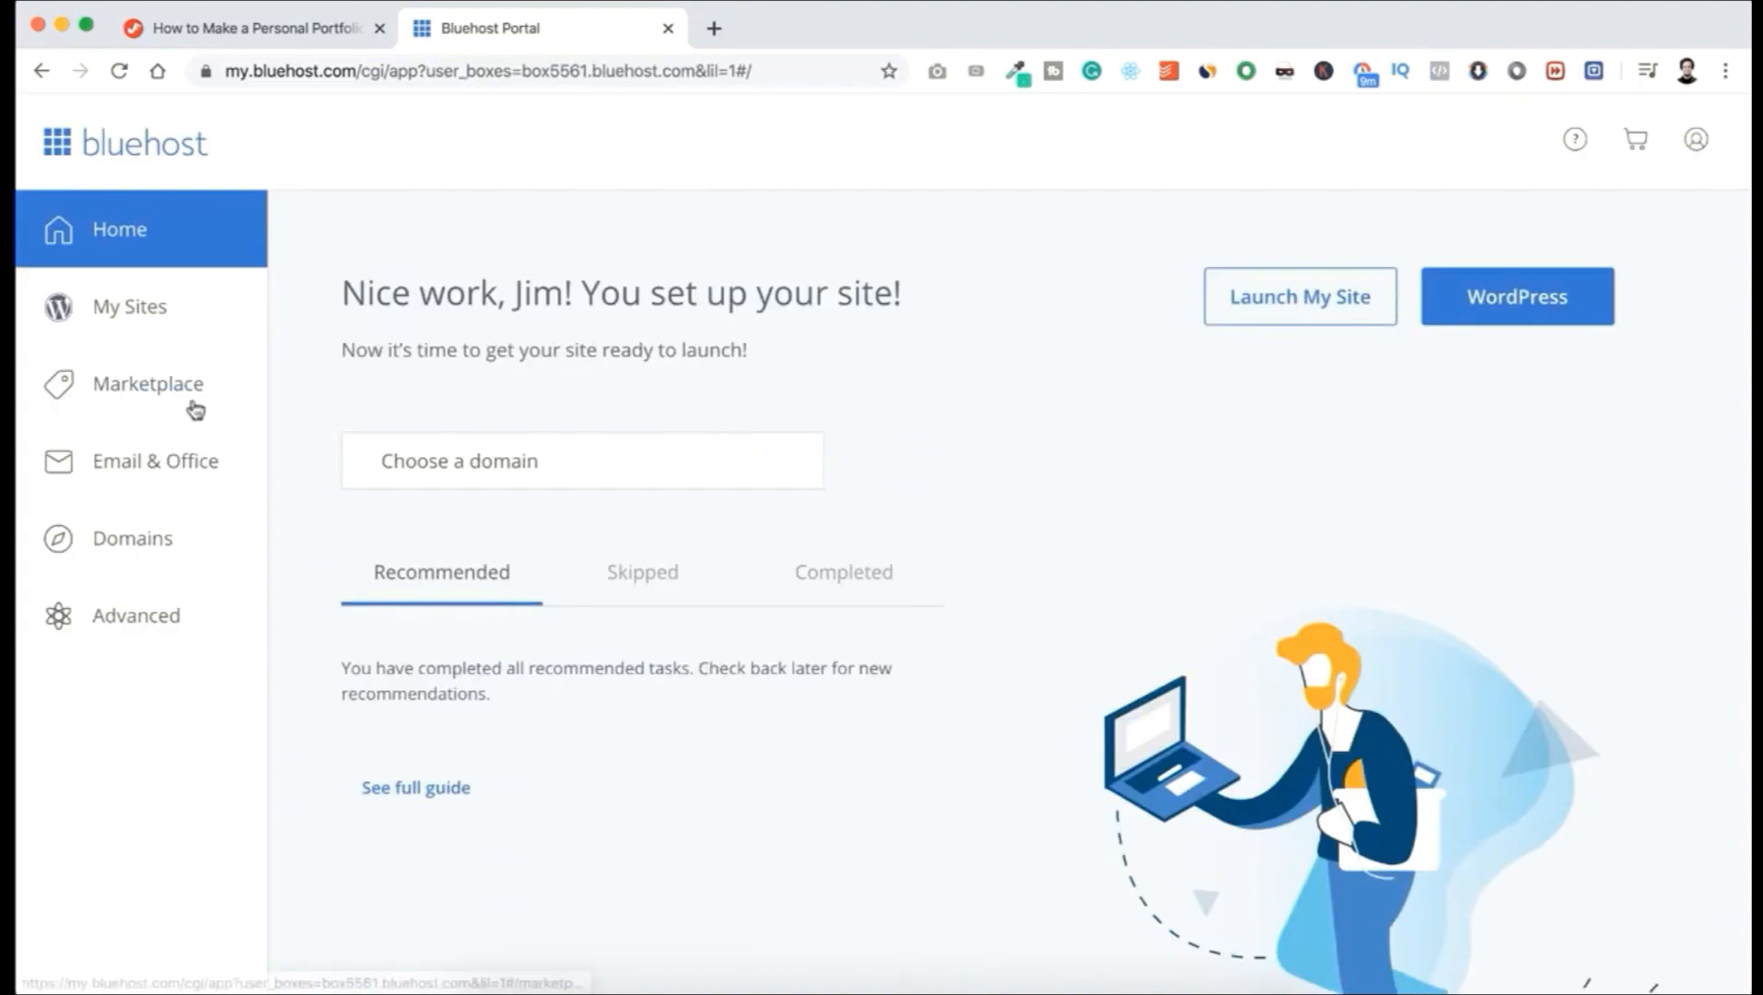
left_click(145, 310)
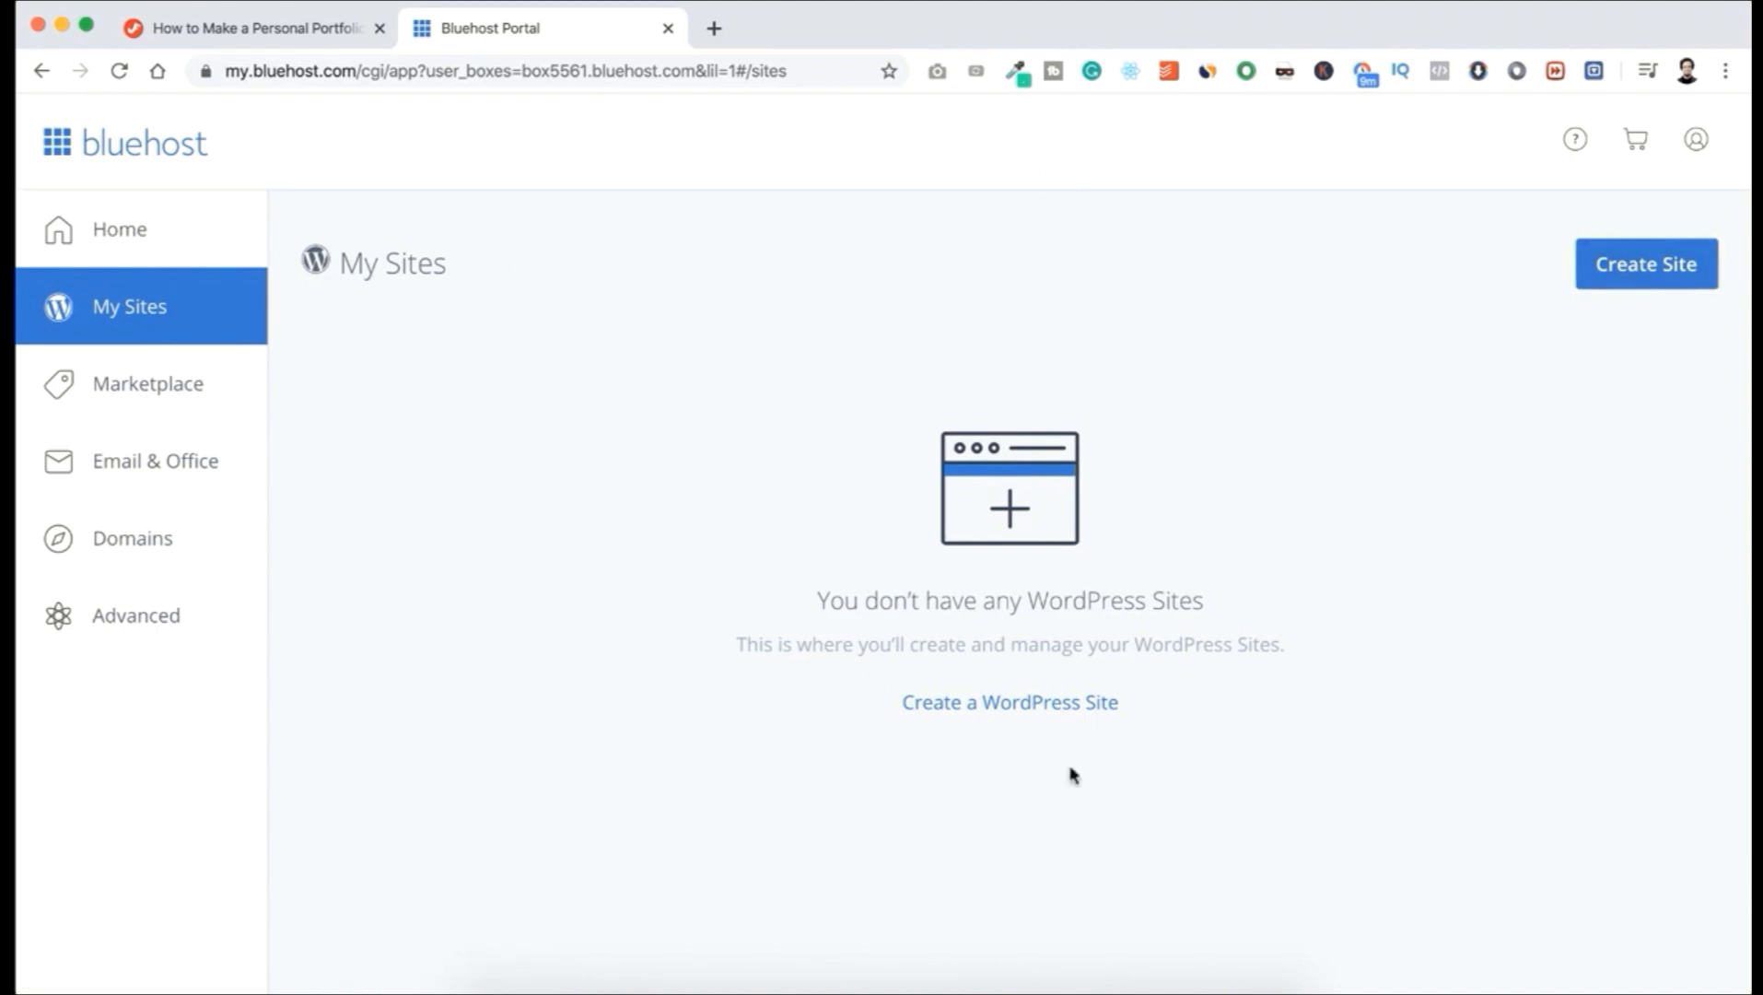
left_click(1023, 708)
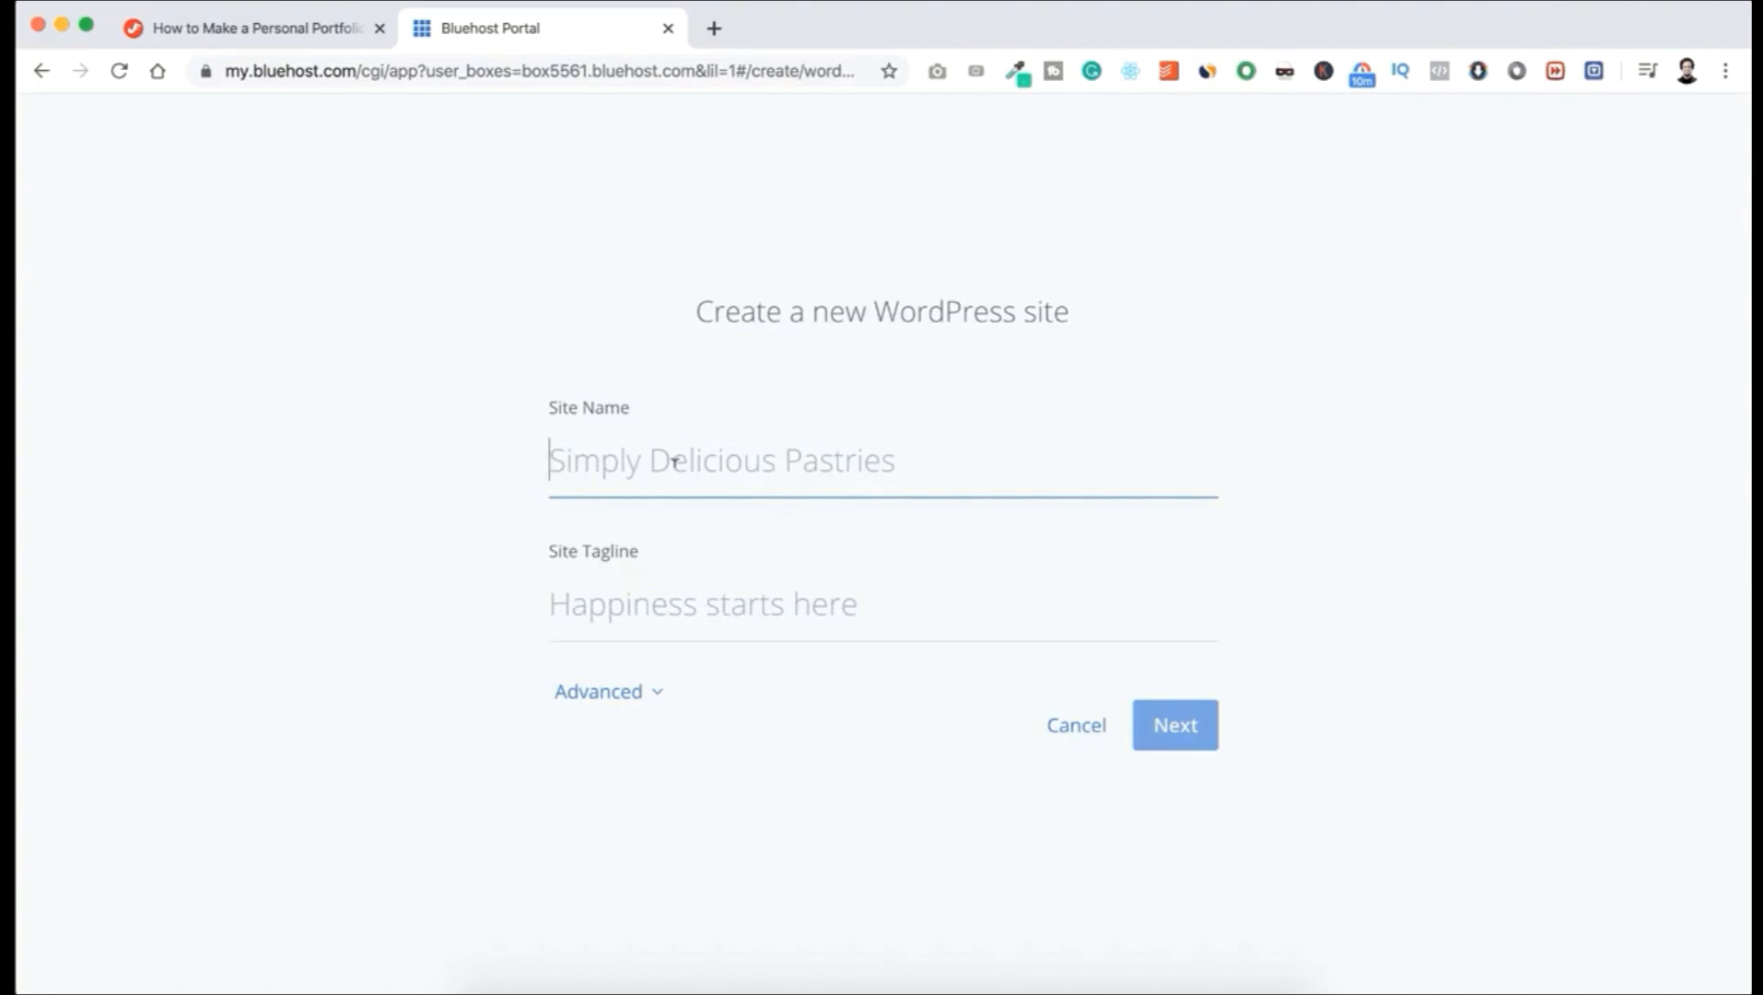
Step: Name the new WordPress site with the owner's full name plus "Production" and set its tagline to "You Deserve To Be Seen"
type("Jim Fahad Production")
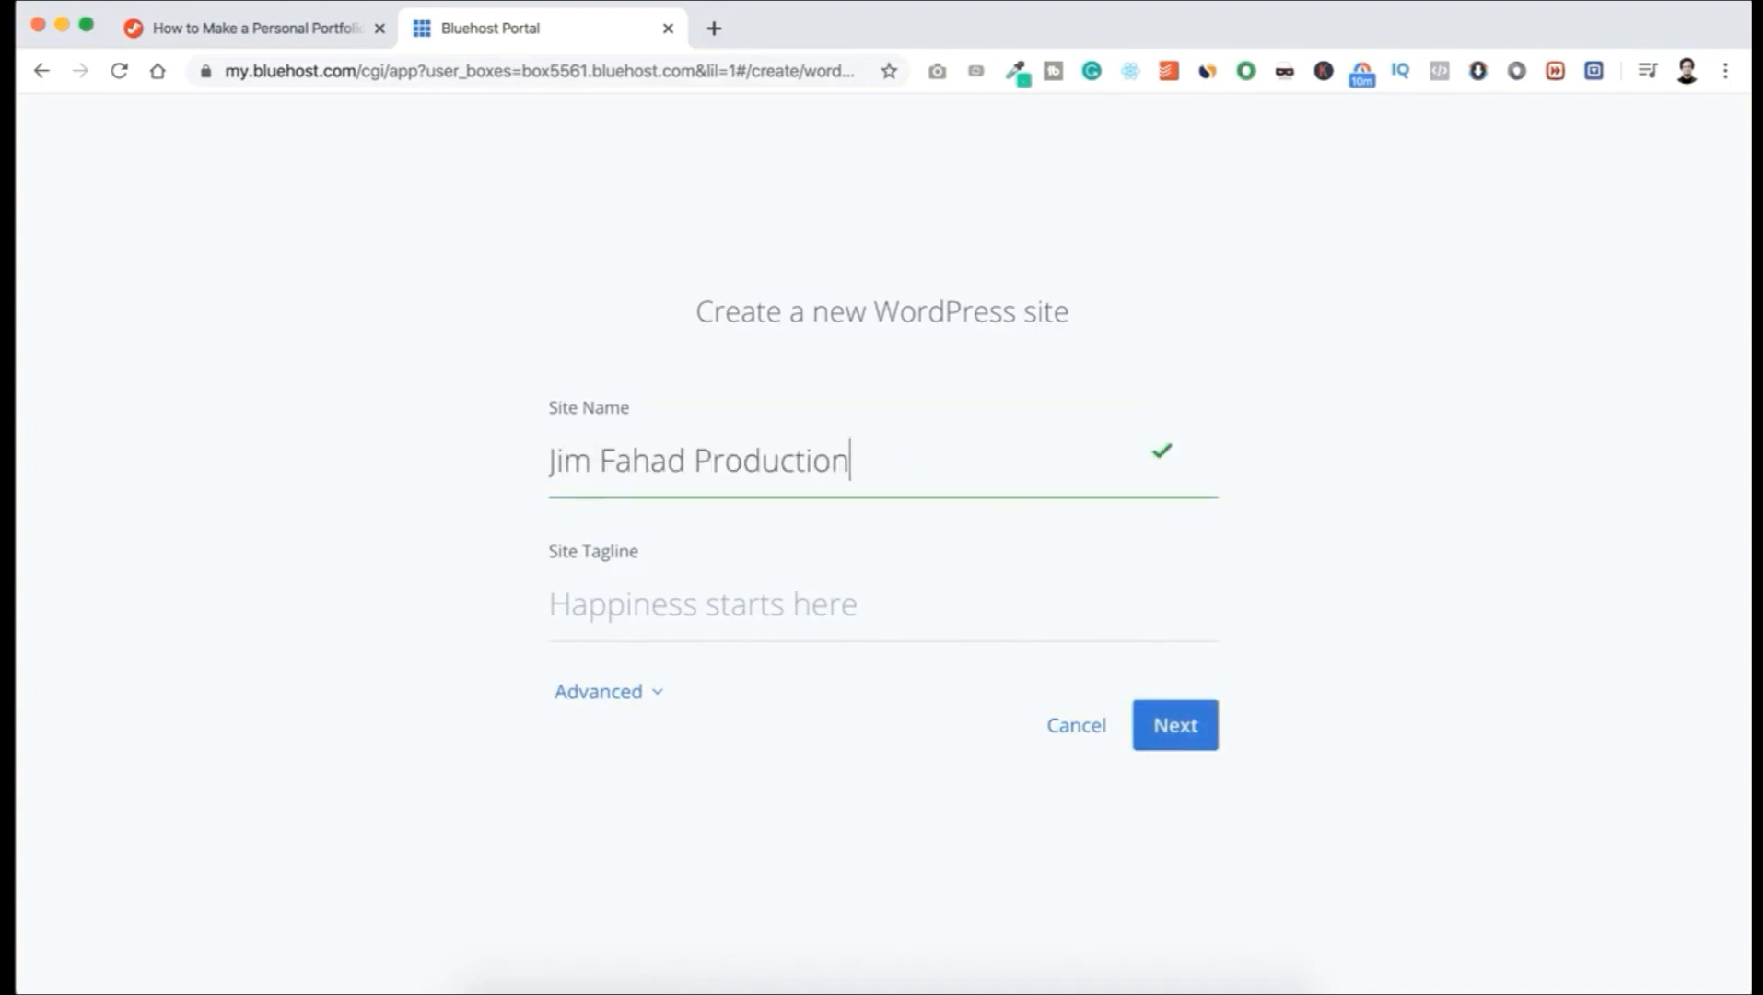
key("Tab")
type("You Deserve To Be Seen")
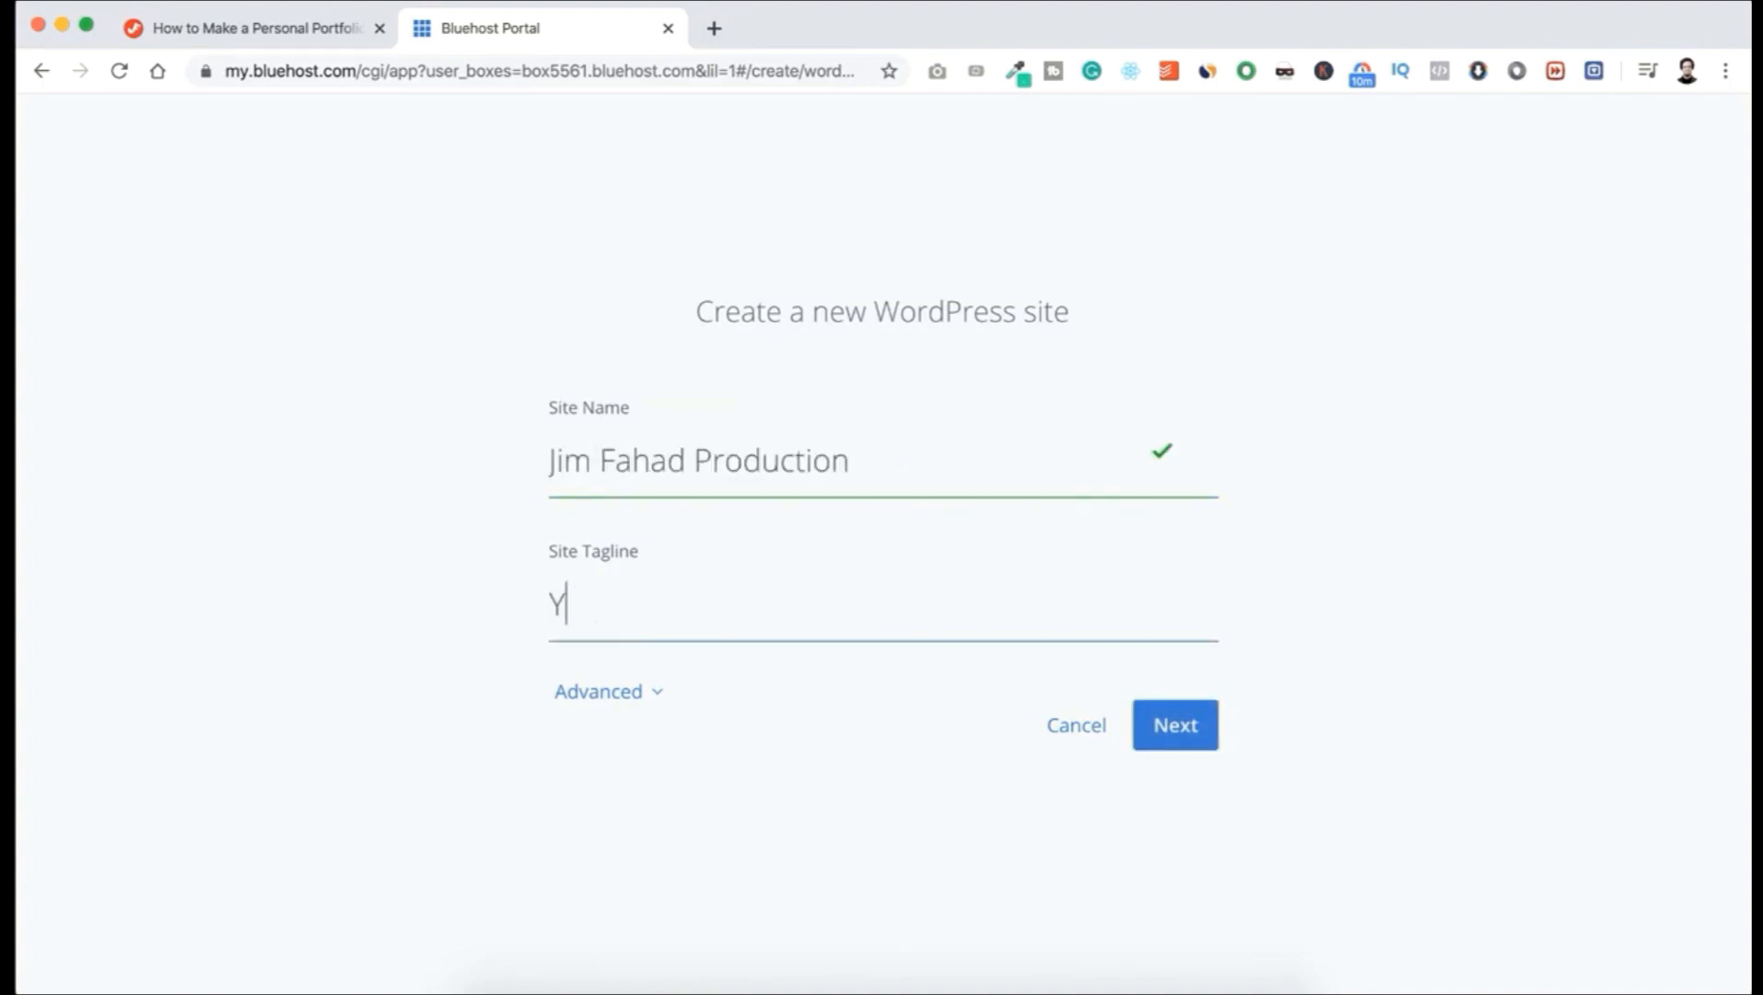
Step: Fill in the email address, WordPress admin username and WordPress admin password in the advanced site settings, and reveal the password
left_click(600, 698)
scroll(482, 778, "down", 2)
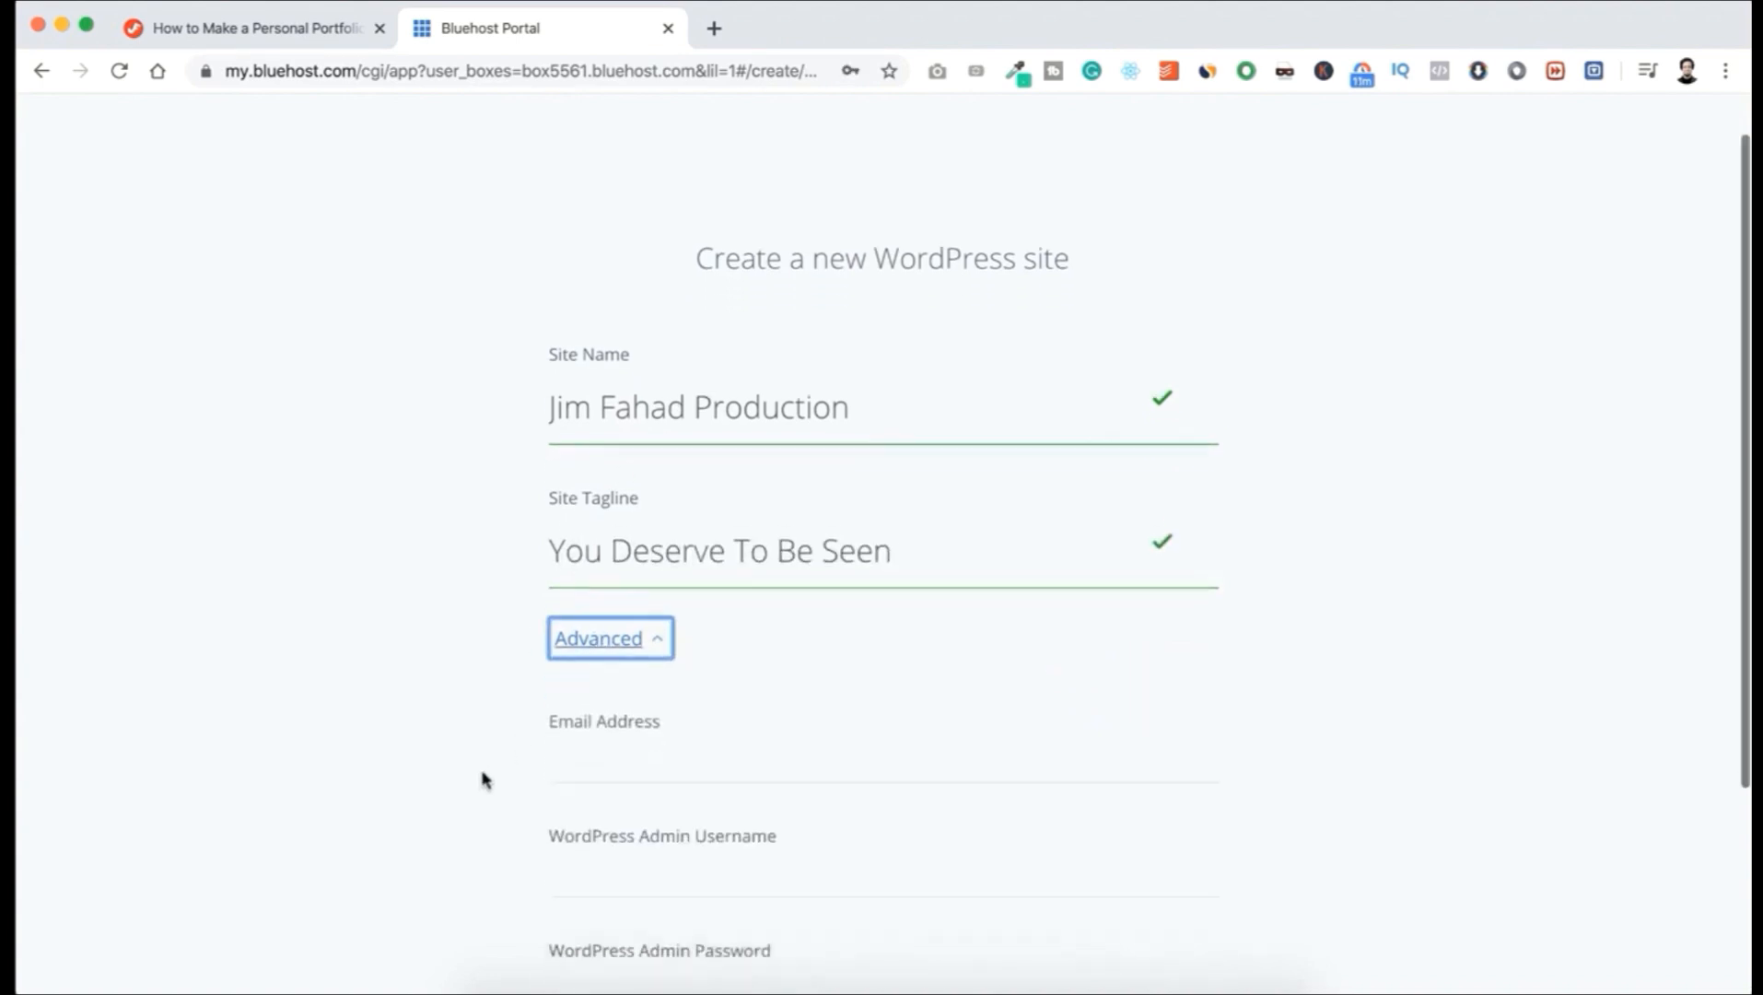
scroll(484, 780, "down", 1)
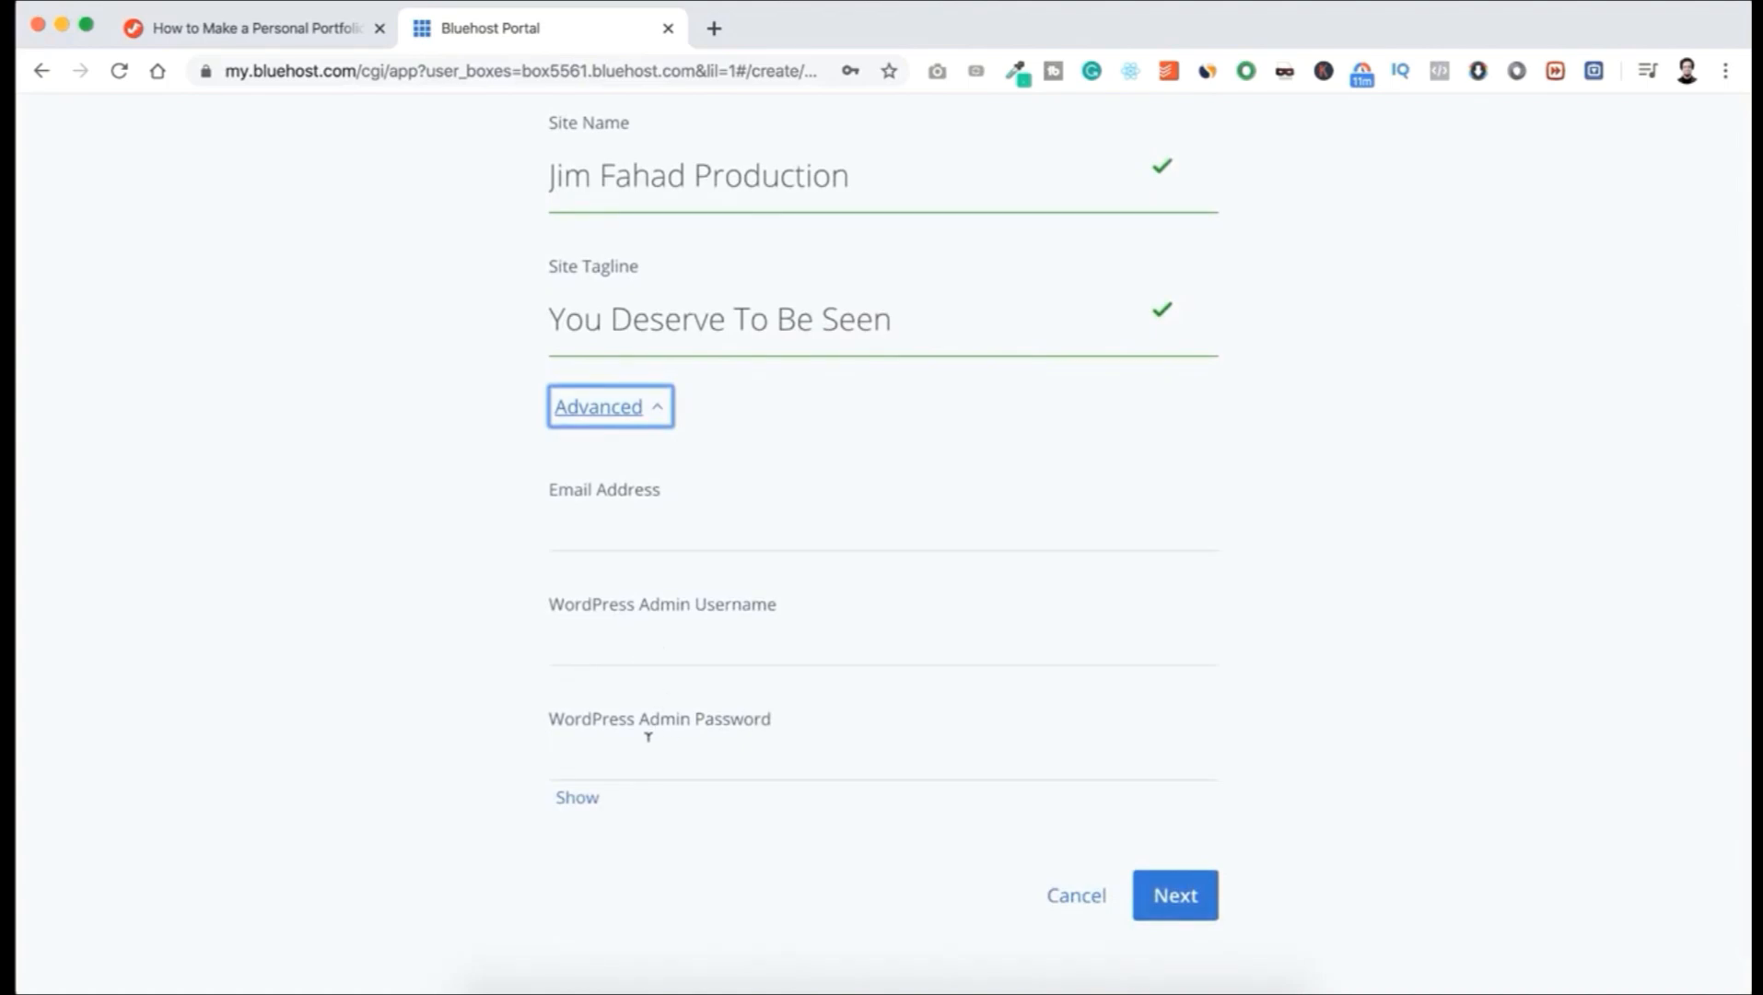
left_click(607, 526)
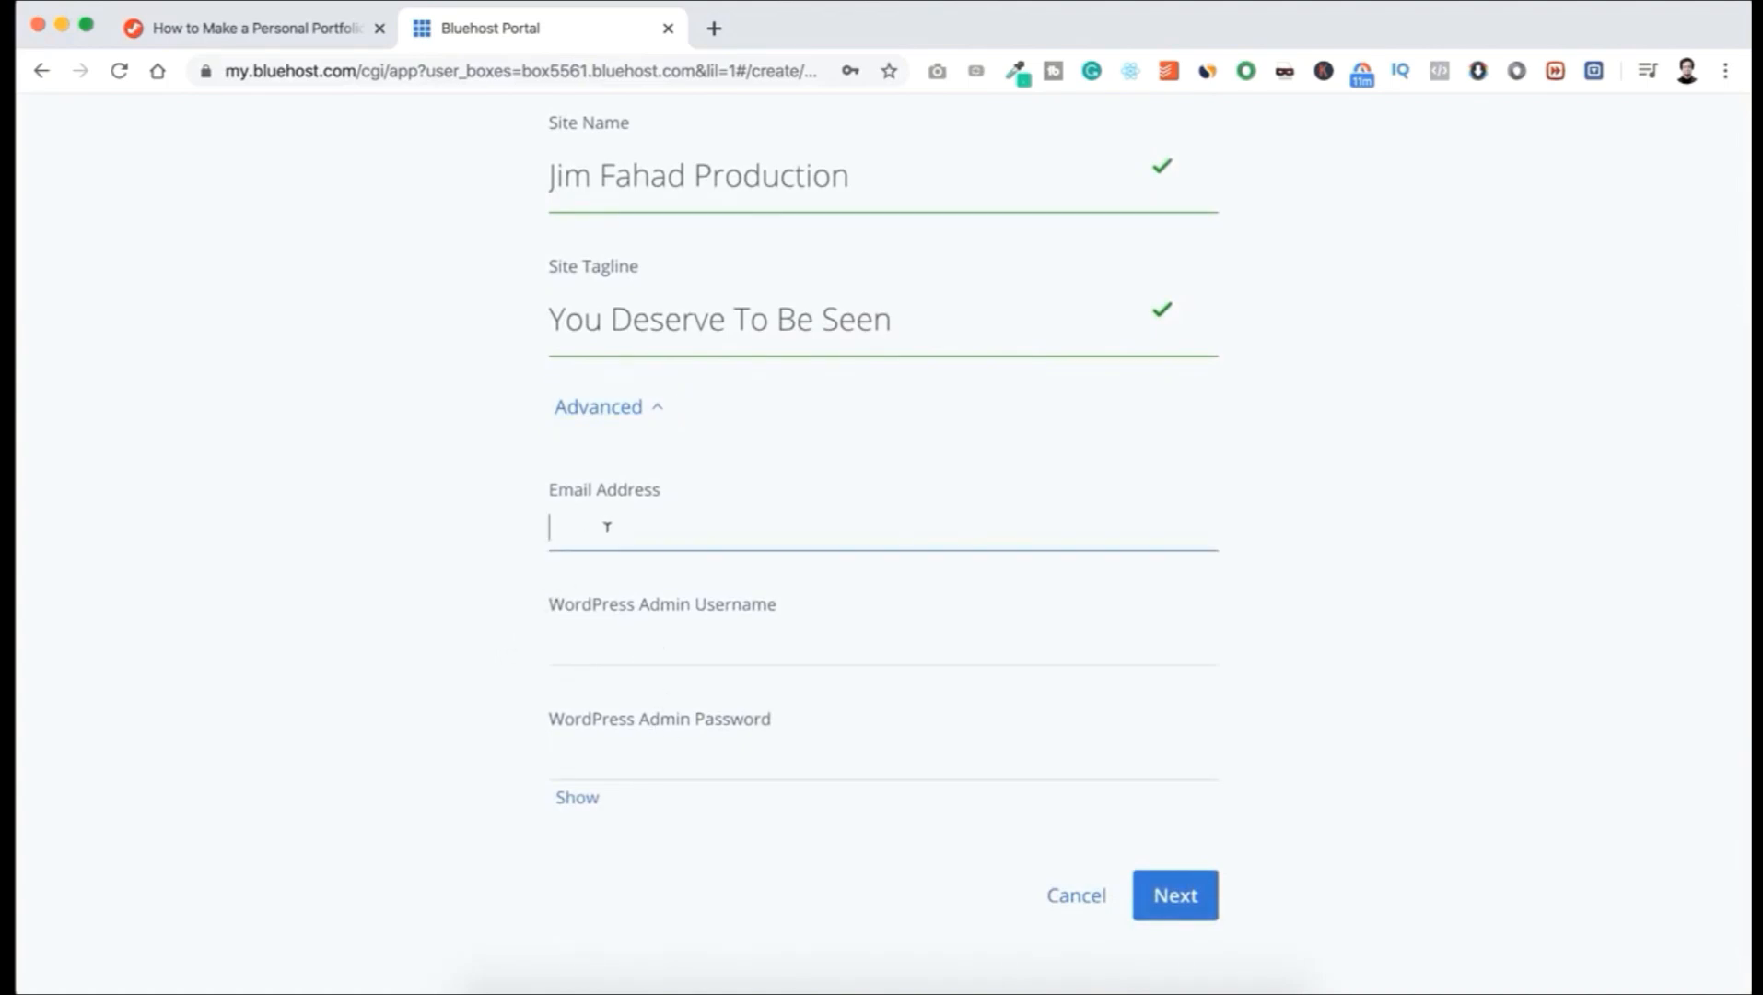
key("super+v")
left_click(596, 636)
type("Jim ")
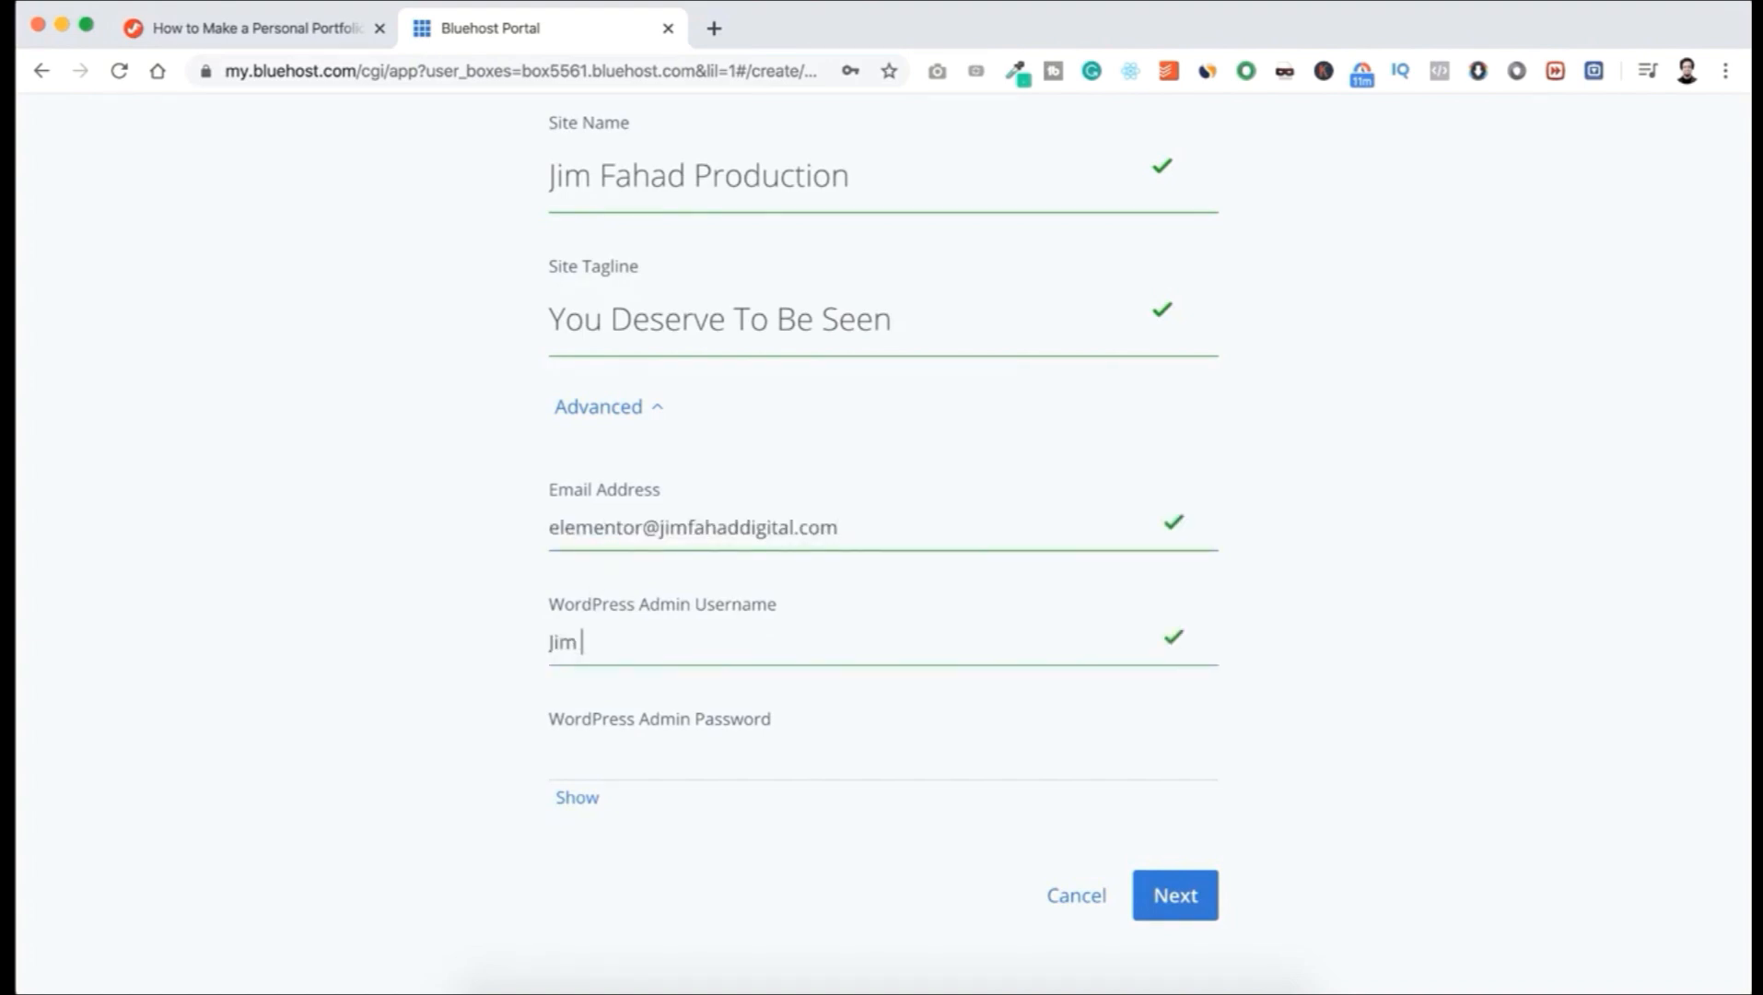
type("Fahad")
left_click(584, 748)
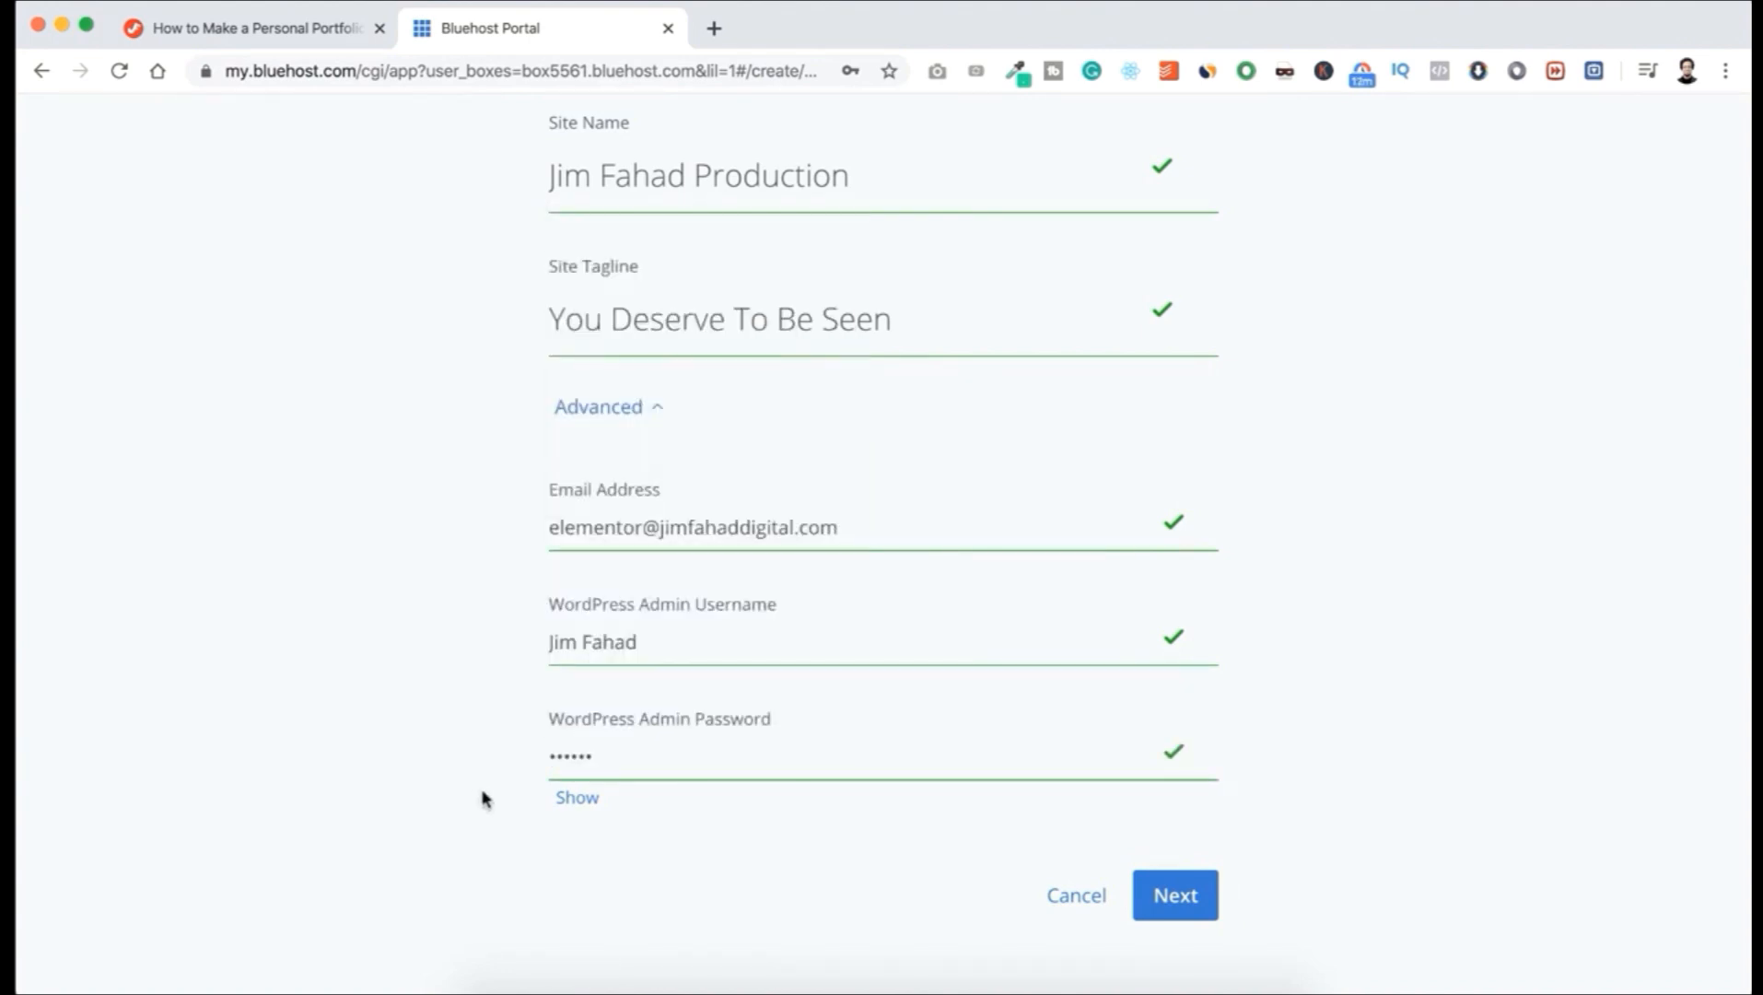
left_click(571, 799)
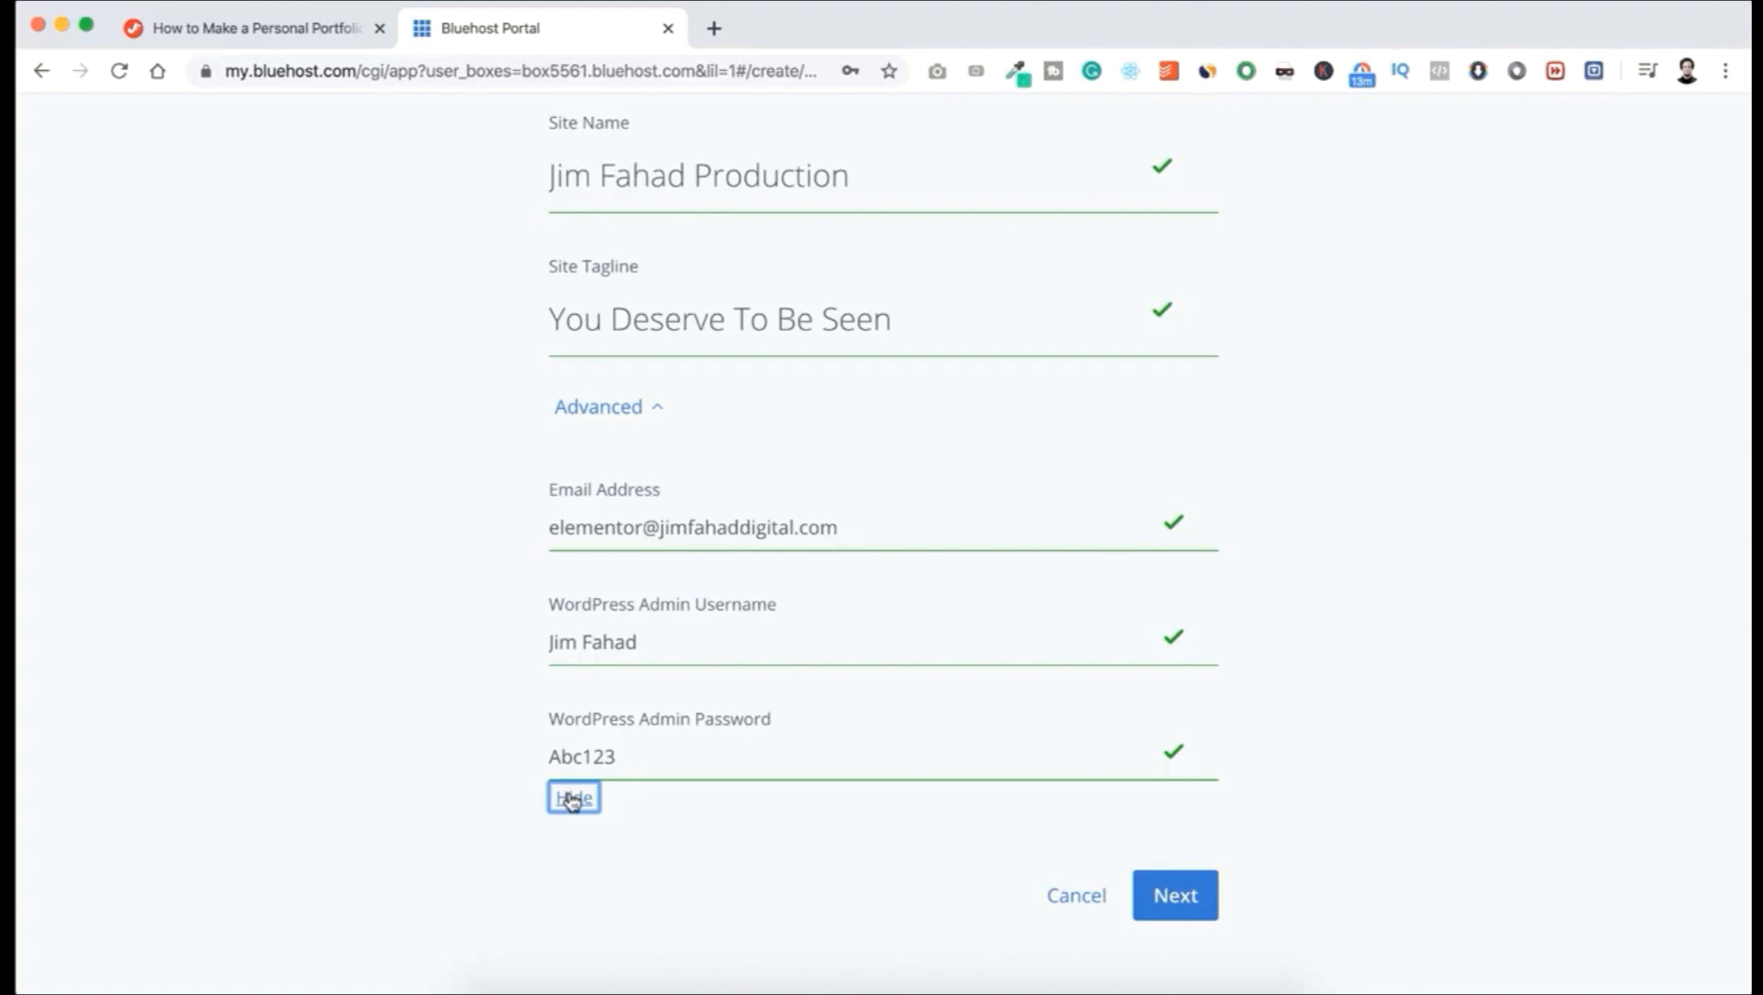
left_click(631, 805)
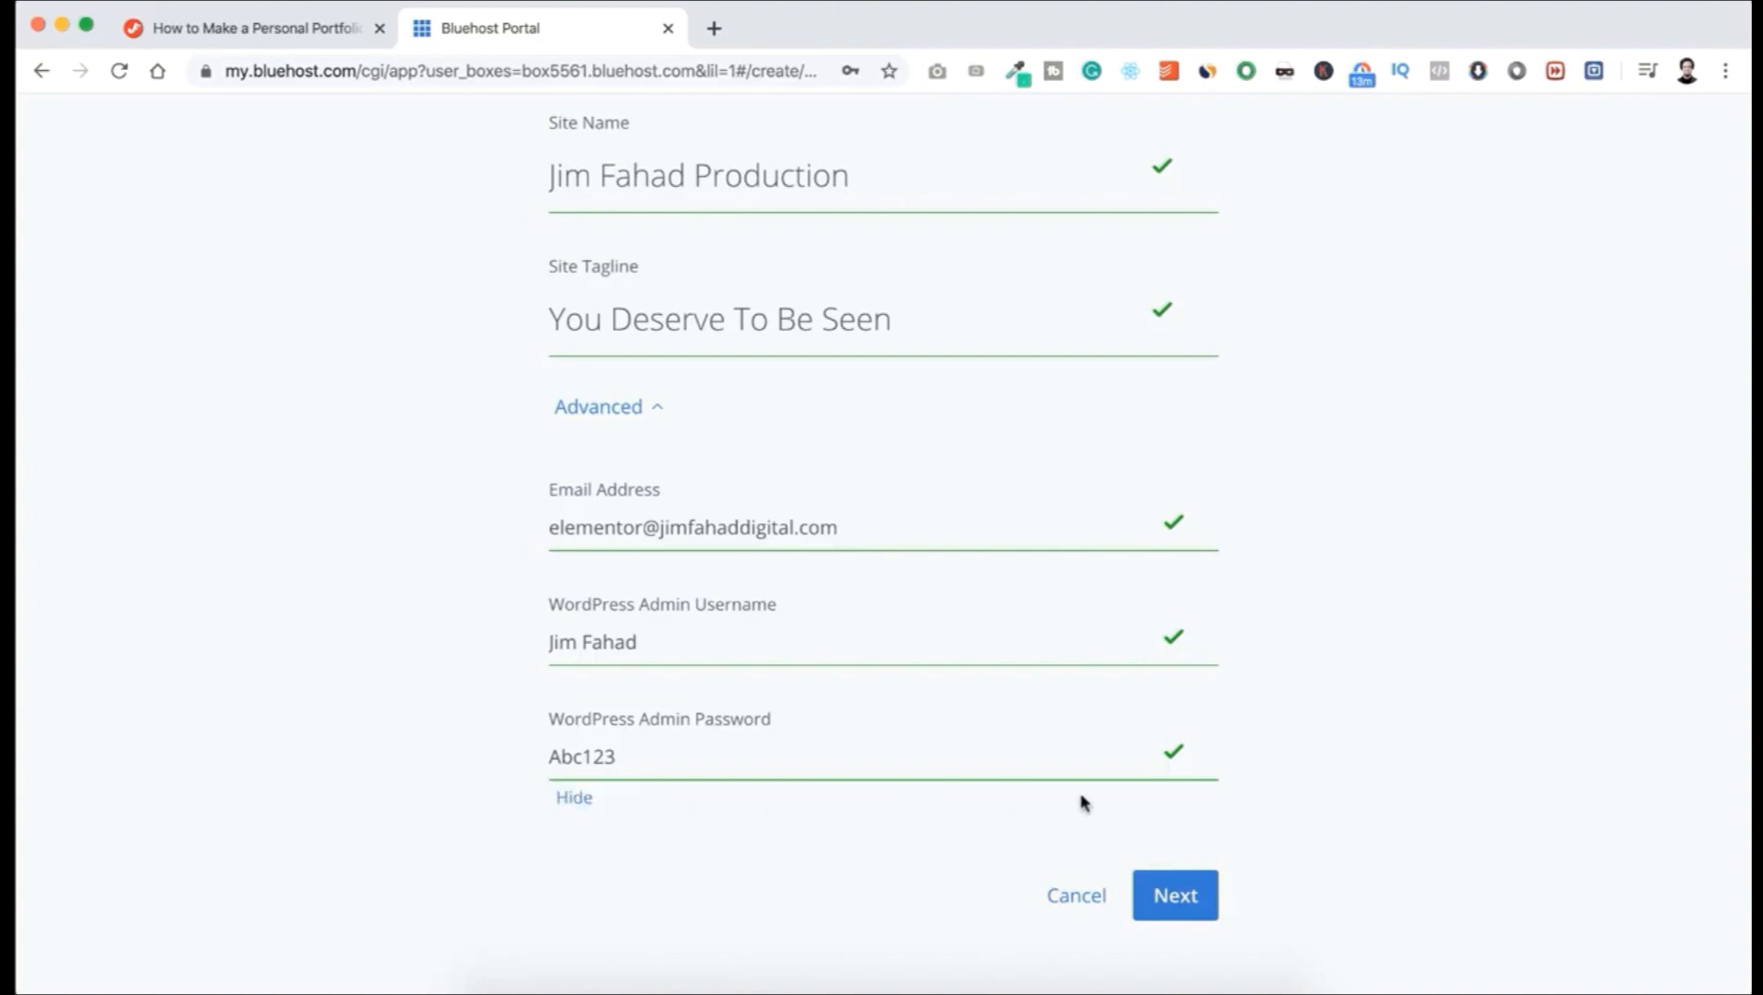
Step: Continue to the site's domain selection and dismiss the browser's offer to update the saved password
left_click(1188, 896)
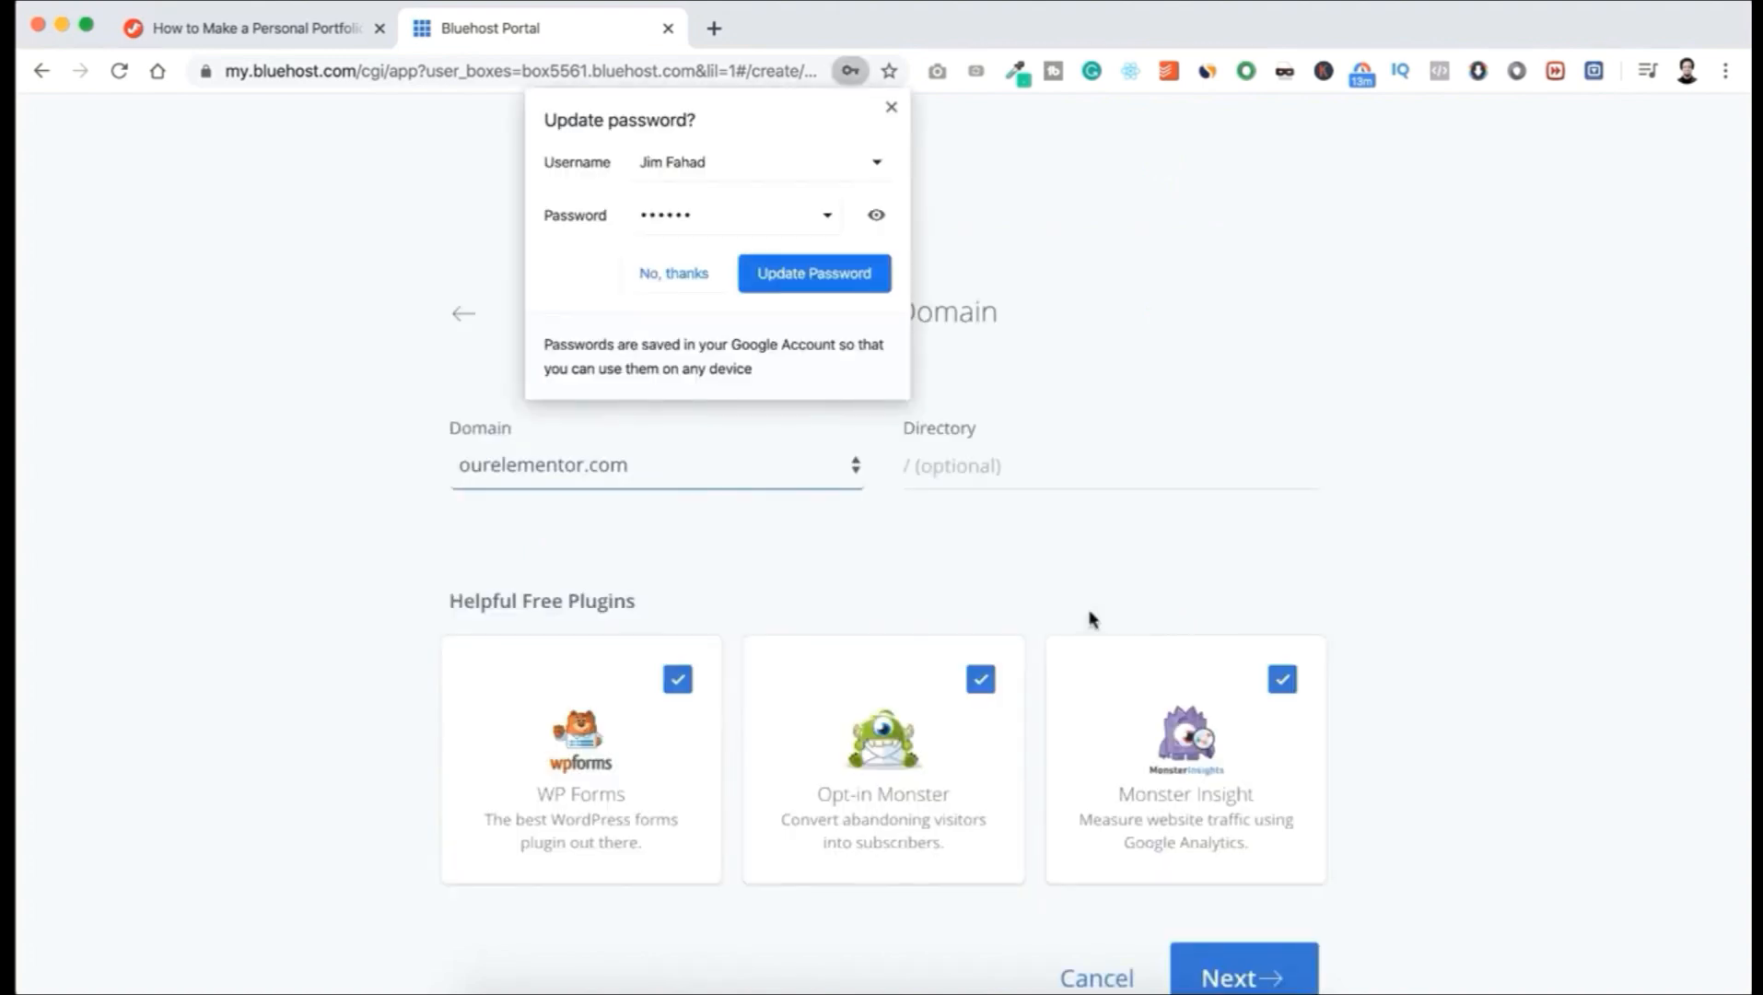
left_click(891, 110)
scroll(921, 185, "down", 1)
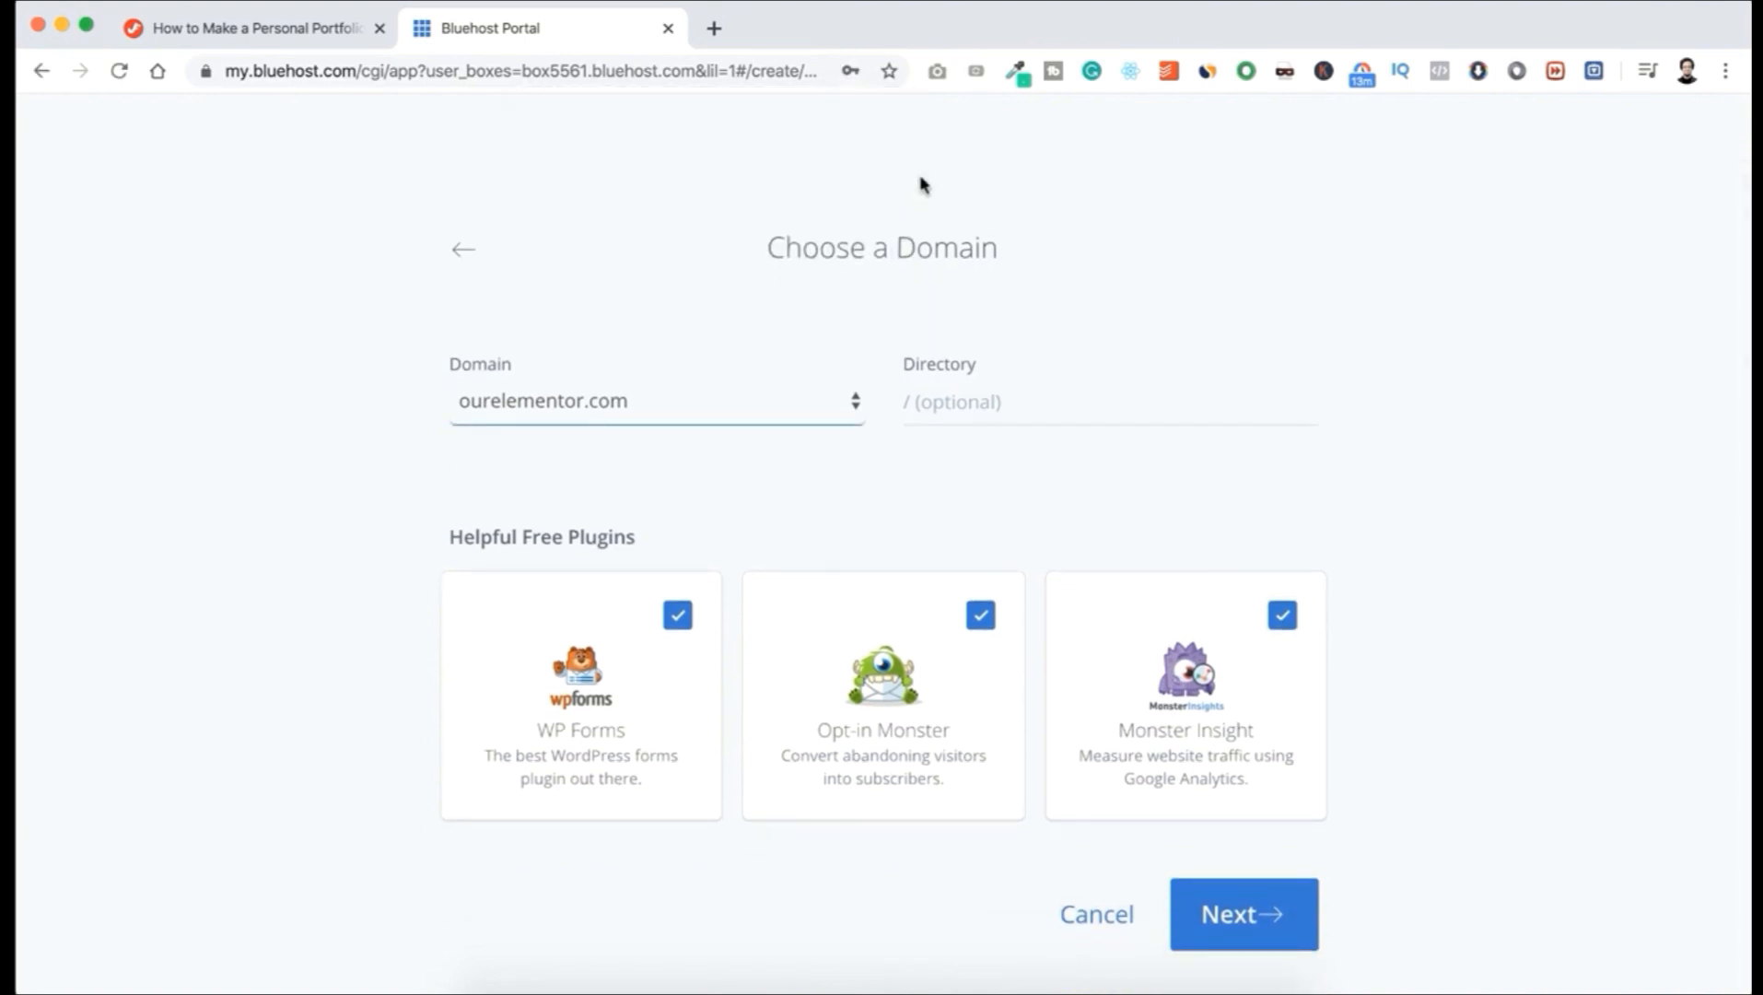
Step: Deselect the WP Forms, Opt-in Monster and Monster Insight plugins, leave the directory empty, and install WordPress on ourelementor.com
left_click(933, 399)
left_click(927, 446)
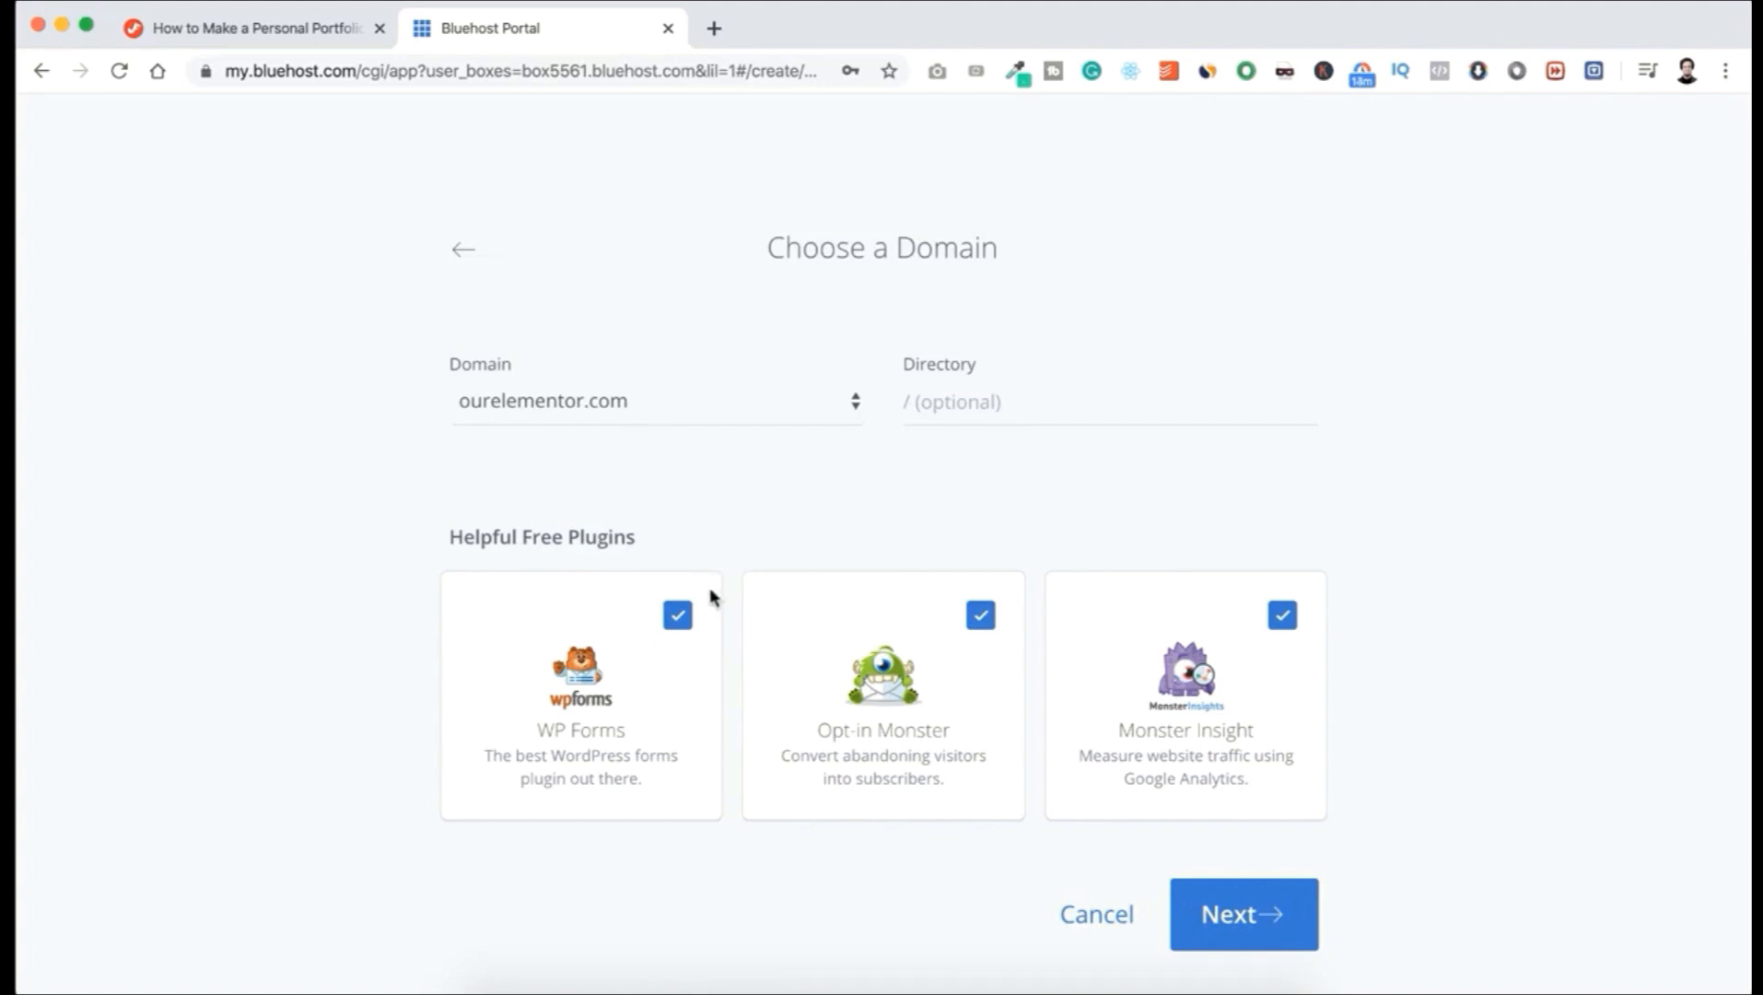
left_click(677, 616)
left_click(980, 615)
left_click(1282, 614)
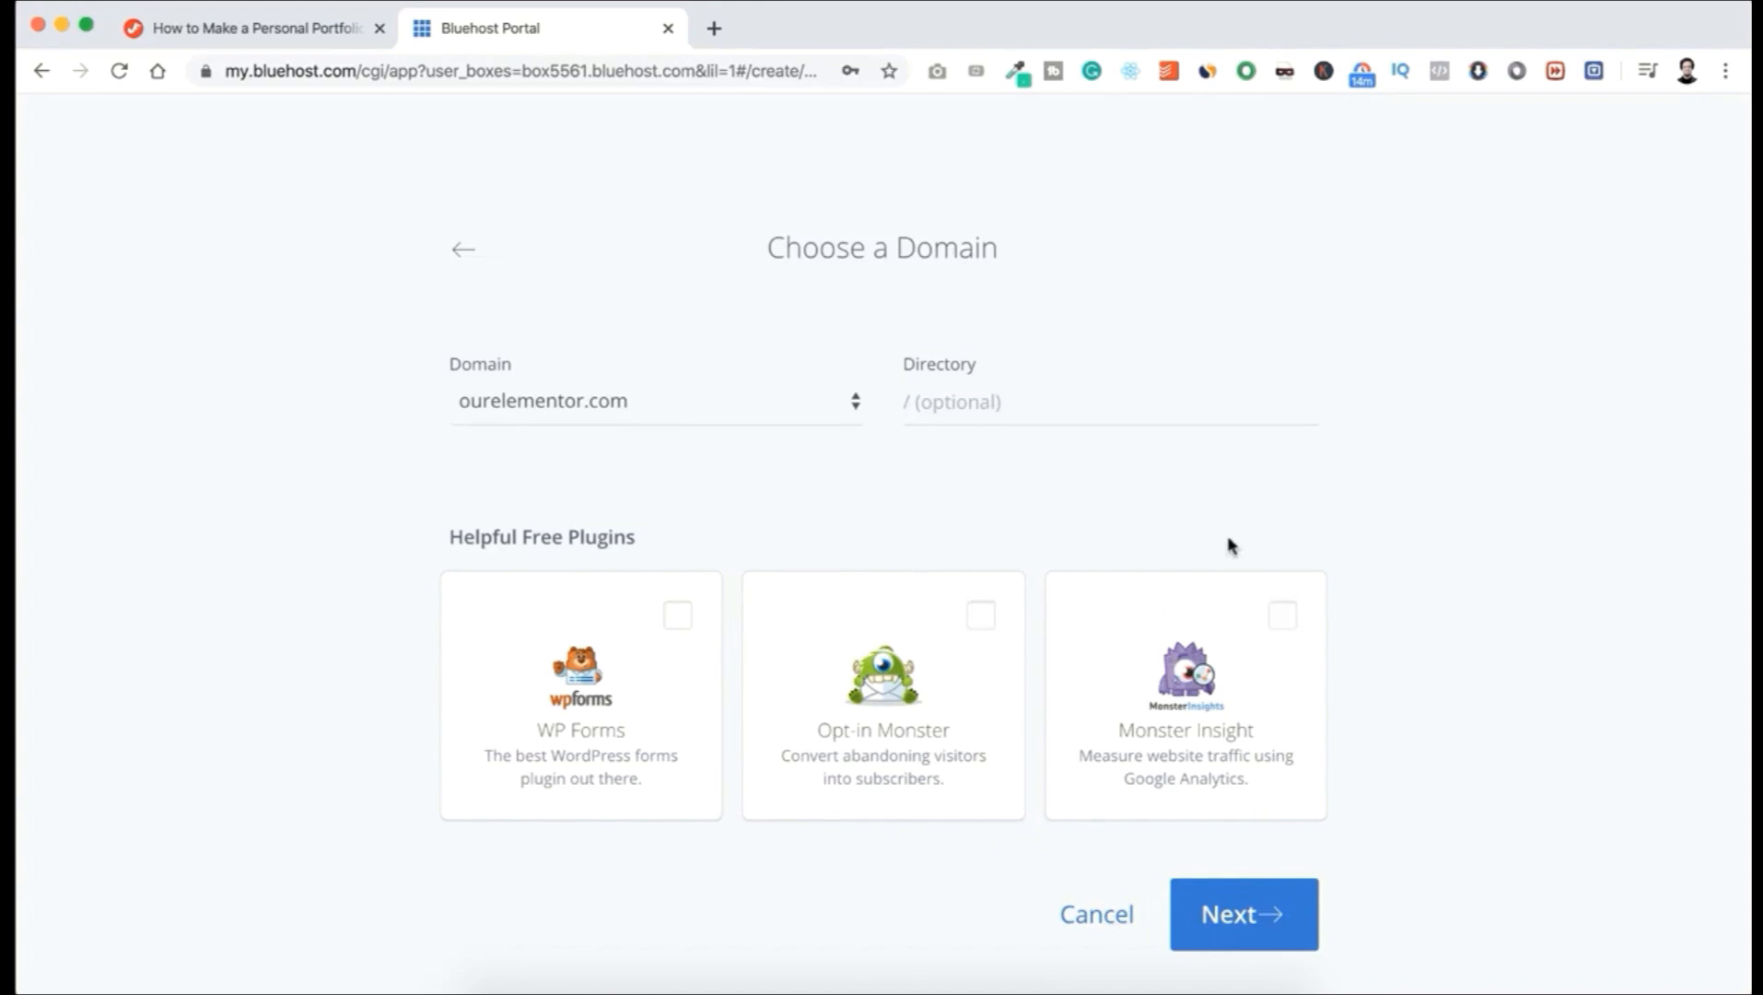
left_click(1234, 913)
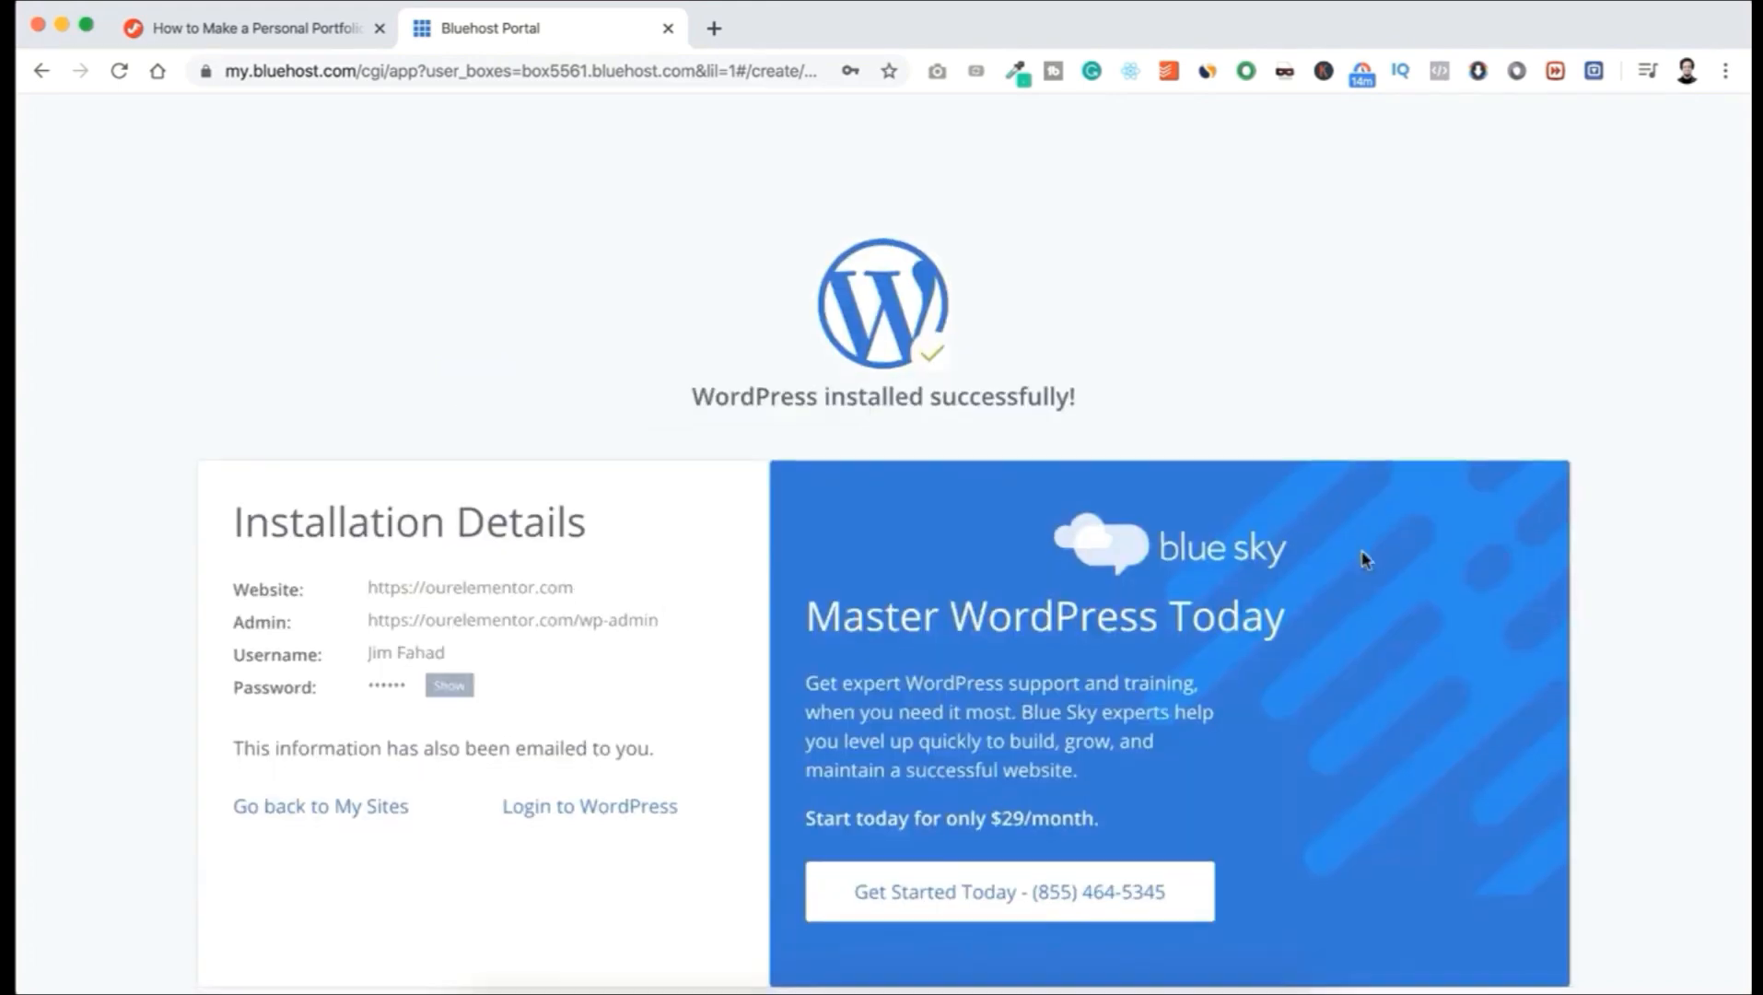
Step: Review the website, admin address and username in the installation details, and reveal the WordPress password
scroll(1364, 558, "down", 1)
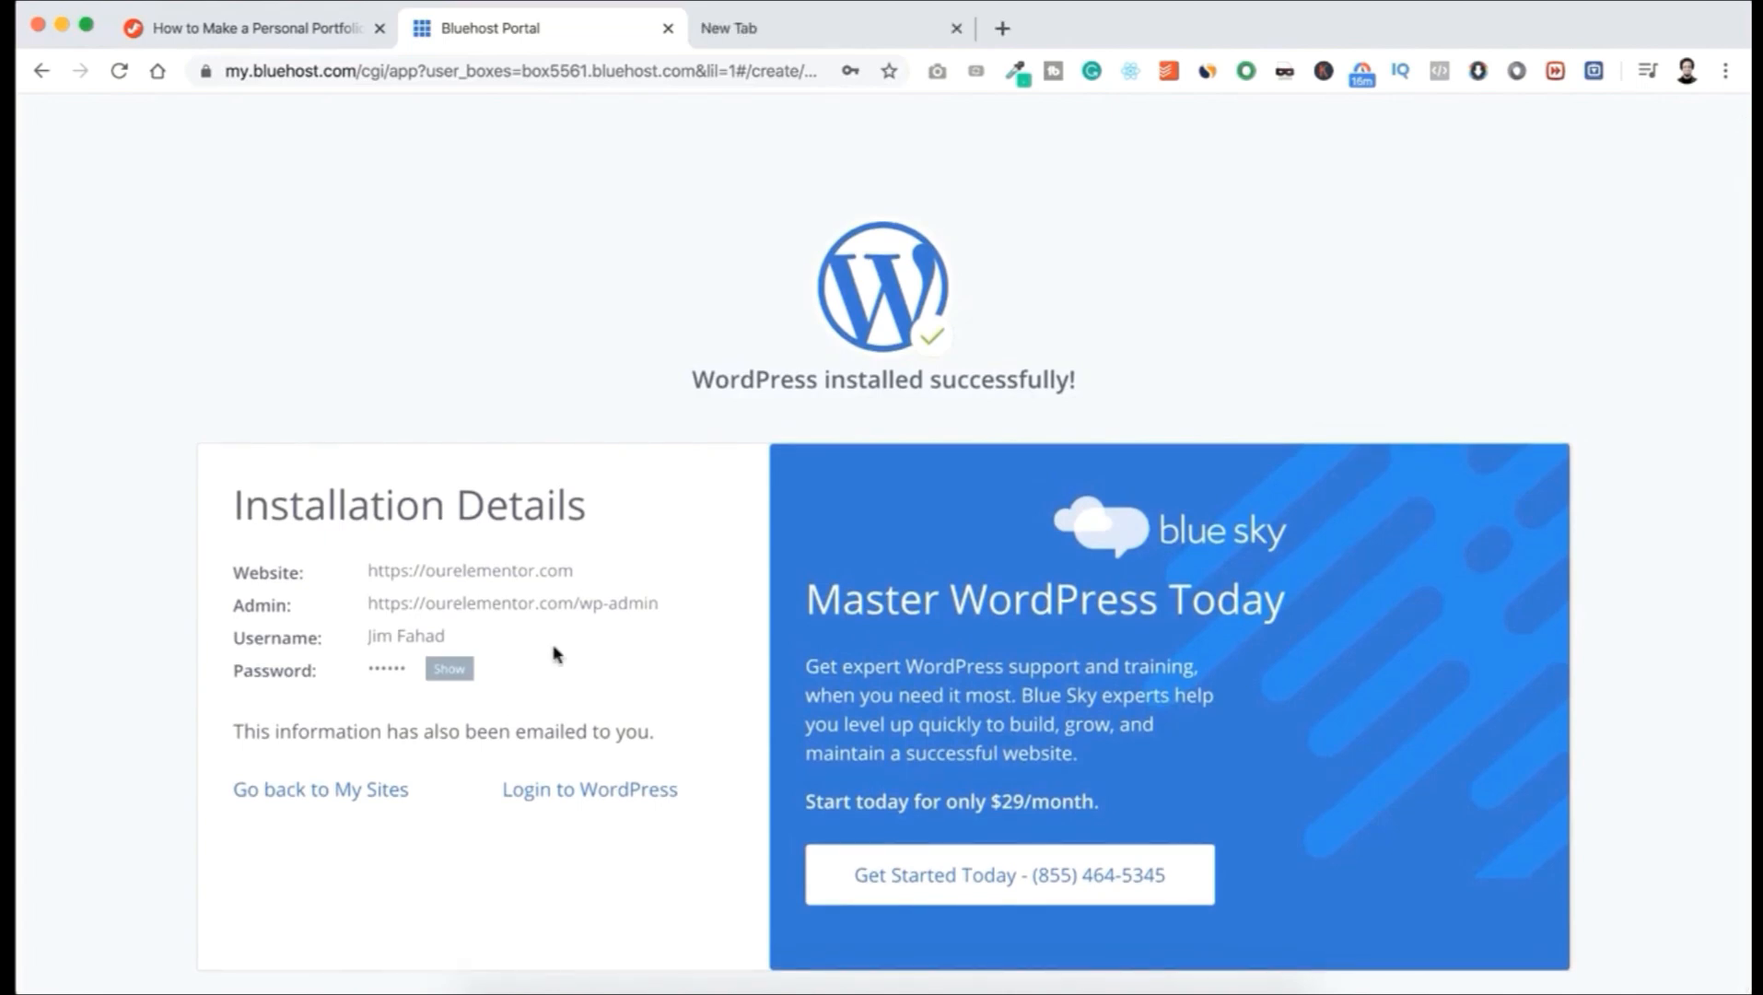
left_click_drag(228, 575, 546, 656)
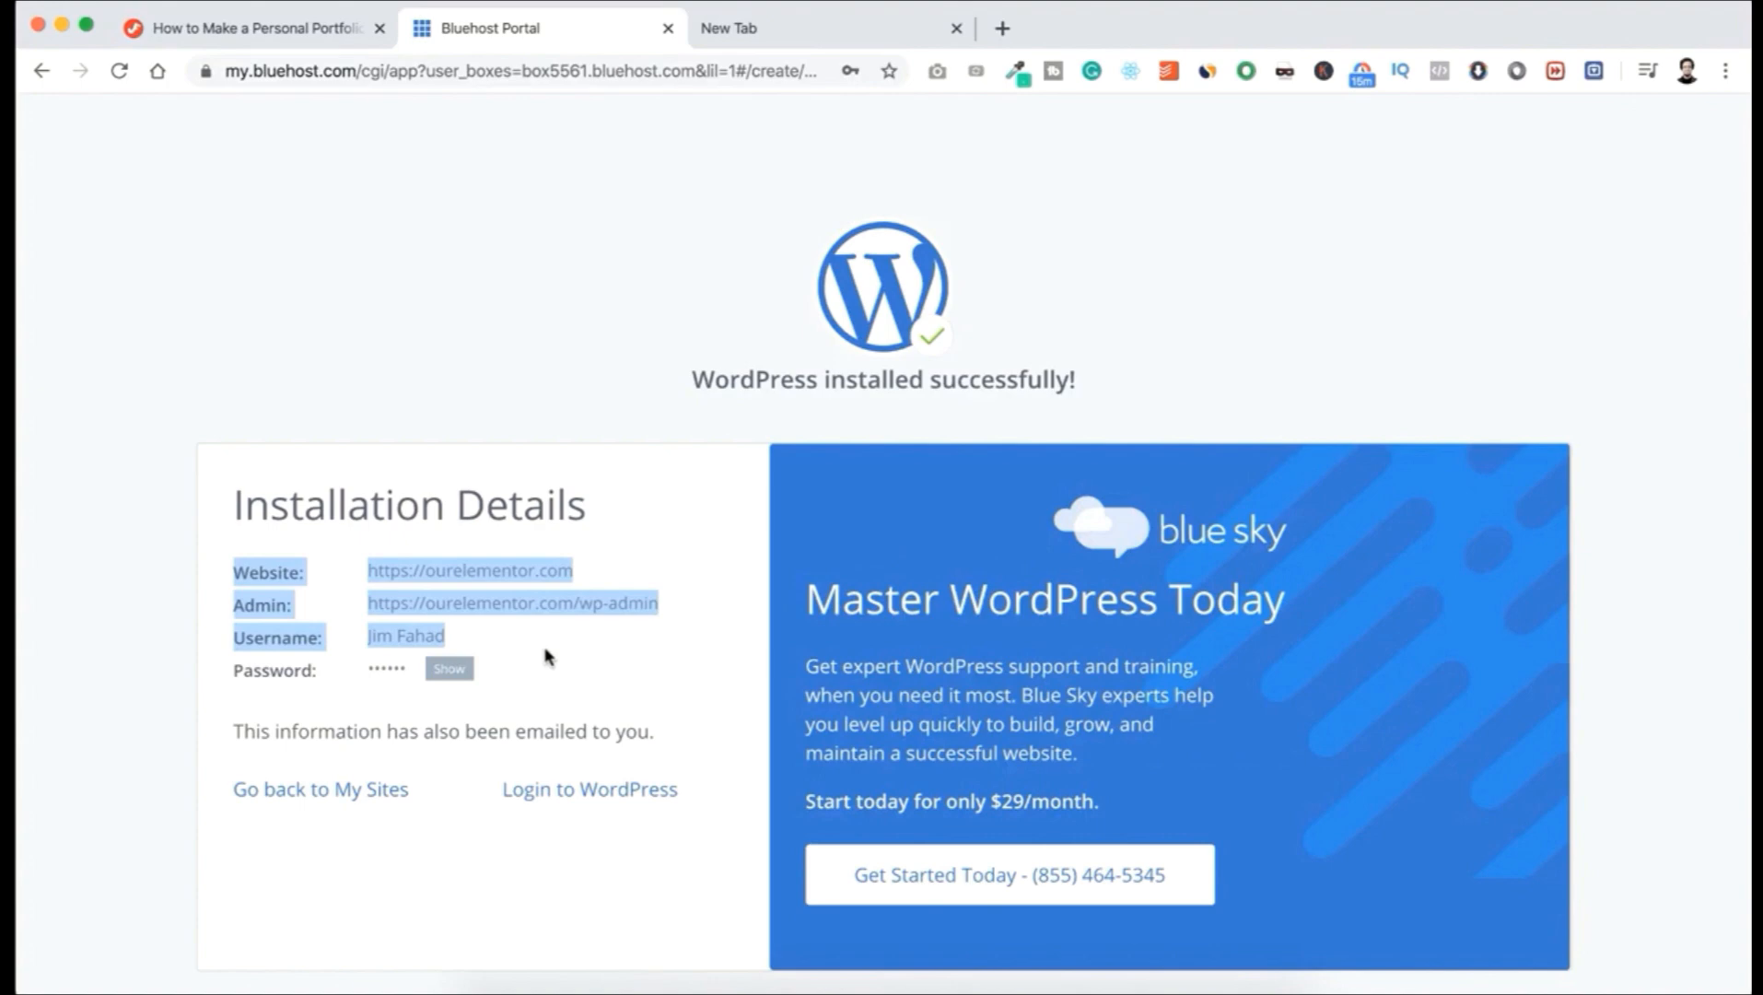
left_click(452, 670)
left_click_drag(366, 670, 428, 672)
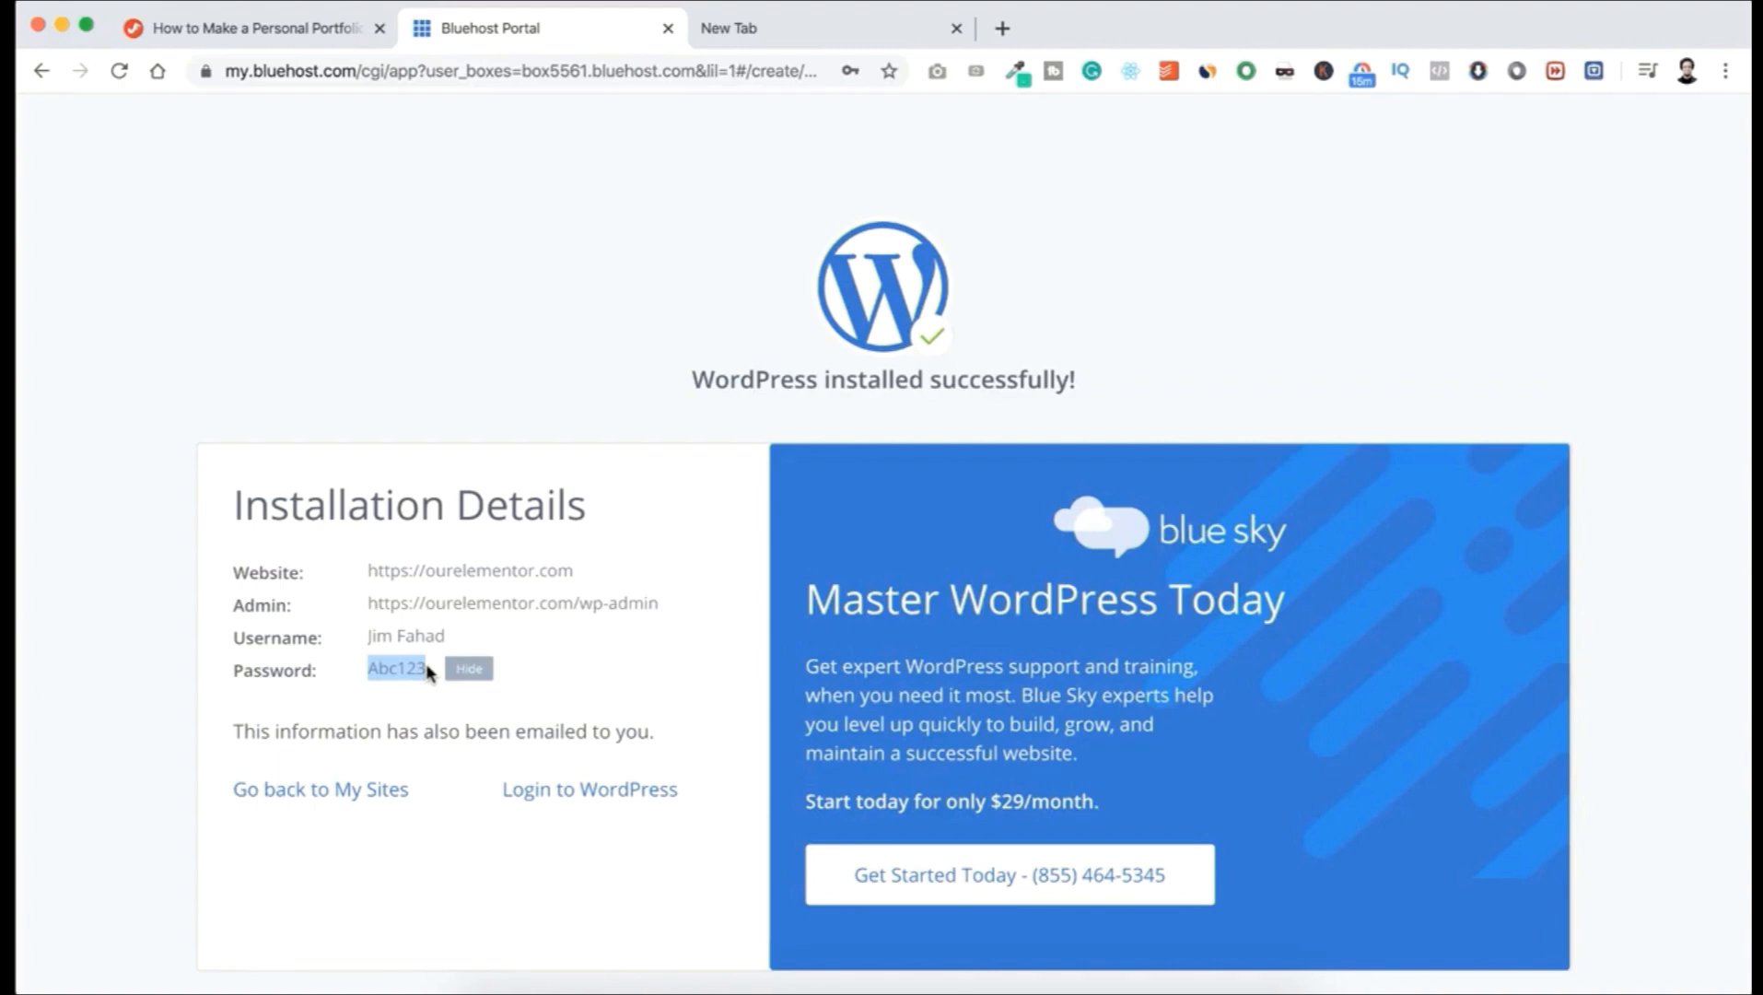
left_click(514, 668)
Step: Open the WordPress login page at ourelementor.com/wp-admin in the other browser tab and check the prefilled username
left_click(764, 30)
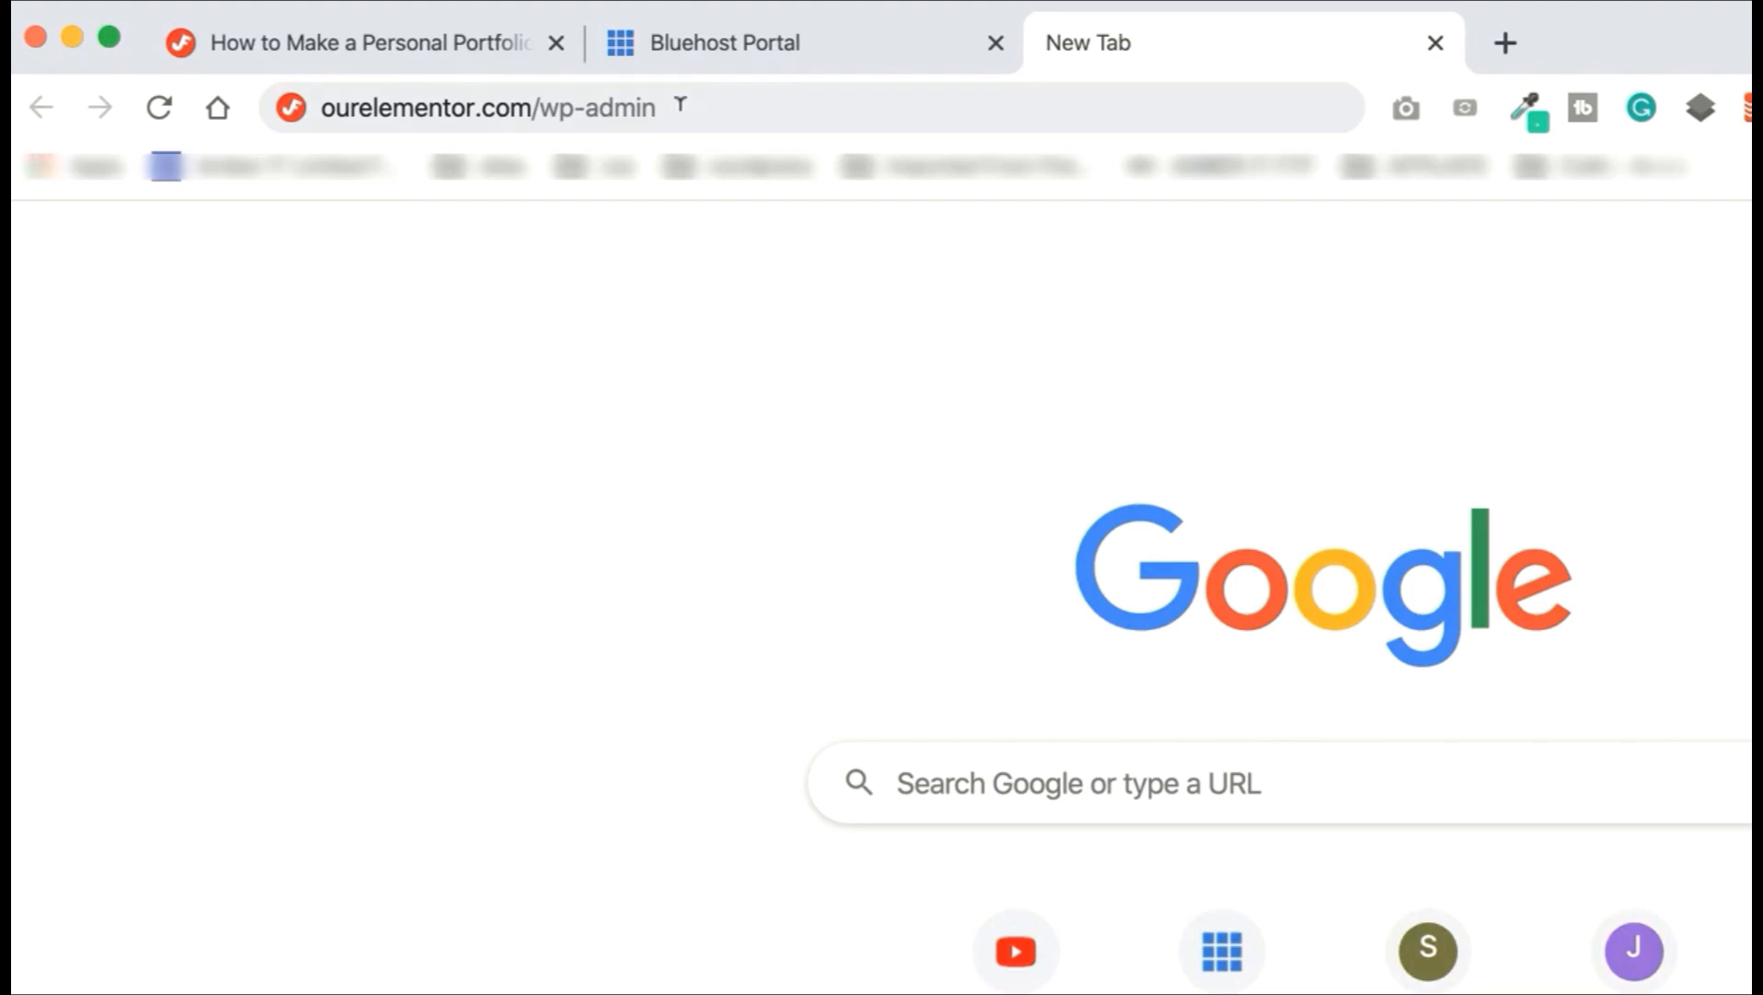
key("Return")
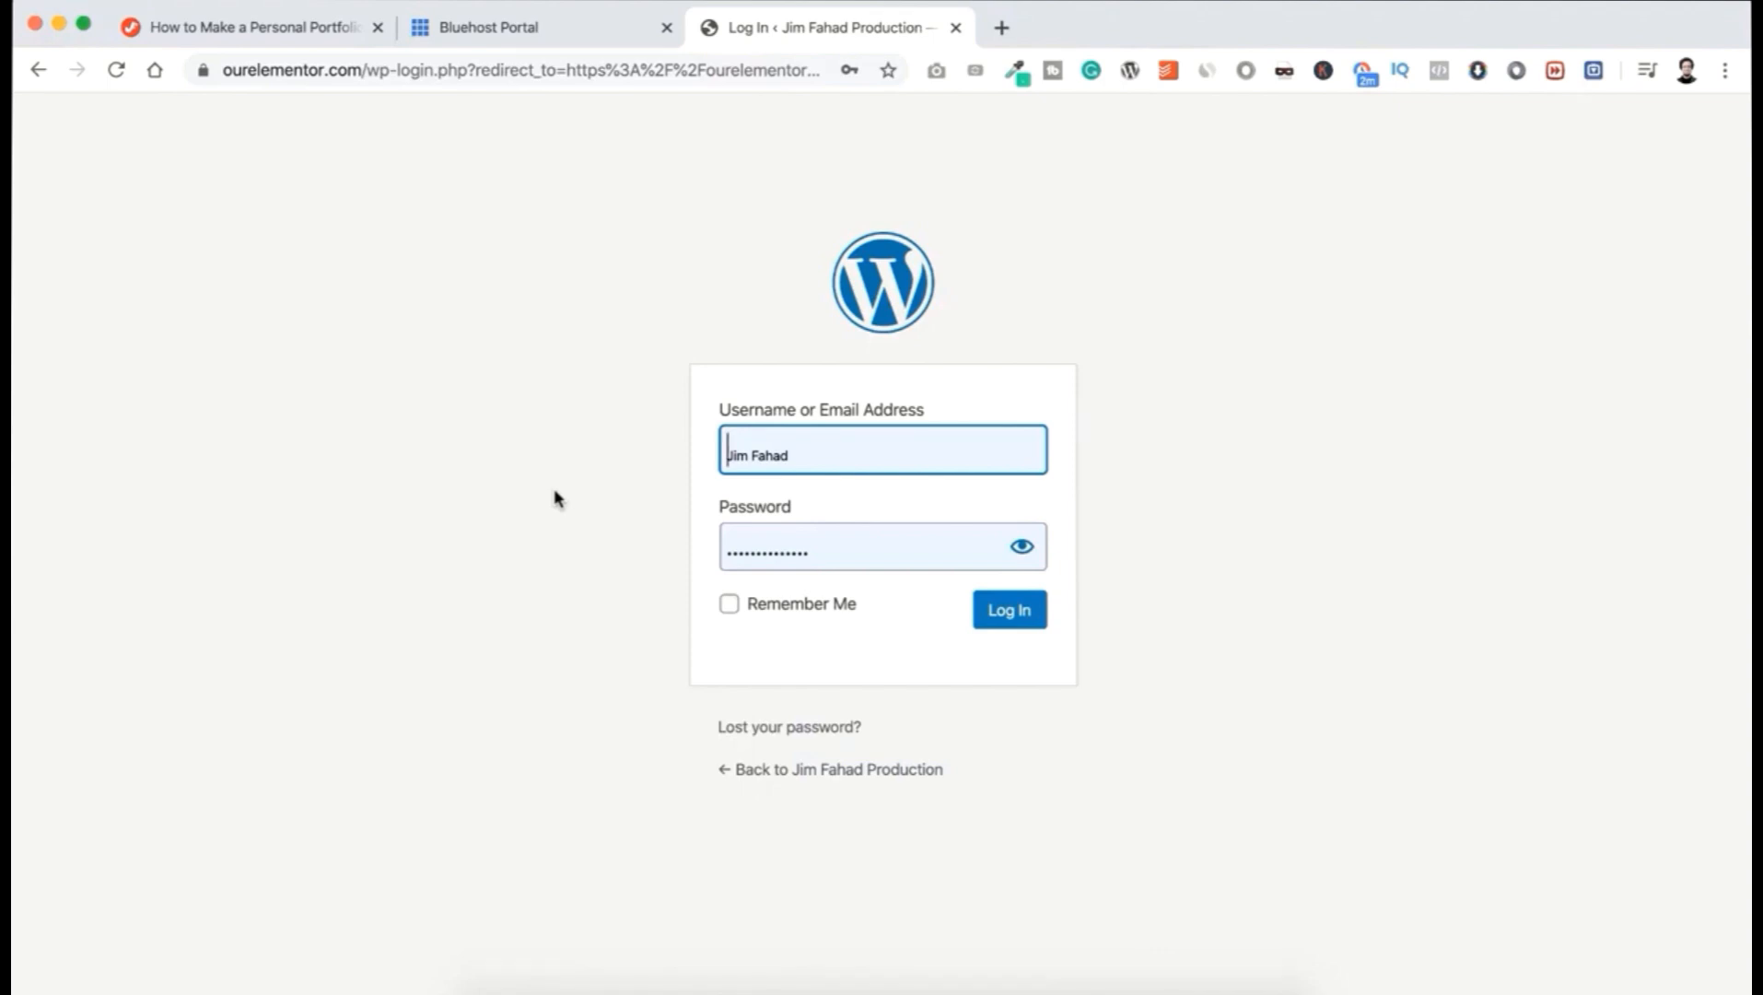
left_click(804, 449)
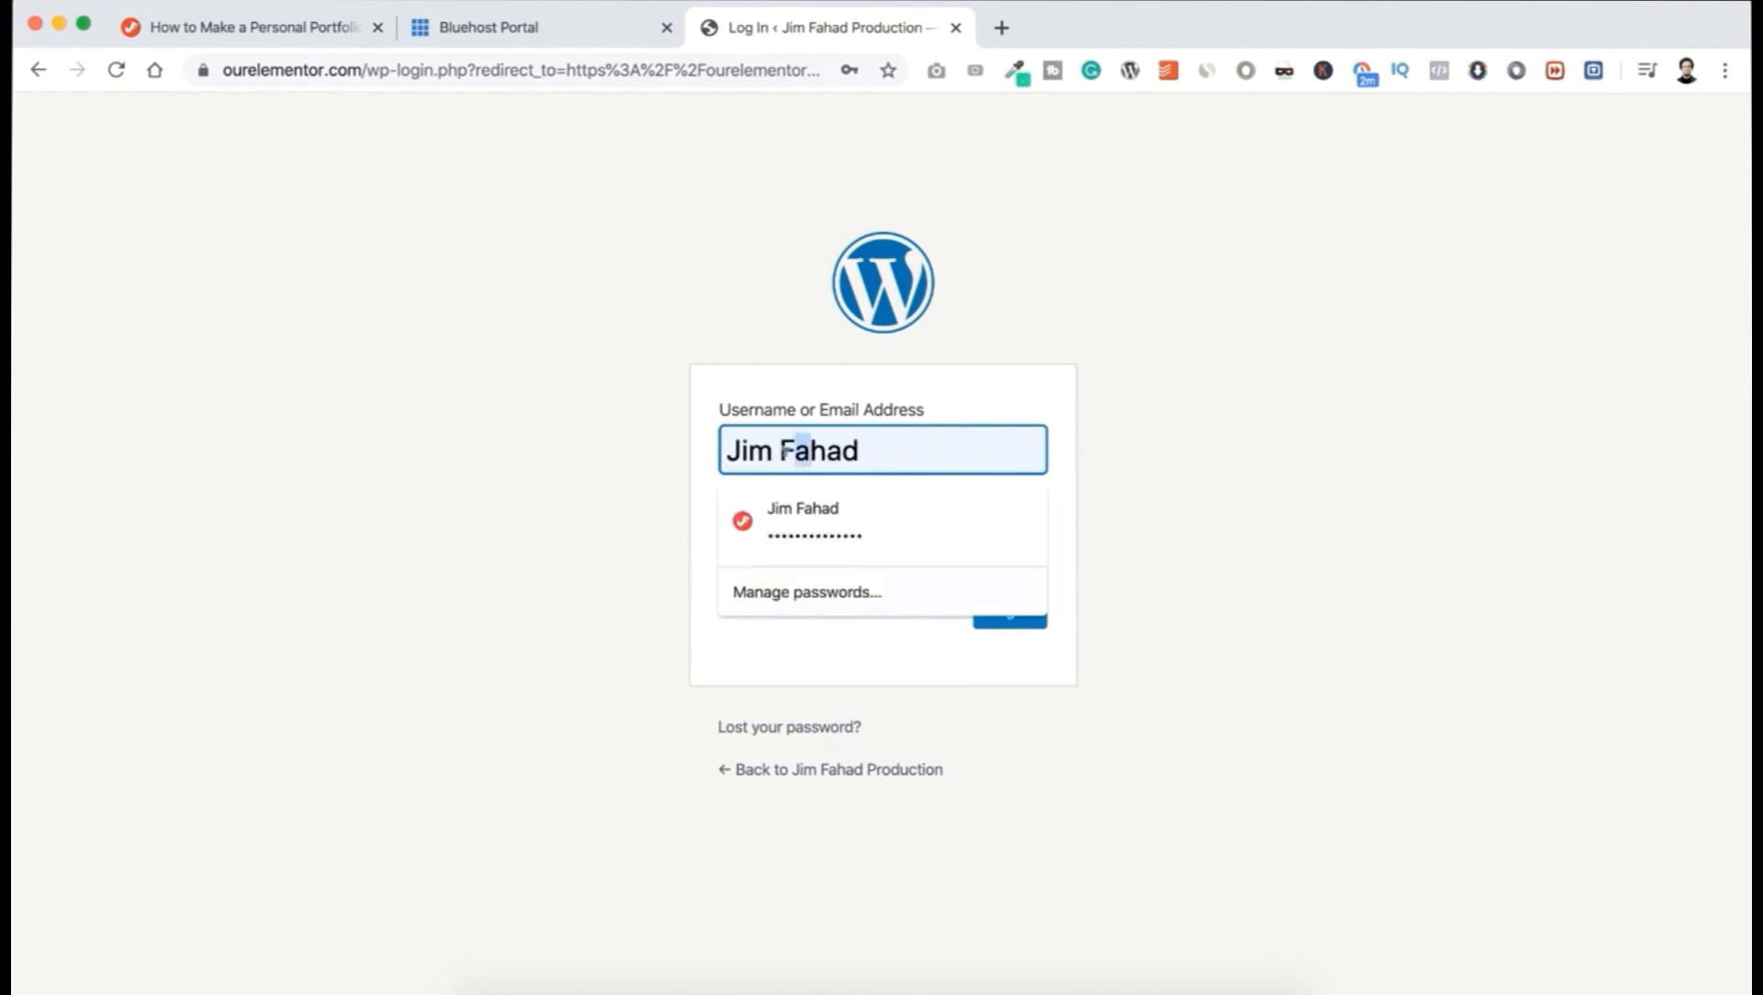
left_click(504, 459)
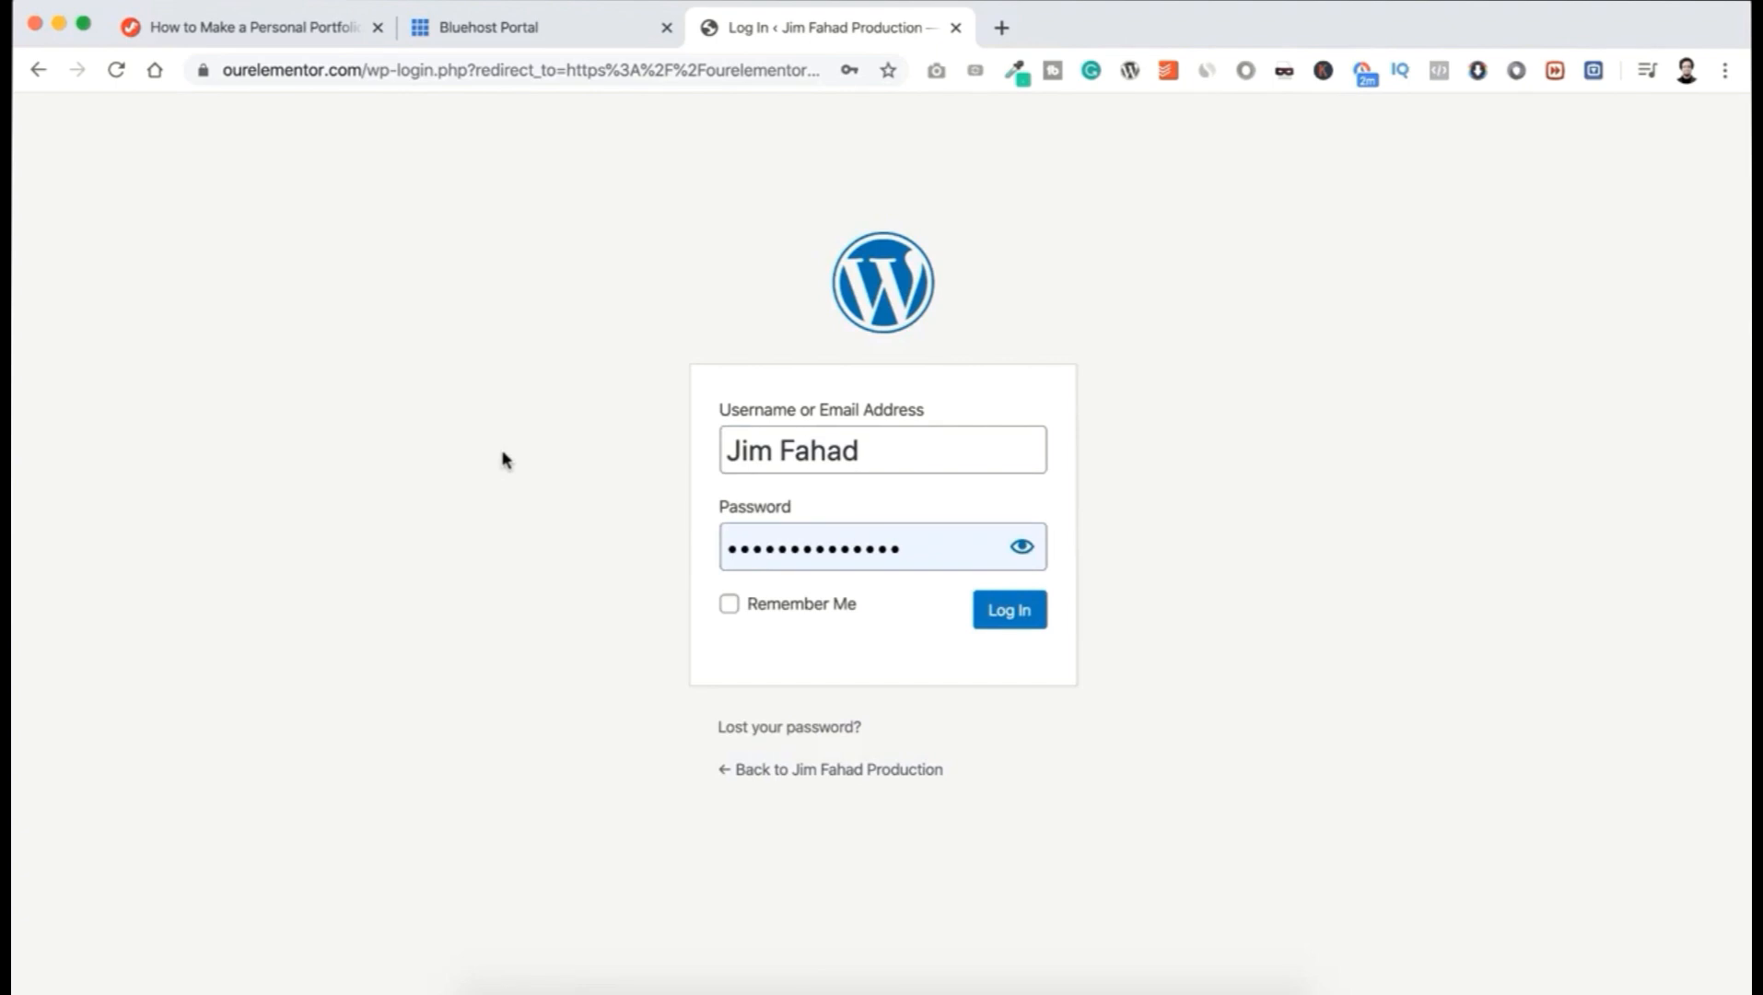
Step: Replace the prefilled password with the WordPress admin password, reveal it to check it, and log in
left_click(912, 547)
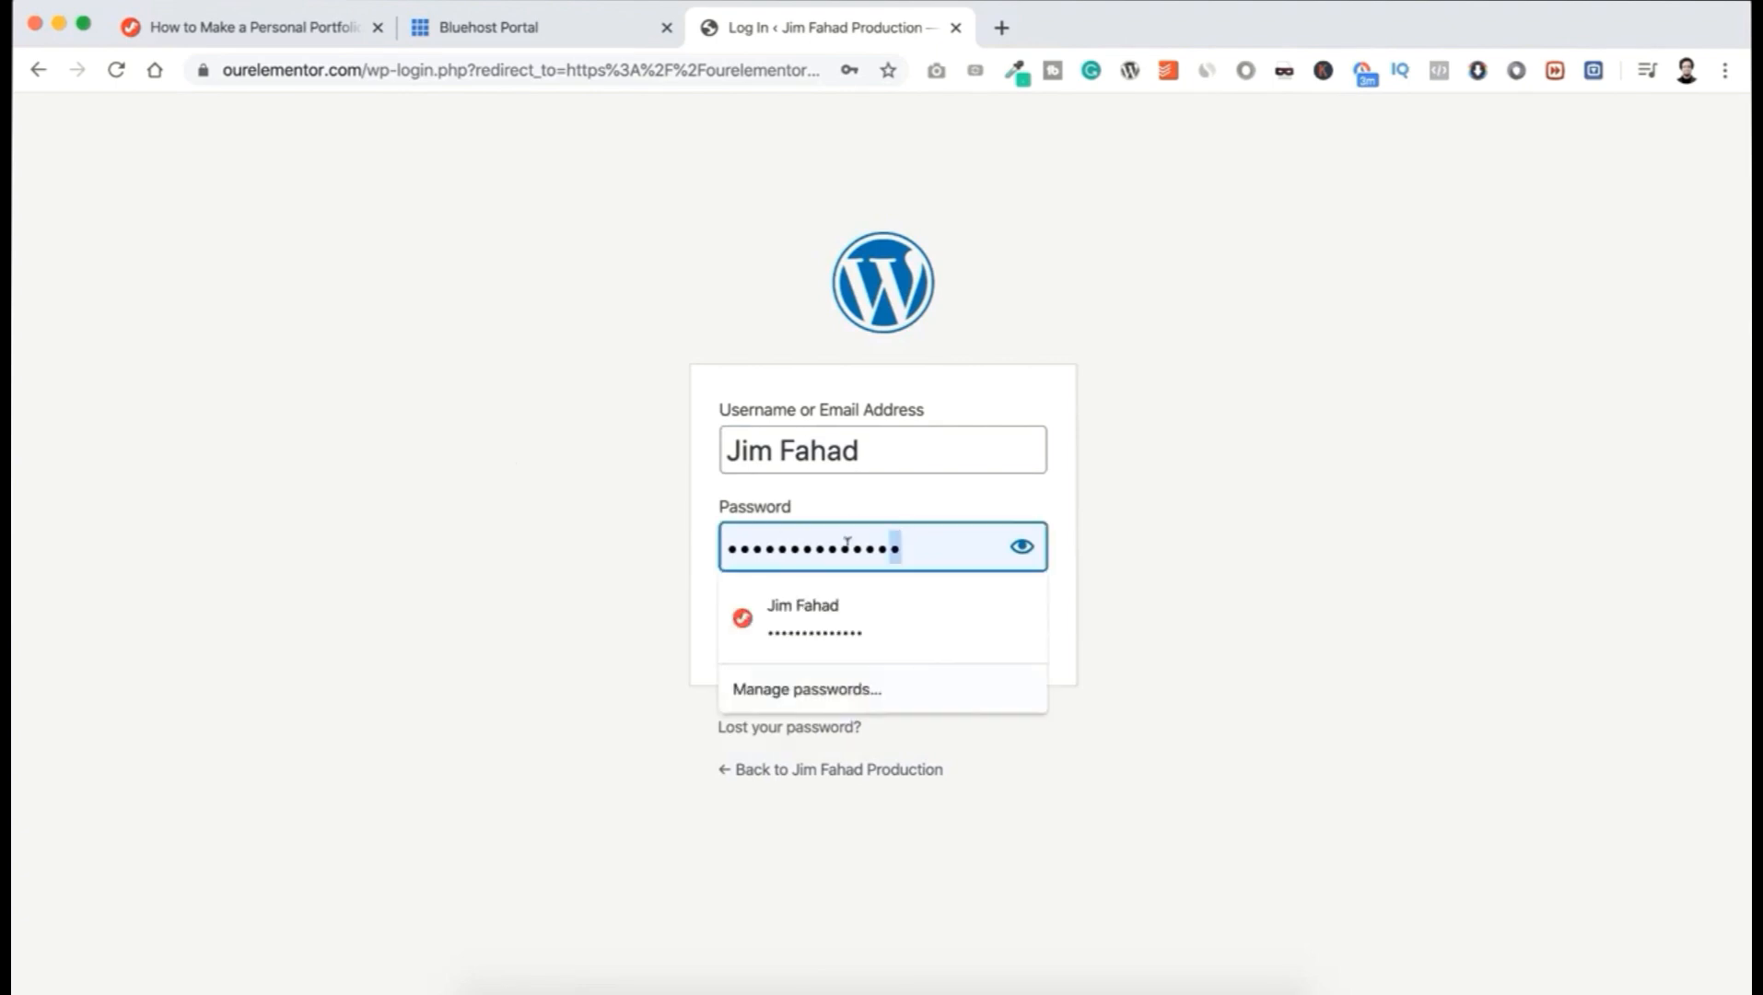
left_click_drag(912, 547, 681, 562)
type("******")
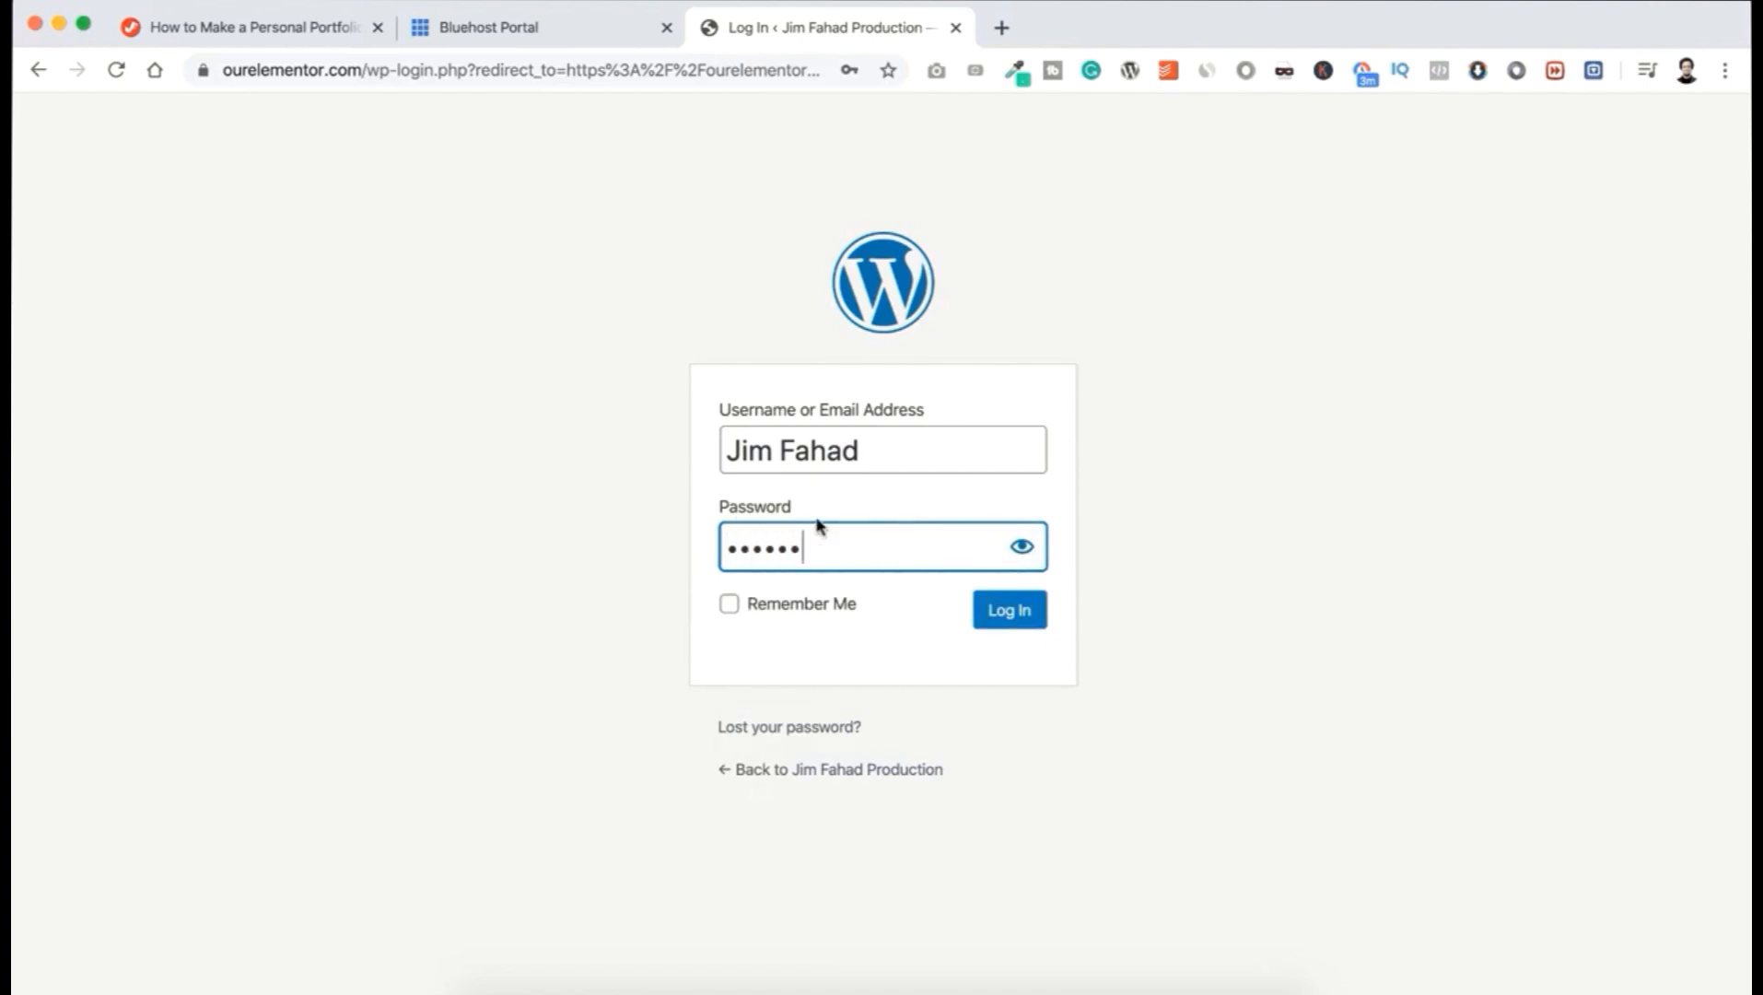
left_click(1018, 548)
left_click(1017, 550)
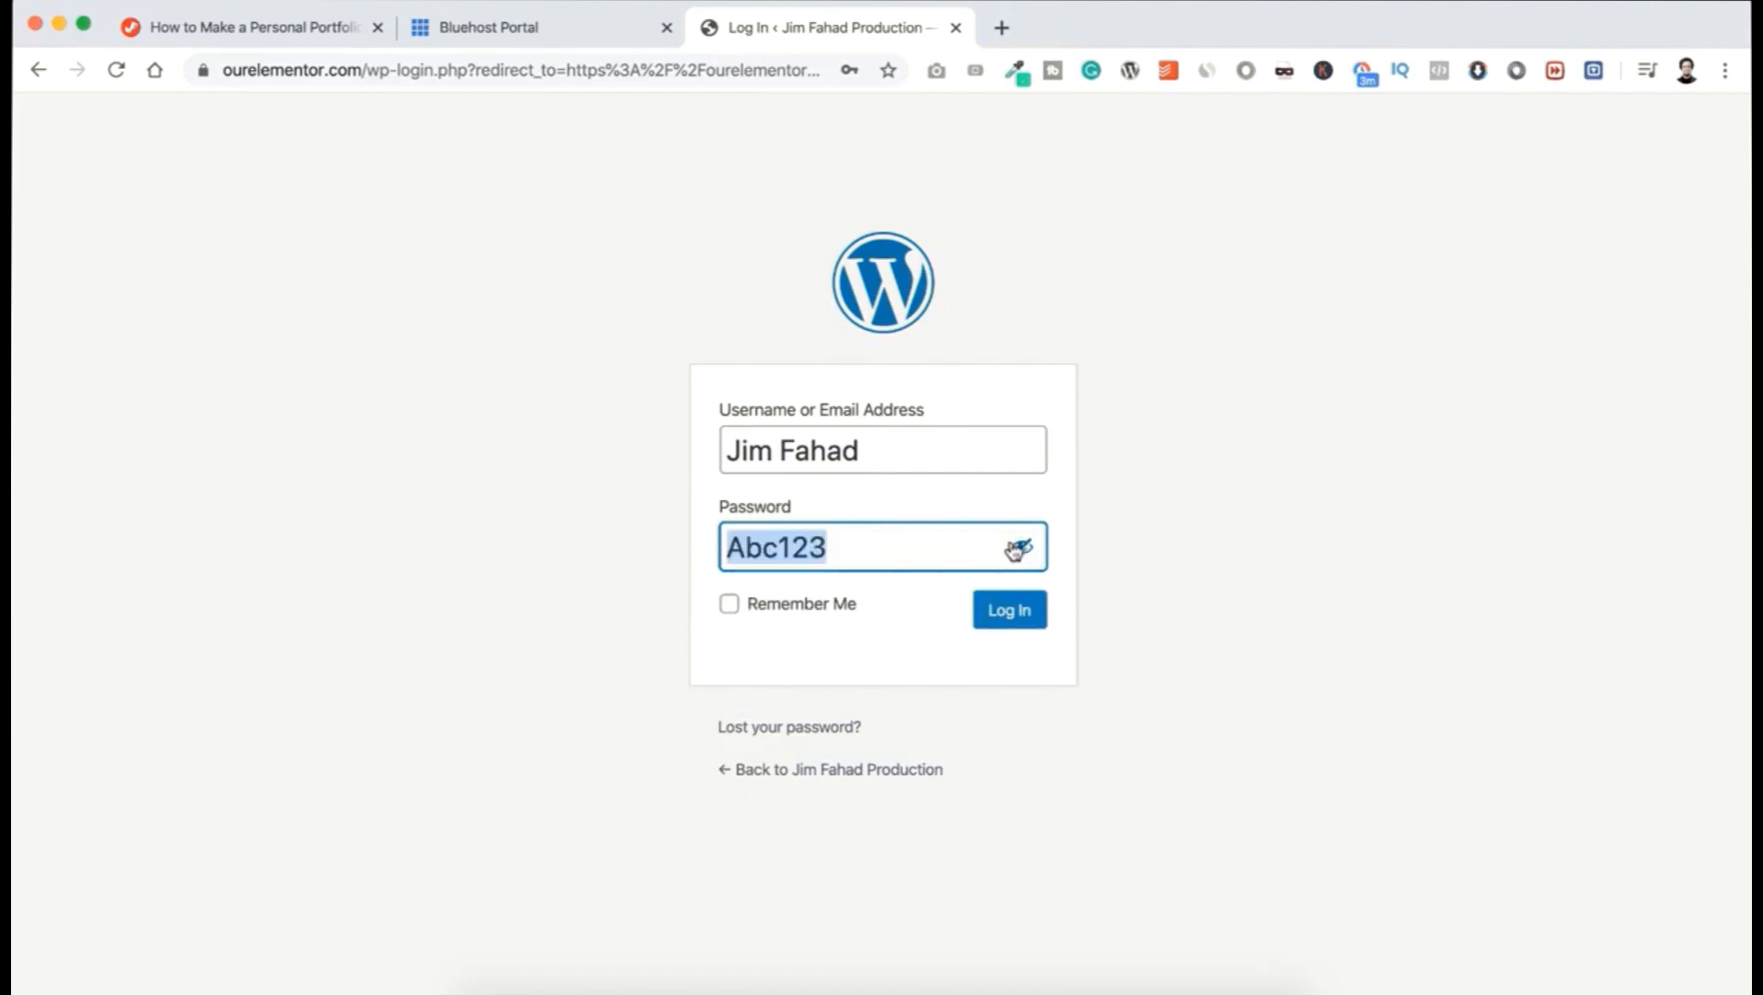
left_click(1011, 616)
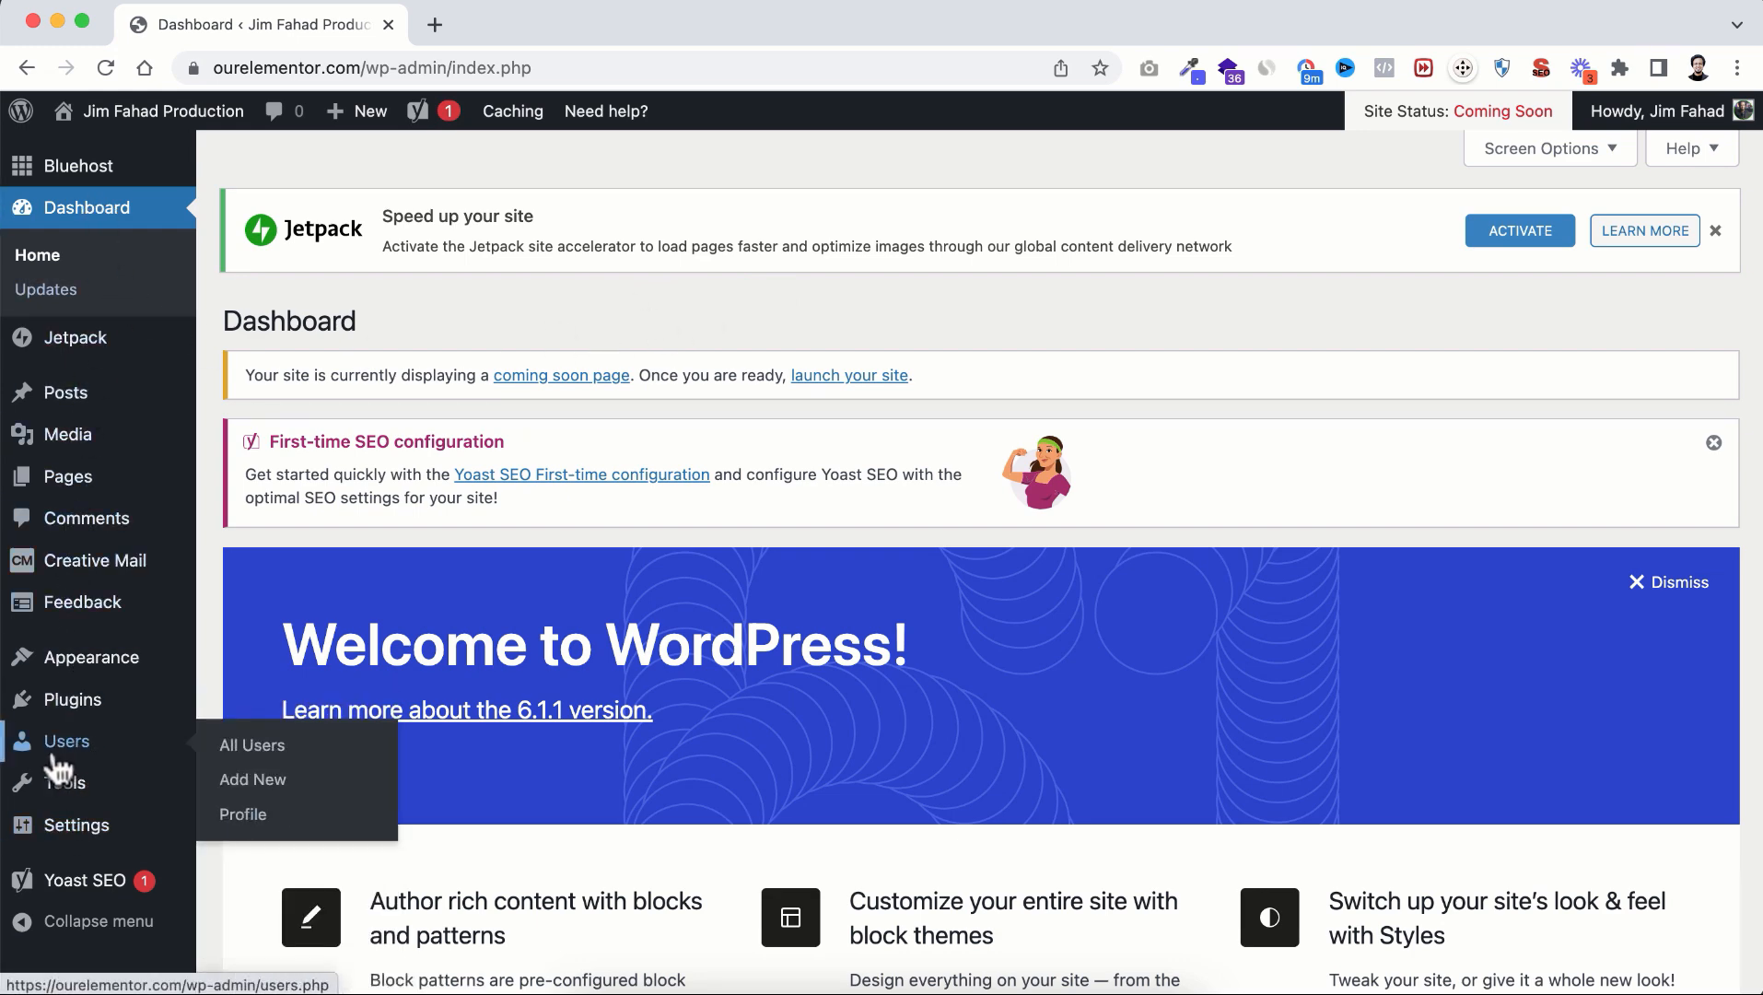
mouse_move(74, 720)
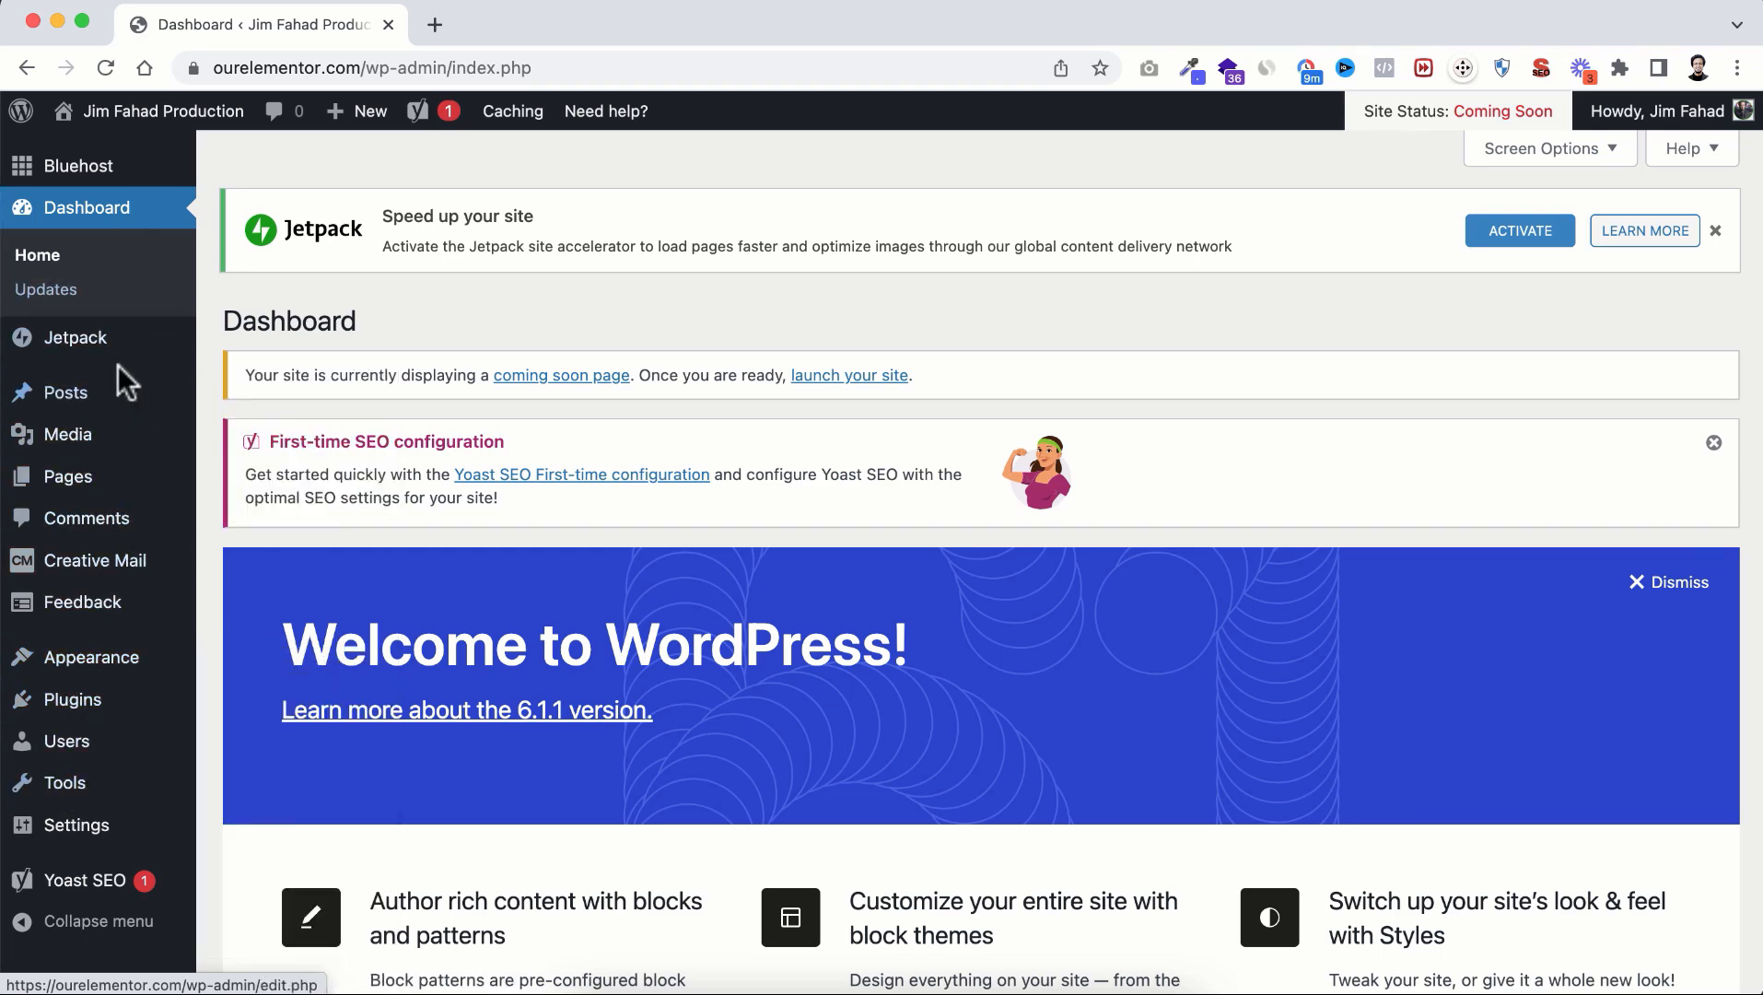
mouse_move(63, 405)
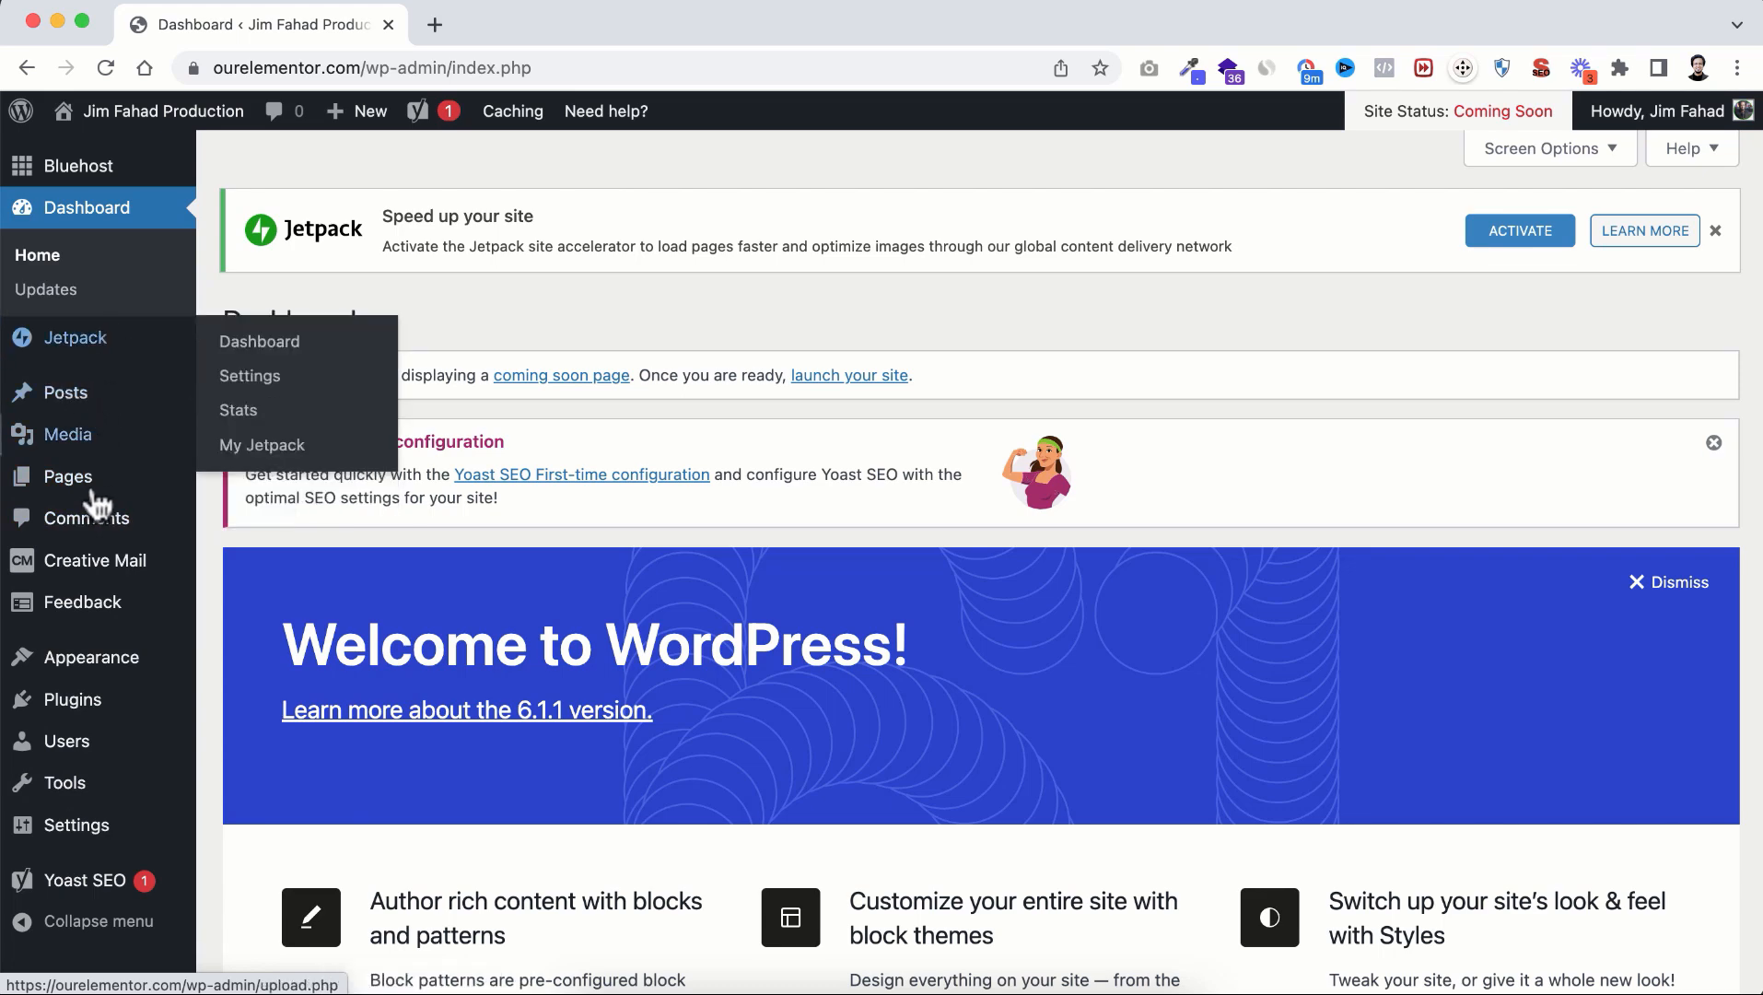
mouse_move(92, 484)
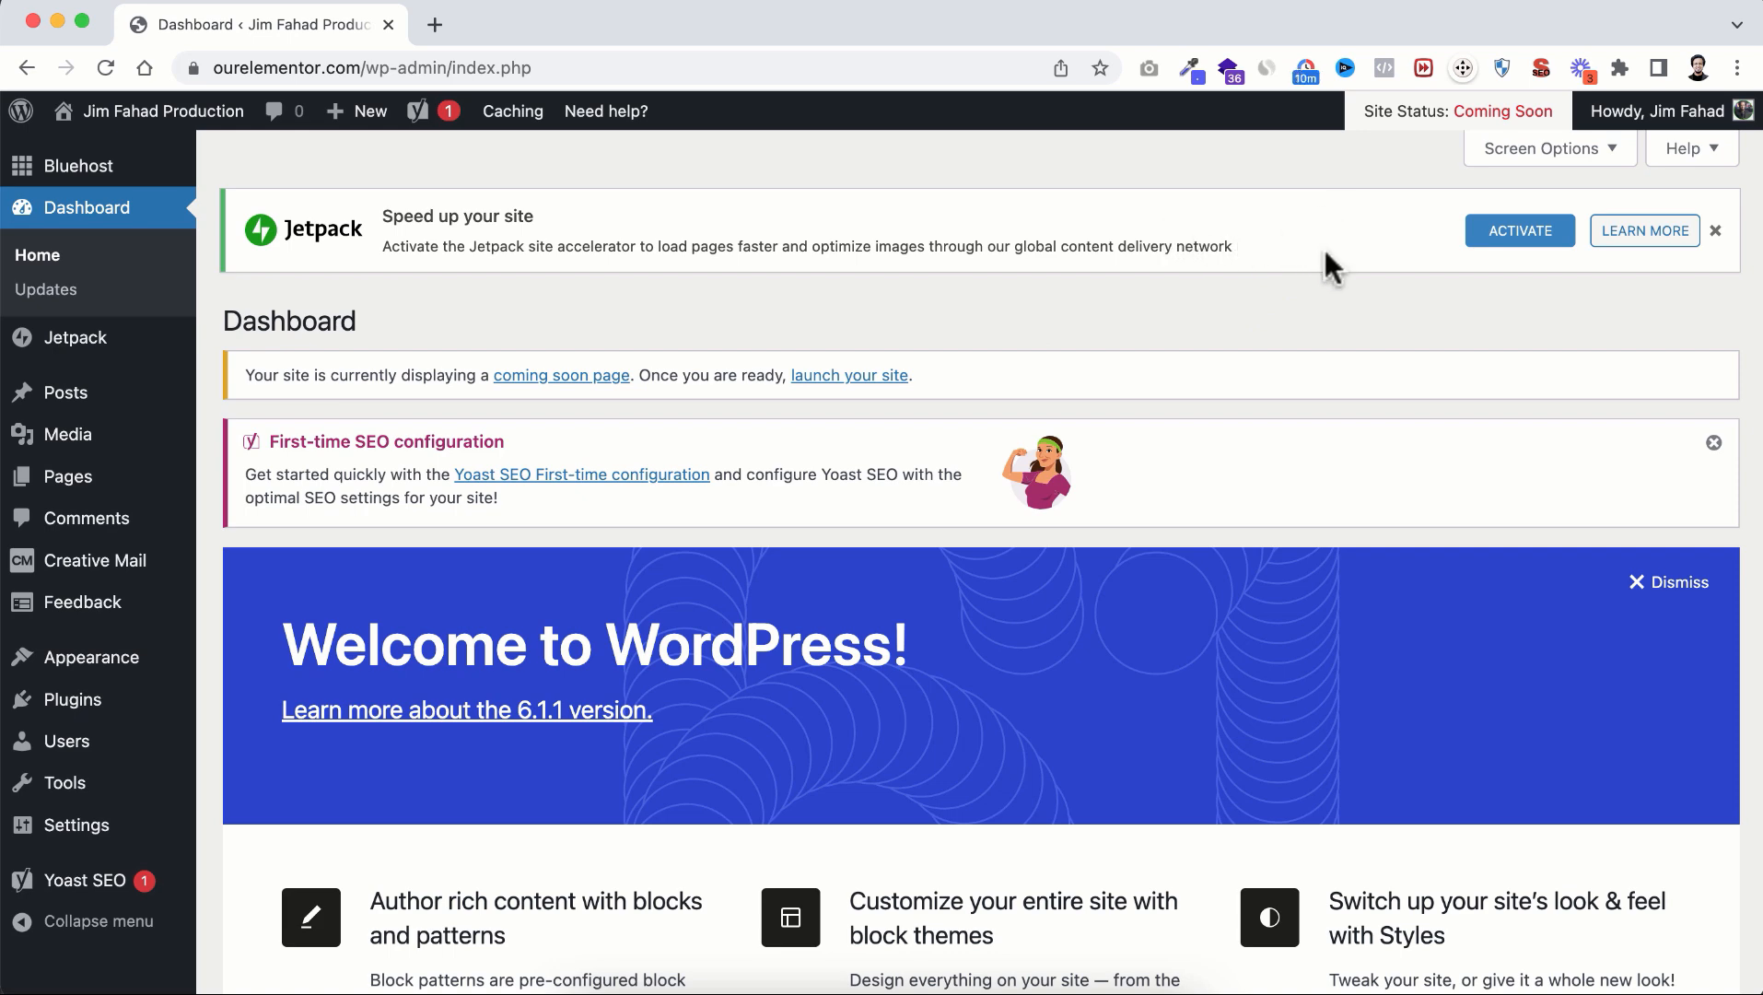
Step: Dismiss the Jetpack notice, the Yoast first-time SEO configuration notice and the Welcome to WordPress panel from the dashboard
left_click(1717, 230)
left_click(1713, 292)
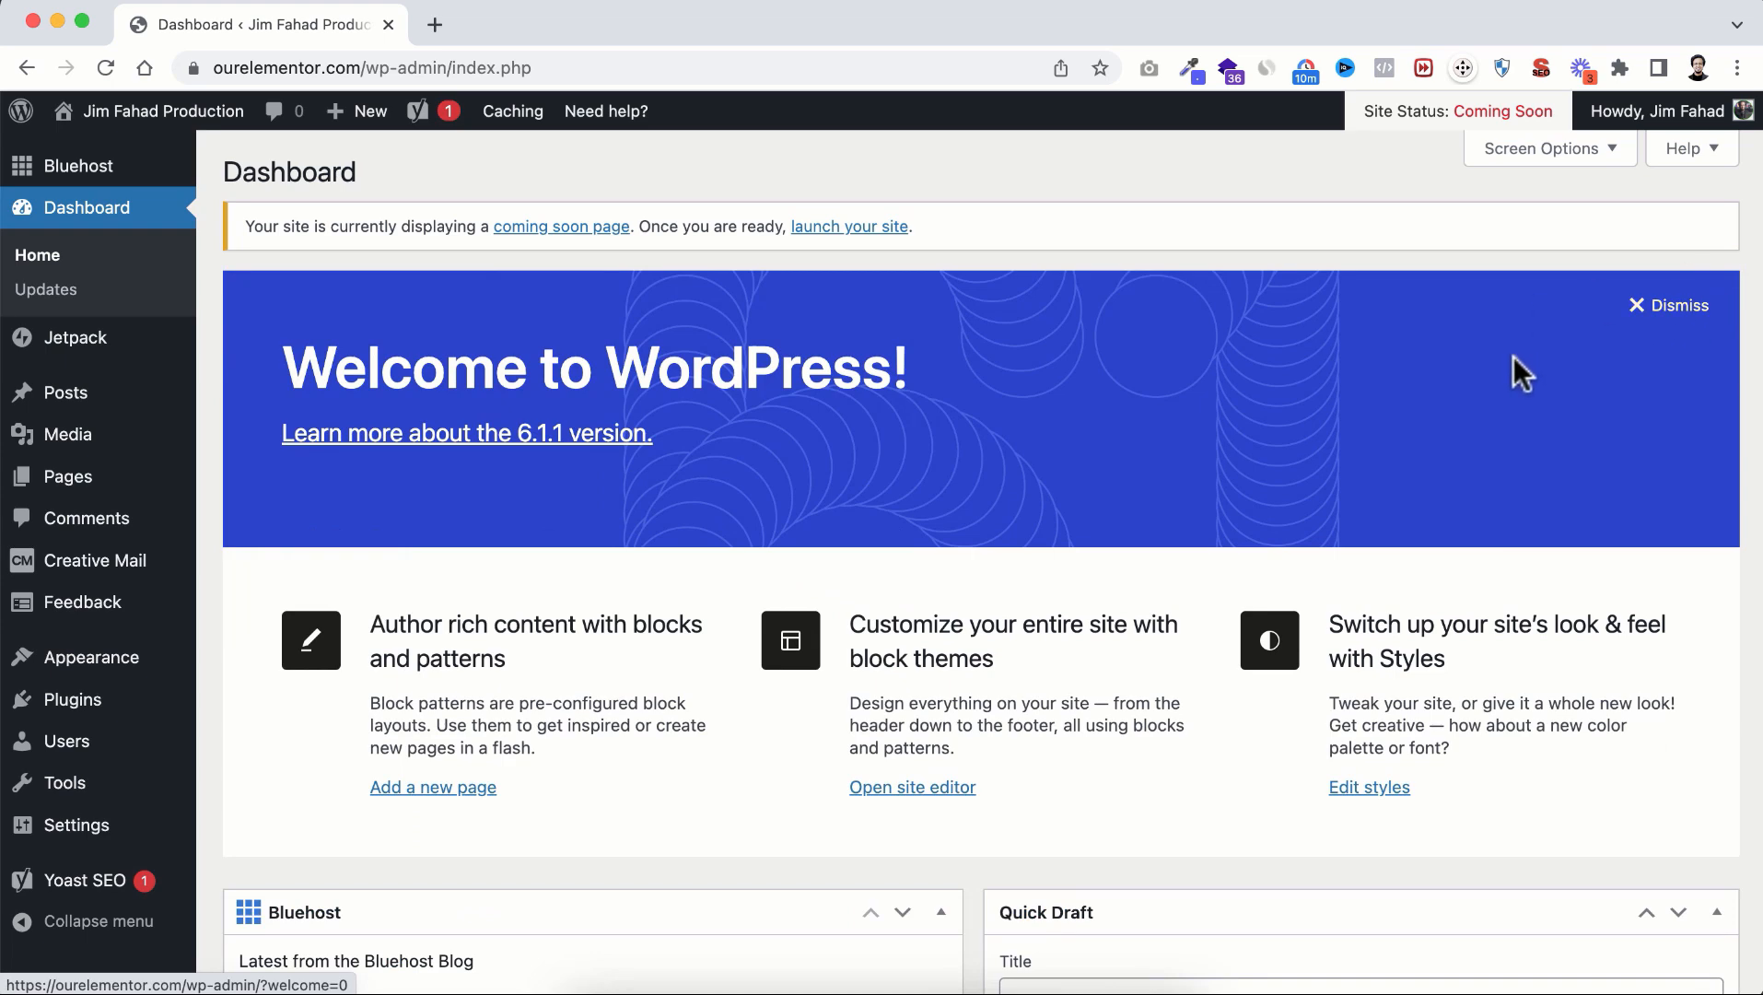
left_click(1647, 308)
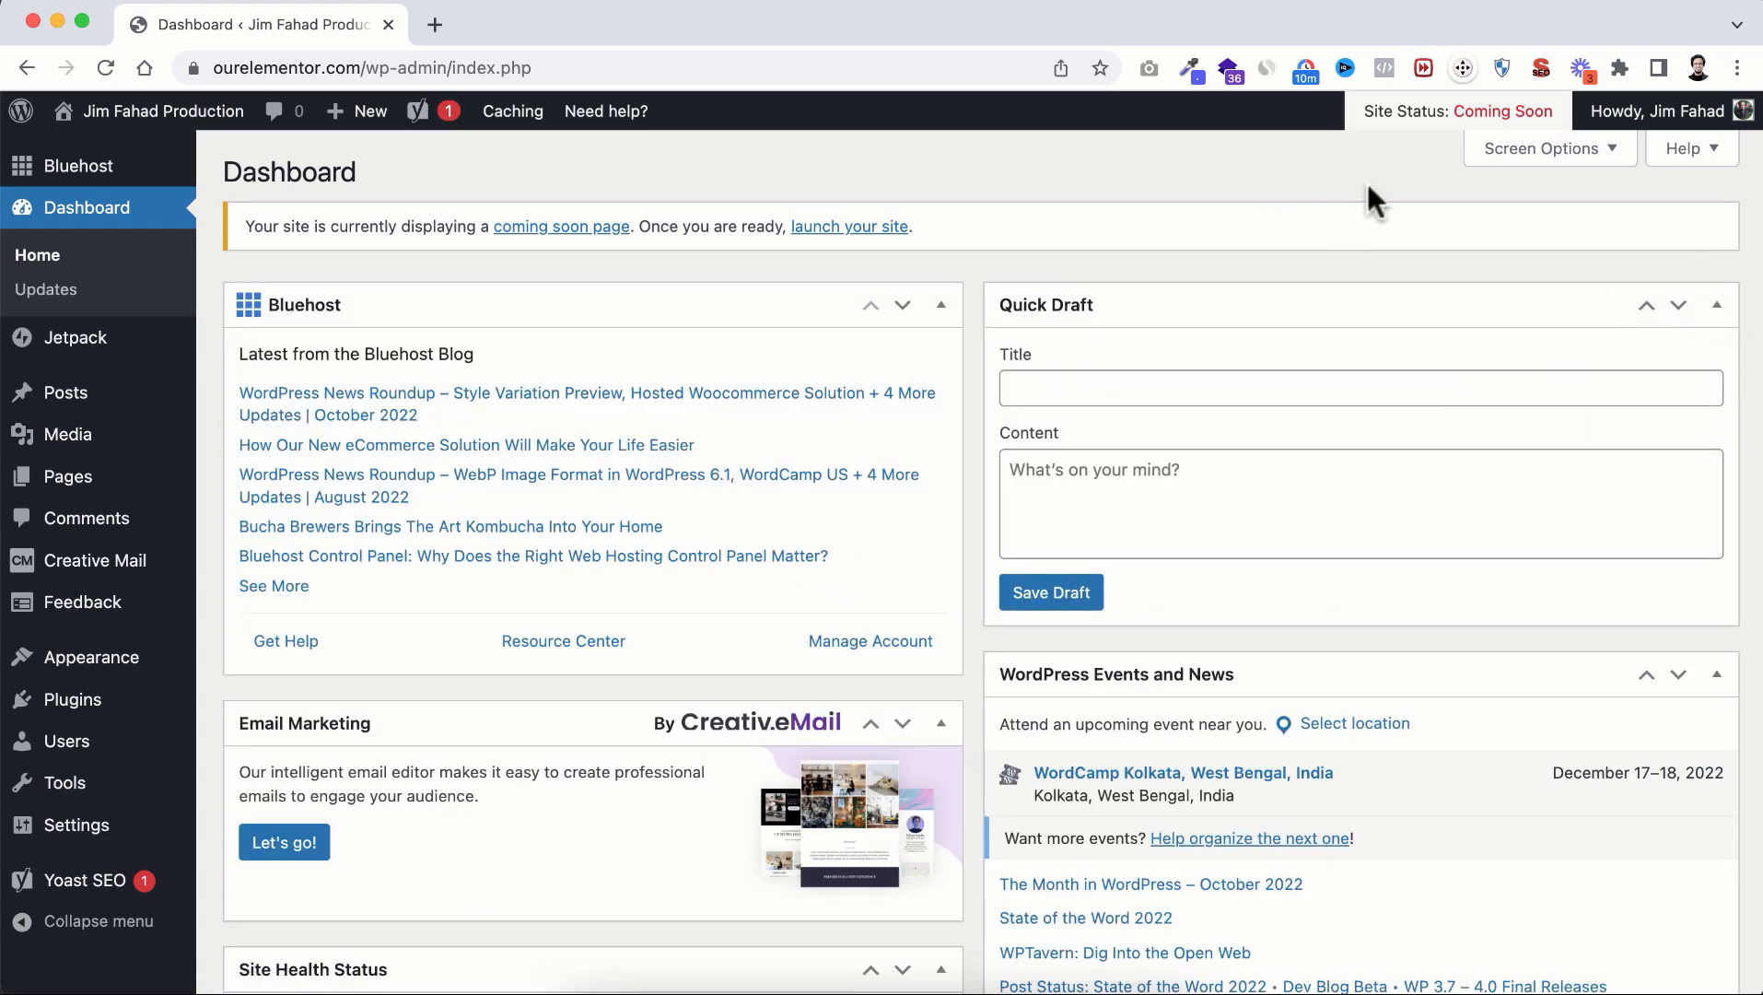
Step: Hide all remaining dashboard boxes, from Bluehost and Email Marketing to Quick Draft and WordPress Events and News, through the screen options
left_click(1577, 153)
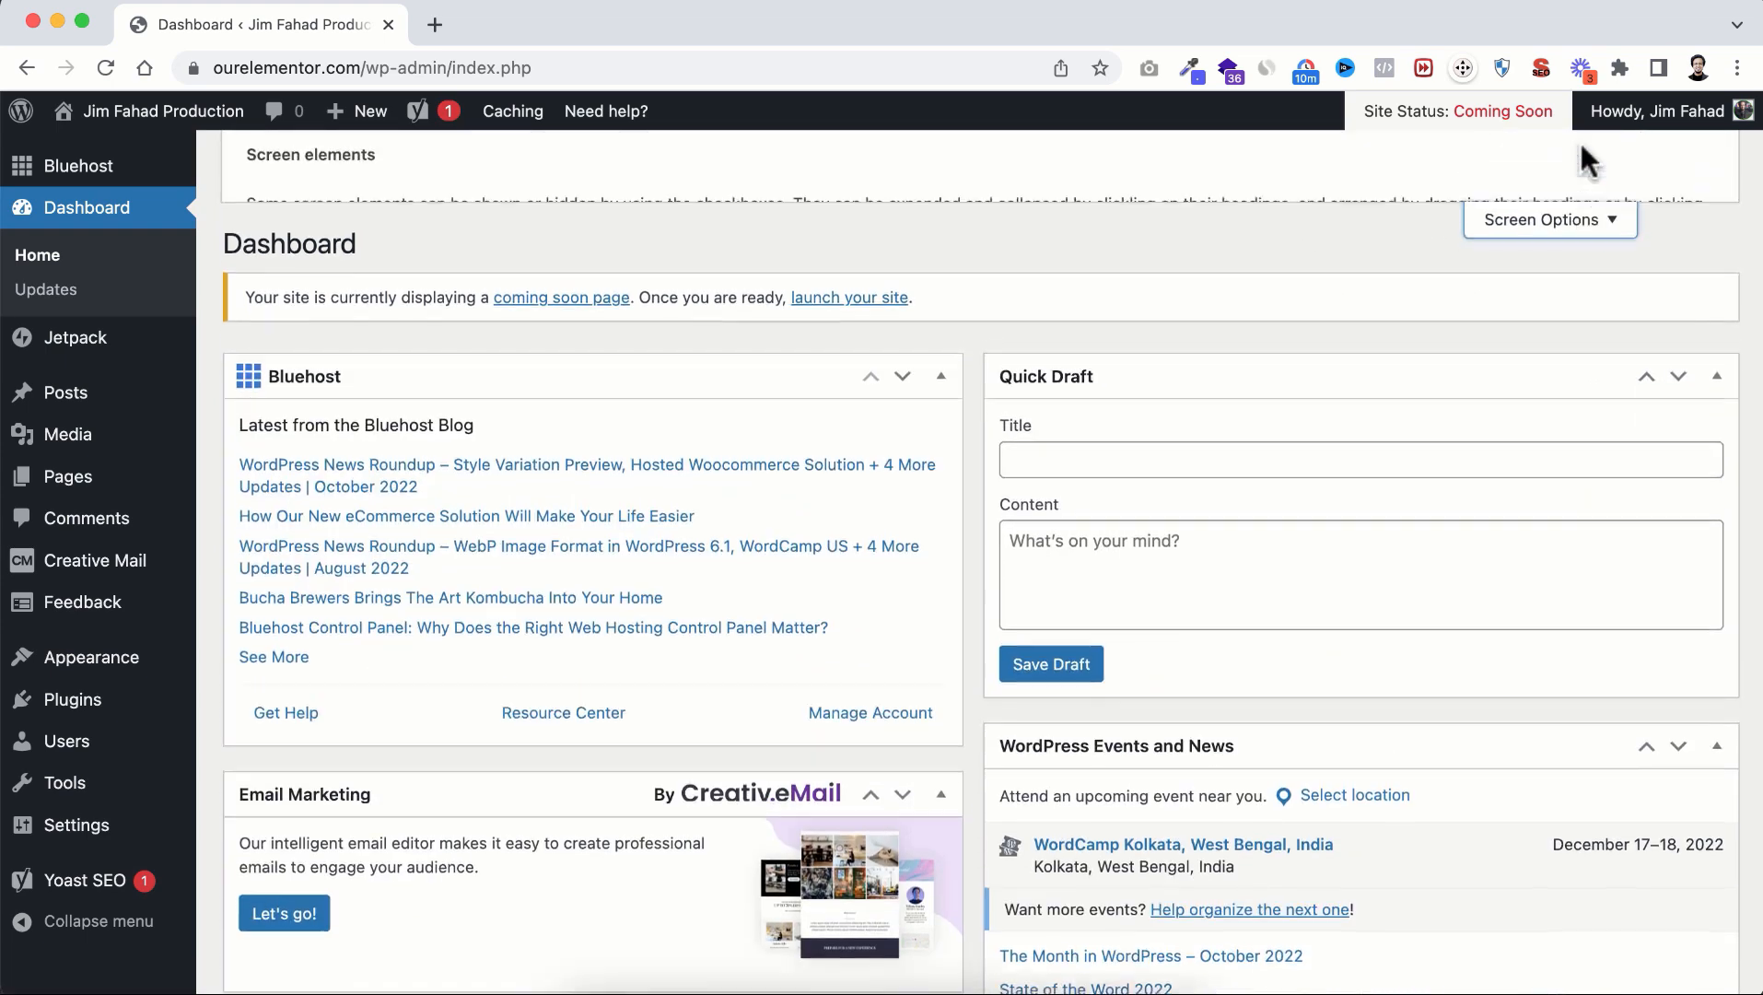
left_click(304, 281)
left_click(440, 281)
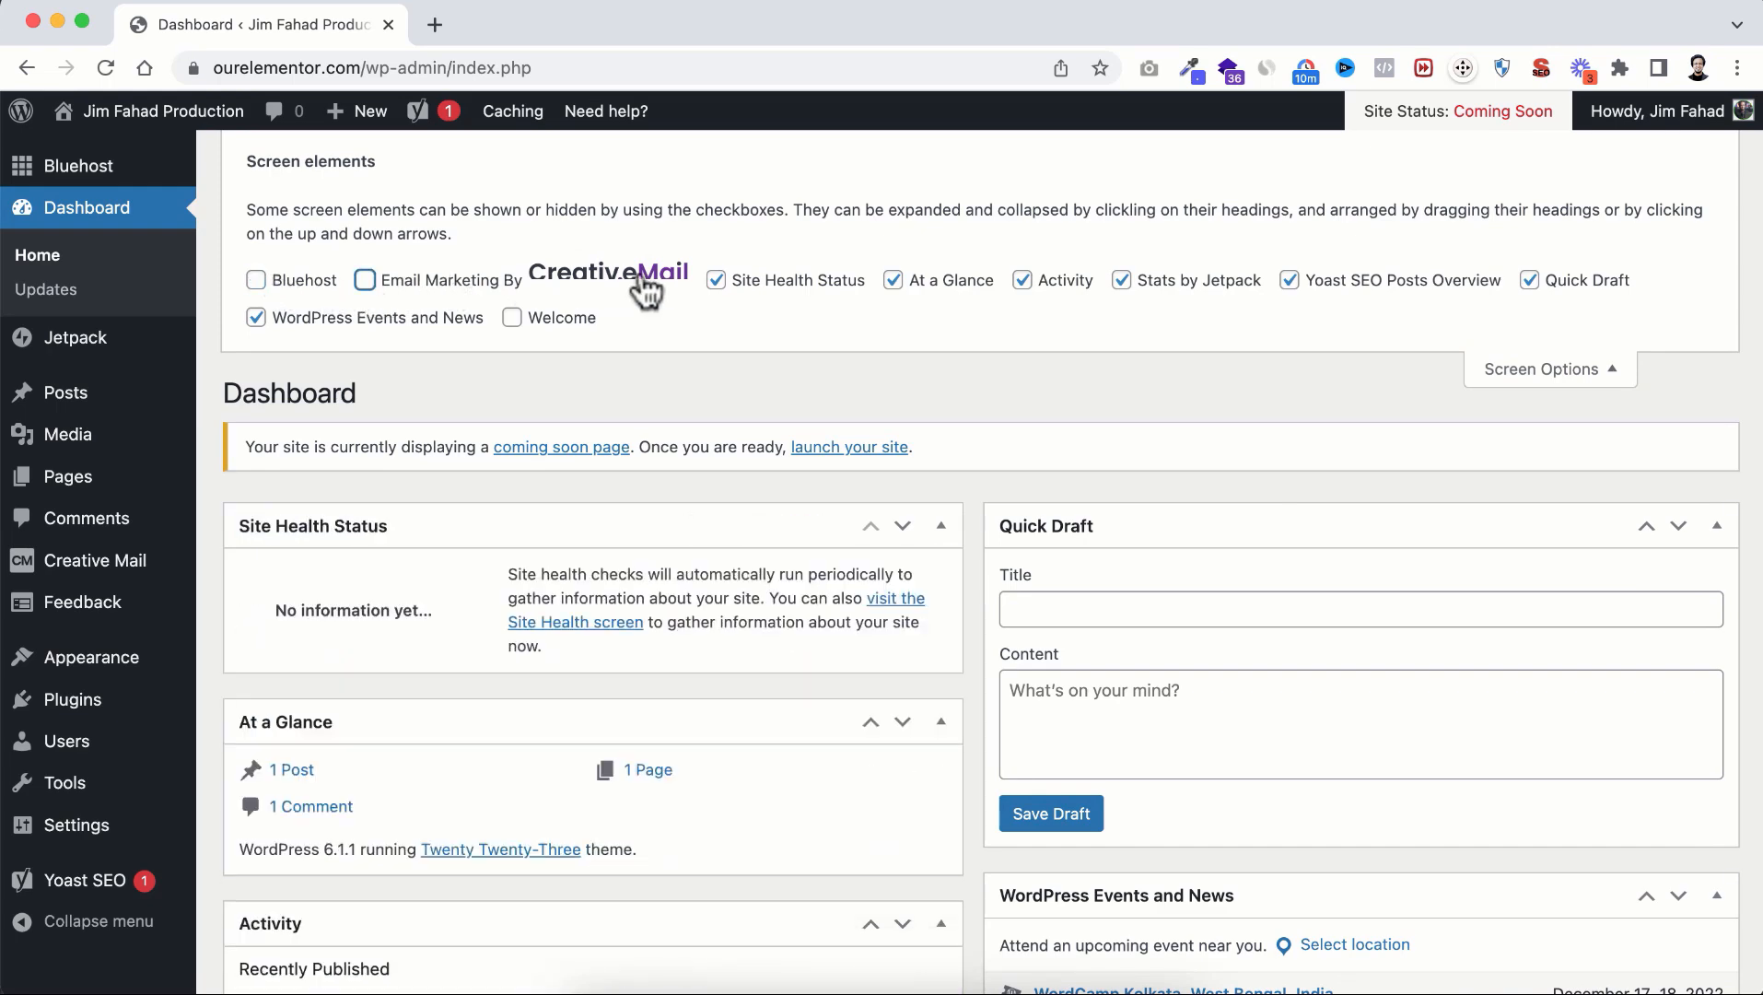
left_click(718, 281)
left_click(904, 286)
left_click(1052, 286)
left_click(1162, 287)
left_click(1308, 285)
left_click(1530, 290)
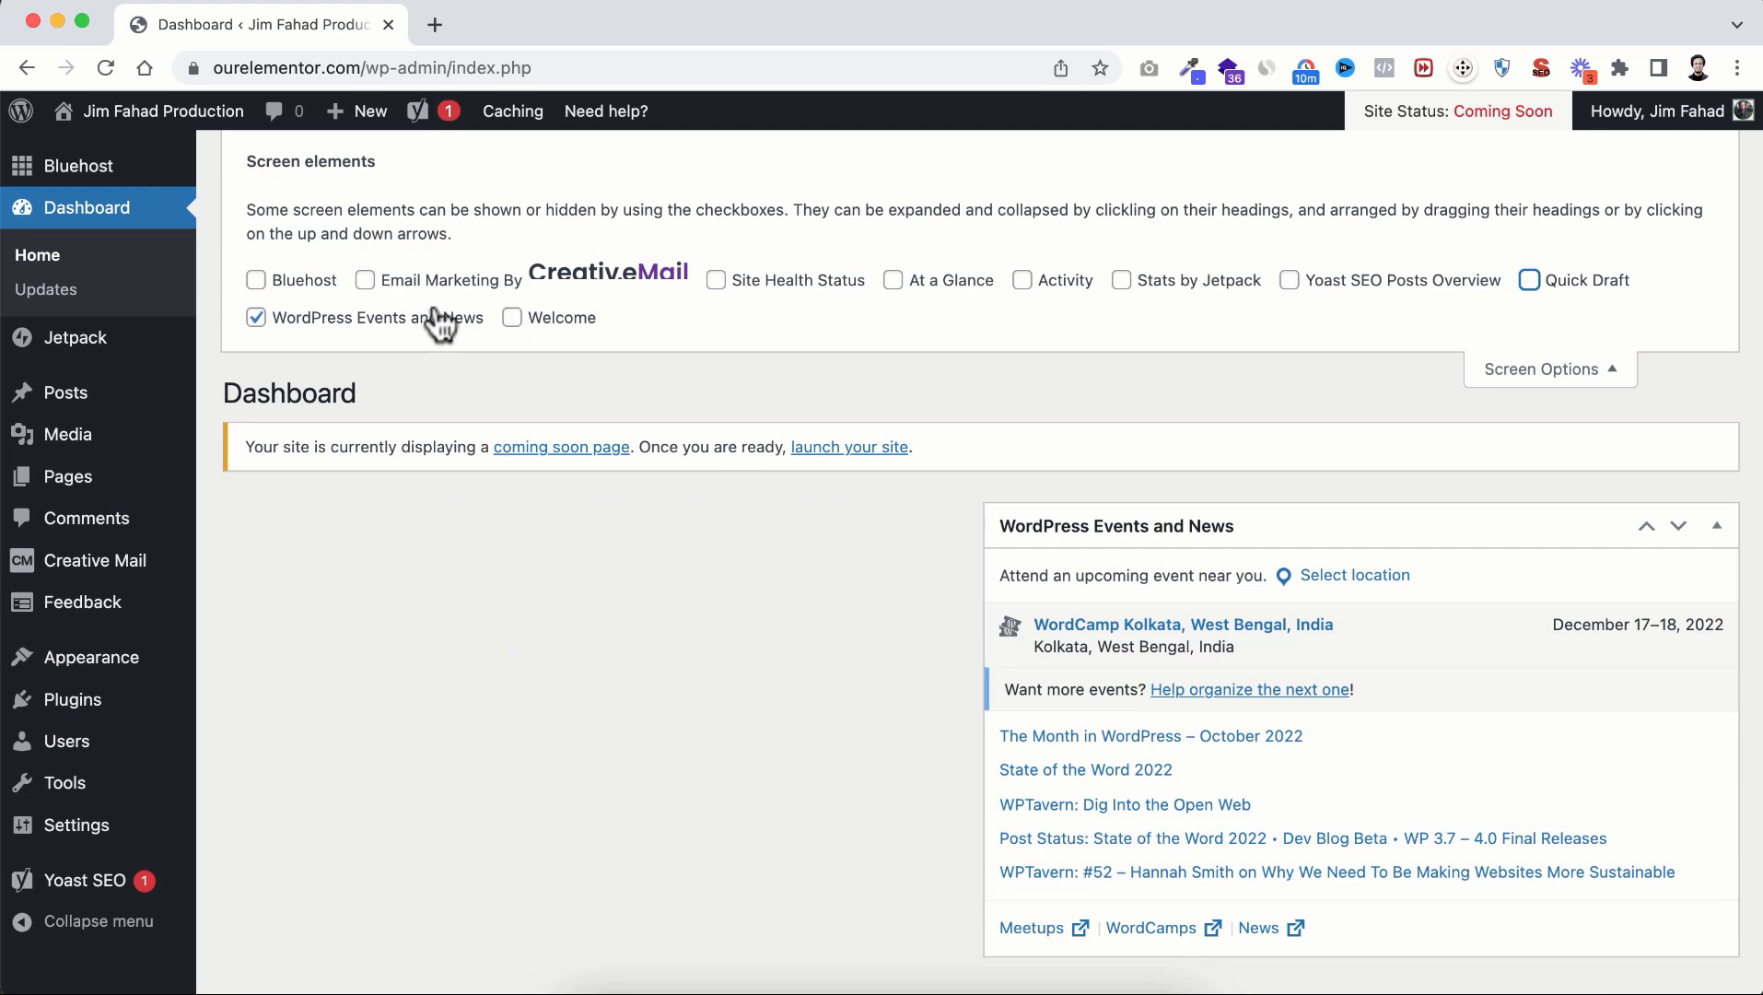
left_click(276, 321)
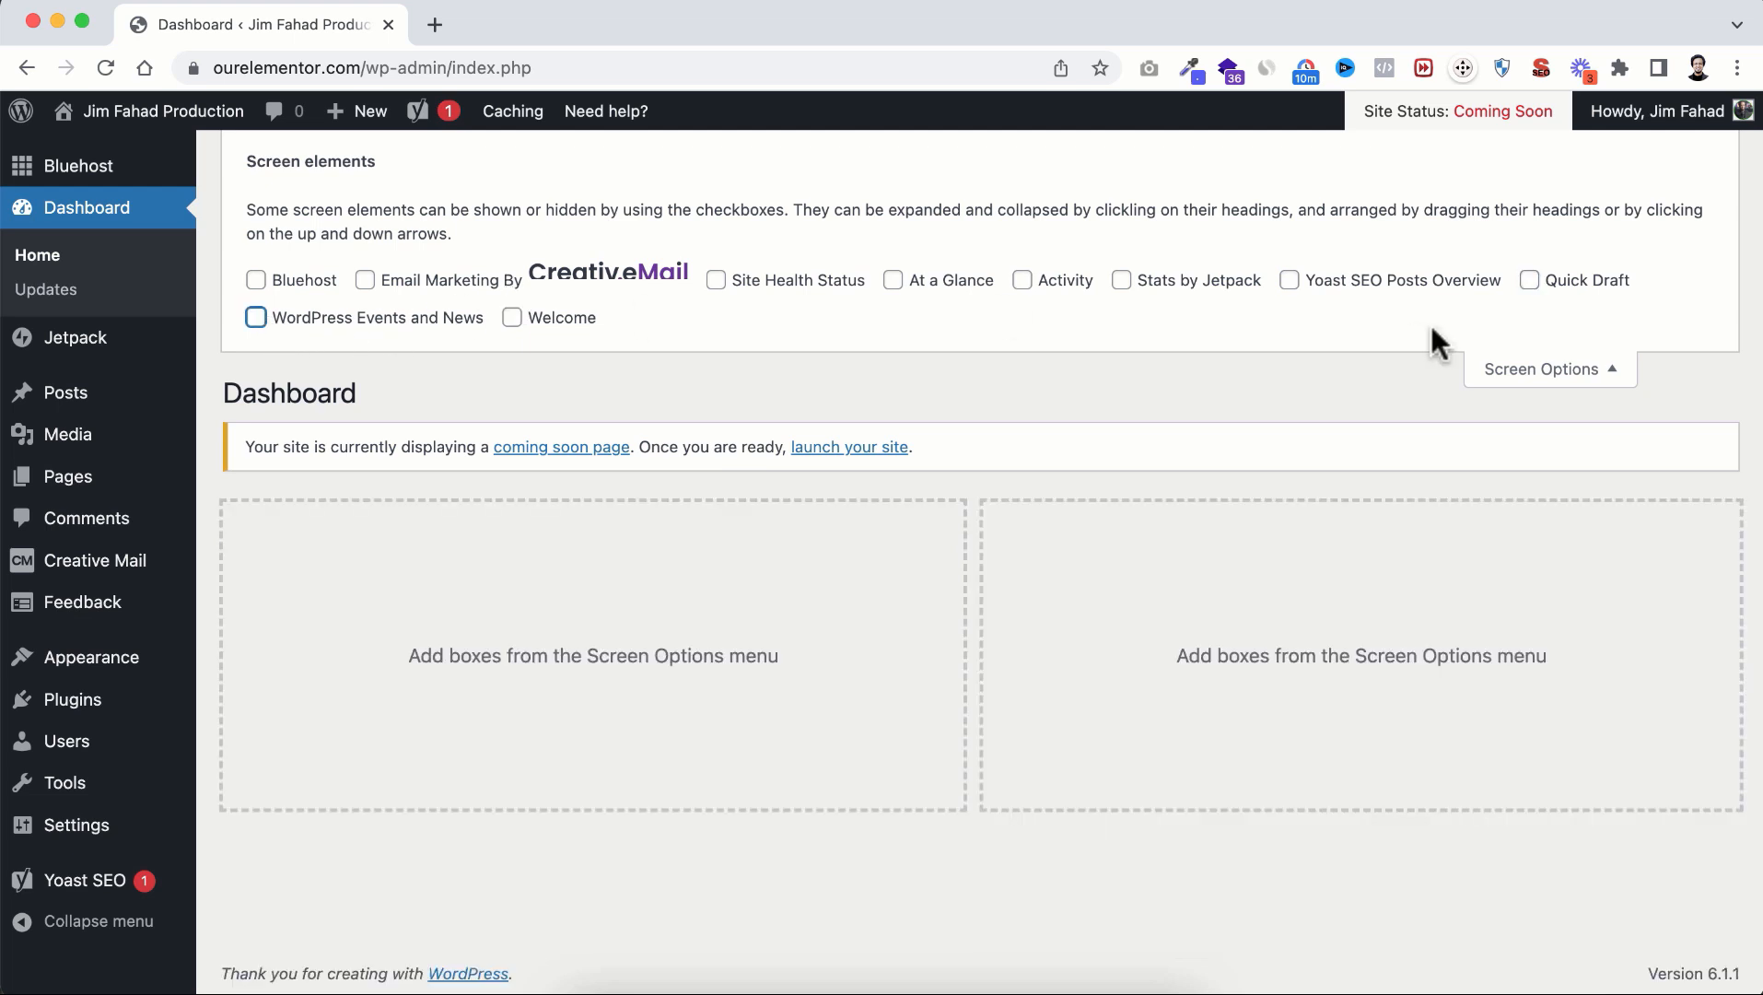
left_click(1594, 371)
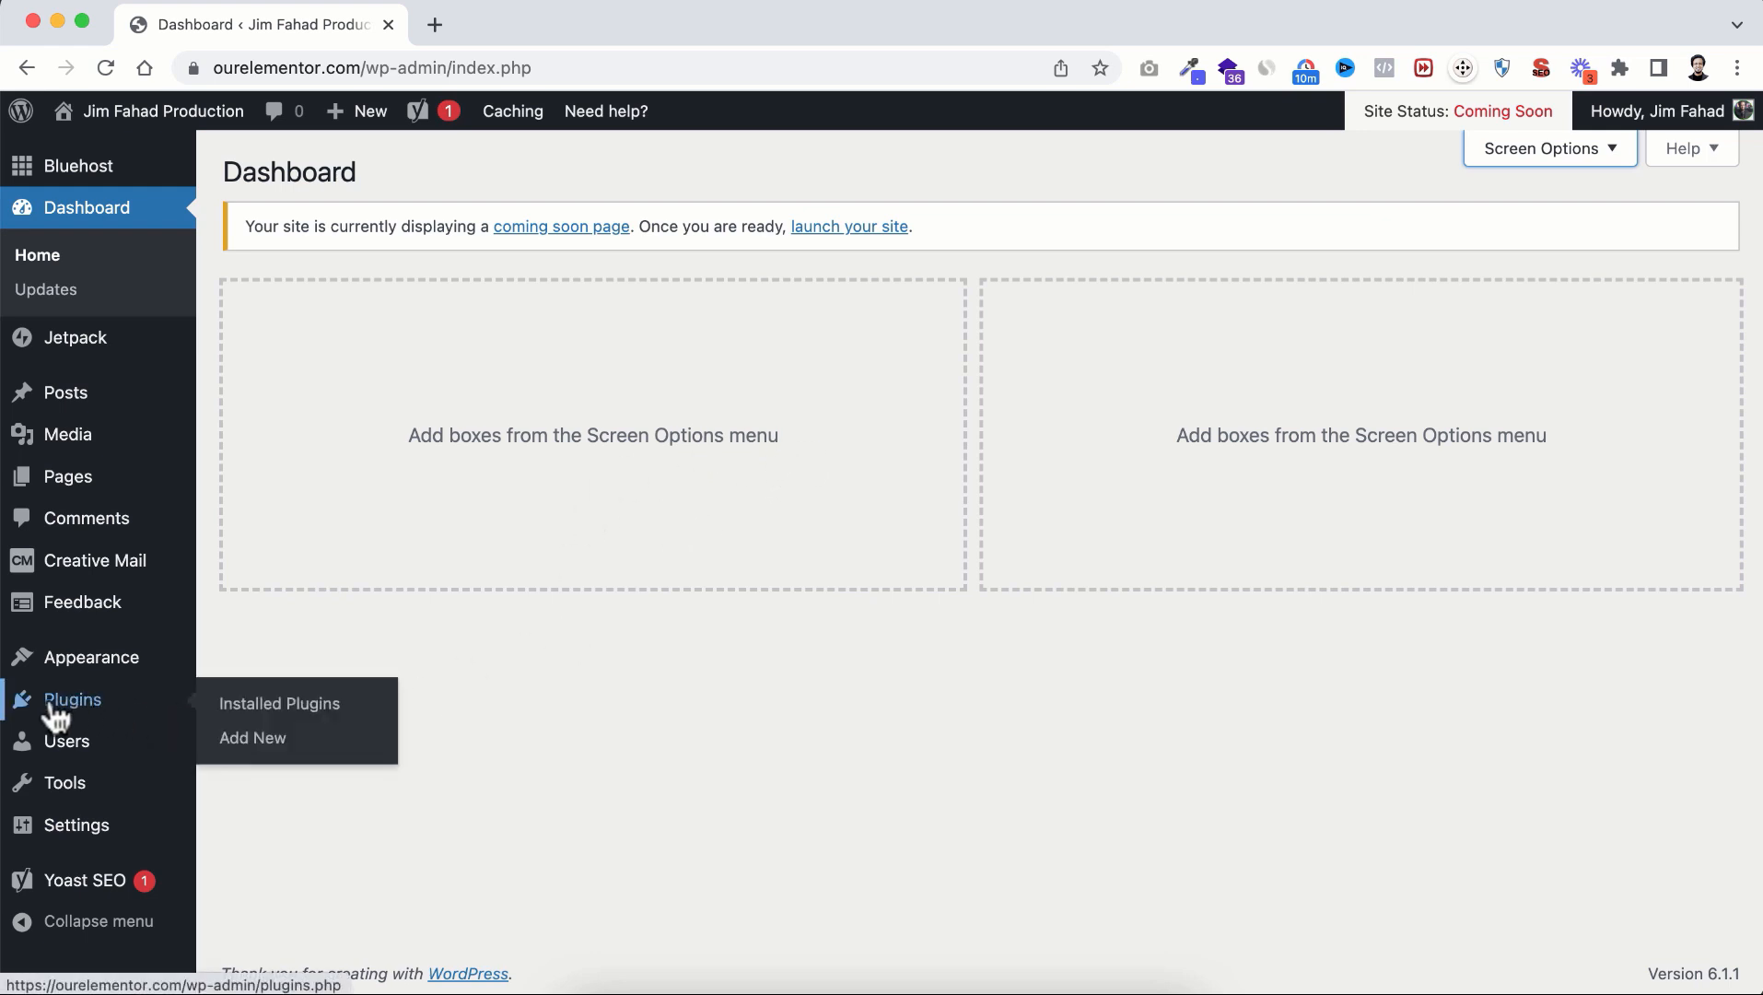
Step: Look through the installed plugins and deactivate all of them at once with the Deactivate bulk action
left_click(317, 715)
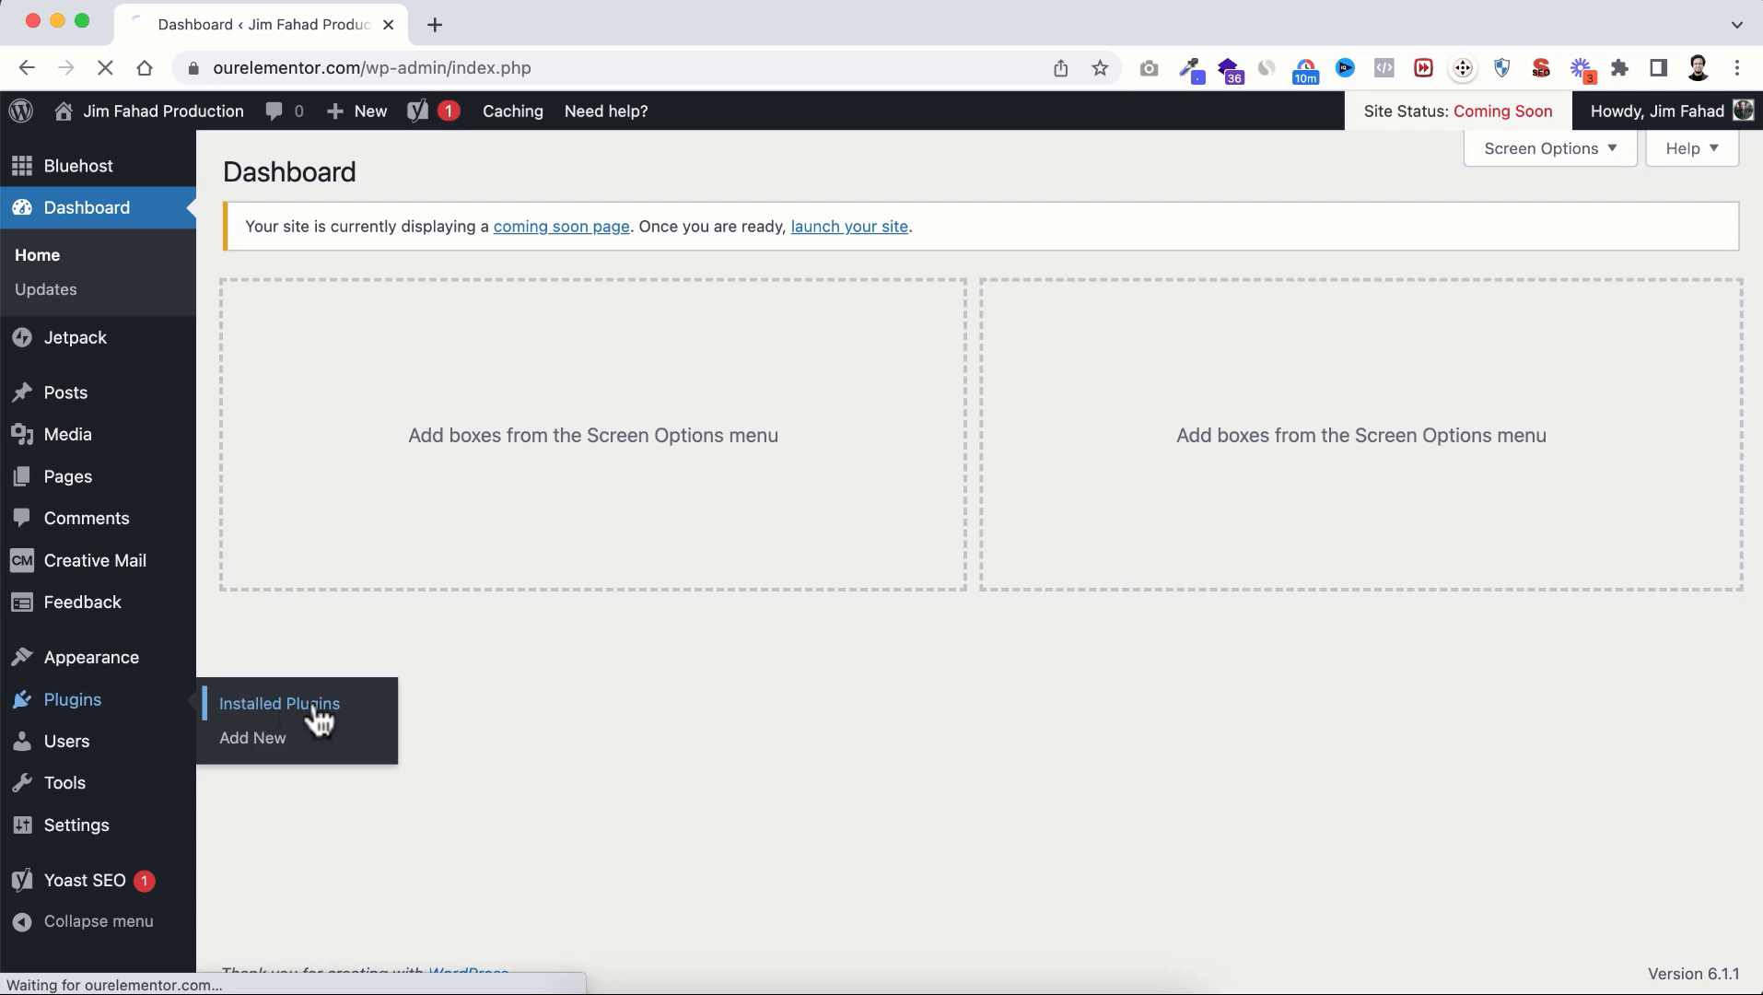
scroll(567, 820, "down", 5)
scroll(569, 822, "down", 3)
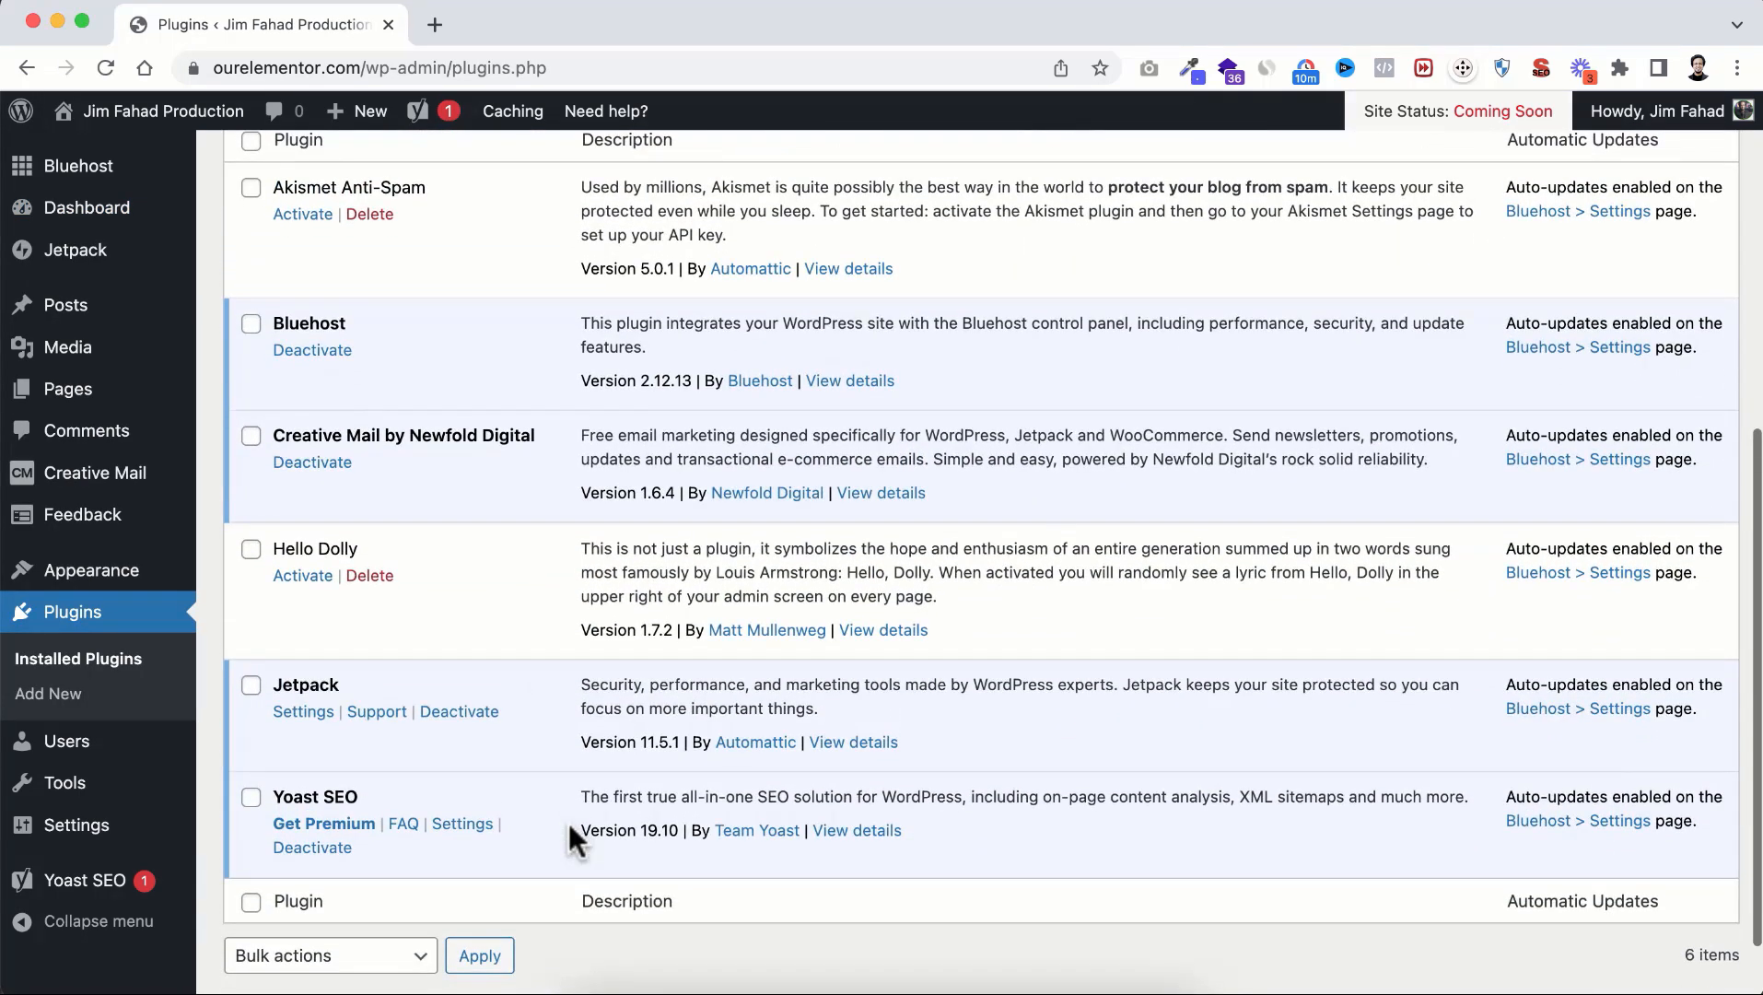
scroll(569, 823, "up", 3)
scroll(569, 822, "down", 1)
scroll(569, 823, "up", 3)
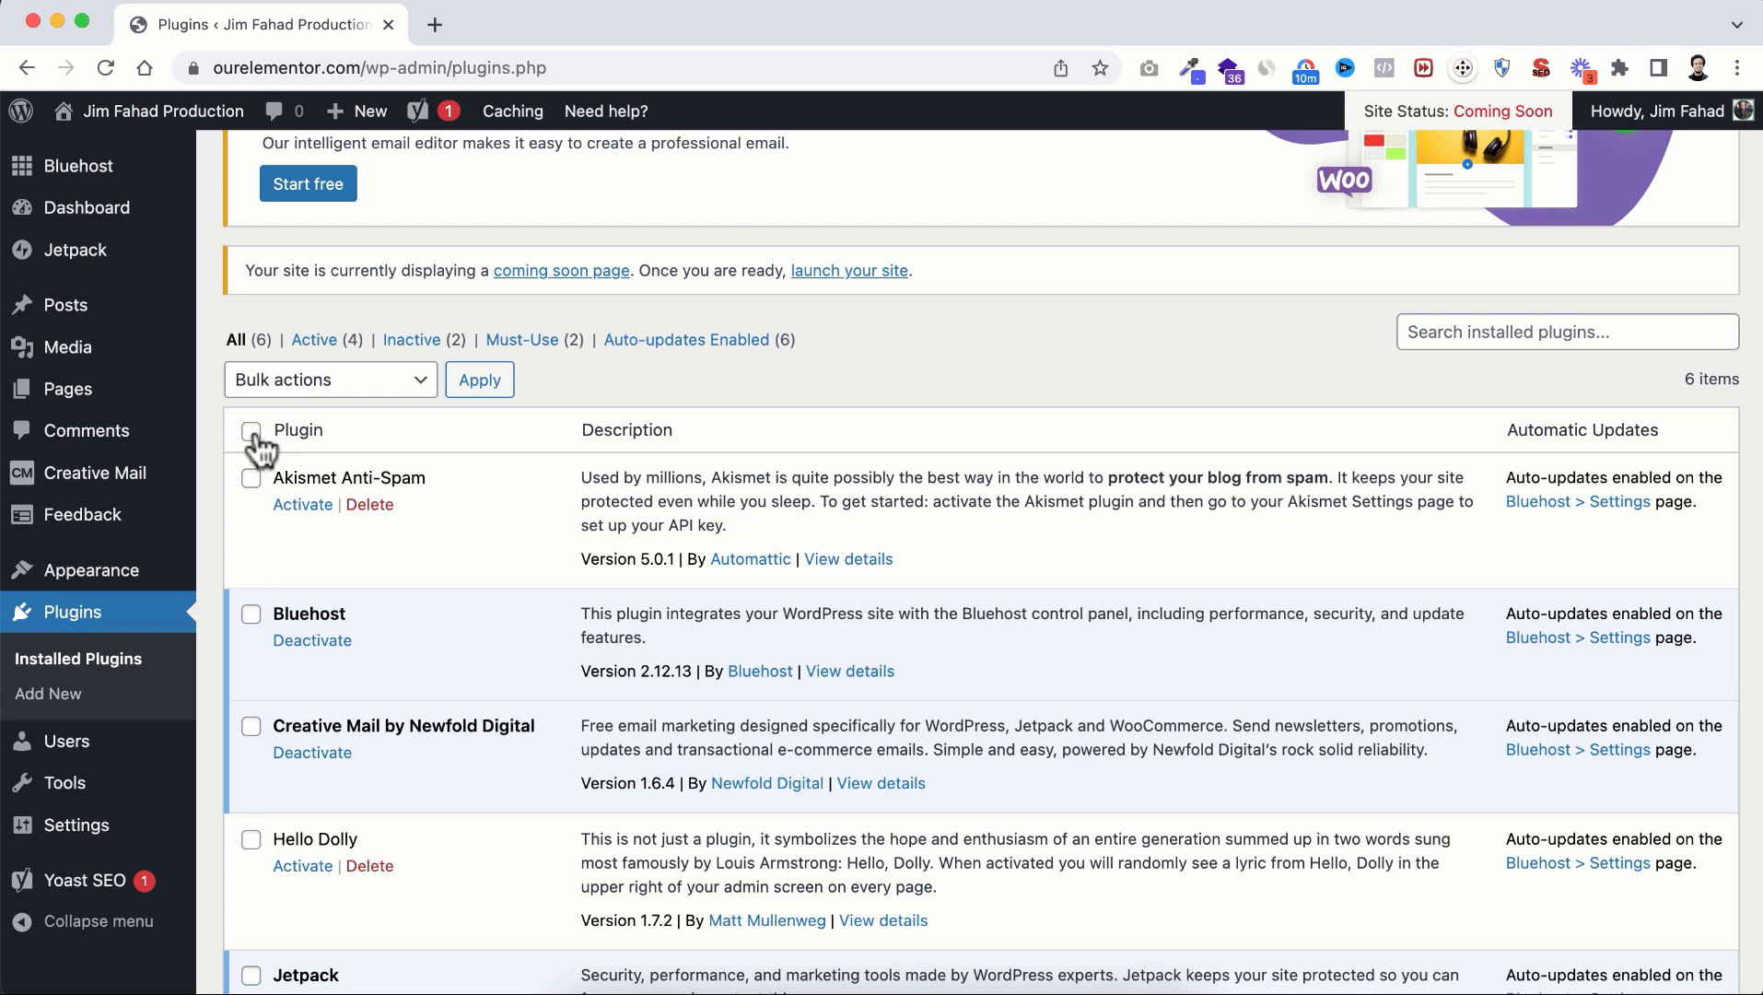
left_click(250, 431)
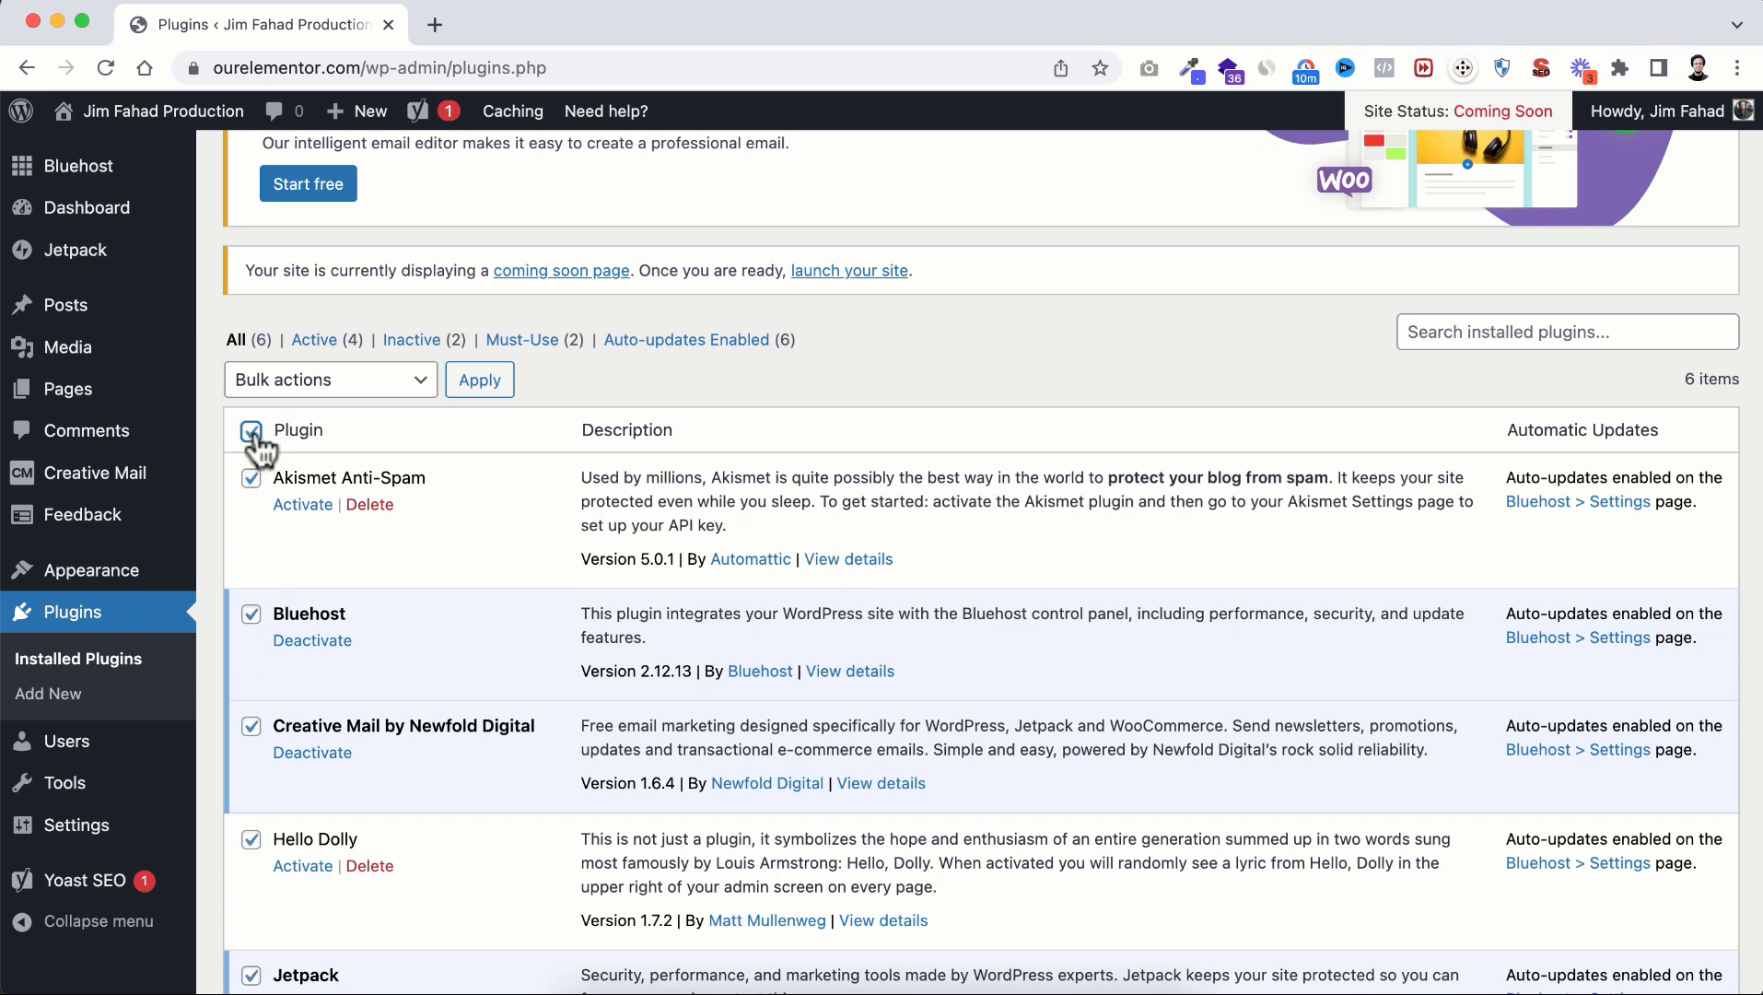
left_click(335, 391)
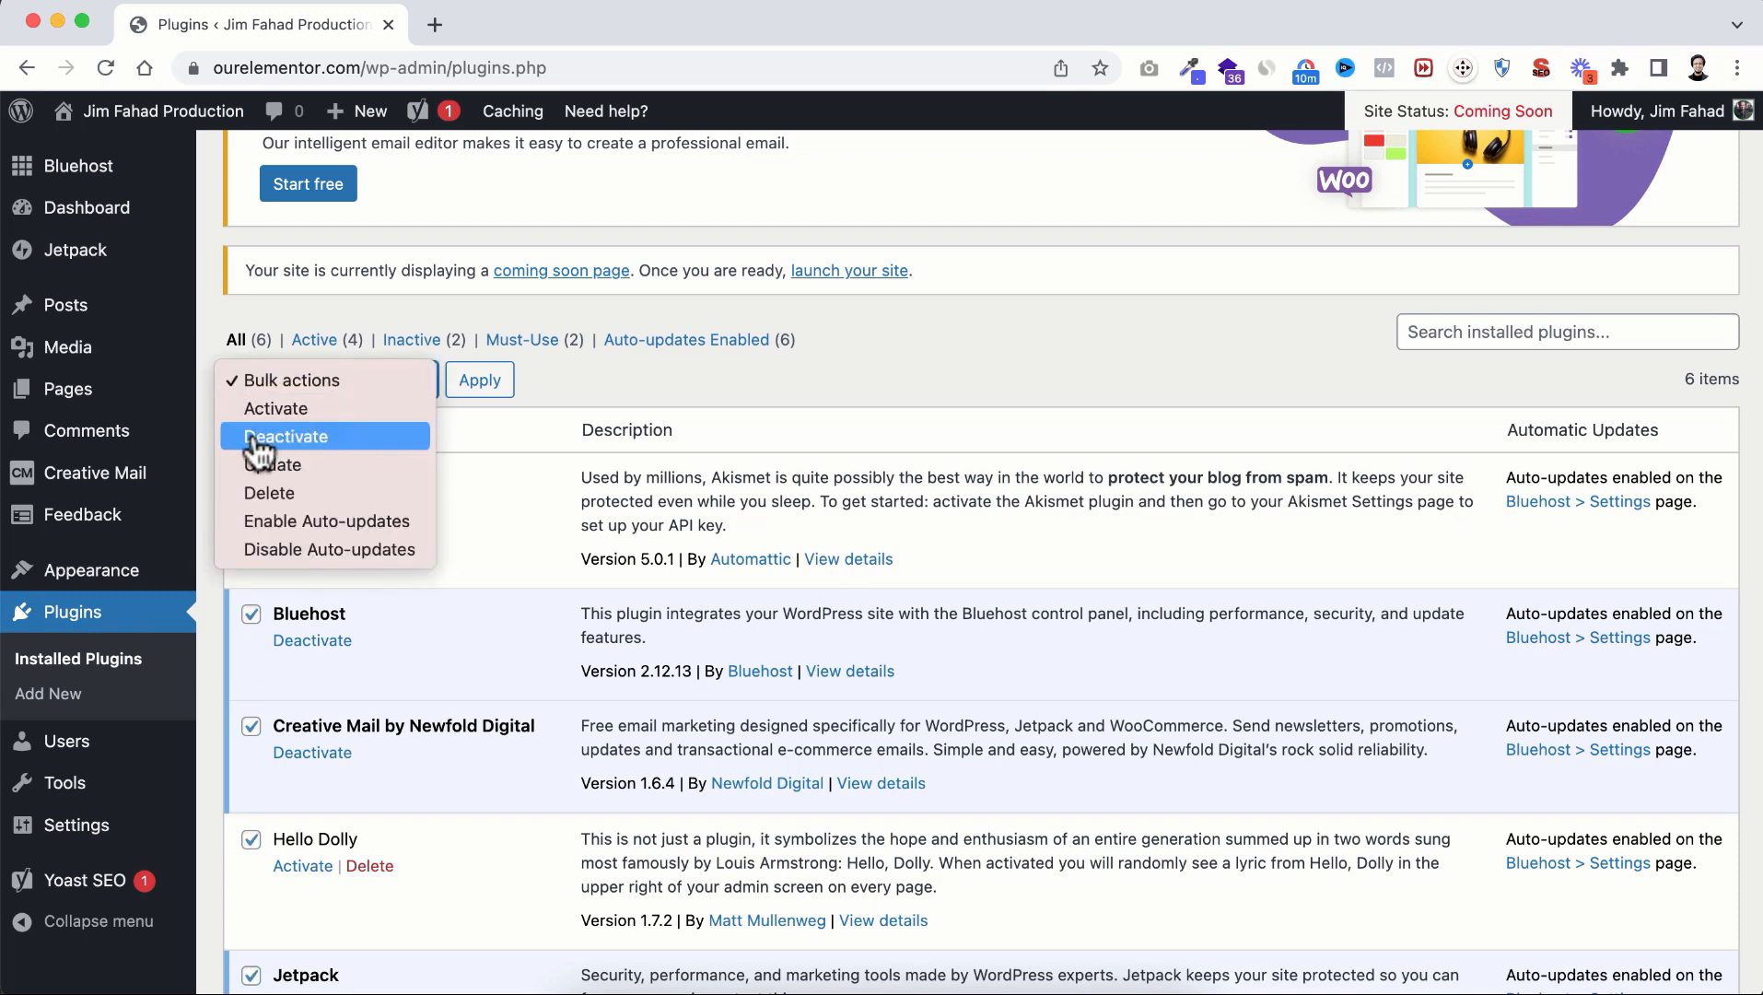
left_click(317, 448)
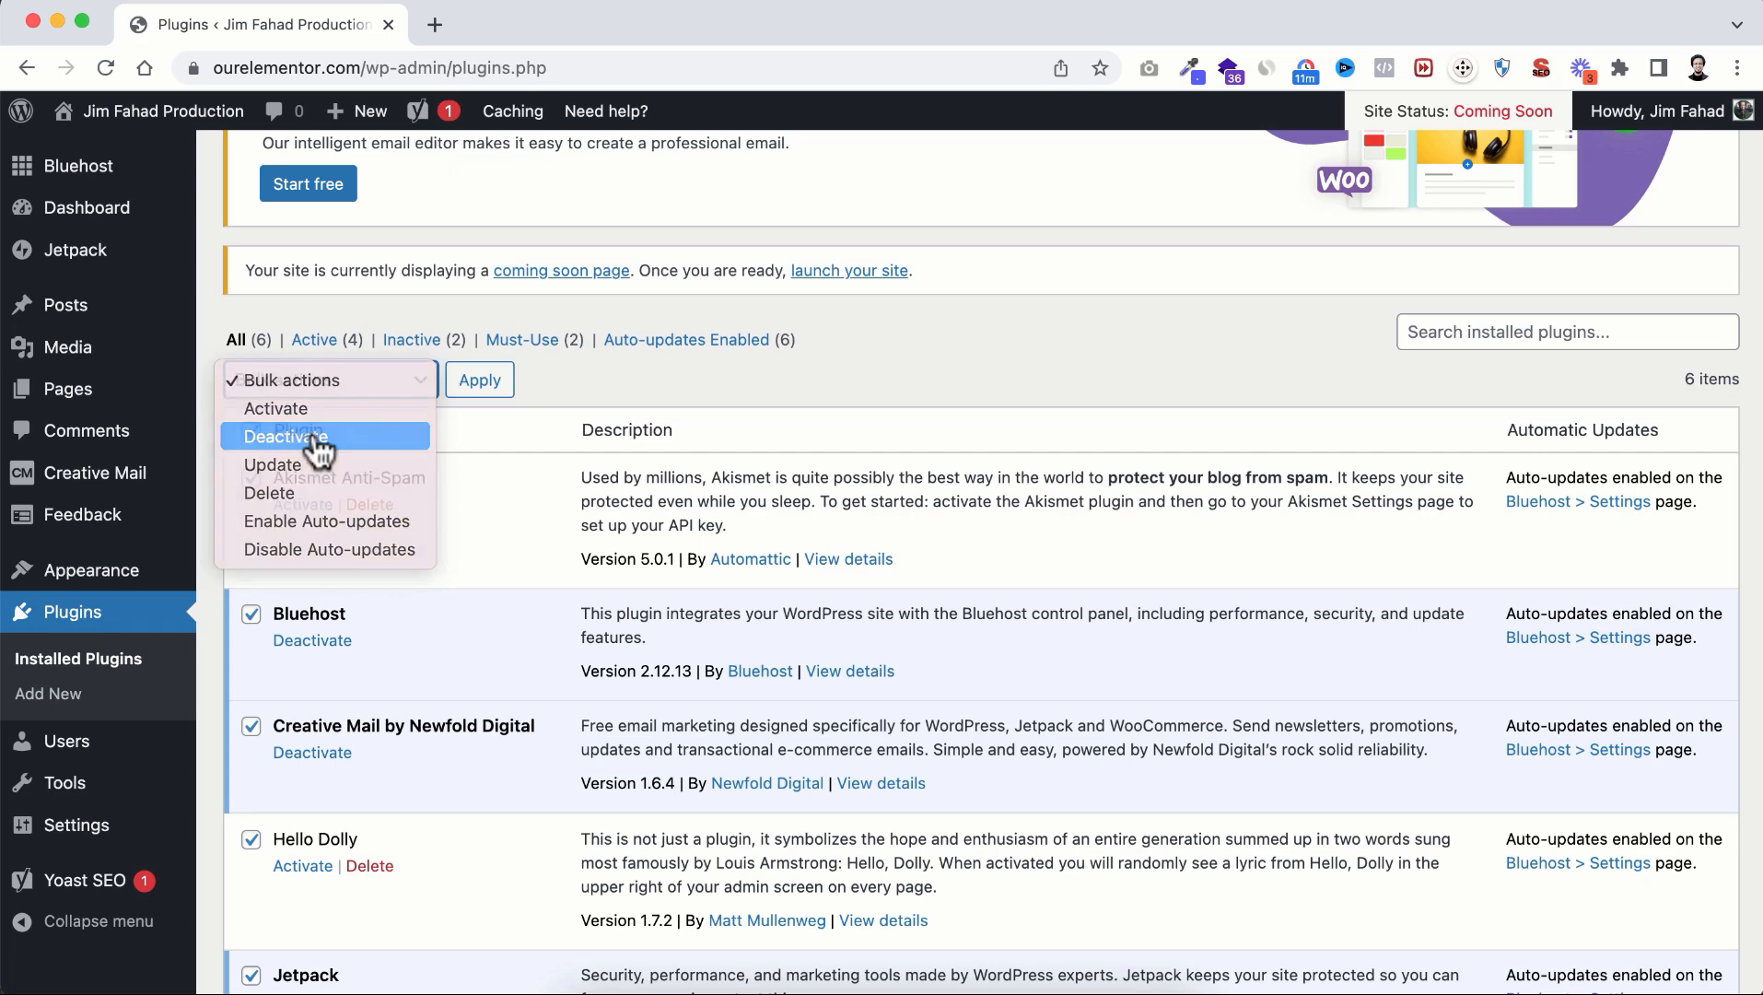
left_click(477, 383)
Step: Select all the installed plugins and remove them together with their data using the Delete bulk action
scroll(461, 531, "down", 2)
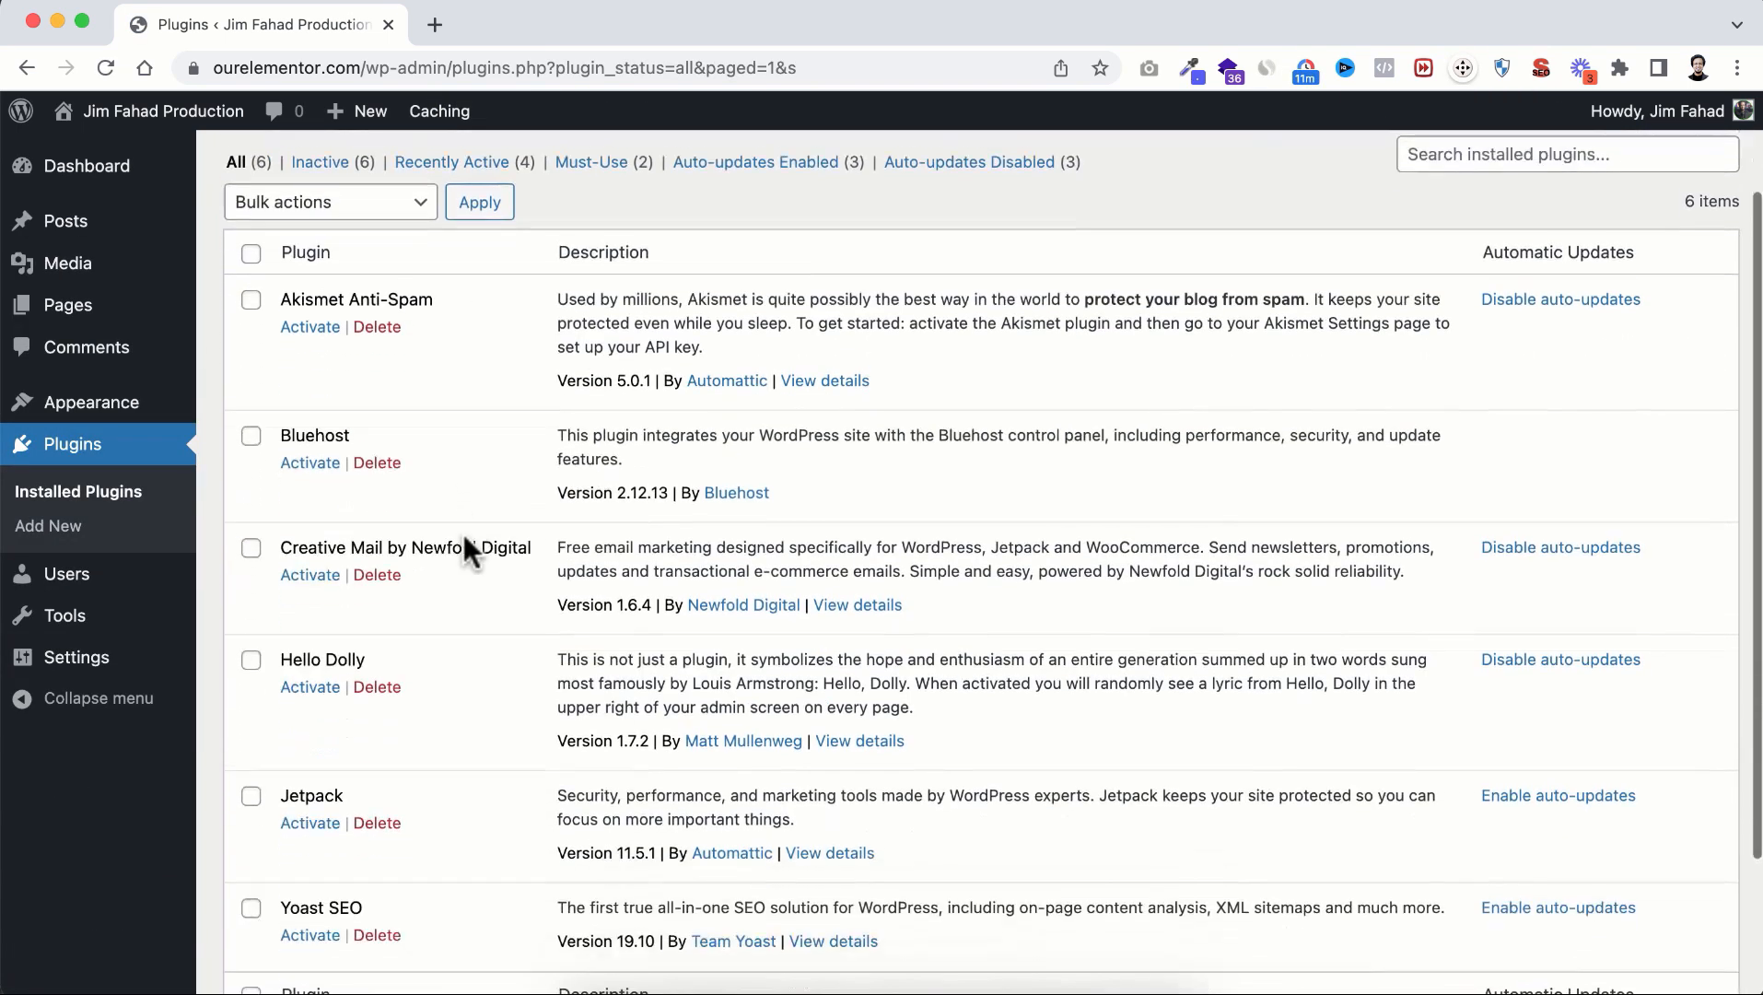
left_click(252, 478)
left_click(251, 342)
scroll(278, 476, "up", 2)
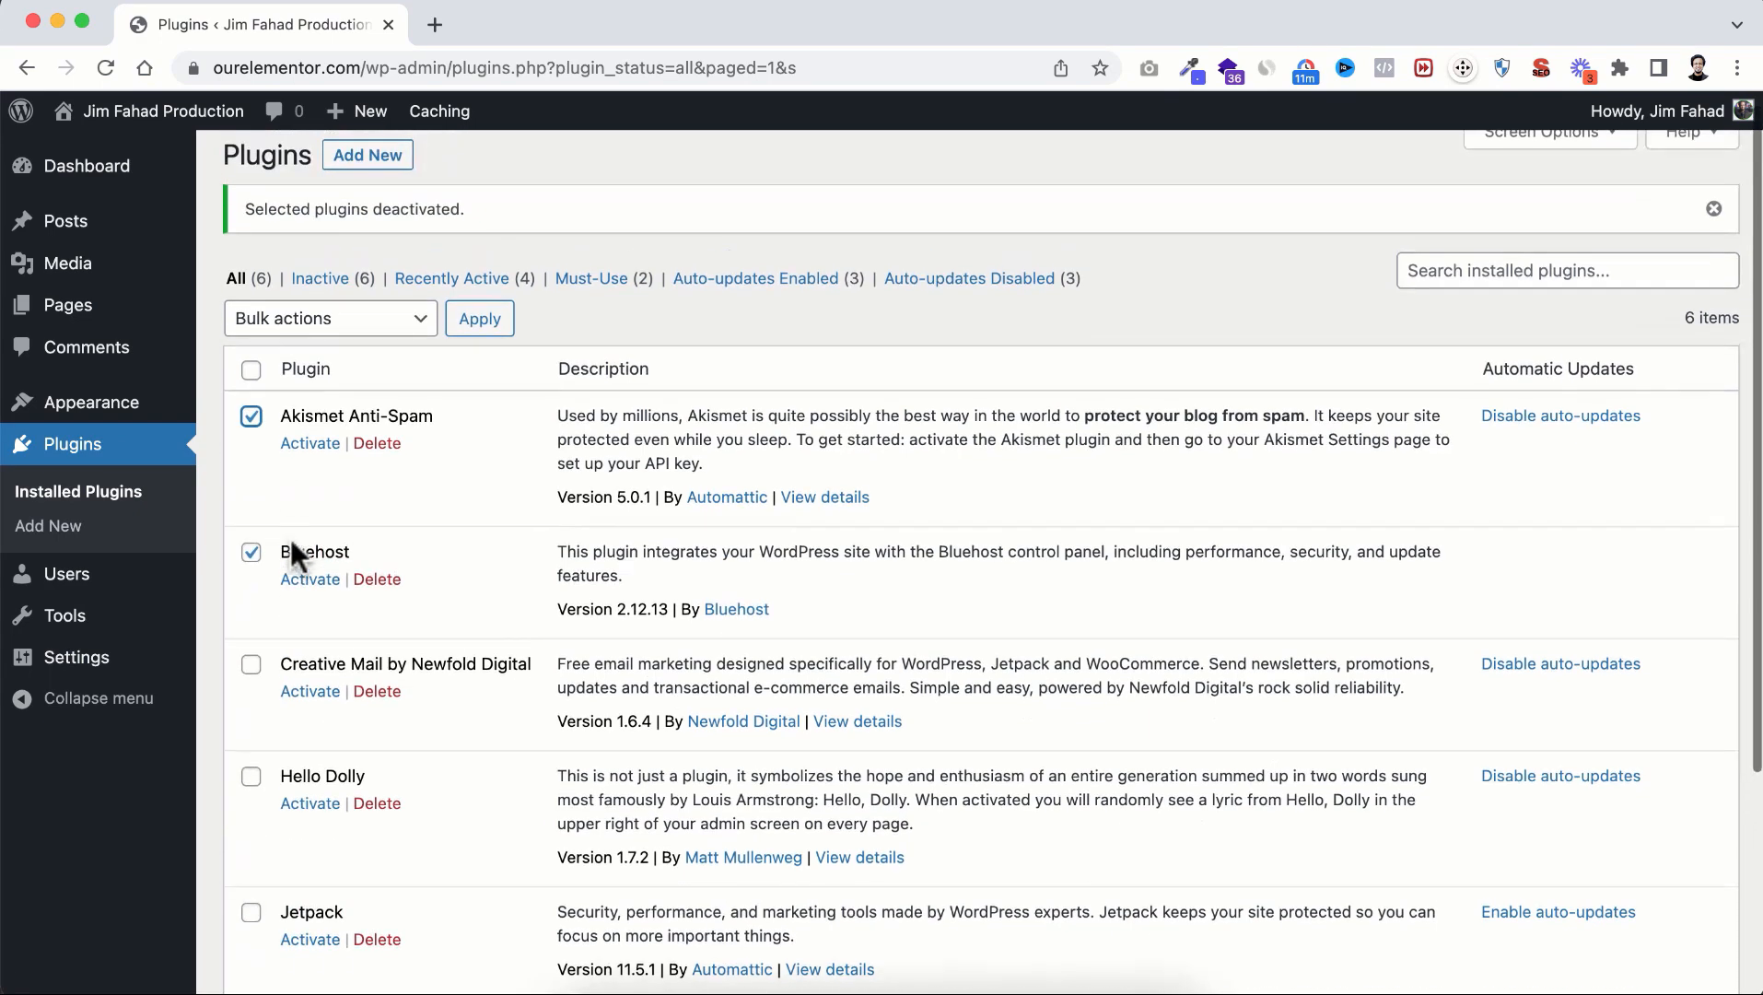
left_click(251, 370)
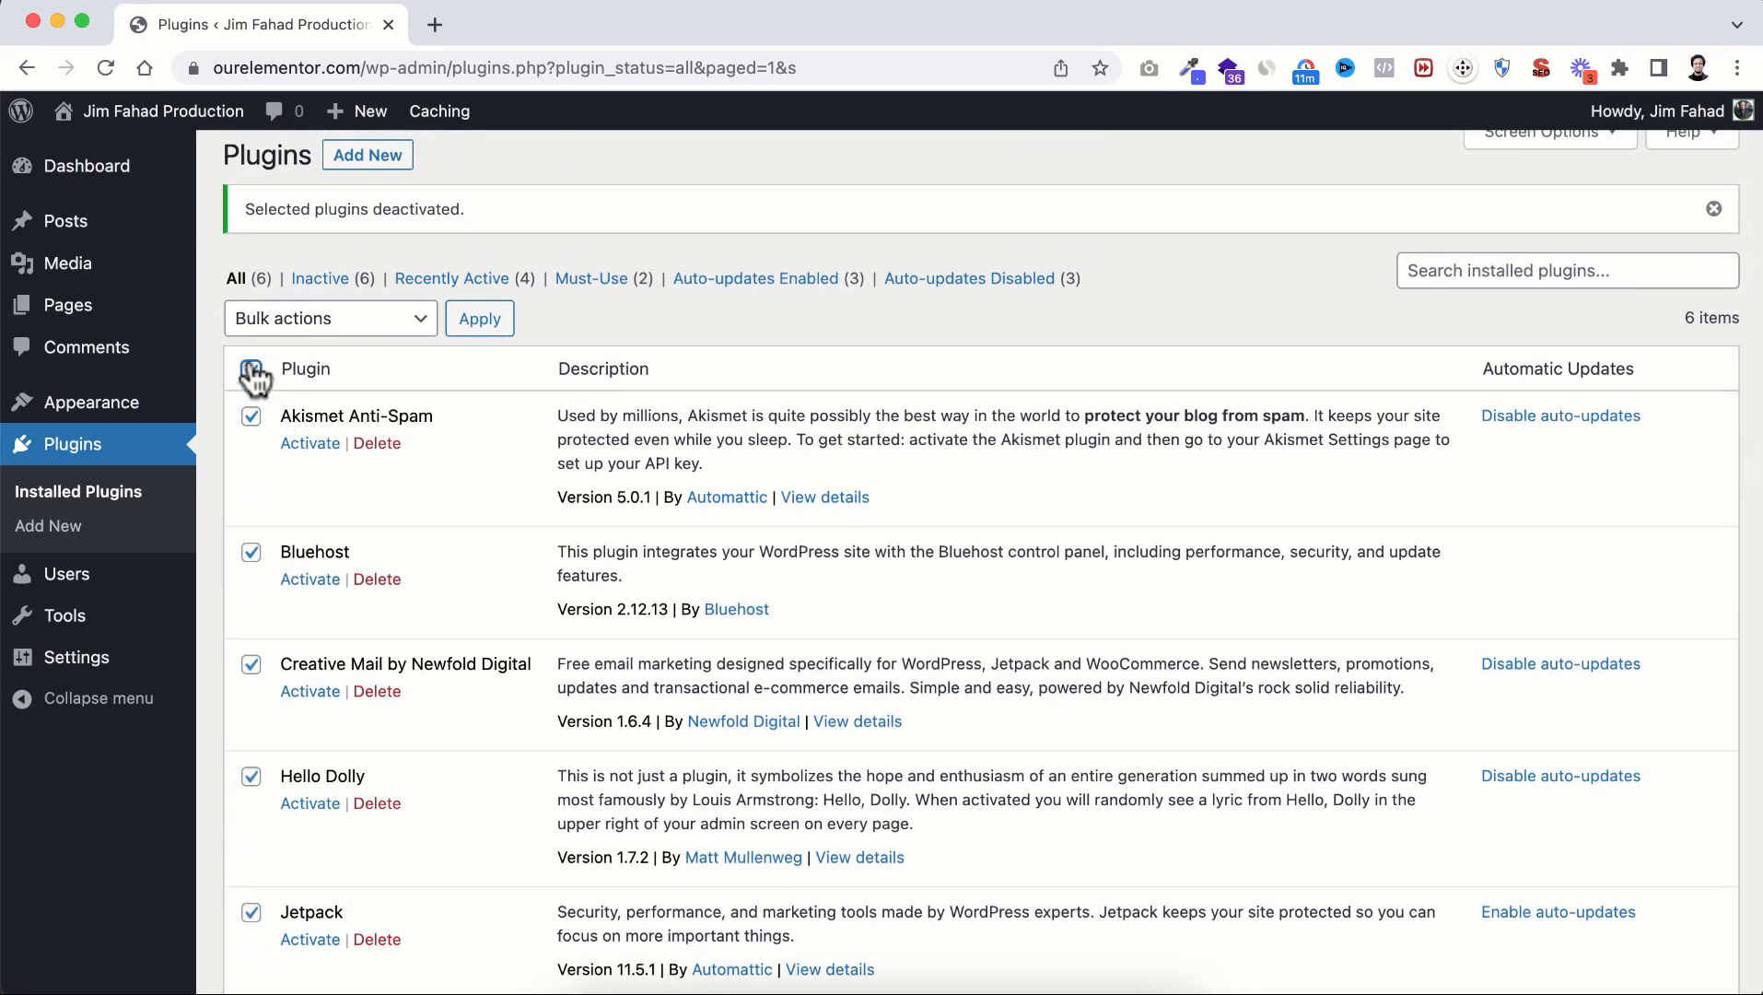
left_click(344, 328)
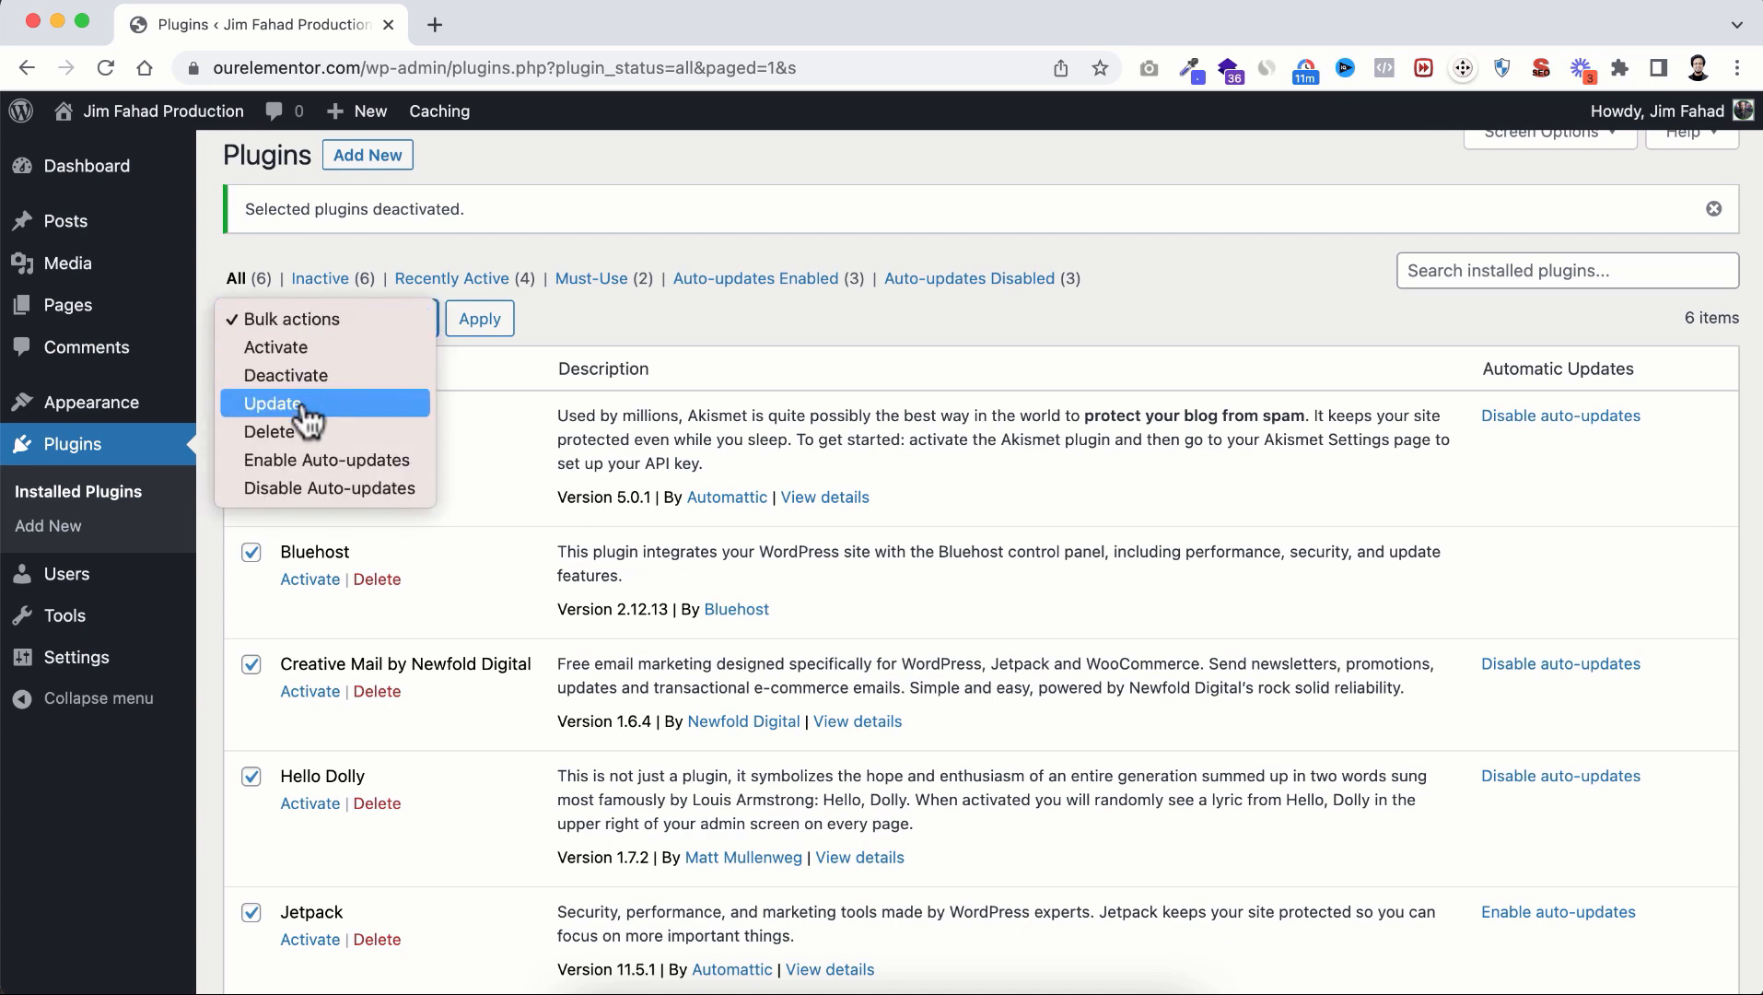
left_click(276, 432)
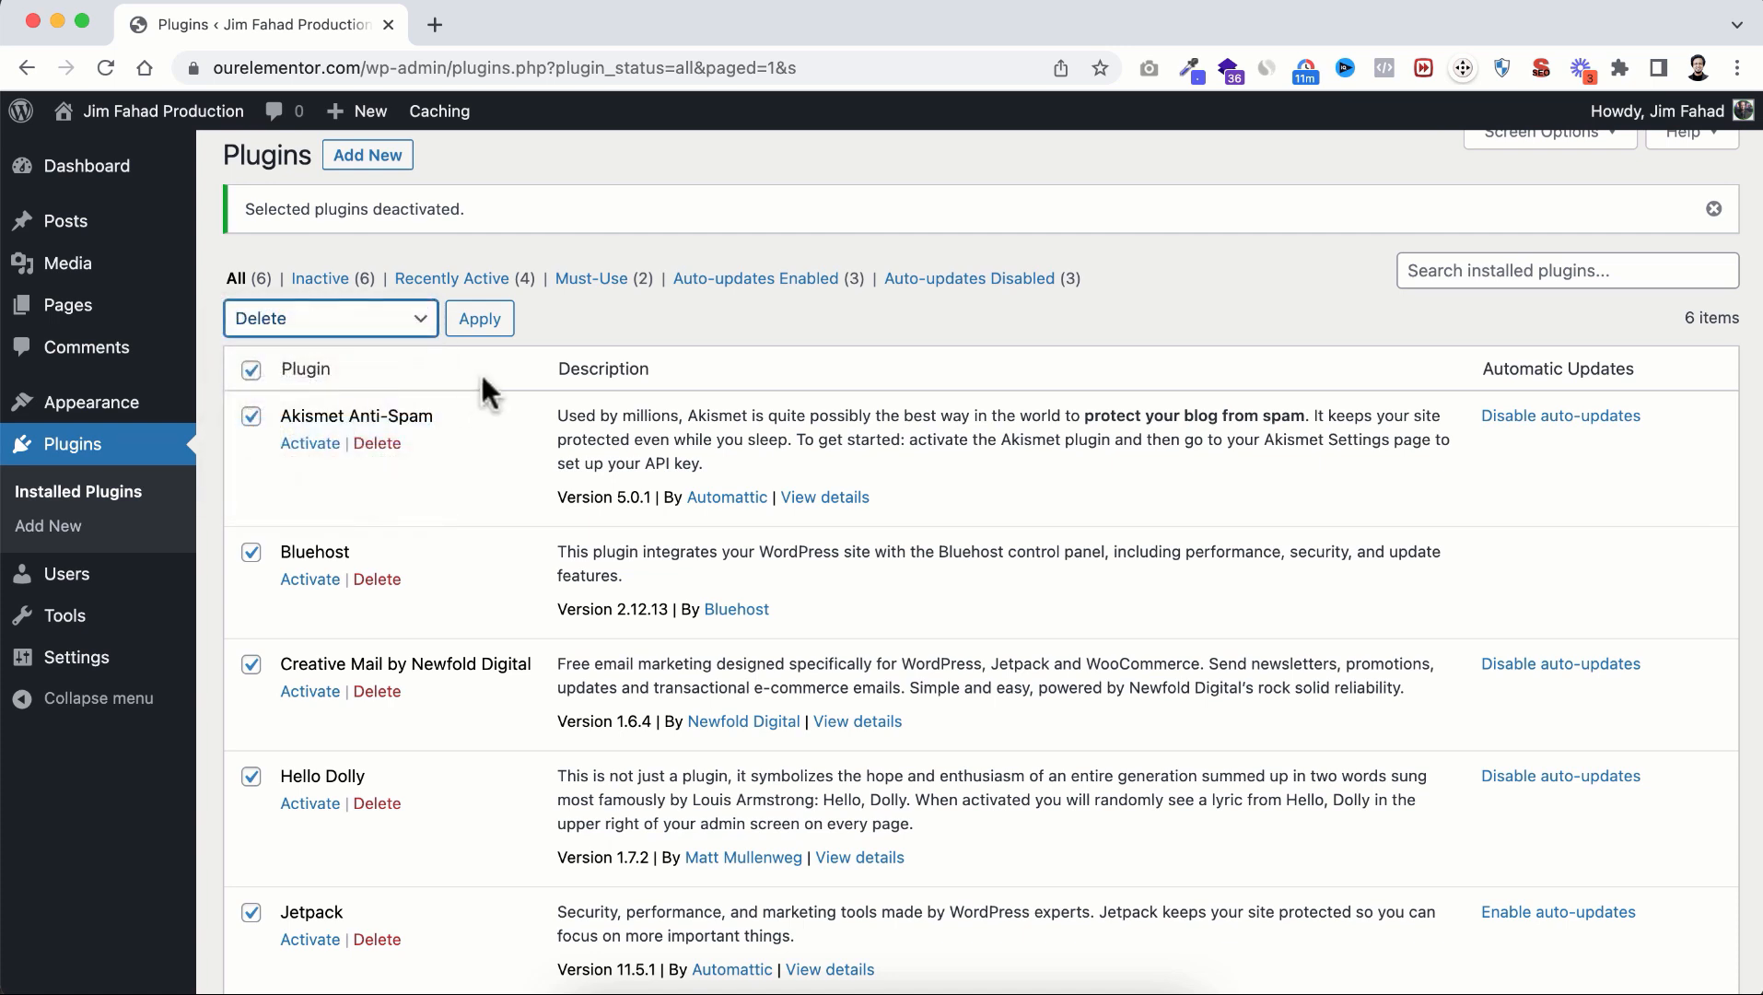
left_click(488, 321)
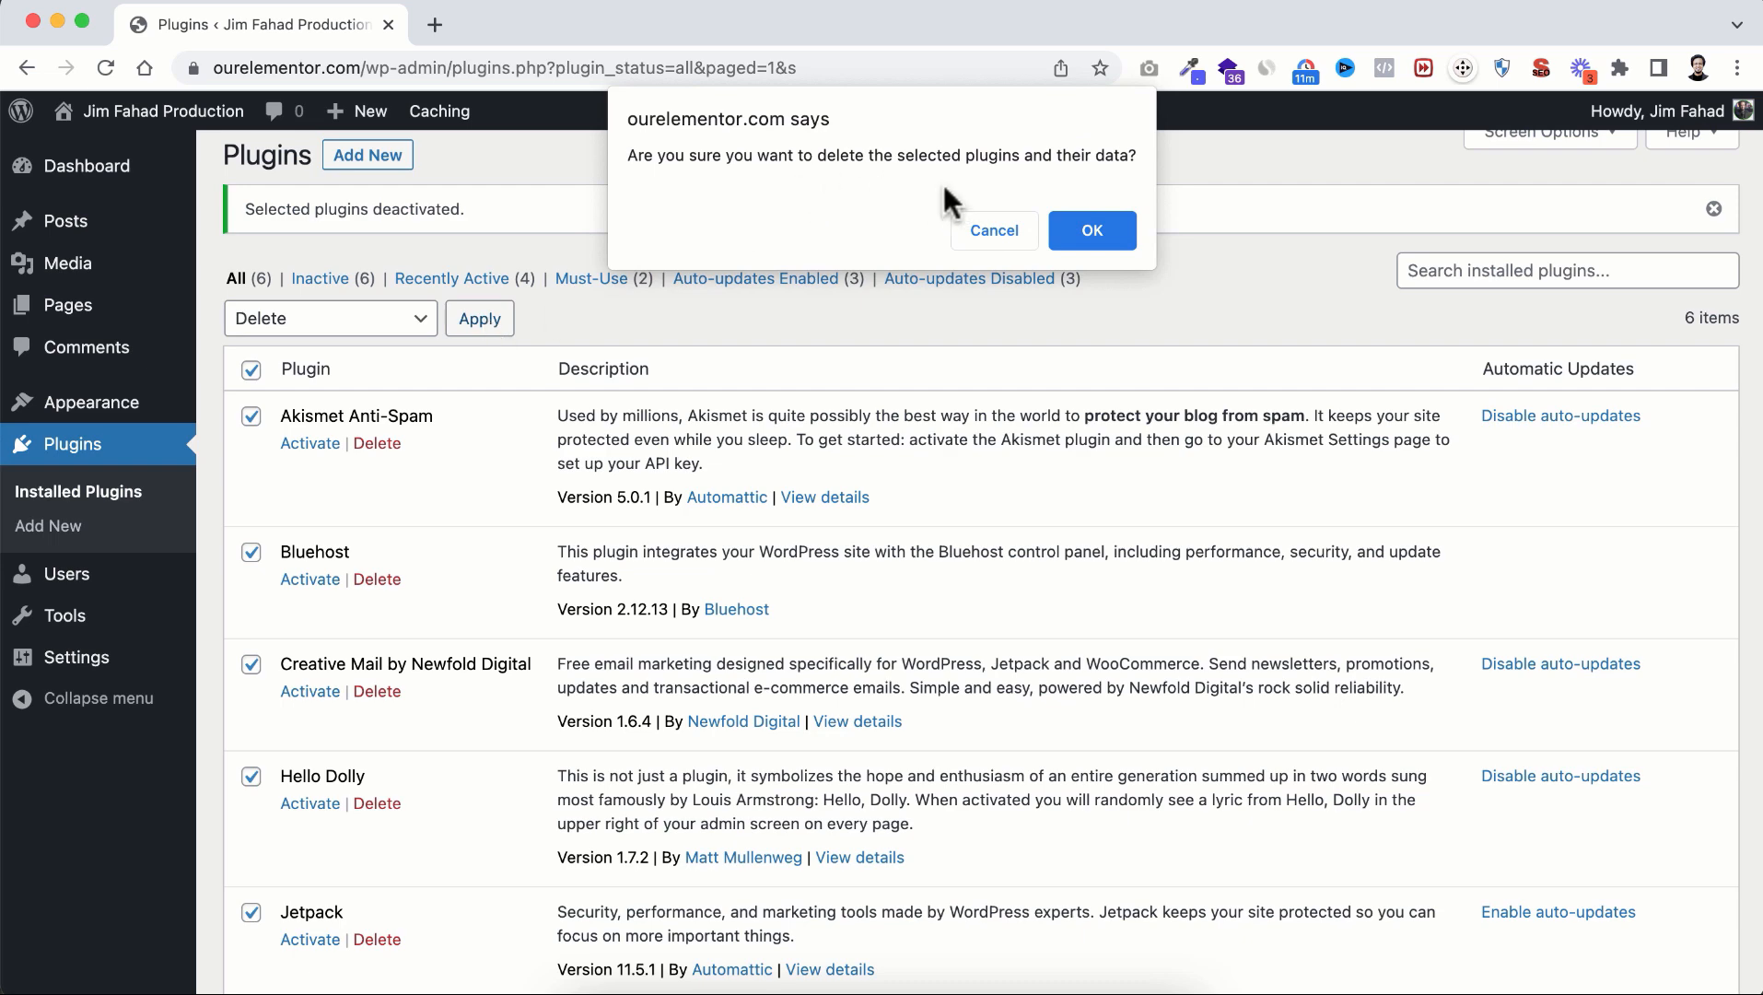
left_click(1096, 232)
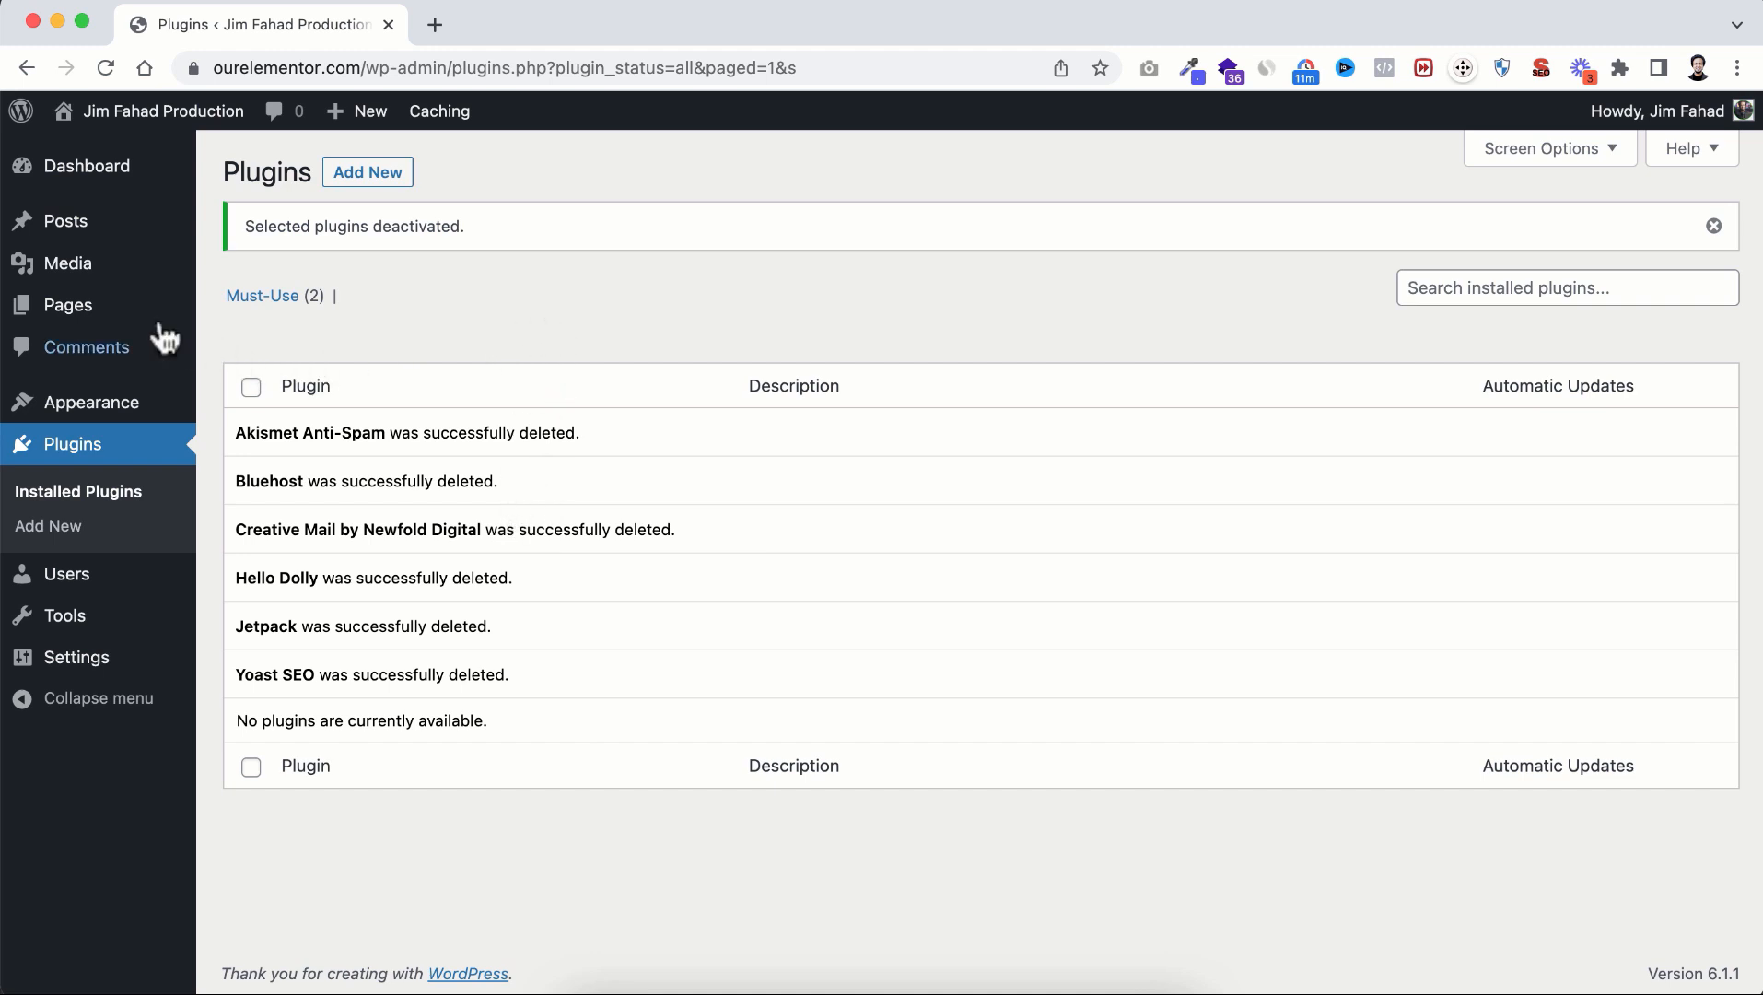
Step: Move the Privacy Policy and Sample Page pages to the trash with a bulk action
mouse_move(57, 318)
left_click(264, 317)
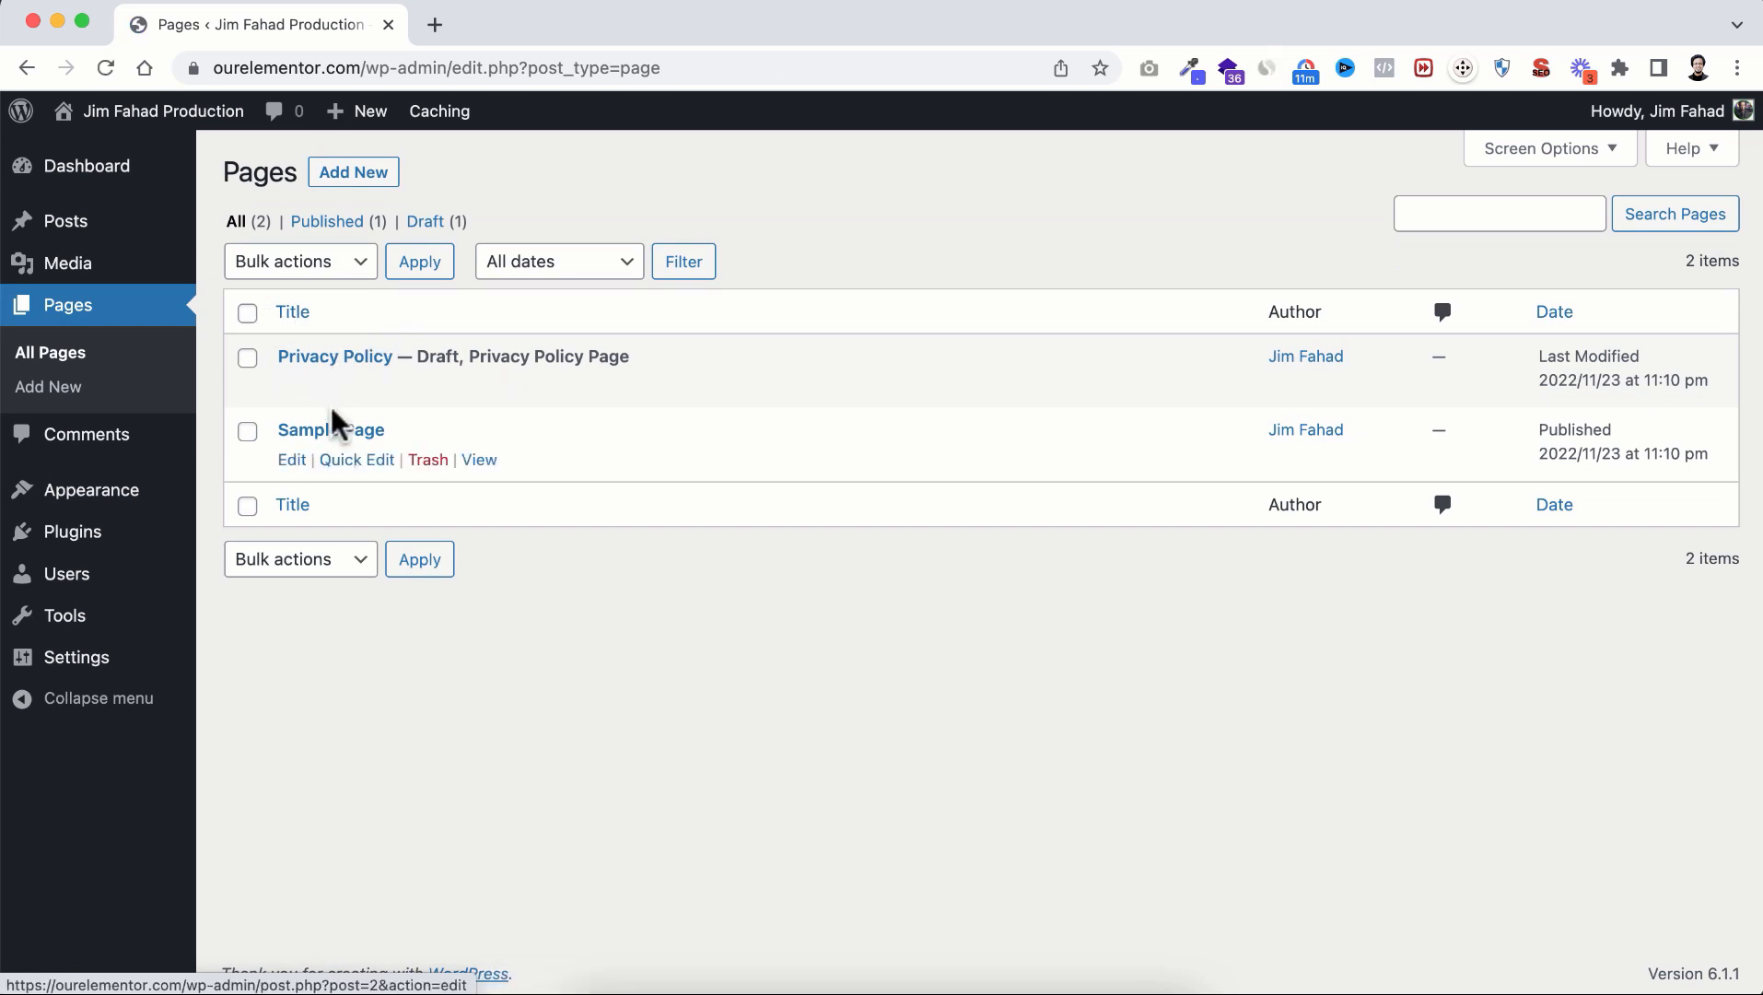
left_click(247, 312)
left_click(304, 267)
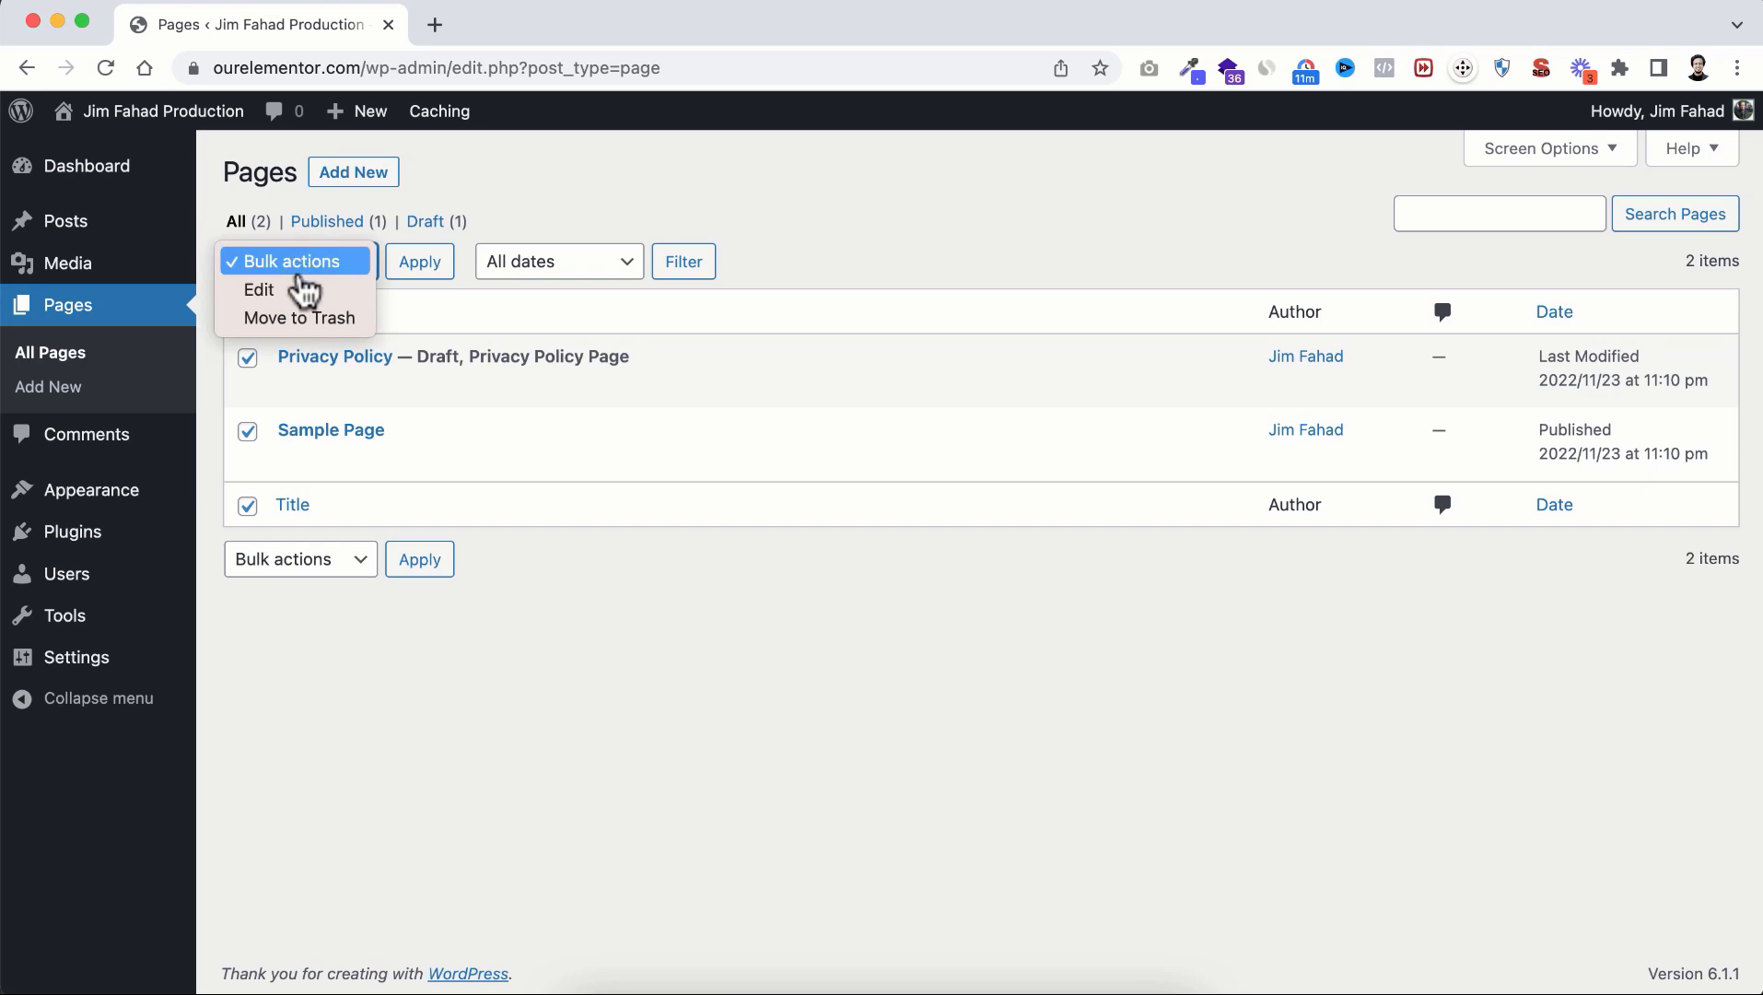
left_click(288, 318)
left_click(424, 269)
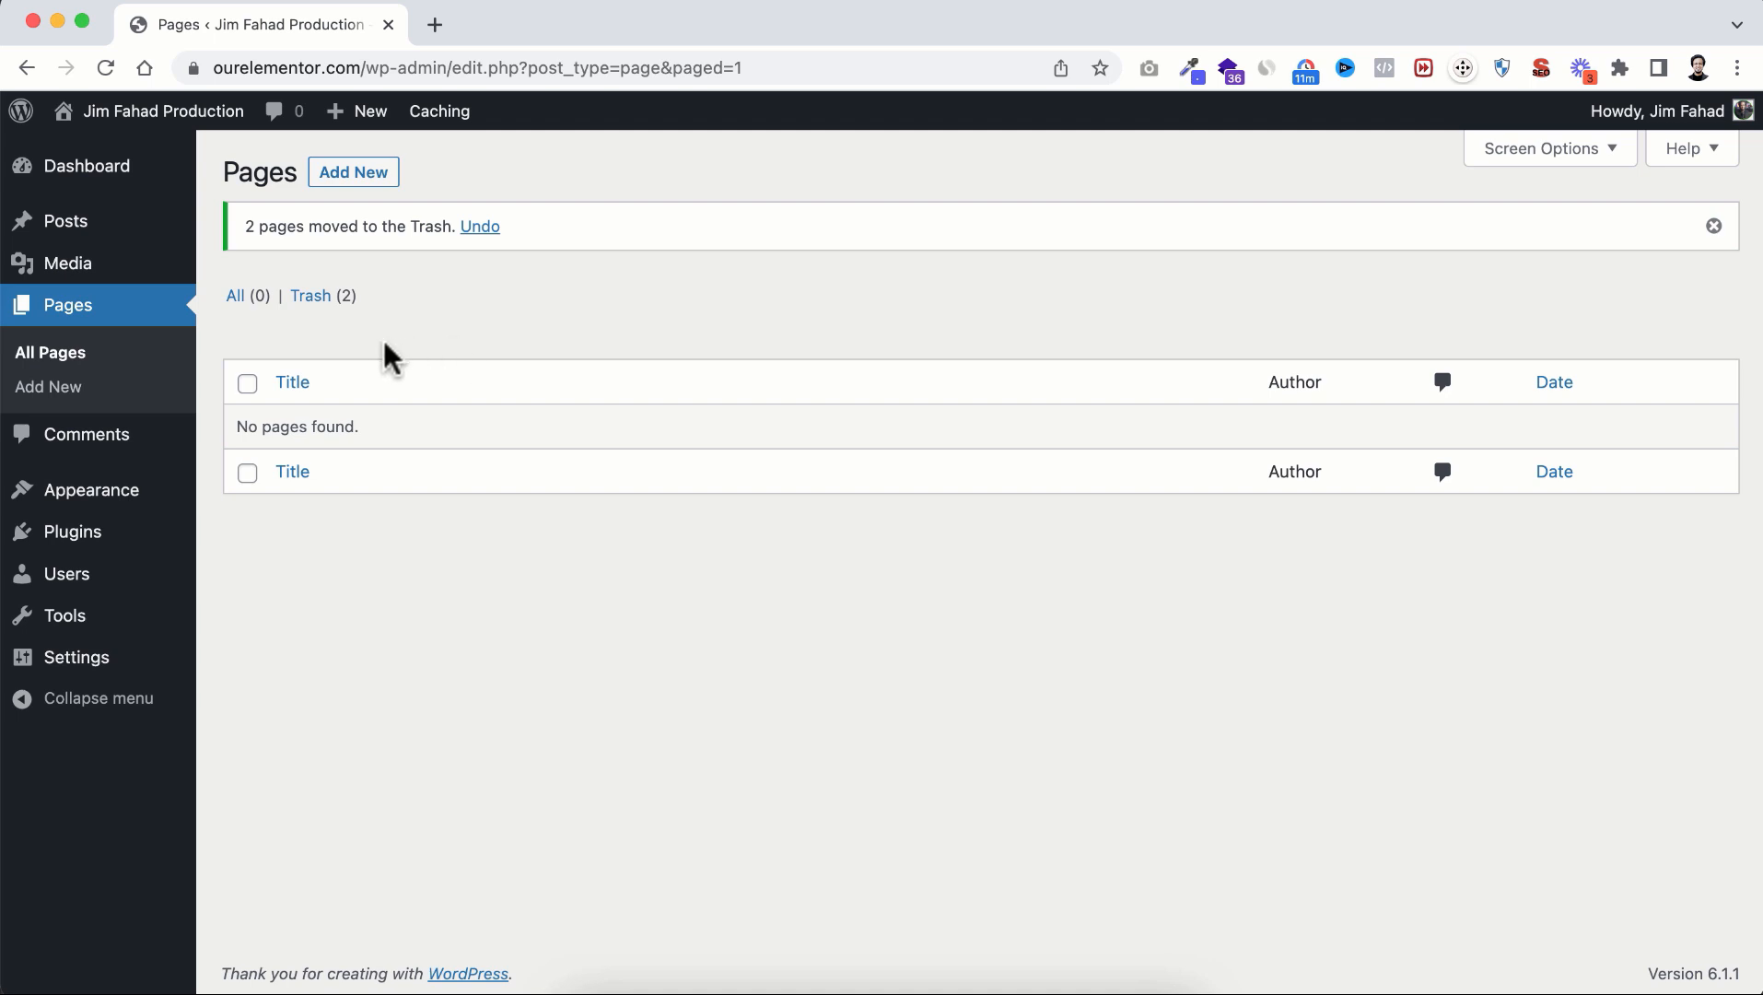
Step: Move the default Hello world! post to the trash
mouse_move(72, 237)
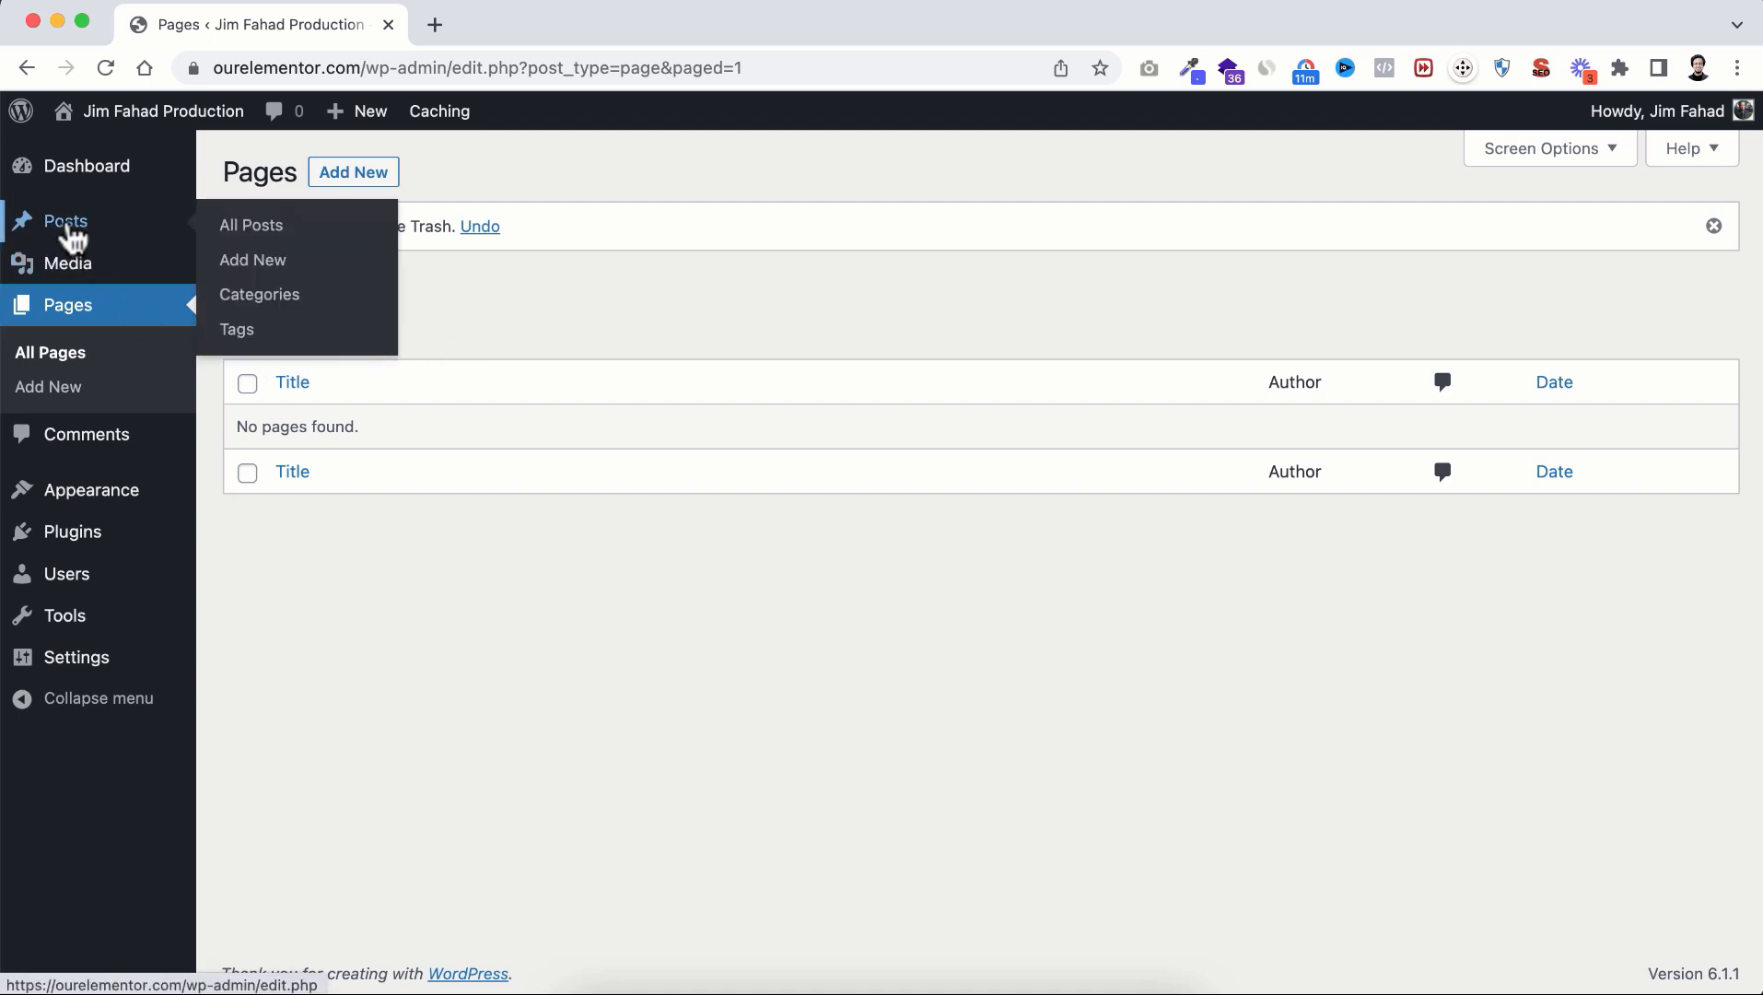
left_click(264, 232)
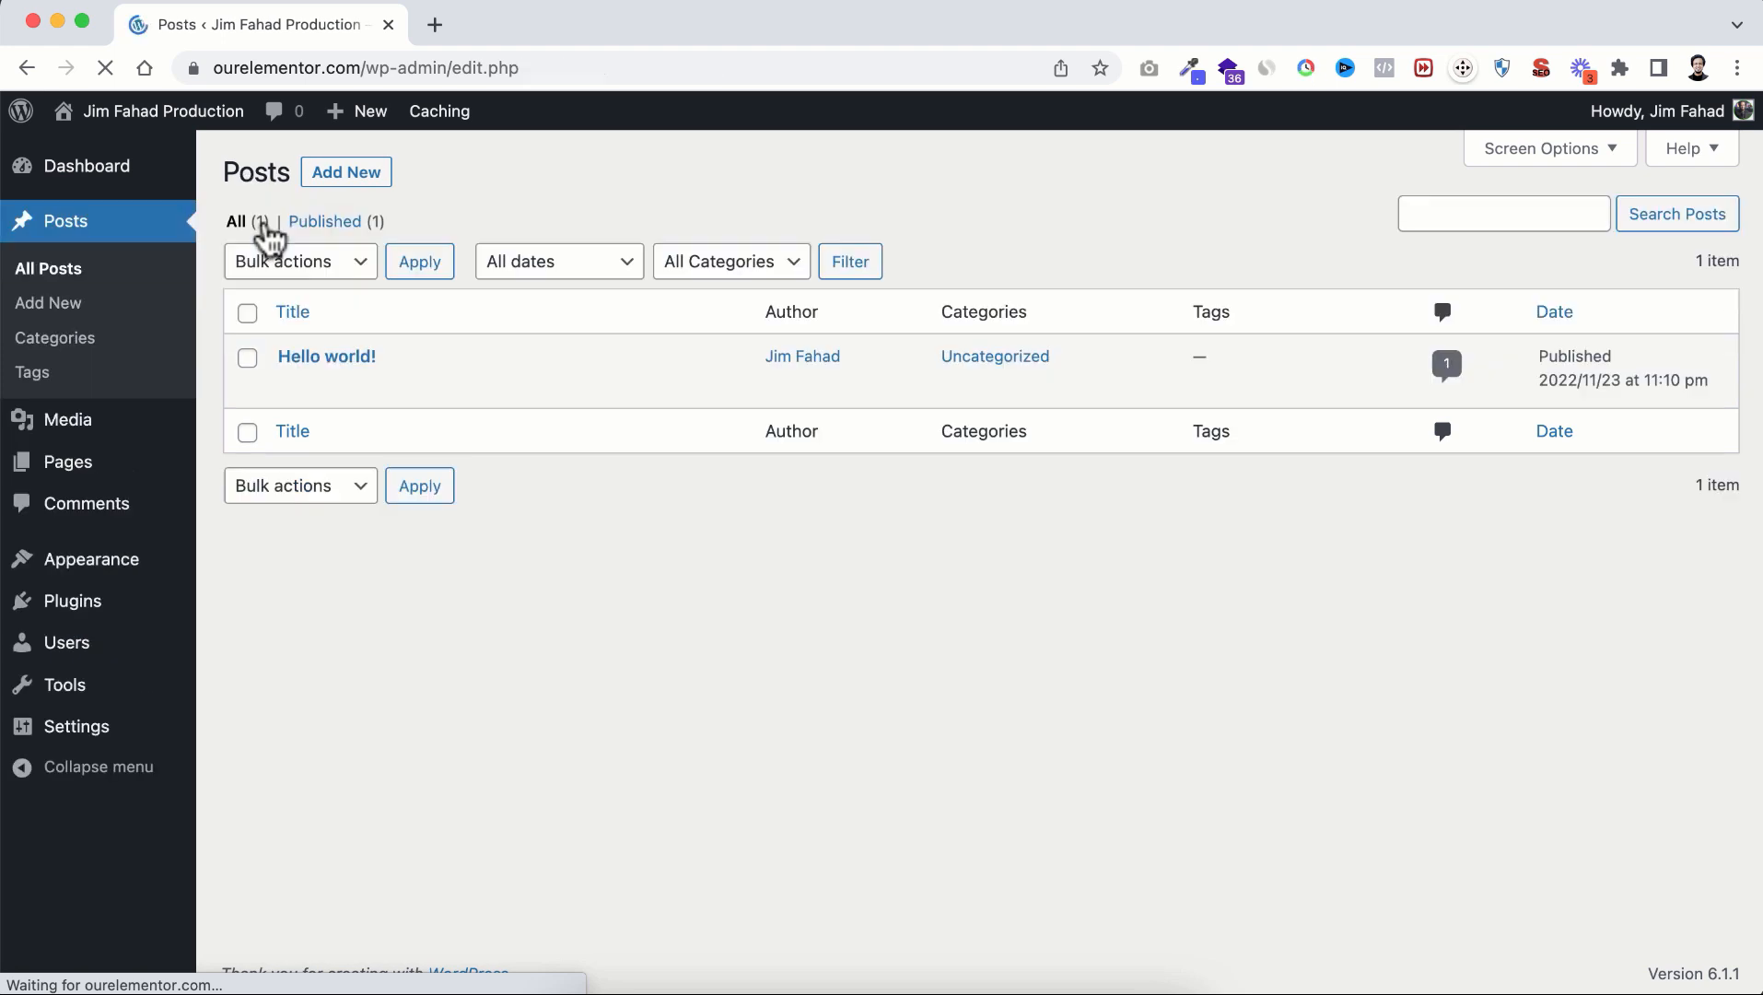
mouse_move(317, 364)
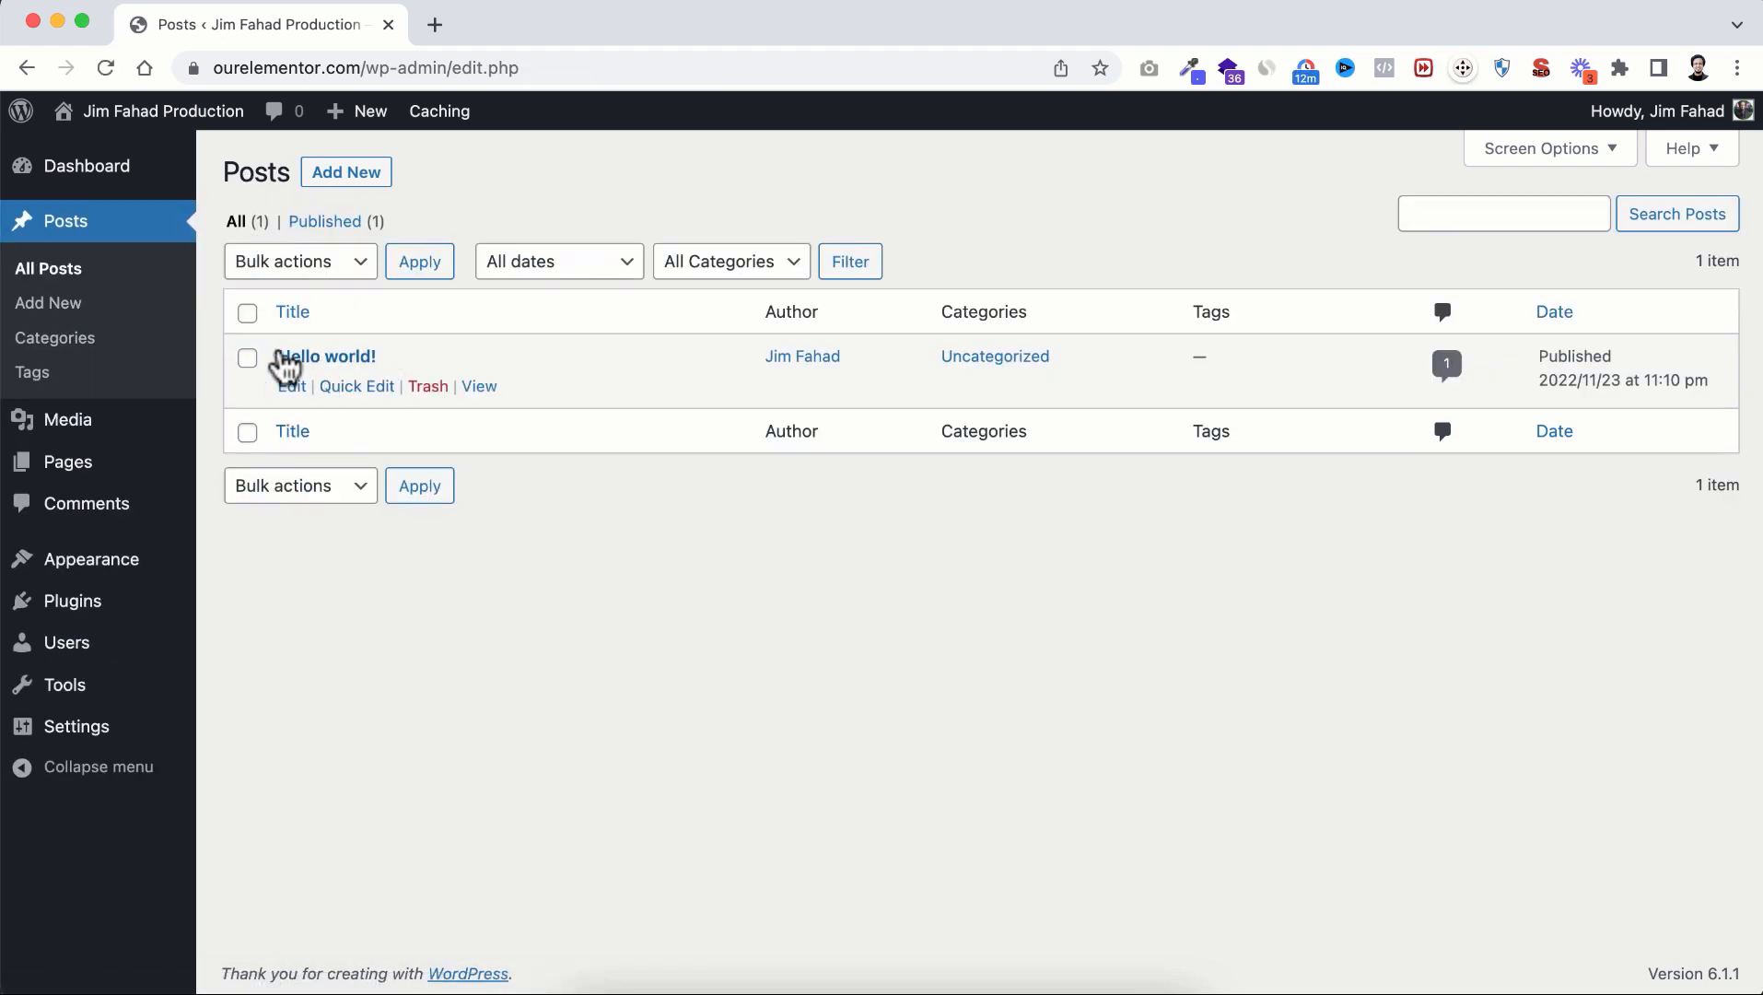
left_click(427, 387)
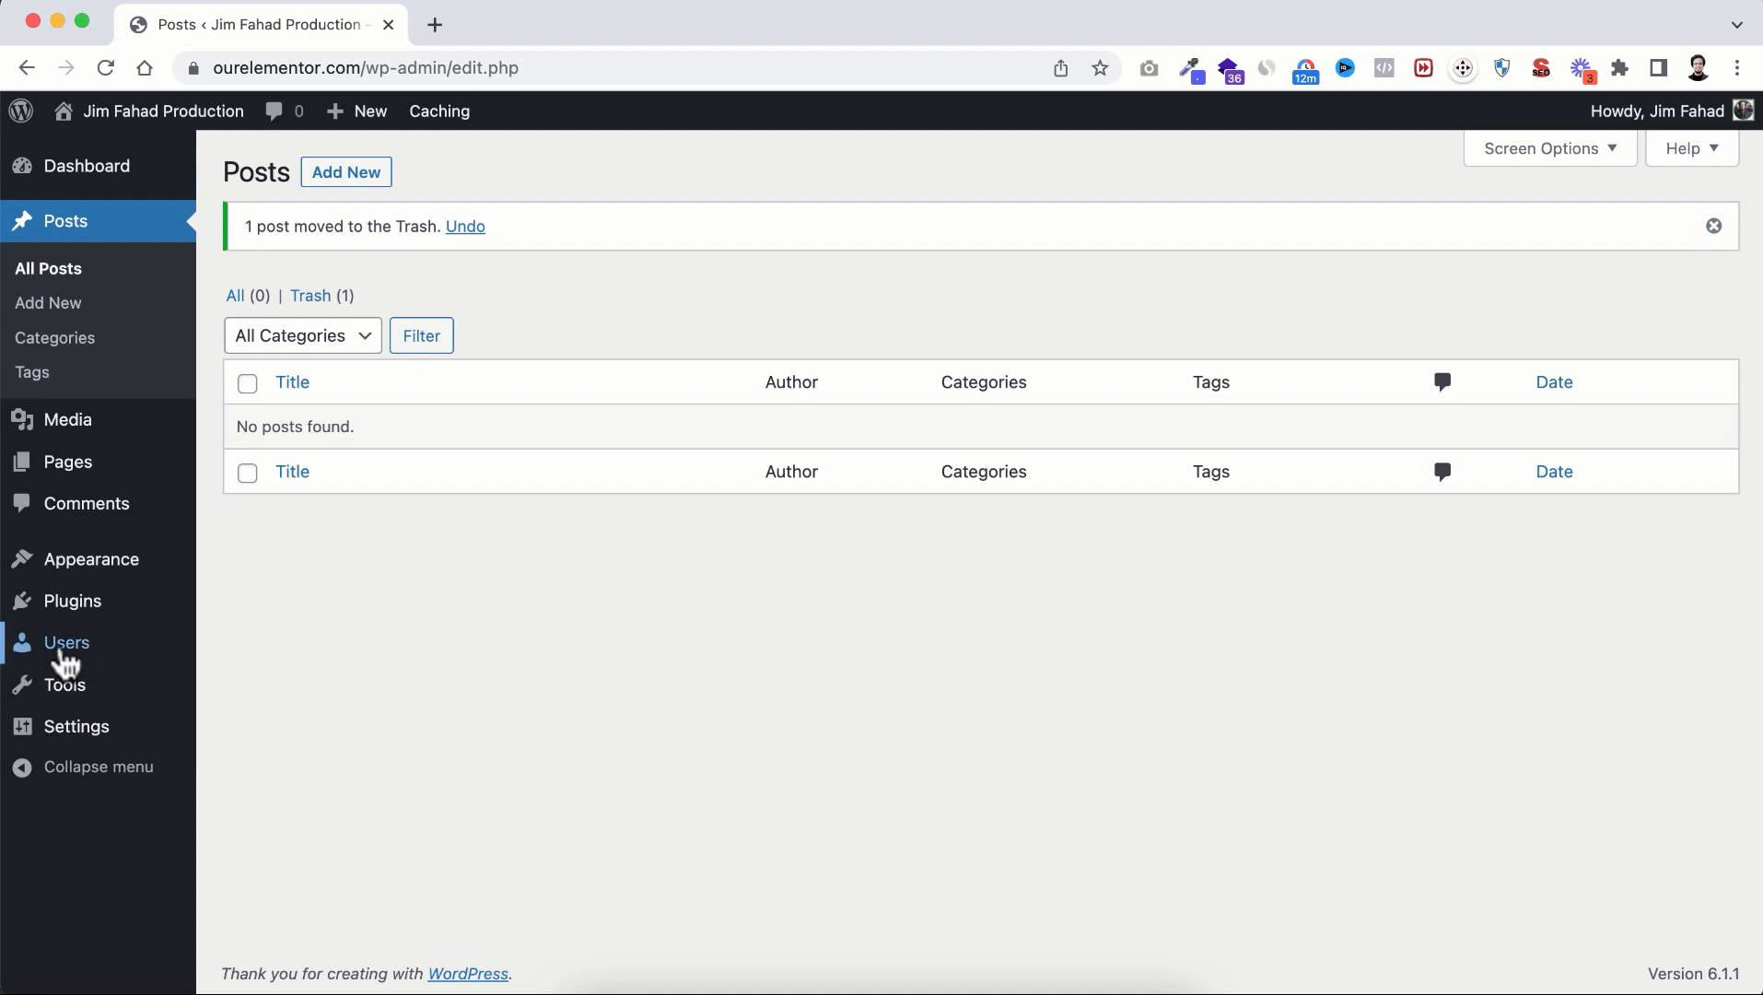
Step: Replace the generated password in the user profile with a new account password, keeping it hidden, and update the profile
mouse_move(64, 658)
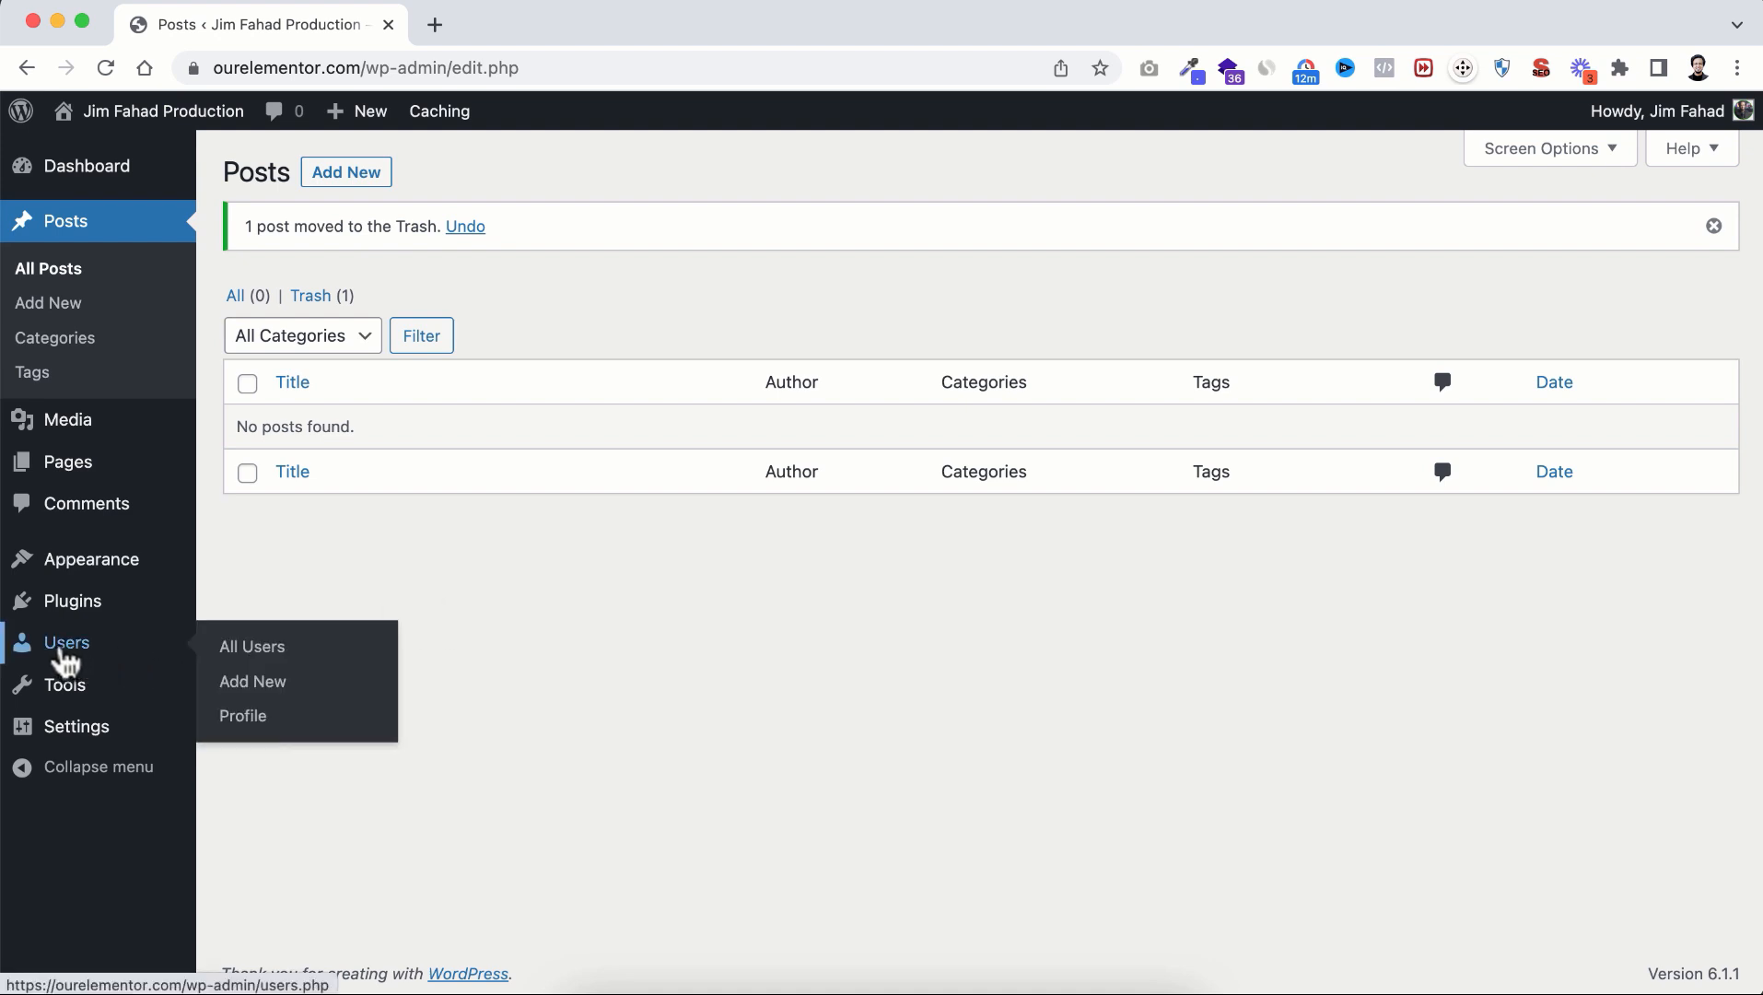
left_click(248, 716)
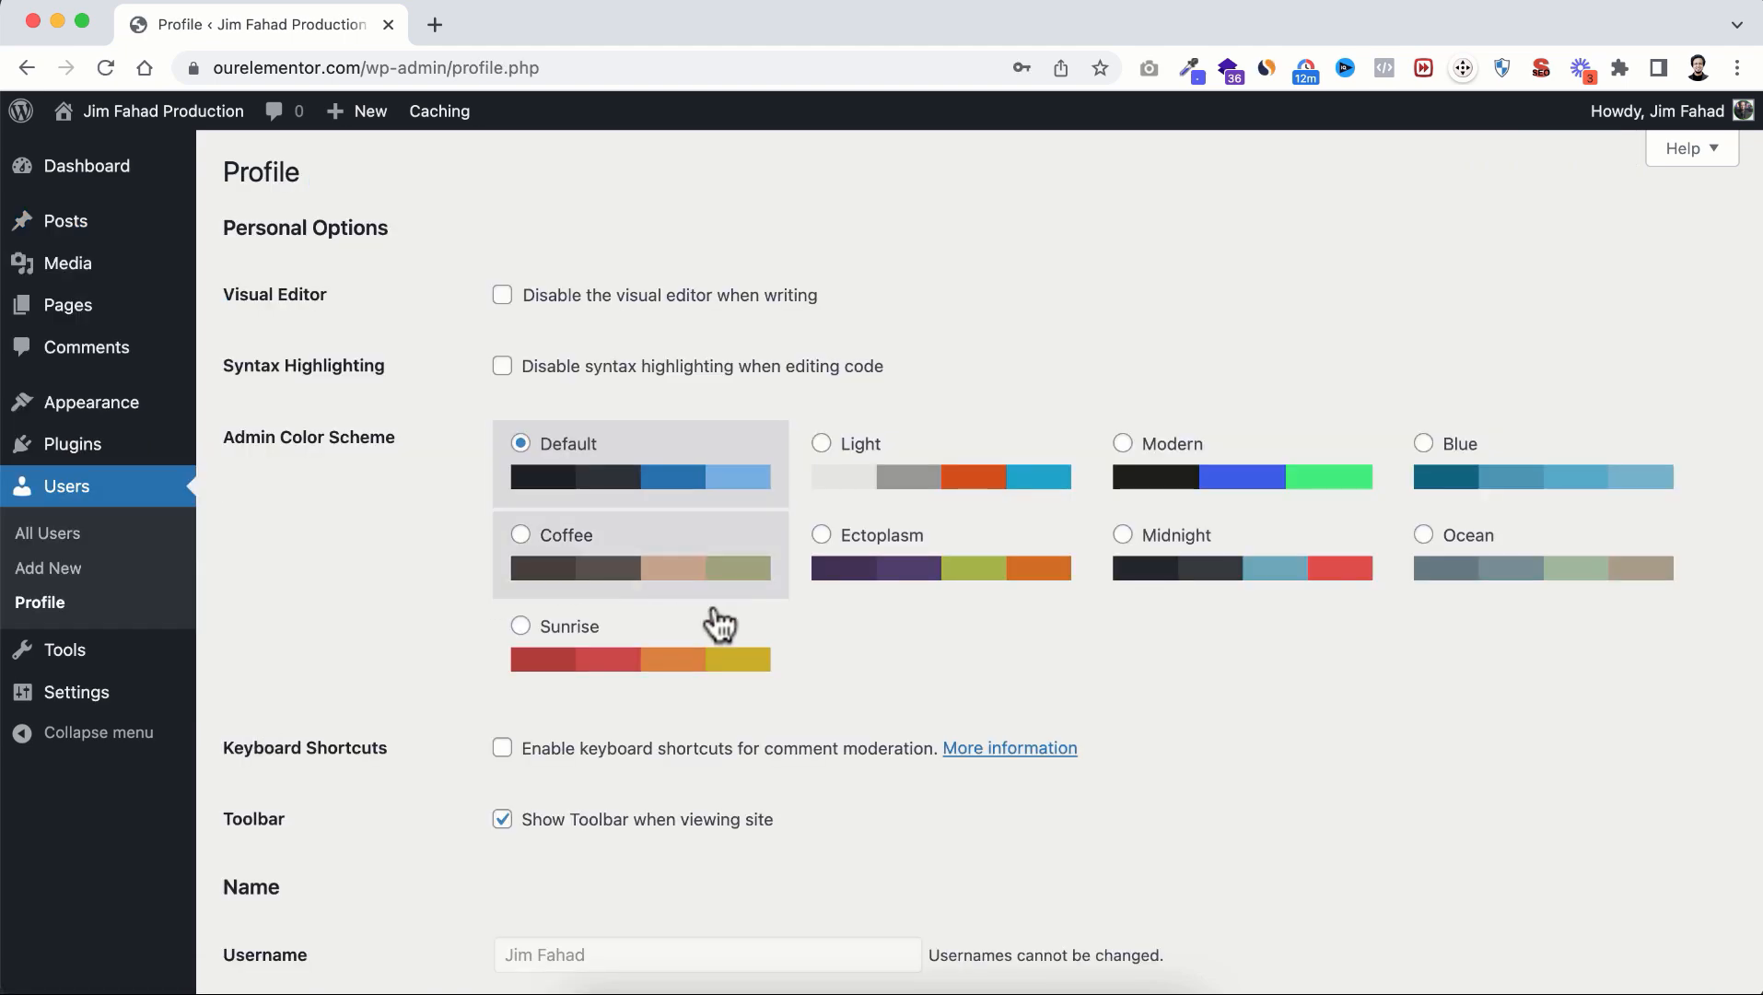
scroll(642, 827, "down", 6)
scroll(642, 826, "down", 2)
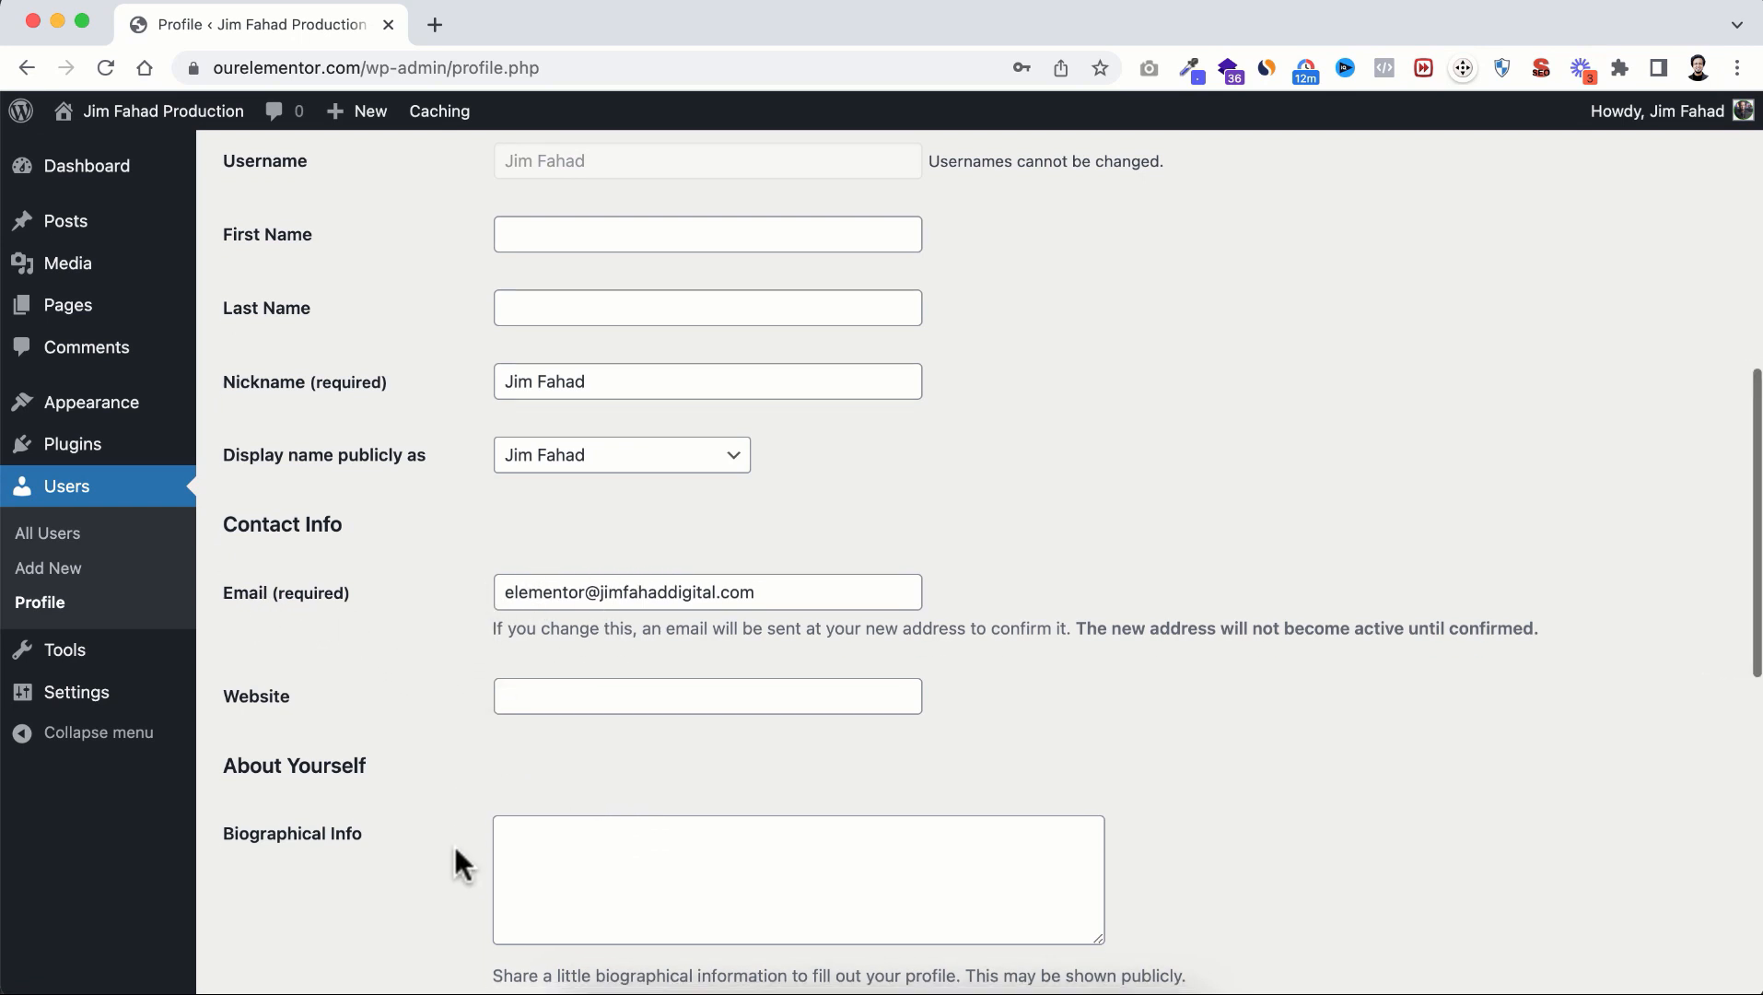
scroll(453, 843, "down", 6)
scroll(453, 843, "down", 2)
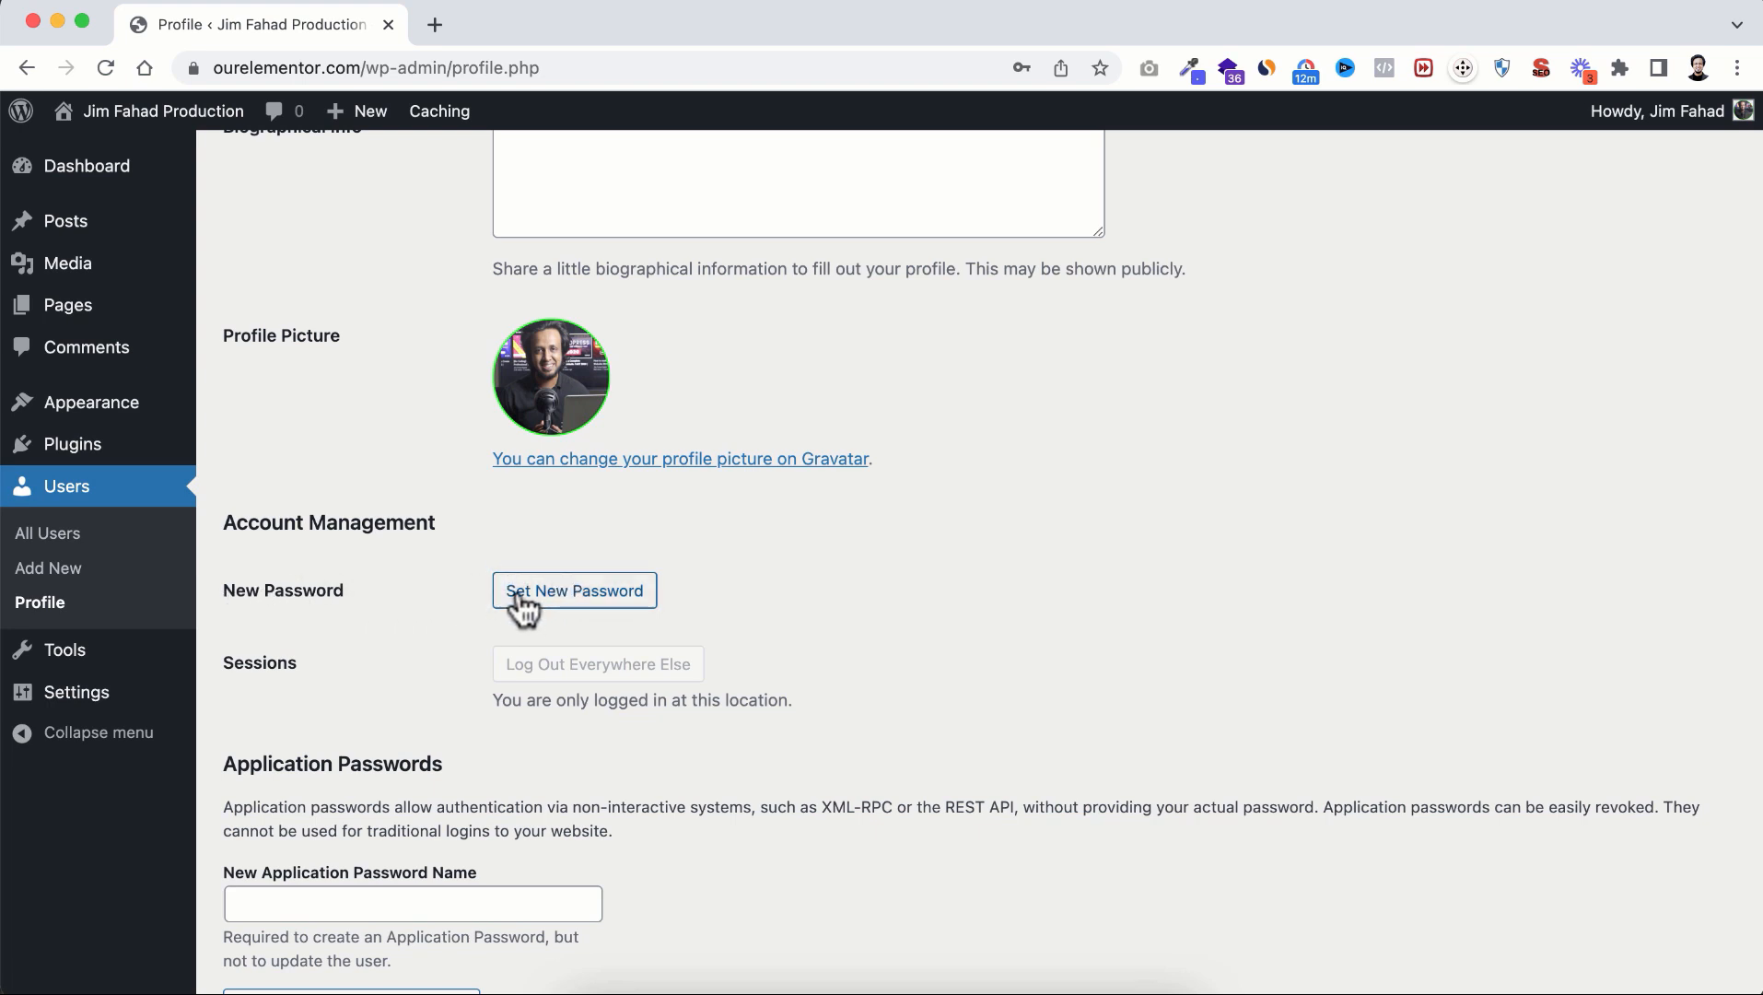
left_click(584, 596)
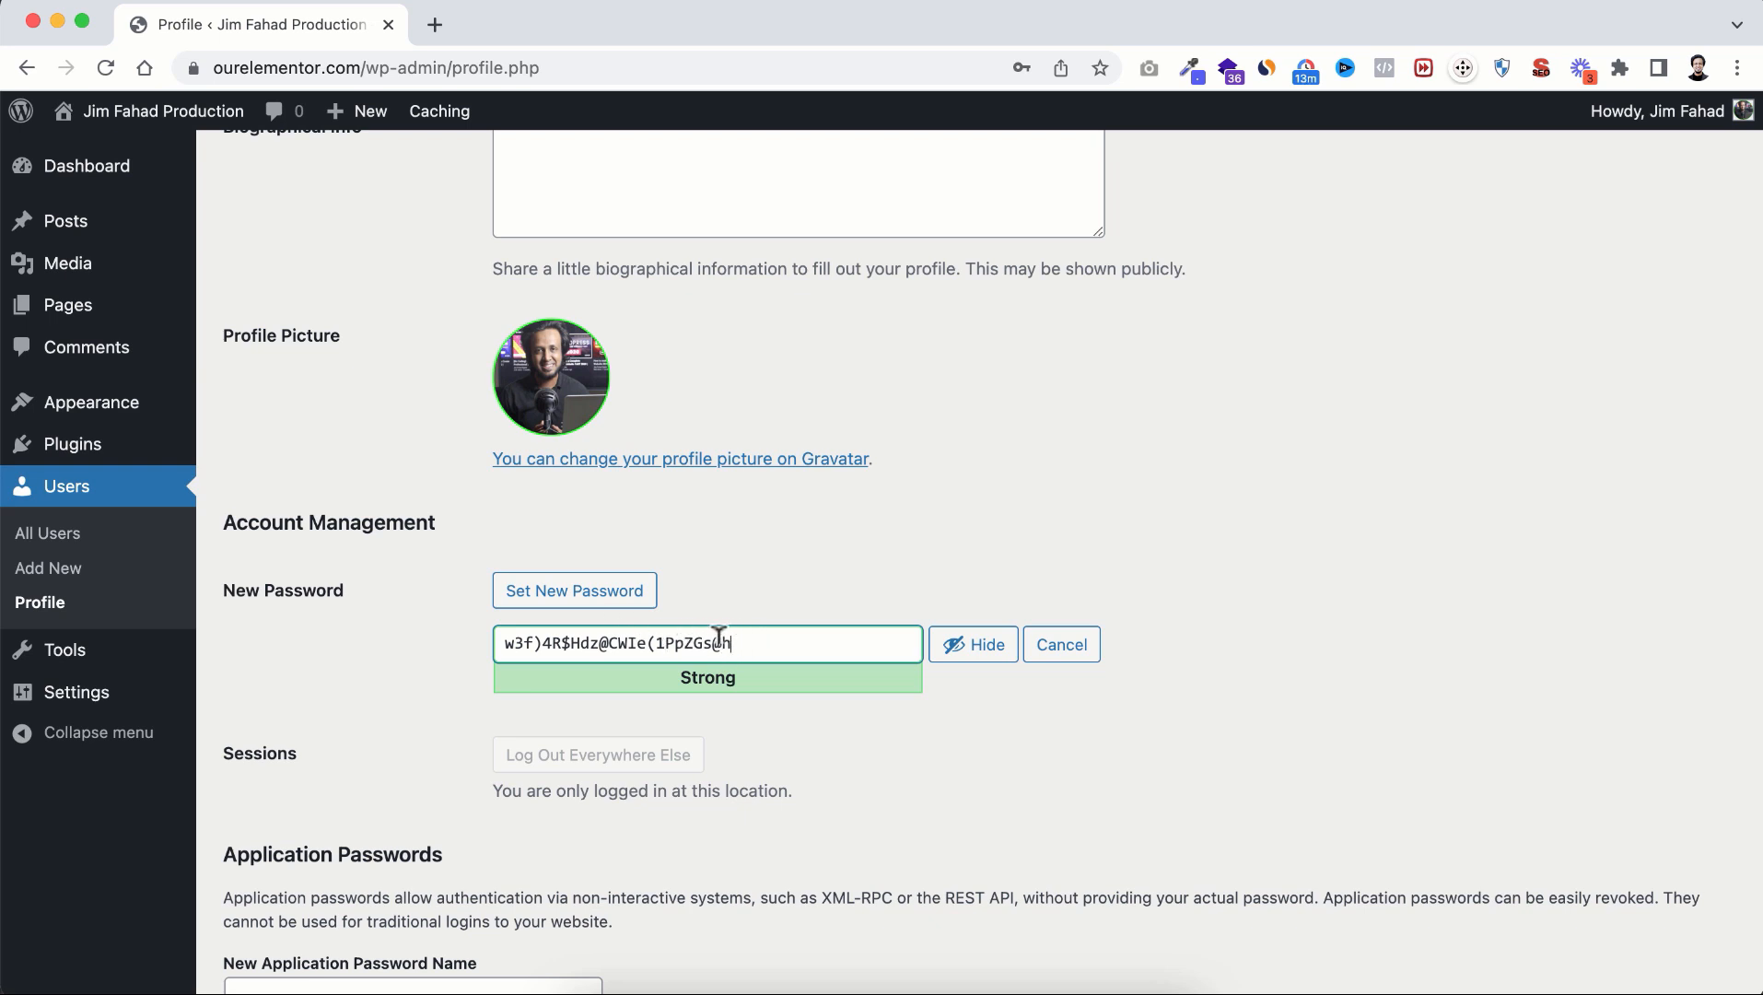
left_click(958, 654)
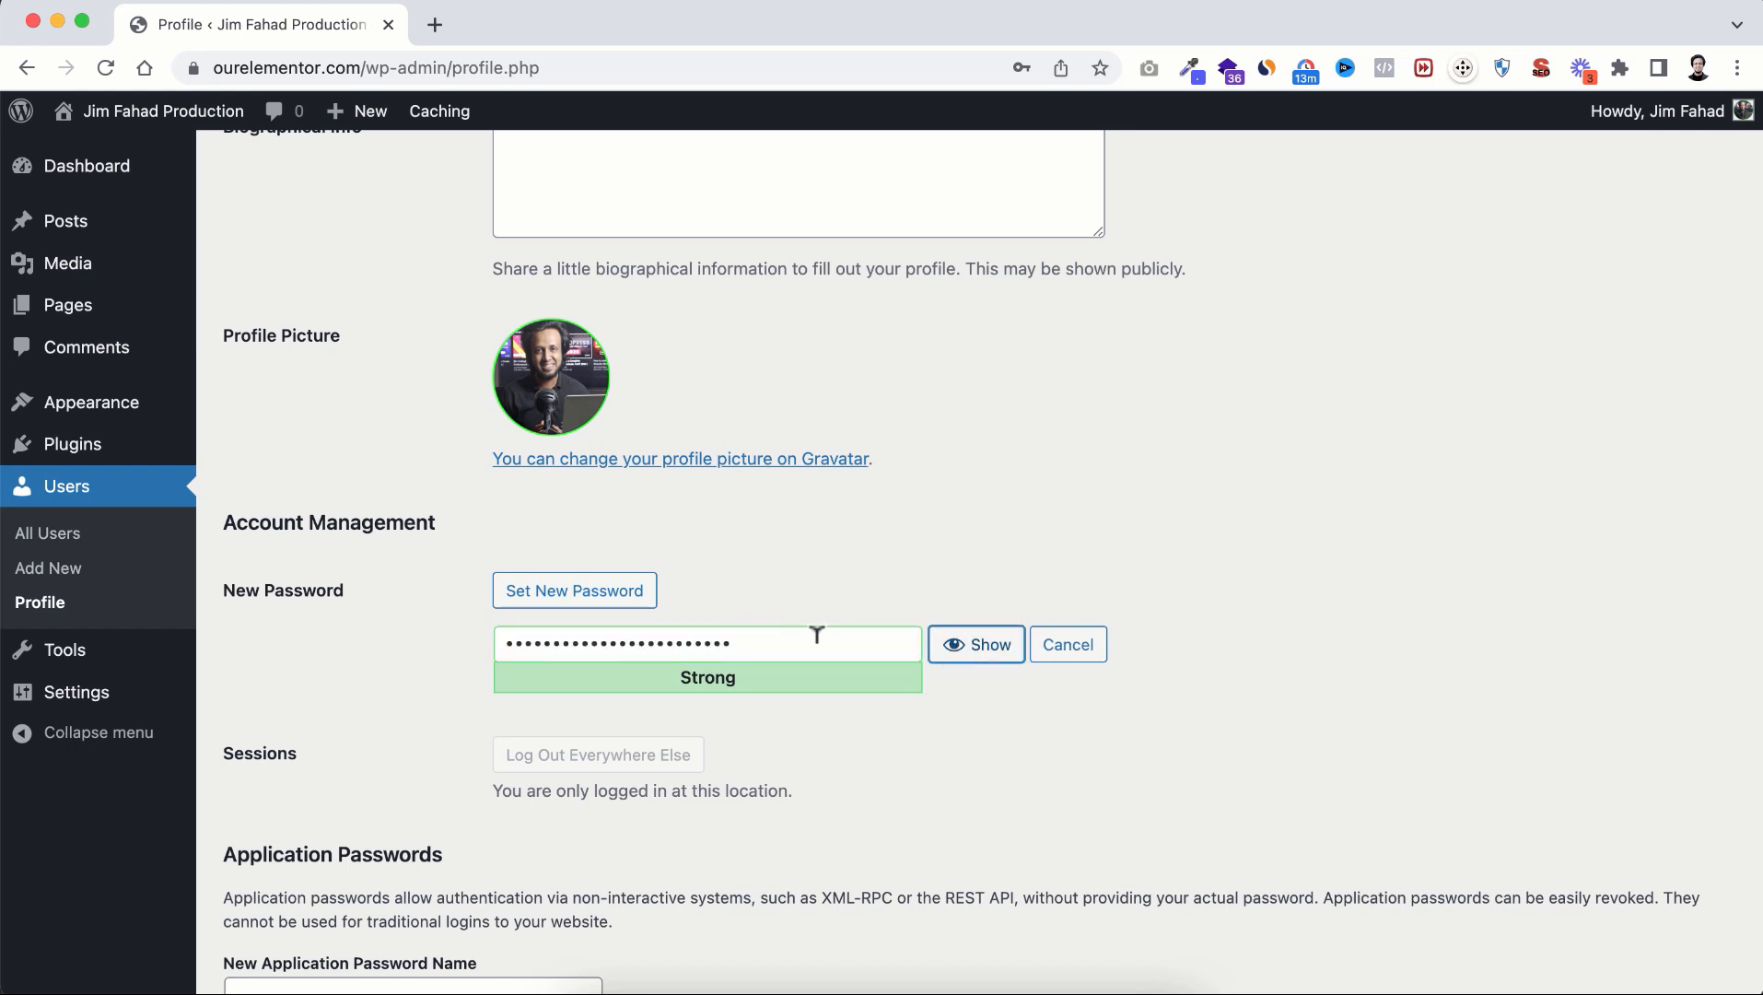
key("super+a")
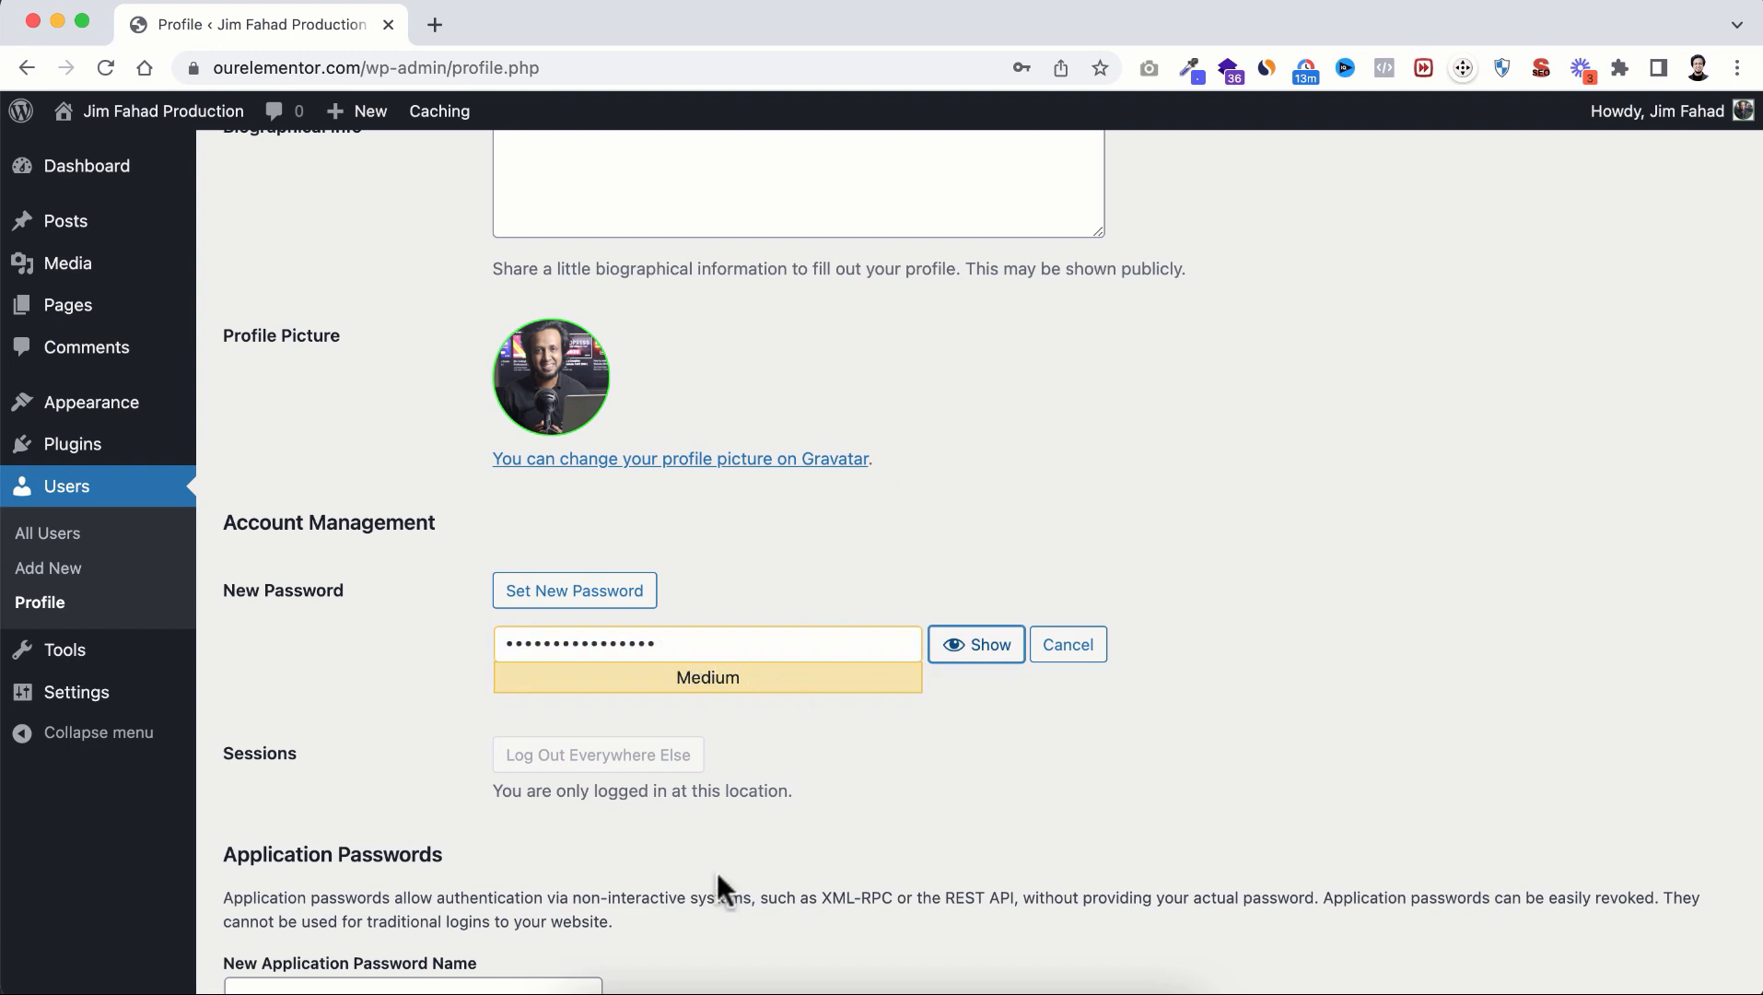
scroll(716, 870, "down", 5)
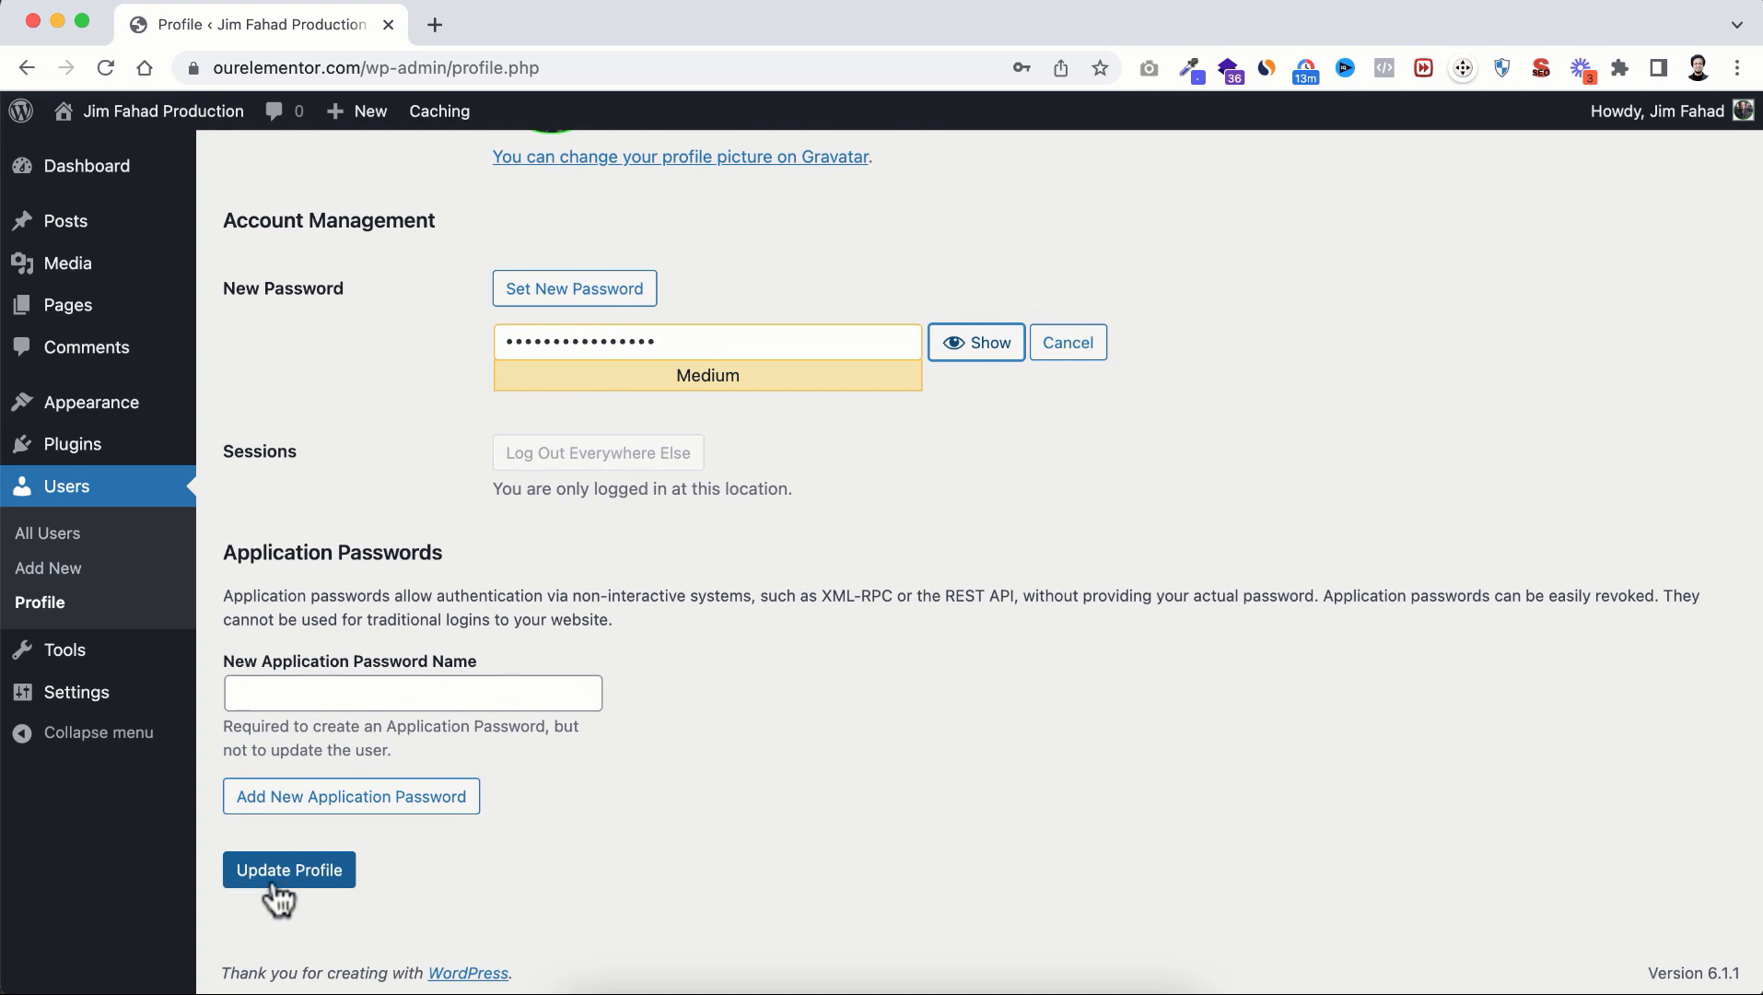
left_click(292, 881)
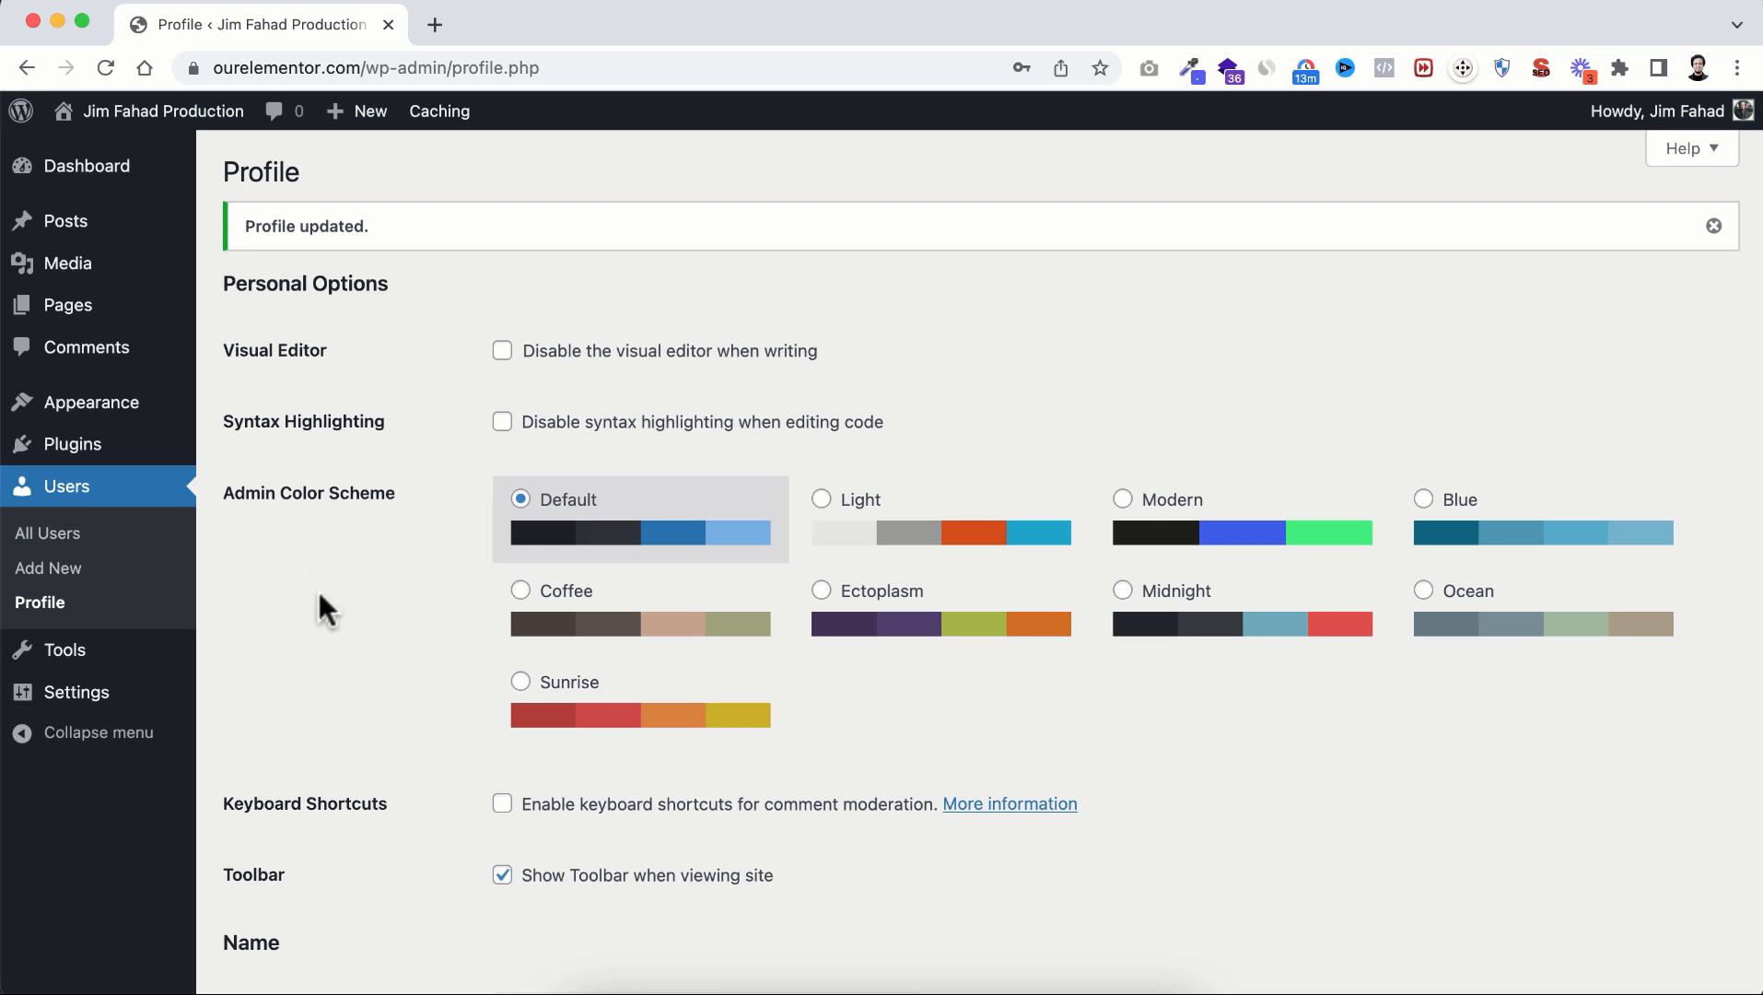
Step: Set the site's permalink structure to Post name and save the permalink settings
mouse_move(63, 712)
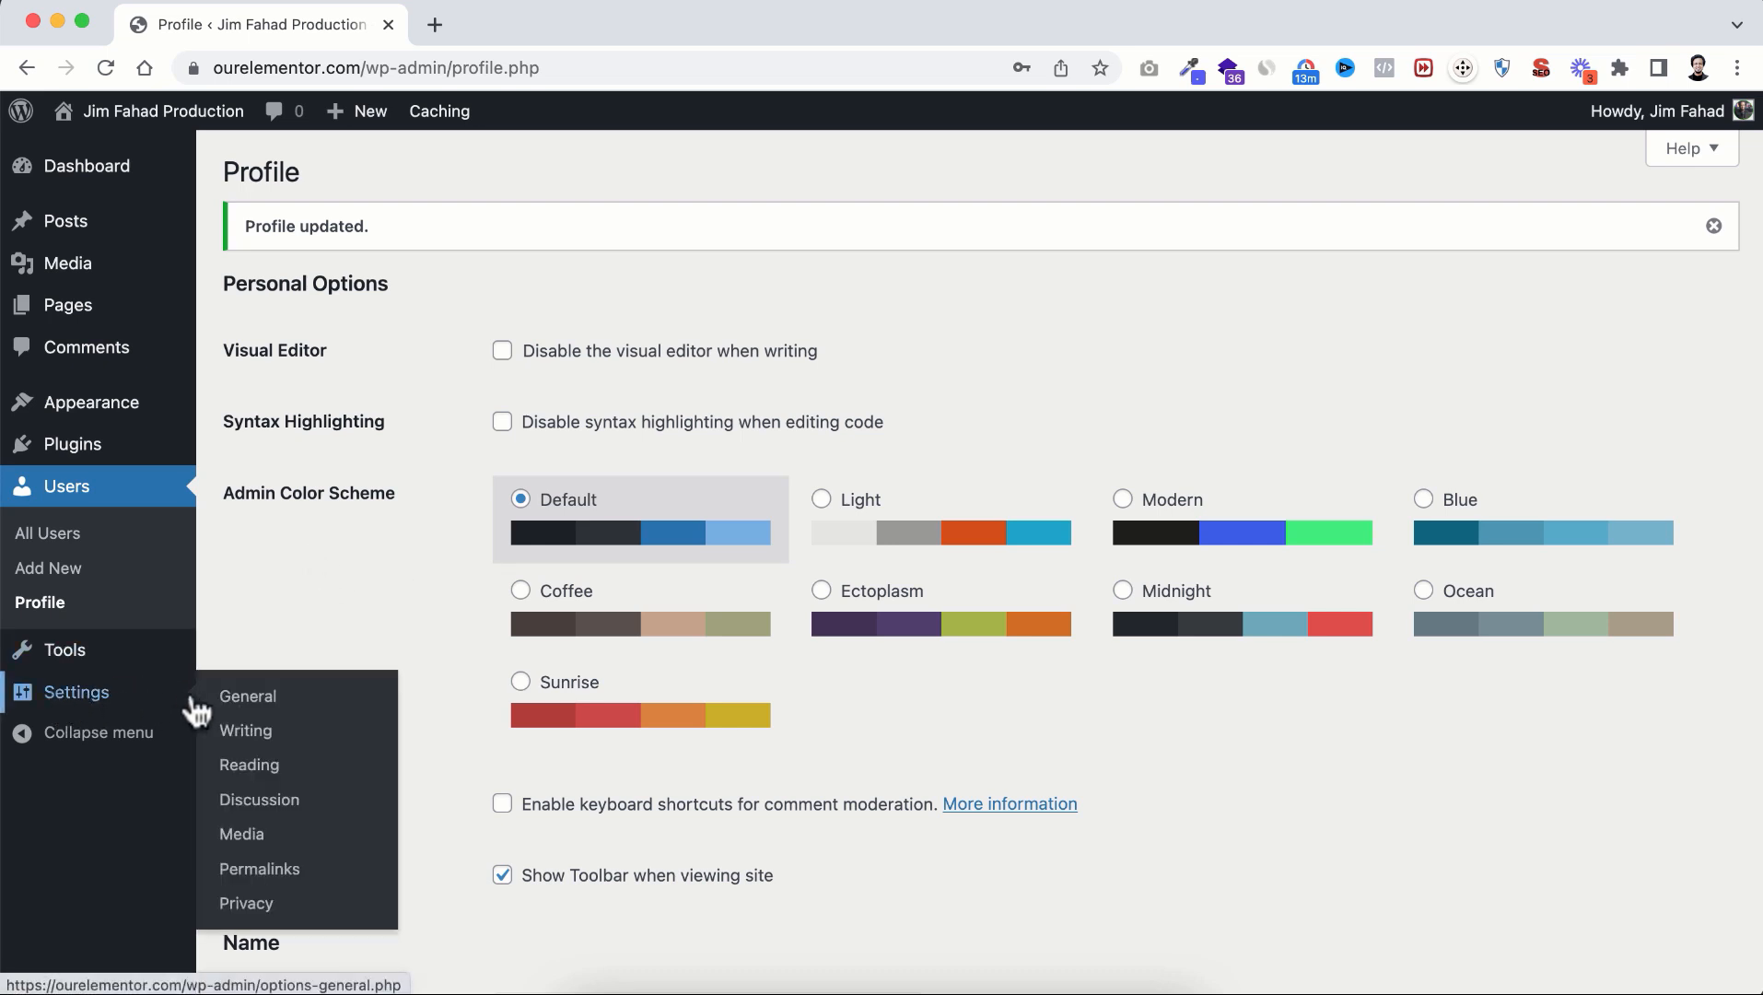
left_click(276, 870)
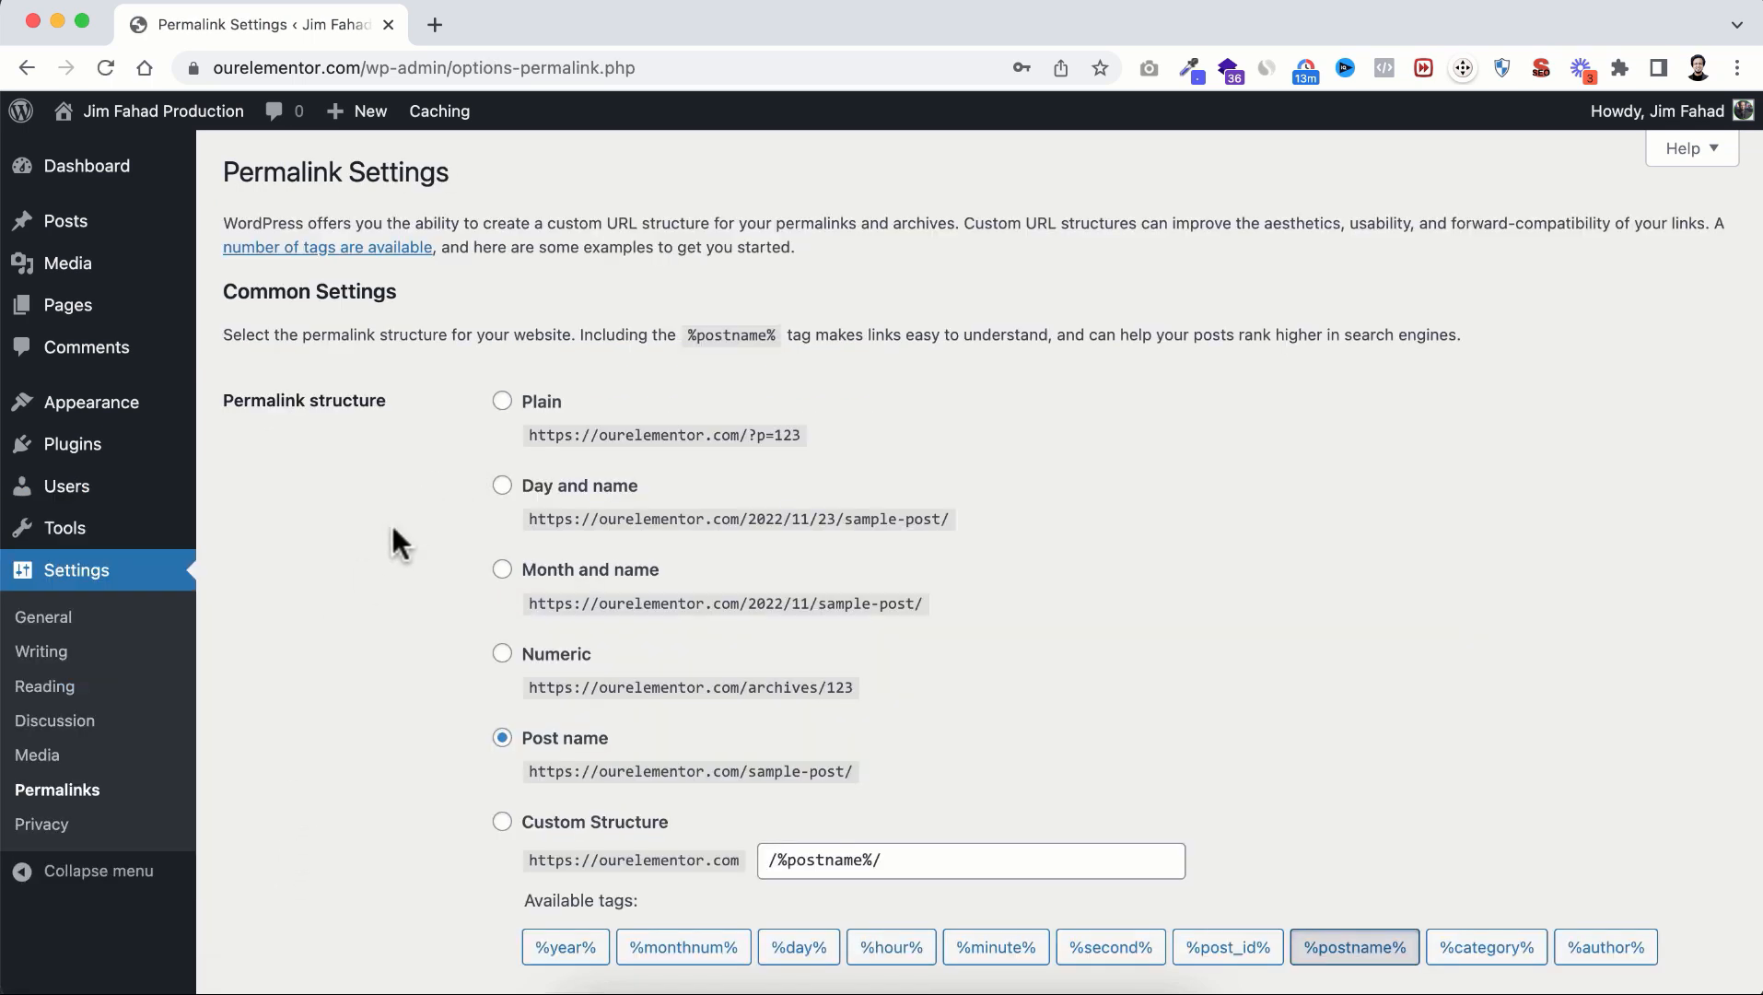
scroll(441, 677, "down", 2)
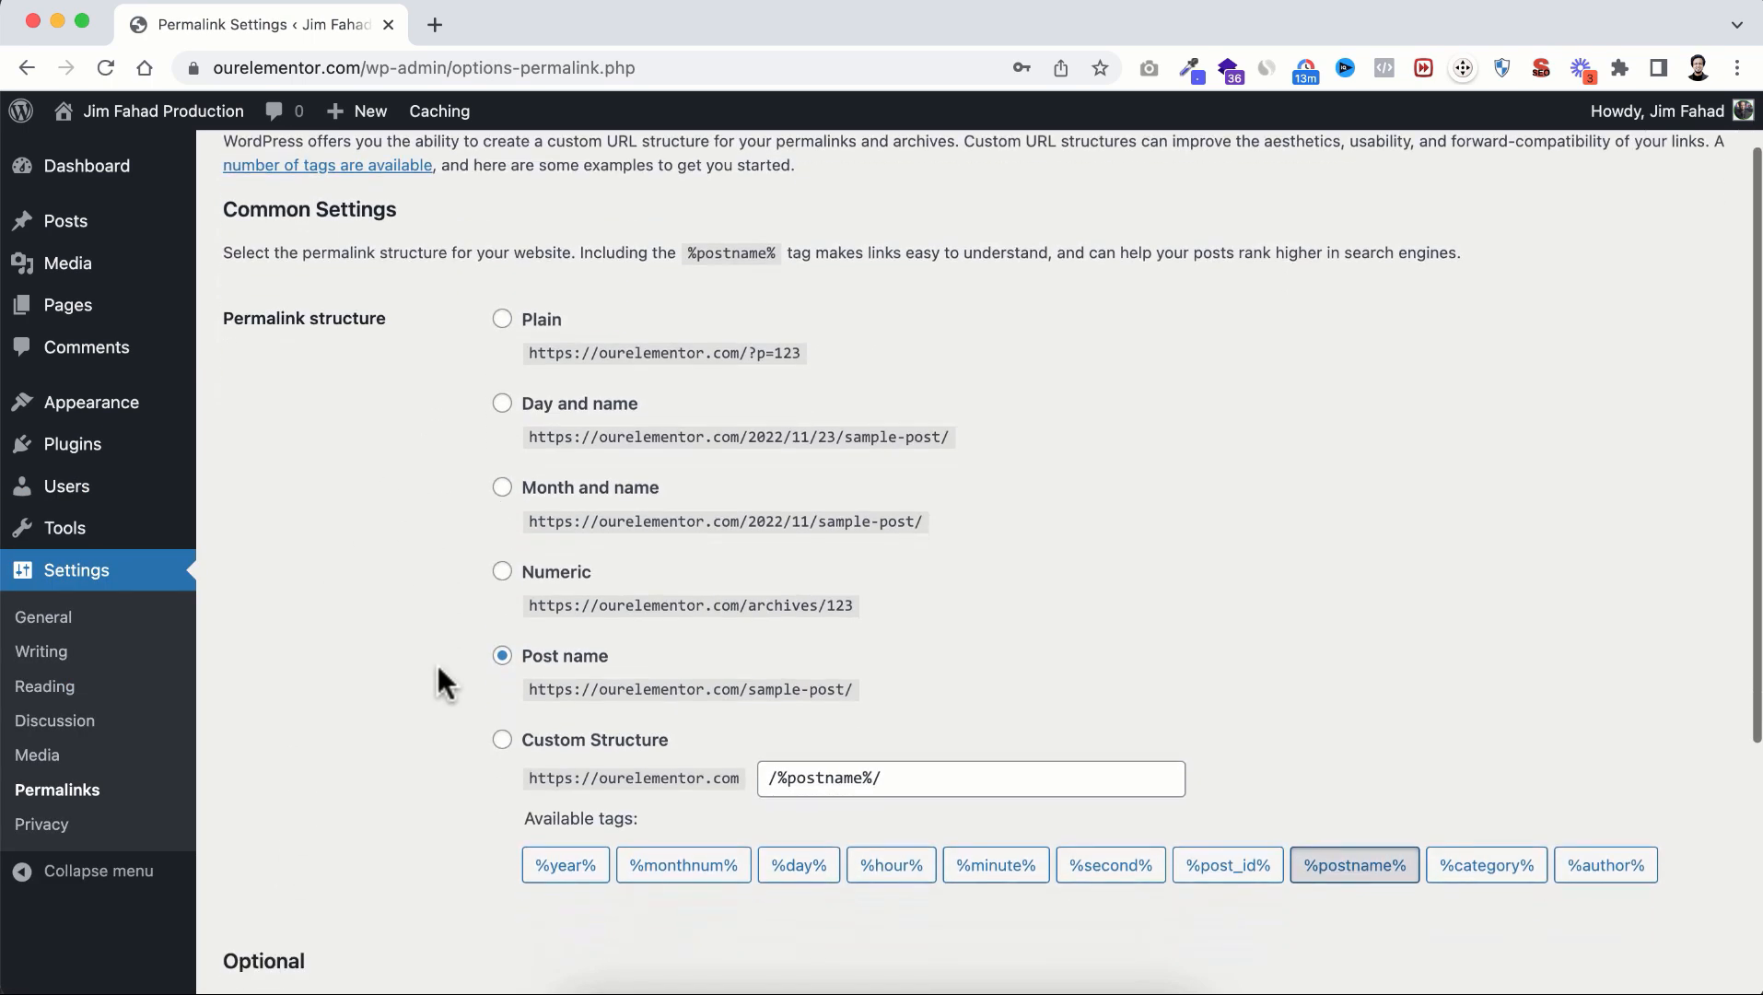
left_click(548, 657)
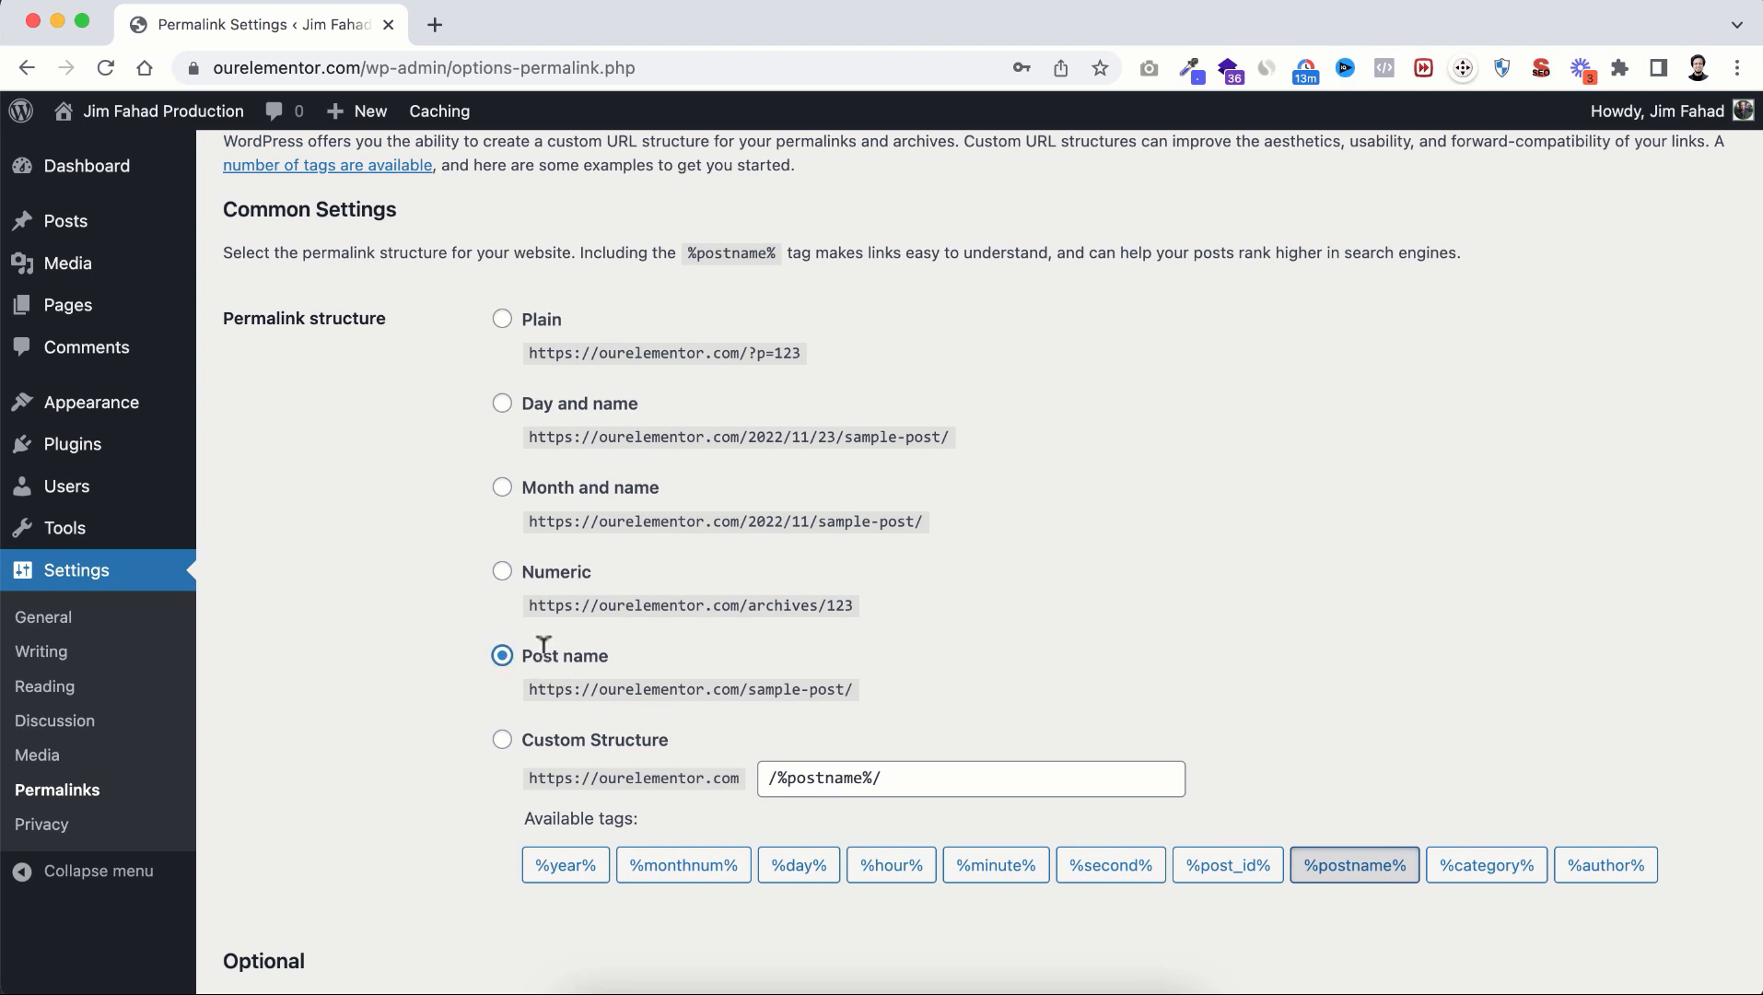
left_click(503, 320)
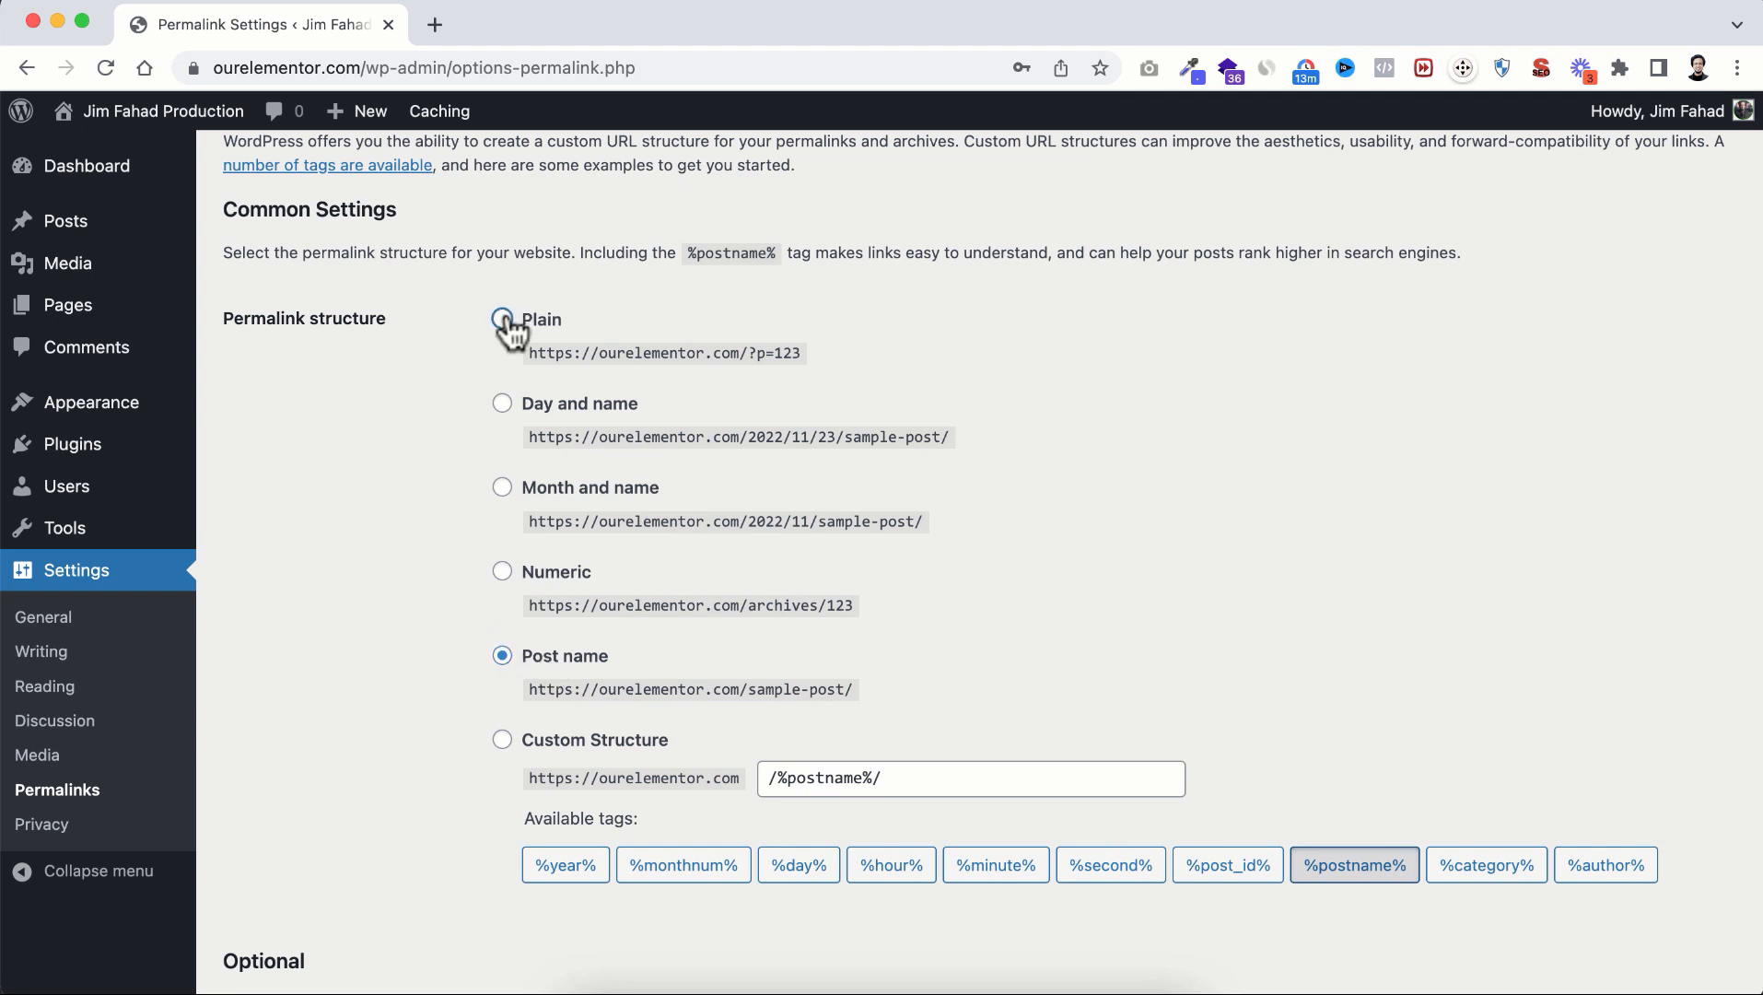
left_click(502, 405)
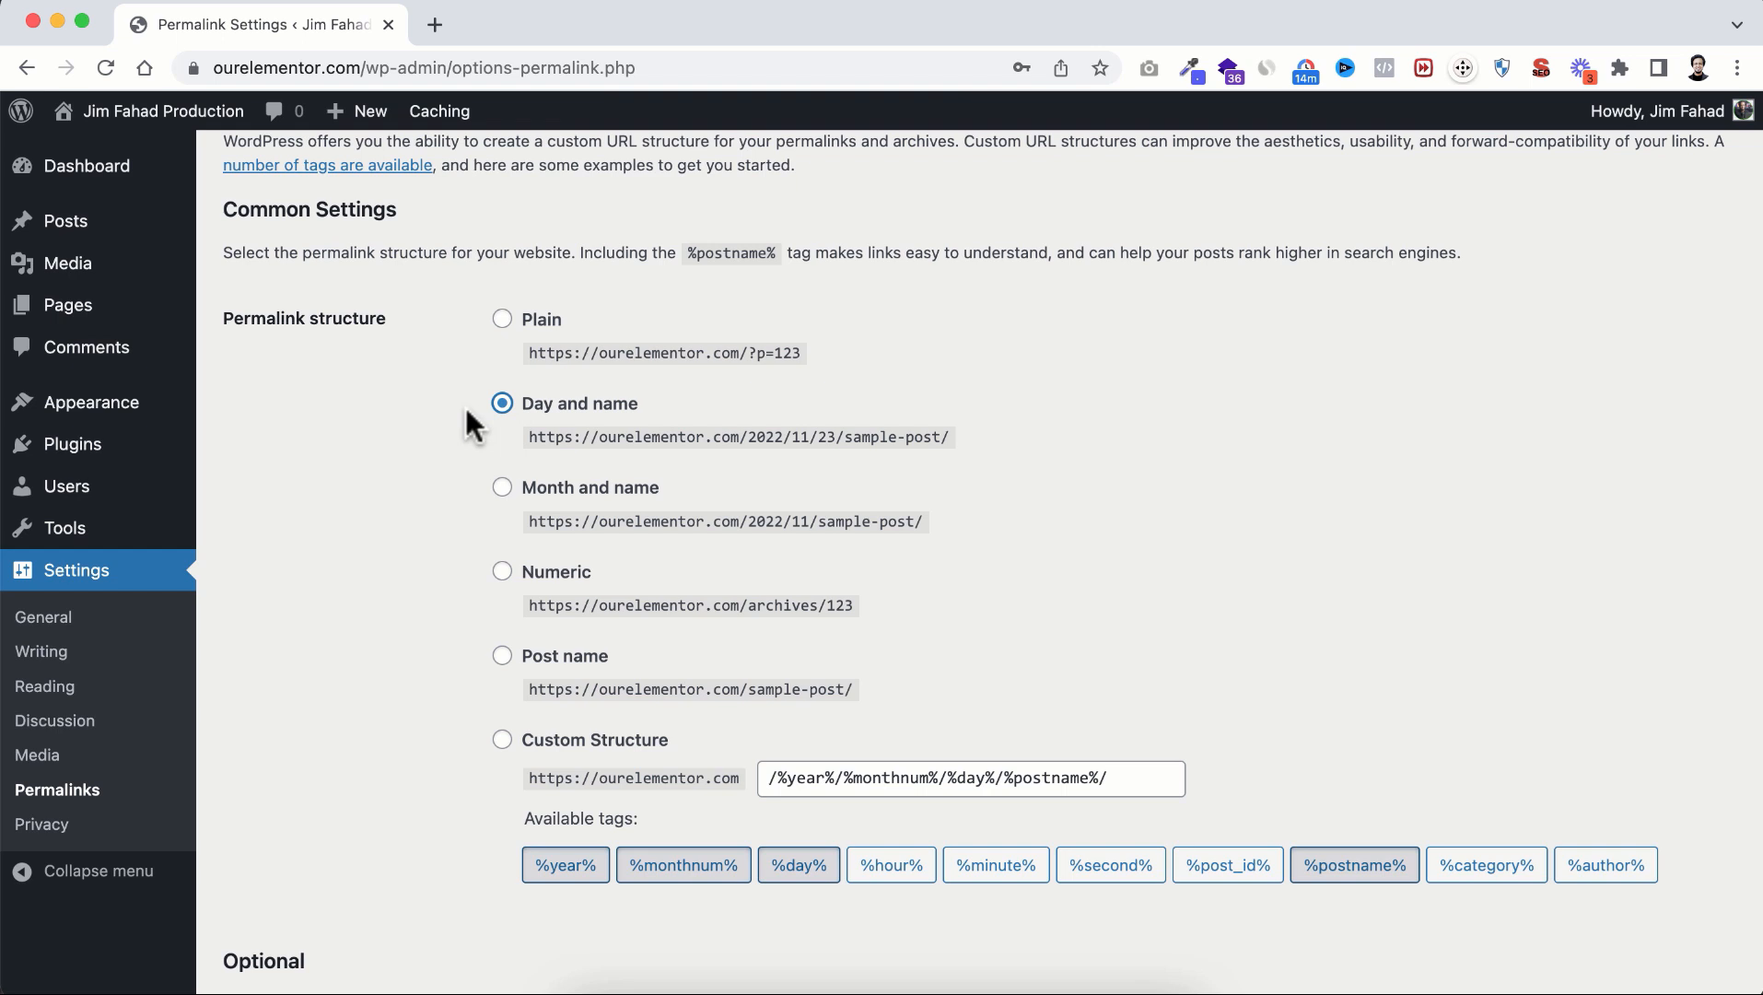
left_click(504, 658)
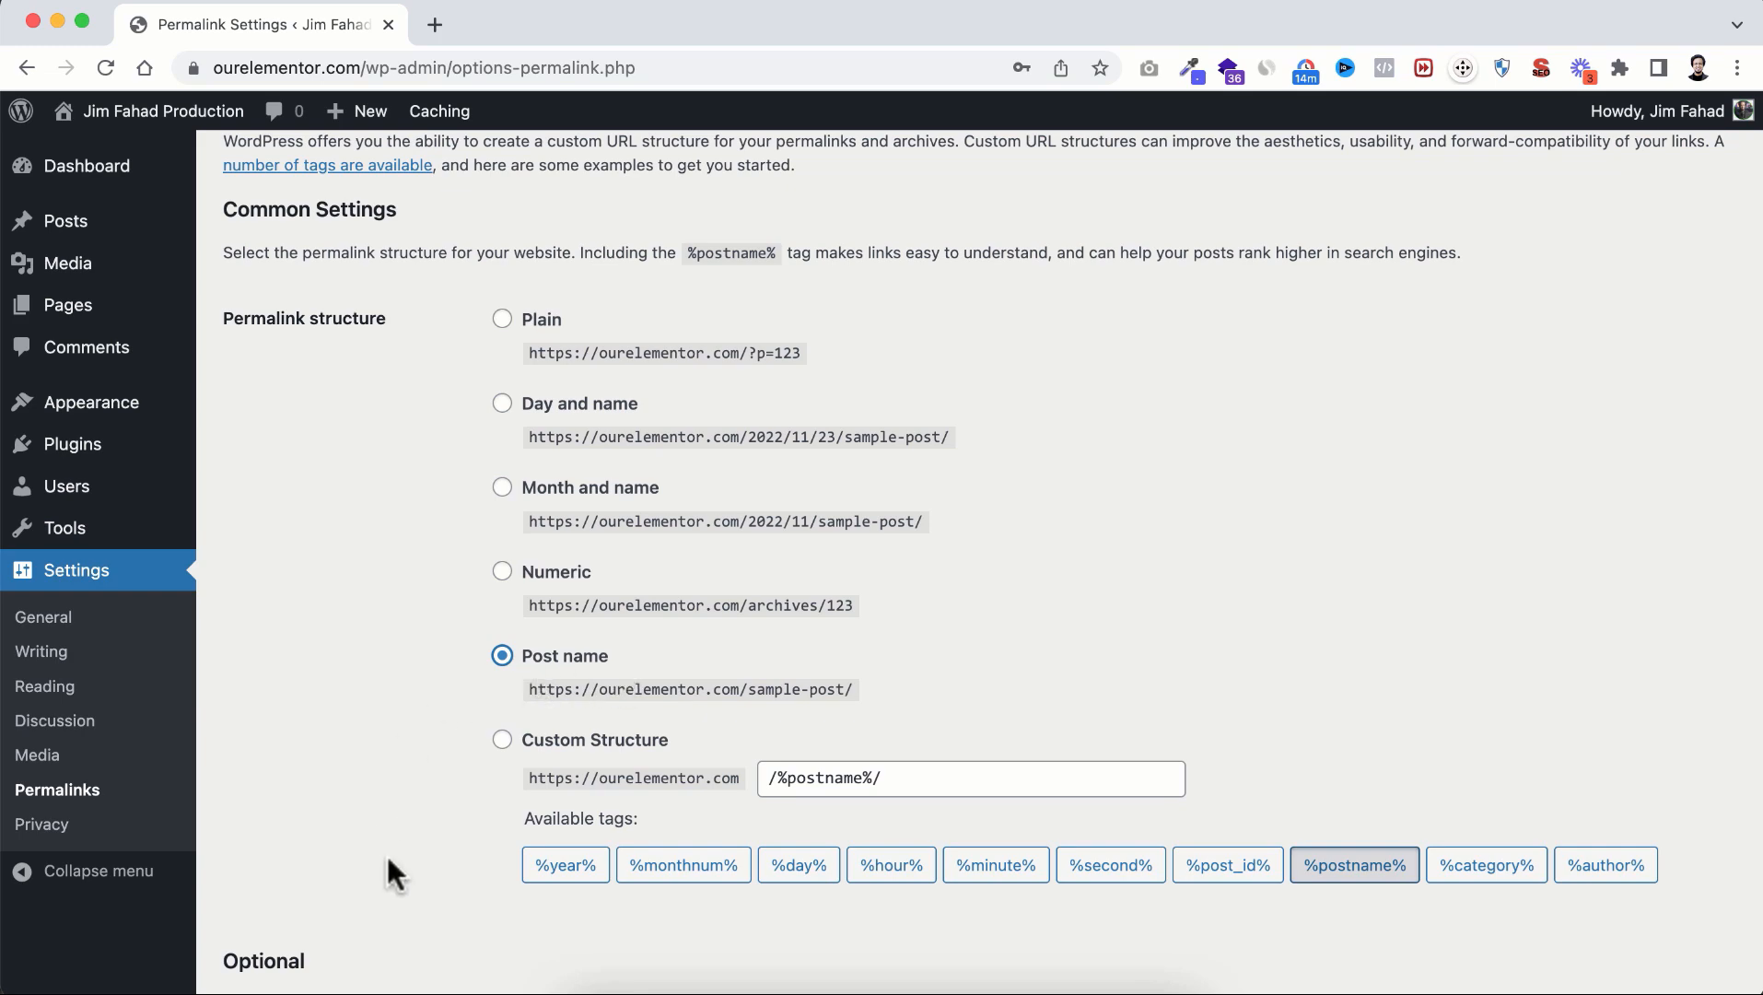
scroll(406, 884, "down", 5)
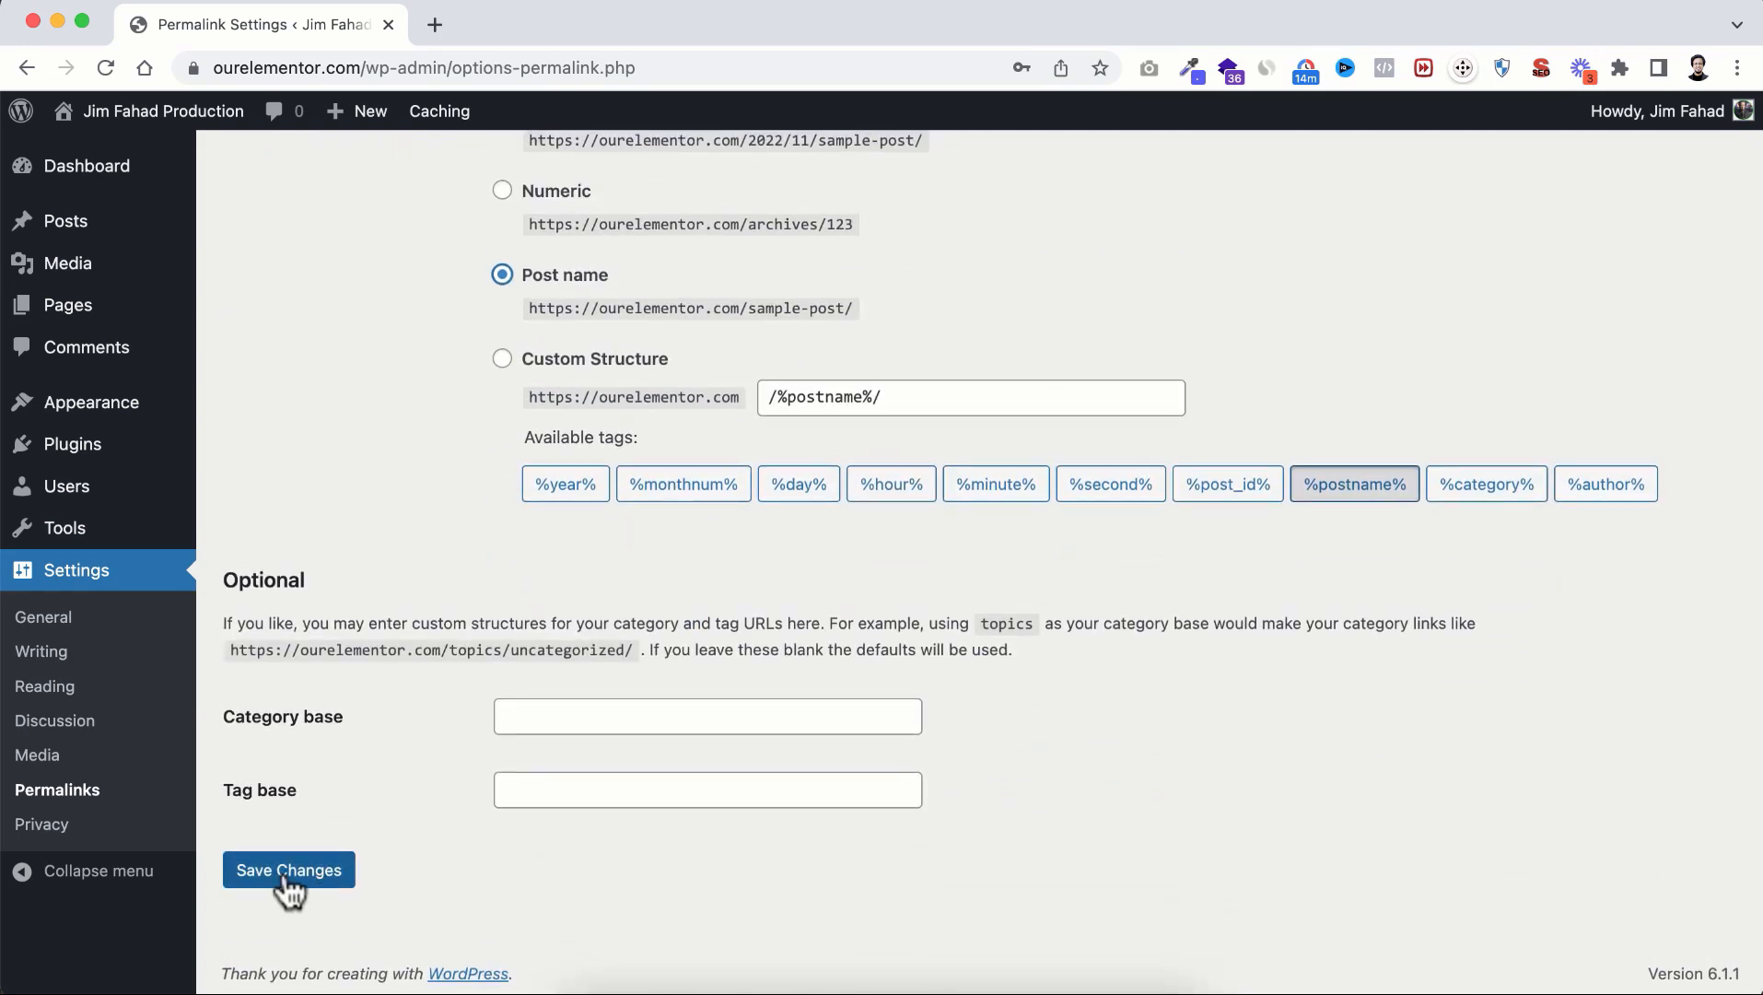
left_click(329, 880)
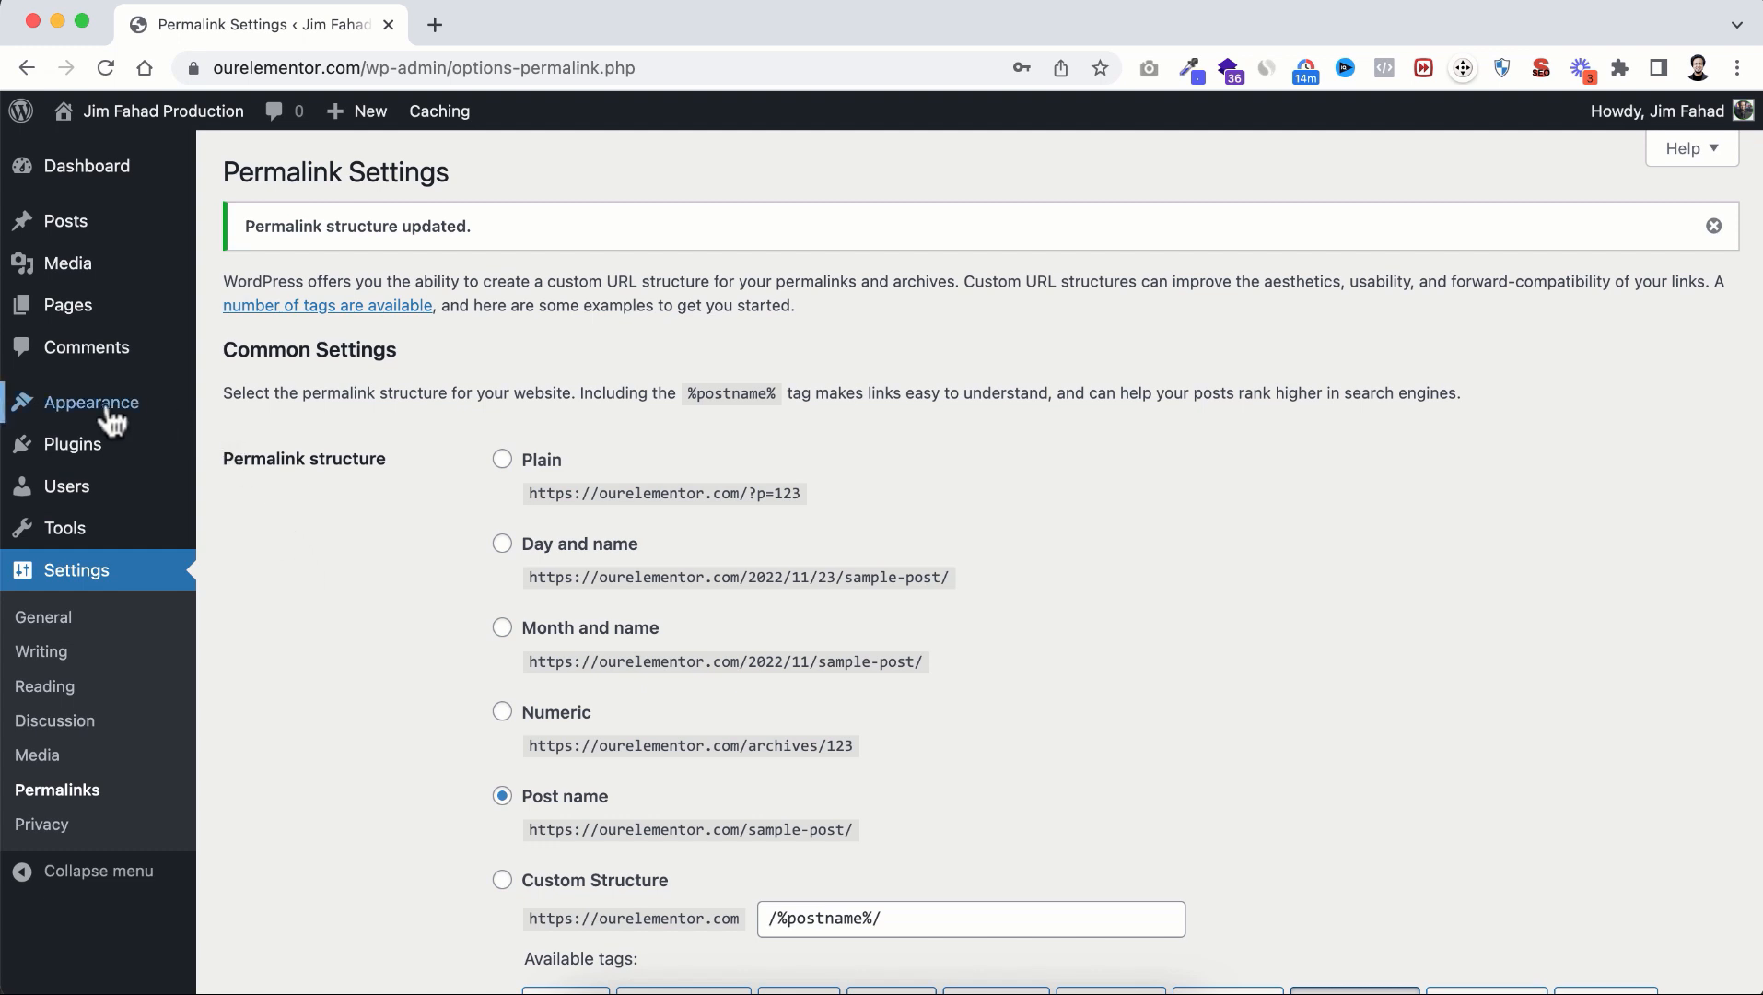
Step: Look over the installed themes and open the Add Themes page
mouse_move(84, 405)
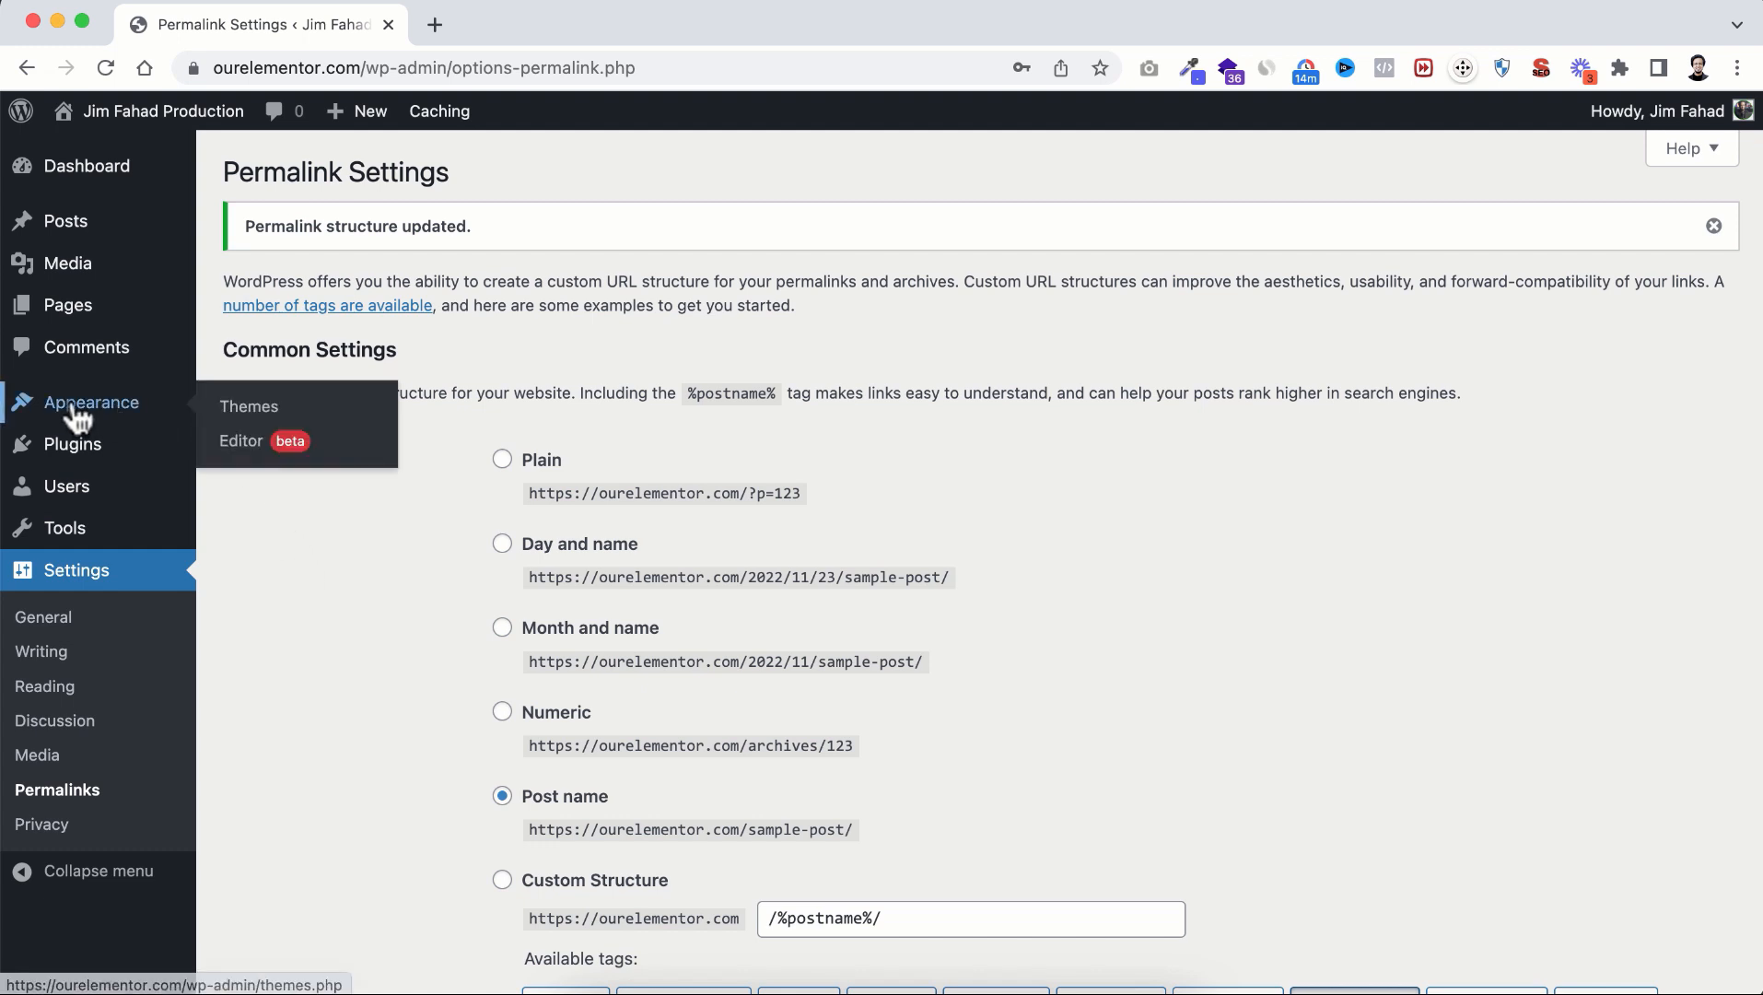
left_click(265, 413)
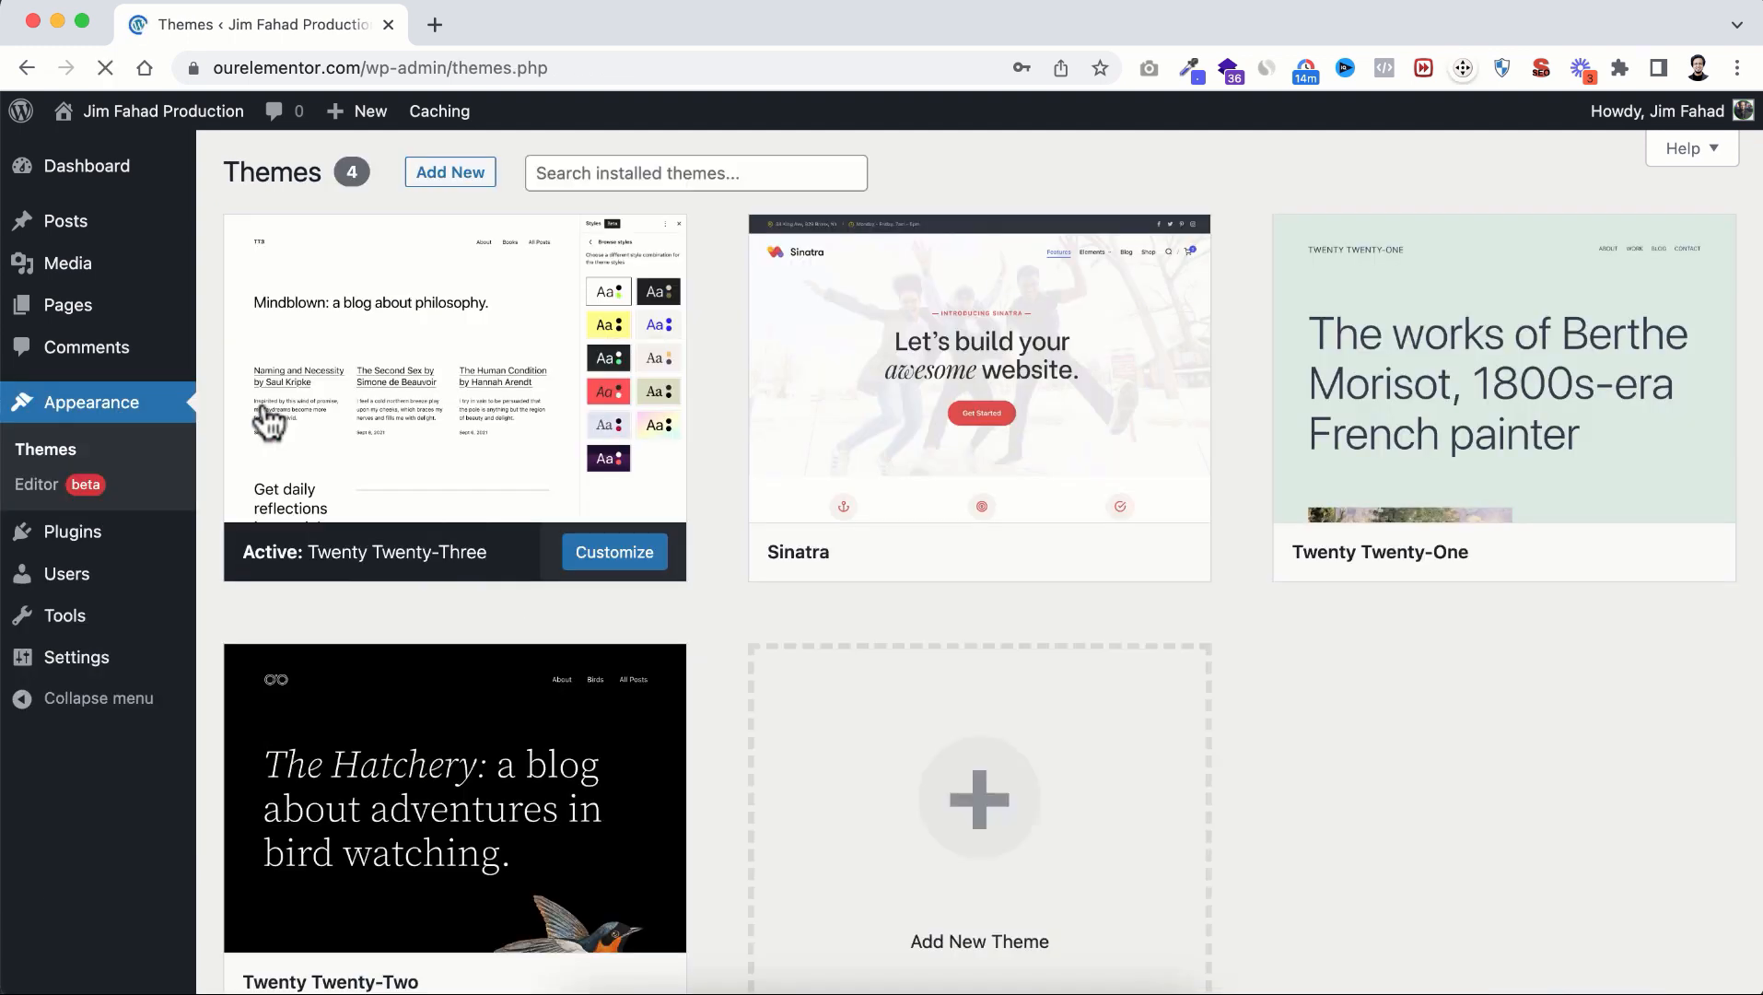
scroll(710, 654, "down", 2)
scroll(710, 654, "up", 2)
scroll(714, 471, "down", 2)
scroll(714, 470, "up", 2)
left_click(475, 182)
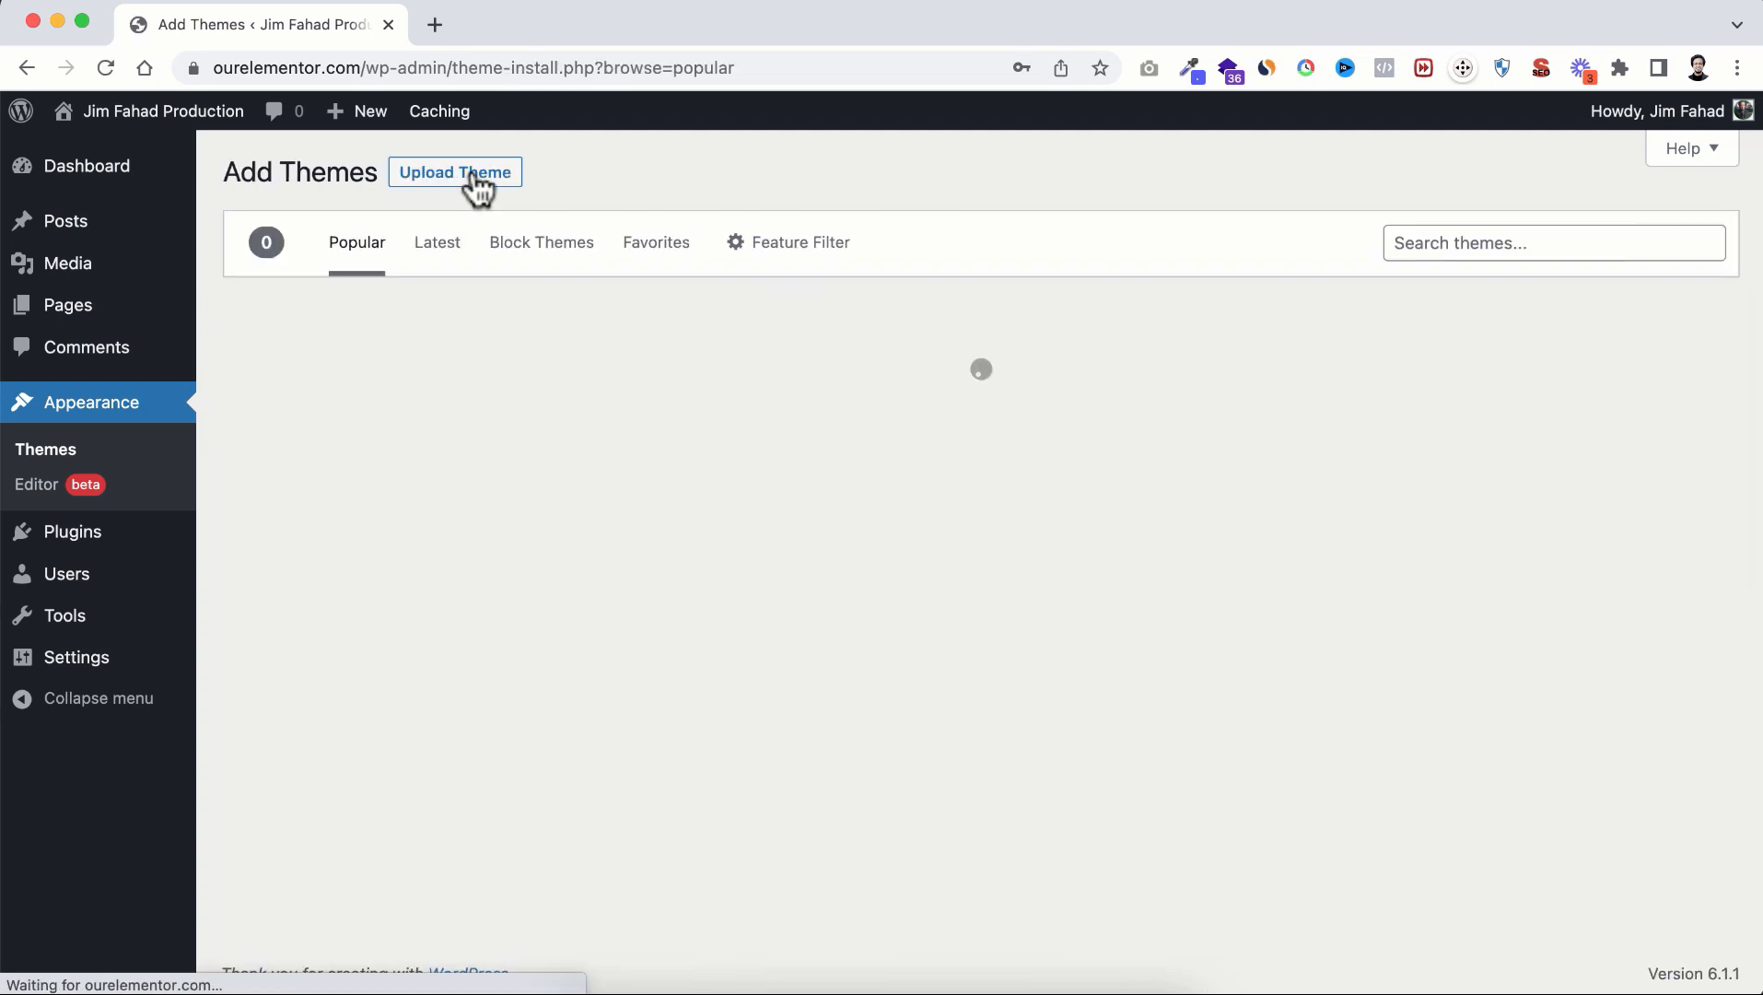
Step: Search the theme directory for "hello elementor", then install and activate the Hello Elementor theme
left_click(1441, 238)
type("hello elementor")
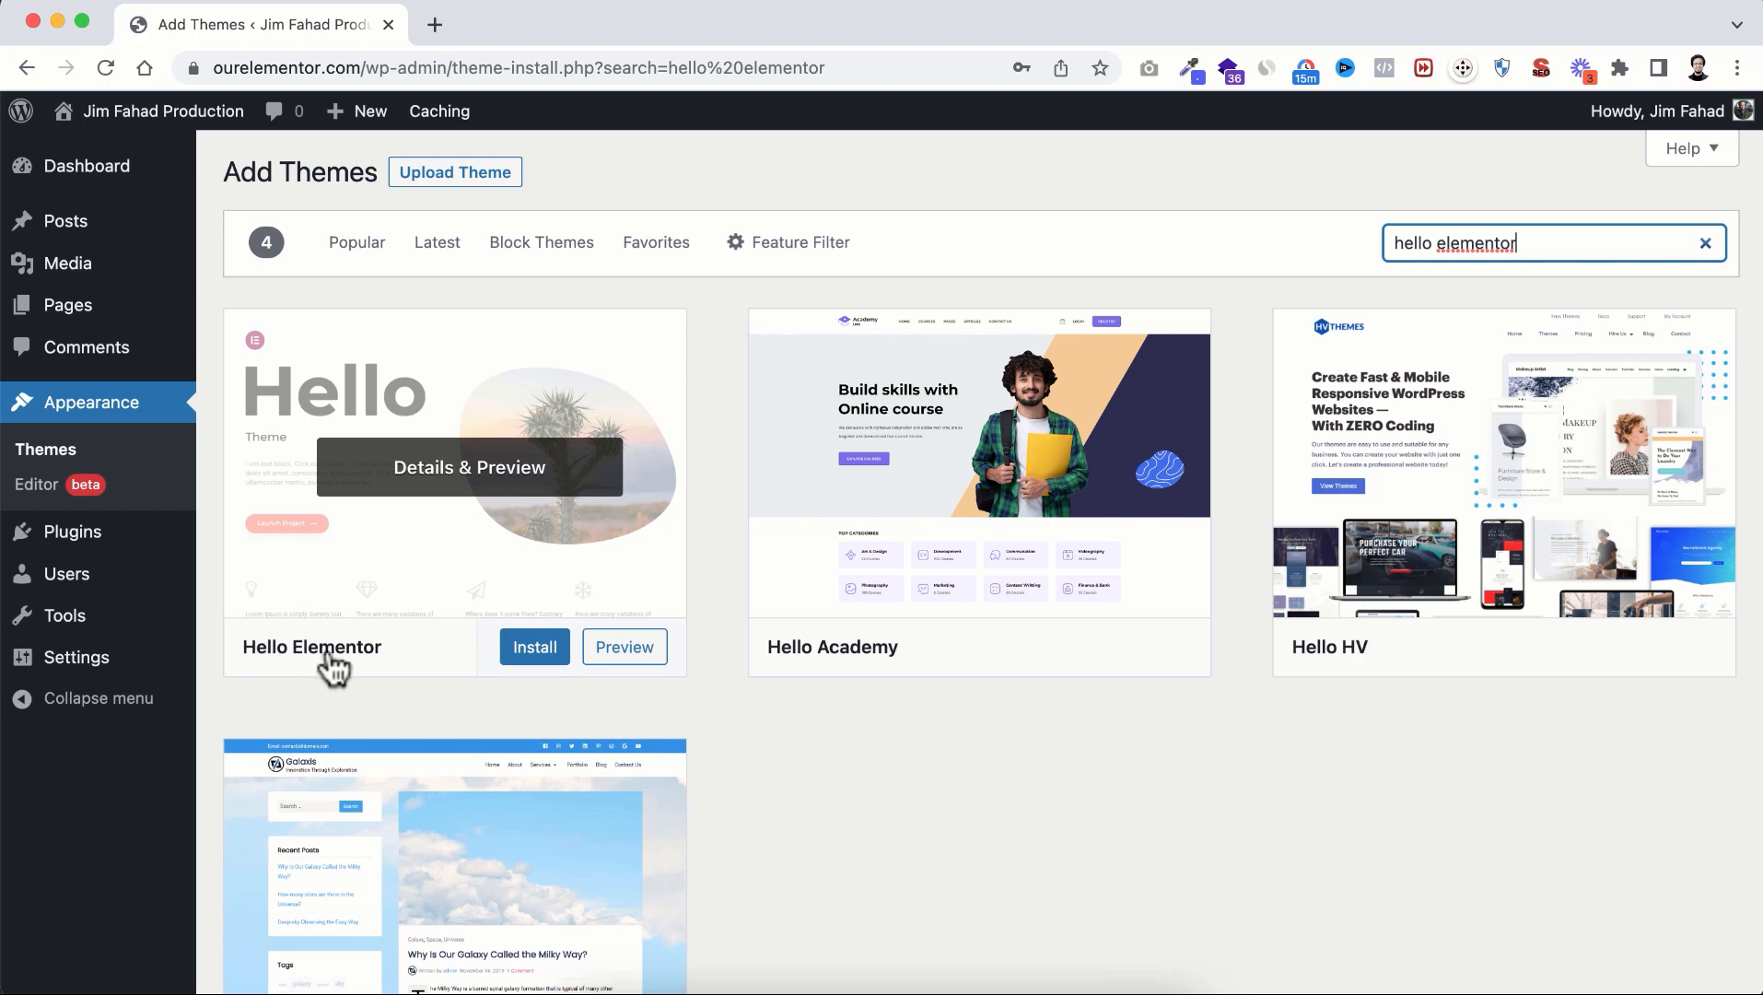
left_click(534, 650)
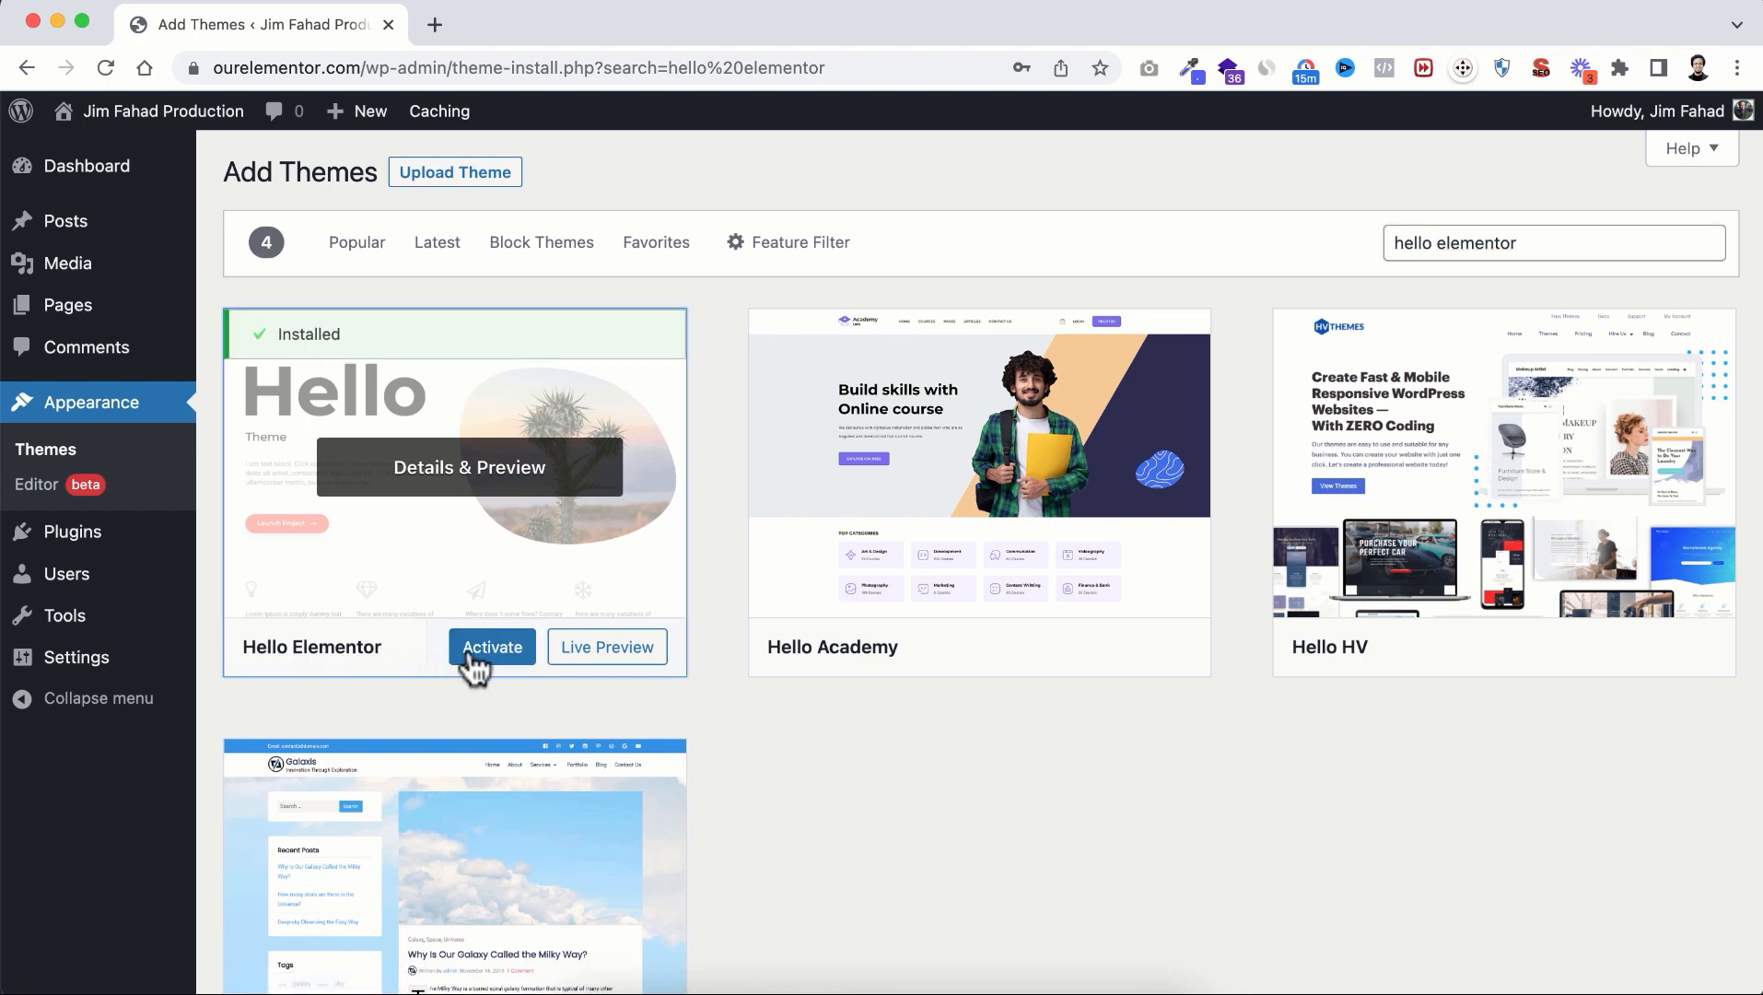
left_click(493, 656)
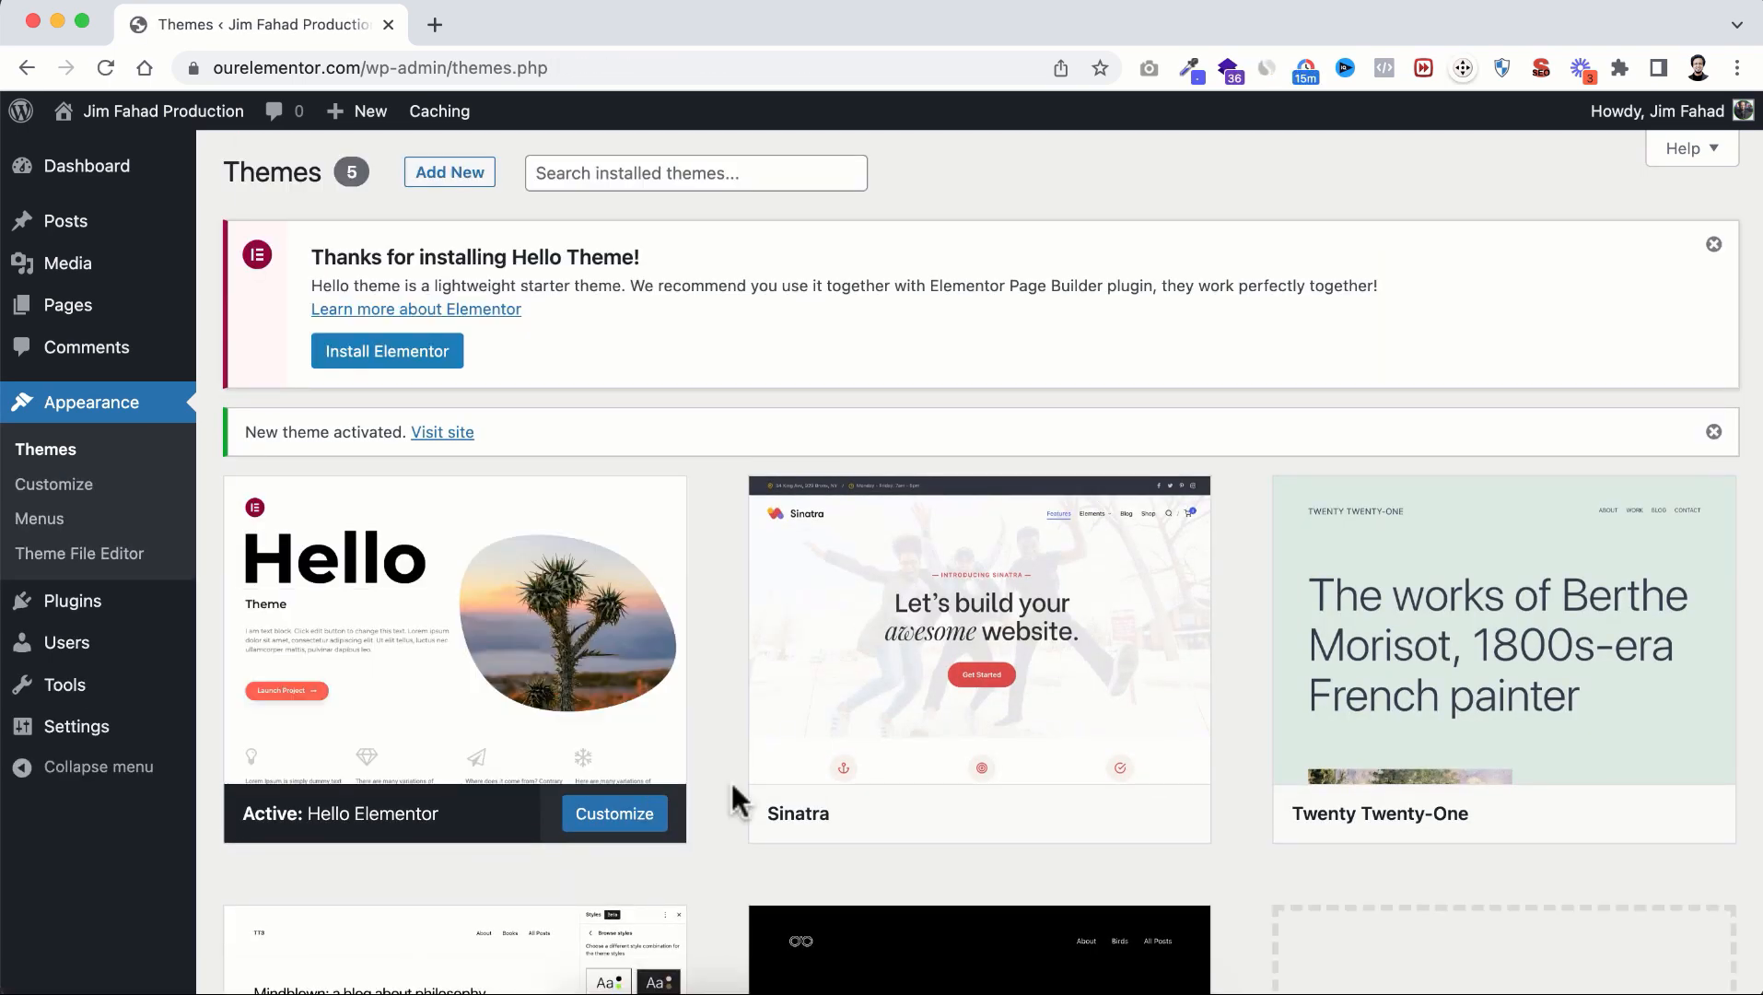
scroll(730, 779, "down", 2)
scroll(731, 782, "down", 1)
scroll(731, 782, "up", 3)
Step: Create a new page titled "My Photography" and publish it
mouse_move(42, 311)
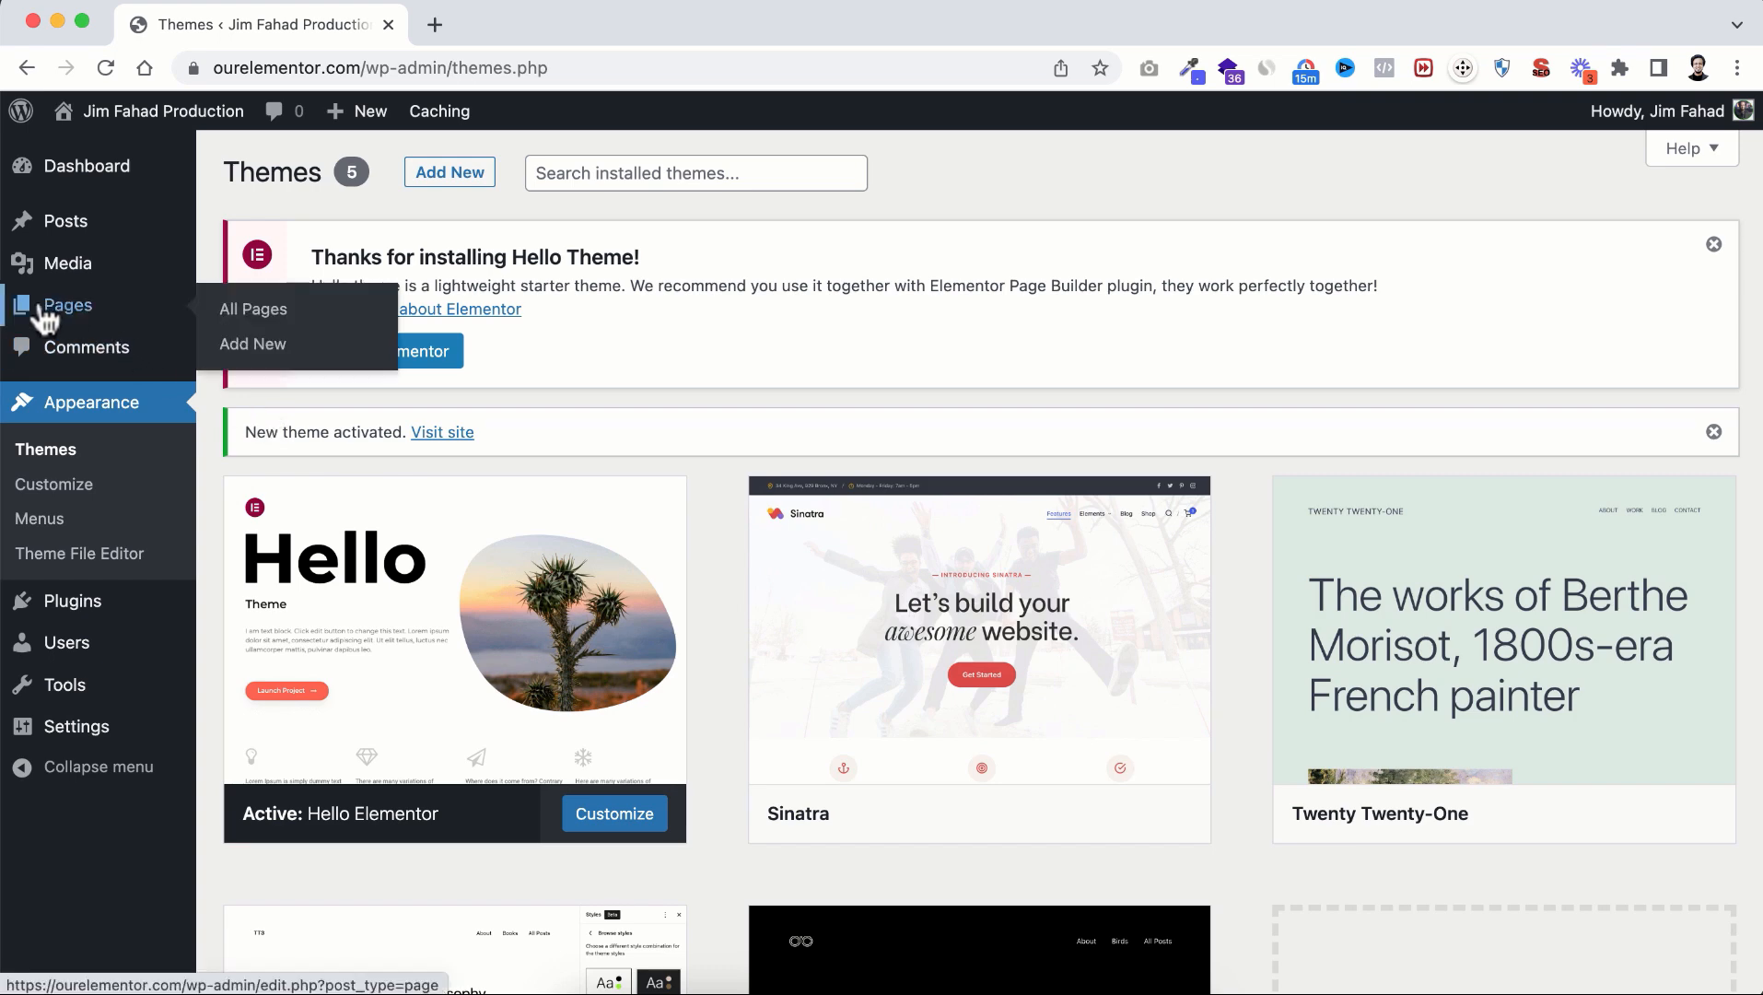
left_click(253, 346)
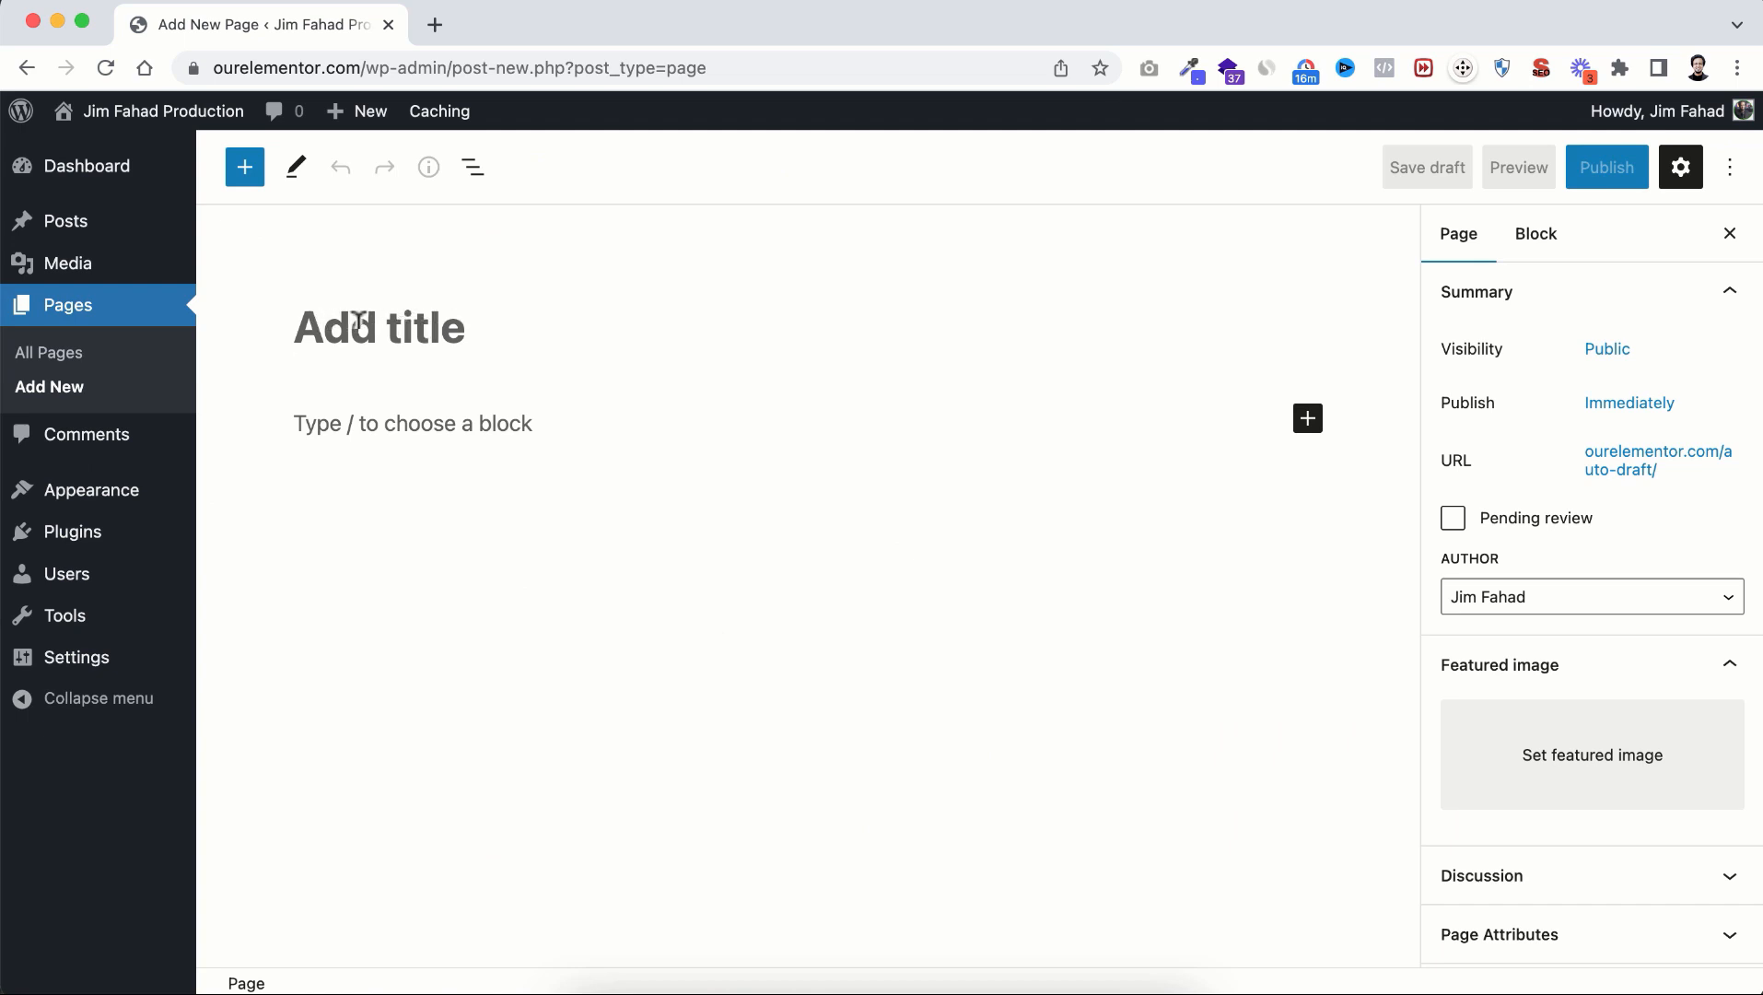
left_click(358, 324)
type("My Photography")
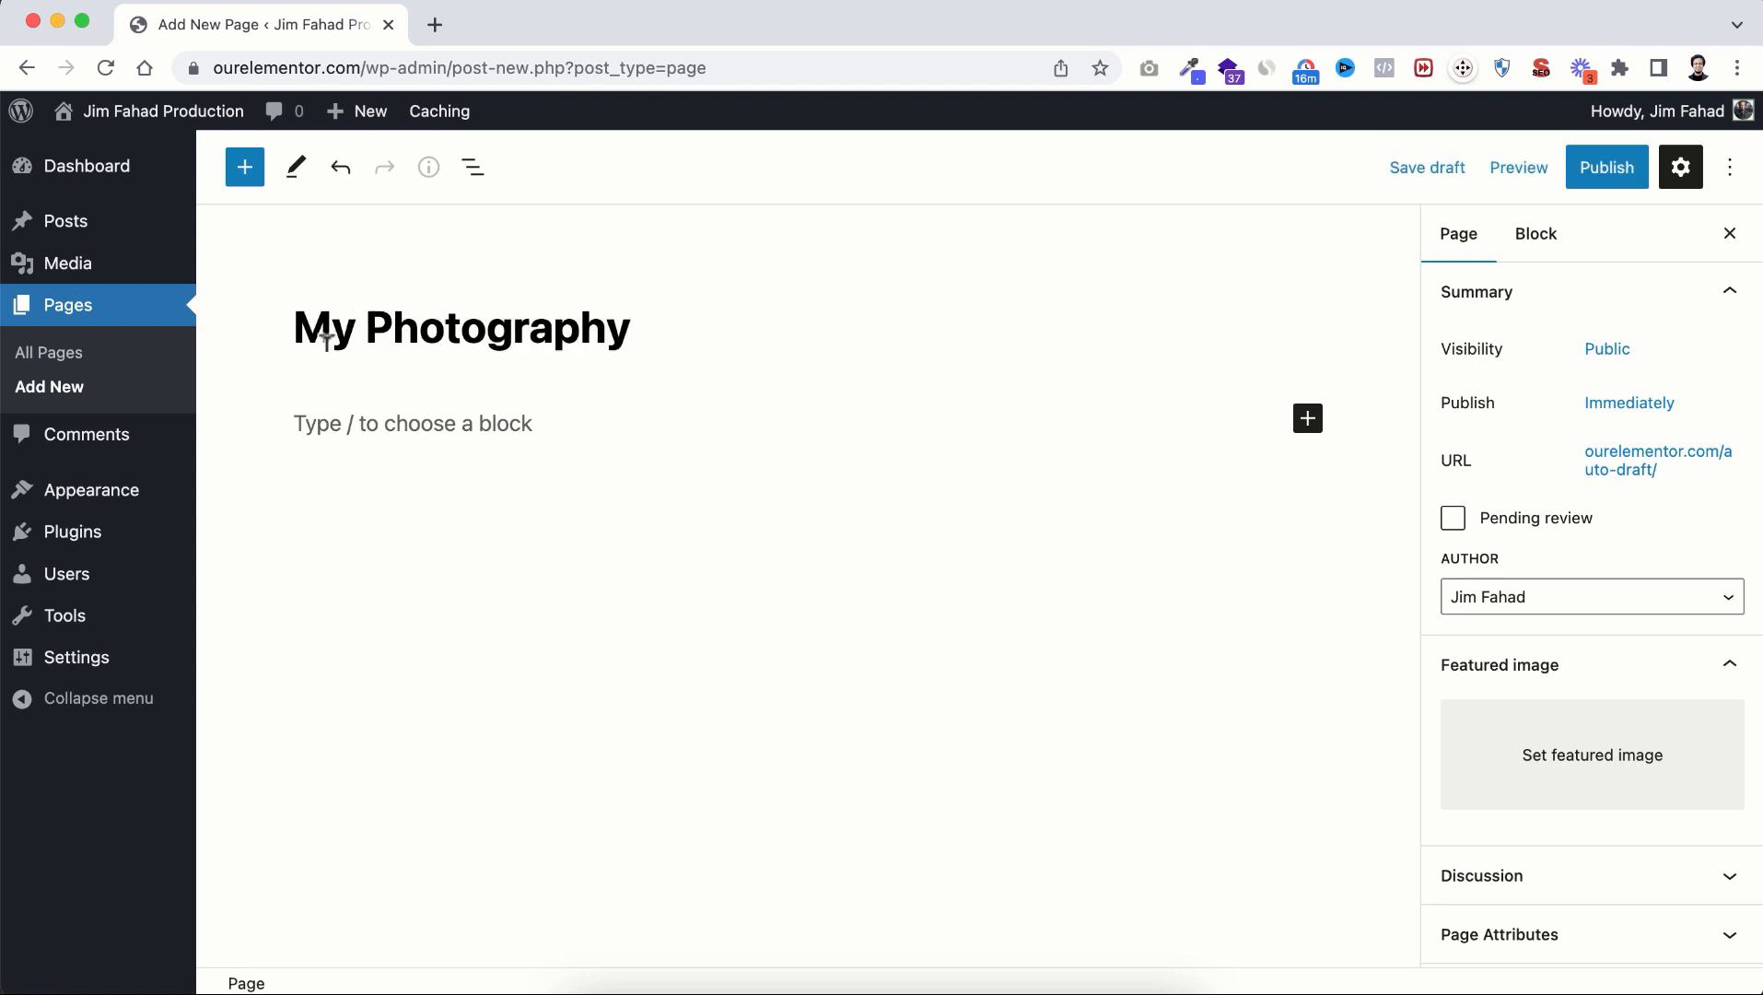
left_click(1606, 170)
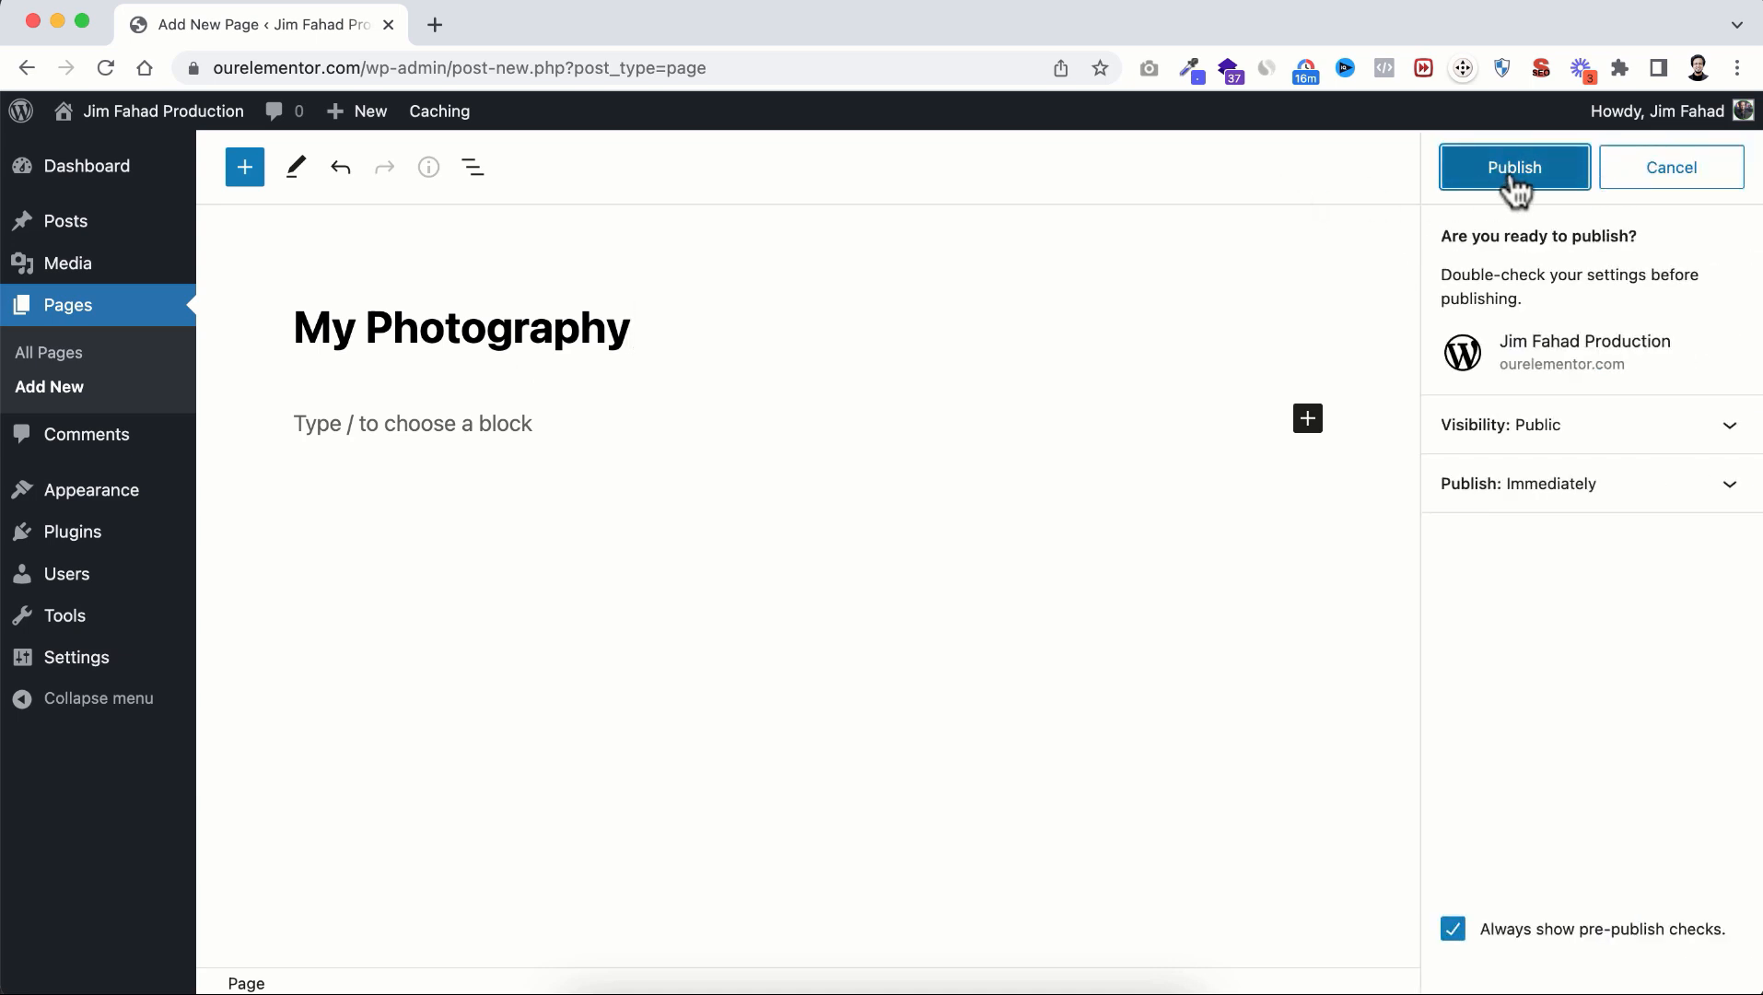
left_click(1503, 171)
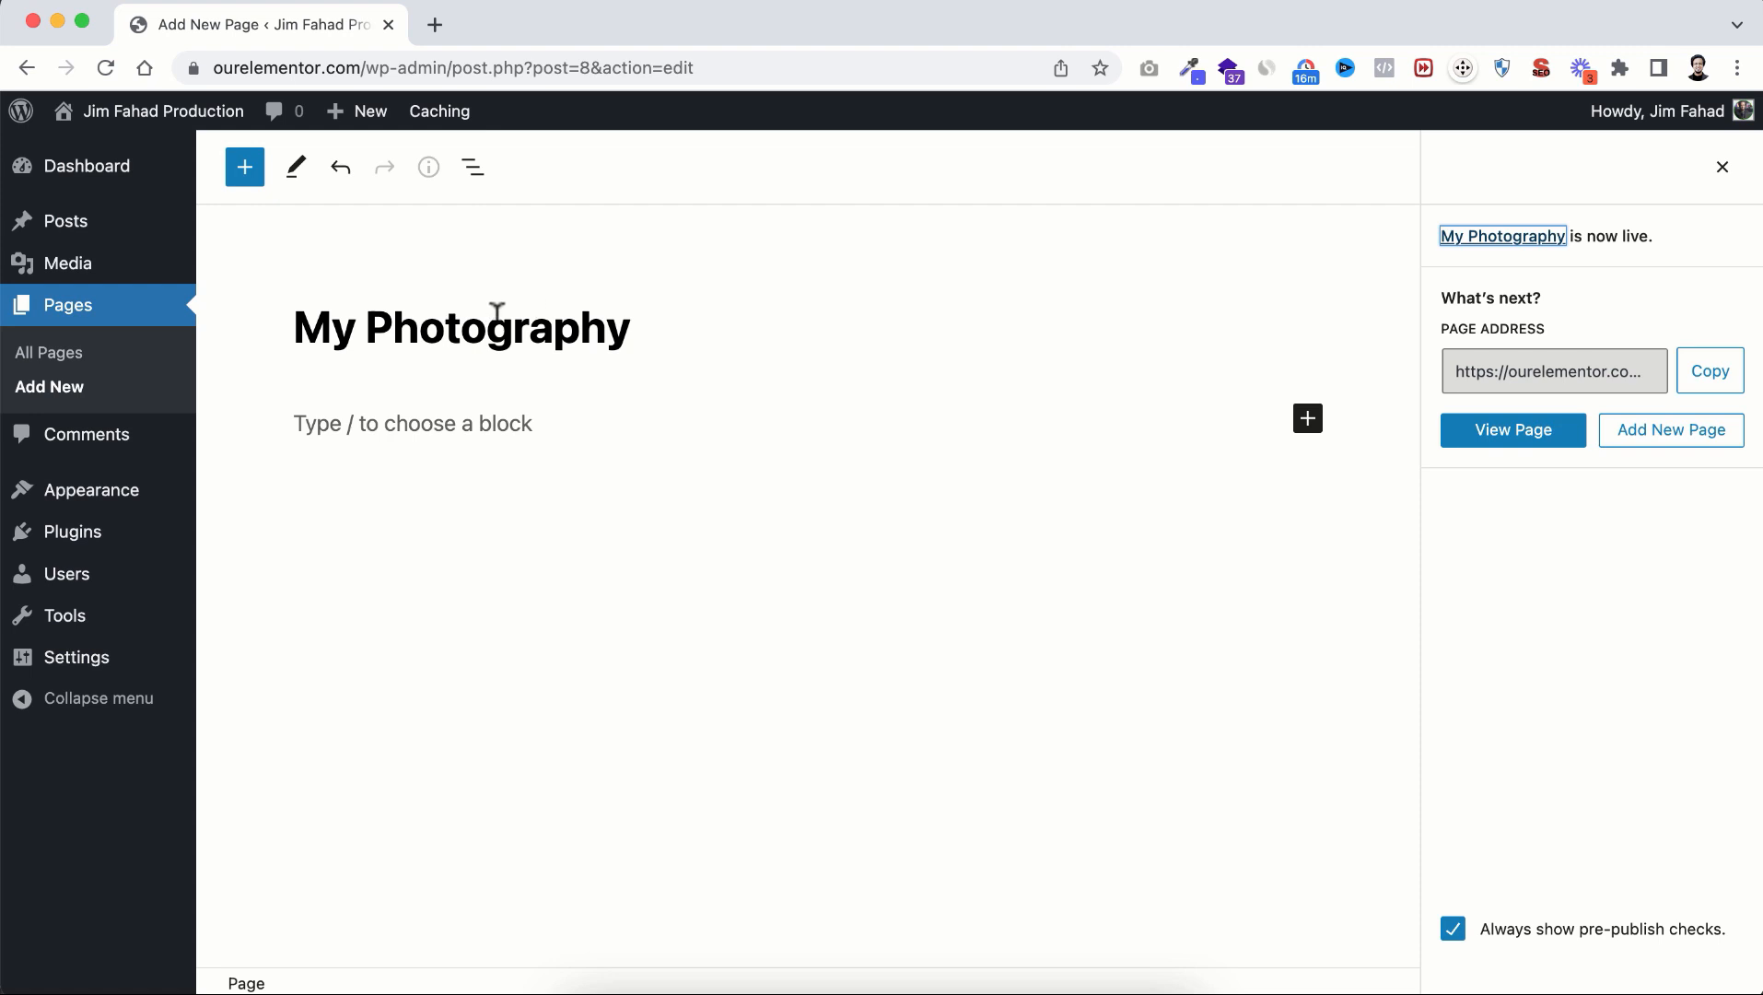
Step: Search the plugin directory for "elementor", then install and activate the Elementor Website Builder plugin
mouse_move(59, 547)
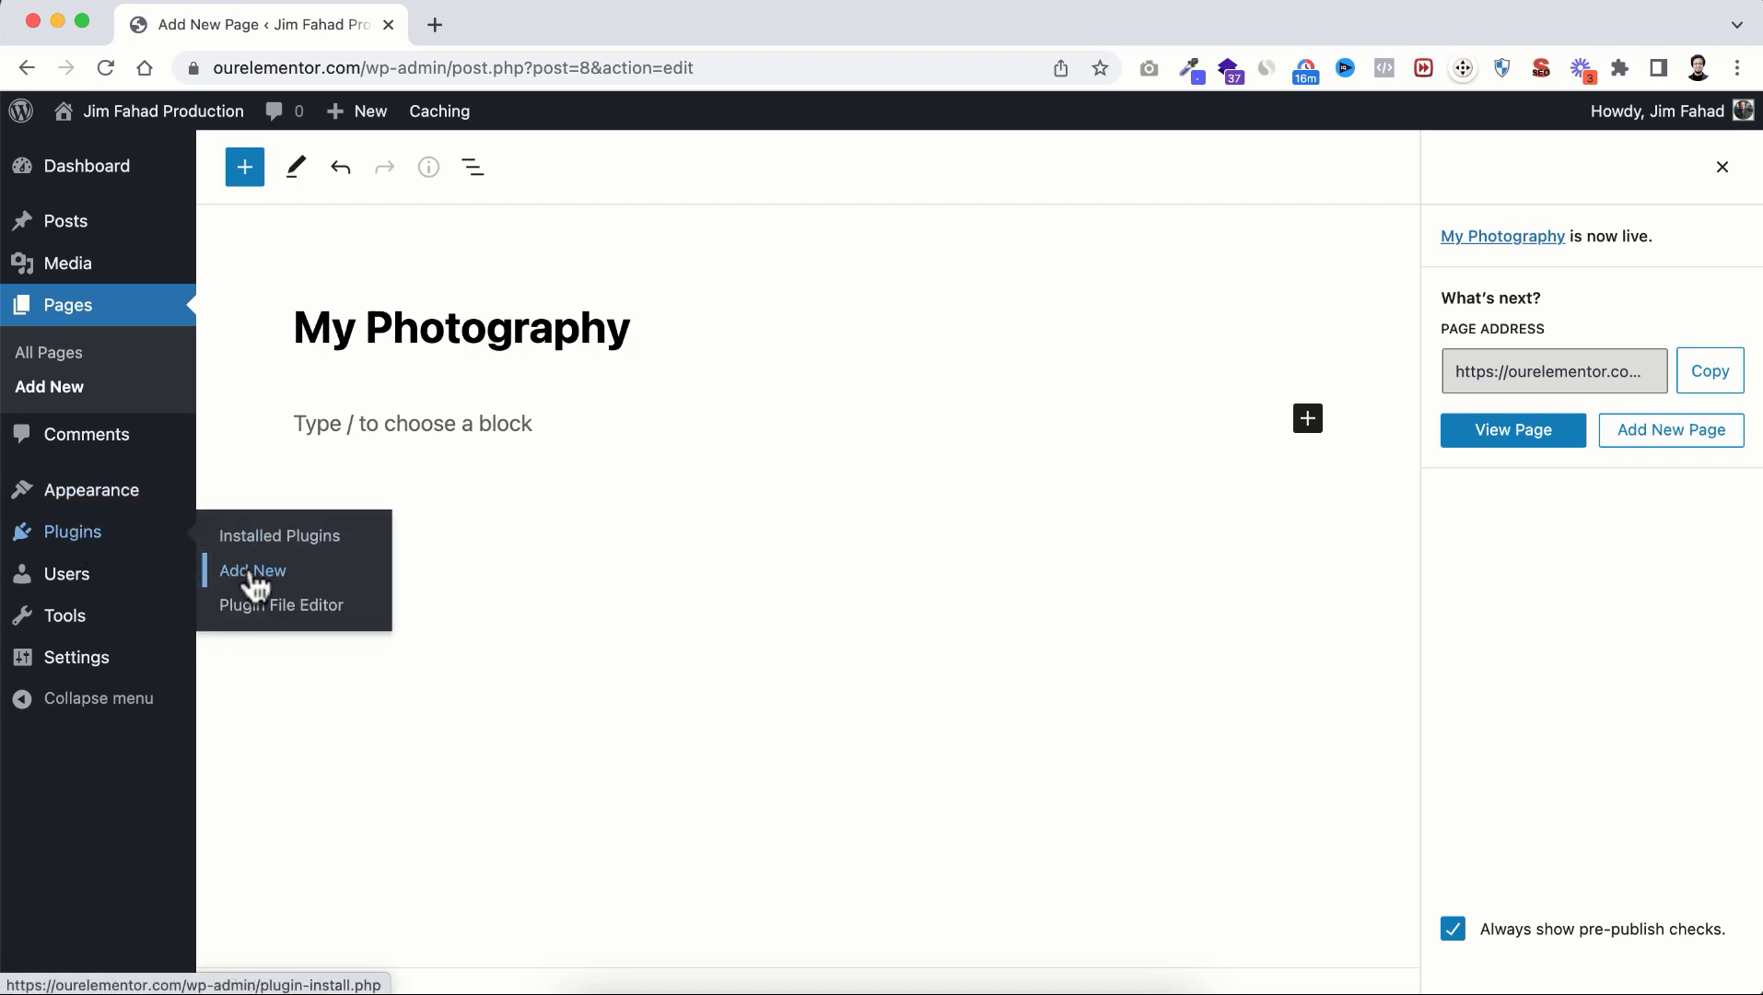
left_click(272, 573)
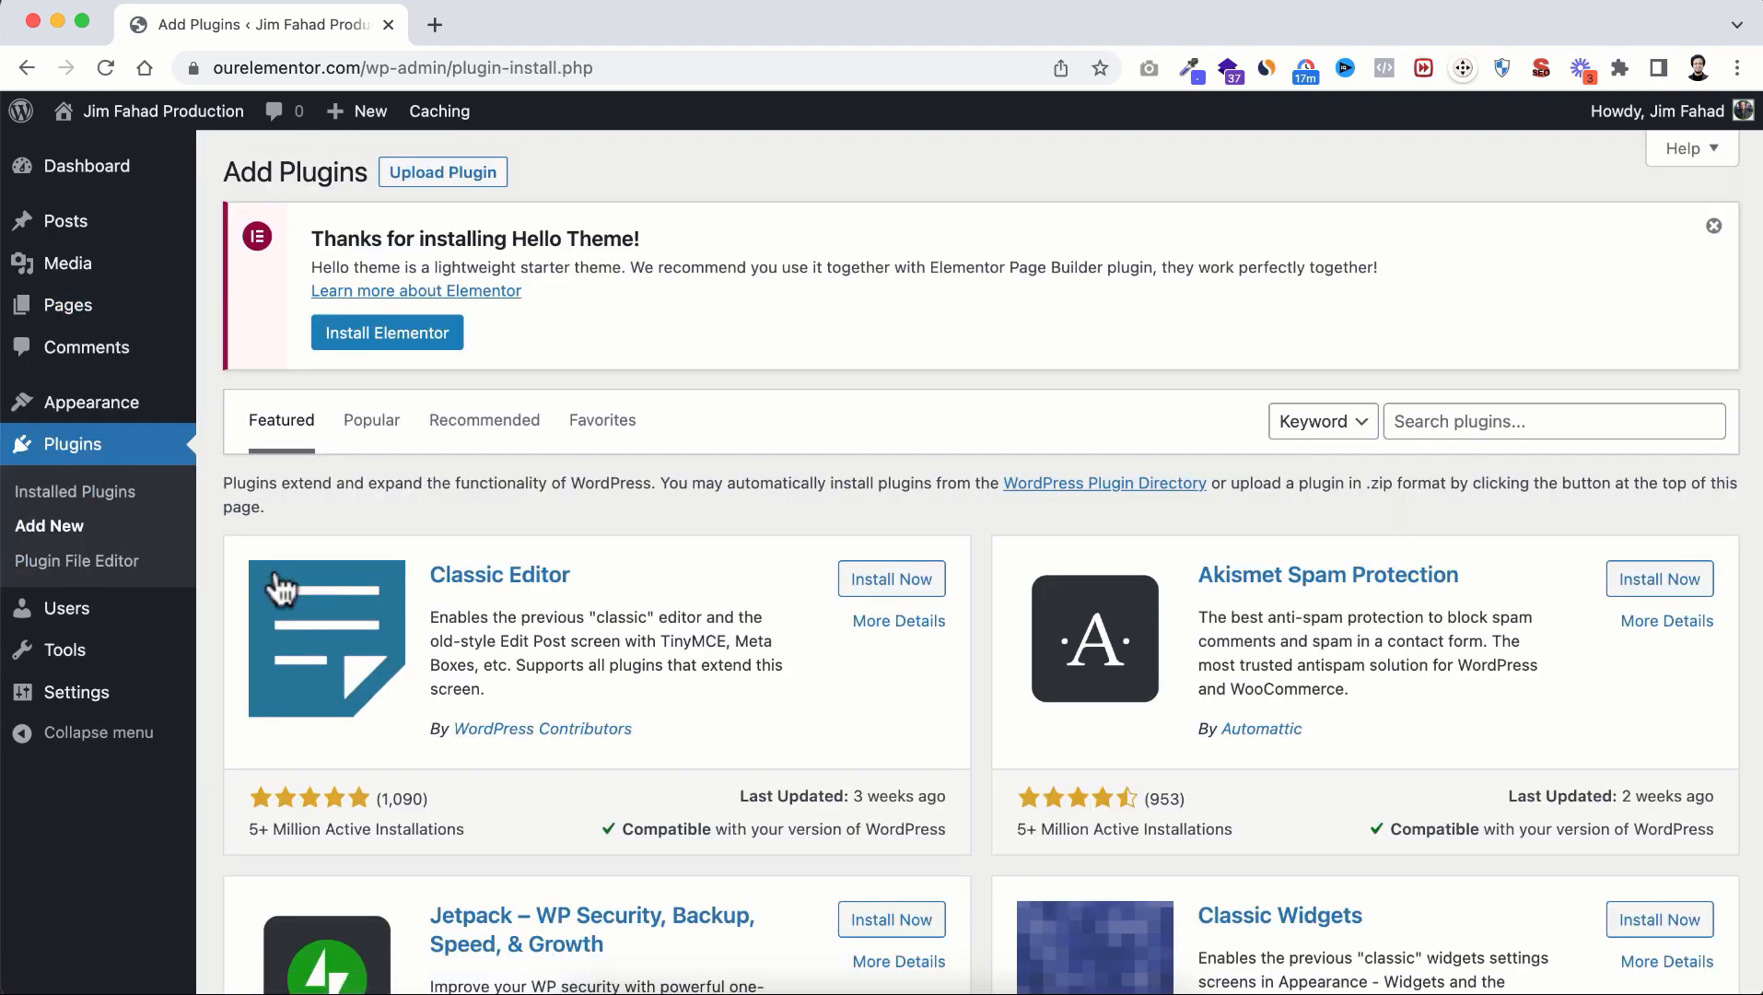
scroll(281, 589, "down", 1)
scroll(281, 590, "up", 1)
left_click(1442, 394)
type("eleme")
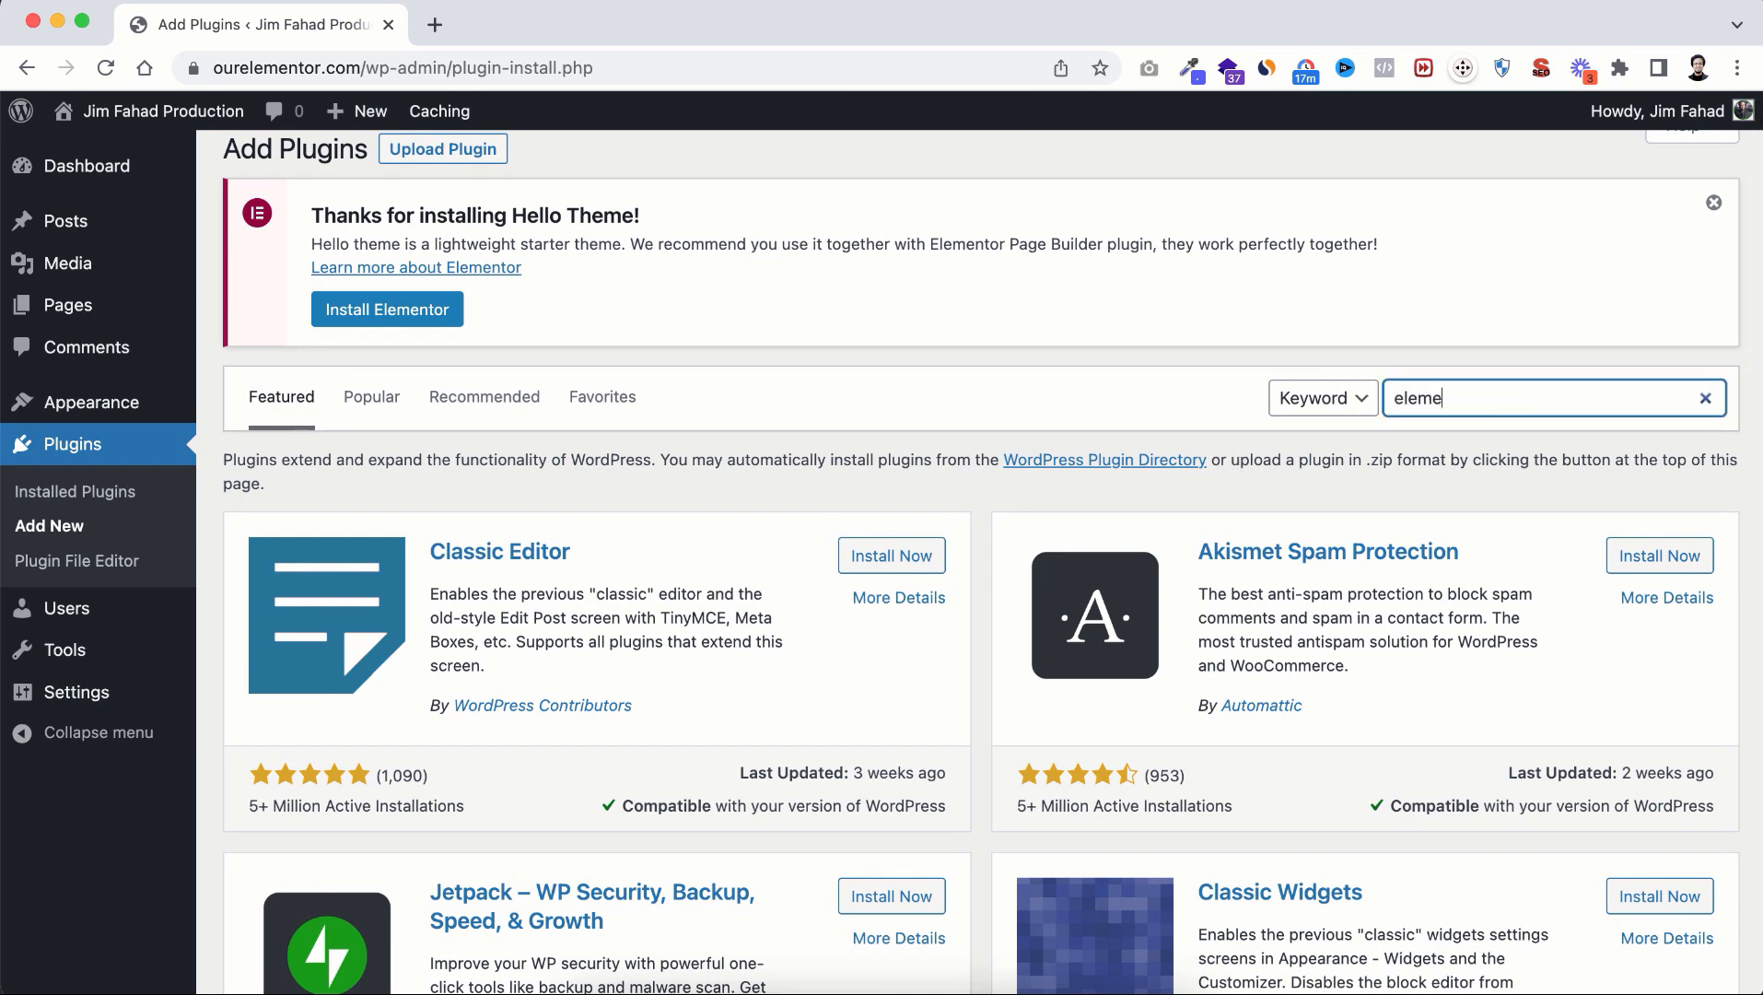
type("ntor")
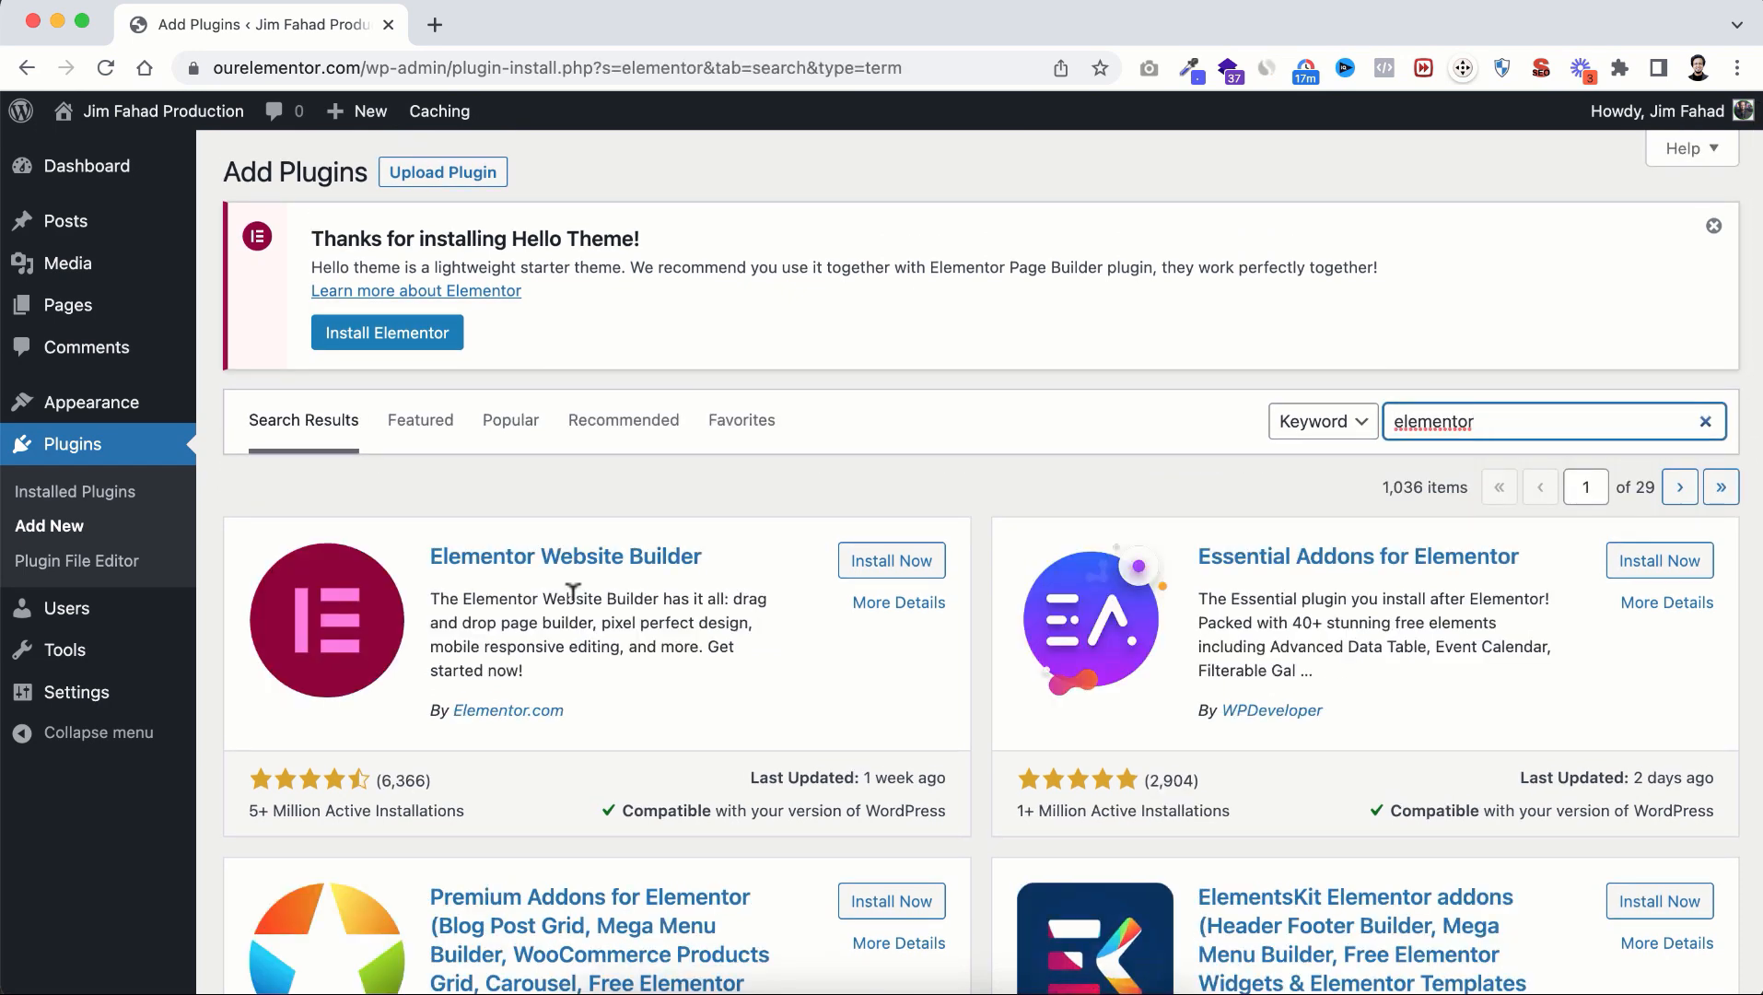
scroll(571, 552, "down", 1)
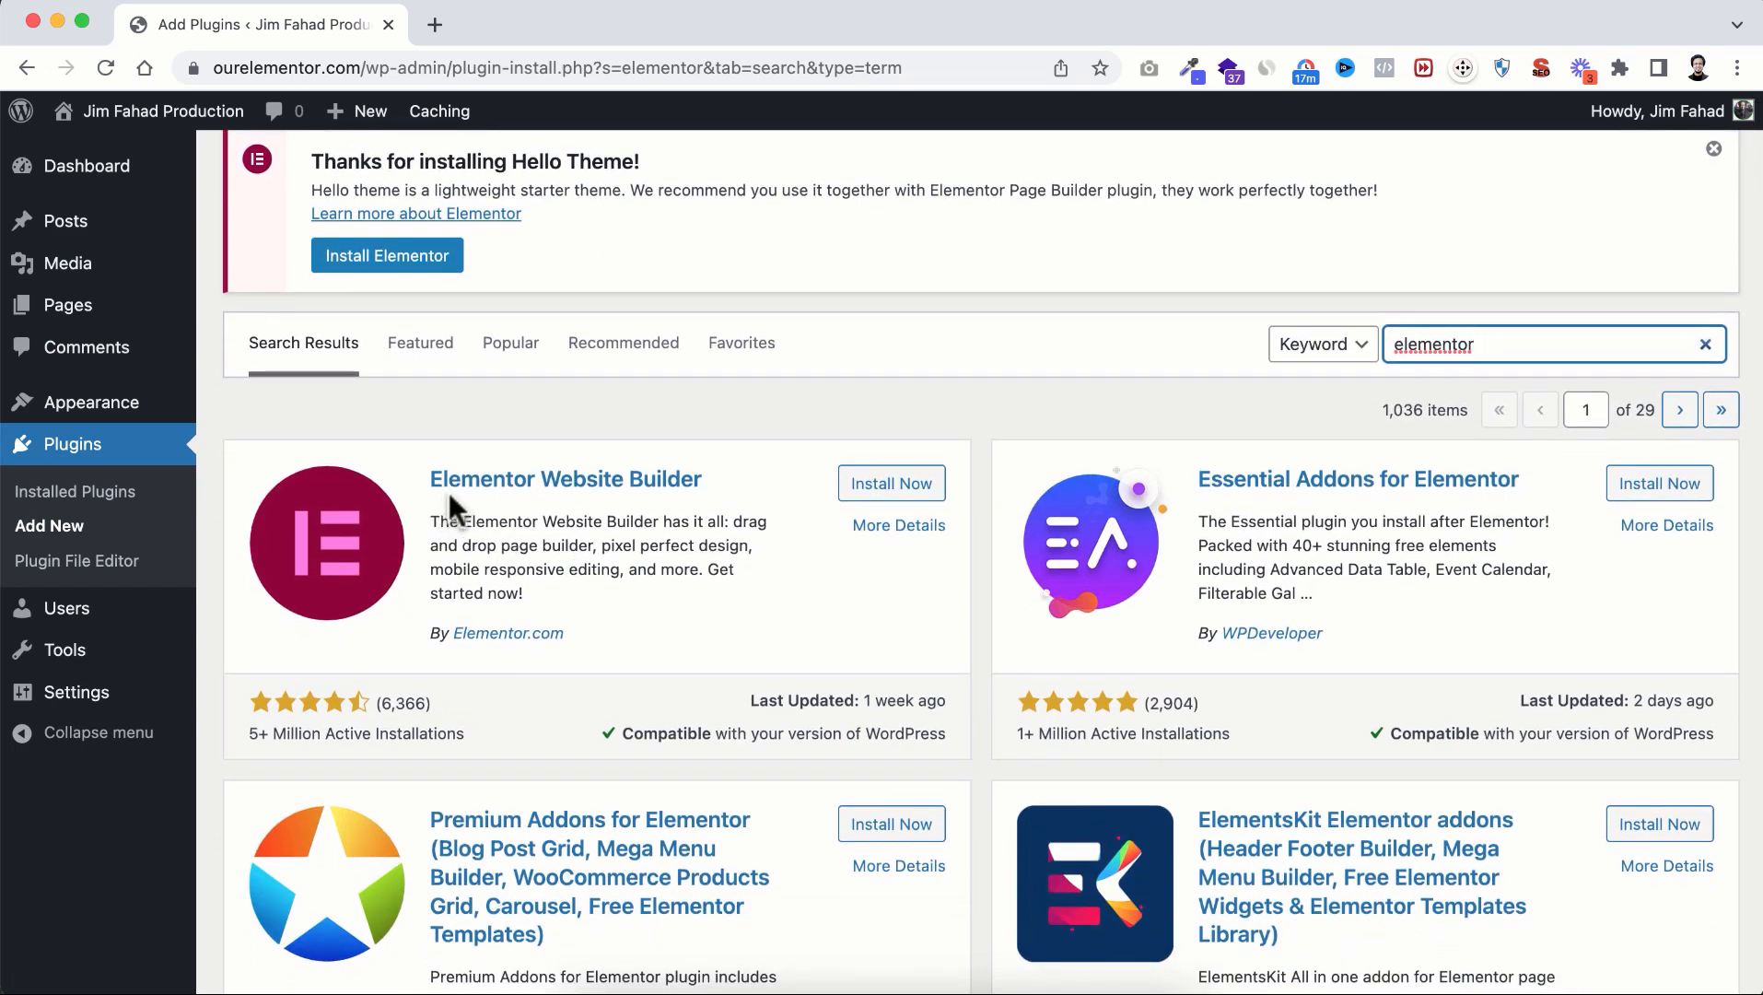
left_click(890, 498)
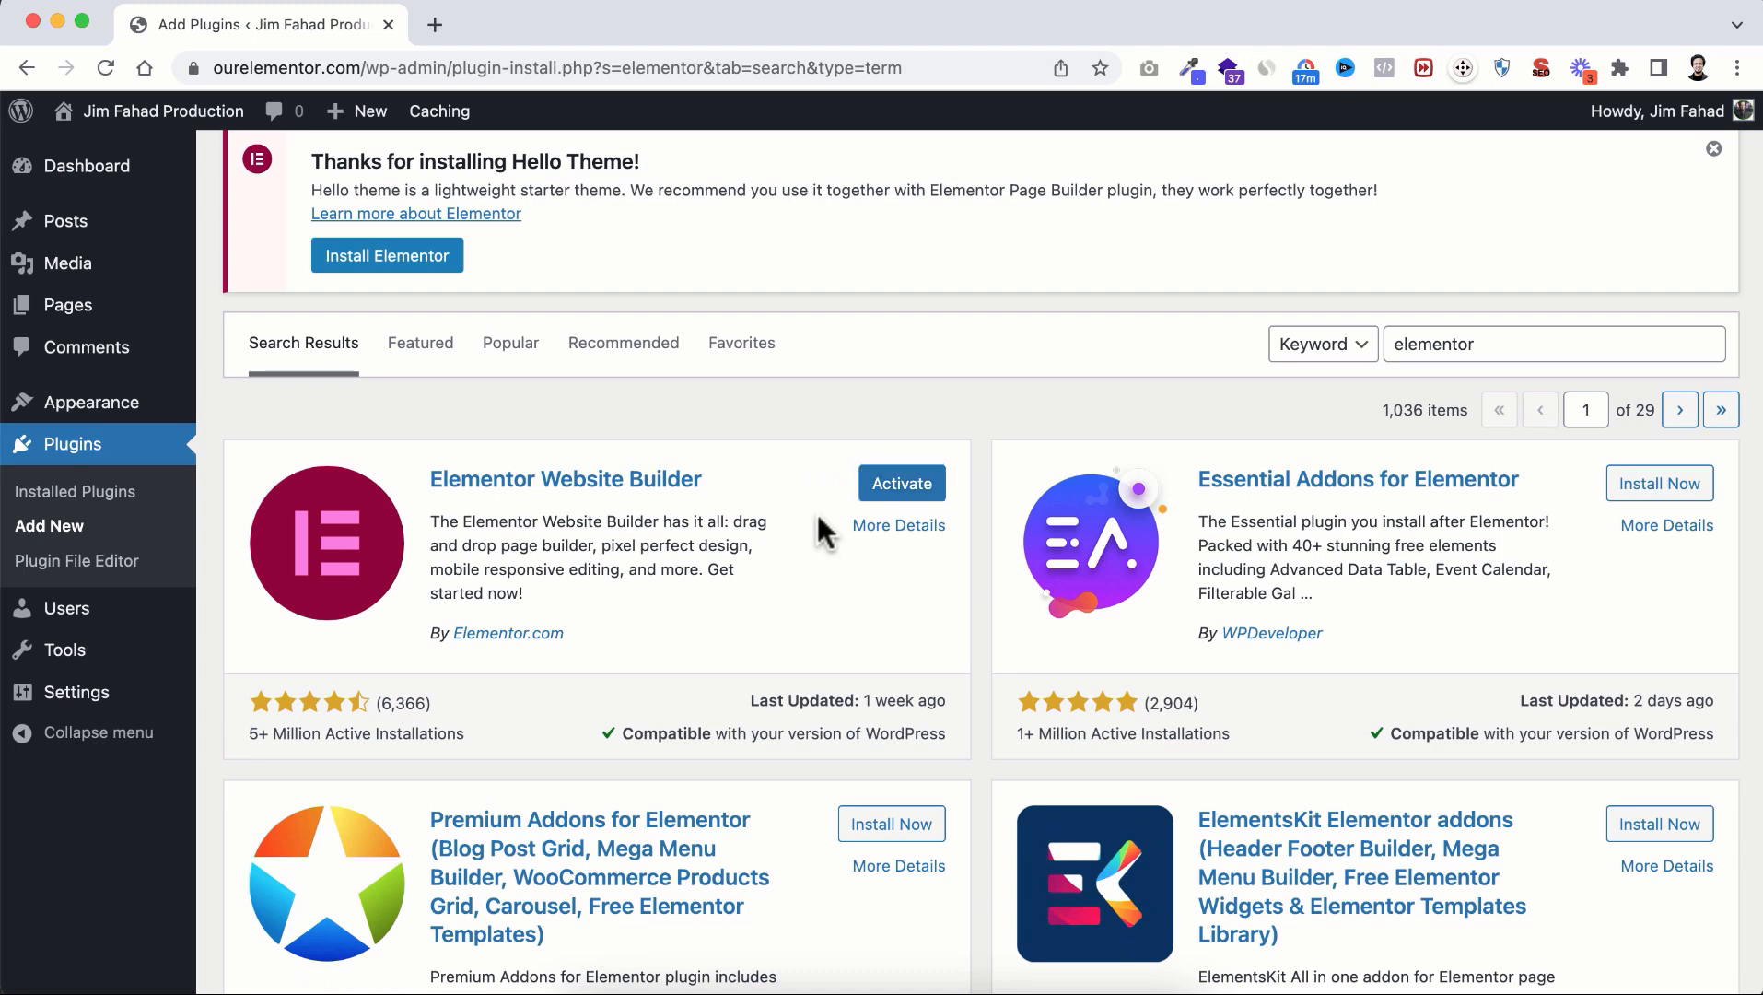
left_click(901, 495)
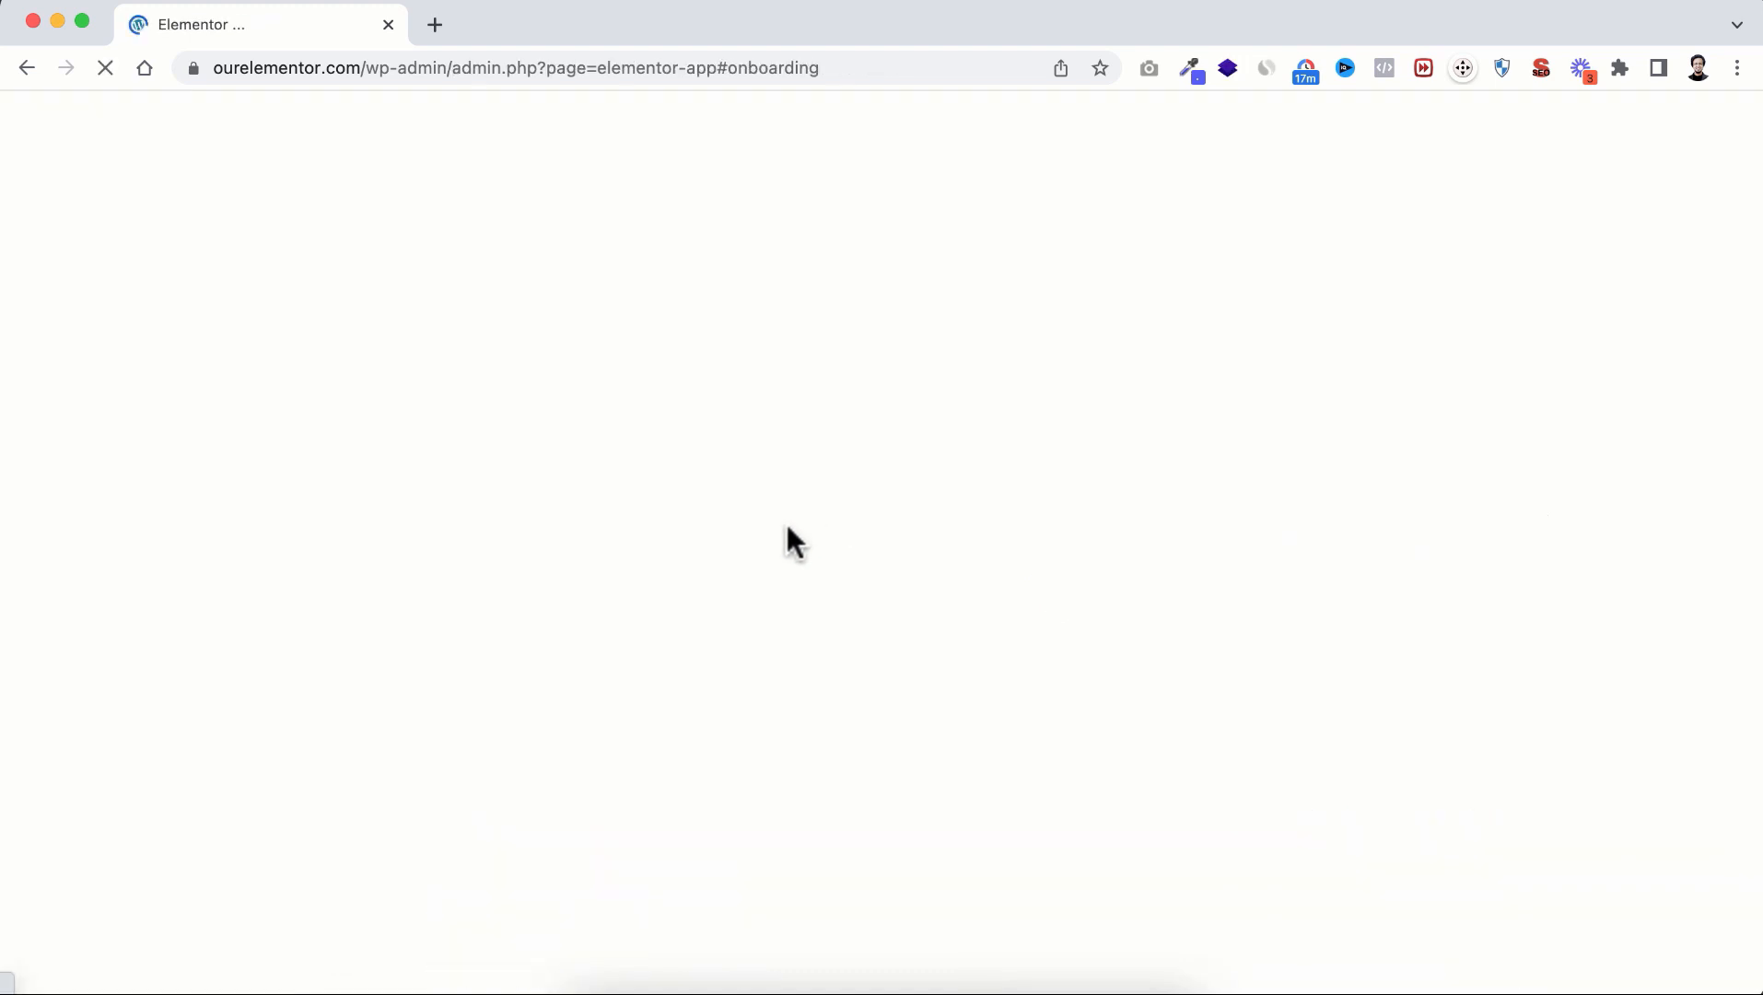
Step: Look over the Elementor getting-started wizard and close it without creating an account
scroll(787, 525, "down", 1)
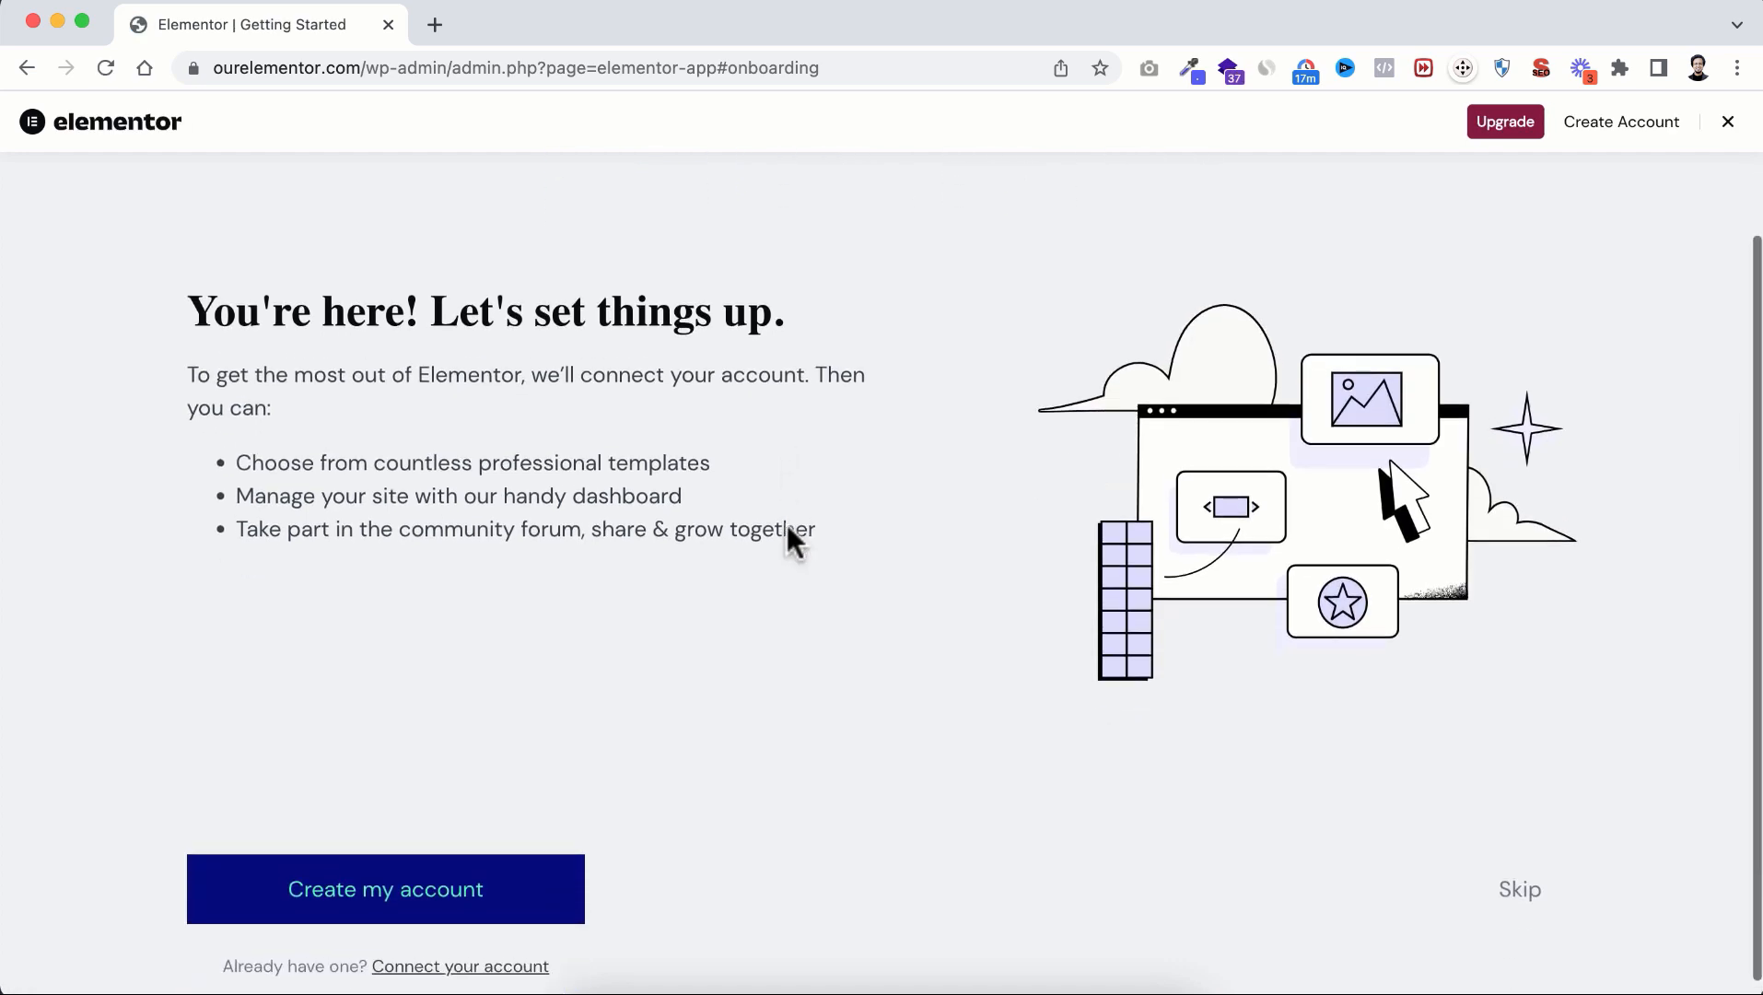
scroll(792, 516, "up", 2)
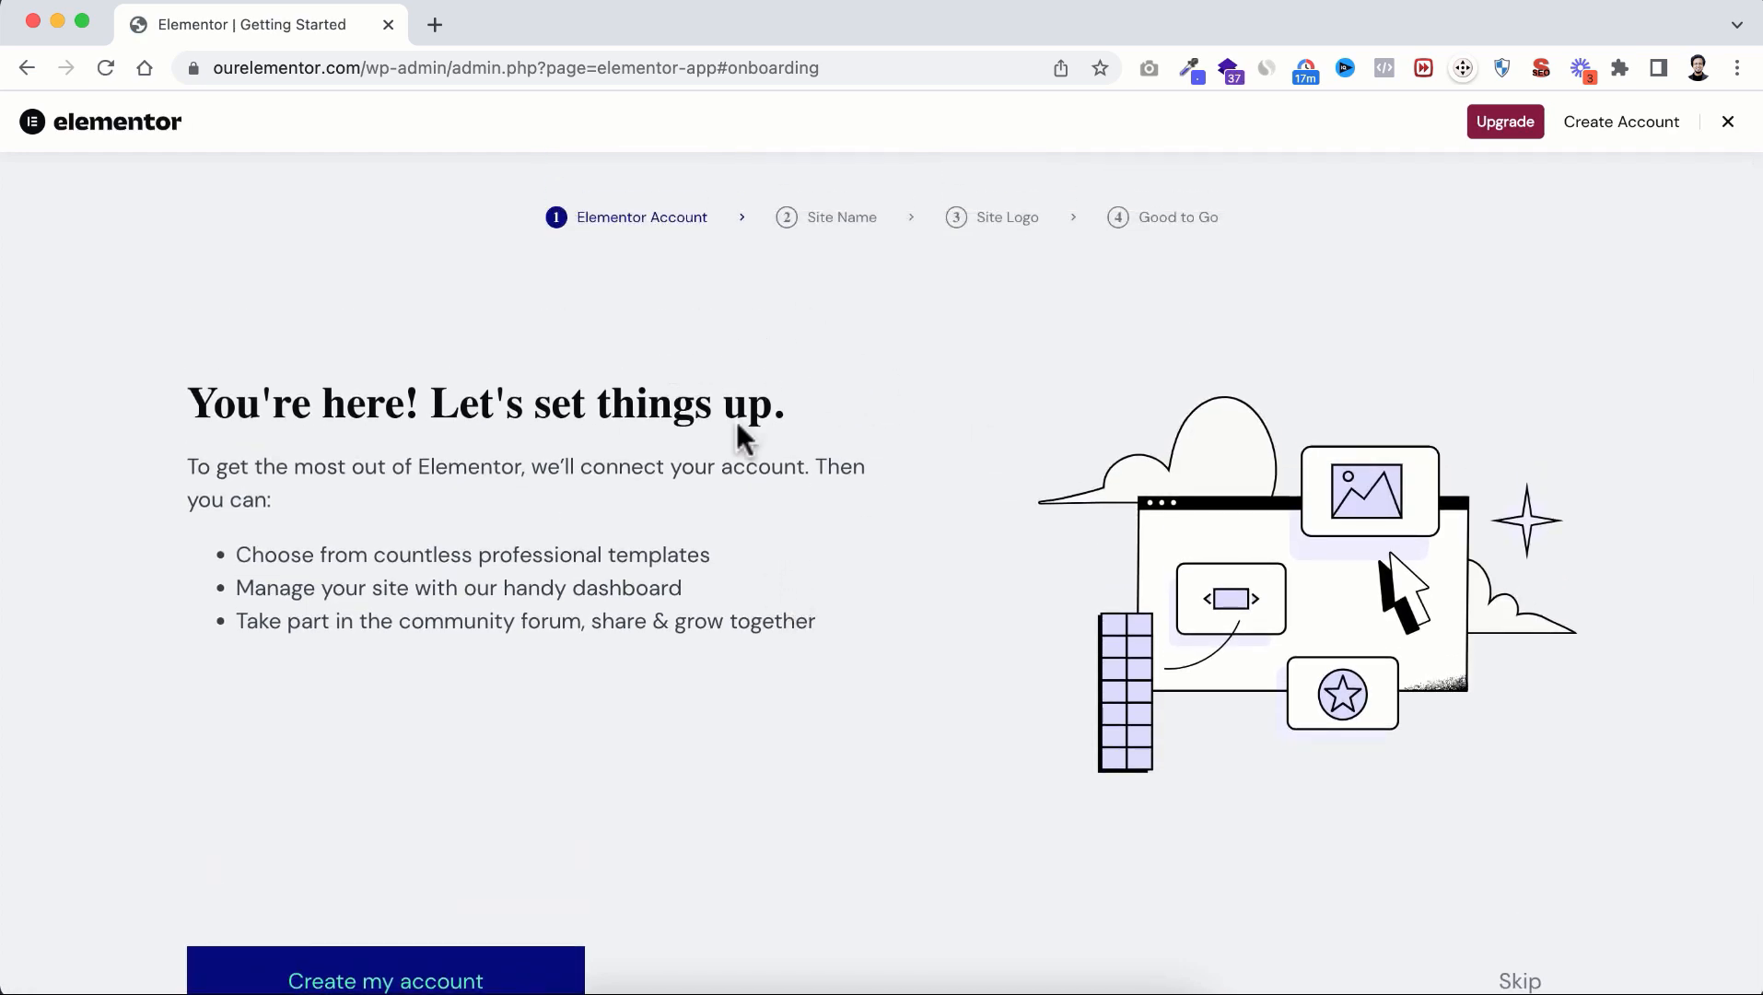
left_click(1727, 123)
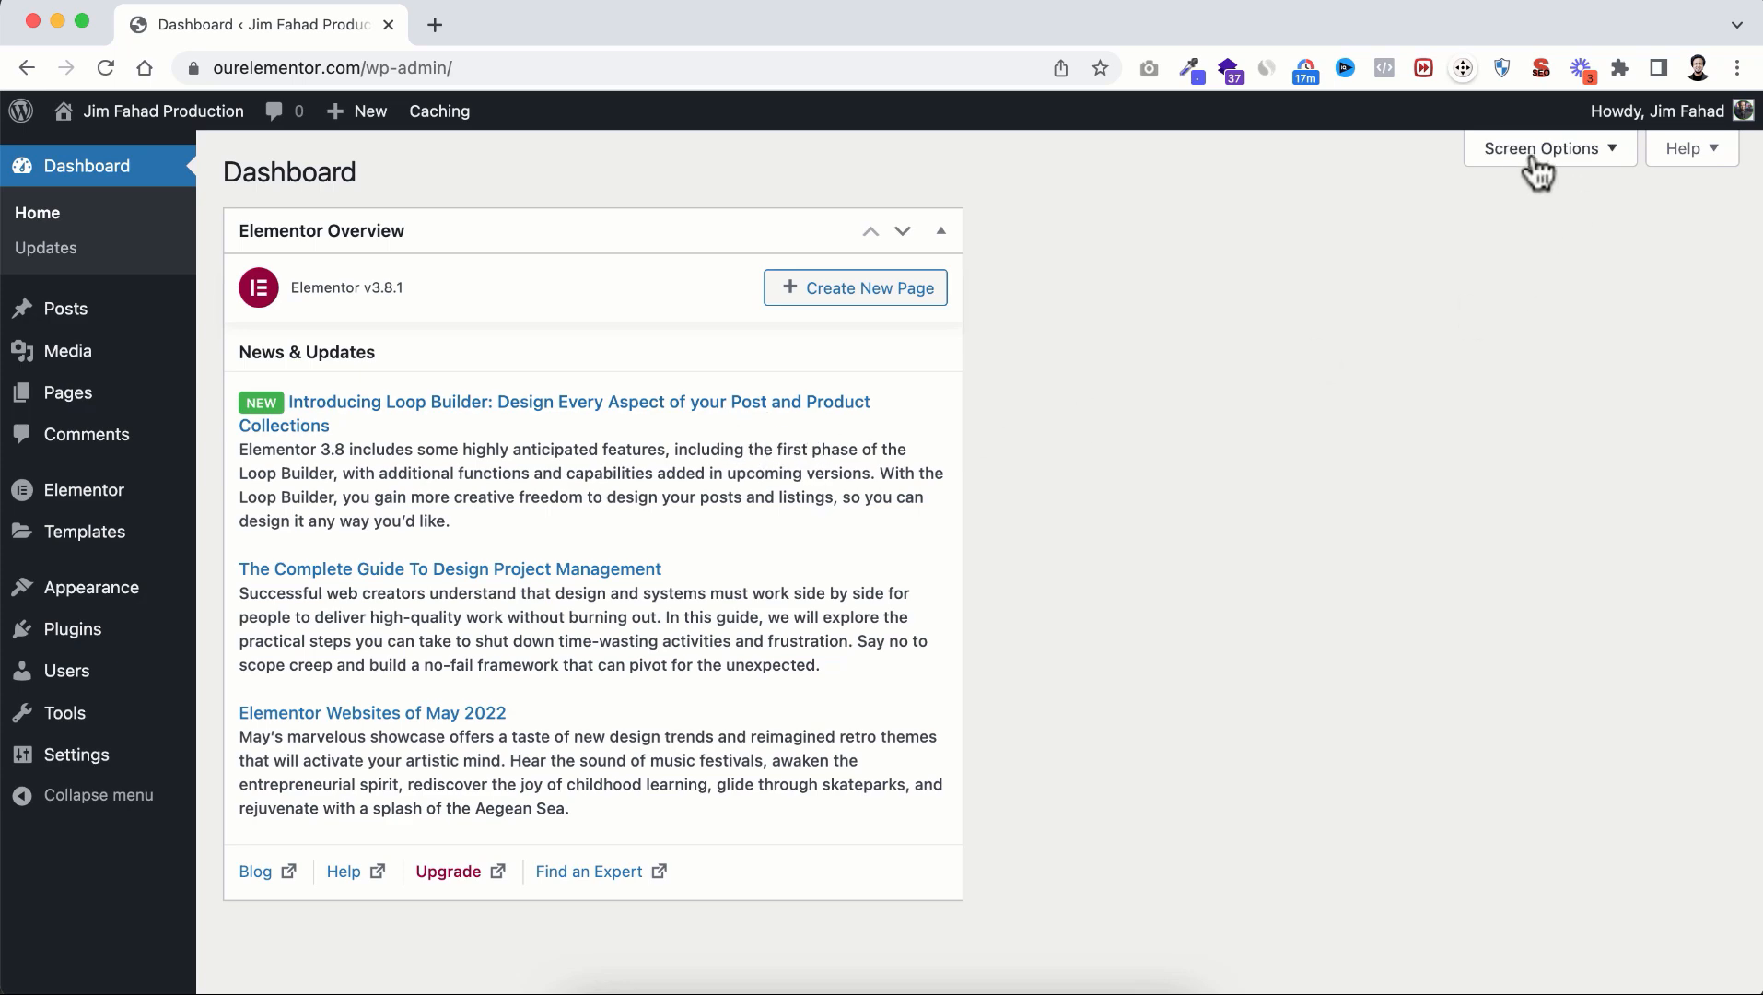
Step: Hide the Elementor Overview box from the WordPress dashboard
left_click(1556, 150)
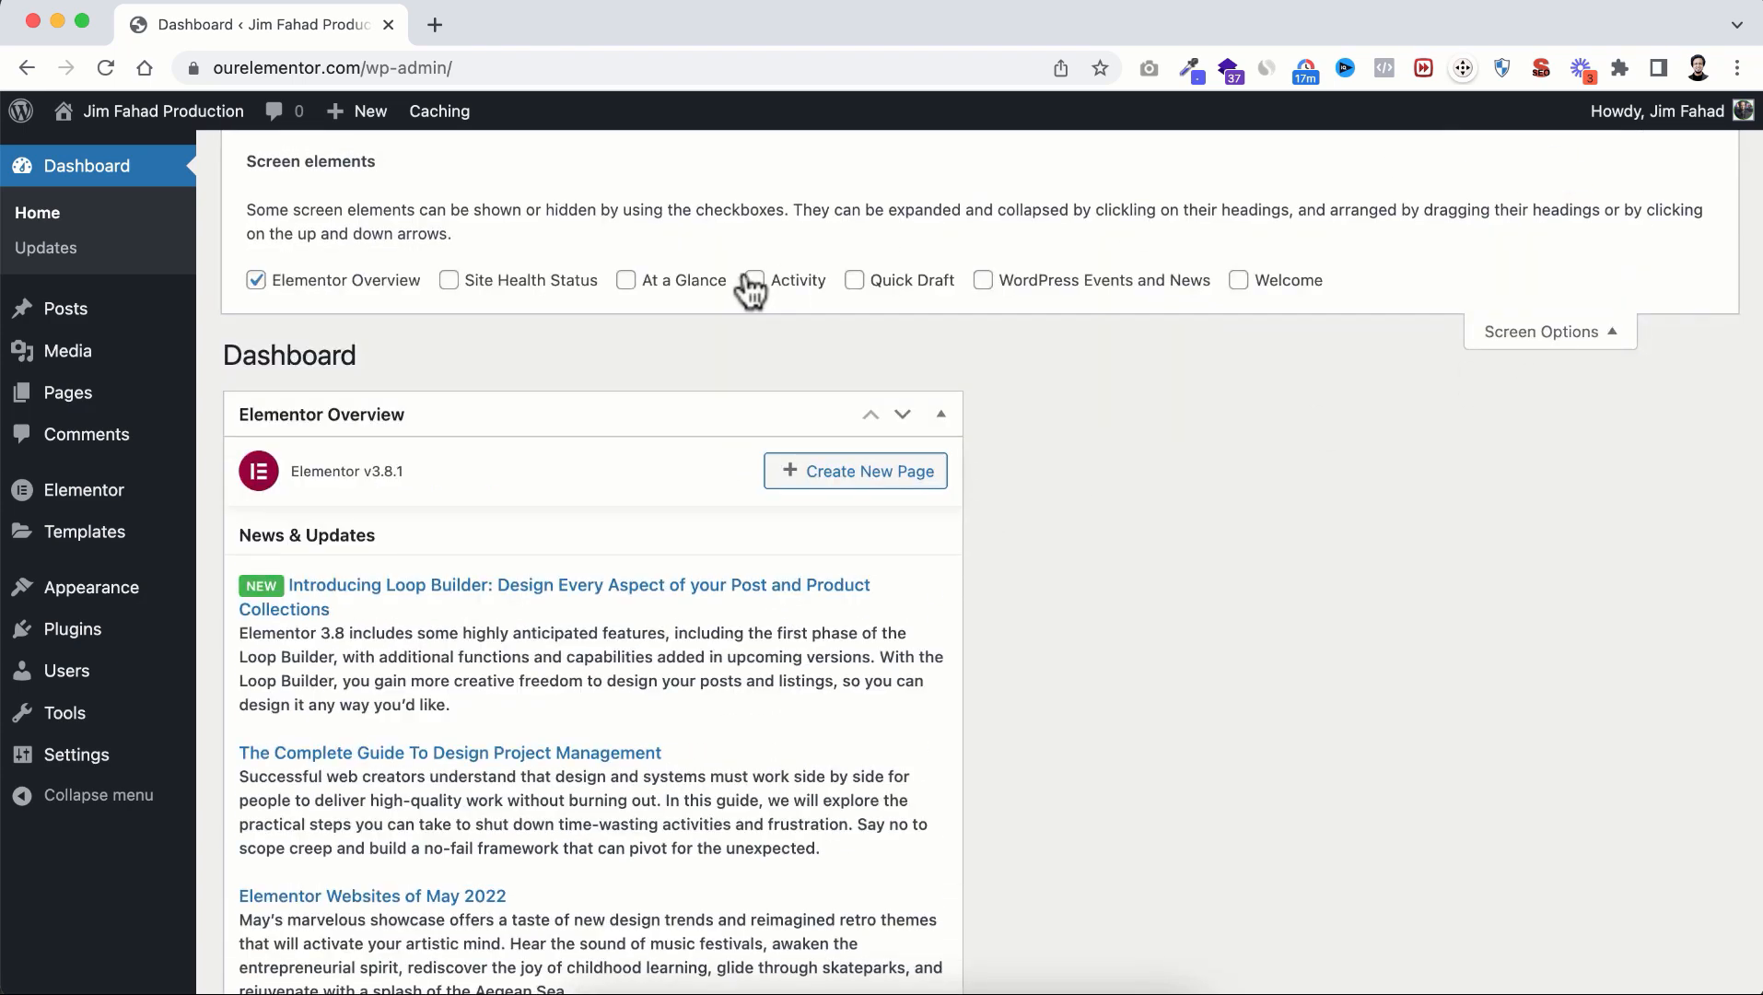
left_click(290, 285)
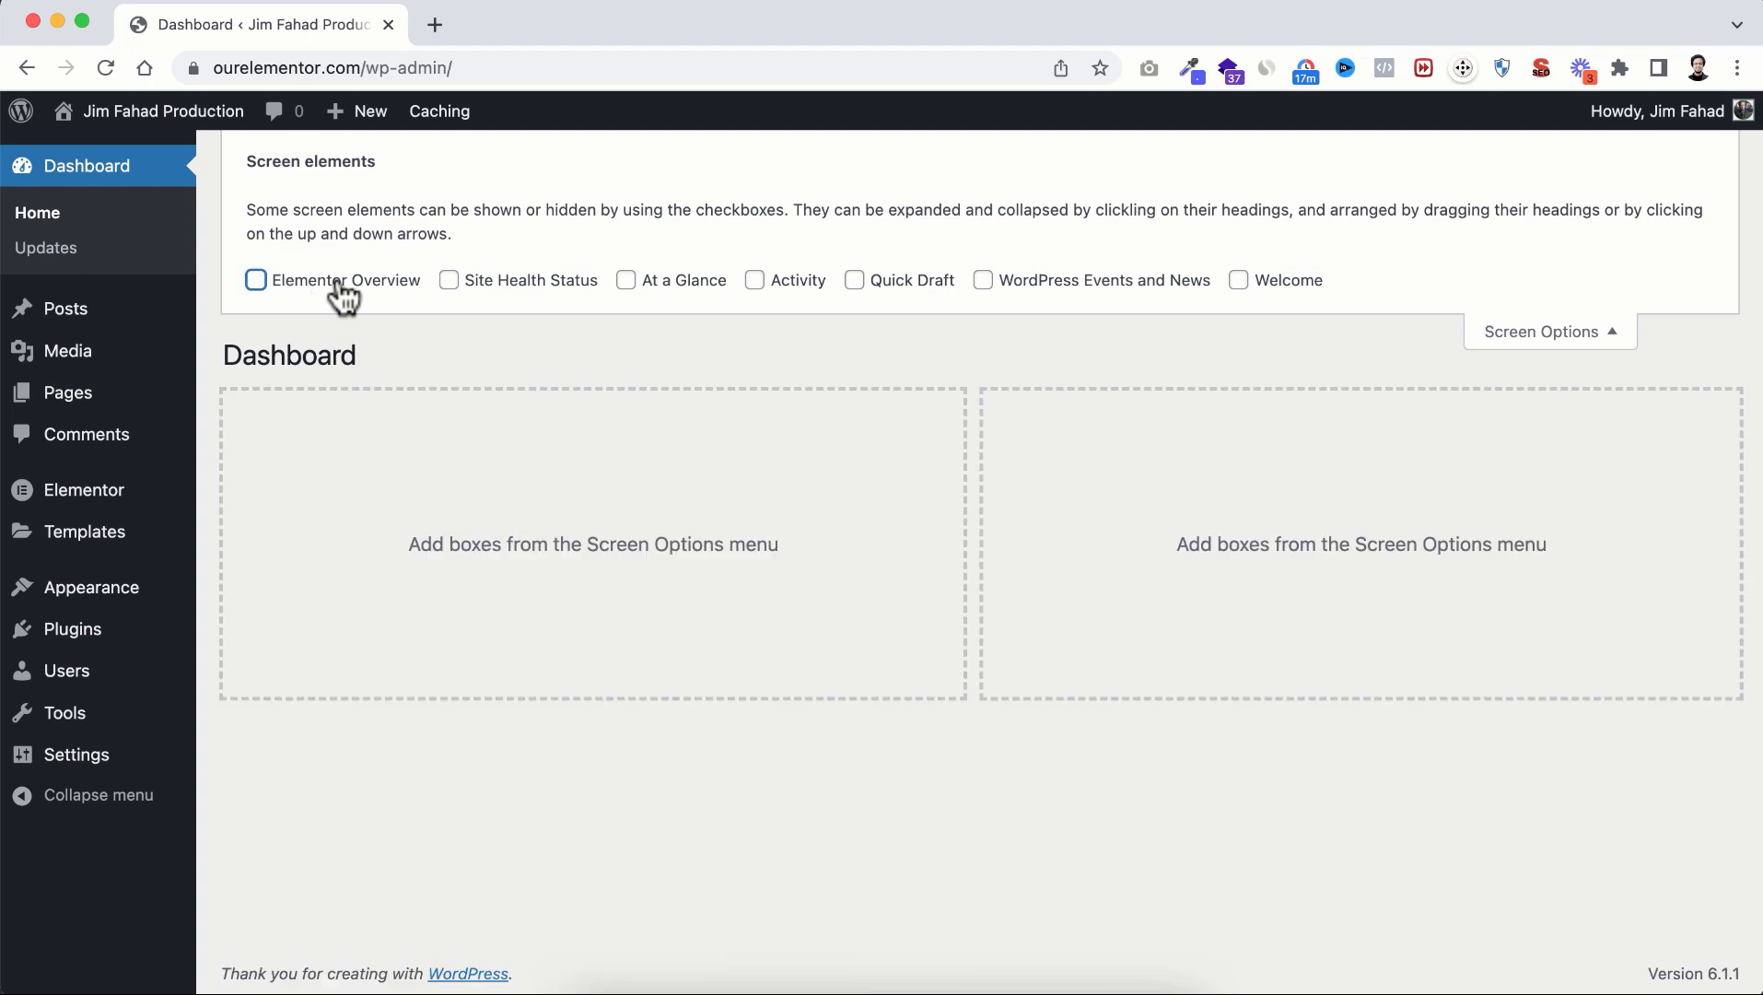
left_click(1545, 331)
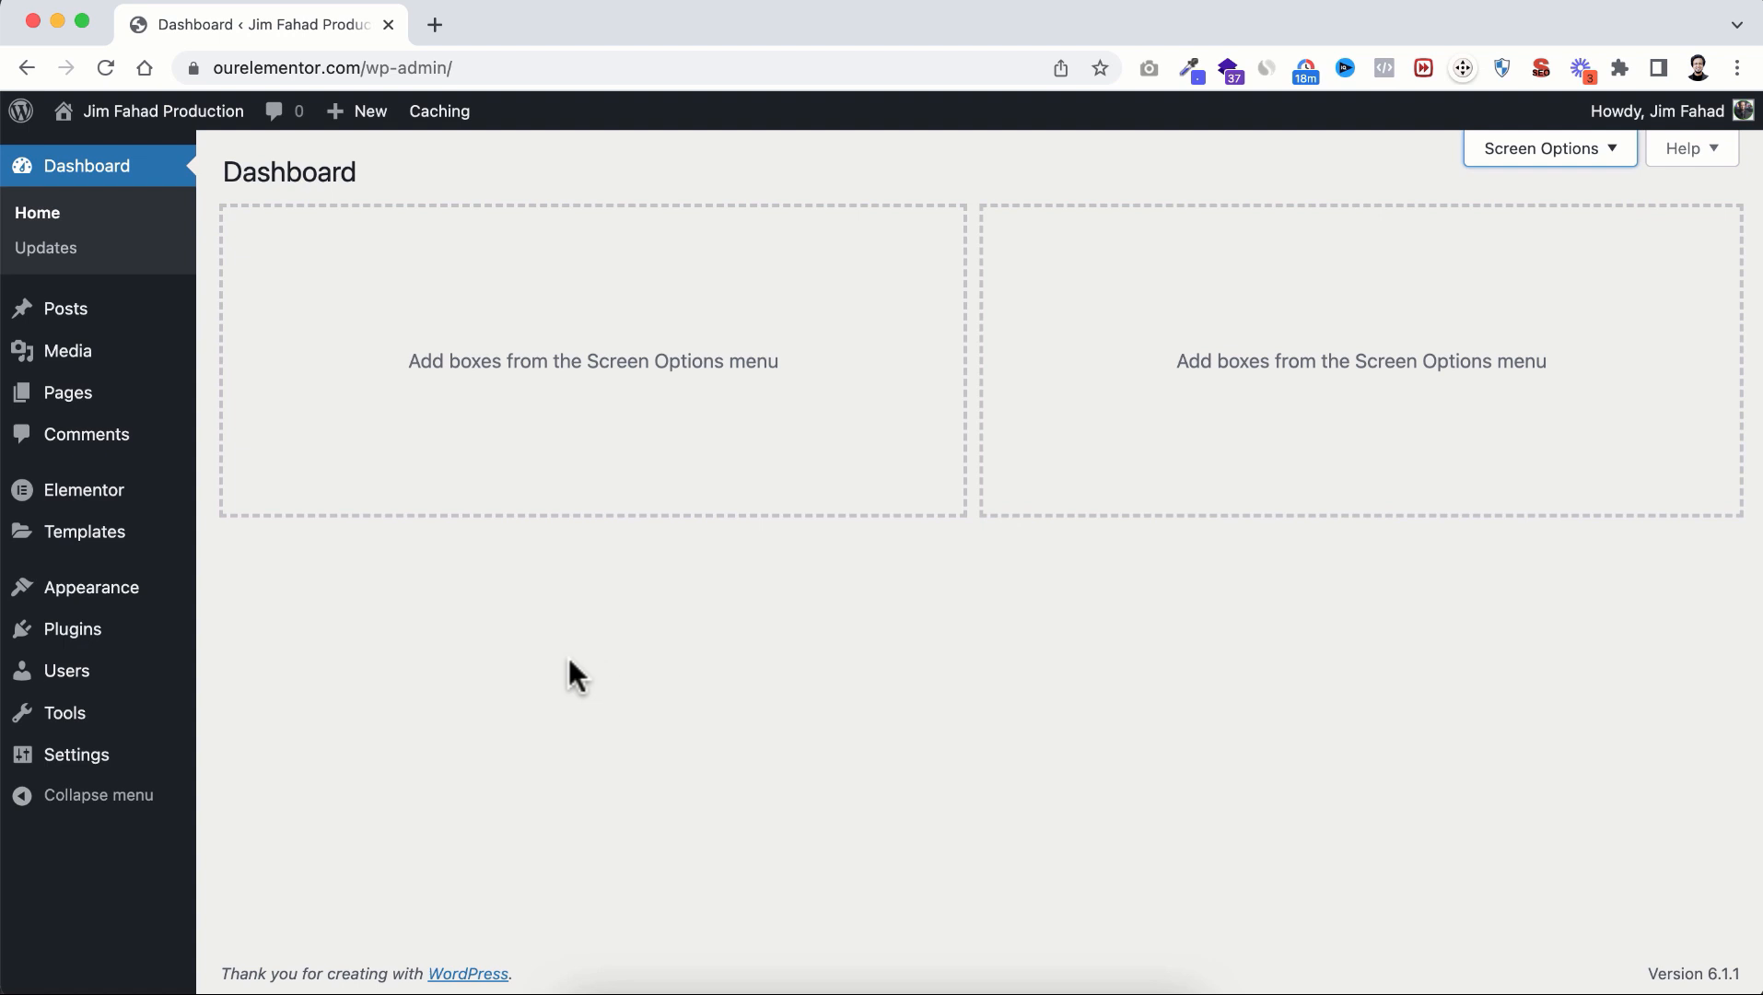
Step: Open the My Photography page for editing with Elementor and look through the Basic and Pro widgets
left_click(258, 397)
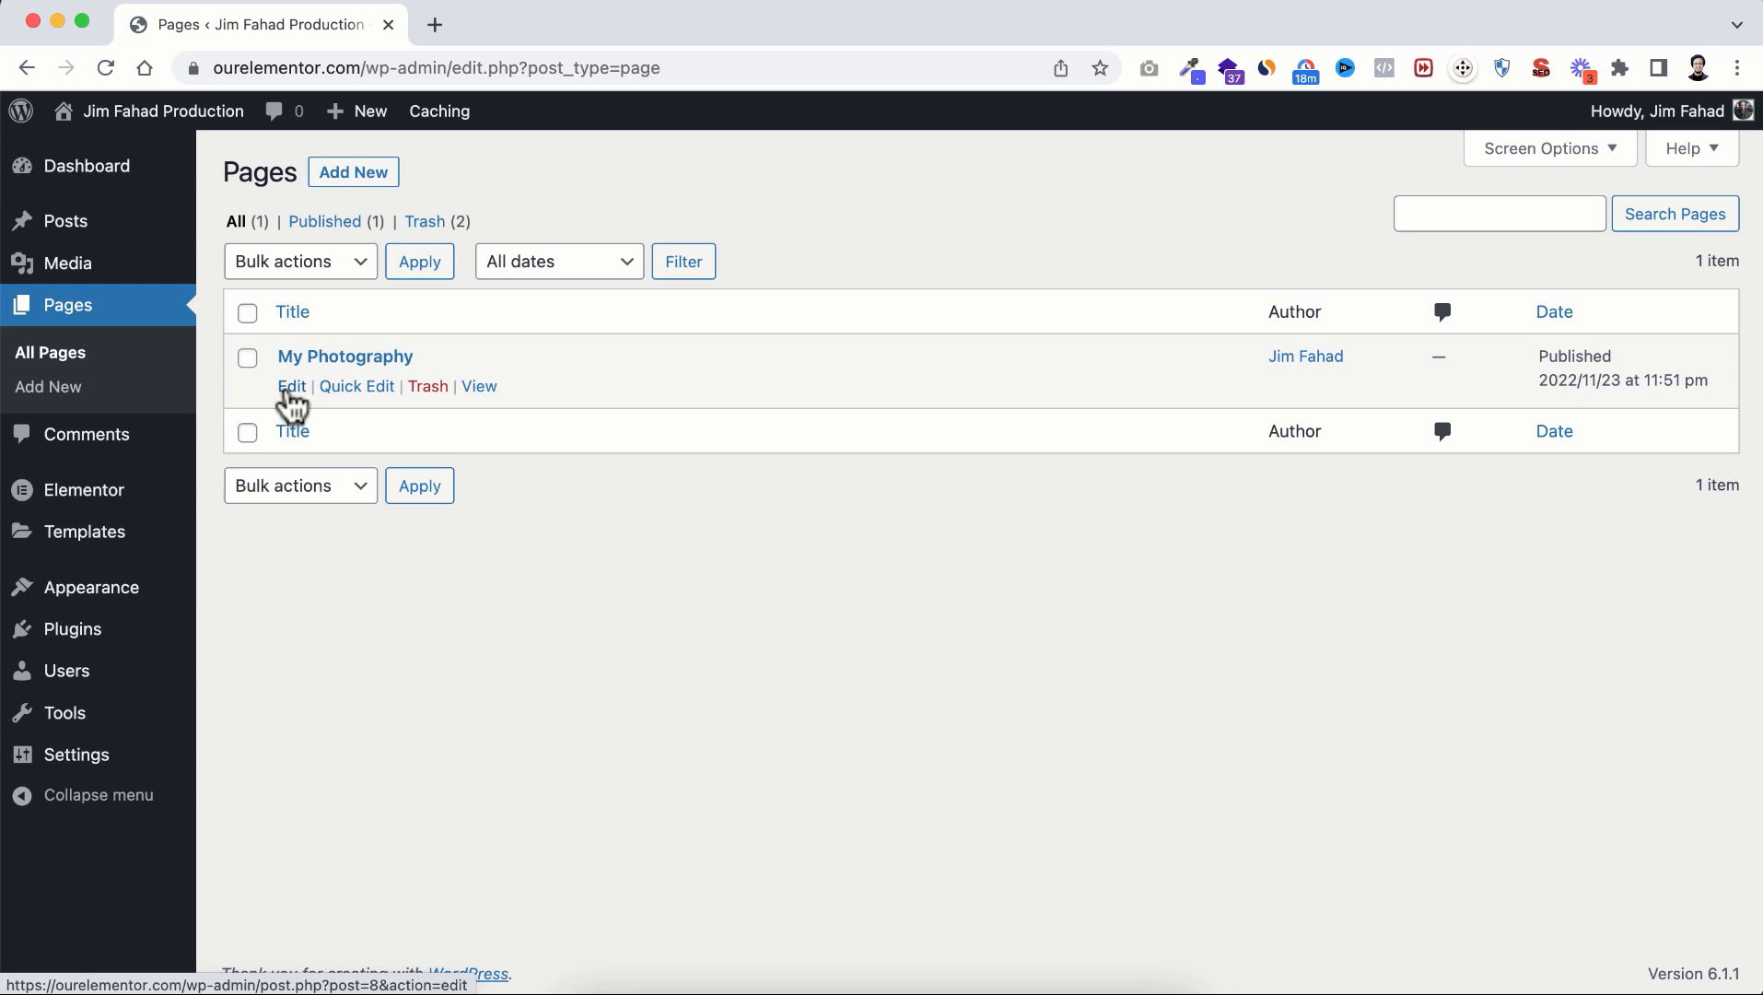
left_click(291, 387)
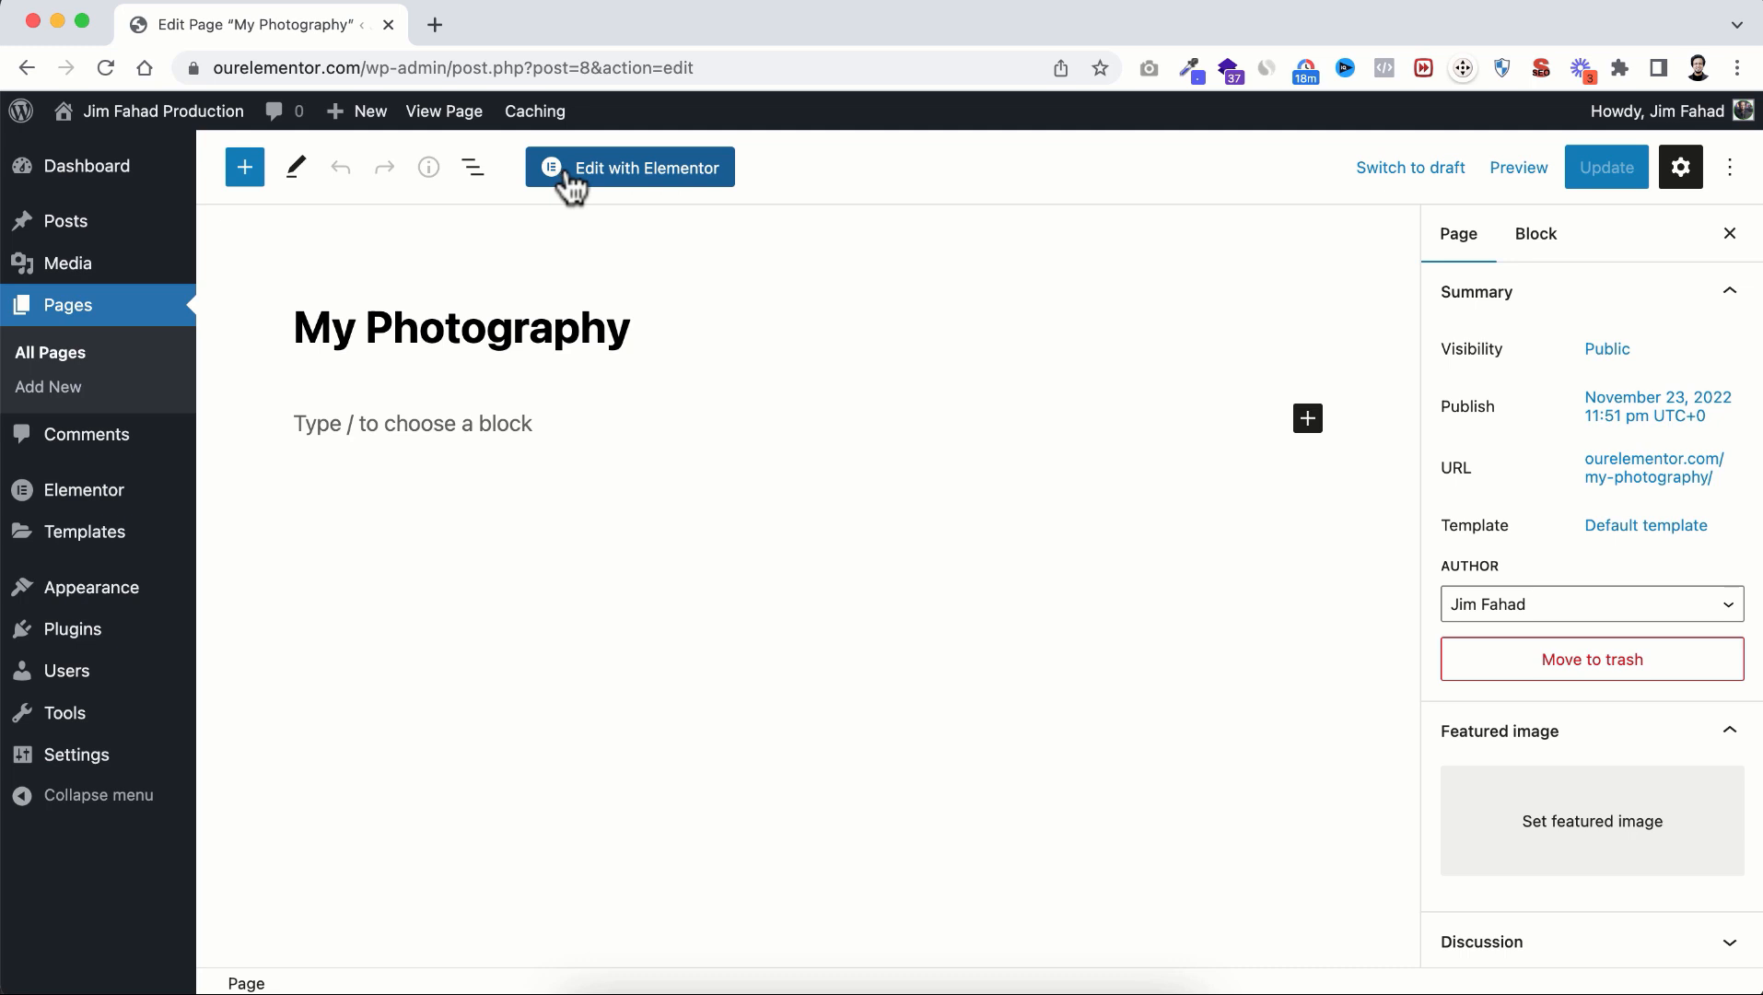
left_click(645, 183)
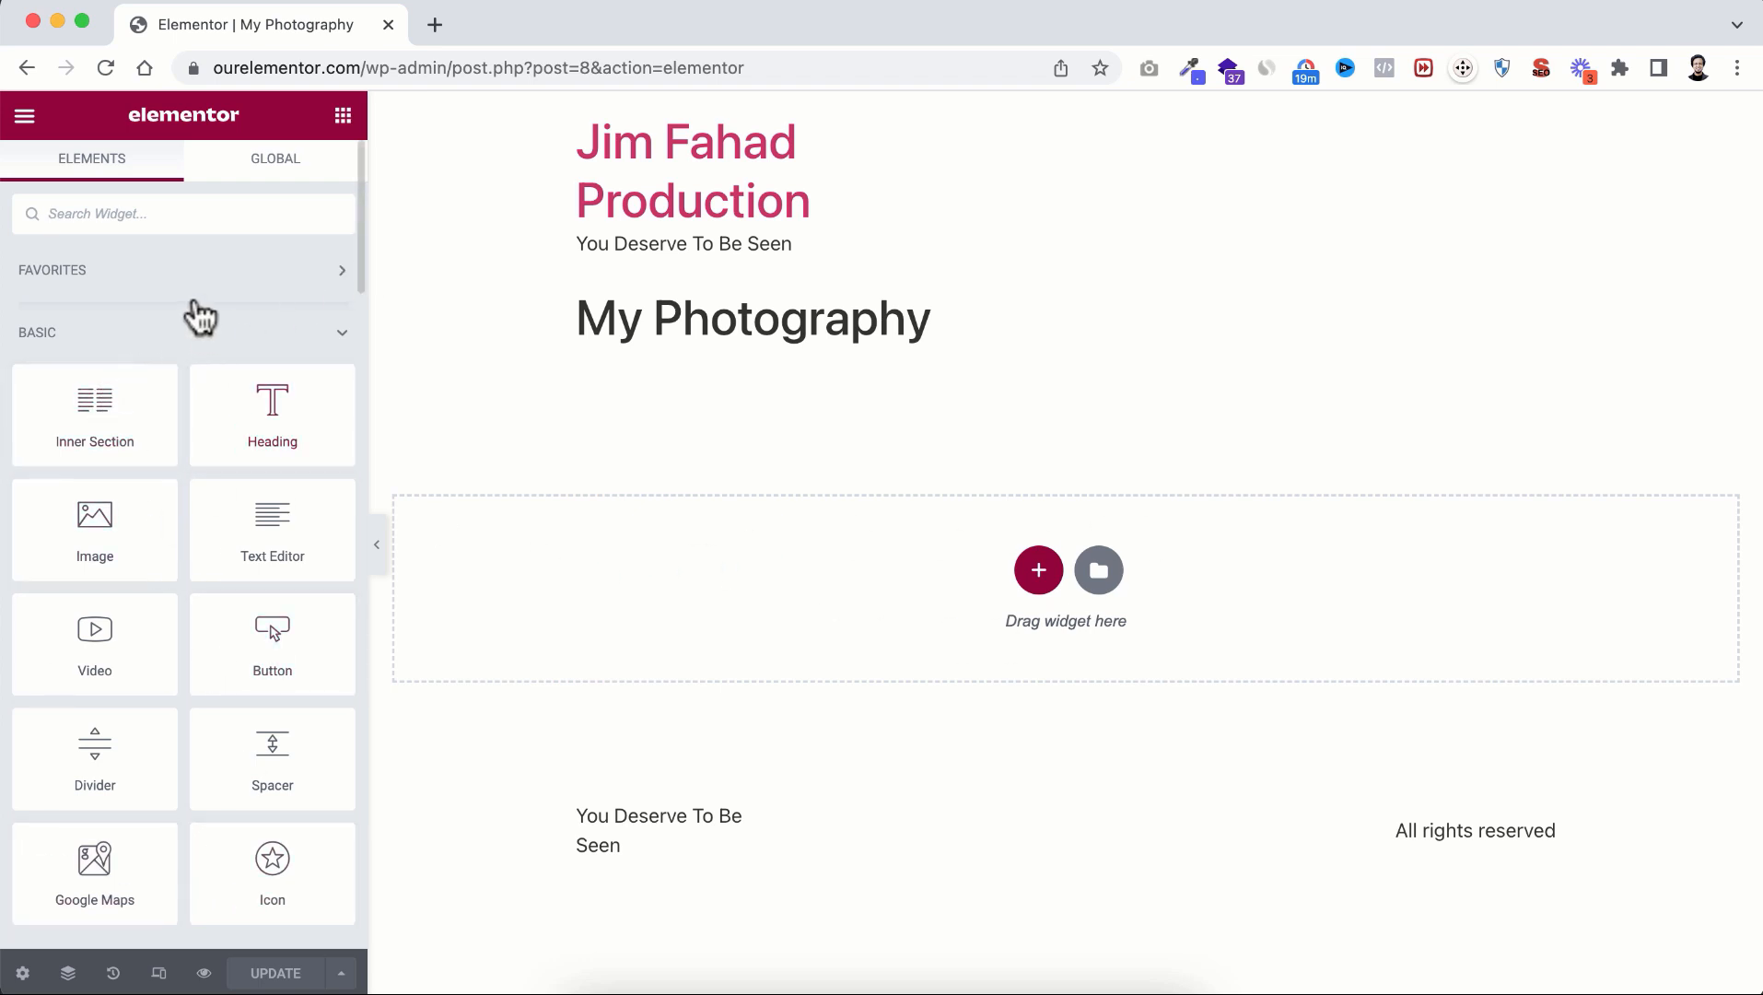
scroll(157, 716, "down", 7)
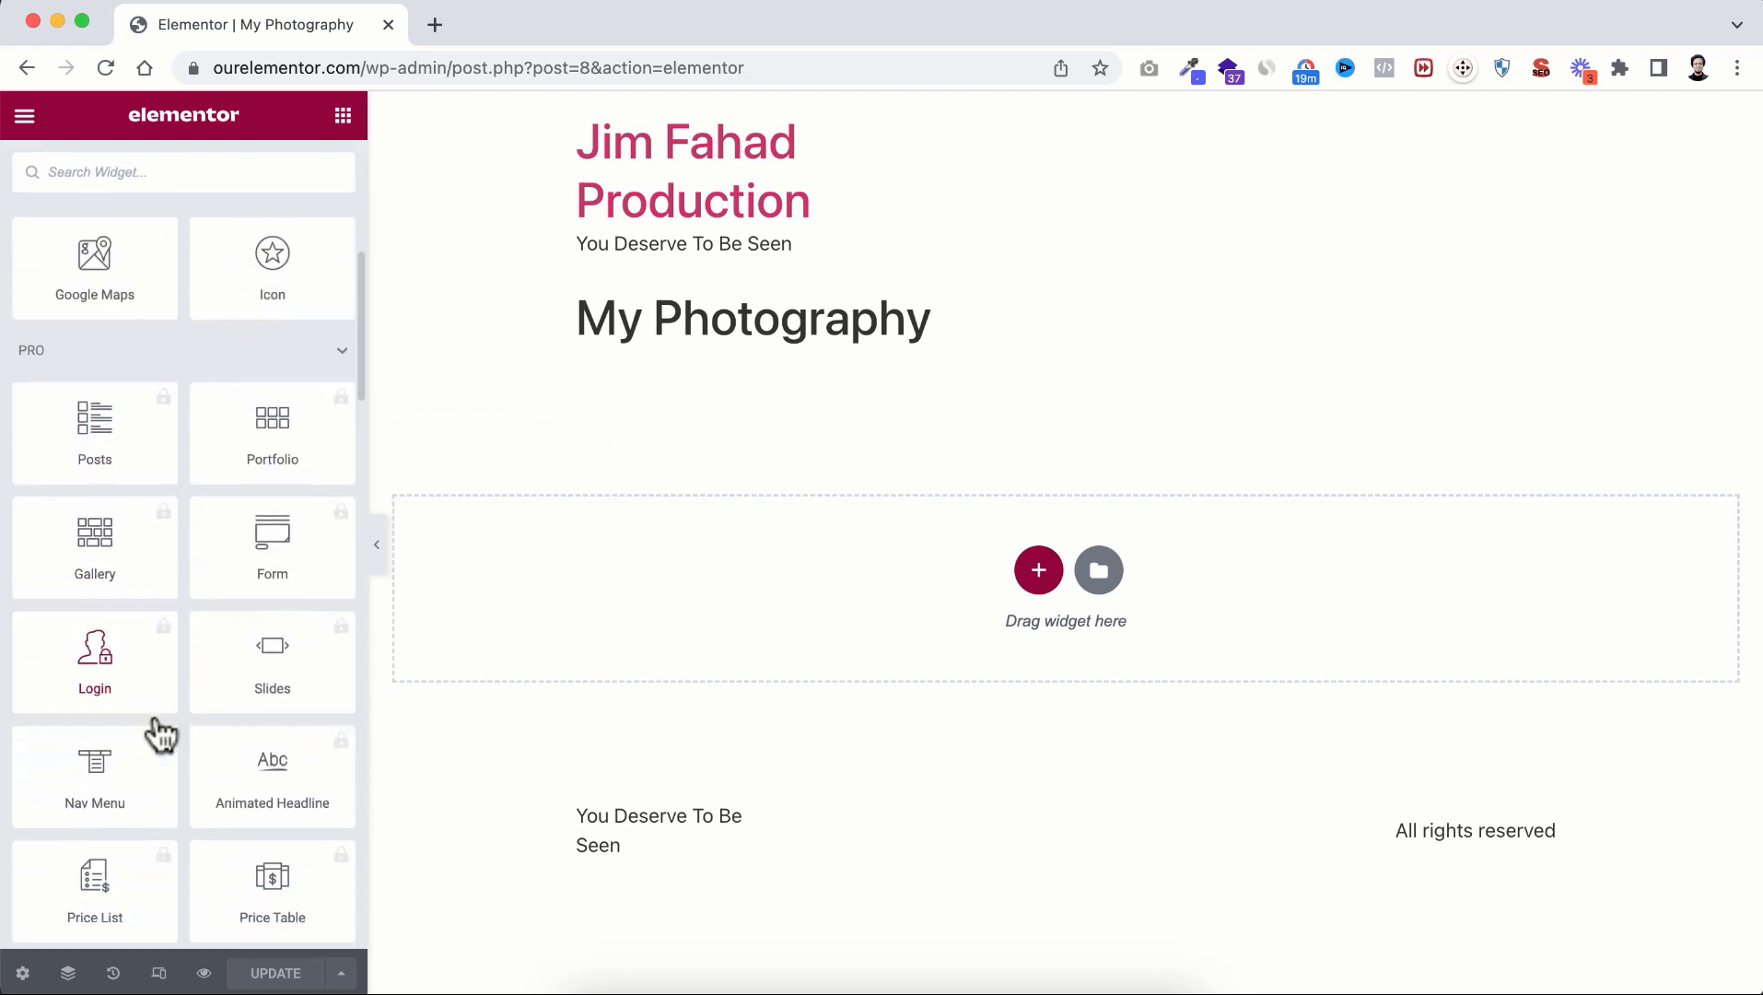
scroll(210, 341, "up", 1)
scroll(210, 346, "up", 5)
scroll(208, 346, "down", 3)
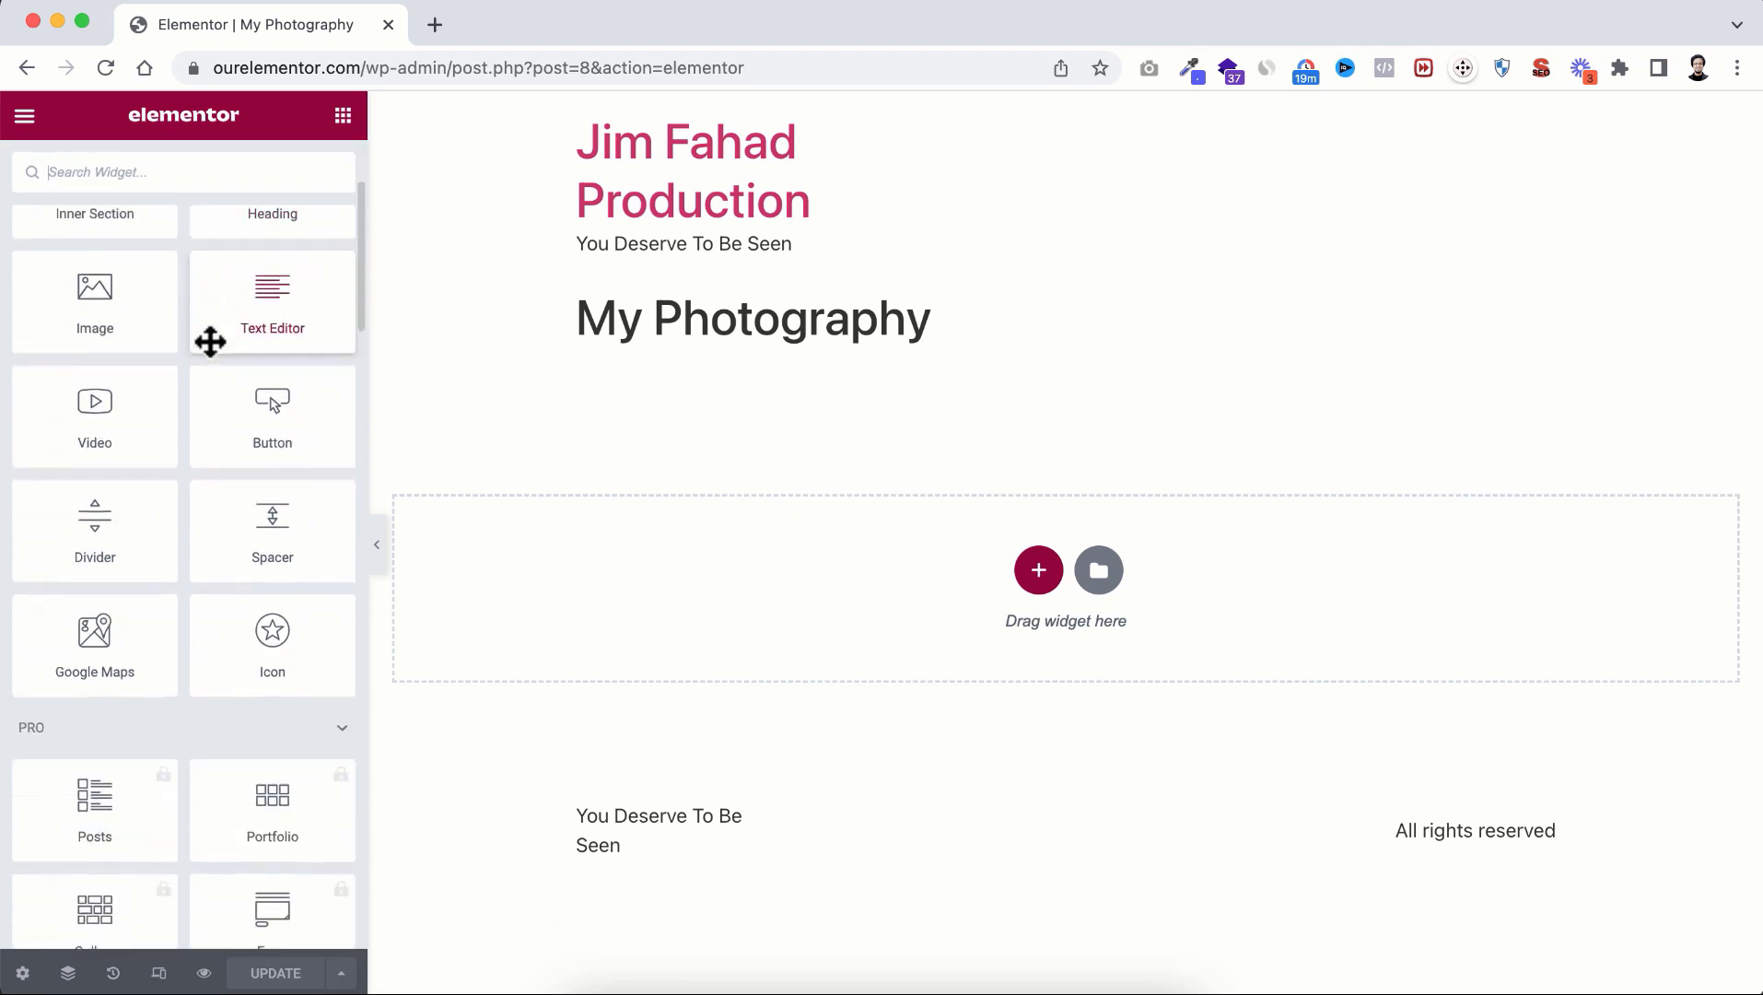
scroll(208, 350, "up", 3)
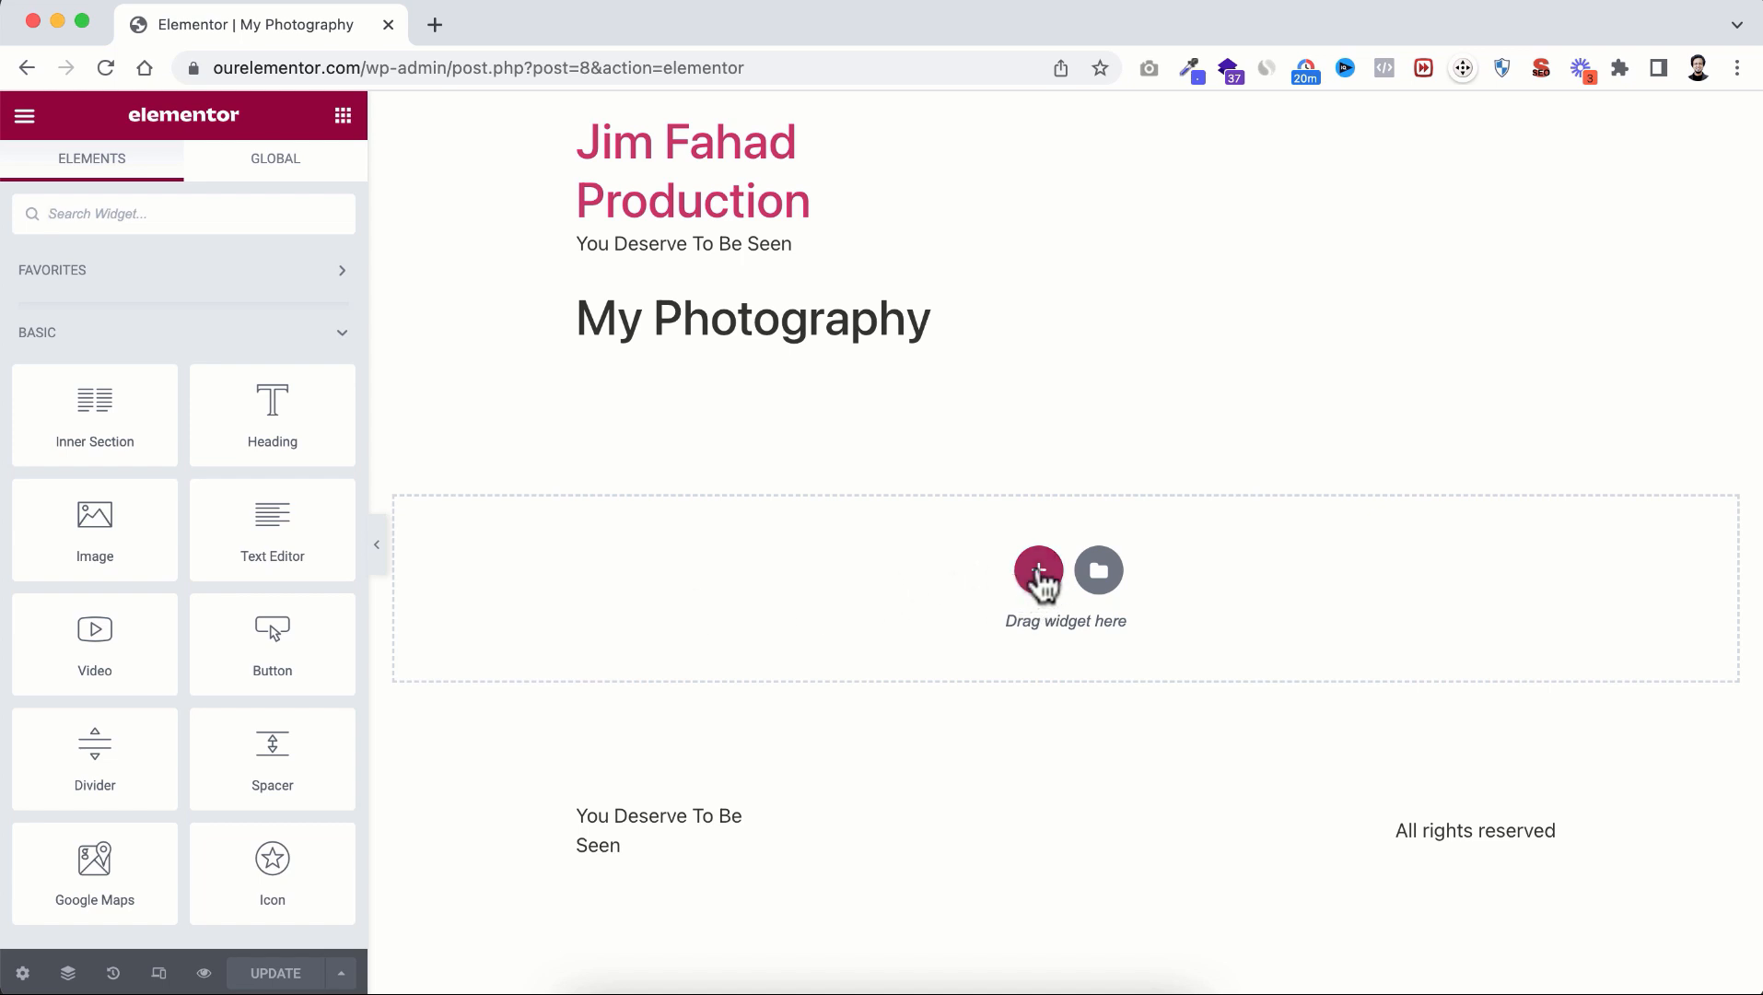
Step: Add a single-column section to the page and set its height to Min Height with a minimum of 700 px
left_click(1038, 567)
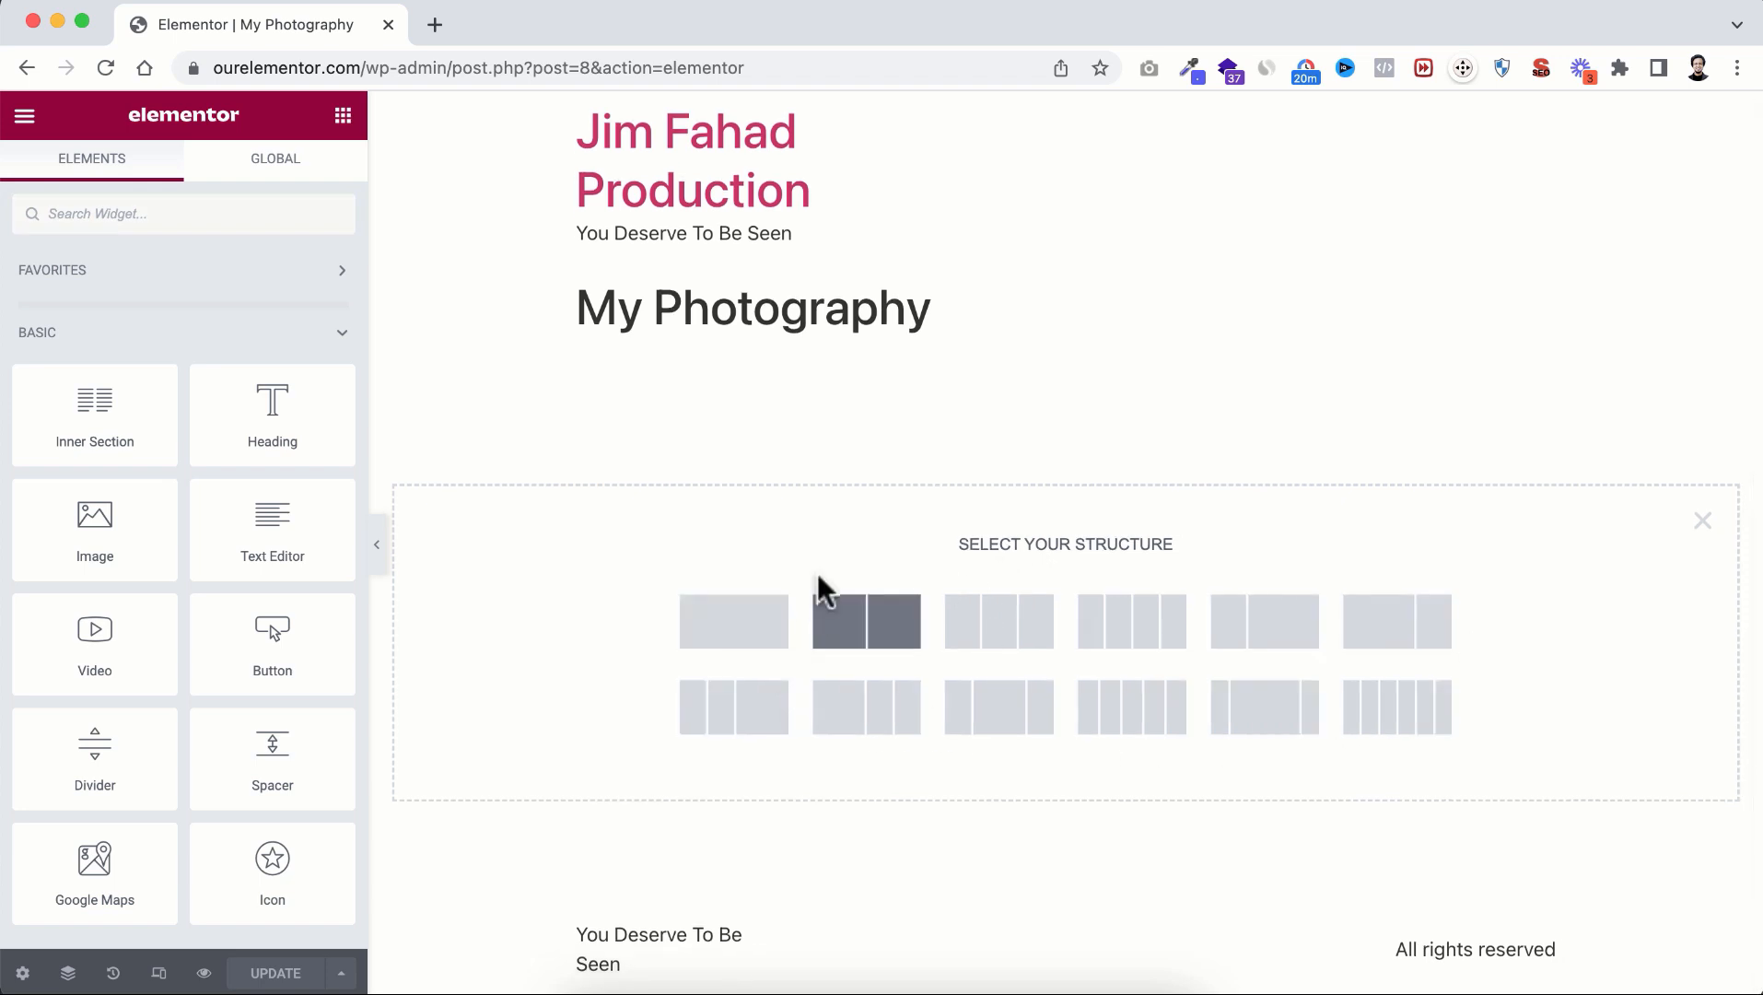
left_click(765, 634)
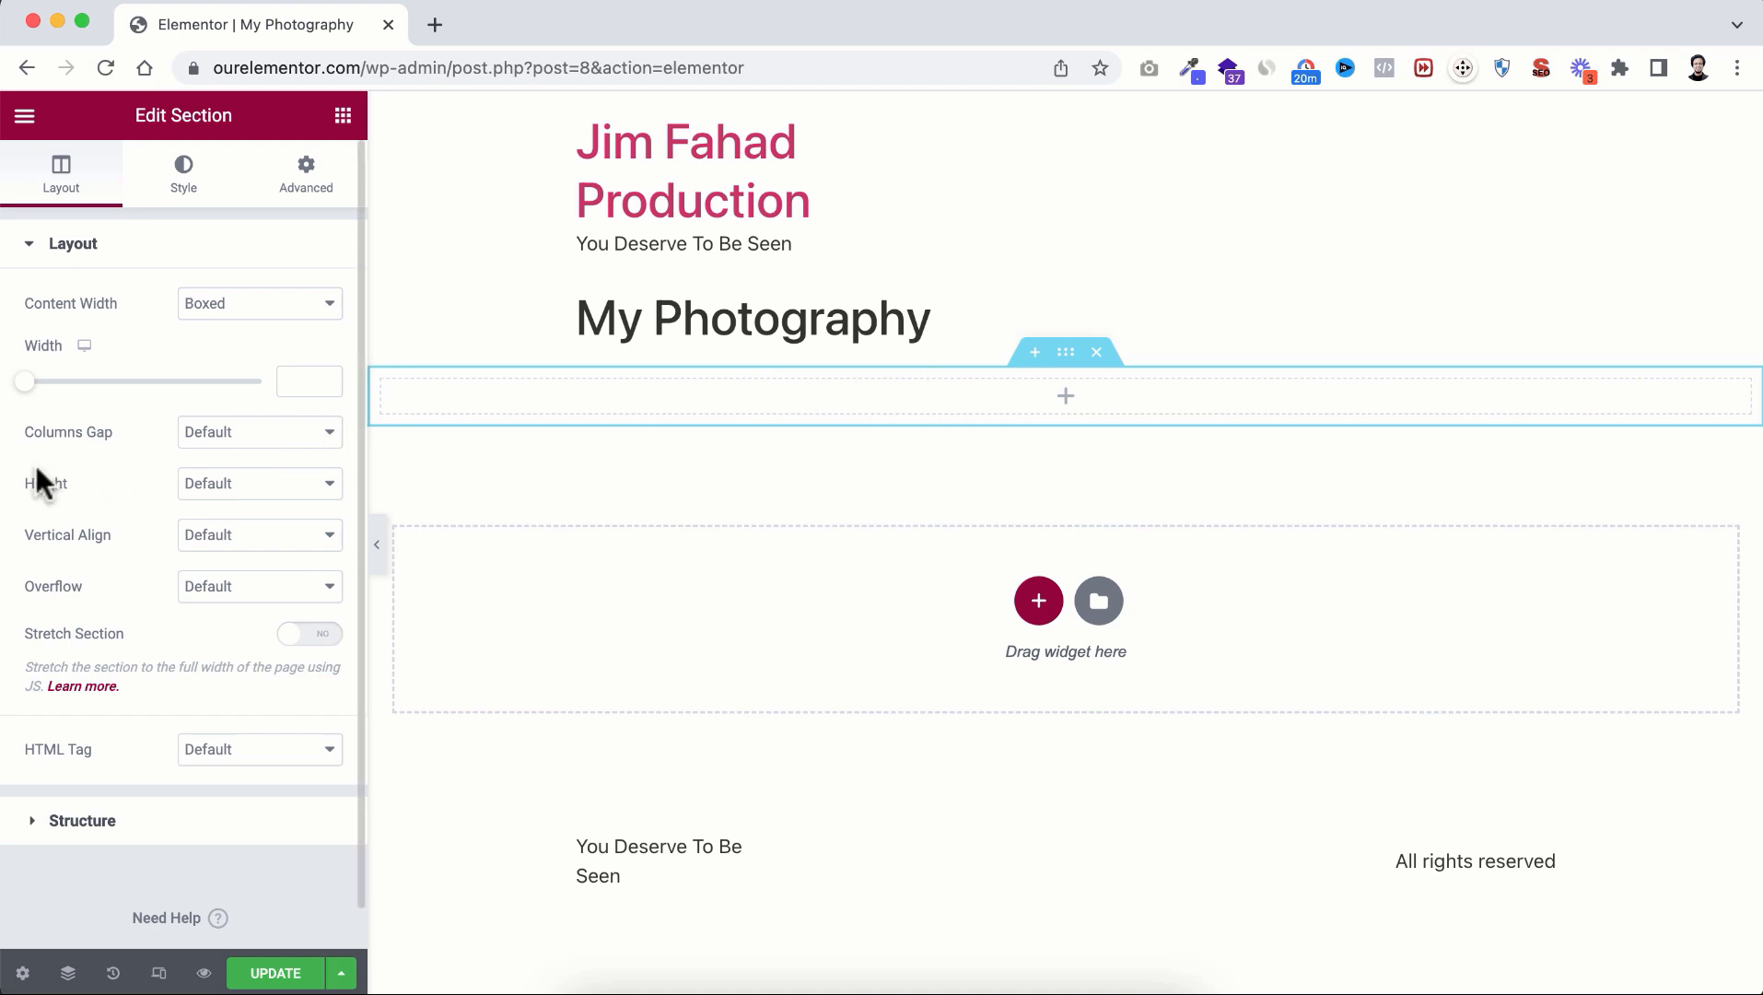
left_click(195, 486)
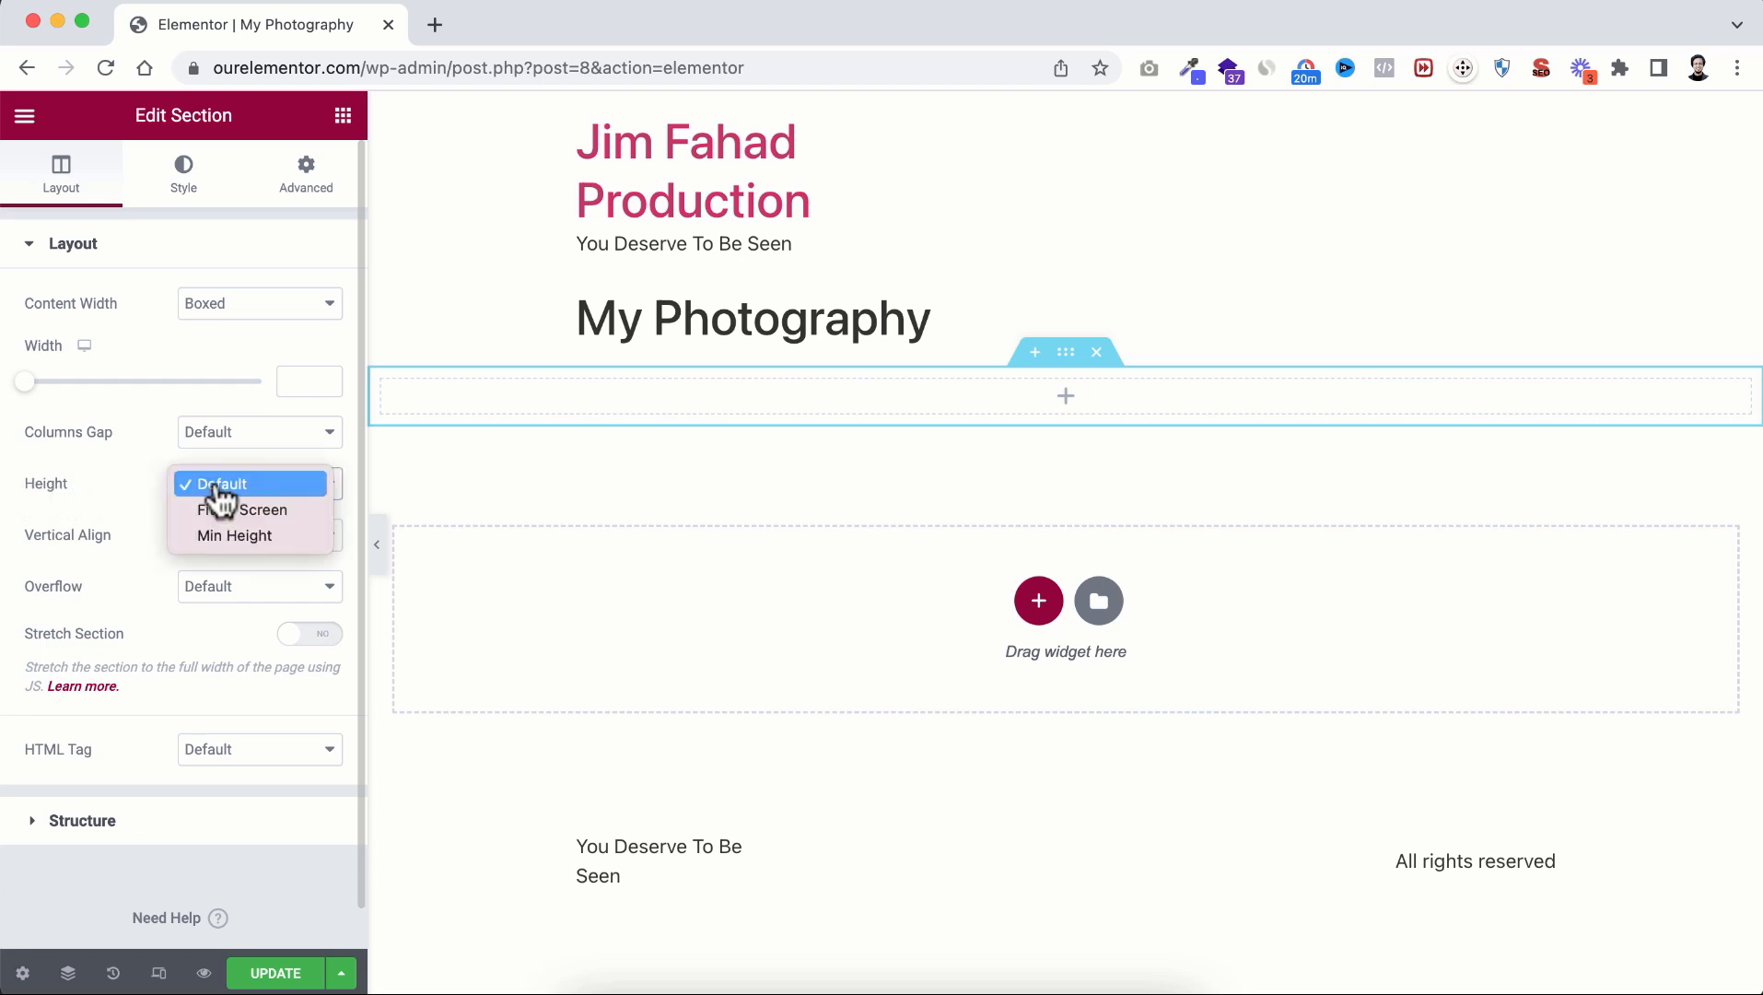
left_click(235, 535)
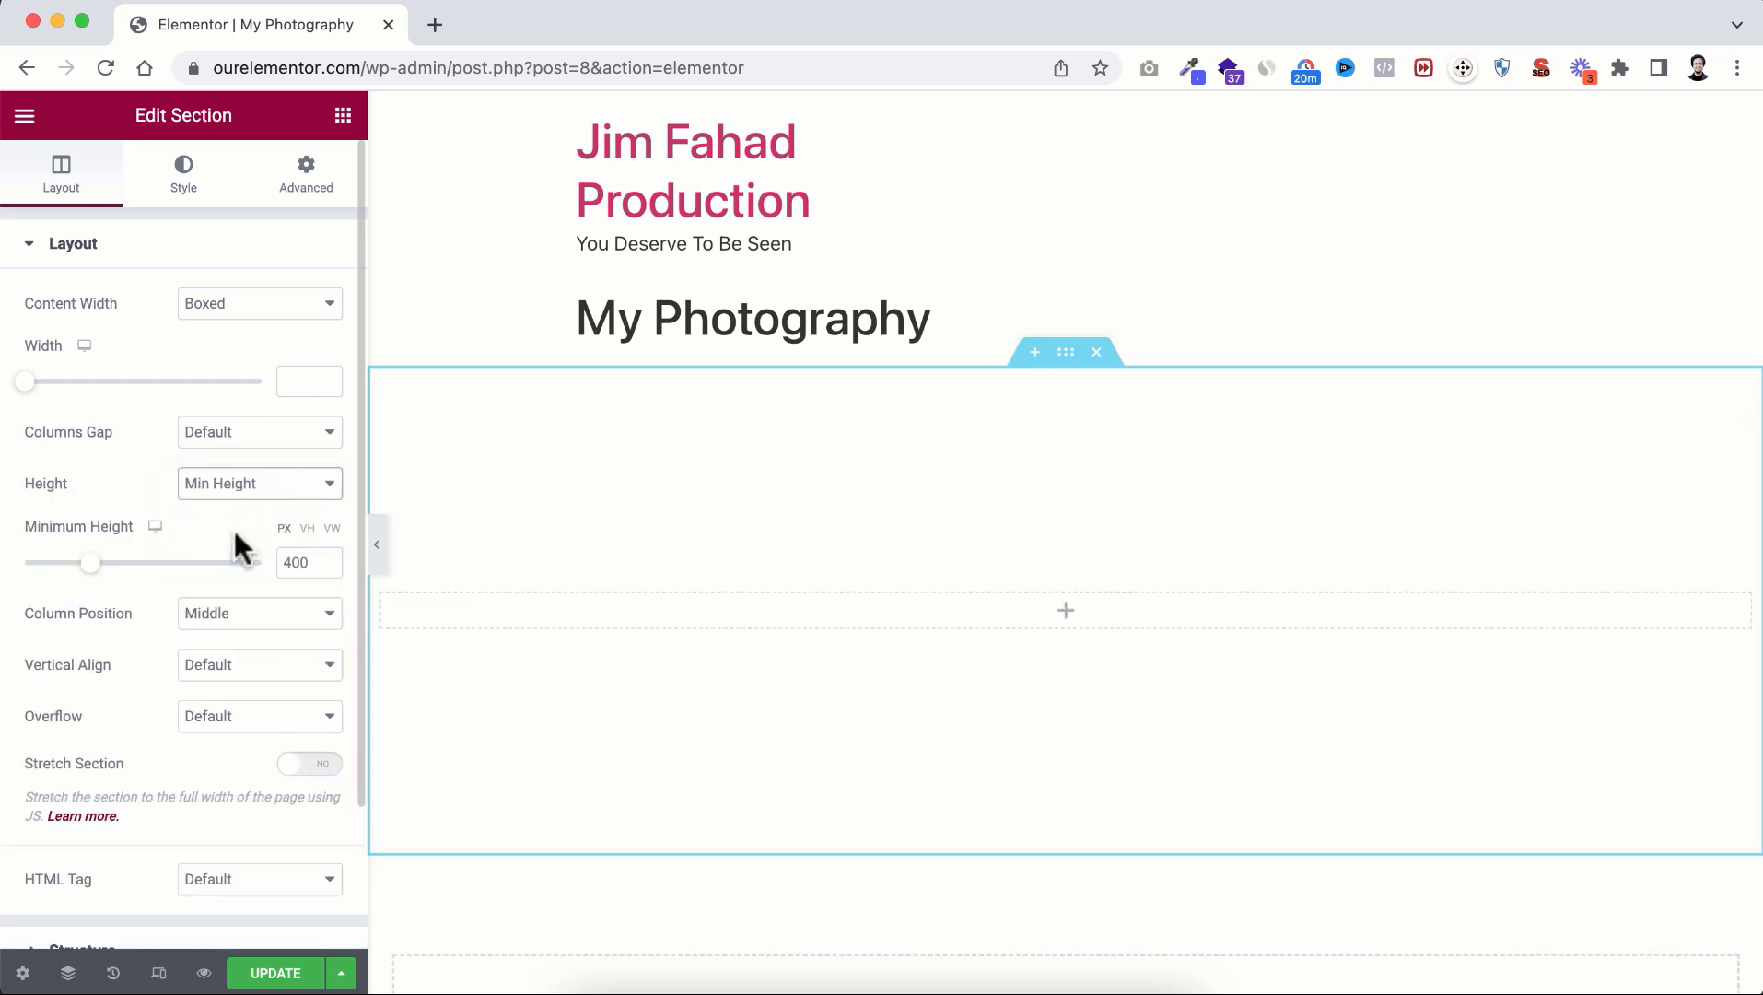
scroll(434, 590, "down", 1)
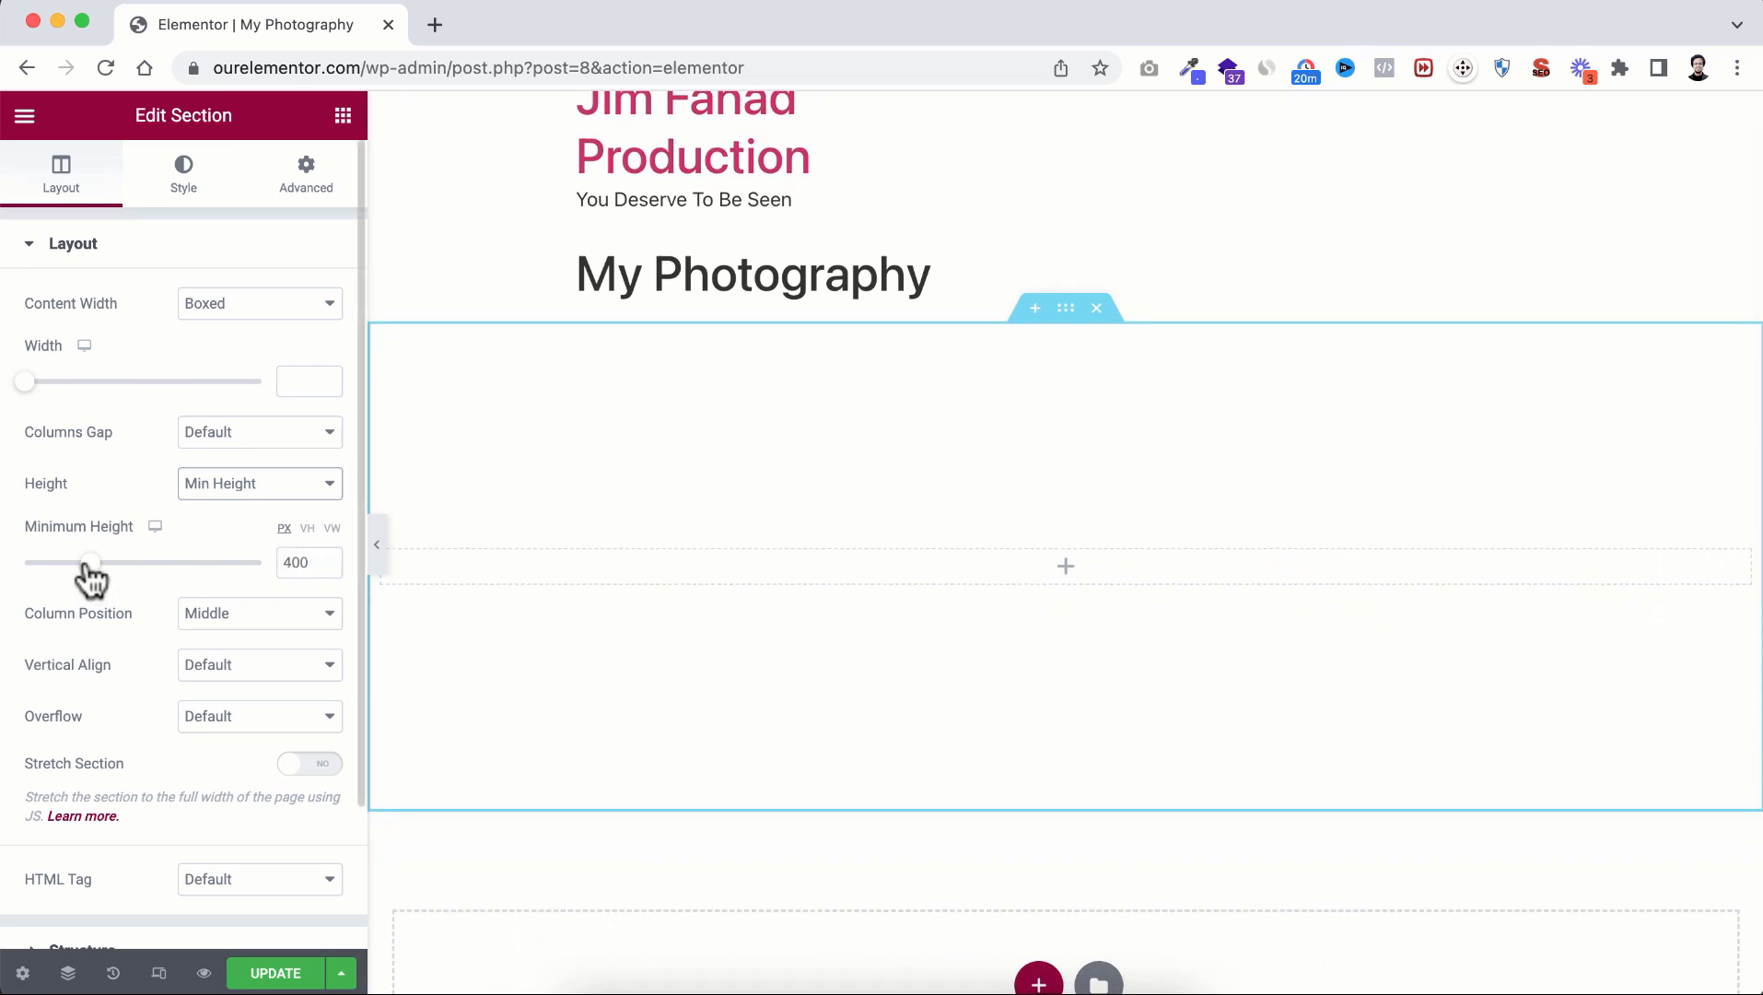
mouse_move(90, 562)
left_mouse_down()
mouse_move(112, 564)
mouse_move(83, 563)
left_mouse_up()
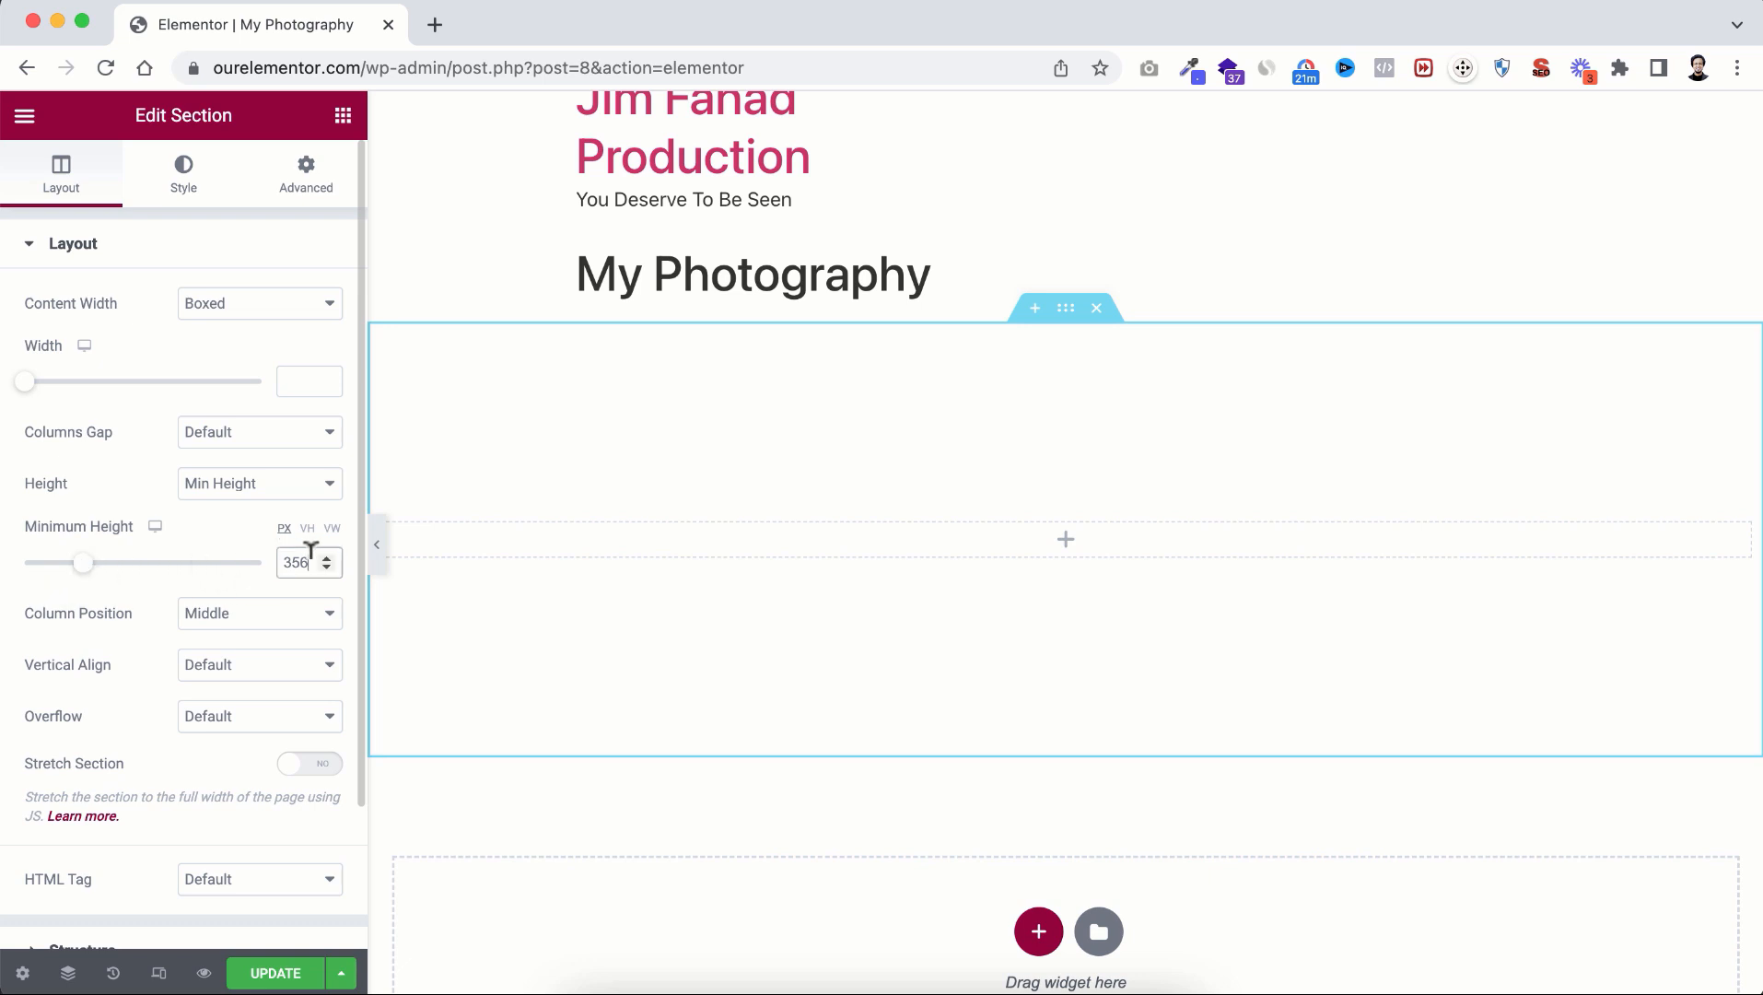
type("700")
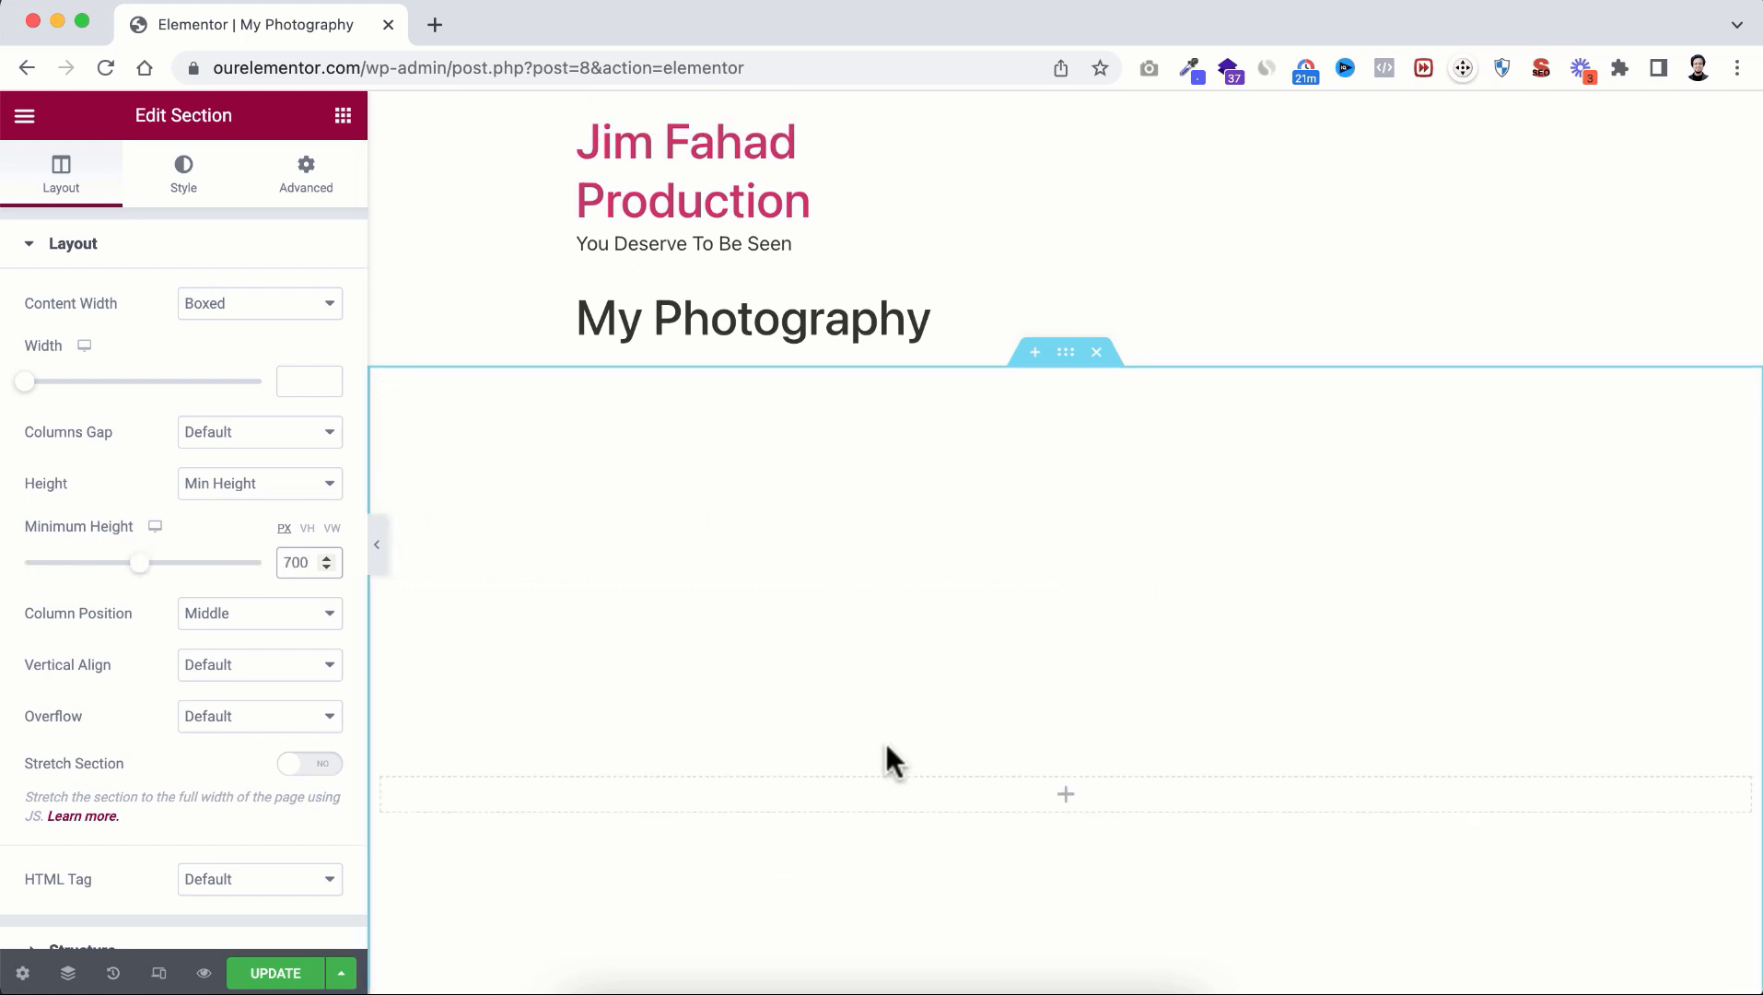
scroll(886, 746, "down", 3)
scroll(884, 746, "up", 1)
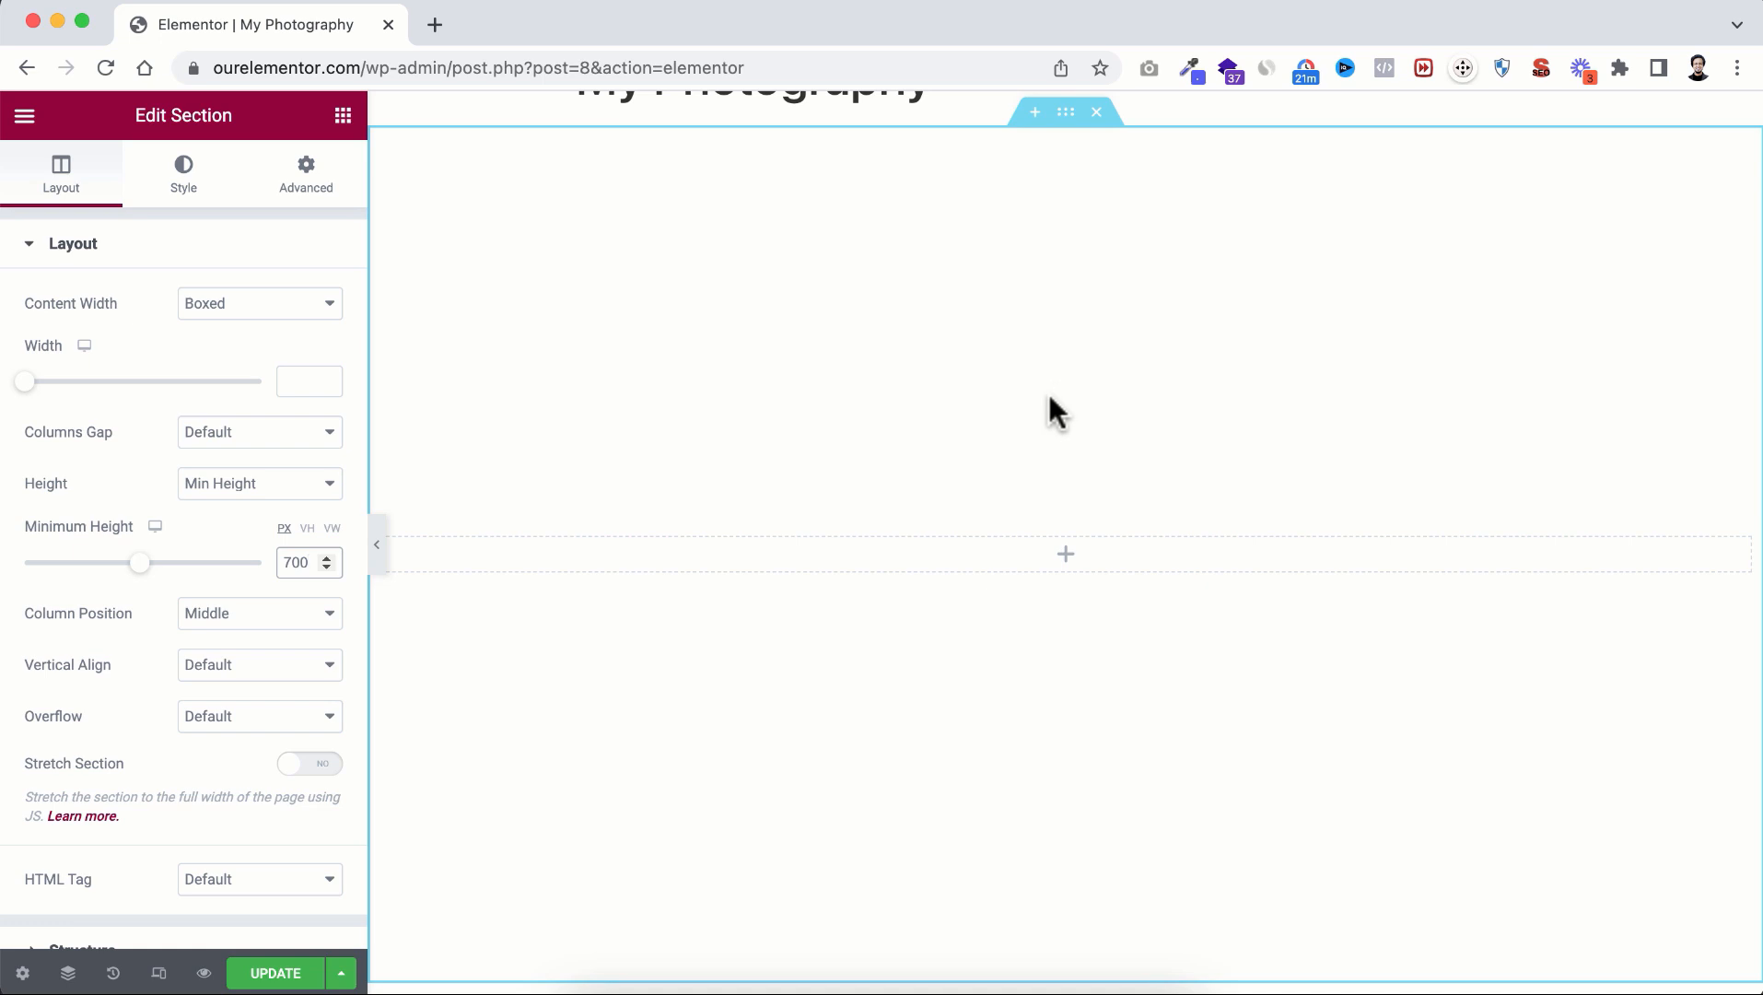
Step: Give the section a Classic background with the solid black colour #000000
left_click(202, 189)
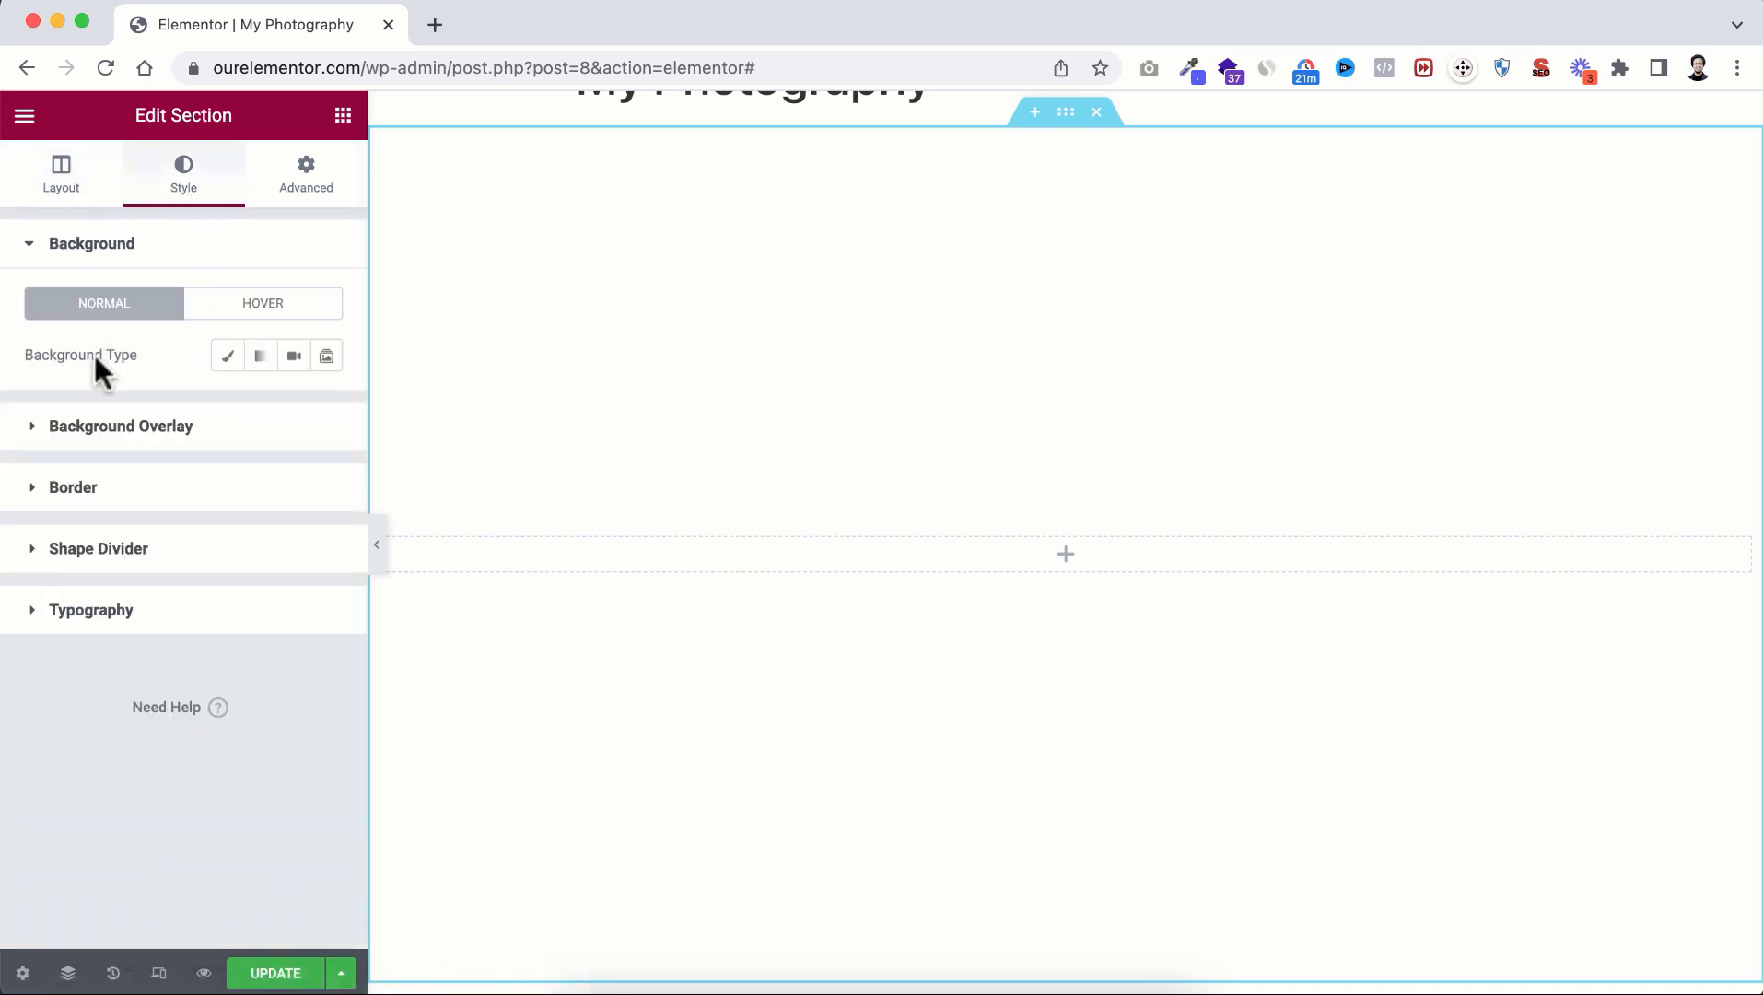
left_click(229, 357)
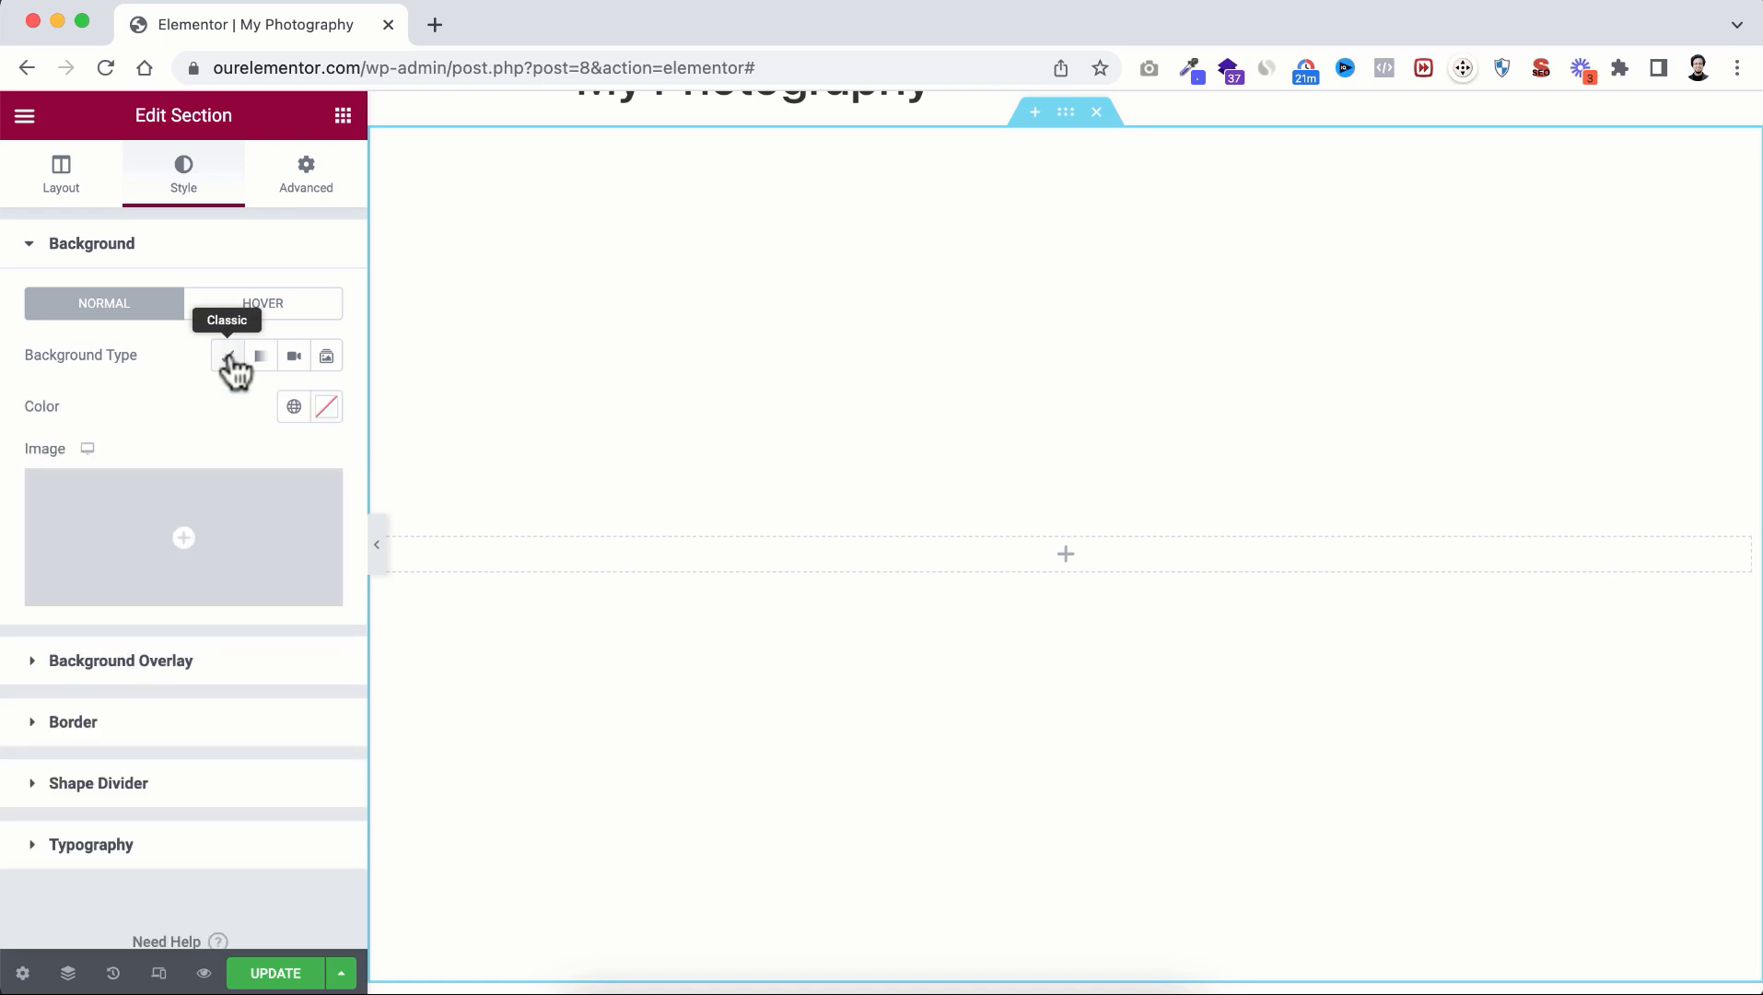
left_click(328, 409)
mouse_move(226, 594)
left_mouse_down()
mouse_move(279, 531)
mouse_move(254, 649)
mouse_move(217, 636)
left_mouse_up()
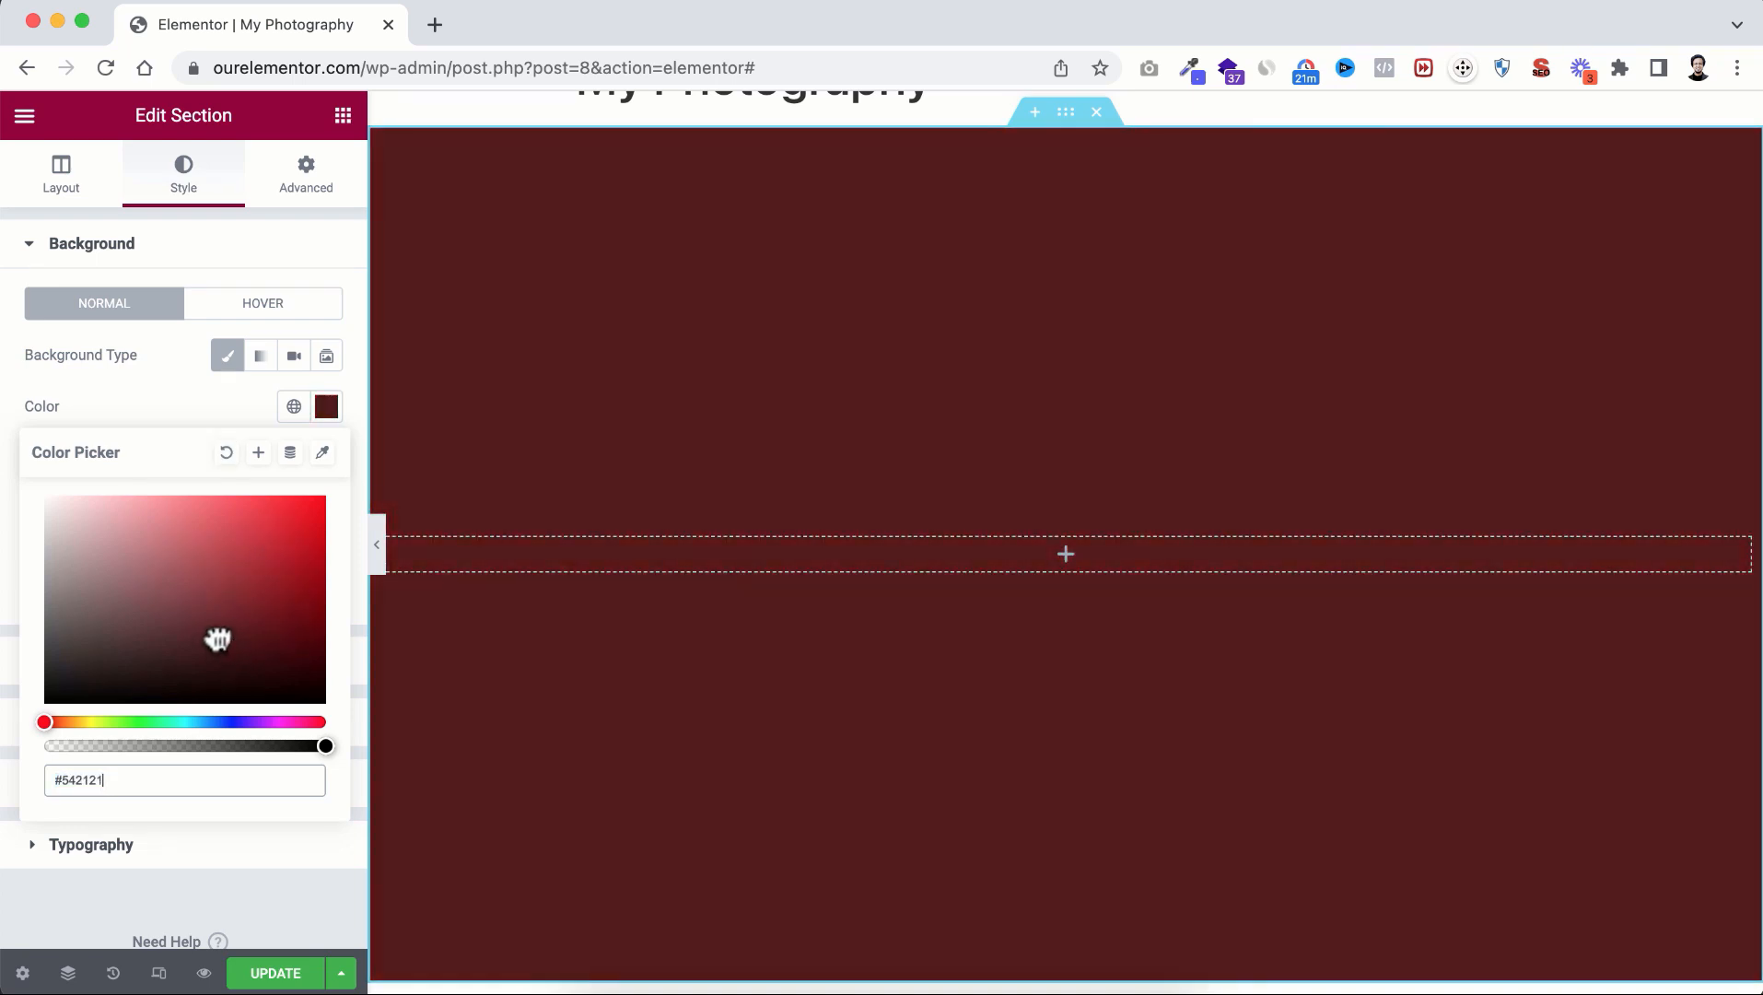
left_click(225, 721)
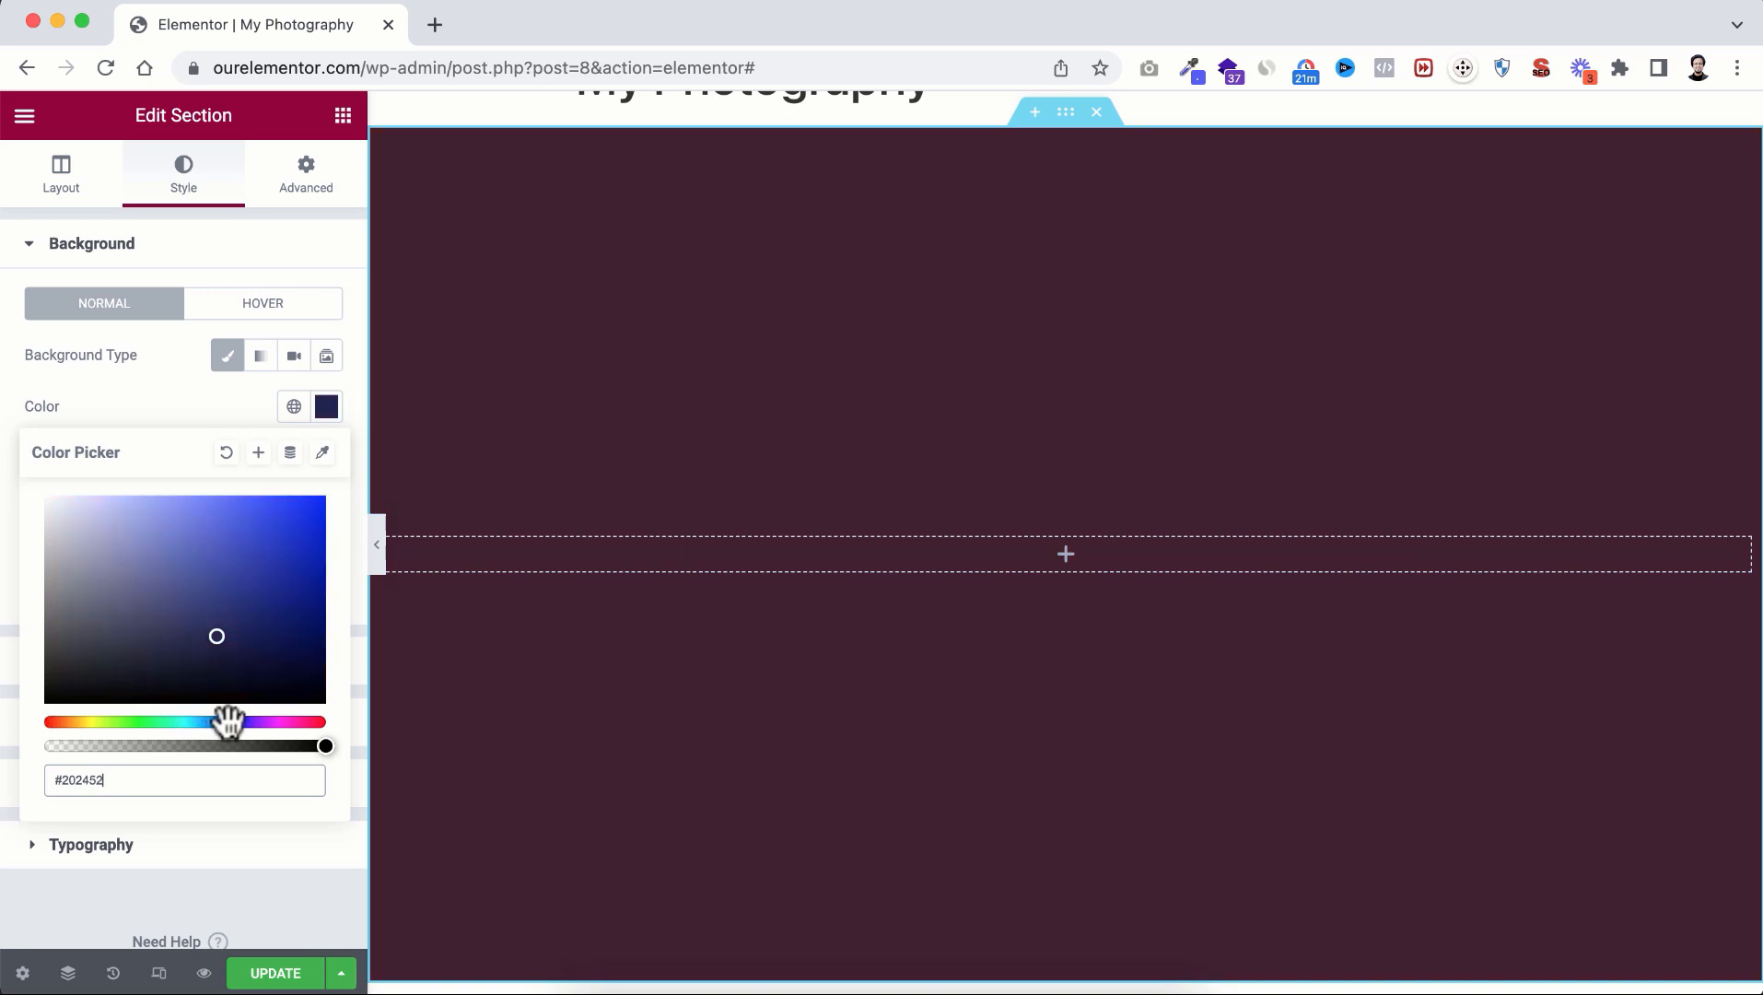
mouse_move(241, 582)
left_mouse_down()
mouse_move(168, 513)
mouse_move(250, 534)
left_mouse_up()
left_click_drag(244, 608, 253, 723)
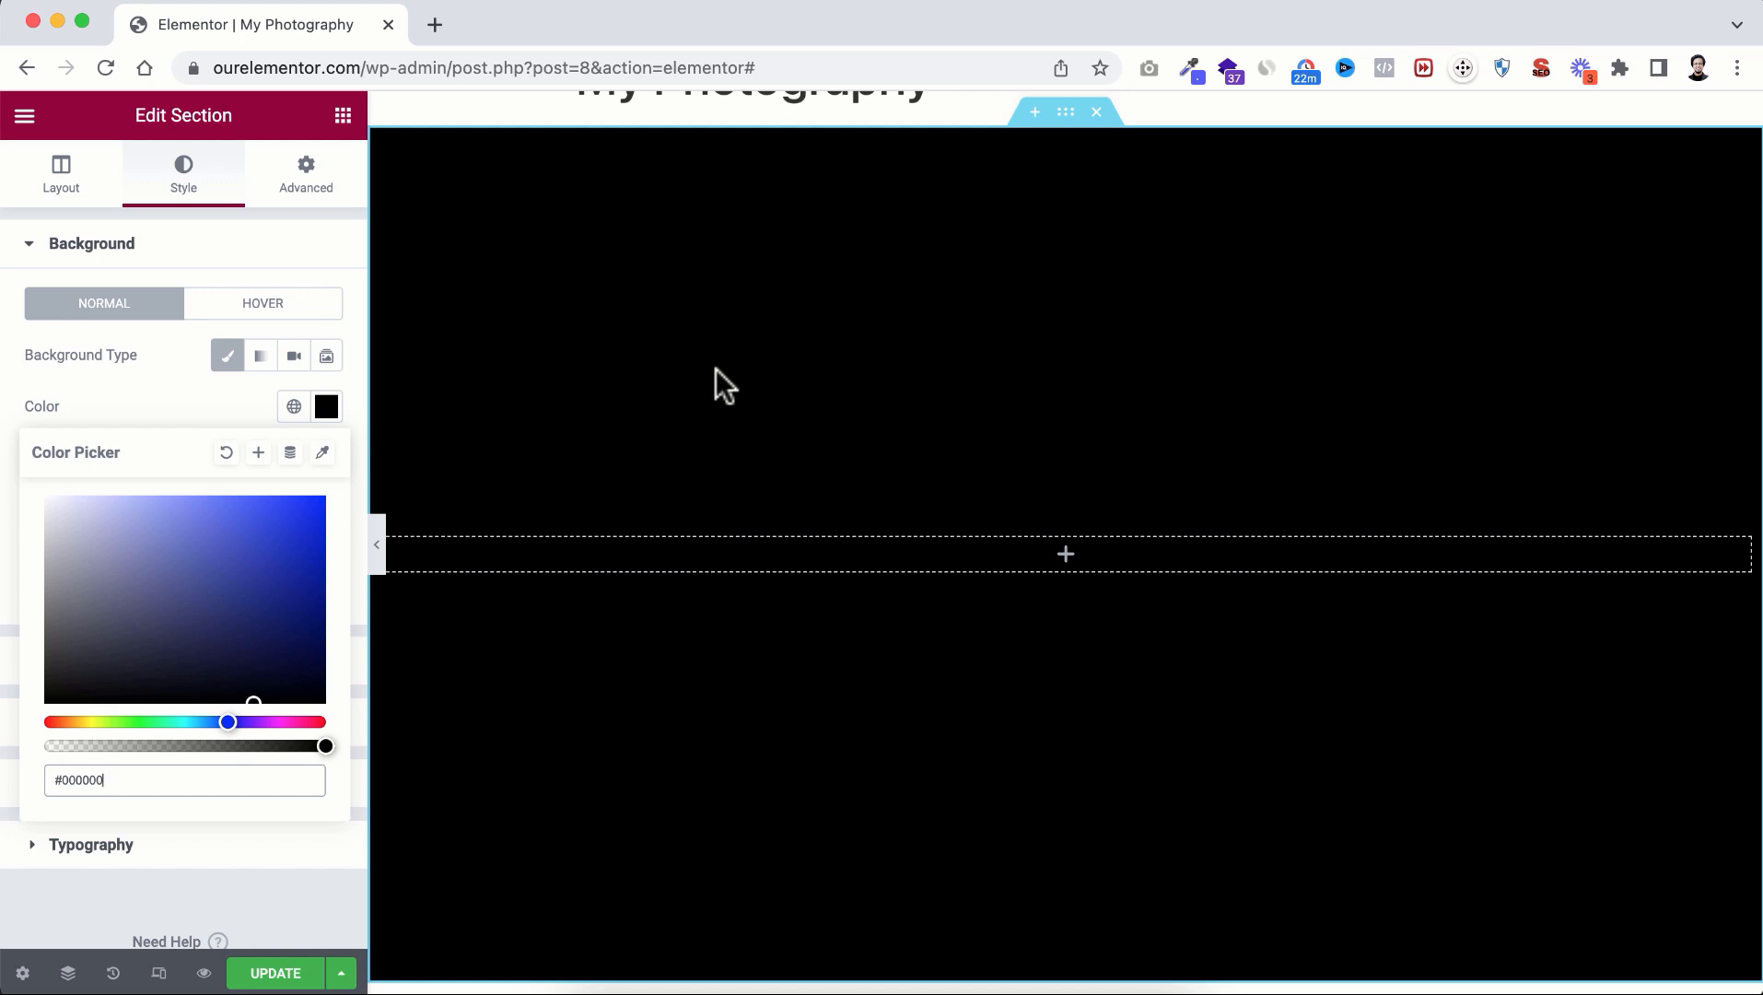
left_click(163, 385)
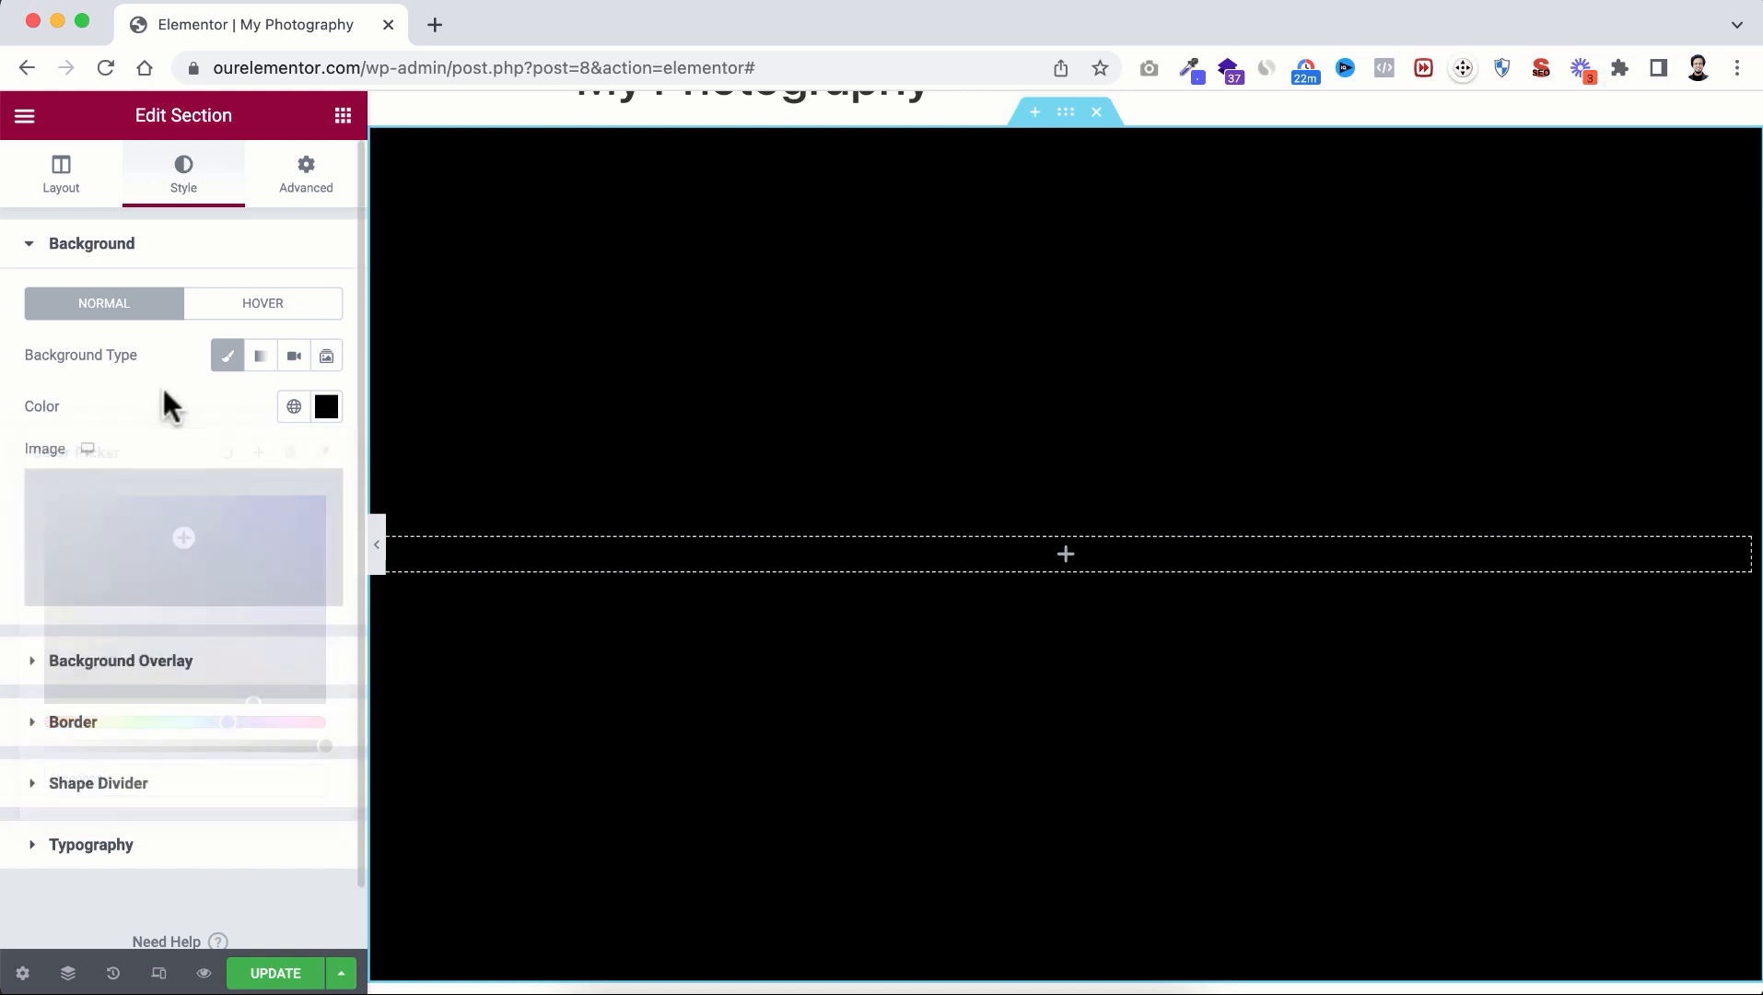
Step: Upload the night-city JPG from the PhotoGraphy WEBSITE folder and insert it as the section's background image
mouse_move(149, 515)
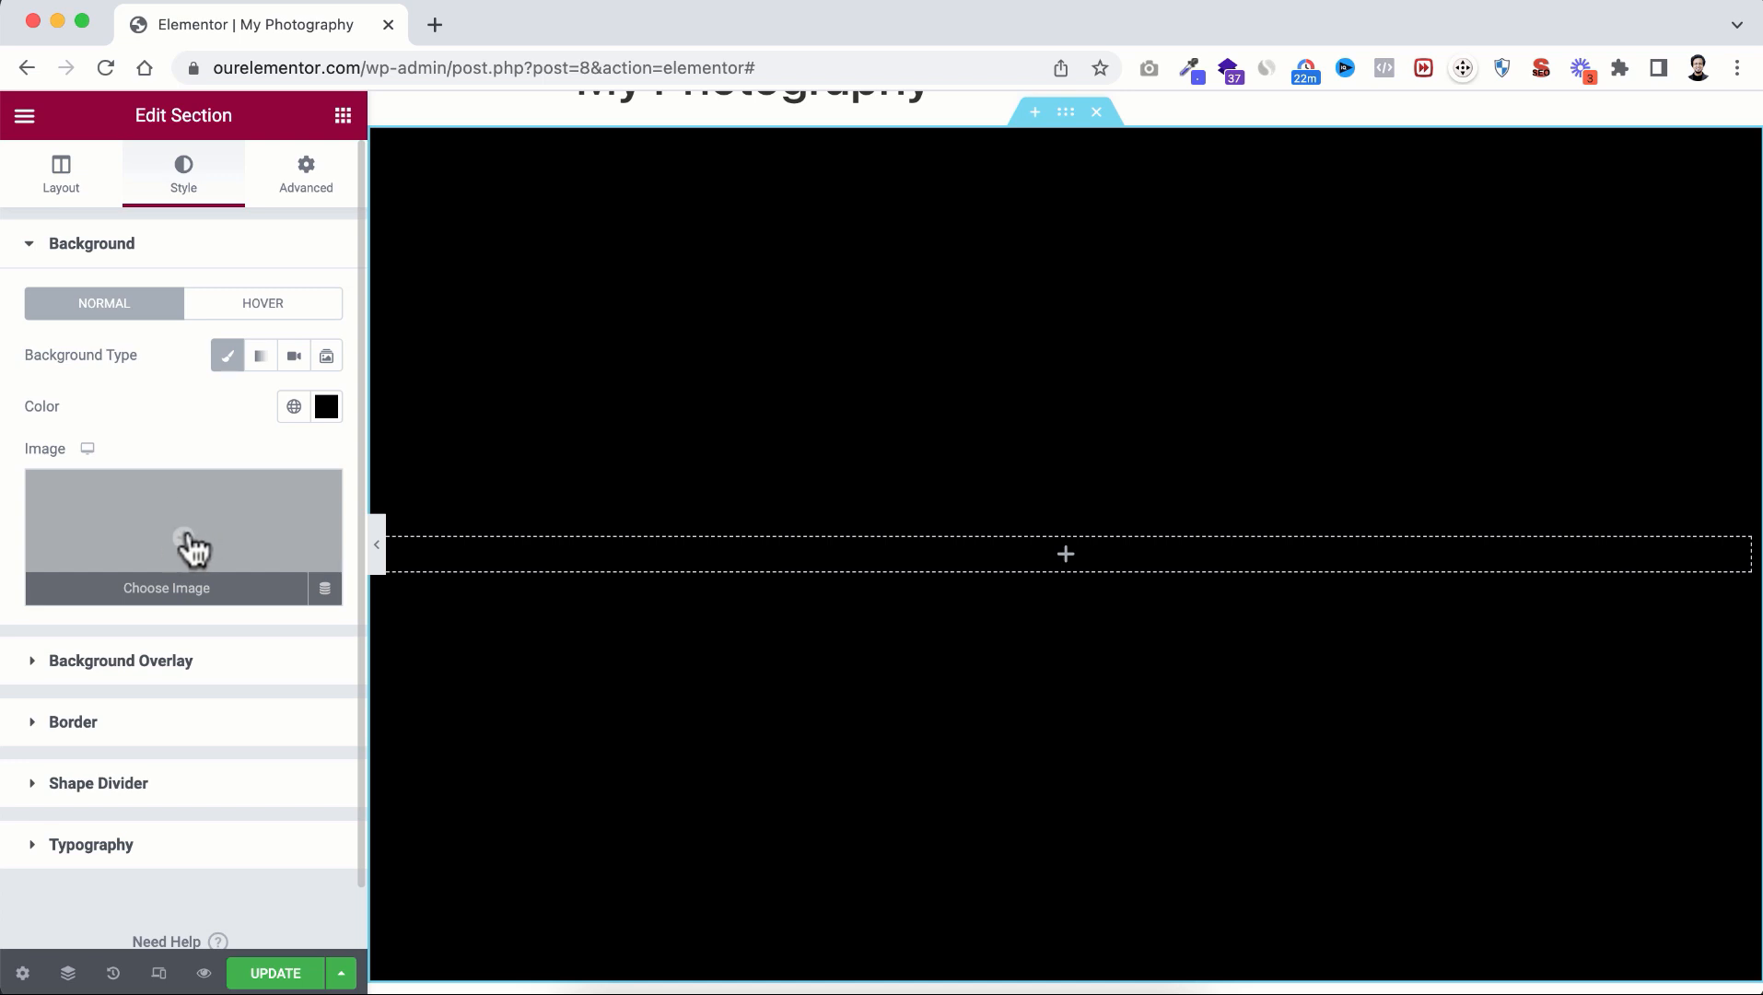
left_click(190, 546)
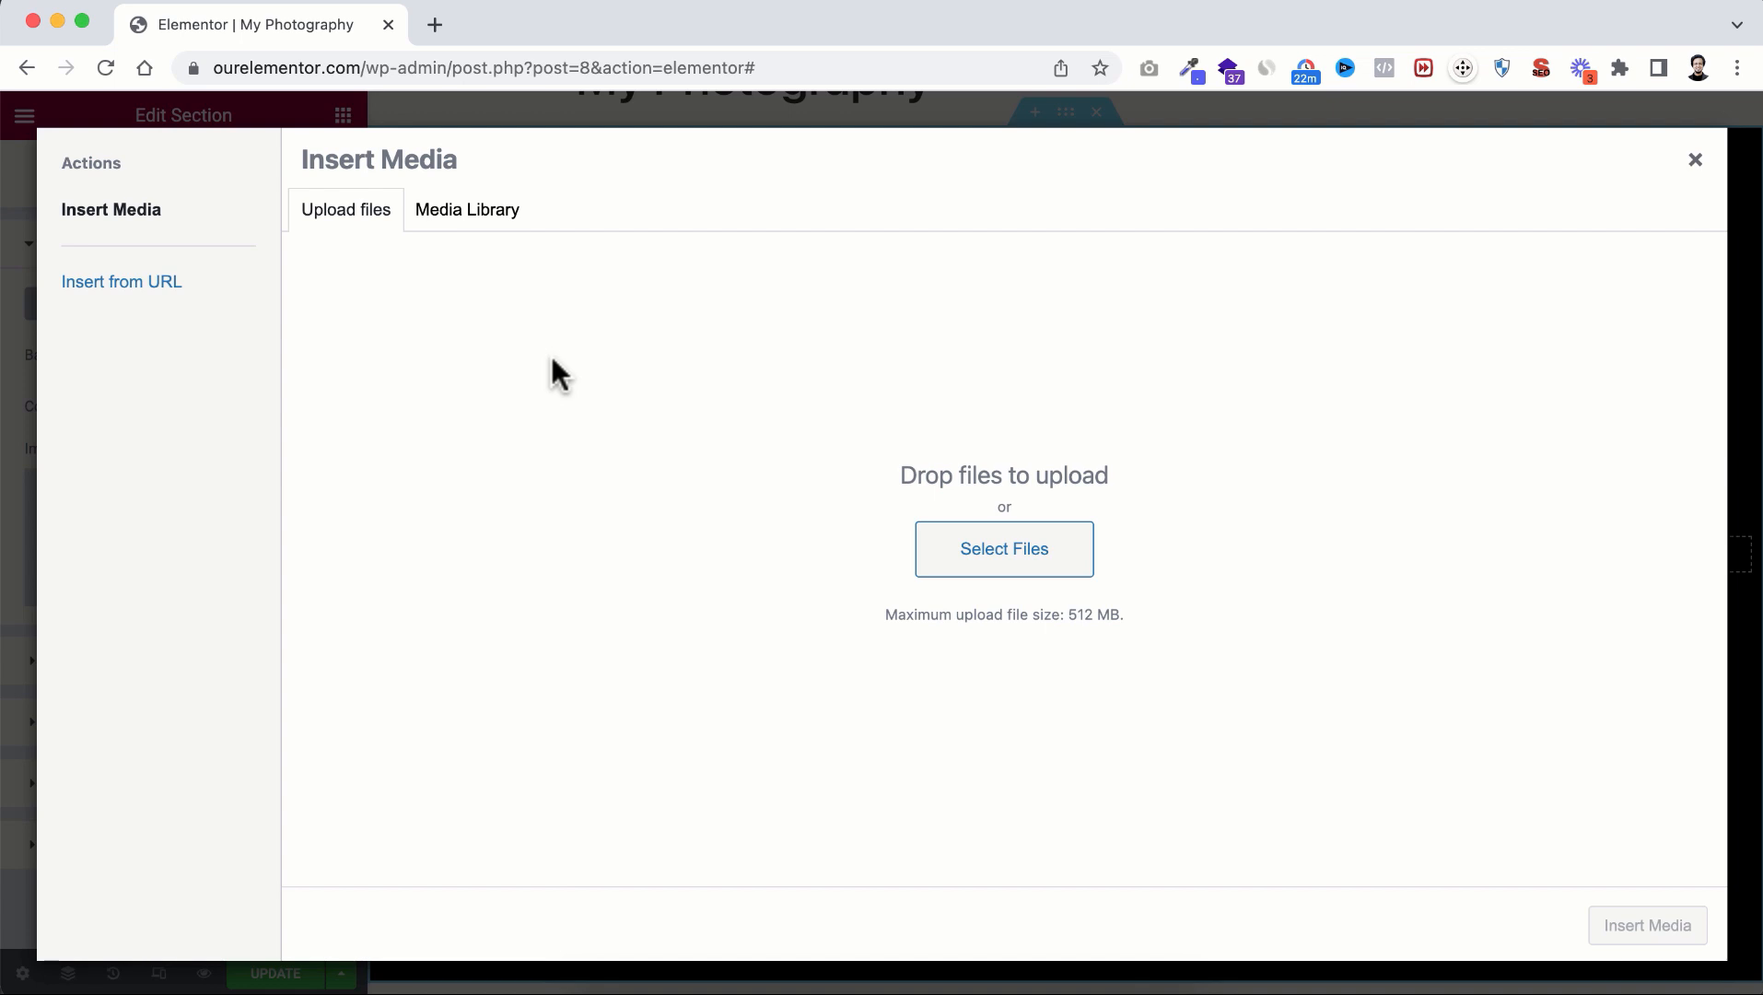
left_click(1018, 566)
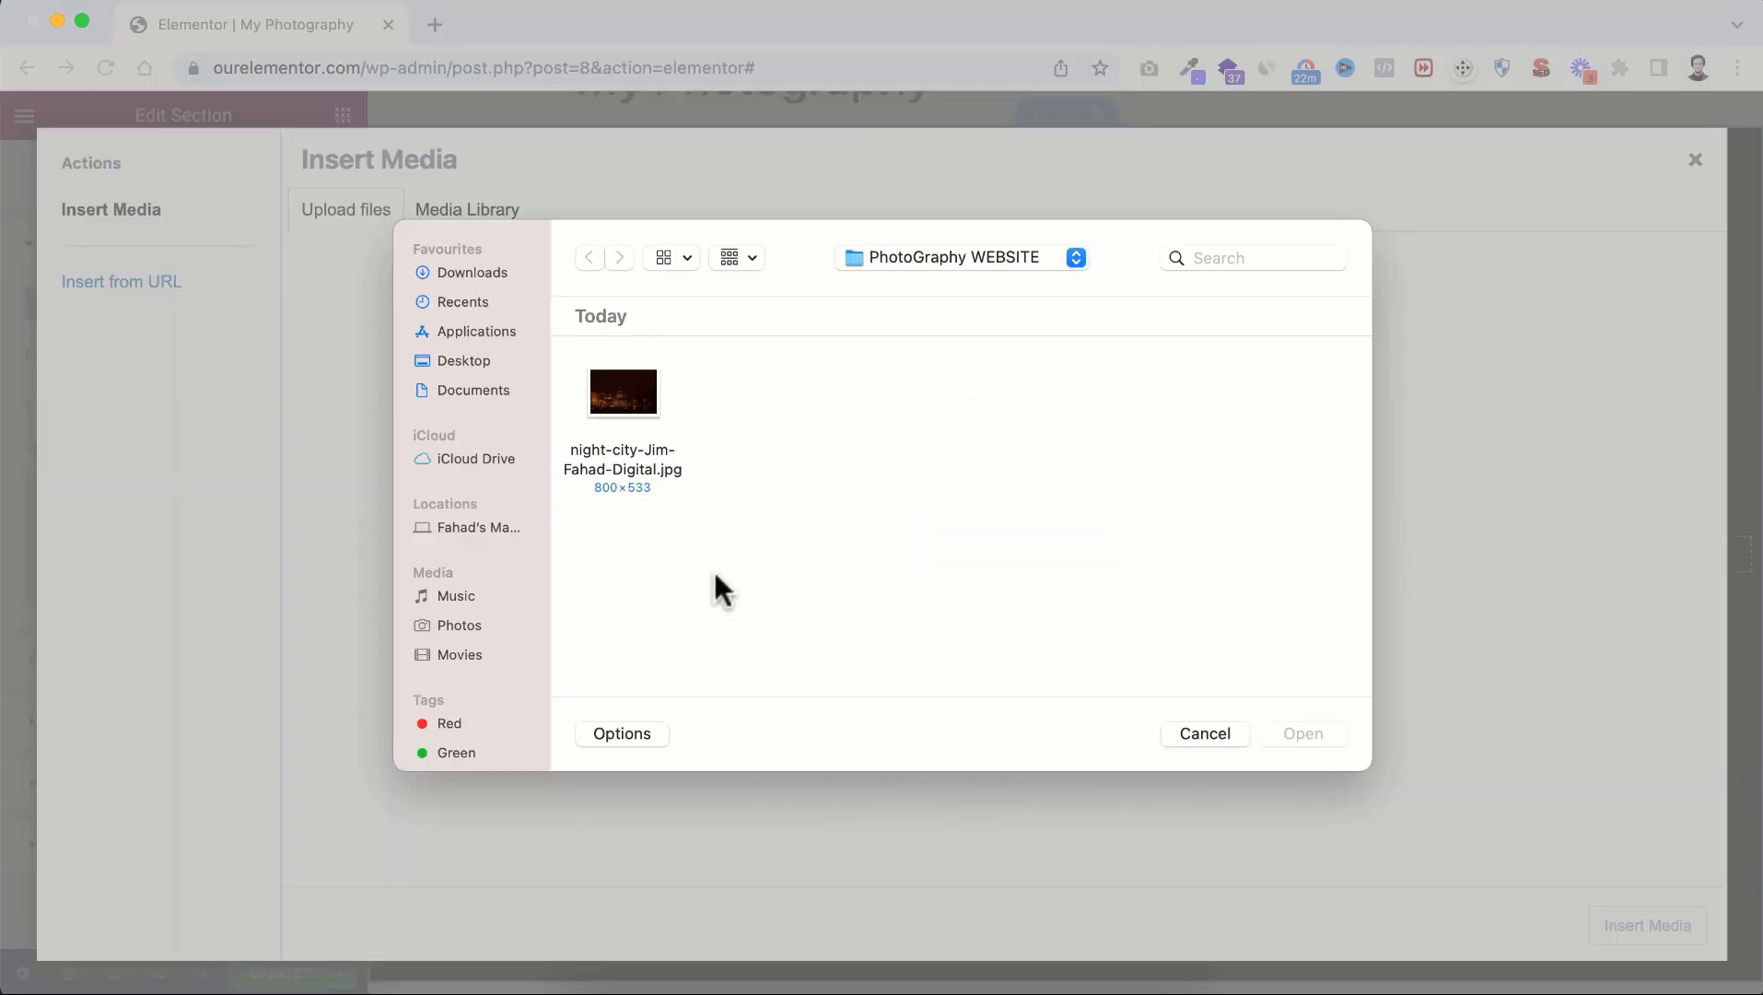
left_click(623, 397)
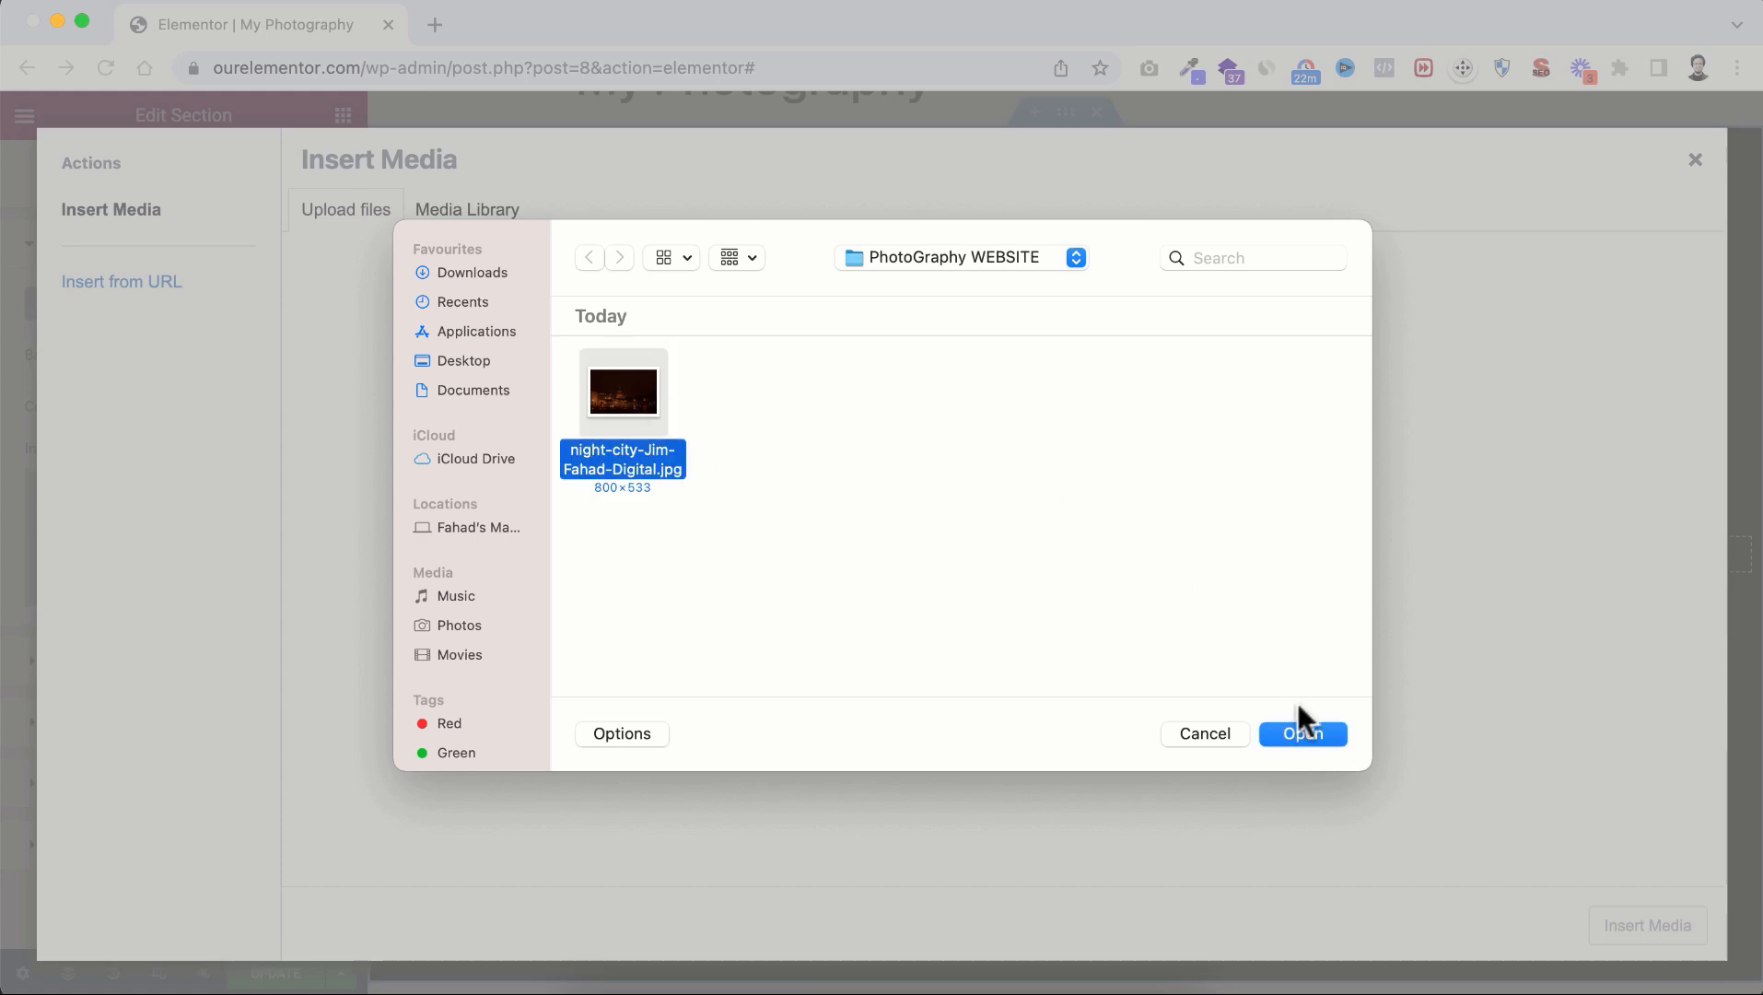
left_click(1299, 733)
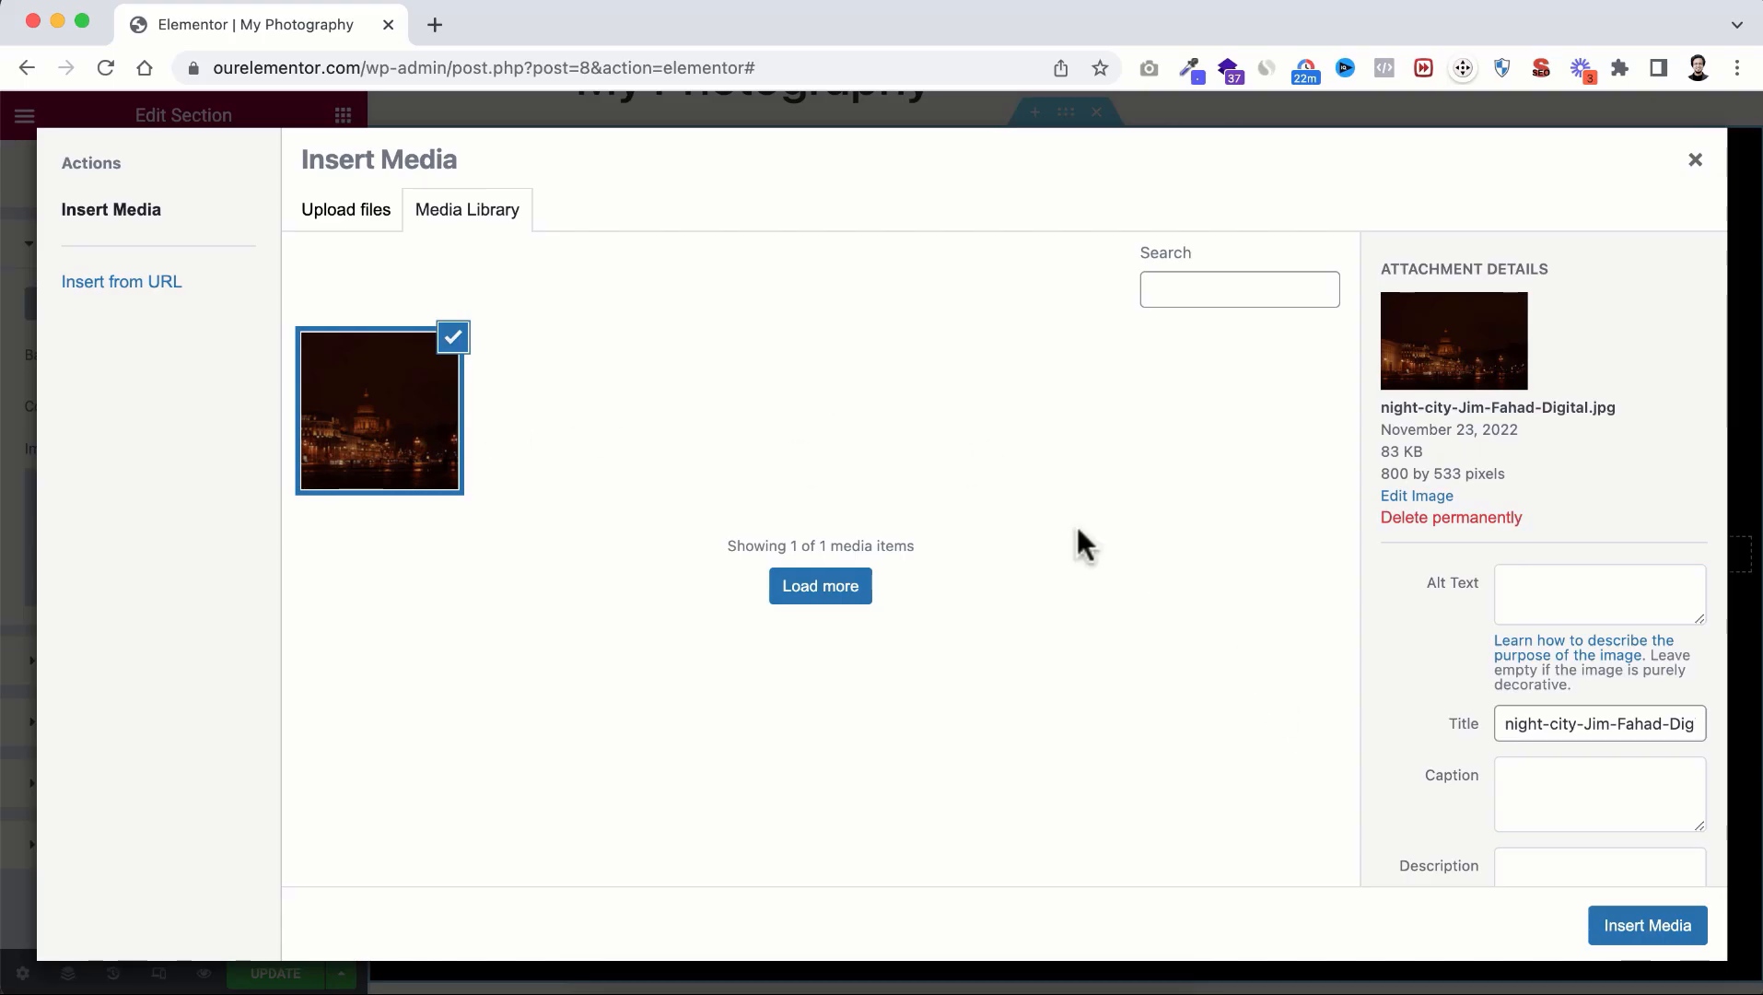
left_click(1632, 928)
scroll(981, 586, "down", 1)
scroll(1022, 470, "up", 1)
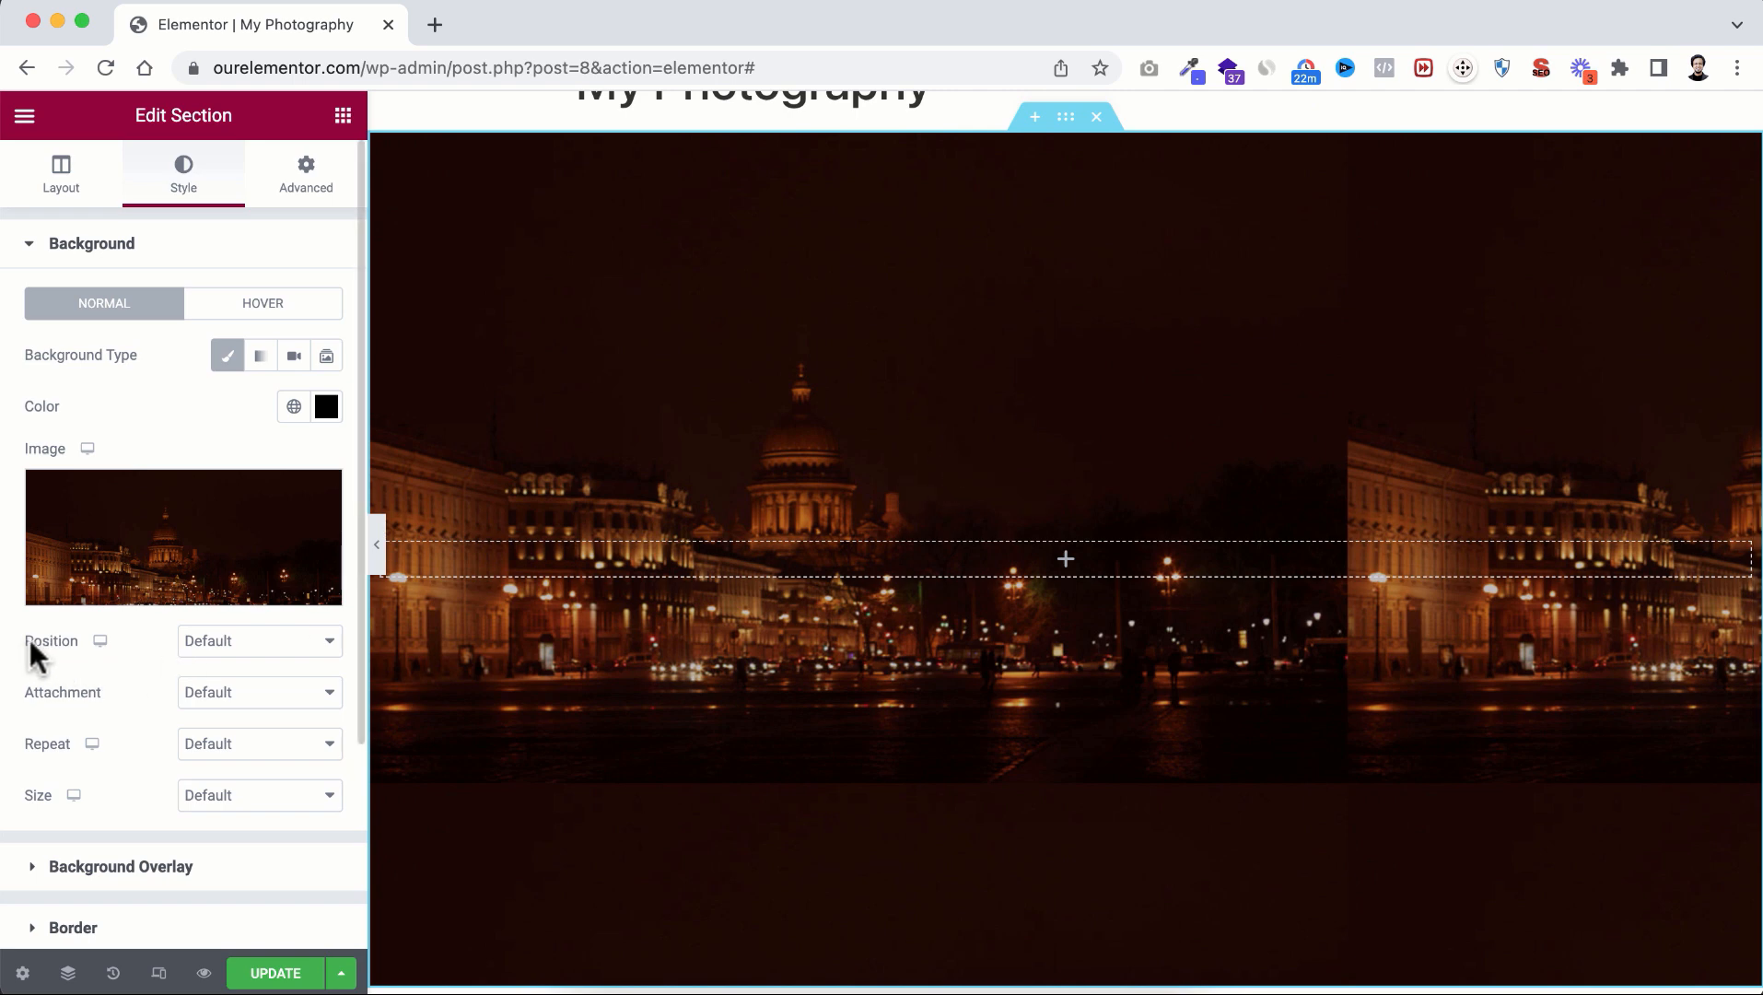
Step: Set the section's background image to position Center Center, No-repeat and size Cover
left_click(242, 647)
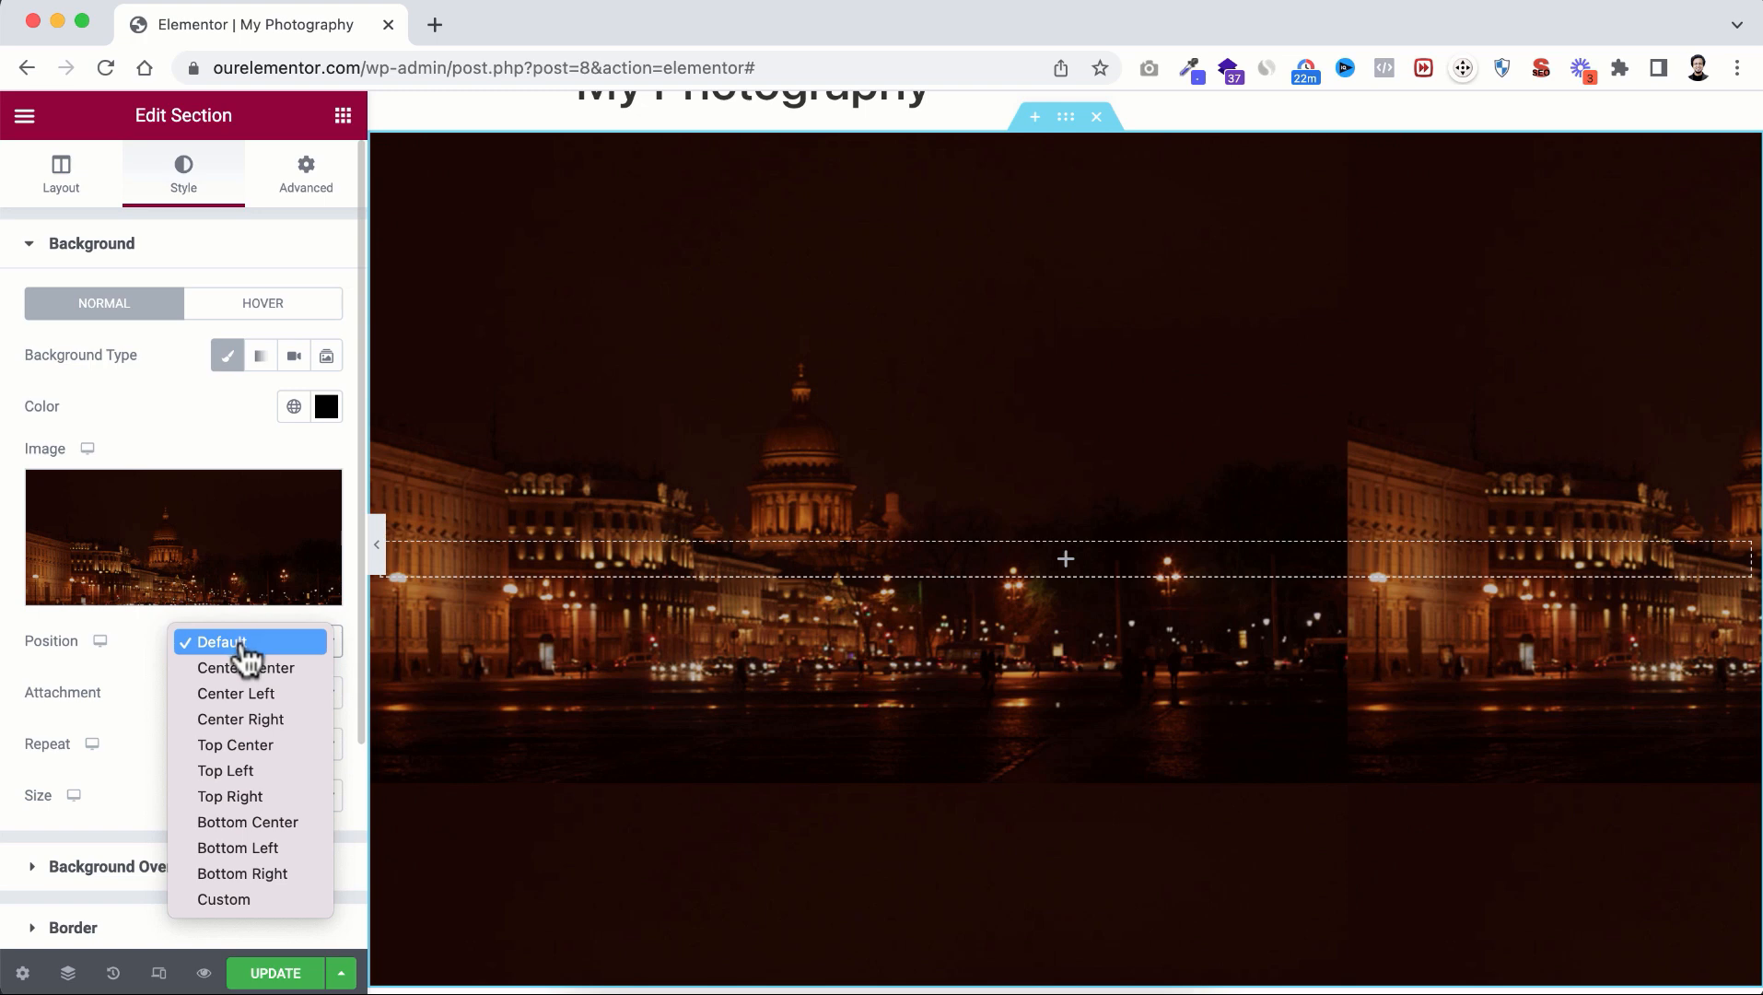
left_click(242, 723)
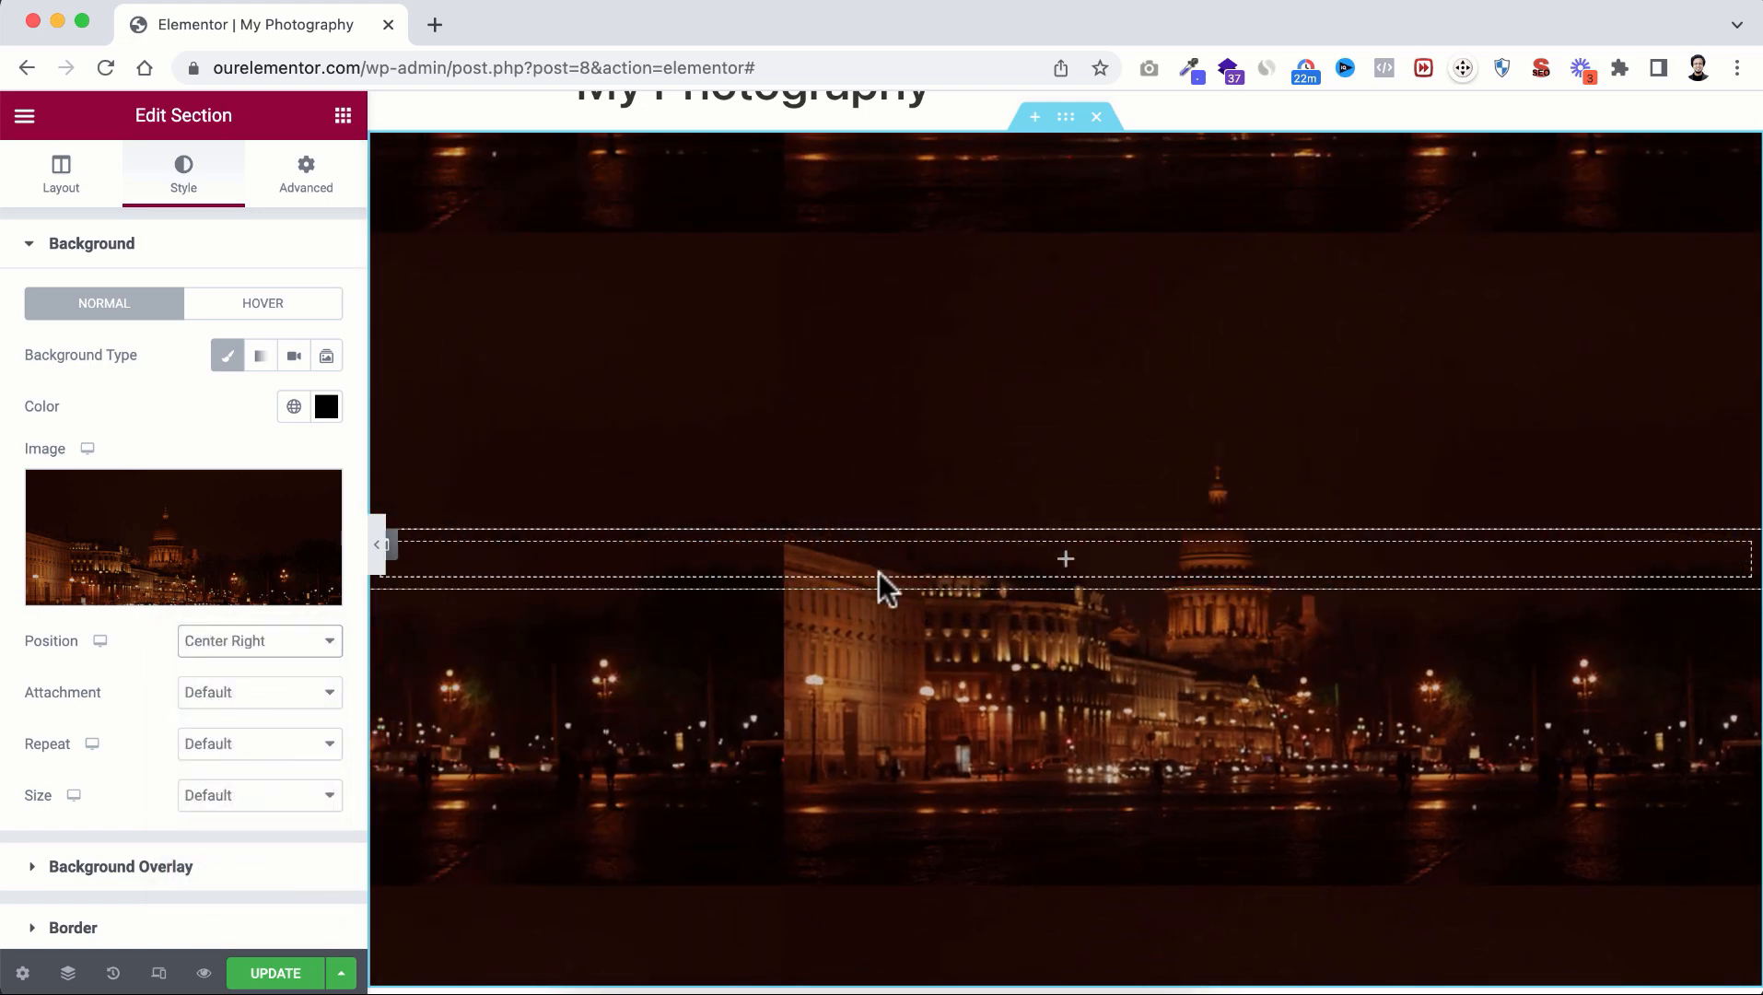
left_click(243, 651)
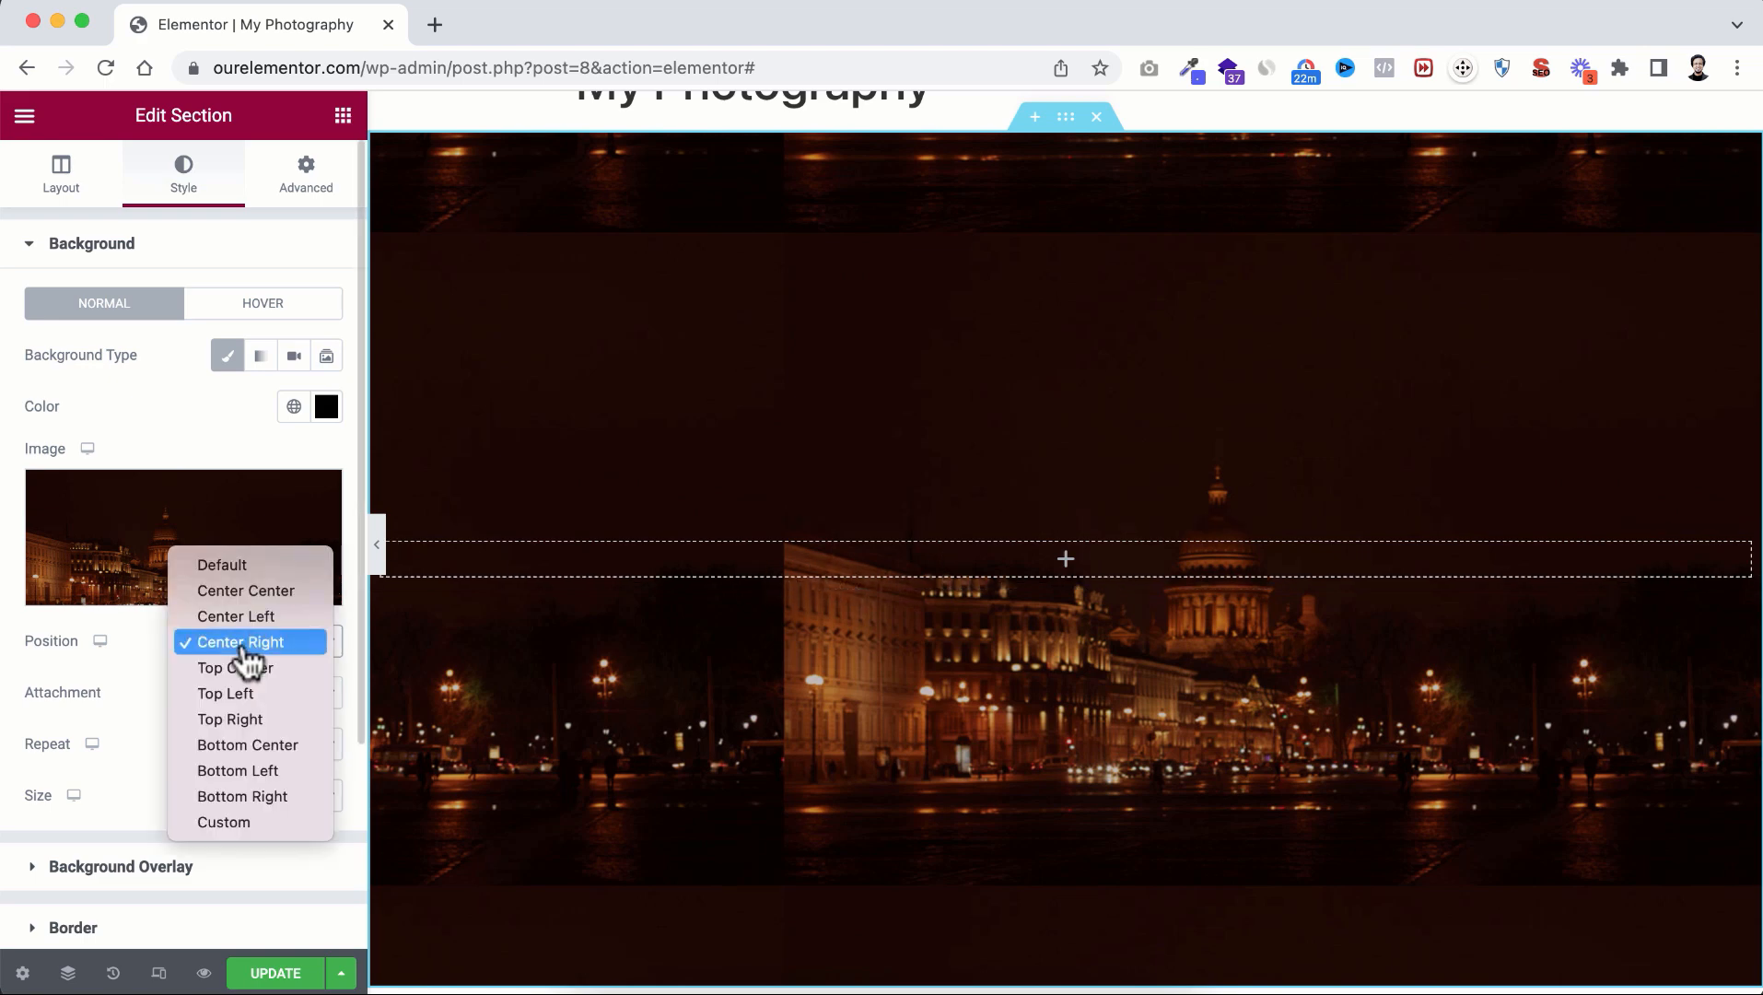
left_click(251, 591)
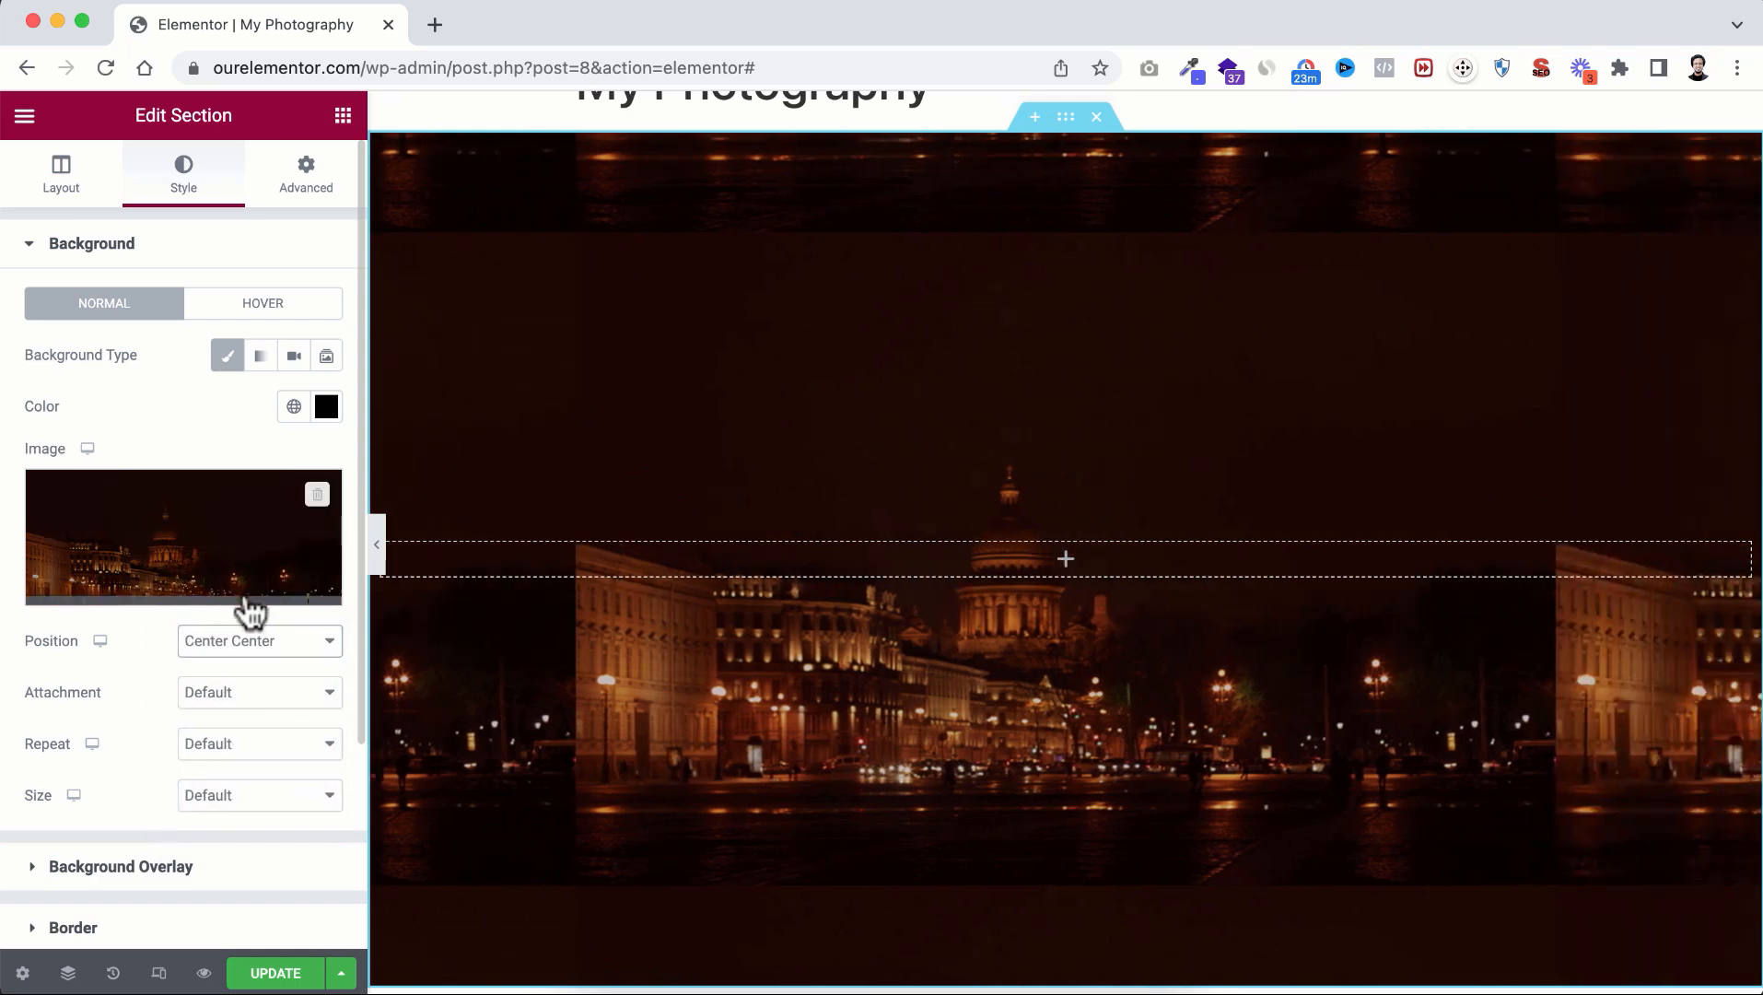
left_click(232, 746)
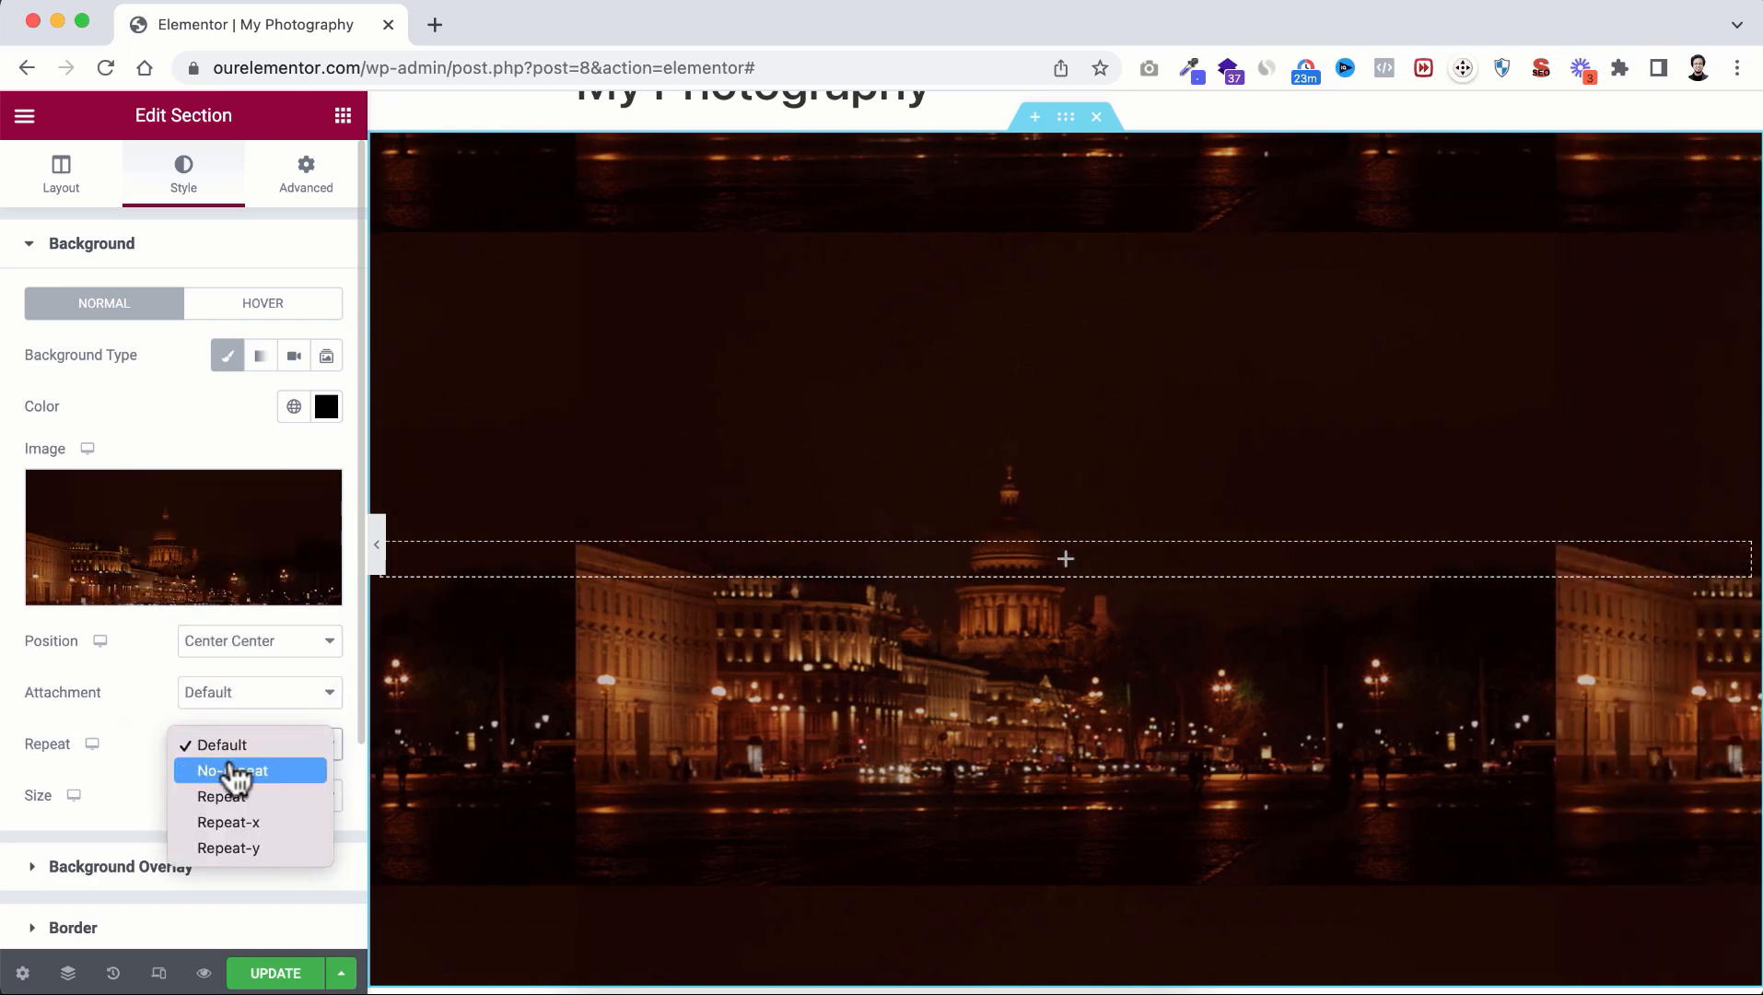
left_click(233, 771)
left_click(202, 802)
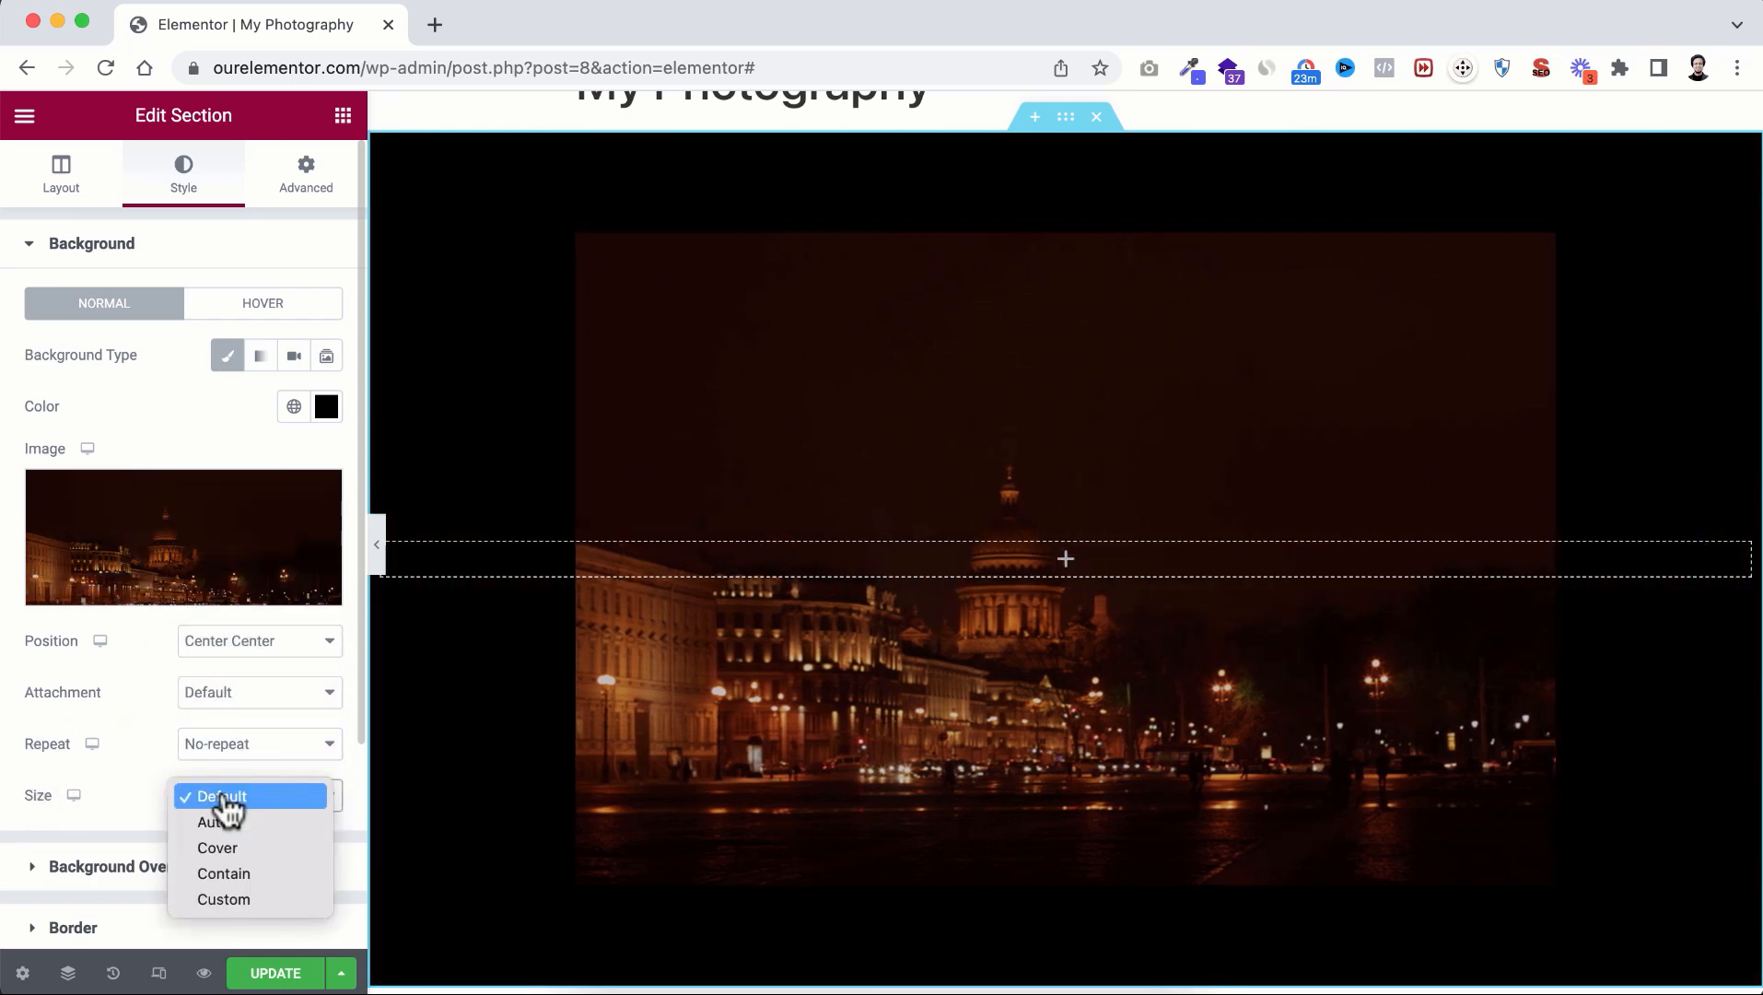
left_click(249, 852)
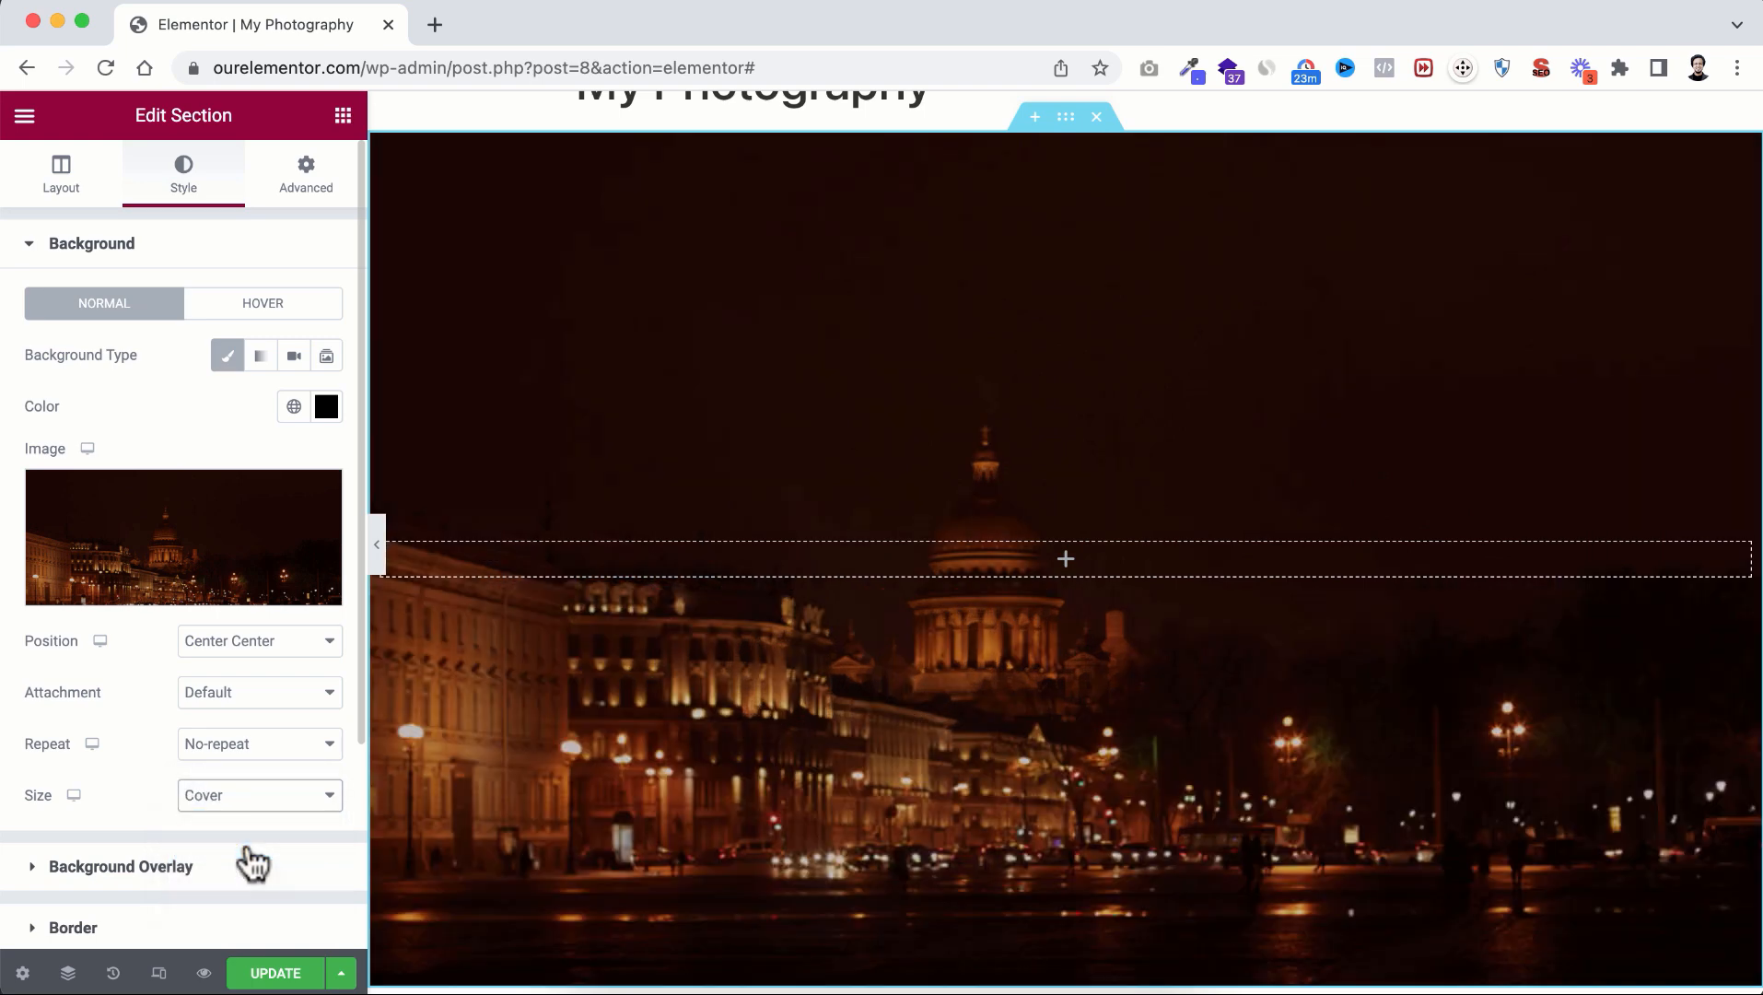
scroll(950, 624, "down", 1)
scroll(951, 623, "up", 1)
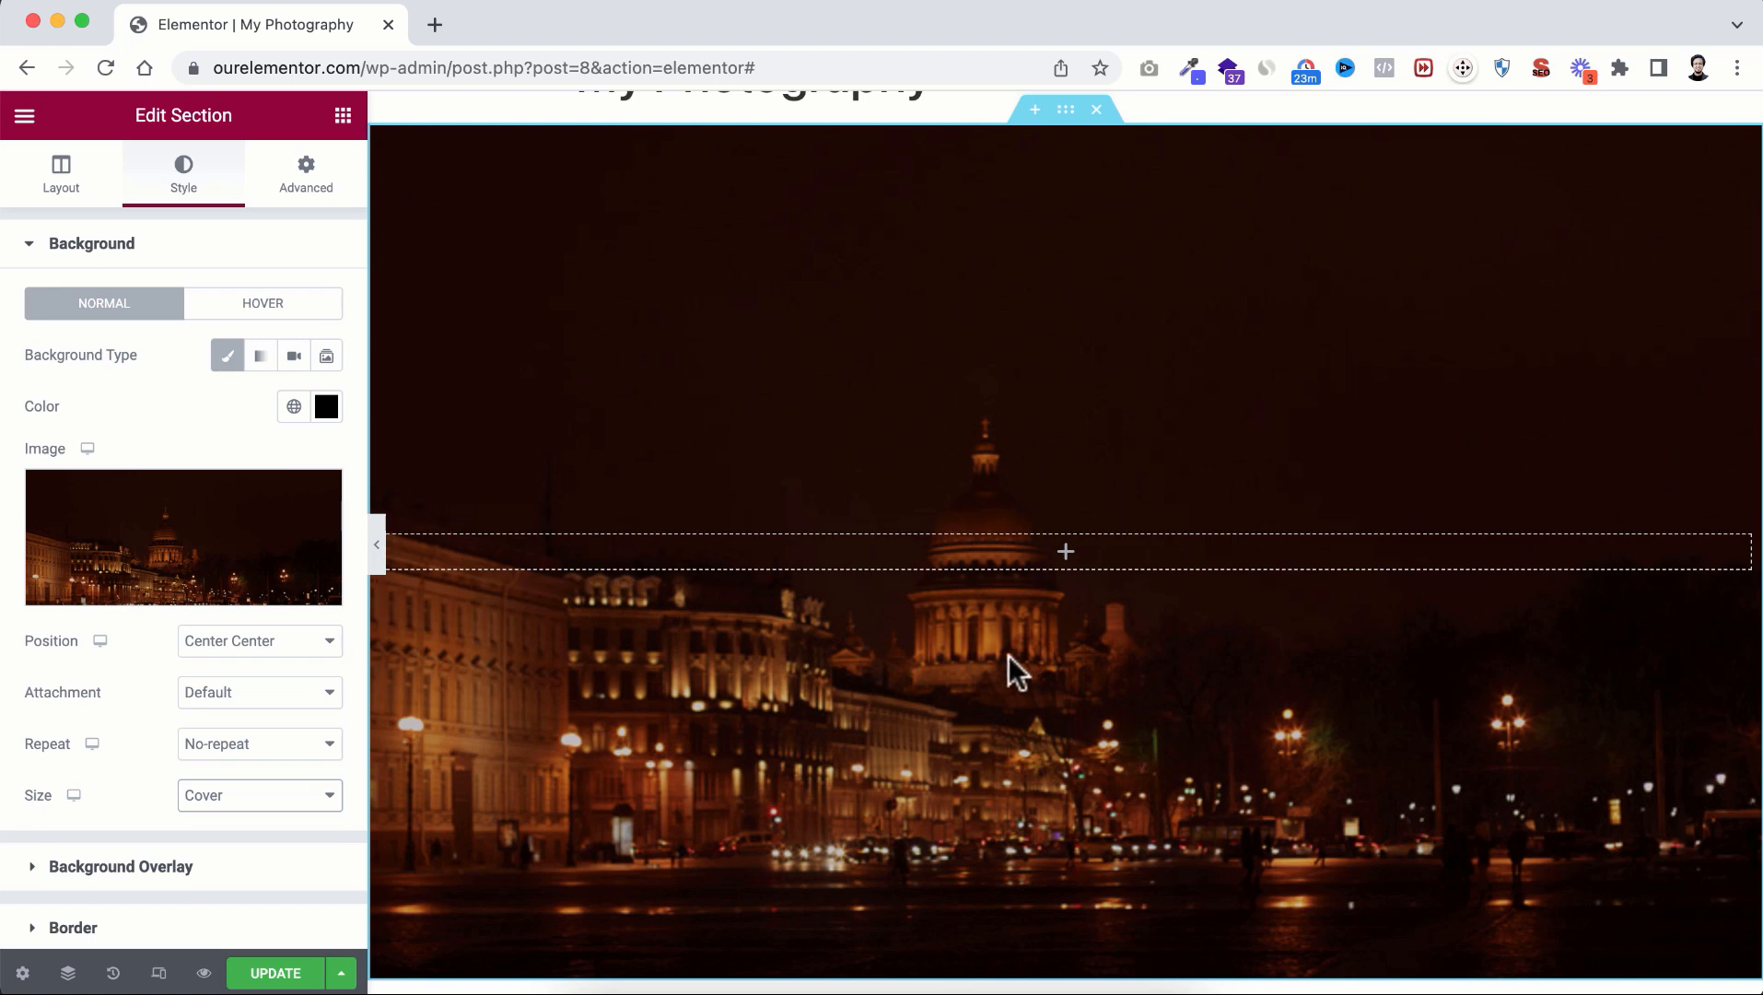
Step: Add a Heading widget to the section's column with the title "JFD Photography" and centre its alignment
left_click(1066, 551)
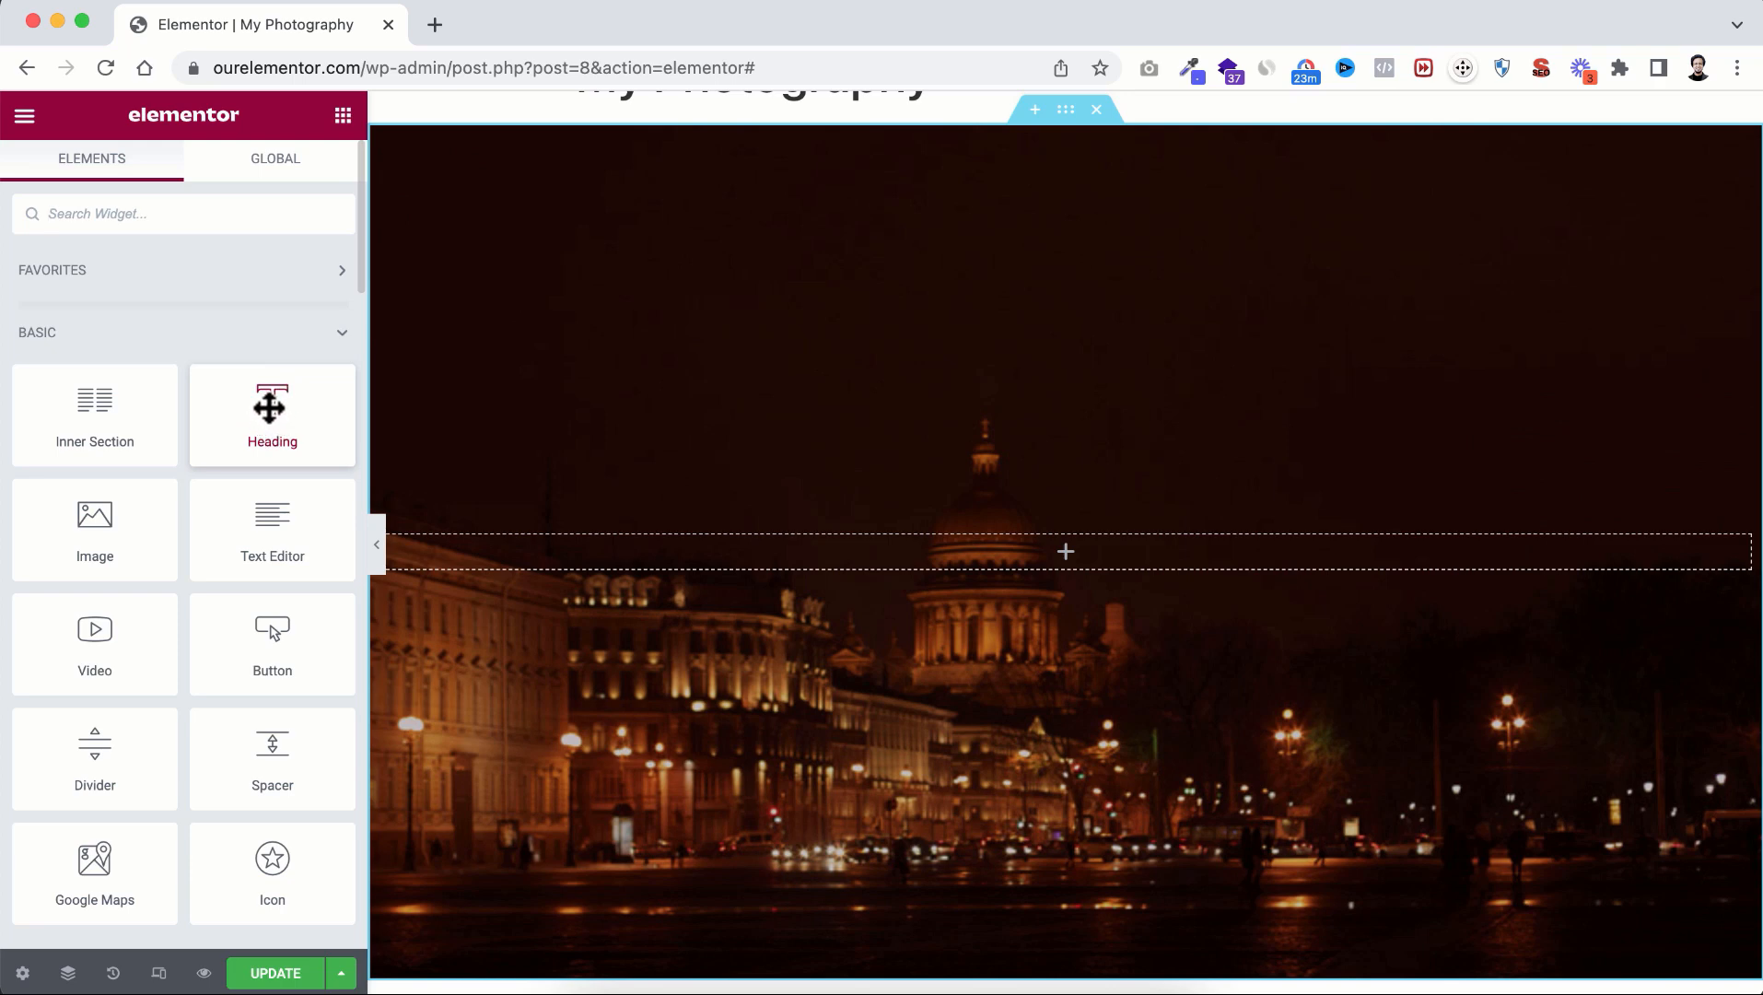
left_click_drag(261, 407, 965, 536)
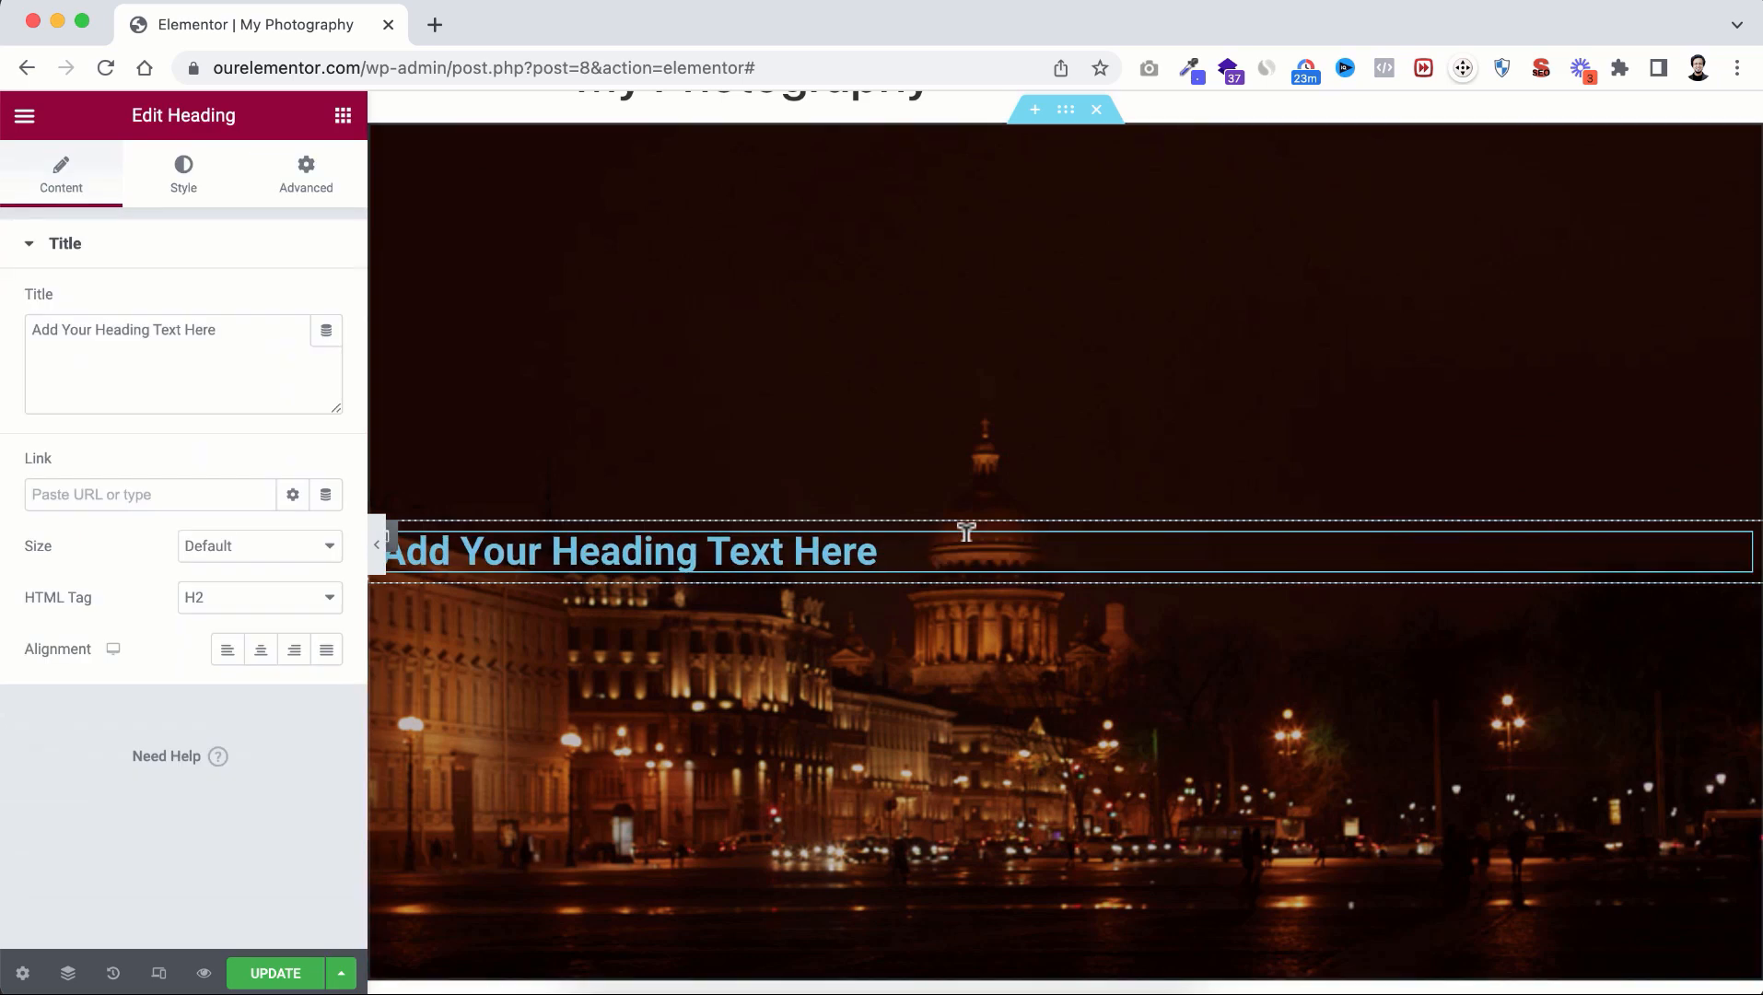
triple_click(607, 543)
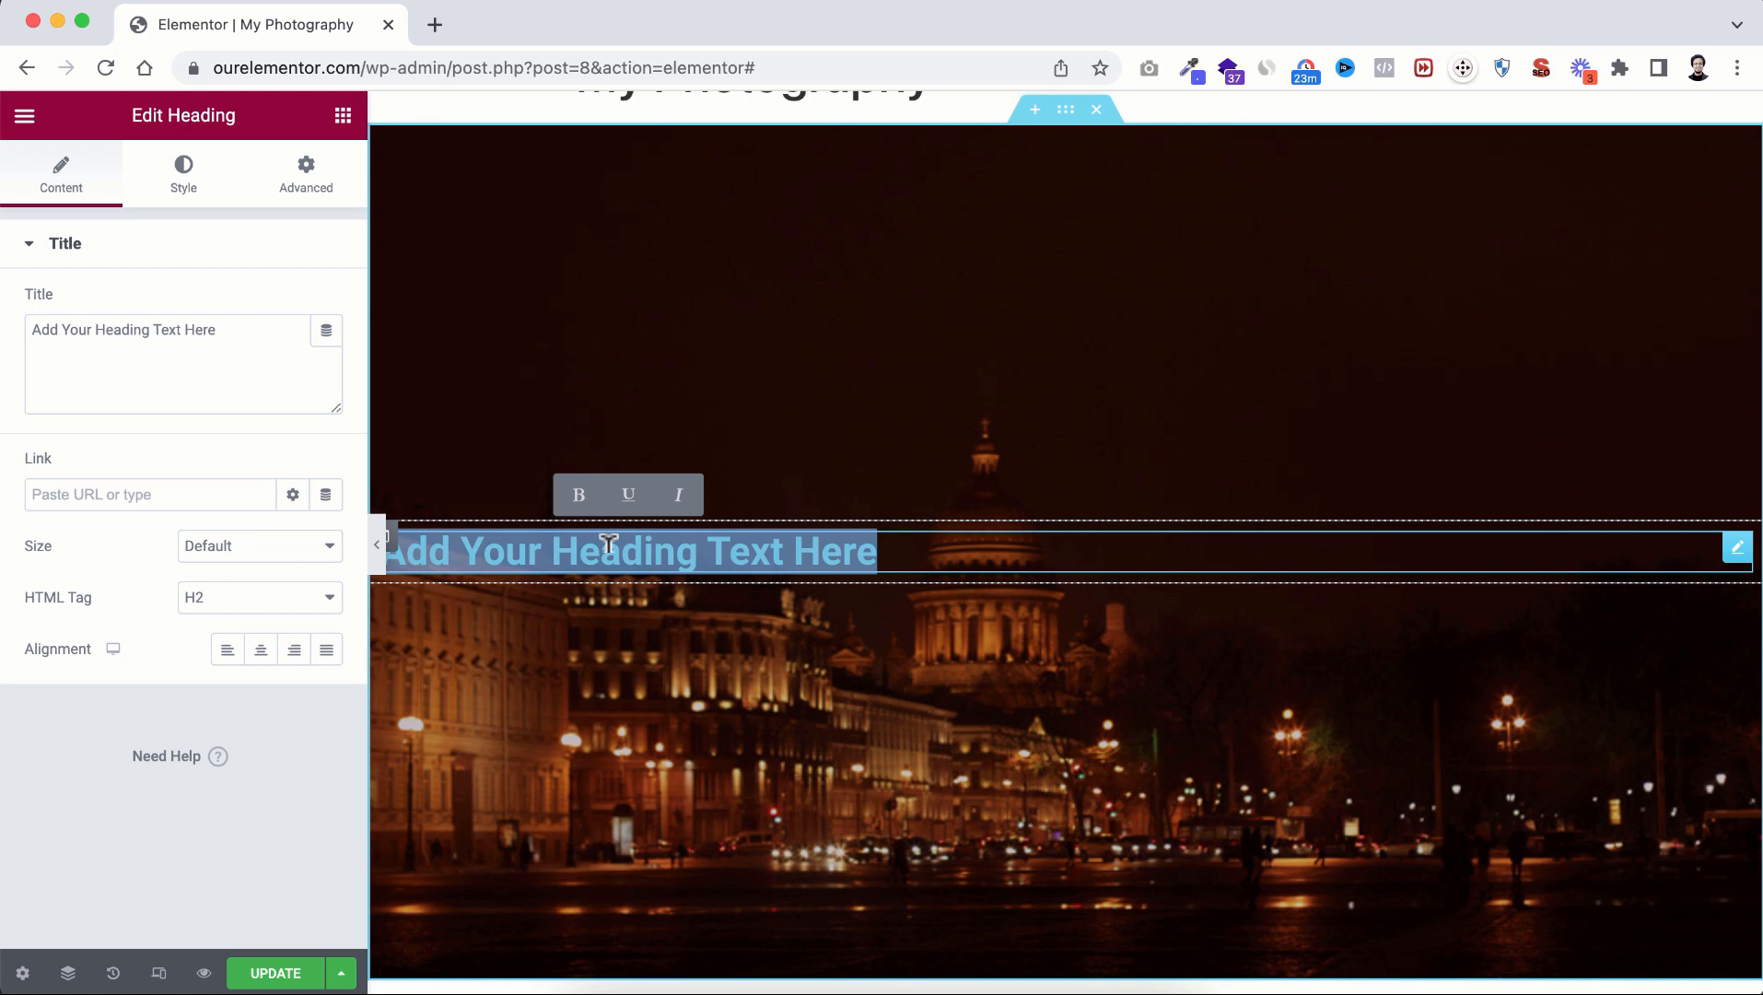
left_click(232, 325)
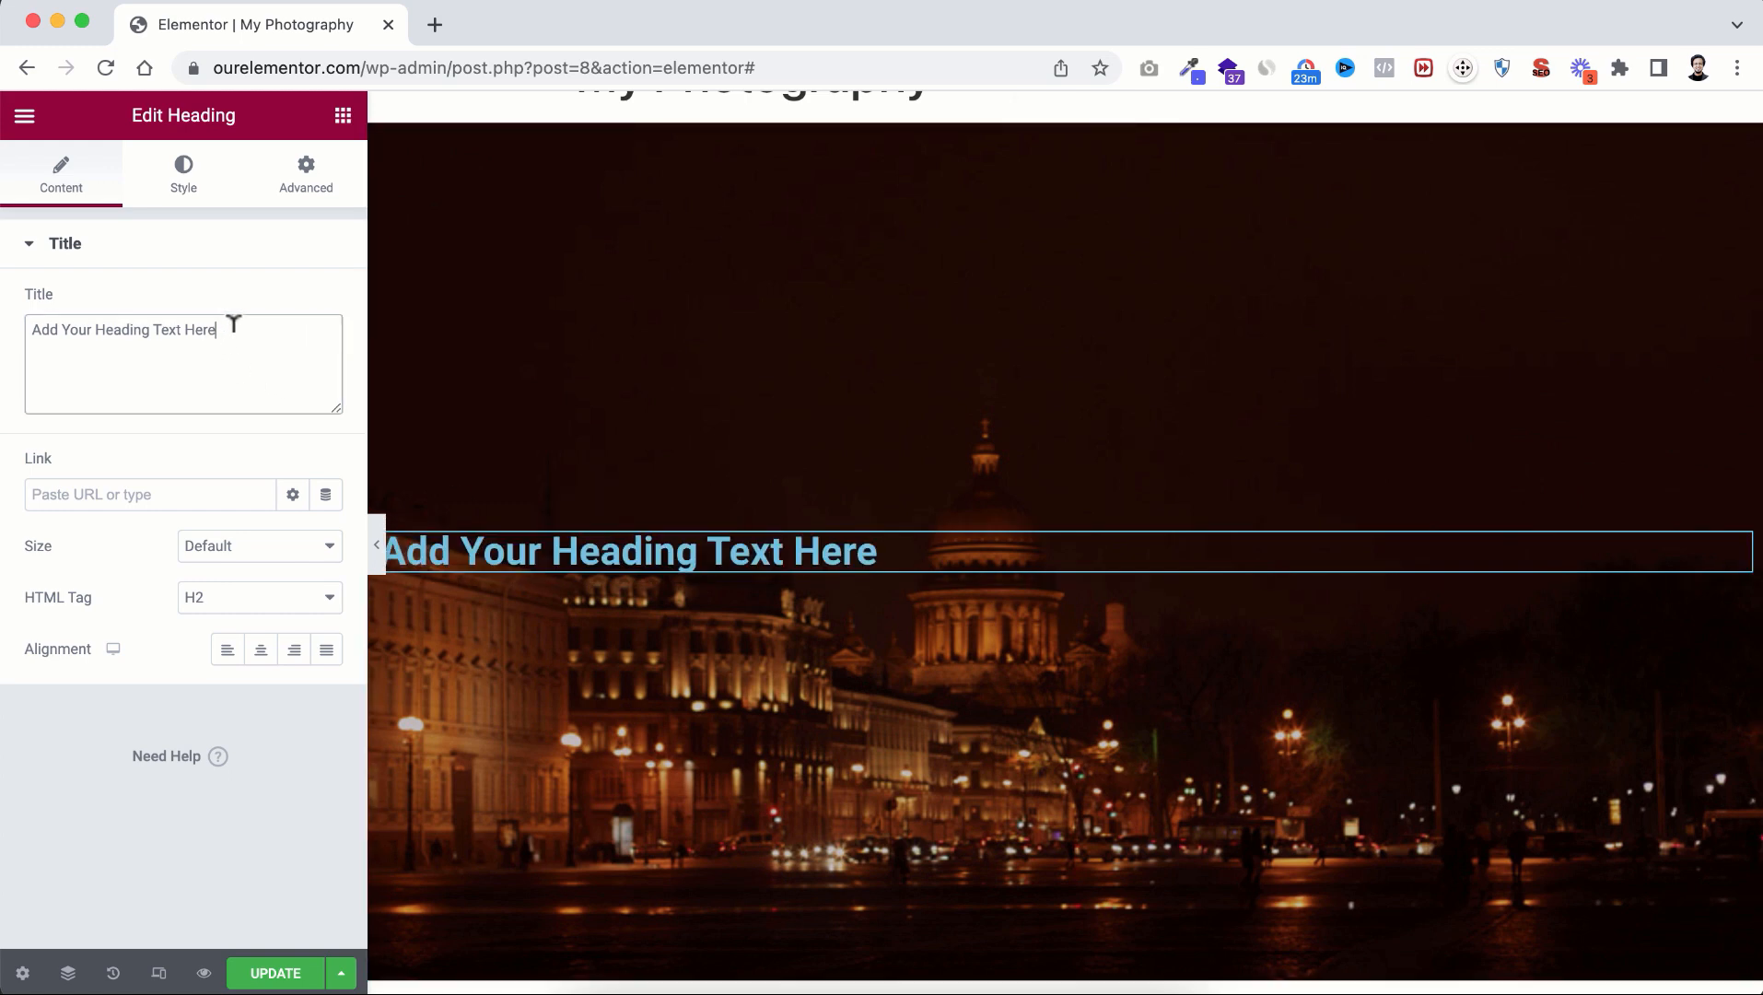
left_click_drag(228, 323, 54, 320)
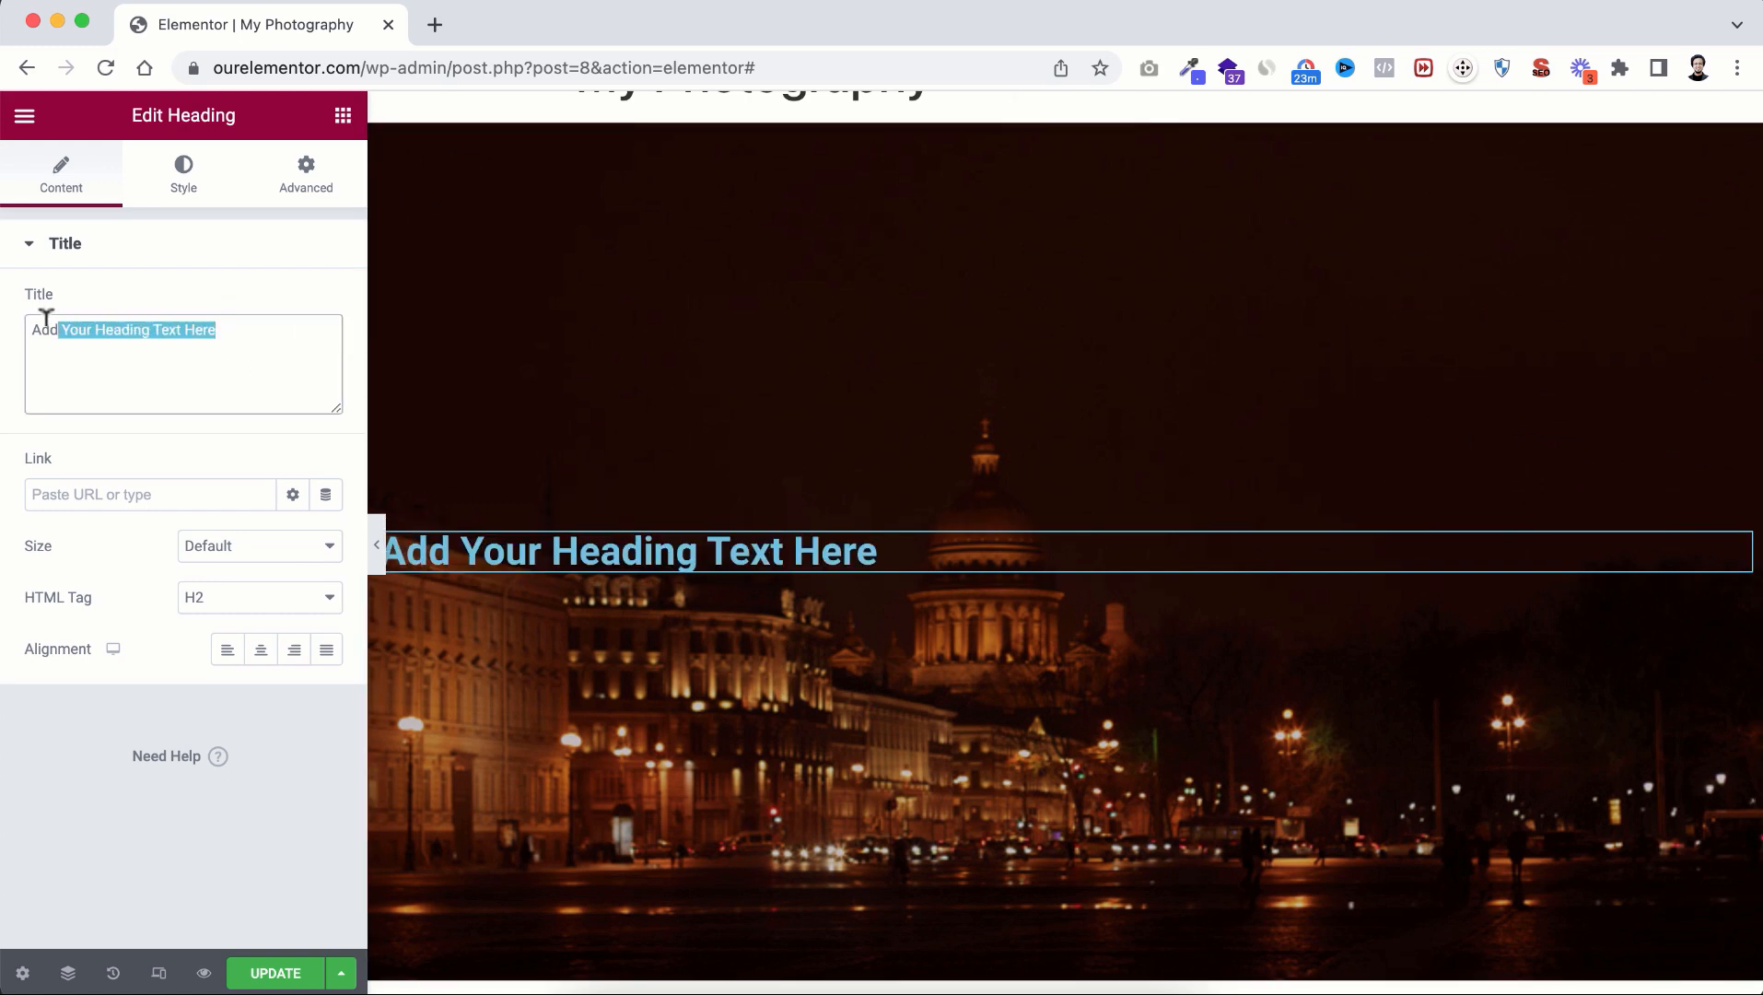
type("J")
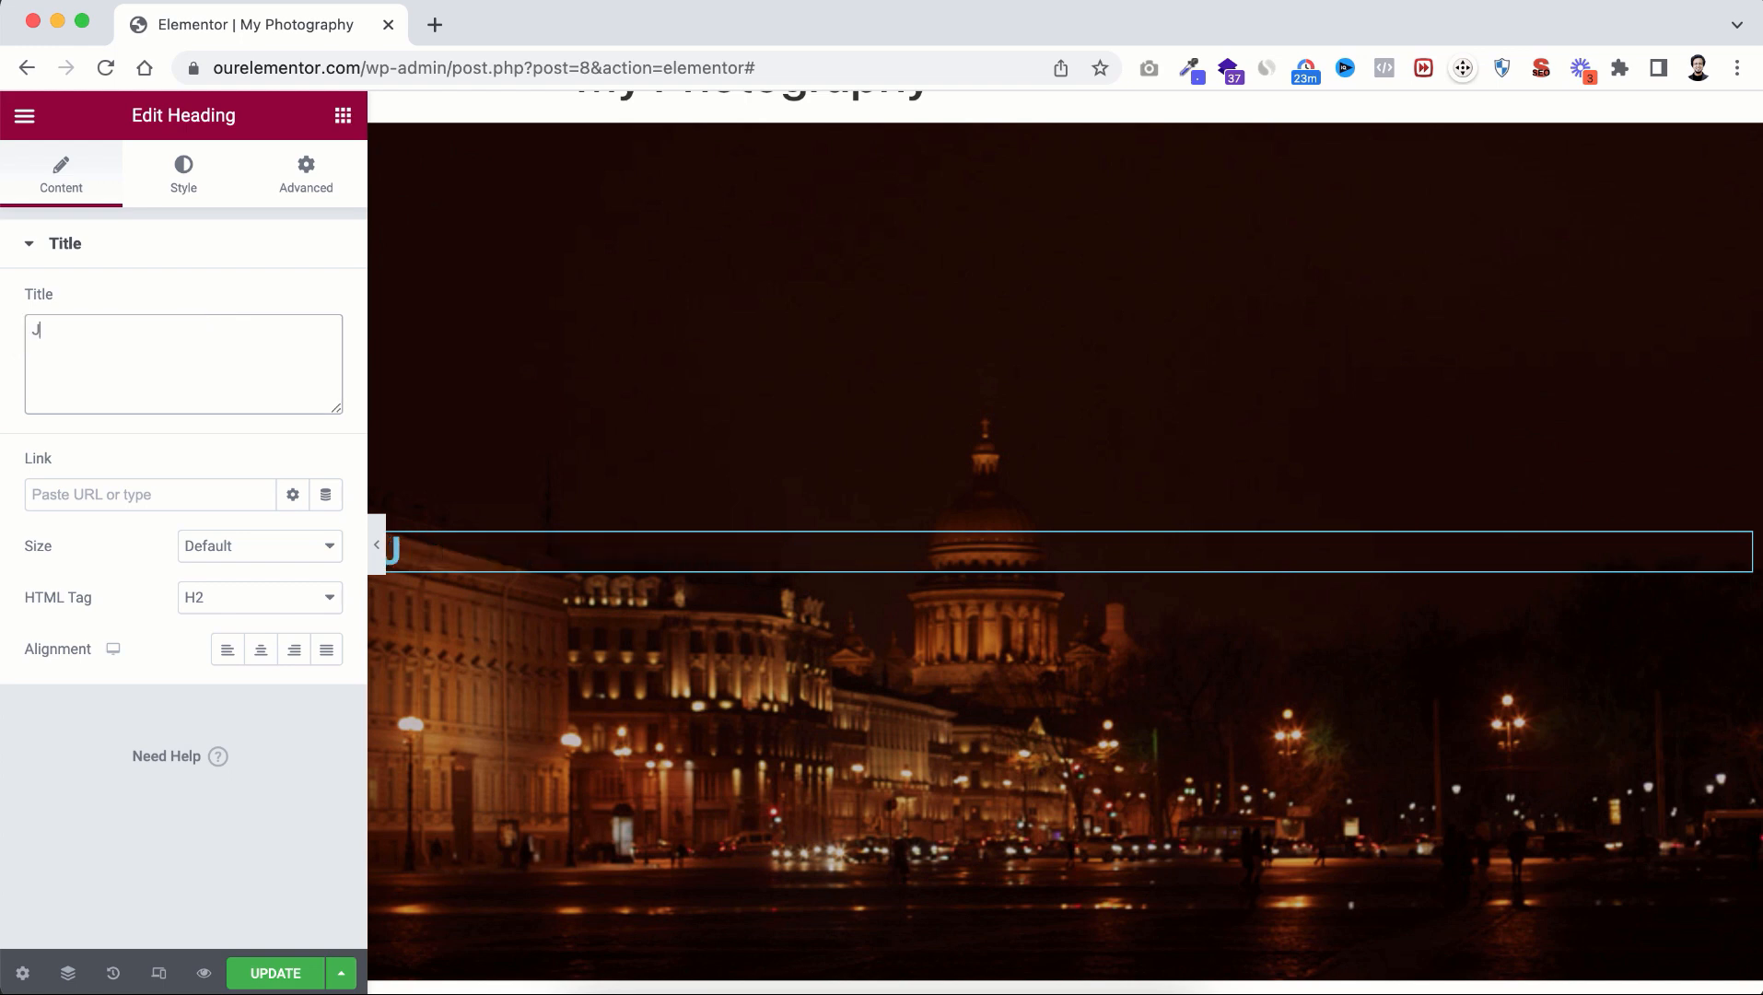
type("FD Photography")
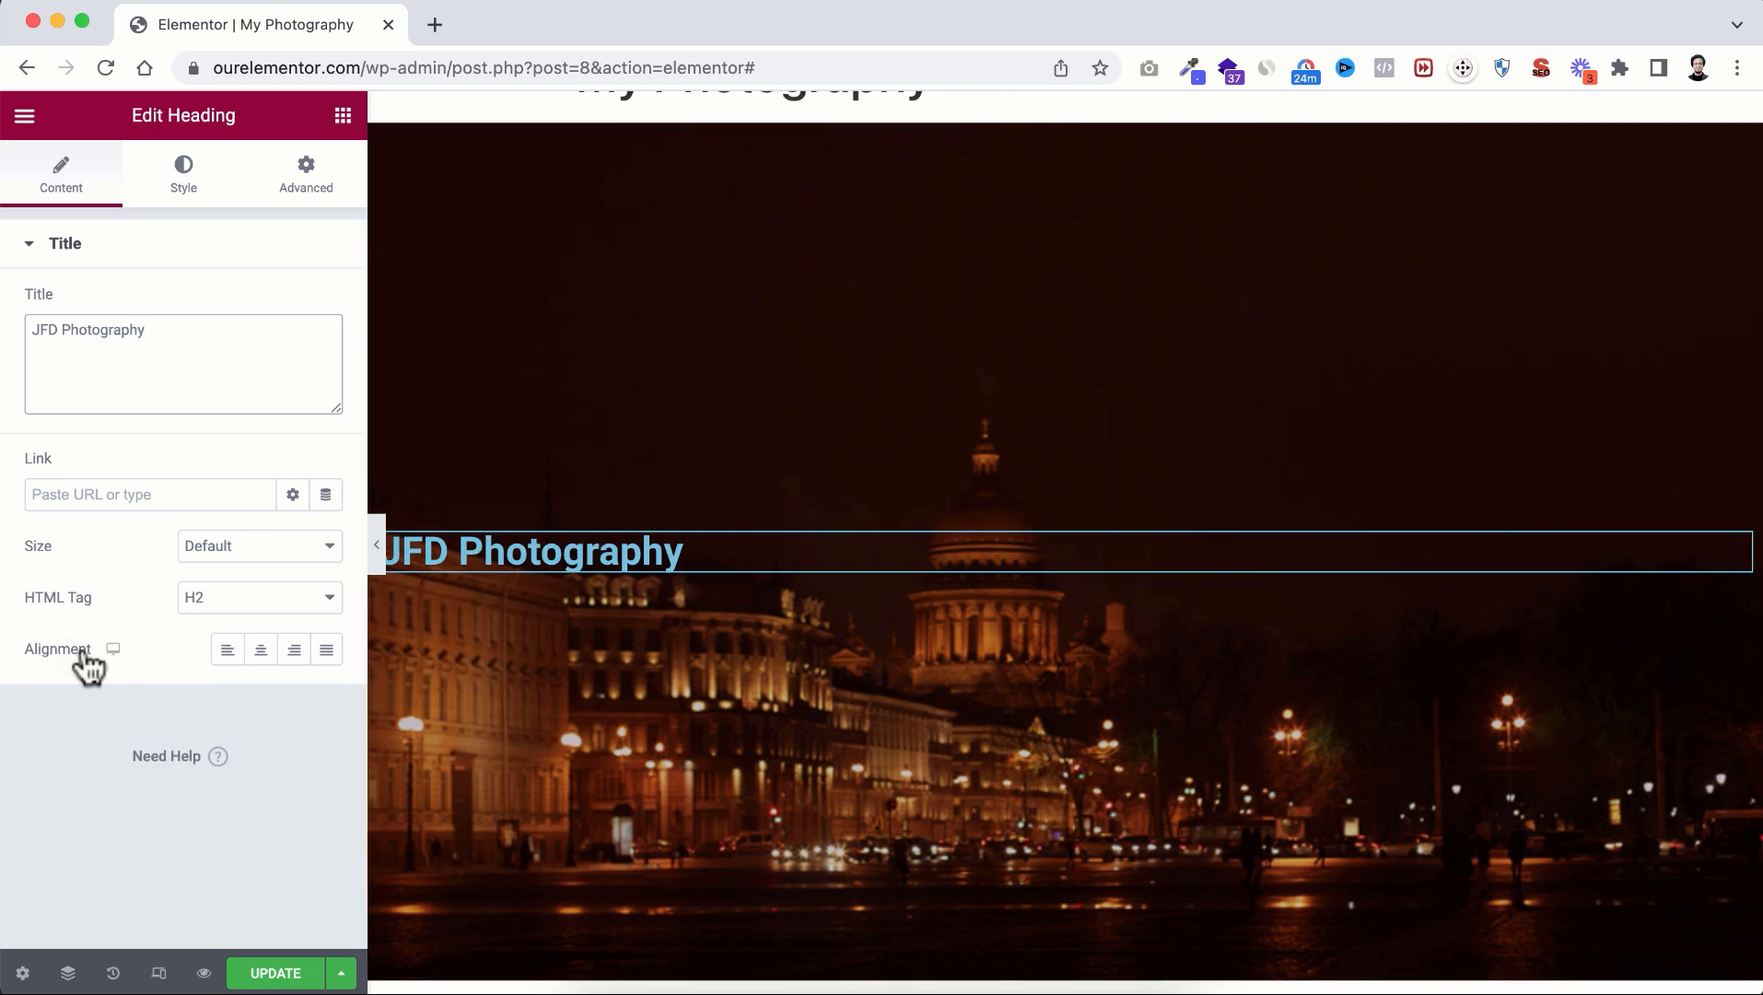
left_click(260, 651)
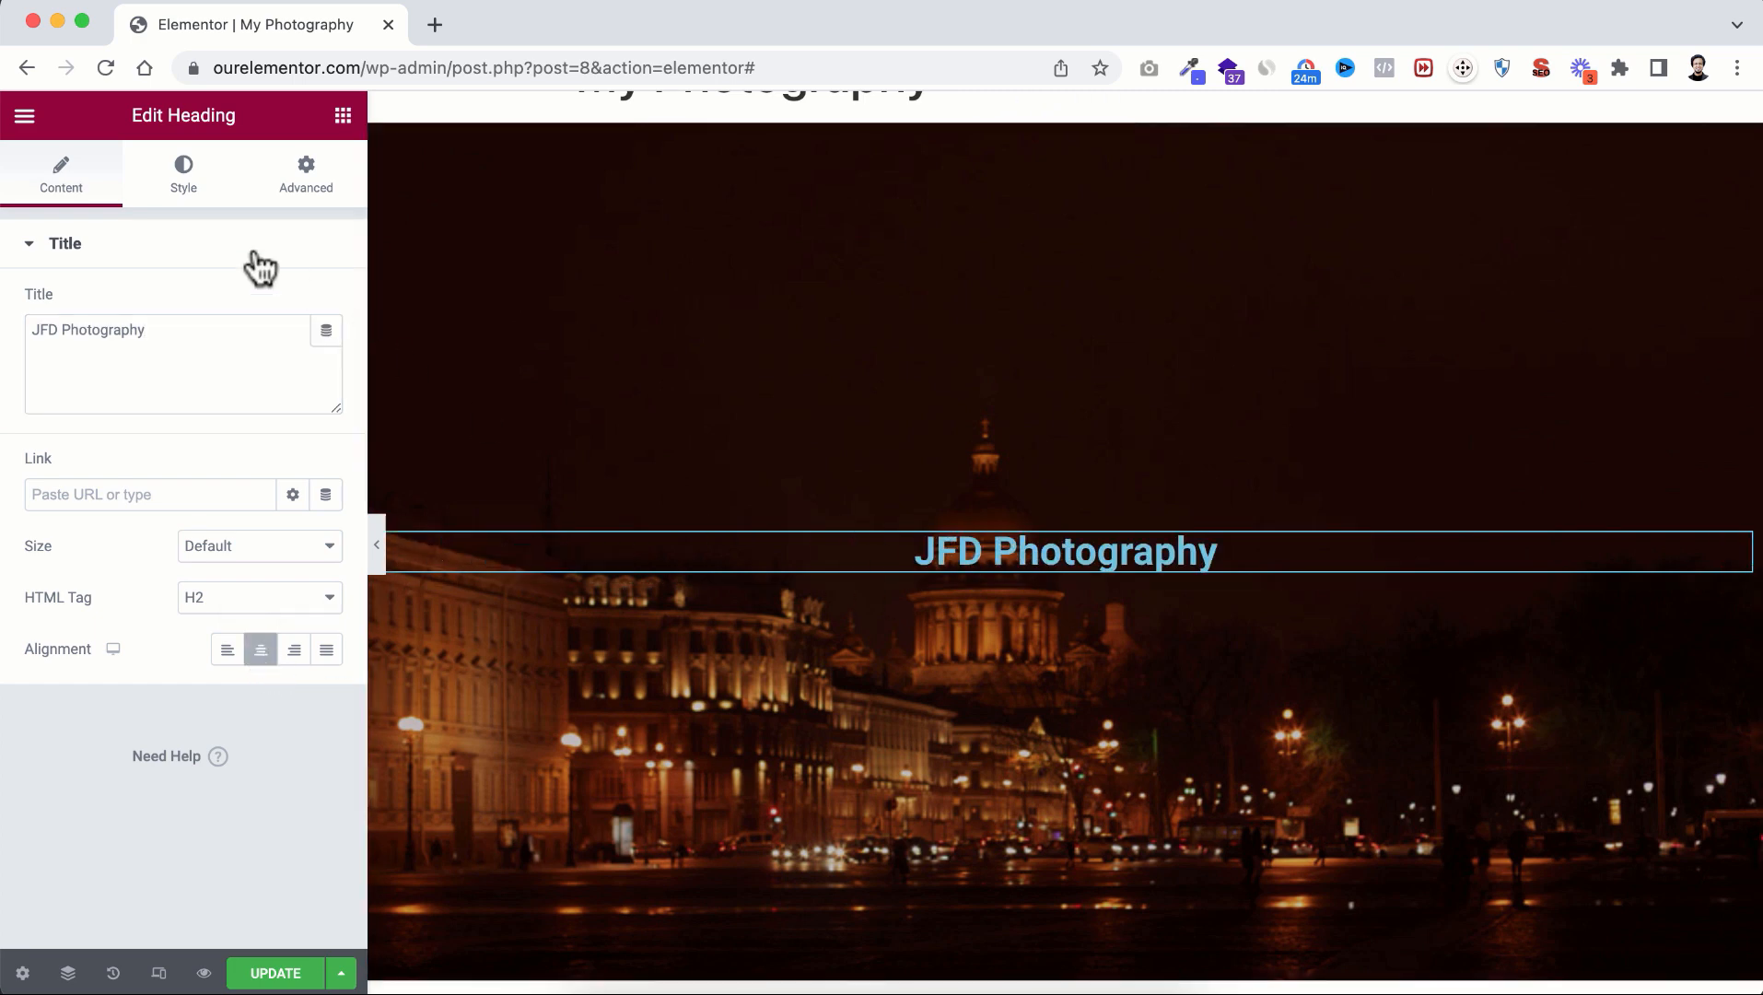
Step: Set the heading's text colour to white
left_click(184, 179)
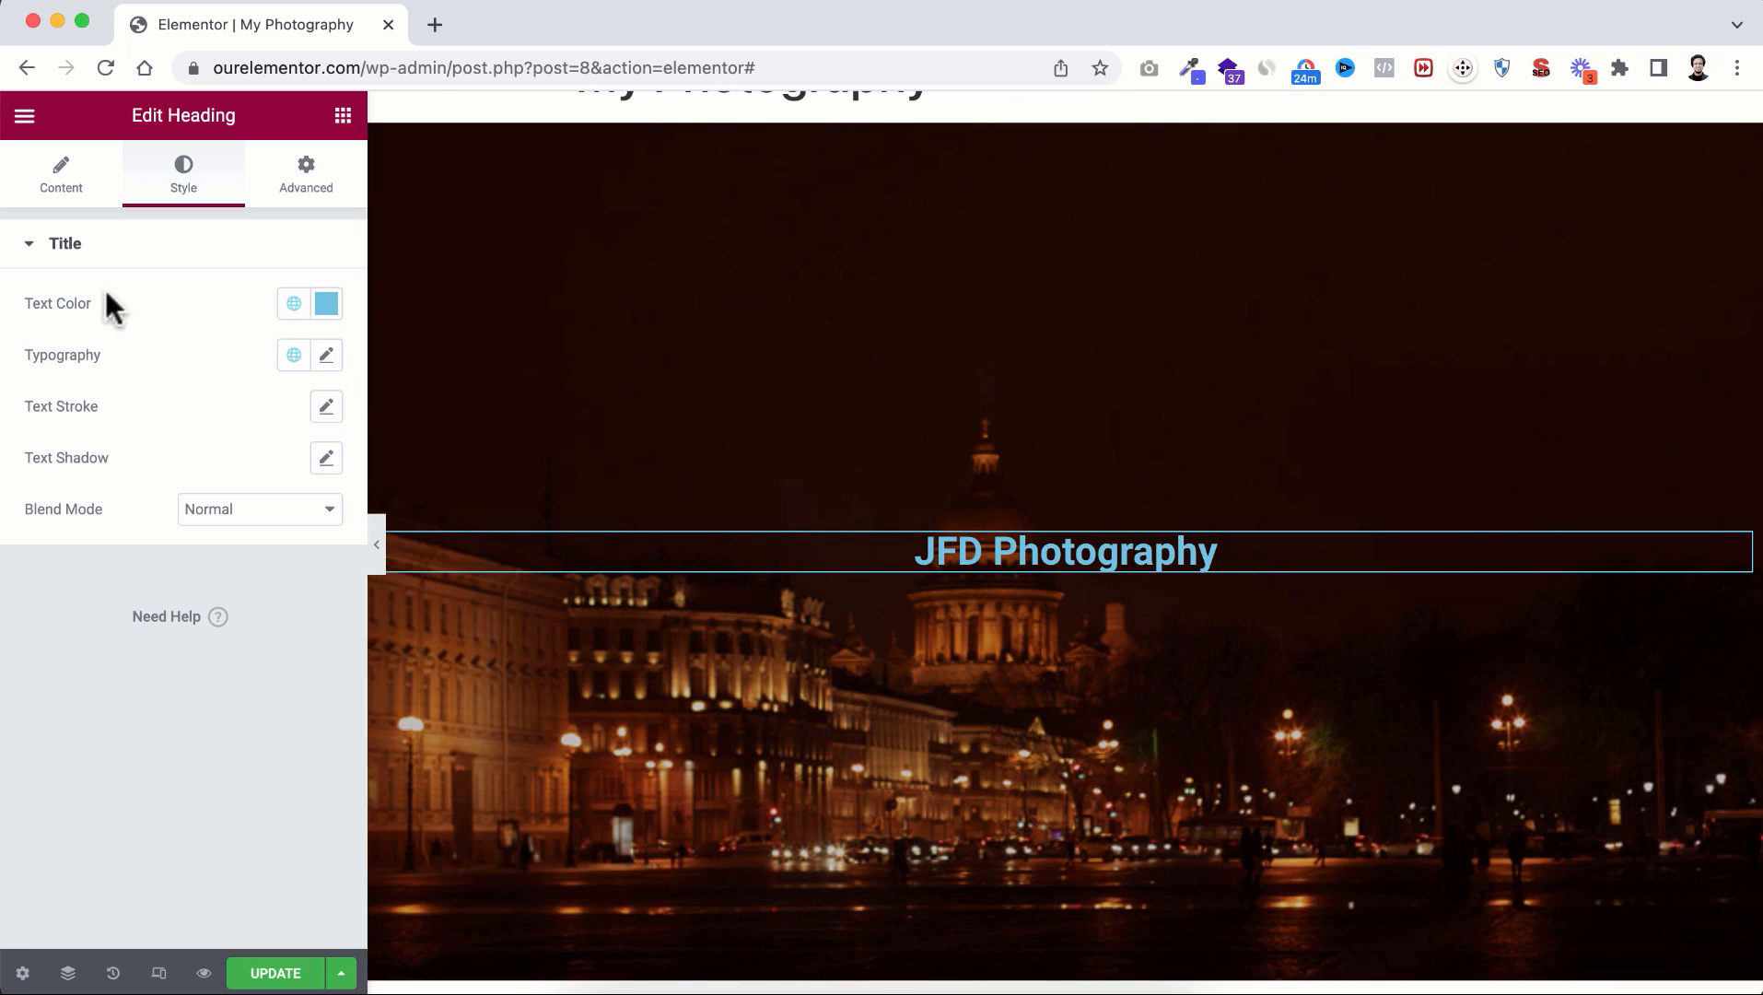
left_click(327, 304)
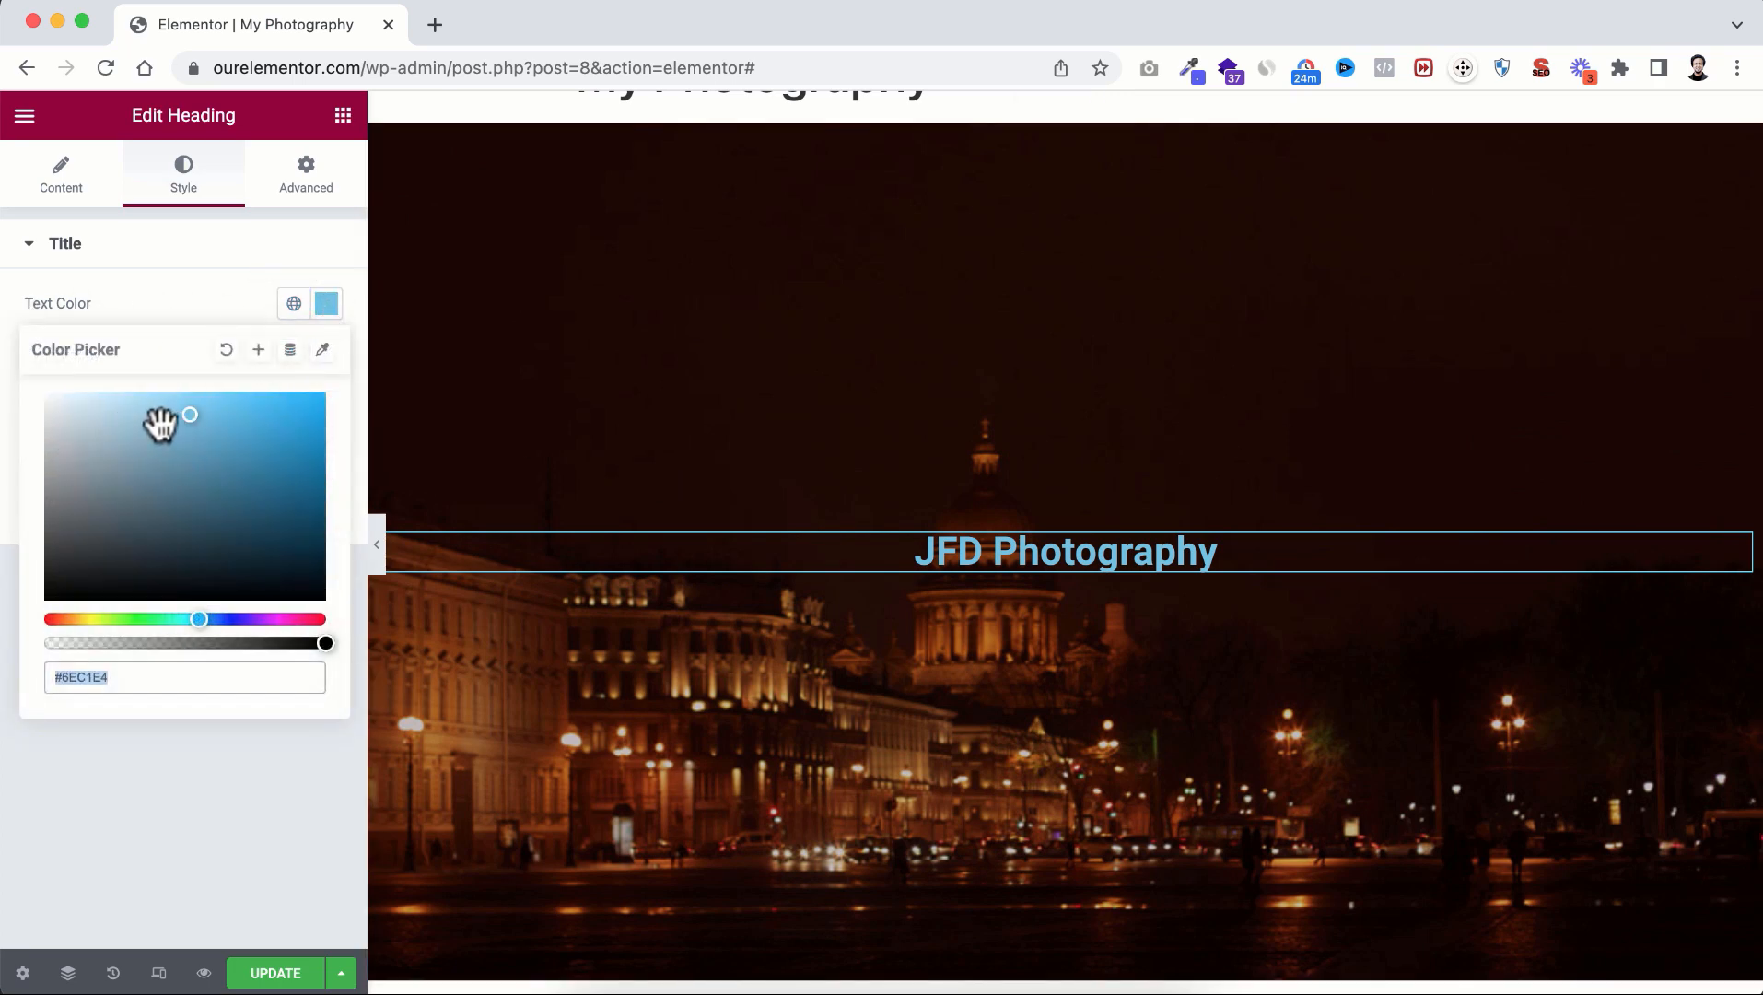
left_click_drag(111, 419, 17, 382)
left_click(157, 287)
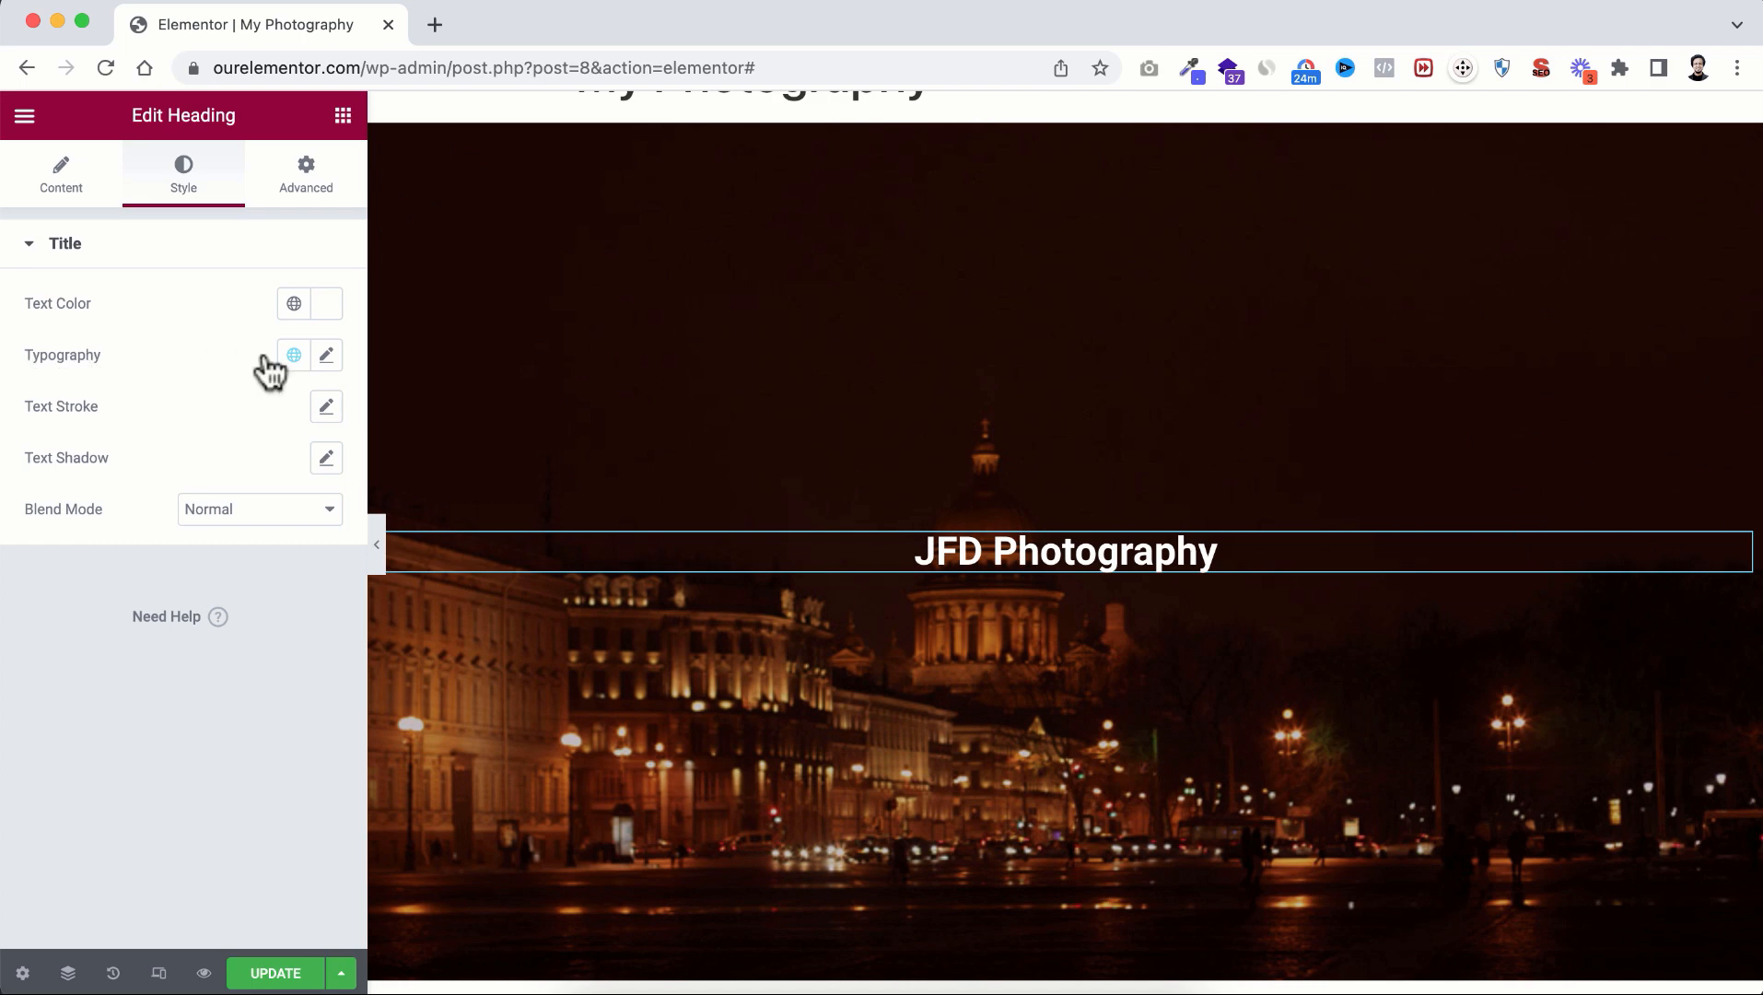
Step: Set the heading's font family to Poppins
left_click(328, 357)
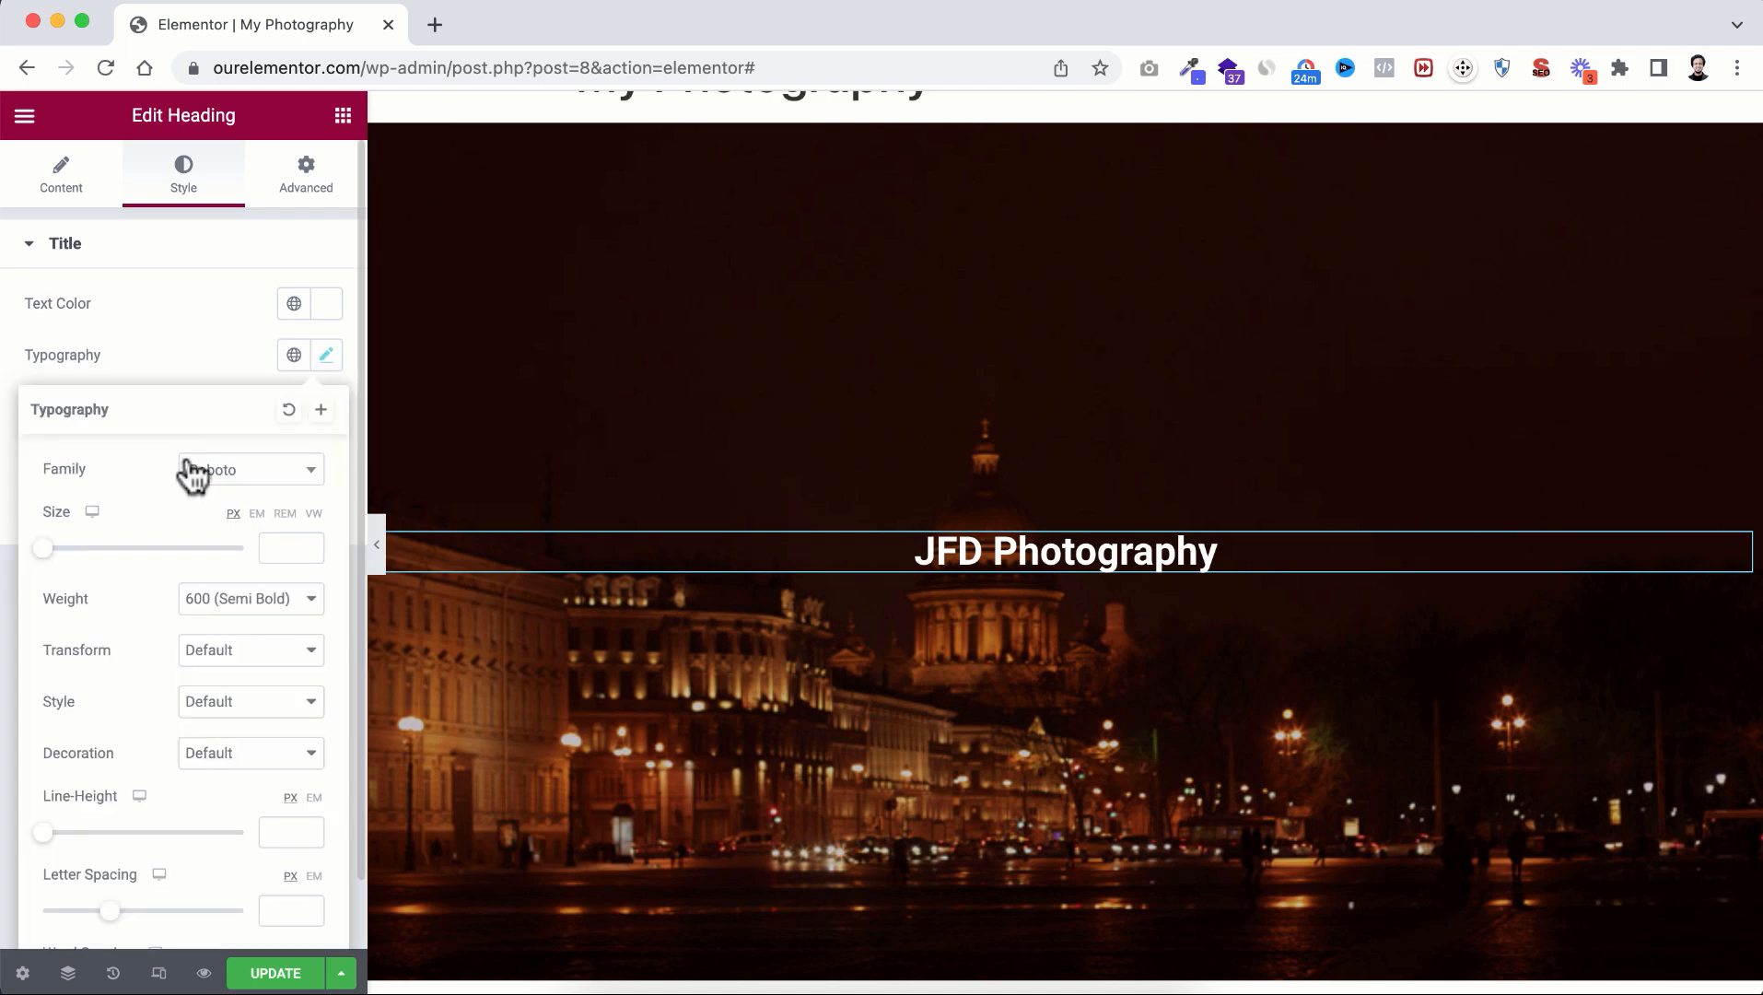
left_click(242, 474)
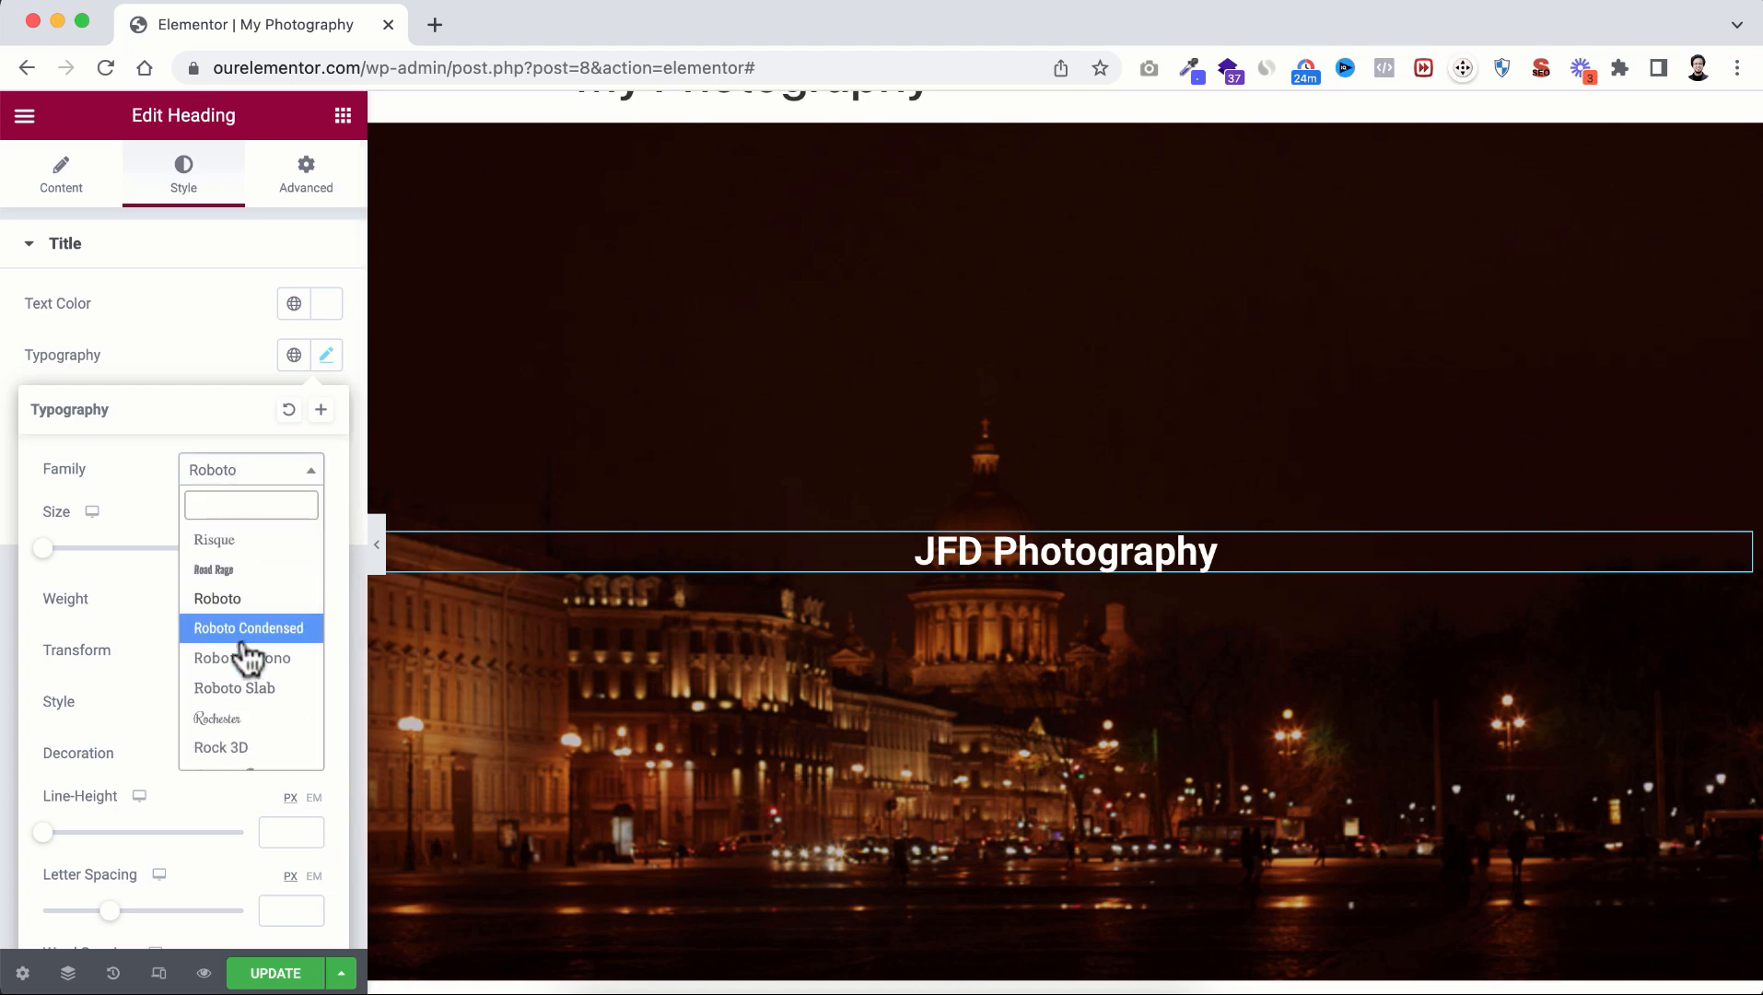
scroll(247, 656, "down", 2)
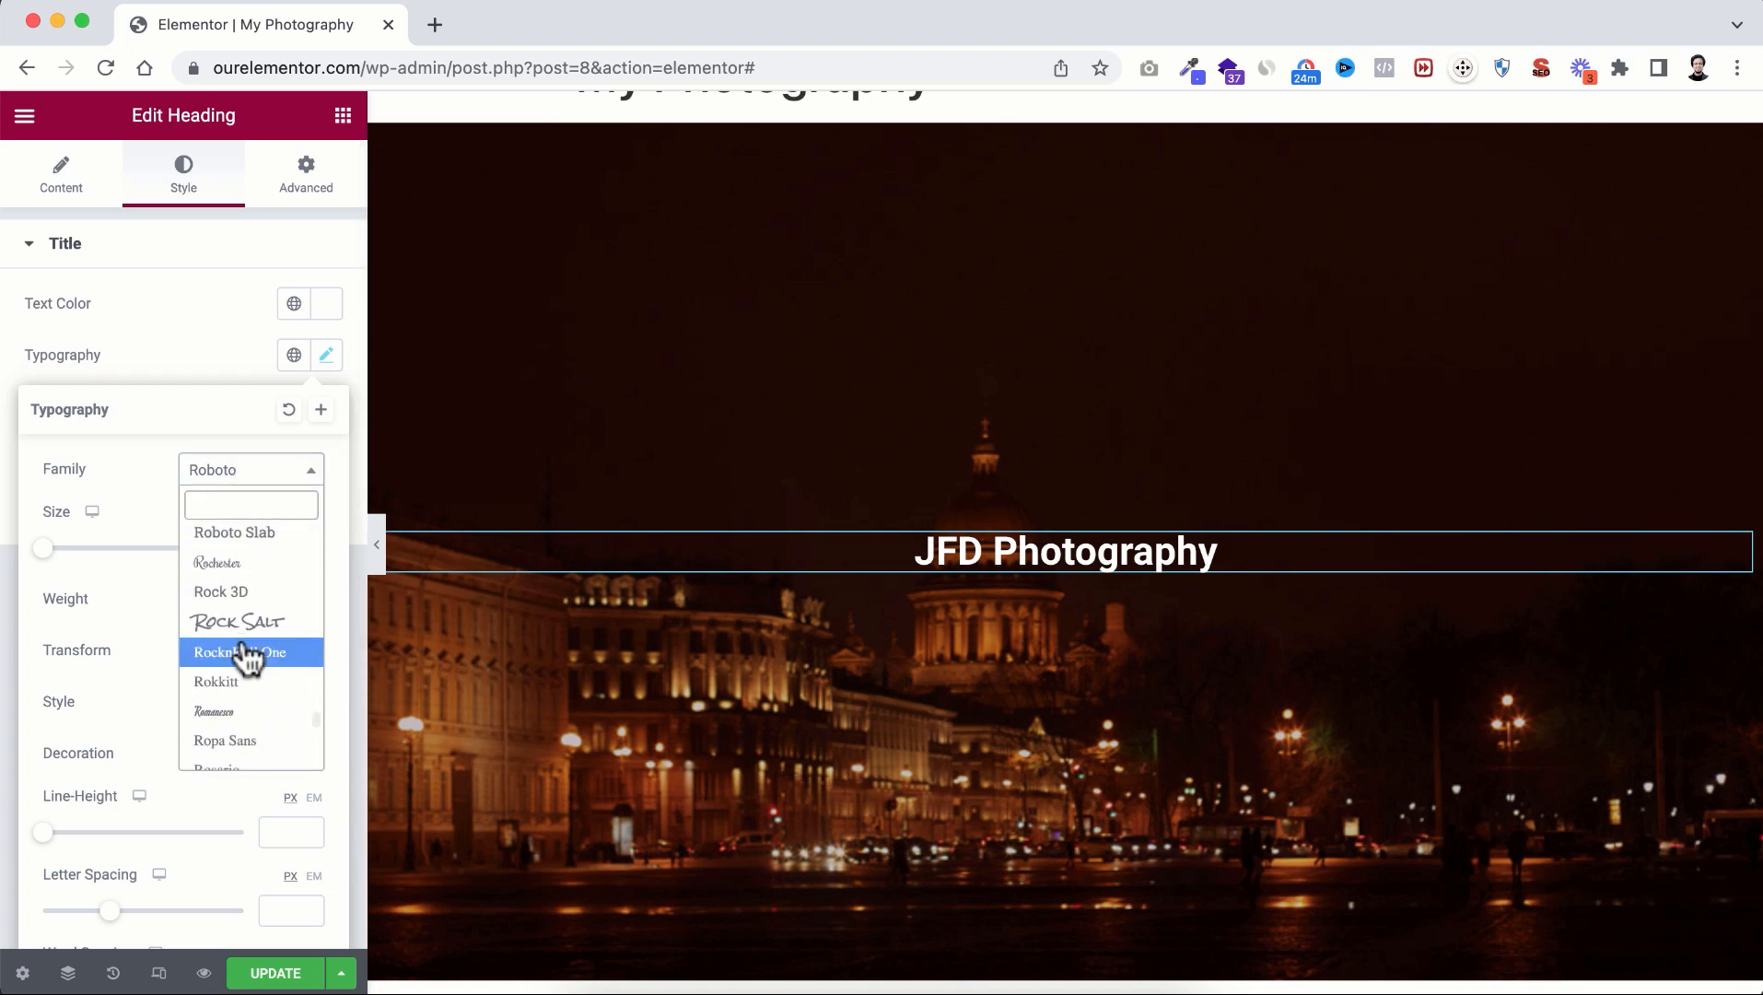
scroll(246, 656, "down", 4)
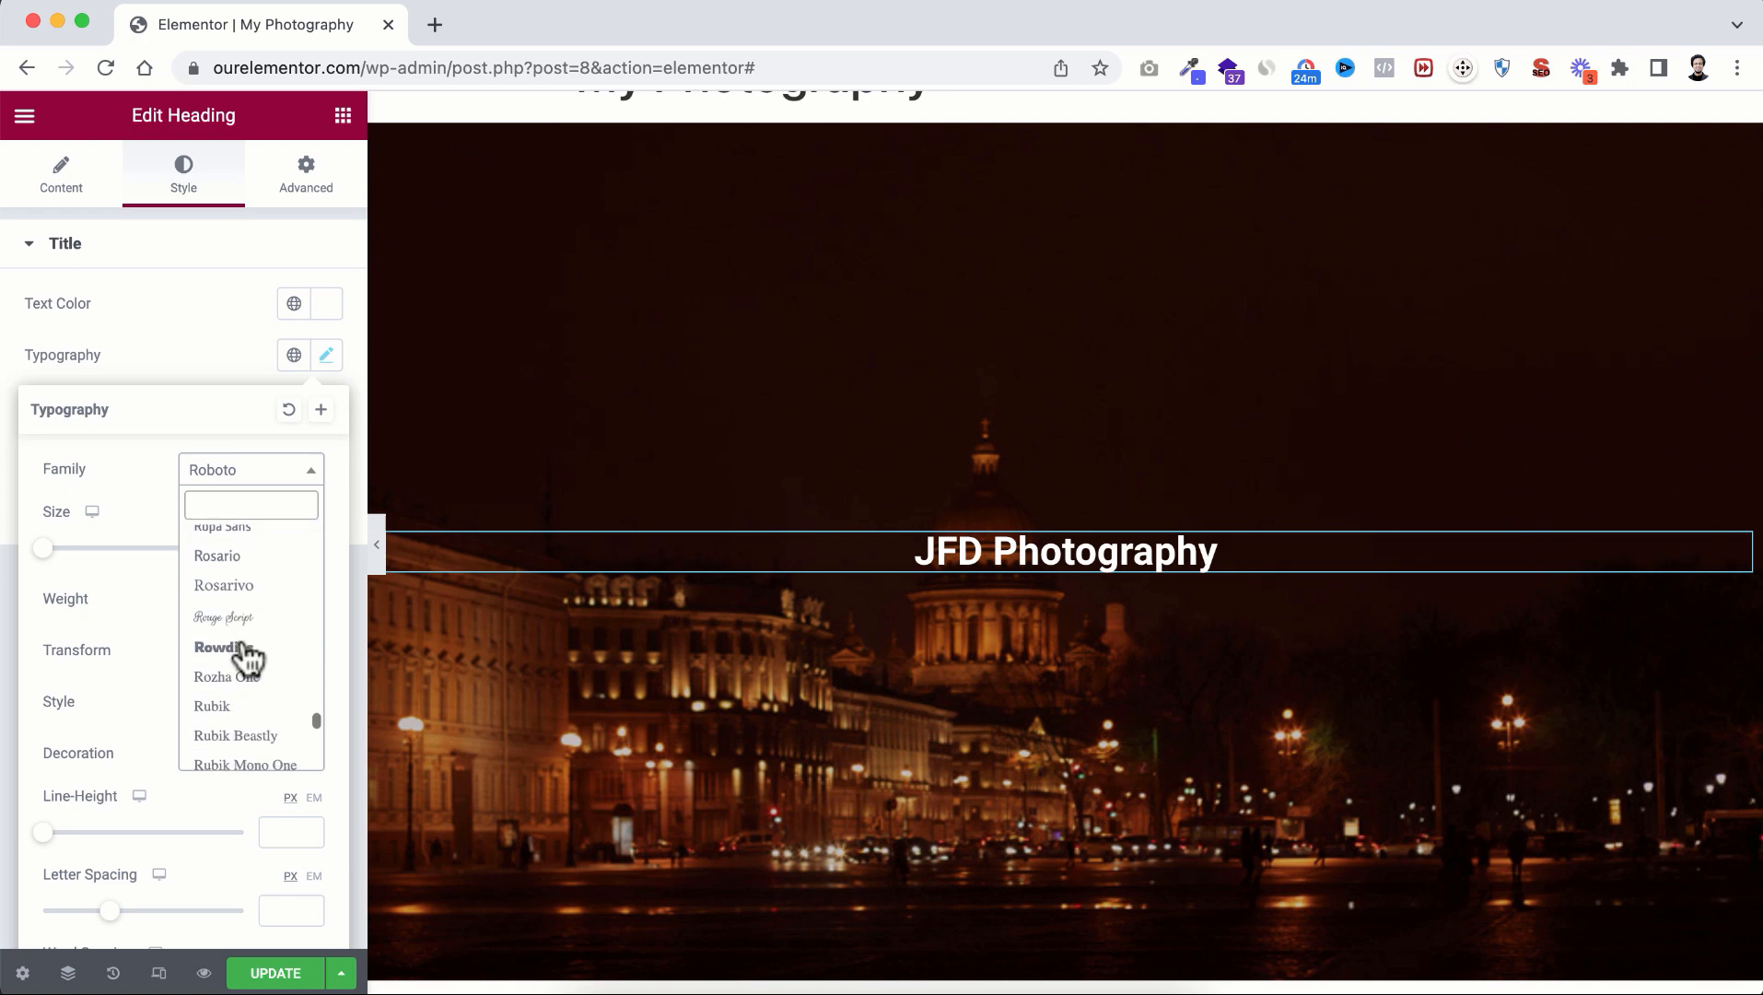
scroll(245, 656, "up", 6)
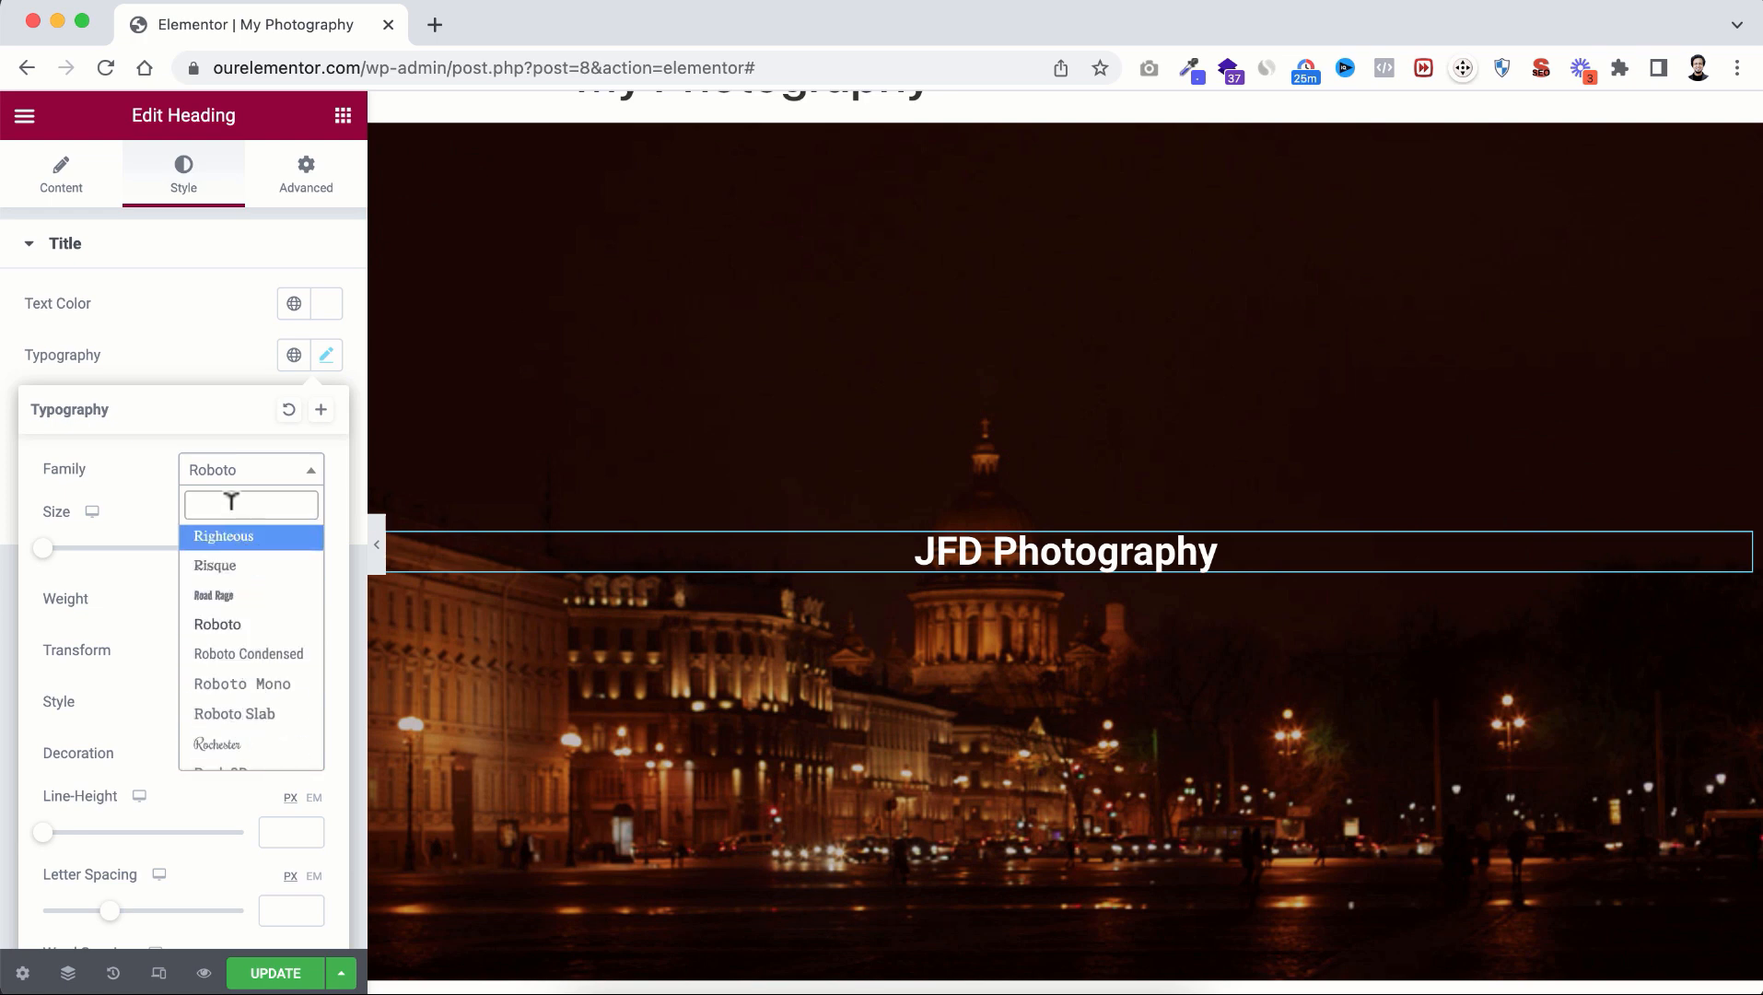
type("poppin")
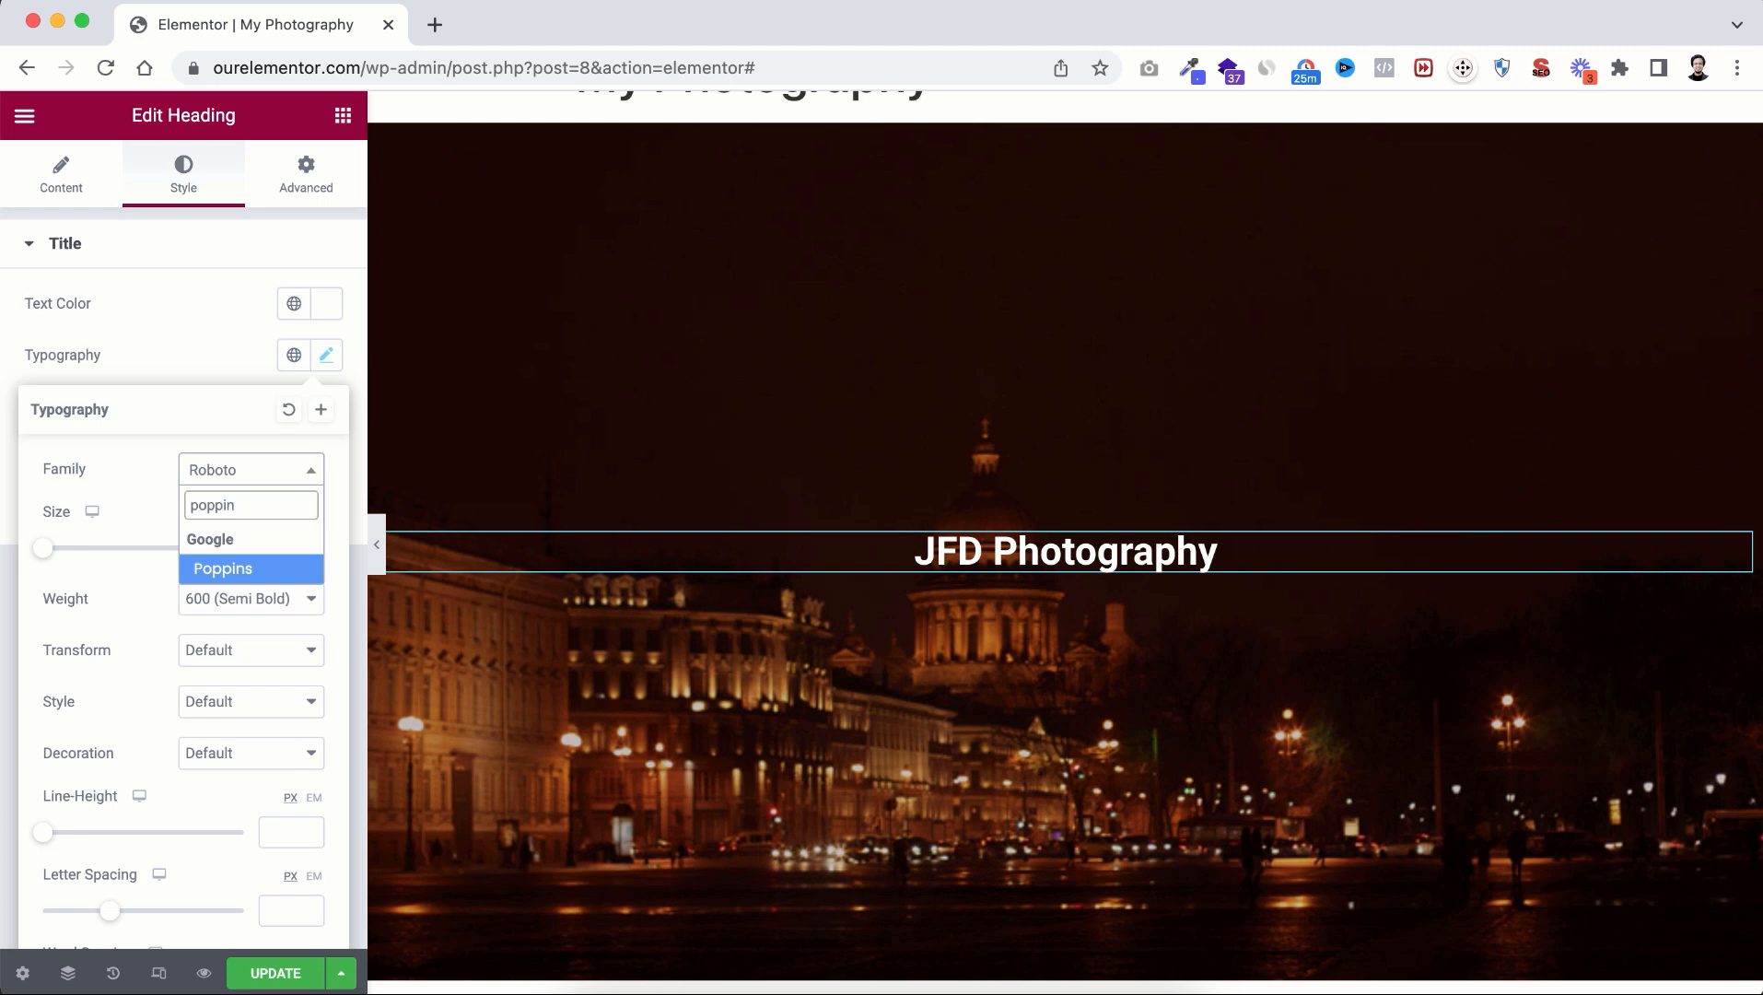
left_click(225, 571)
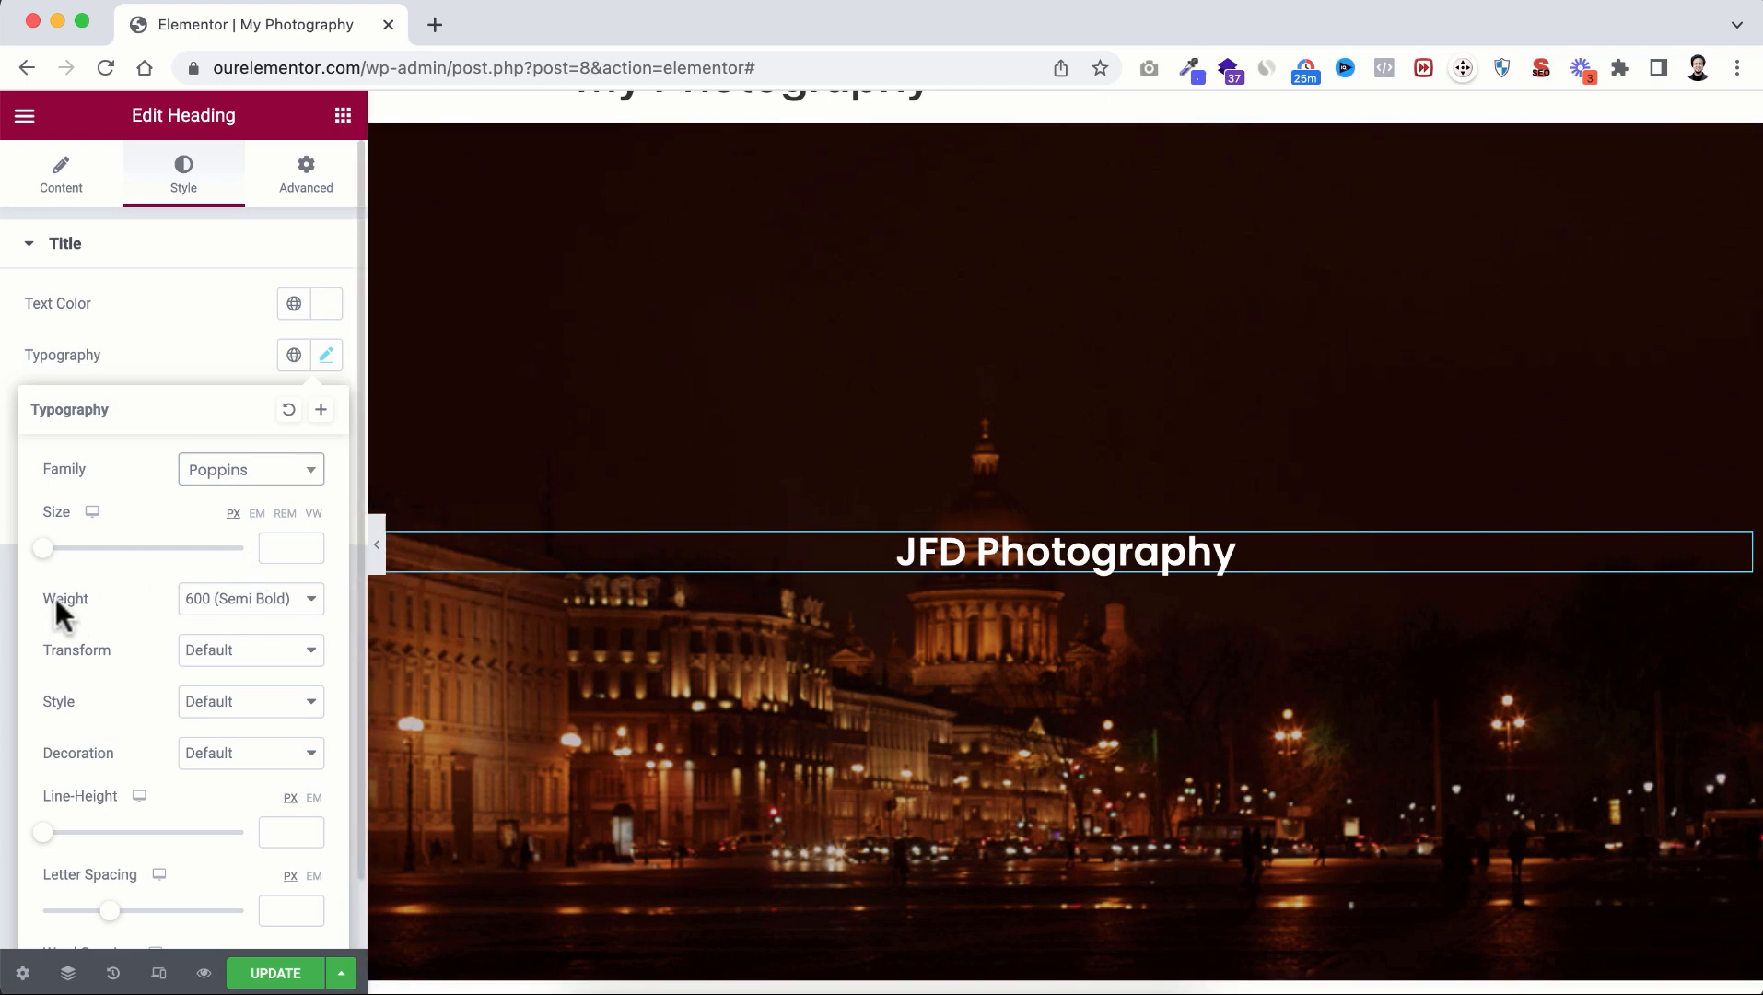
Step: Set the heading's font weight to 900 (Black) and its text transform to Uppercase
left_click(206, 603)
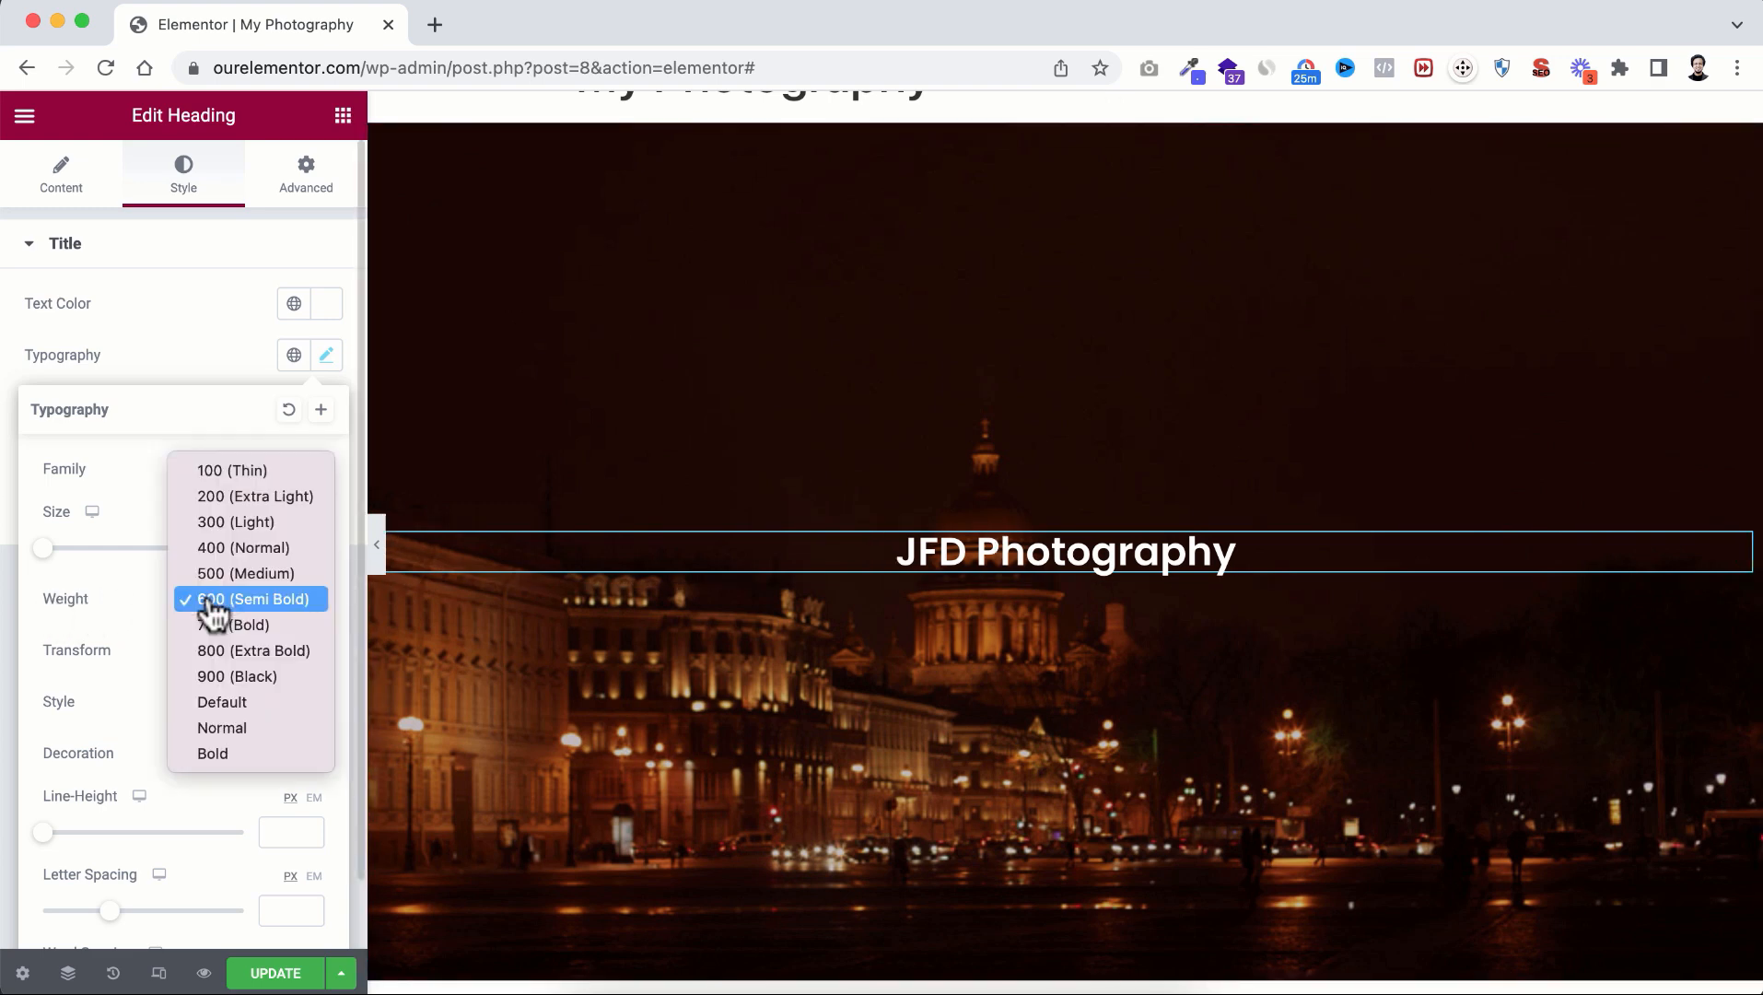
left_click(237, 678)
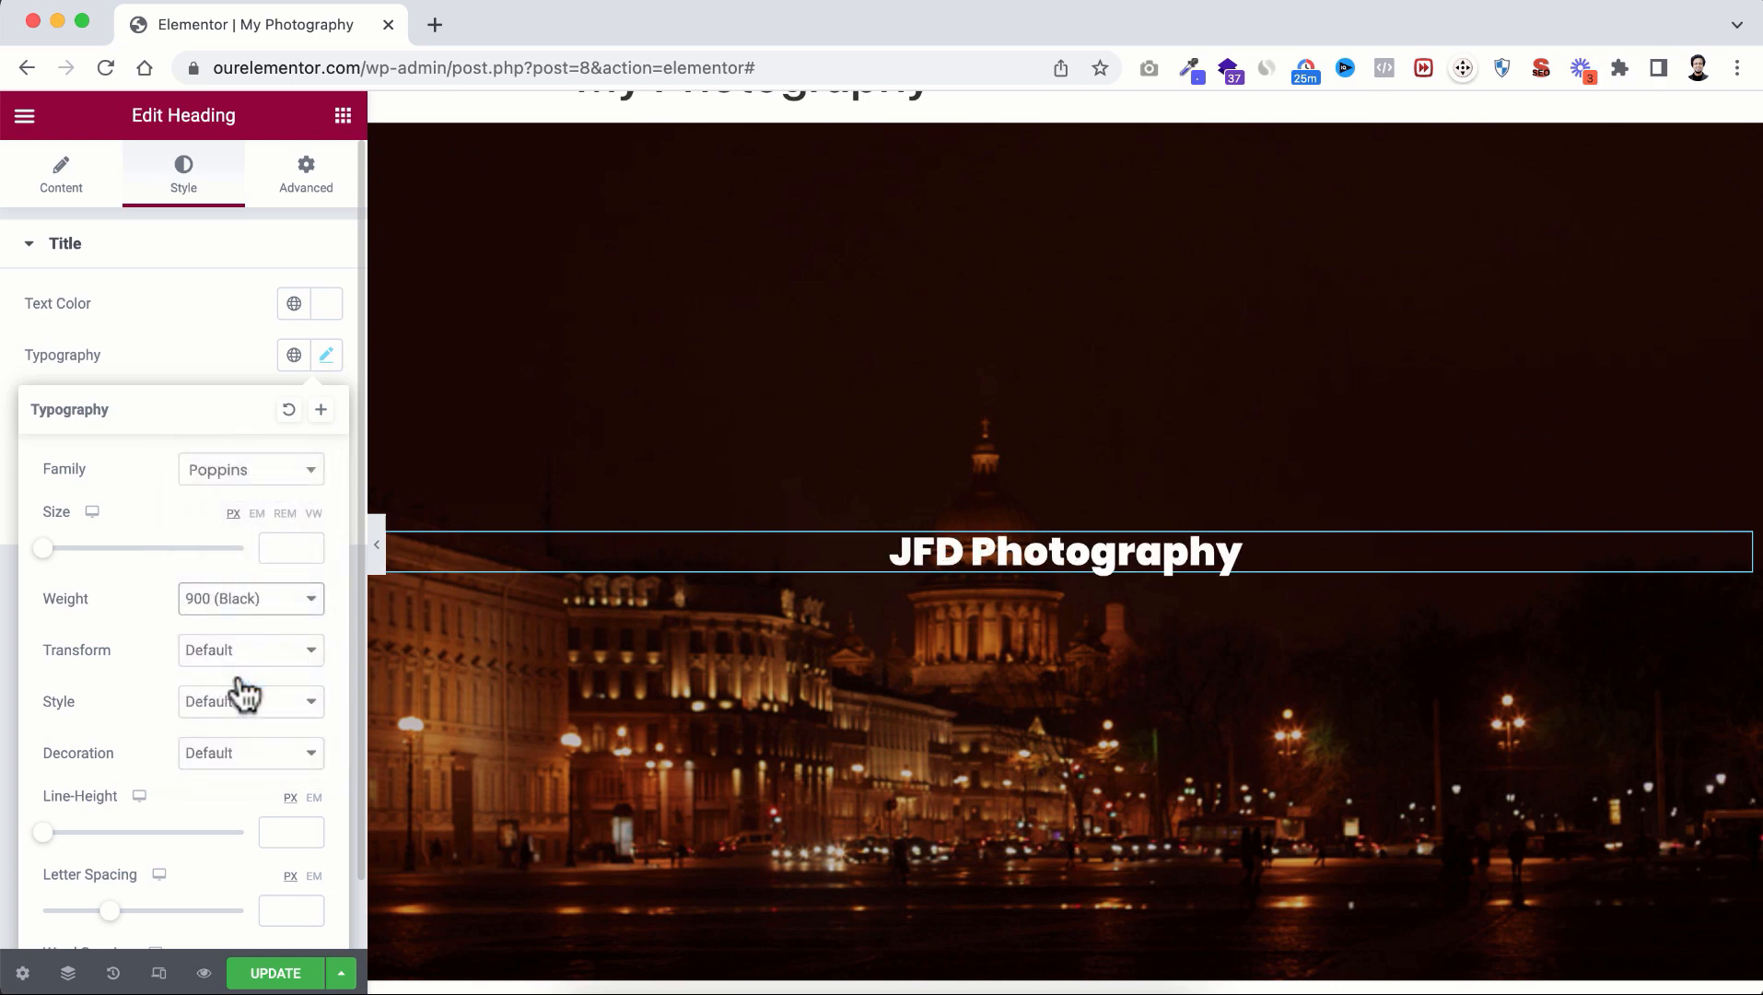
left_click(230, 656)
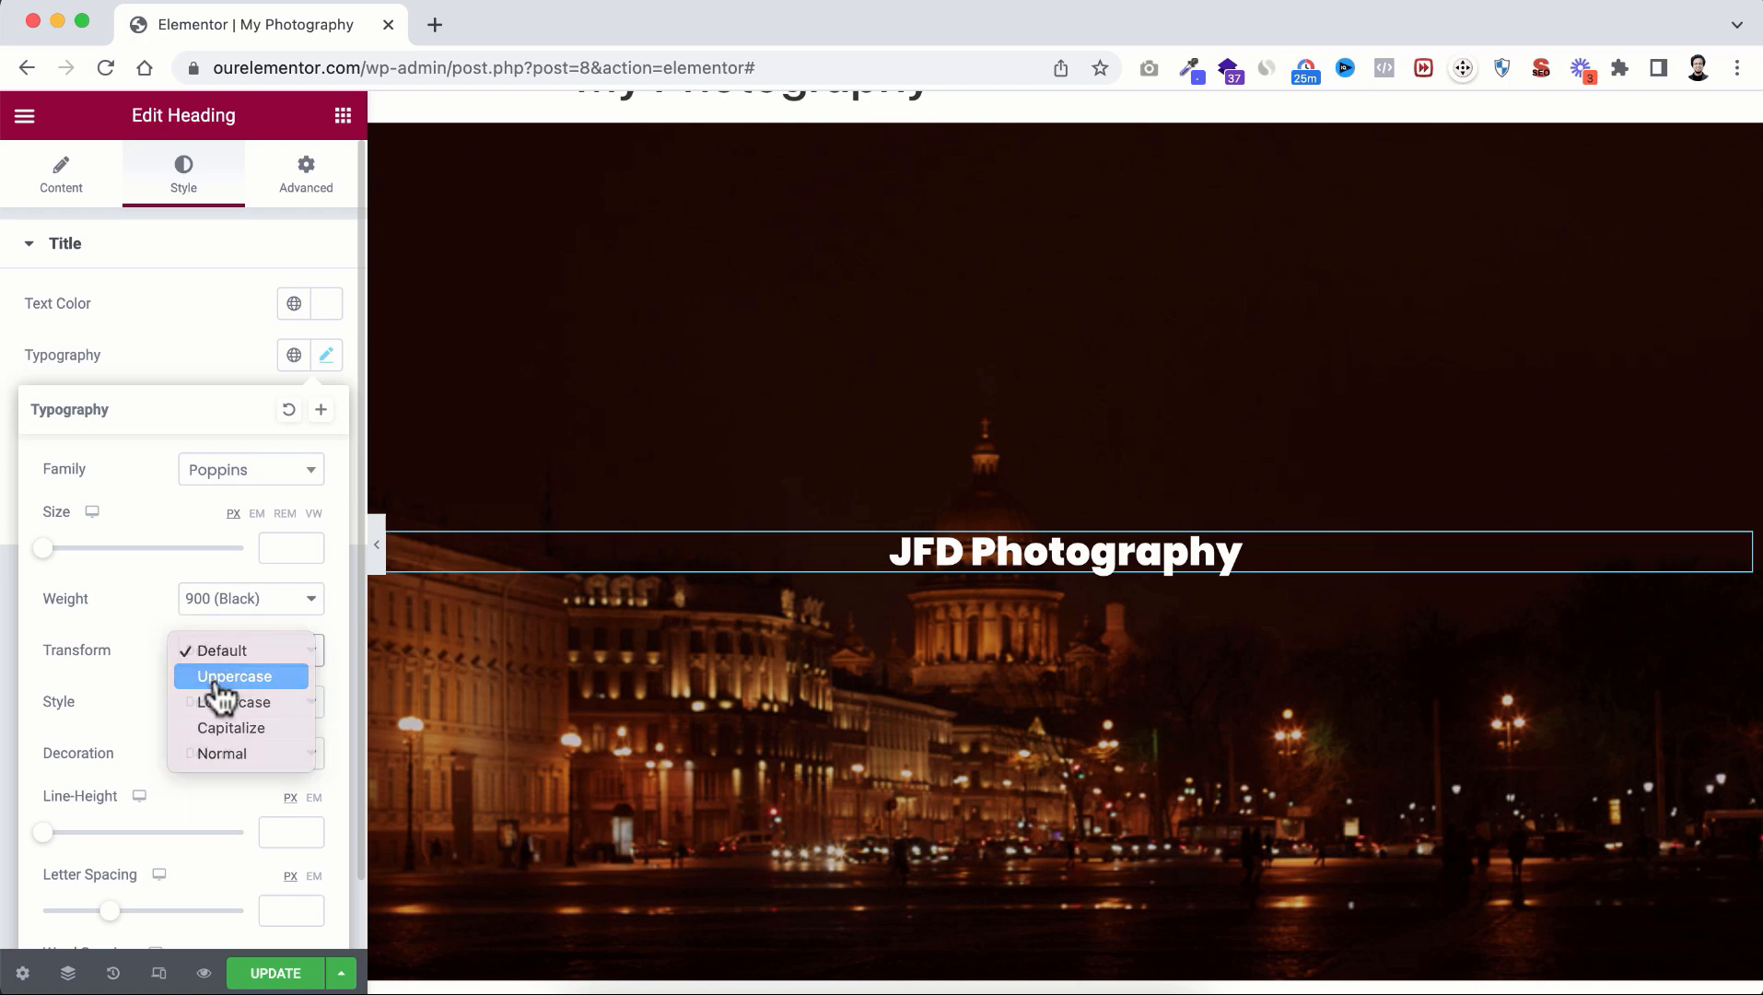
left_click(230, 676)
Step: Try the Italic style on the heading, and set its font style to Normal
left_click(219, 709)
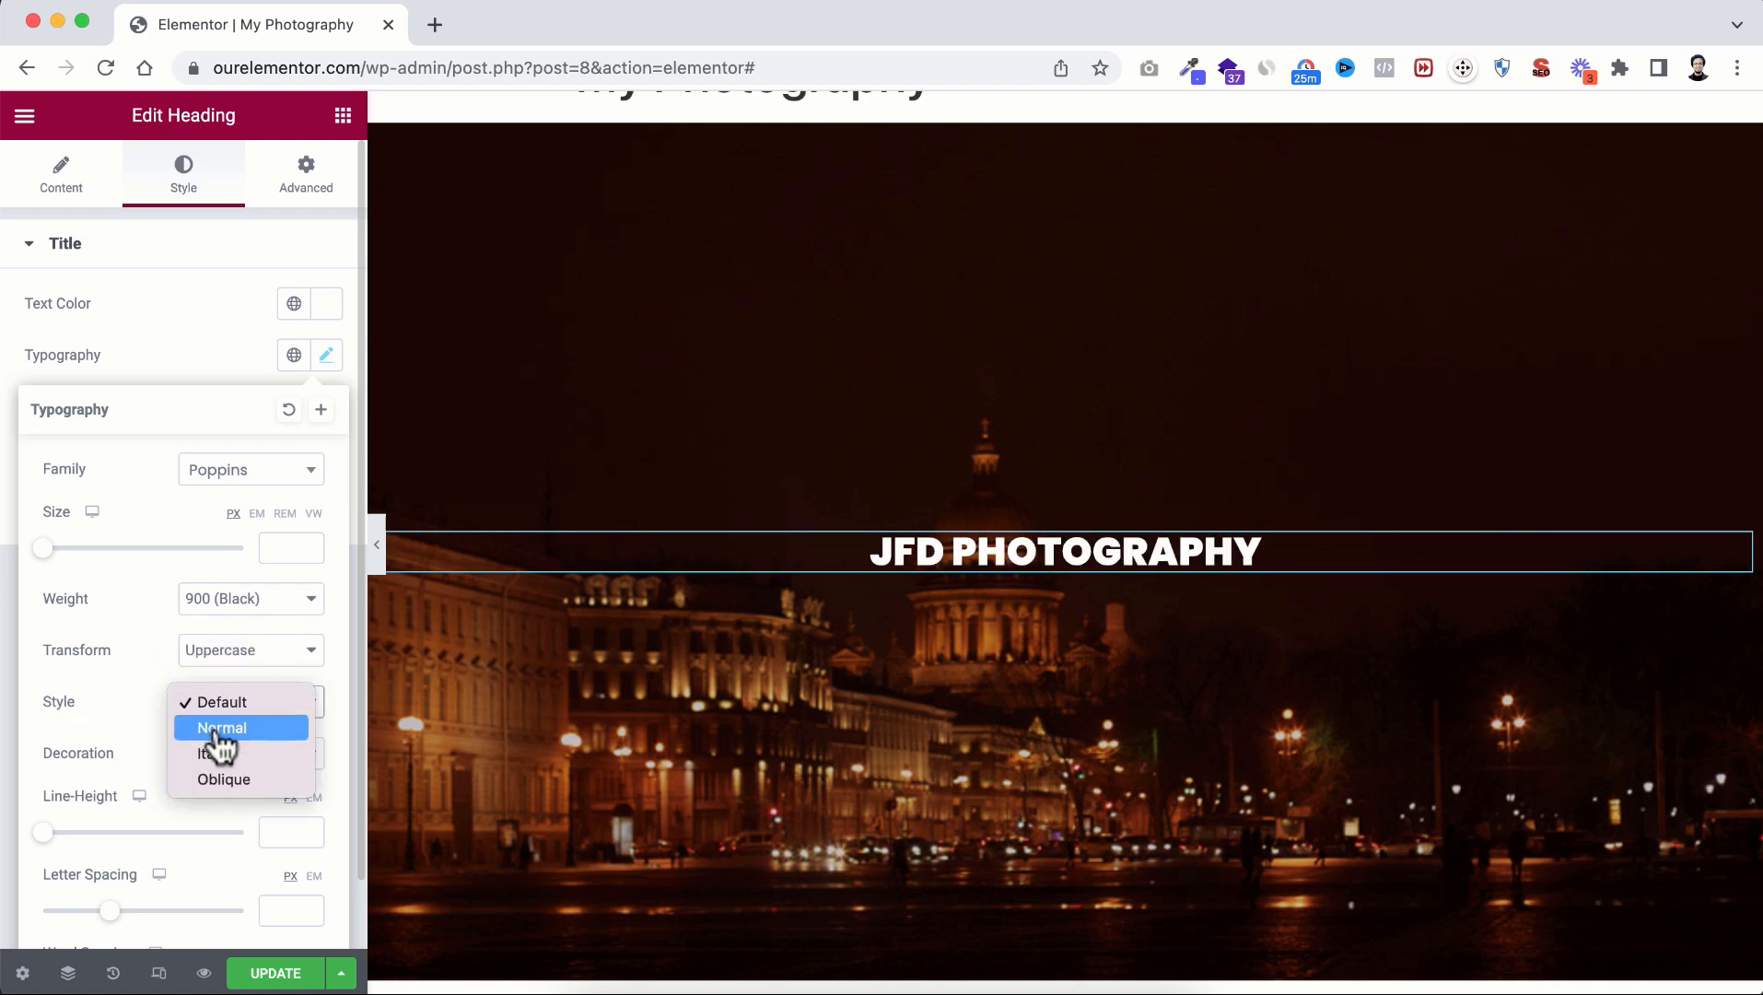
left_click(229, 755)
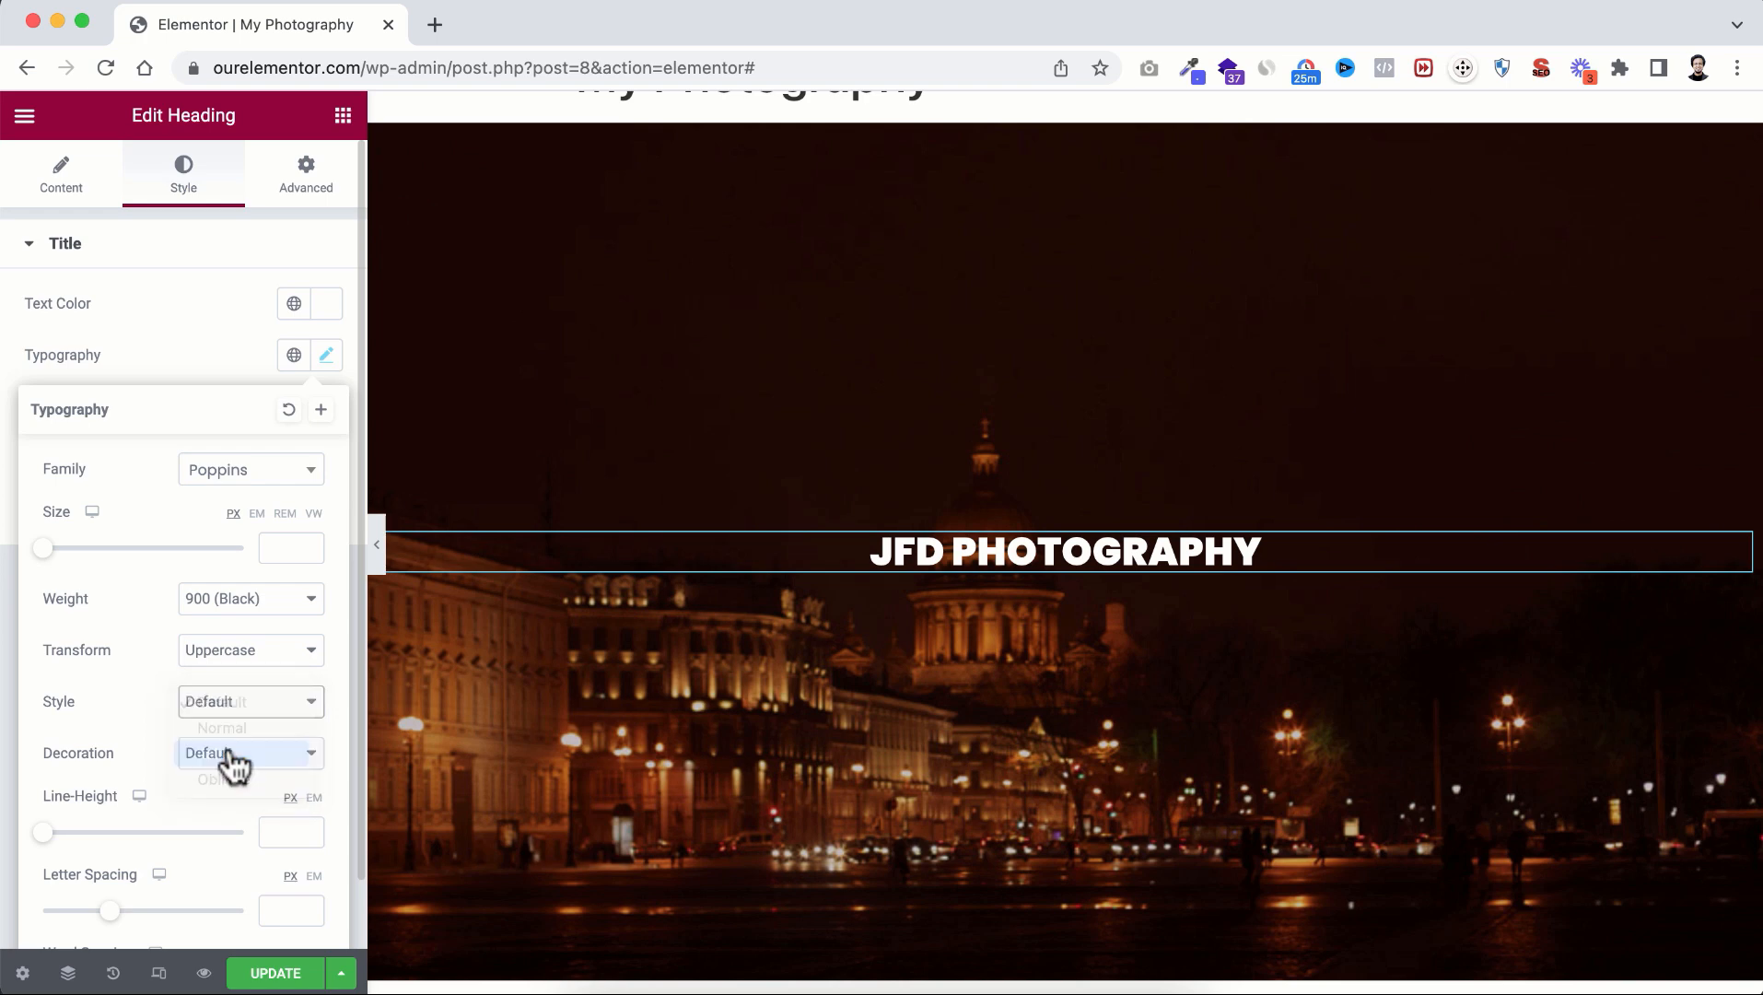
left_click(237, 706)
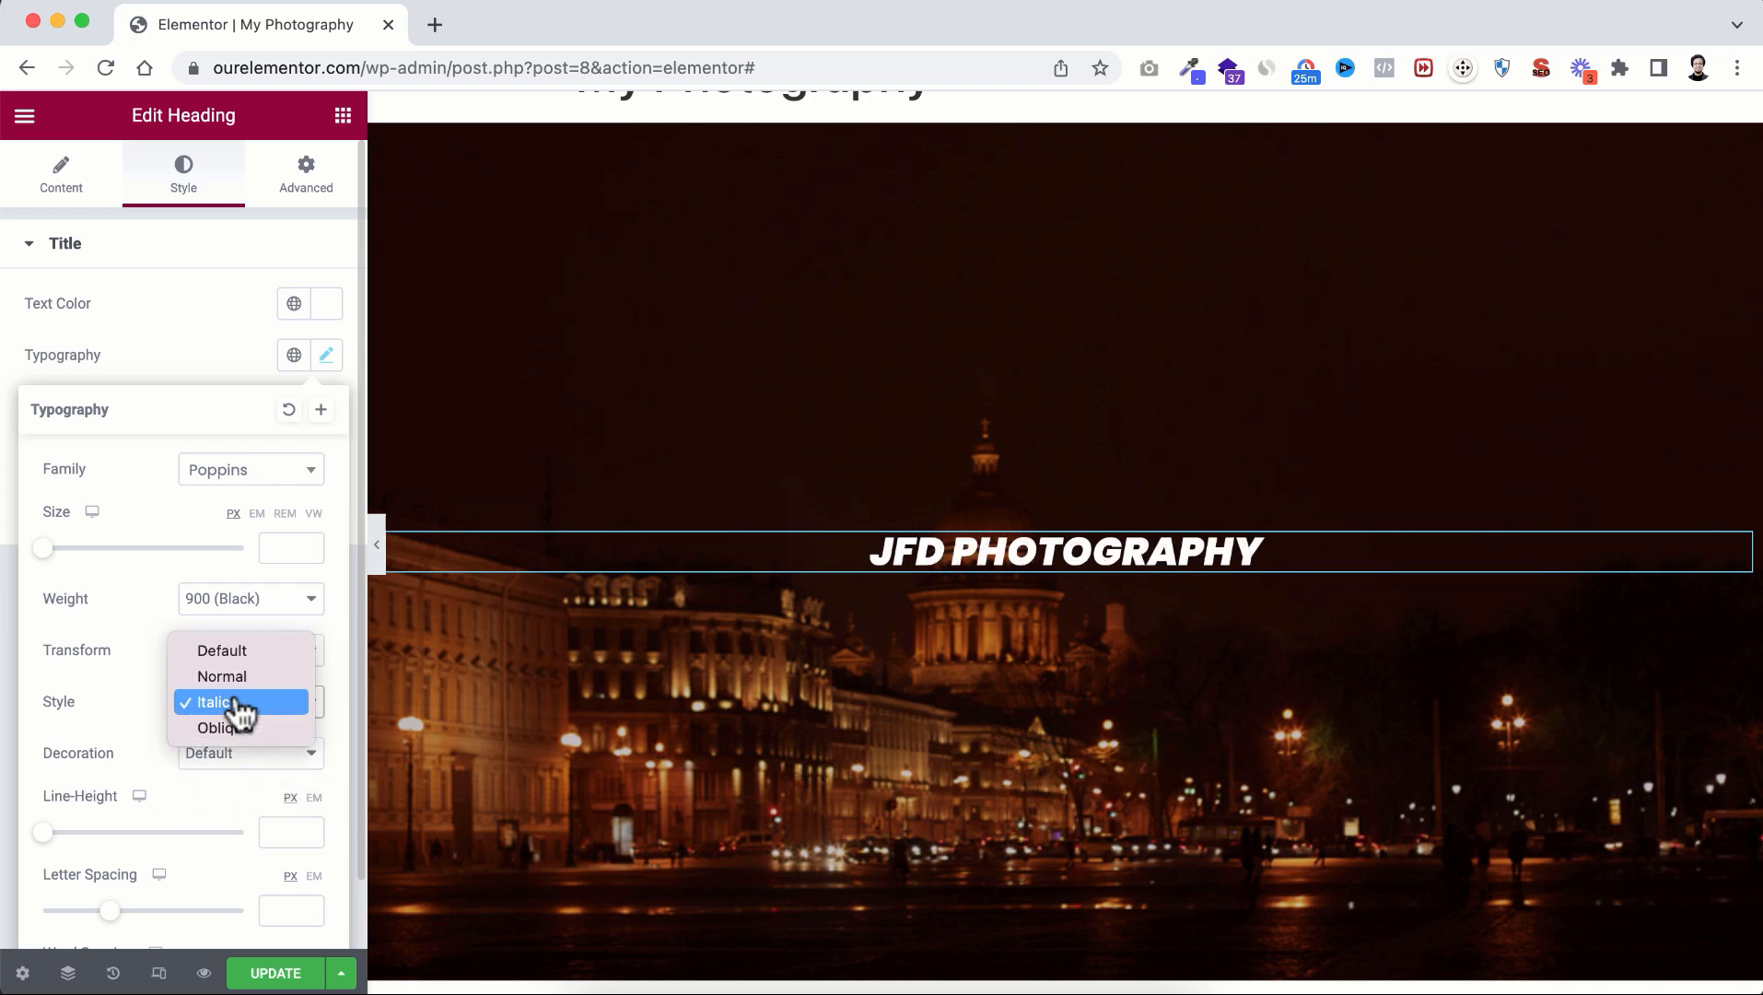
left_click(232, 679)
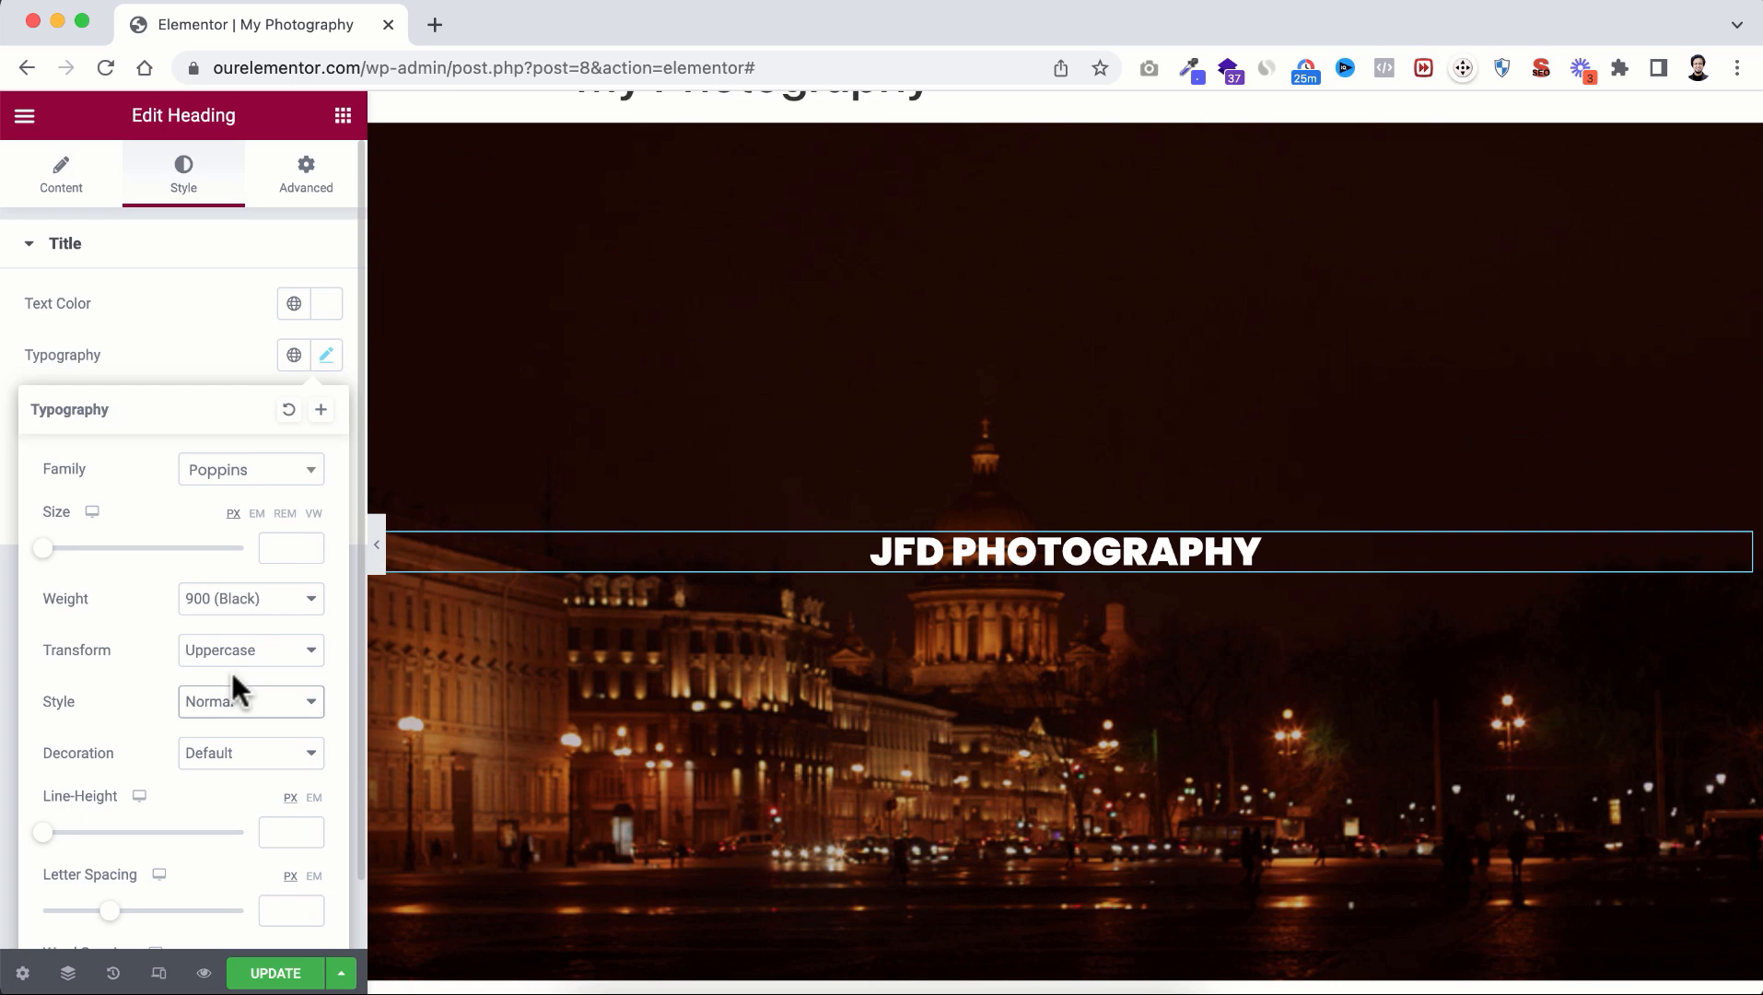
Step: Increase the heading's font size to 60 px
scroll(149, 746, "down", 2)
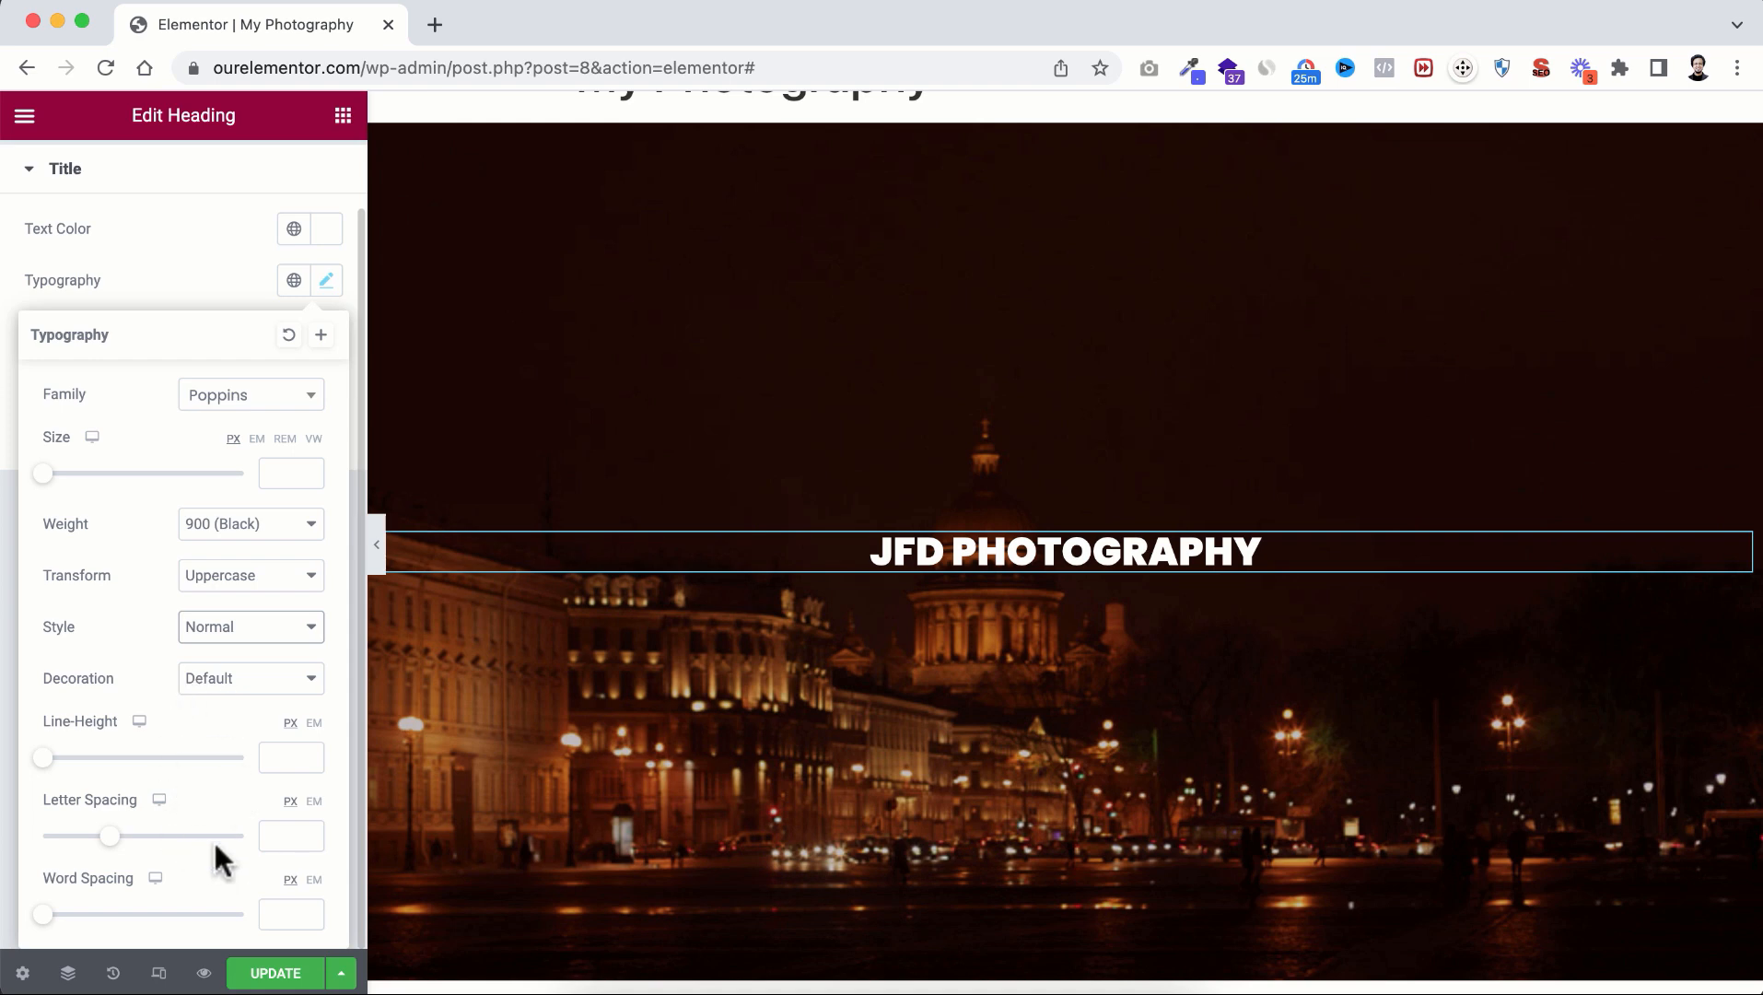
scroll(159, 539, "up", 2)
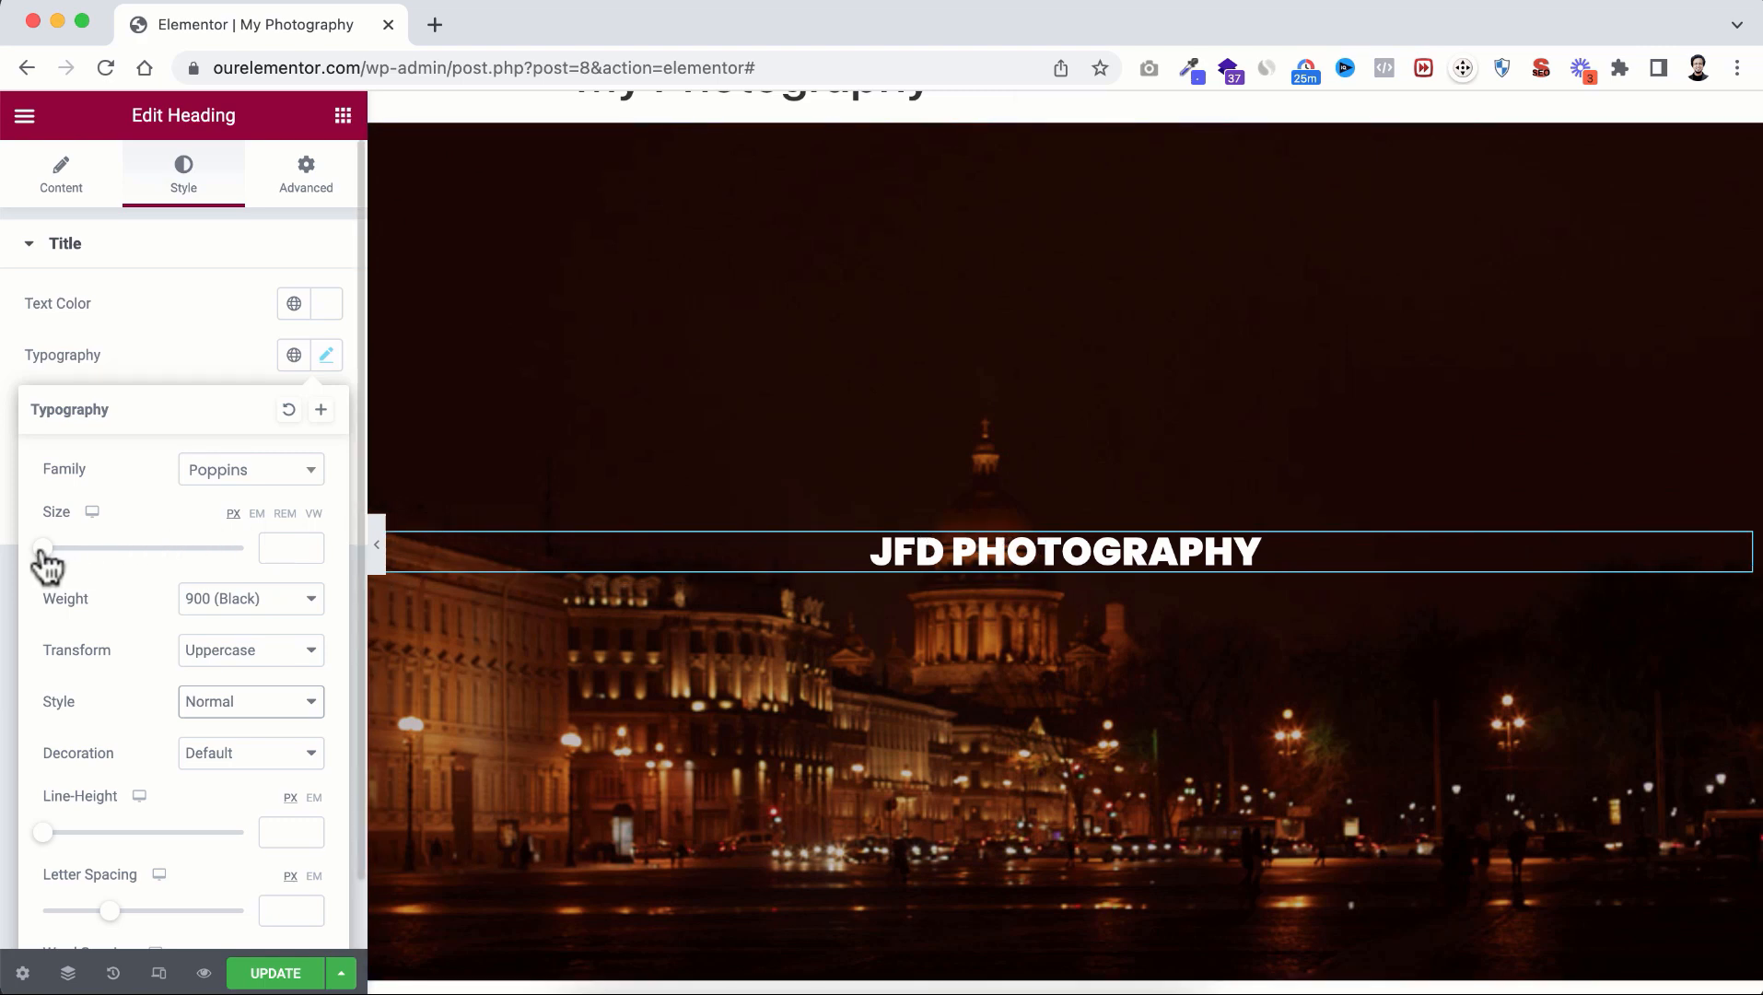
left_click_drag(46, 557, 109, 559)
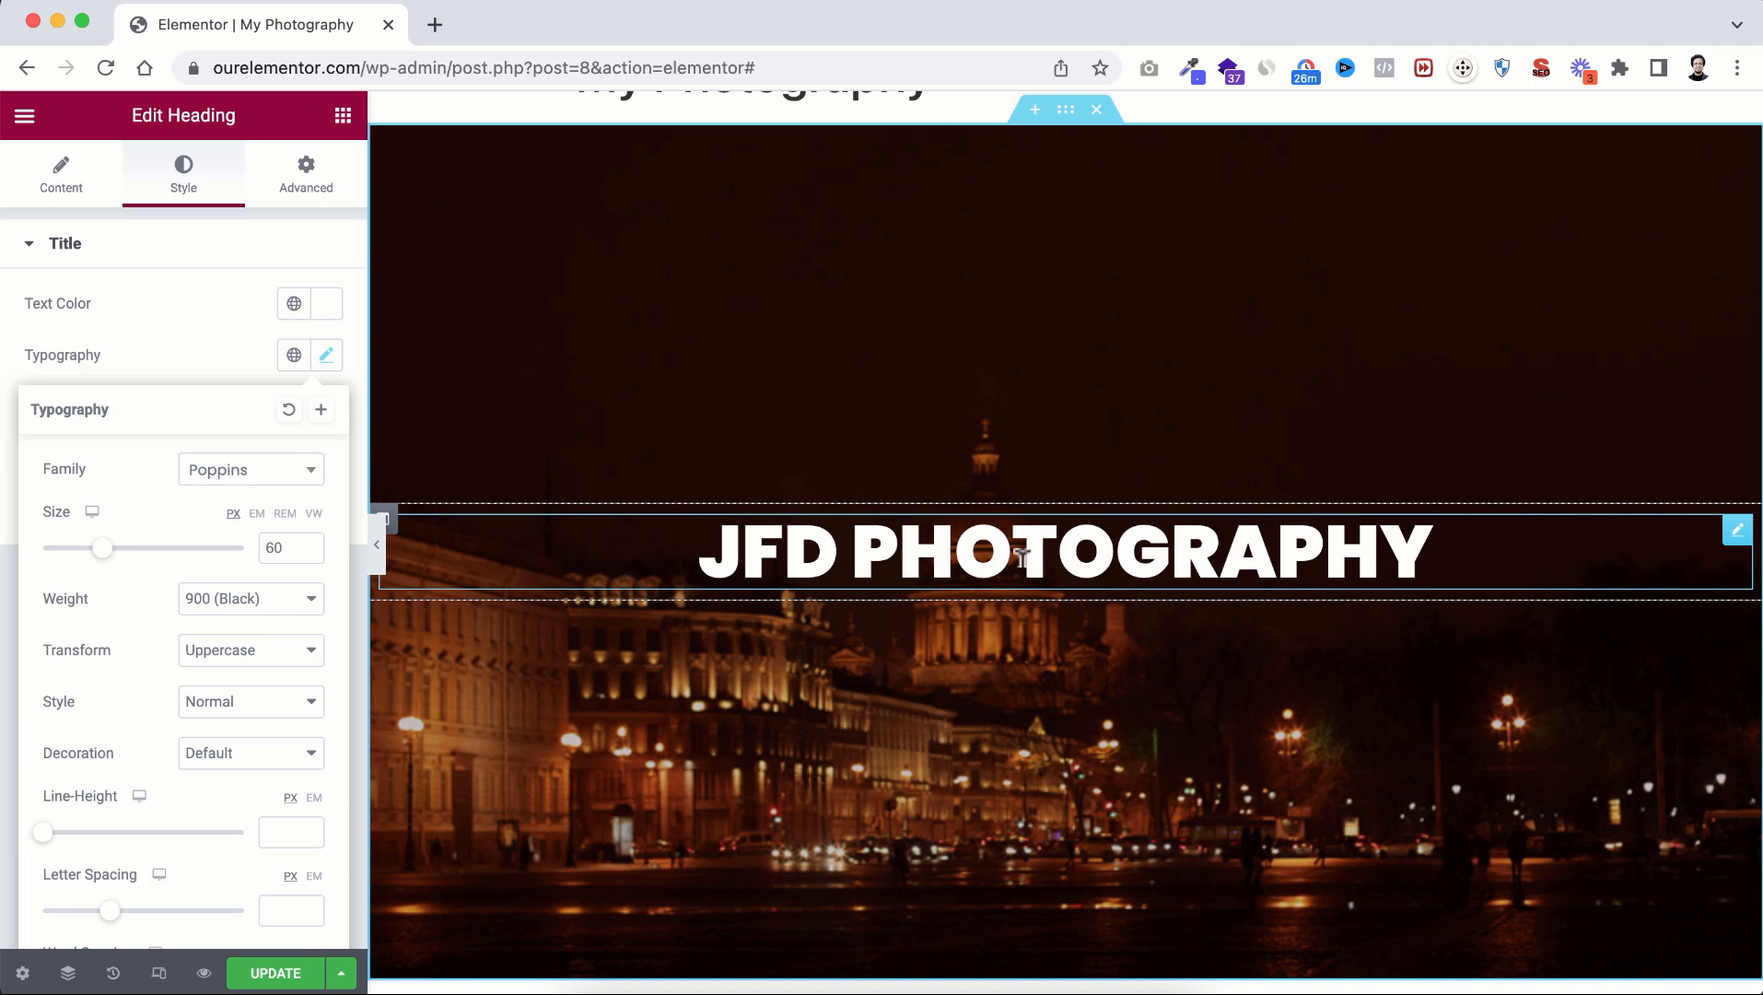
Step: Add a Text Editor widget directly below the heading in the hero section
left_click(343, 118)
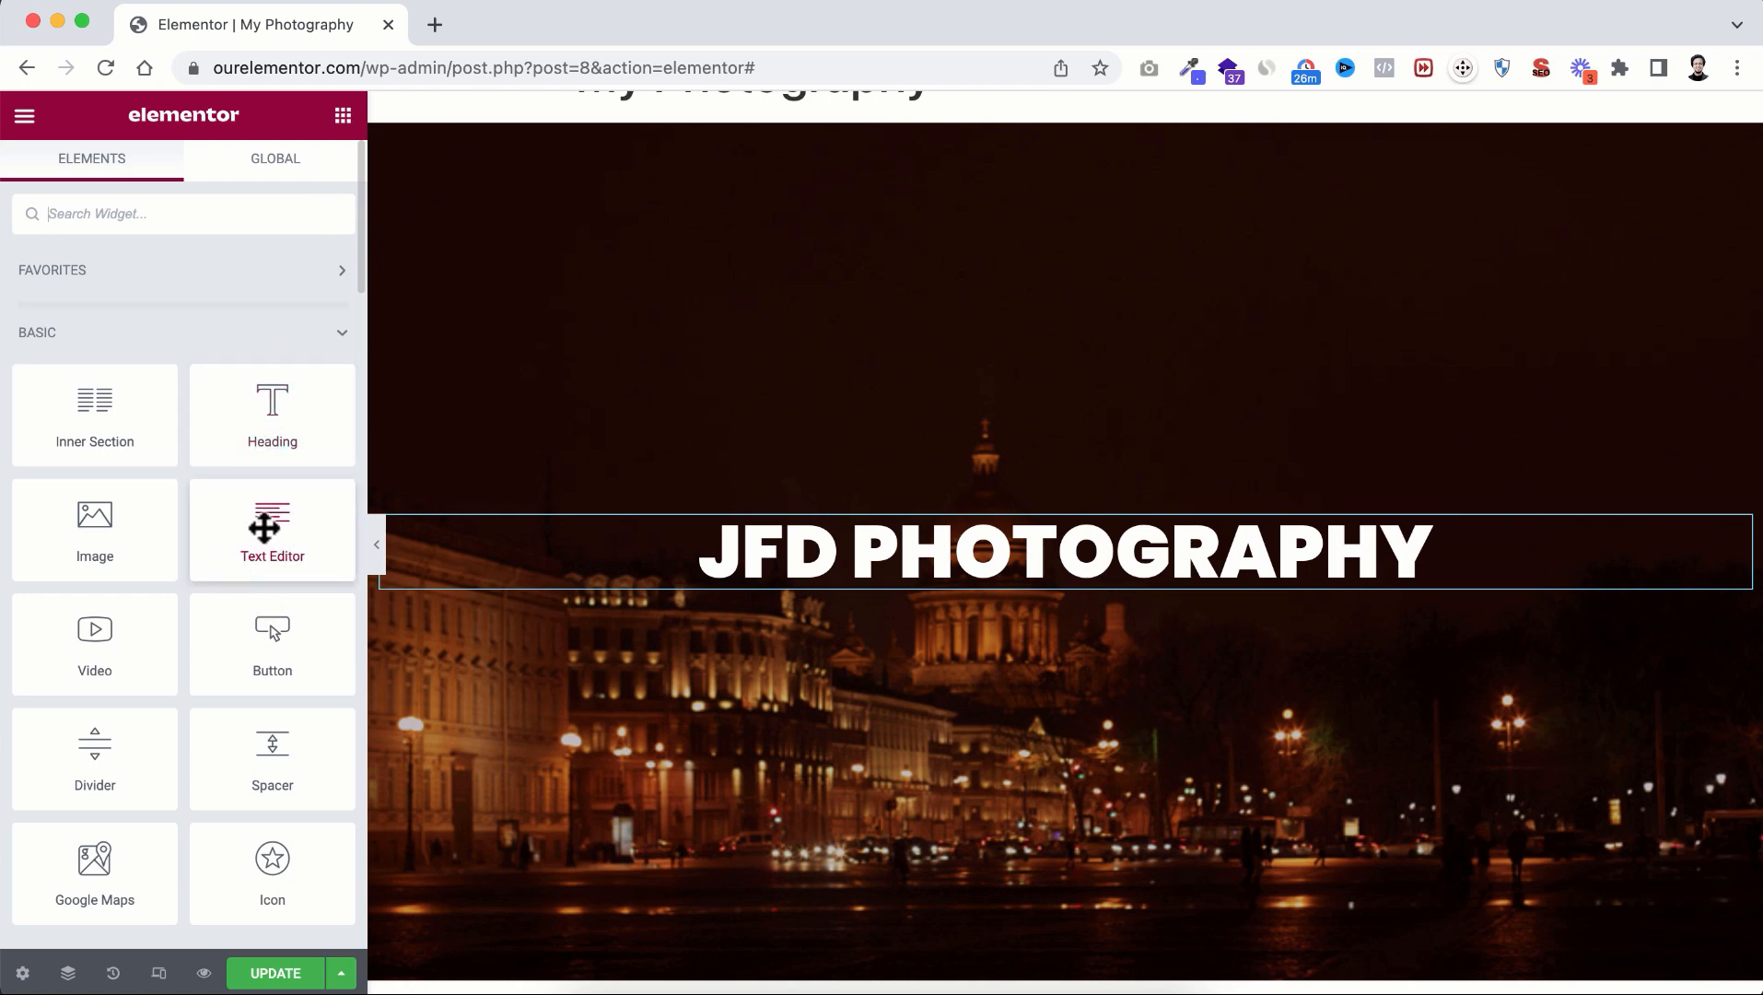
left_click_drag(264, 521, 1060, 573)
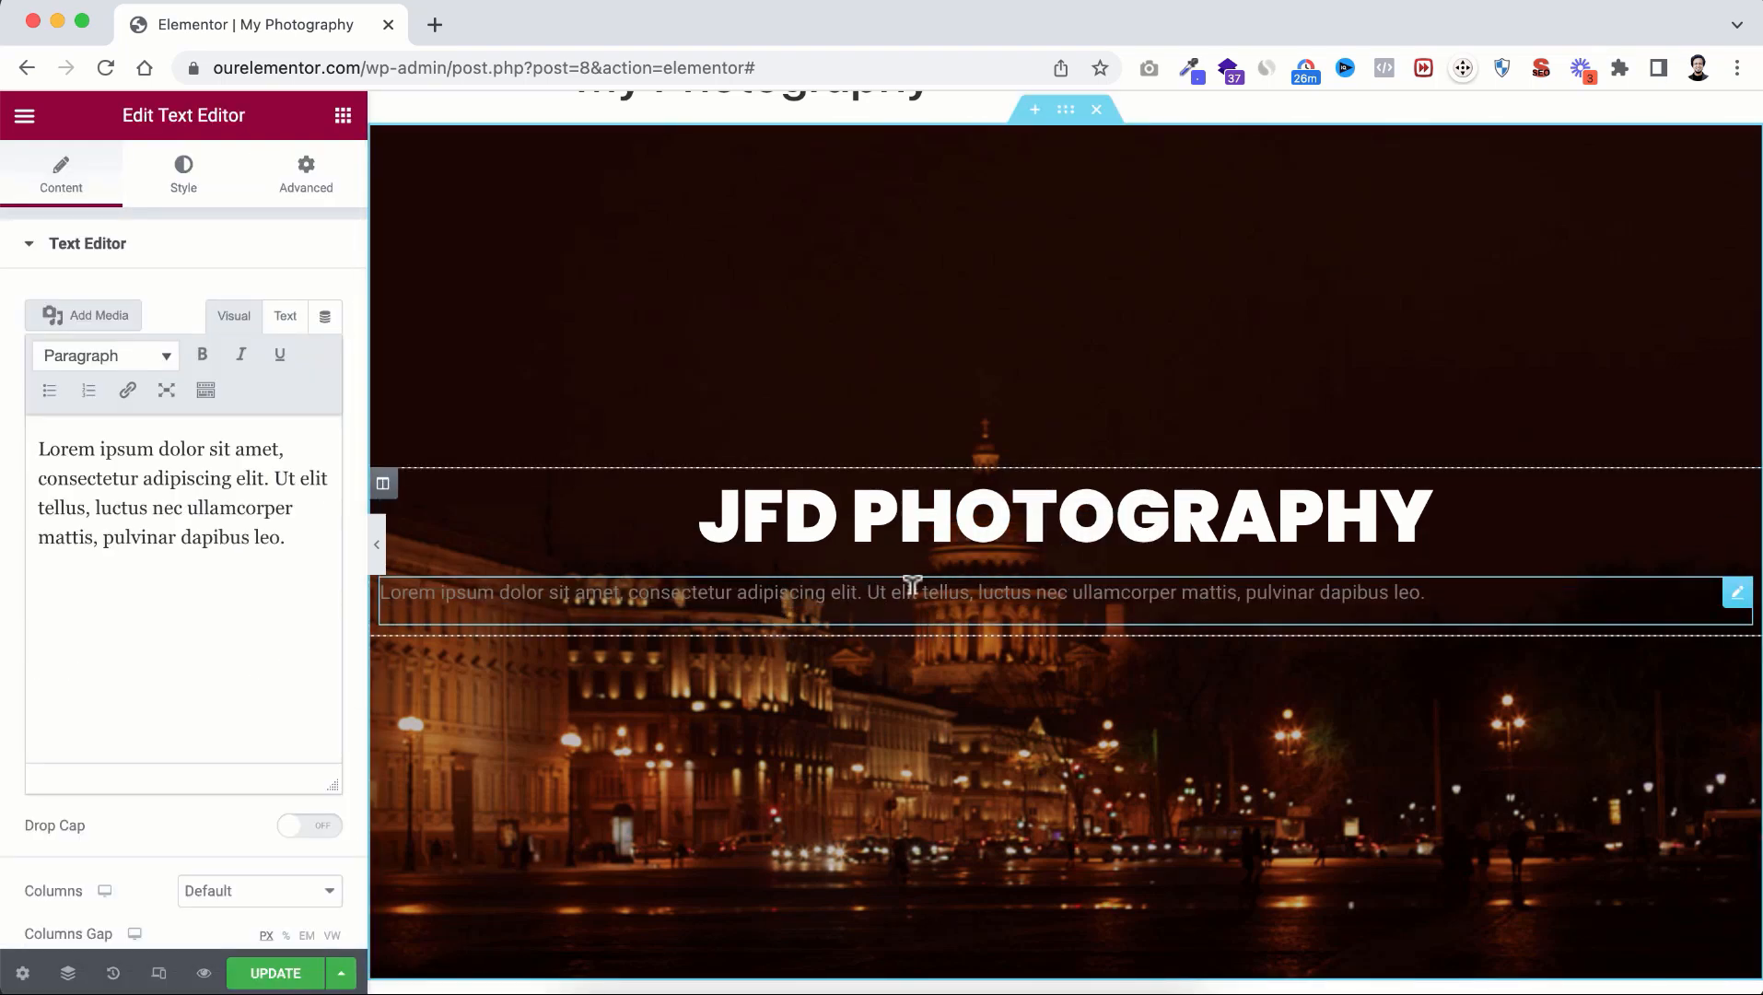
left_click(137, 478)
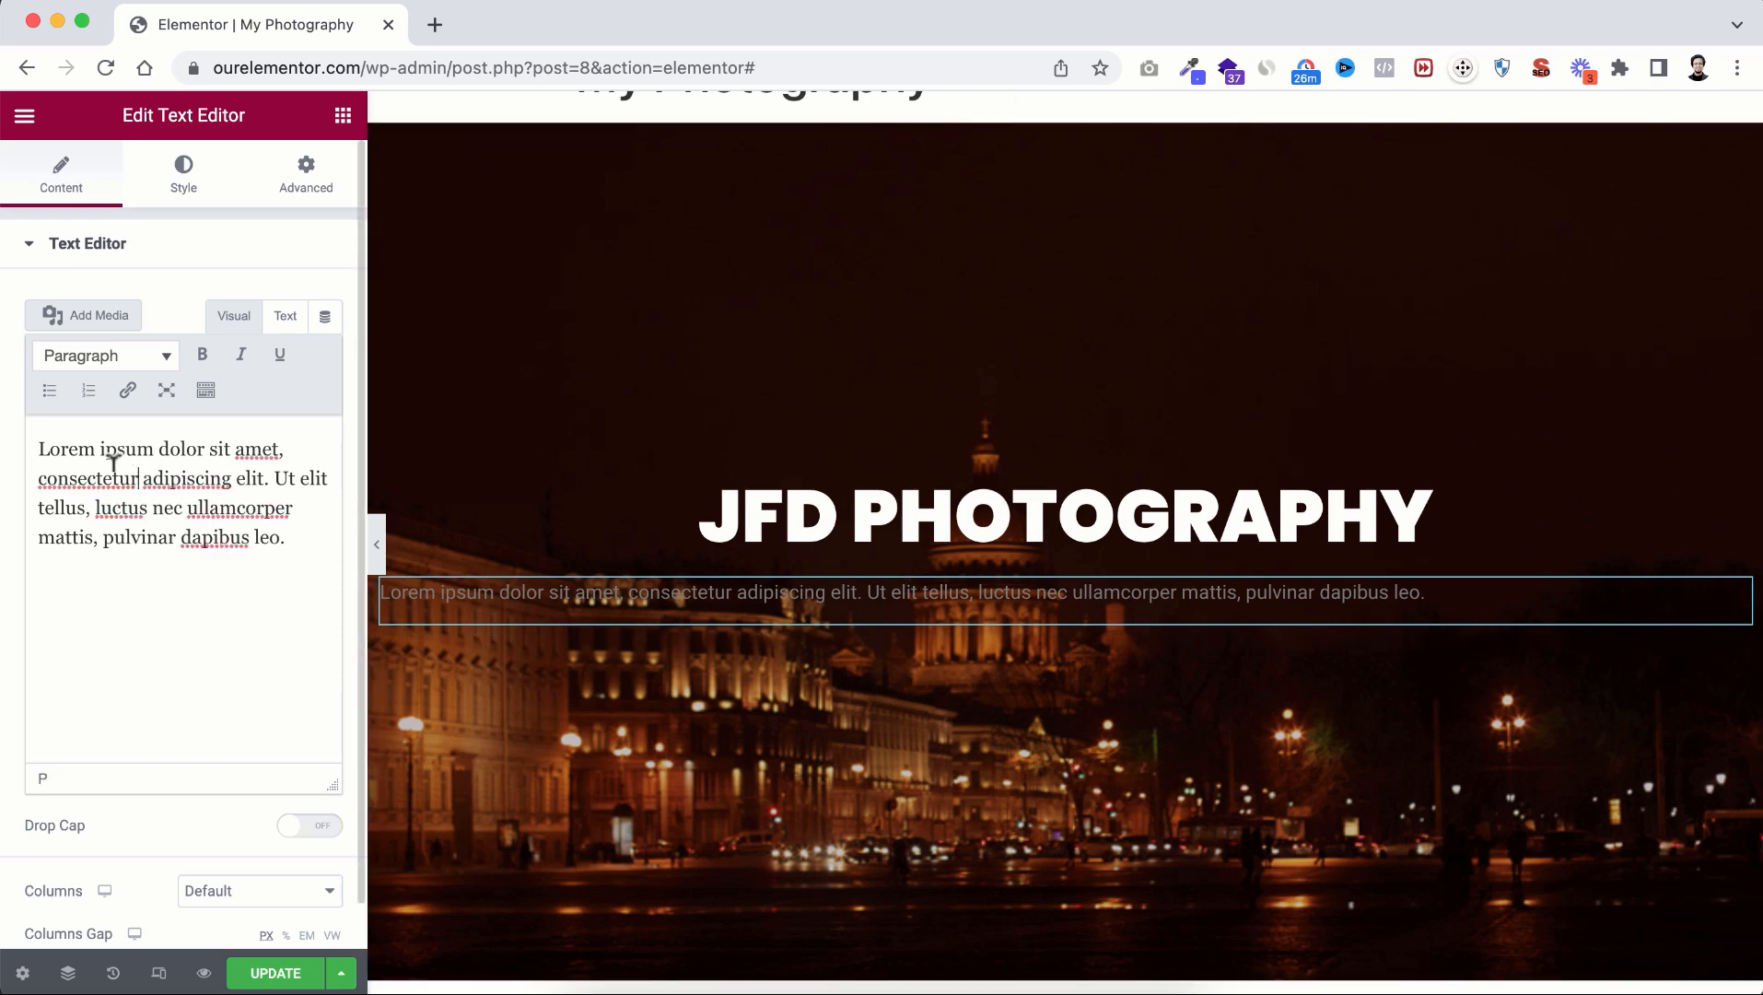
left_click_drag(40, 443, 306, 549)
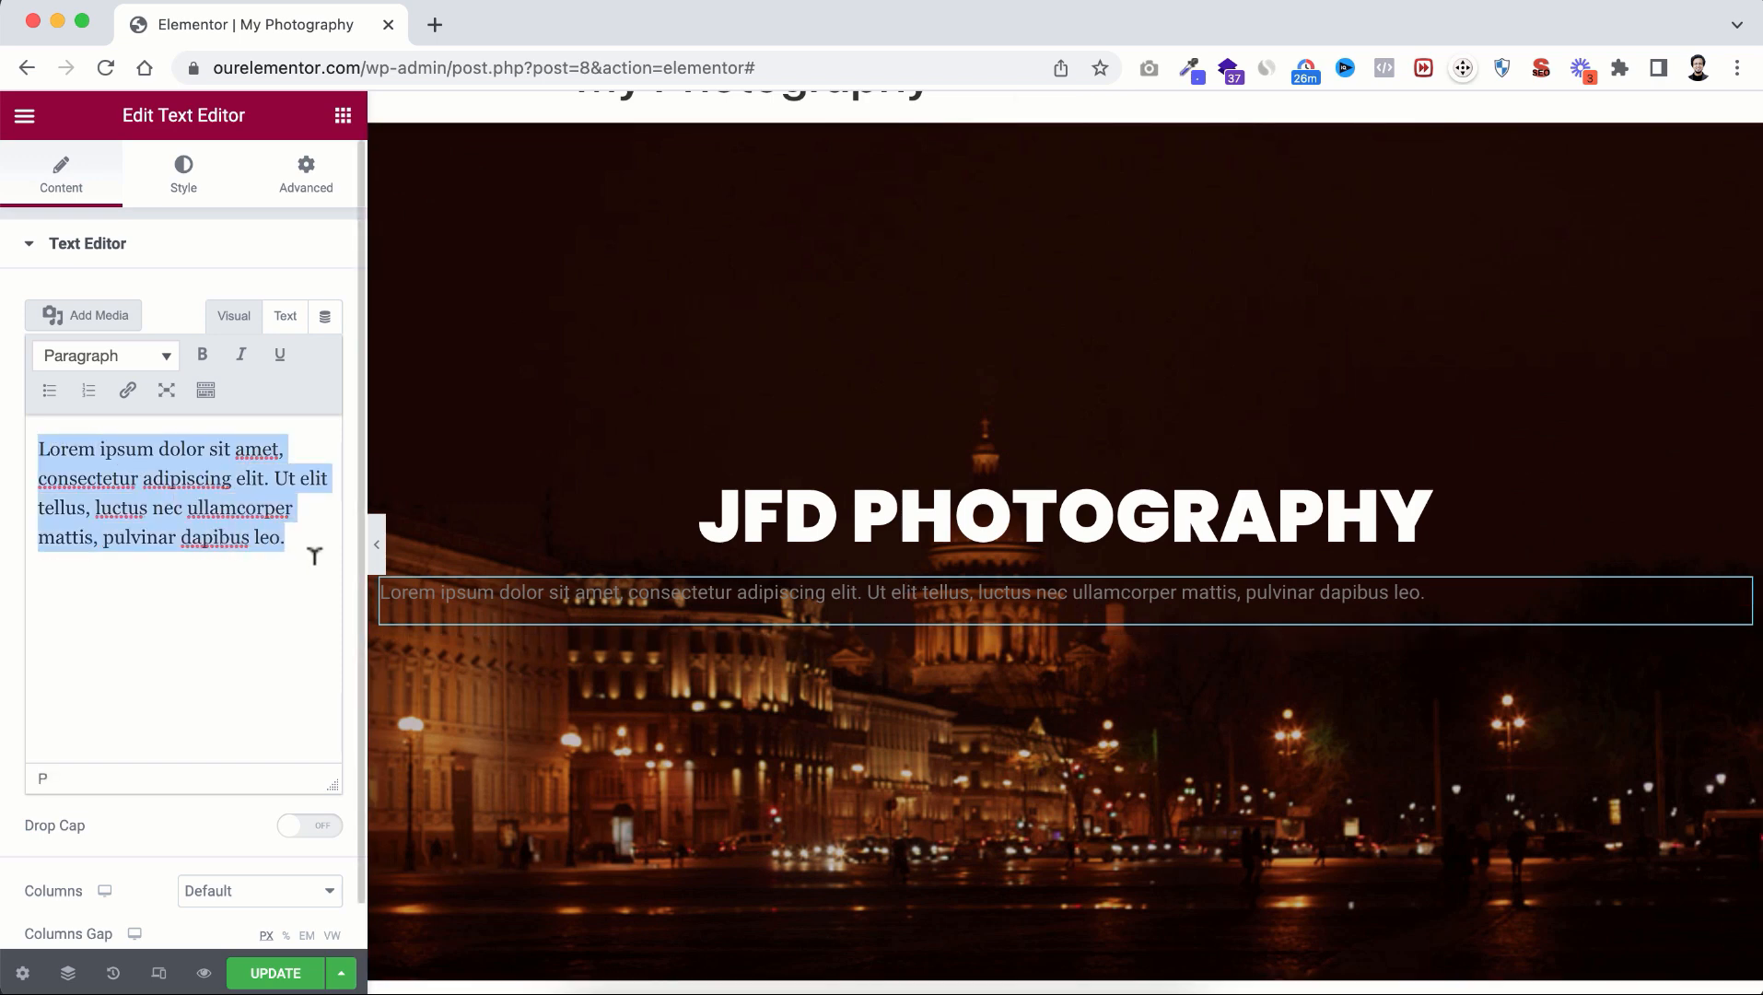
key("Right")
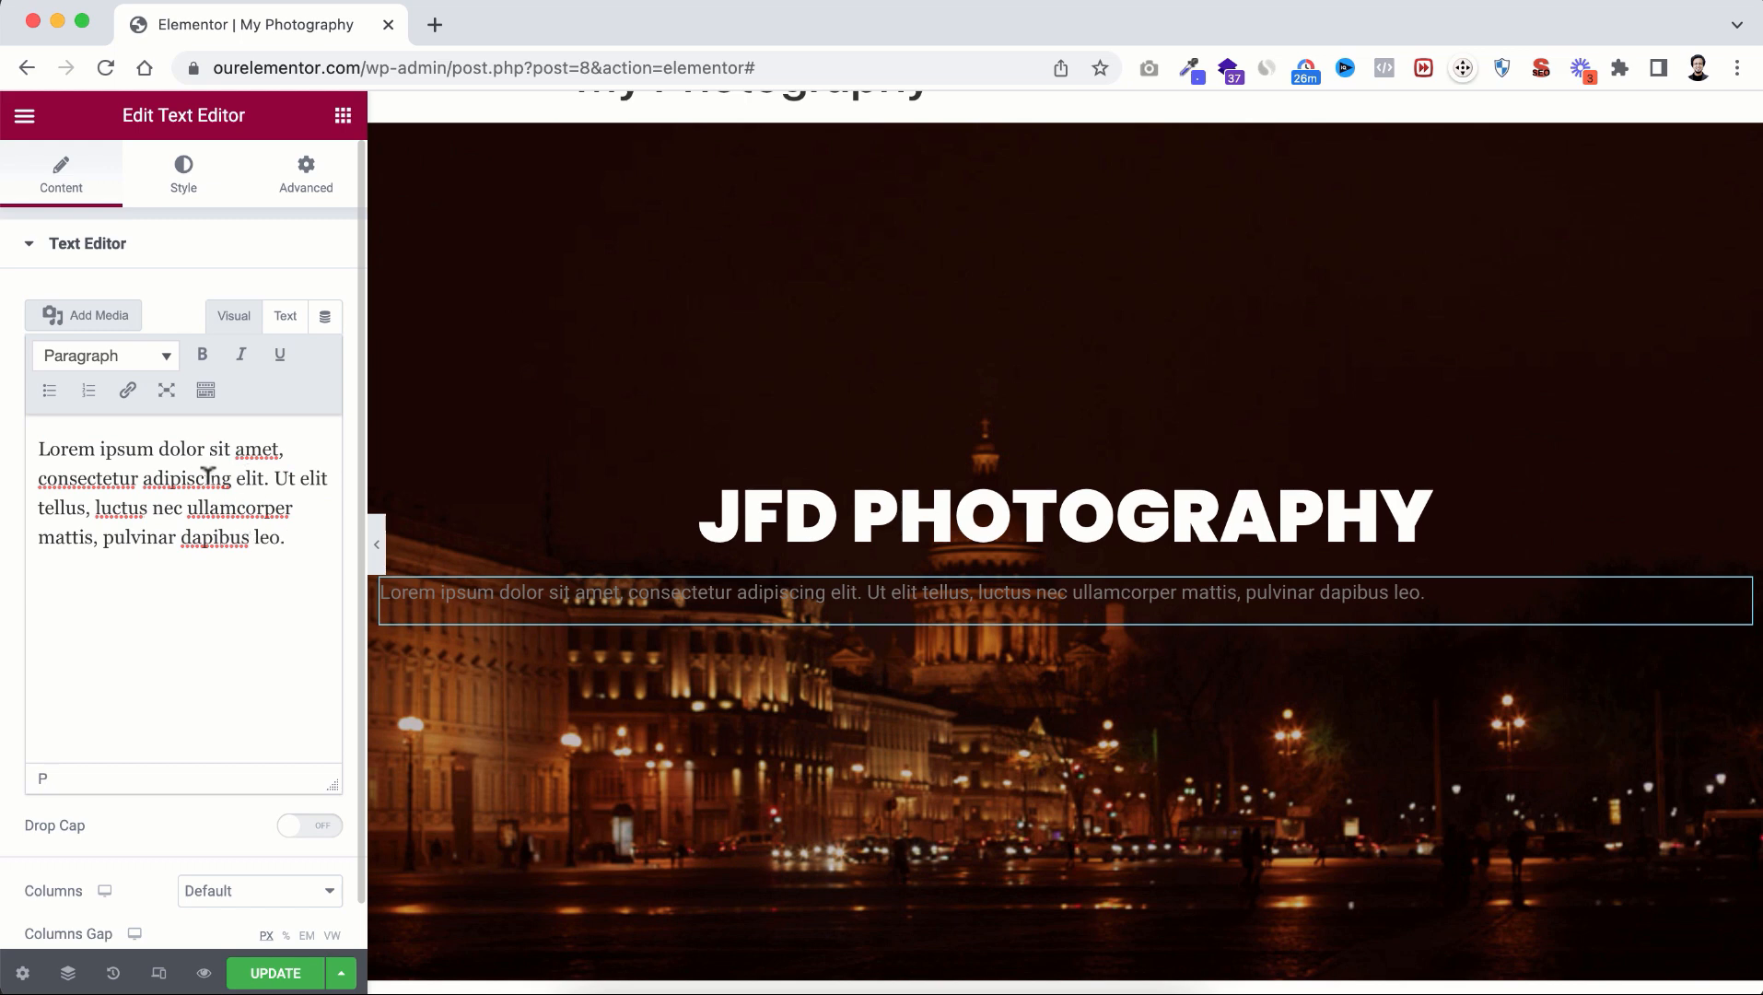
Step: Centre the paragraph below the heading and set its text colour to white
left_click(179, 175)
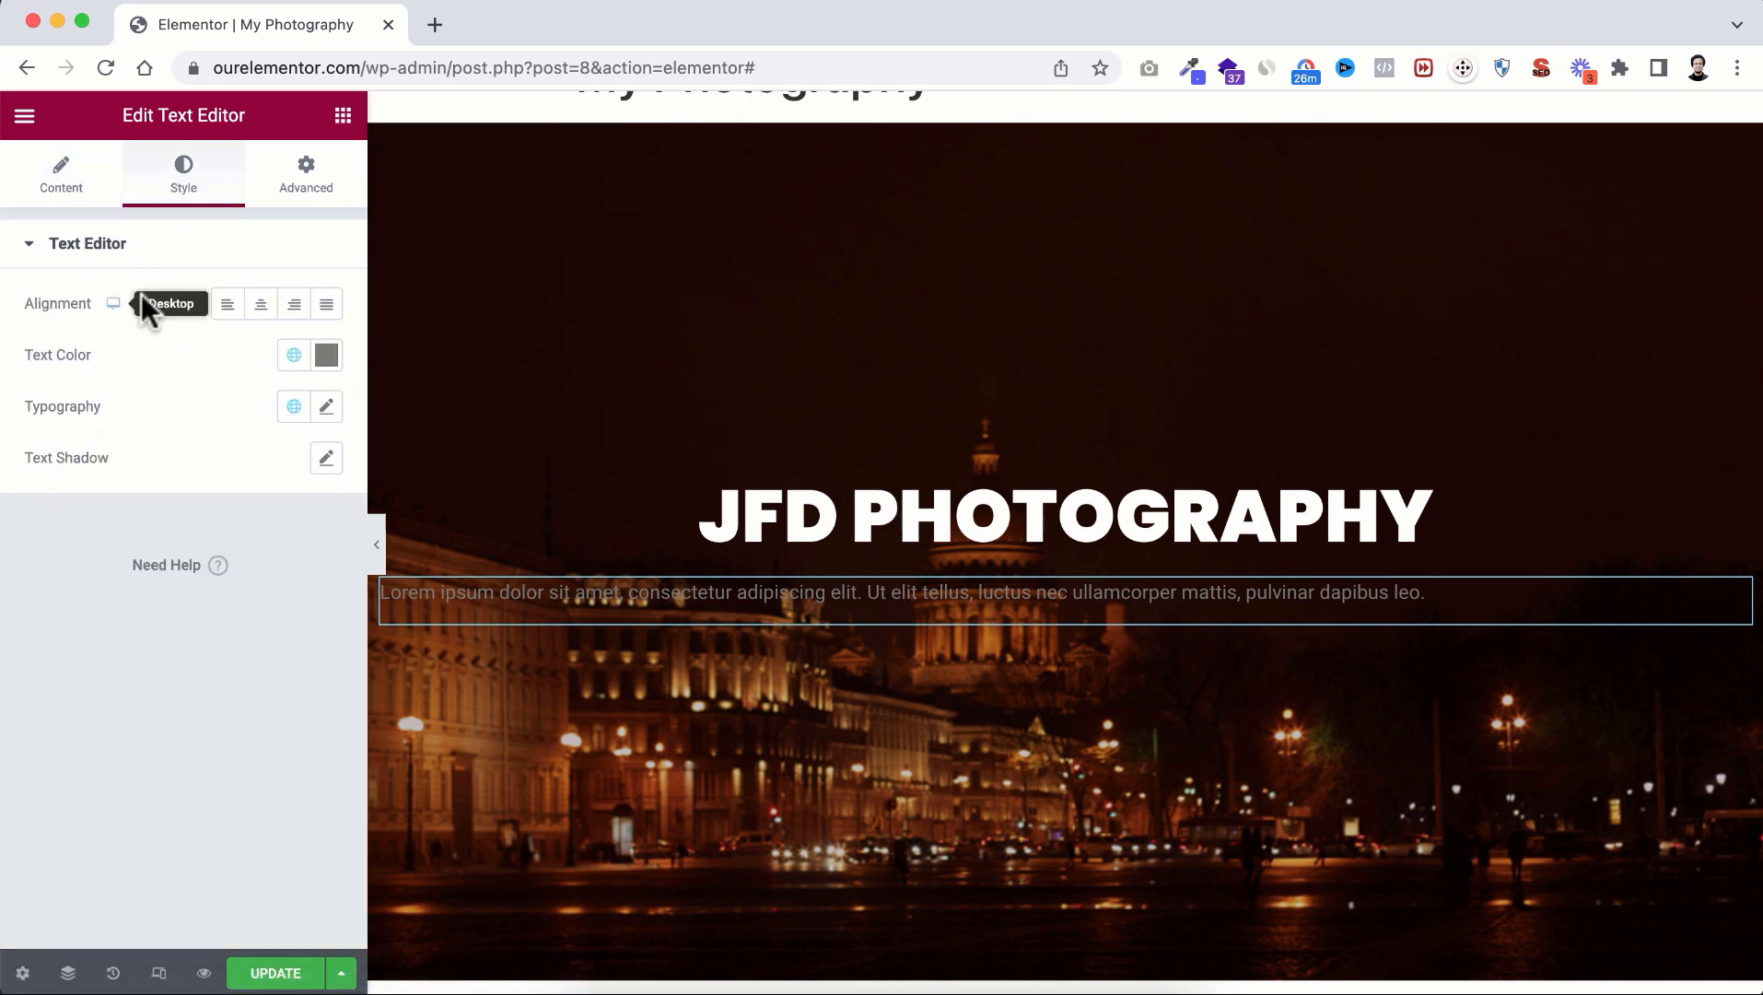
left_click(263, 308)
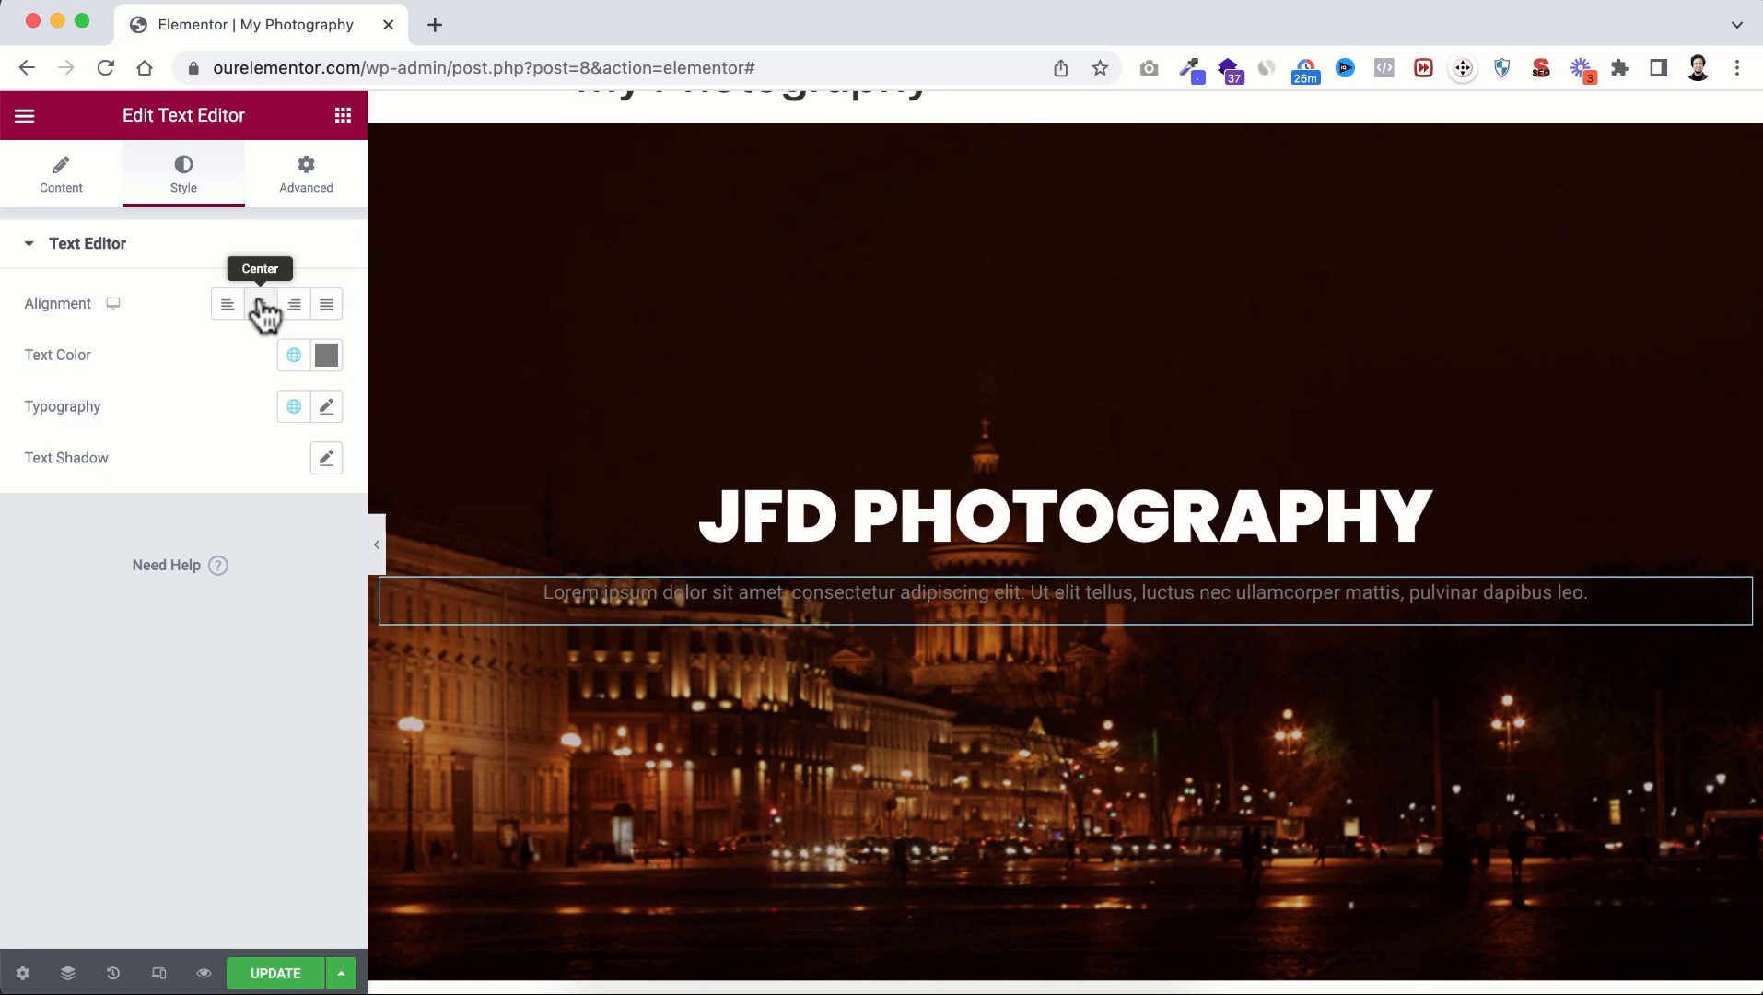
left_click(327, 357)
left_click(114, 509)
left_click_drag(113, 508, 45, 431)
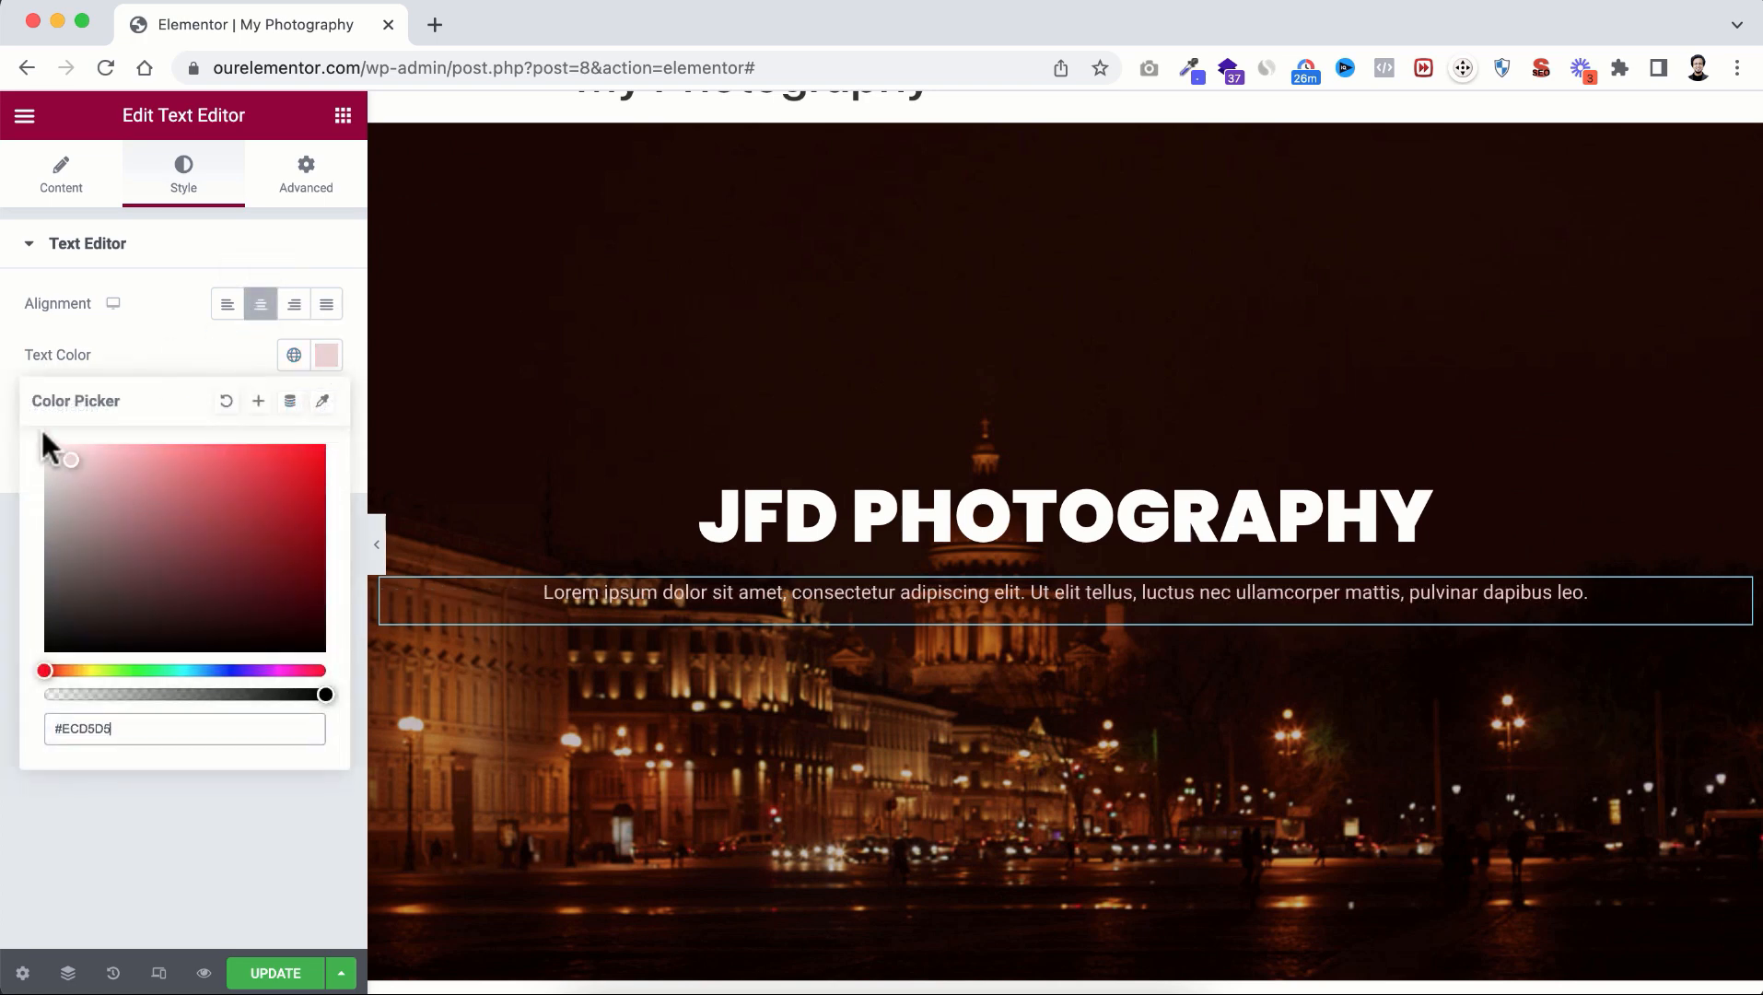
left_click(156, 346)
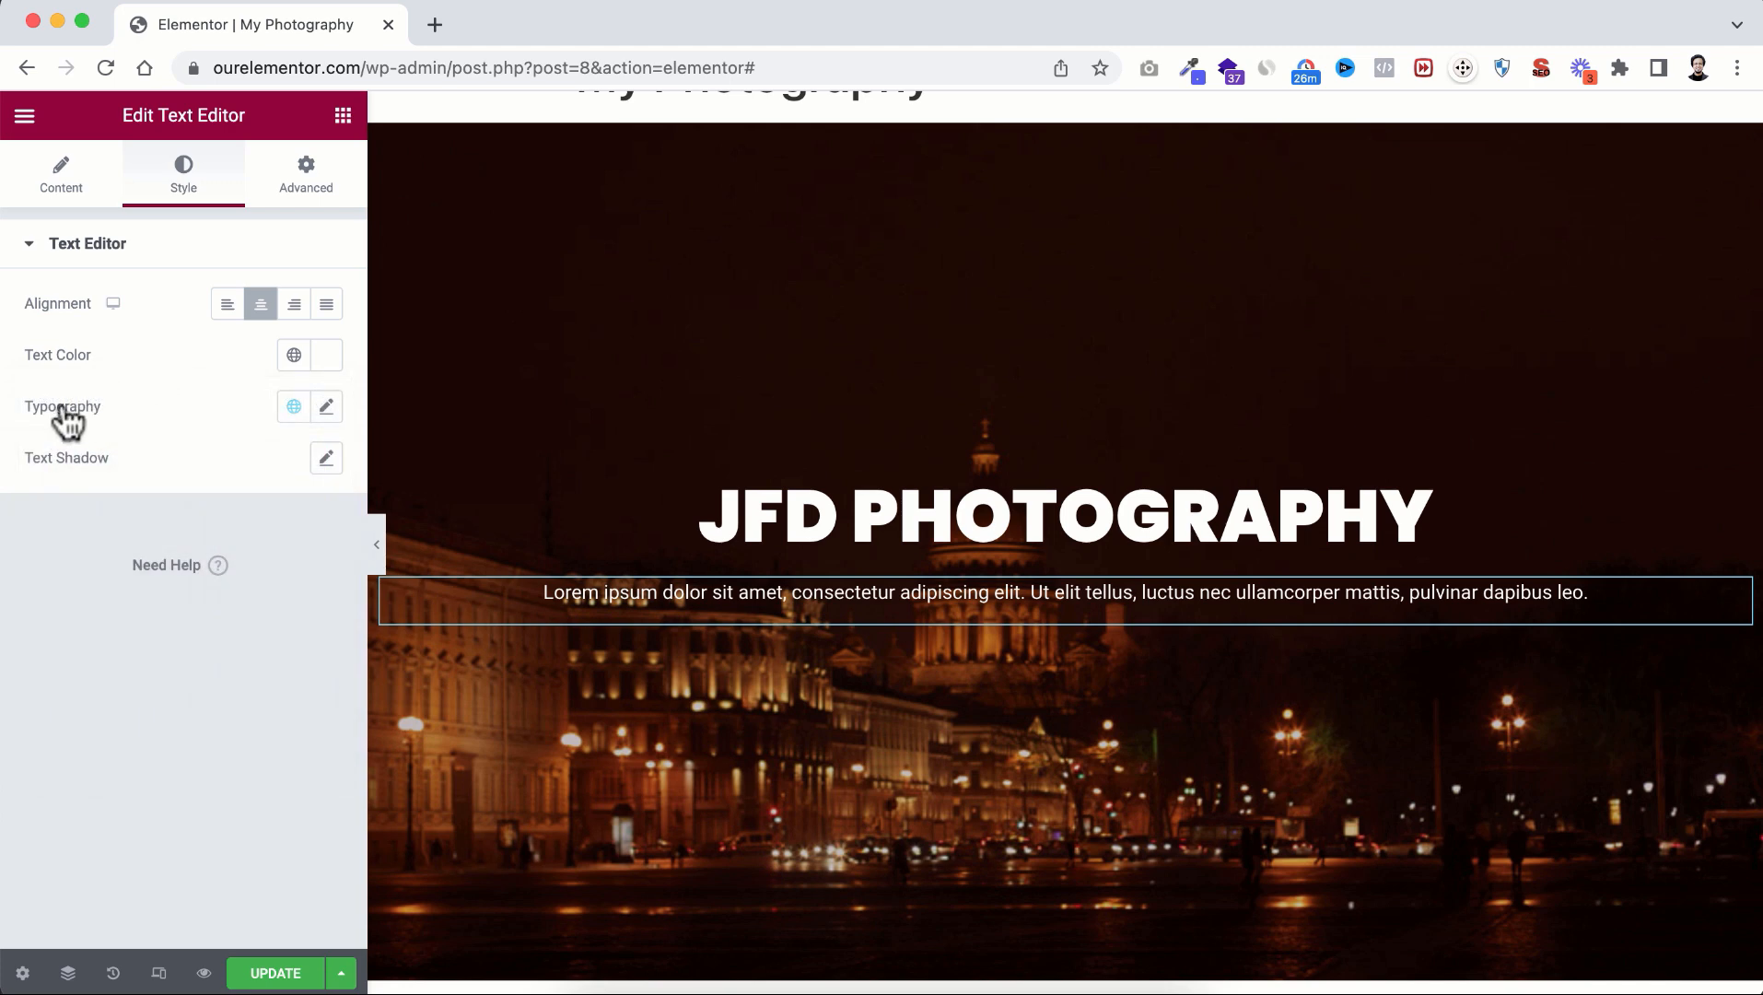
Step: Set the paragraph's font size to 18 px in its typography settings
left_click(326, 407)
left_click(241, 527)
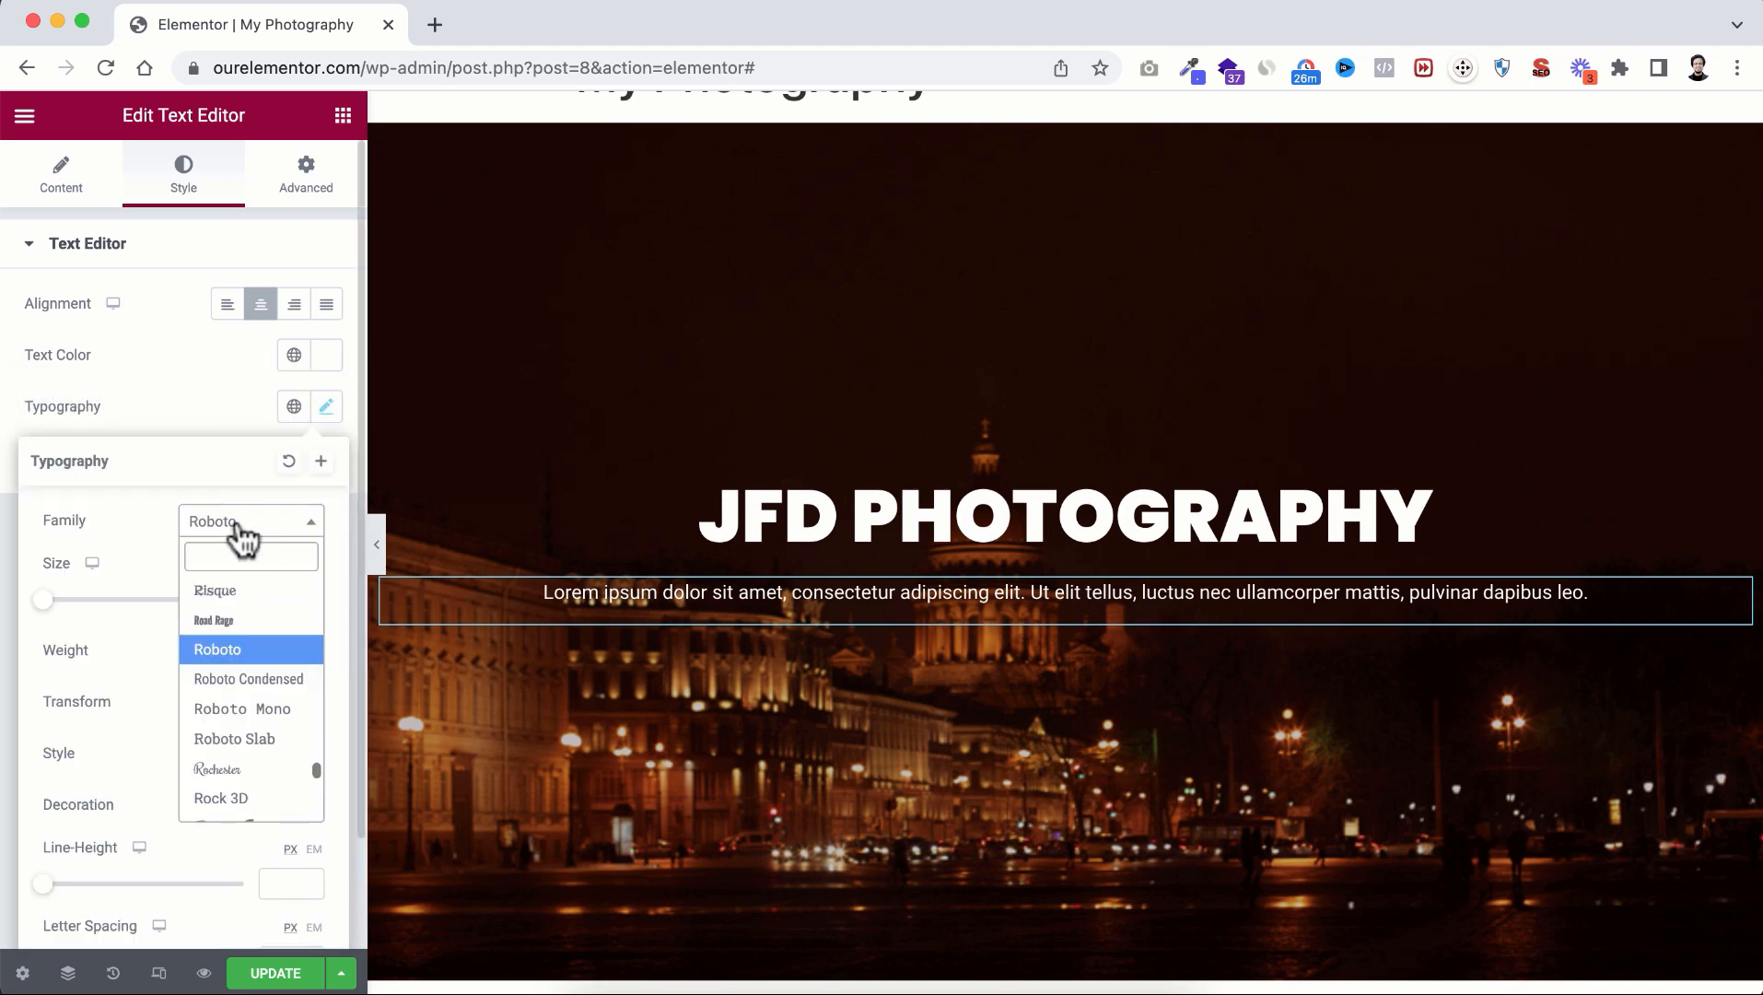
left_click(129, 536)
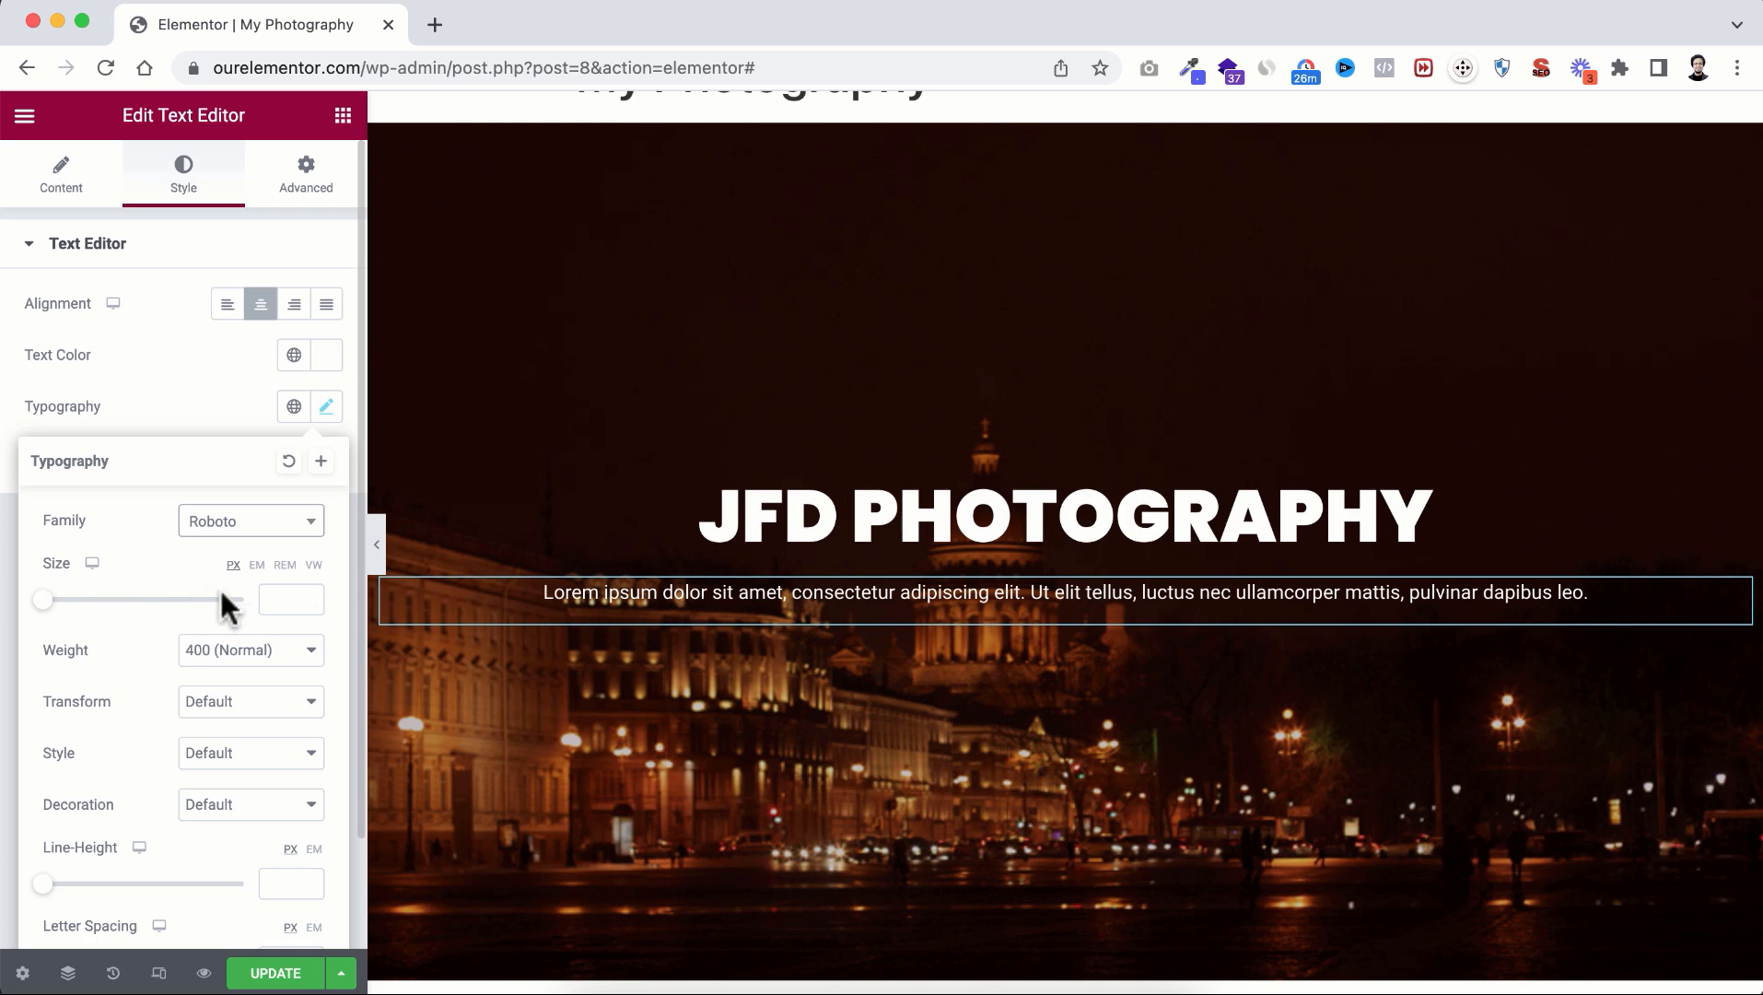
left_click(268, 589)
type("18")
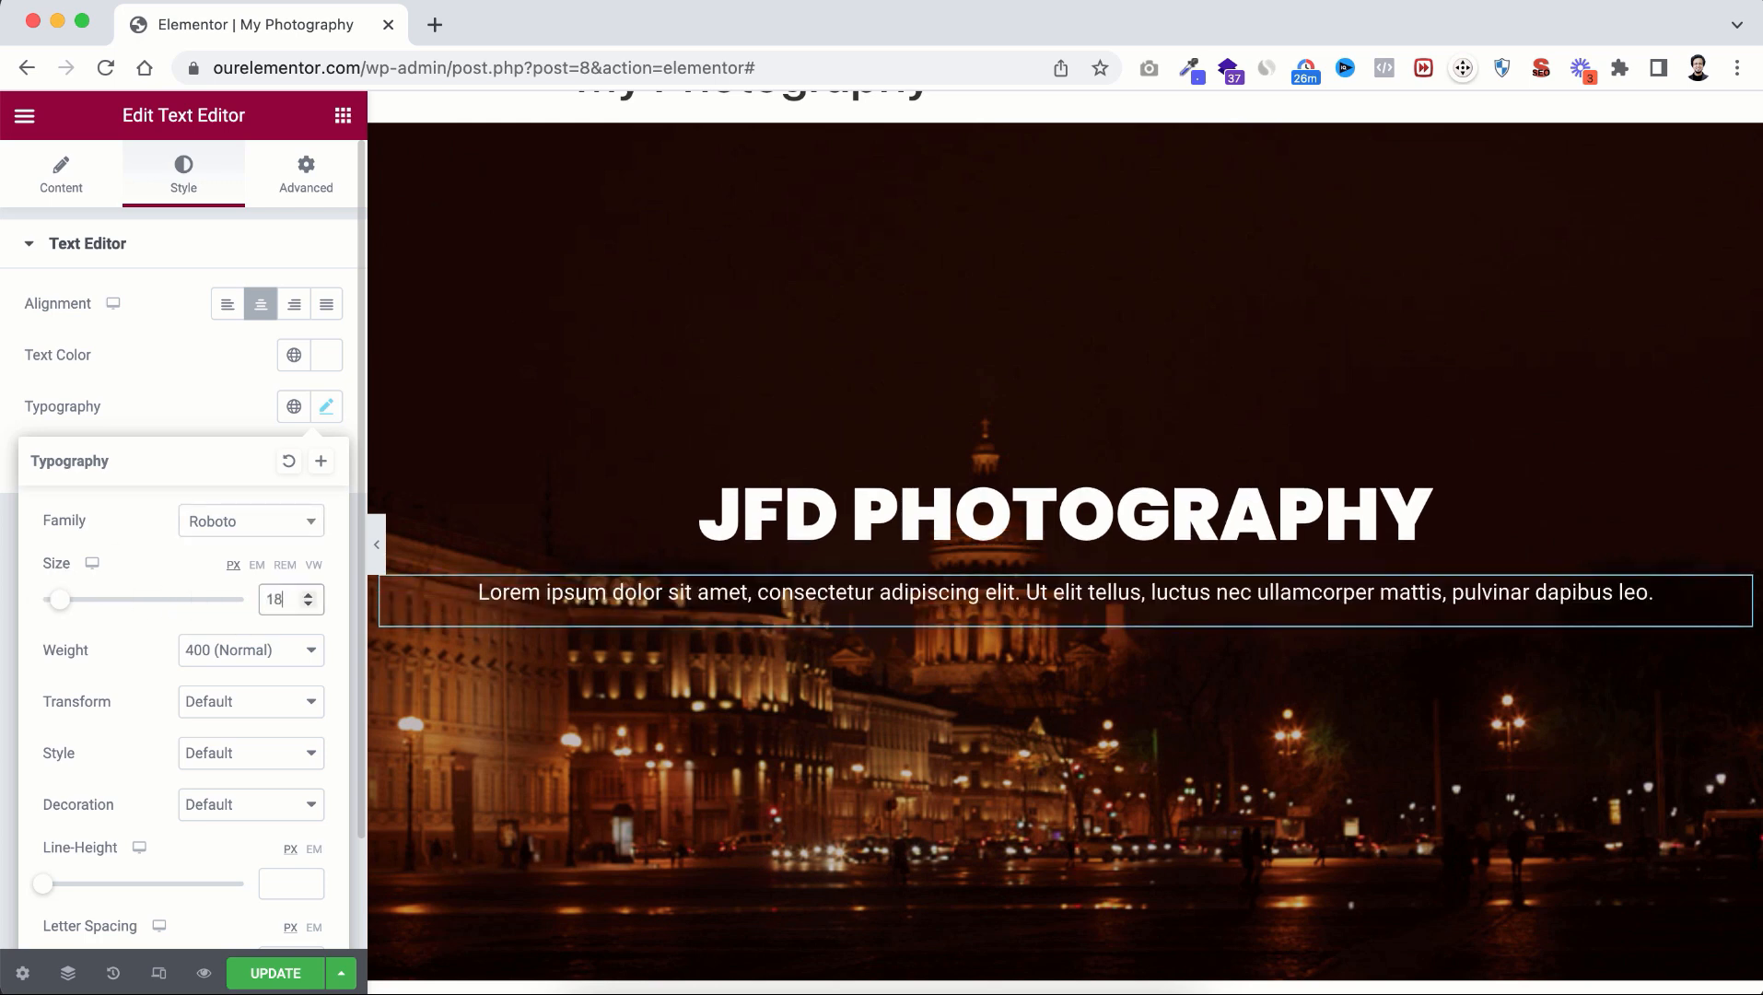
left_click(230, 392)
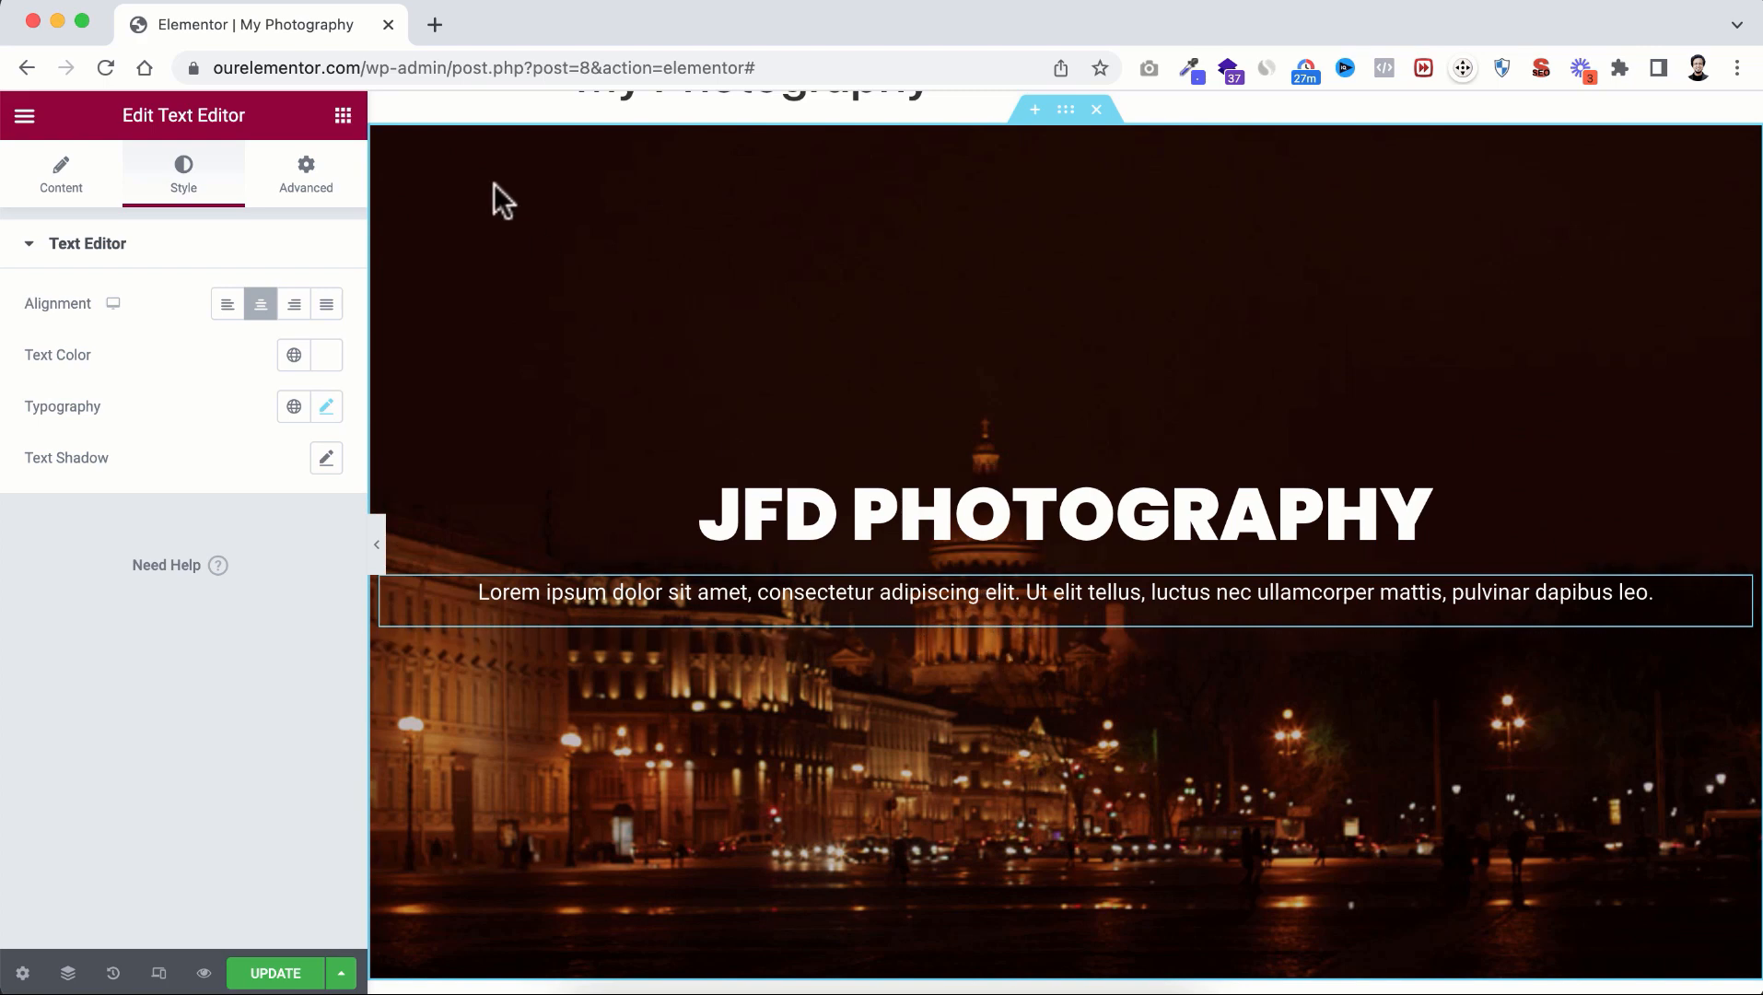
Step: Add a Button widget below the paragraph and set its text to "See Services"
left_click(343, 115)
scroll(264, 629, "down", 2)
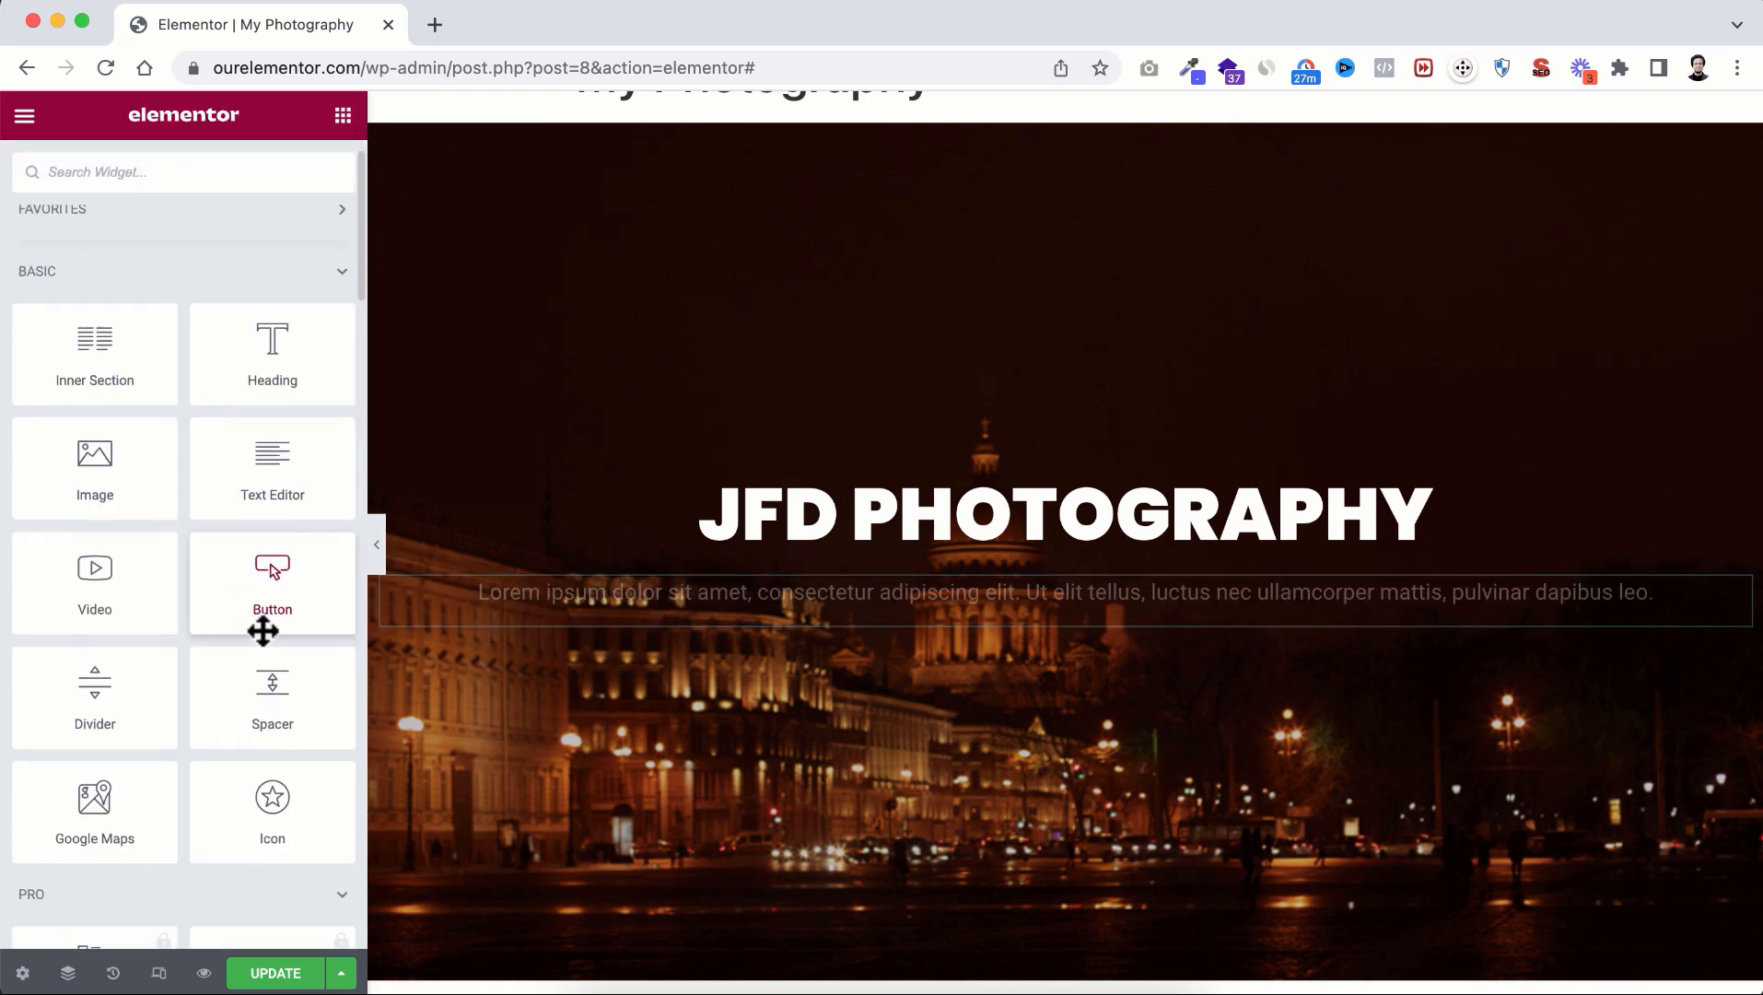
left_click_drag(264, 594, 1019, 608)
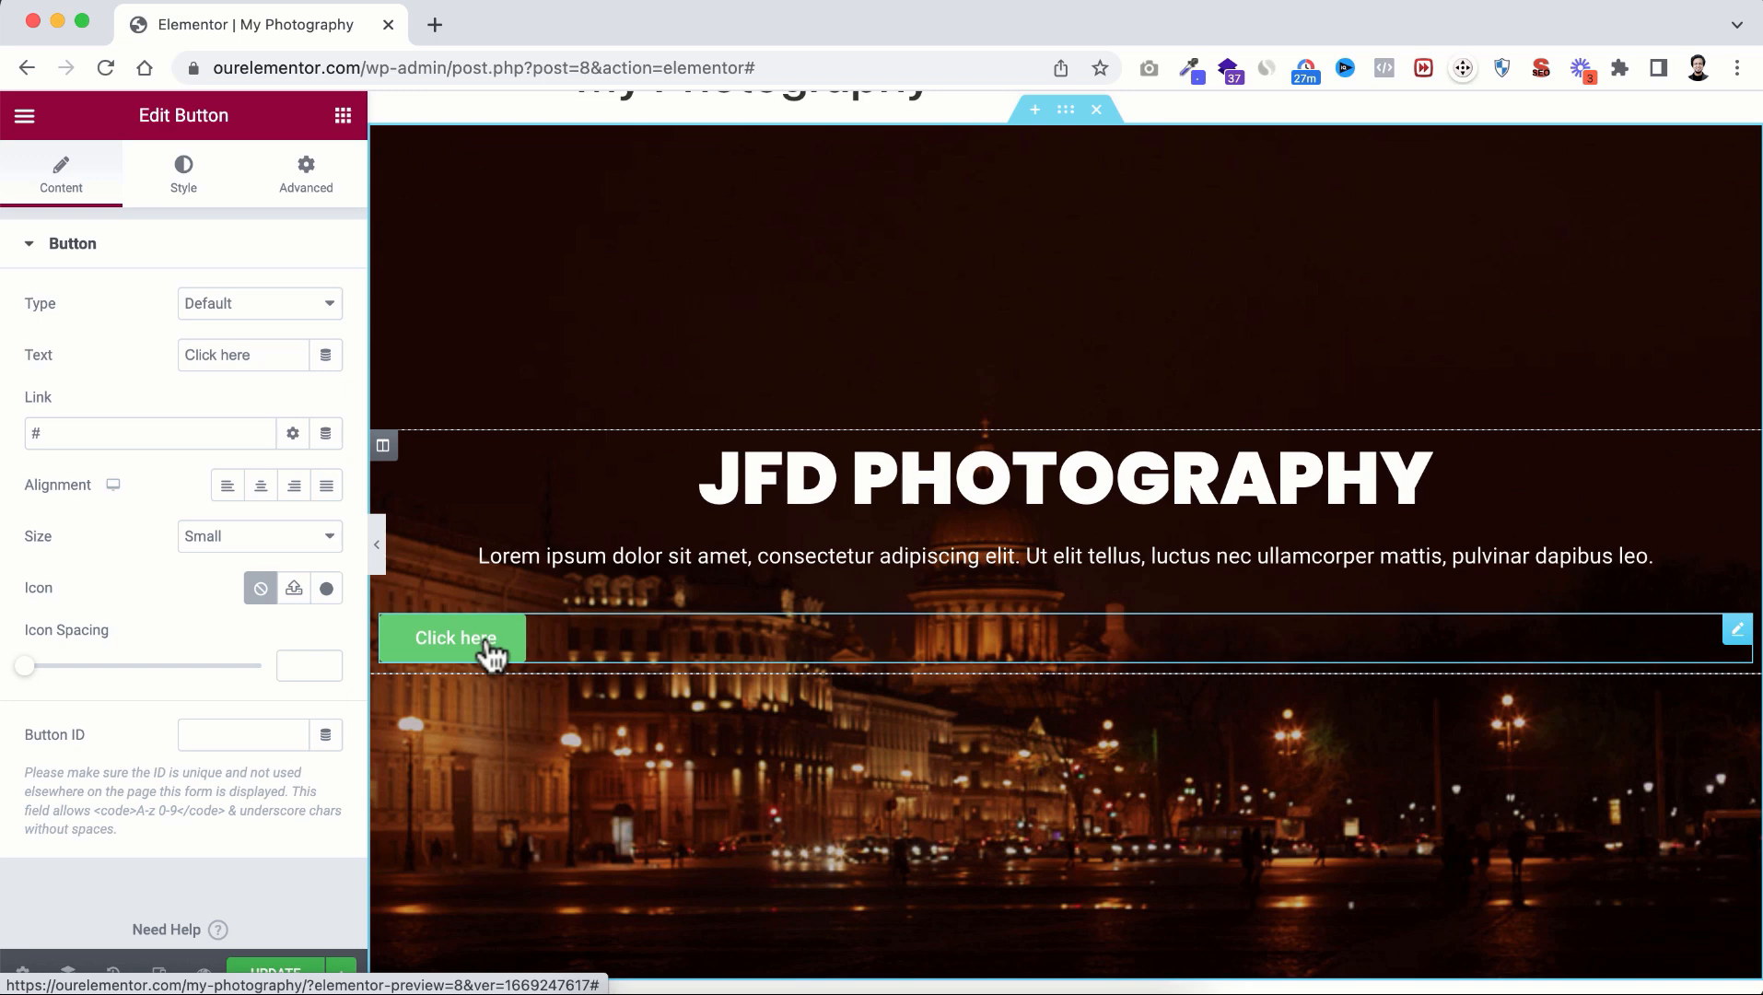
left_click_drag(268, 348, 168, 366)
type("See Services")
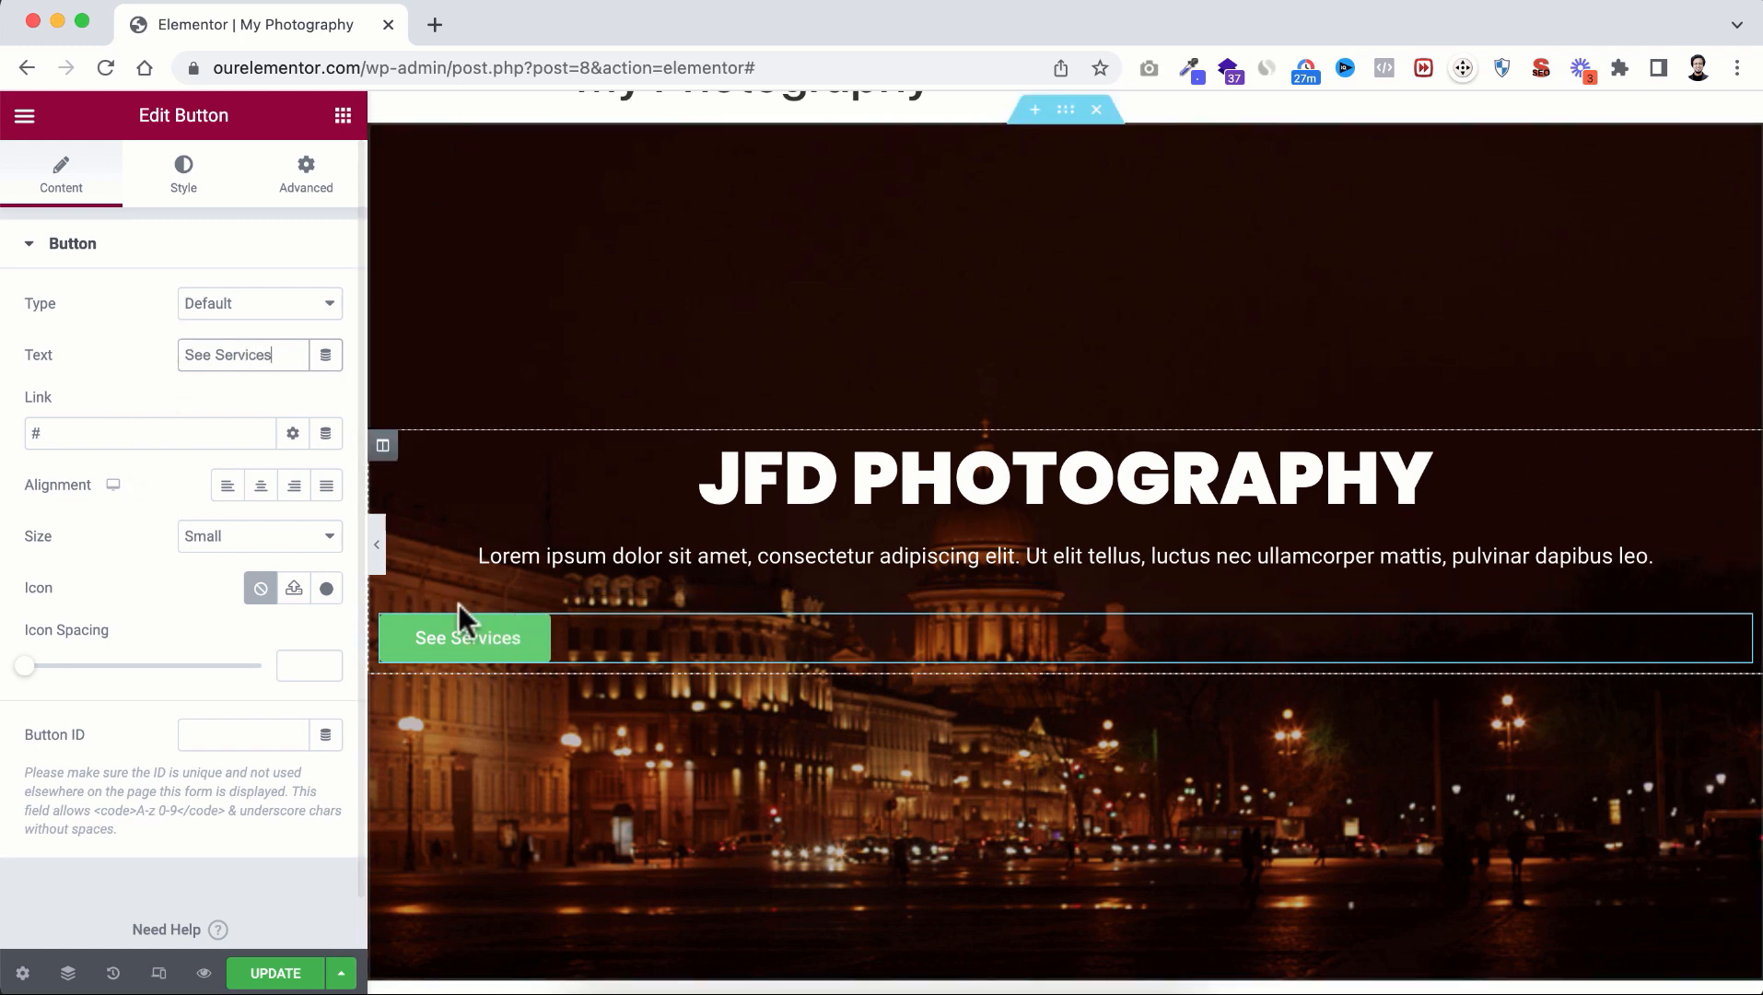
Step: Centre the See Services button horizontally in the hero section
left_click(261, 486)
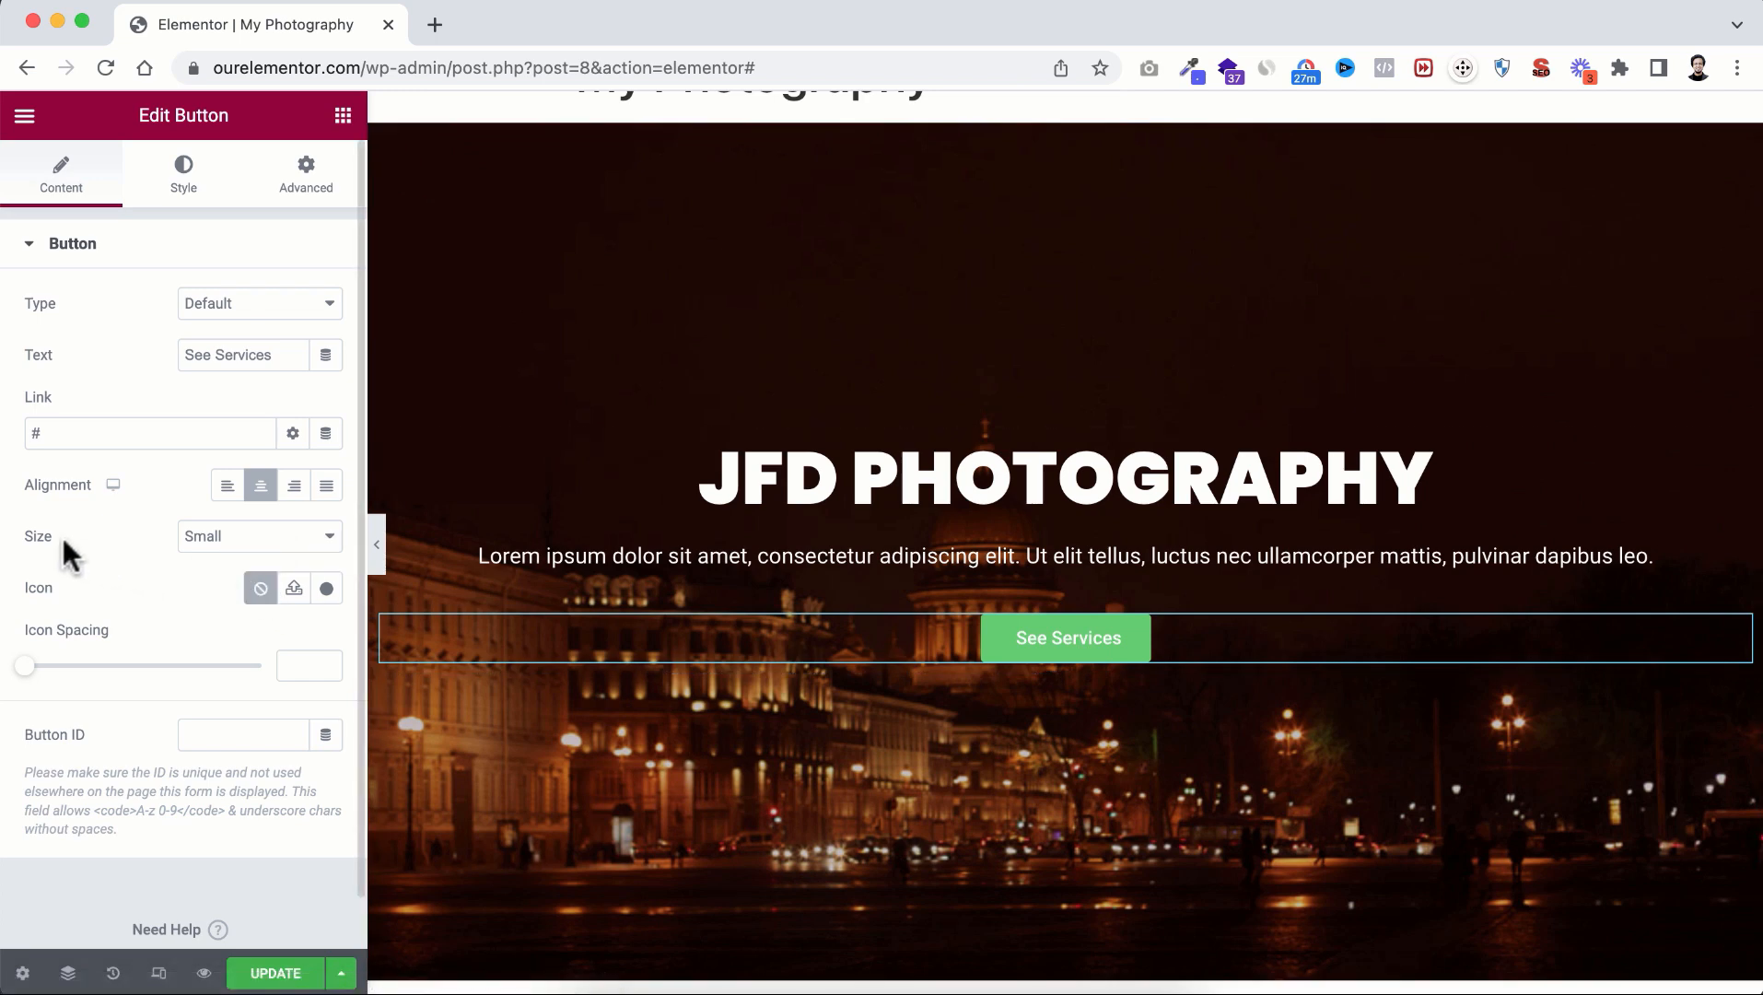
Step: Try the Large size on the See Services button and return it to Small
left_click(221, 541)
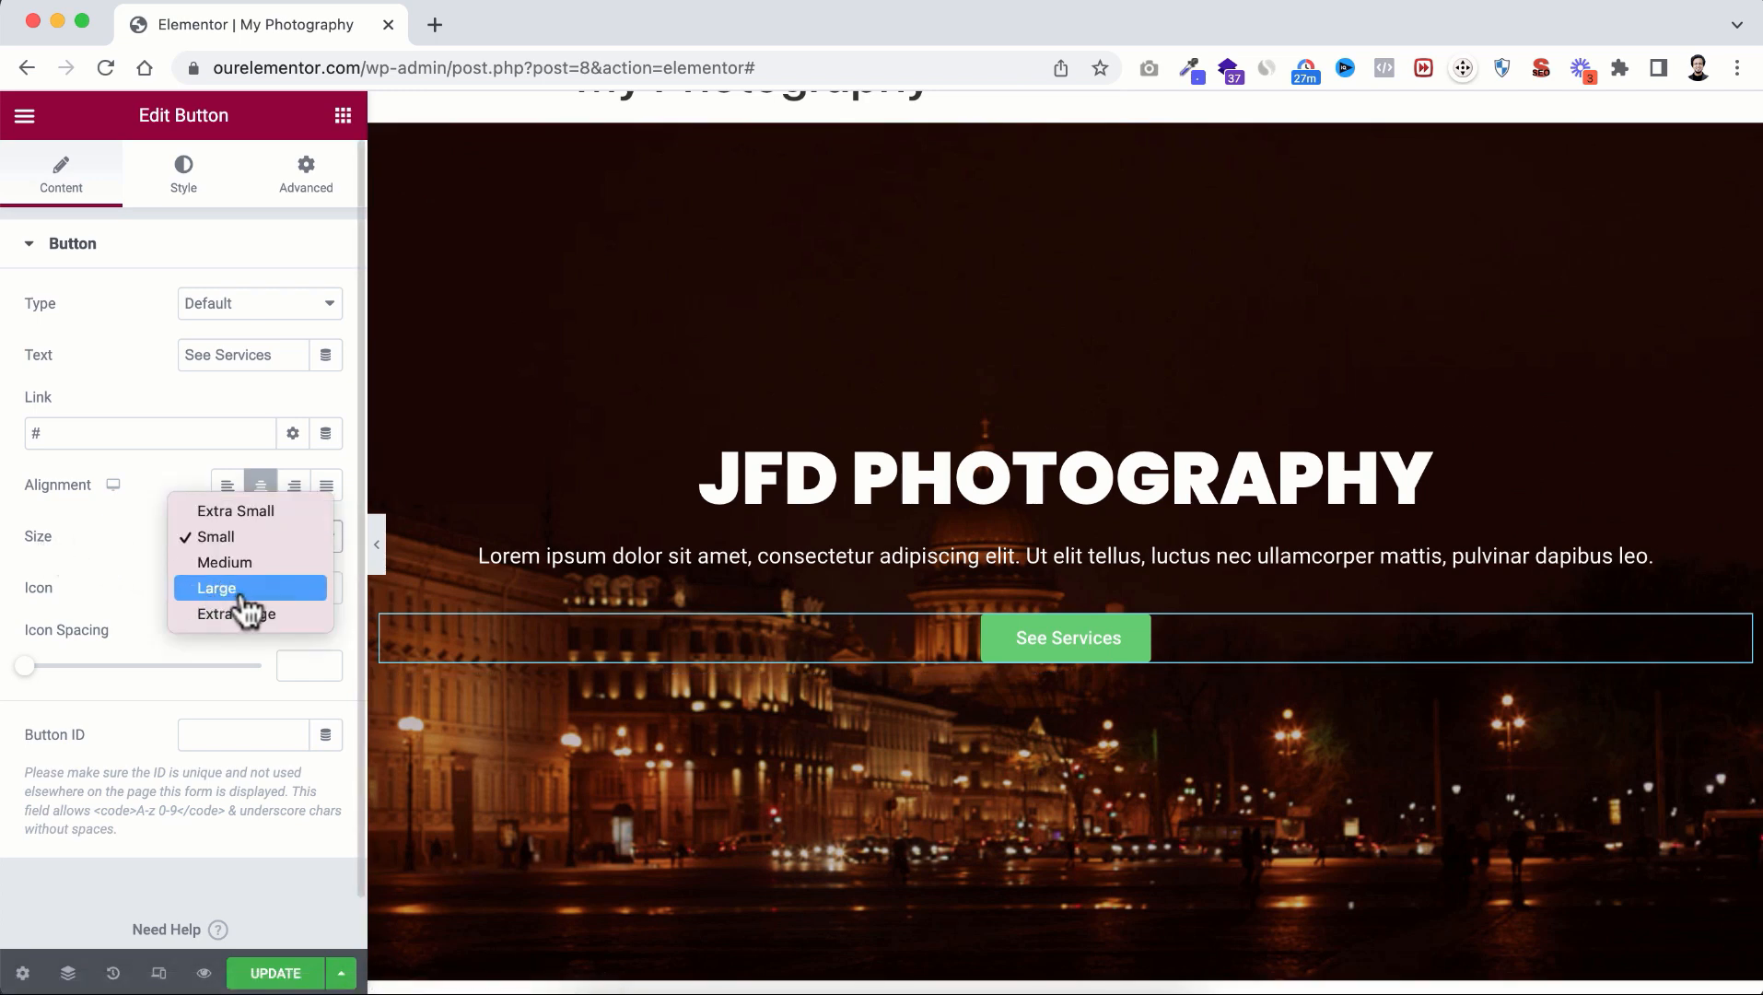
left_click(242, 589)
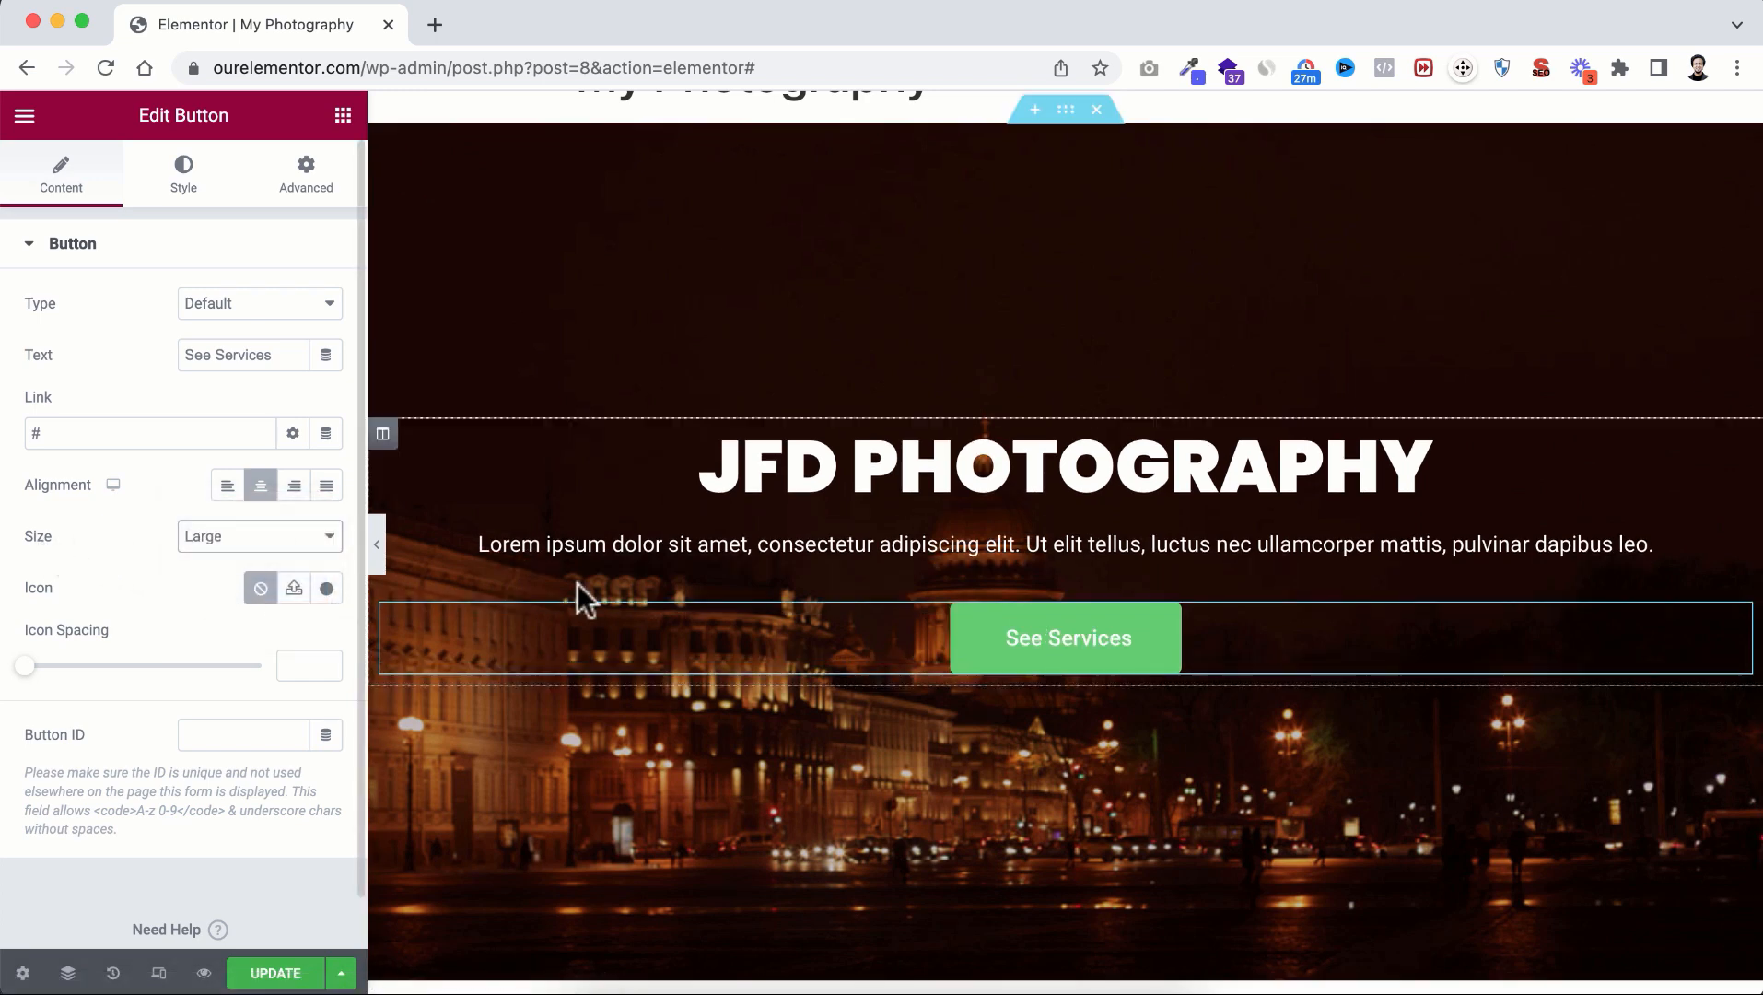
left_click(195, 547)
left_click(224, 486)
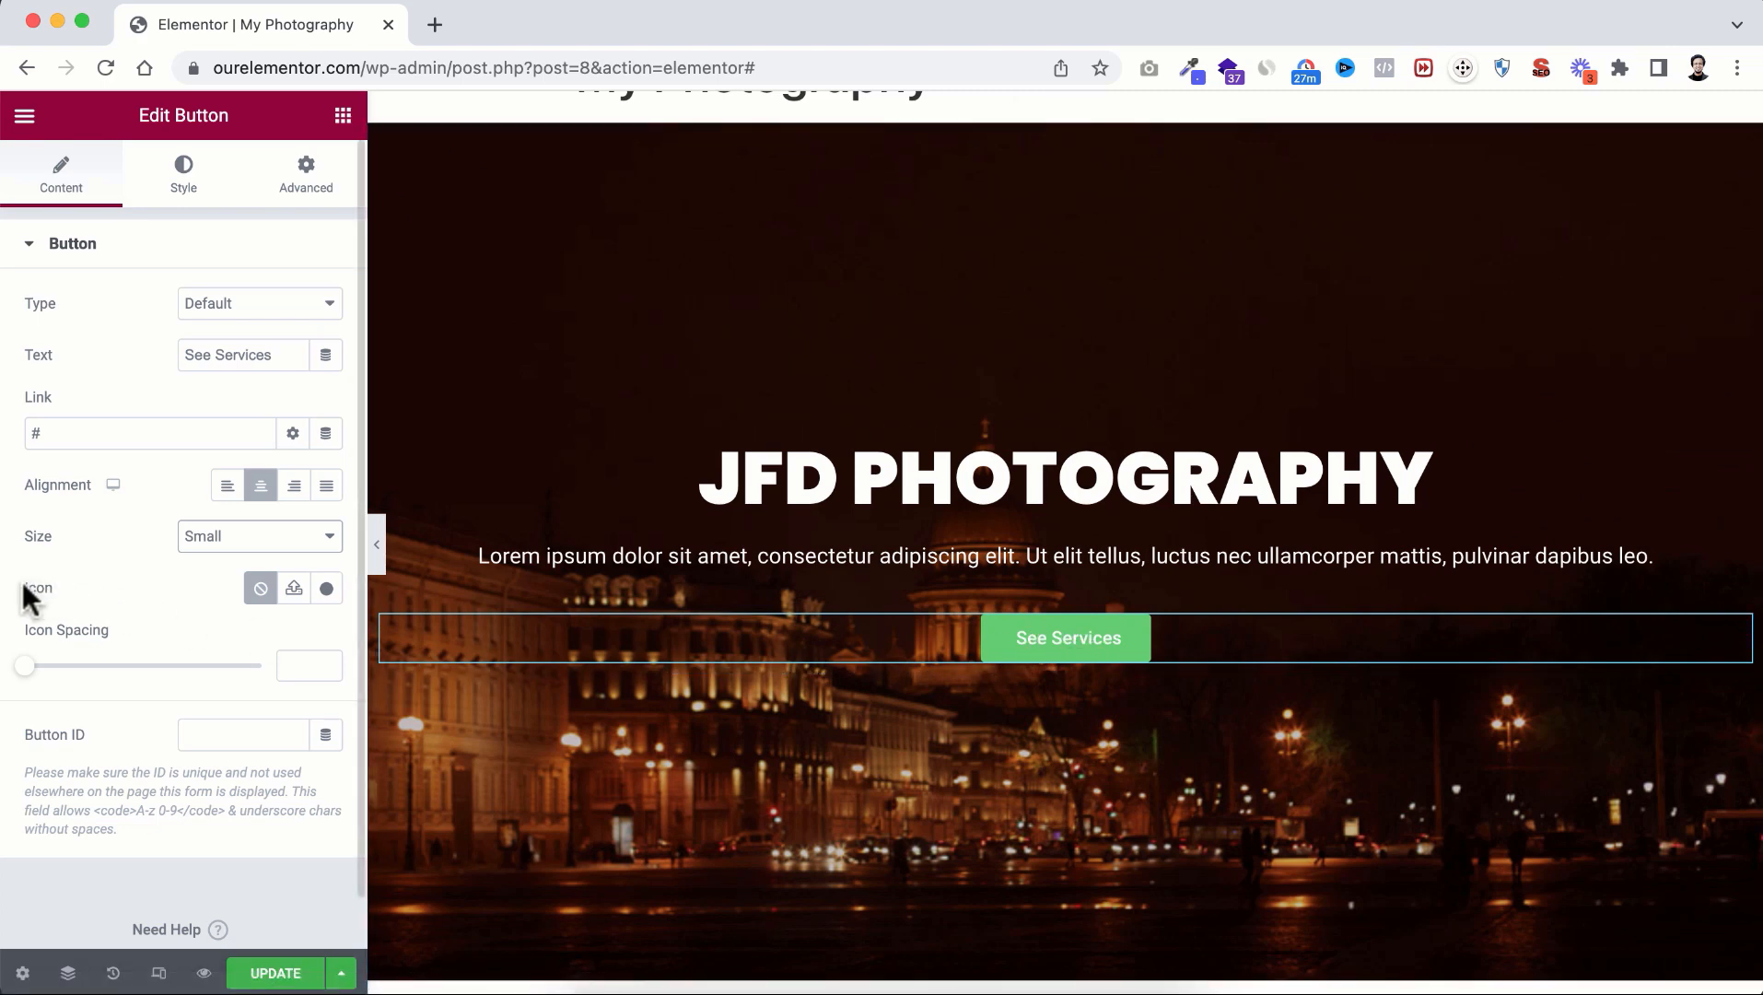
Step: Add the circled check mark icon from the icon library to the See Services button
left_click(328, 590)
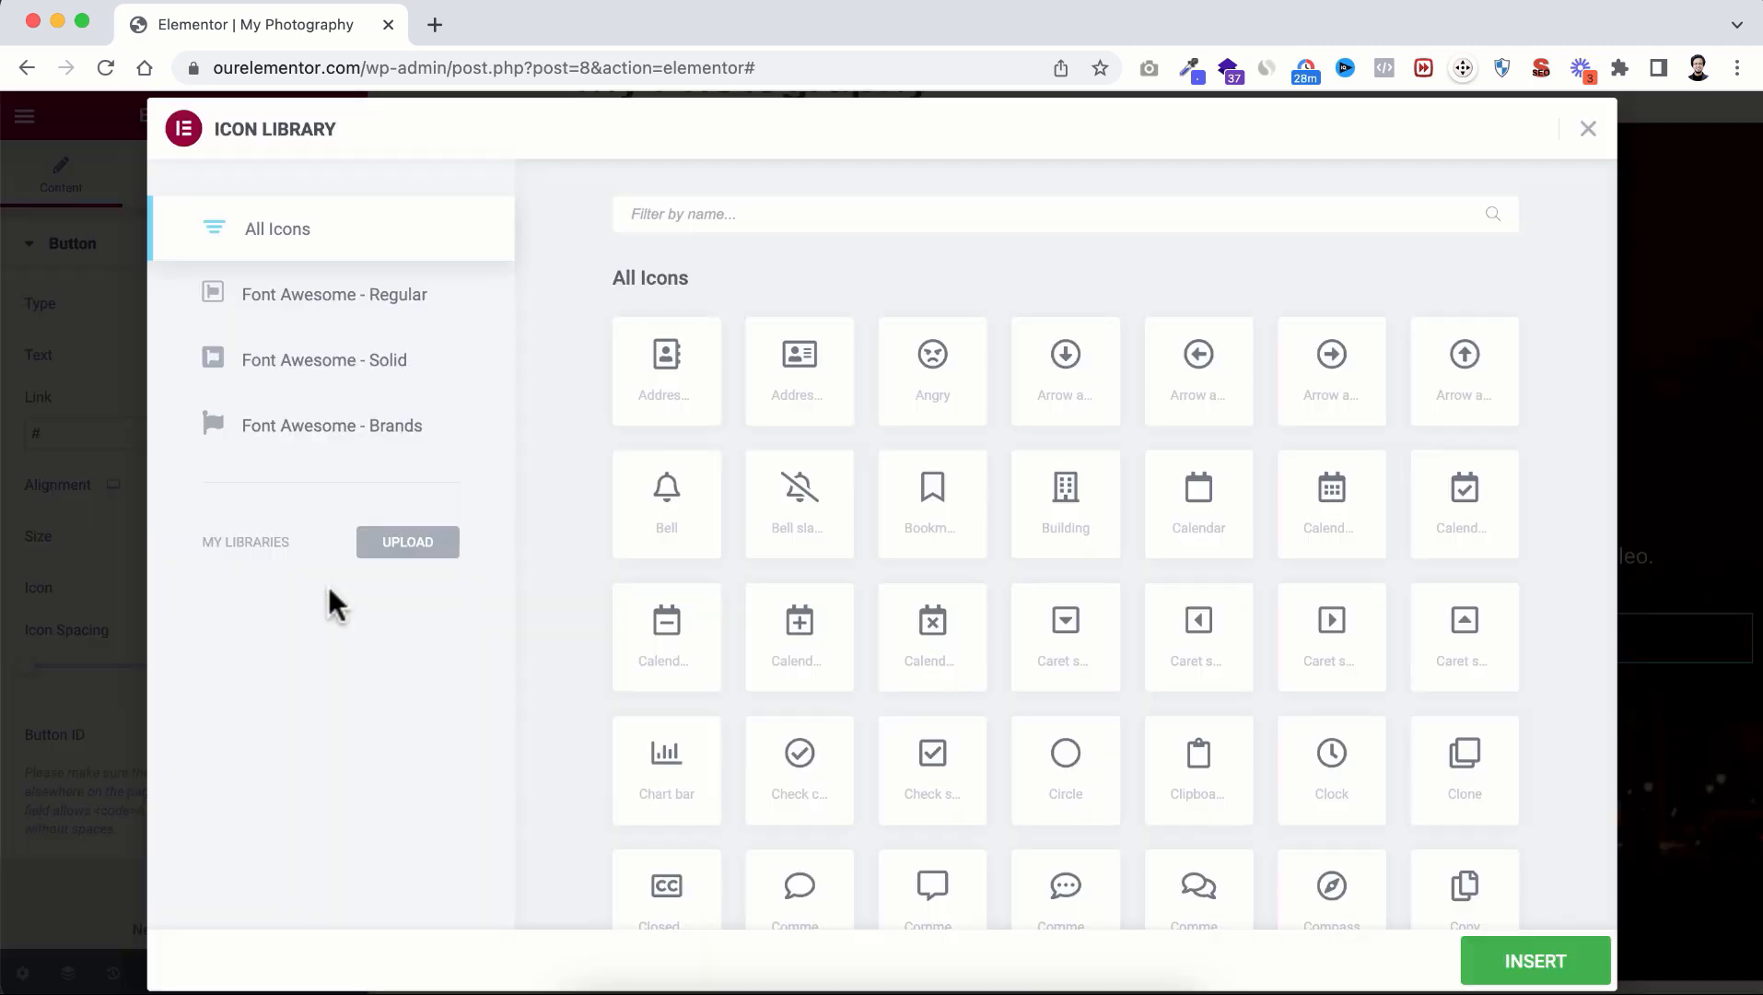
scroll(1006, 687, "down", 1)
scroll(1007, 696, "down", 5)
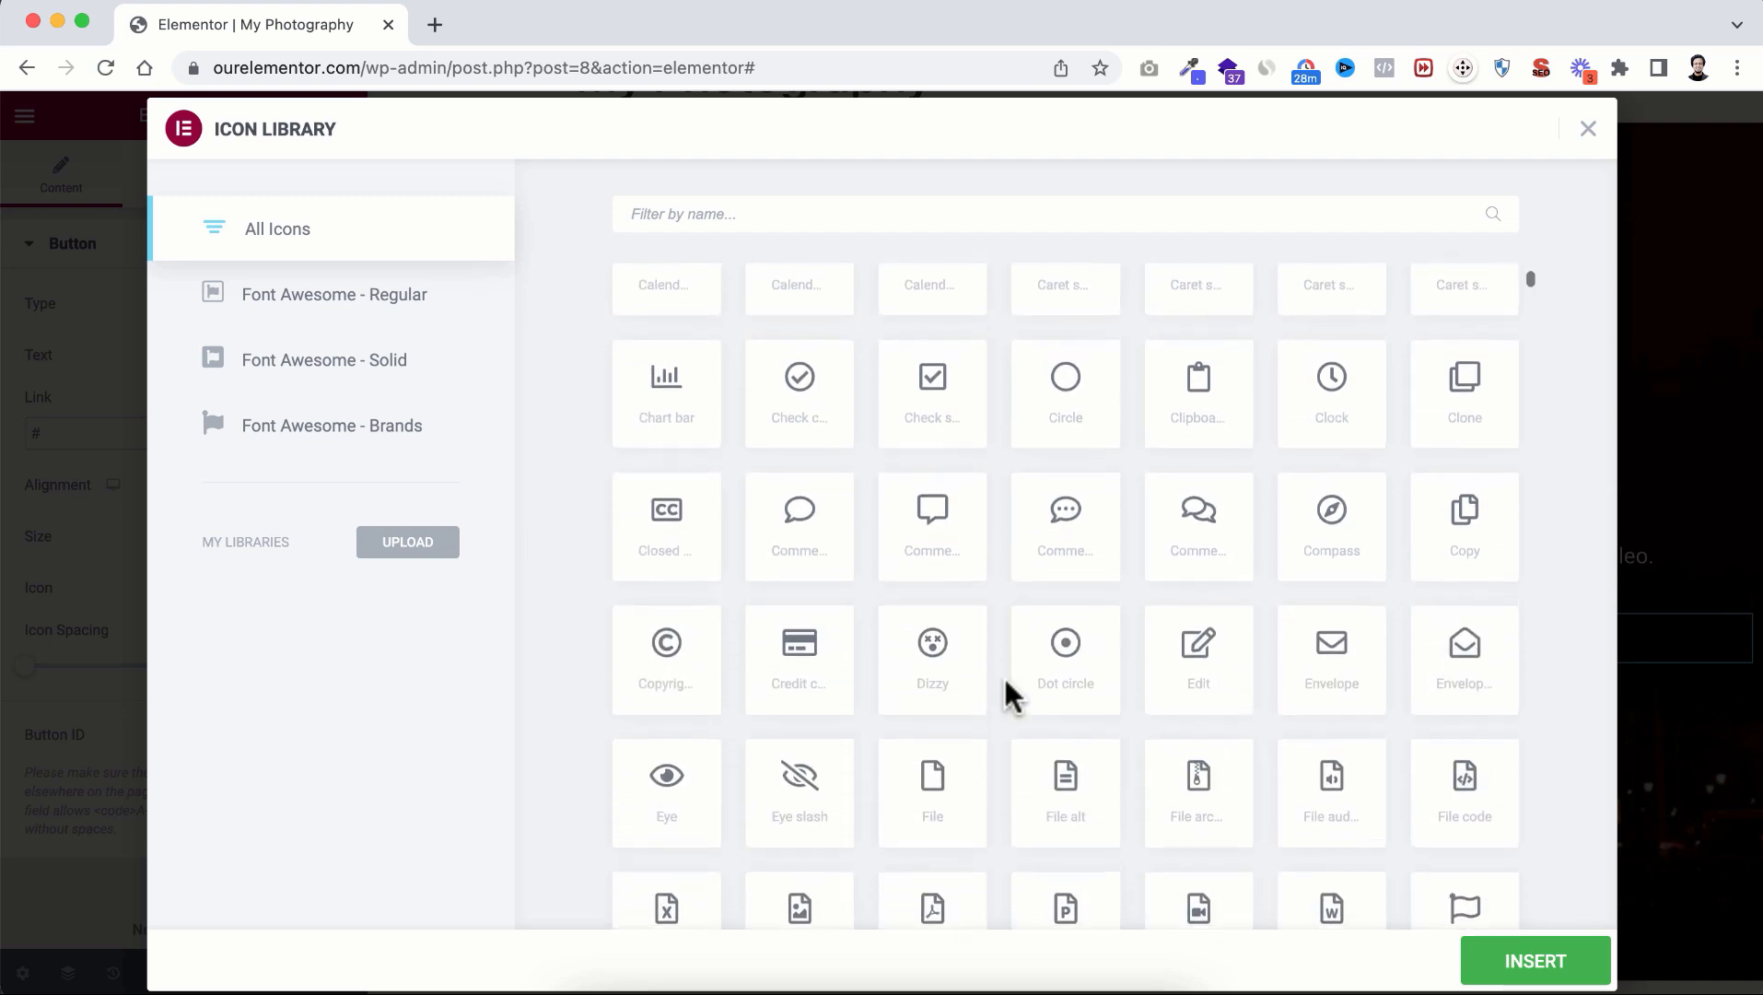
scroll(1006, 695, "up", 4)
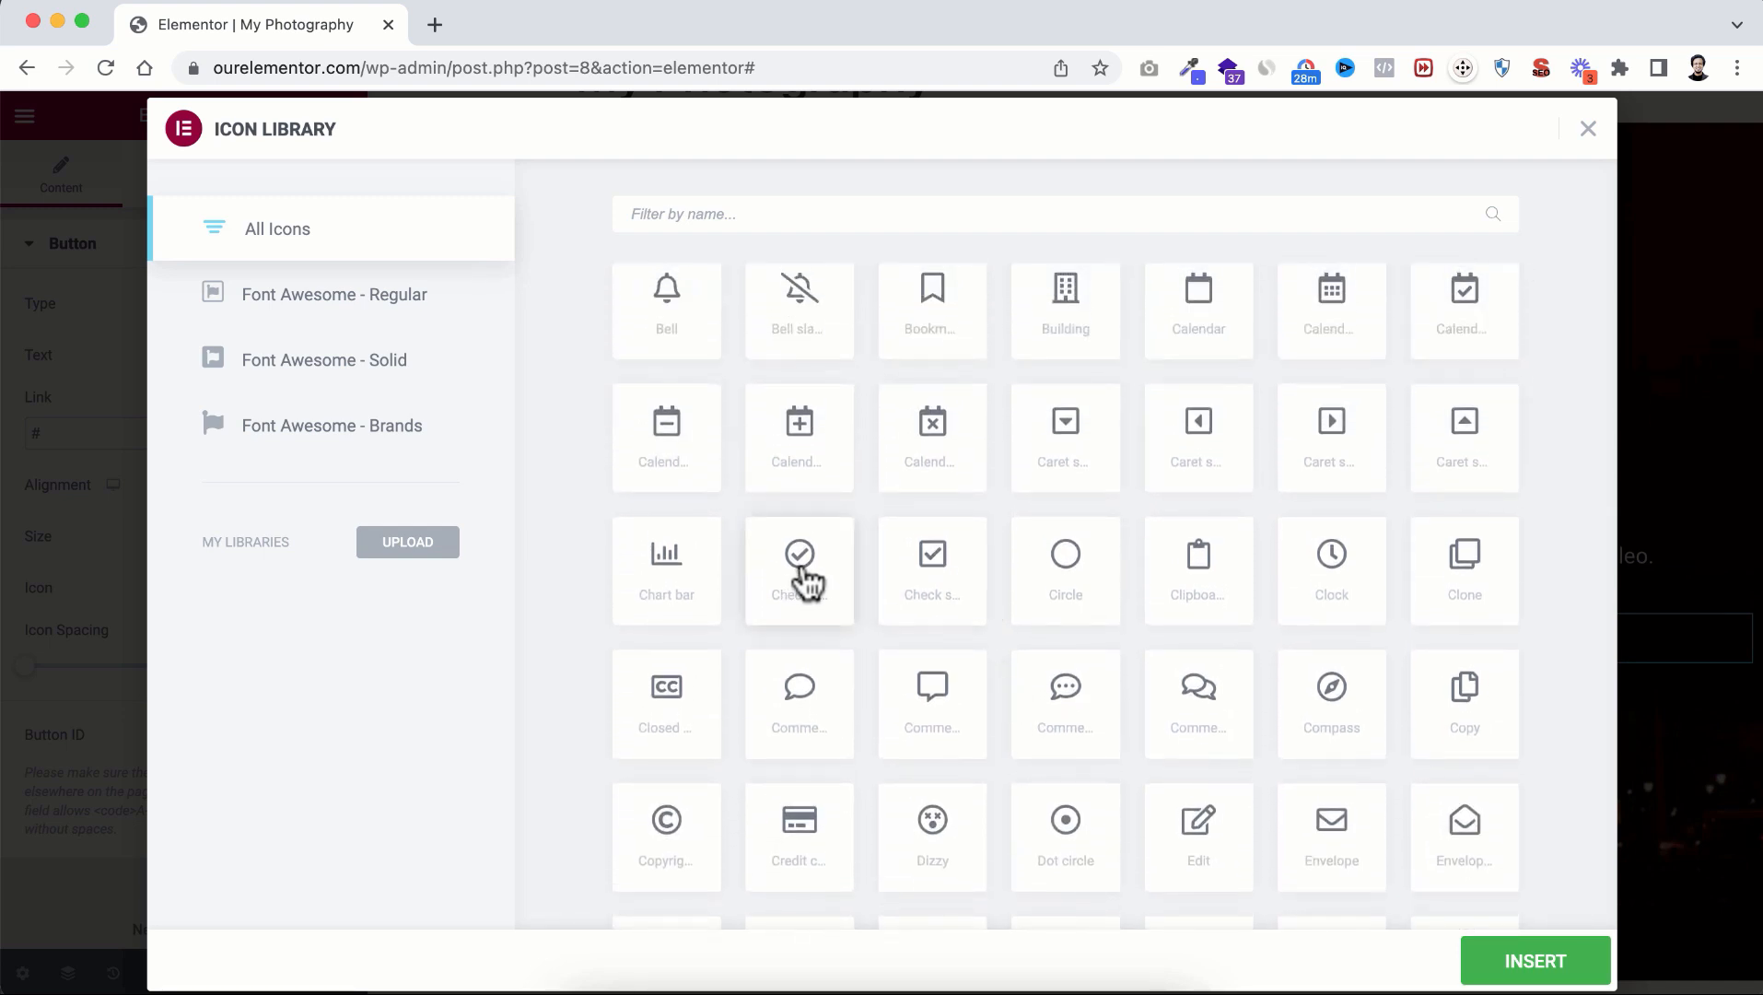
left_click(803, 569)
left_click(1538, 962)
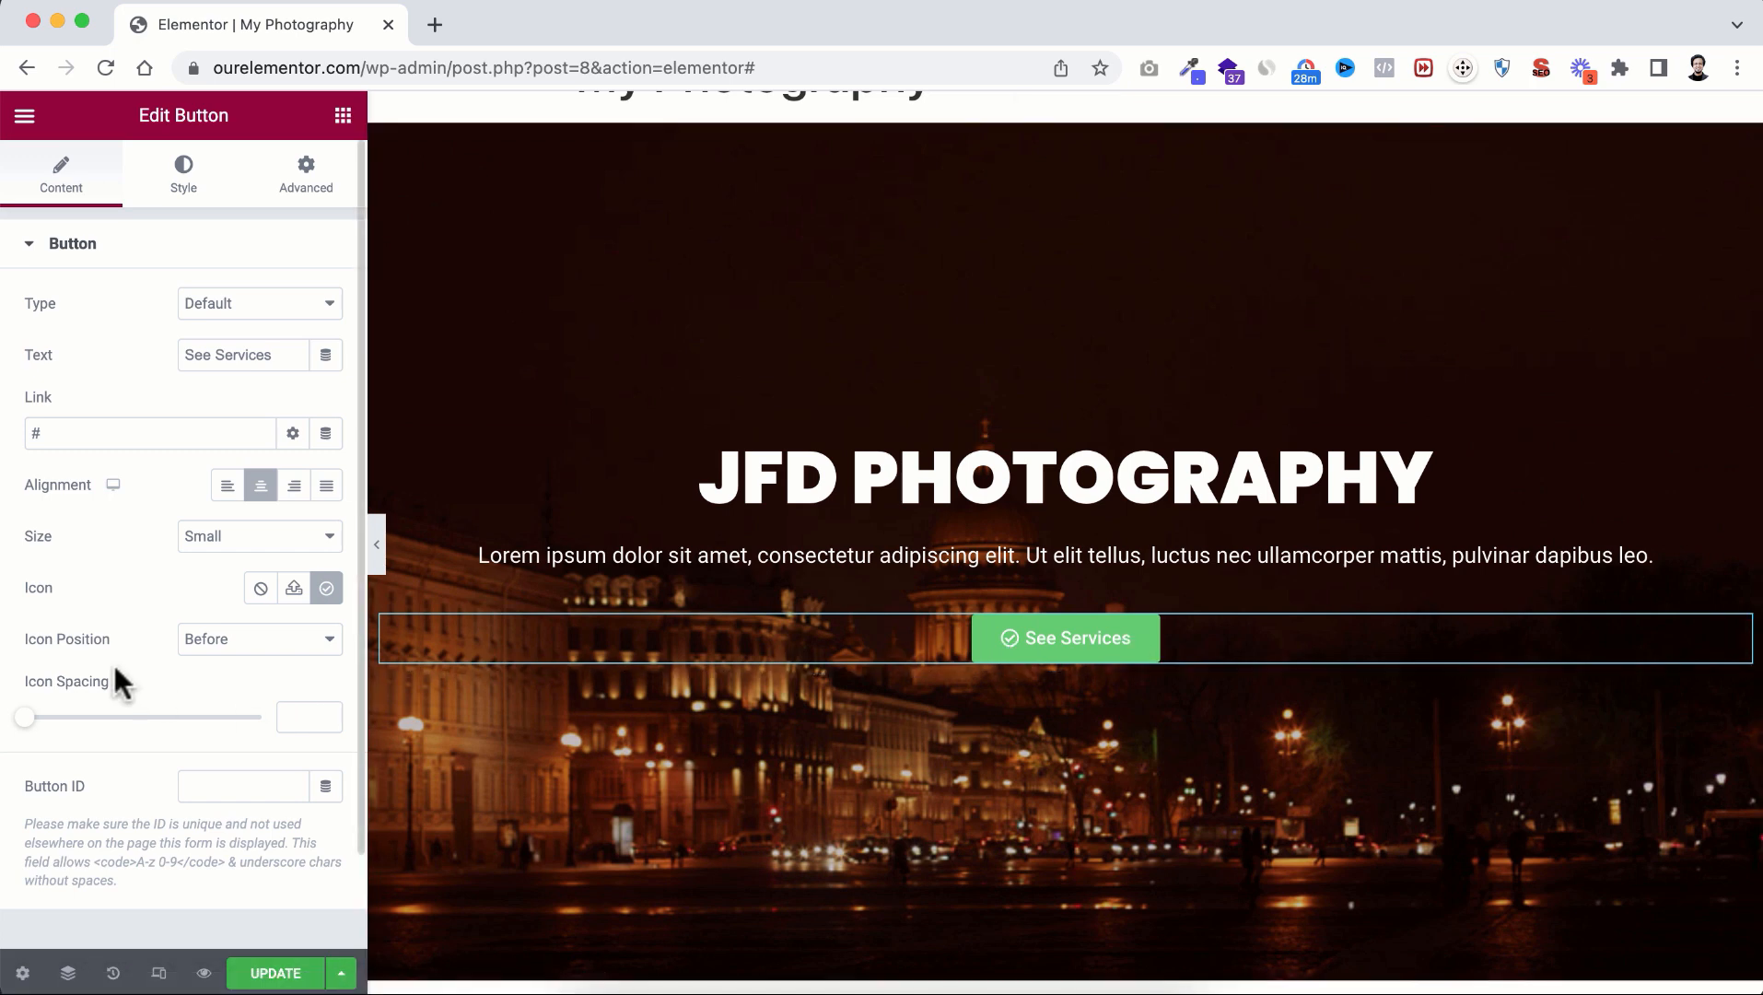
Step: Try placing the button's icon after its text and return the icon position to Before
left_click(231, 646)
left_click(236, 667)
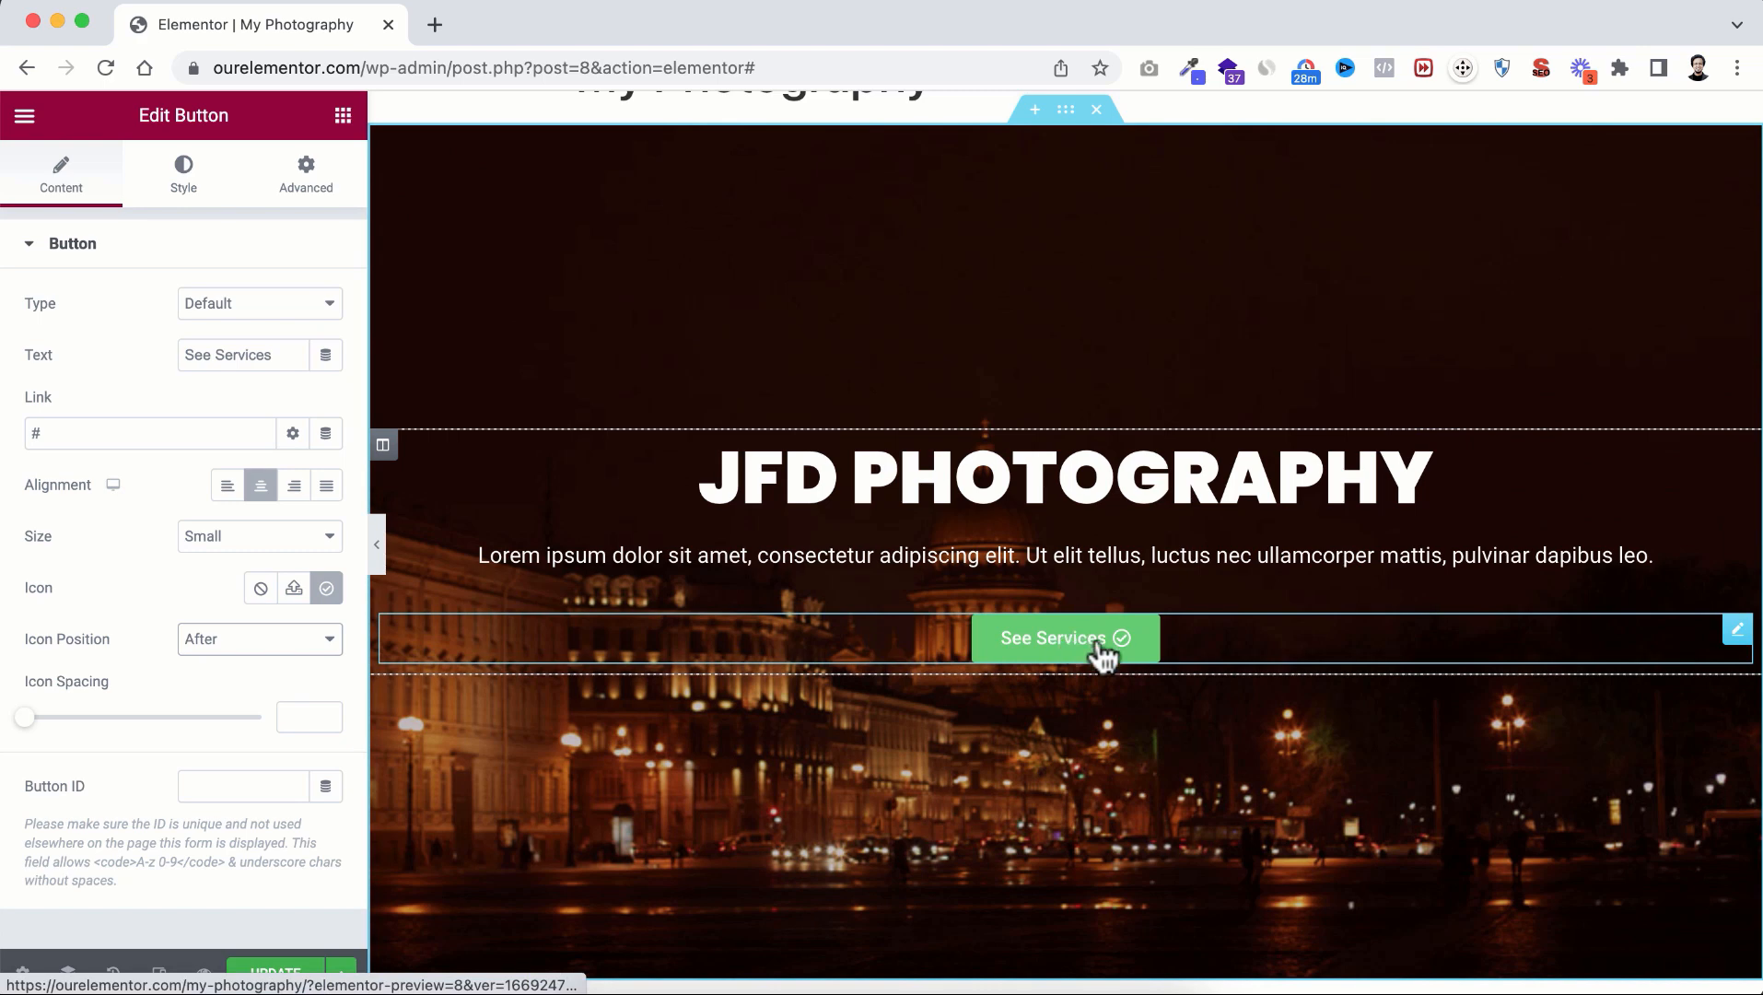
left_click(259, 642)
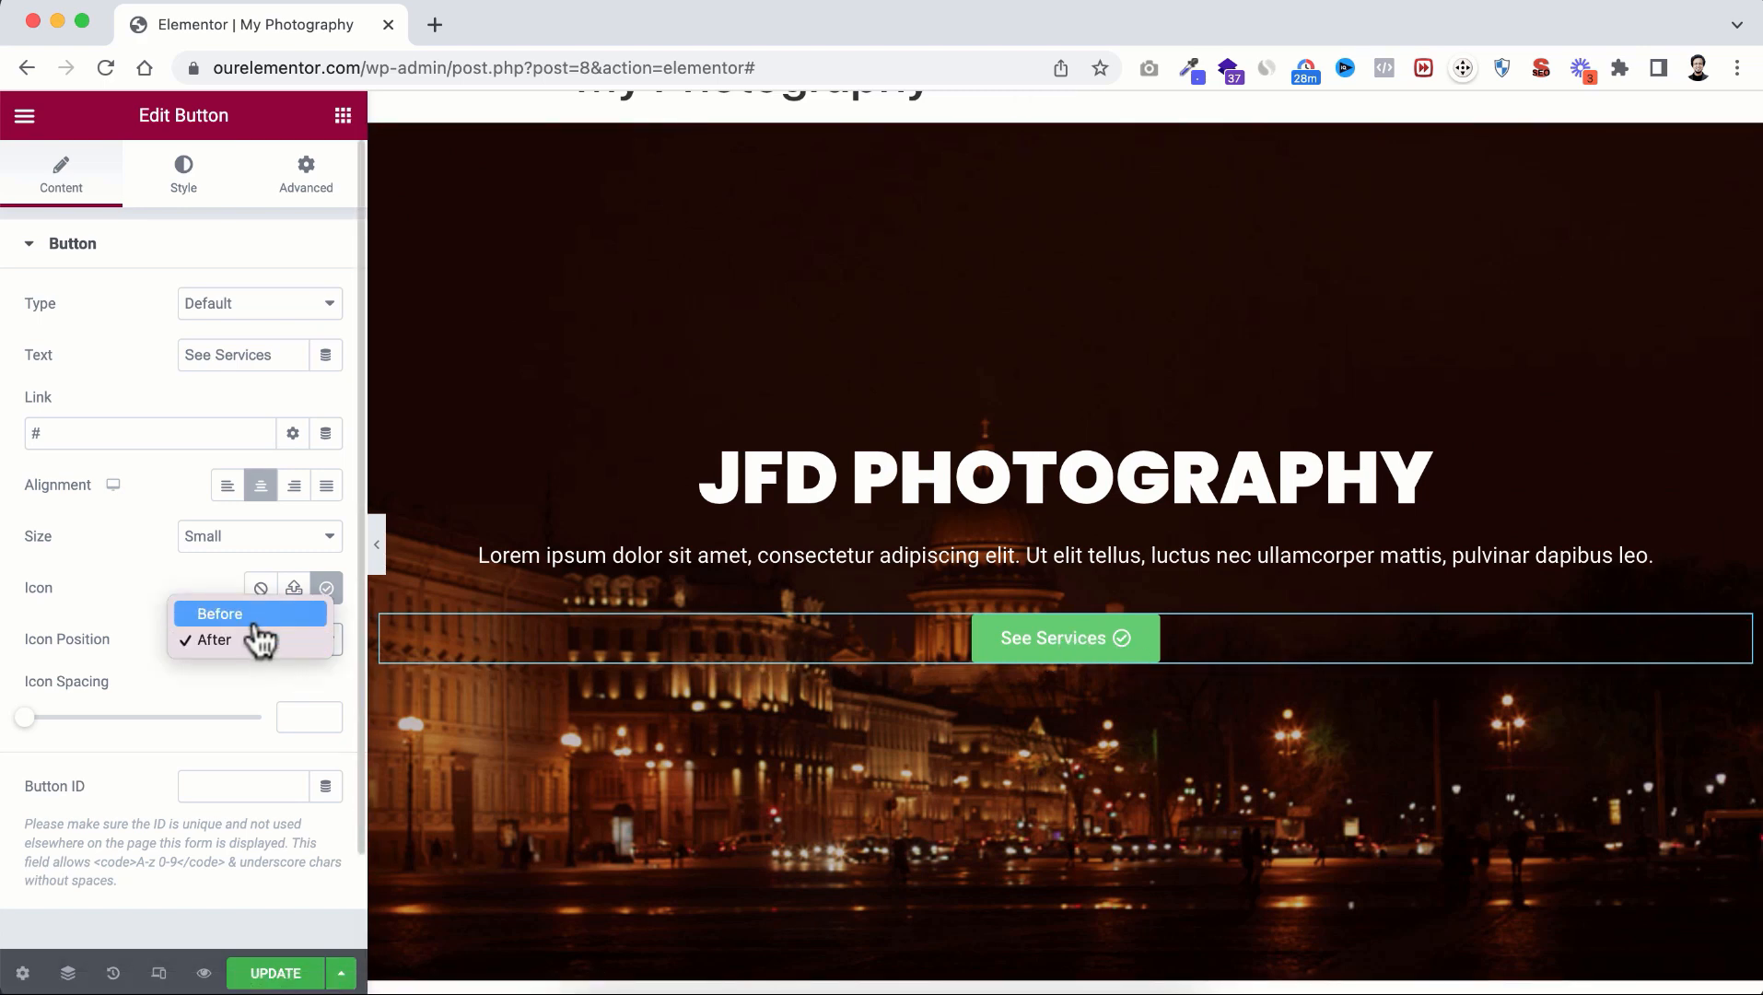
left_click(250, 617)
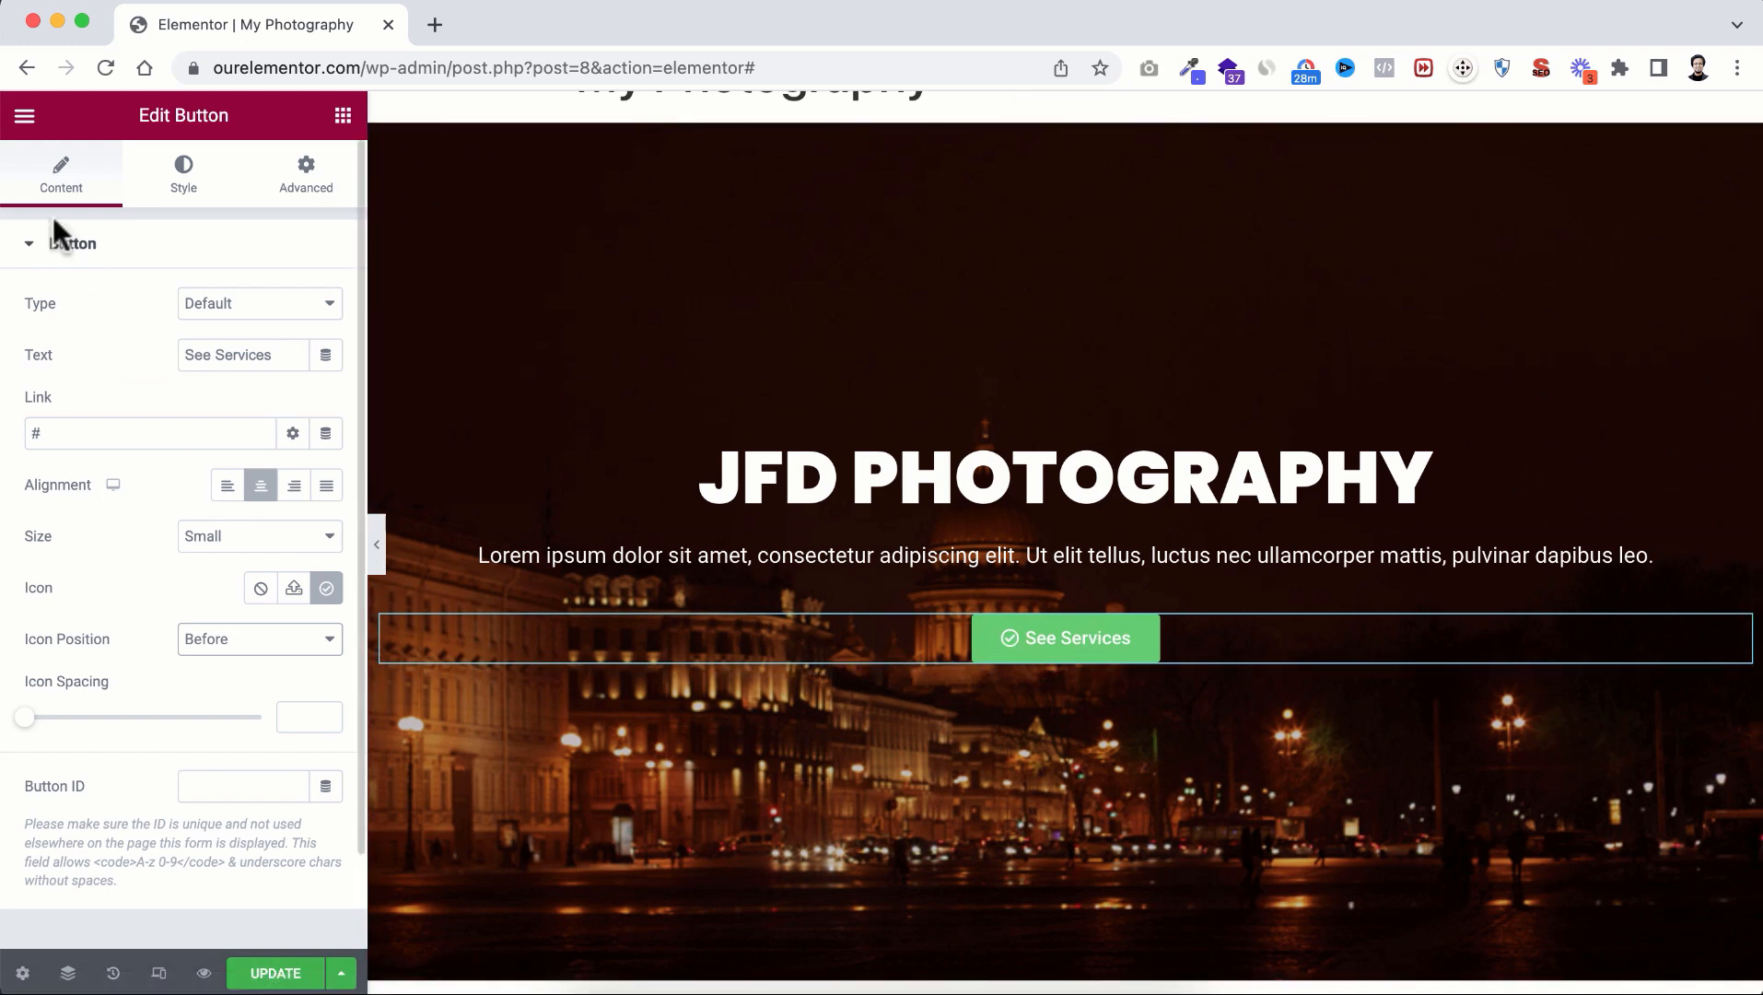
Step: Clear the placeholder link from the See Services button
left_click(184, 178)
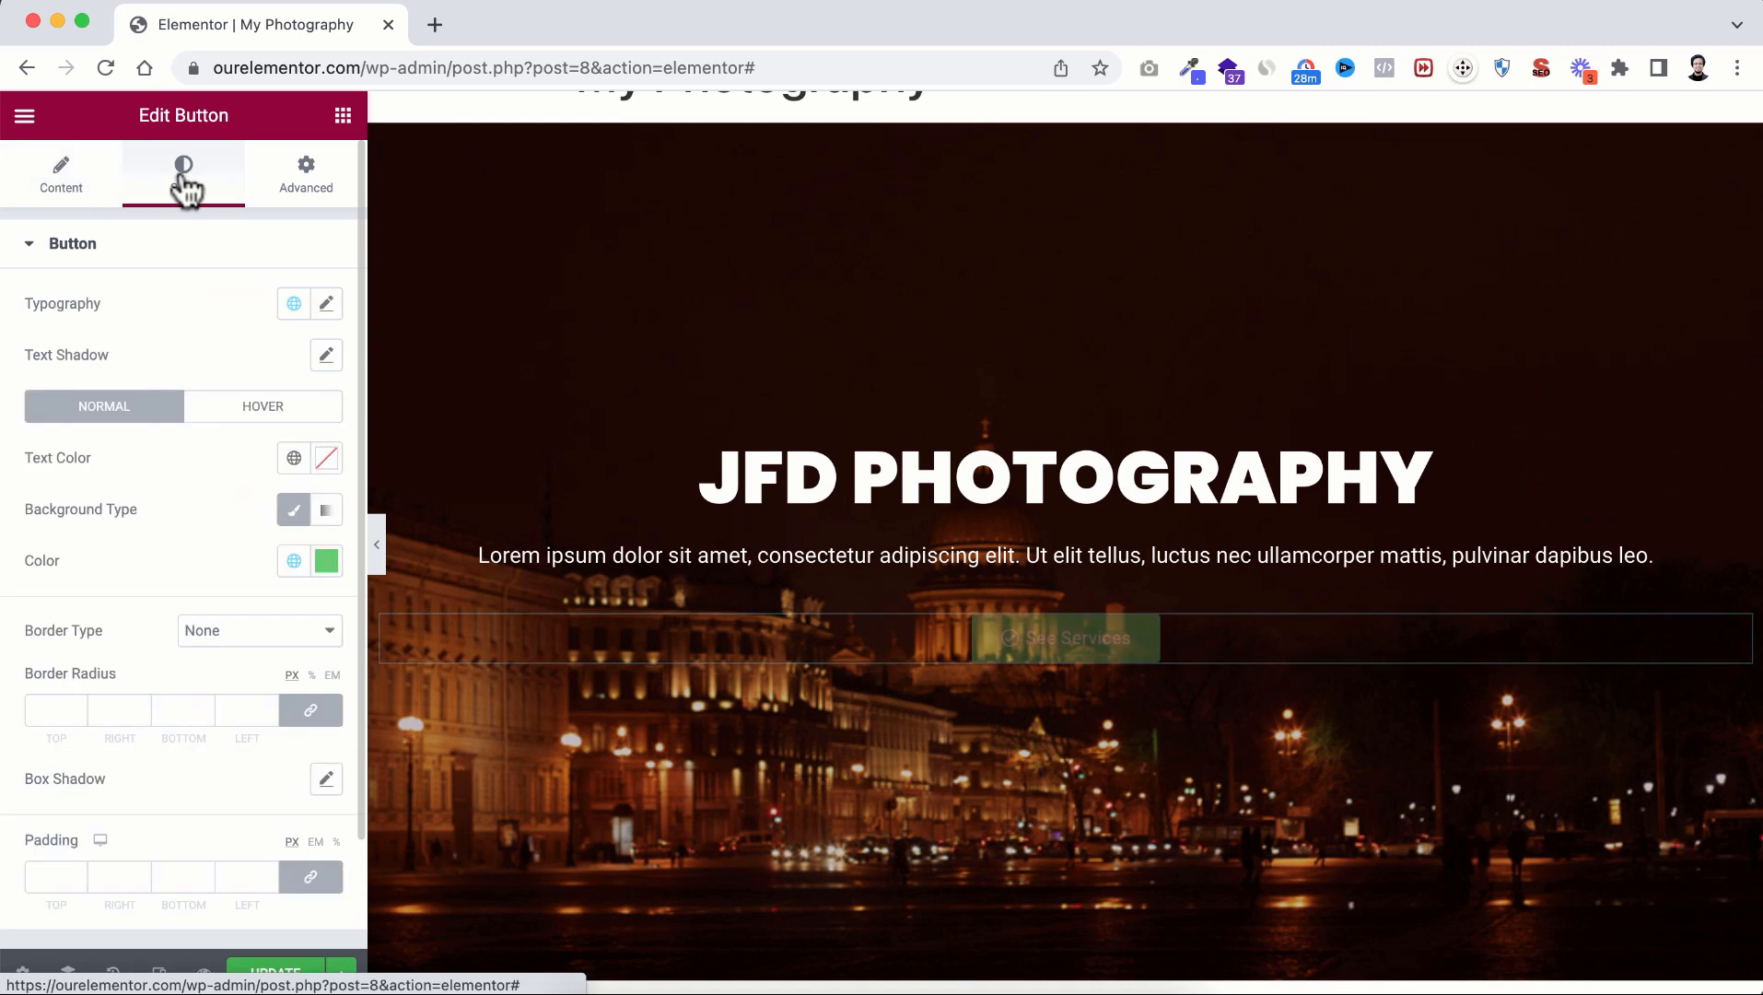
left_click(67, 185)
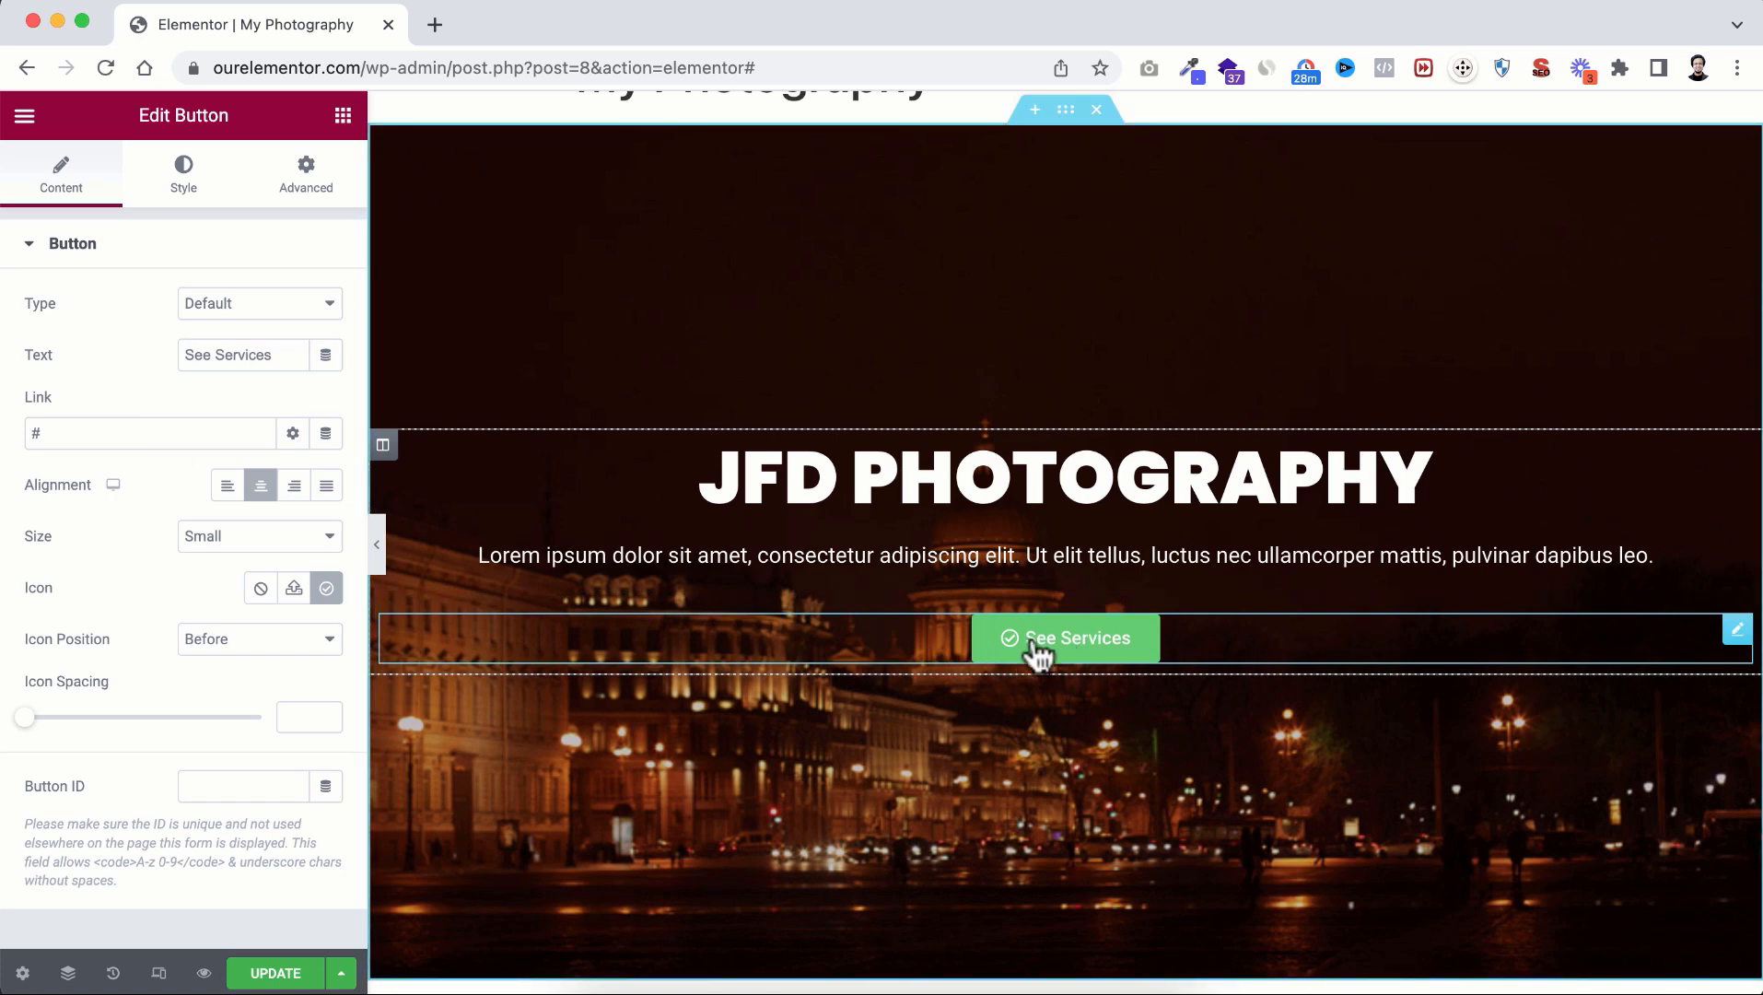
left_click_drag(51, 429, 5, 442)
key("BackSpace")
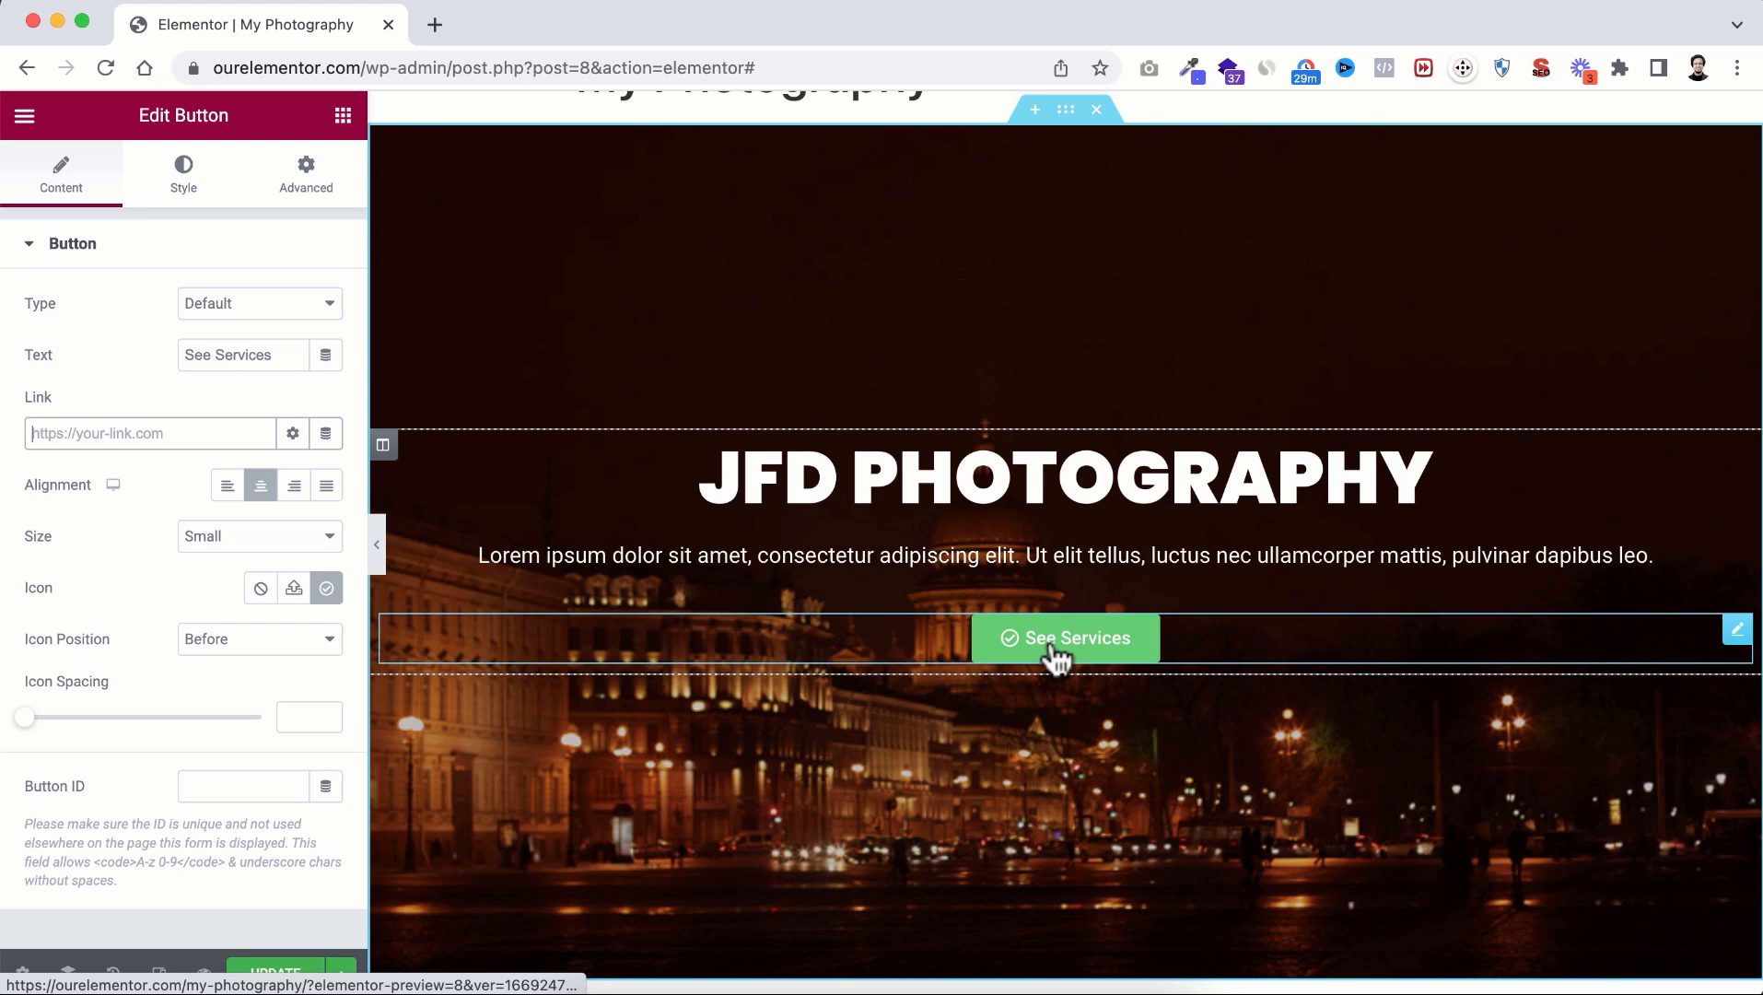
Step: Set the button's normal-state background colour to the red #F25A5A
left_click(187, 177)
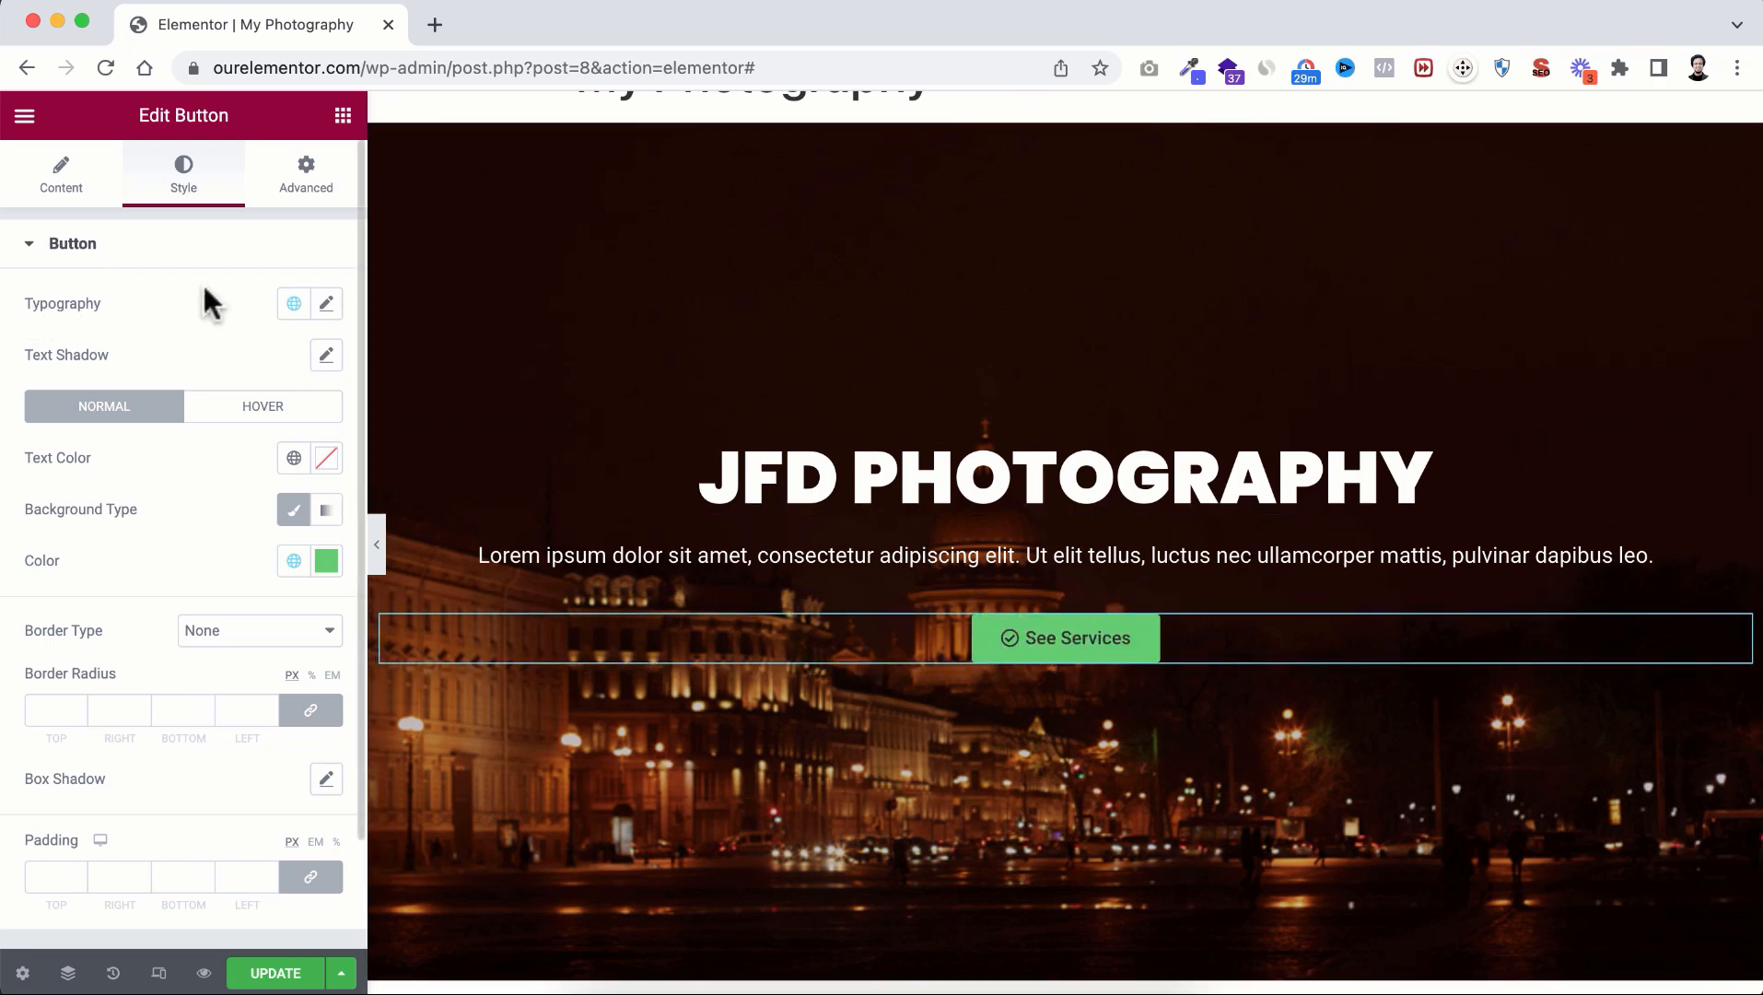
left_click(327, 304)
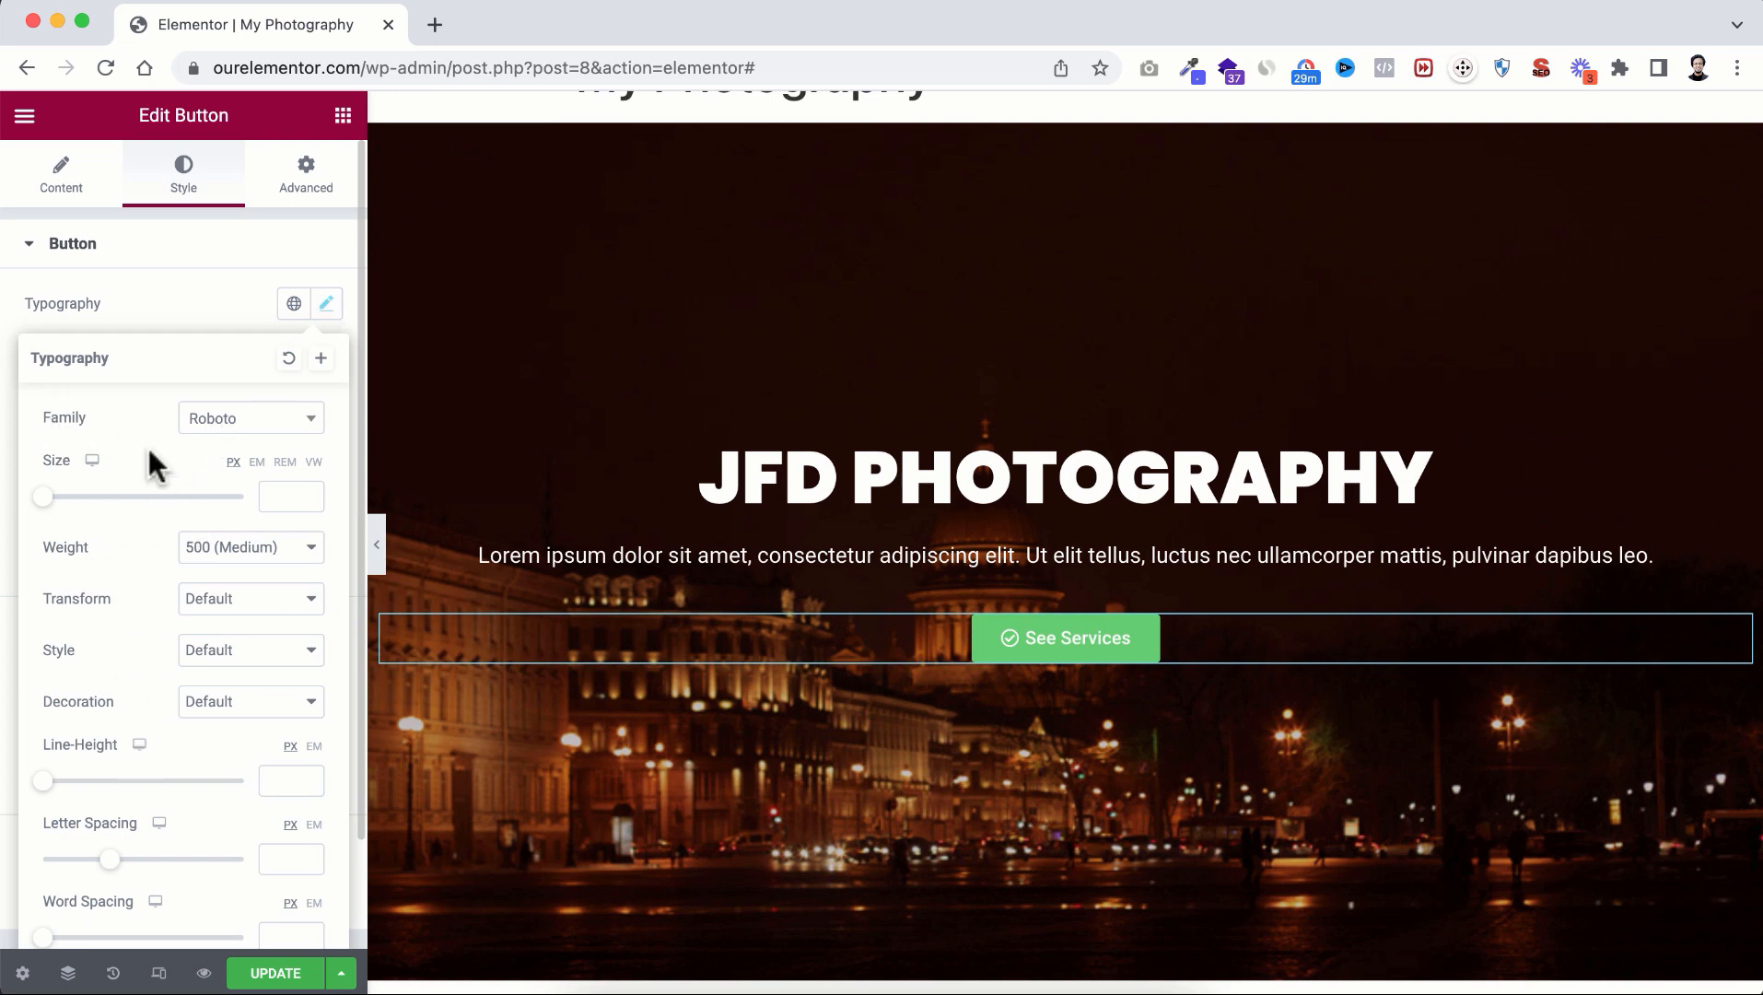
left_click(205, 304)
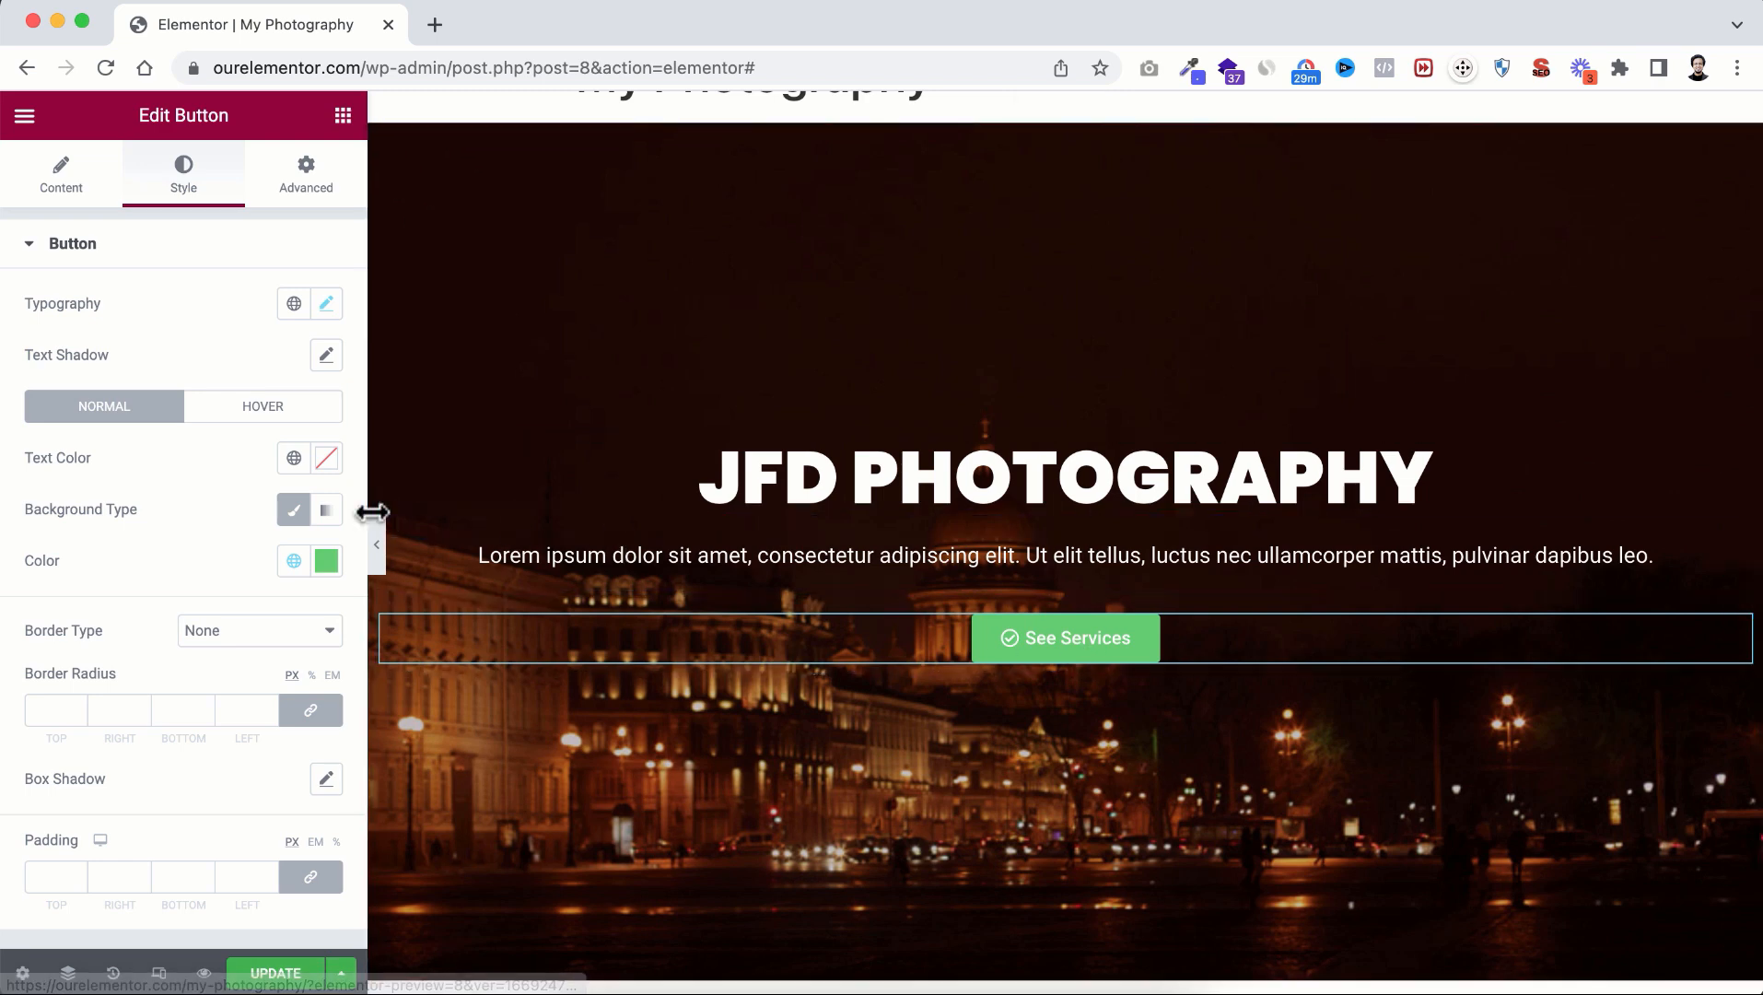
left_click(326, 560)
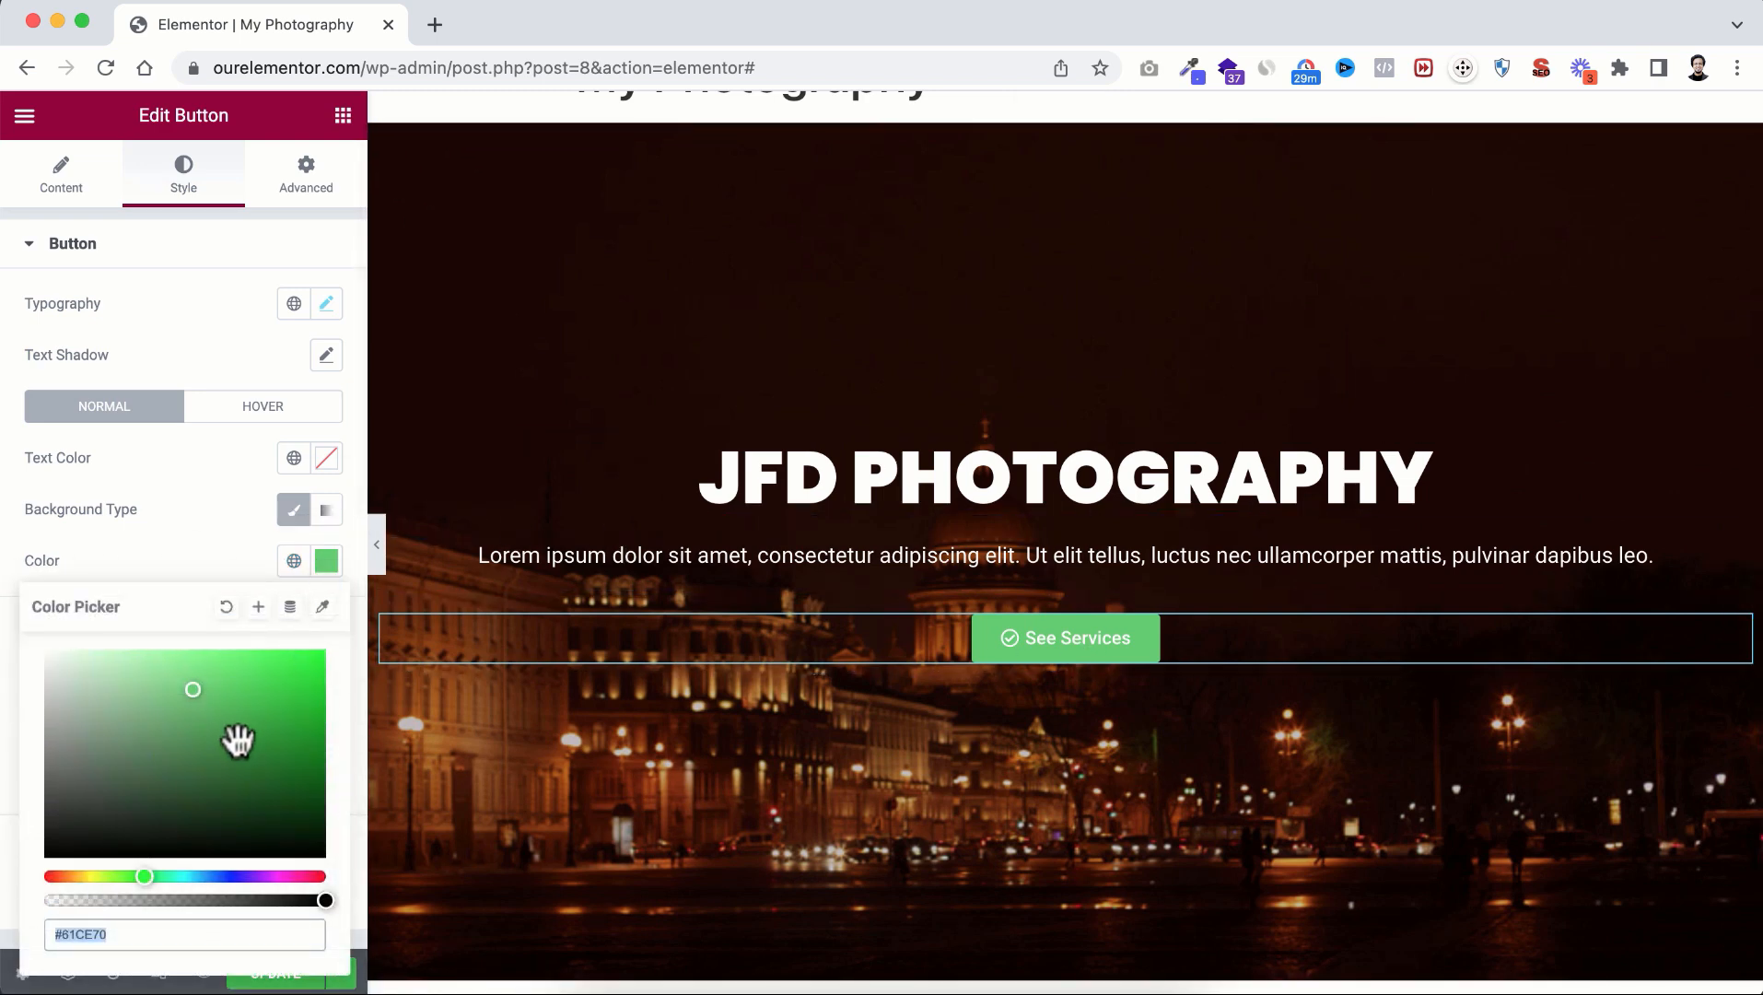
left_click_drag(57, 876, 40, 874)
left_click_drag(224, 693, 221, 661)
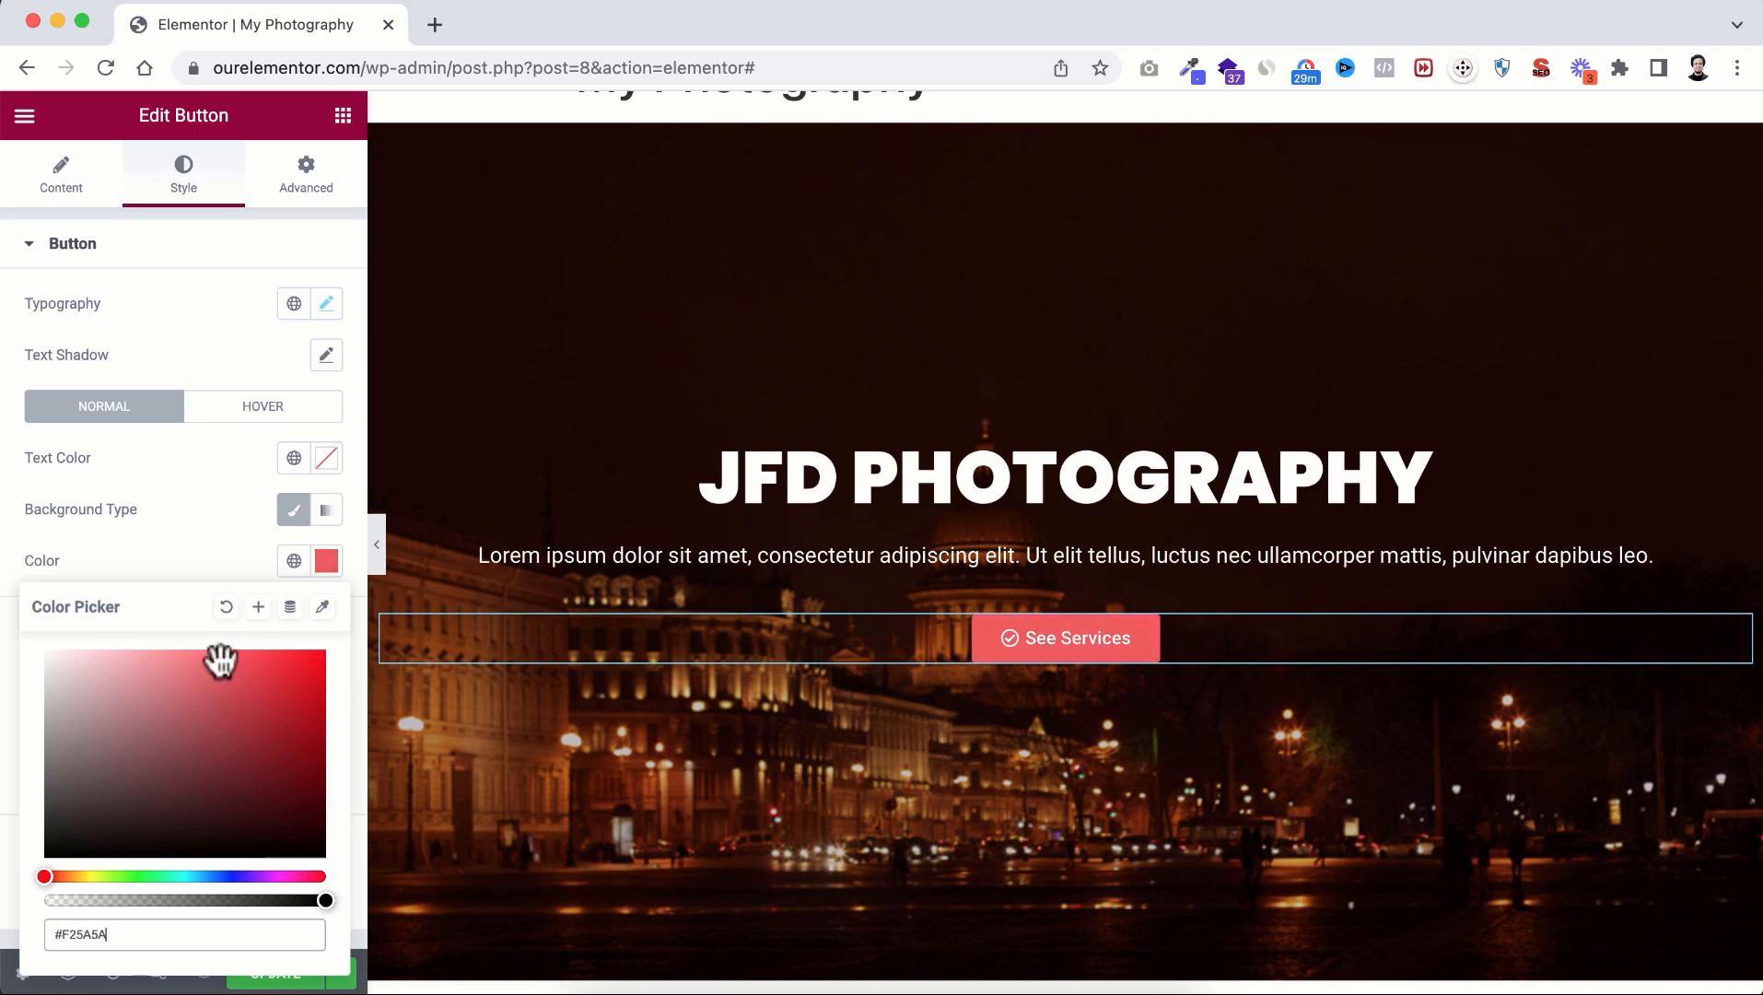
left_click(200, 538)
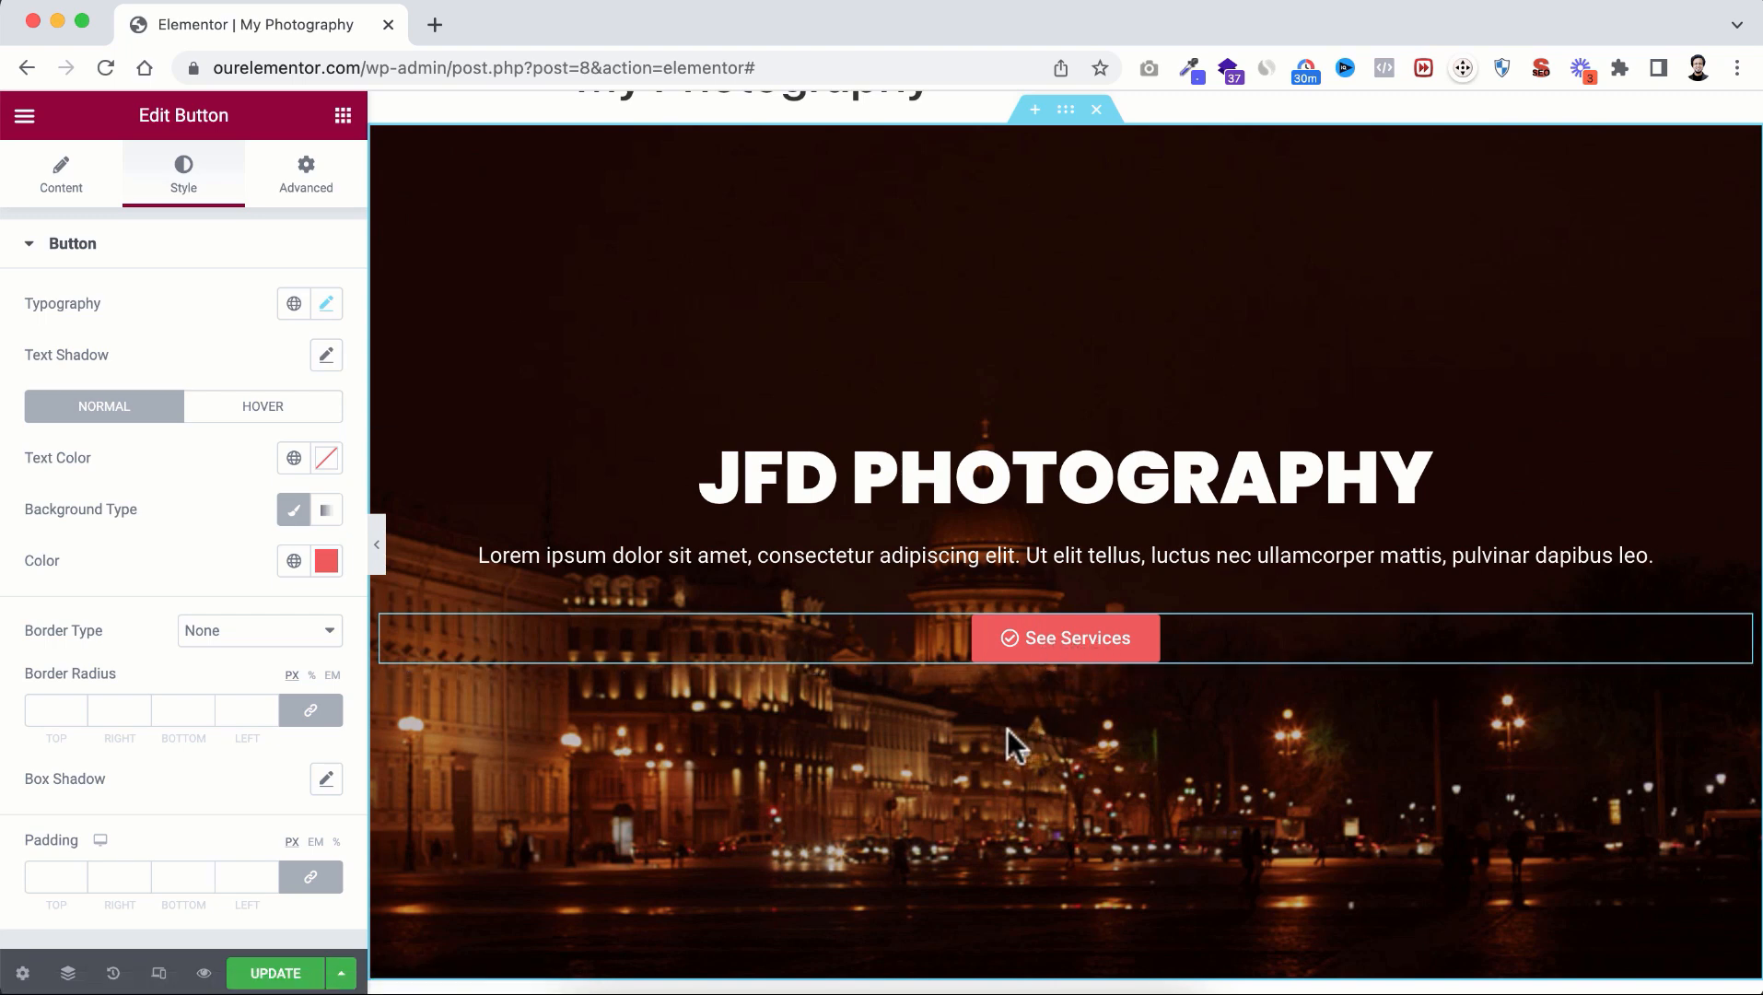
Step: Set the button's background colour to white for its hover state
left_click(265, 407)
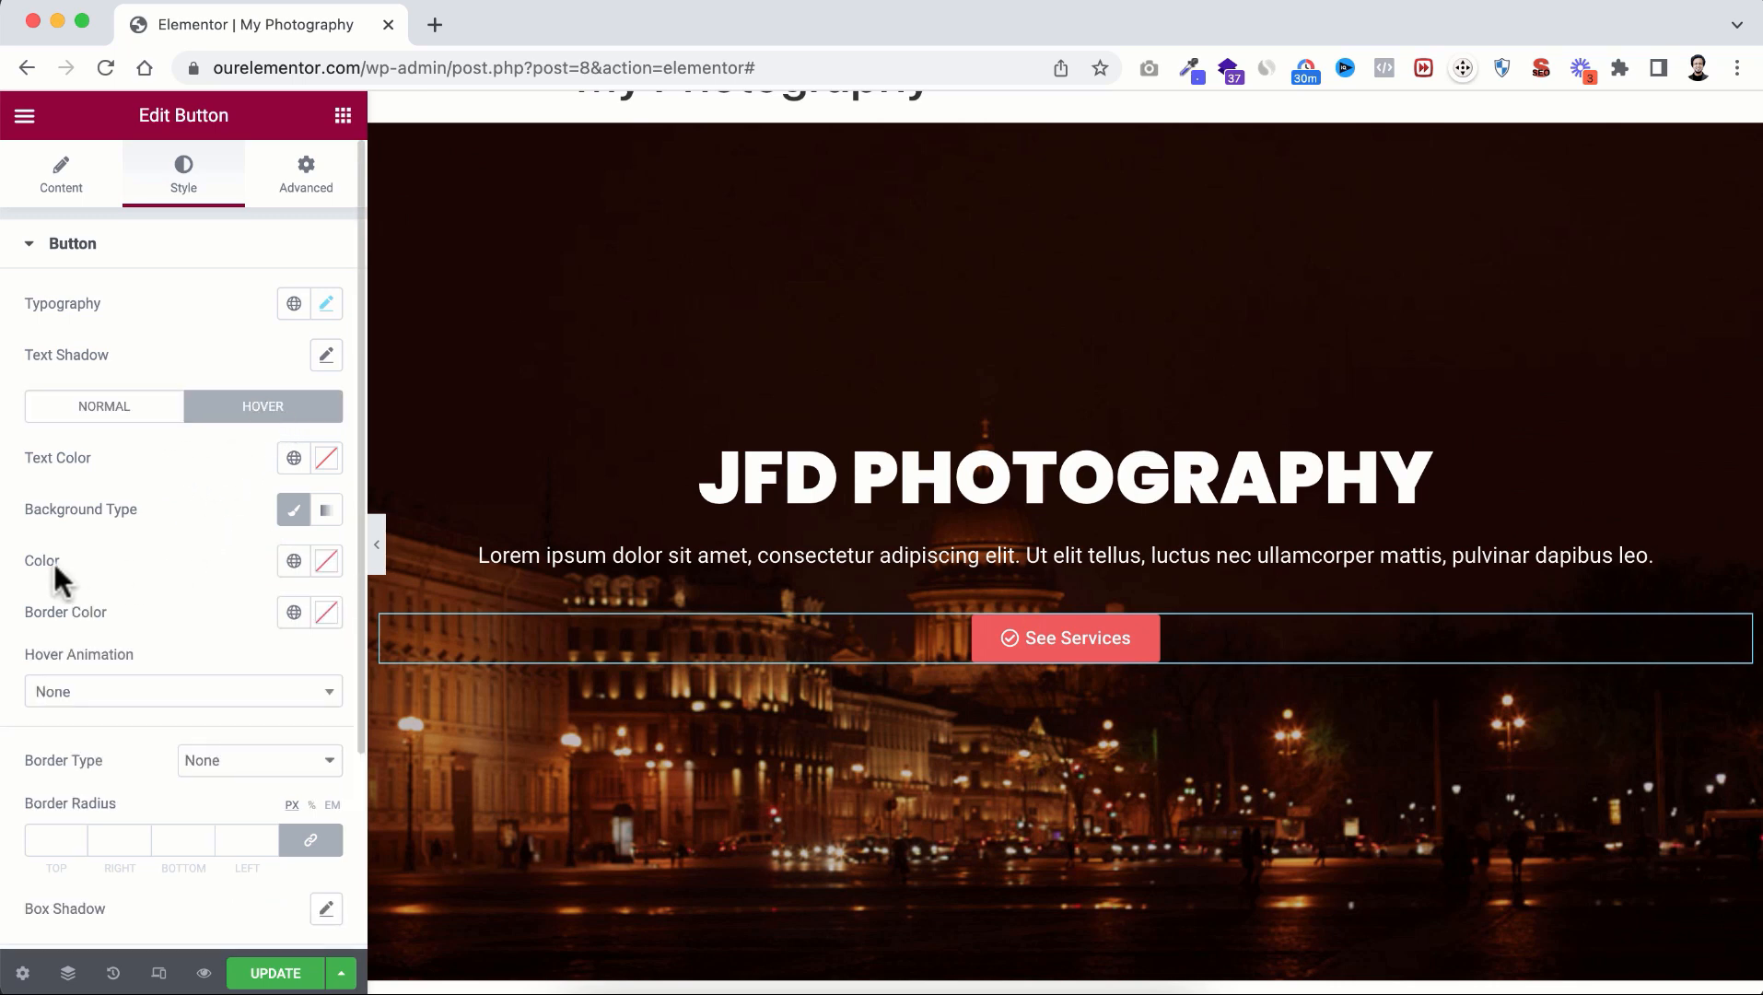
left_click(327, 561)
type("#FFFFFF")
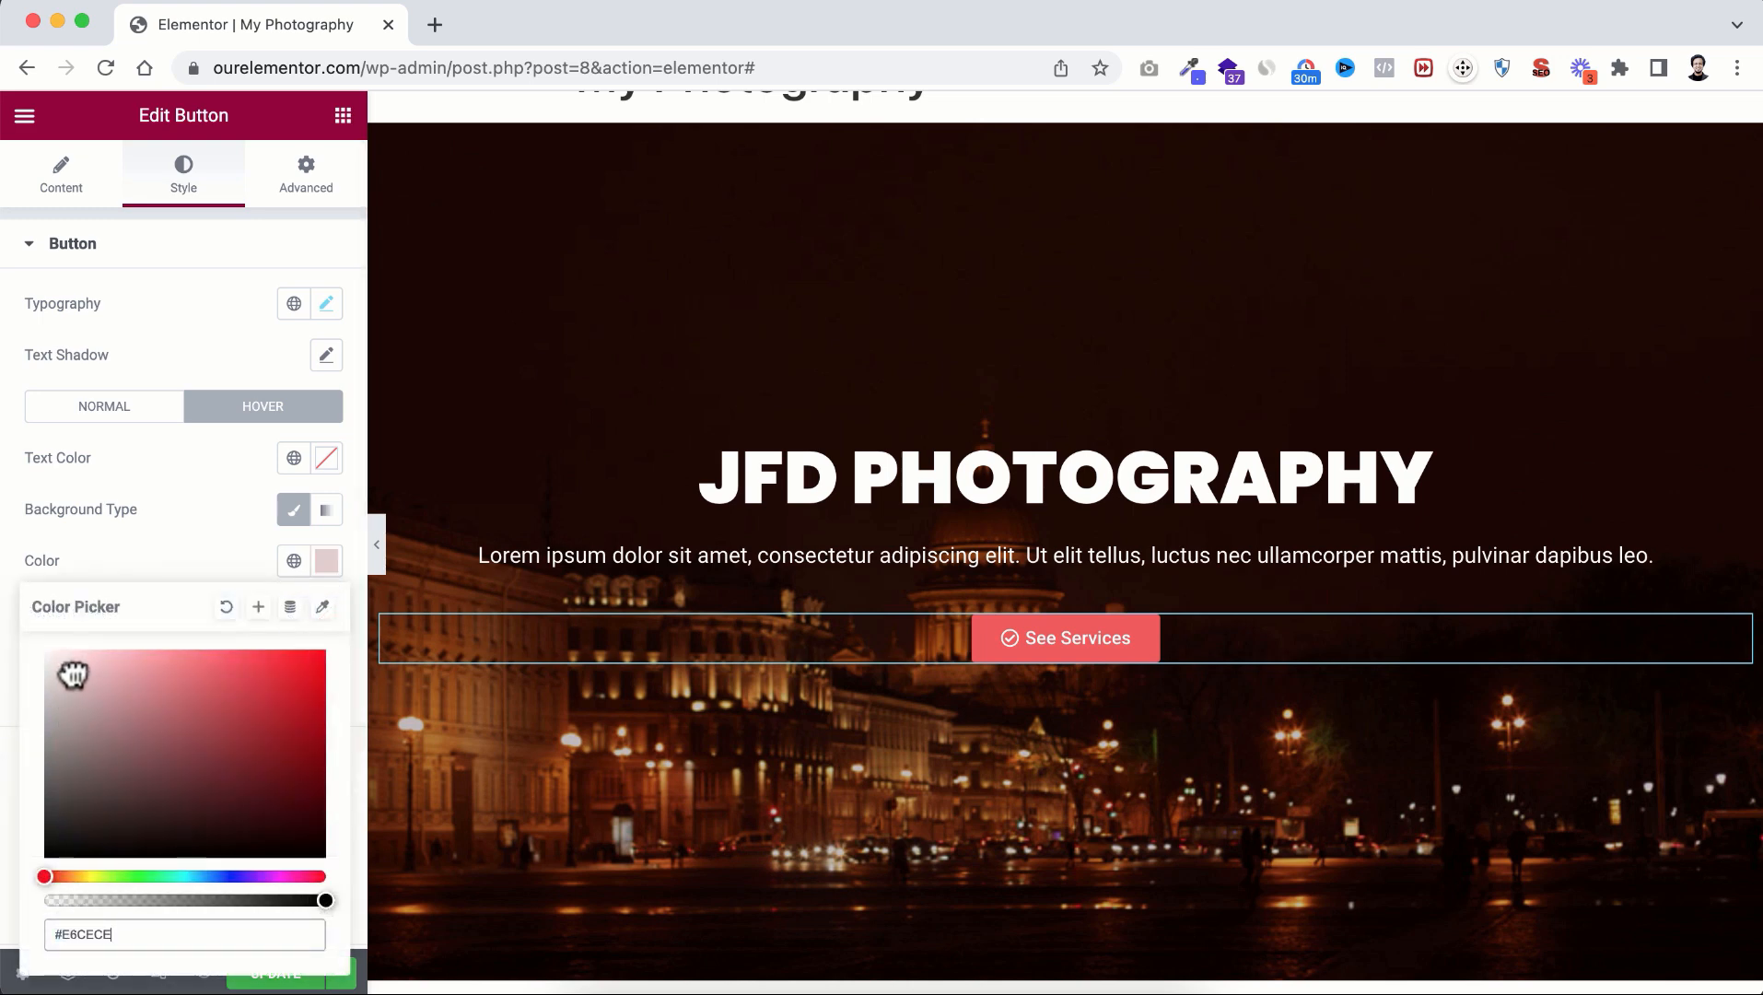
left_click(170, 539)
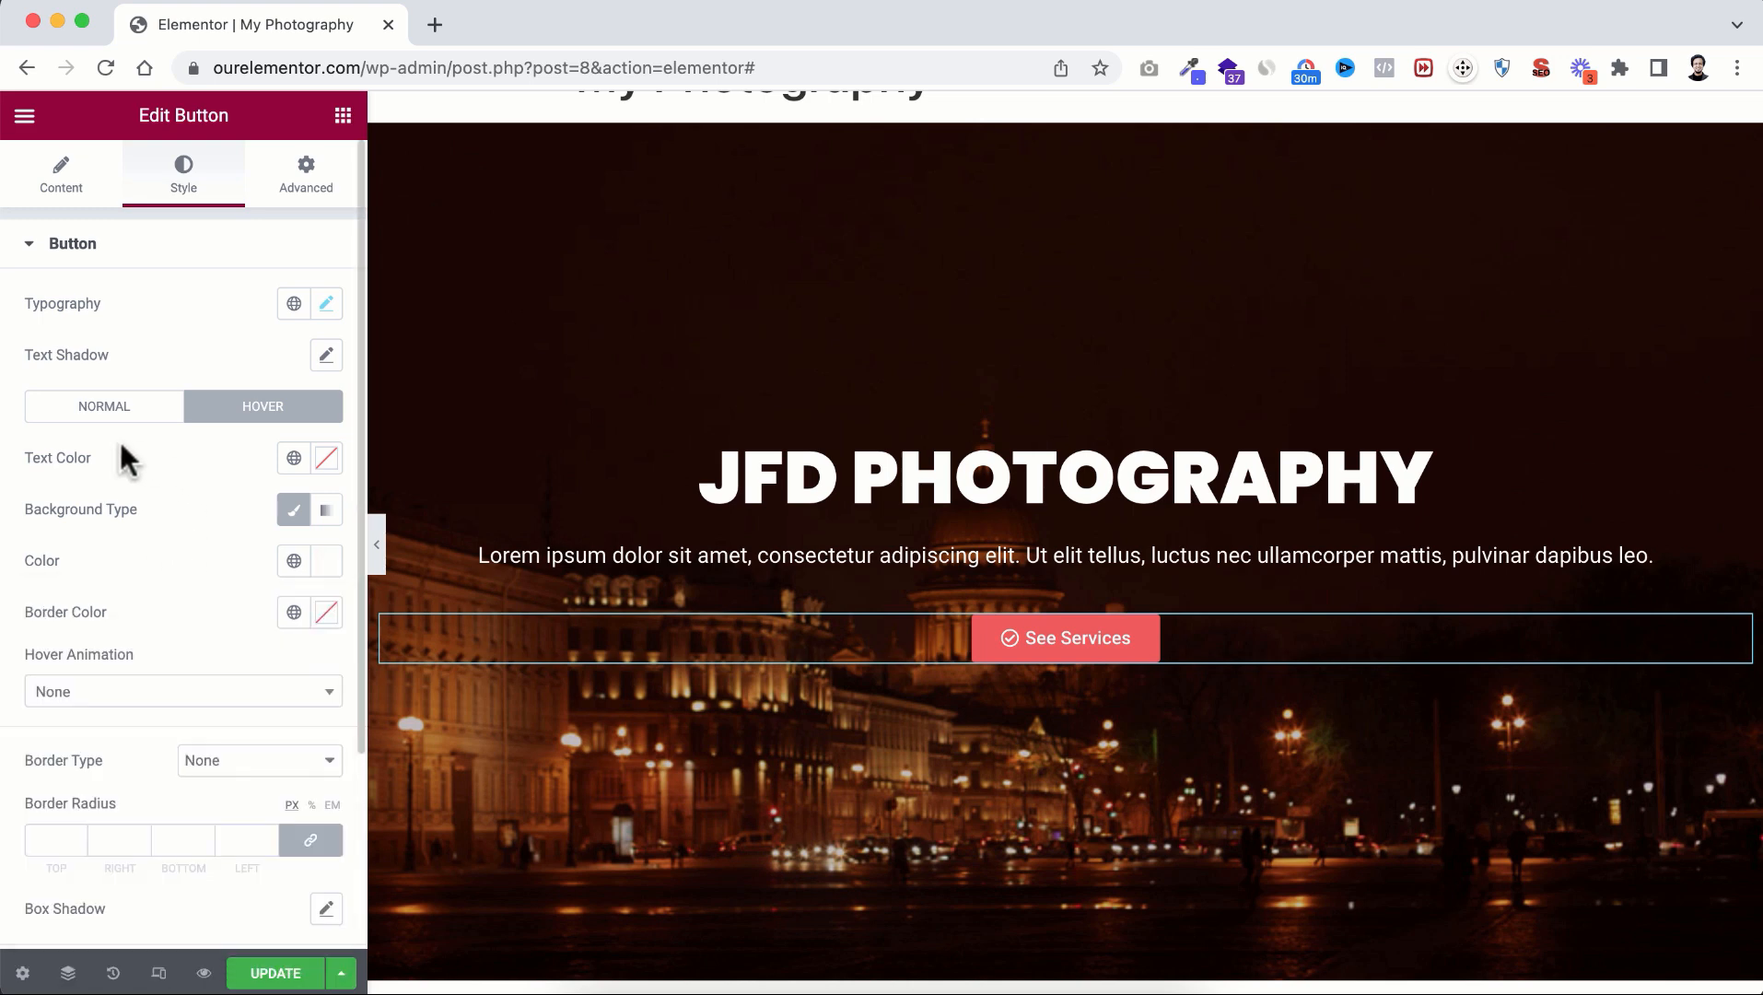
Step: Set the button's hover text colour to #F25A5A and its hover animation to Grow
left_click(327, 459)
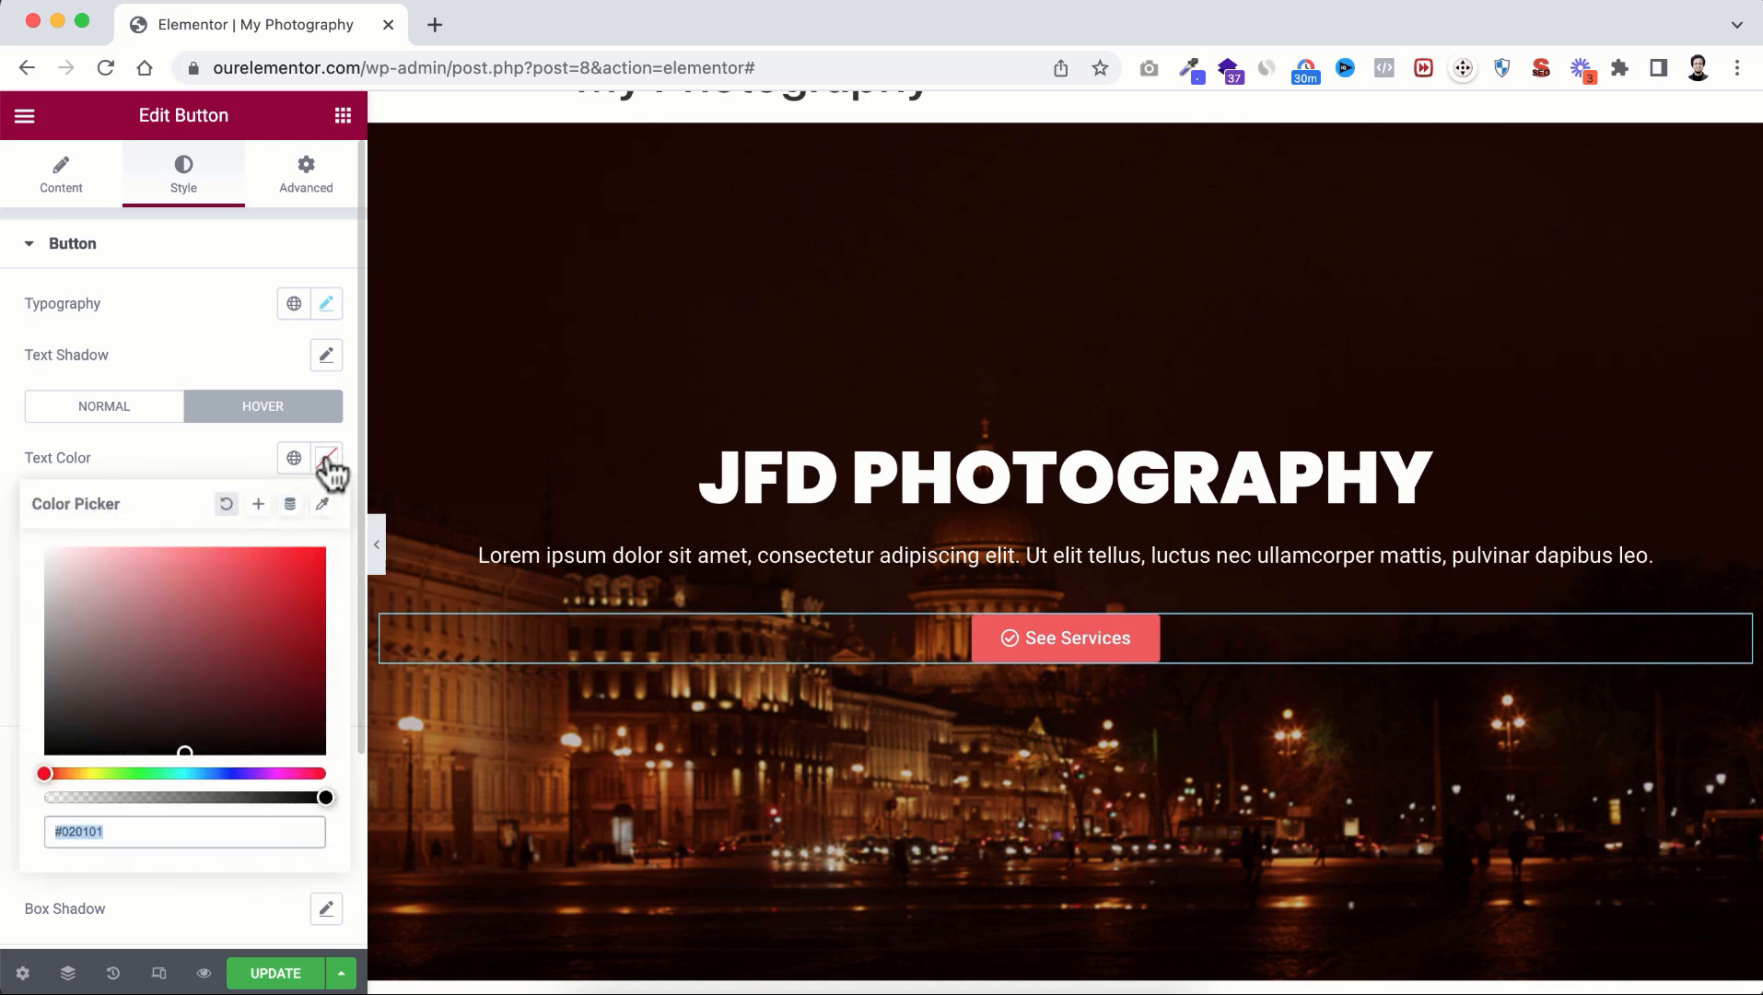
left_click(214, 592)
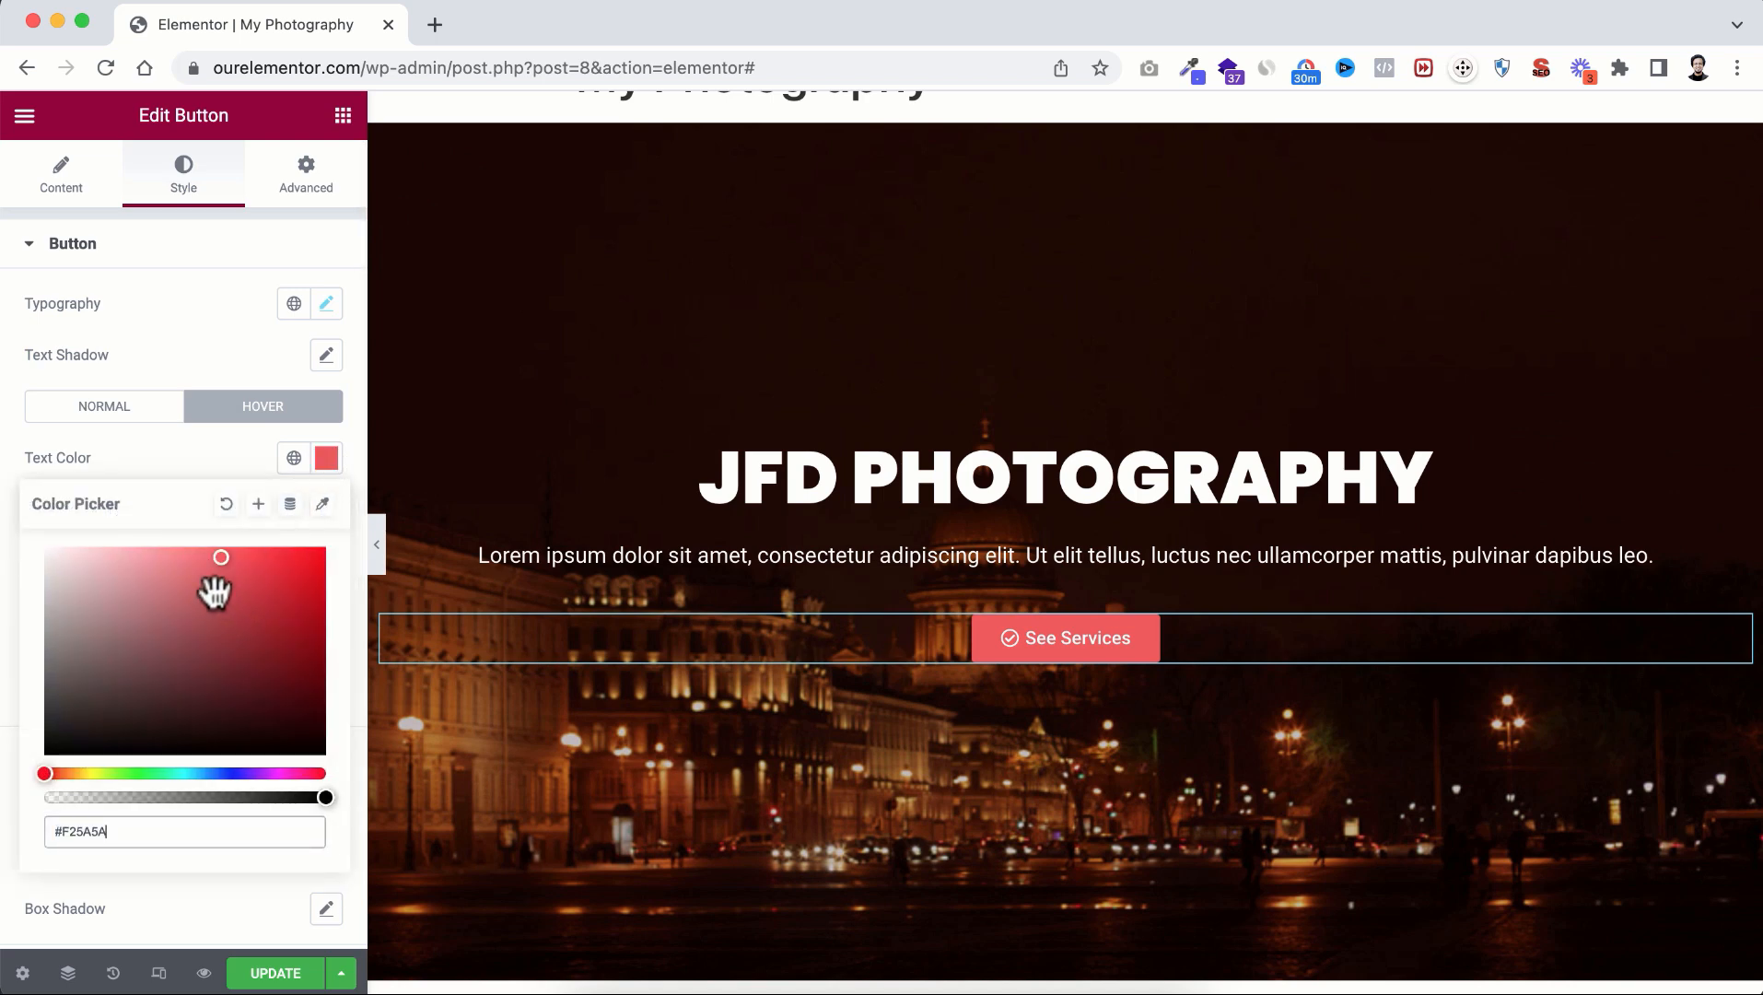
left_click(197, 446)
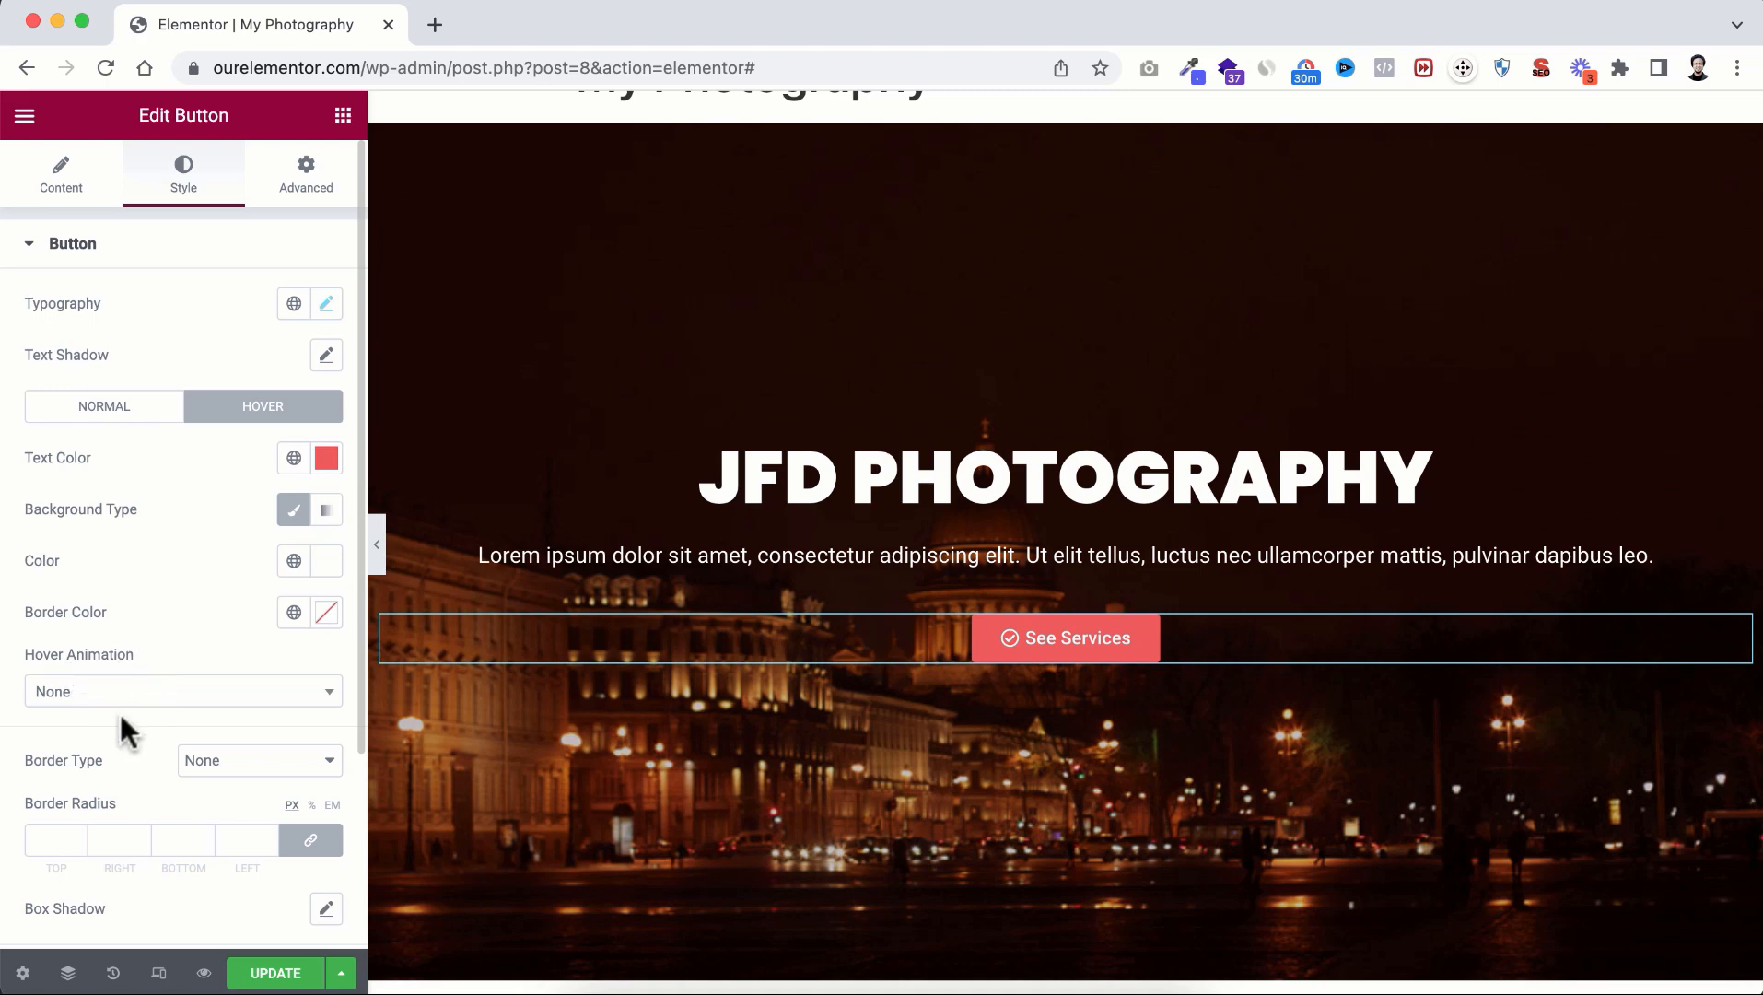
left_click(157, 708)
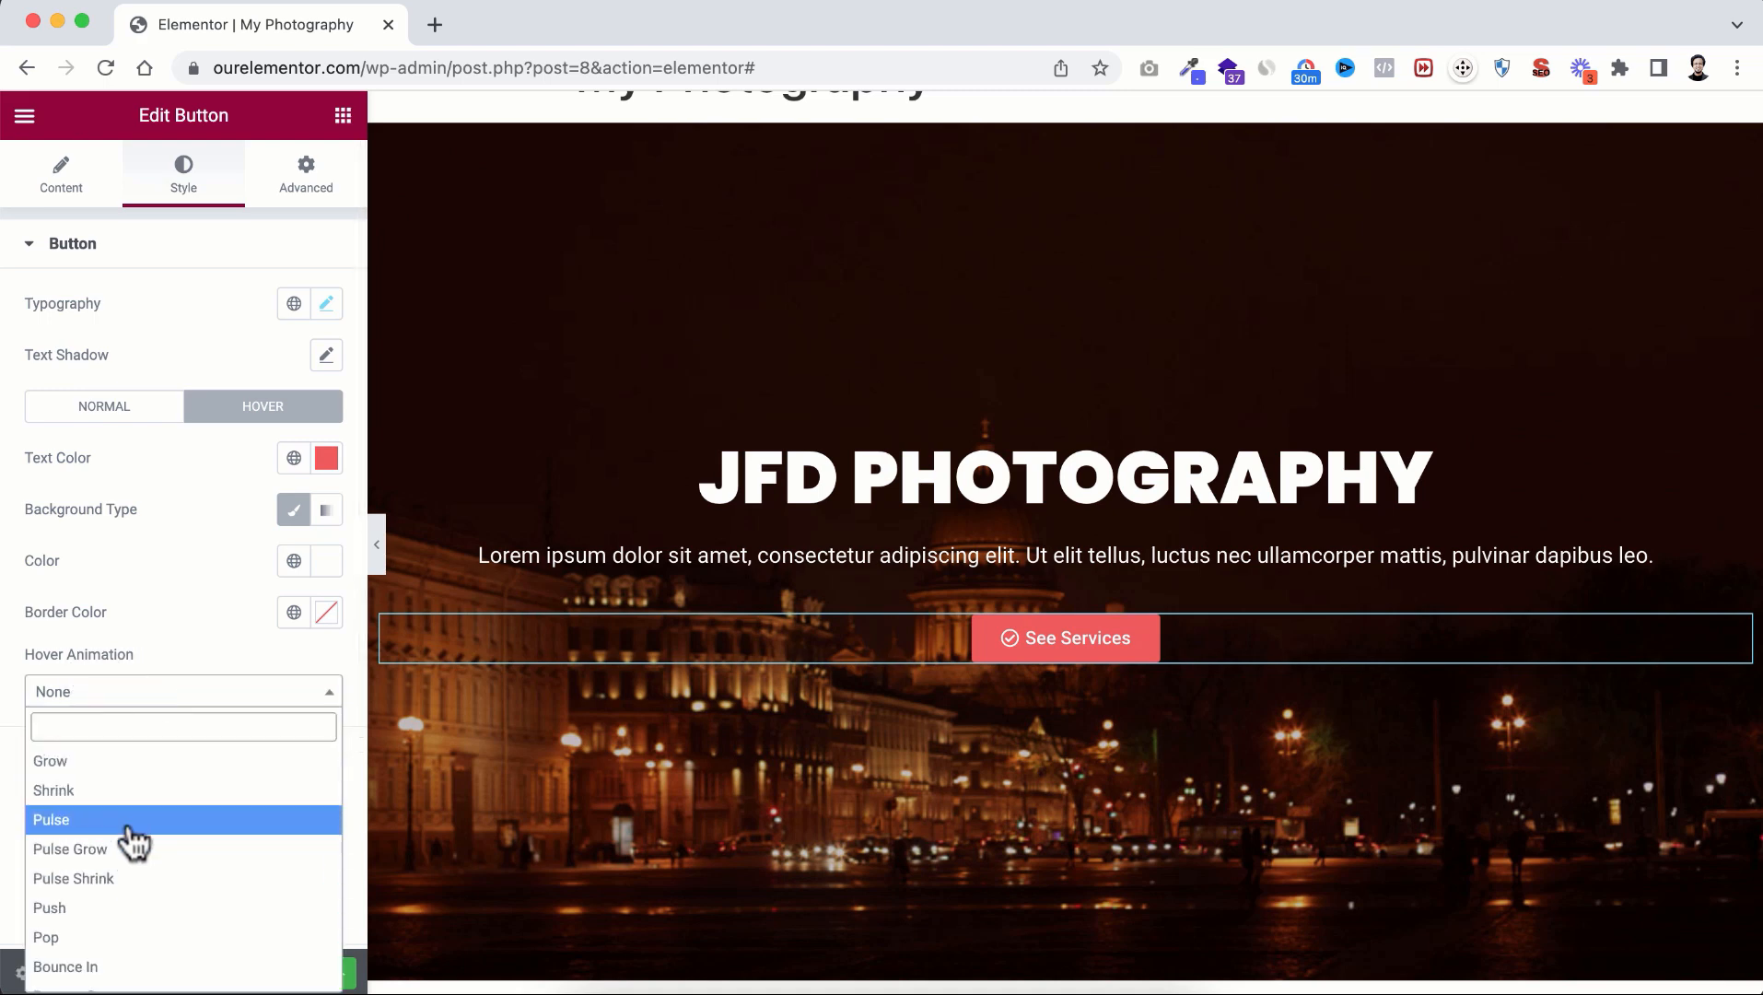
left_click(138, 761)
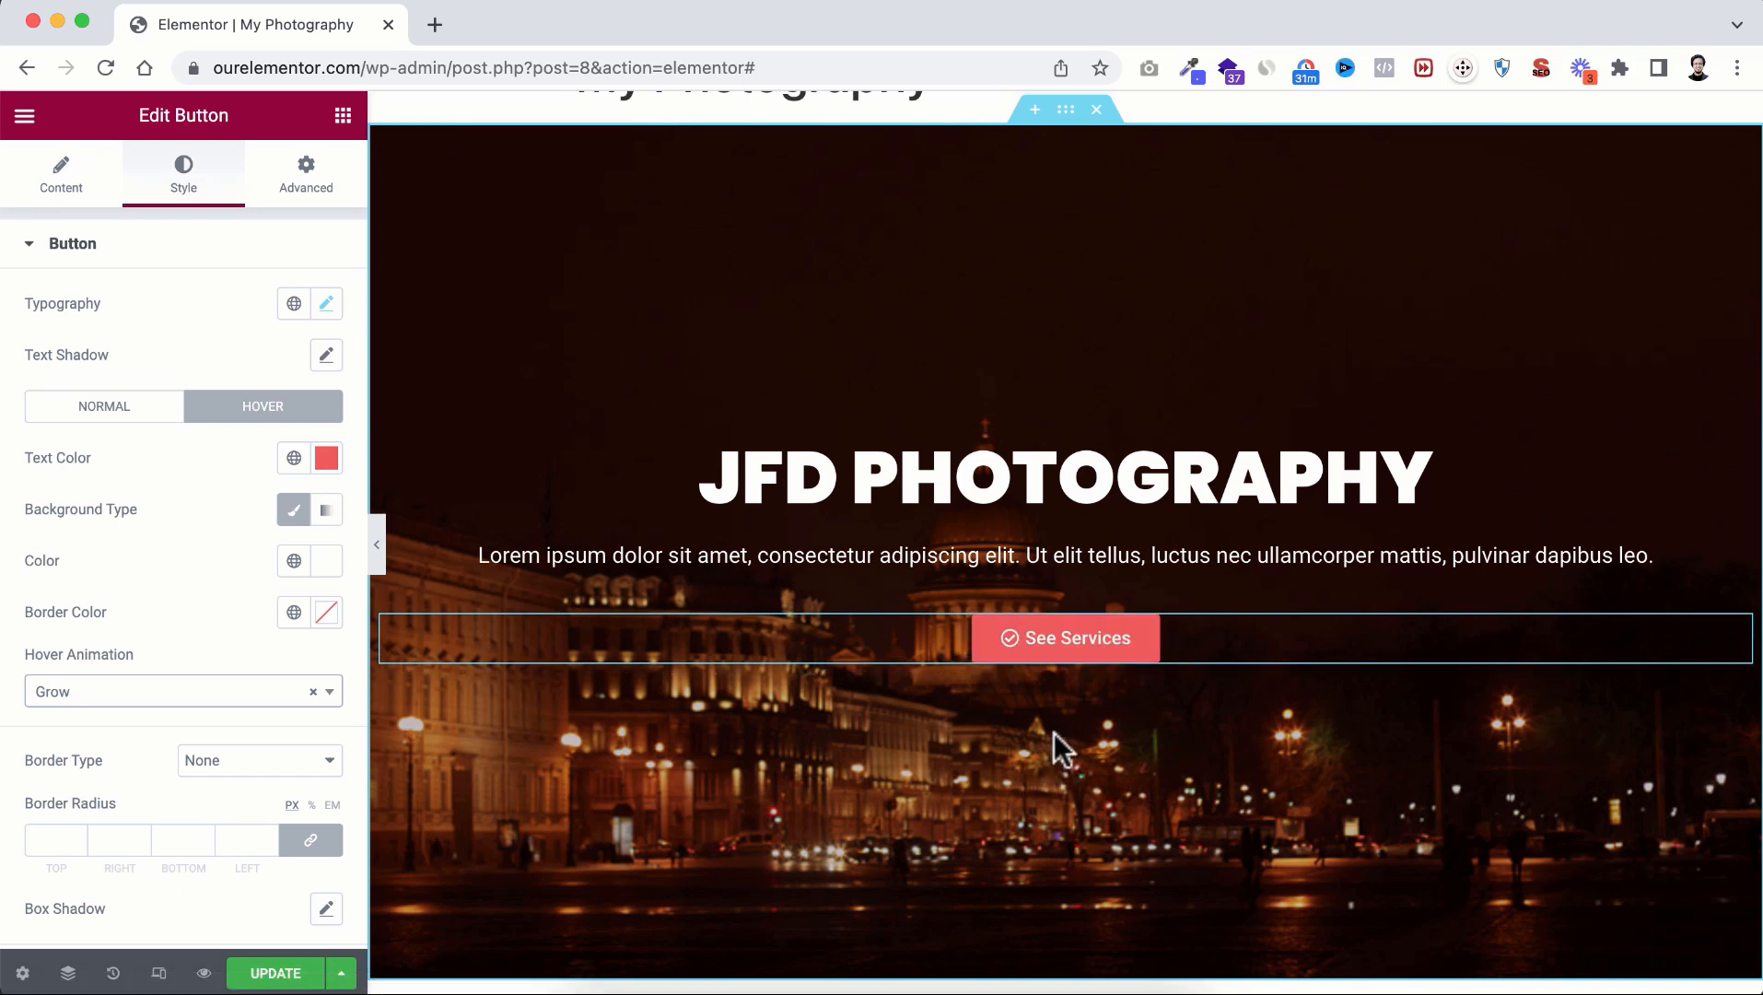
Step: Open the hero paragraph's advanced layout settings and unlink its padding values
left_click(1060, 550)
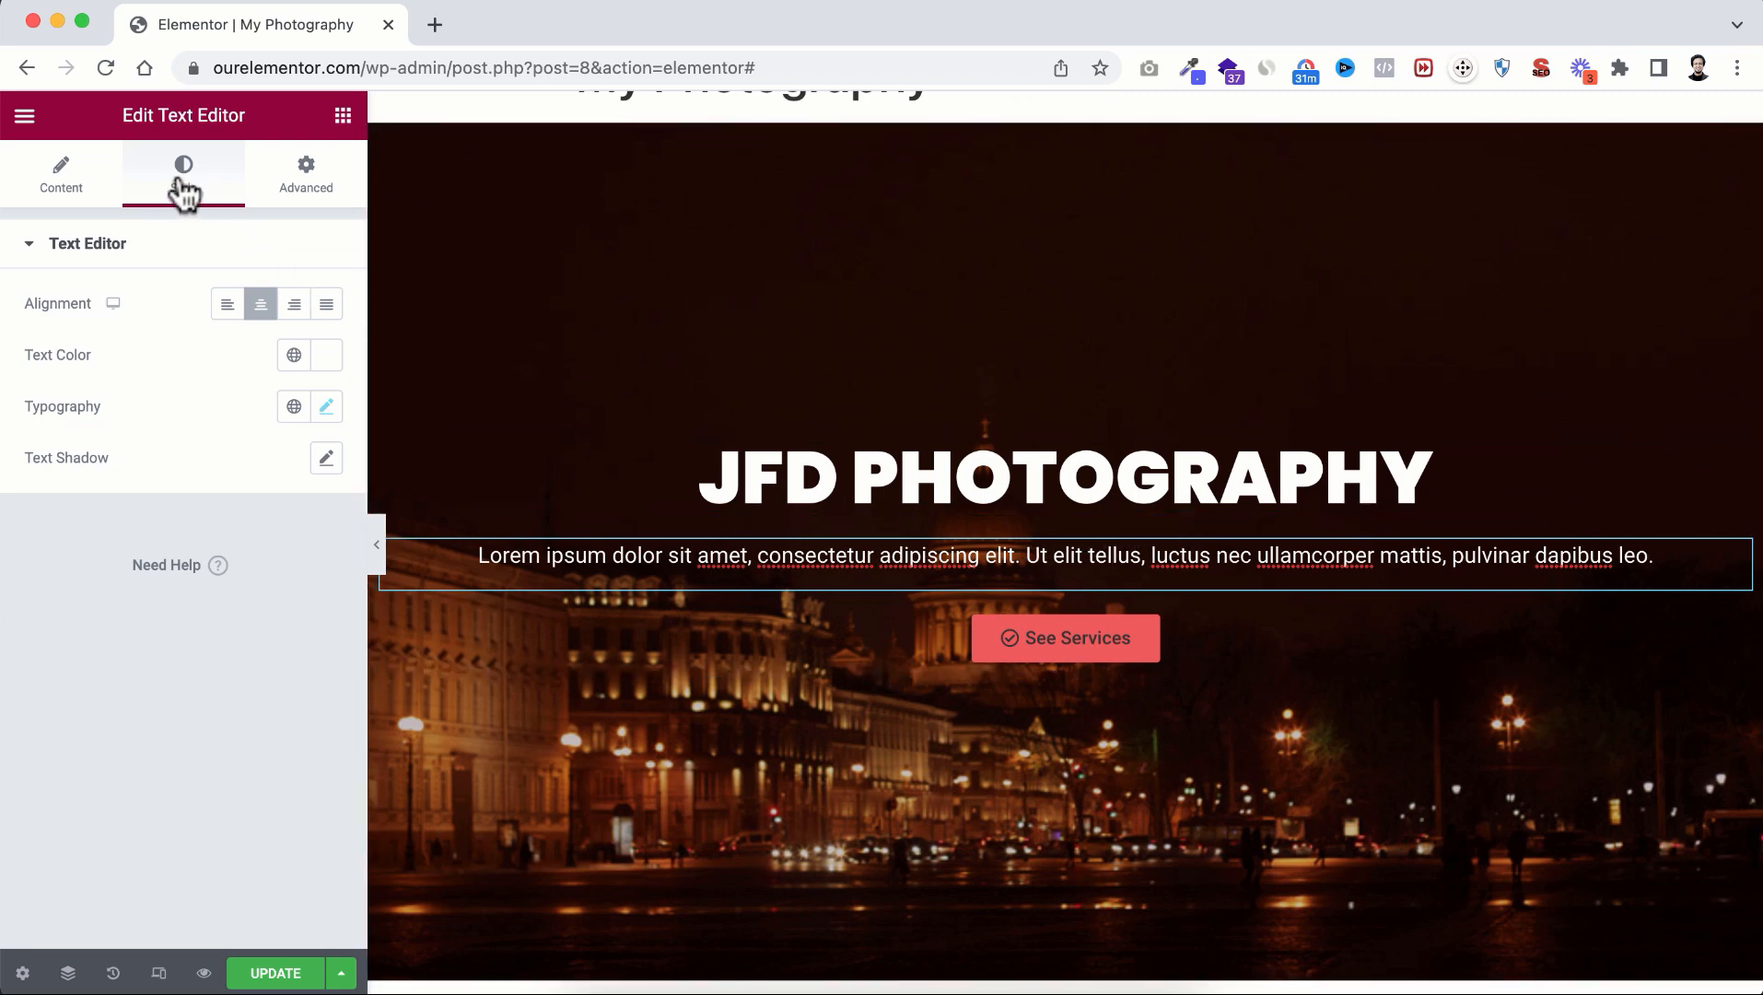
left_click(307, 175)
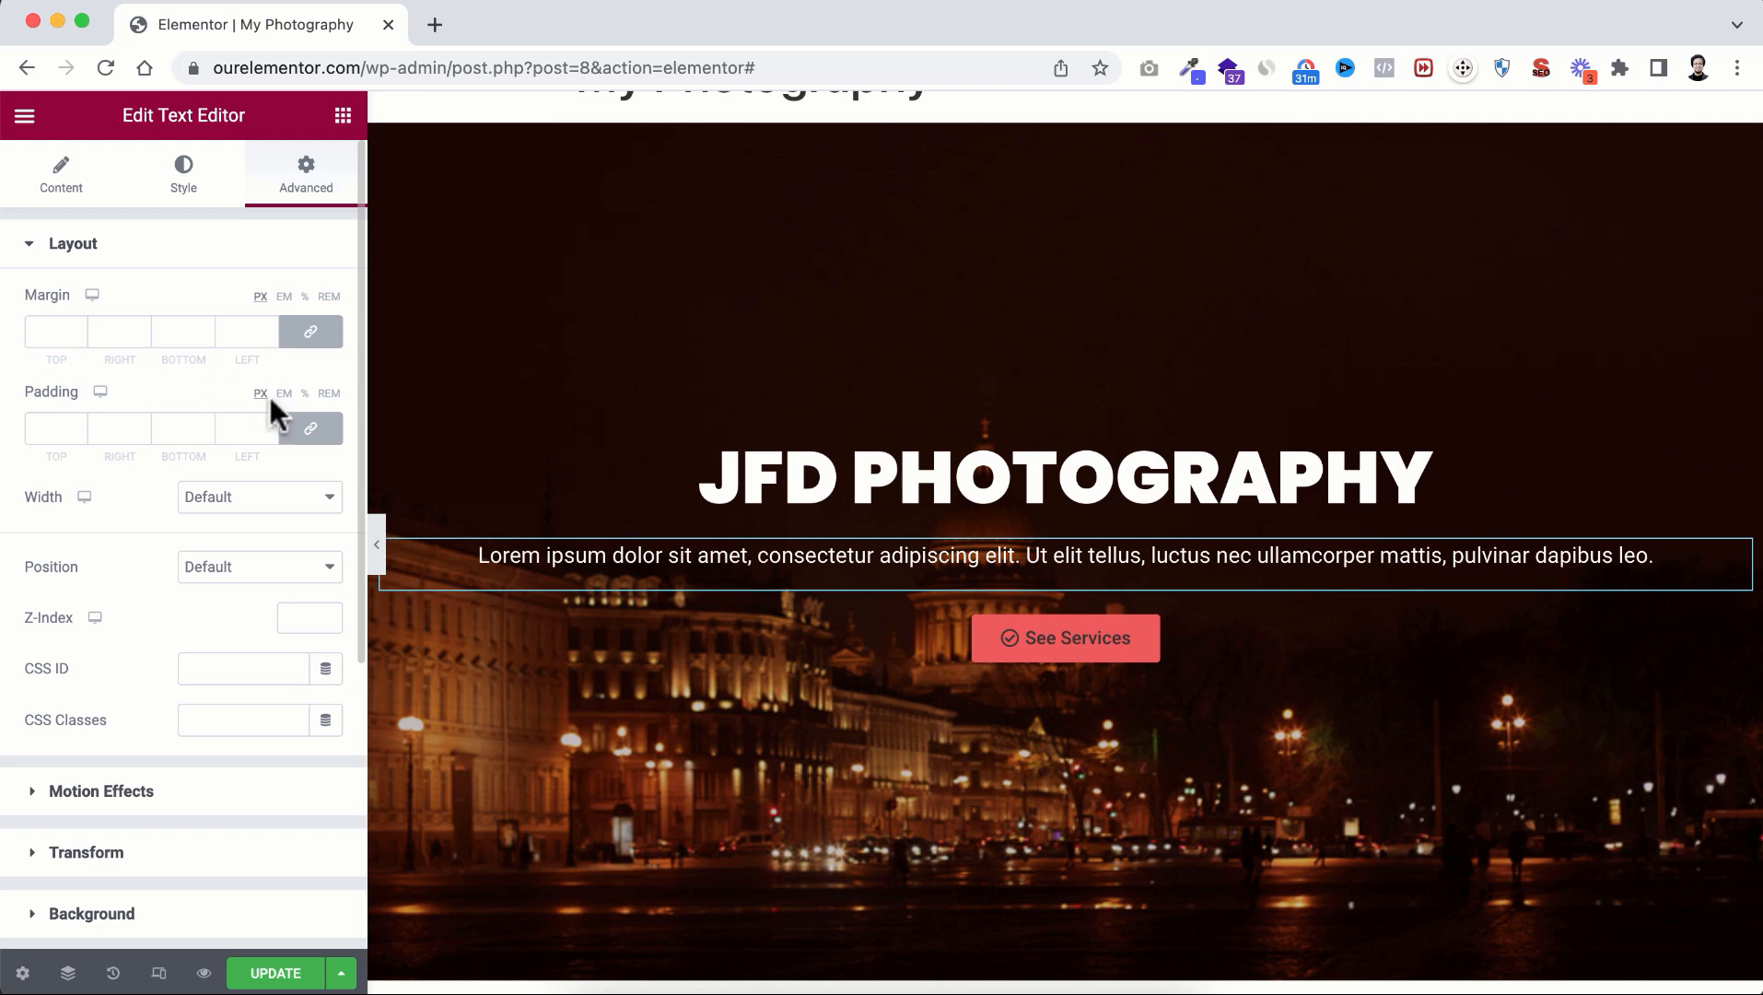
left_click(311, 430)
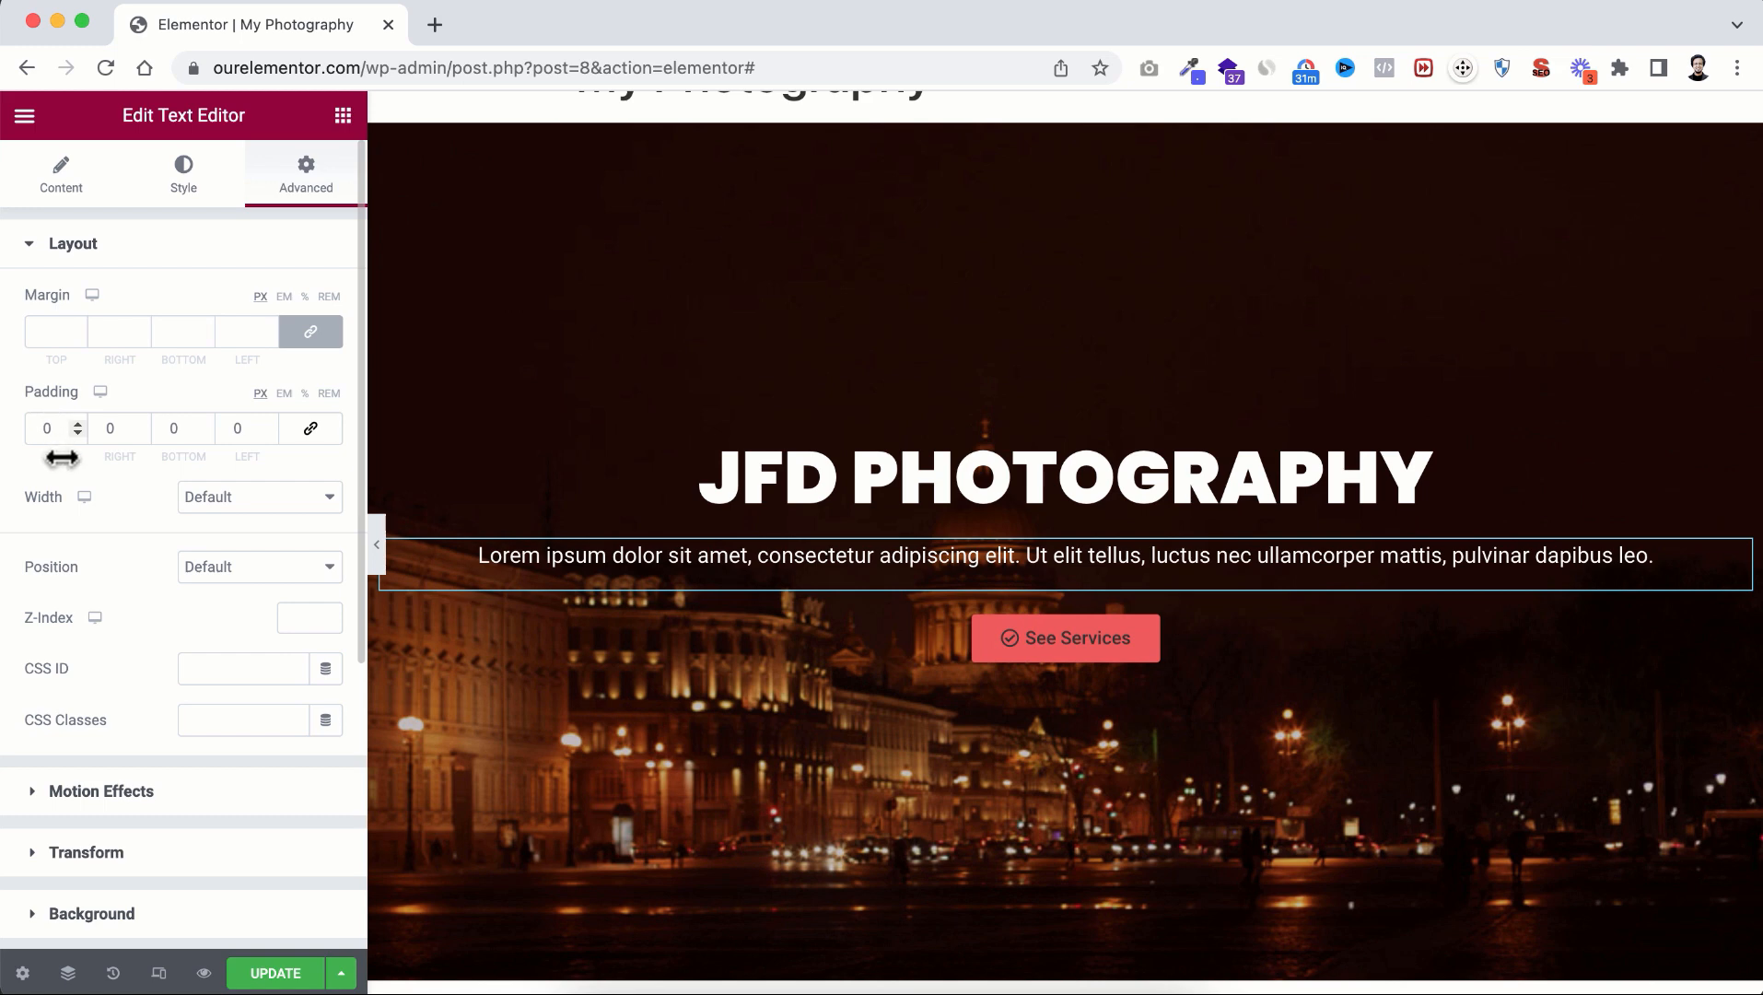
Step: Try a top padding of 100 px on the paragraph and reset it to 0
left_click(43, 421)
type("100")
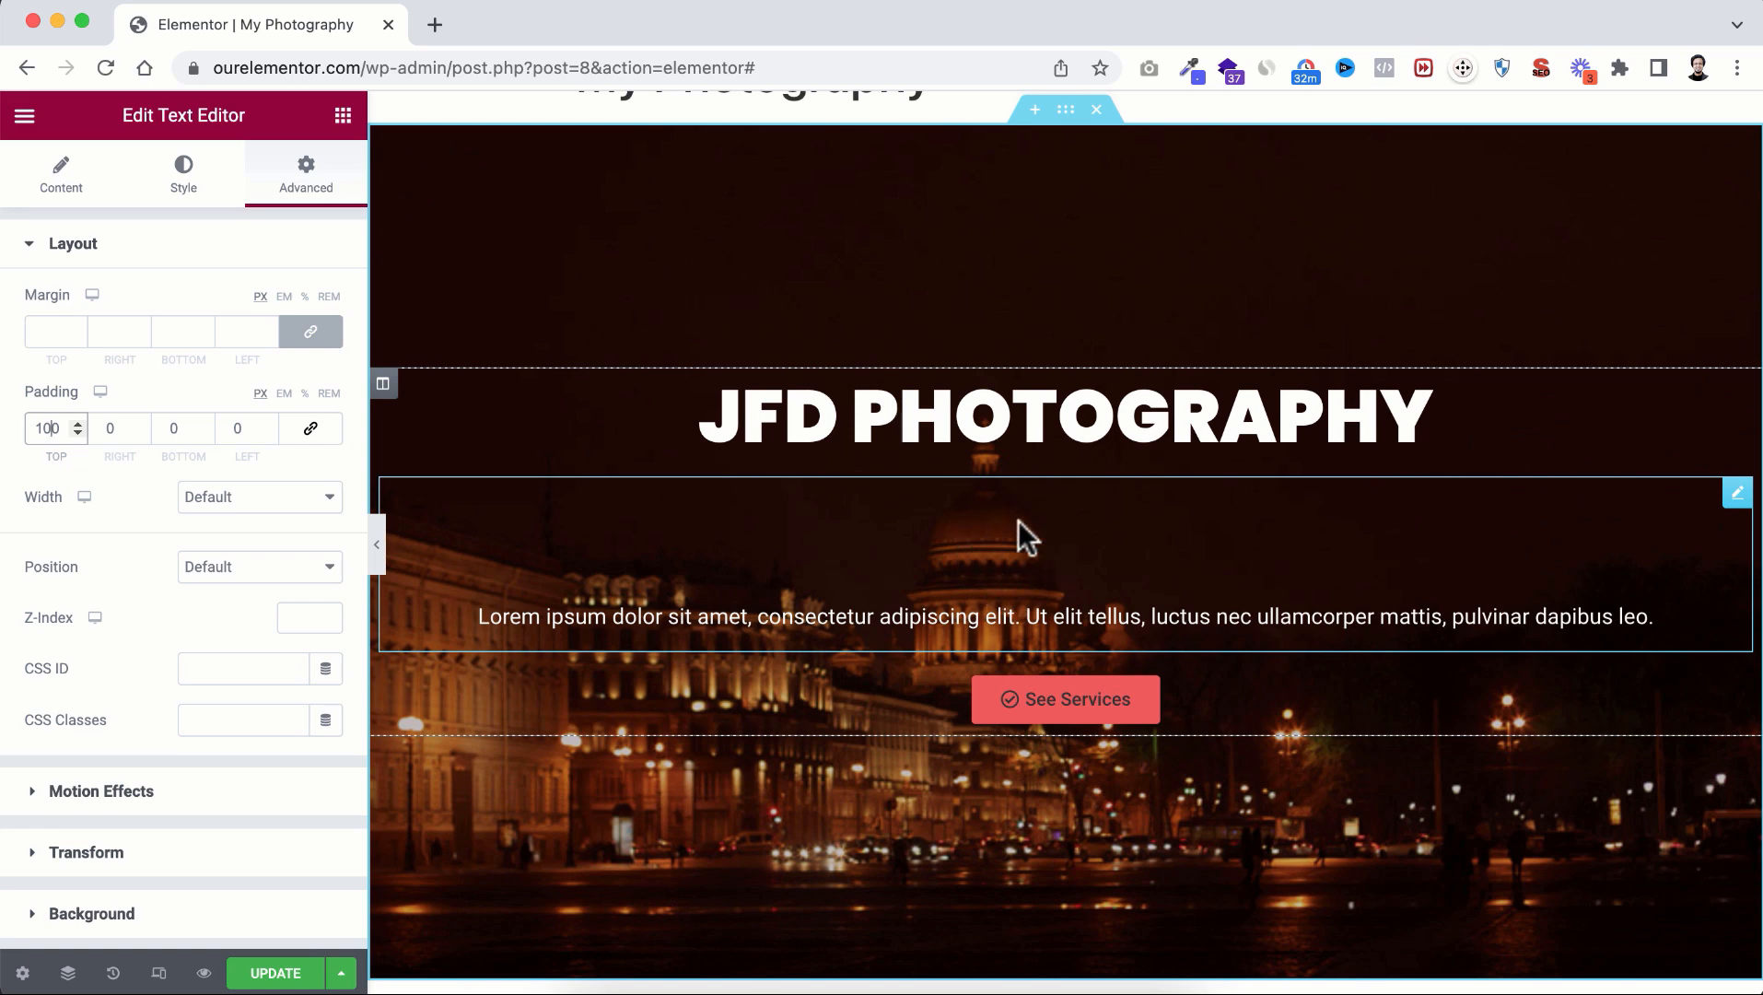
left_click_drag(52, 427, 4, 432)
key("BackSpace")
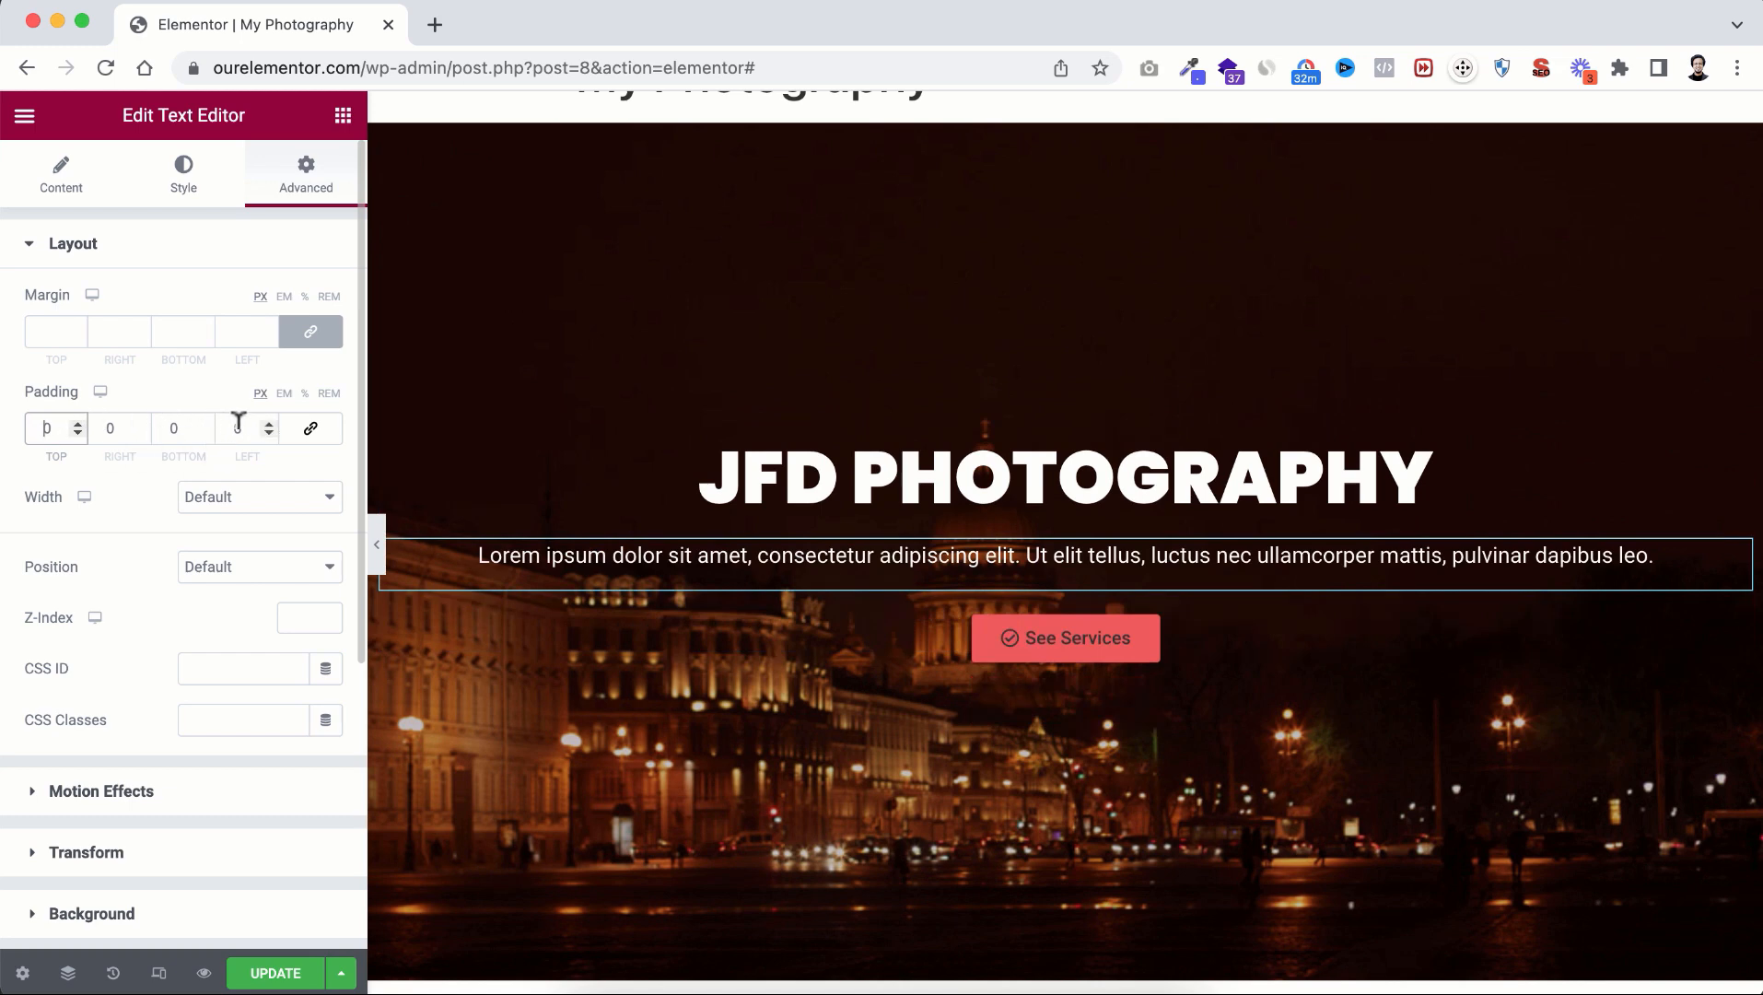
Step: Set the paragraph's right padding to 200 px
left_click(104, 420)
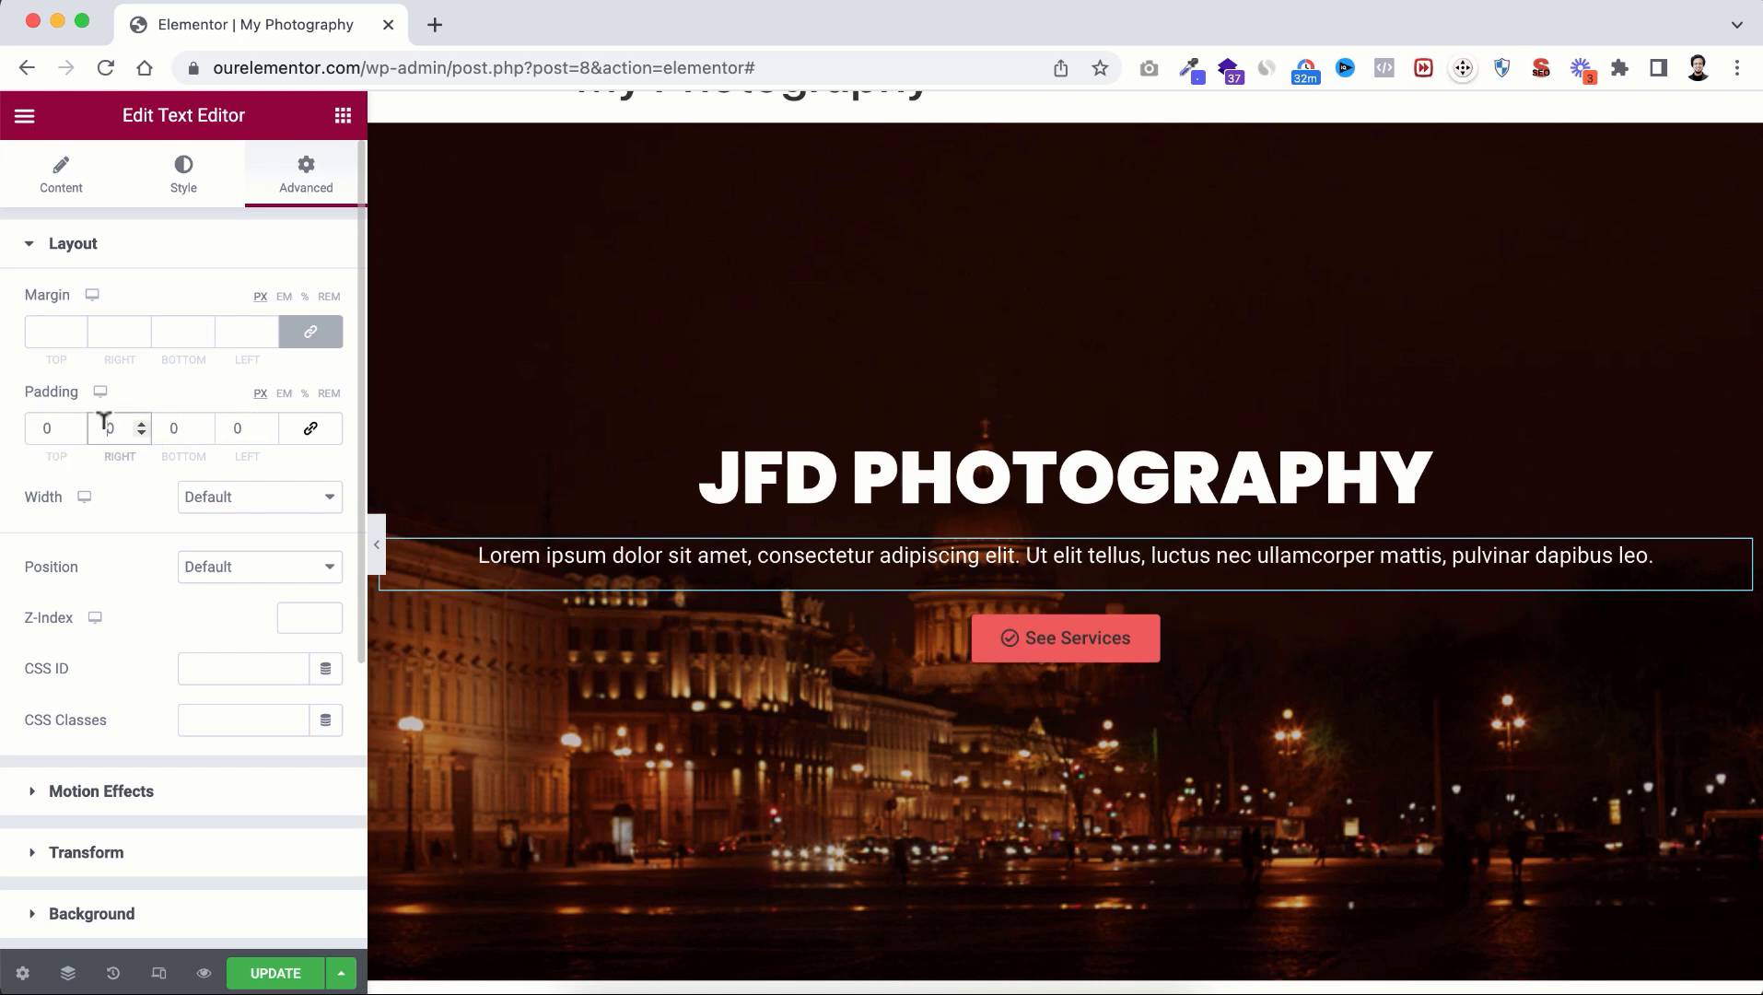
type("200")
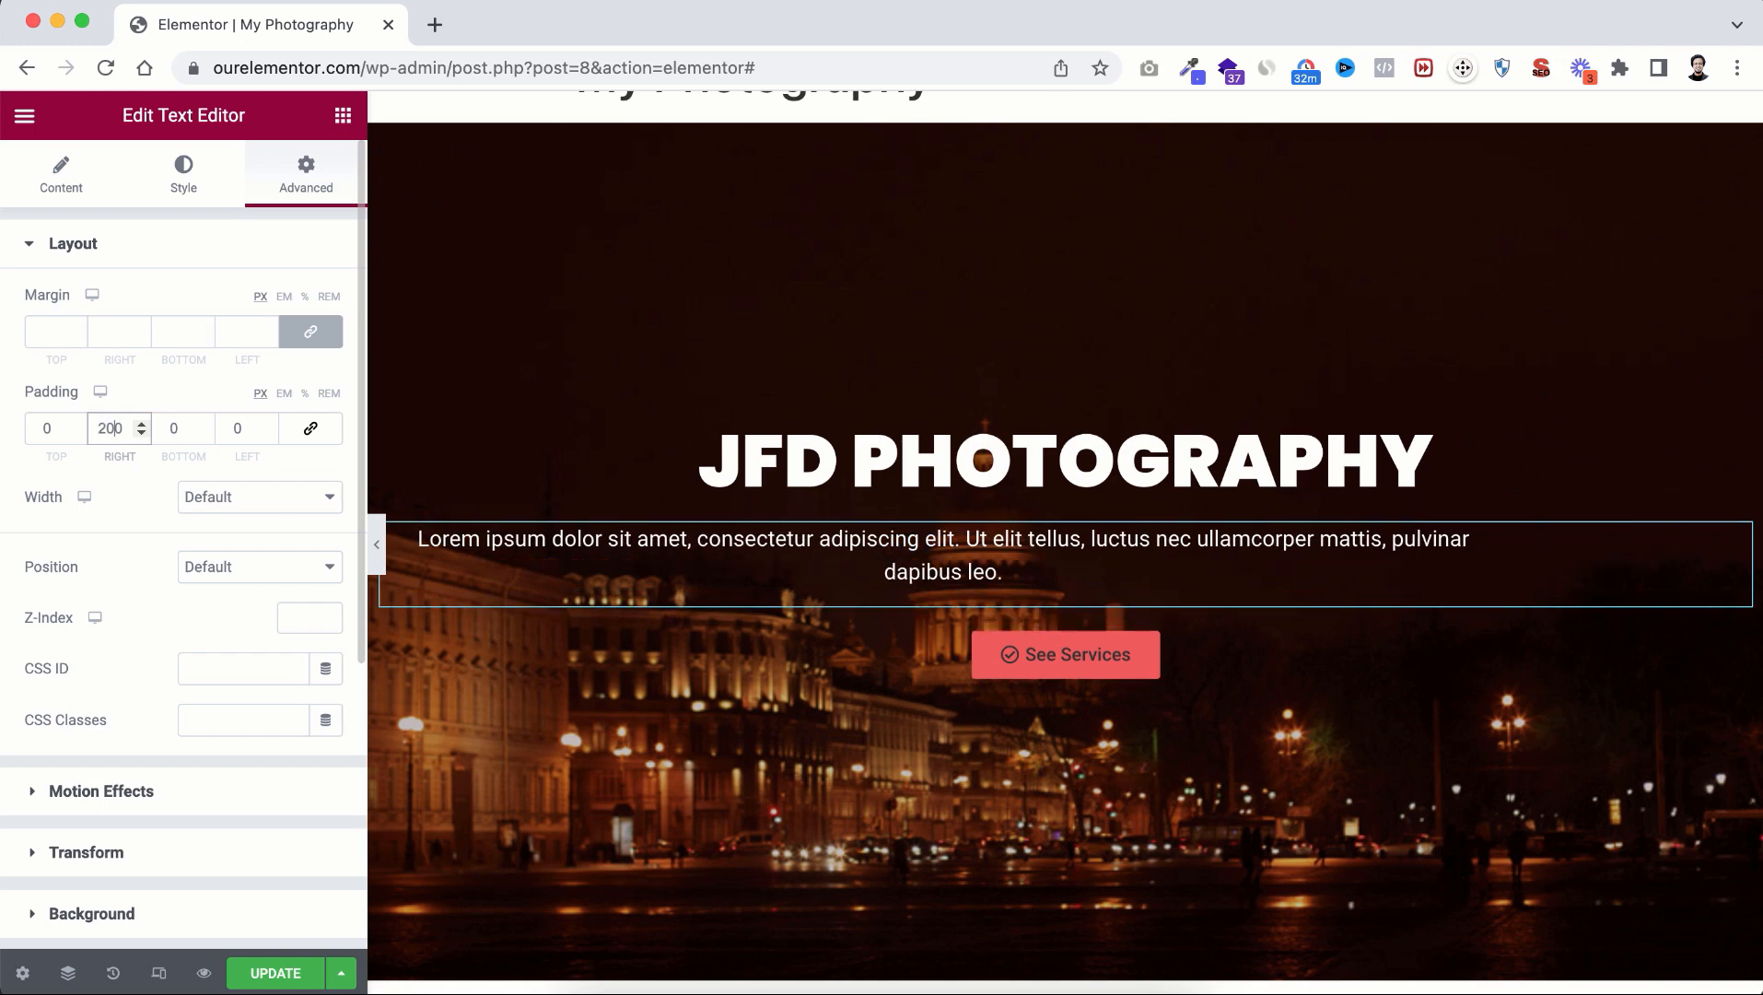
Step: Set the hero paragraph's left padding to 200 px, update the page and check the finished hero section
left_click(234, 425)
type("200")
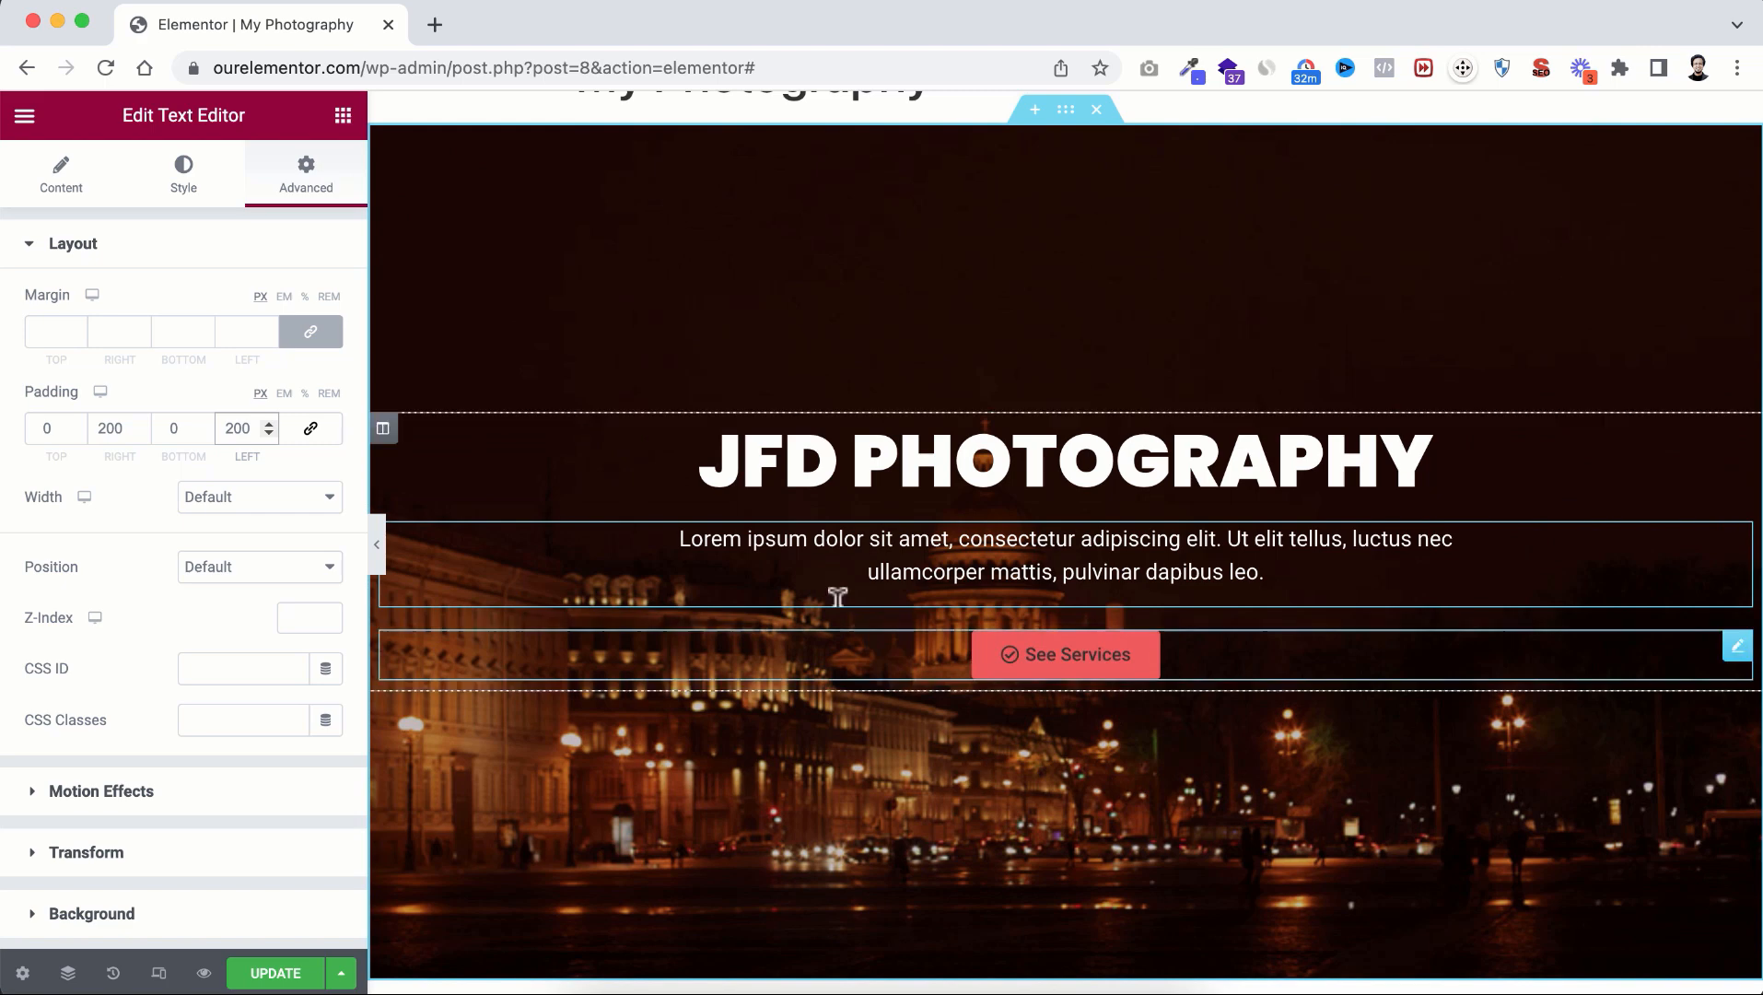
scroll(1046, 753, "down", 1)
scroll(1047, 753, "up", 1)
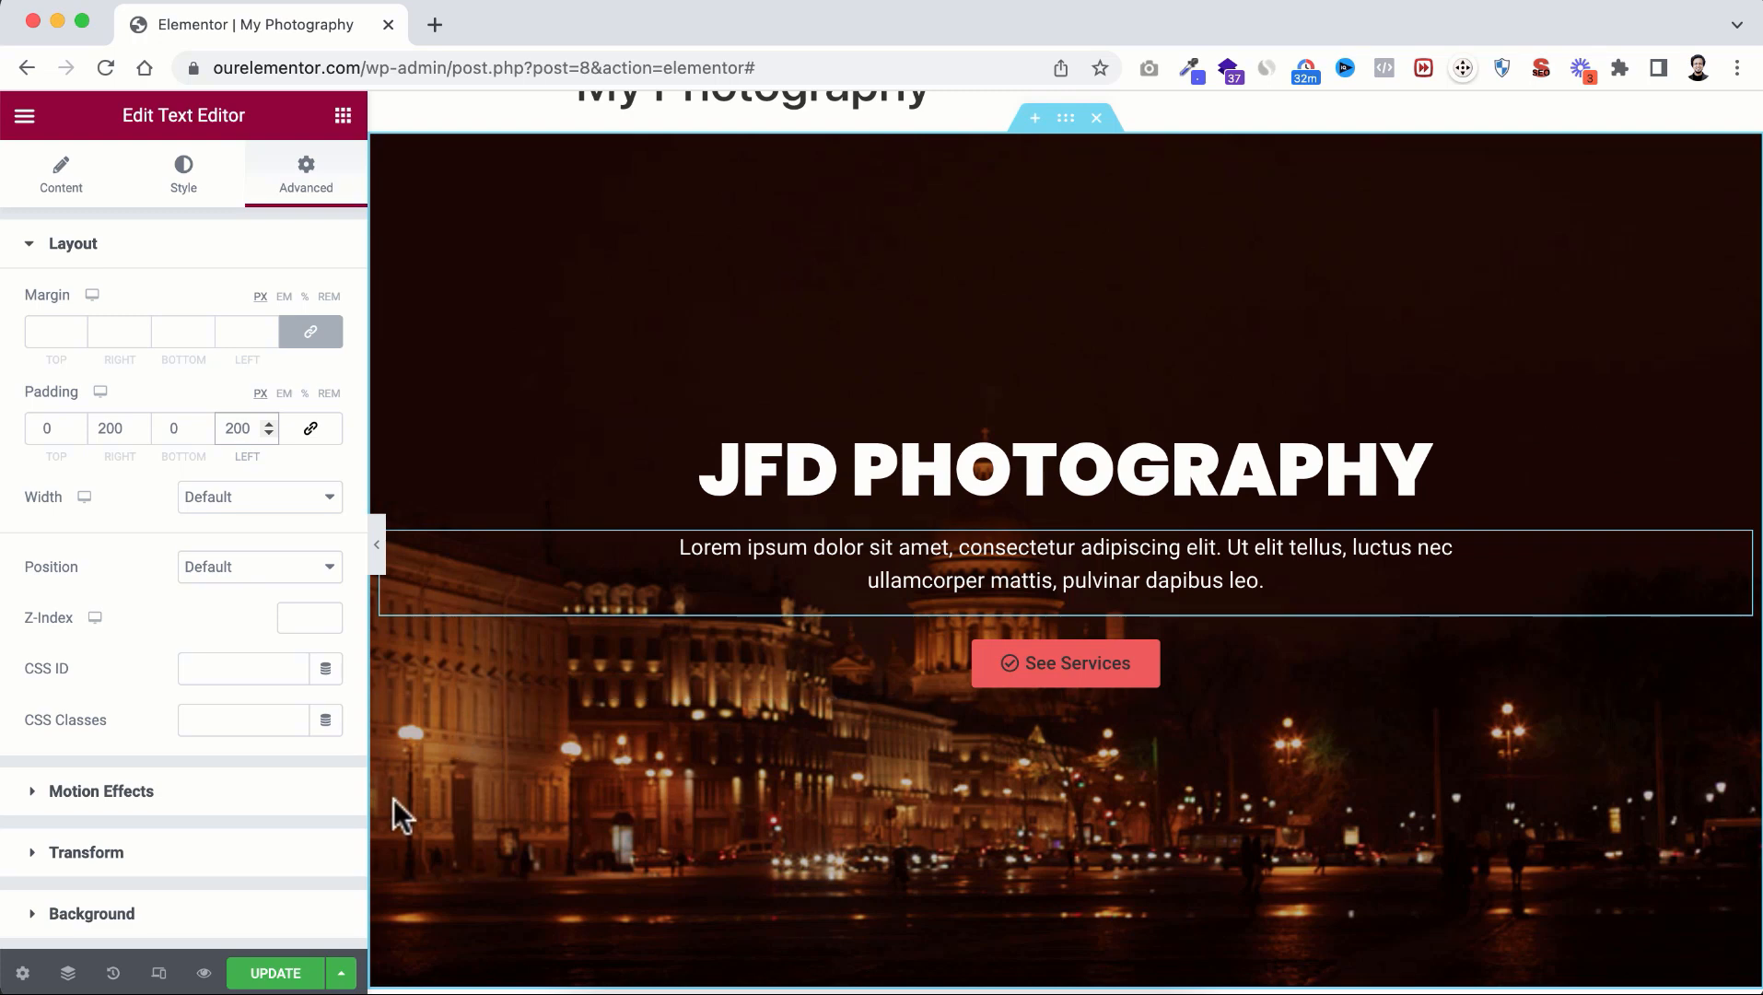
left_click(262, 977)
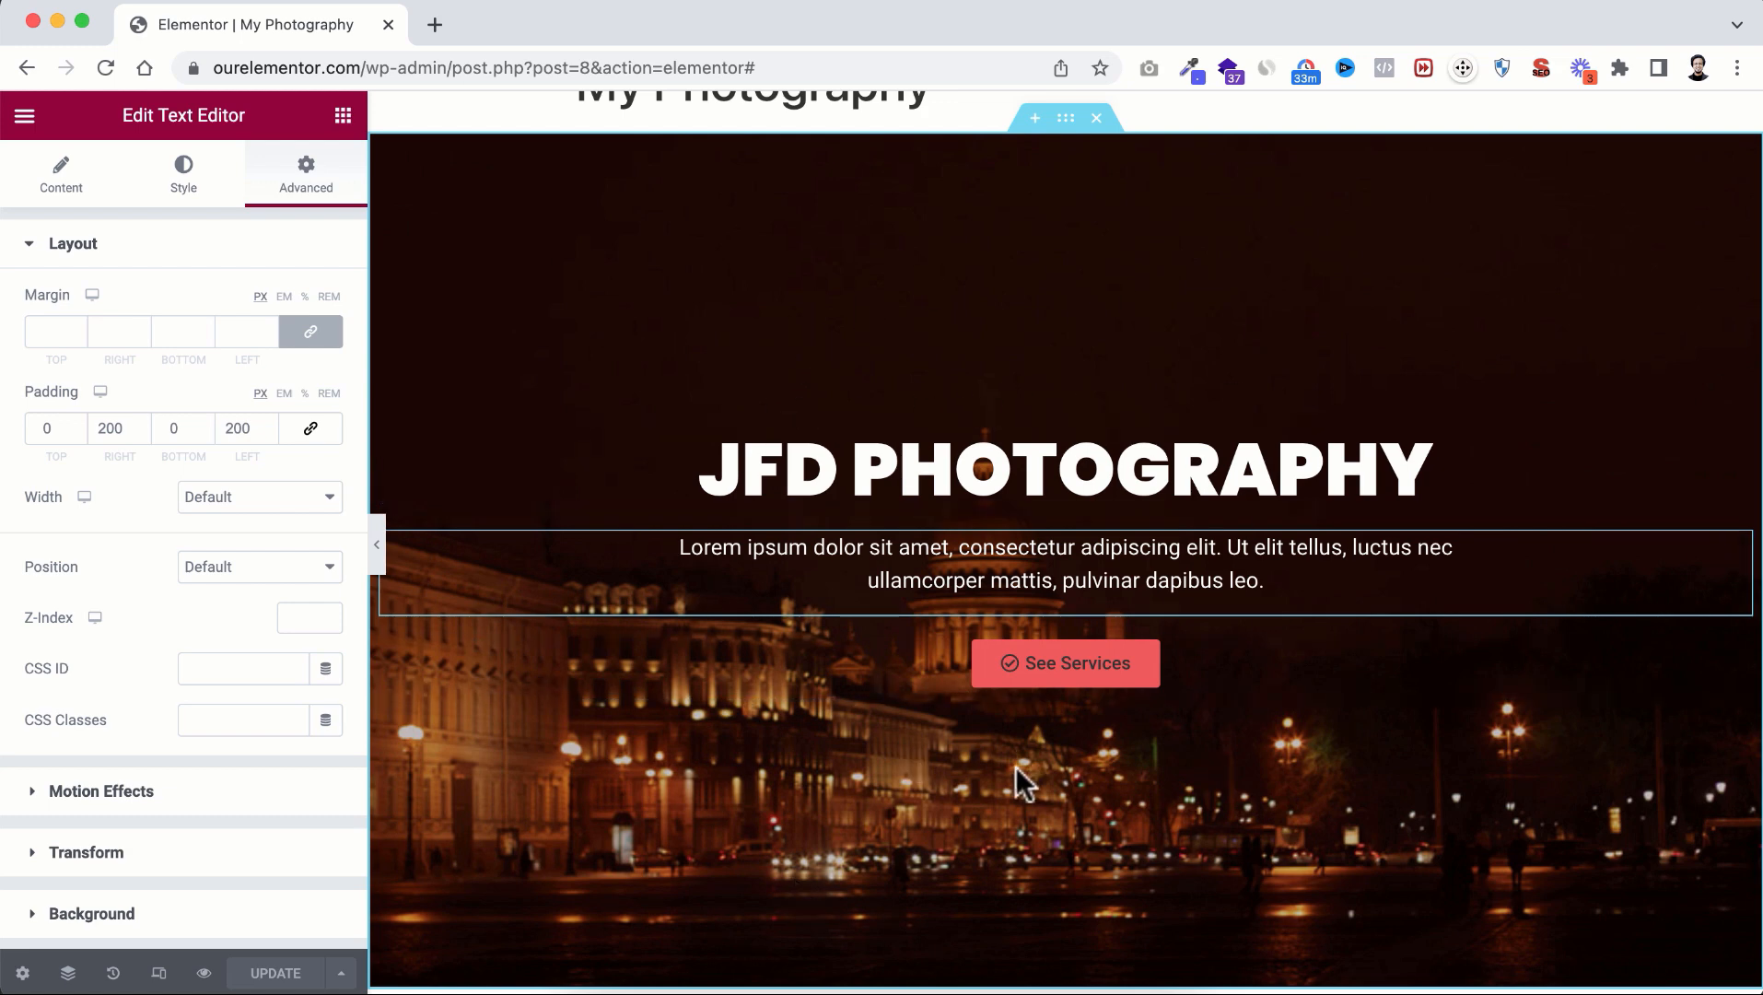
scroll(992, 773, "down", 3)
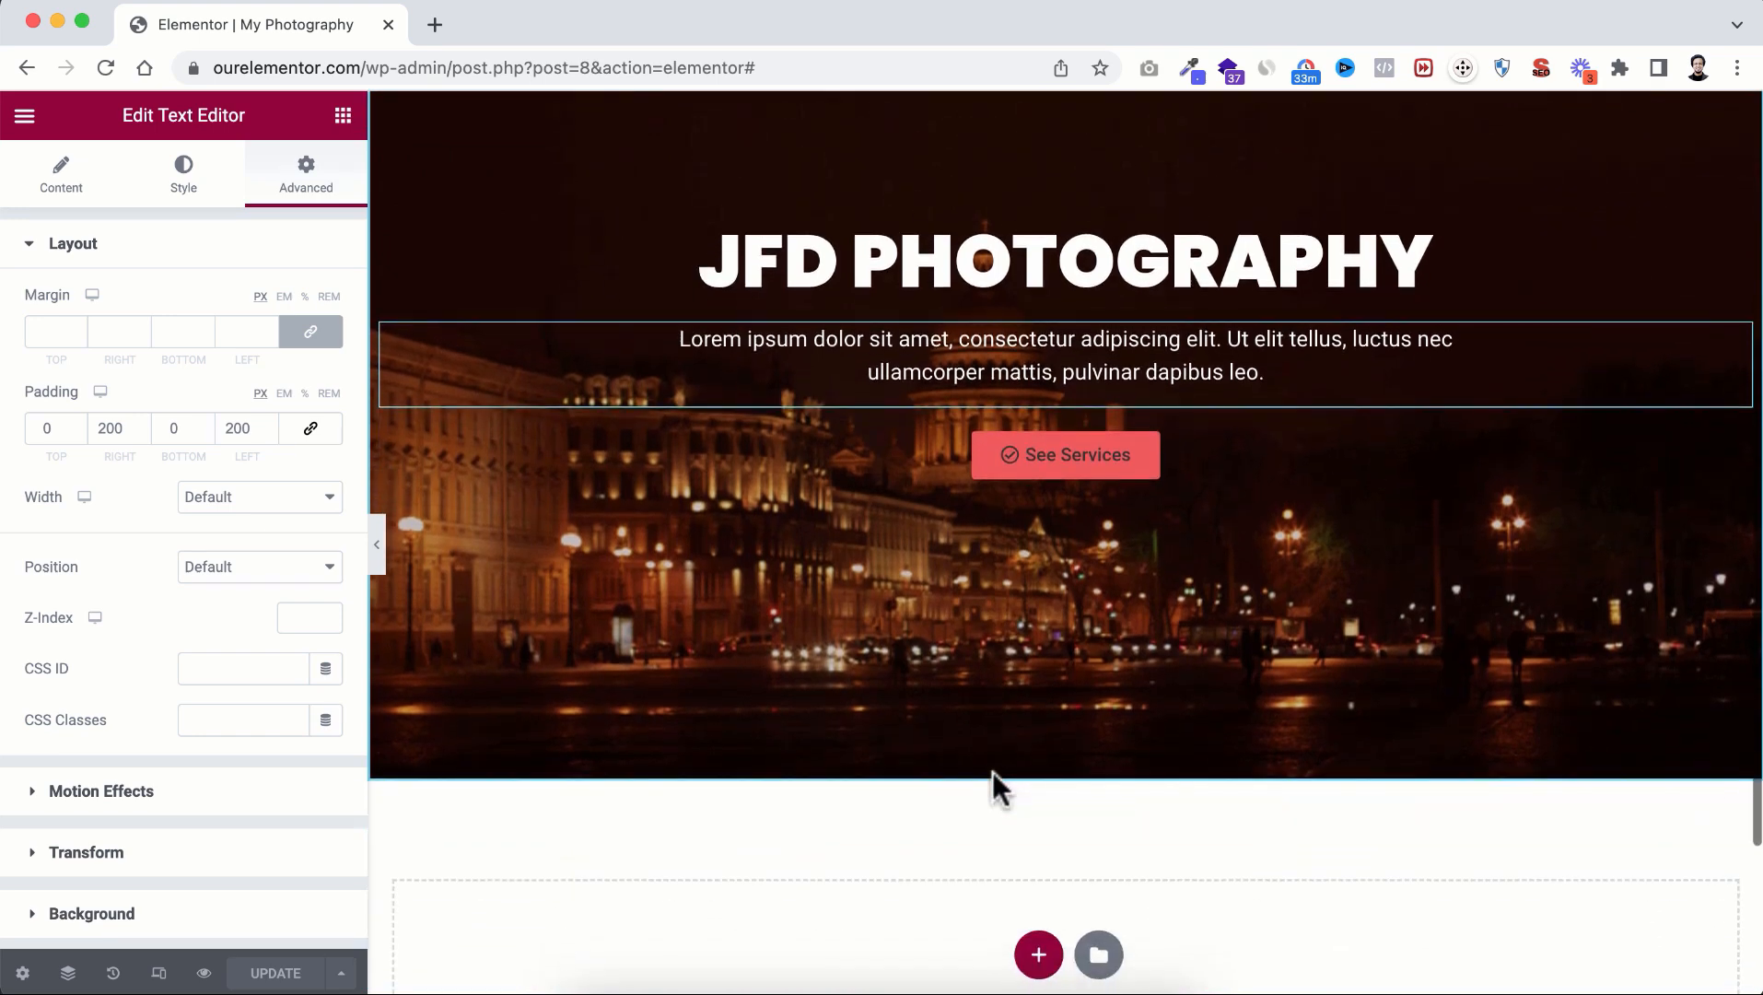
scroll(992, 770, "up", 2)
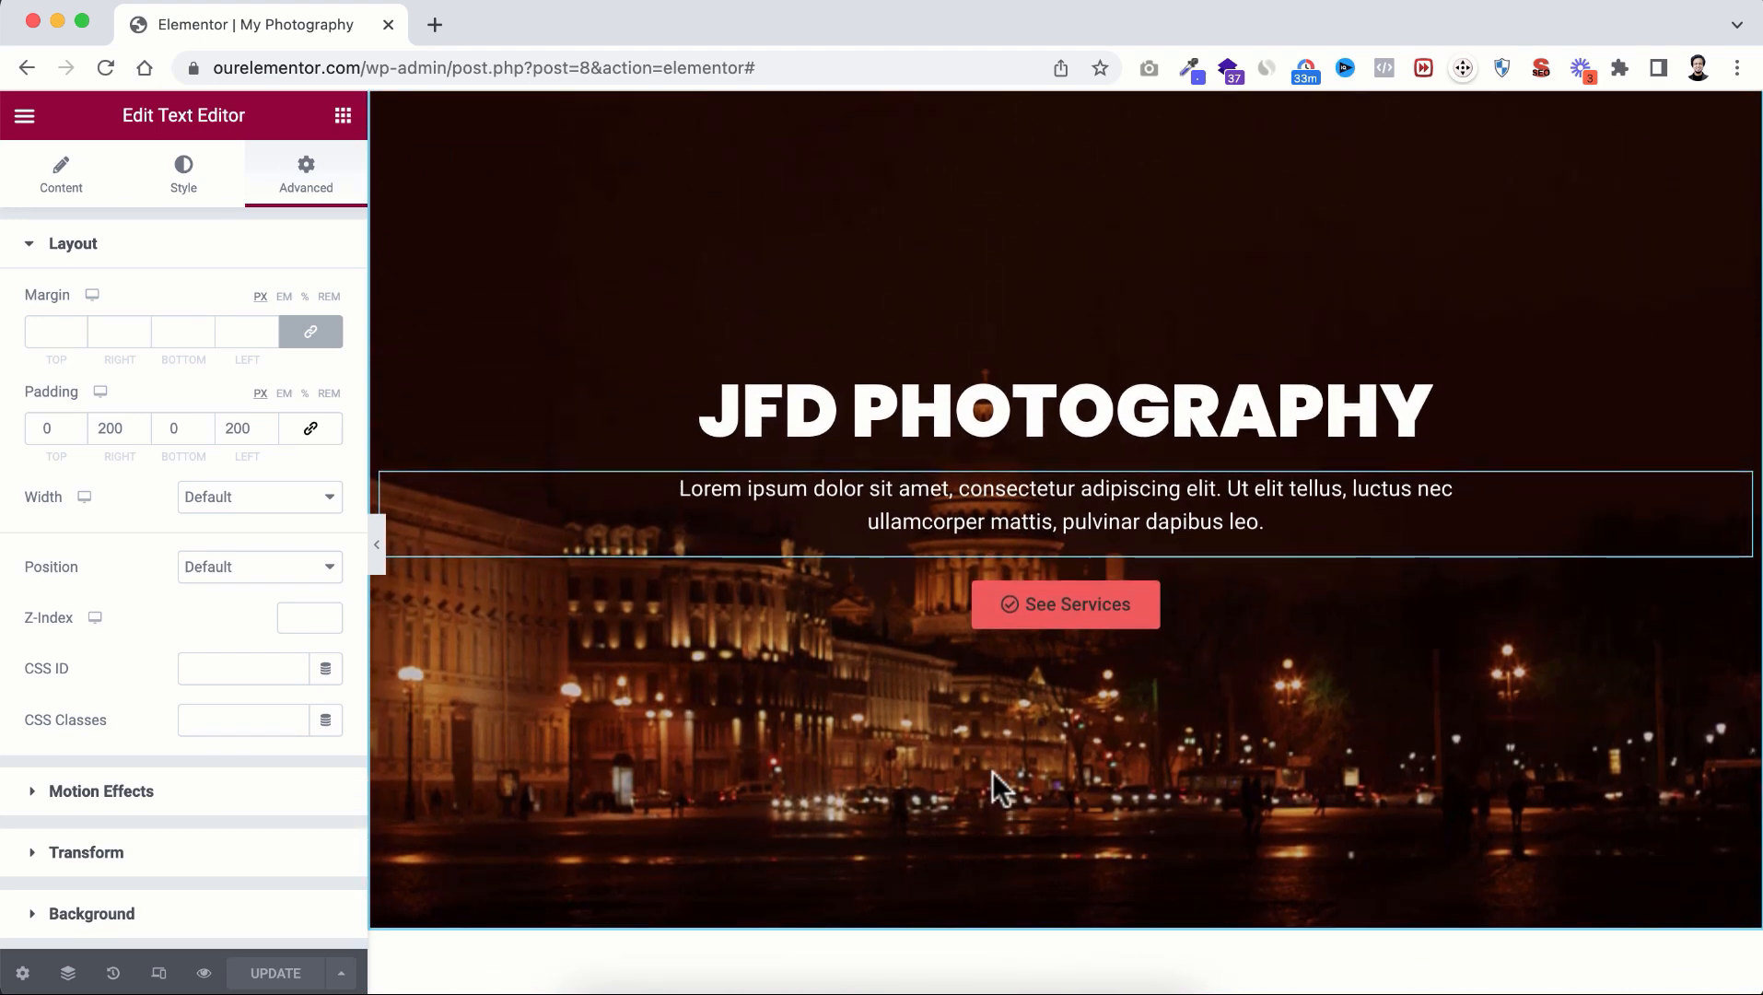
Step: Look over the available widgets and the hero heading's advanced layout settings
left_click(343, 117)
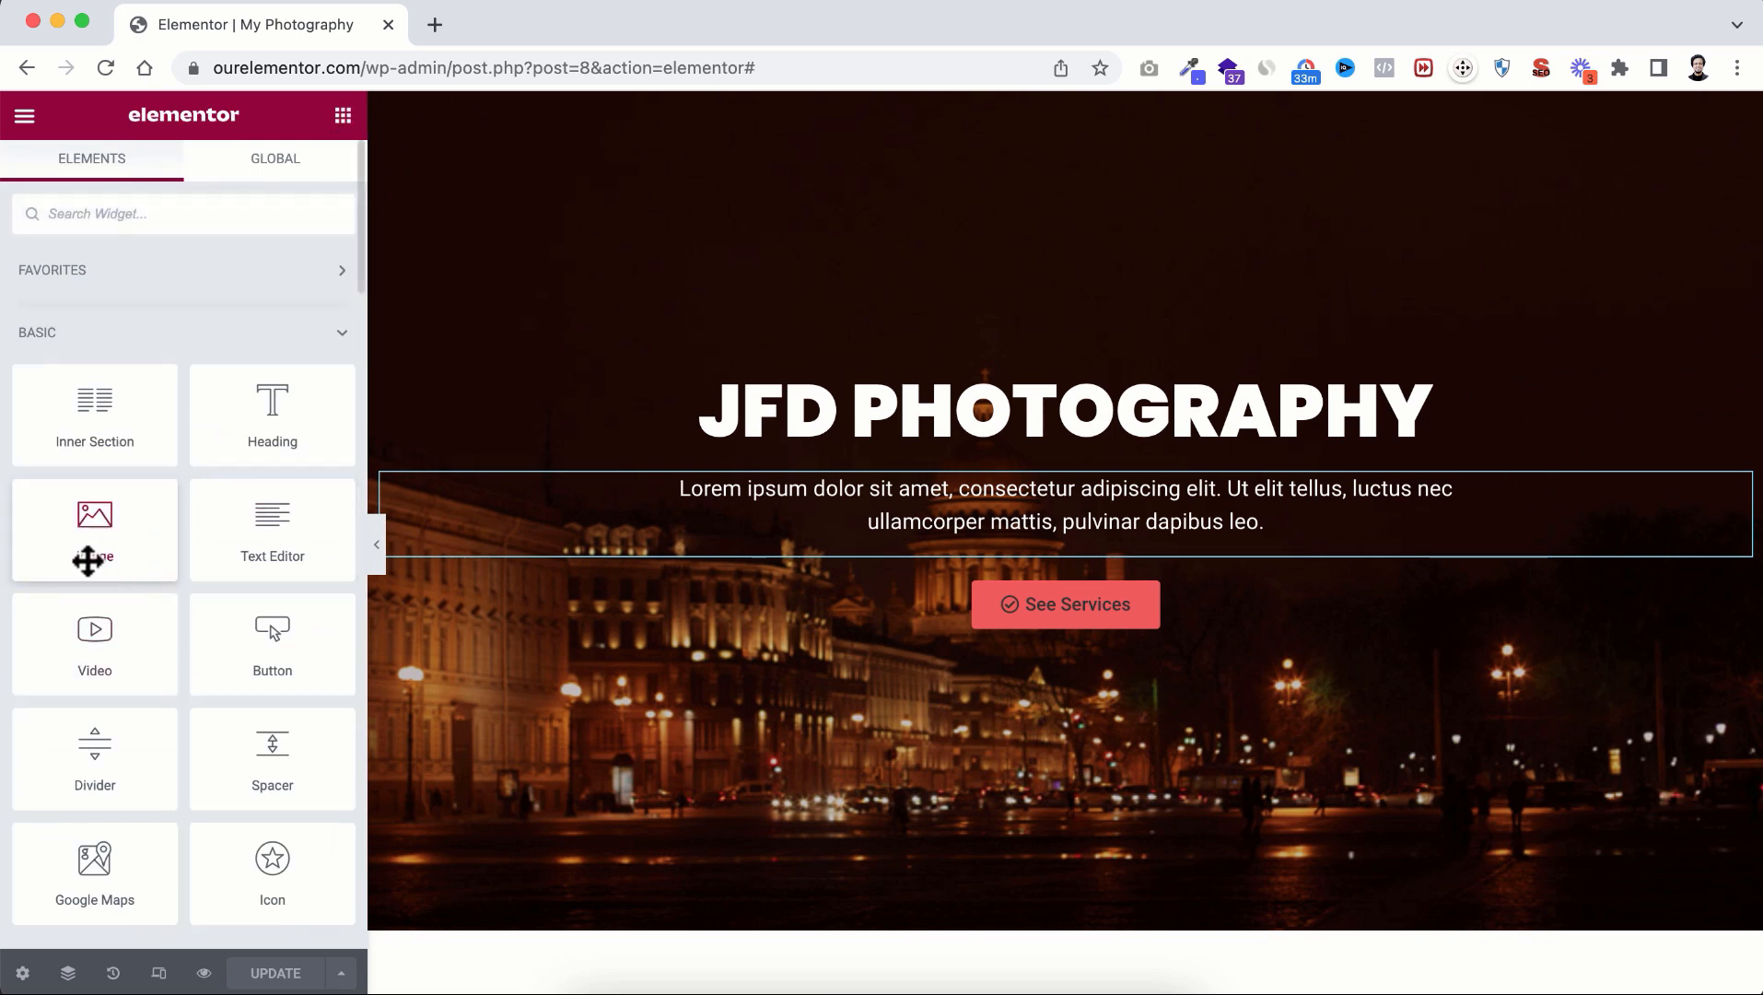
left_click(915, 403)
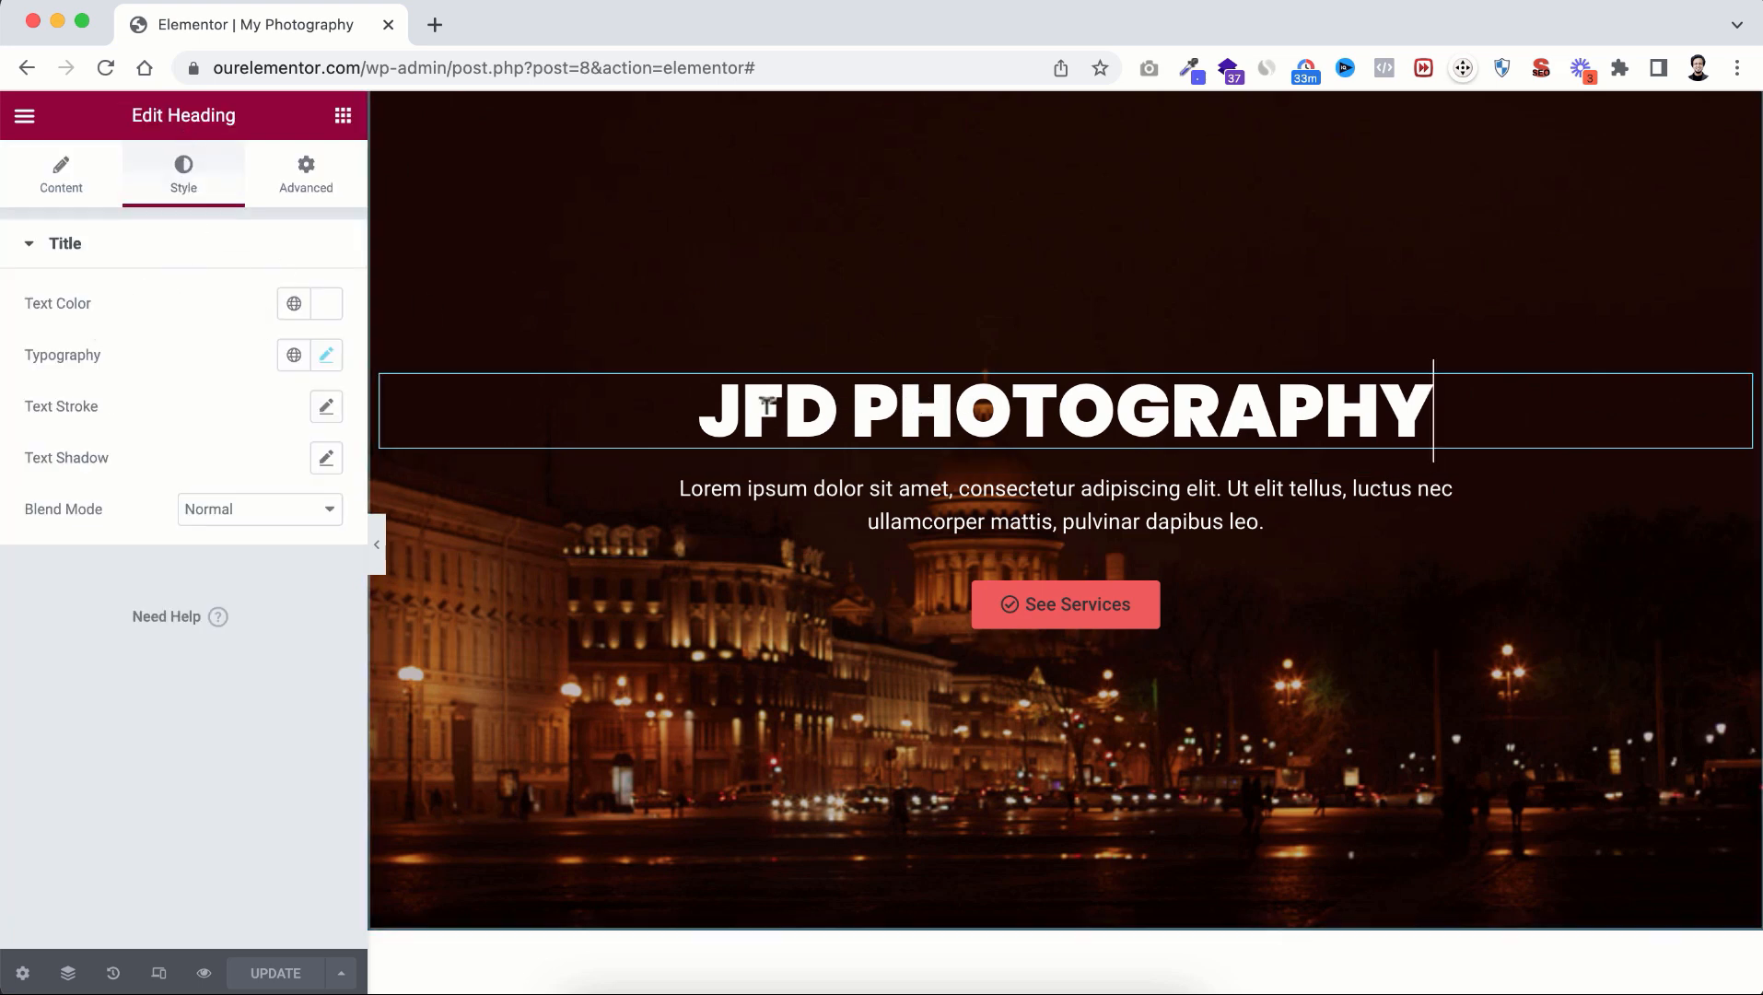
left_click(309, 180)
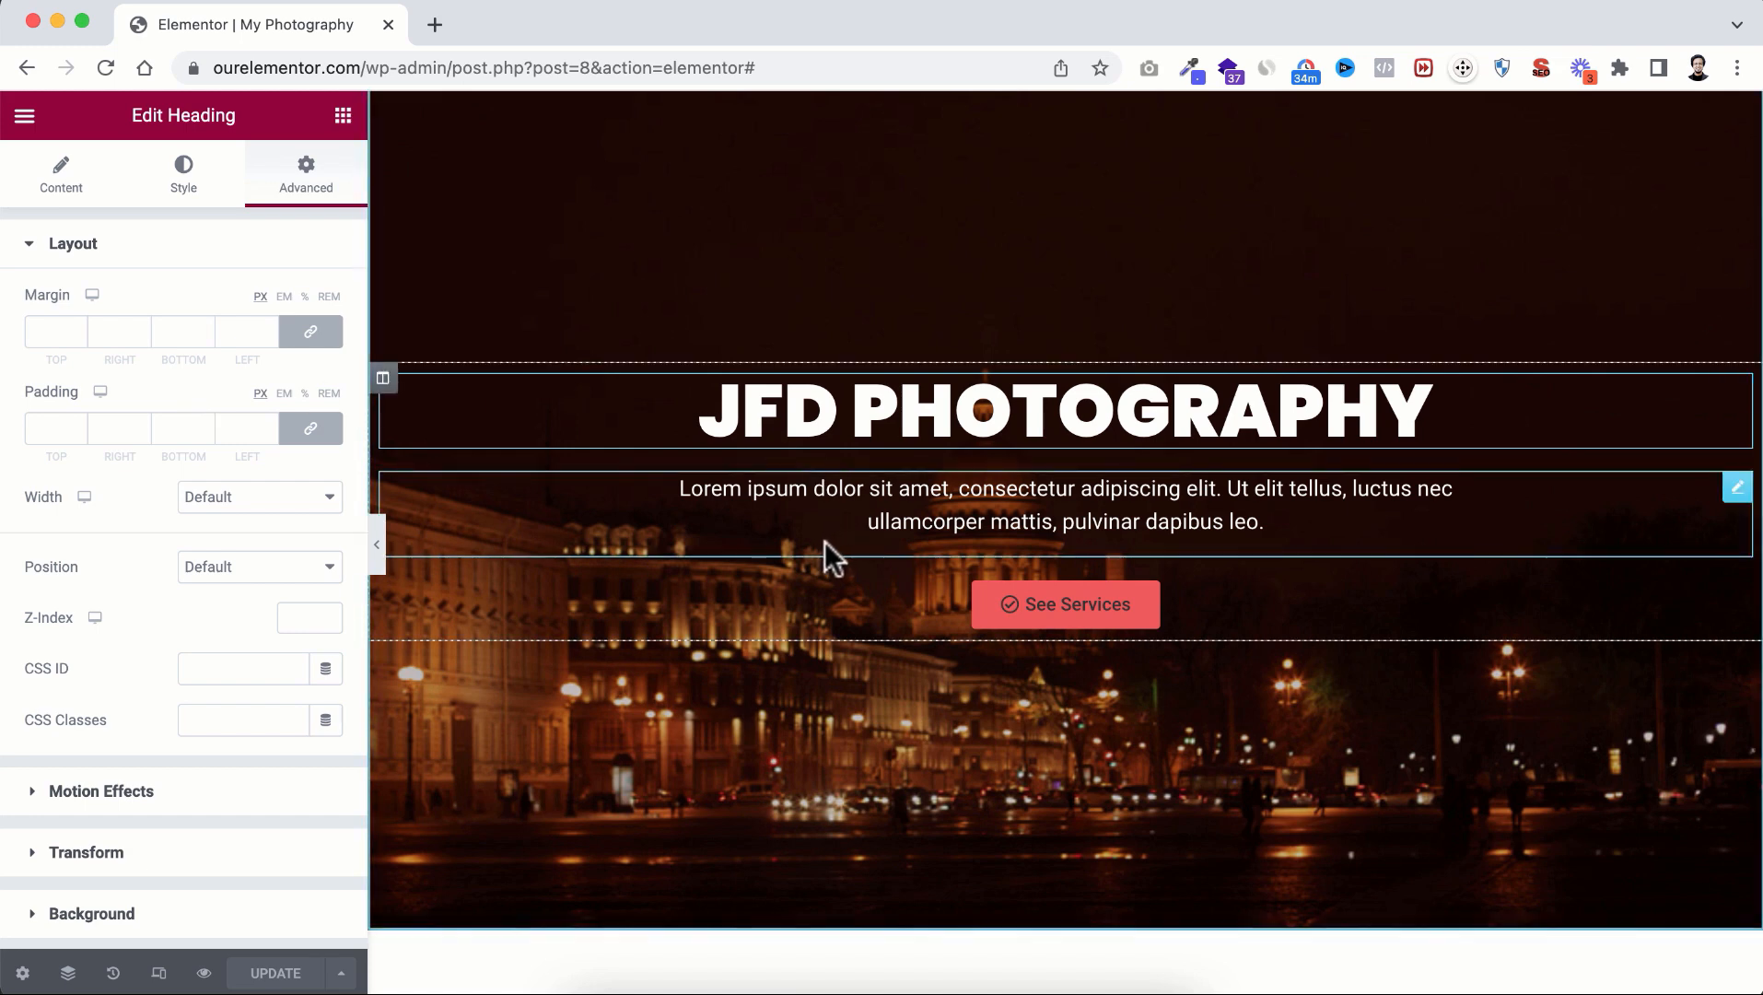
scroll(826, 536, "up", 1)
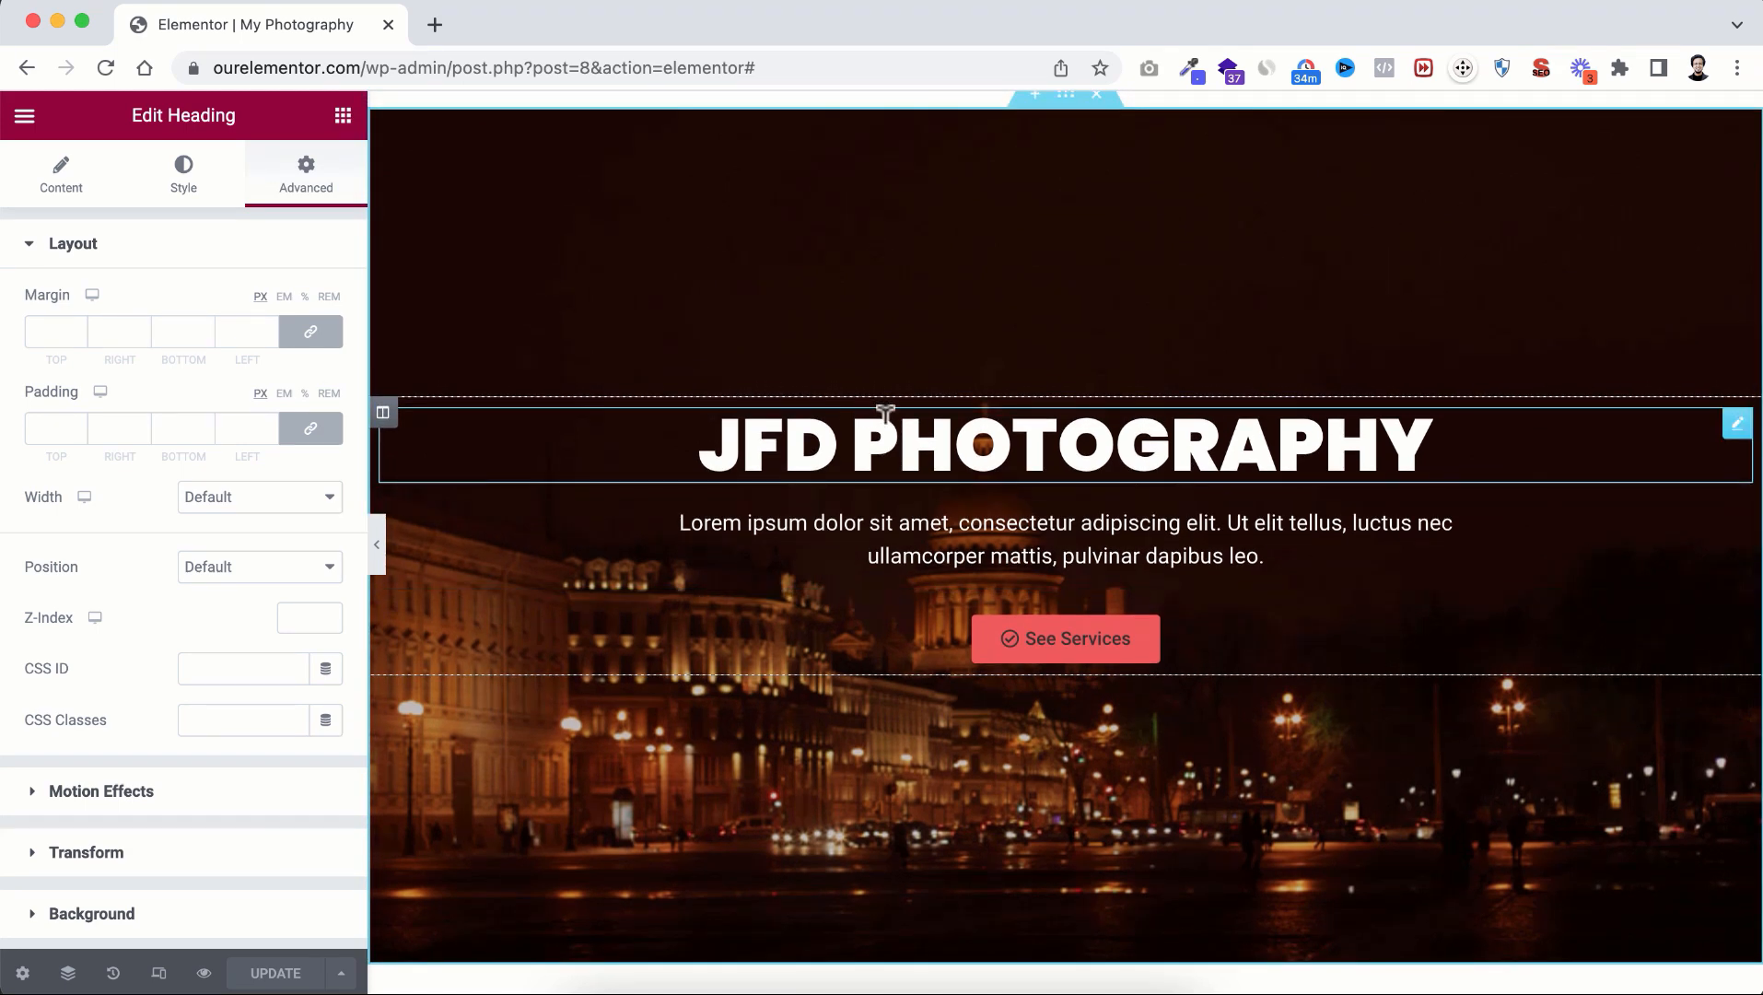
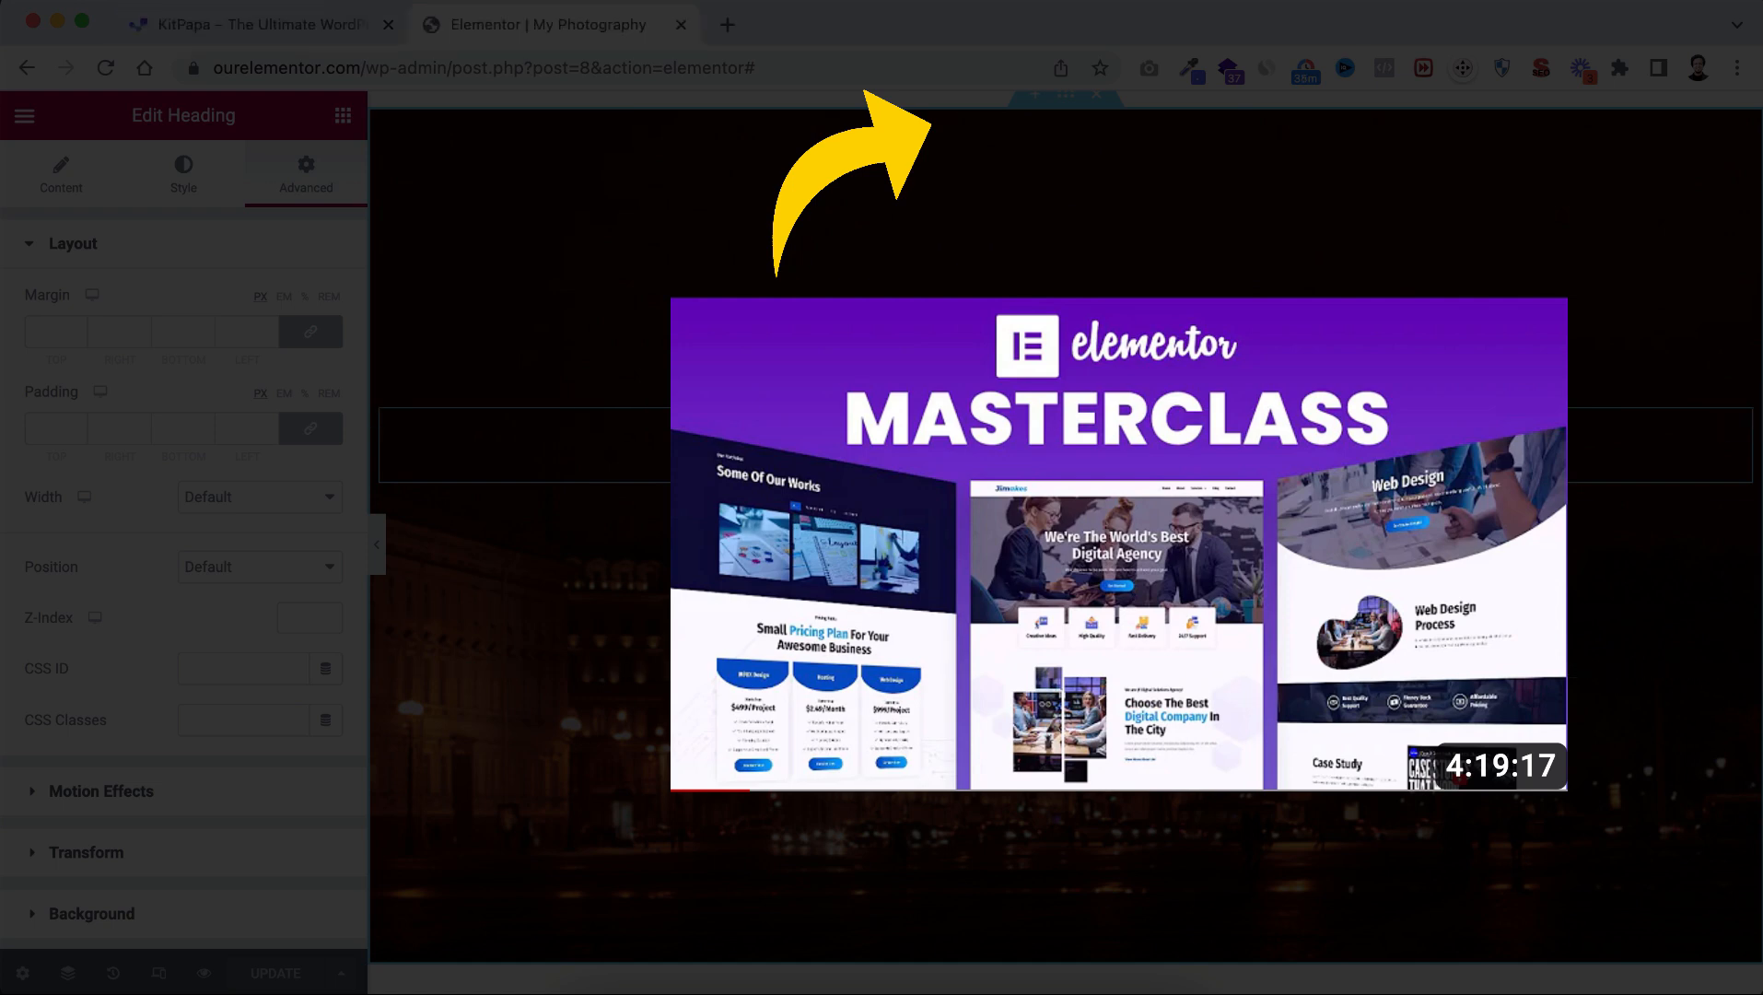
scroll(835, 361, "up", 1)
scroll(836, 361, "down", 1)
scroll(835, 361, "up", 1)
scroll(835, 361, "up", 1)
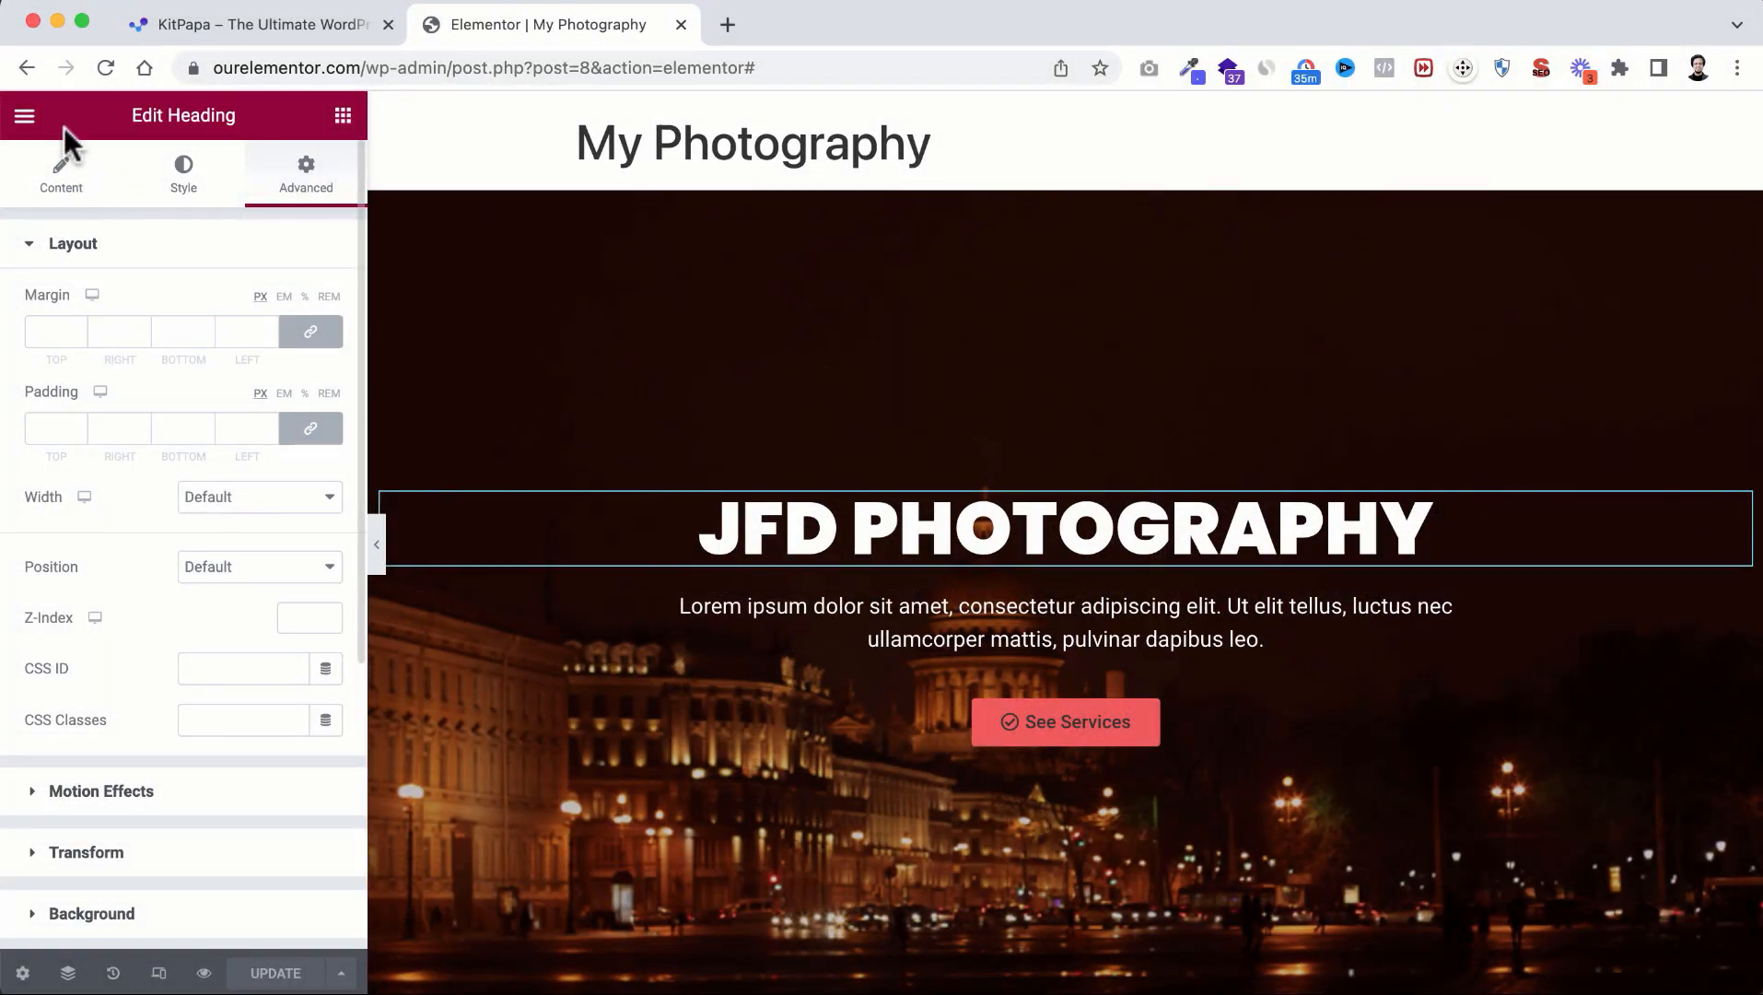
Step: Exit the Elementor editor to the WordPress page, keeping This Post as the exit destination and leaving the site
left_click(25, 121)
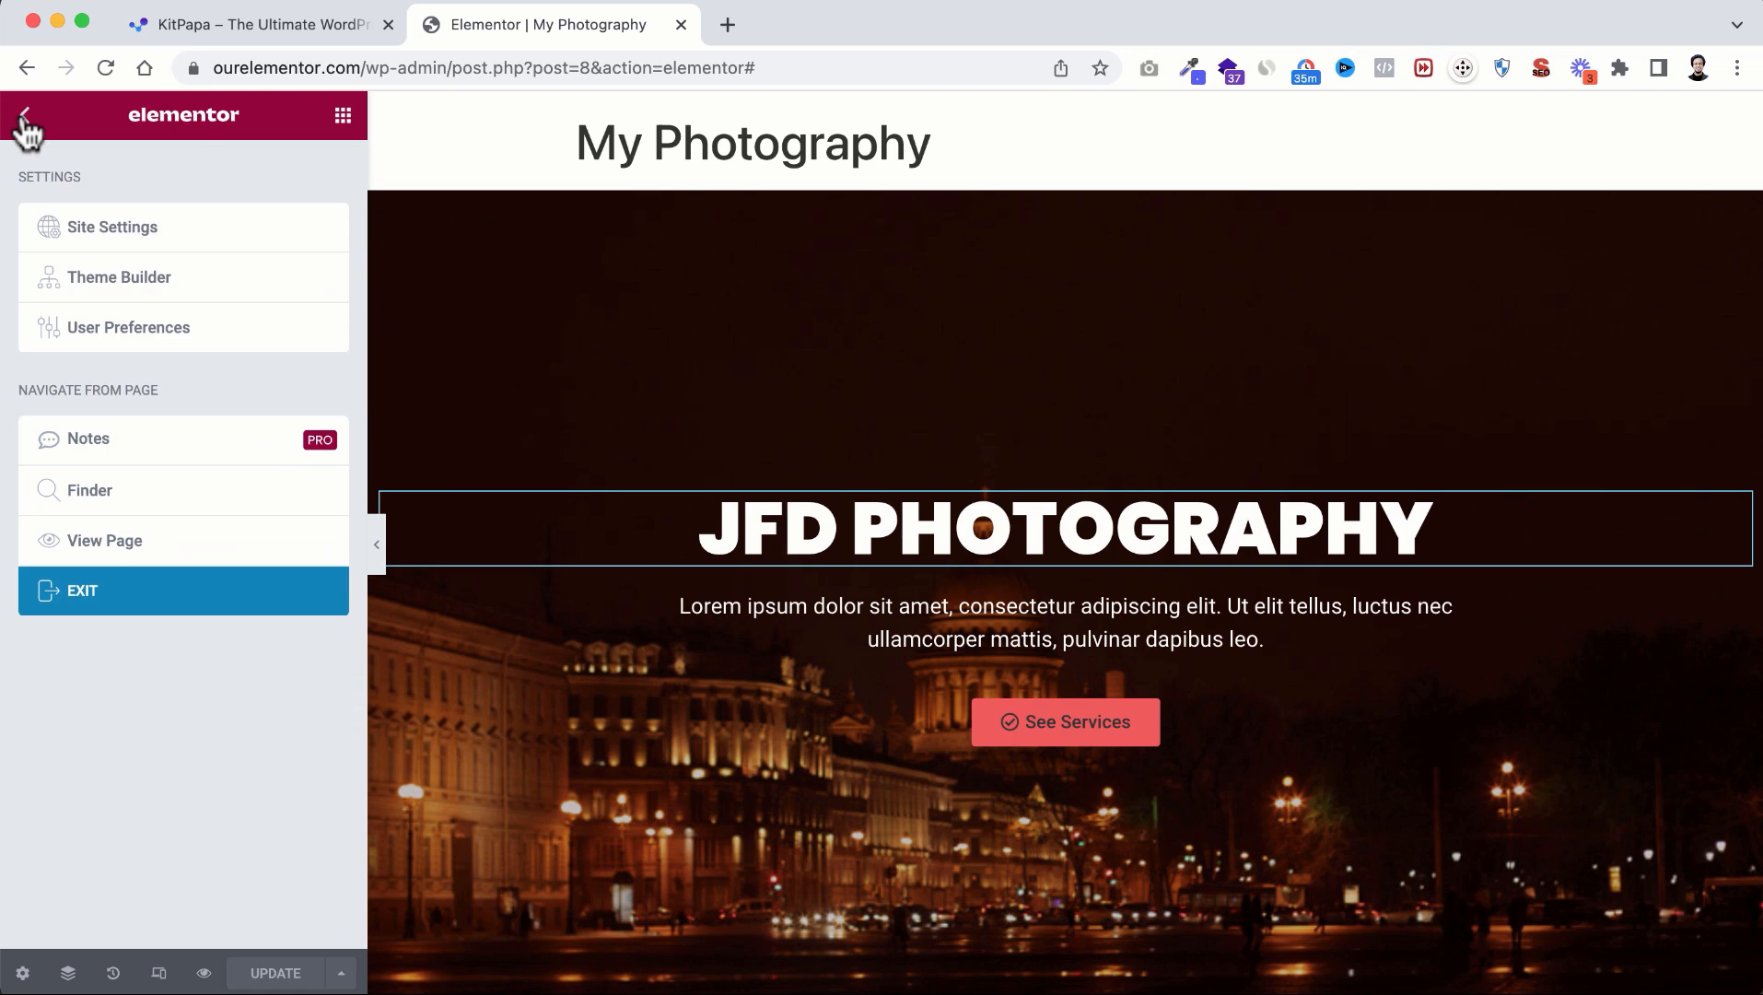
left_click(76, 603)
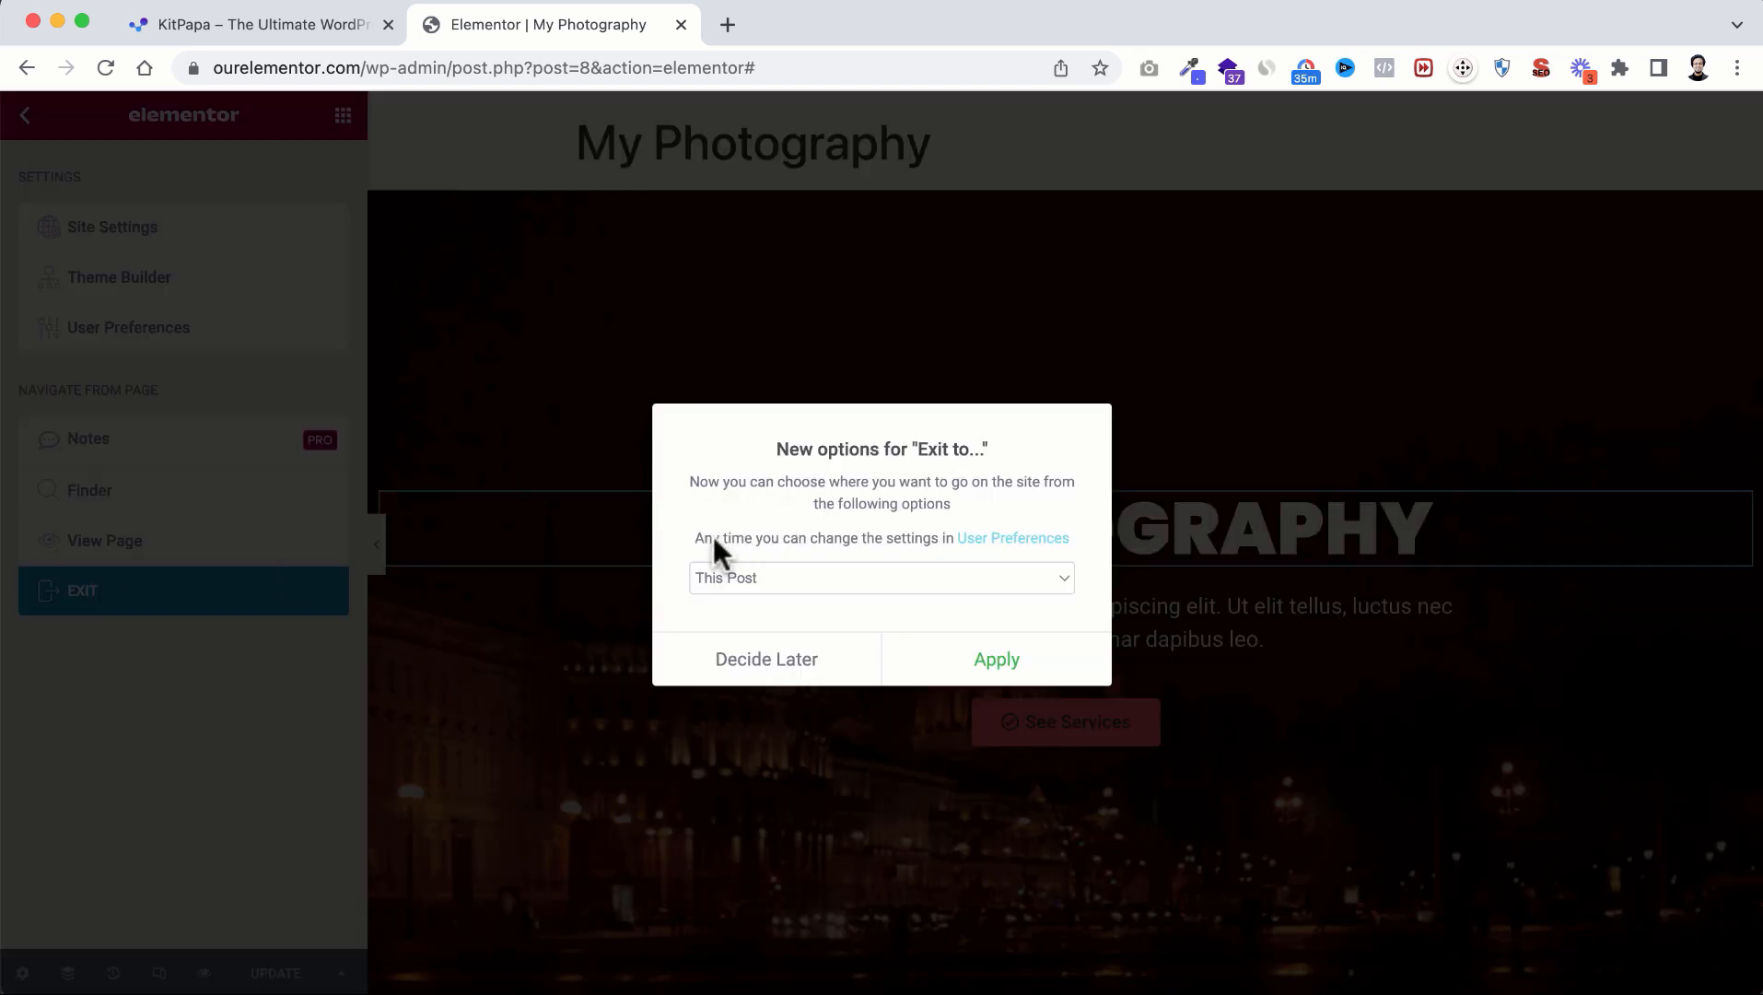
left_click(999, 661)
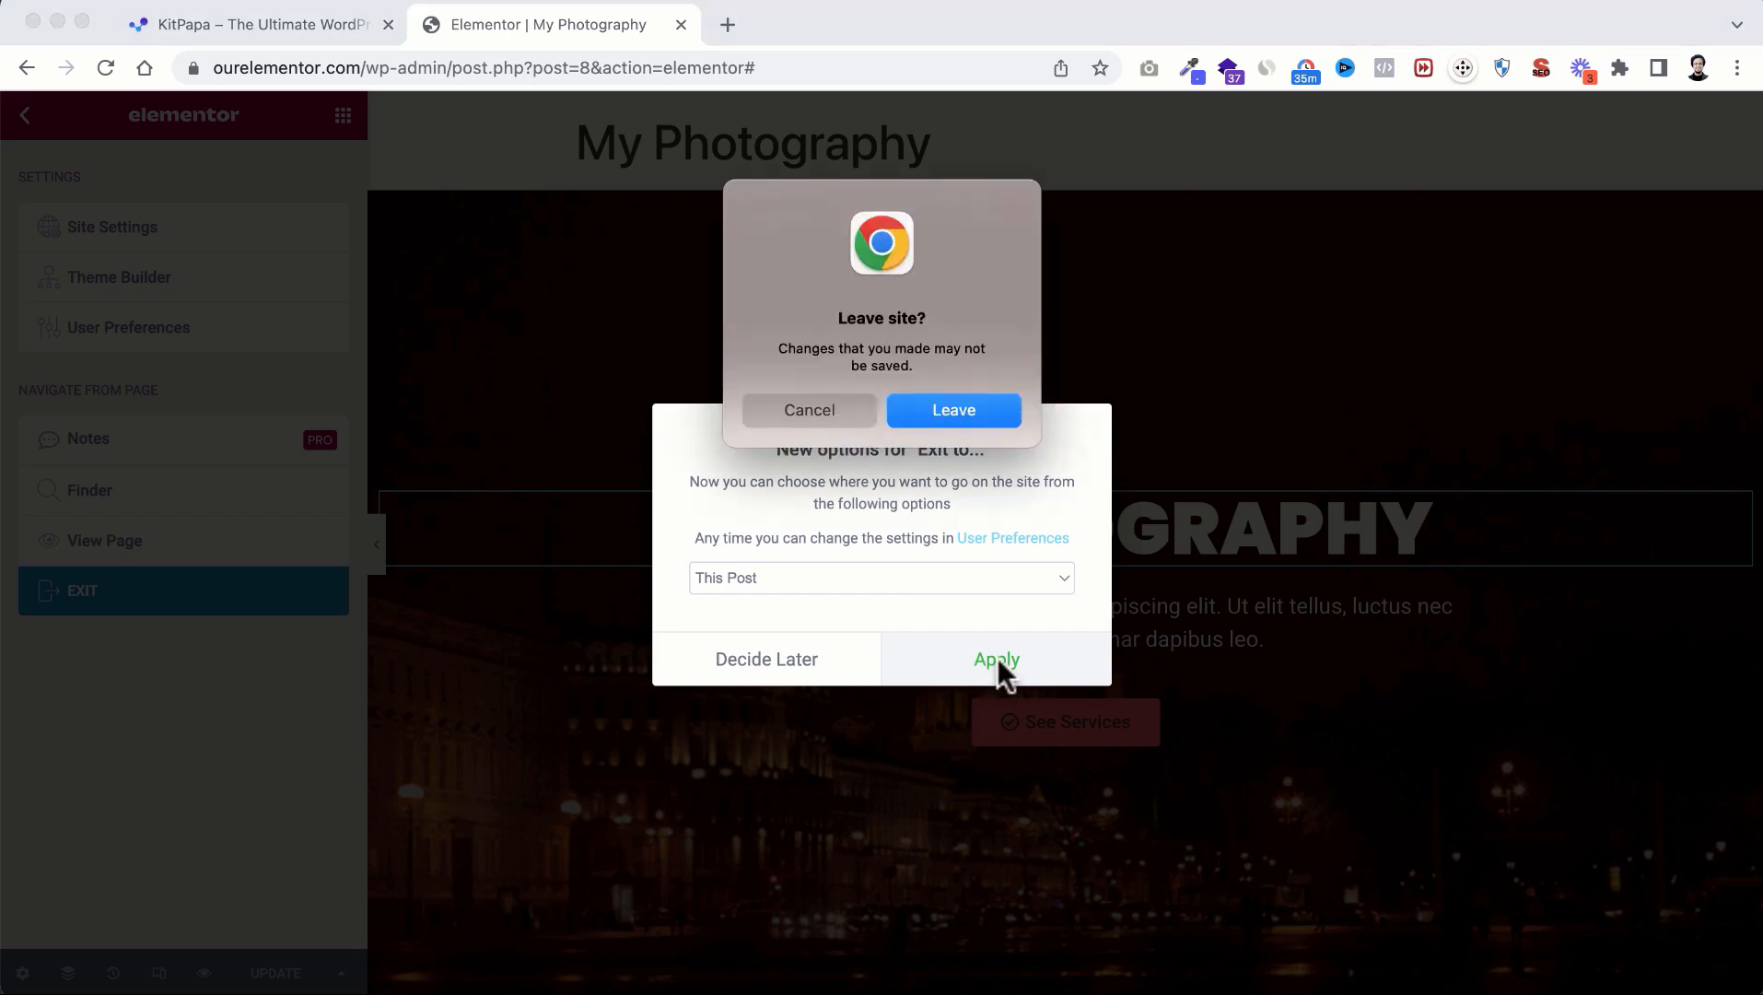
left_click(943, 412)
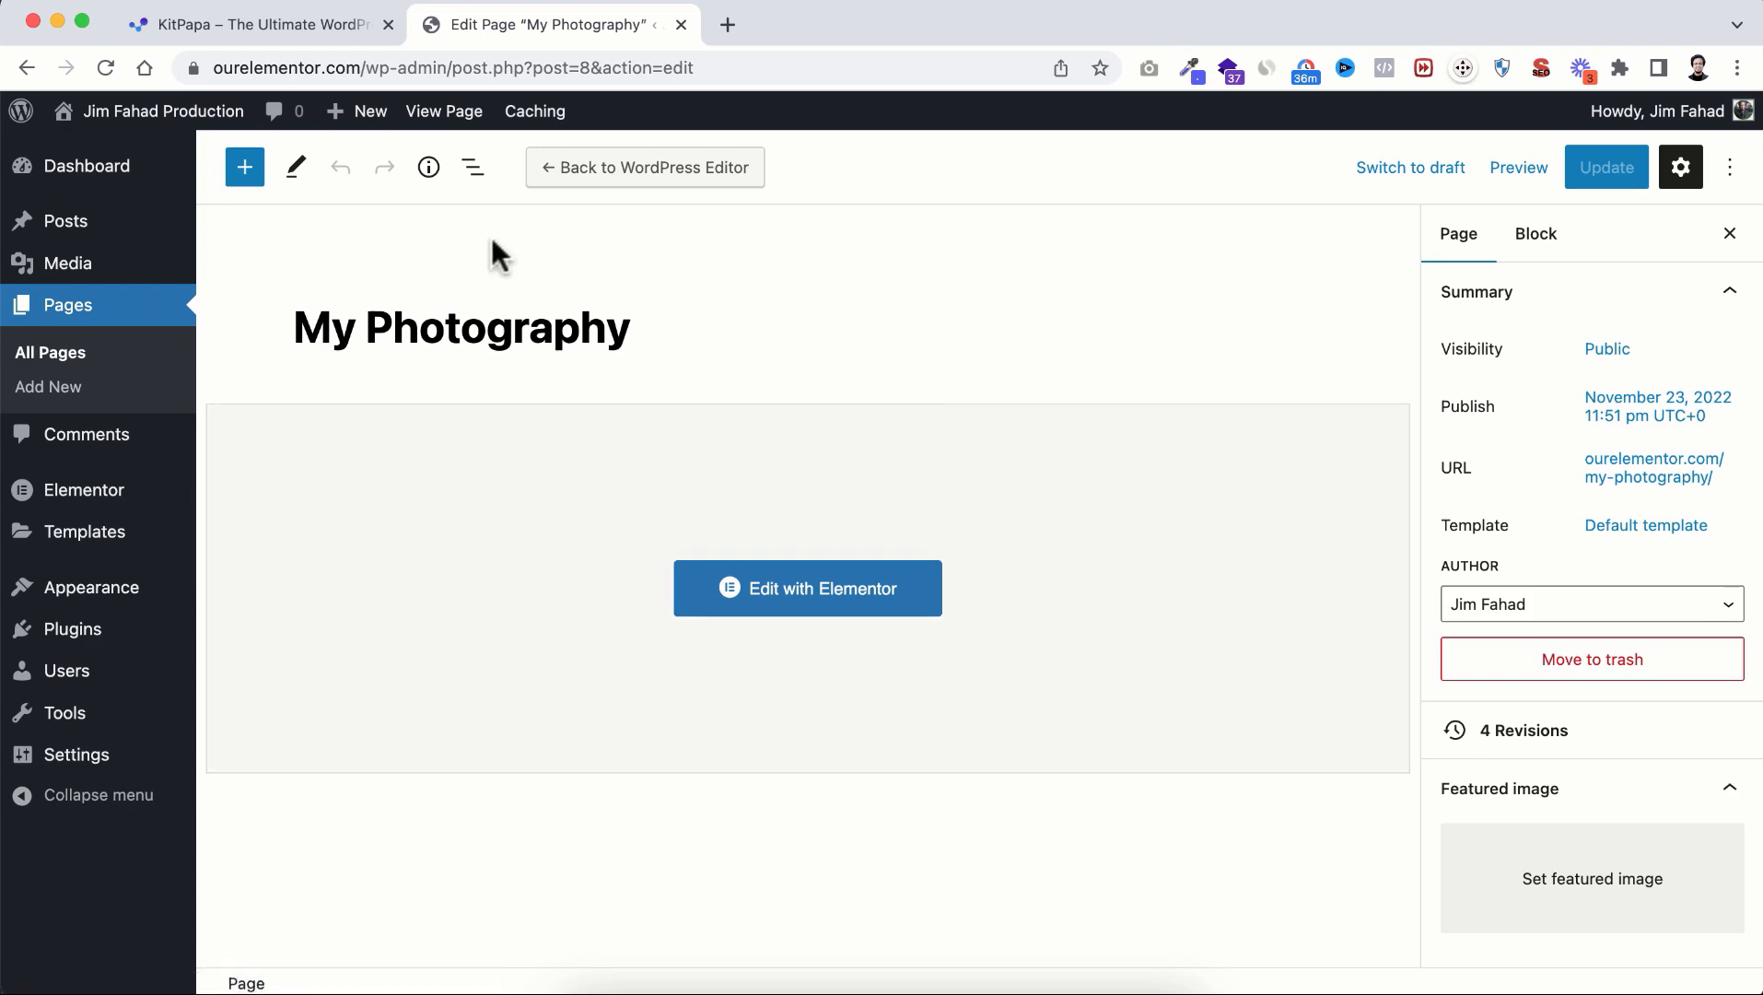
Step: Switch to the KitPapa site and look through its Elementor template kits and categories
left_click(273, 28)
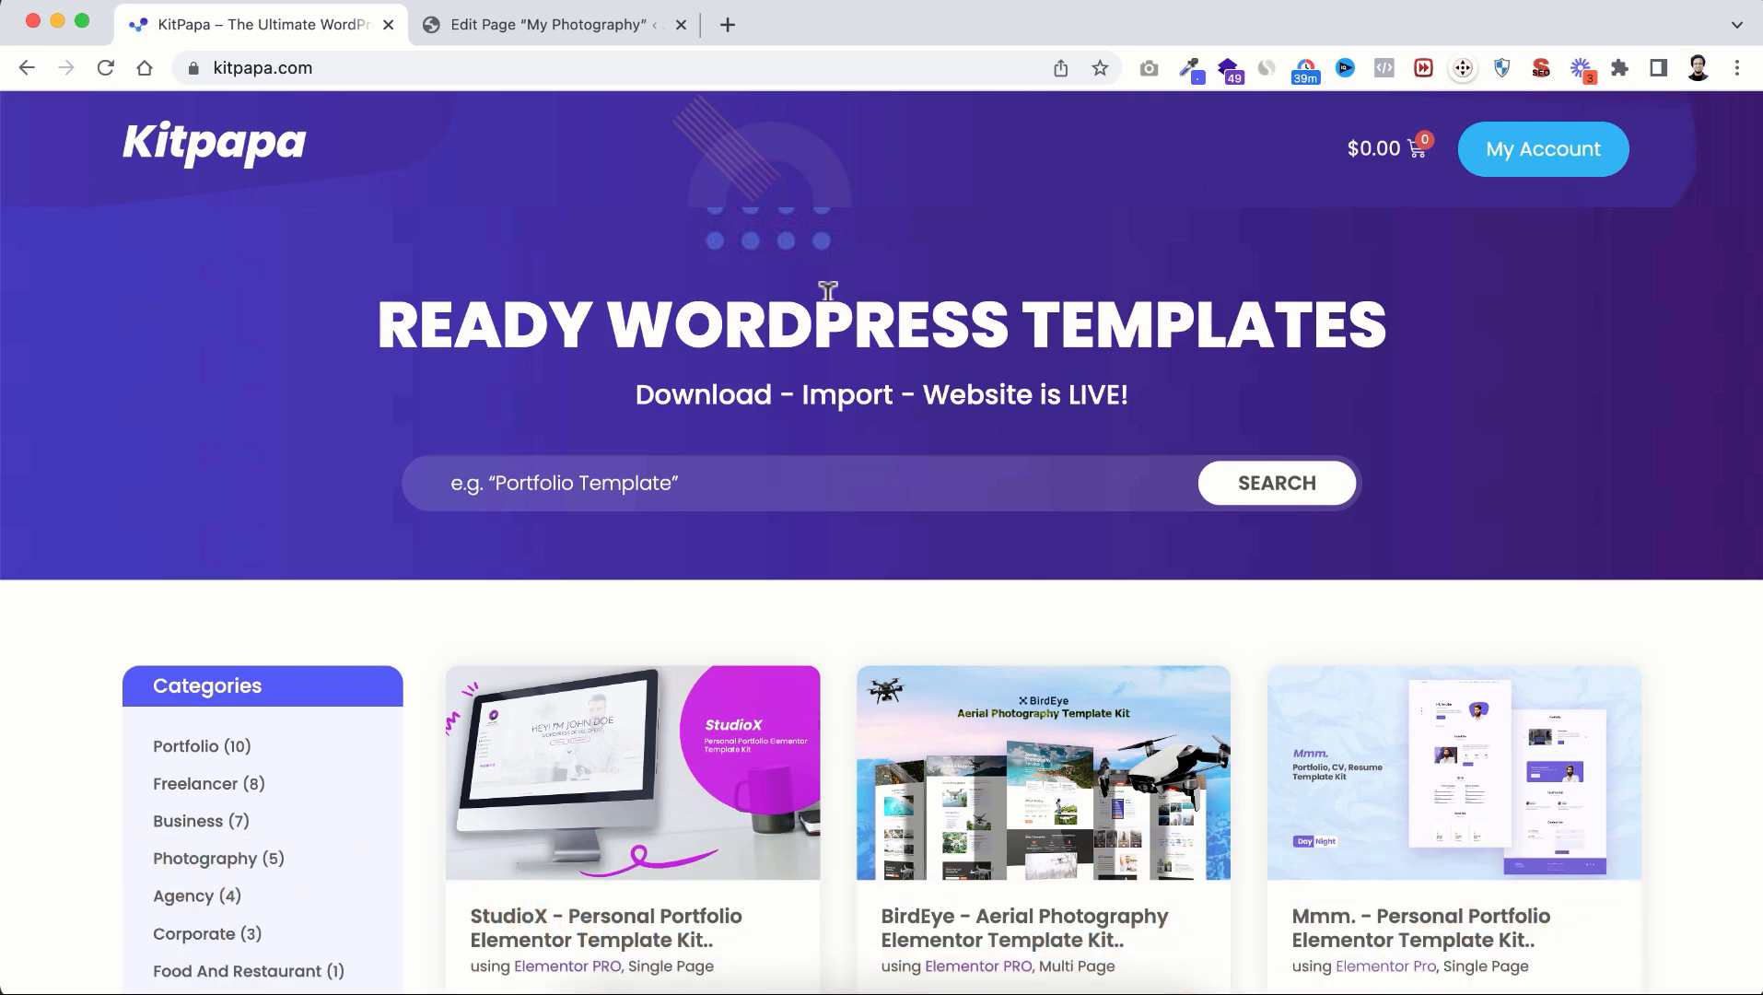
scroll(832, 723, "down", 3)
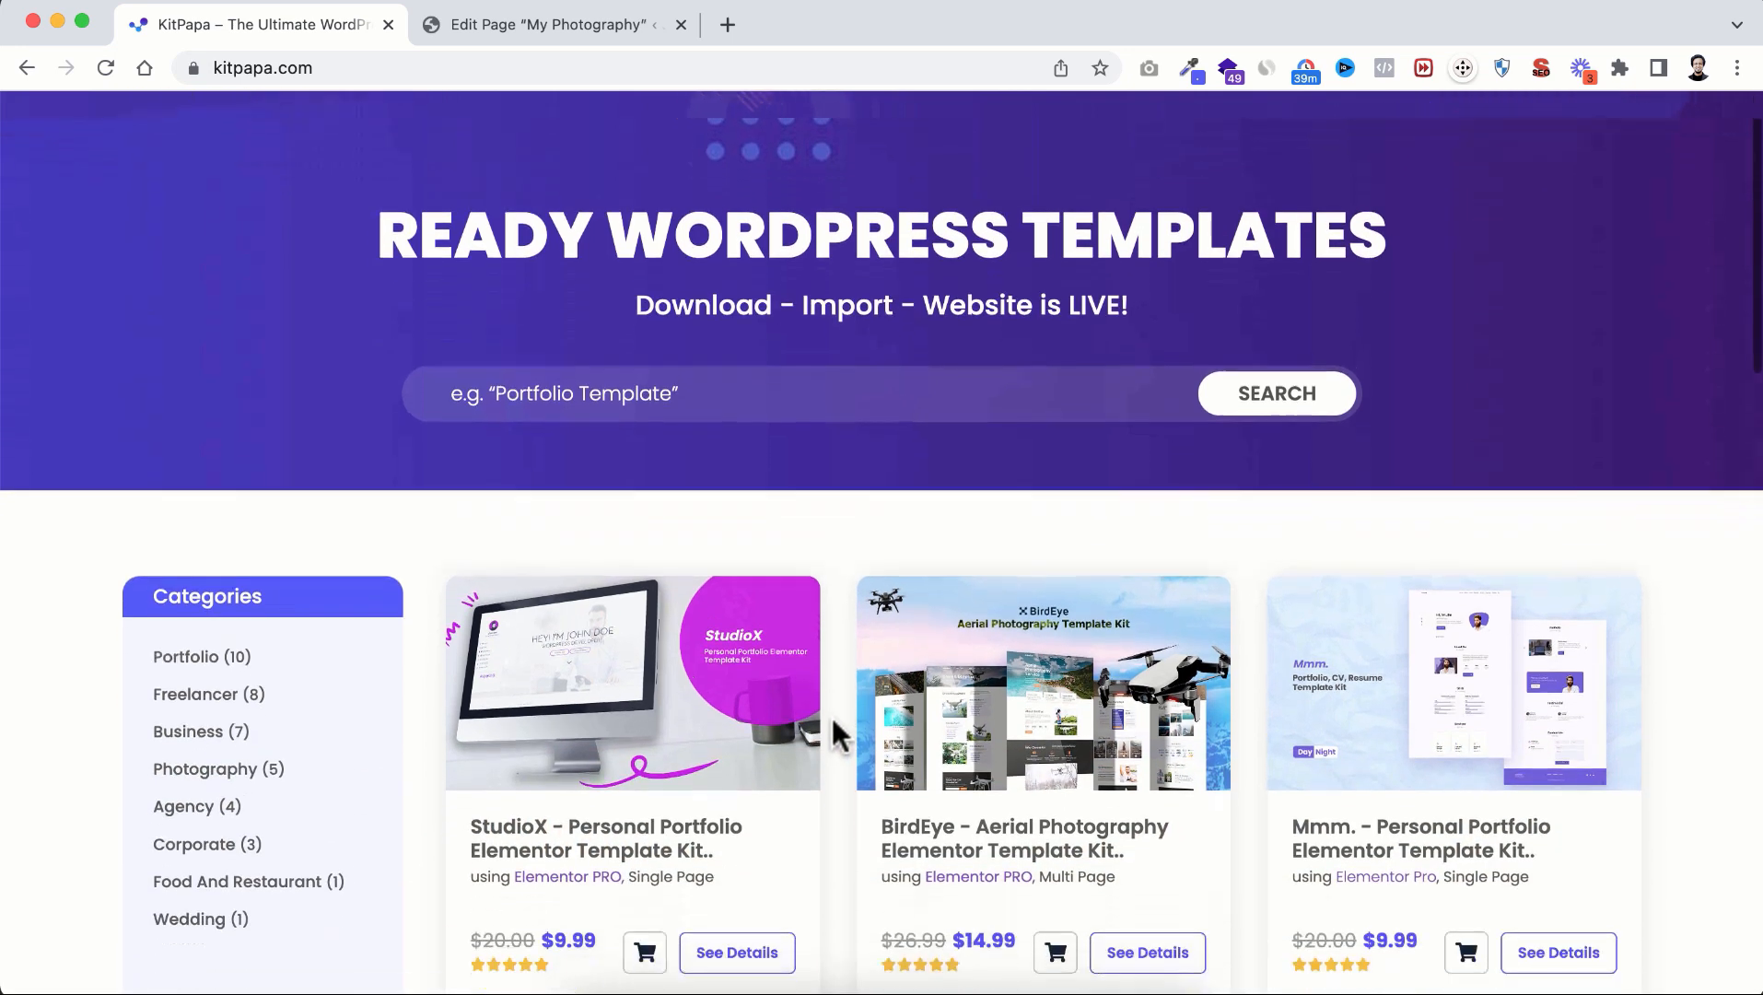
scroll(832, 723, "down", 2)
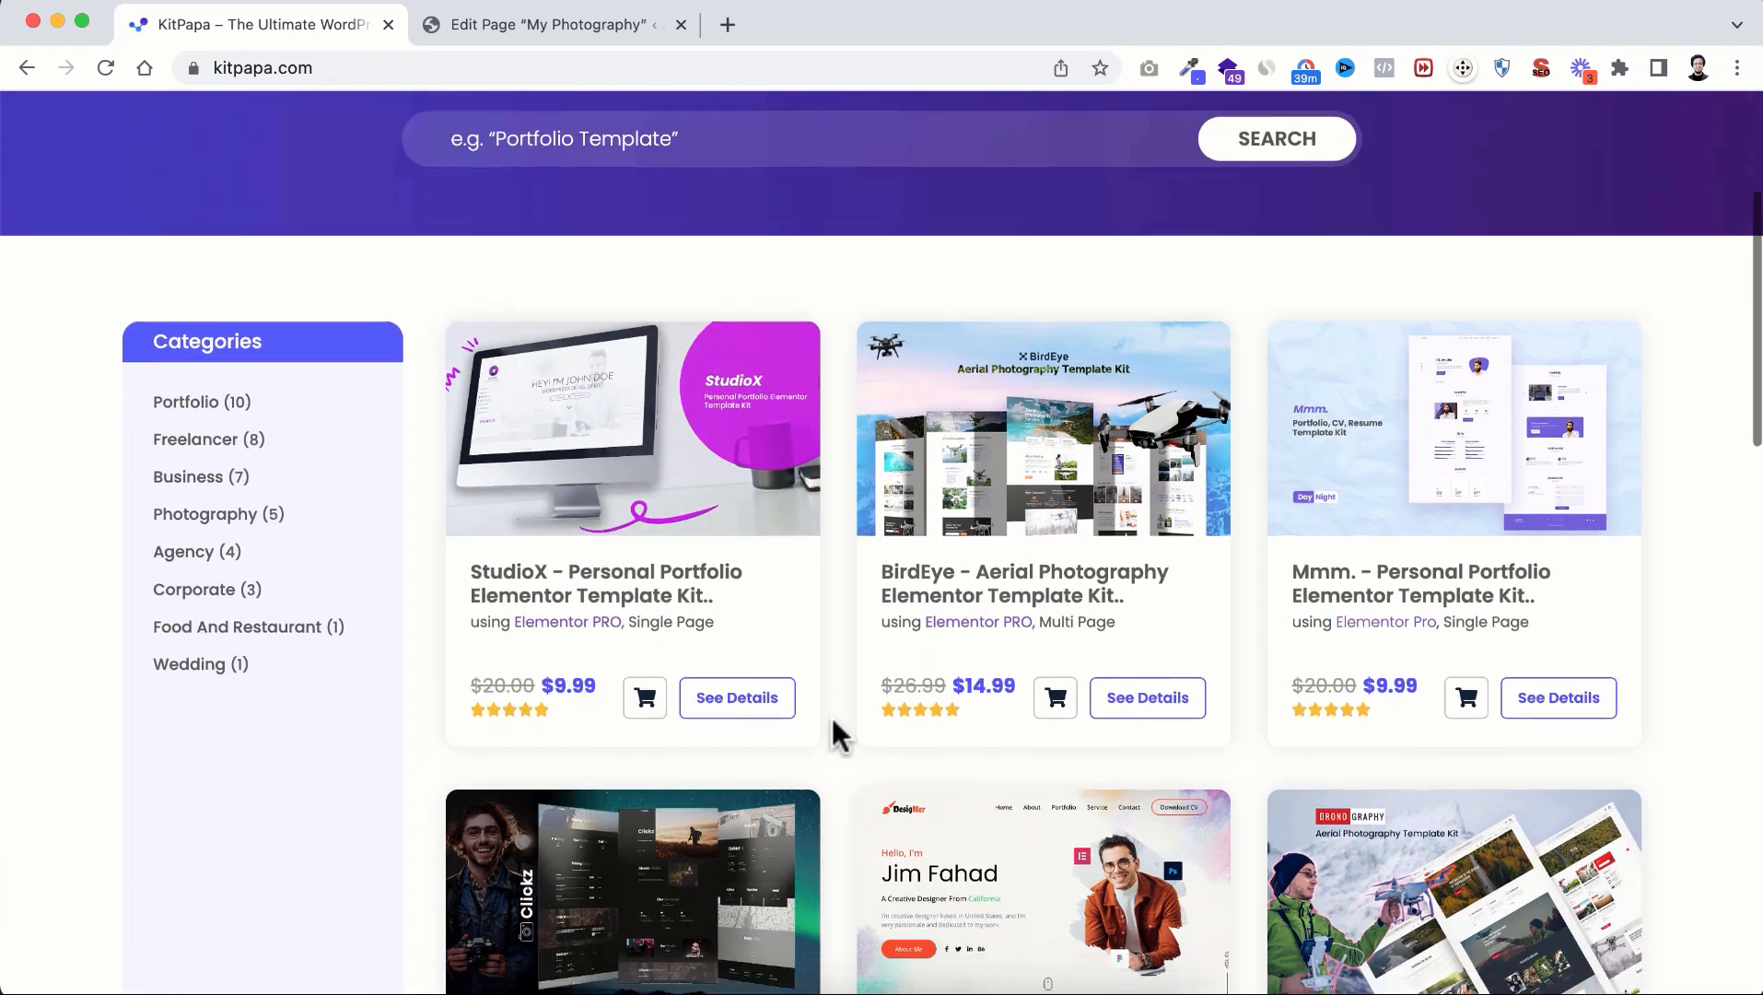
scroll(832, 720, "up", 2)
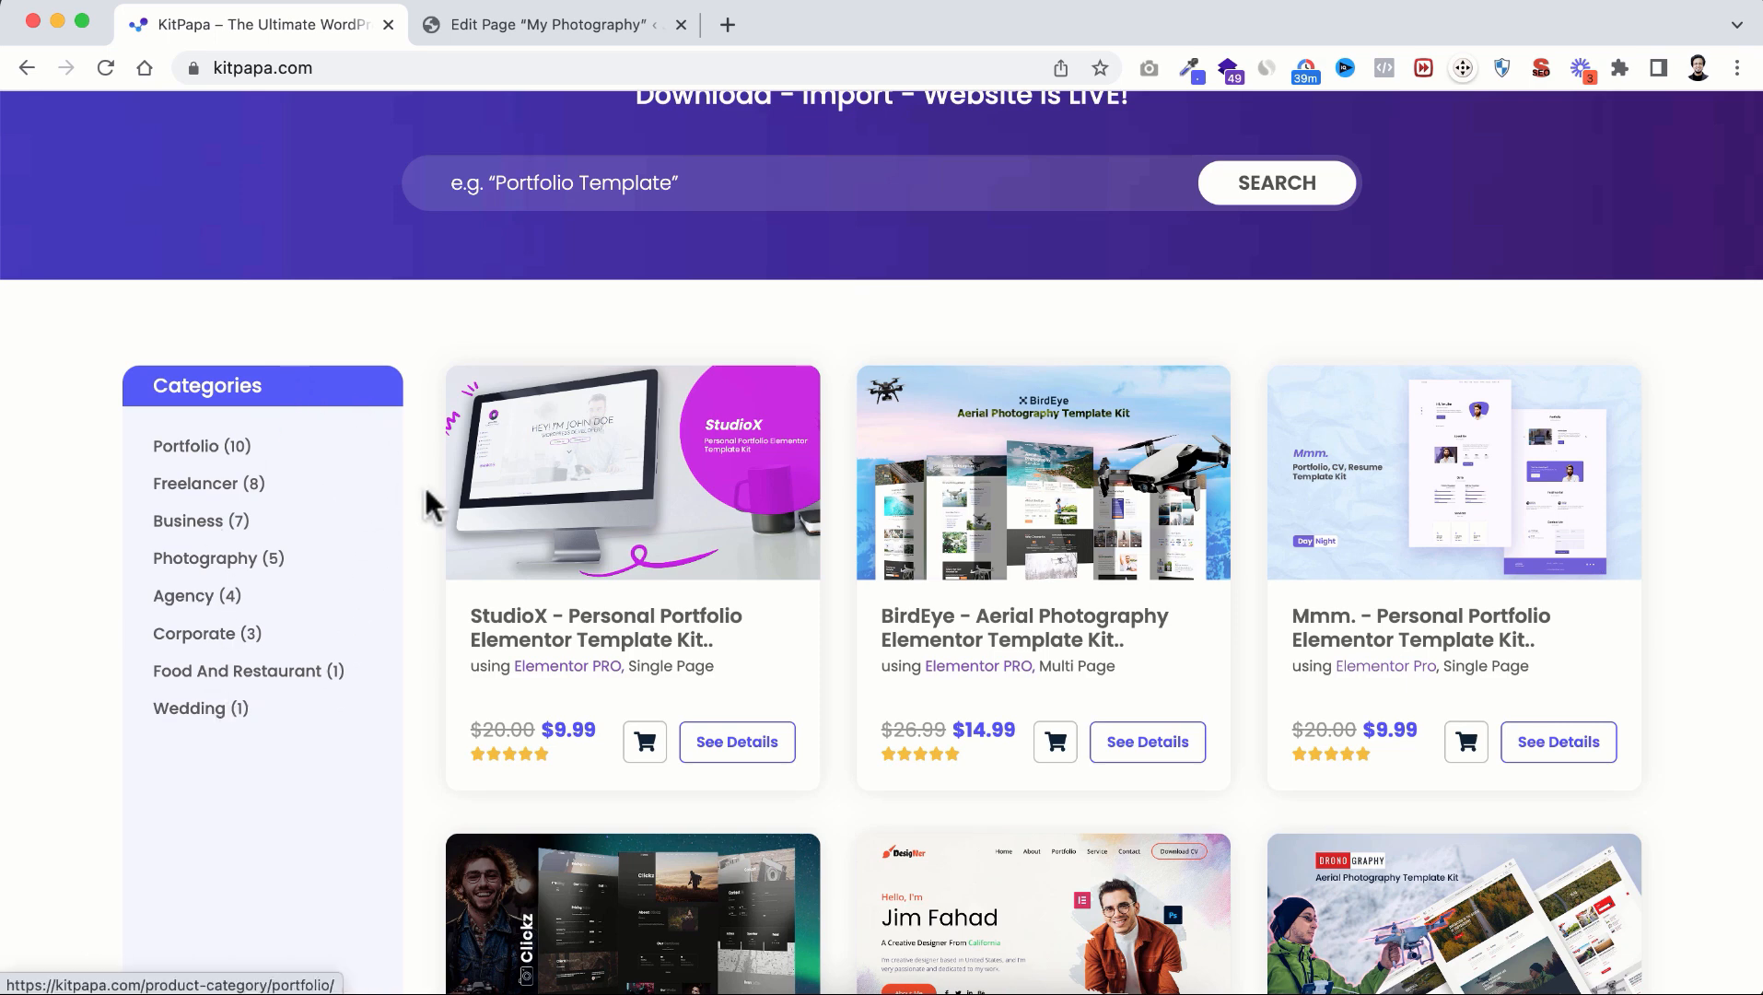
scroll(414, 547, "down", 3)
scroll(414, 538, "down", 1)
scroll(414, 538, "up", 1)
scroll(414, 537, "down", 2)
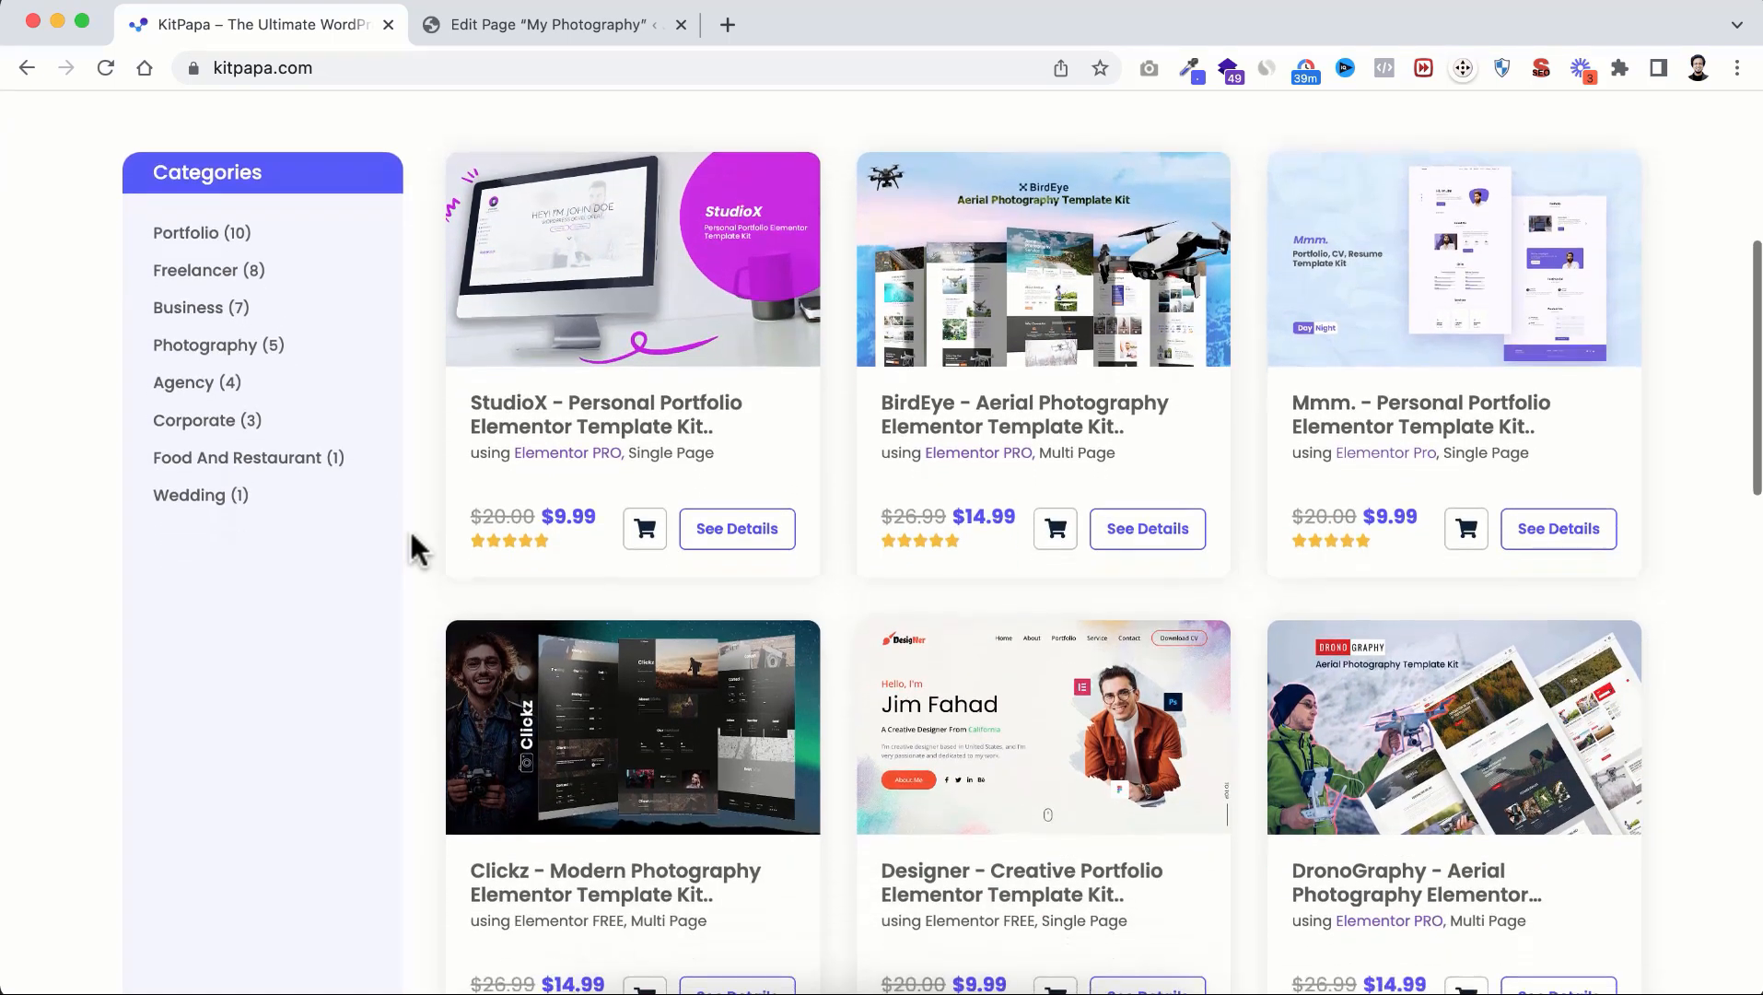
scroll(411, 536, "up", 2)
scroll(410, 547, "up", 2)
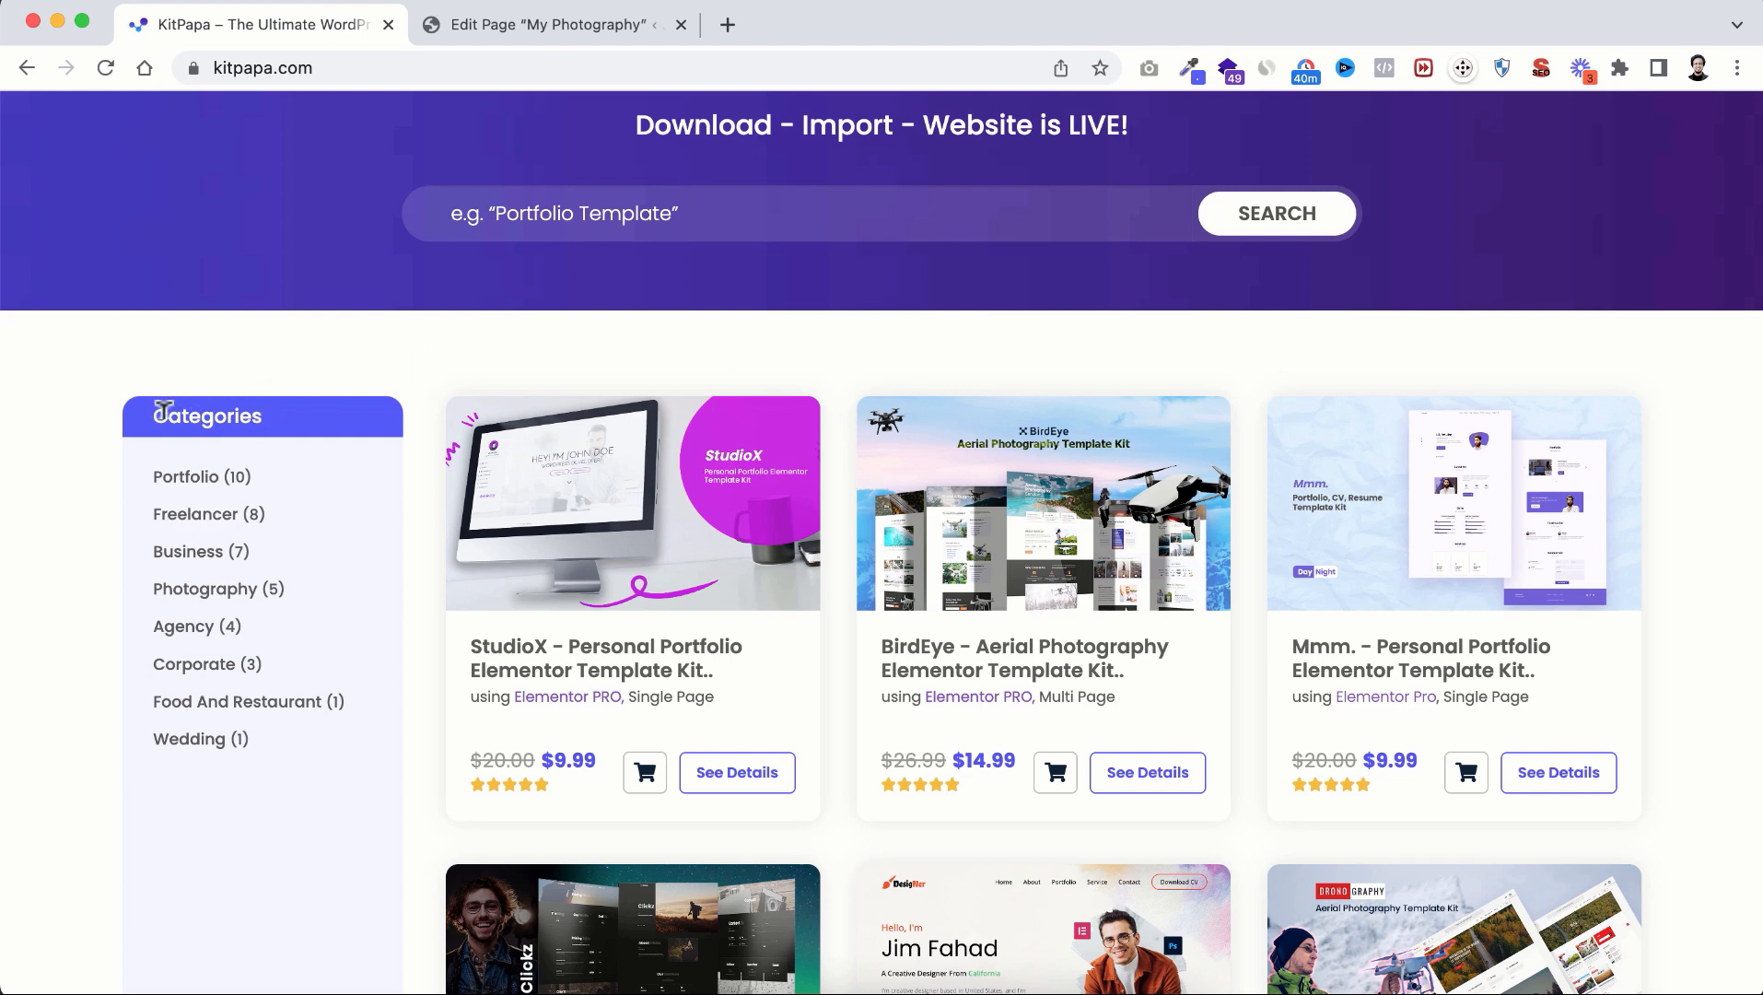
Step: Open the Photography category, compare its template kits and open the details of the Clickz kit
left_click(219, 589)
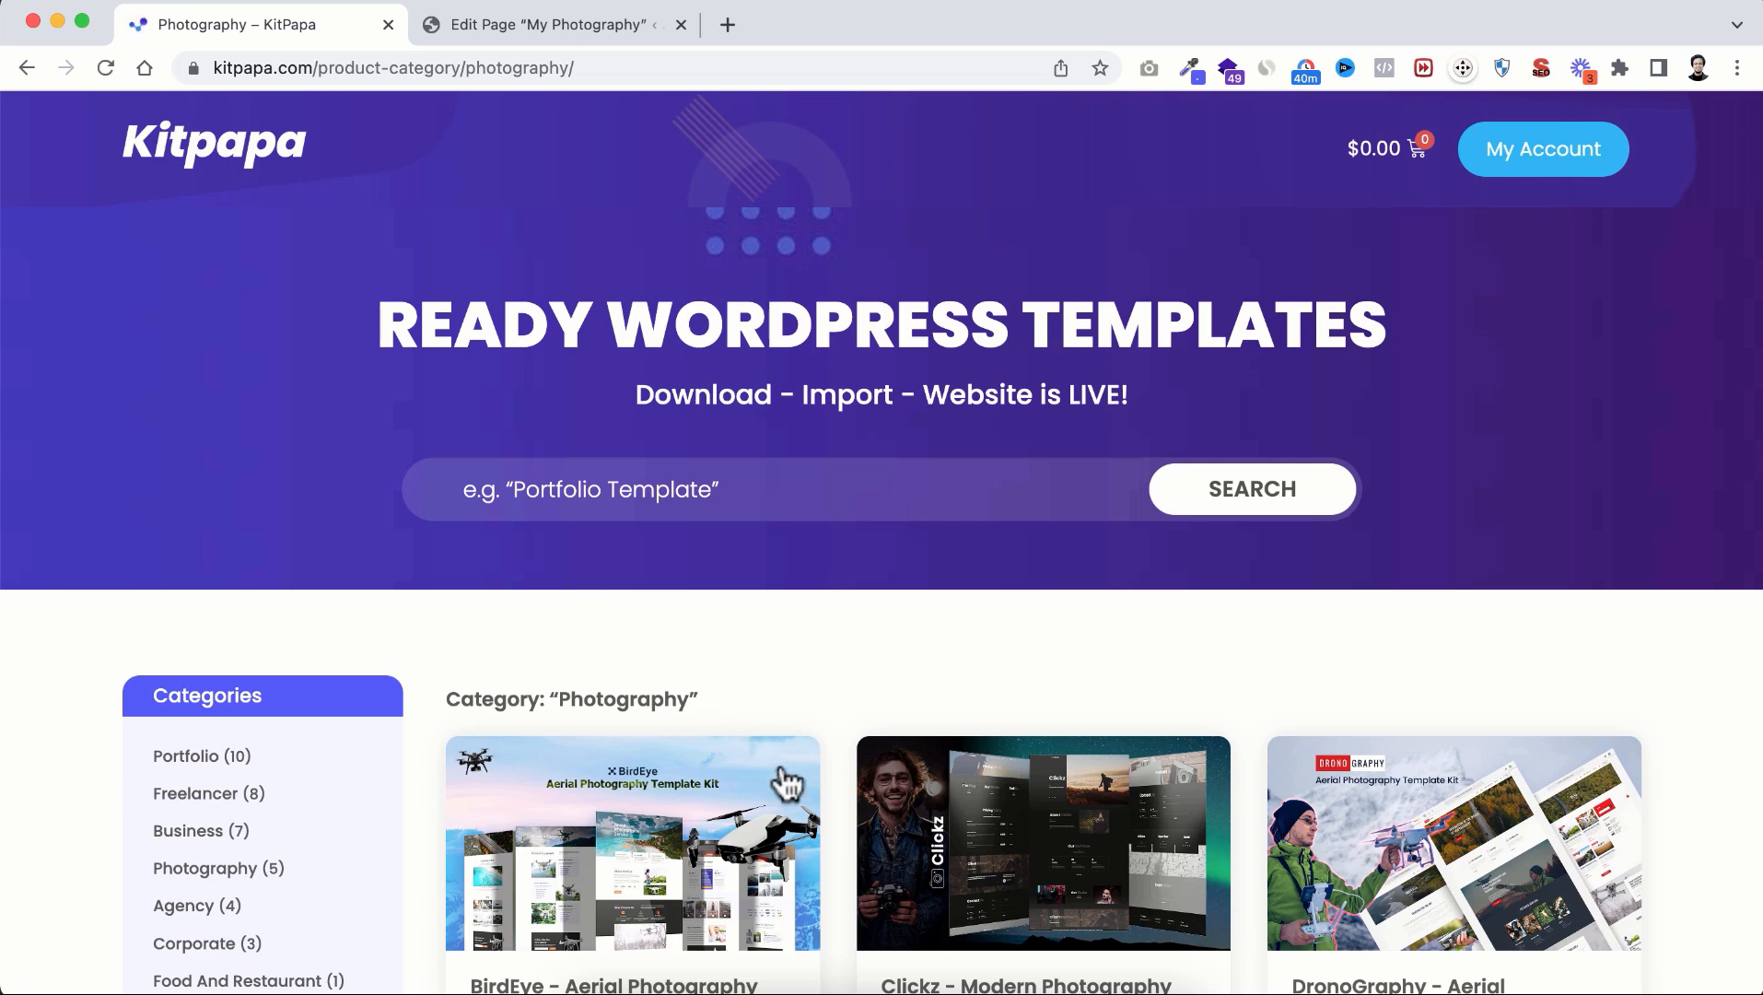
scroll(841, 883, "down", 3)
scroll(839, 875, "down", 1)
scroll(840, 878, "down", 1)
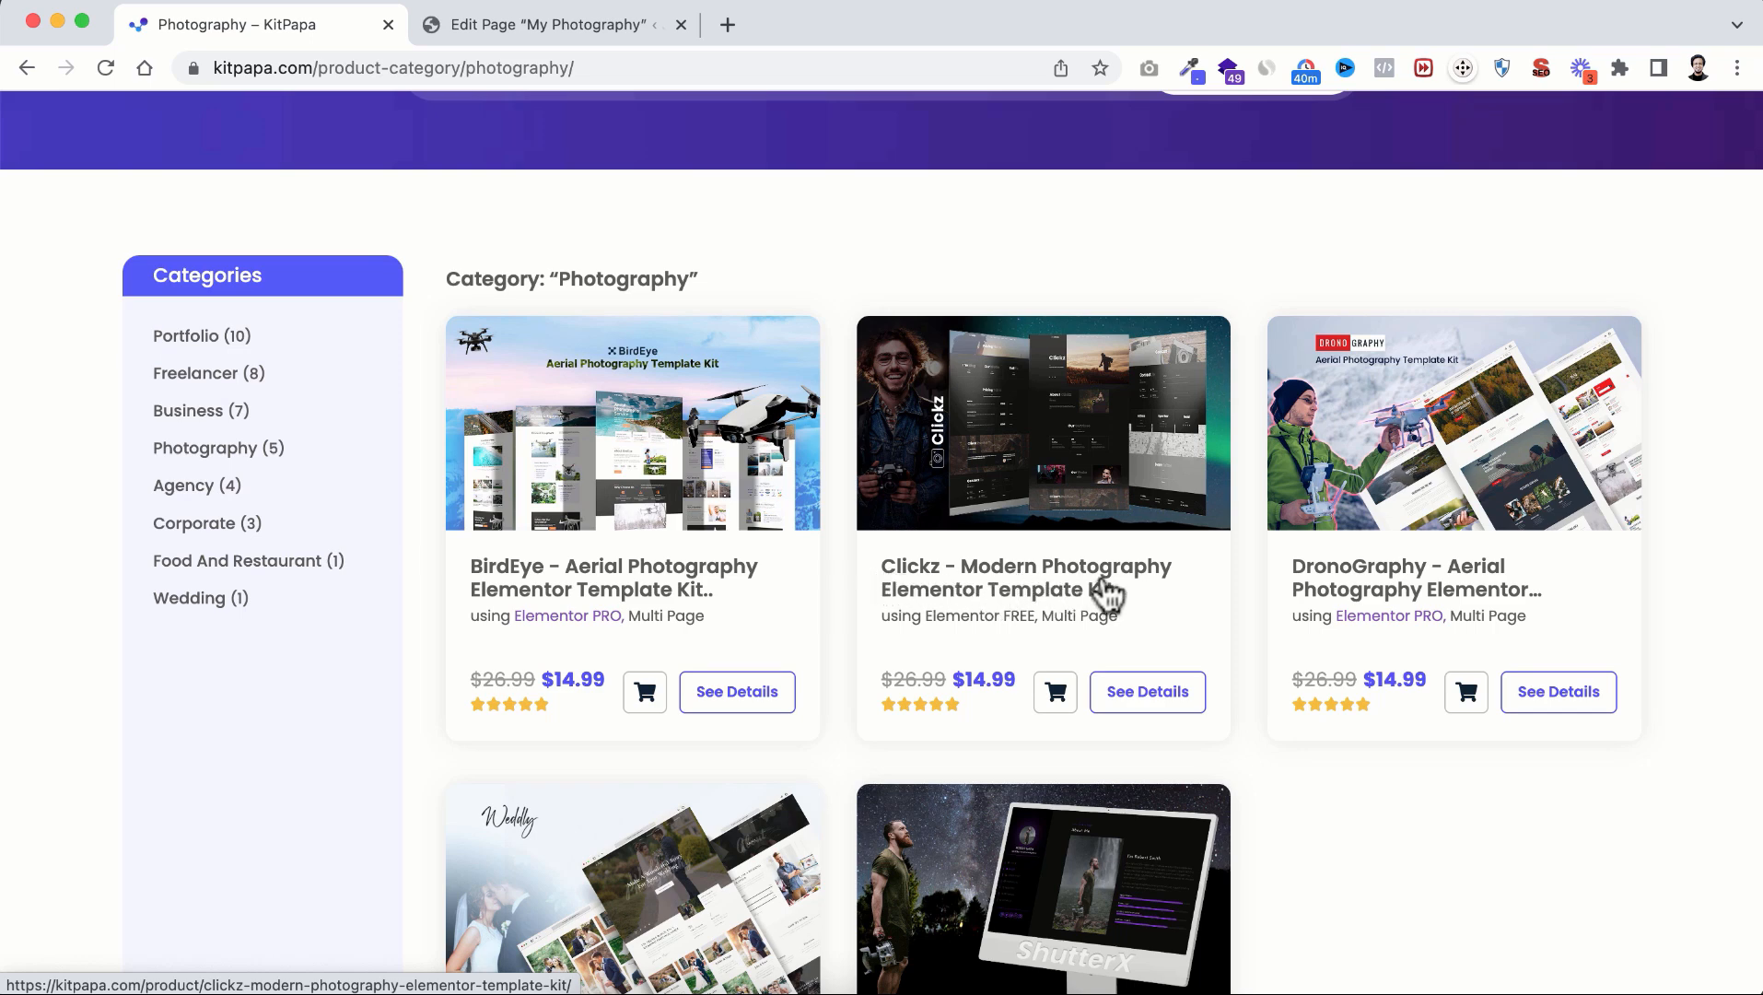
scroll(955, 707, "down", 3)
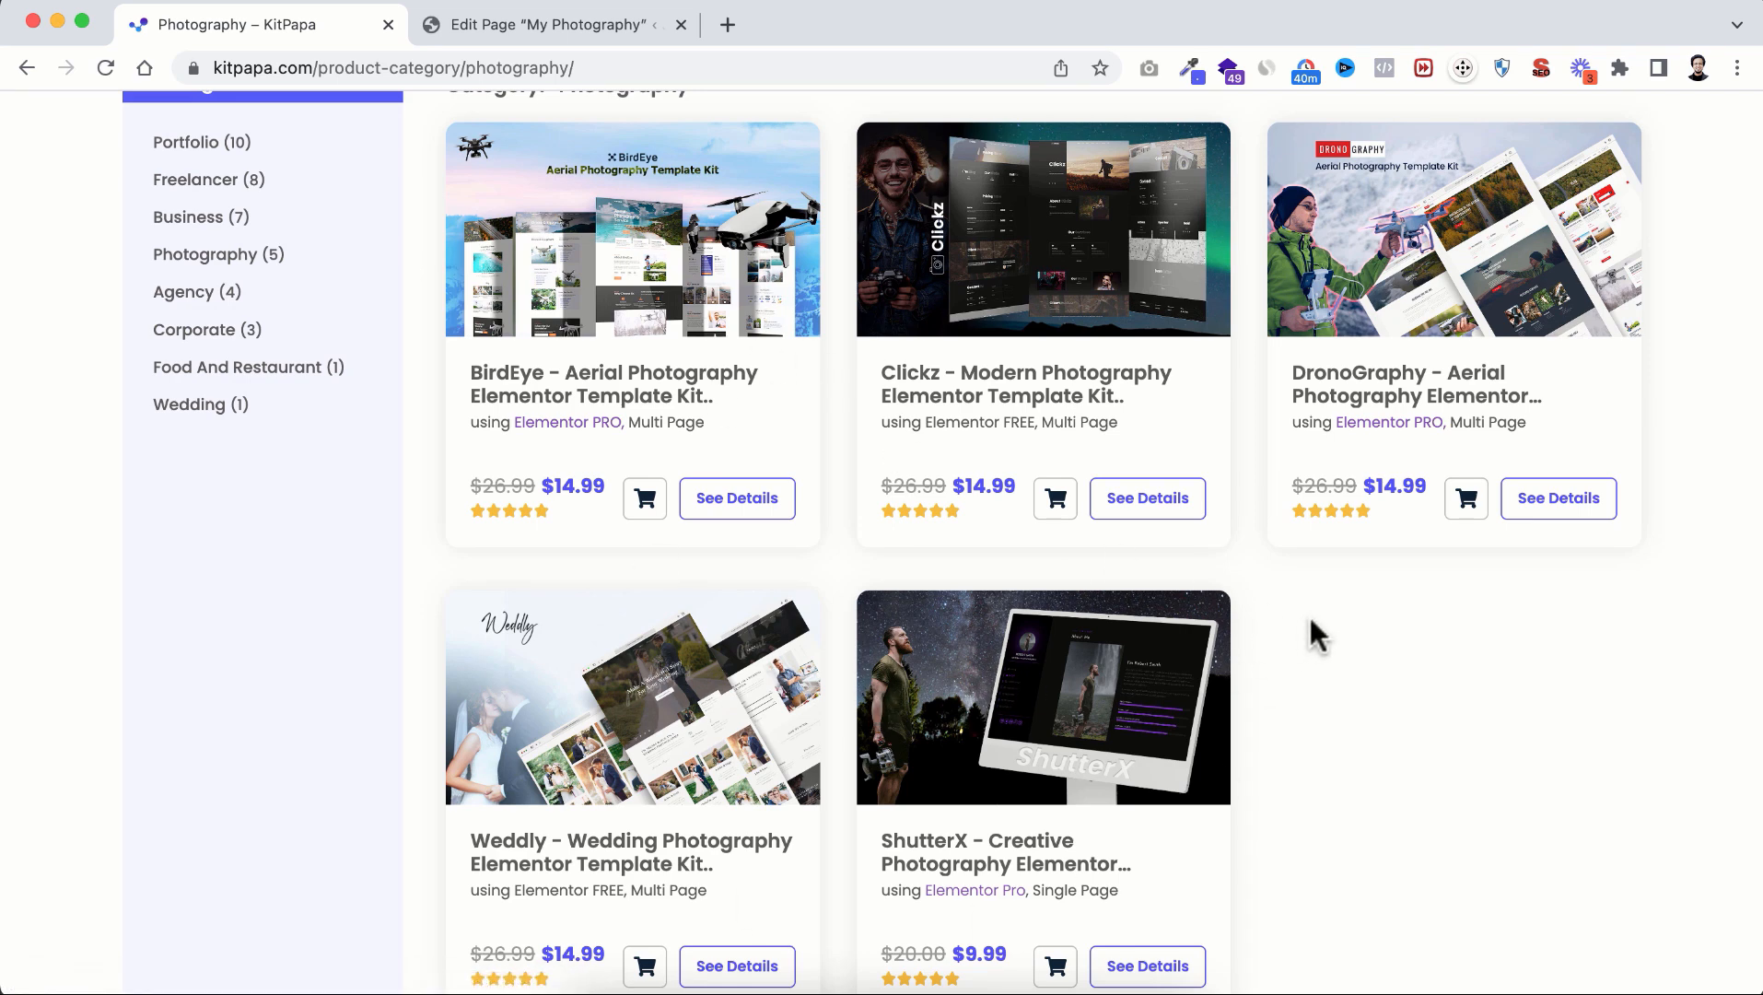
scroll(1310, 619, "up", 3)
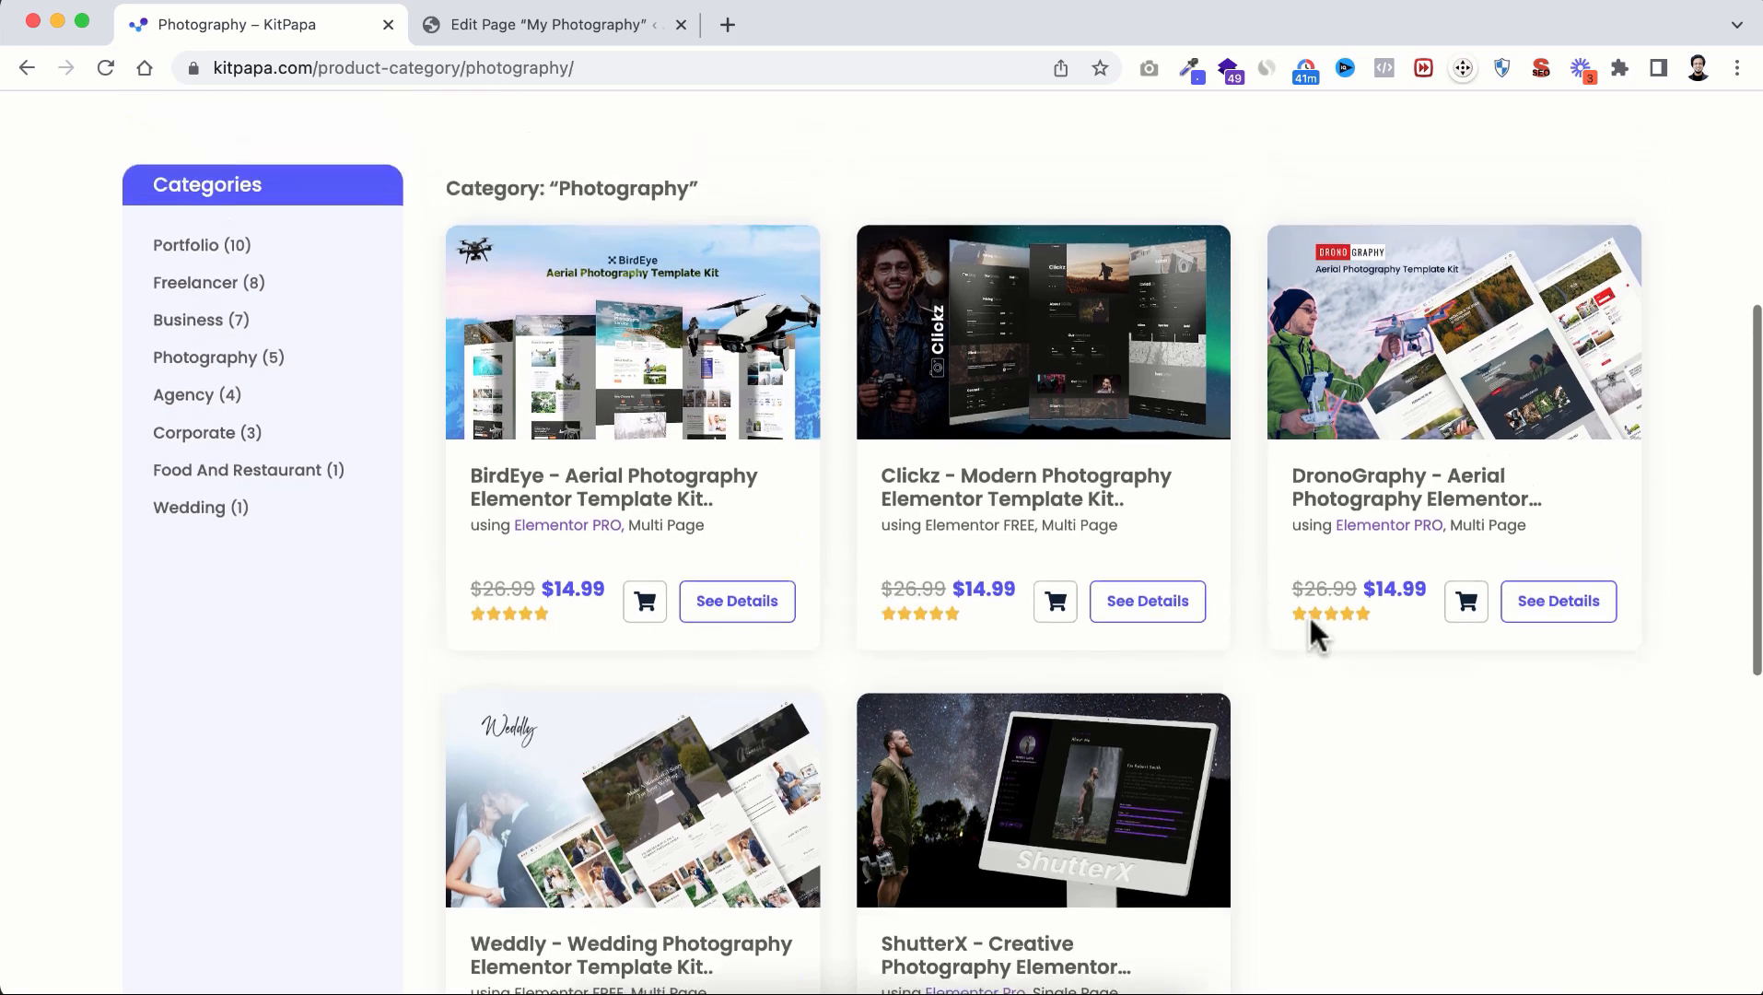
scroll(1309, 617, "down", 1)
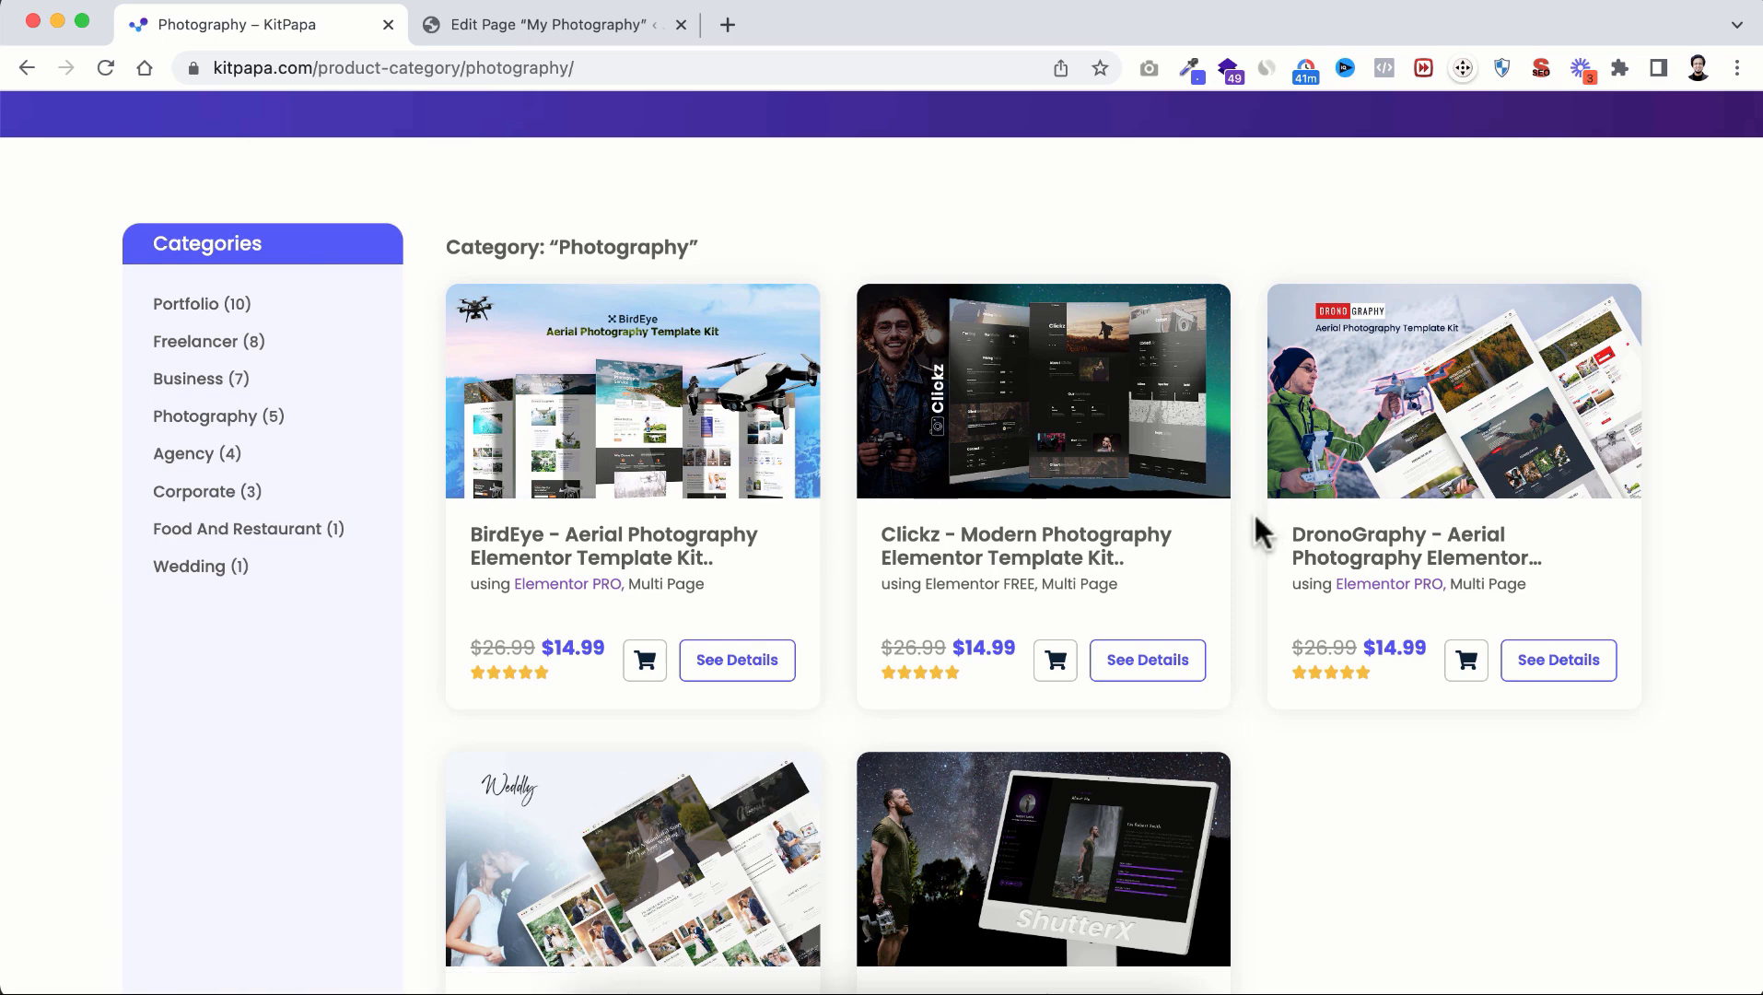
scroll(1262, 532, "down", 2)
scroll(1262, 533, "up", 1)
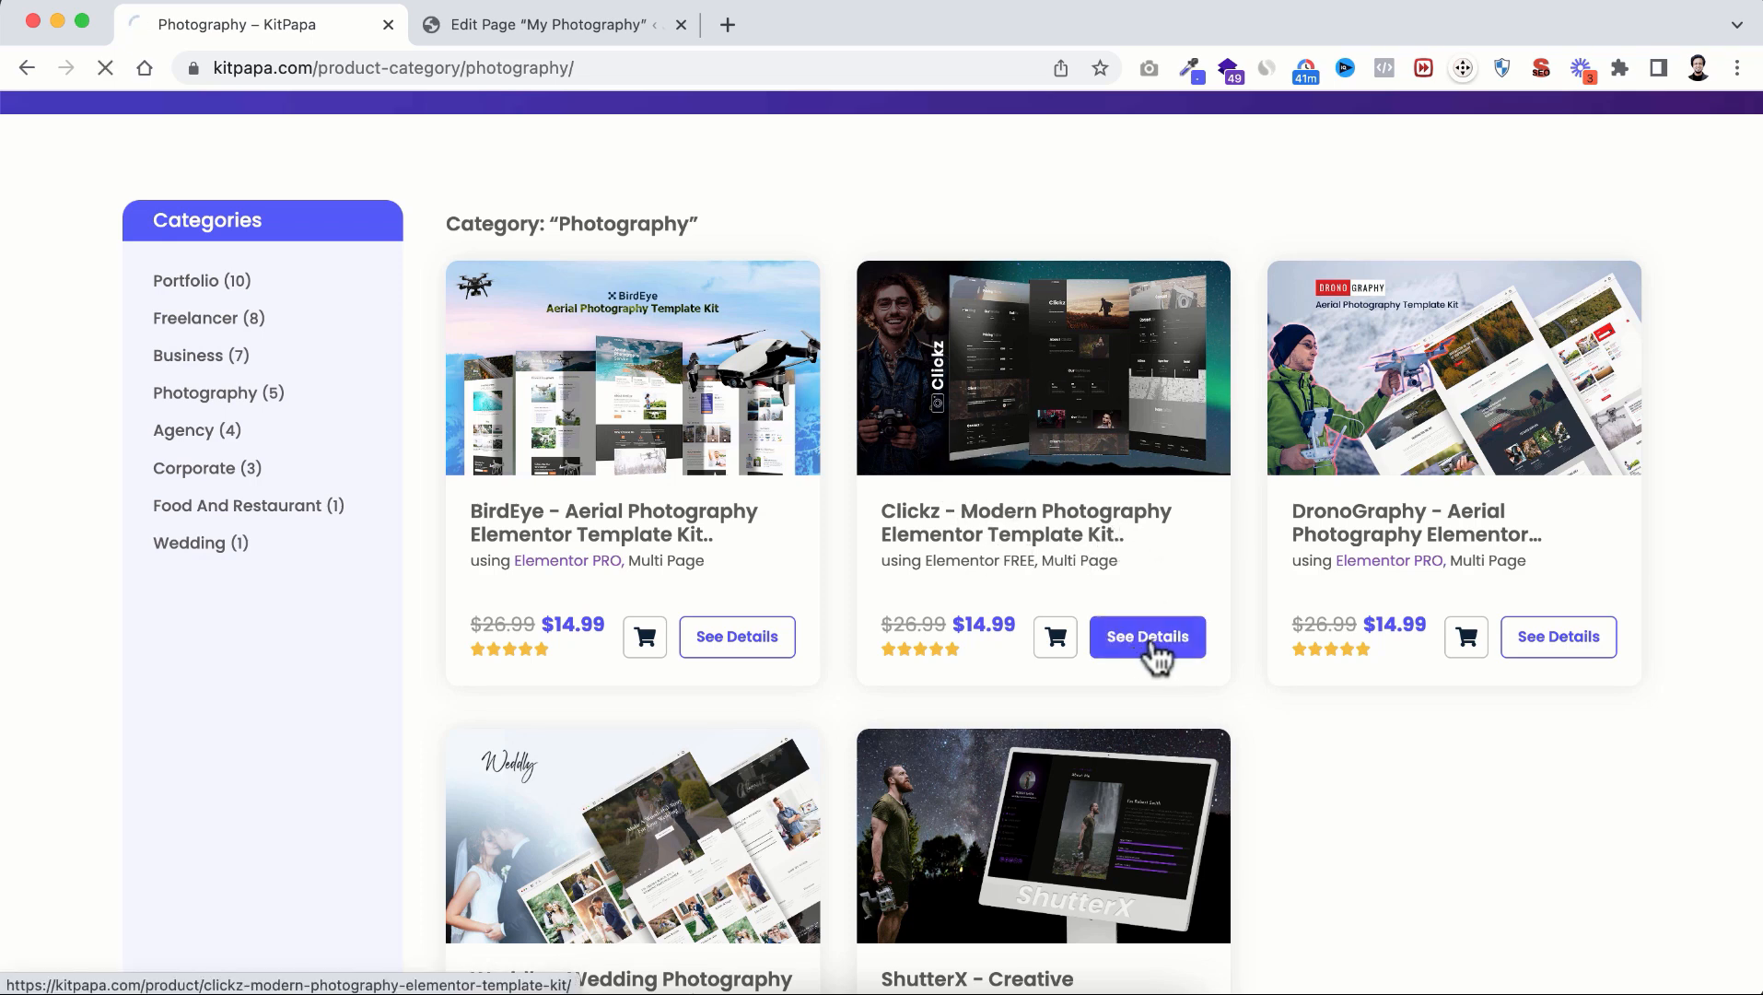
Step: Examine the Clickz kit's product page for its features, included templates, price and documentation
scroll(820, 815, "down", 8)
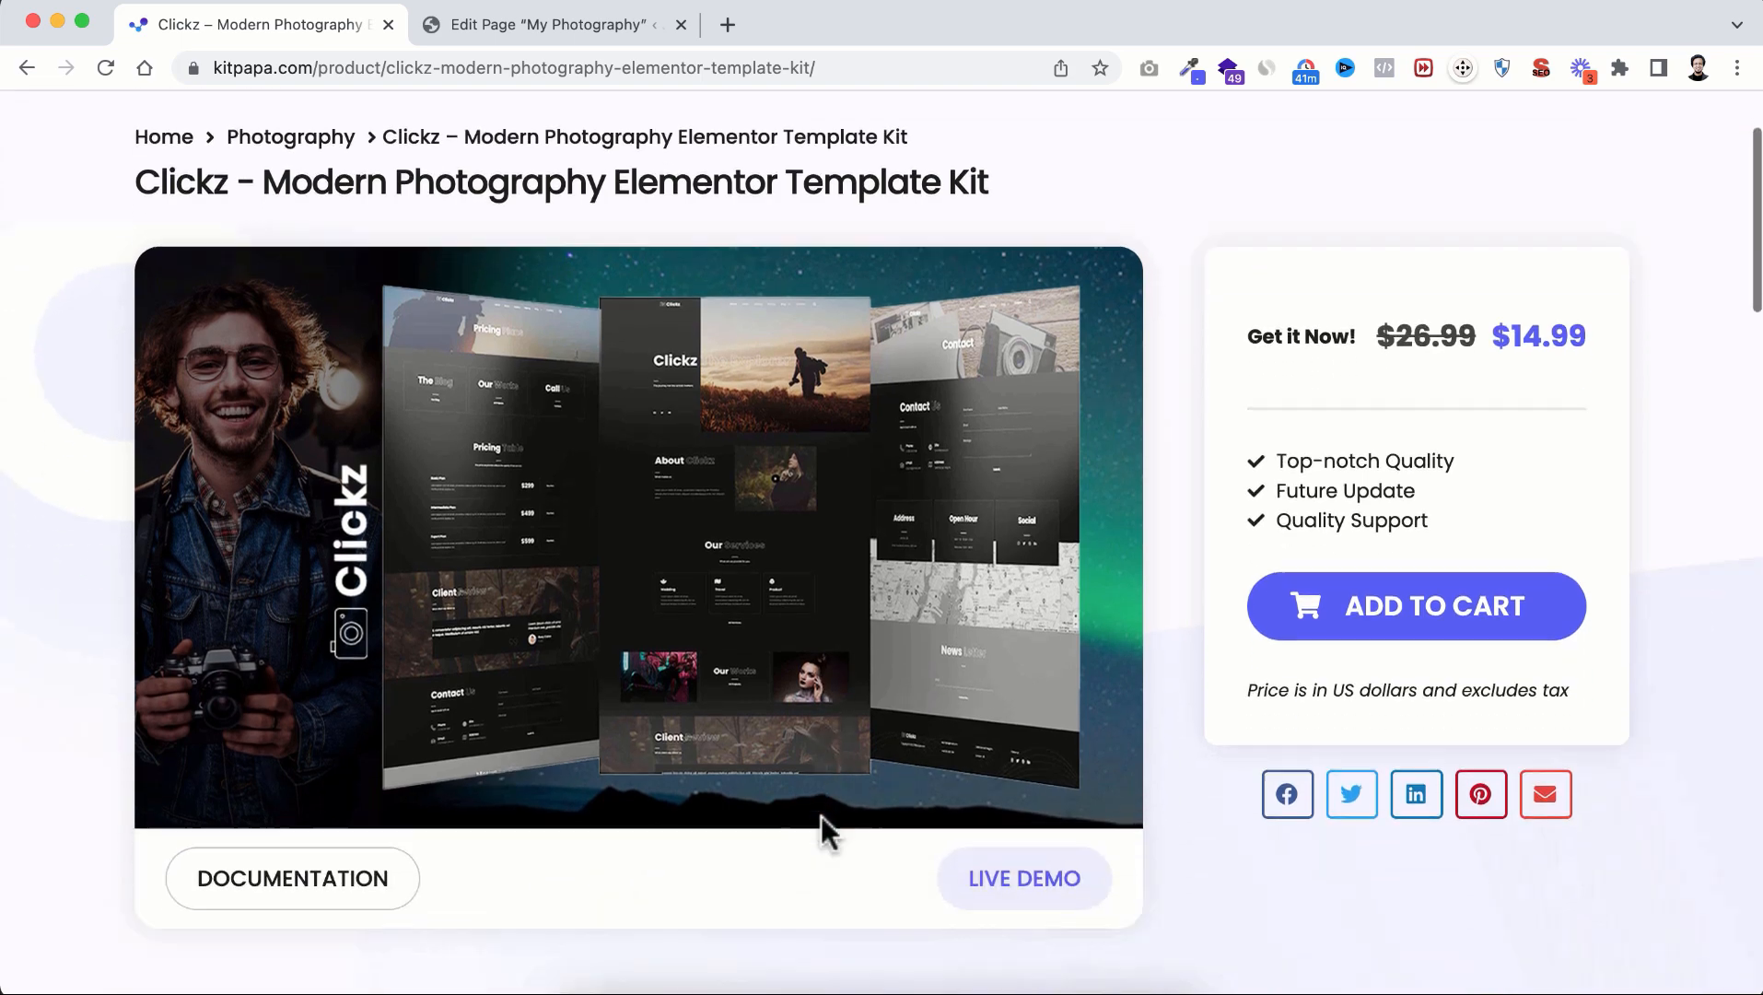
scroll(822, 823, "down", 4)
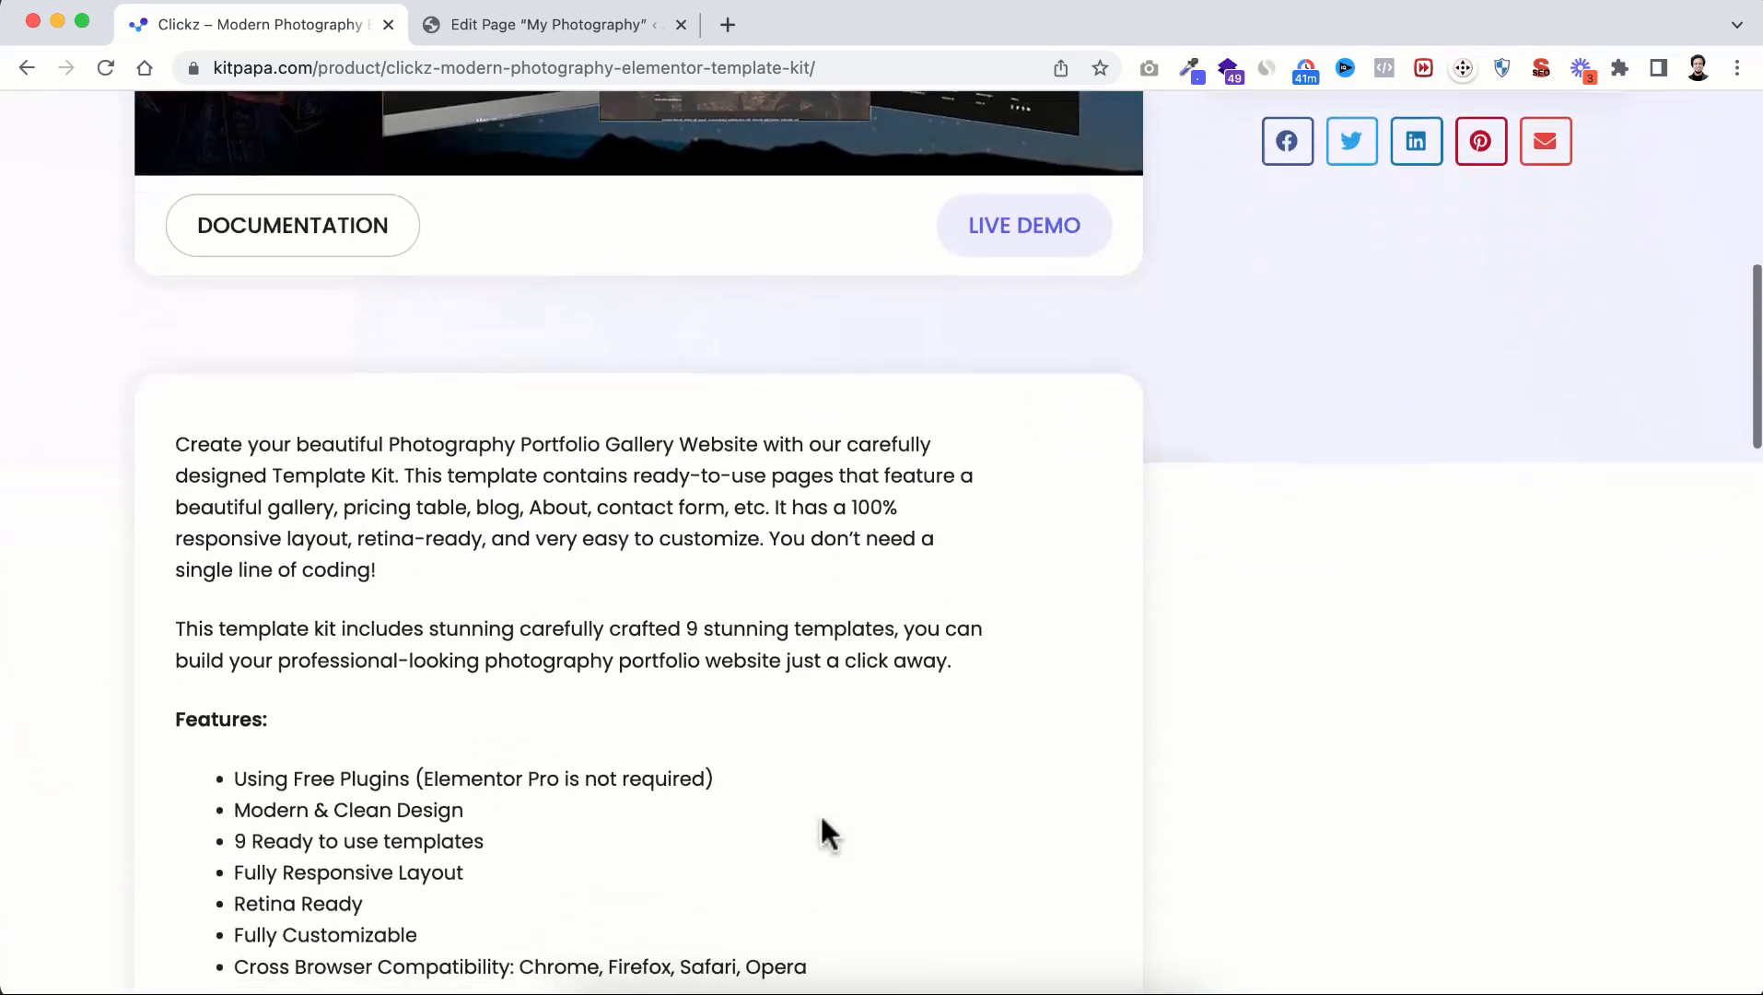
scroll(823, 820, "down", 1)
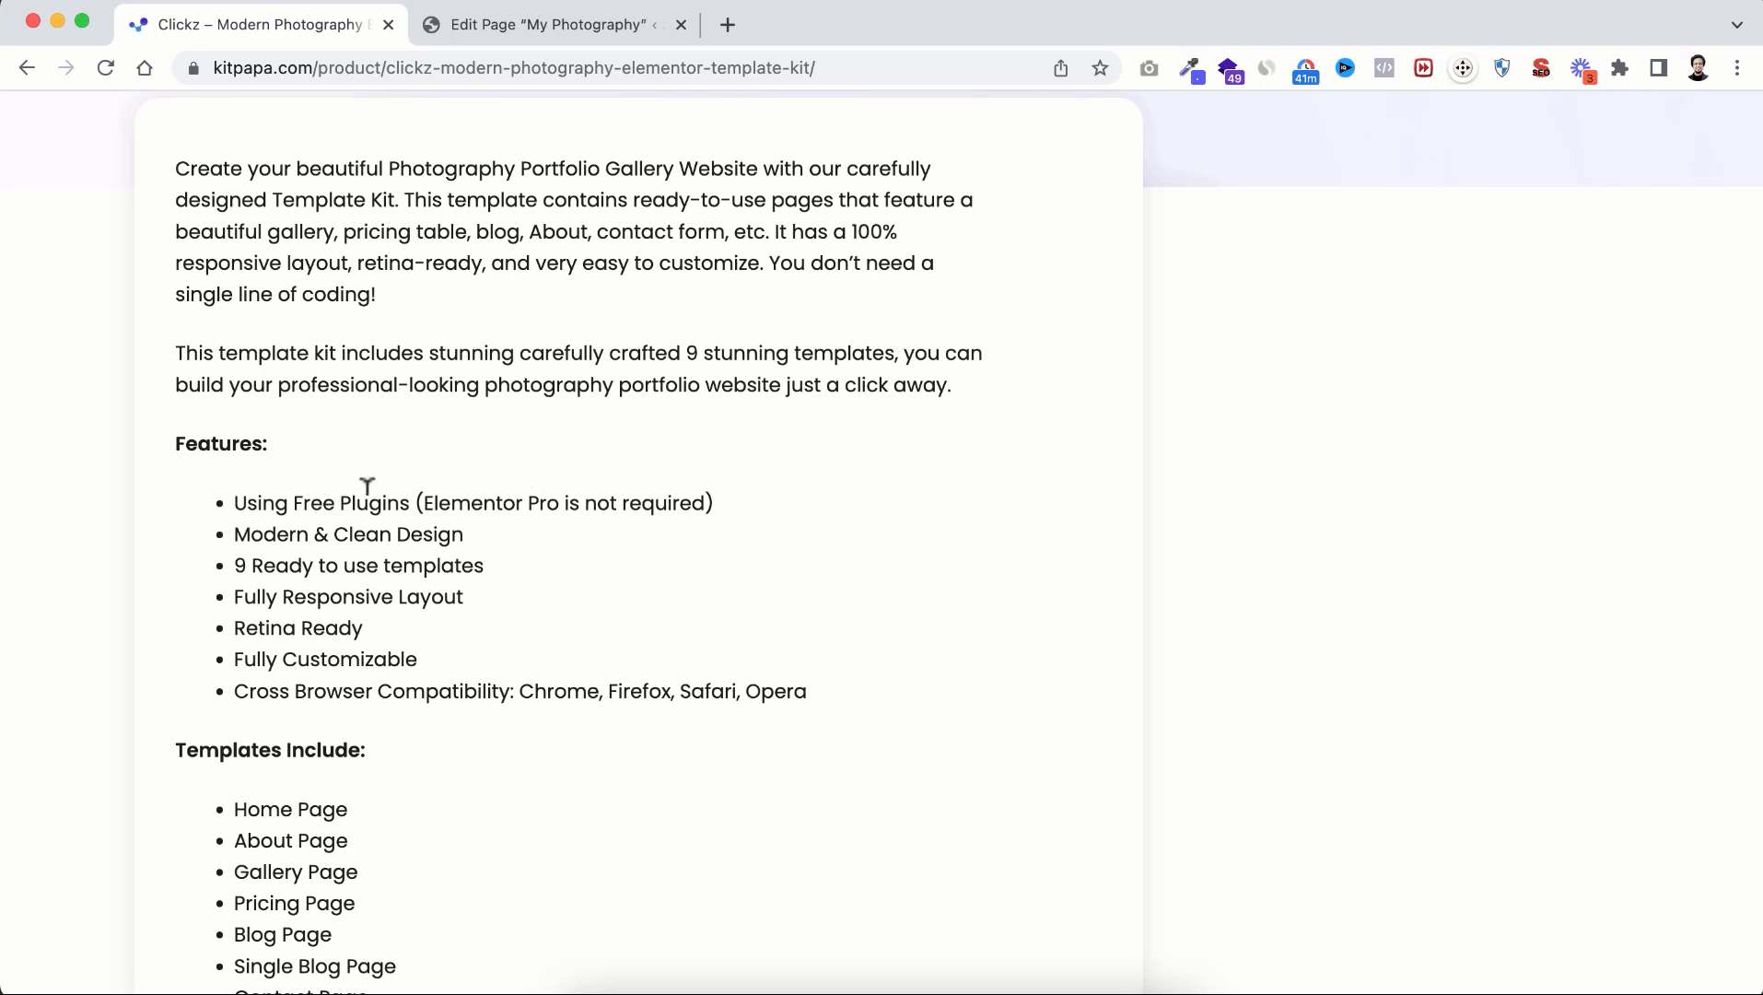
scroll(450, 750, "down", 2)
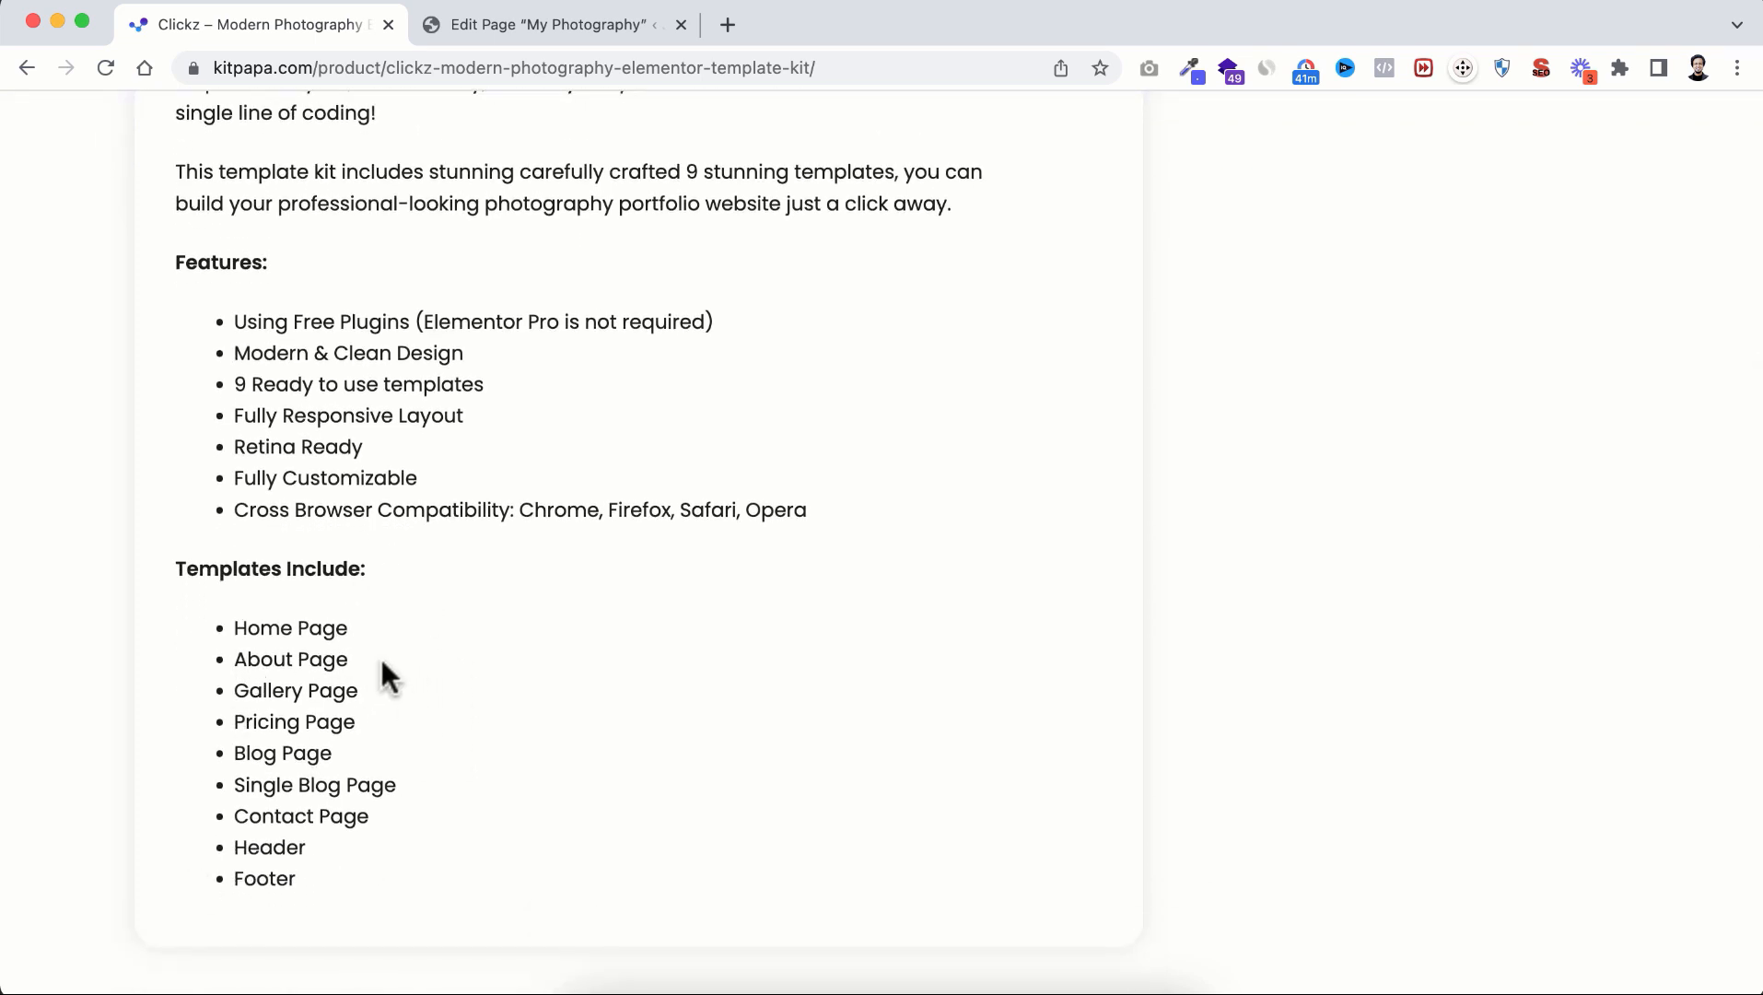
scroll(1099, 337, "up", 10)
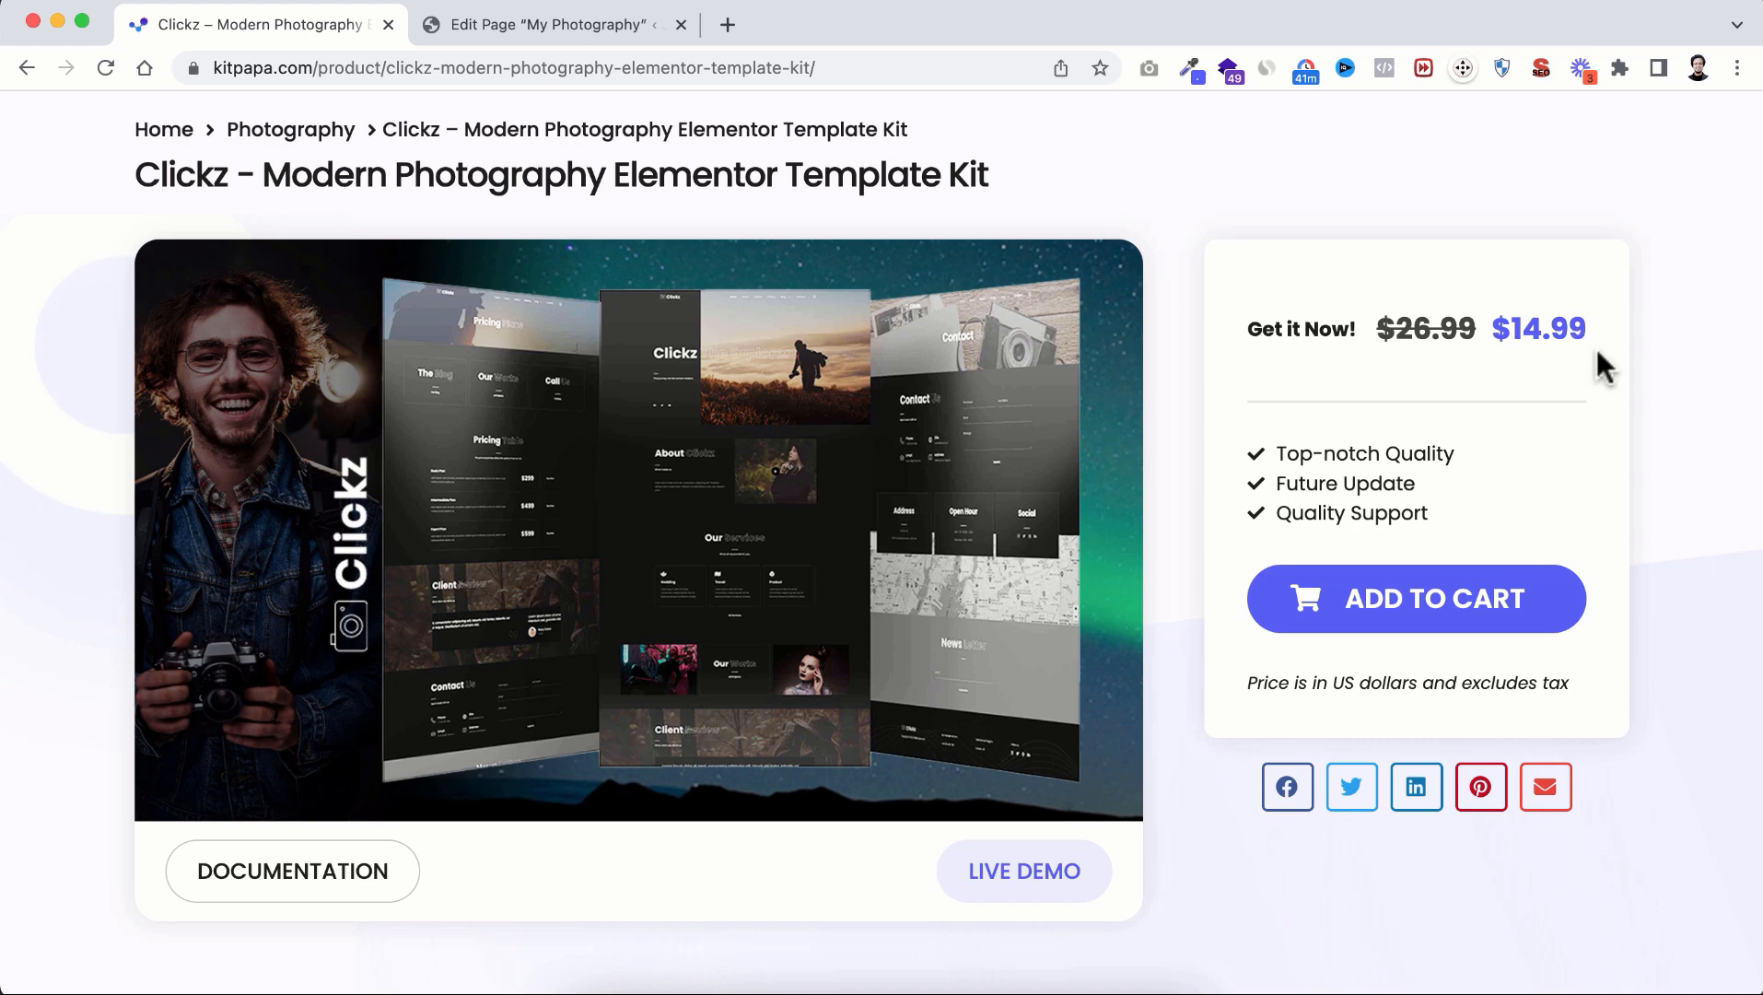
scroll(1206, 415, "up", 2)
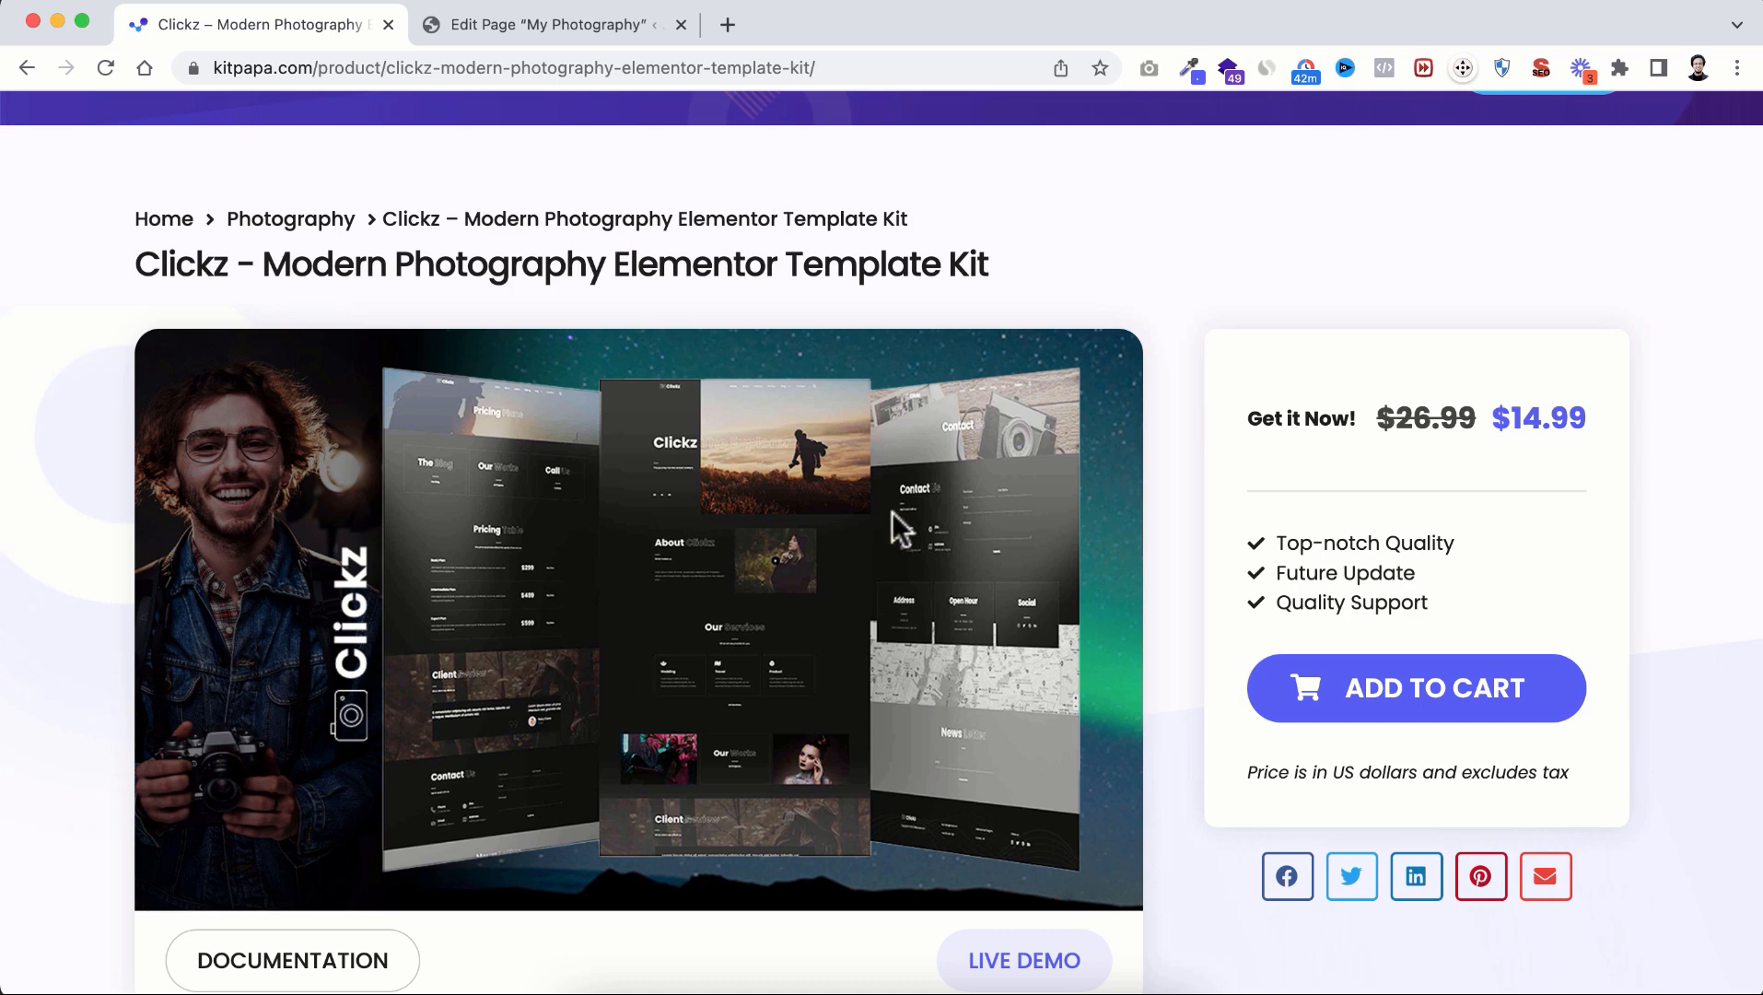
scroll(935, 490, "down", 2)
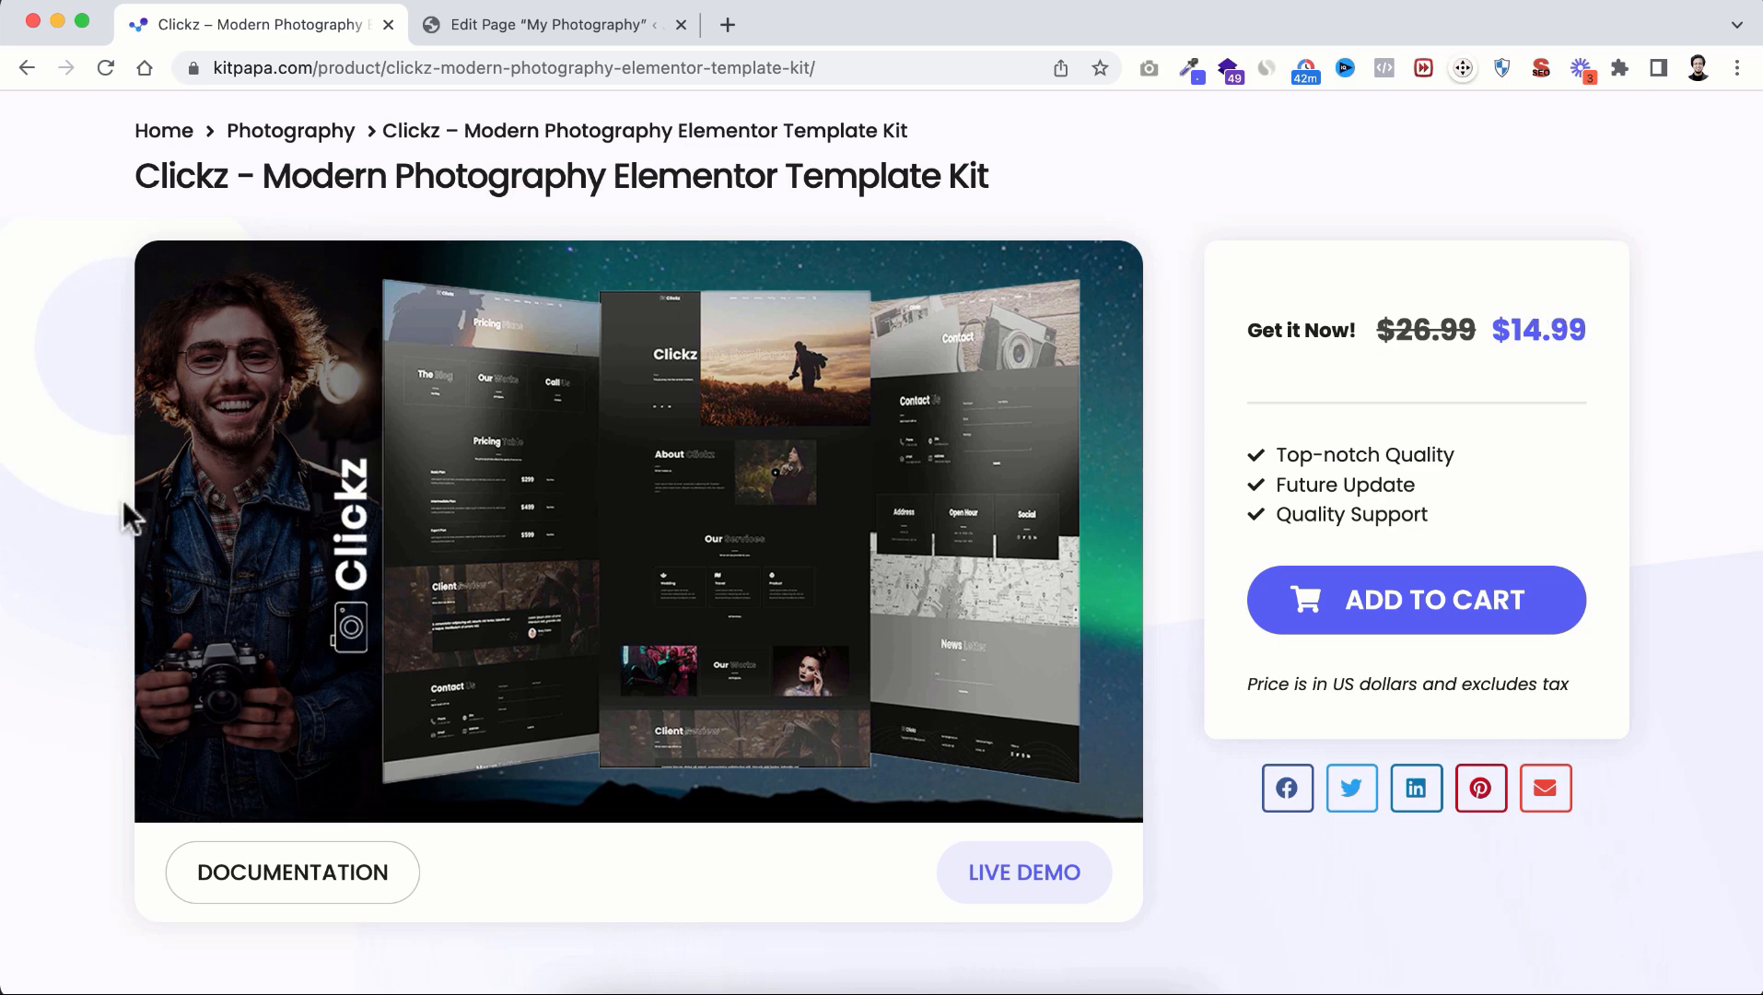
scroll(78, 707, "down", 2)
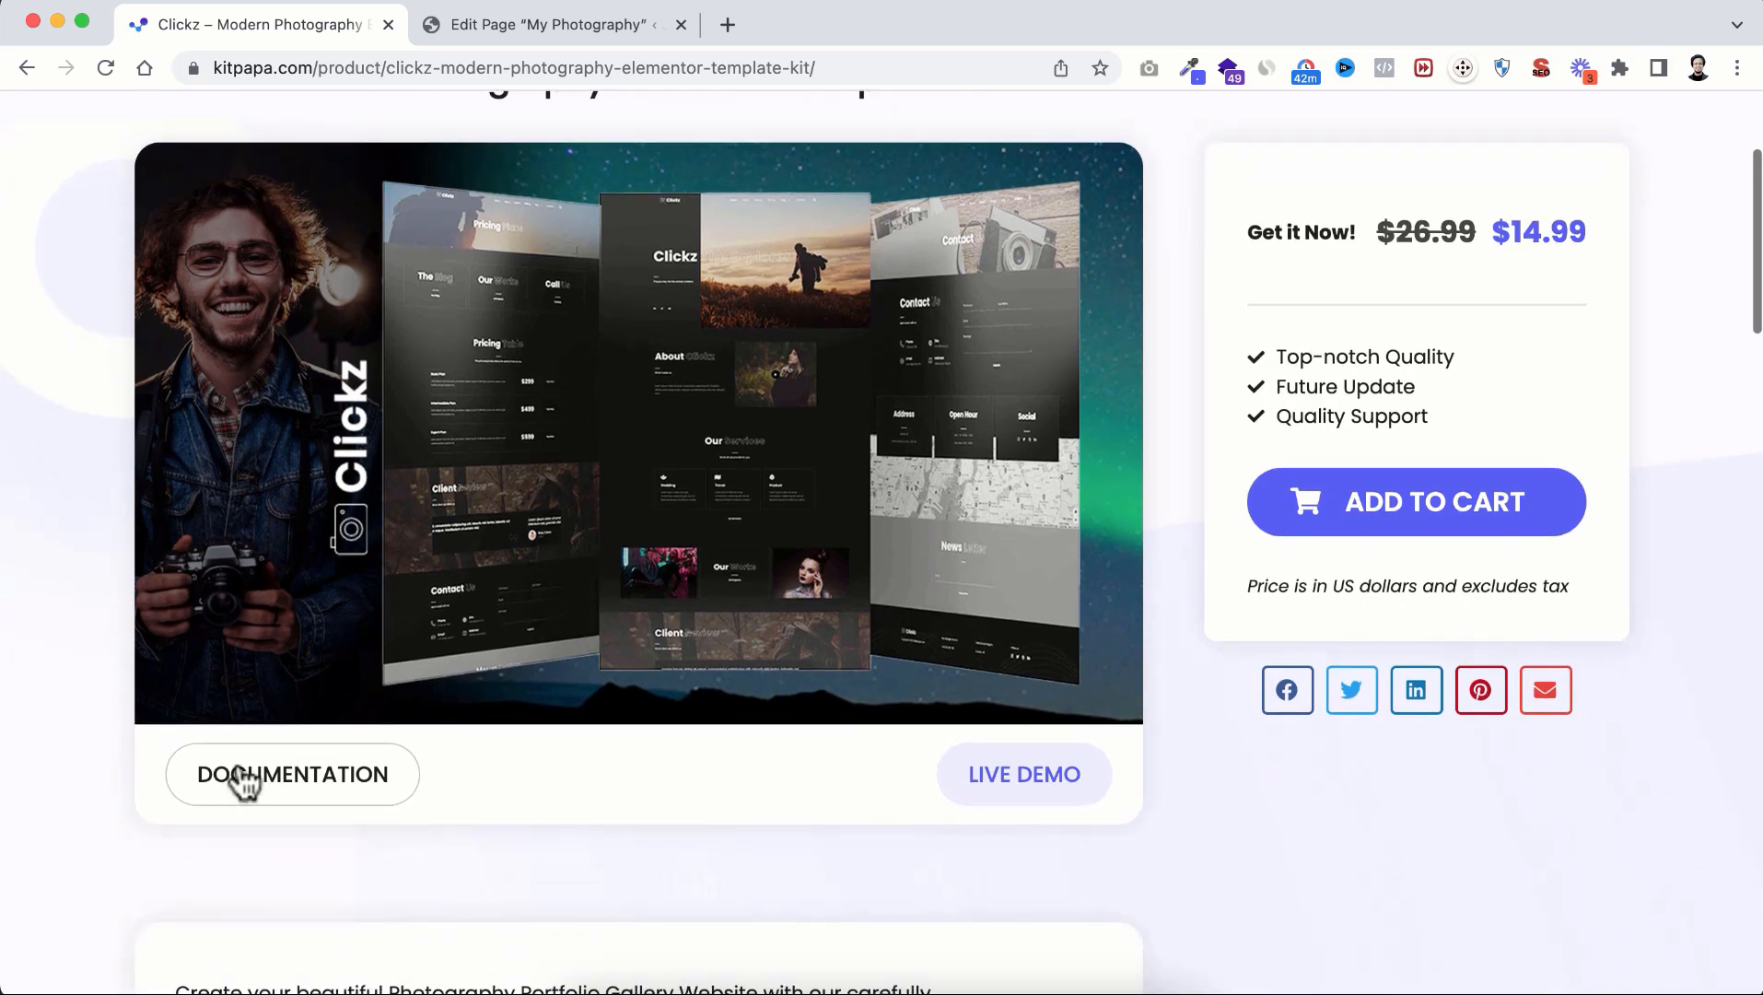
Step: Go to the Clickz kit's documentation and skim its installation guide video, pausing playback and skipping ahead to 0:35
left_click(380, 783)
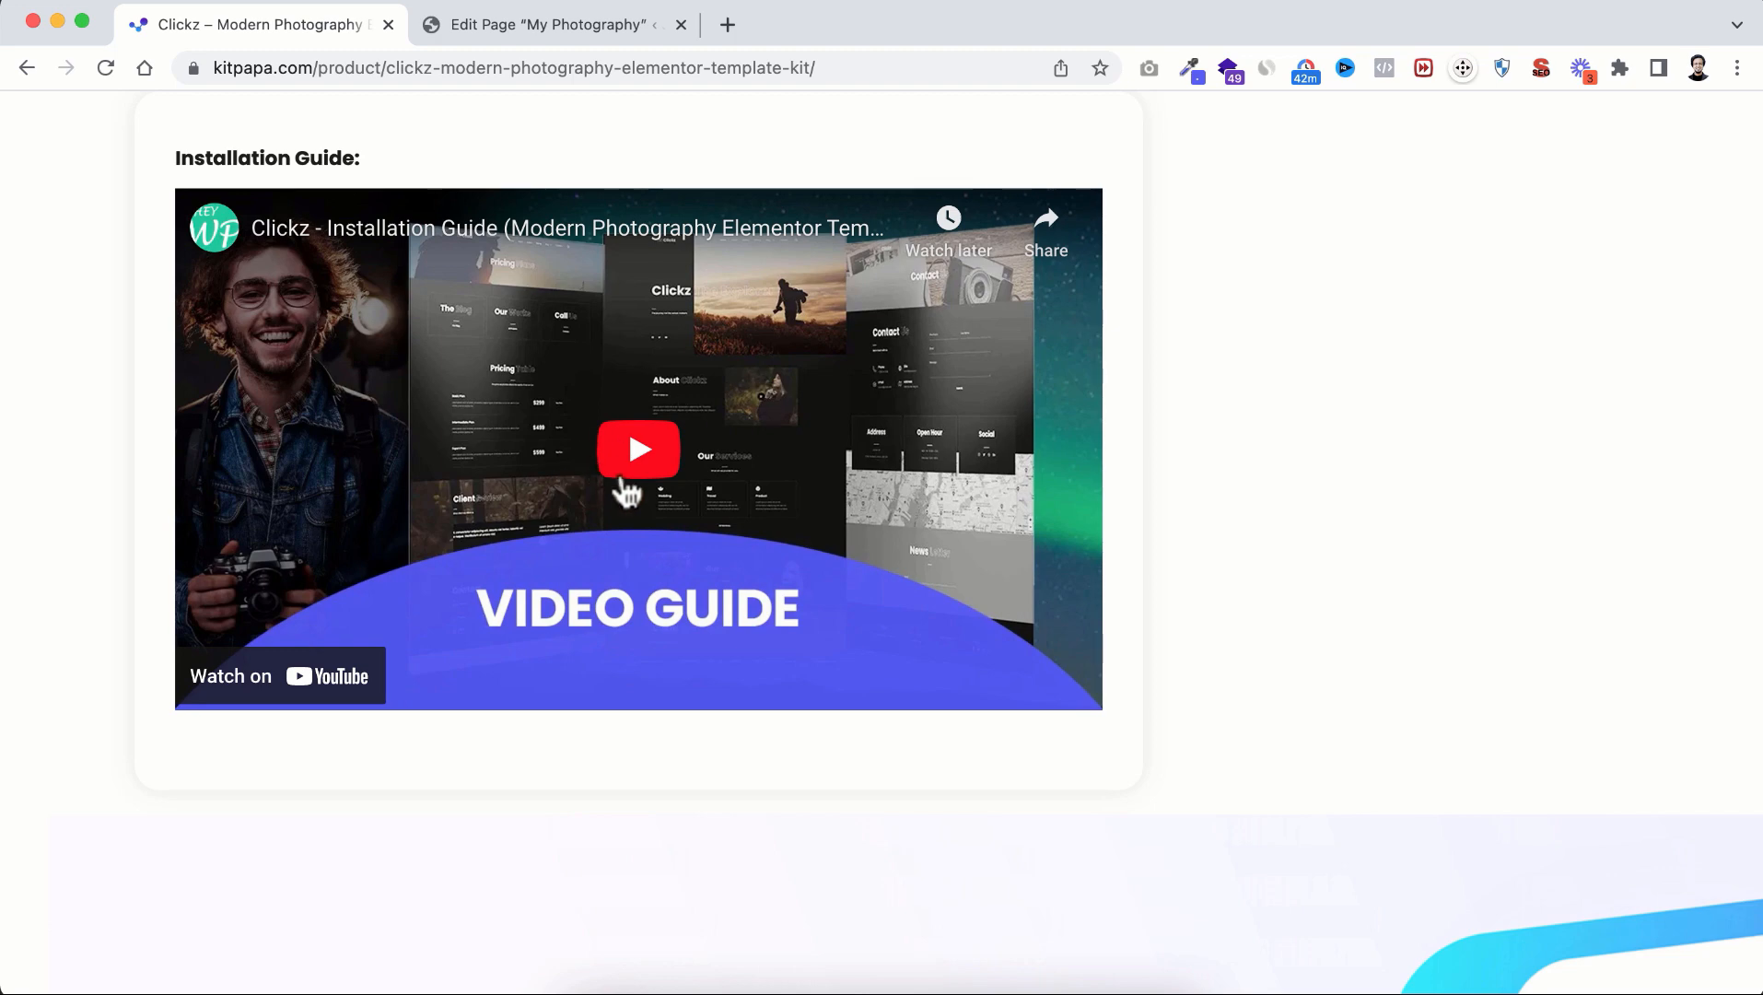
left_click(642, 446)
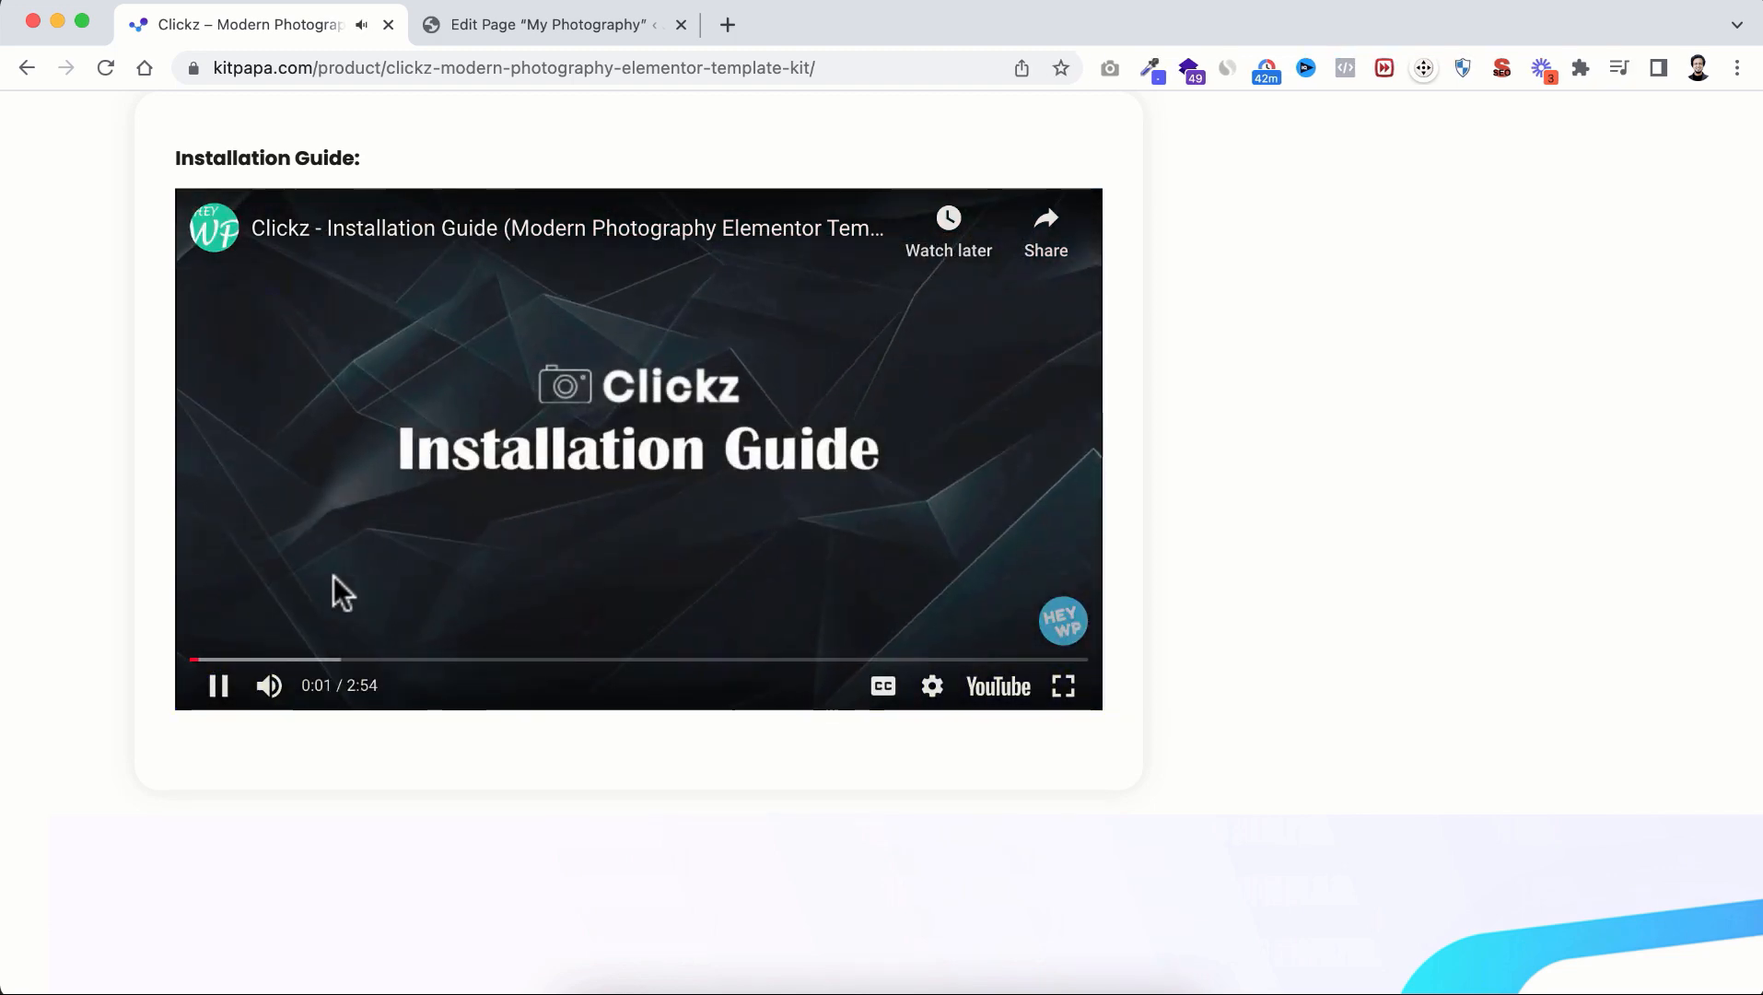
left_click(215, 693)
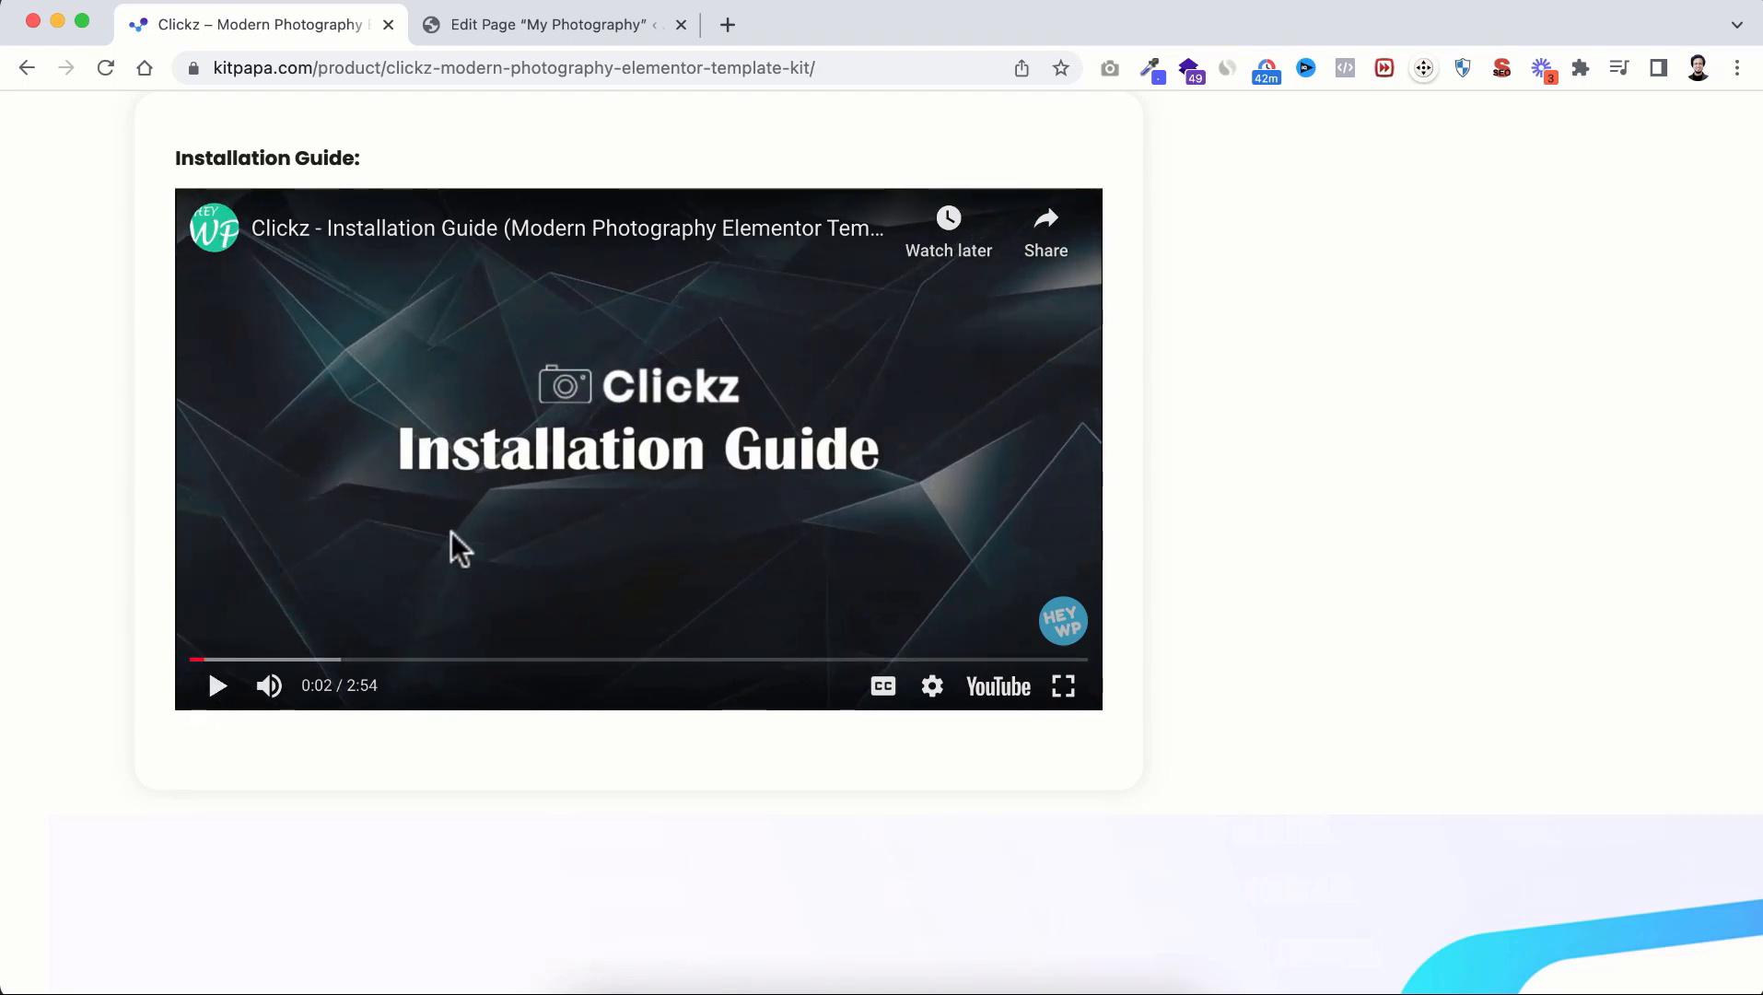
scroll(382, 673, "up", 1)
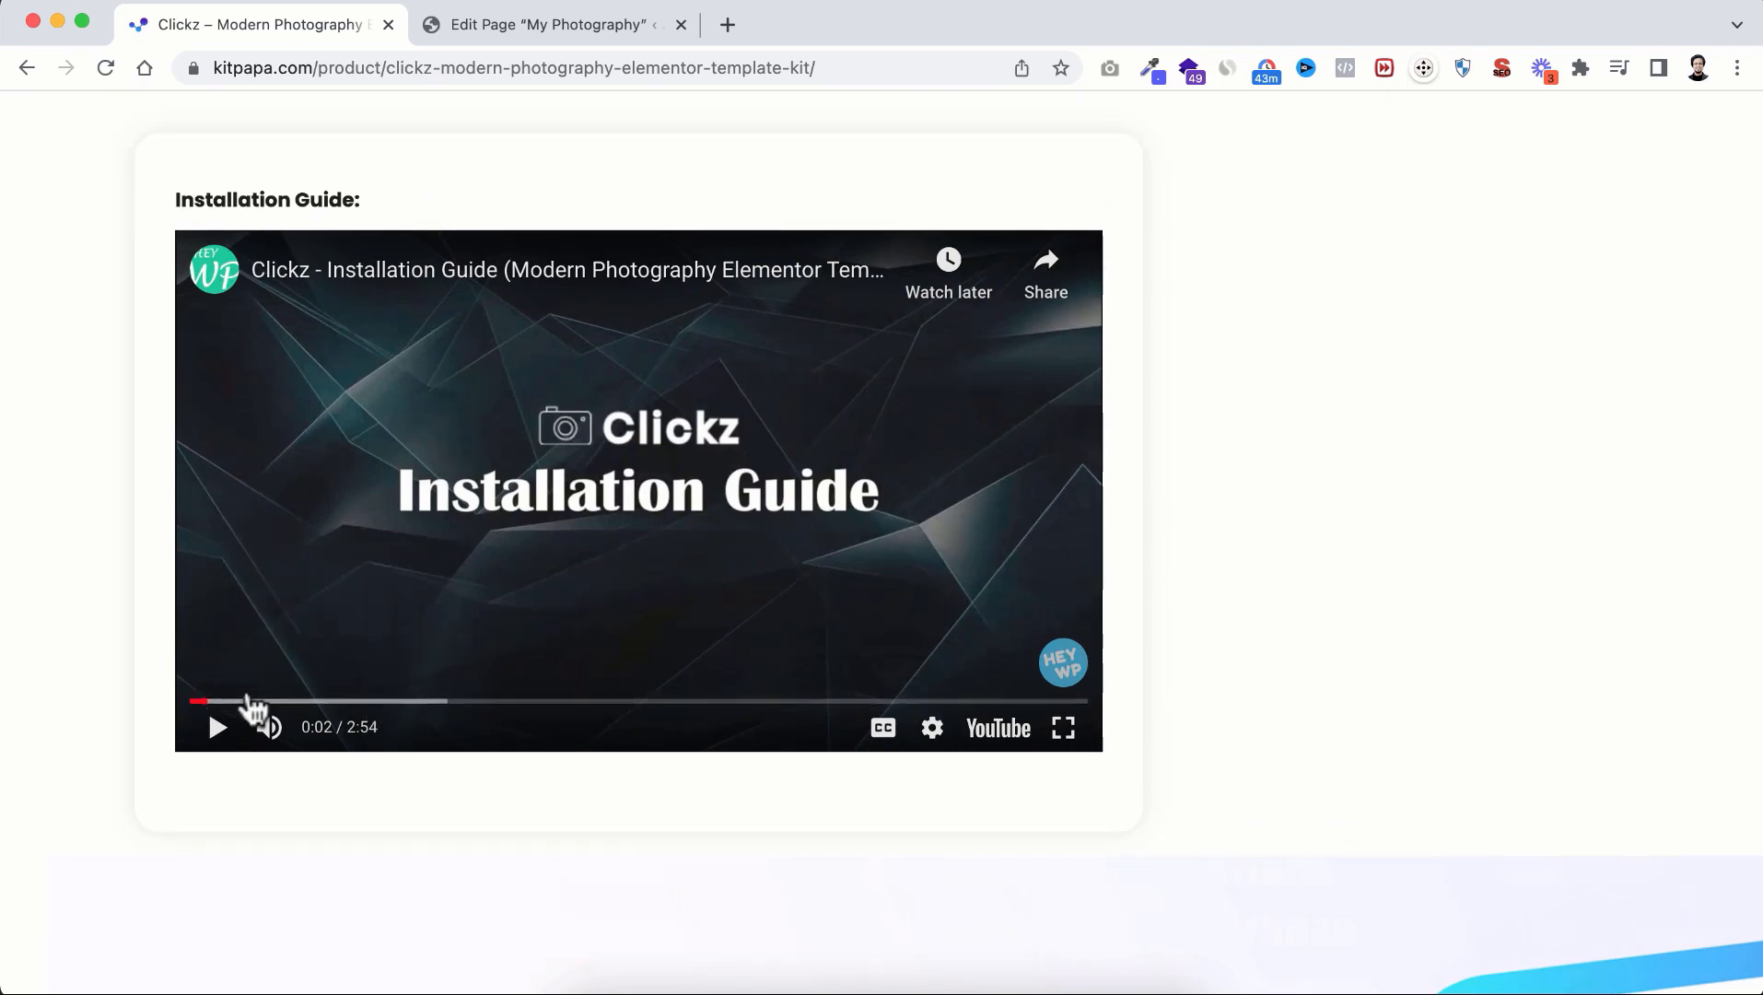
left_click(243, 702)
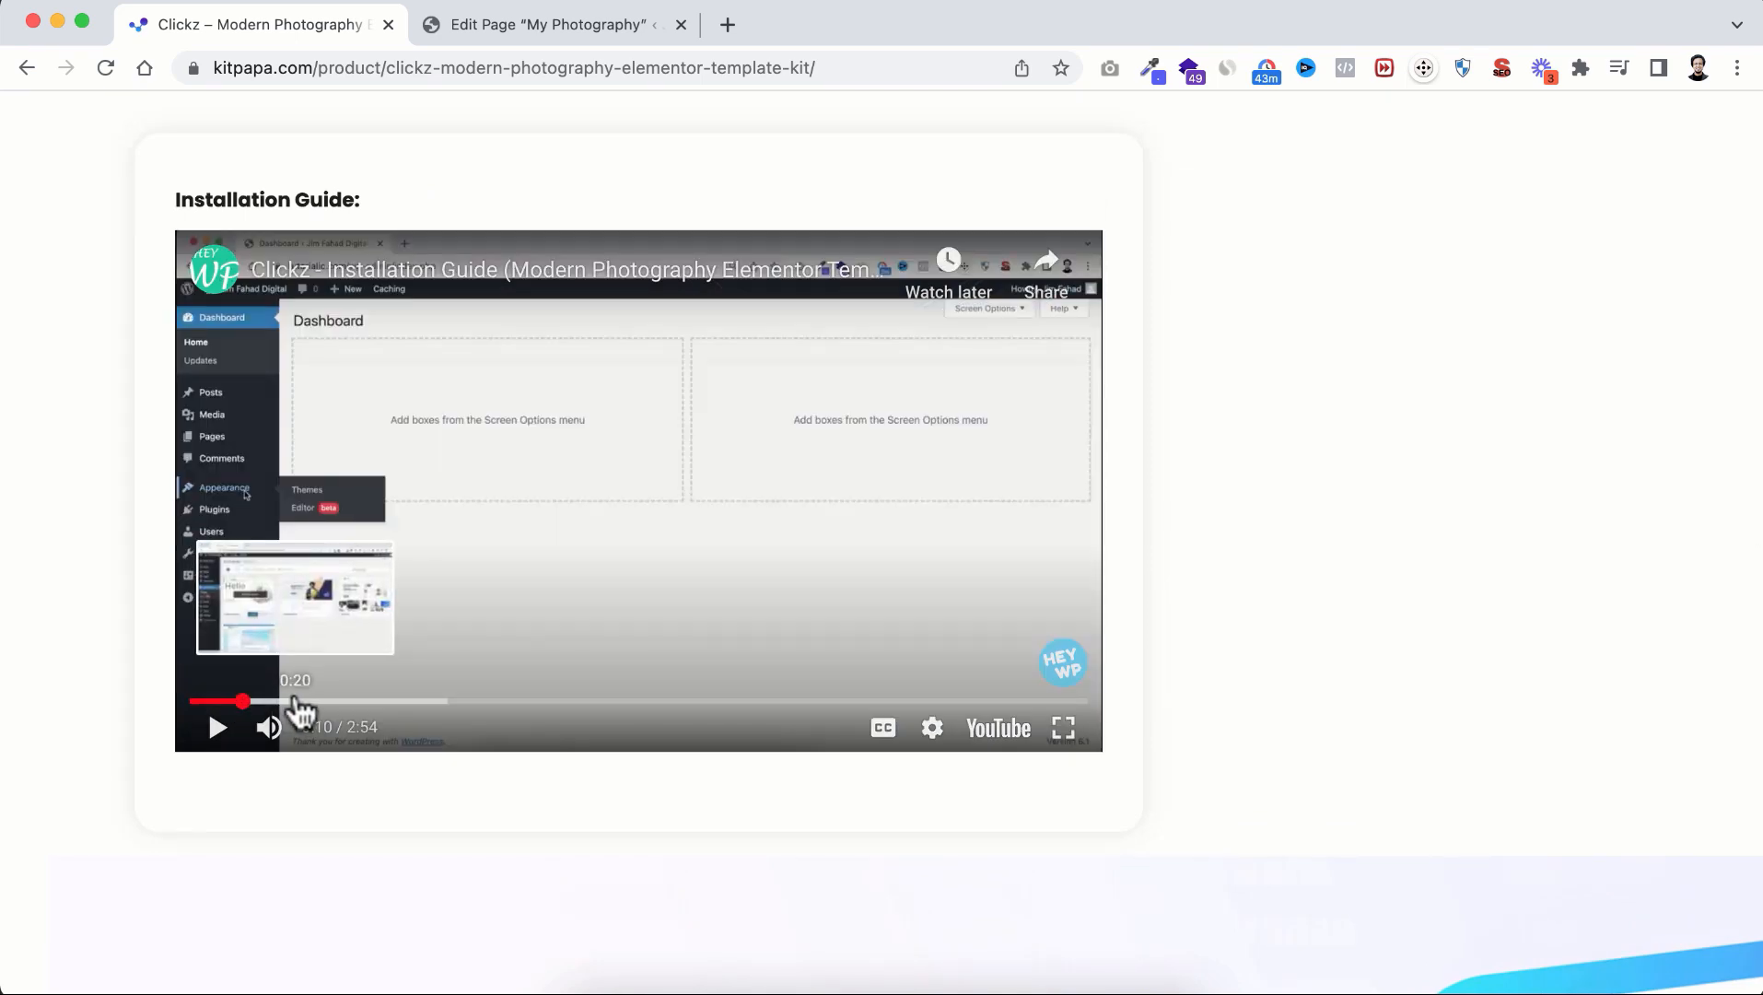
left_click(292, 703)
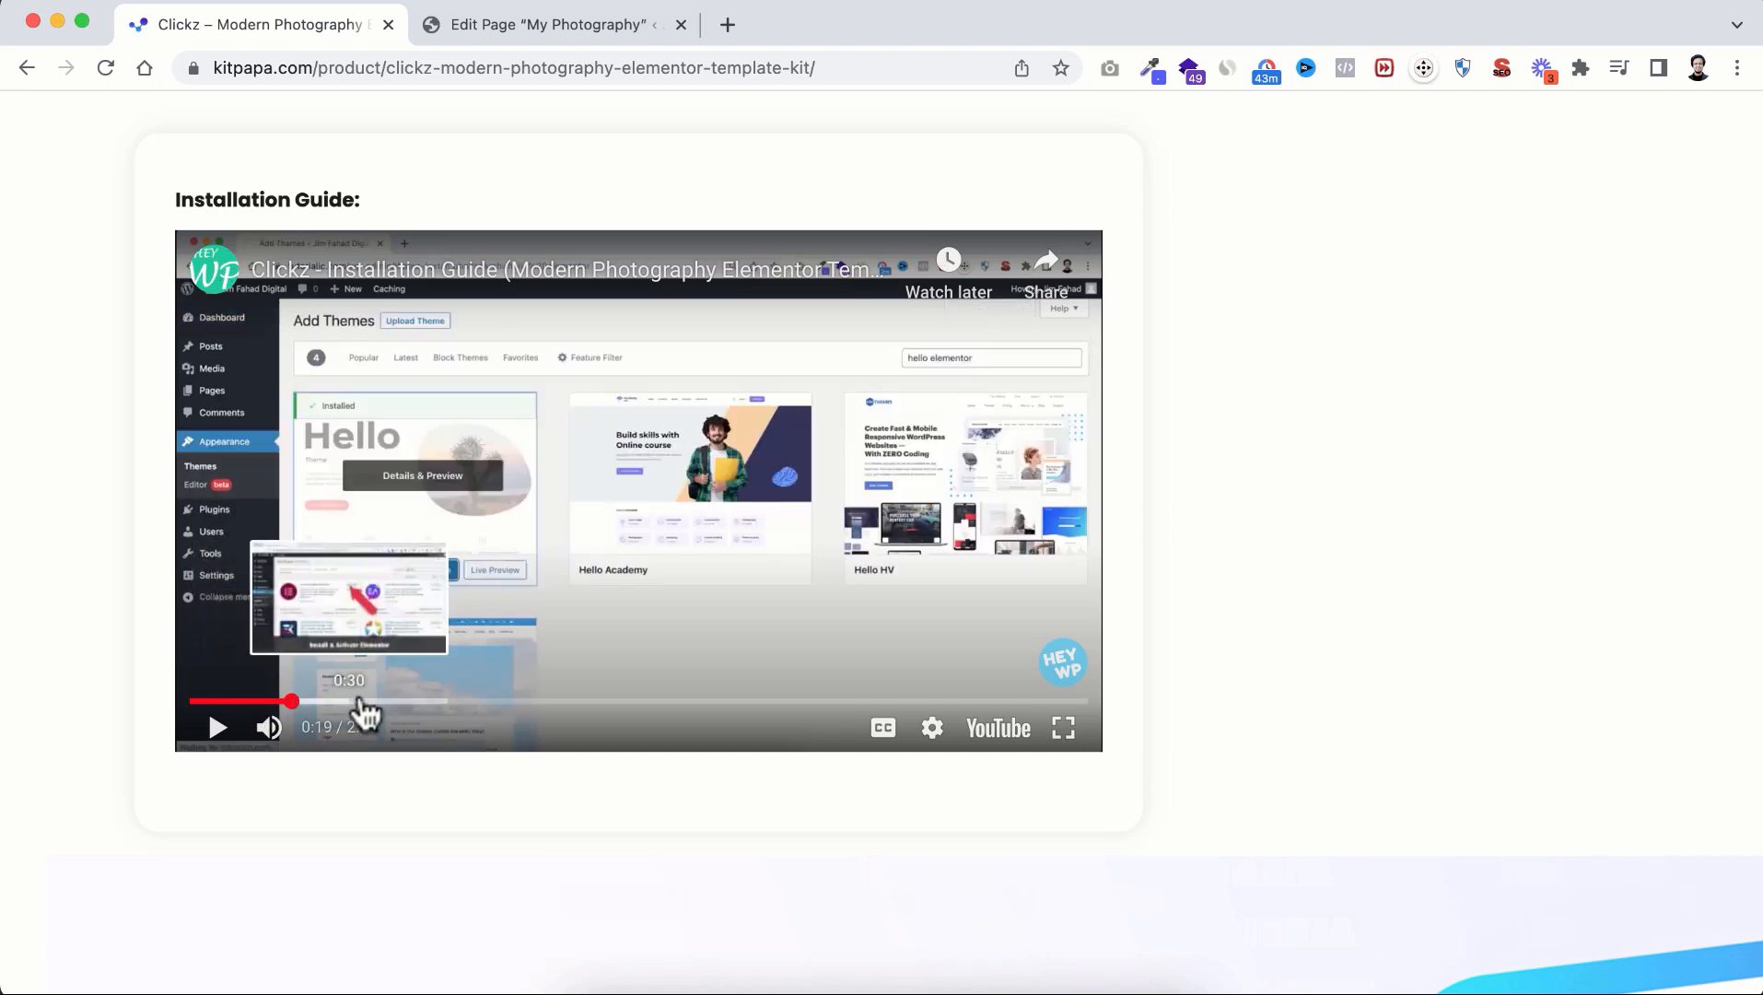
left_click(374, 702)
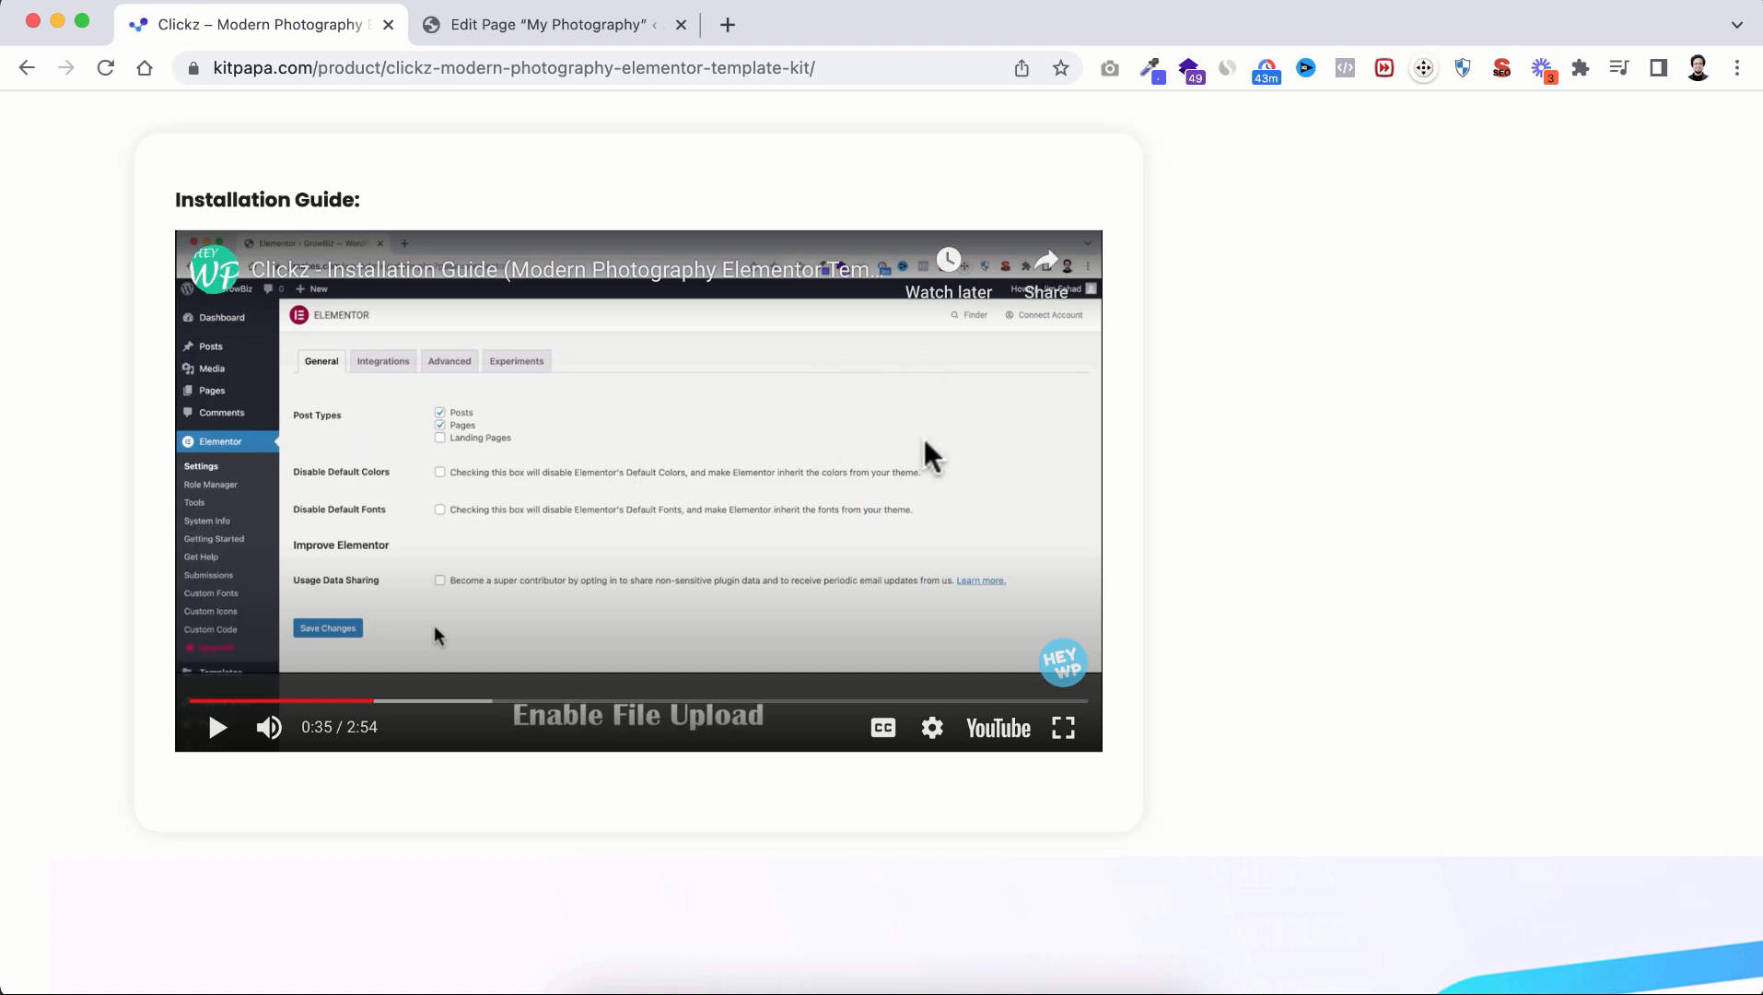
Step: Open the details of the related Weddly wedding photography kit in a new tab and switch to that tab
scroll(826, 581, "up", 2)
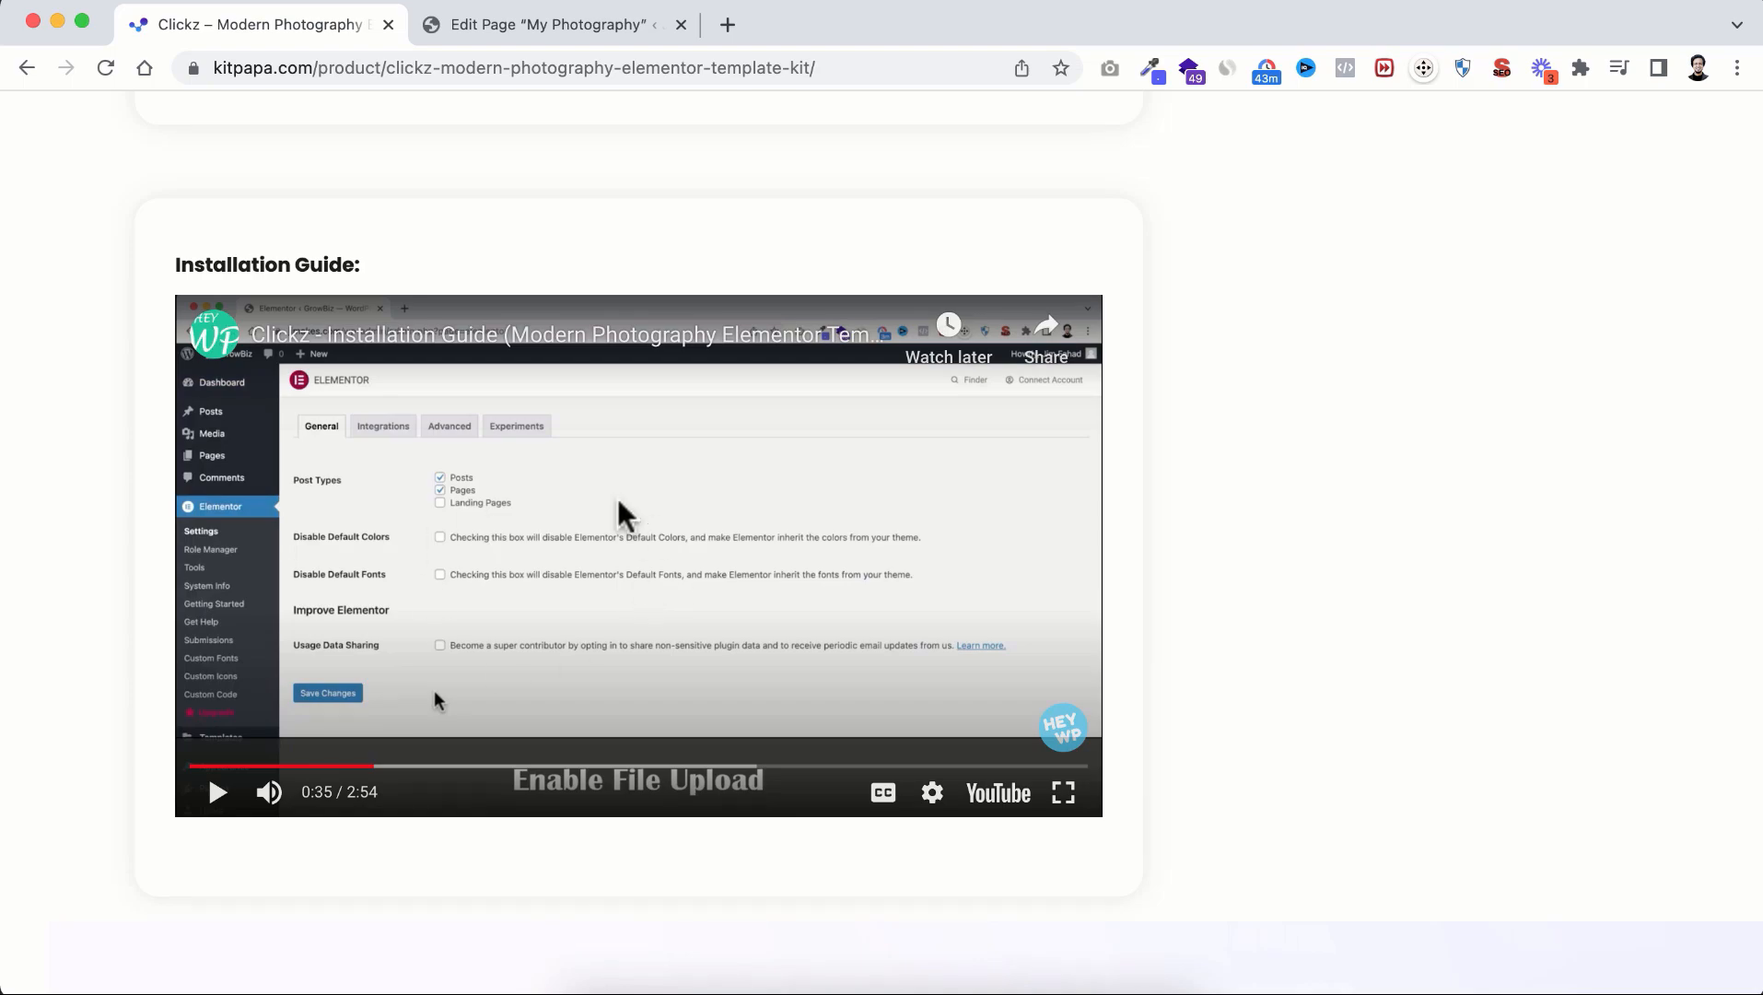
scroll(710, 526, "up", 20)
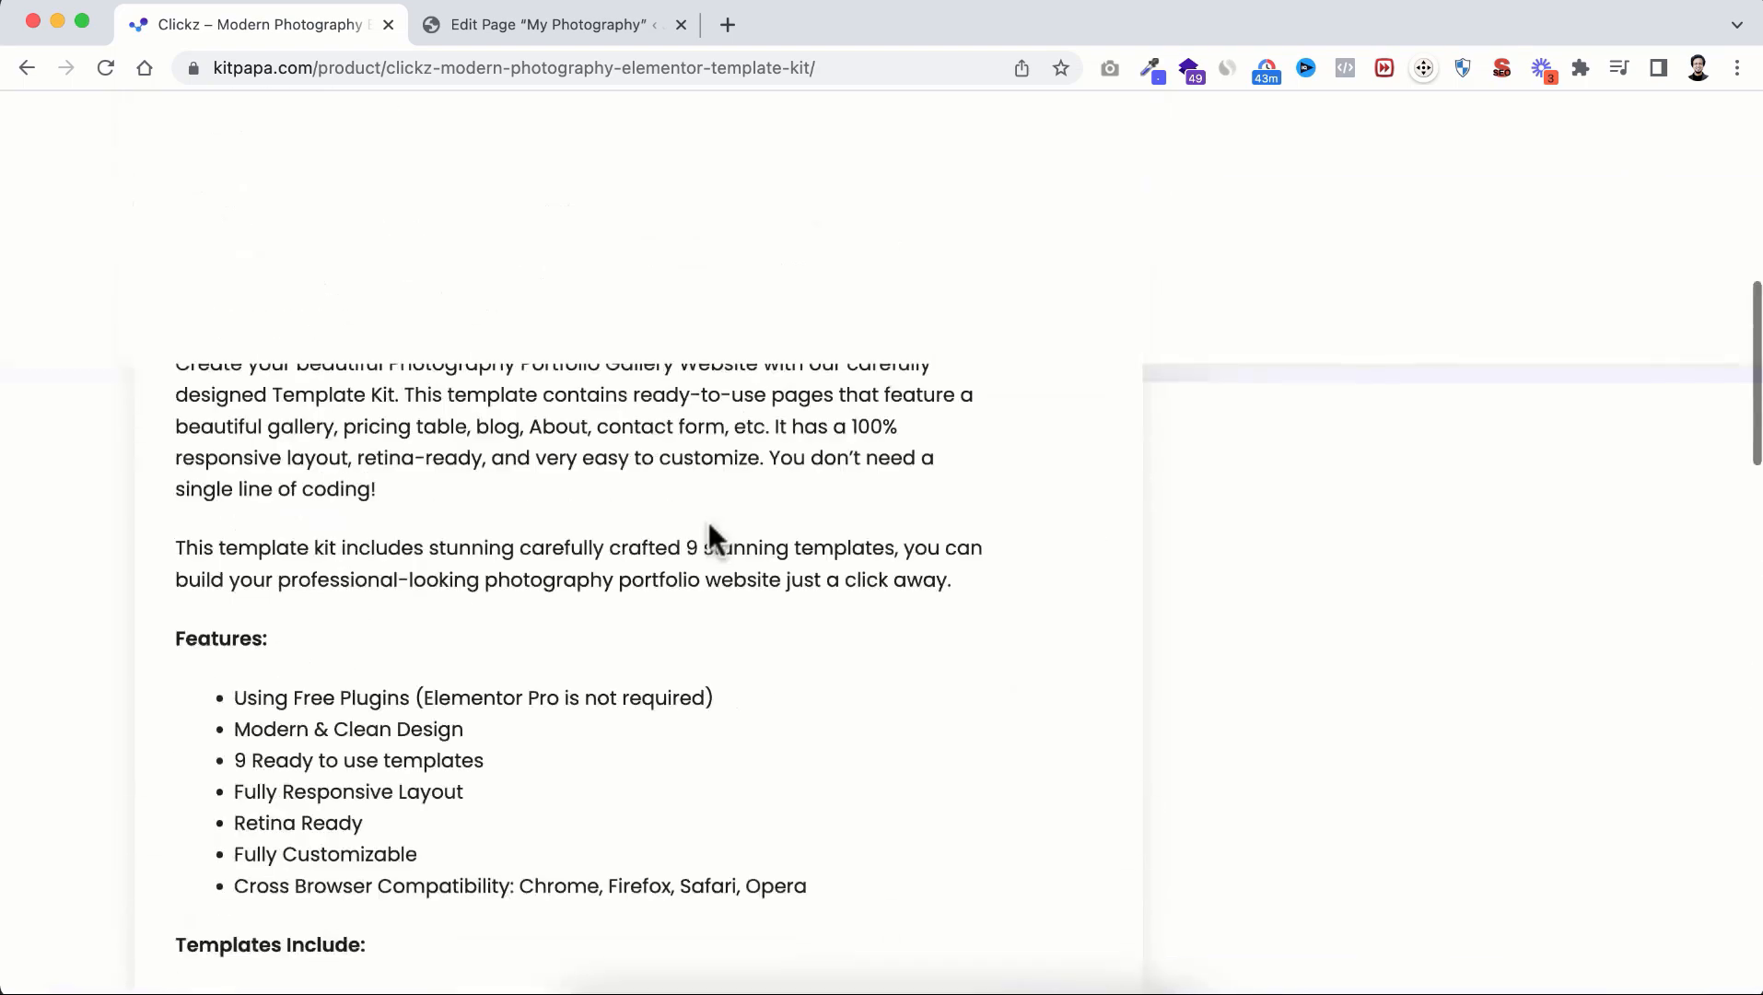
scroll(708, 522, "down", 20)
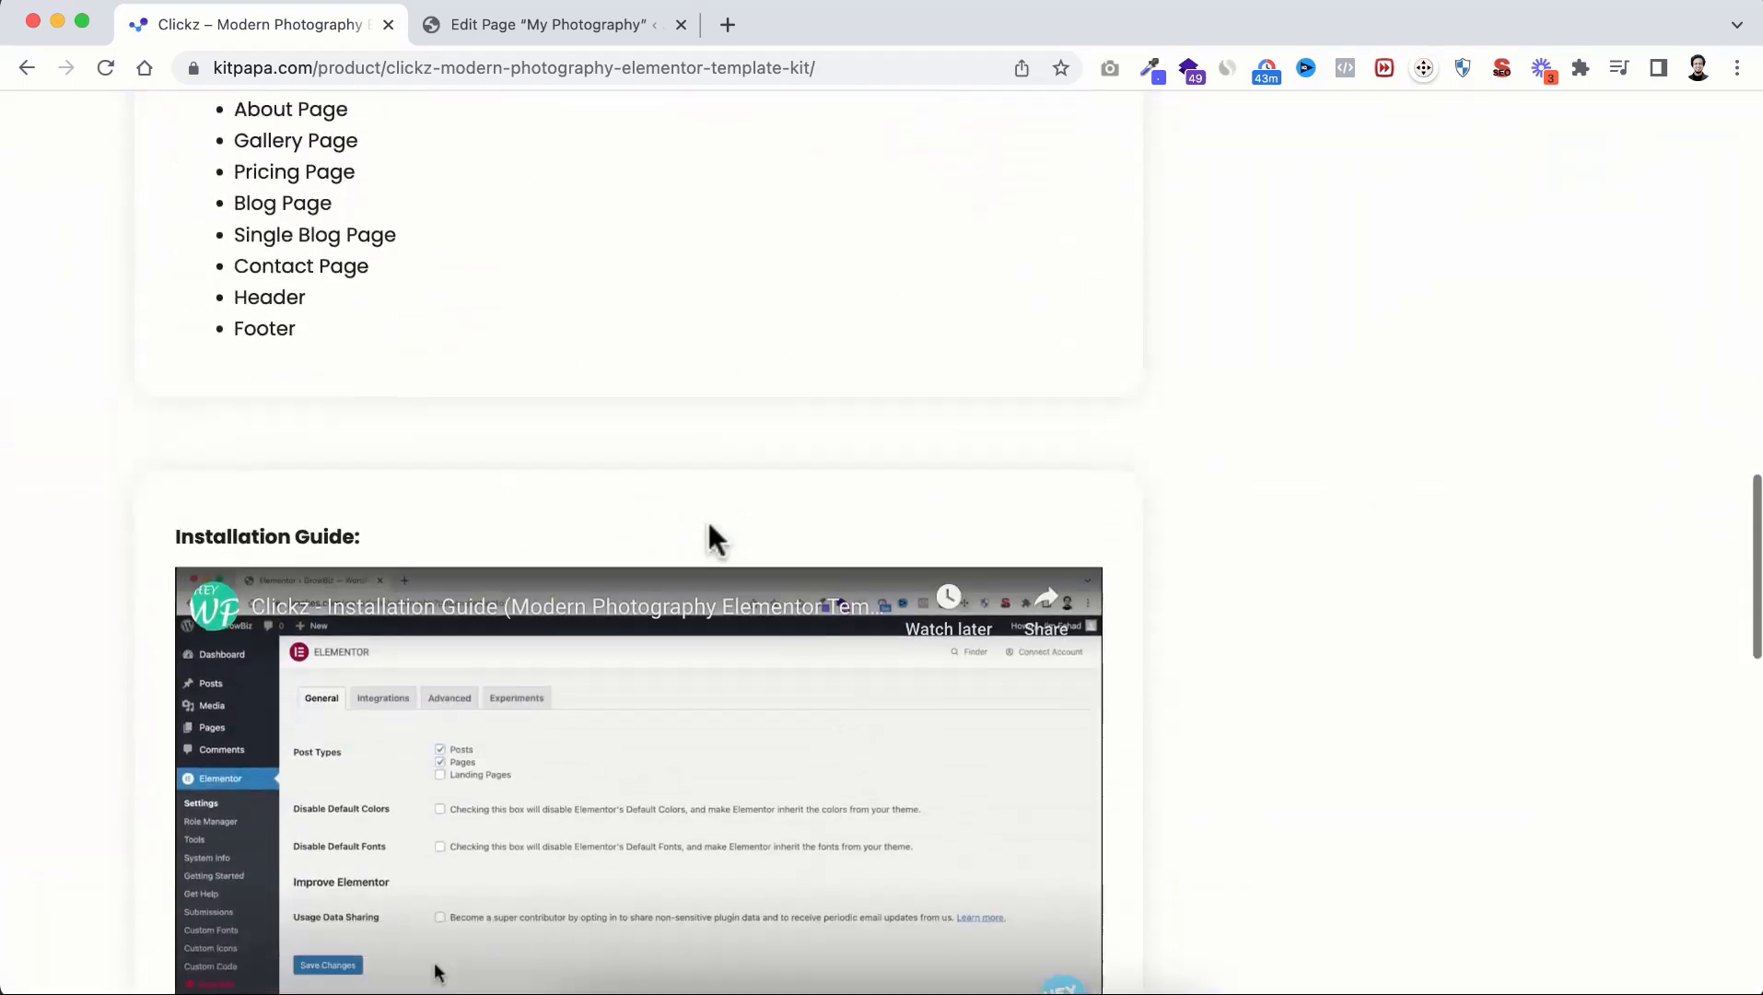
scroll(709, 522, "down", 3)
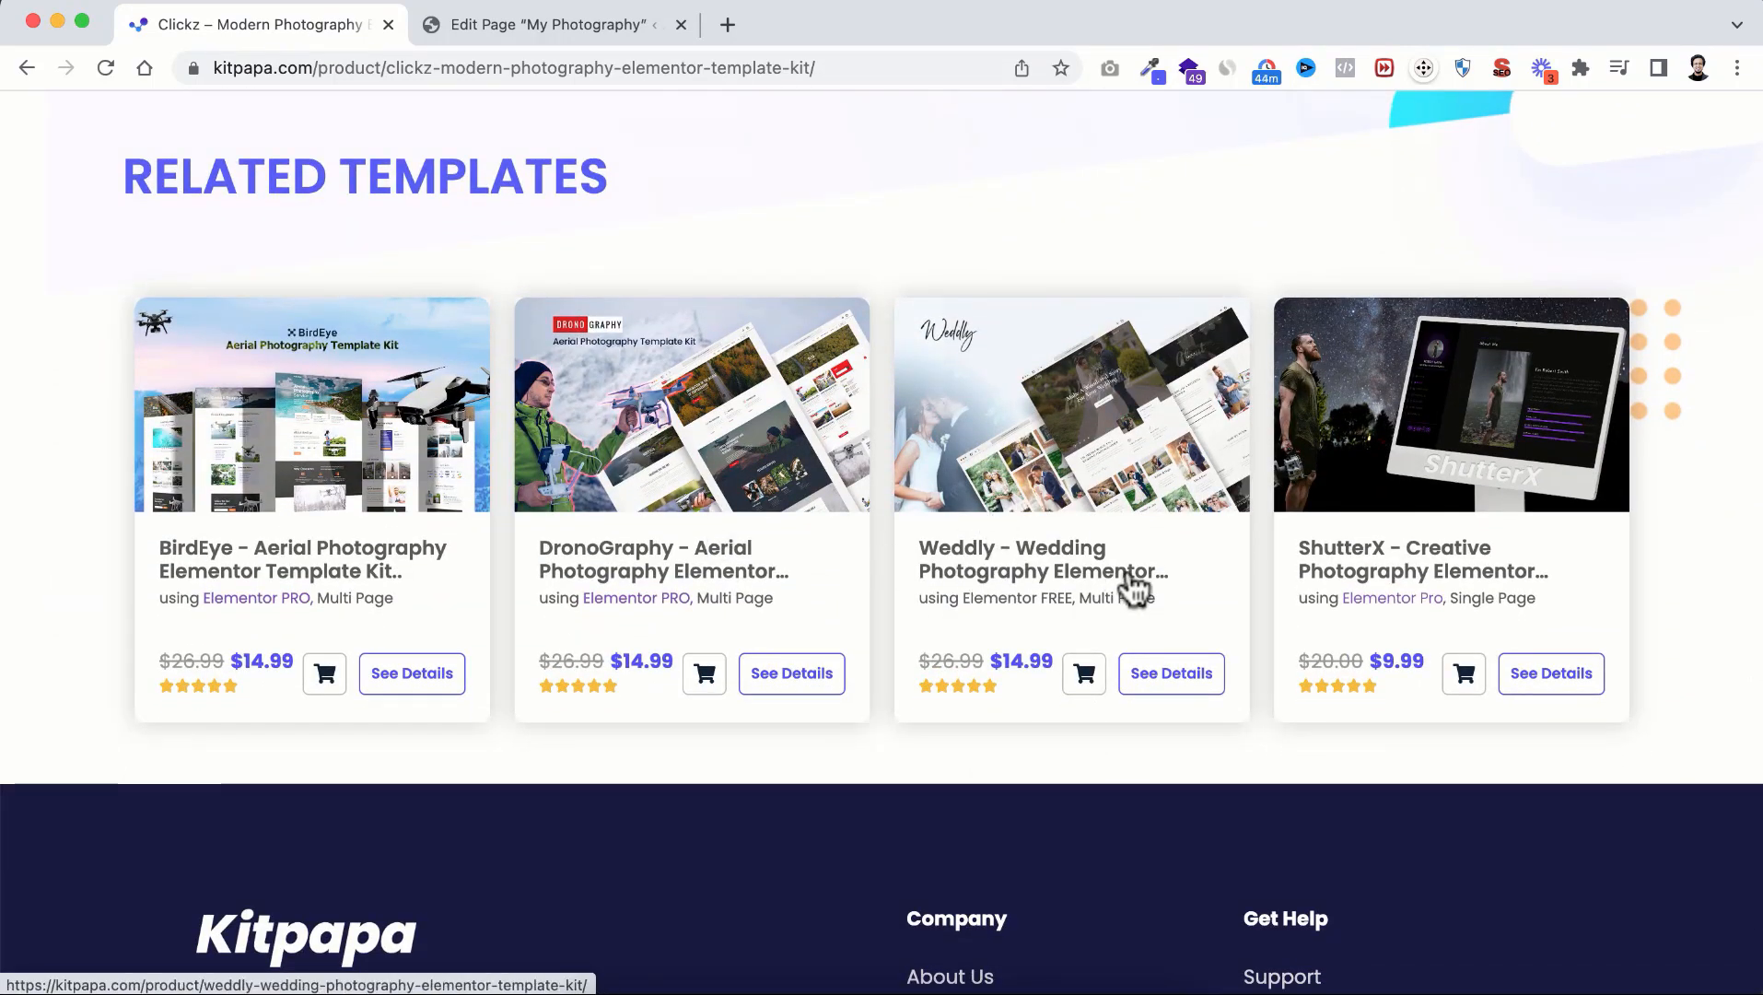
left_click(1168, 674, "super")
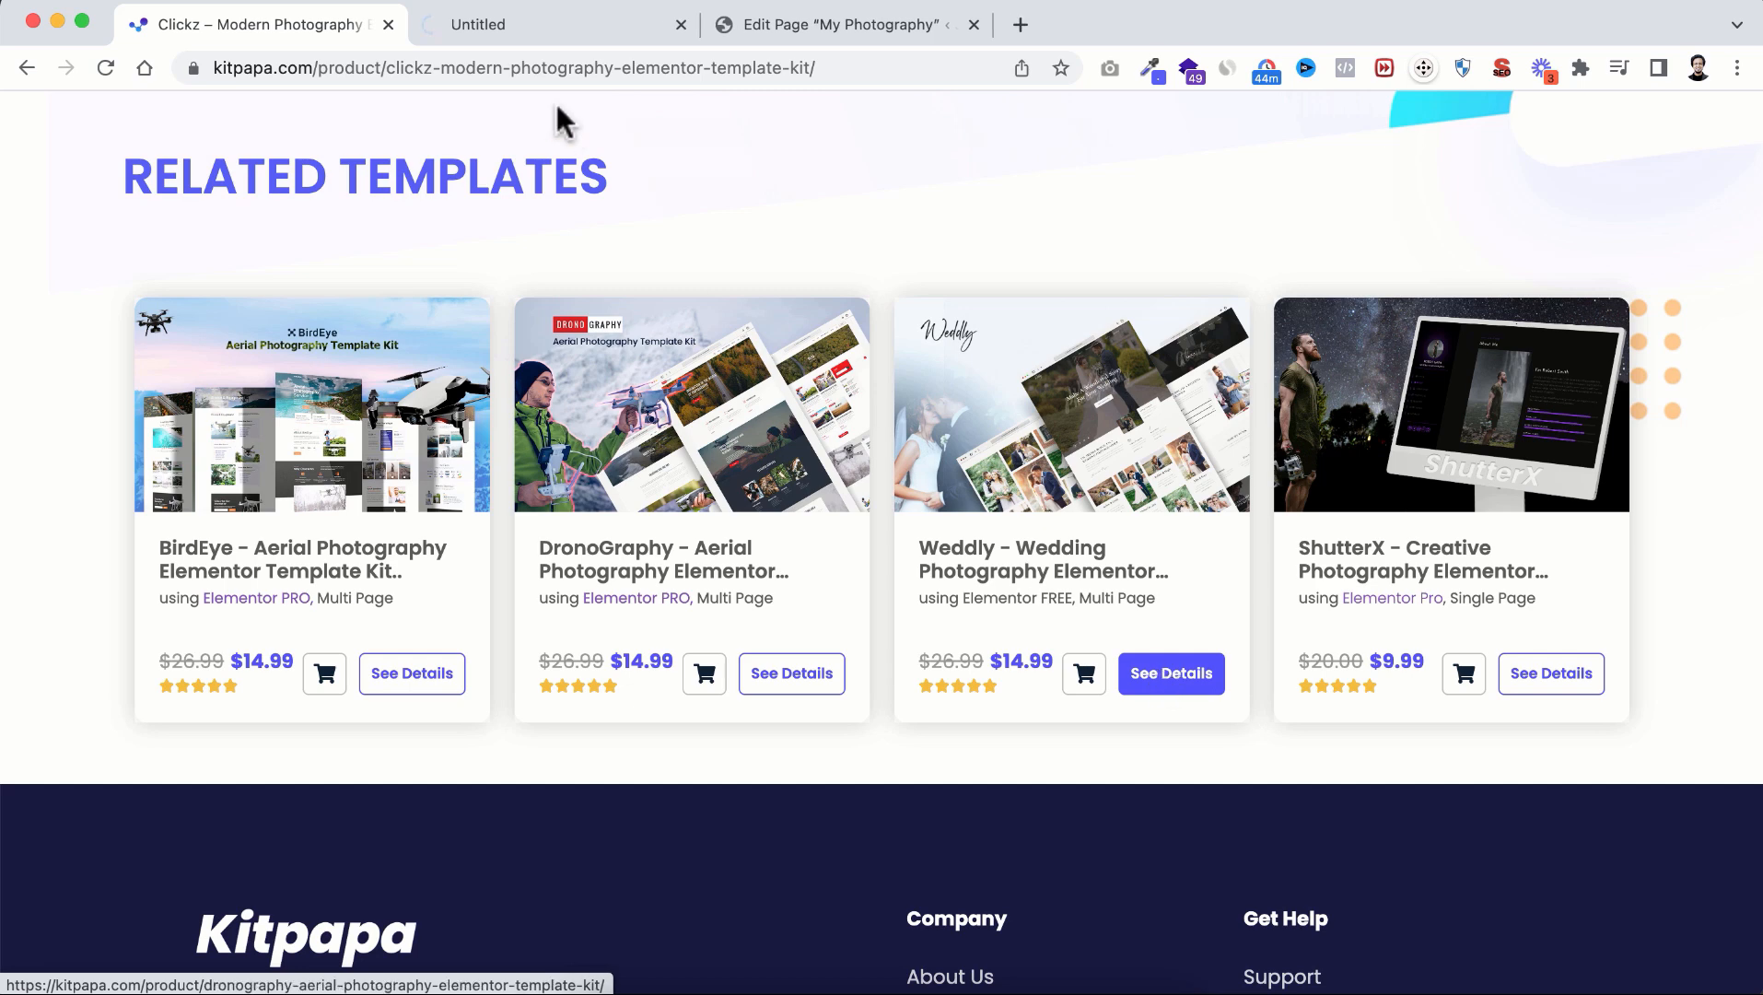
left_click(543, 26)
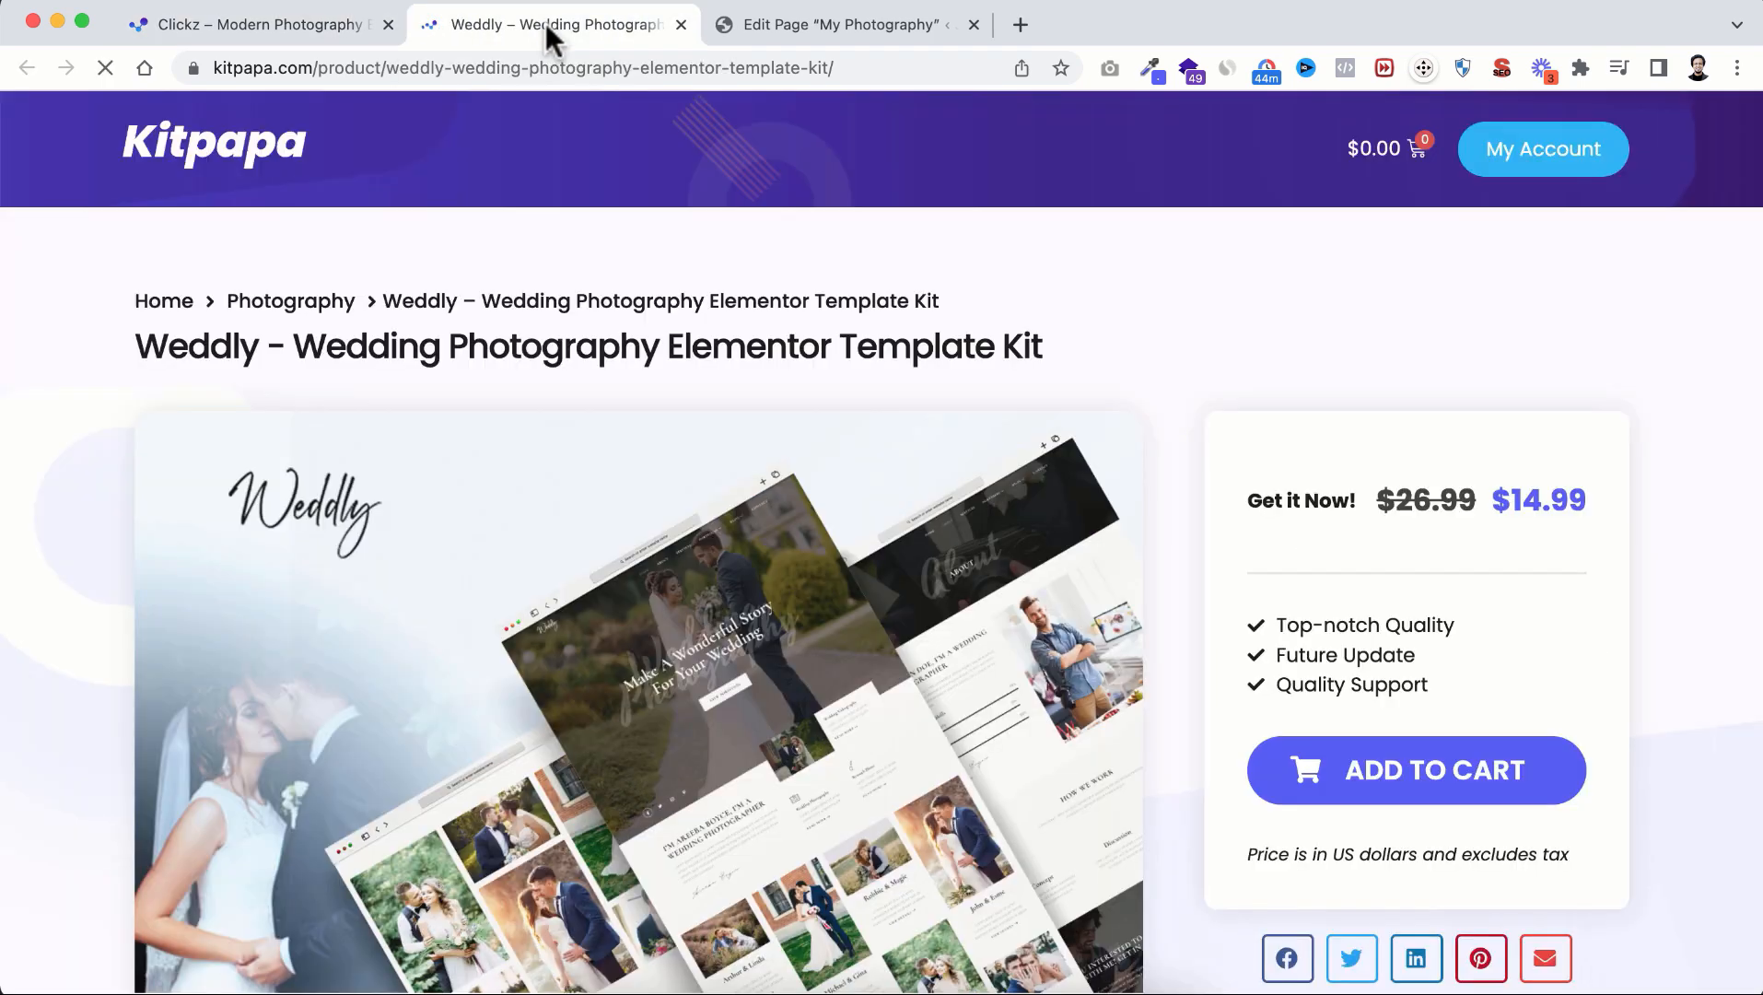
Step: Examine the Weddly kit's product page for its installation guide video, features and included templates
scroll(415, 719, "down", 4)
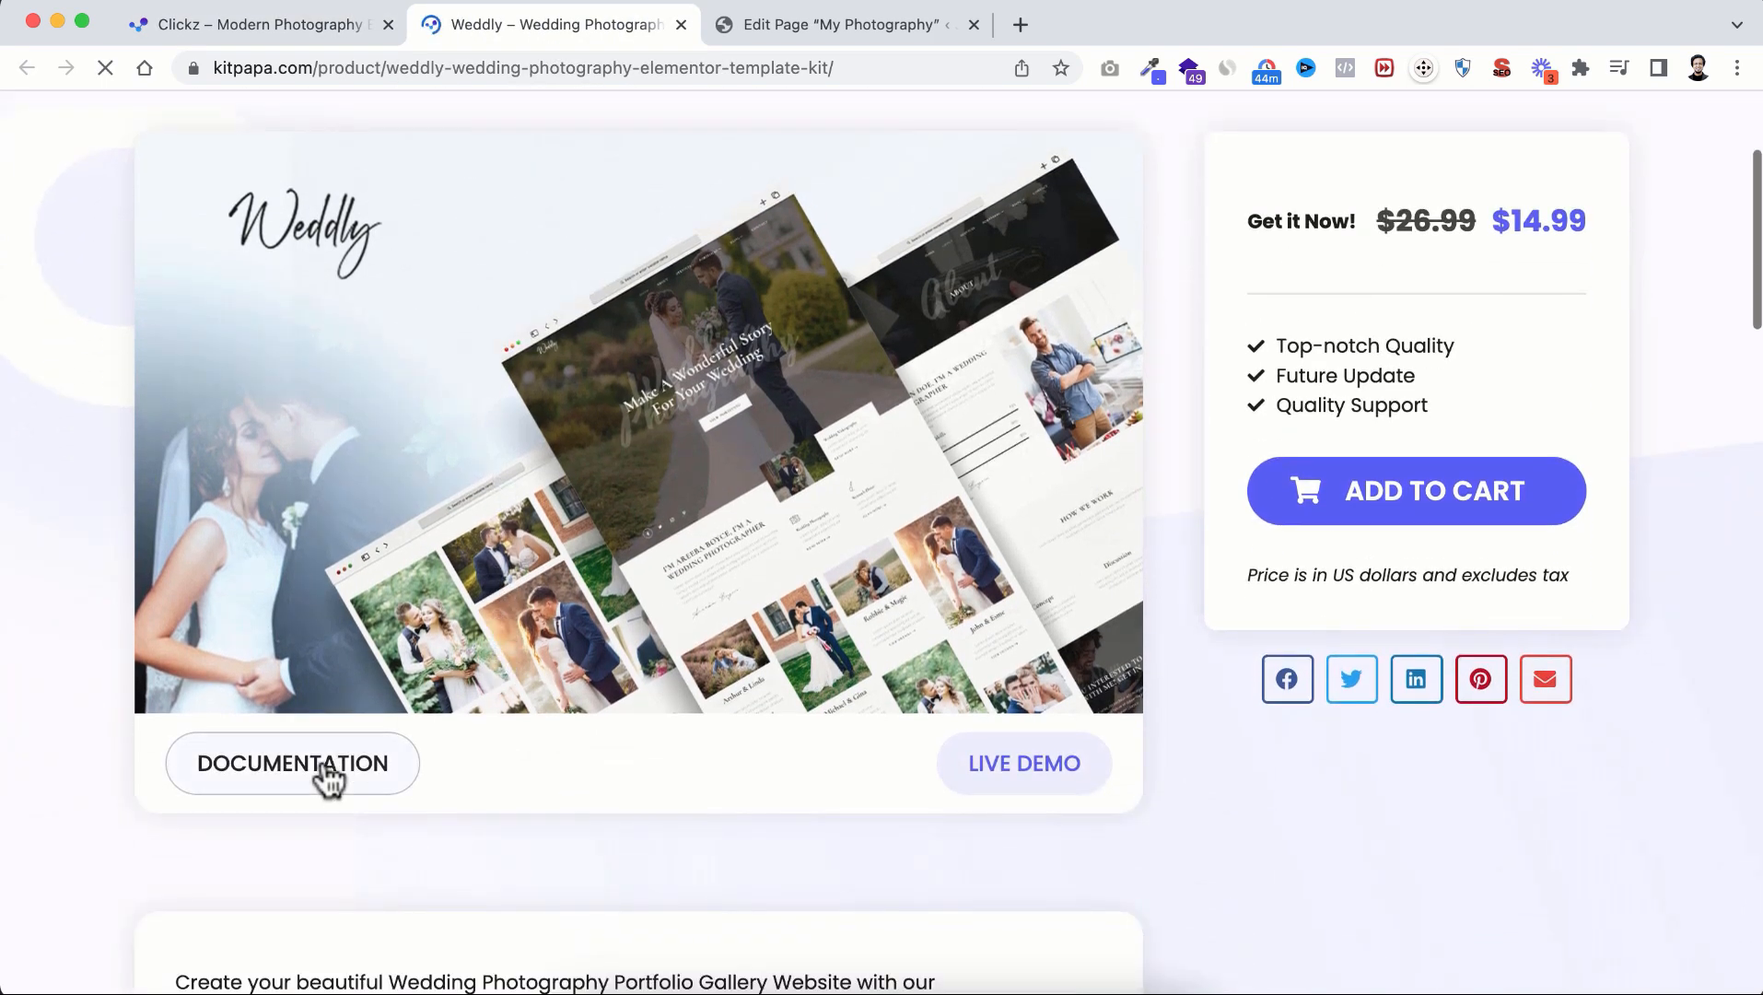
scroll(323, 778, "down", 5)
scroll(317, 766, "down", 10)
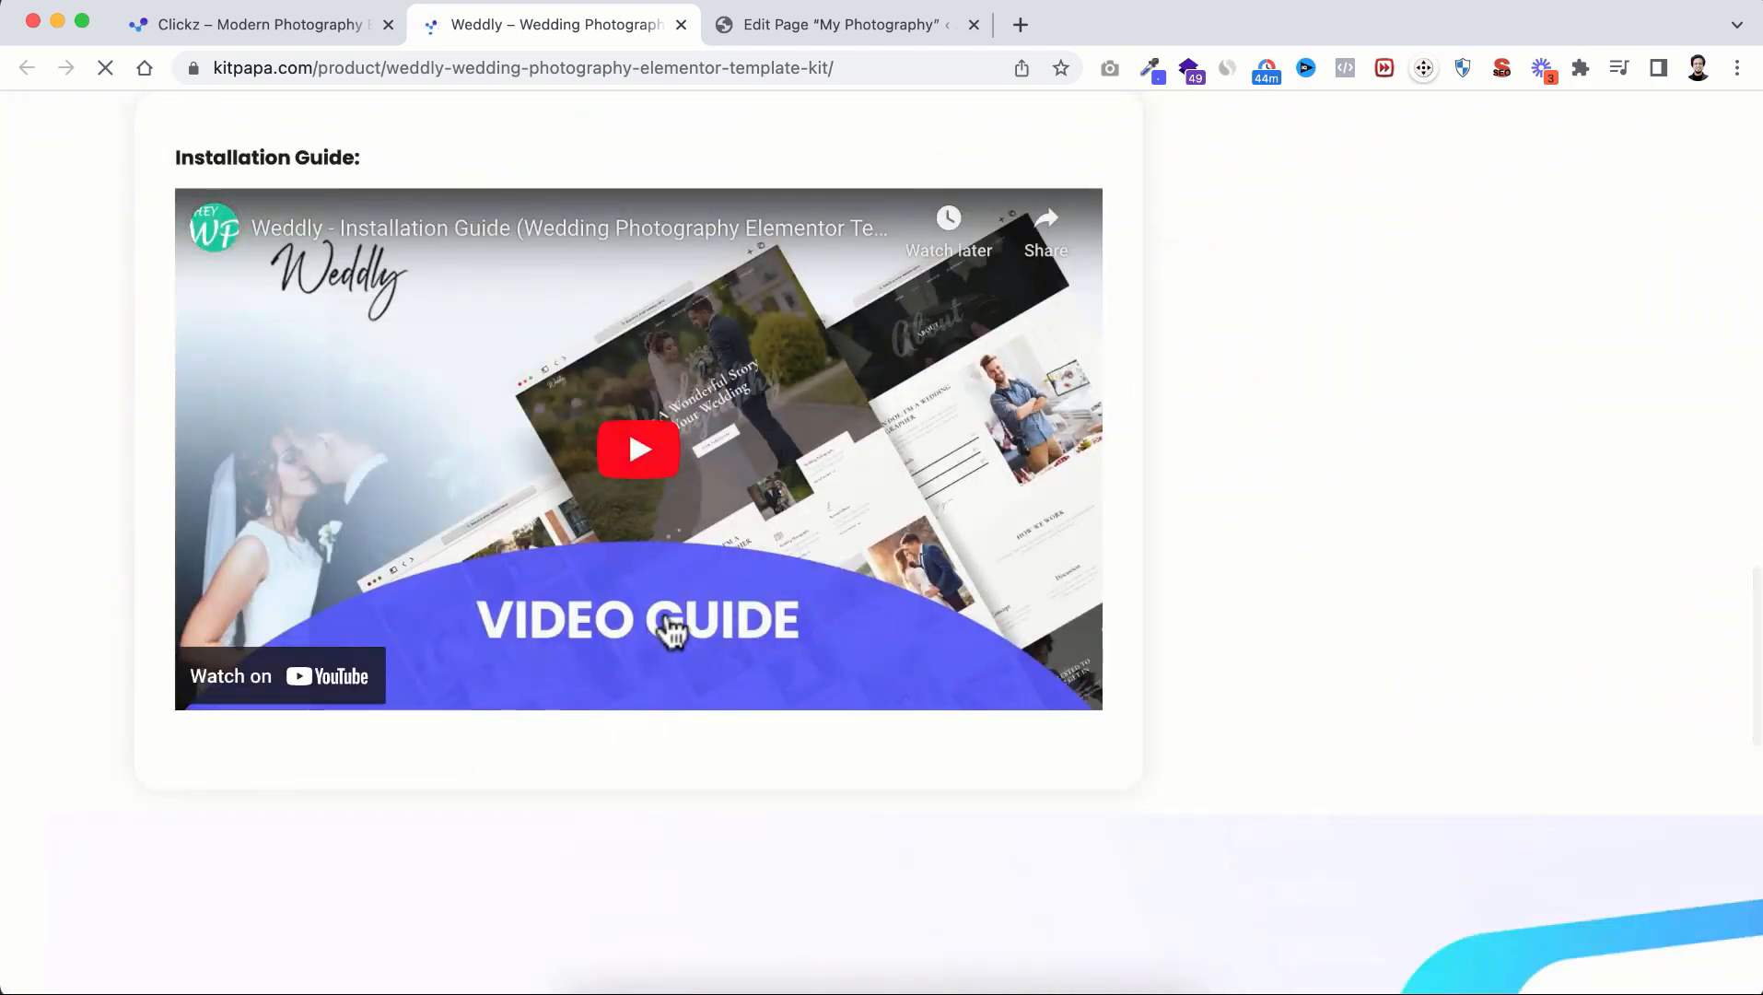
scroll(681, 608, "up", 1)
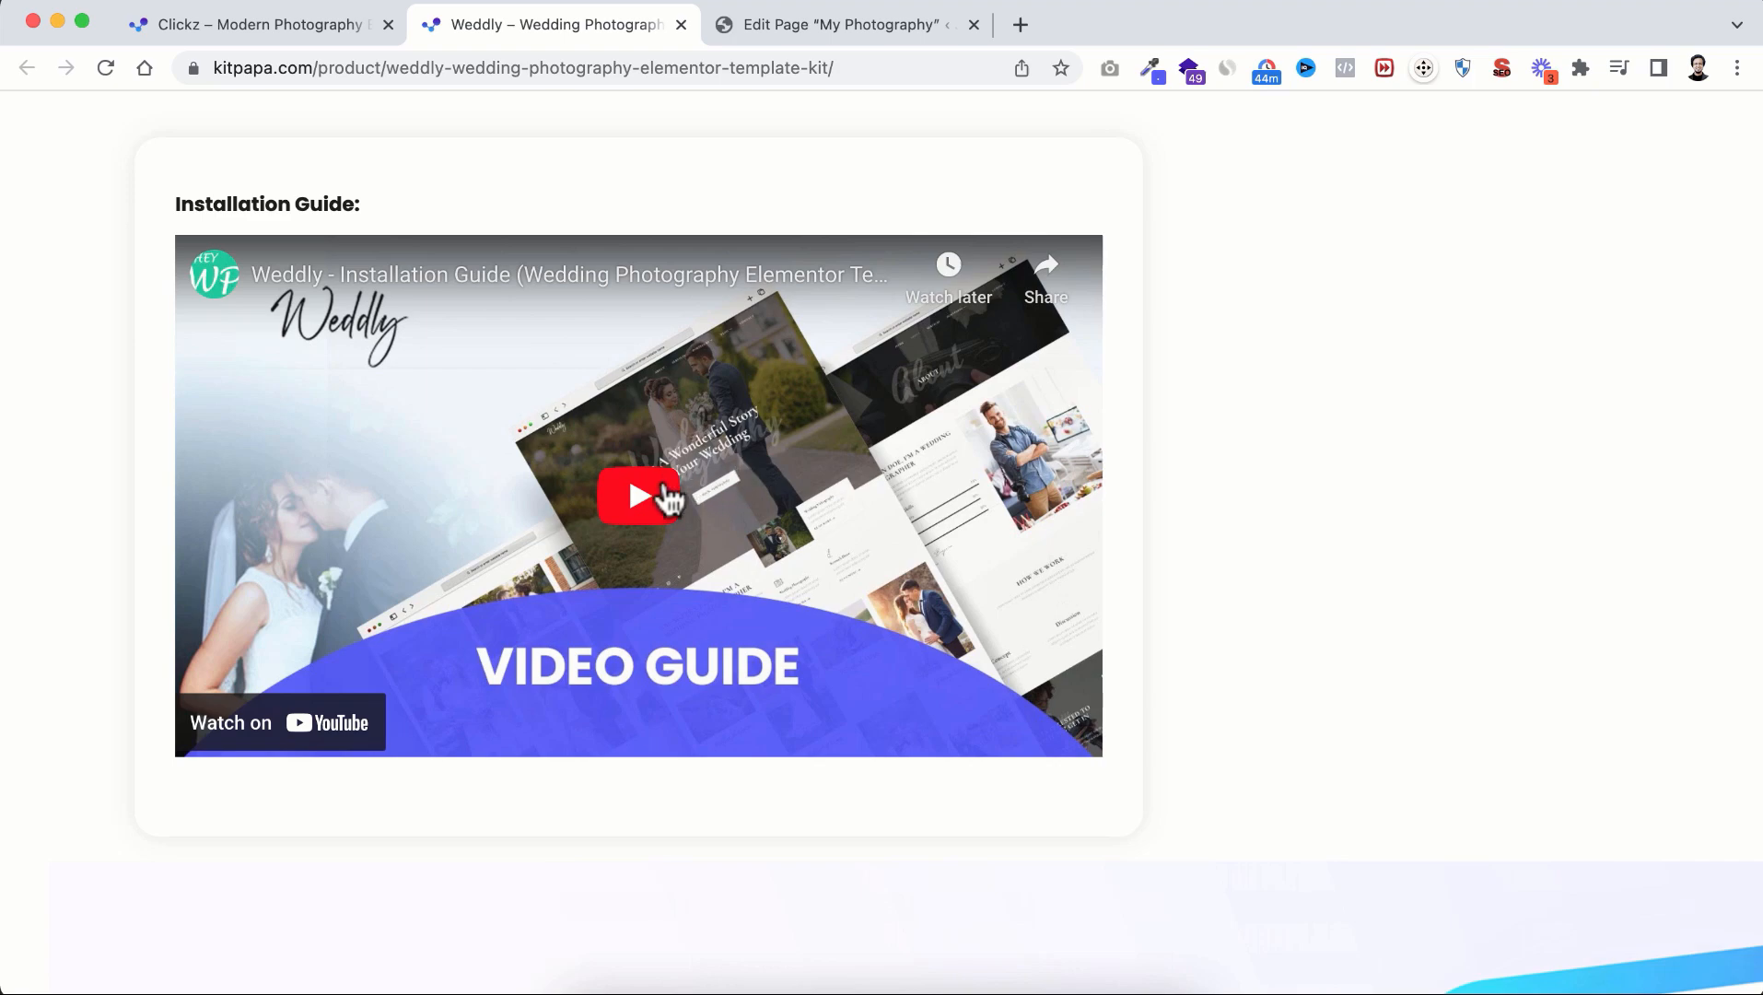
scroll(759, 298, "up", 10)
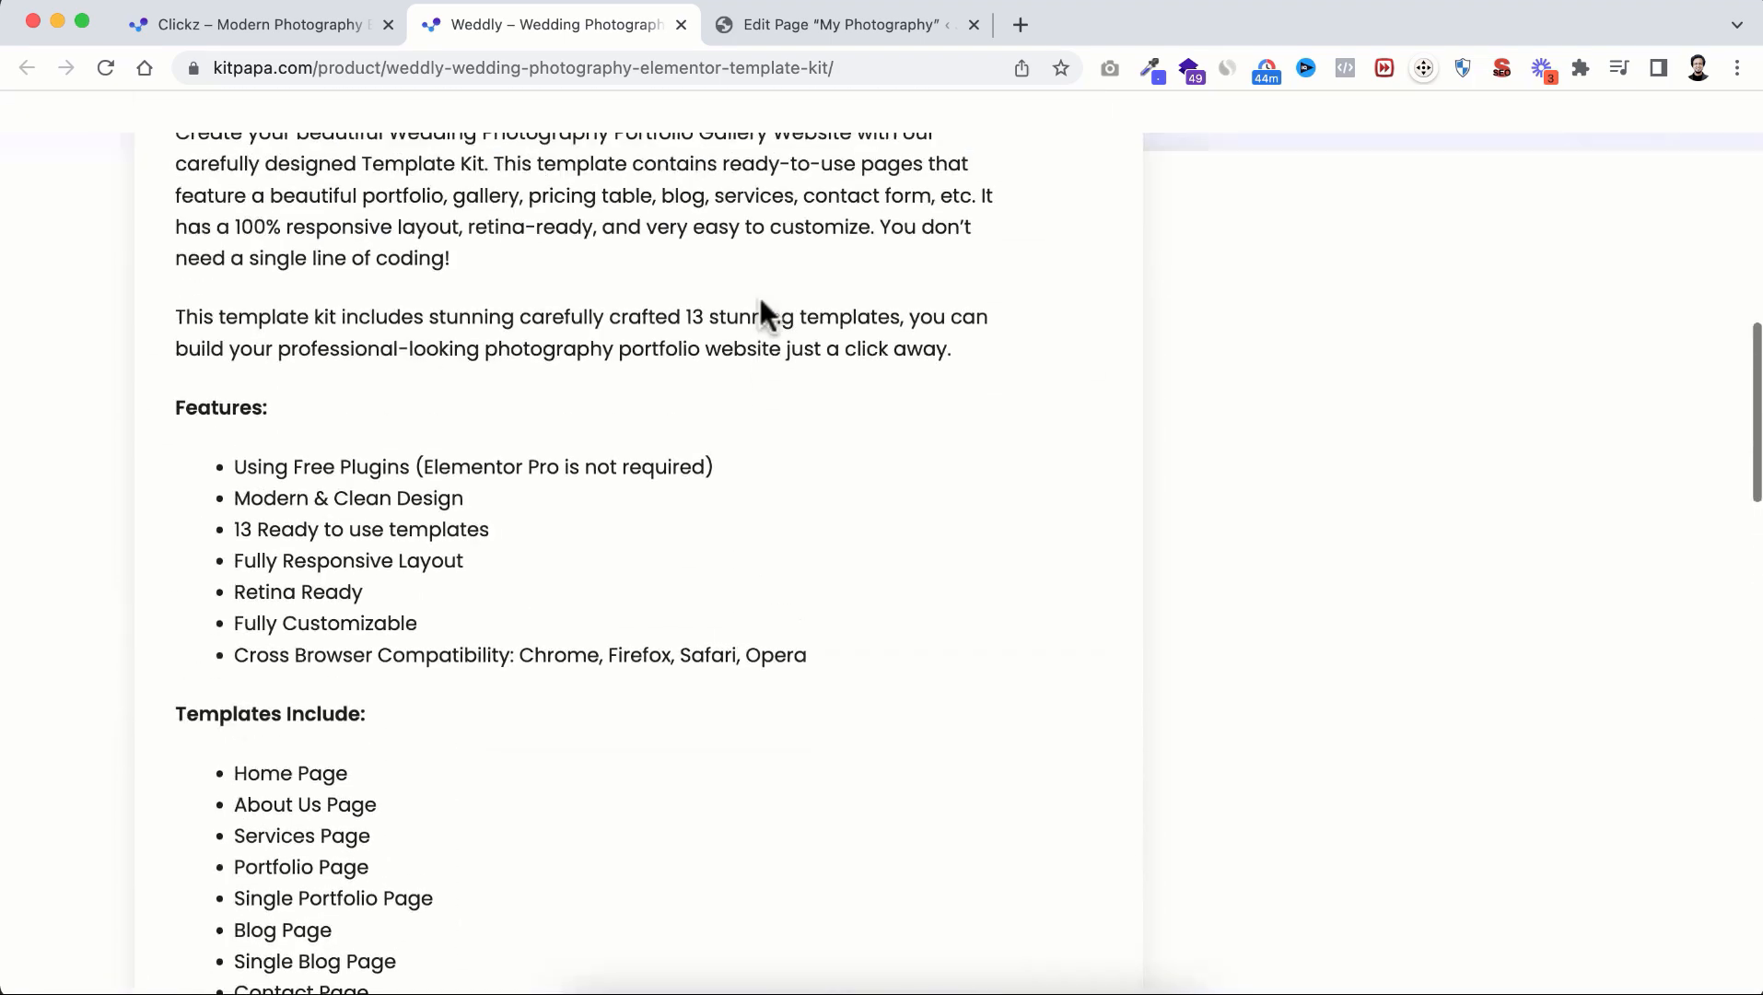
scroll(760, 301, "up", 3)
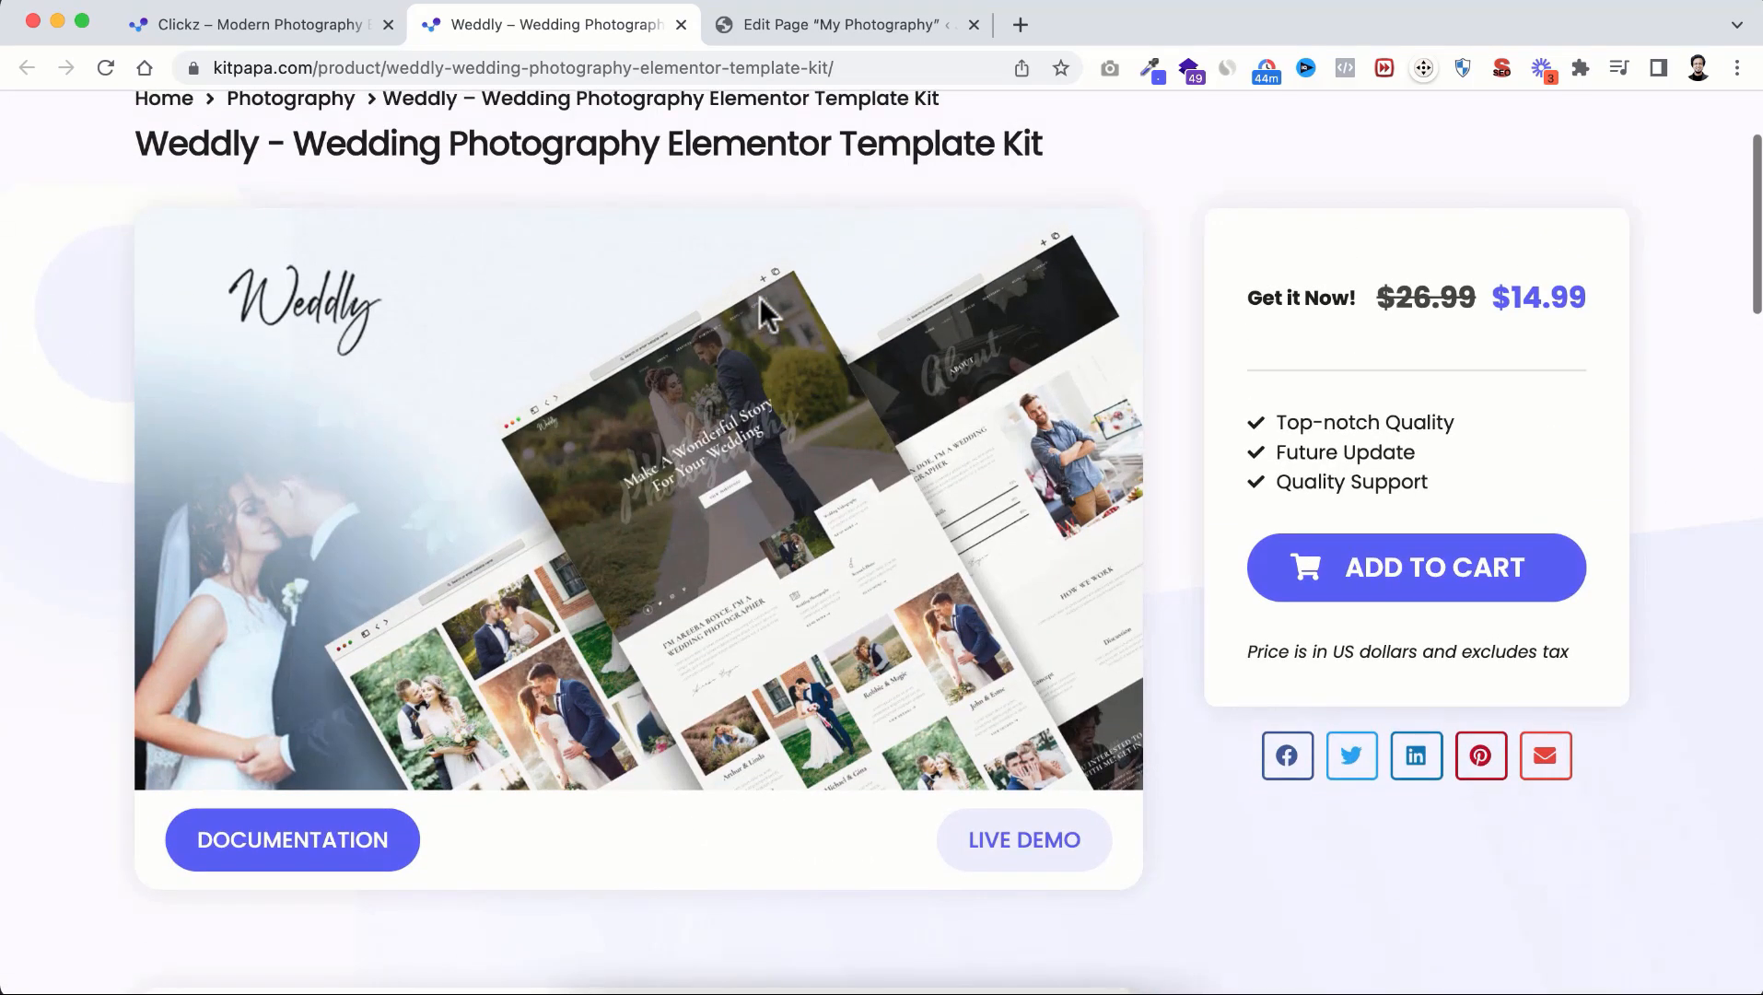
Step: Open the Weddly kit's live demo and examine its home page in the desktop preview, from the hero section to the wedding portfolio
left_click(1013, 855)
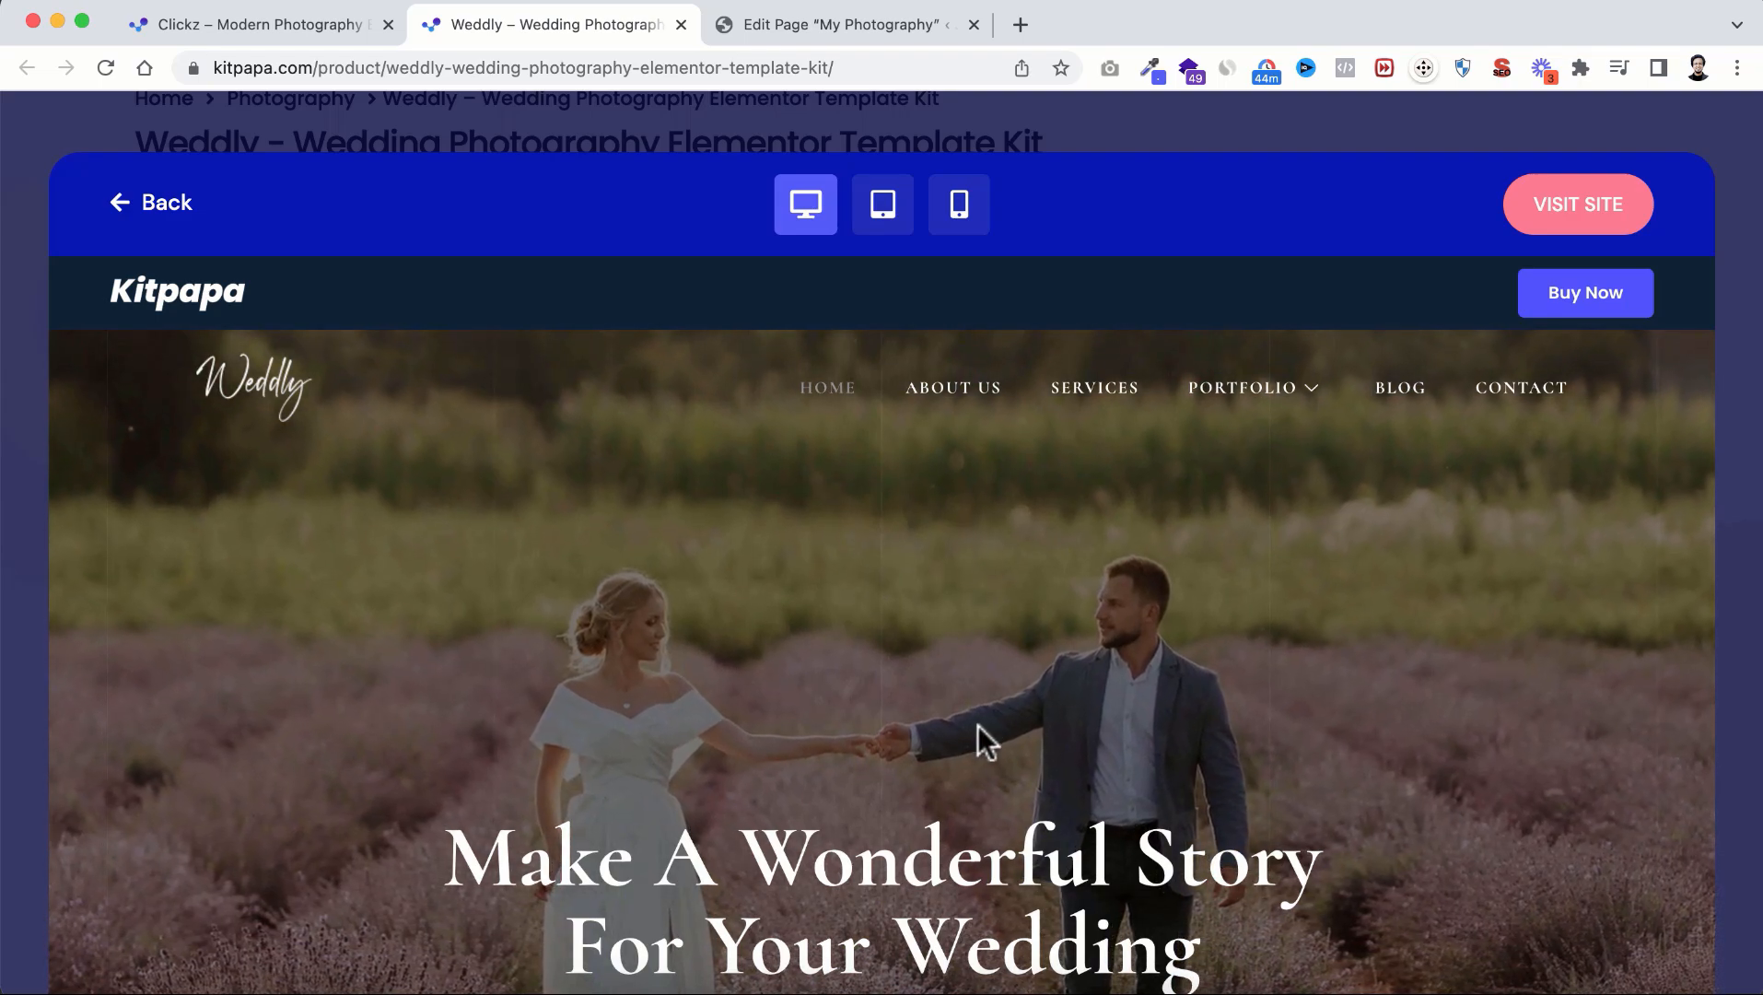
scroll(978, 725, "down", 2)
scroll(978, 725, "down", 5)
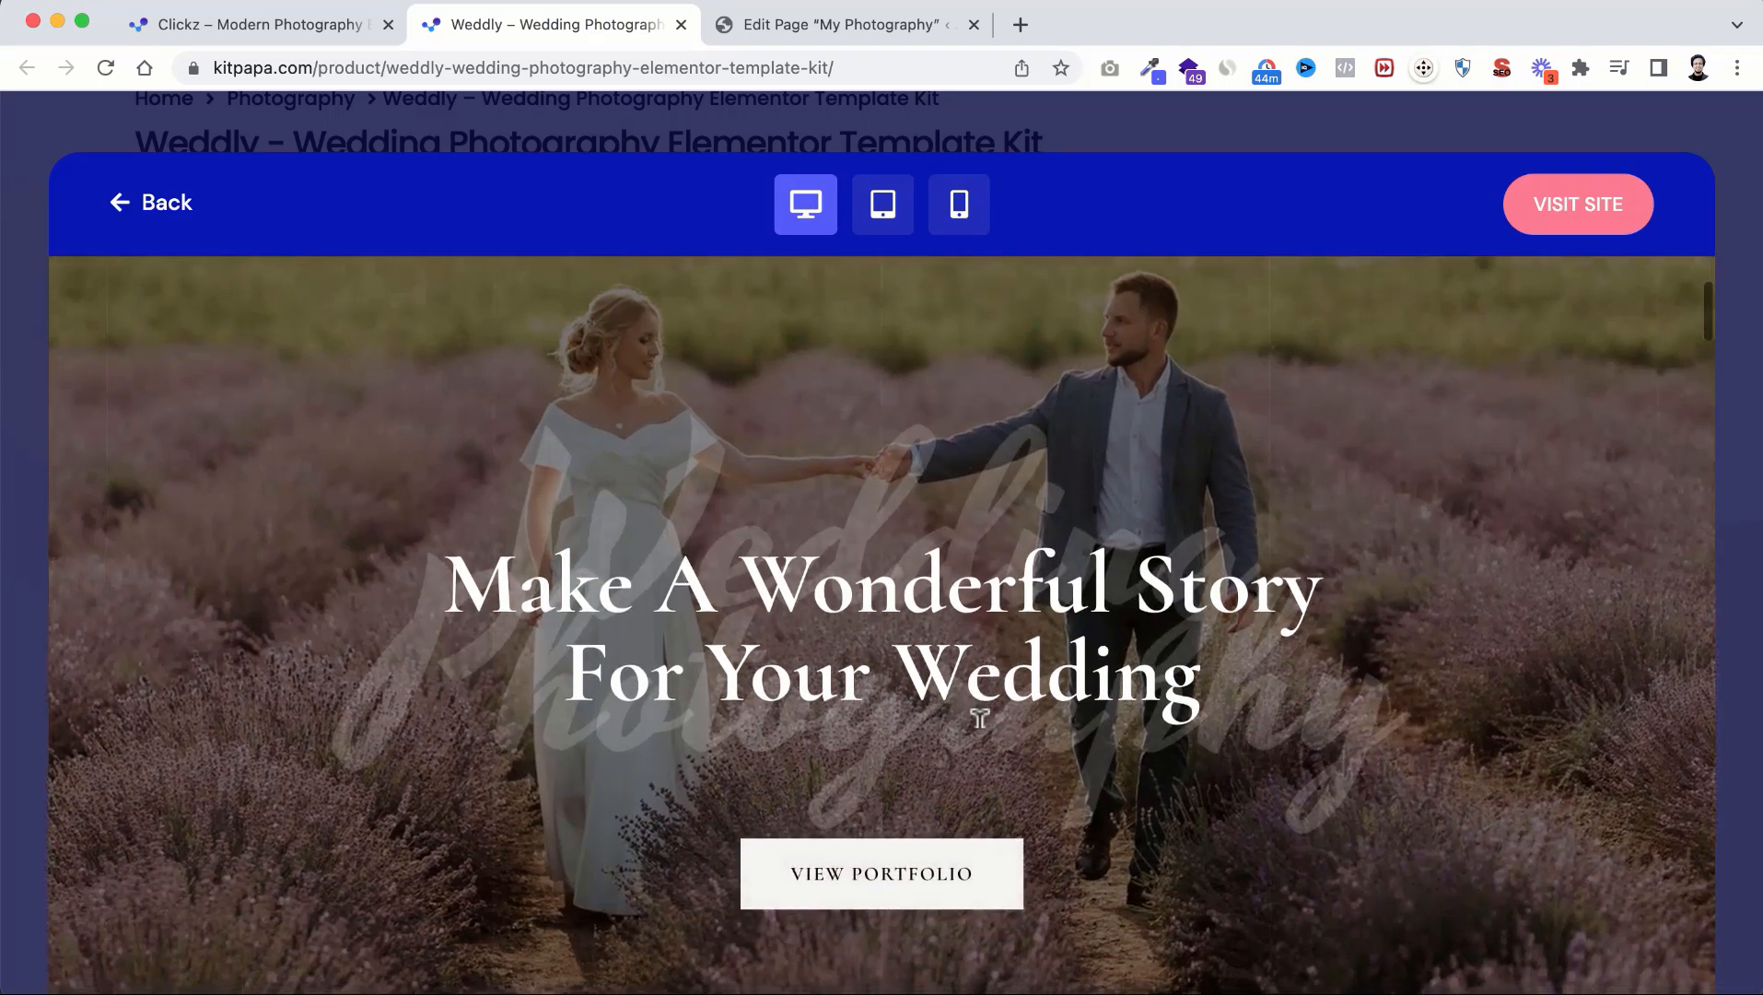
scroll(978, 725, "down", 3)
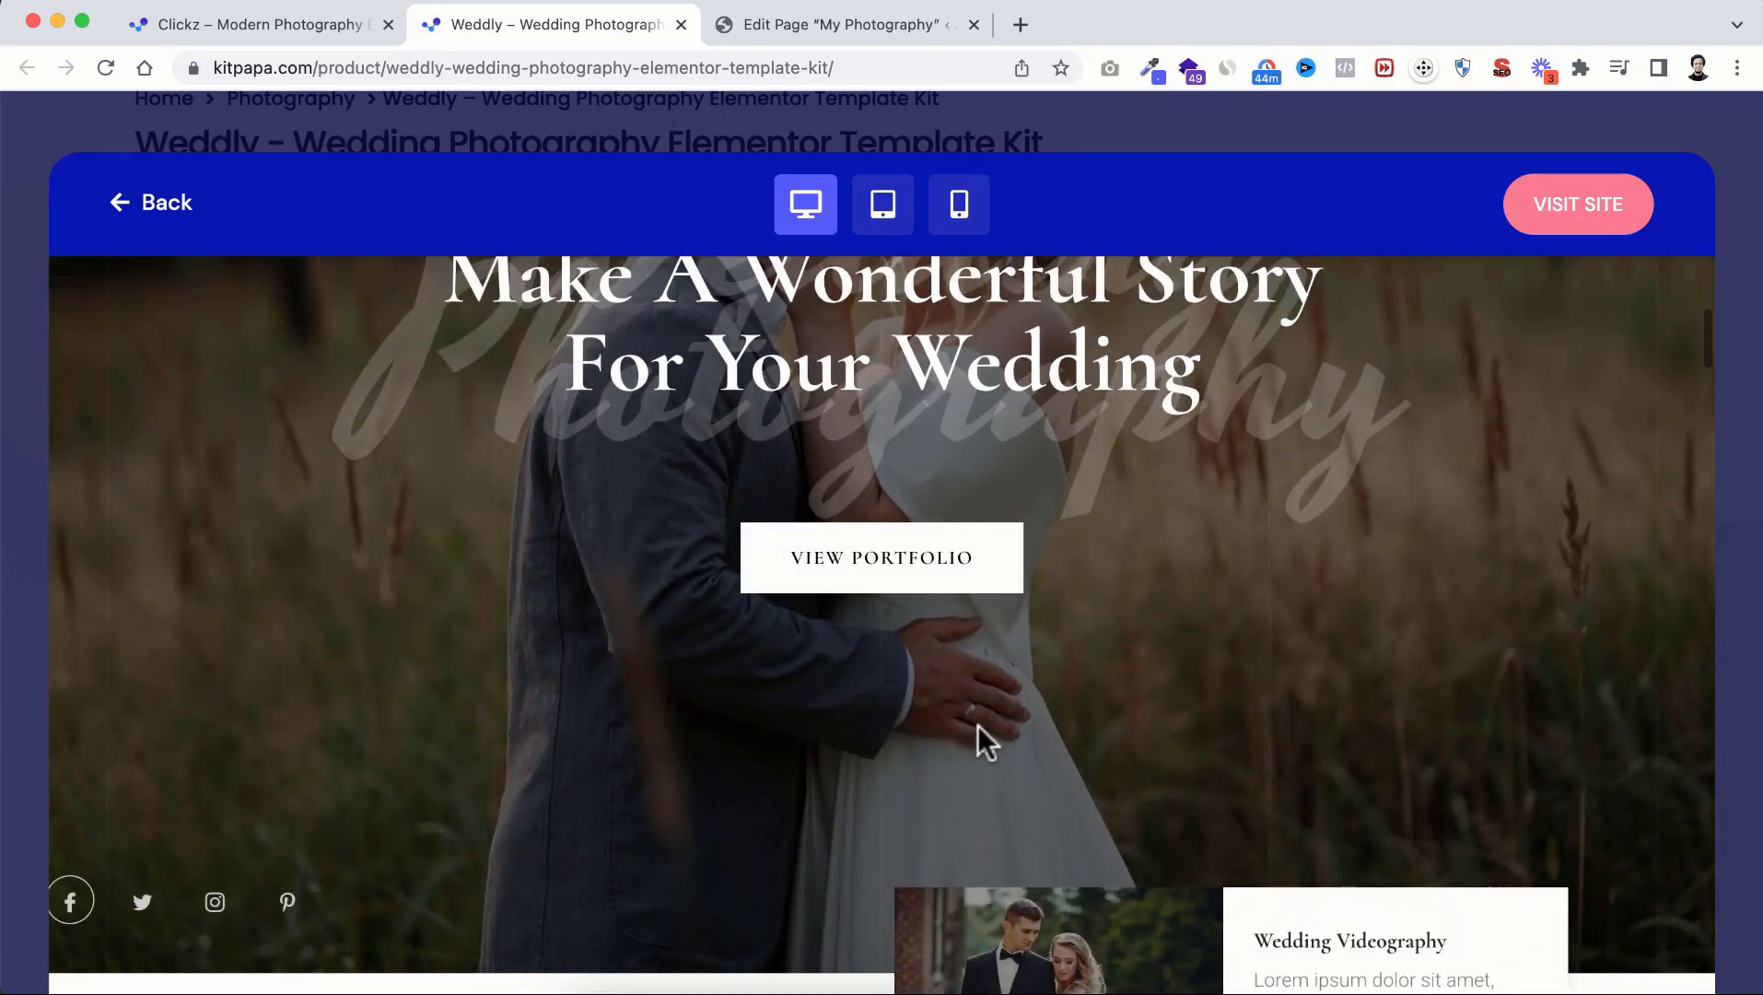
scroll(978, 725, "down", 4)
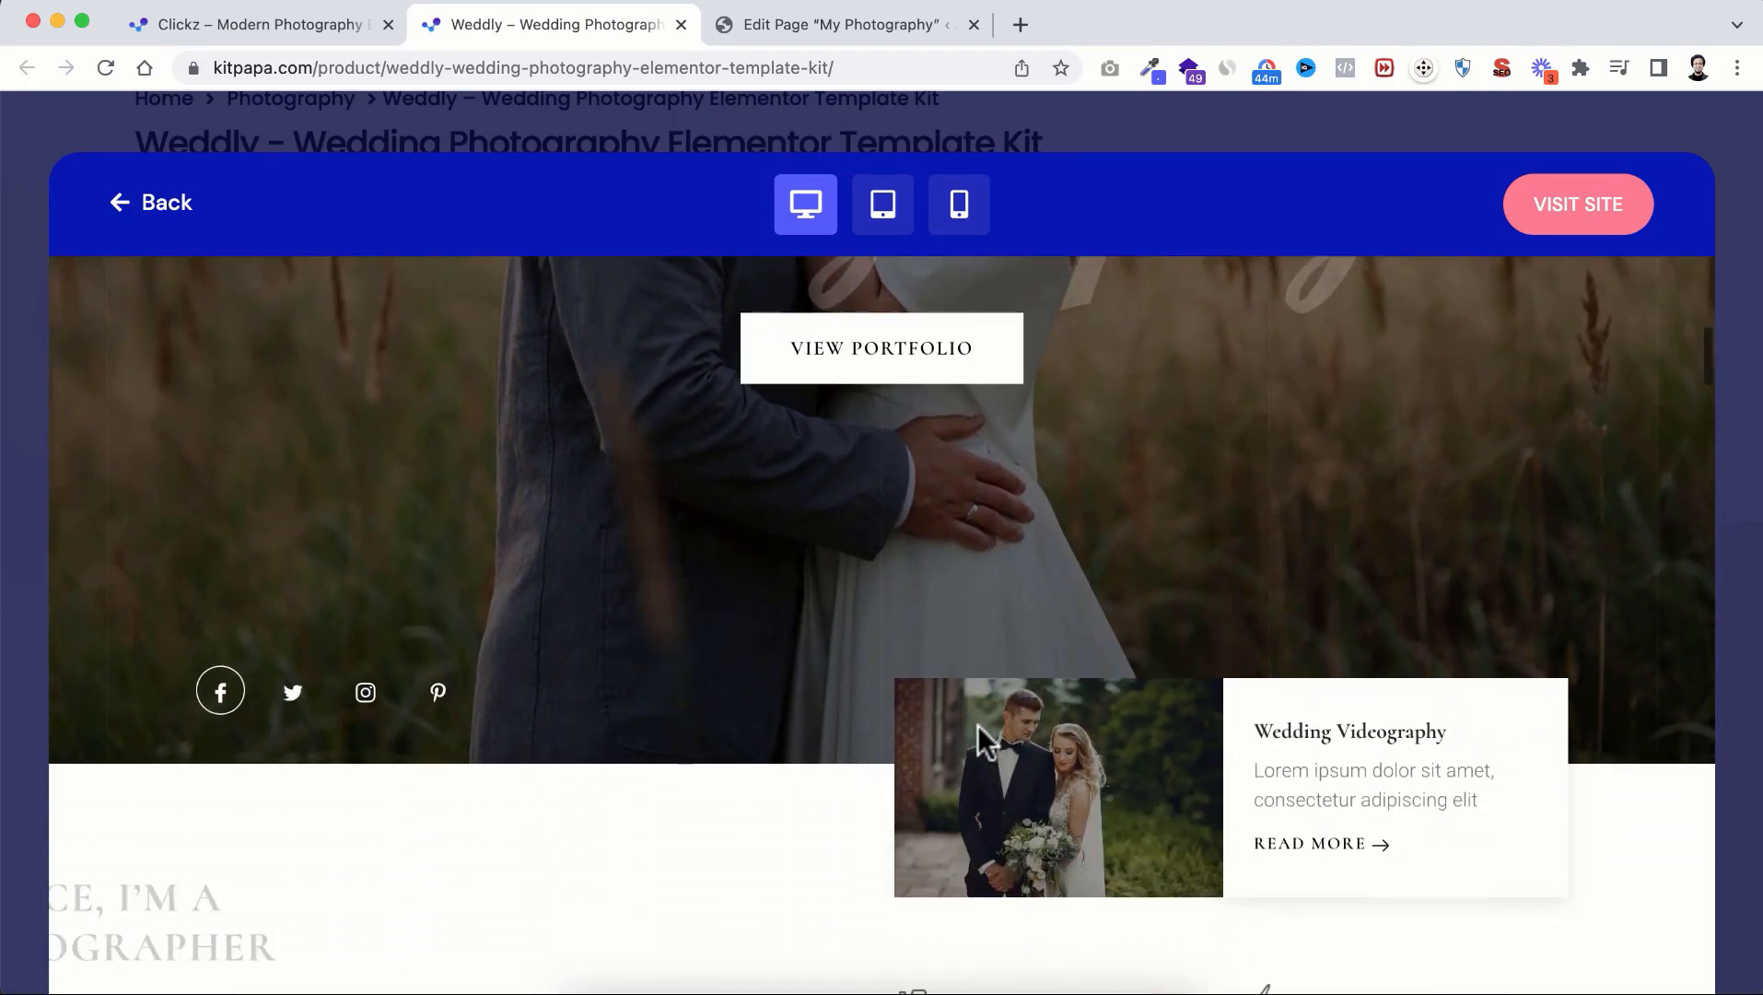
scroll(978, 725, "down", 4)
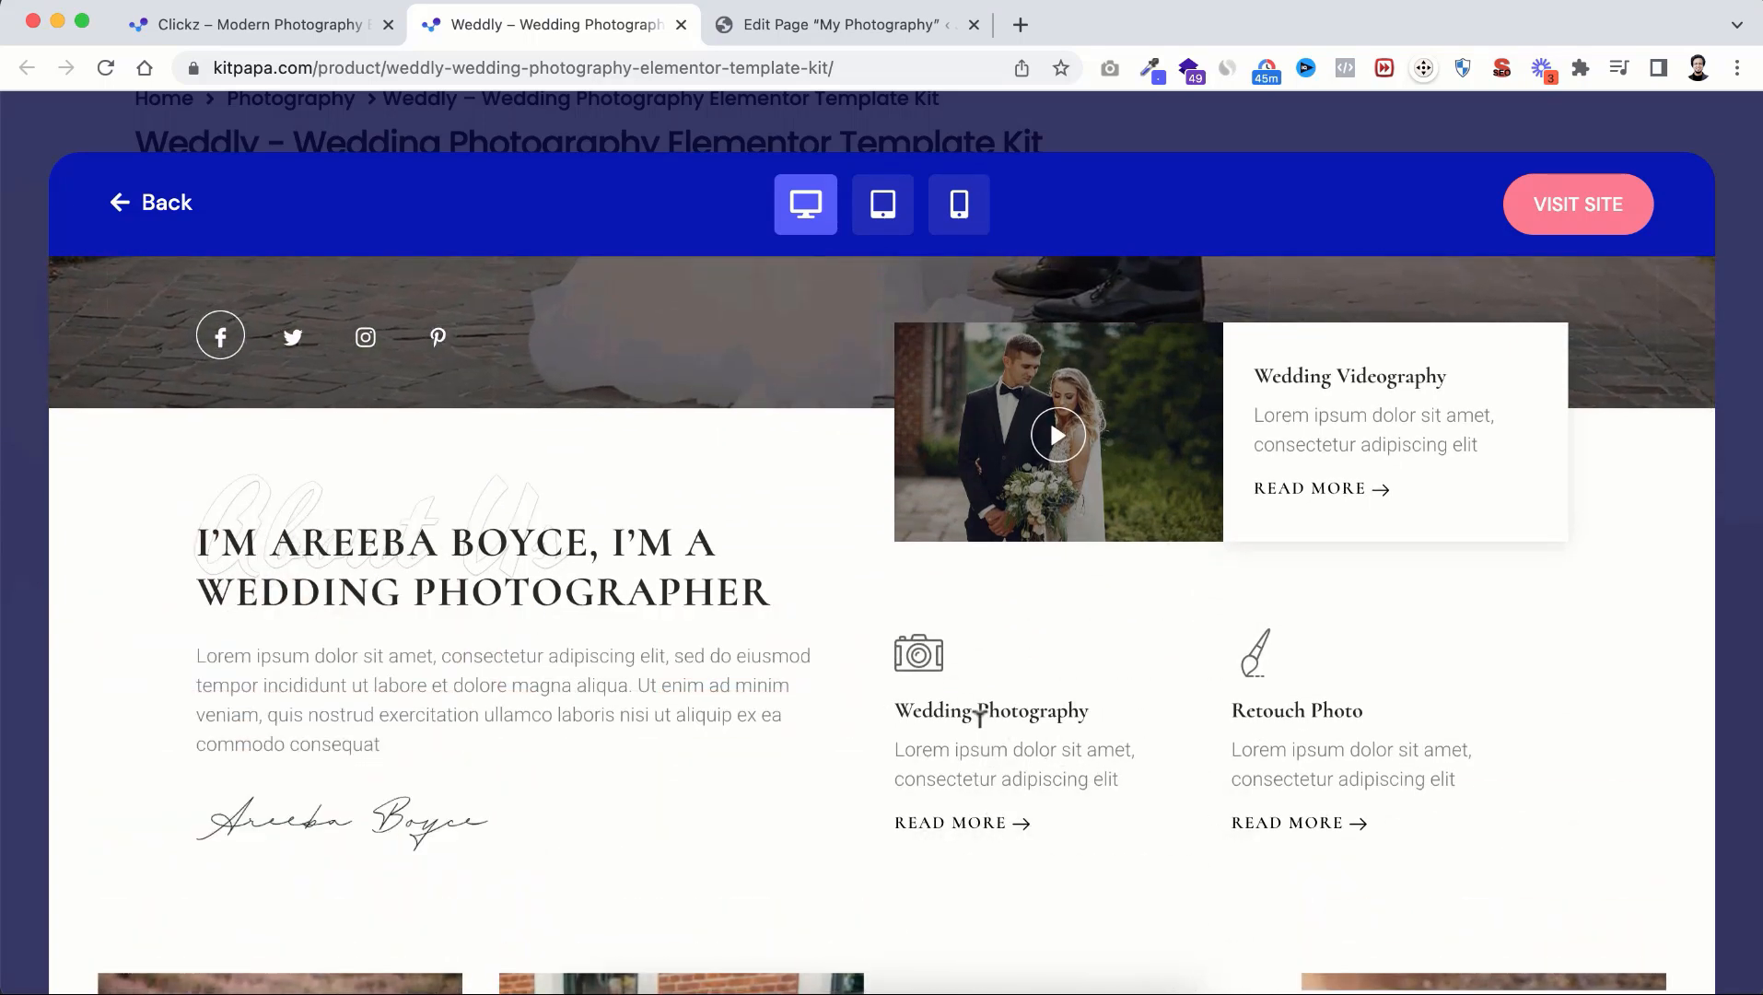
scroll(978, 728, "down", 2)
scroll(978, 726, "down", 6)
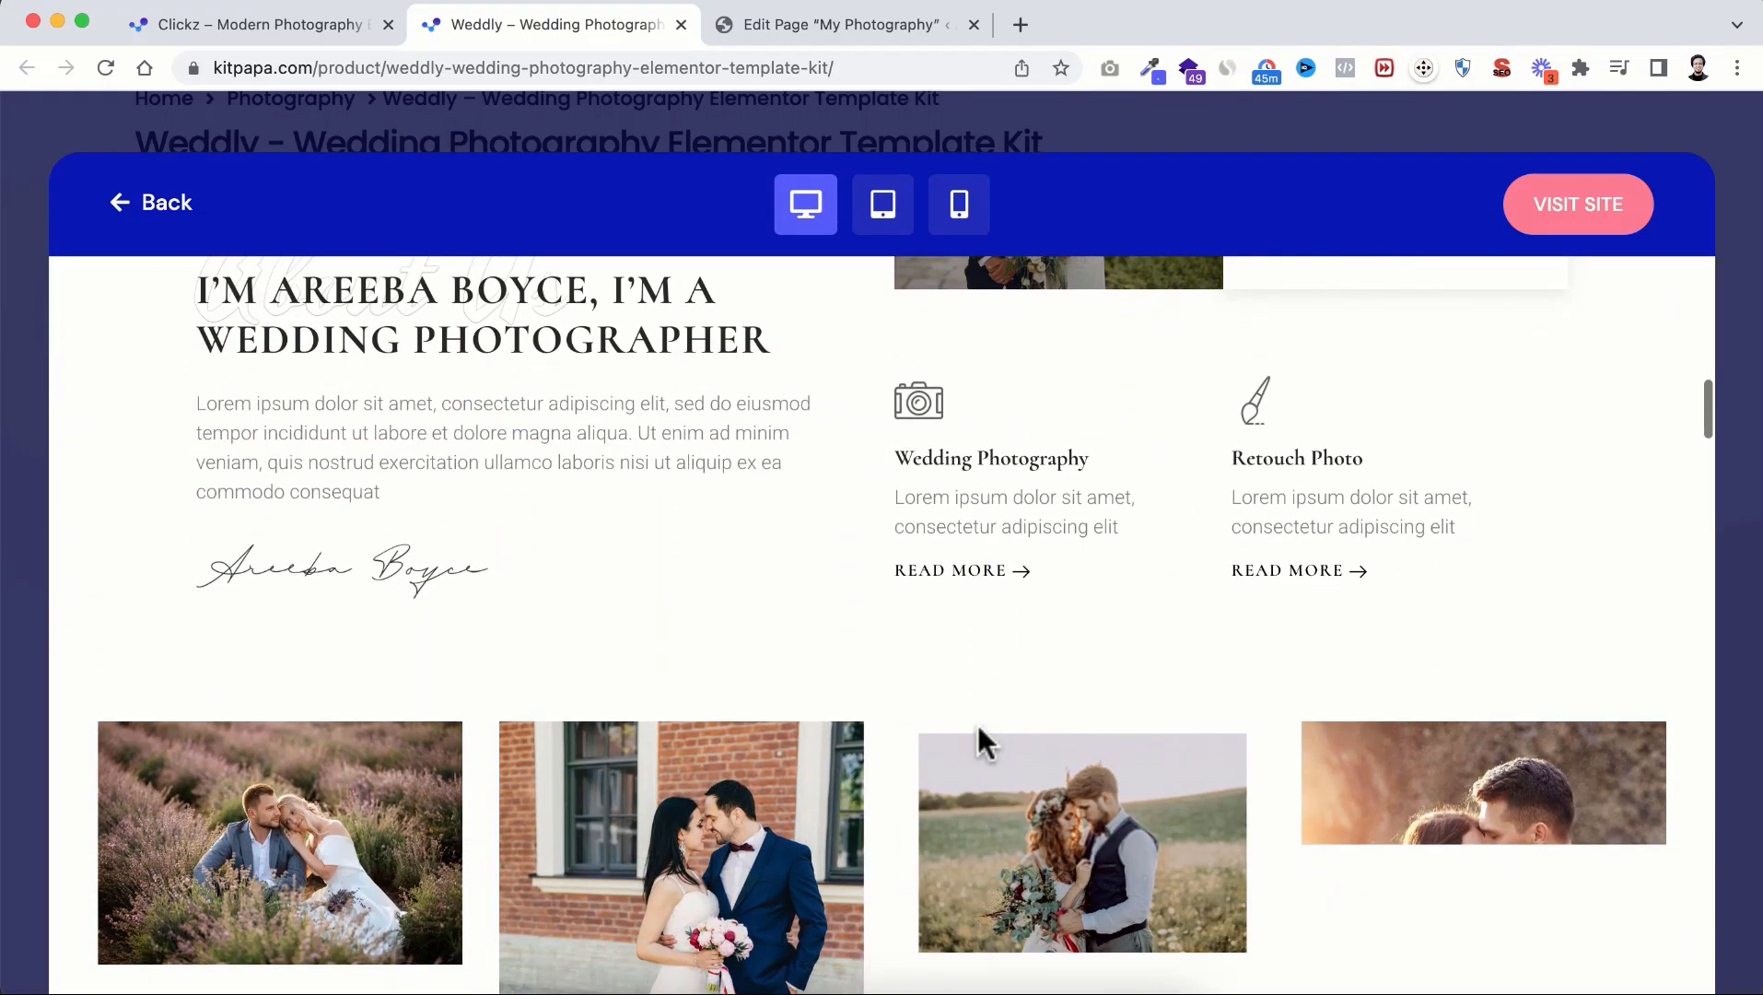
scroll(978, 728, "down", 3)
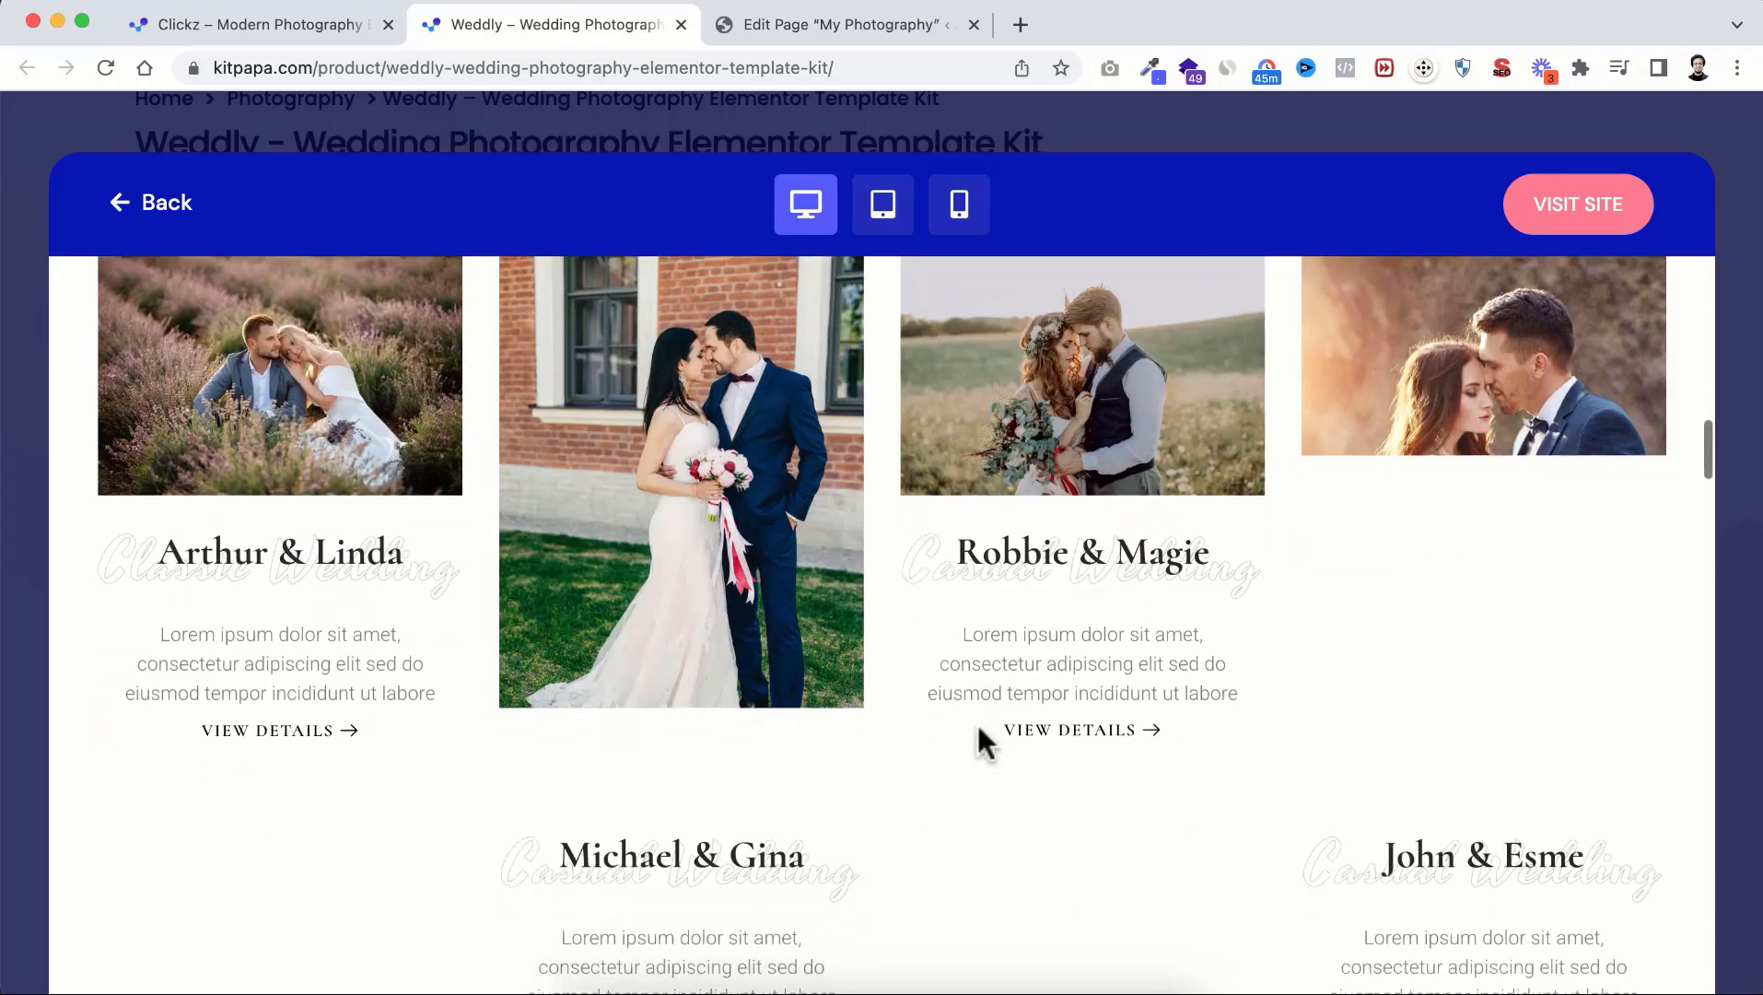
scroll(979, 735, "up", 8)
scroll(982, 737, "up", 15)
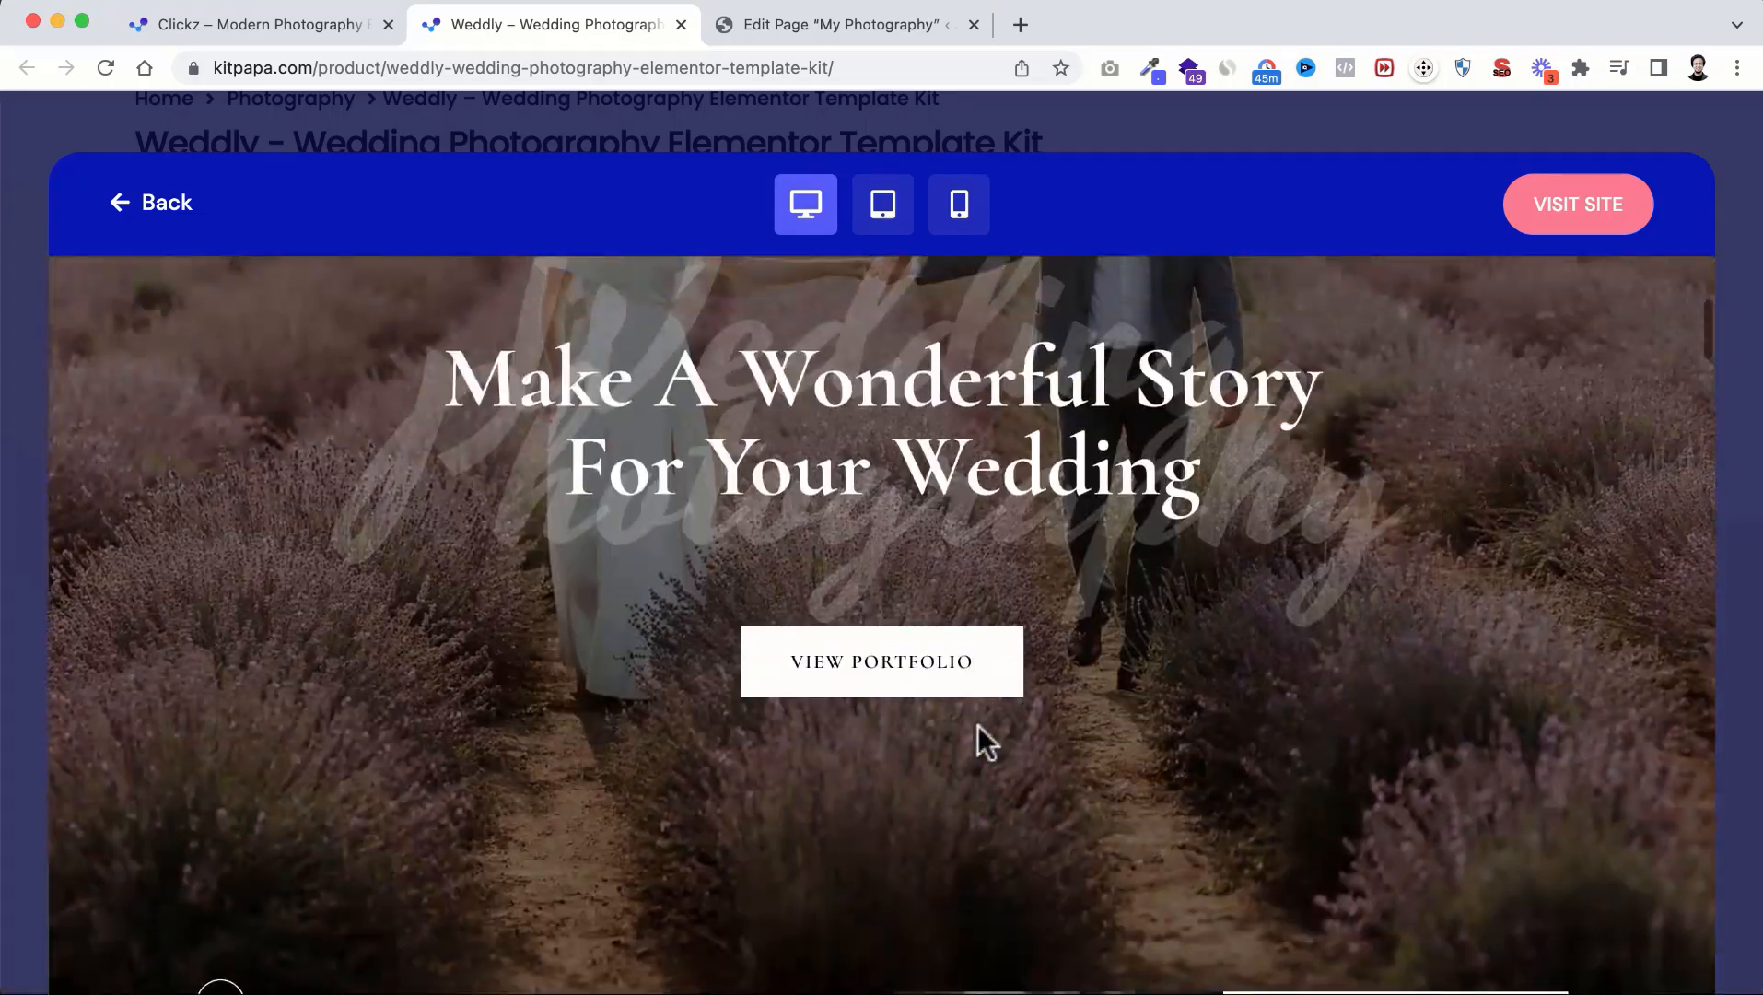
scroll(978, 720, "up", 5)
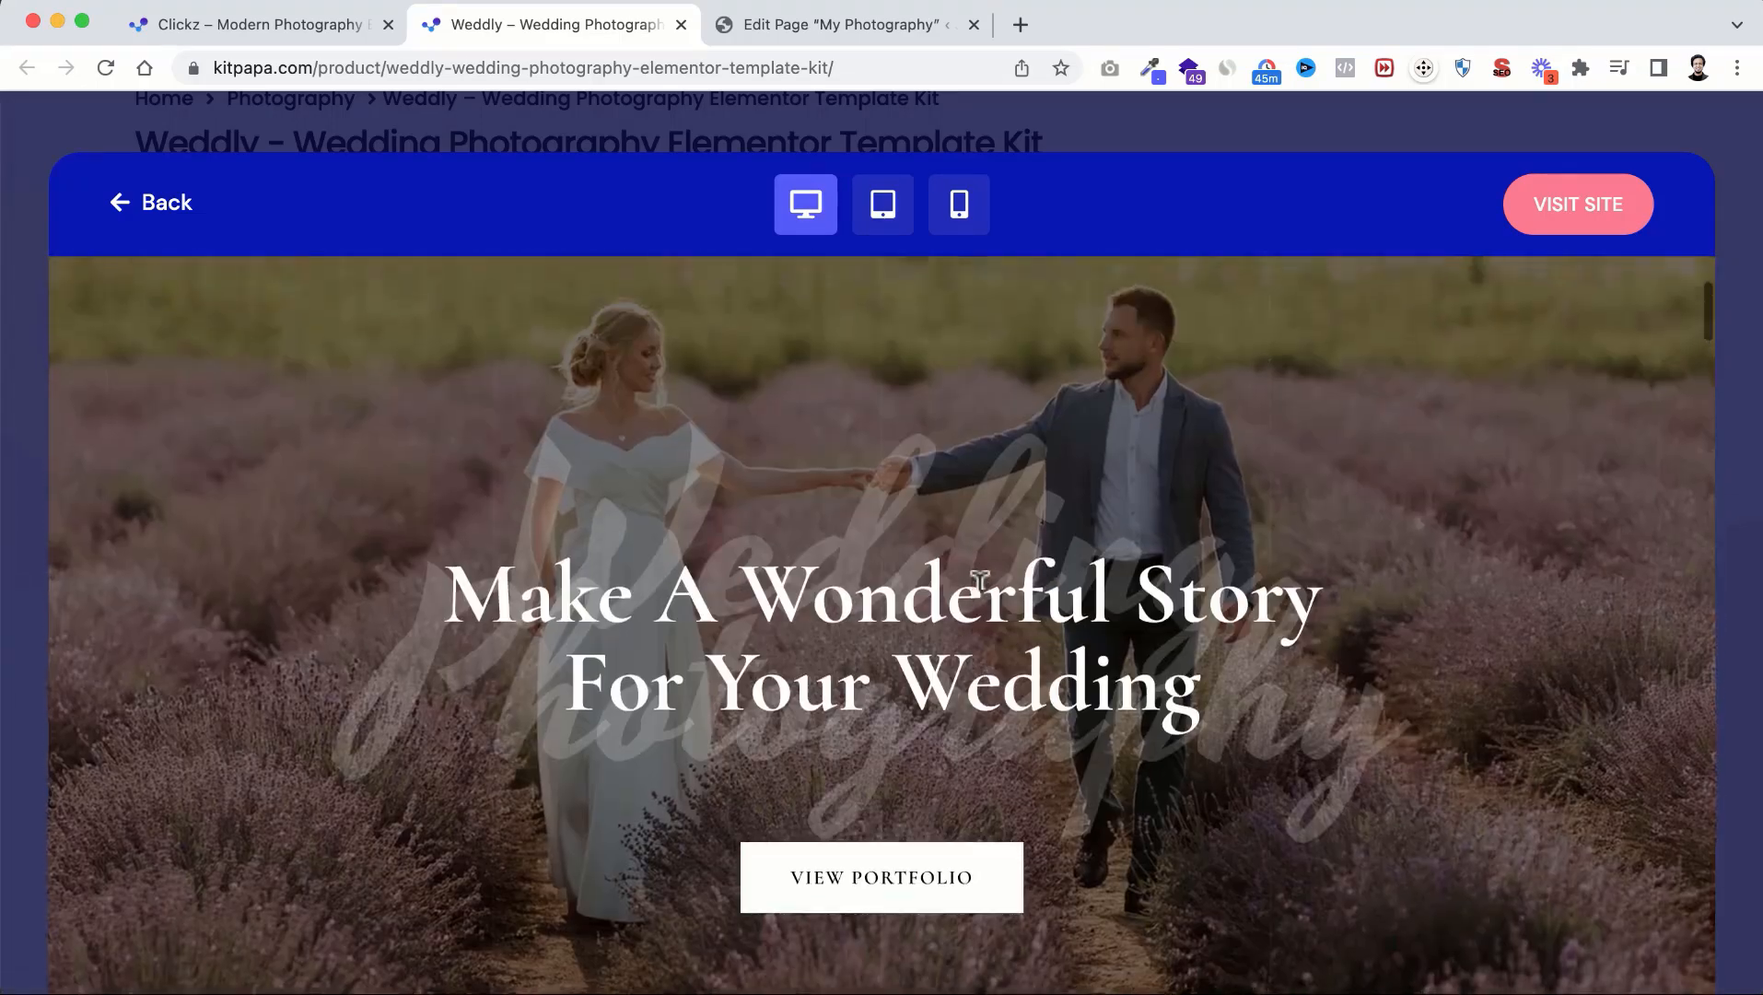
scroll(979, 578, "up", 2)
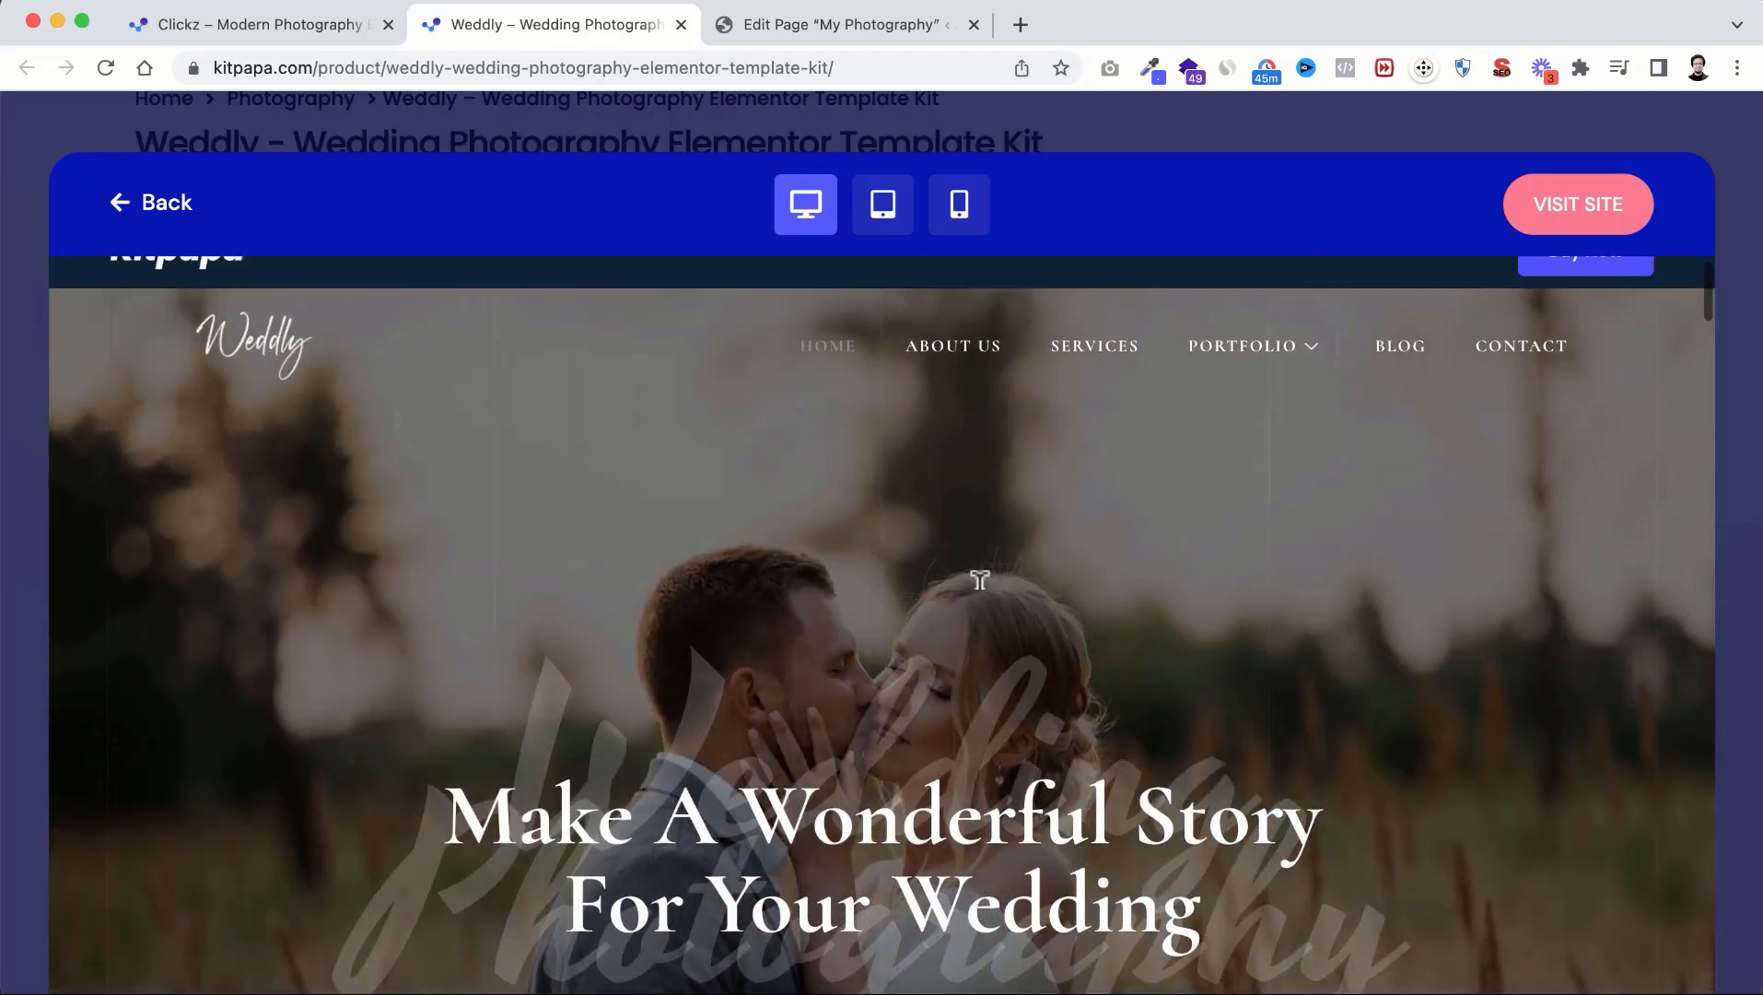
Step: Switch the Weddly demo to the mobile preview and examine how the hero, about, services and portfolio sections adapt
left_click(963, 217)
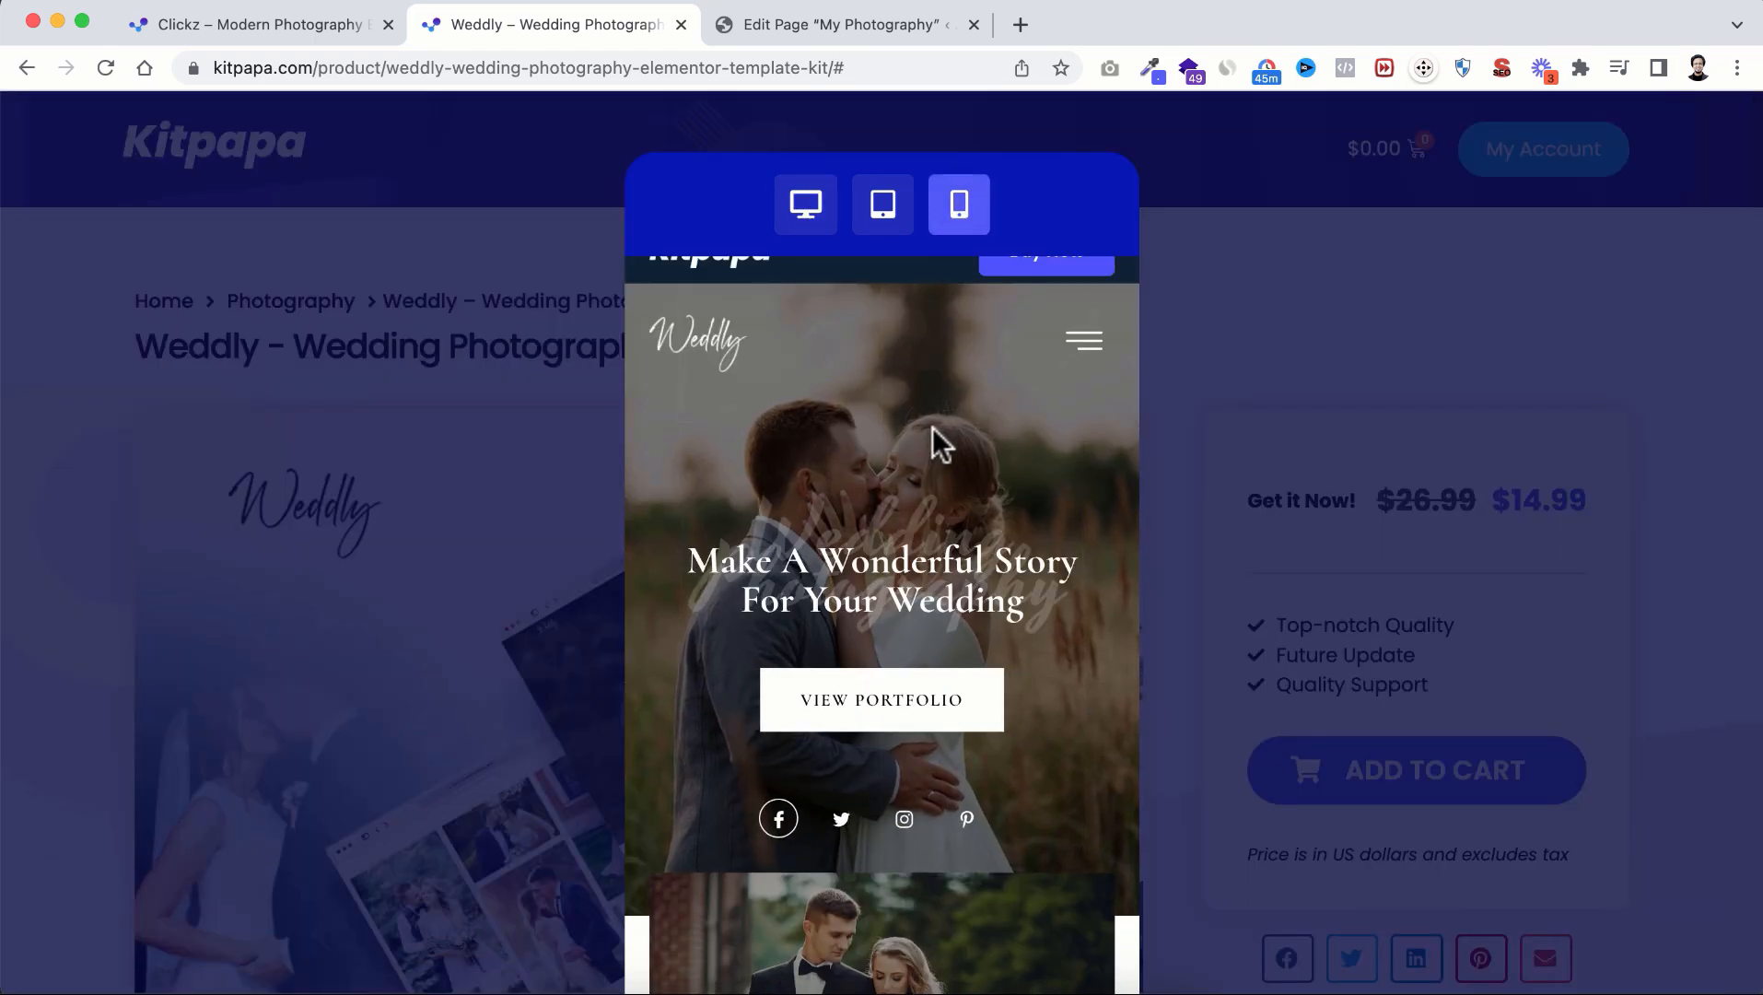
scroll(932, 427, "down", 1)
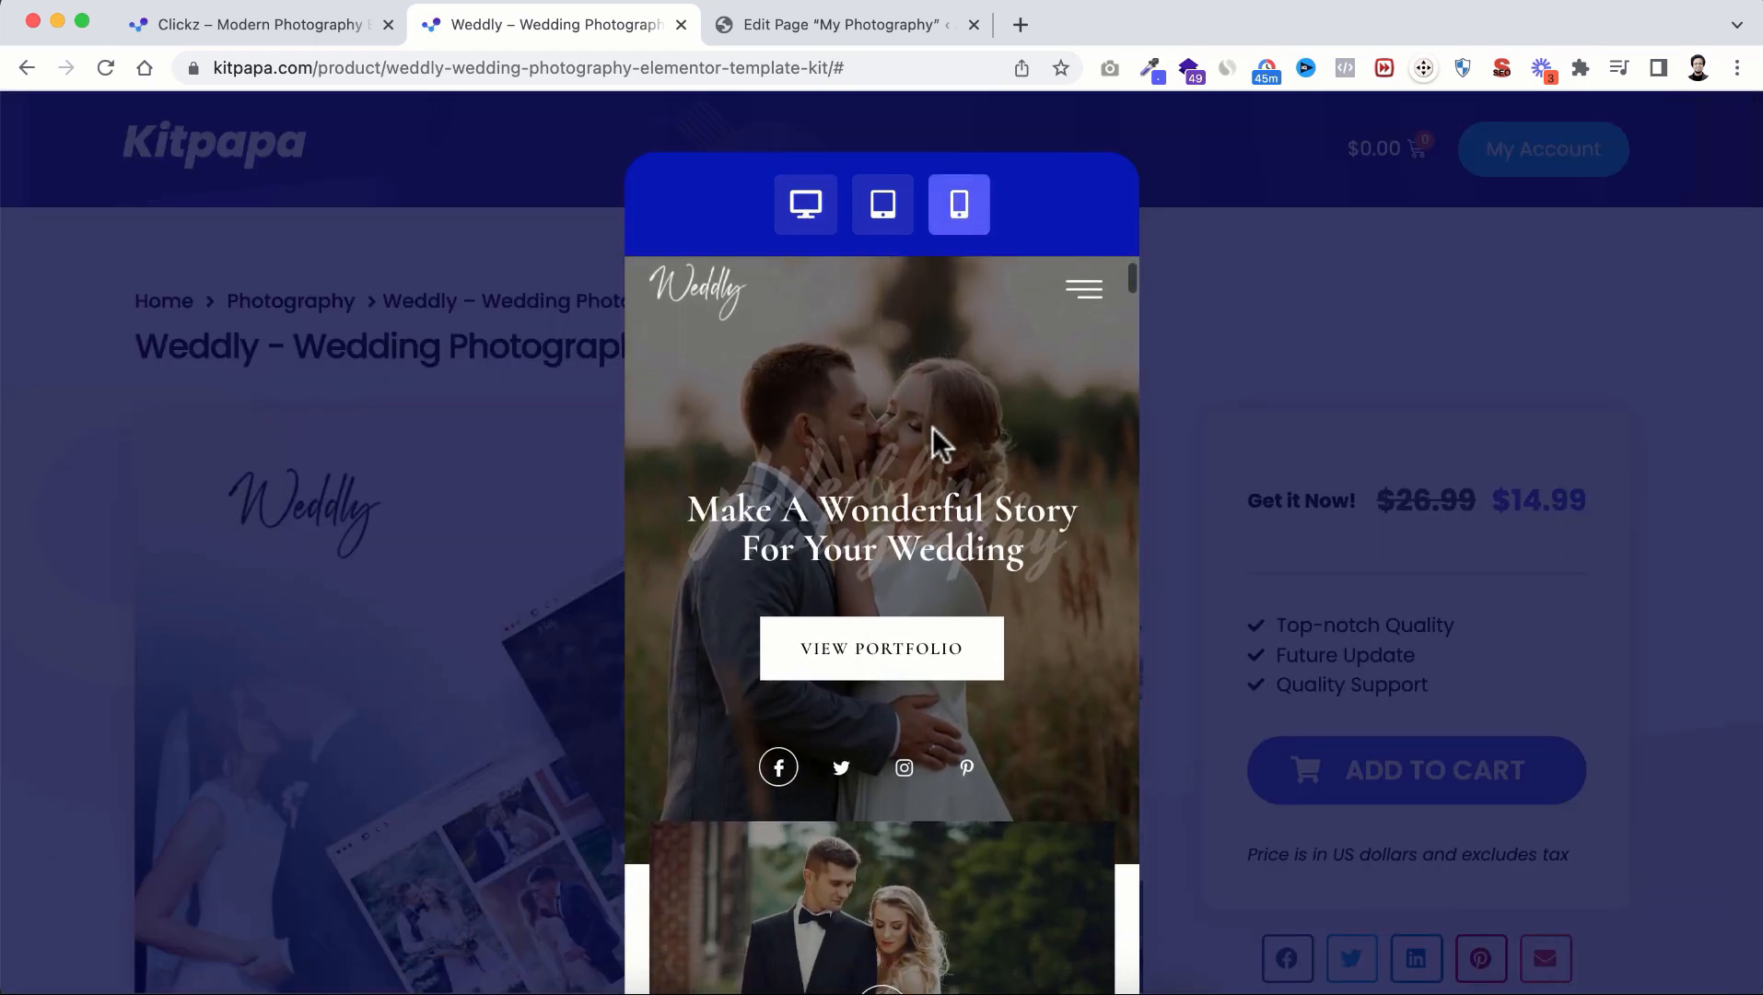
scroll(932, 427, "down", 4)
scroll(962, 704, "down", 4)
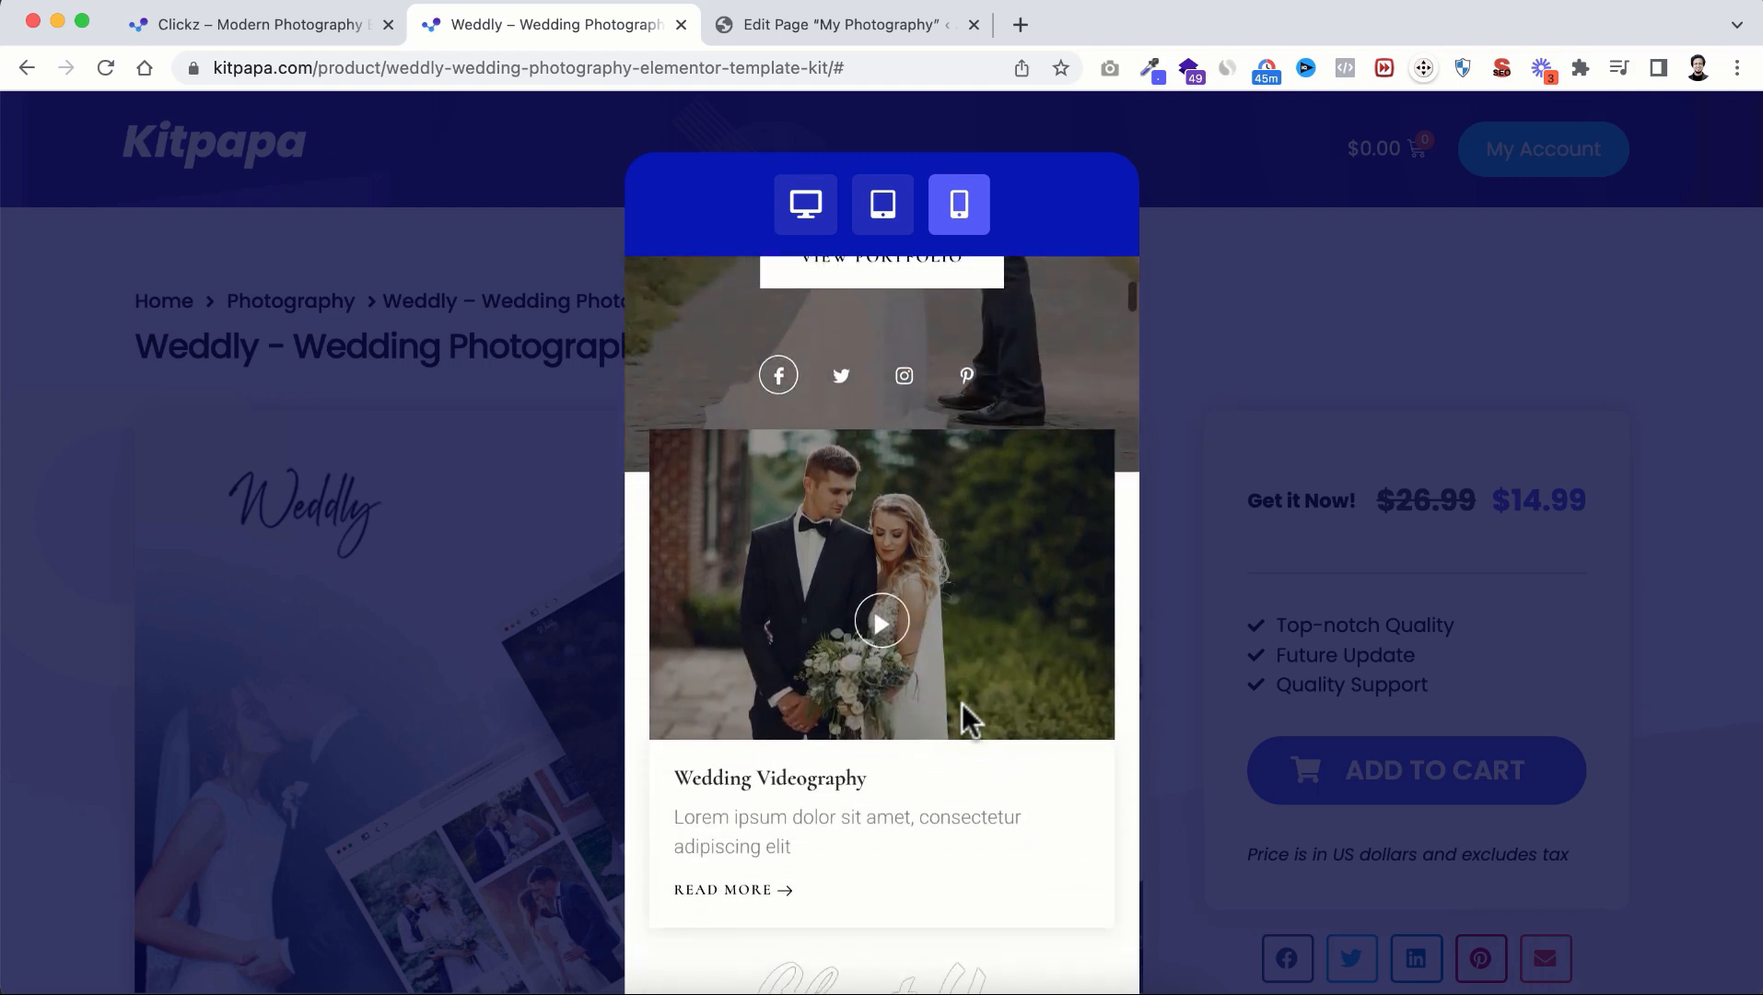
scroll(961, 702, "down", 7)
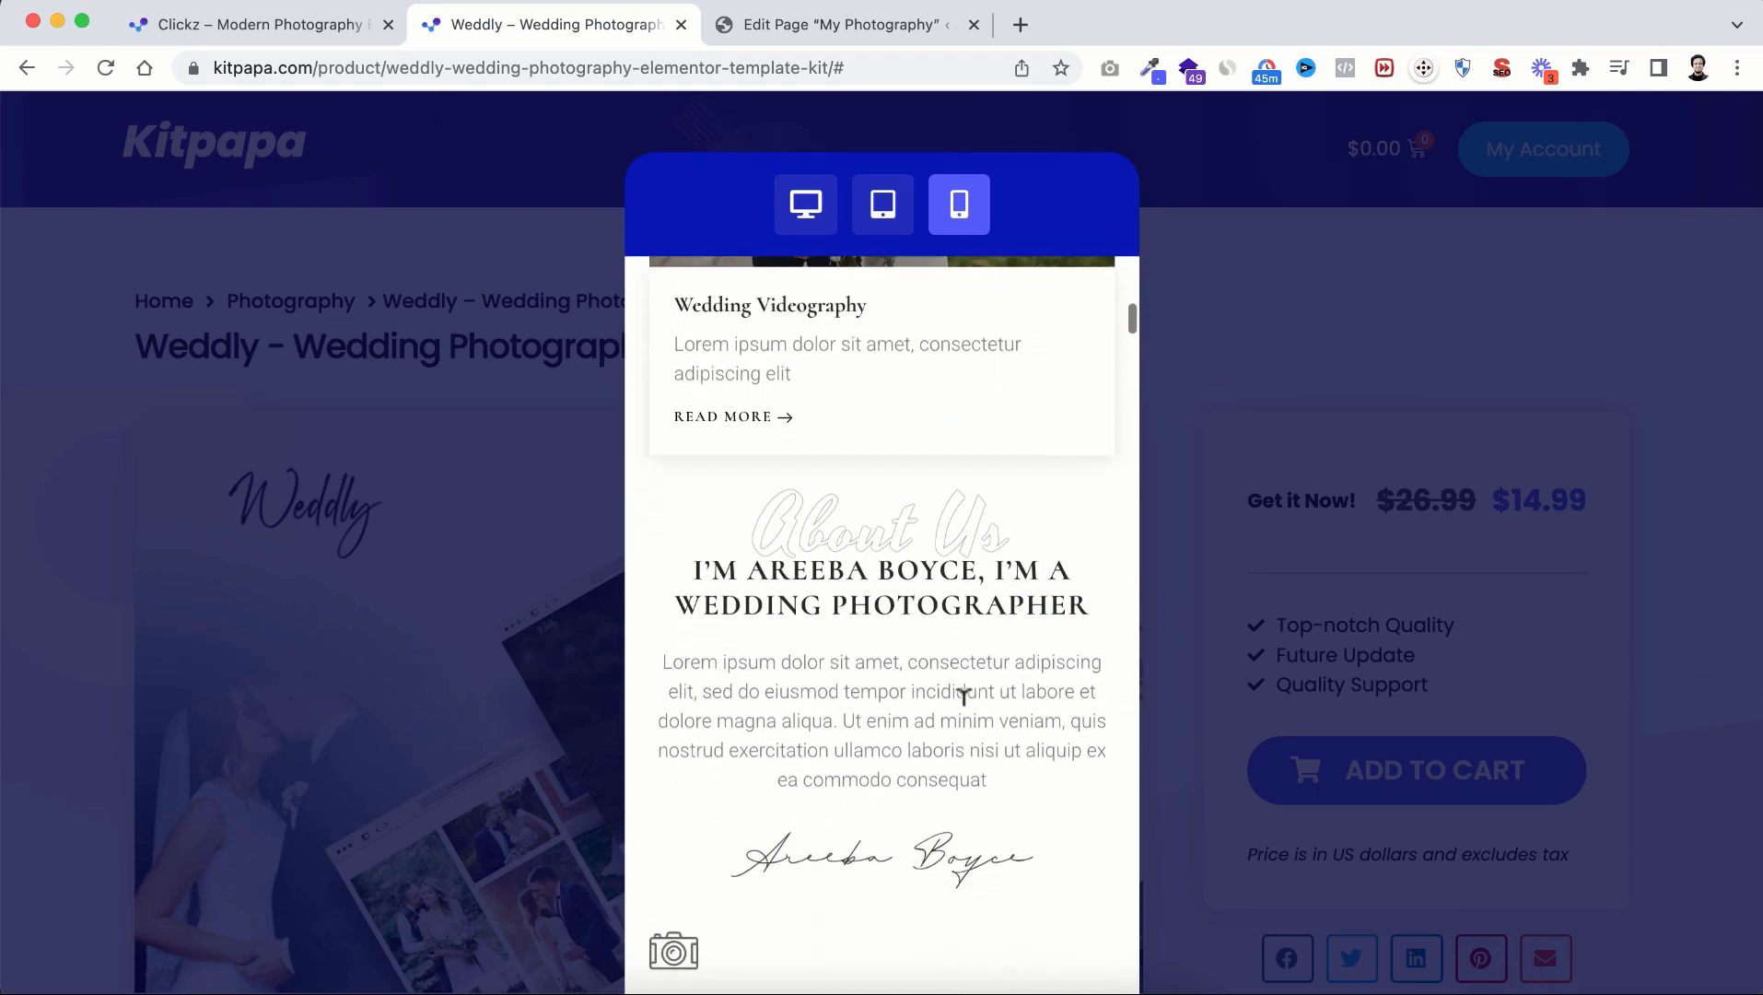
scroll(962, 703, "down", 13)
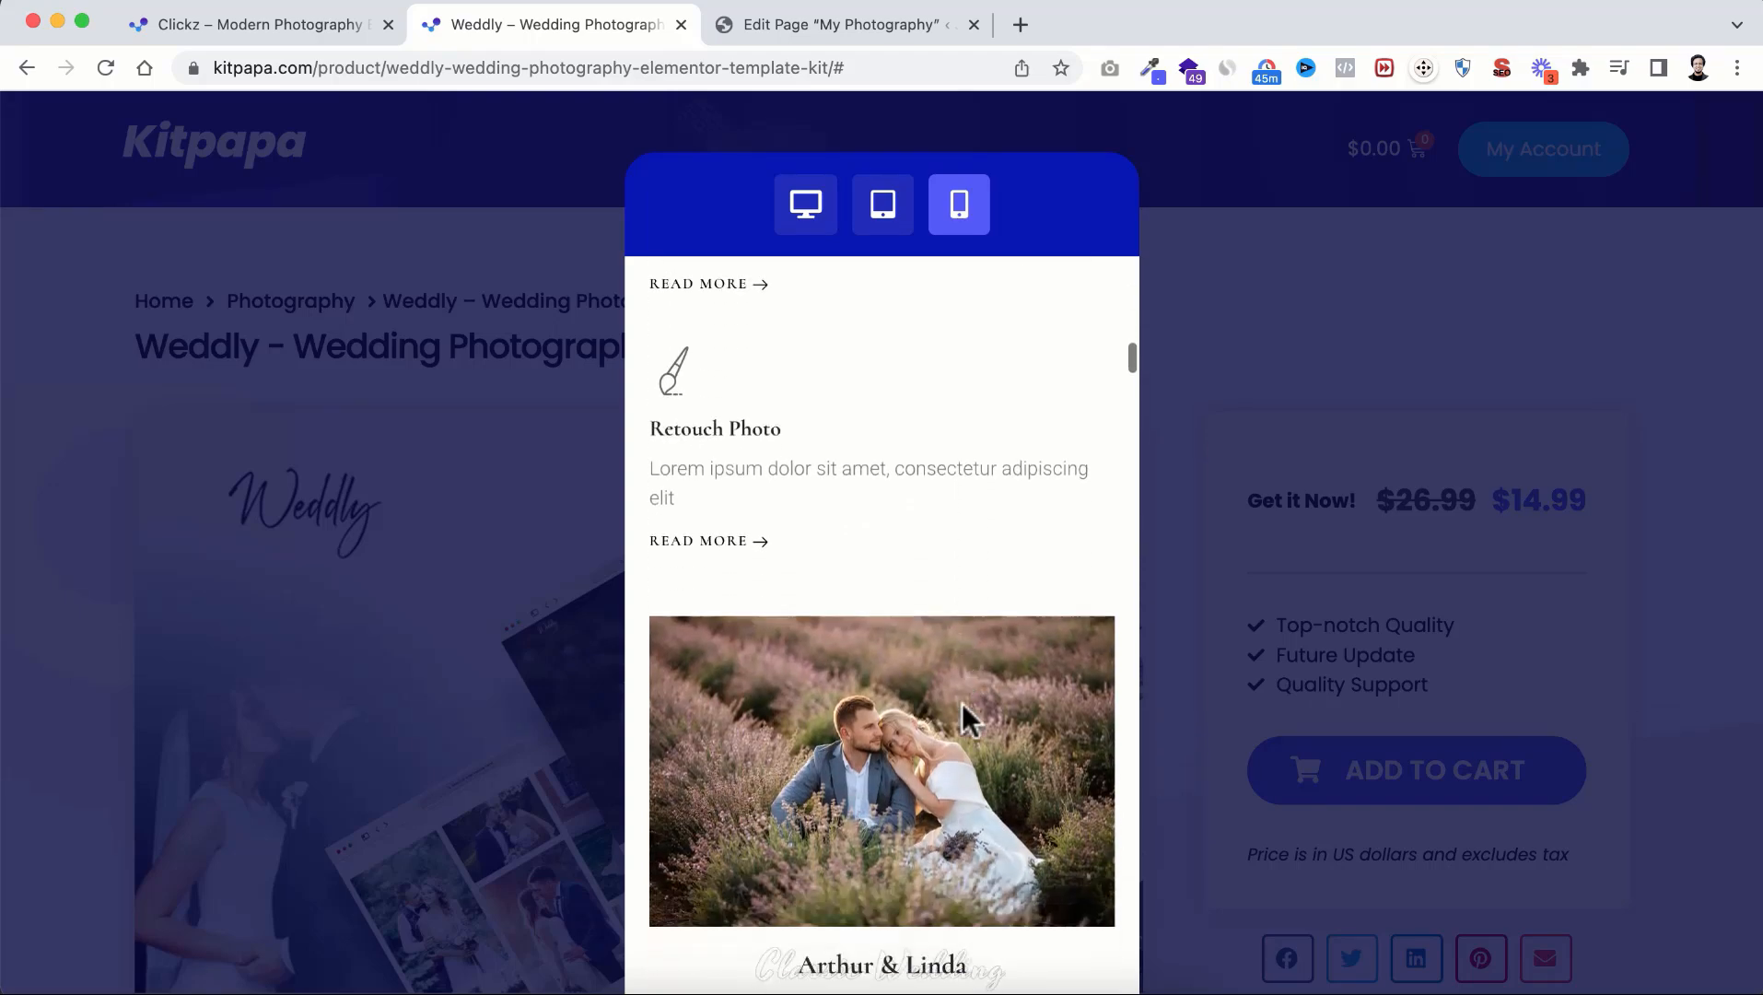
scroll(961, 703, "down", 8)
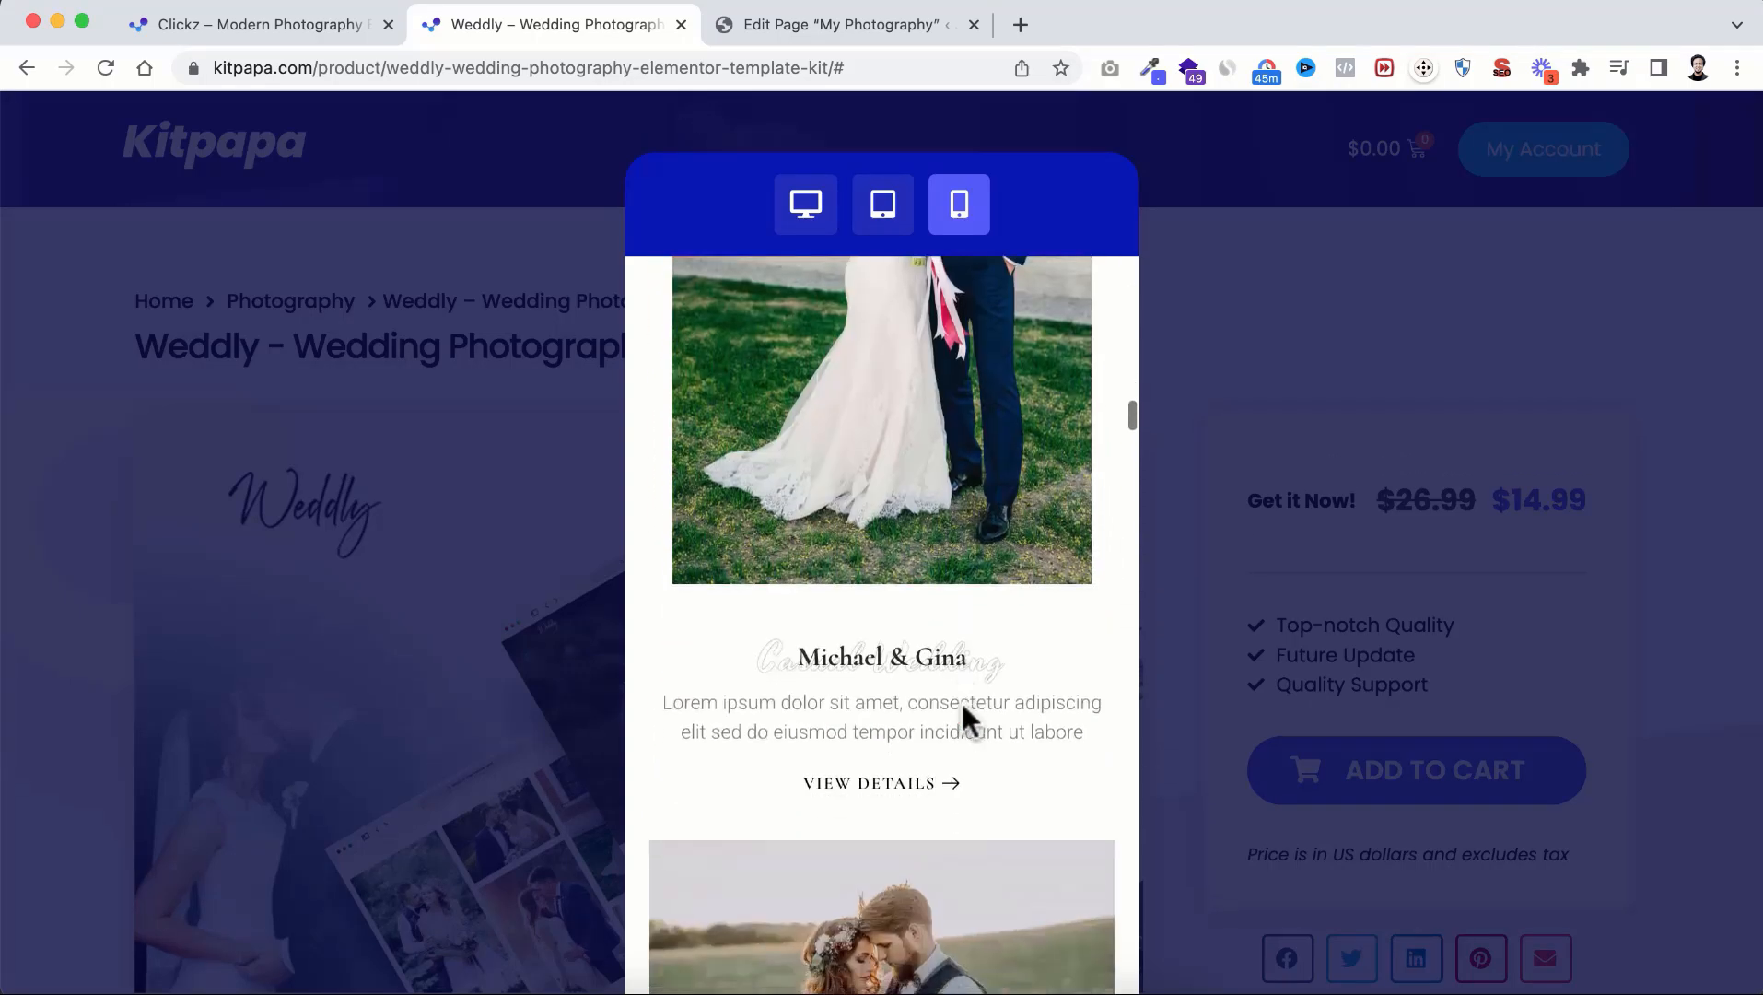
scroll(963, 607, "up", 8)
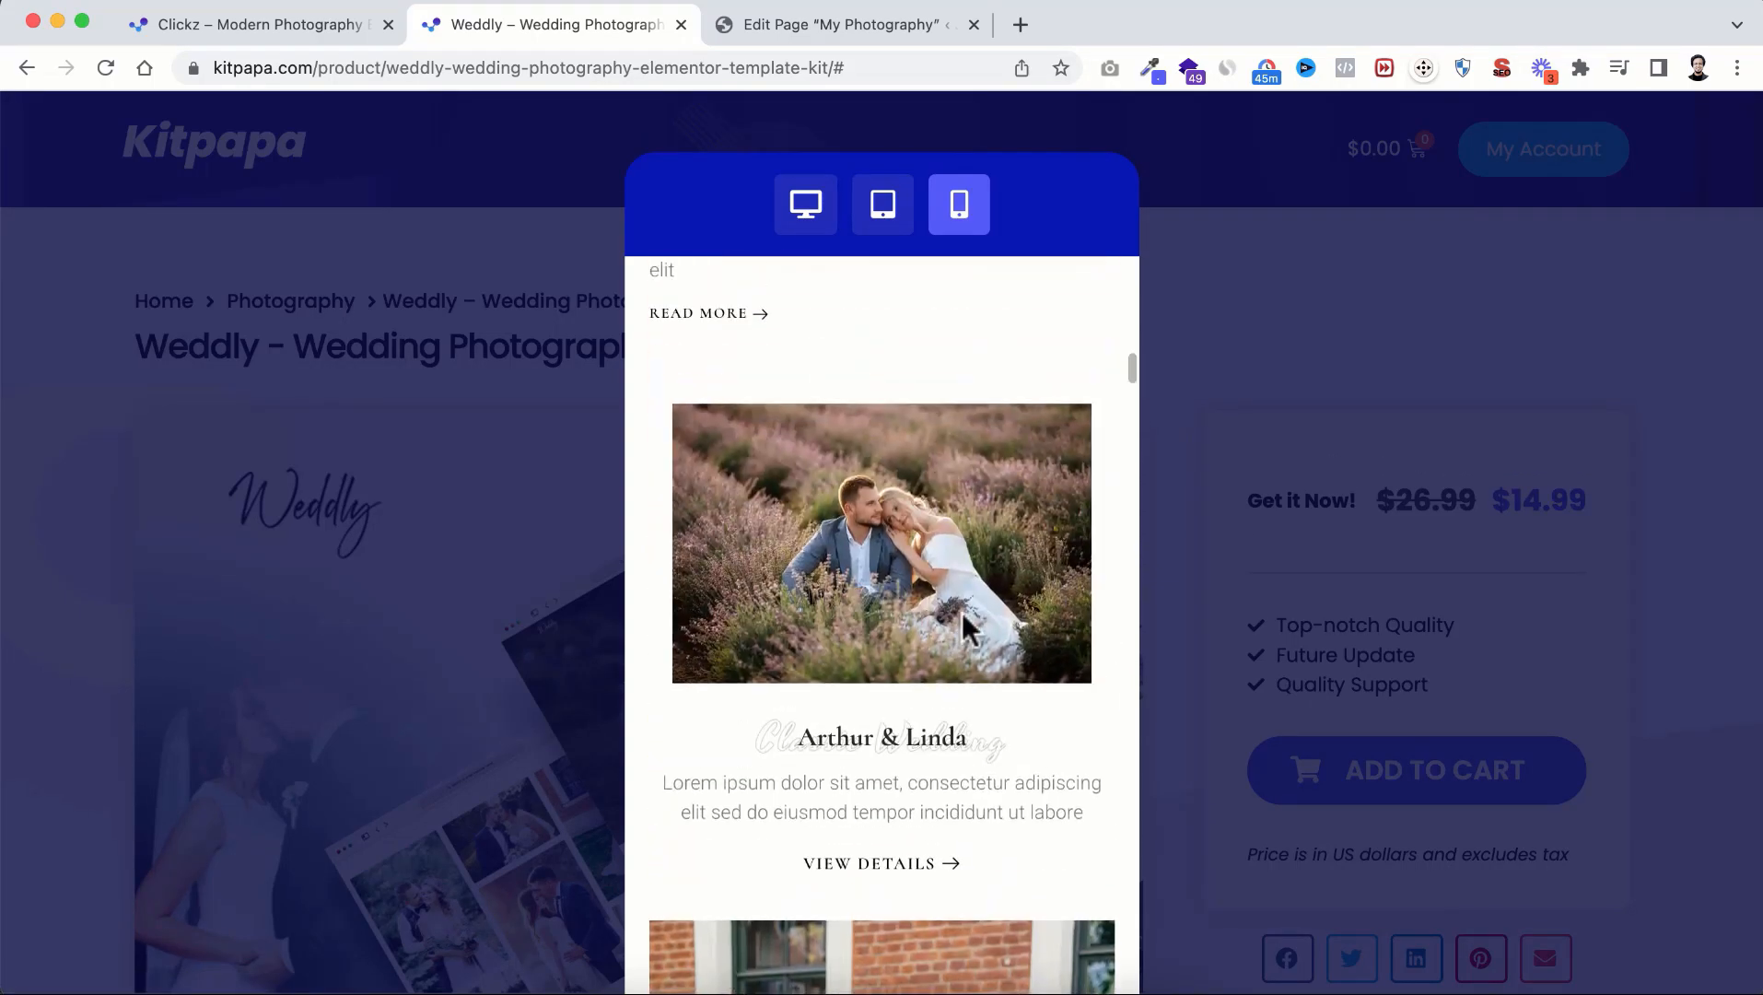
Step: Return to the hero section of the Weddly demo's mobile preview and switch the demo back to the desktop preview
scroll(963, 617, "up", 3)
scroll(962, 612, "up", 11)
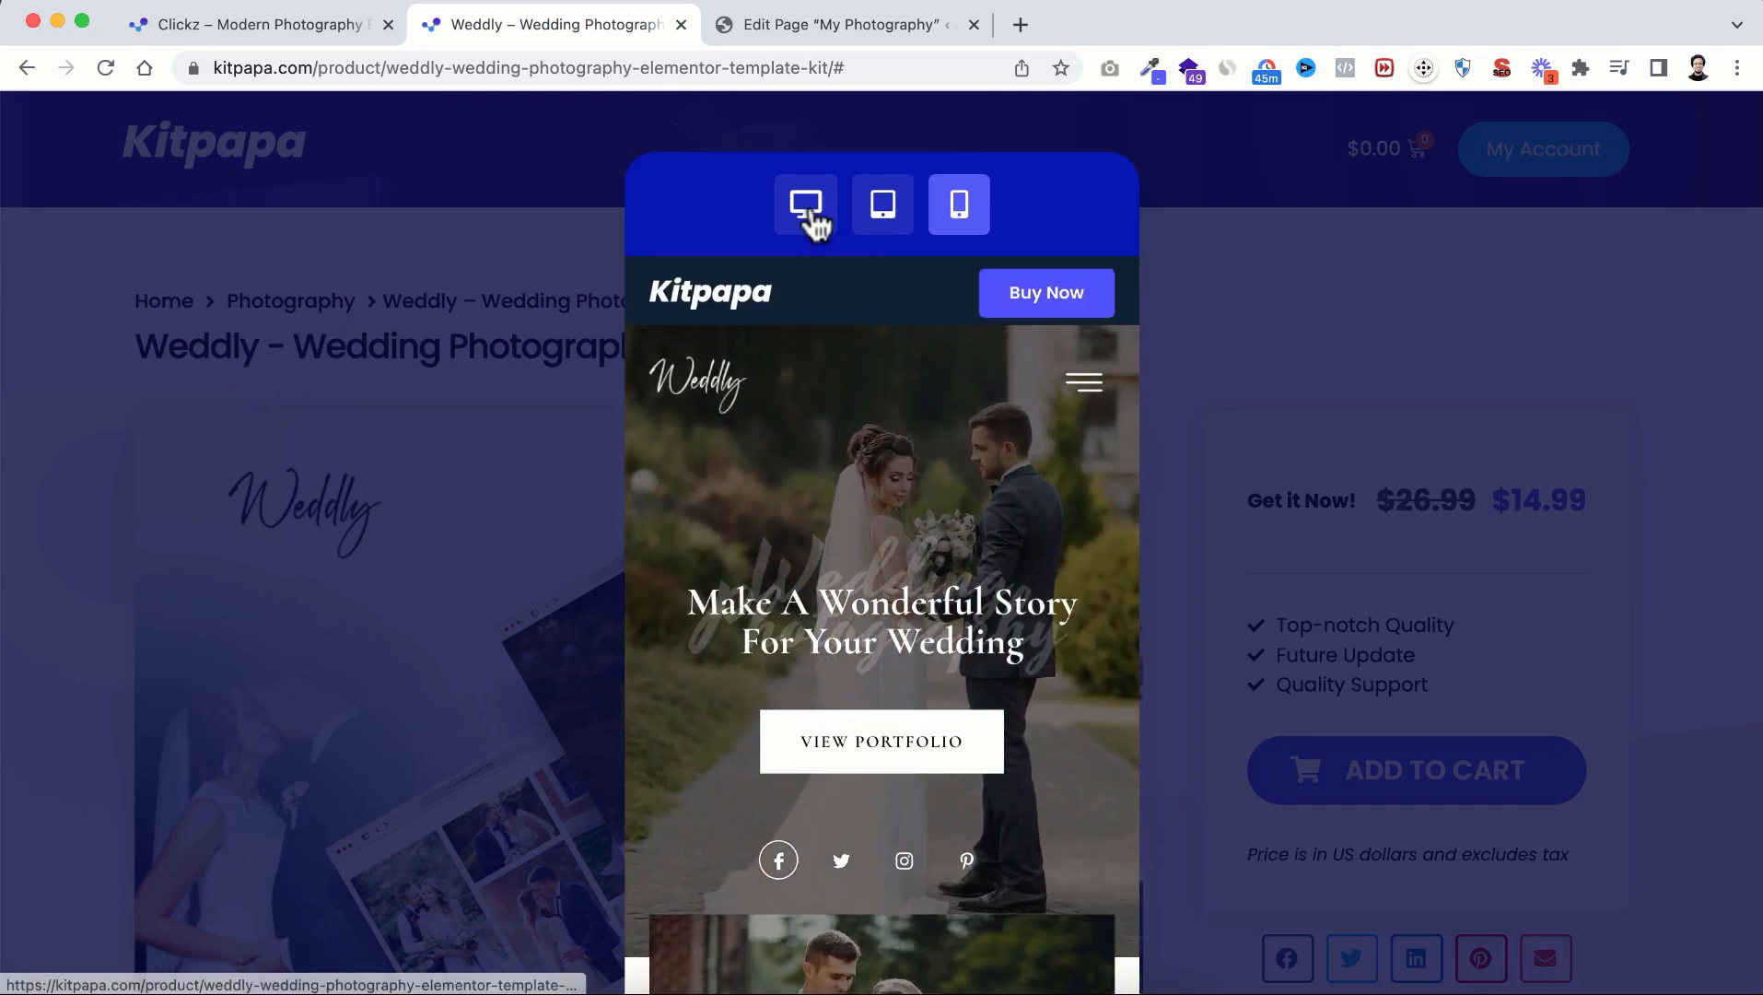
left_click(811, 216)
Step: Add the Clickz photography template kit to the cart from its product page and proceed to the checkout's billing form
left_click(256, 20)
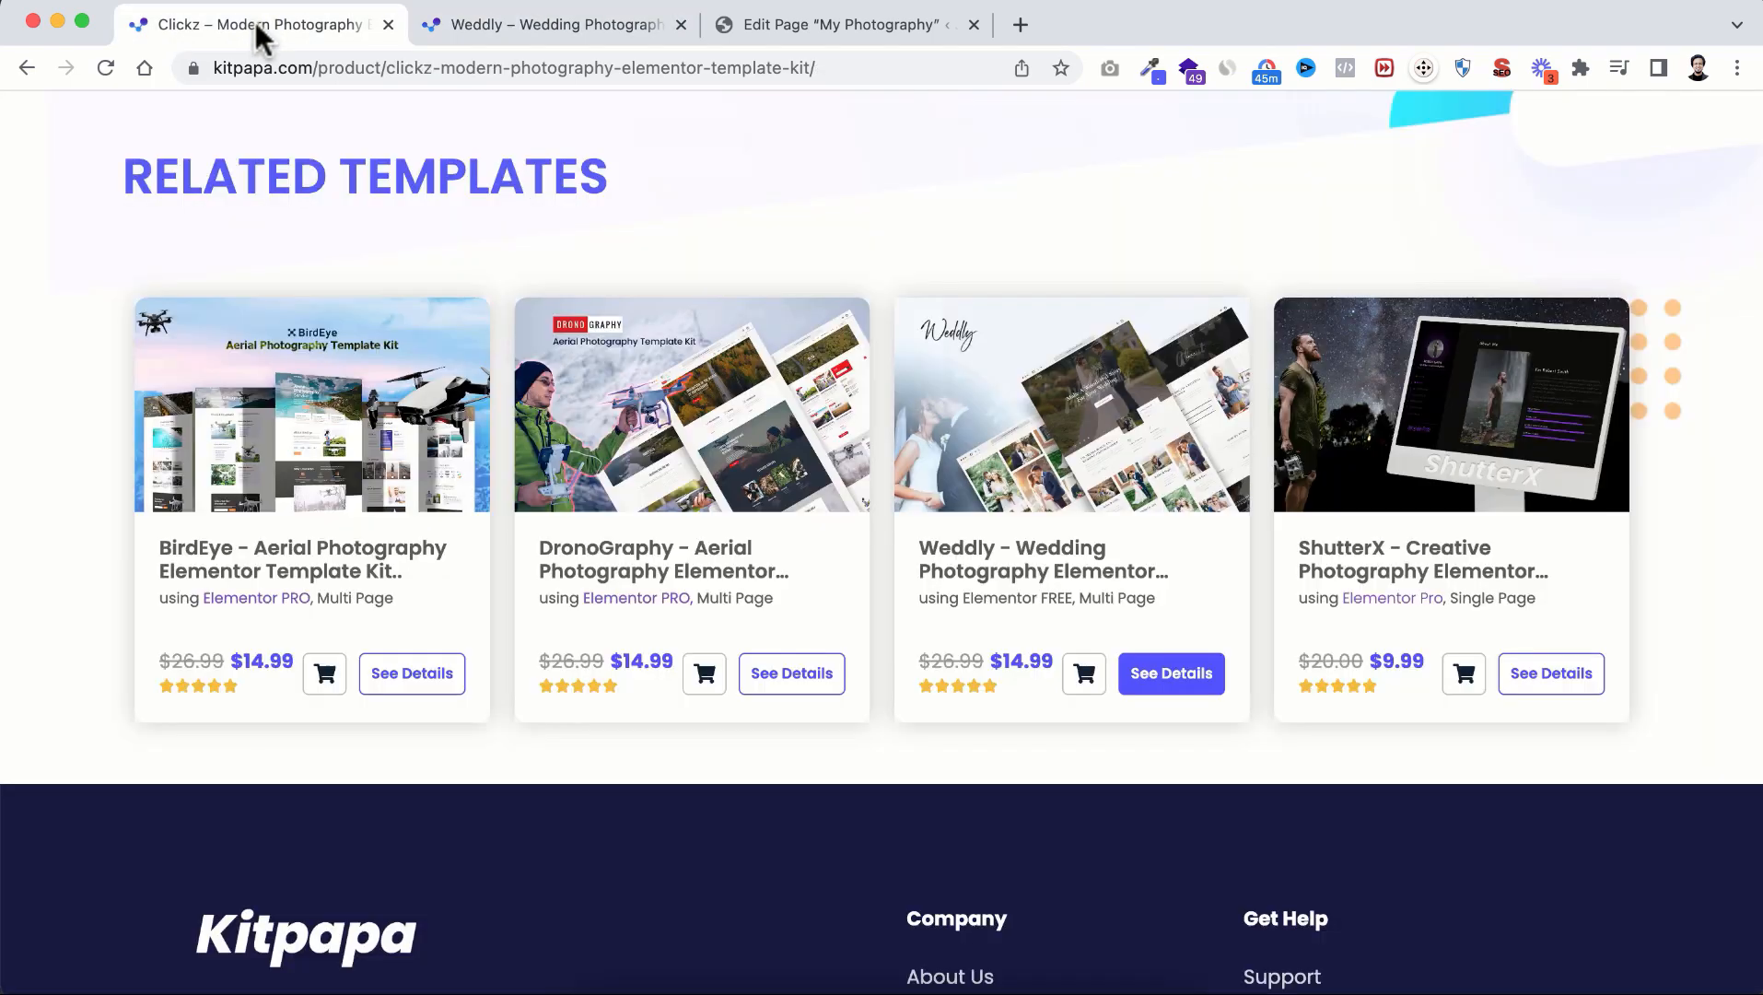
scroll(313, 189, "up", 1)
scroll(313, 188, "up", 20)
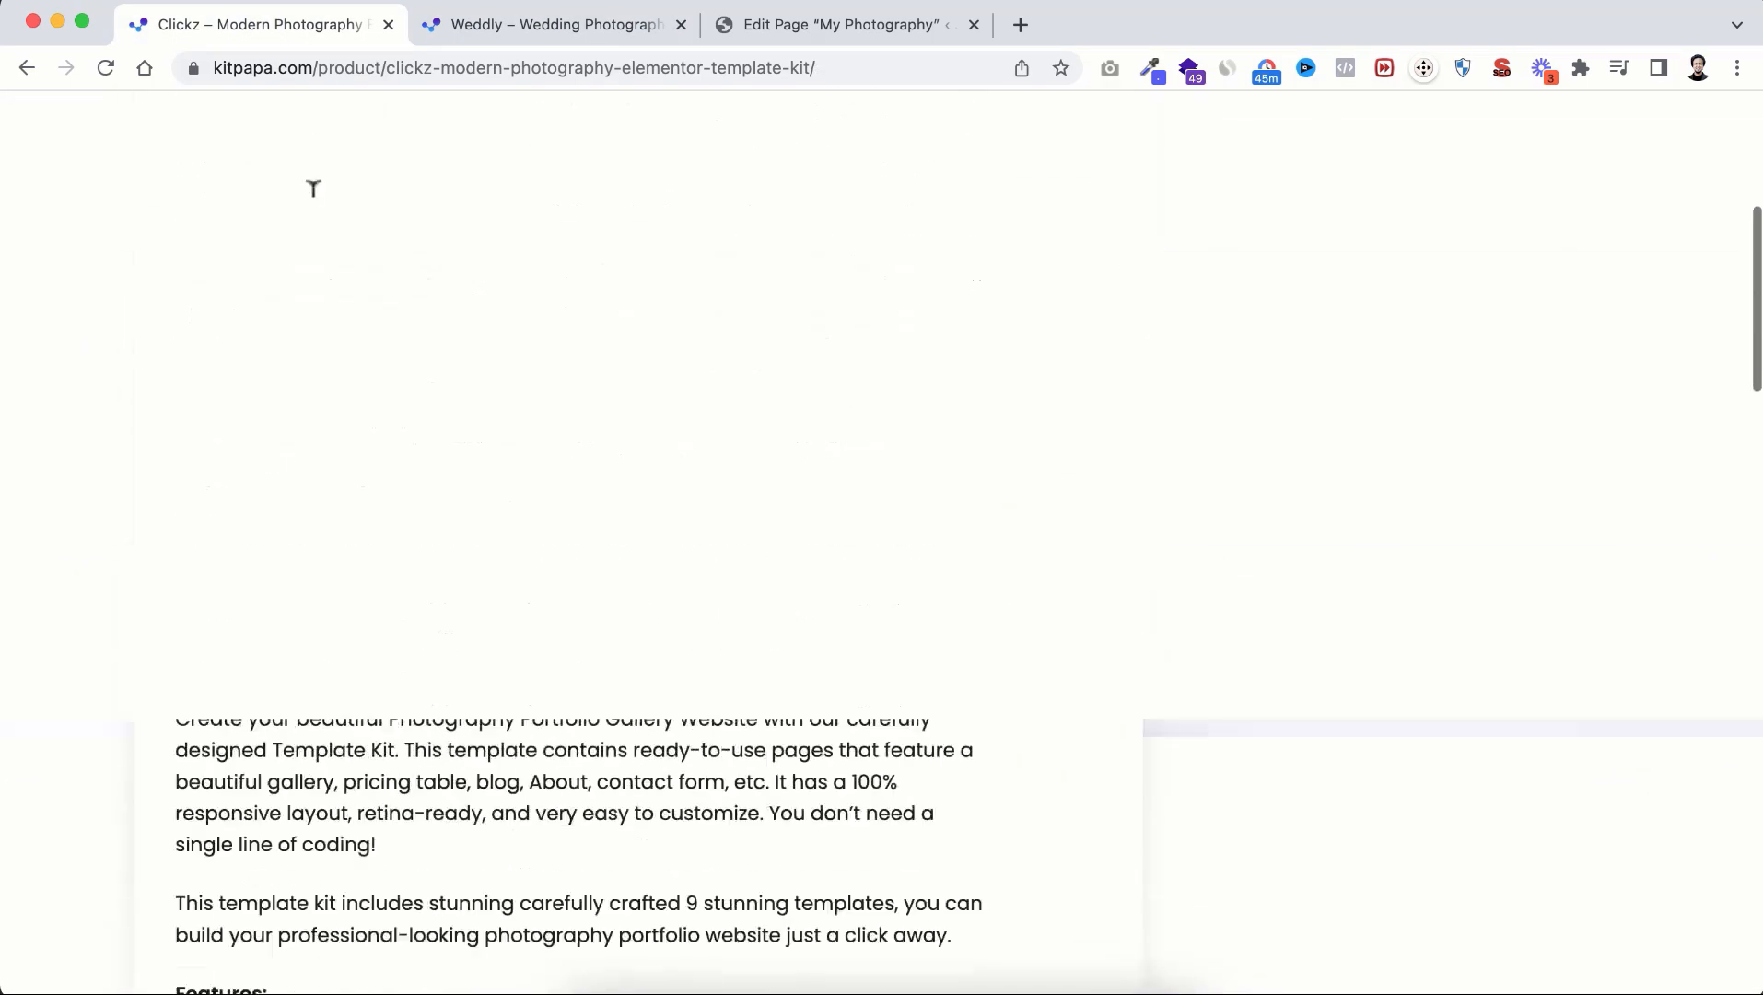
scroll(314, 188, "up", 3)
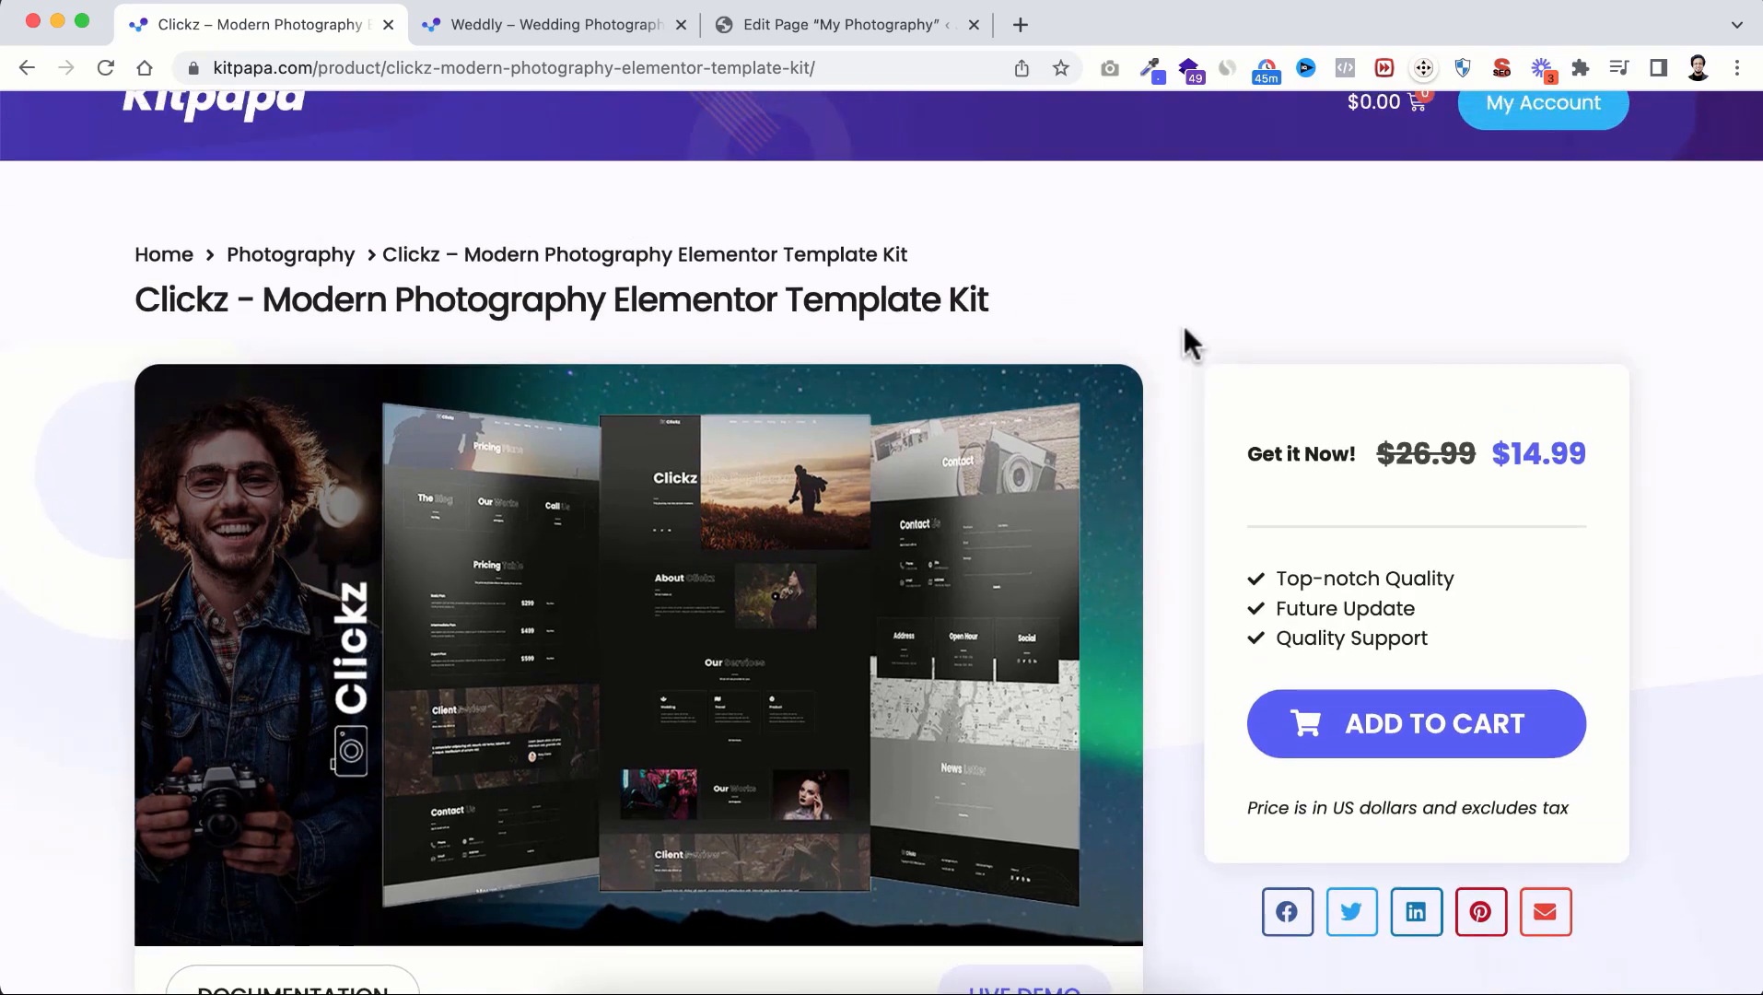
scroll(1251, 412, "down", 1)
left_click(1366, 663)
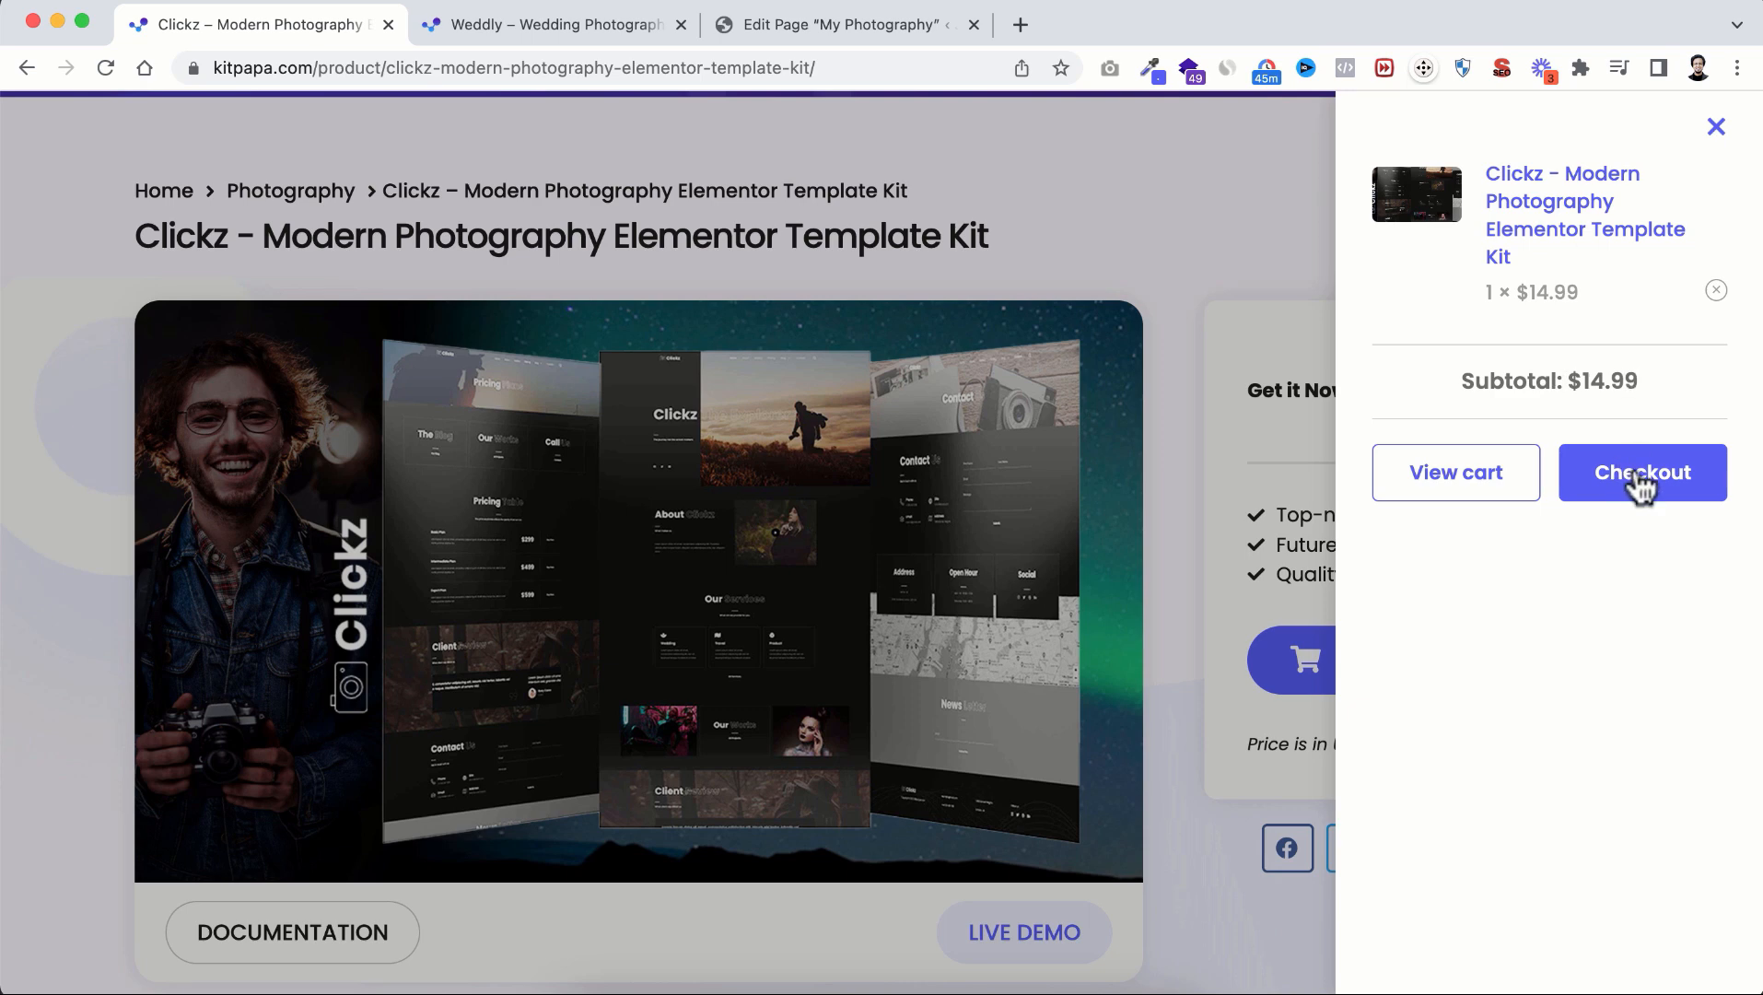
left_click(1614, 490)
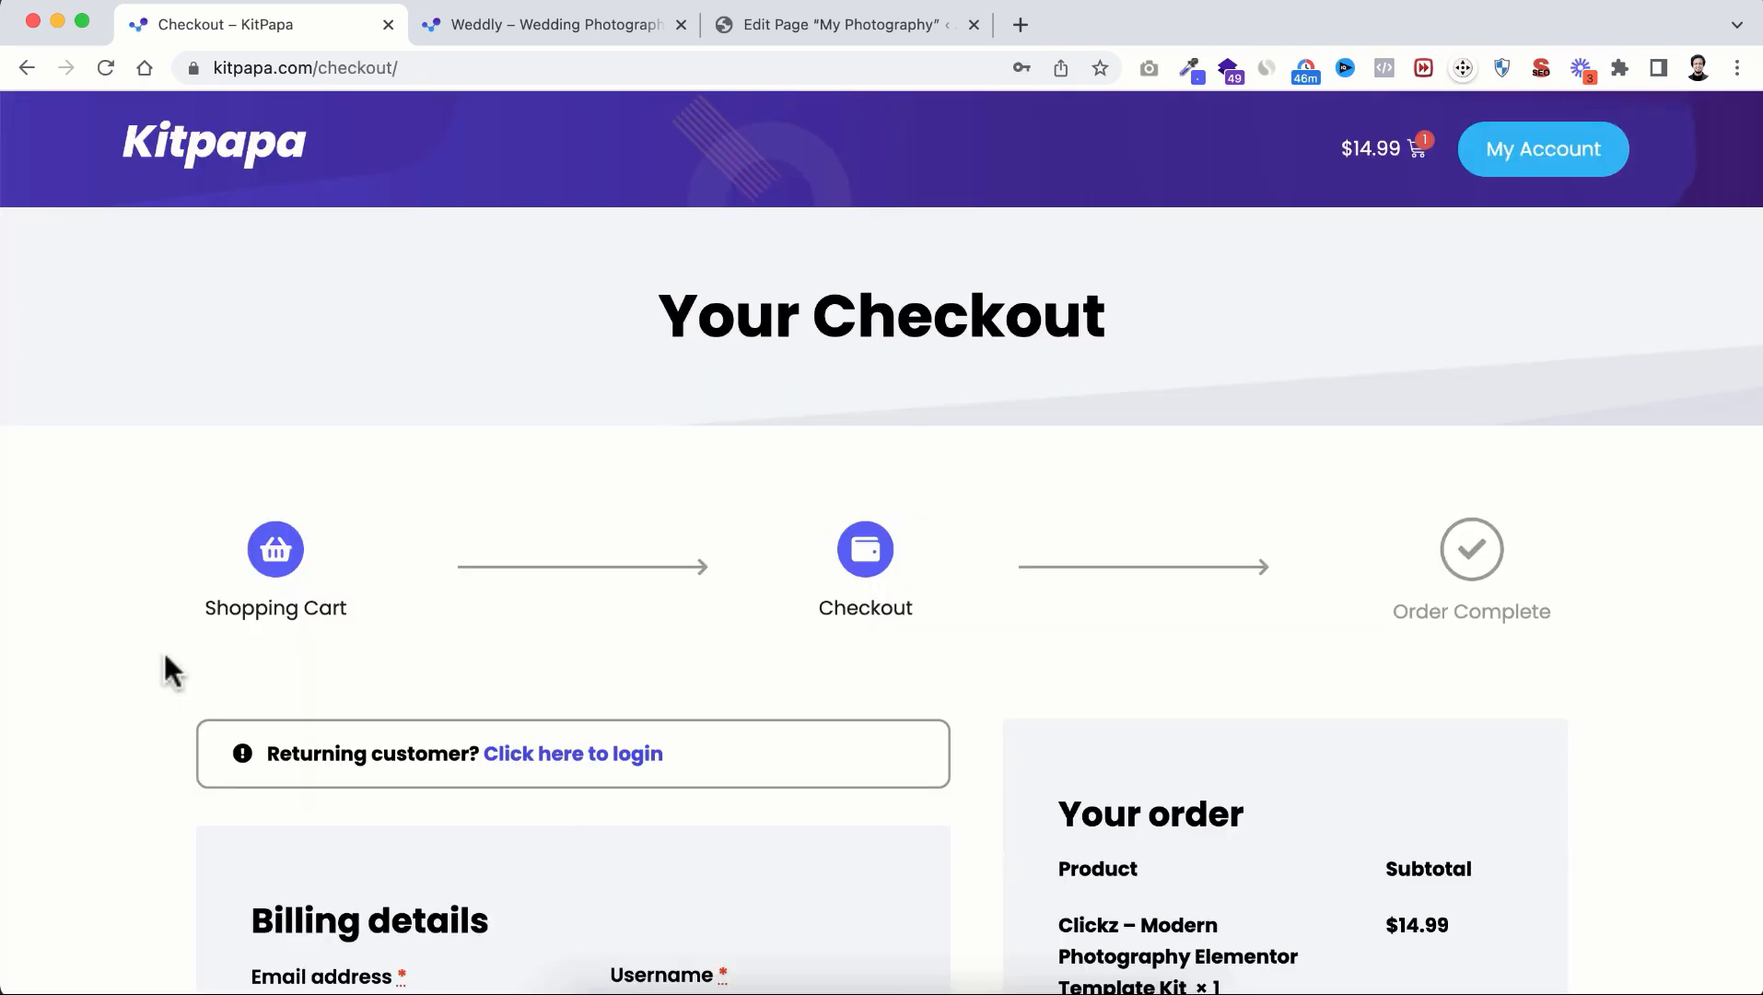
scroll(166, 656, "down", 5)
scroll(166, 656, "down", 1)
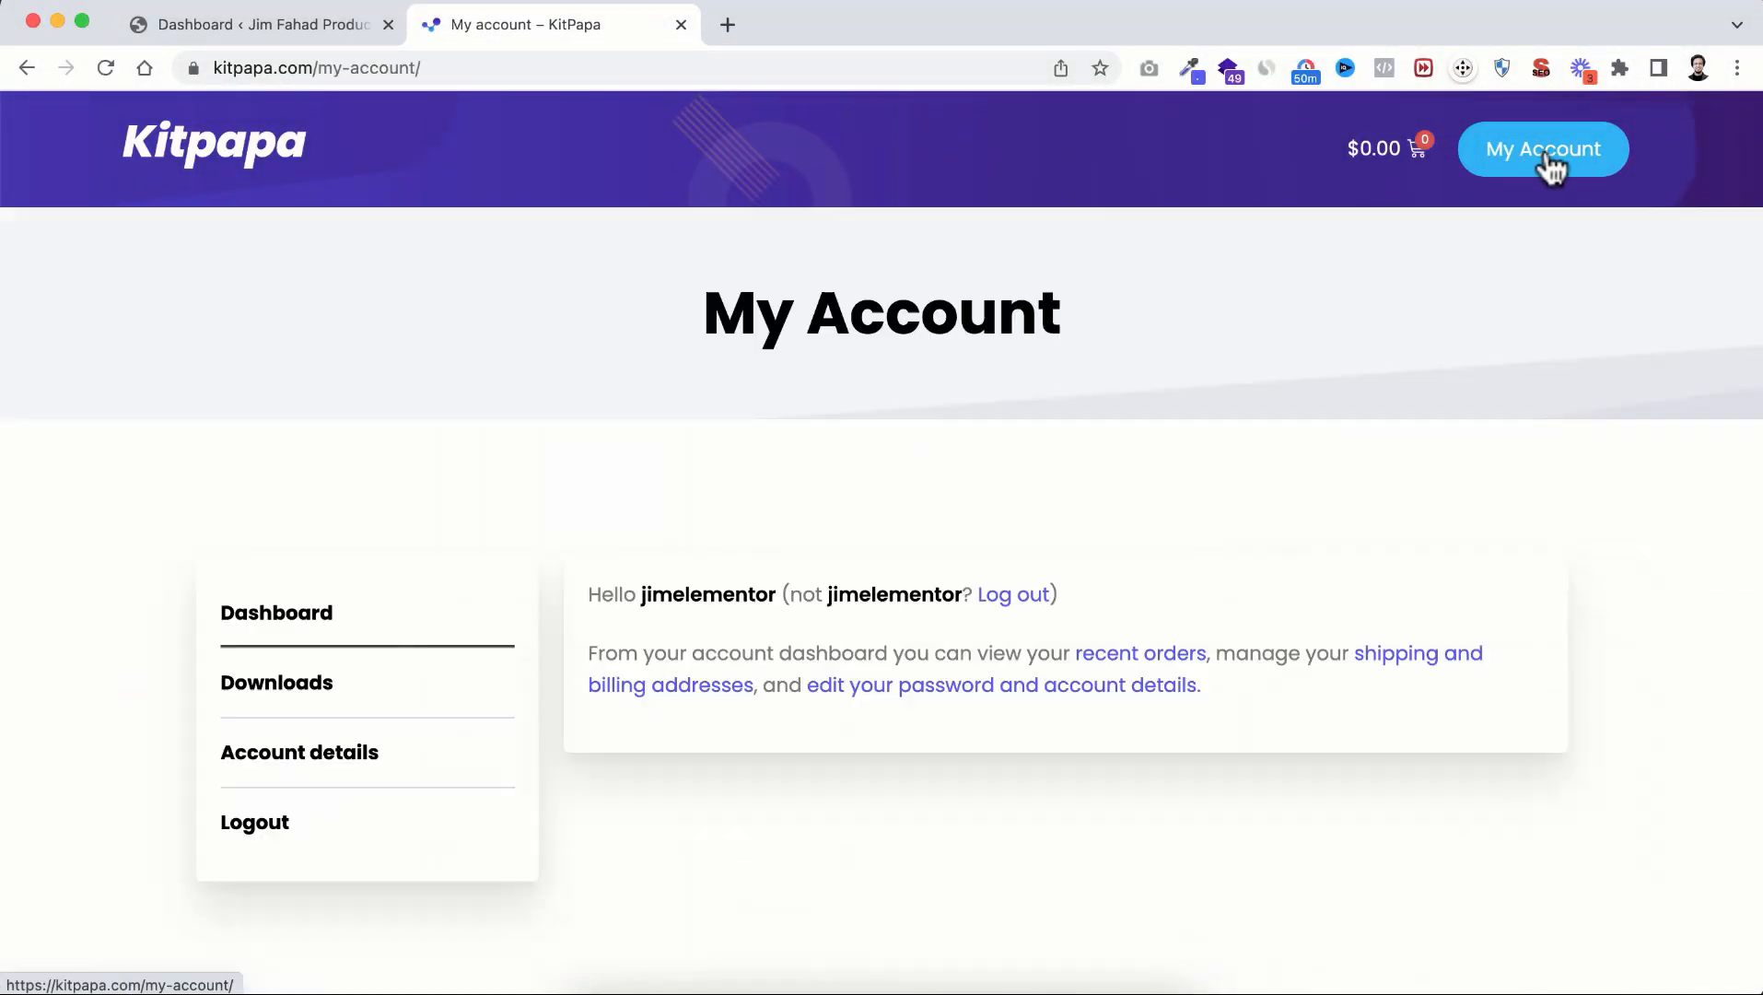
Step: Download the Clickz – Modern Photography Elementor Template Kit from the KitPapa account and check its zip file in the PhotoGraphy WEBSITE folder
left_click(308, 701)
scroll(806, 759, "down", 2)
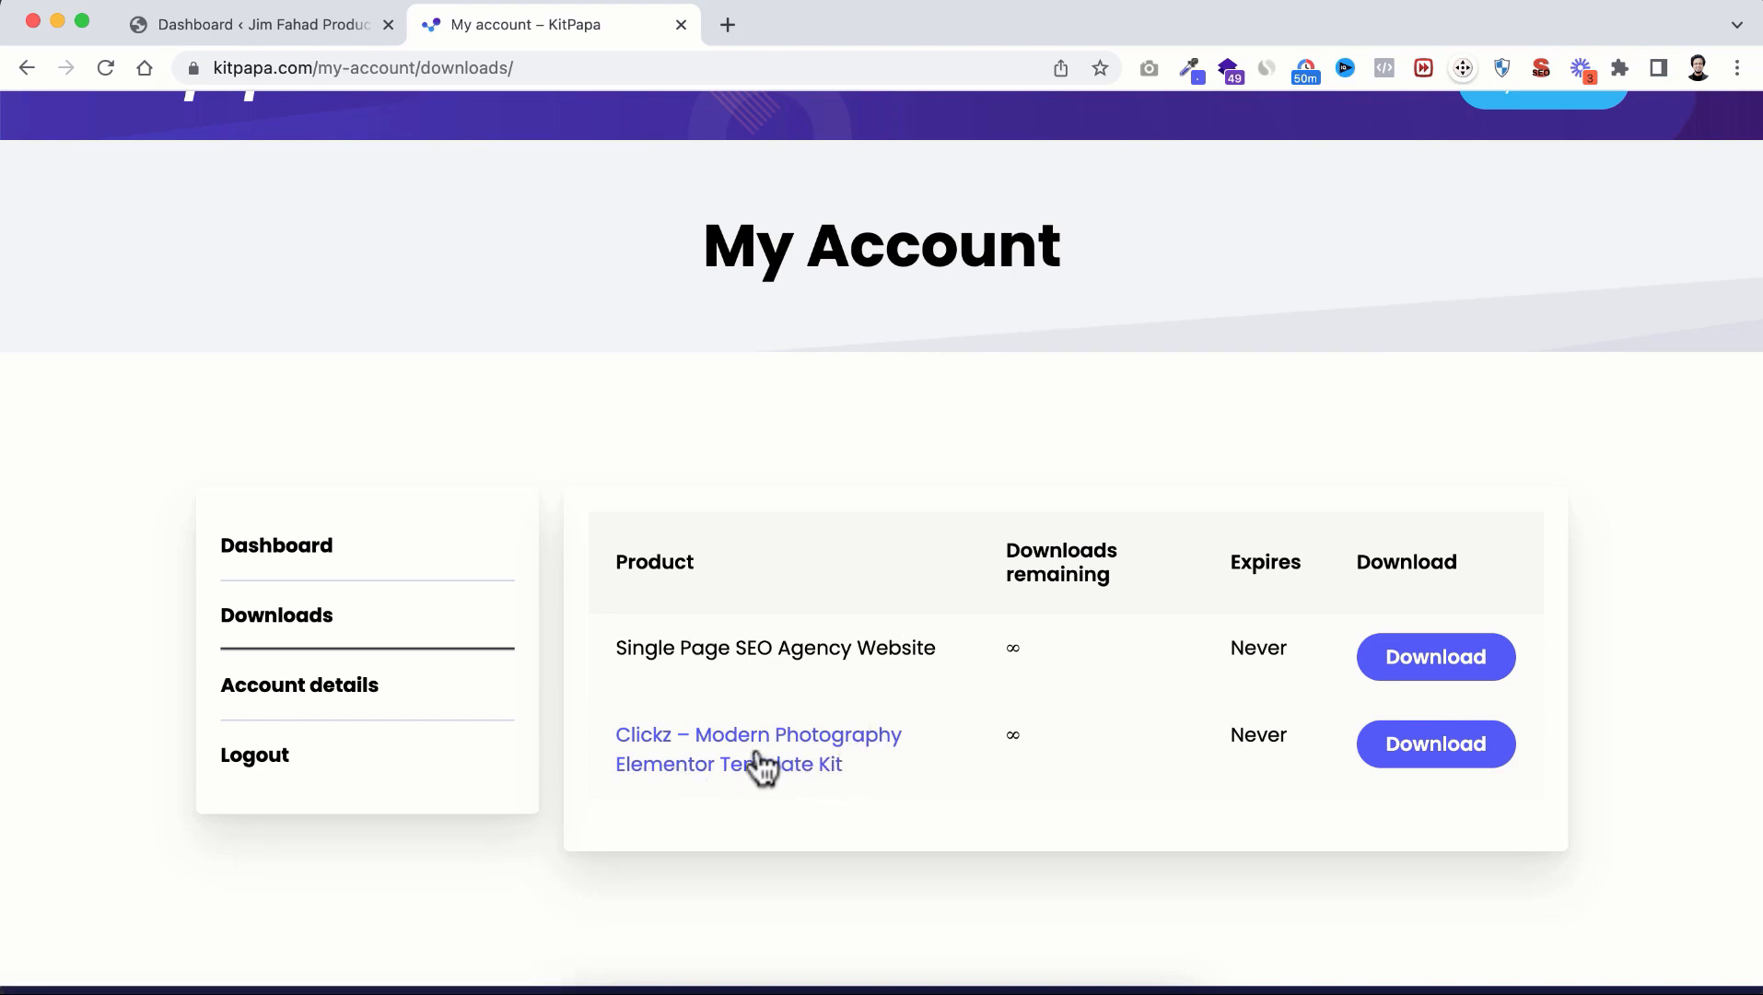
left_click(1426, 761)
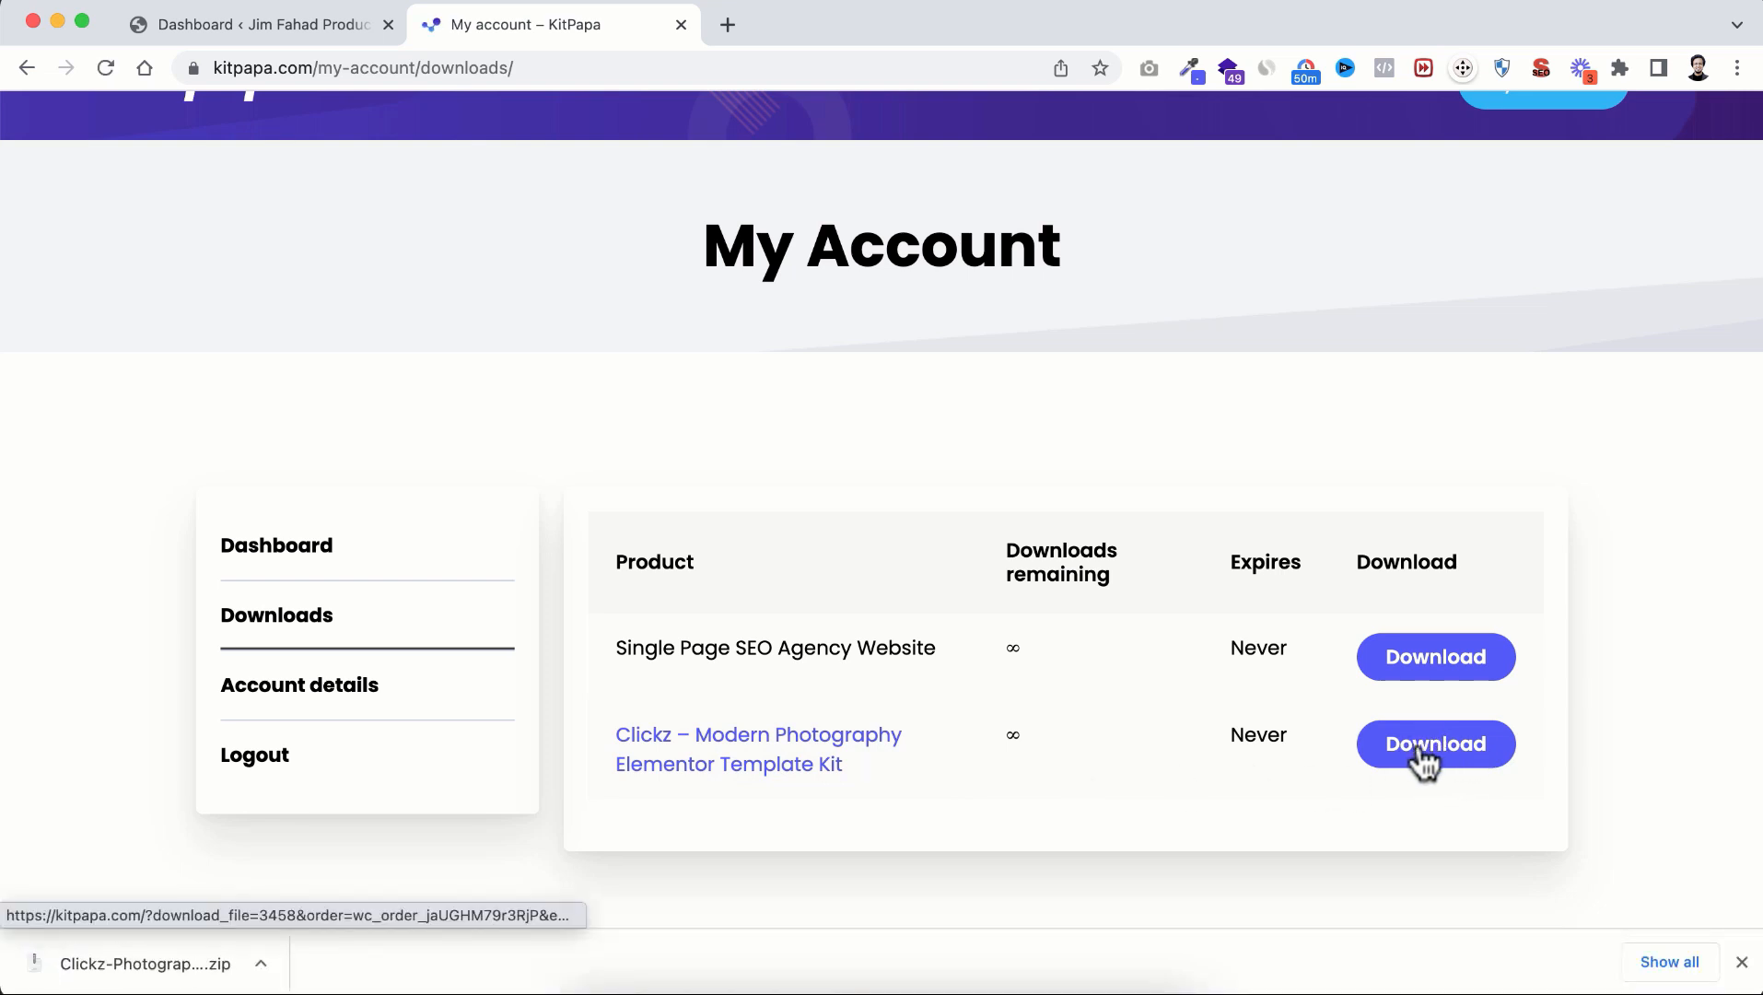
left_click(262, 963)
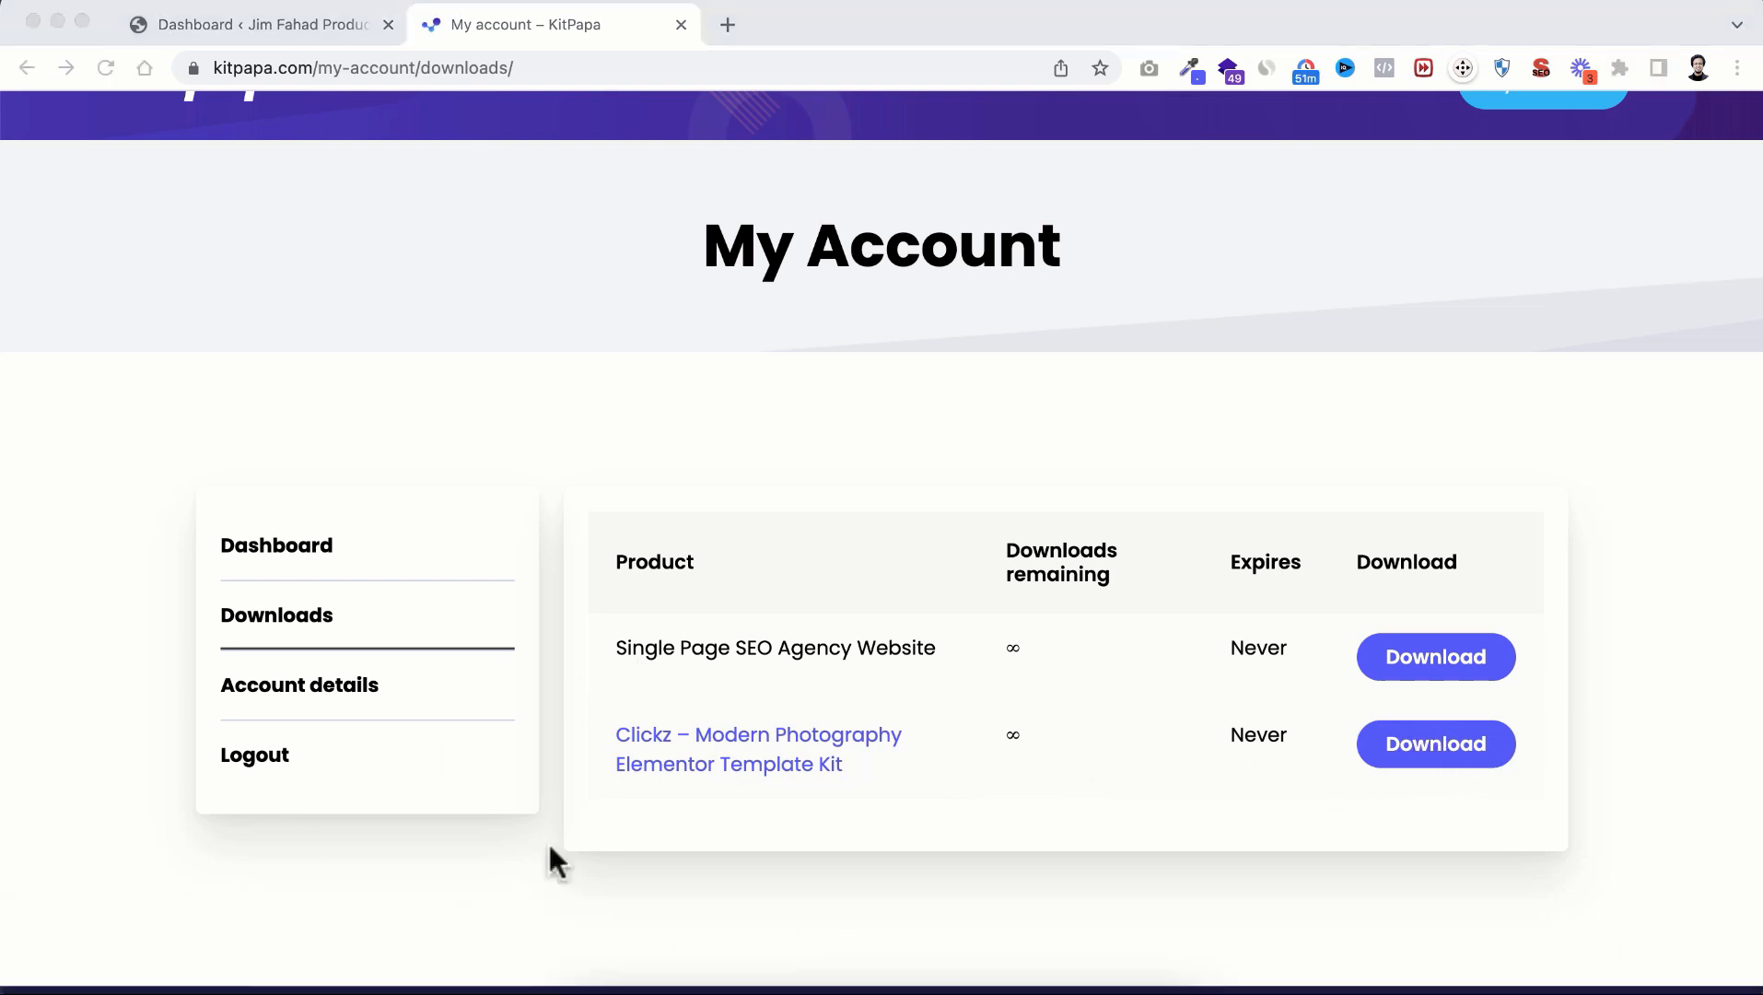
left_click(590, 987)
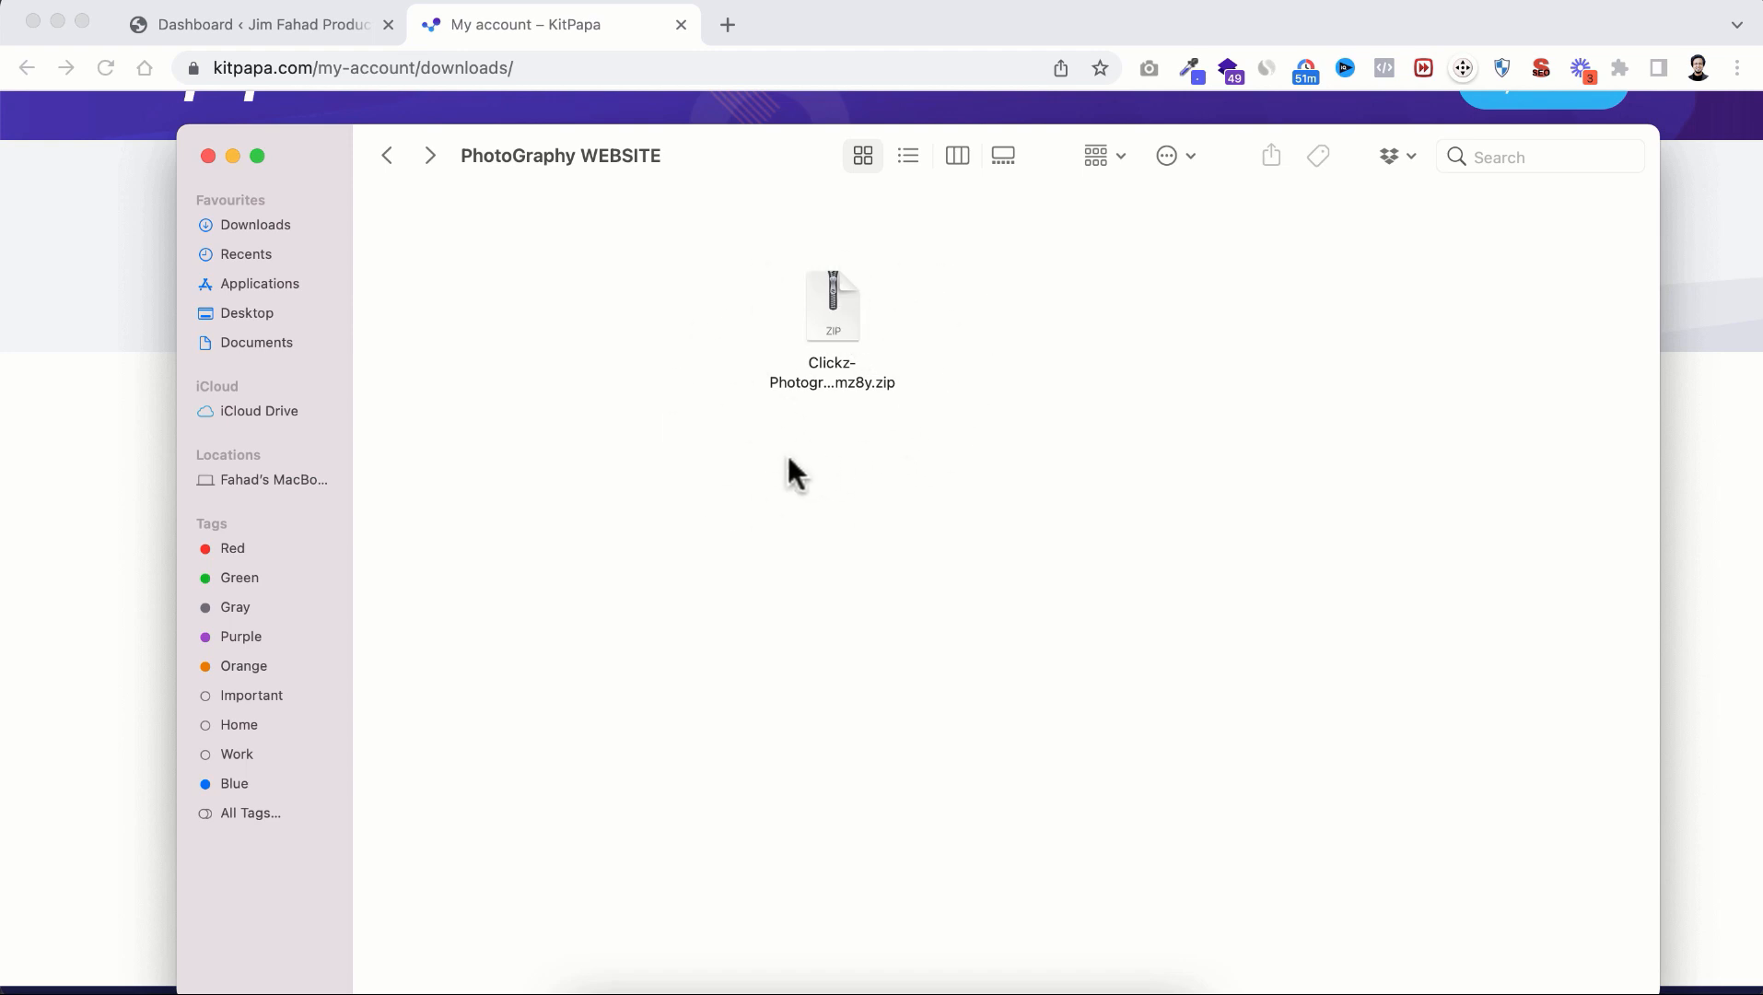
left_click(68, 252)
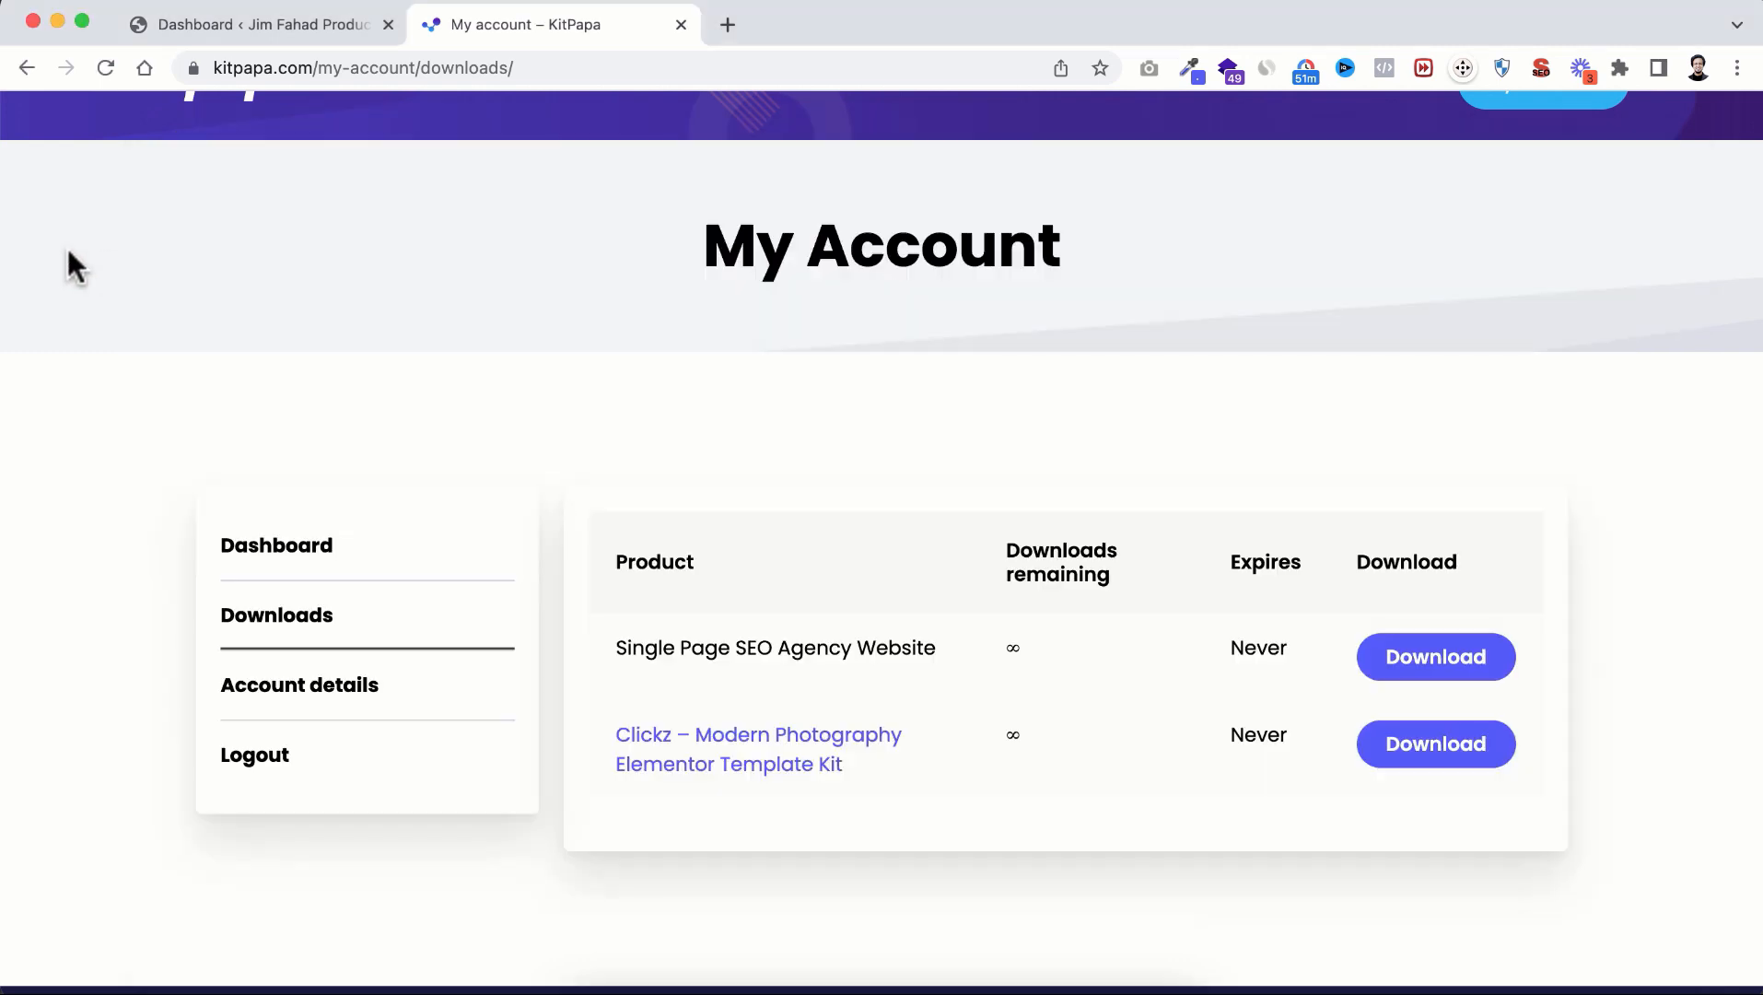
Step: Close the KitPapa account page and move the My Photography page to the trash from the WordPress dashboard's page list
left_click(230, 26)
left_click(680, 24)
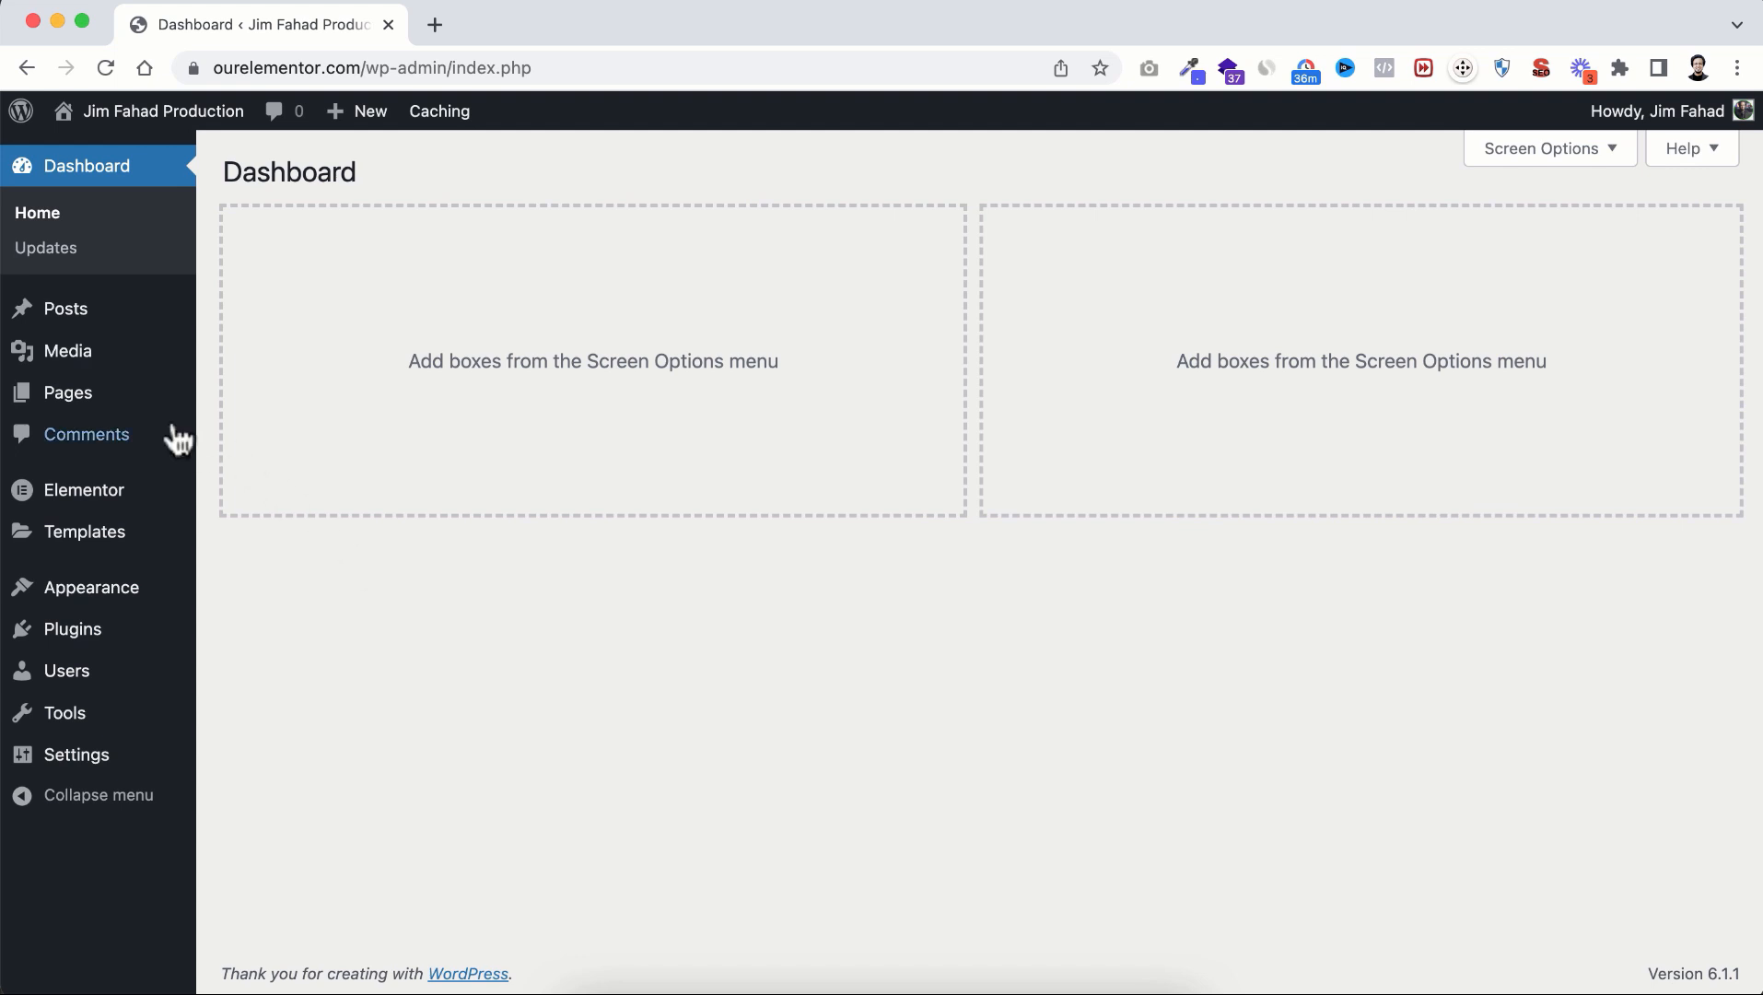
mouse_move(28, 398)
left_click(269, 399)
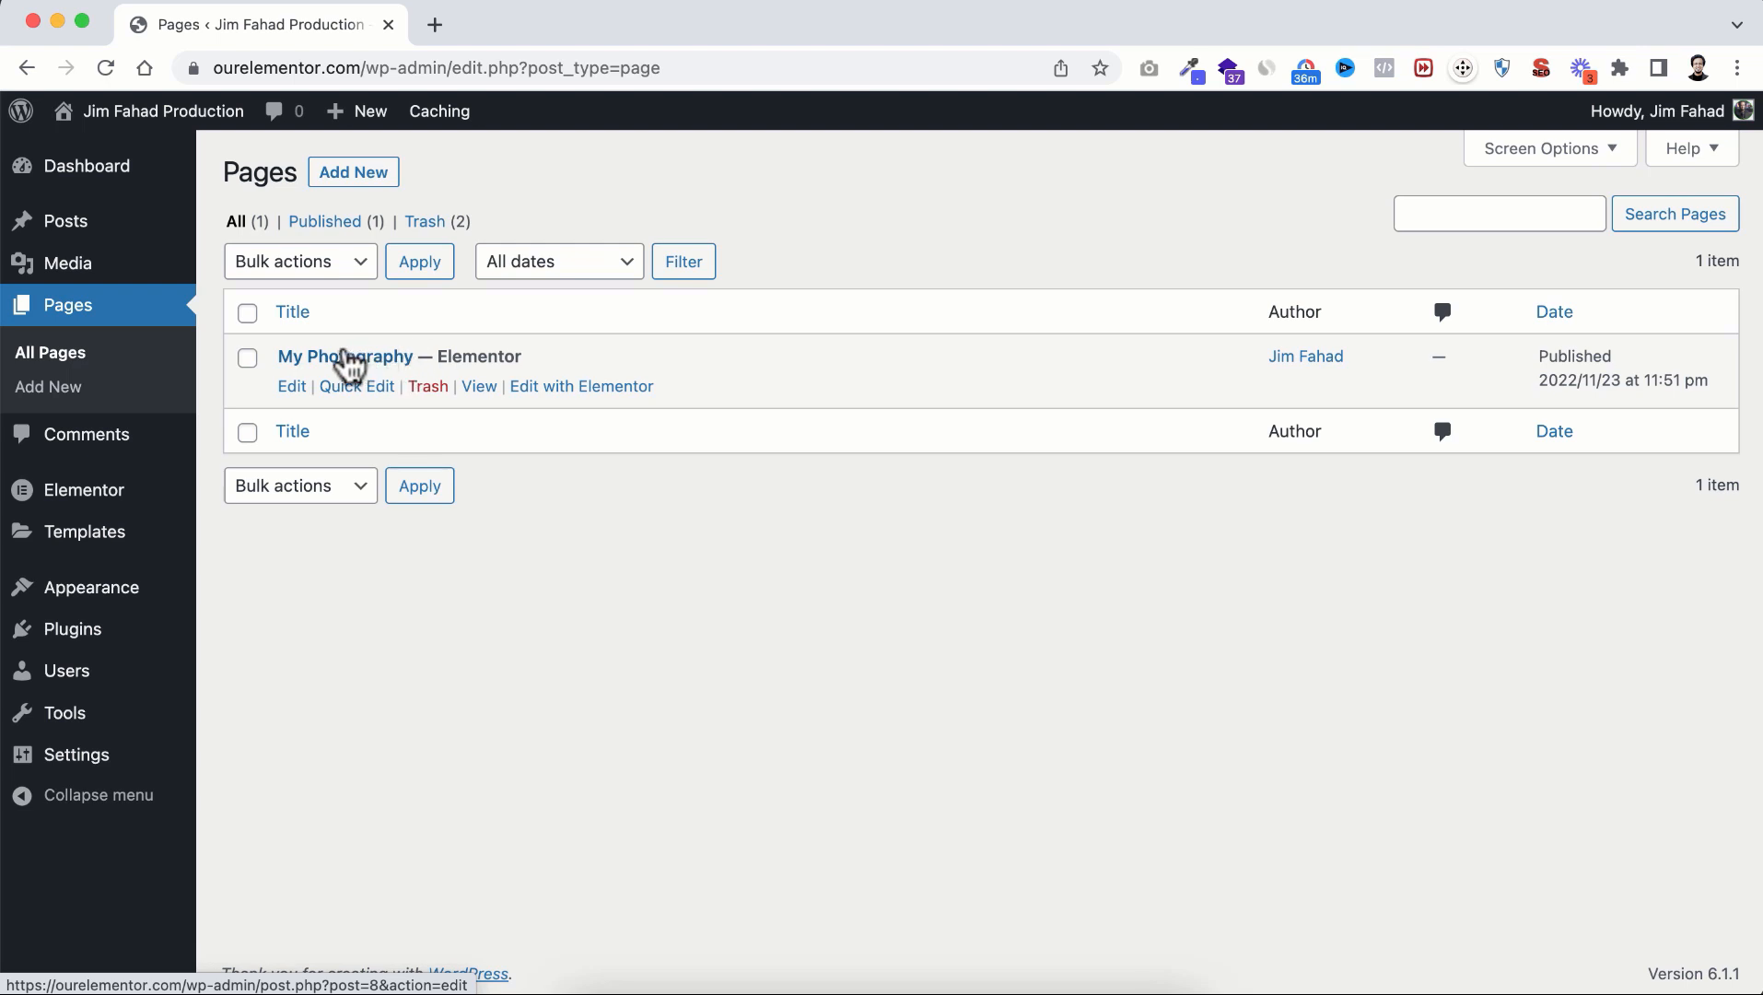
left_click(427, 387)
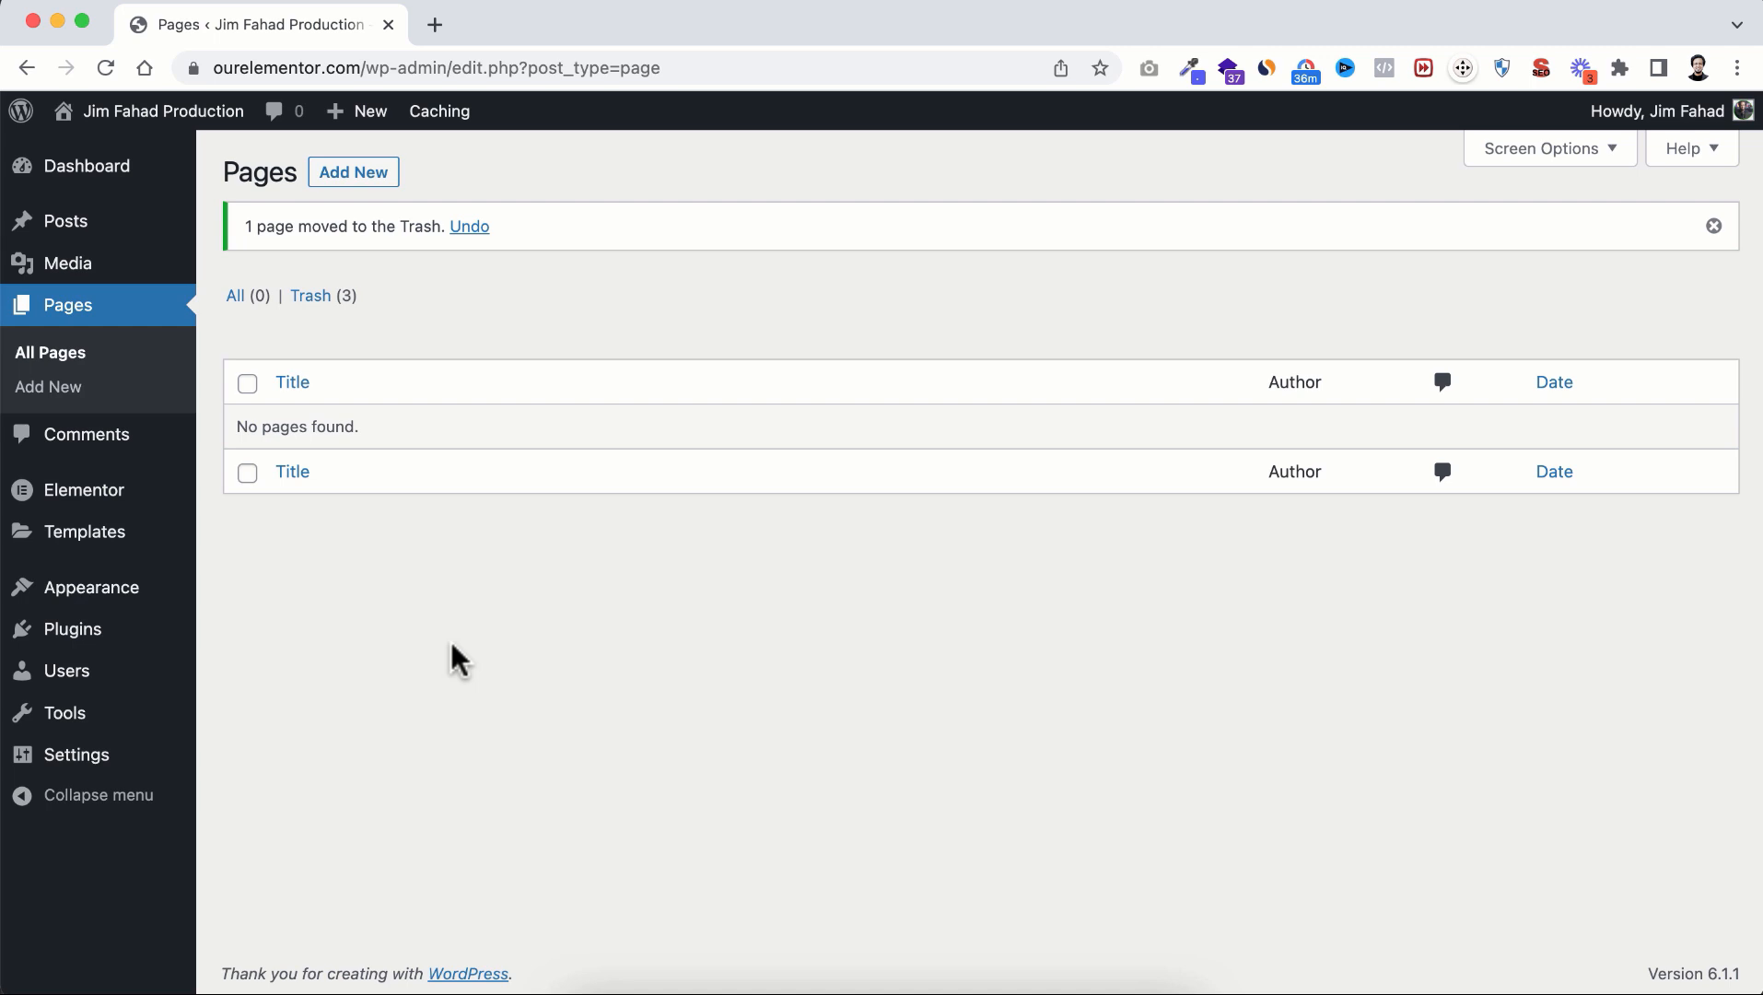
Step: Enable unfiltered file uploads in Elementor's advanced settings and save the changes
mouse_move(78, 497)
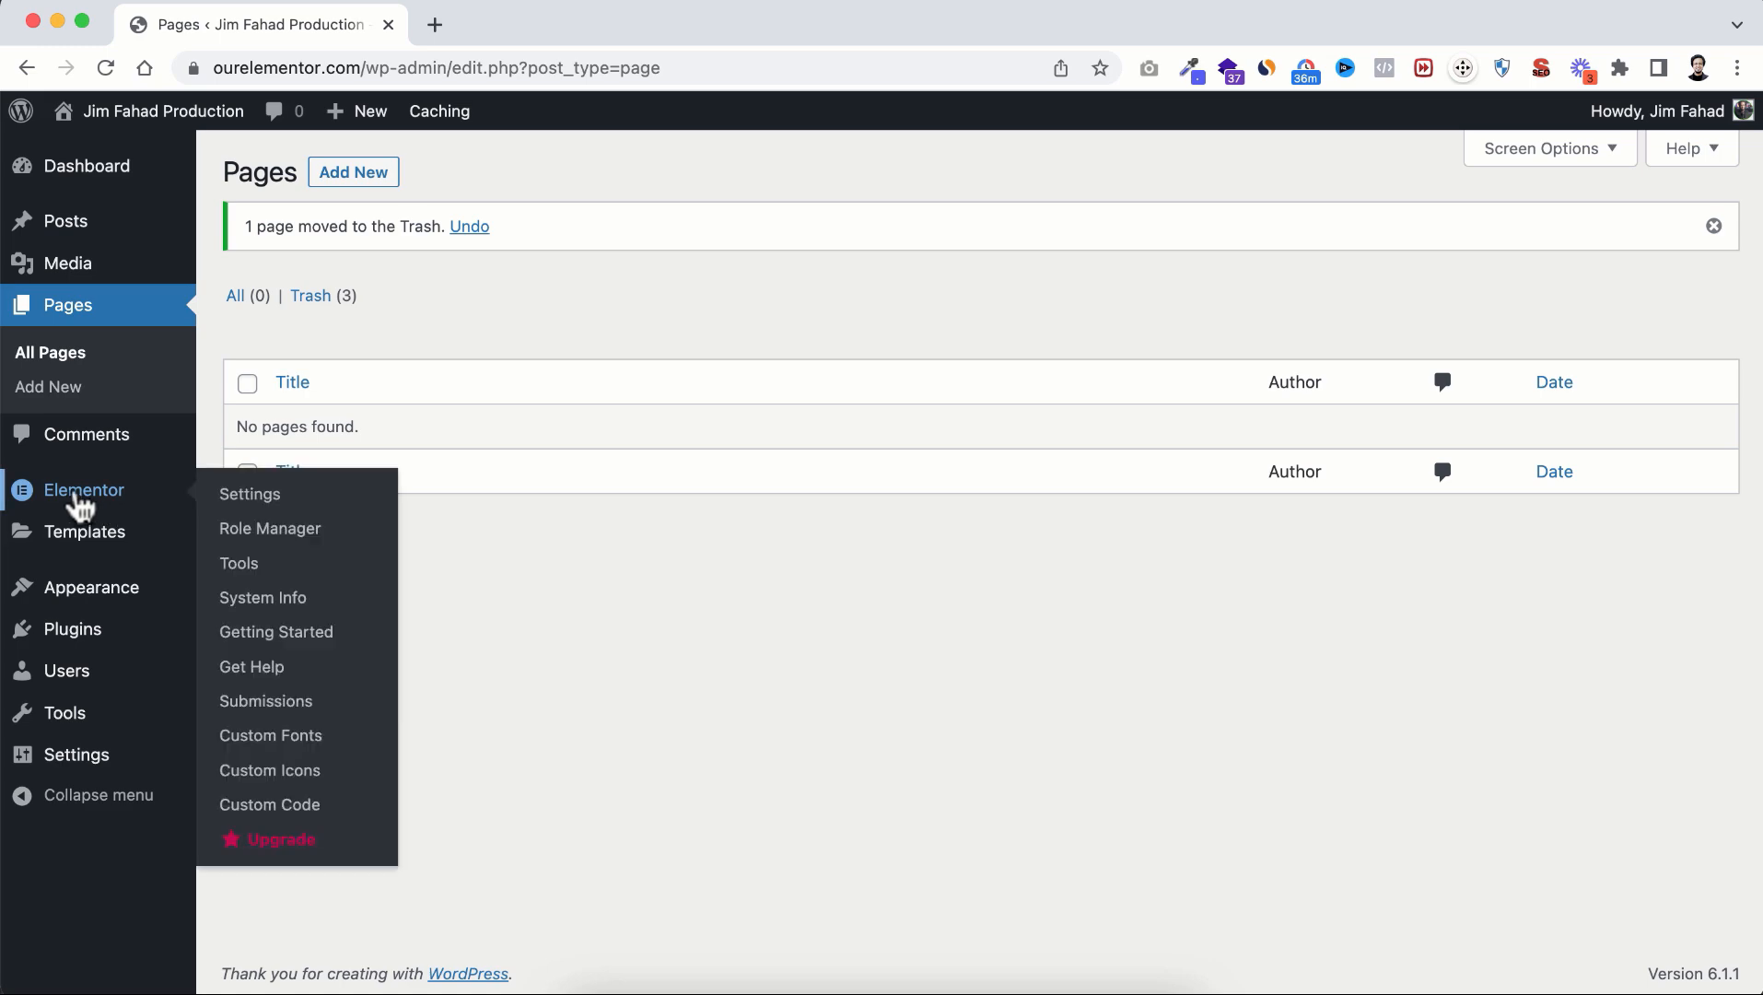
left_click(269, 499)
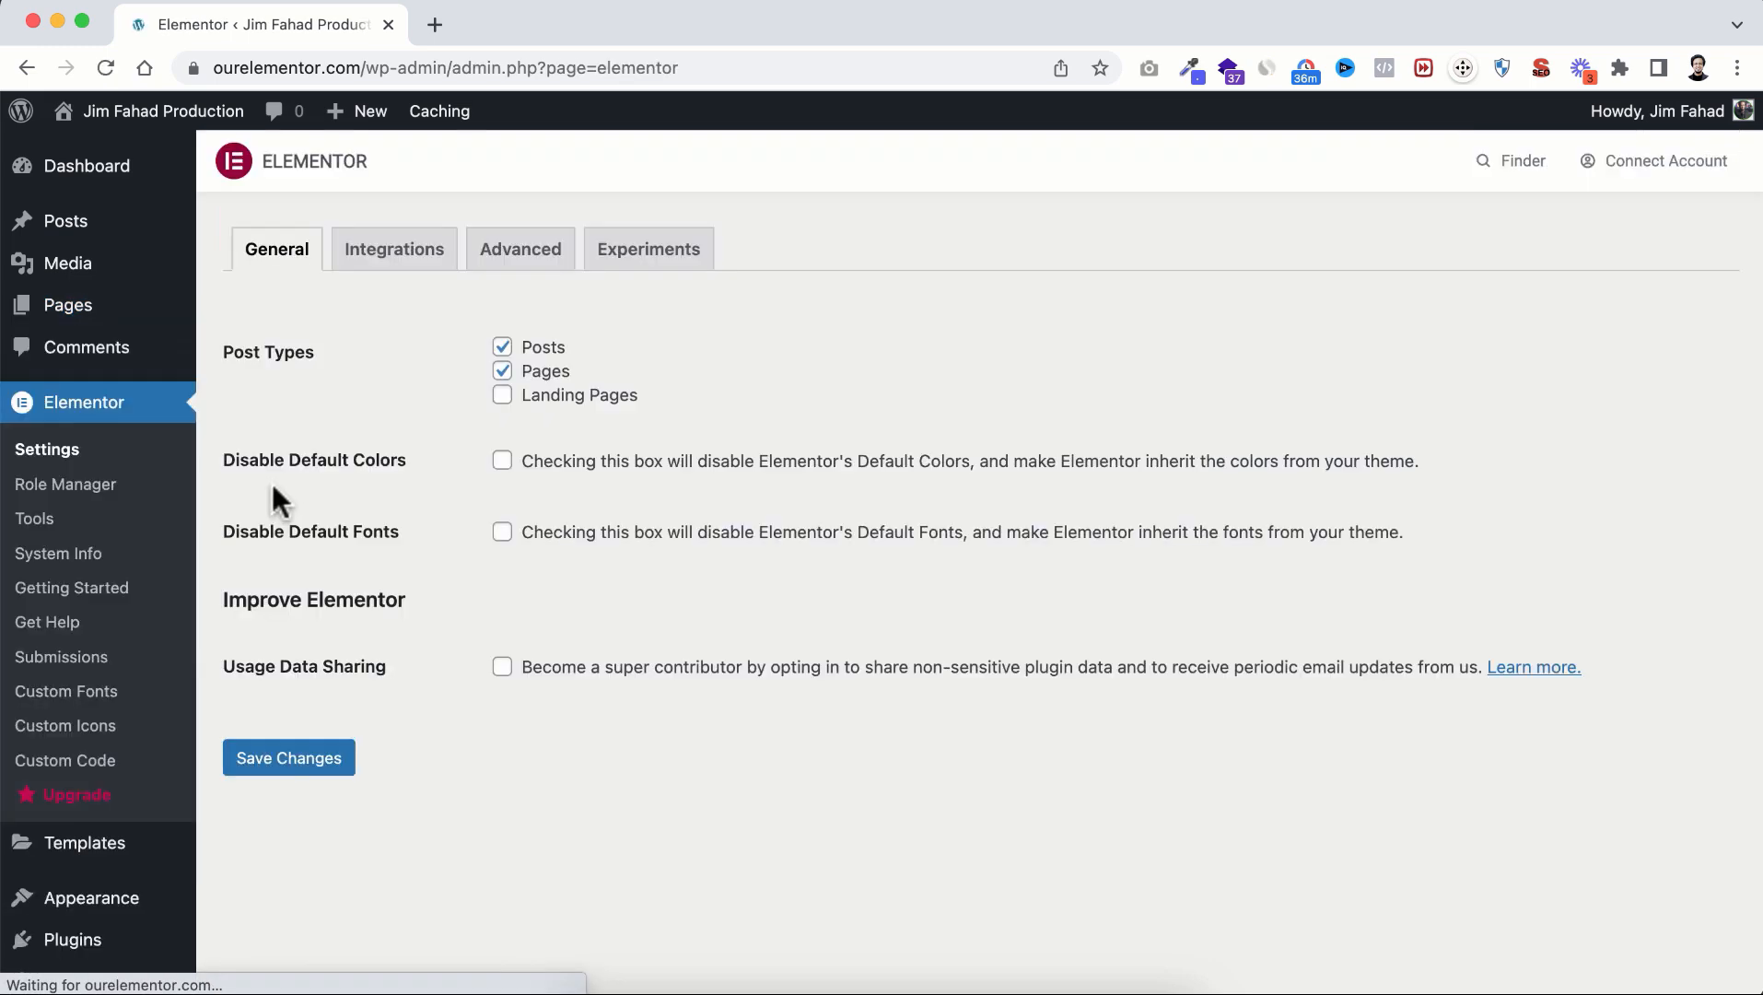
left_click(522, 261)
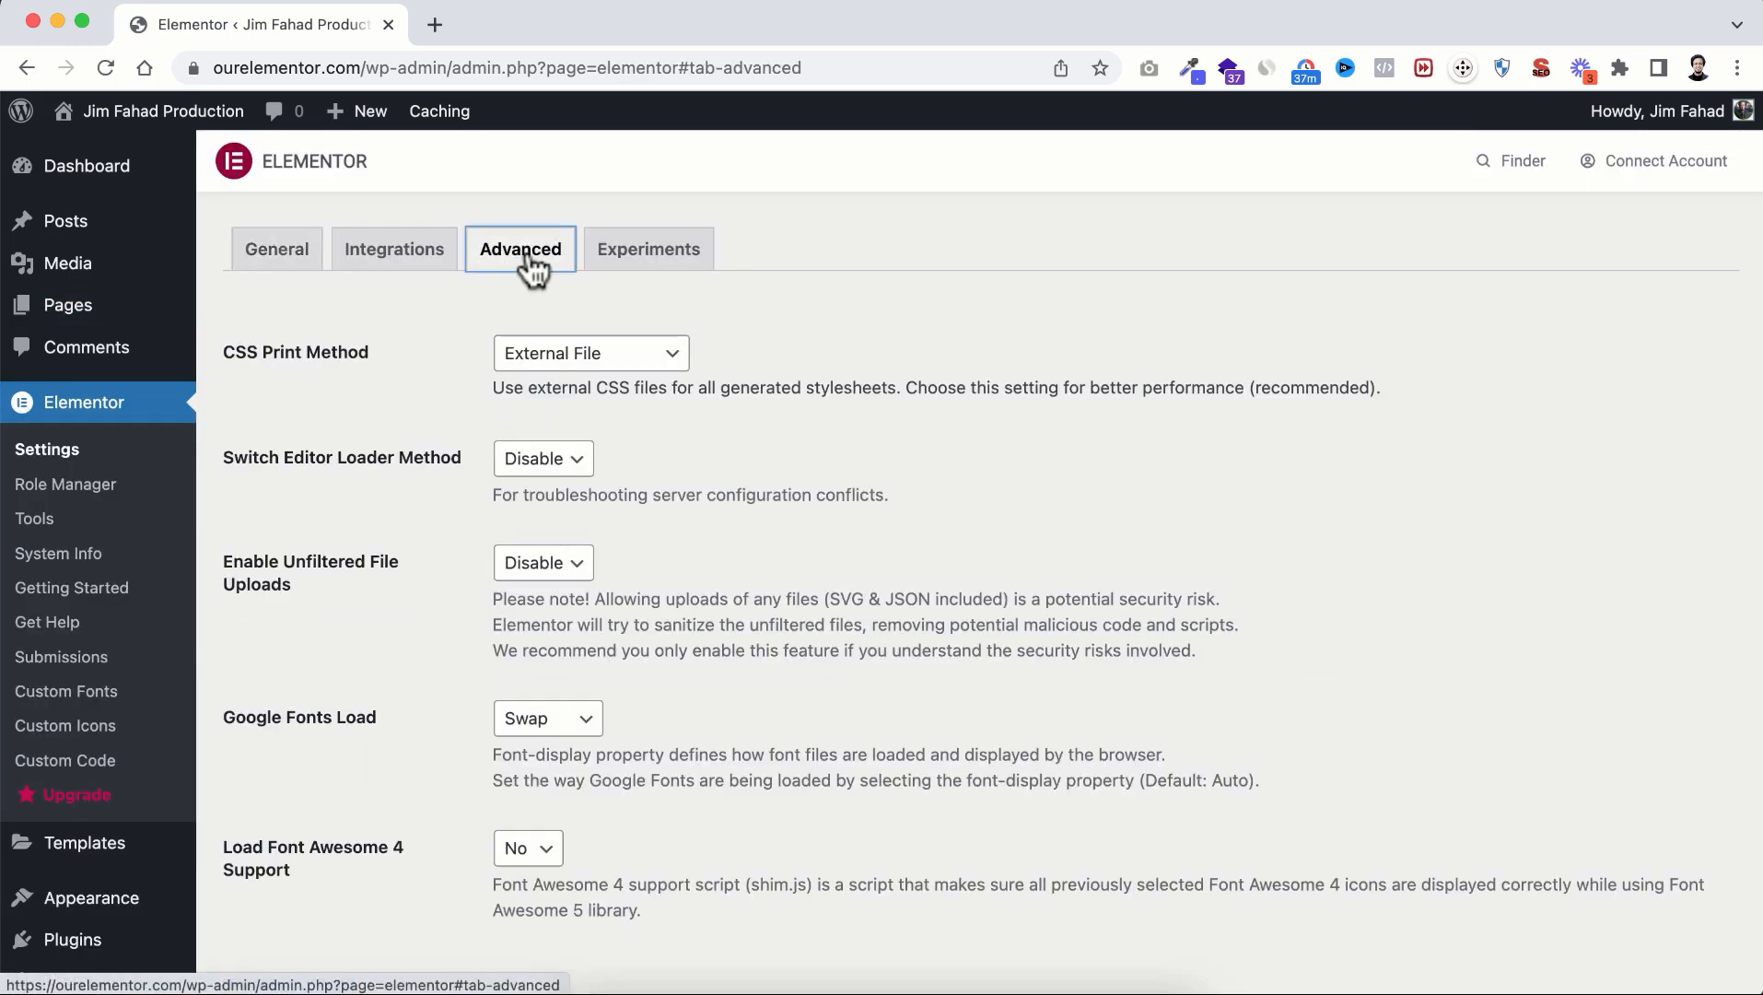
scroll(430, 575, "down", 1)
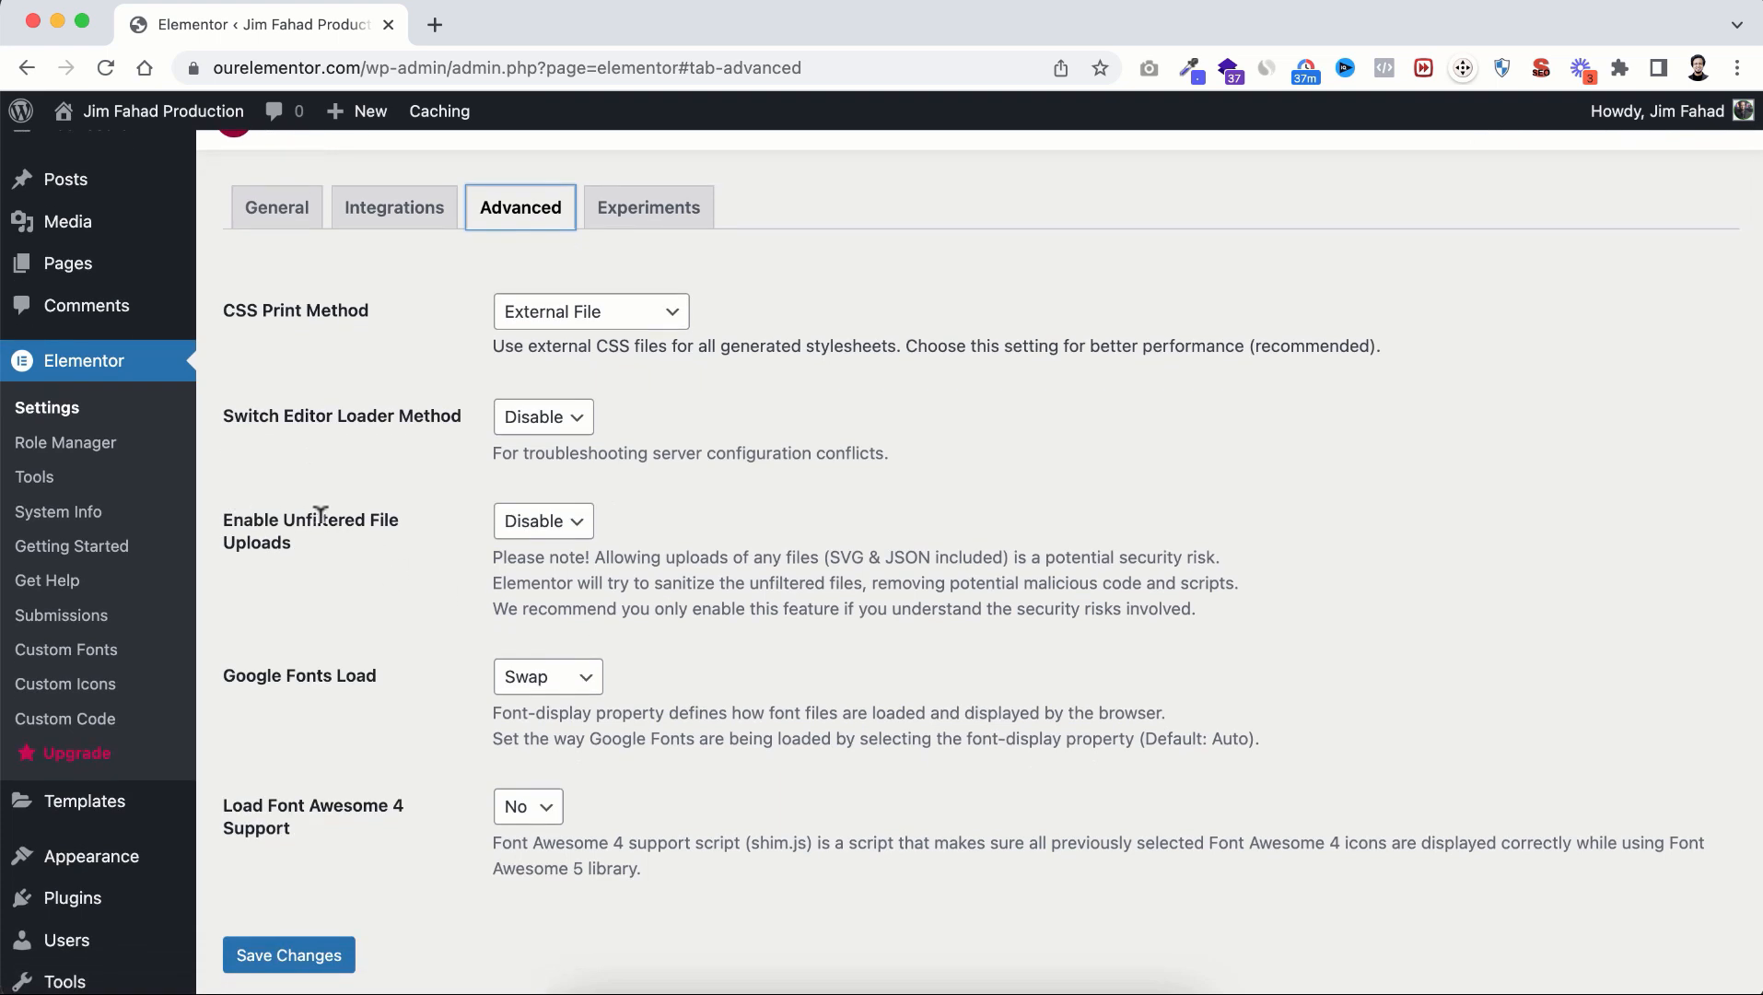
left_click(534, 526)
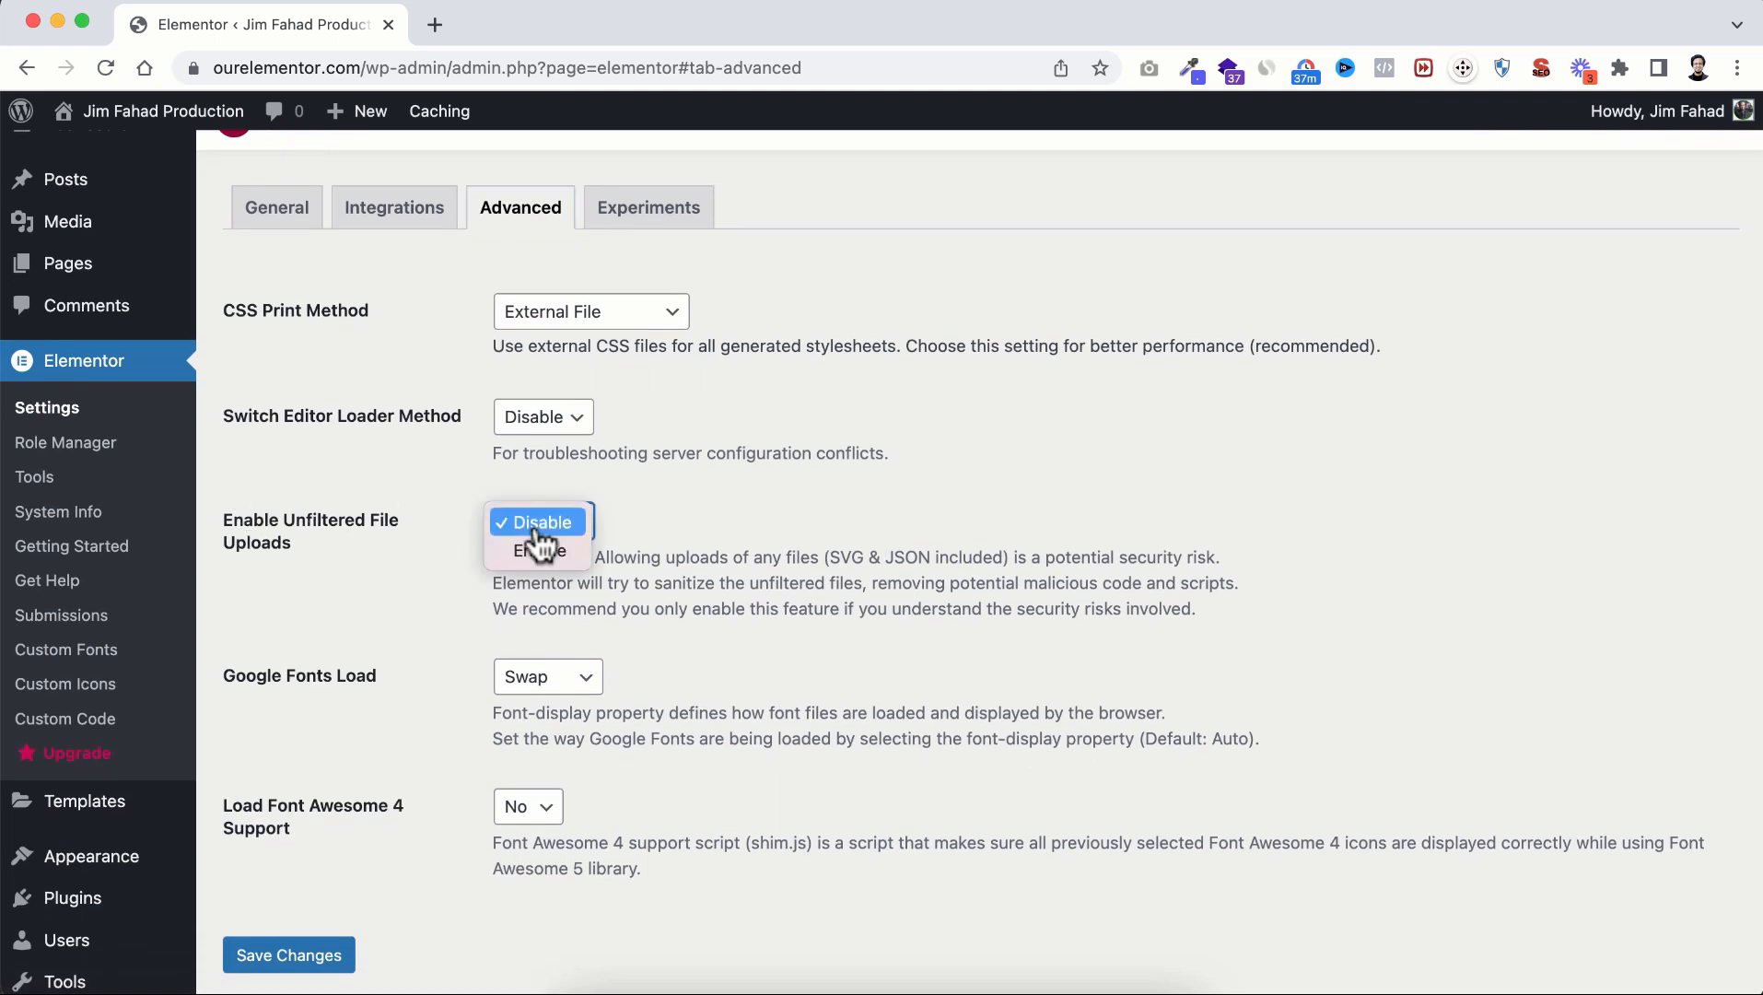
left_click(539, 550)
scroll(412, 691, "down", 2)
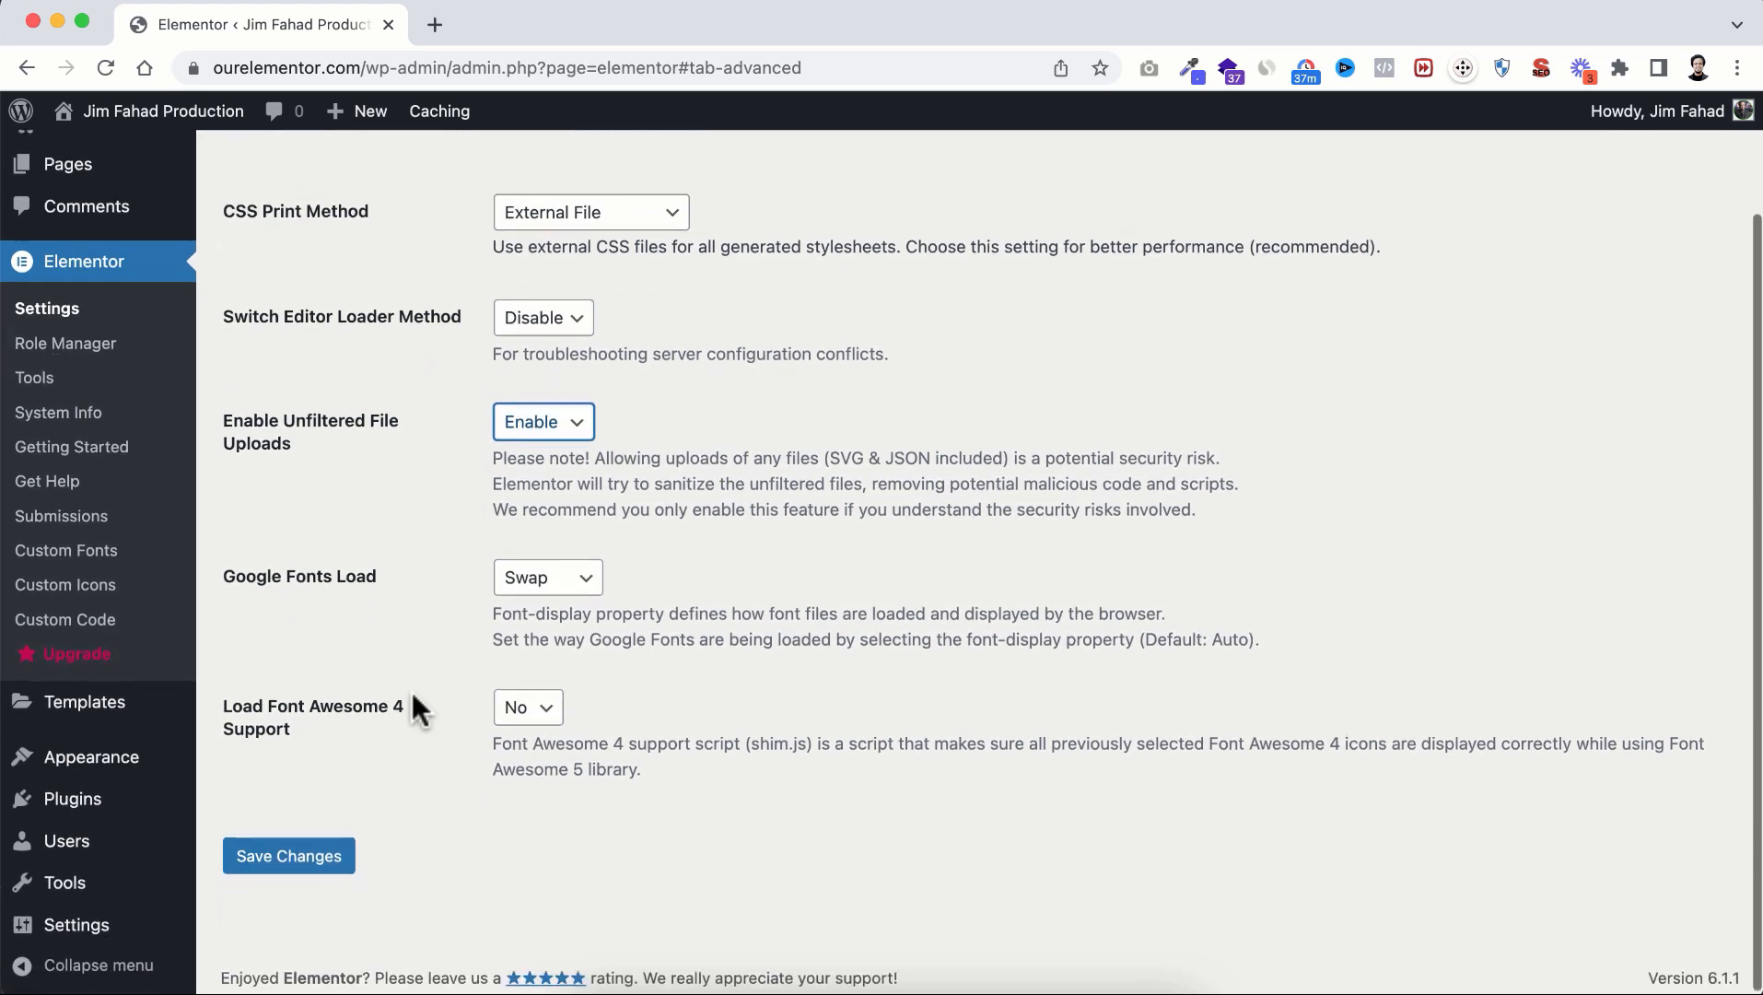
left_click(318, 855)
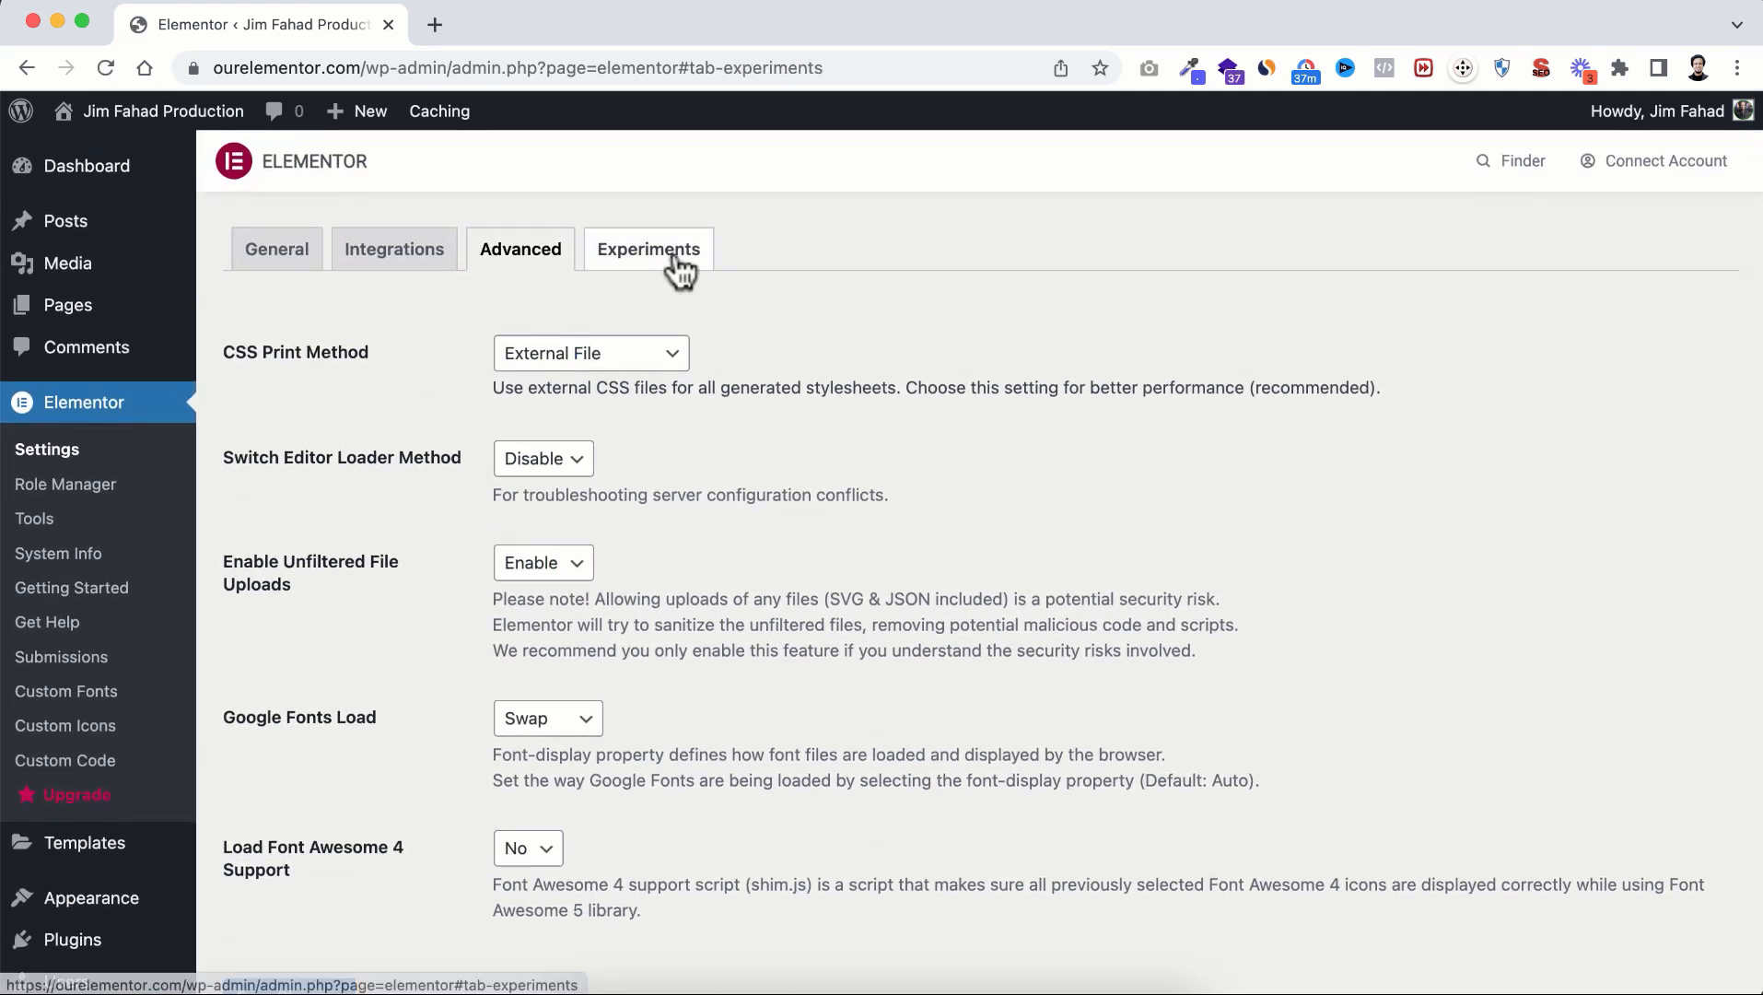
Step: Set the Import Export Website Kit experiment to Active in Elementor's settings and save the changes
left_click(672, 263)
scroll(573, 692, "down", 3)
scroll(572, 691, "down", 10)
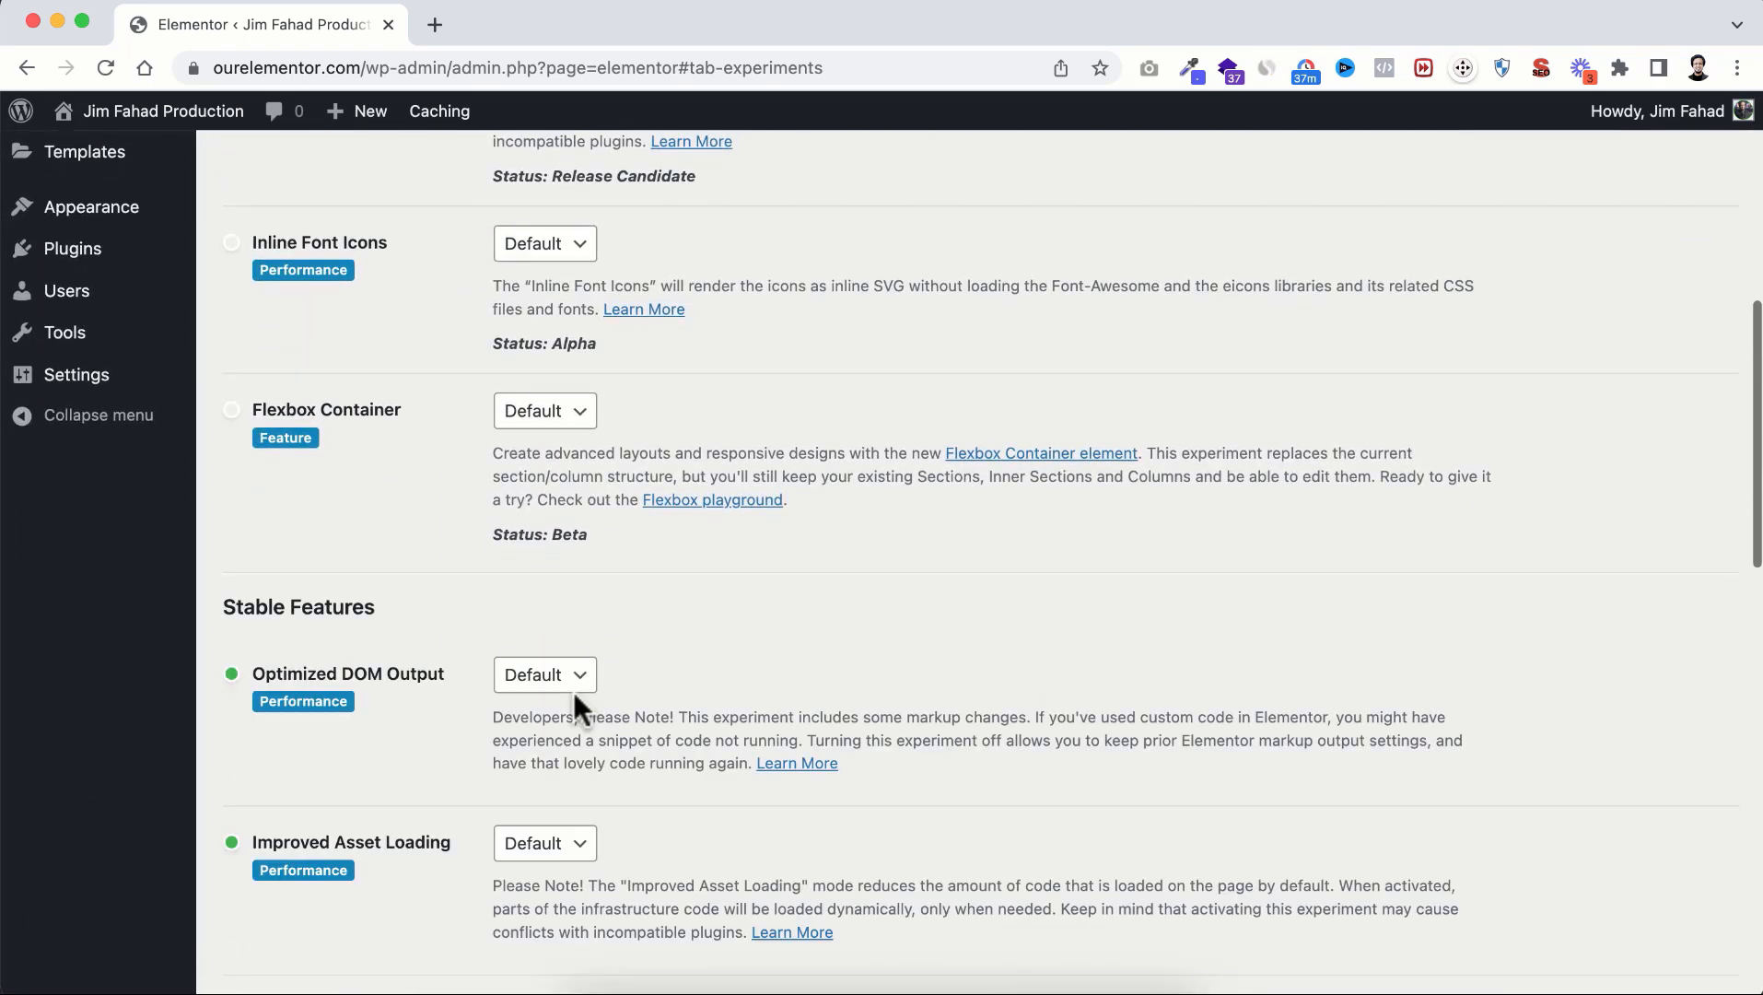
scroll(573, 692, "down", 5)
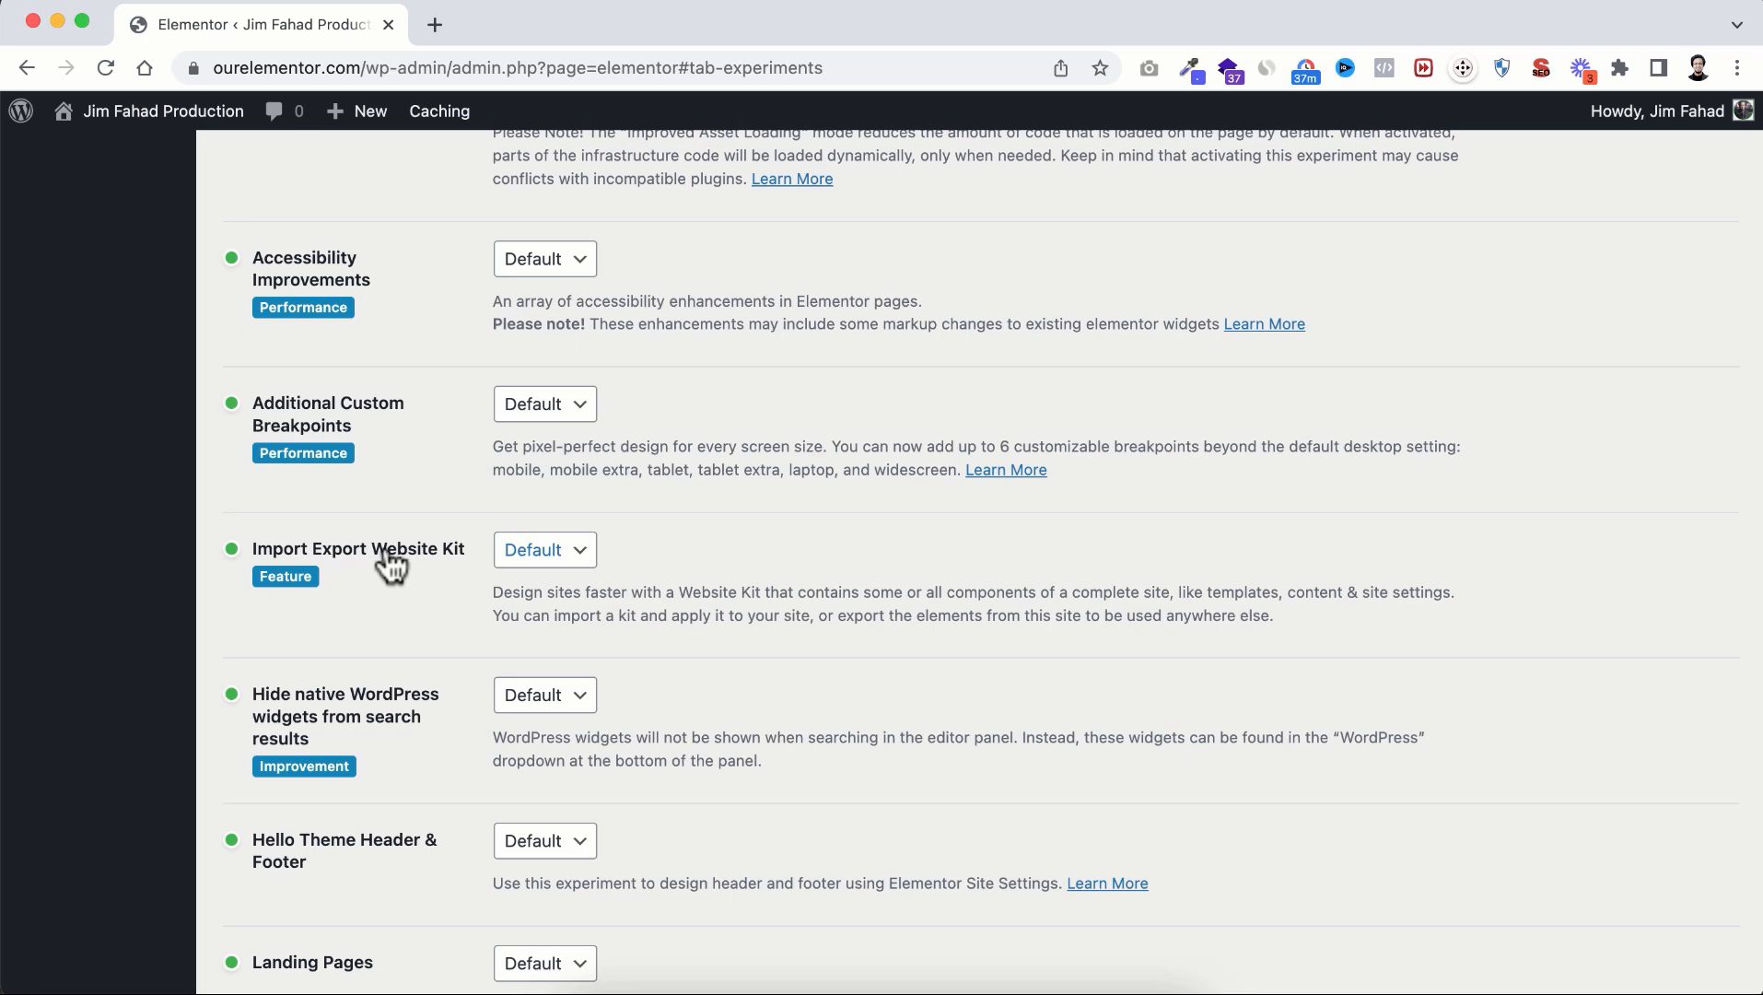
left_click(542, 553)
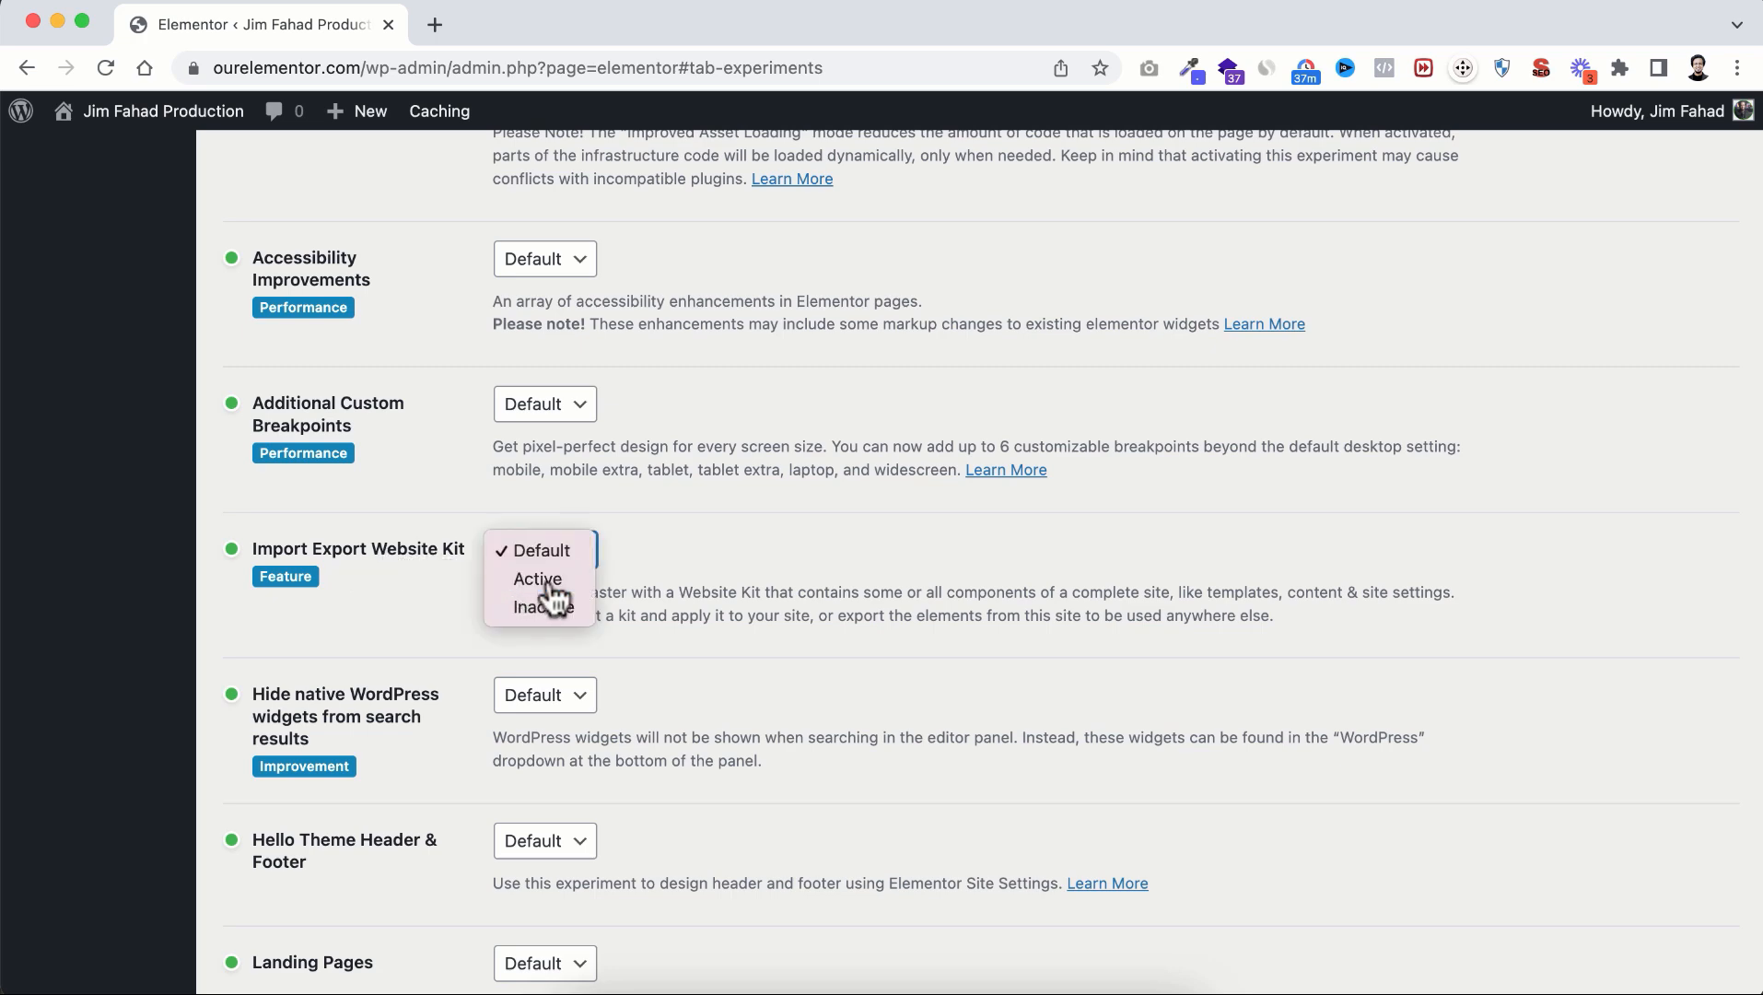
left_click(541, 580)
scroll(443, 760, "down", 1)
scroll(444, 760, "down", 7)
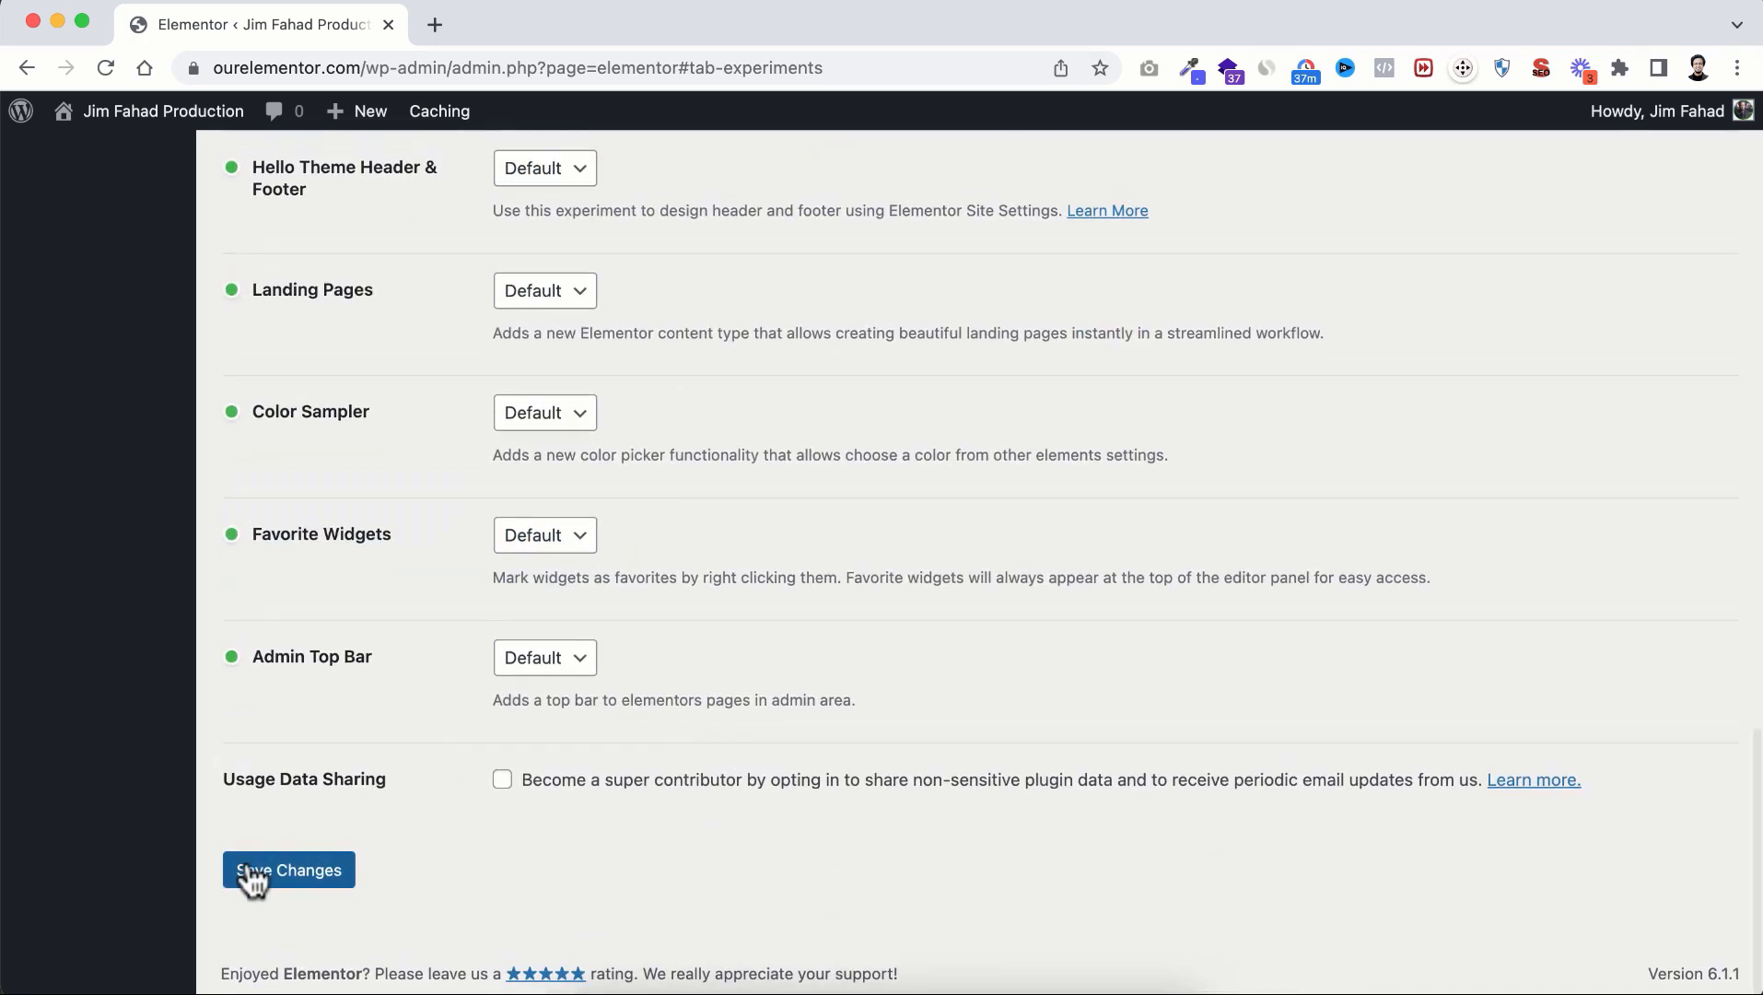
left_click(307, 882)
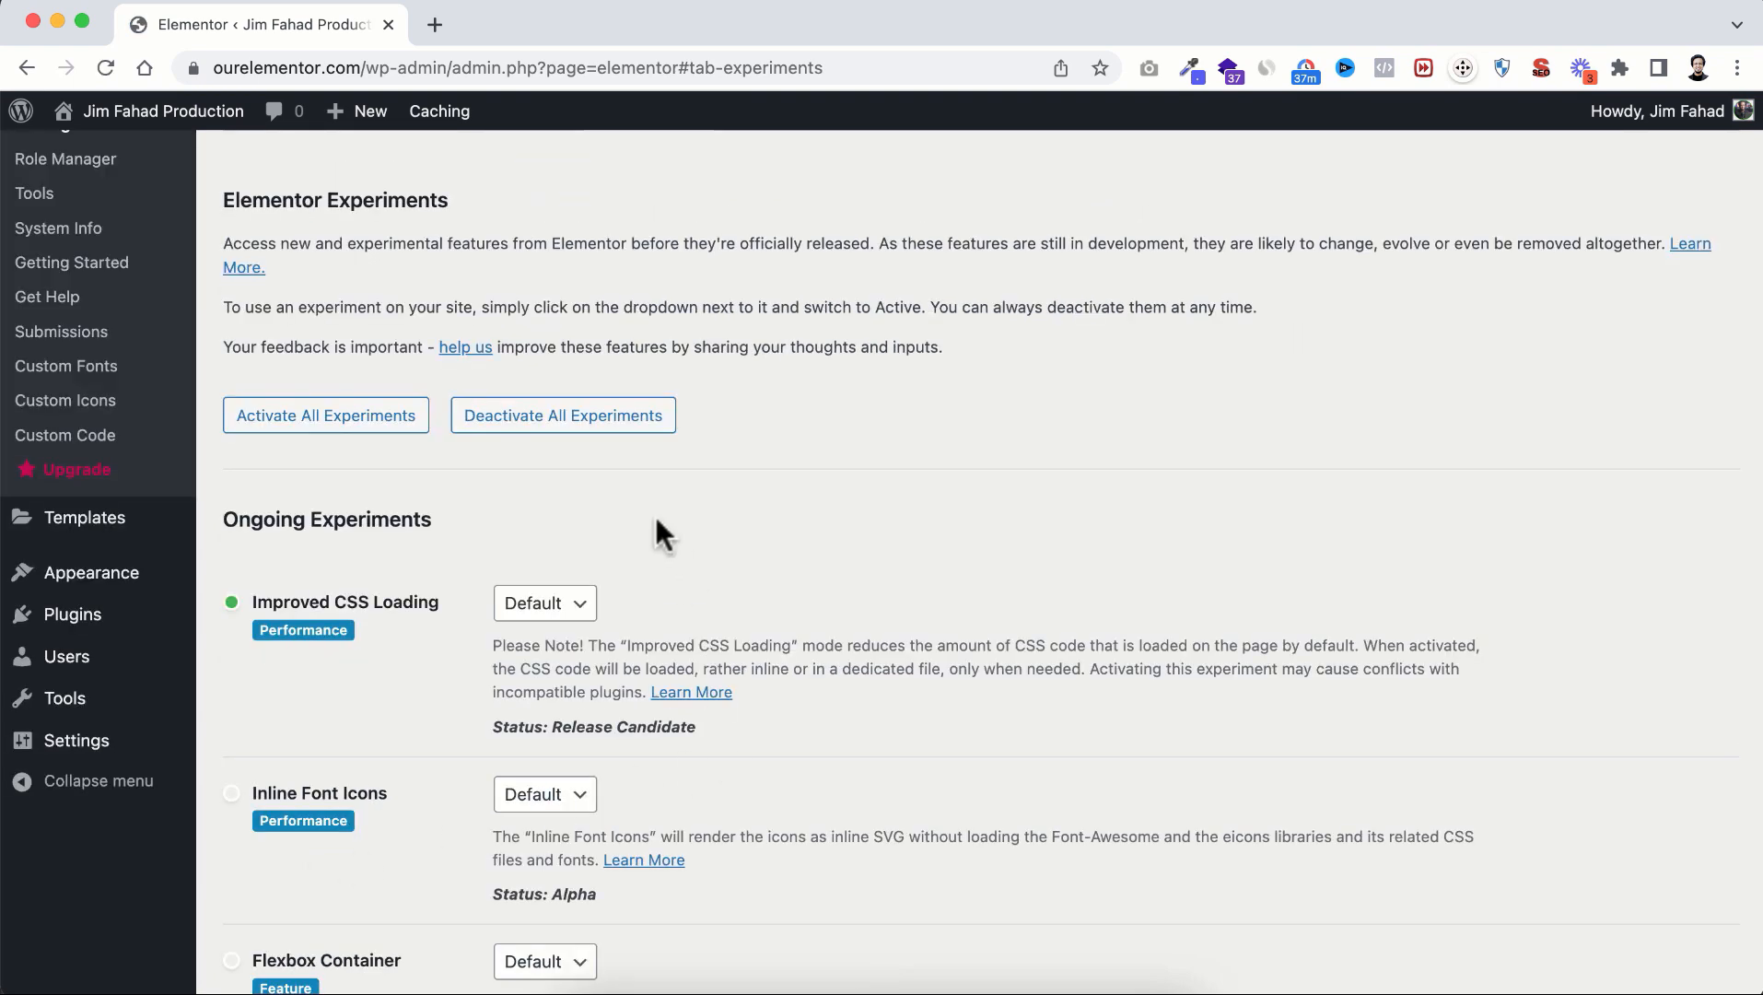
Step: Start a template kit import from Elementor's tools and open the file selection for the kit's zip file
scroll(654, 513, "up", 5)
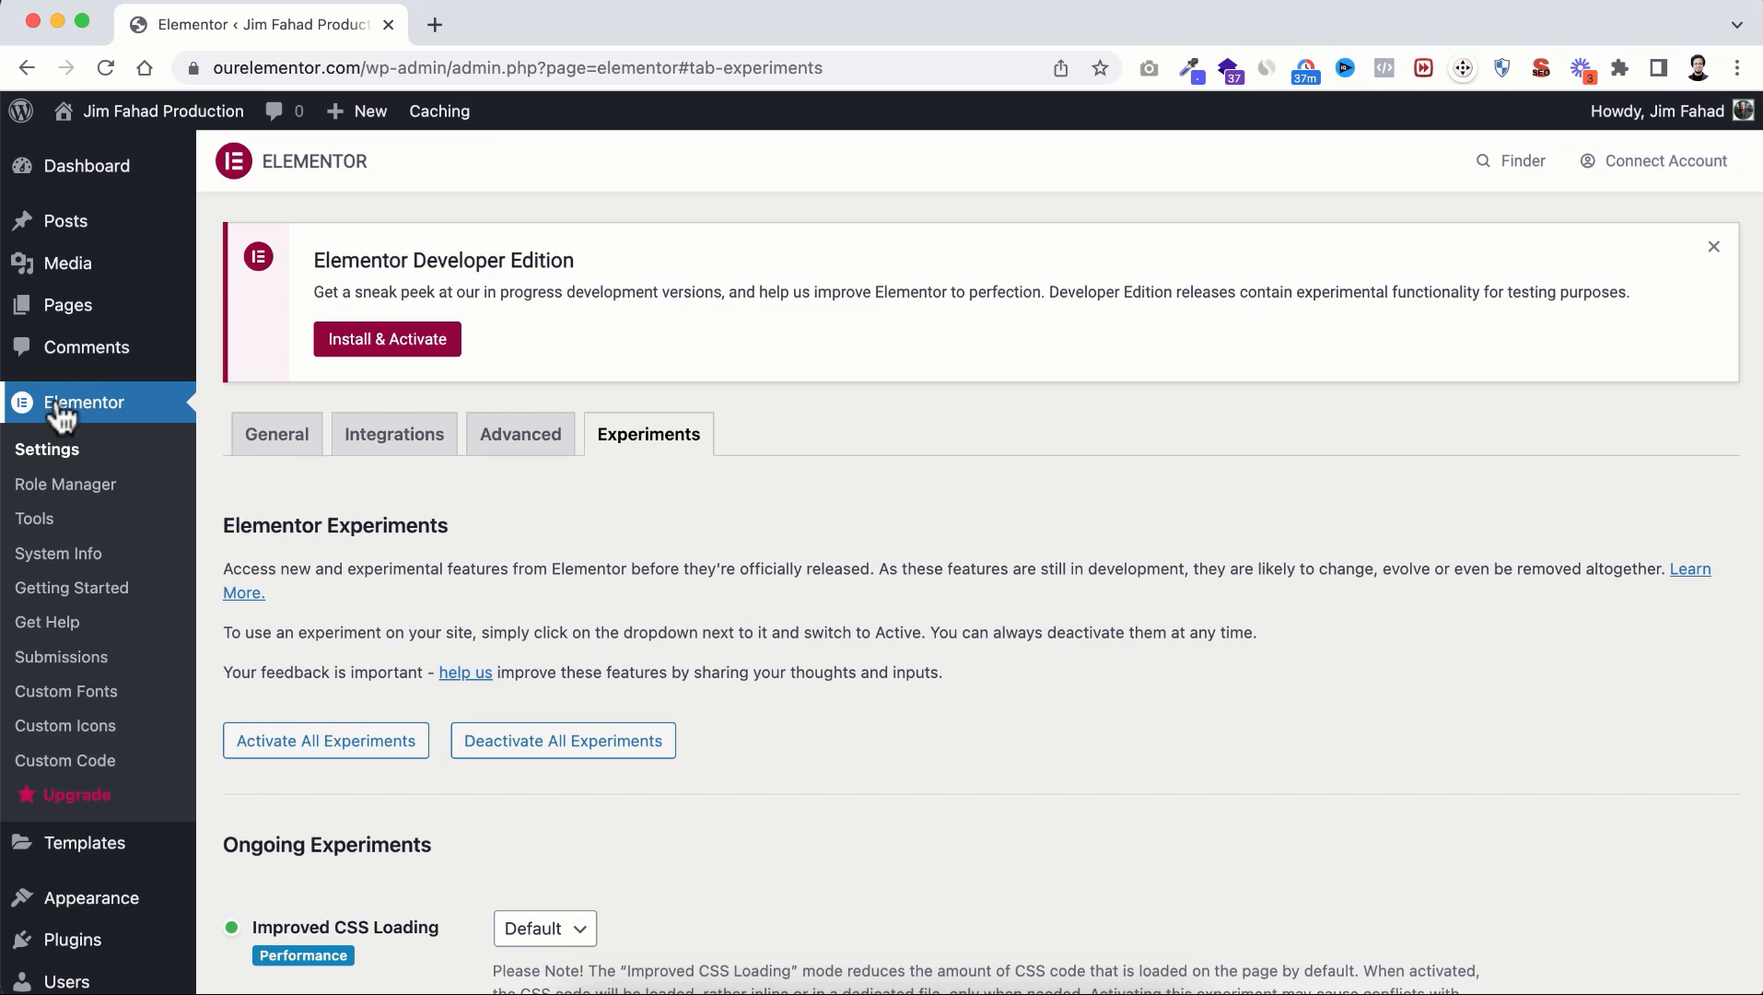
left_click(61, 521)
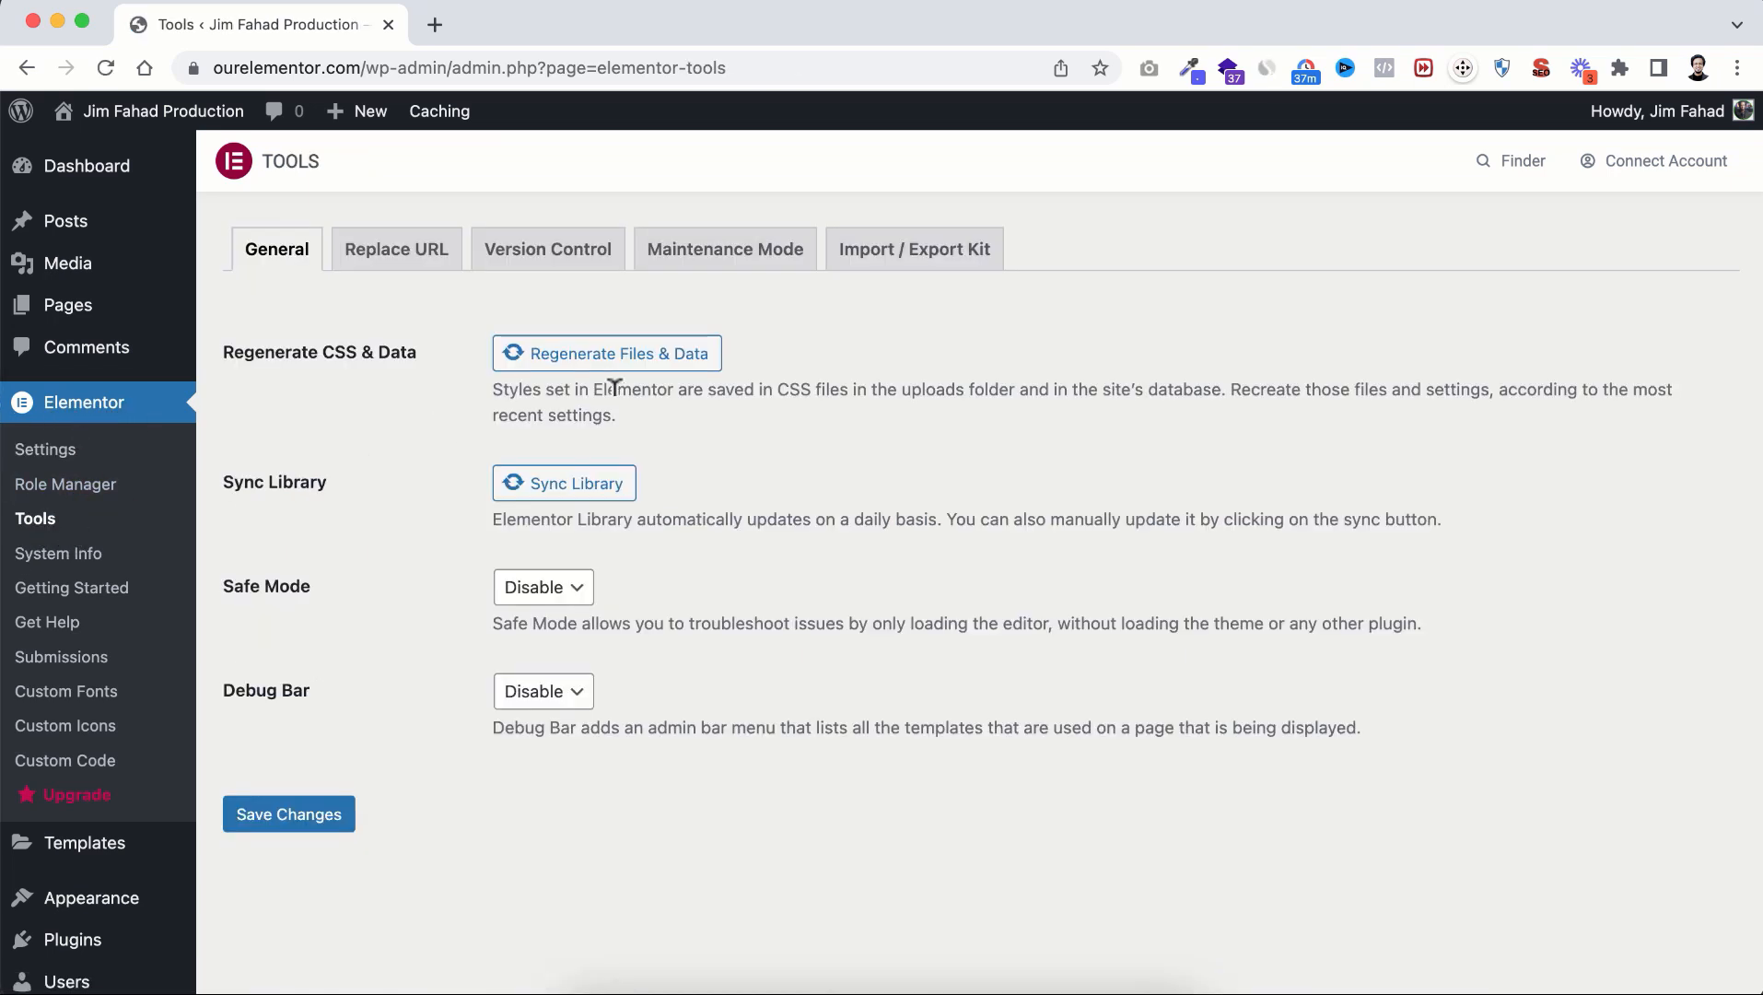
left_click(924, 265)
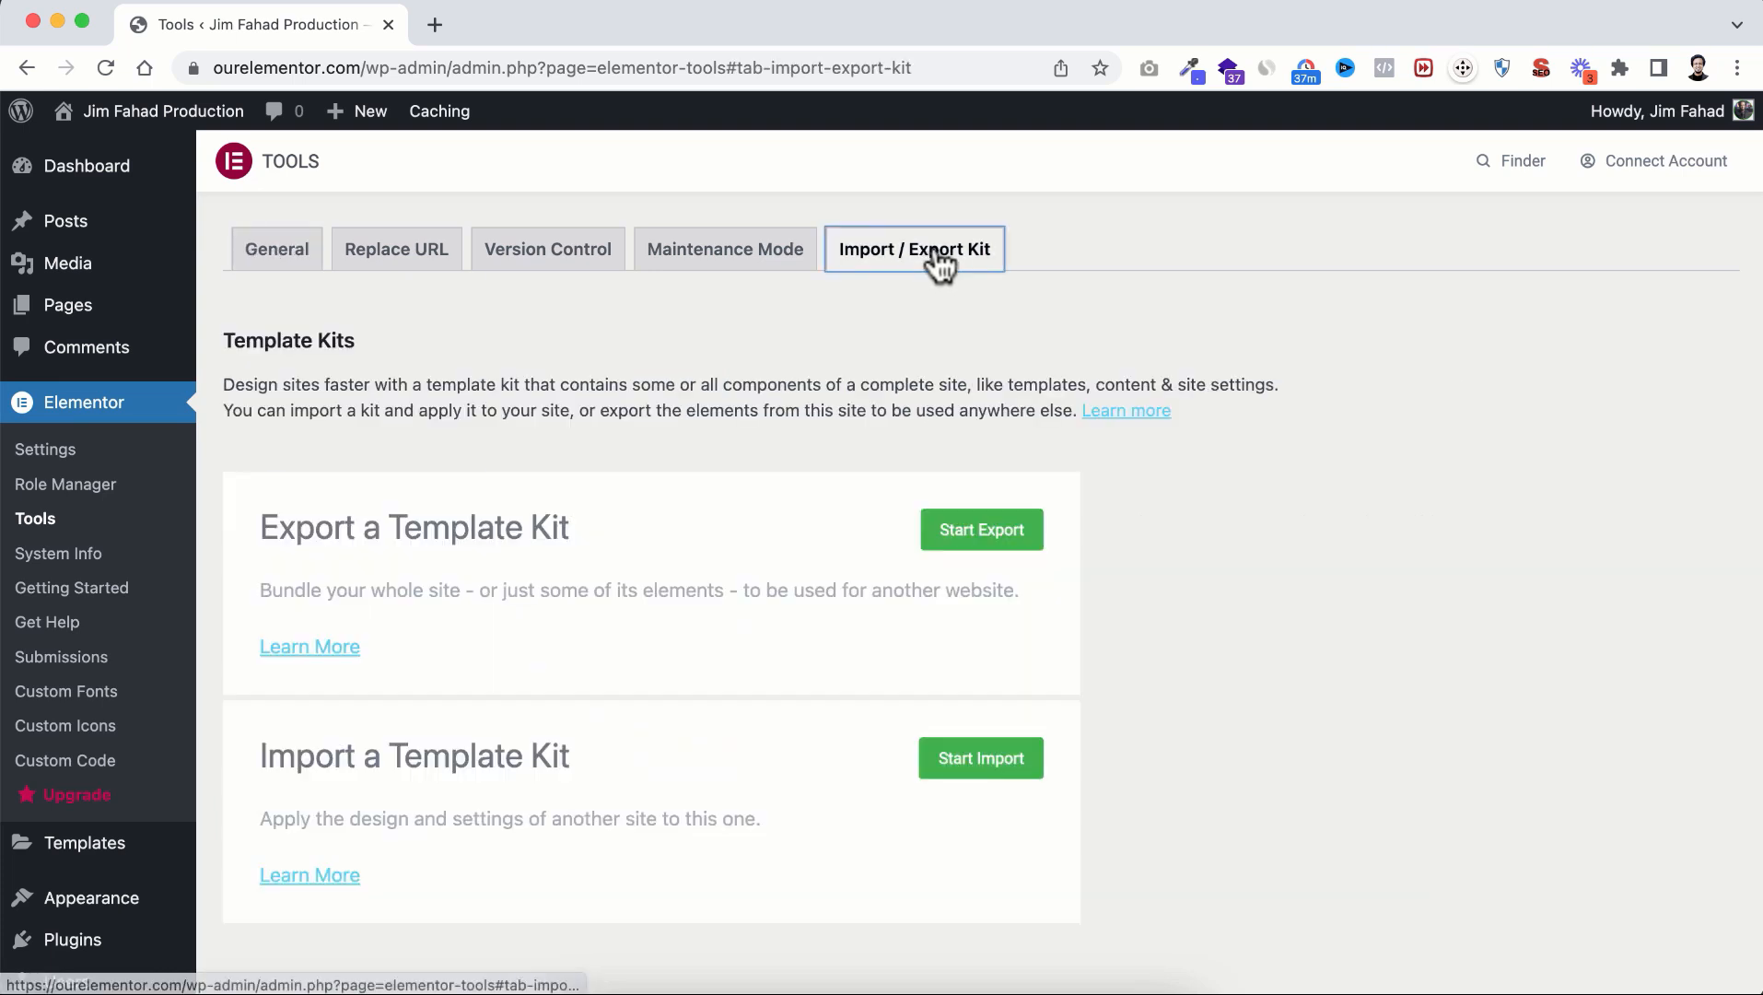
scroll(809, 675, "down", 3)
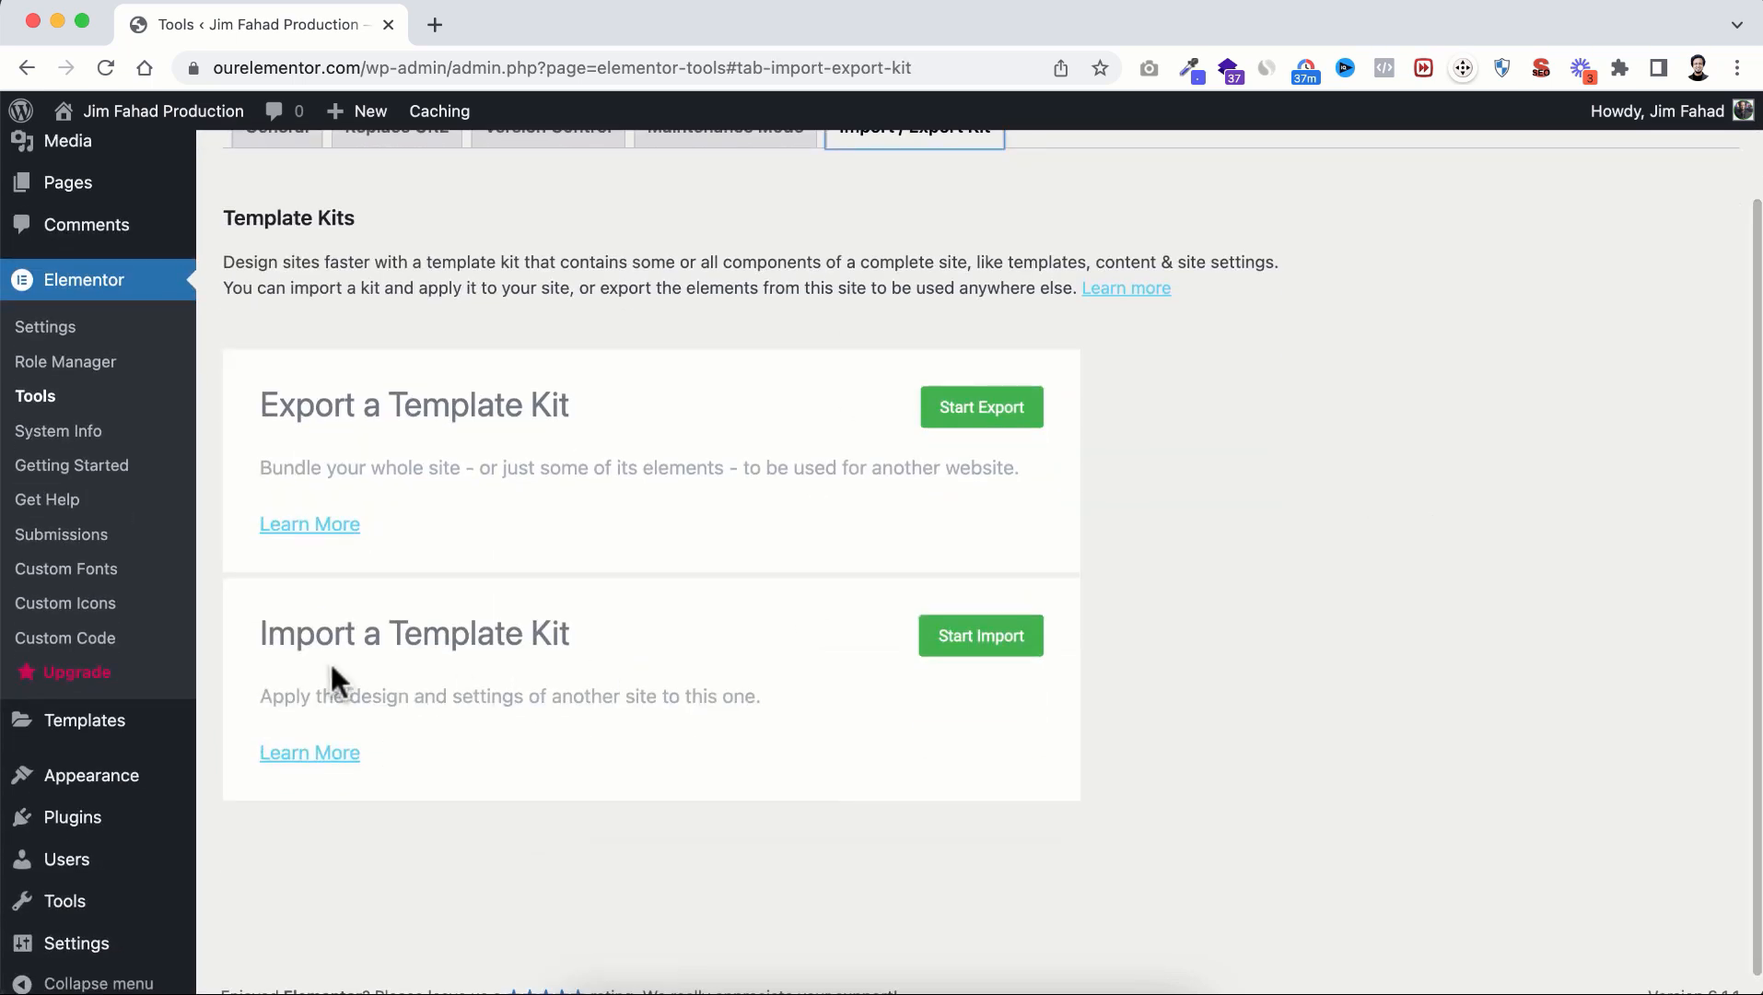
left_click(981, 640)
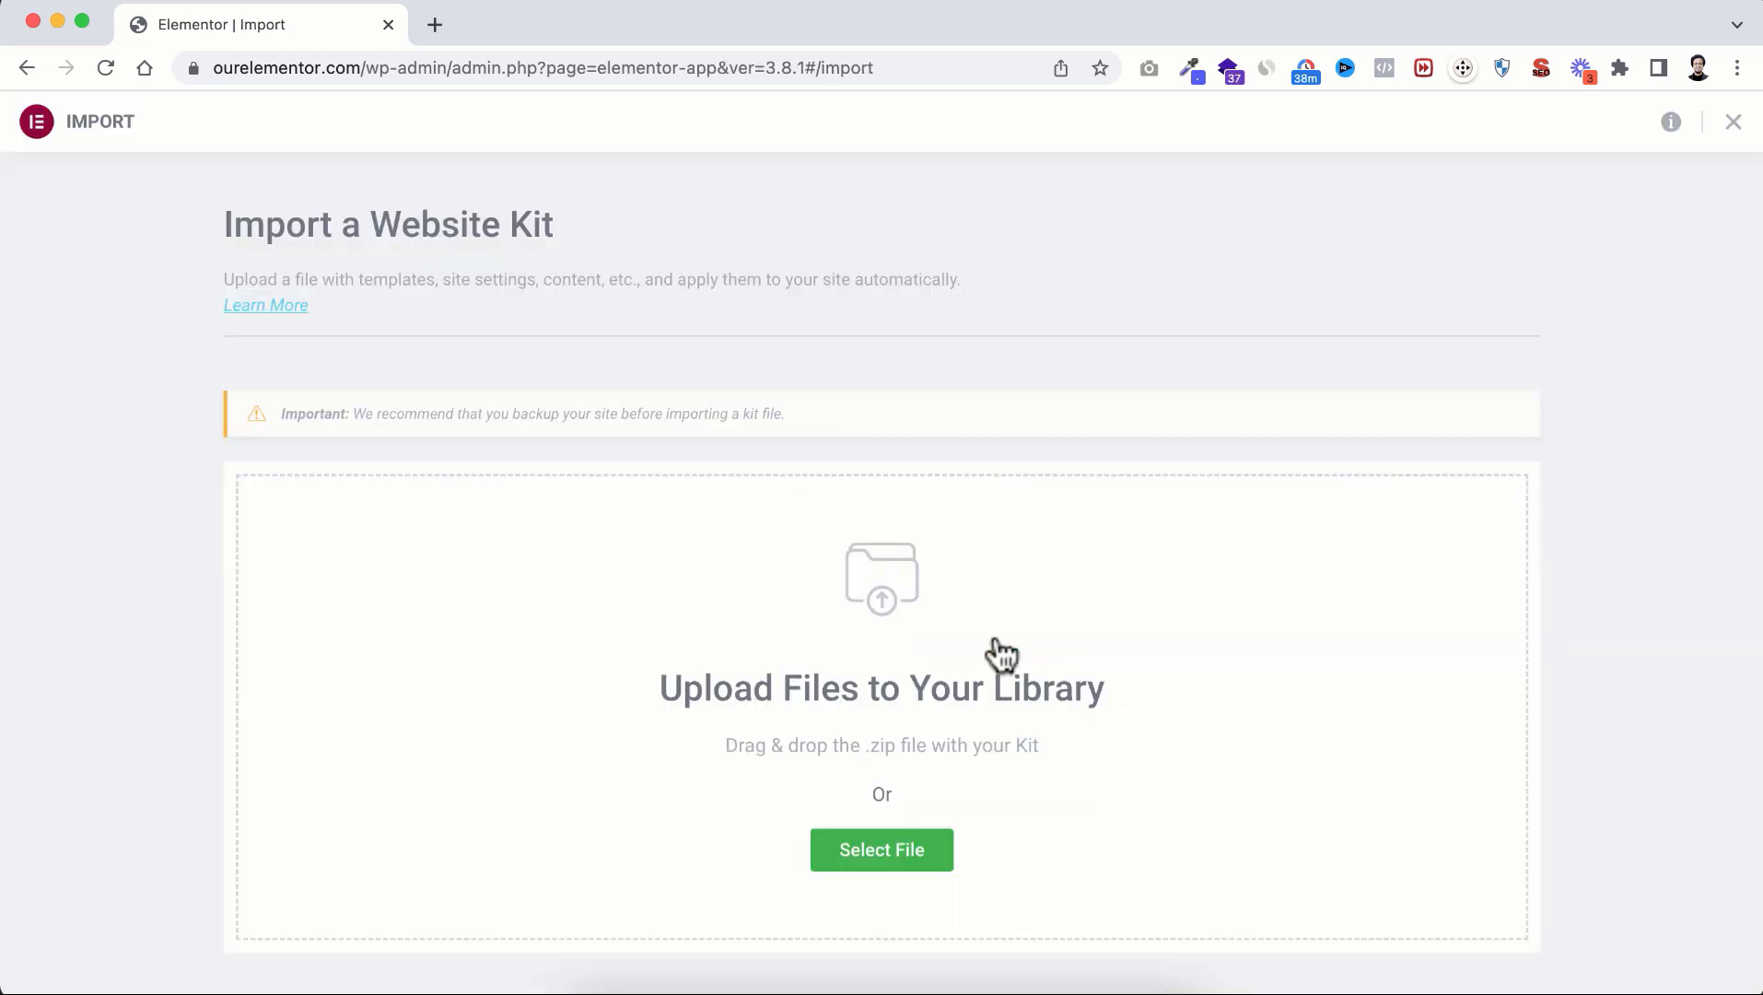
left_click(898, 840)
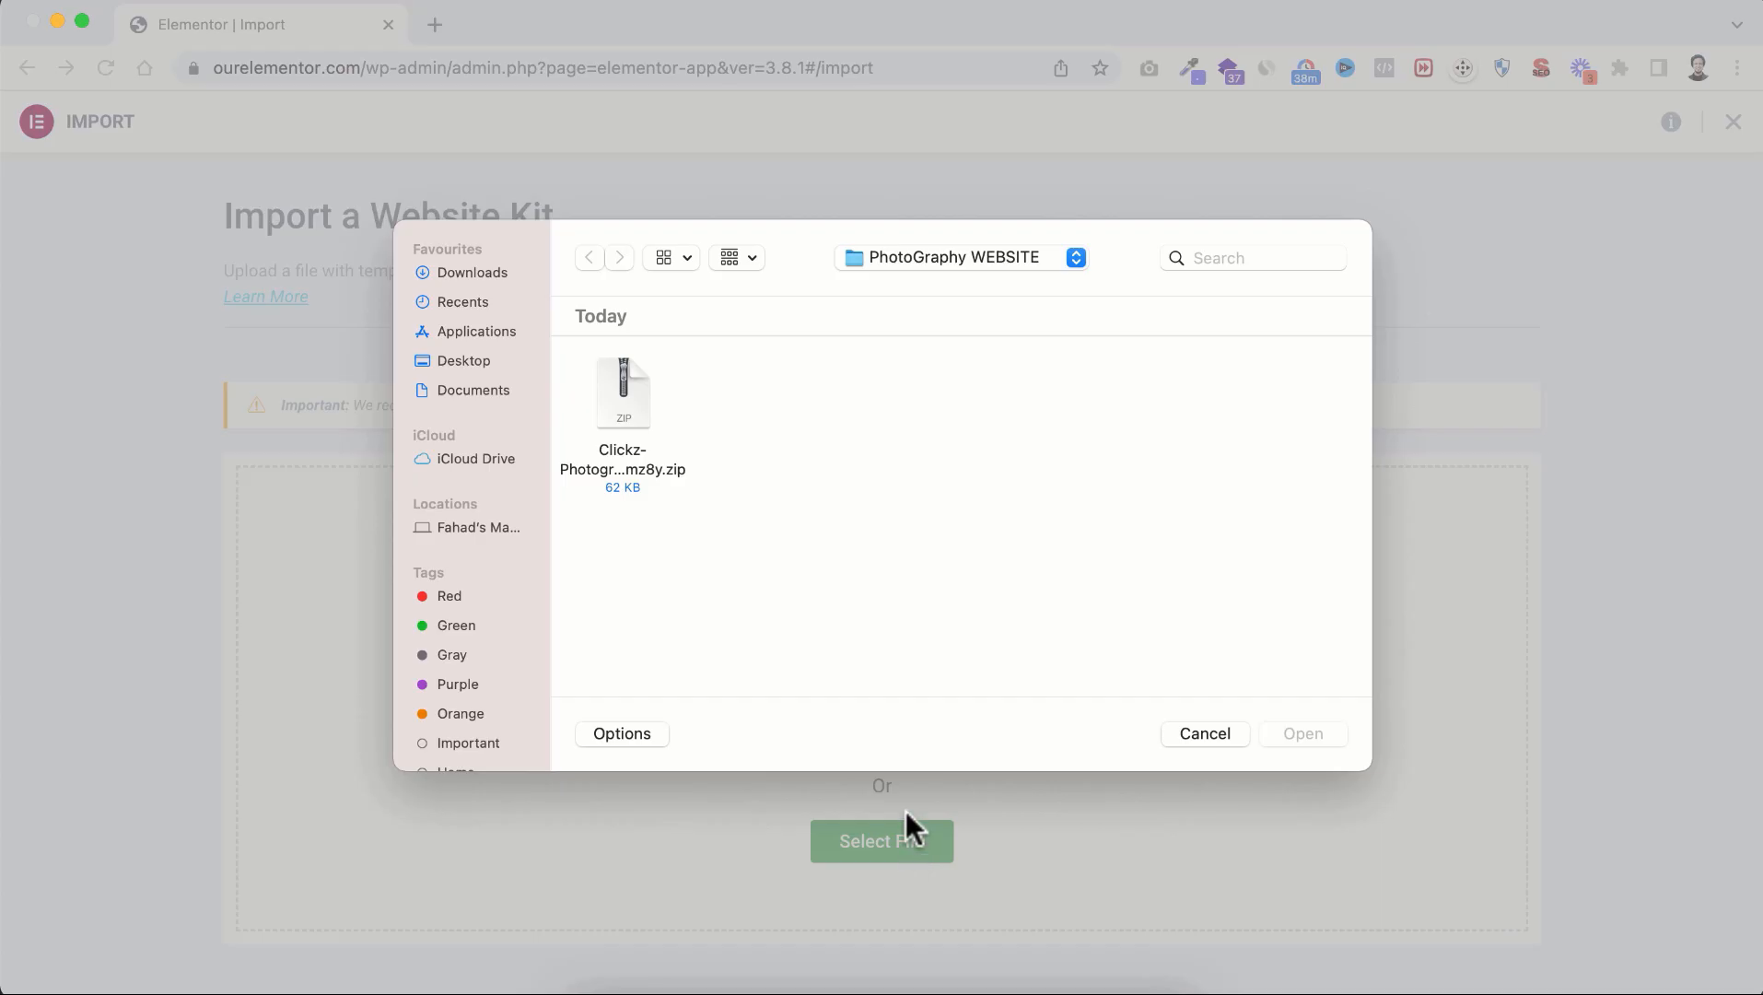
Step: Load the Clickz photography kit zip from the PhotoGraphy WEBSITE folder for import
left_click(626, 389)
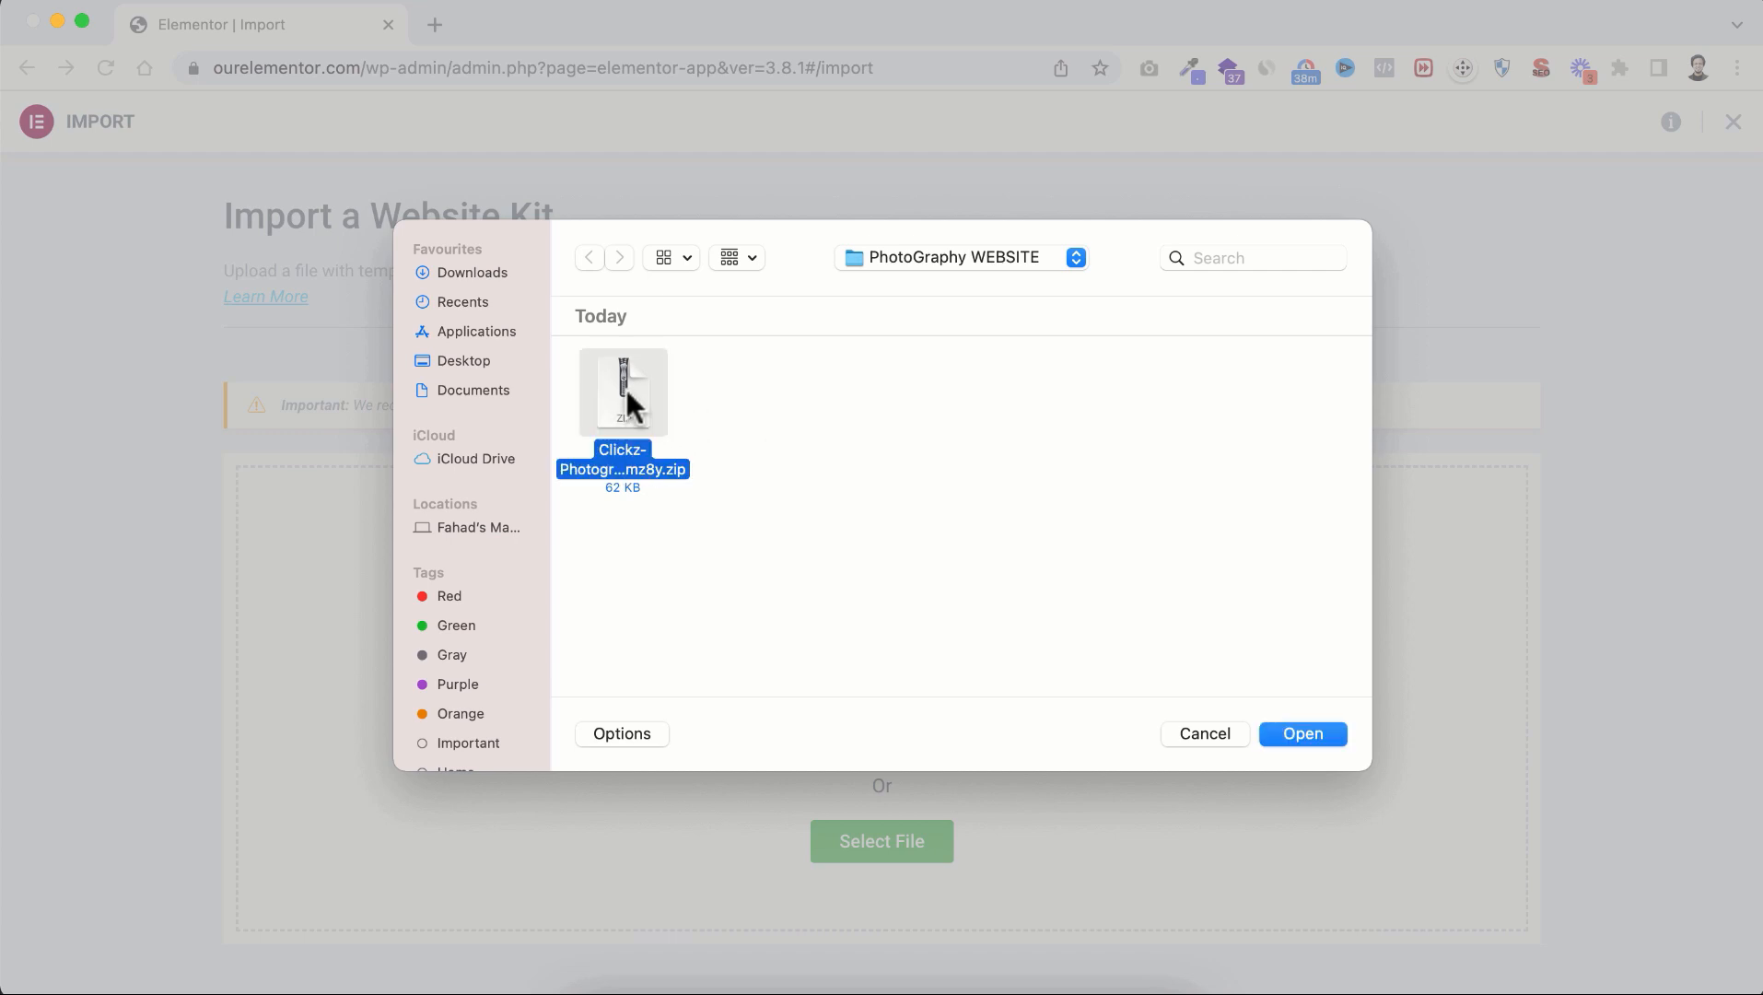
left_click(1320, 733)
scroll(1324, 753, "down", 2)
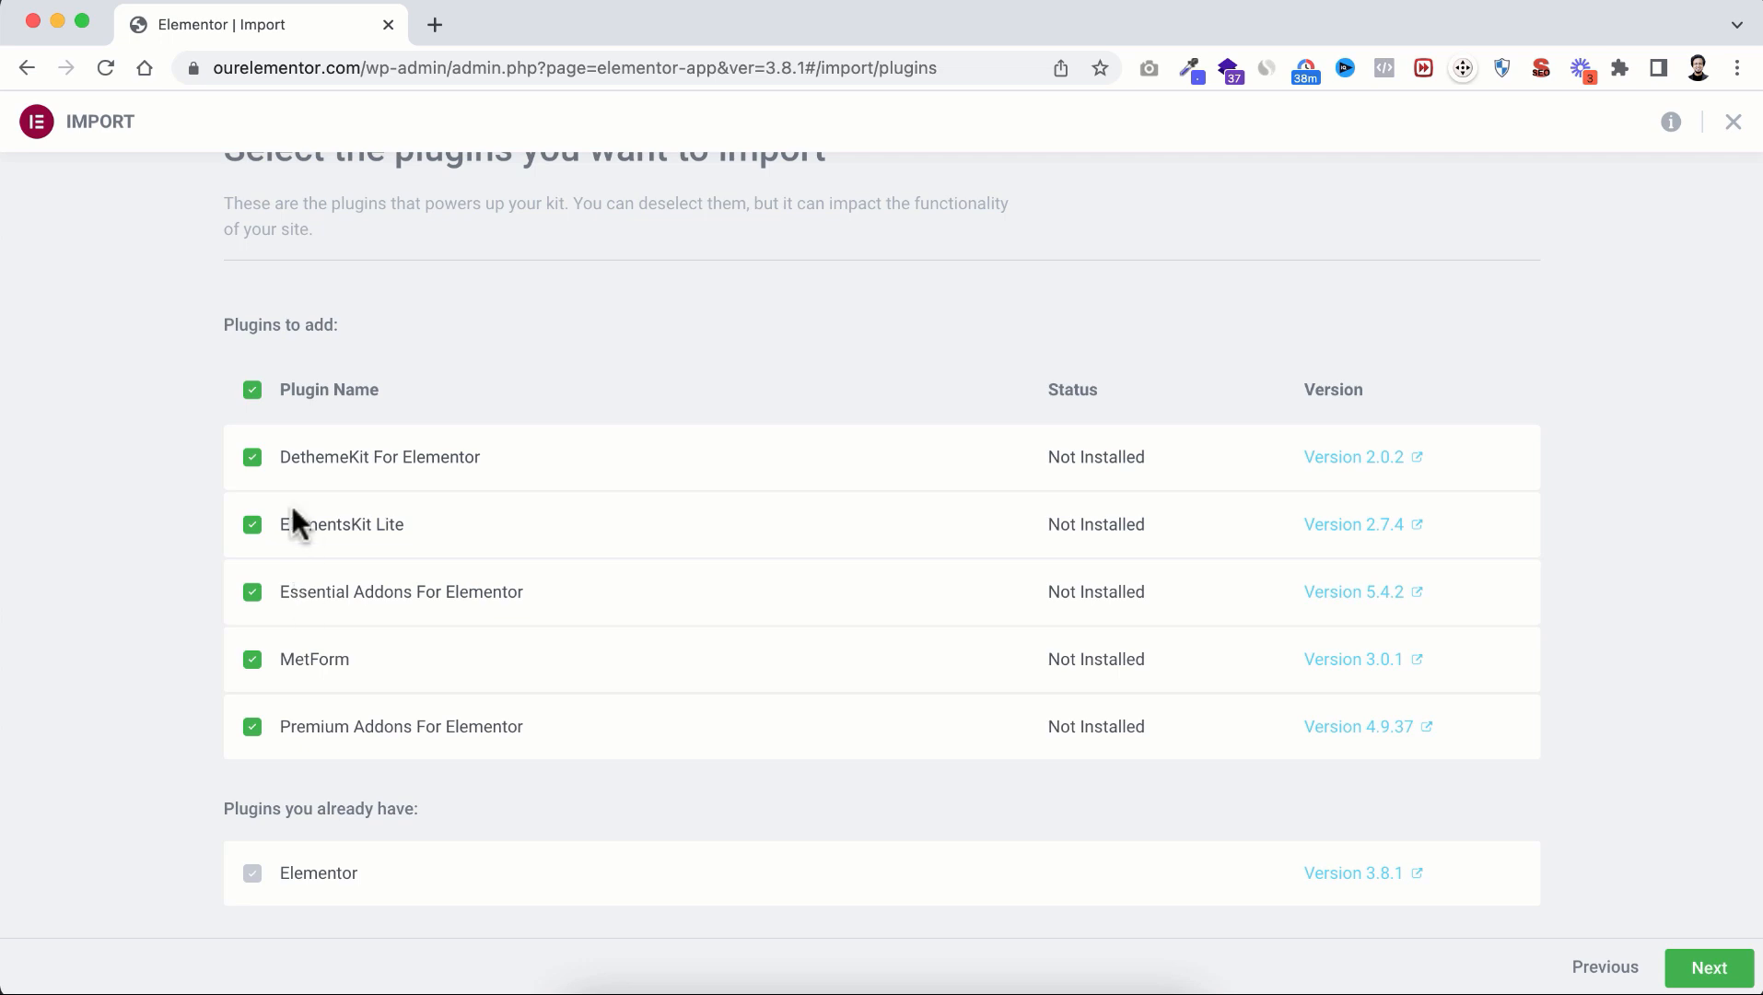
Step: Import the kit with all listed plugins, its content and its site settings, and close the import wizard
left_click(252, 527)
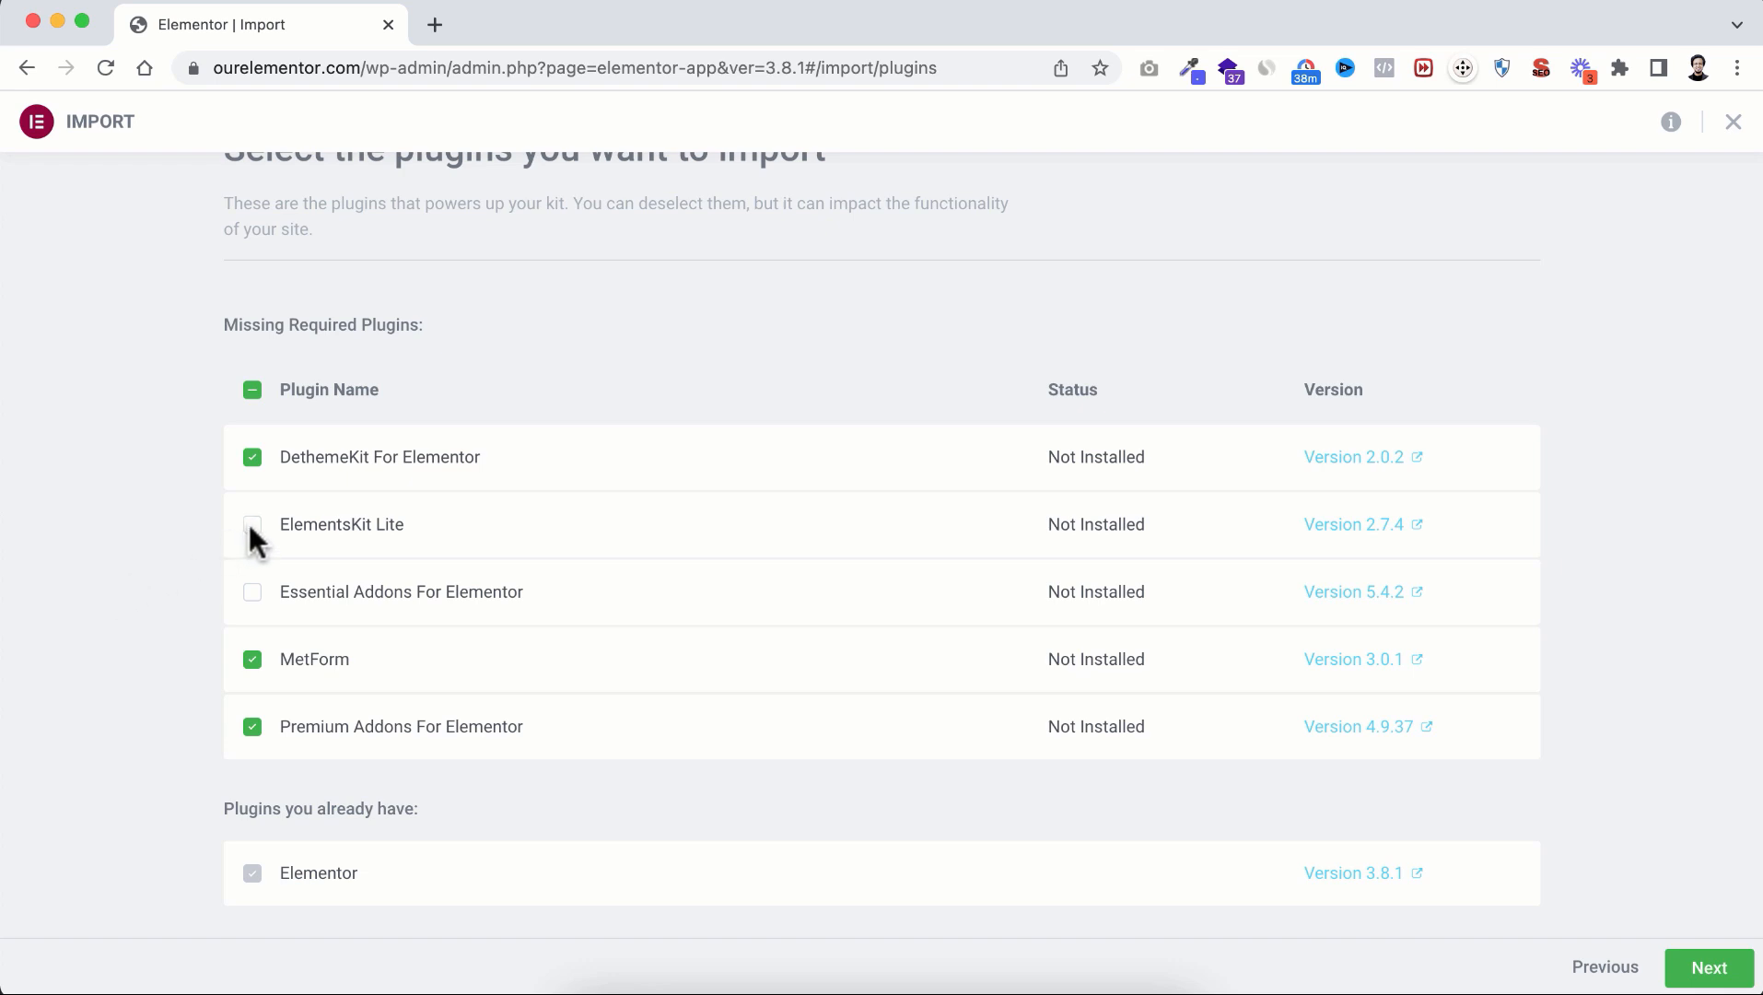
left_click(252, 592)
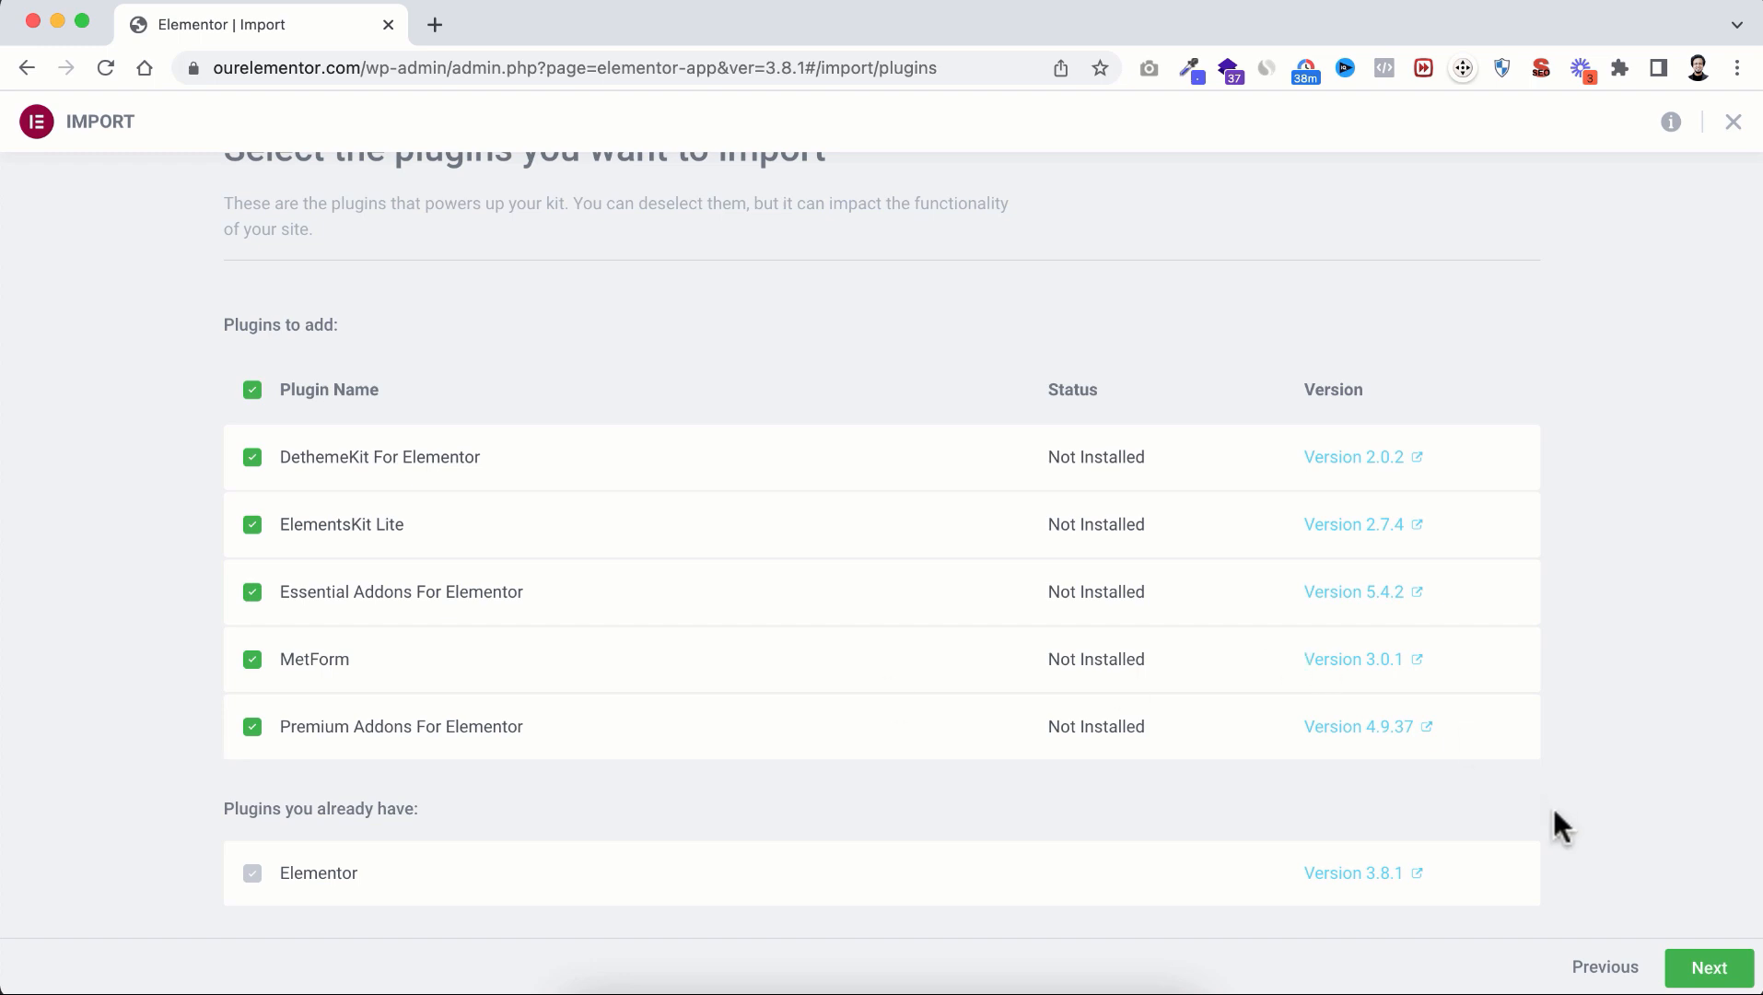
left_click(1706, 969)
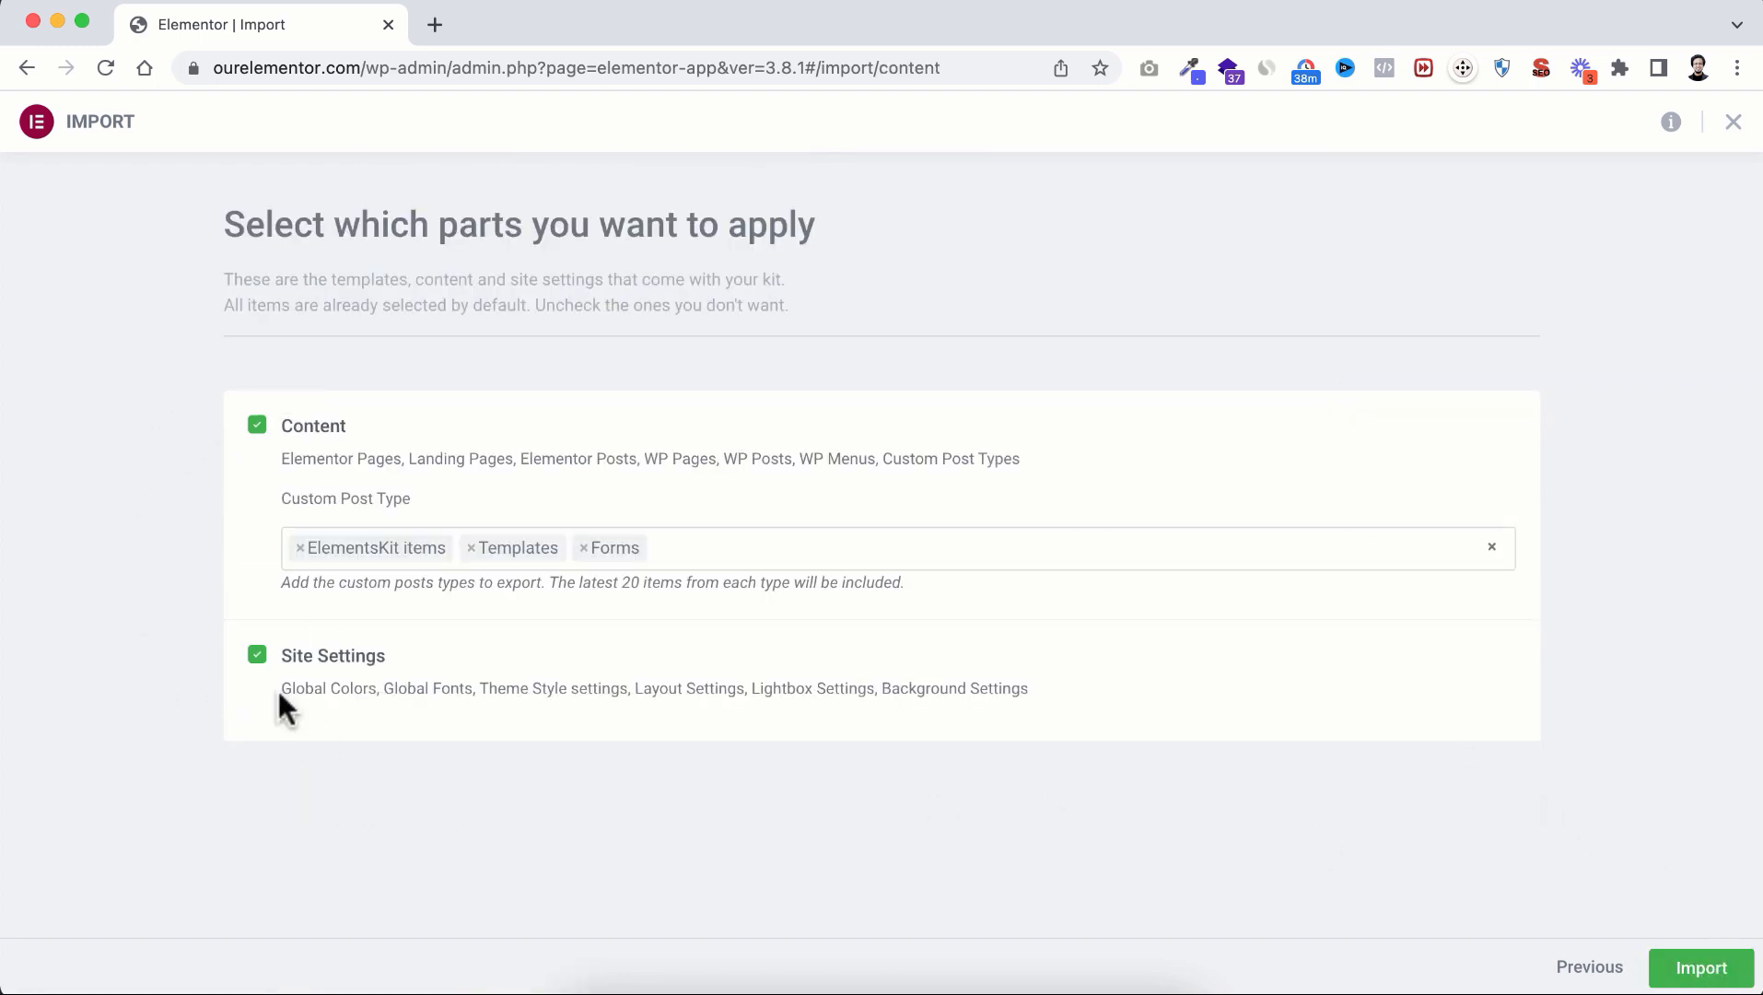
left_click(1699, 969)
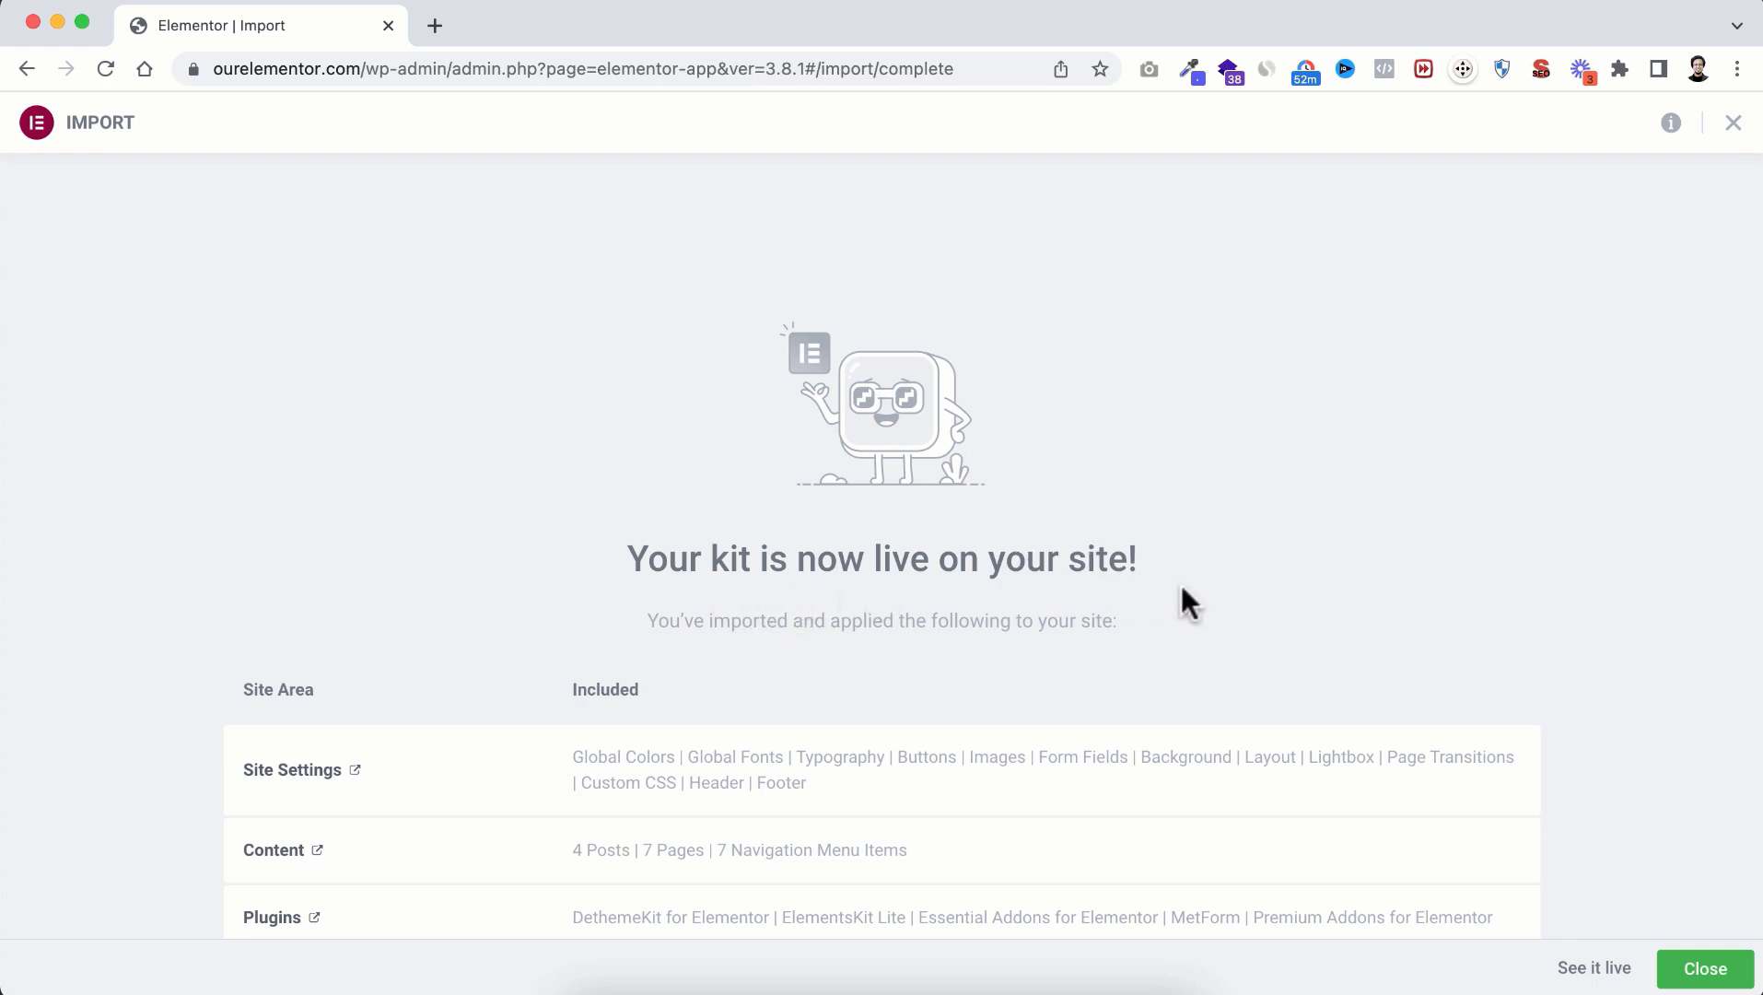
left_click(1704, 976)
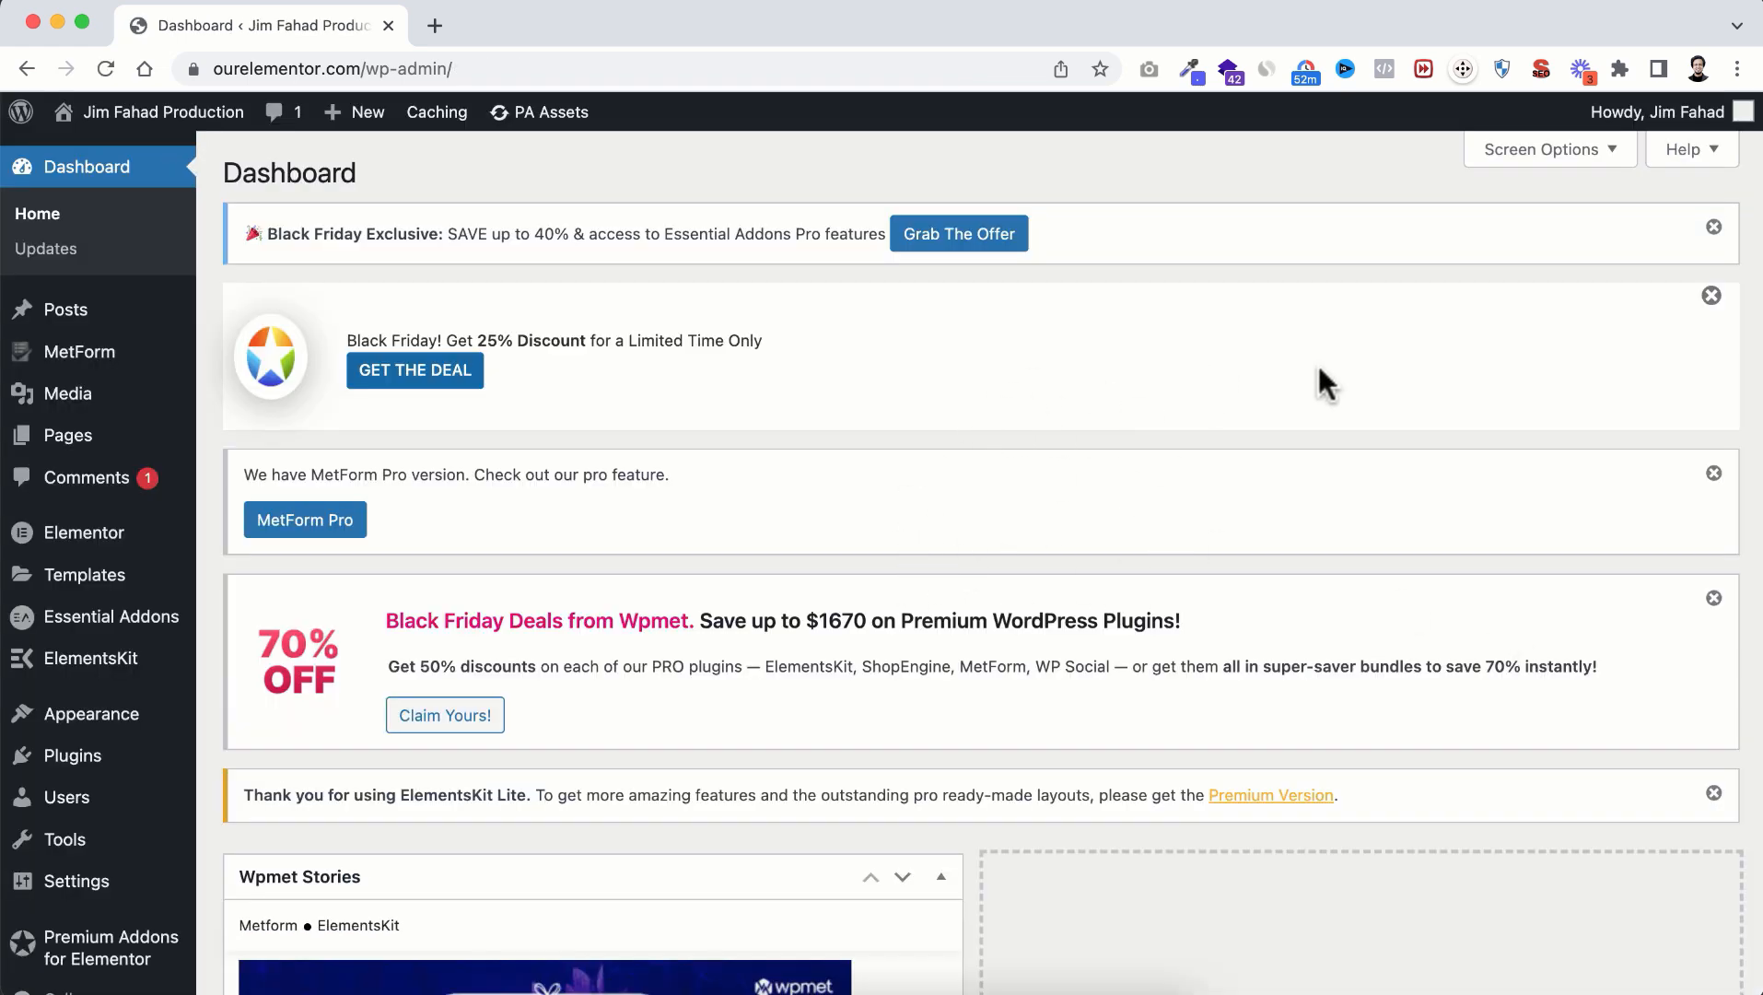
Step: Dismiss all the promotional notices on the WordPress dashboard
left_click(1713, 229)
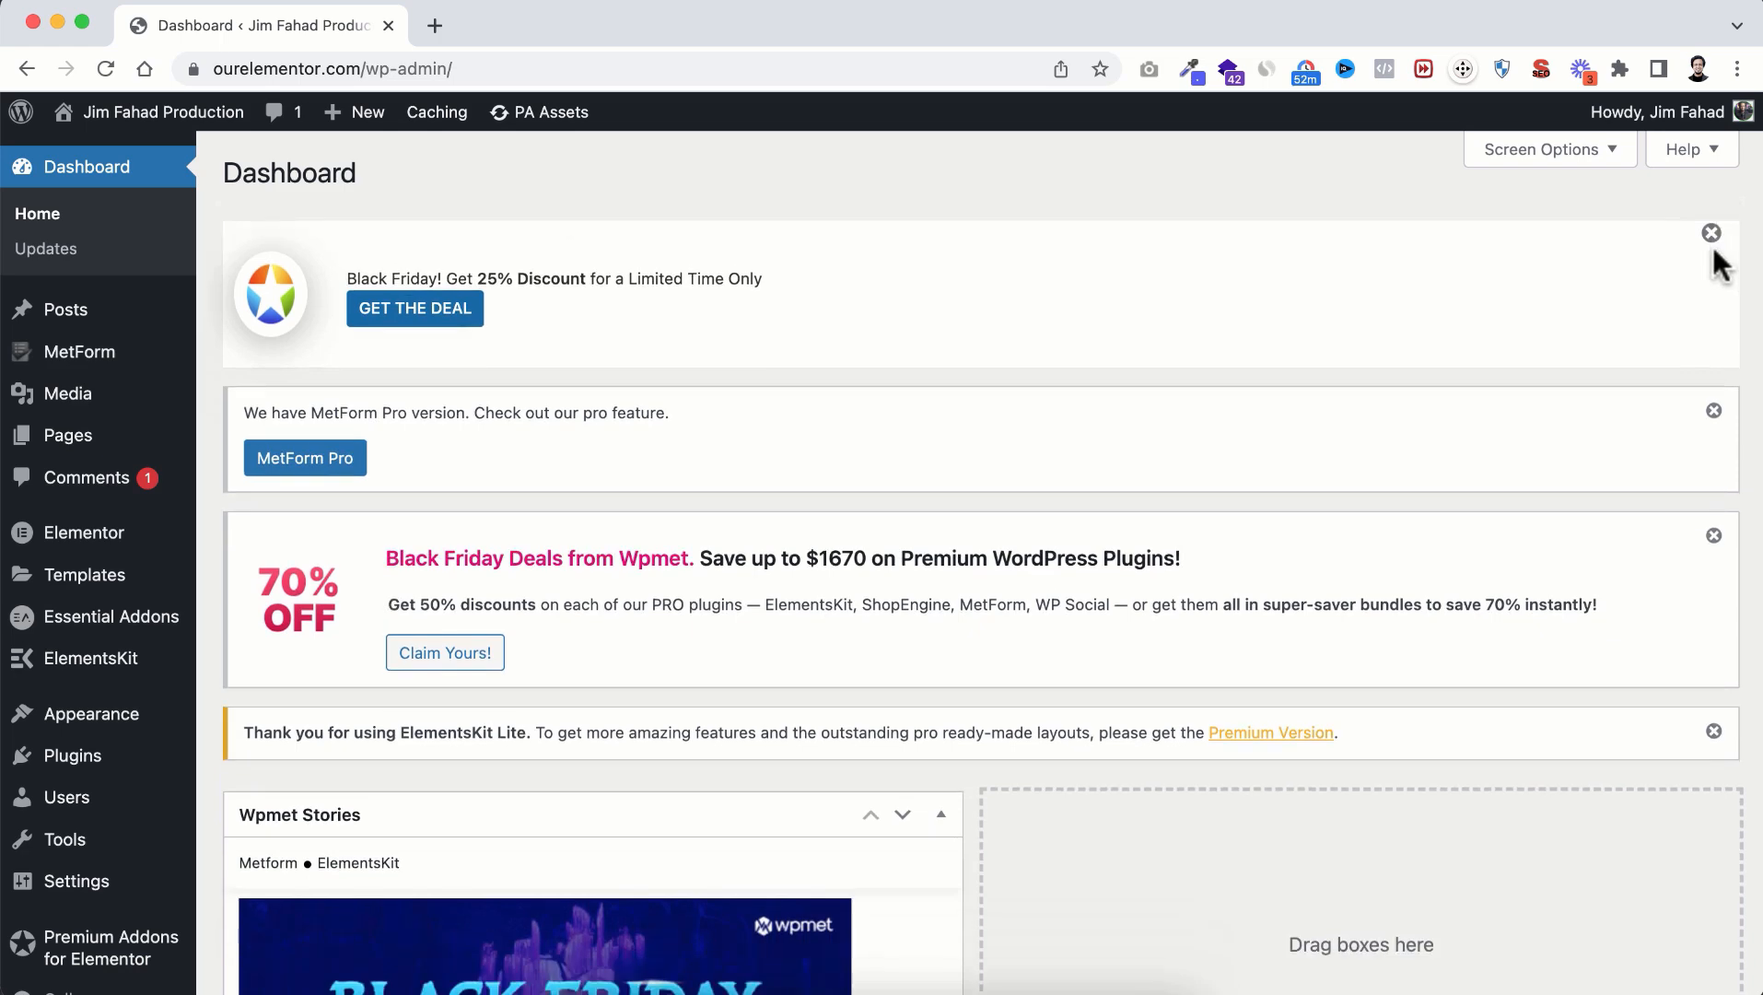
left_click(1711, 231)
left_click(1713, 229)
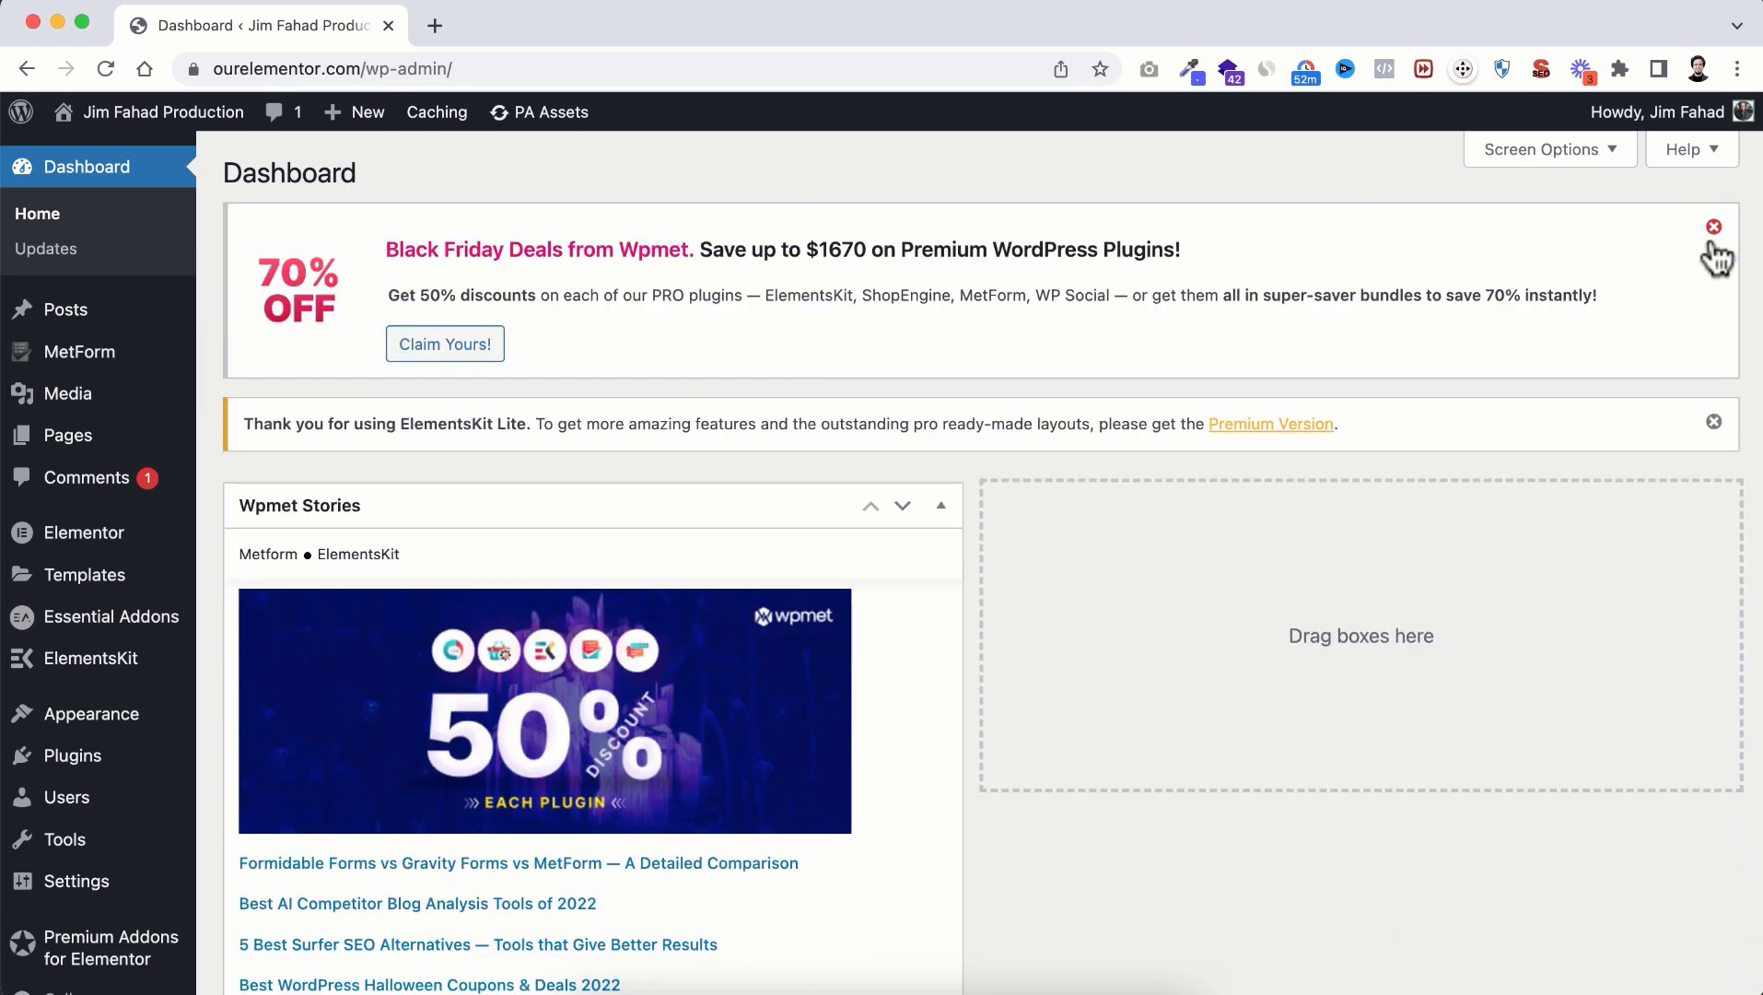
left_click(1713, 227)
left_click(1714, 228)
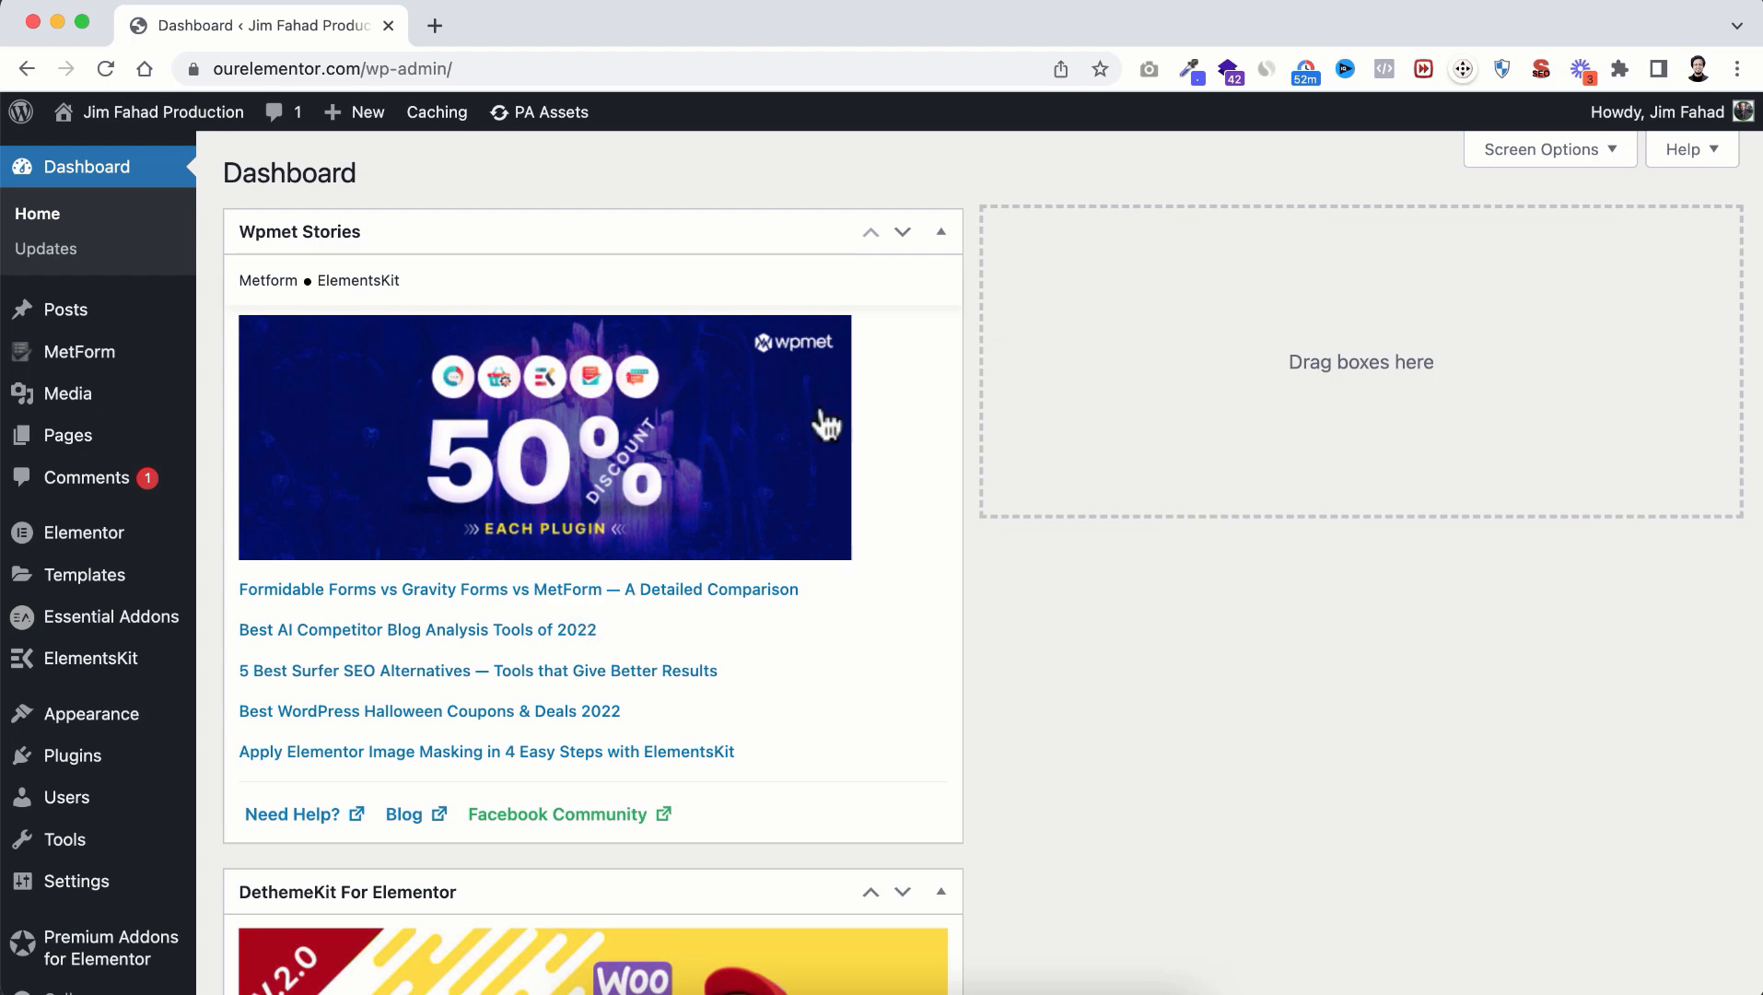
Step: Hide the Wpmet Stories and DethemeKit For Elementor boxes on the dashboard
left_click(1552, 156)
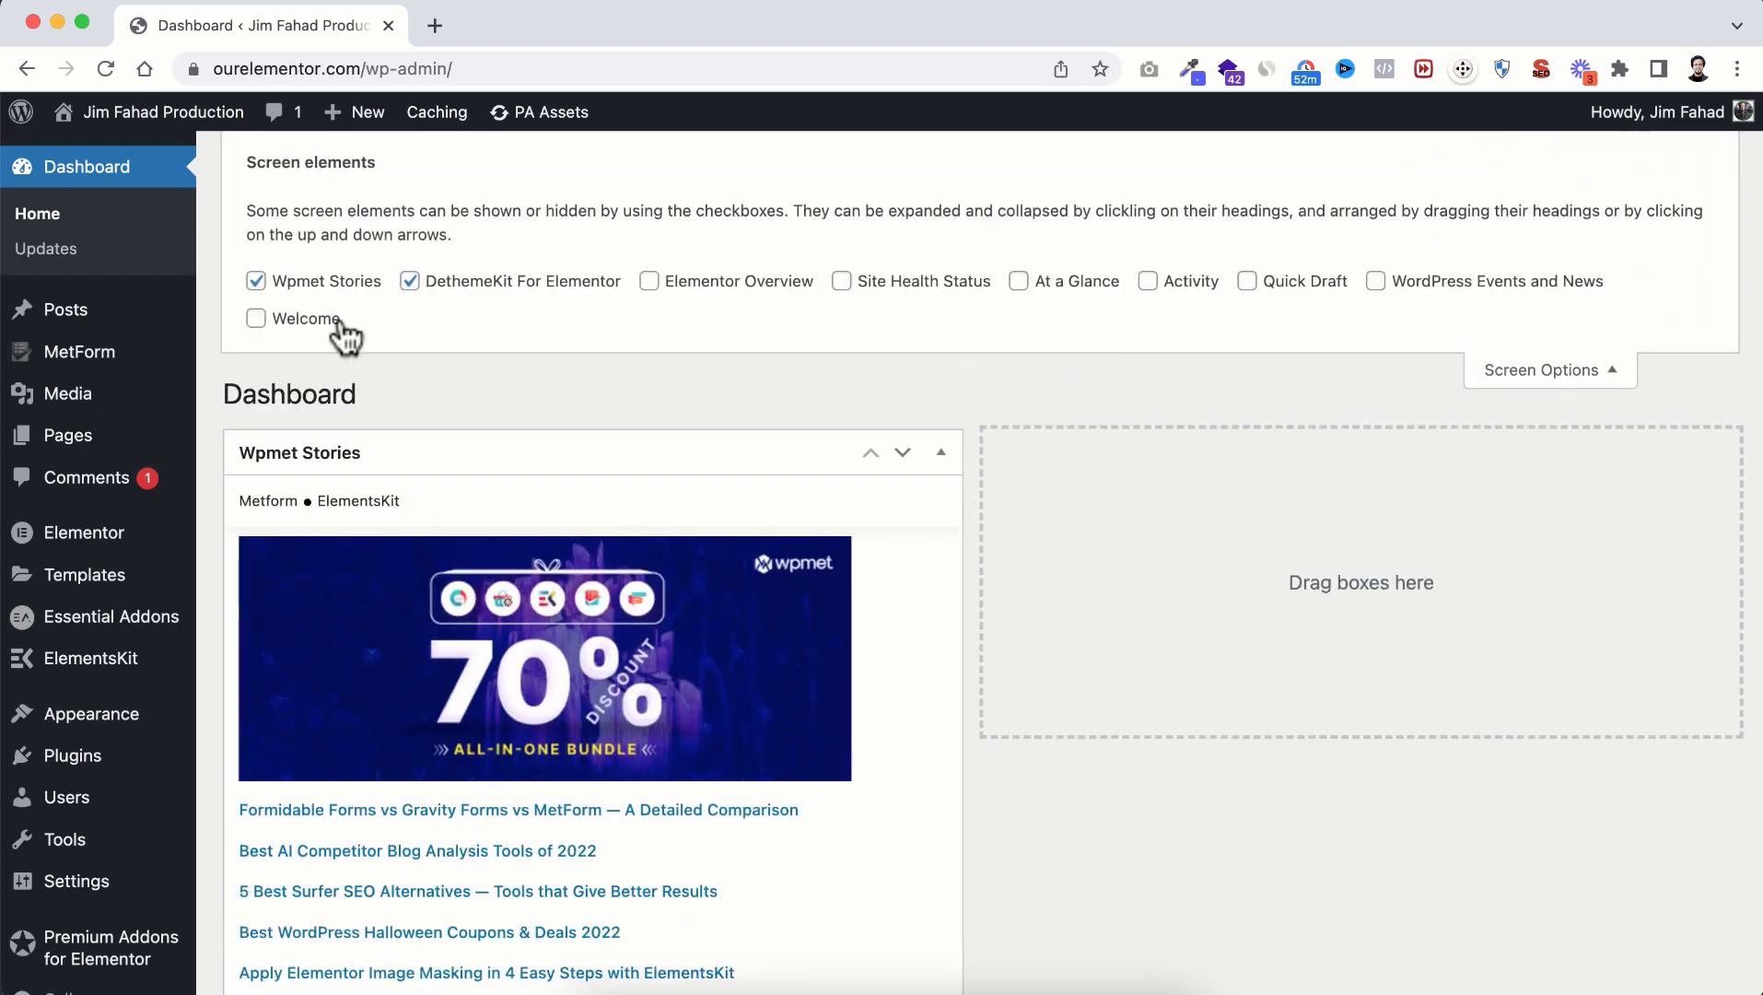
left_click(309, 282)
left_click(444, 282)
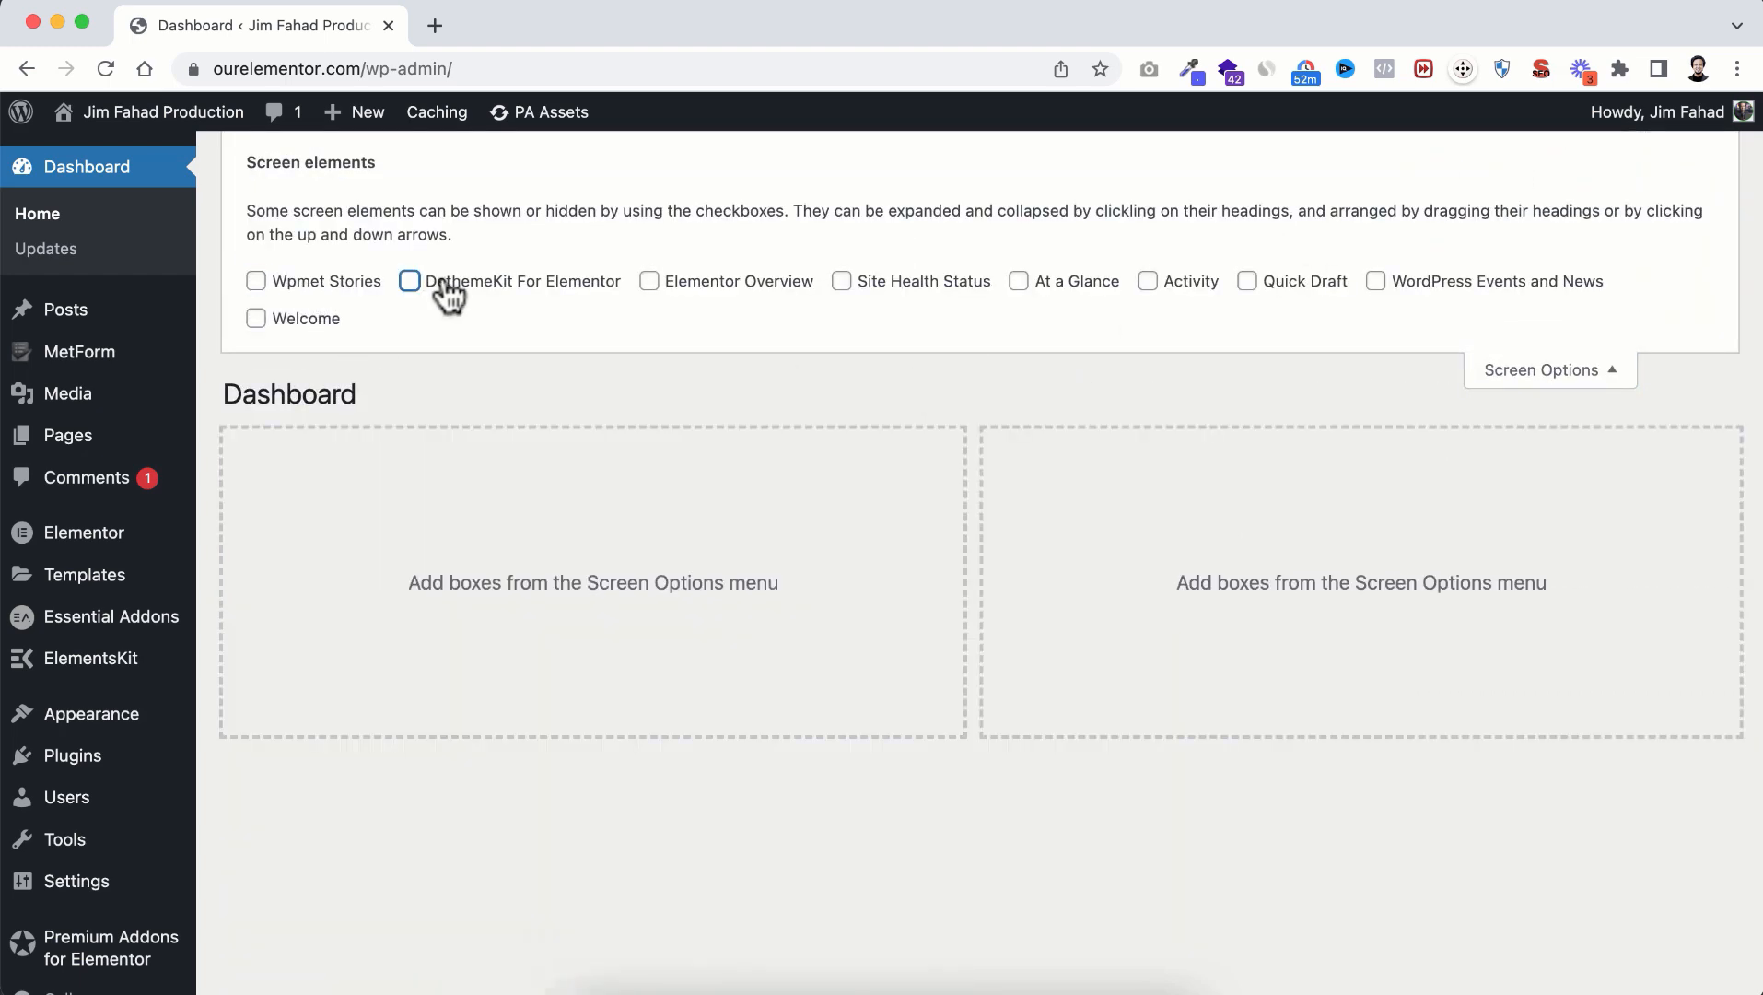
left_click(1533, 372)
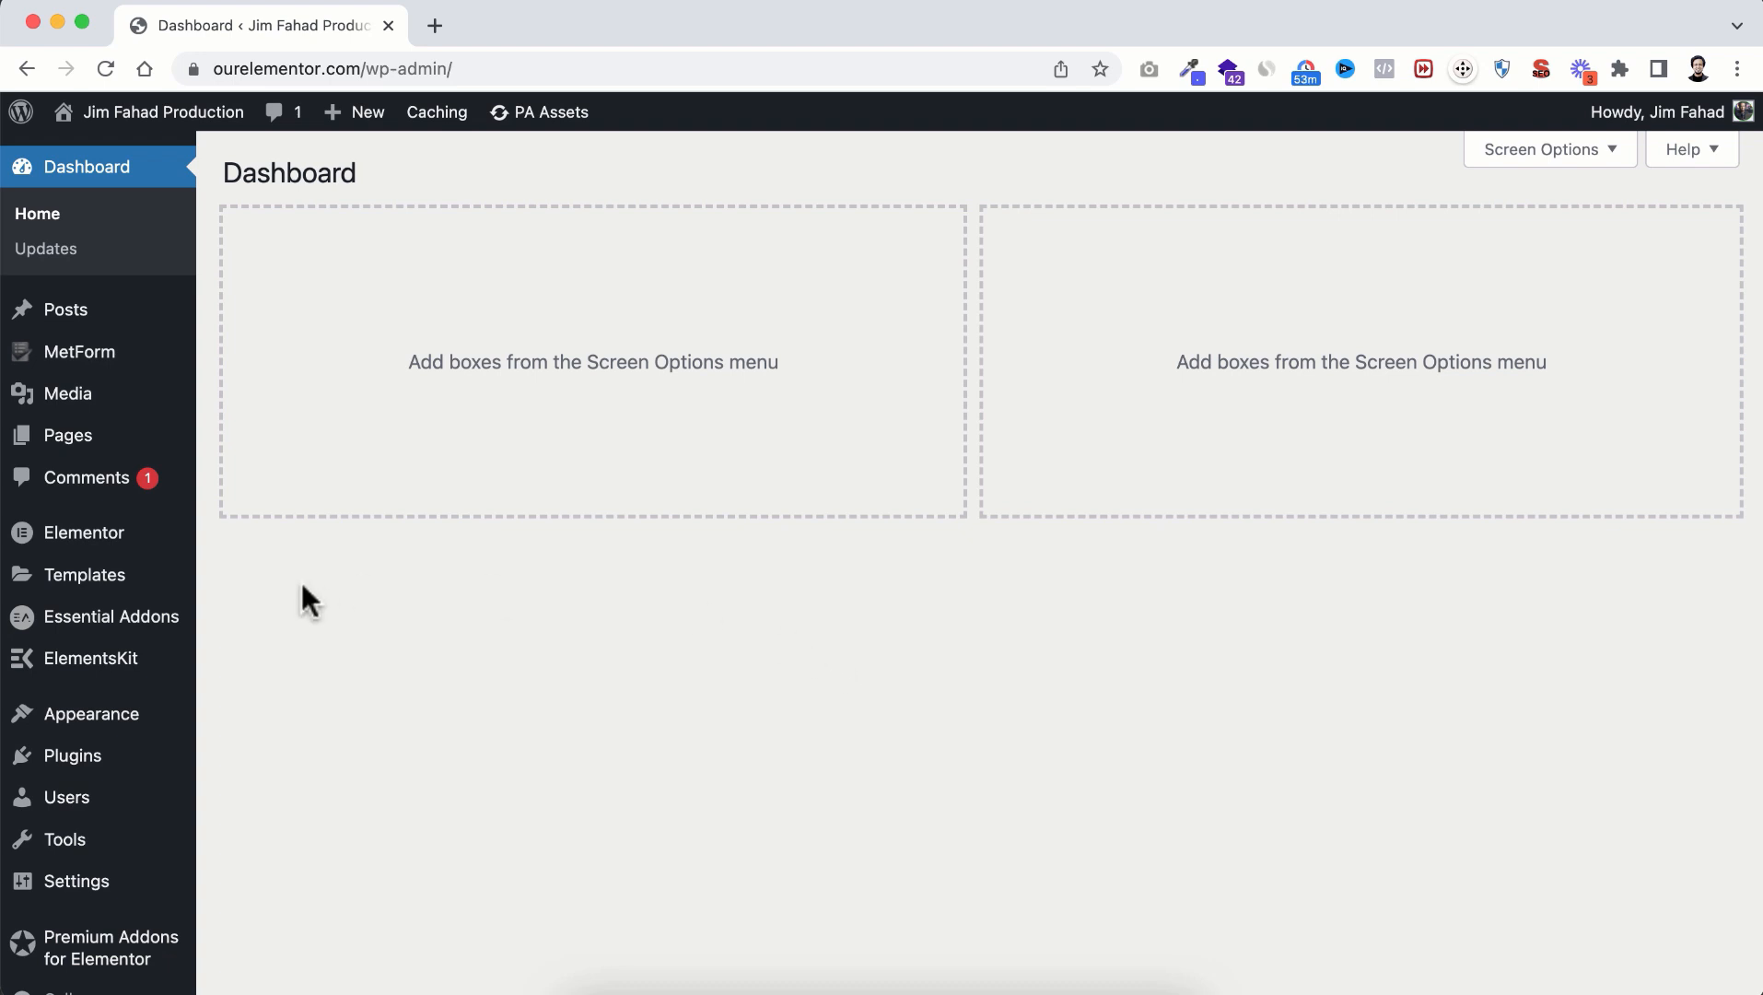
Step: Go to the list of all pages and open the Home page for Elementor editing in a new browser tab
mouse_move(62, 446)
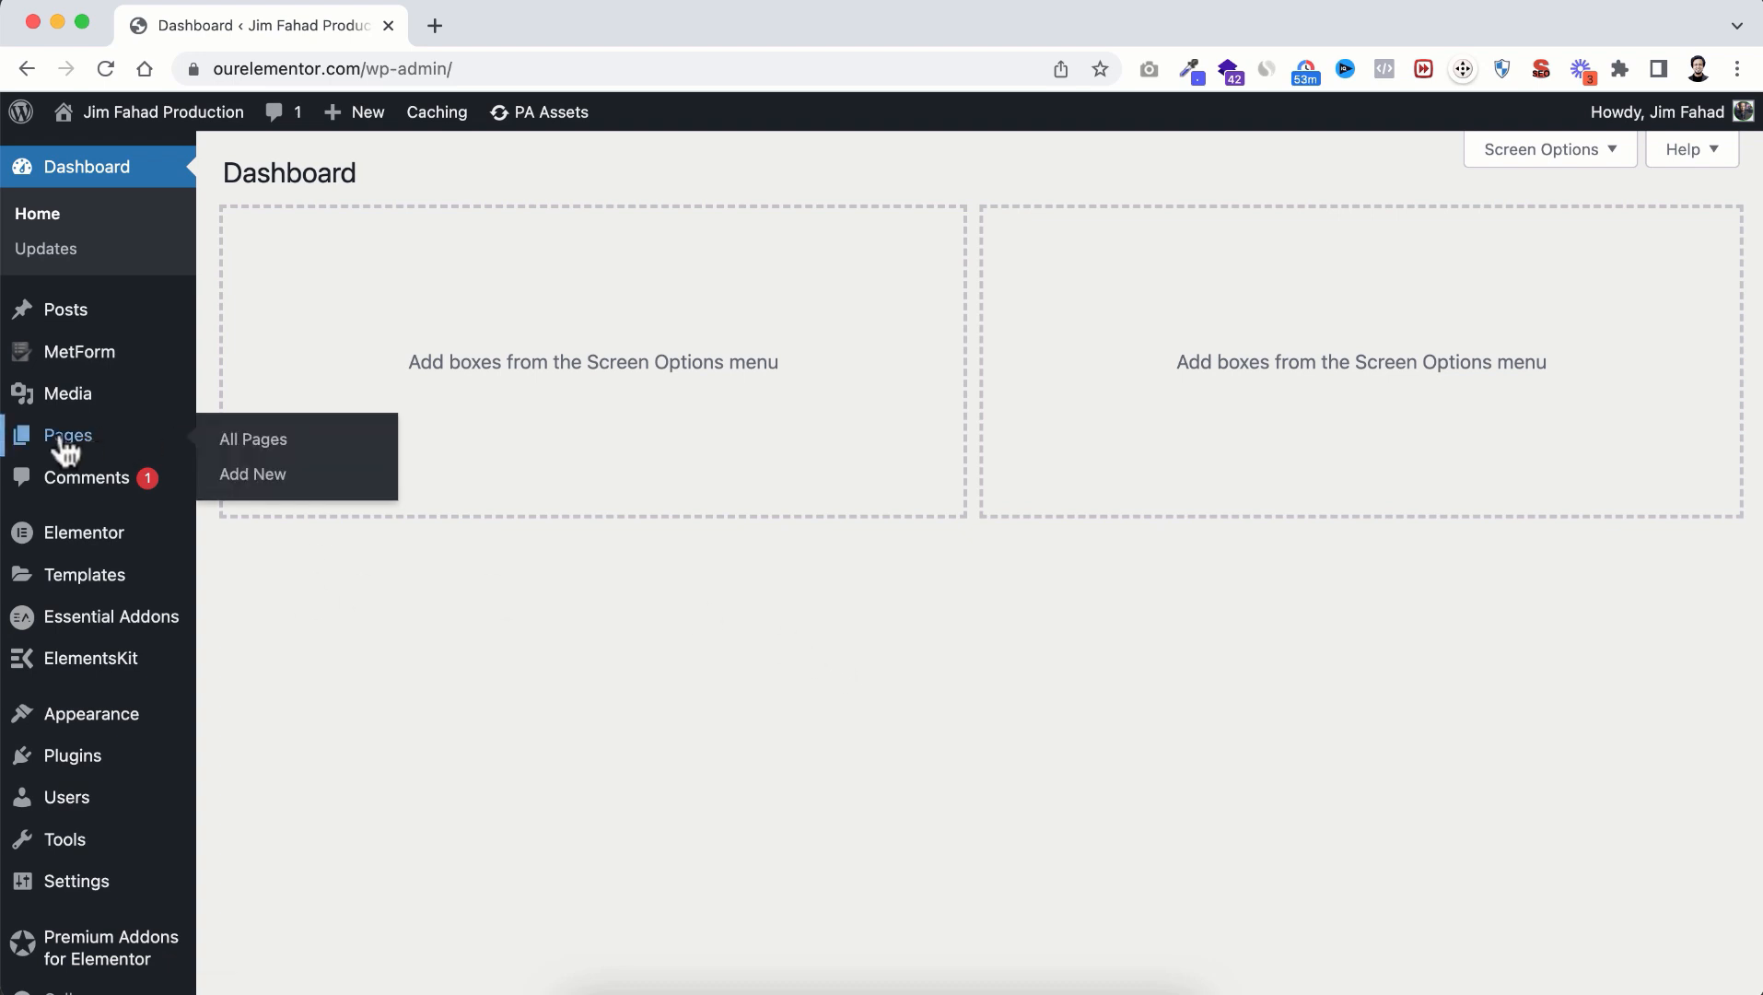
left_click(264, 448)
scroll(532, 814, "down", 5)
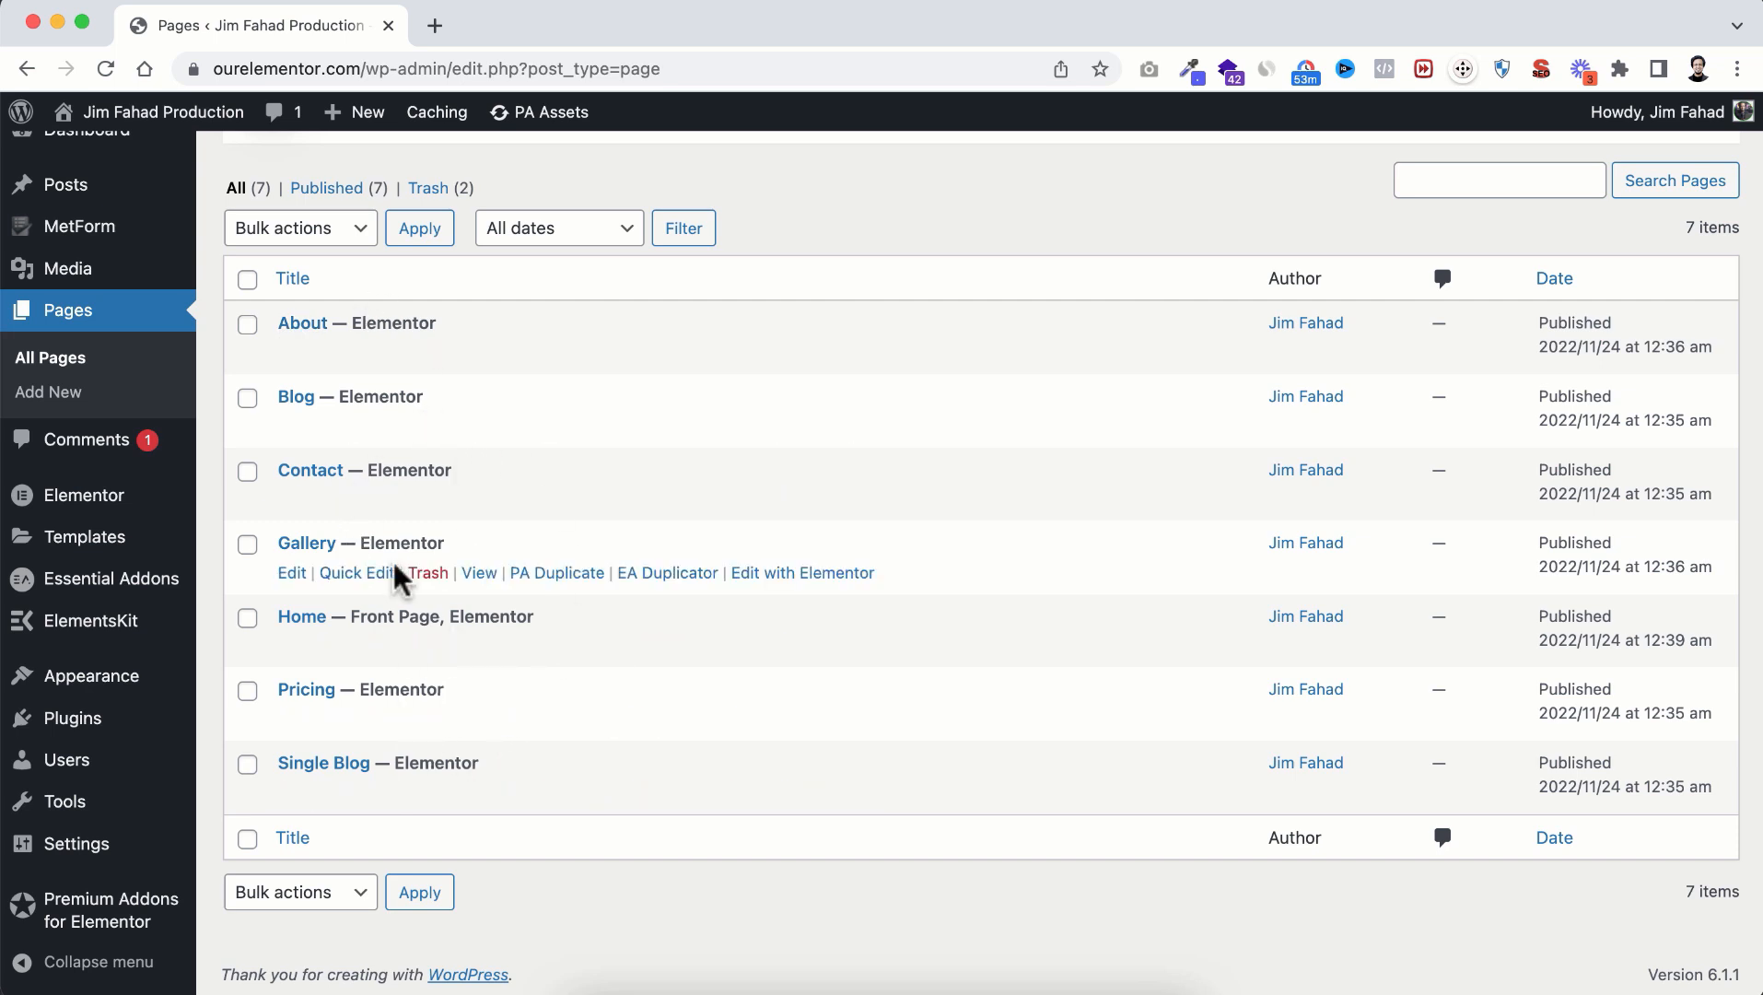
scroll(448, 444, "up", 1)
scroll(445, 430, "down", 2)
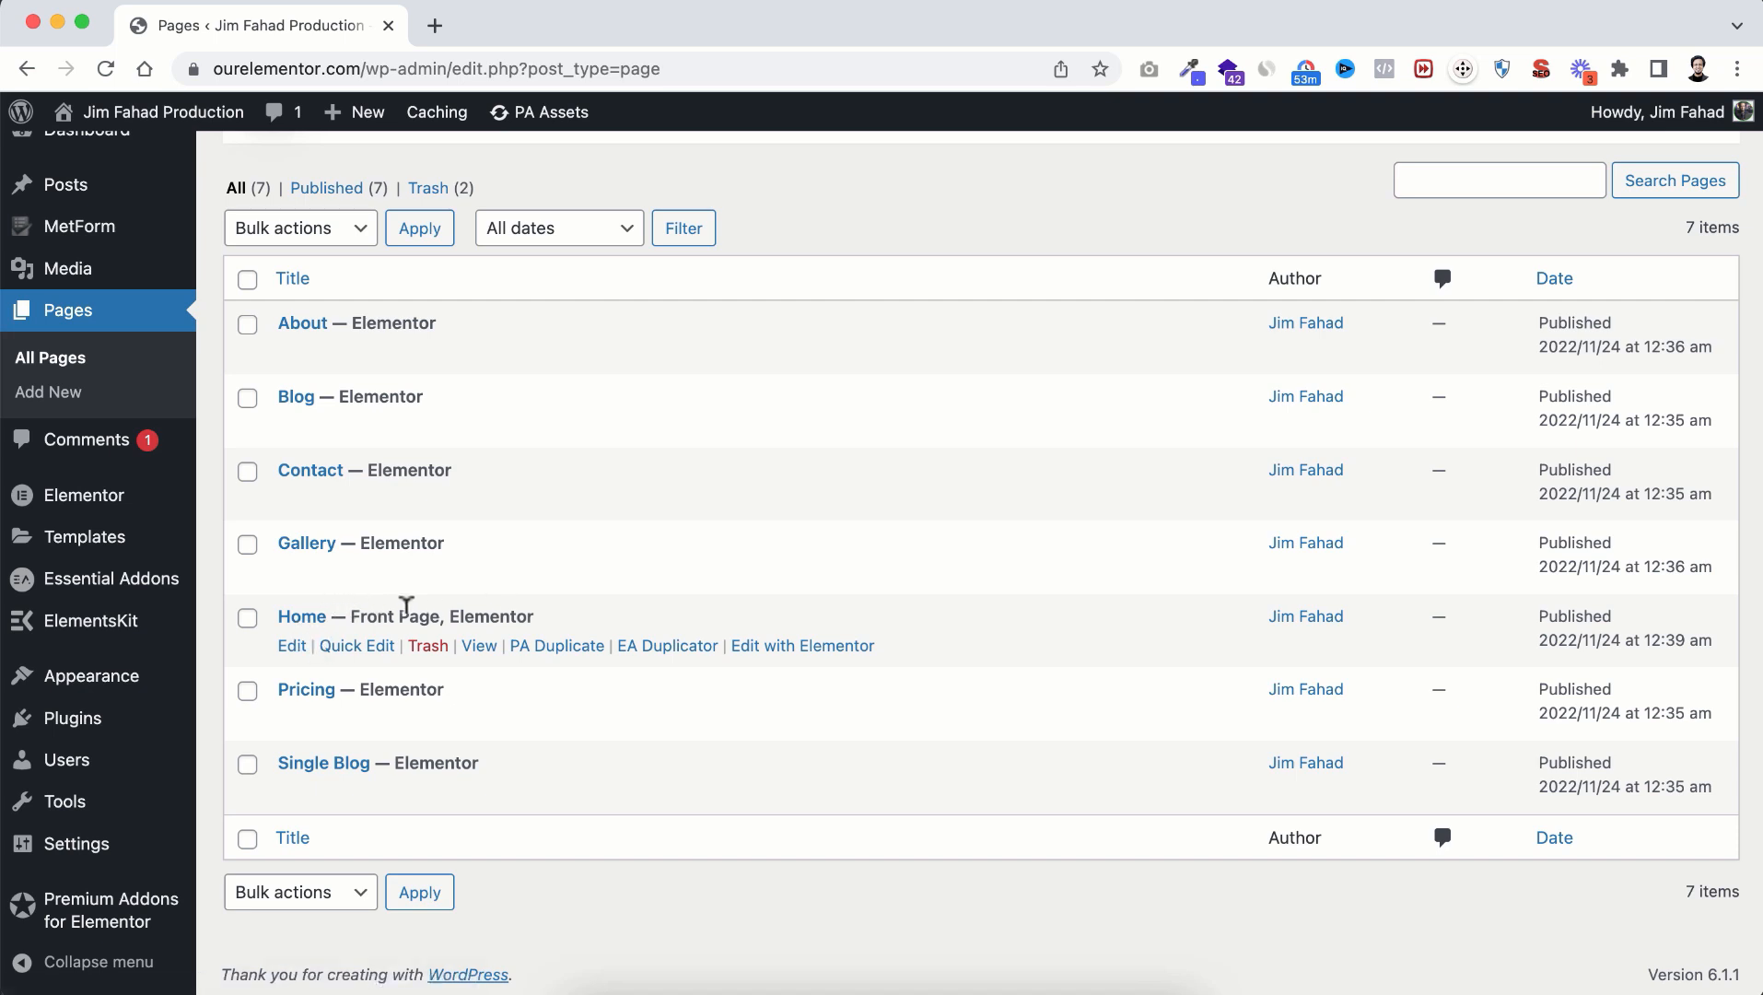
right_click(775, 649)
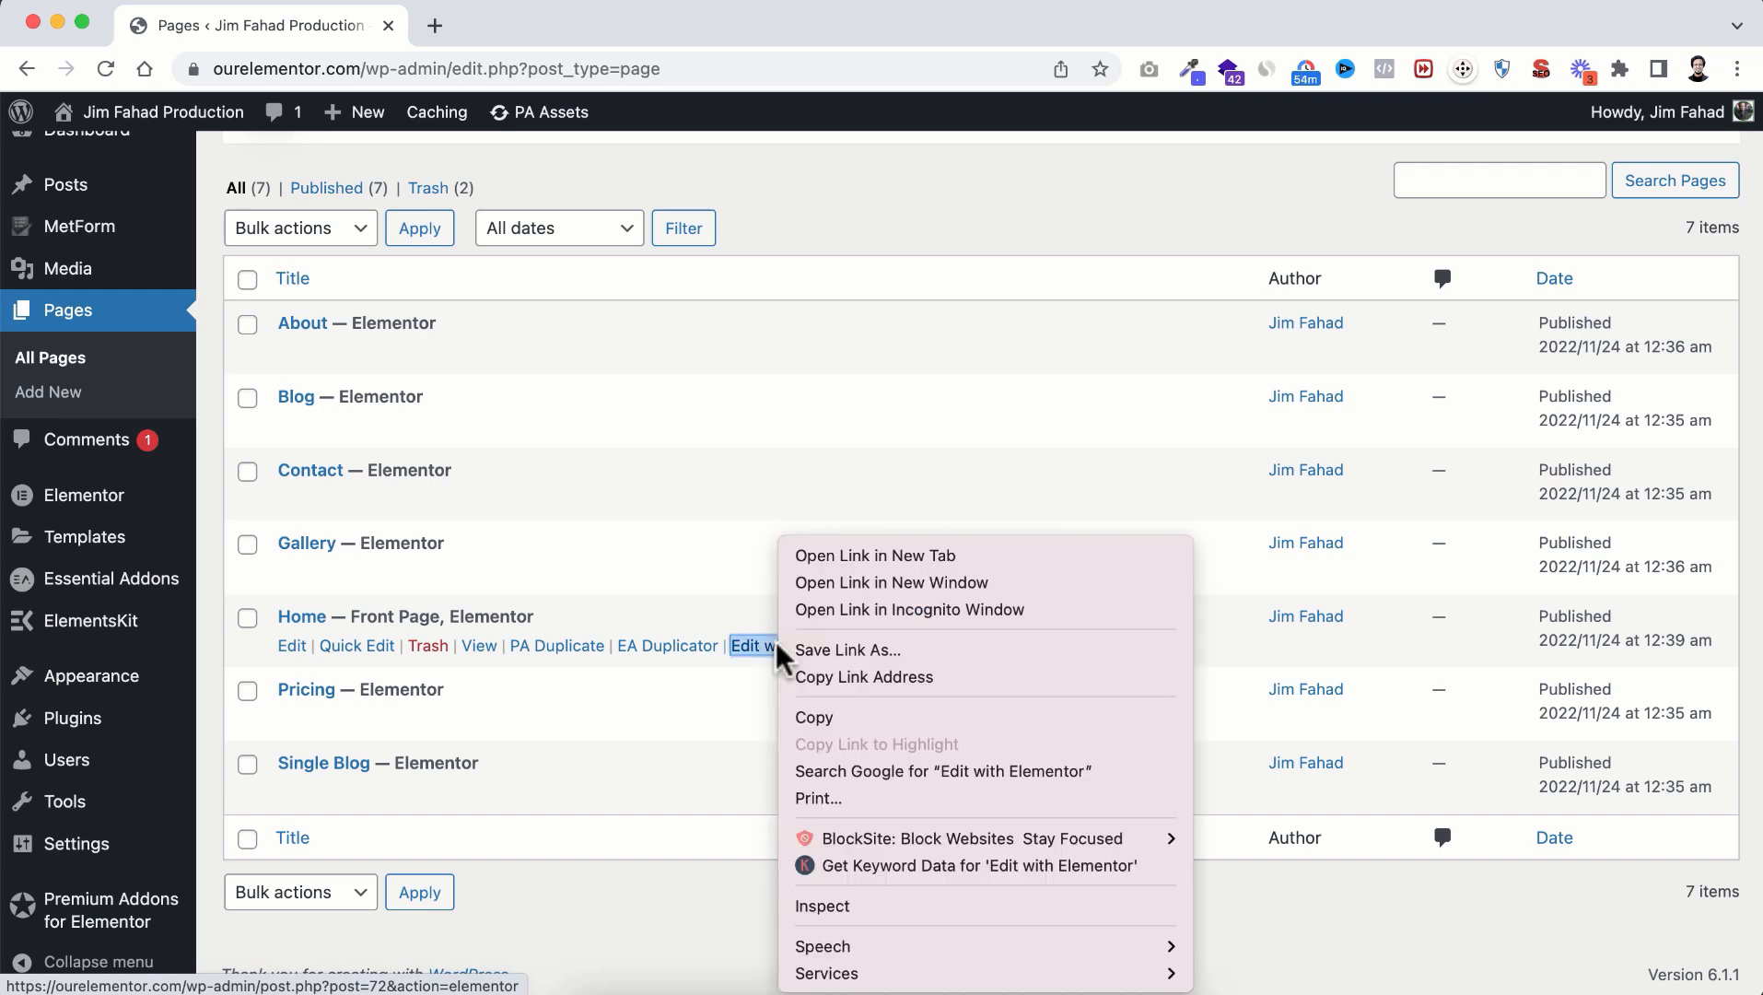
left_click(856, 554)
key("ctrl+Tab")
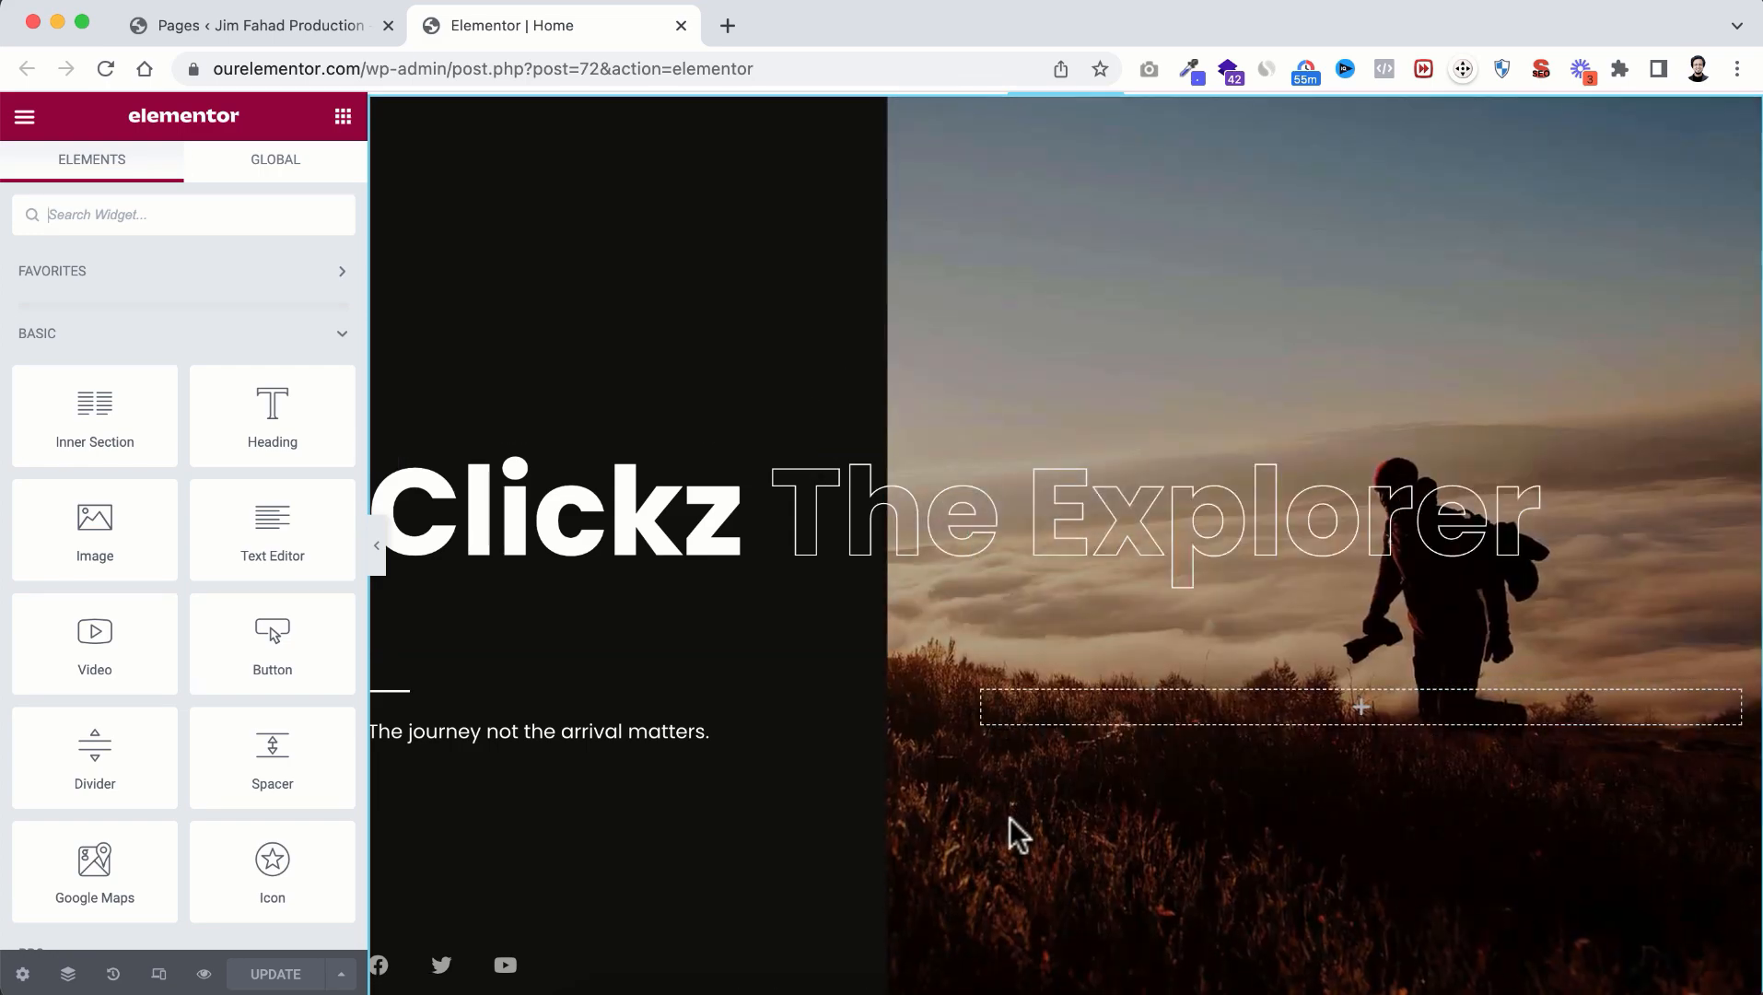
Step: Set the hero's dual heading to the photographer's first name as first heading and "Photography" as second heading
scroll(1009, 818, "down", 5)
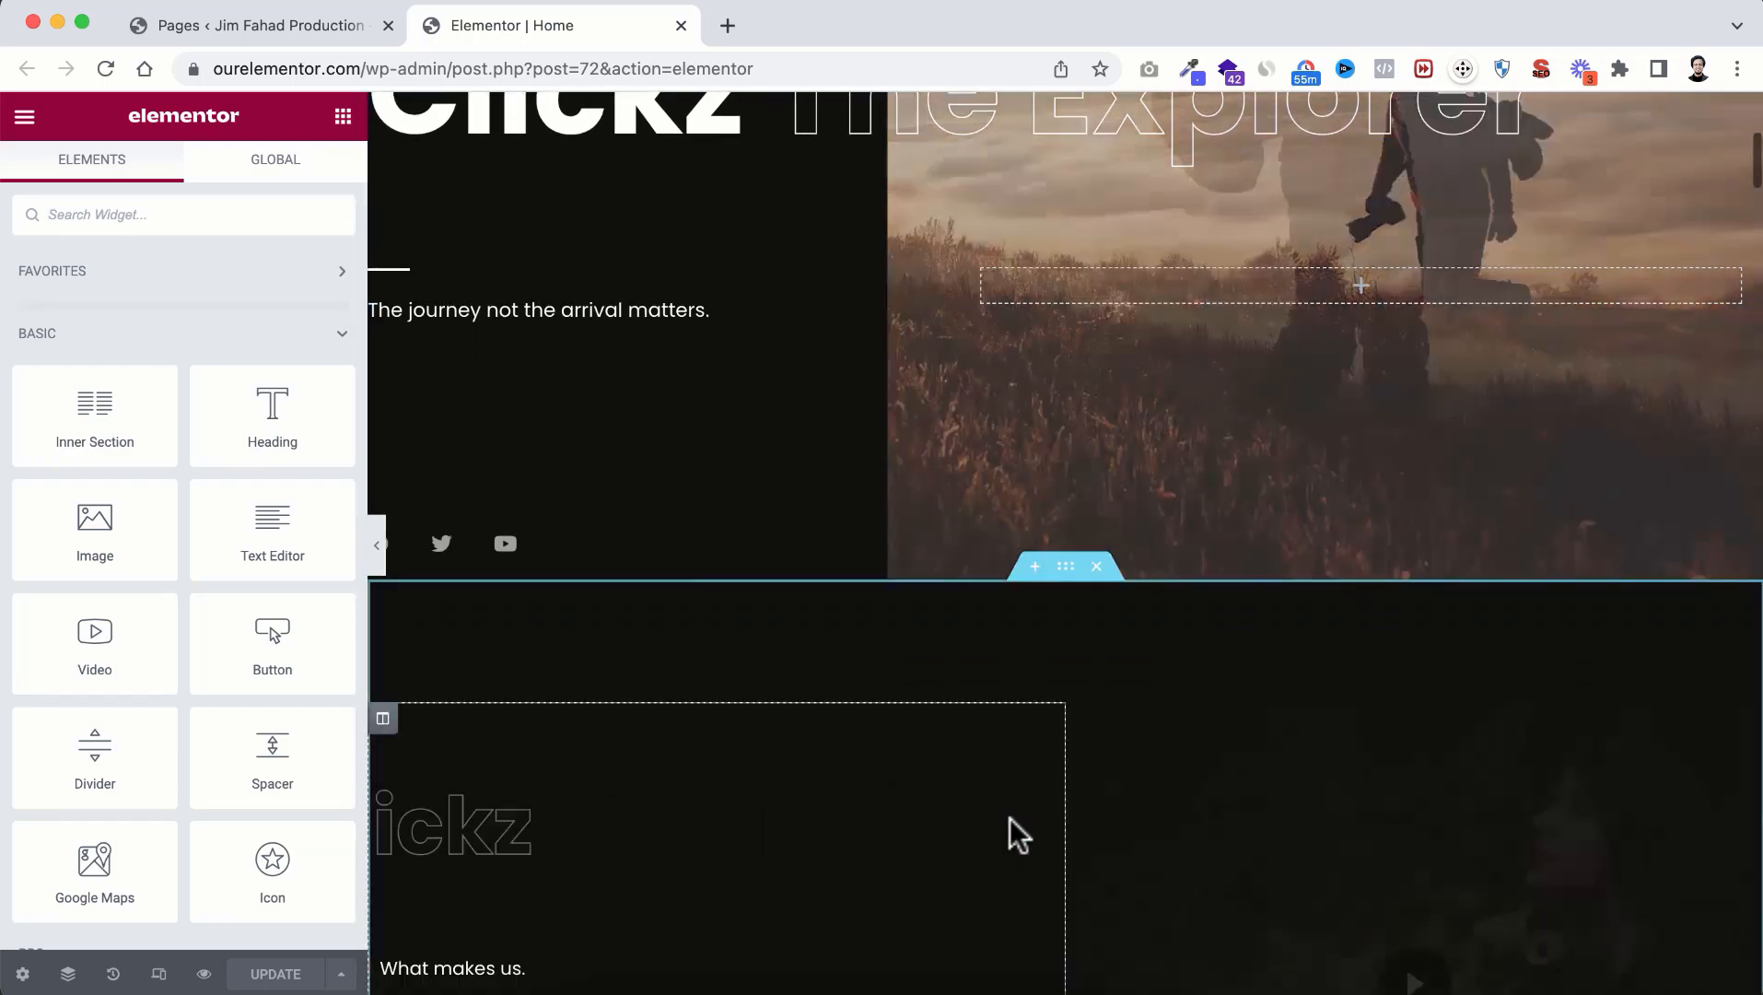
scroll(1009, 818, "down", 3)
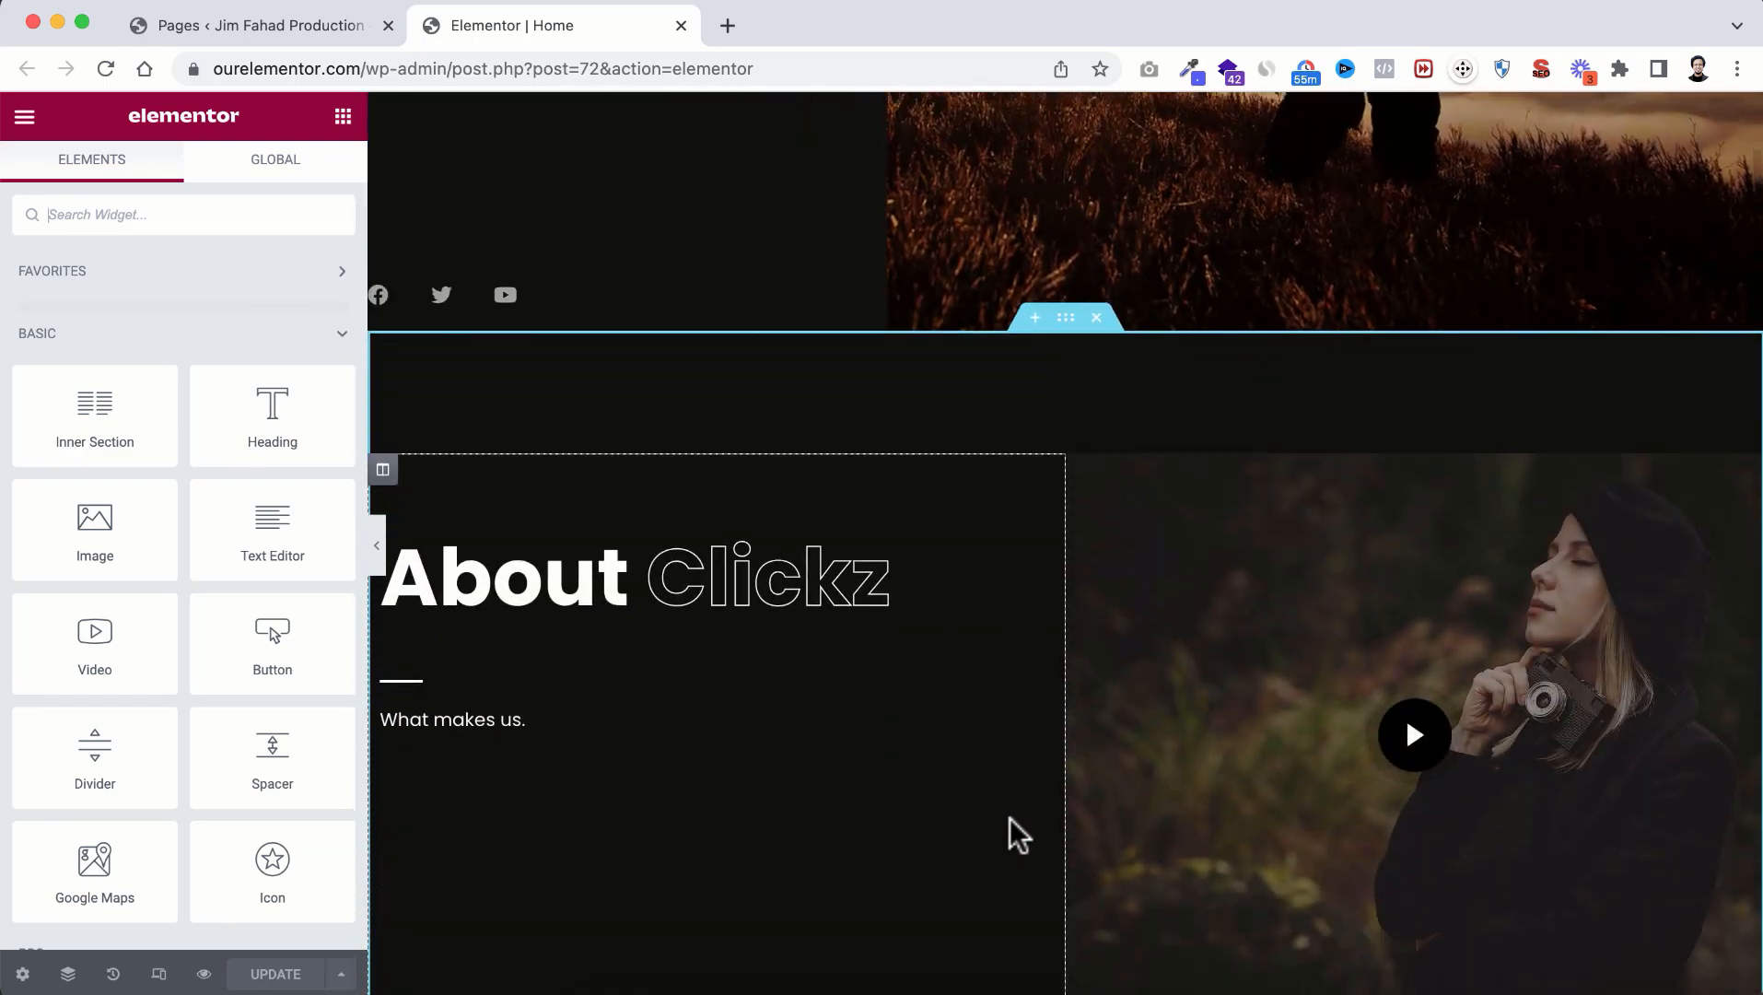
scroll(1010, 818, "down", 1)
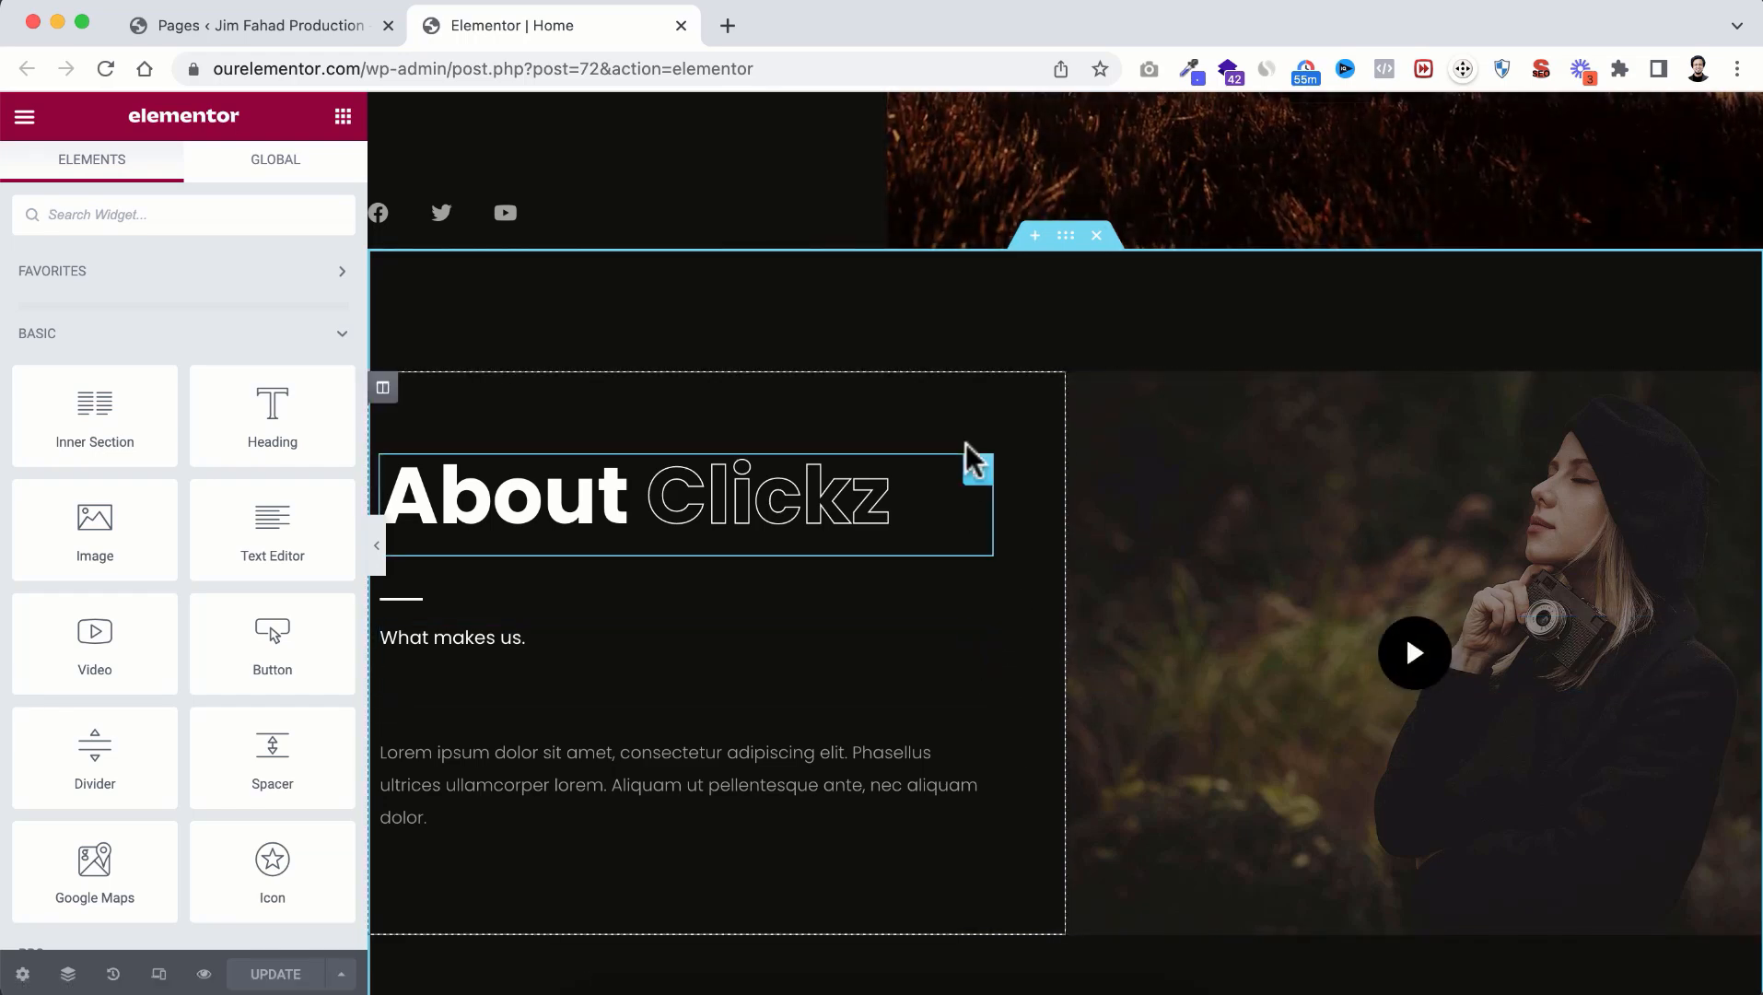
scroll(965, 443, "up", 4)
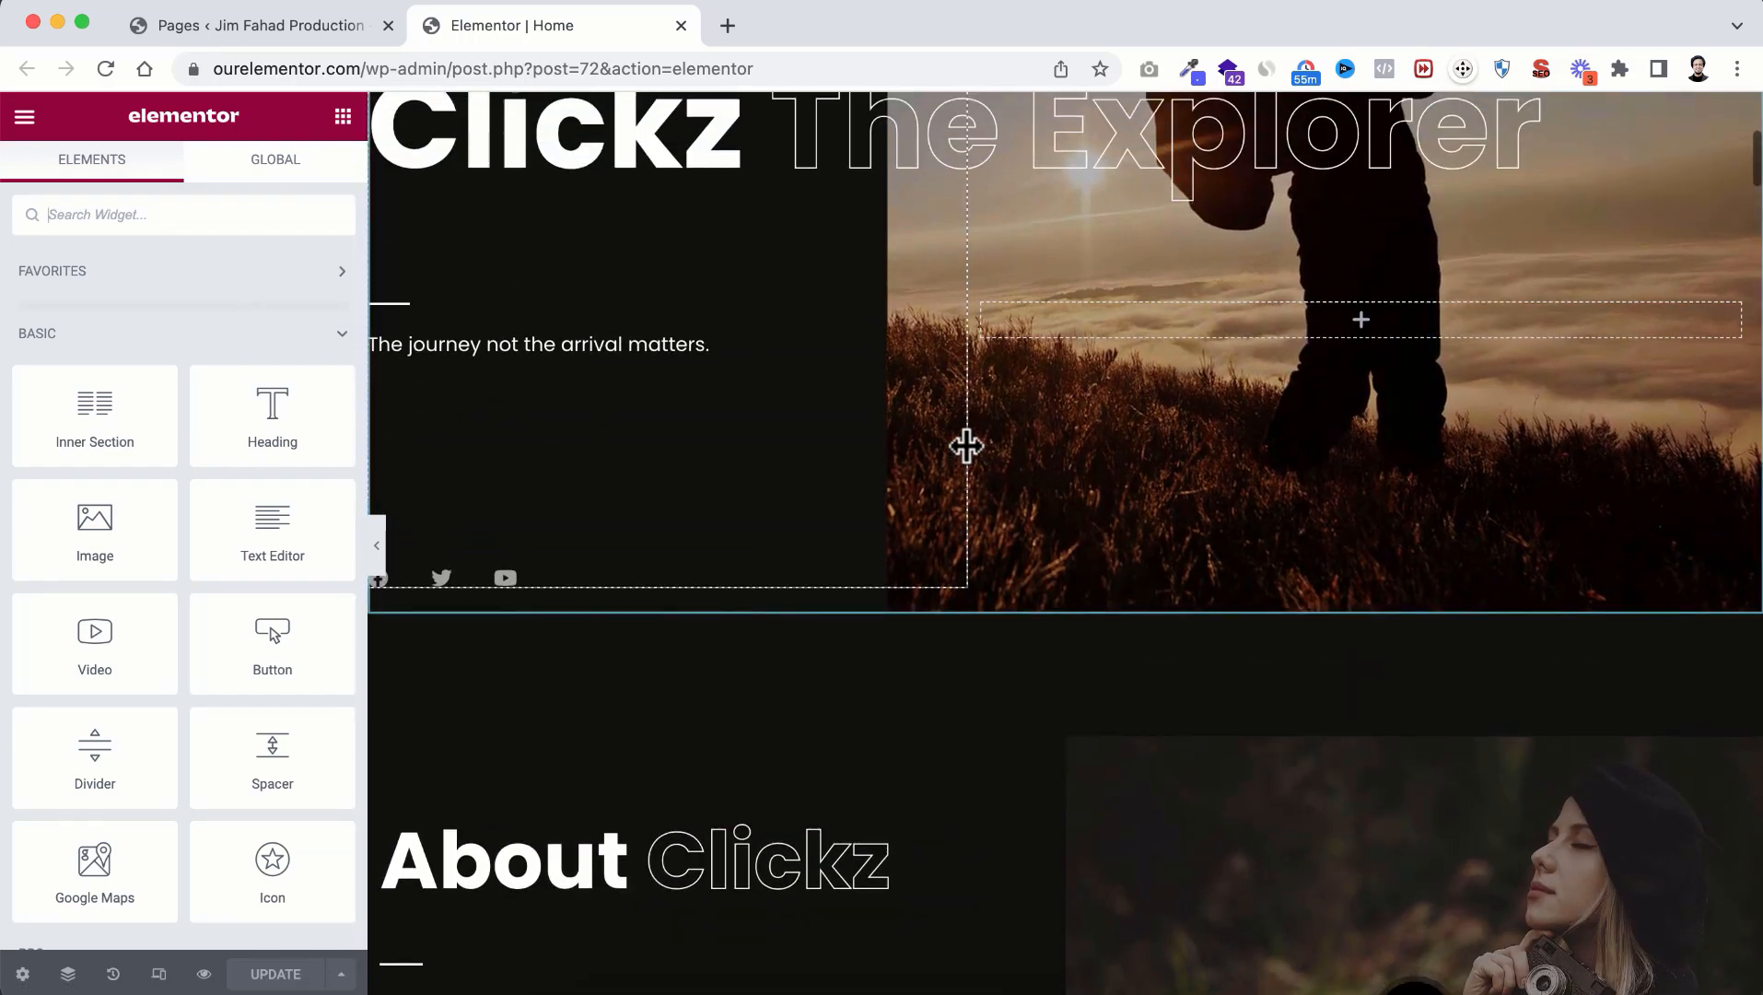
scroll(965, 445, "up", 3)
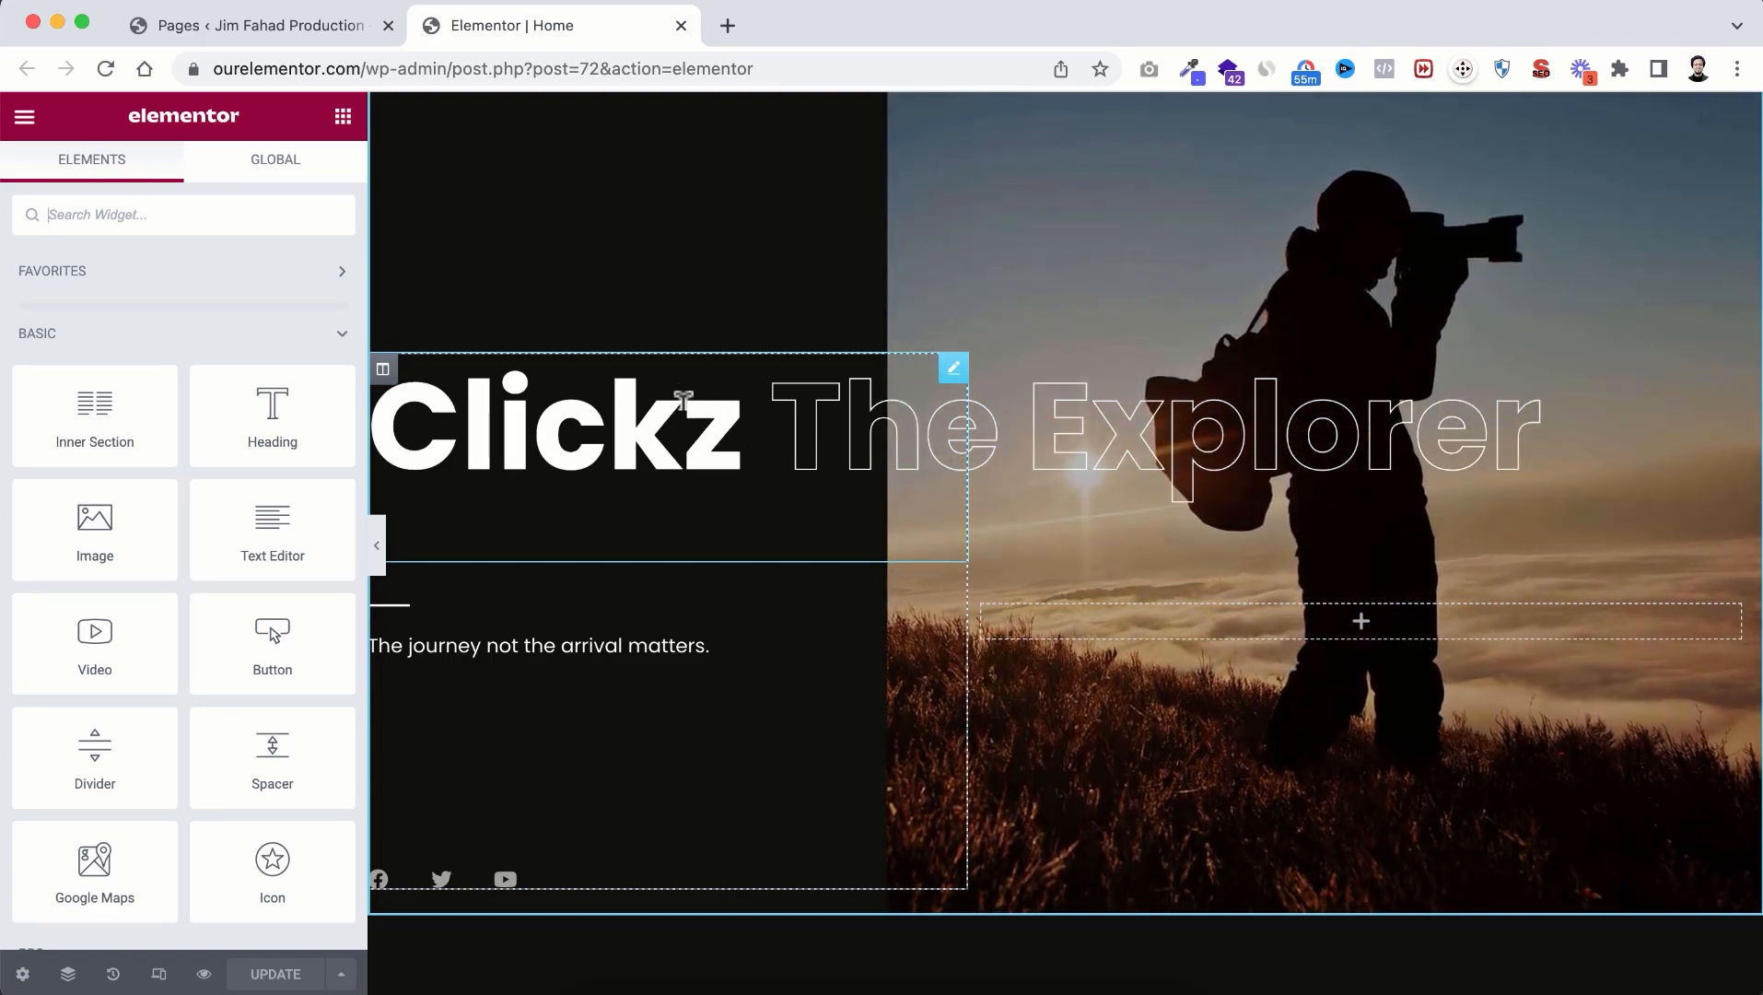
left_click(682, 402)
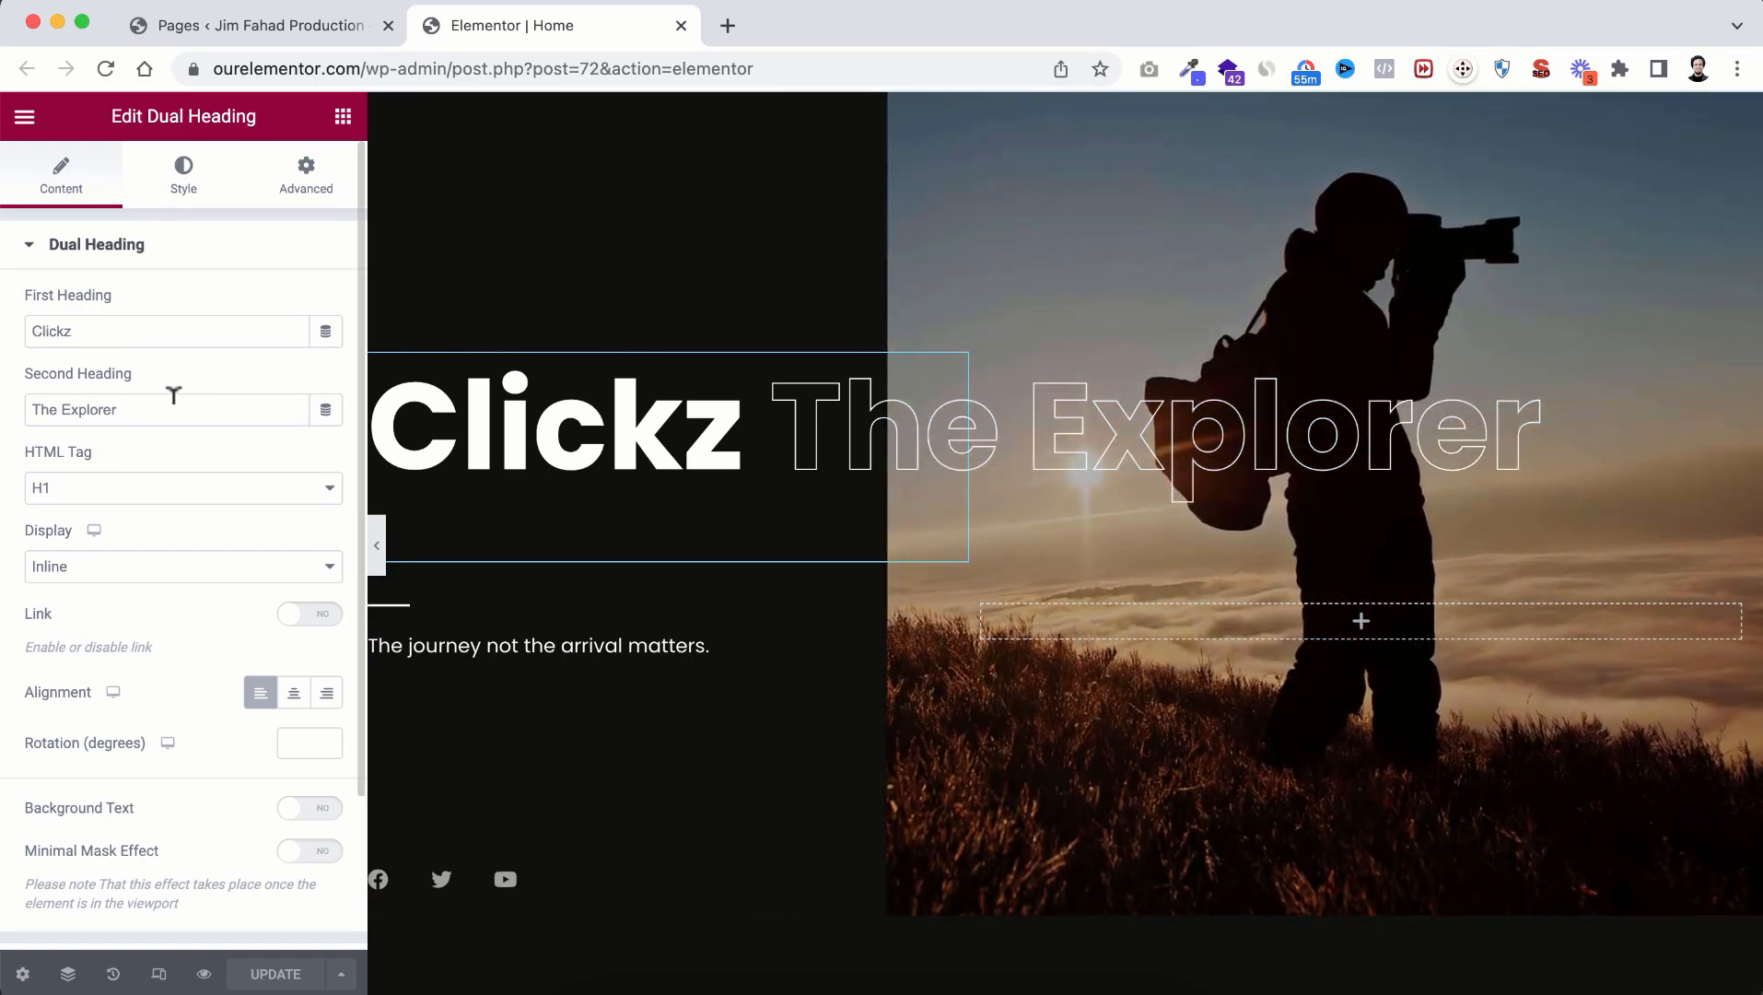
left_click_drag(94, 320, 8, 341)
type("Jim")
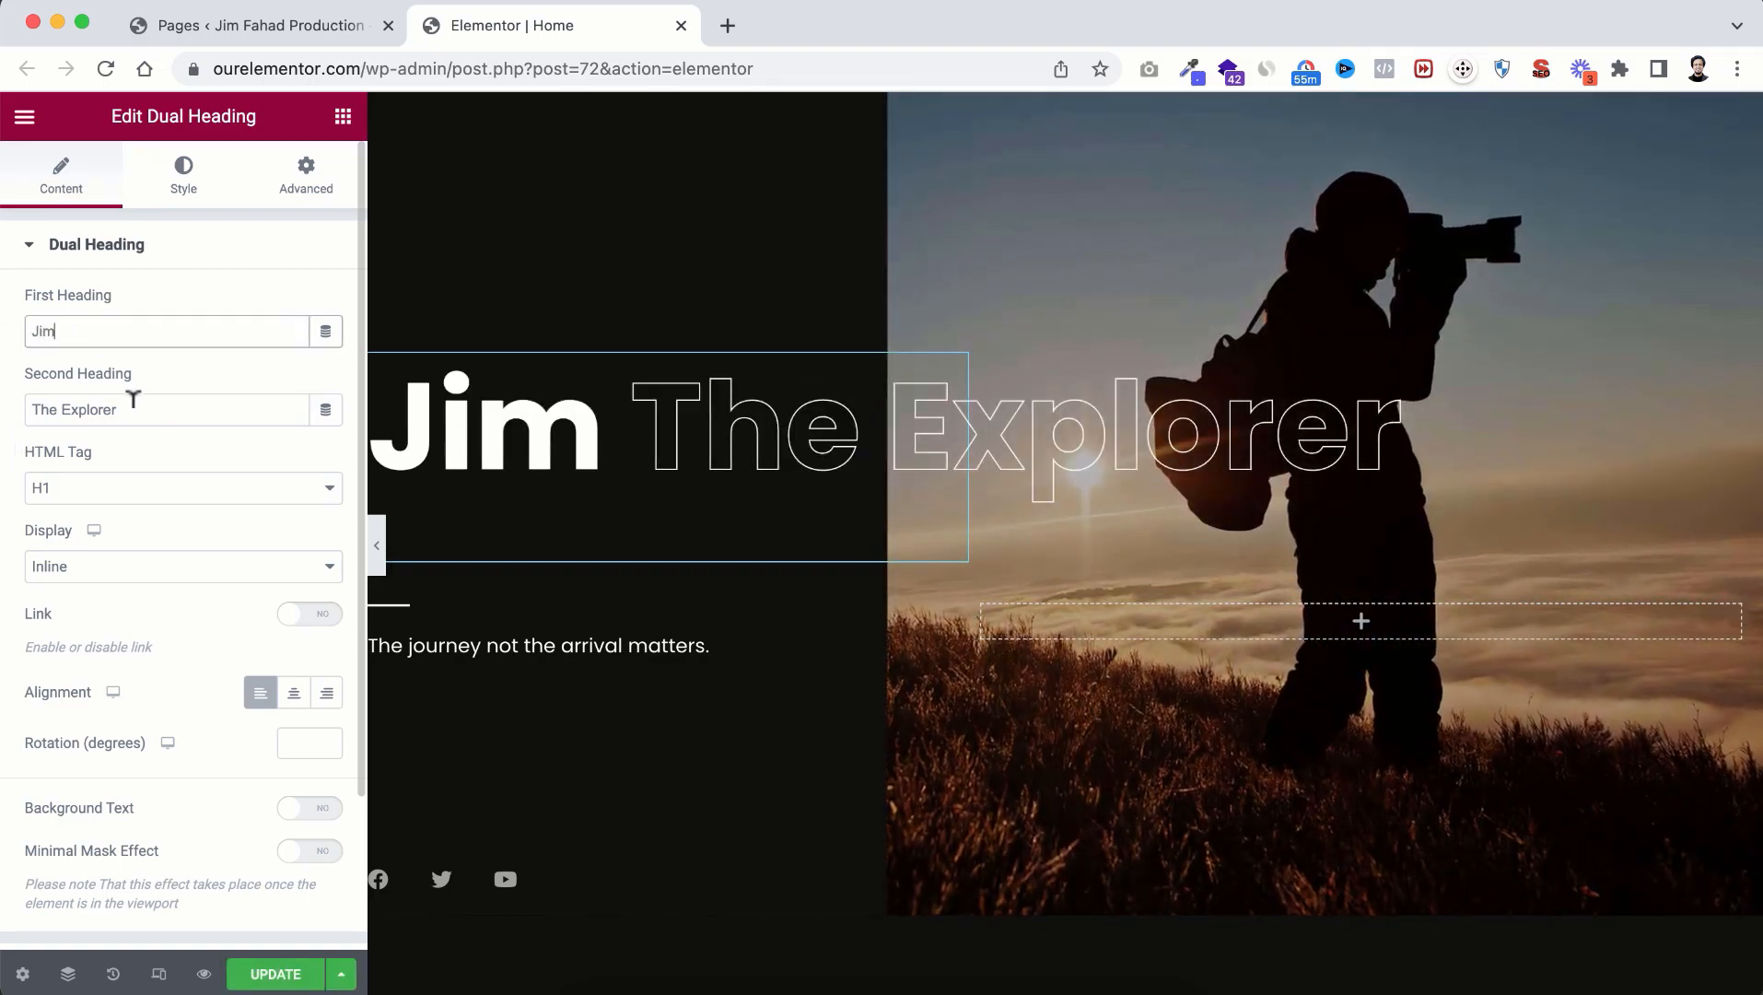
left_click_drag(133, 398, 7, 409)
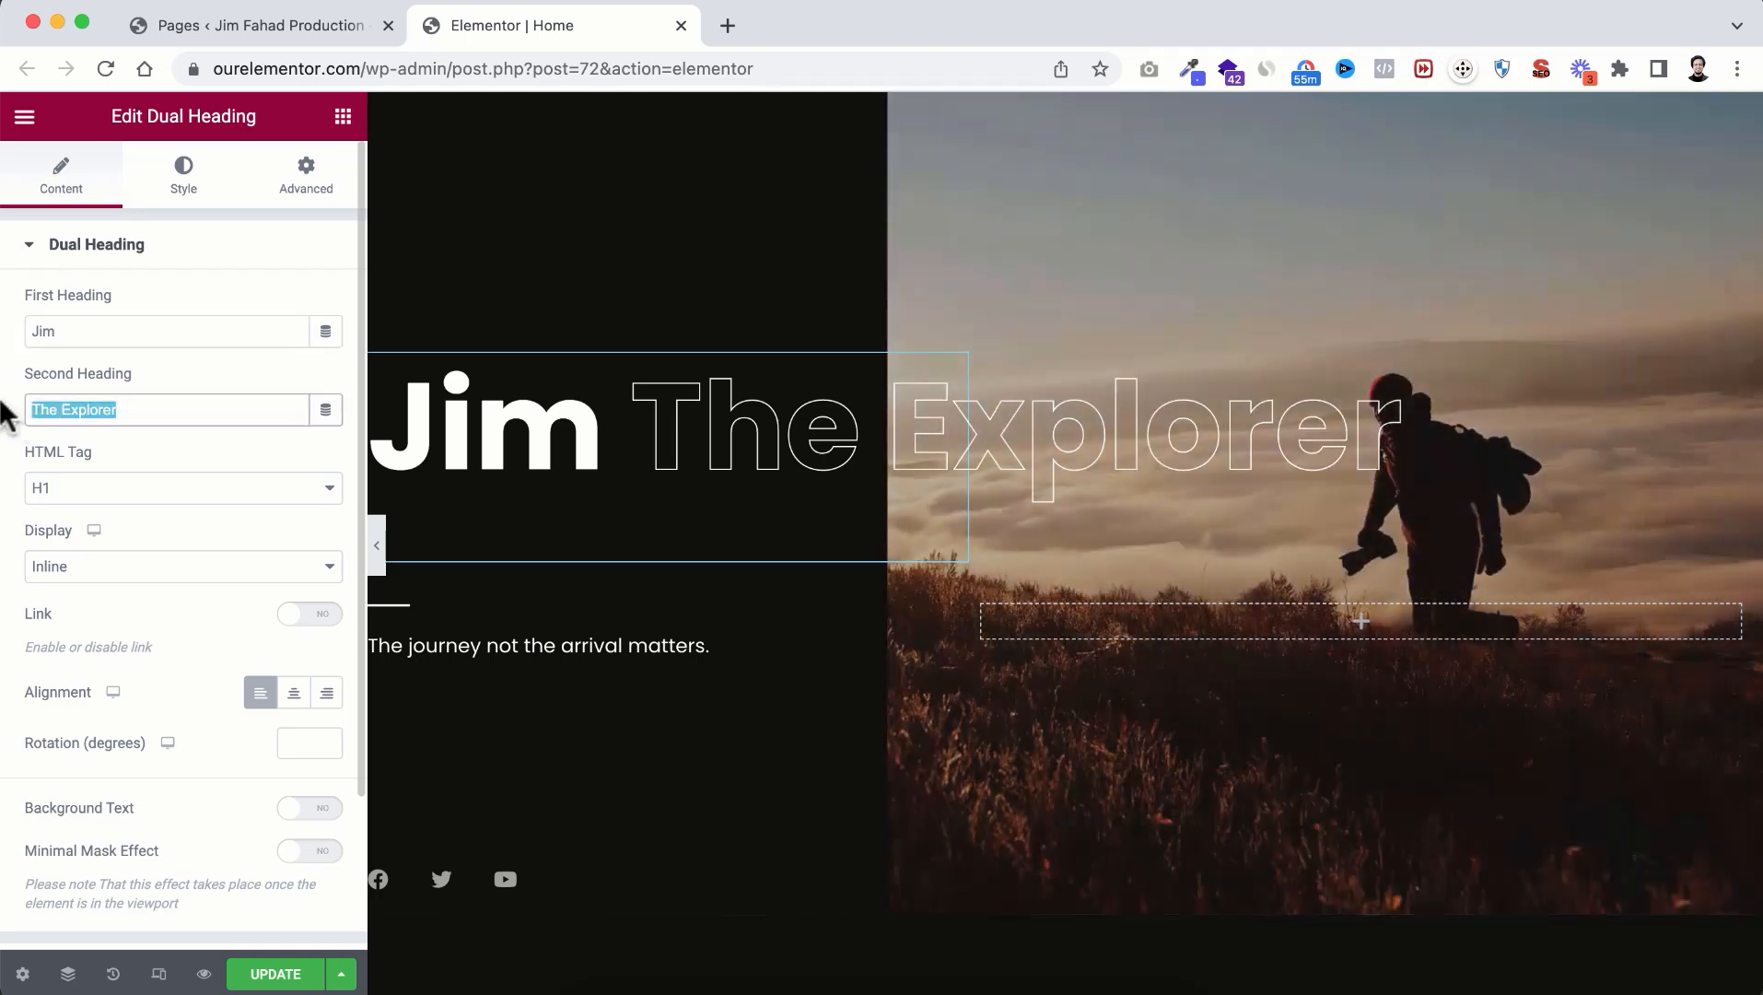
type("Photograp")
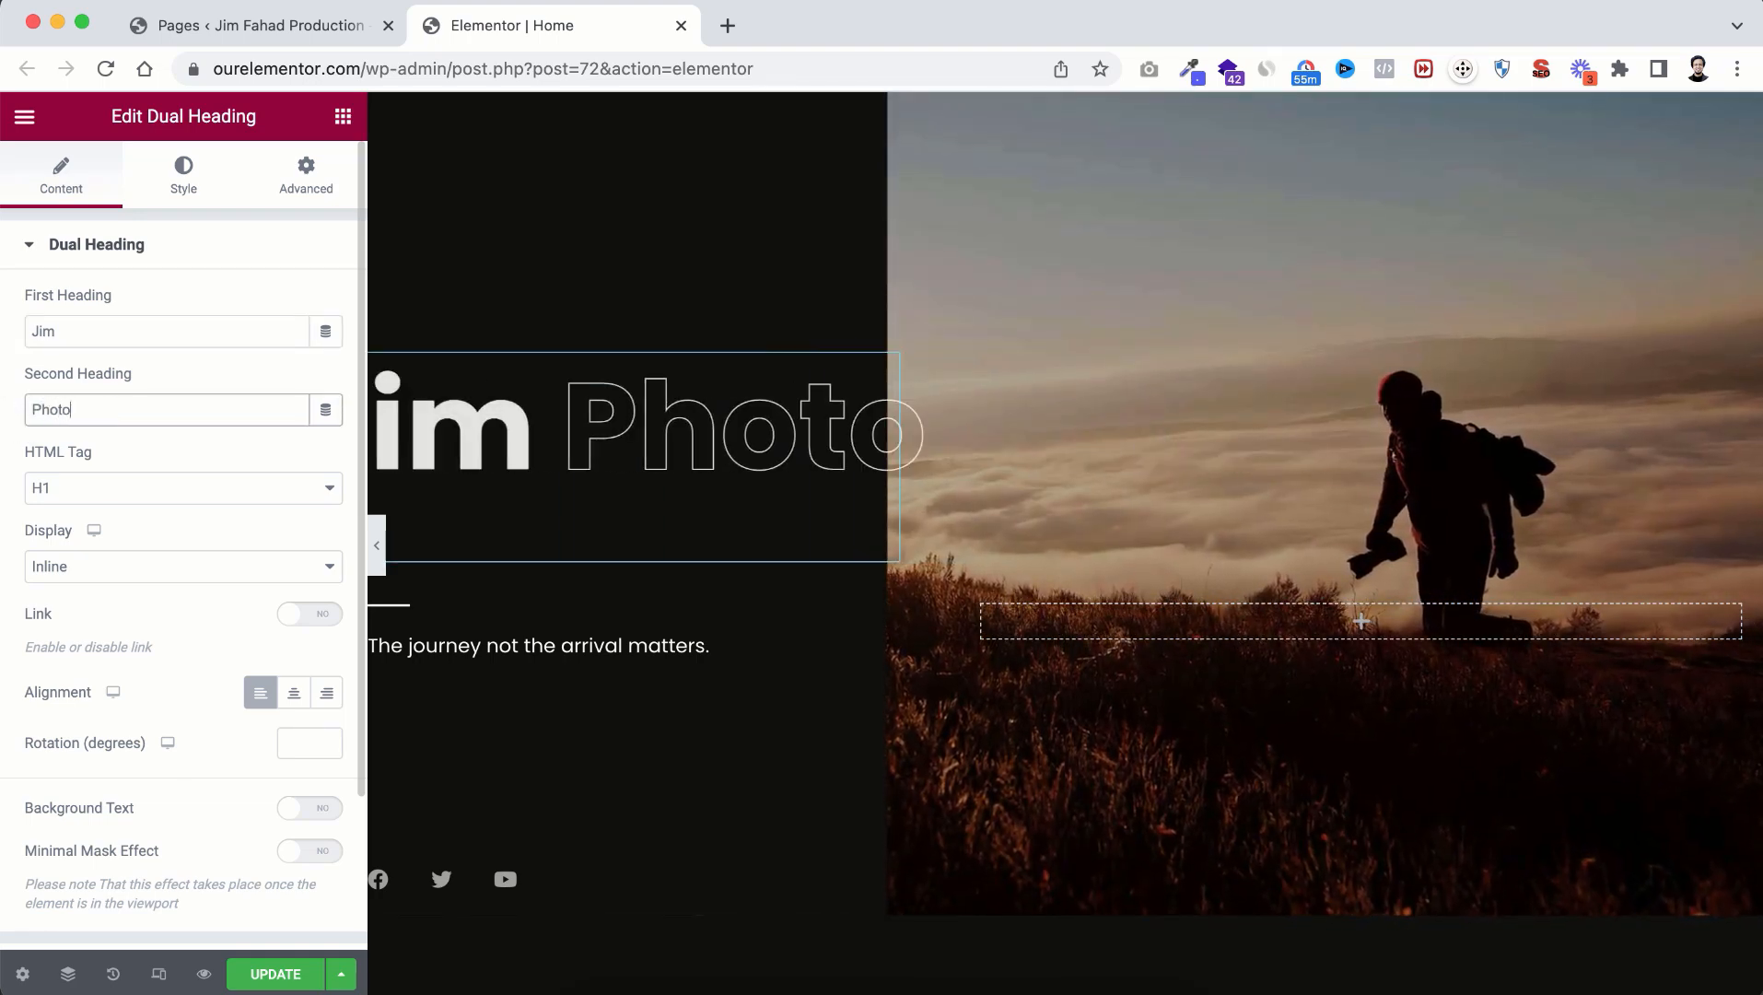
type("hy")
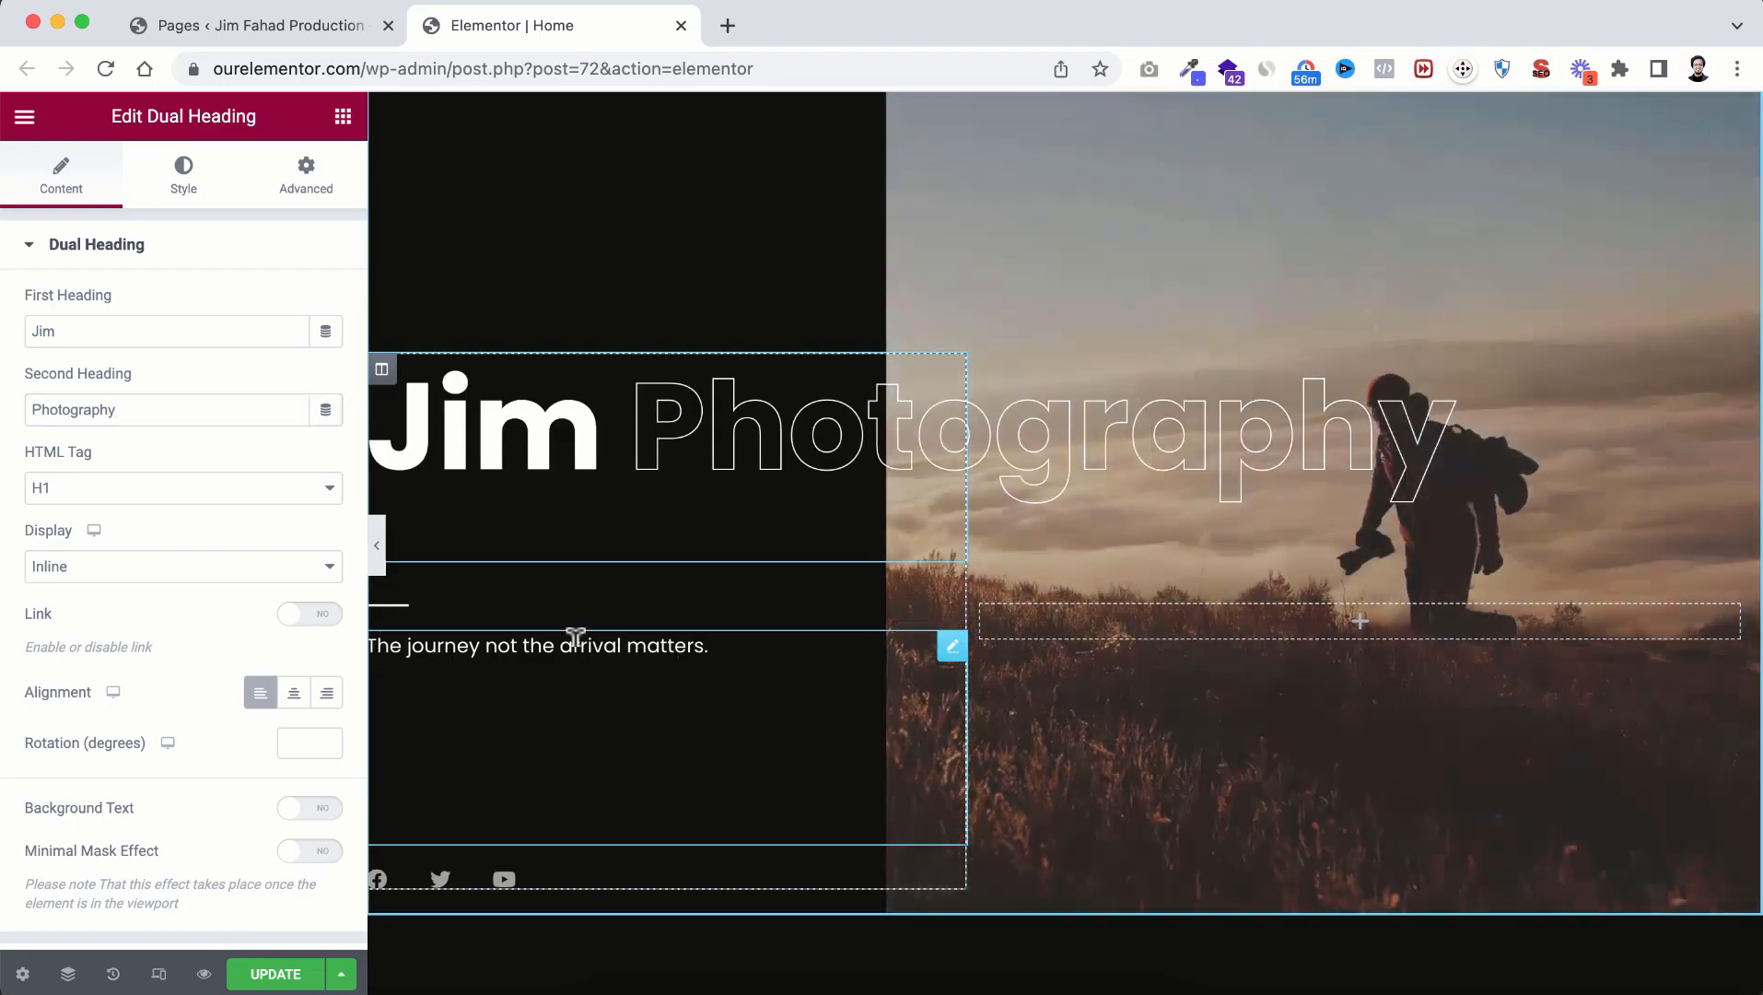
Step: Open the tagline text below the hero heading for editing
left_click(594, 637)
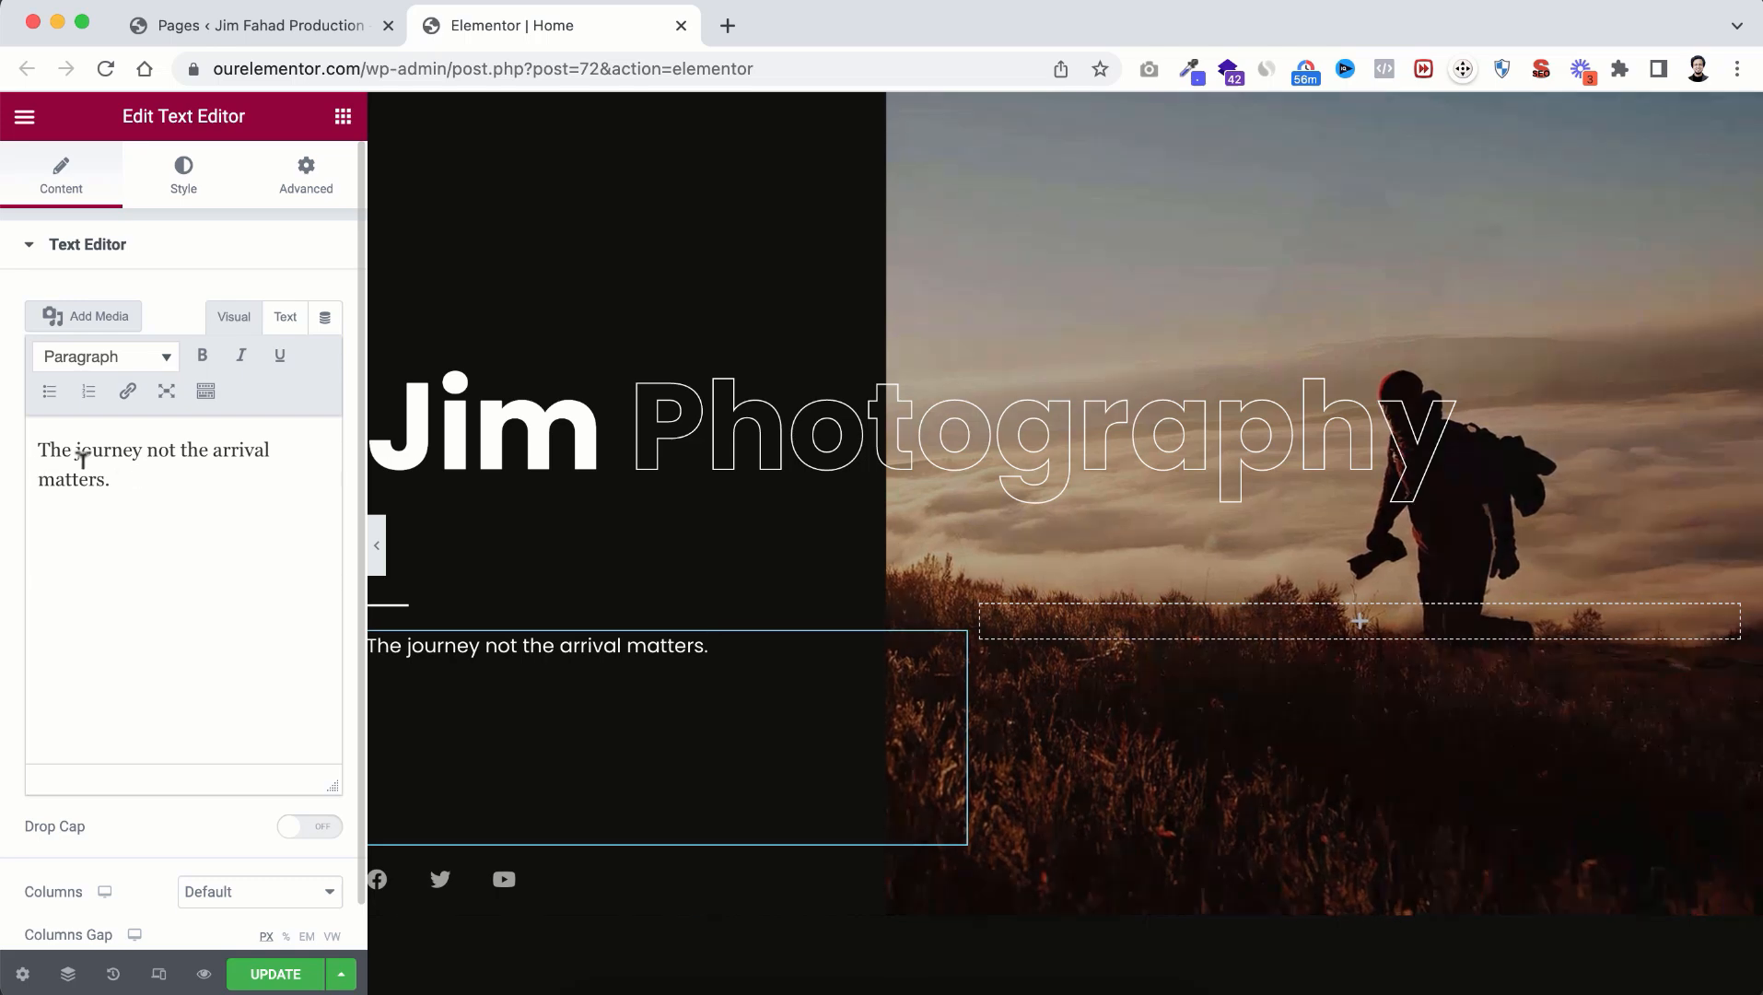
scroll(549, 741, "down", 1)
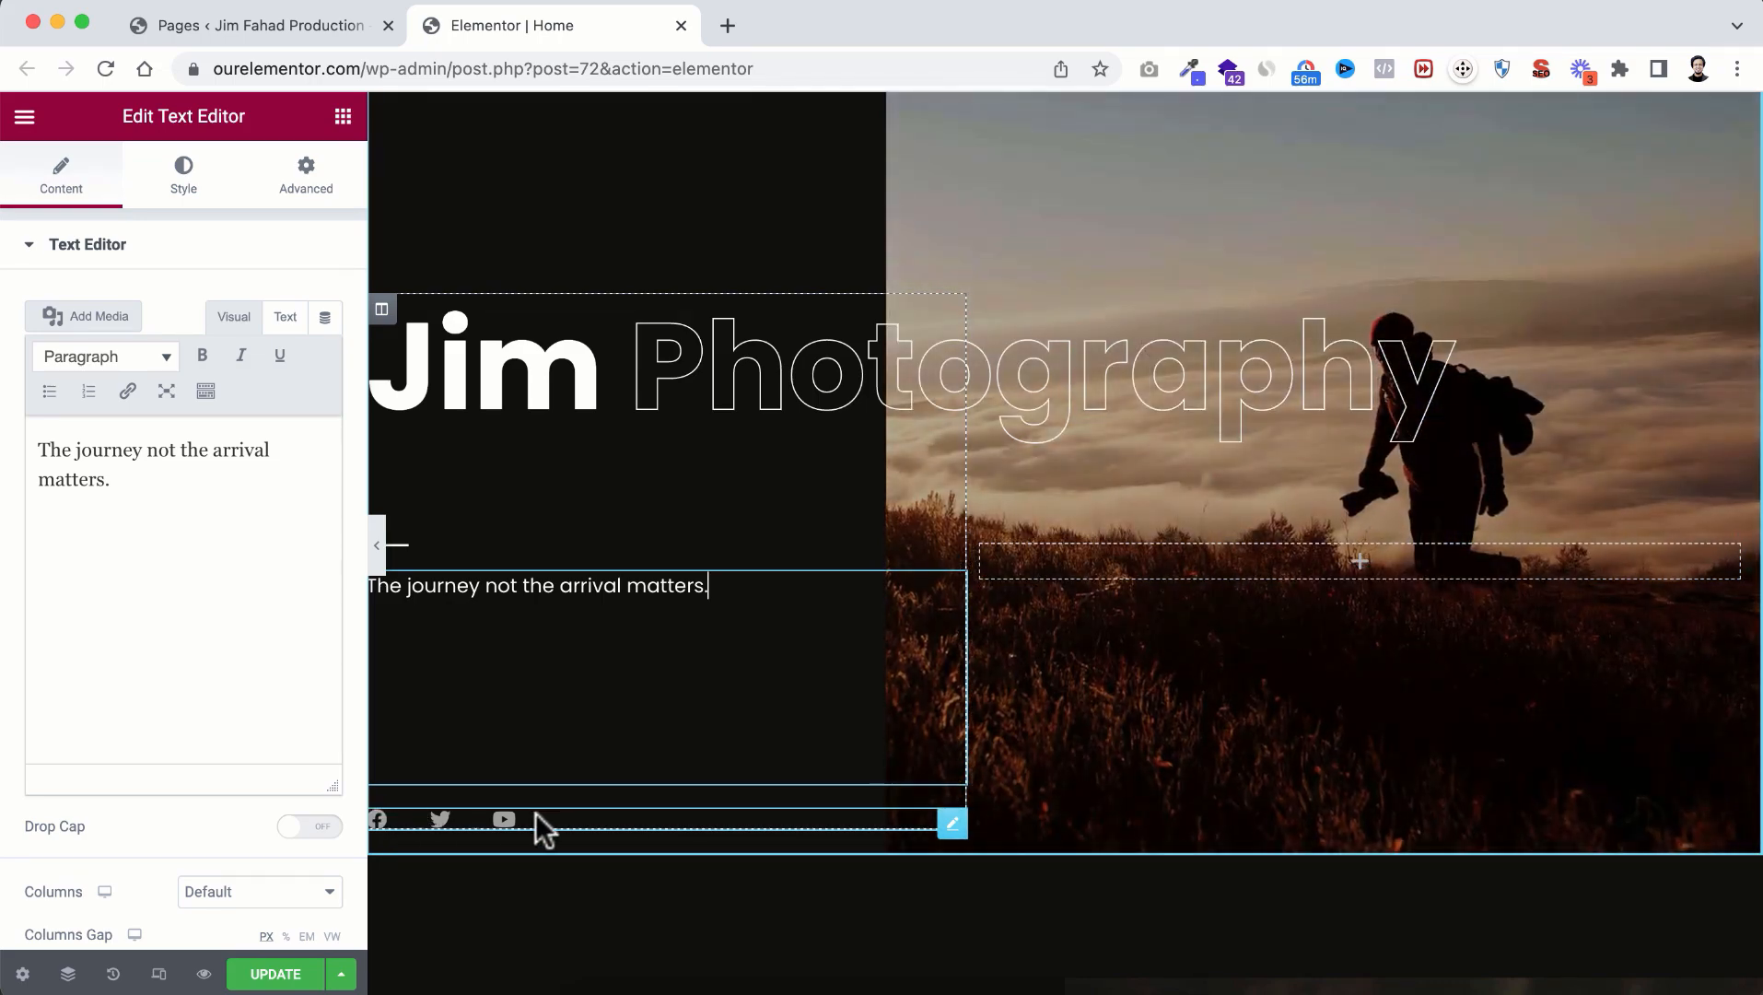
Step: Add a fourth item to the hero's social icons and give it the Pinterest icon
left_click(536, 814)
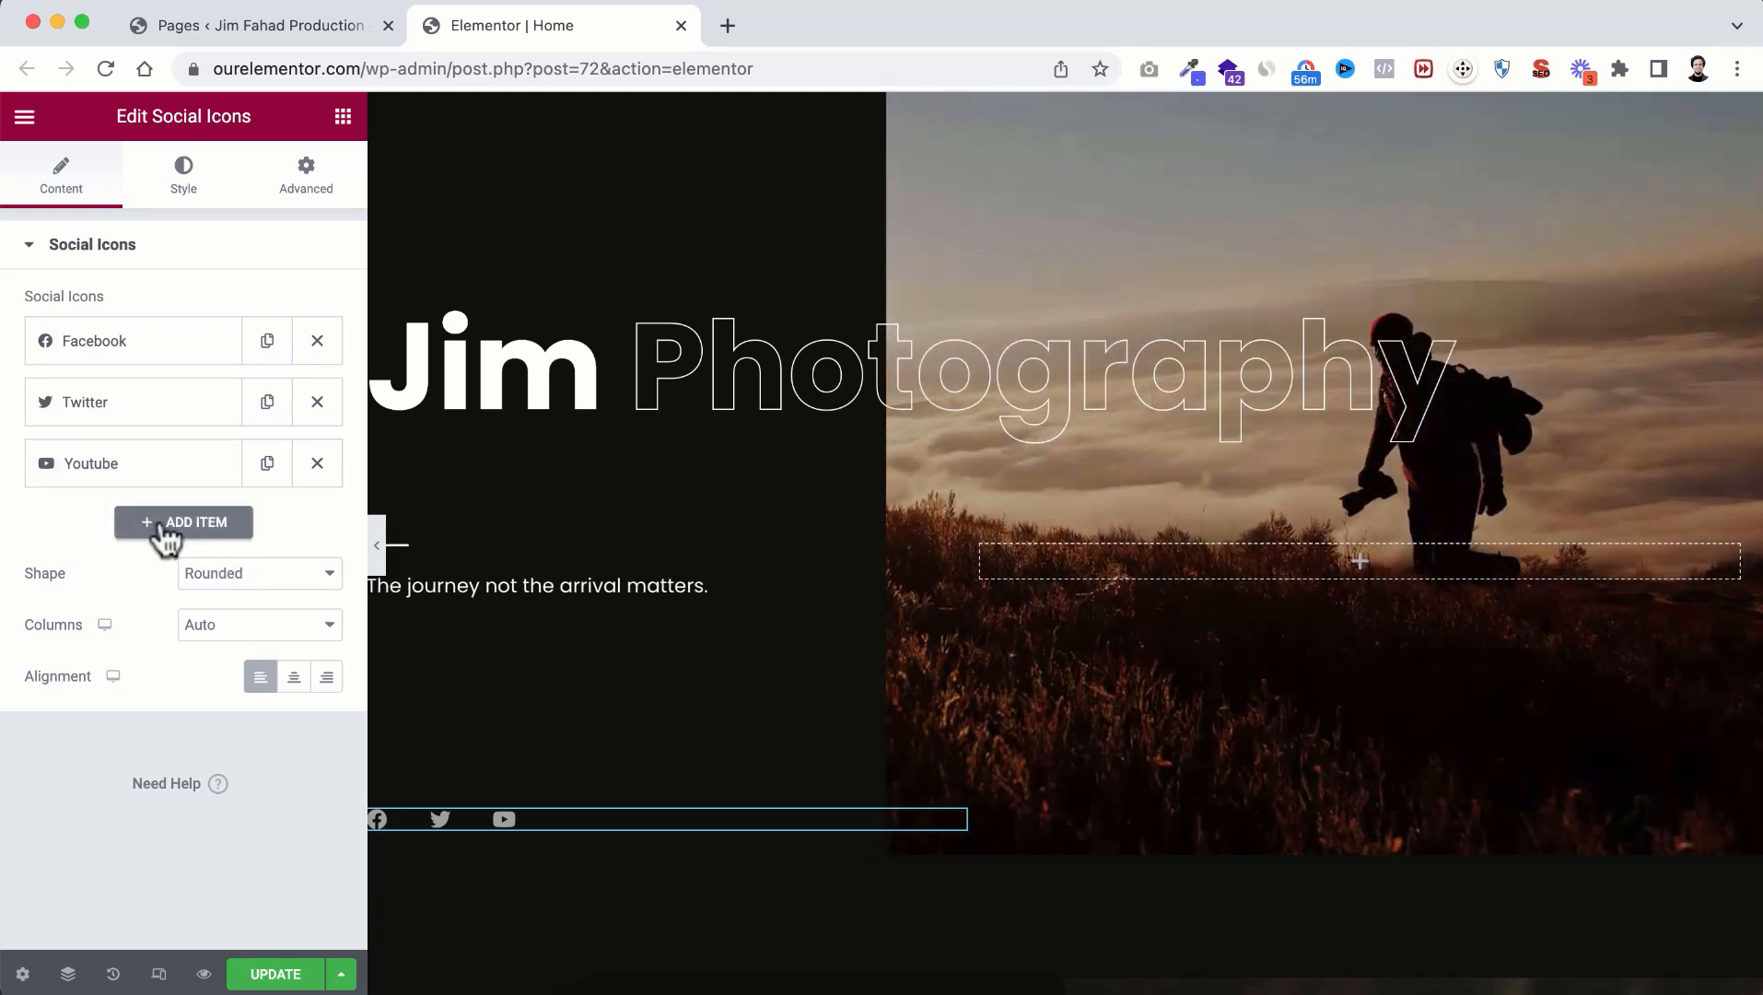
left_click(164, 523)
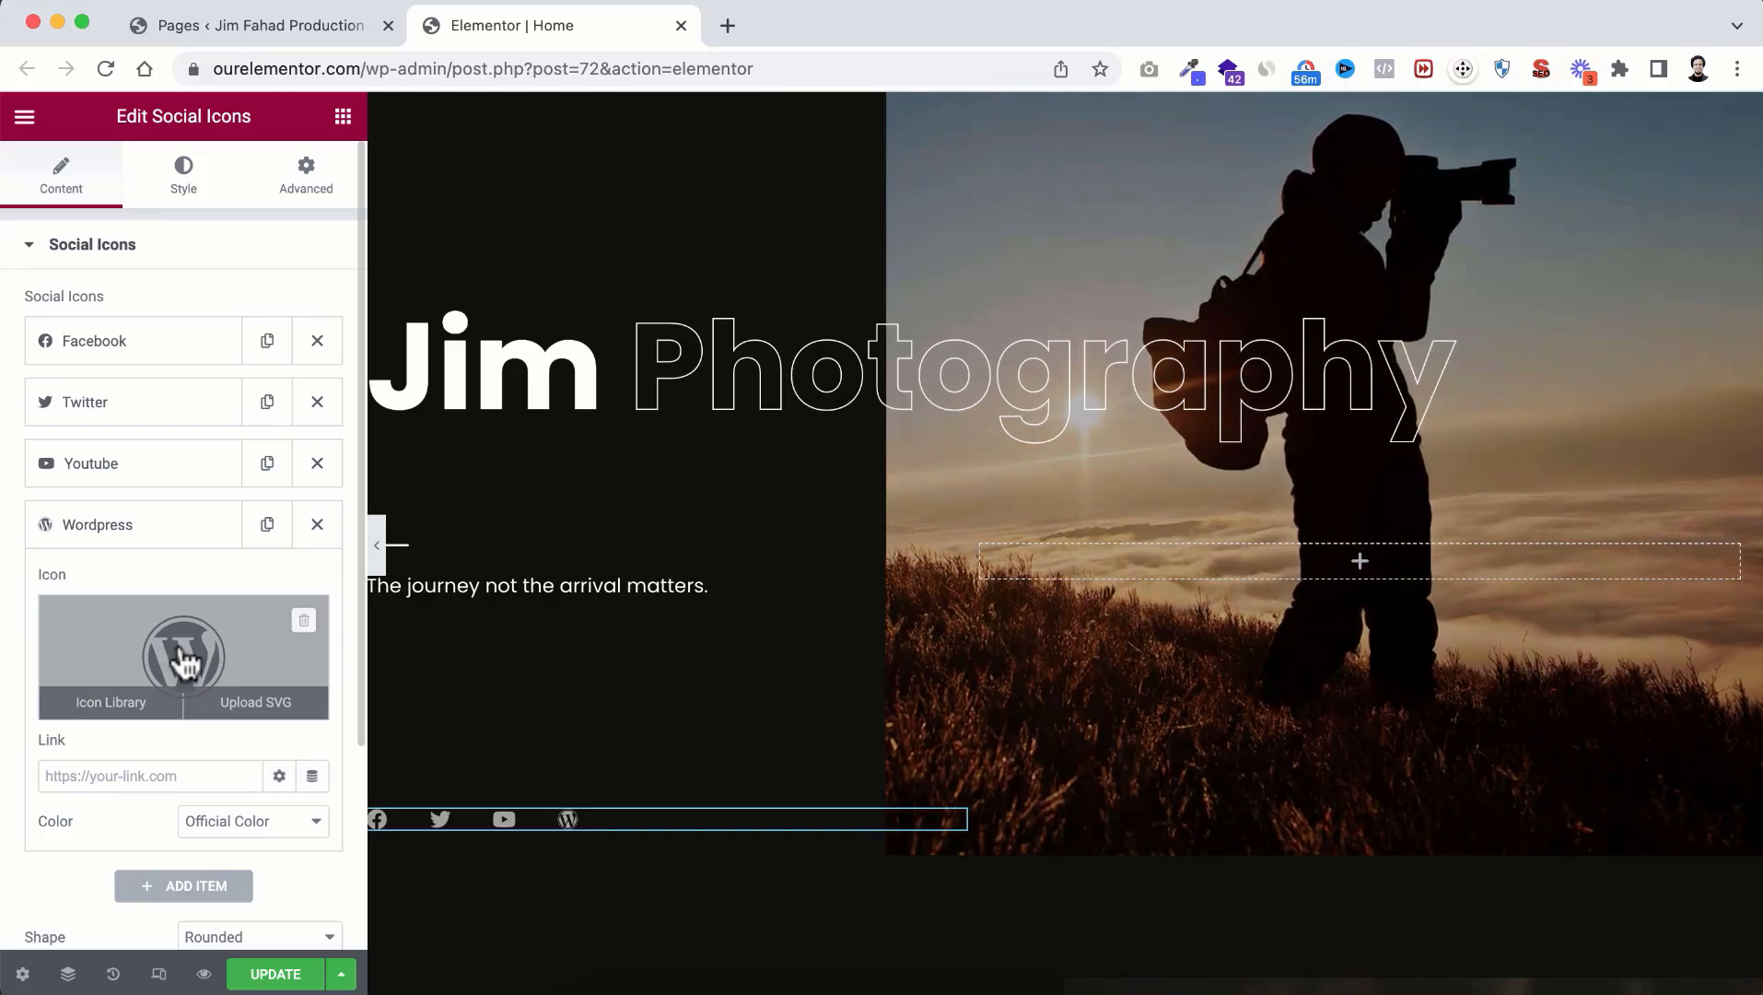
left_click(184, 655)
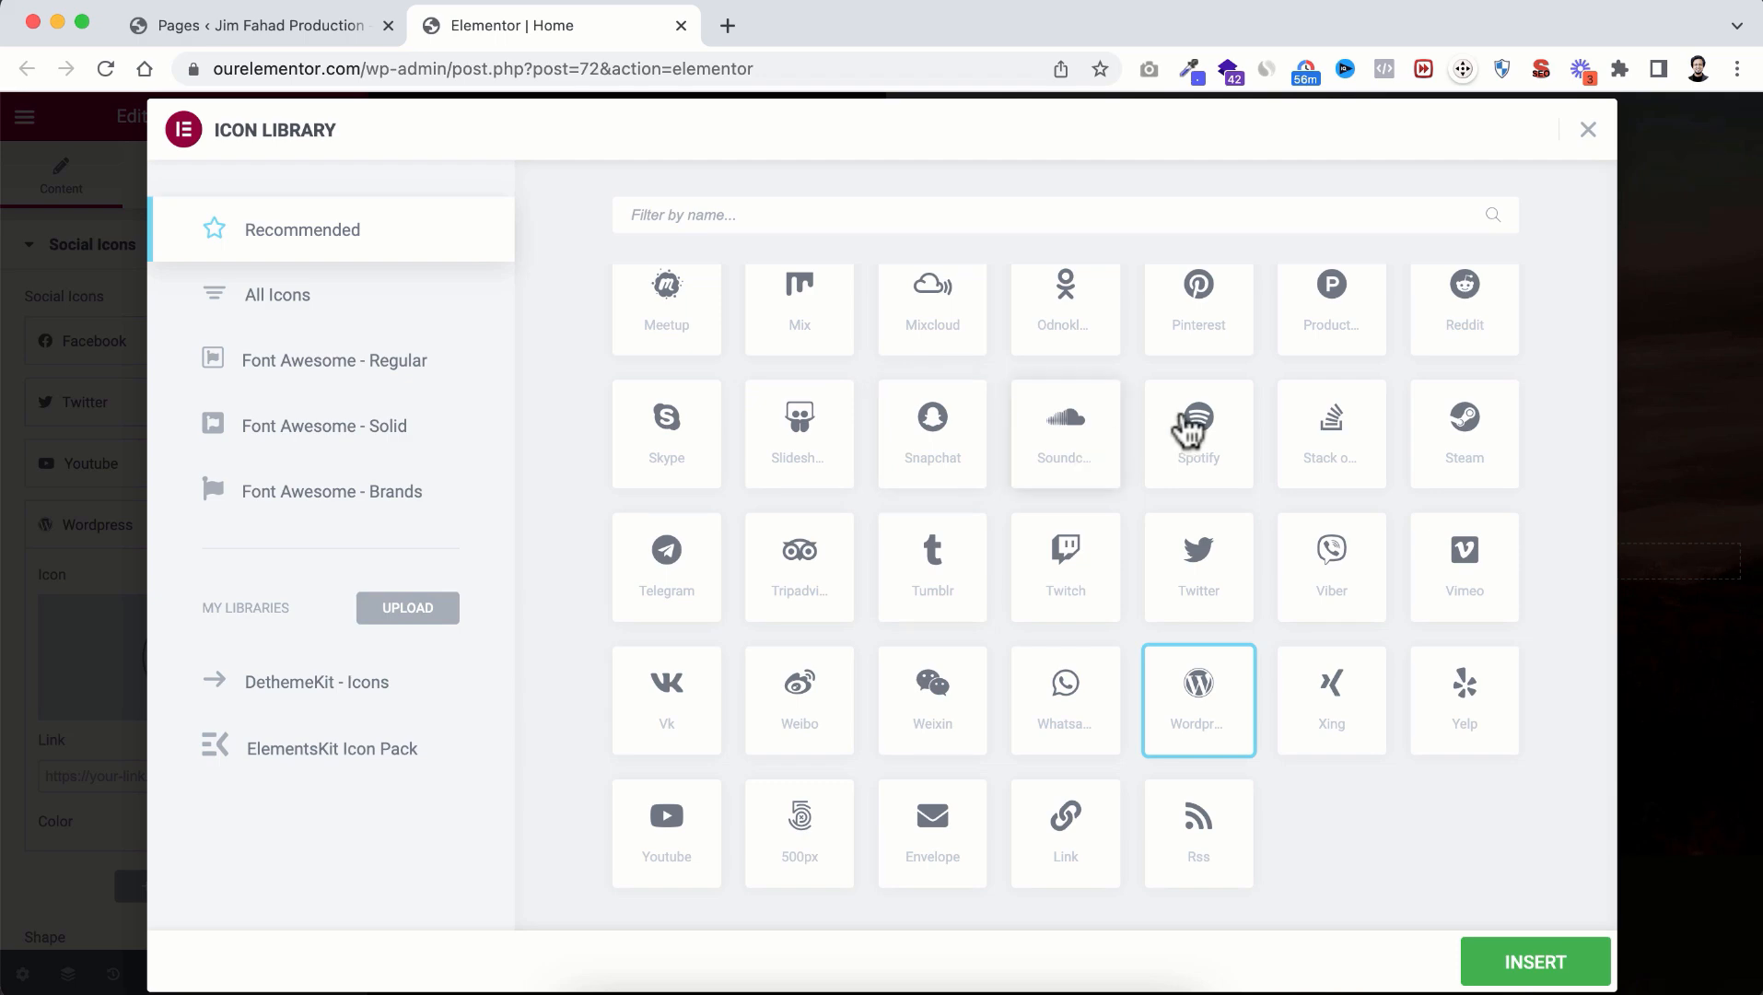
scroll(1193, 426, "up", 2)
left_click(1200, 399)
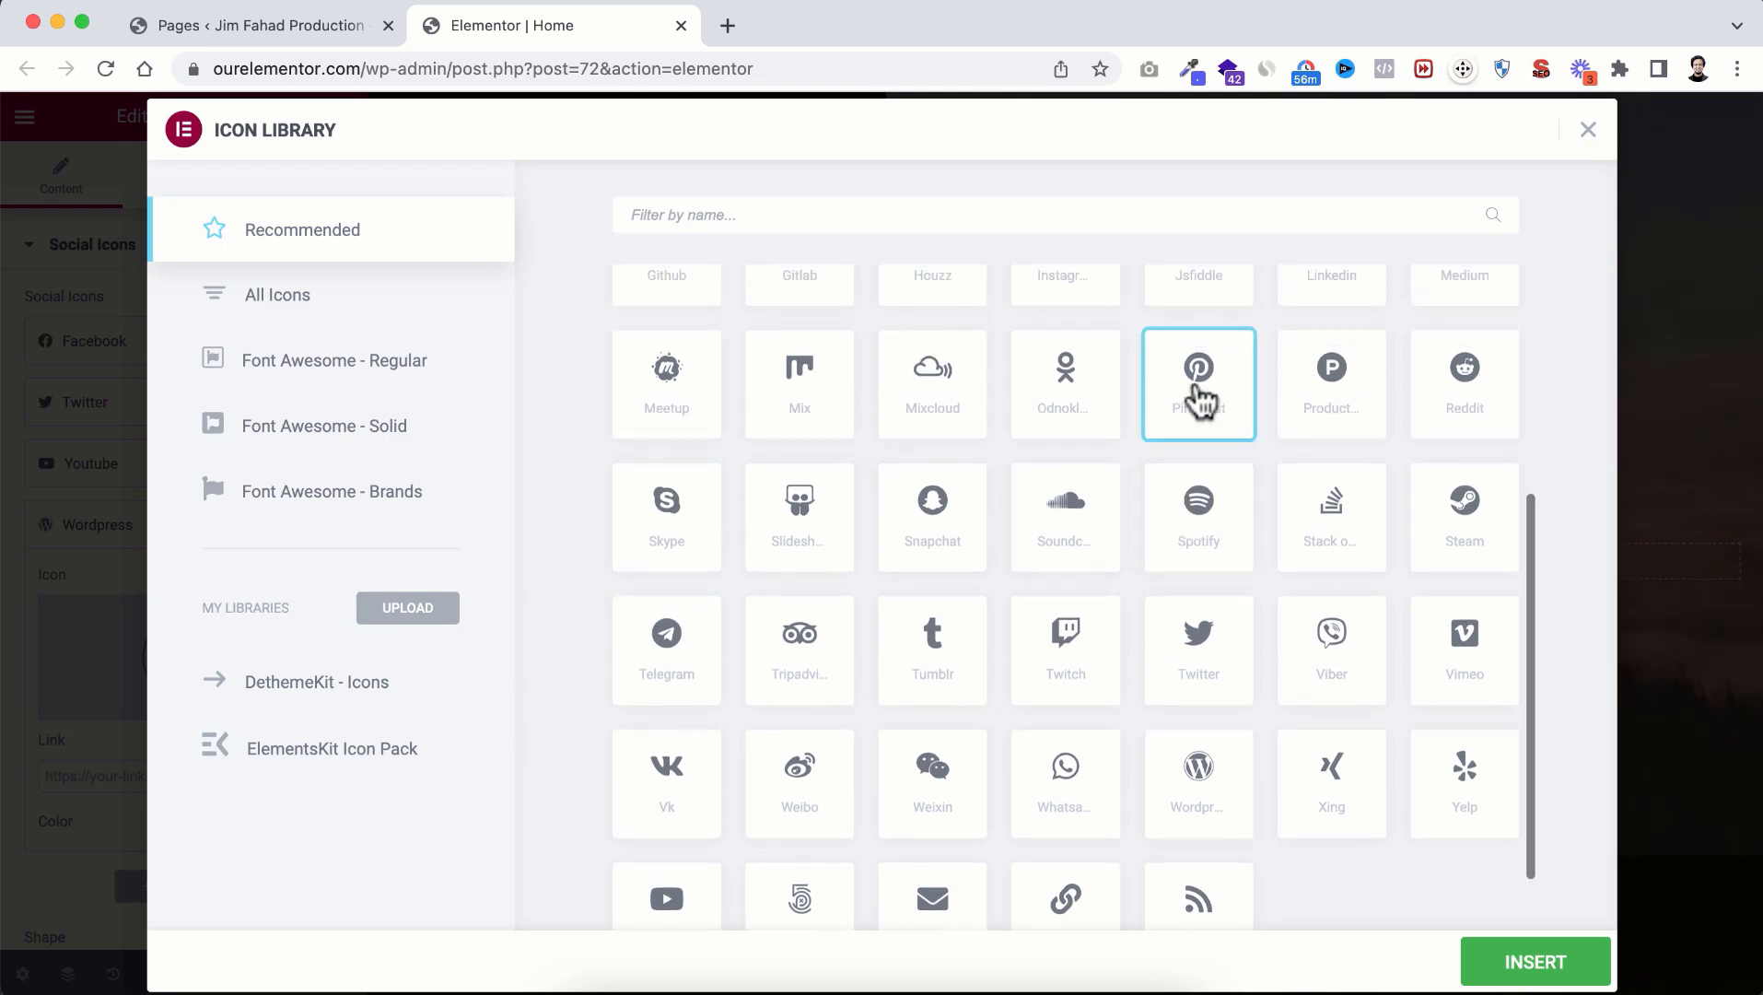
left_click(1520, 963)
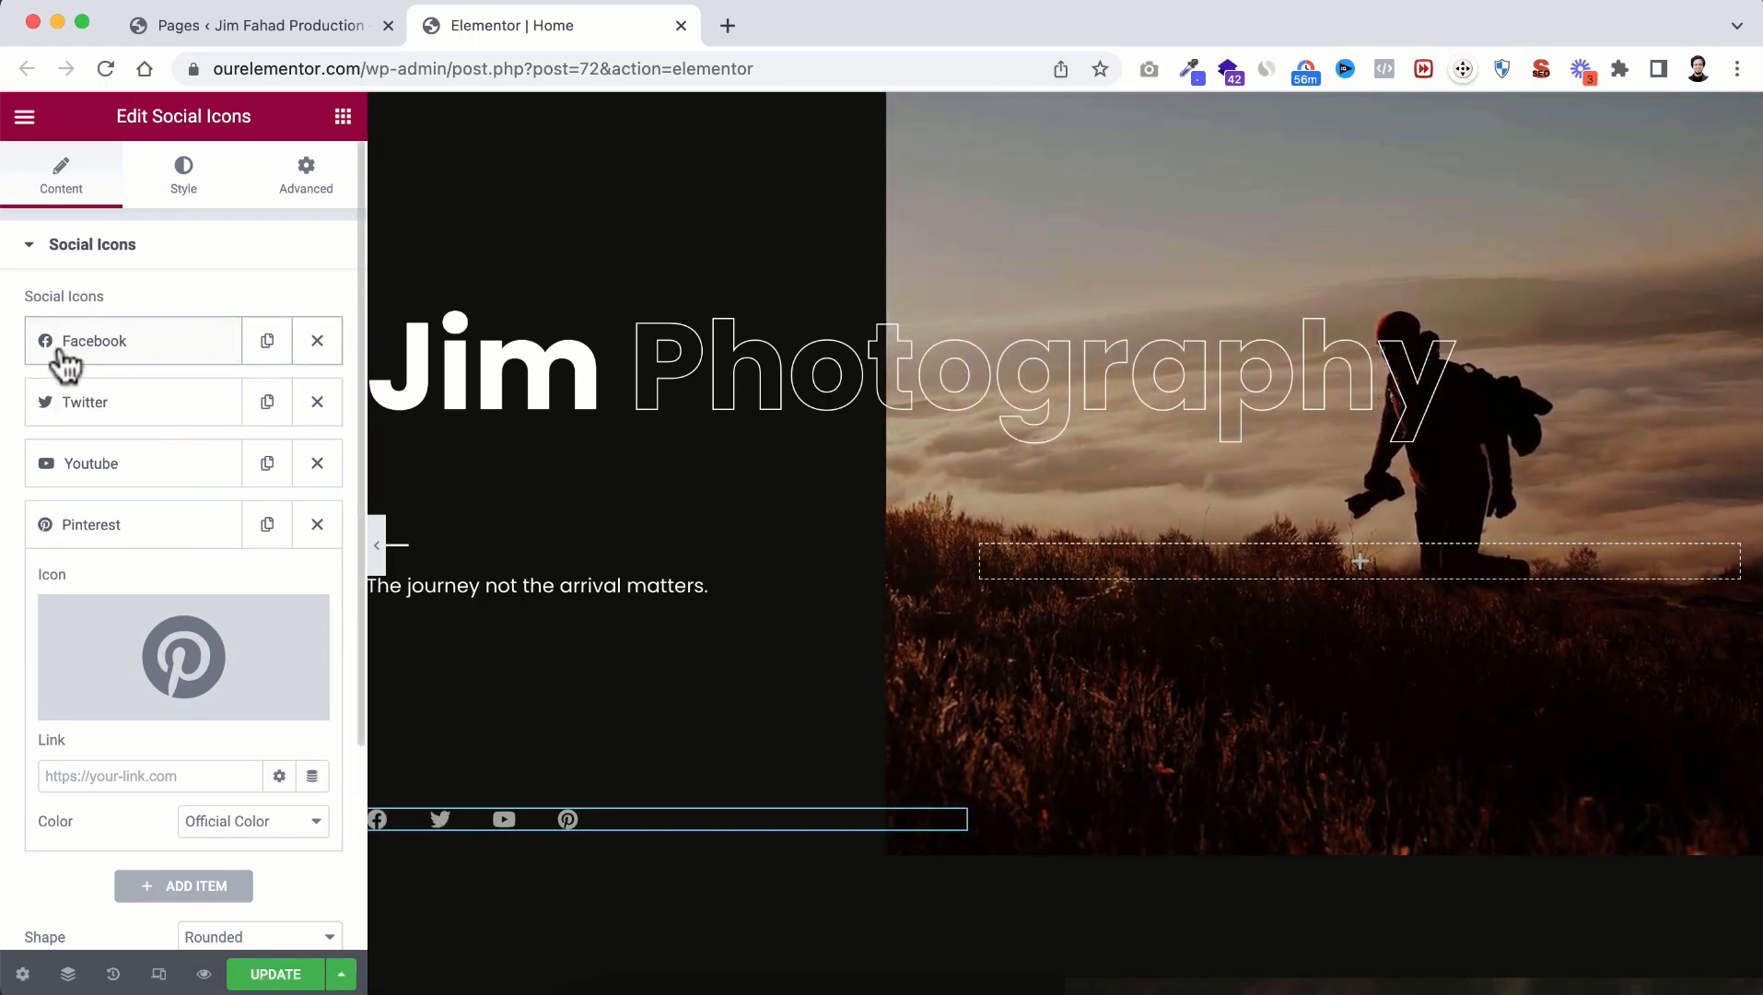
Step: Review the link settings of the Facebook, Twitter and Youtube items in the hero's social icons
left_click(121, 359)
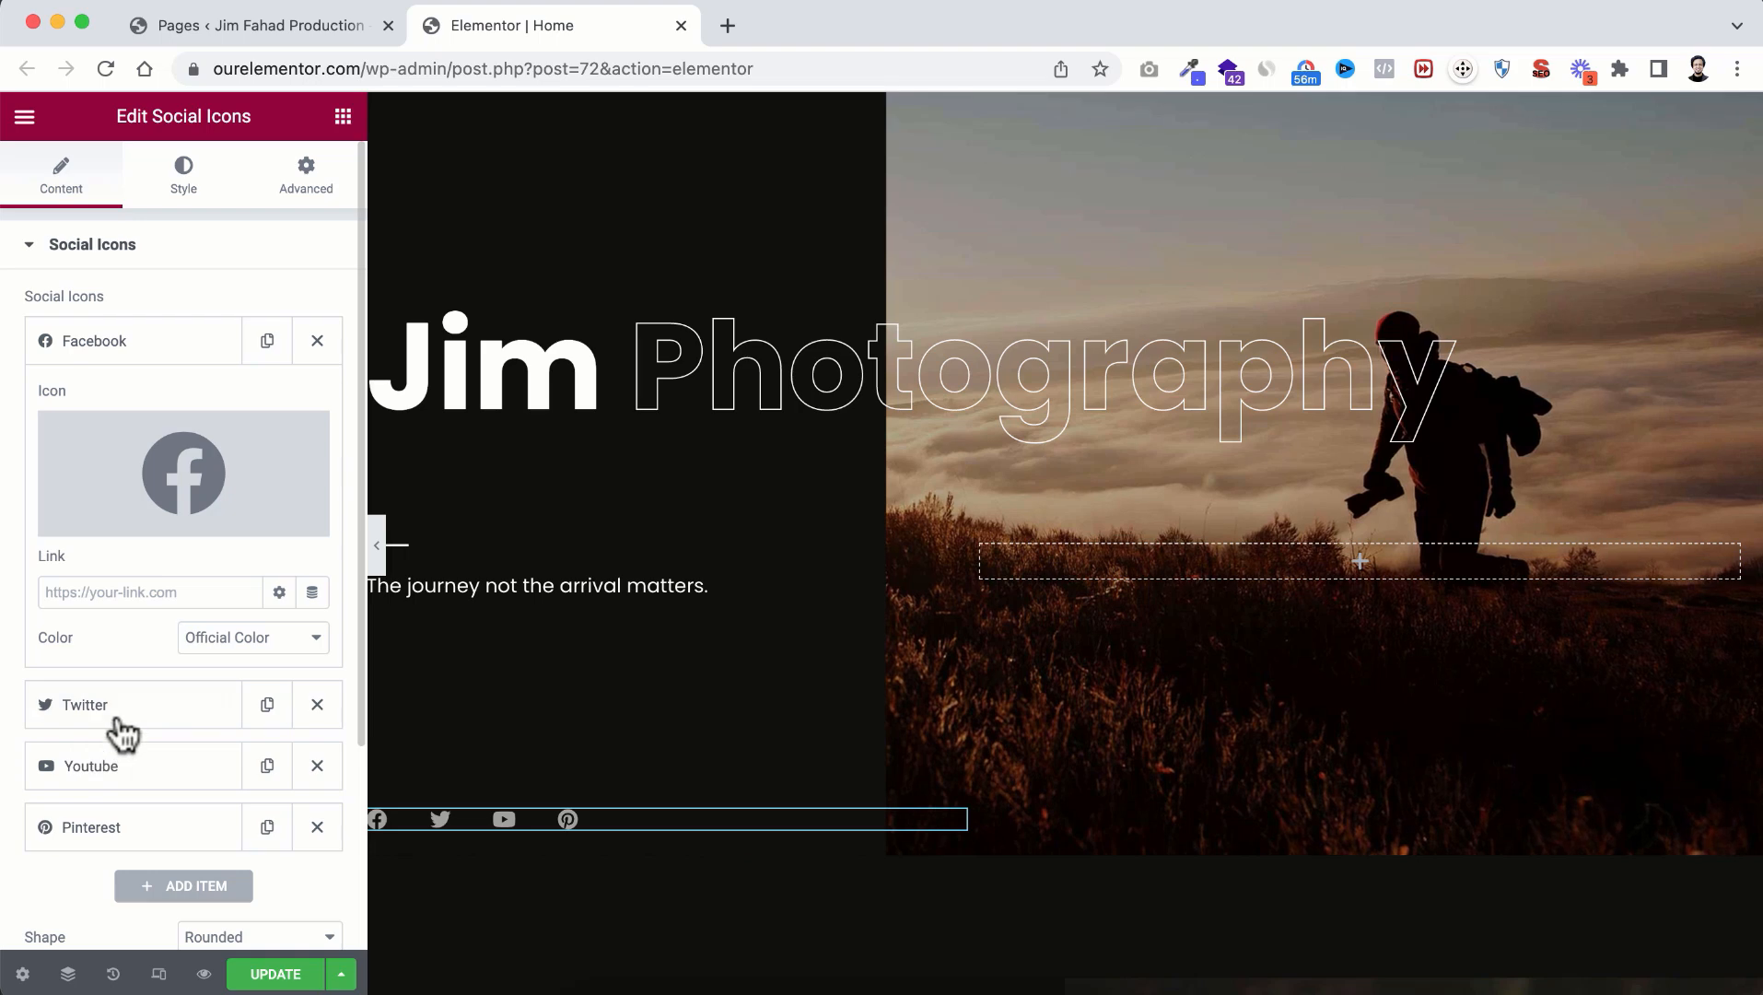
left_click(120, 722)
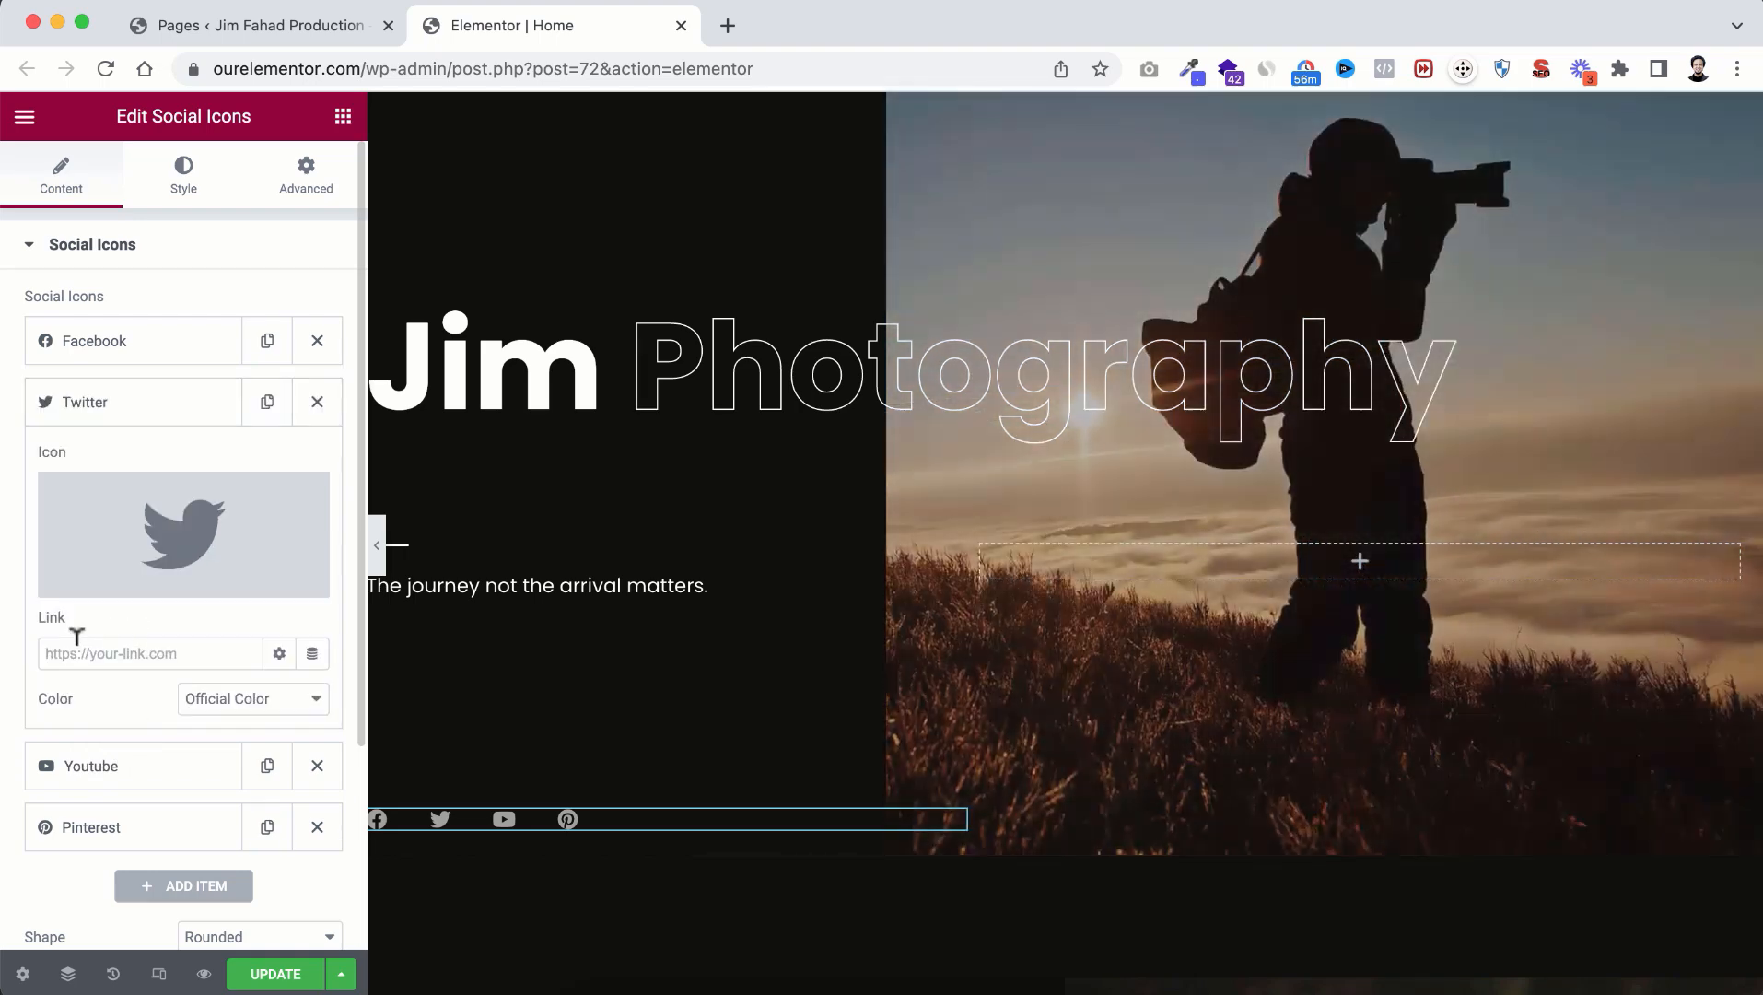
left_click(101, 765)
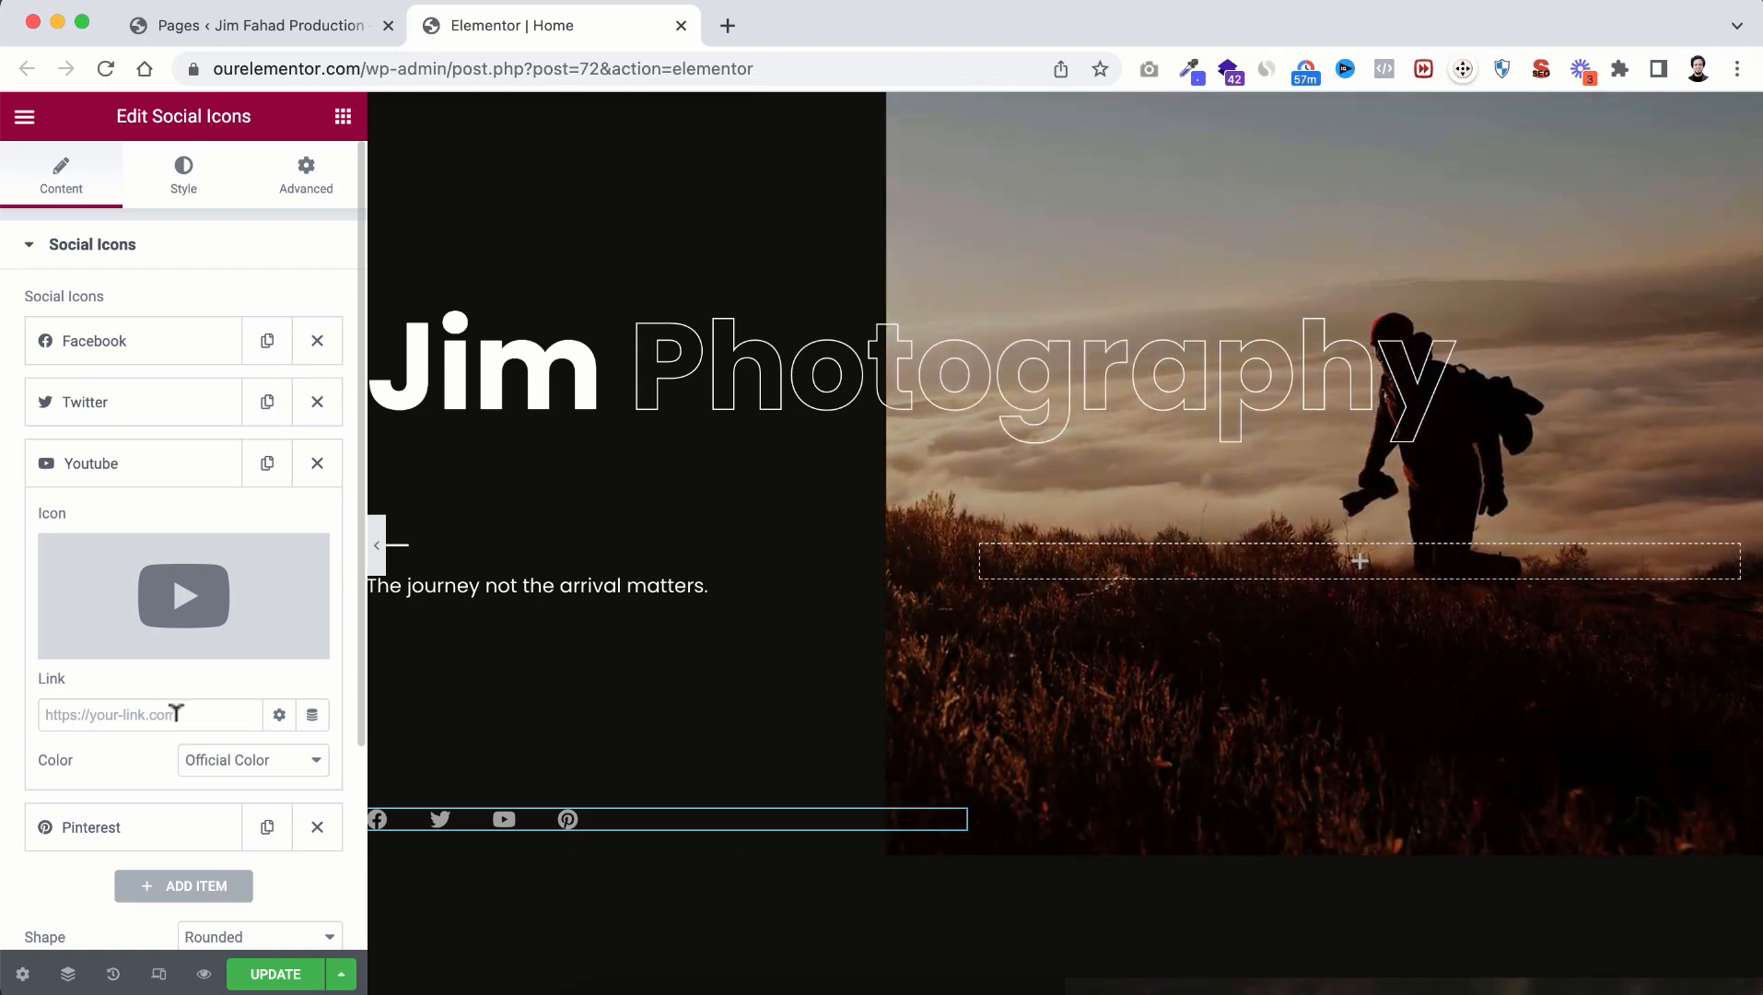
Step: Show the Navigator for the hero section and open the section's background style settings
scroll(909, 544, "up", 3)
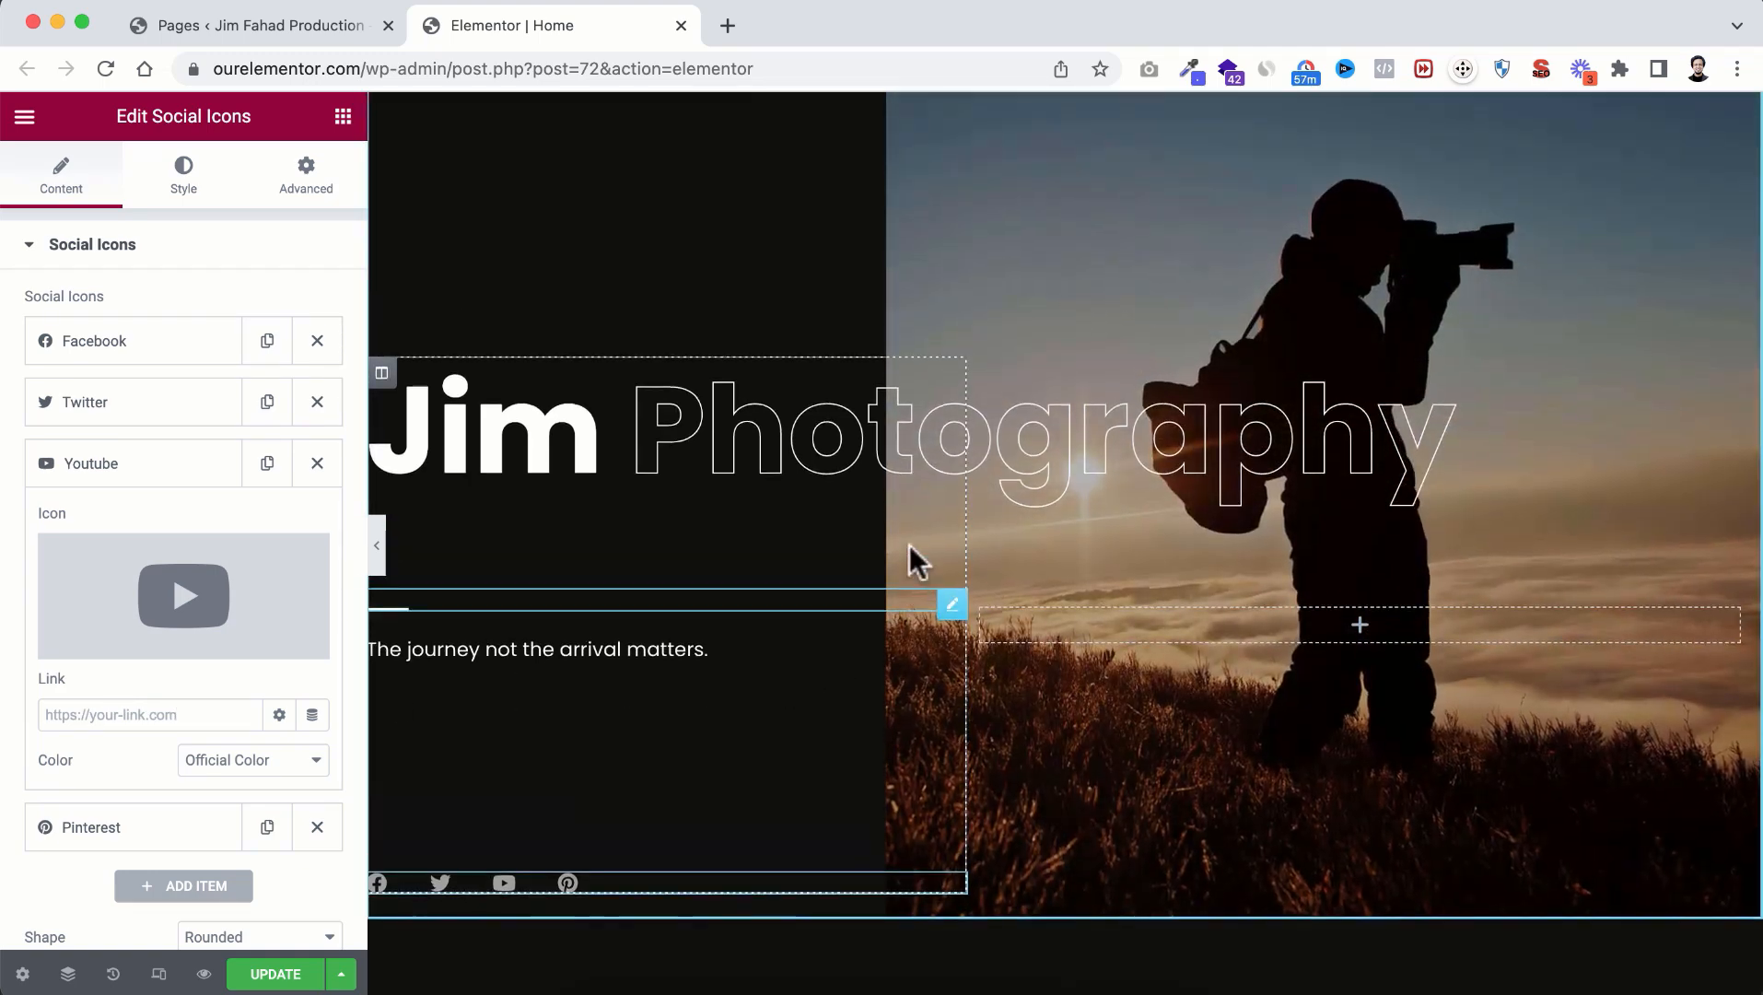
scroll(909, 544, "up", 1)
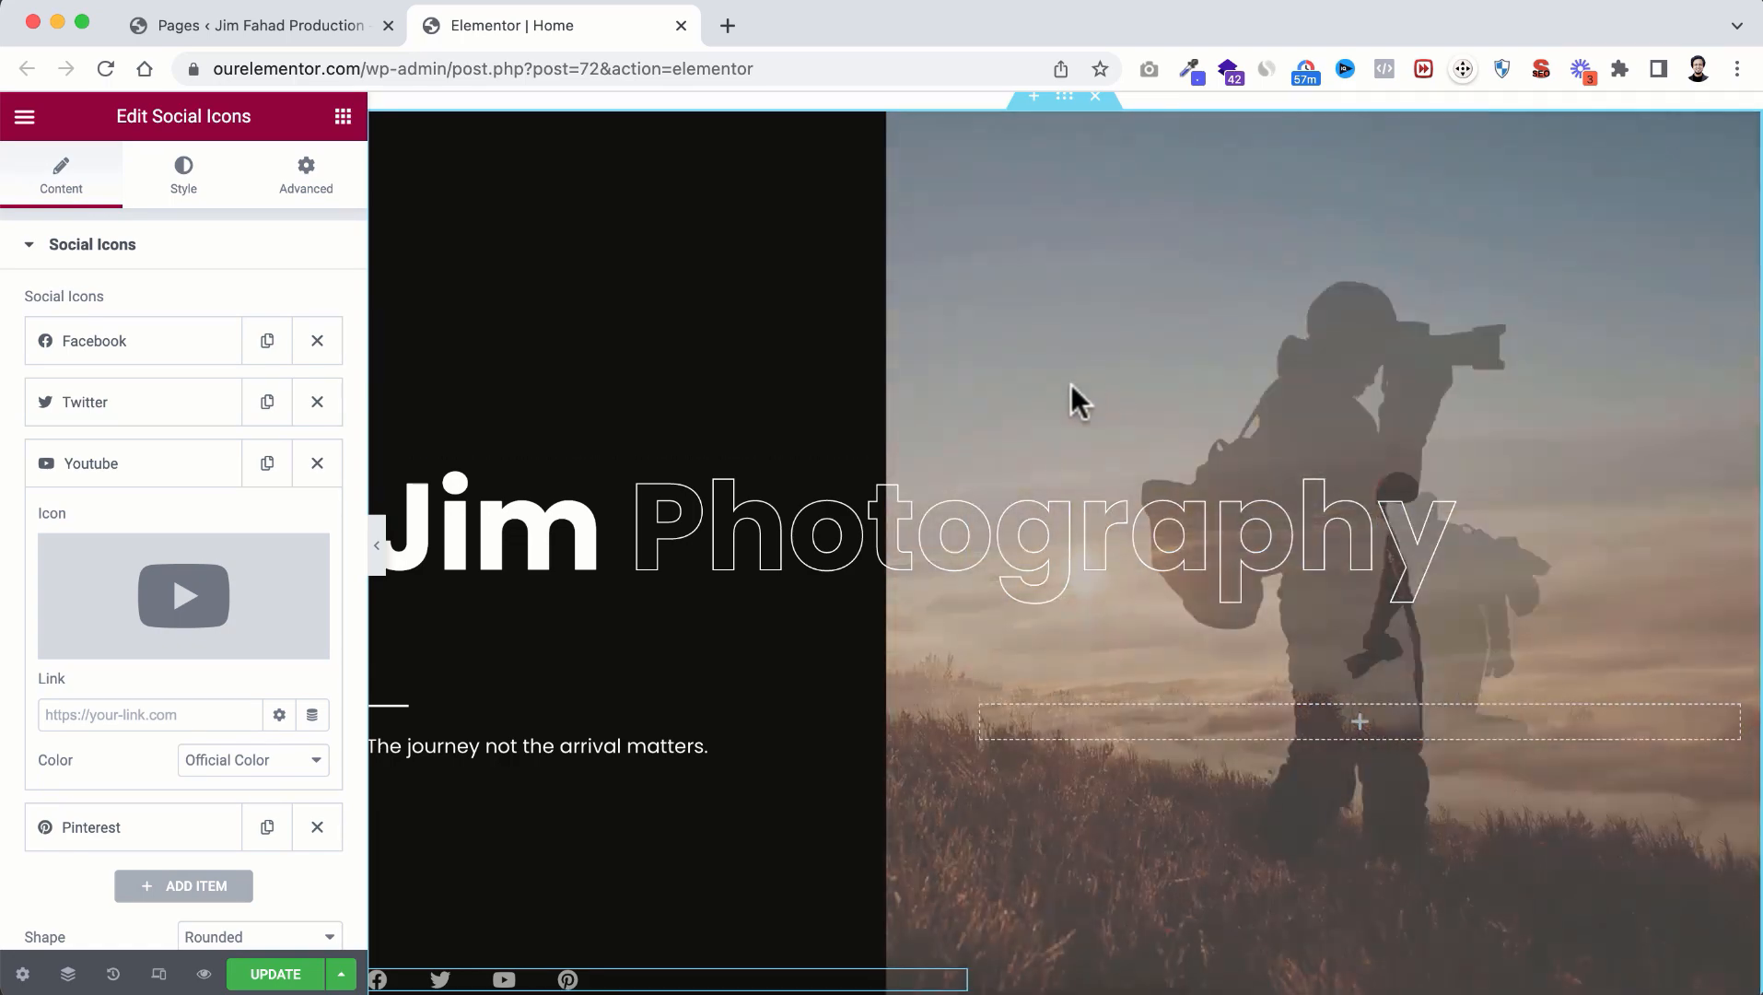
scroll(1036, 351, "up", 3)
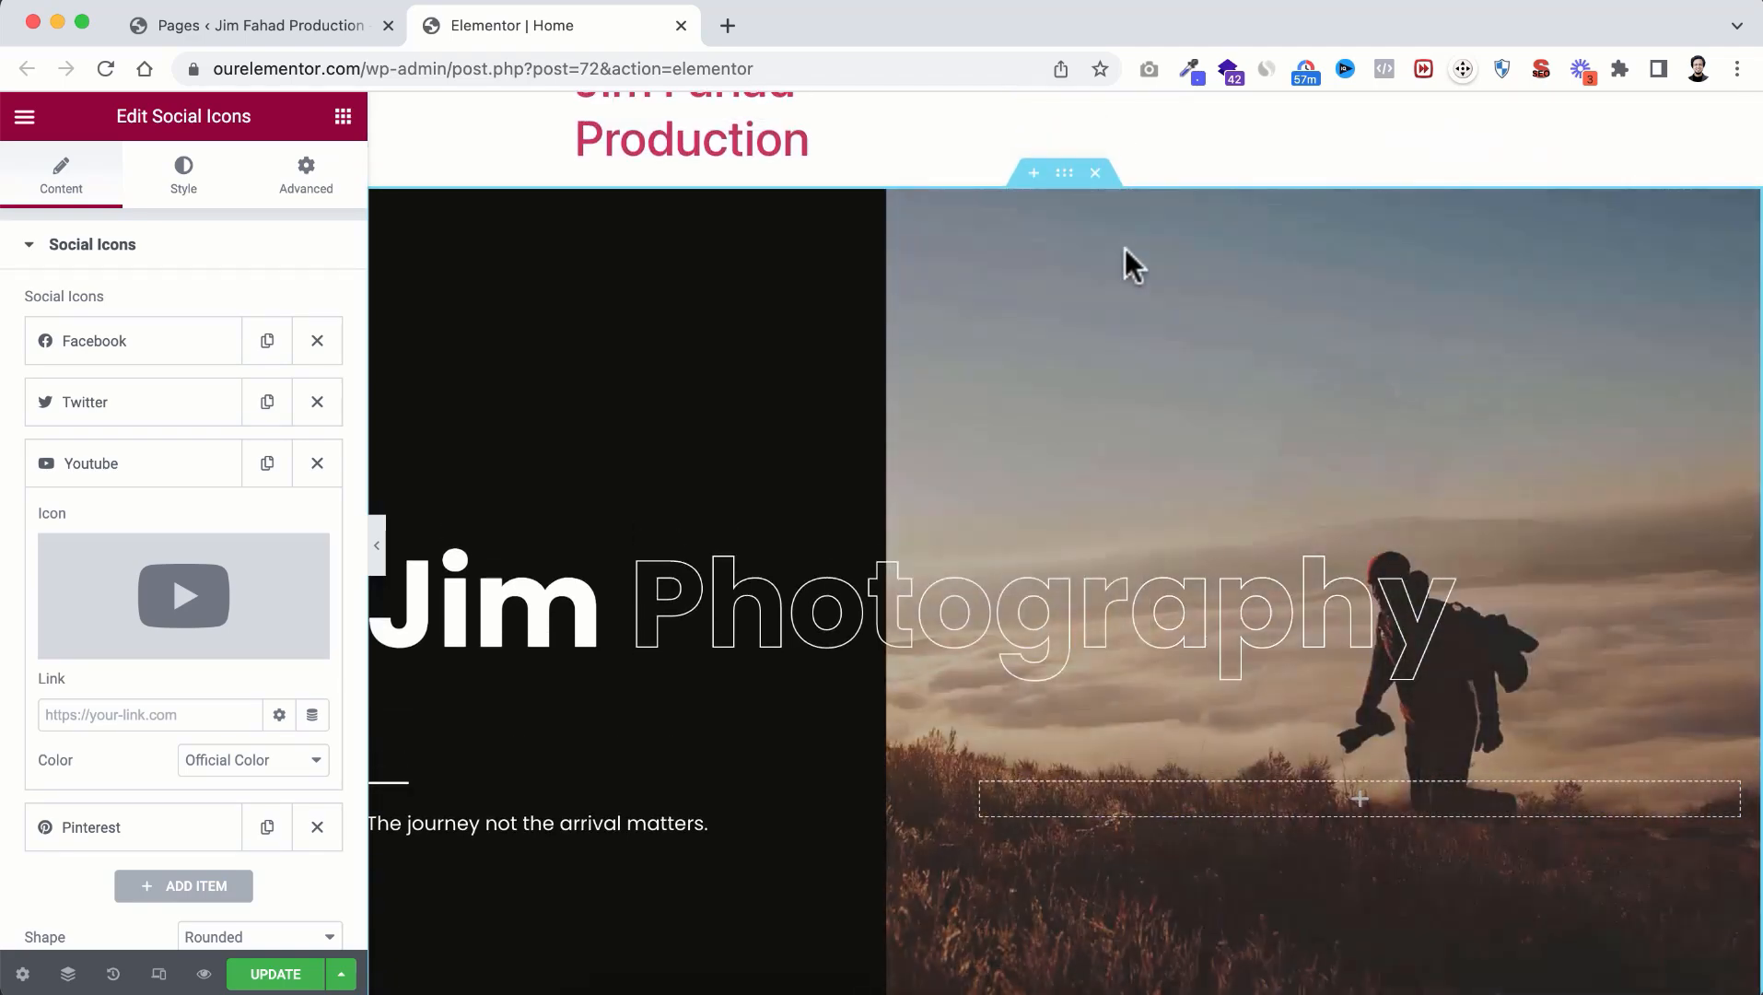
right_click(1126, 249)
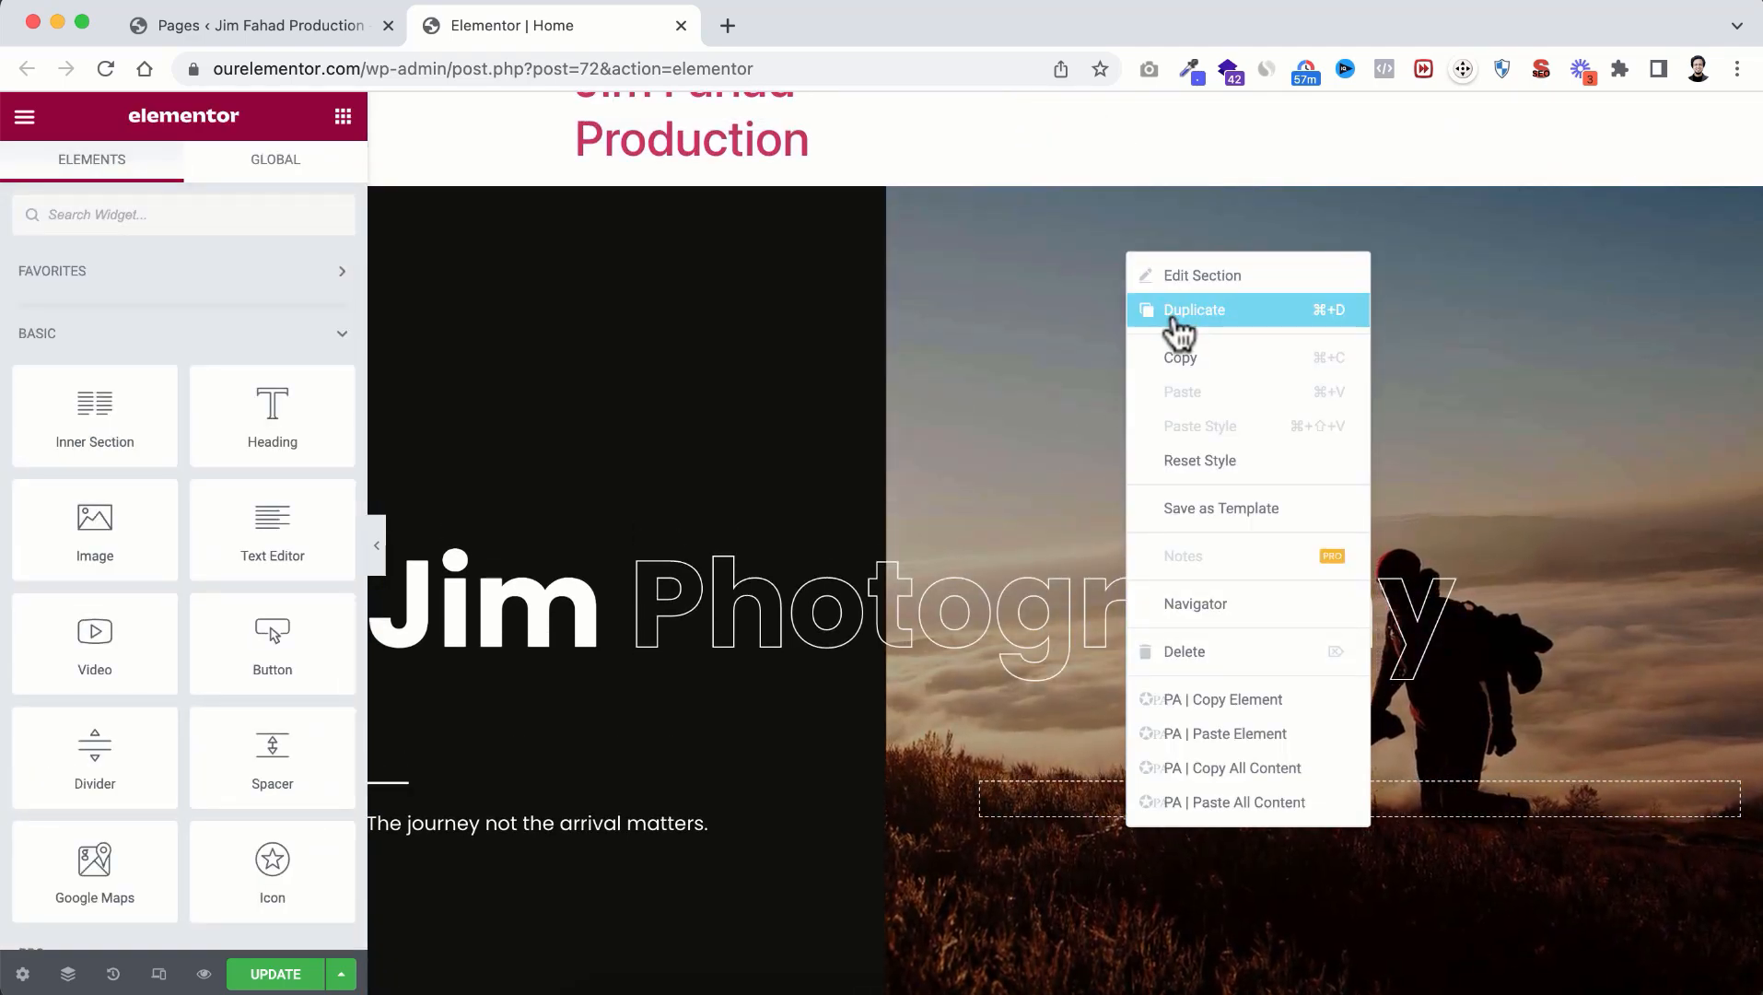
left_click(1188, 603)
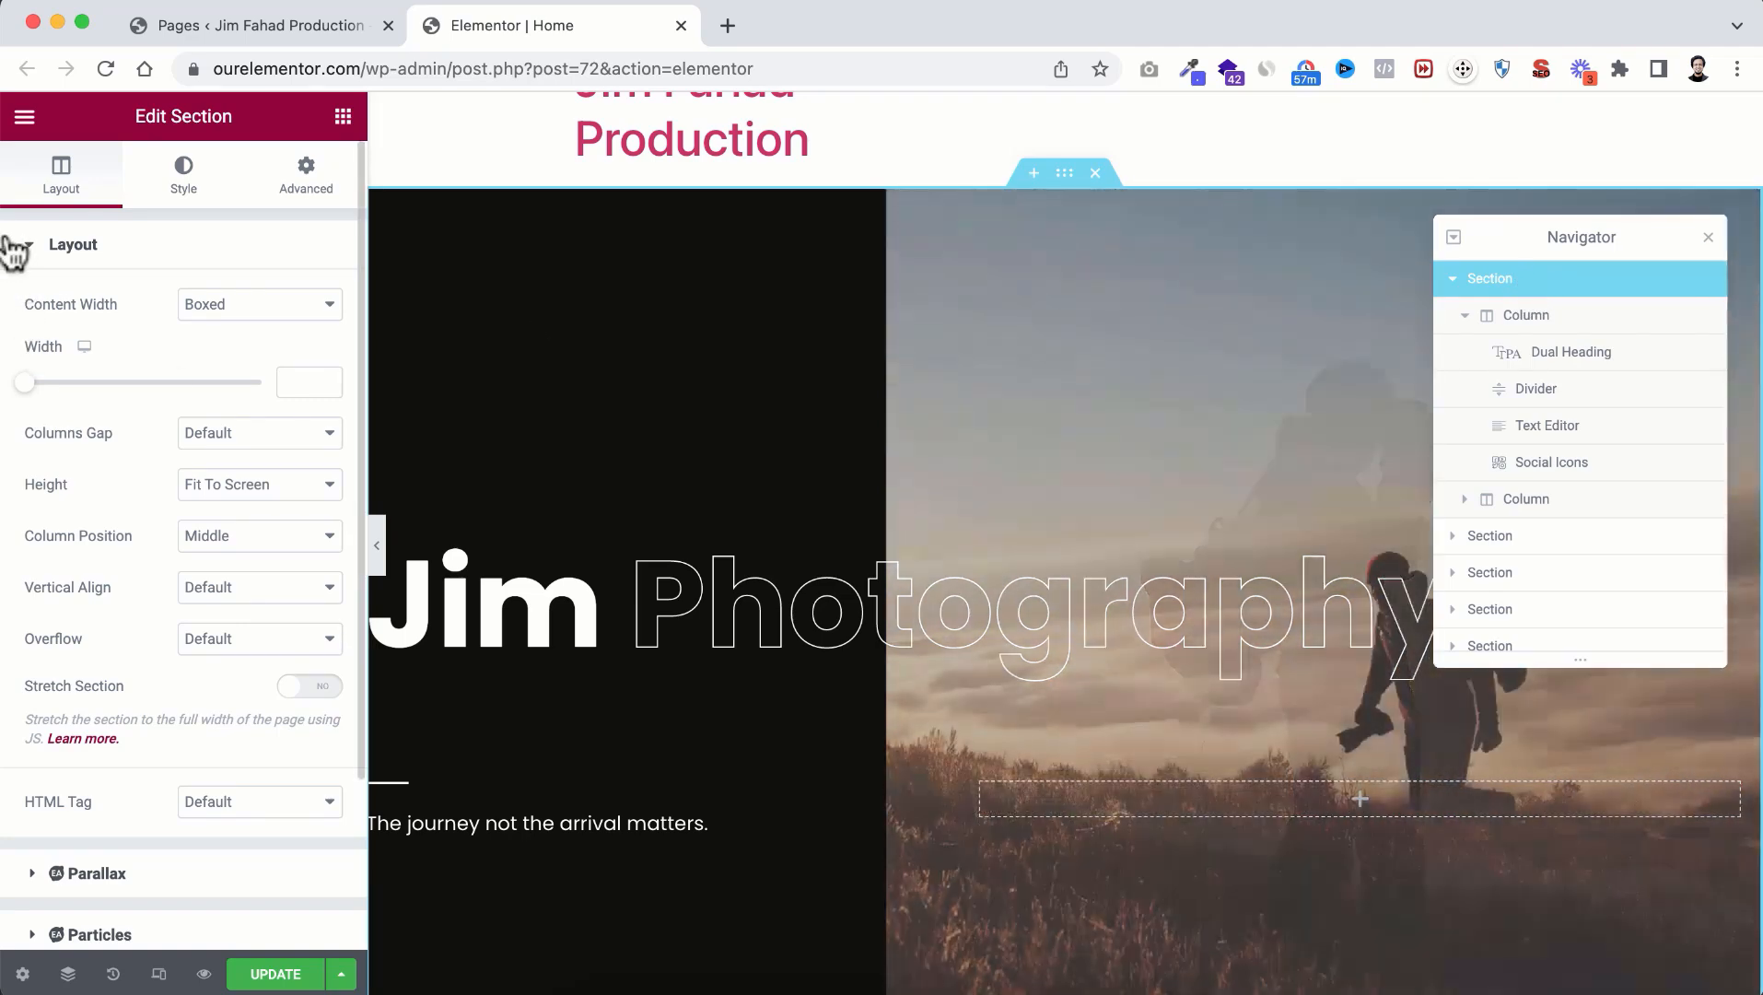
left_click(187, 187)
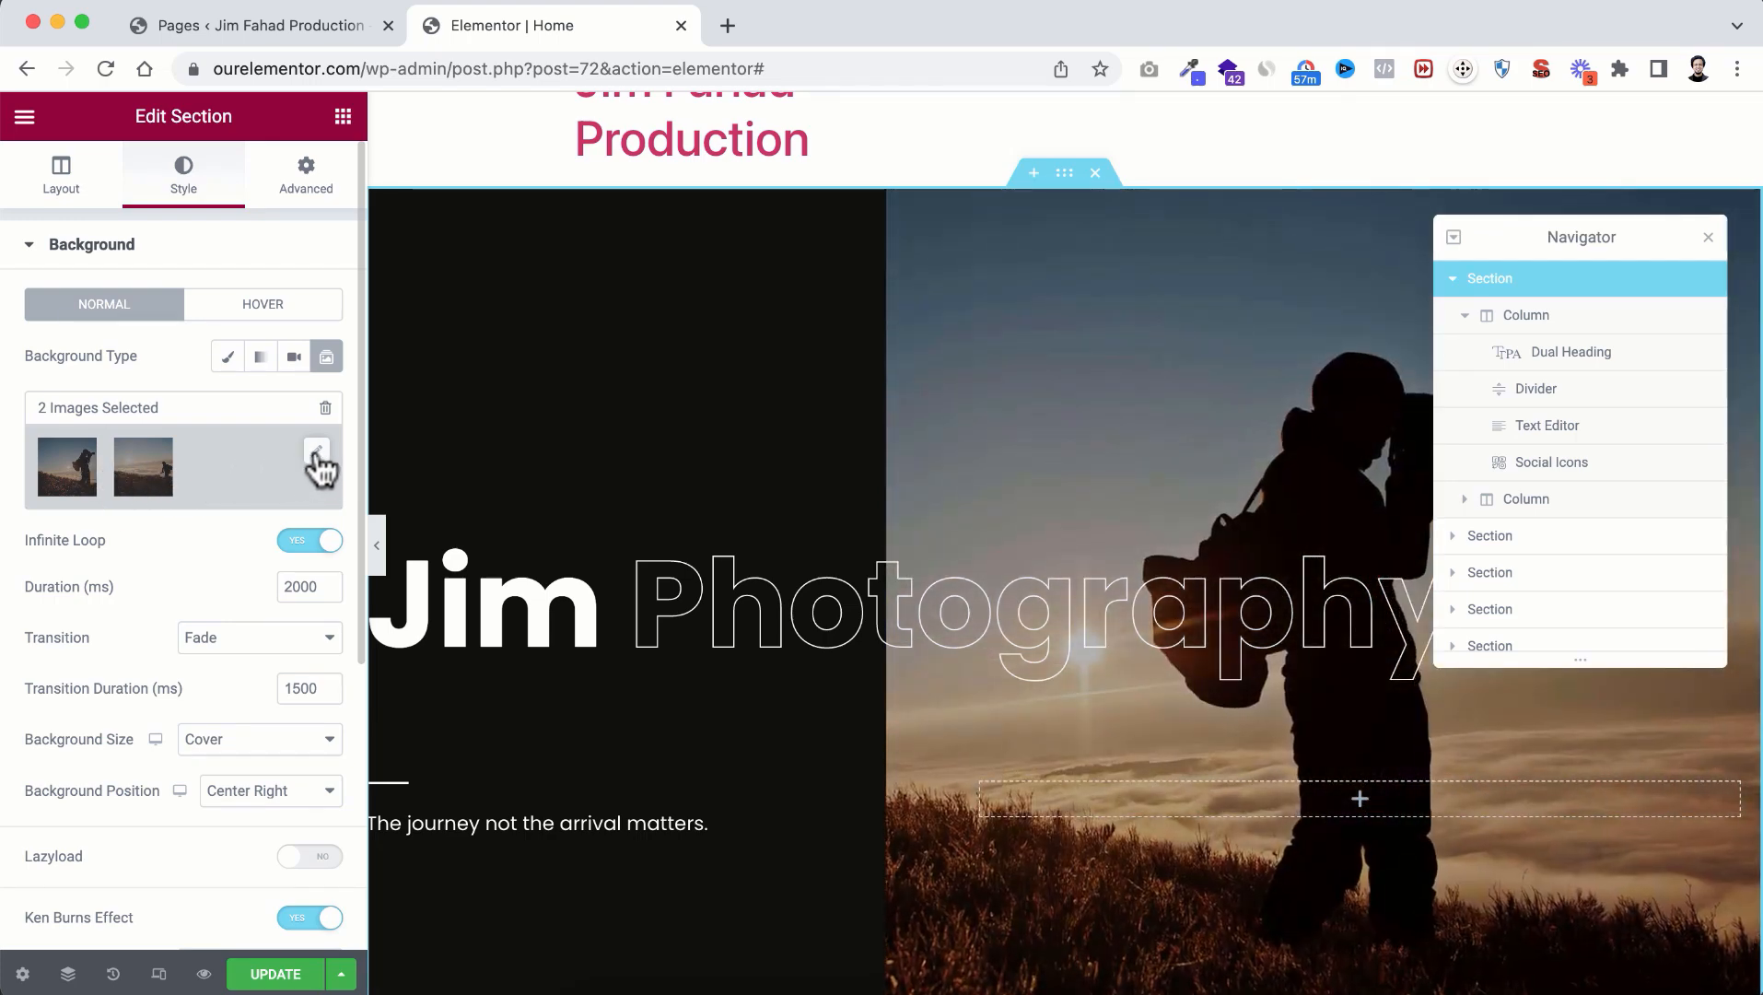
Step: Add the media library image travel-QS5WV7X-1.jpeg to the hero section's background slideshow gallery
left_click(316, 453)
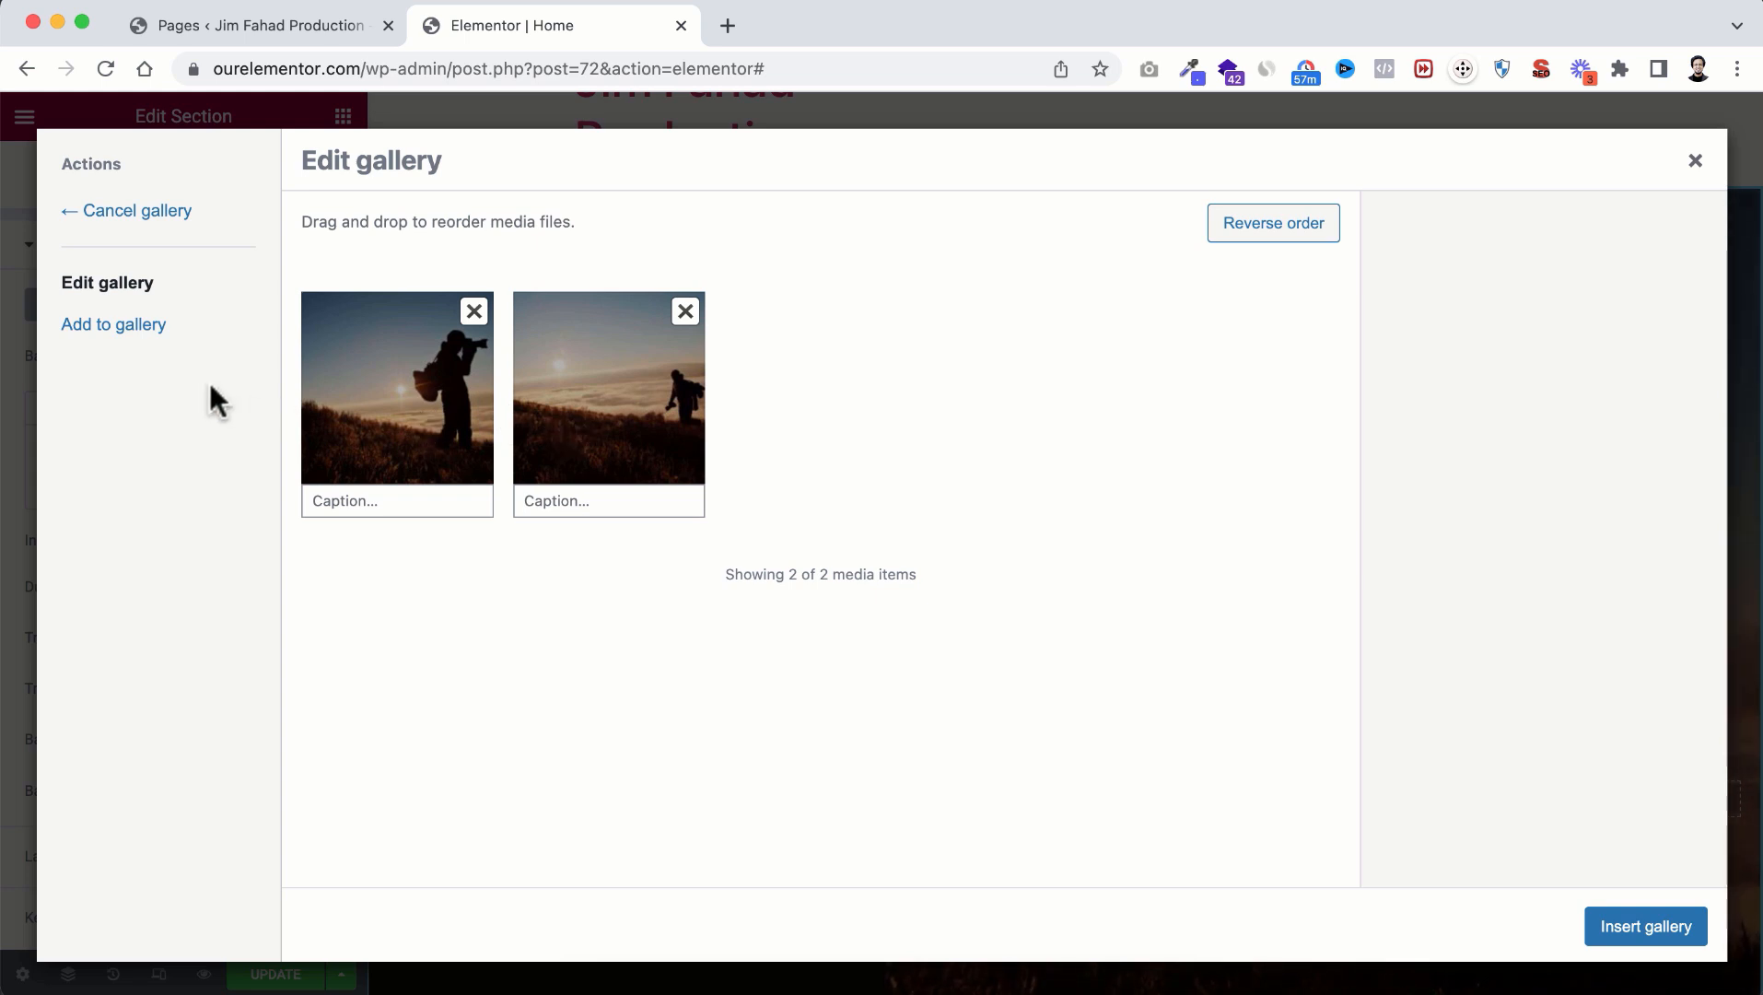
left_click(140, 331)
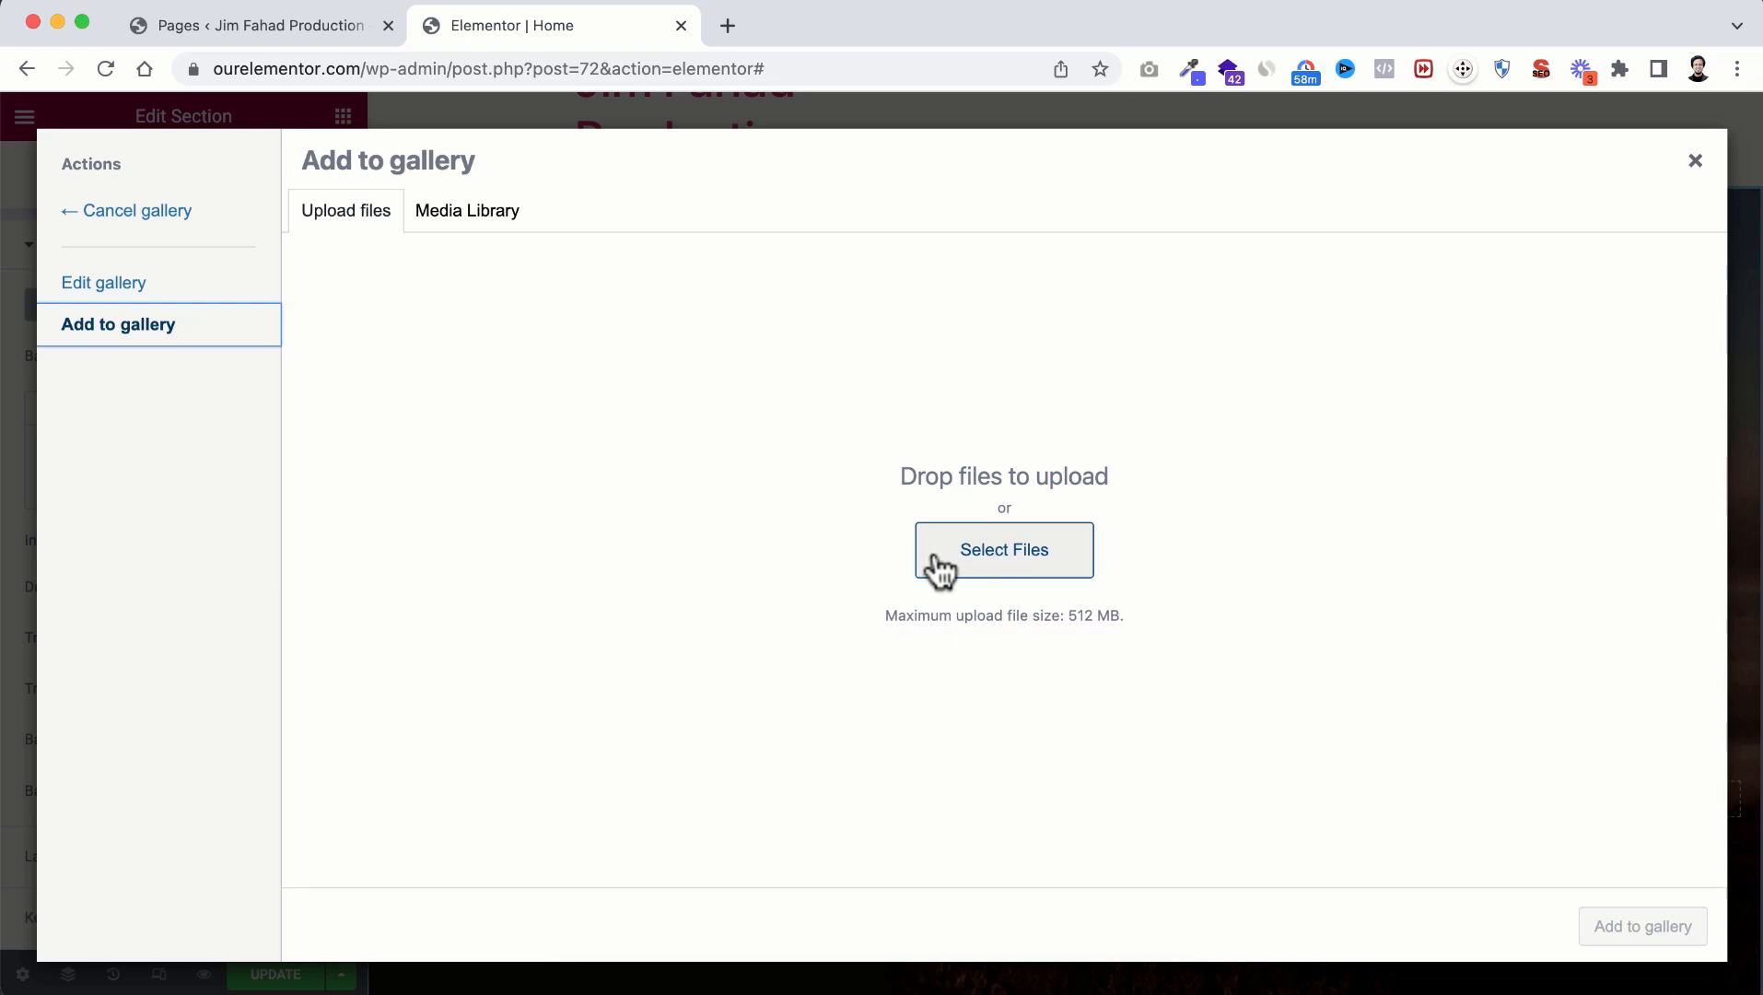
left_click(468, 213)
scroll(747, 676, "down", 3)
scroll(747, 676, "down", 5)
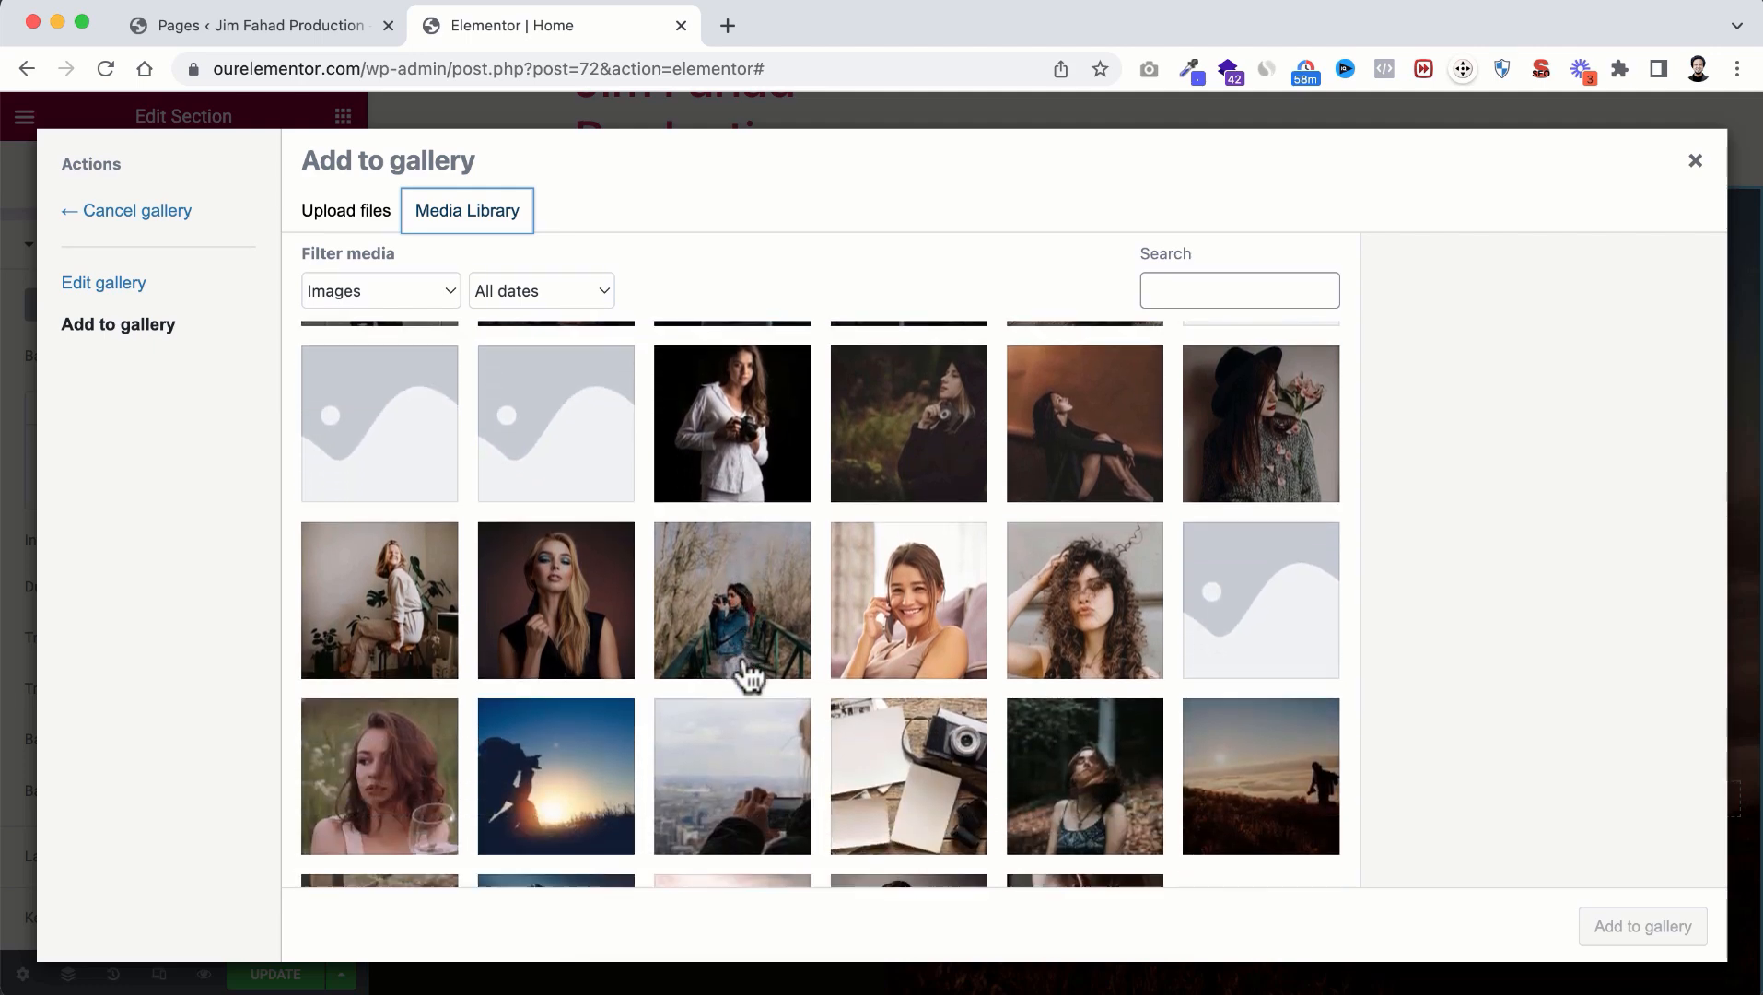
scroll(747, 676, "down", 2)
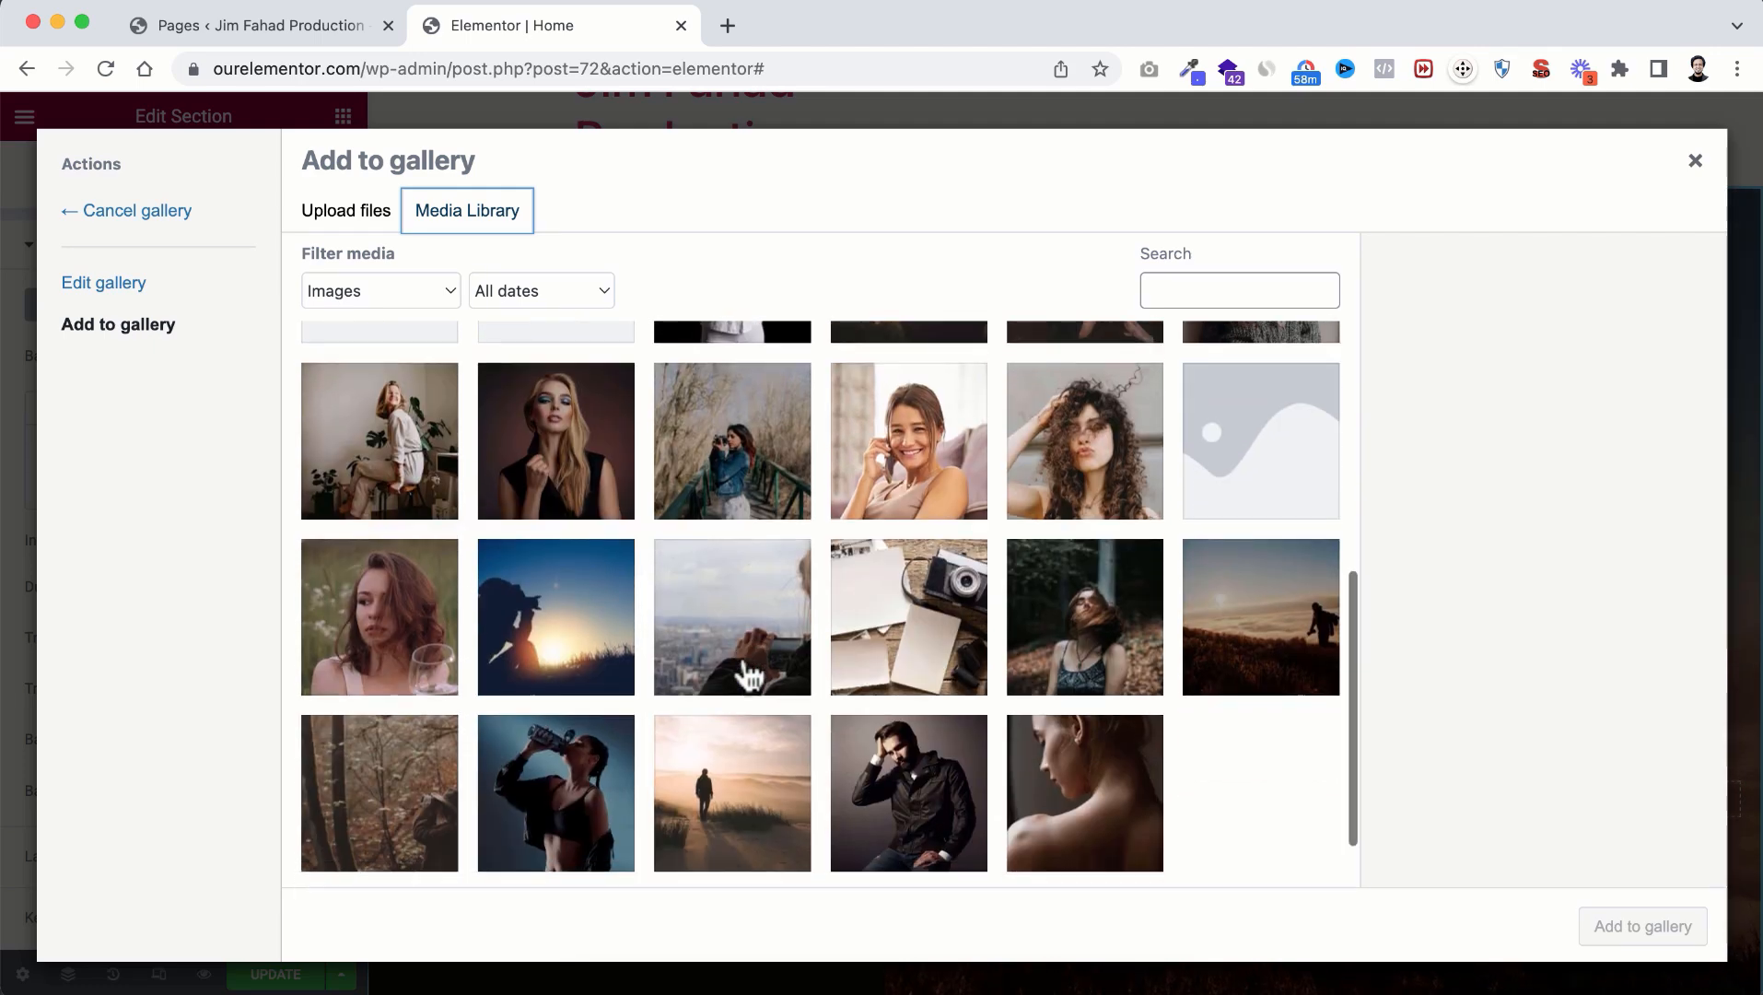
left_click(724, 807)
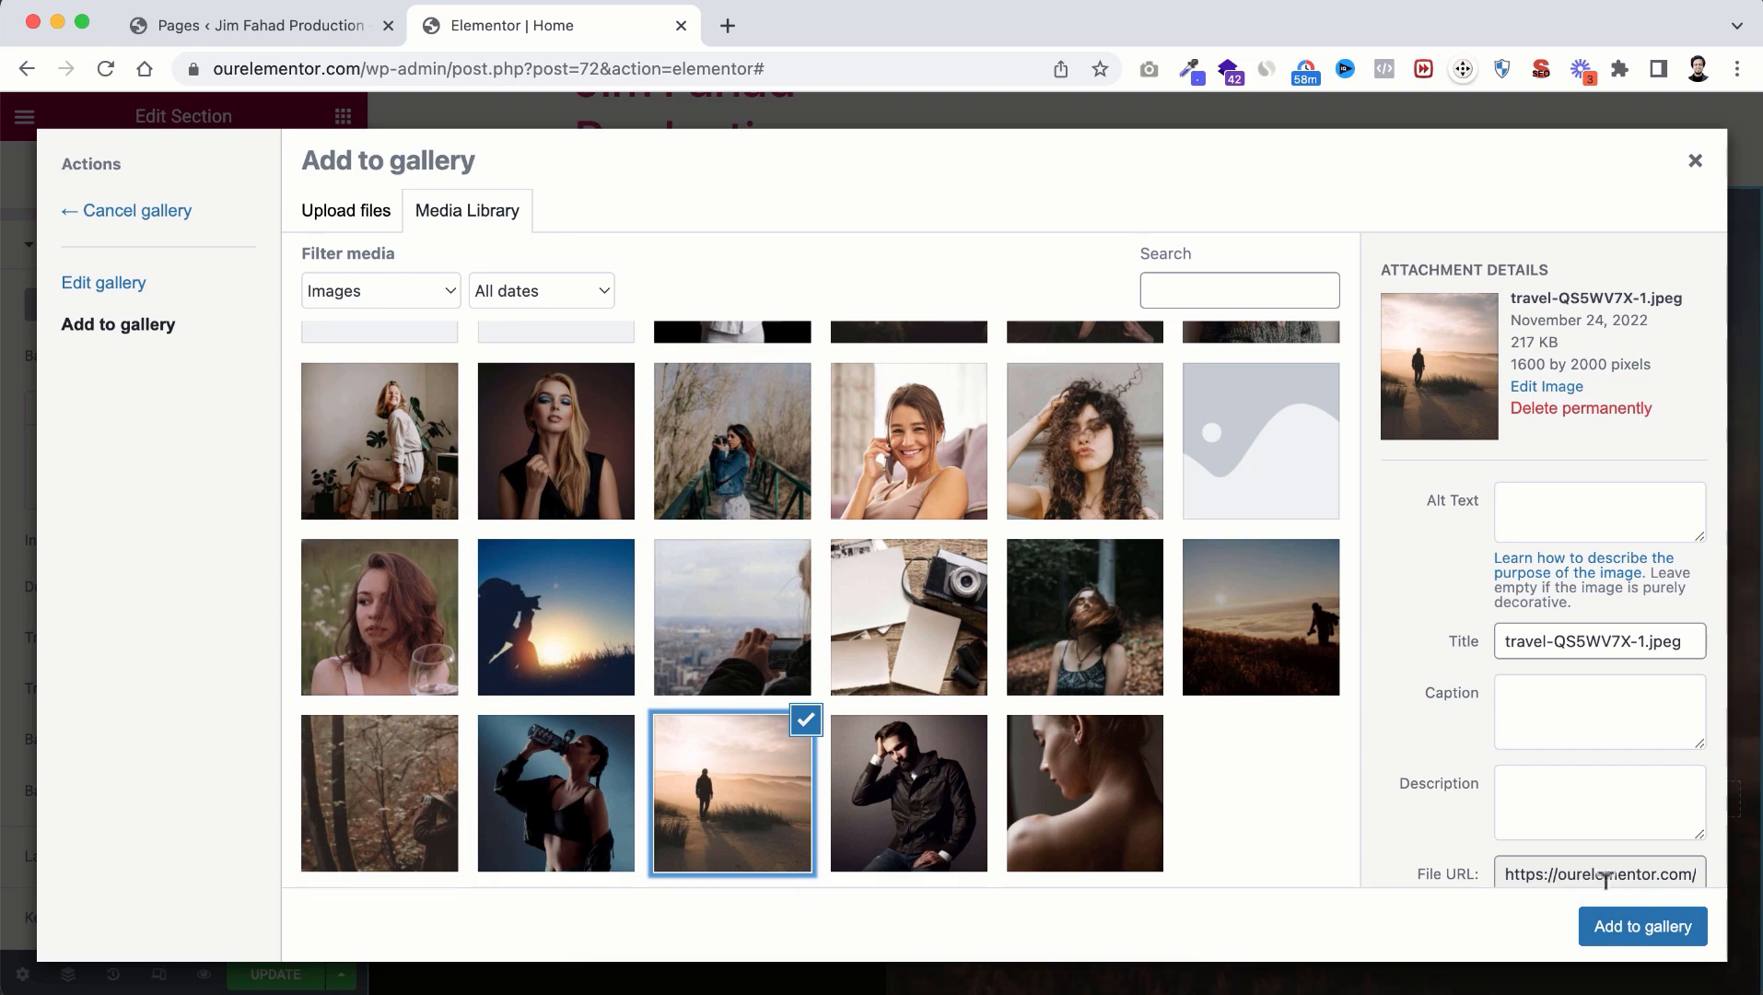
left_click(1637, 928)
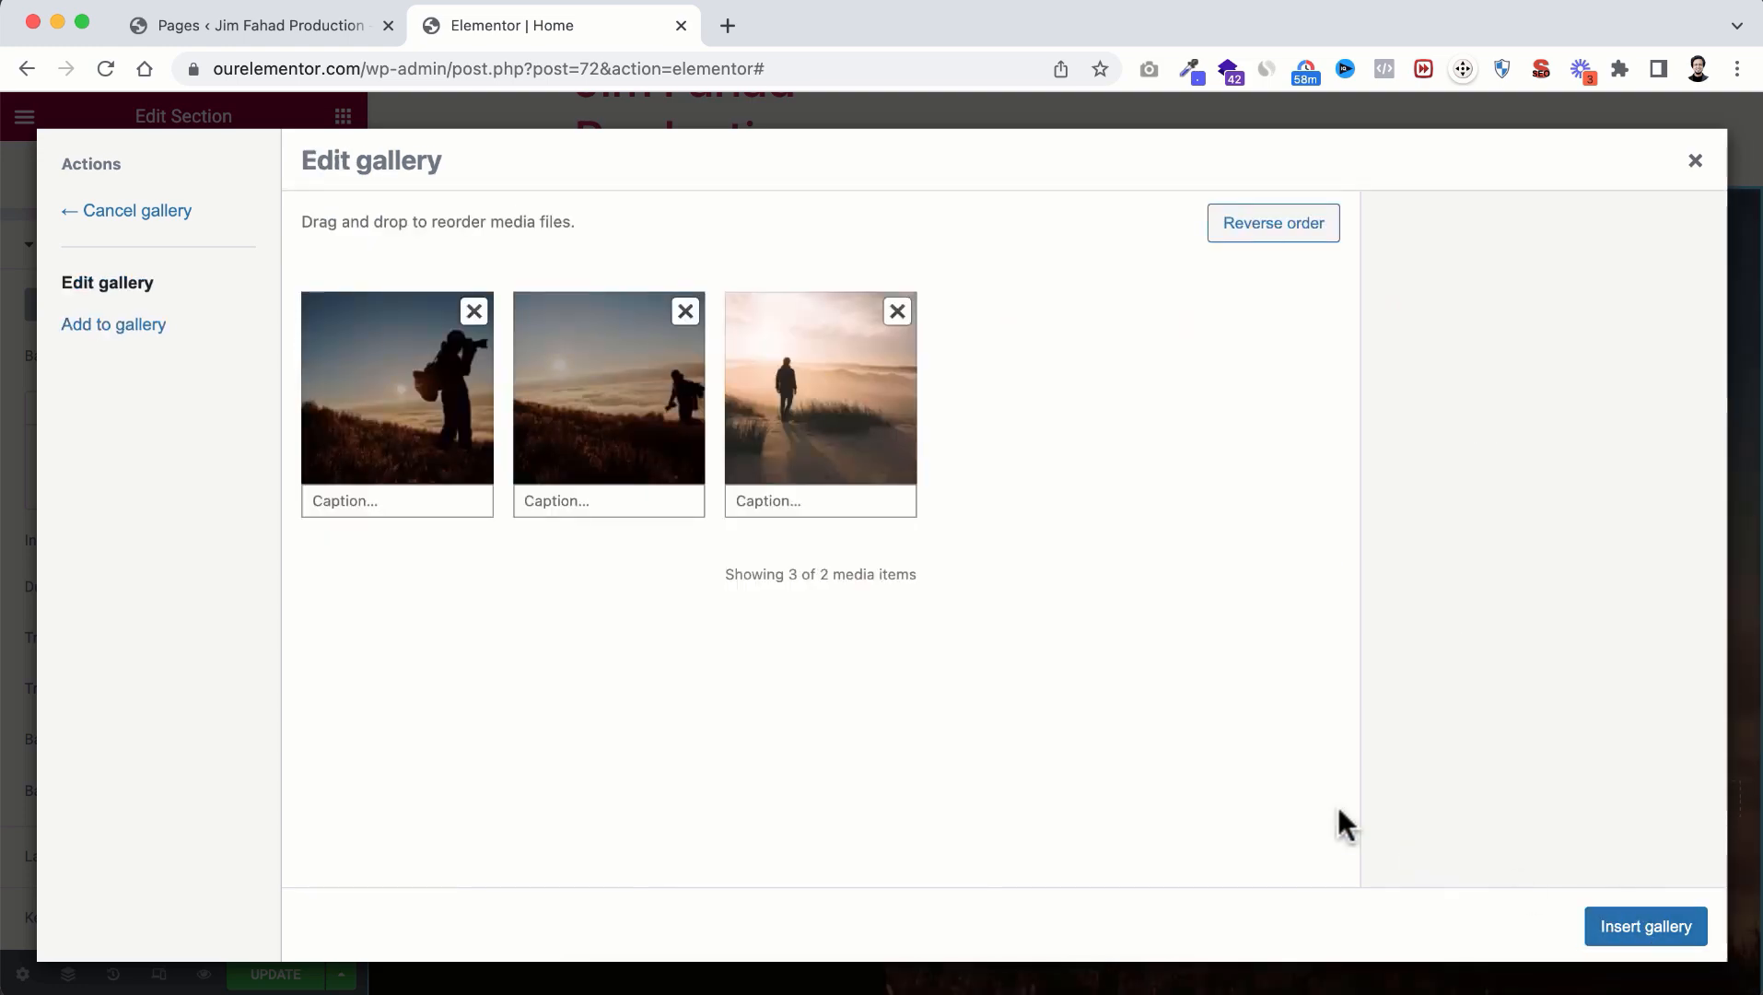
left_click(1624, 918)
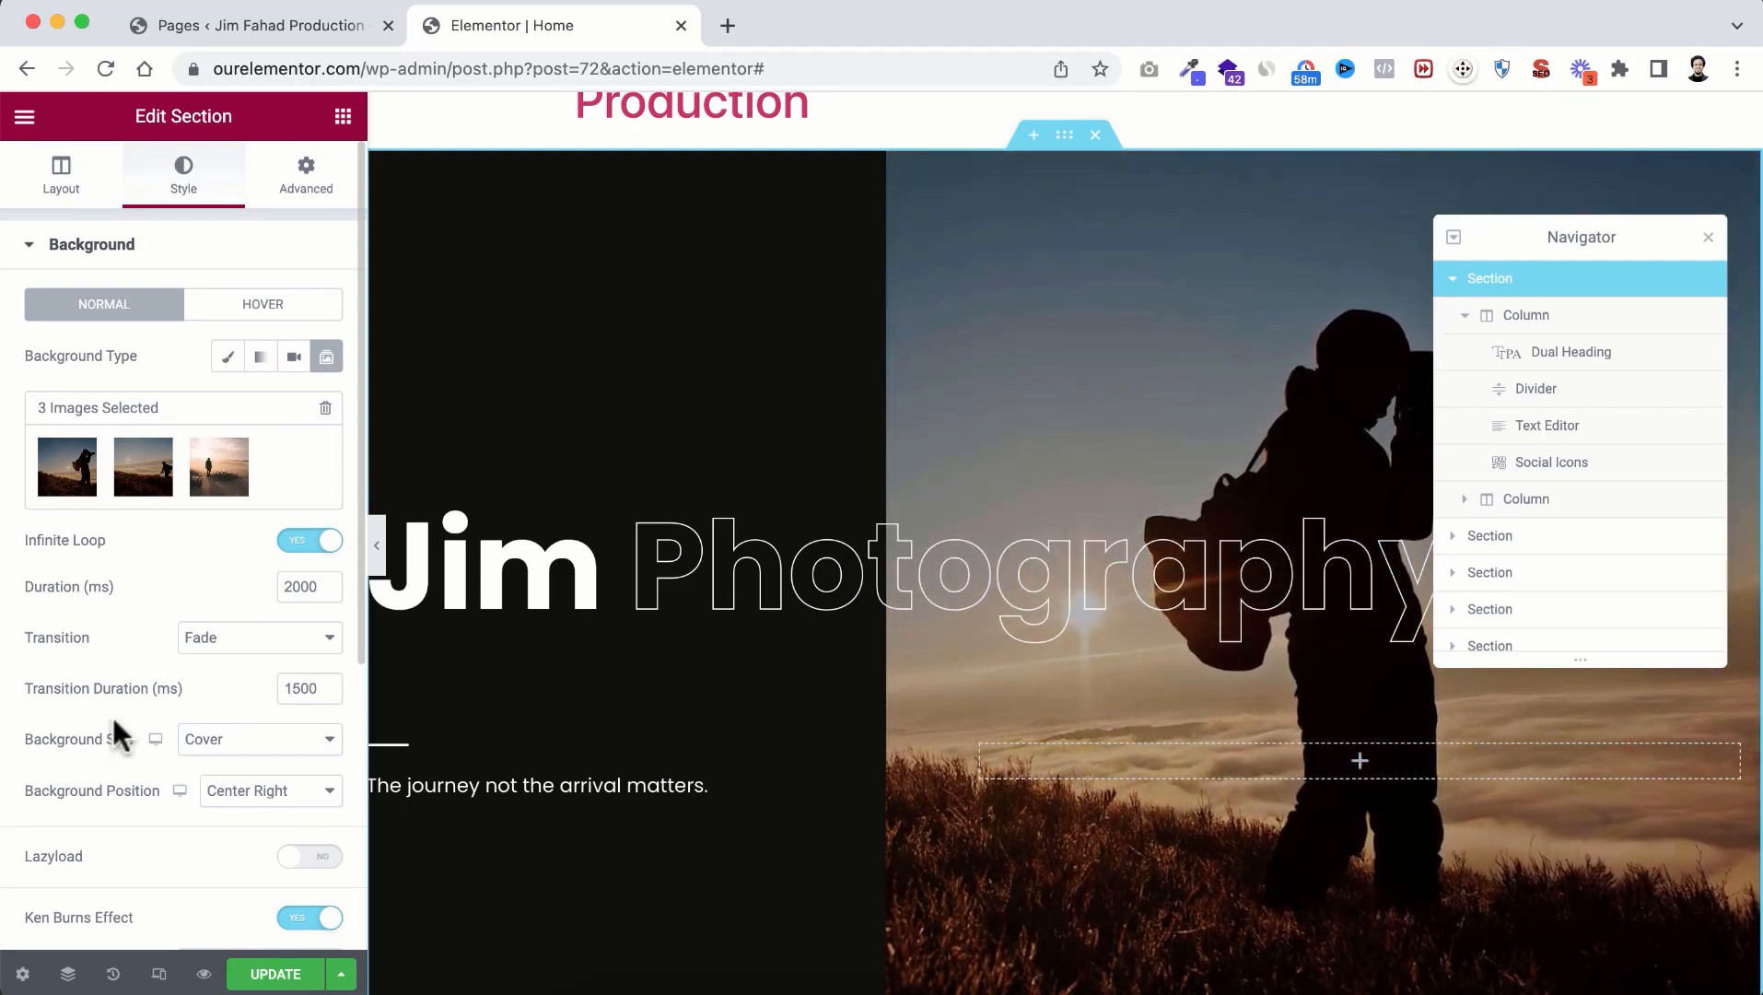
Step: Open the "About Clickz" dual heading for editing and close the Navigator
scroll(795, 804, "down", 3)
scroll(795, 803, "down", 5)
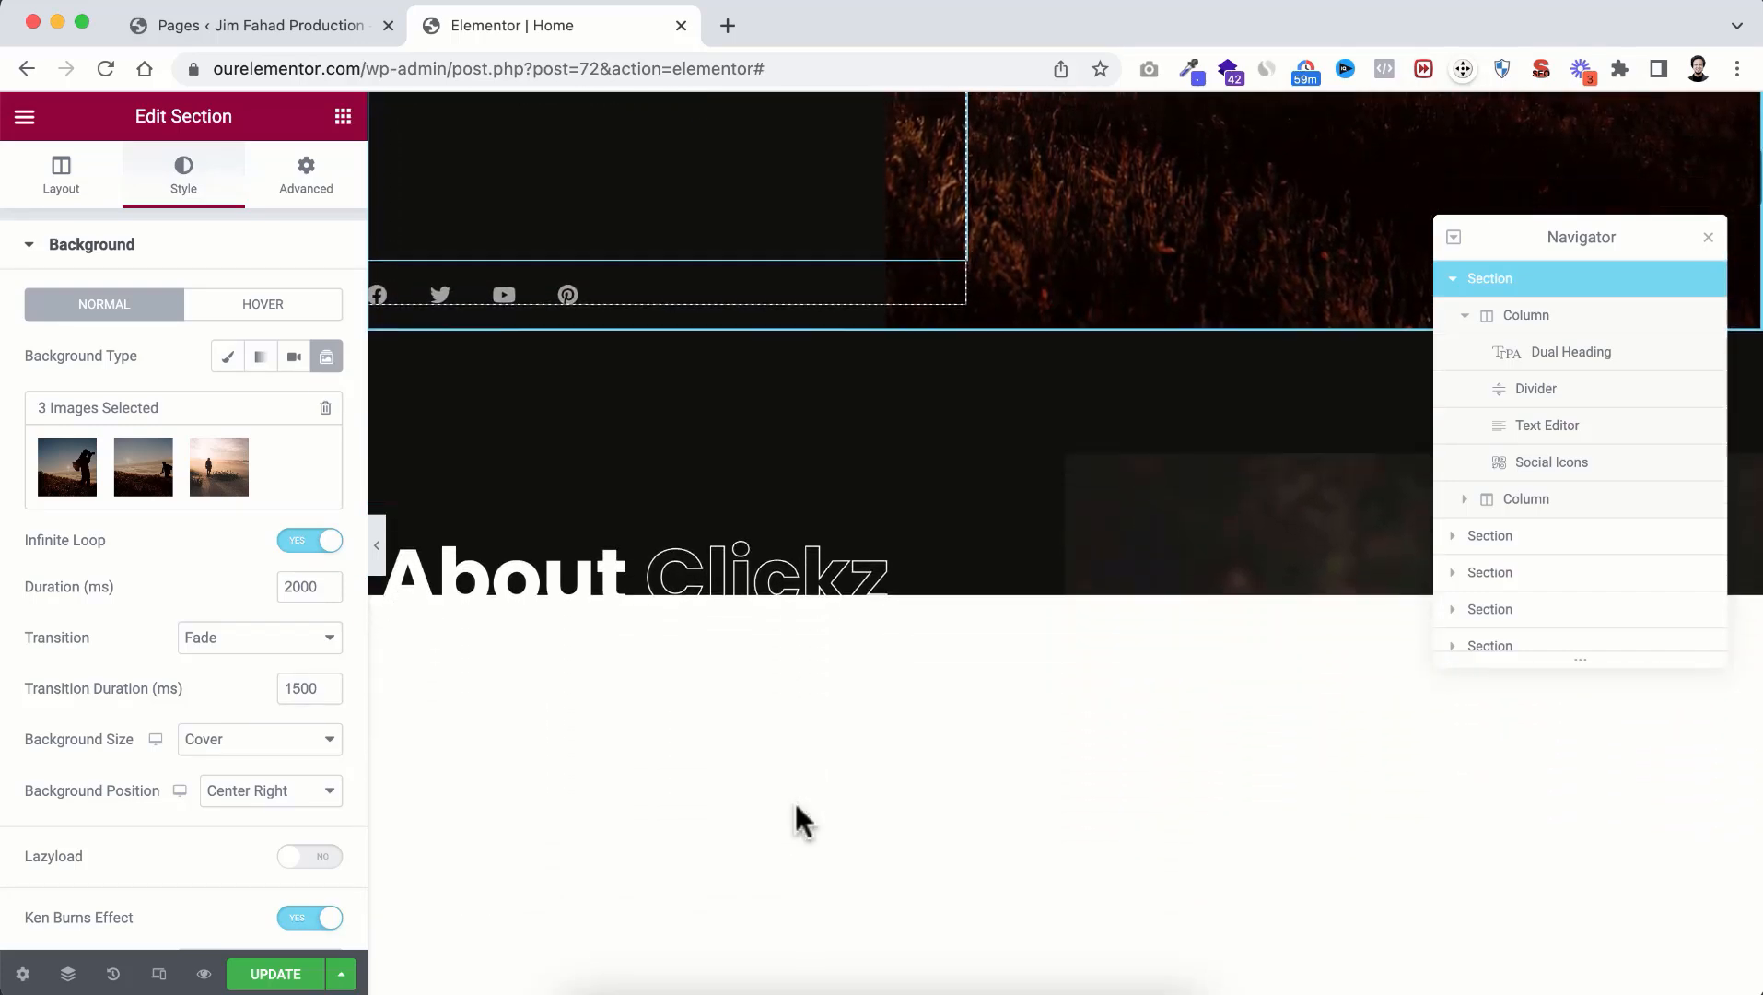
scroll(796, 805, "down", 2)
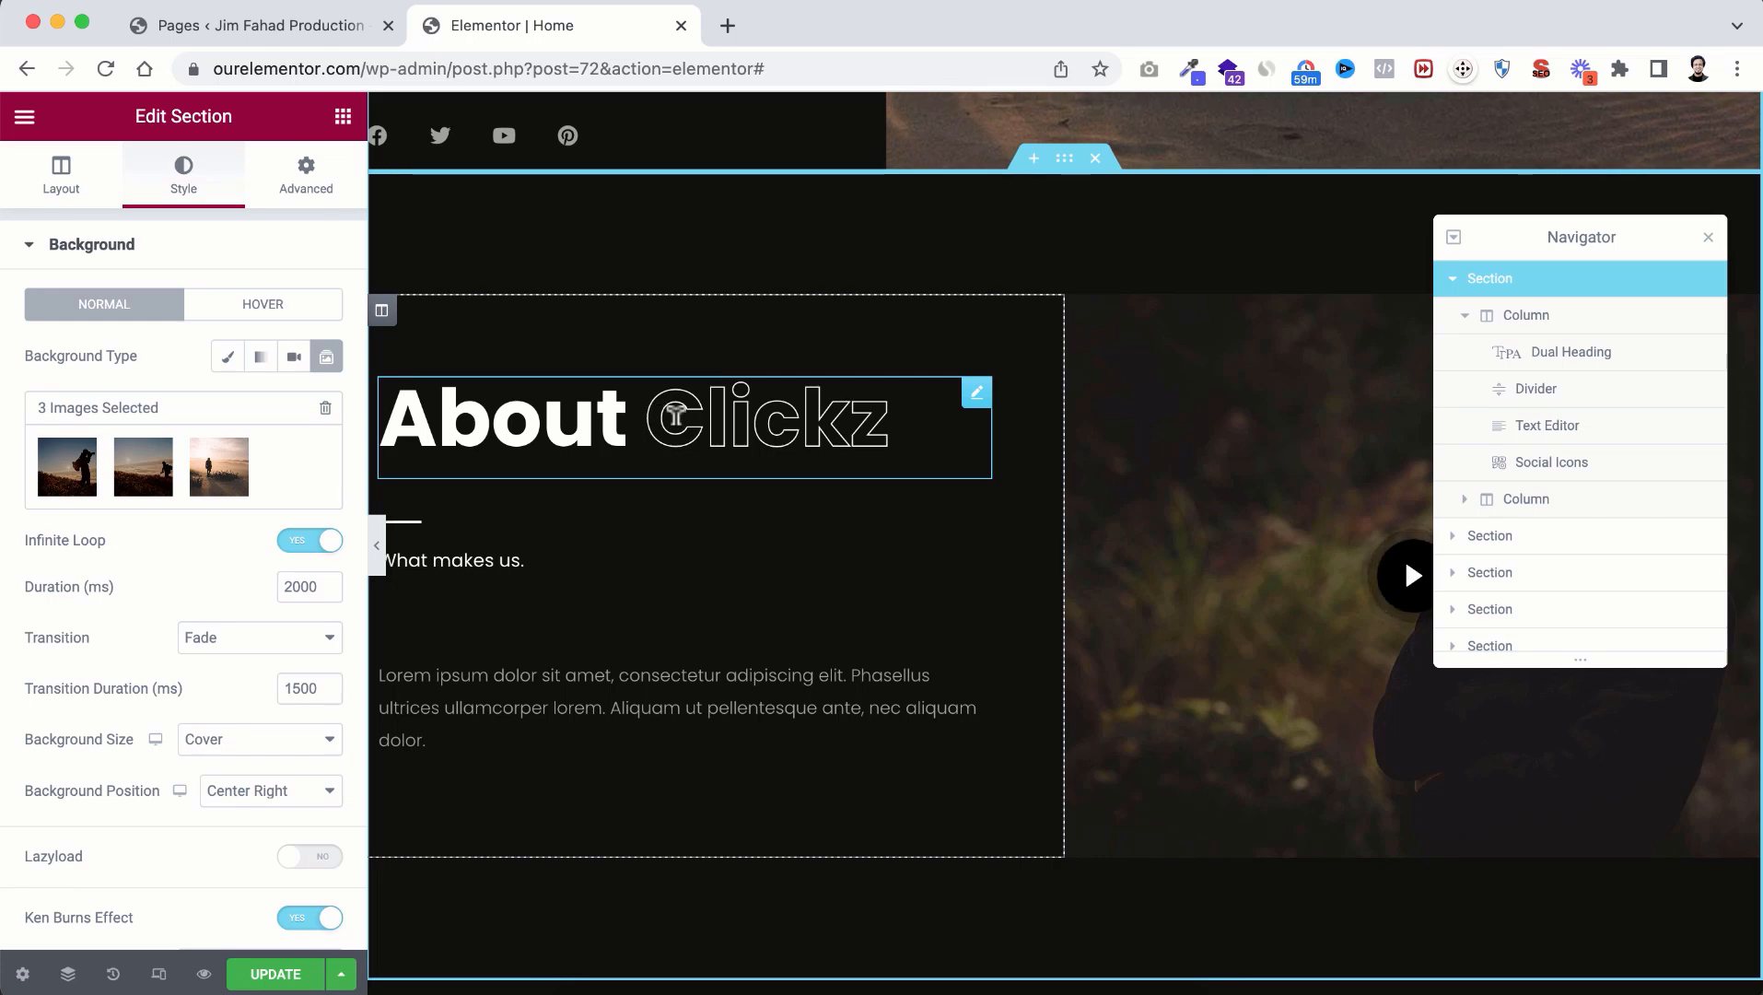
left_click(612, 410)
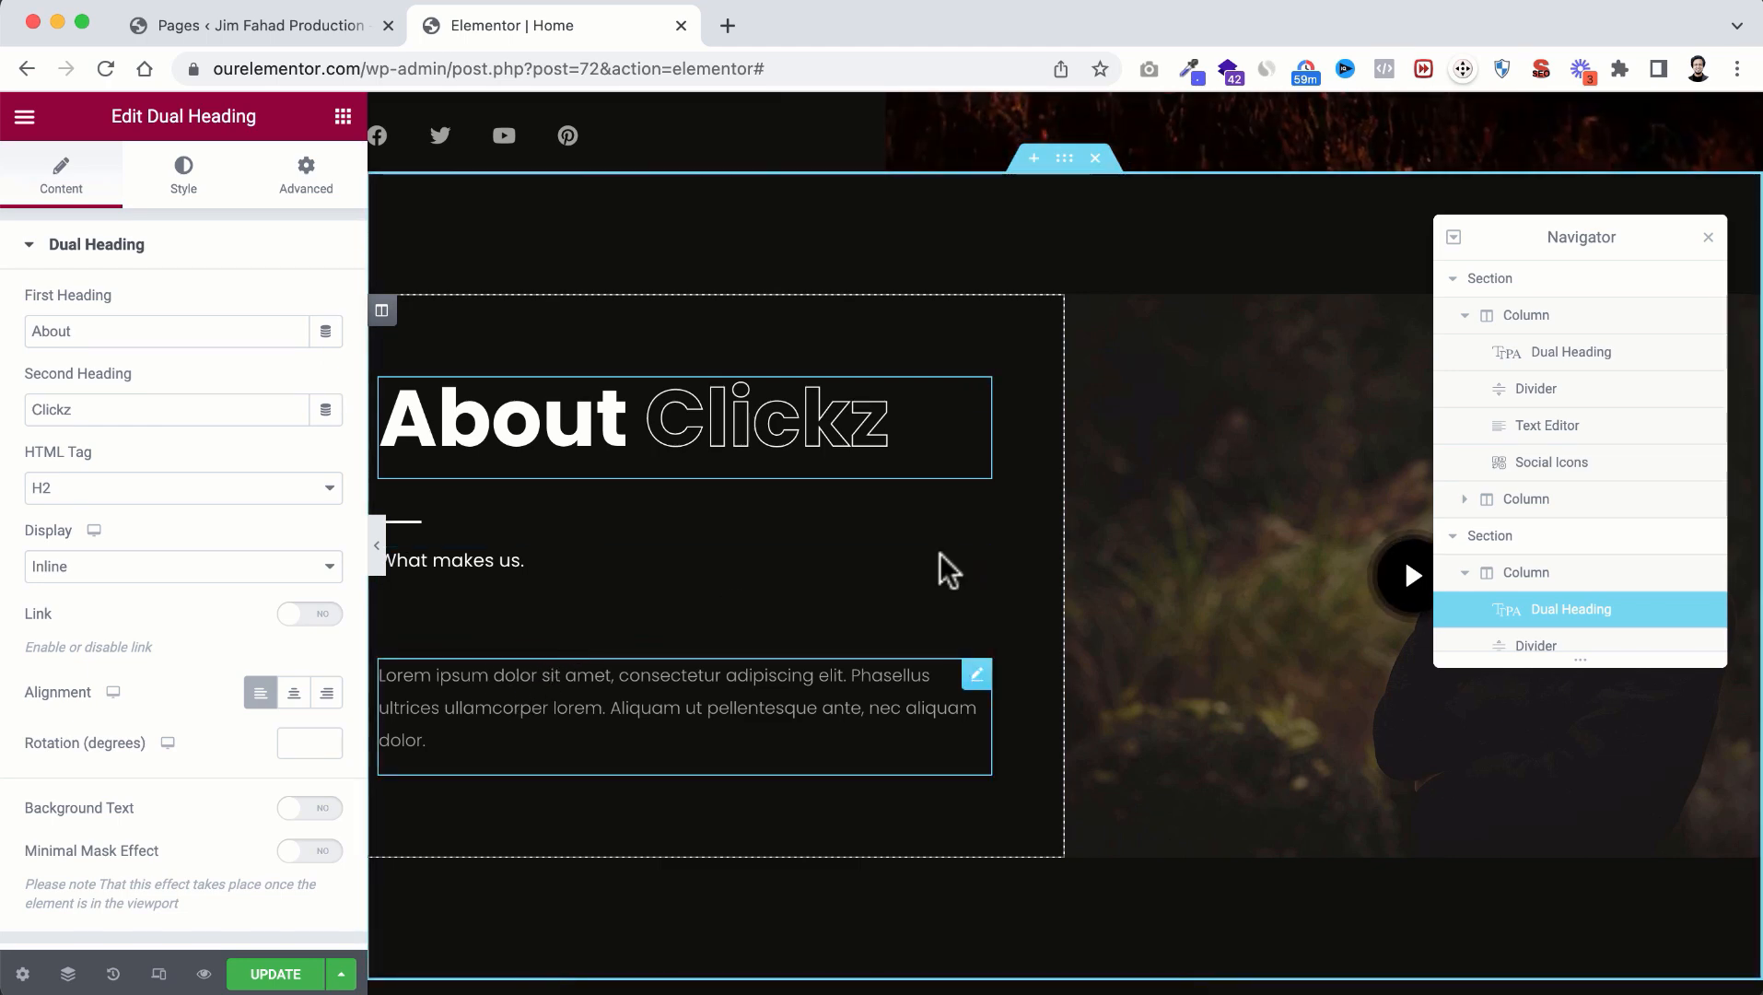
left_click_drag(1644, 237, 1395, 272)
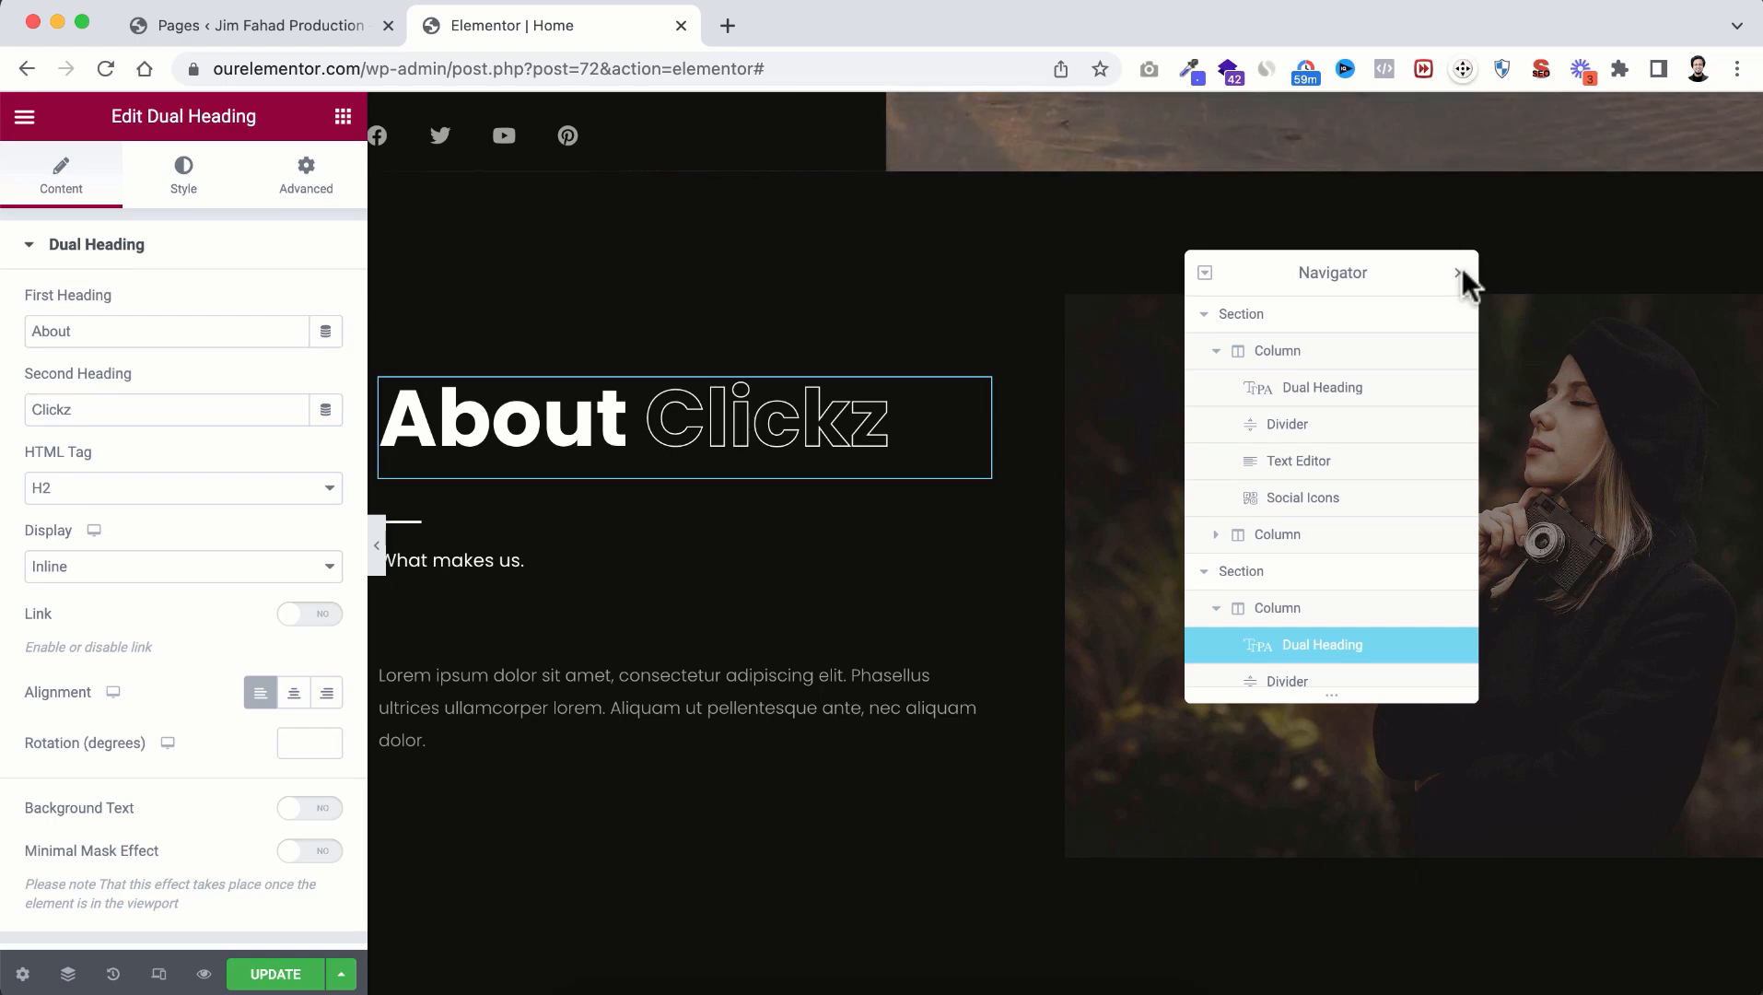
left_click(1461, 273)
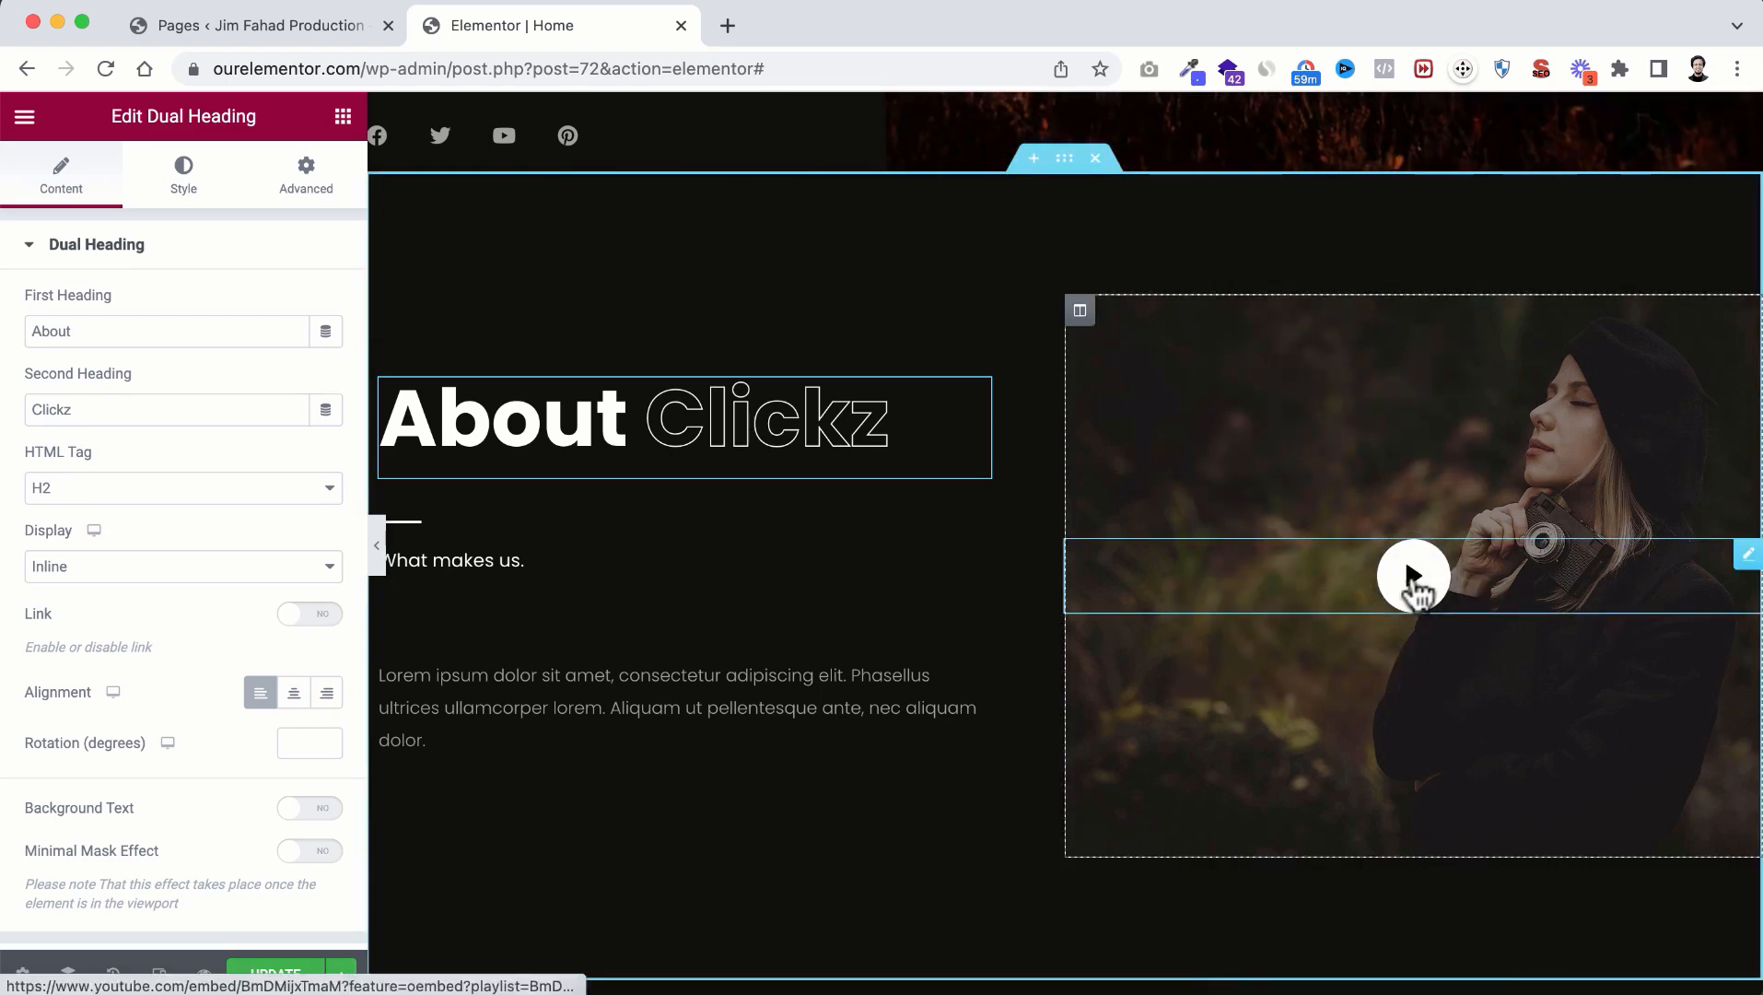
left_click(1412, 578)
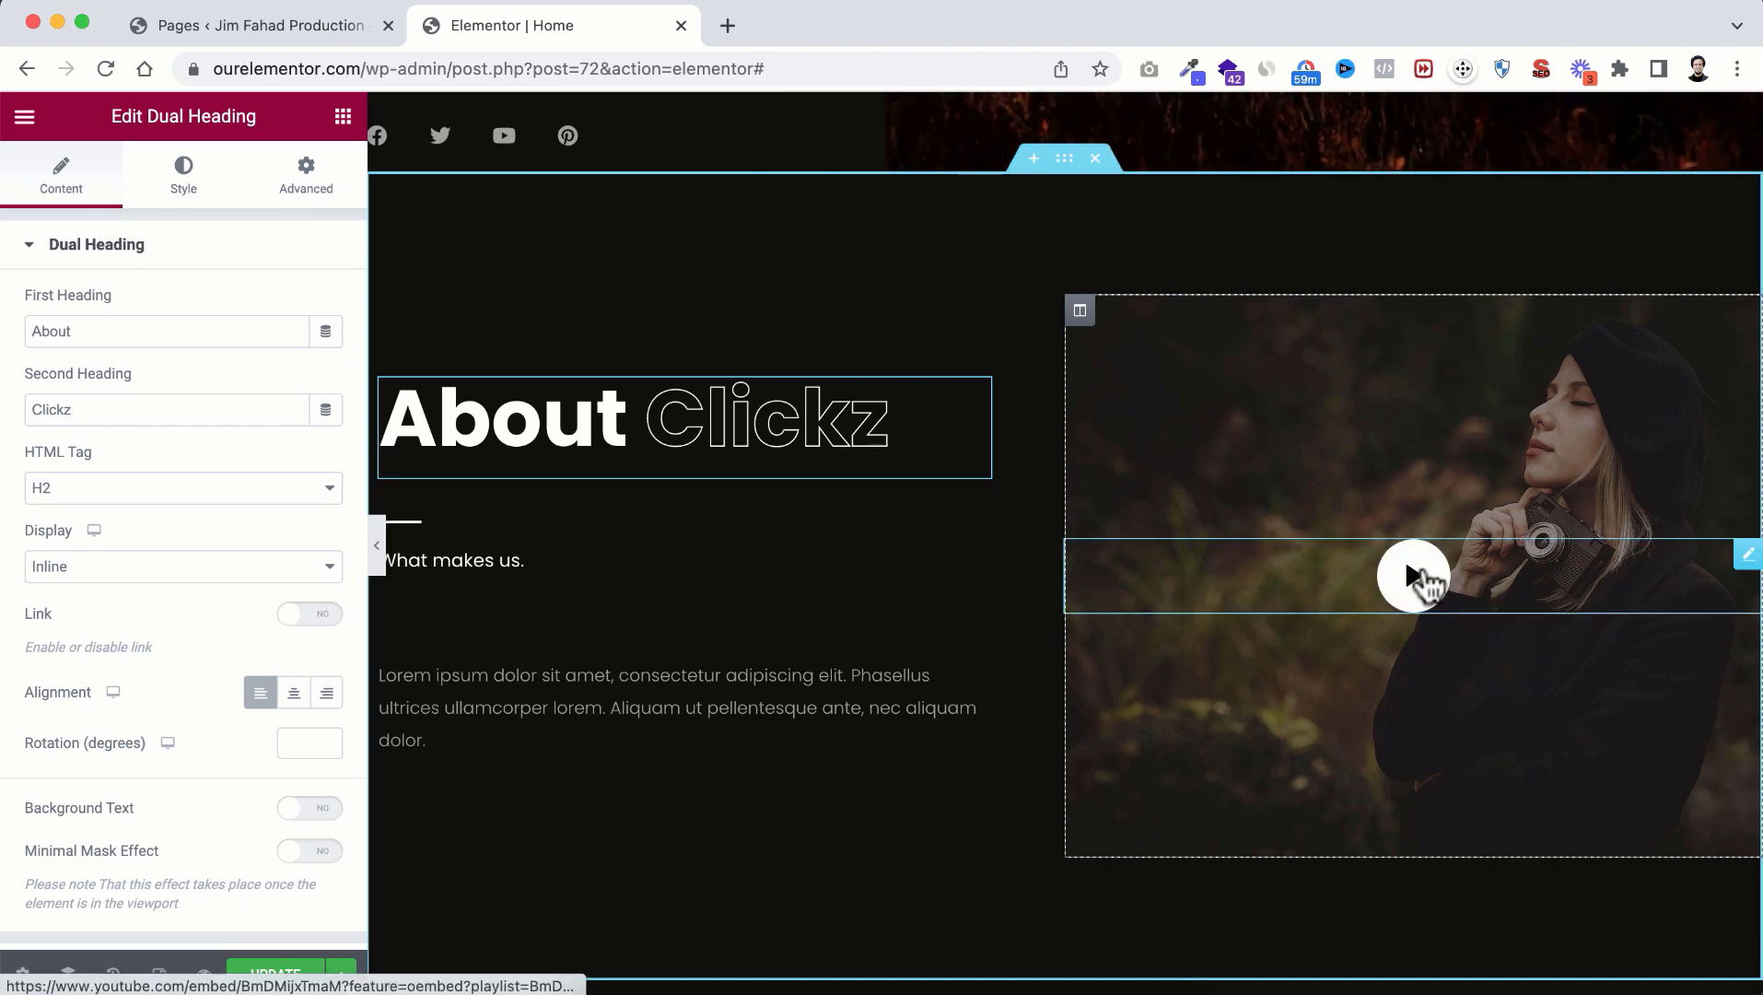
left_click(1419, 580)
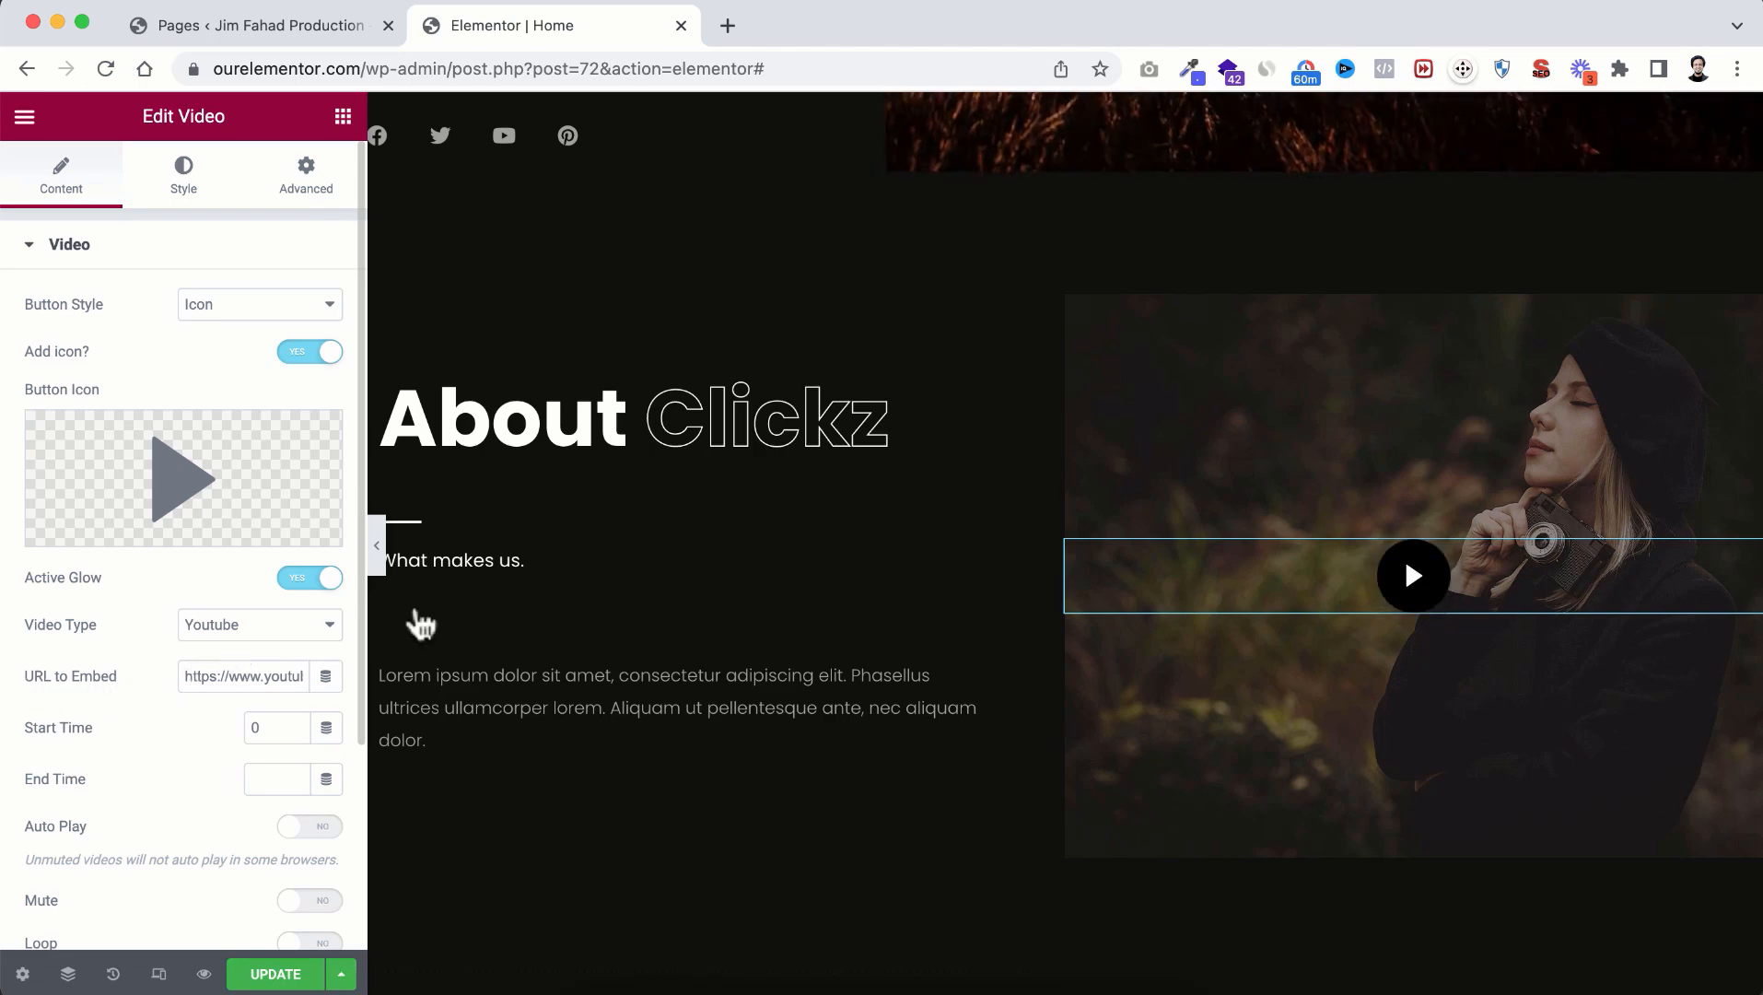
left_click(1052, 988)
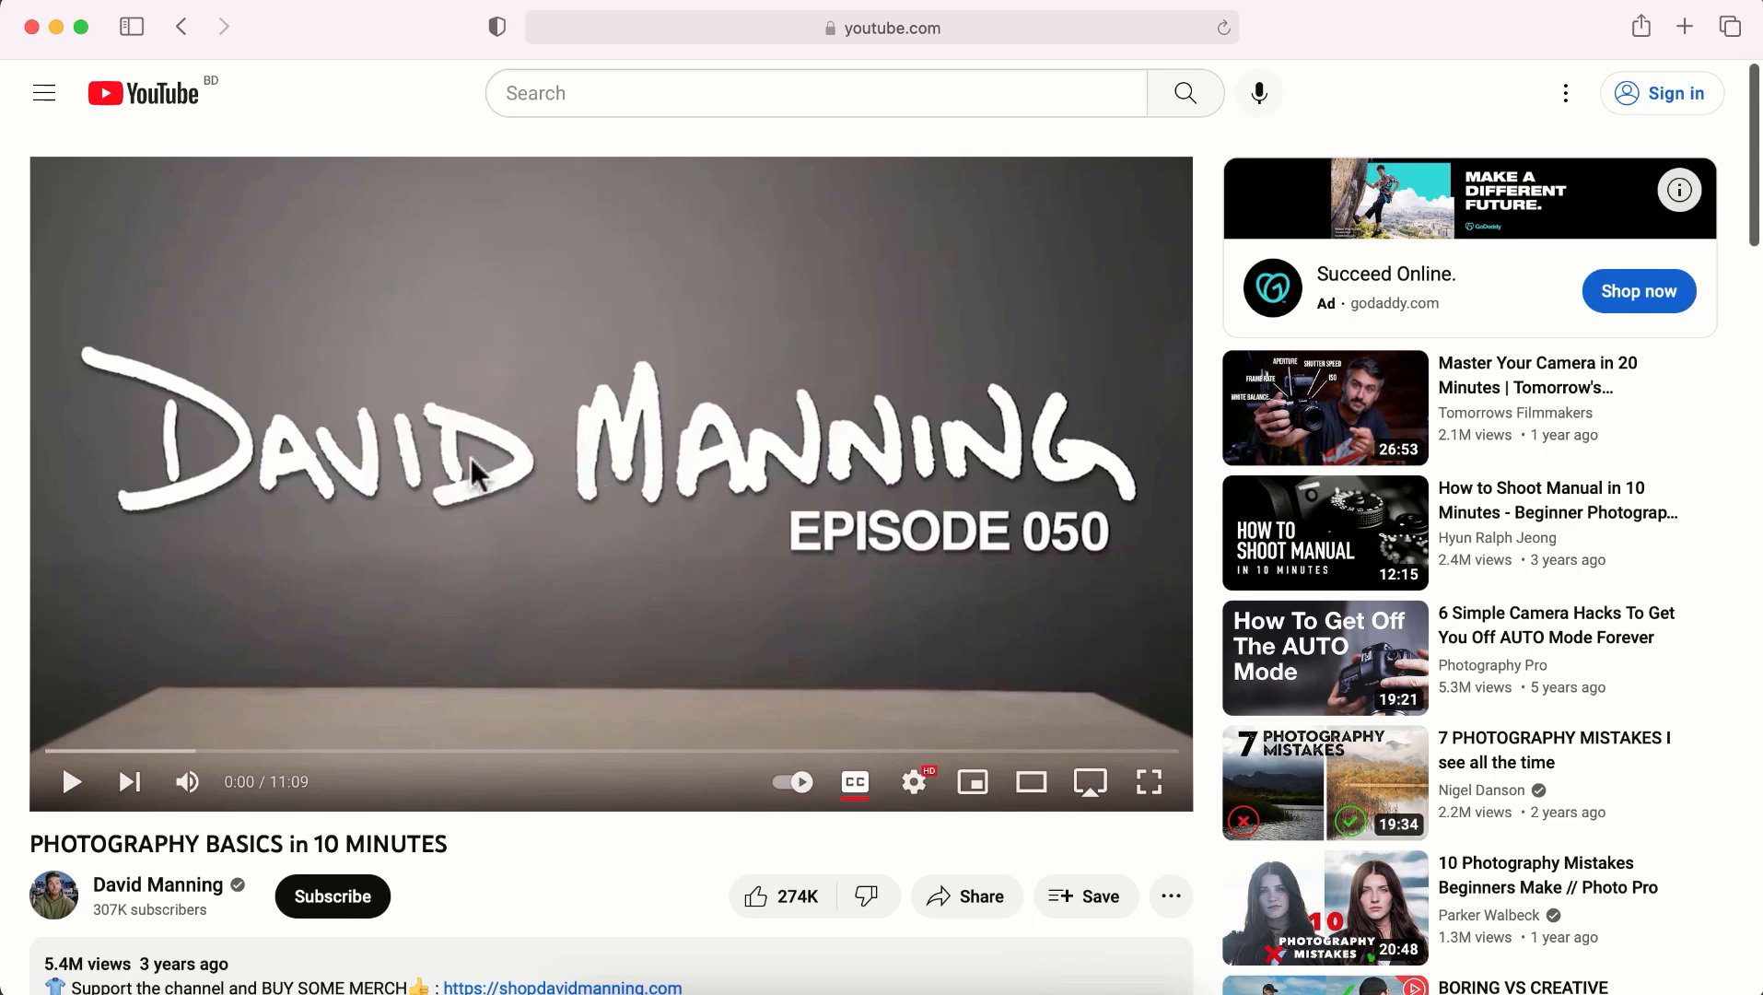
left_click(866, 27)
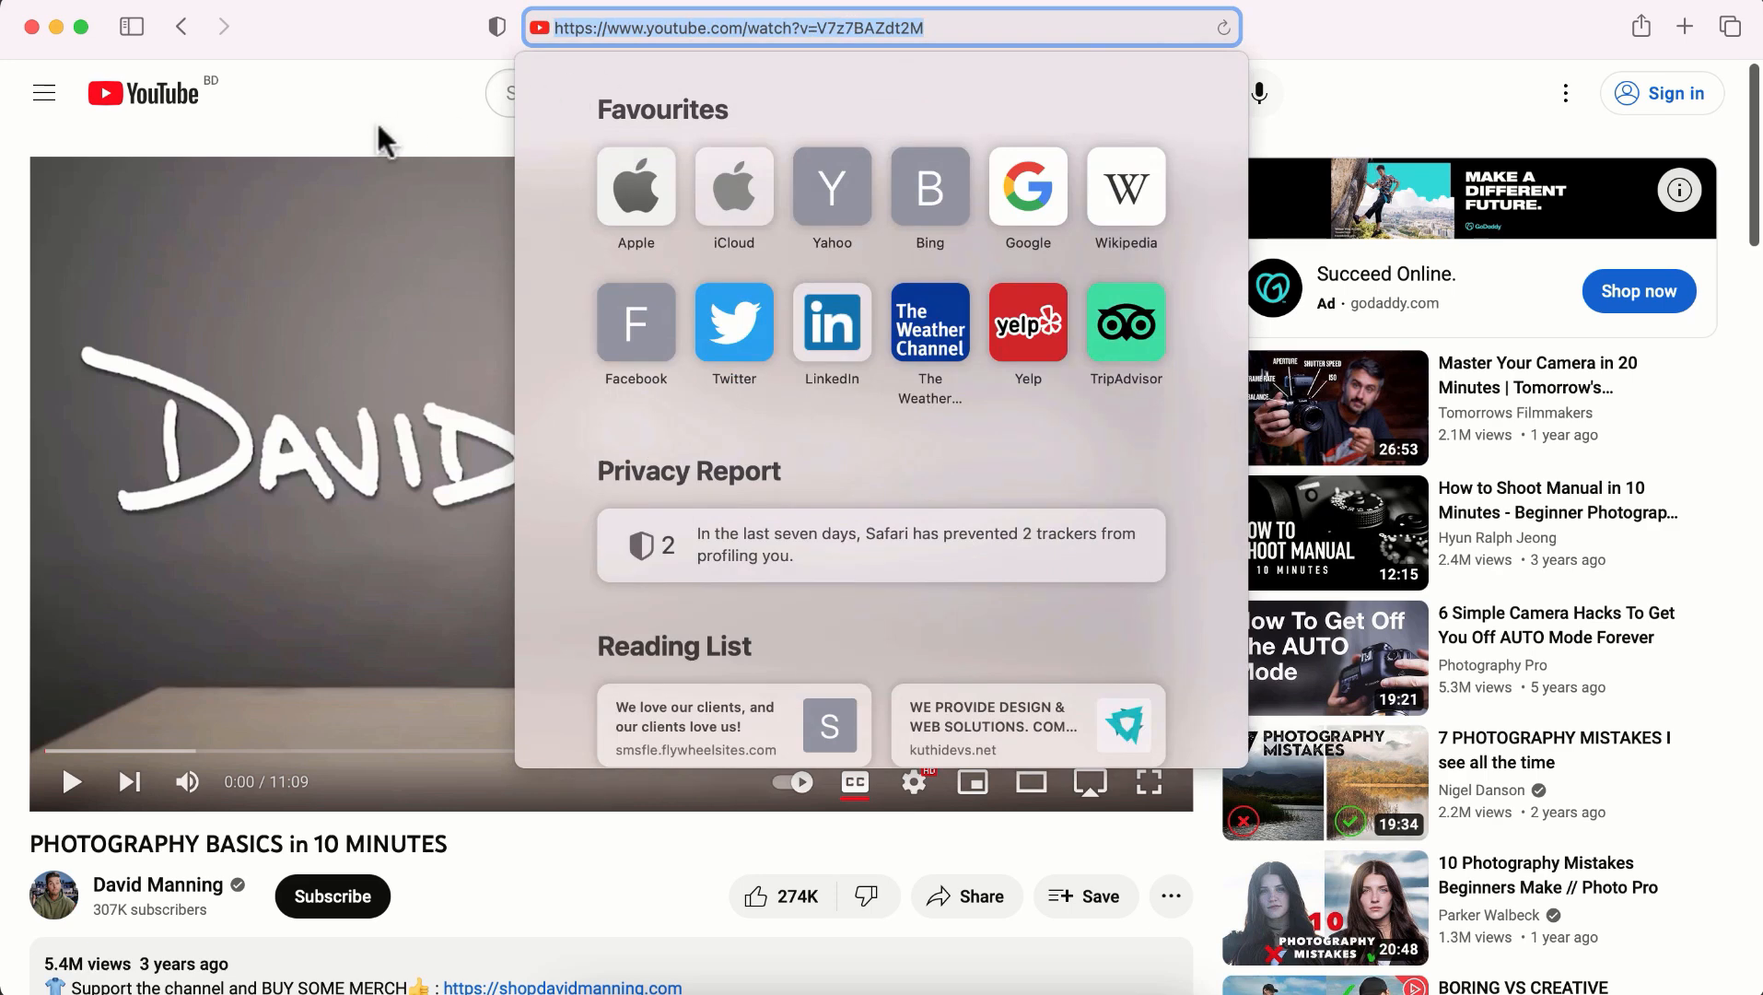
left_click(644, 986)
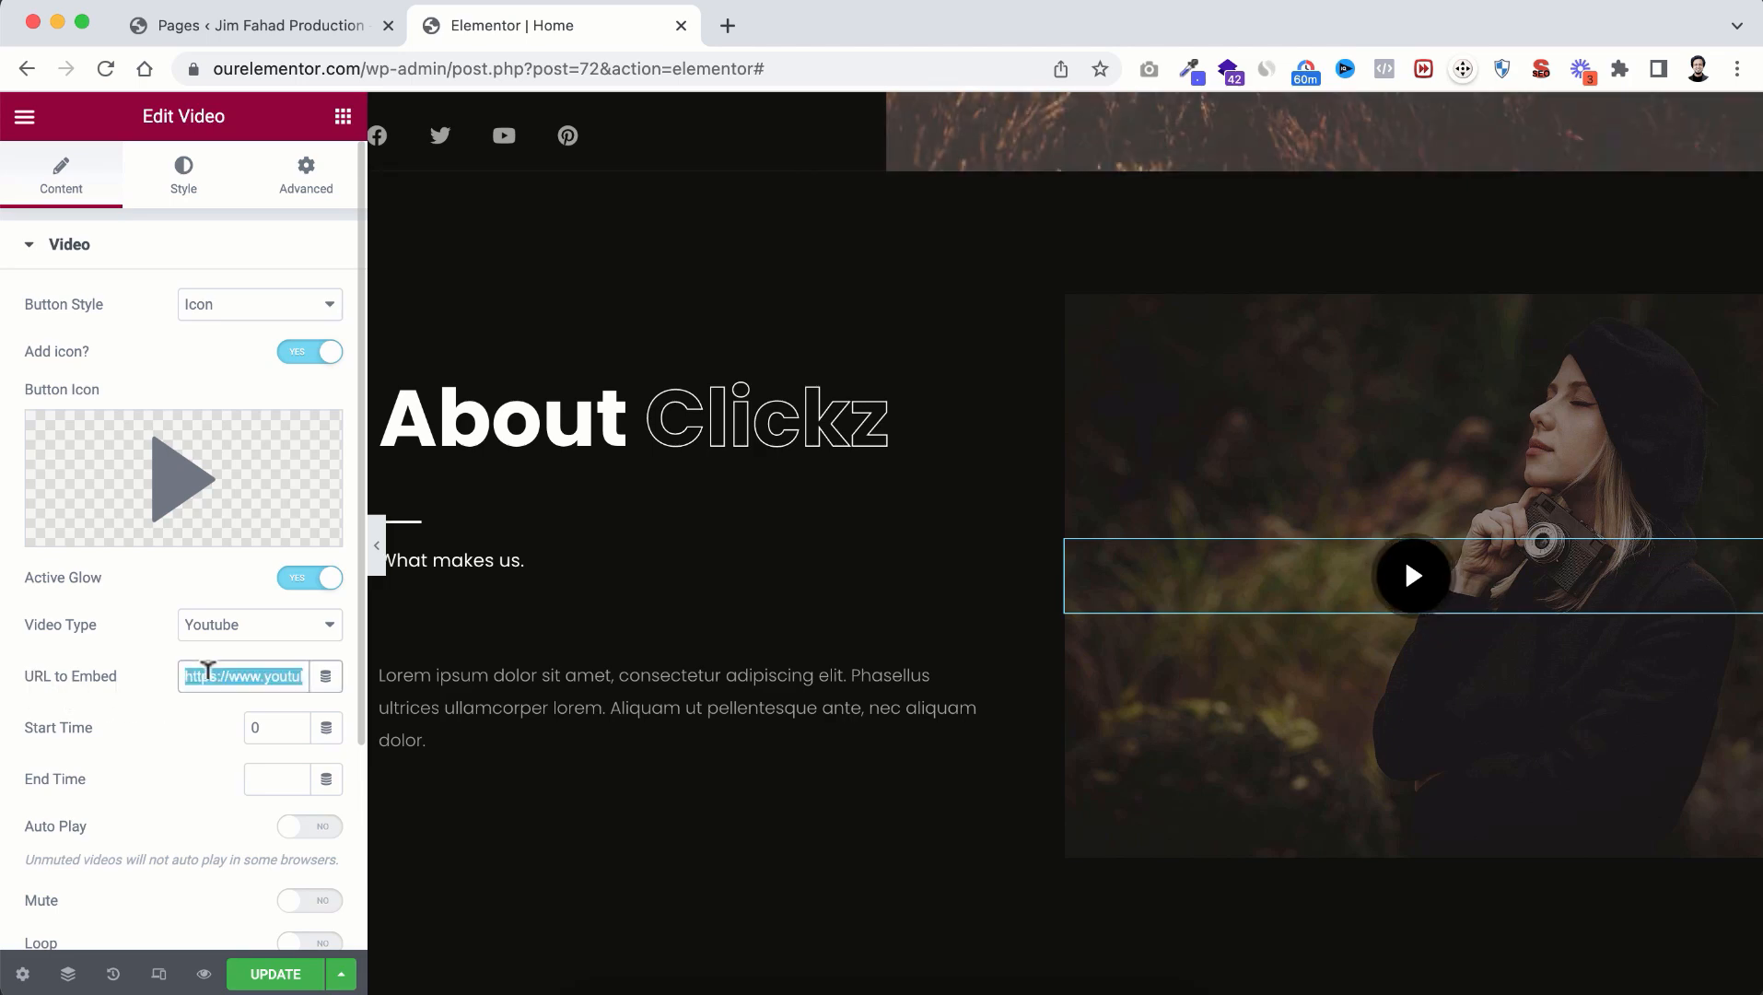
key("BackSpace")
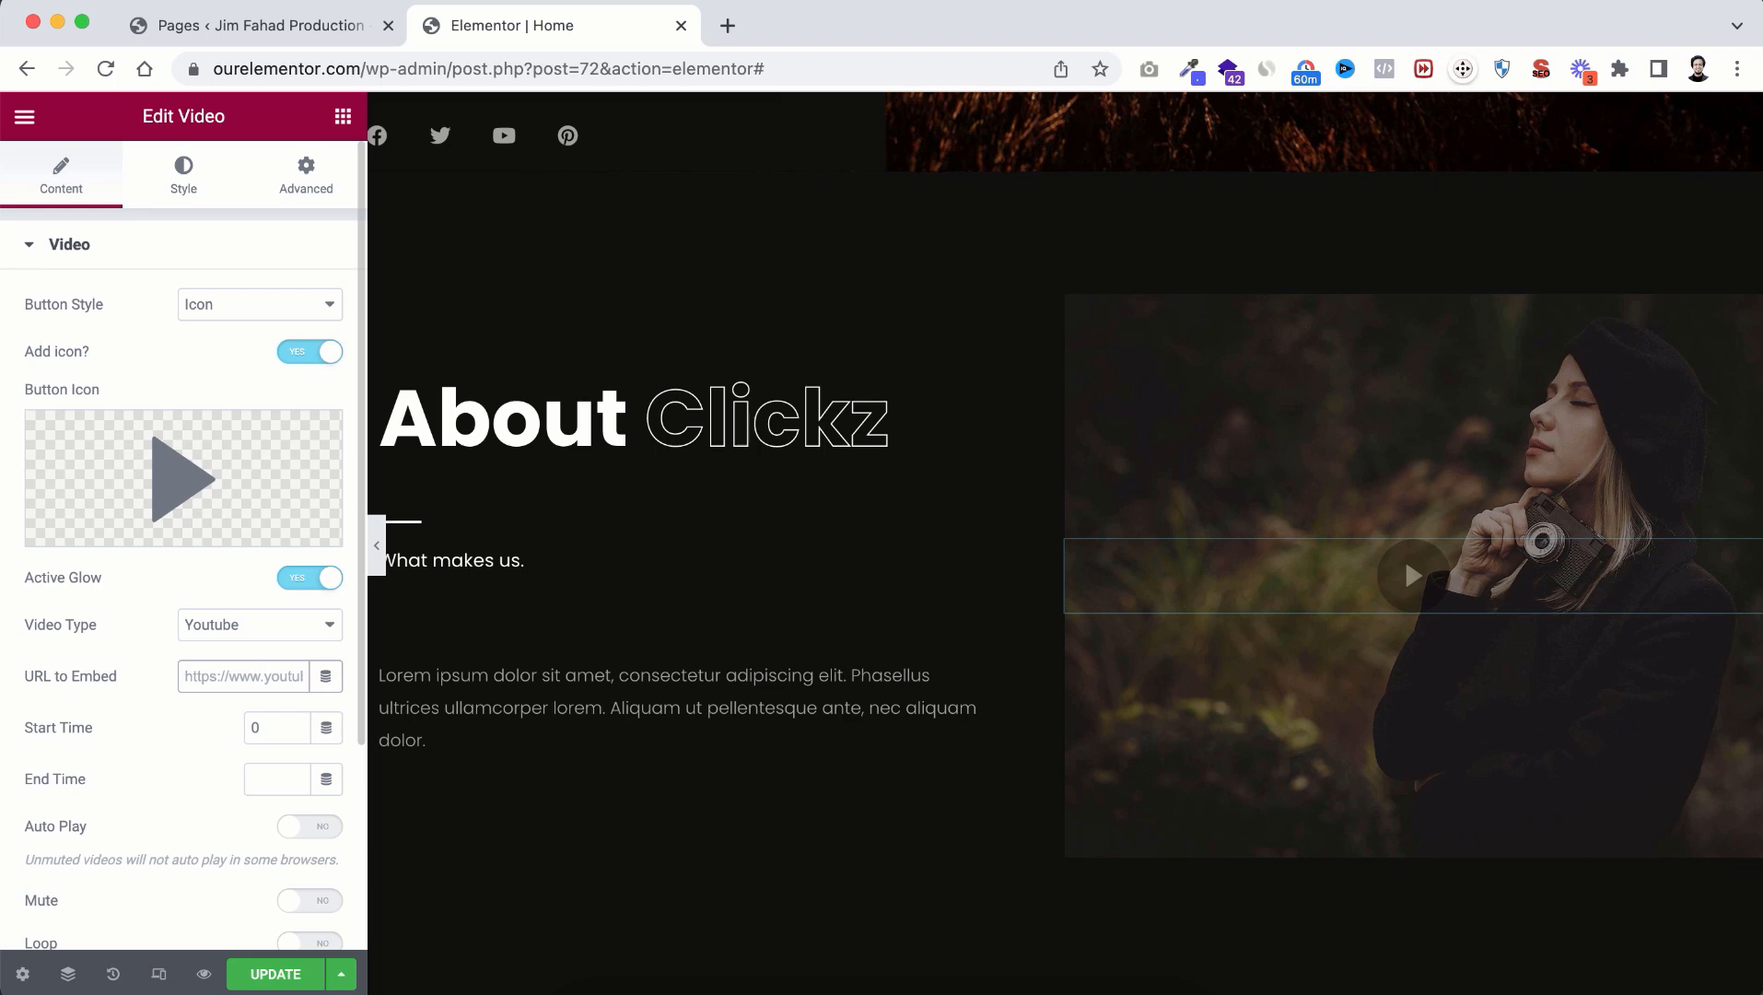
key("super+v")
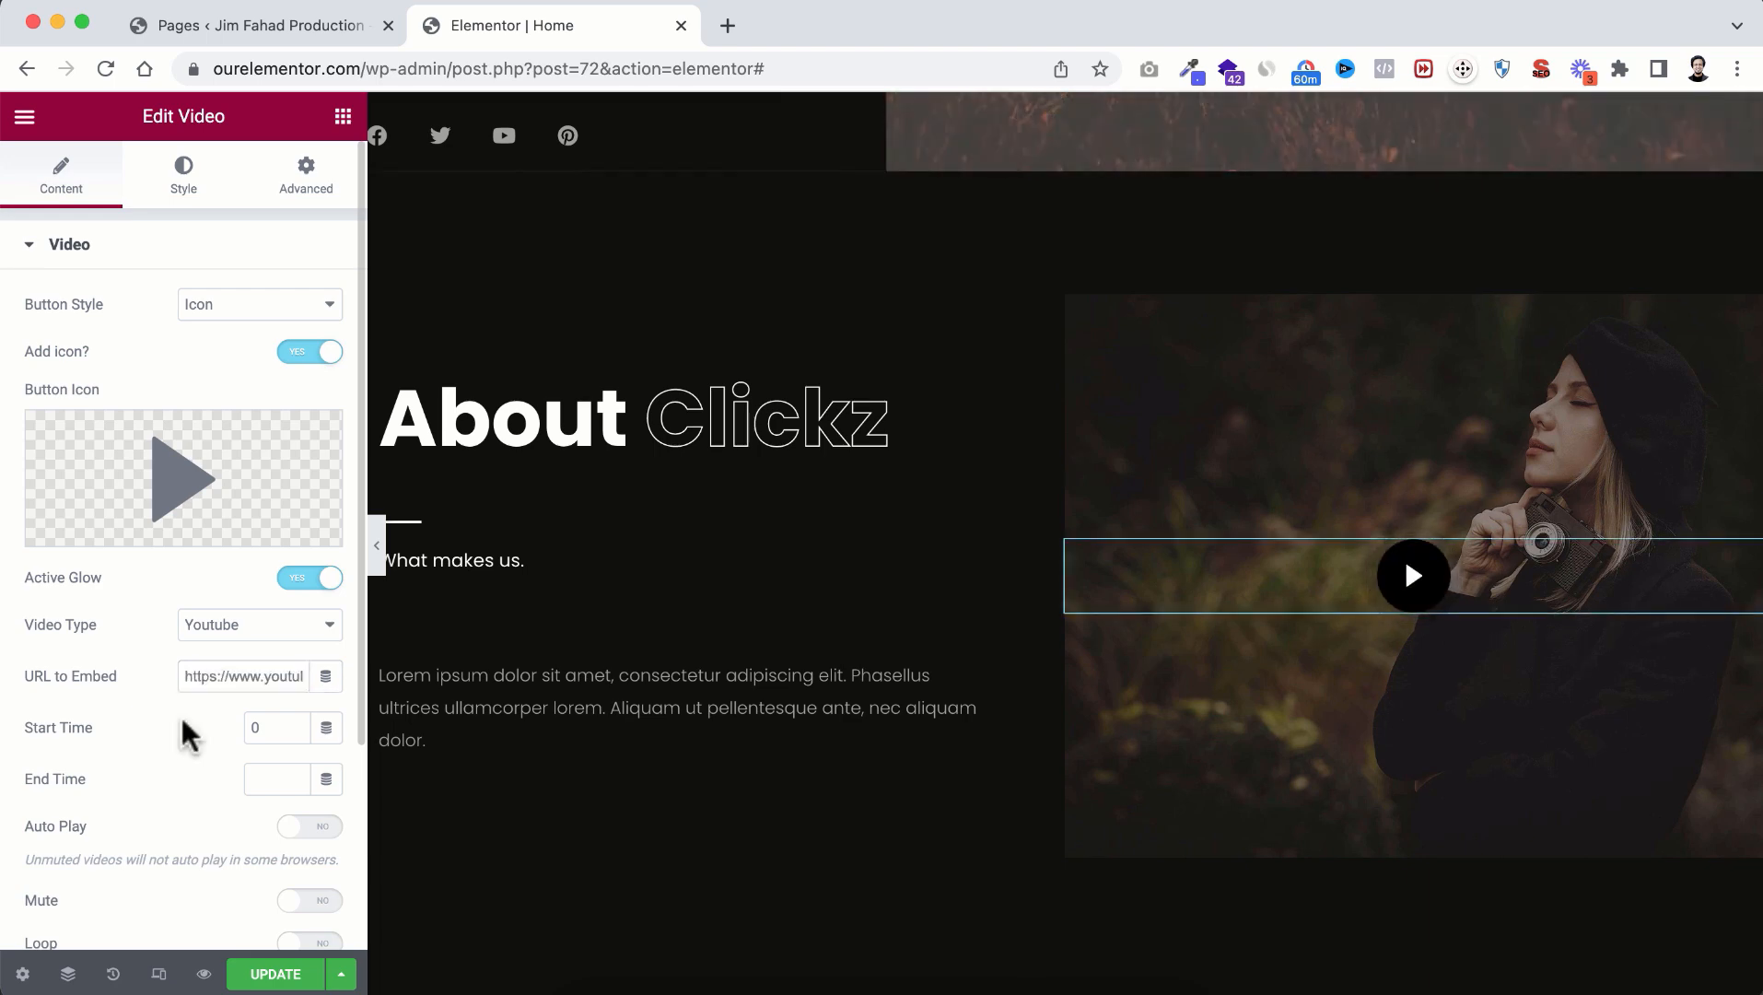
Step: Duplicate the inner section holding the Wedding, Travel and Product boxes under Our Services
scroll(959, 824, "down", 2)
scroll(959, 820, "down", 5)
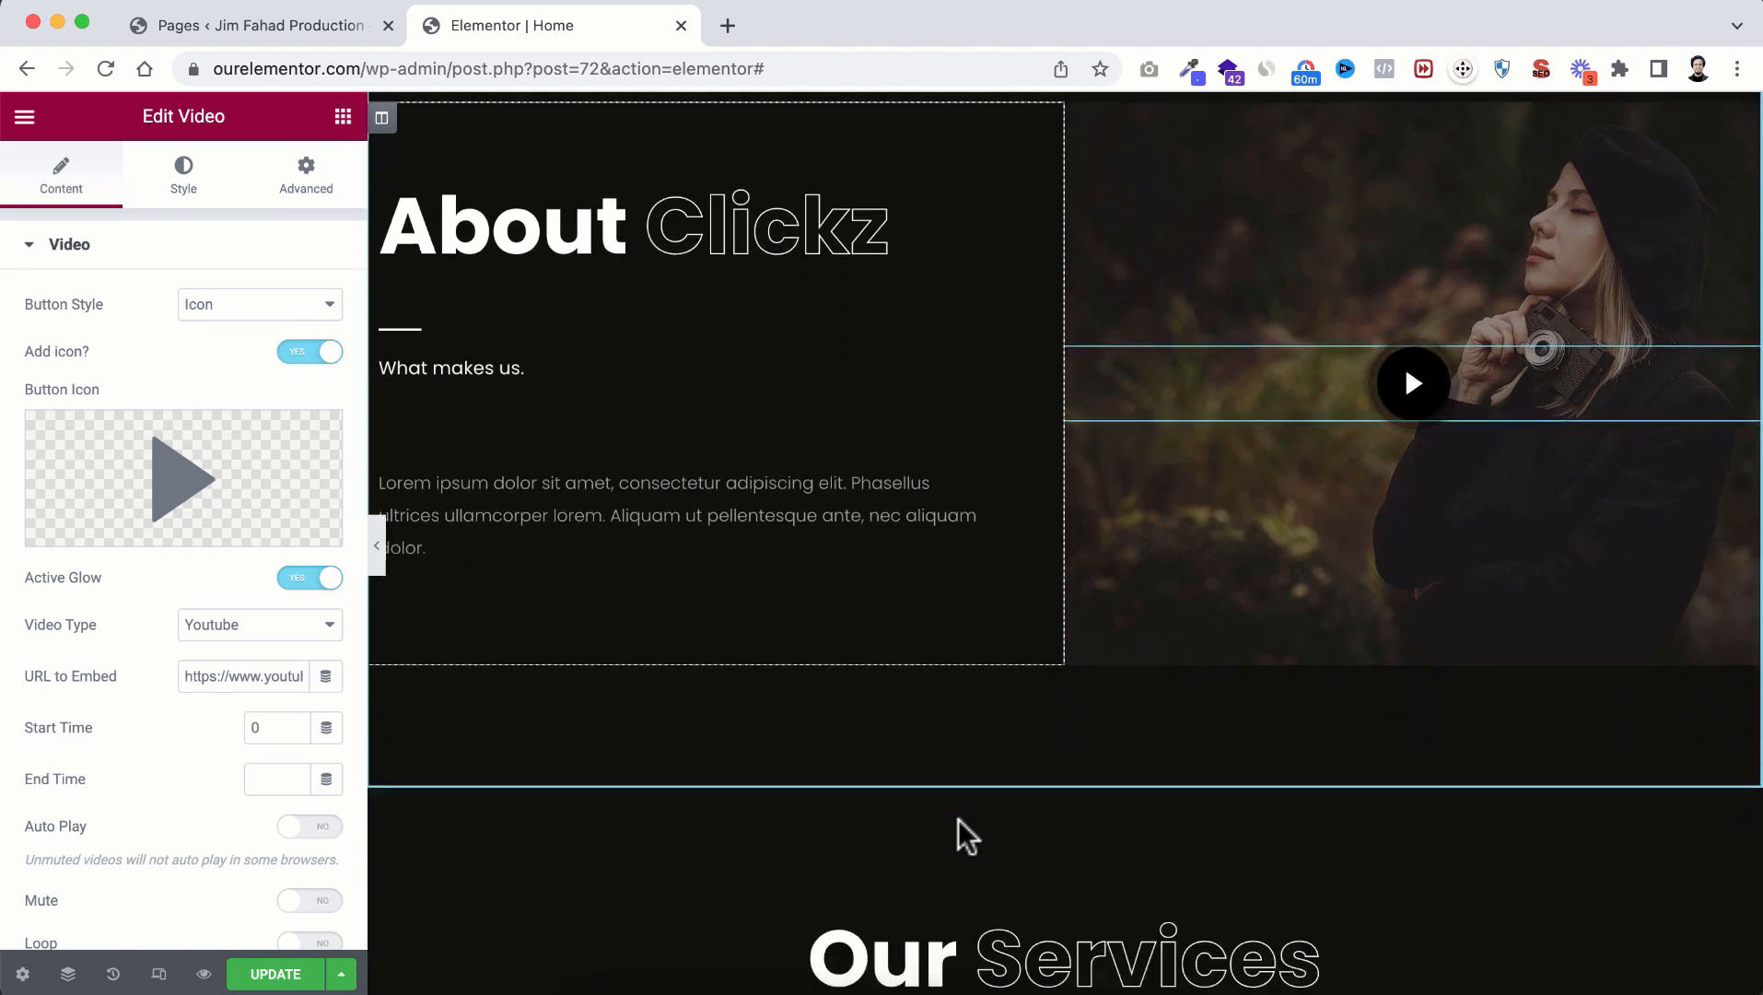
scroll(958, 820, "down", 1)
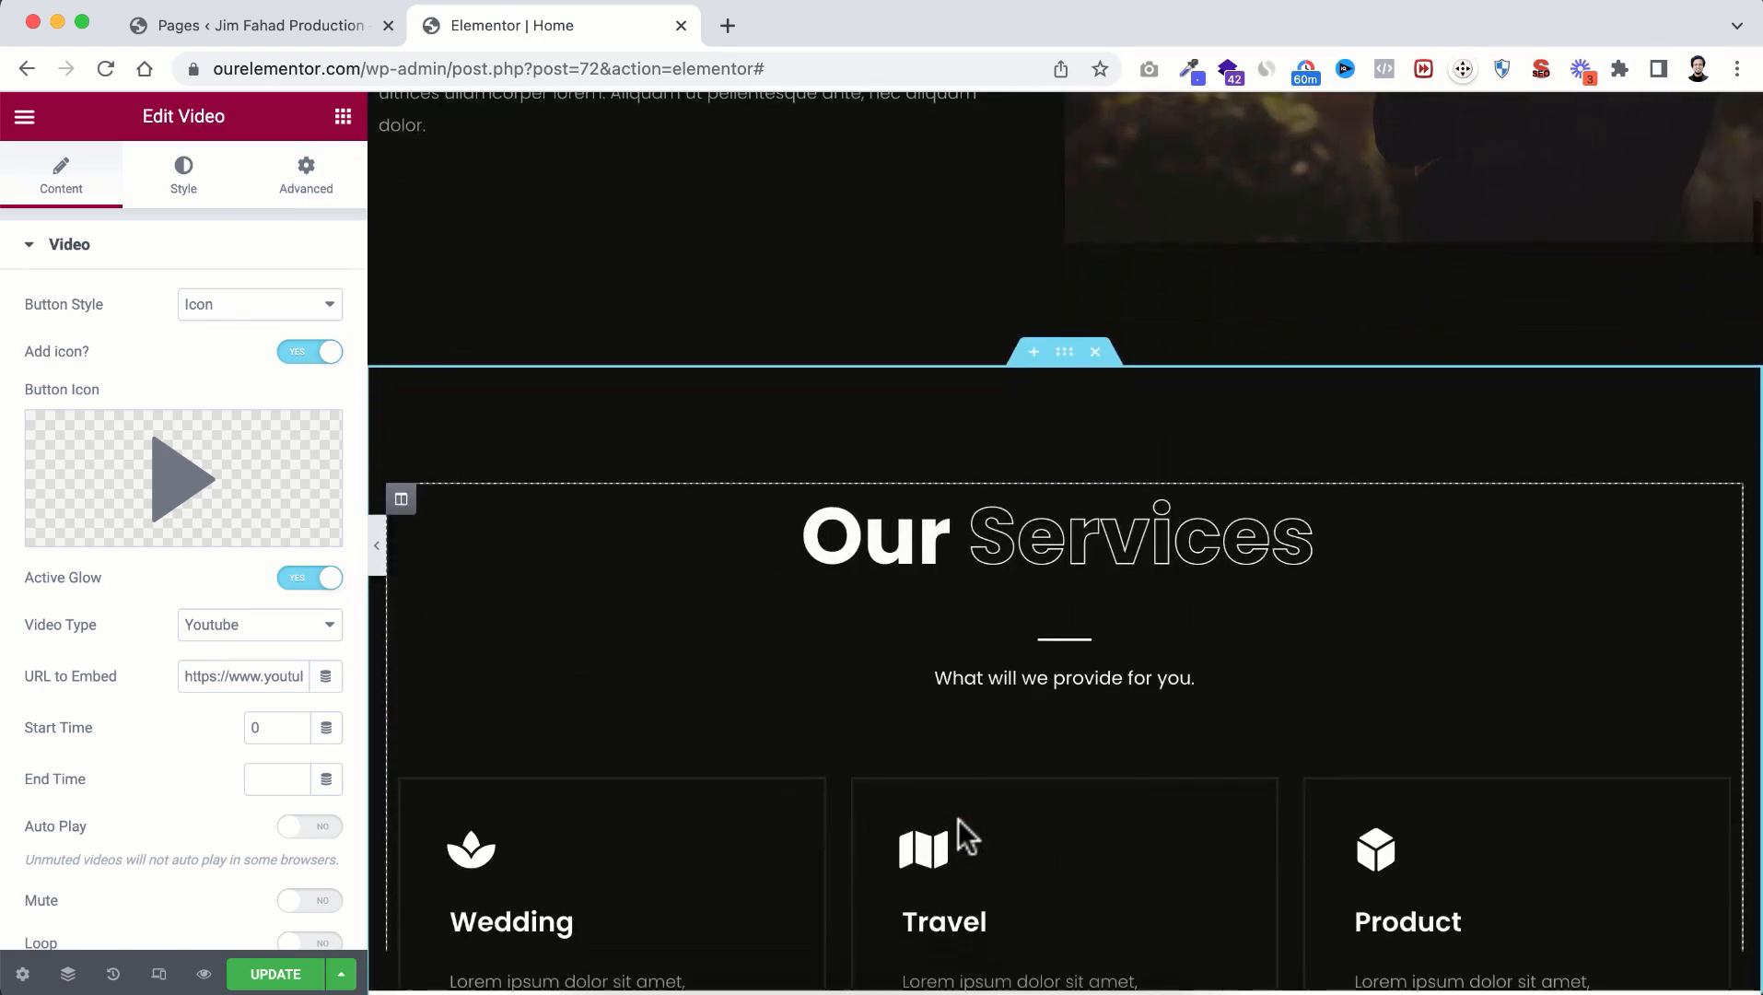
scroll(958, 820, "down", 3)
scroll(959, 811, "down", 1)
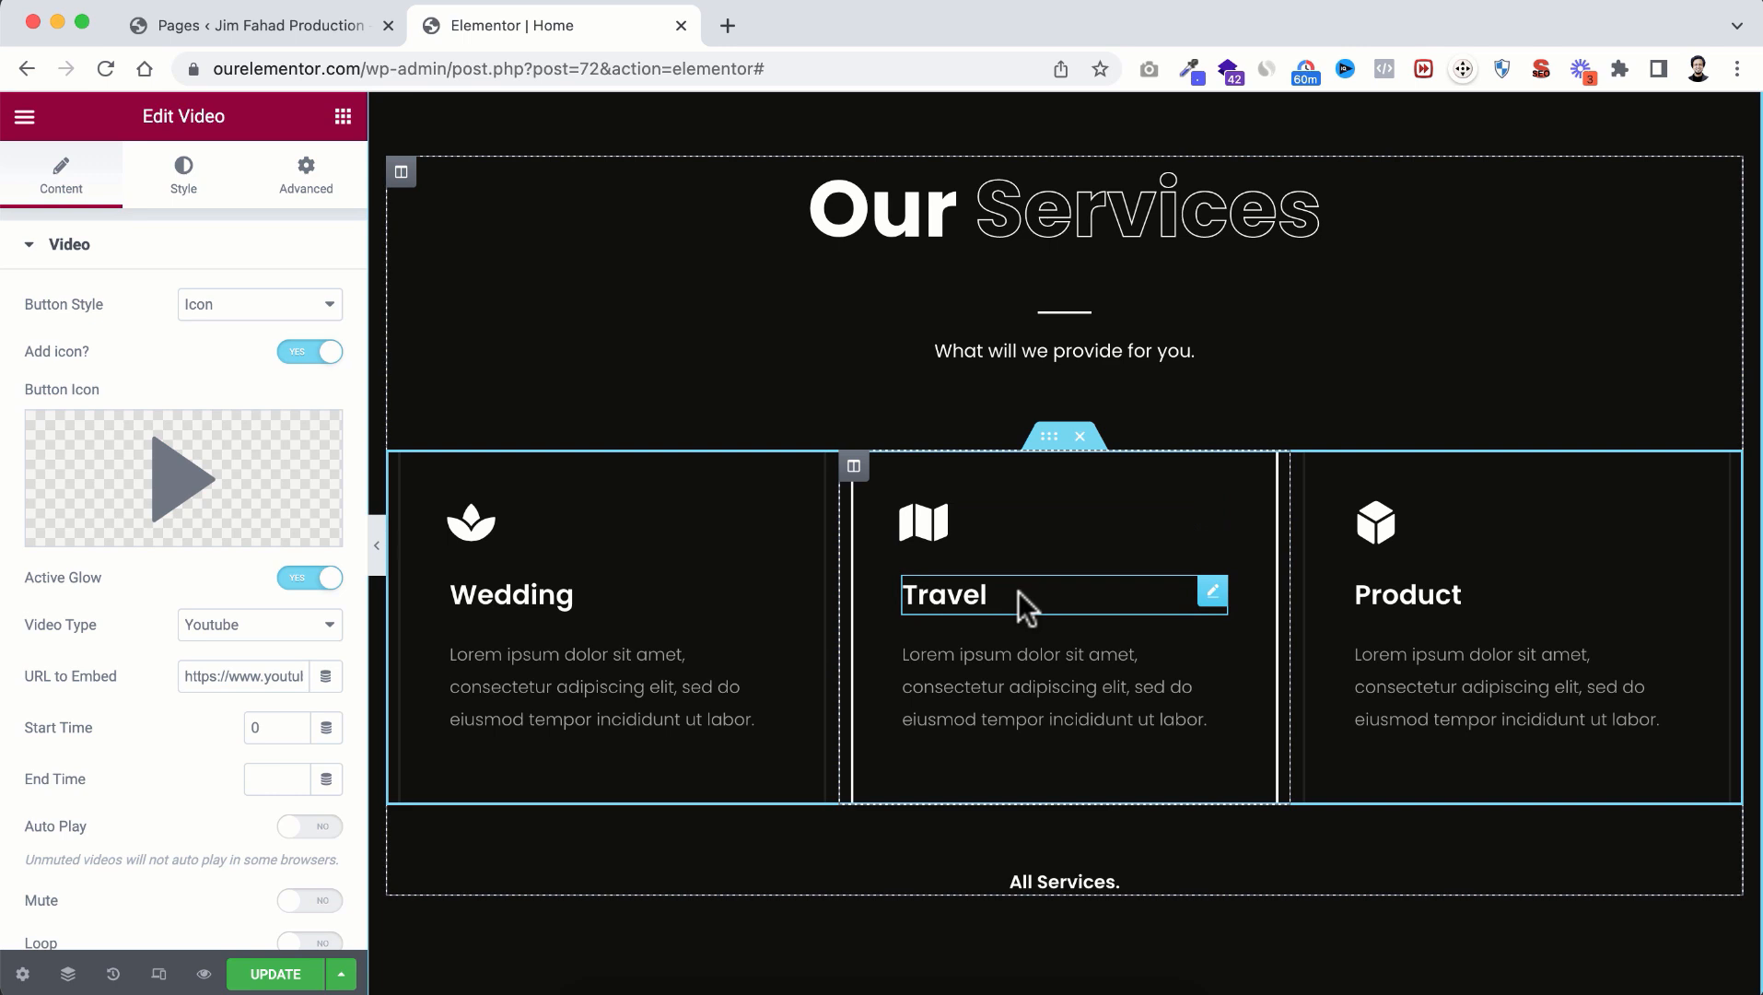
scroll(1017, 591, "down", 2)
scroll(1020, 586, "up", 1)
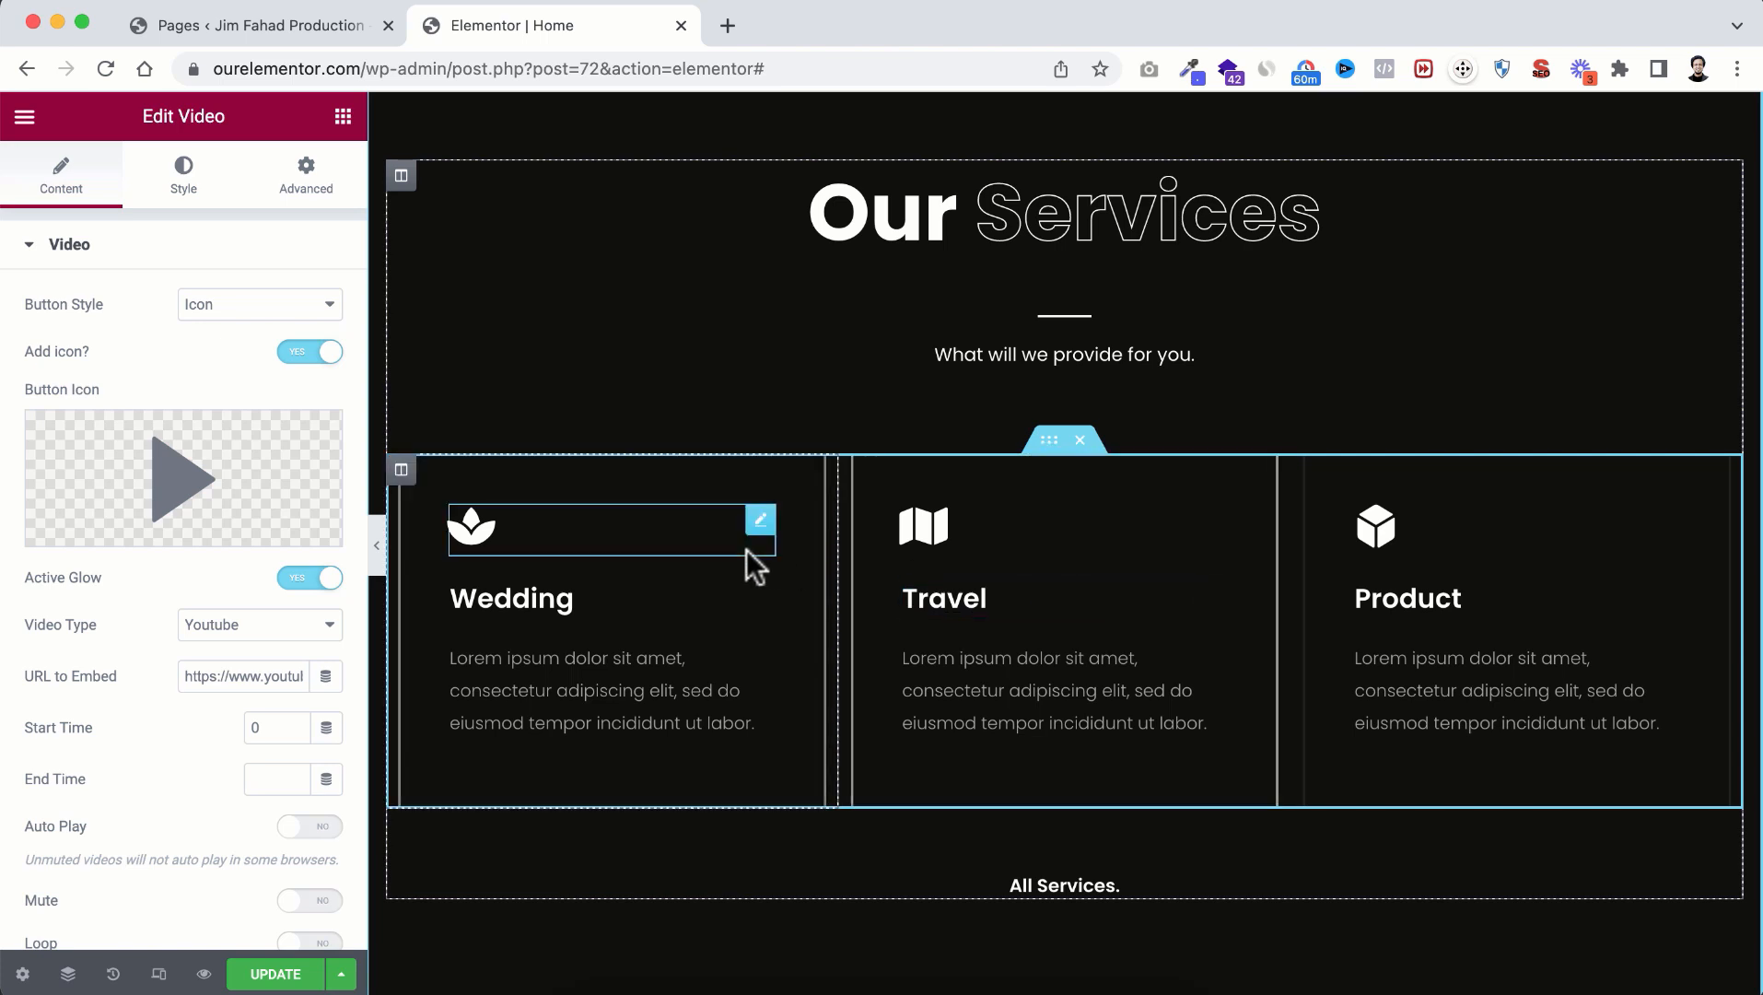
right_click(1051, 451)
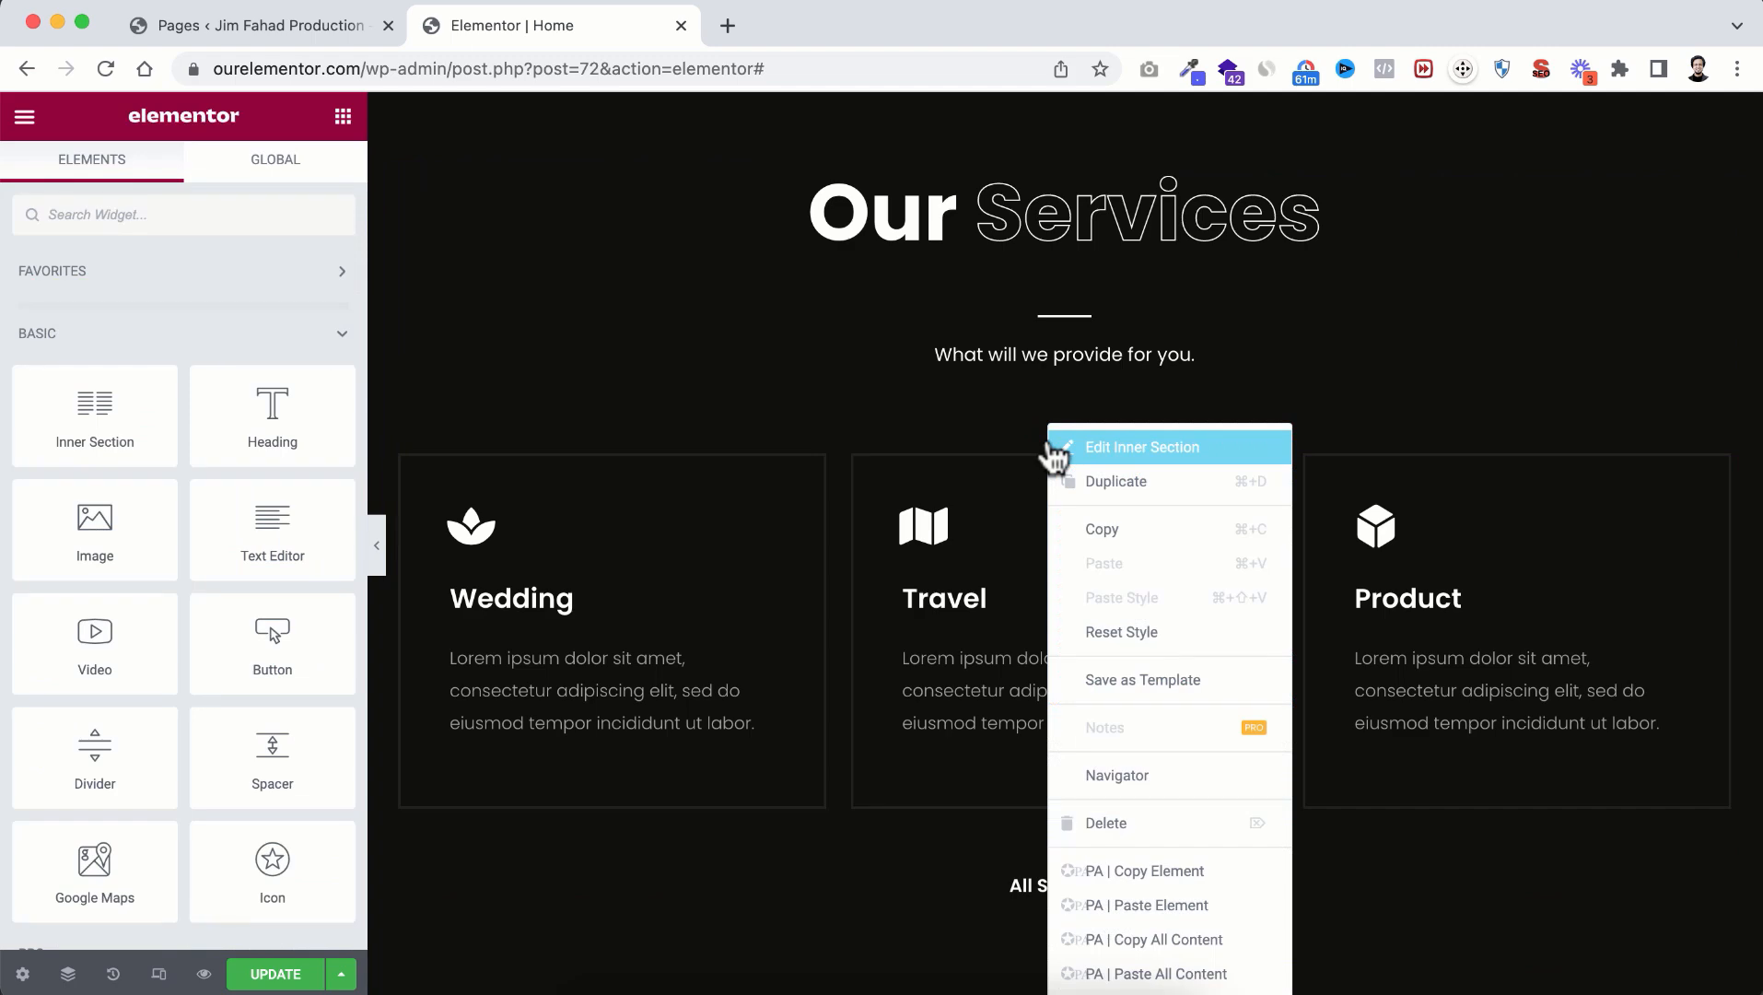
left_click(1103, 485)
scroll(1073, 618, "down", 2)
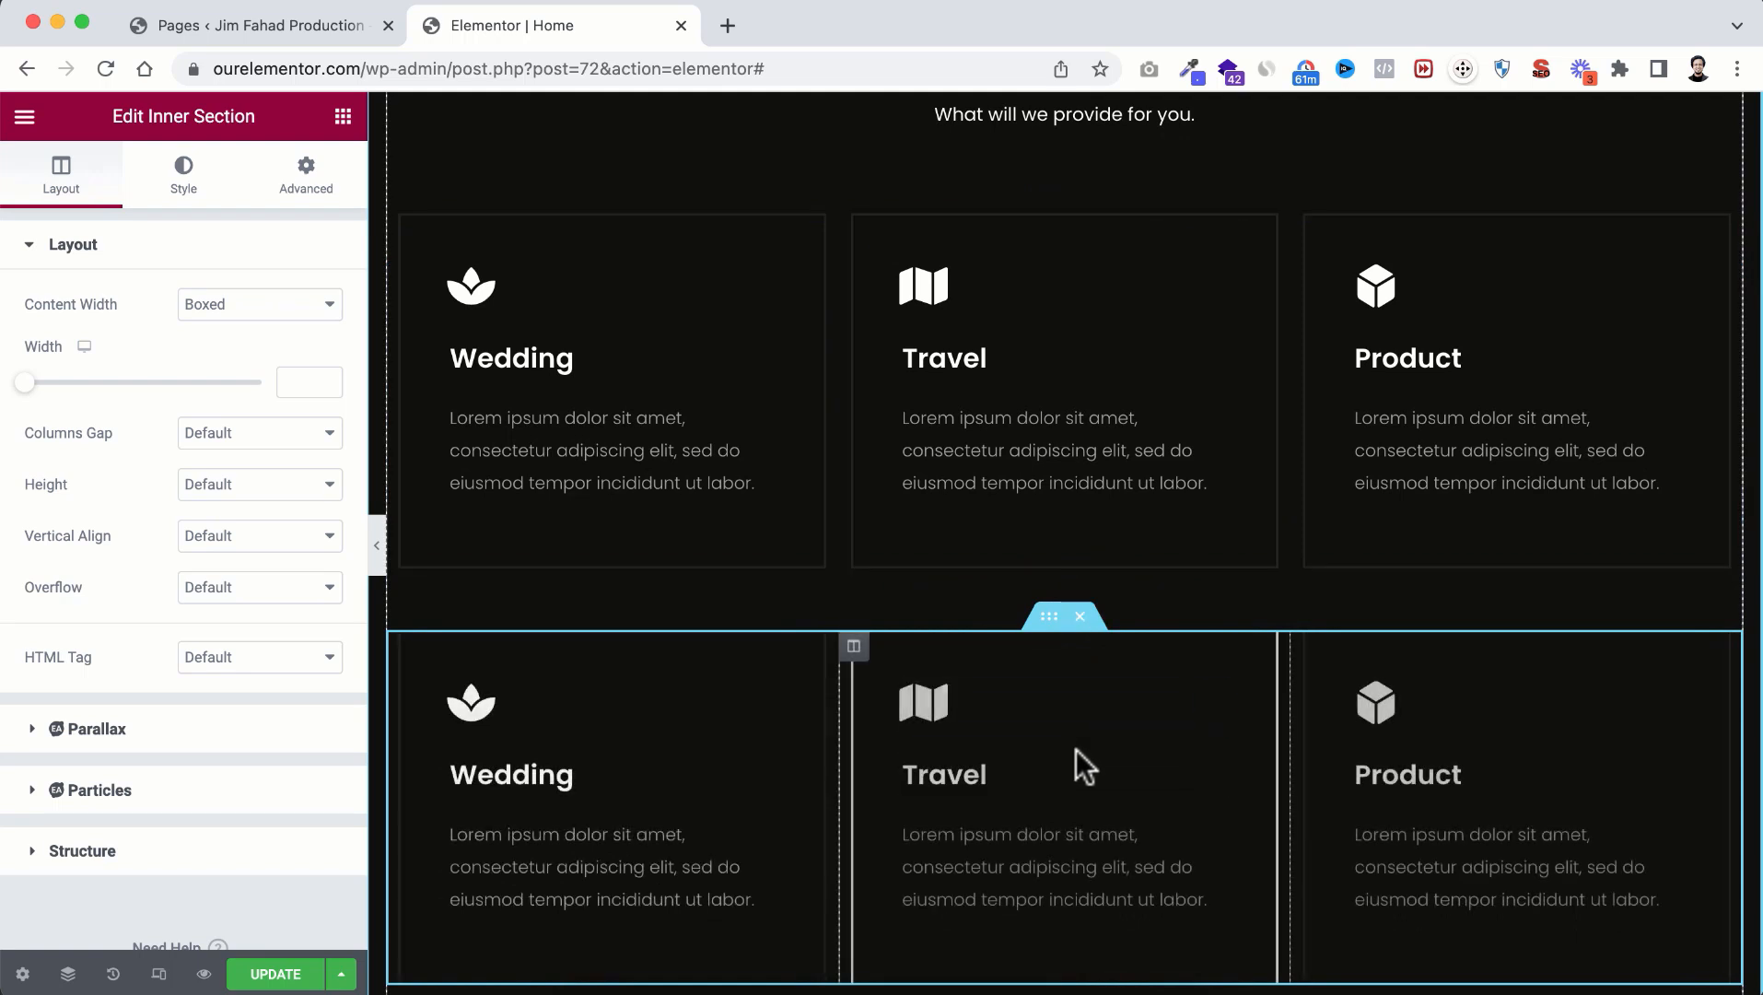
scroll(1076, 749, "down", 1)
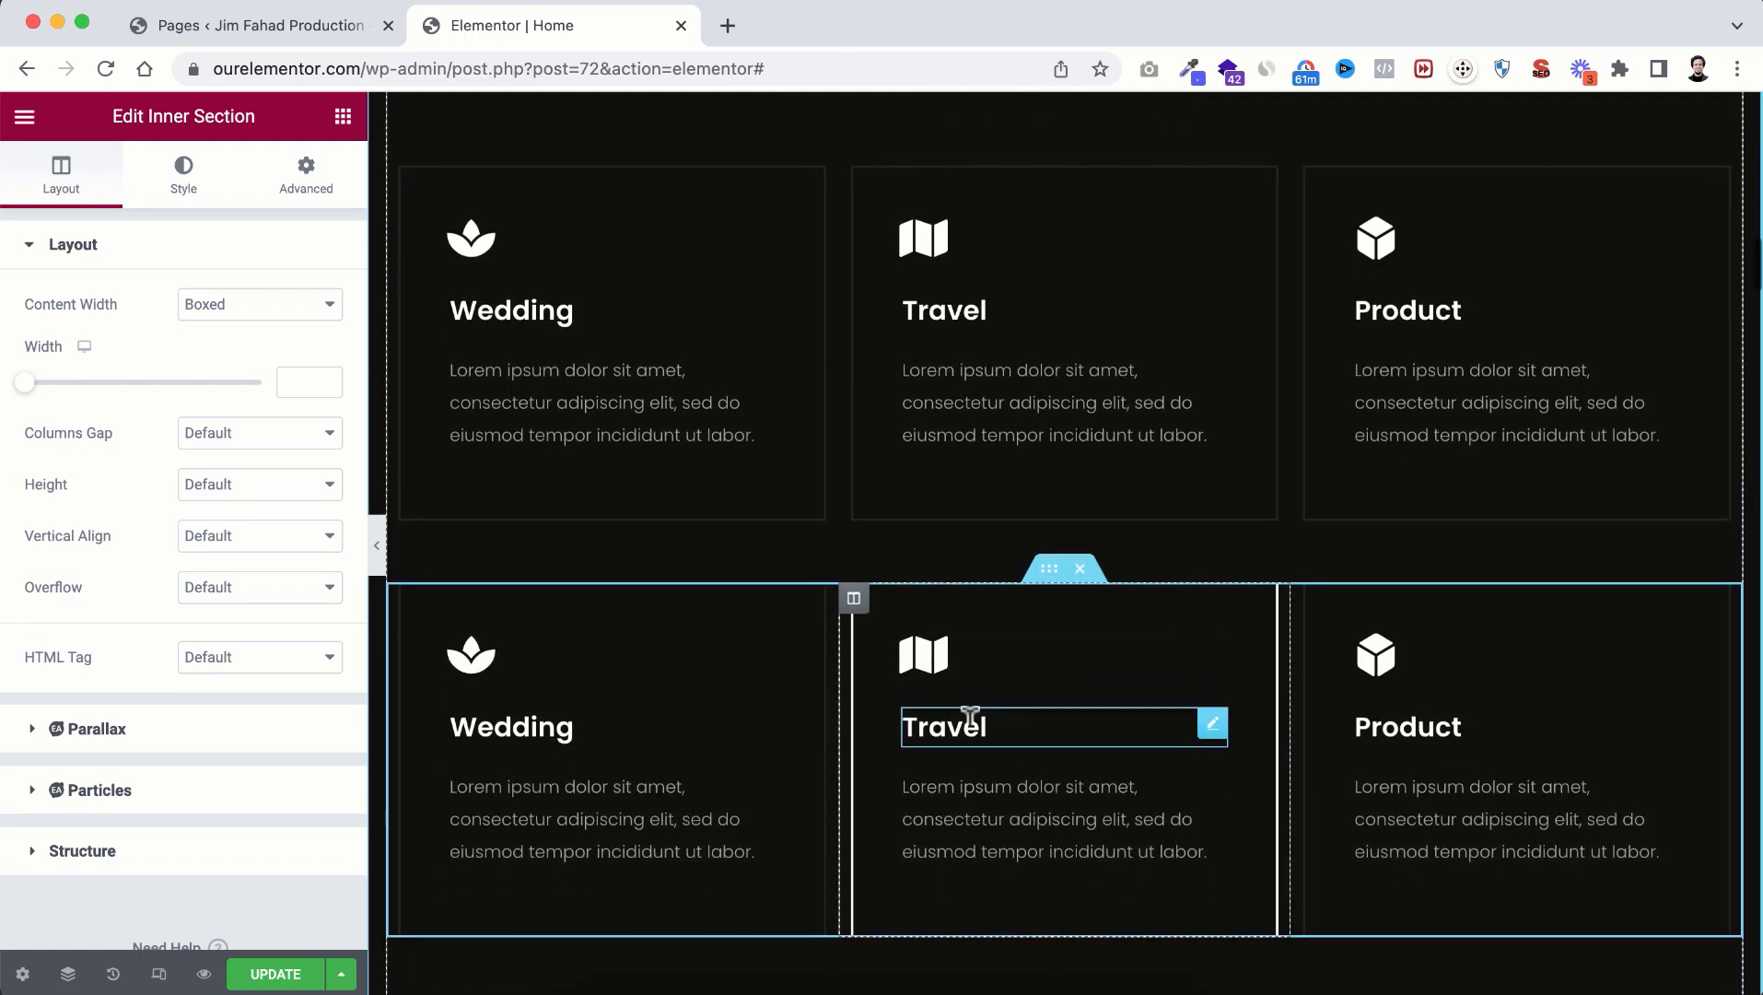
Step: In the duplicated services row, retitle the Travel box as Aerial and replace its map icon with the Camera icon
left_click(953, 716)
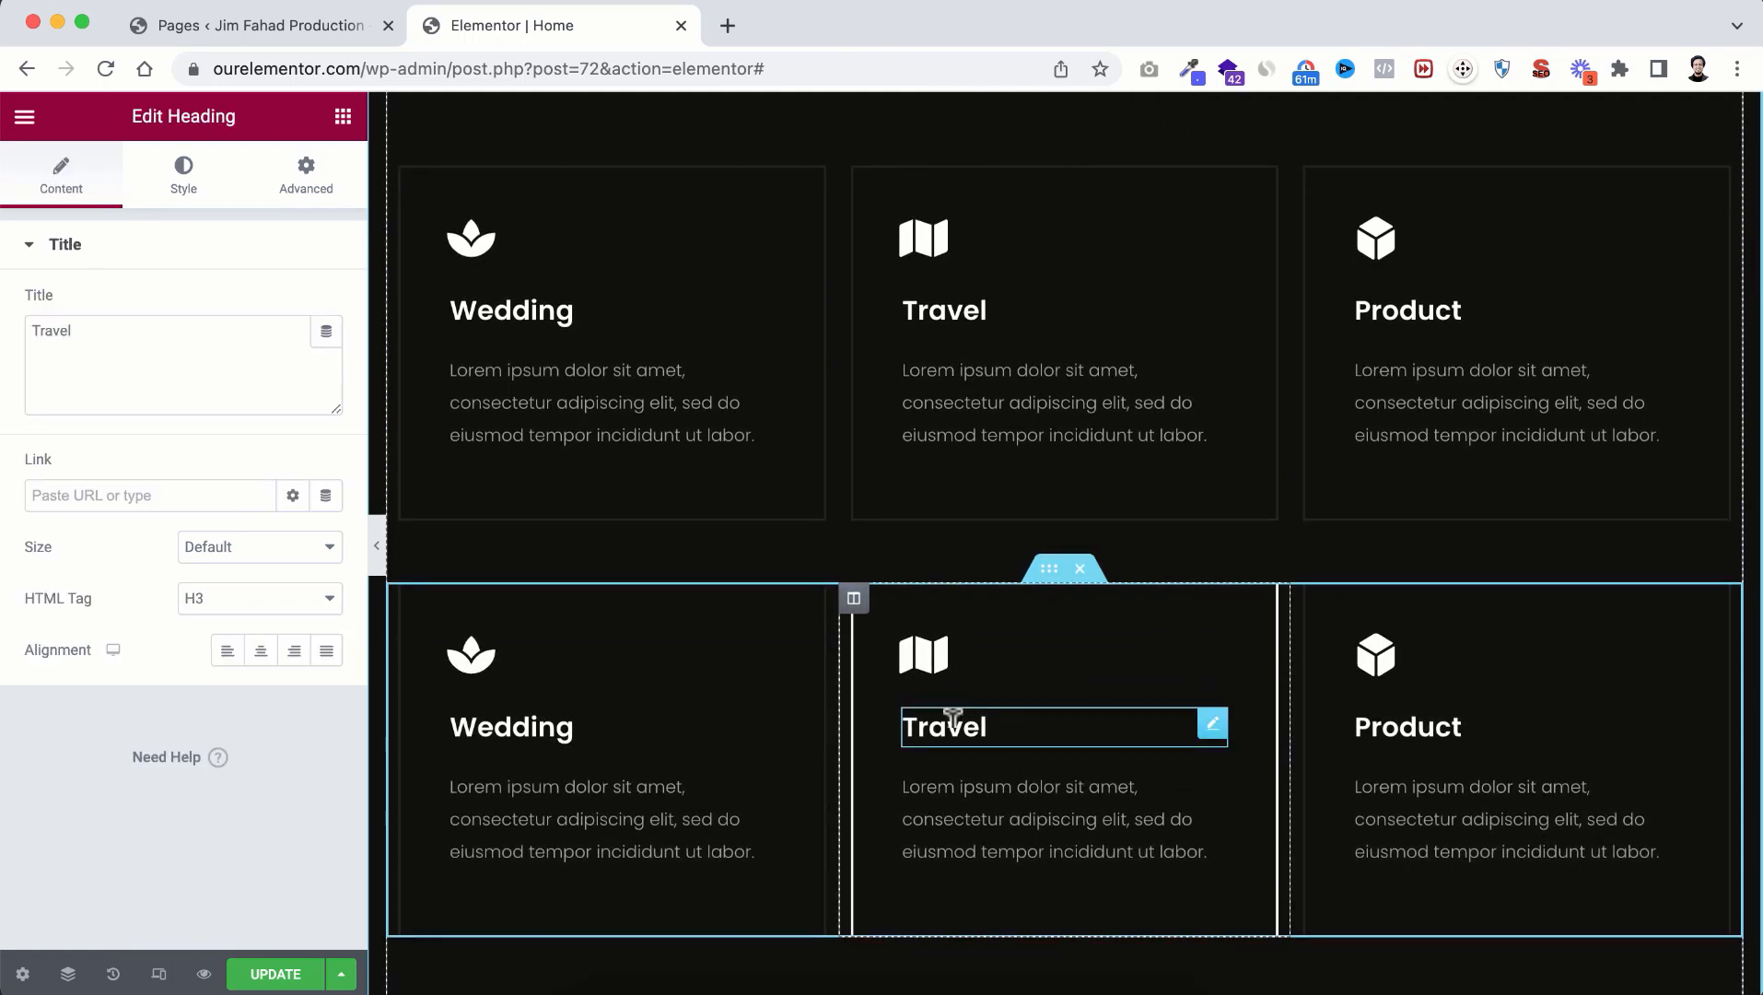
type("Aeri")
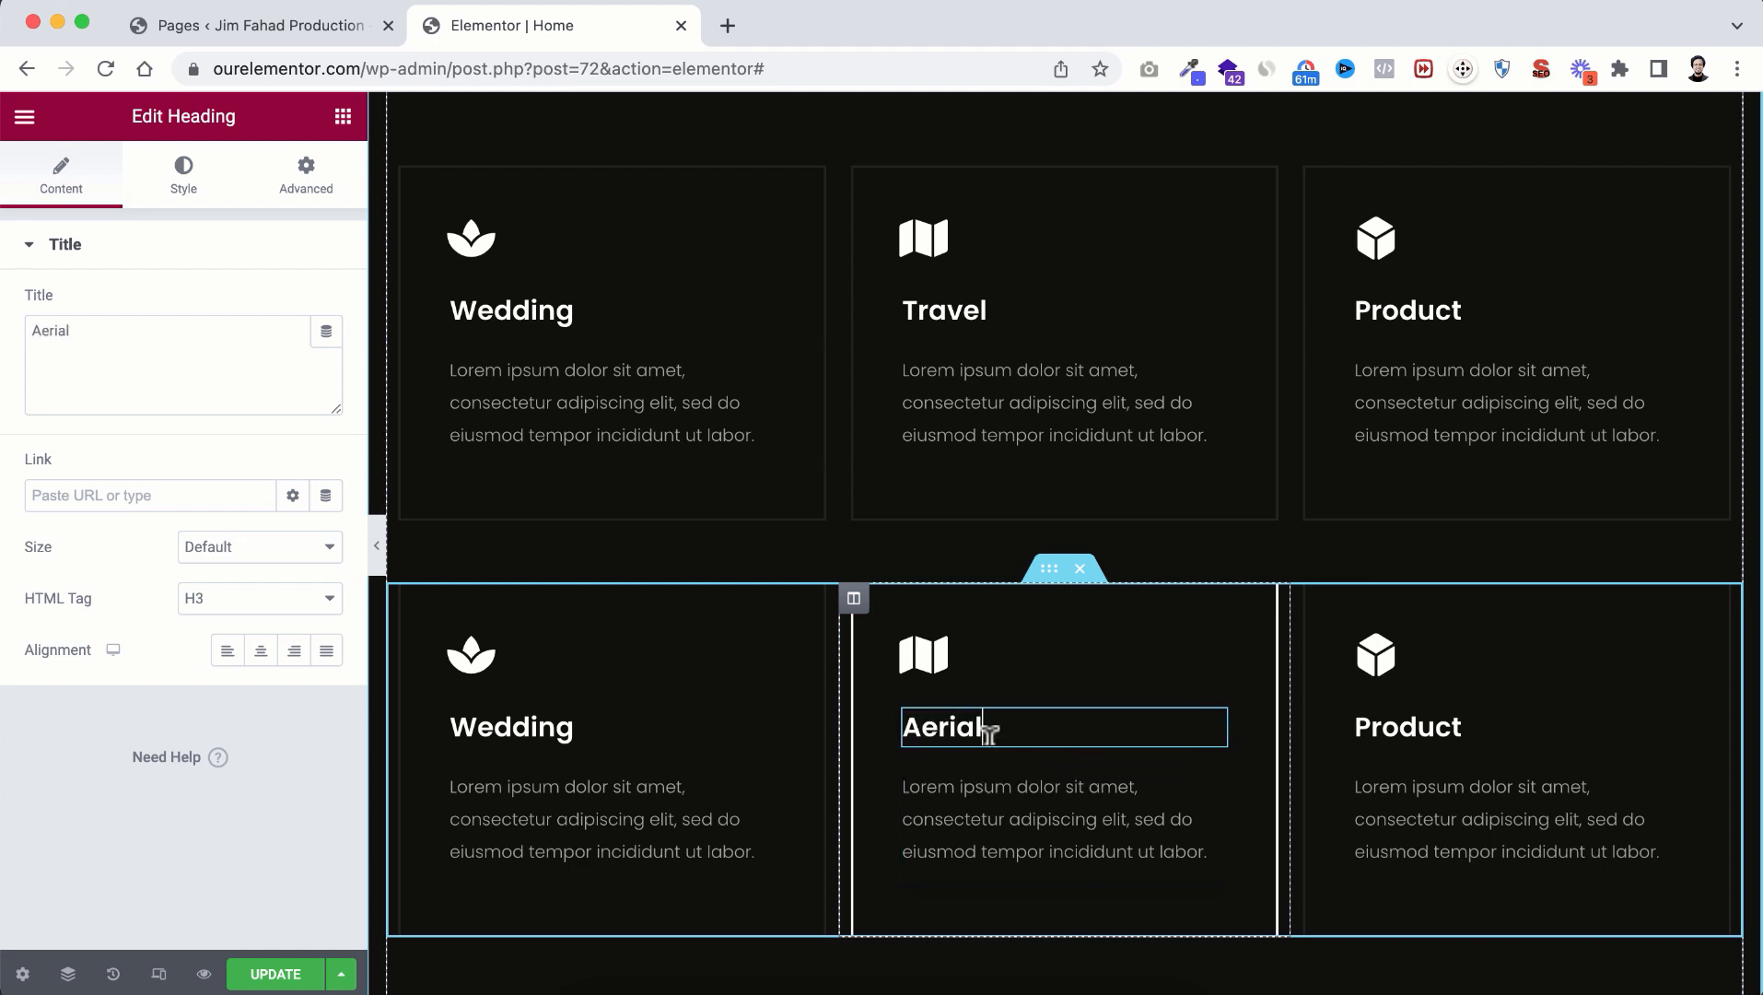
left_click(921, 653)
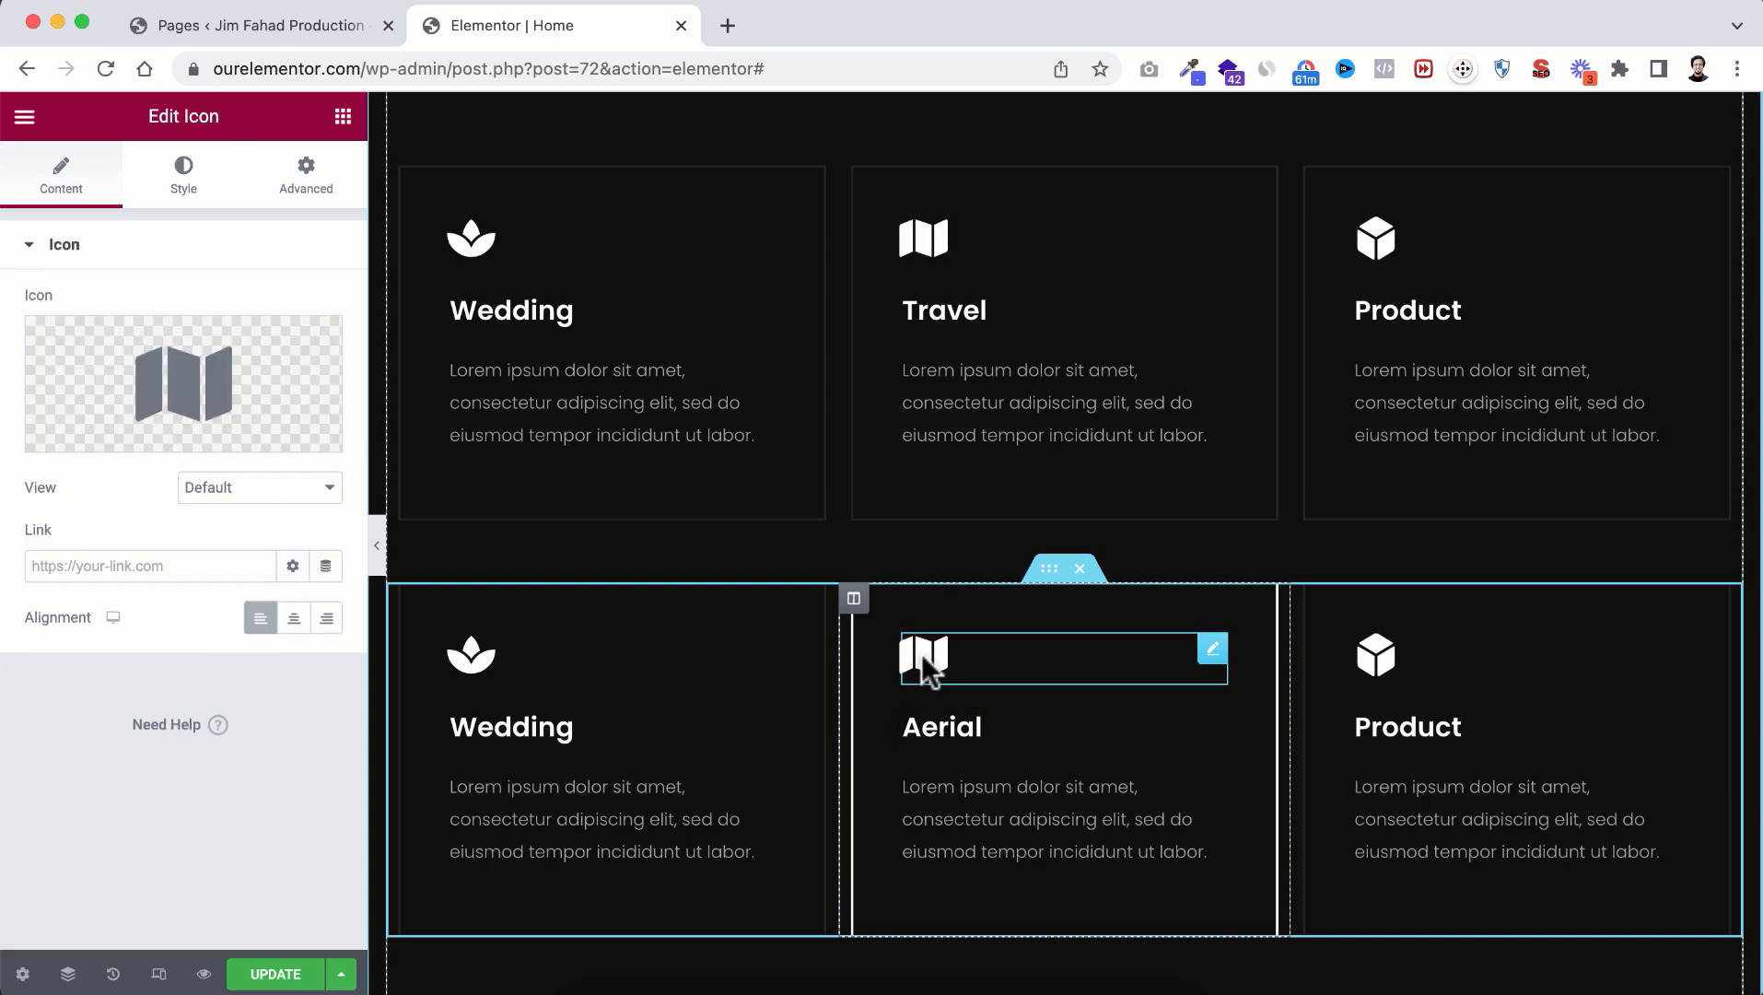
left_click(174, 388)
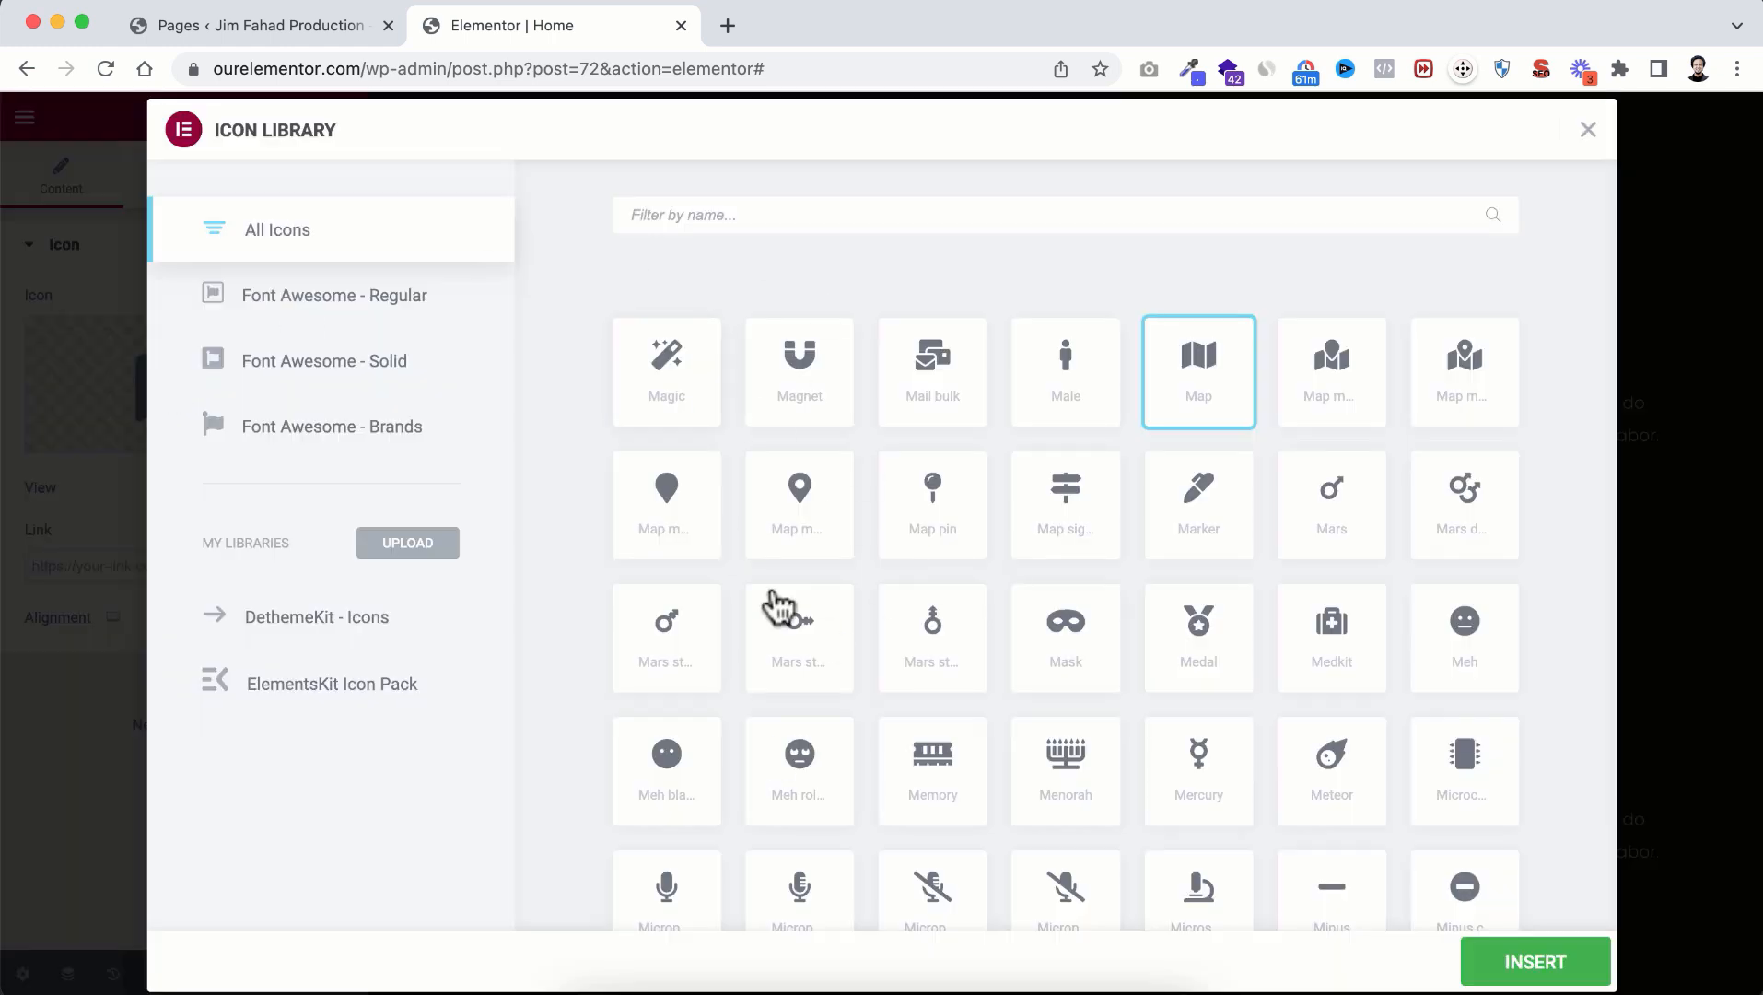
left_click(790, 209)
type("cam")
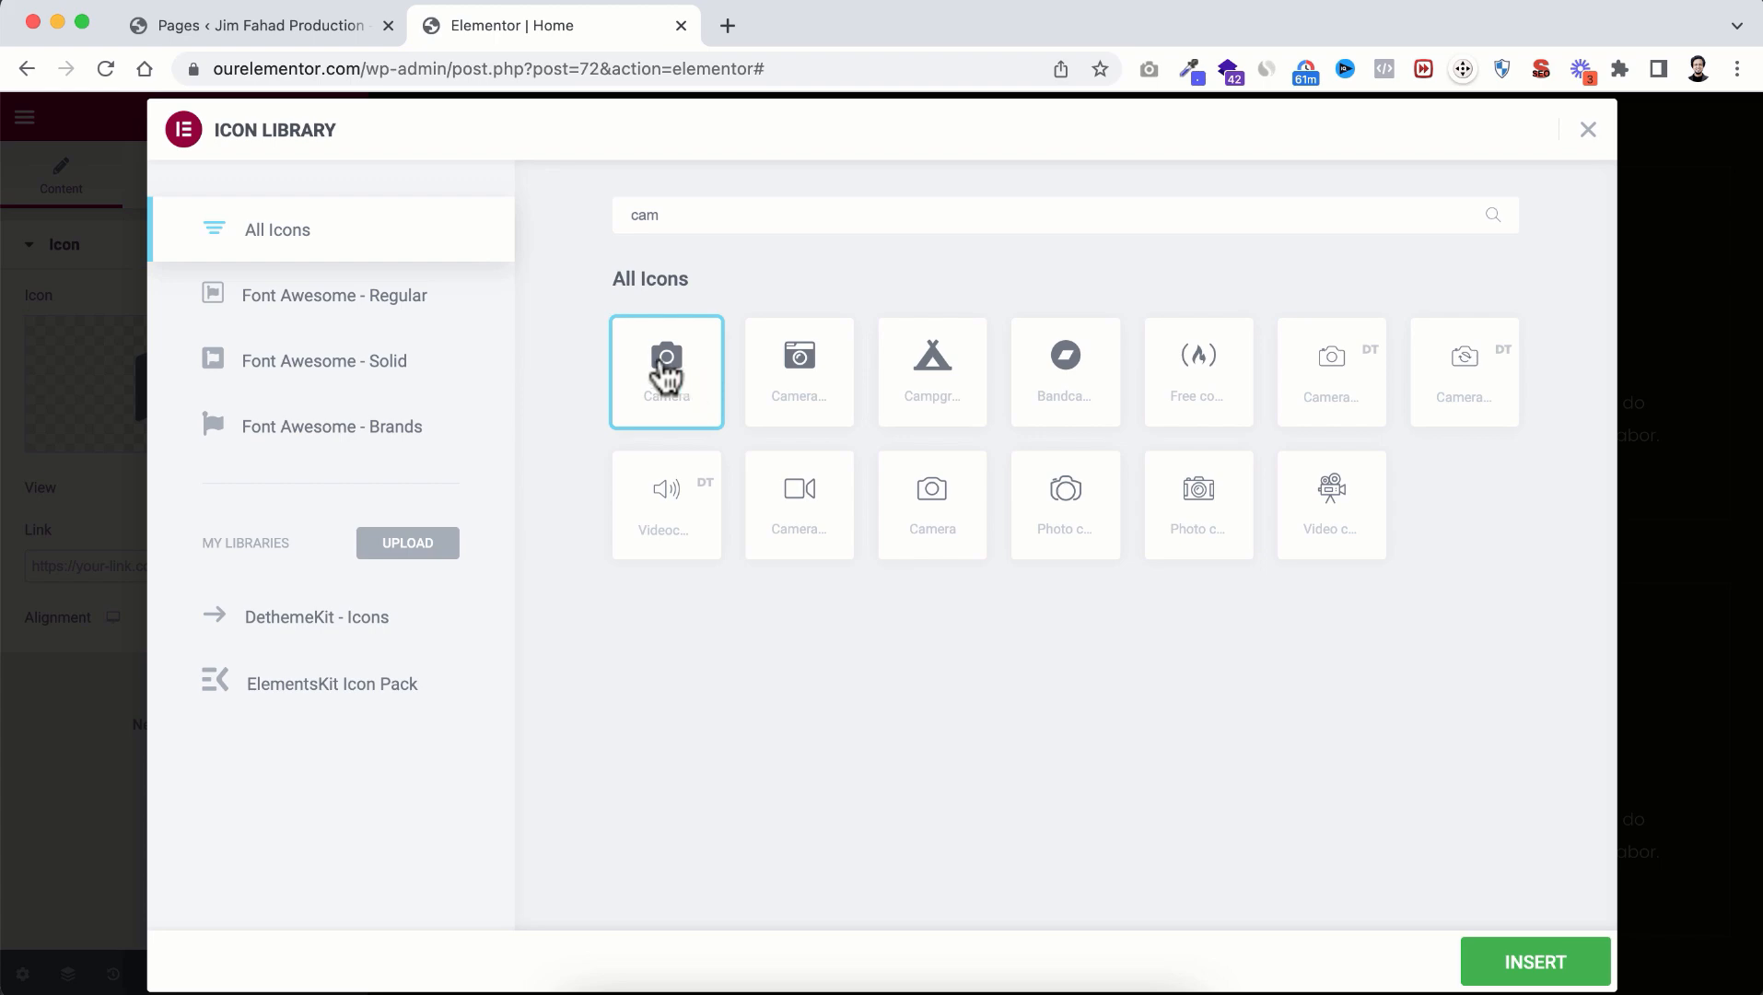
left_click(1509, 963)
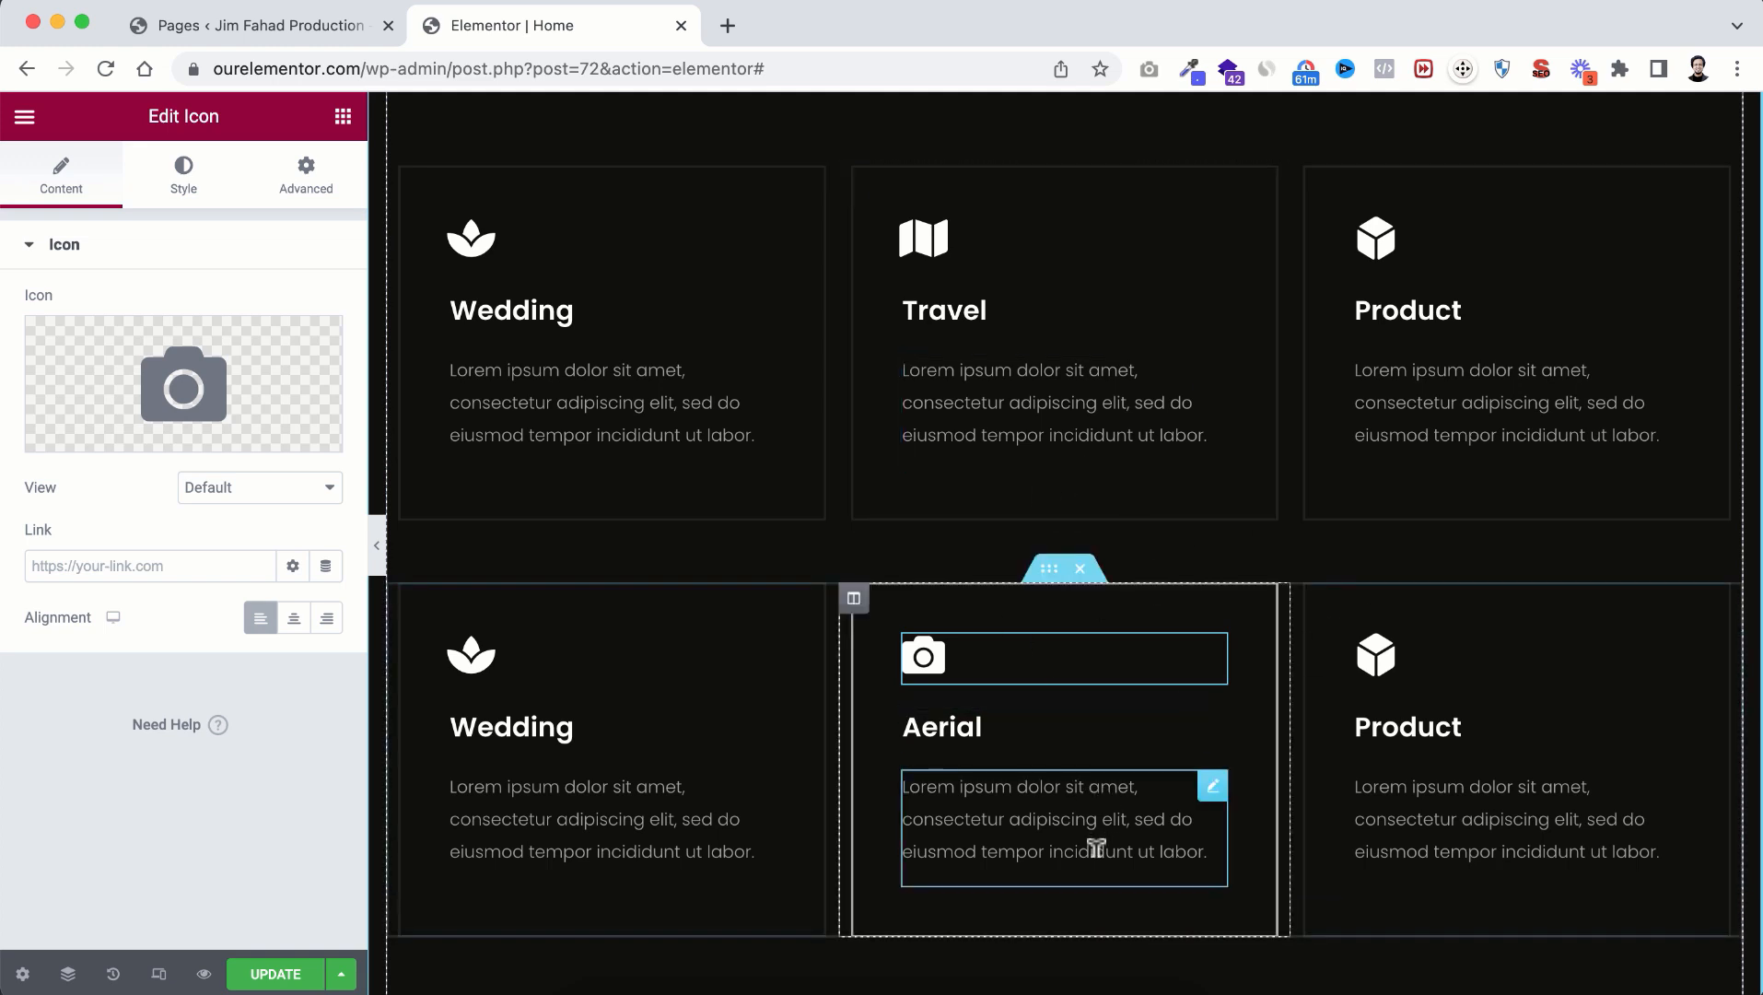
Step: Open the "In The Shadow" banner in the Our Works section and inspect its image and content settings
scroll(1094, 838, "down", 3)
scroll(1096, 846, "down", 3)
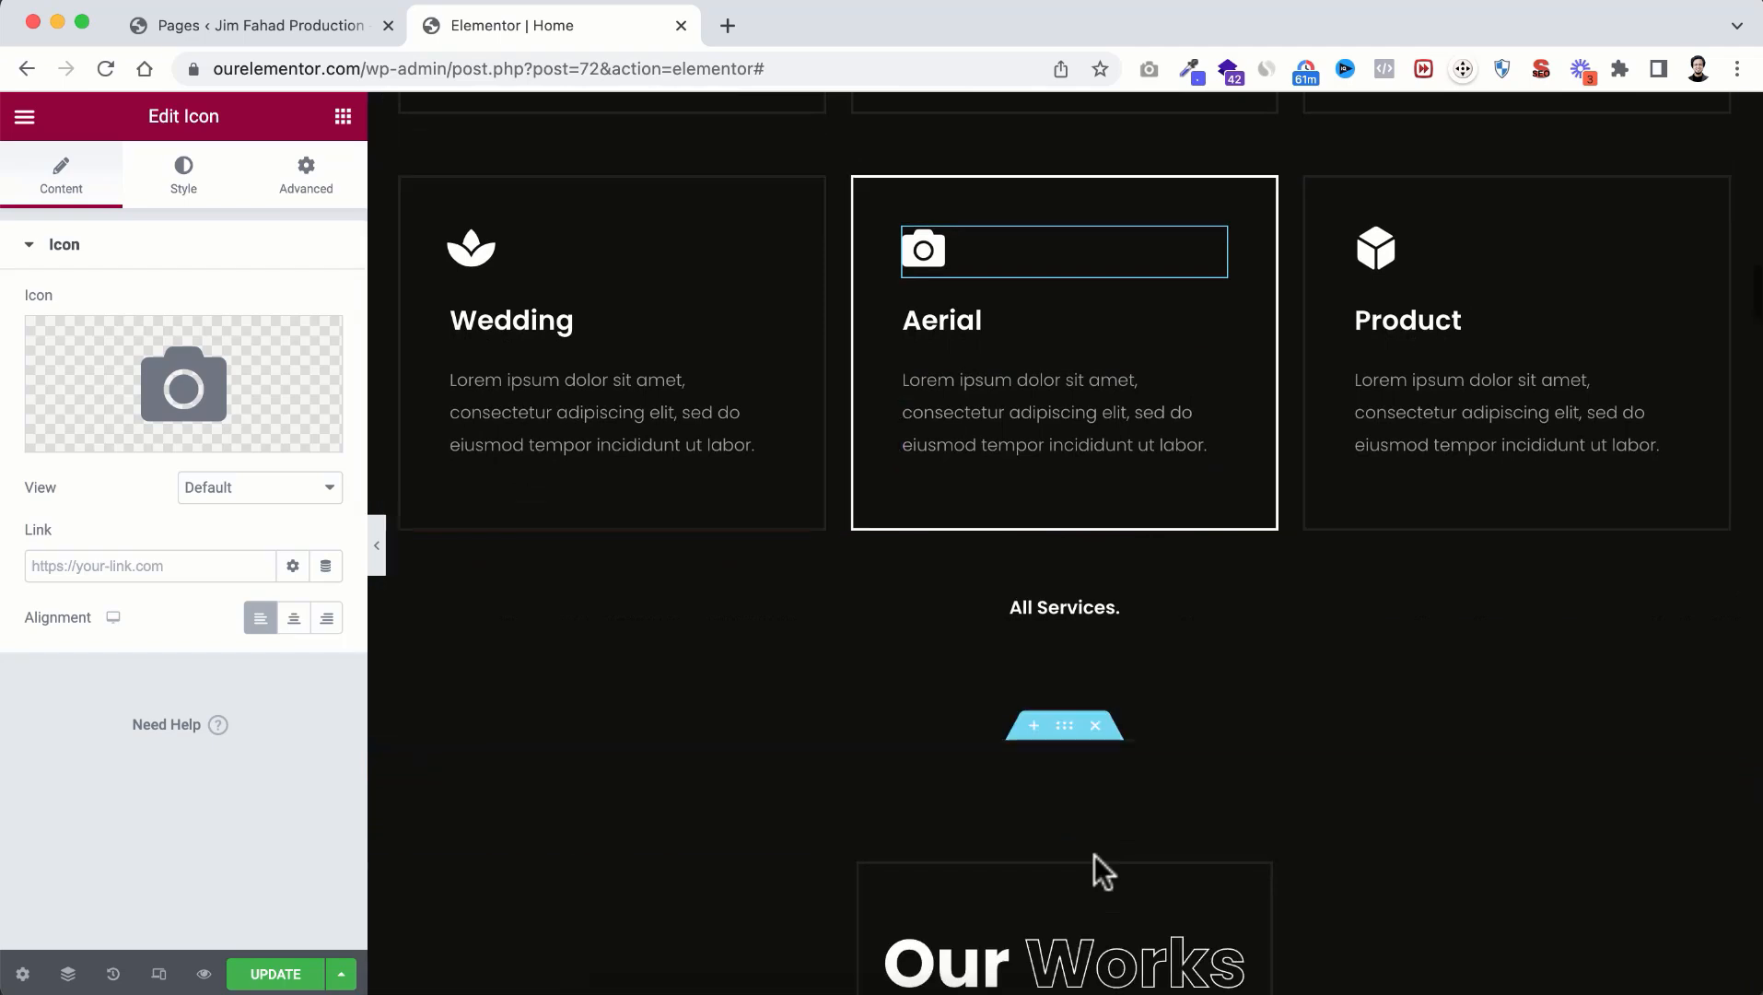
scroll(1094, 861, "down", 3)
scroll(1093, 855, "down", 3)
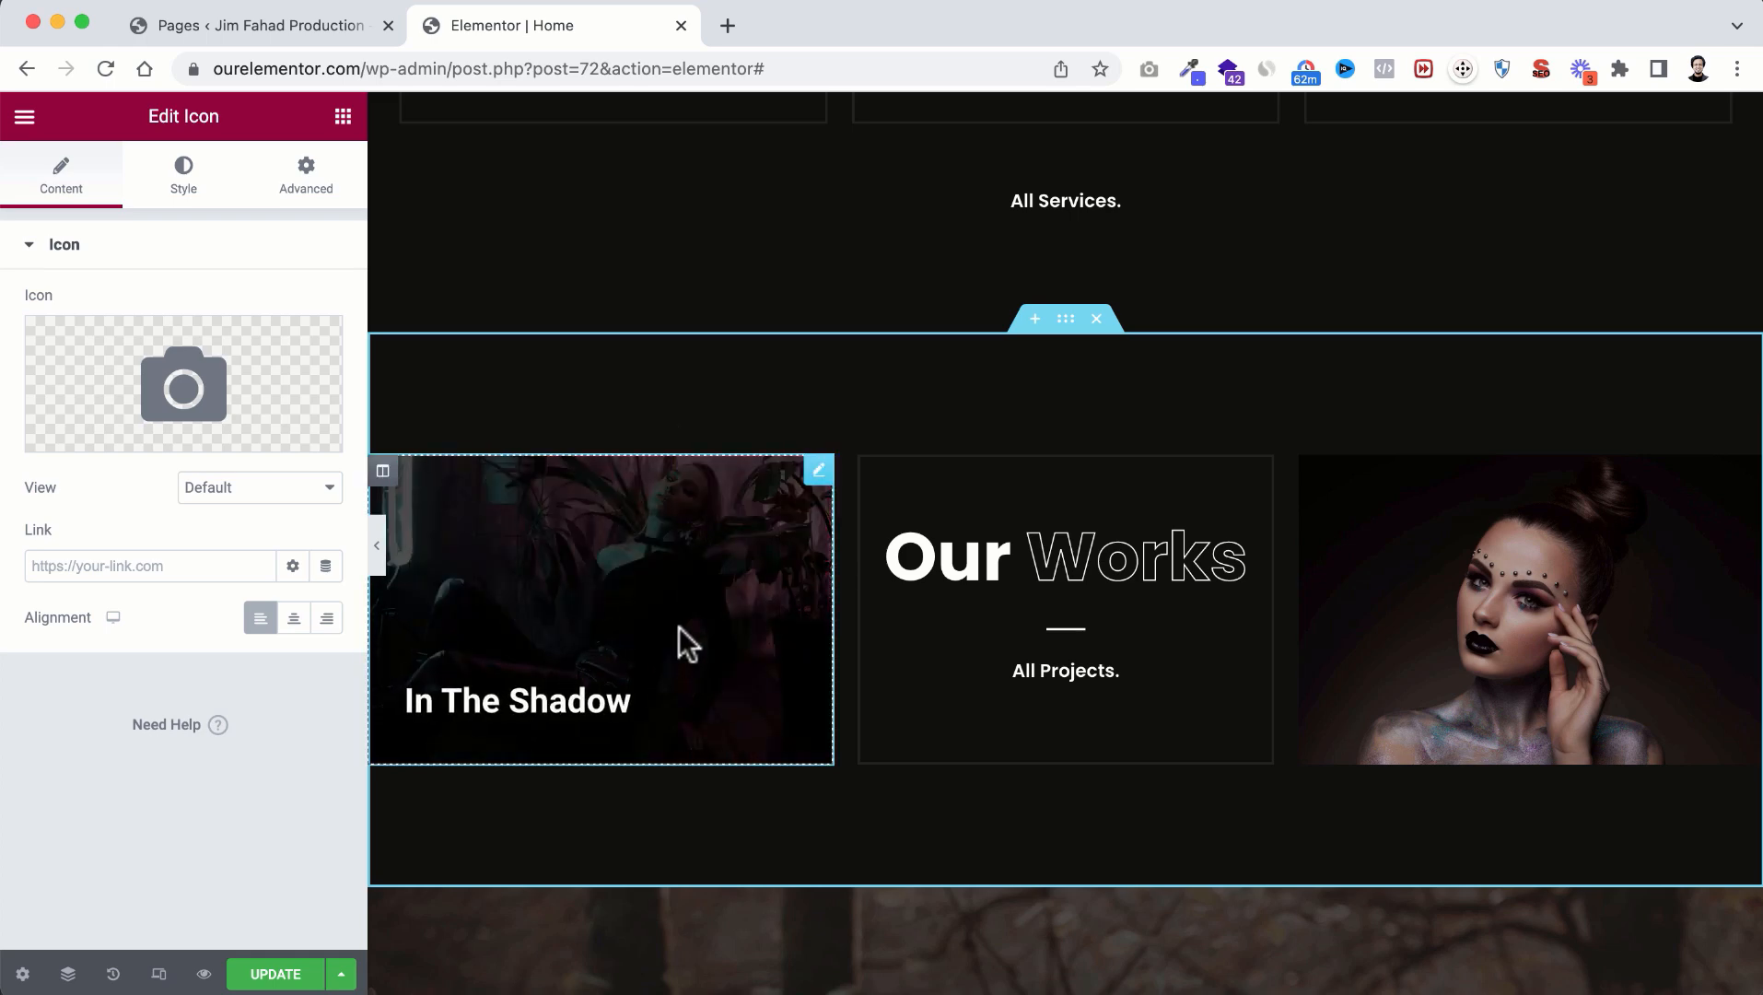
left_click(634, 565)
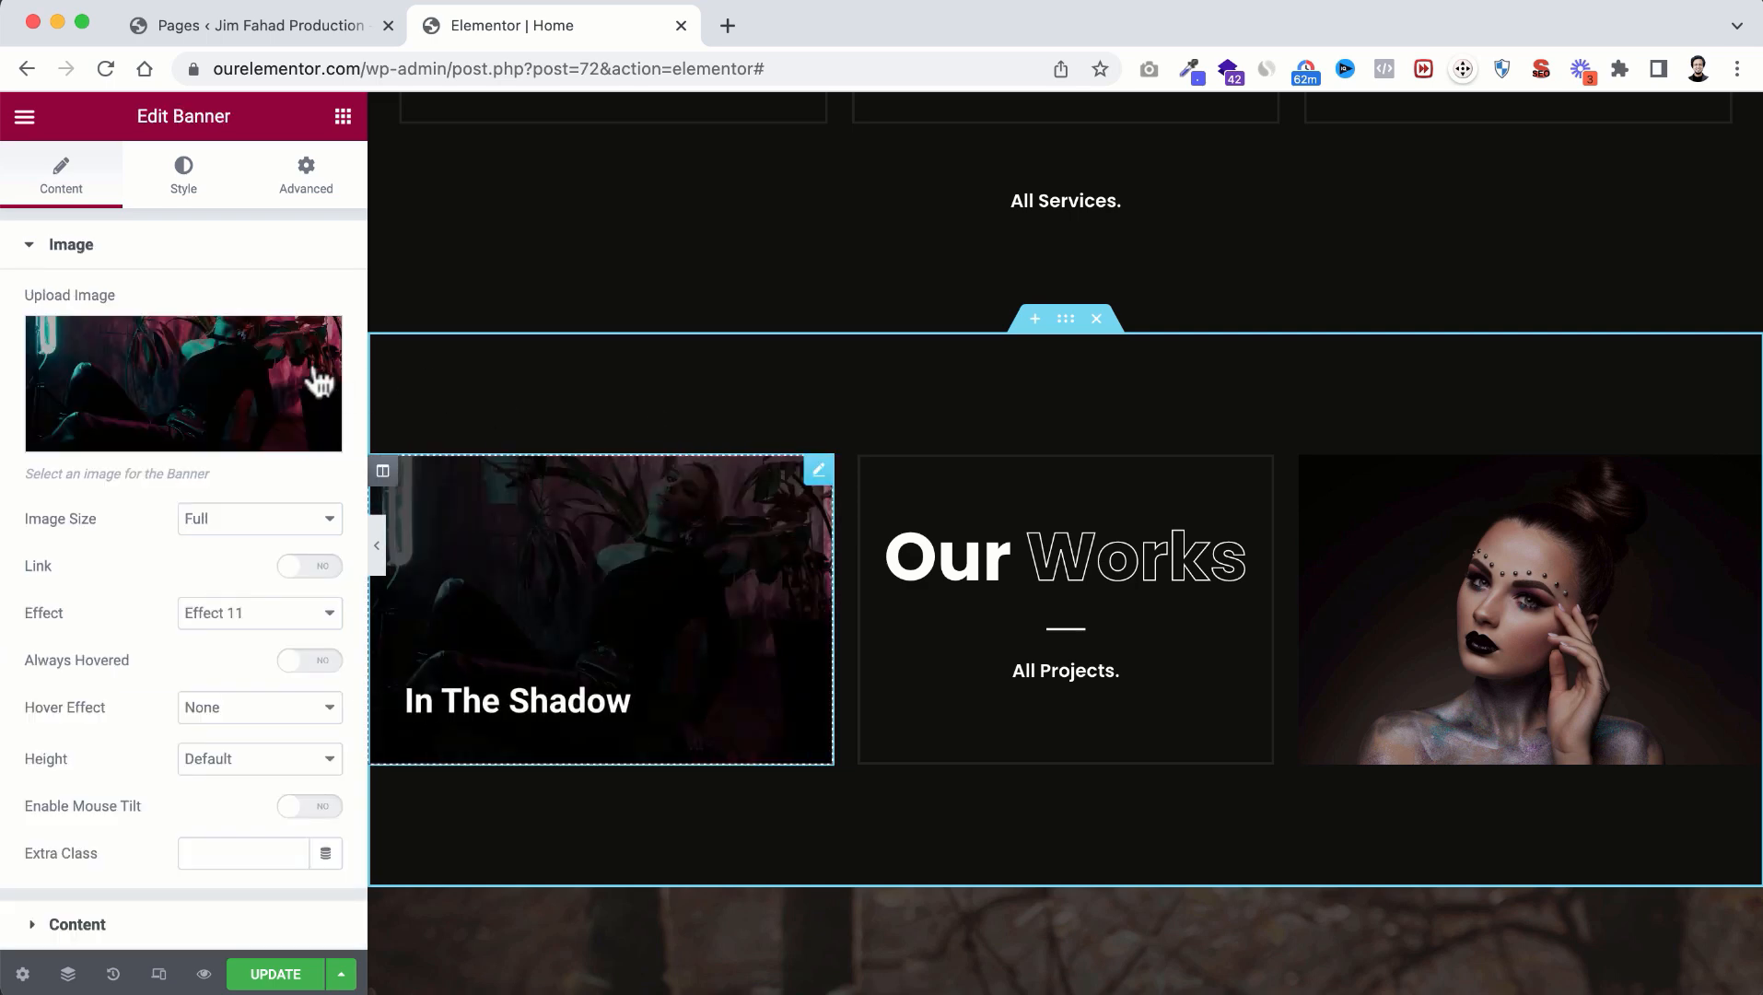
mouse_move(191, 381)
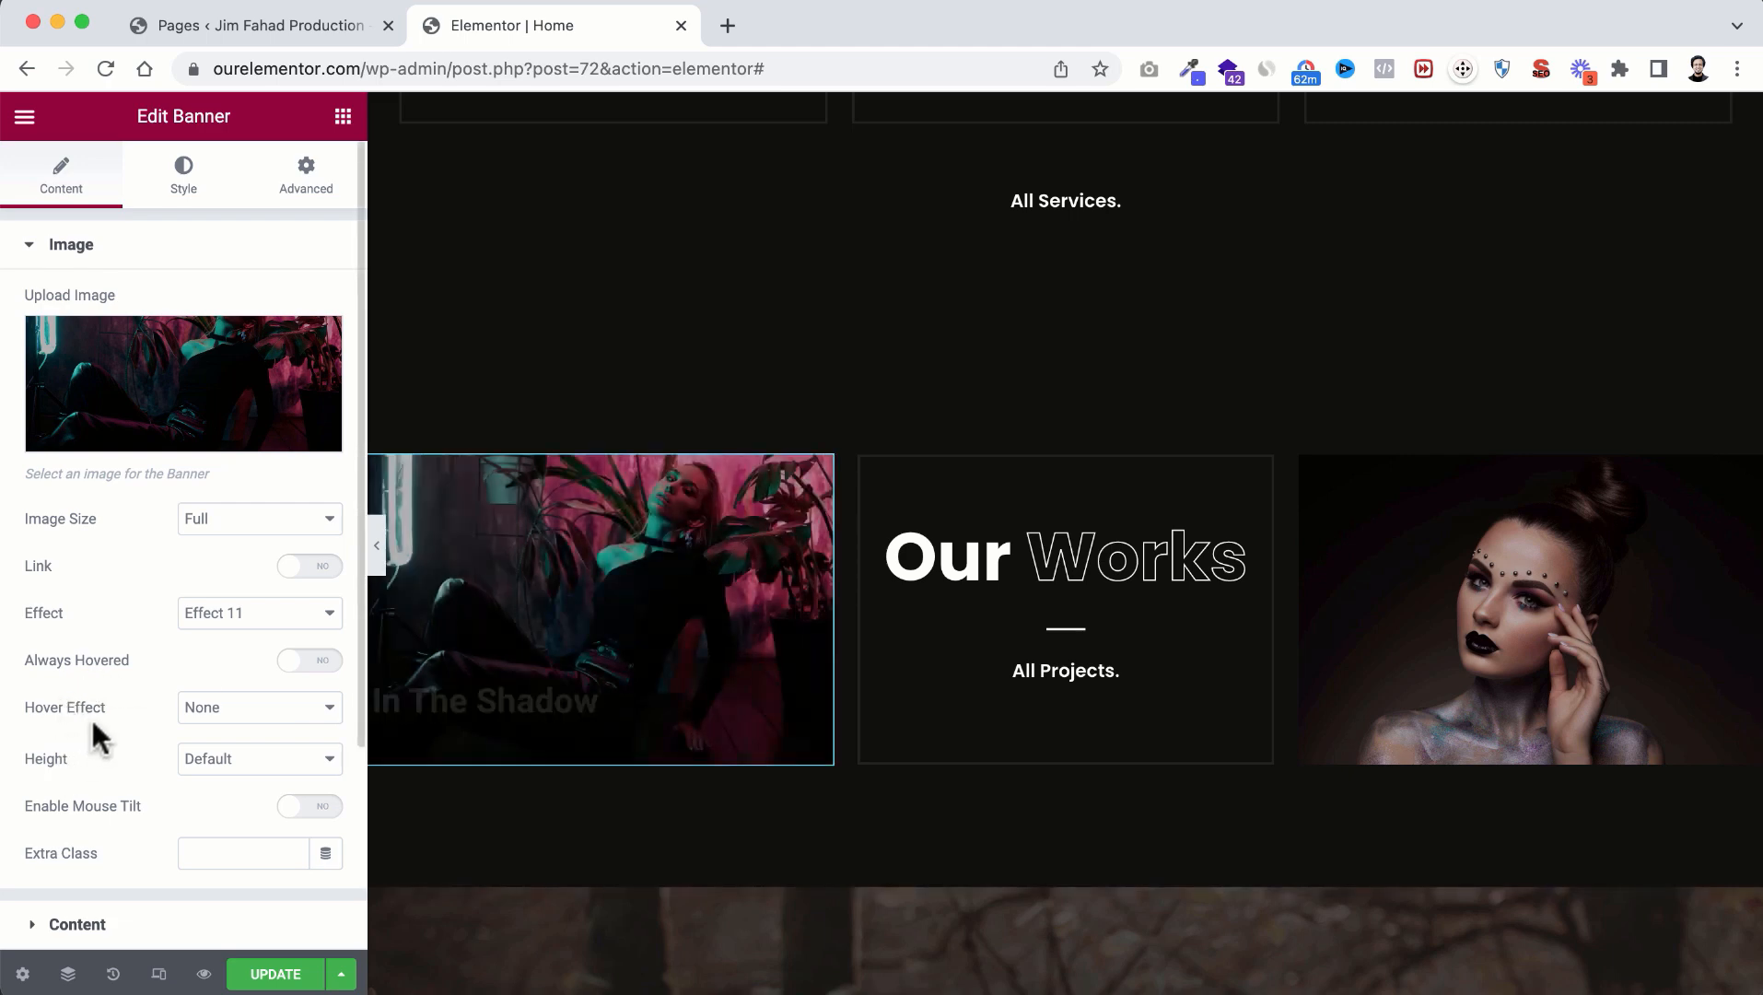
scroll(74, 756, "down", 3)
scroll(81, 781, "down", 1)
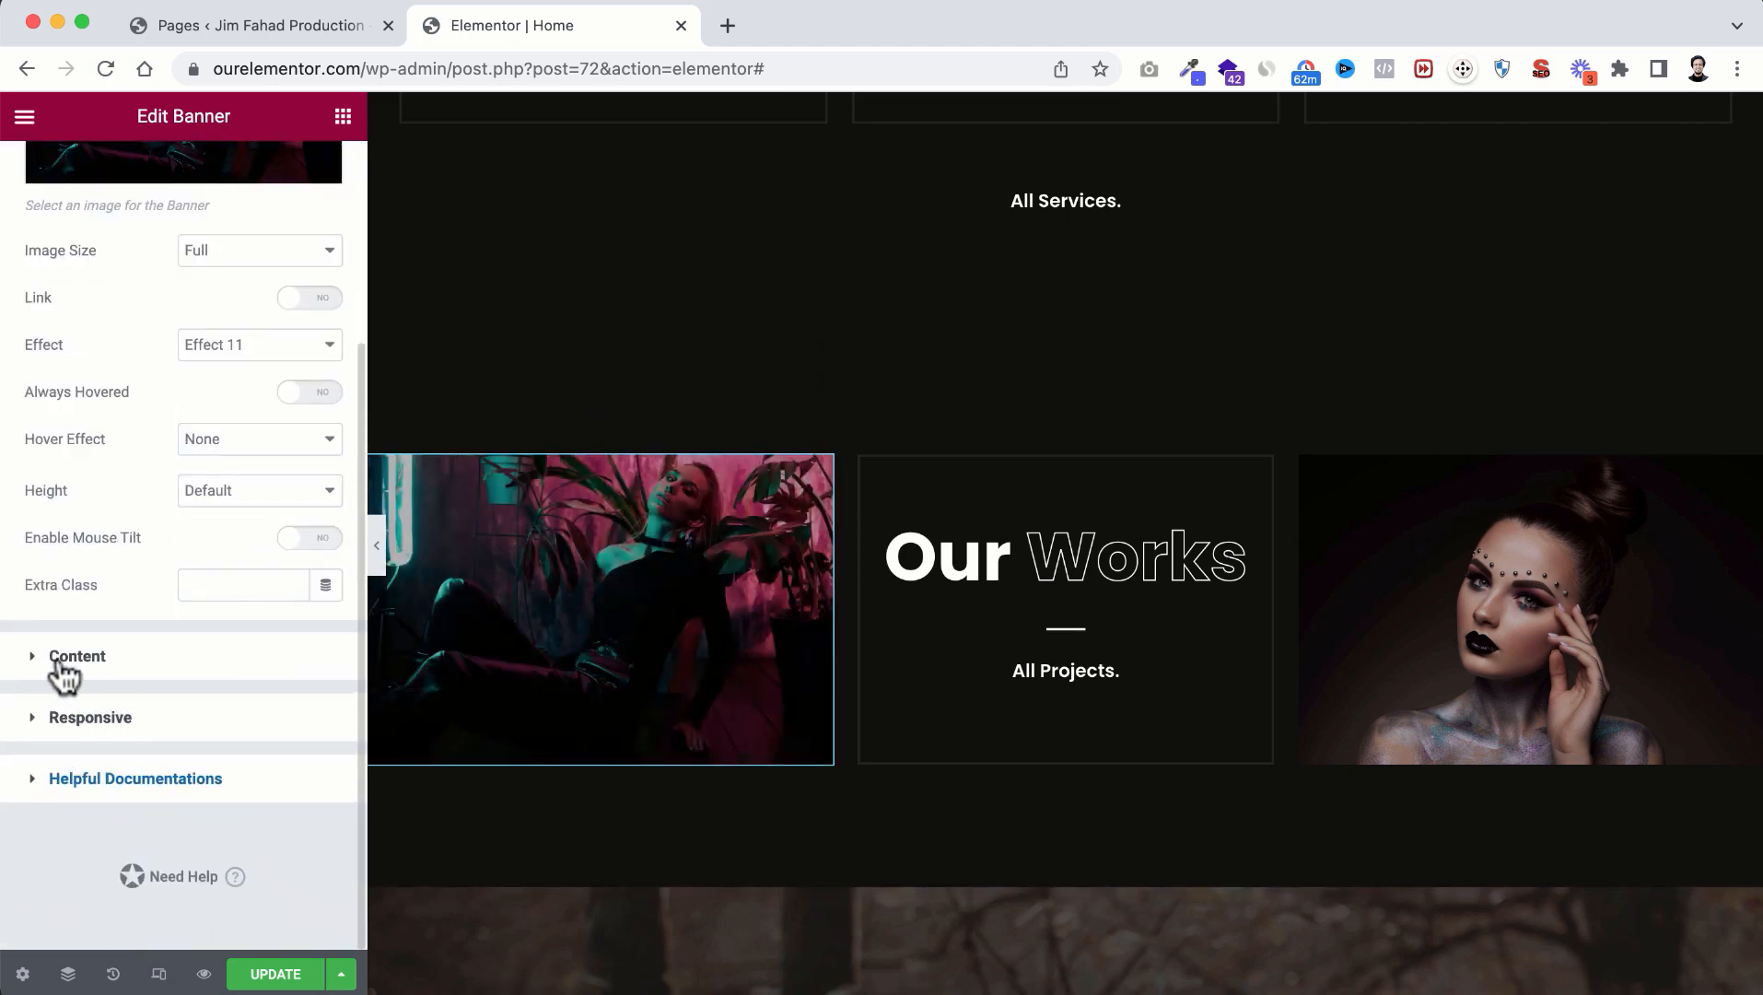
left_click(75, 653)
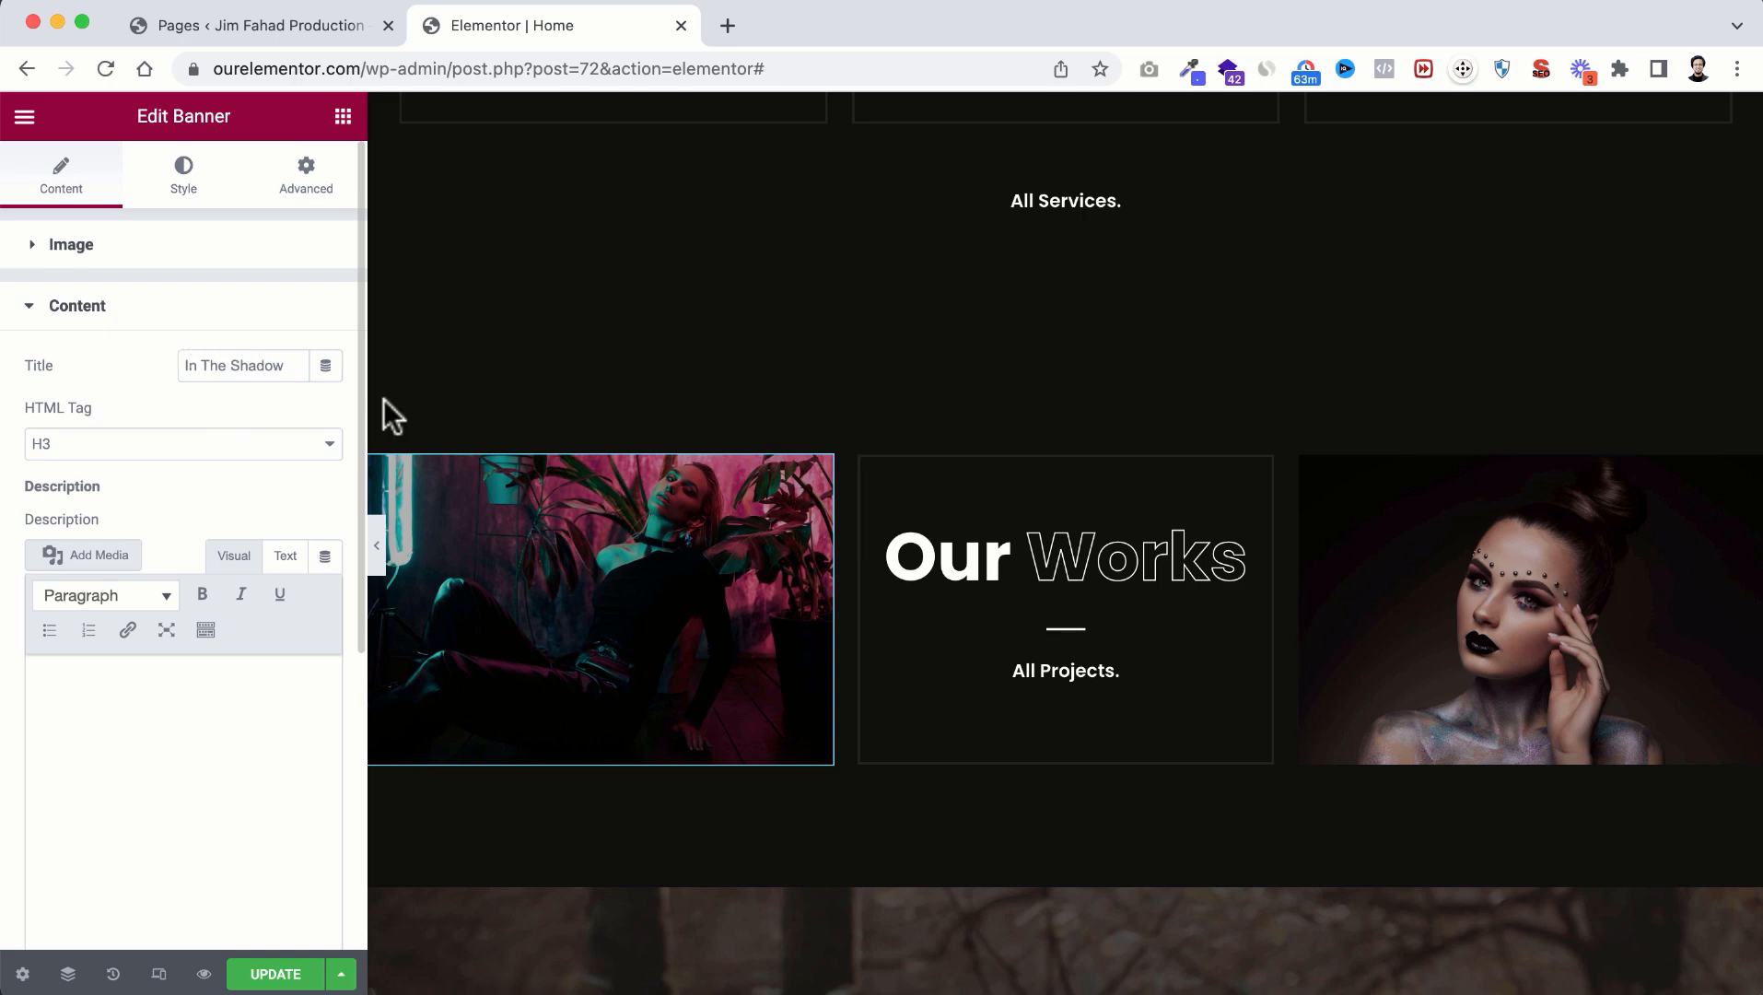
Step: Open the Client Review testimonial widget and inspect the first client's entry, including its review text and avatar
scroll(912, 823, "down", 3)
scroll(912, 822, "down", 1)
scroll(912, 822, "down", 2)
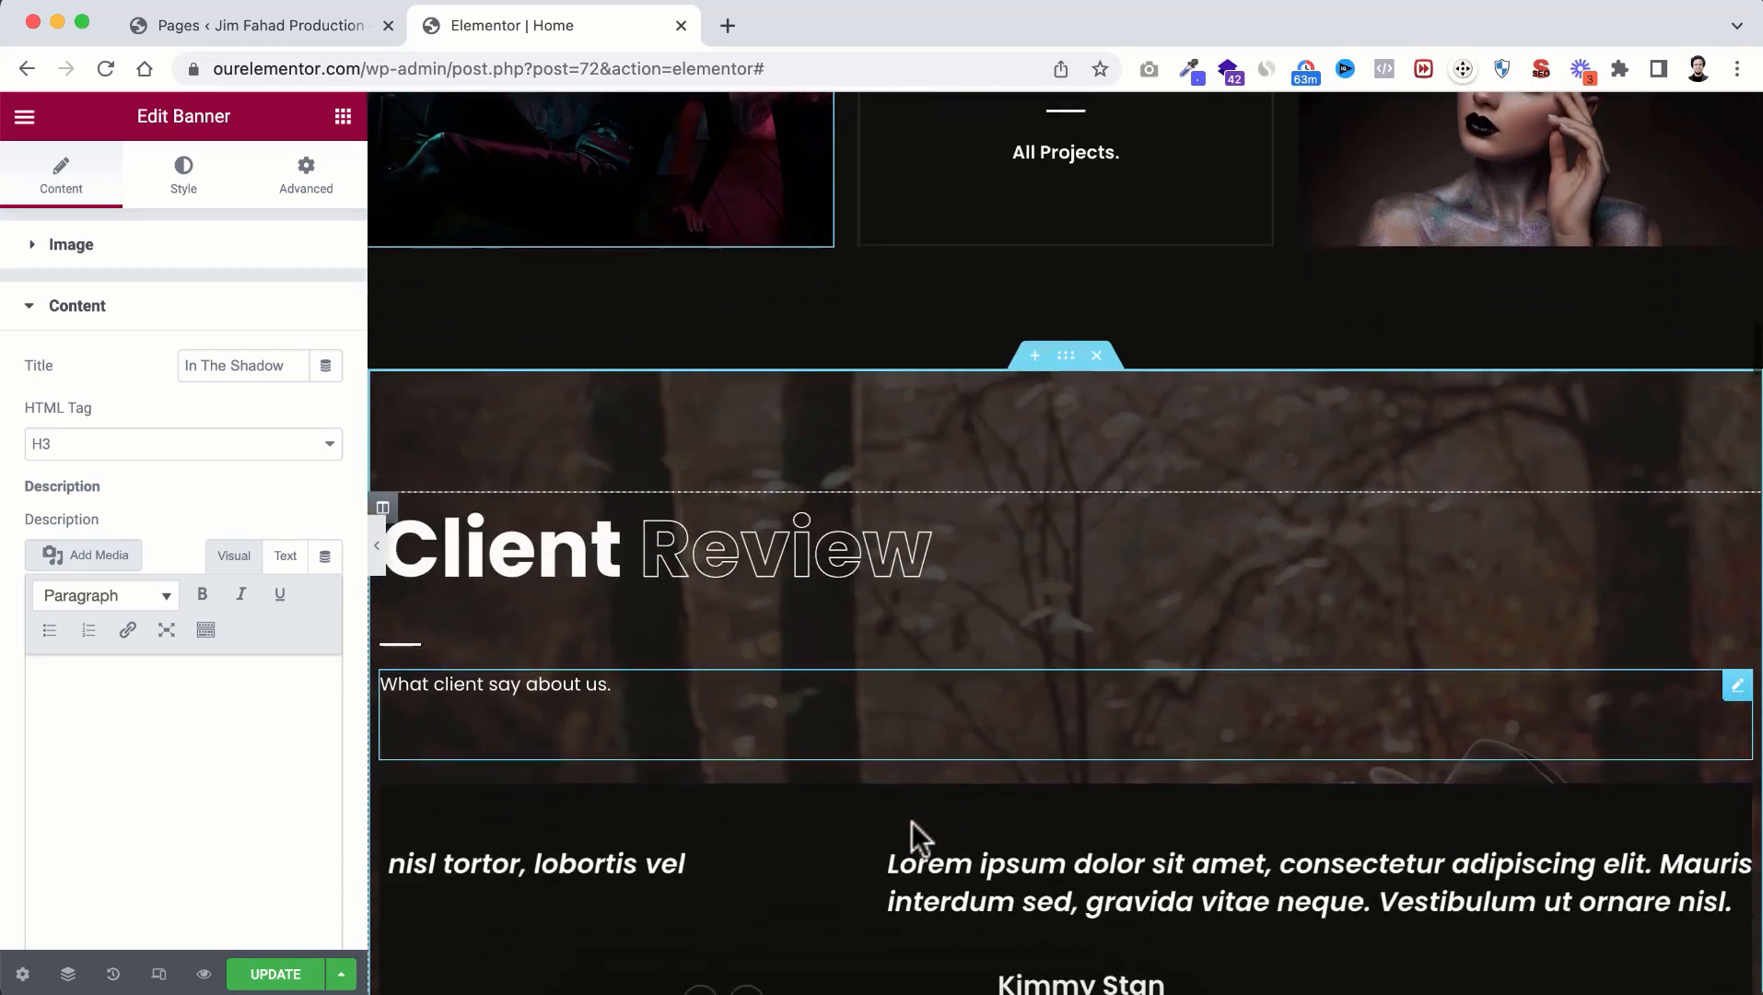
scroll(912, 825, "down", 1)
scroll(912, 824, "down", 2)
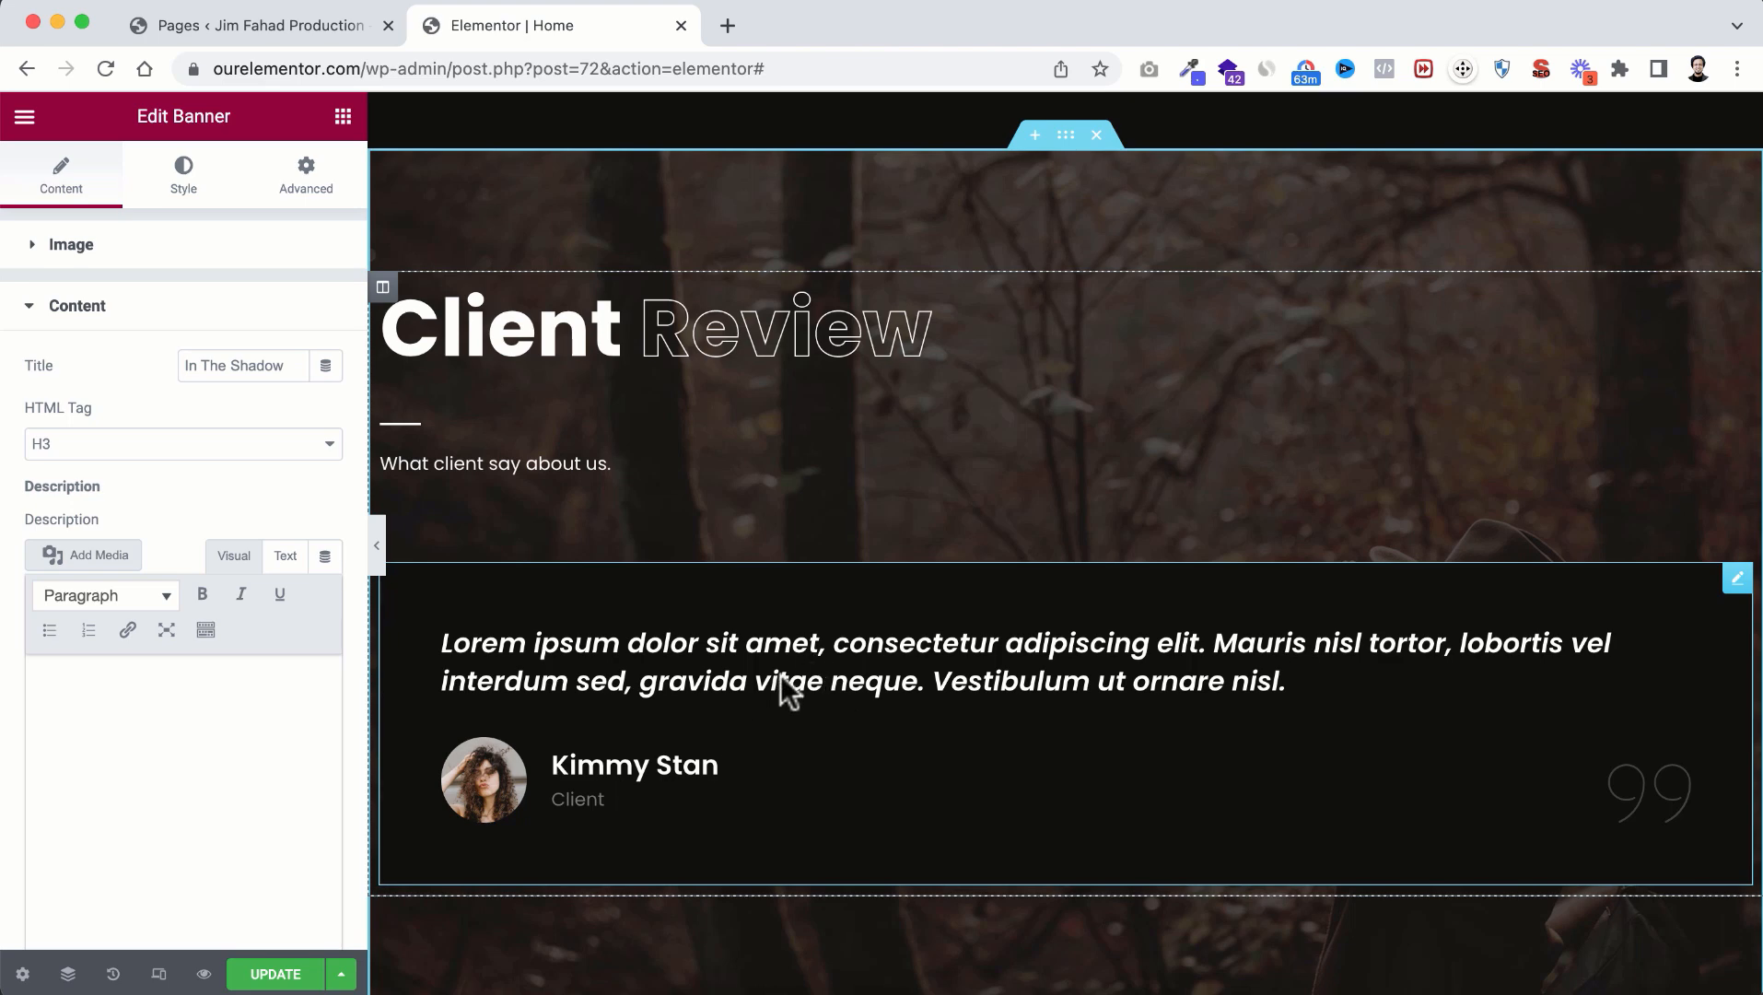
left_click(820, 647)
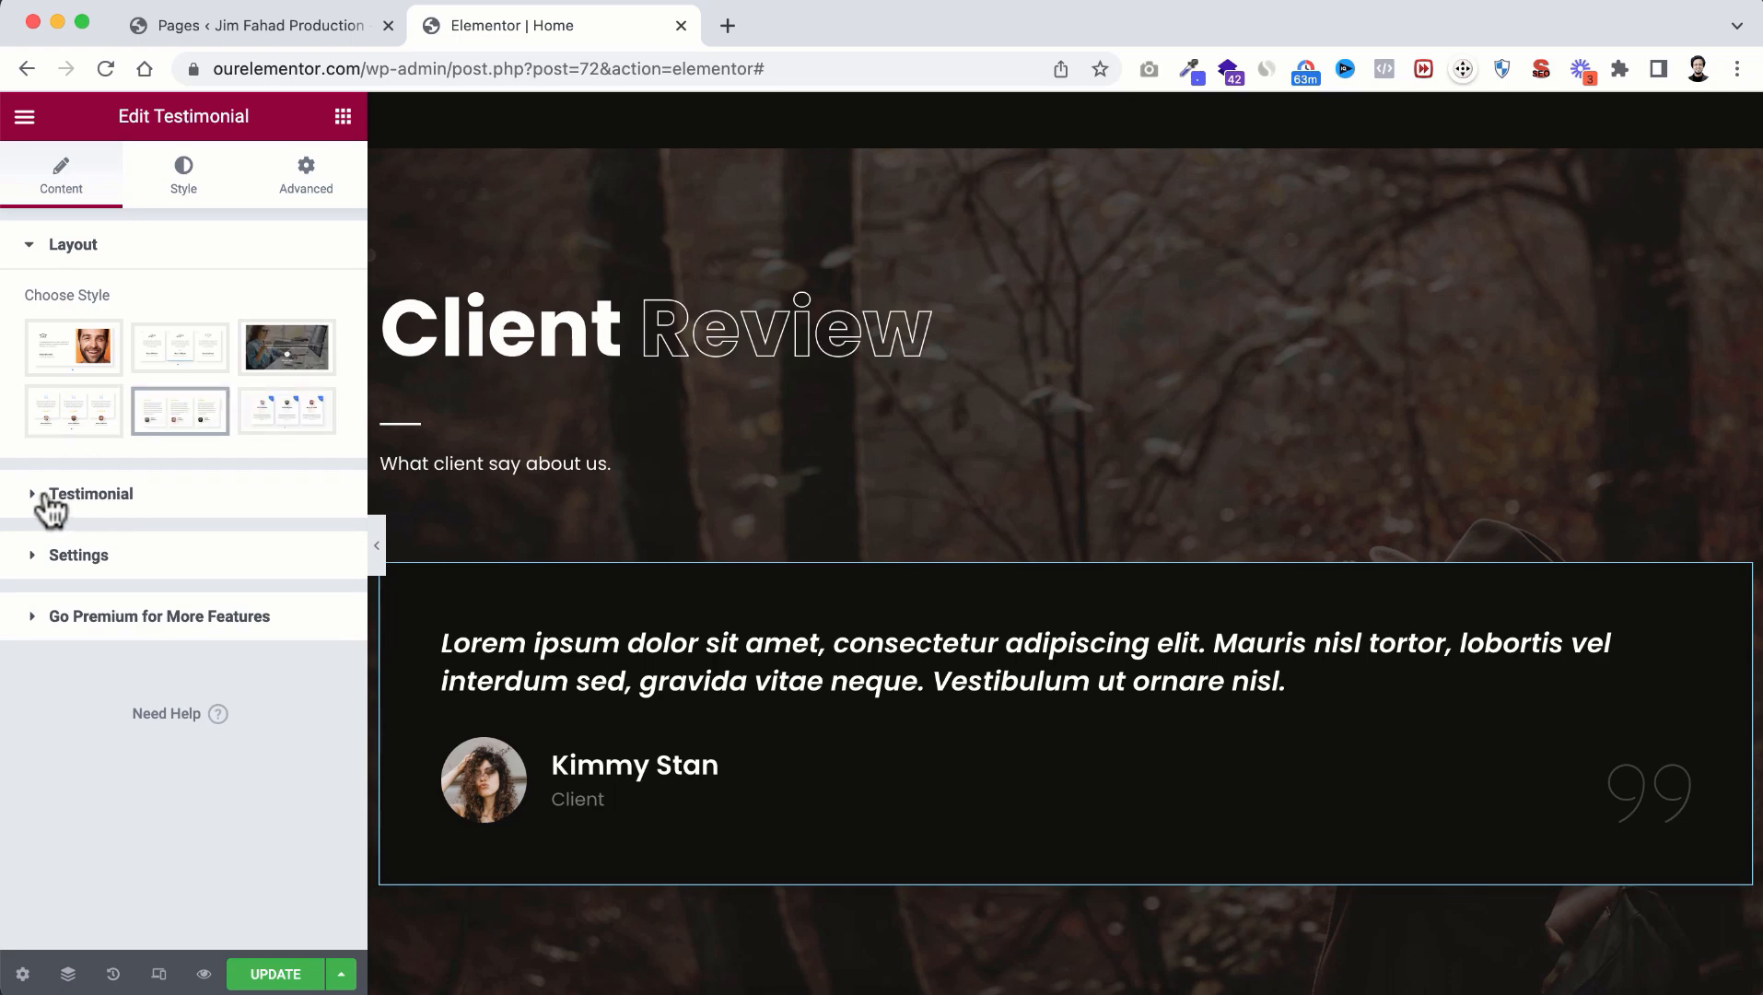
left_click(48, 499)
scroll(154, 747, "down", 3)
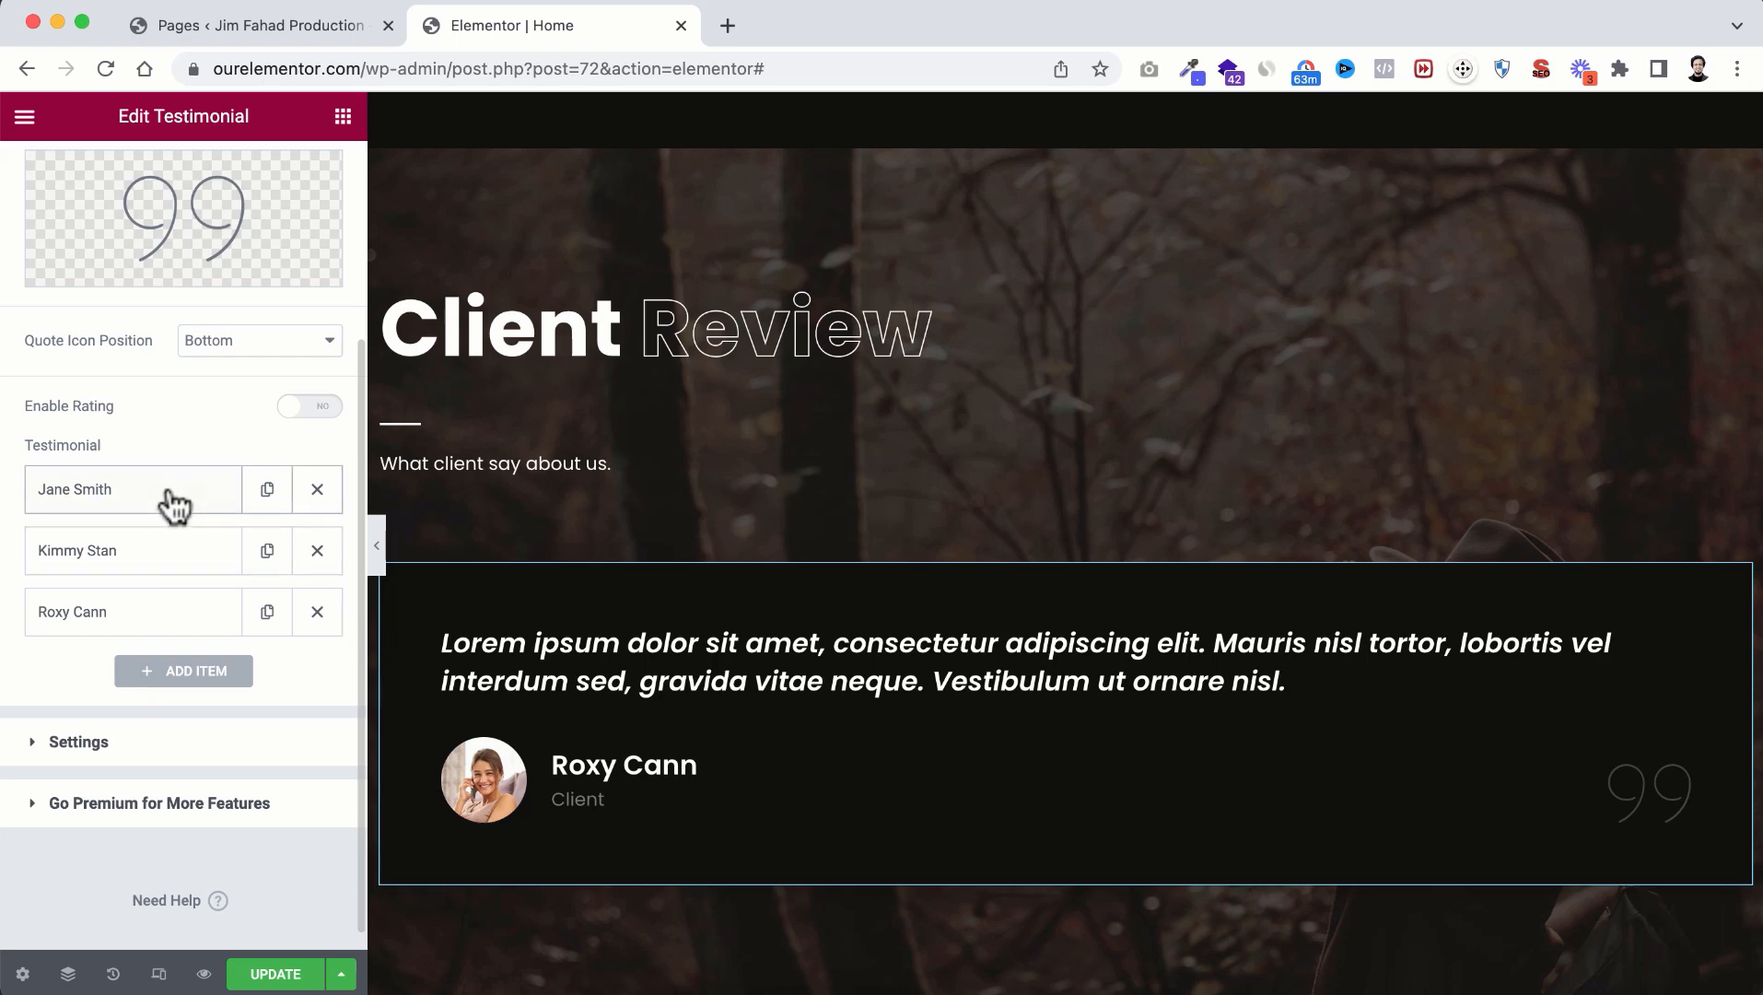
left_click(146, 502)
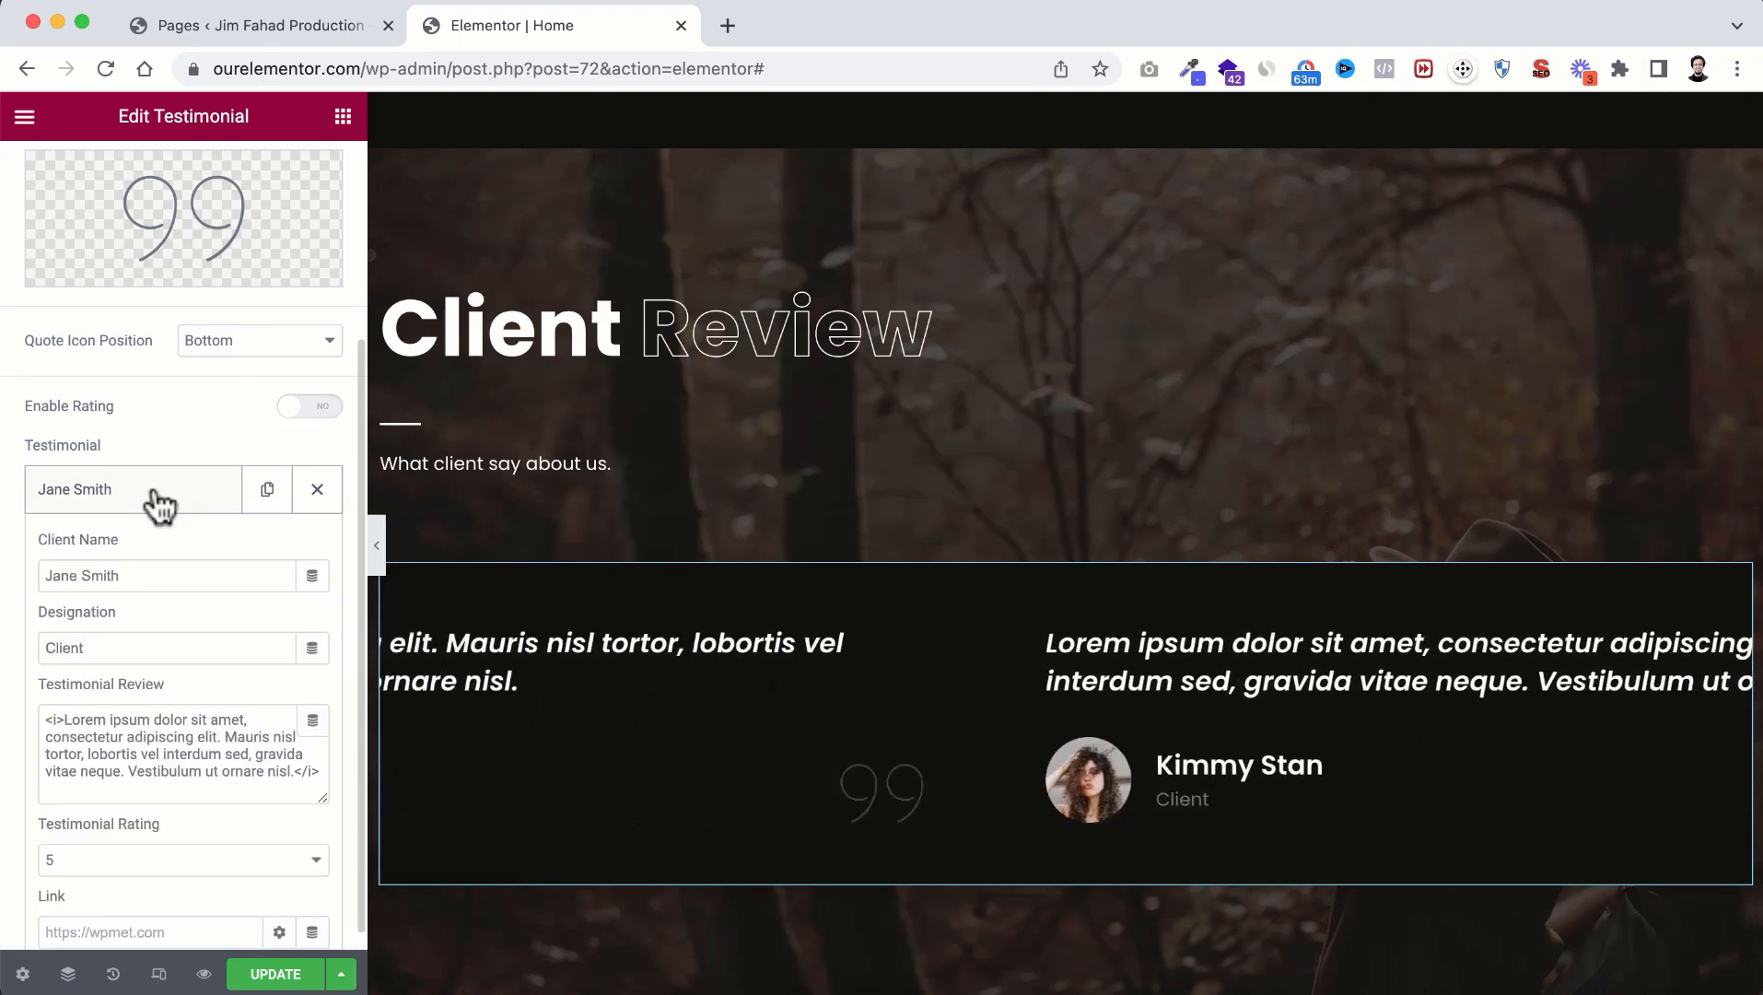
scroll(148, 578, "down", 3)
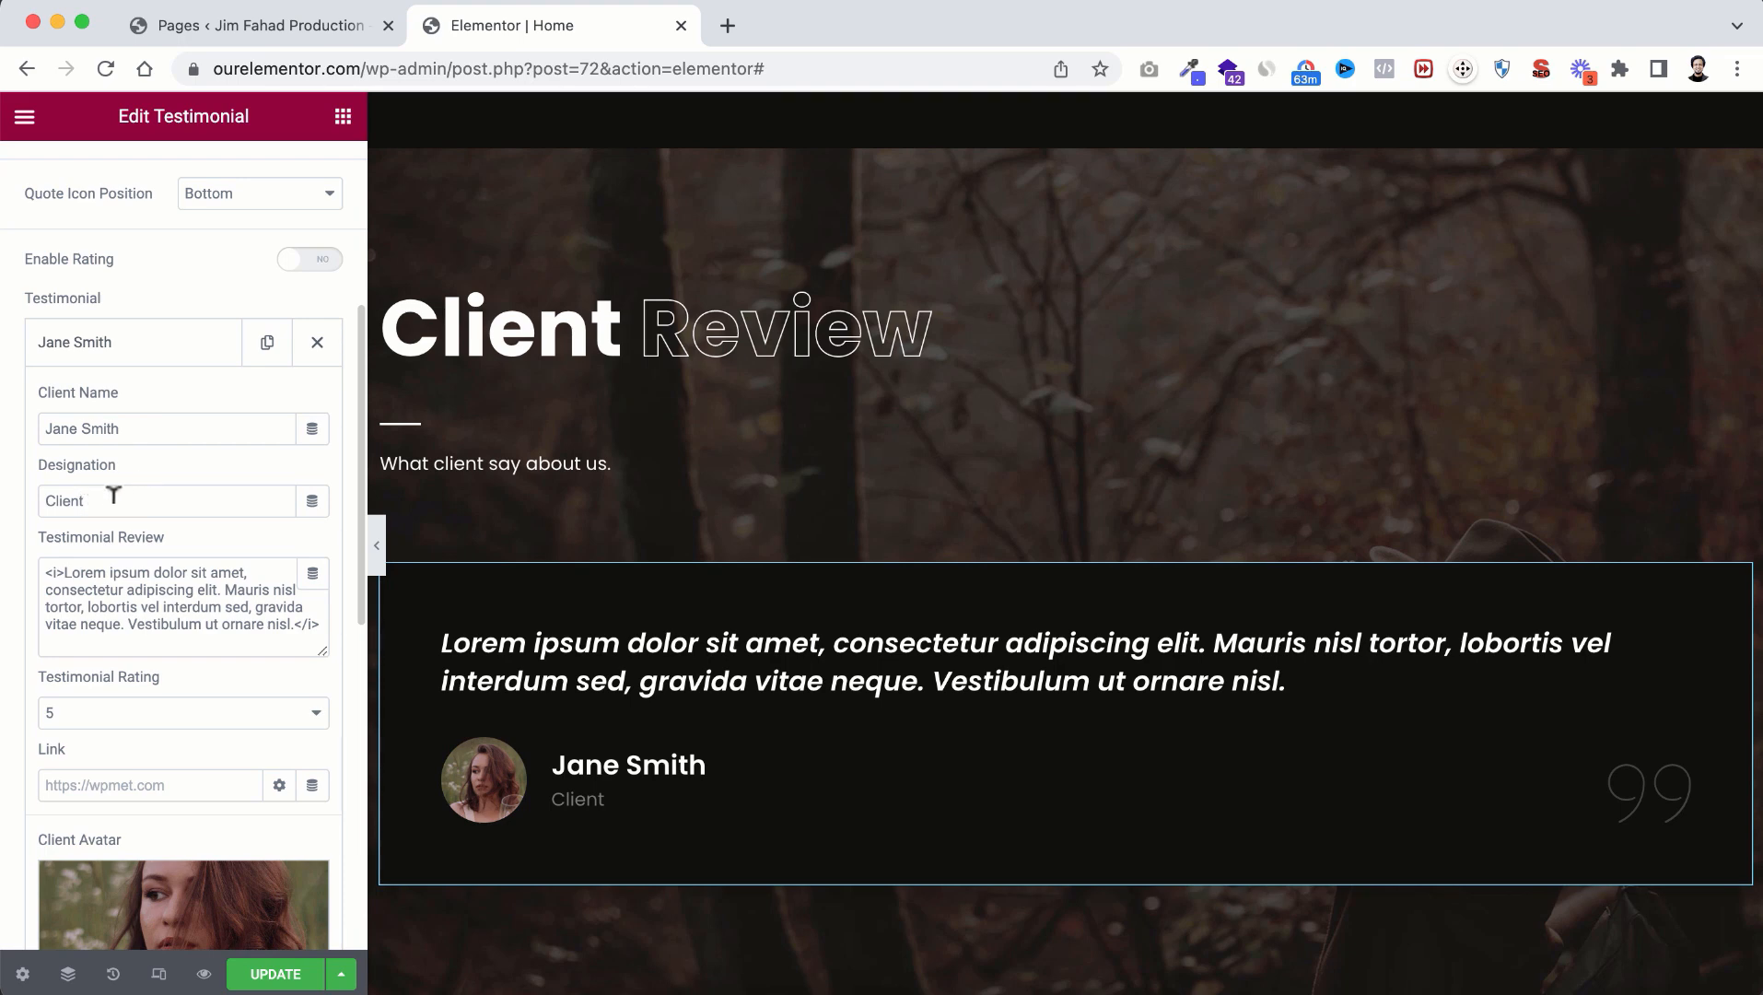
left_click_drag(46, 573, 283, 630)
scroll(252, 682, "down", 5)
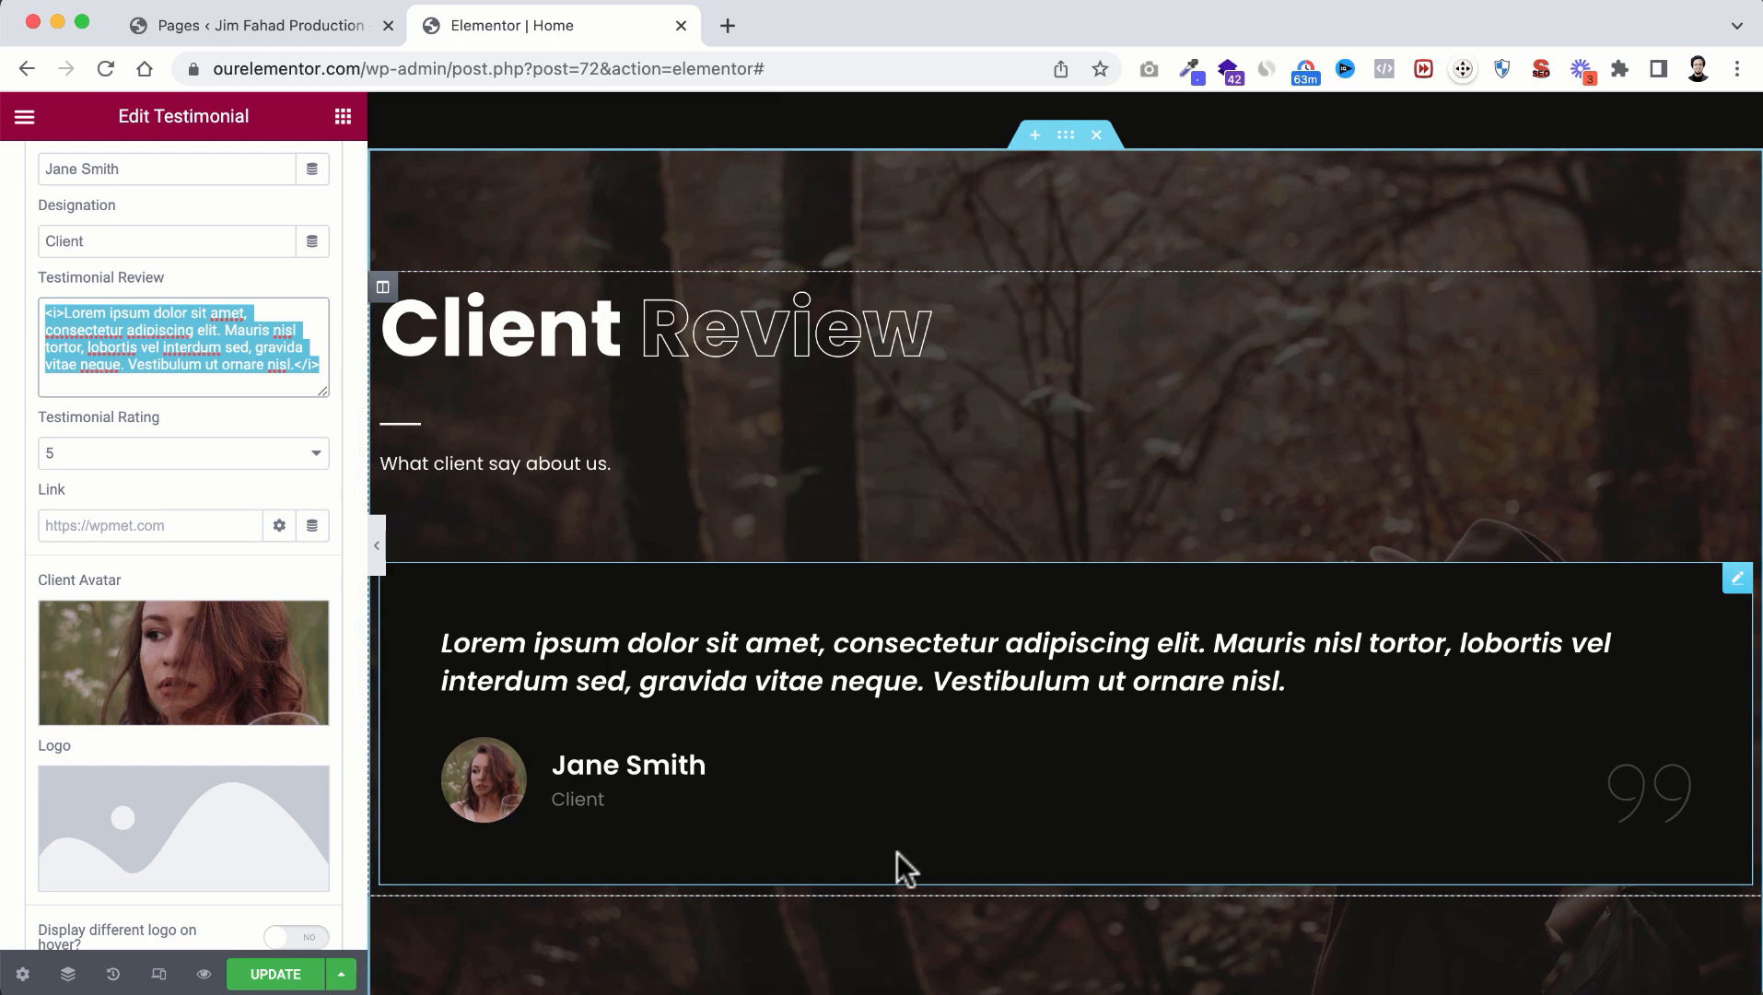
Step: Open the first team member's photo in the Our Team section to examine its image settings
scroll(896, 853, "down", 2)
scroll(896, 852, "down", 5)
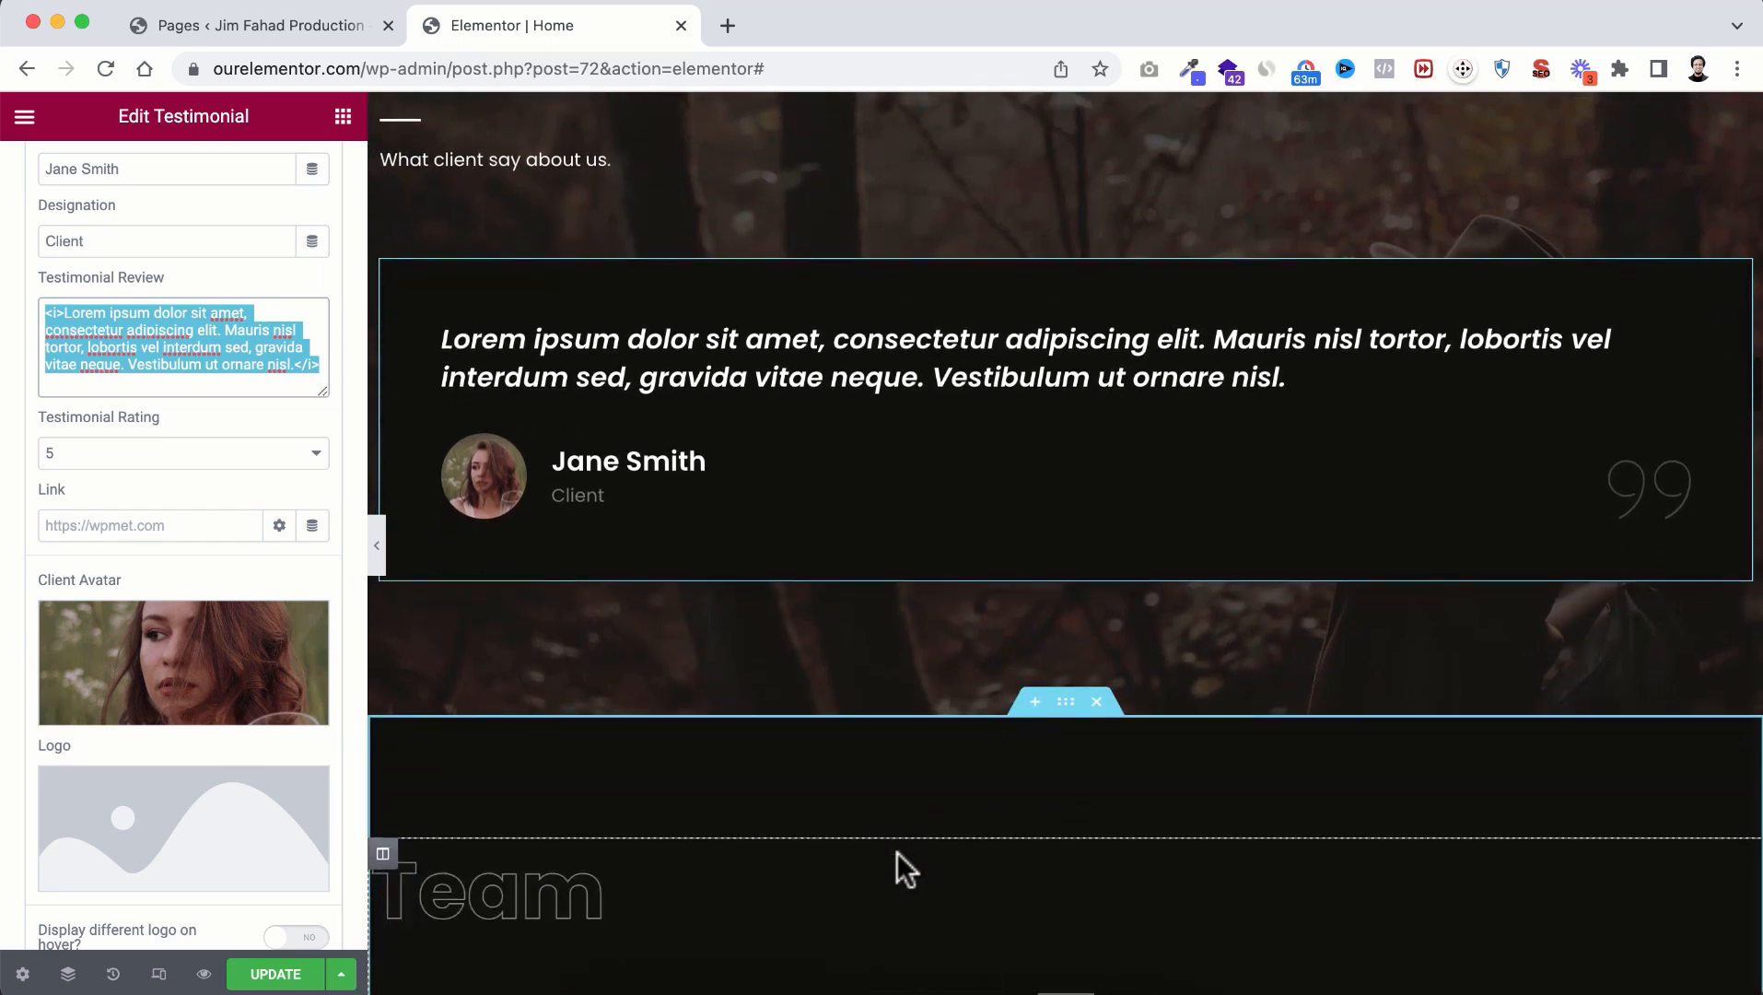
scroll(896, 853, "down", 5)
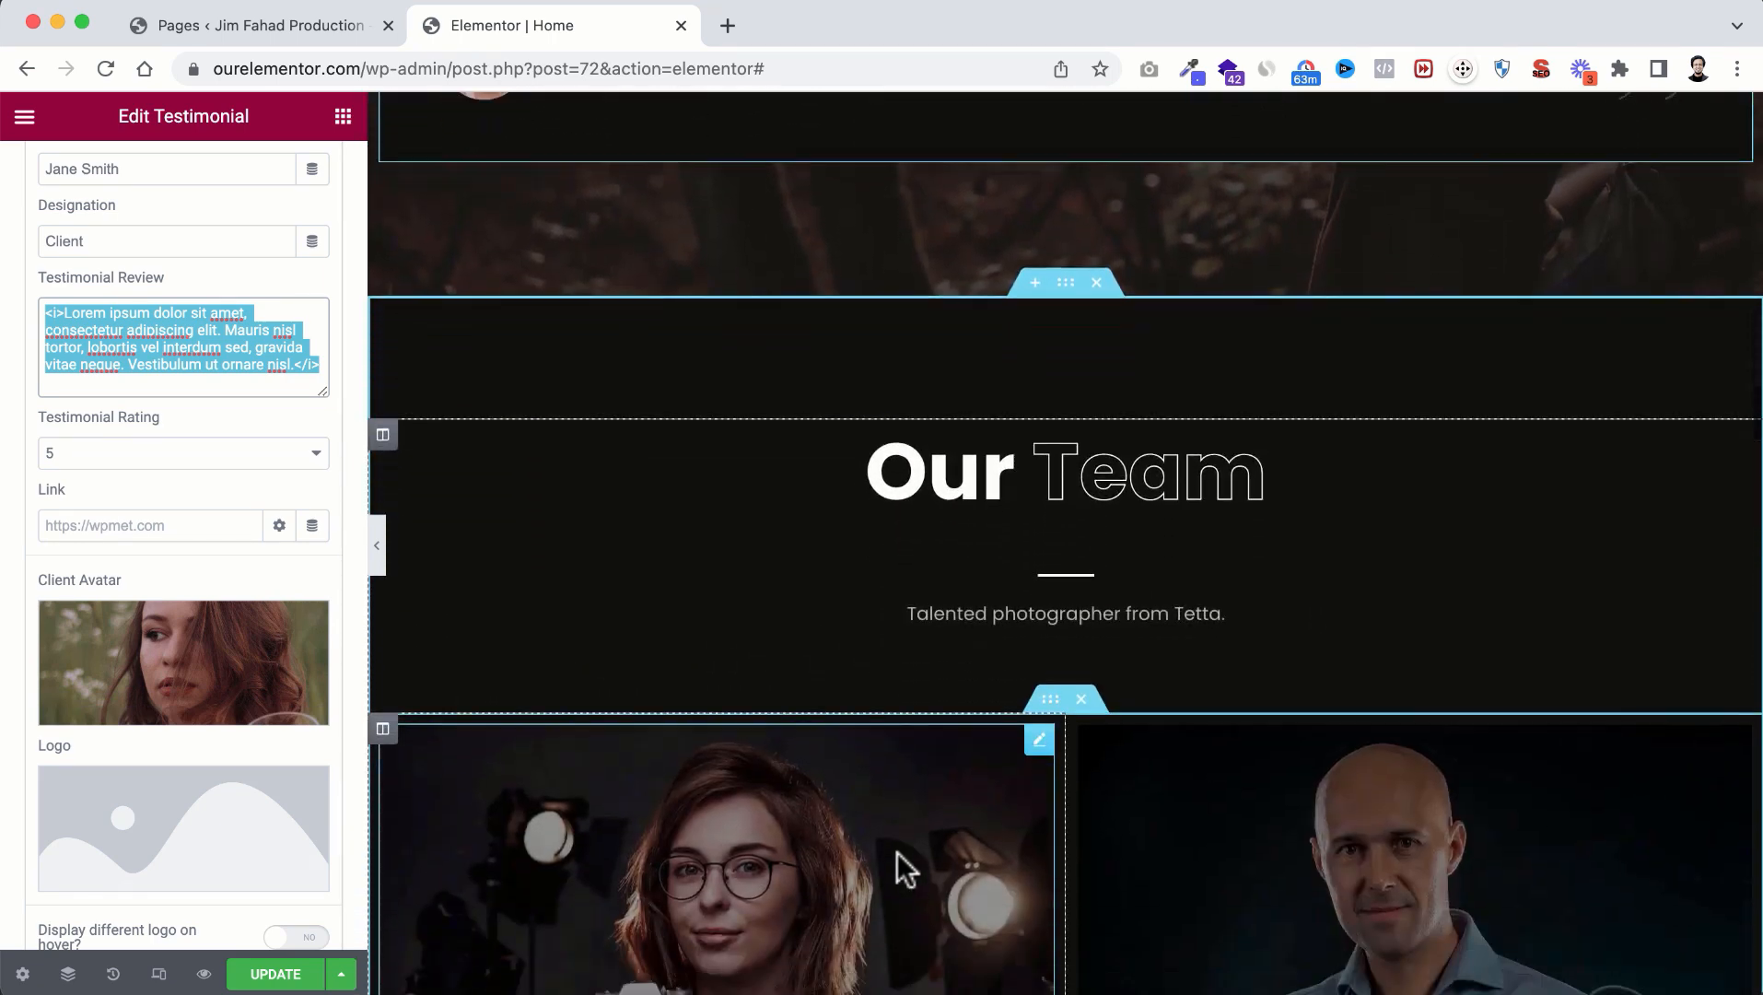
scroll(896, 853, "down", 2)
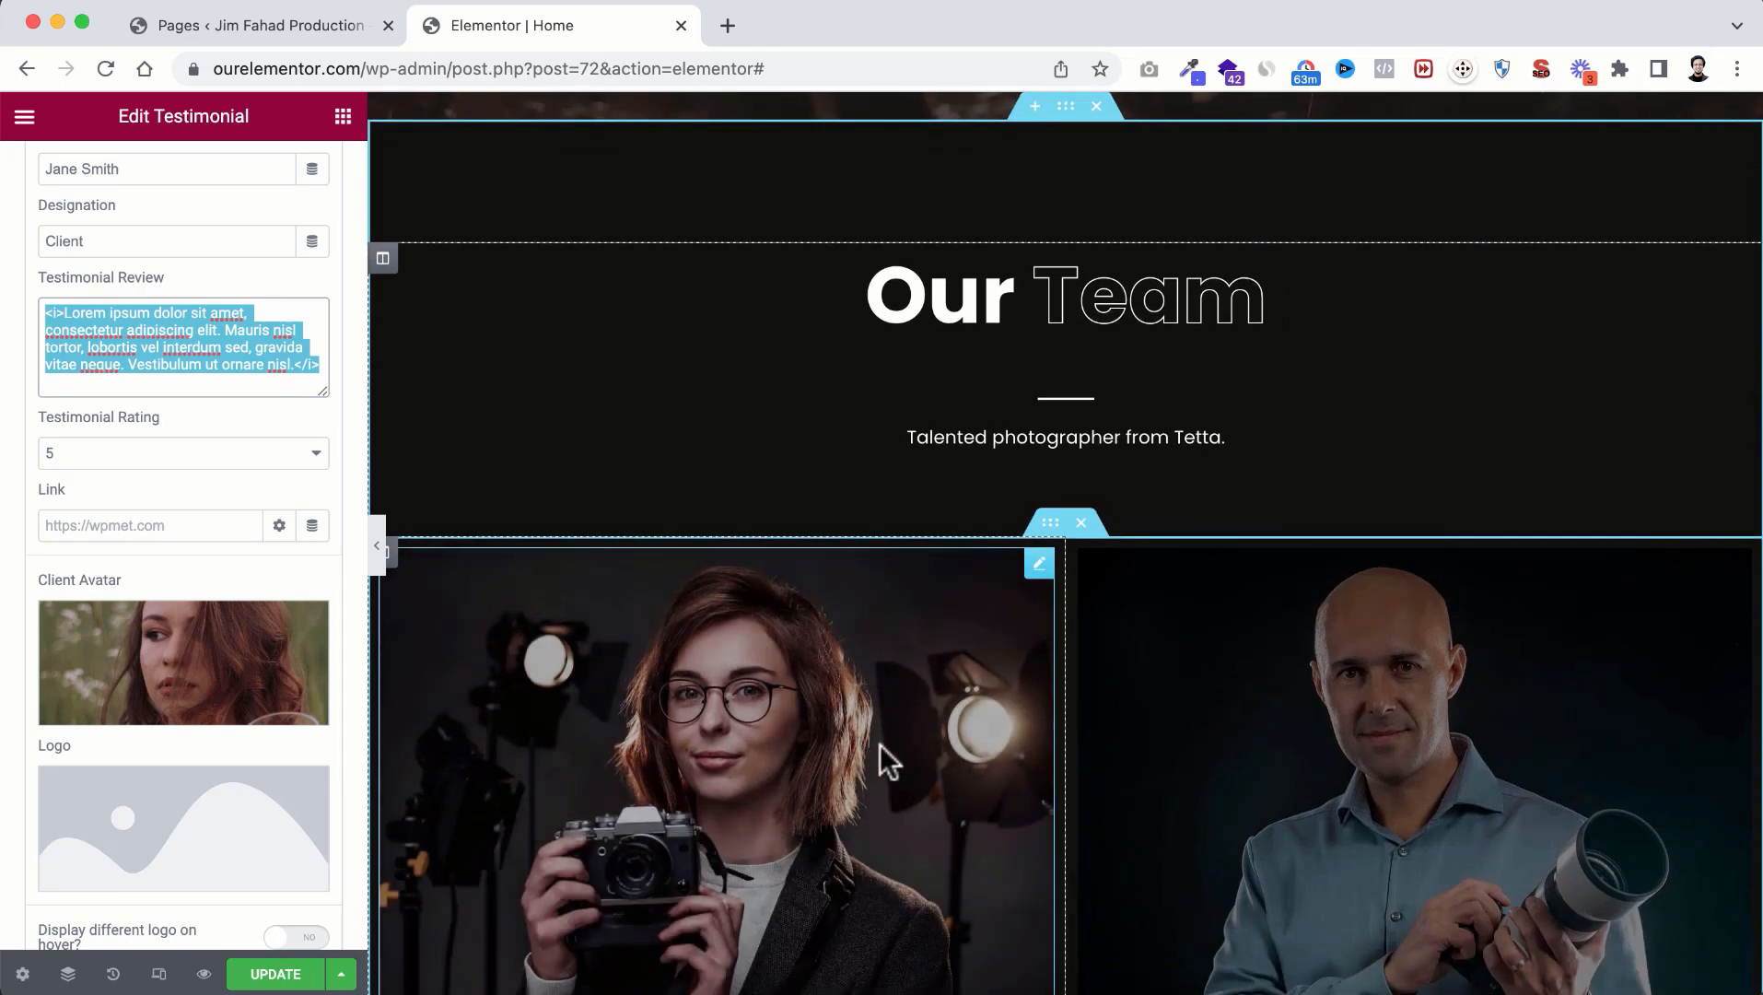
scroll(899, 722, "down", 5)
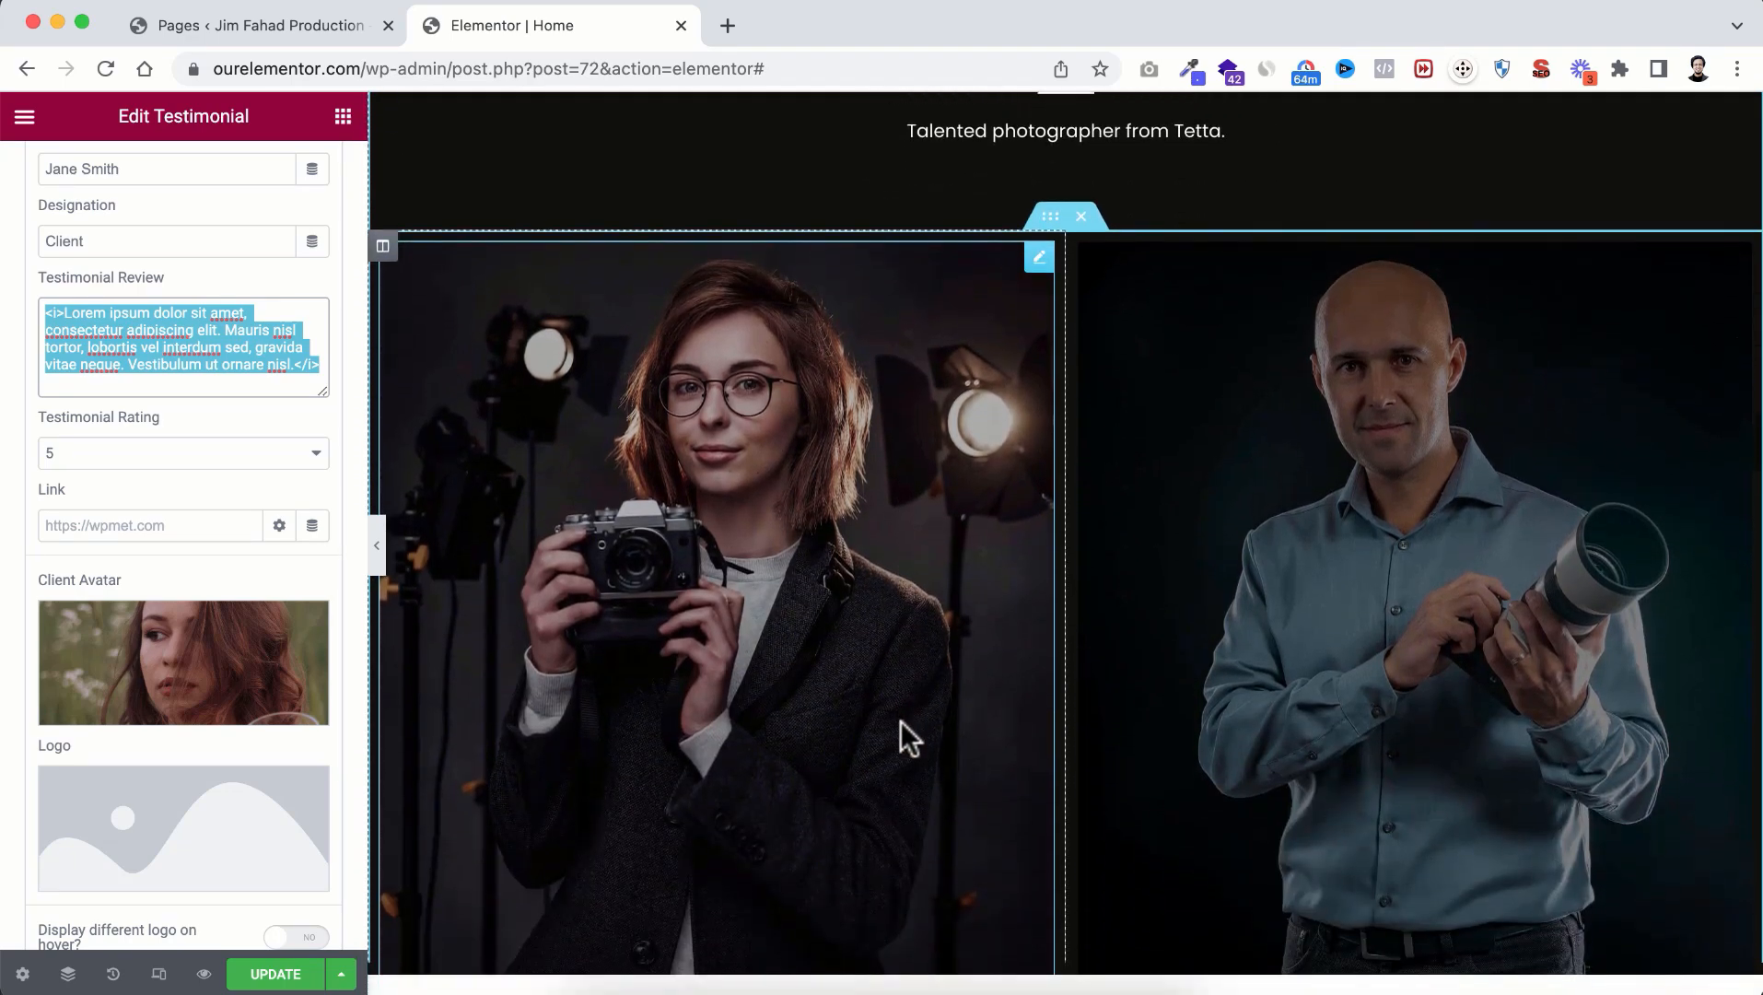
scroll(900, 721, "down", 2)
scroll(900, 722, "up", 1)
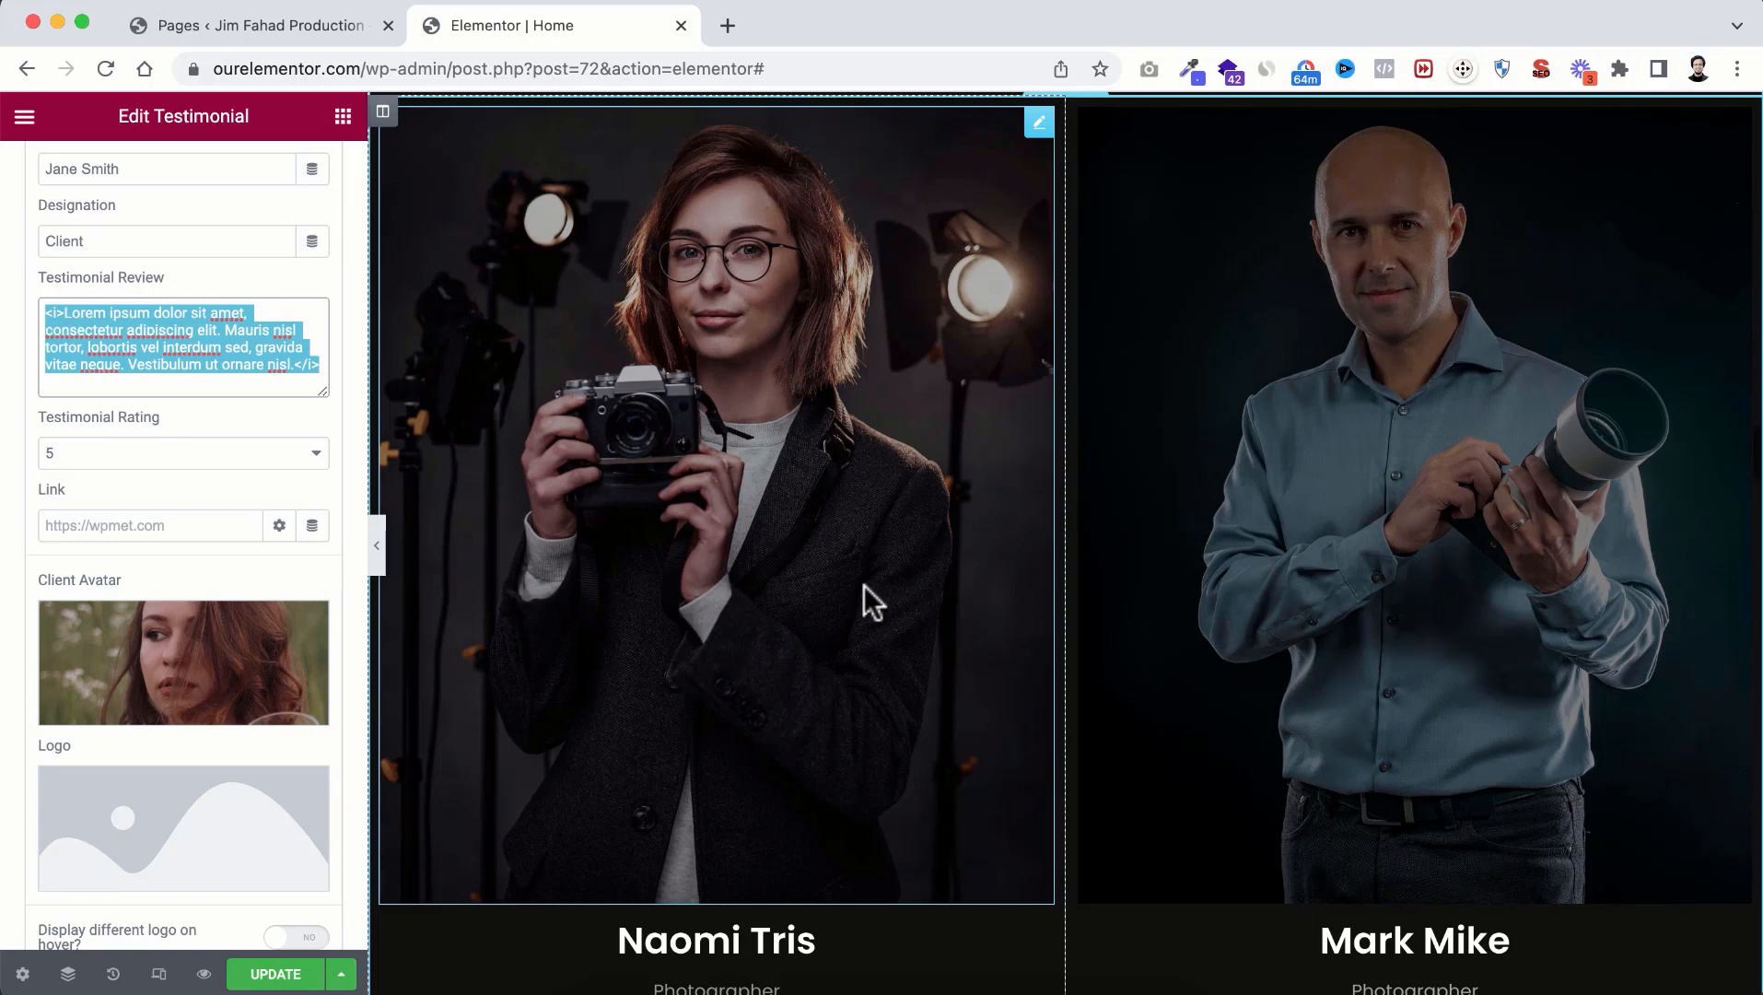
left_click(828, 561)
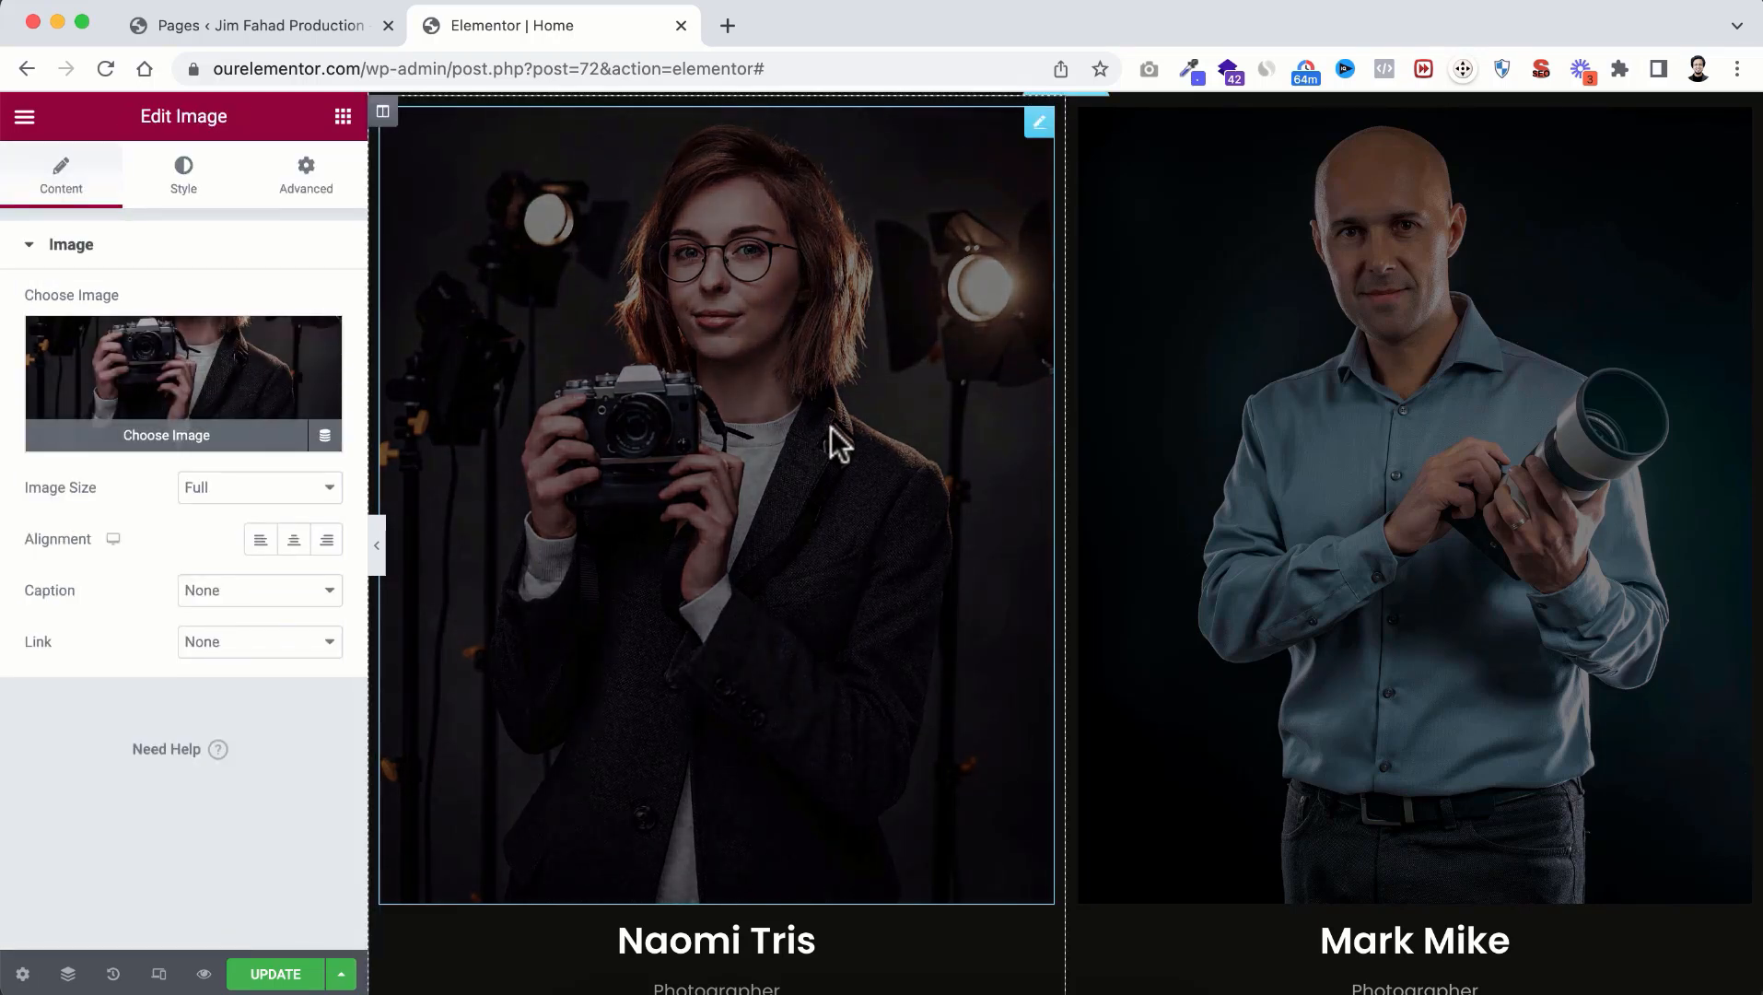
Step: Examine the settings of the first team member's name heading and social icons
scroll(790, 664, "down", 3)
scroll(791, 656, "down", 1)
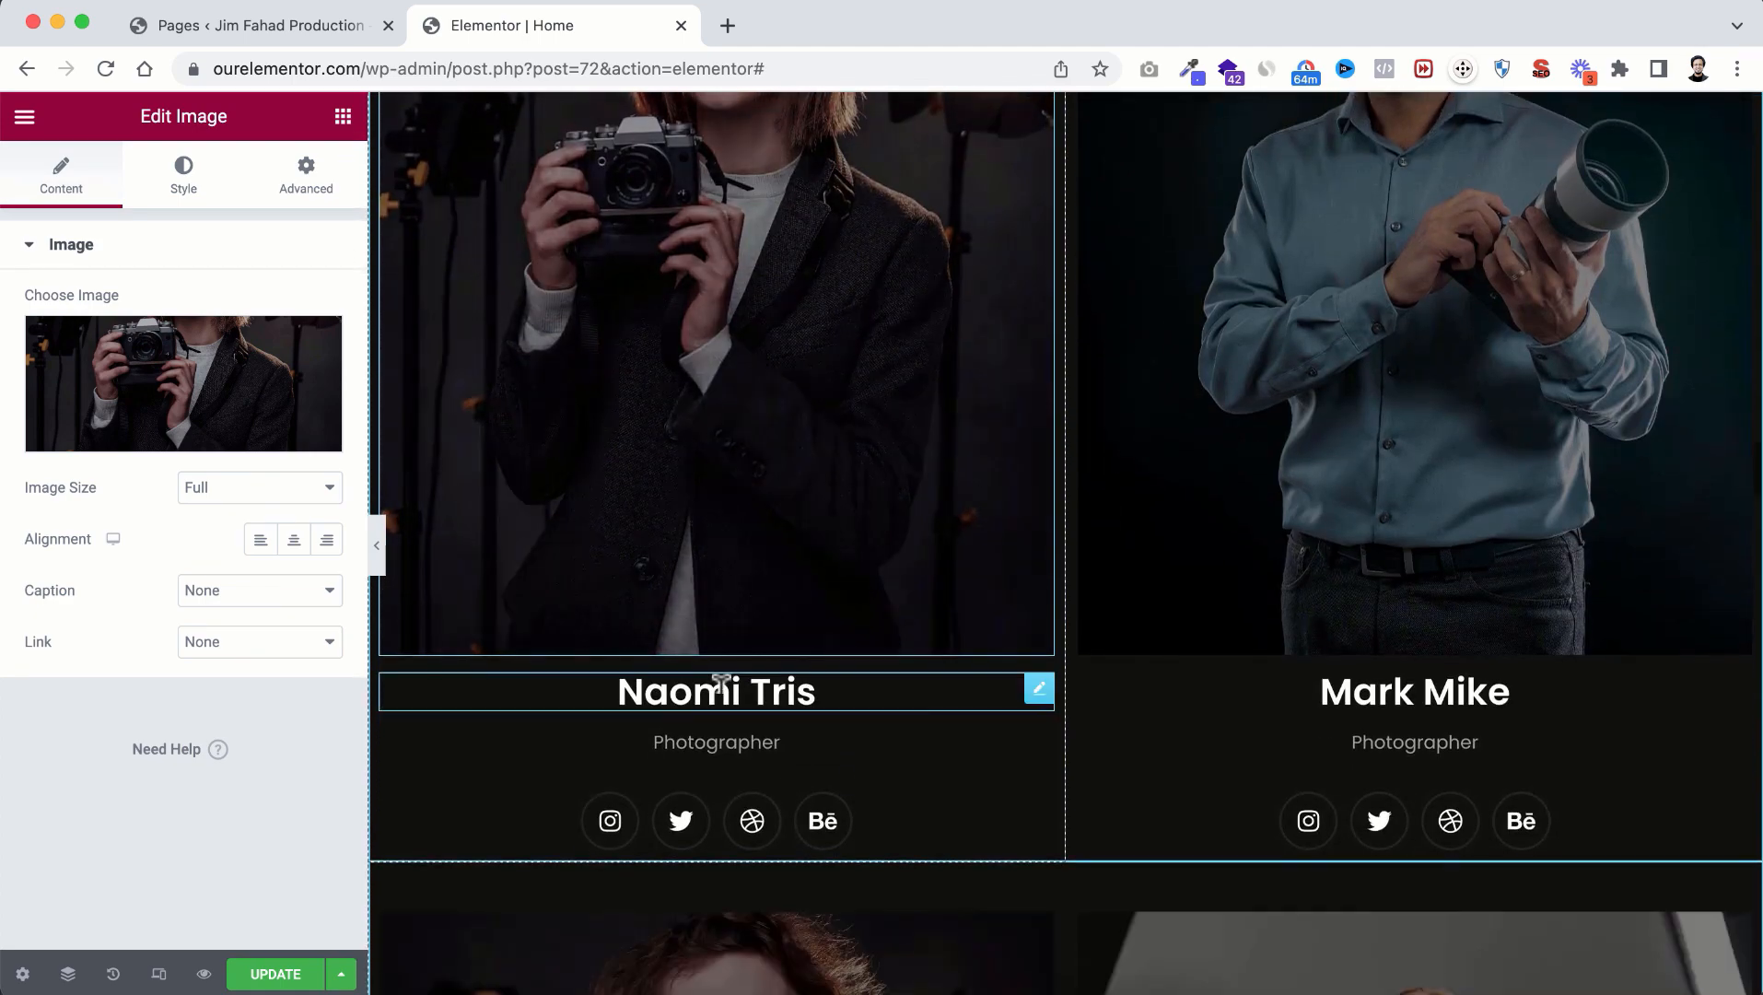
left_click(714, 684)
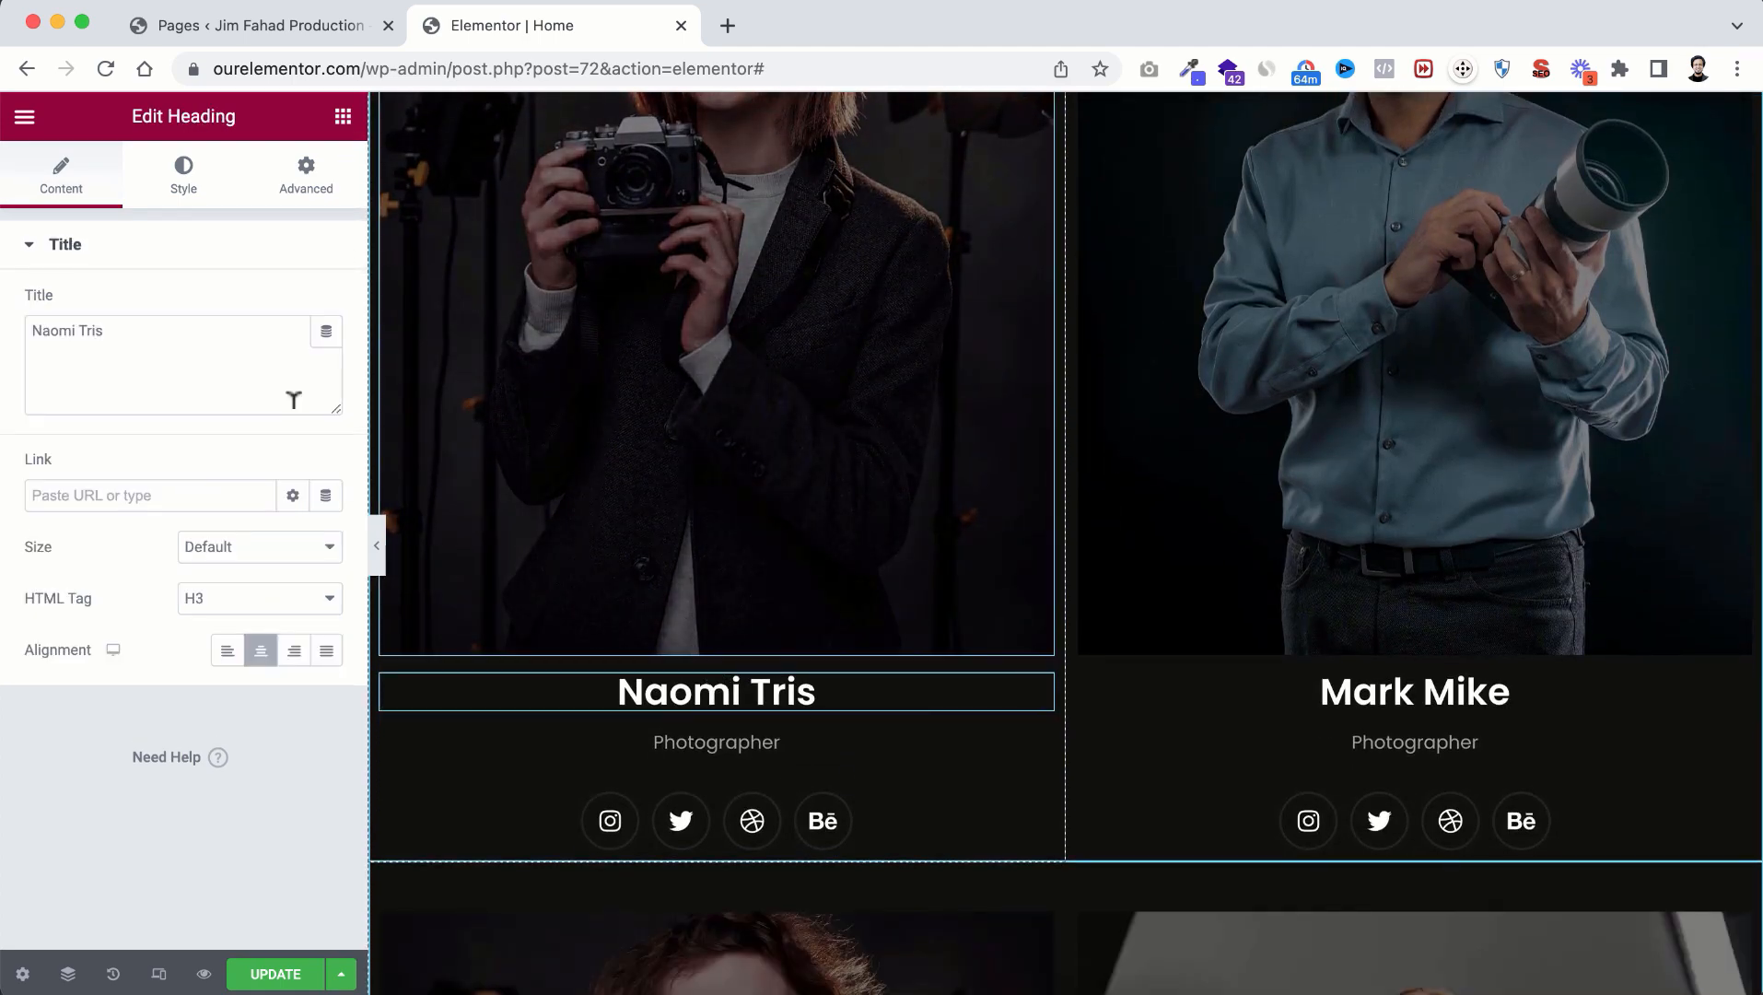
scroll(735, 629, "down", 2)
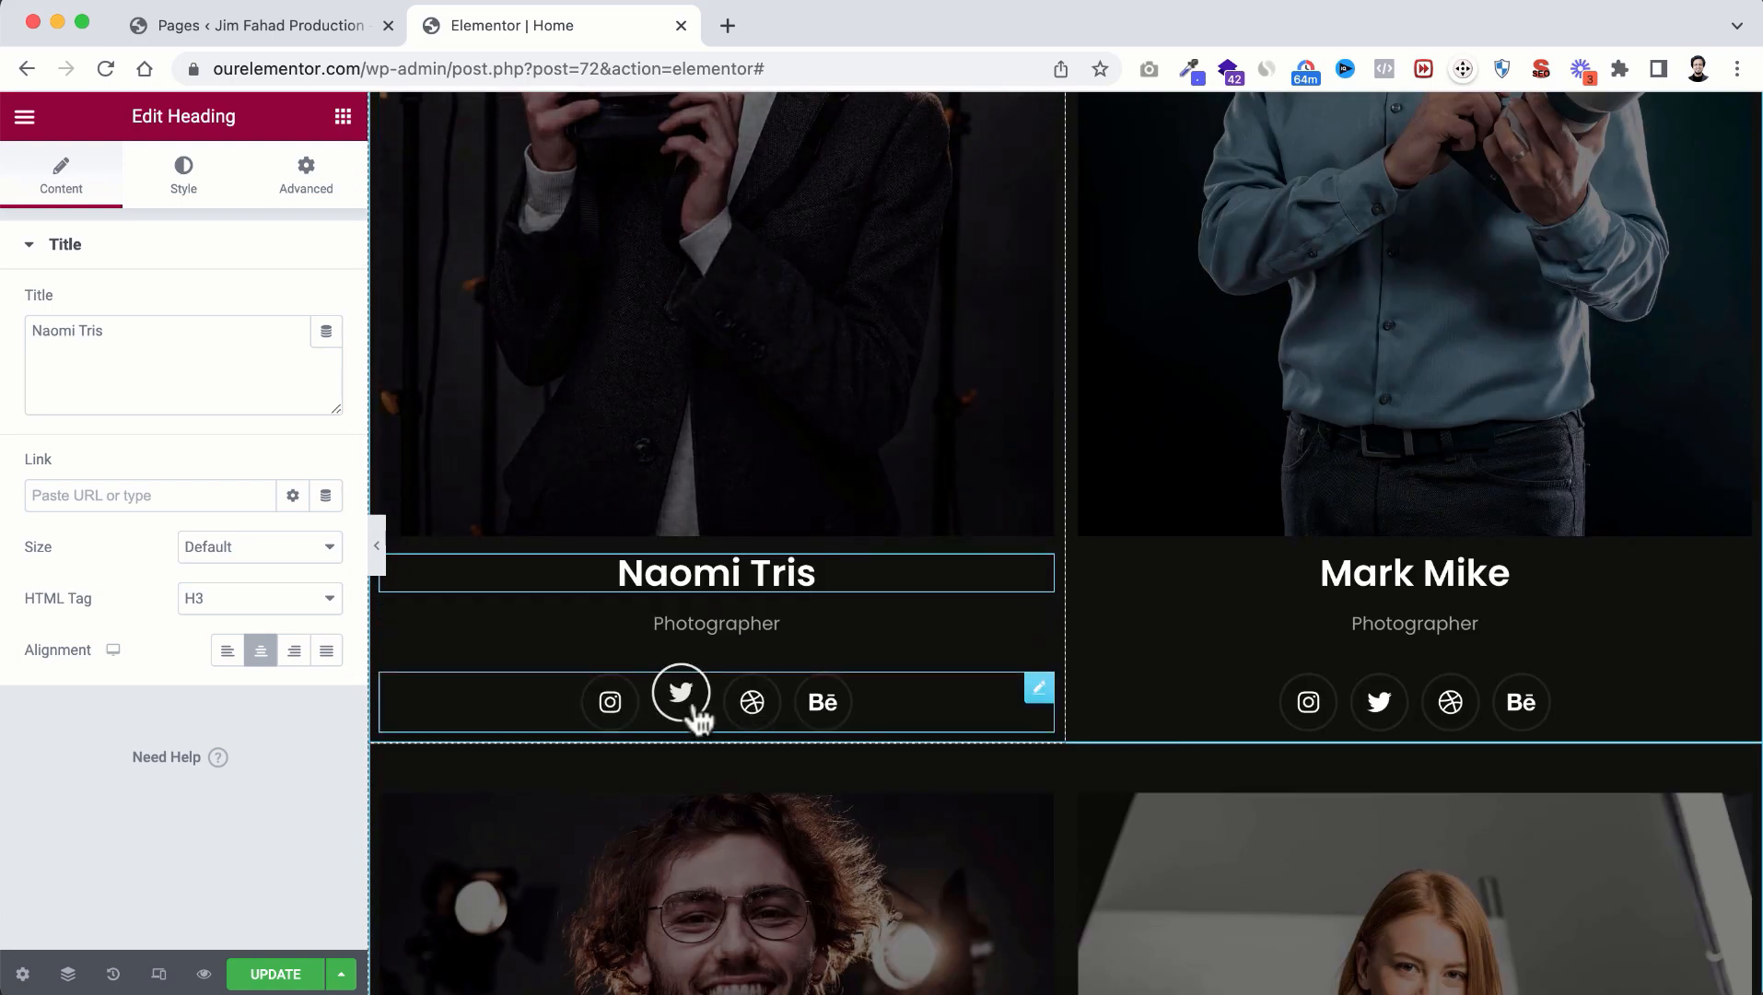
left_click(696, 715)
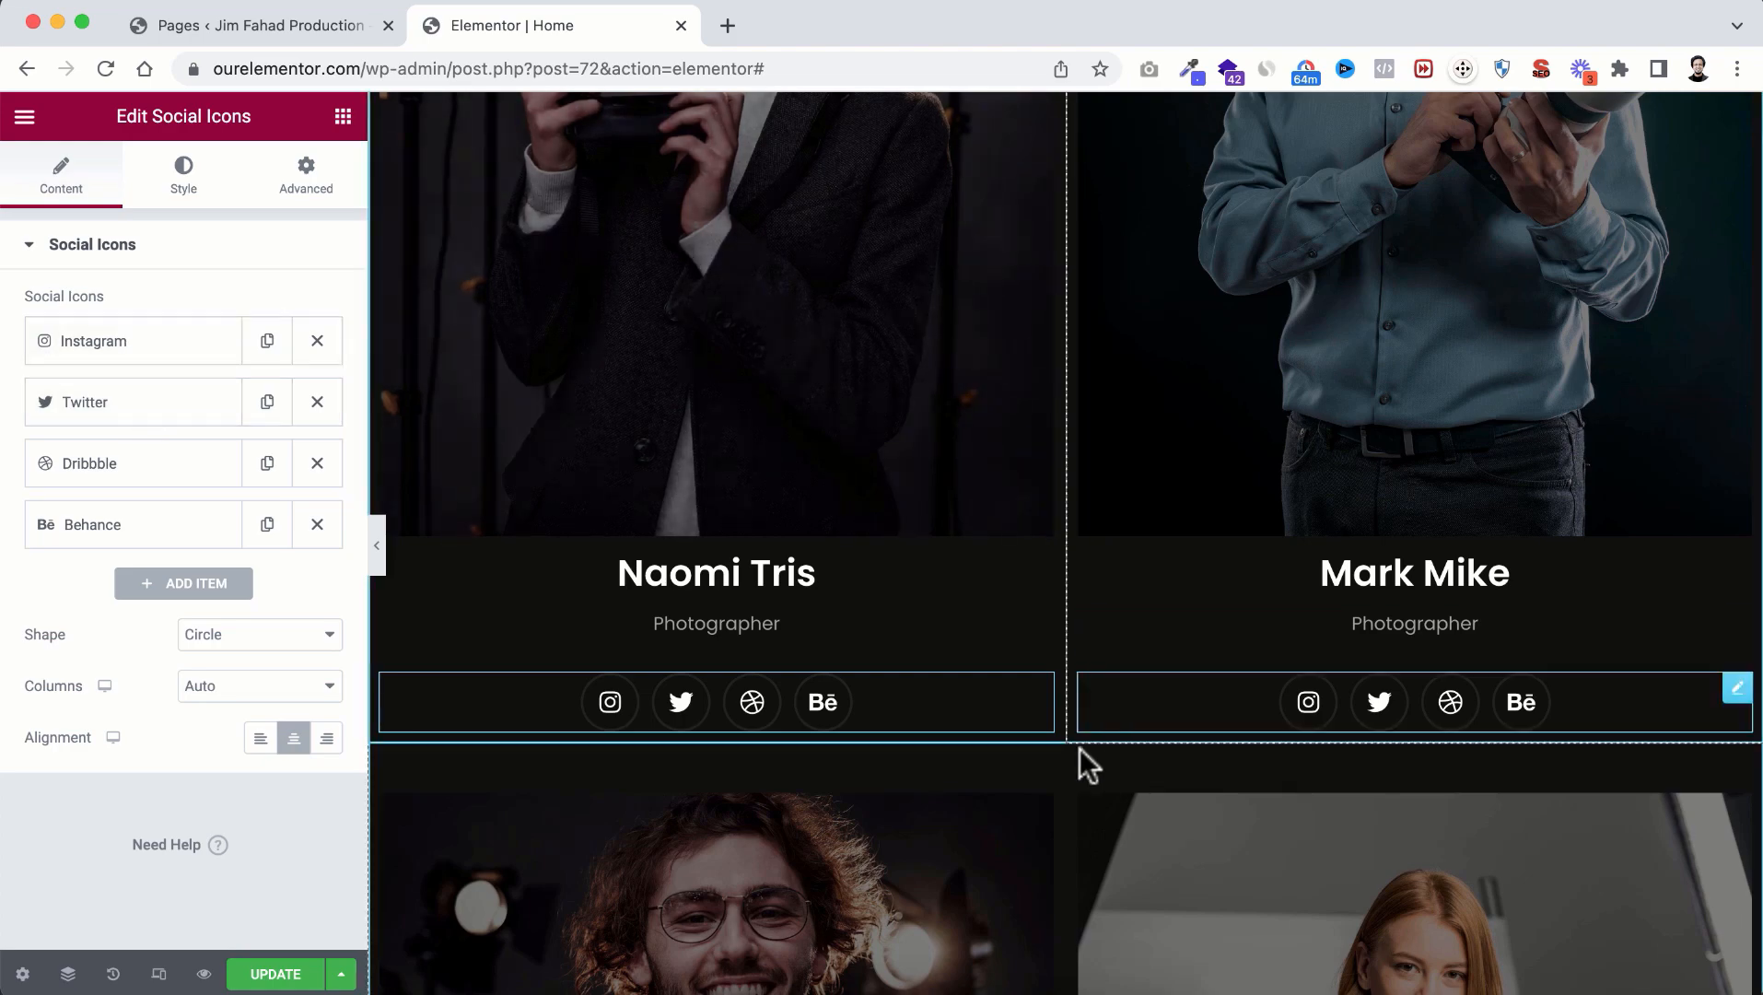
Step: Open the Videography progress bar in The Skills section and examine its title, percentage and value settings
scroll(1081, 762, "down", 6)
scroll(1079, 748, "down", 6)
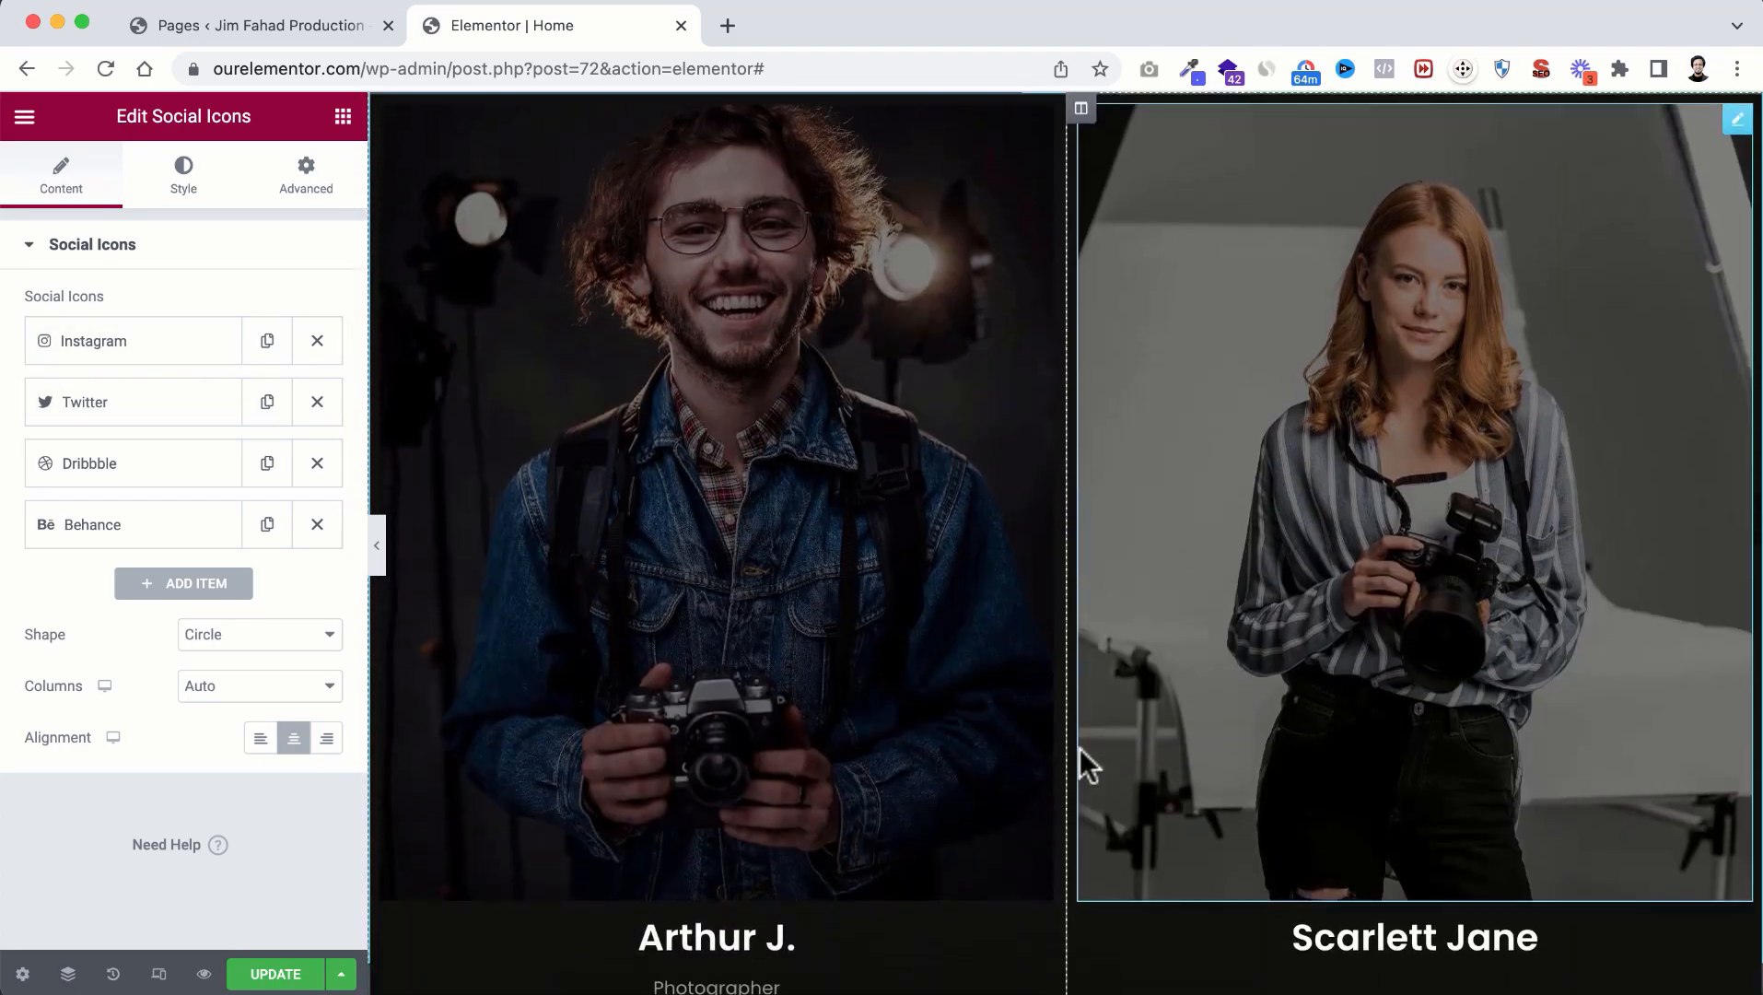
scroll(1079, 748, "down", 6)
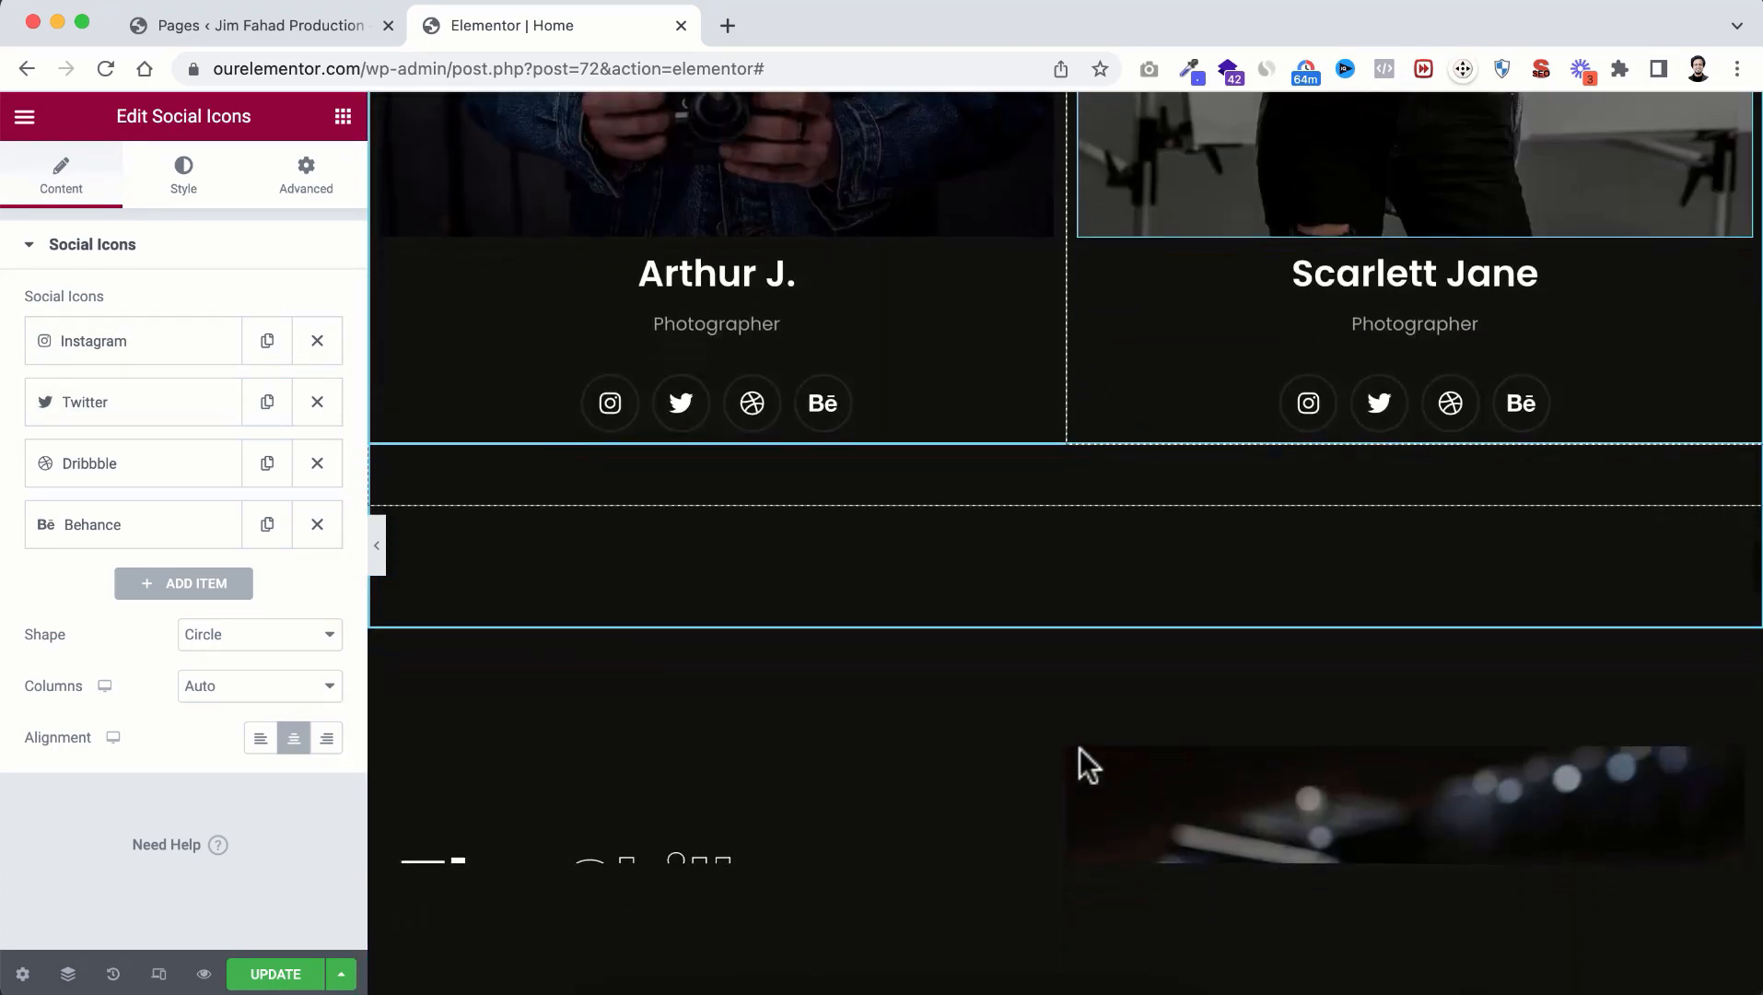
scroll(1080, 748, "down", 3)
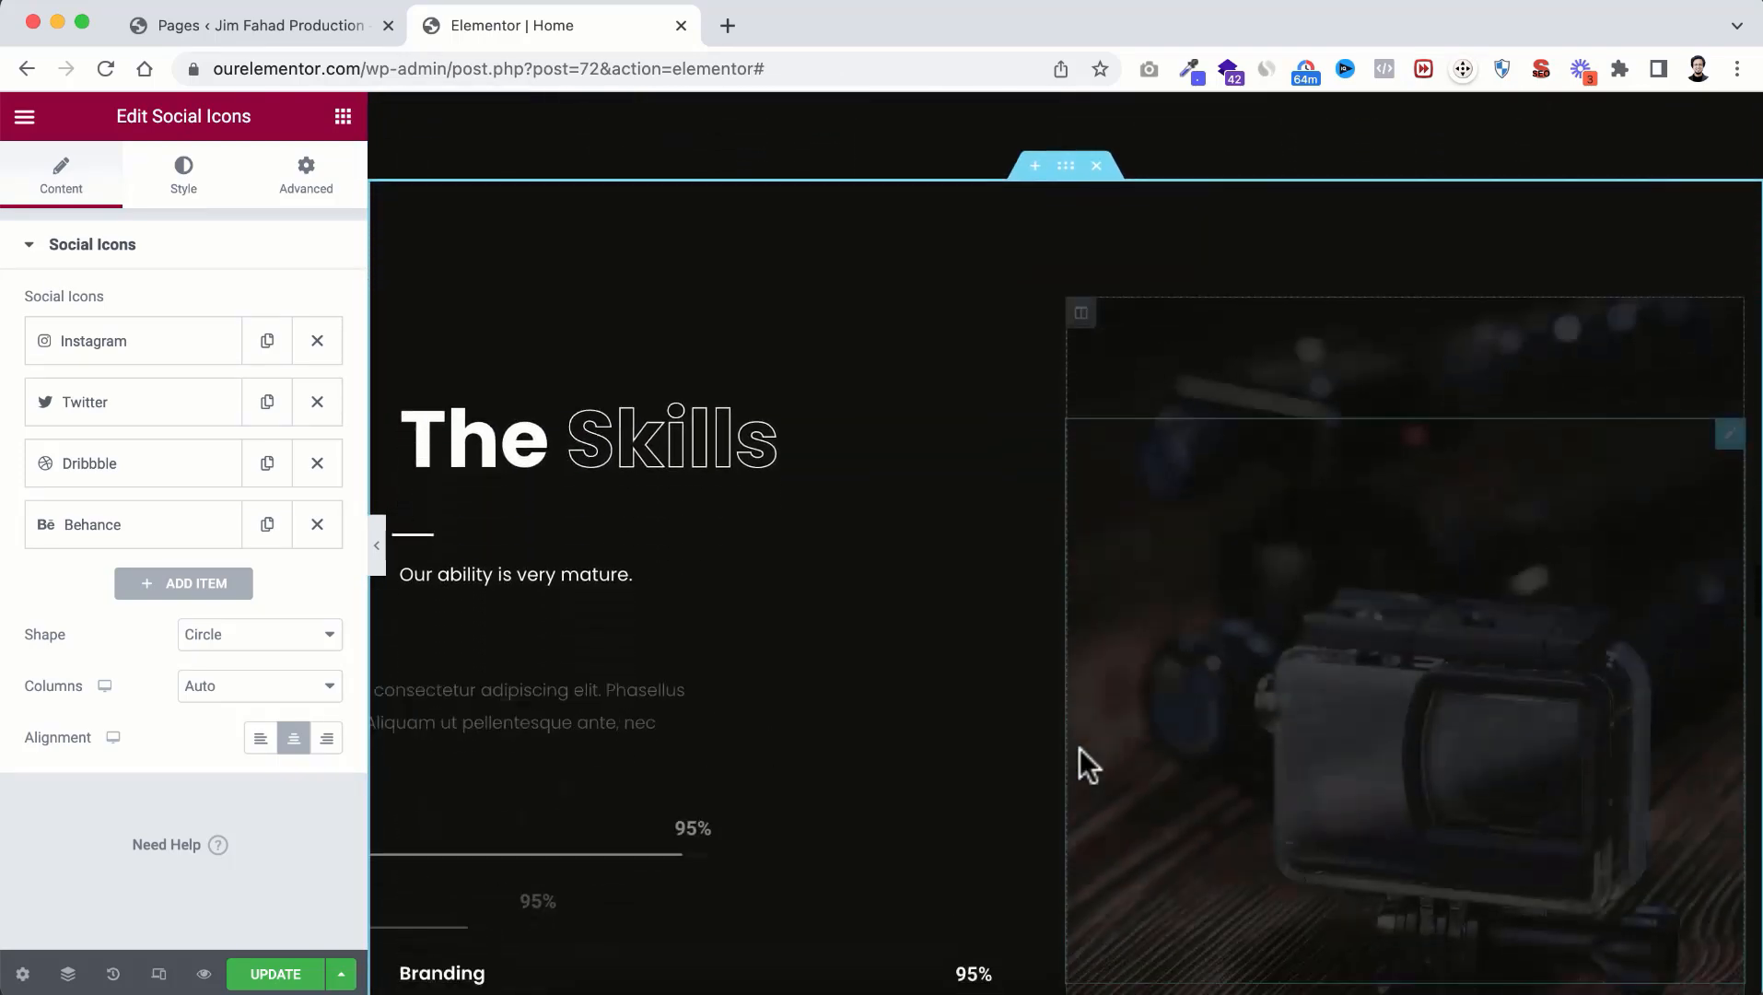
scroll(1079, 747, "down", 1)
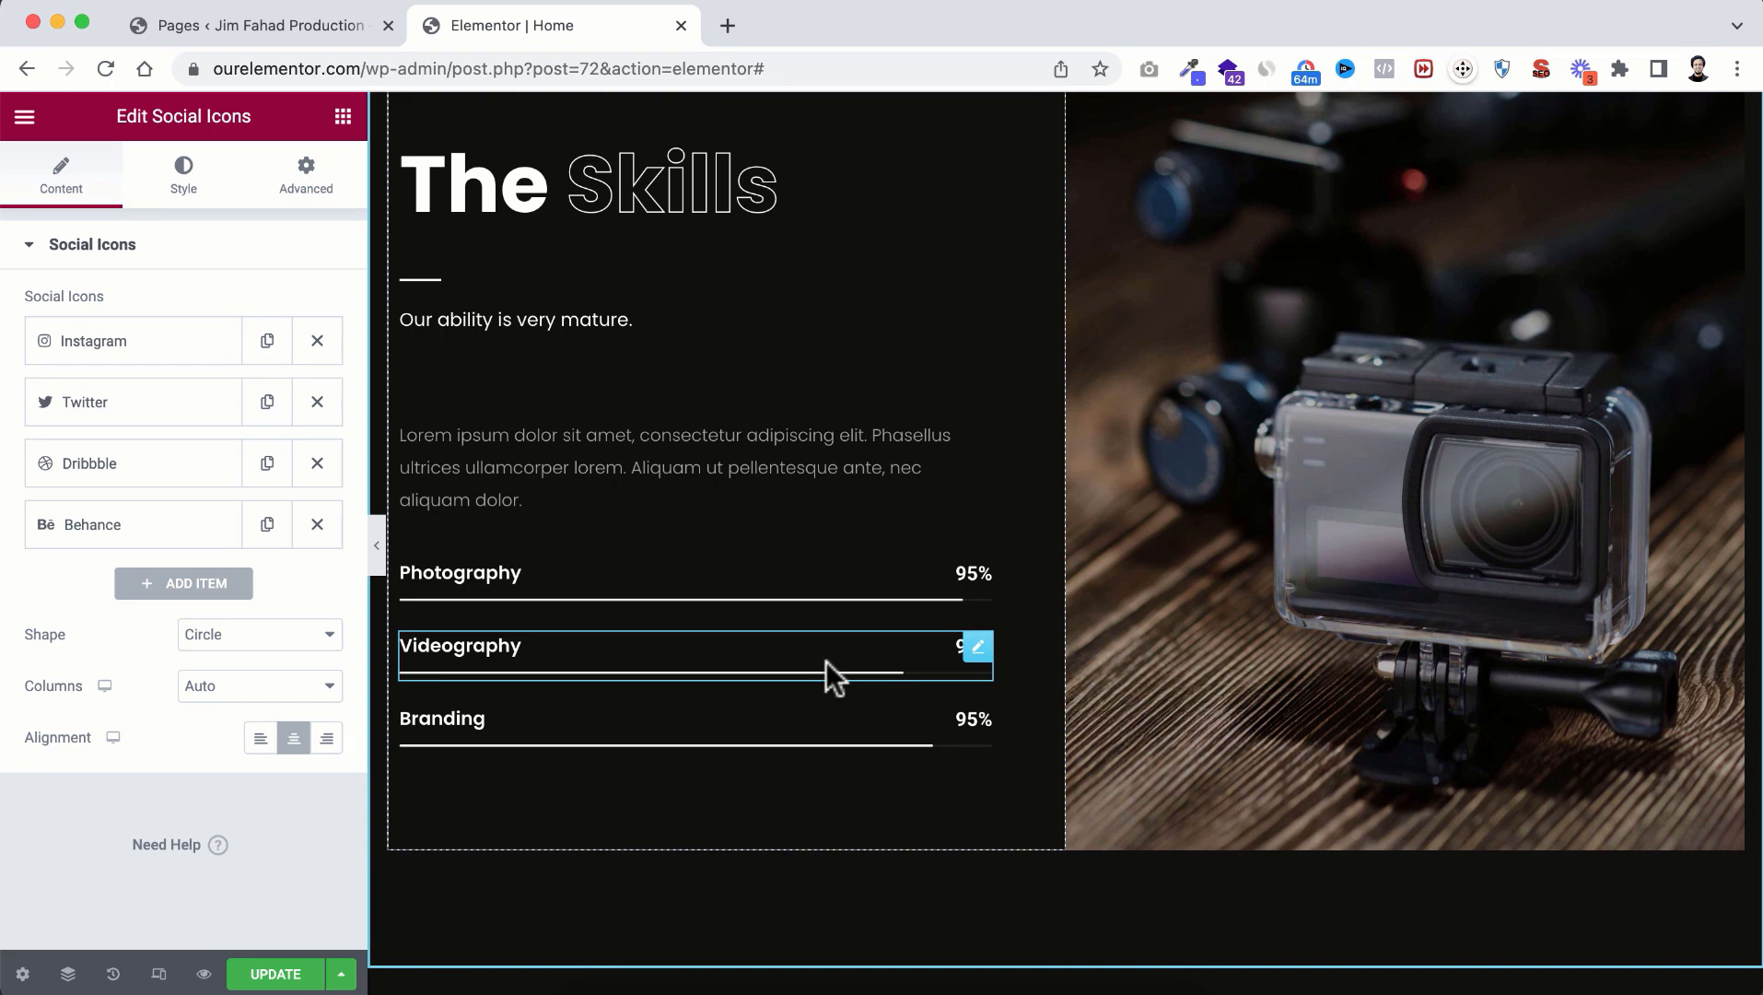
left_click(826, 659)
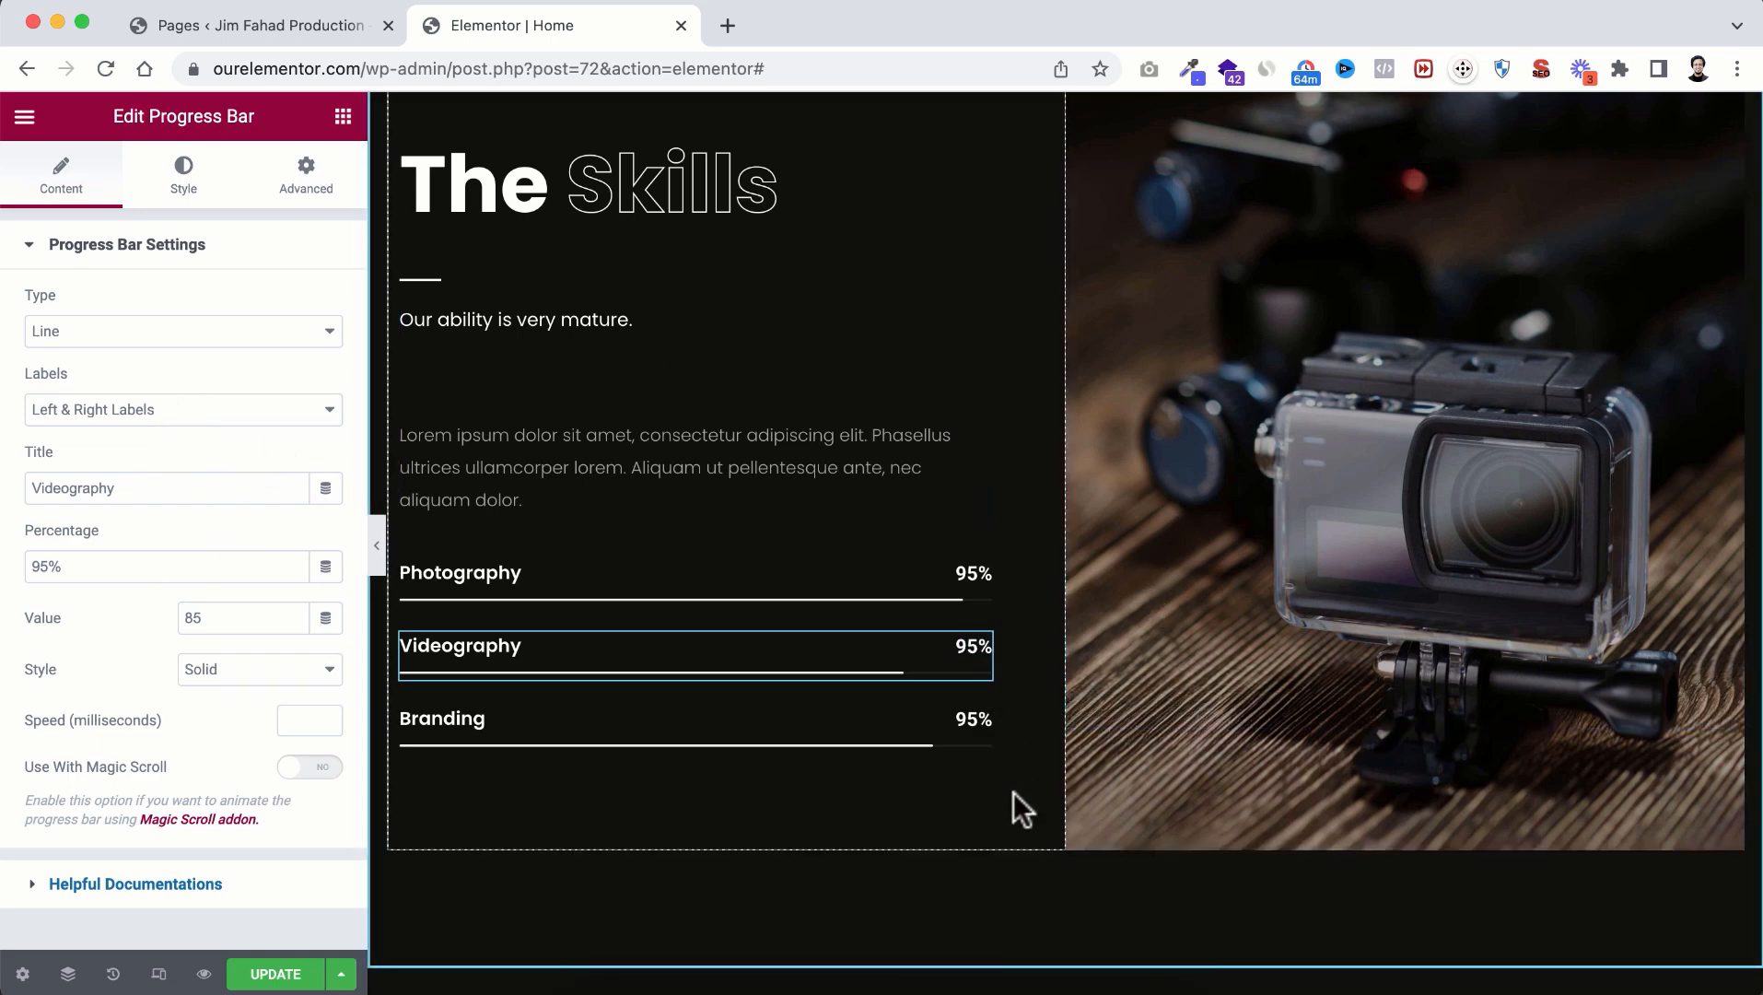
scroll(1014, 792, "down", 1)
scroll(1014, 792, "down", 3)
scroll(1014, 792, "up", 3)
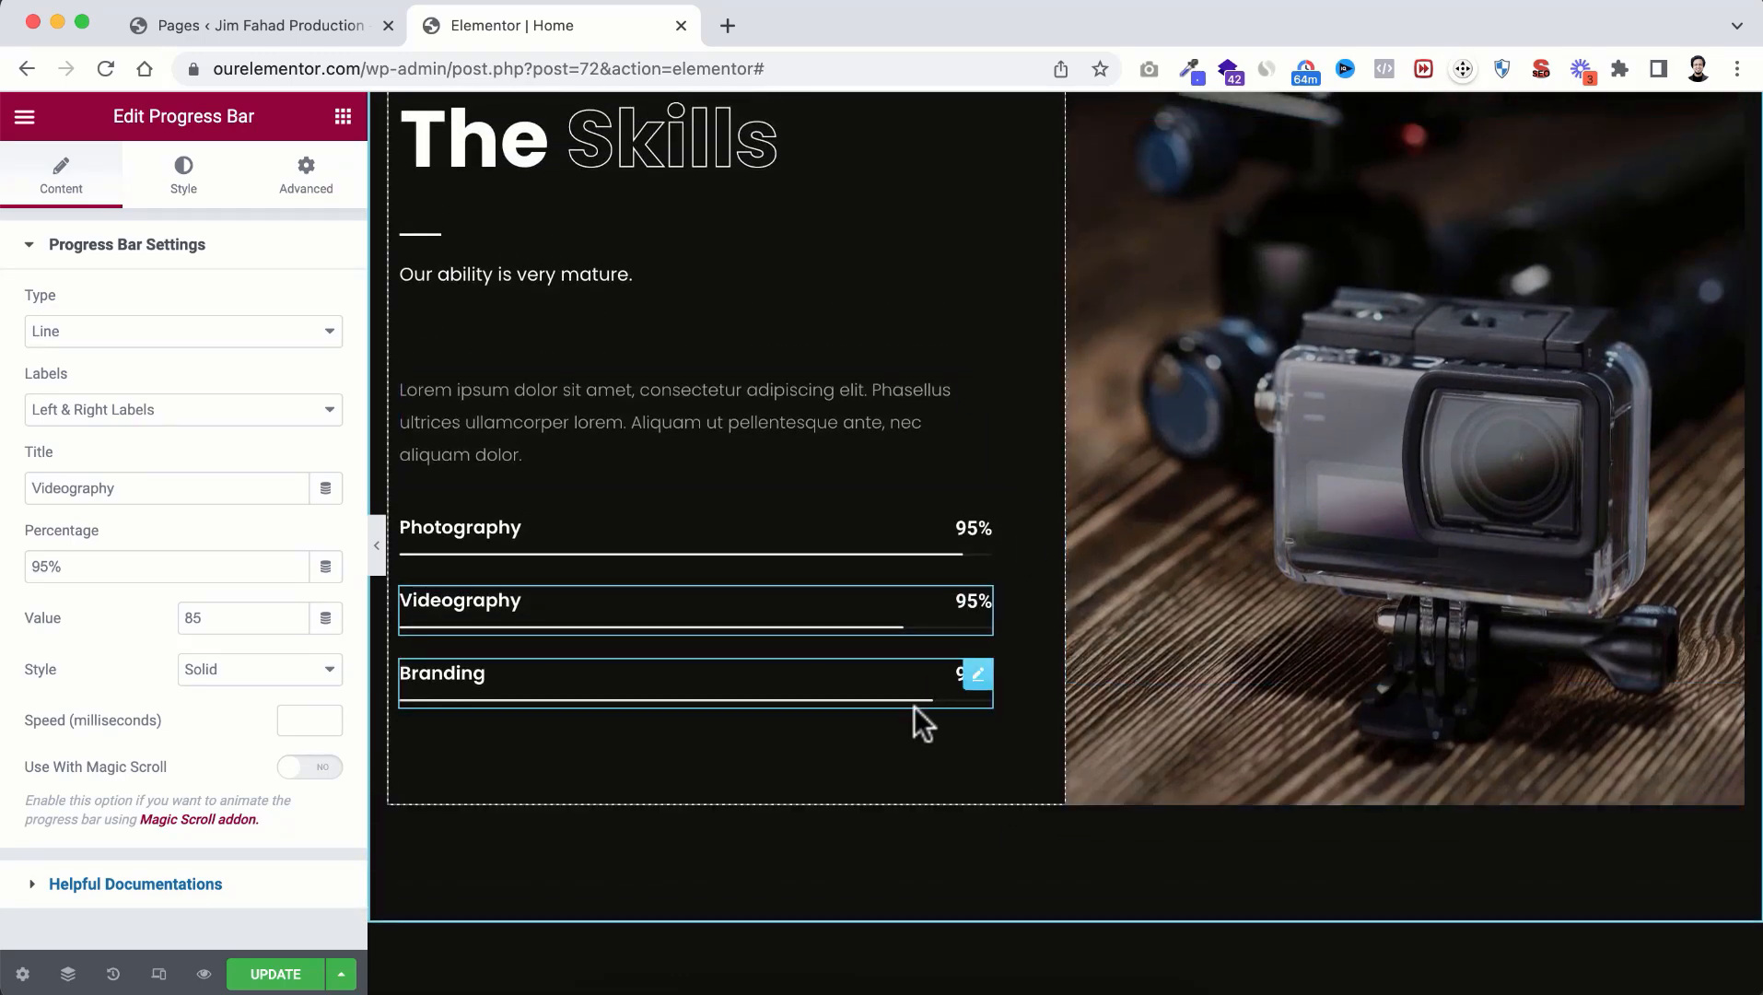
Step: Examine the rest of The Skills section and the Our Gallery section of the Home page
scroll(921, 690, "up", 1)
scroll(909, 719, "up", 2)
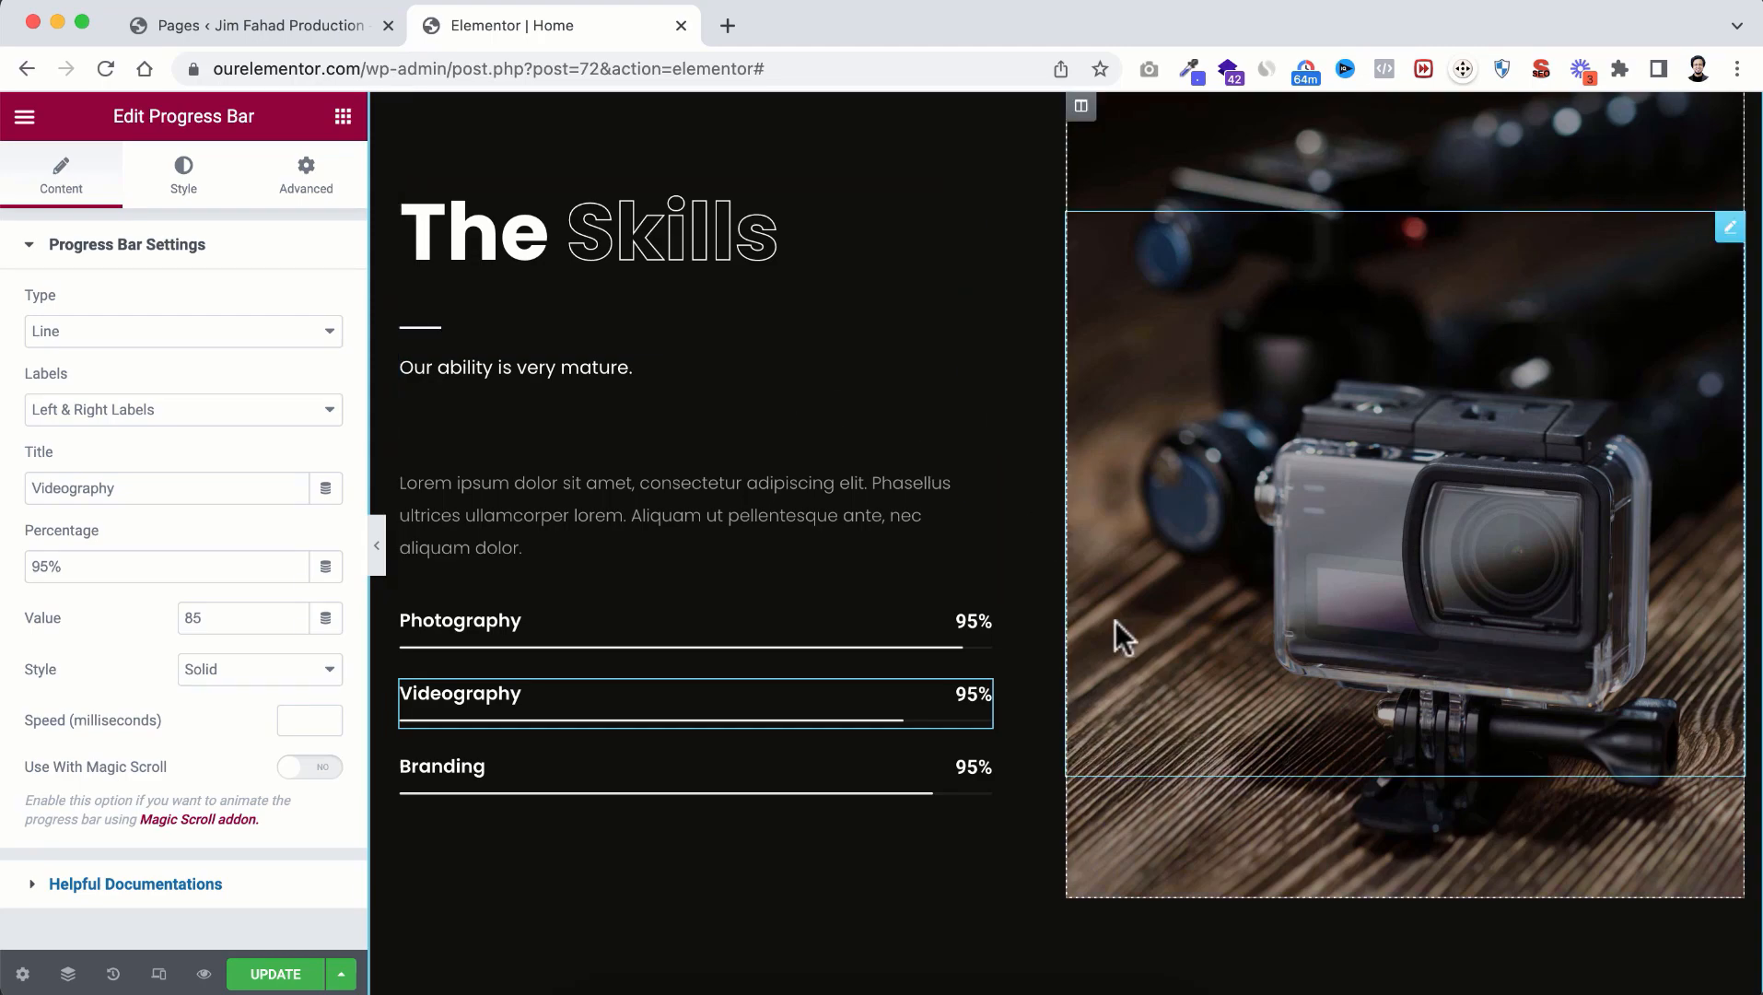
scroll(1075, 711, "down", 10)
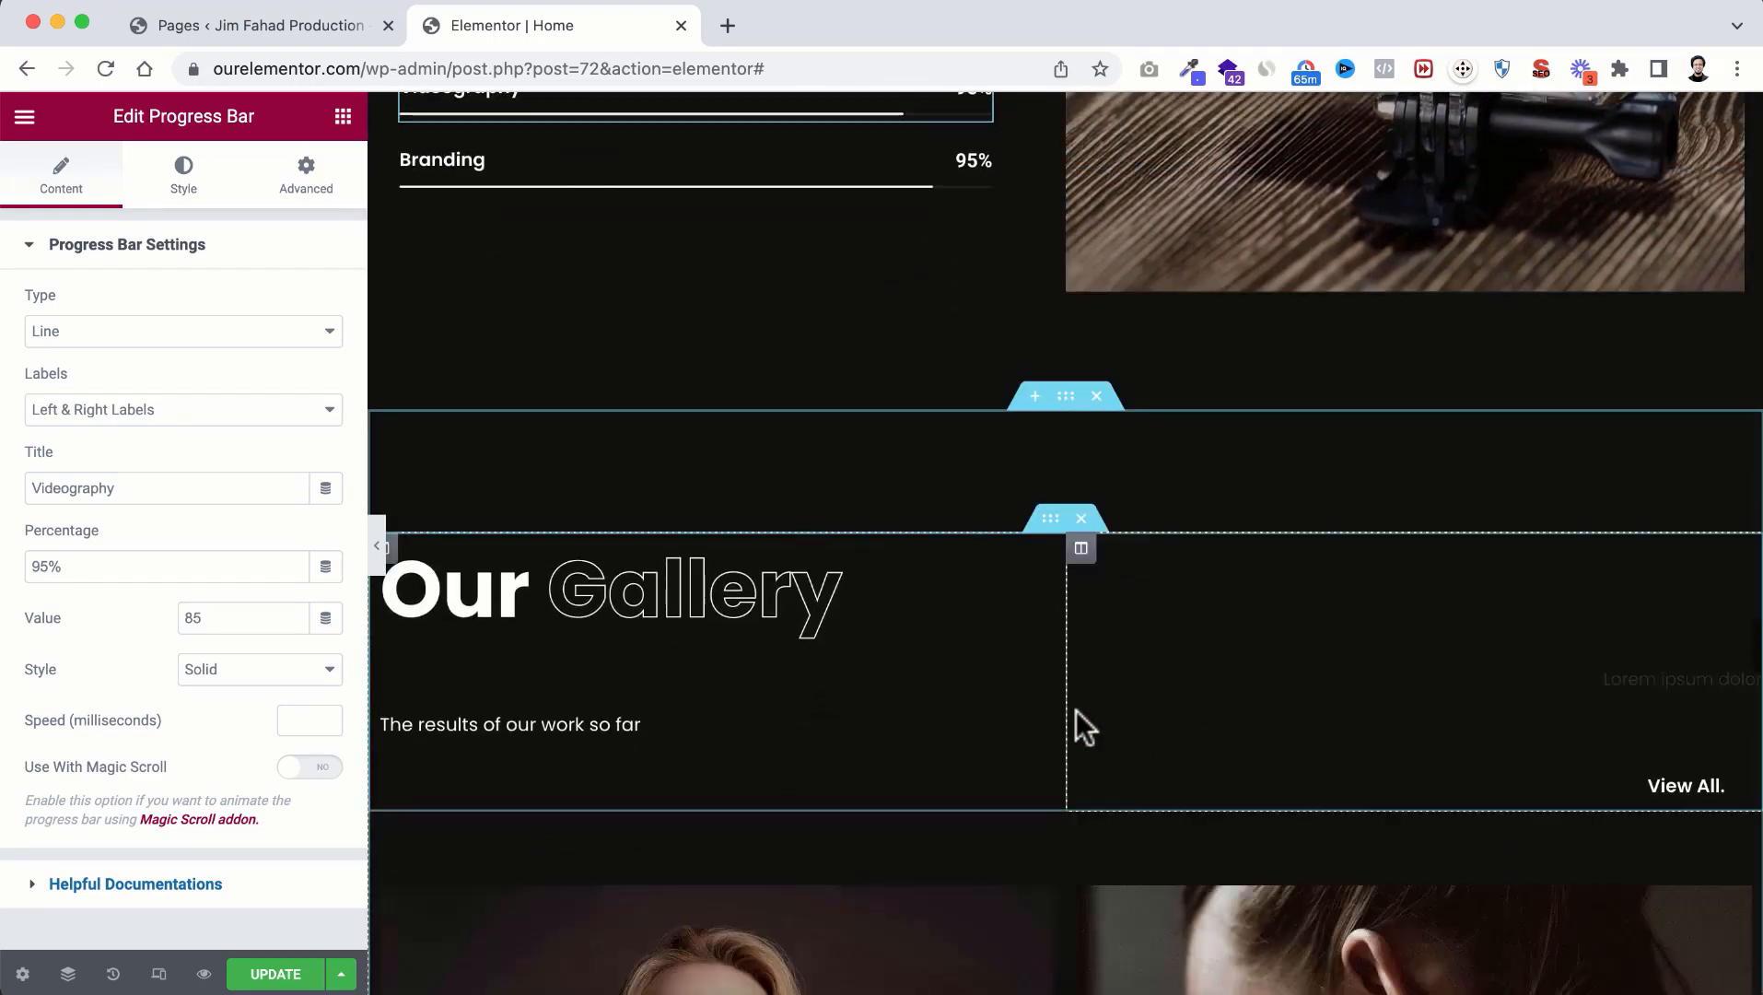
scroll(1076, 711, "down", 4)
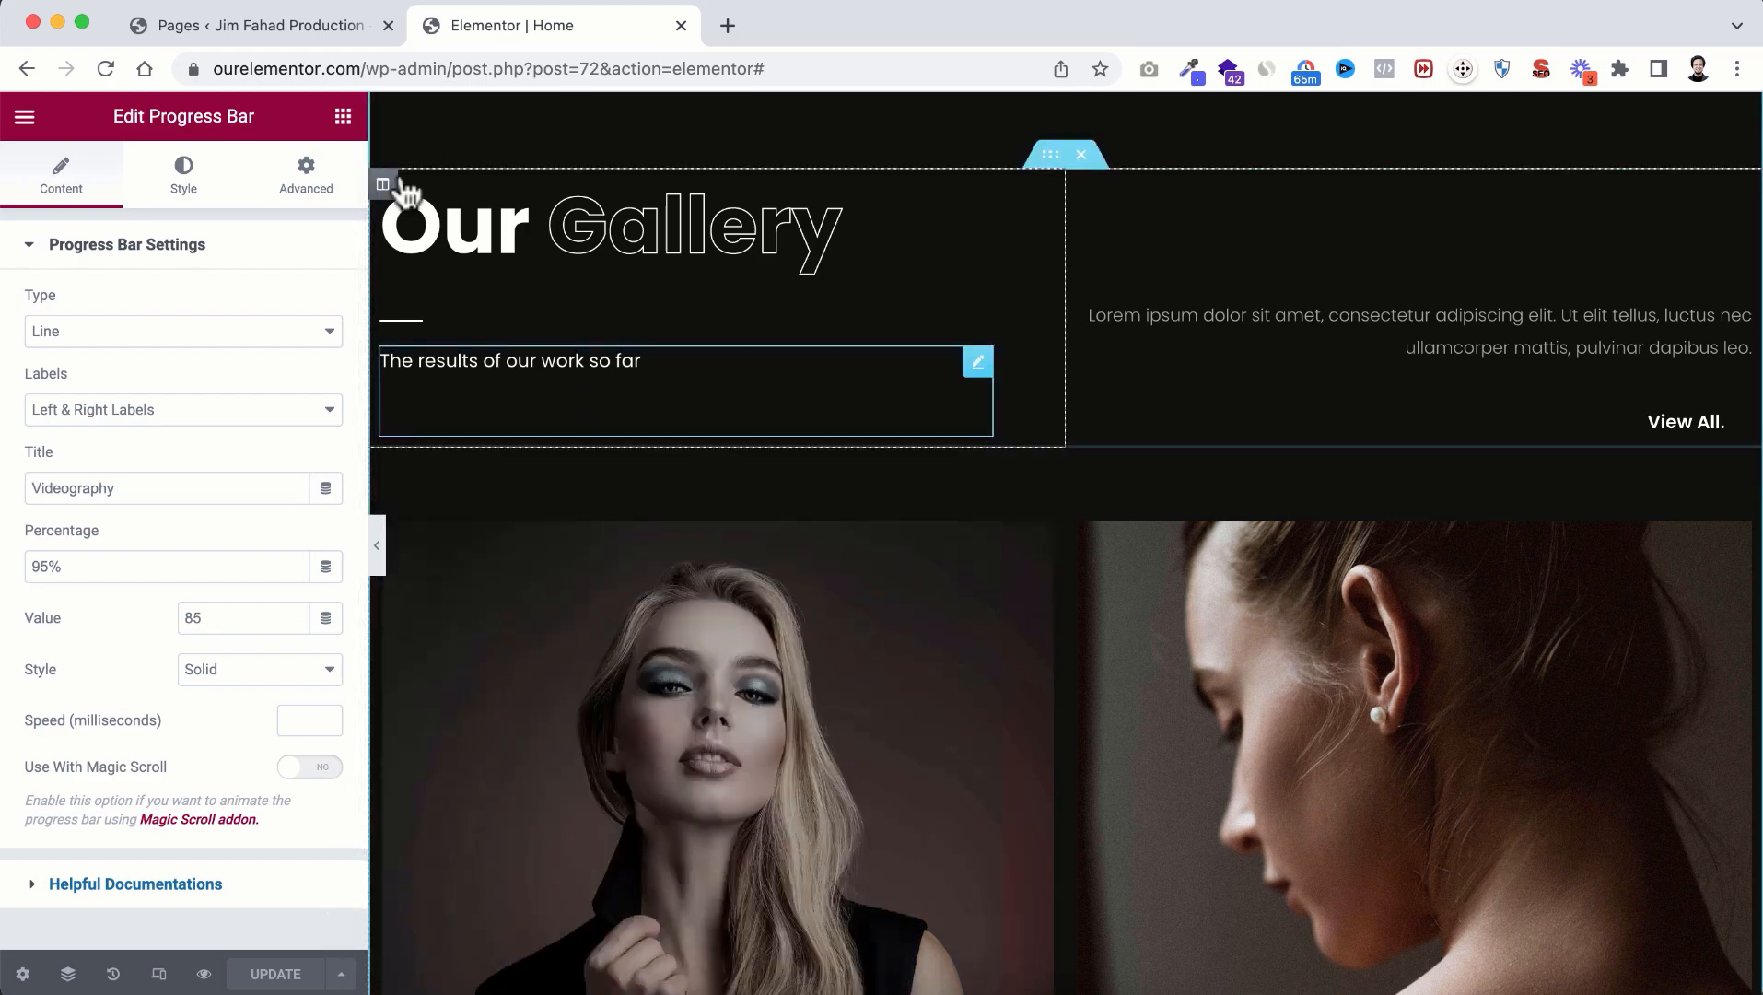
Step: From the Pages list, open the published Home page in a new browser tab
left_click(264, 25)
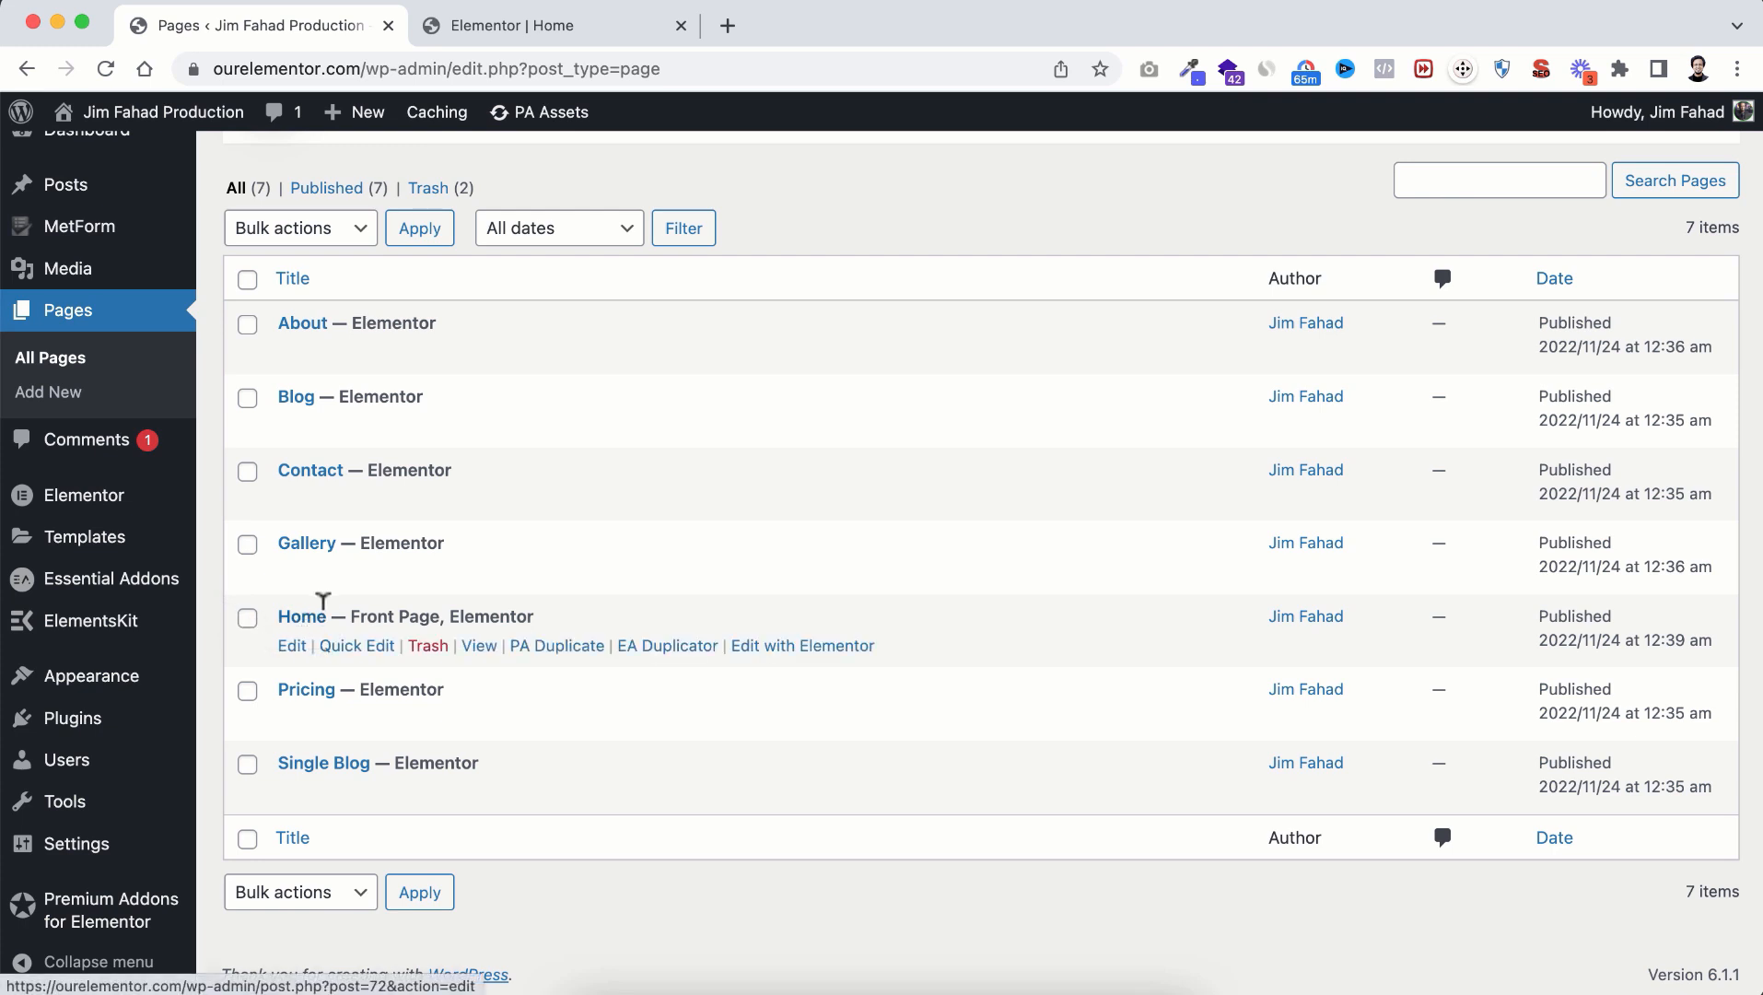
right_click(479, 648)
left_click(525, 558)
left_click(845, 32)
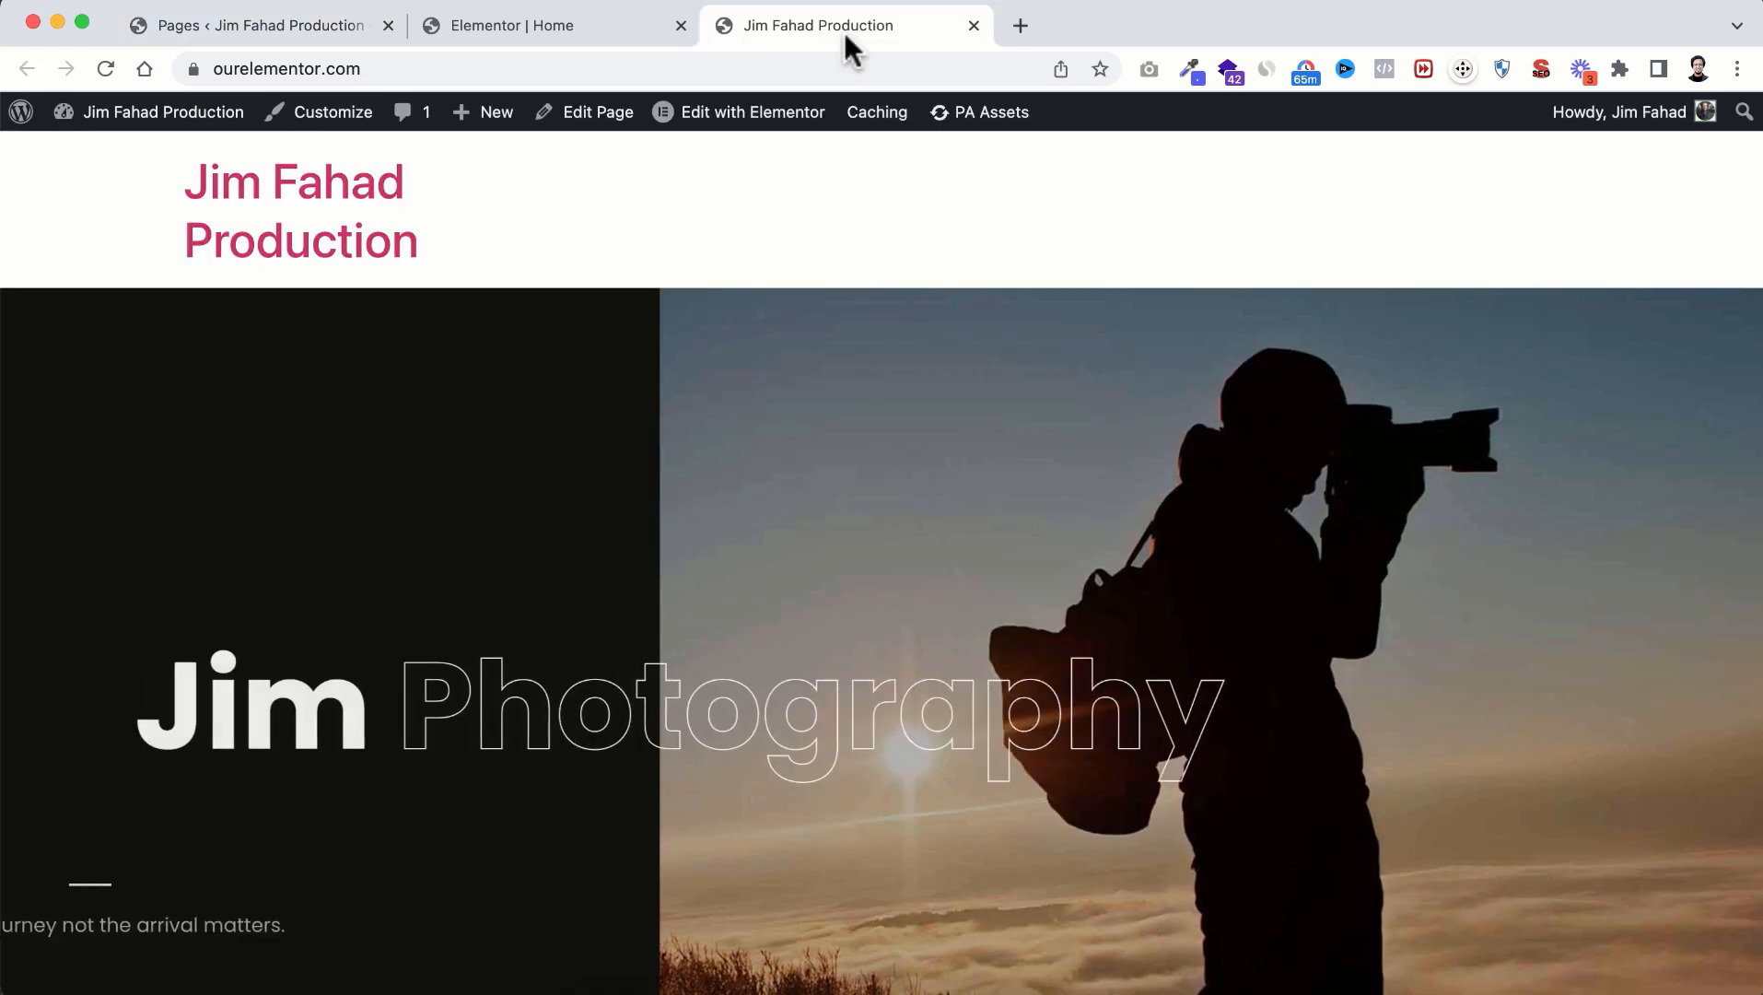
Step: Review the live hero and About sections, play the About video in its popup and close it
scroll(920, 607, "down", 1)
scroll(920, 607, "down", 2)
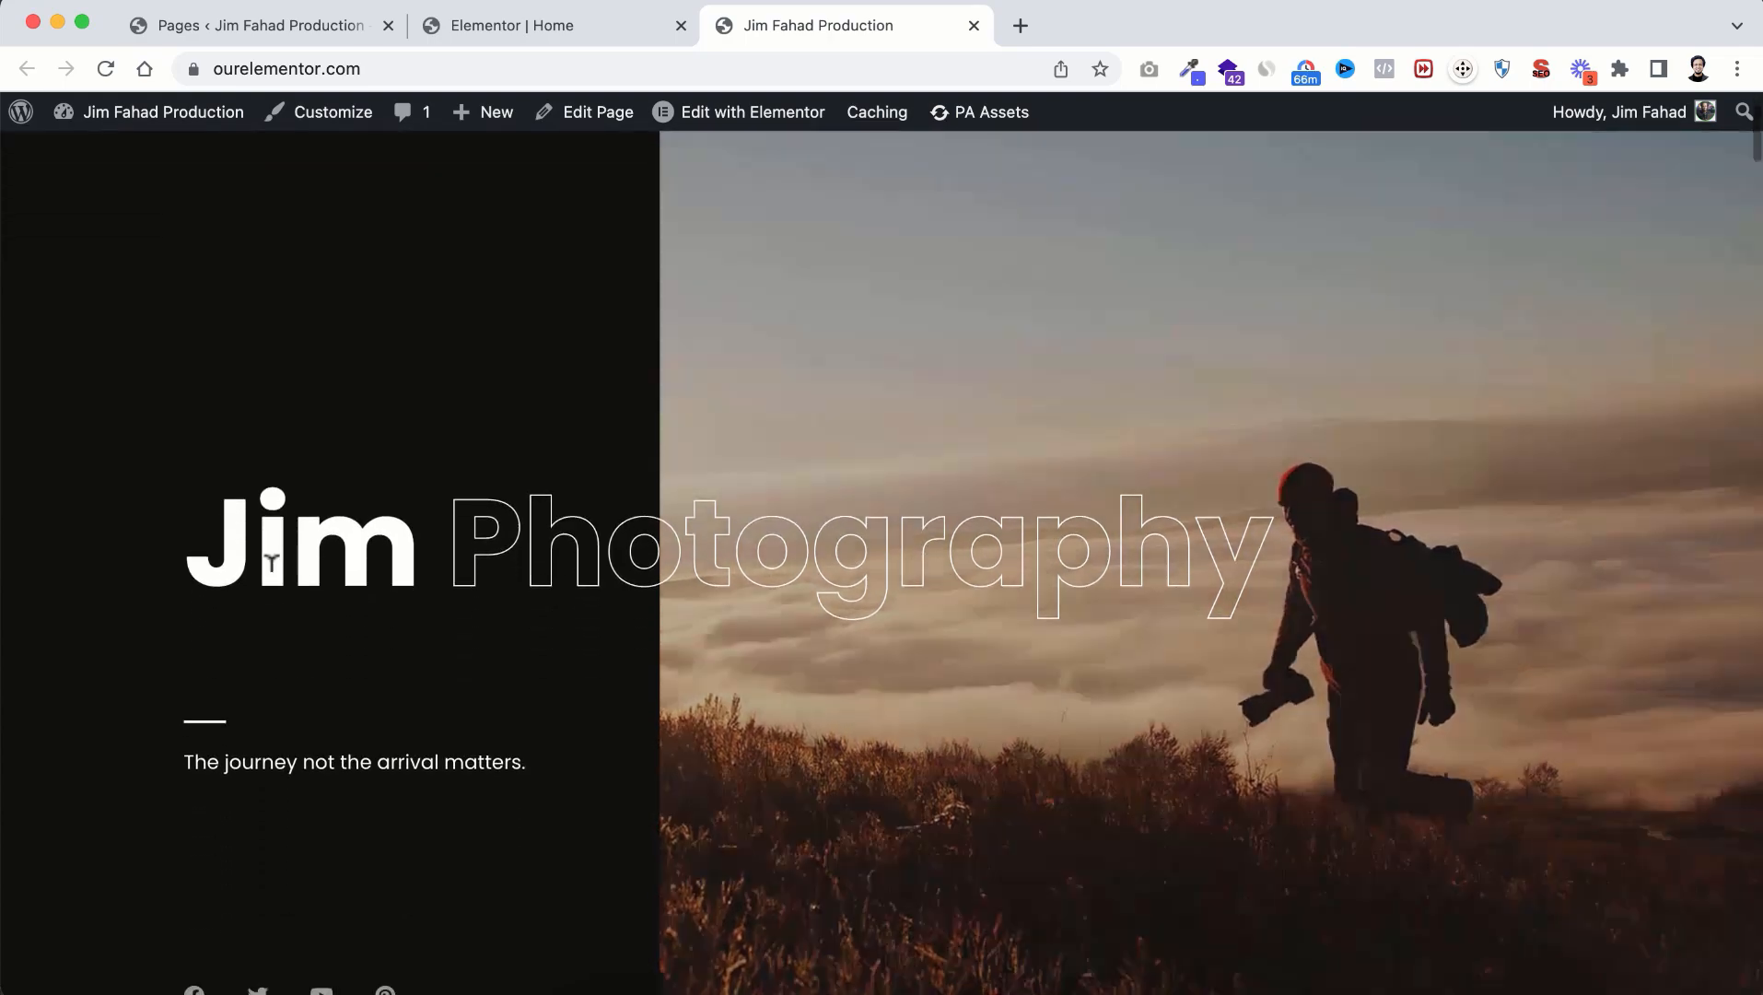
scroll(856, 768, "down", 3)
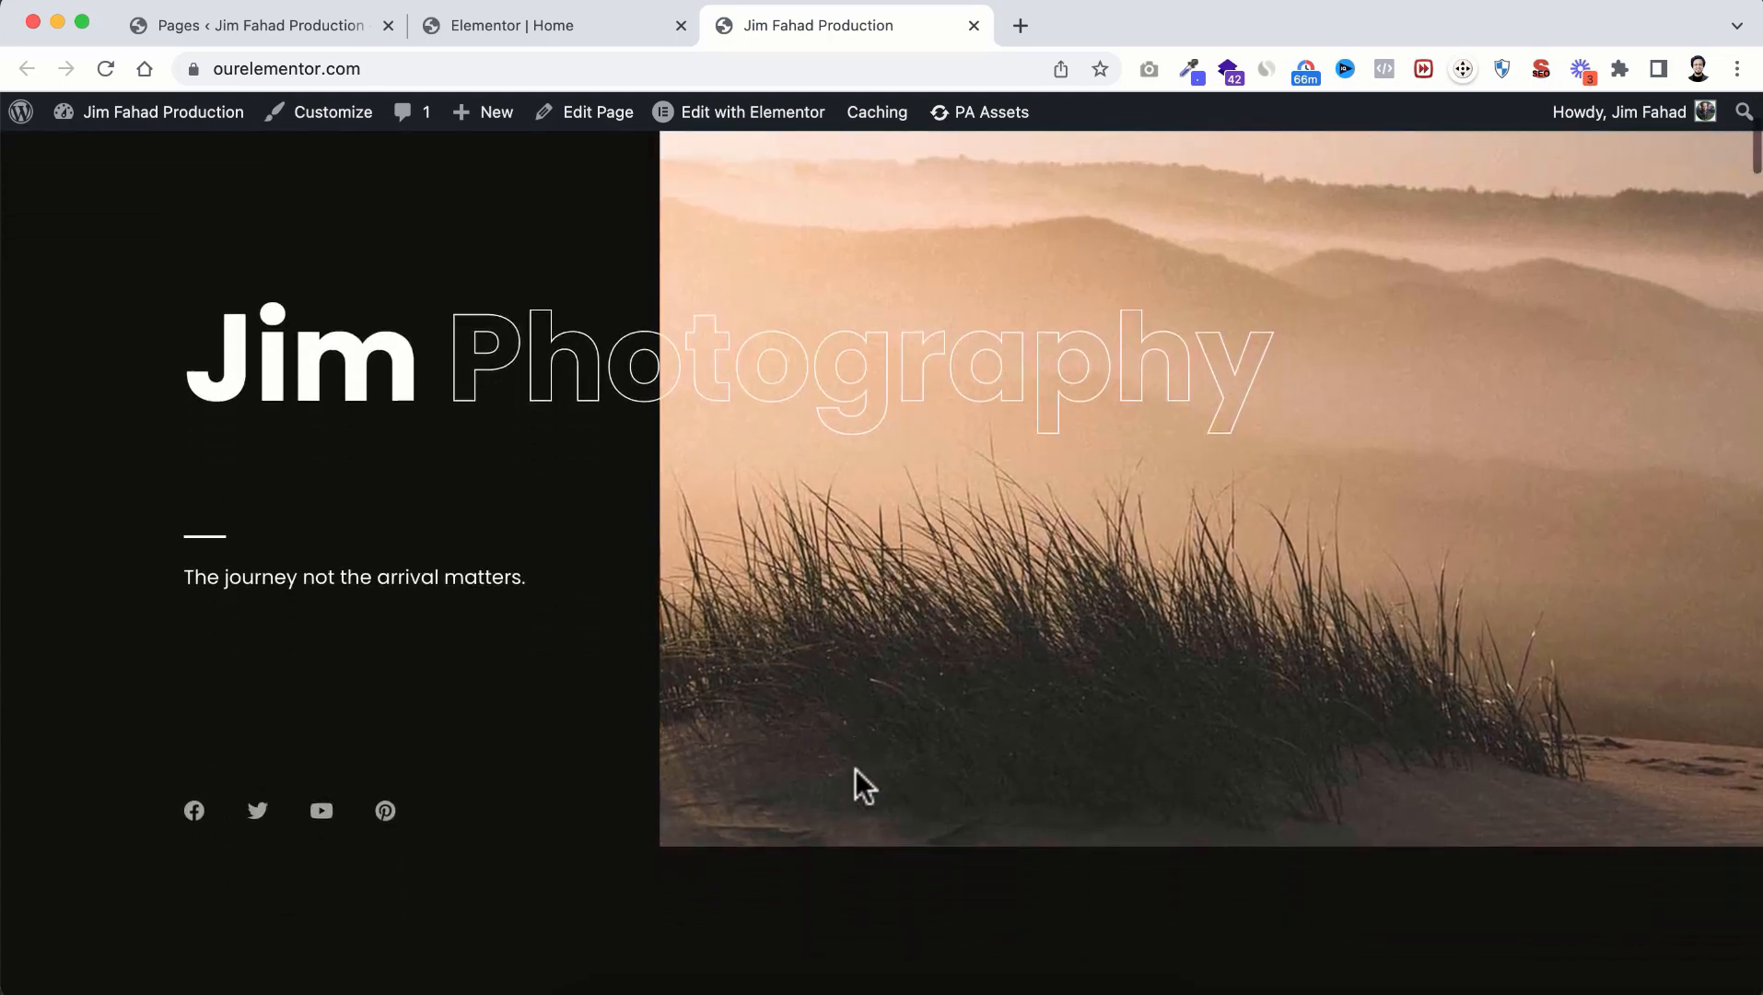
scroll(856, 769, "down", 10)
scroll(855, 785, "down", 3)
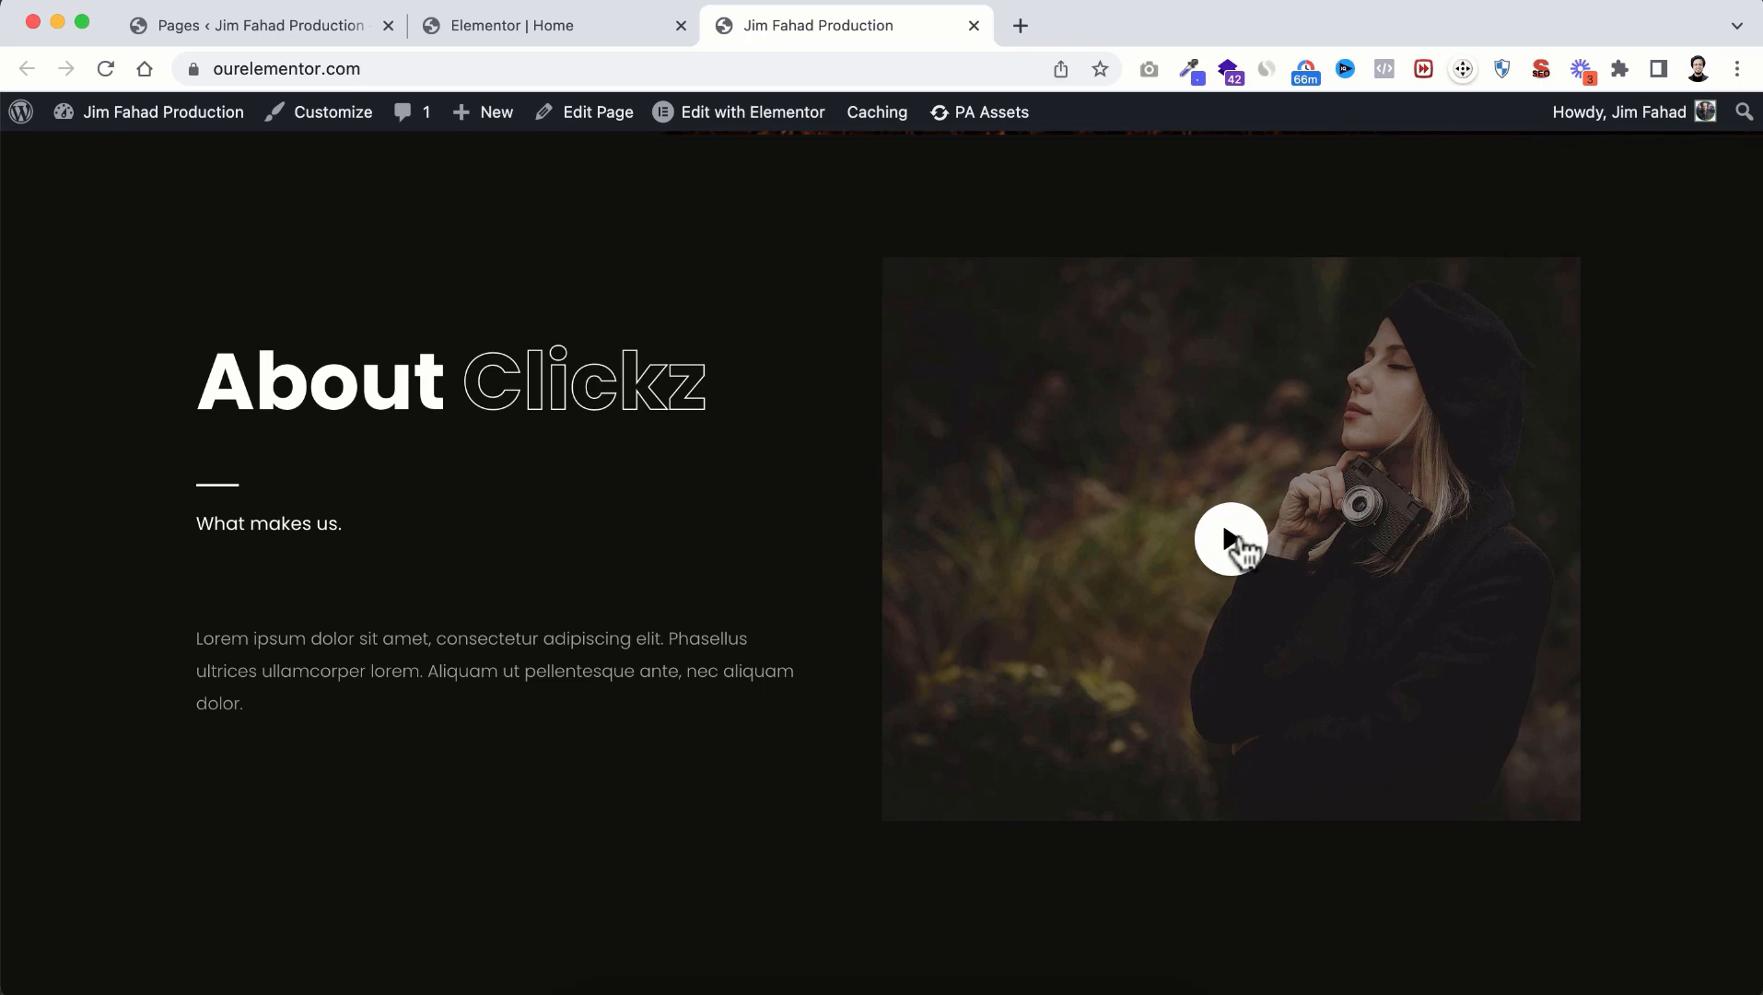
left_click(1244, 538)
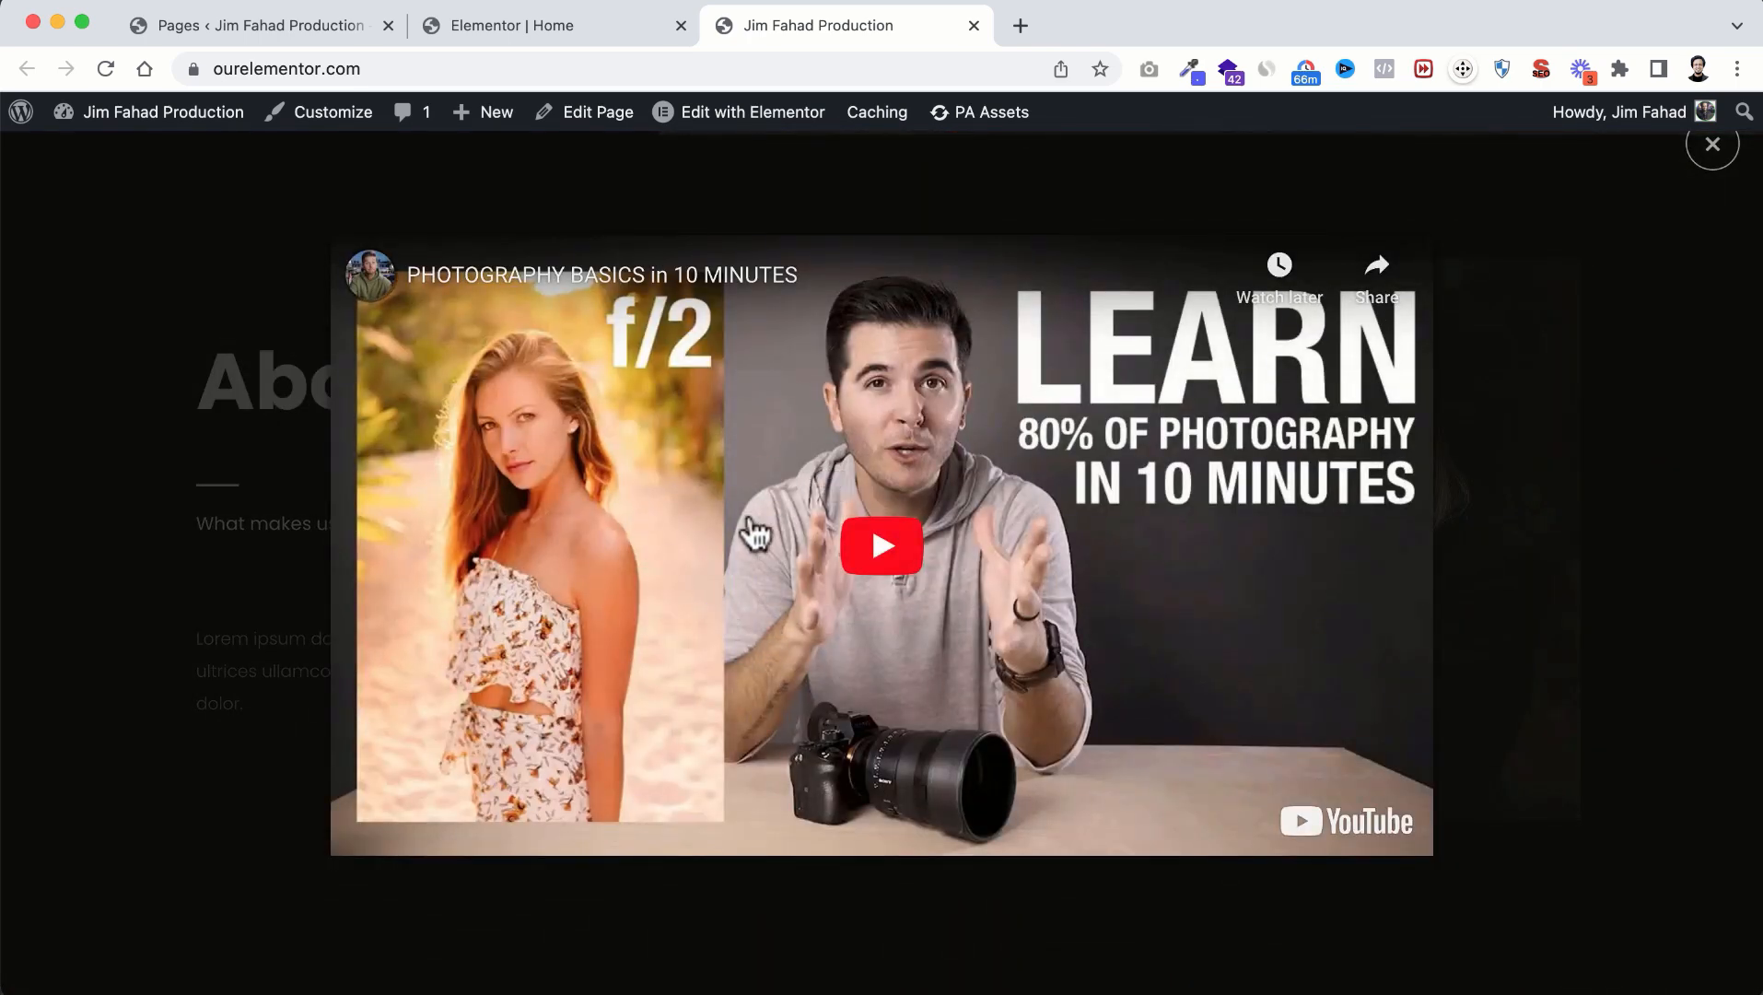
left_click(882, 546)
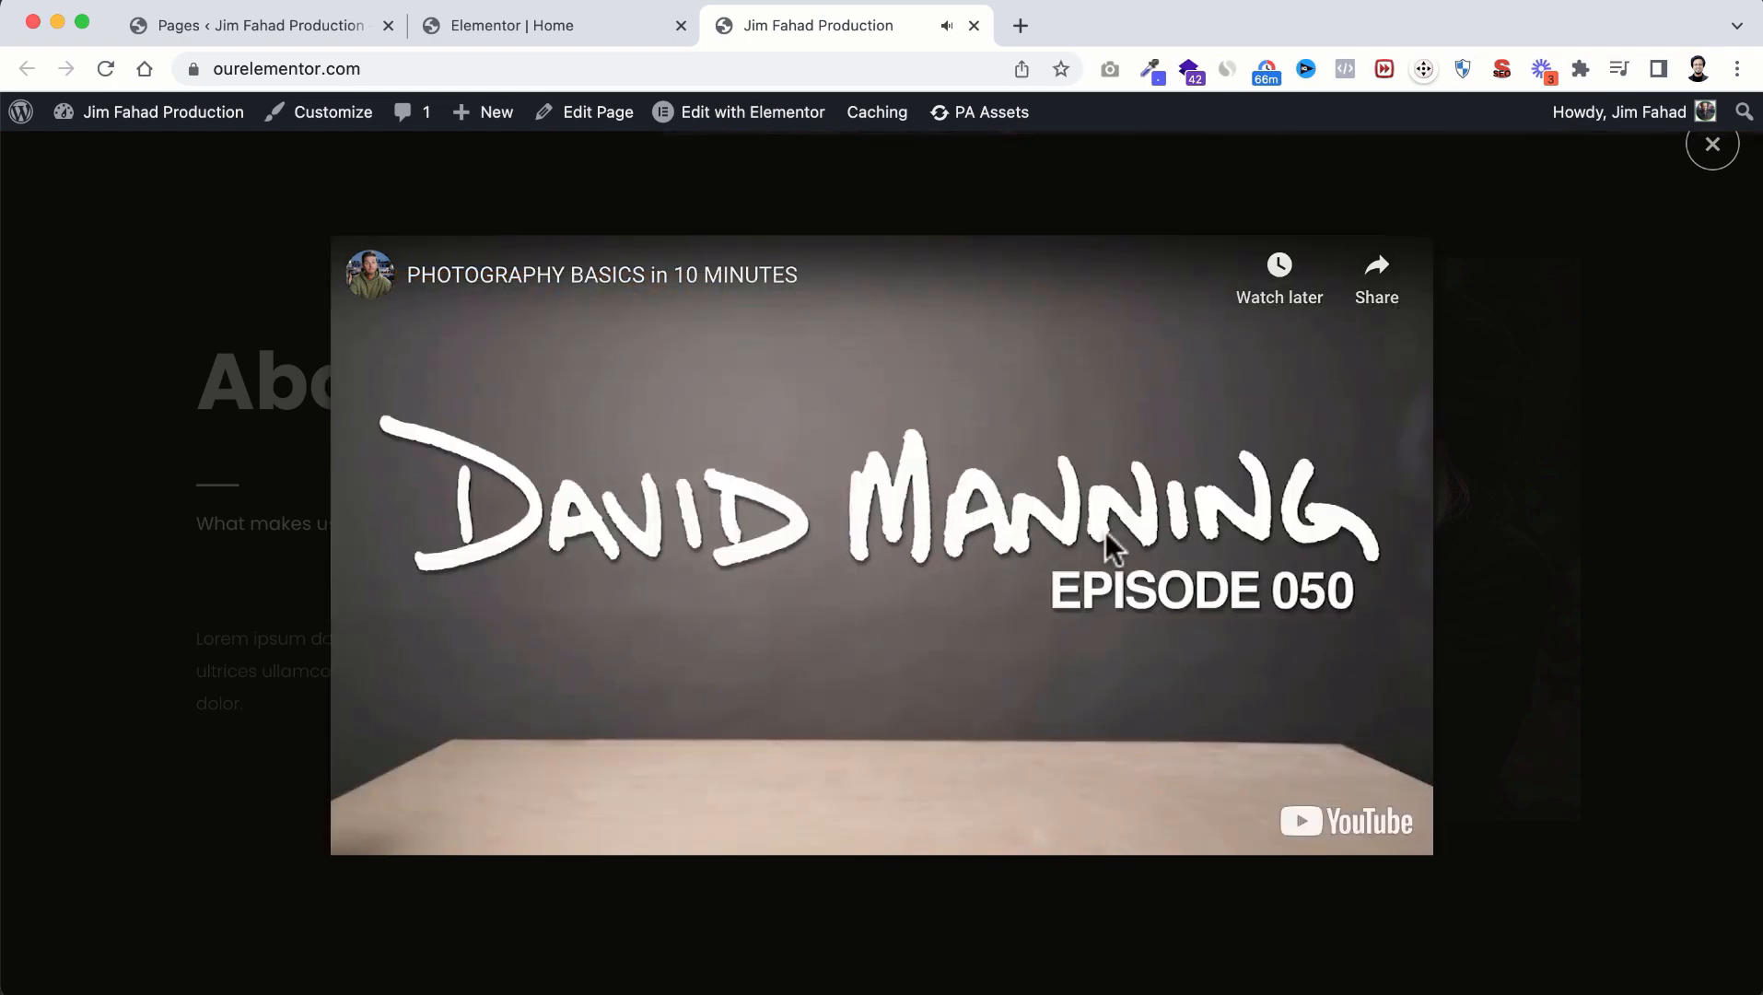
left_click(1527, 493)
Step: Check the live Our Works and services sections, including their mouse-over effects, and return to the page header
scroll(651, 730, "down", 10)
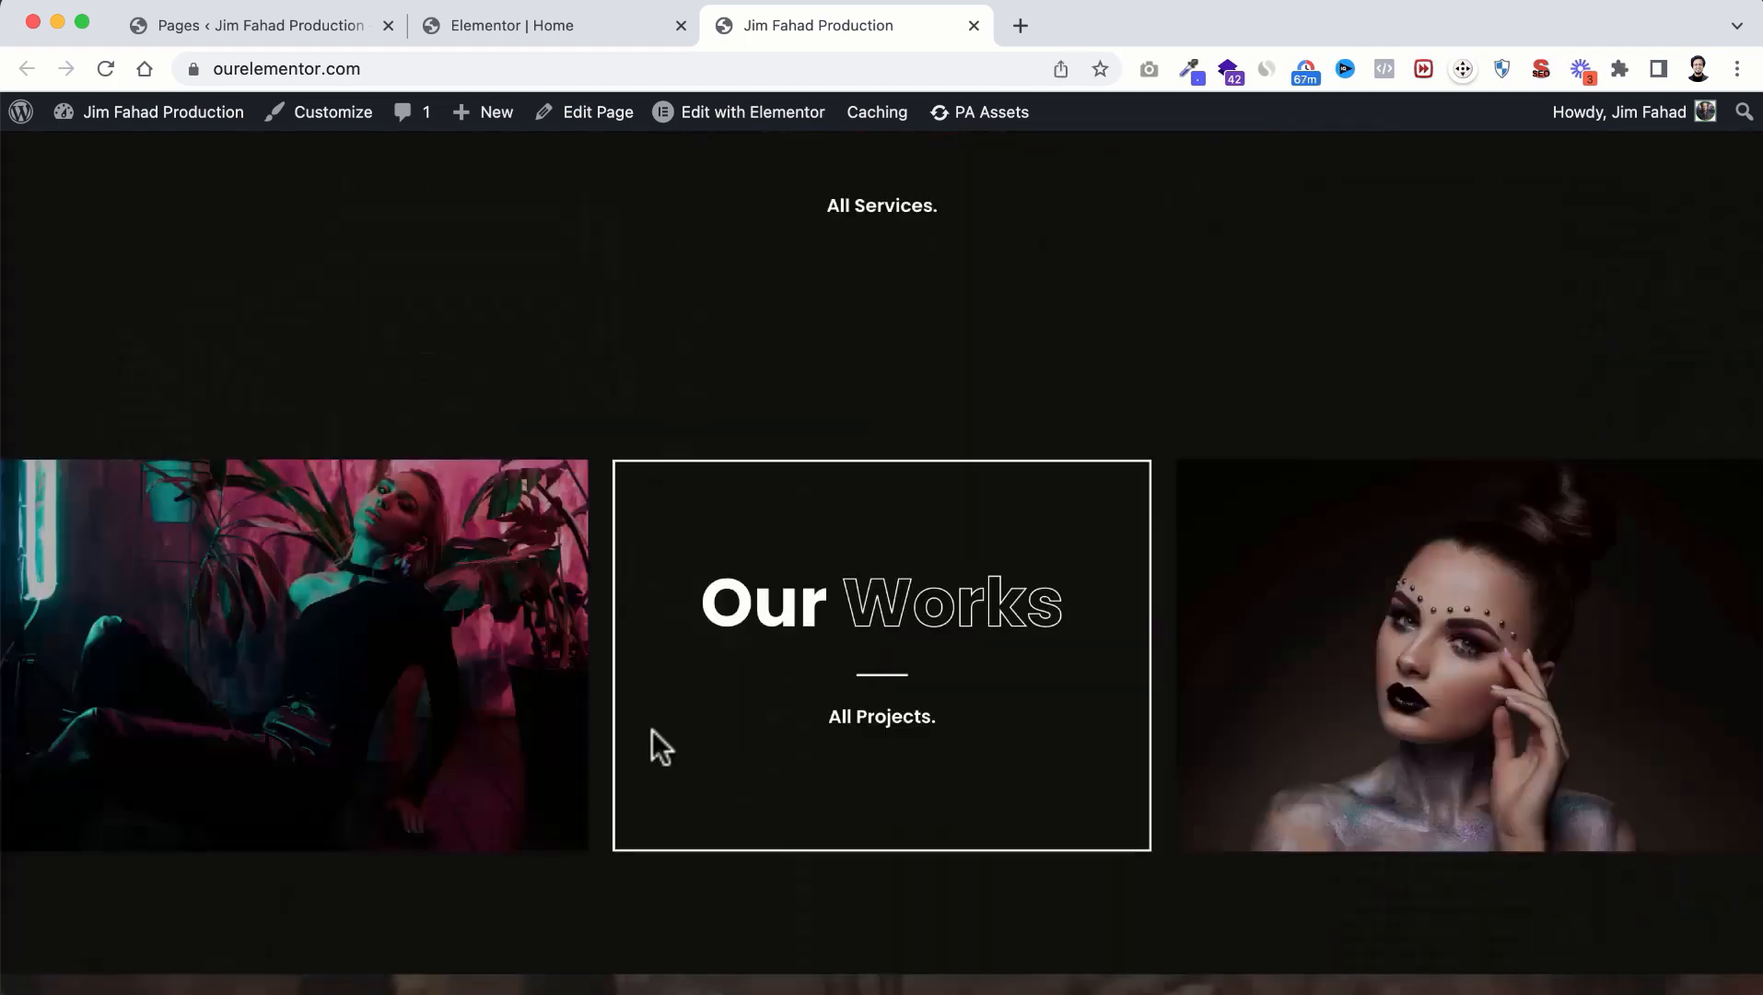
scroll(652, 730, "down", 2)
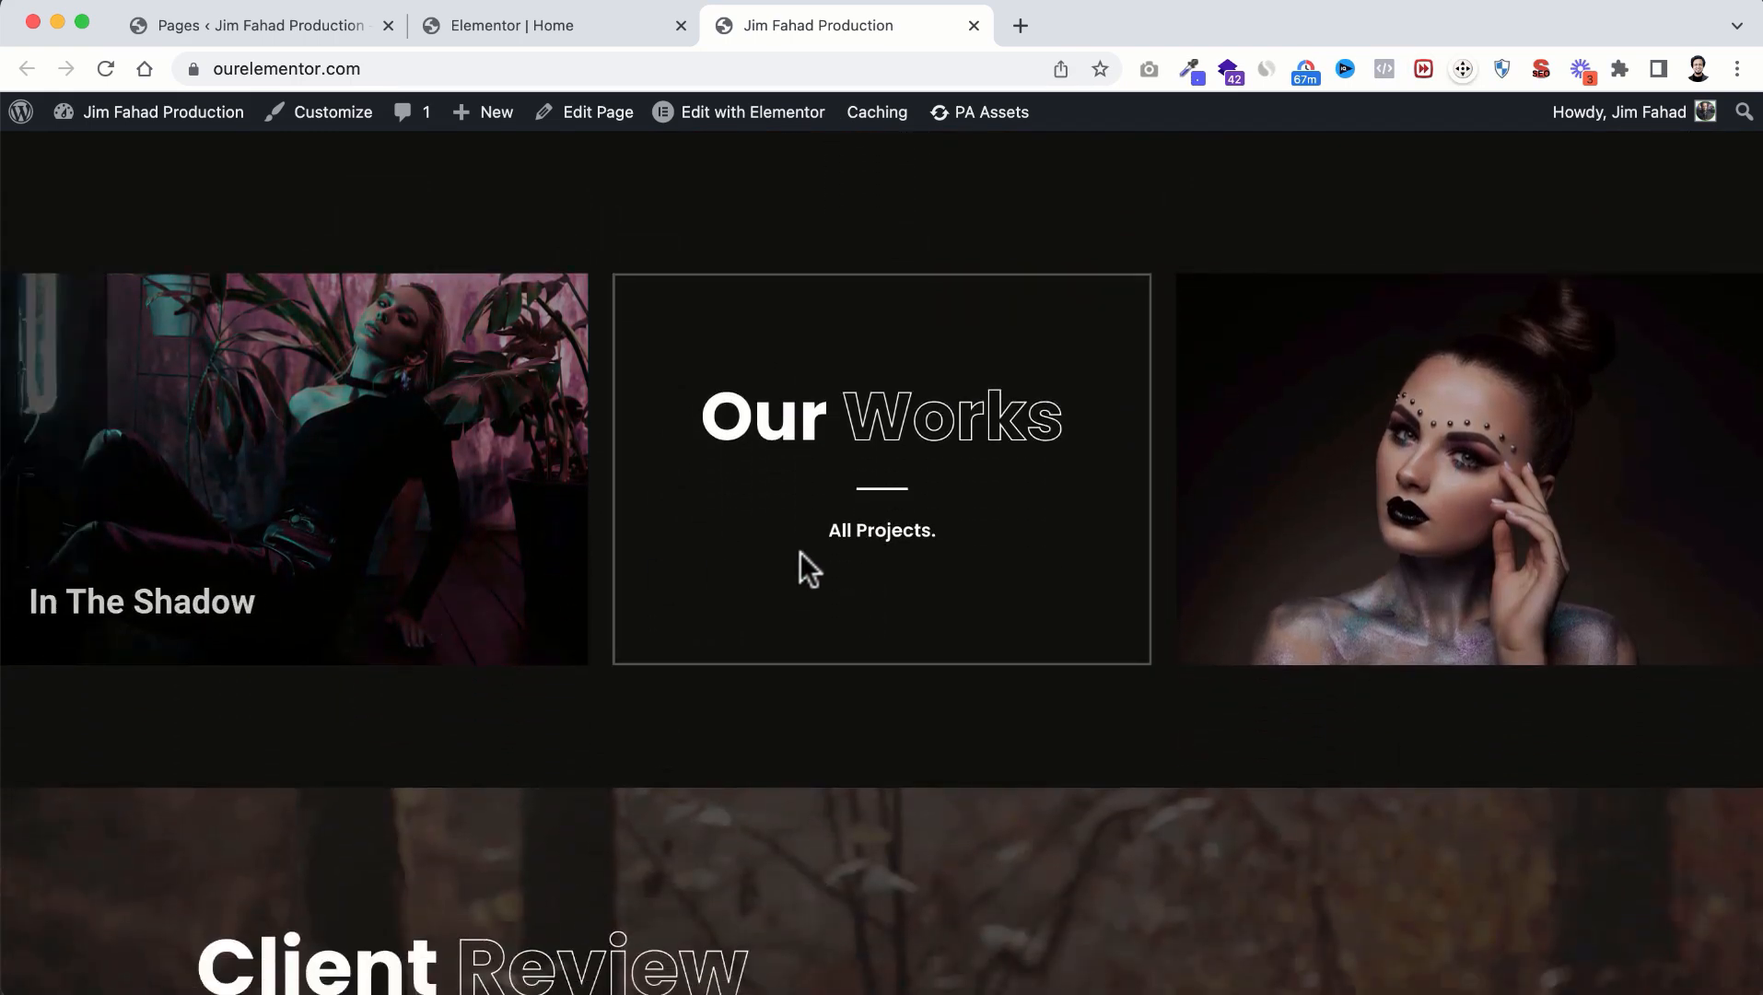
scroll(882, 485, "up", 15)
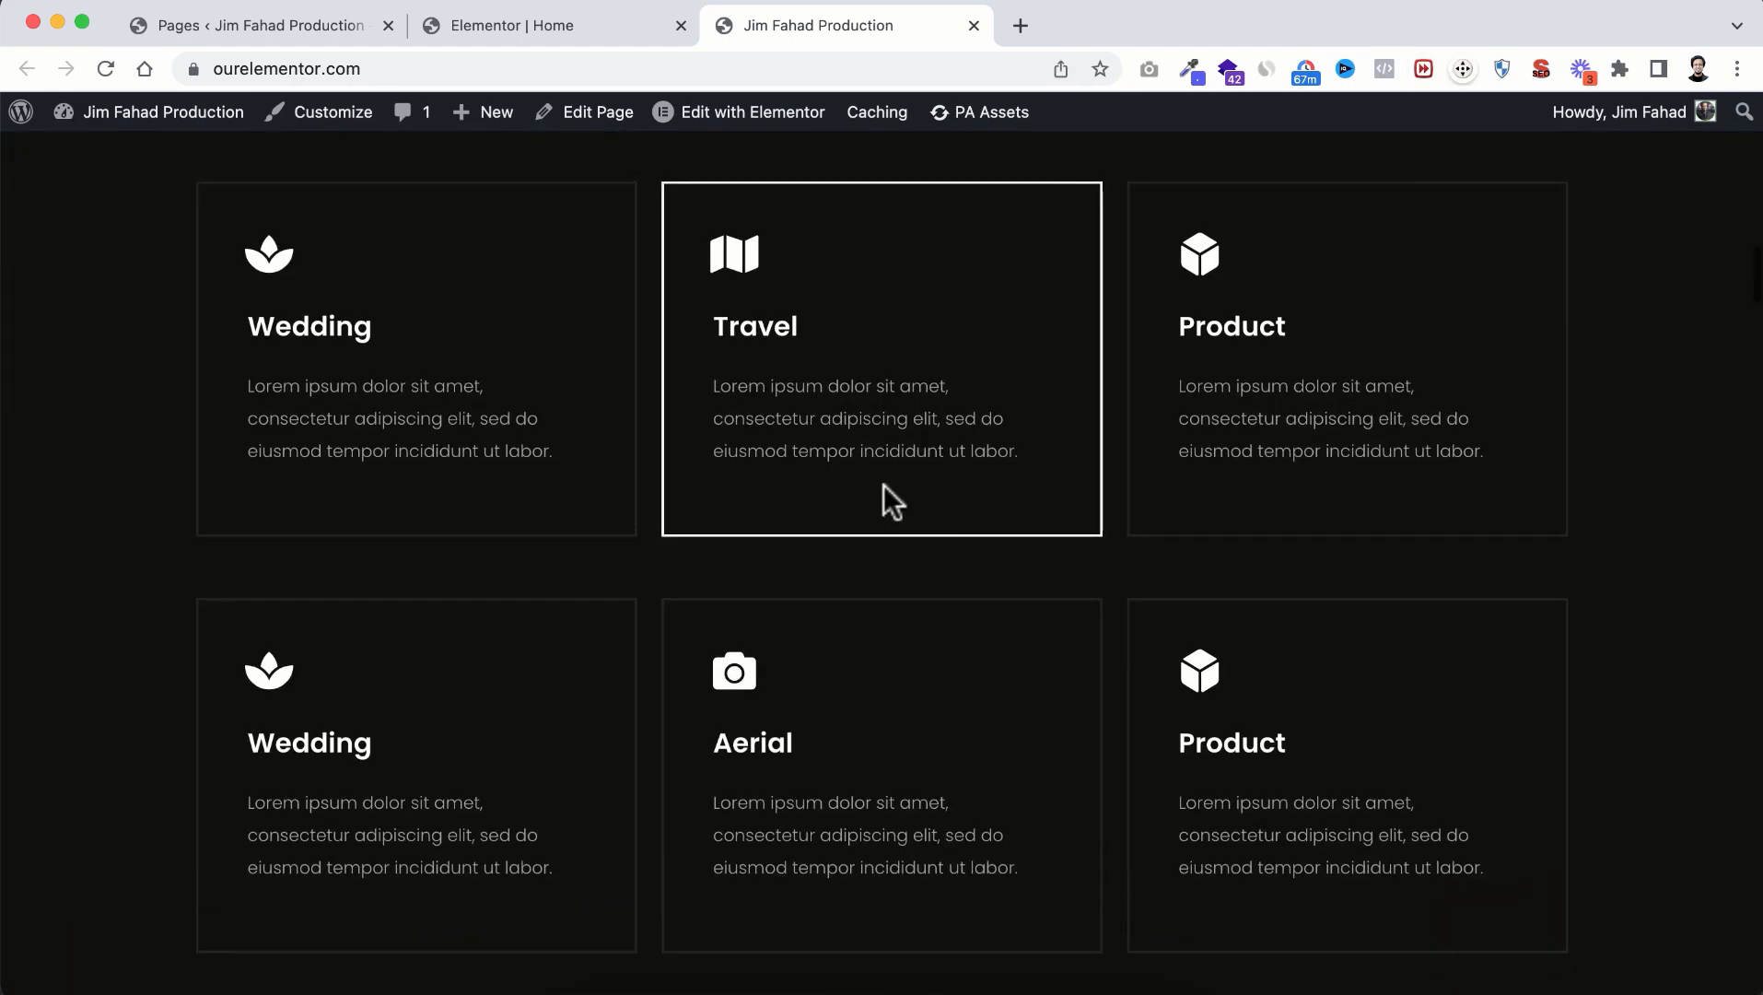
scroll(882, 485, "up", 20)
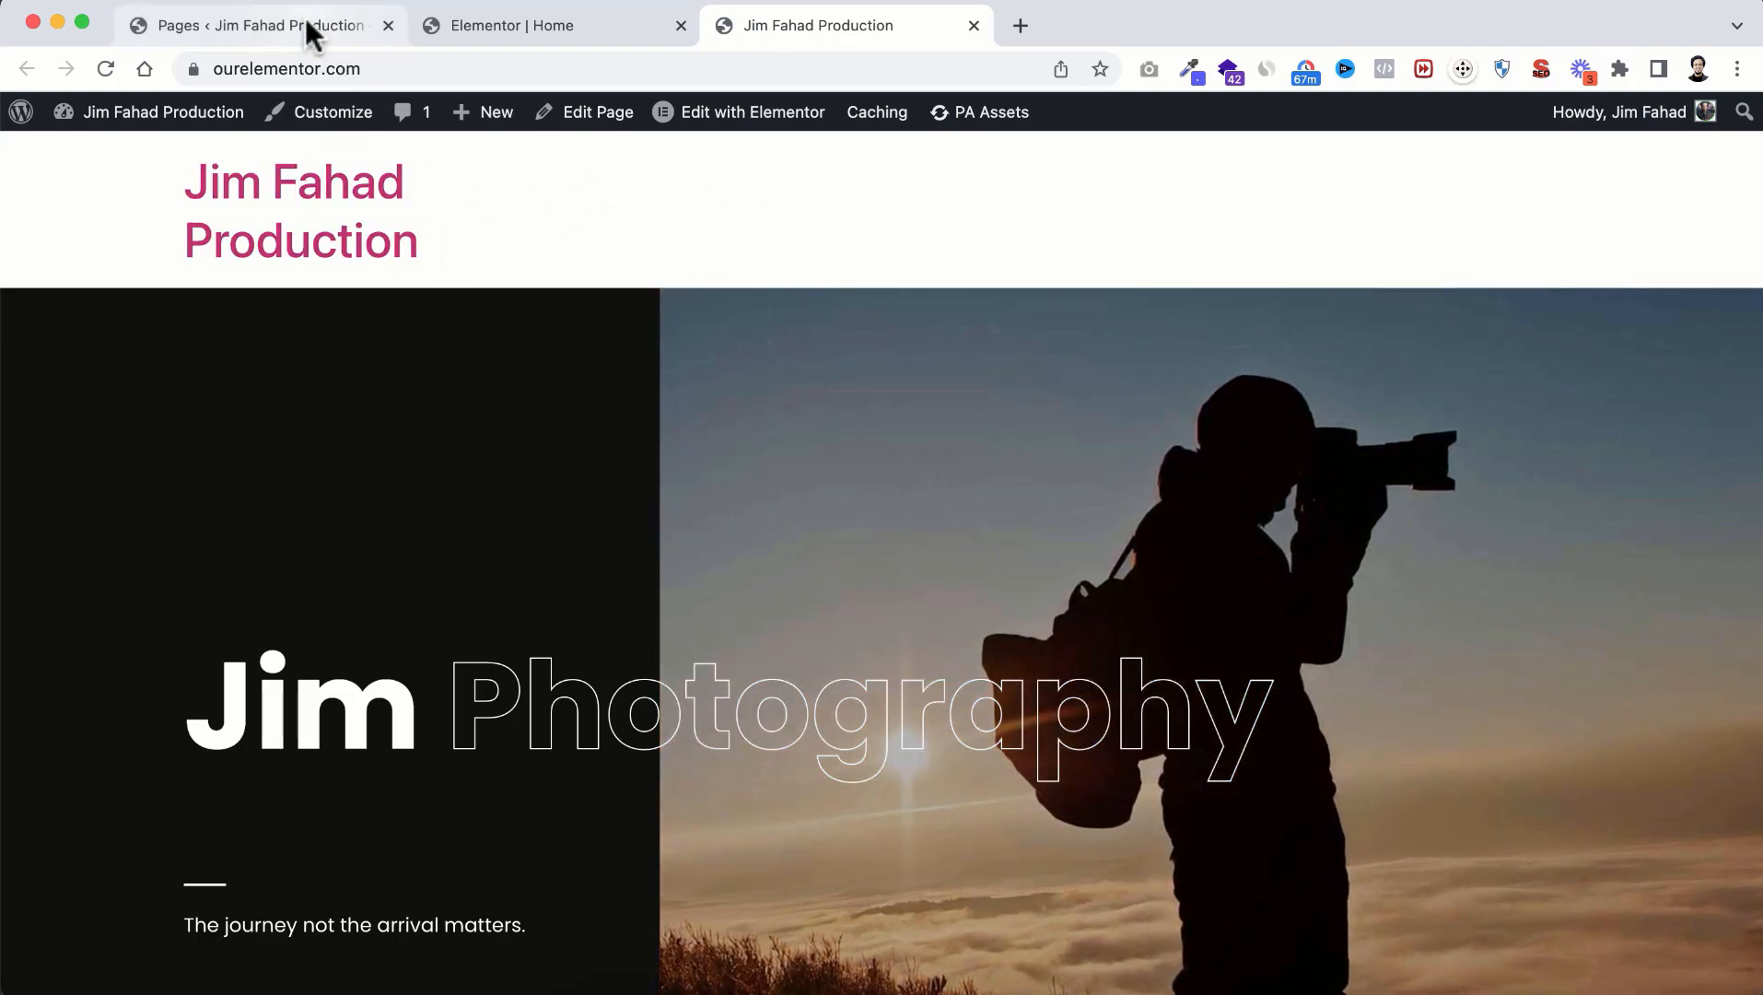
Step: Return to the WordPress dashboard and open ElementsKit's Header Footer page
left_click(305, 22)
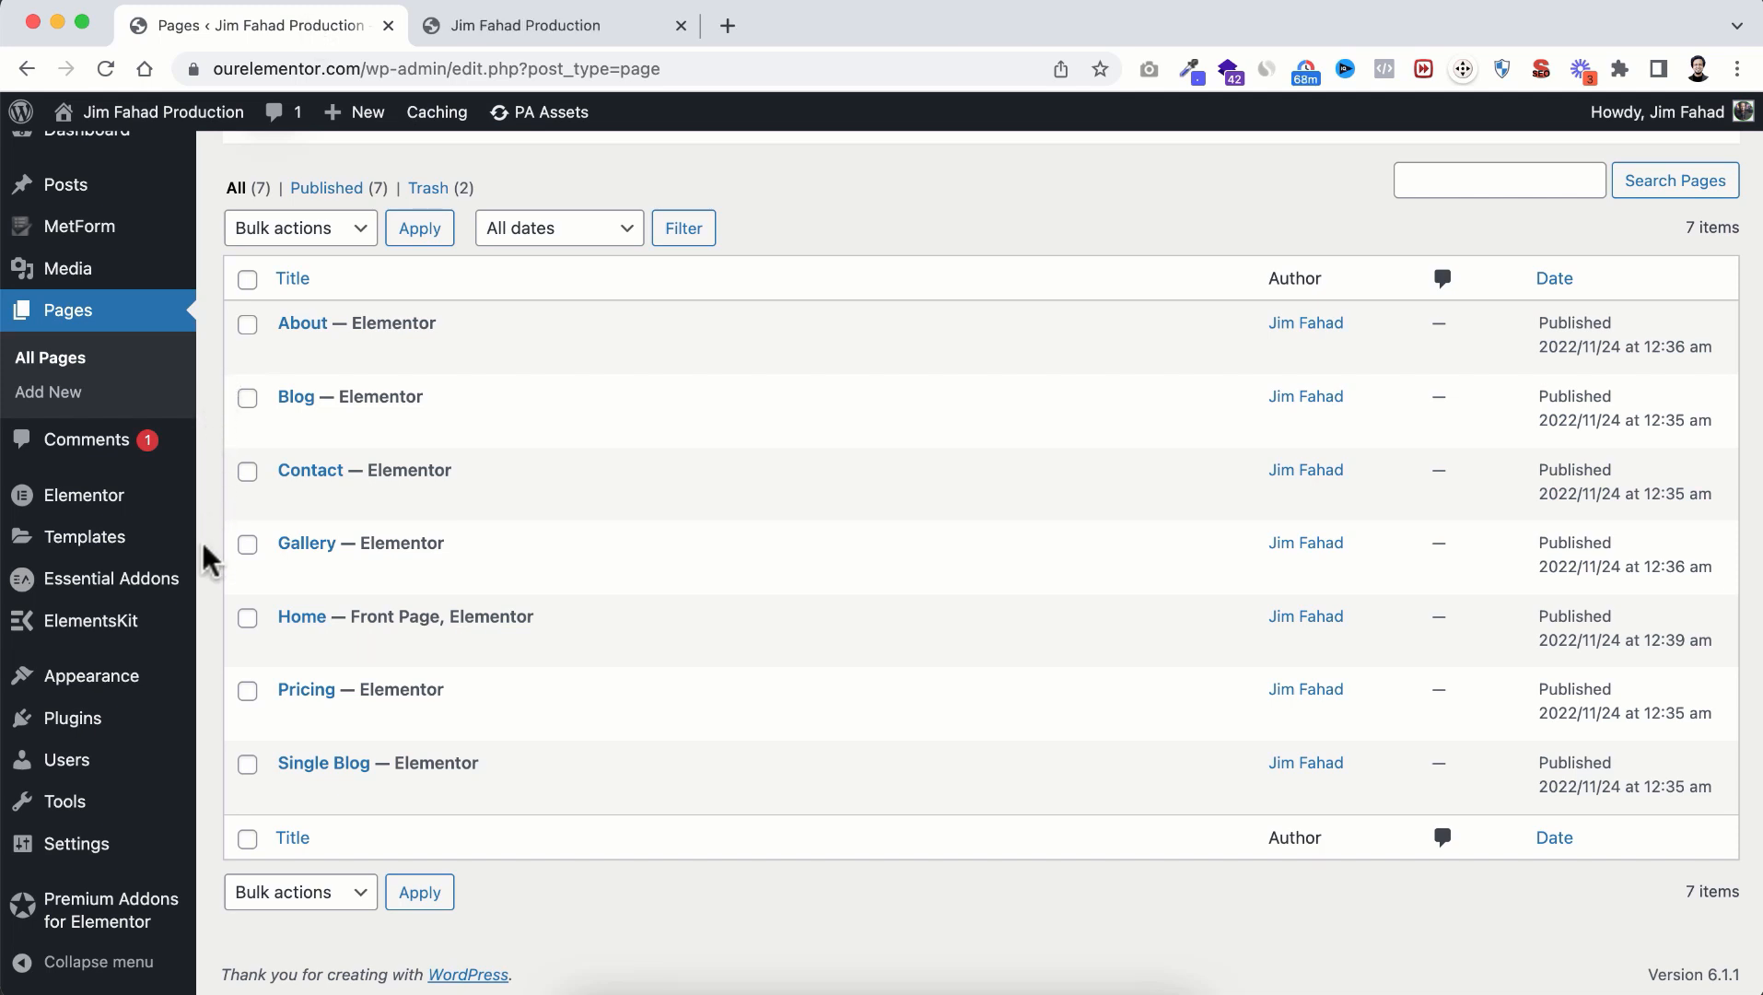
mouse_move(58, 631)
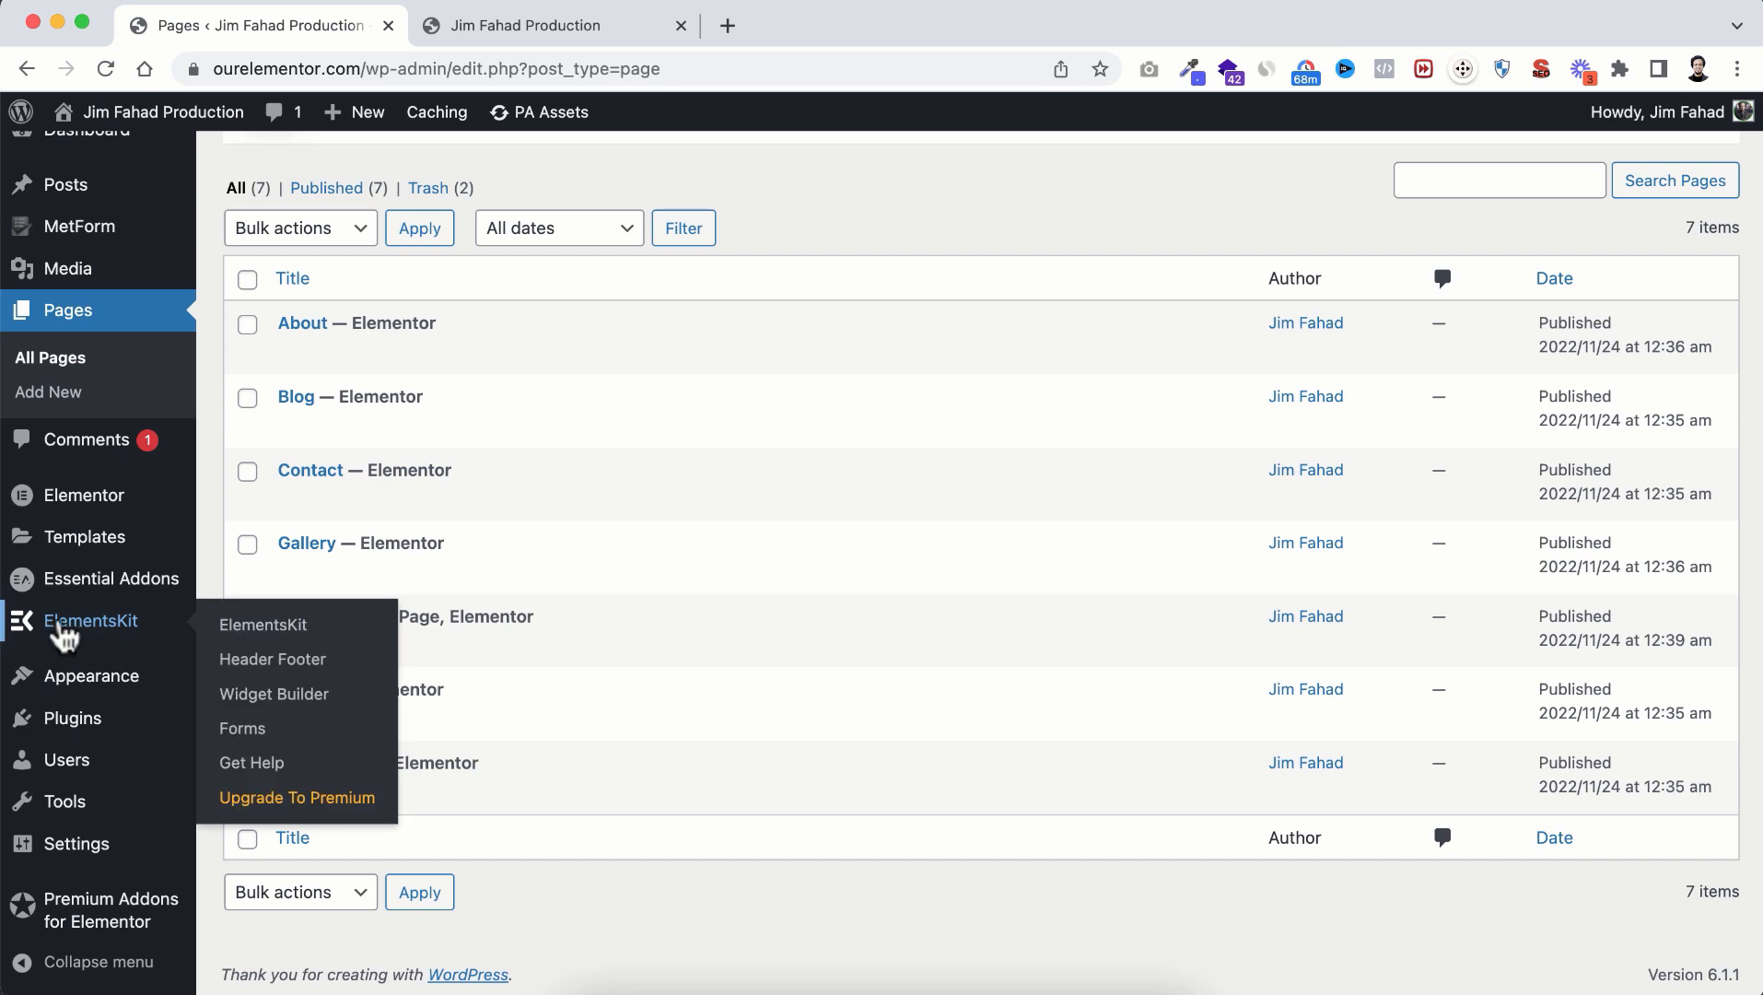
left_click(277, 663)
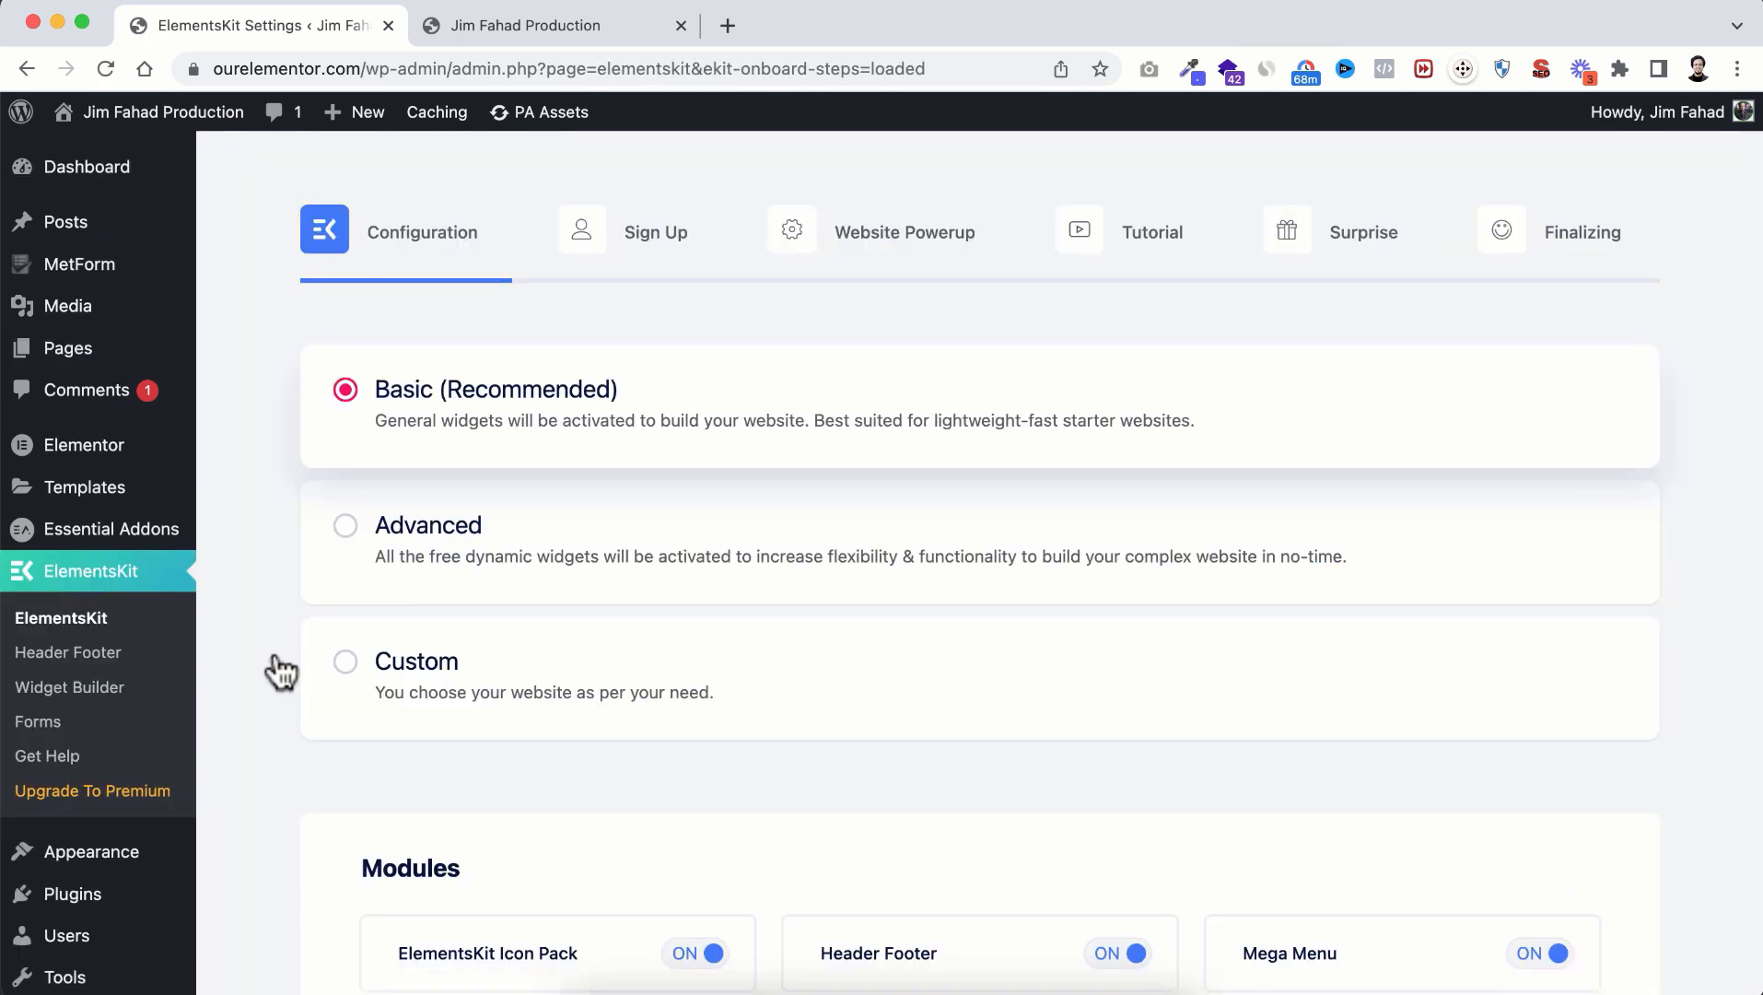
Step: Keep the Basic (Recommended) configuration in the ElementsKit setup and pass the Sign Up and Website Powerup stages without entering an email address
scroll(1150, 790, "down", 15)
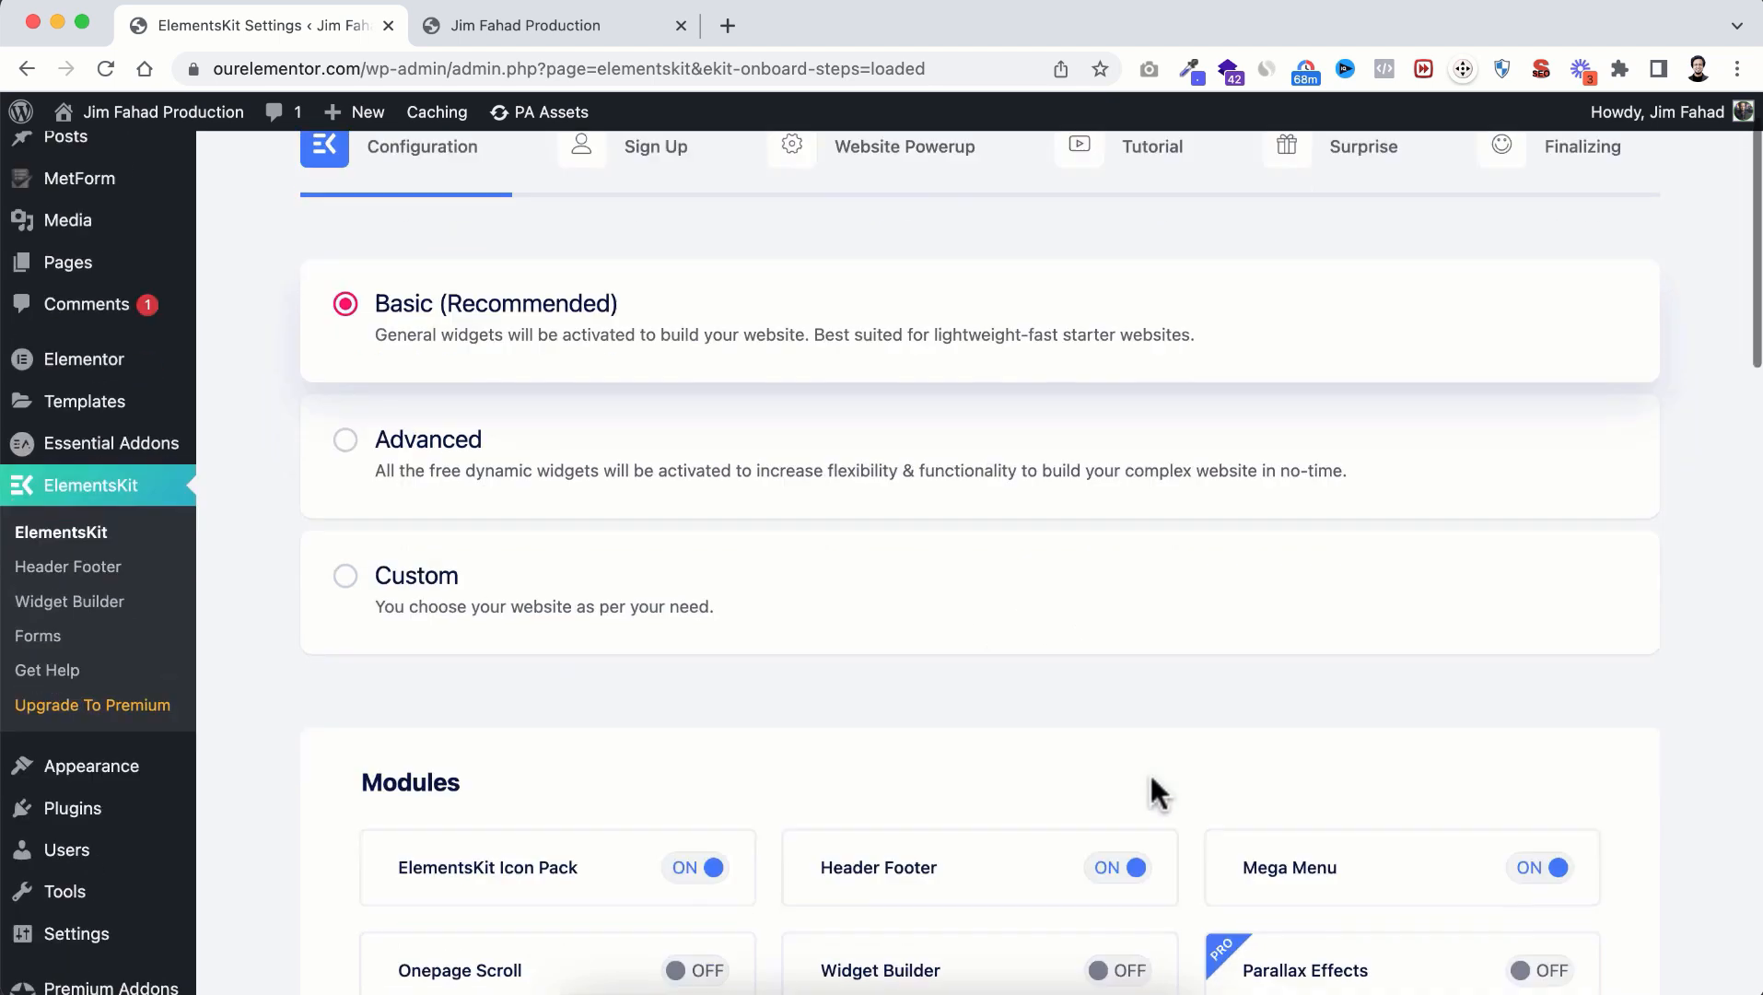
scroll(1150, 778, "down", 3)
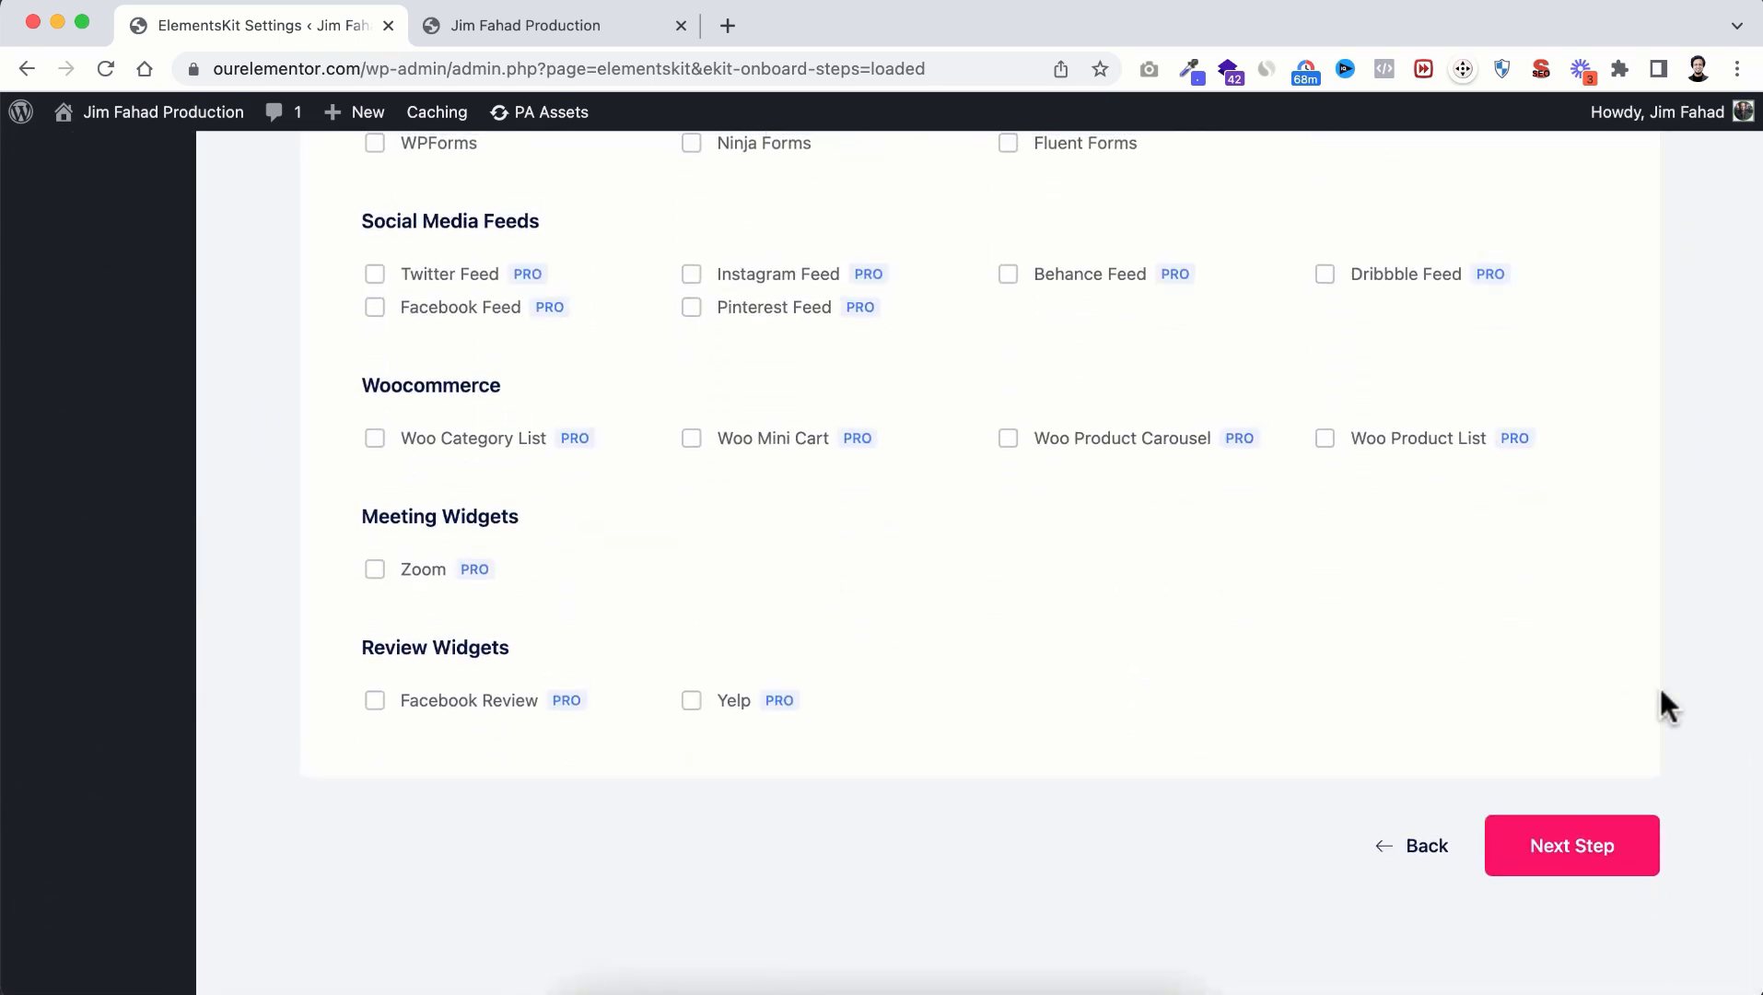
left_click(1582, 863)
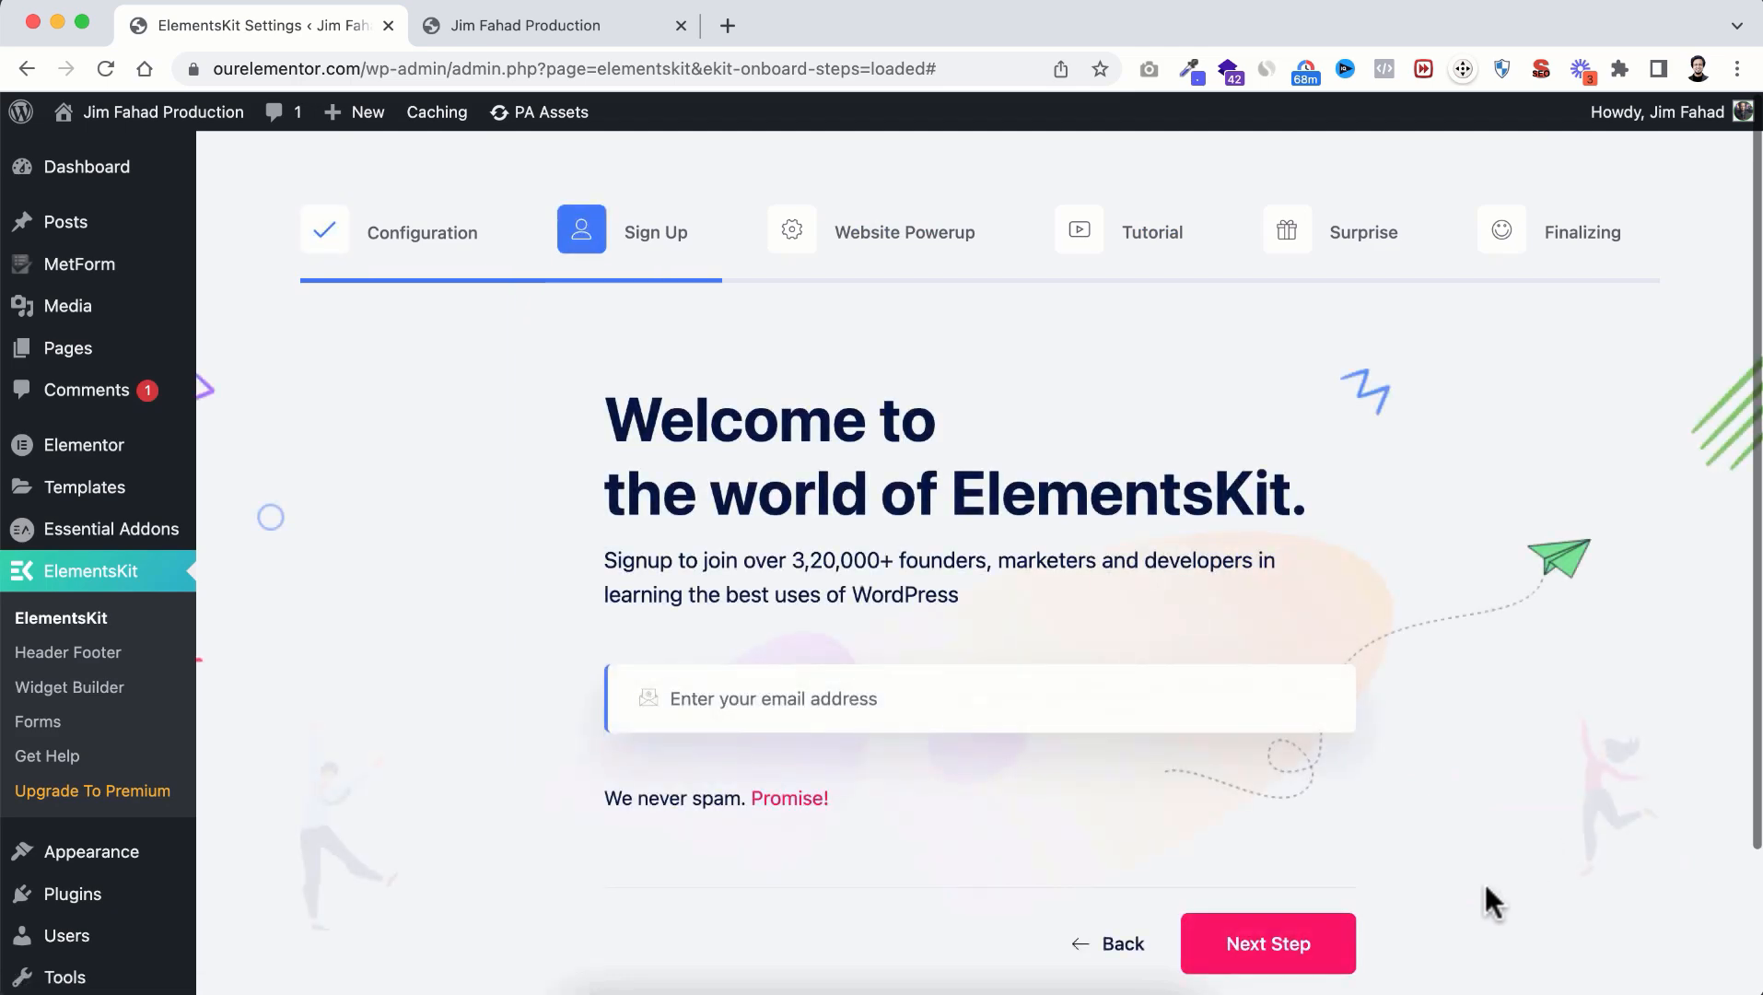
scroll(1473, 866, "down", 3)
left_click(1296, 770)
scroll(1296, 771, "down", 5)
left_click(1438, 857)
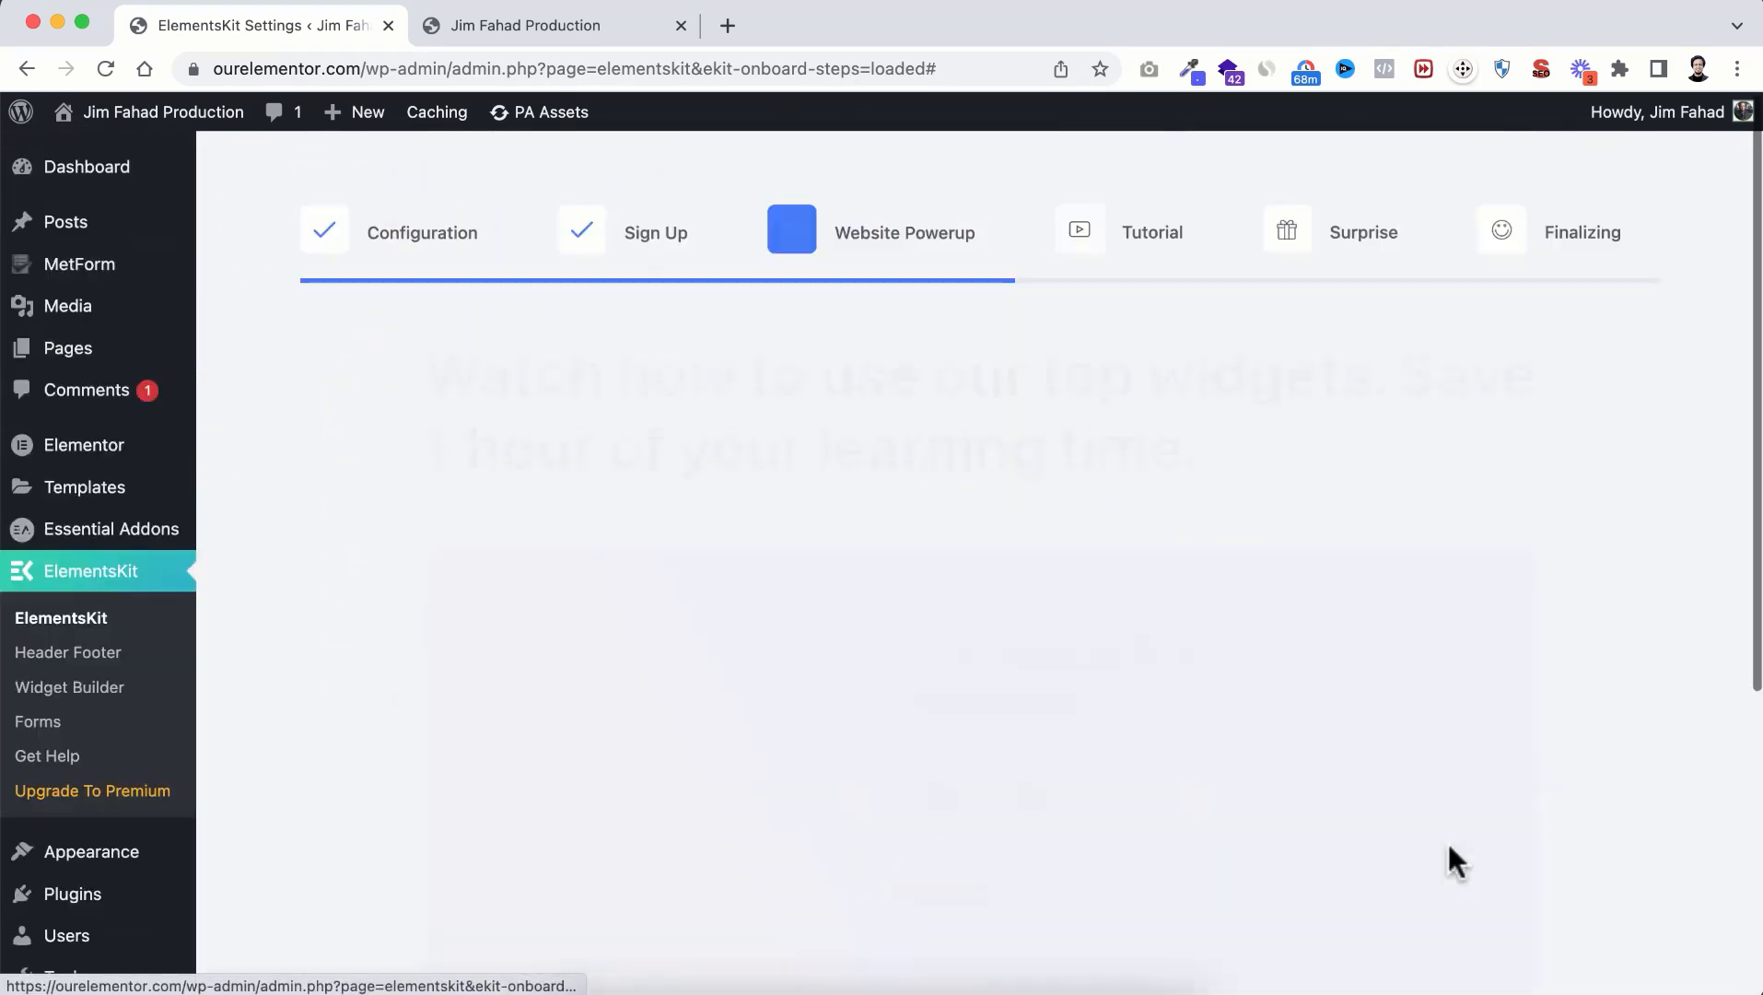
Step: Pass the Tutorial and Surprise stages of the ElementsKit setup and save the changes
scroll(1448, 844, "down", 5)
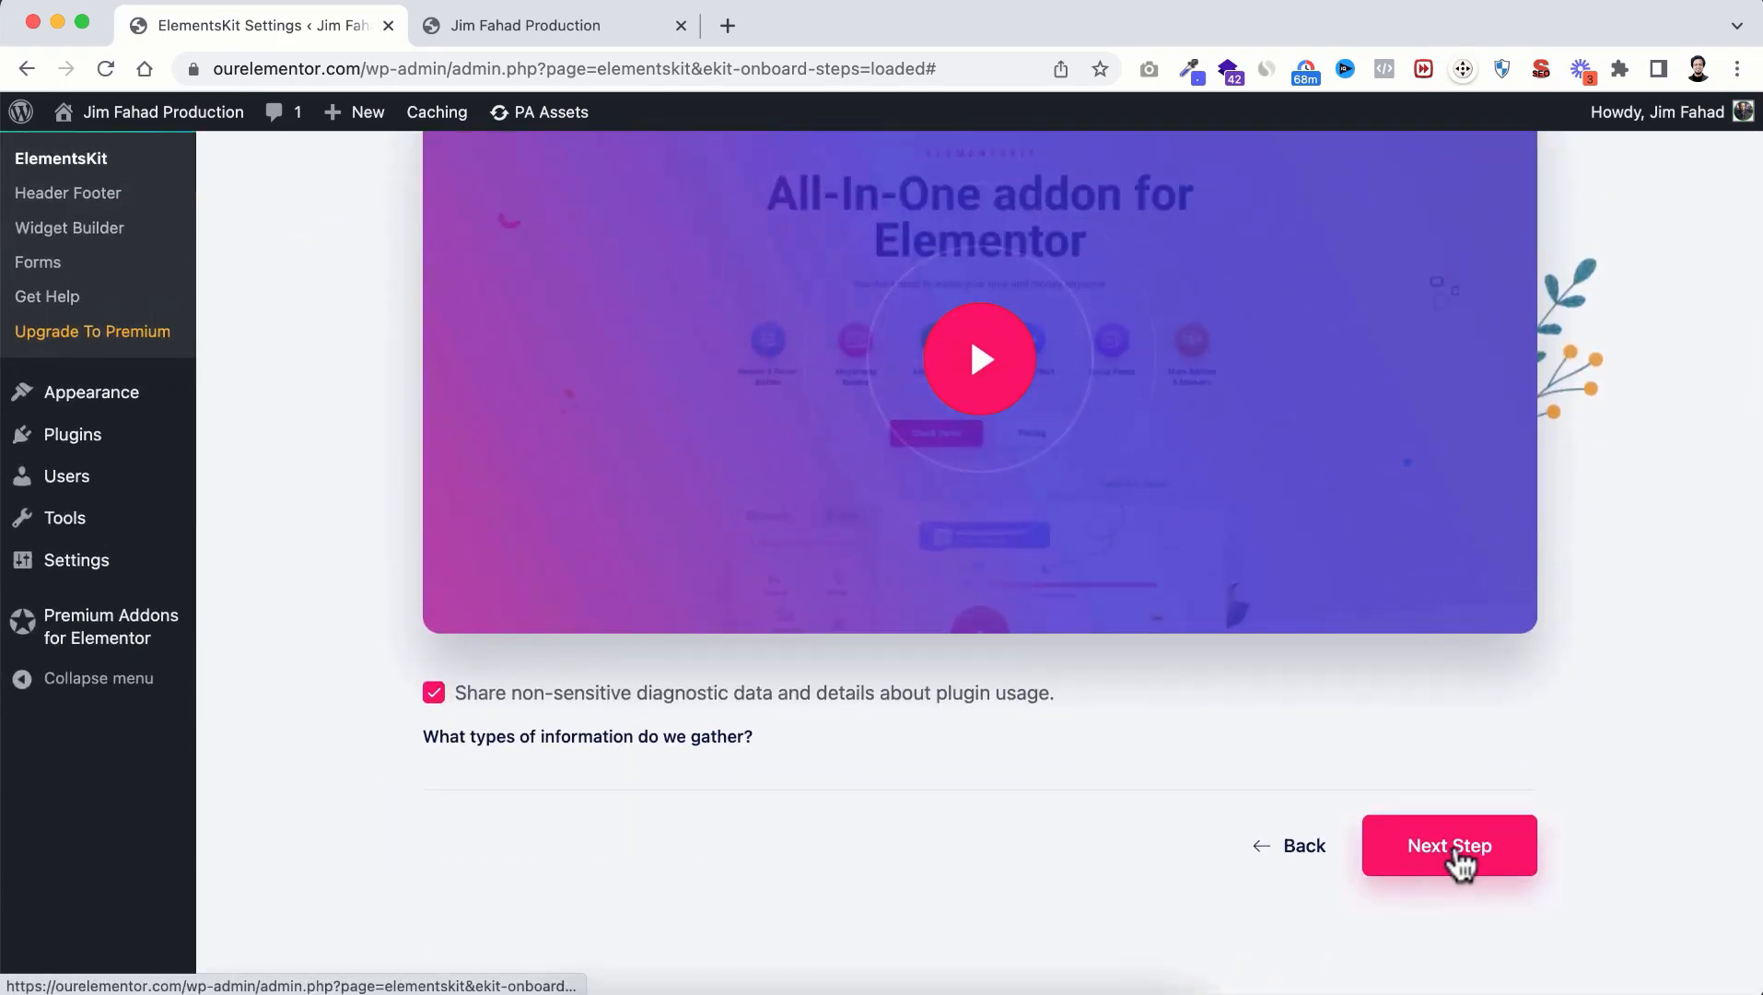
left_click(1449, 852)
scroll(1454, 848, "down", 4)
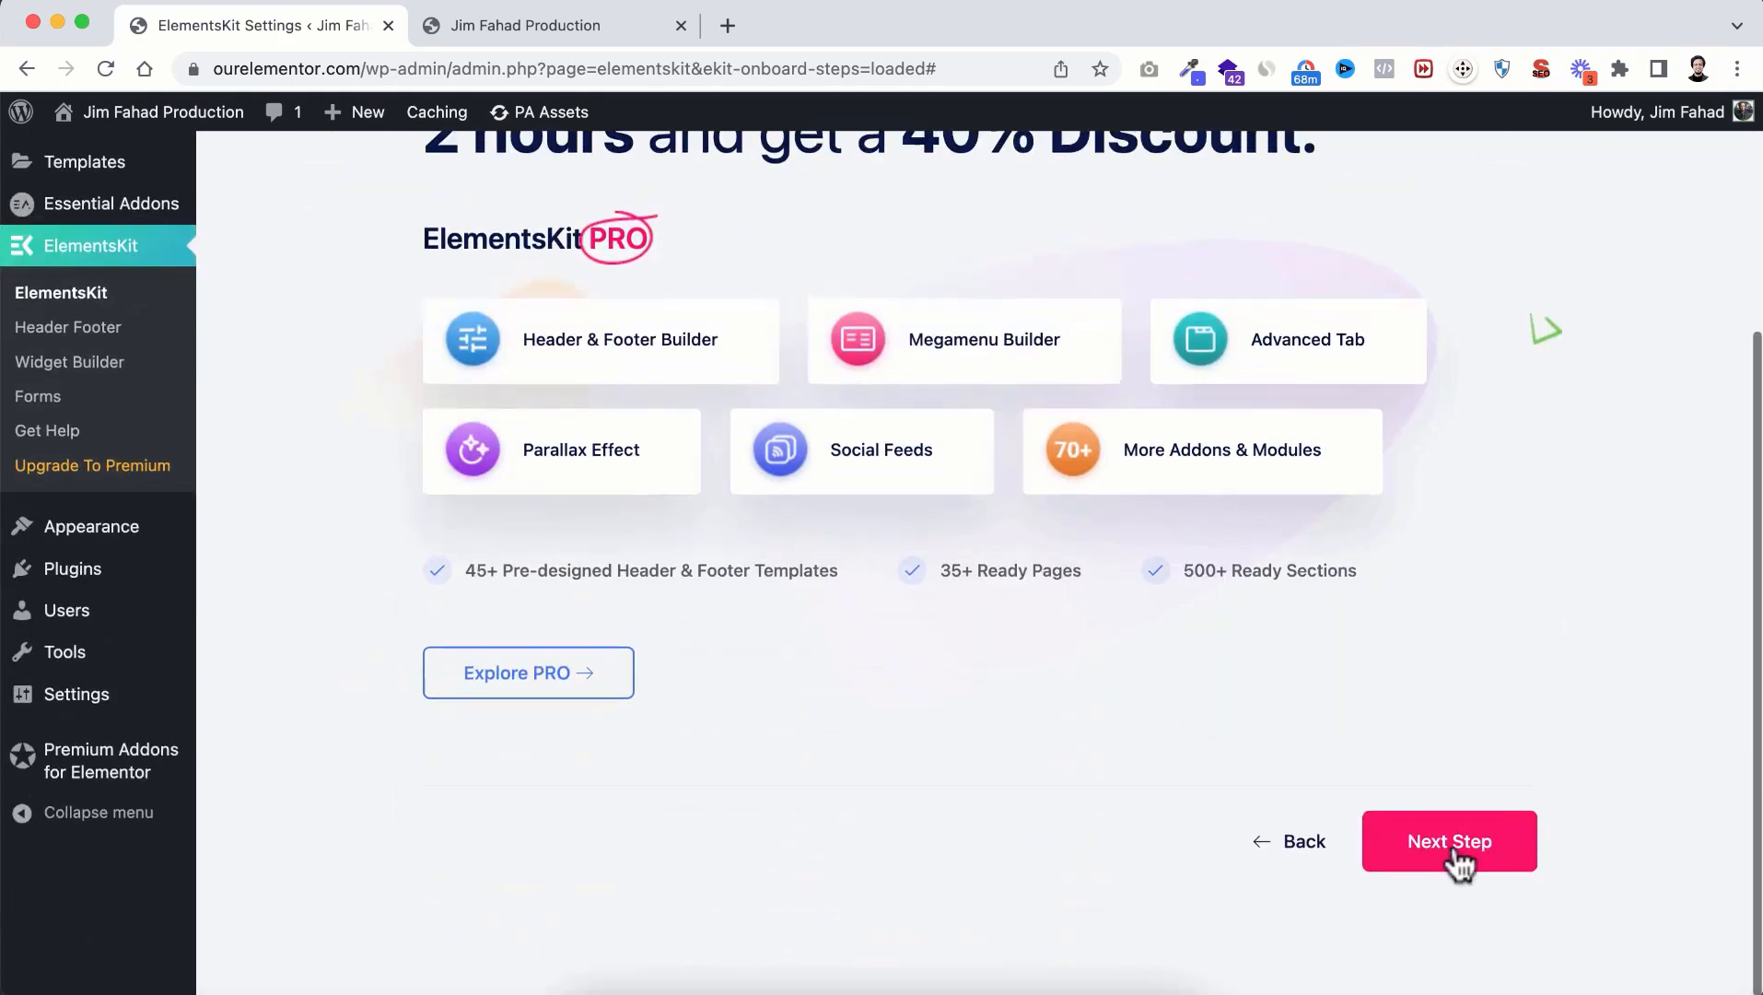
left_click(1446, 852)
scroll(1318, 856, "down", 3)
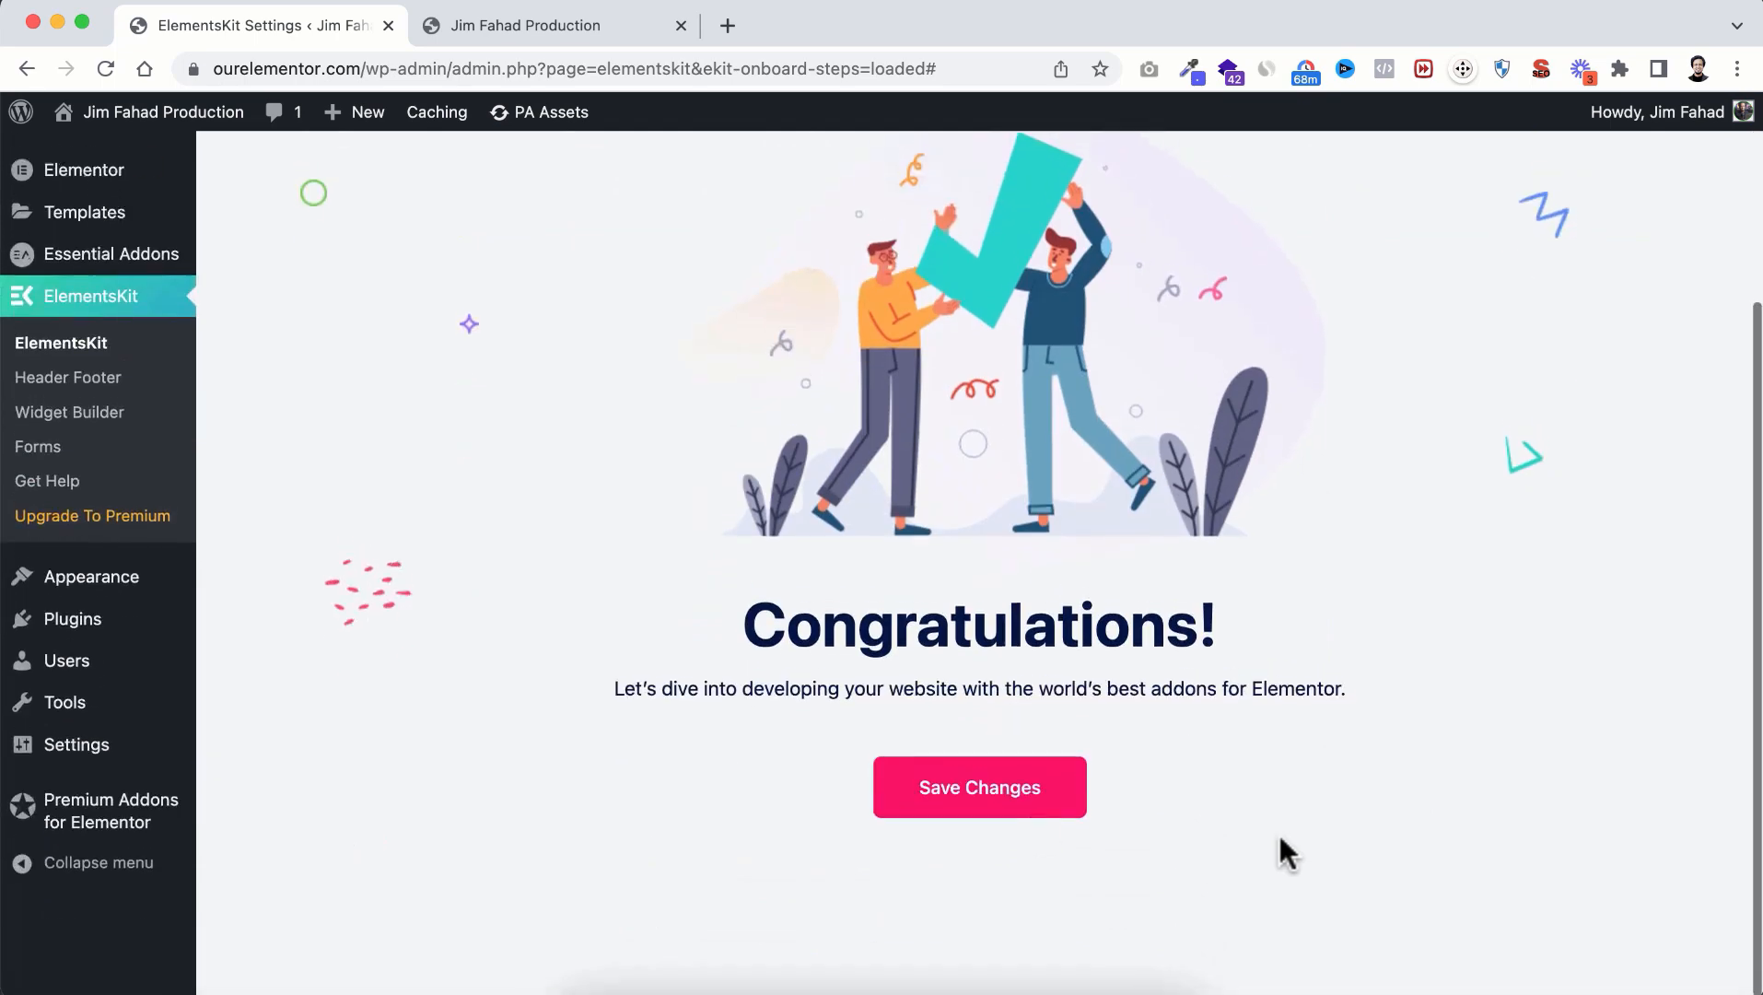
left_click(1013, 803)
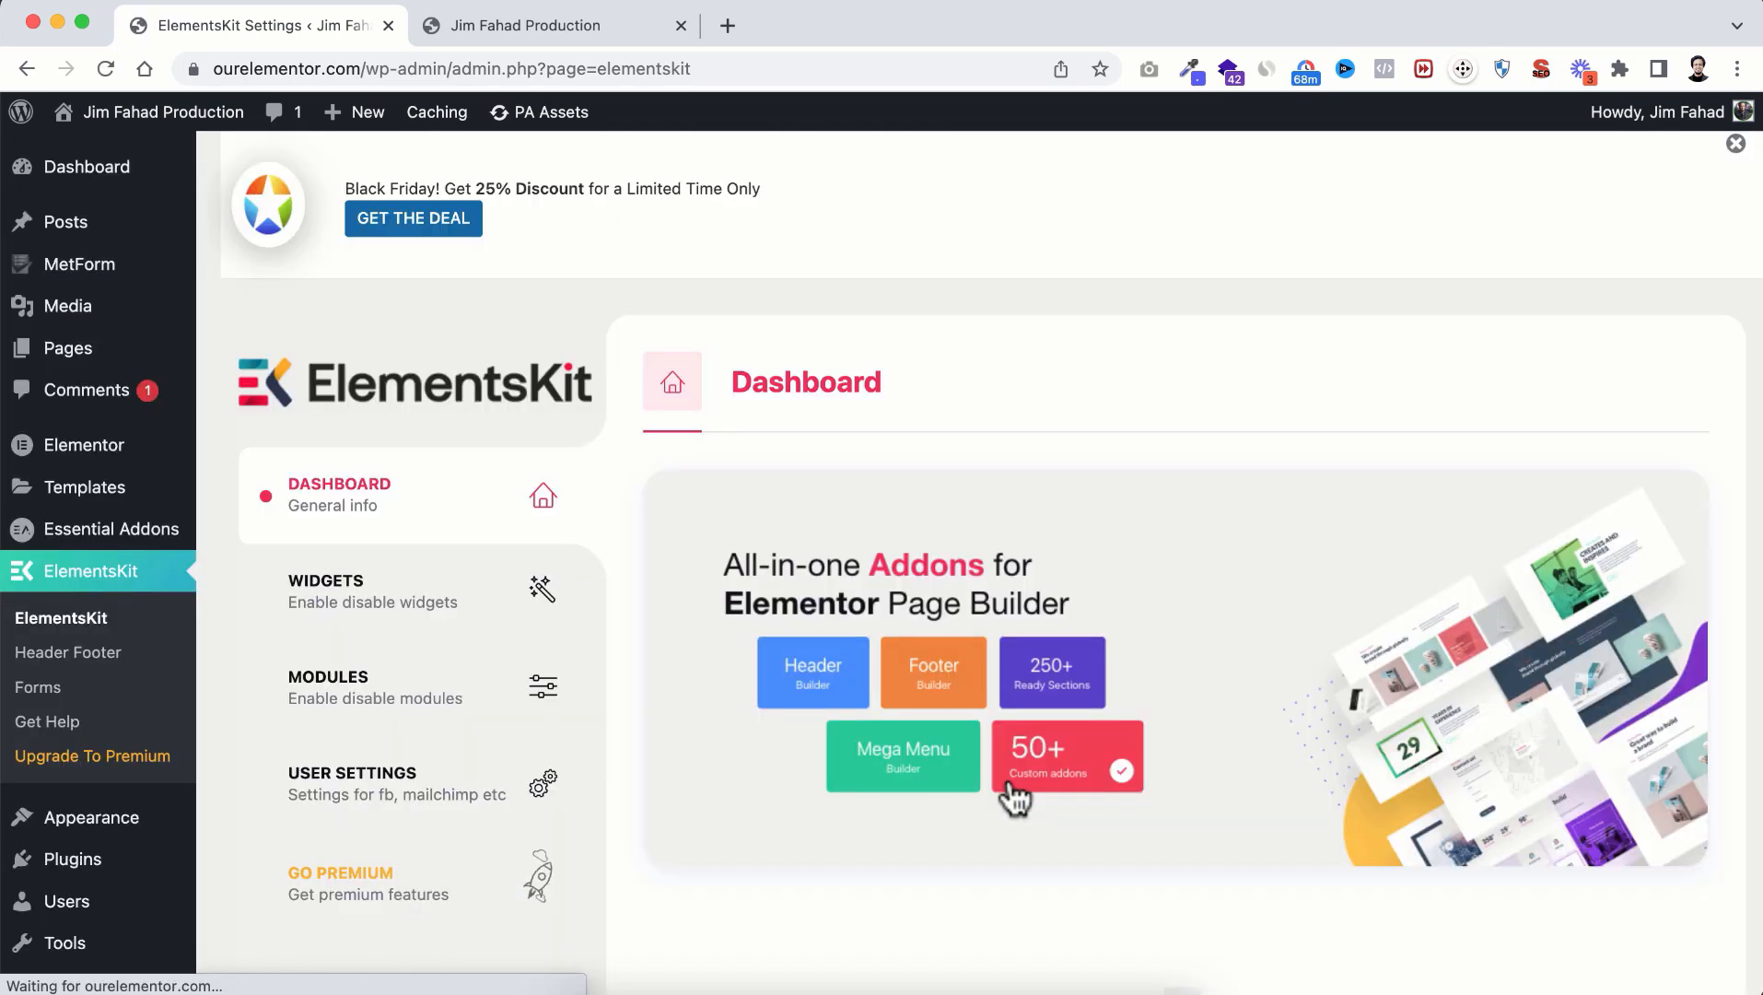
scroll(1015, 798, "down", 5)
scroll(1014, 797, "up", 3)
scroll(1015, 797, "up", 3)
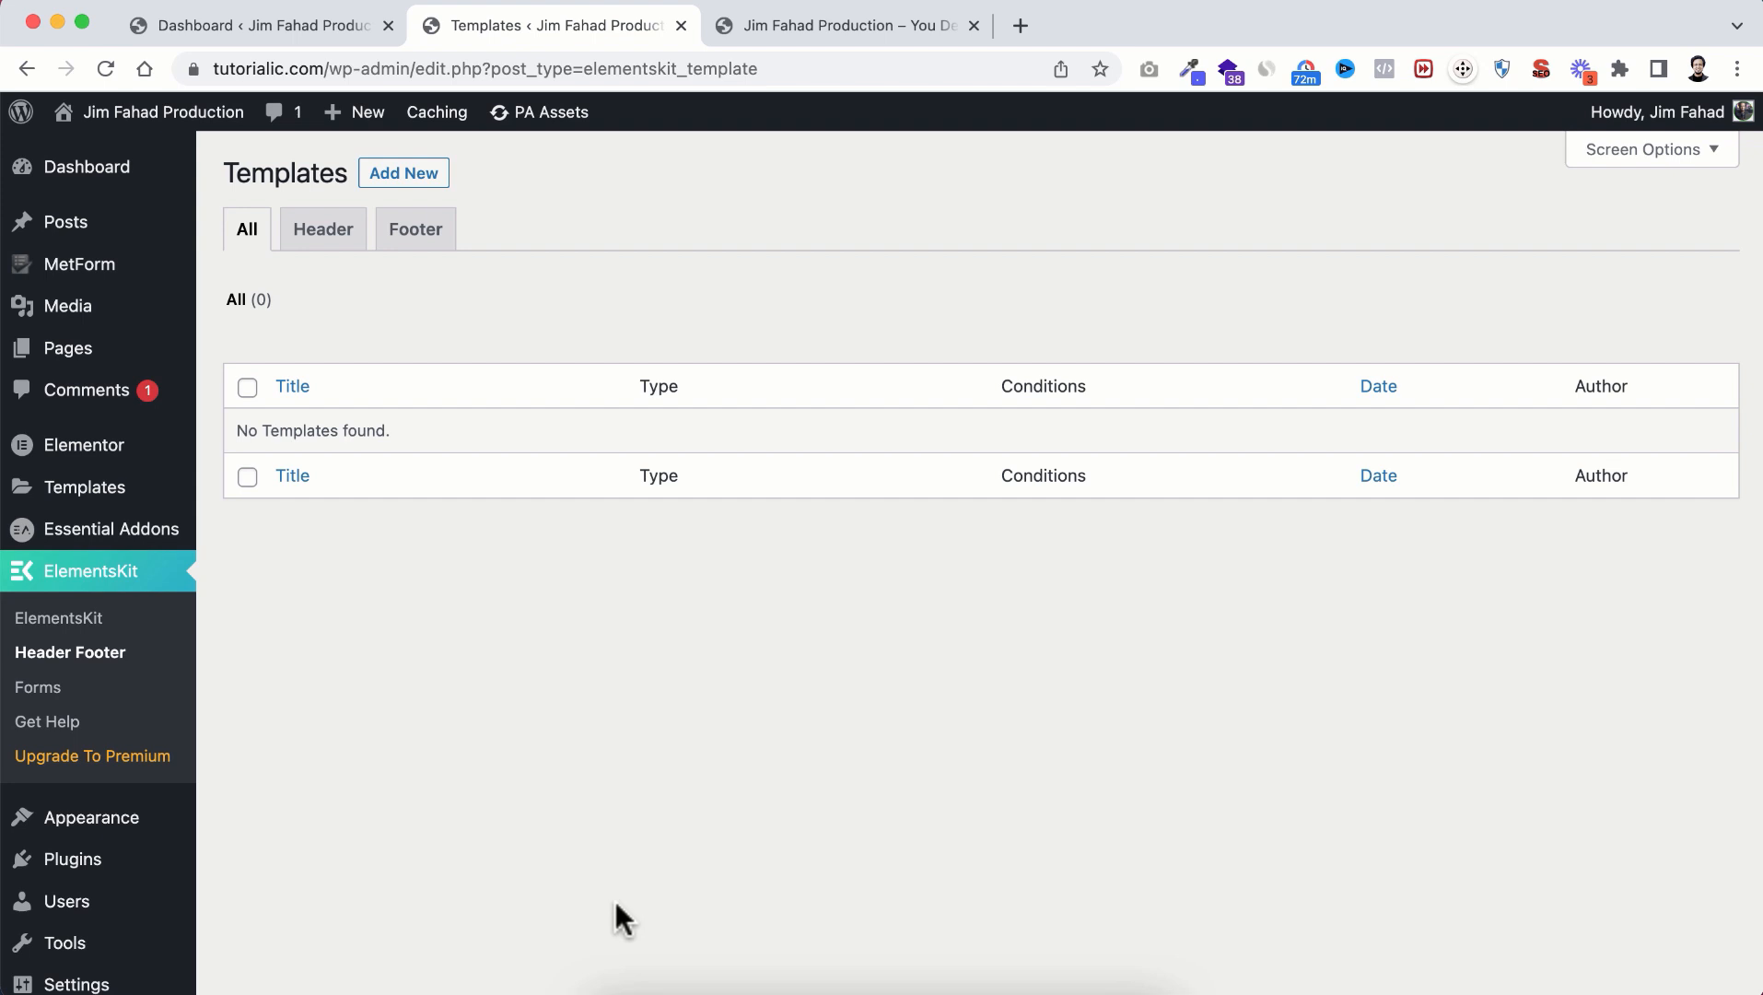
Step: Switch to Finder and extract the Clickz photography kit ZIP in the PhotoGraphy WEBSITE folder, placing the extracted folder beside it
left_click(616, 981)
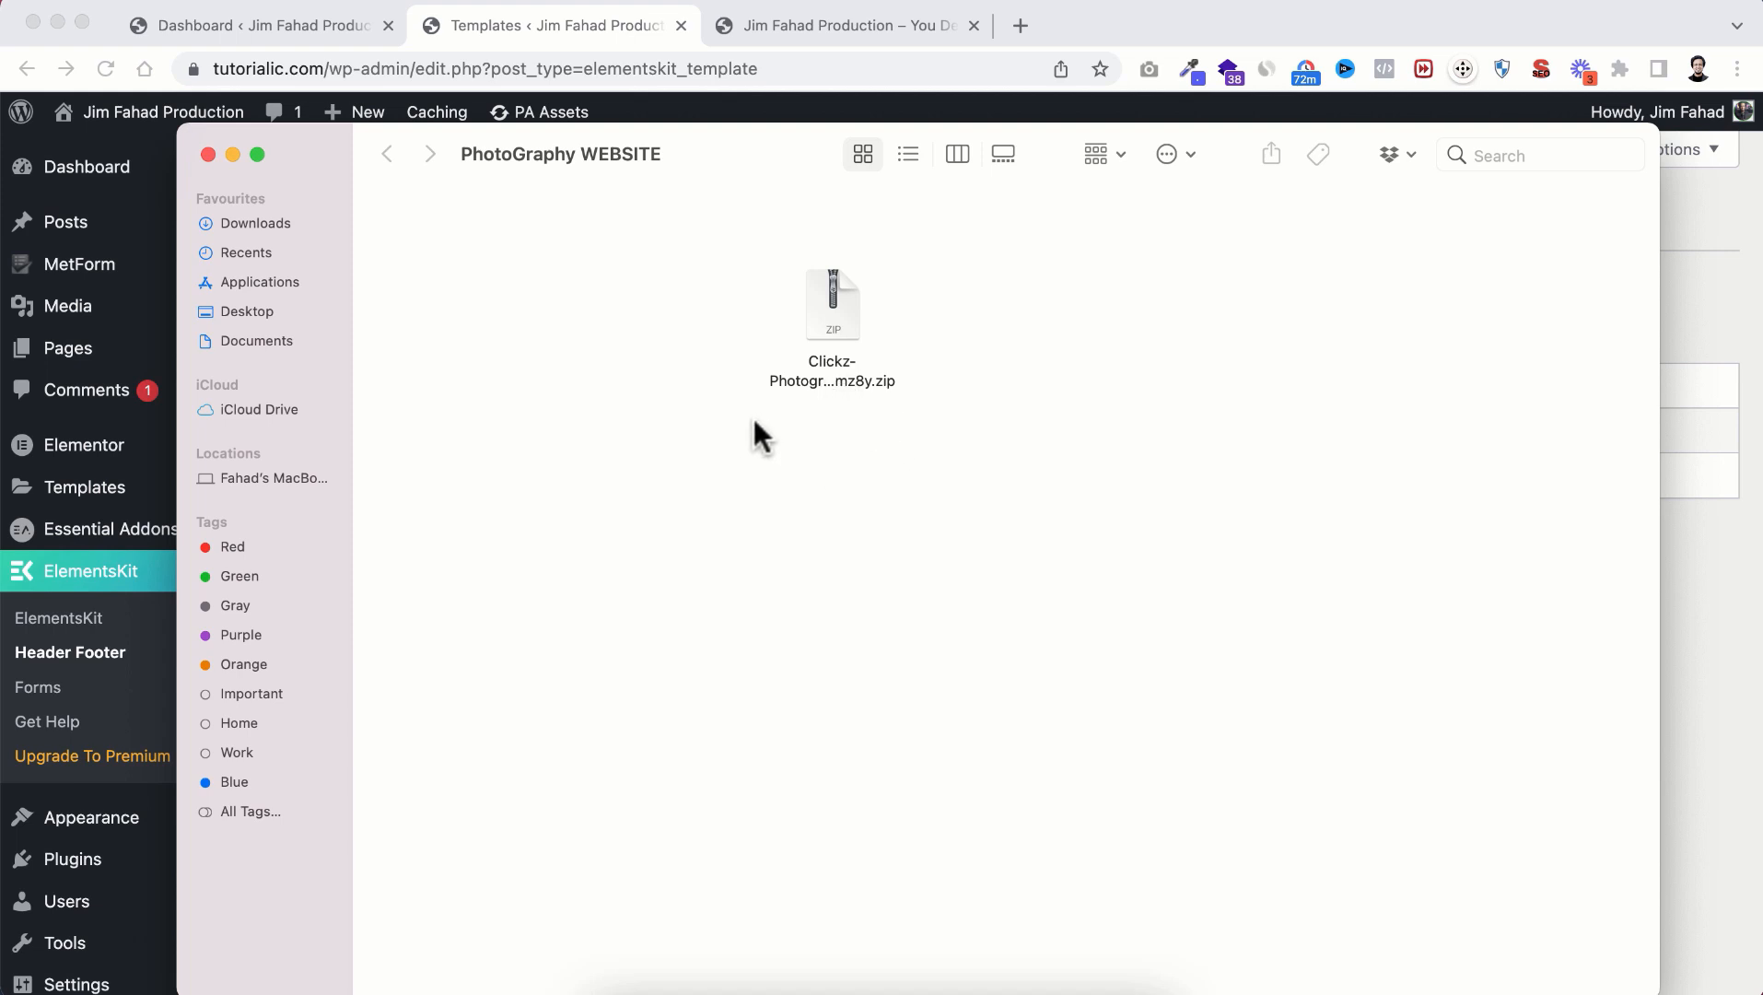
left_click(832, 309)
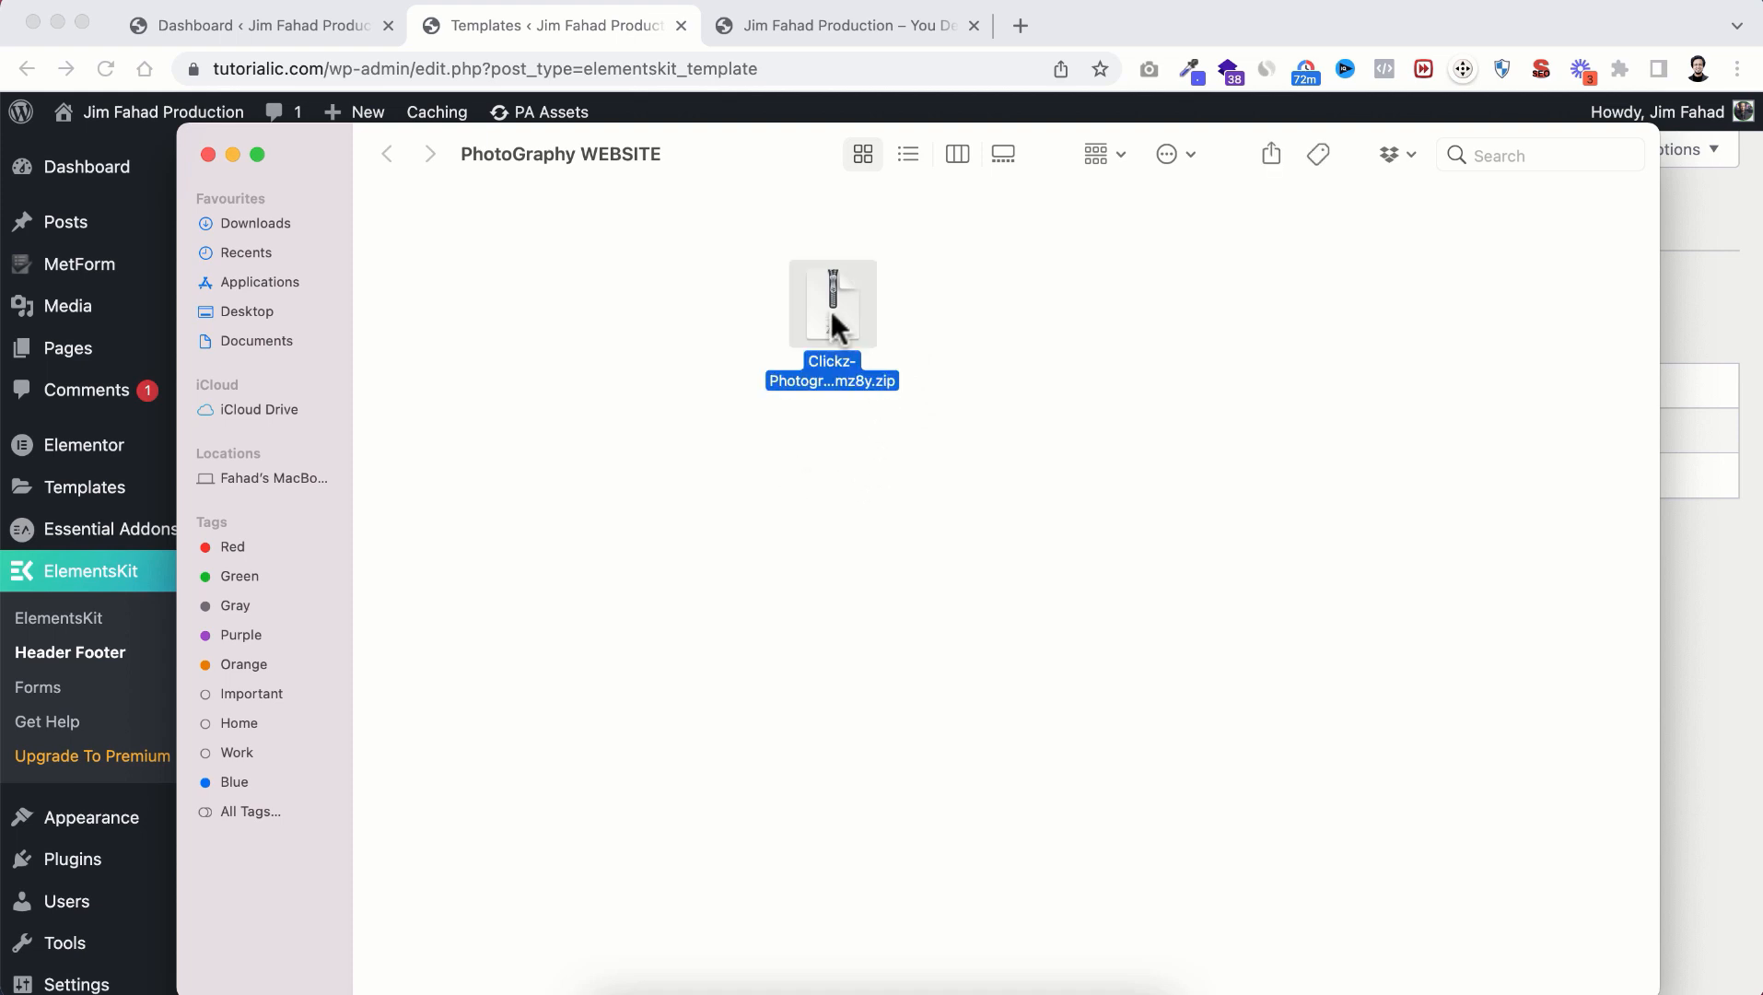
double_click(866, 318)
left_click_drag(867, 318, 557, 366)
left_click(635, 488)
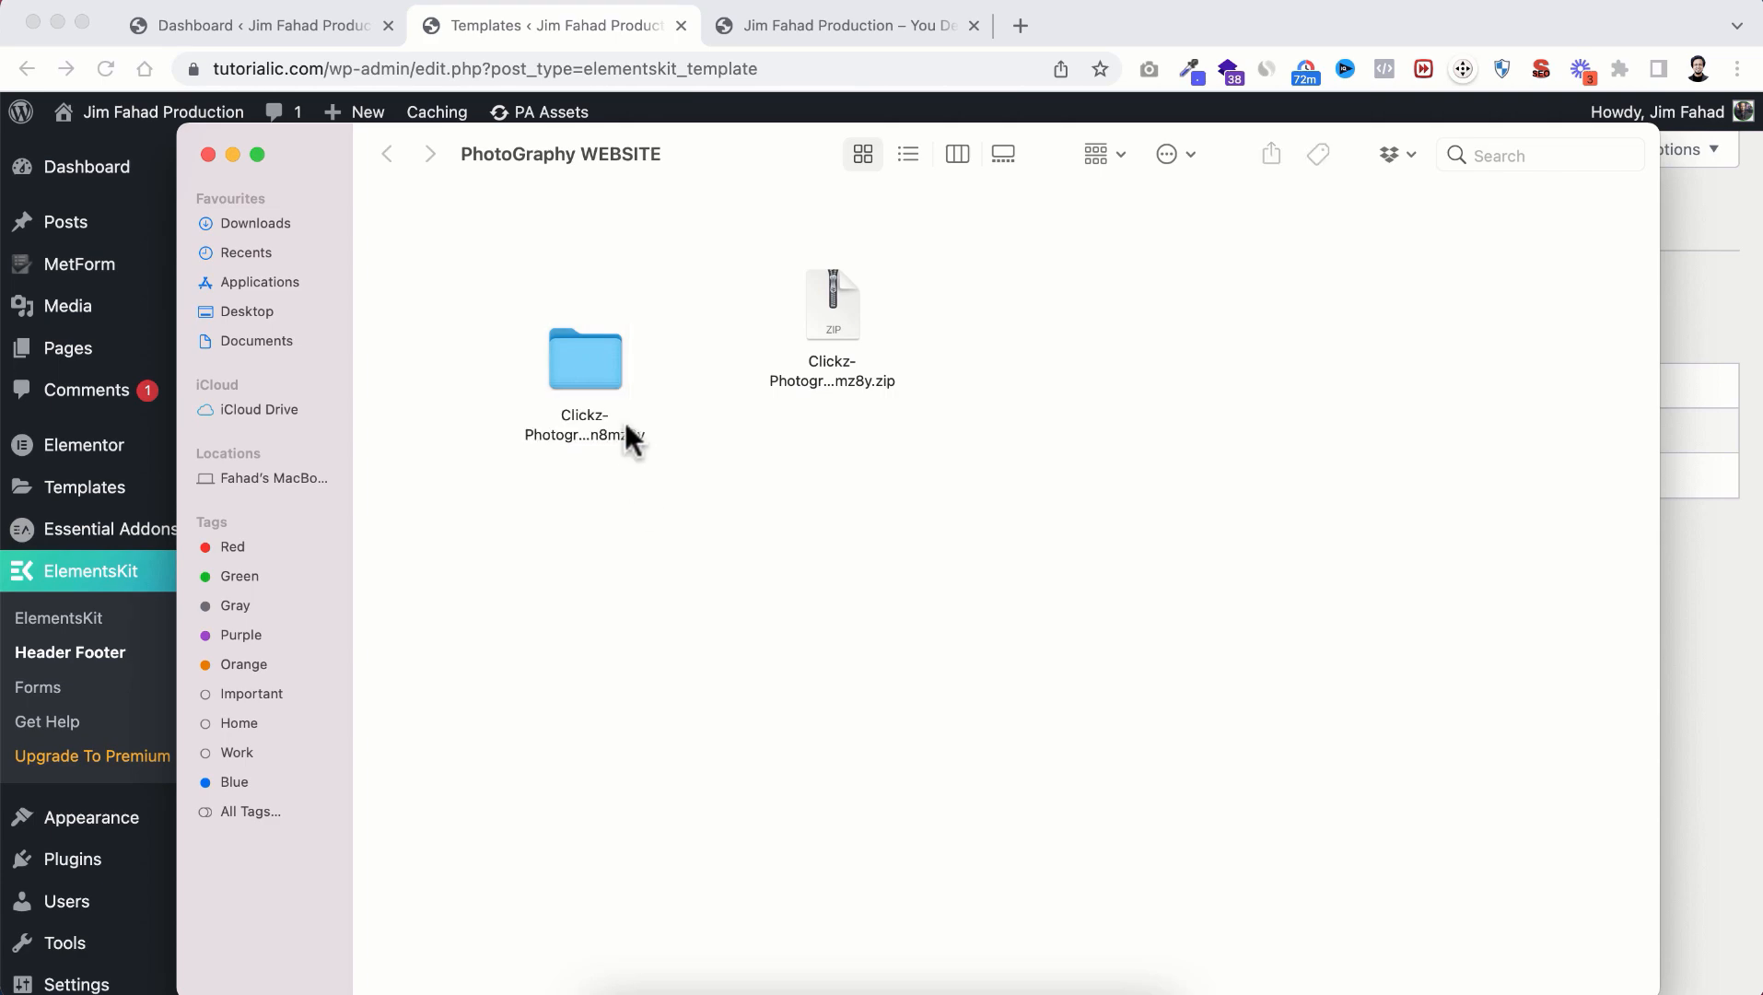
Step: Look through the KP-Templates folder inside the extracted kit for the header and footer template files, and put the Finder window away
double_click(581, 354)
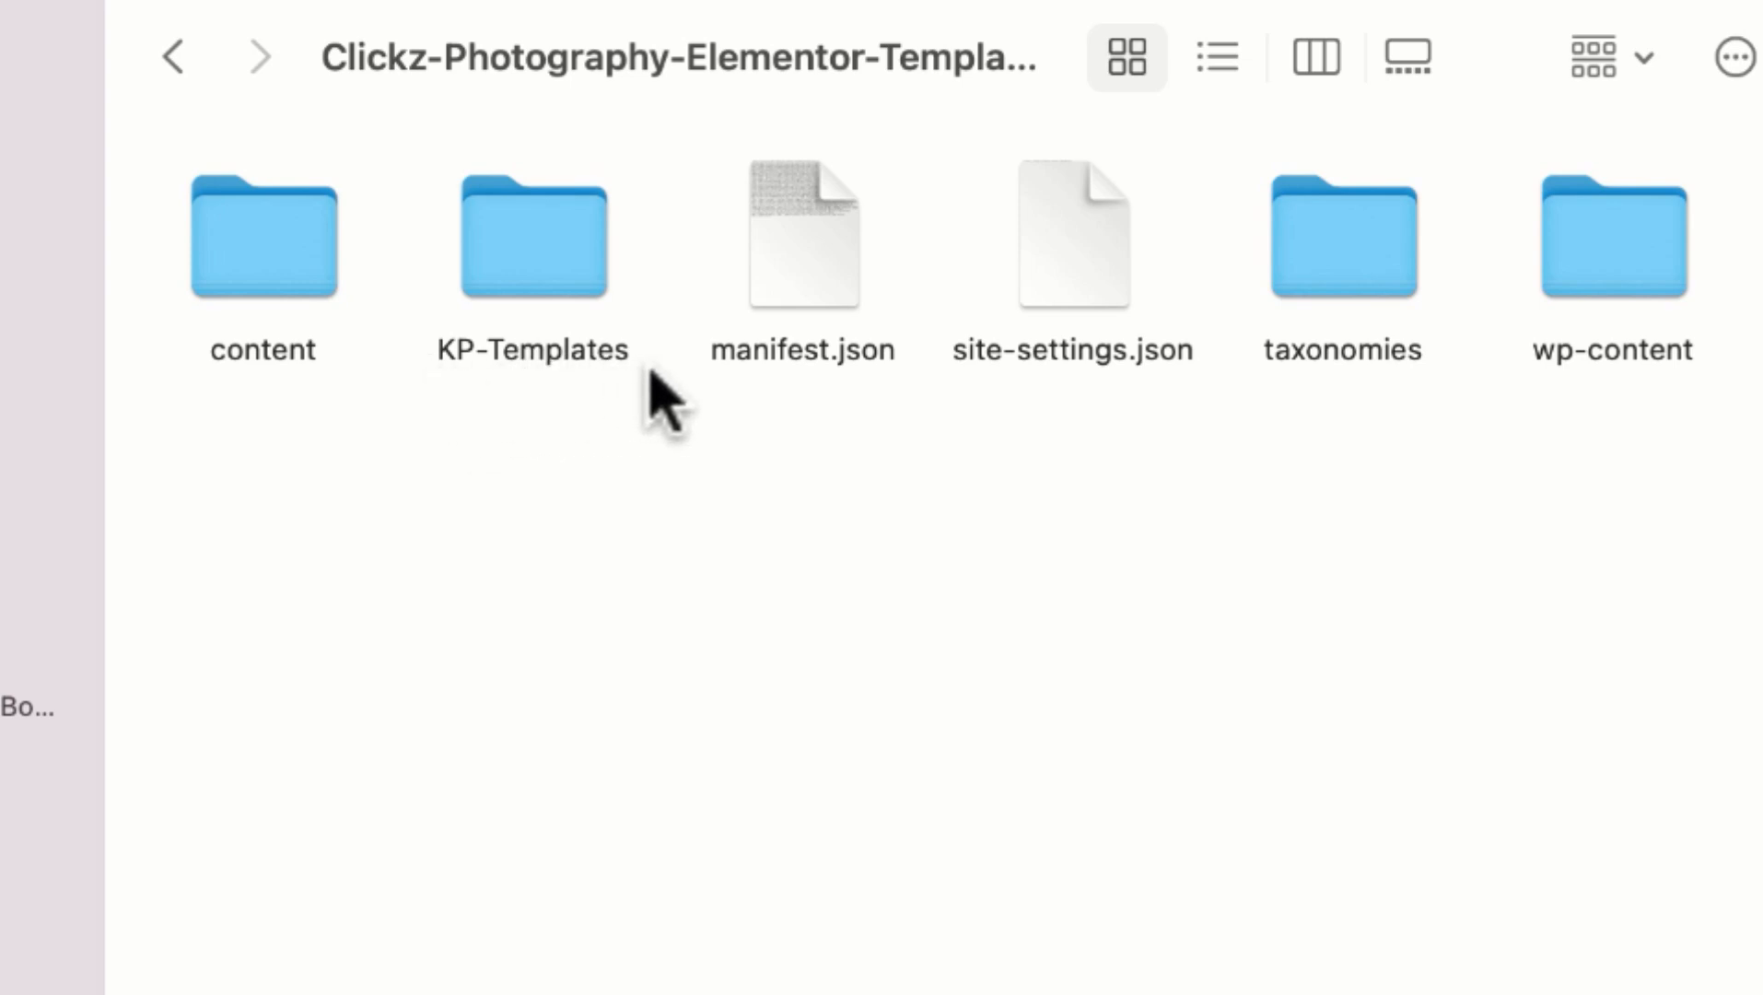
double_click(538, 286)
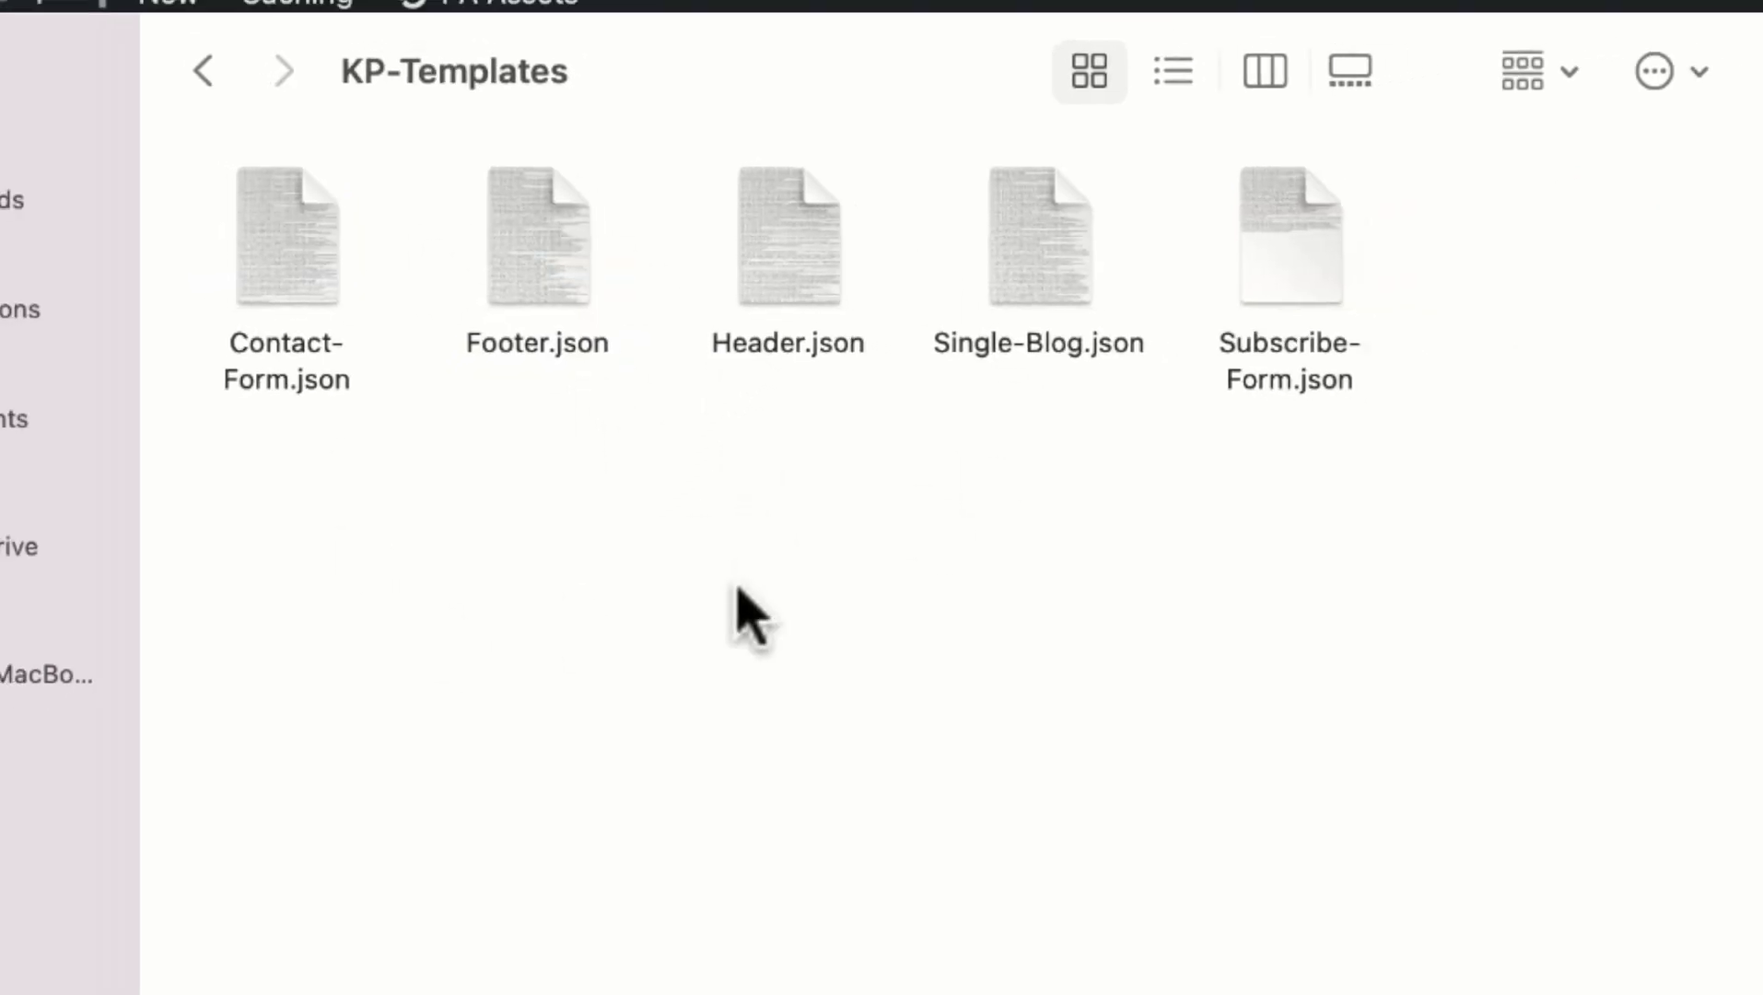
left_click(231, 151)
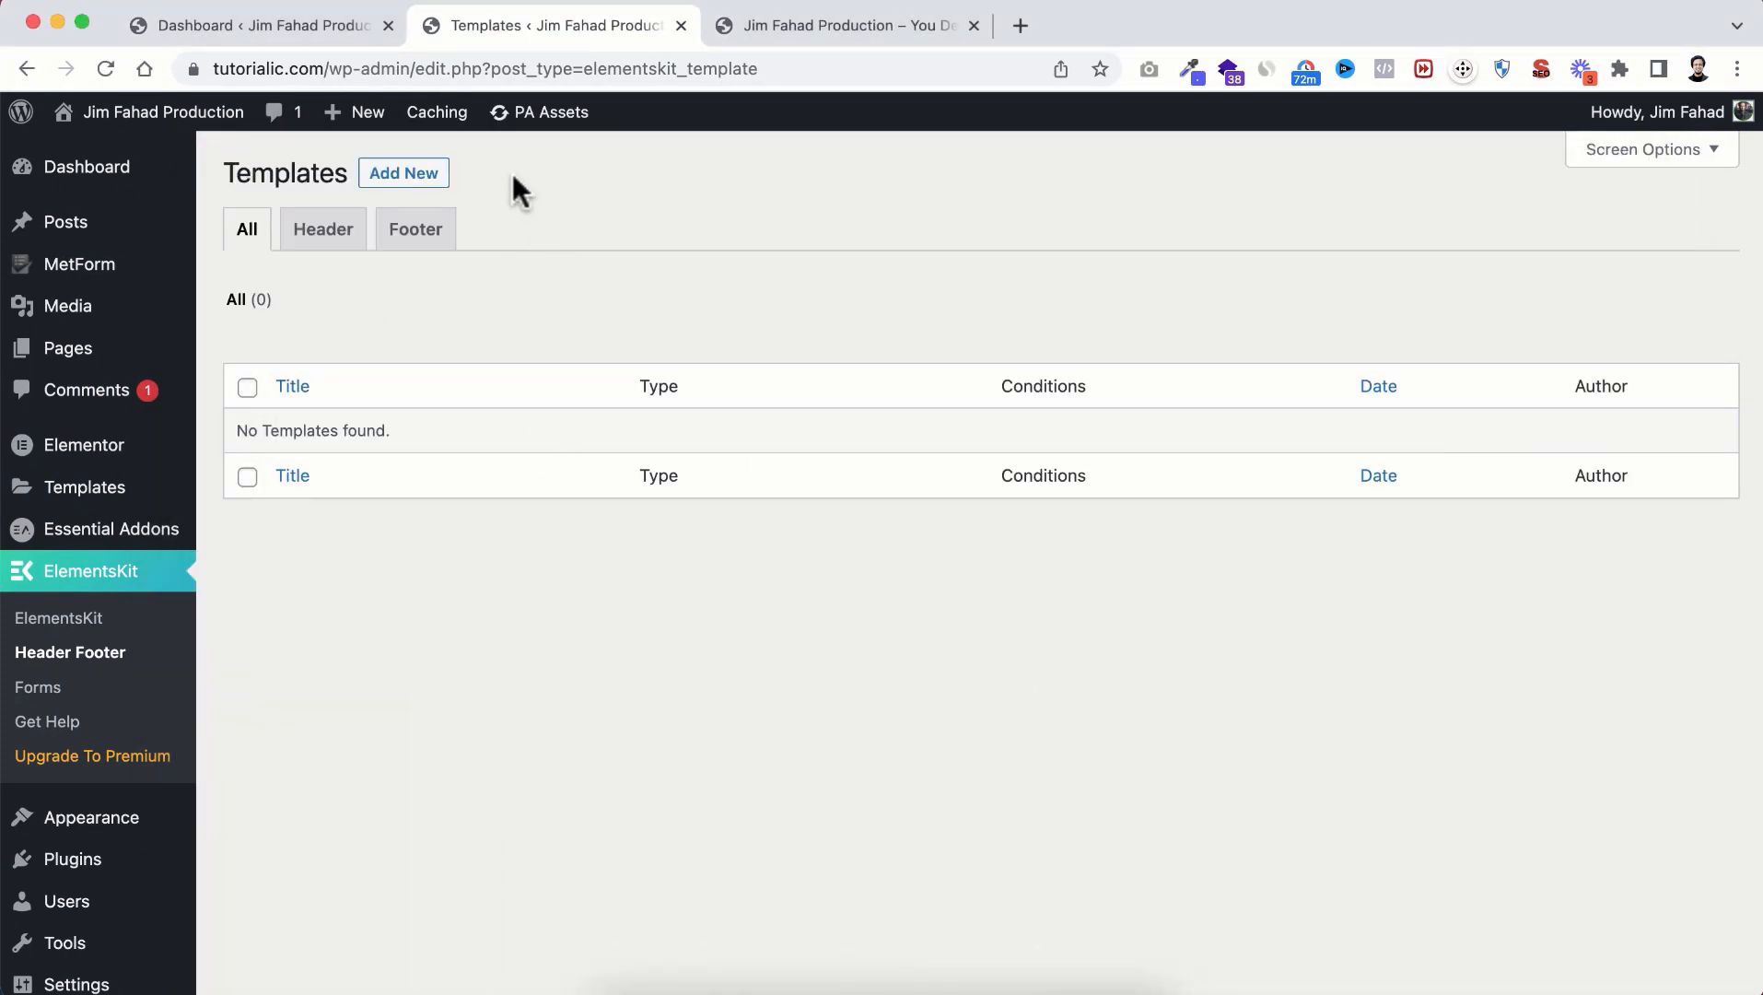
Step: Create and save an active ElementsKit template titled My Header, of type Header, applied to the Entire Site
left_click(414, 173)
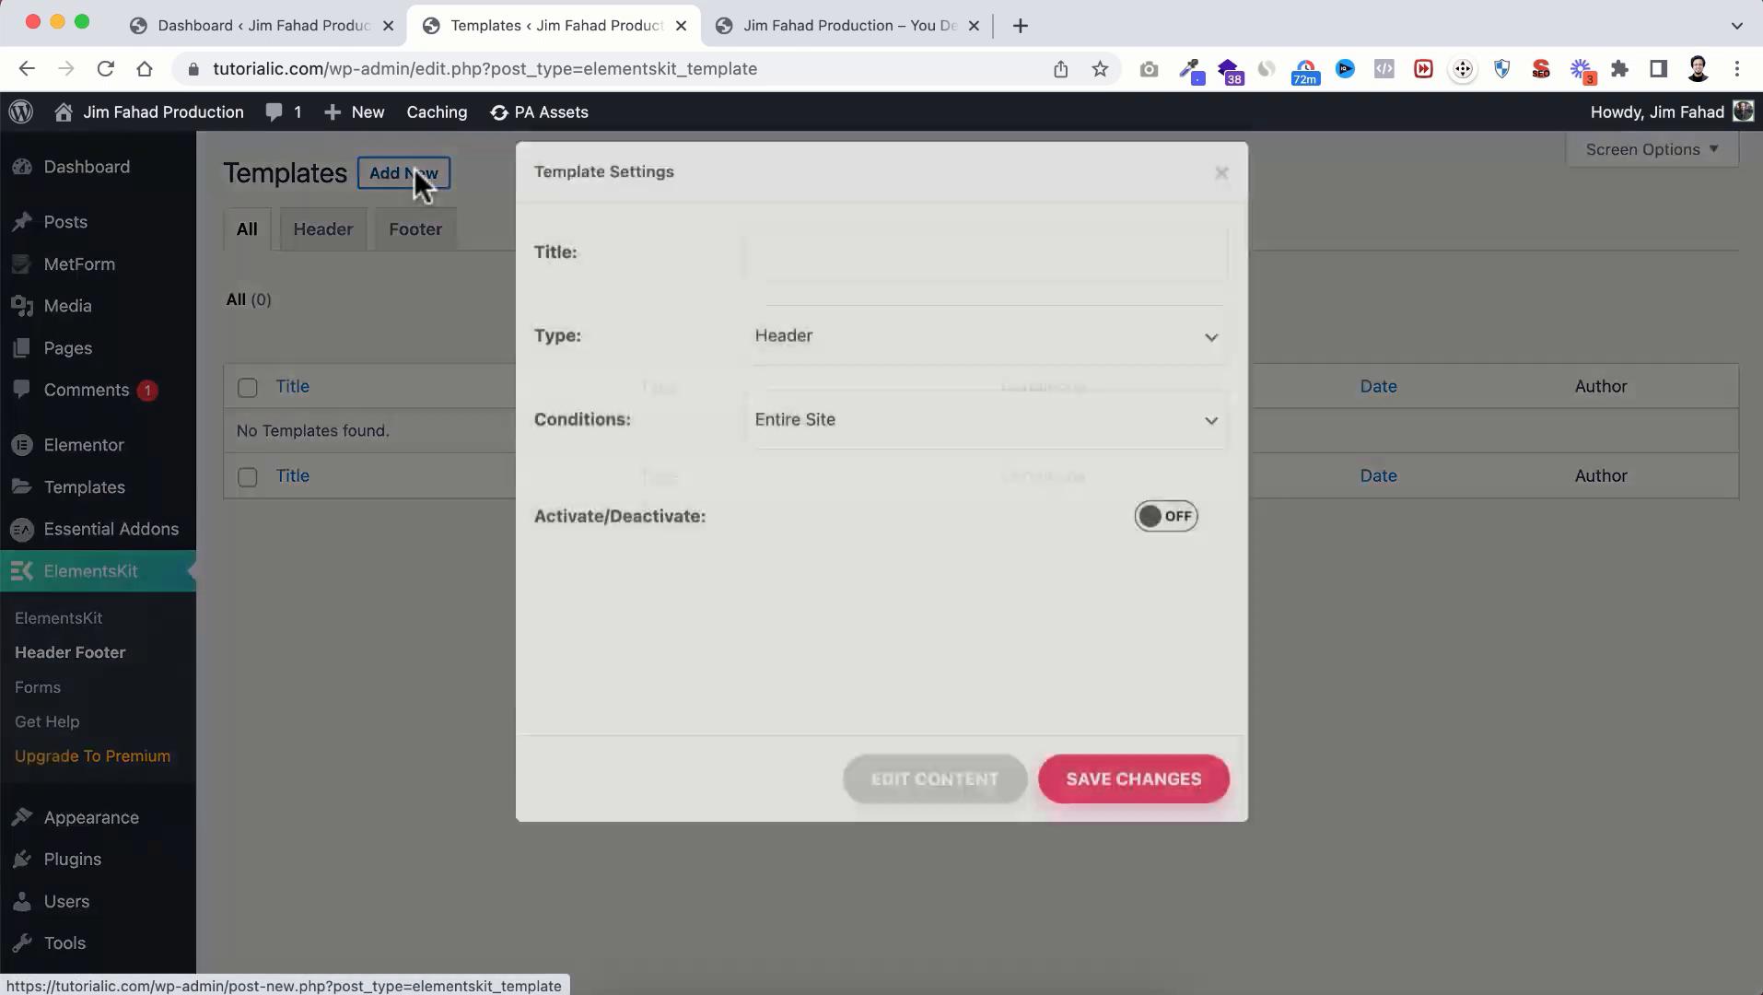
left_click(799, 333)
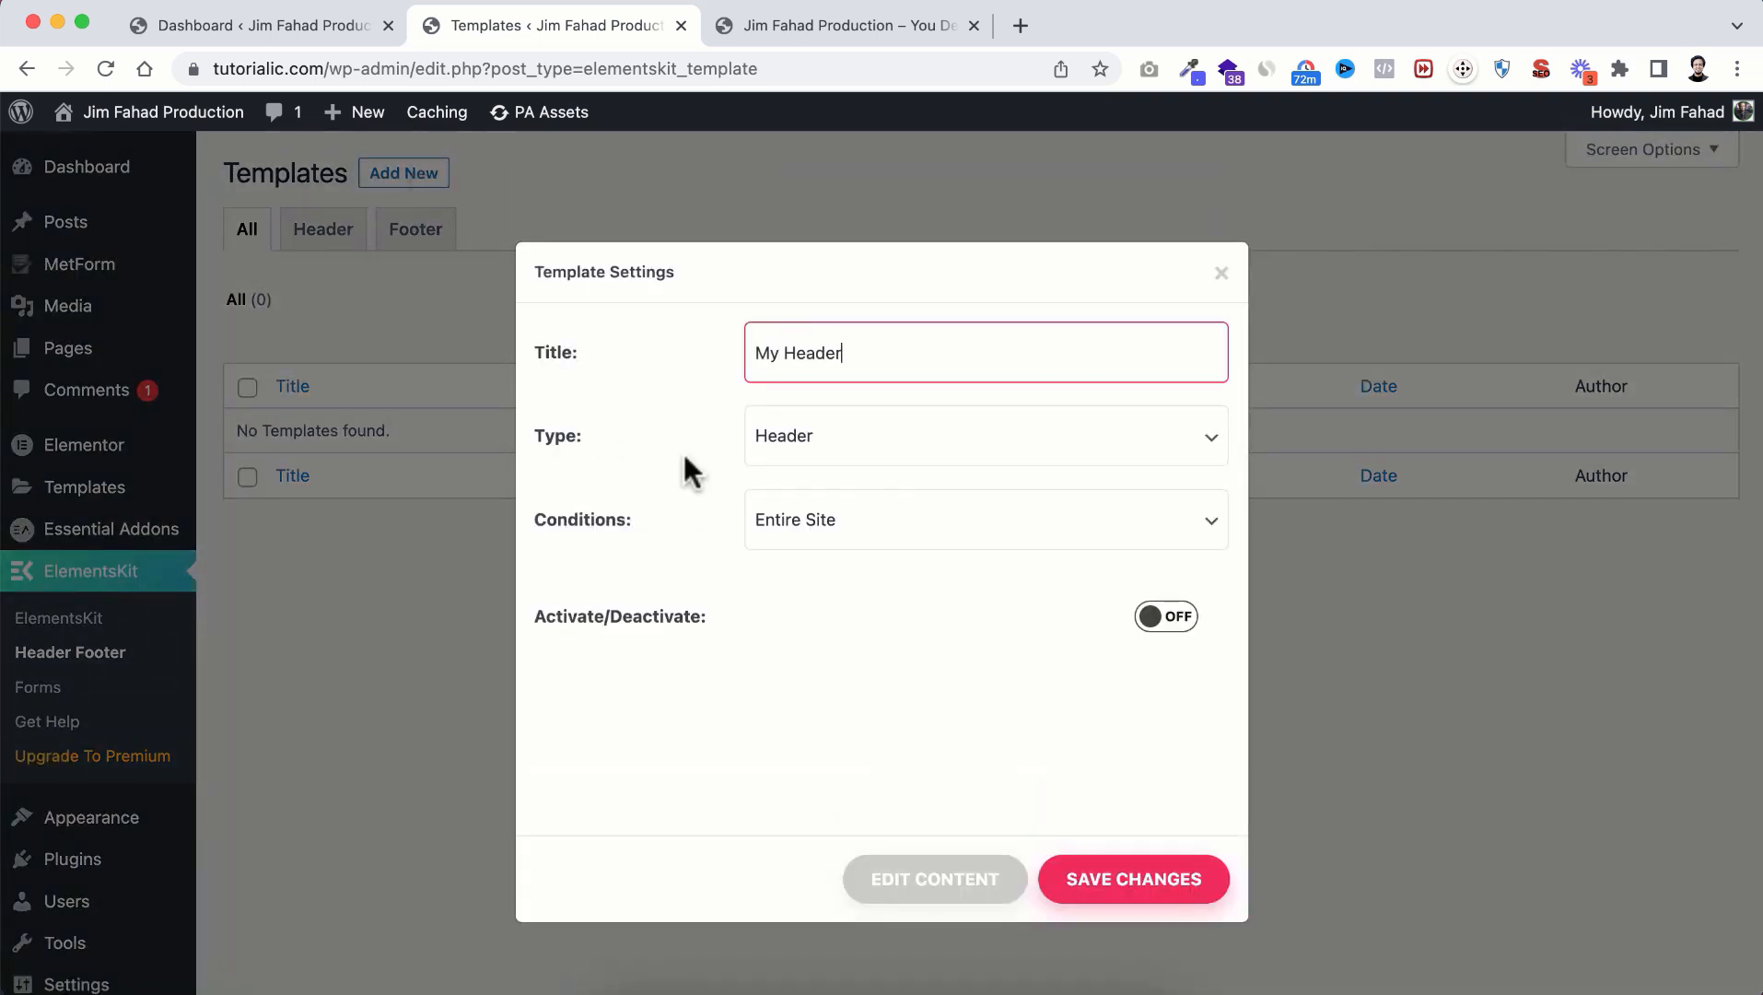
left_click(787, 451)
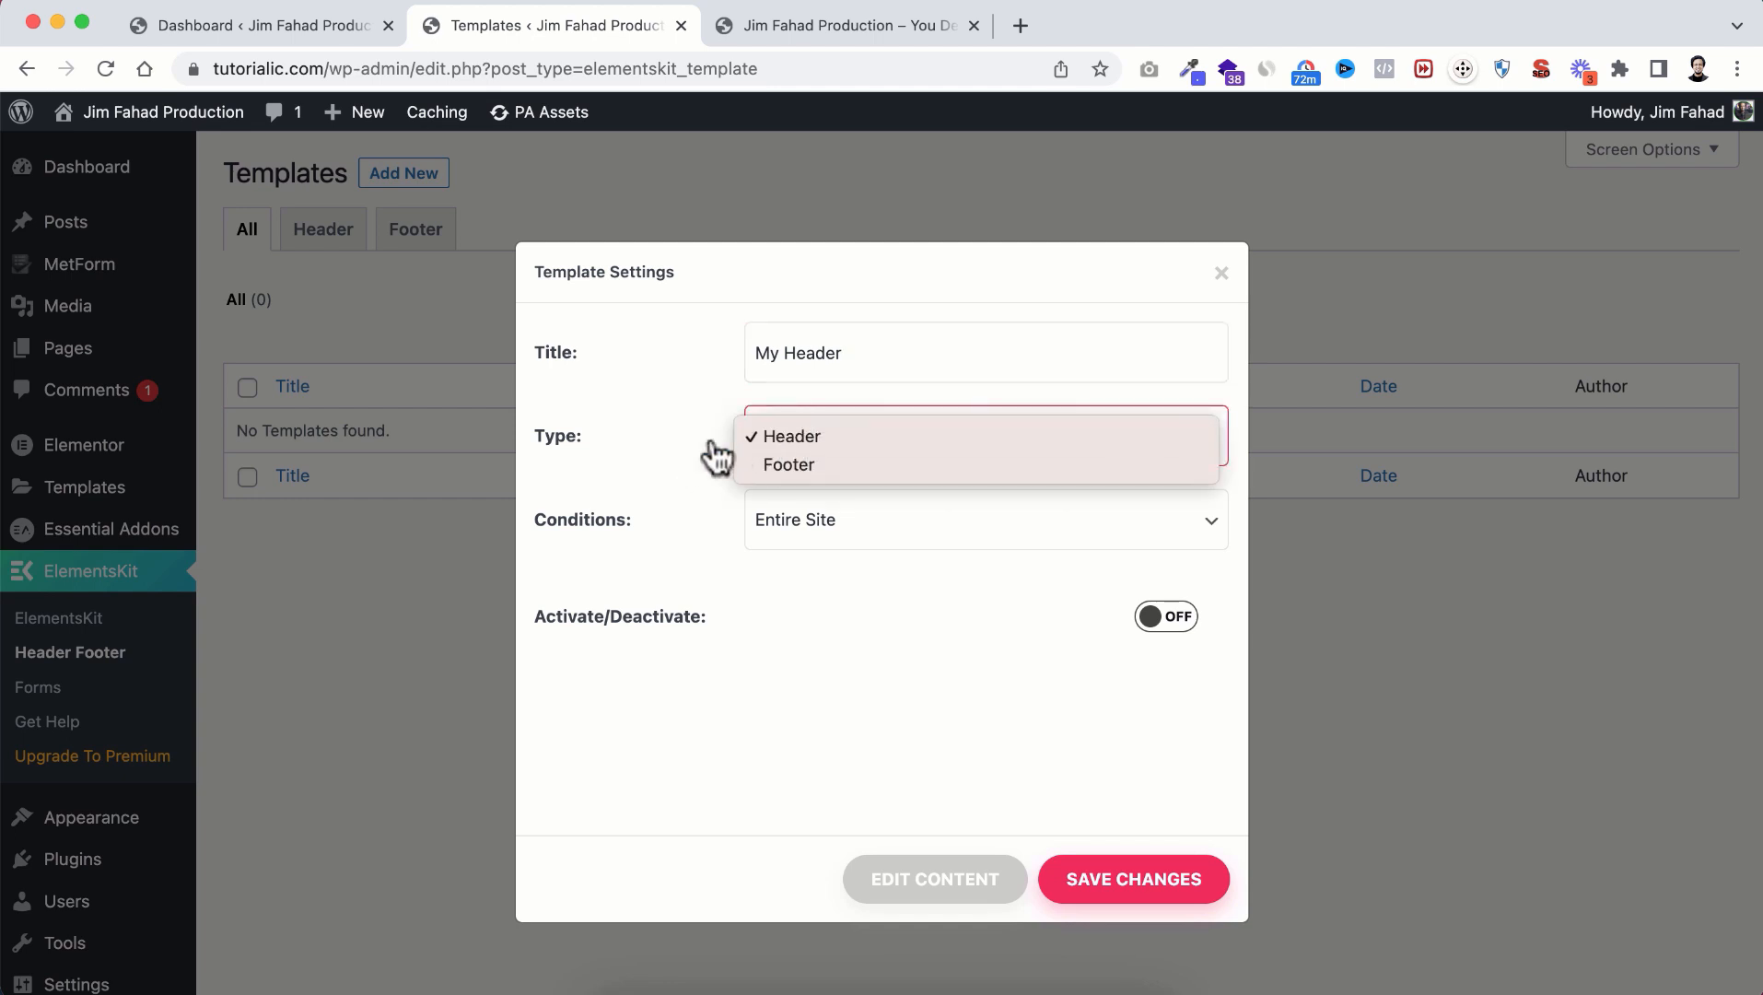
left_click(770, 437)
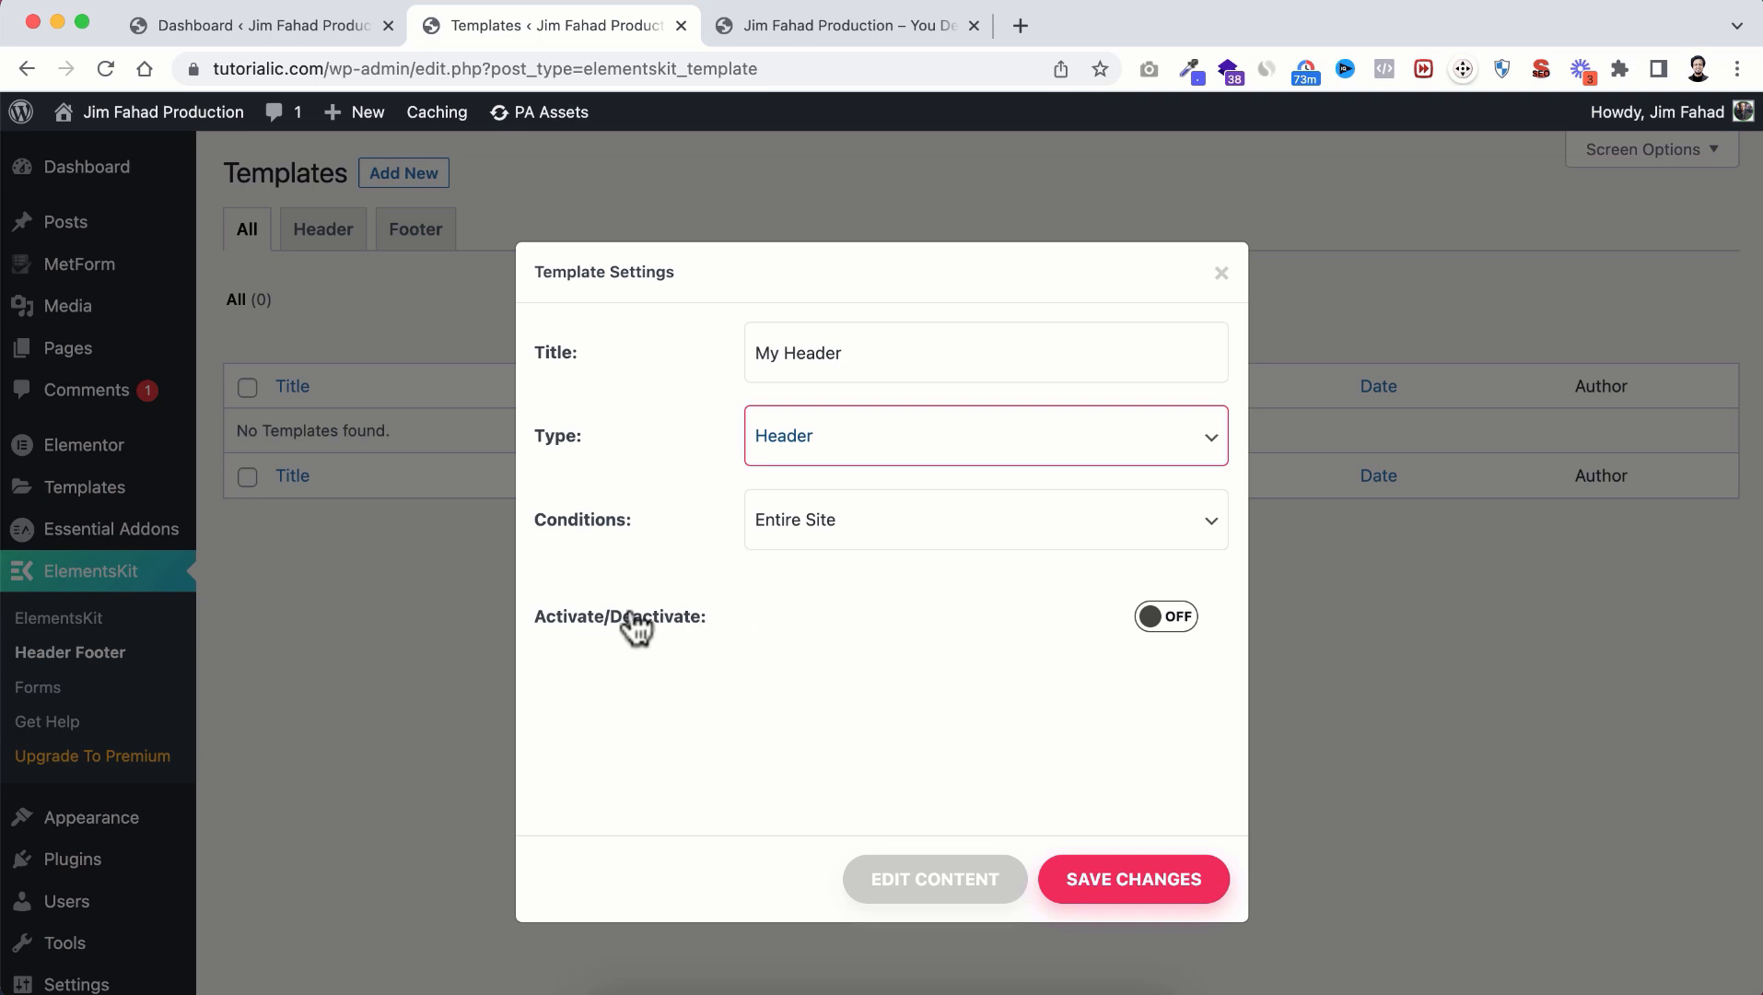
left_click(1179, 627)
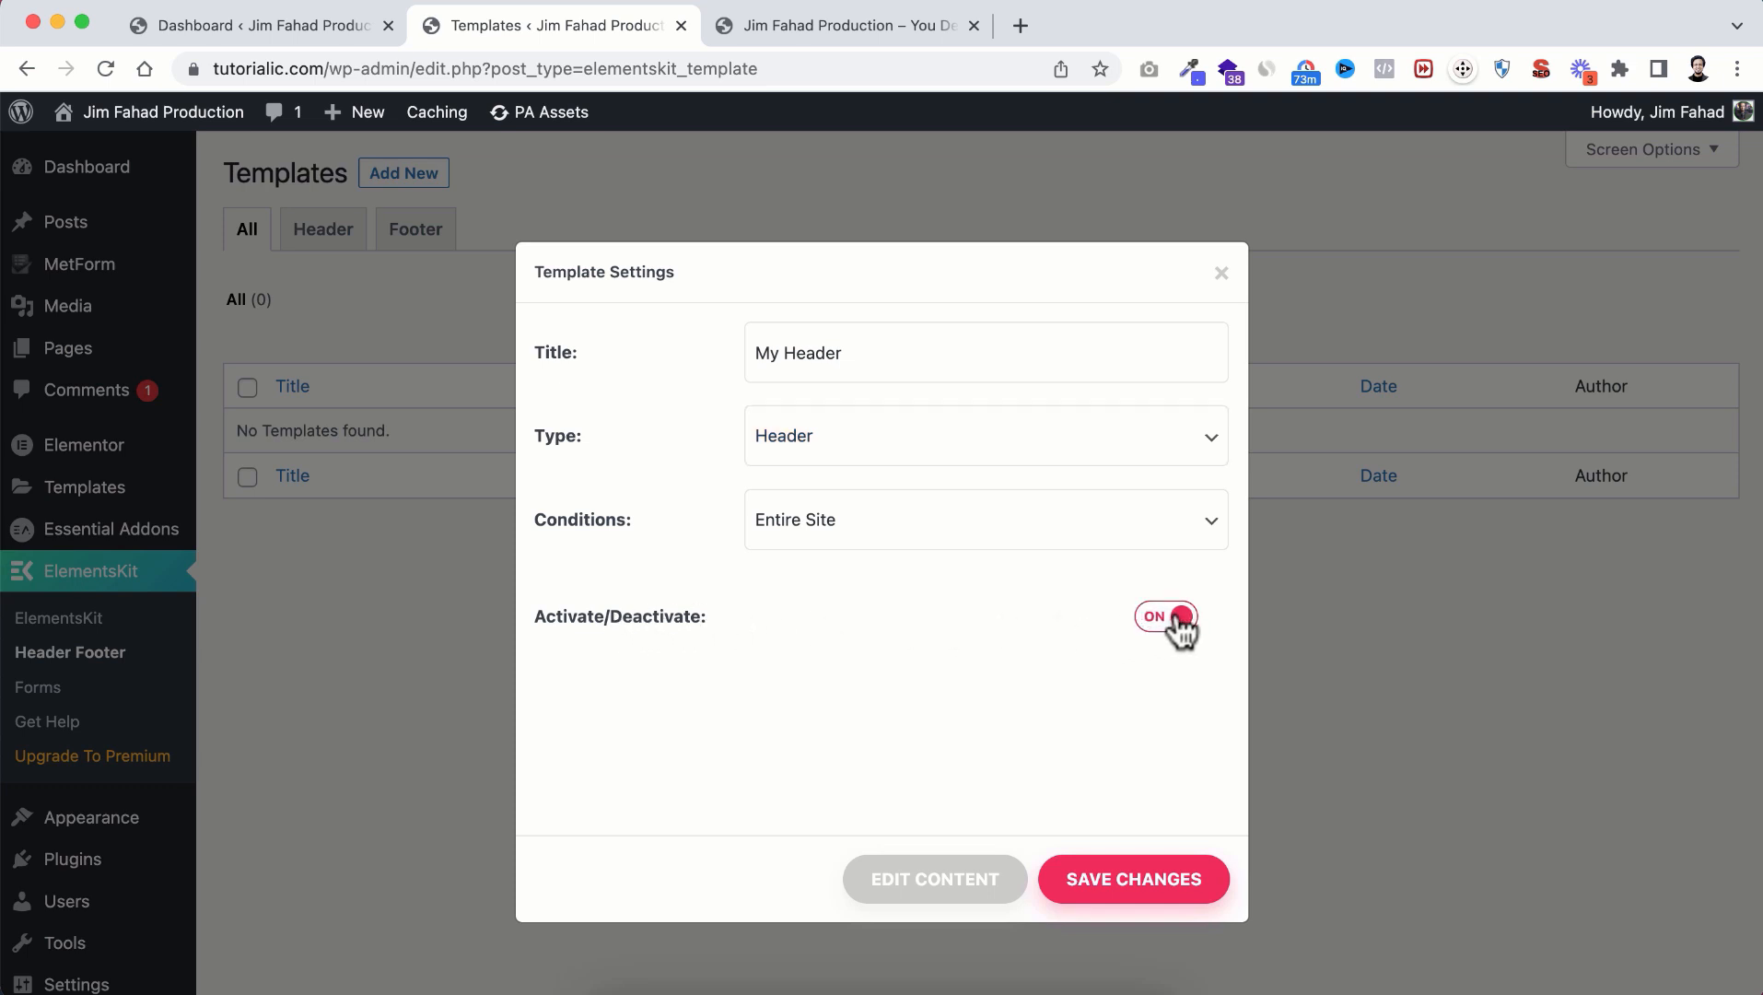
left_click(1131, 872)
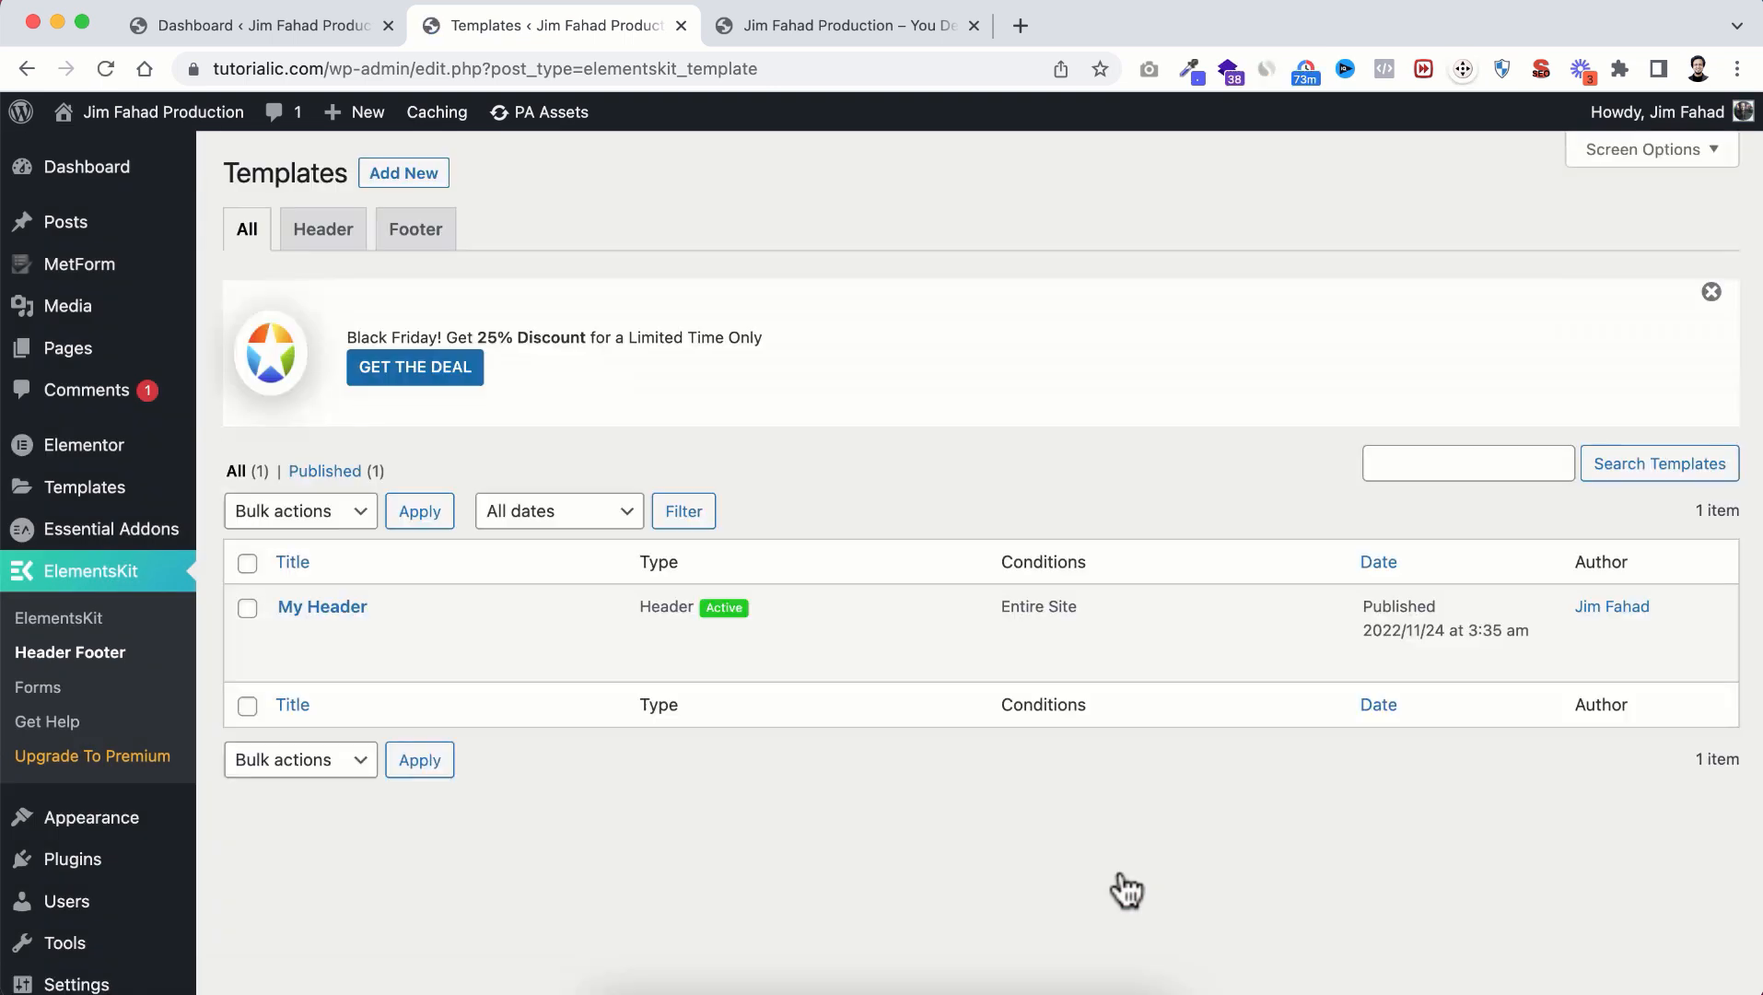
Step: Open the content of the My Header template for editing in Elementor
mouse_move(376, 601)
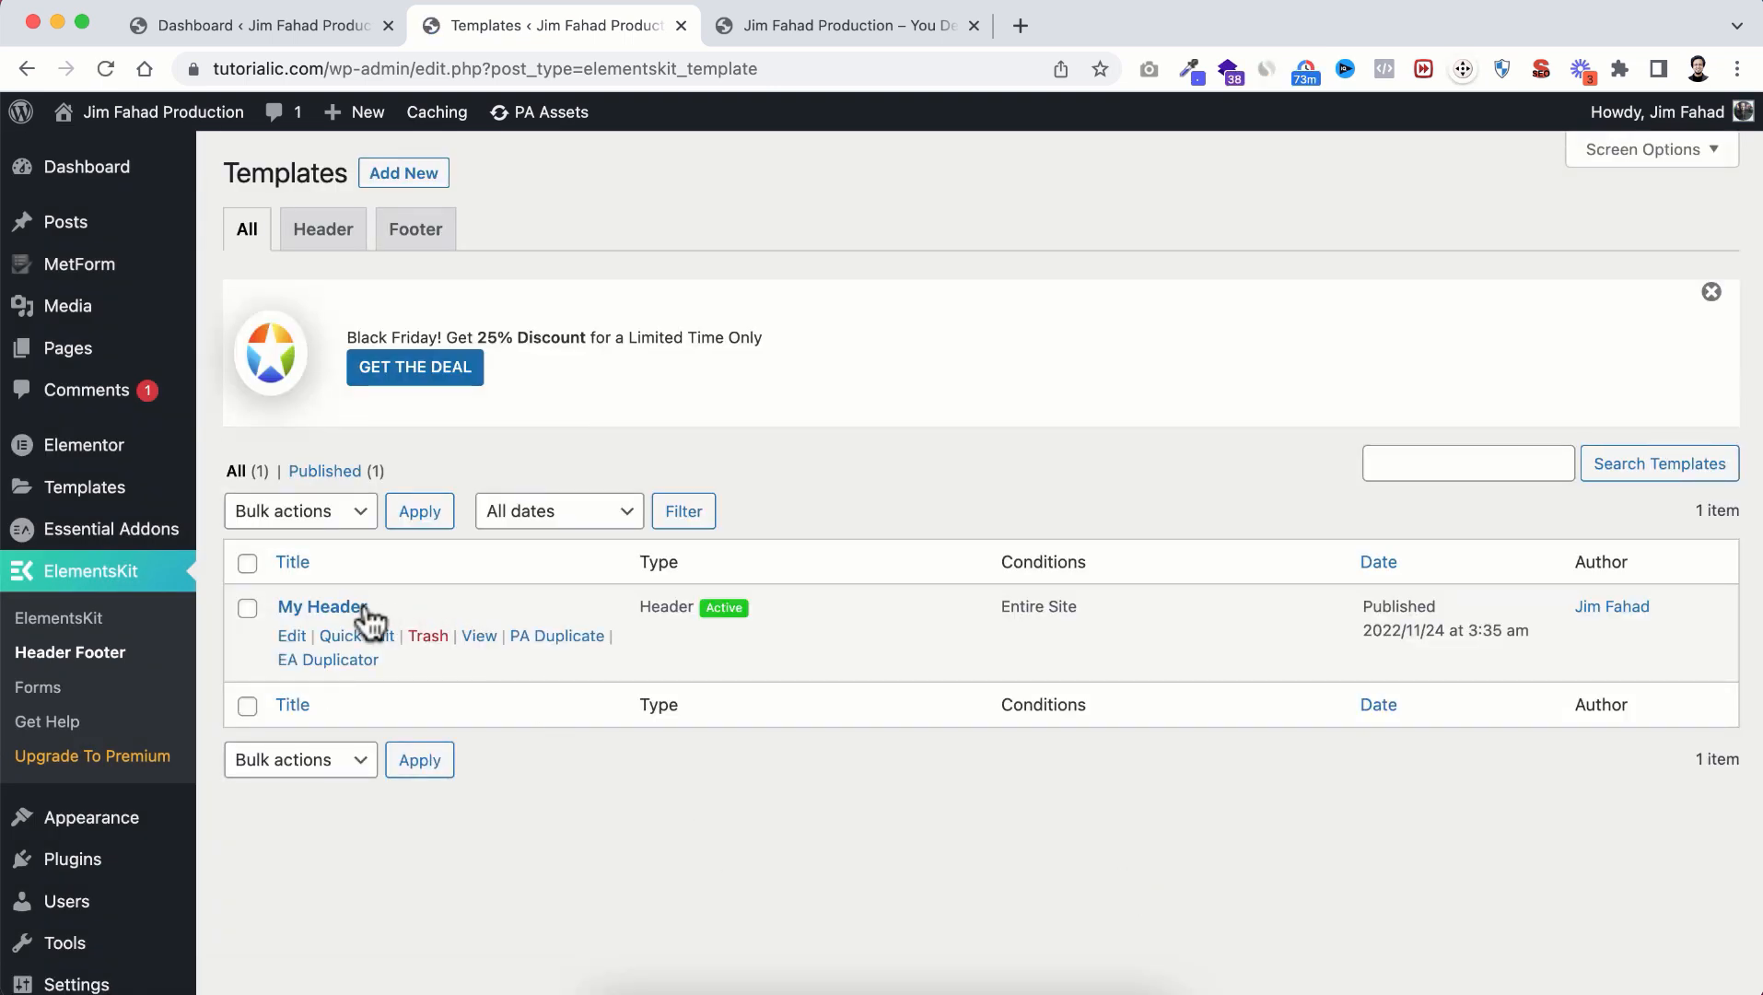
left_click(291, 636)
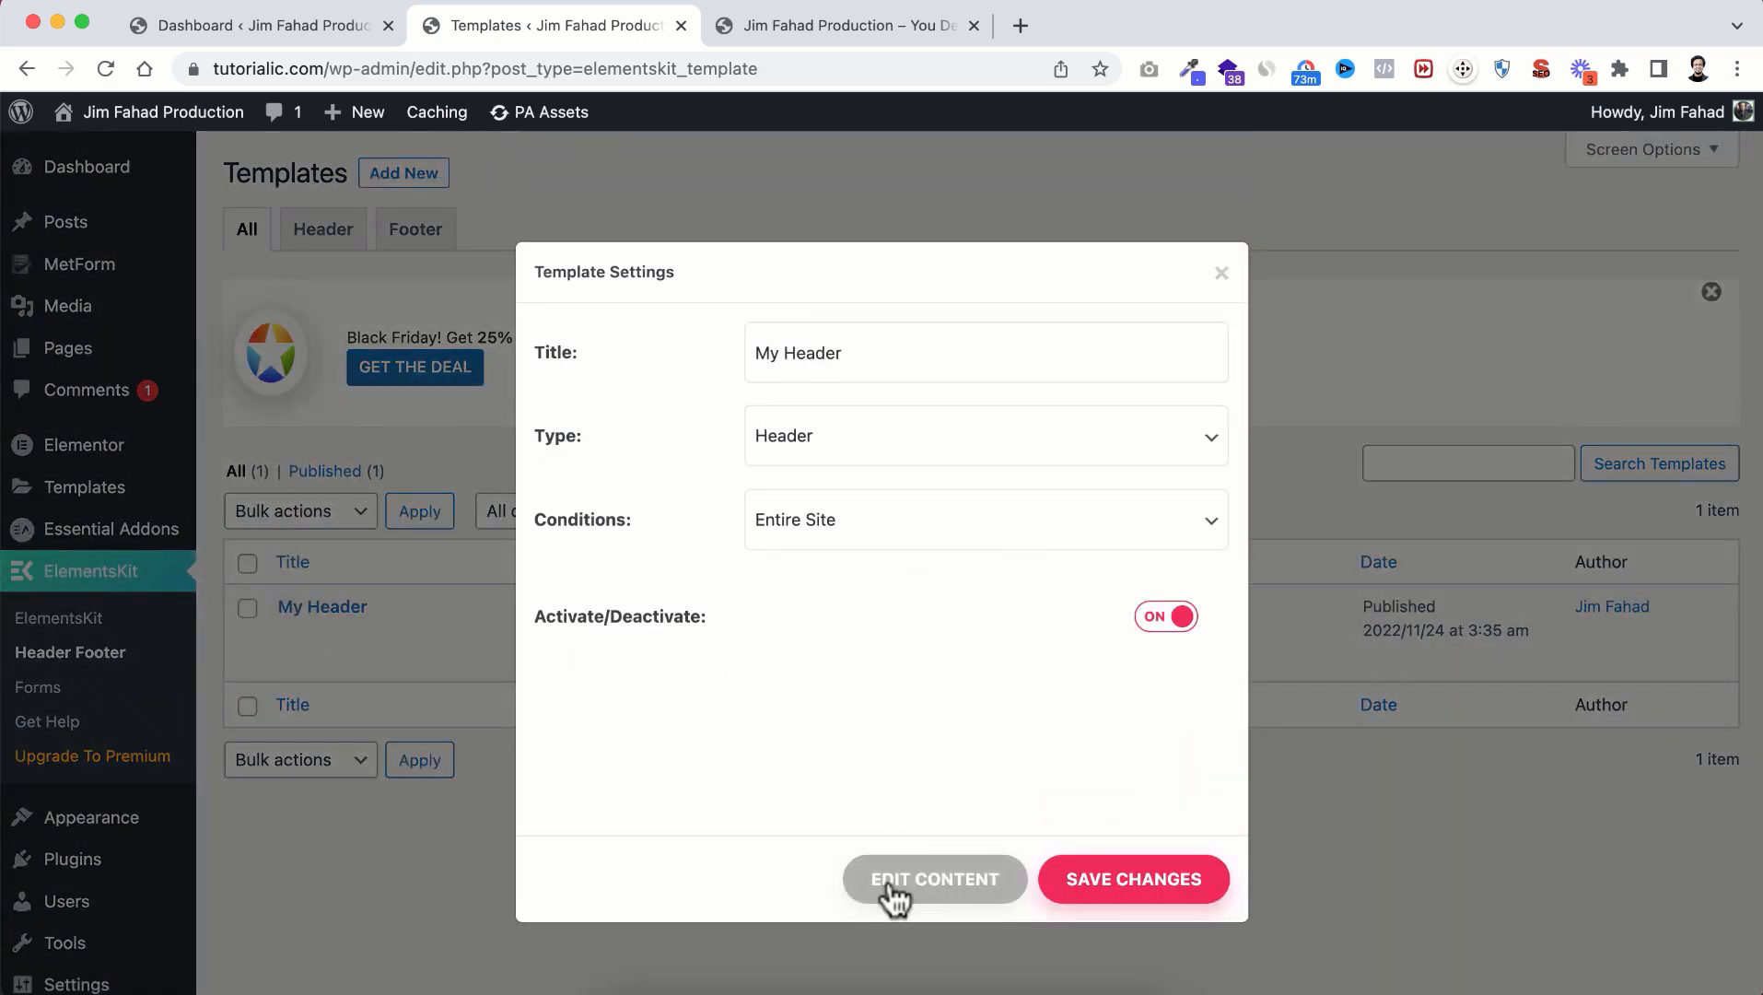
left_click(917, 884)
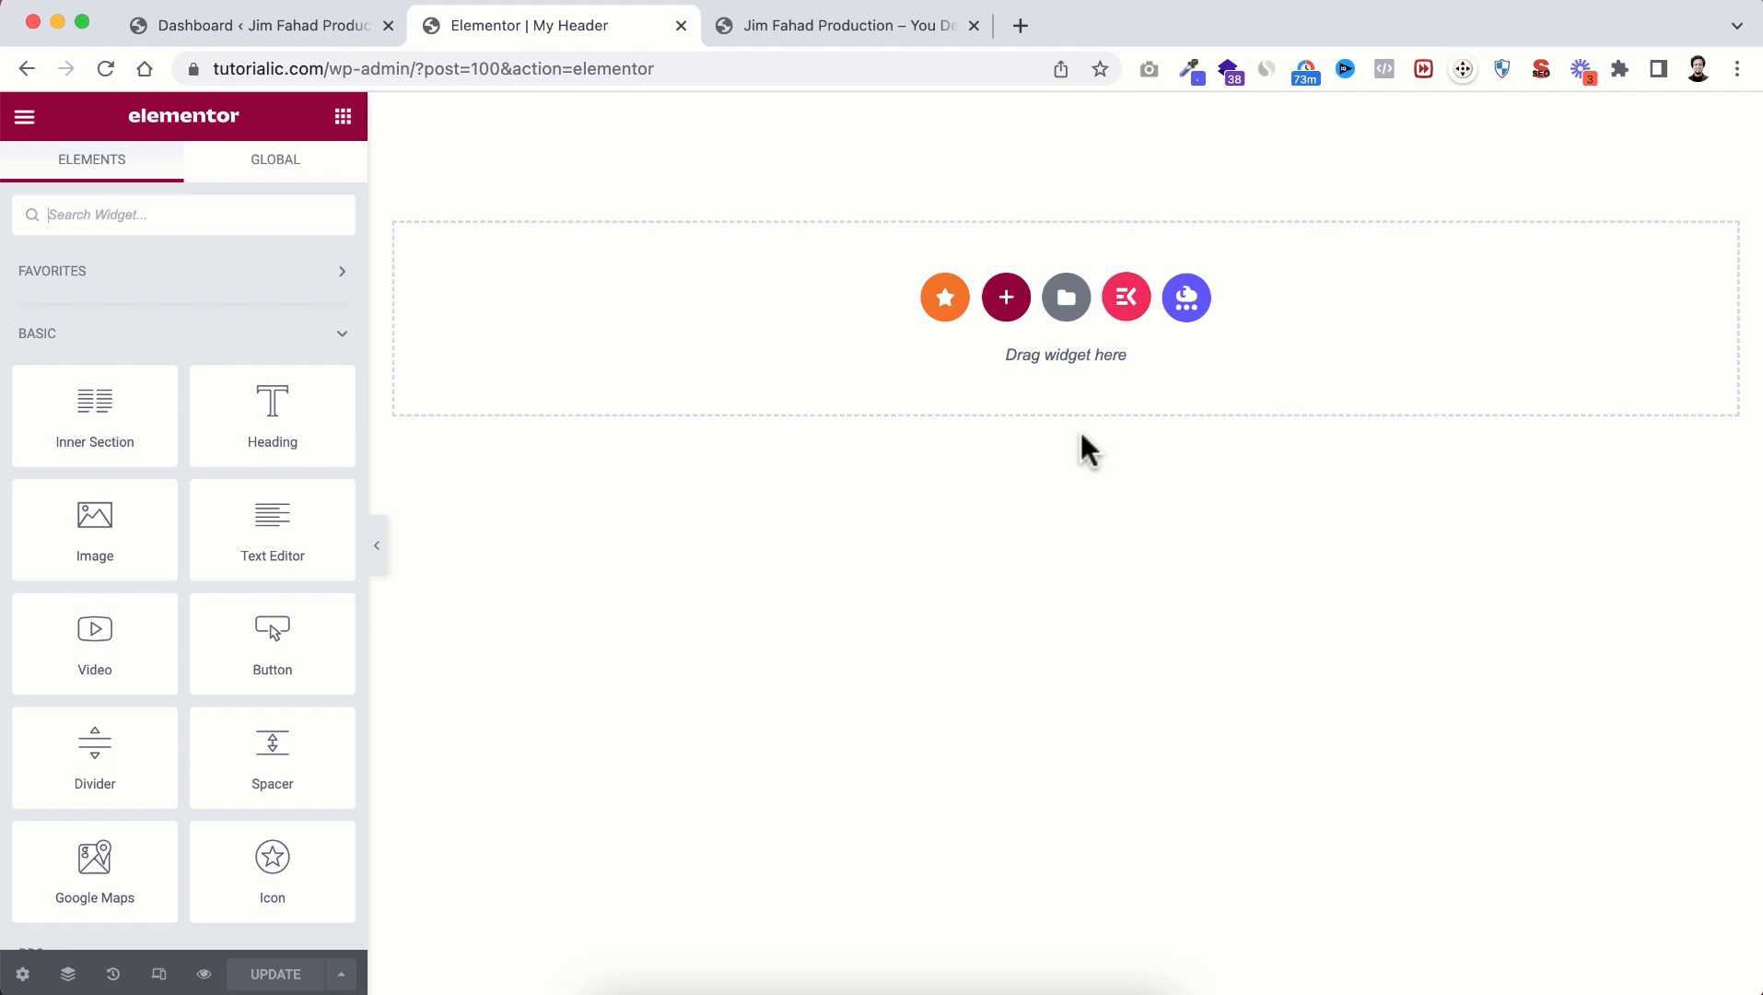
Step: Import Header.json from the kit's KP-Templates folder, insert it with its page settings applied, and update the header
left_click(1065, 298)
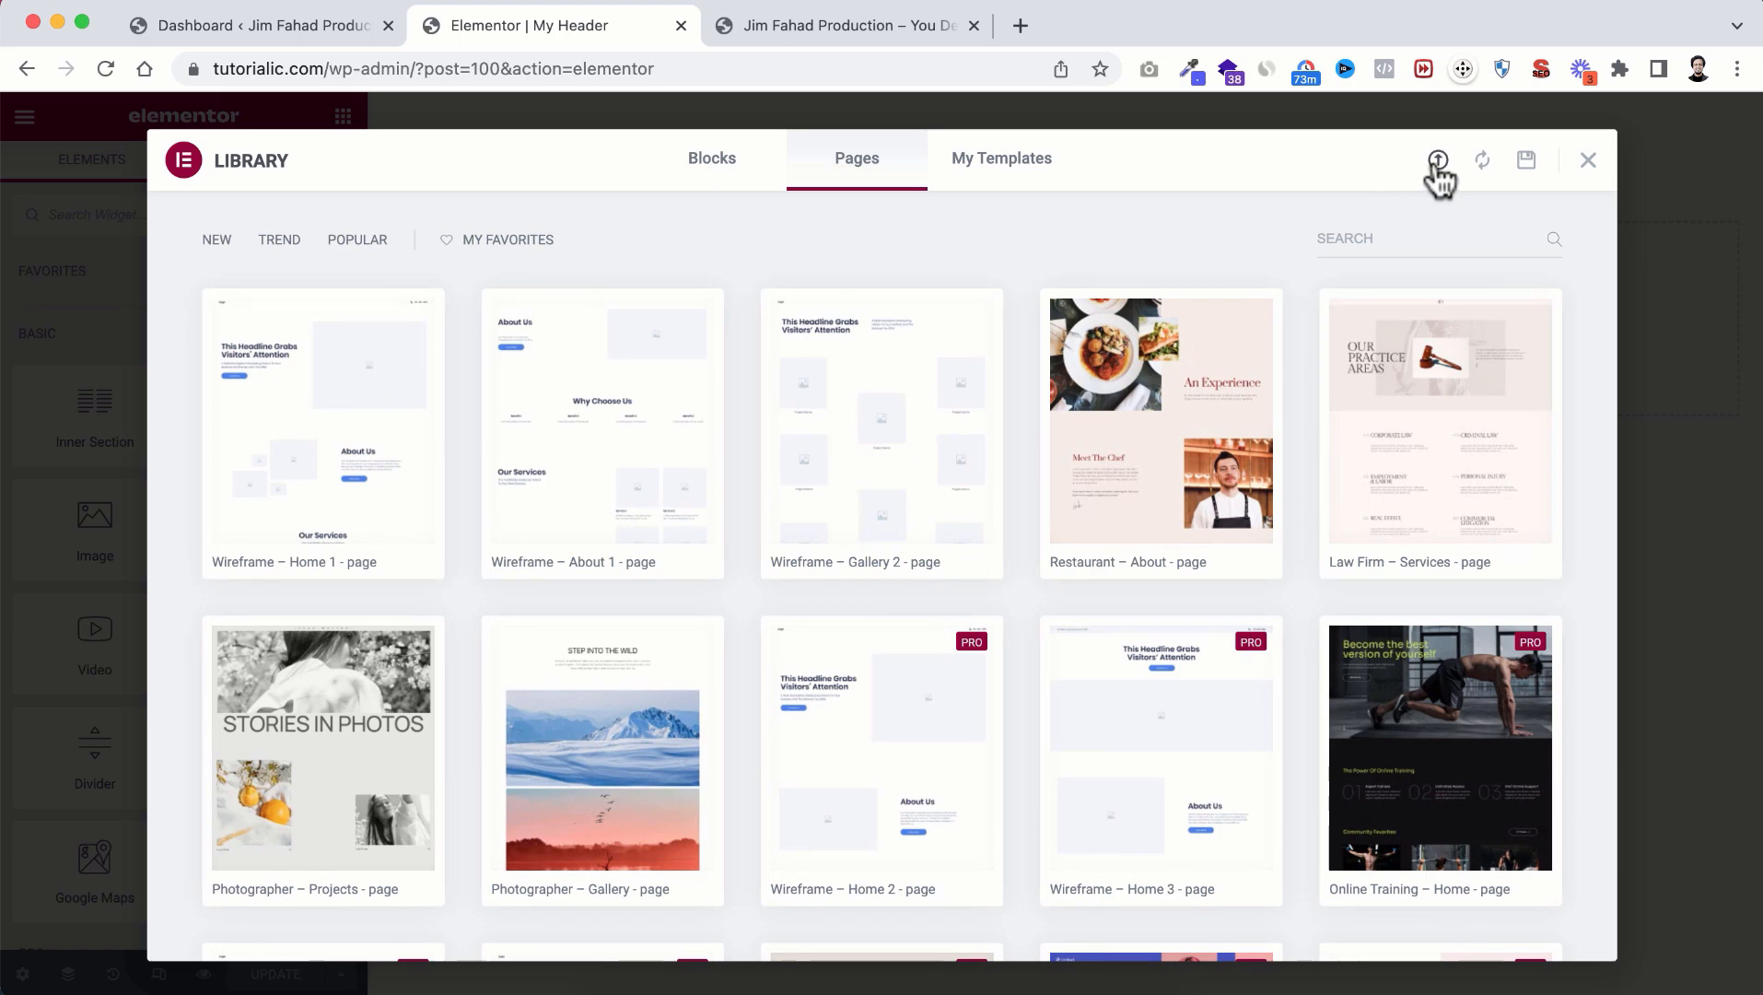
left_click(1438, 162)
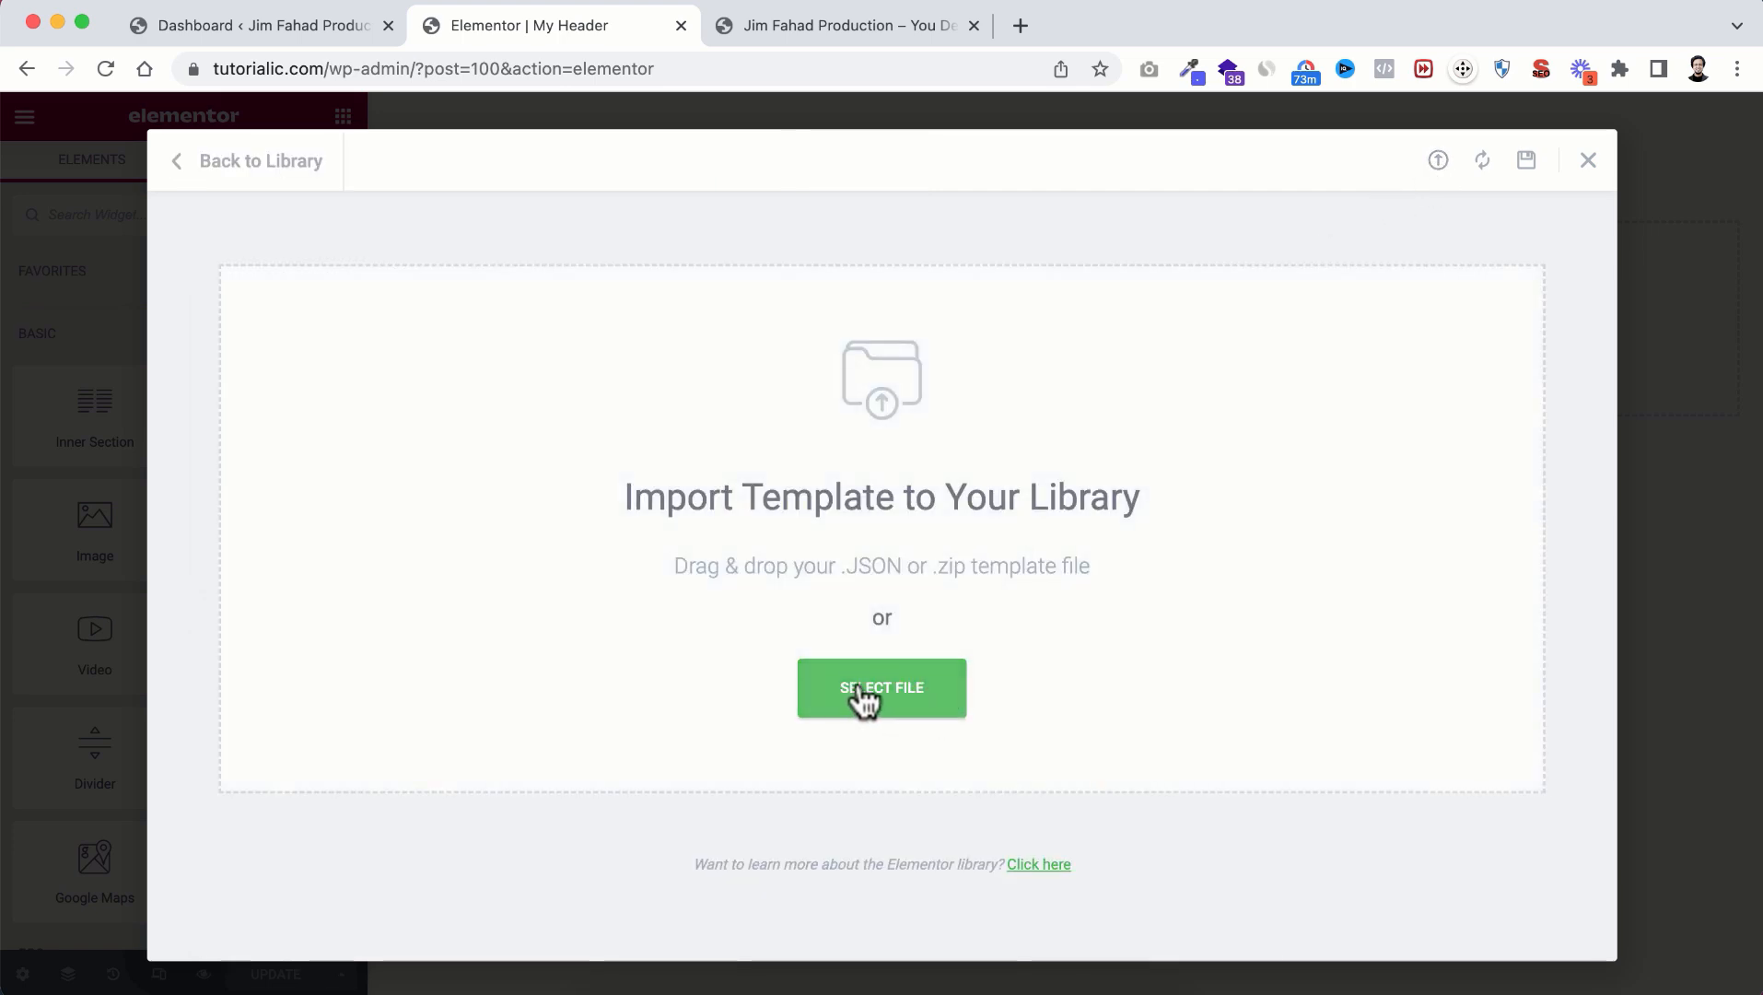
left_click(905, 700)
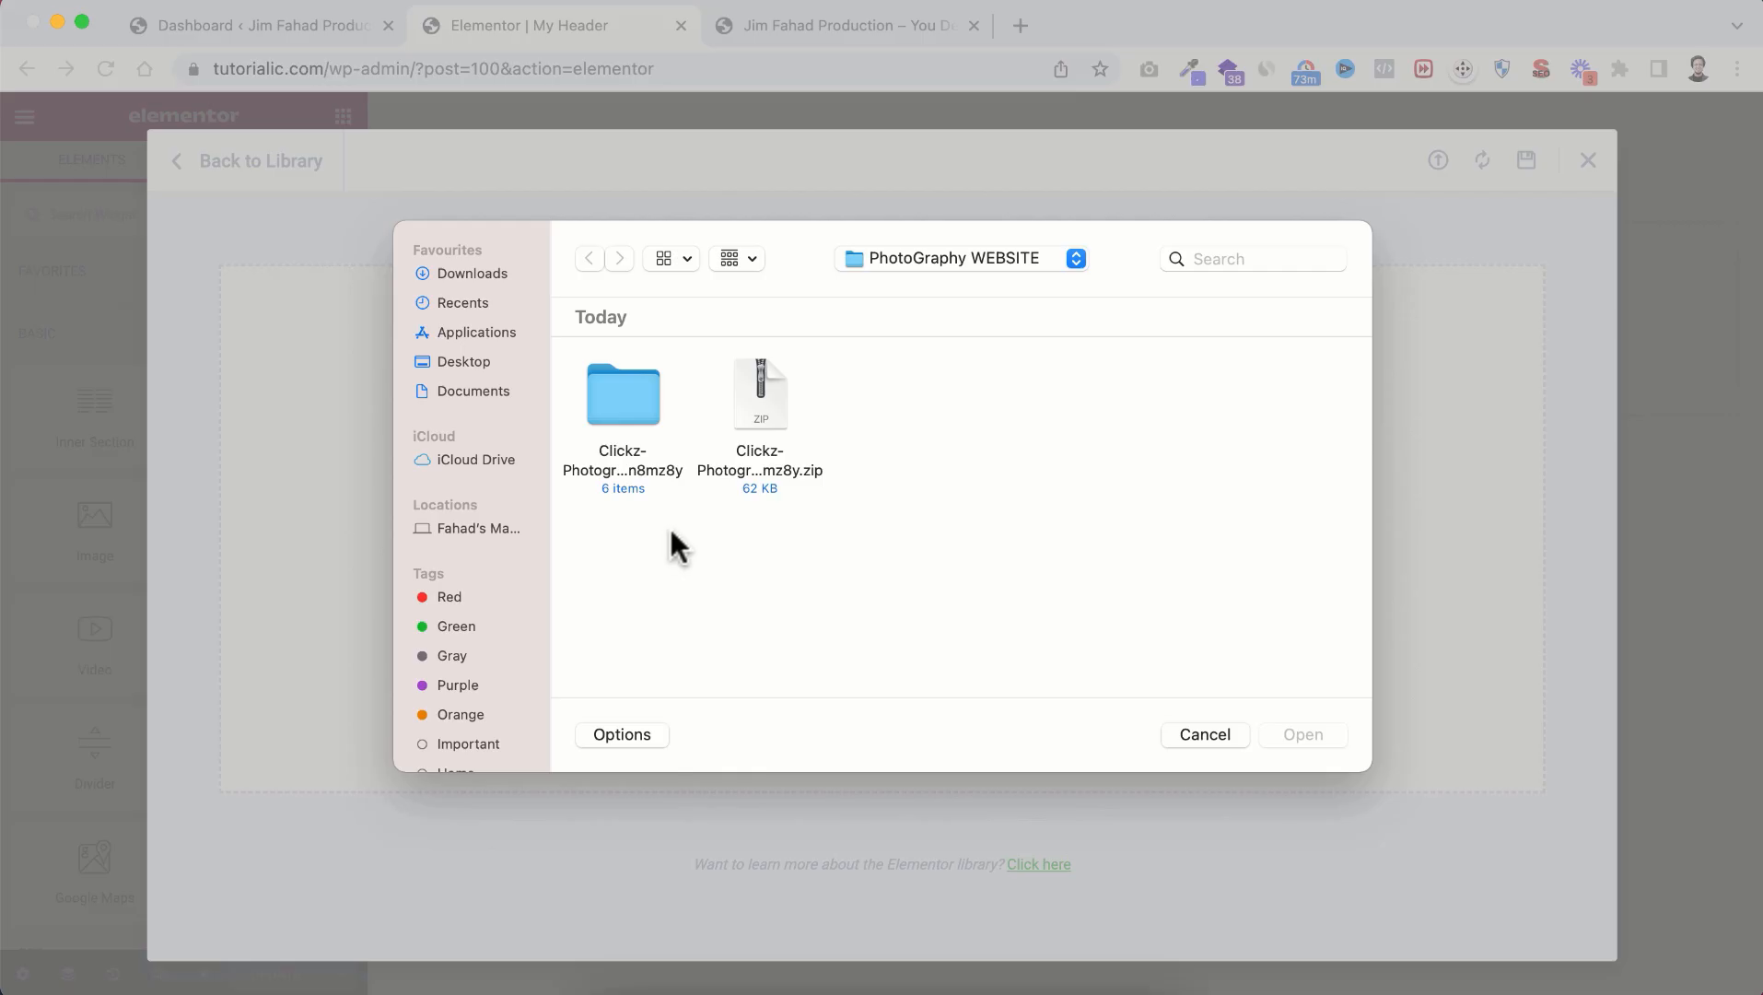
double_click(615, 397)
double_click(756, 392)
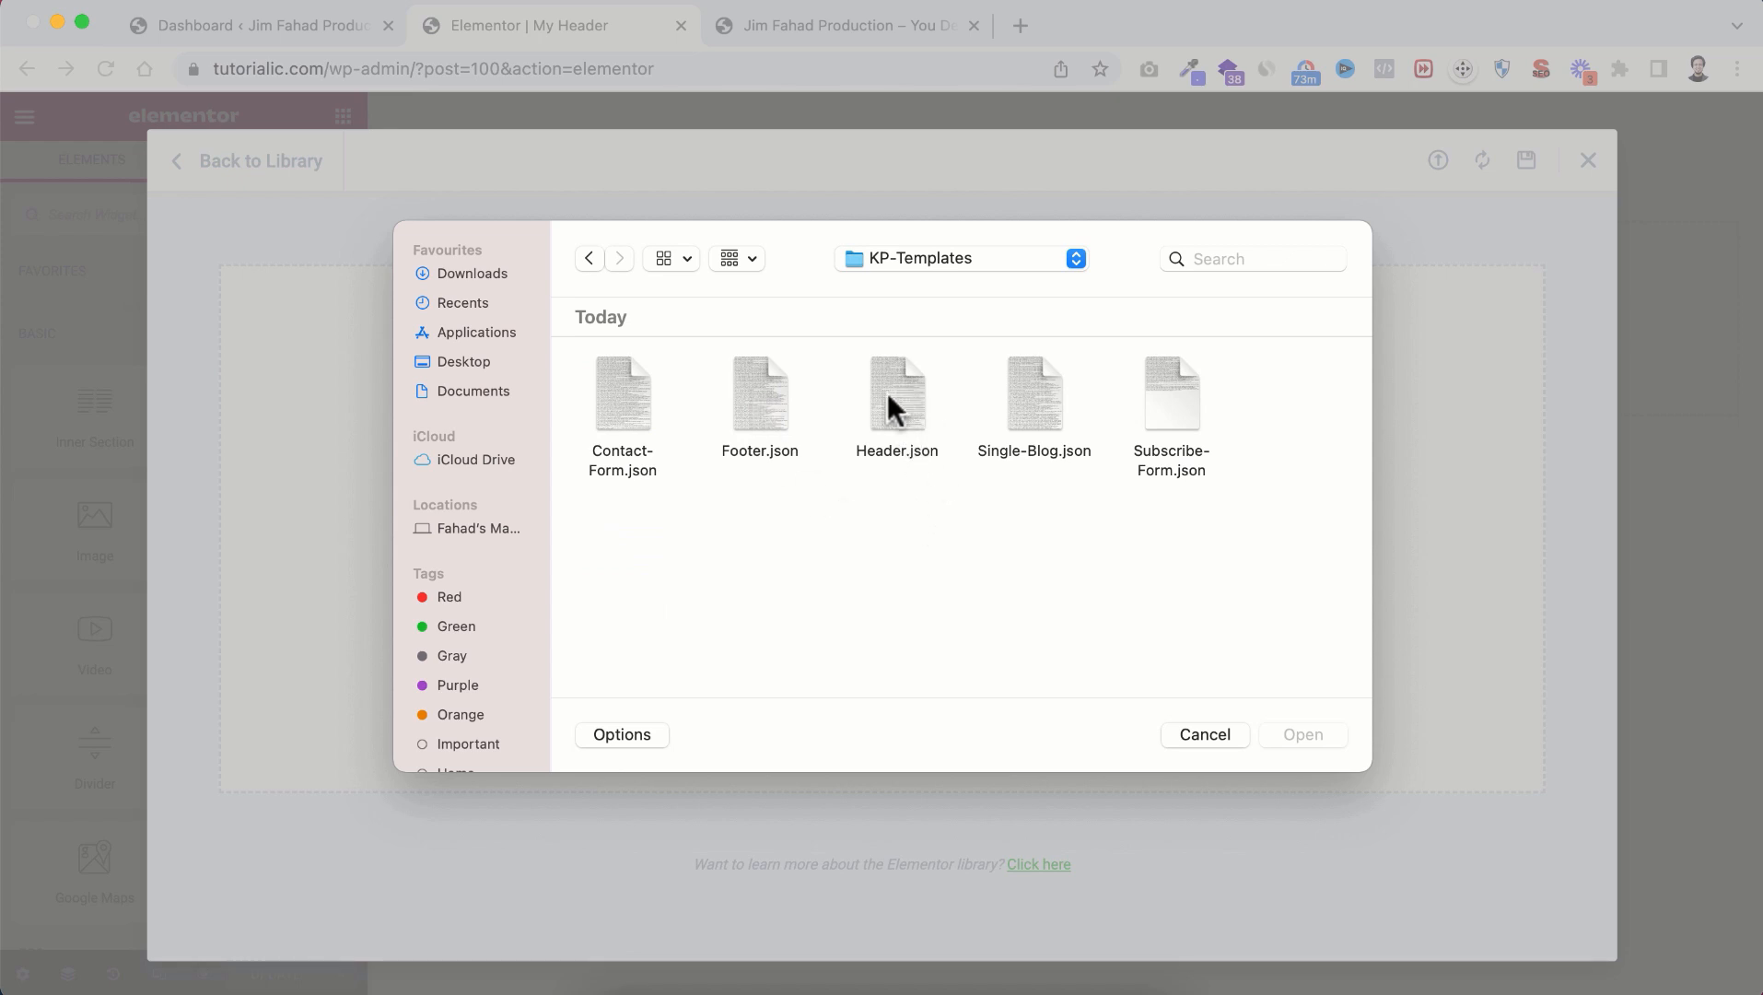
left_click(902, 396)
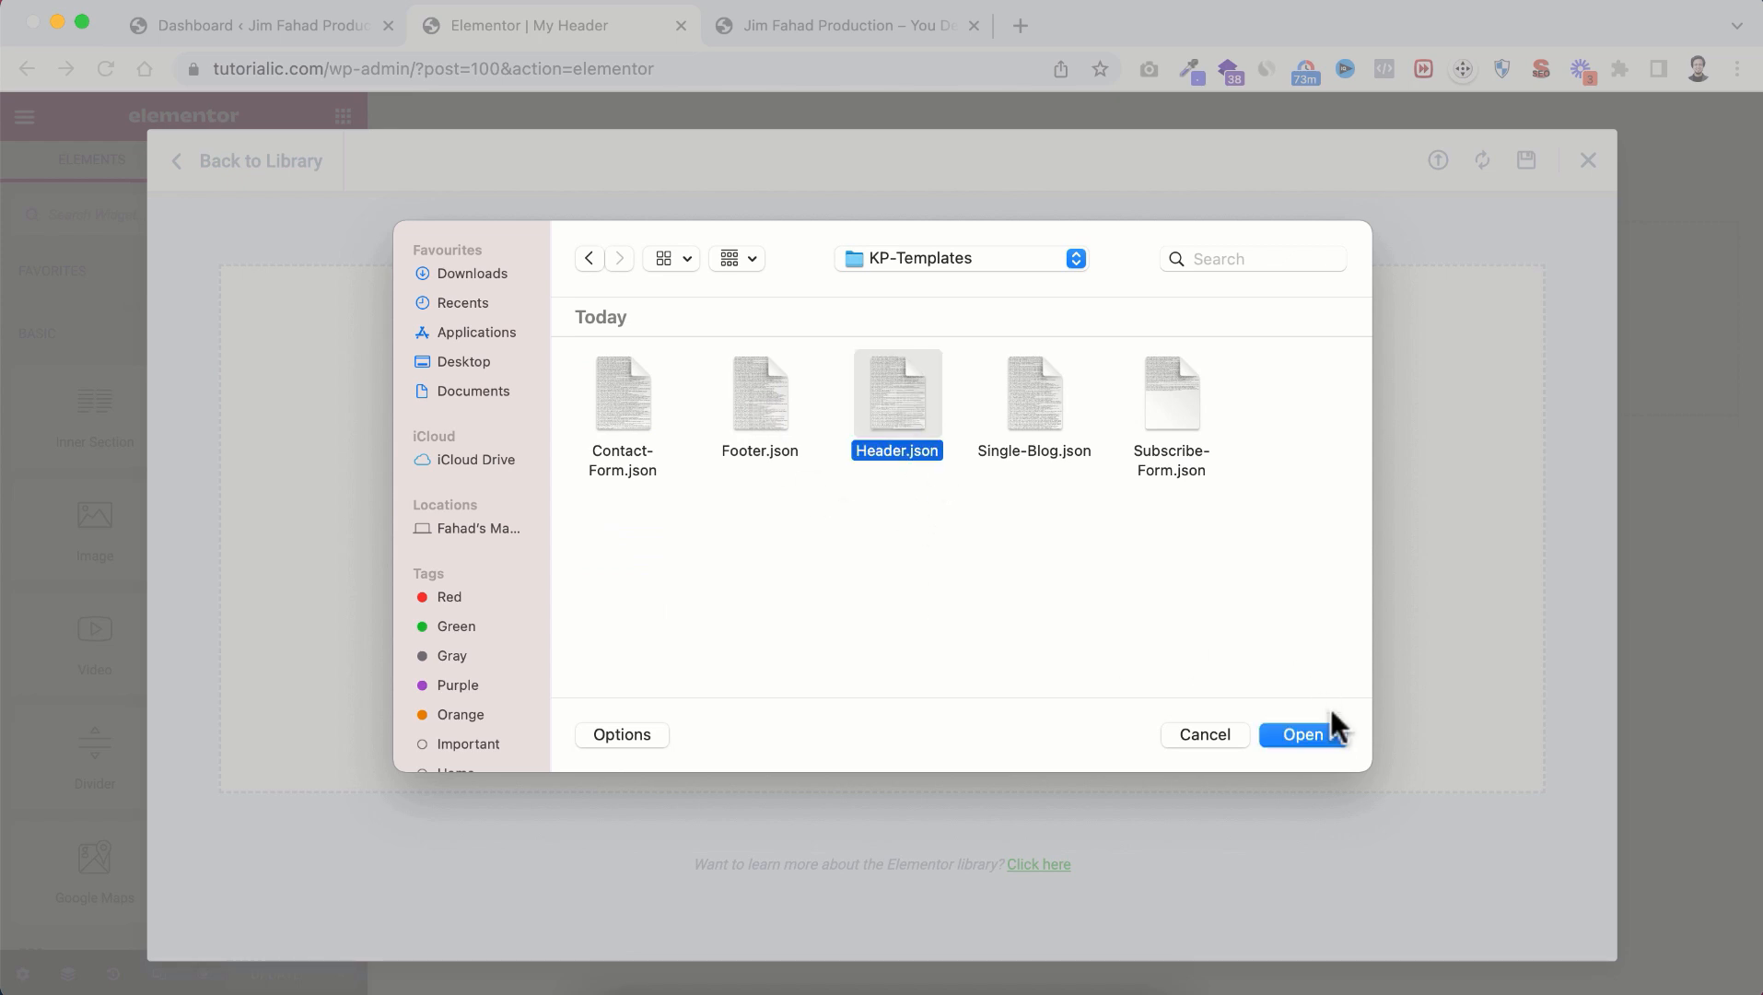
left_click(1319, 734)
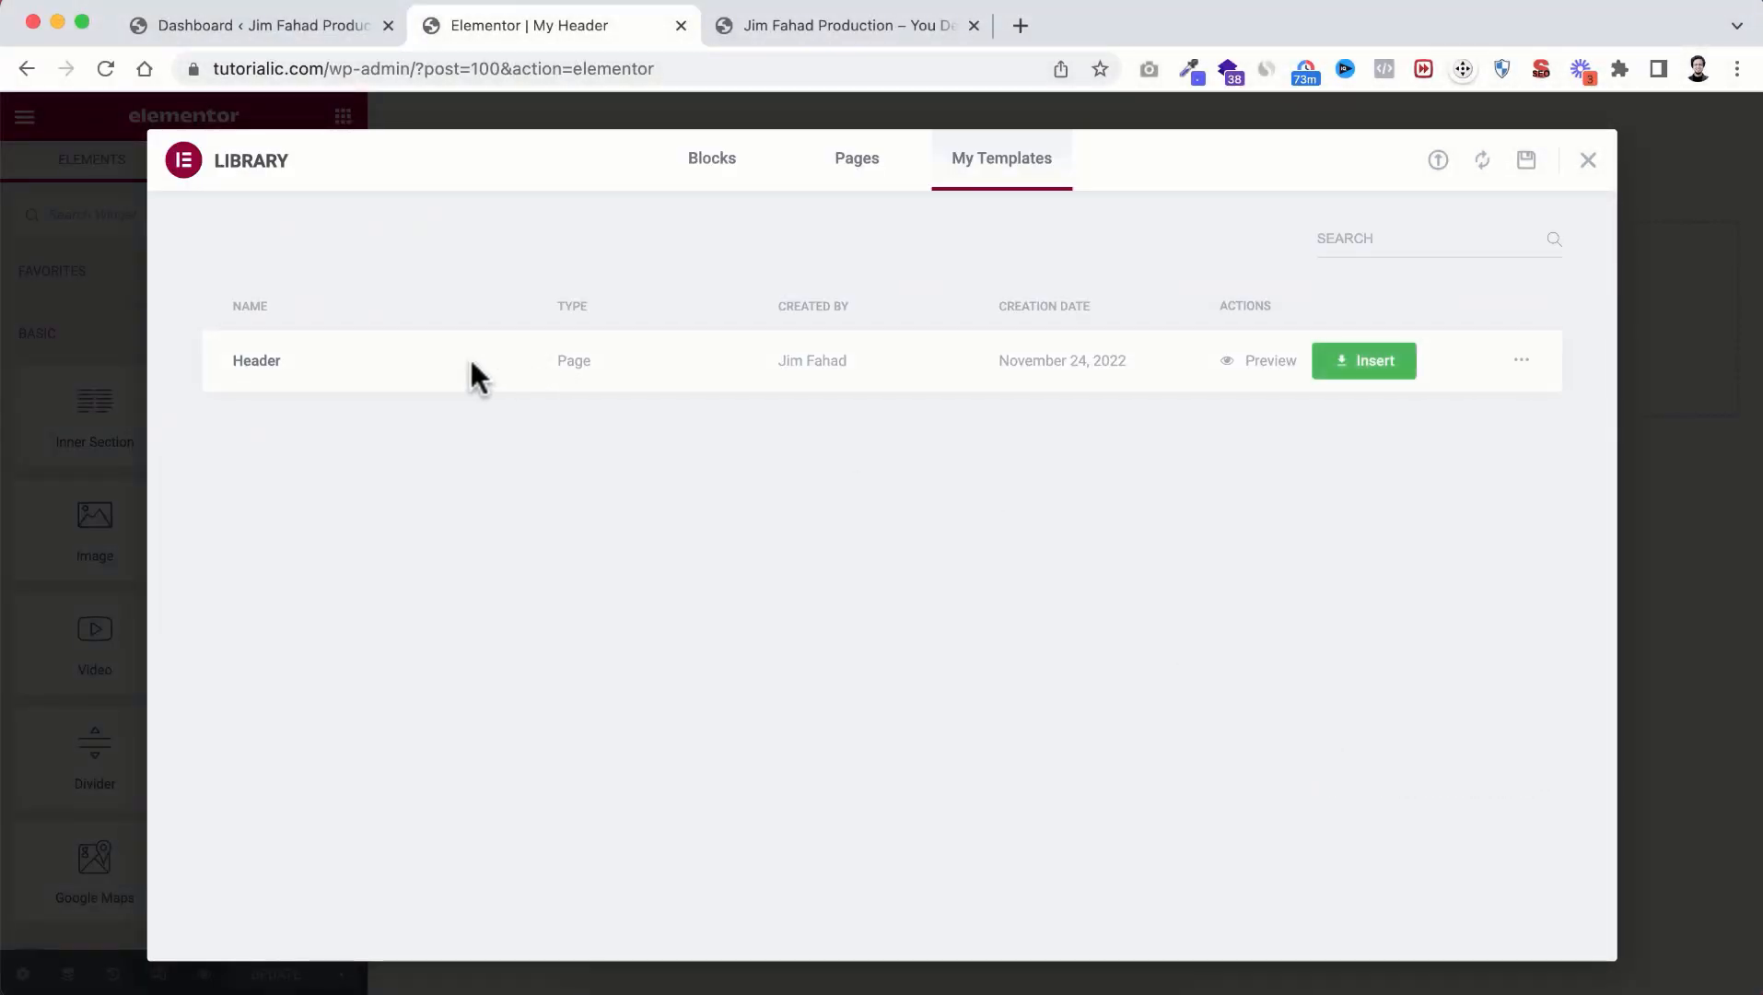
left_click(1365, 368)
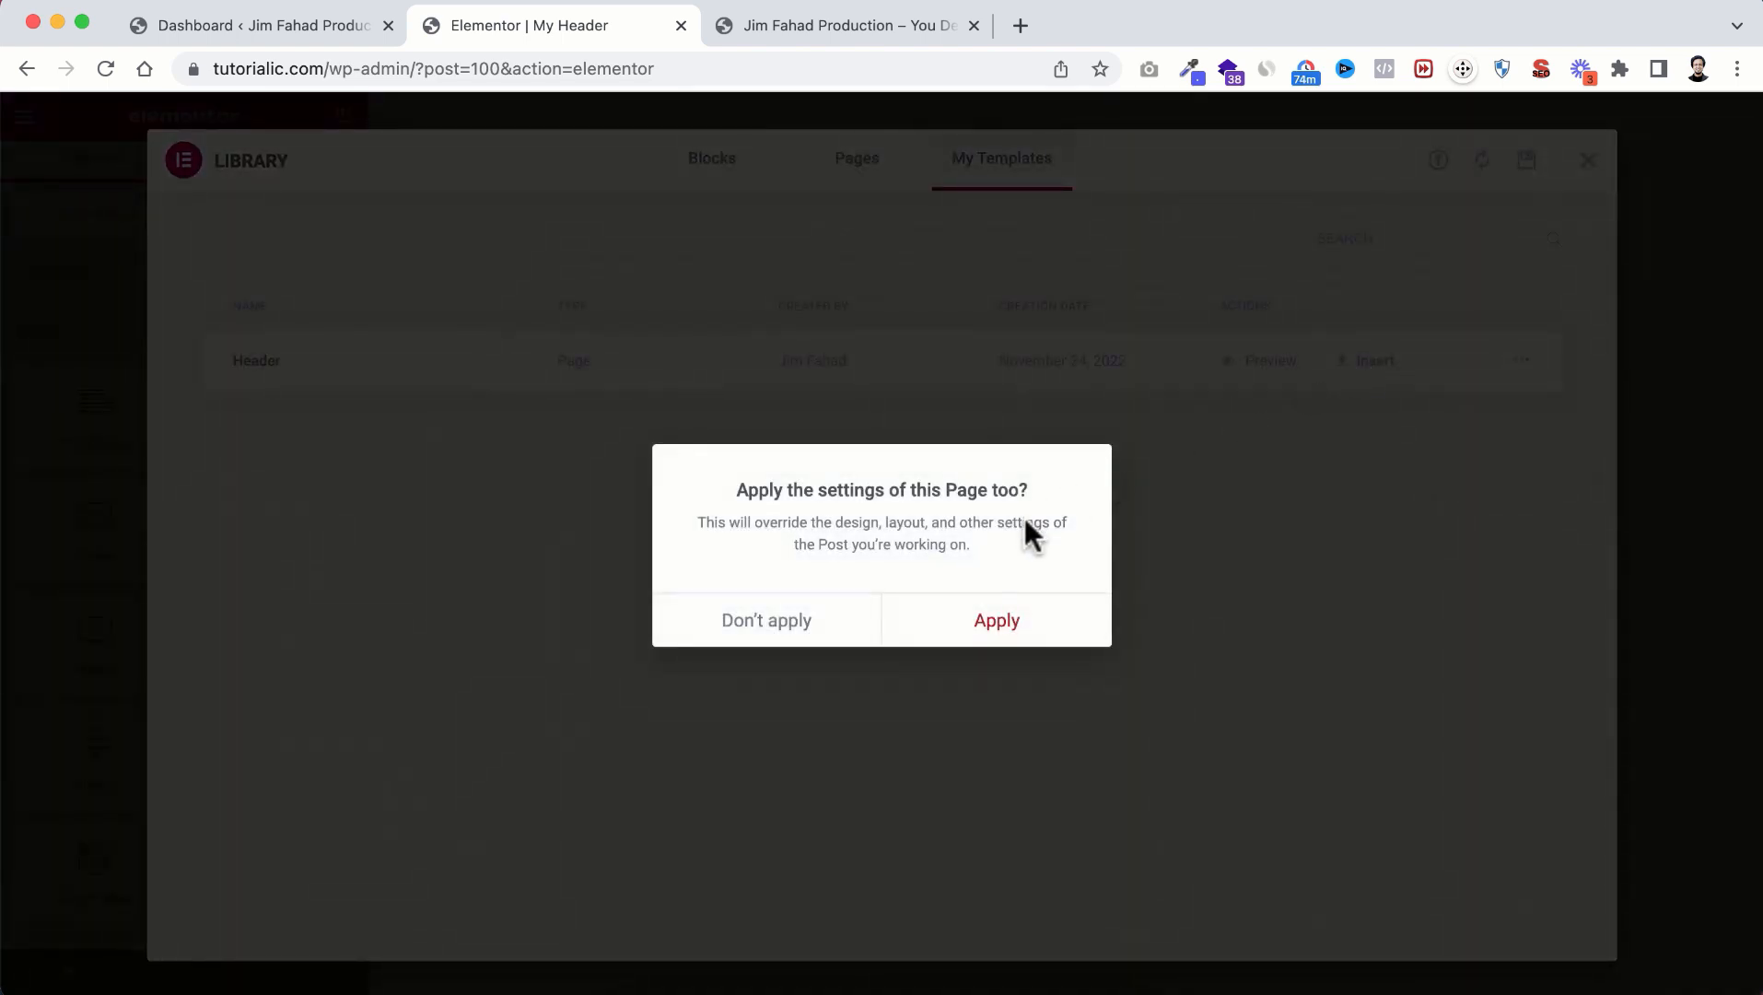
left_click(1006, 626)
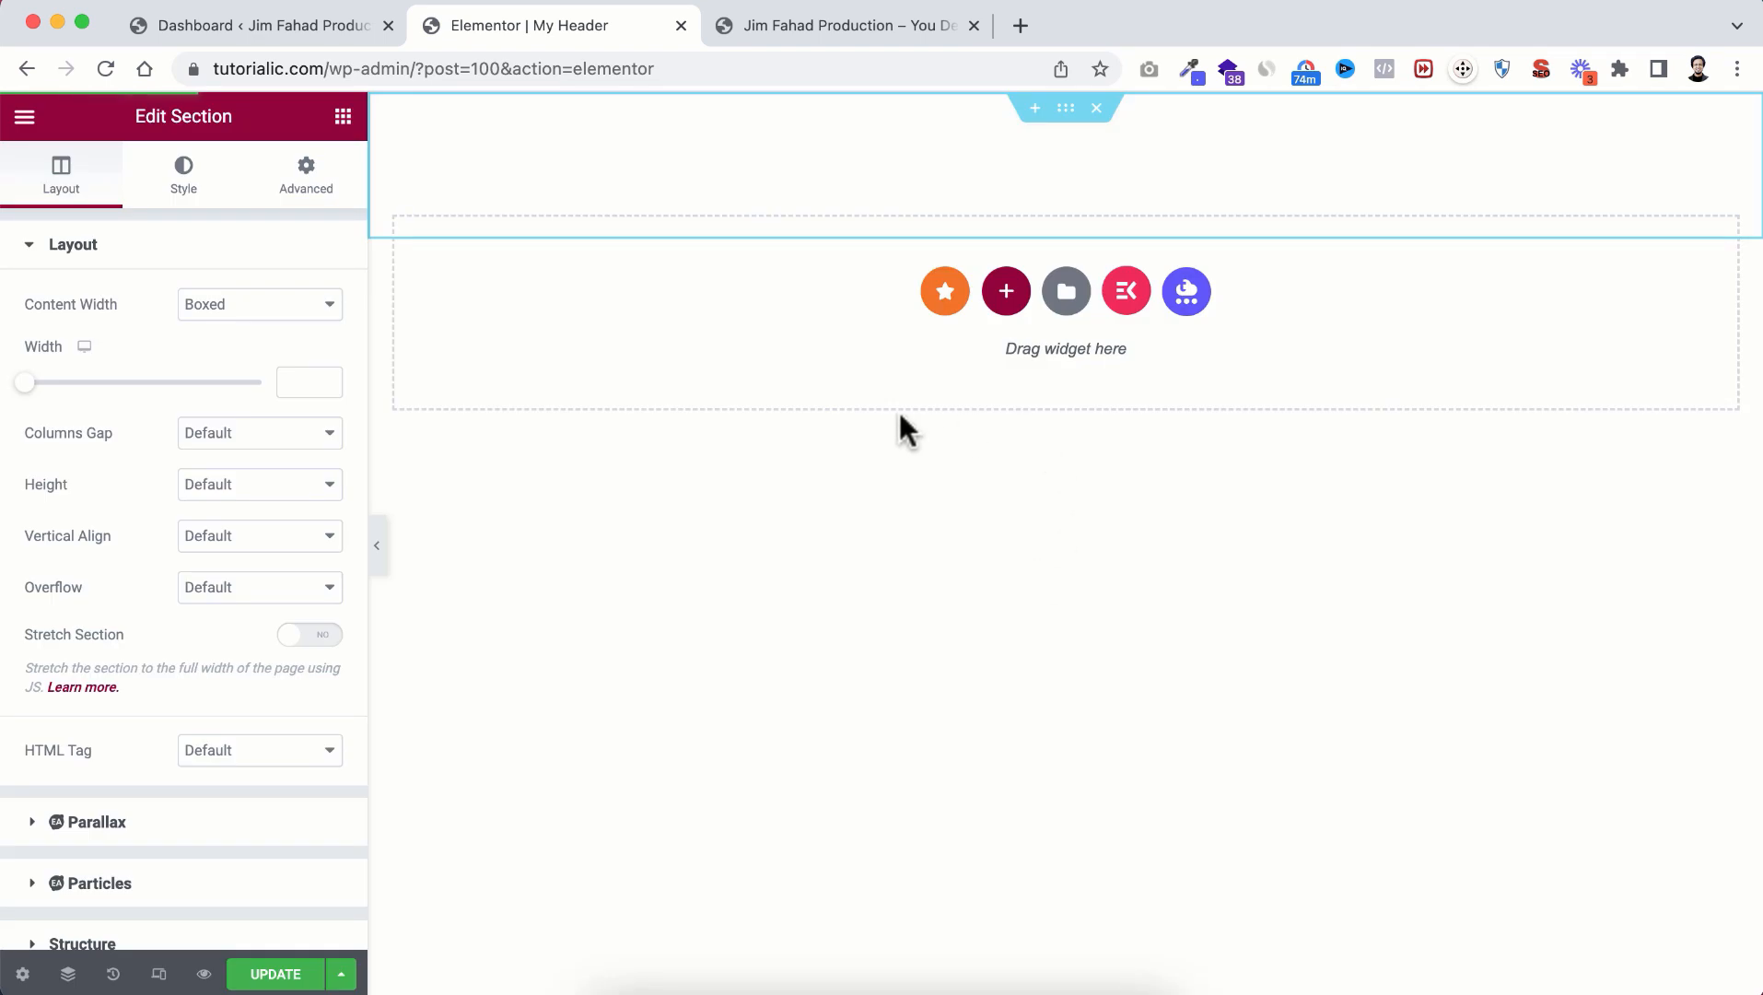
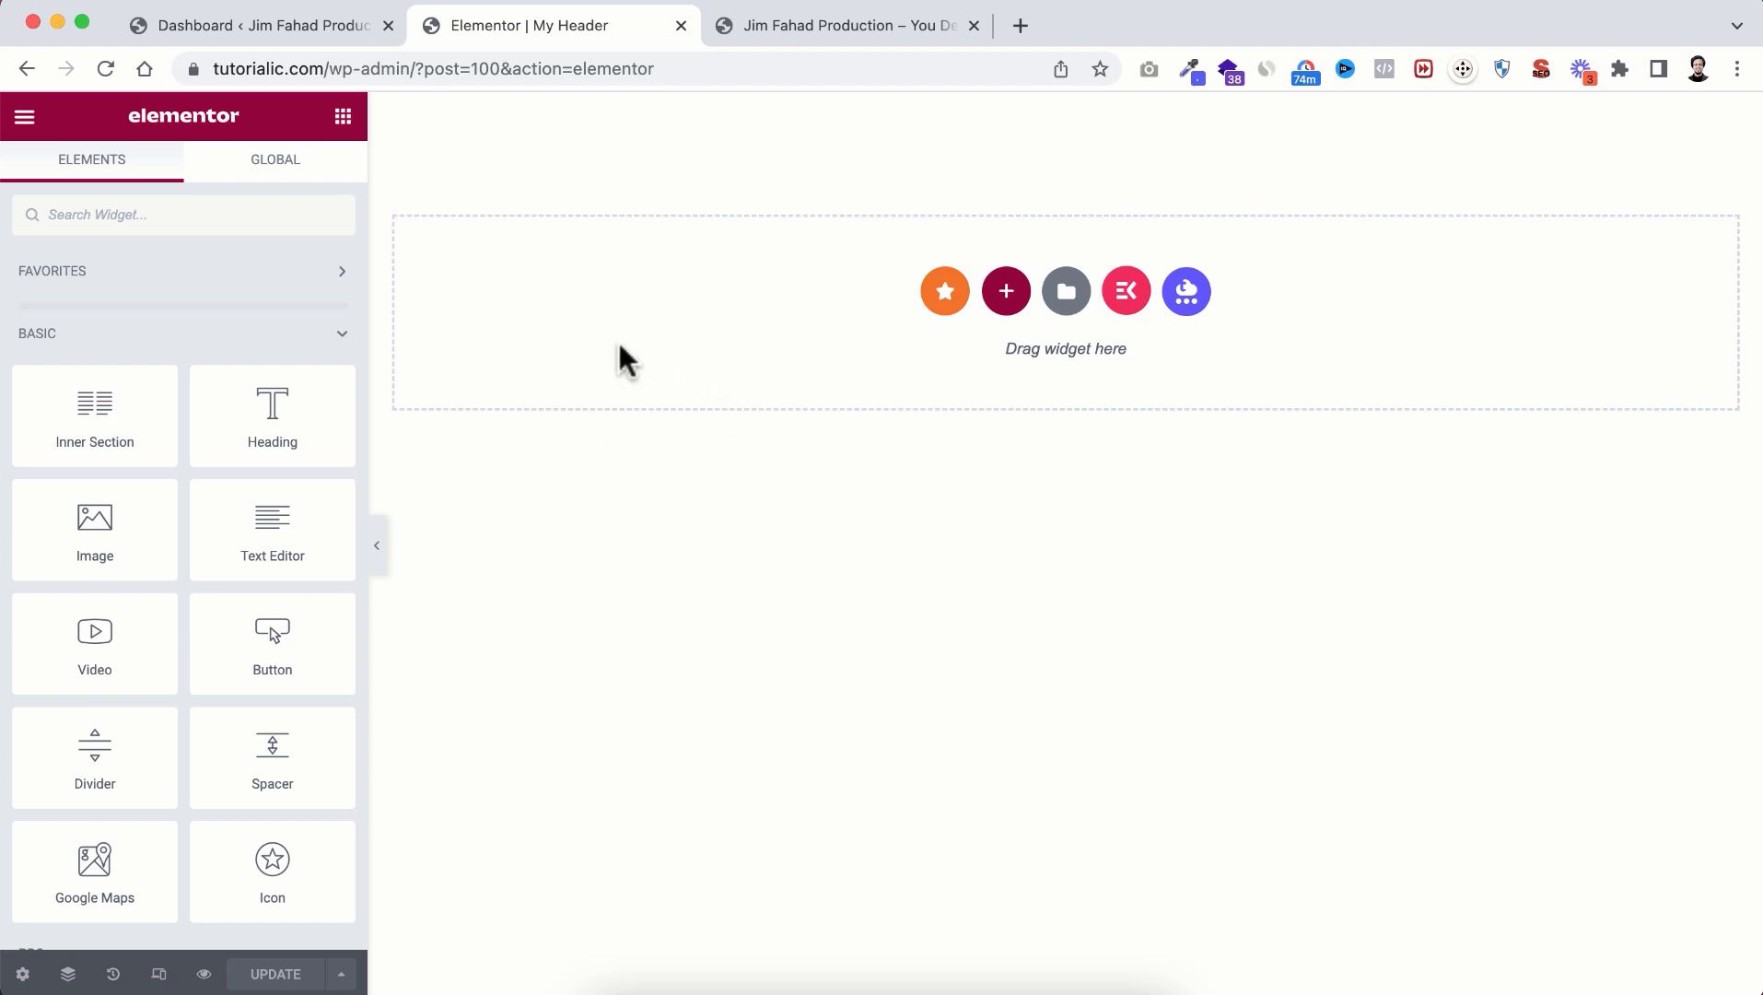
Step: Reload the live home page and examine the site header's logo and navigation menu
left_click(829, 28)
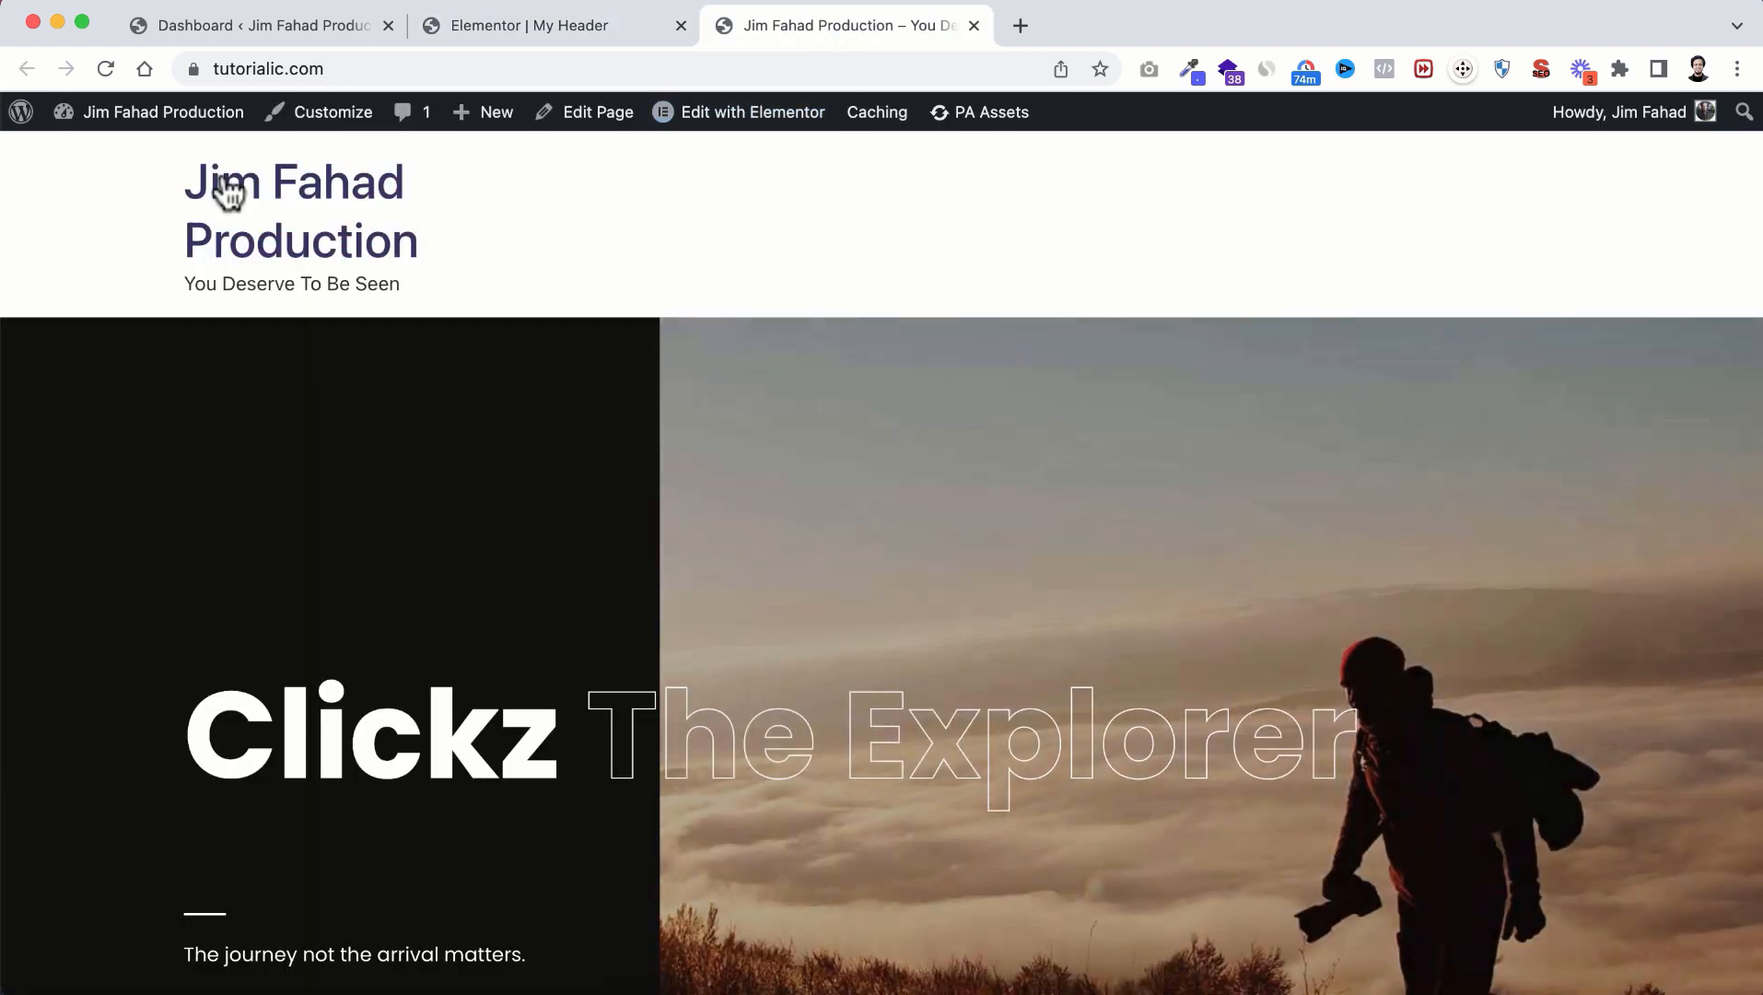
left_click(105, 68)
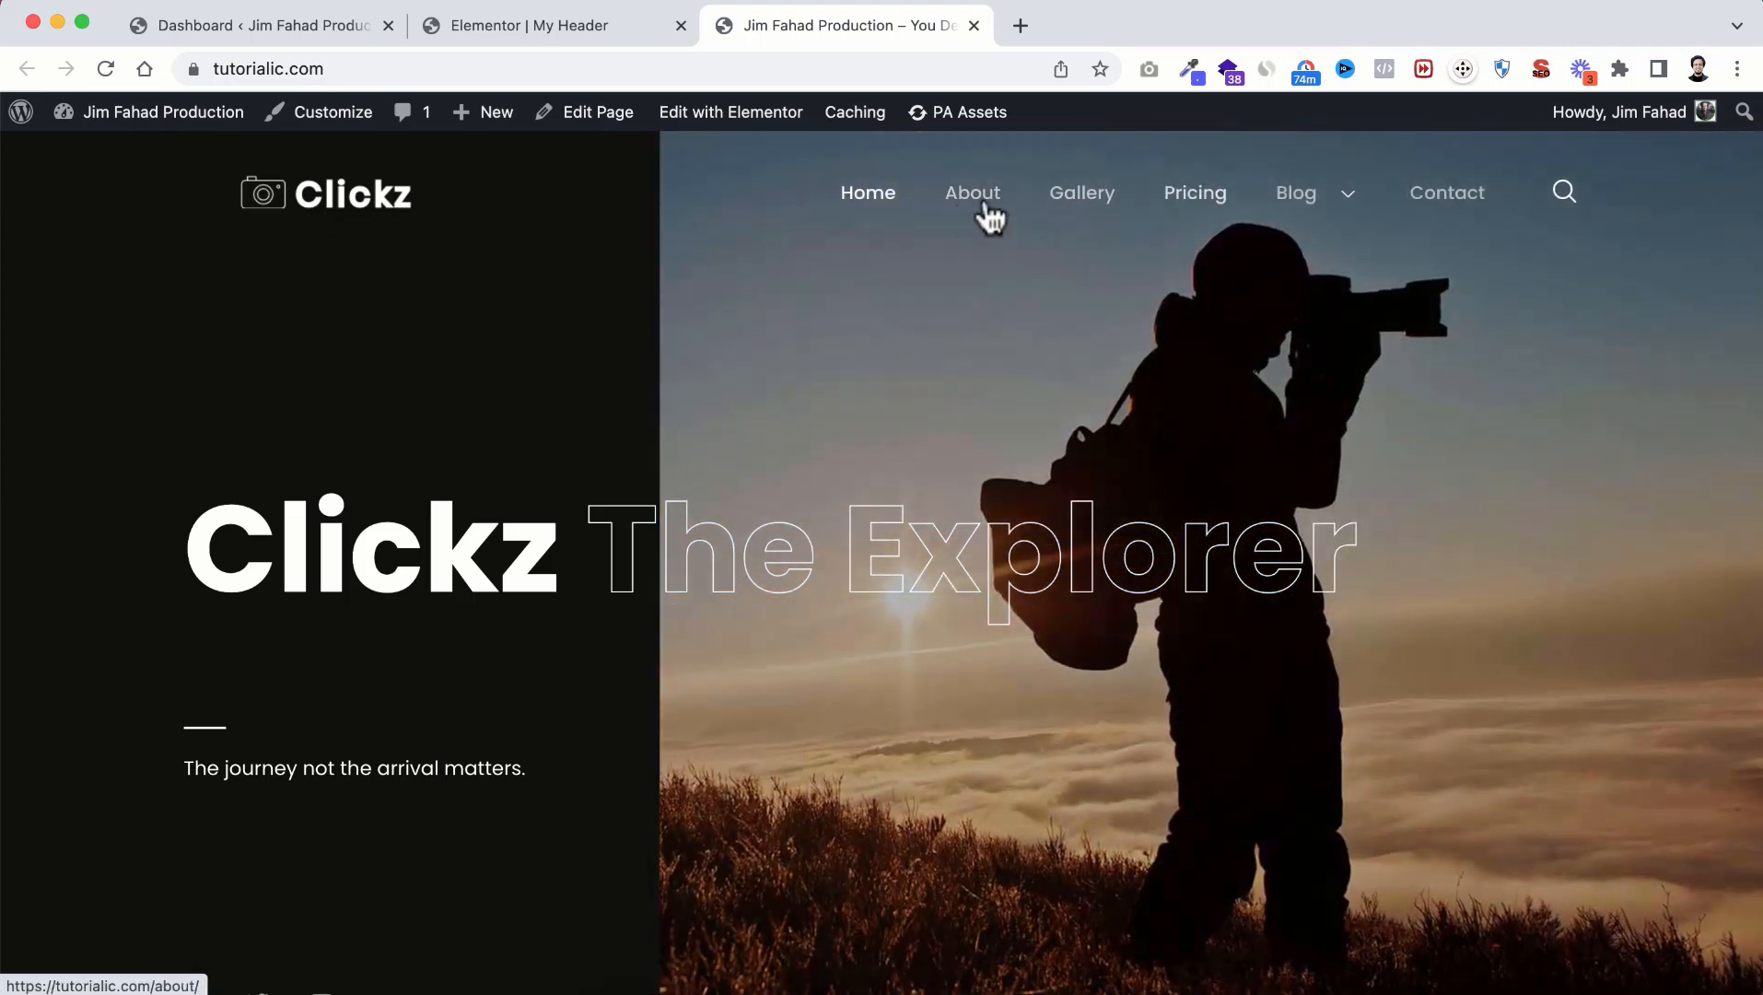
mouse_move(1357, 224)
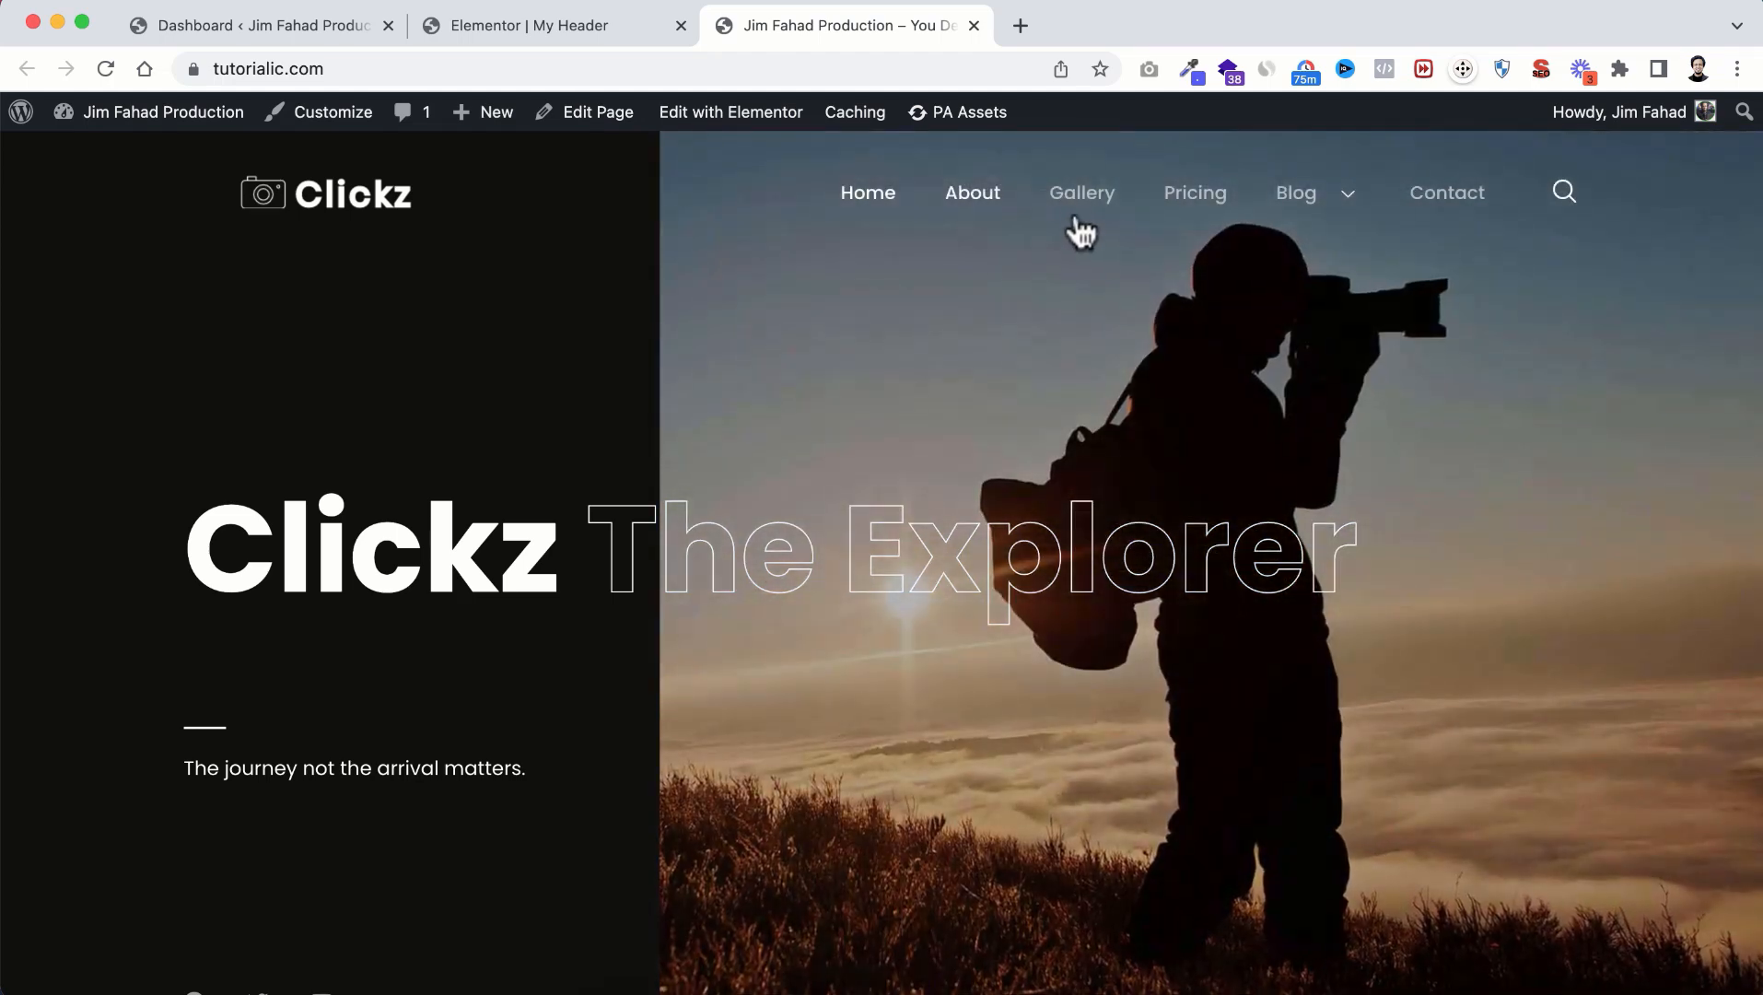
left_click(561, 27)
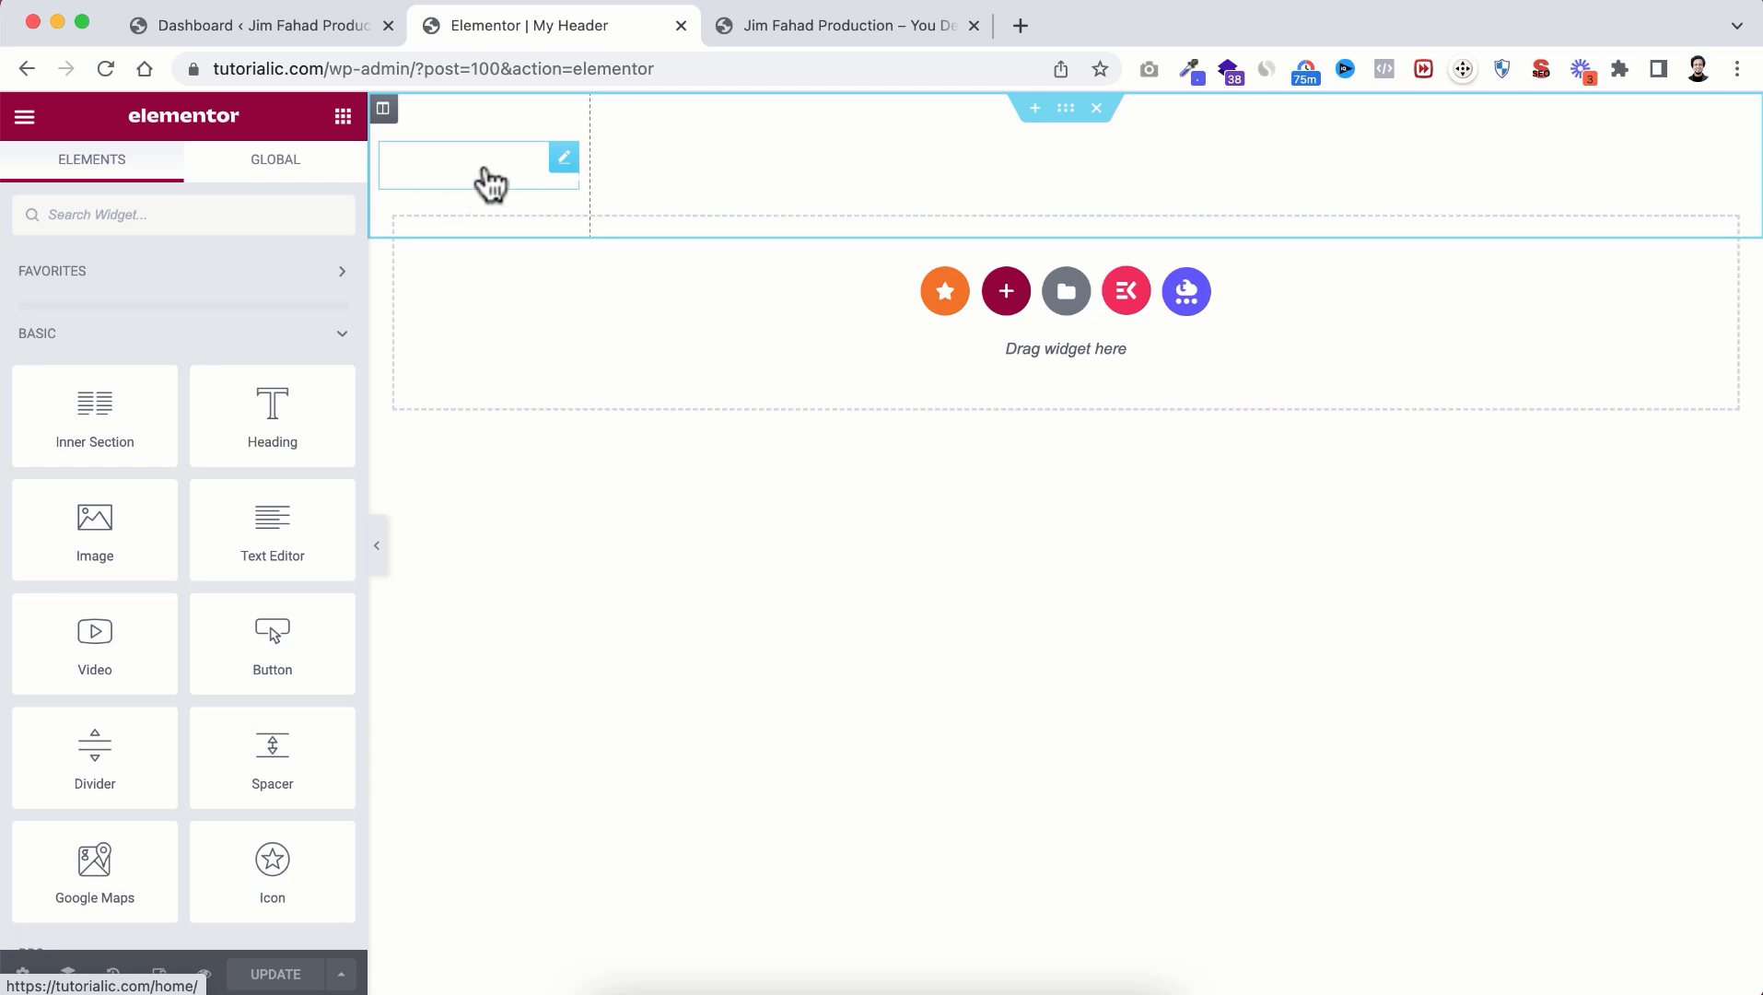
left_click(490, 179)
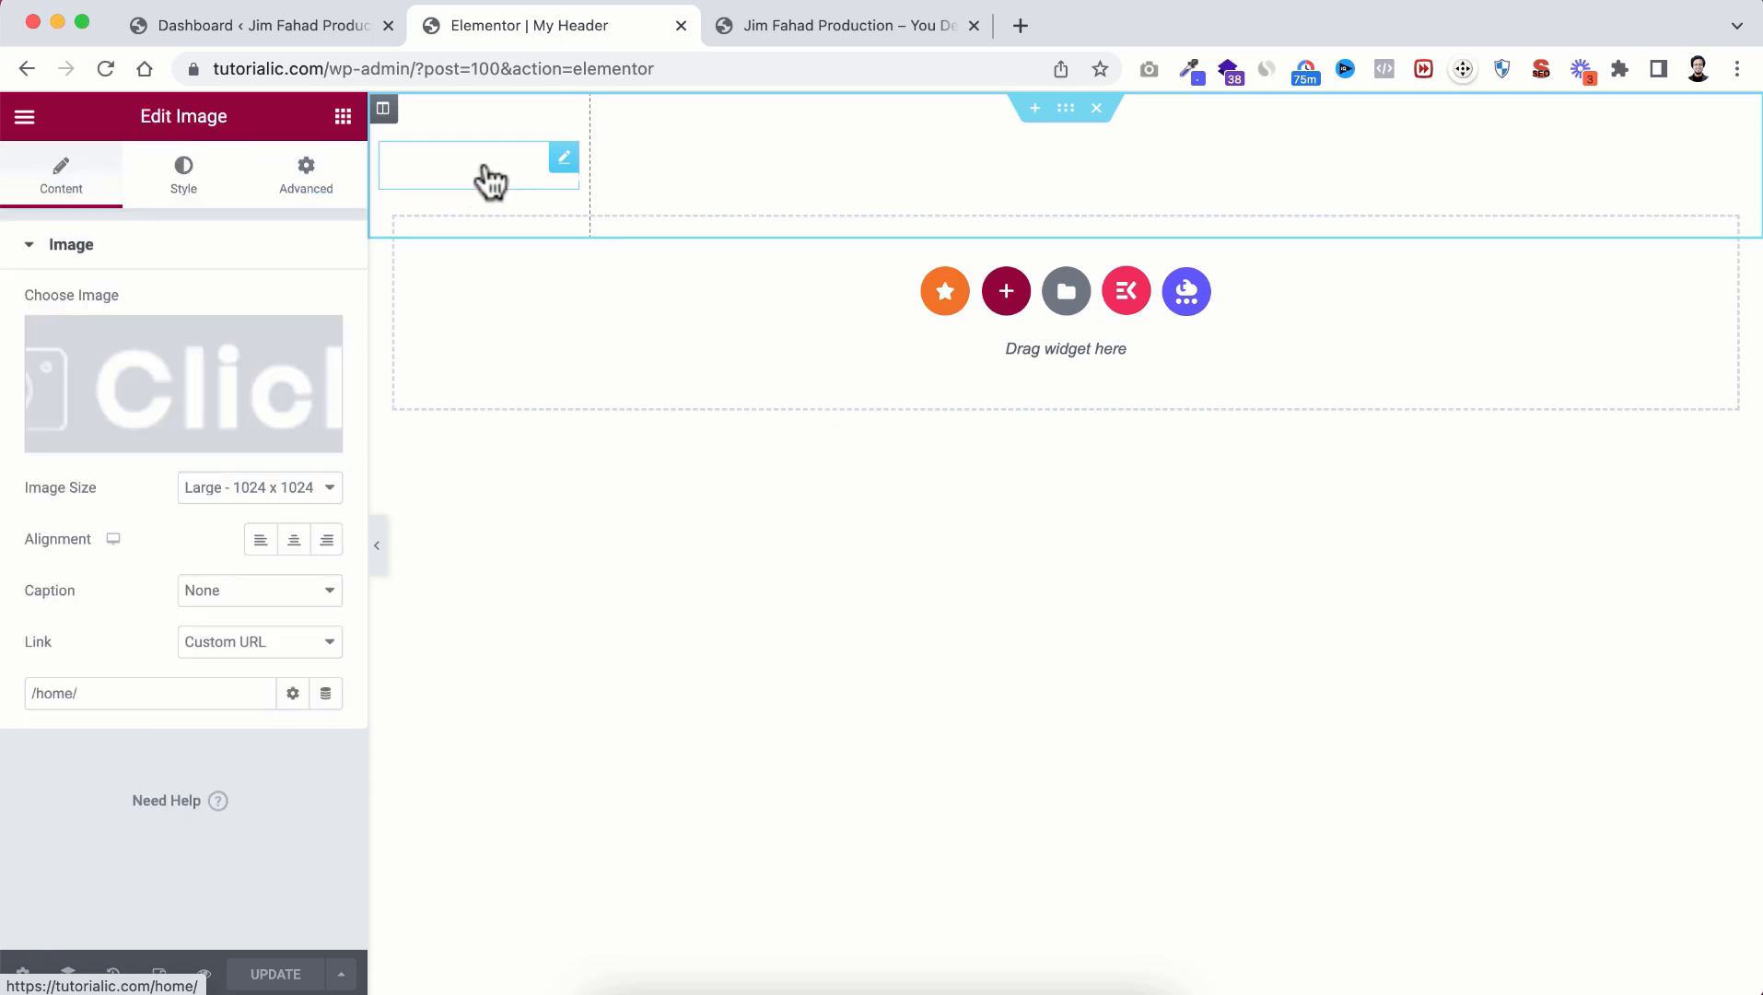
left_click(199, 394)
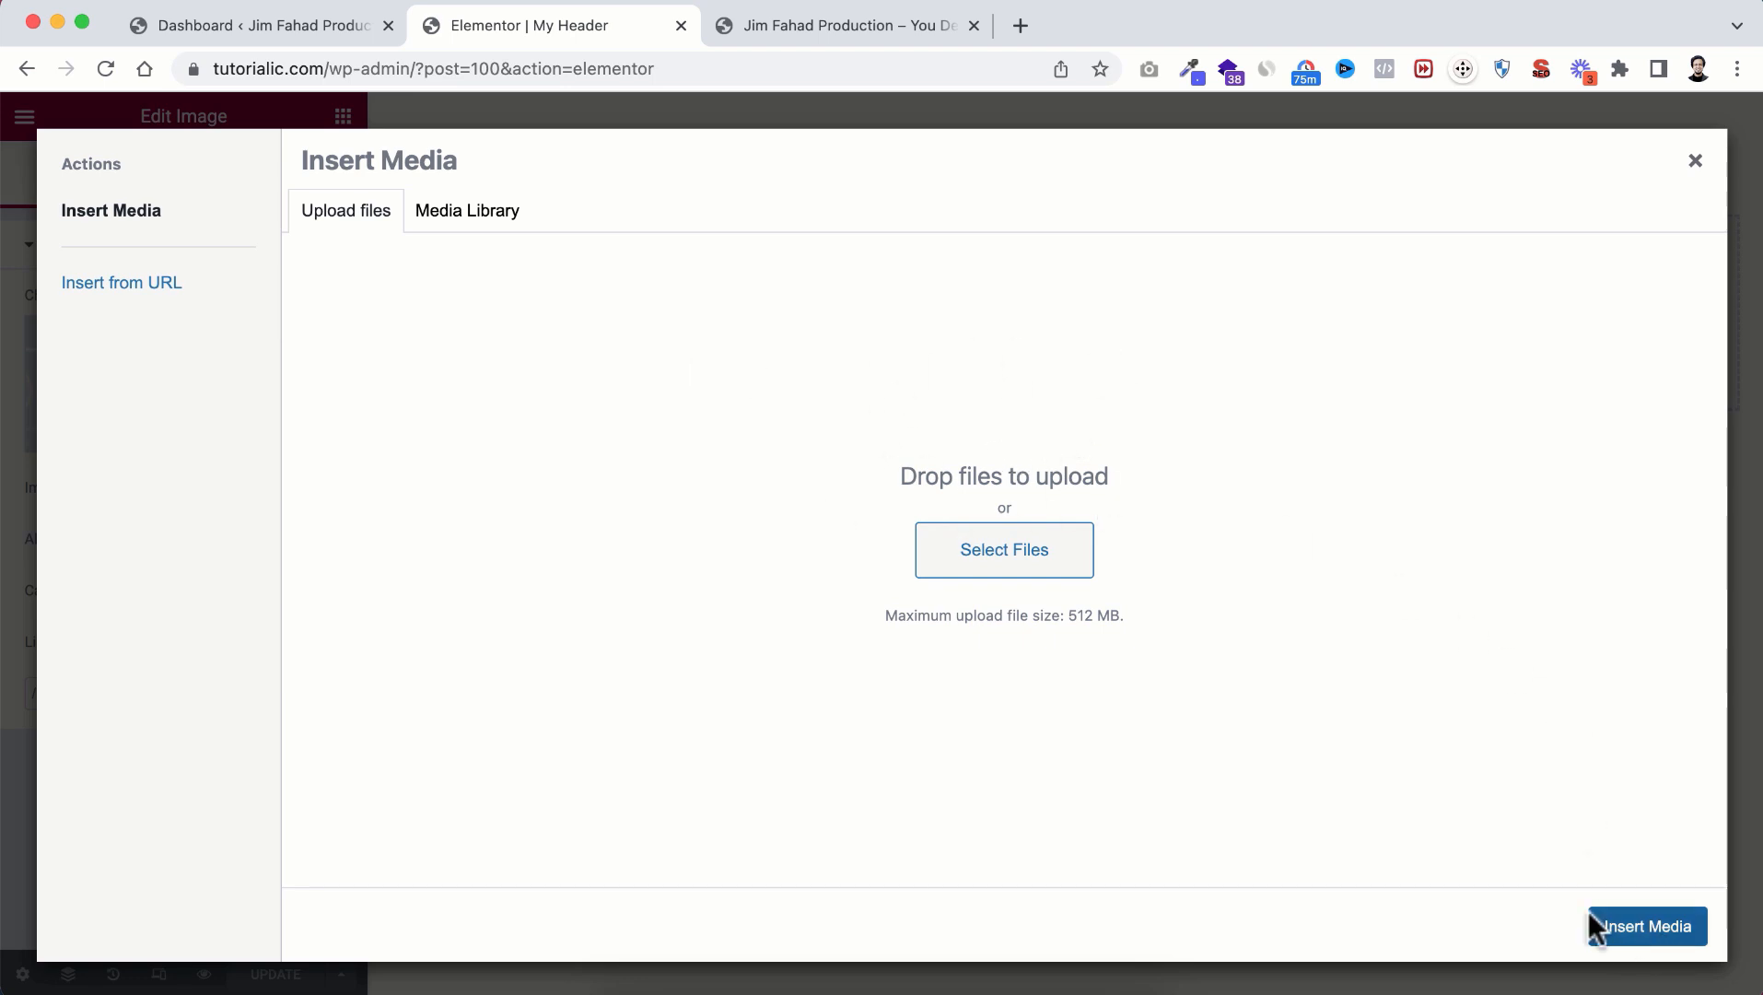
left_click(1695, 165)
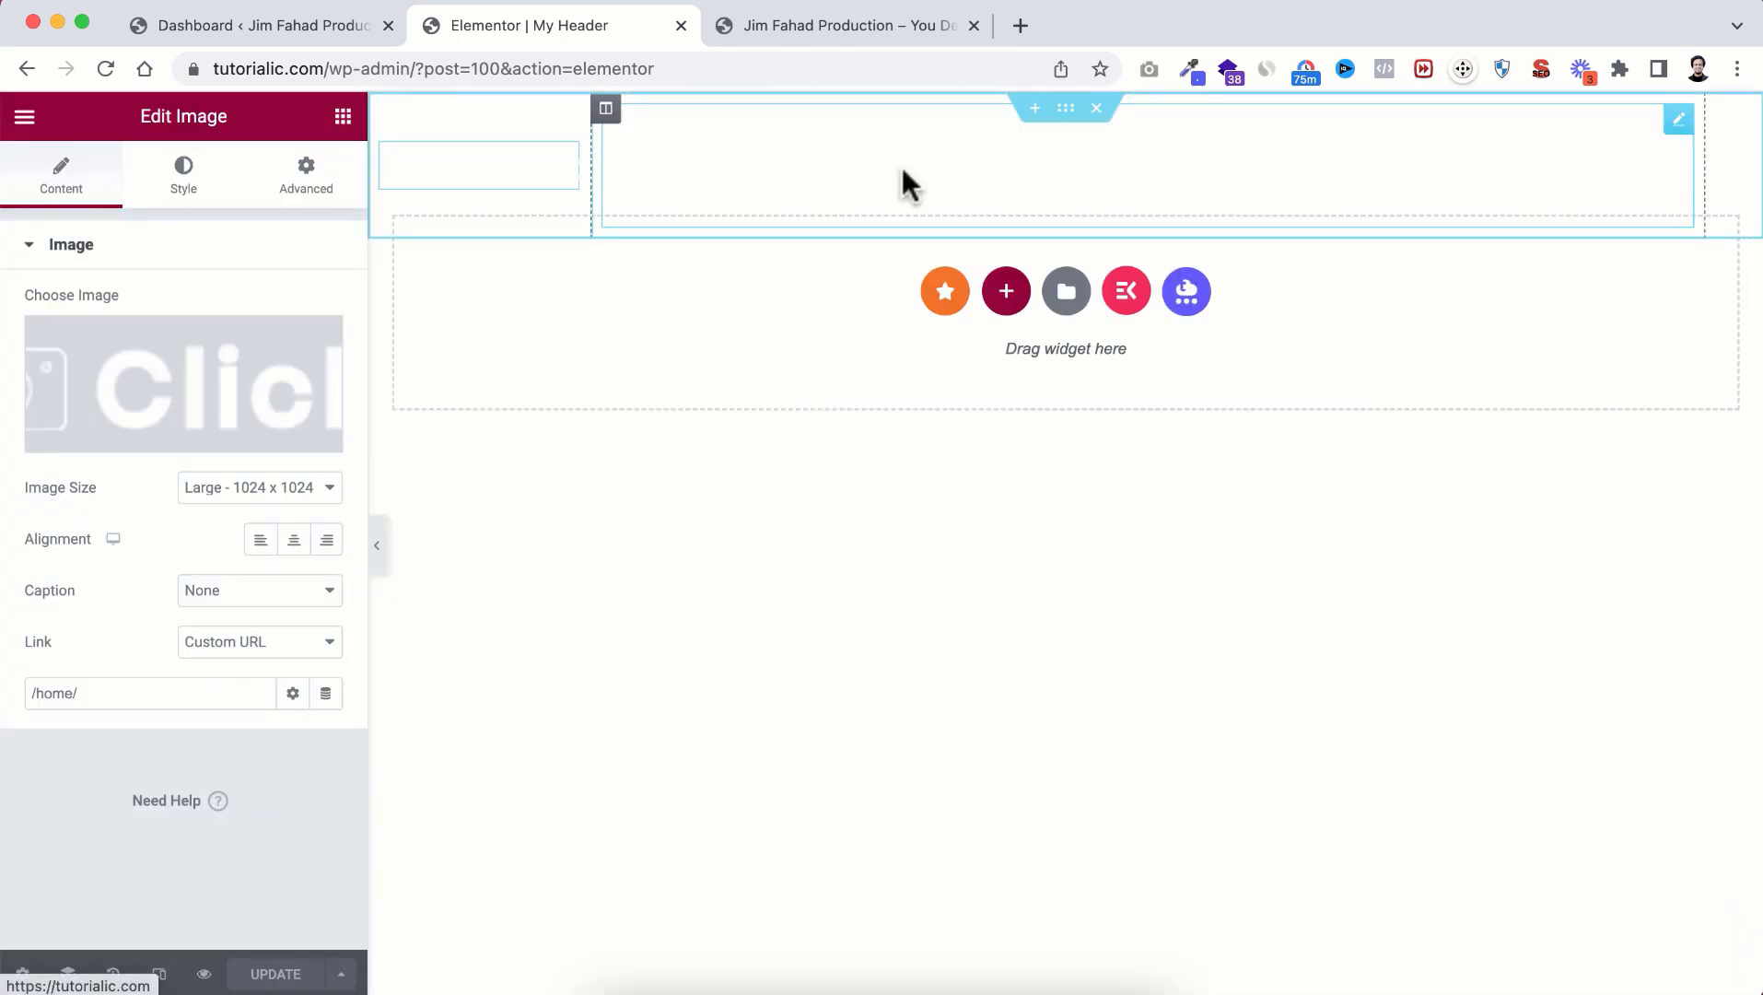
Step: Open the Menus page of the WordPress dashboard and bring up the item structure of Main Menu
left_click(296, 25)
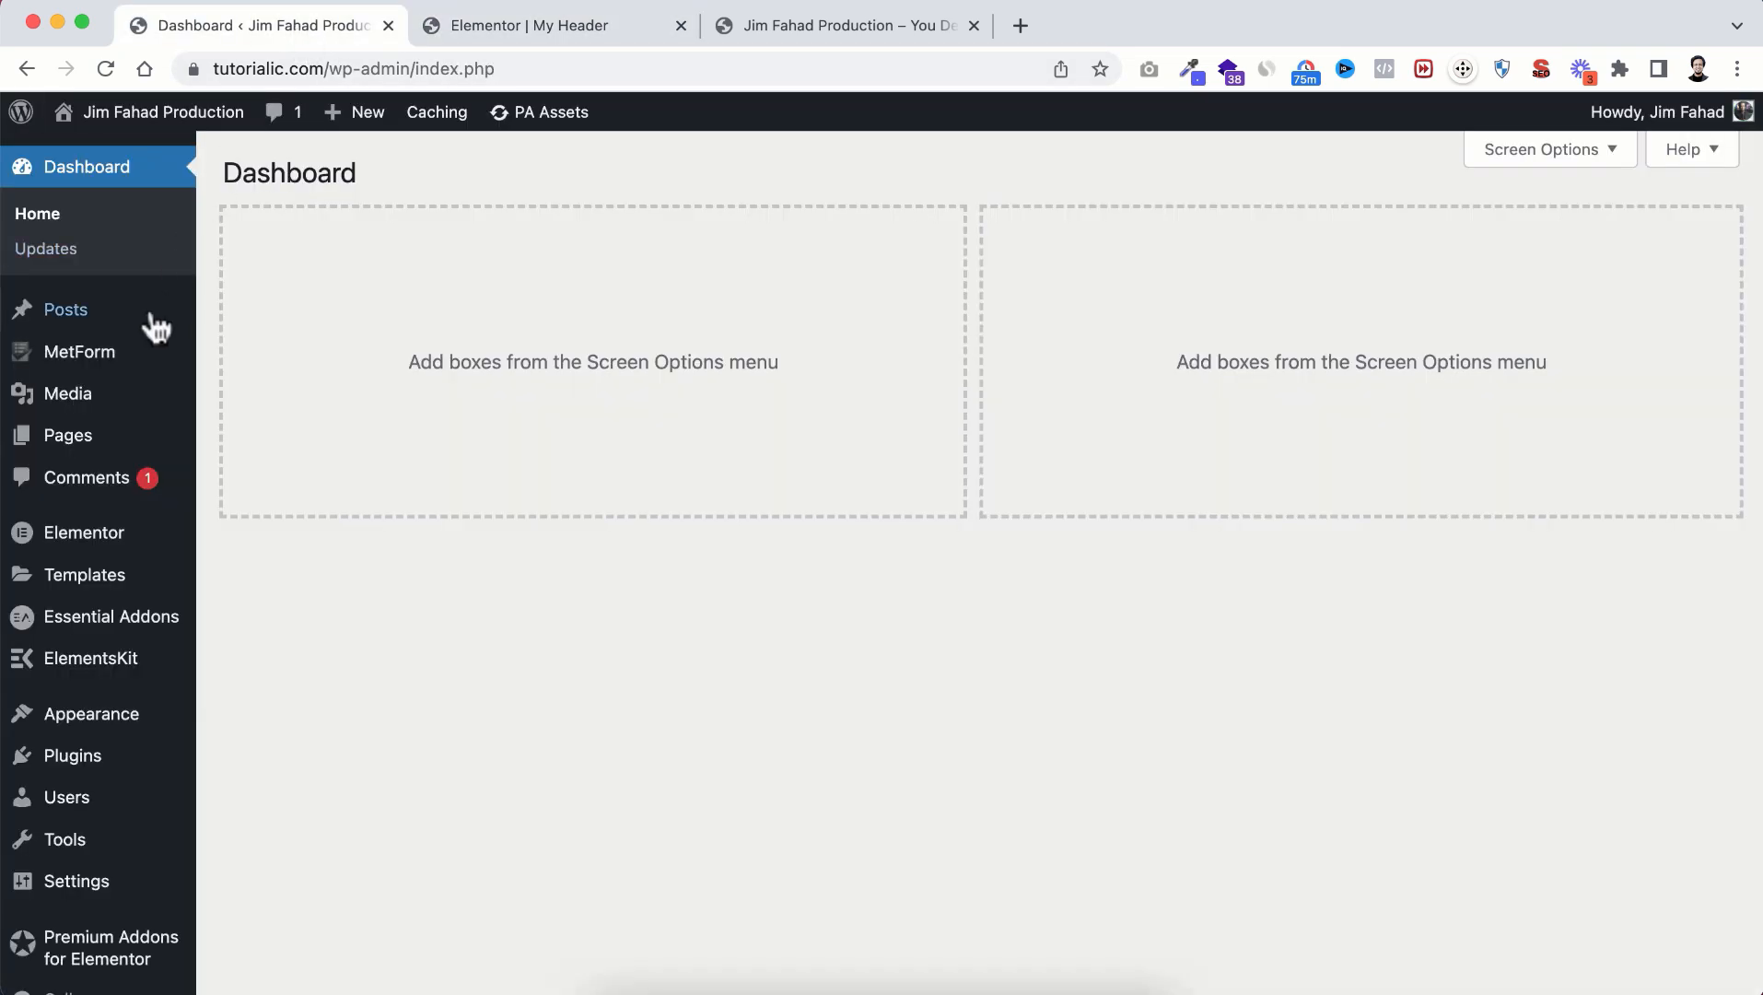
mouse_move(90, 728)
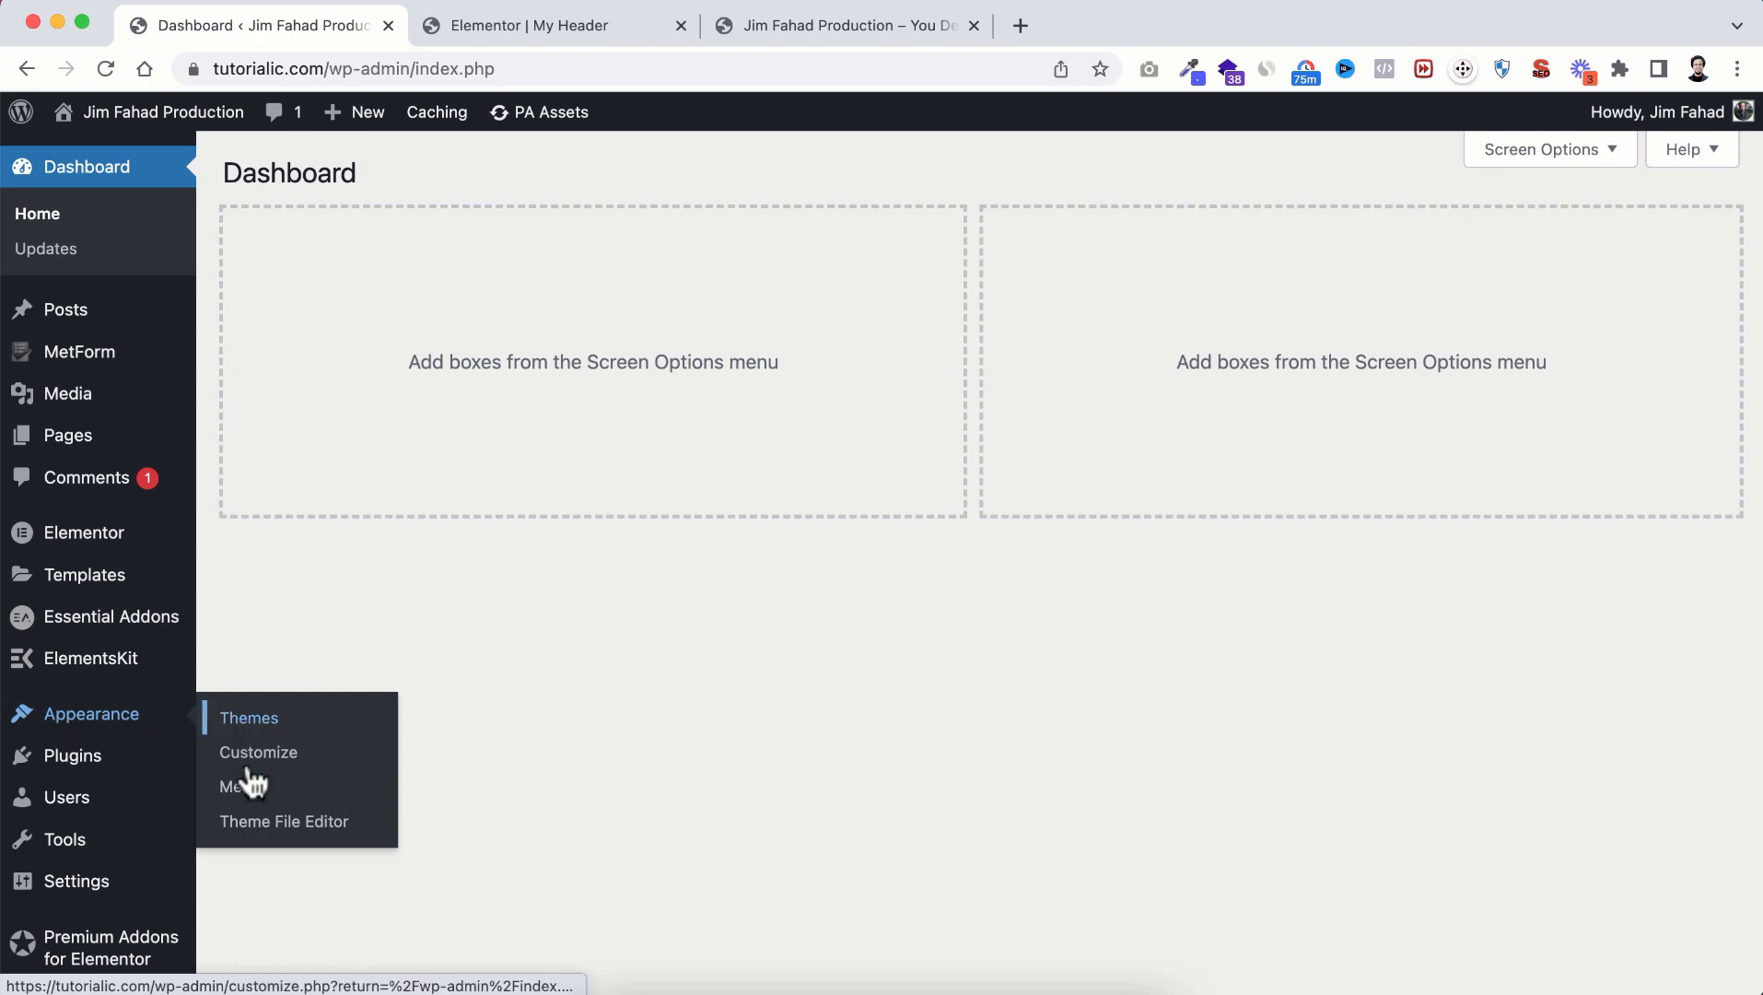
left_click(259, 796)
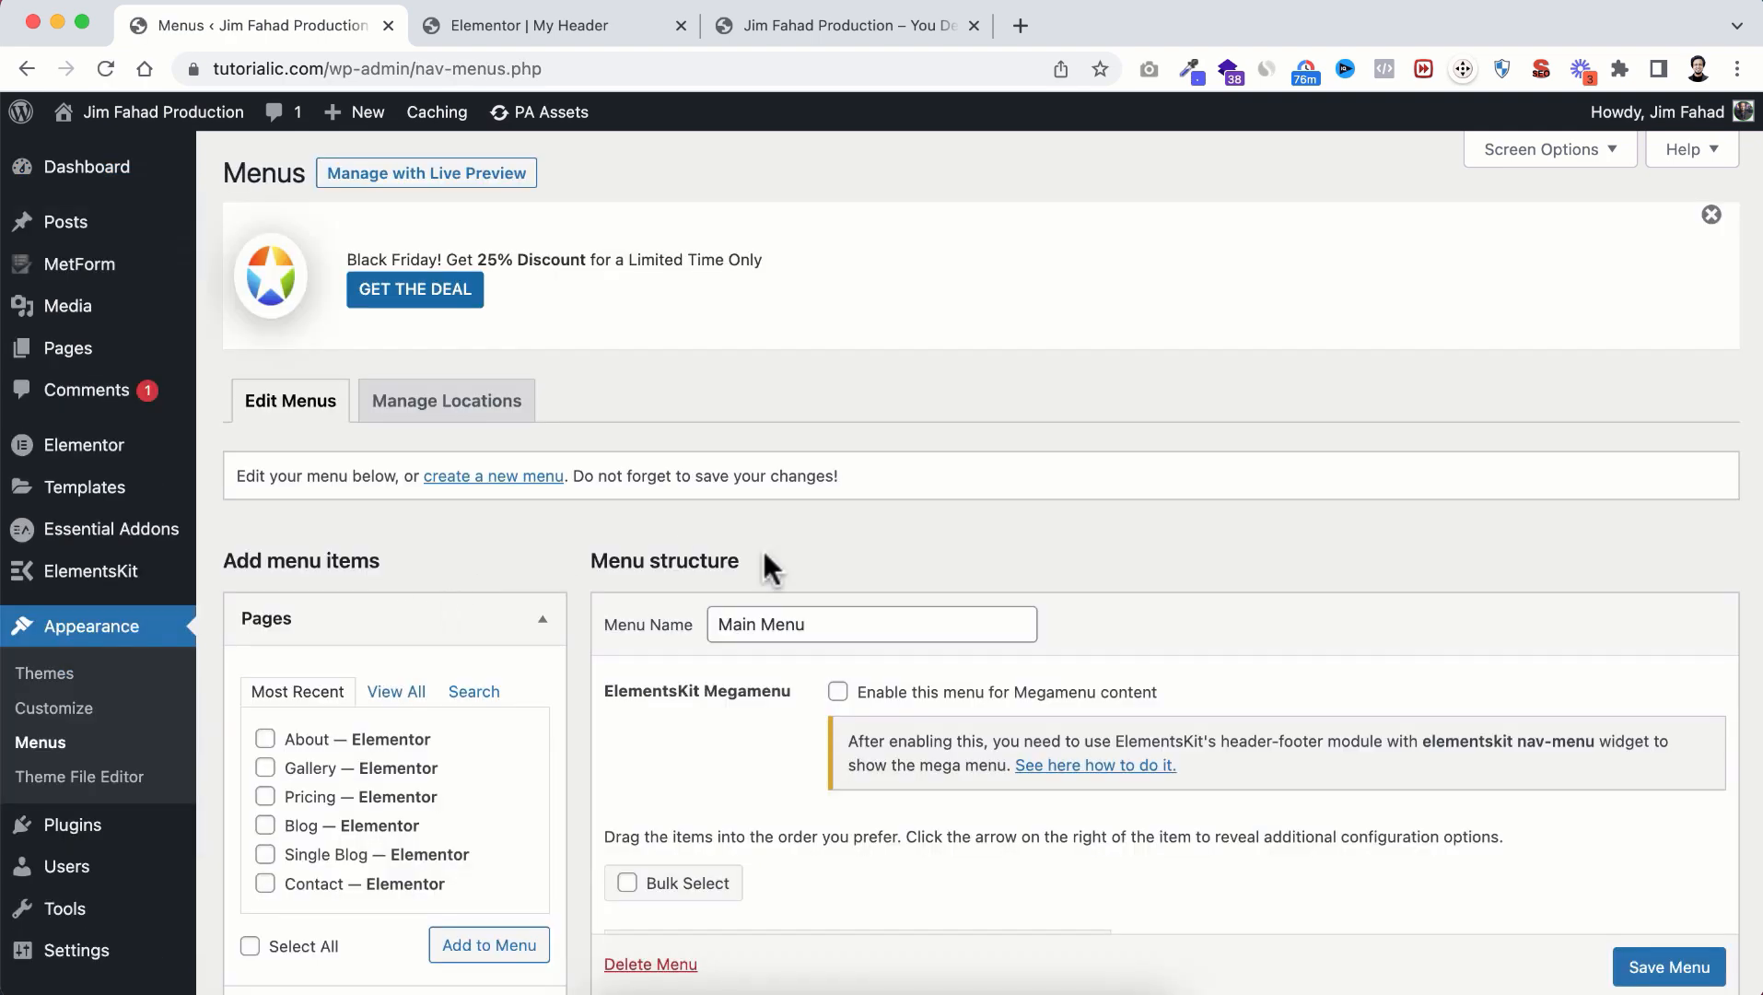
scroll(888, 770, "down", 6)
mouse_move(788, 395)
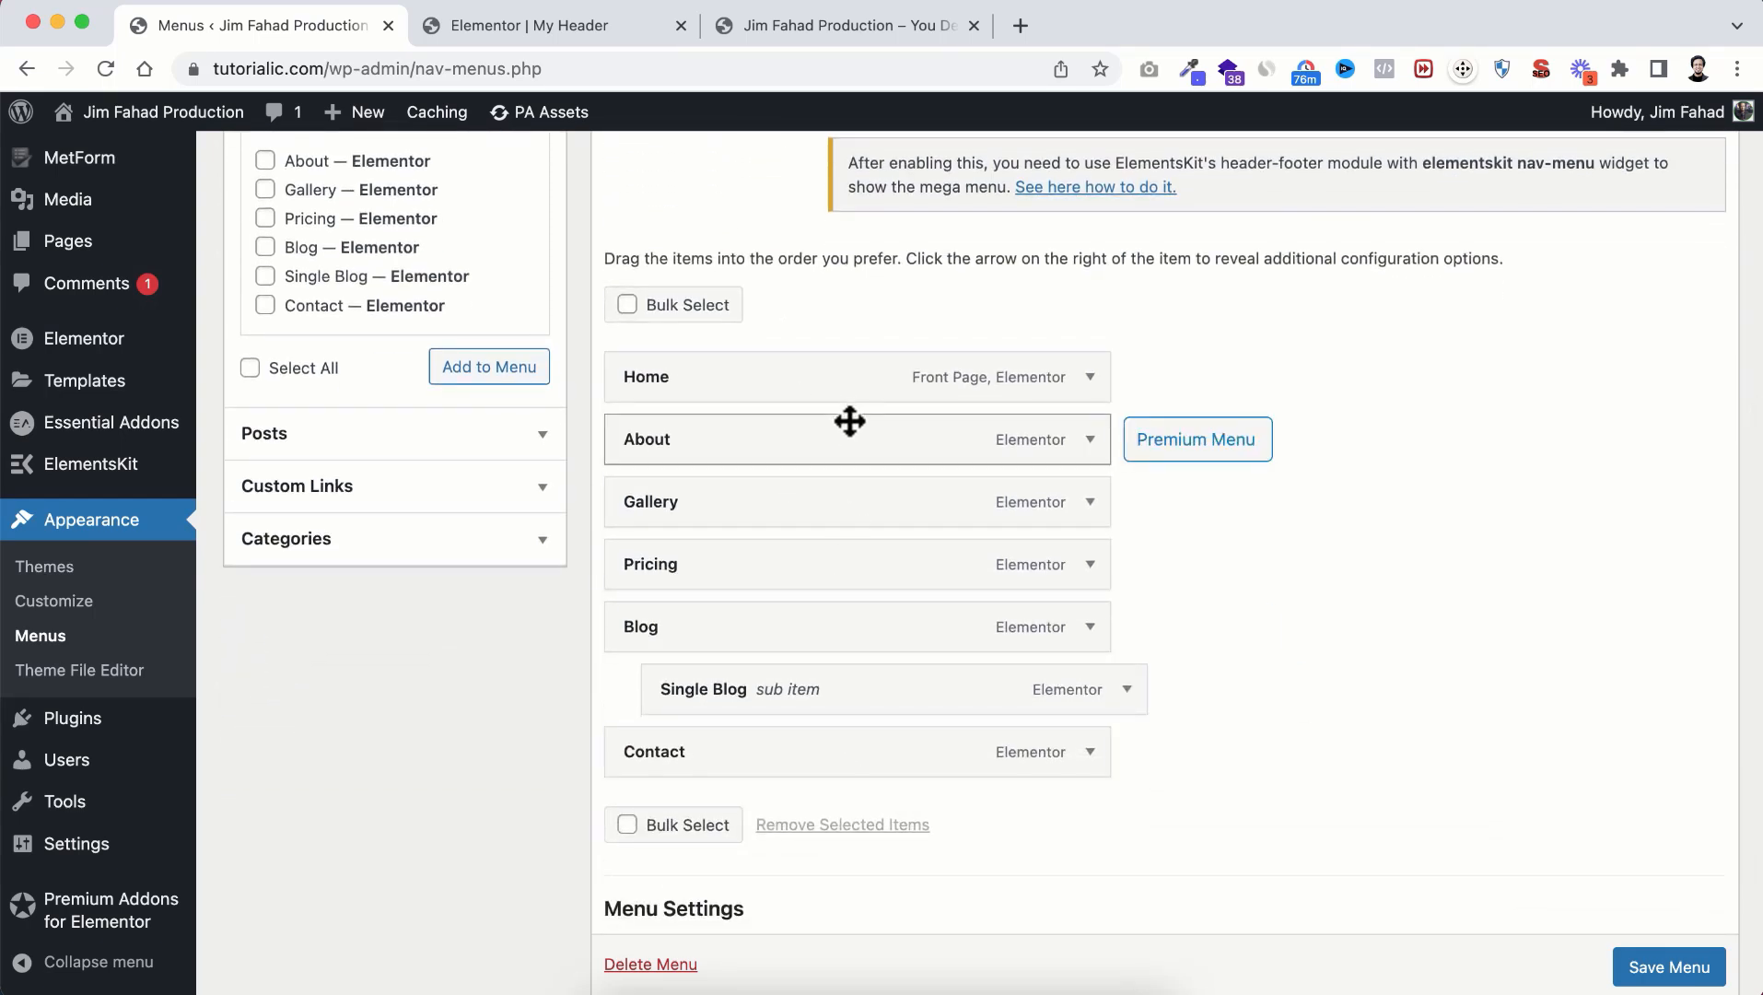
Step: Compare the navigation in the live site header with the items listed in Main Menu
left_click(801, 25)
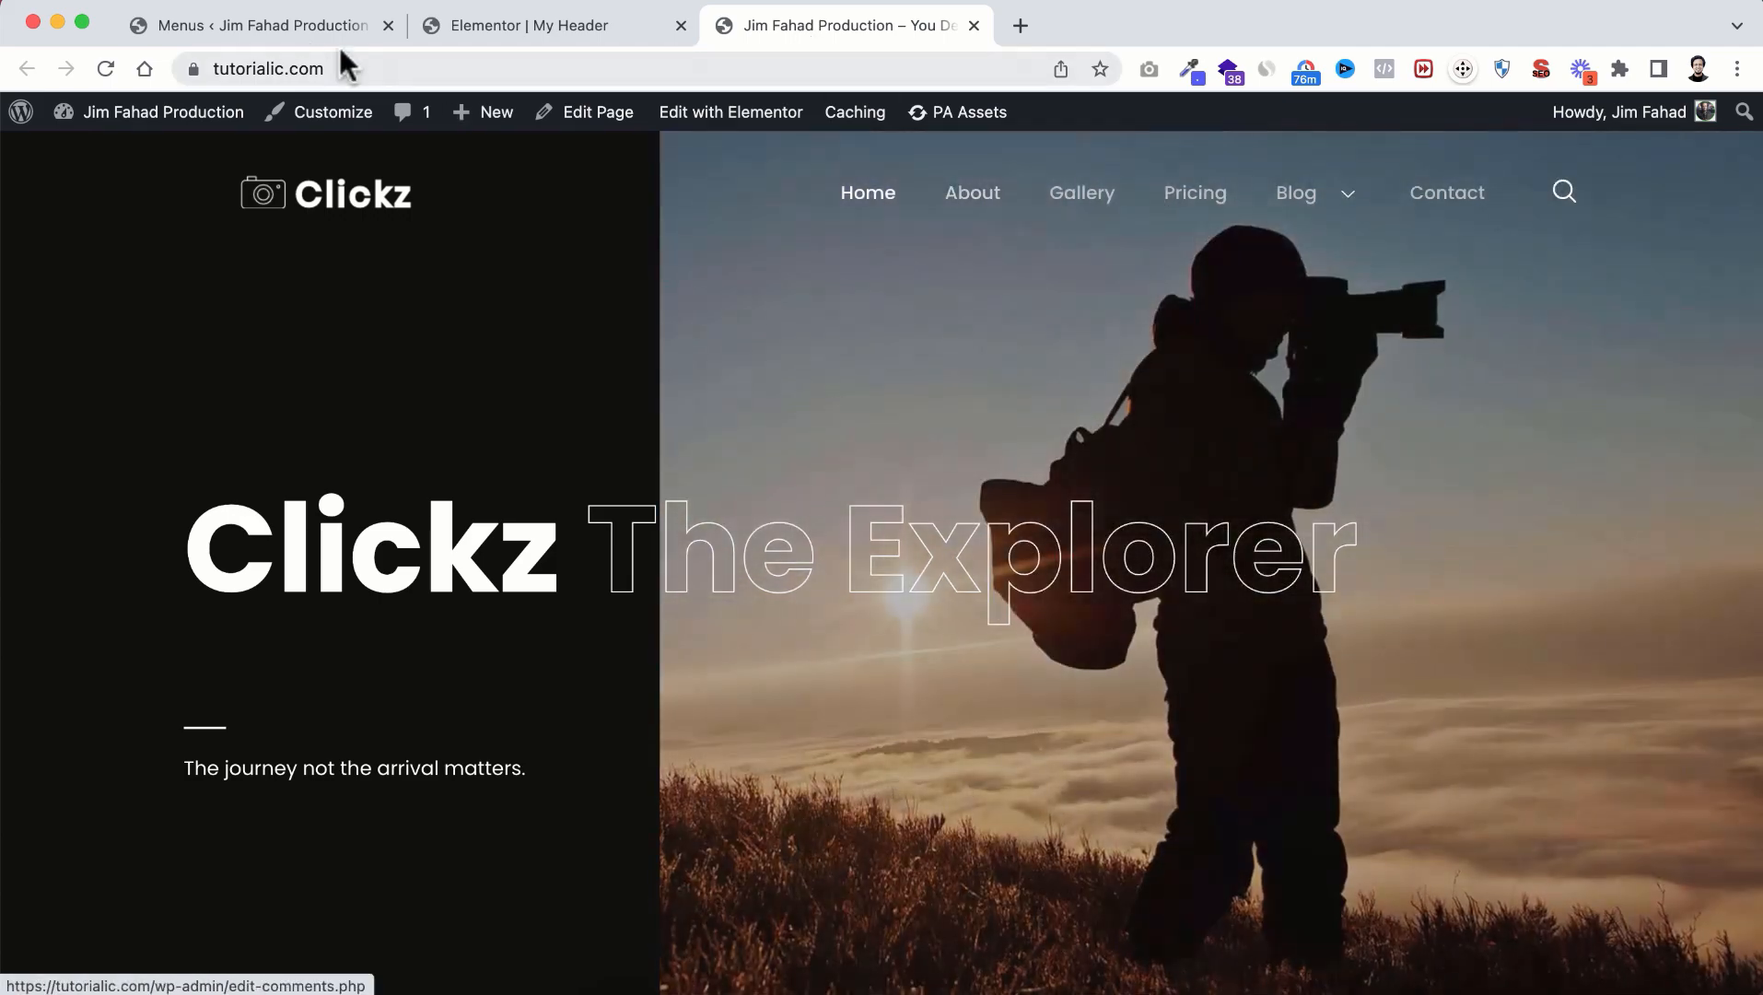
left_click(280, 26)
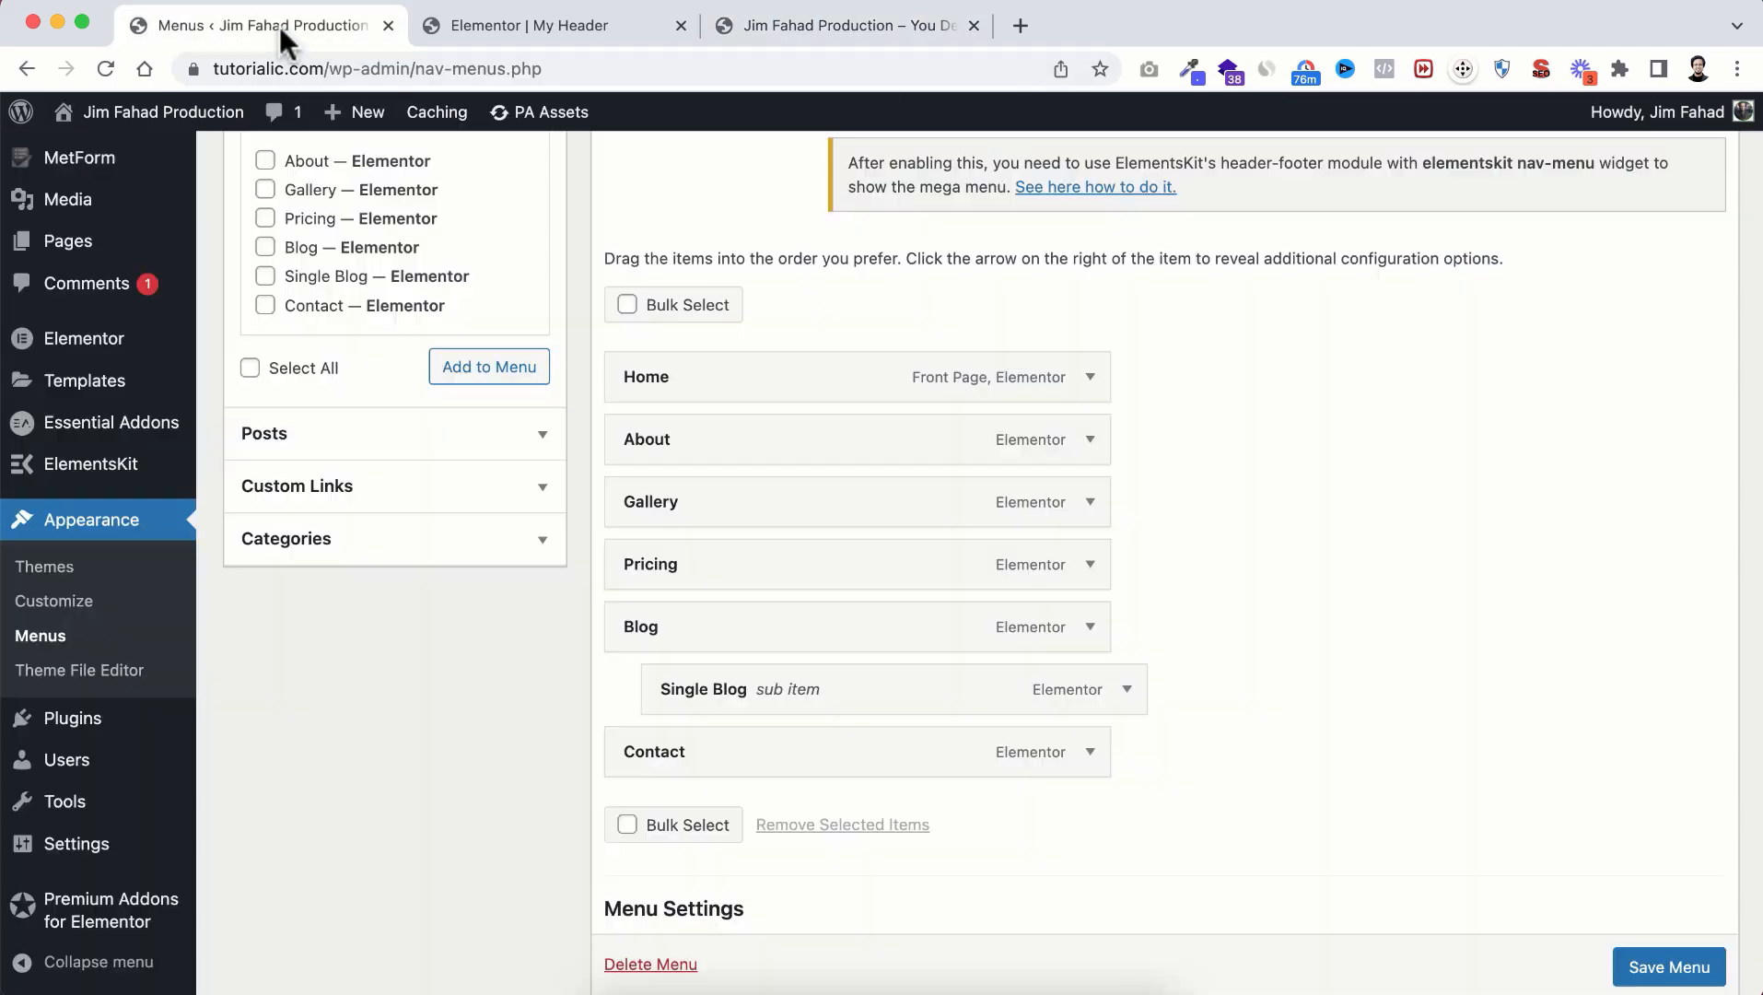
mouse_move(779, 711)
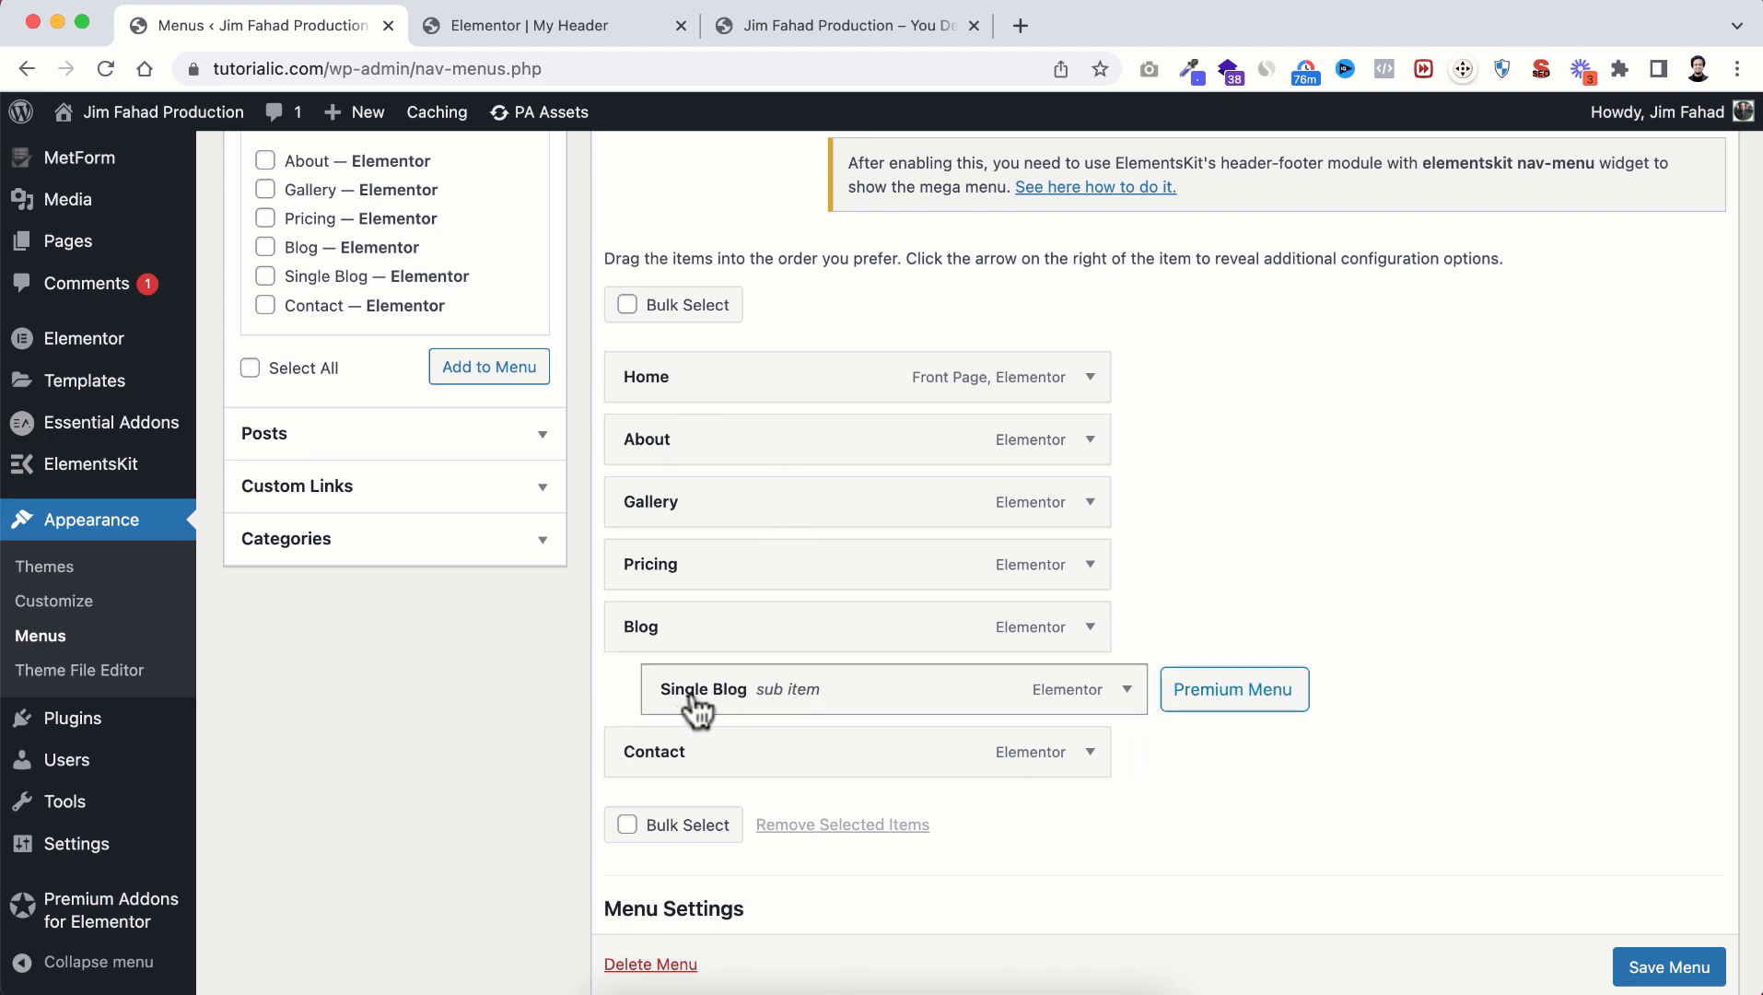
Step: Remove the Single Blog sub item under Blog from Main Menu
left_click(1126, 691)
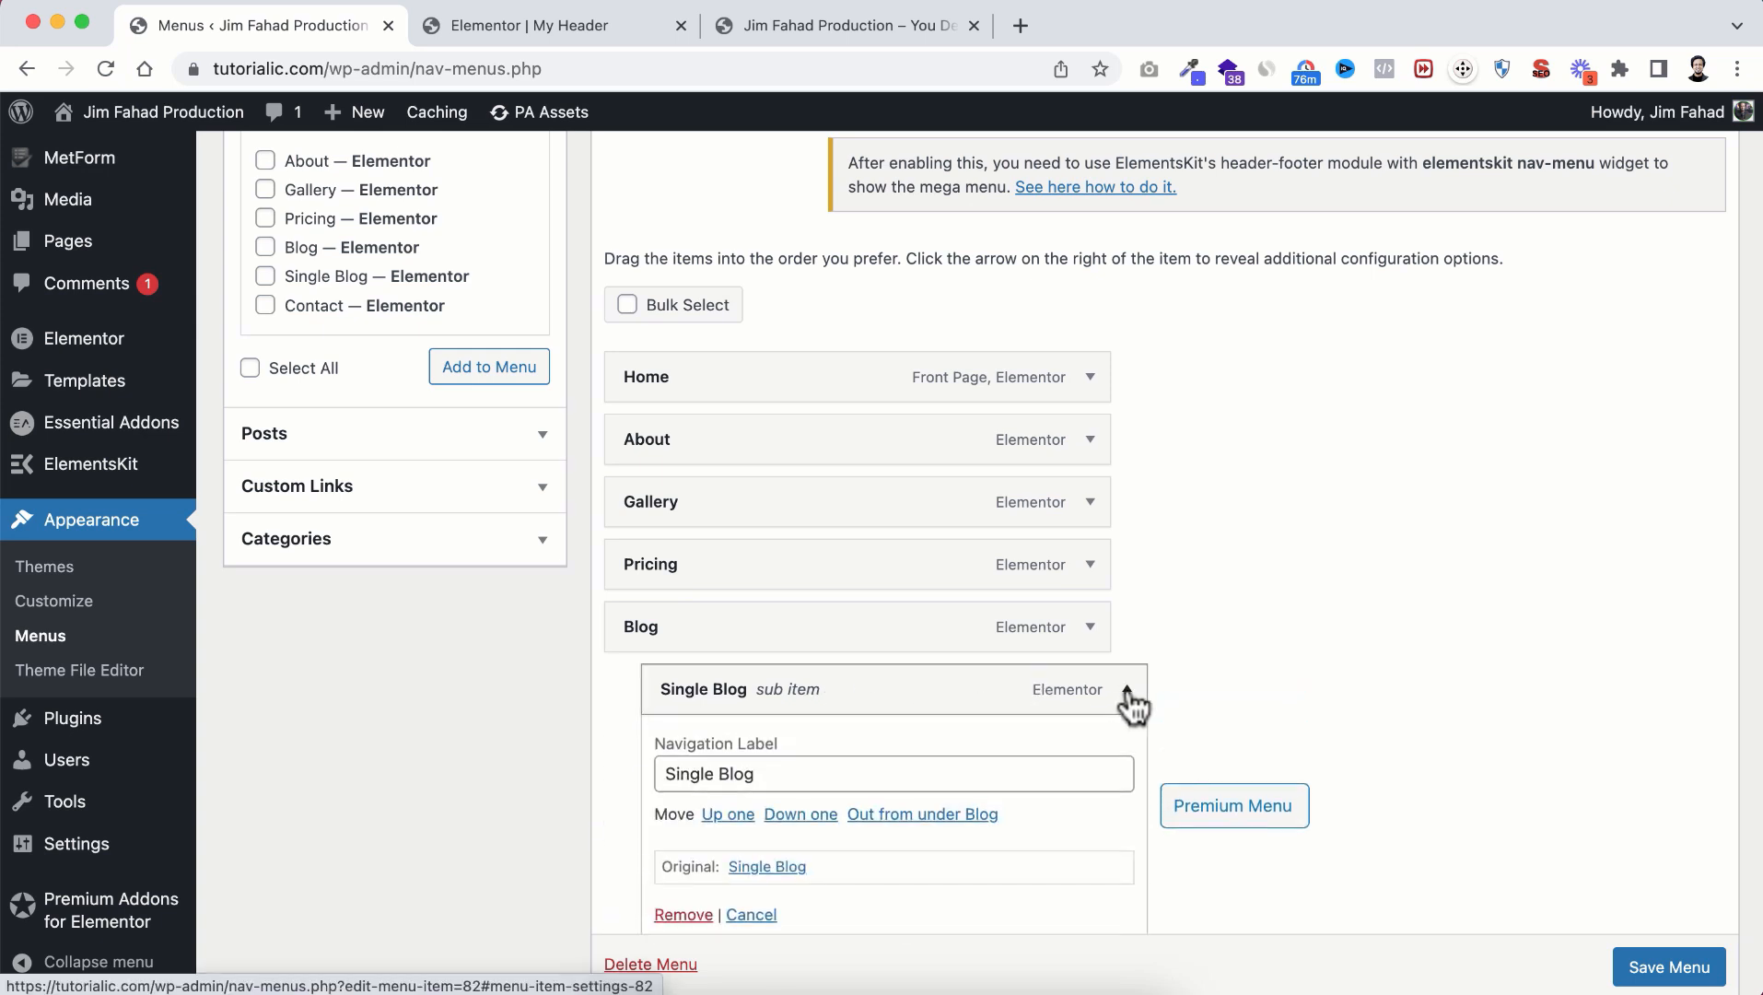
scroll(990, 798, "down", 3)
scroll(992, 803, "down", 1)
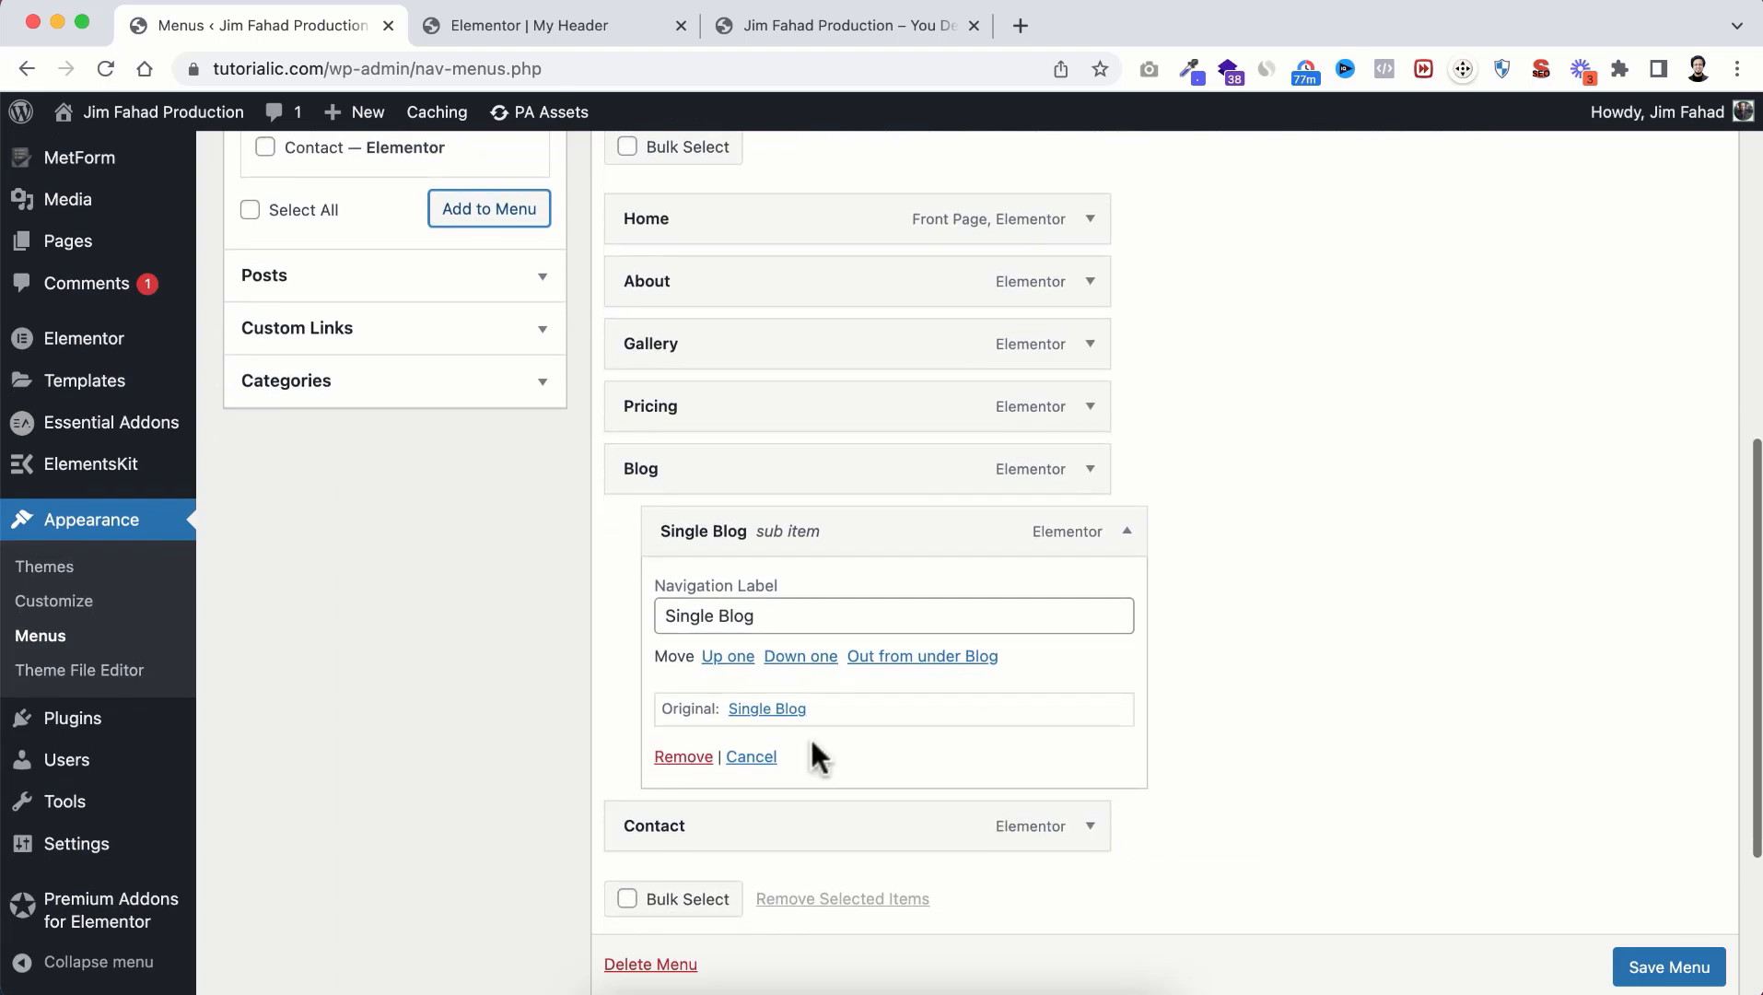
left_click(683, 759)
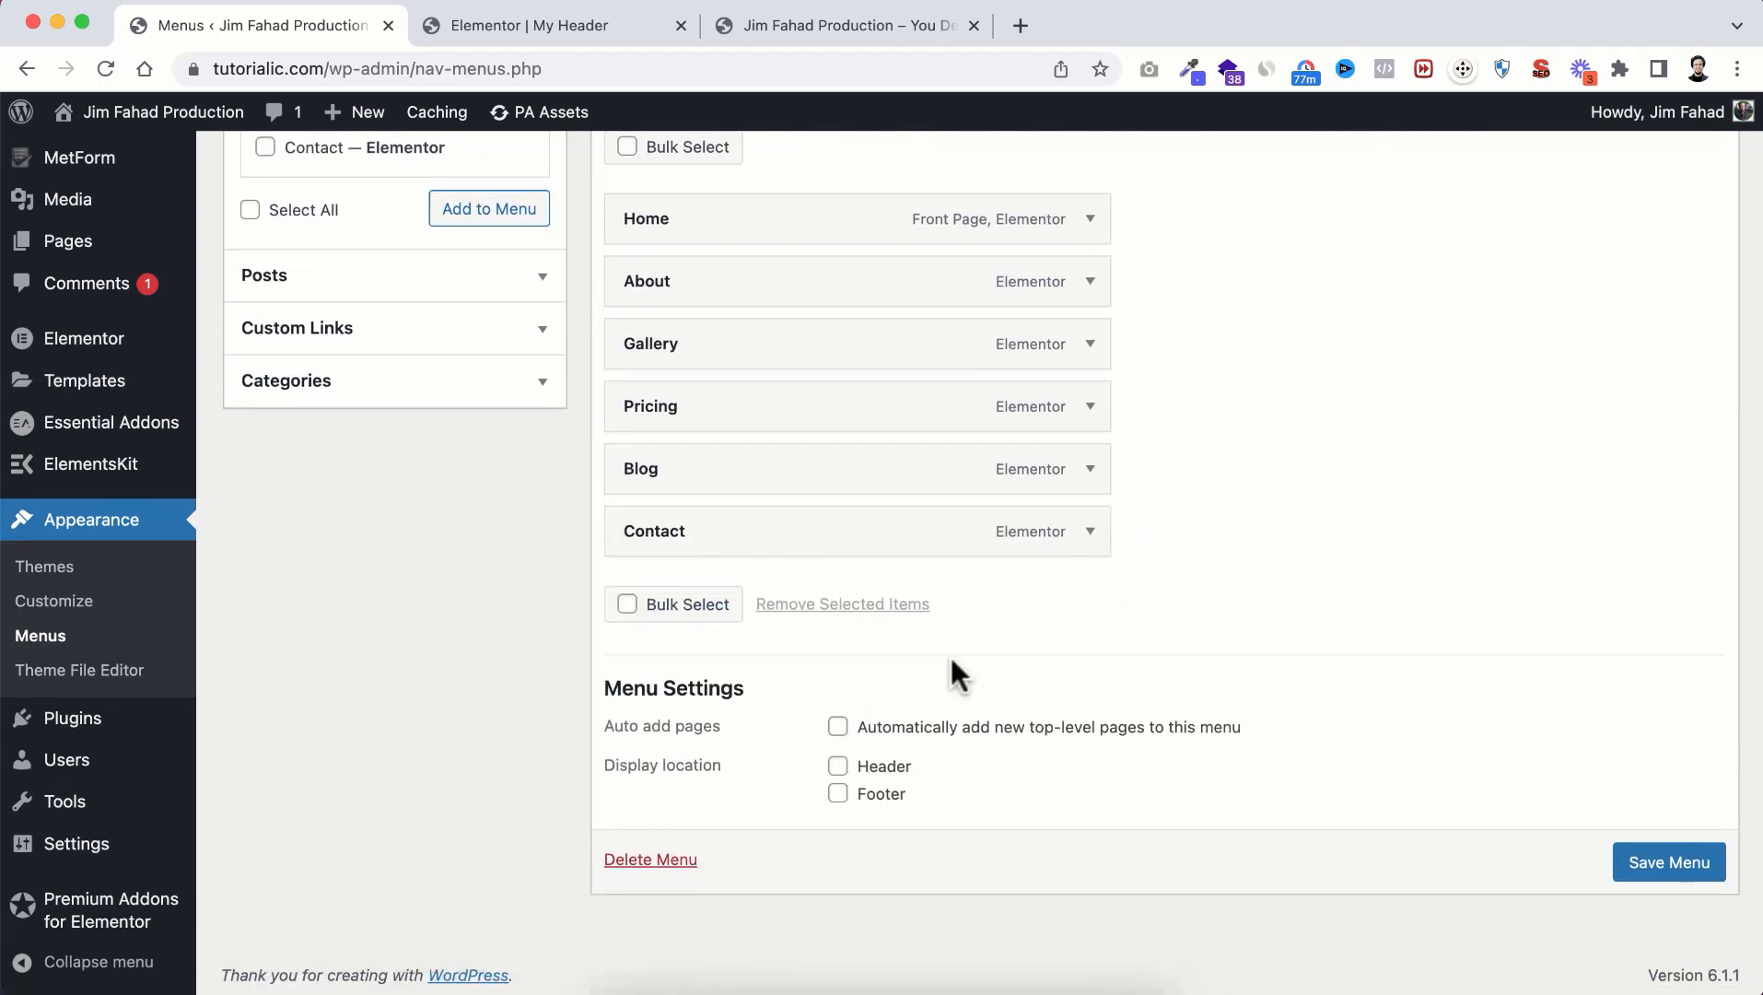
Step: Remove the Blog item from Main Menu and save the menu
scroll(944, 676, "up", 3)
mouse_move(669, 611)
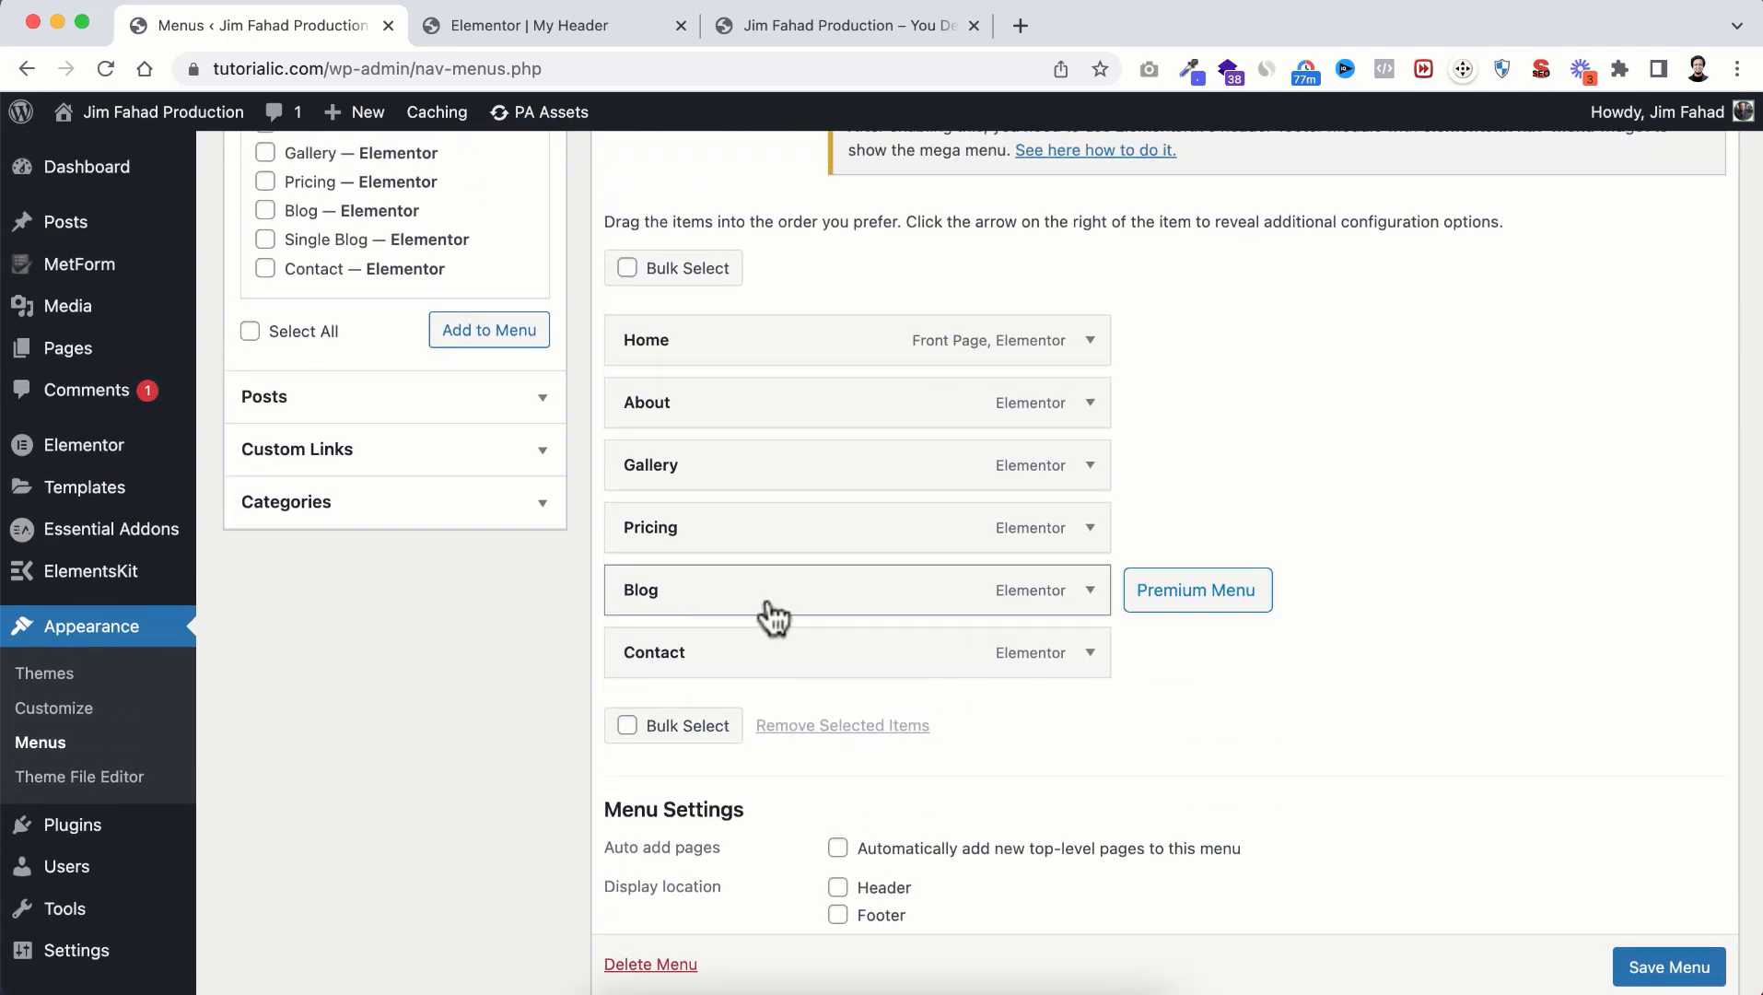
left_click(1089, 590)
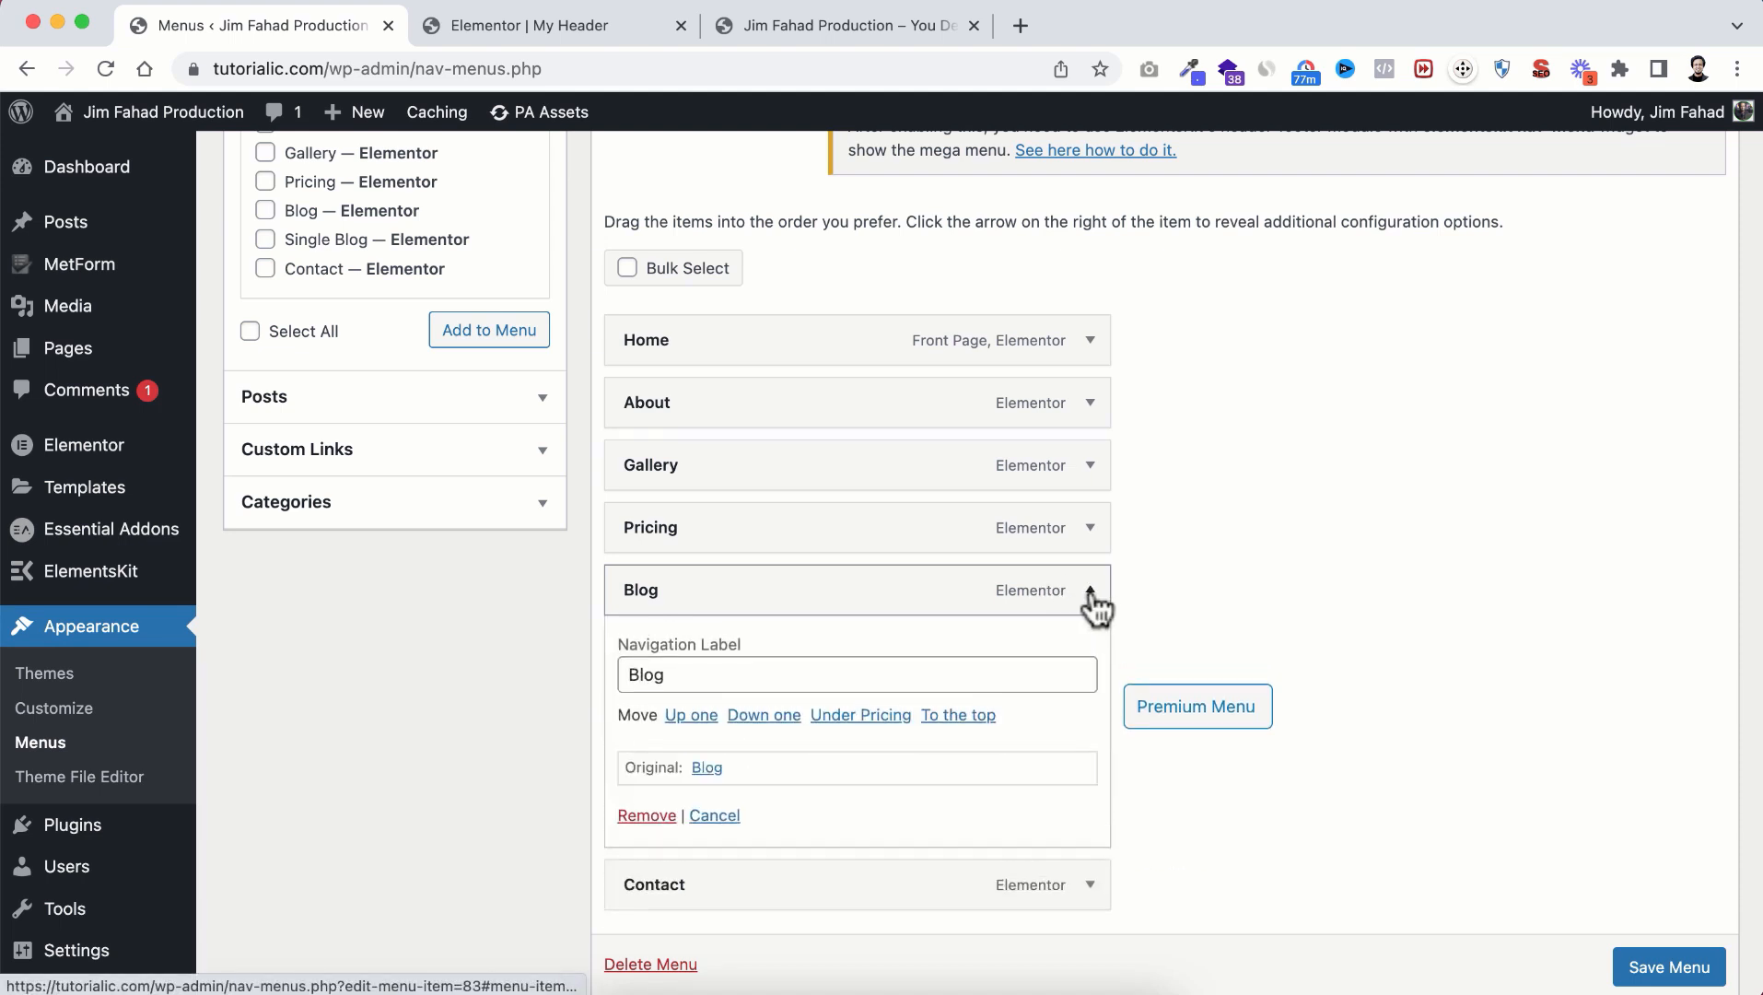
scroll(913, 720, "down", 1)
left_click(649, 770)
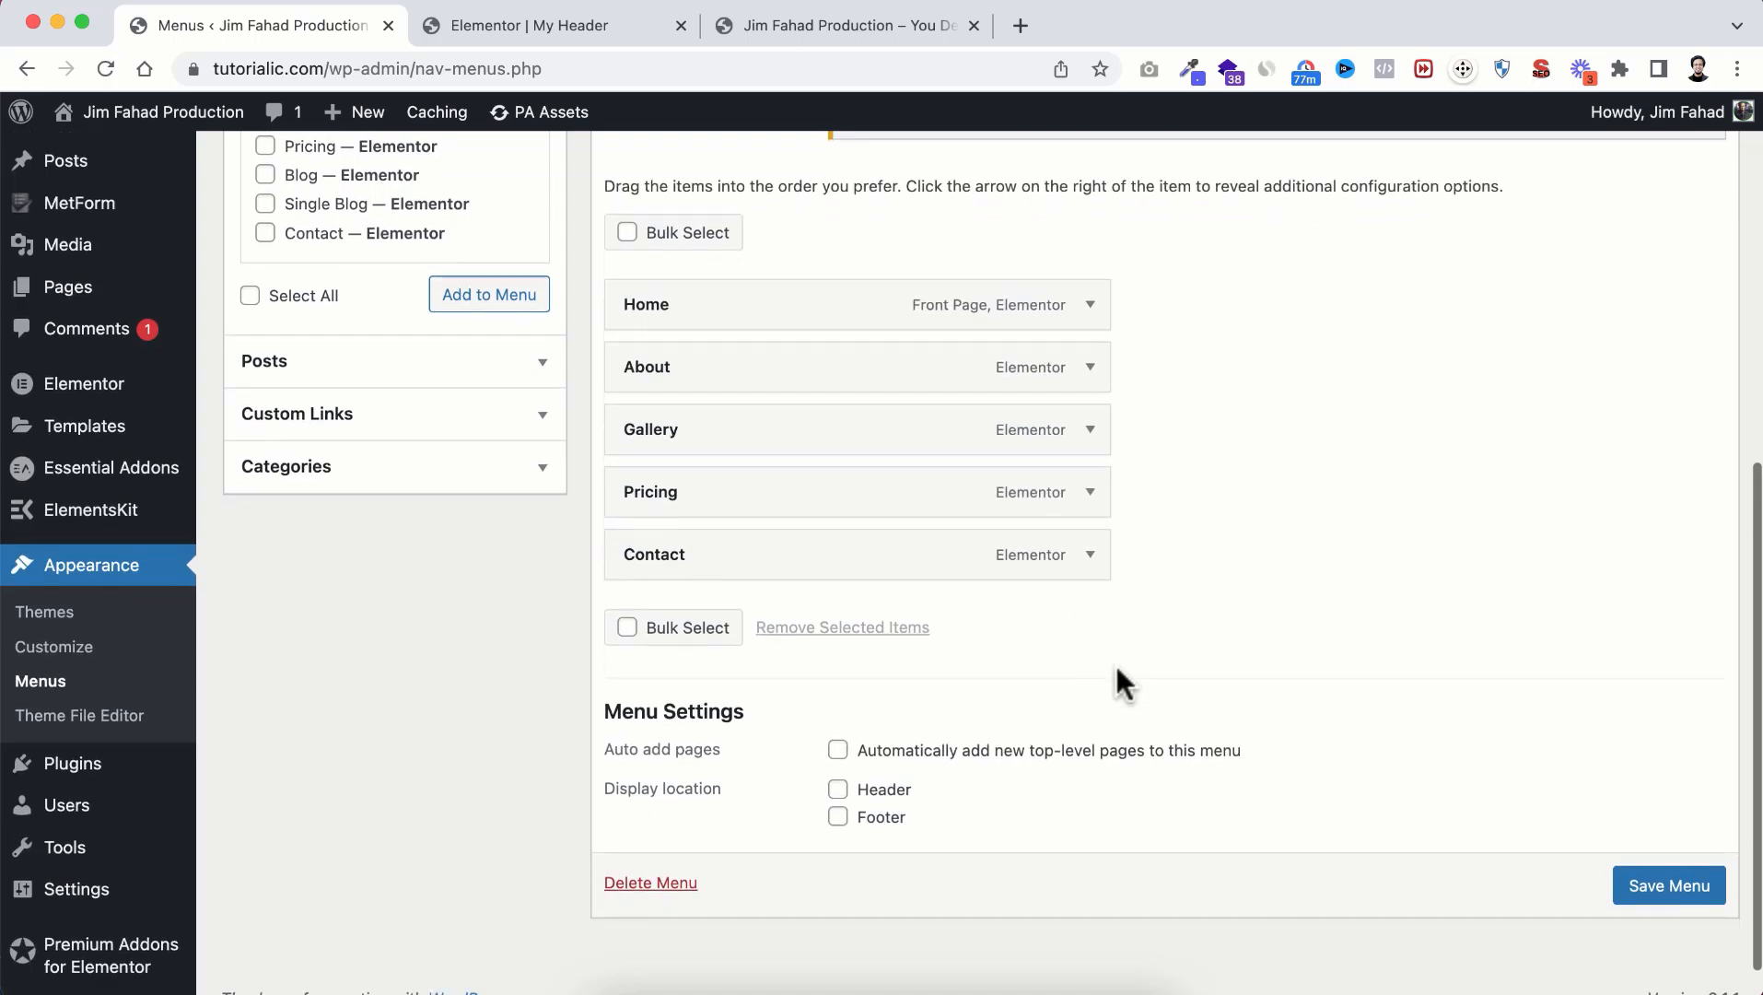
scroll(1566, 857, "down", 1)
left_click(1681, 862)
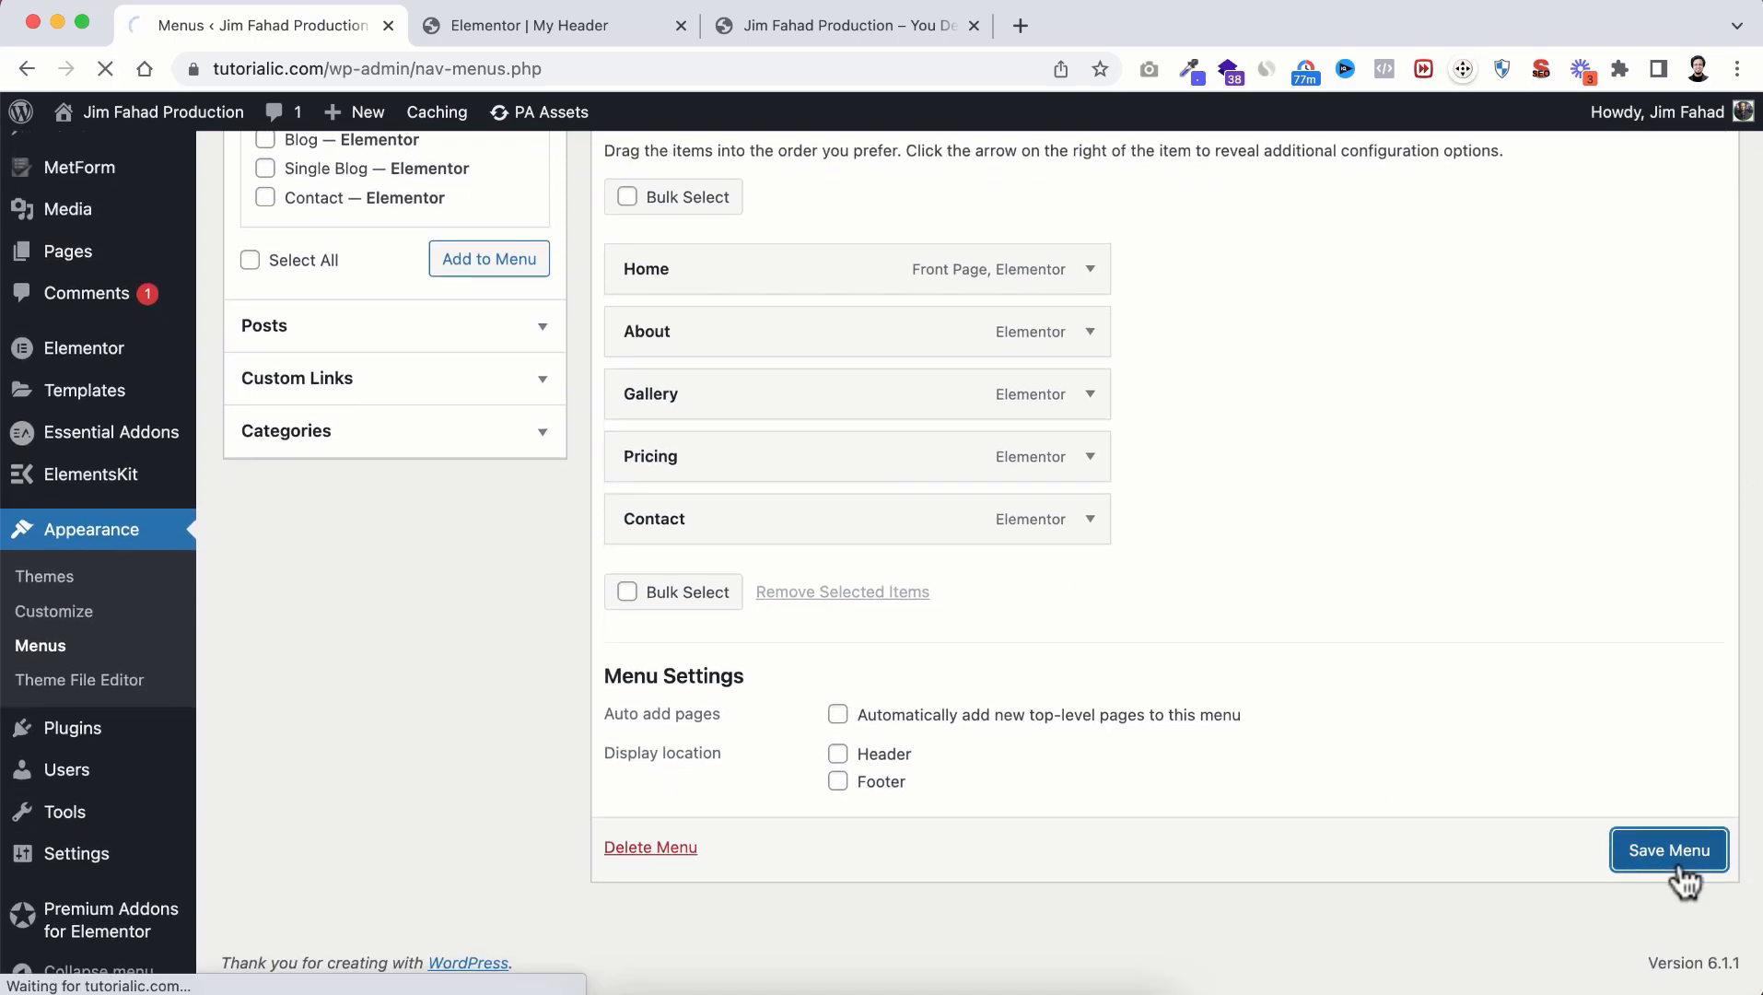
scroll(1237, 628, "down", 5)
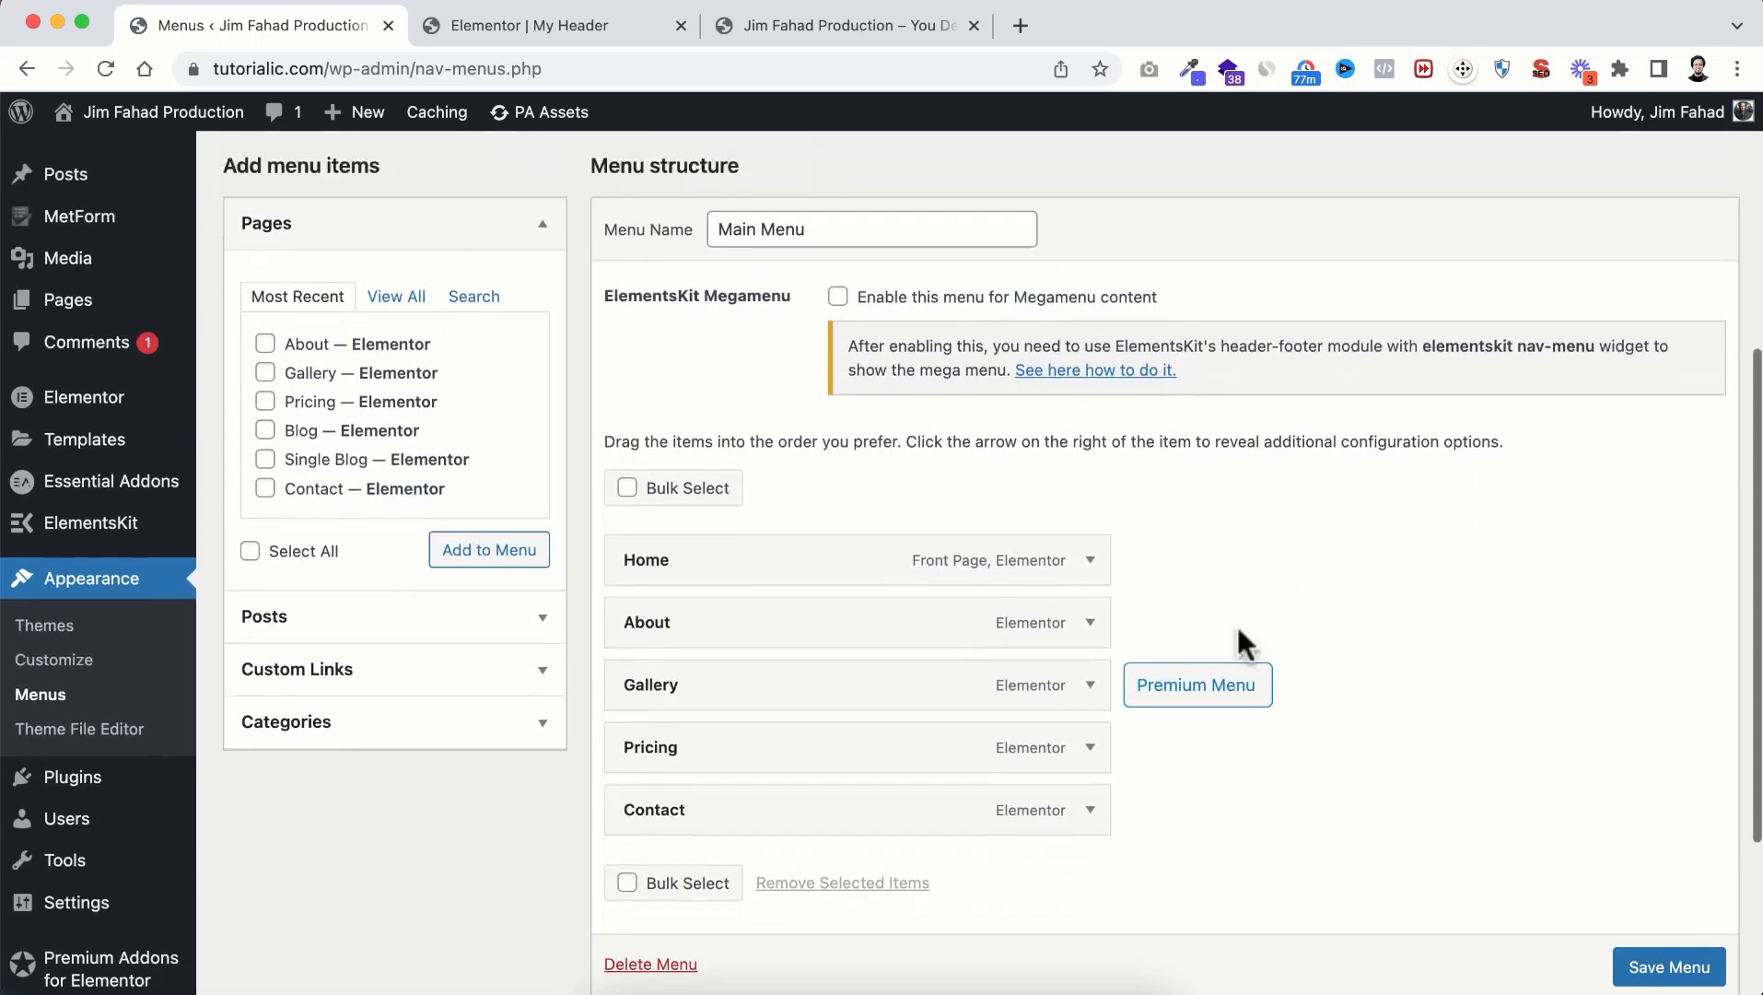
Step: Reload the live home page and check the header navigation without the Blog item
scroll(1237, 629, "up", 5)
left_click(843, 20)
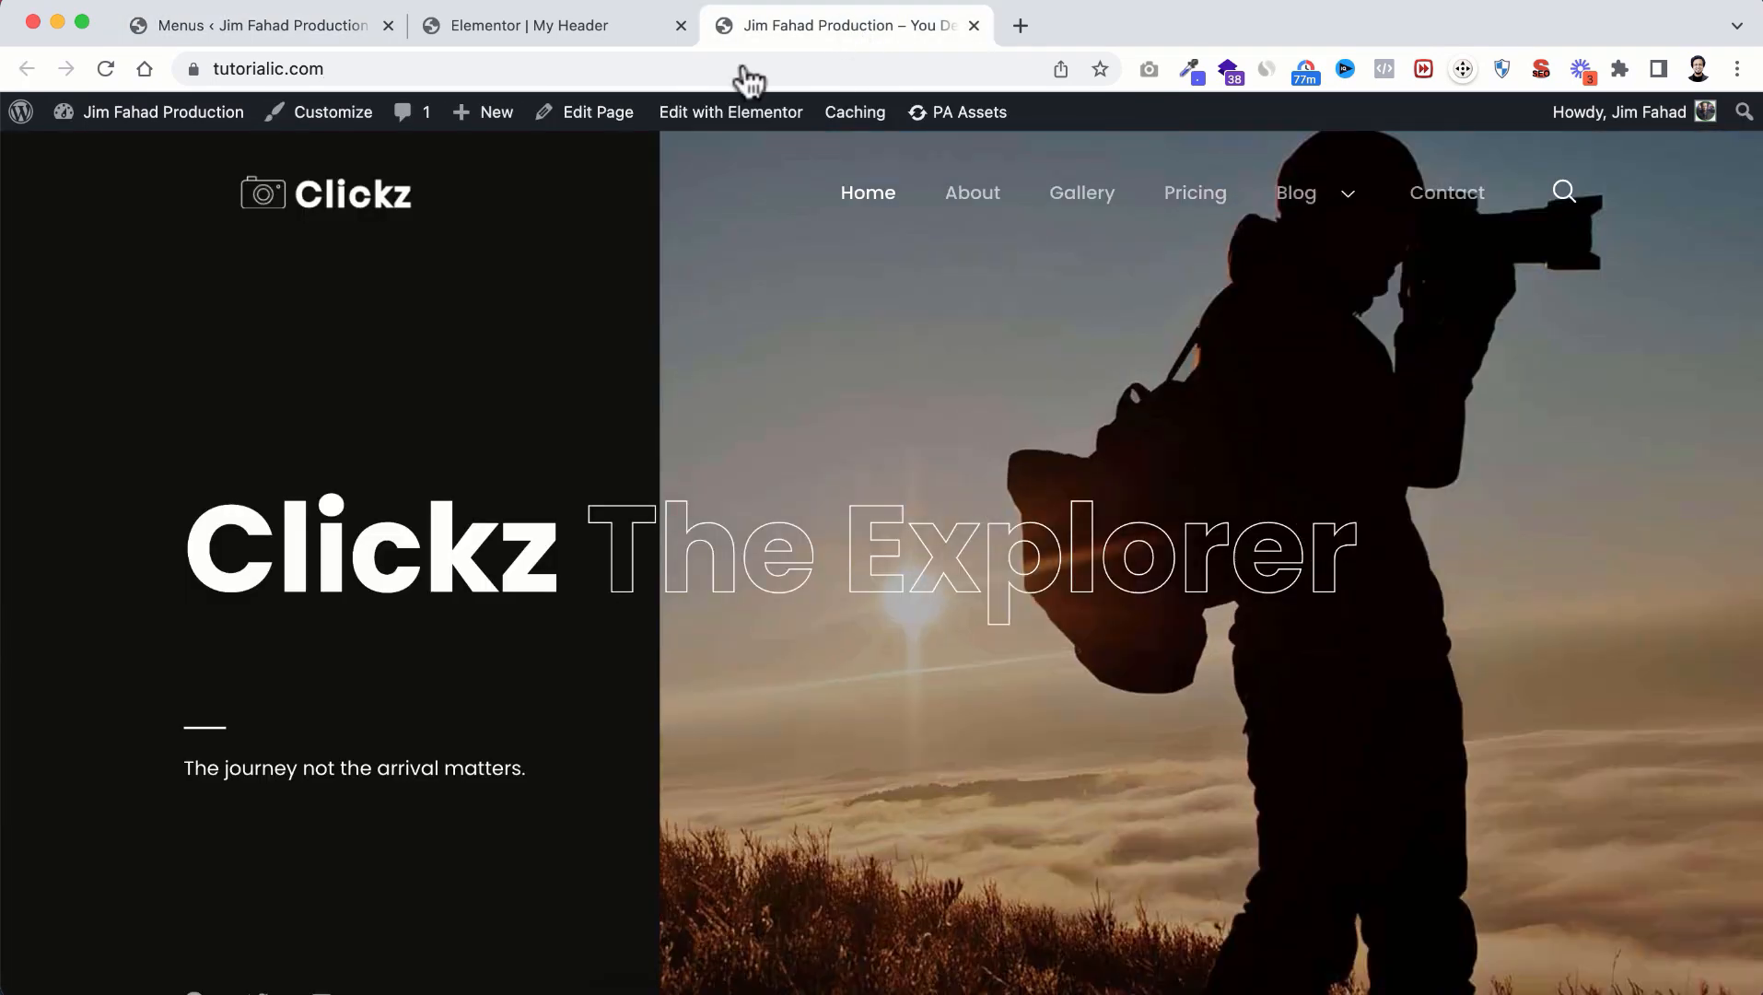
left_click(105, 69)
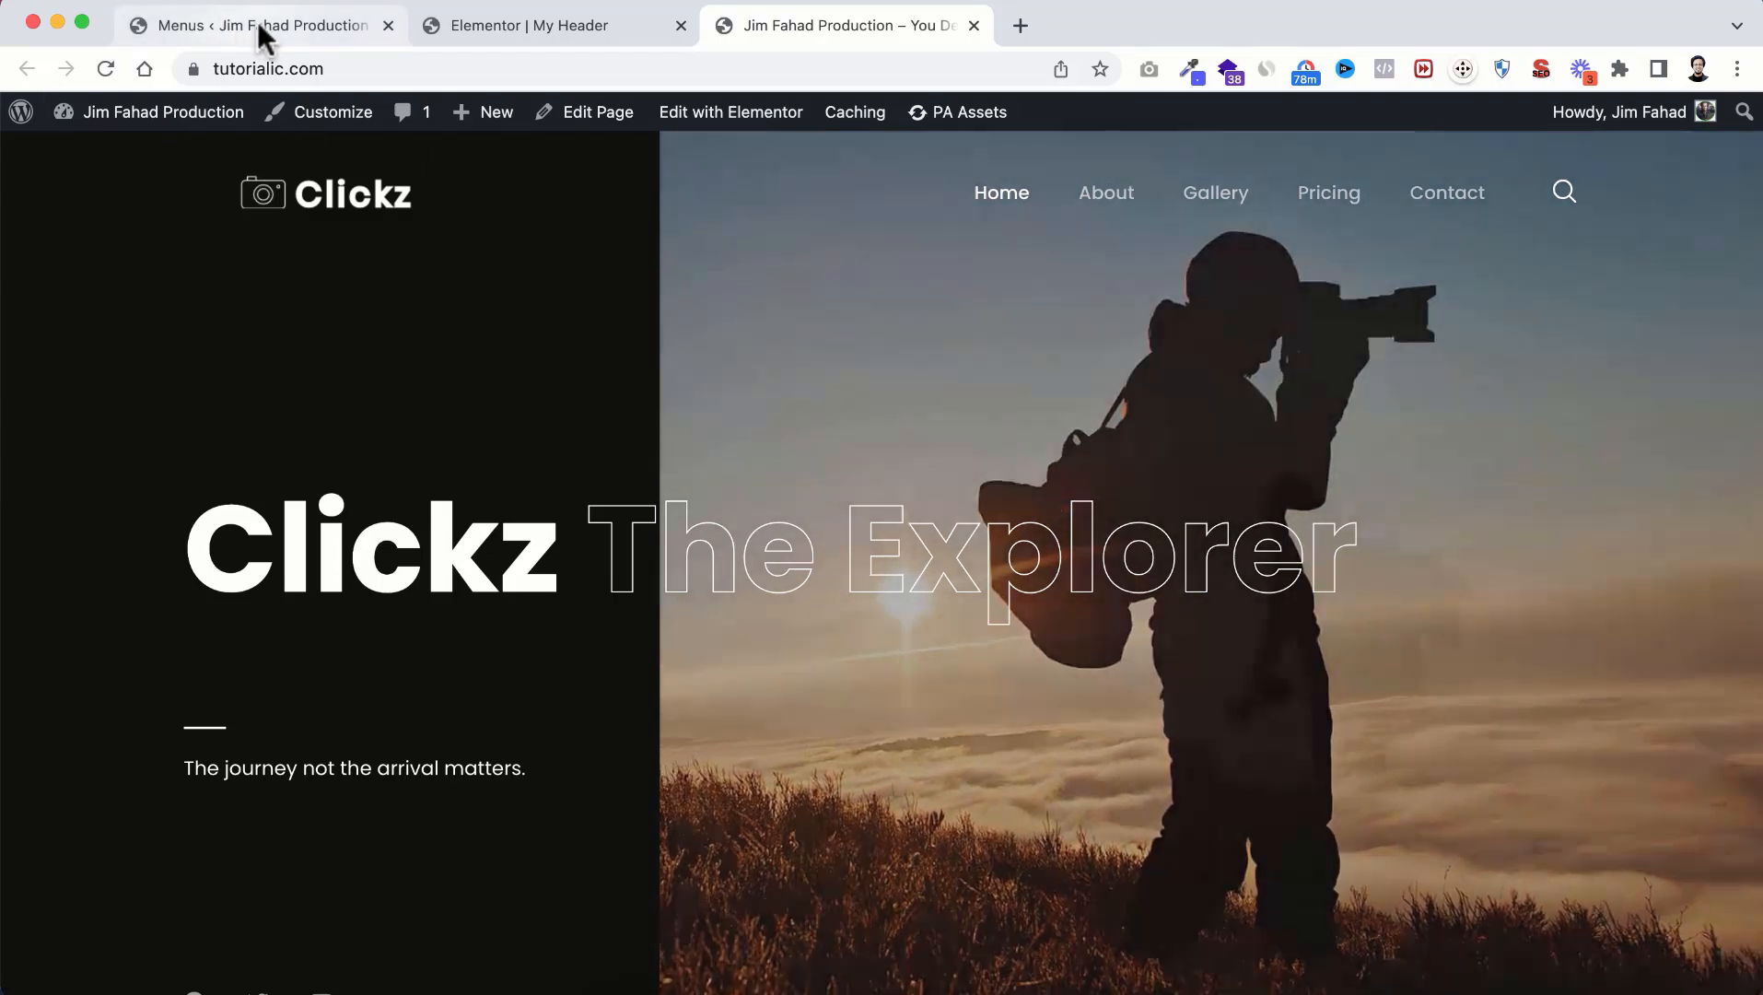
Step: Return to the WordPress dashboard and open the ElementsKit Header Footer template list
left_click(258, 25)
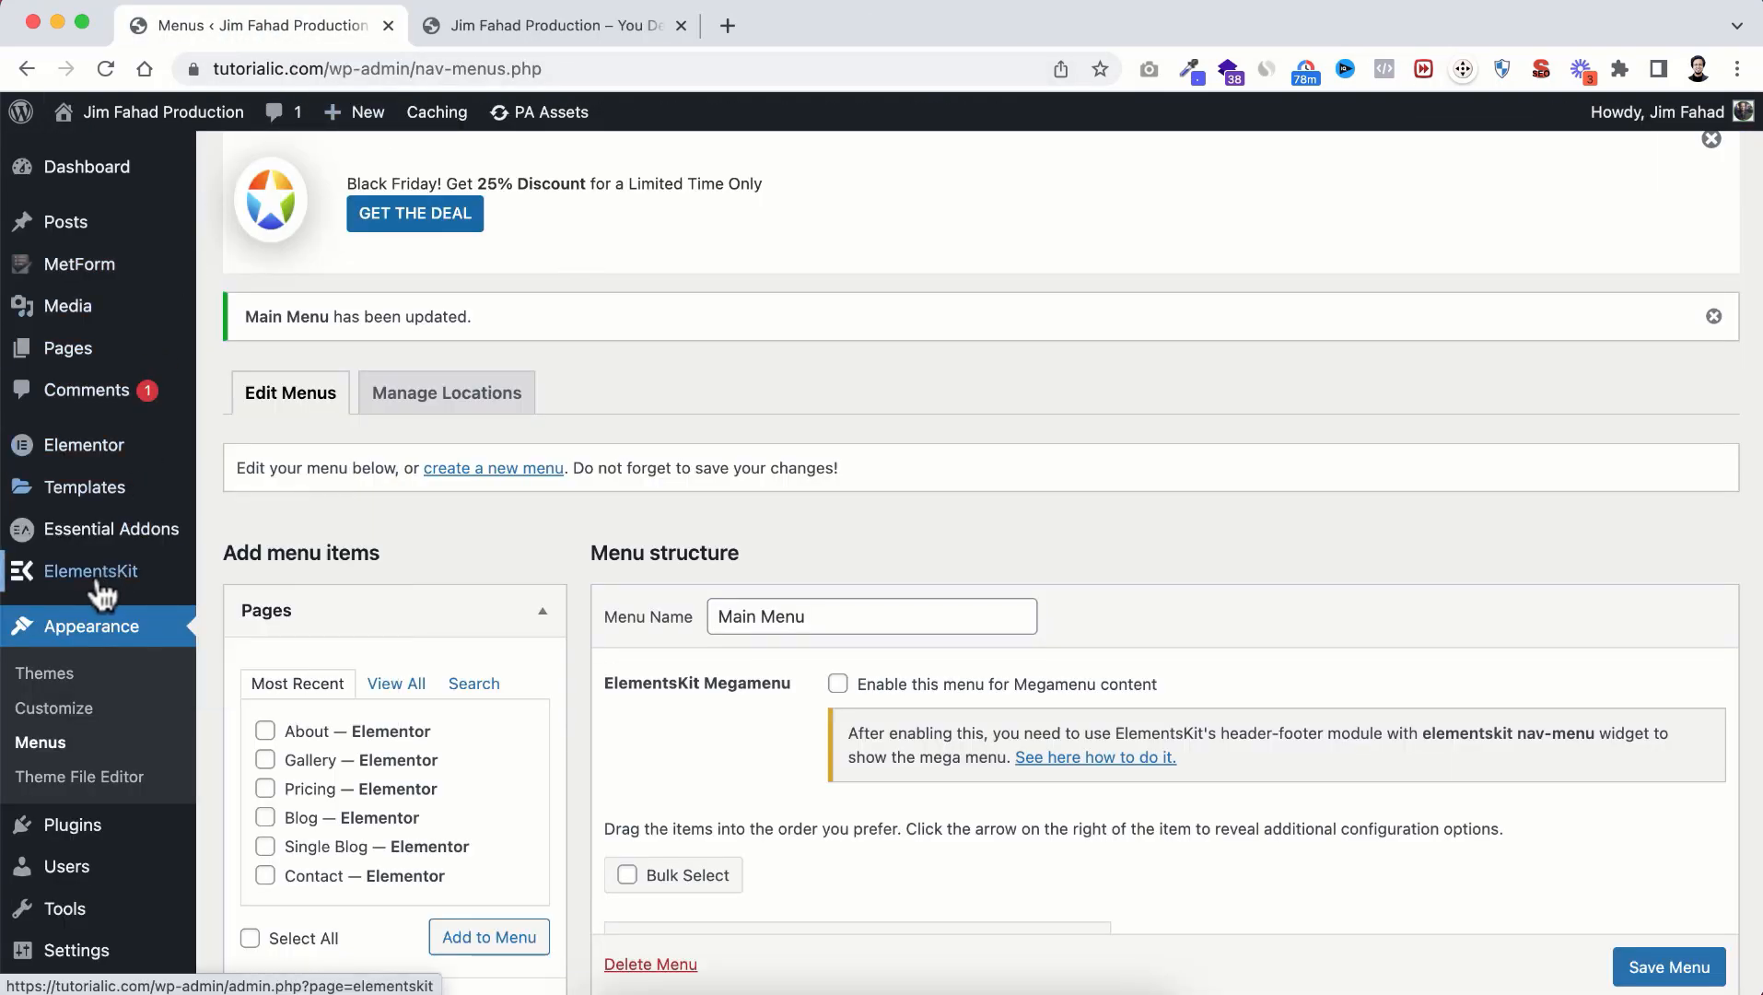
mouse_move(100, 590)
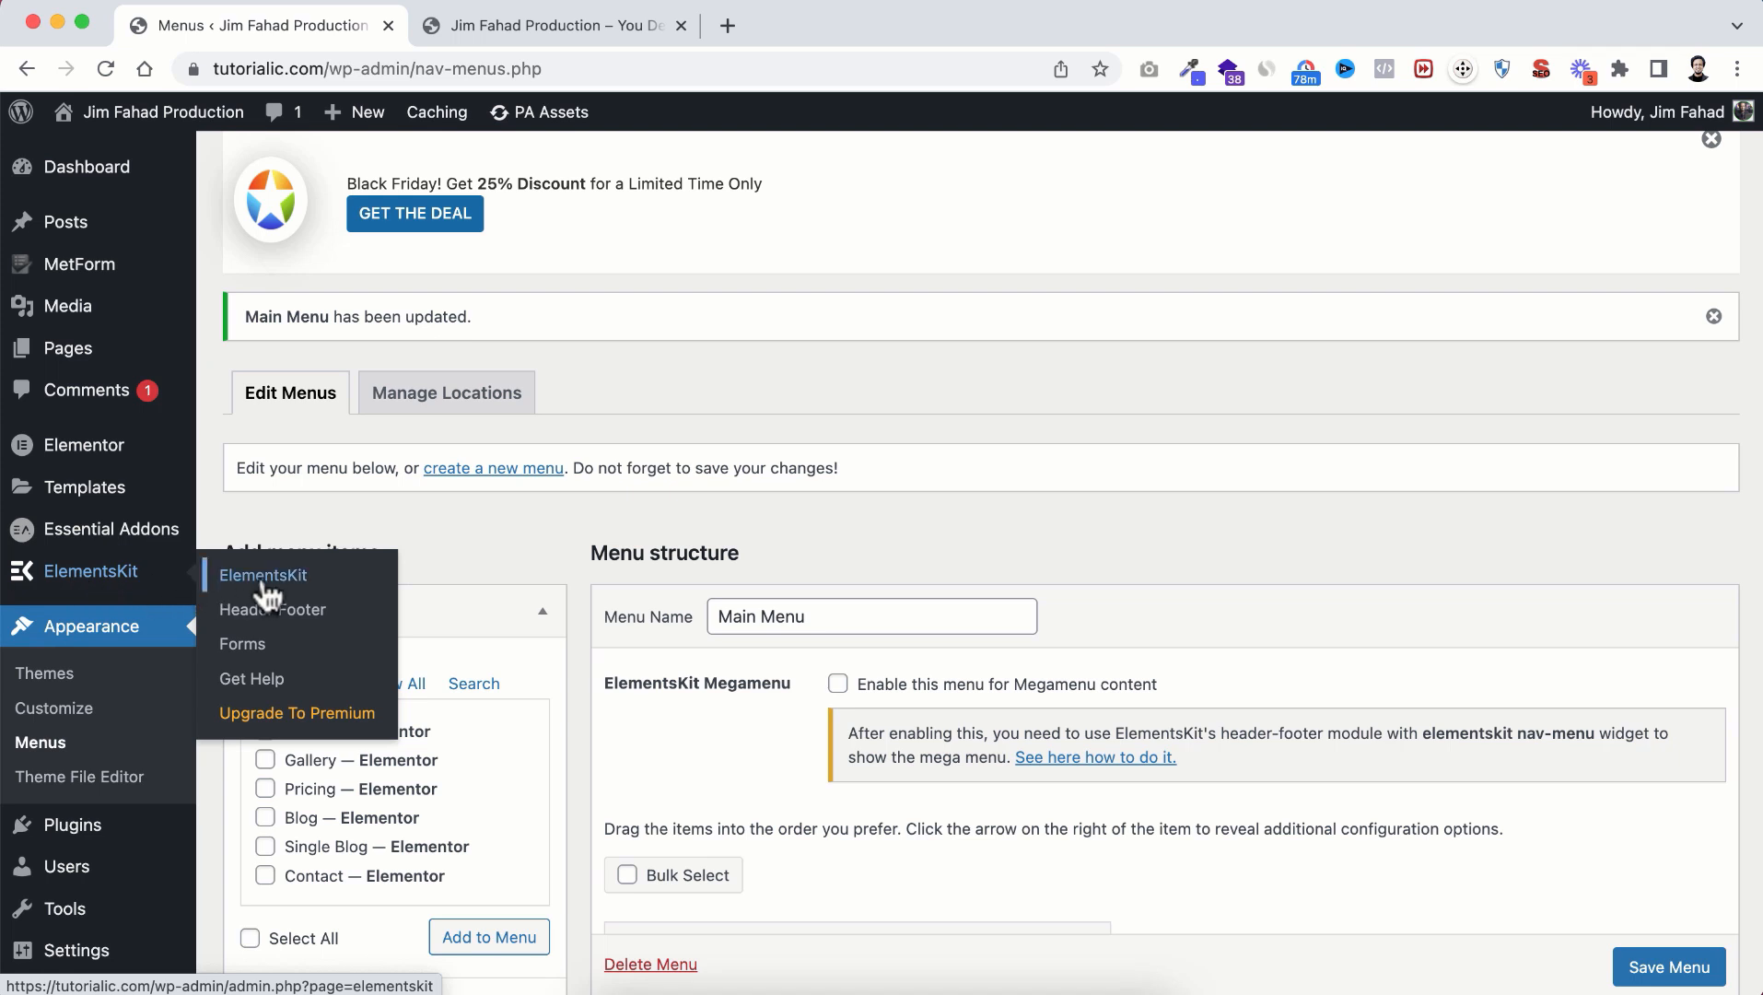
left_click(277, 609)
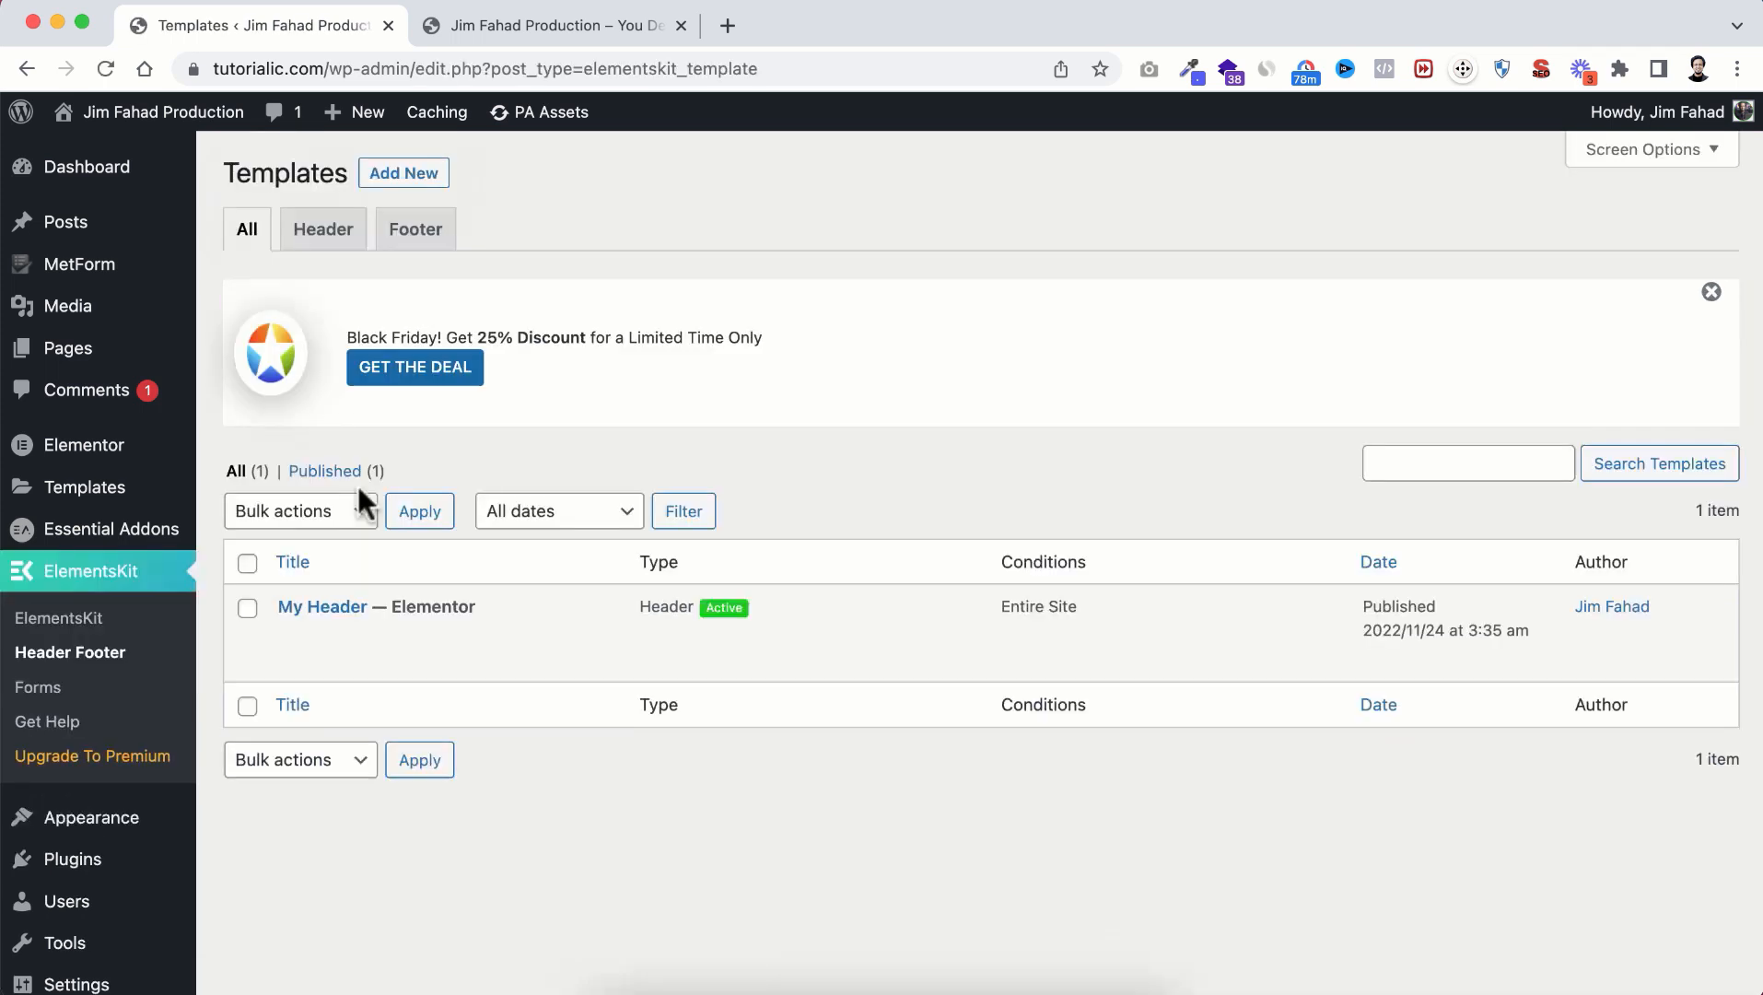
mouse_move(290, 624)
Step: Create and activate an ElementsKit template titled My Footer with type Footer and condition Entire Site
left_click(414, 173)
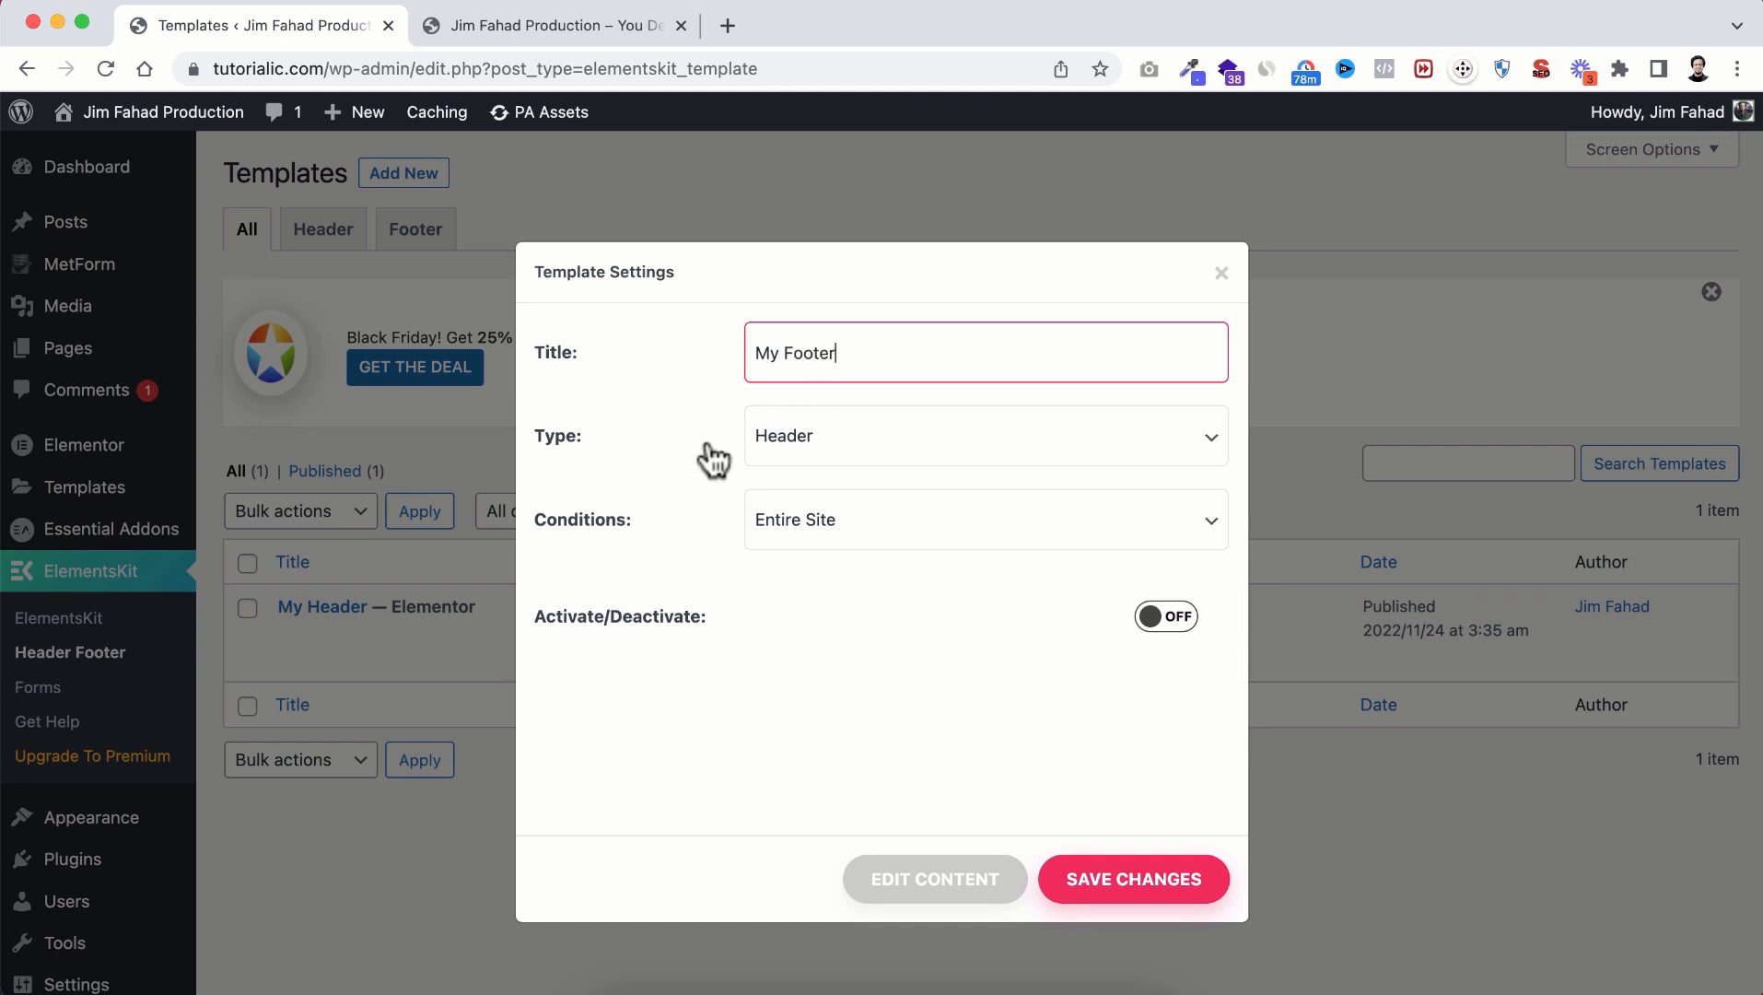
left_click(838, 444)
left_click(838, 464)
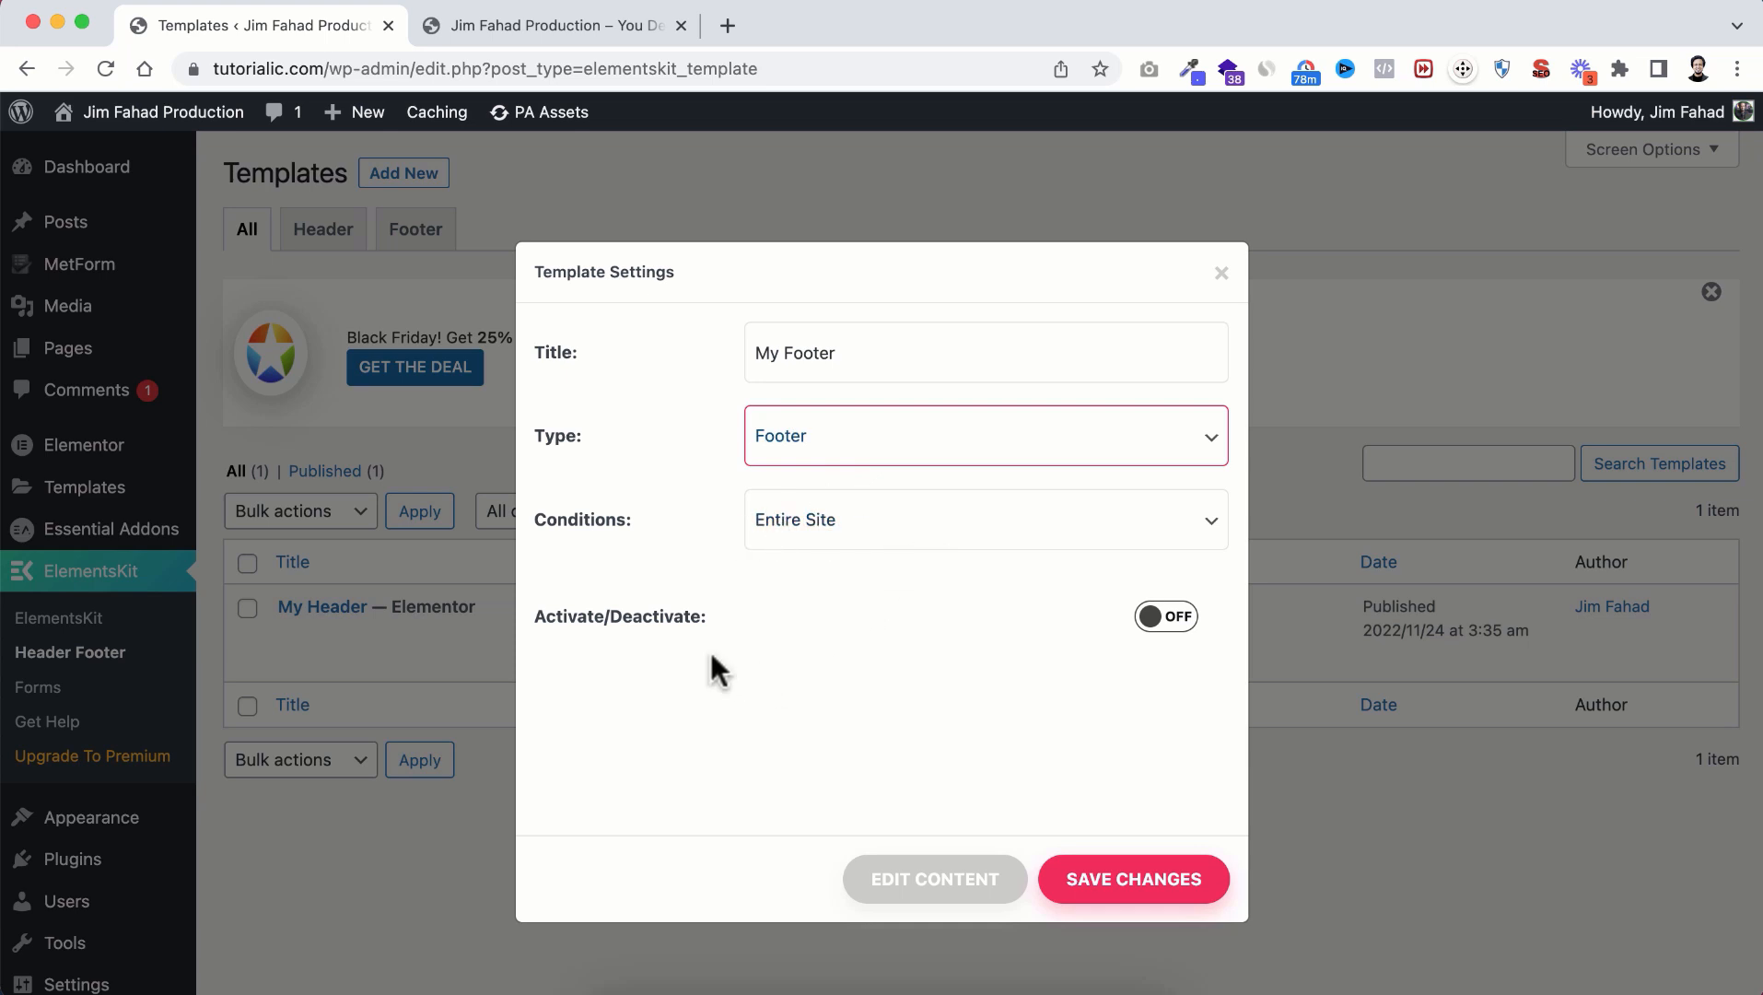
left_click(1168, 617)
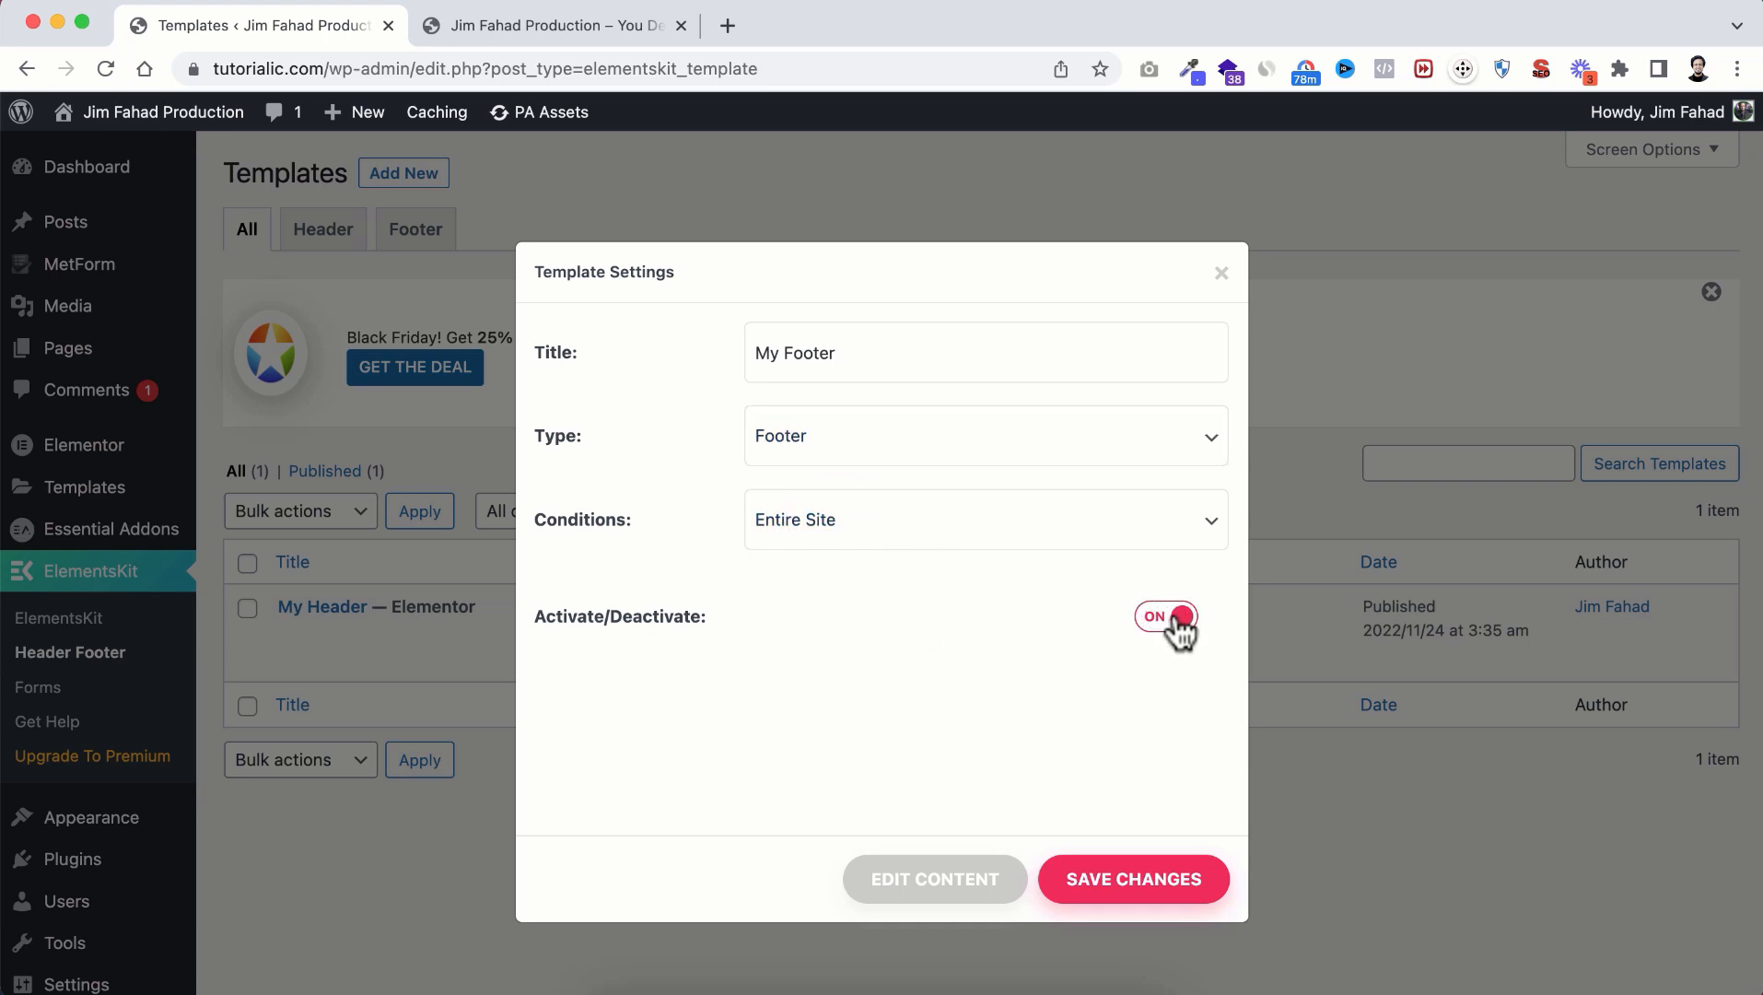
left_click(1138, 884)
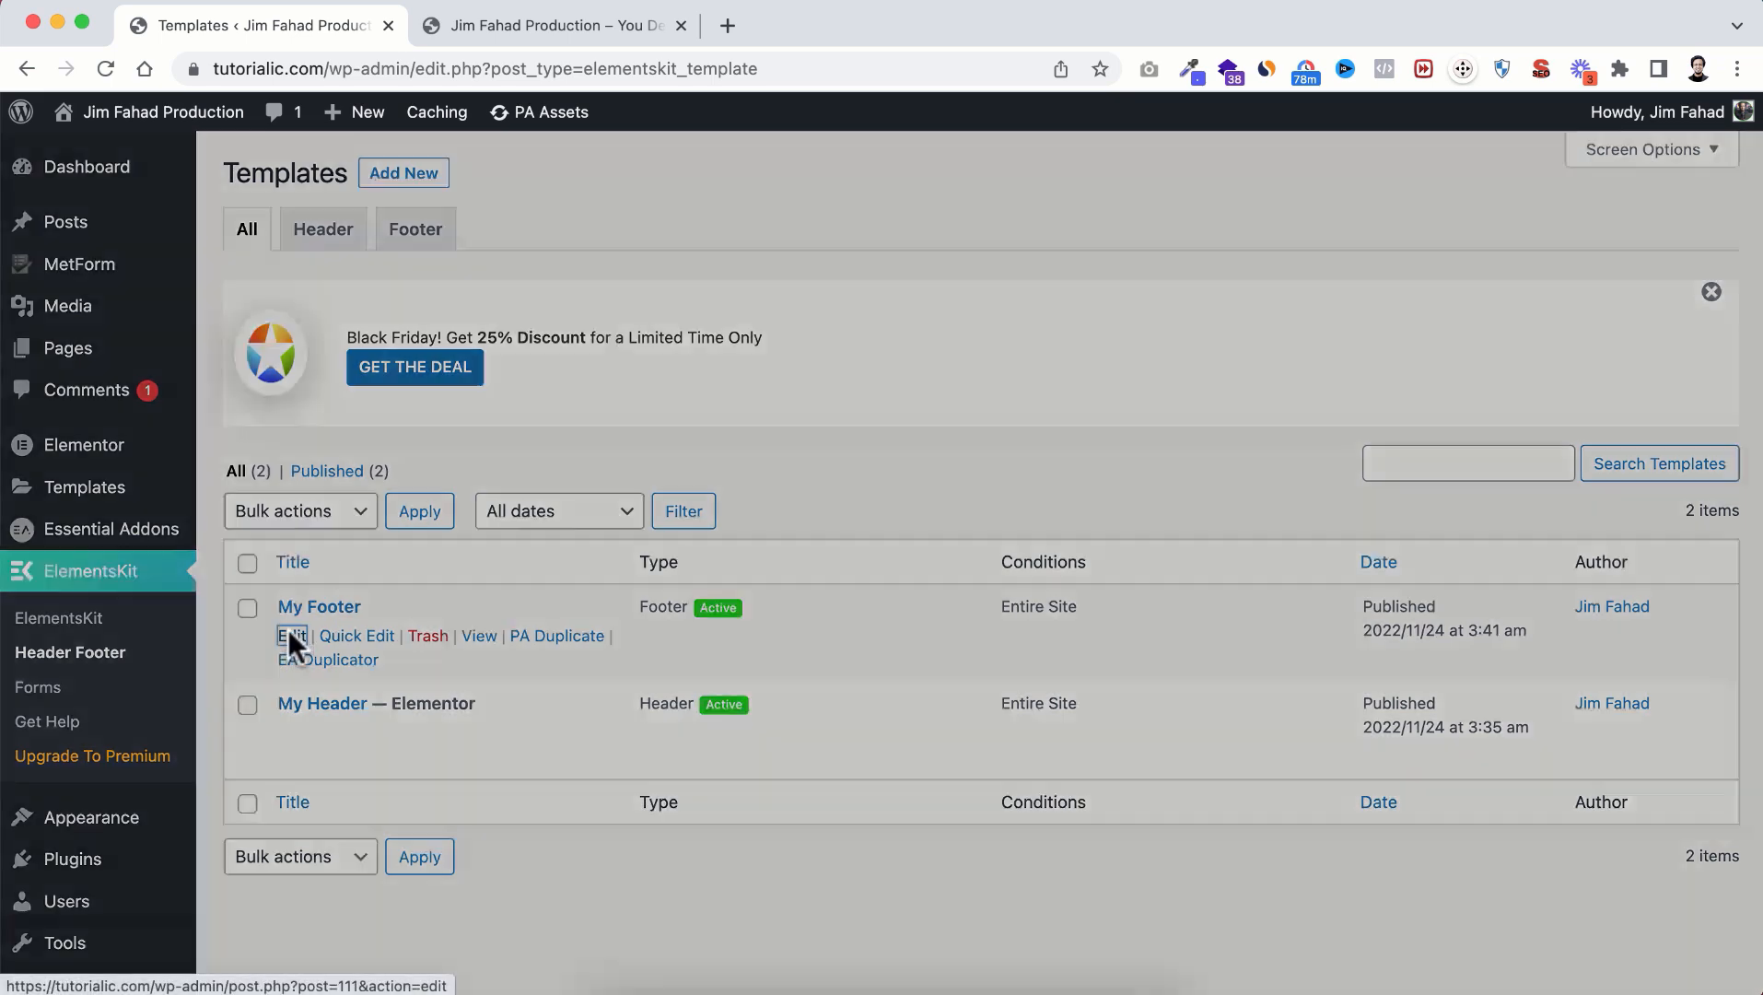
Step: Open the content of My Footer in the Elementor editor and import Footer.json into the template library
left_click(289, 636)
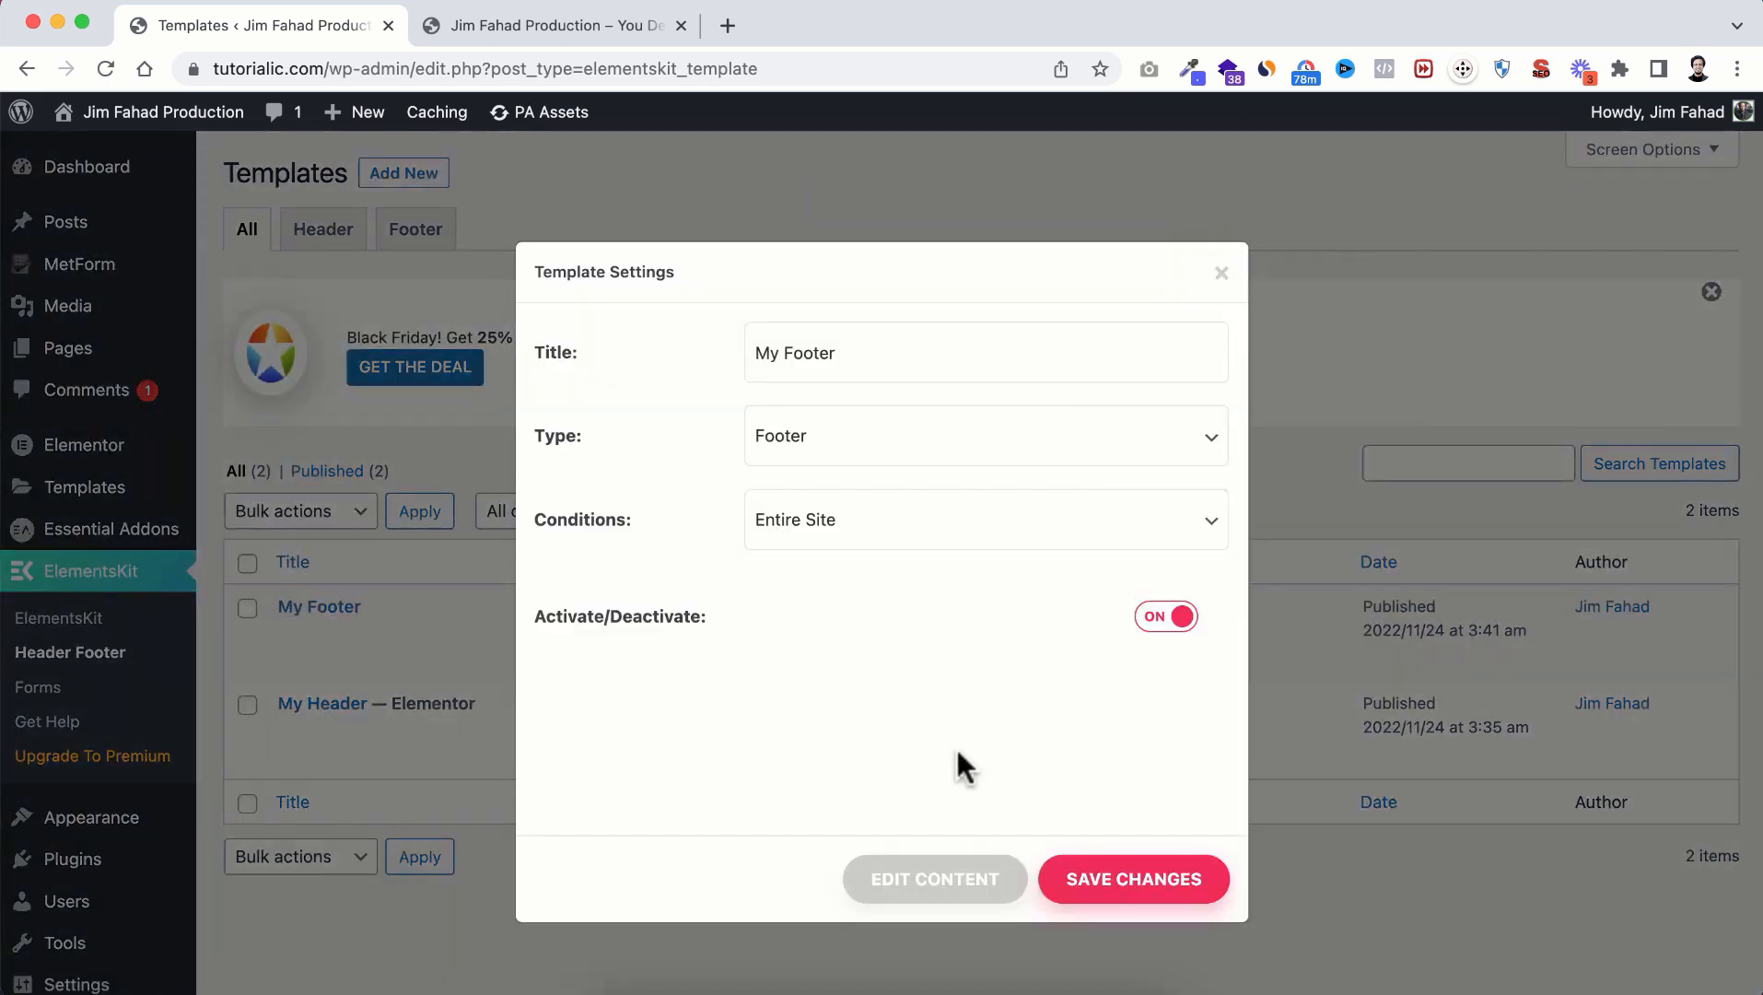
left_click(920, 883)
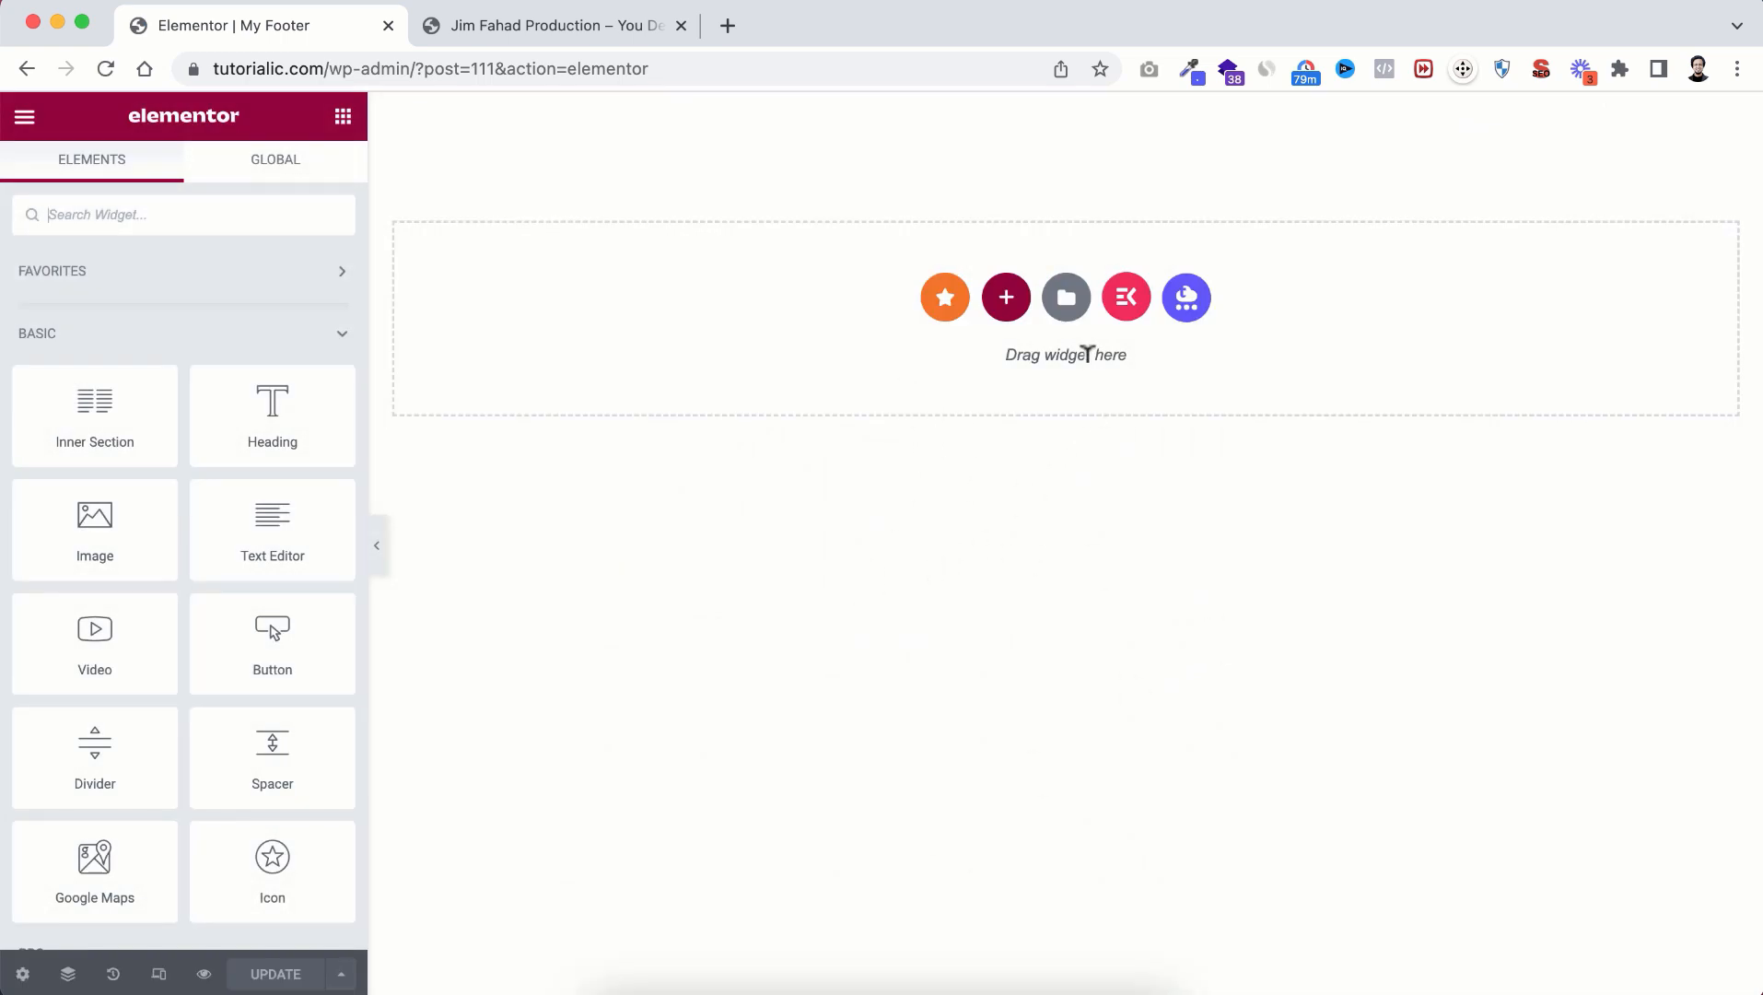
left_click(1067, 300)
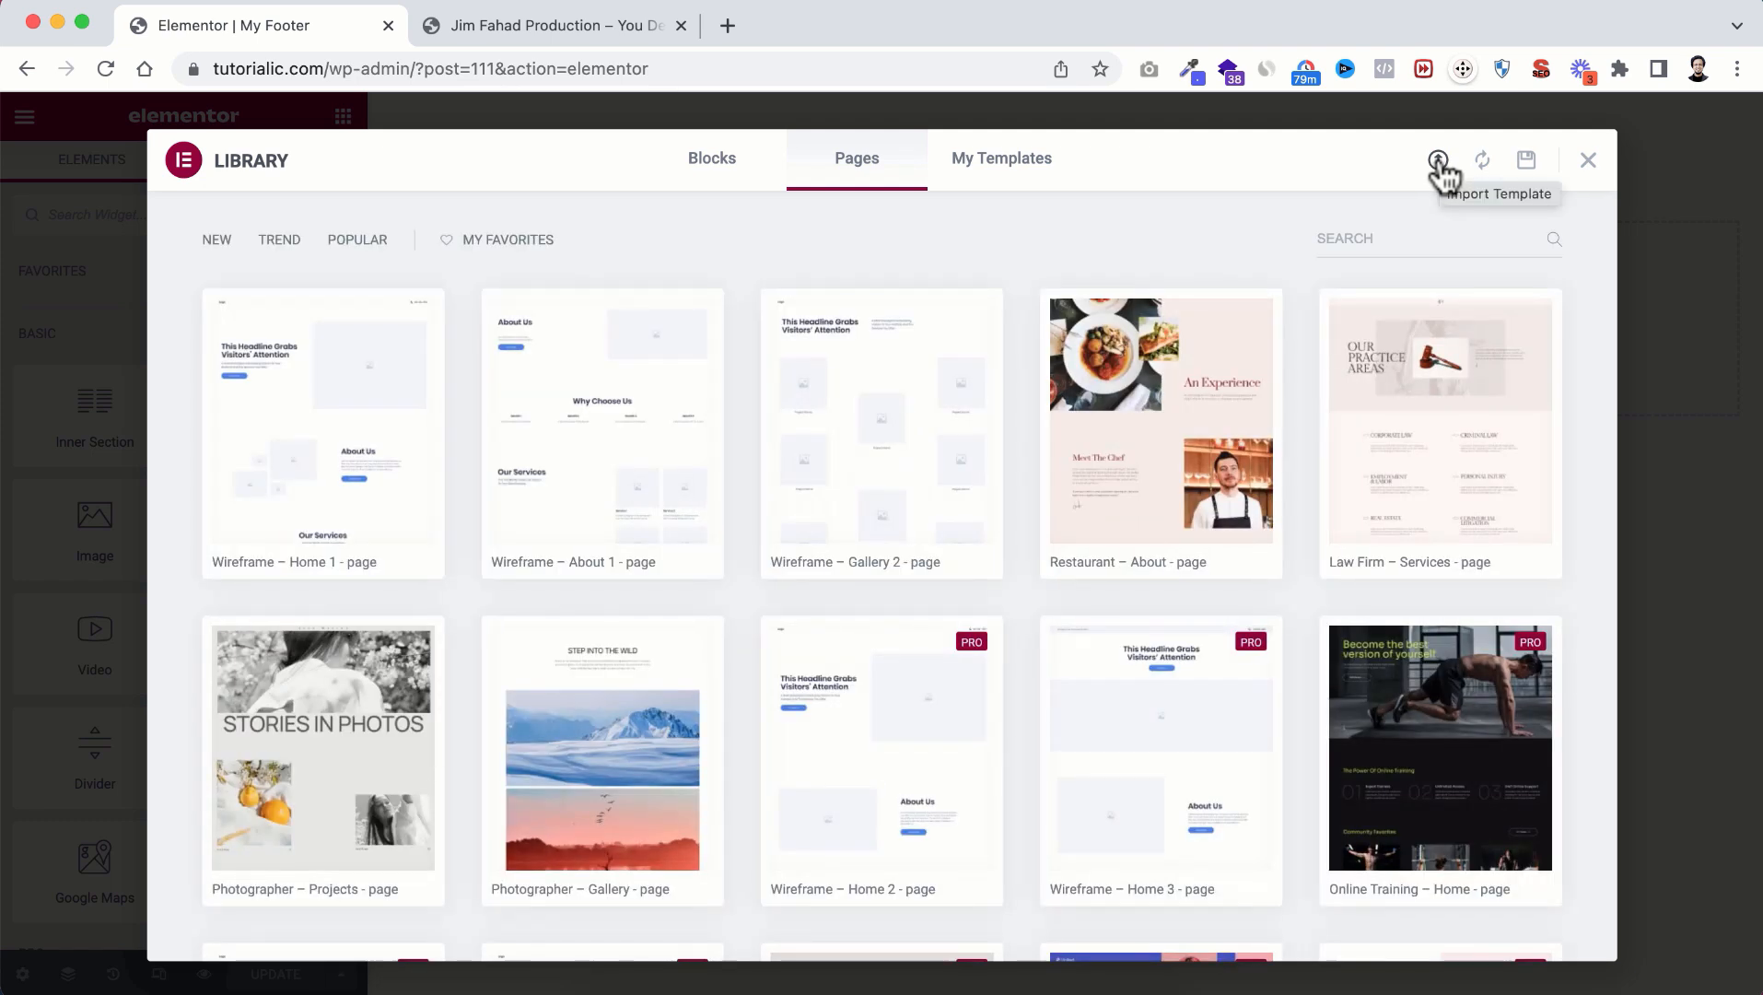
left_click(1438, 162)
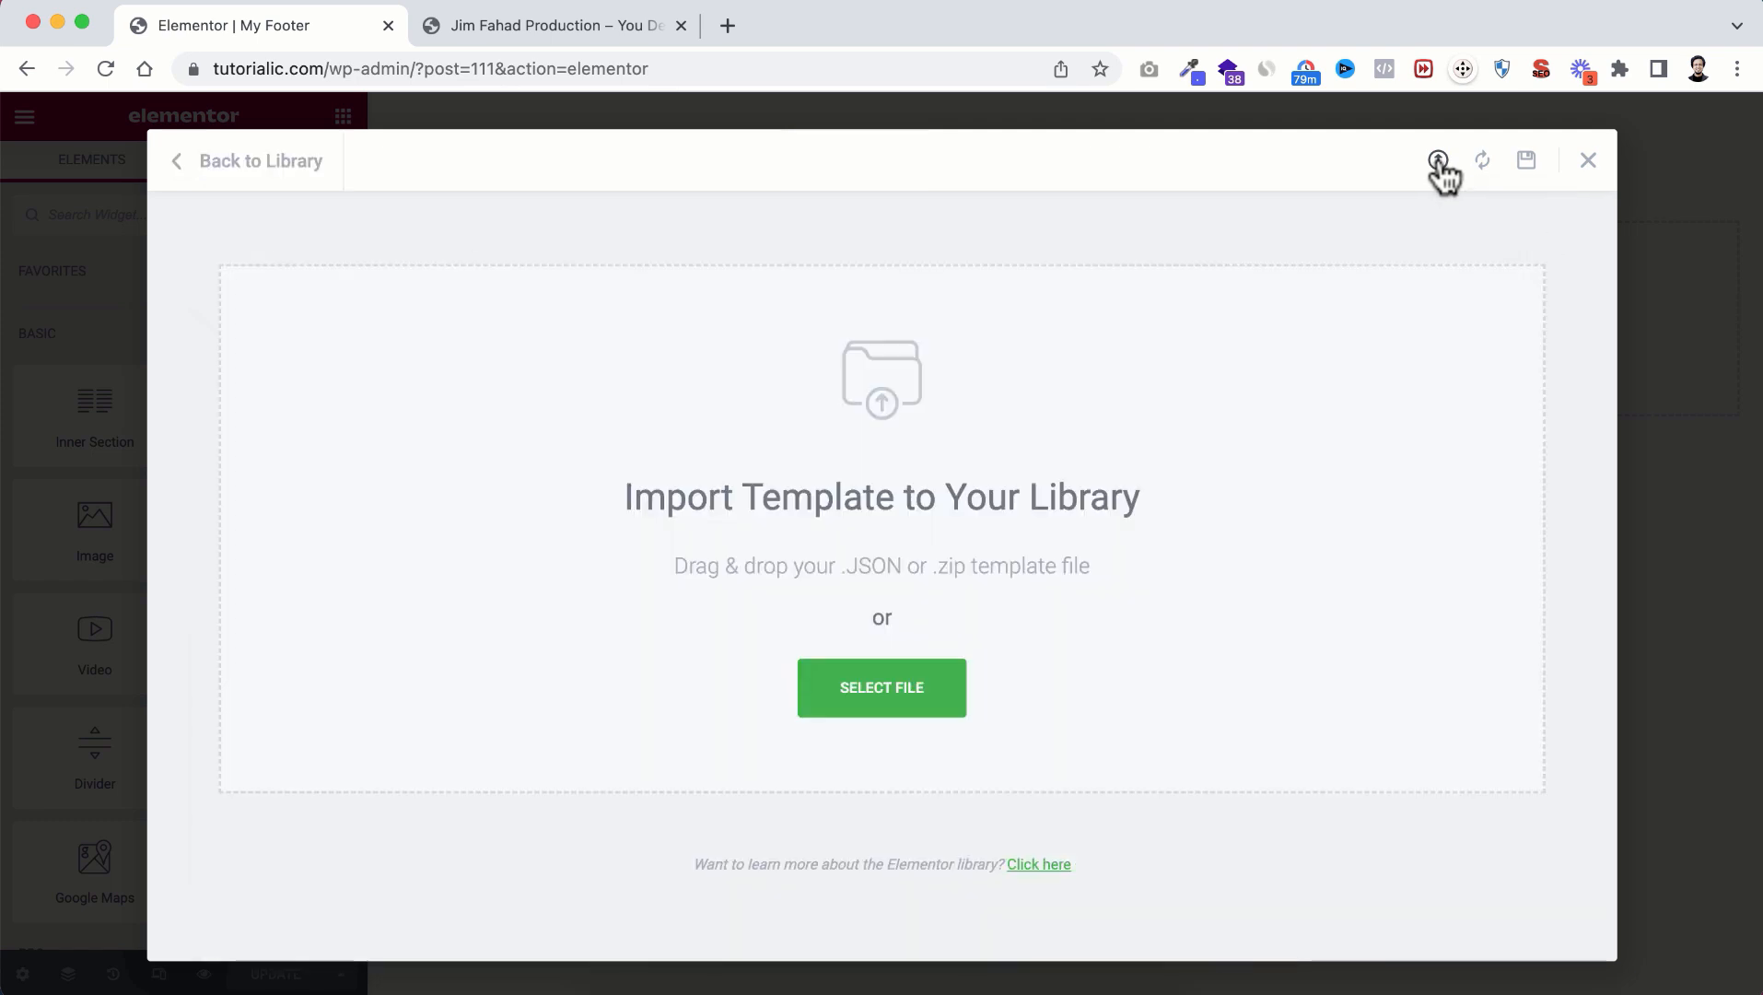
left_click(923, 696)
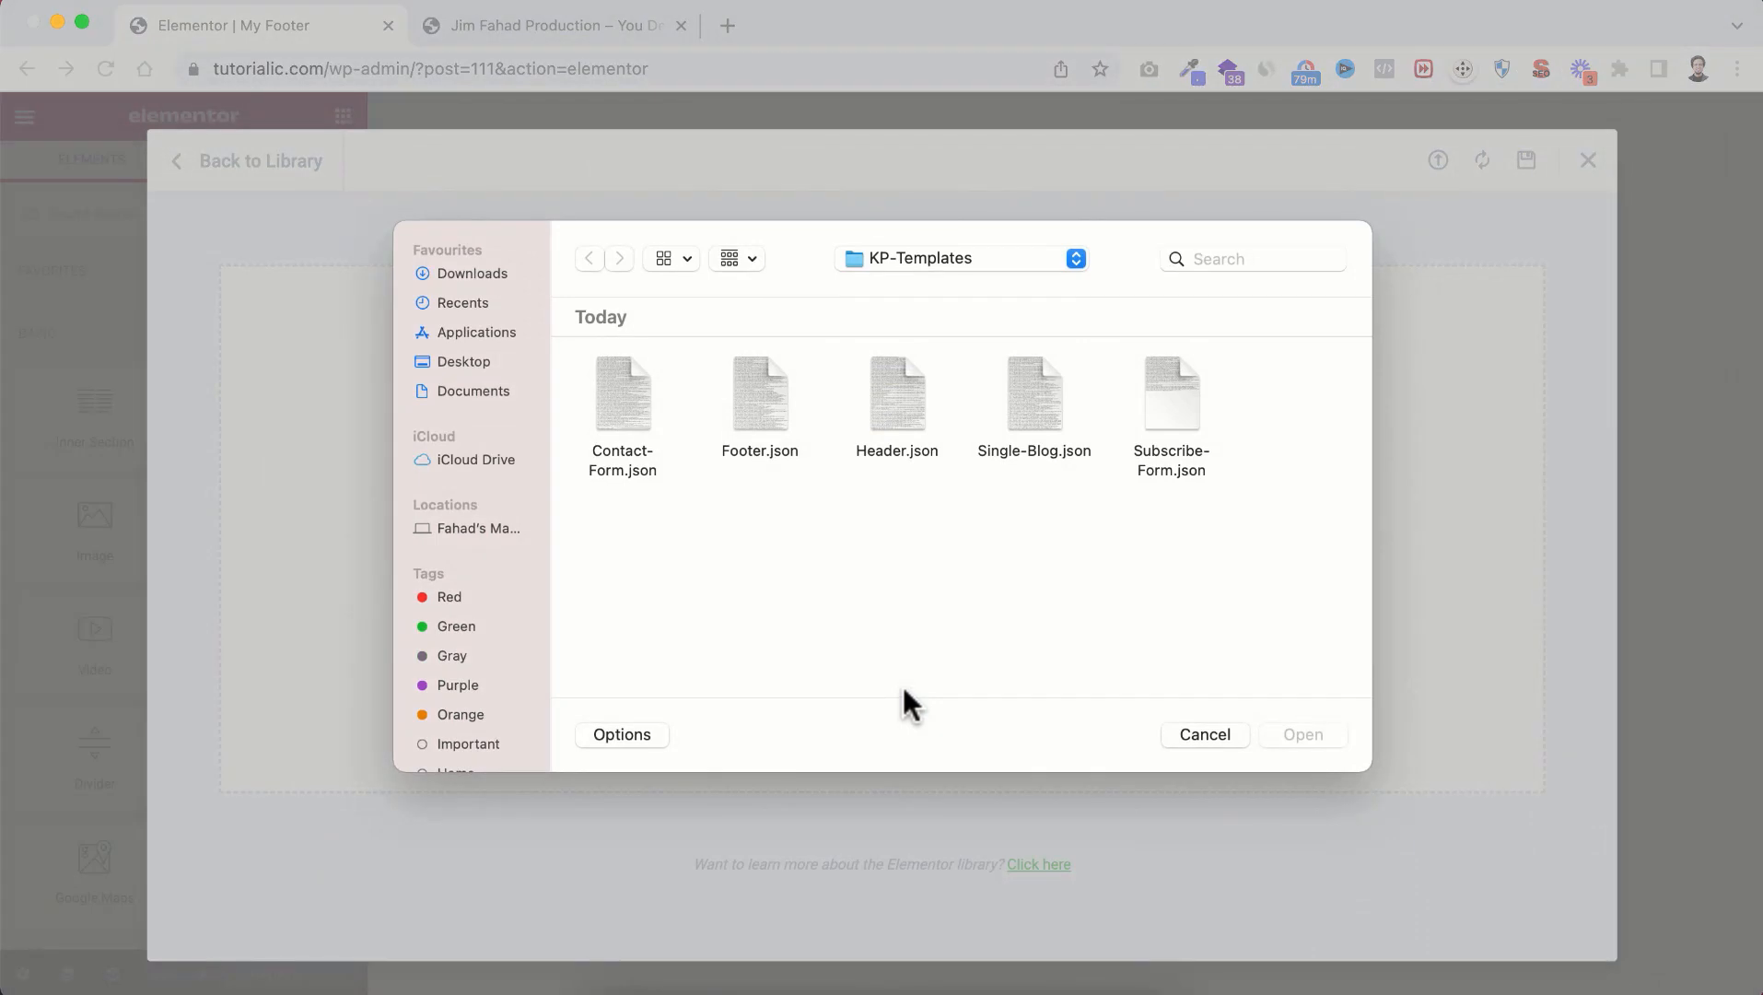
left_click(759, 408)
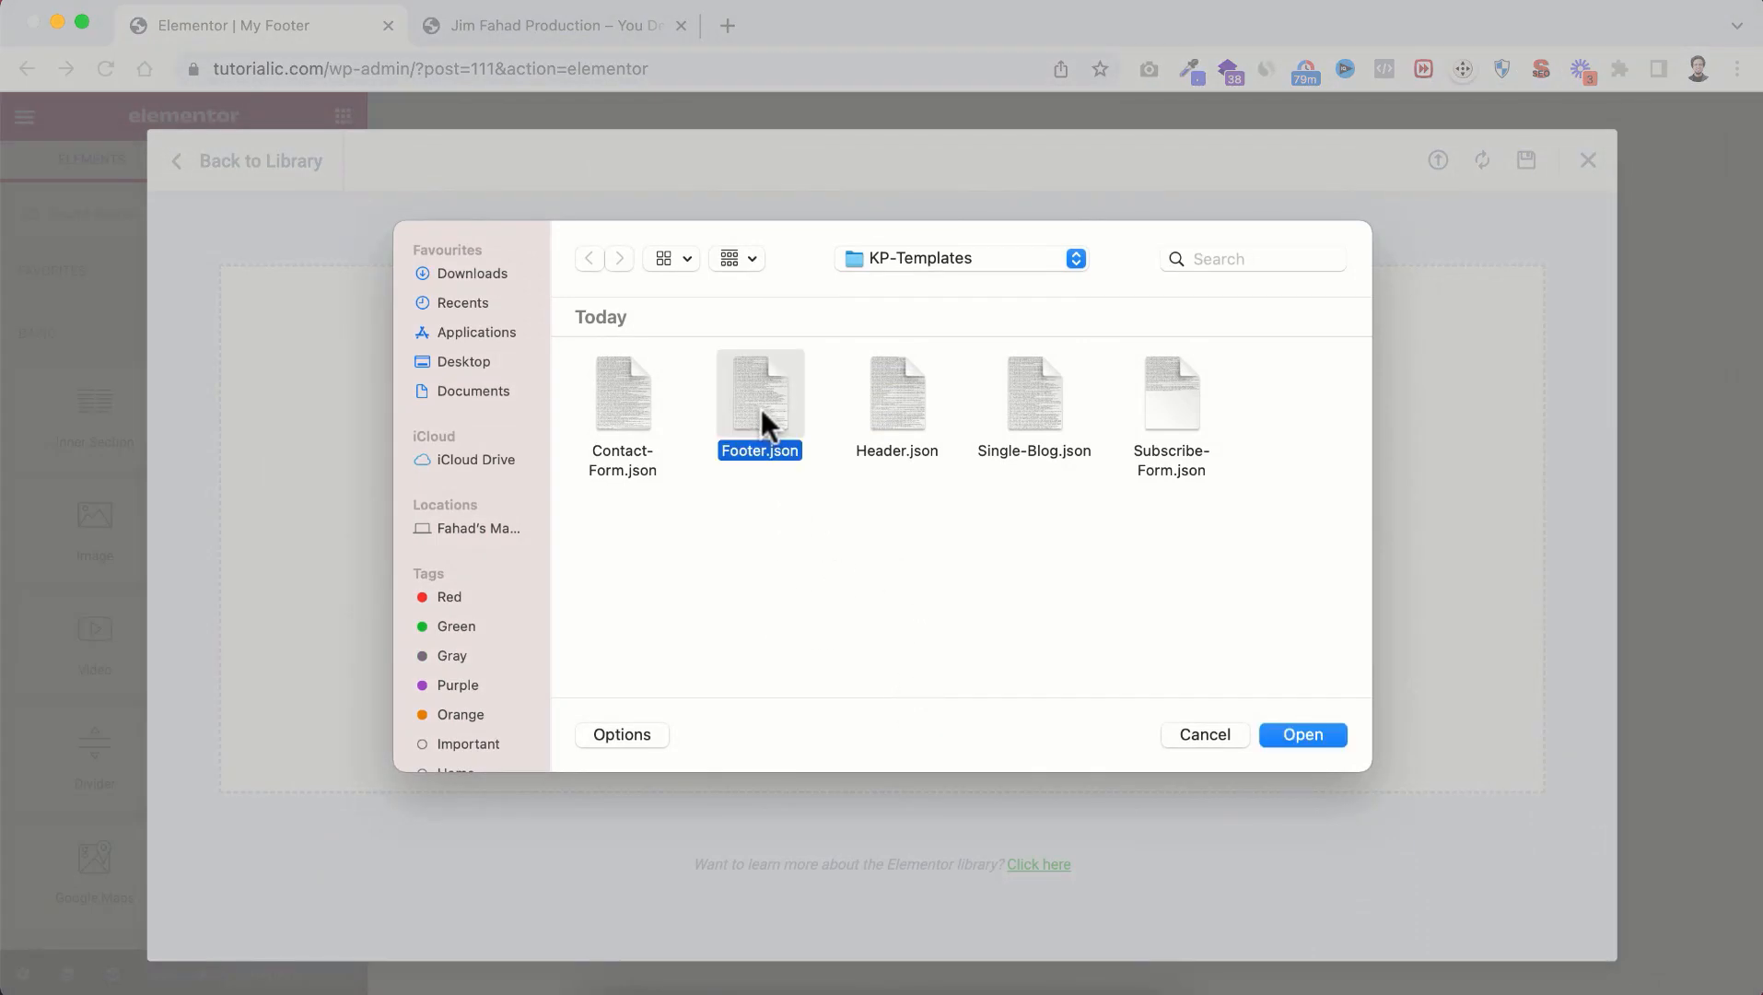
left_click(1318, 734)
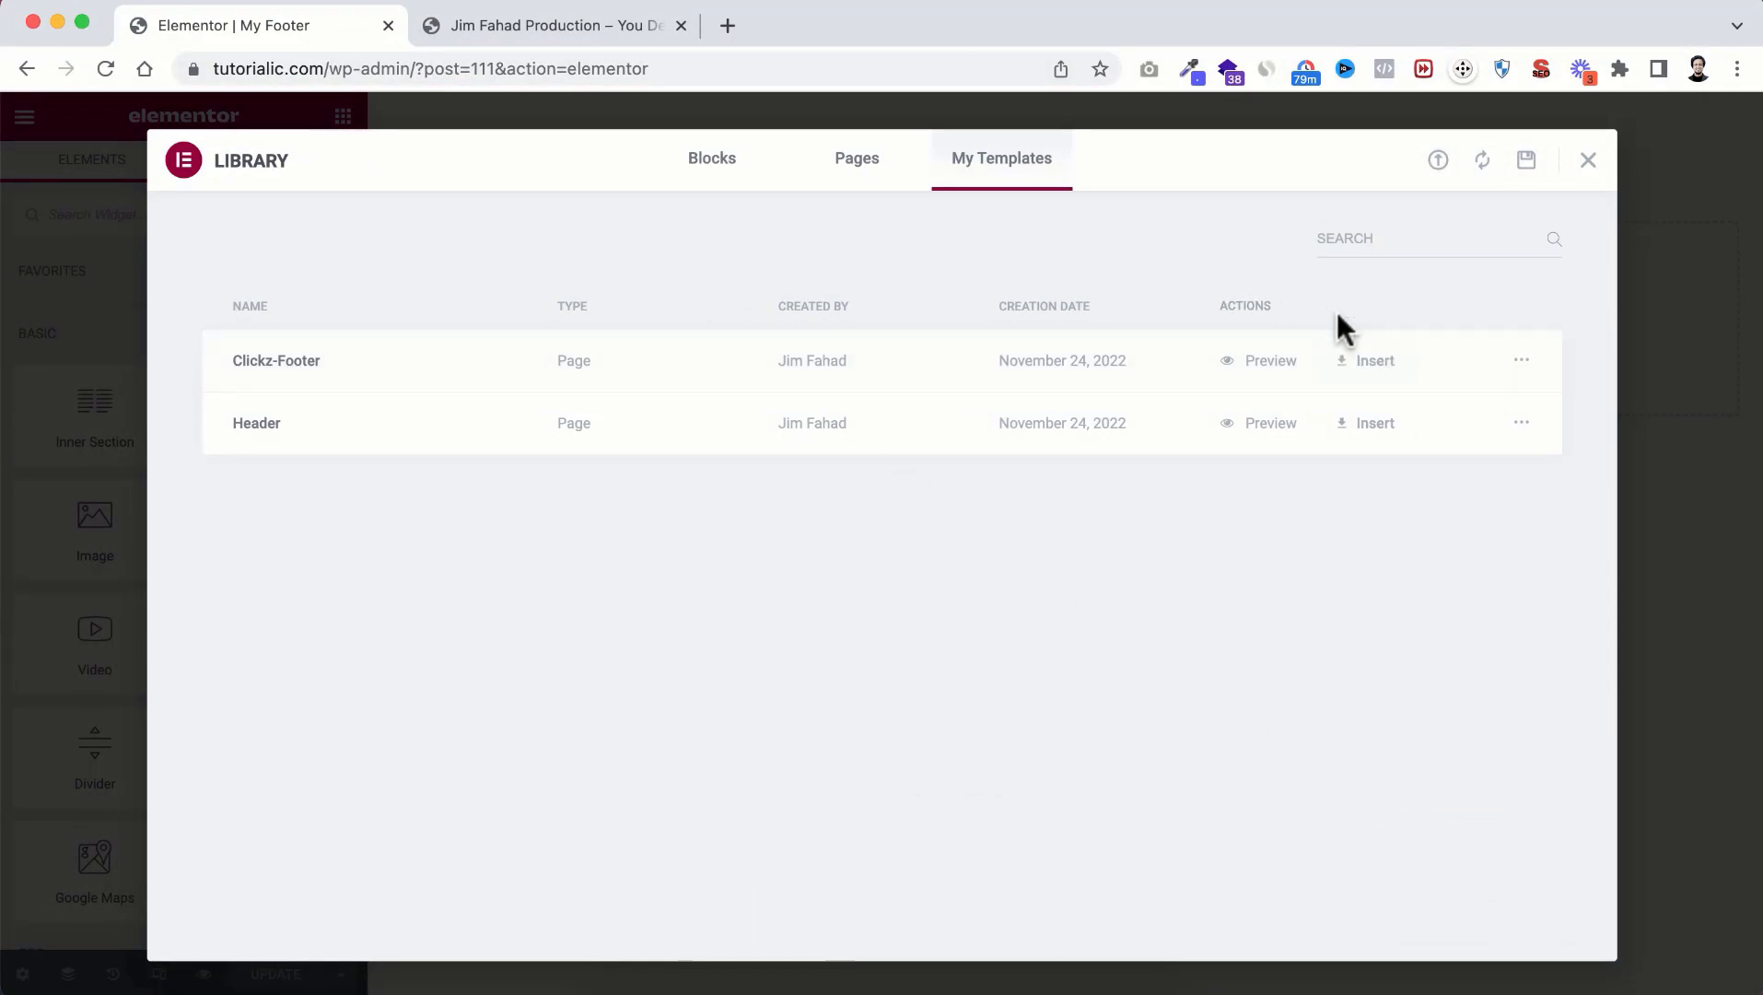
Step: Insert the Clickz-Footer template with its page settings, and delete its News Letter section before updating My Footer
left_click(1353, 361)
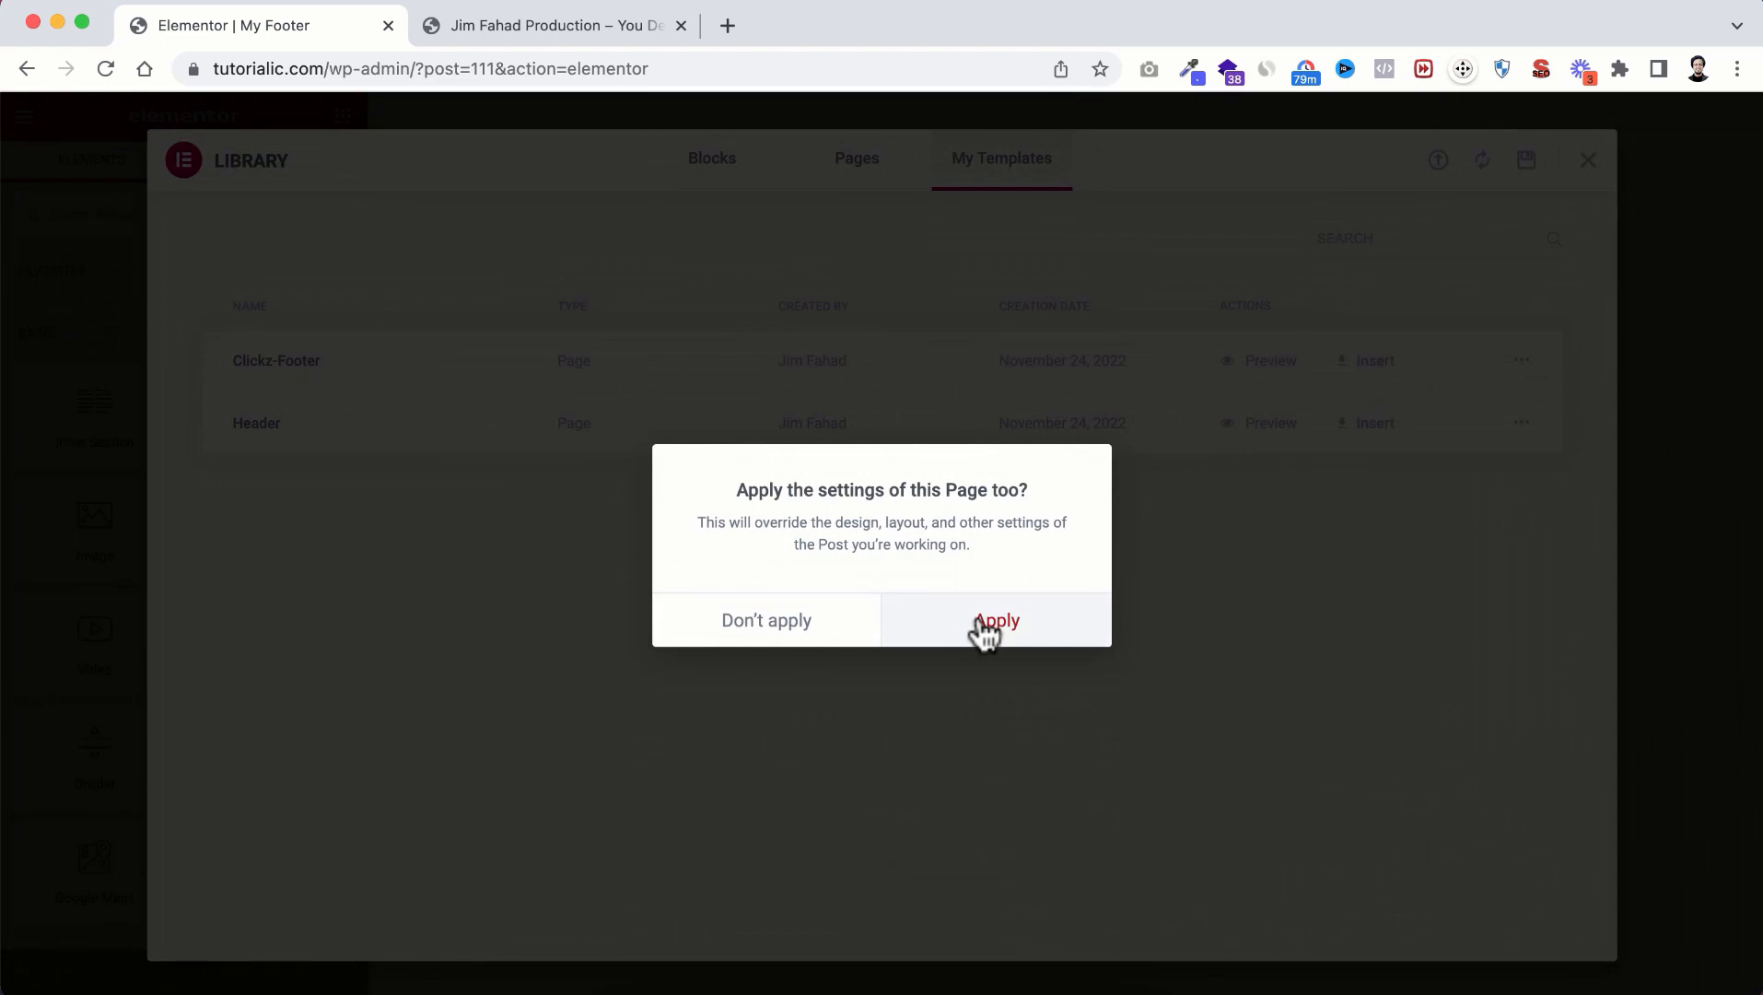
left_click(982, 626)
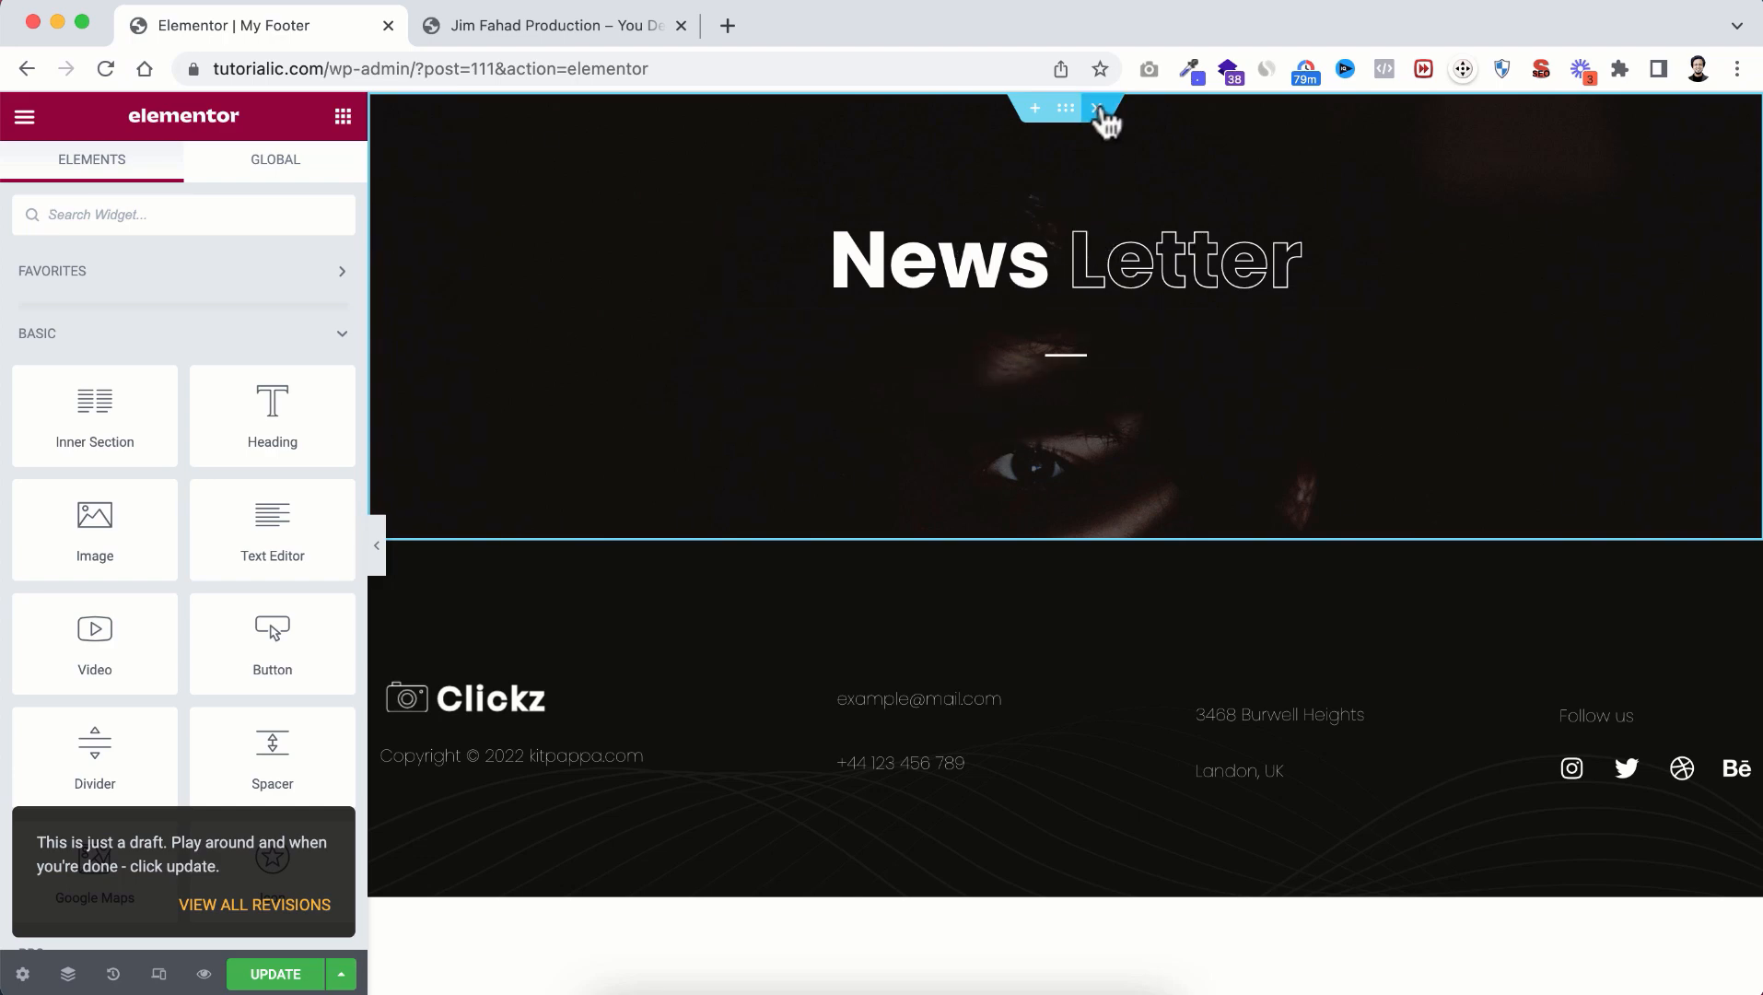
left_click(1097, 110)
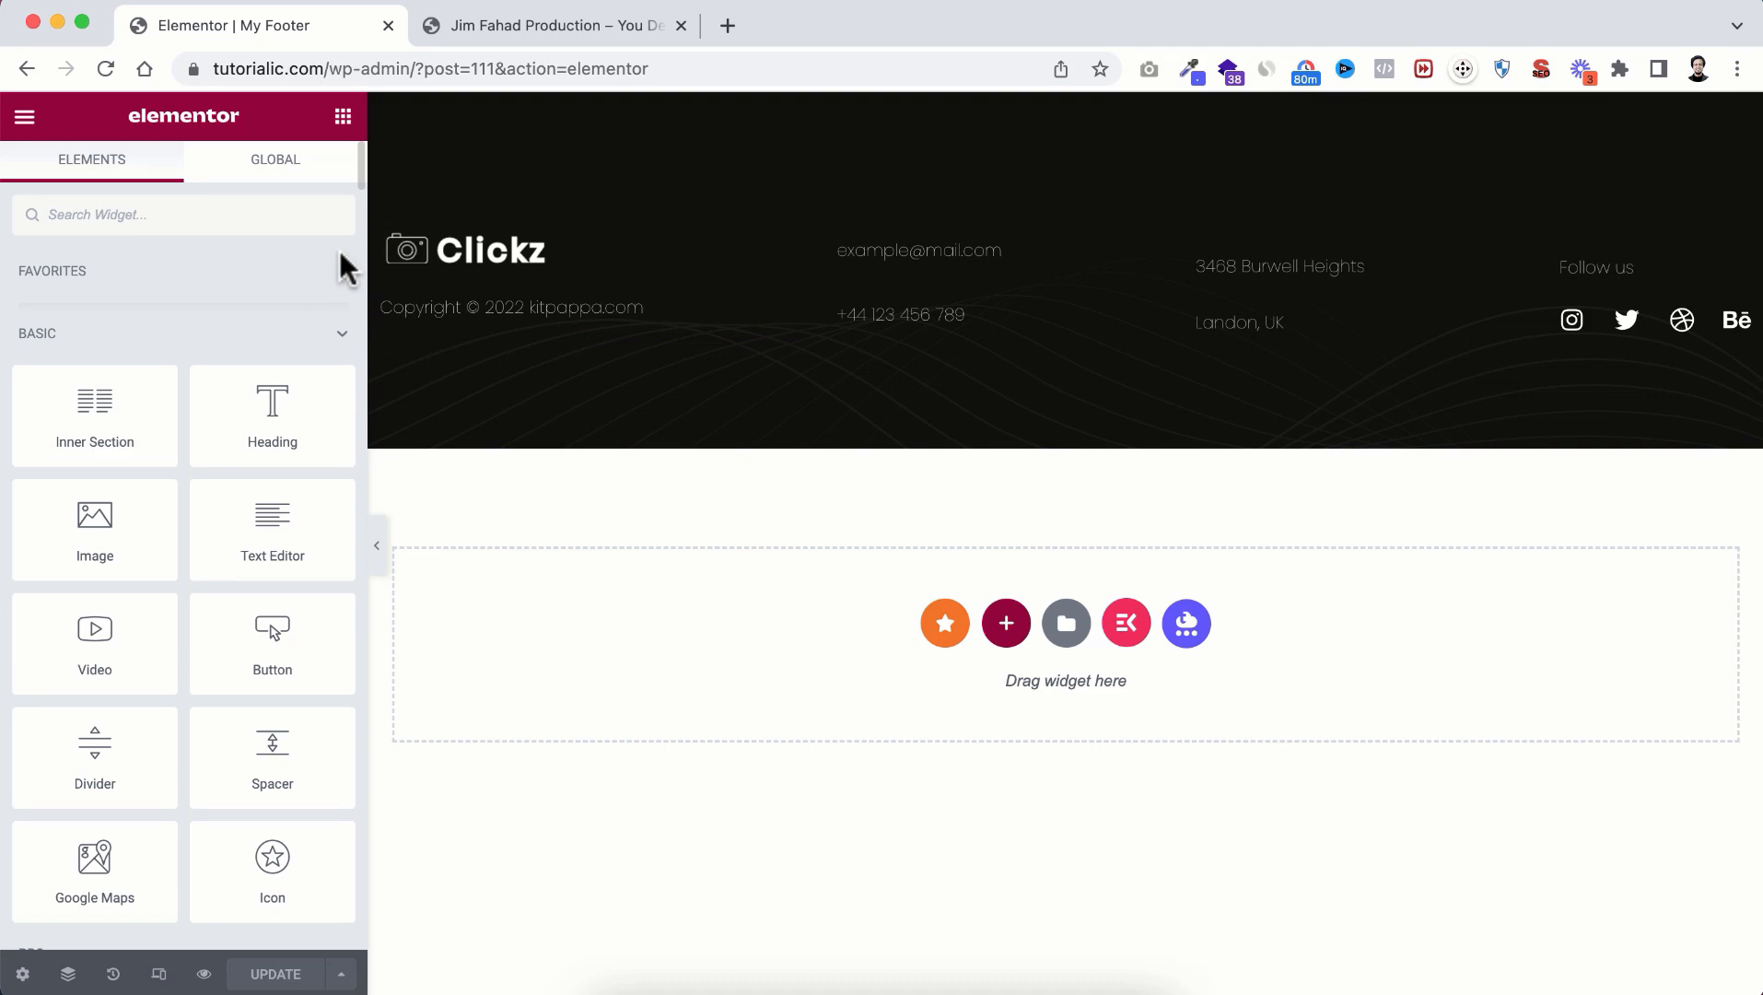
Step: Reload the live home page and examine it down to the footer with the Clickz logo, contact details and social icons
left_click(556, 23)
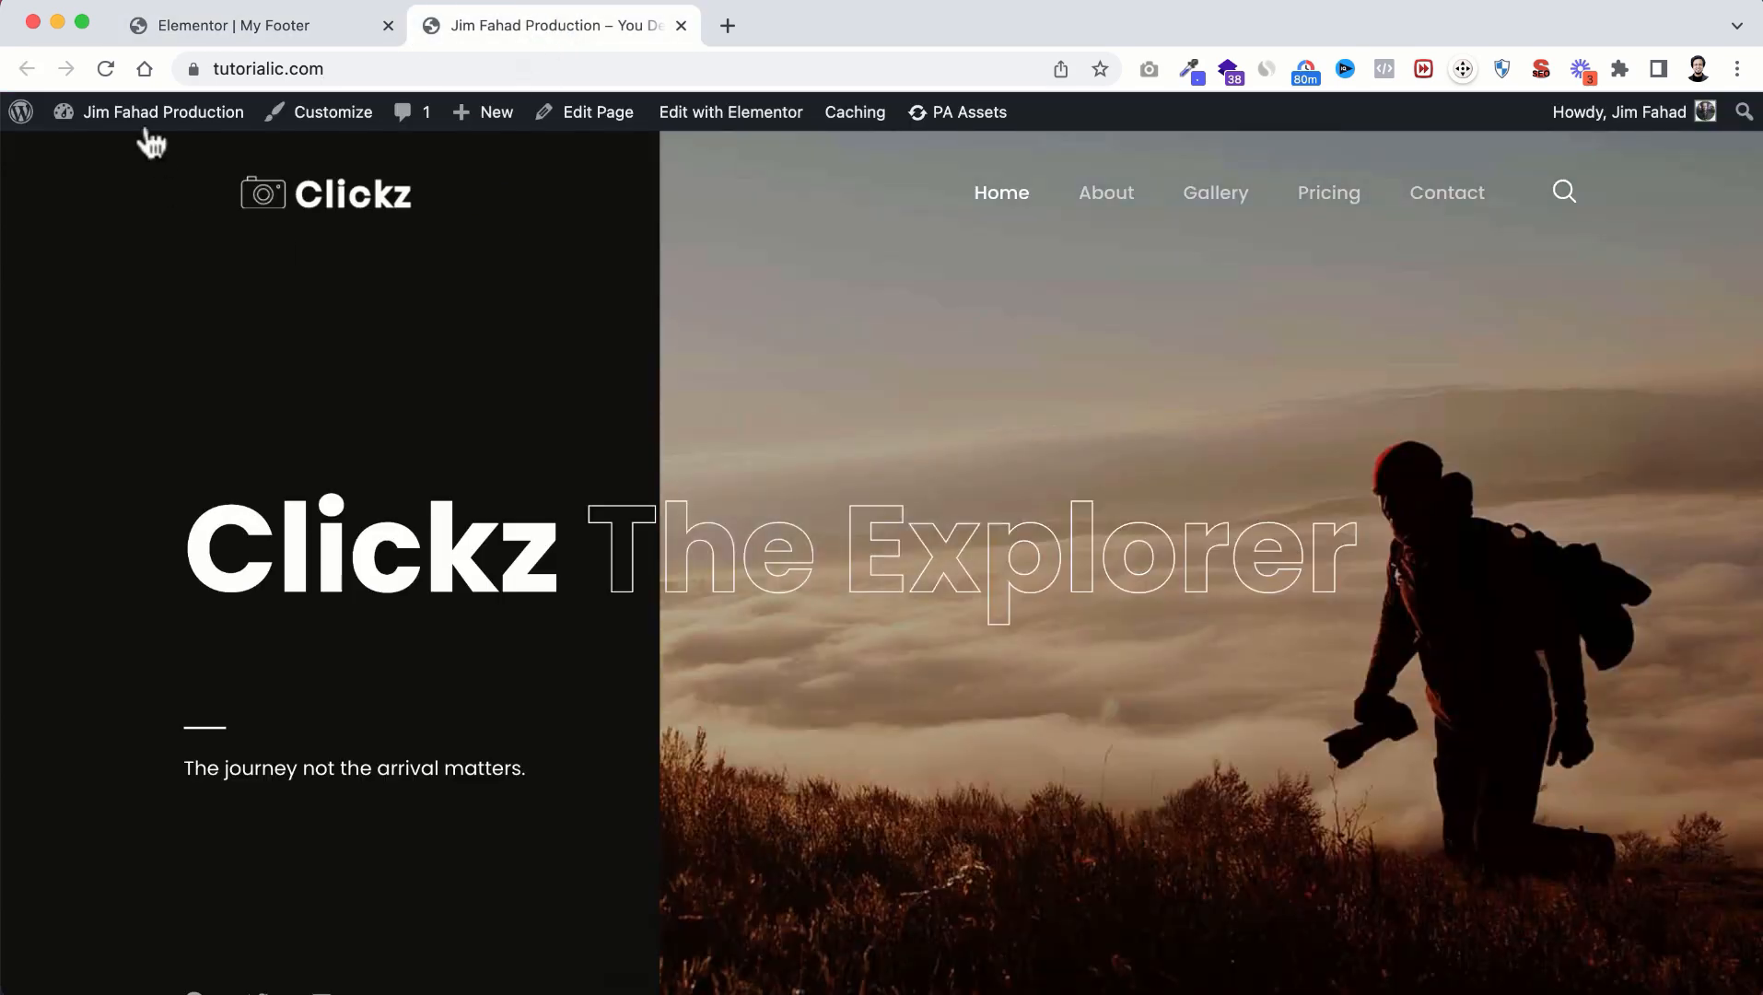
left_click(116, 67)
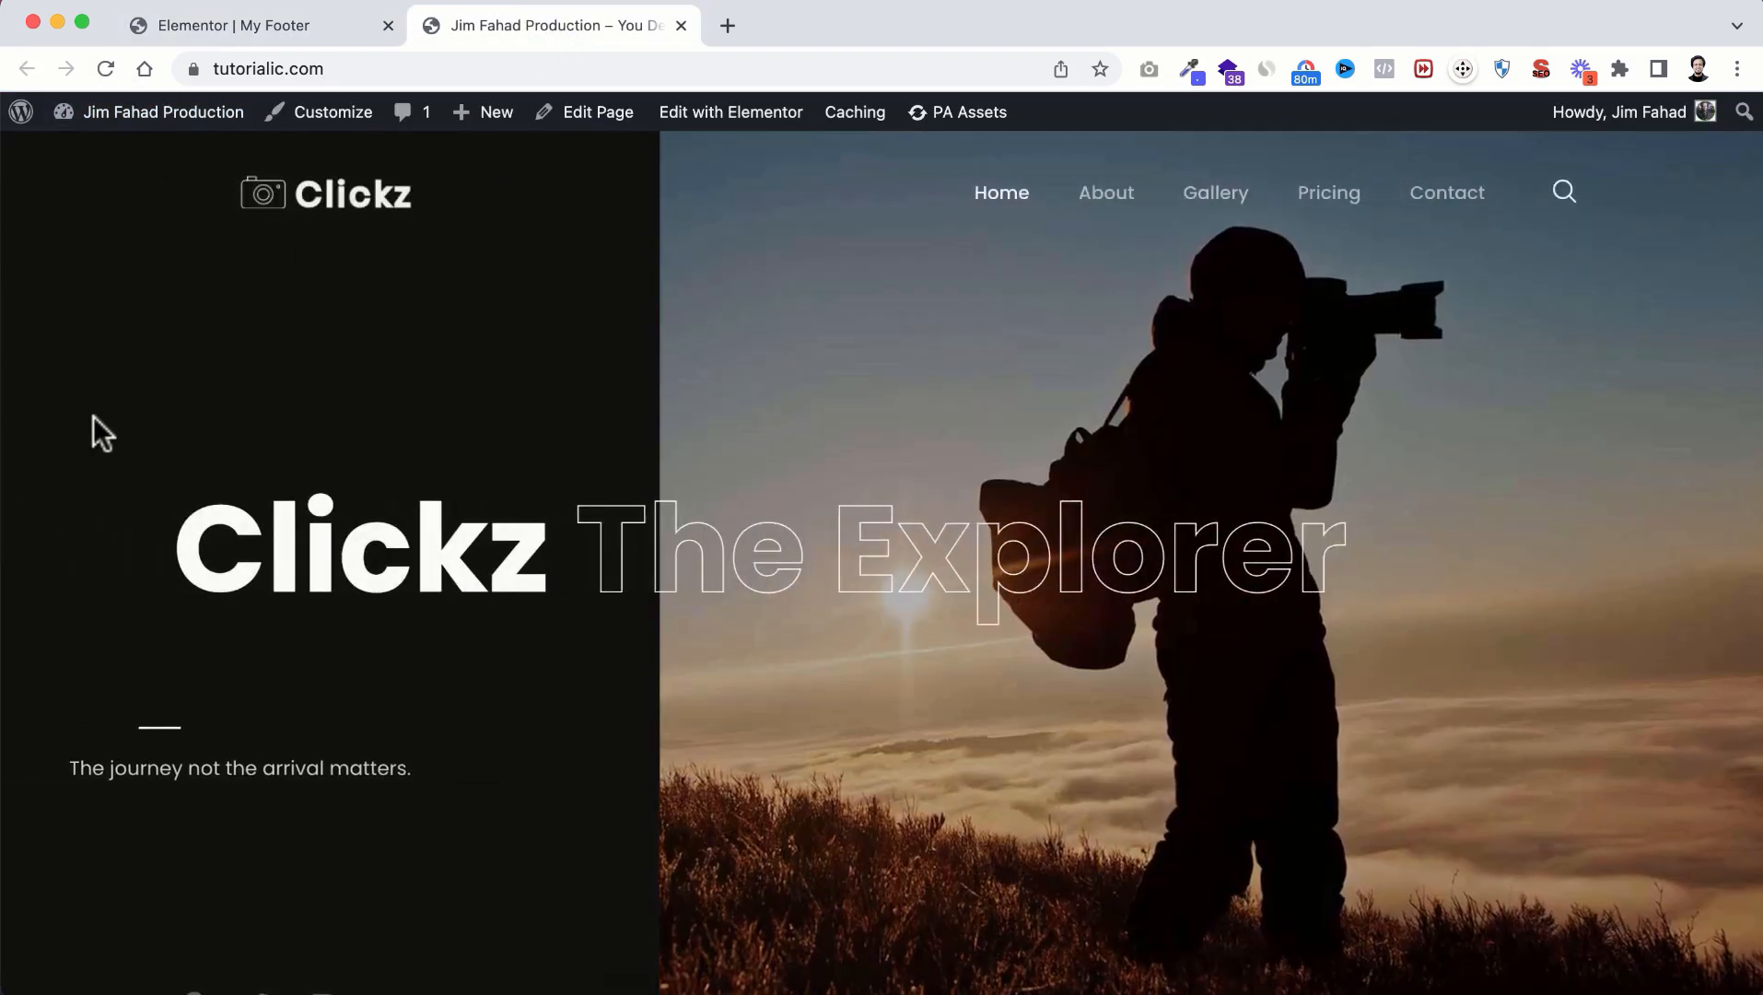
scroll(1128, 746, "down", 6)
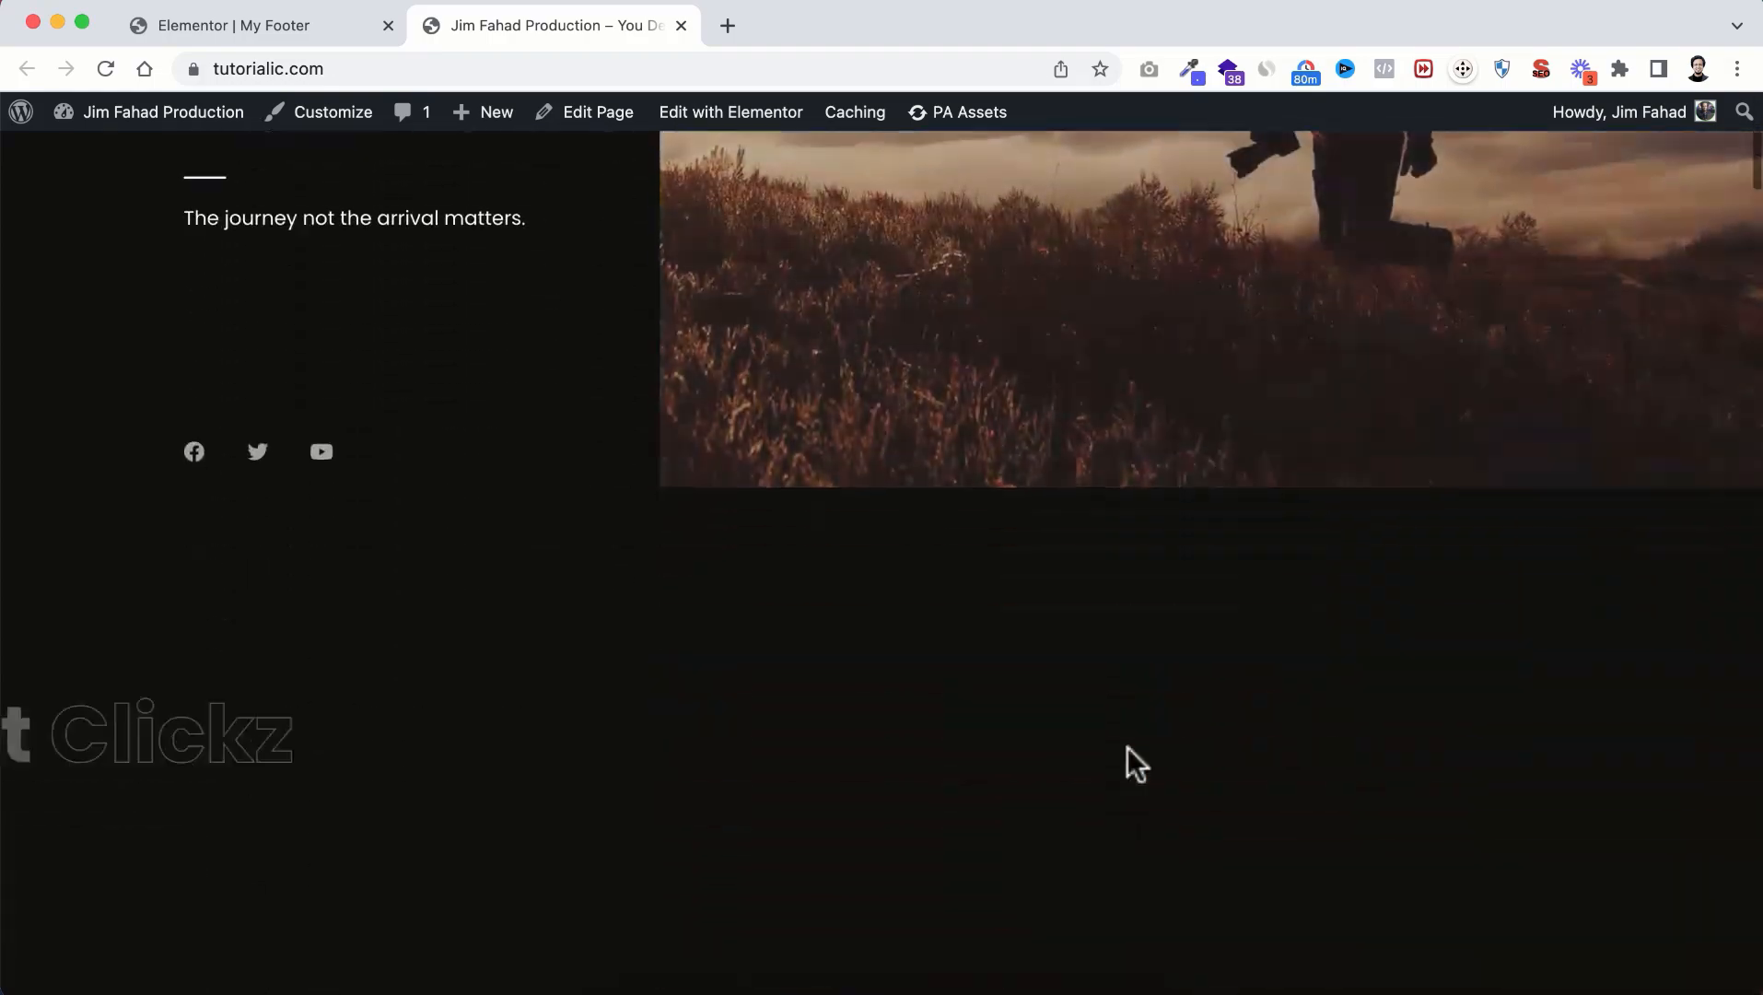
scroll(1128, 746, "down", 15)
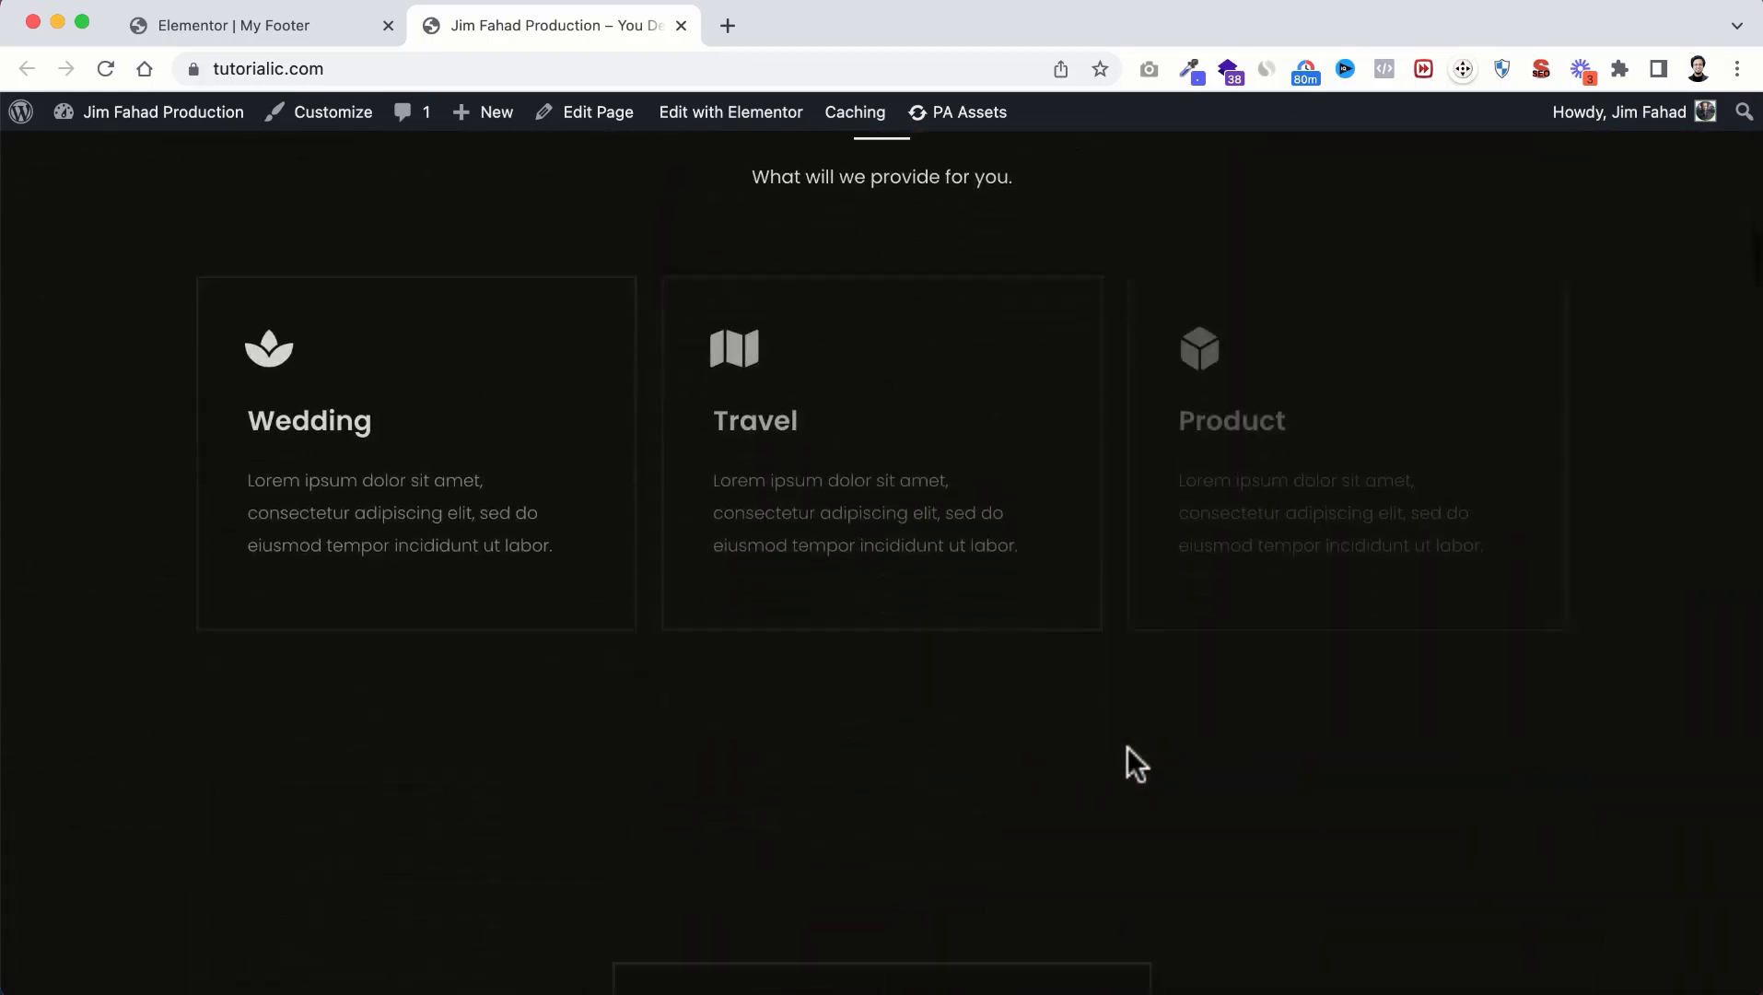
scroll(1128, 765, "down", 20)
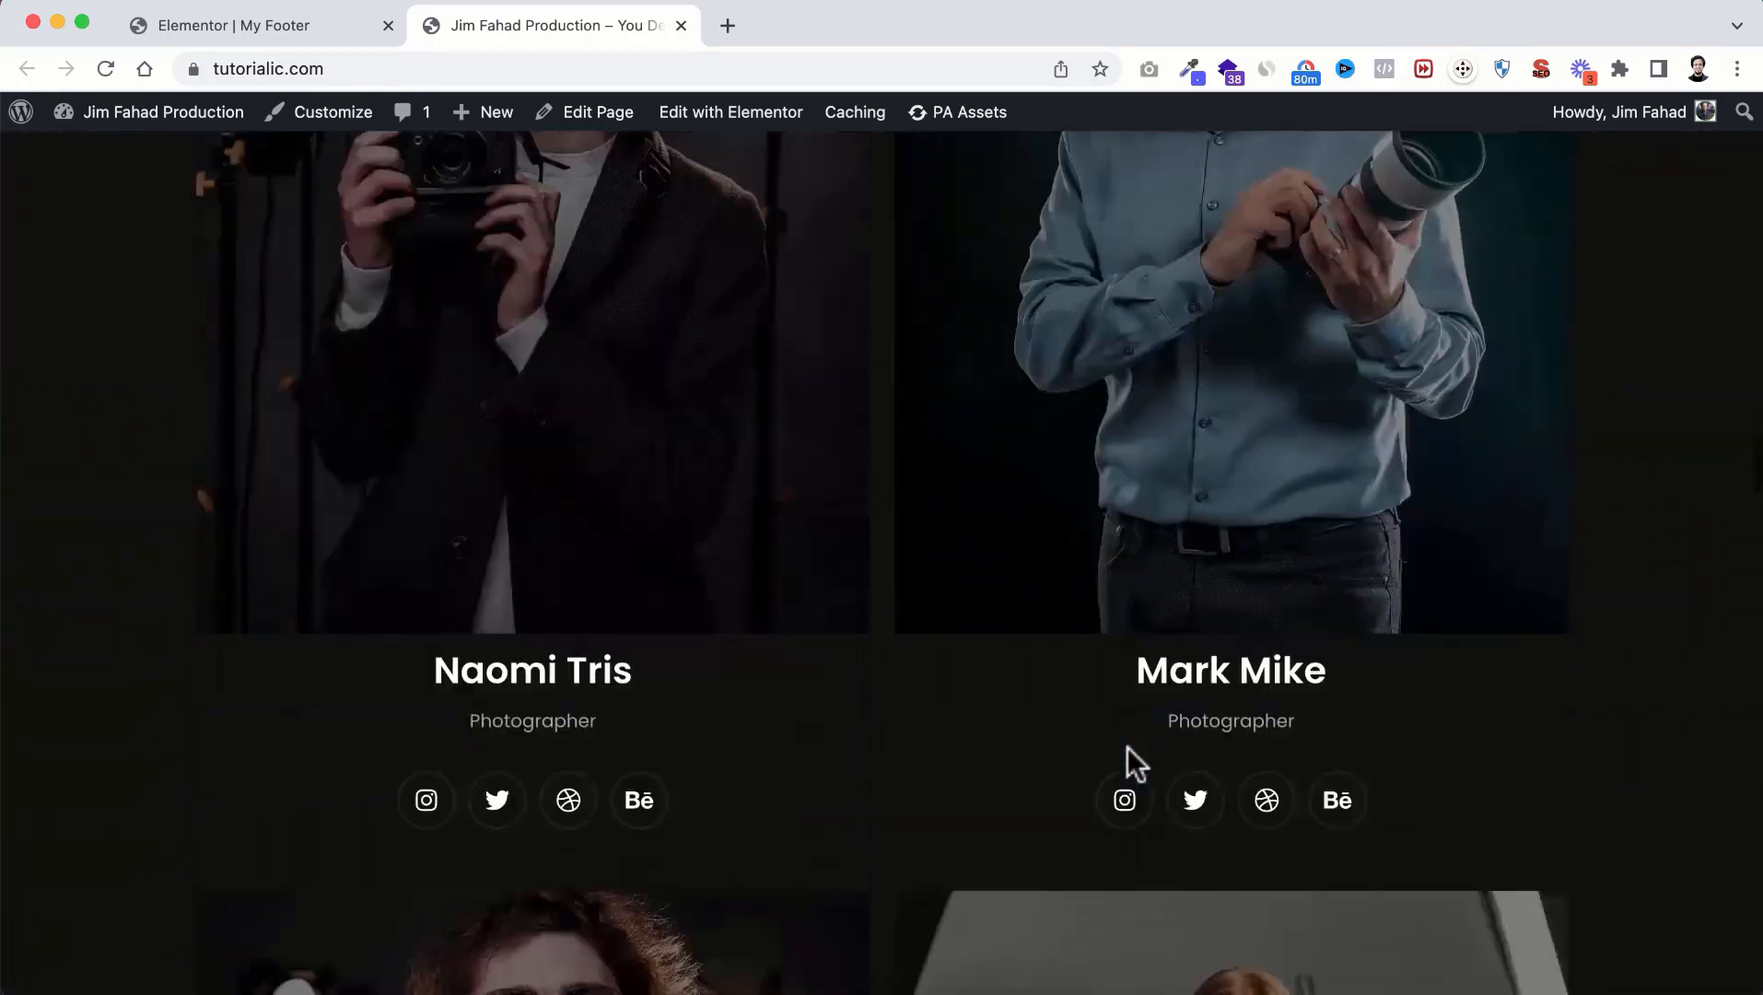
scroll(1128, 748, "down", 10)
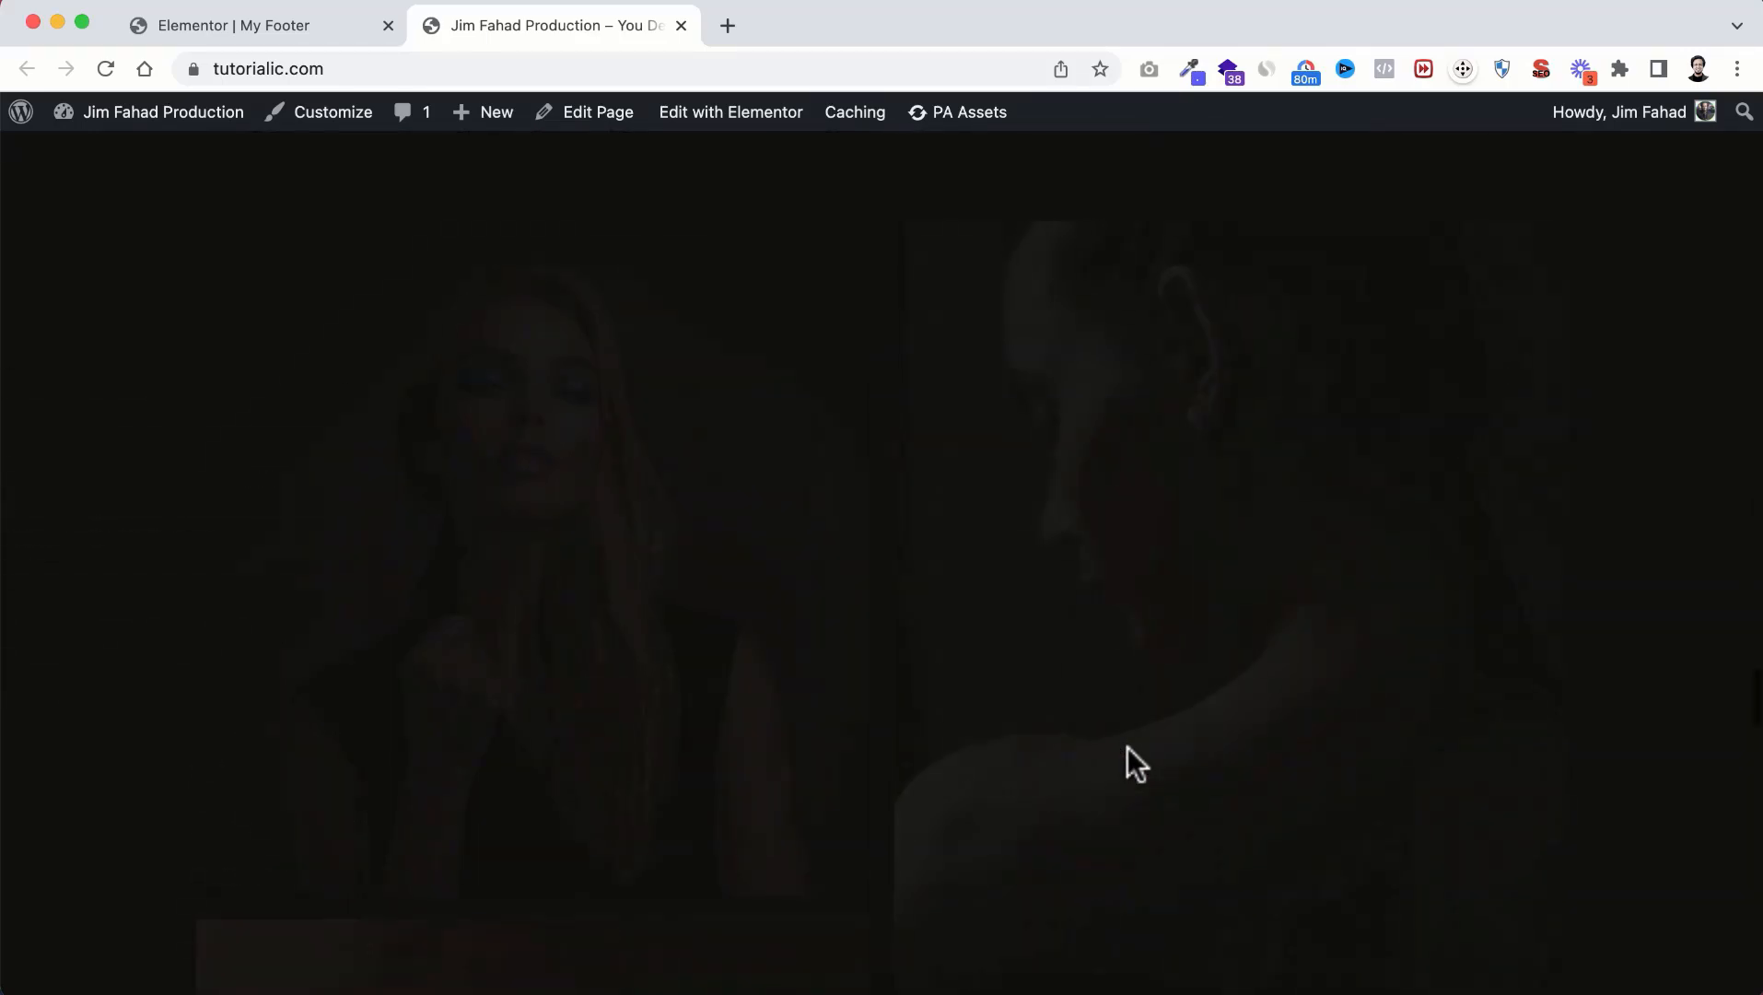
scroll(1128, 748, "down", 15)
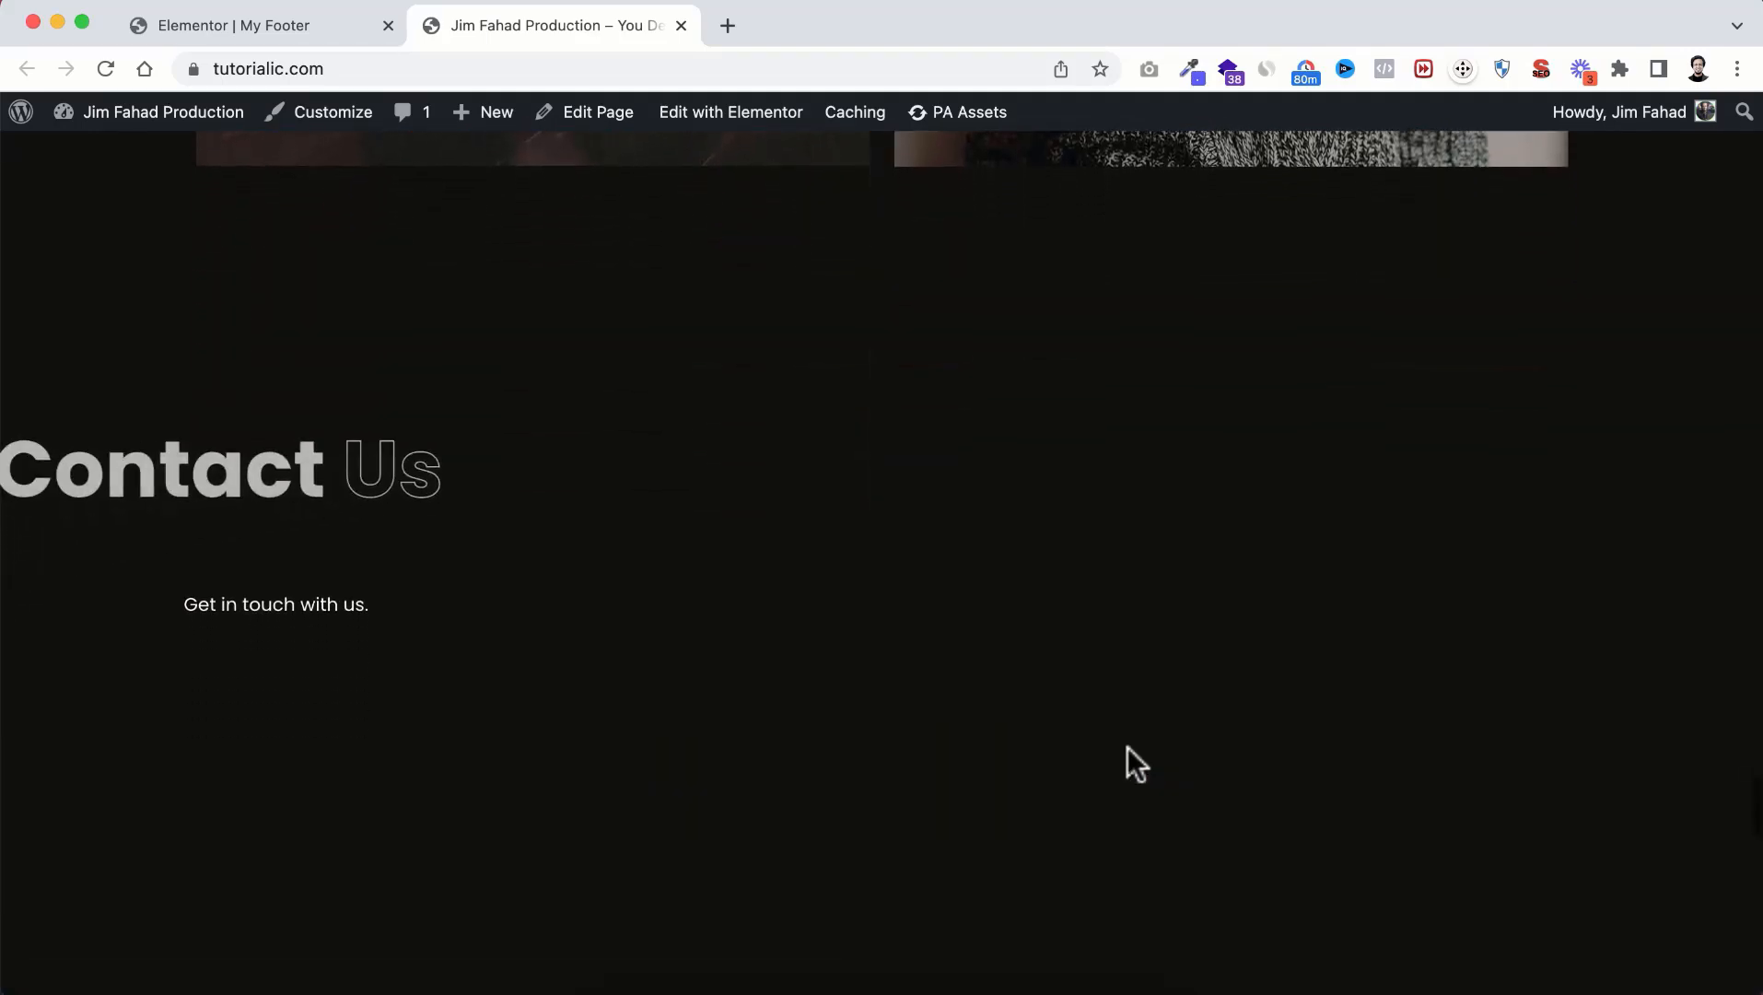
scroll(1127, 748, "down", 15)
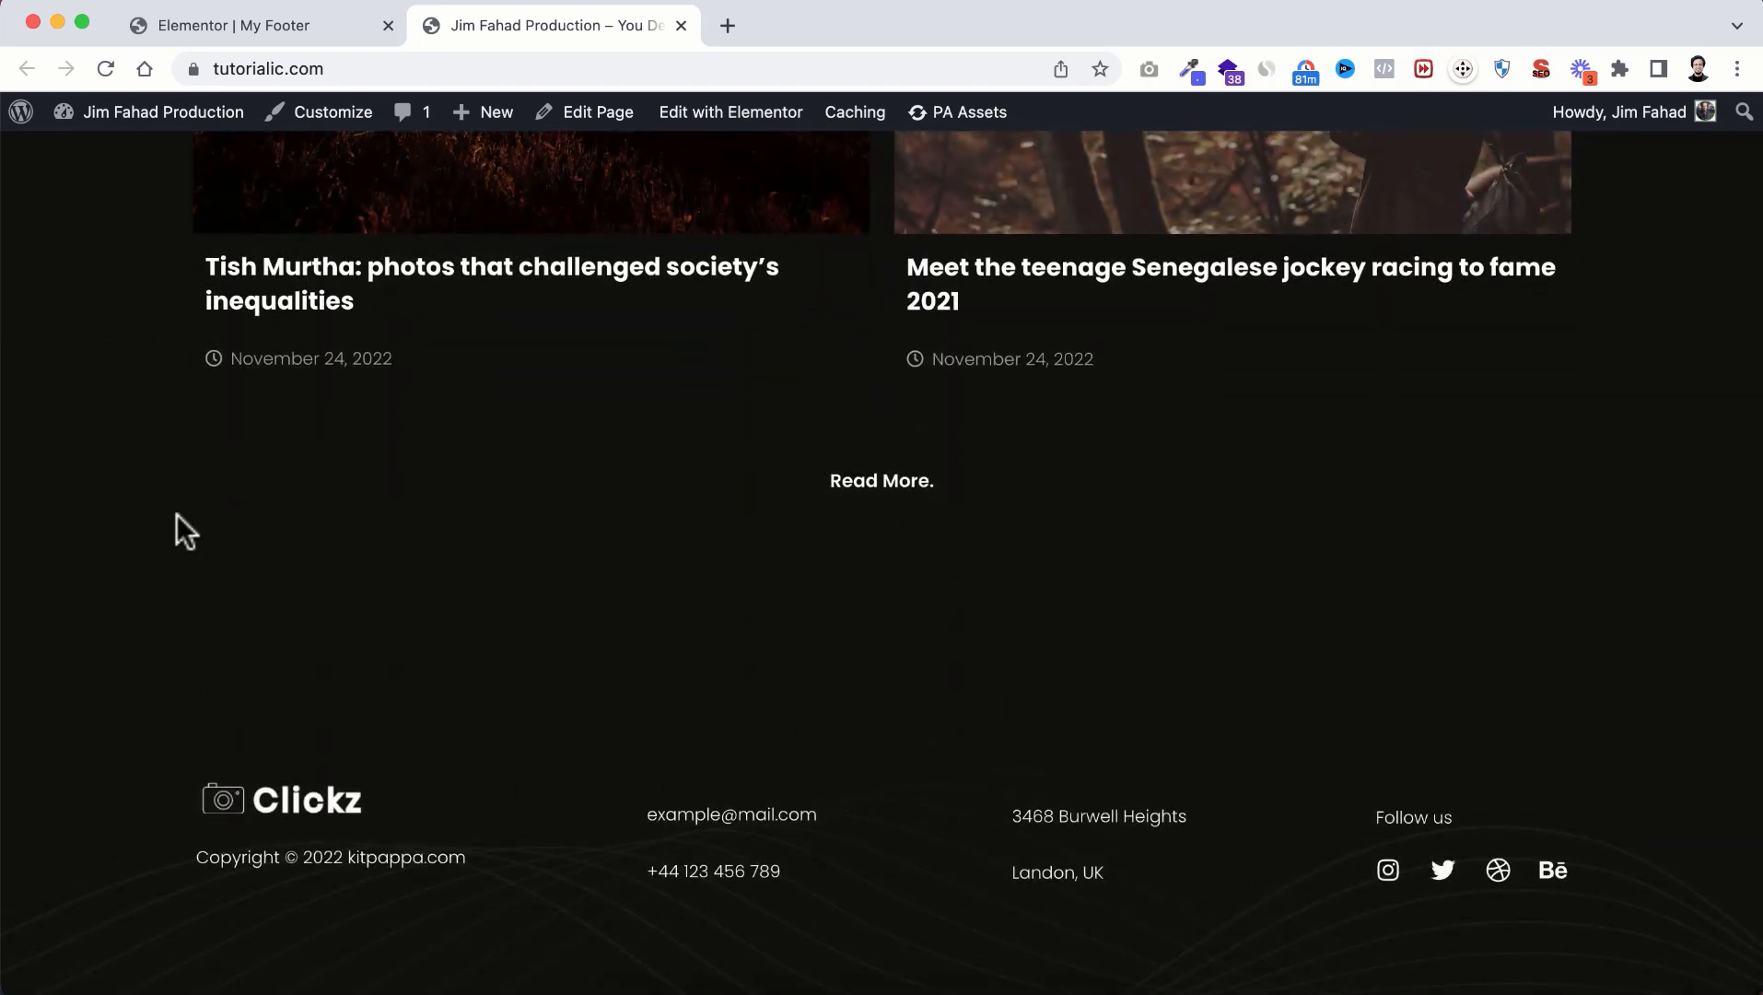
Step: Open the live About page and examine its header, banner and sections down to the What They Ask questions
scroll(176, 514, "up", 20)
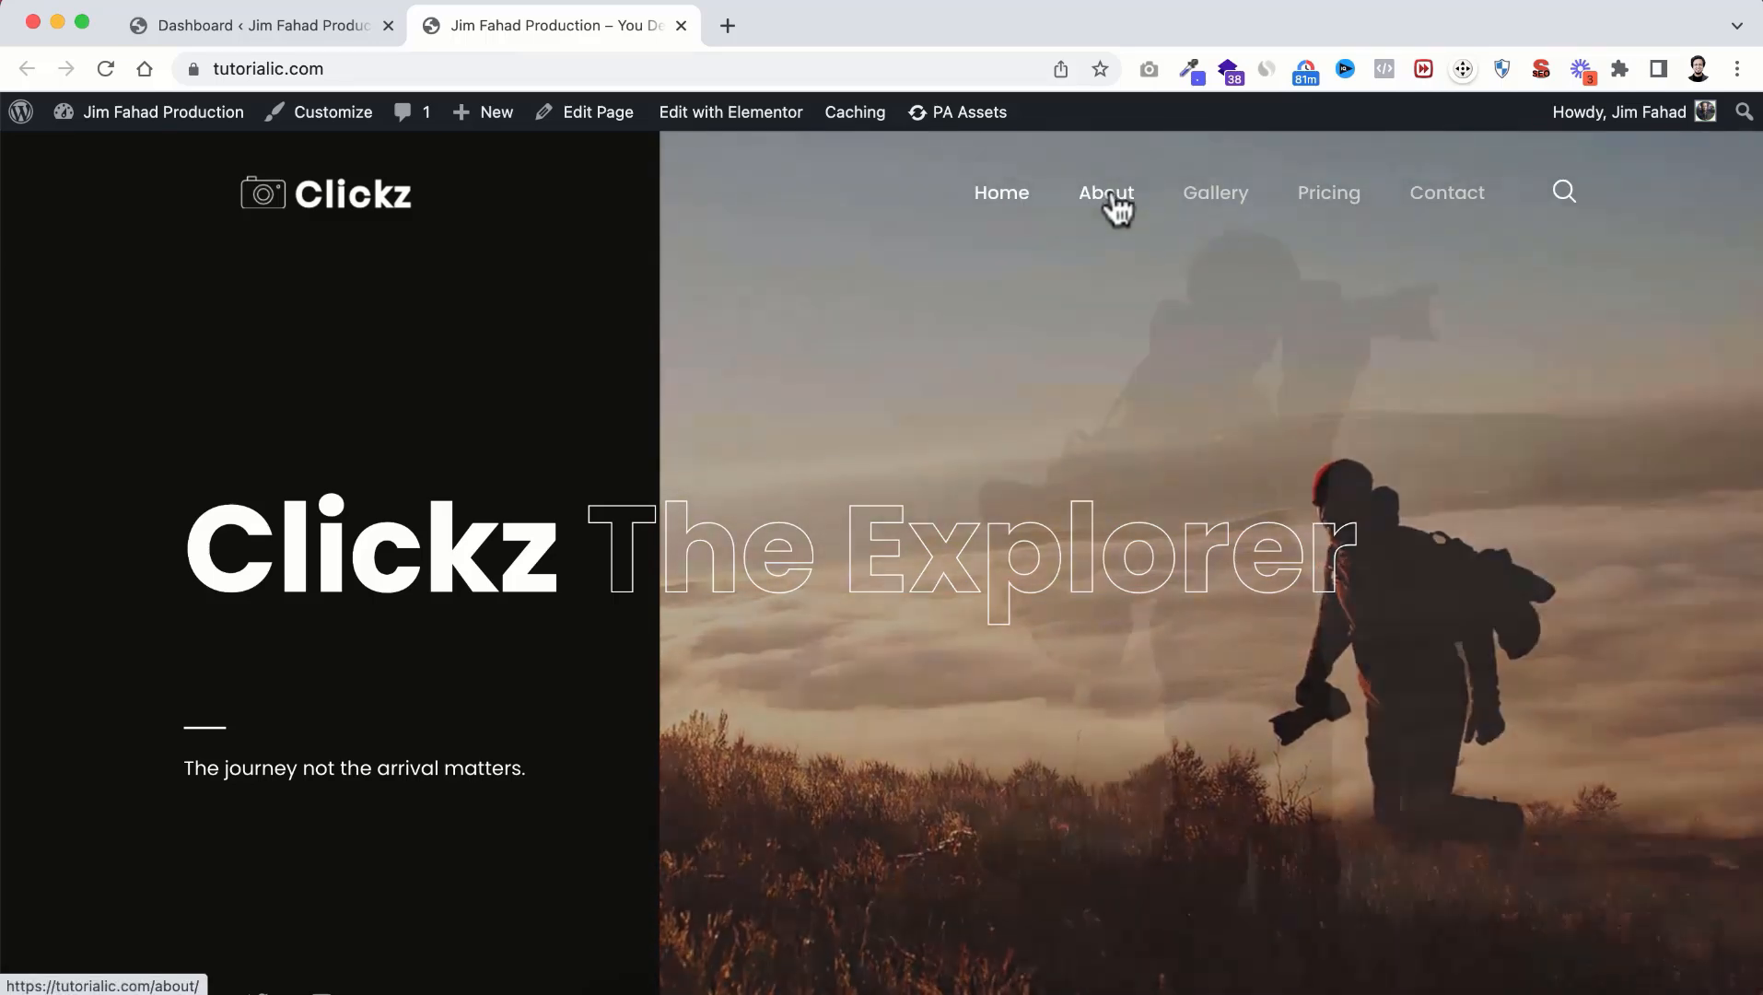
left_click(1114, 208)
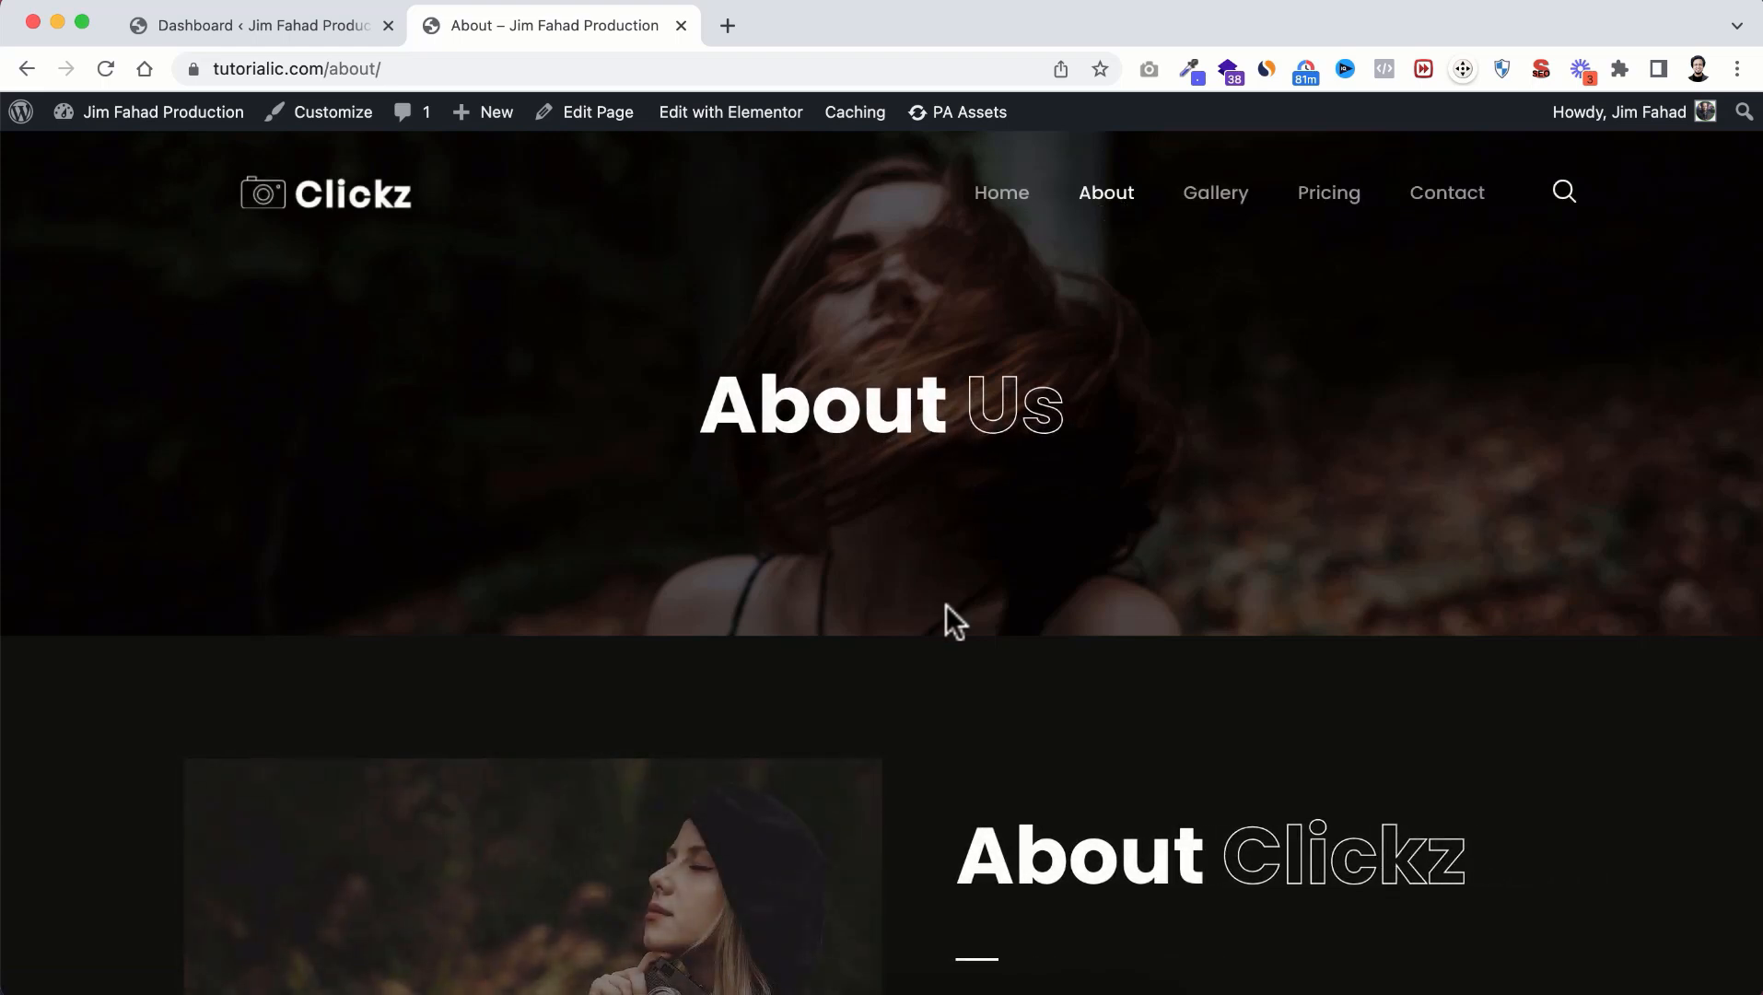
scroll(827, 518, "down", 2)
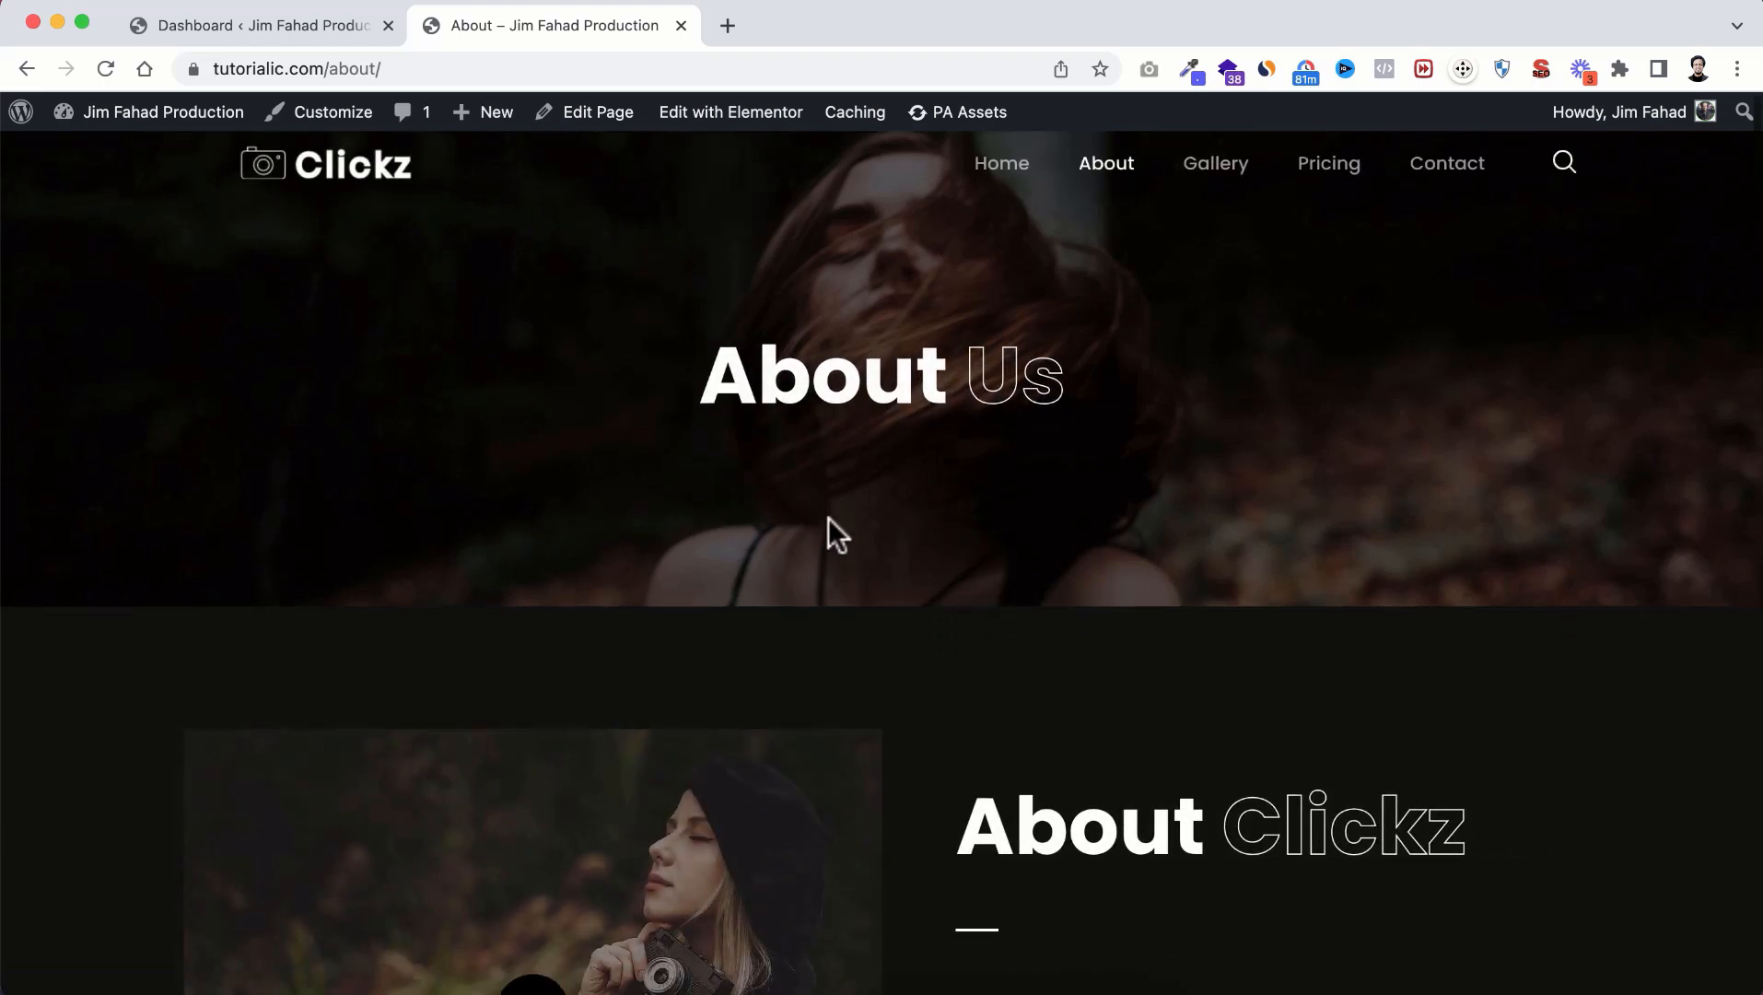
scroll(828, 518, "up", 3)
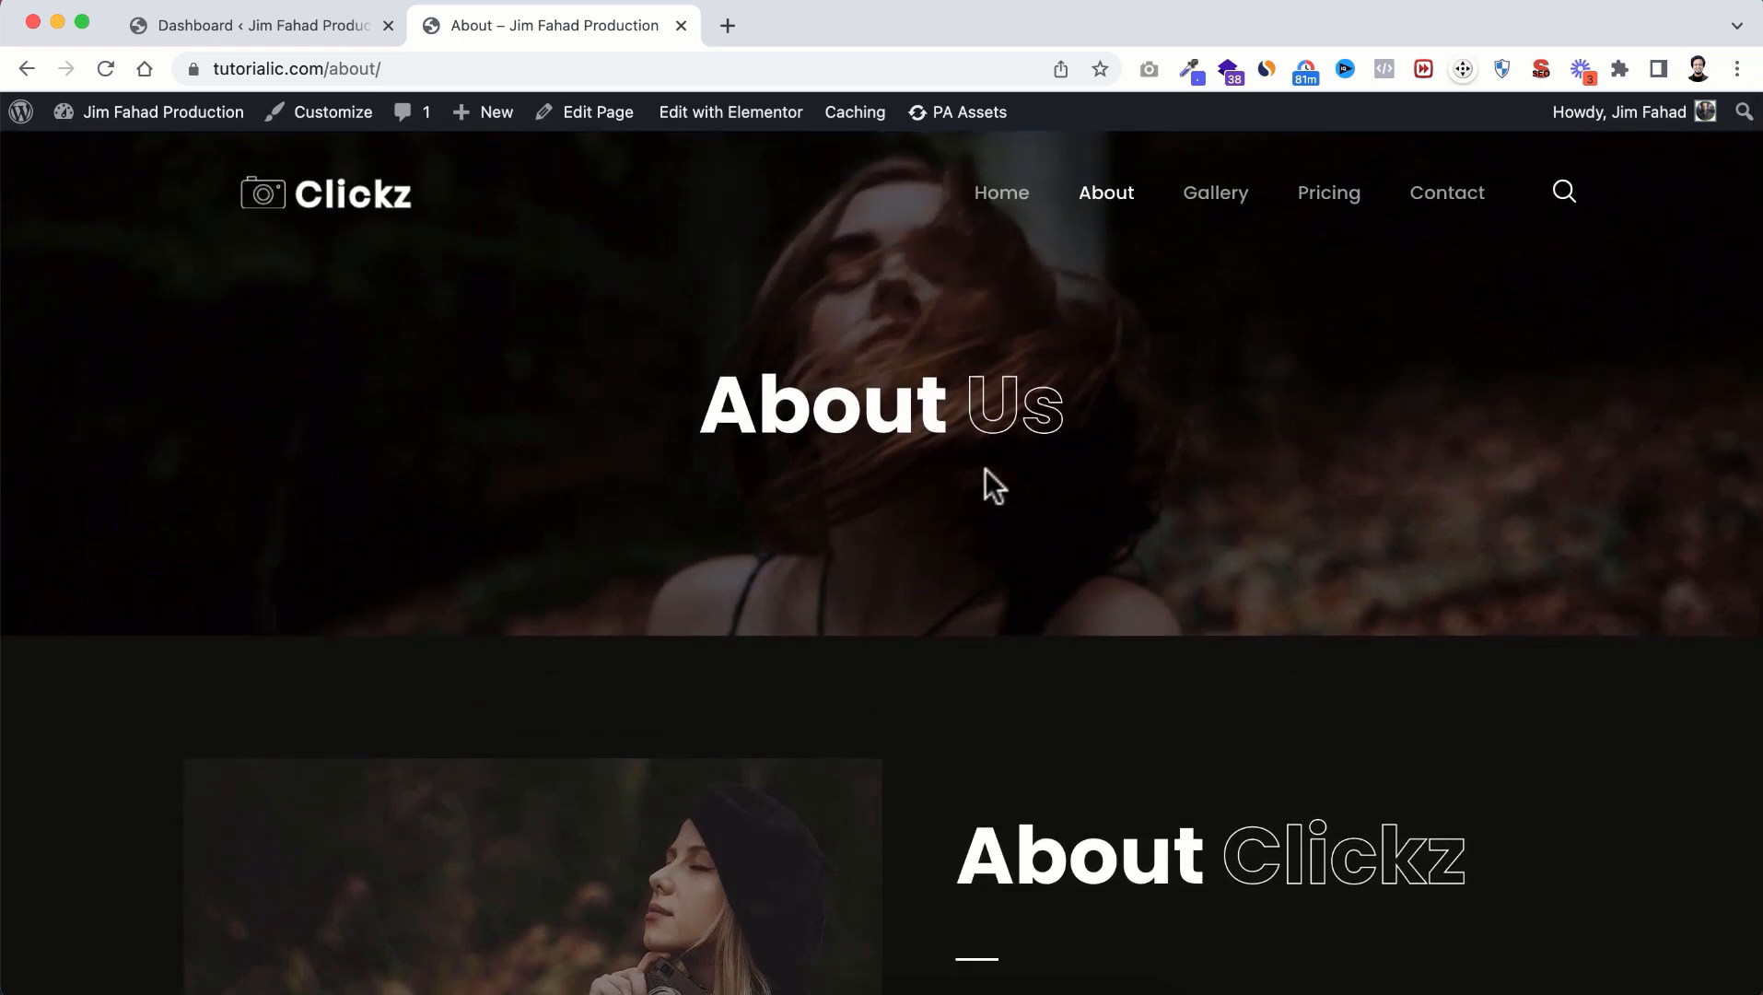
mouse_move(728, 129)
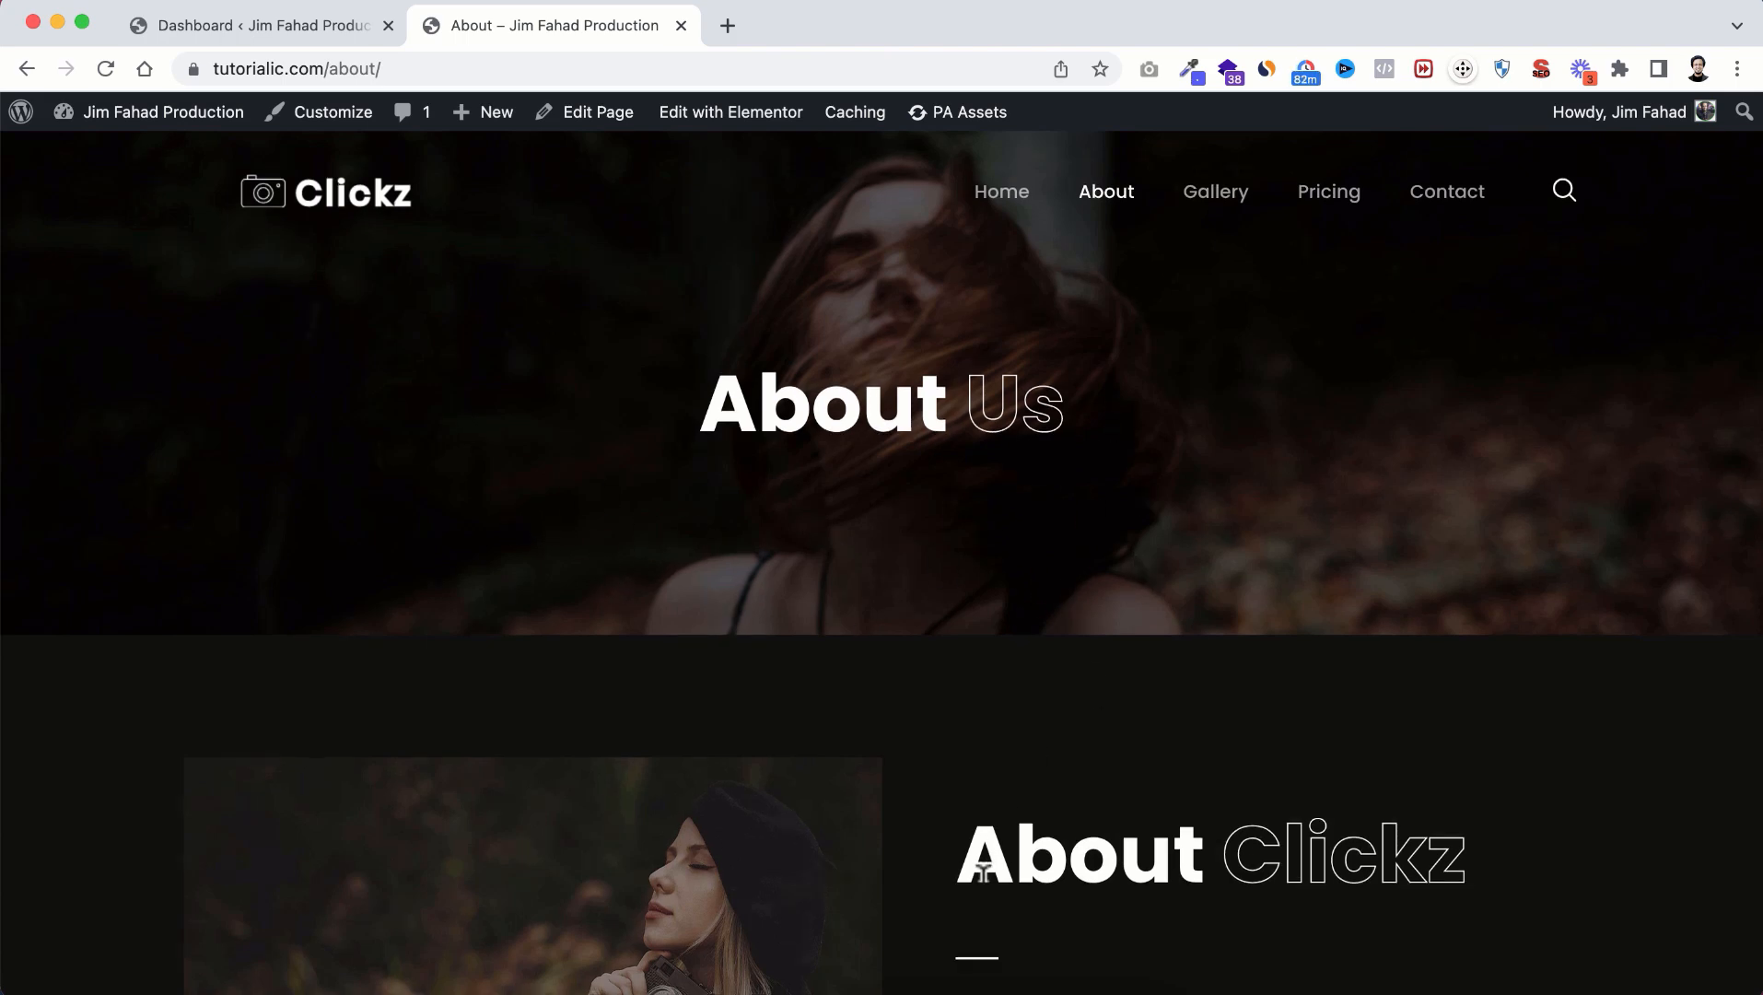
scroll(984, 875, "down", 8)
scroll(981, 879, "down", 6)
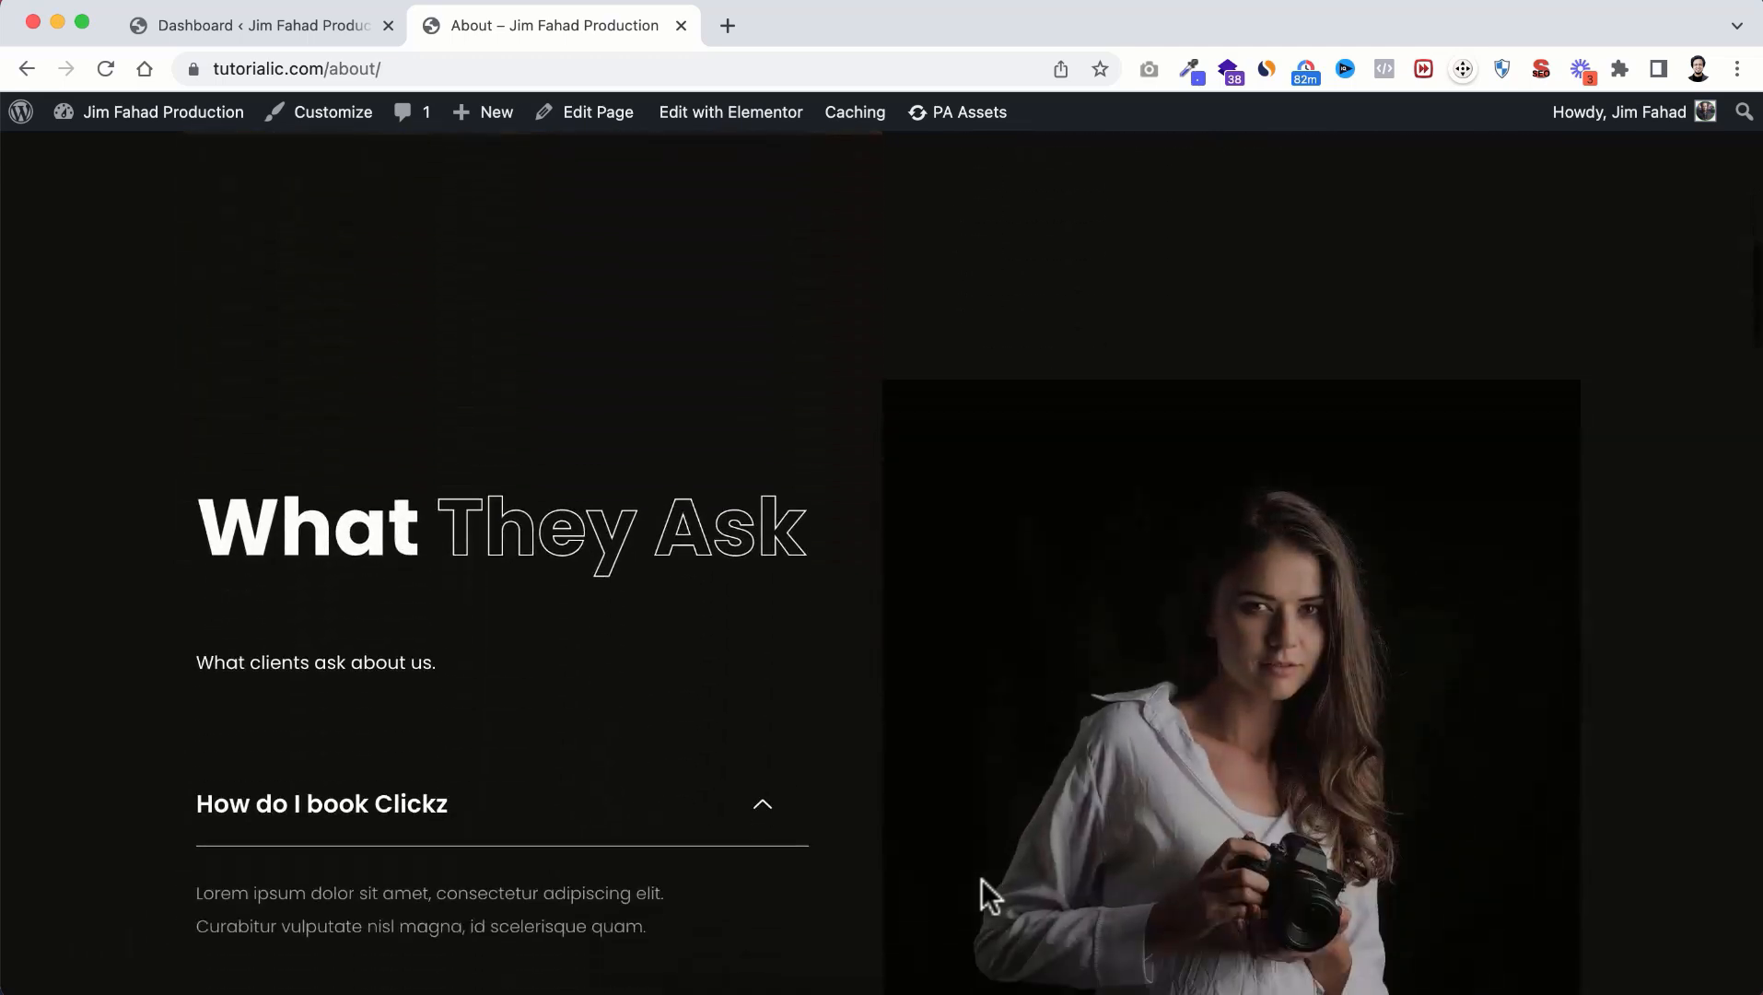
scroll(981, 879, "down", 2)
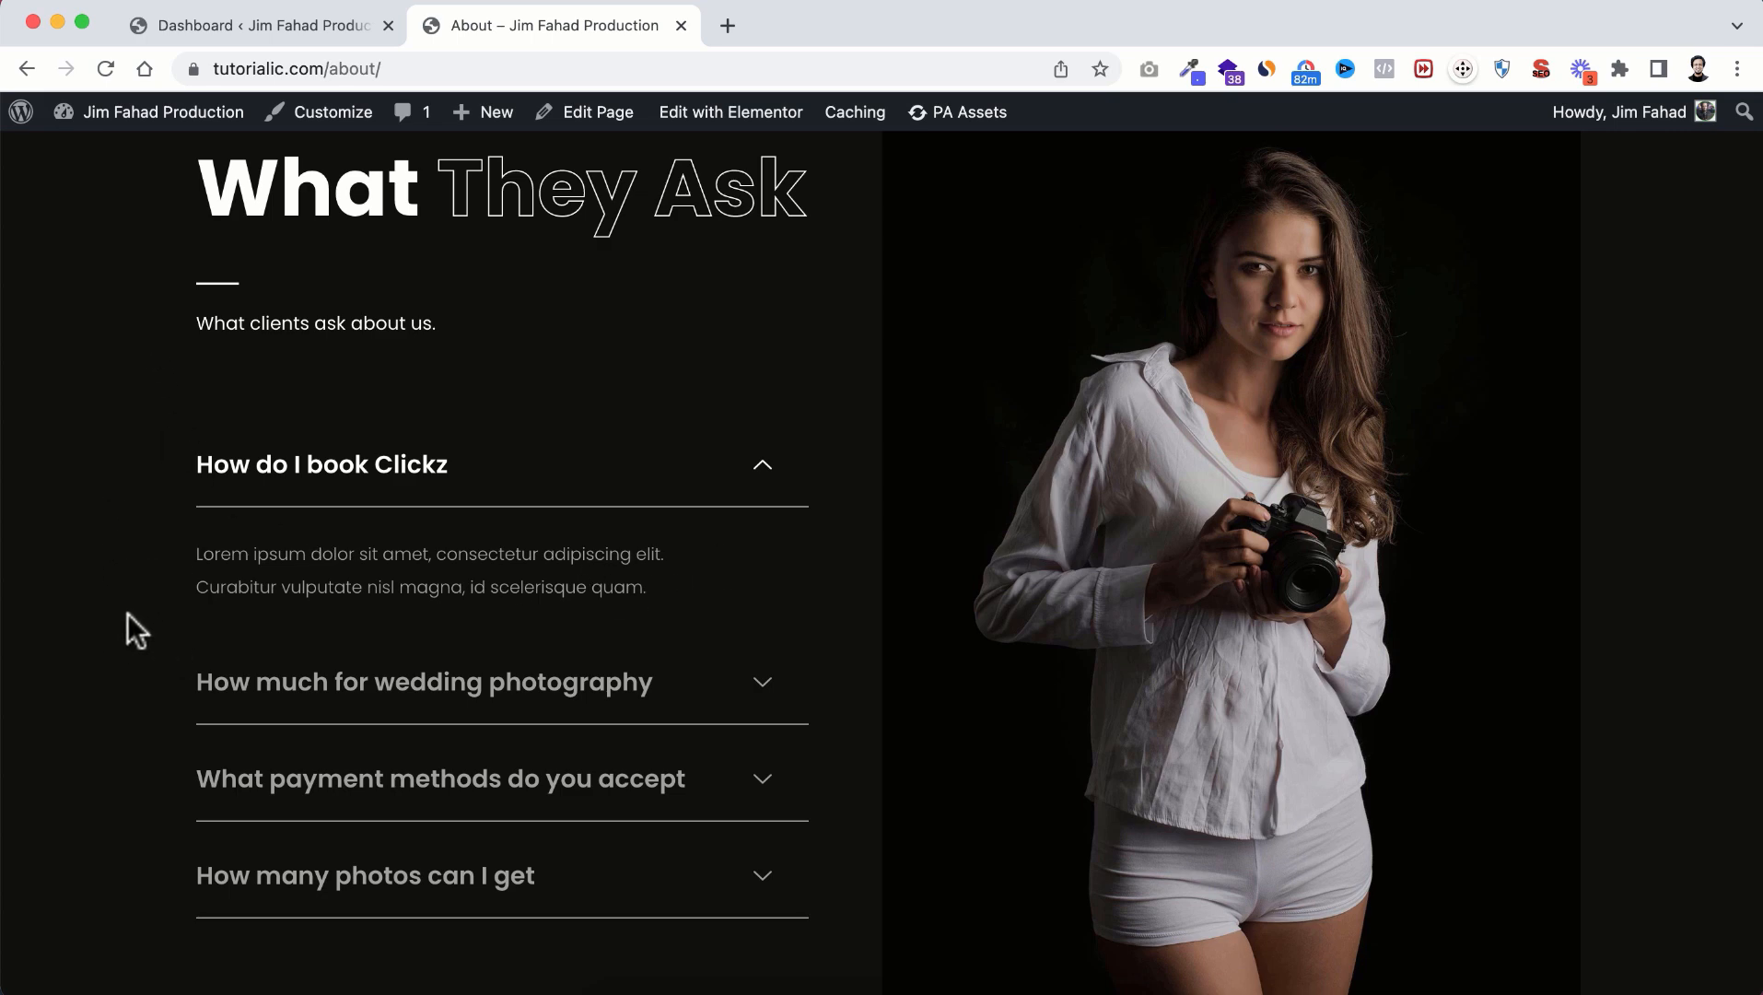
Step: Expand the wedding photography and payment methods questions, and review the rest of the About page through the skills and team sections
left_click(657, 686)
left_click(670, 783)
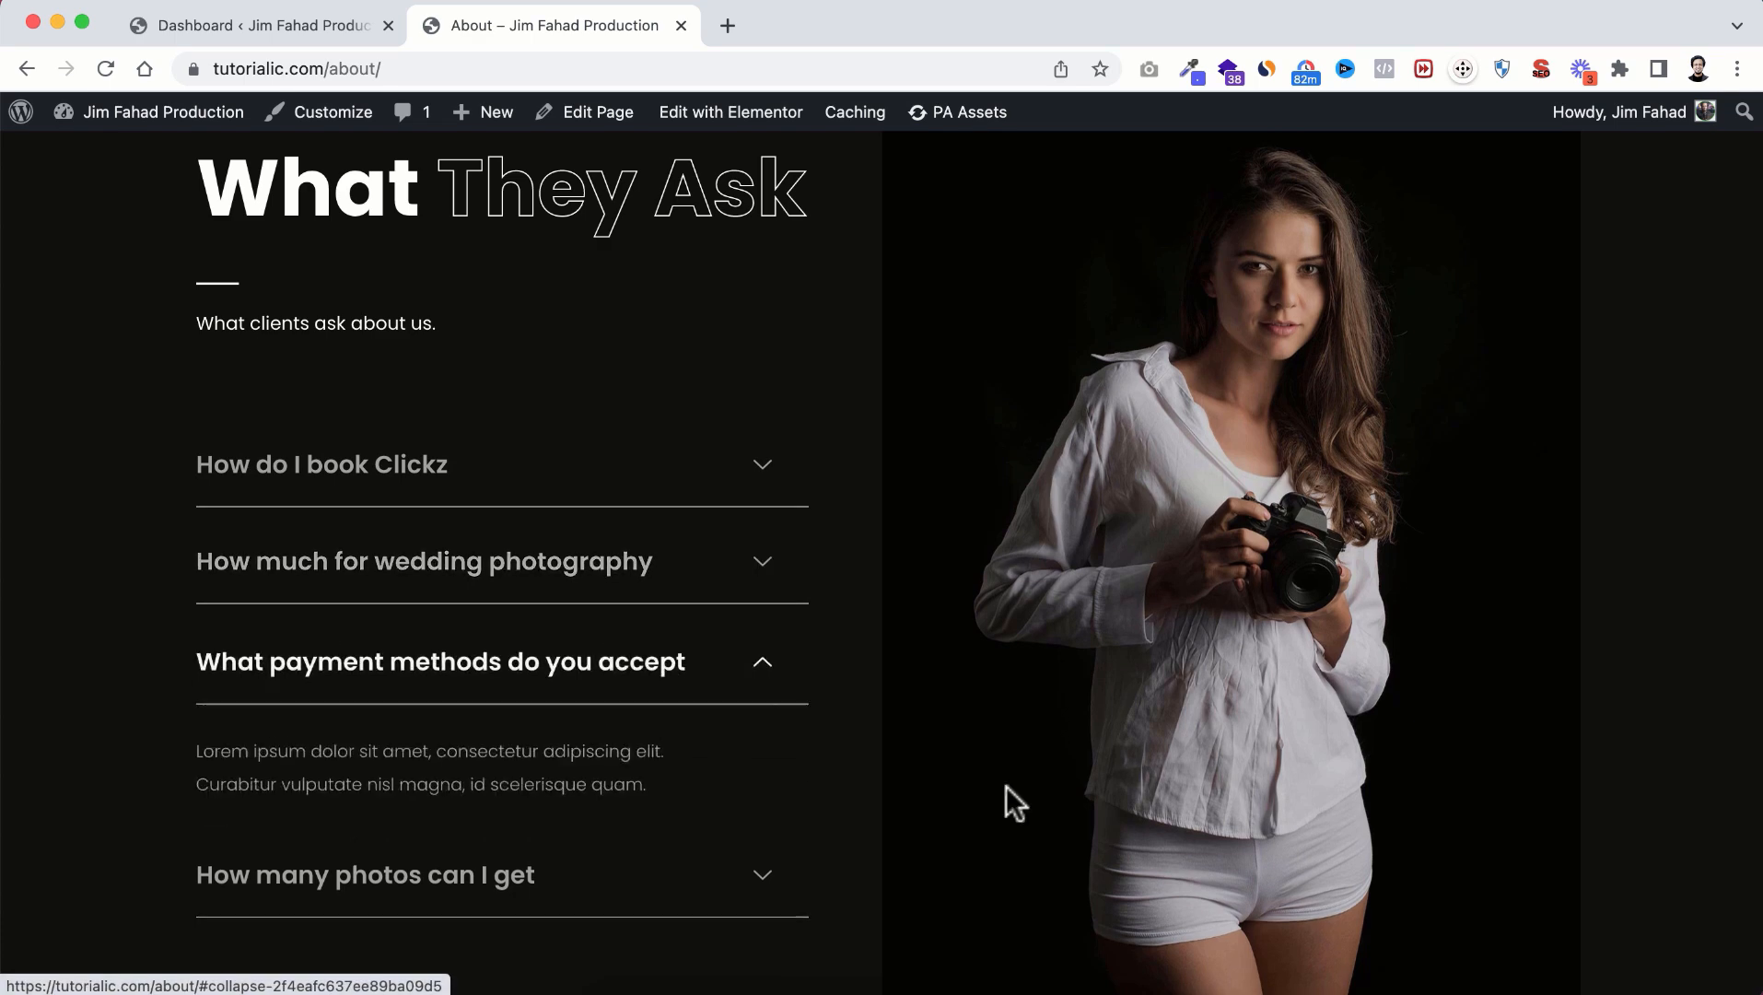
scroll(1005, 785, "down", 2)
scroll(1005, 784, "down", 10)
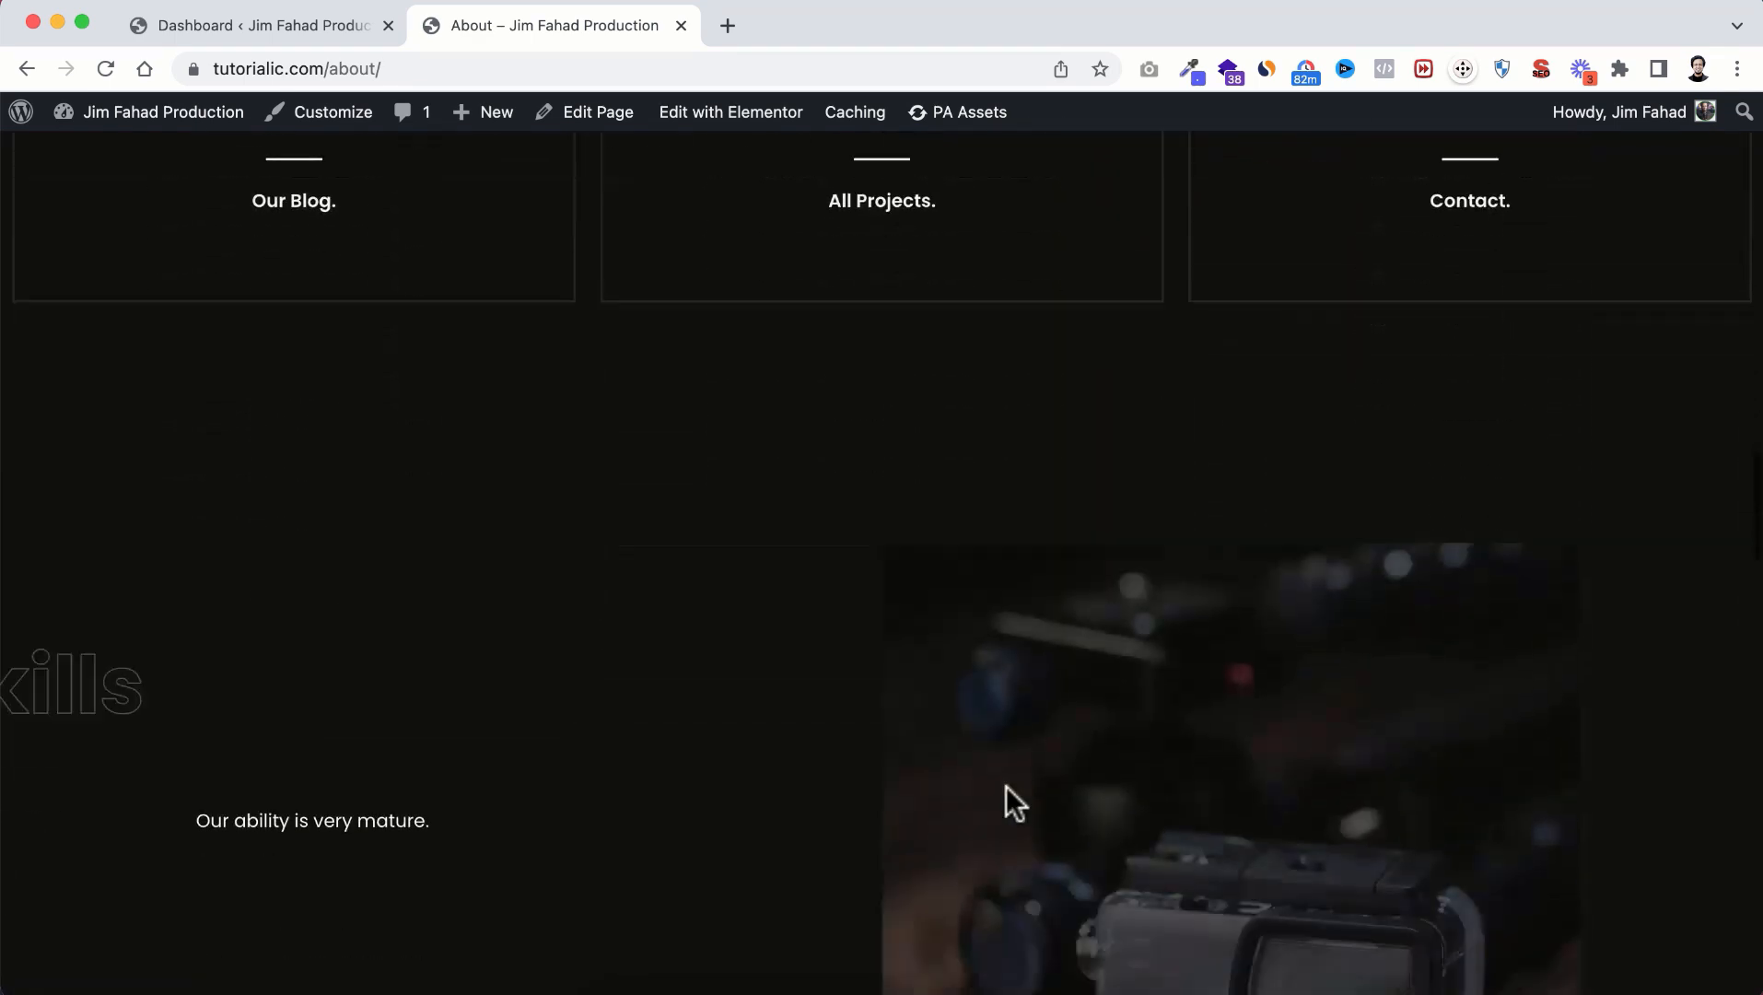
scroll(1006, 785, "down", 10)
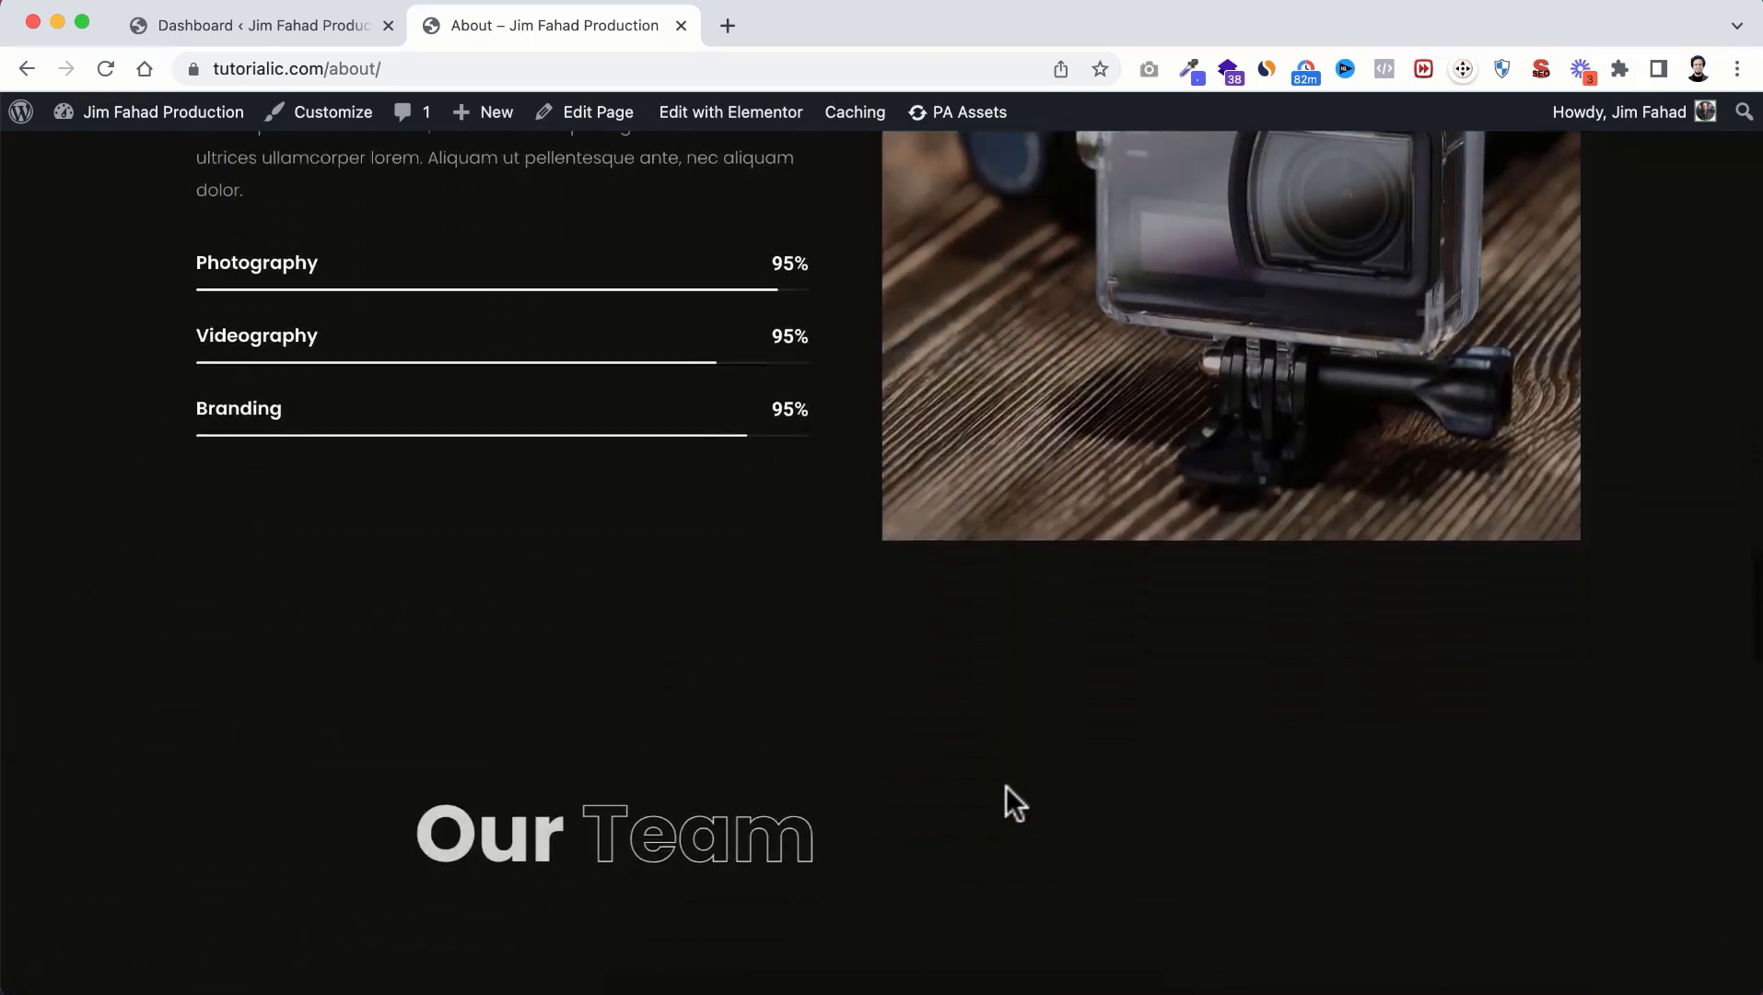
scroll(1006, 785, "down", 10)
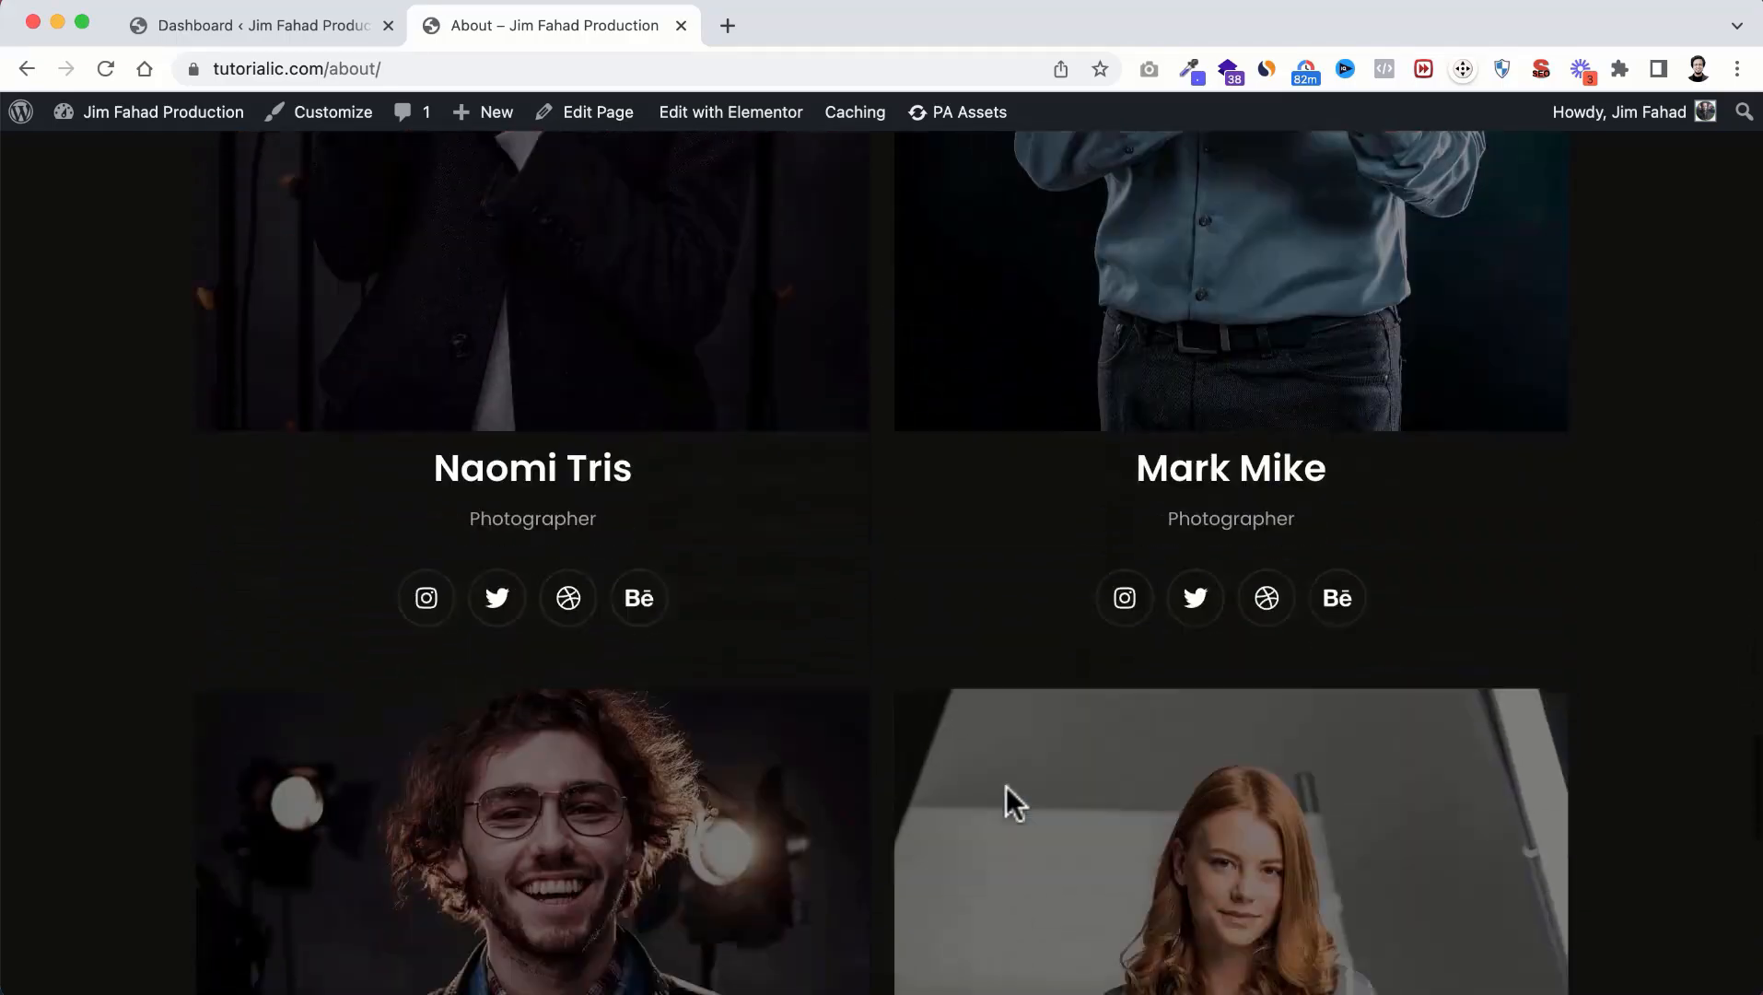
scroll(1006, 785, "down", 5)
scroll(1005, 784, "up", 20)
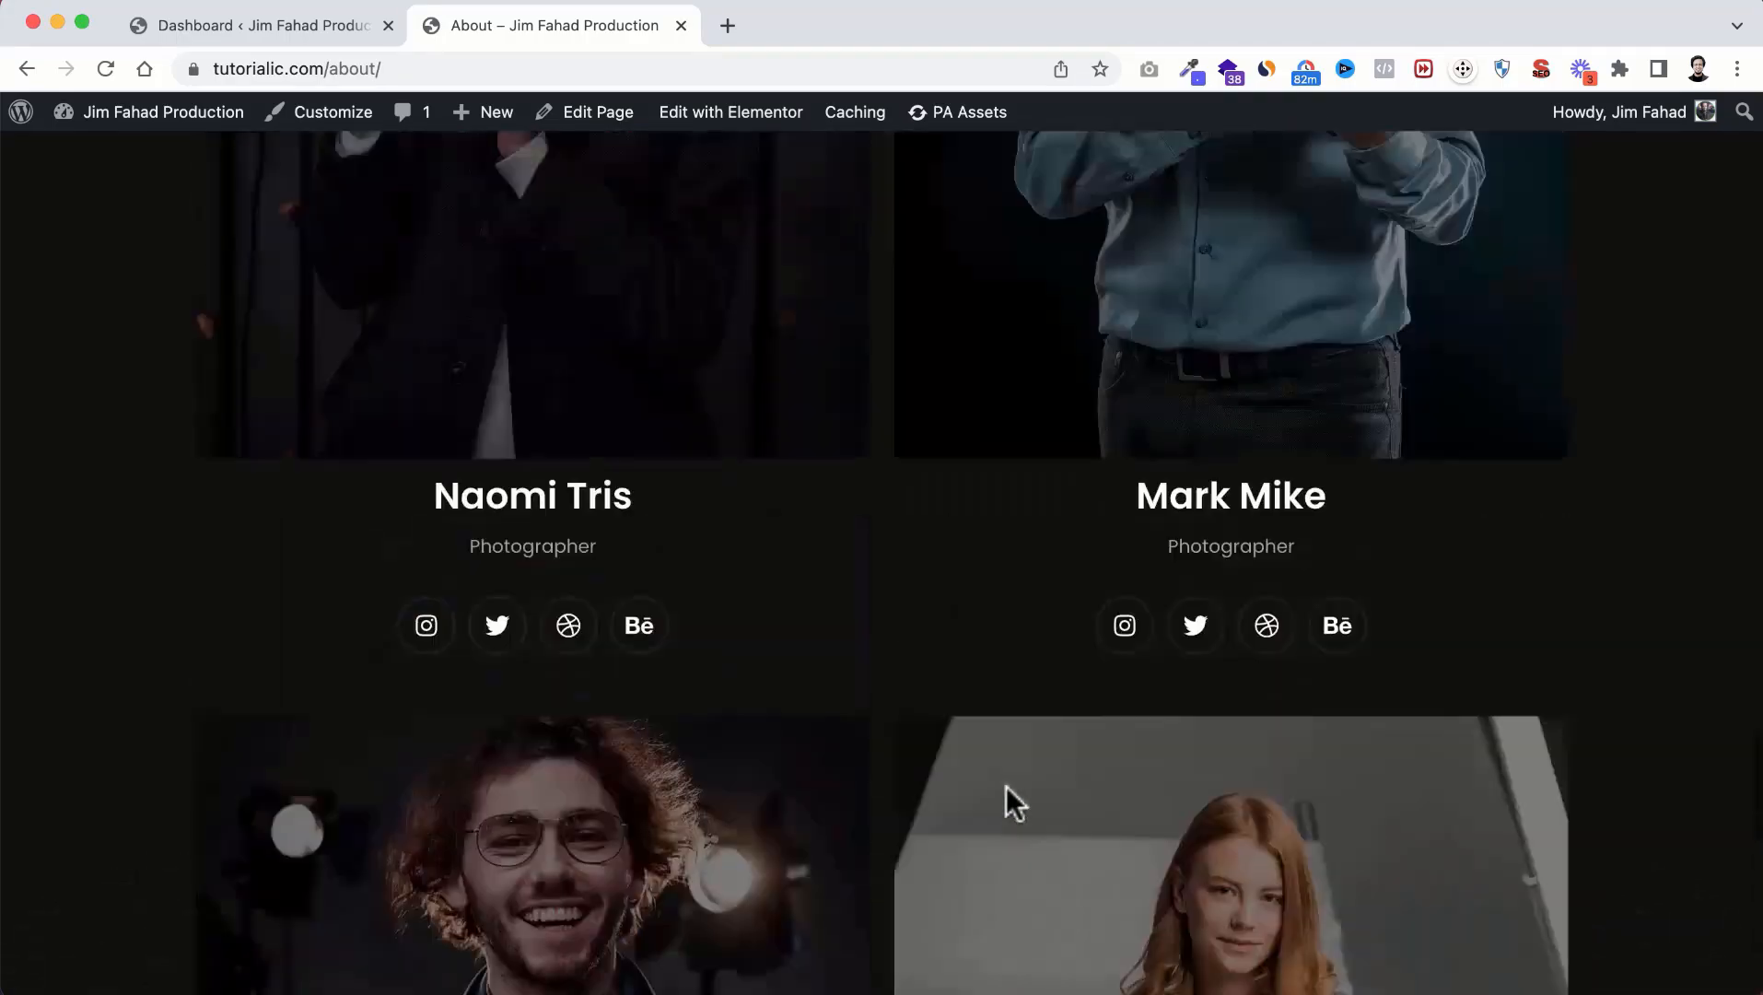
Step: Open the live Gallery page and examine its photo grid down to the footer
scroll(1005, 785, "up", 15)
left_click(1212, 221)
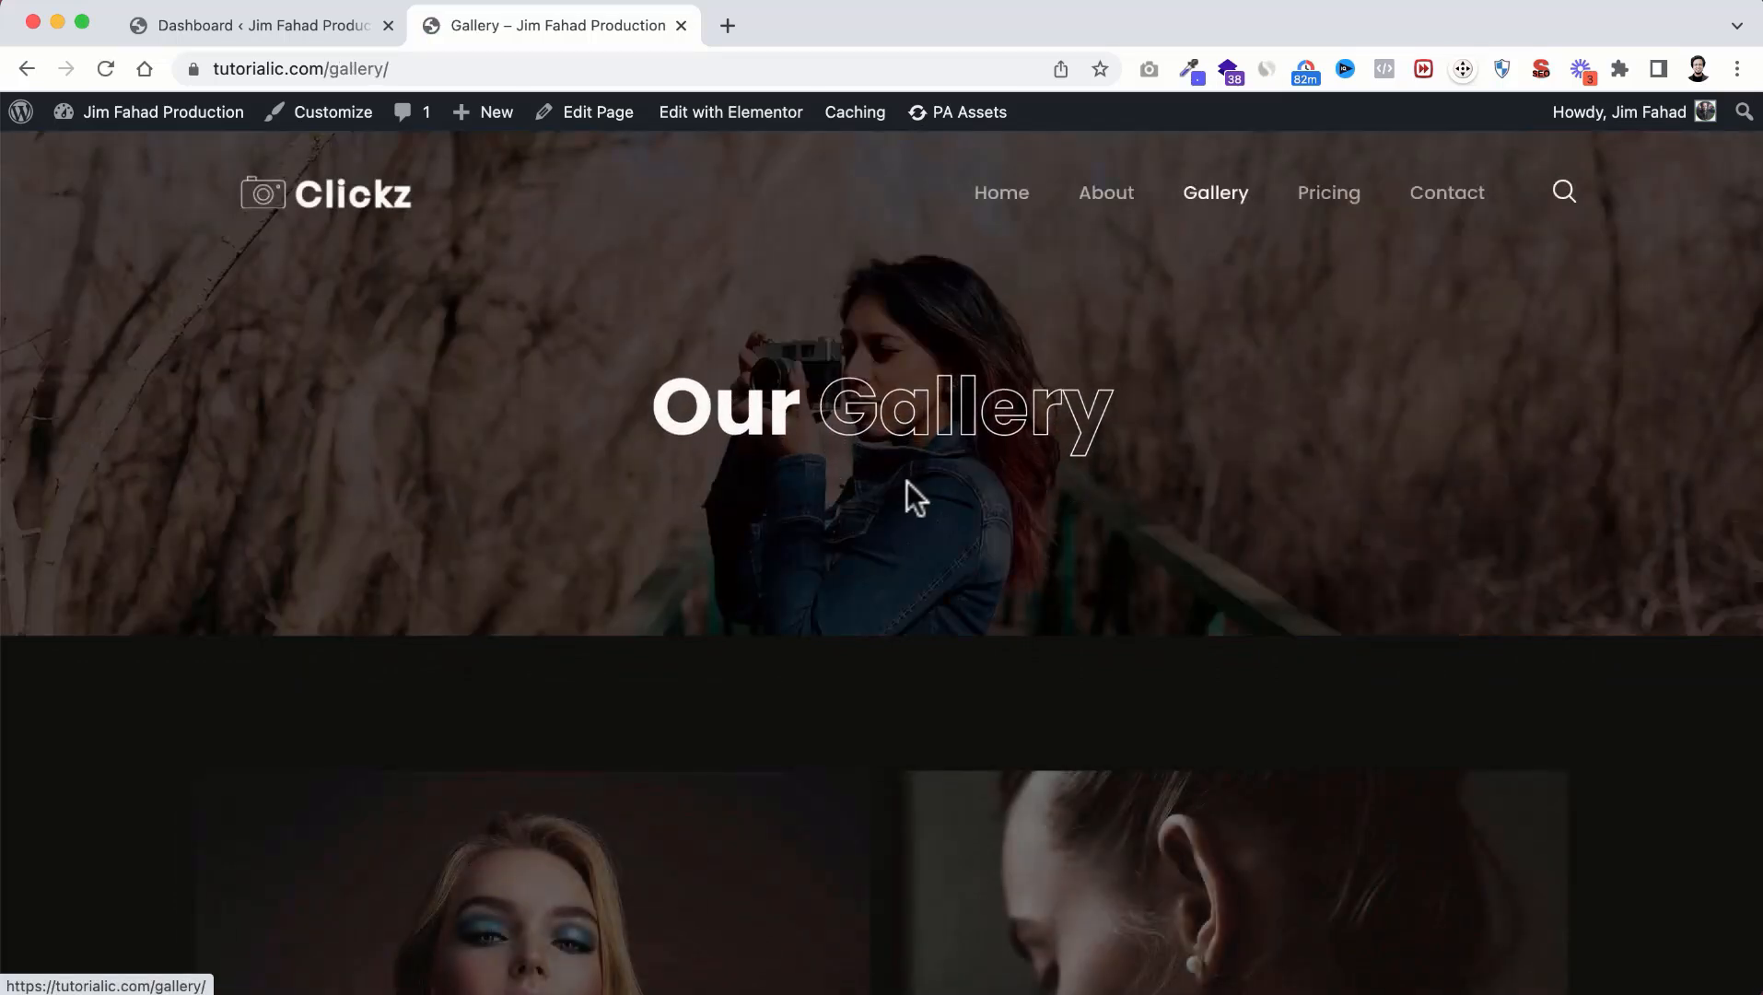
scroll(907, 703, "down", 15)
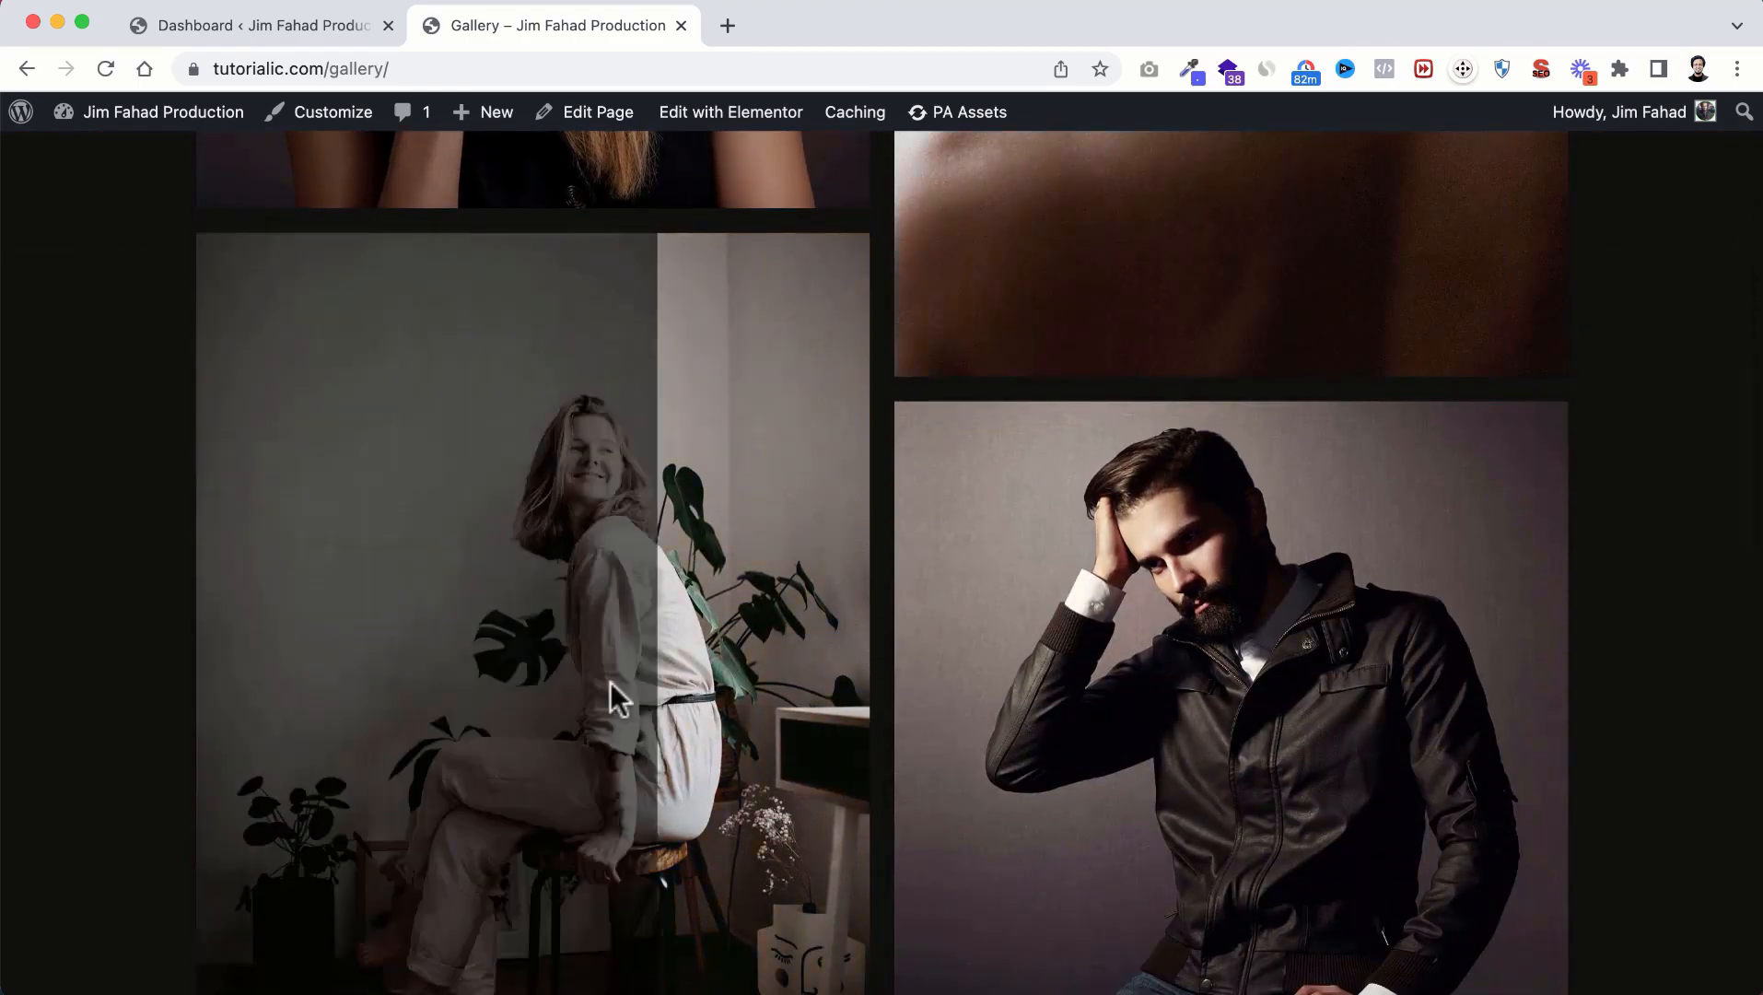
scroll(856, 799, "down", 15)
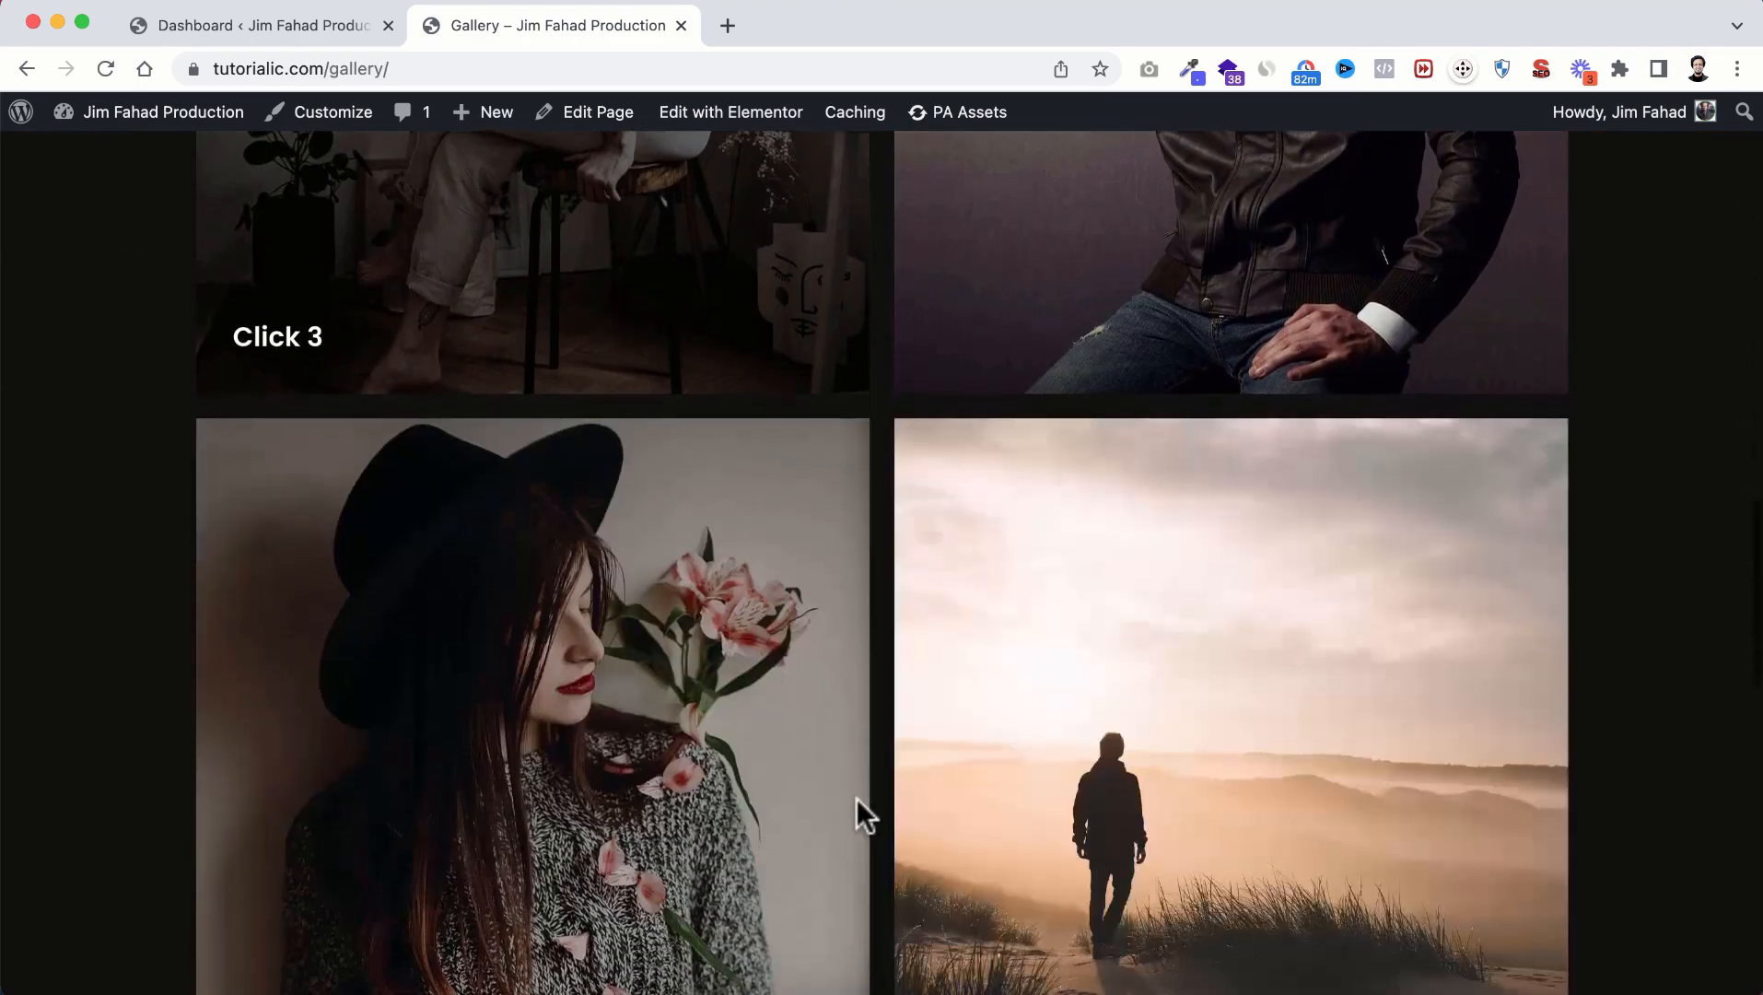
scroll(856, 798, "down", 10)
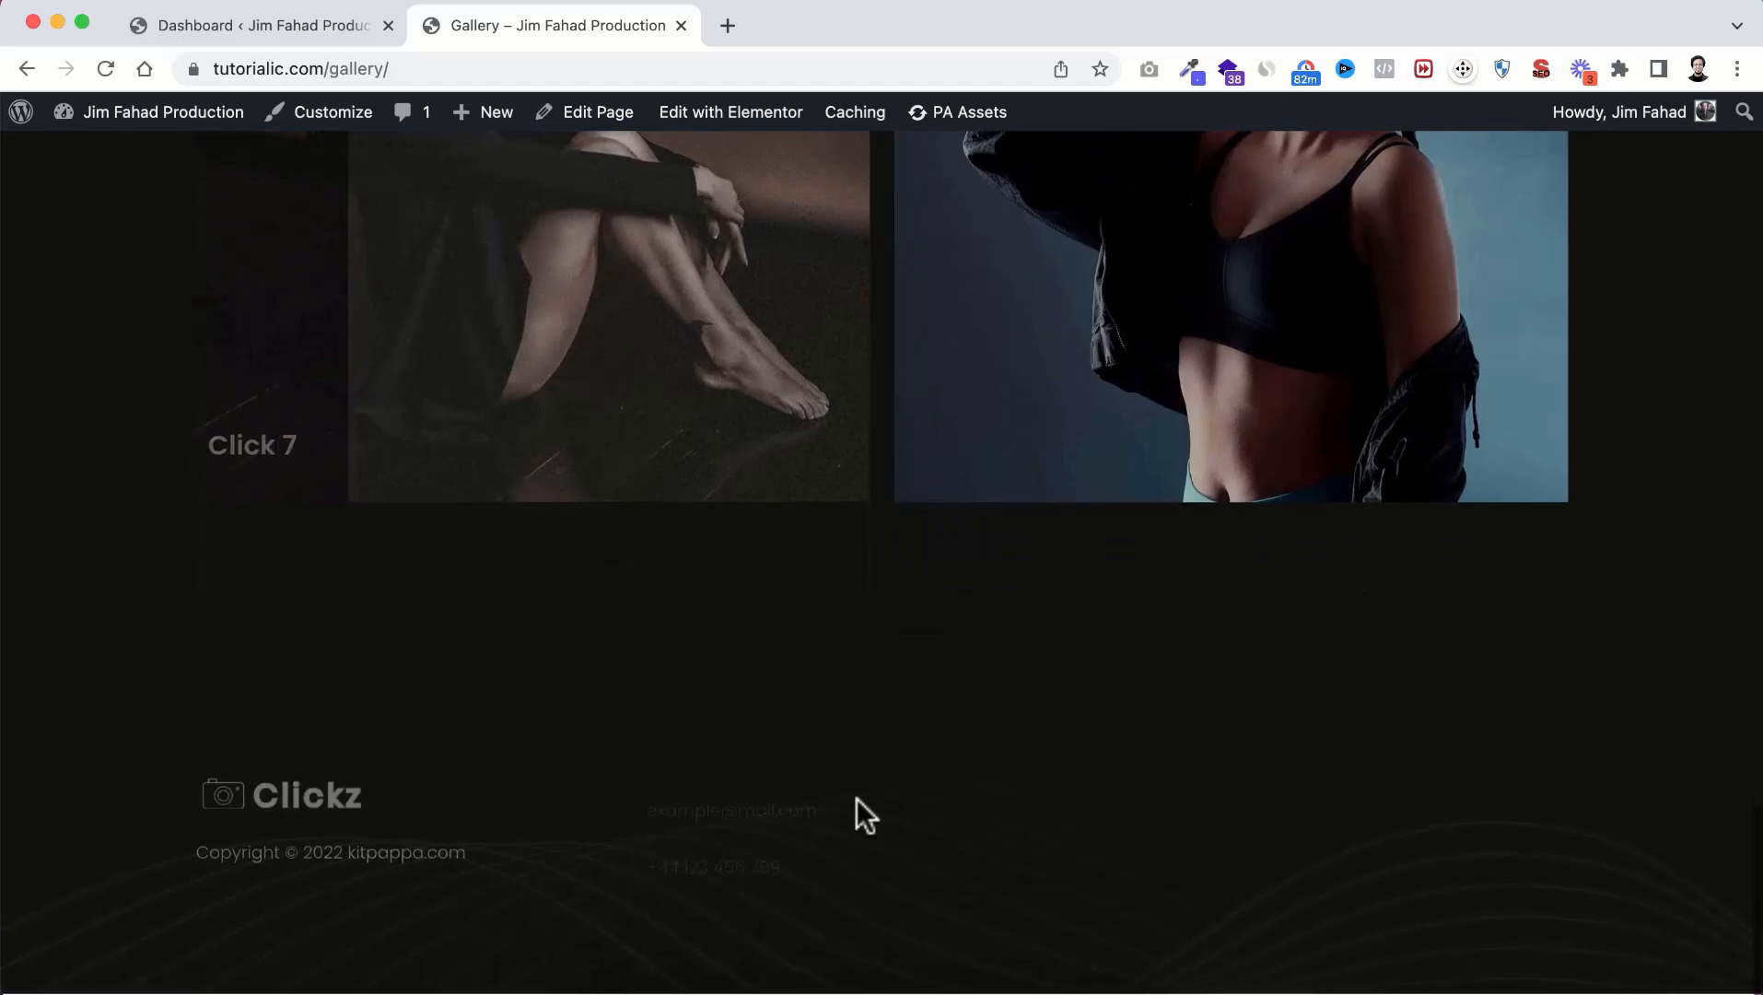
scroll(939, 557, "up", 5)
scroll(939, 556, "up", 10)
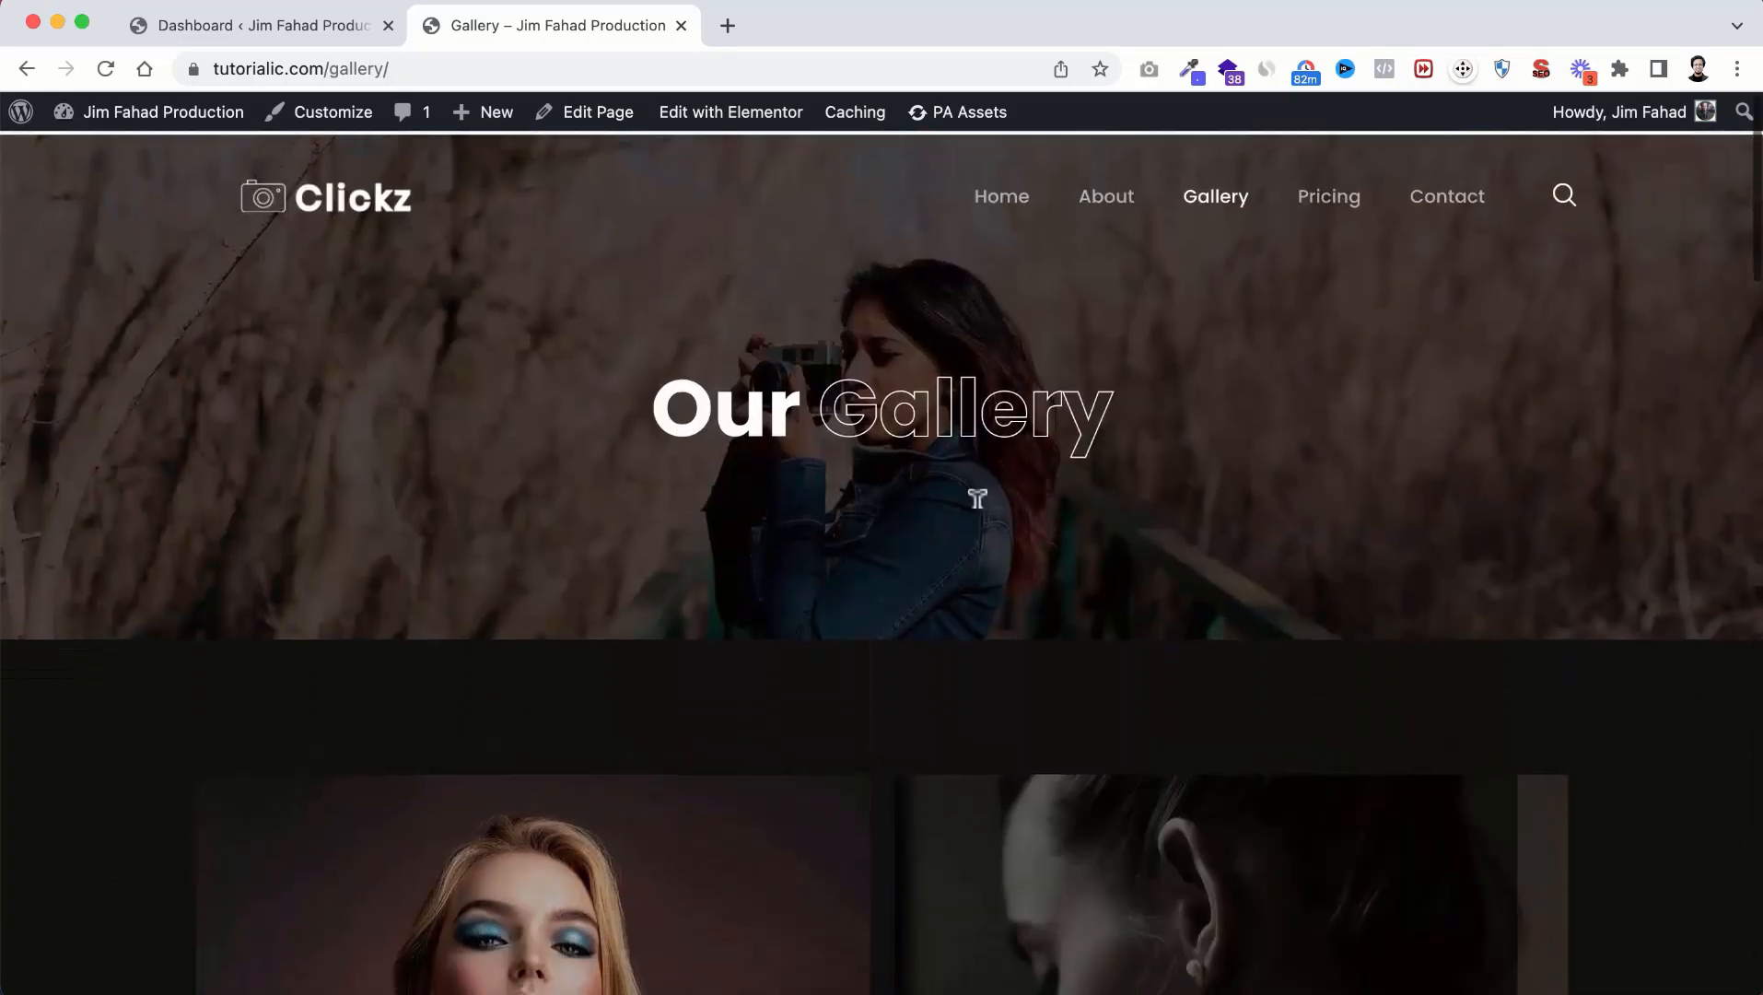
Step: Open the live Pricing page and examine its plans, client review, contact section and footer
left_click(1348, 210)
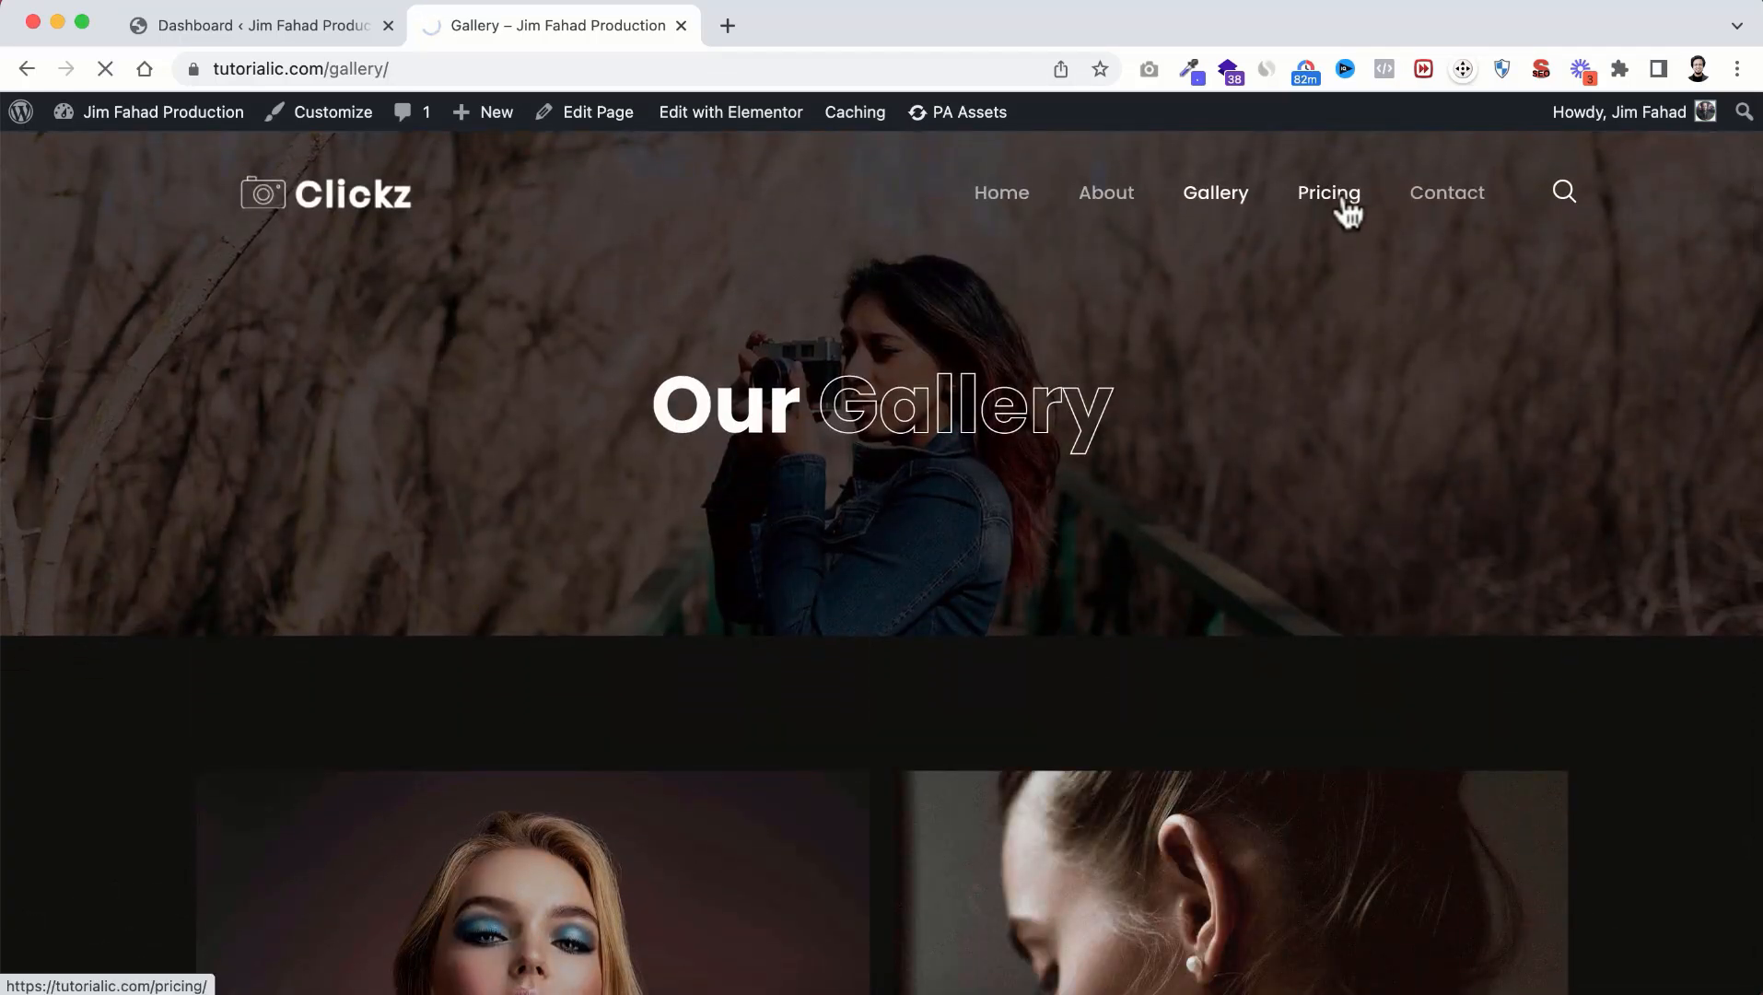
scroll(1026, 656, "down", 6)
scroll(1036, 675, "down", 10)
scroll(1025, 656, "down", 1)
scroll(1025, 657, "up", 2)
scroll(1025, 657, "down", 4)
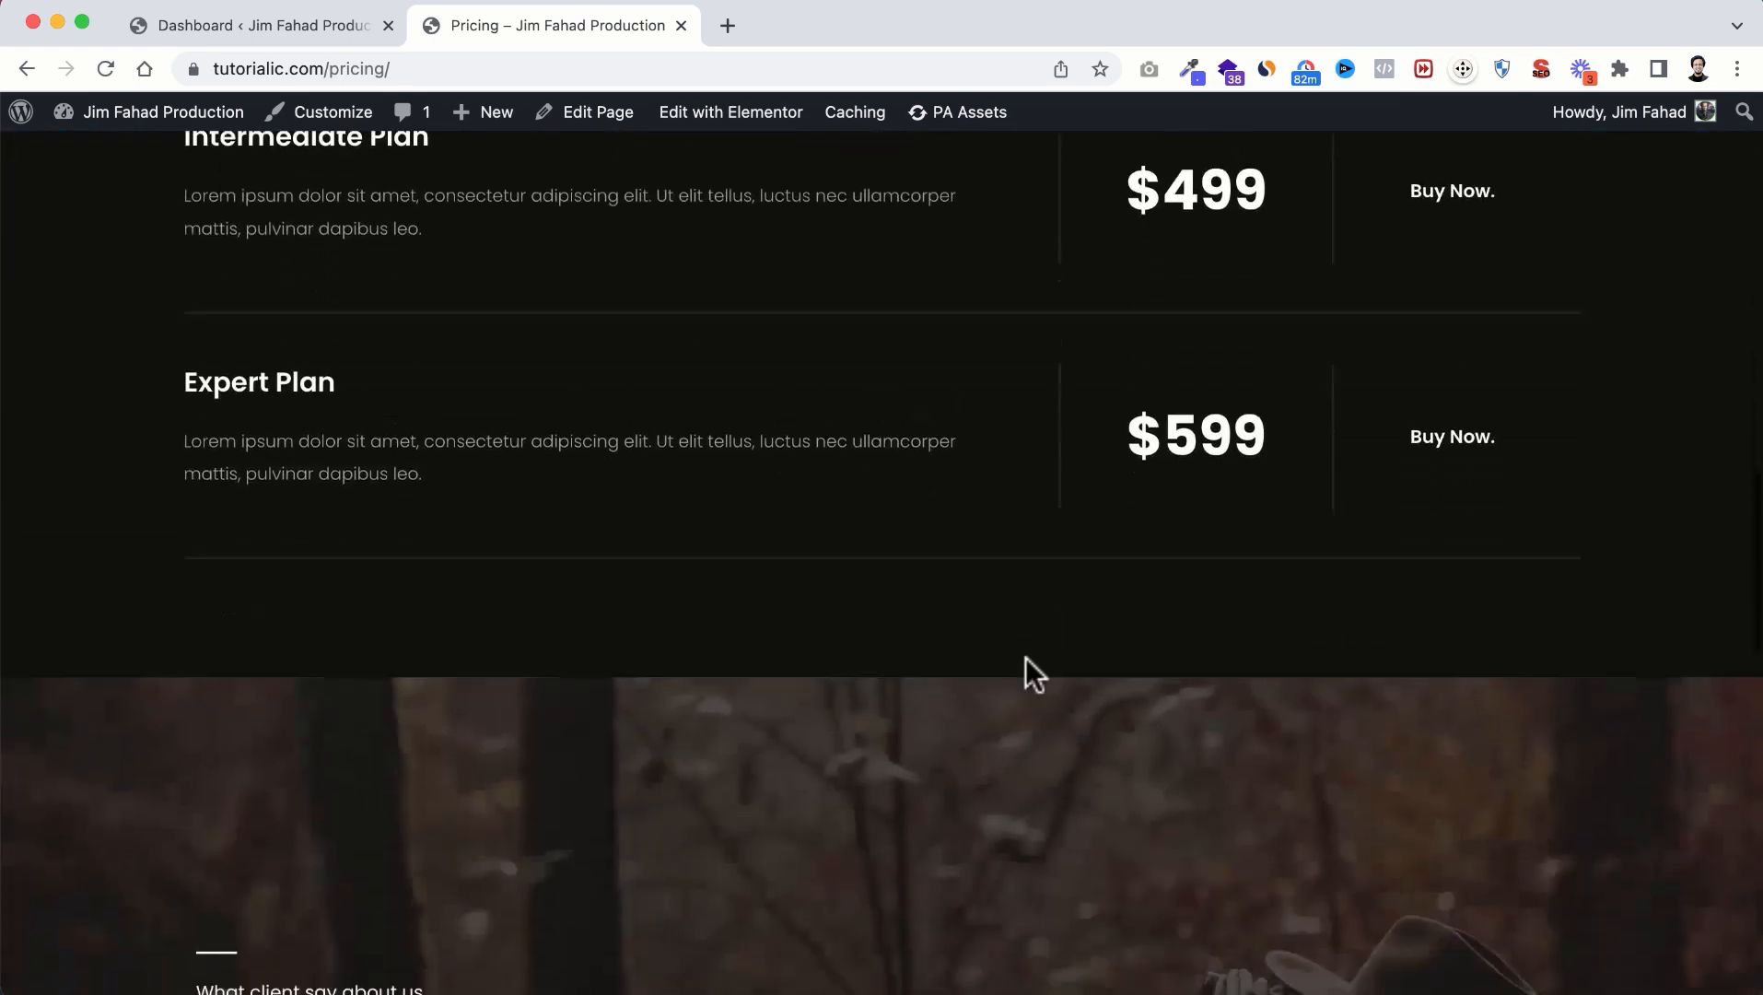
scroll(1025, 657, "down", 8)
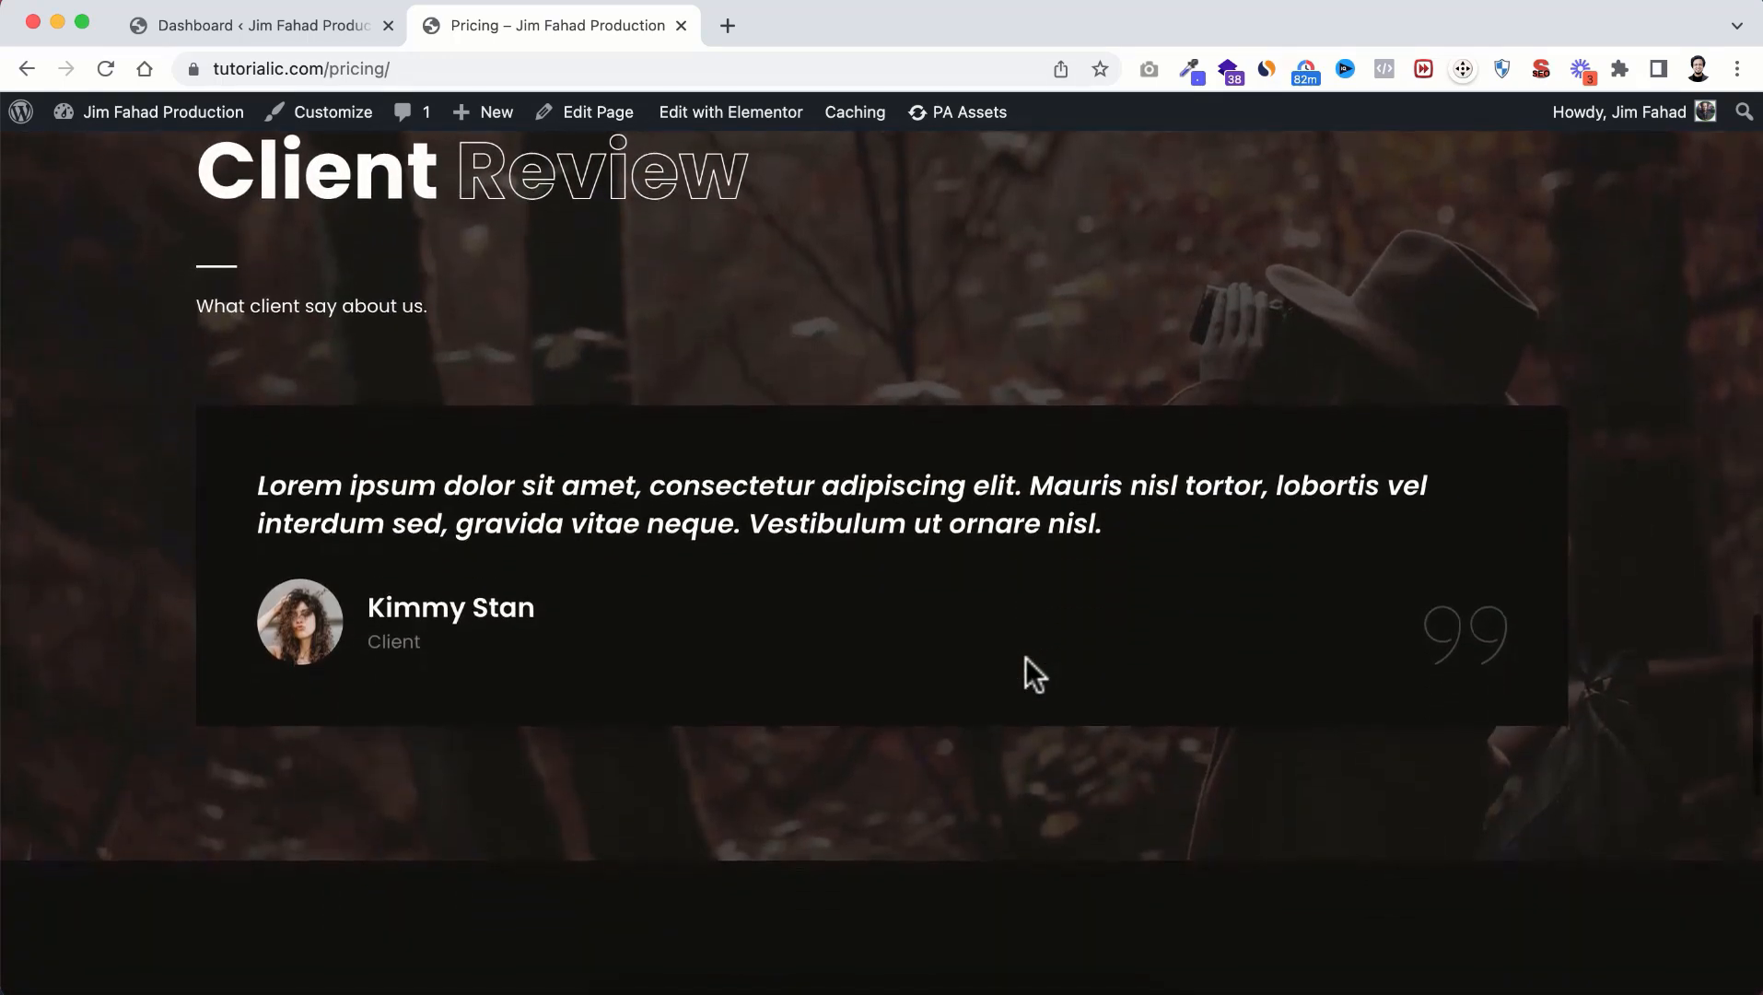
scroll(1026, 656, "down", 10)
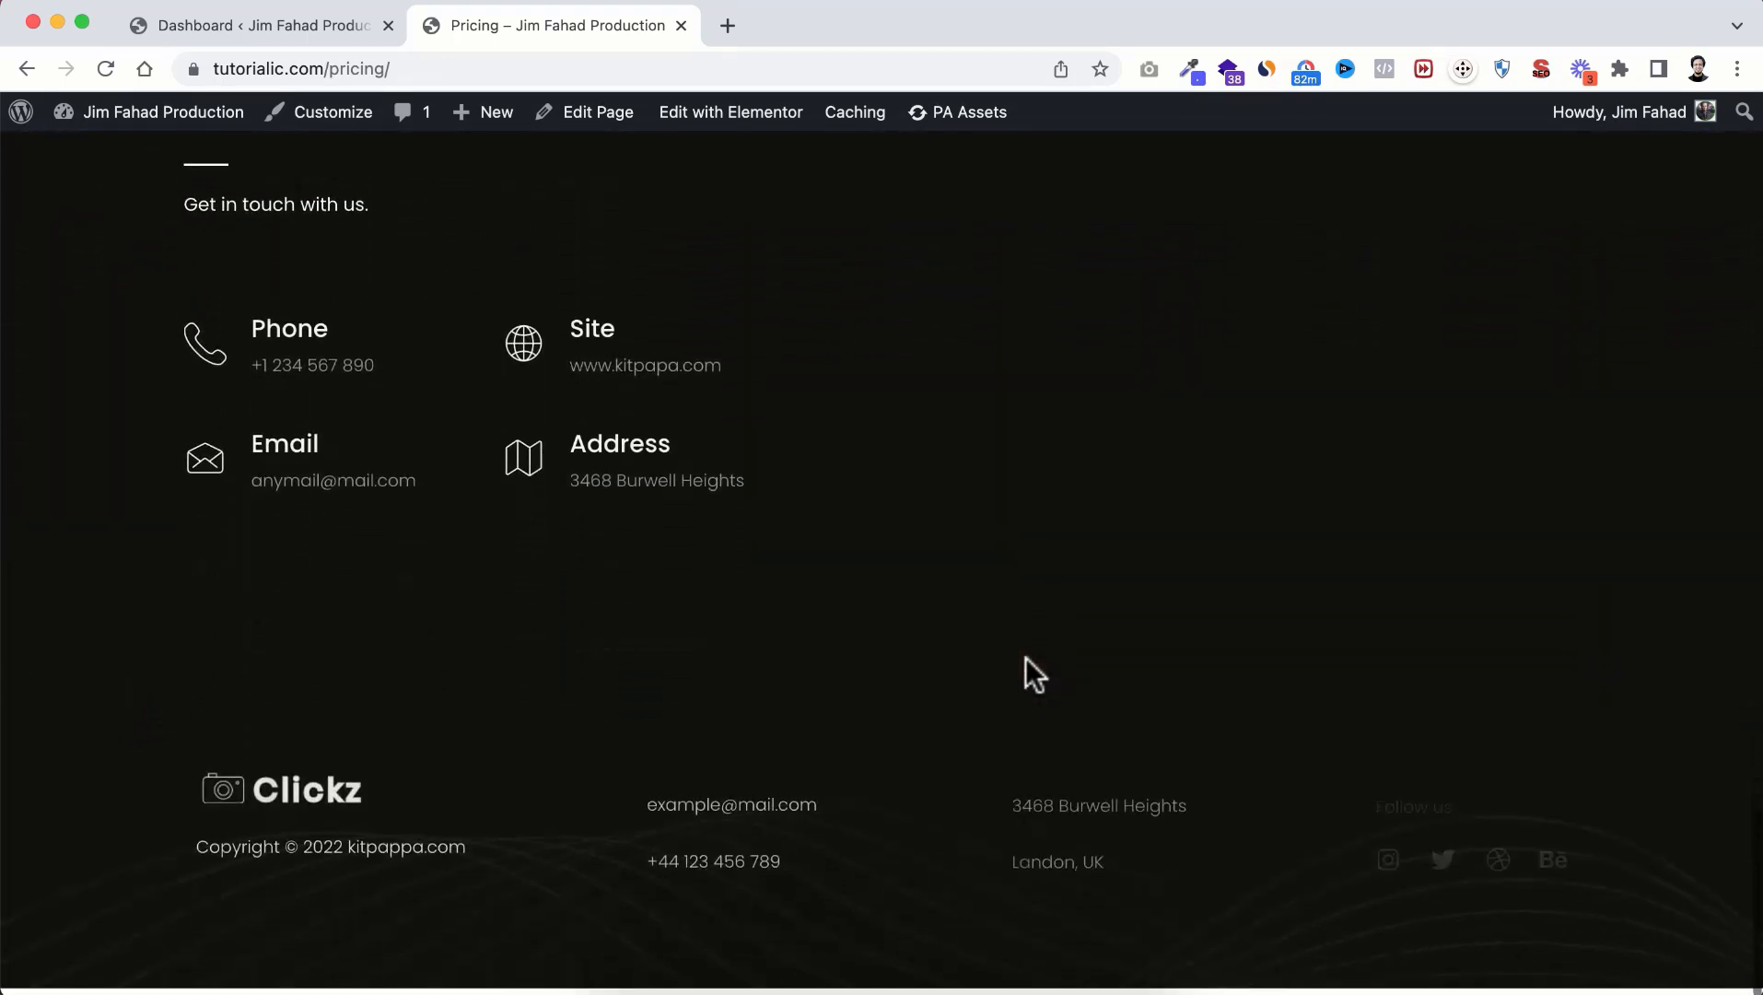
scroll(1025, 656, "up", 20)
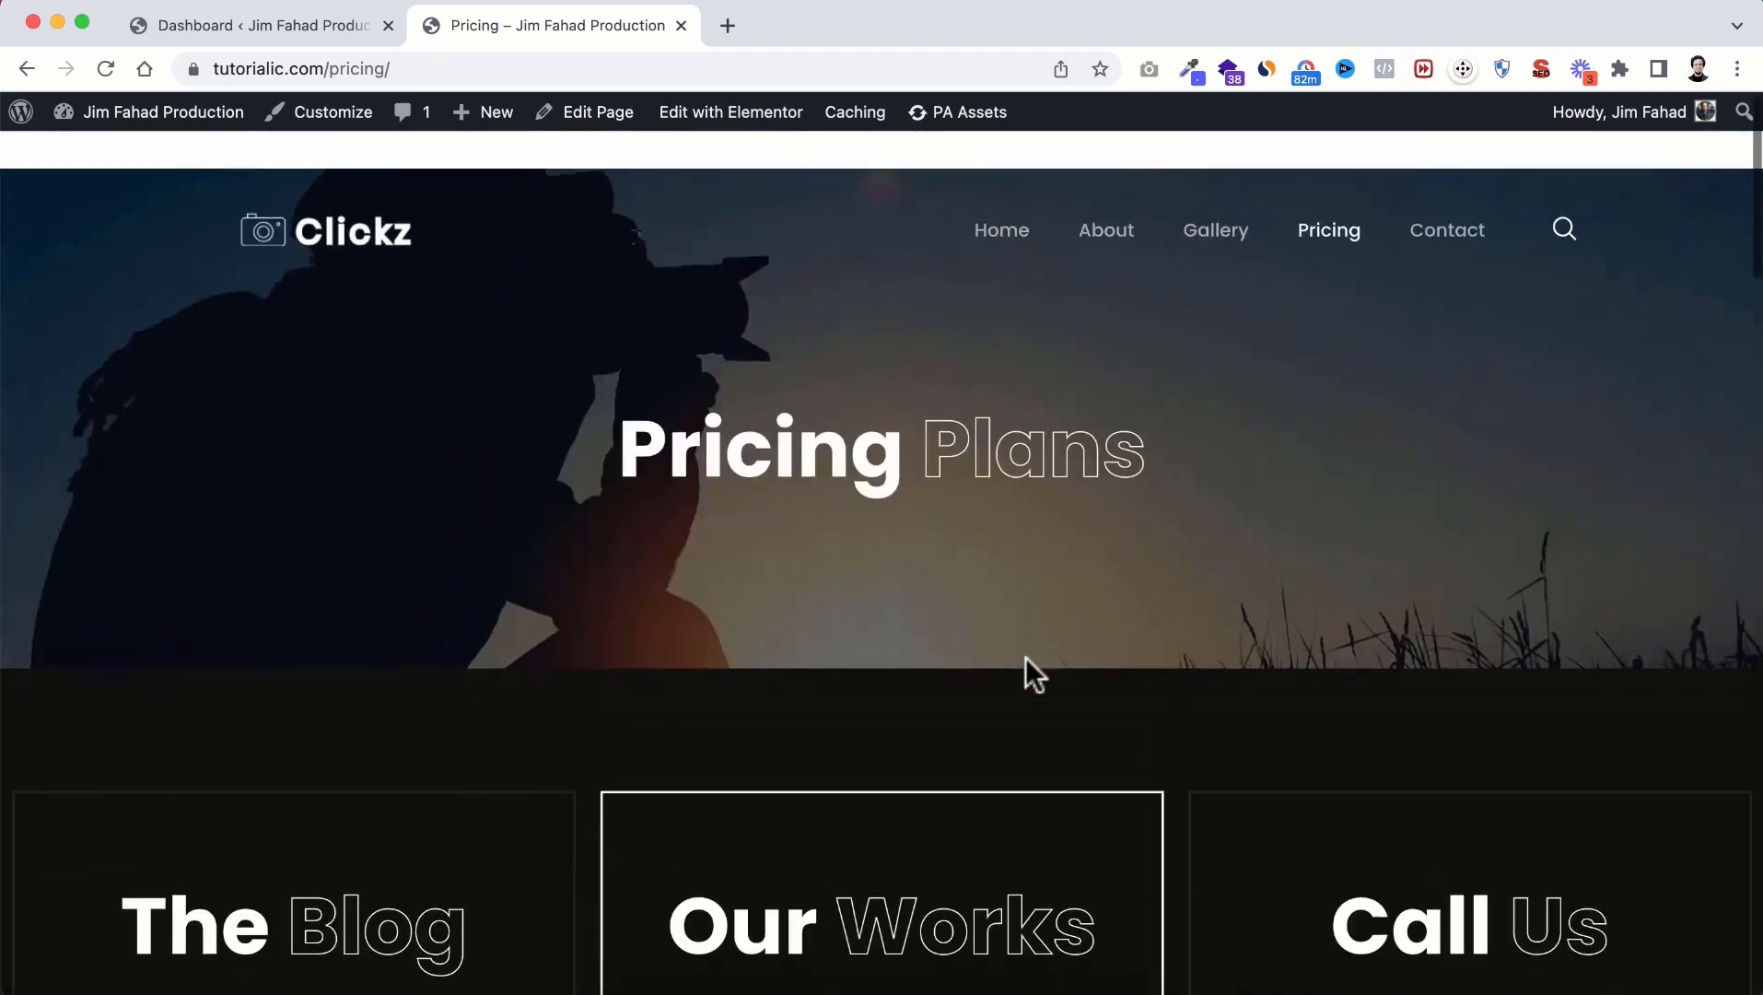
Step: Open the live Contact page and examine its contact details, empty form area, map and footer
left_click(1444, 216)
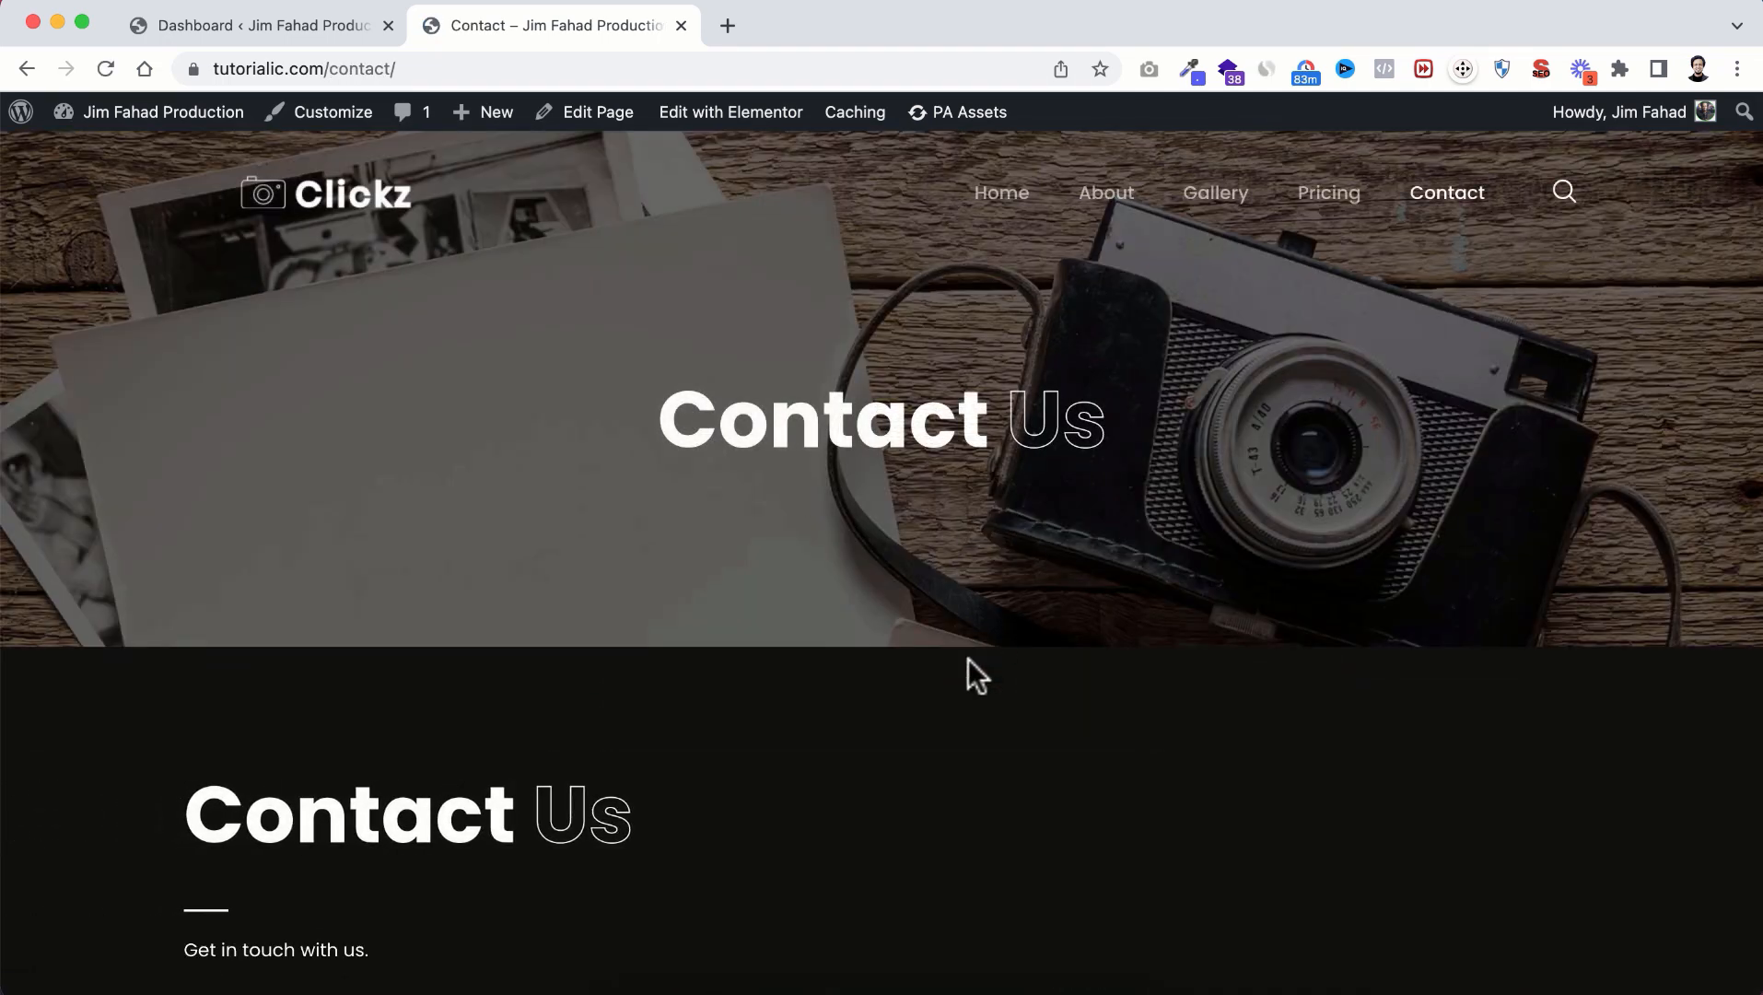
scroll(968, 658, "down", 3)
scroll(968, 659, "down", 12)
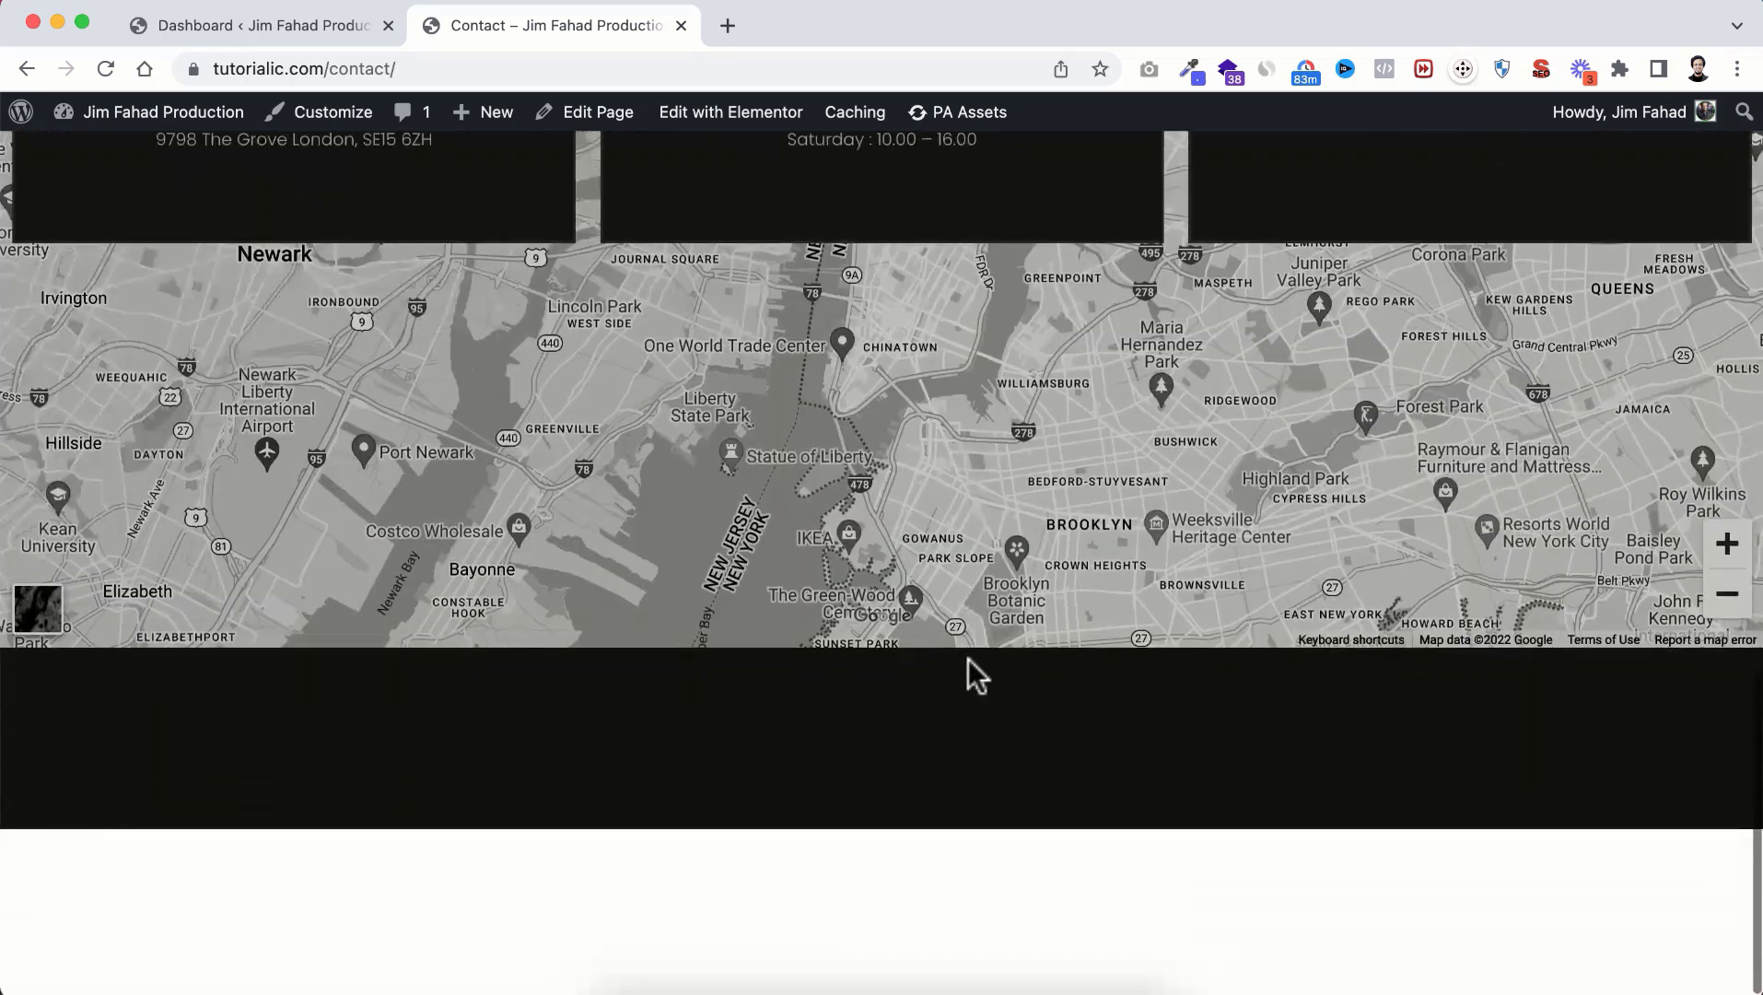
scroll(968, 659, "up", 12)
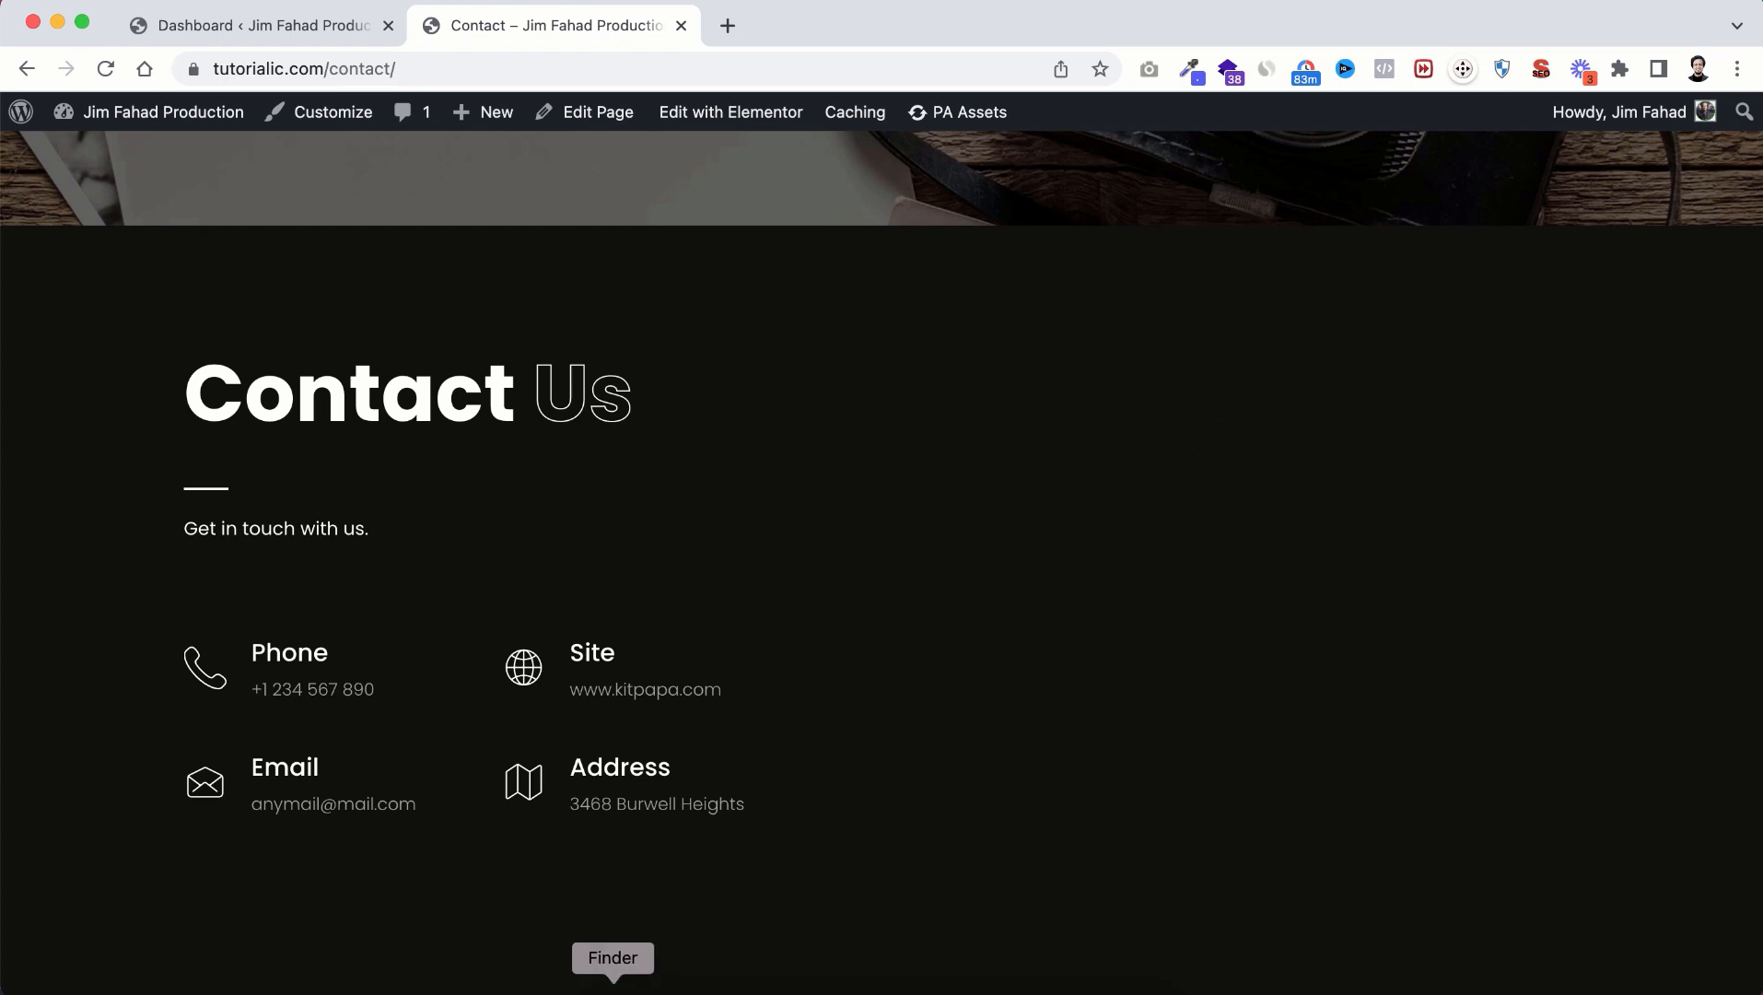
Step: Switch to Finder to check the KP-Templates folder for the contact form template, and return to the Contact page
left_click(613, 987)
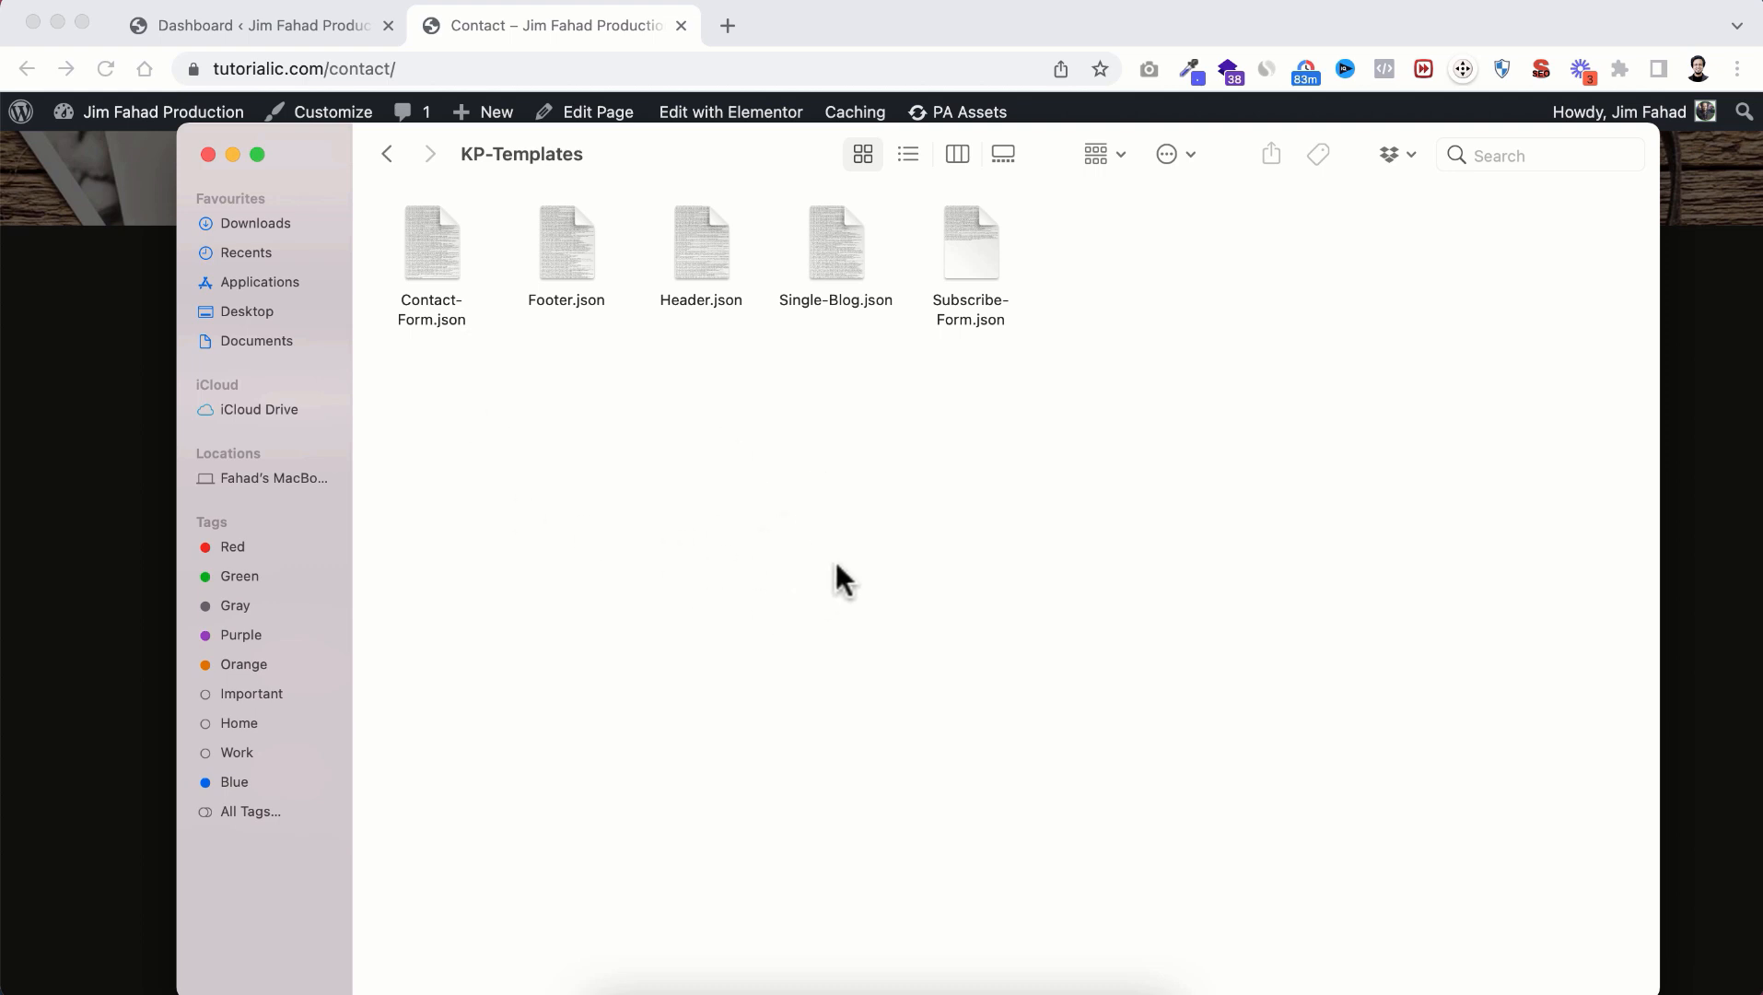
left_click(232, 154)
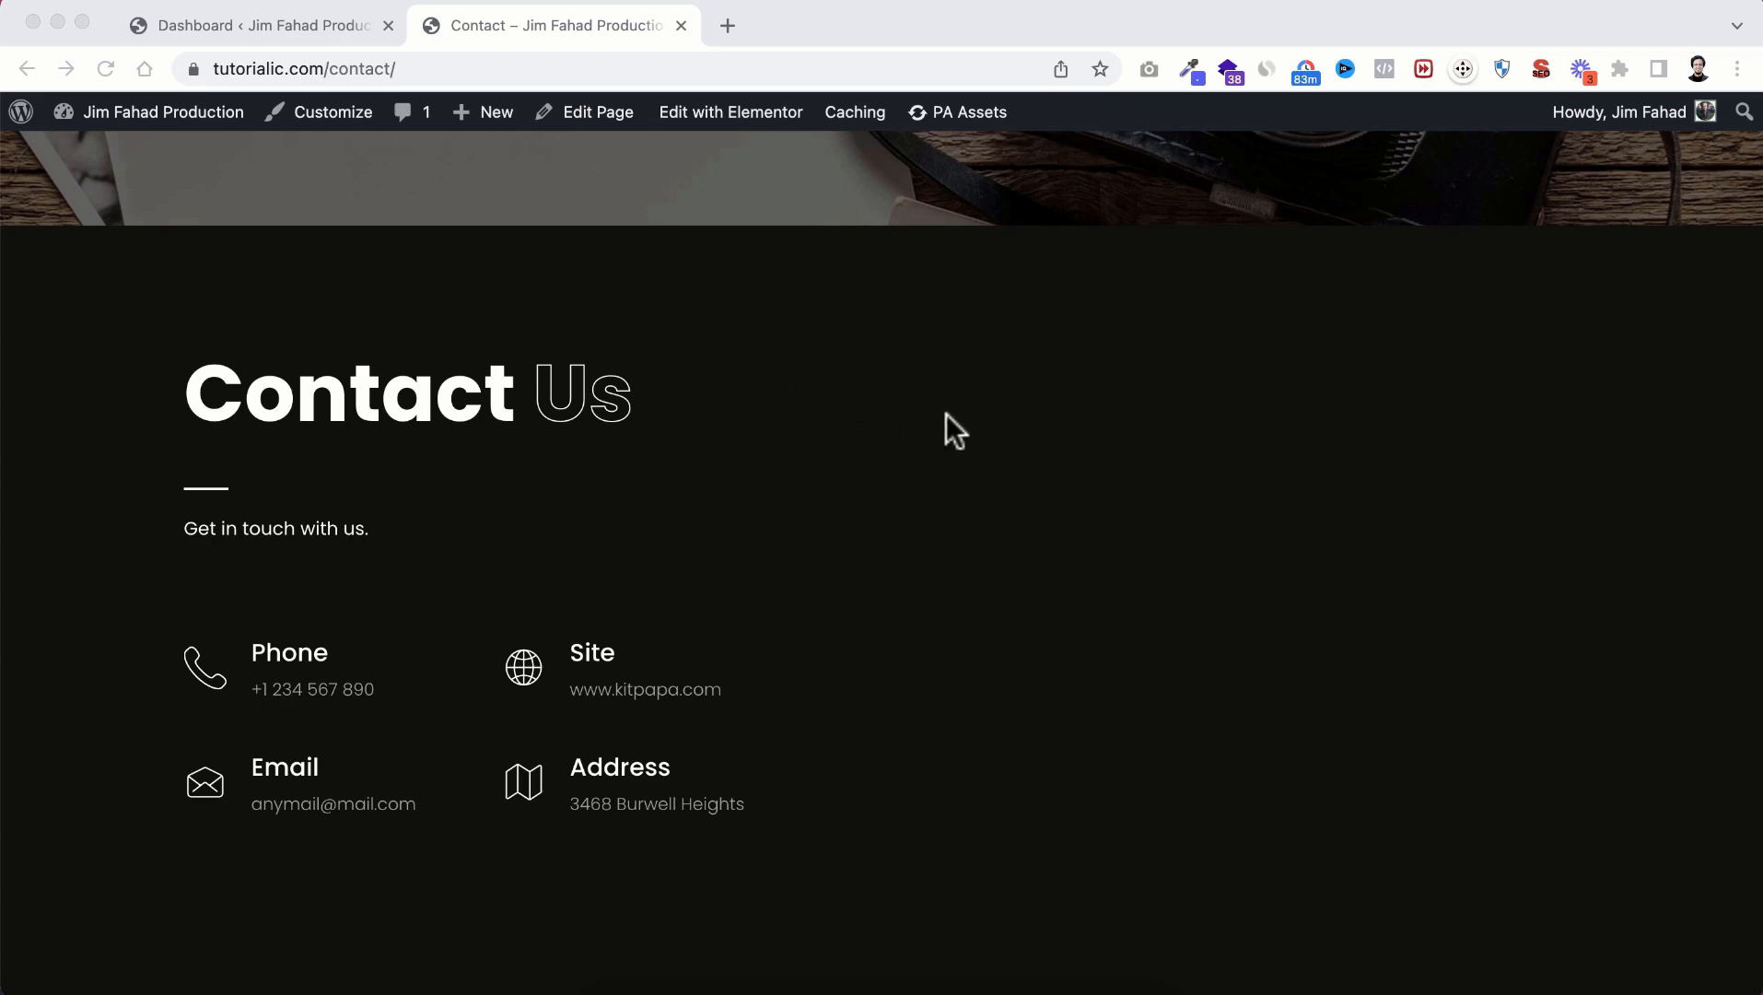
scroll(853, 384, "up", 5)
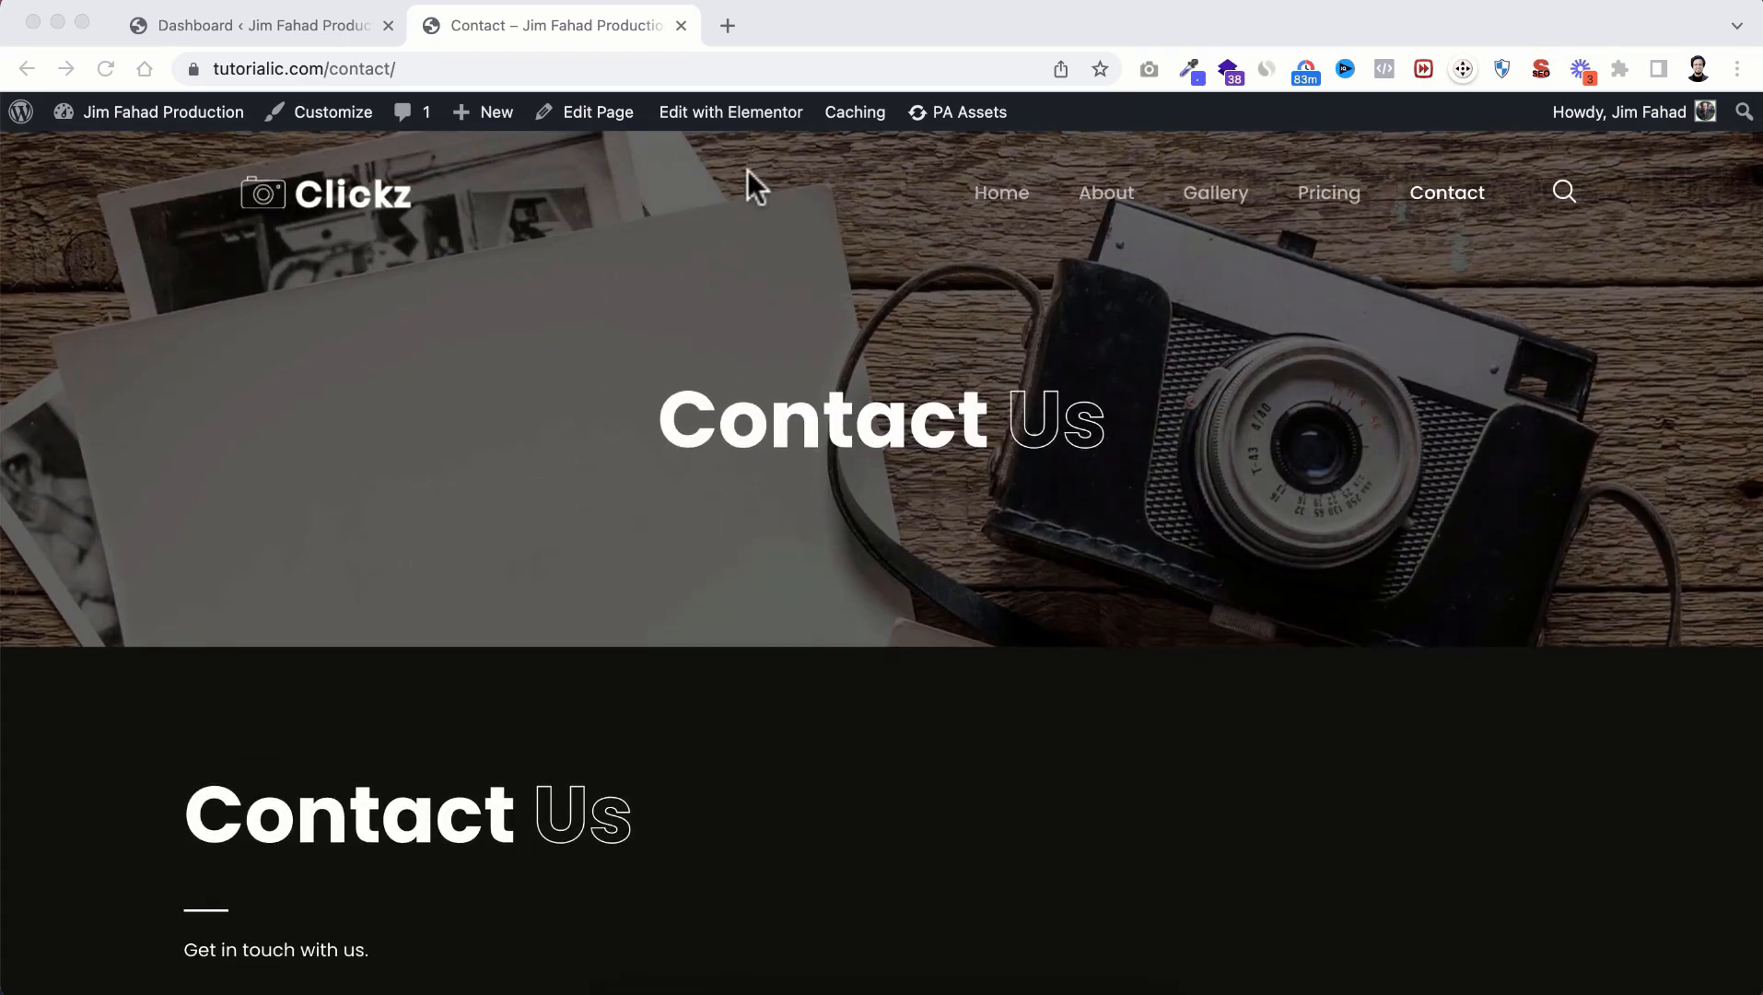
Step: Open the Contact page for editing in Elementor and locate the empty column beside the contact details in the Navigator
left_click(705, 108)
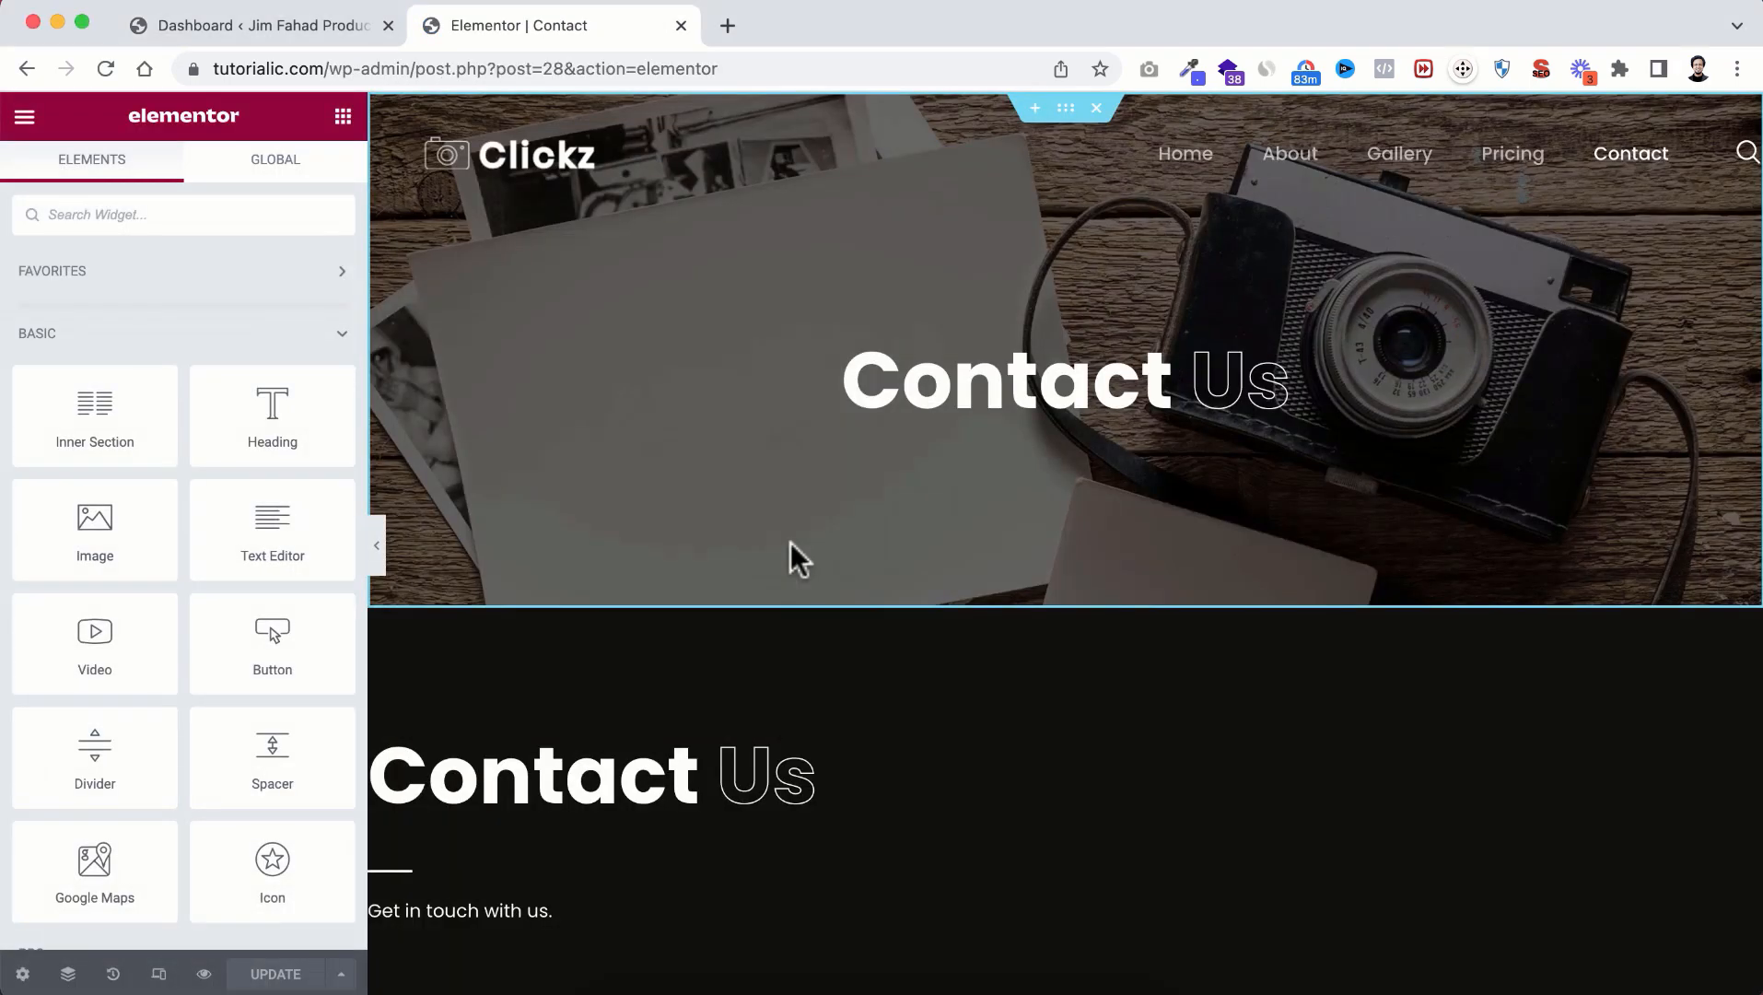
scroll(1154, 752, "down", 5)
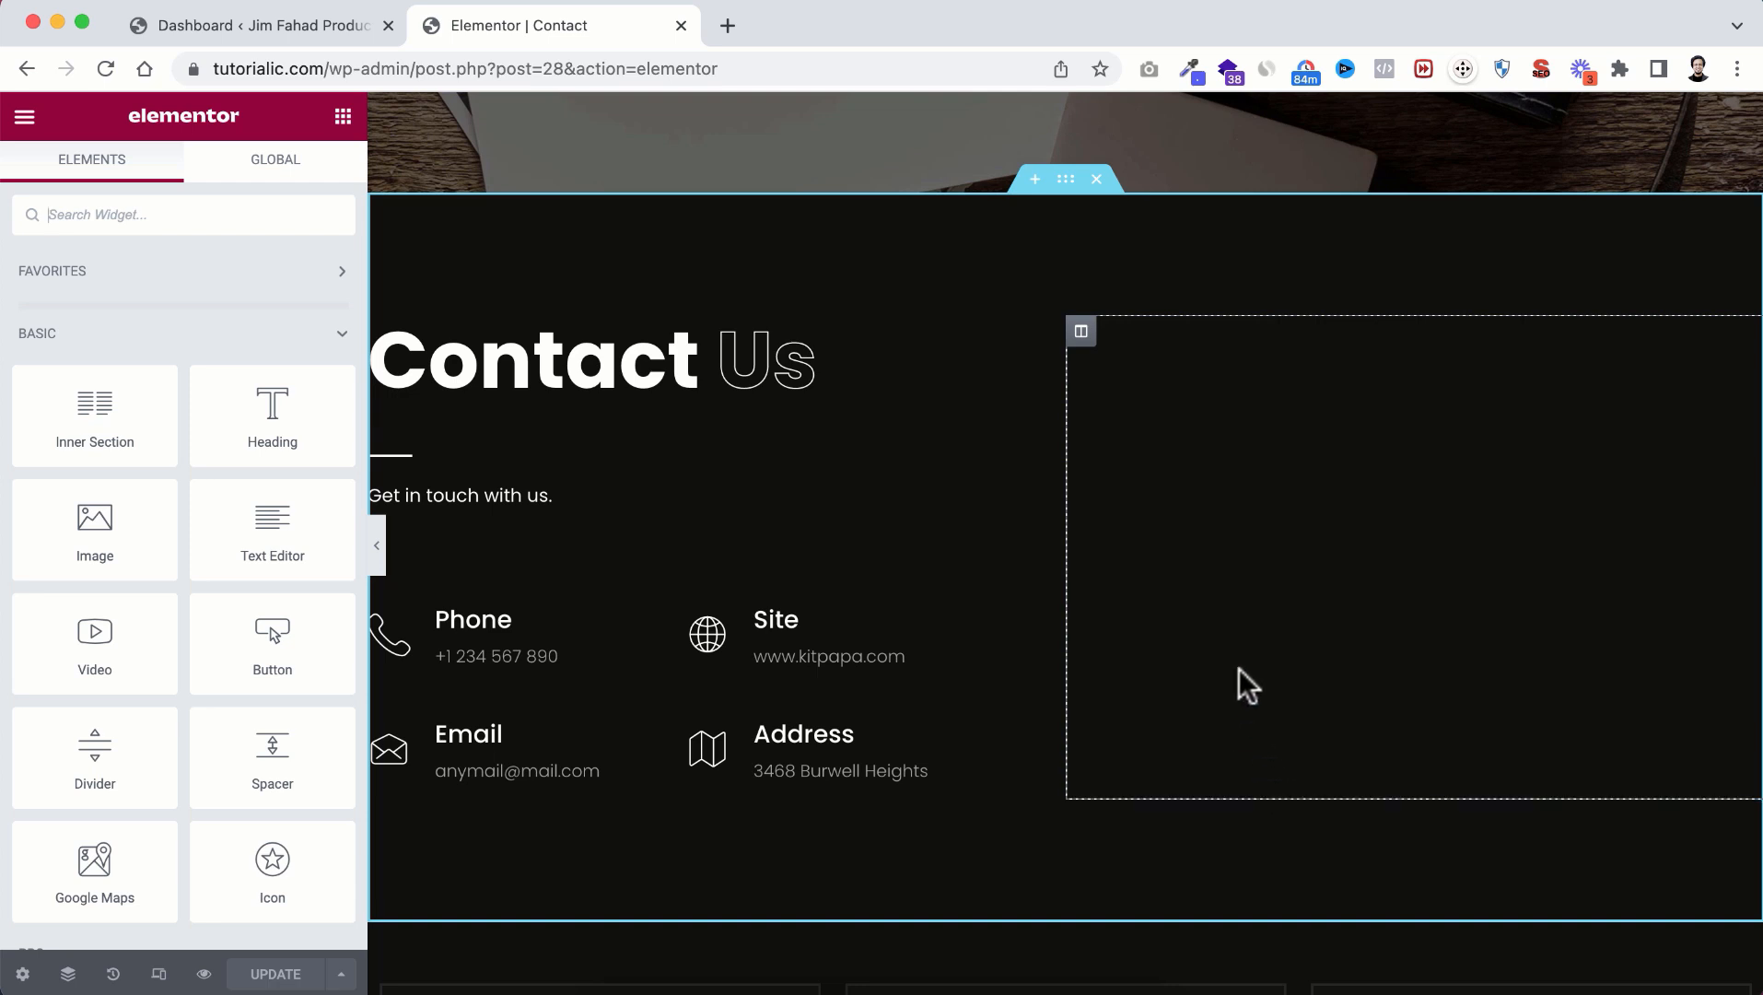
right_click(1203, 451)
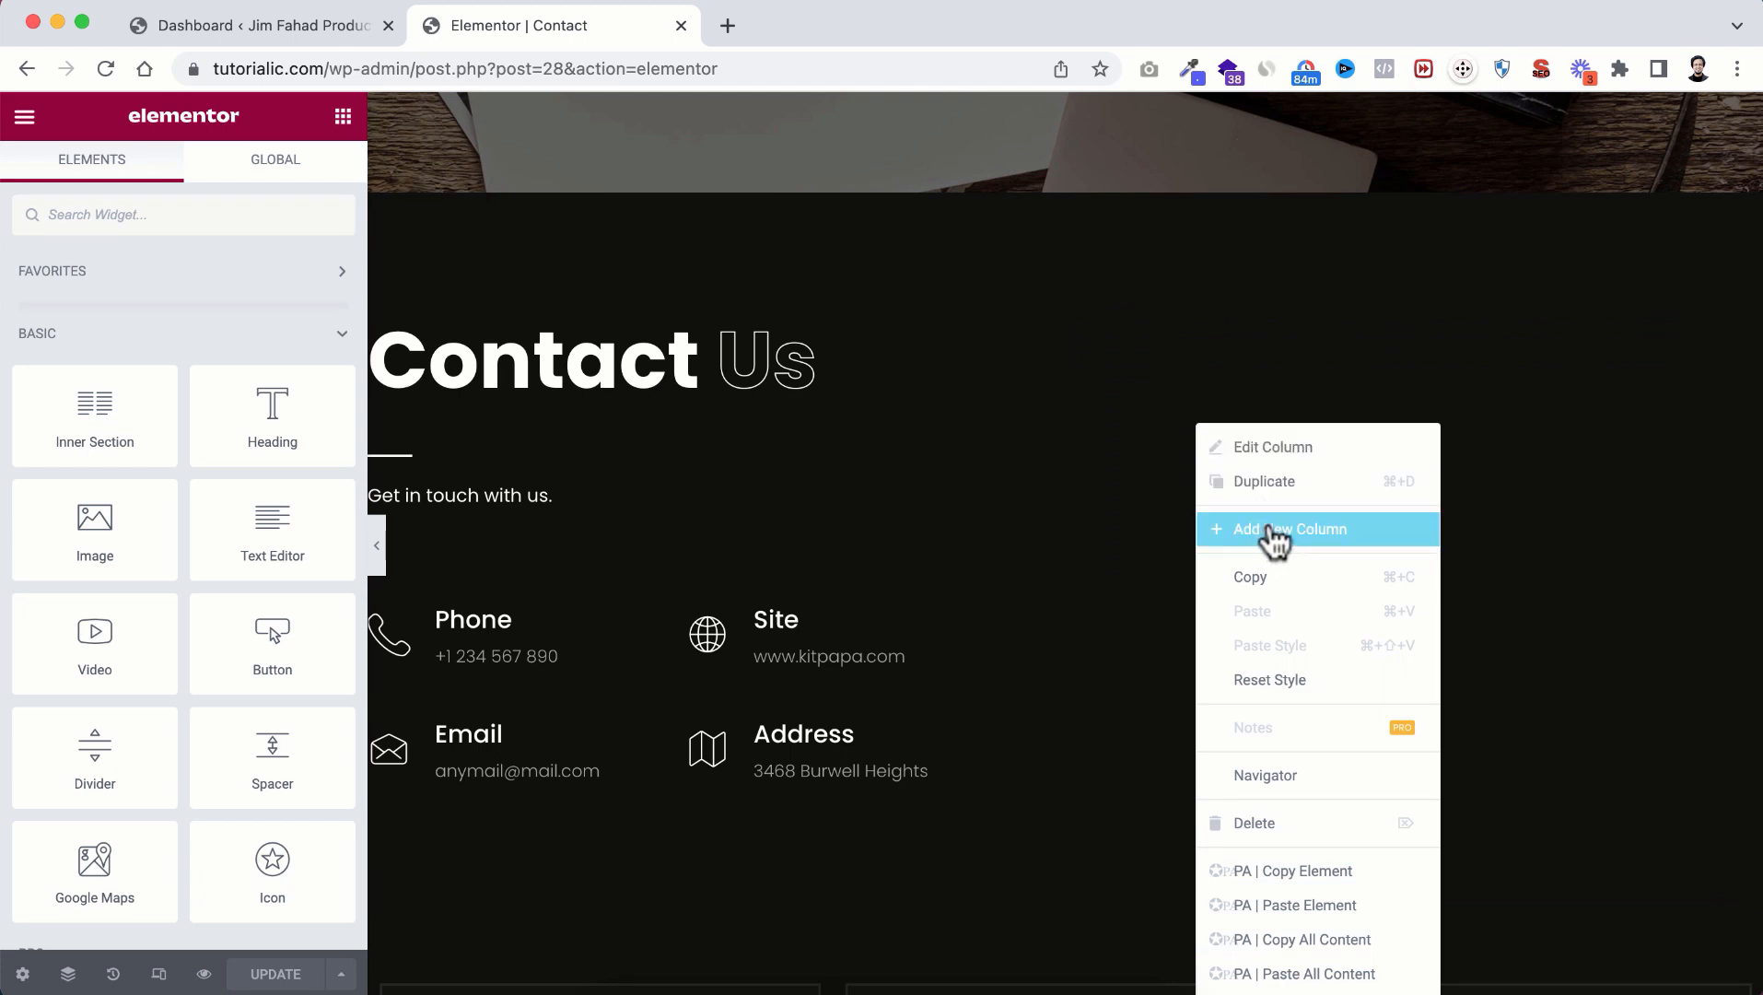
left_click(1276, 774)
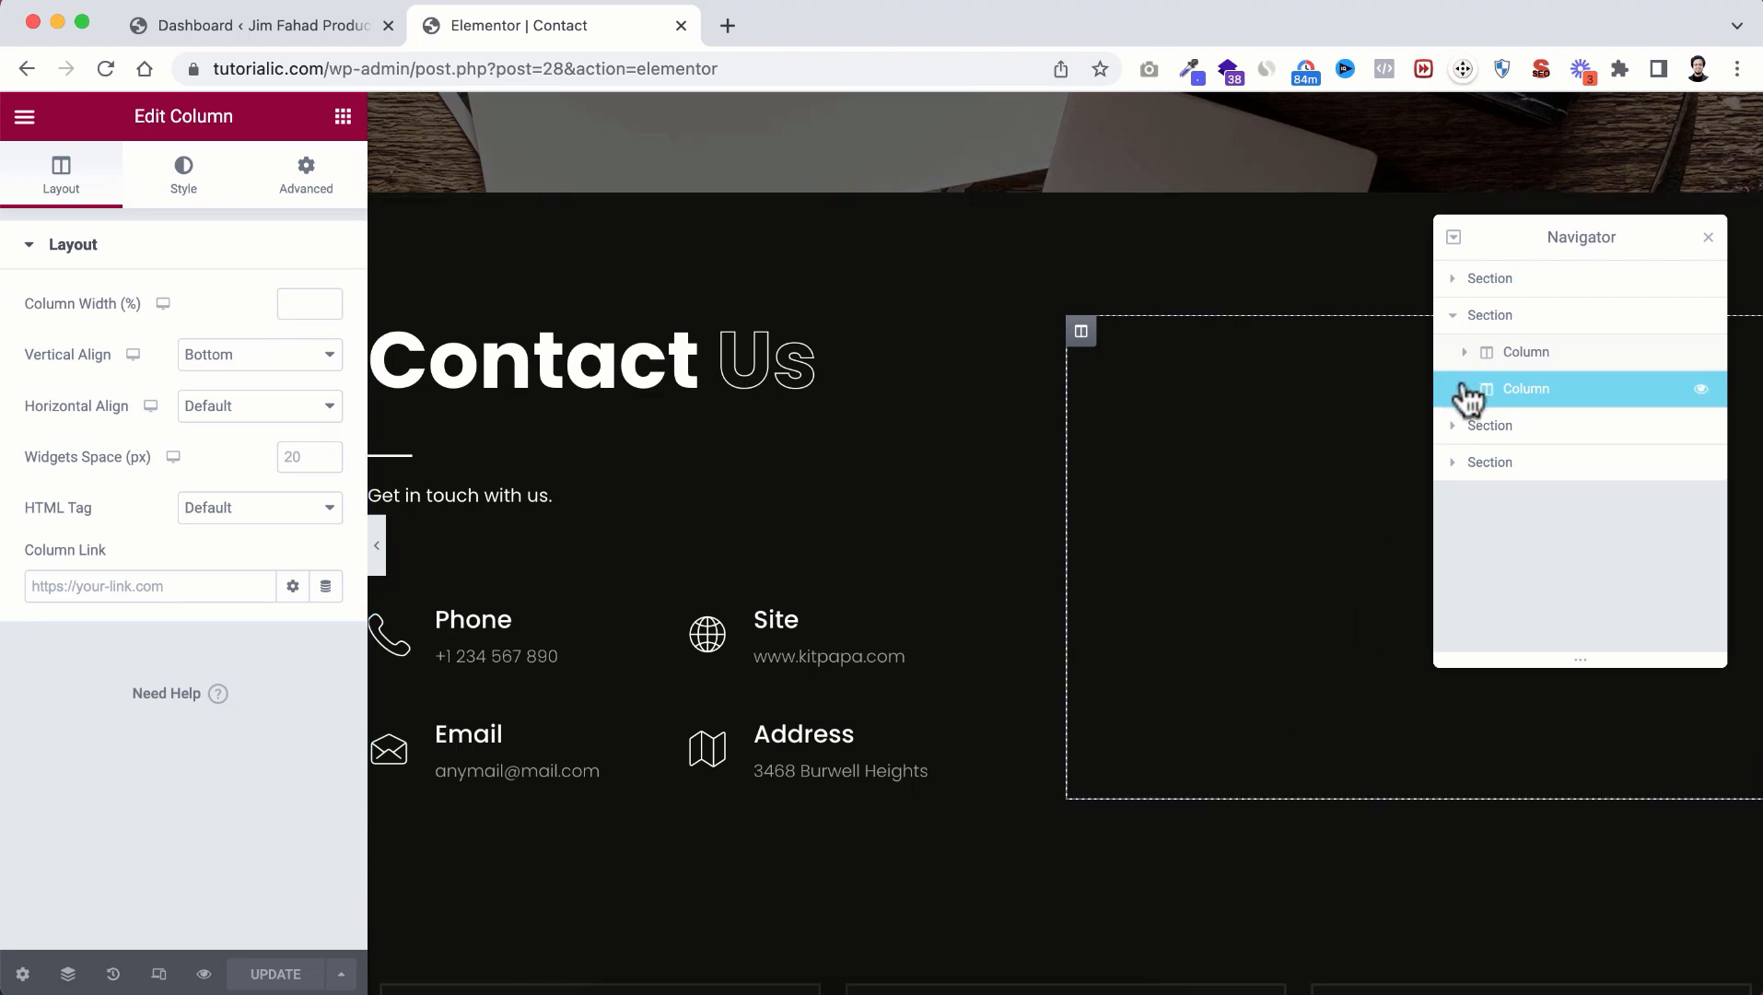
Step: Create a new general form named "My Form" from the blank template for the MetForm widget in the empty Contact column
left_click(1465, 390)
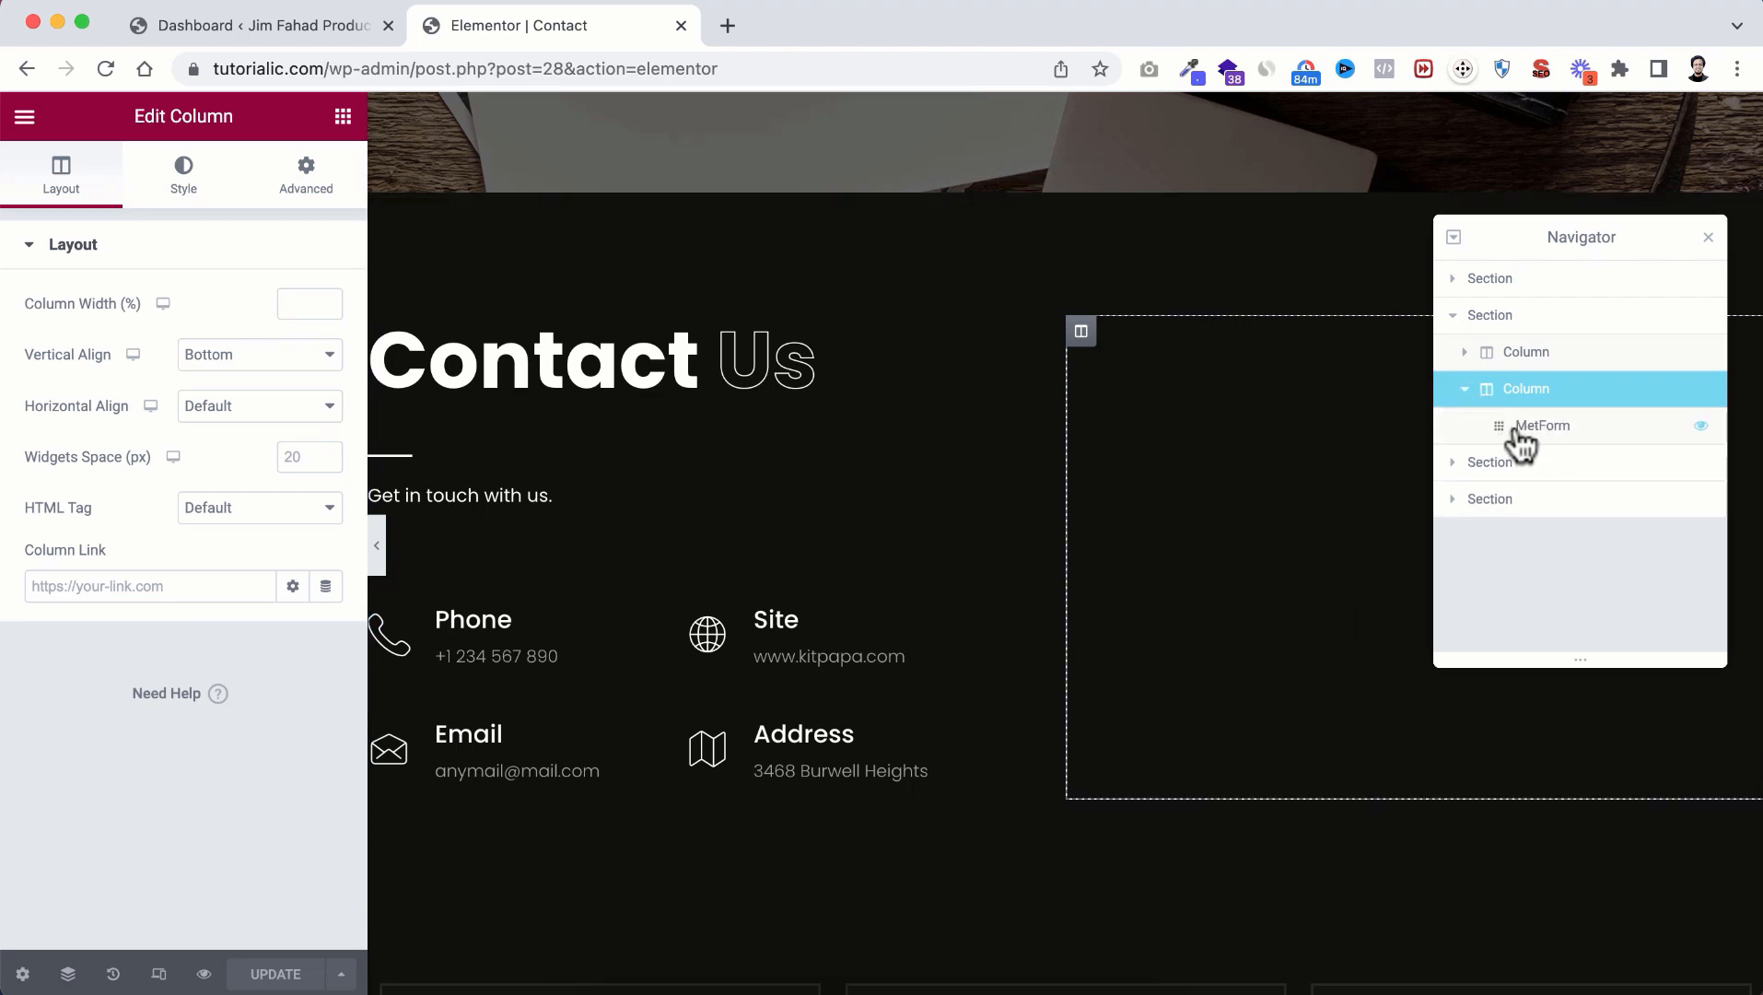
left_click(1552, 439)
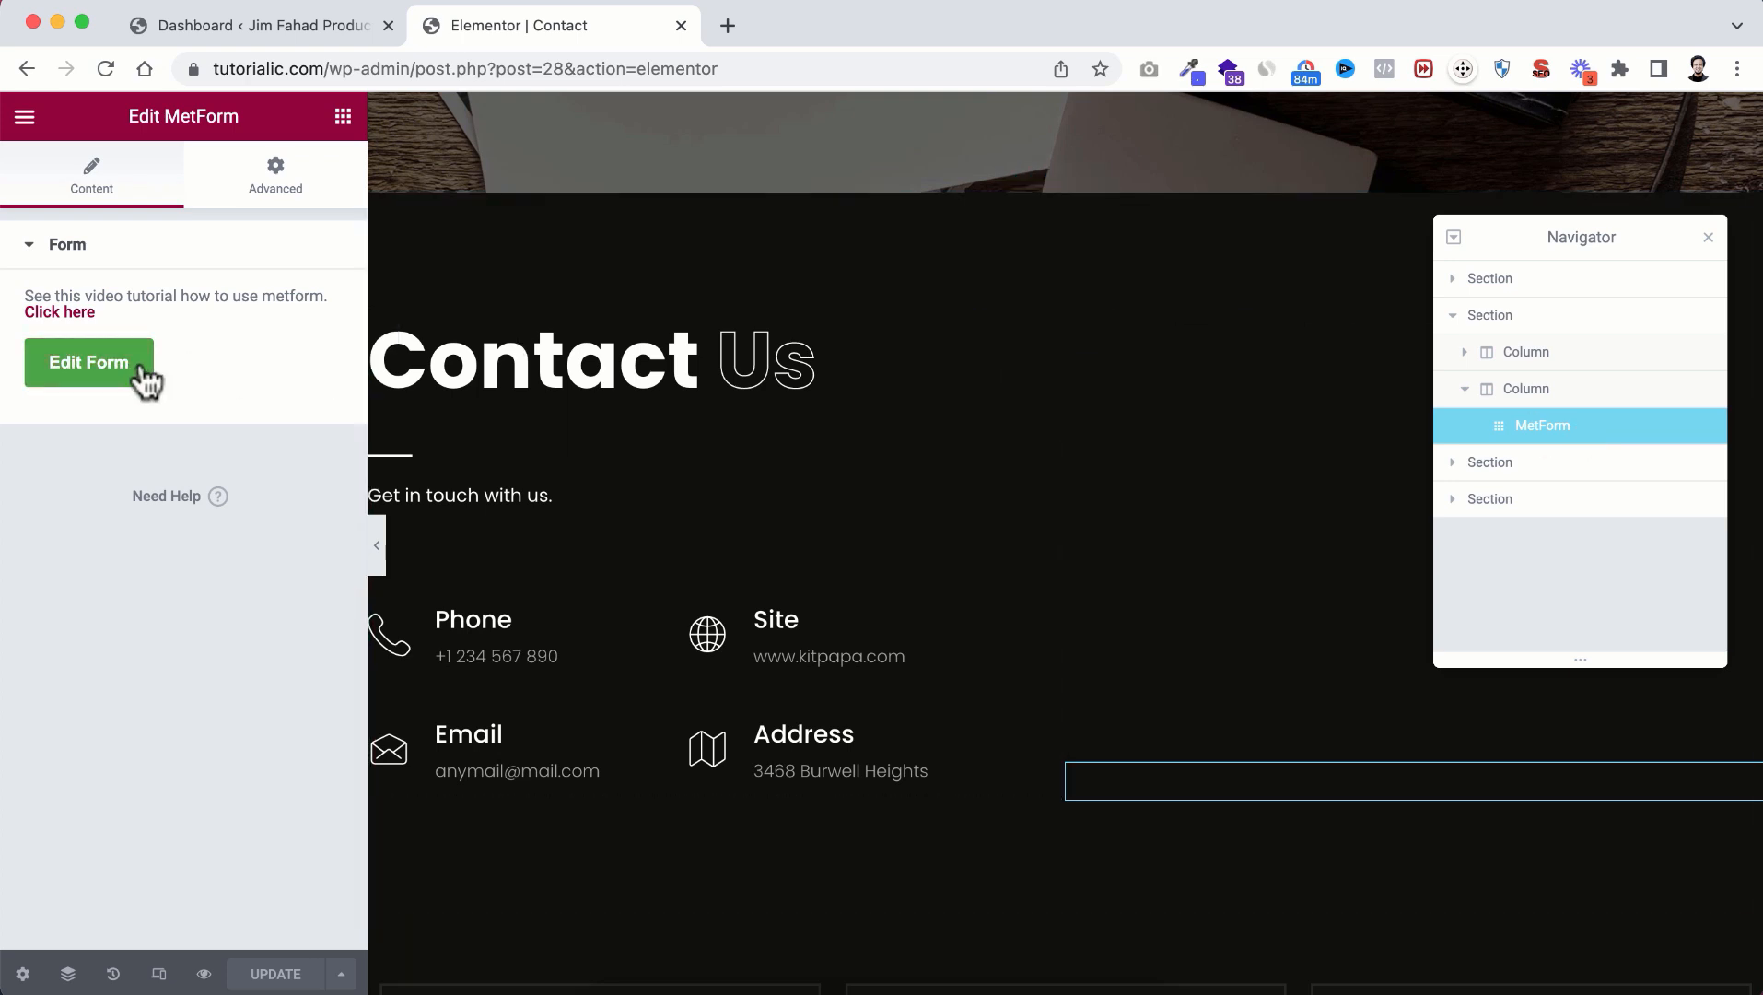
left_click(109, 369)
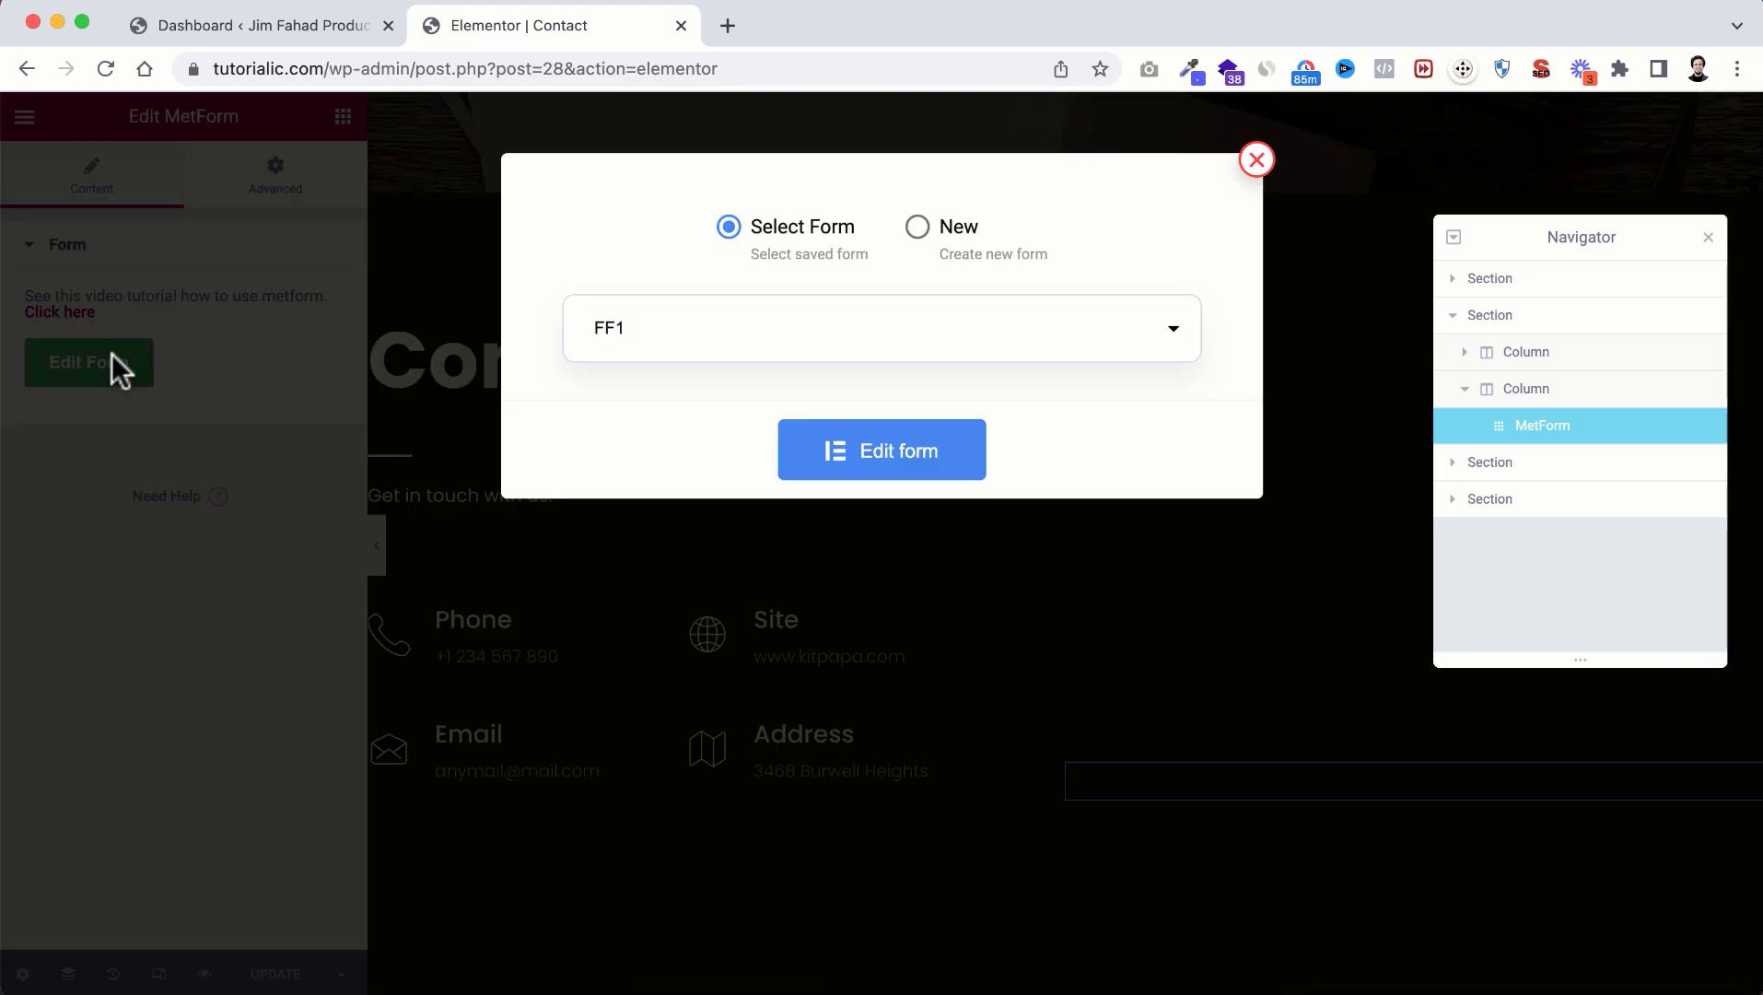
left_click(927, 230)
left_click(751, 302)
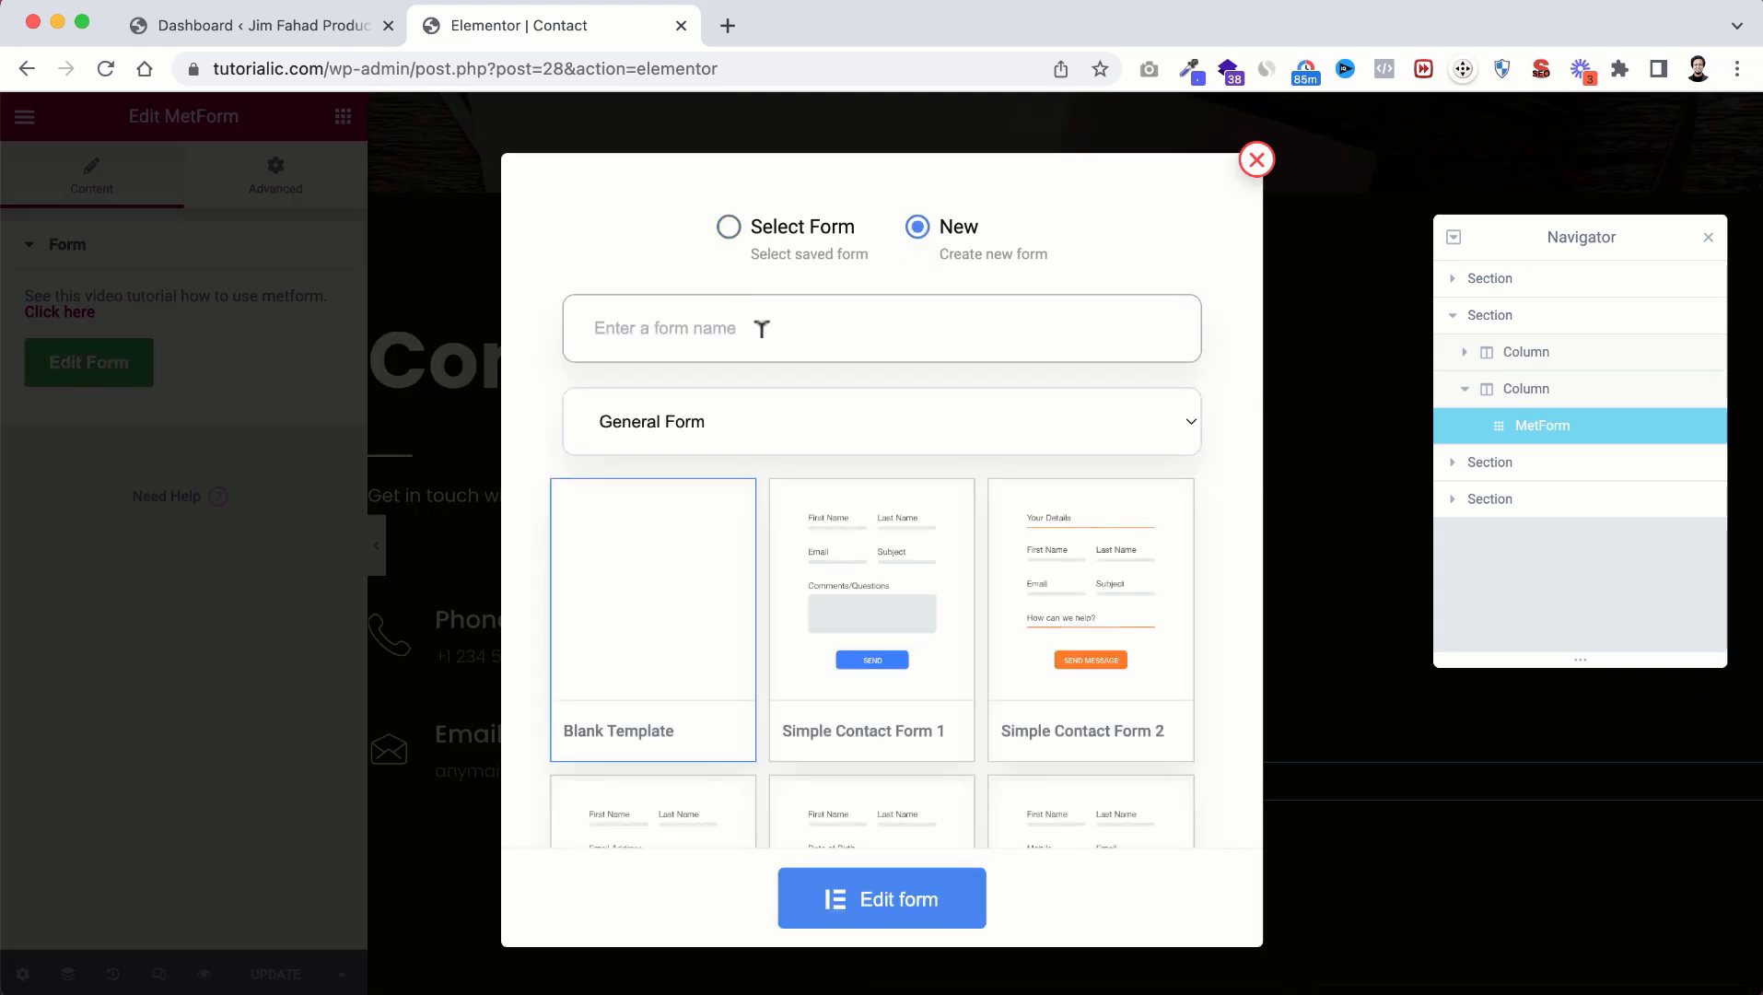
type("My Form")
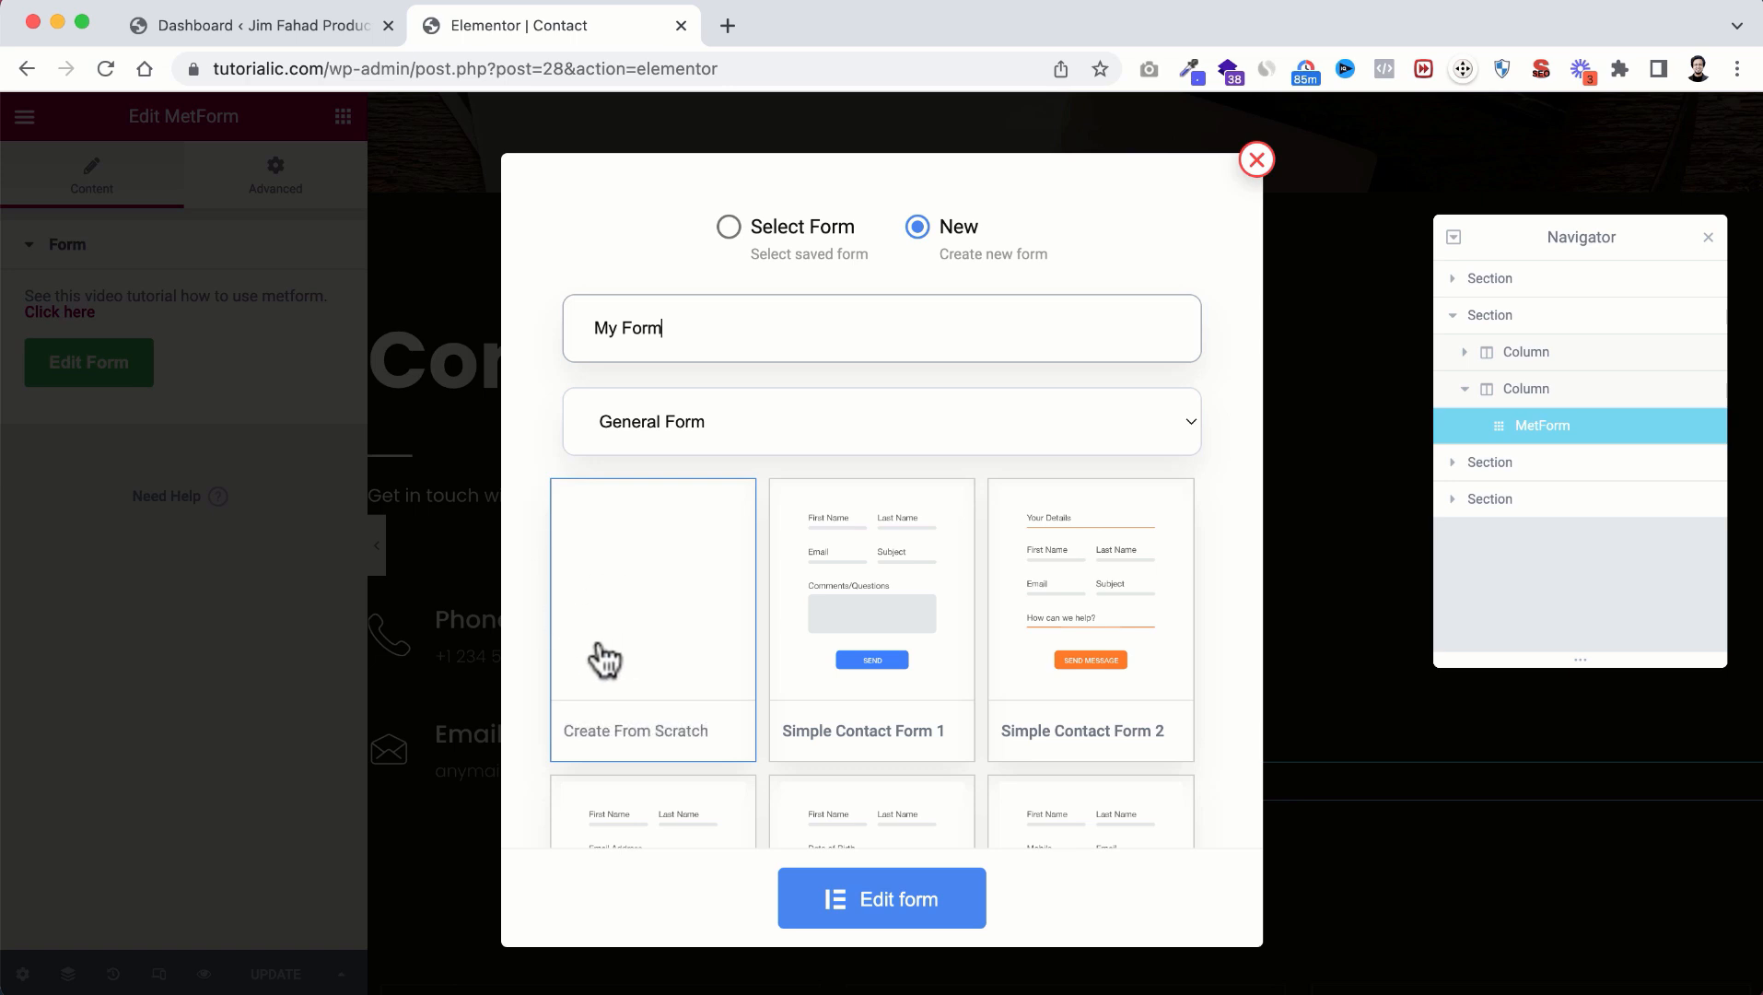
scroll(539, 681, "down", 1)
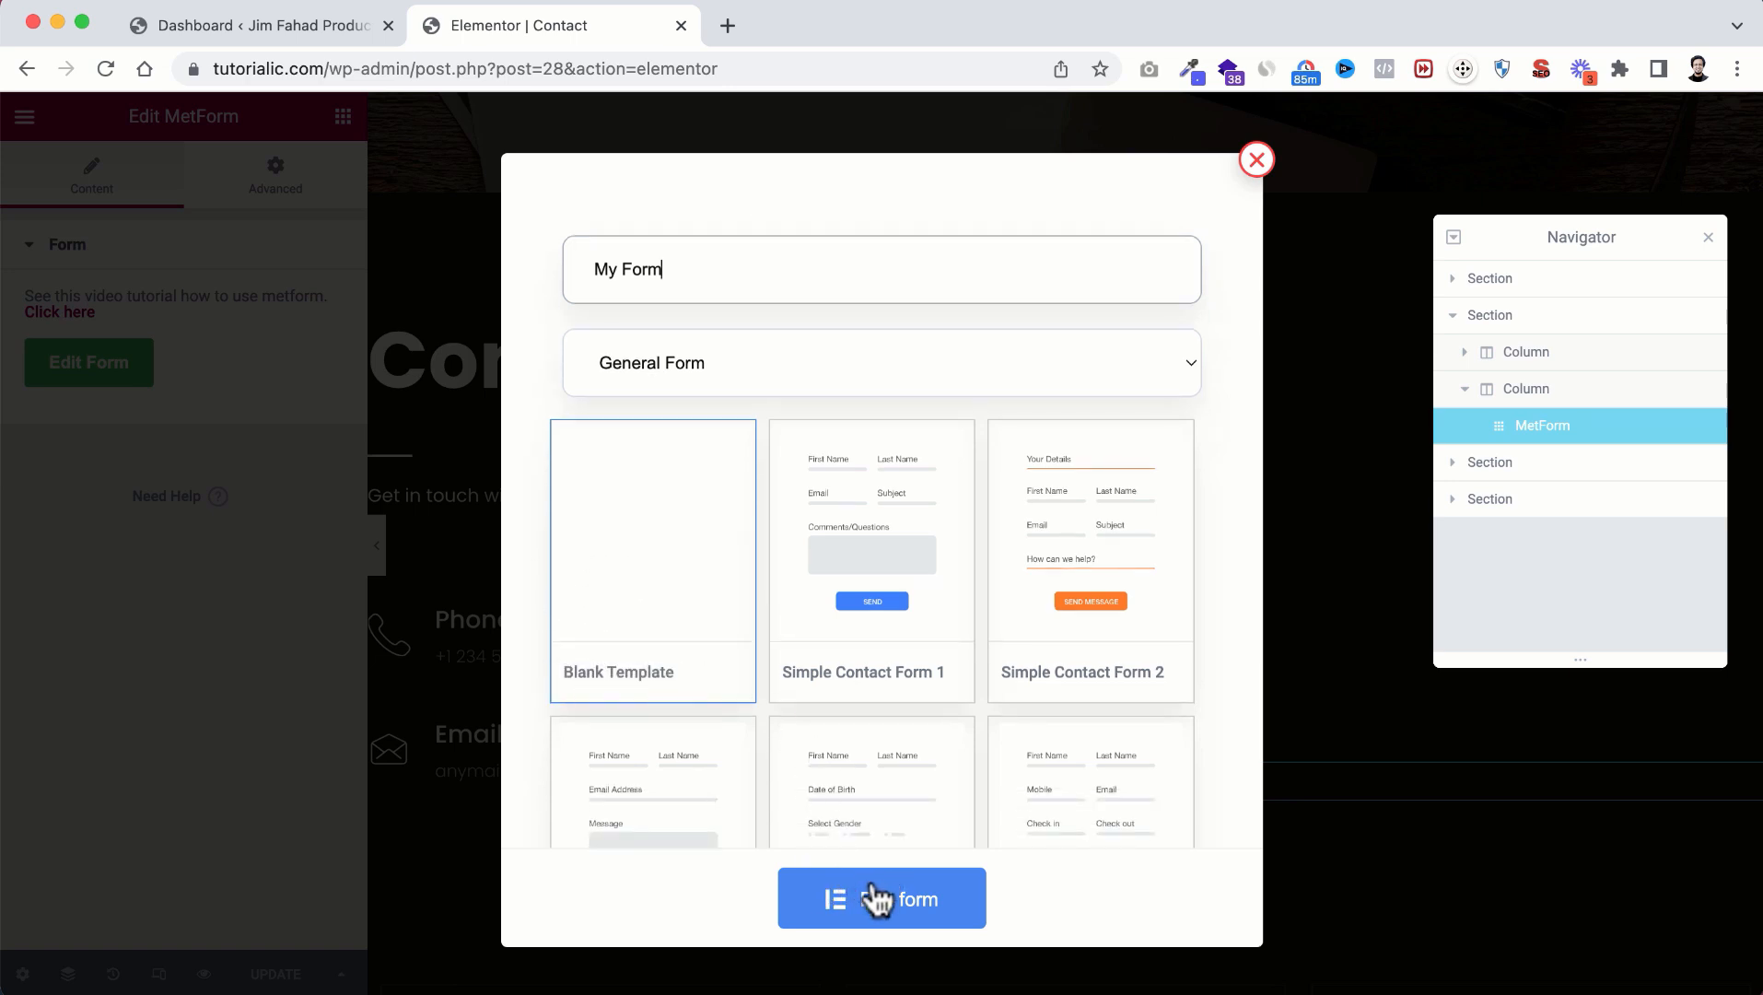
left_click(910, 912)
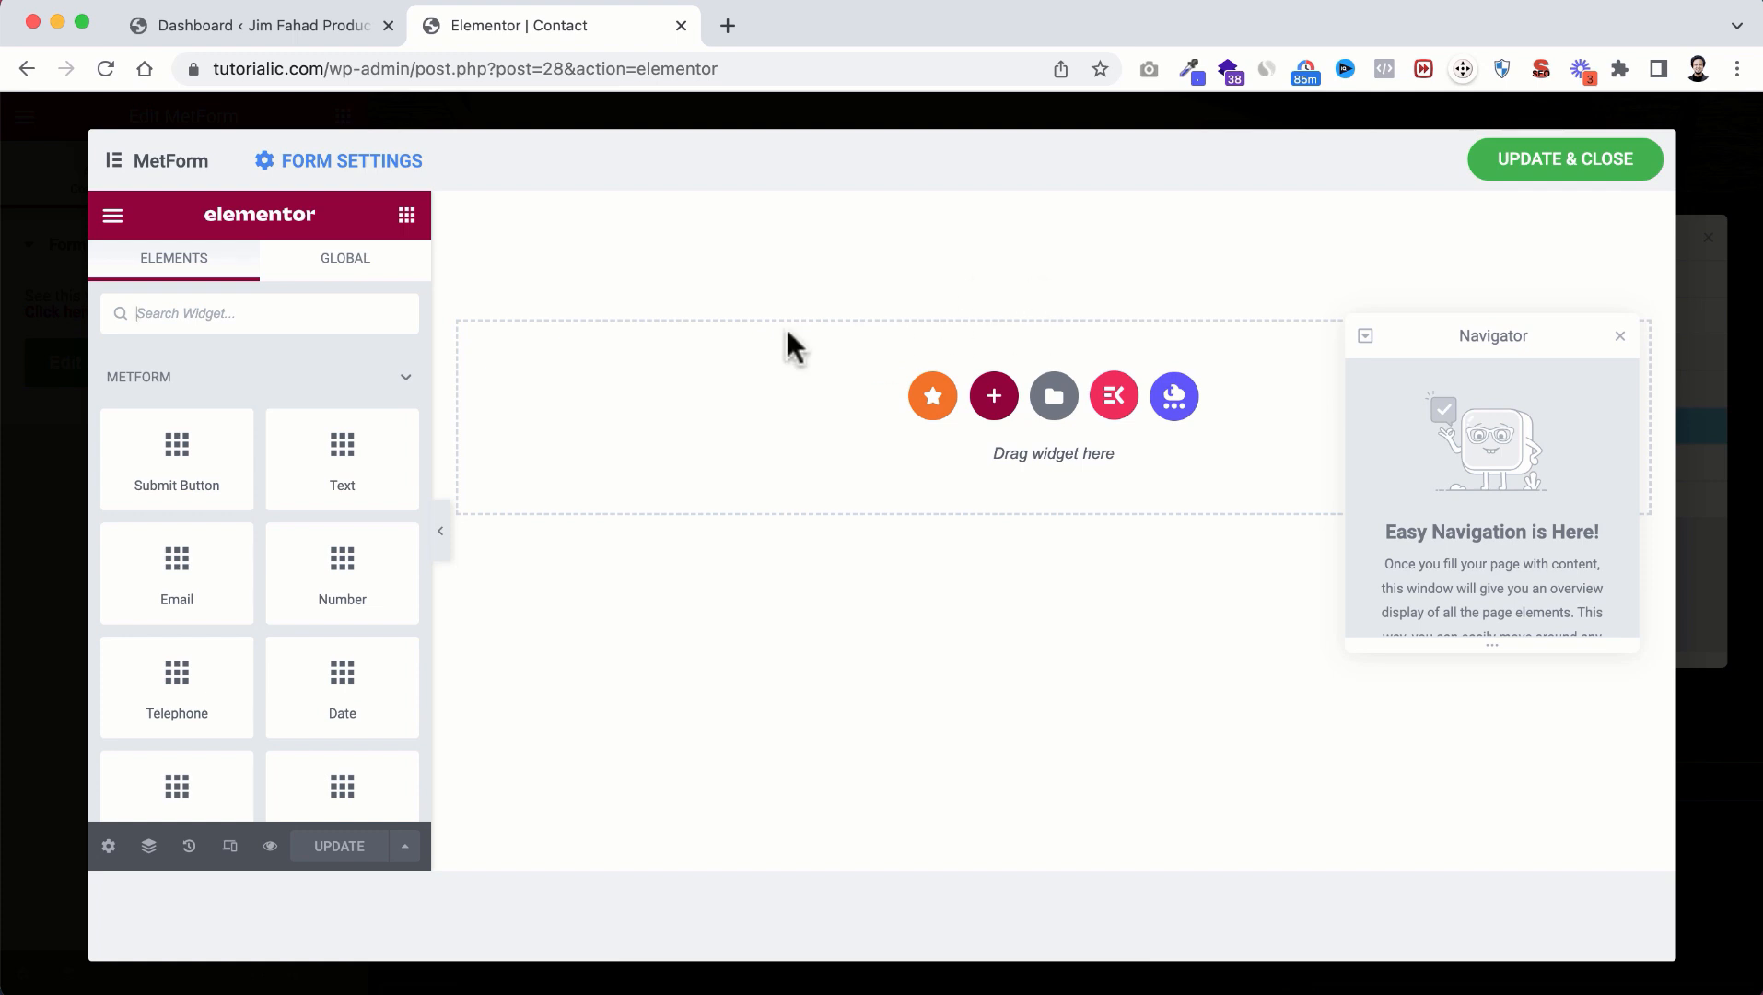
Step: Import Contact-Form.json from the KP-Templates folder into the Elementor template library
left_click(1051, 415)
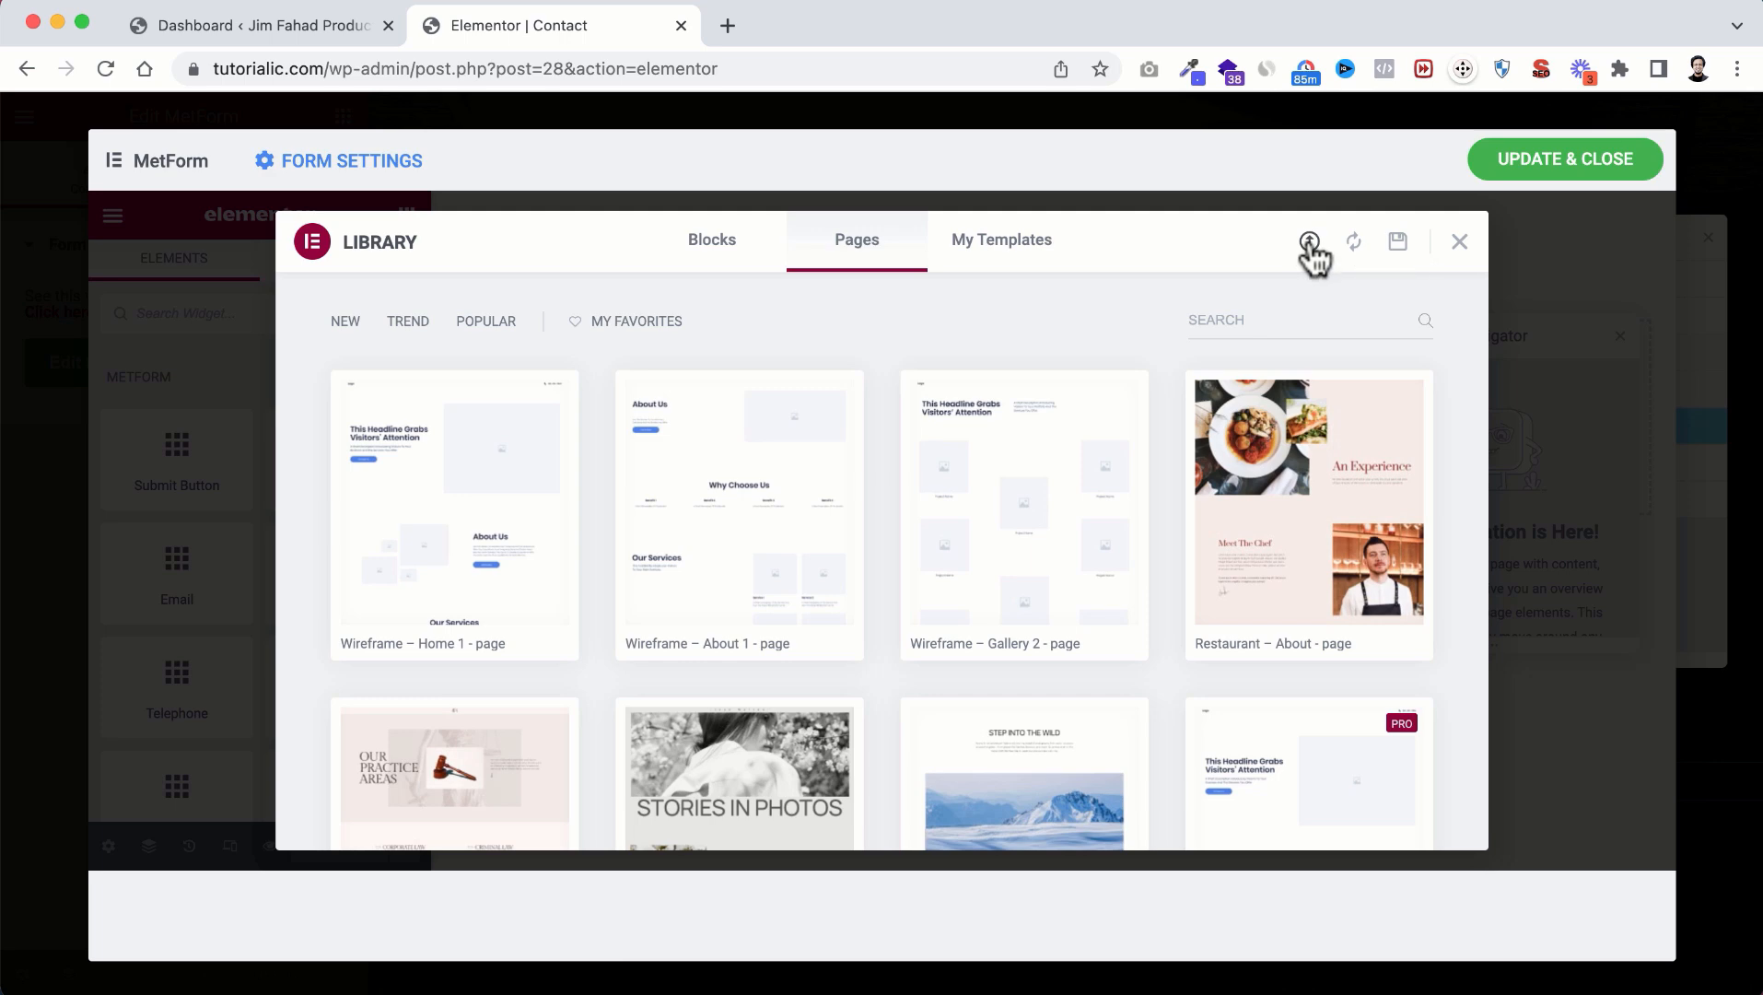
left_click(1308, 241)
scroll(1015, 655, "down", 1)
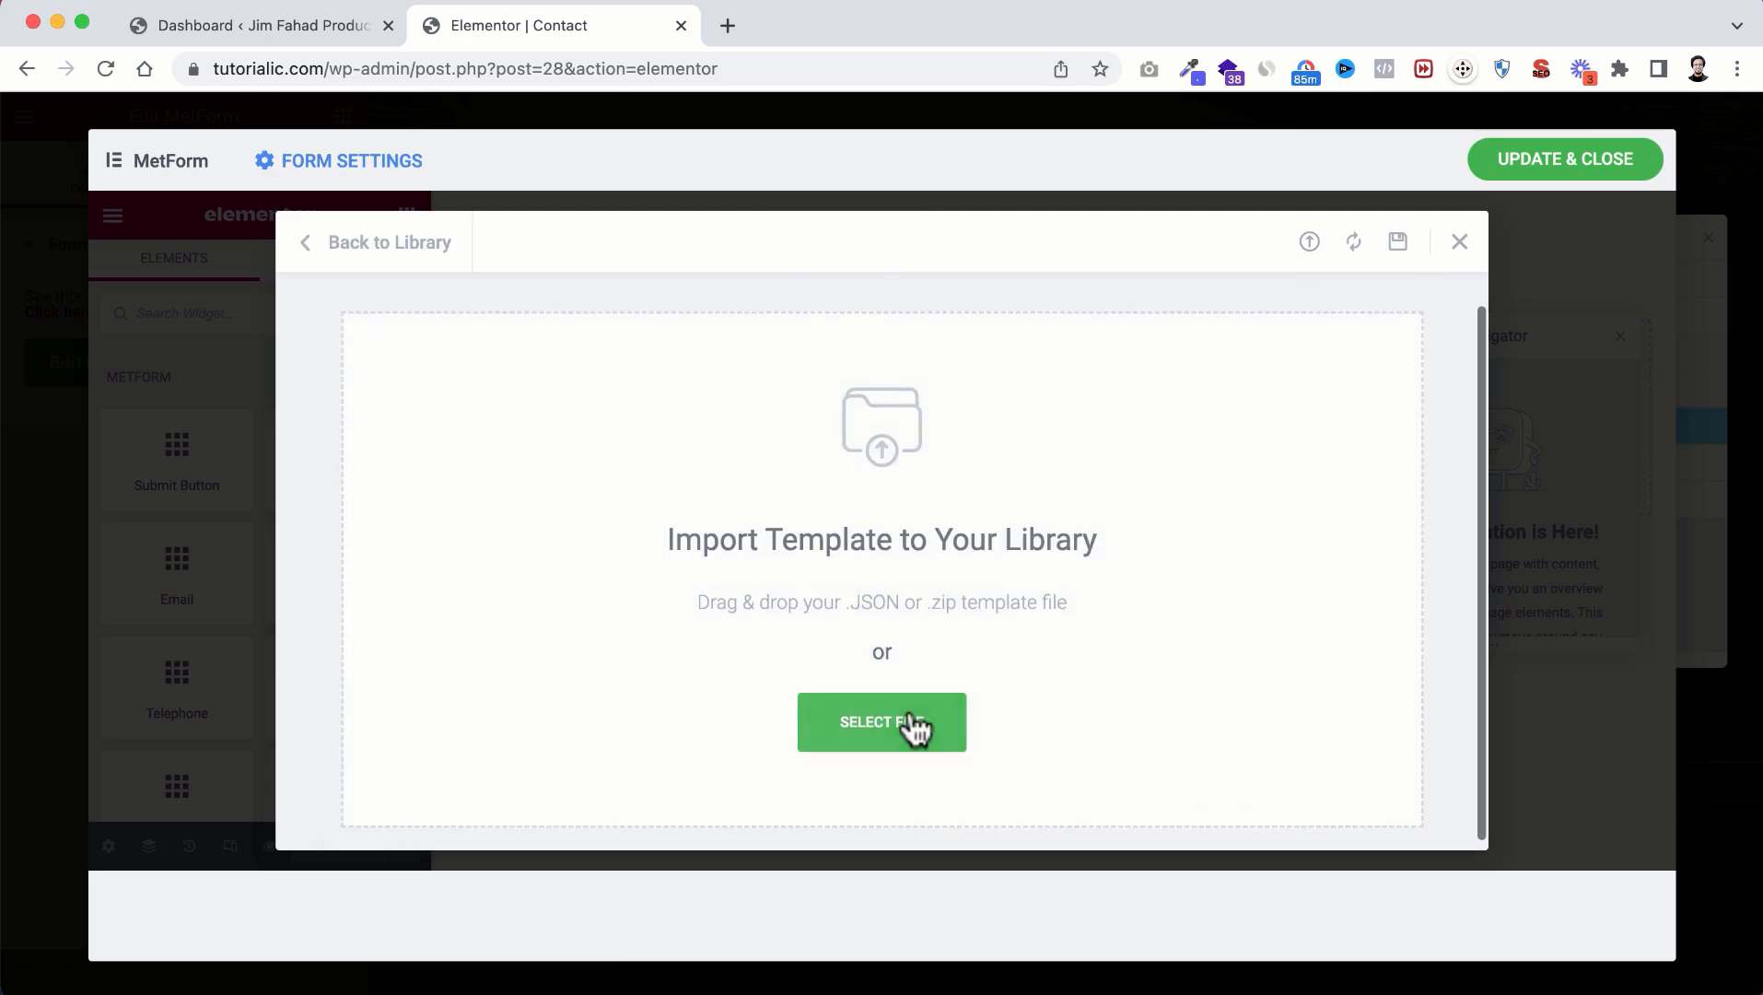
left_click(903, 720)
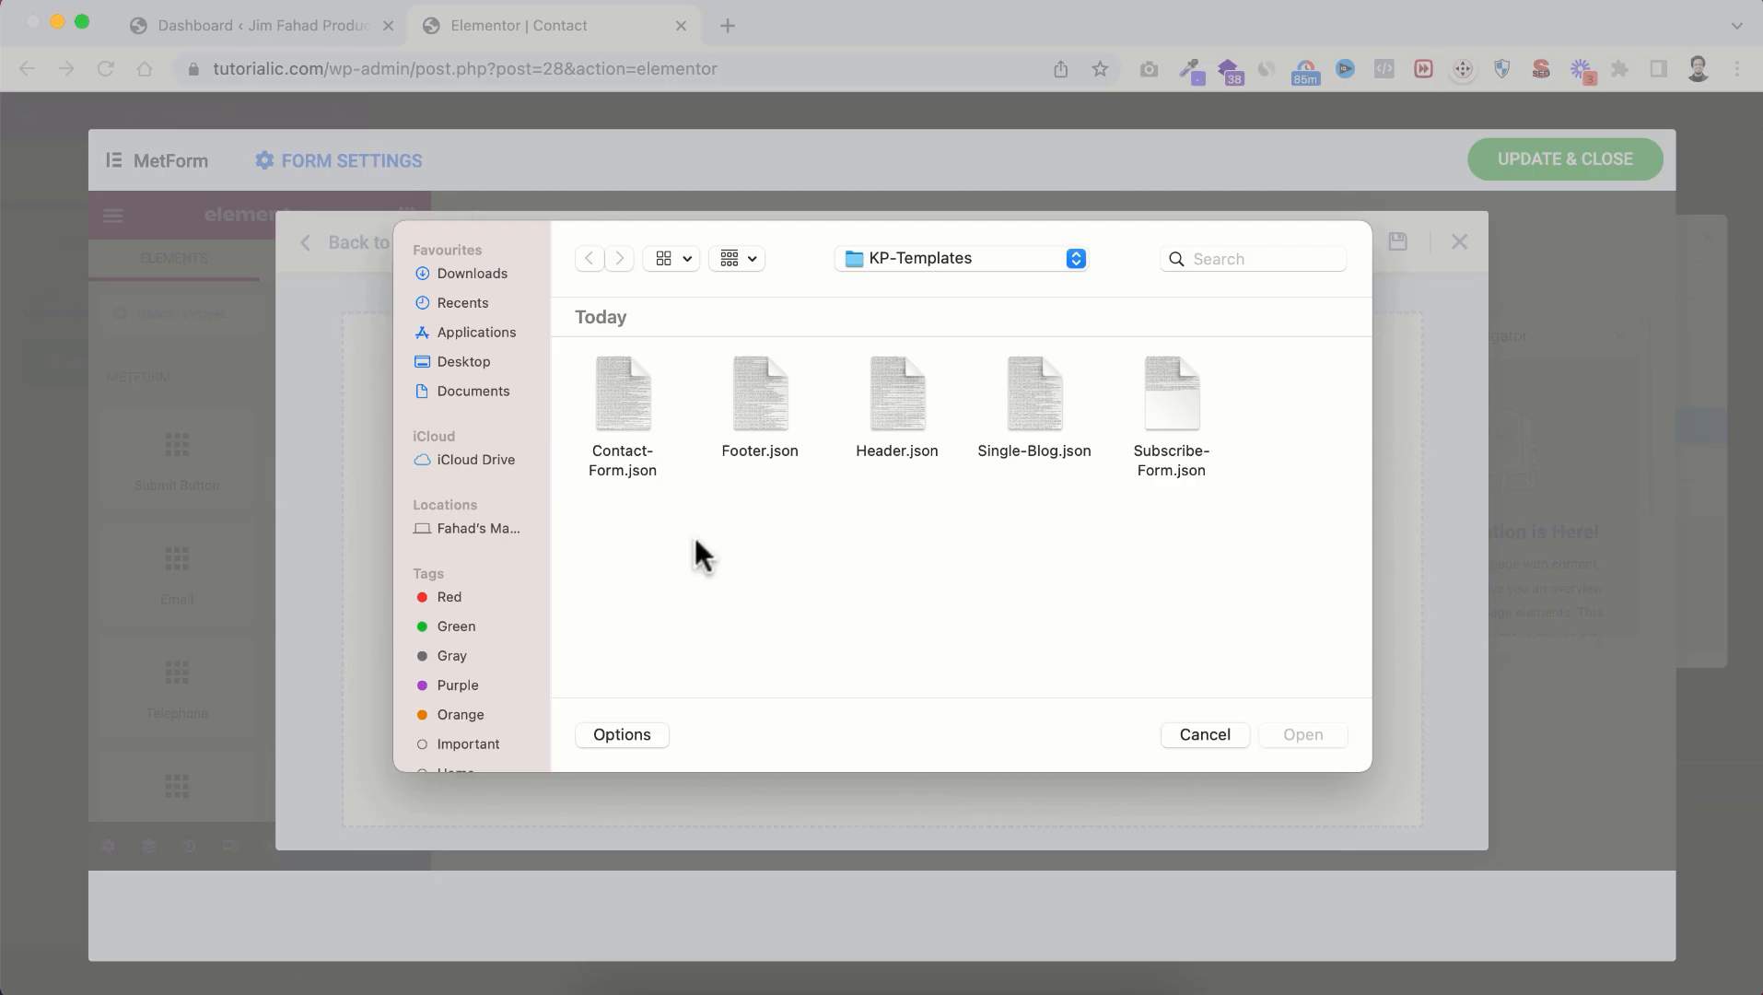
left_click(624, 399)
left_click(1327, 734)
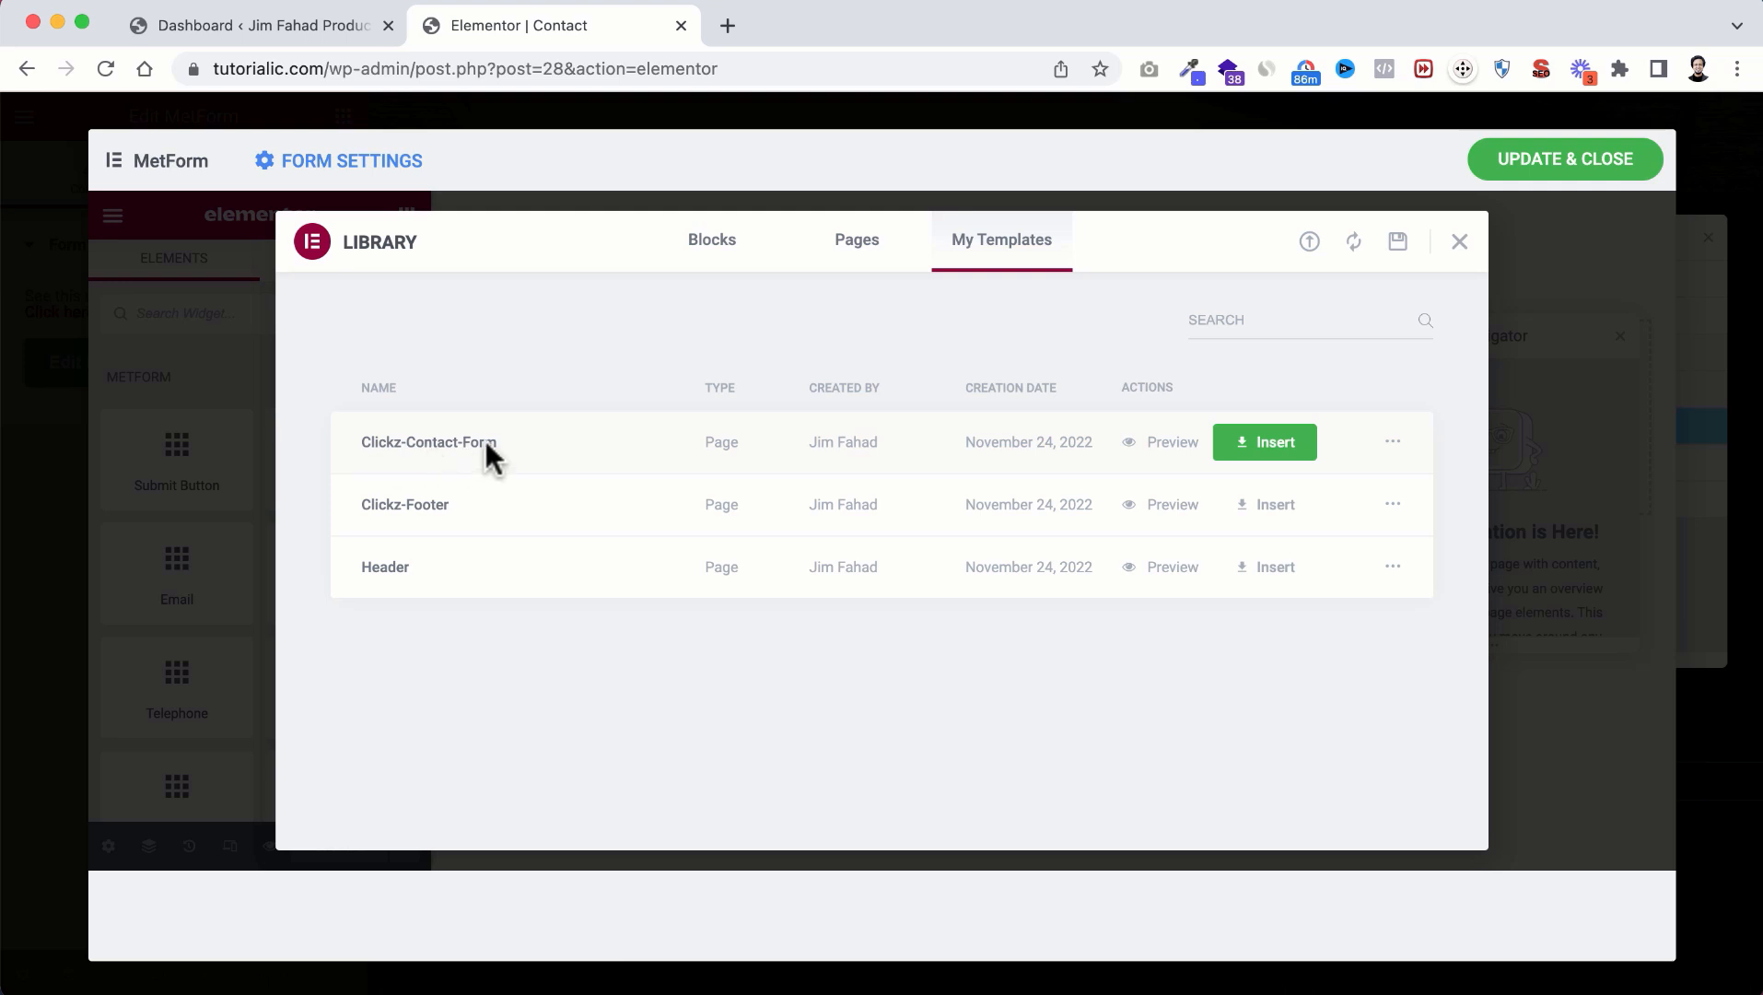
Step: Insert the Clickz-Contact-Form template into the form, save and close the form editor, and close the Navigator
left_click(1264, 439)
left_click(965, 618)
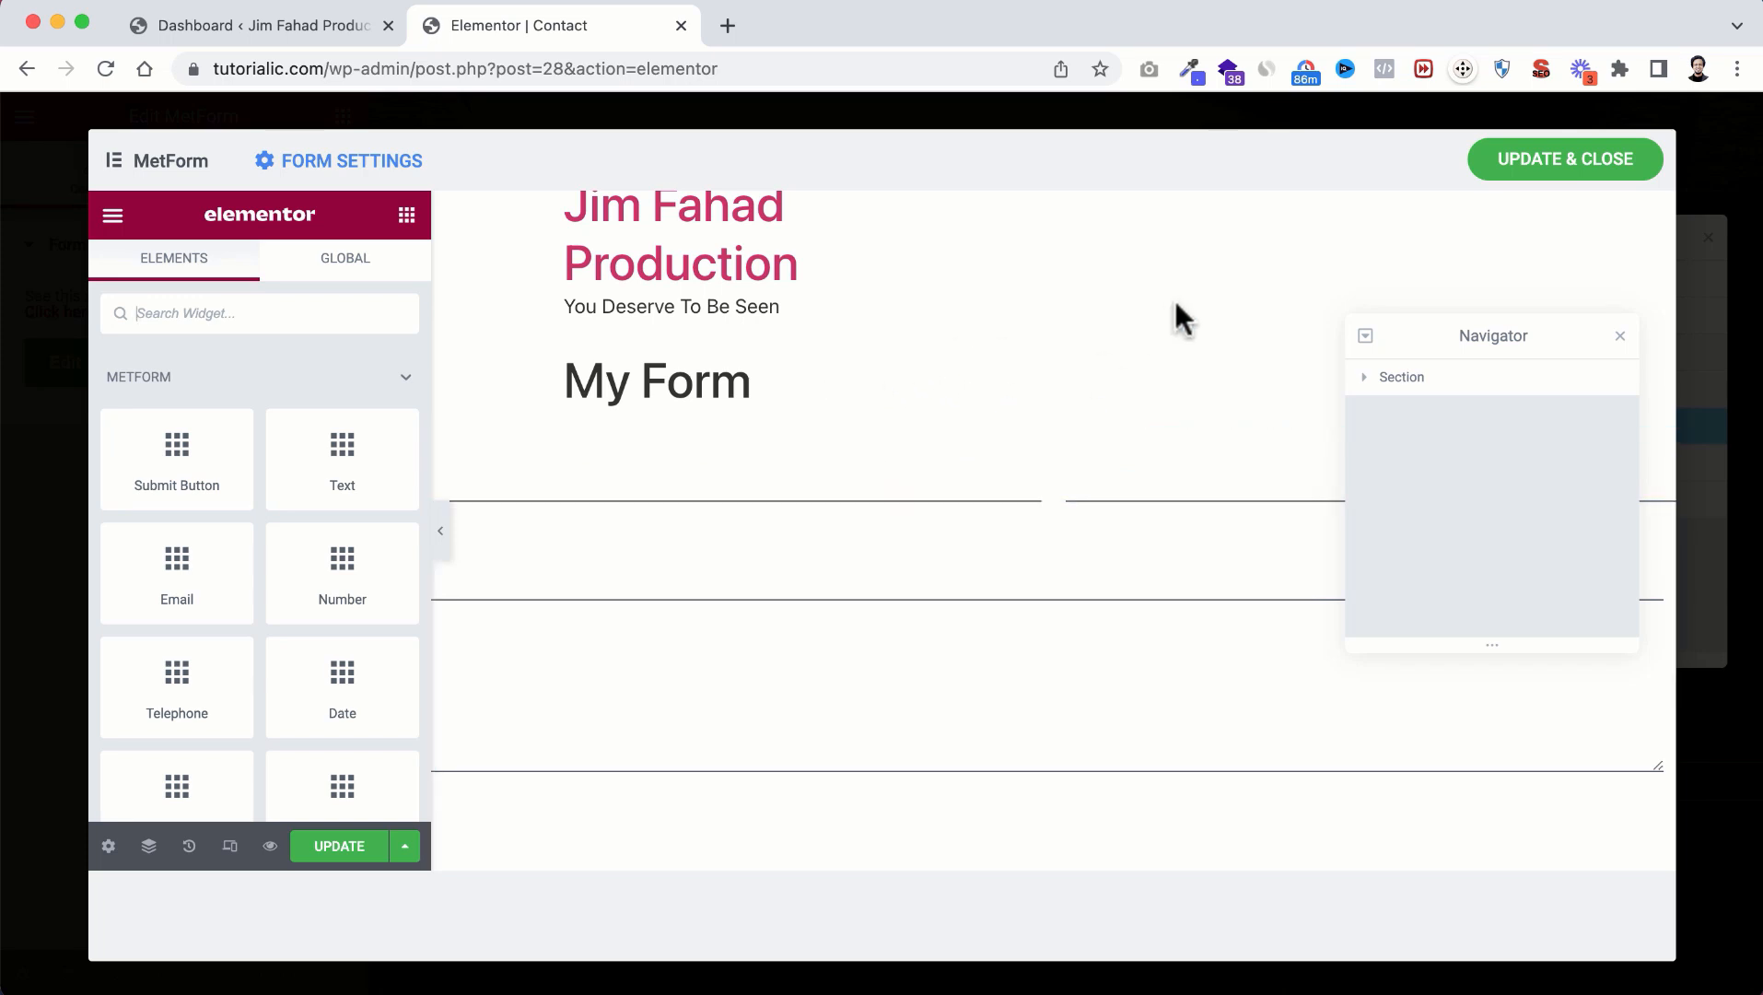
left_click(1561, 161)
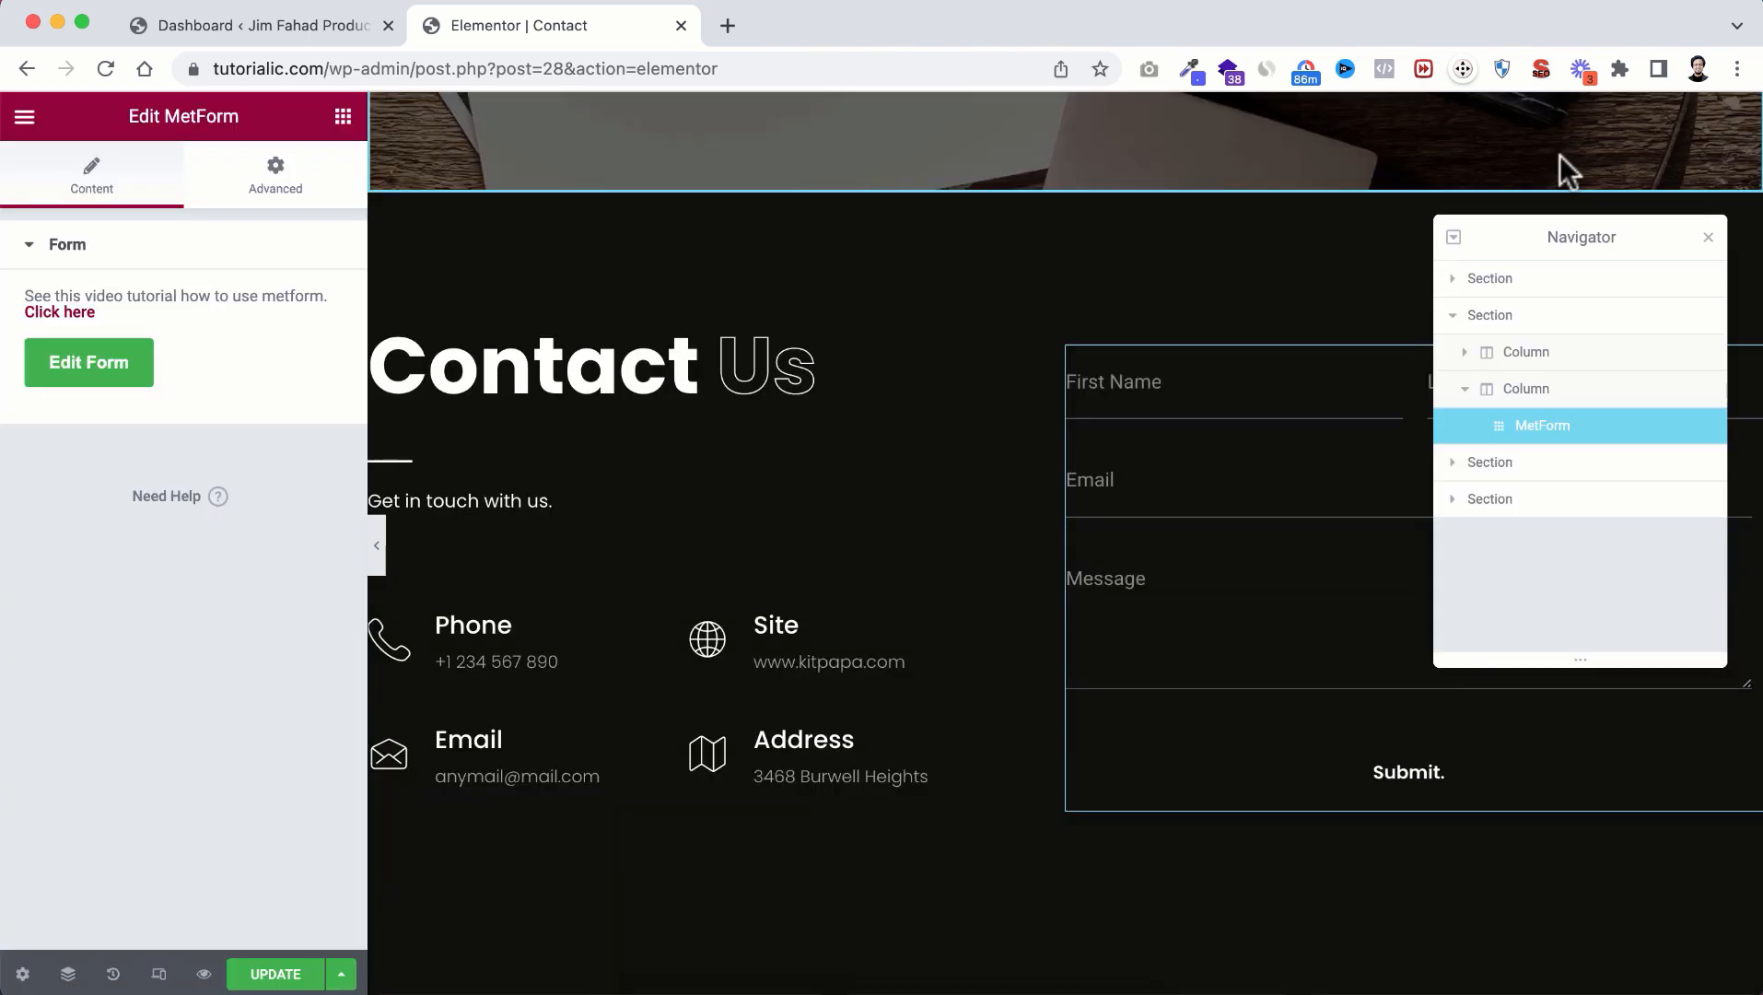
left_click(1709, 239)
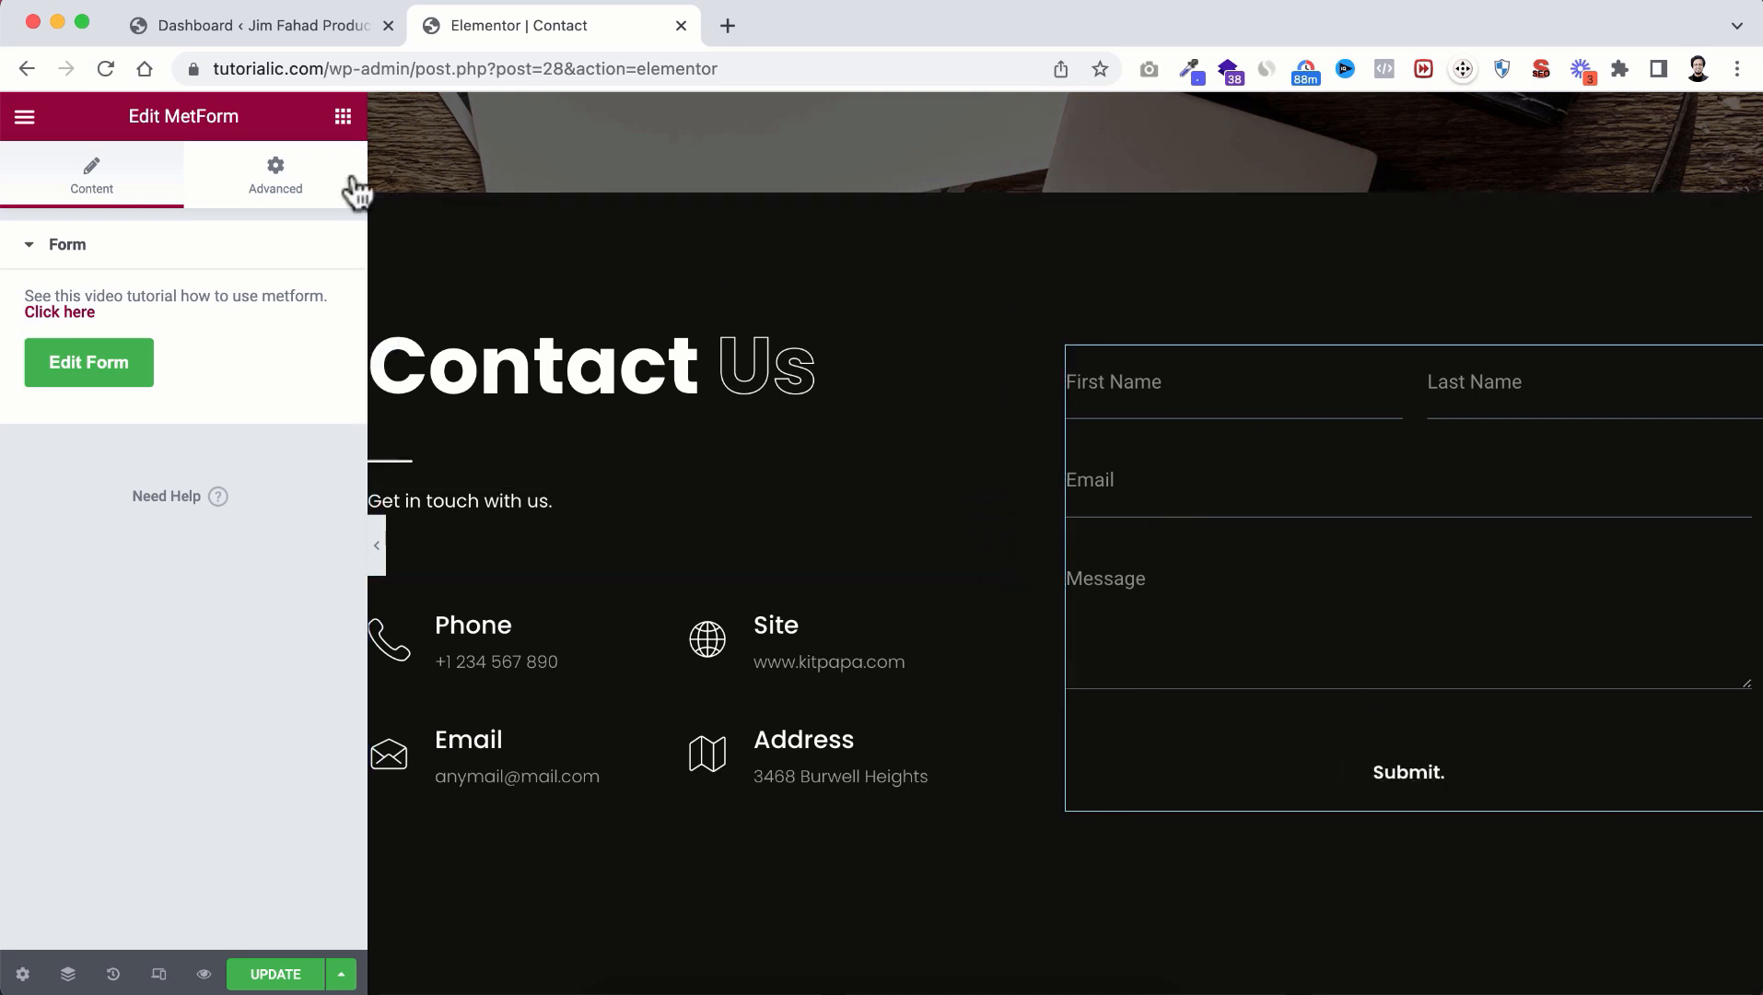
Step: Check where MetForm's forms and entries are found in the WordPress dashboard, and return to the Contact page editor
left_click(226, 34)
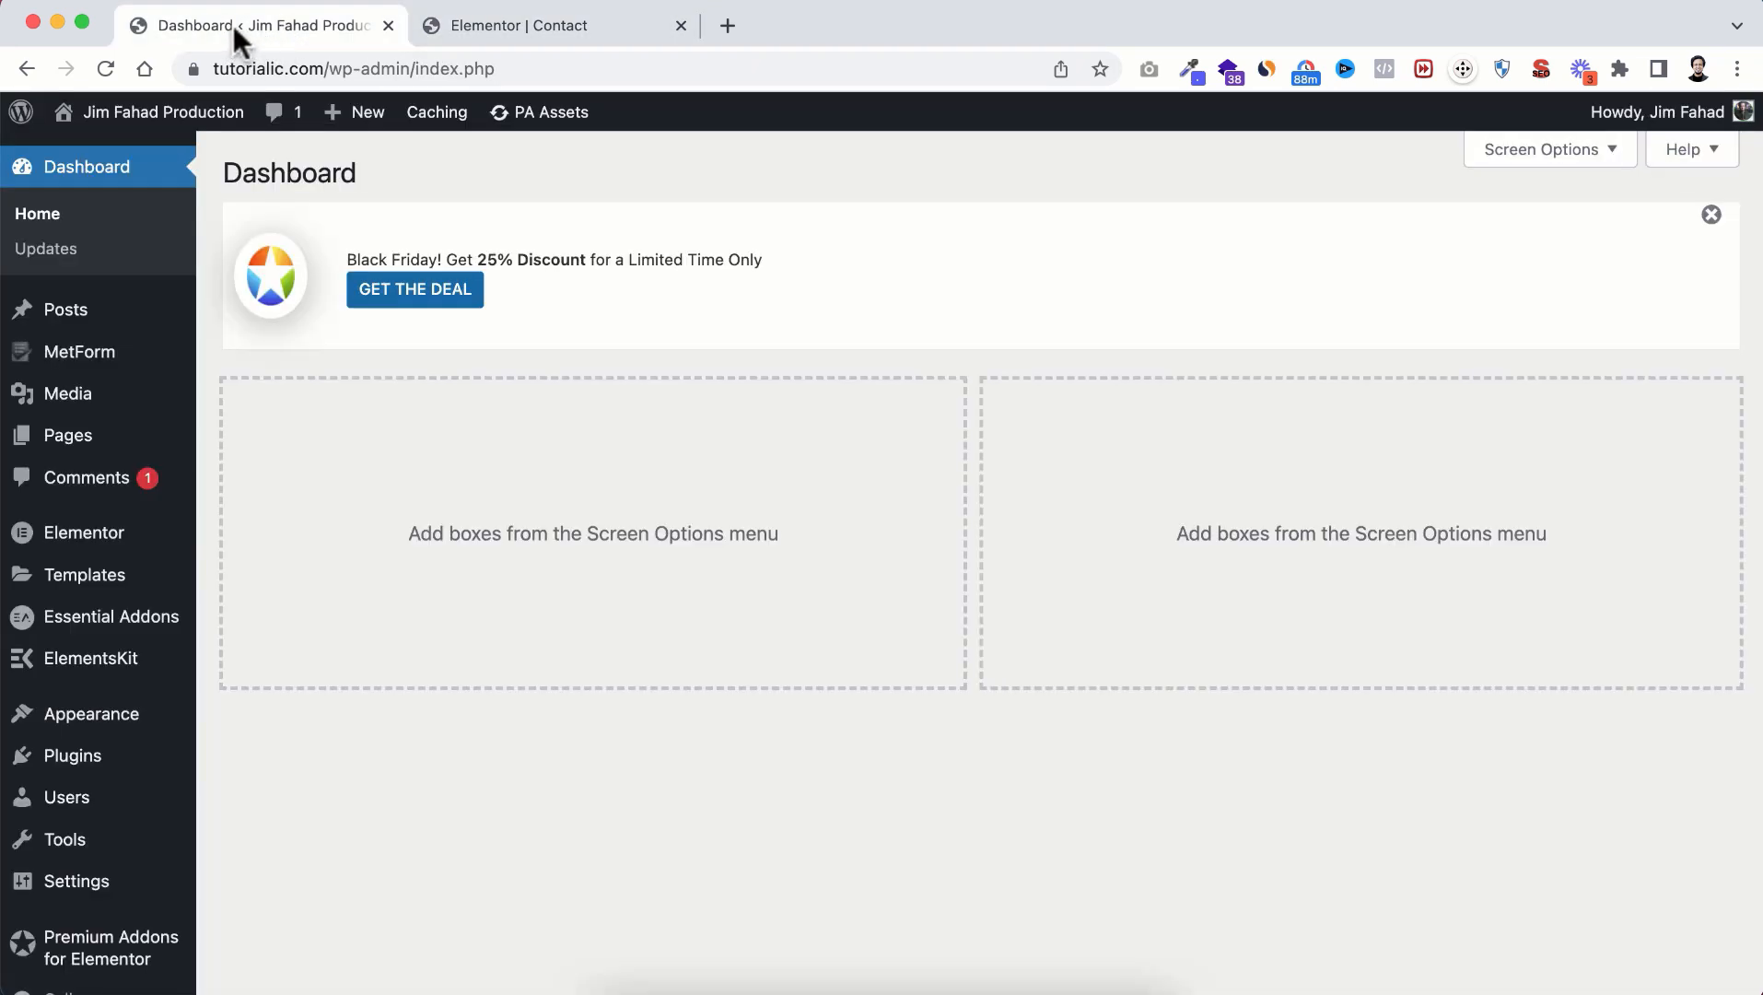
mouse_move(76, 359)
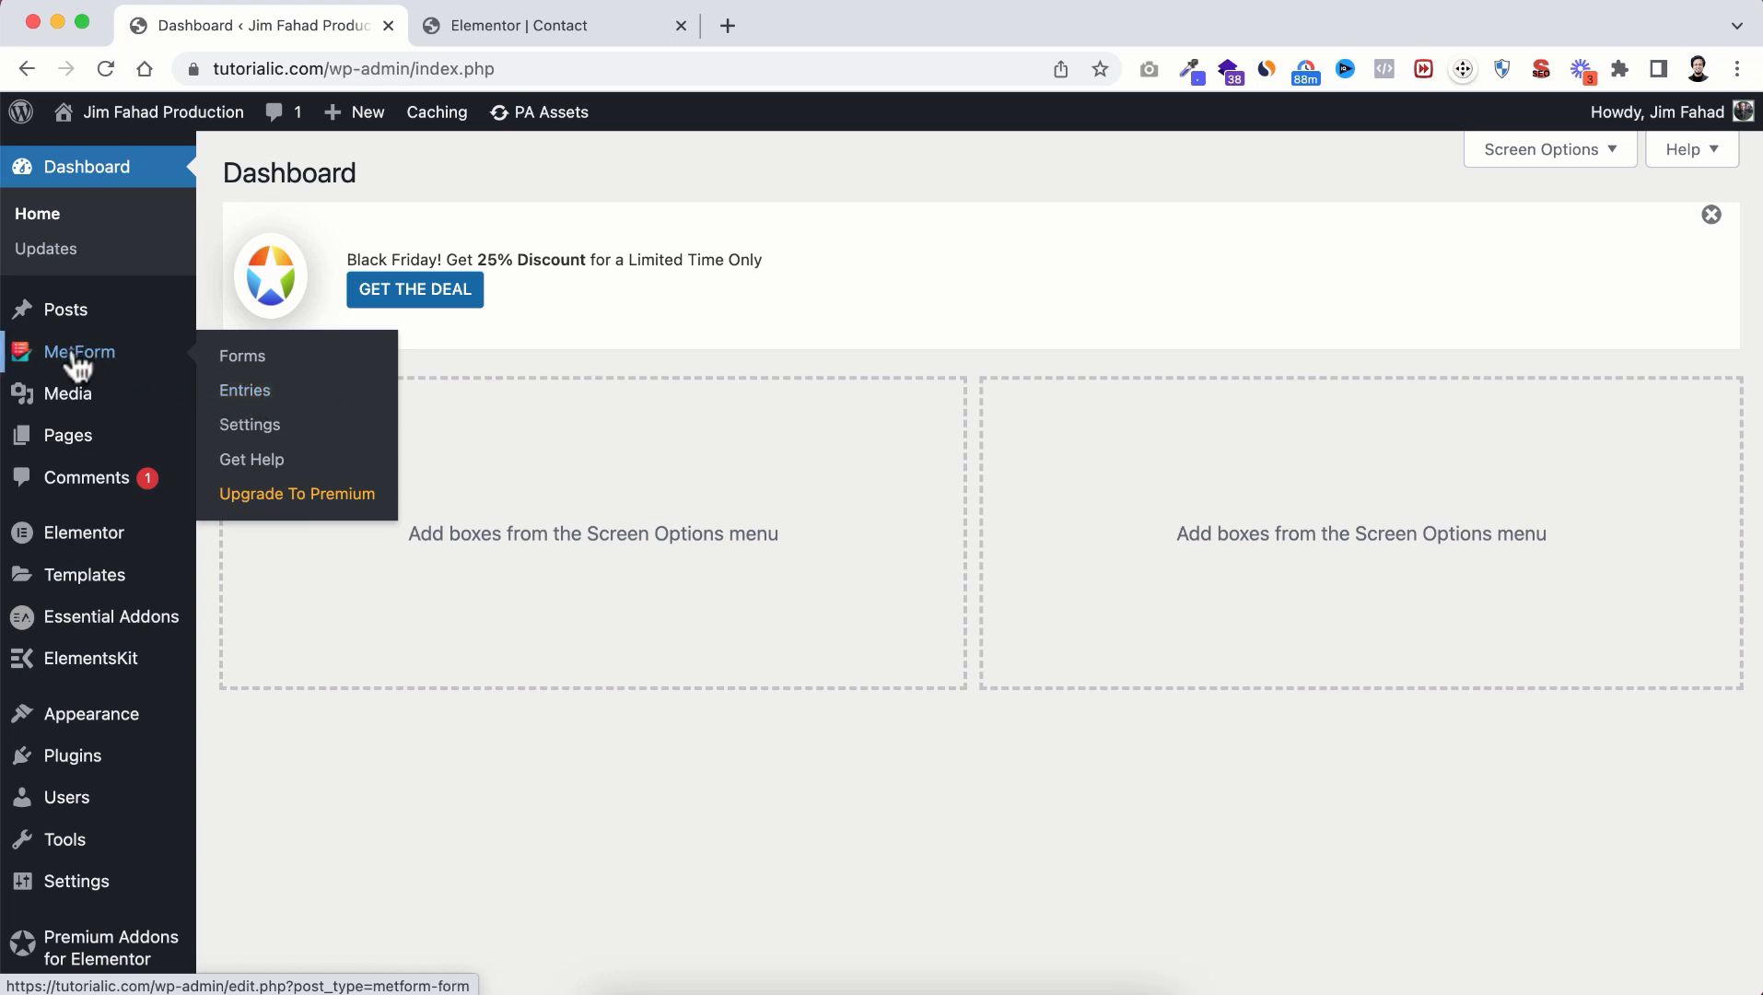
left_click(516, 28)
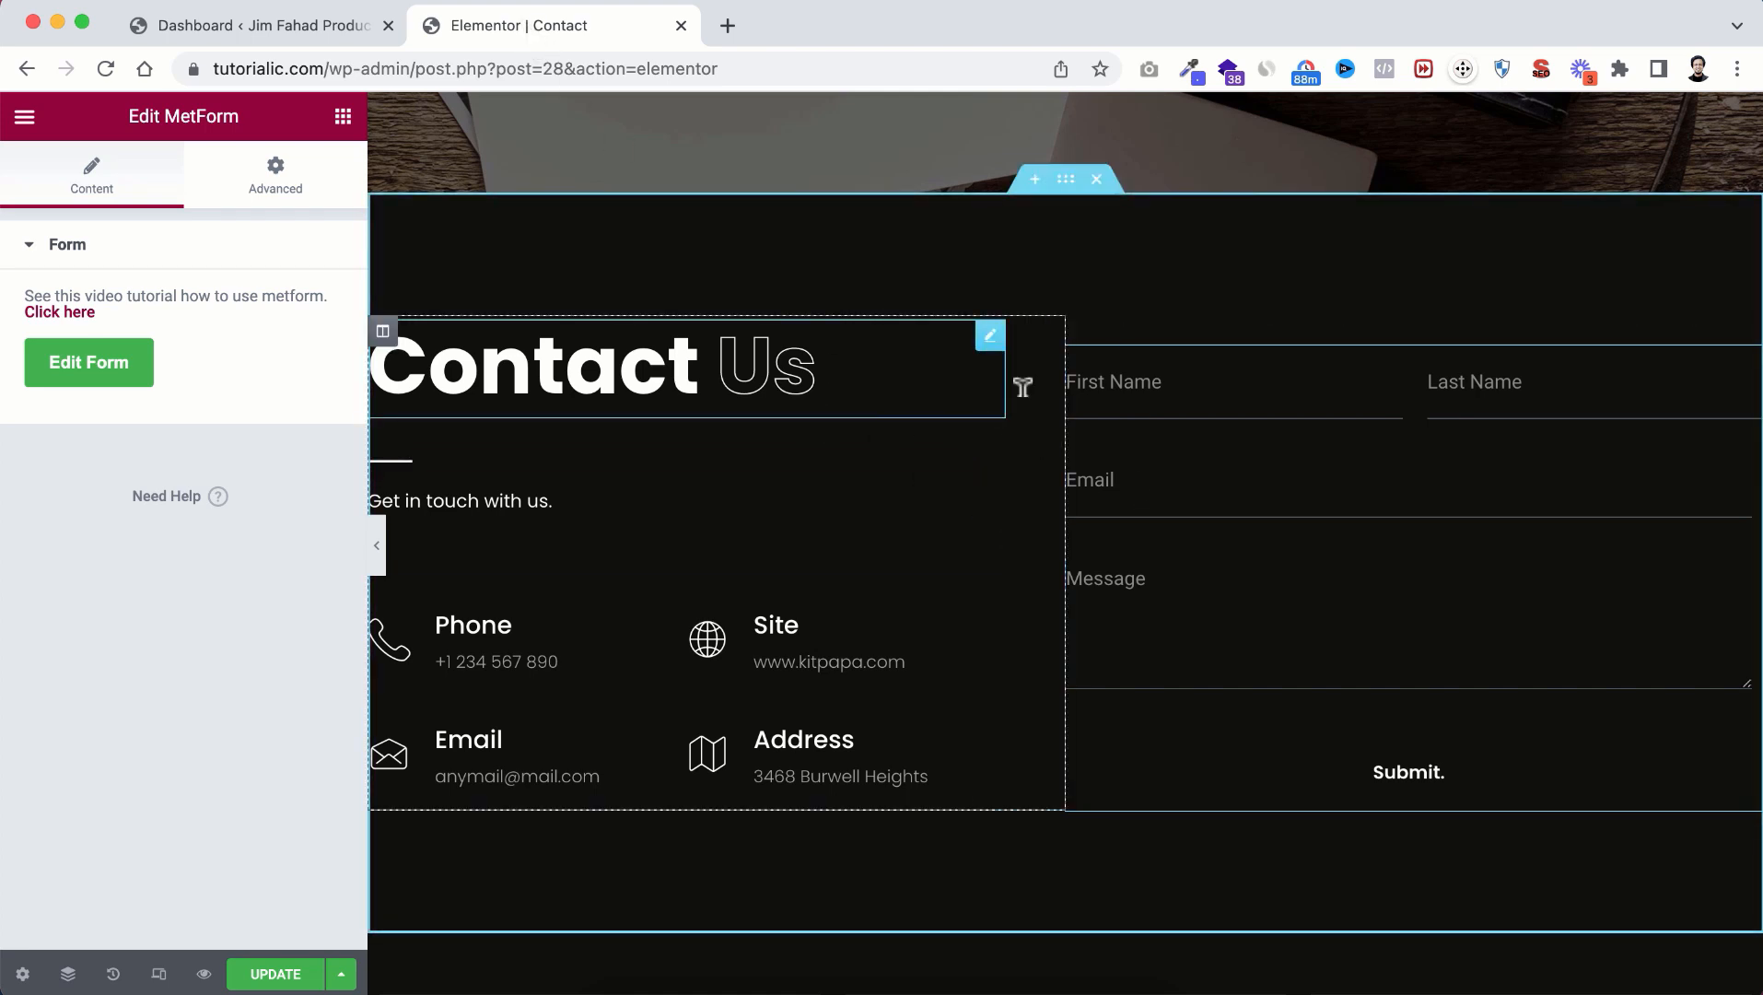
left_click(294, 24)
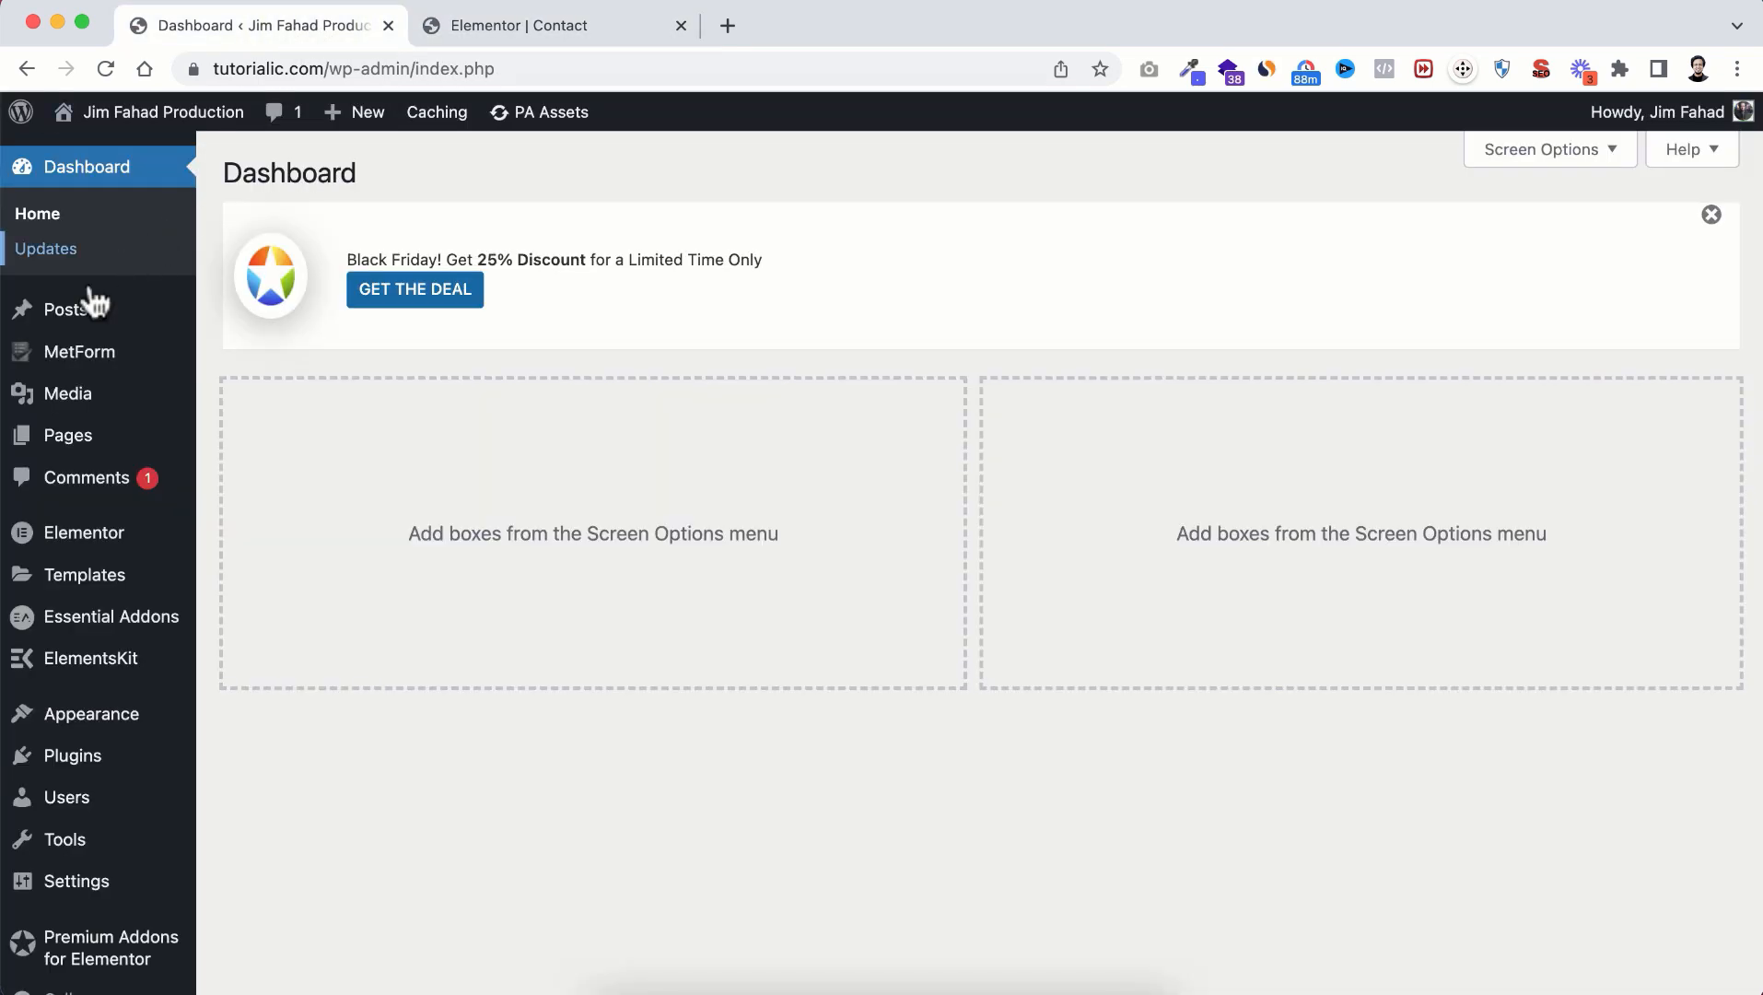
left_click(566, 26)
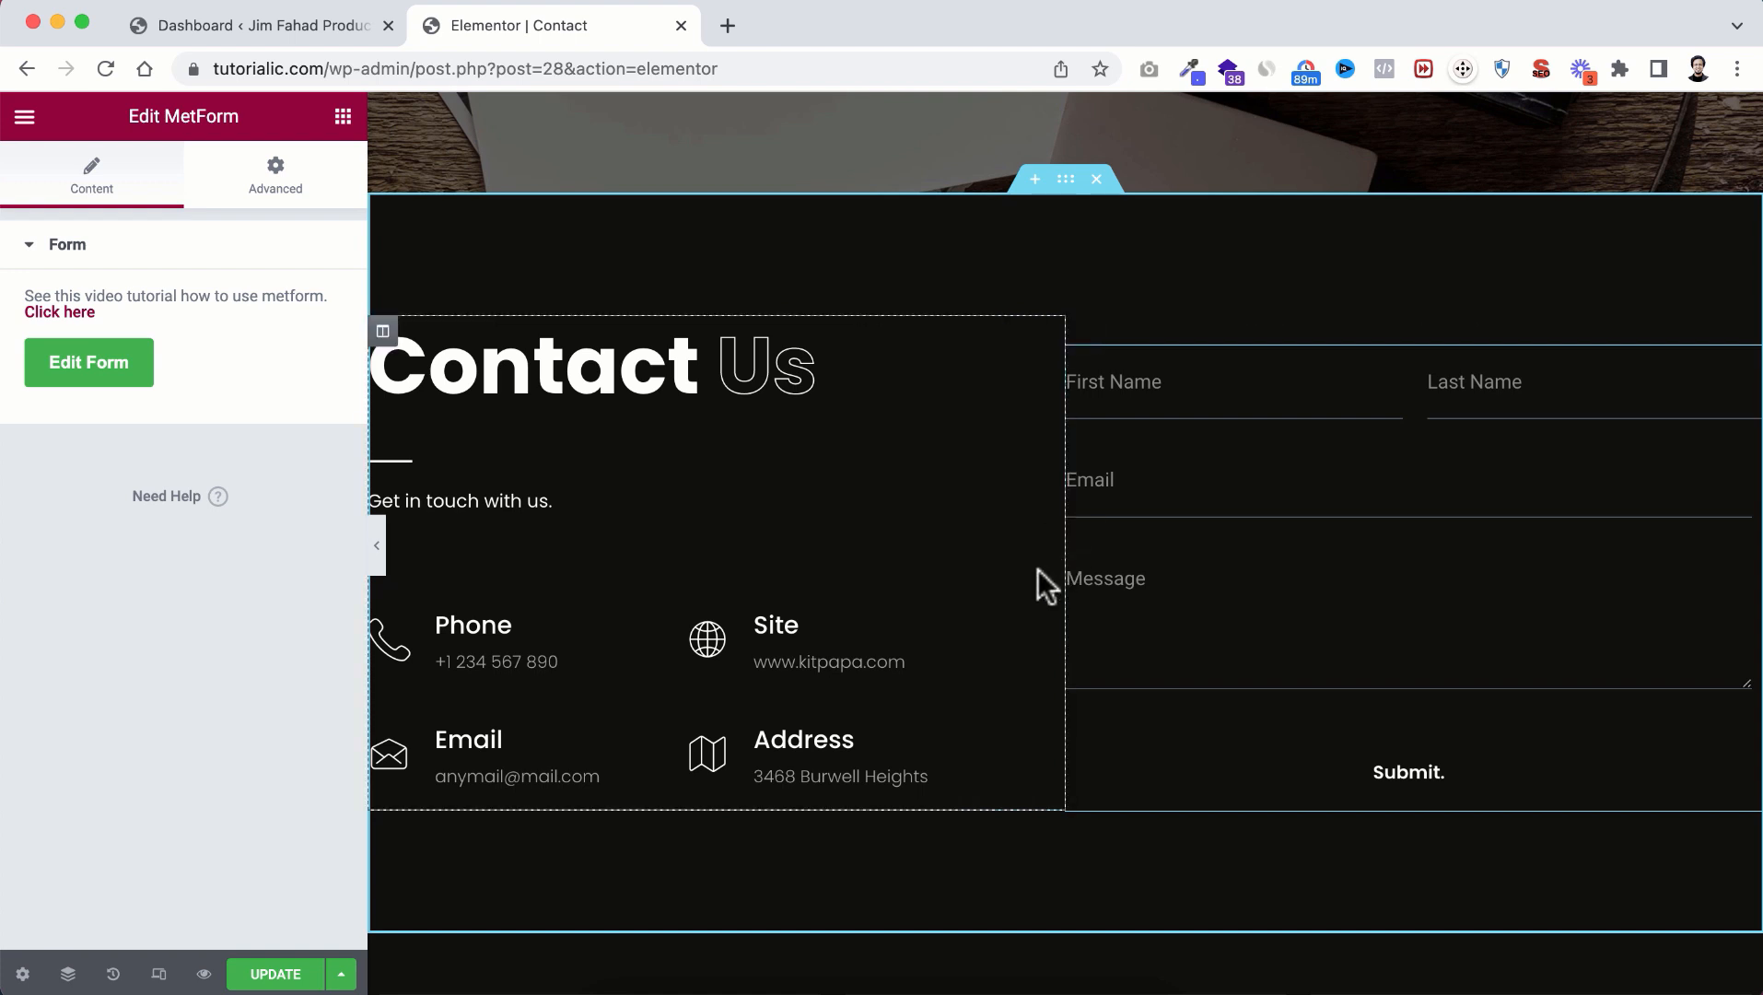
Step: Review the Contact section with its new form and save the Contact page
scroll(1037, 569, "down", 3)
scroll(1038, 569, "up", 3)
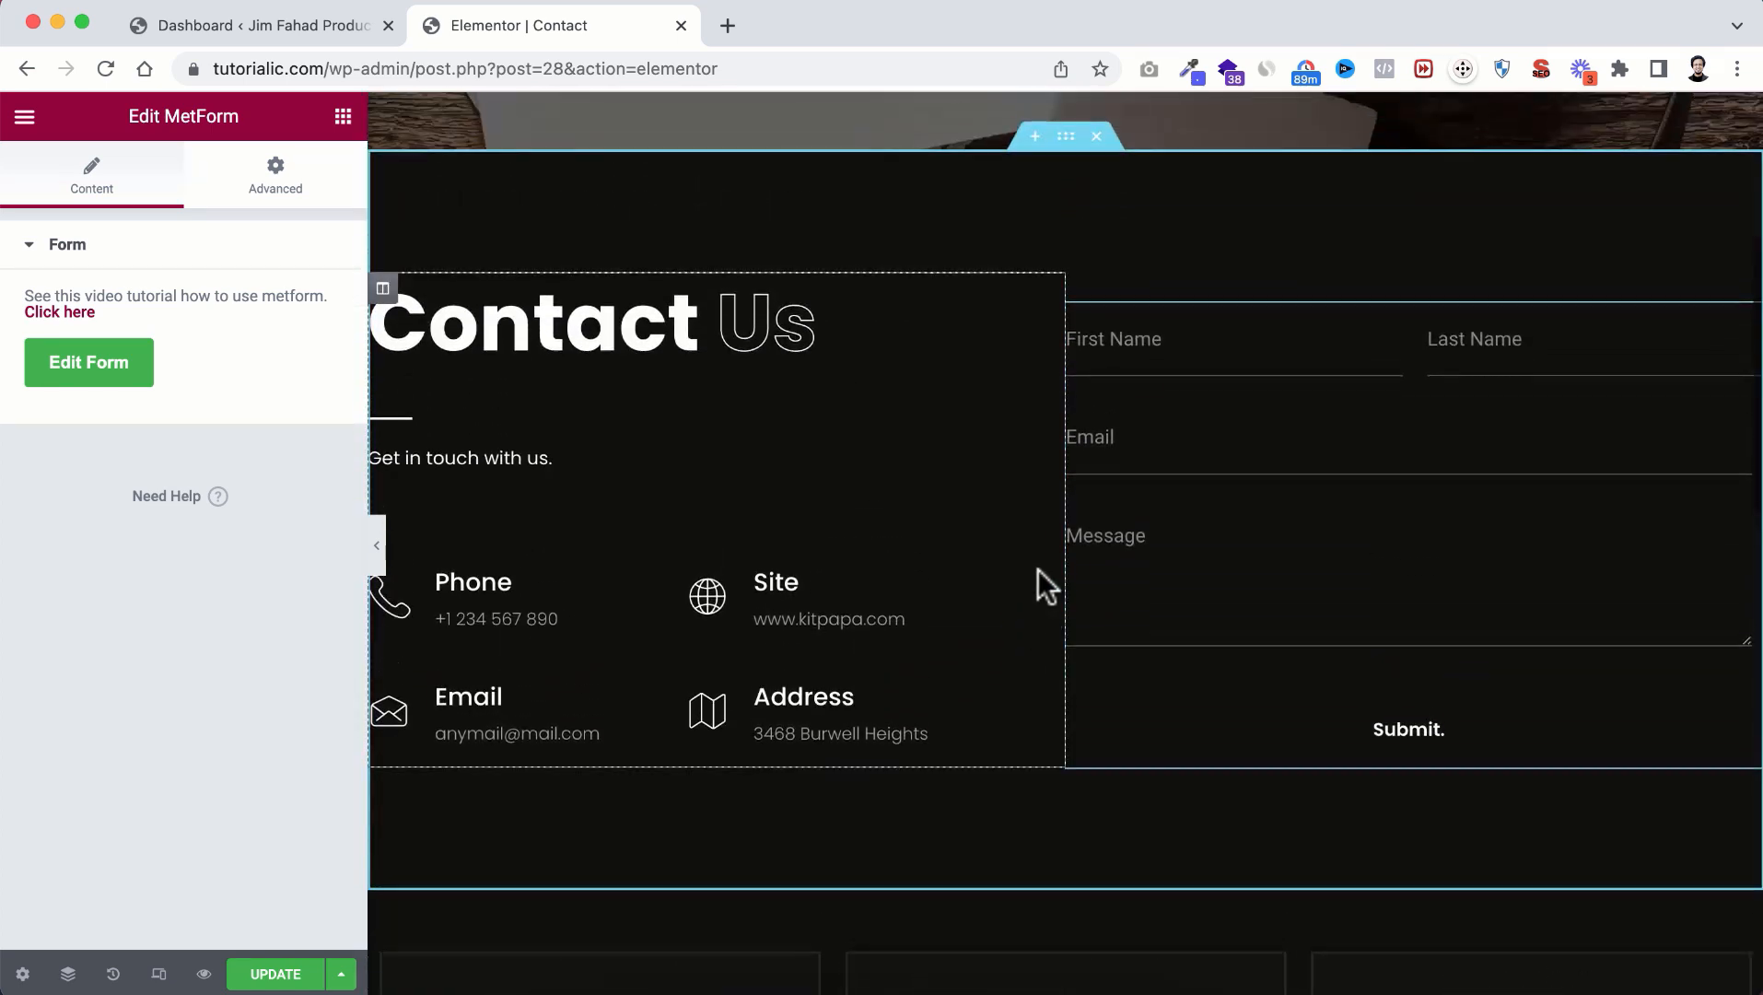
left_click(275, 976)
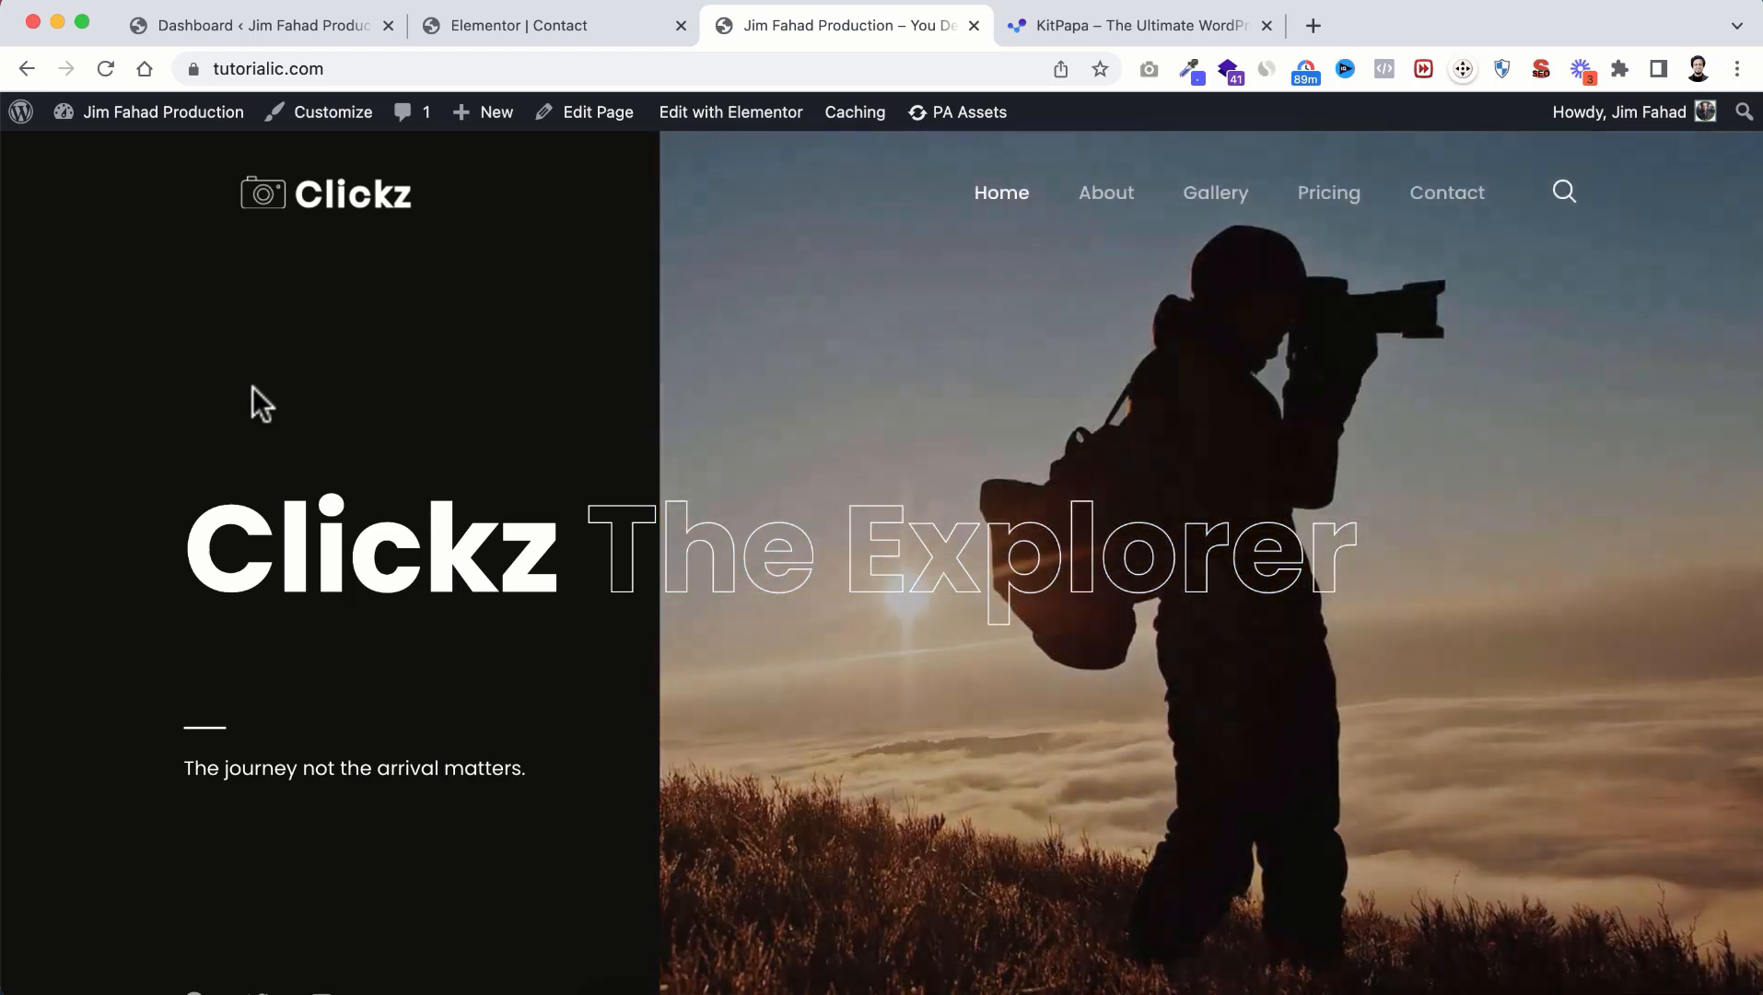
Step: Switch to the KitPapa site and browse its template kits, comparing those using Elementor PRO with those using Elementor FREE
left_click(1075, 25)
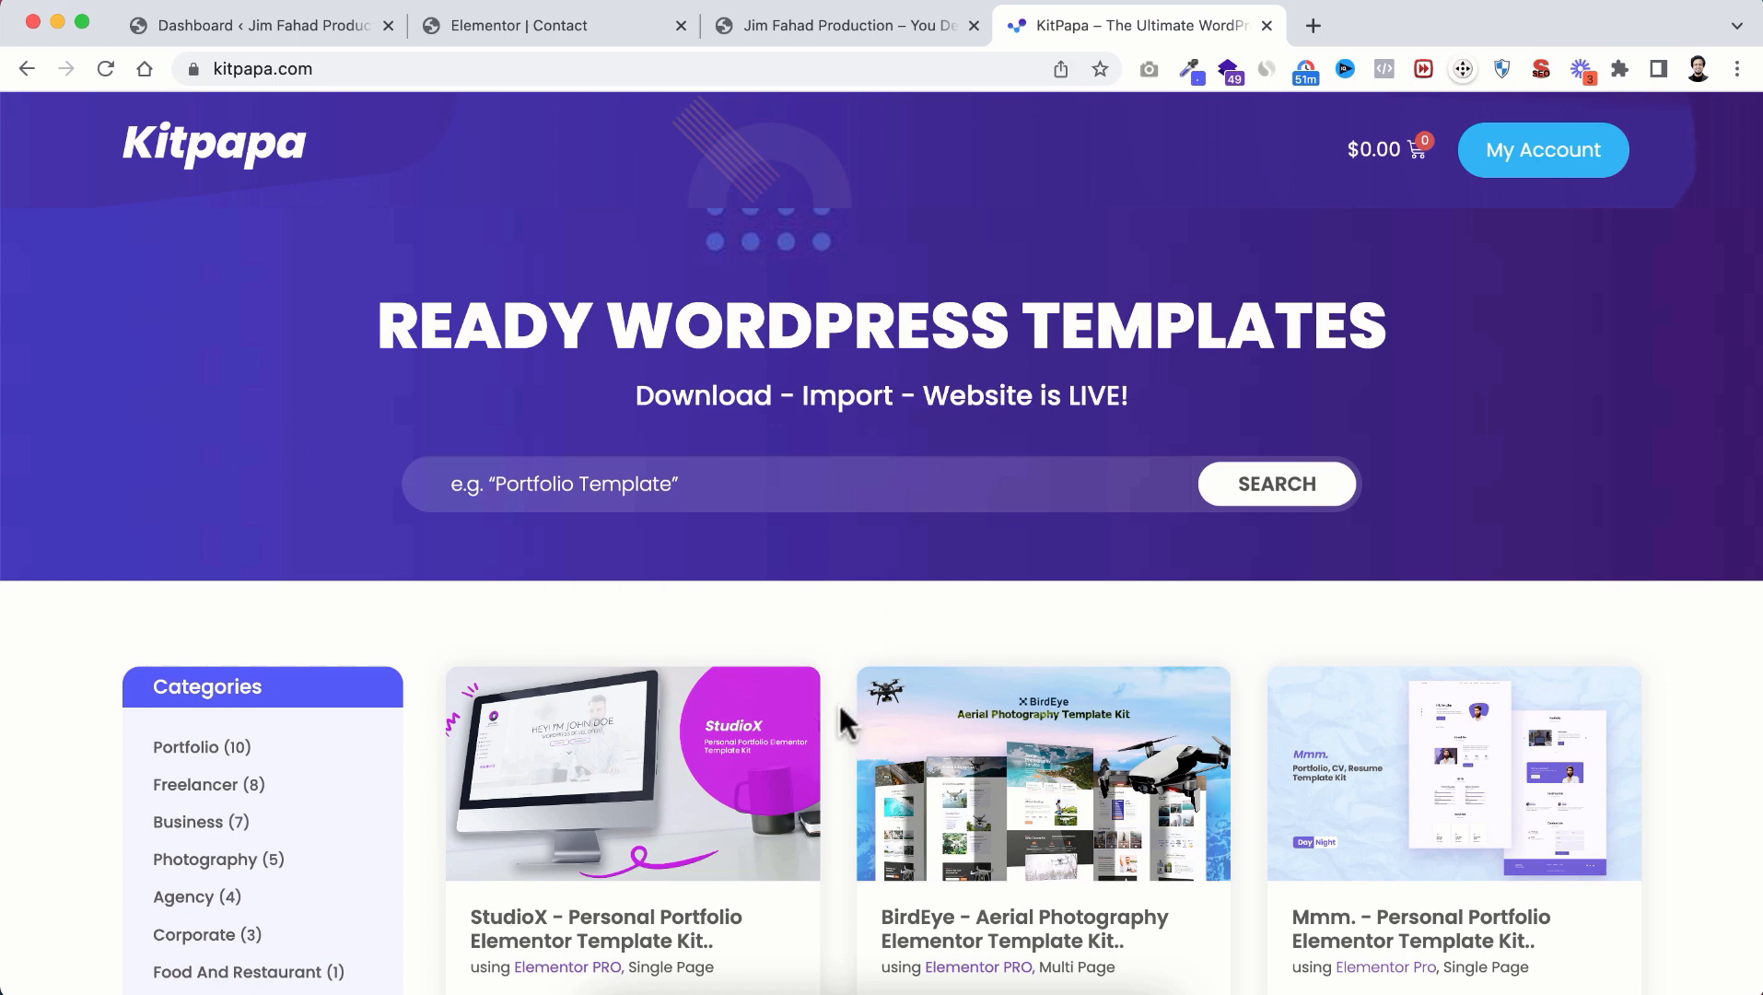
scroll(839, 708, "down", 3)
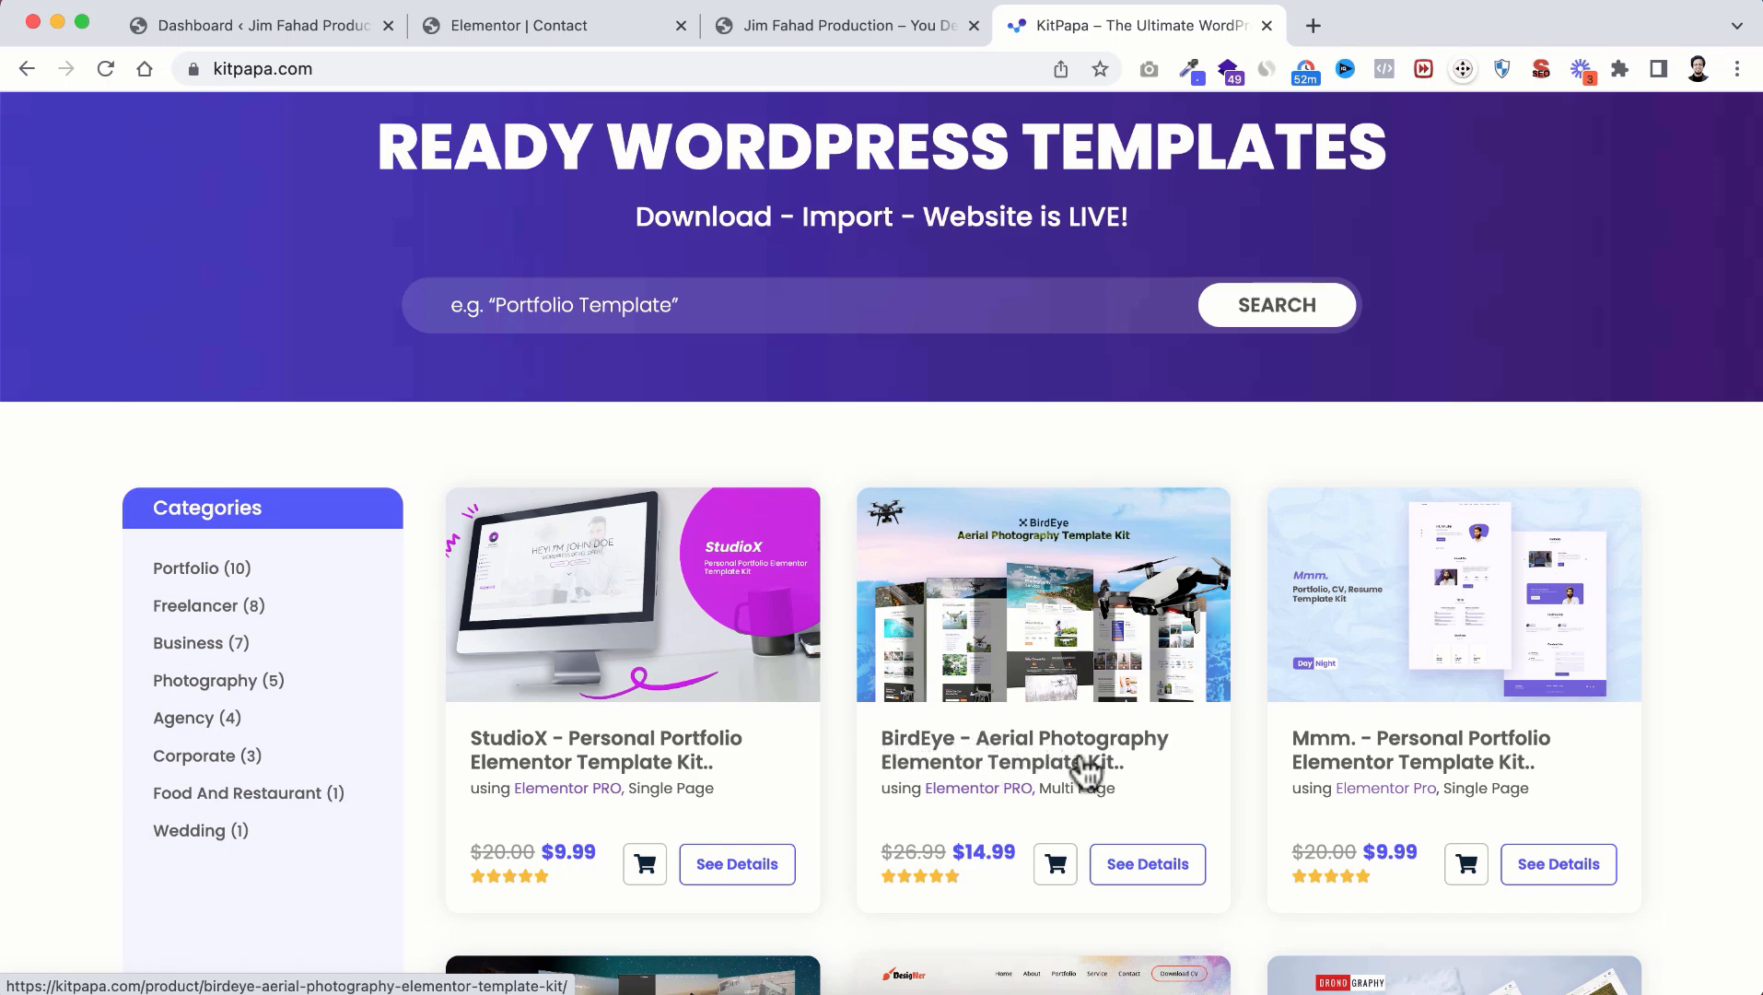
scroll(1085, 769, "down", 5)
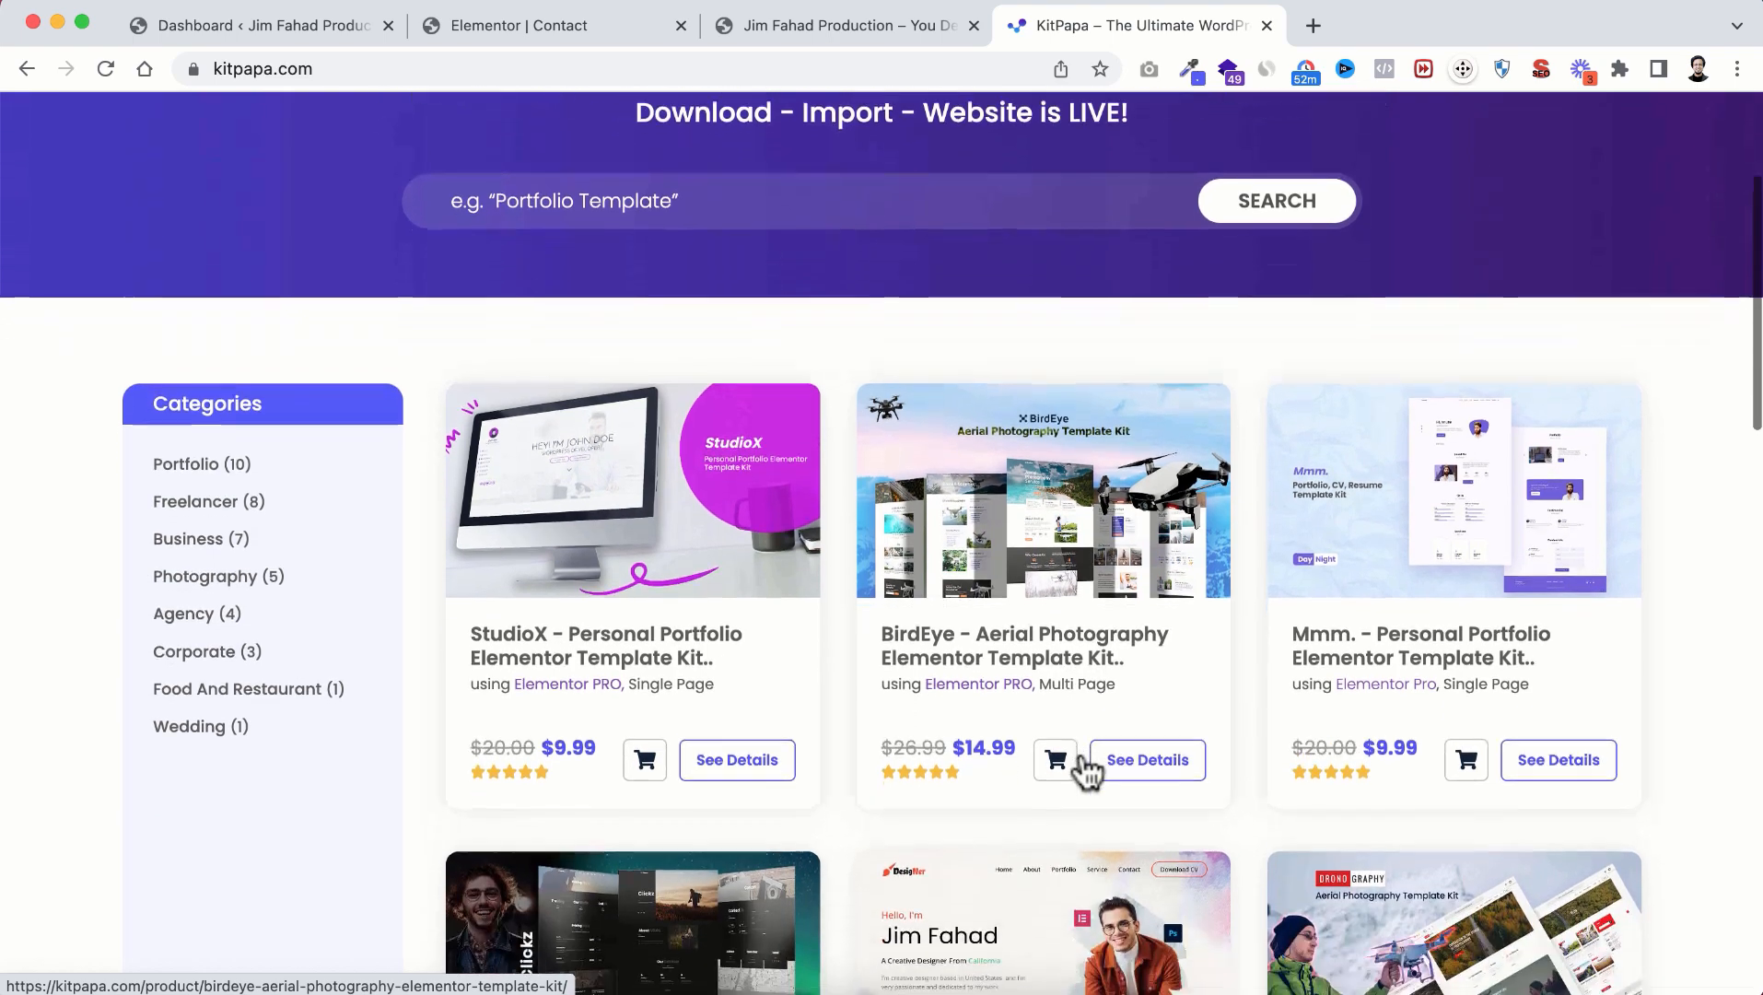
scroll(1079, 752, "up", 2)
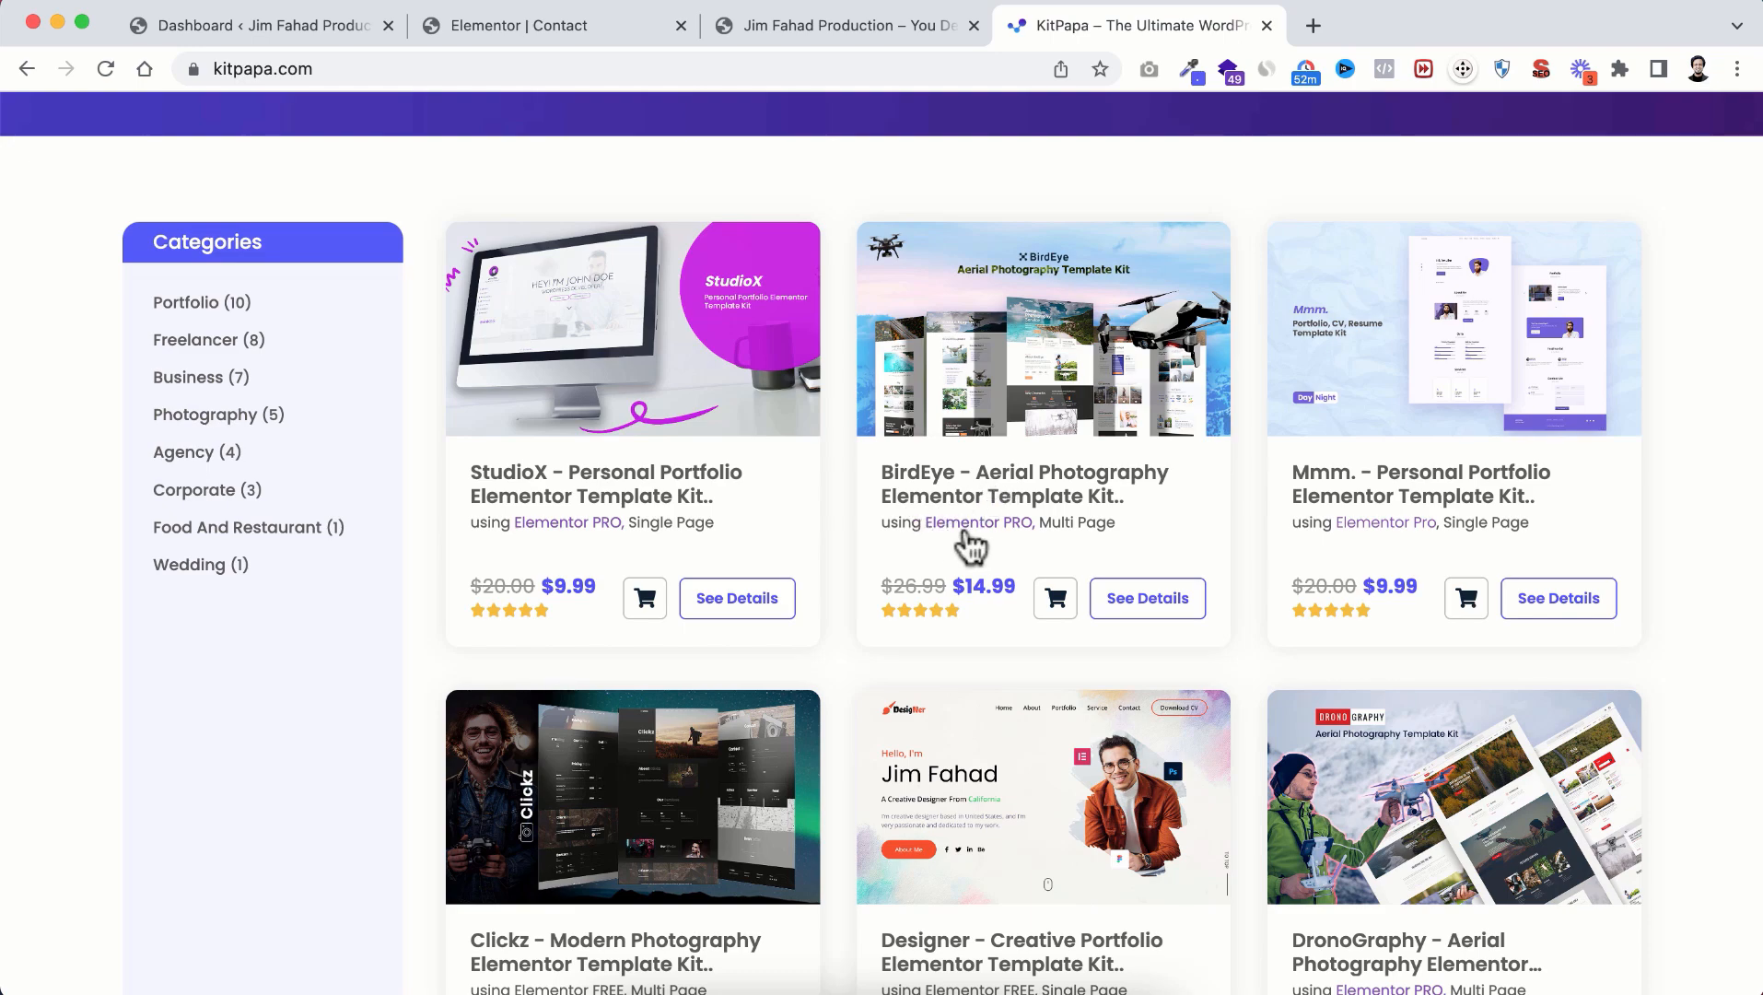
scroll(1049, 518, "down", 1)
scroll(1049, 517, "down", 3)
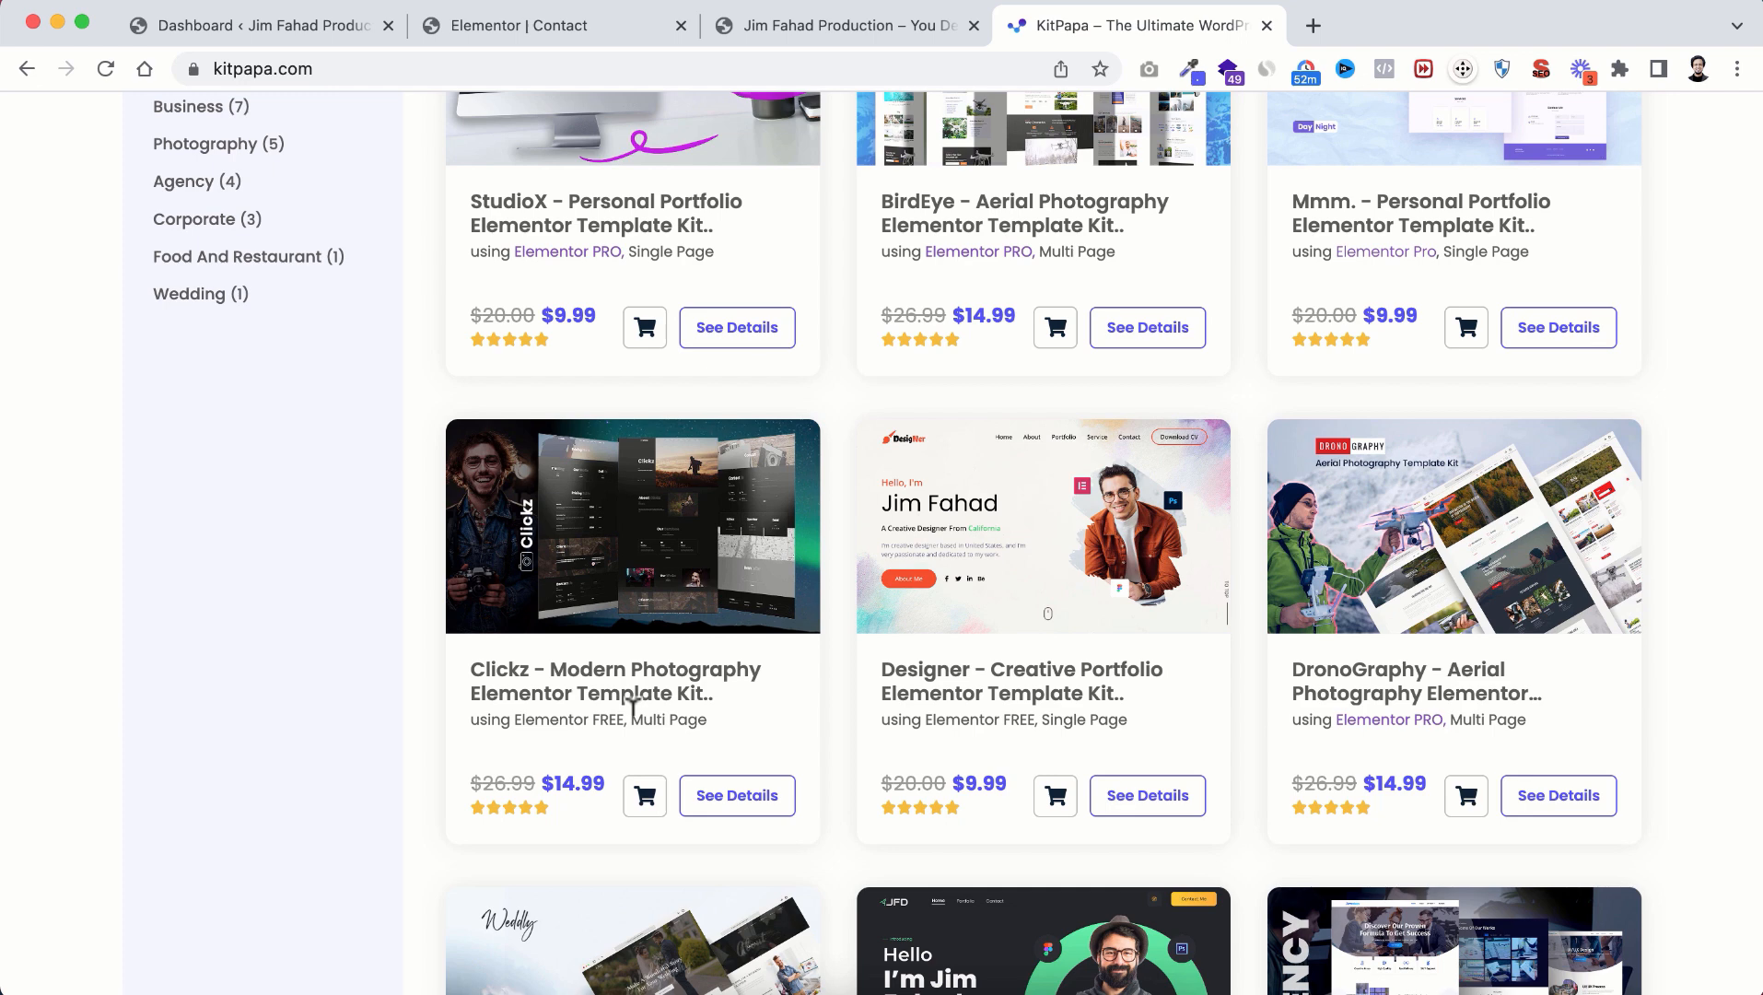
scroll(984, 413, "up", 3)
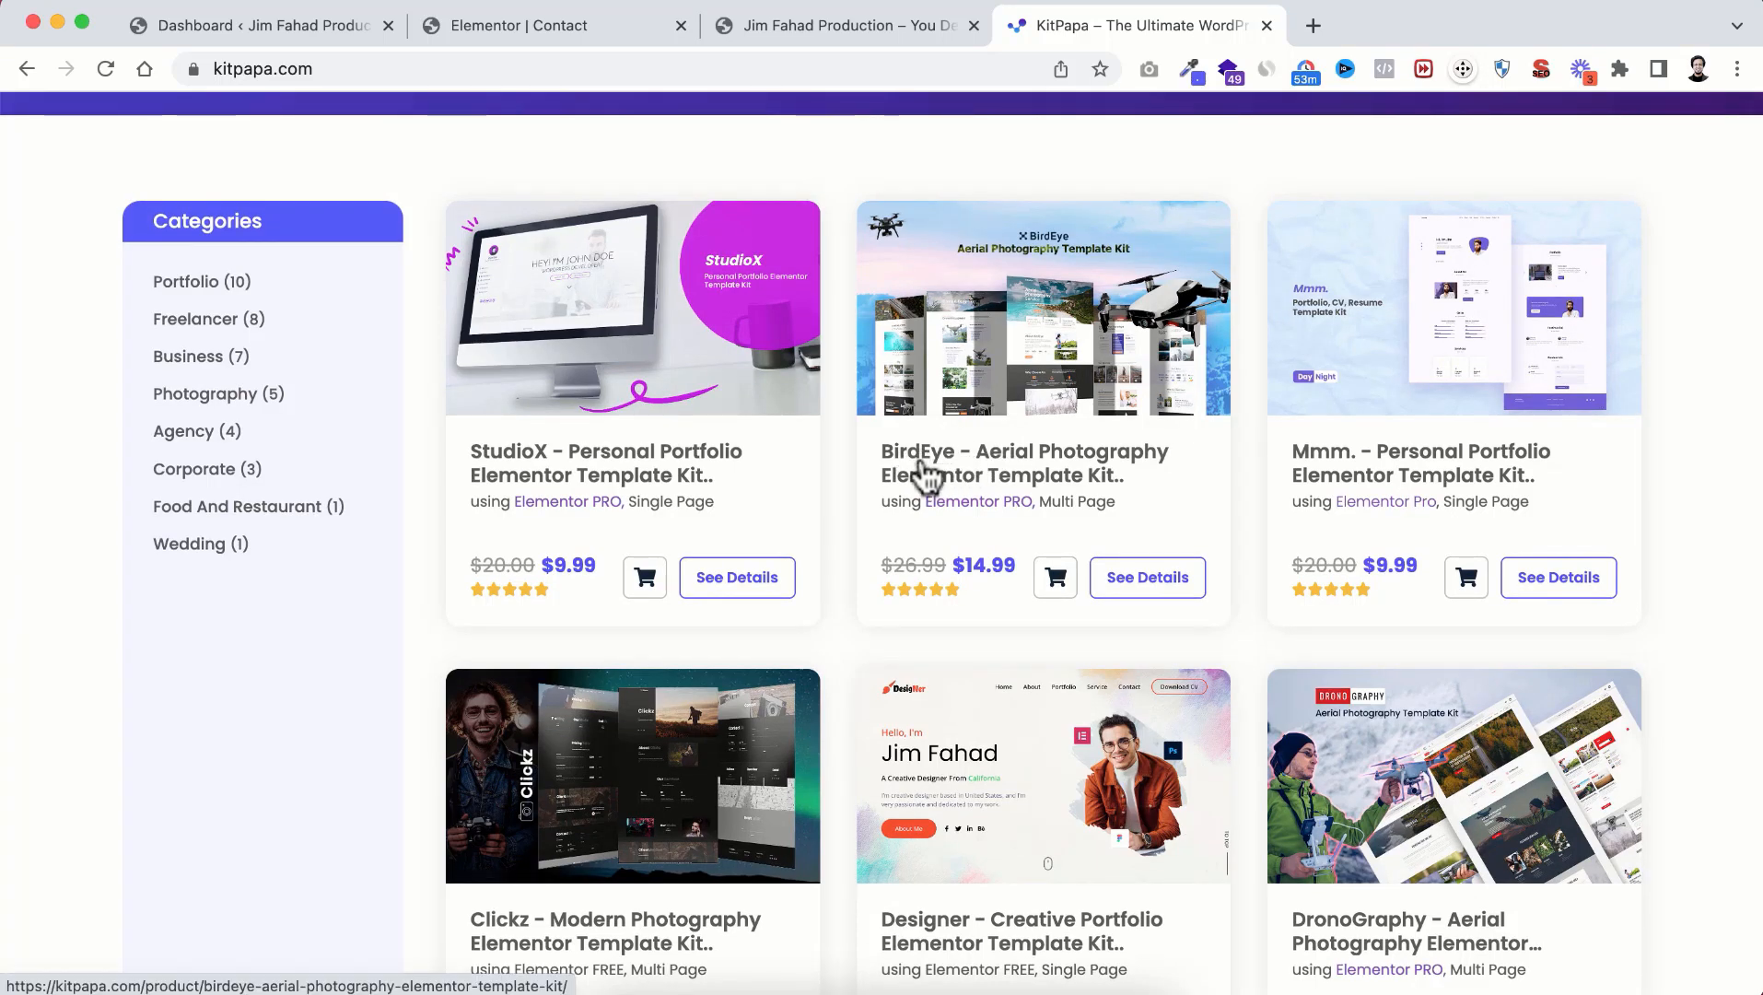
Step: Open the BirdEye aerial photography kit's details and examine its preview, price, description and feature list
left_click(1131, 589)
scroll(813, 767, "down", 10)
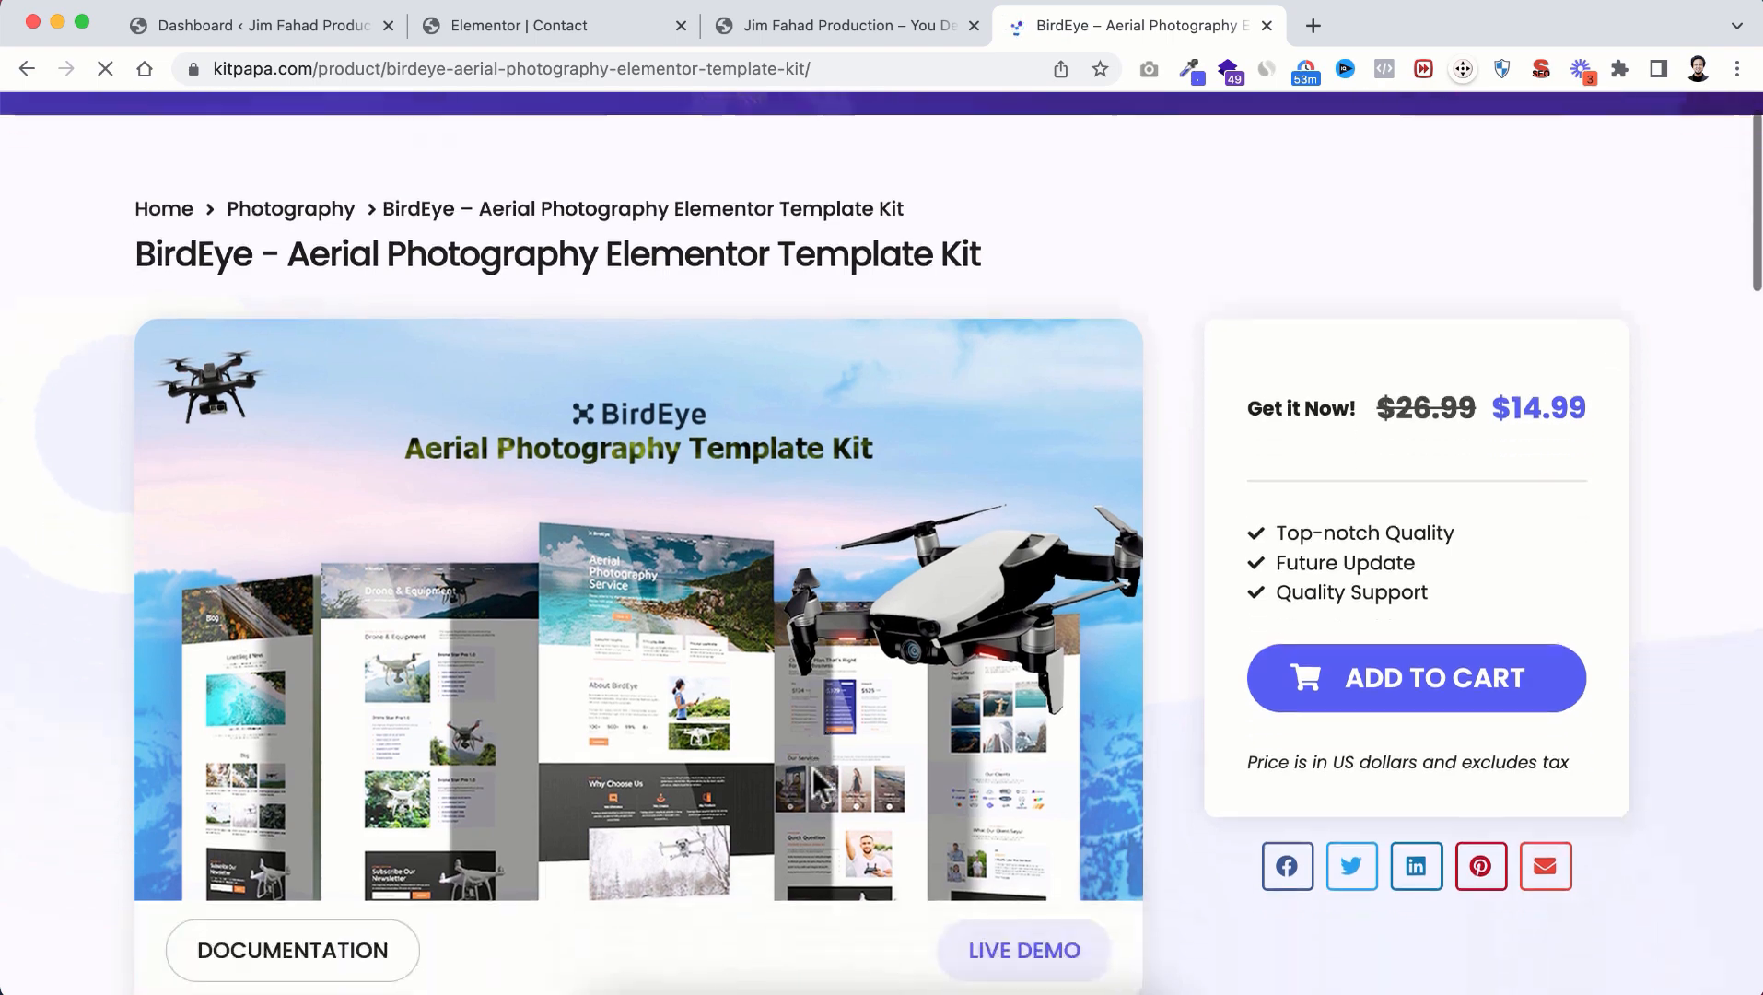
scroll(812, 767, "down", 3)
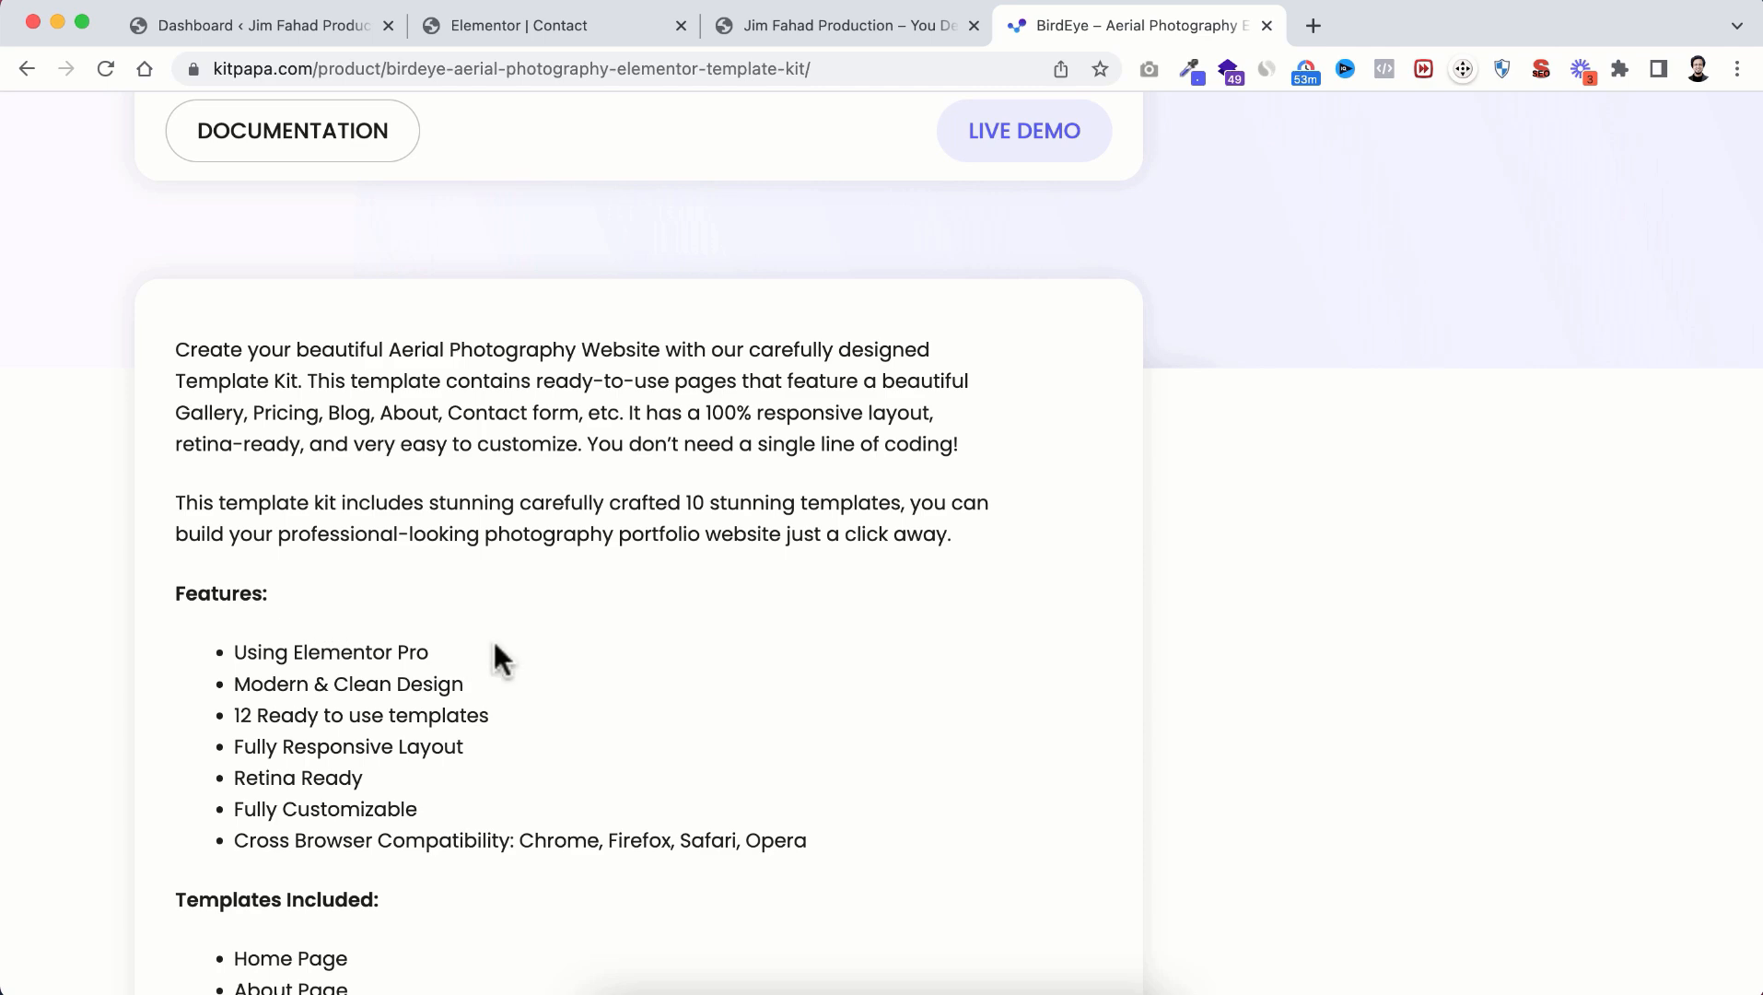
scroll(508, 636, "up", 7)
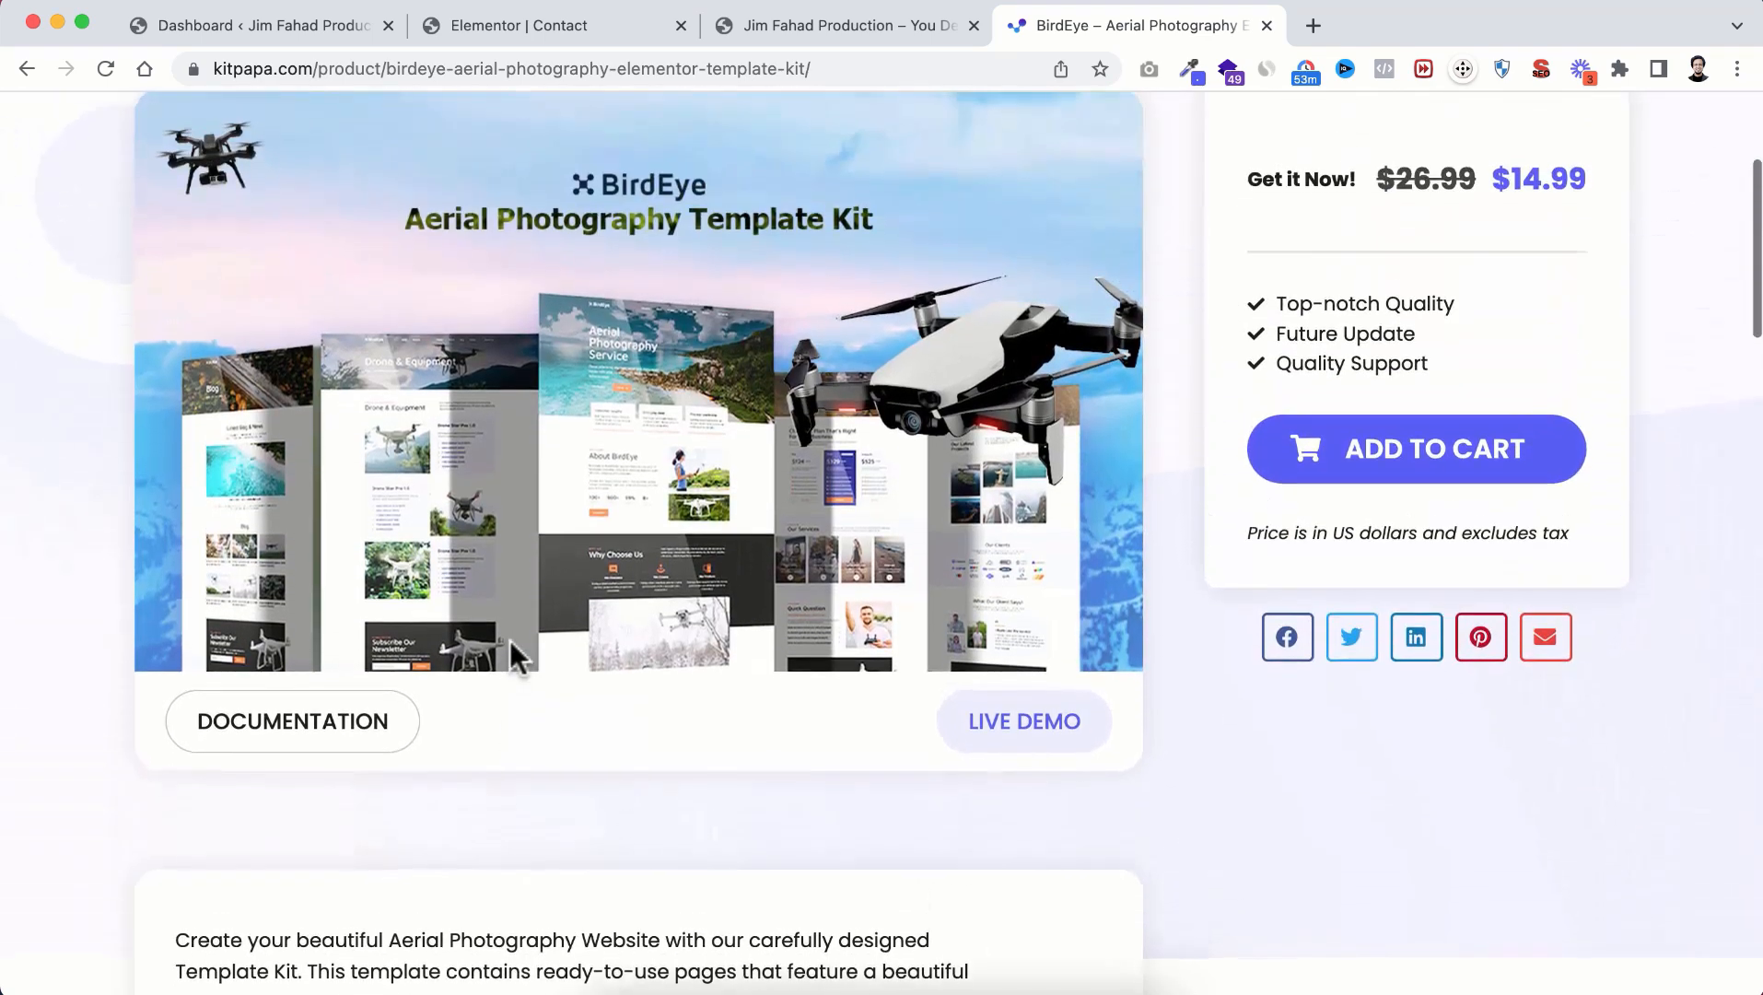
scroll(510, 641, "up", 1)
scroll(510, 641, "up", 1)
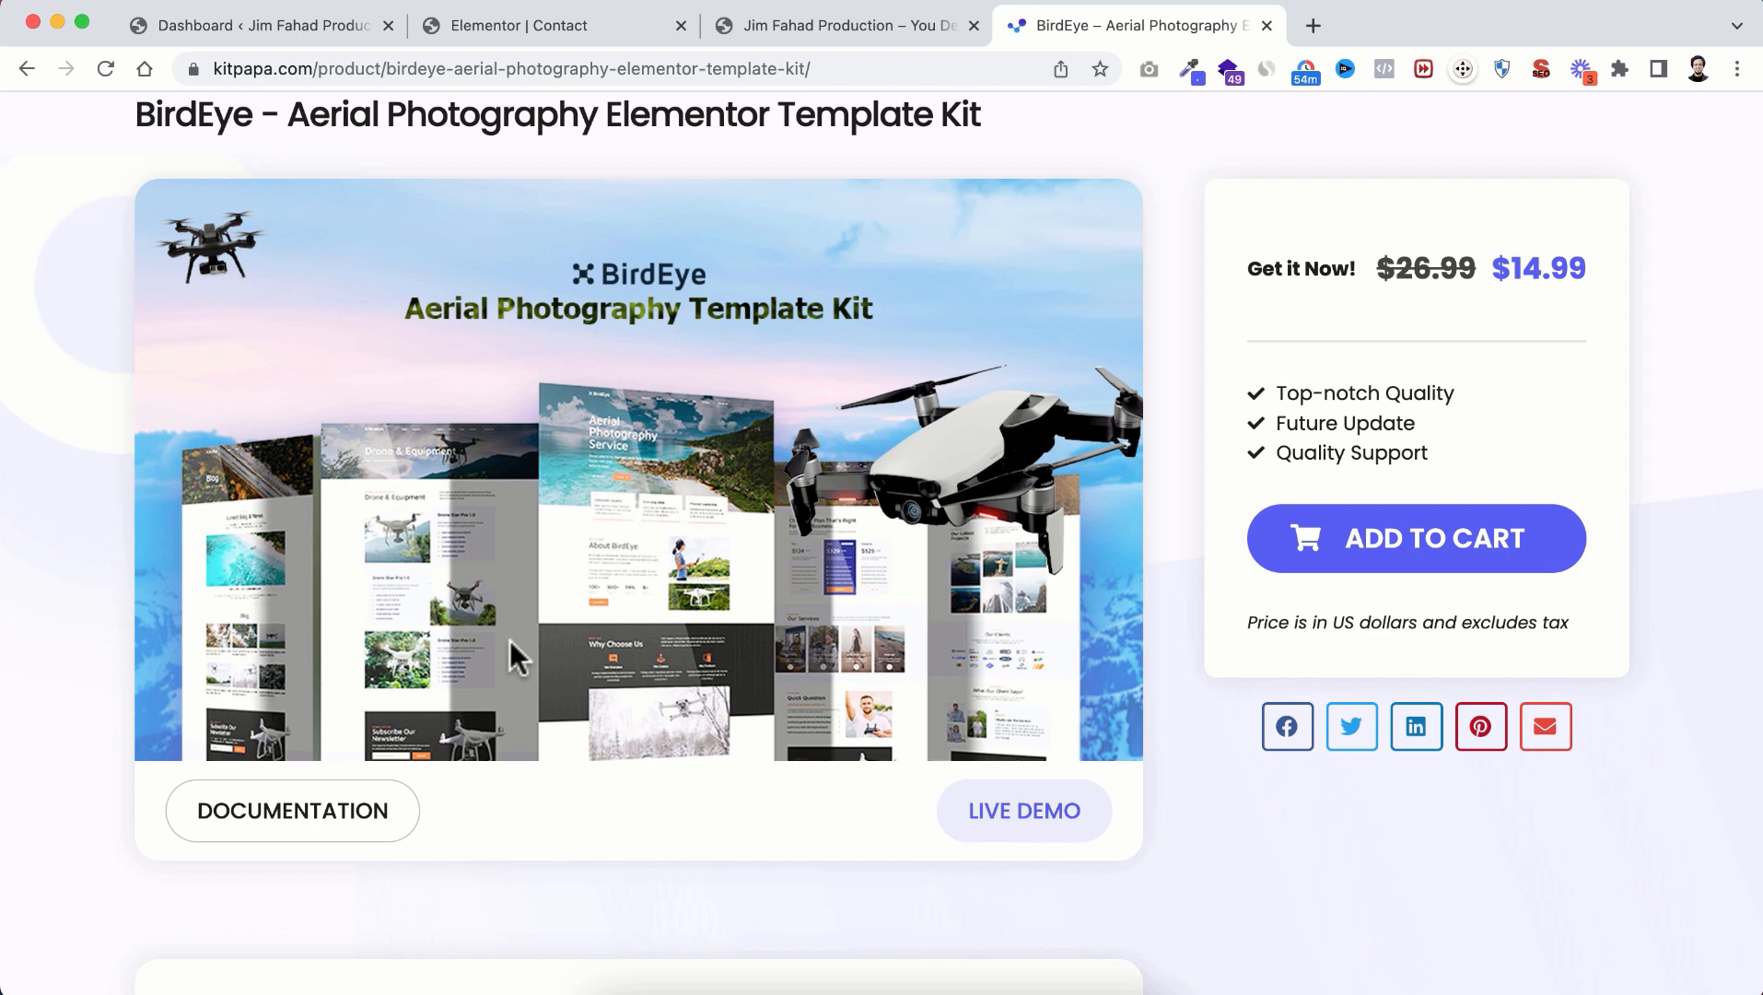
scroll(612, 884, "down", 3)
scroll(612, 886, "up", 4)
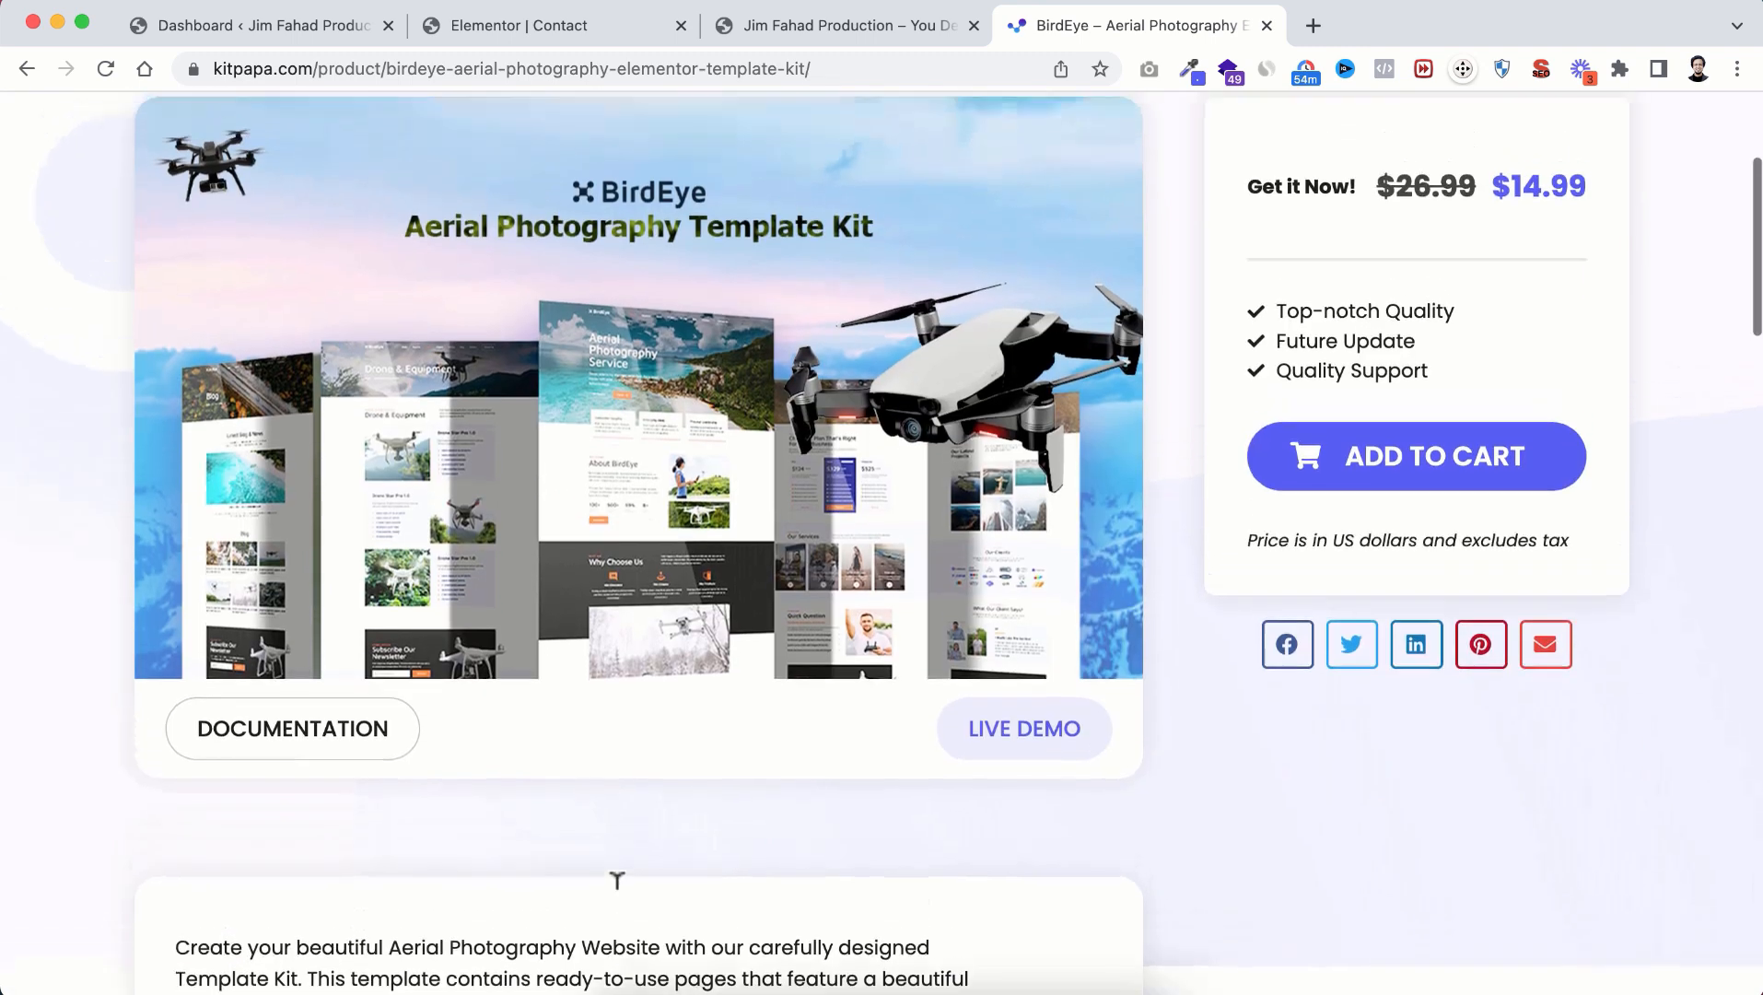
scroll(615, 888, "down", 3)
scroll(612, 882, "down", 5)
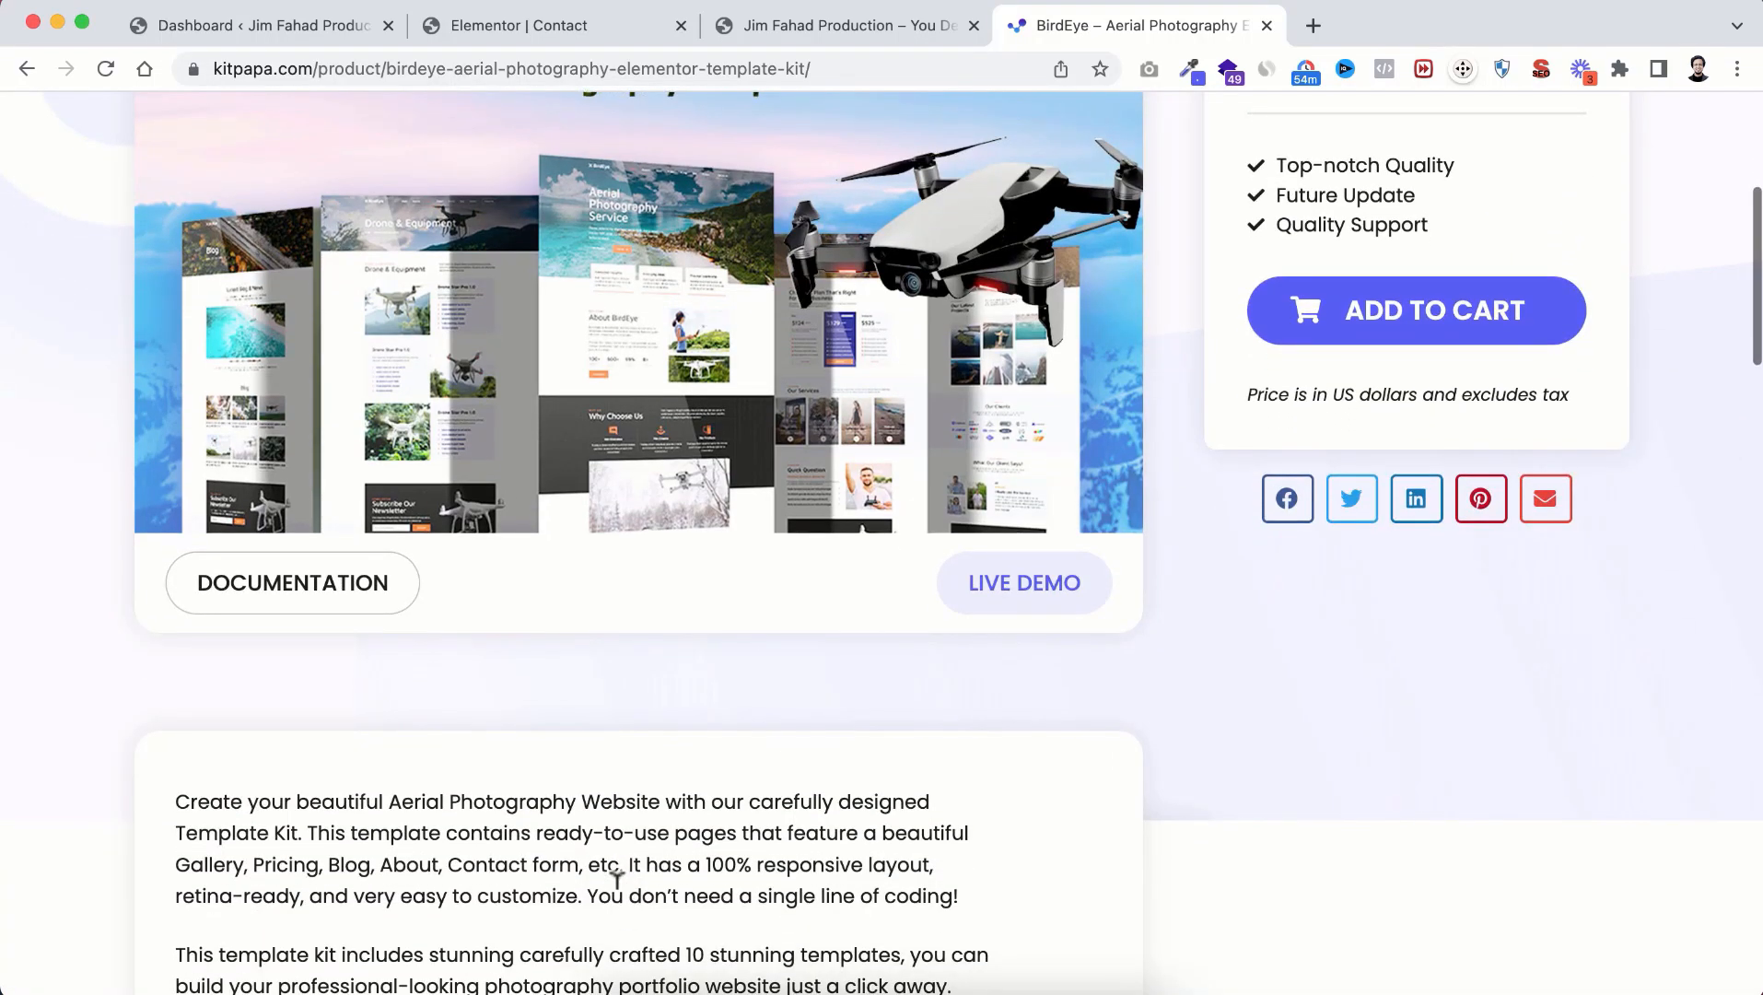
scroll(617, 879, "down", 3)
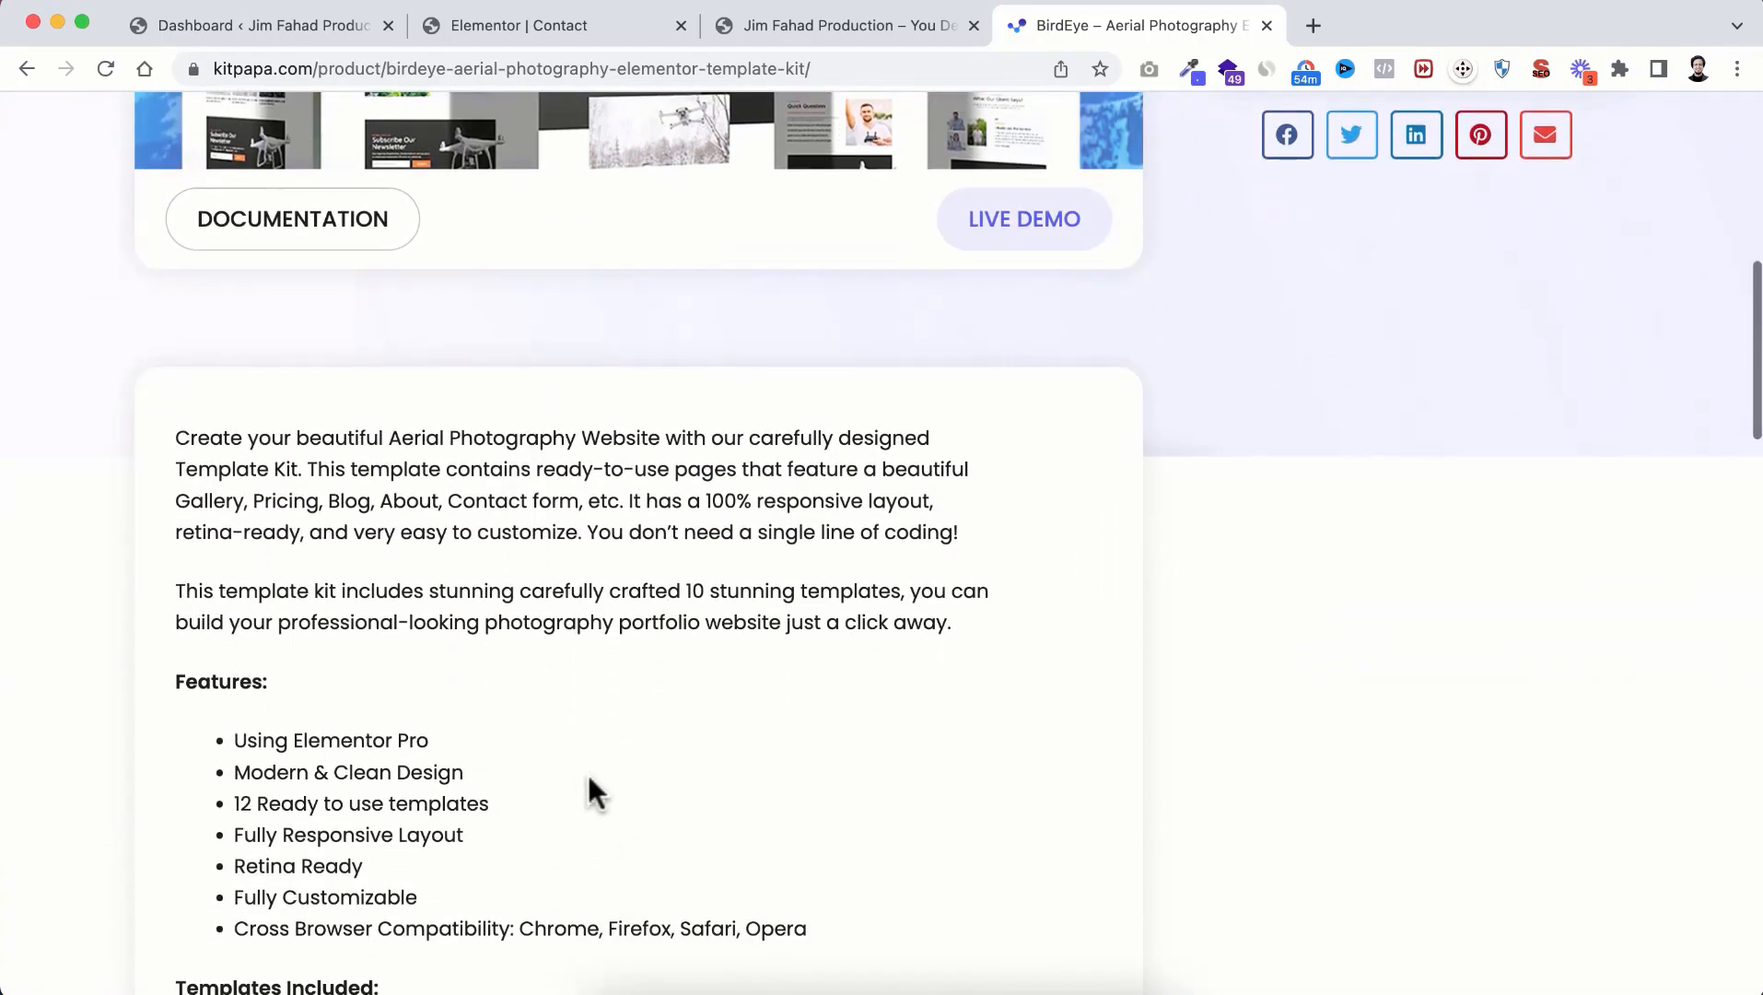
scroll(764, 610, "up", 8)
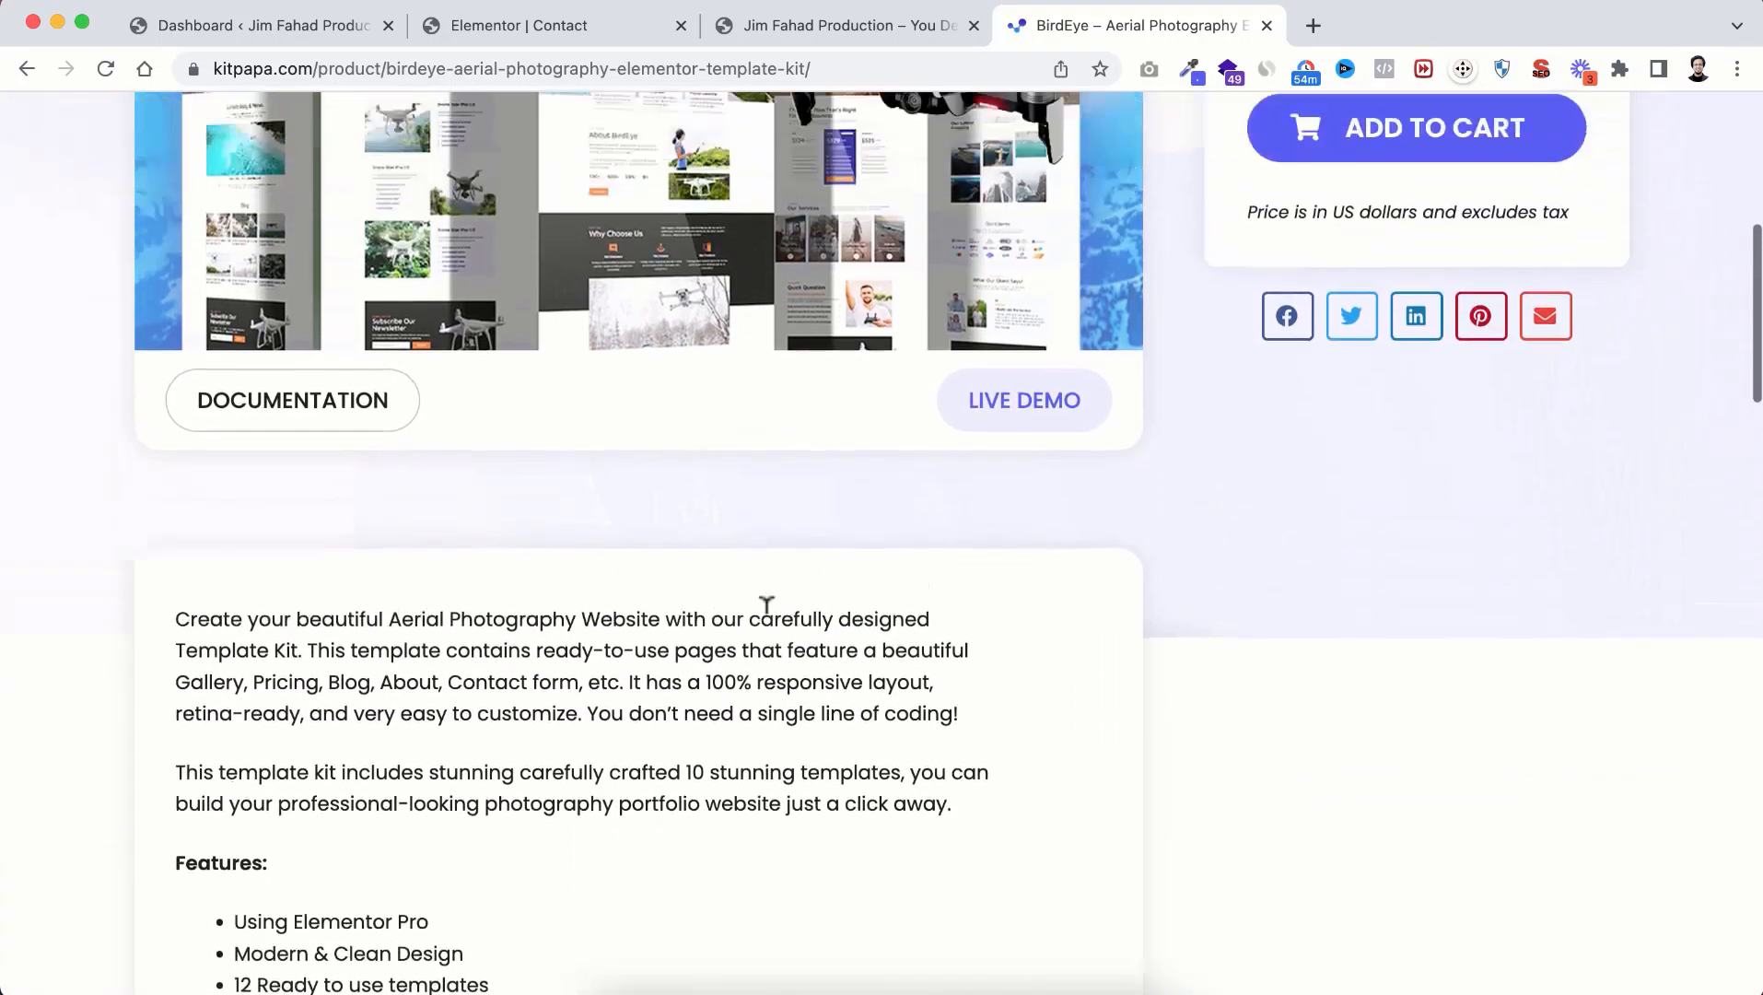
Step: Review the BirdEye kit's product page, and check the downloaded kit zip in Finder's PhotoGraphy WEBSITE folder
scroll(36, 536, "up", 4)
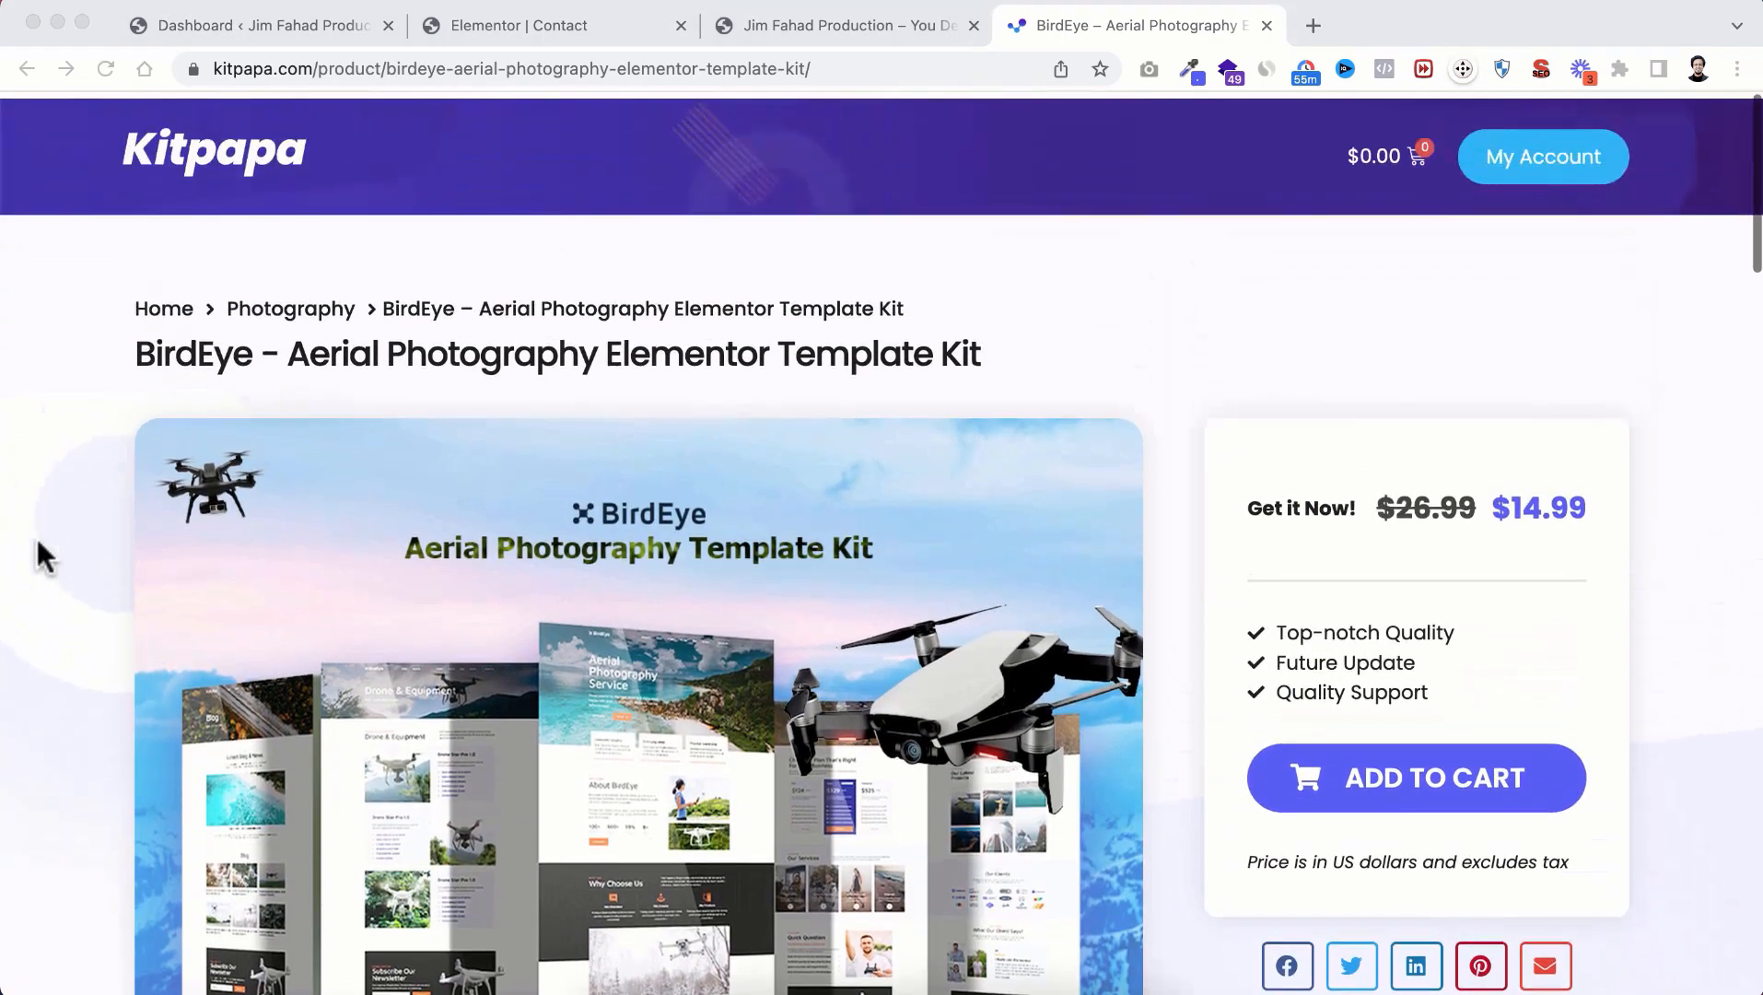
scroll(36, 536, "down", 1)
scroll(36, 536, "up", 1)
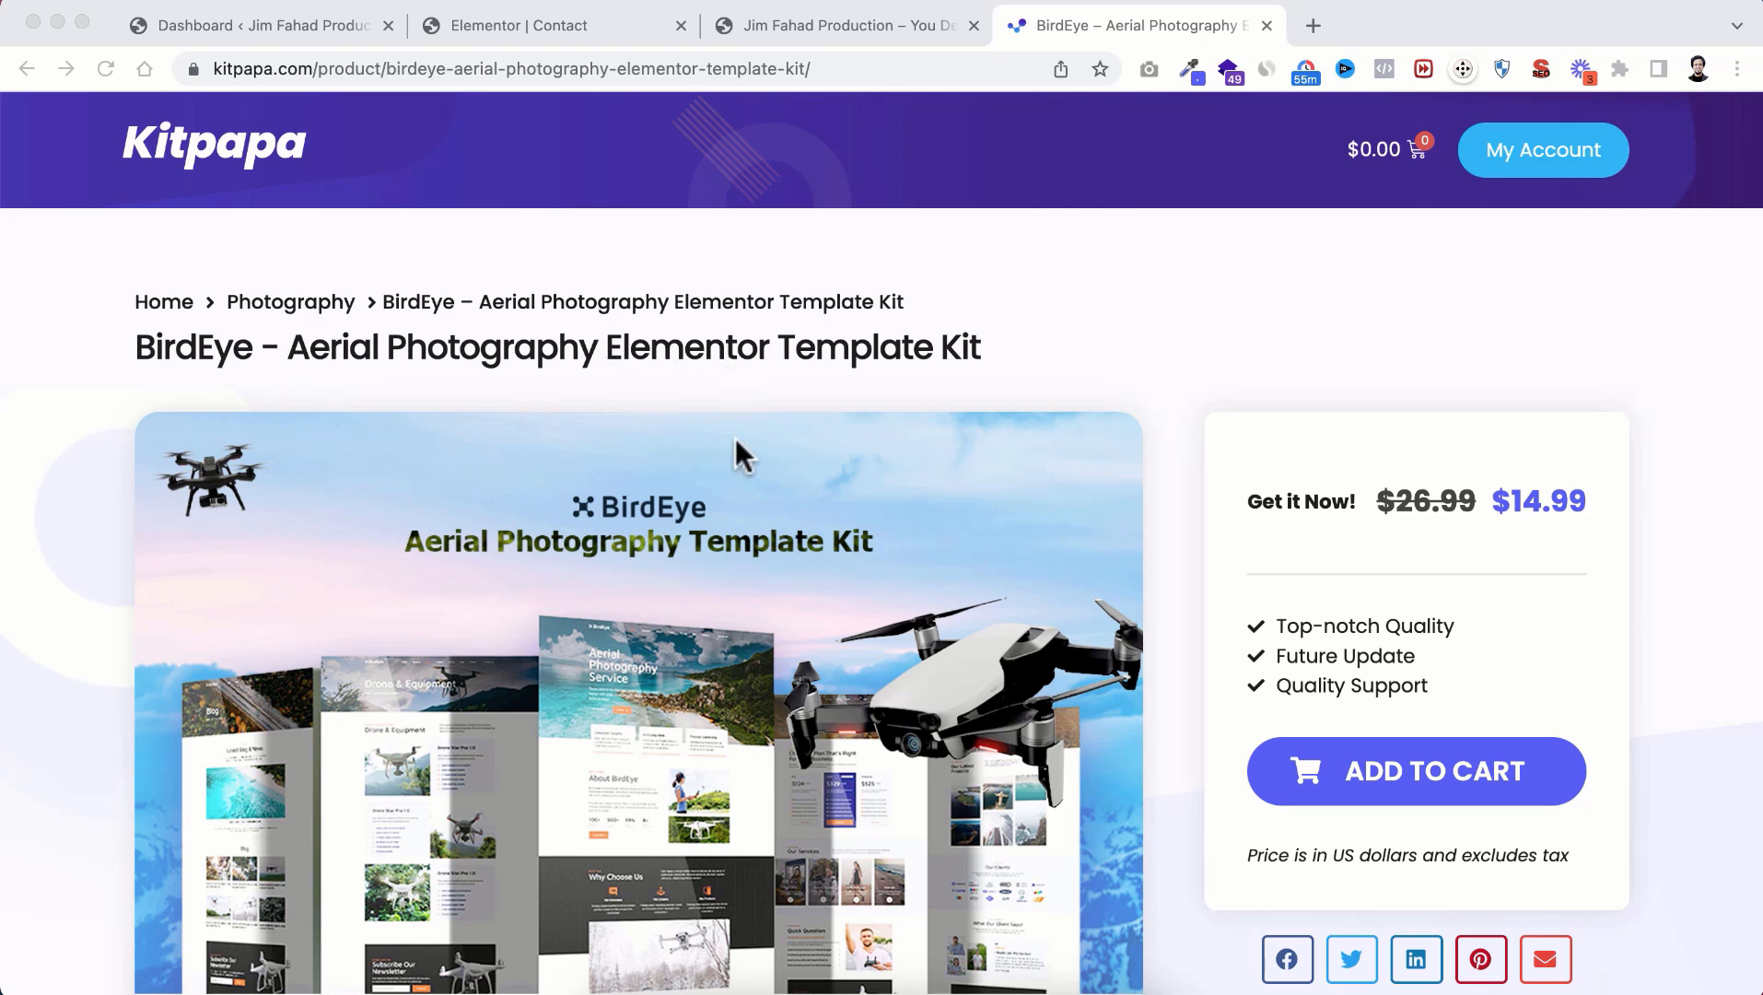
scroll(727, 689, "down", 1)
scroll(724, 689, "down", 3)
left_click(614, 990)
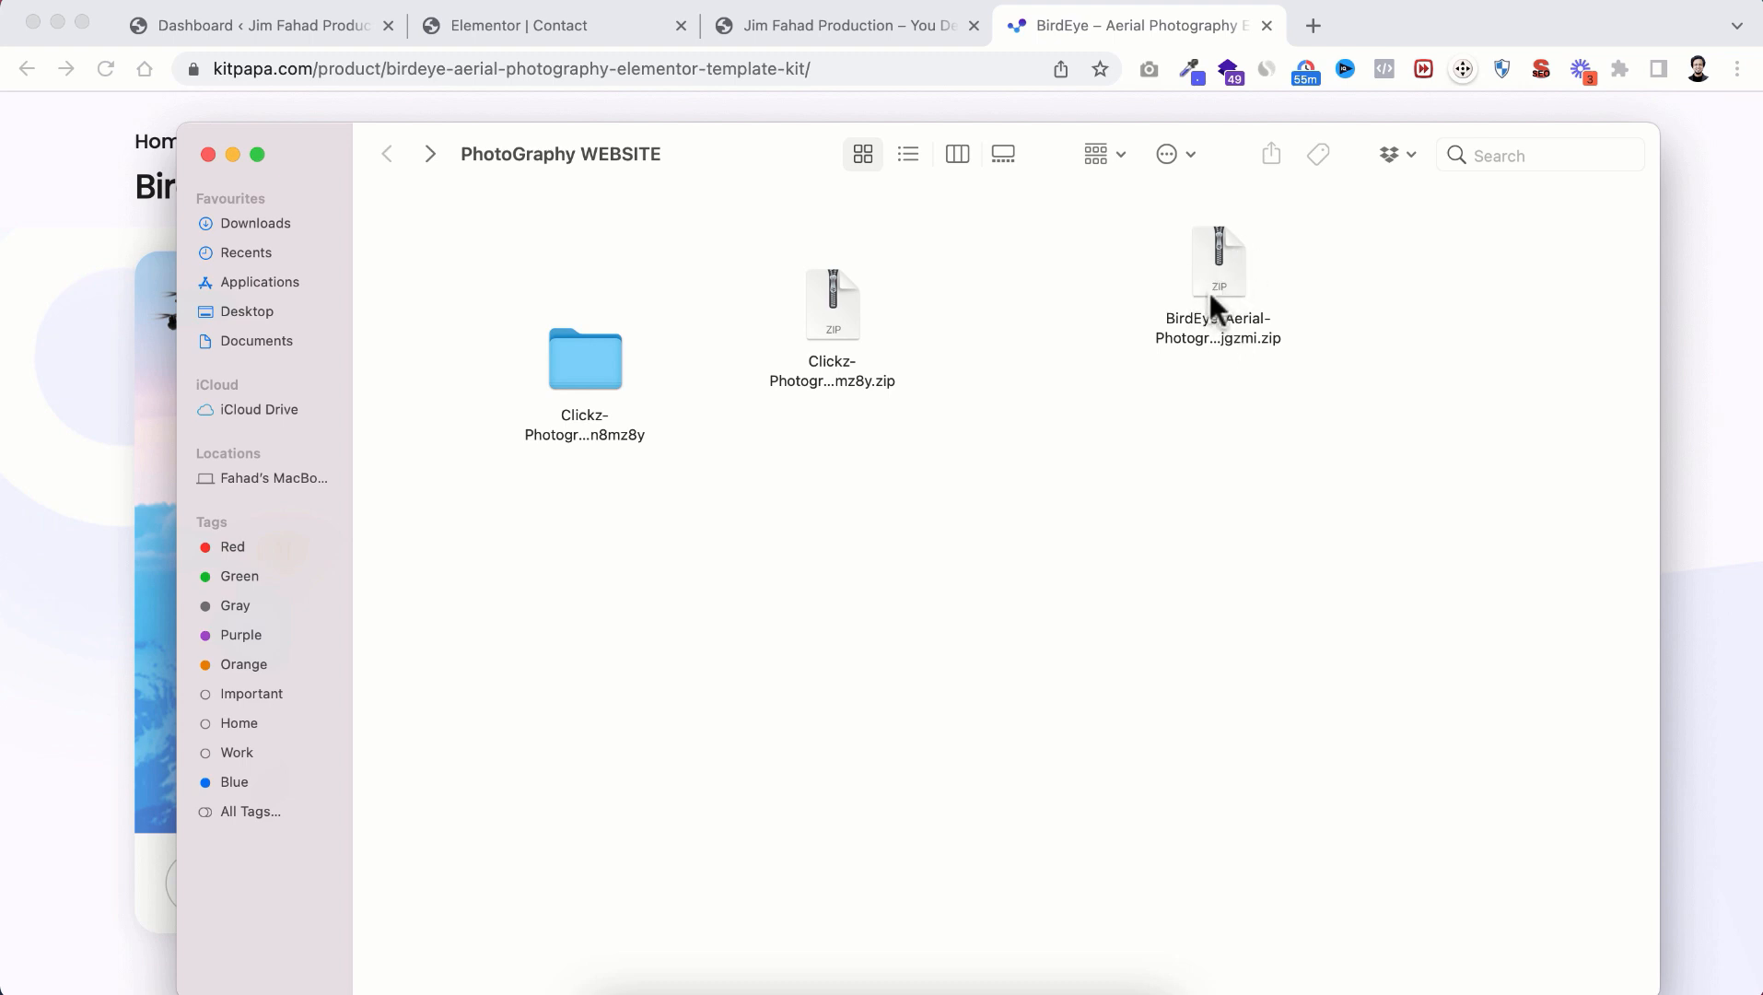
left_click(234, 152)
Step: Switch to the jimakes.com WordPress dashboard, search the themes for Hello Elementor and activate it
left_click(1406, 27)
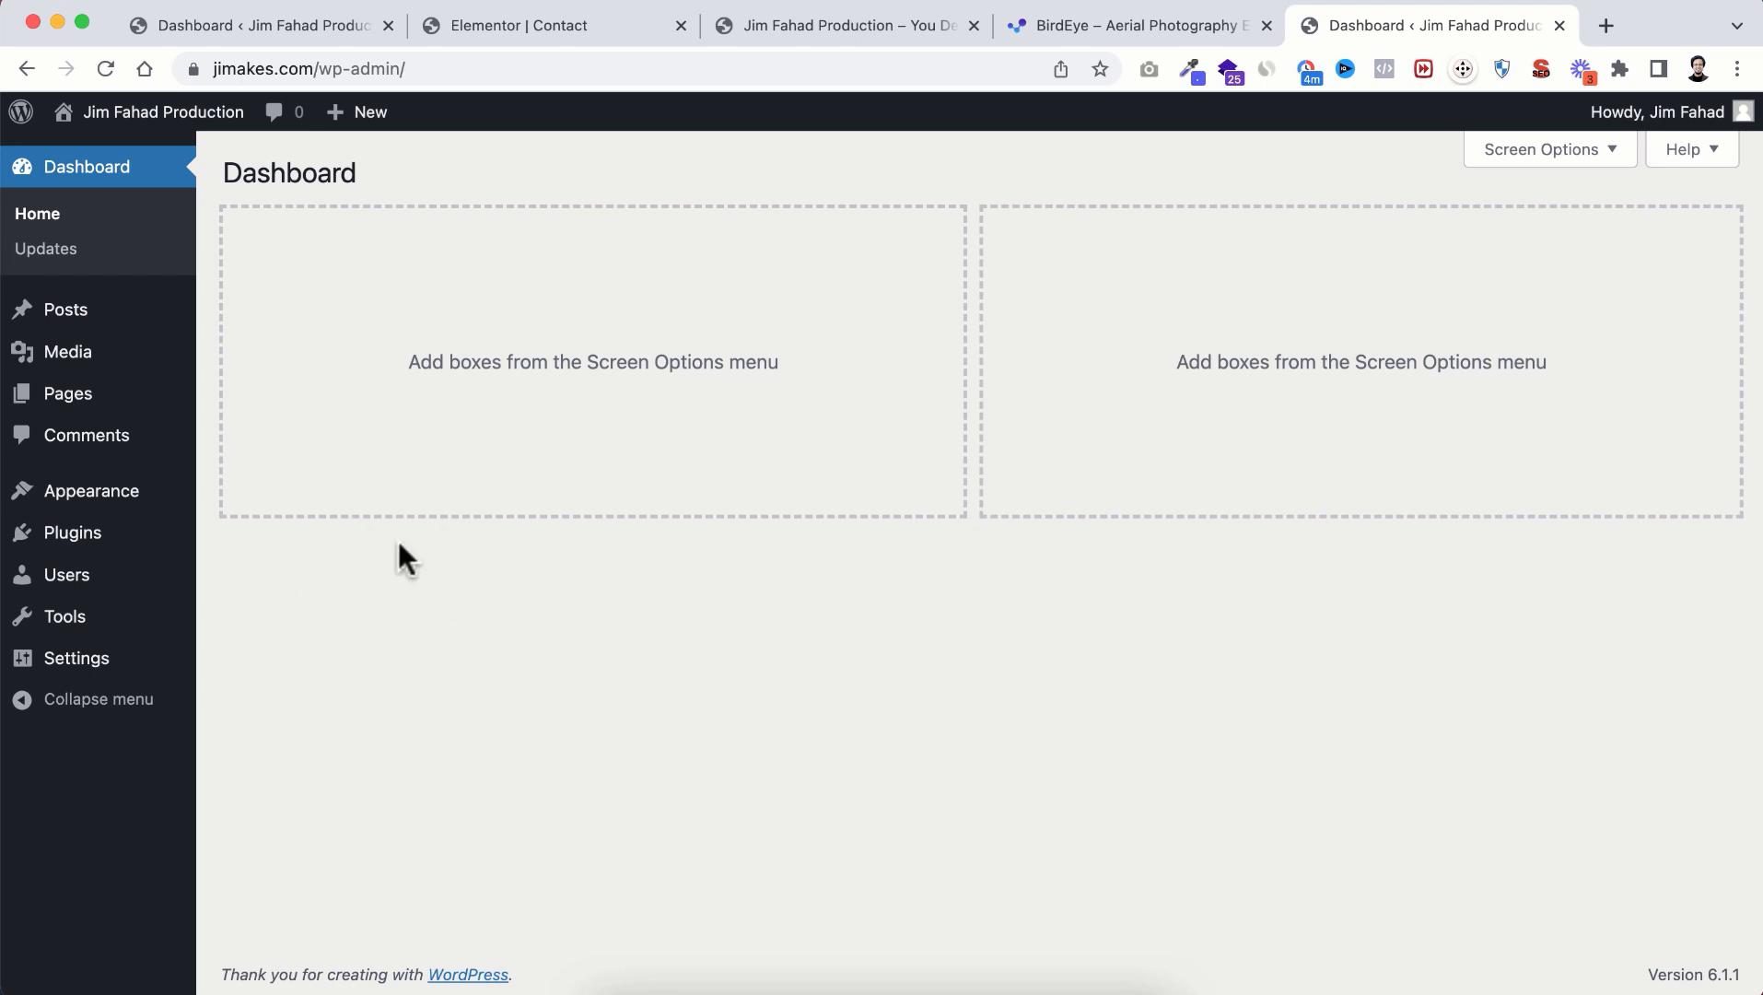
mouse_move(75, 502)
left_click(267, 500)
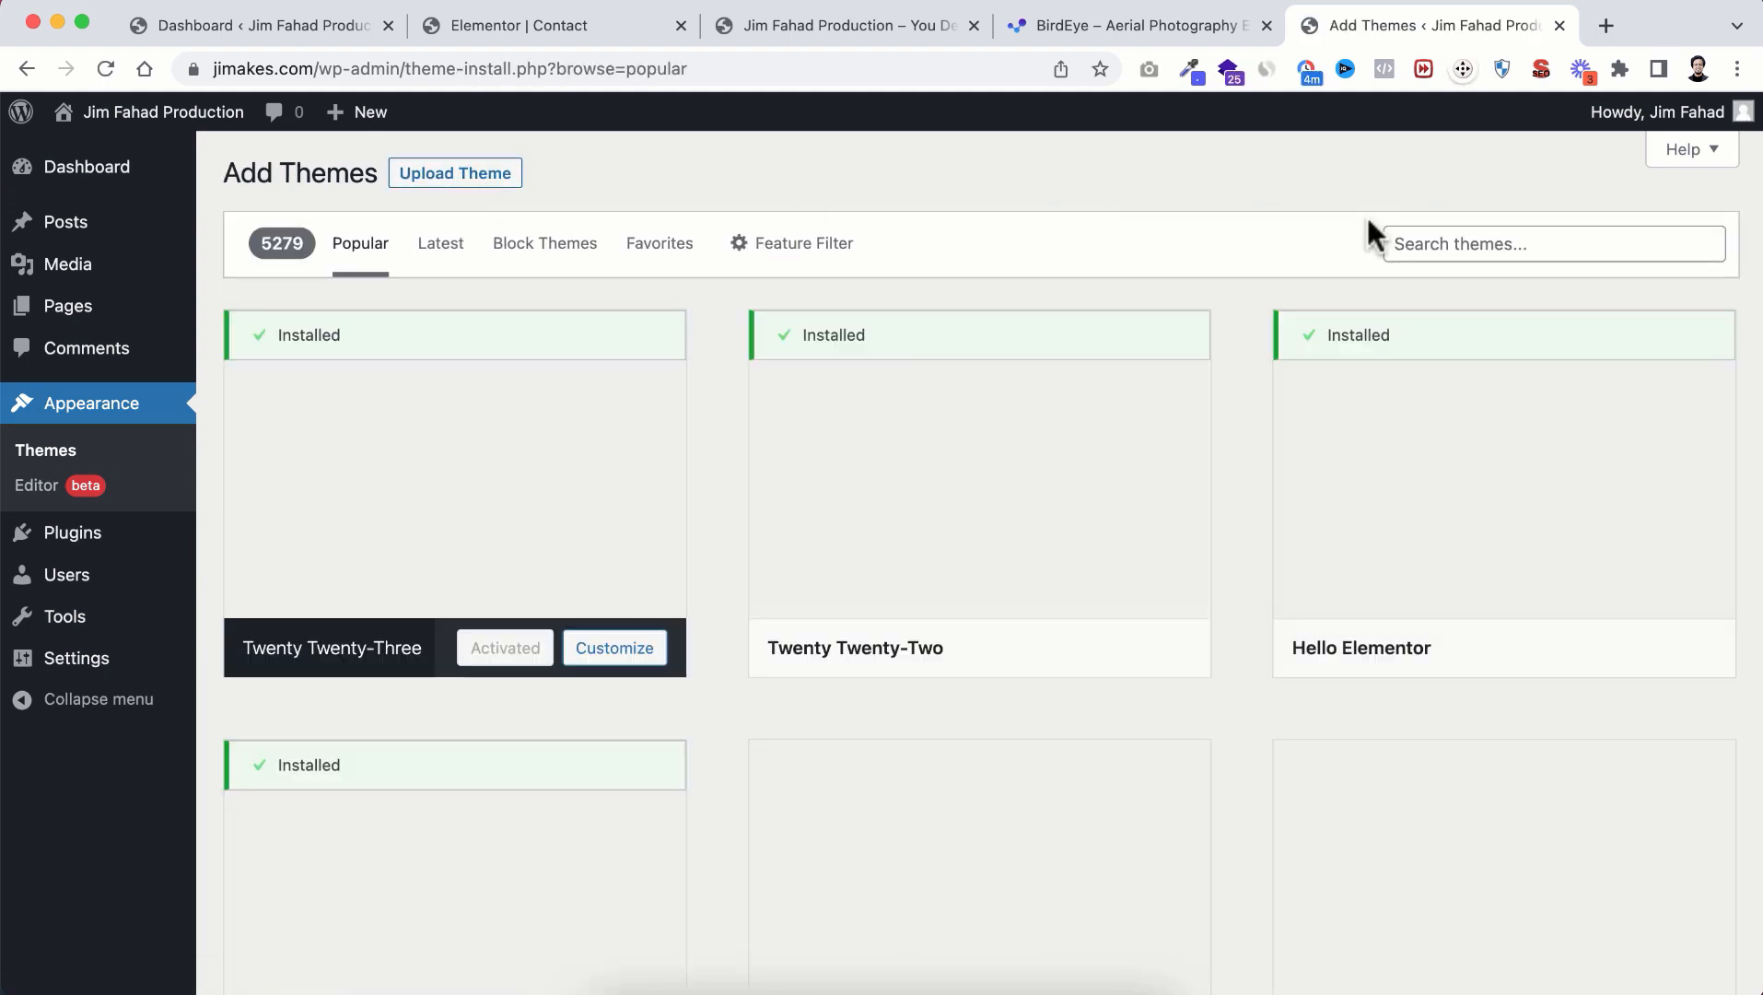
left_click(1444, 244)
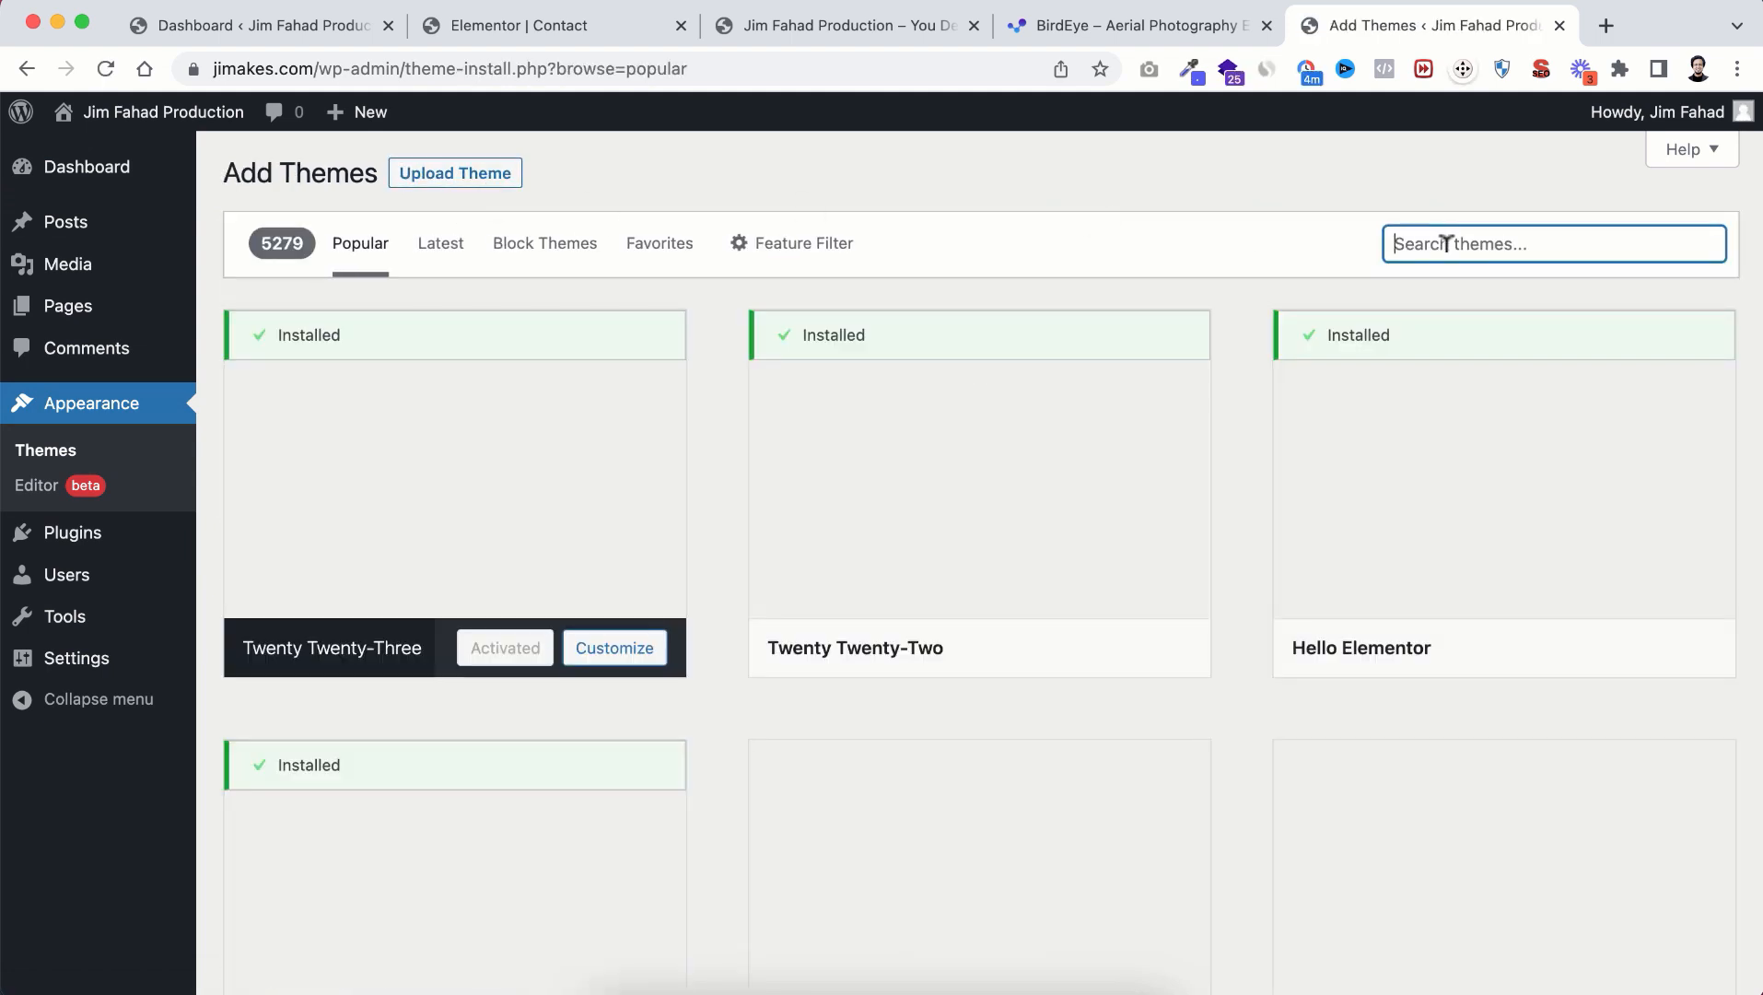
type("hello eleme")
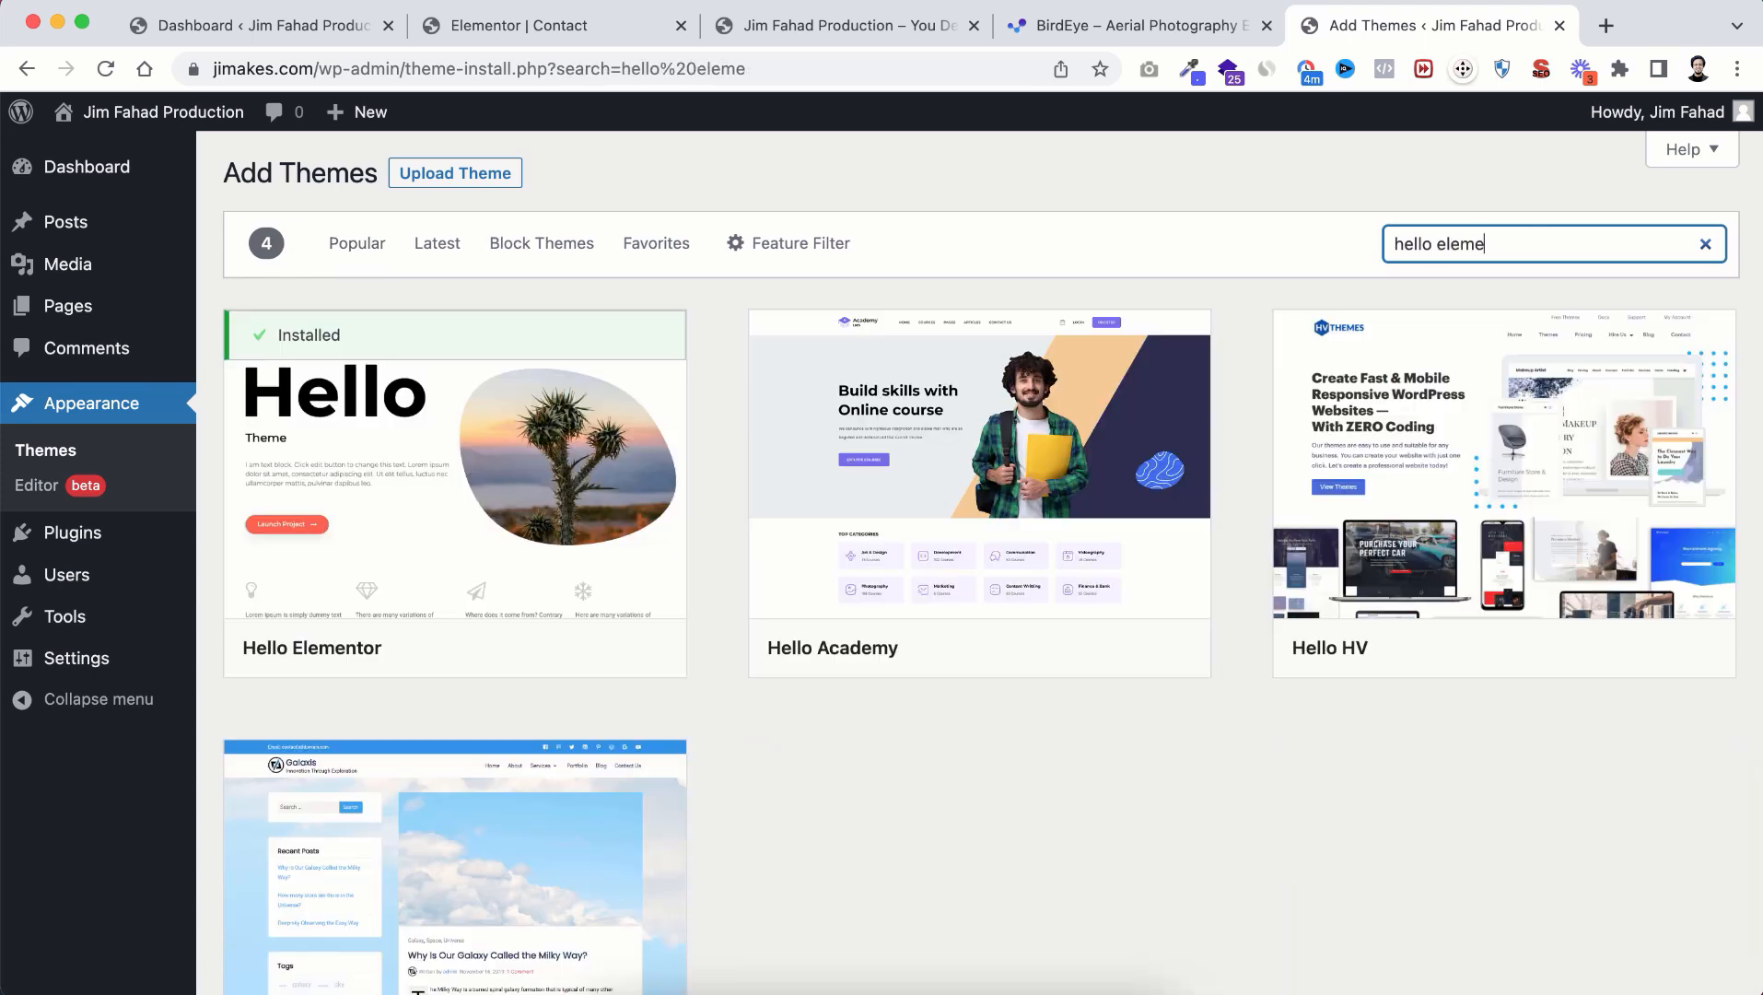
mouse_move(482, 500)
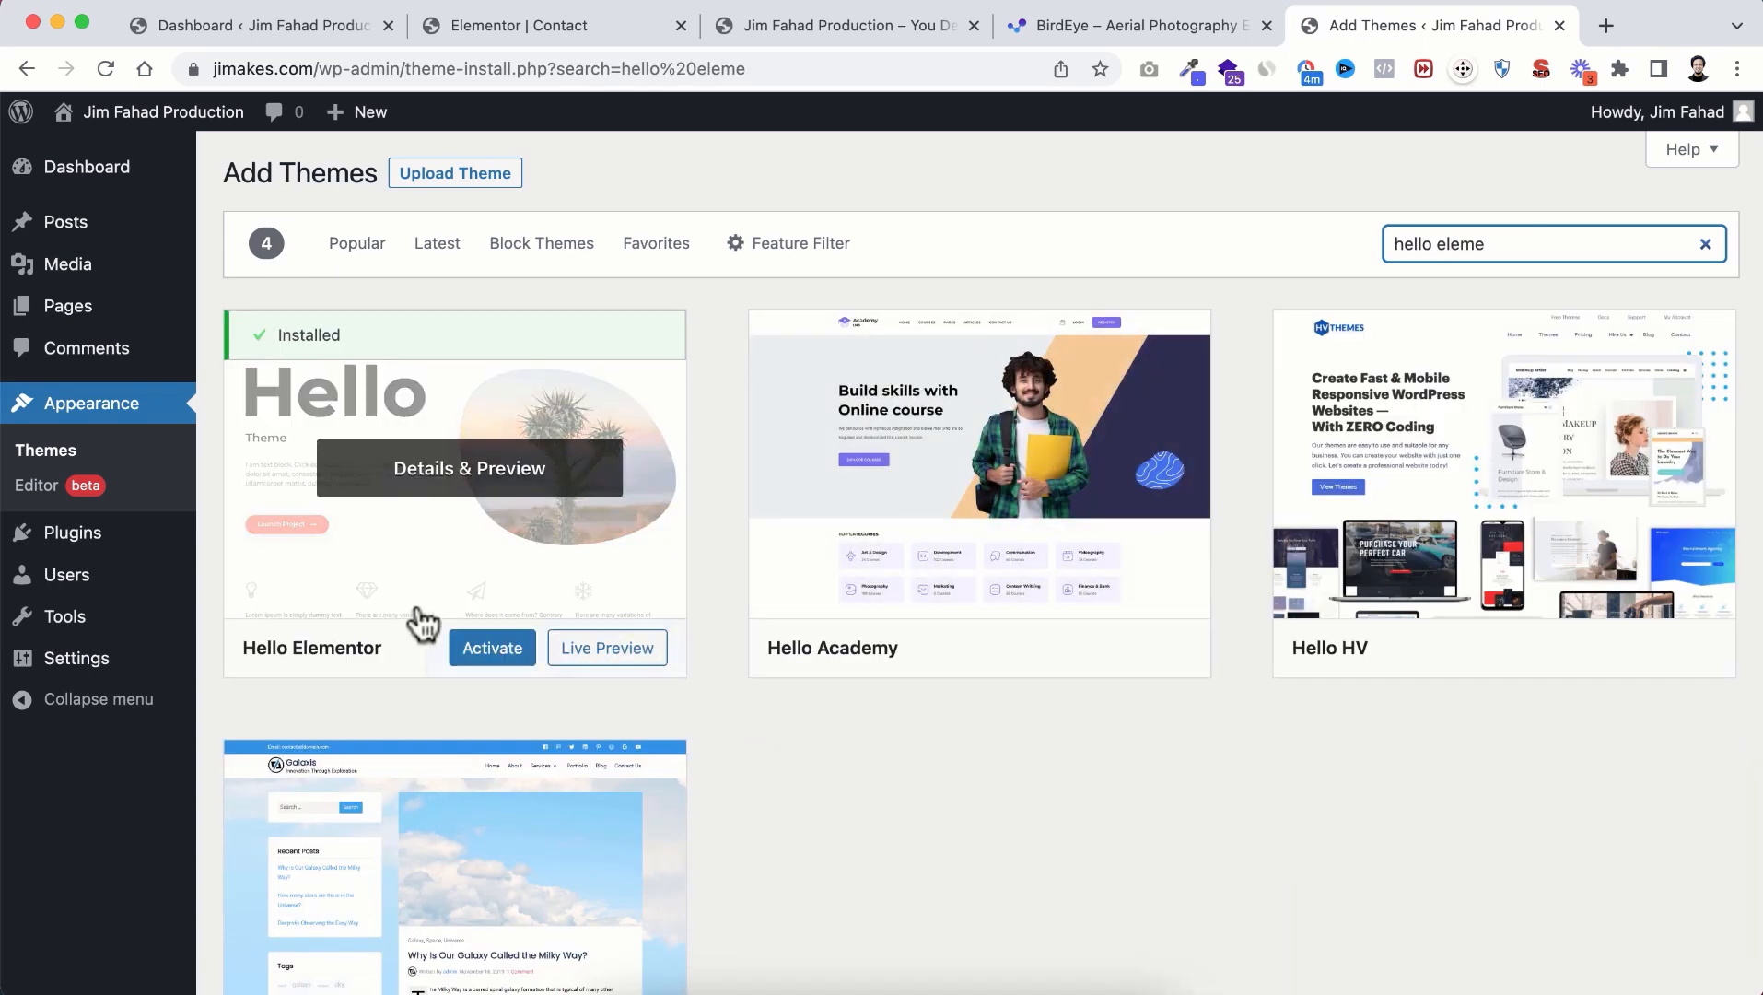
left_click(491, 661)
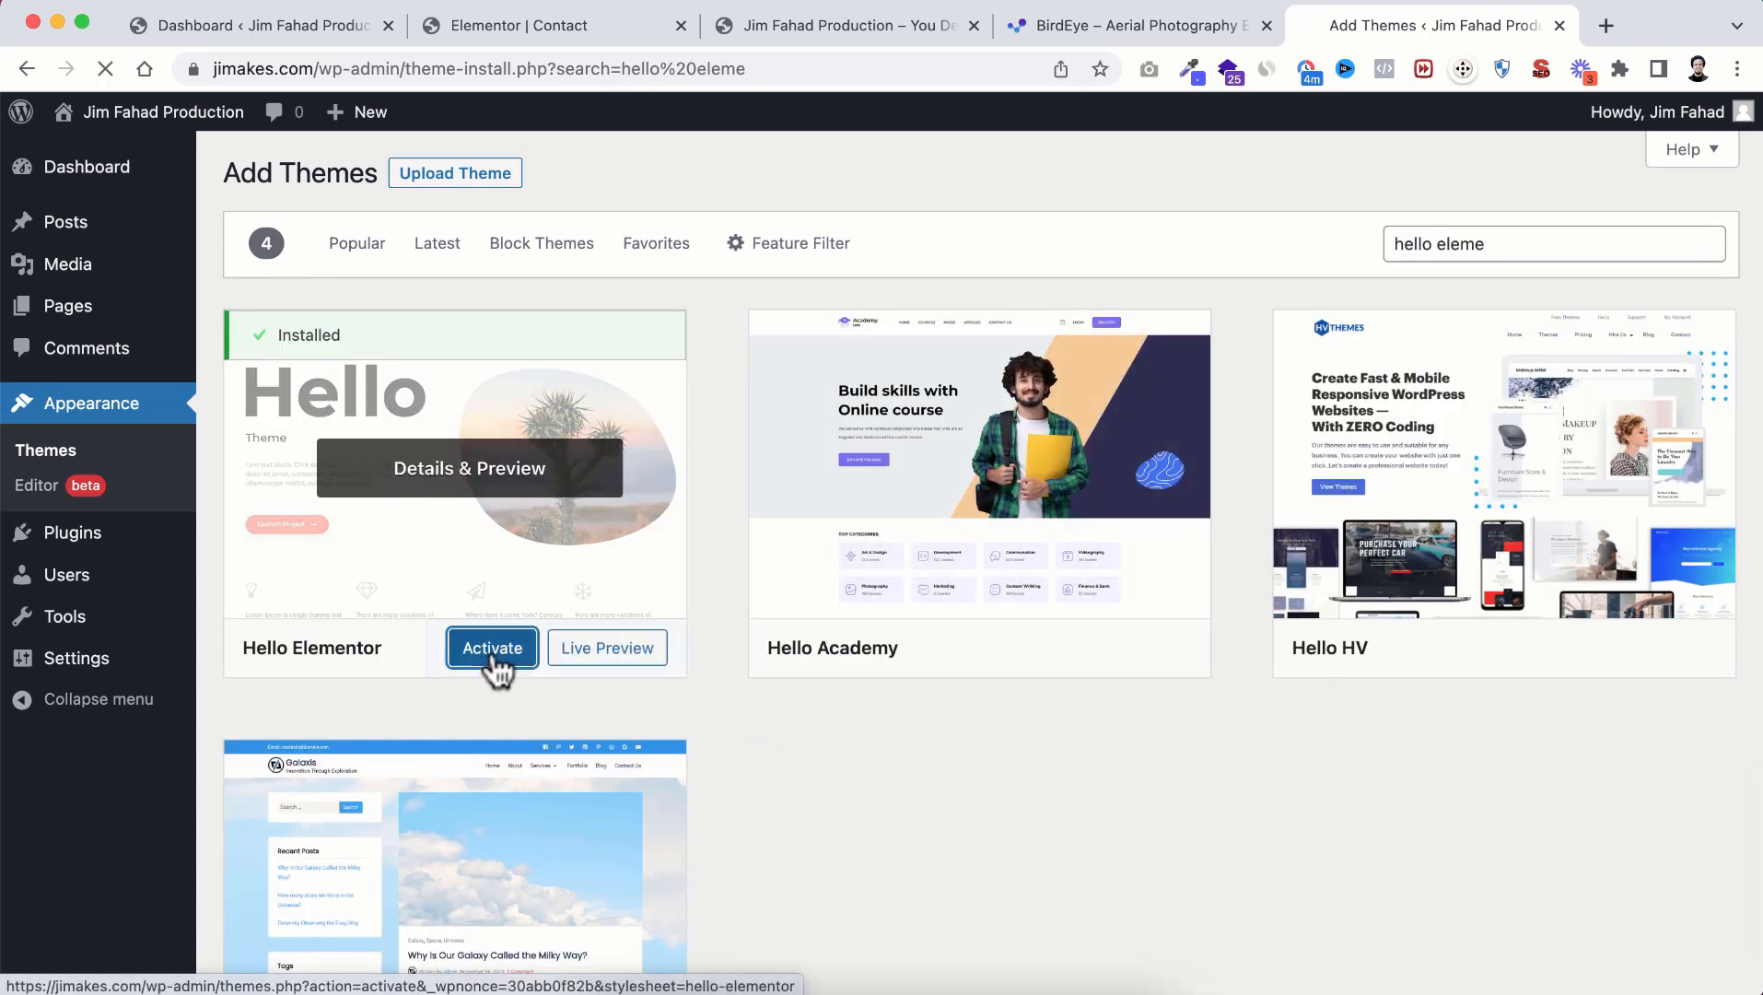
scroll(495, 659, "down", 3)
scroll(495, 660, "up", 2)
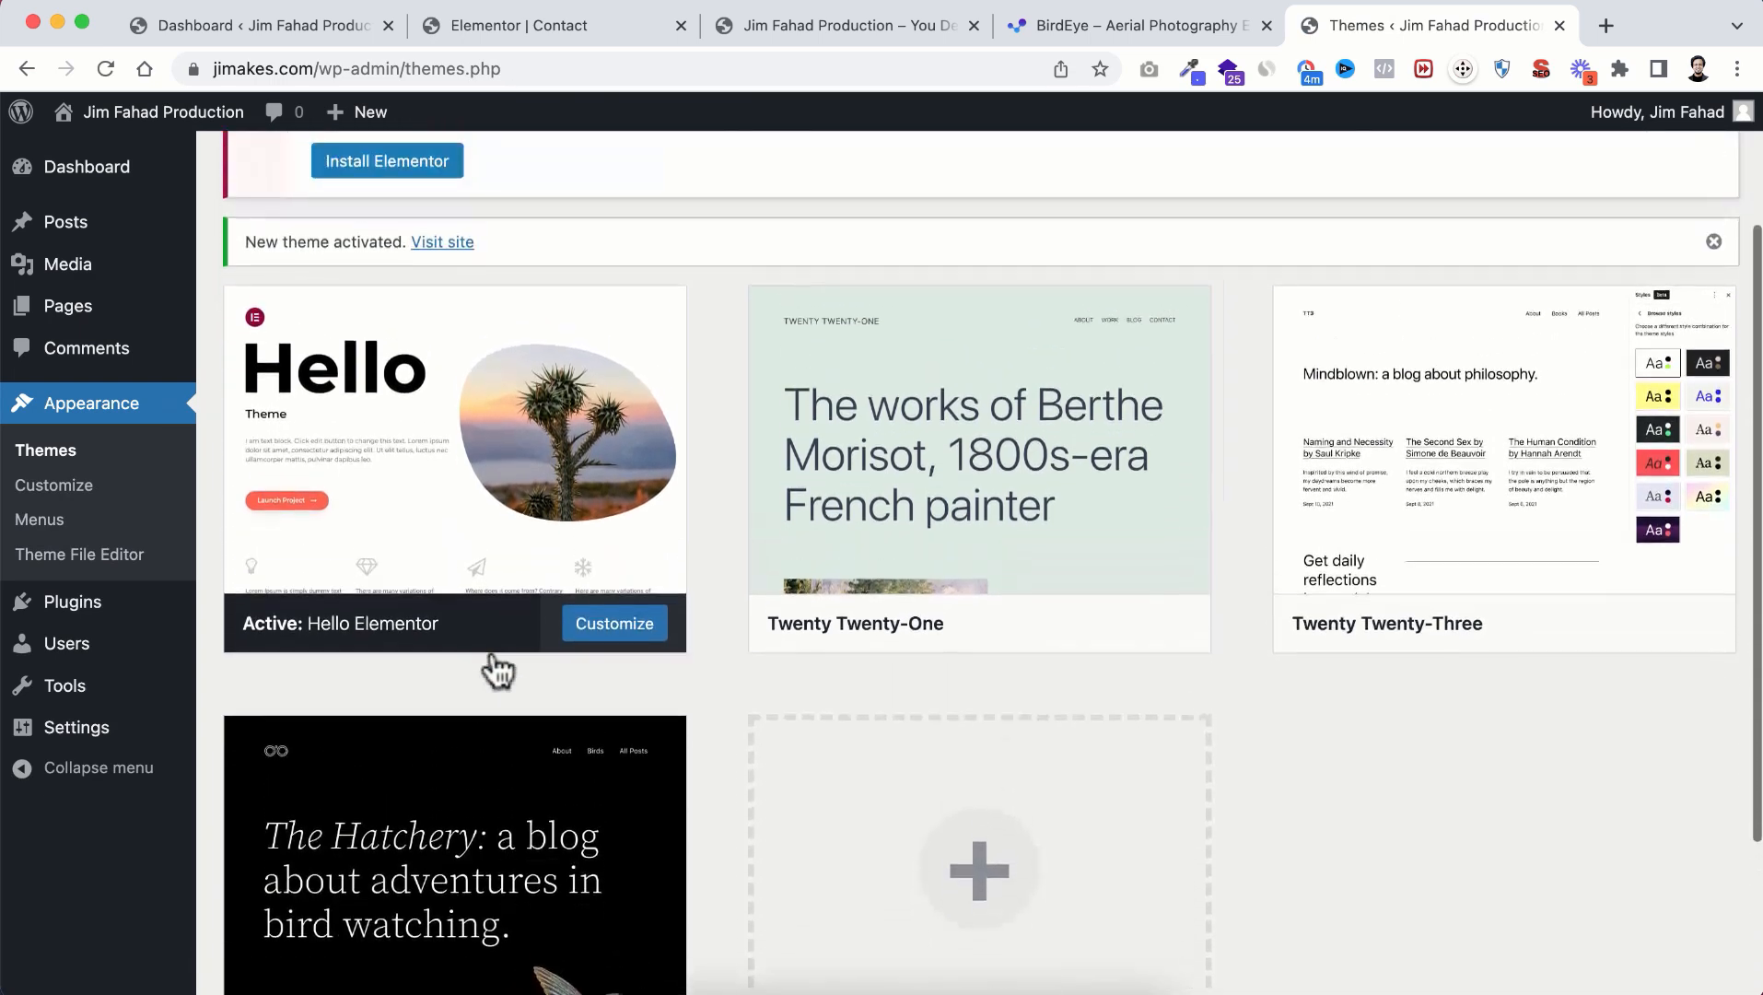
scroll(440, 547, "up", 2)
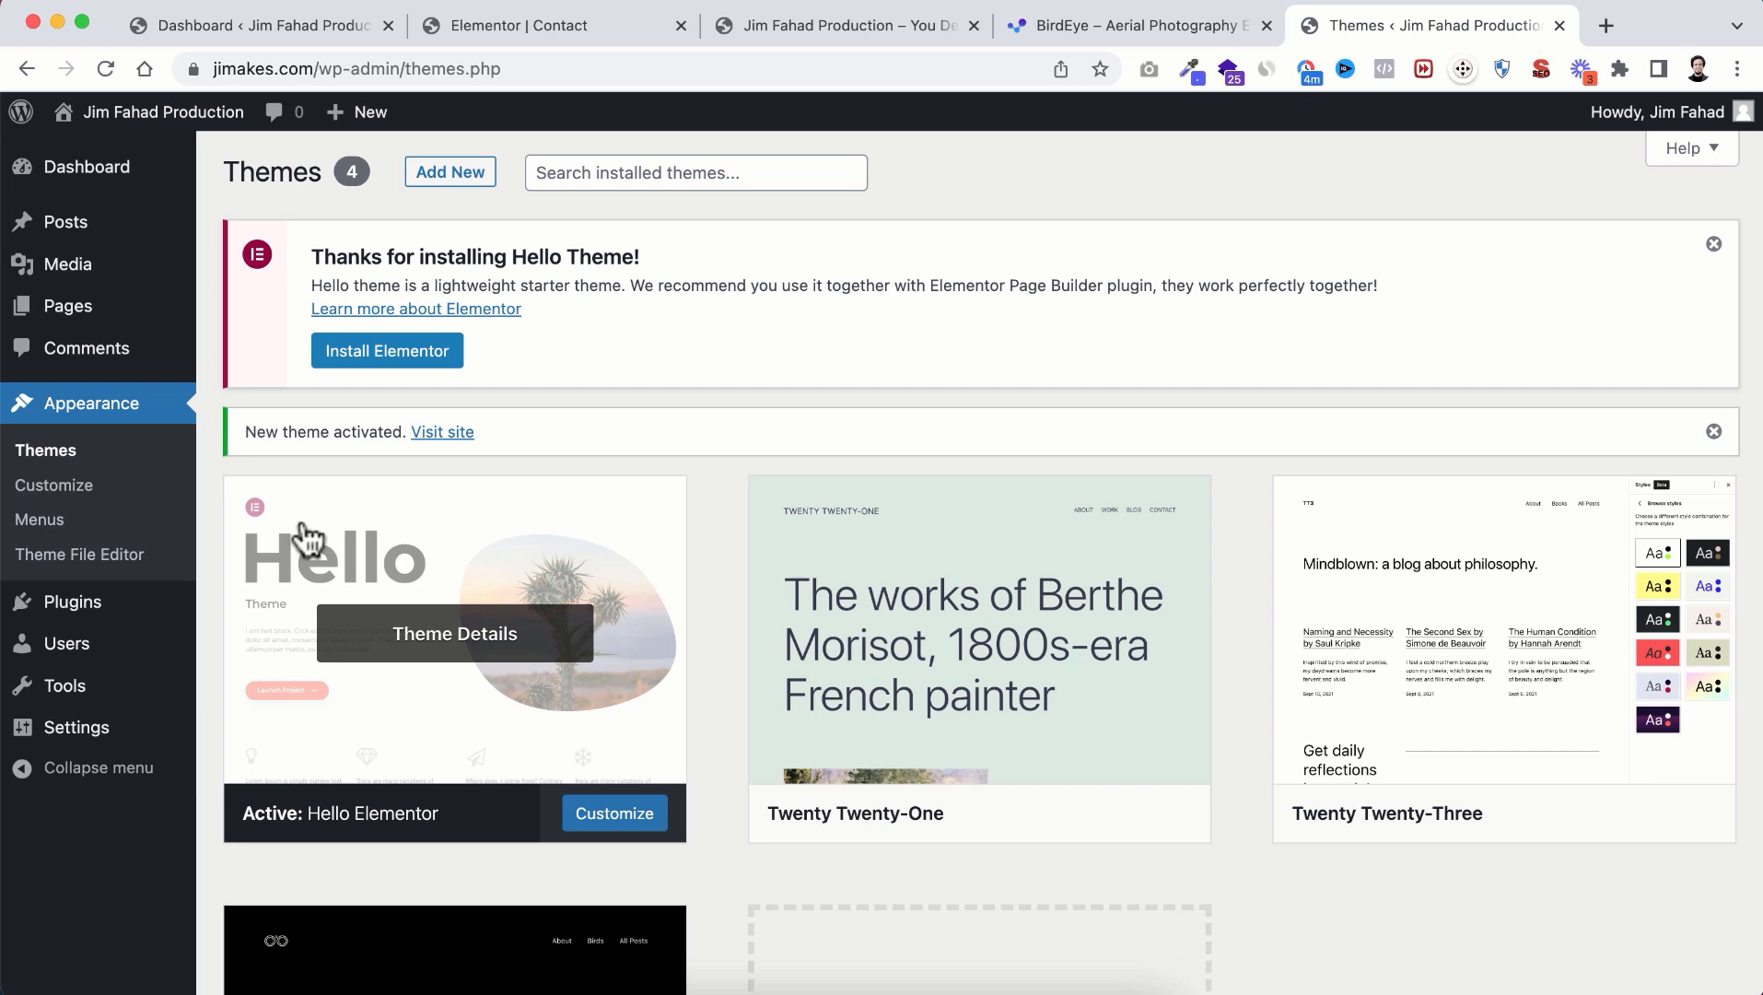
Step: Search for the Elementor Website Builder plugin, install and activate it, and close its setup wizard
mouse_move(78, 615)
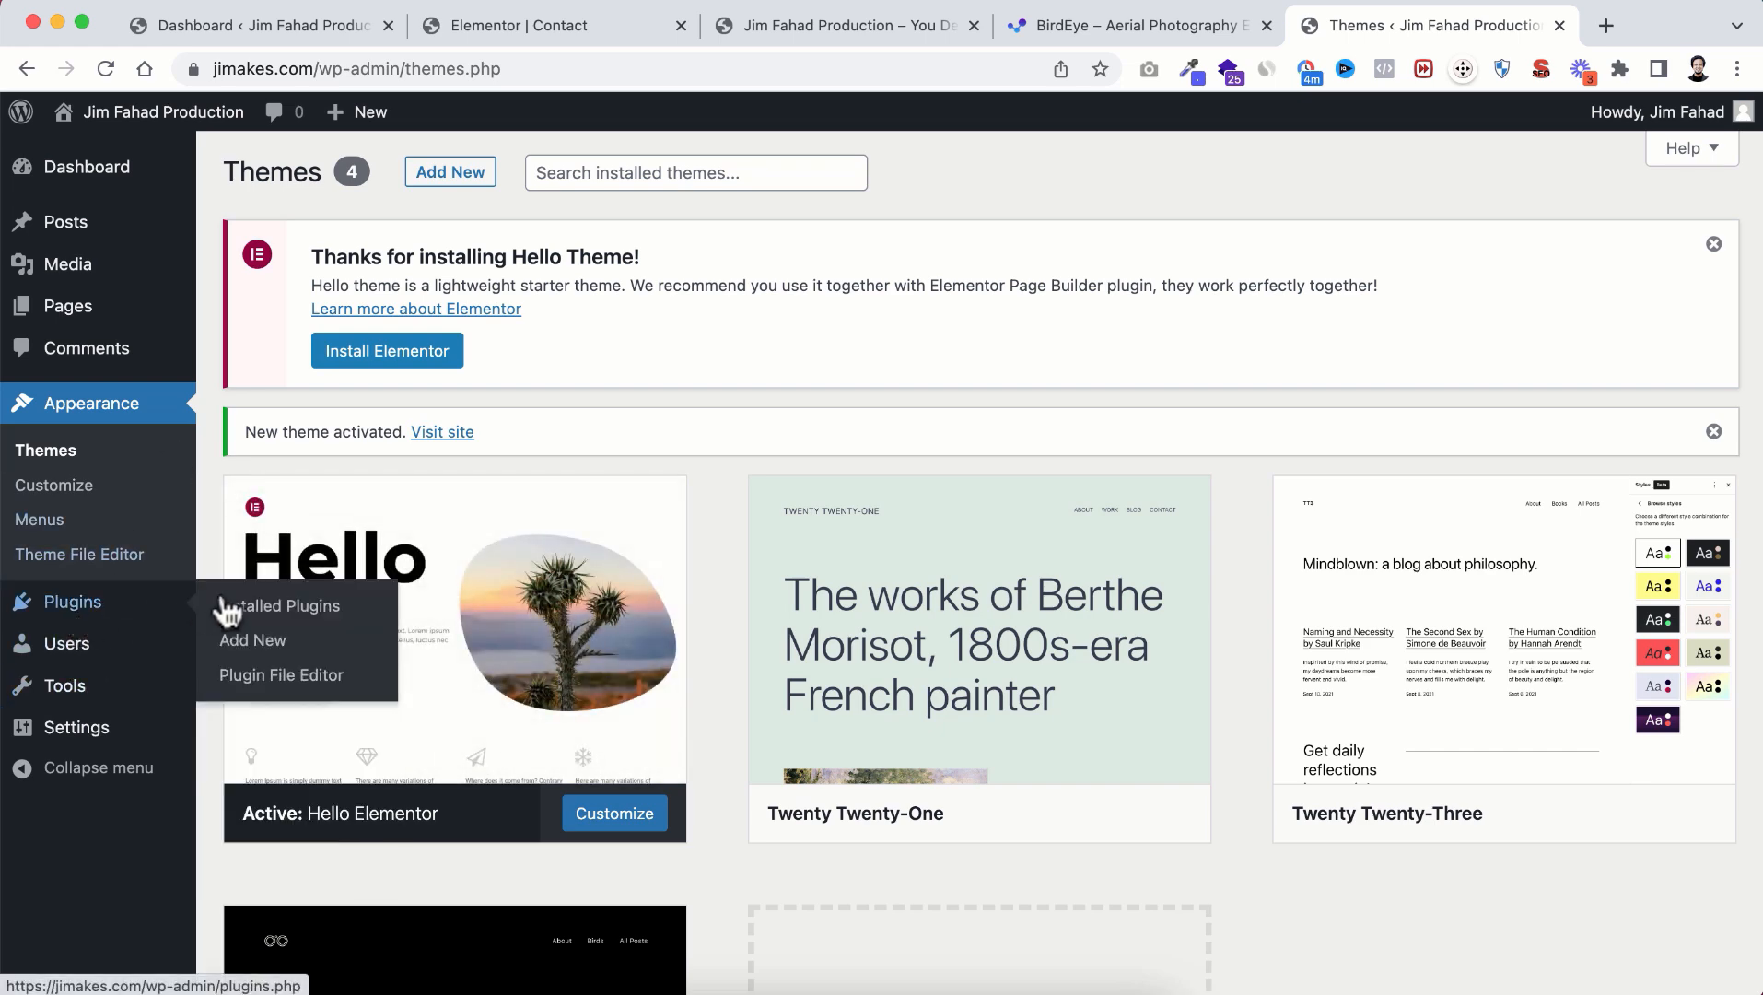
left_click(270, 650)
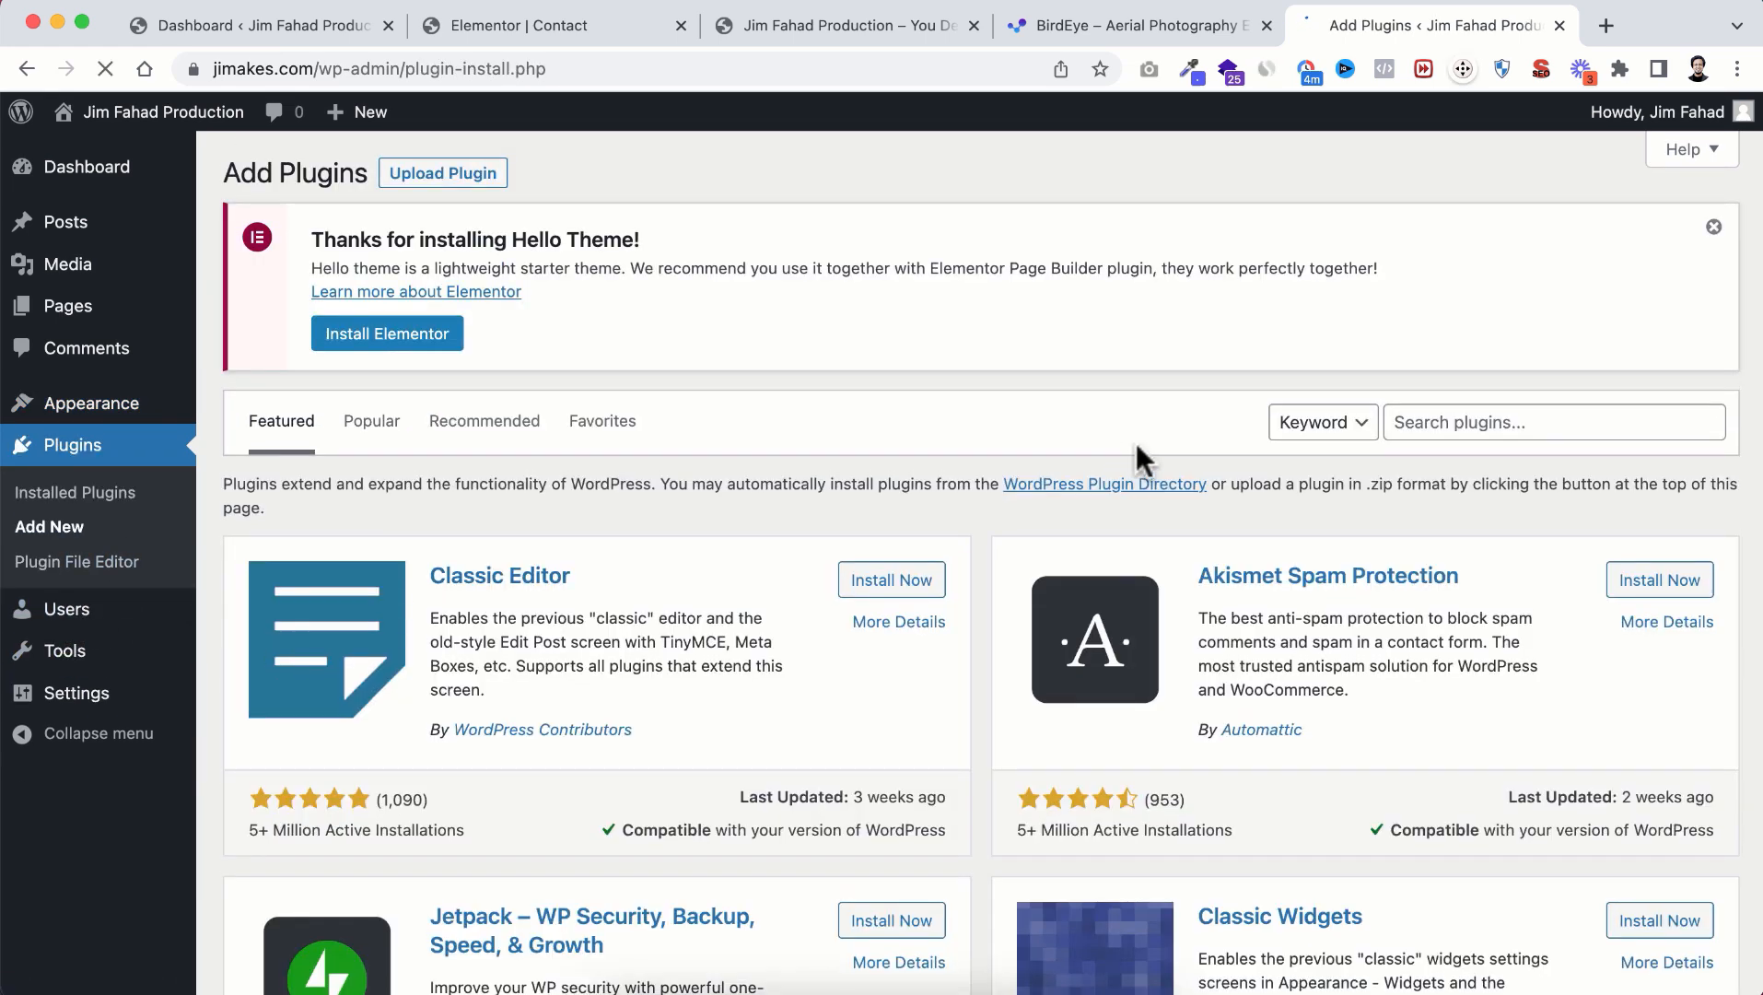
left_click(1439, 412)
type("elementor")
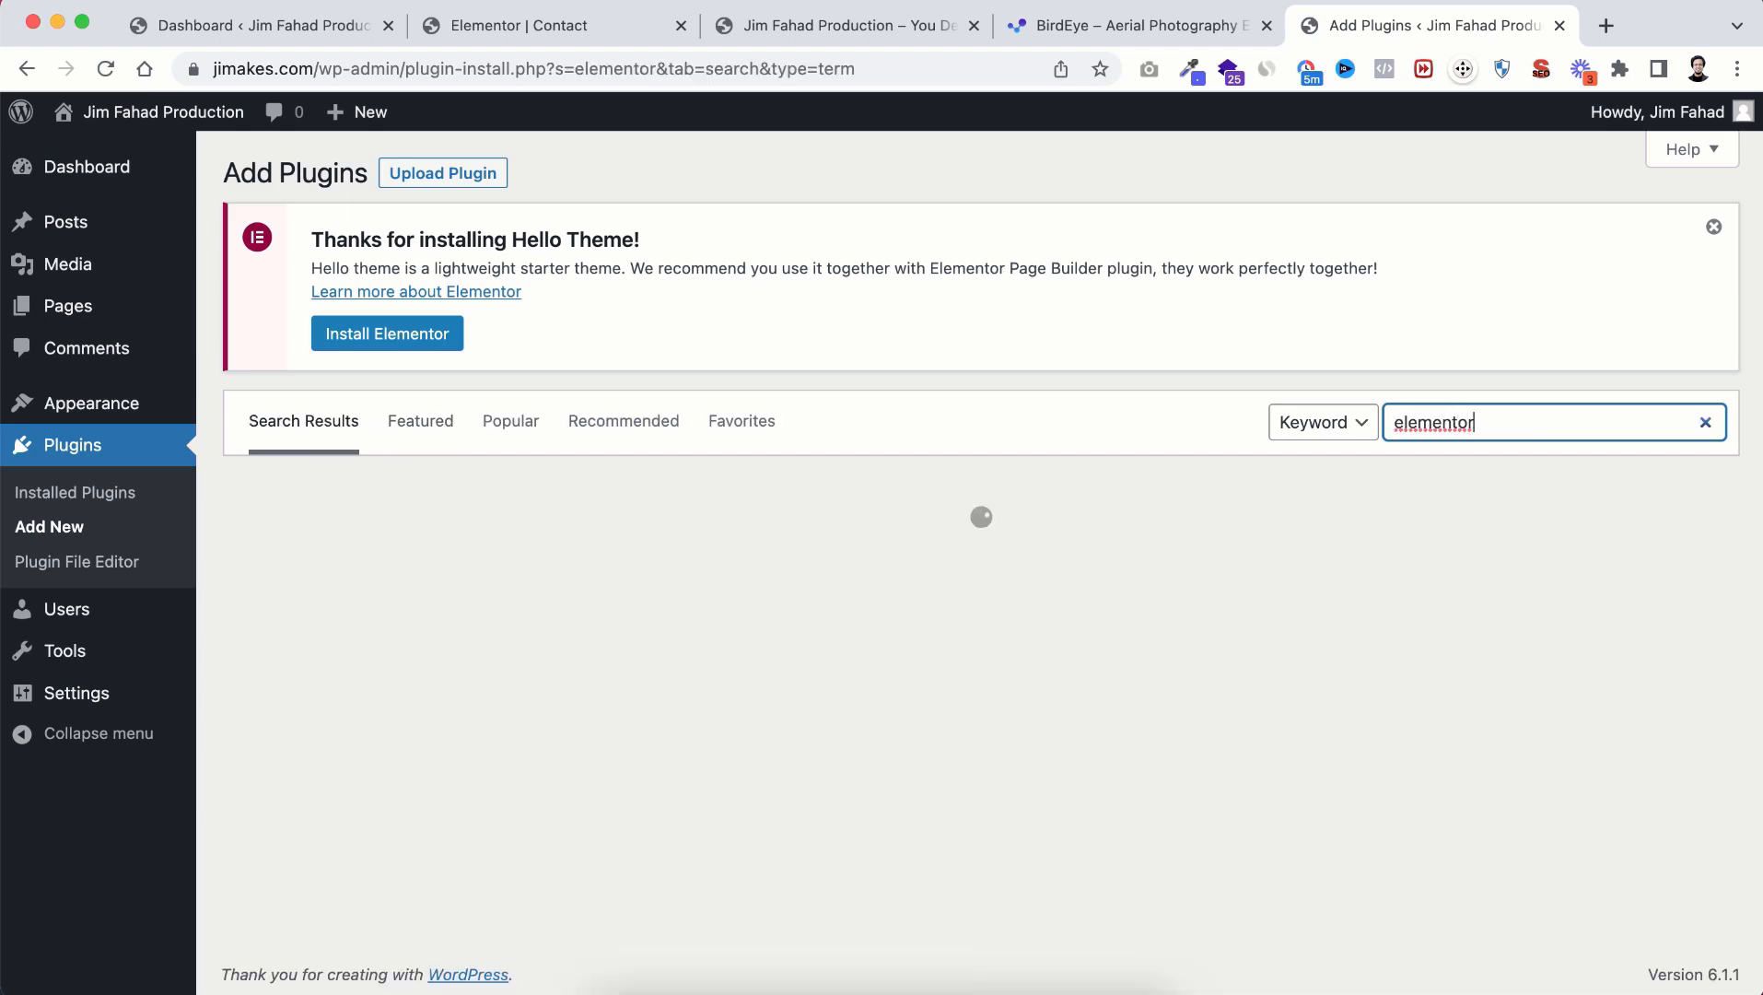
scroll(1047, 677, "down", 2)
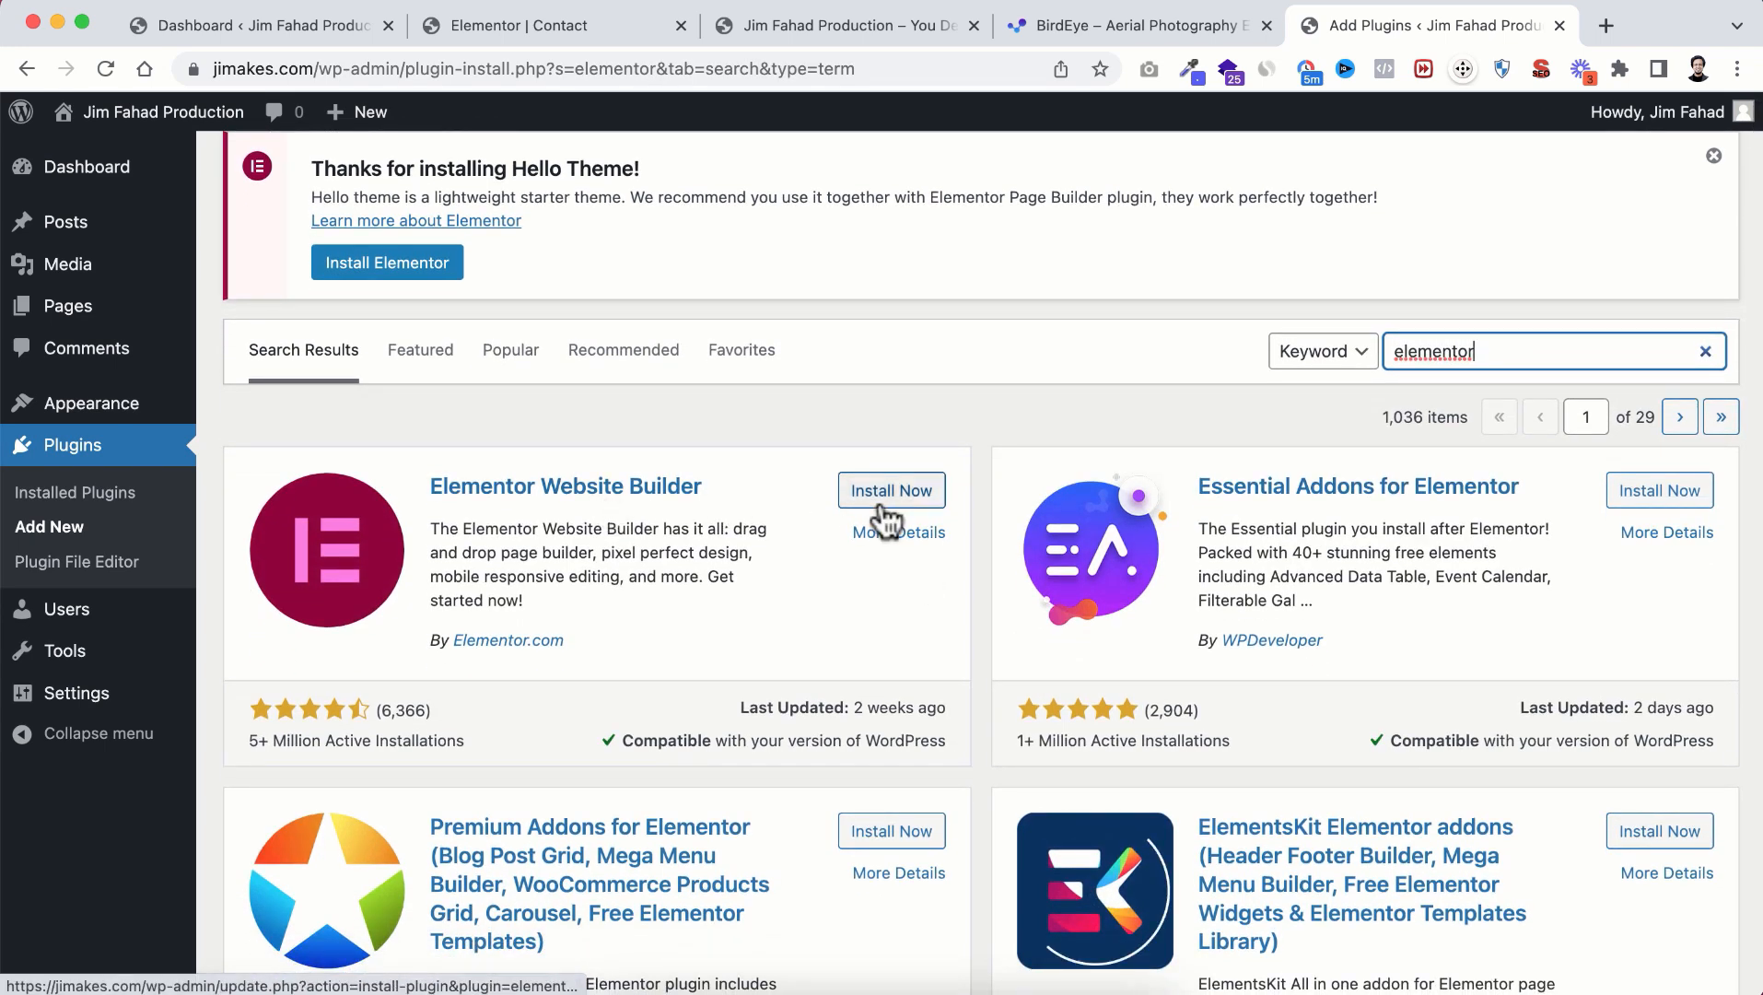
left_click(898, 507)
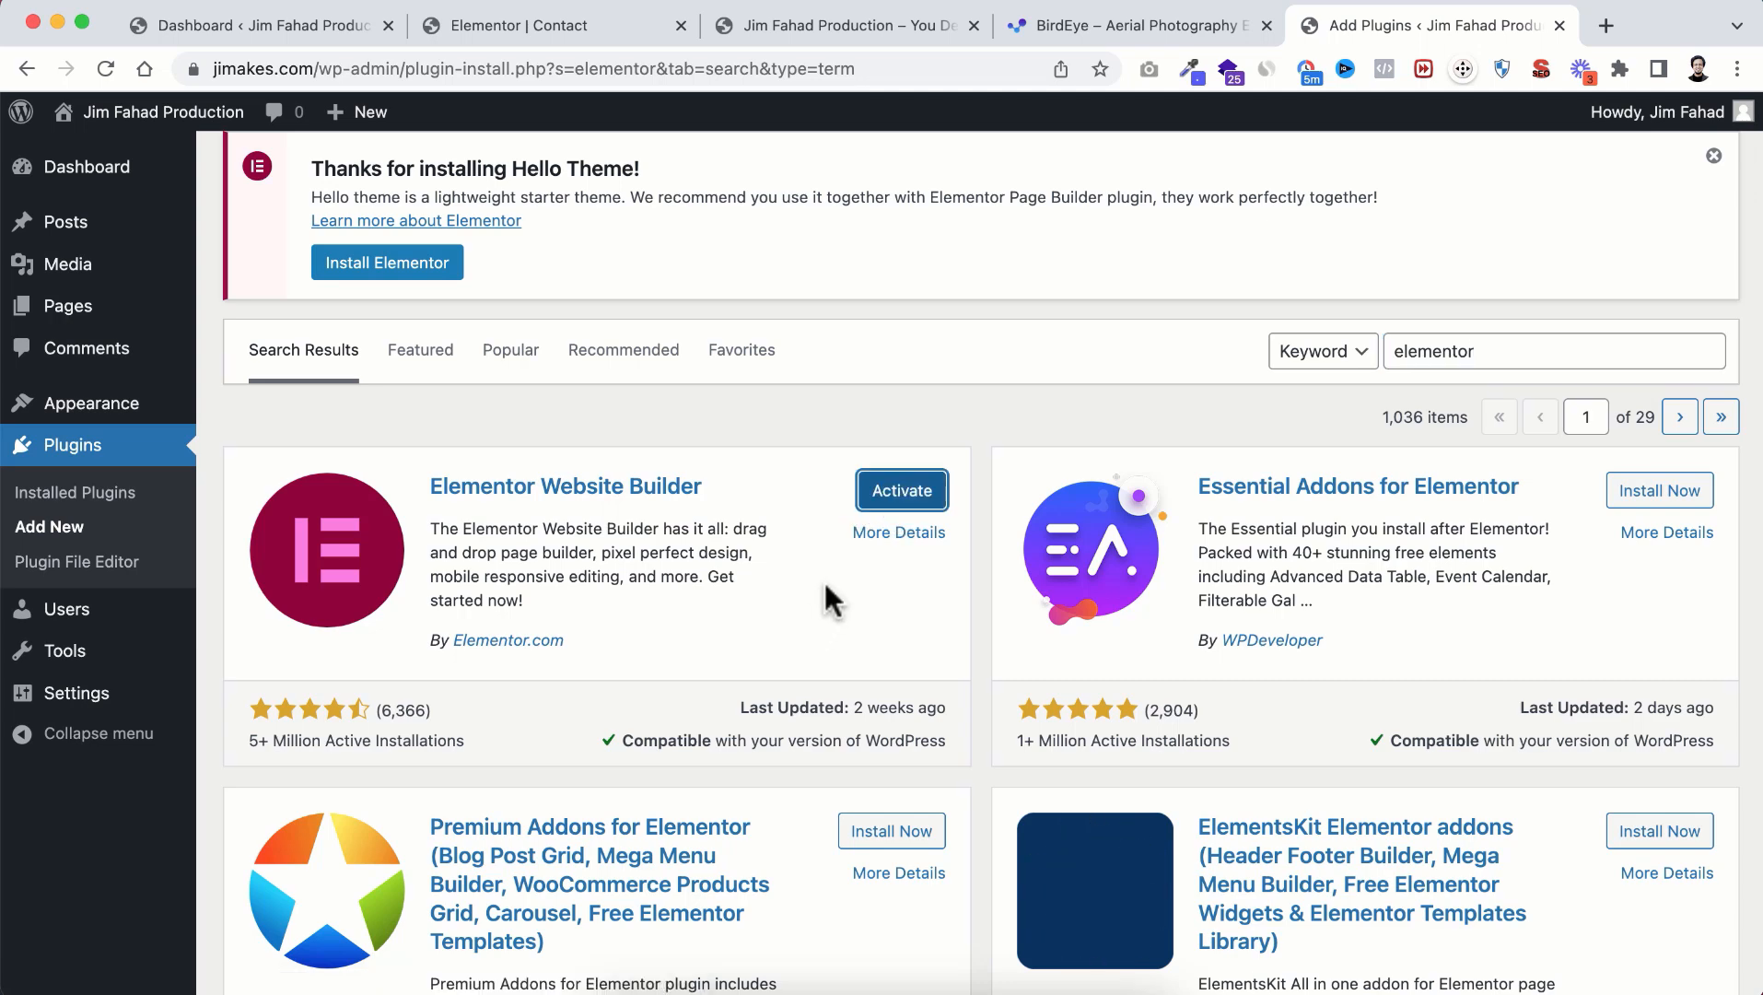
left_click(903, 493)
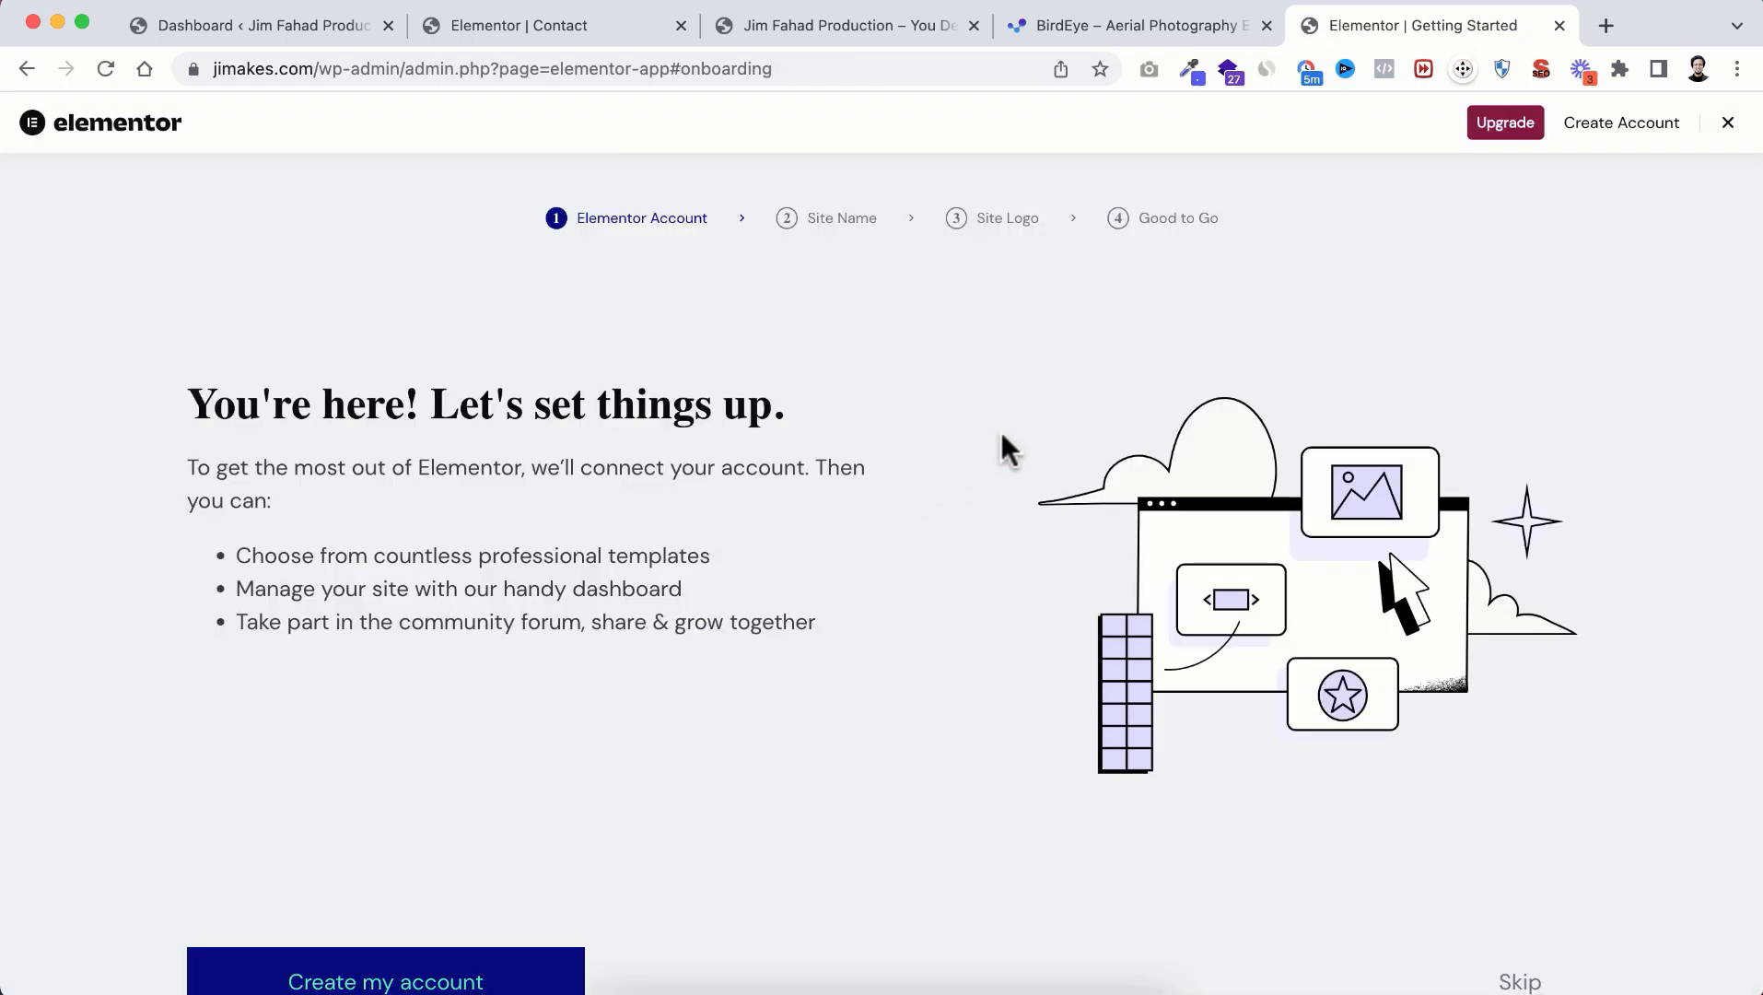
left_click(1726, 124)
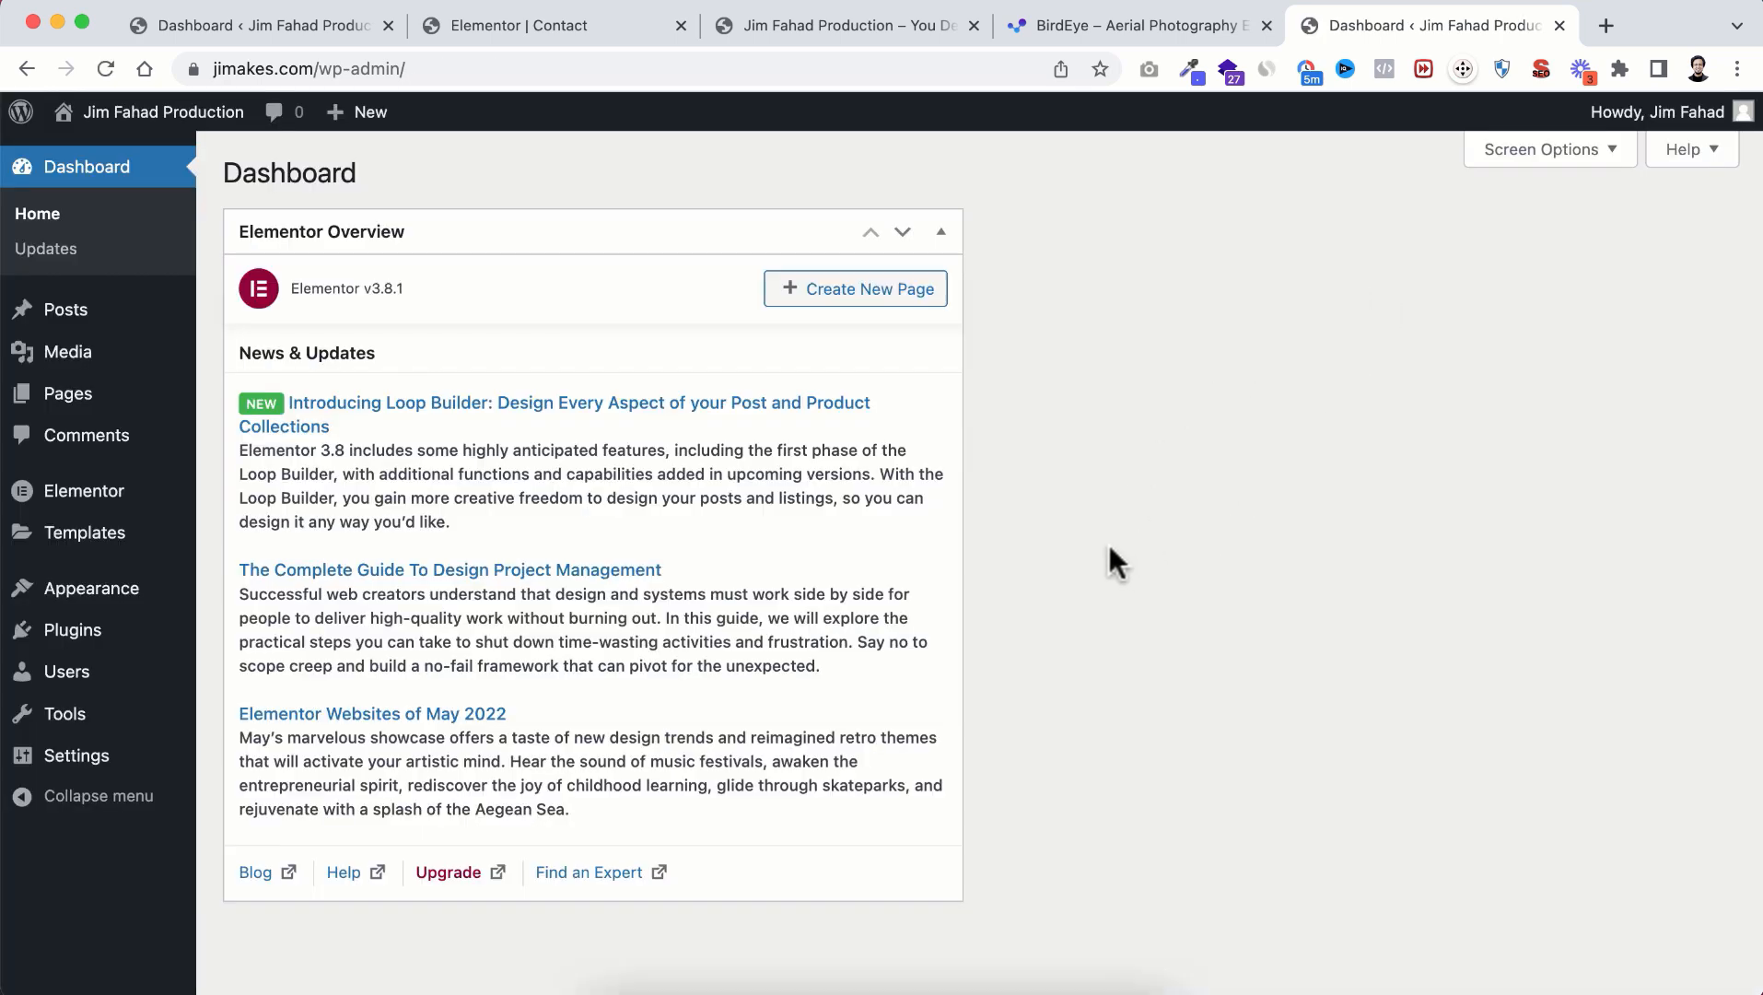
Step: Set the site's permalink structure to Post name and save the change
mouse_move(51, 772)
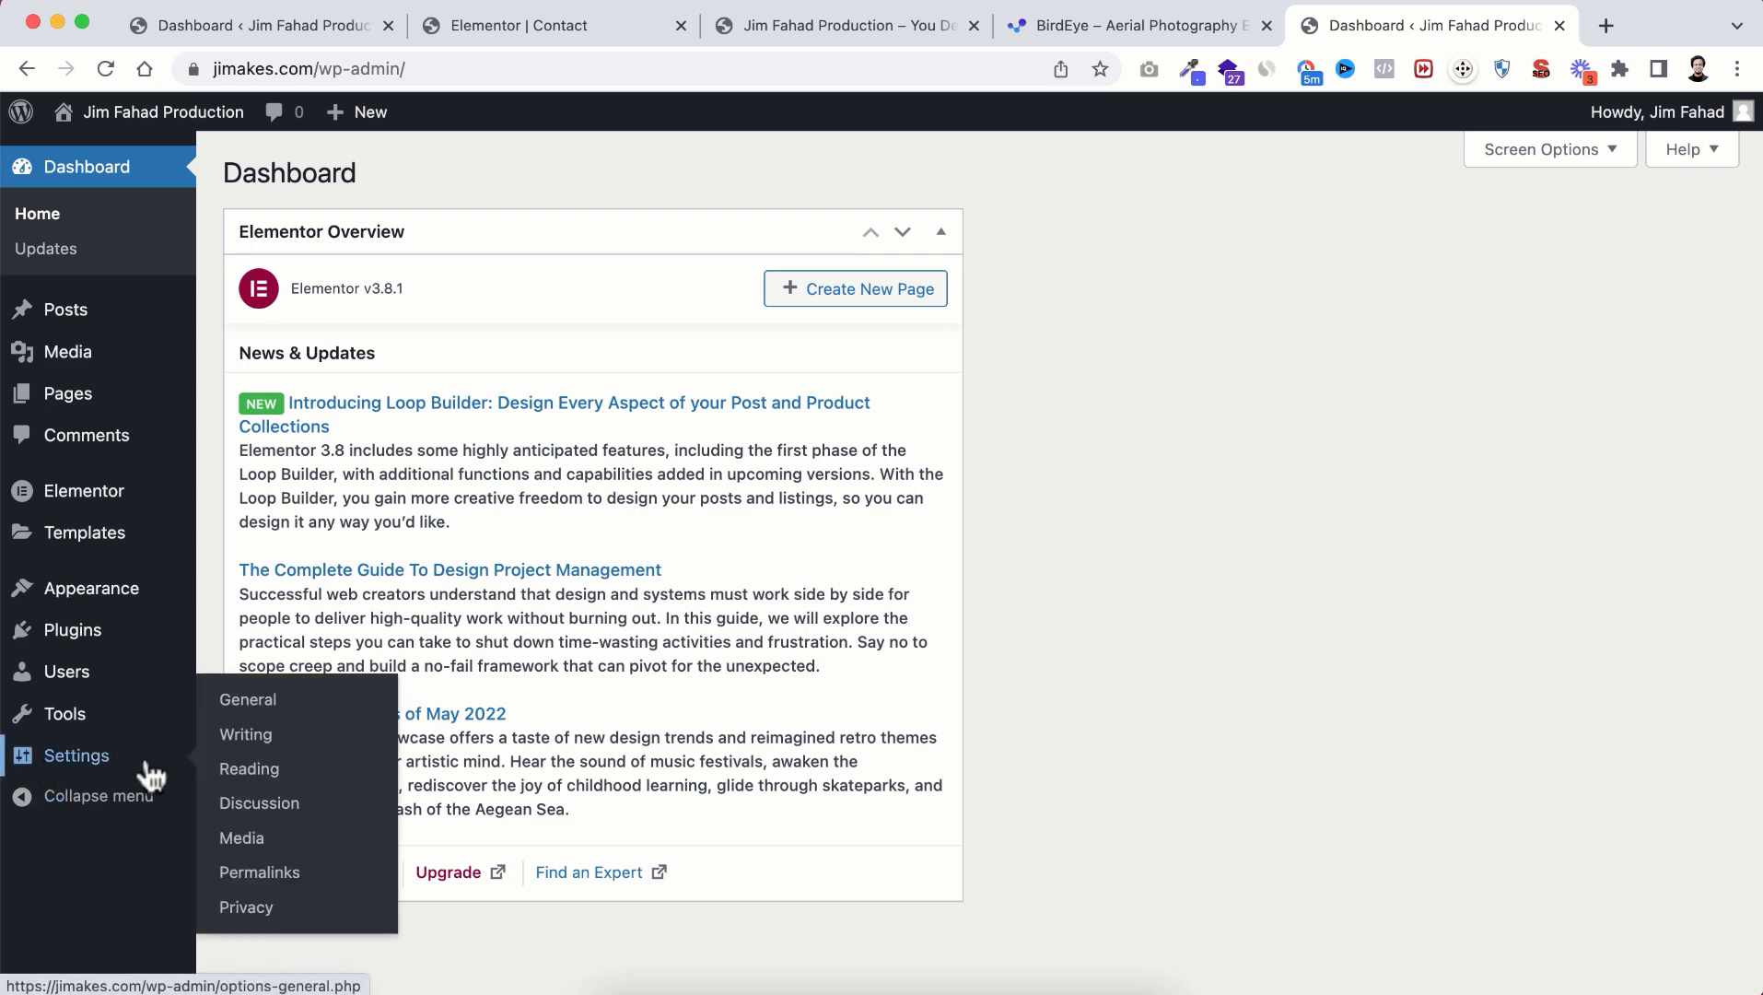
left_click(262, 875)
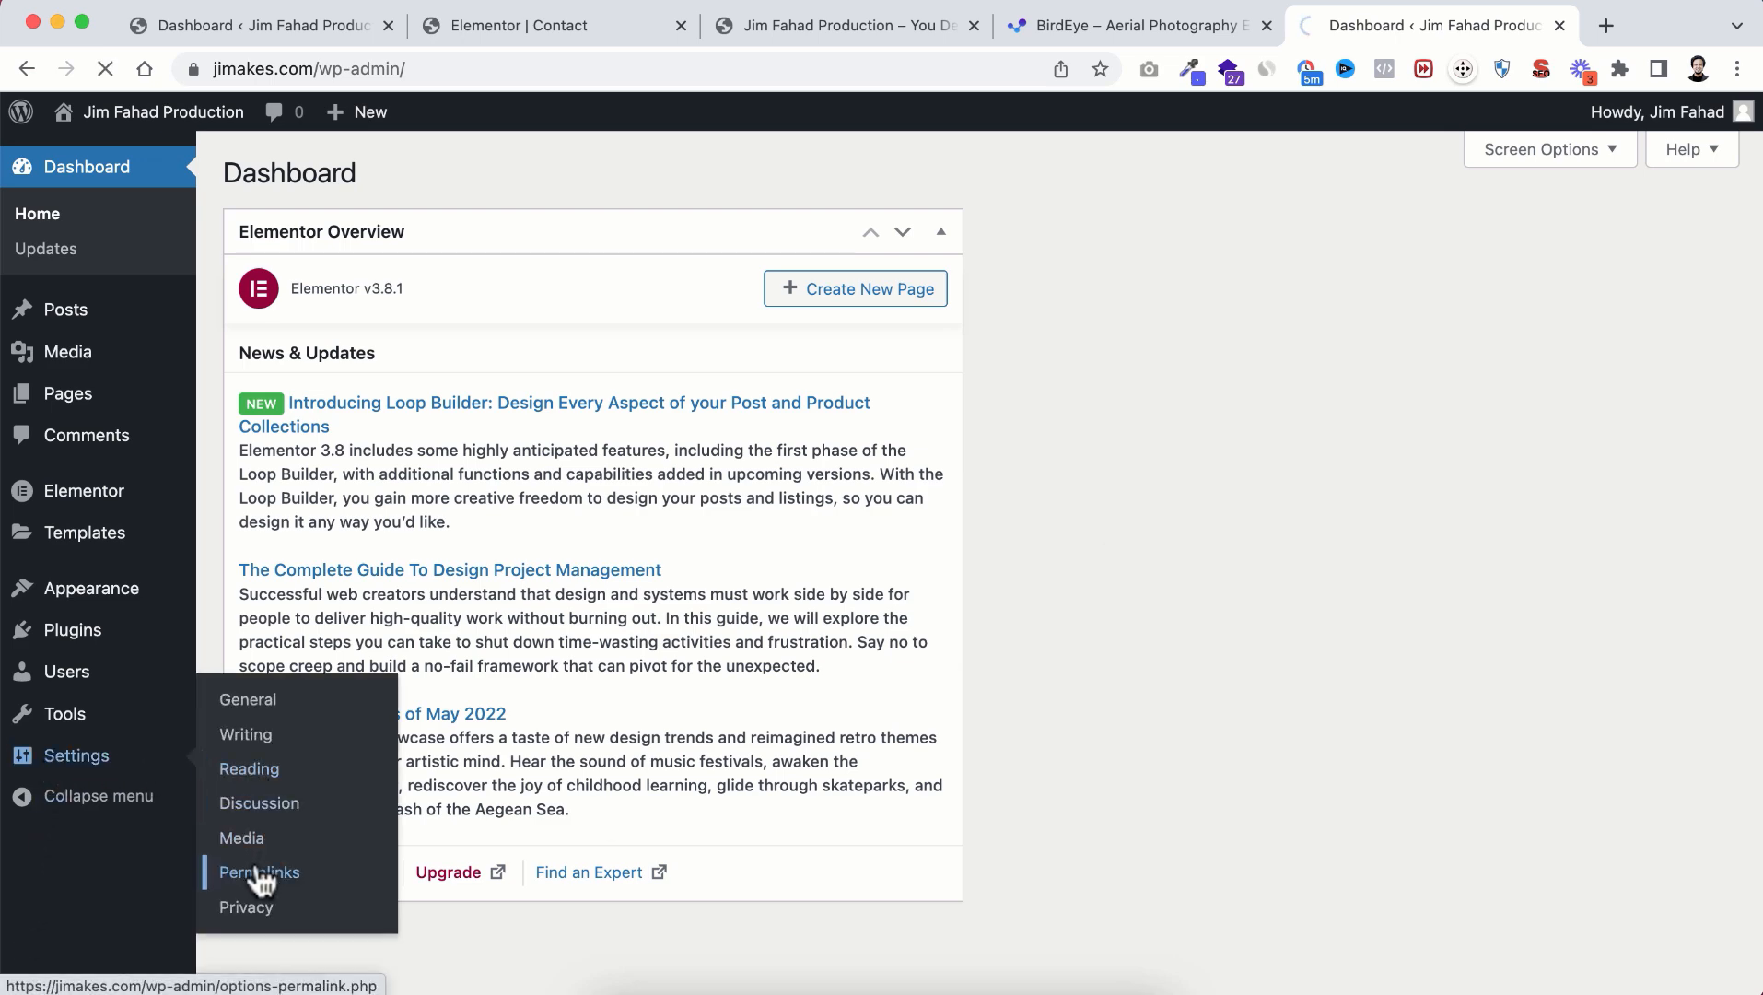
scroll(339, 834, "down", 2)
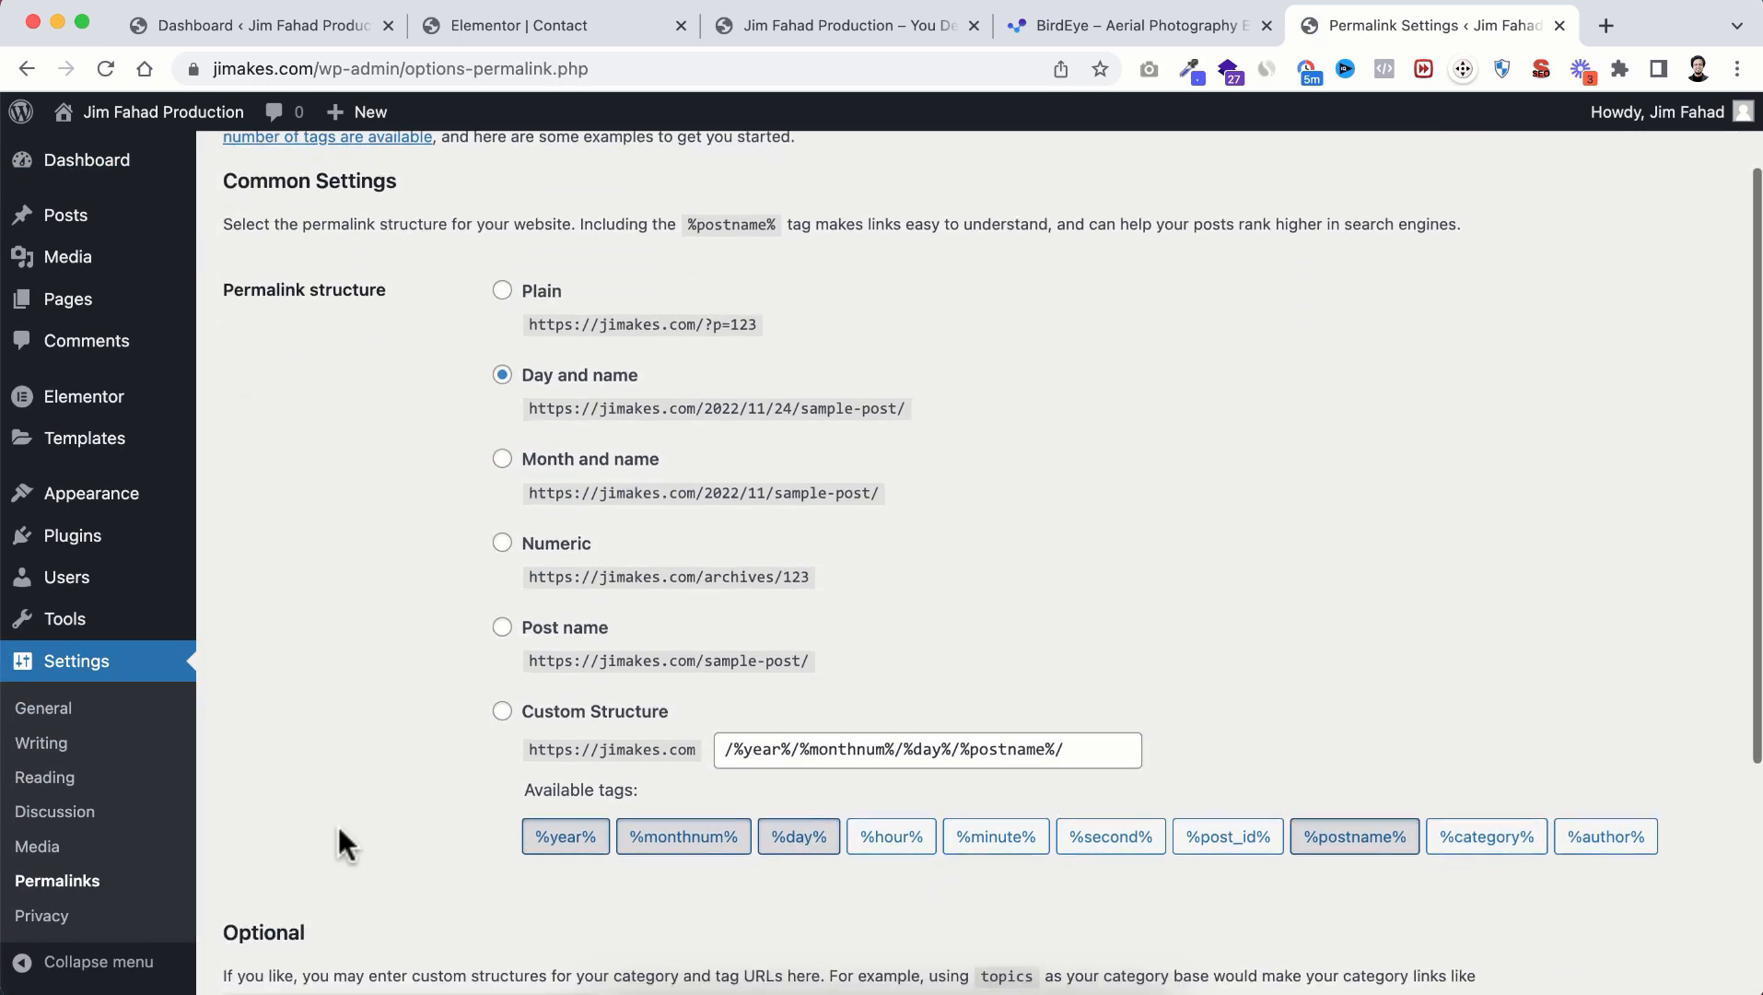
left_click(529, 633)
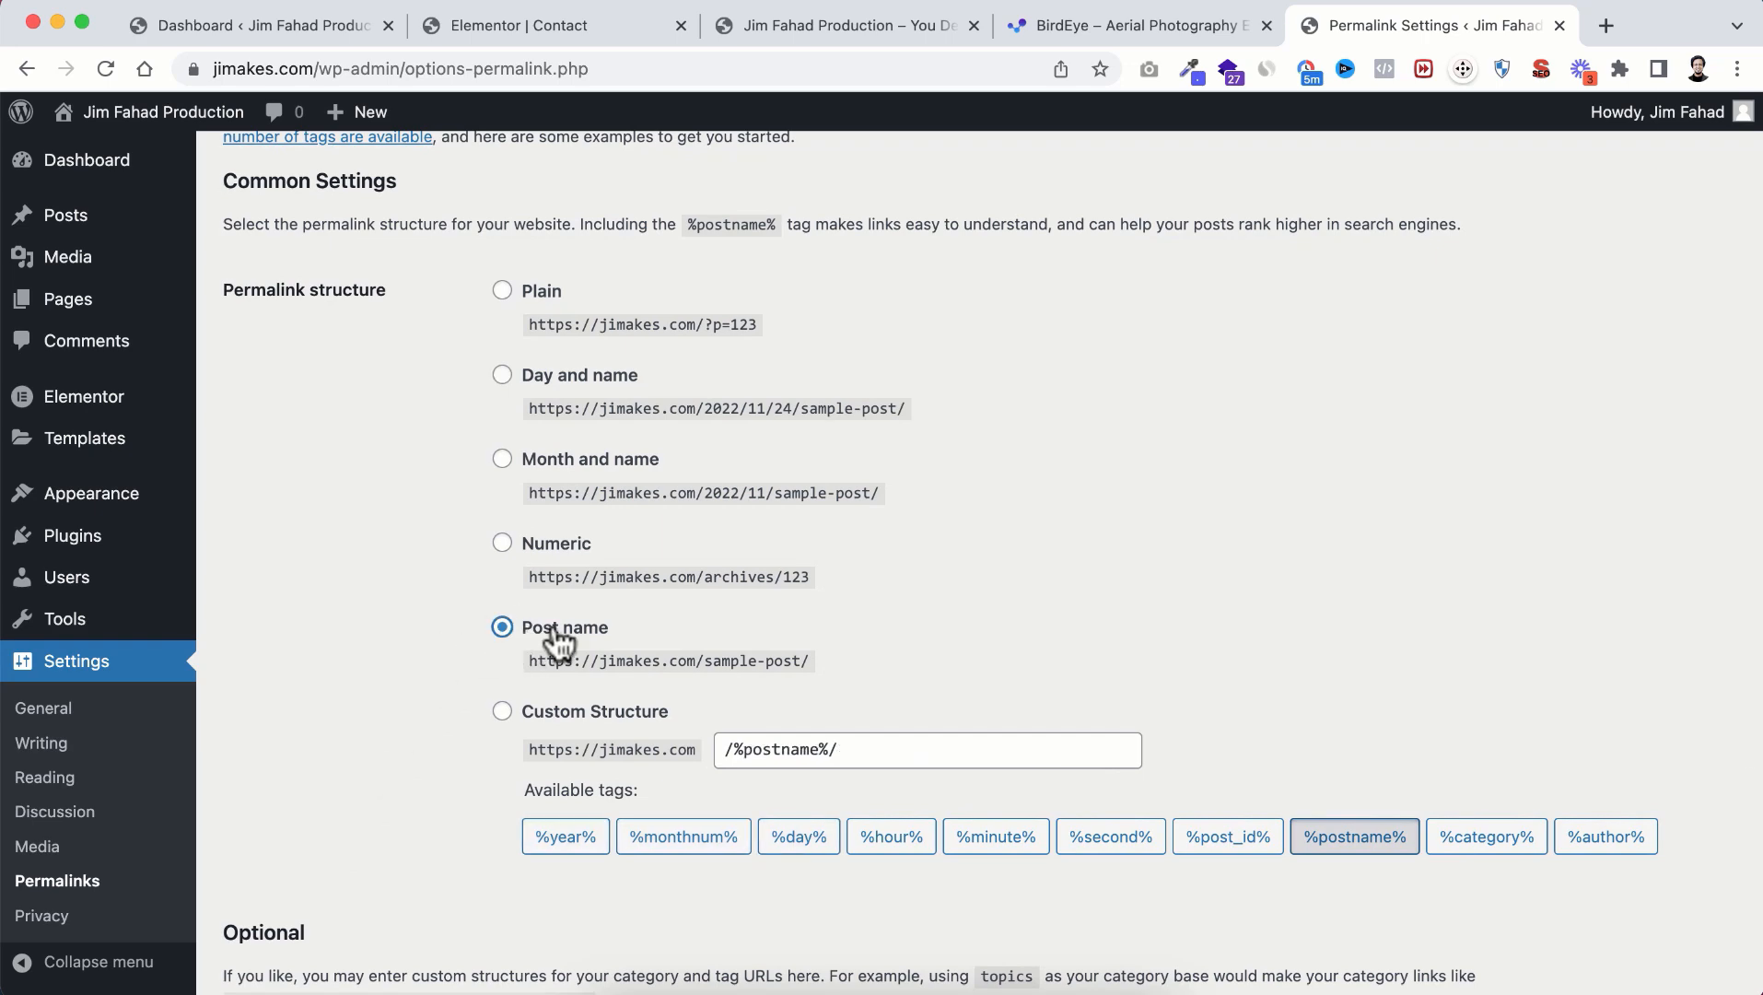
scroll(331, 742, "down", 5)
left_click(305, 870)
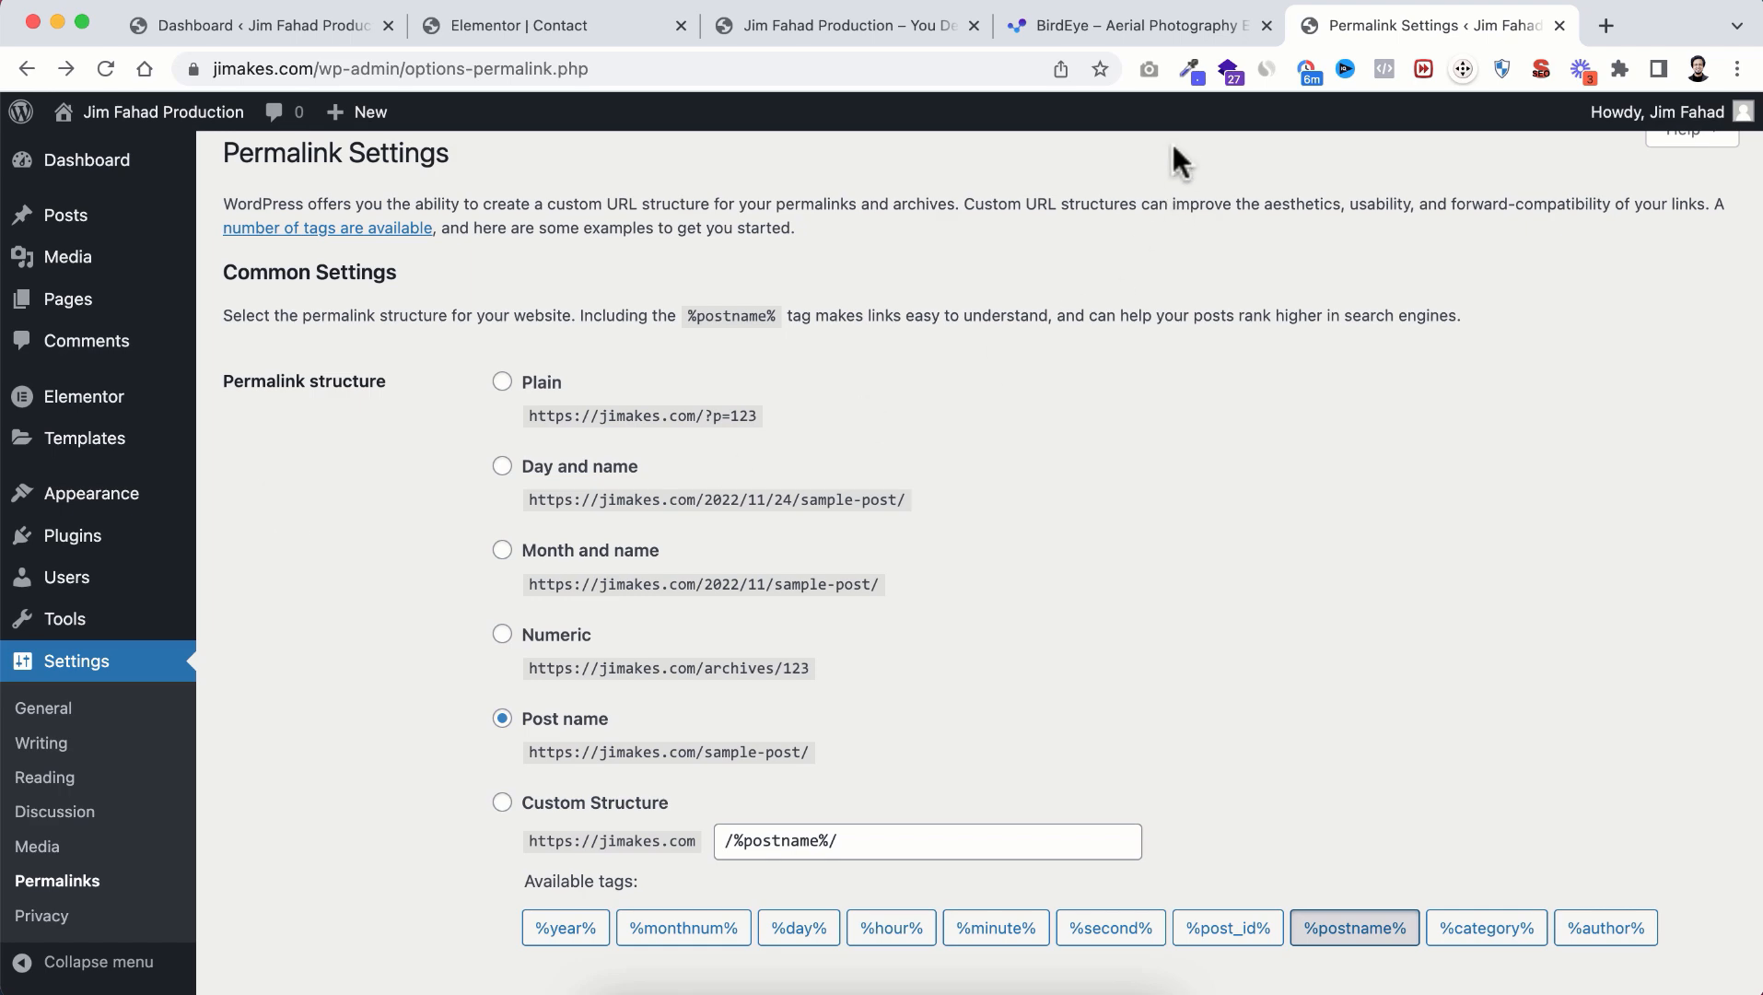
Step: Return to the BirdEye kit's product page and examine its feature list for the Elementor Pro requirement
left_click(1129, 28)
scroll(571, 714, "down", 2)
scroll(570, 713, "down", 3)
scroll(696, 770, "down", 4)
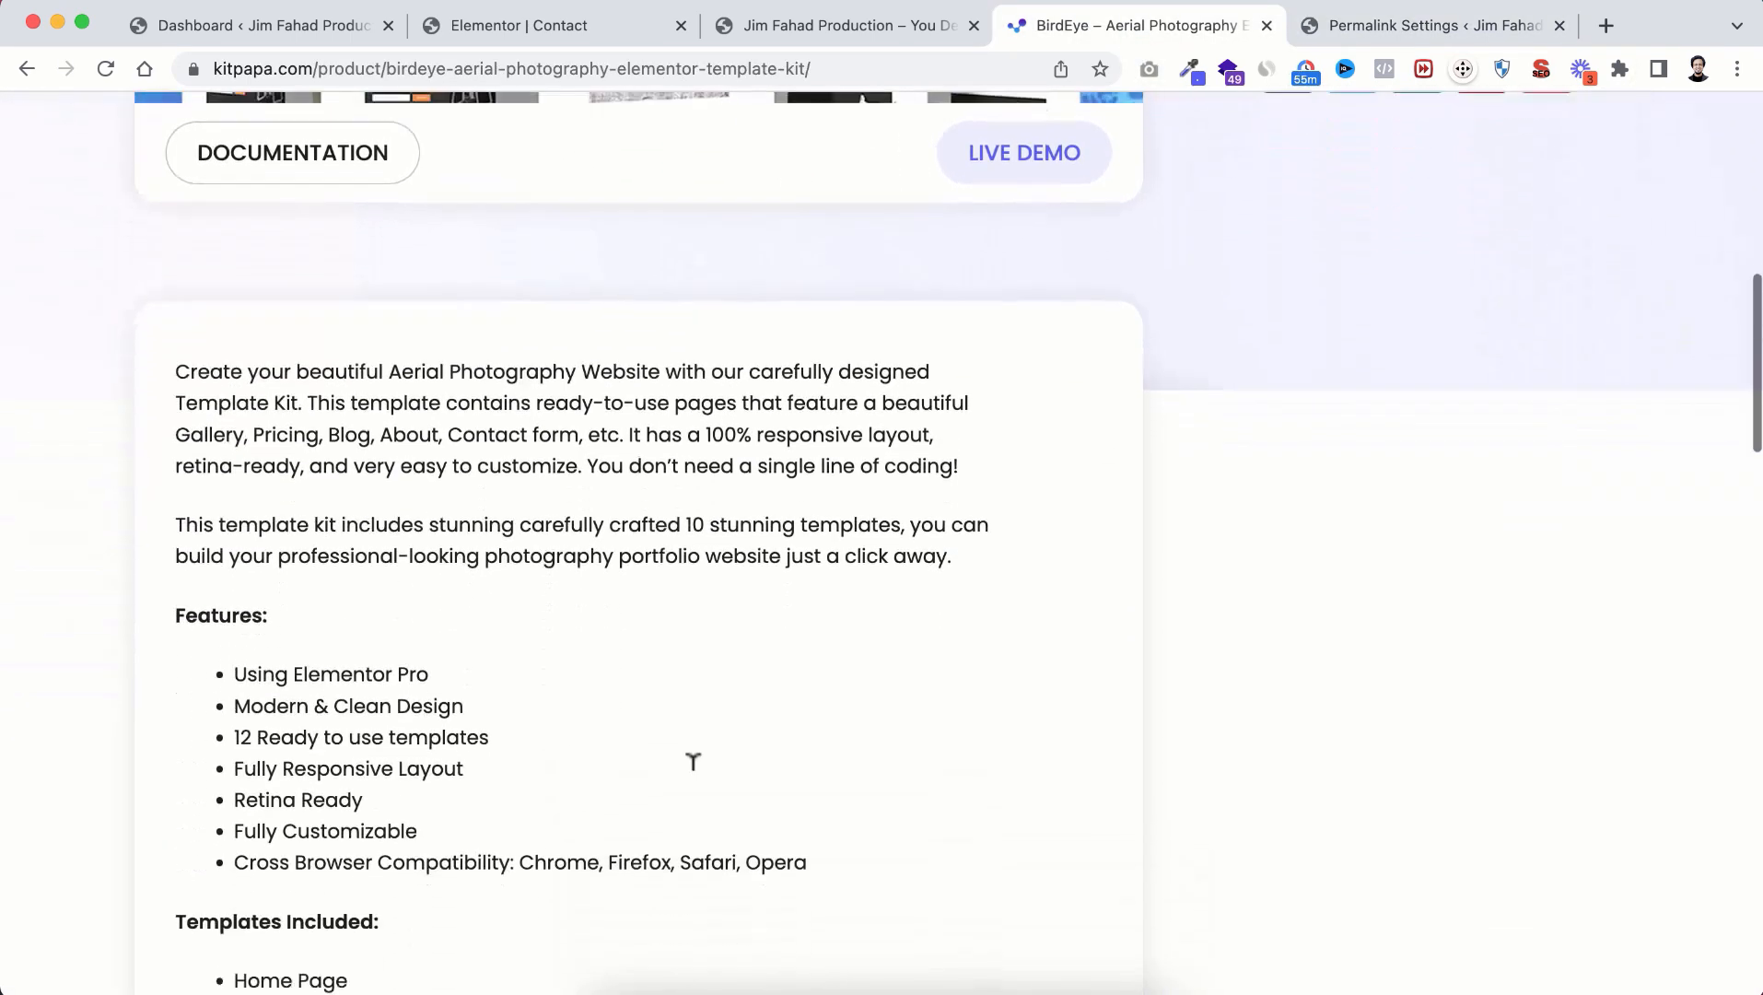
scroll(694, 761, "down", 1)
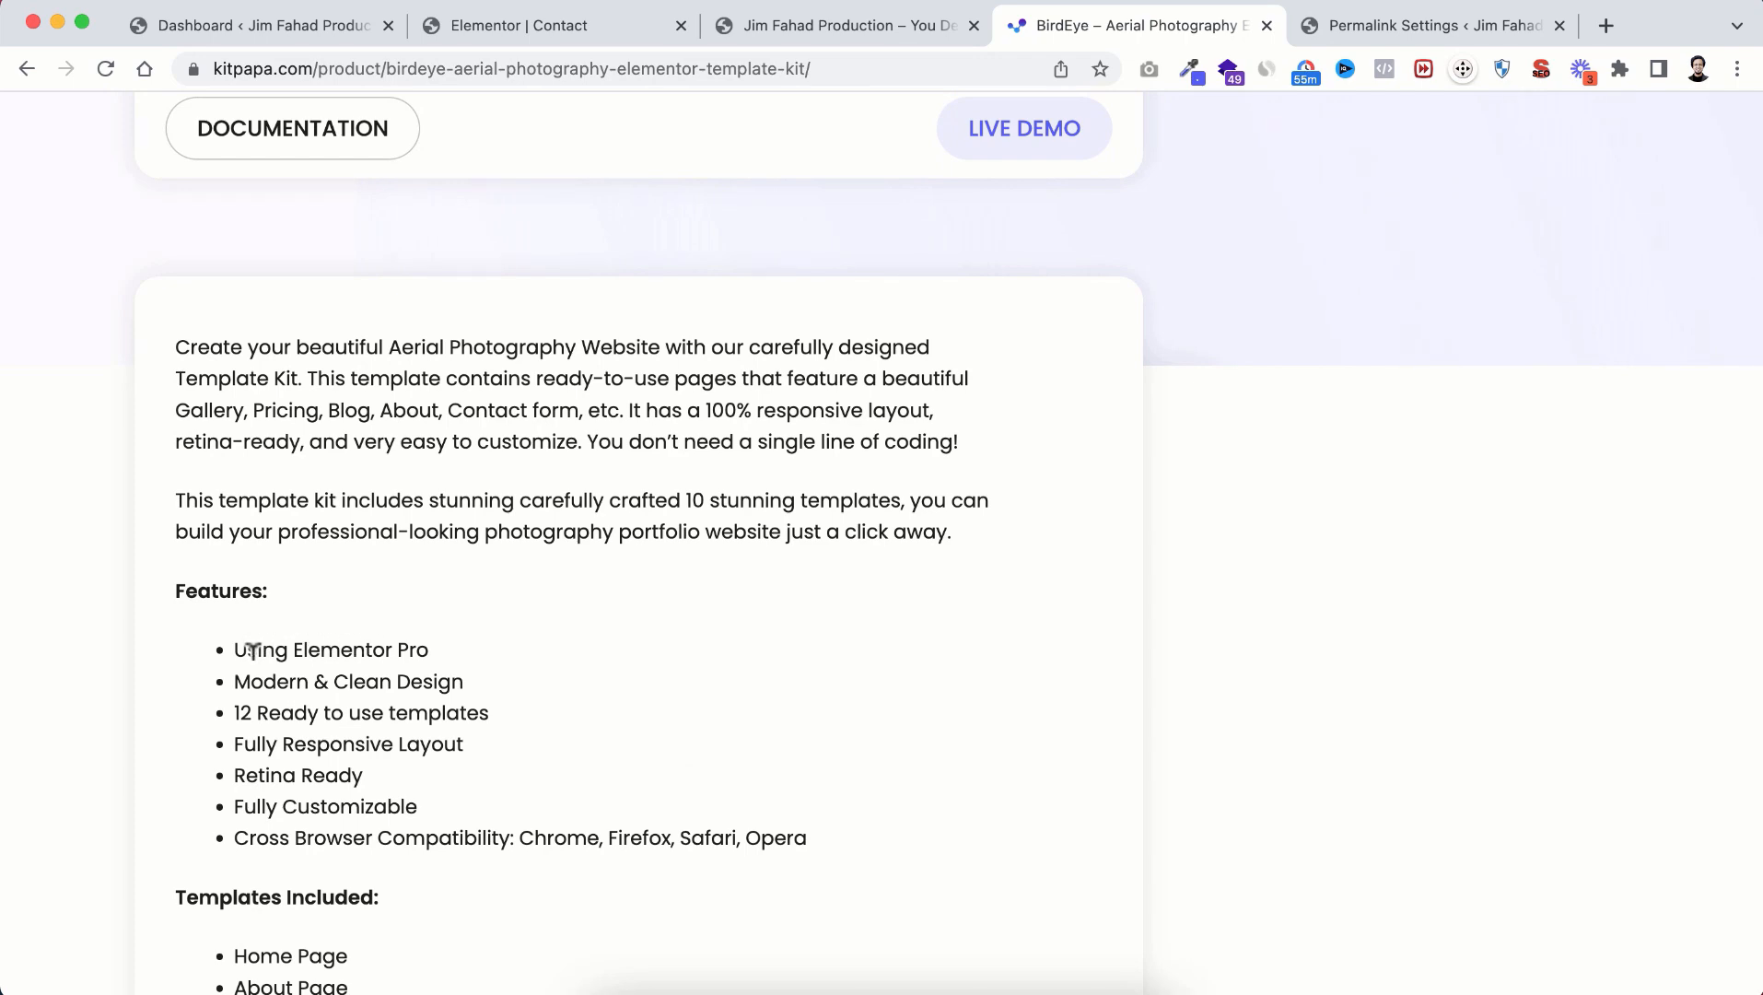
scroll(695, 468, "up", 2)
scroll(694, 468, "down", 4)
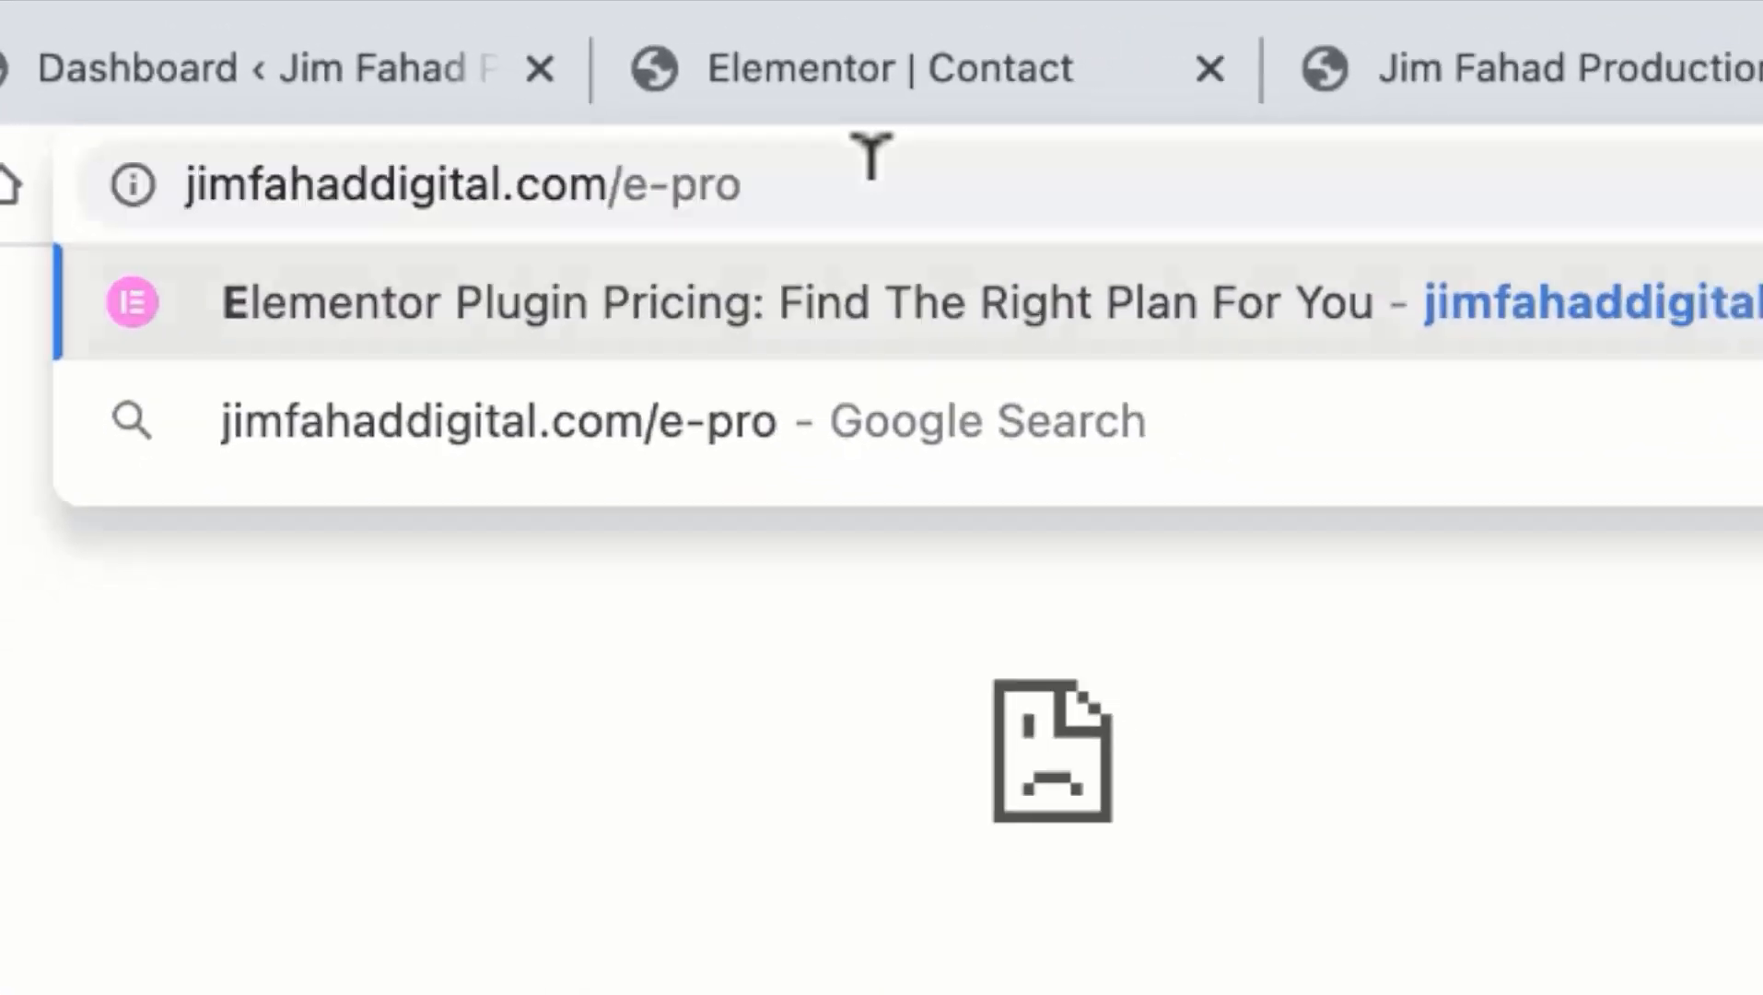
Step: Open the Elementor Pro pricing page to compare its plans, and download the Elementor Pro zip from the Elementor account's subscriptions
key("Return")
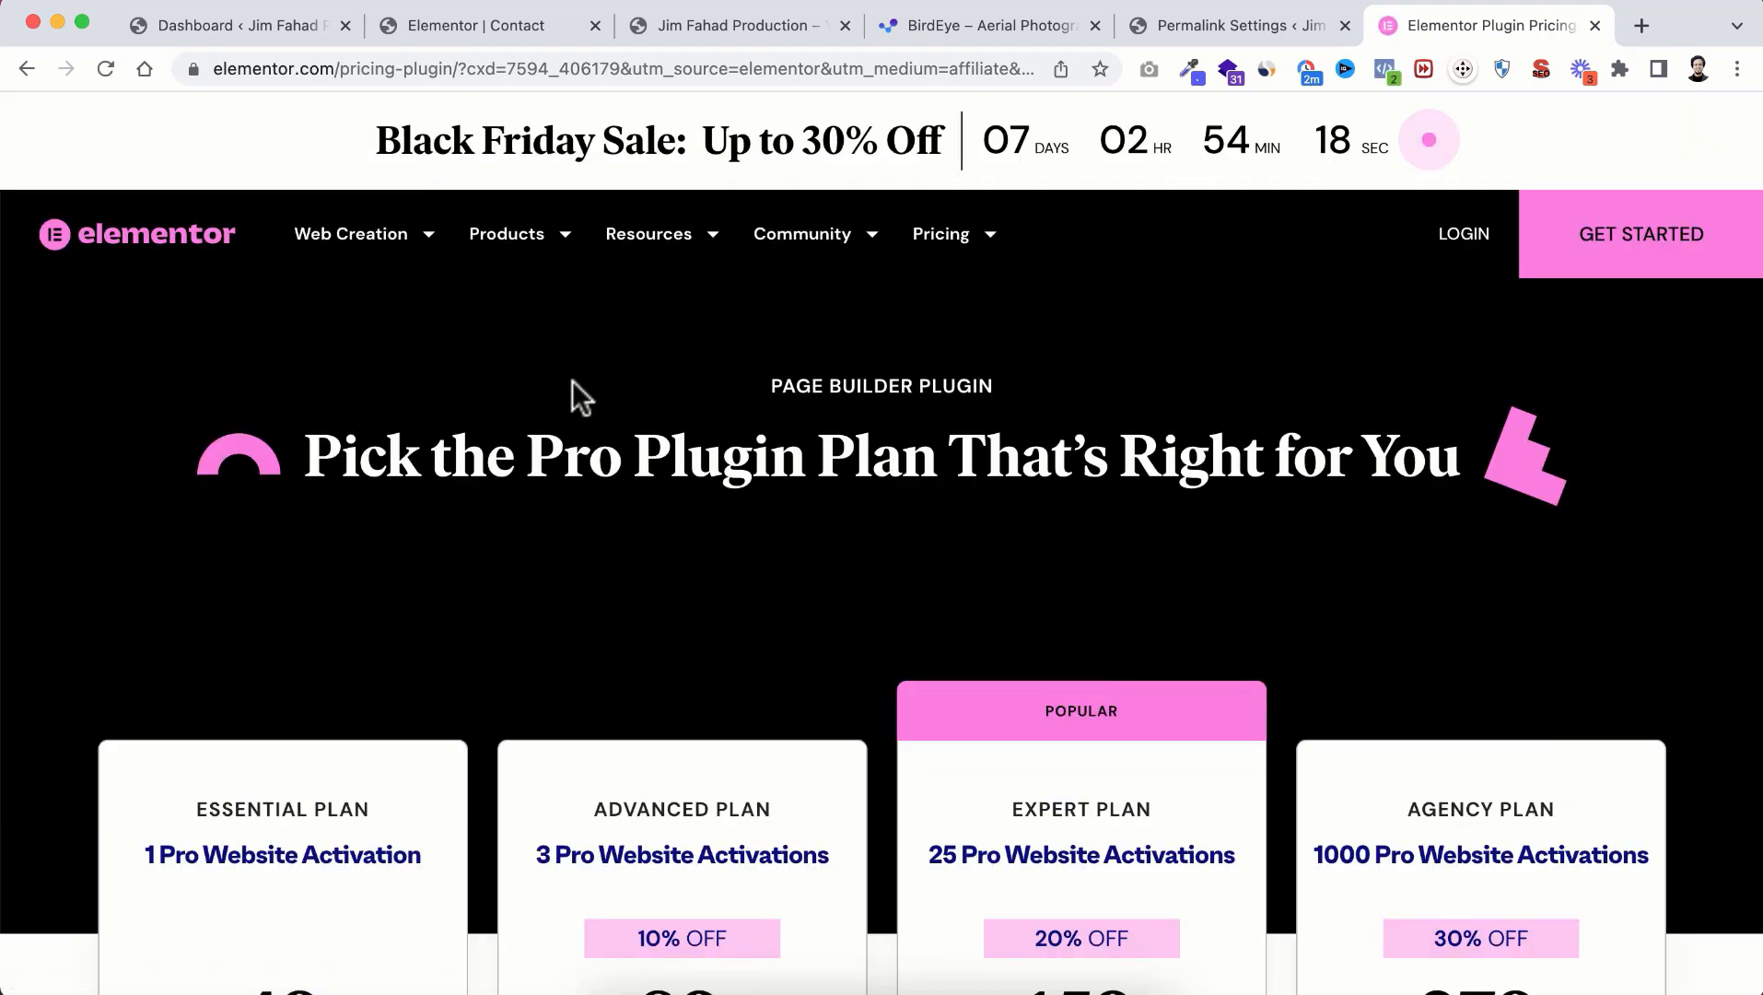
scroll(883, 752, "down", 5)
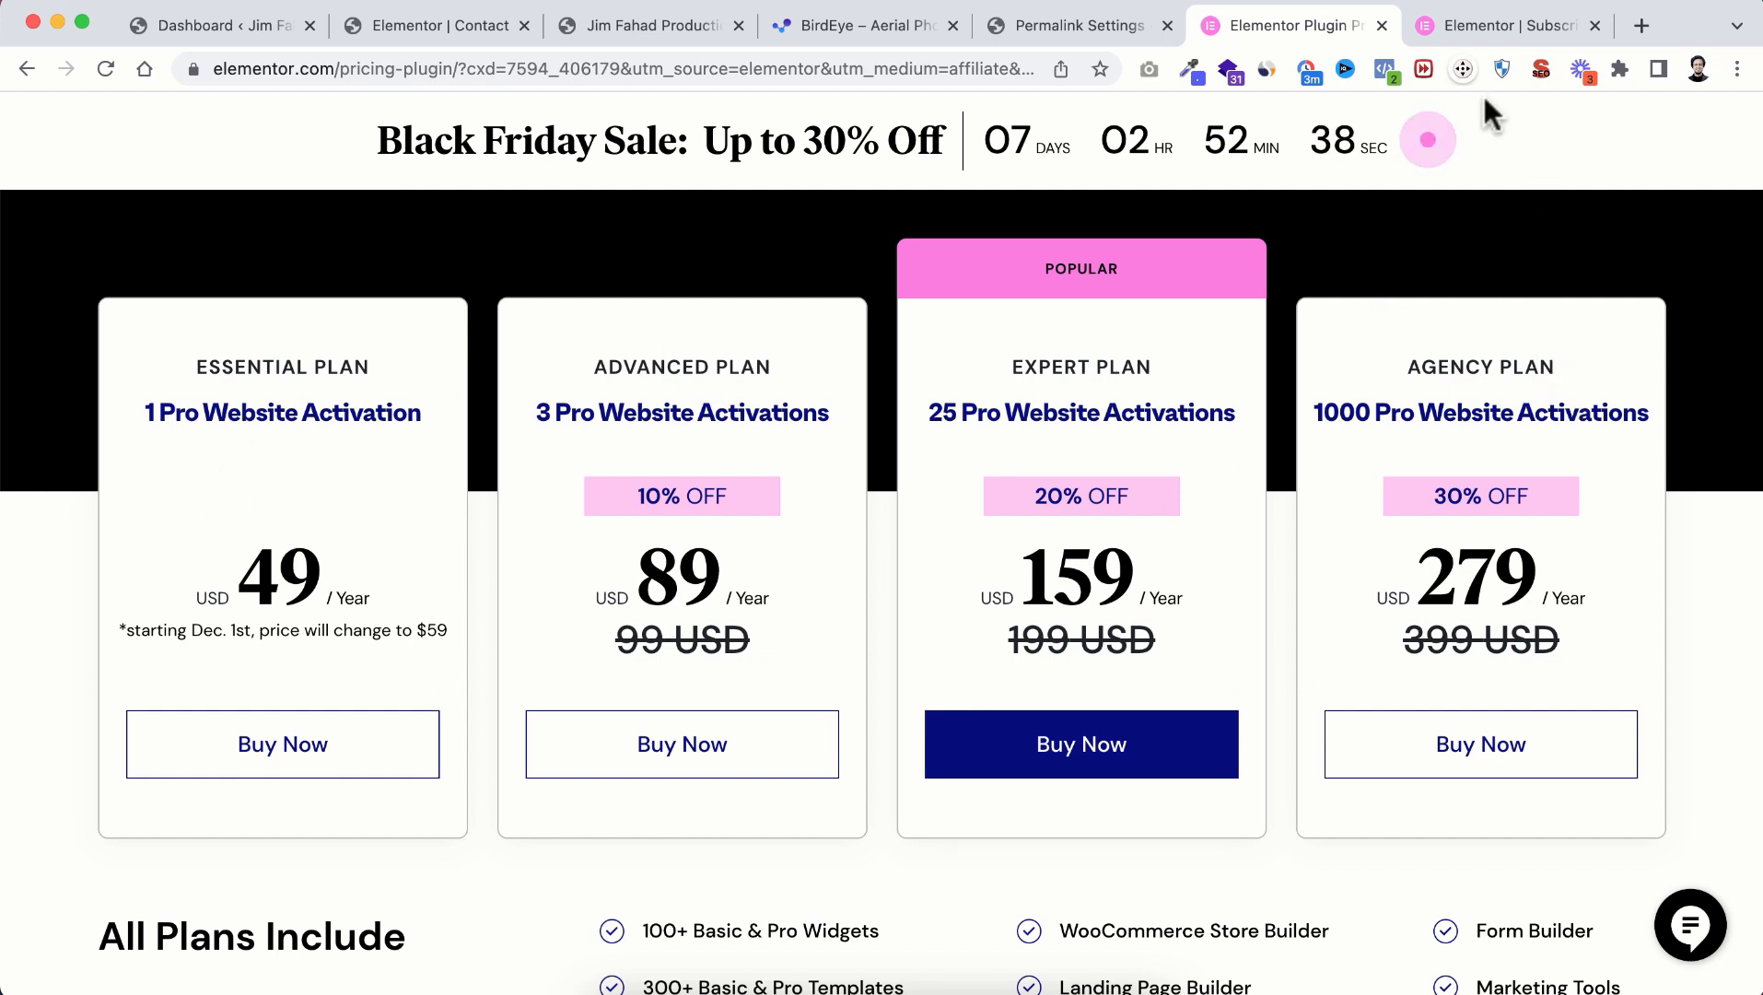
left_click(1499, 30)
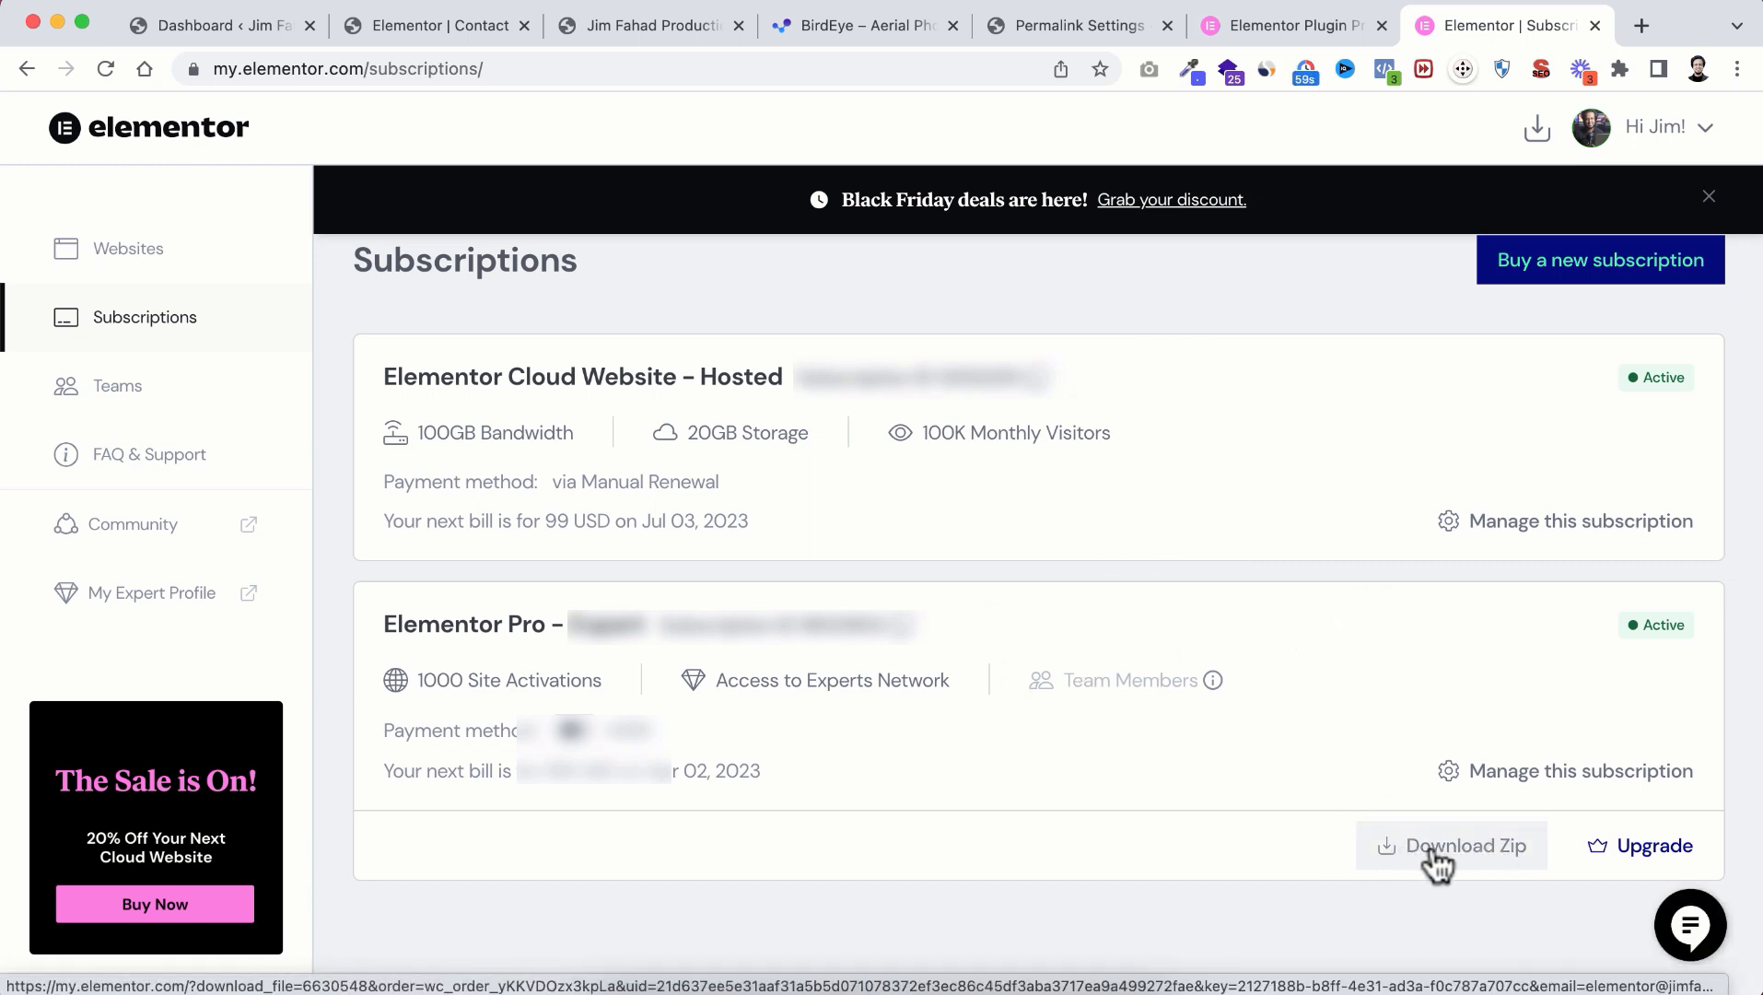
left_click(1389, 864)
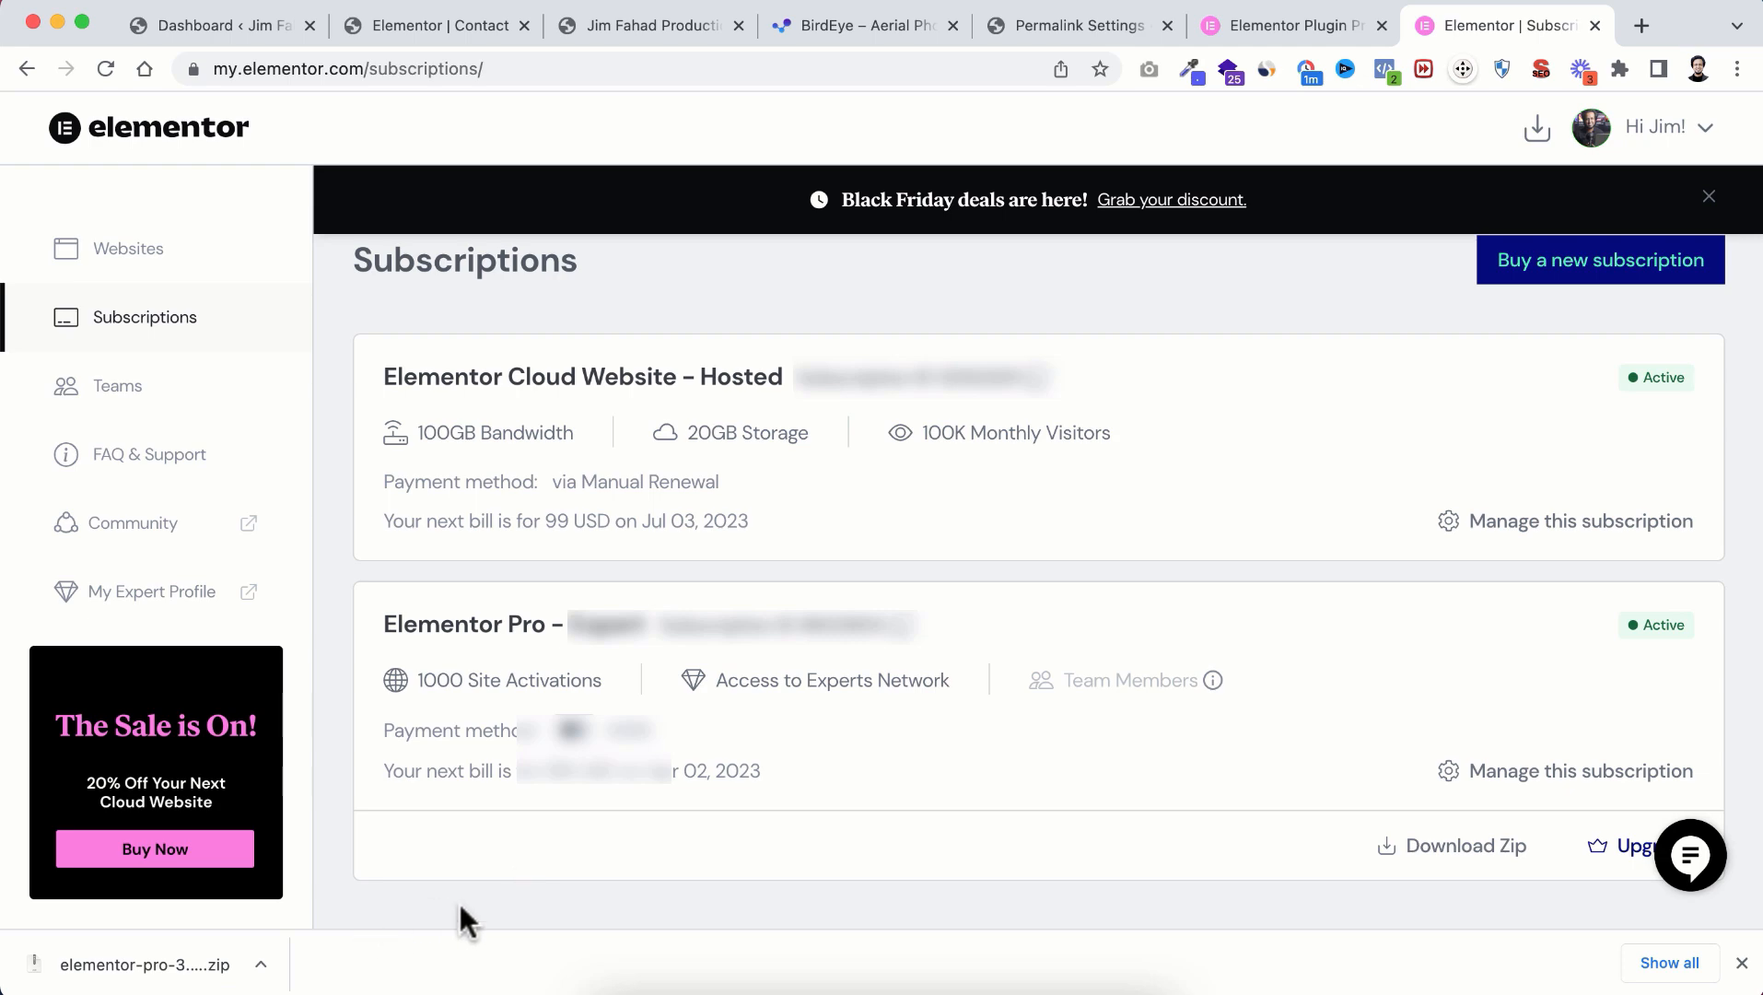
Step: Return to the WordPress dashboard and install the Elementor Pro plugin by uploading elementor-pro-3.8.2.zip
left_click(1095, 28)
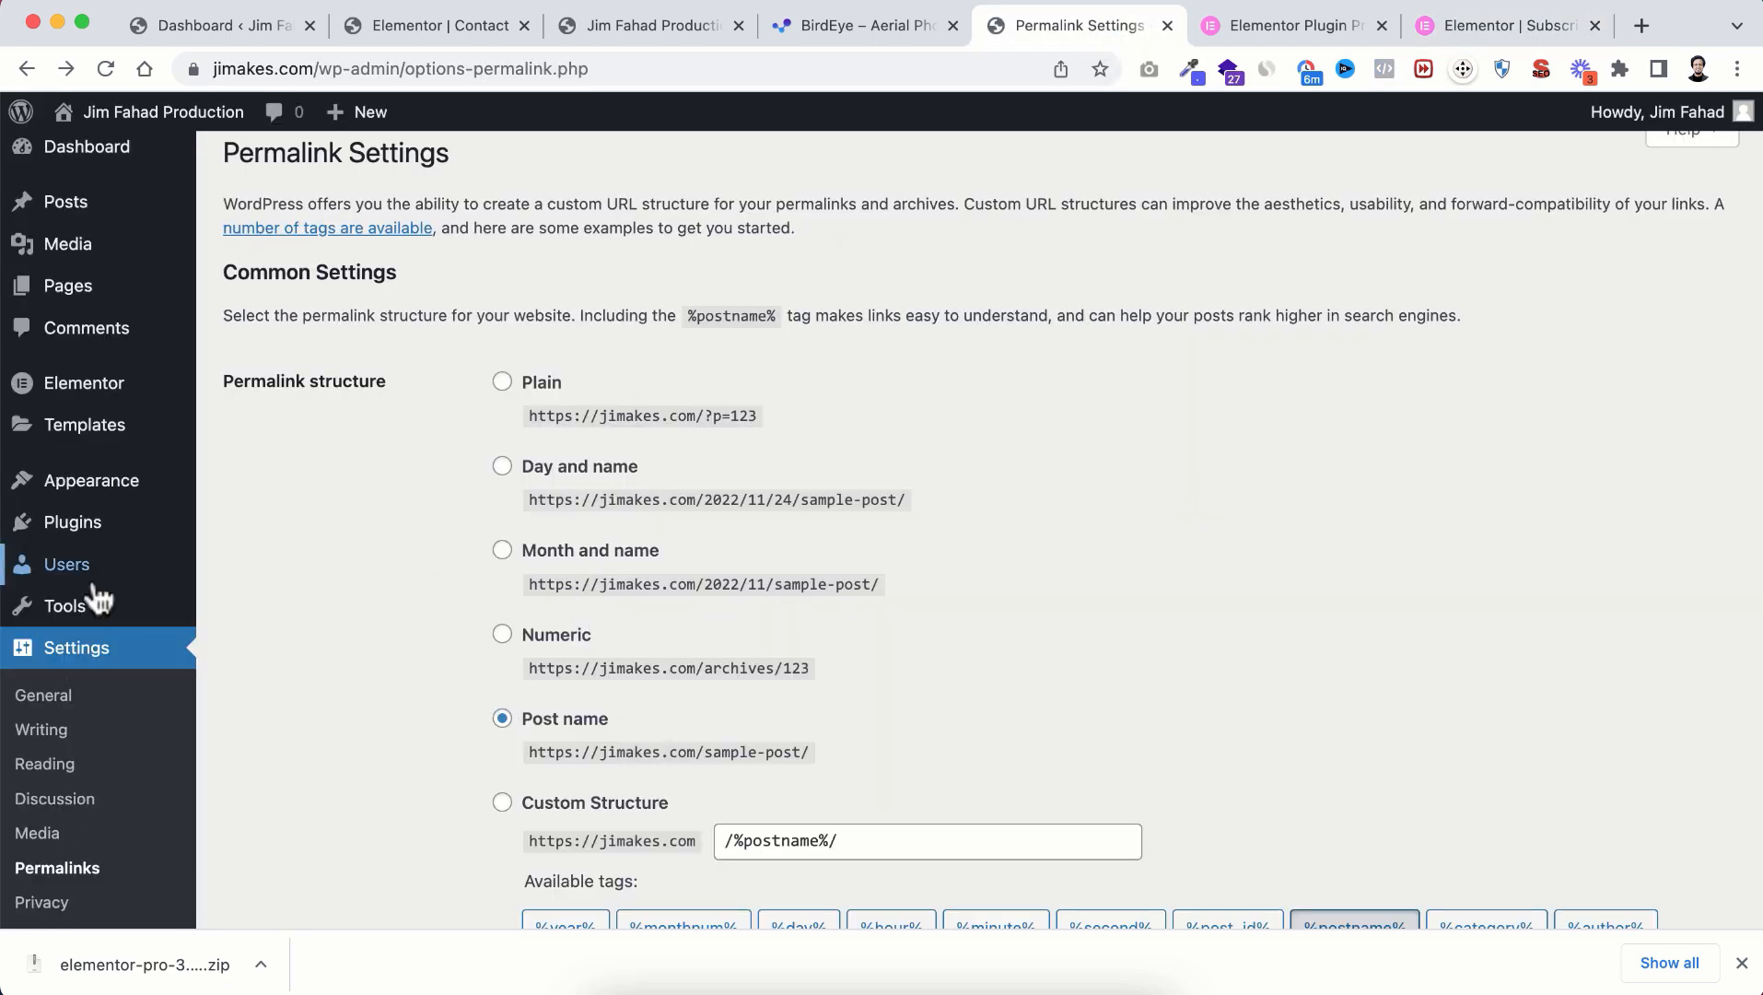
mouse_move(68, 523)
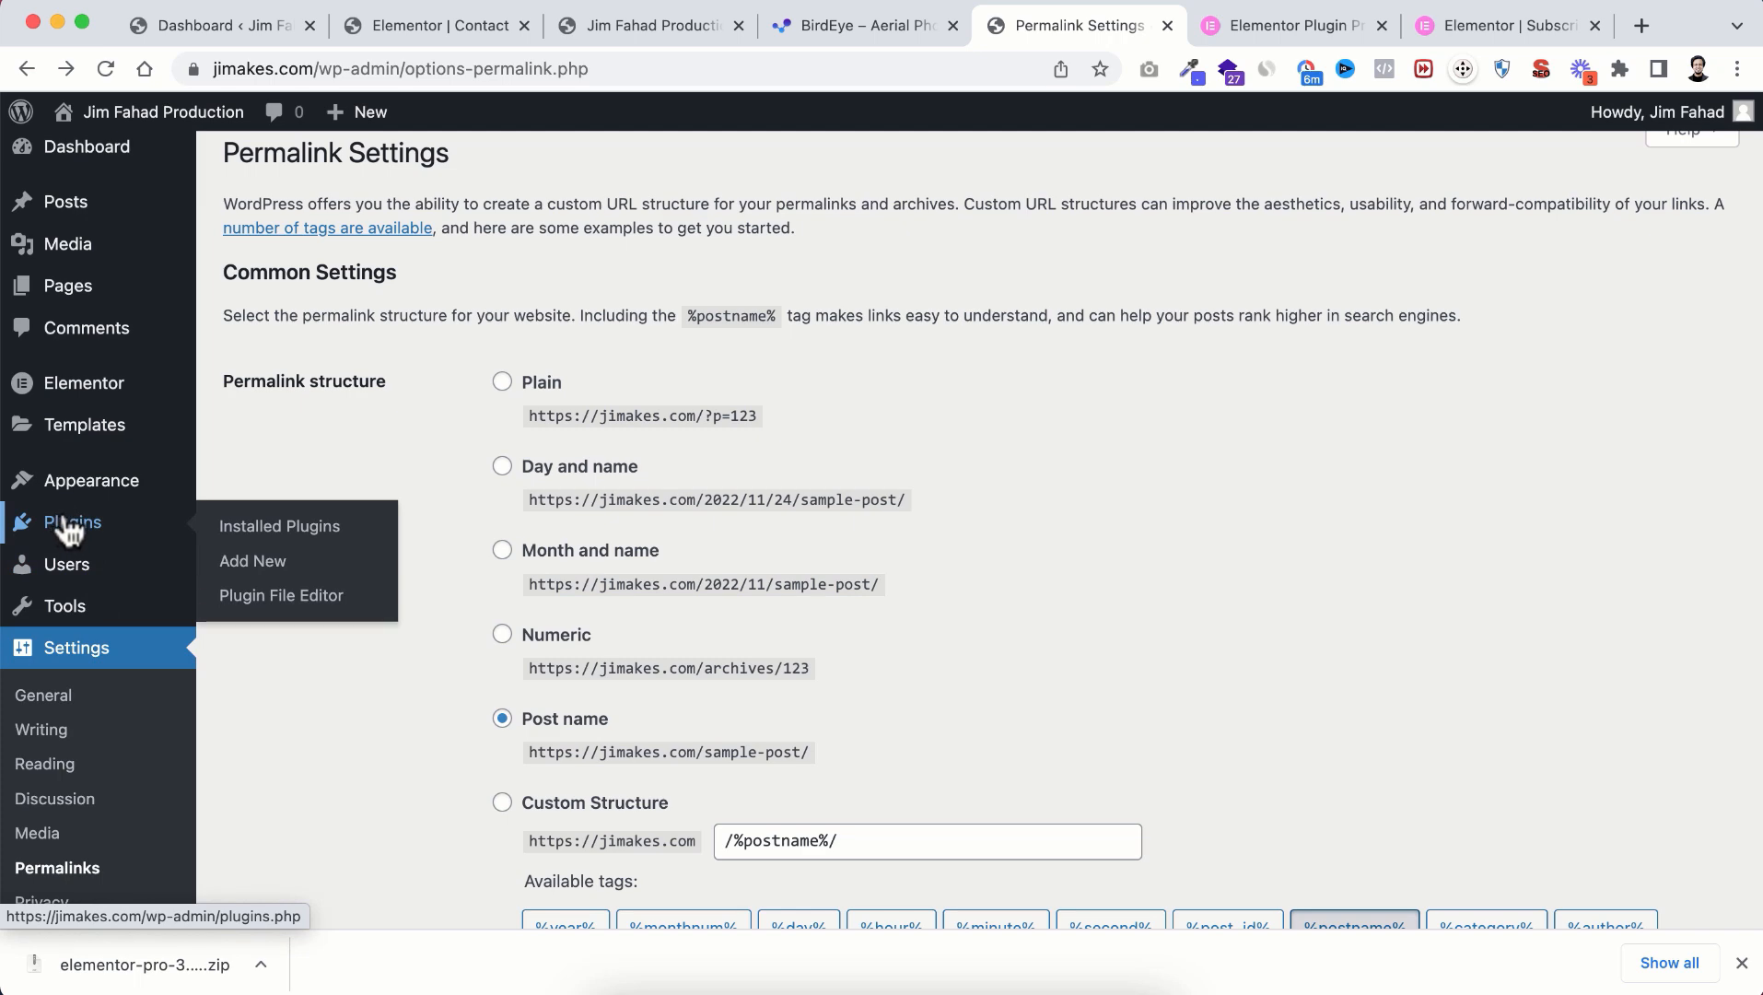
left_click(253, 562)
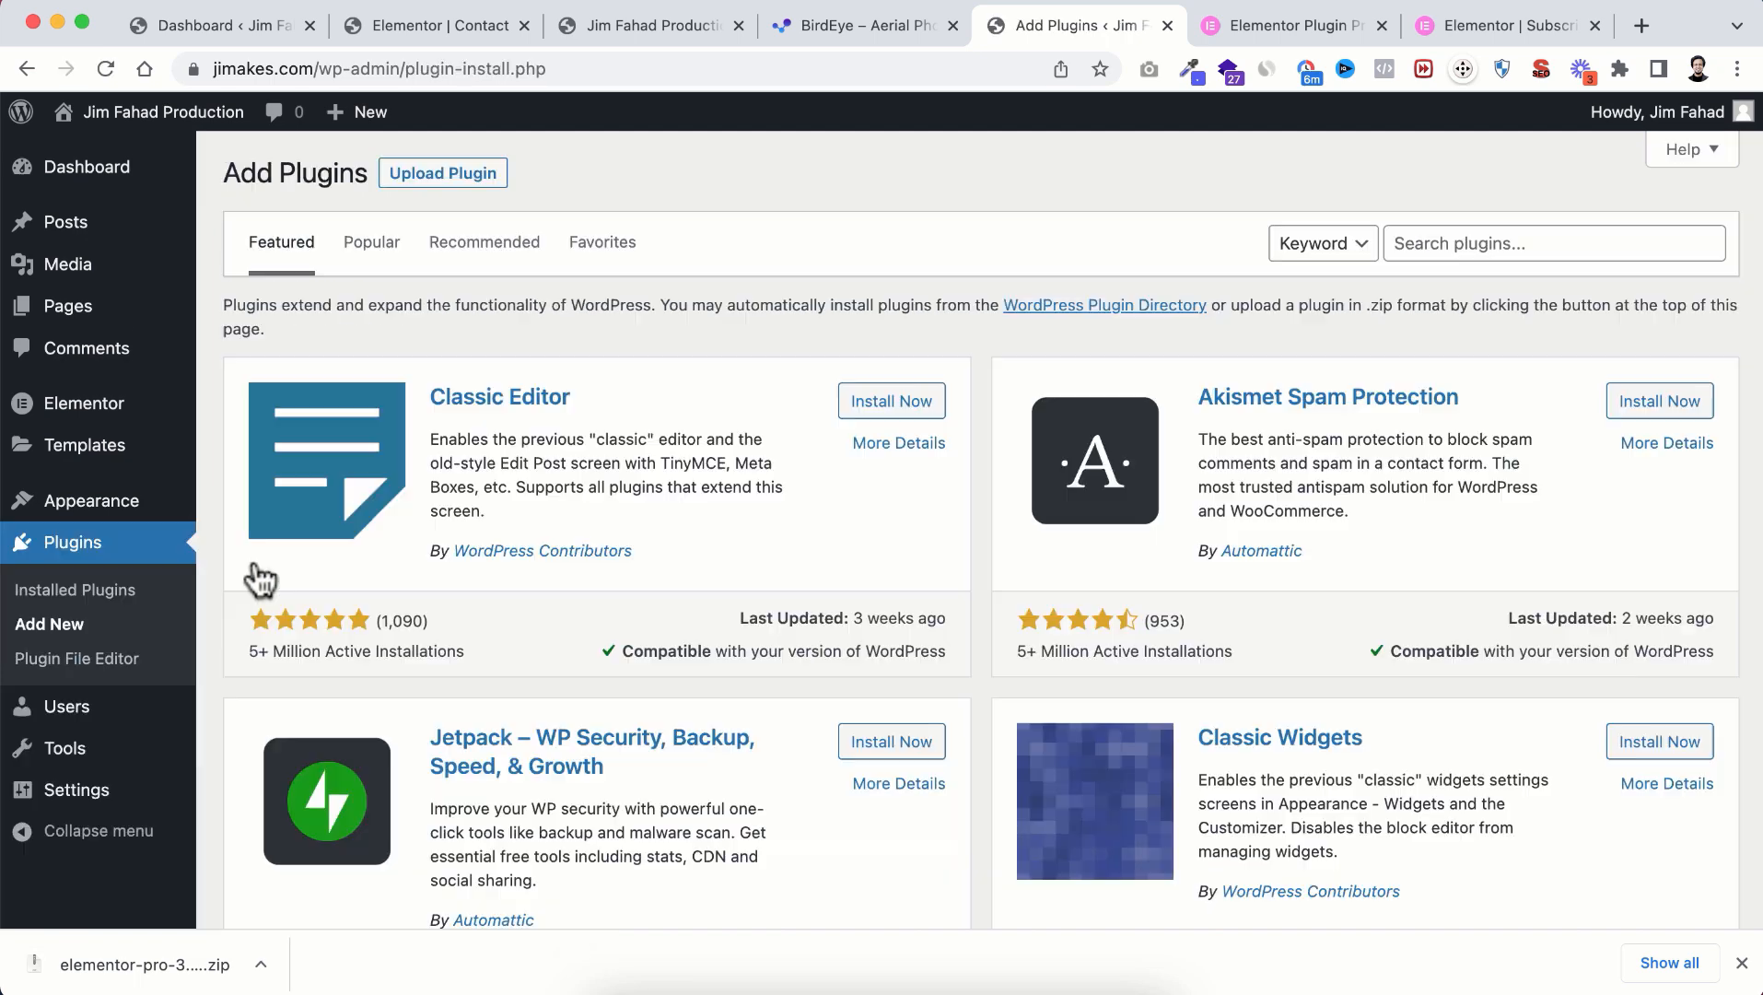
left_click(451, 180)
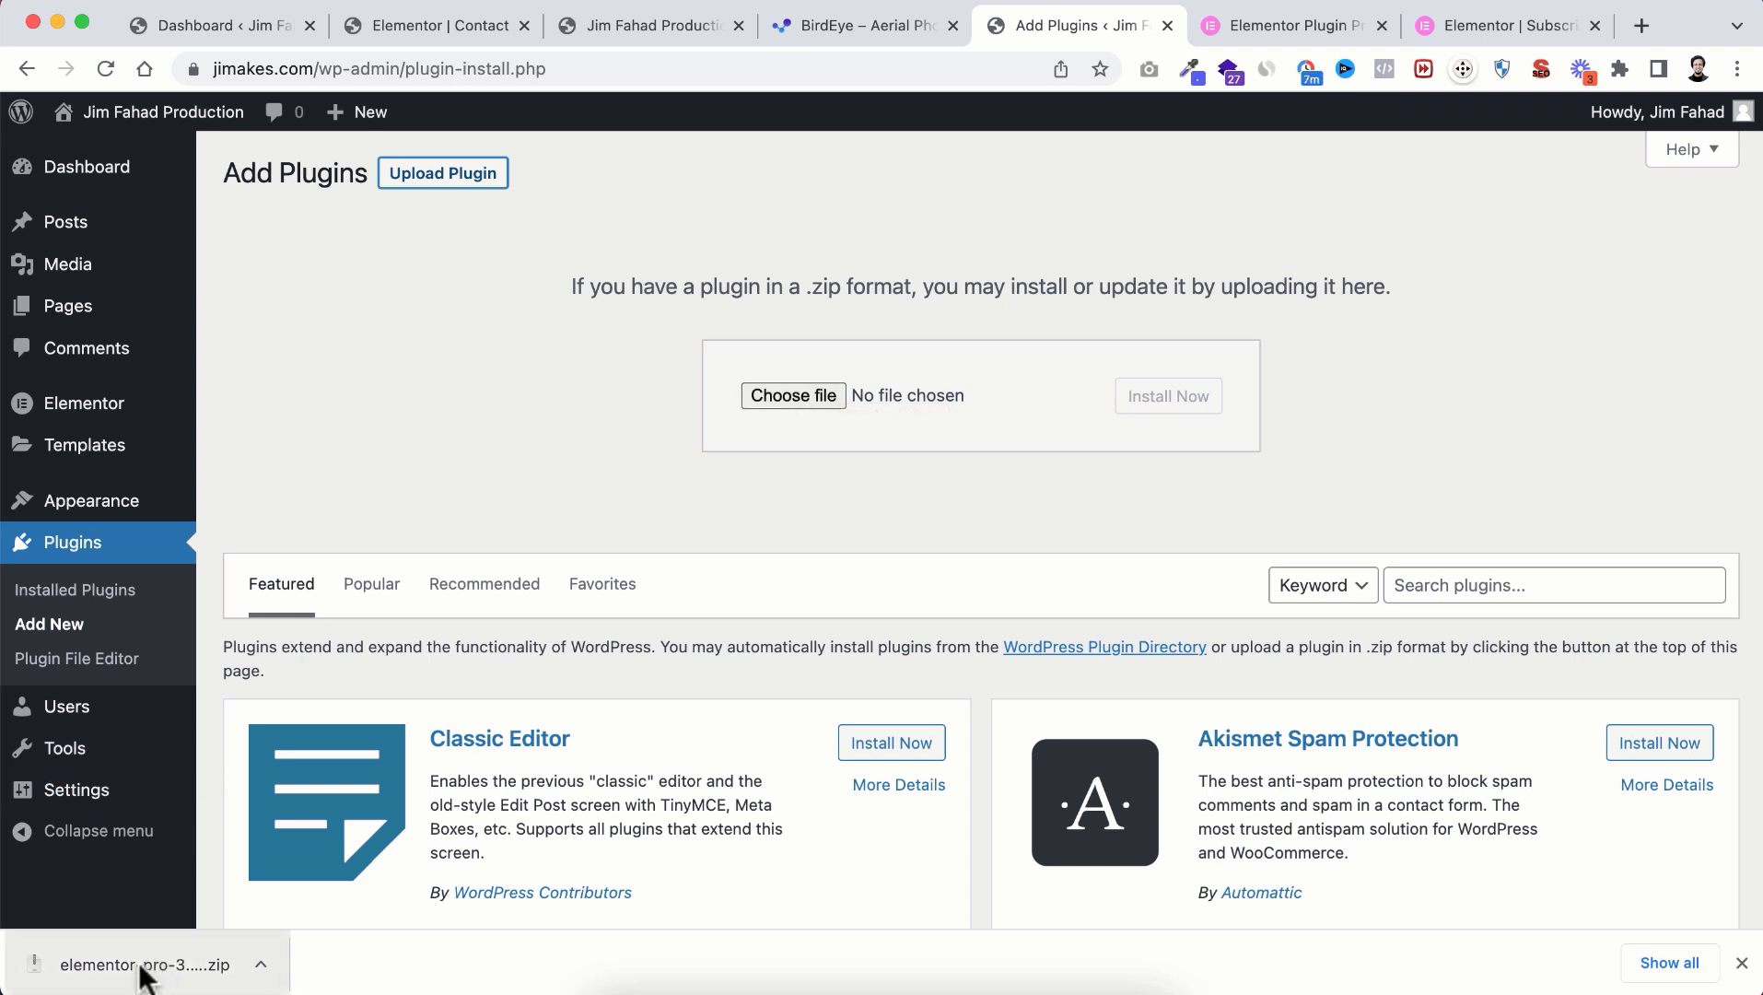
left_click_drag(144, 960, 841, 480)
left_click_drag(802, 408, 797, 400)
left_click(1180, 404)
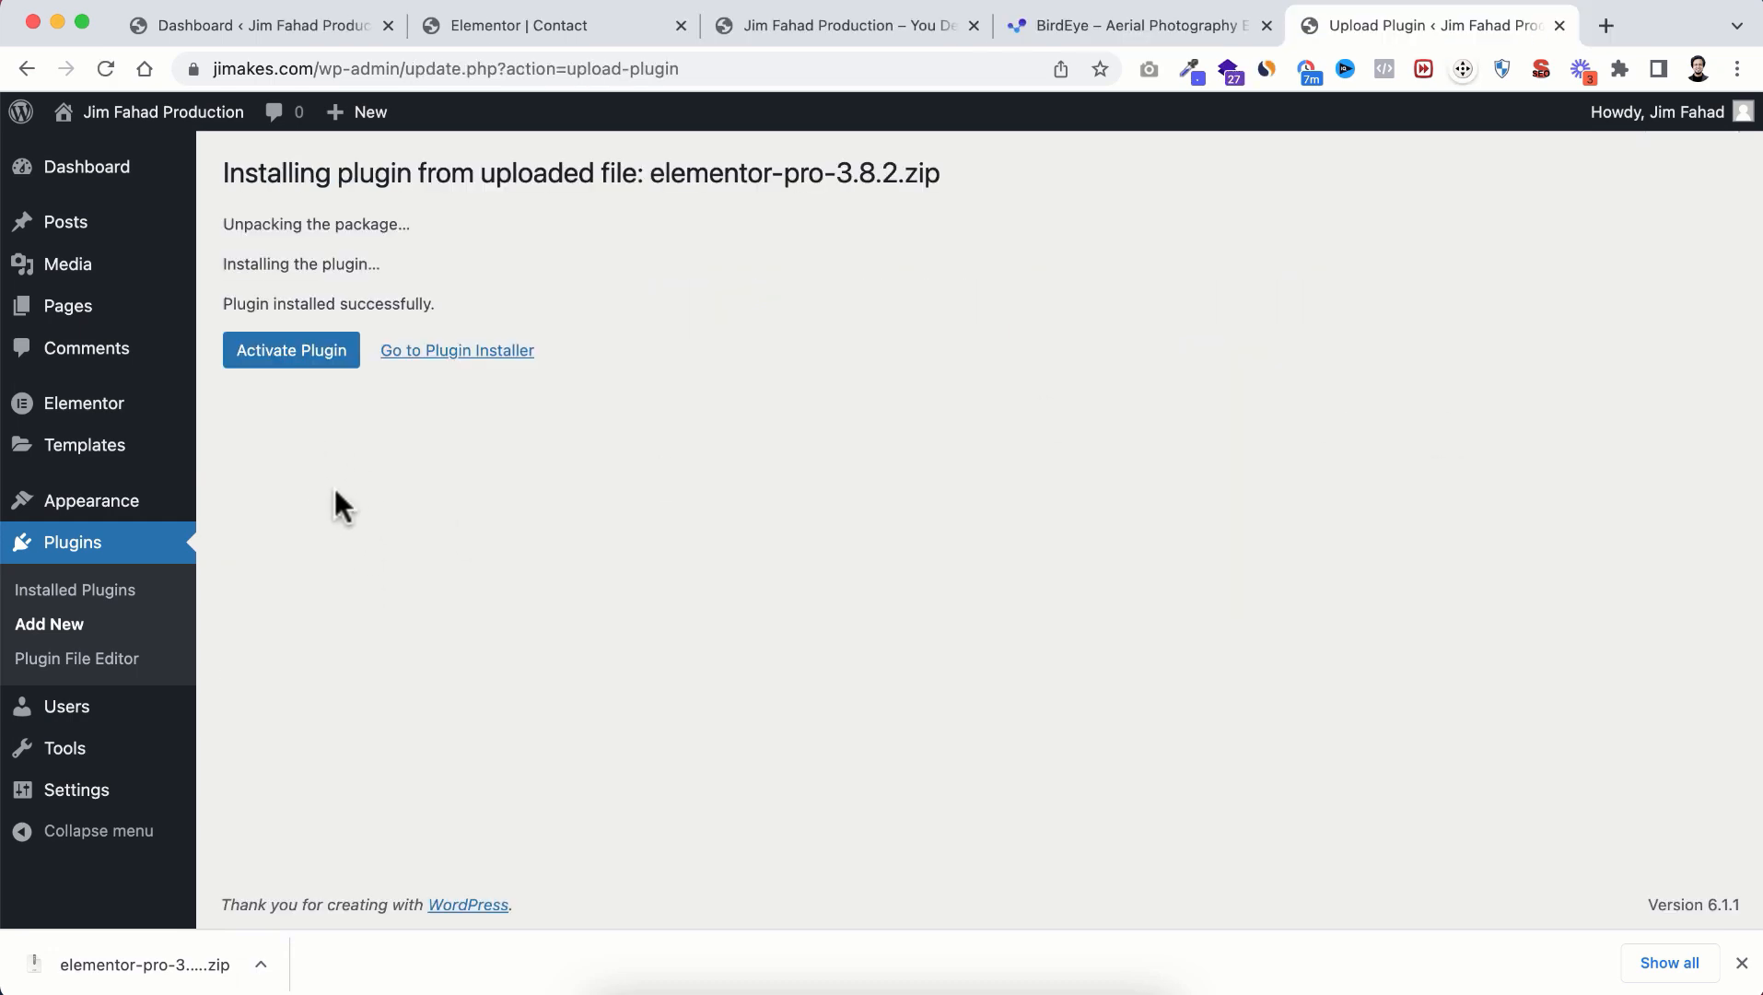
Step: Activate the Elementor Pro plugin, connect and activate its license for the site, and check the list of installed plugins
left_click(309, 362)
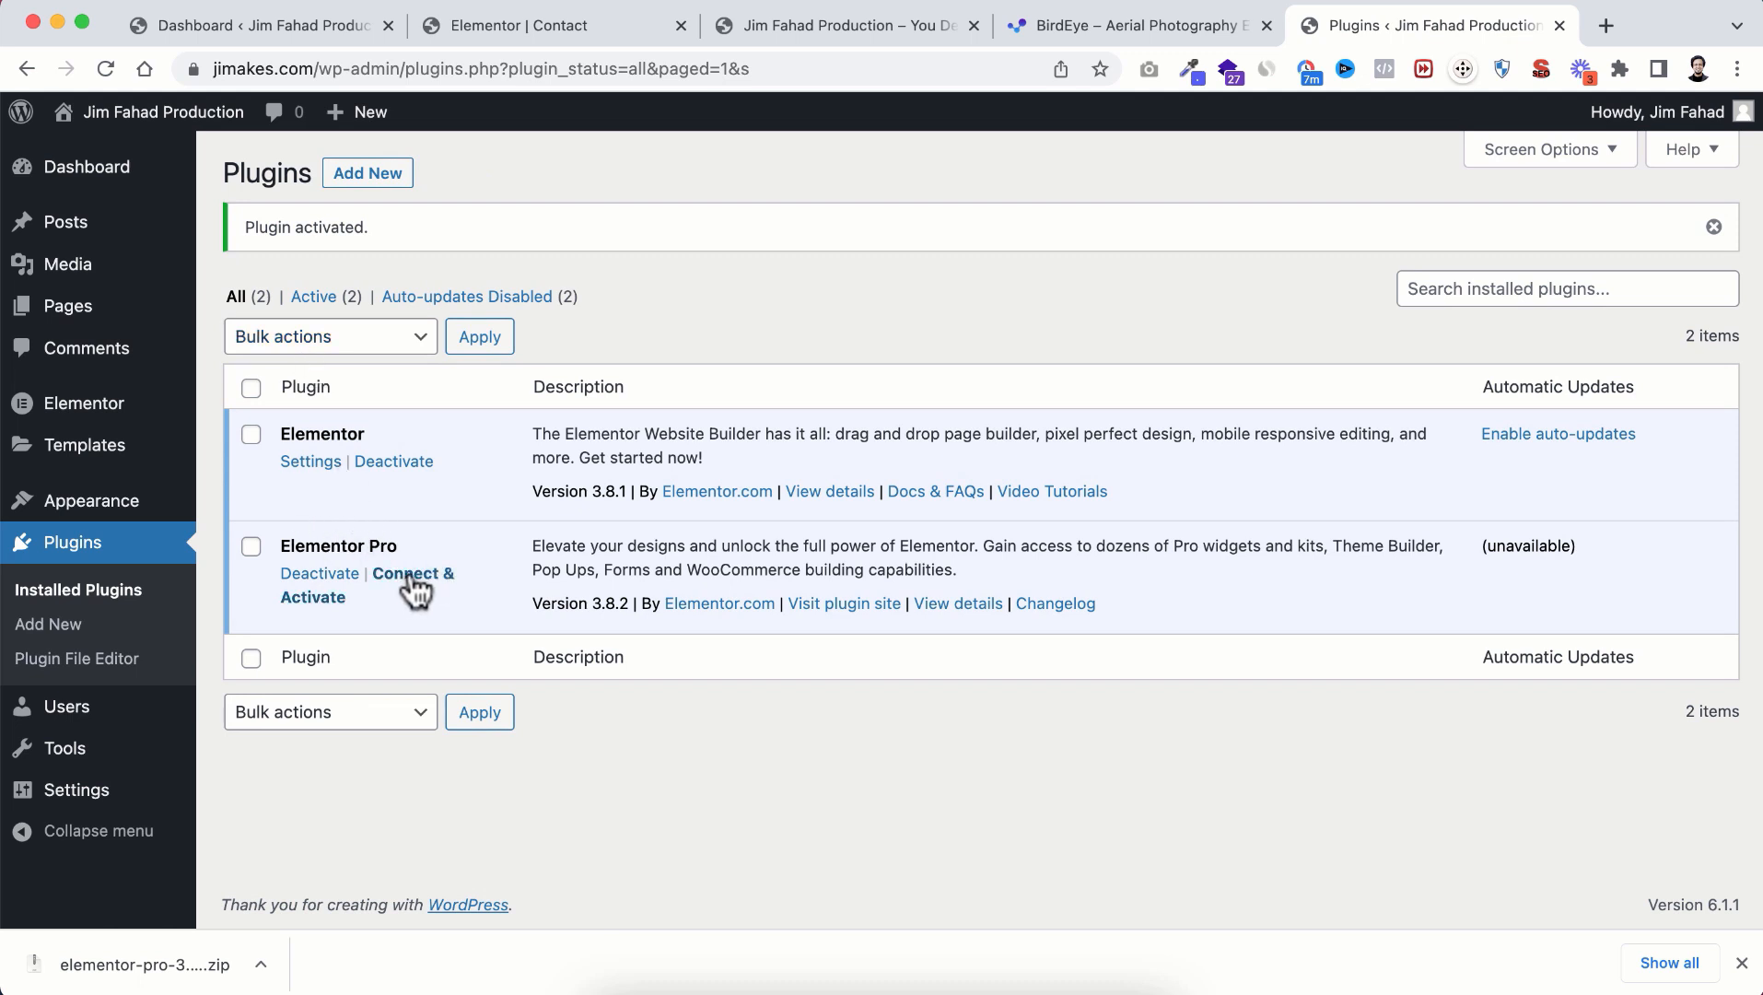
left_click(426, 582)
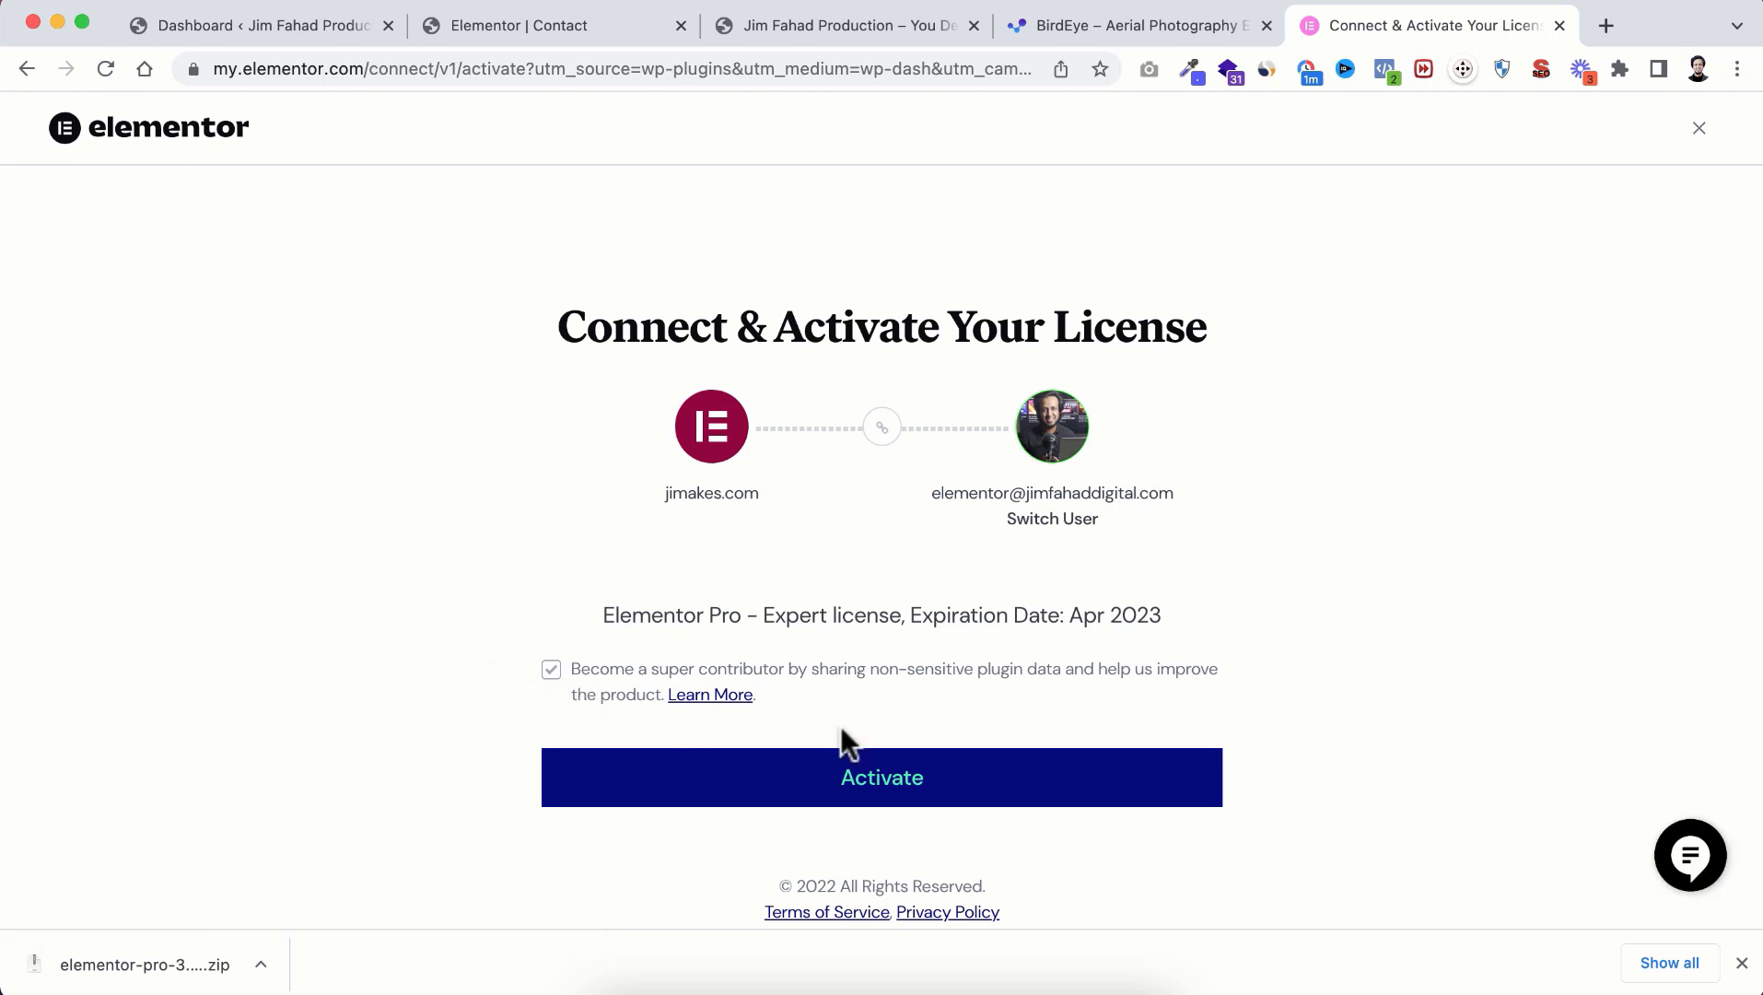
left_click(927, 786)
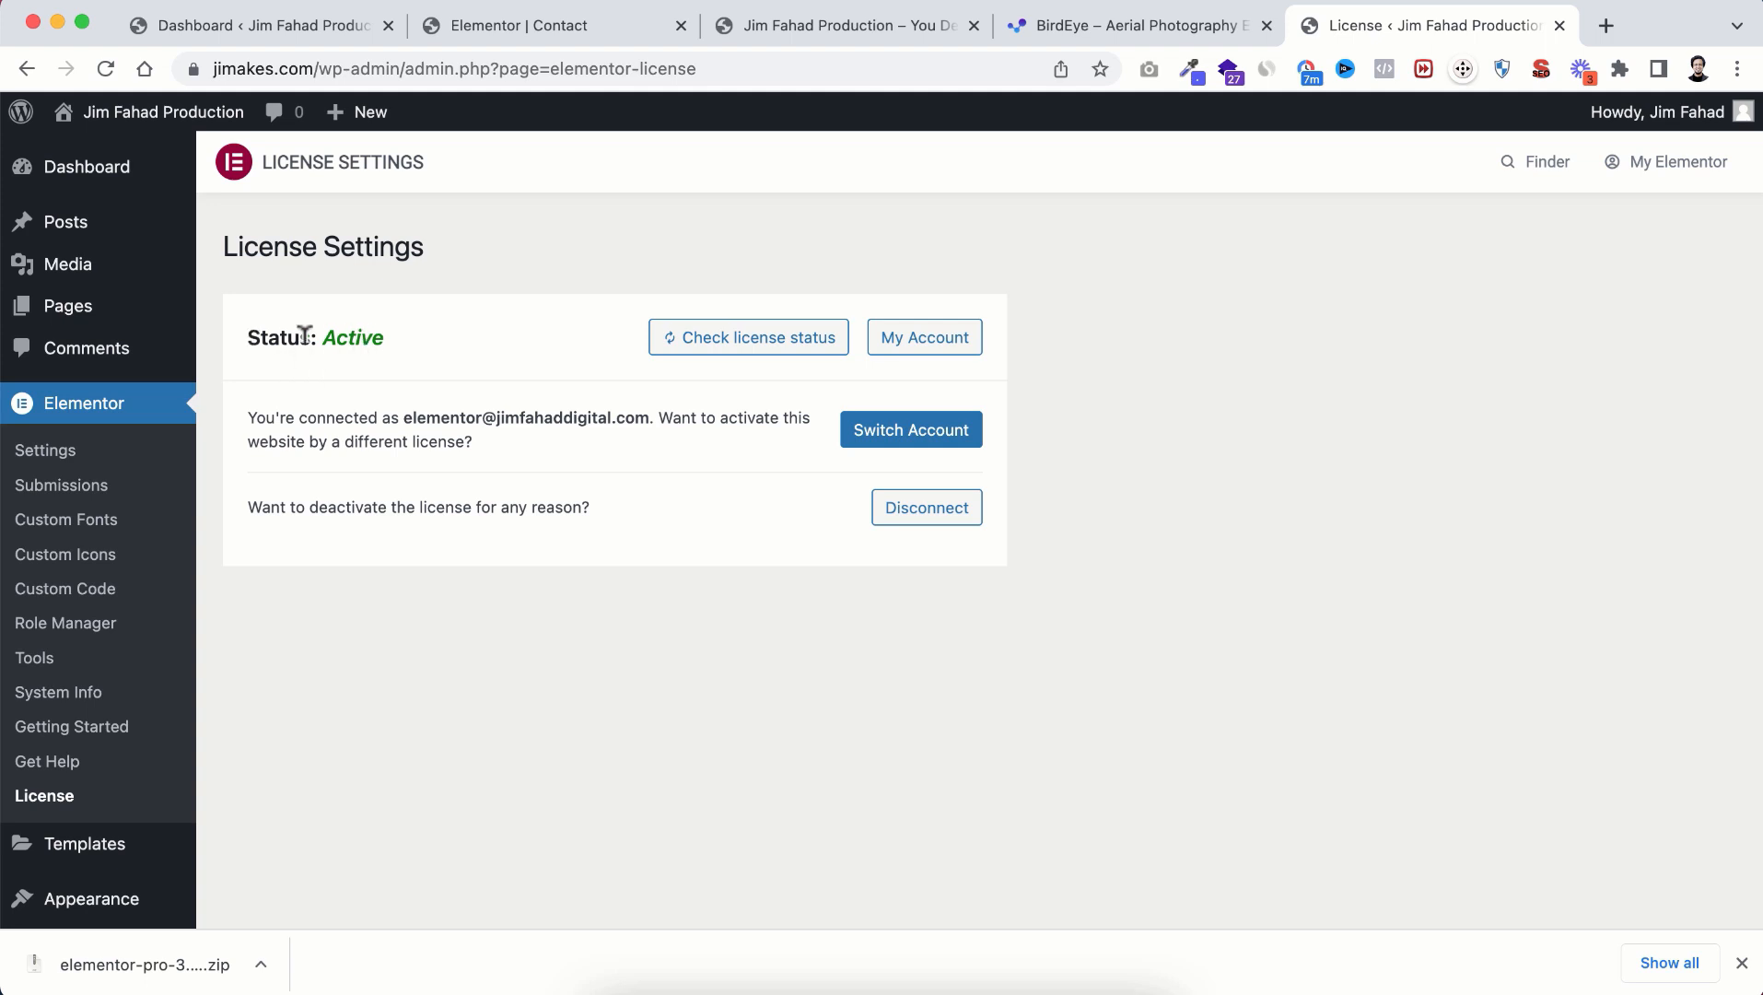
scroll(55, 637, "down", 3)
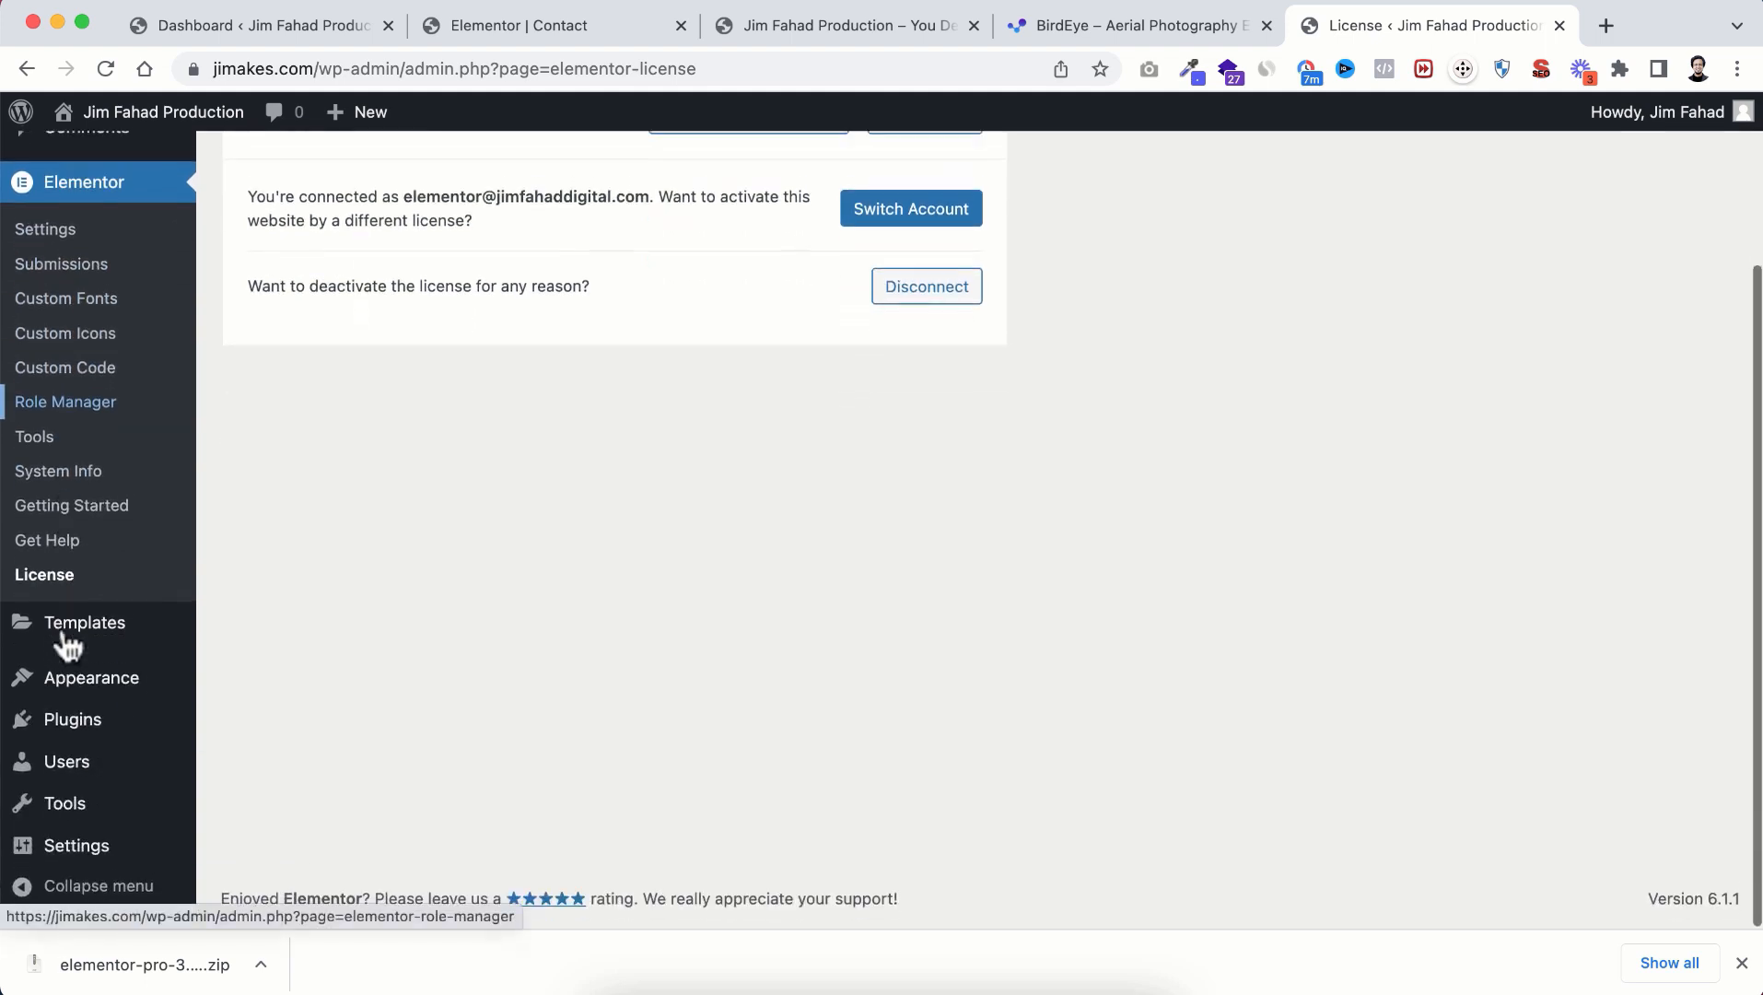
mouse_move(87, 728)
left_click(267, 732)
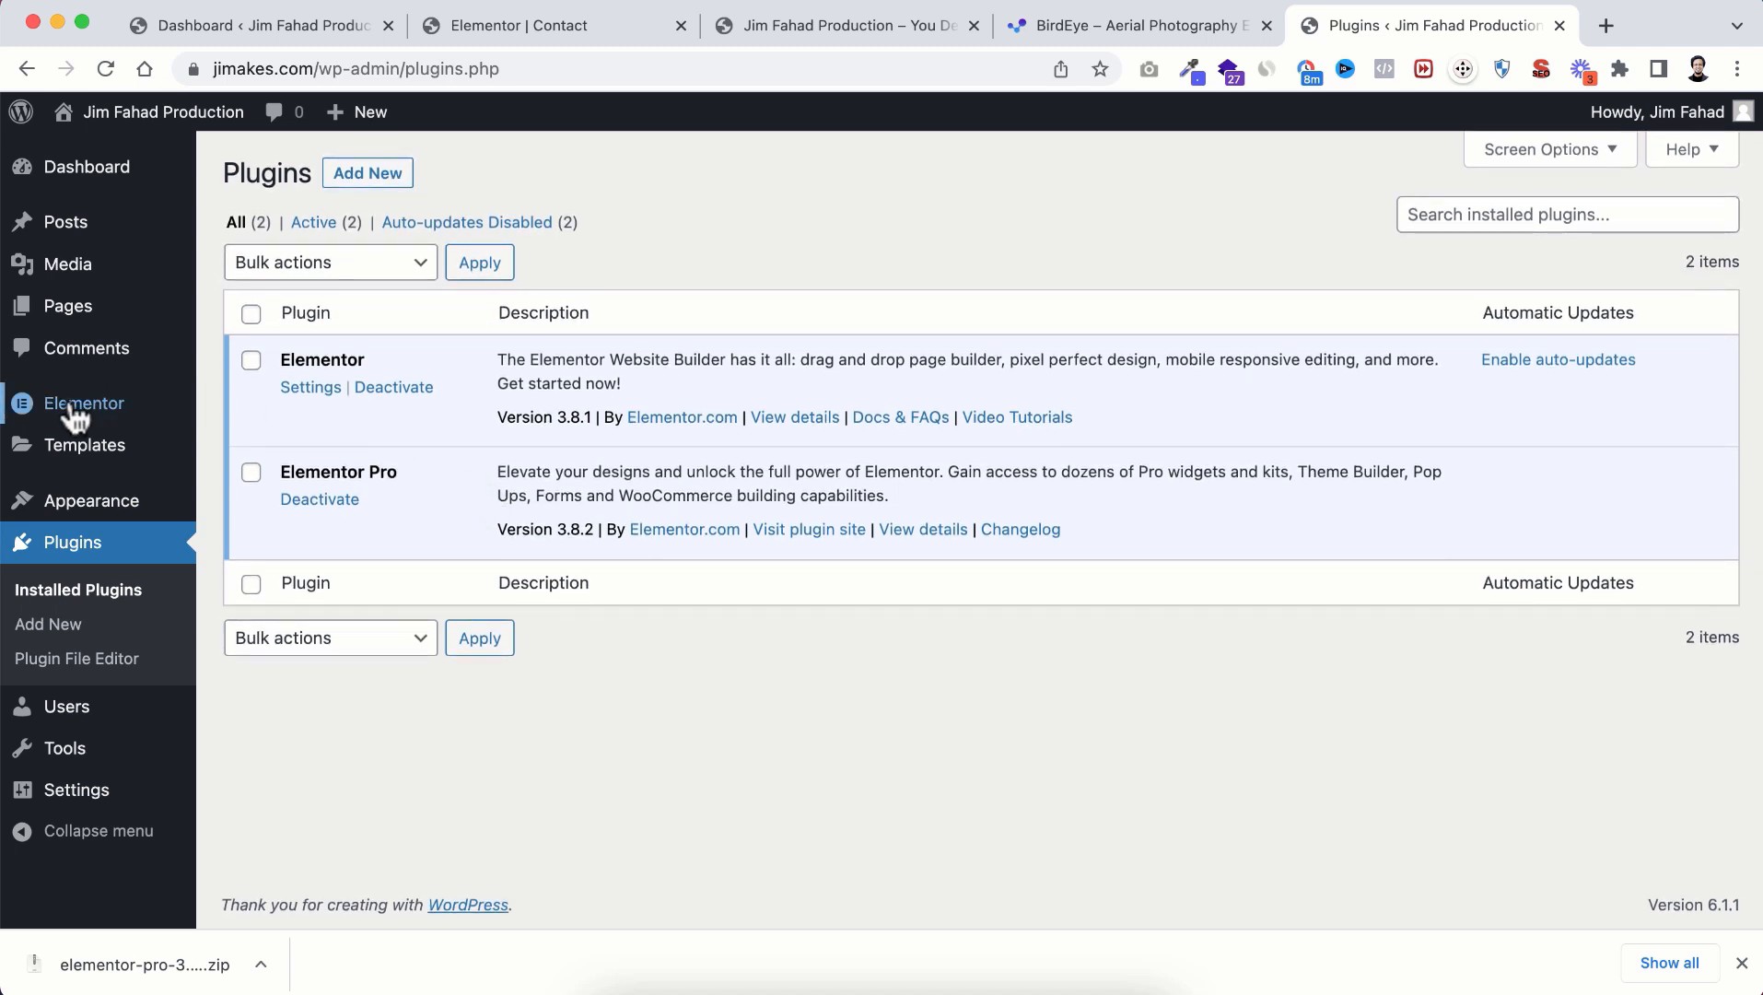
Step: Set Enable Unfiltered File Uploads to Enable in Elementor's advanced settings and save the change
mouse_move(60, 418)
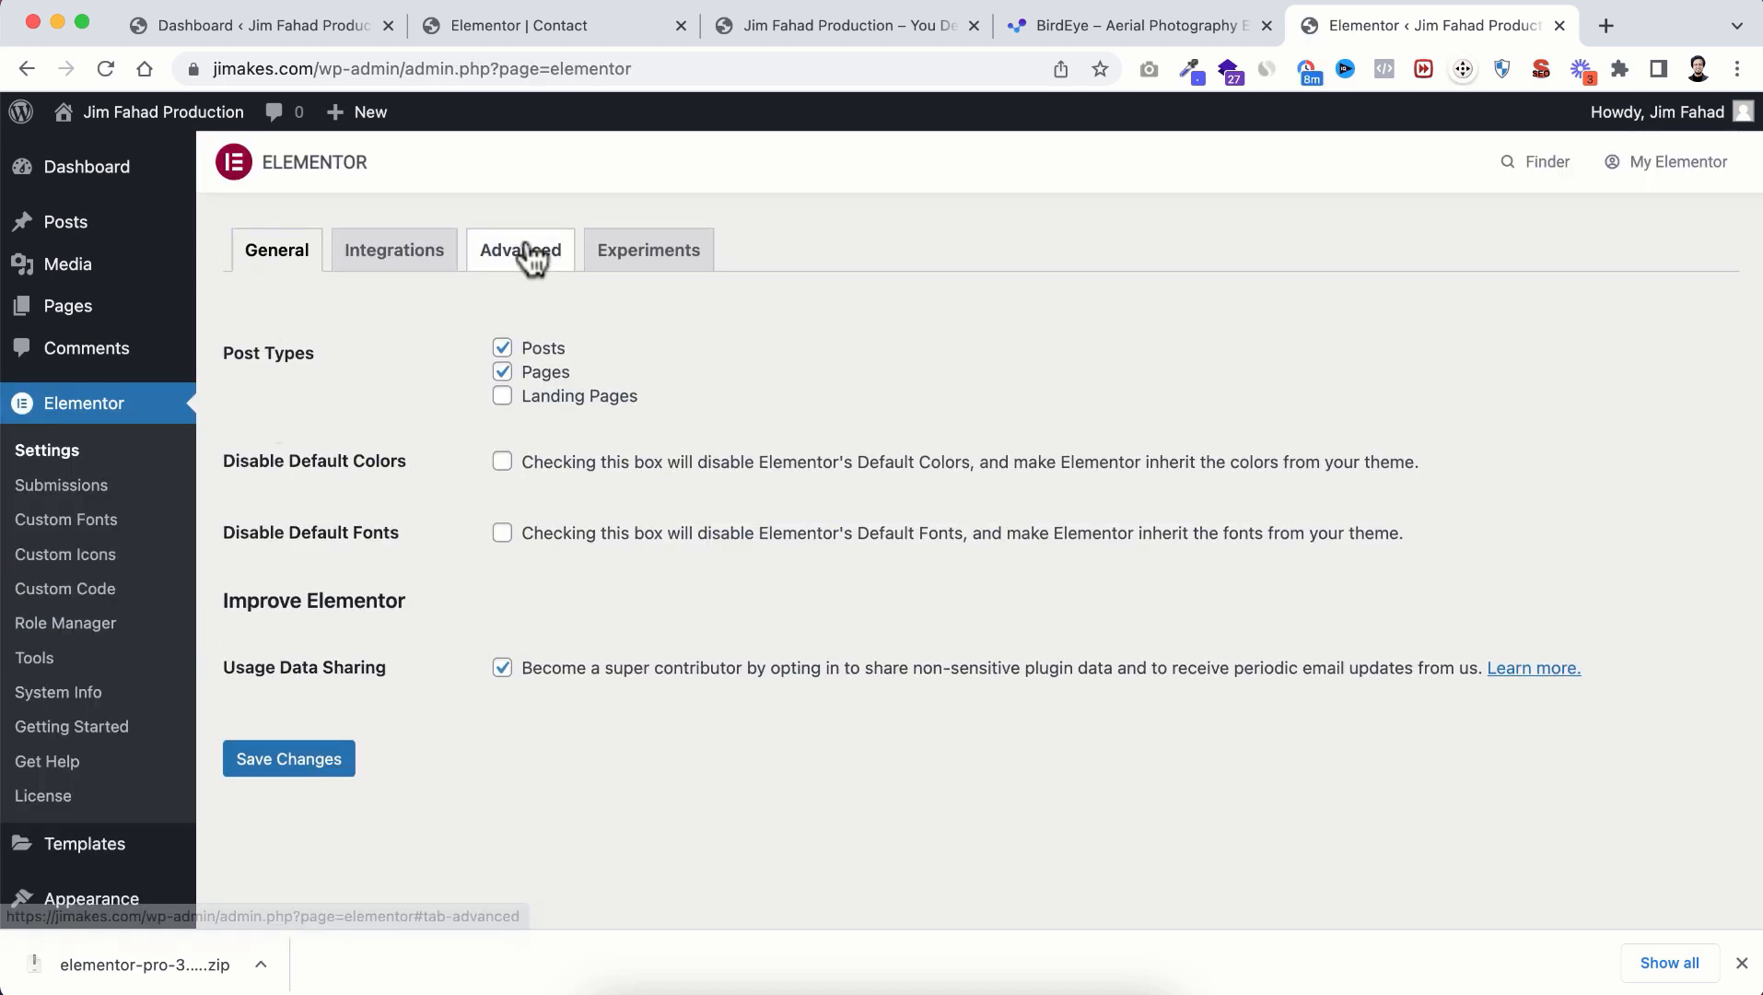
left_click(521, 249)
scroll(419, 595, "down", 1)
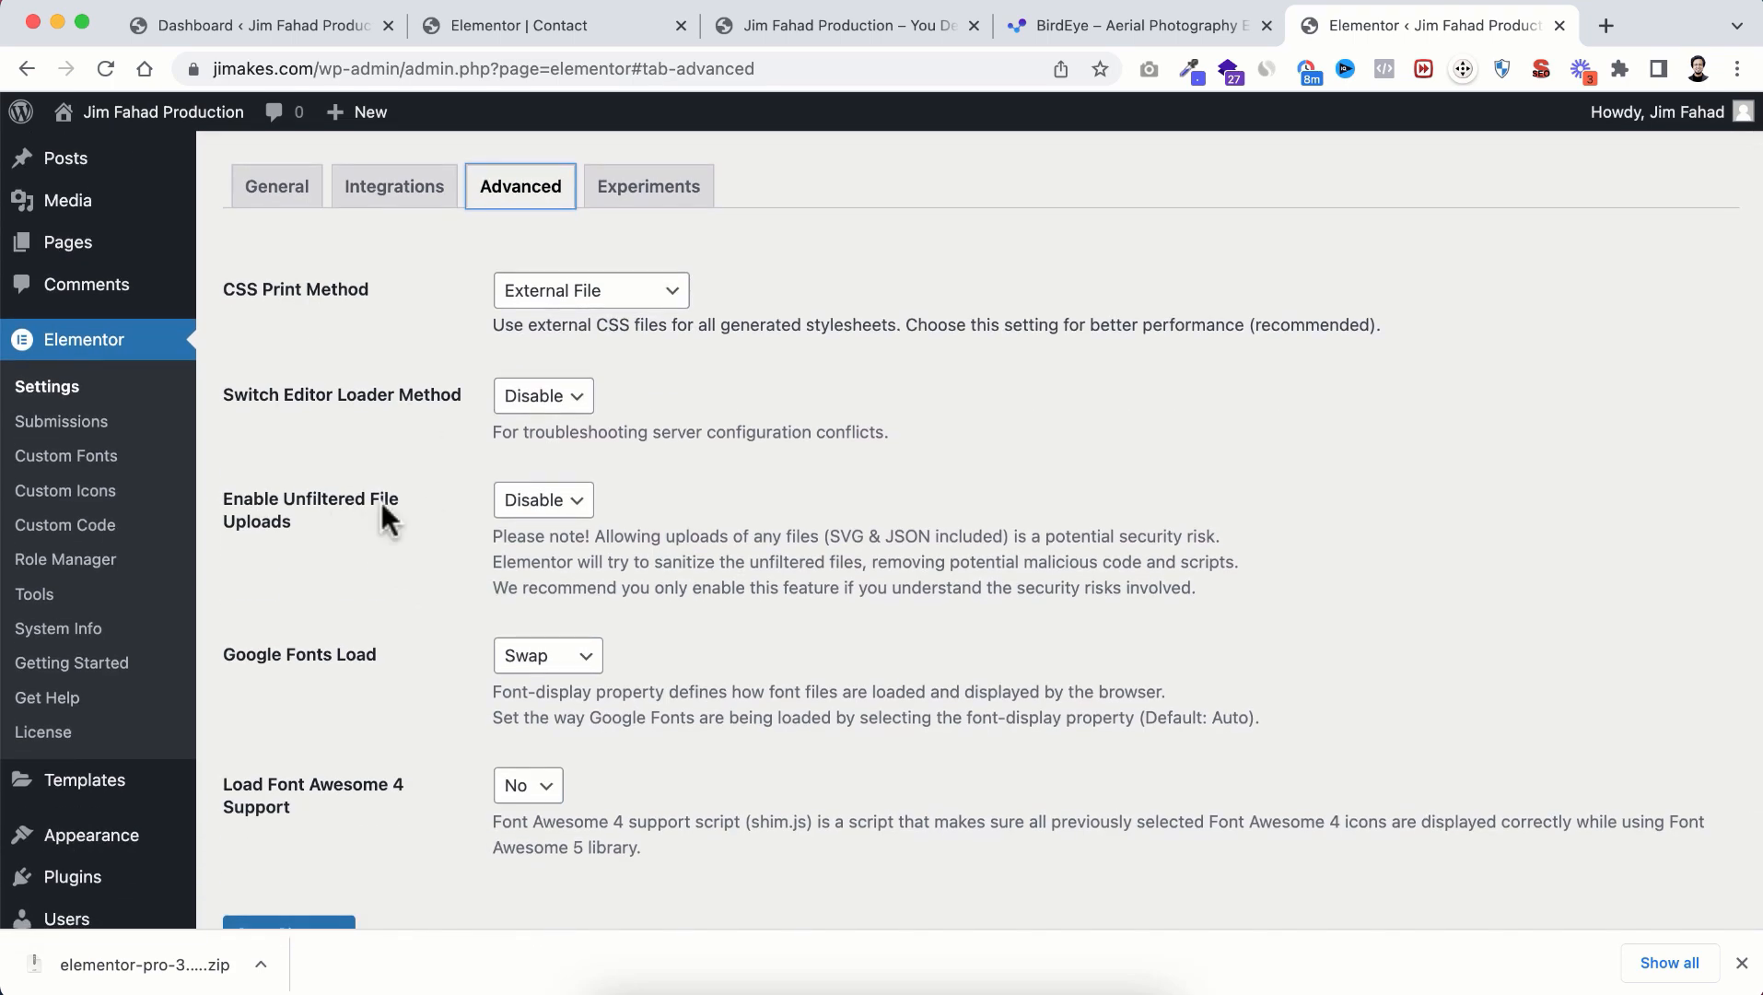
left_click(567, 515)
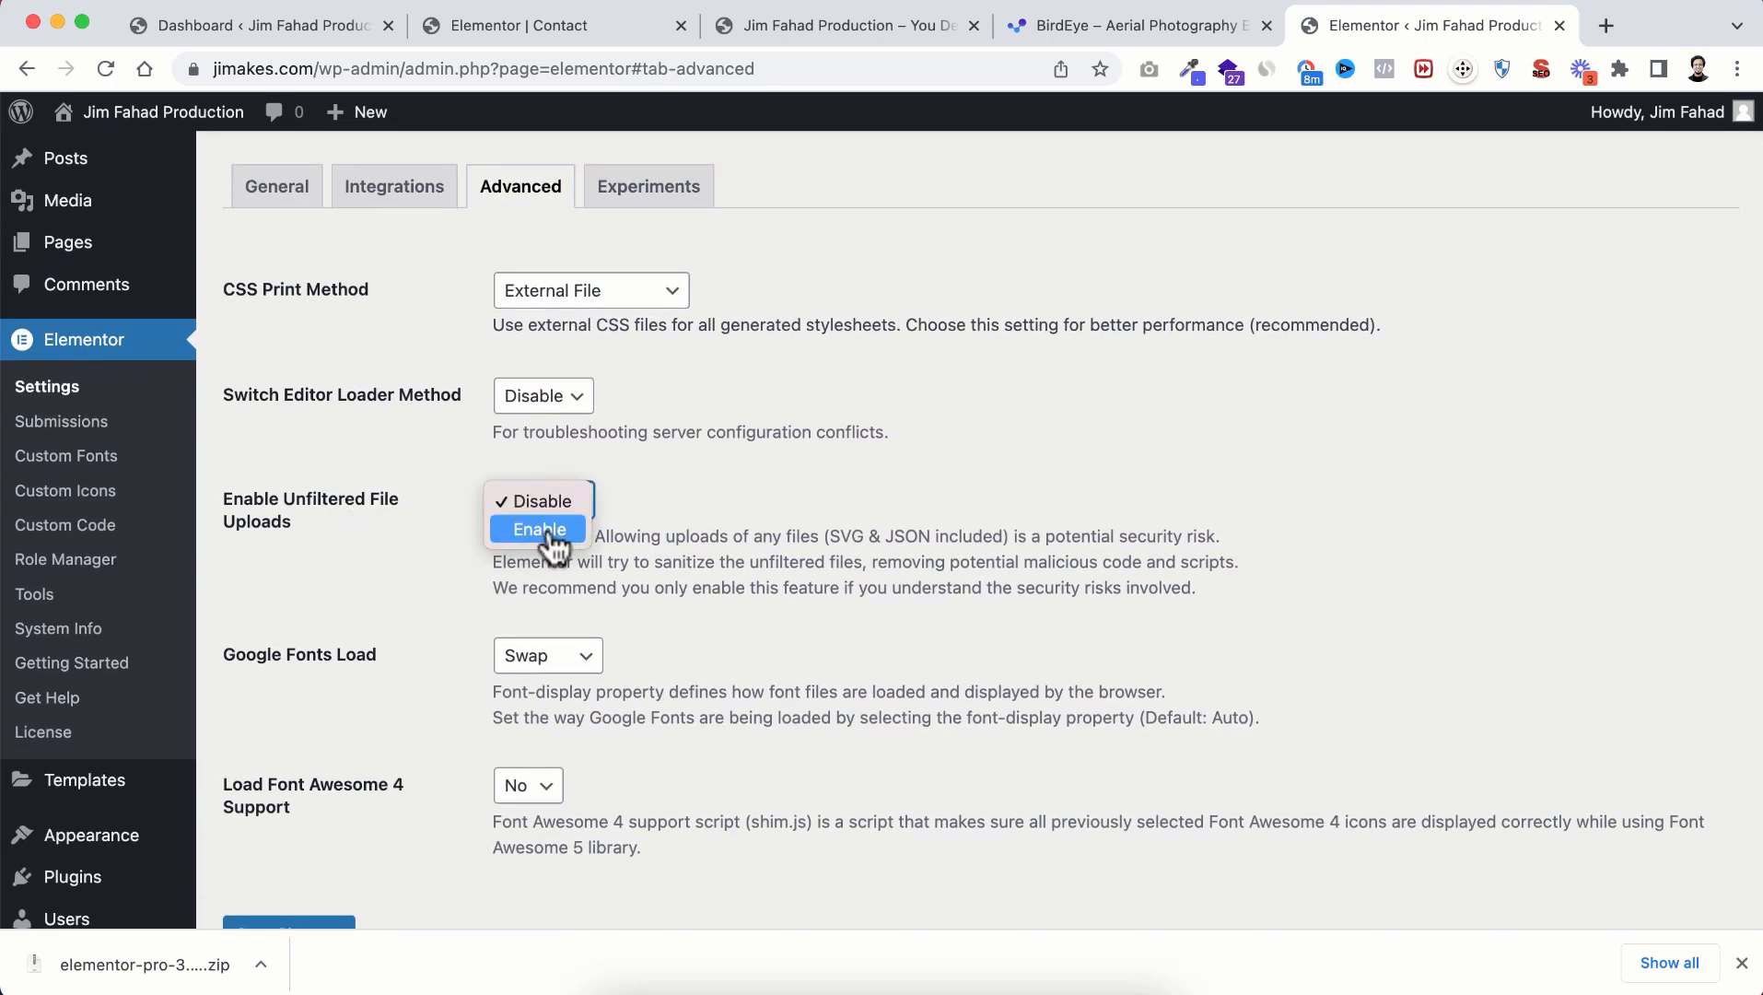
left_click(551, 530)
scroll(416, 712, "down", 2)
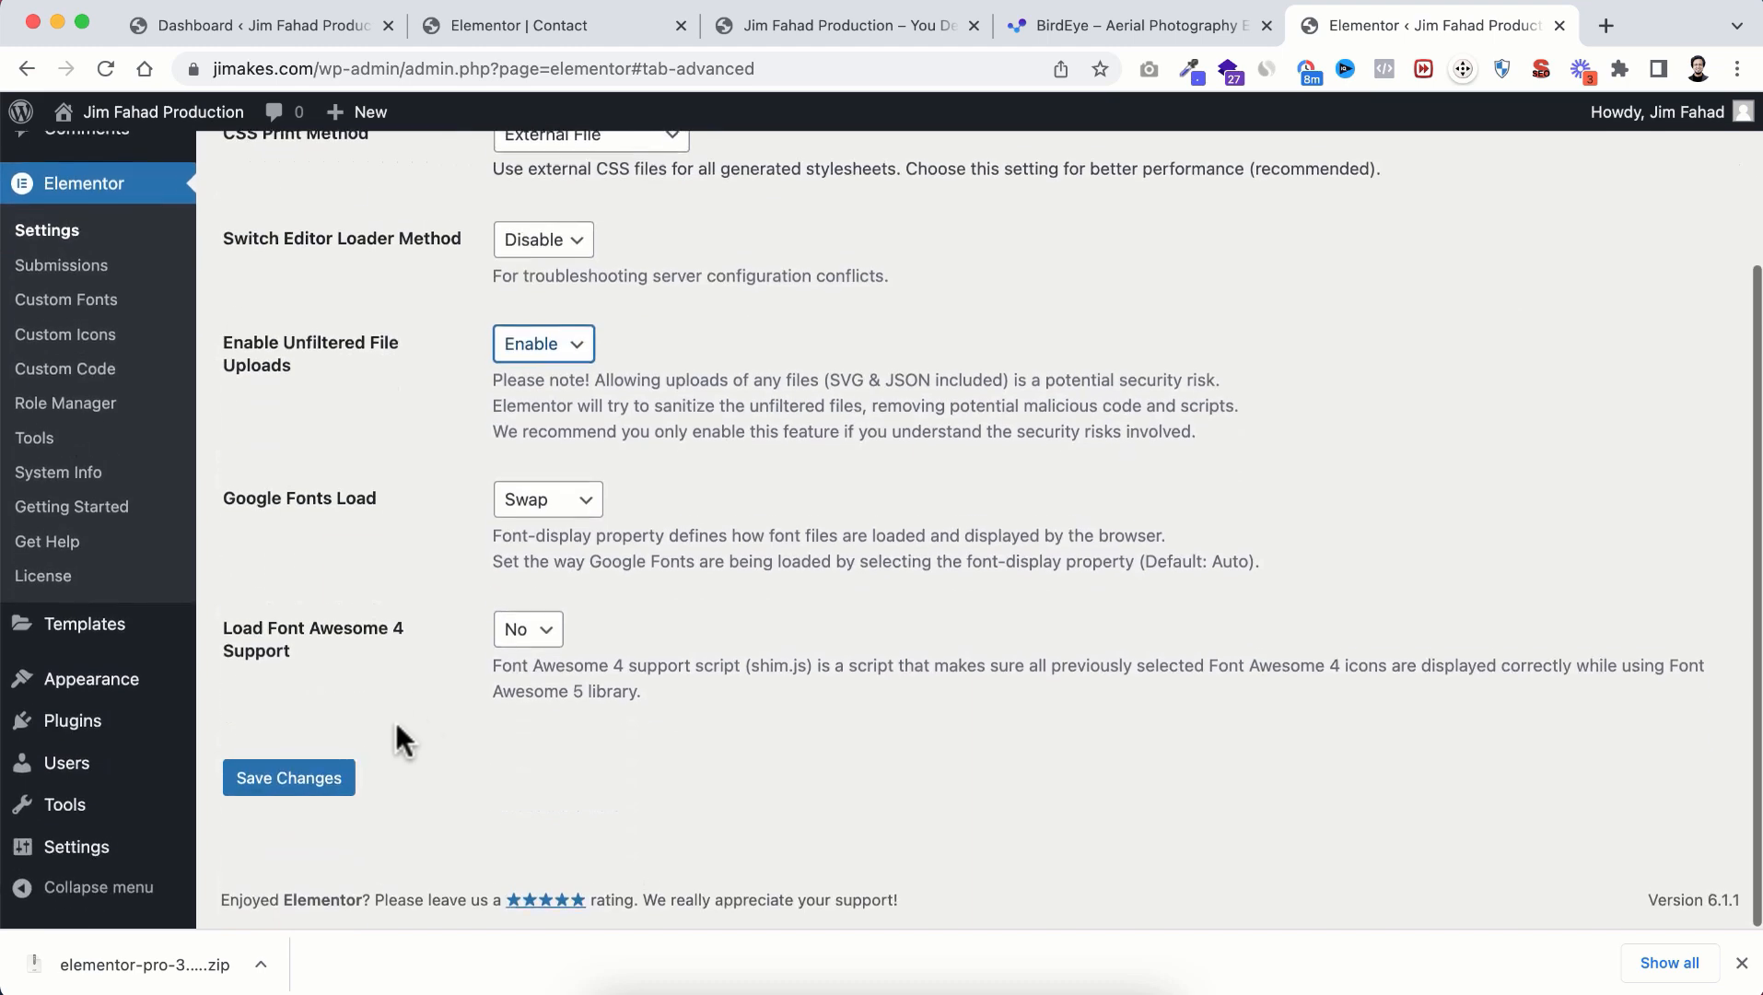
left_click(332, 792)
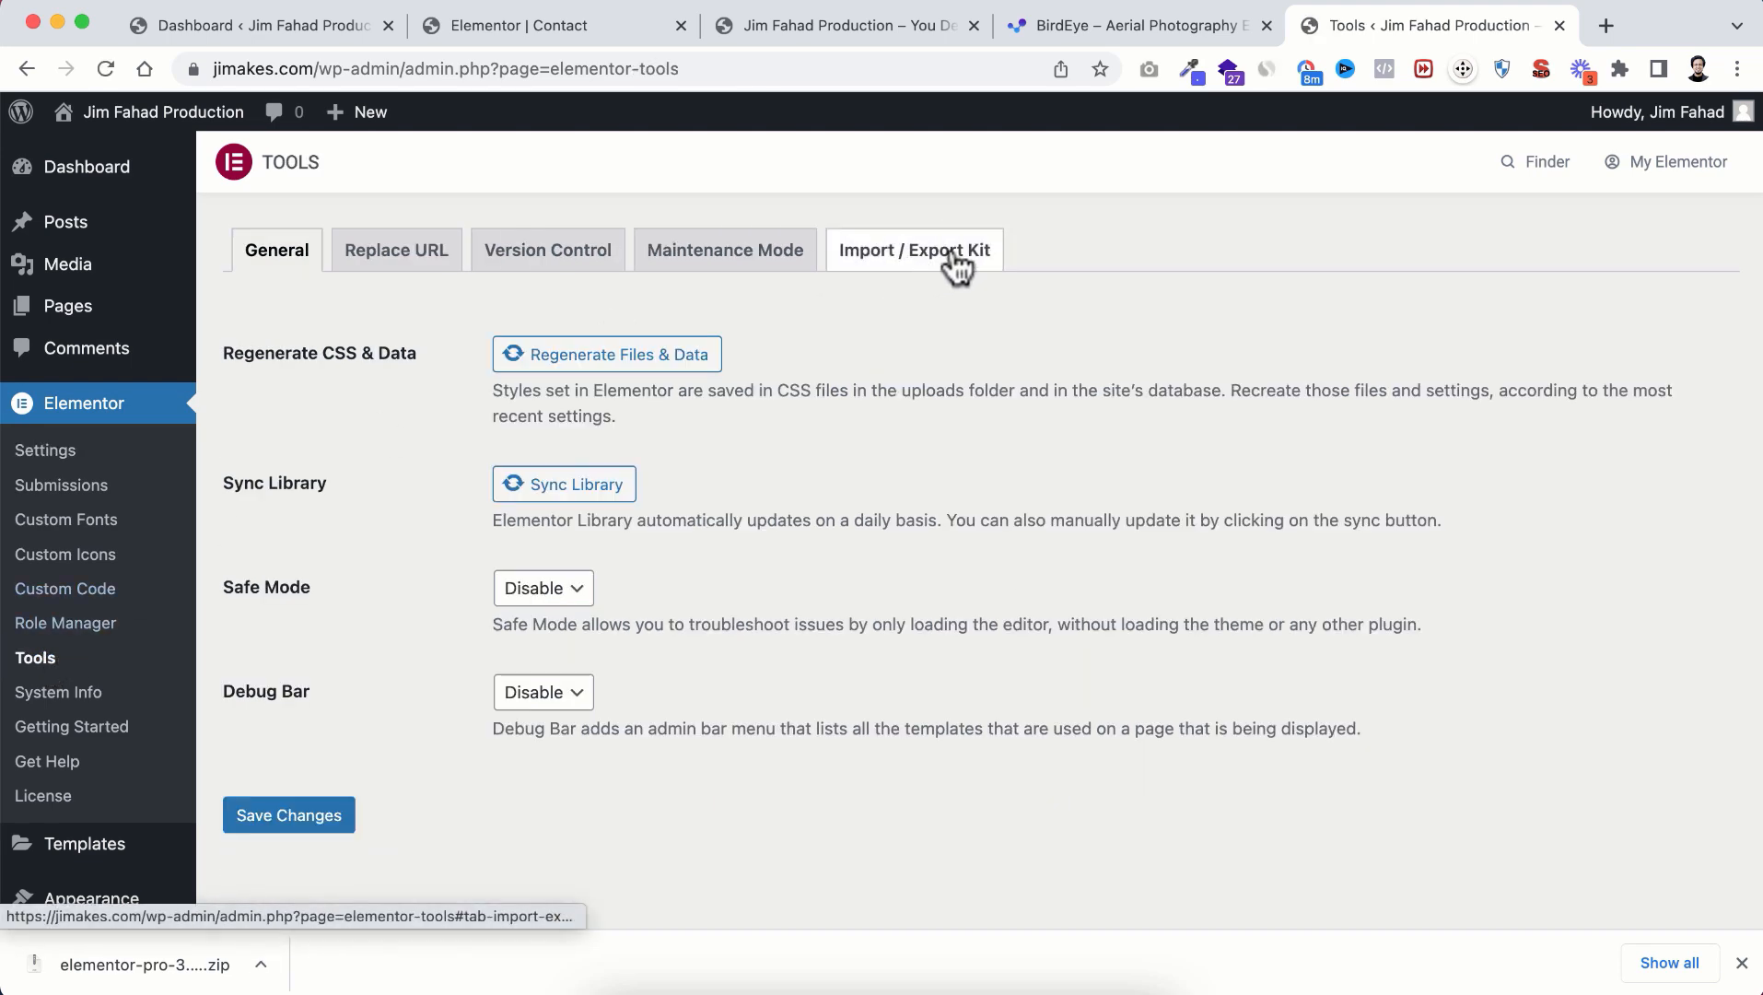
Step: Start a website kit import from Elementor's tools and upload the BirdEye aerial photography zip
left_click(955, 260)
scroll(878, 433, "down", 3)
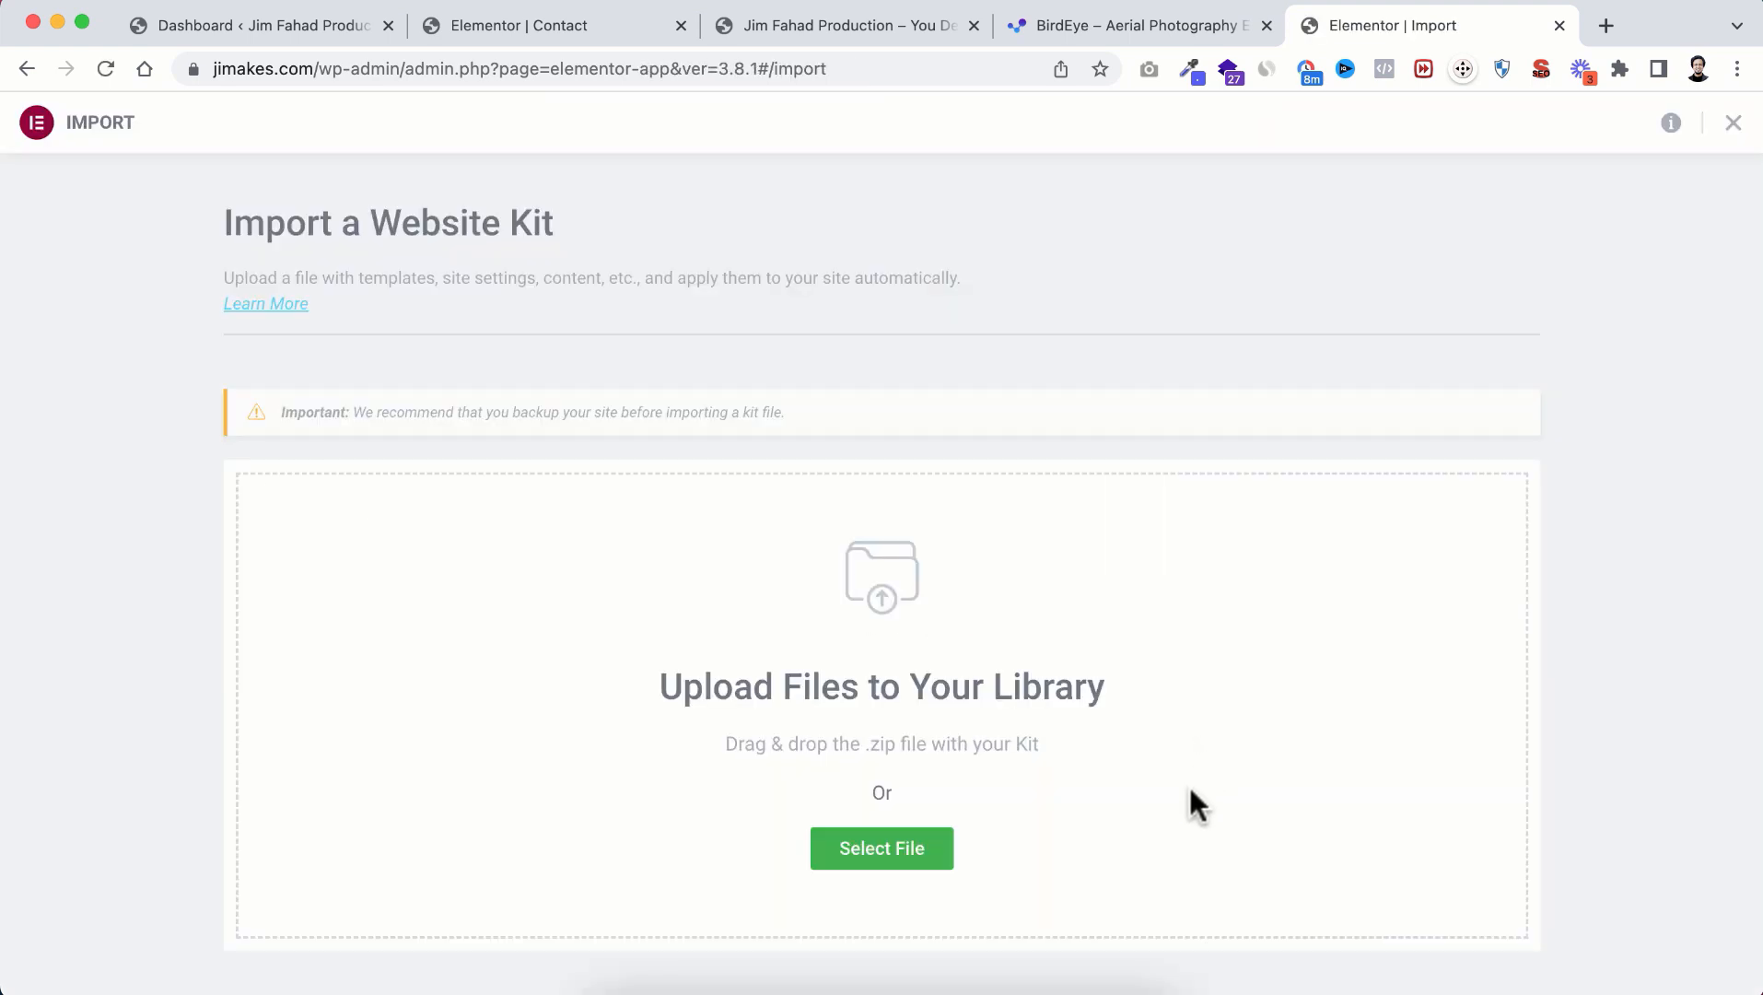
left_click(909, 856)
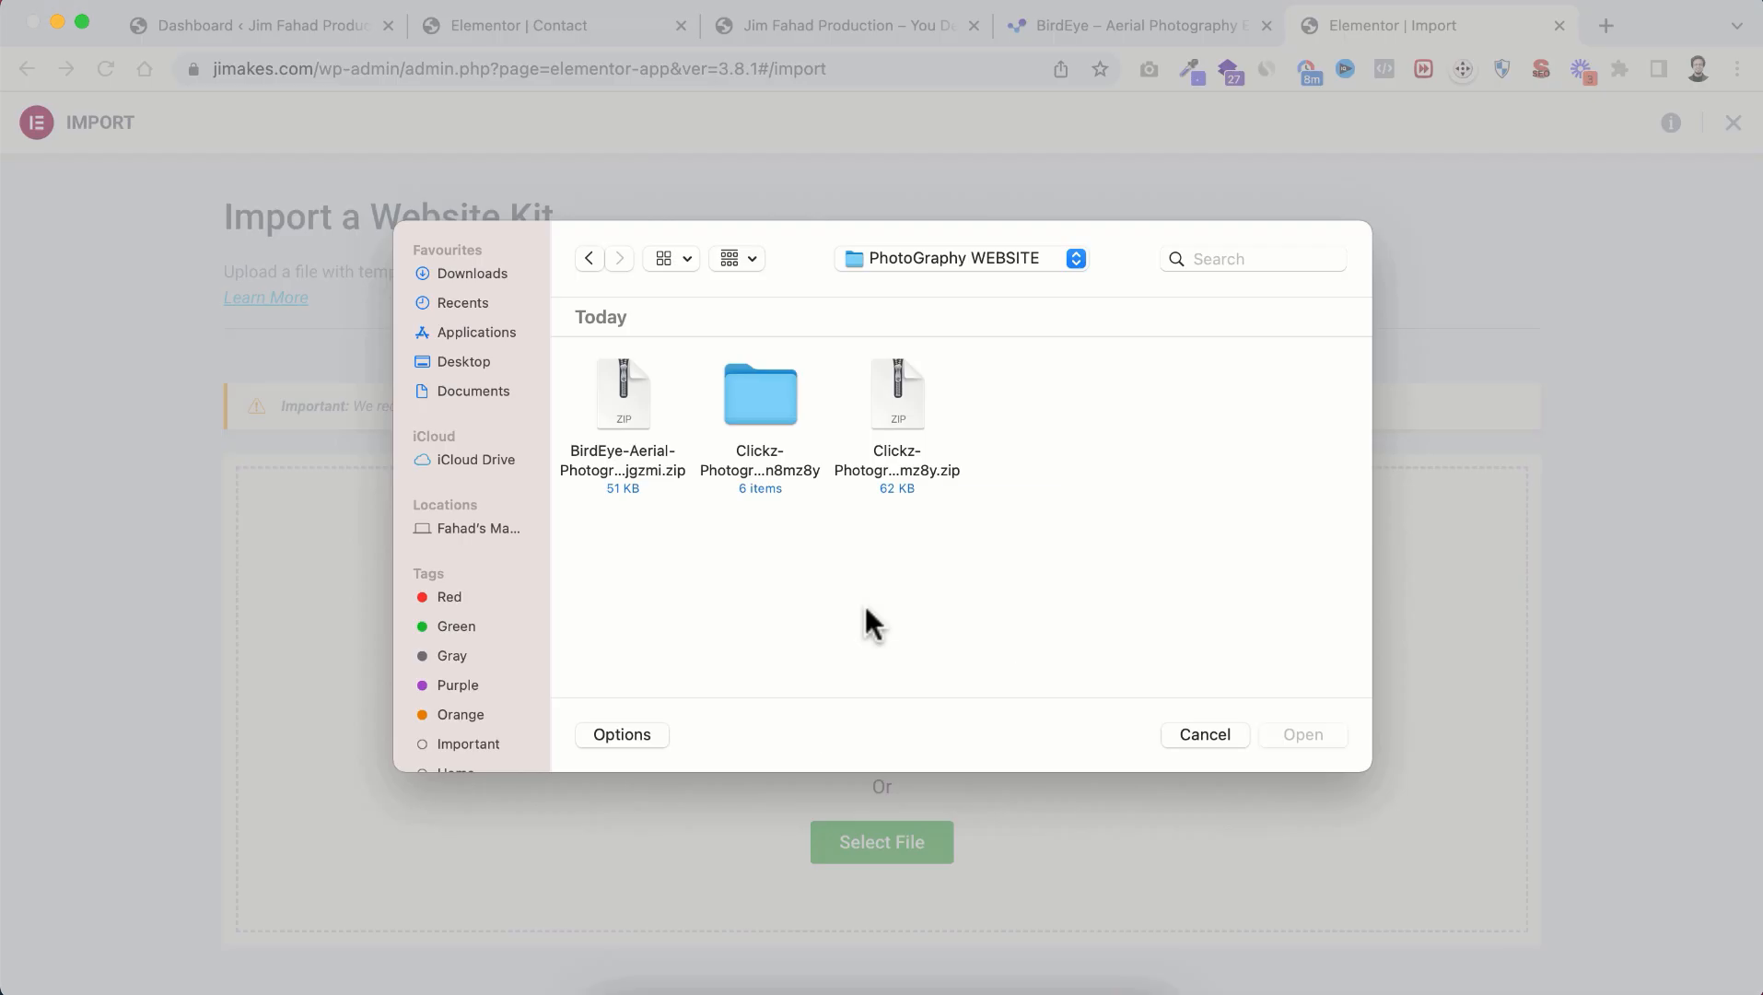
left_click(624, 400)
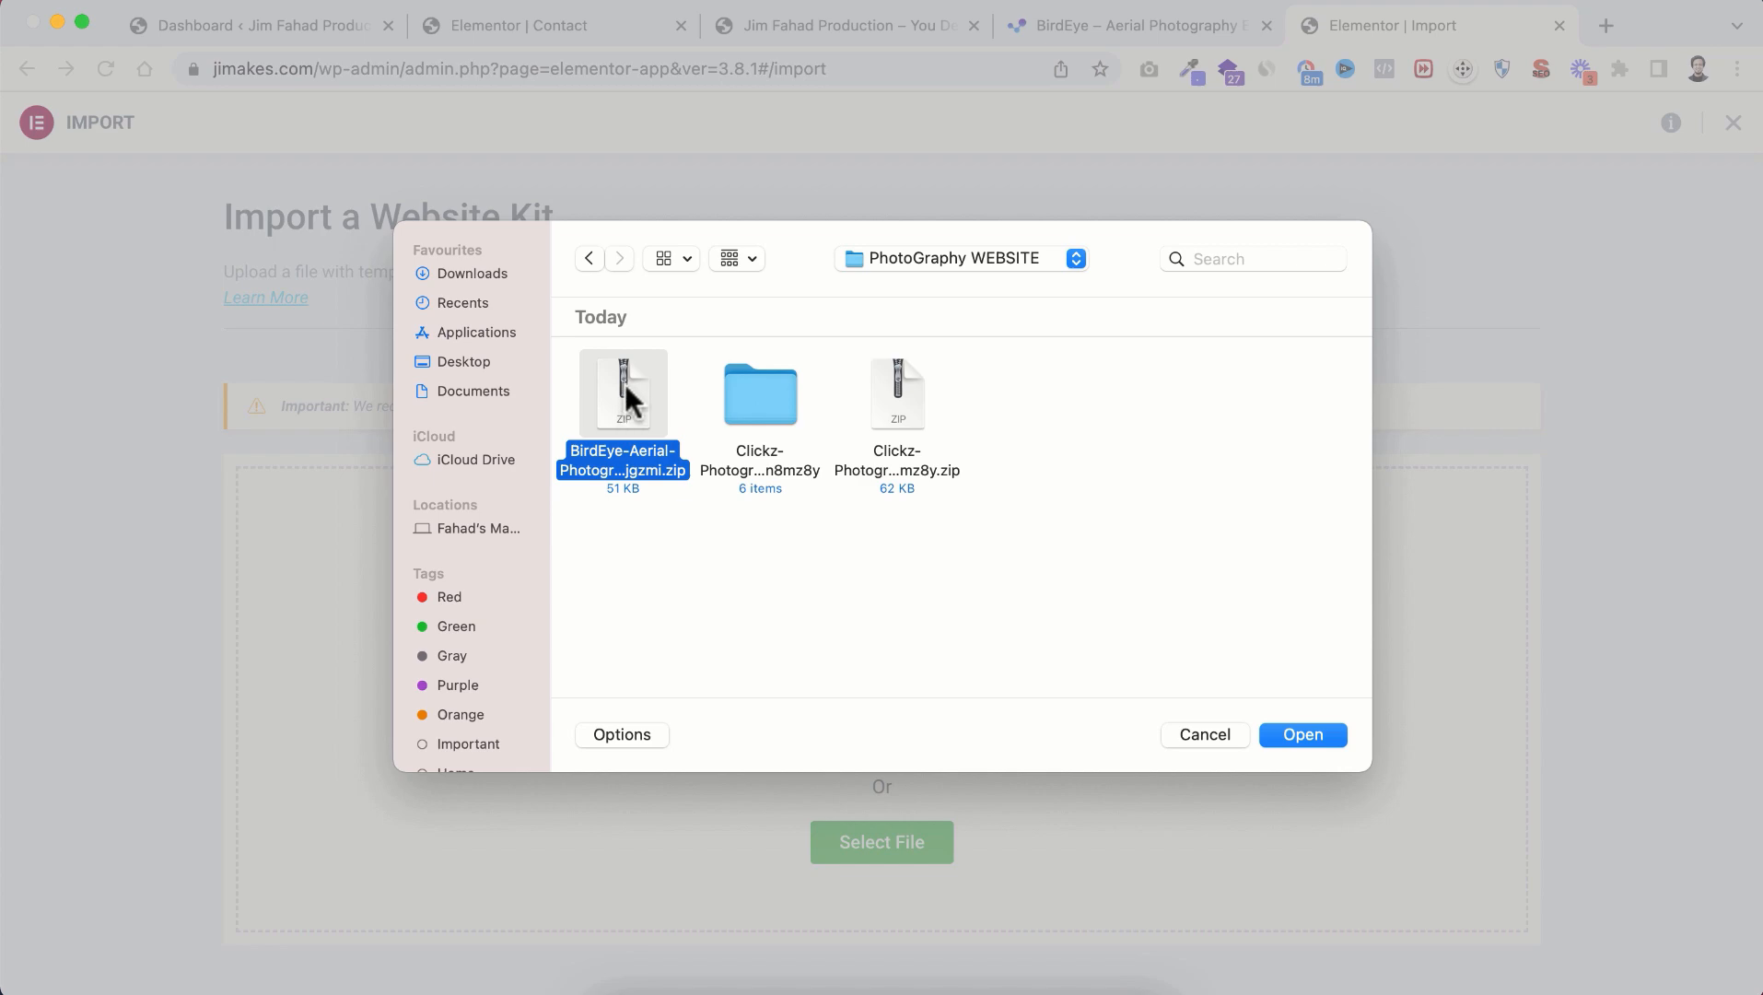
left_click(1309, 728)
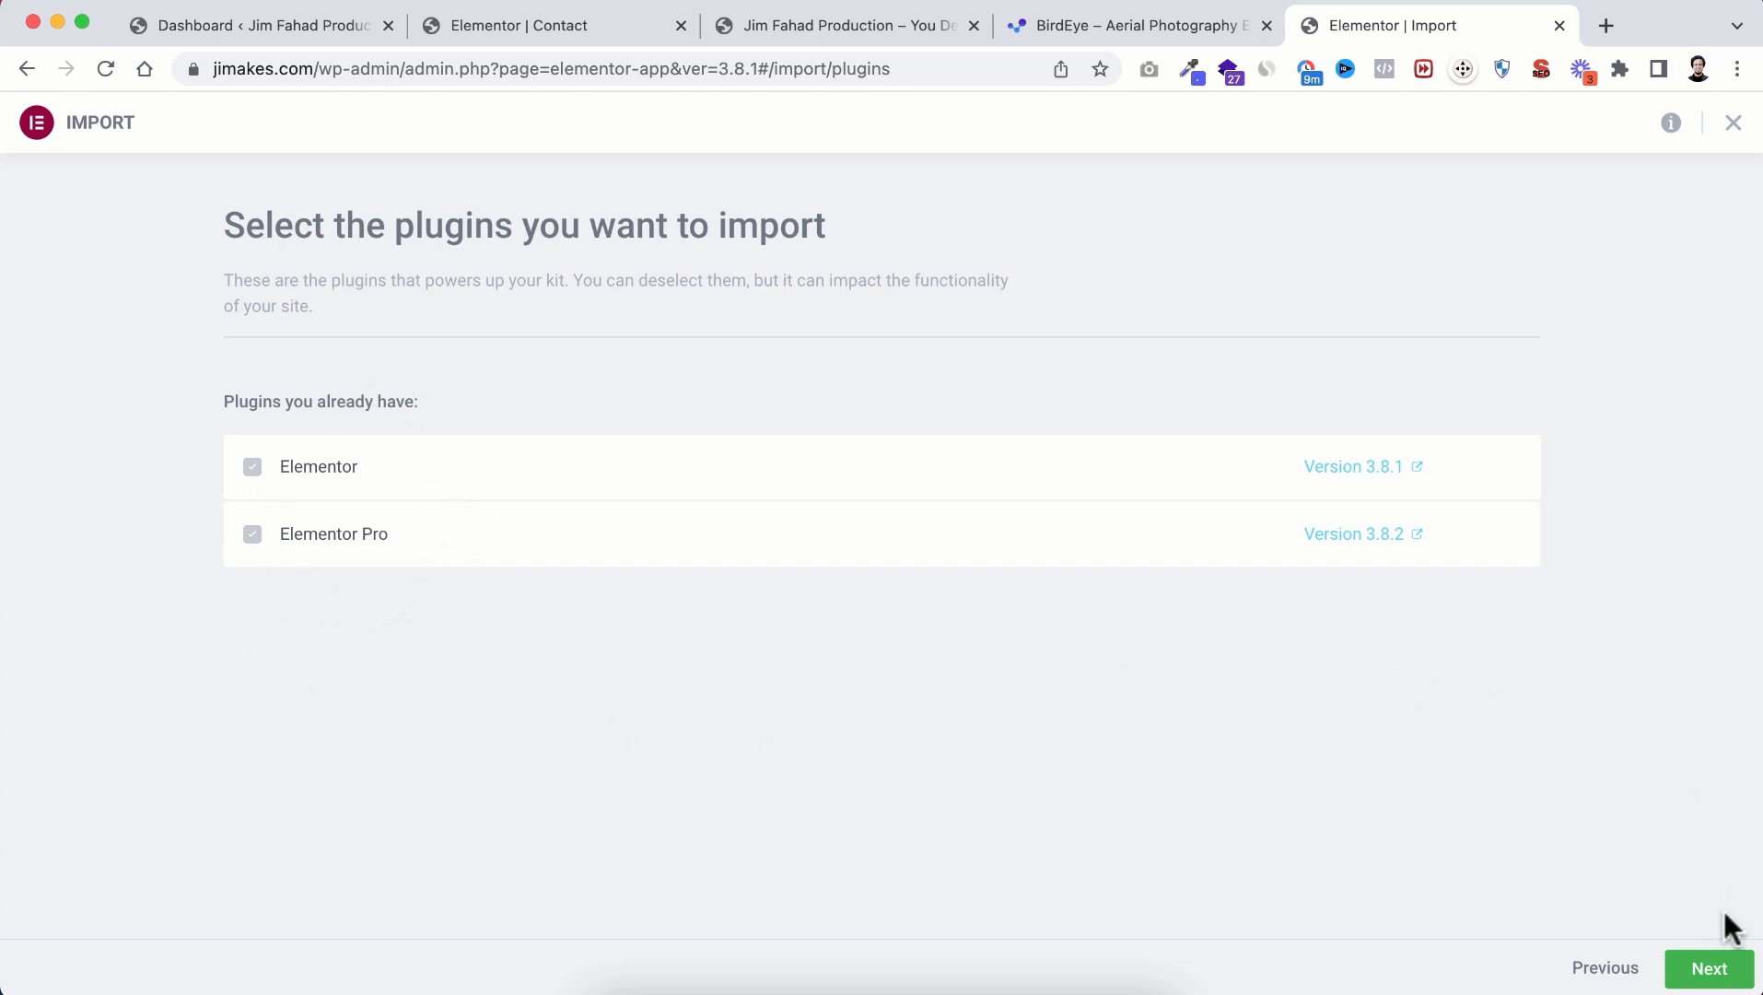
Step: Import the BirdEye kit's templates, content and site settings using the existing Elementor plugins, and close the import wizard
left_click(1709, 968)
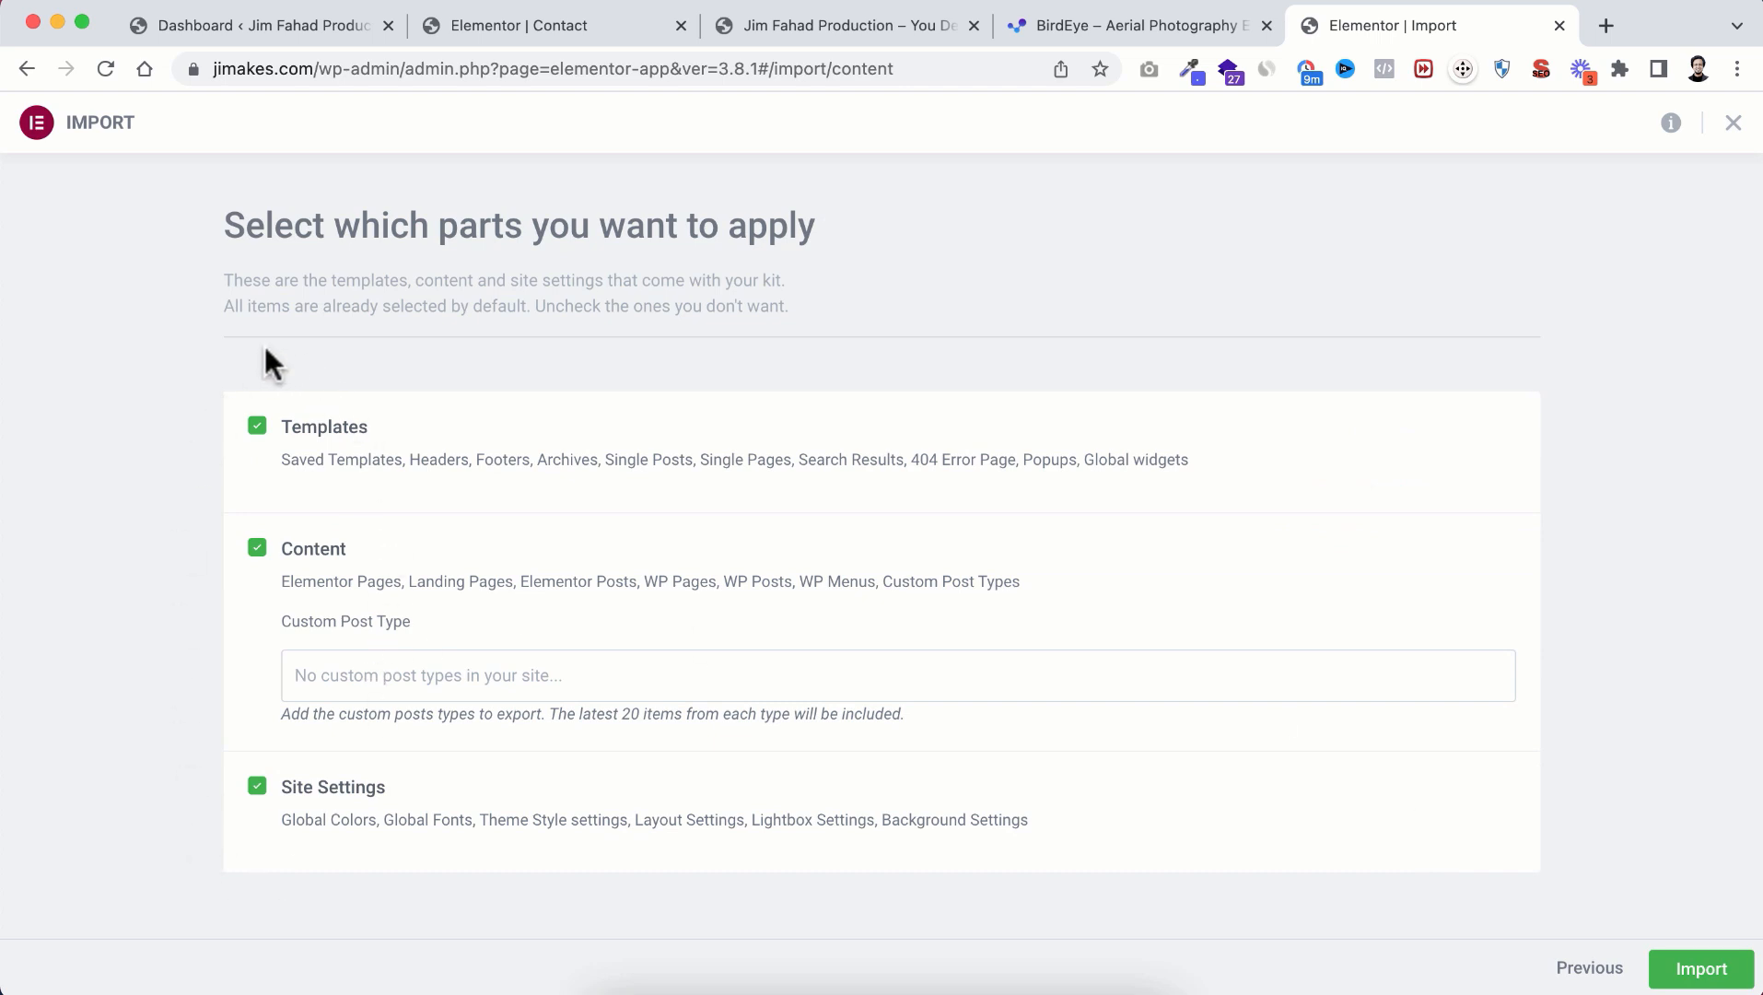
left_click(1704, 969)
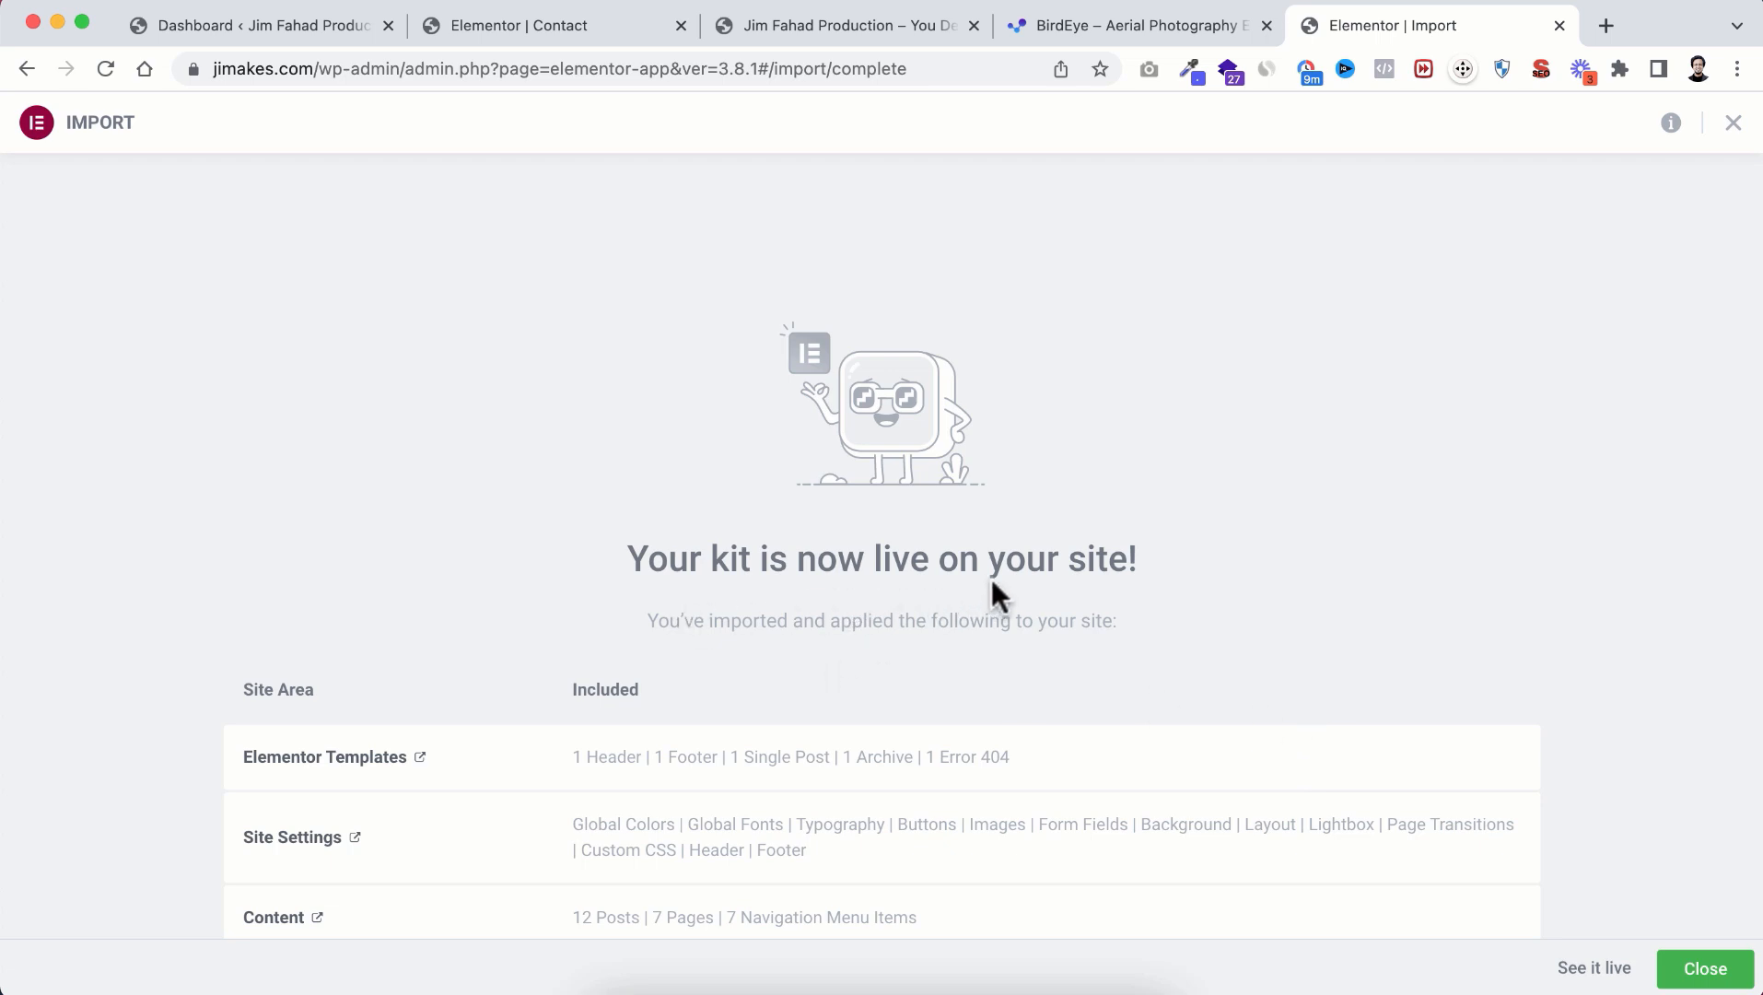
scroll(1229, 640, "down", 2)
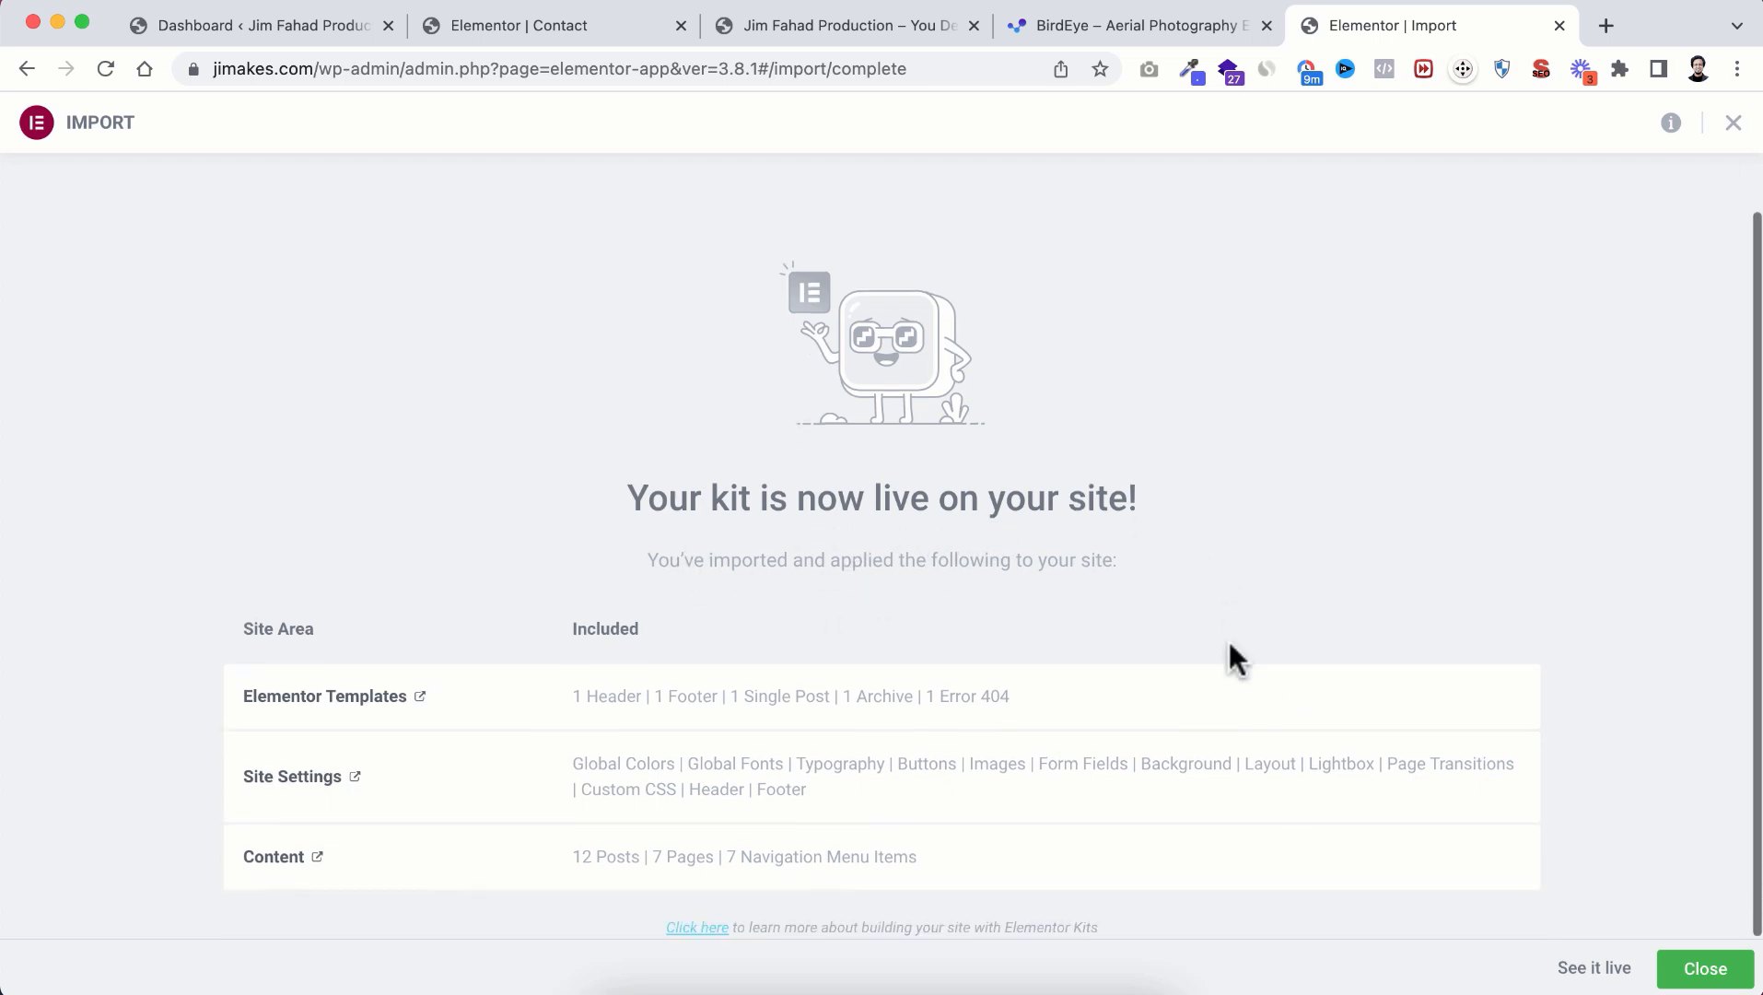
left_click(1702, 969)
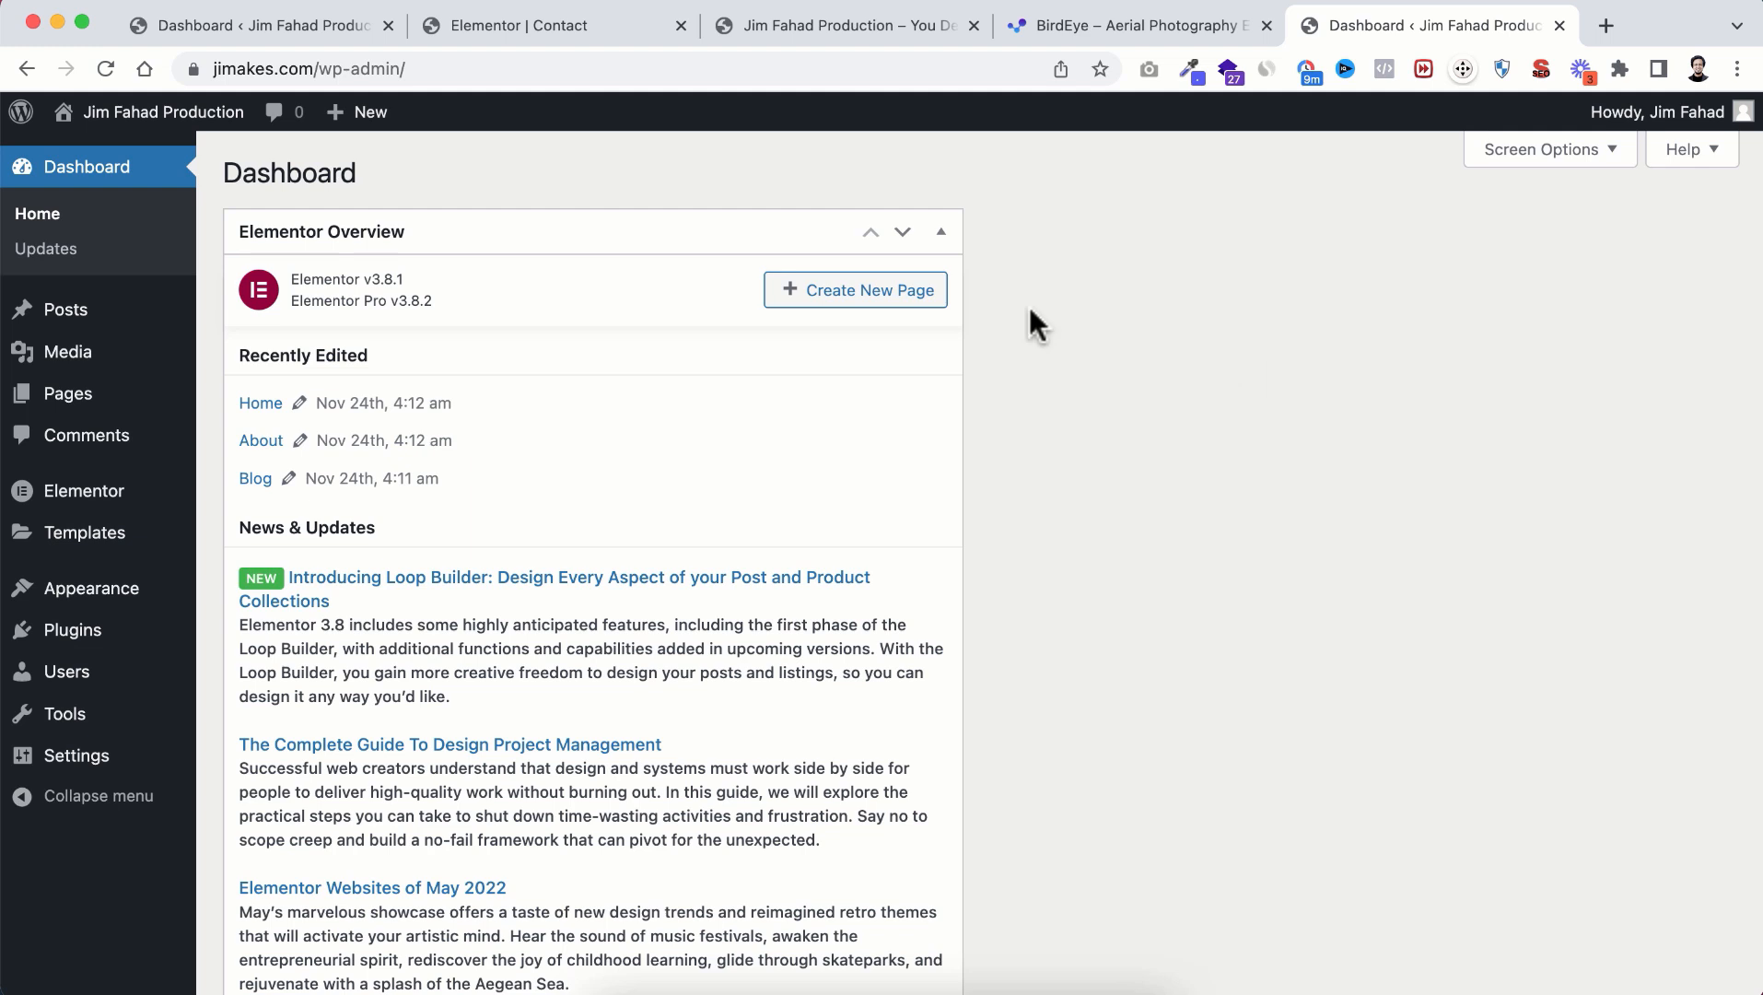
Step: Open the live site in a new tab and examine the imported BirdEye home page down to its footer
mouse_move(145, 116)
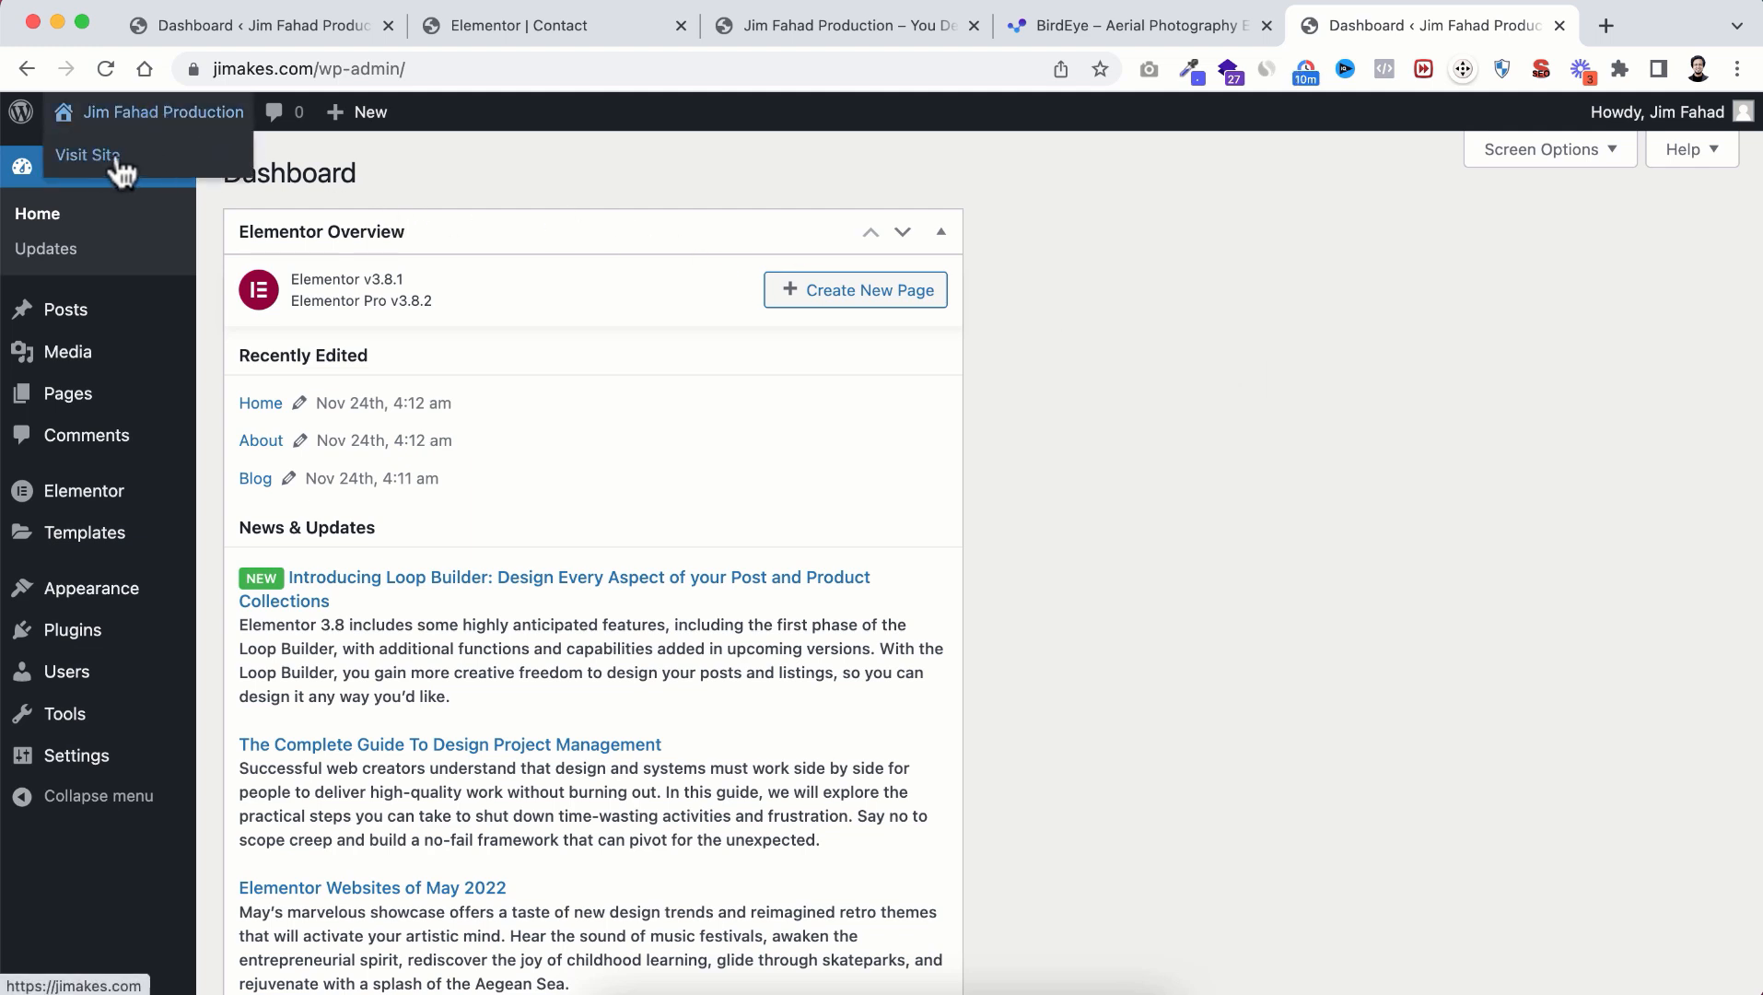
right_click(114, 152)
left_click(138, 169)
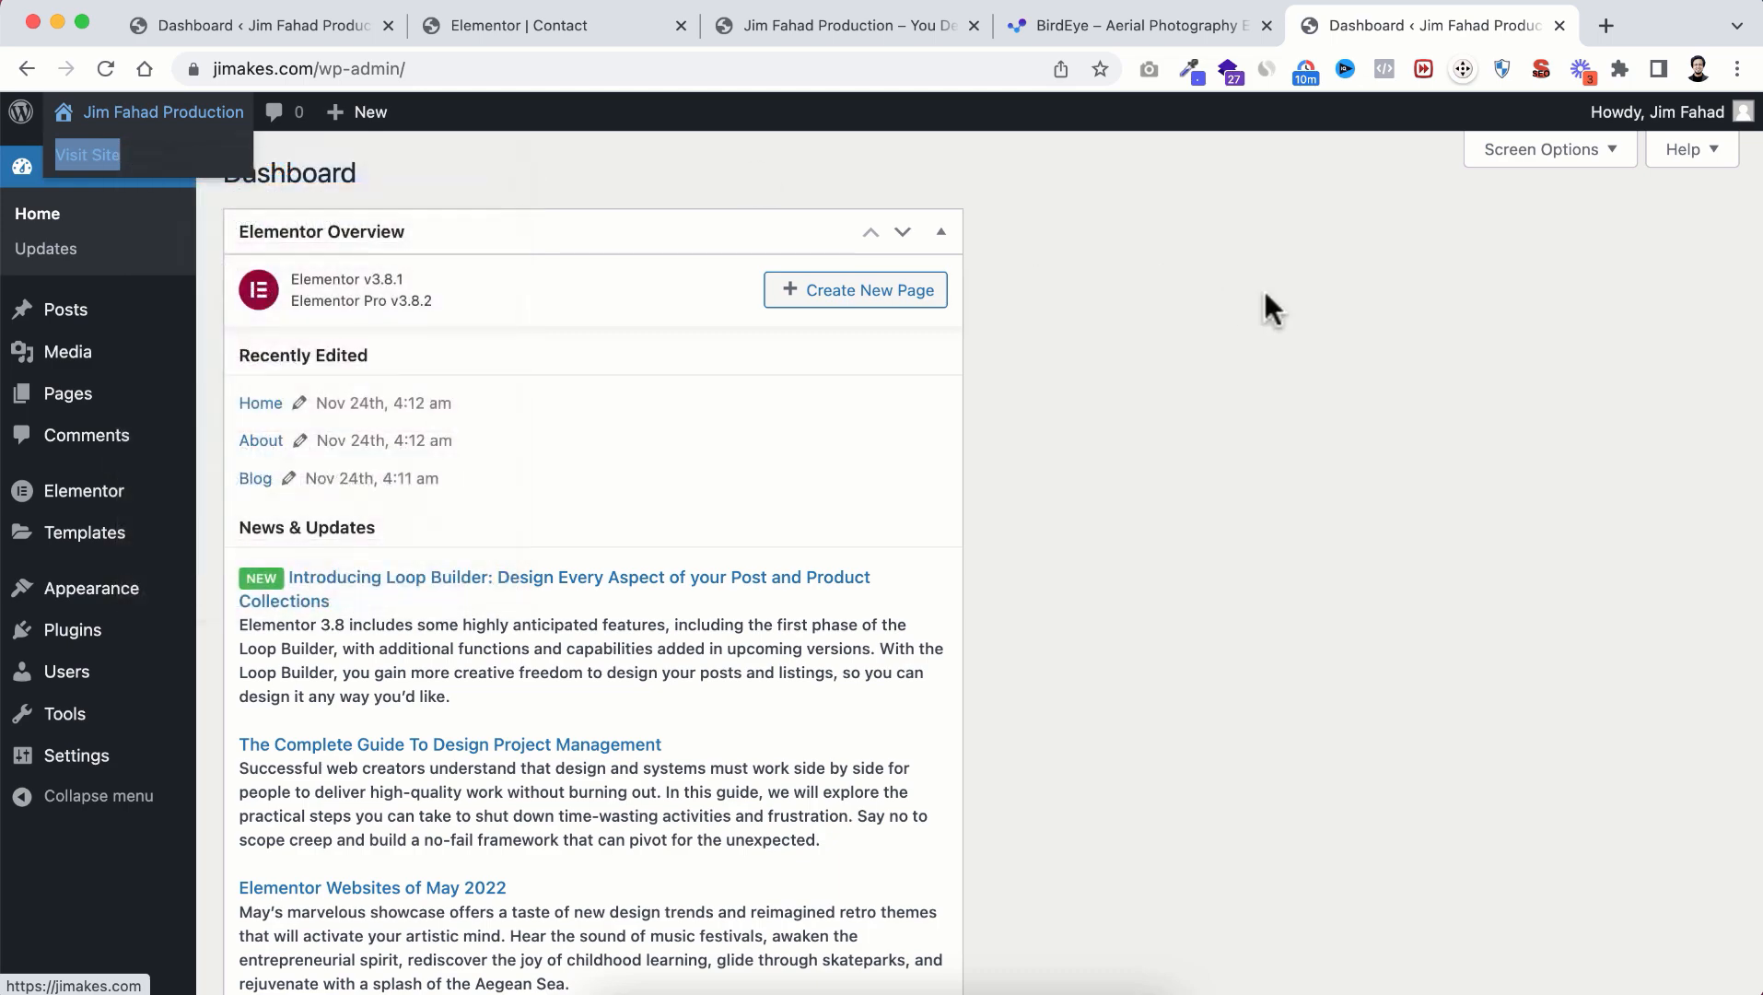
left_click(1478, 28)
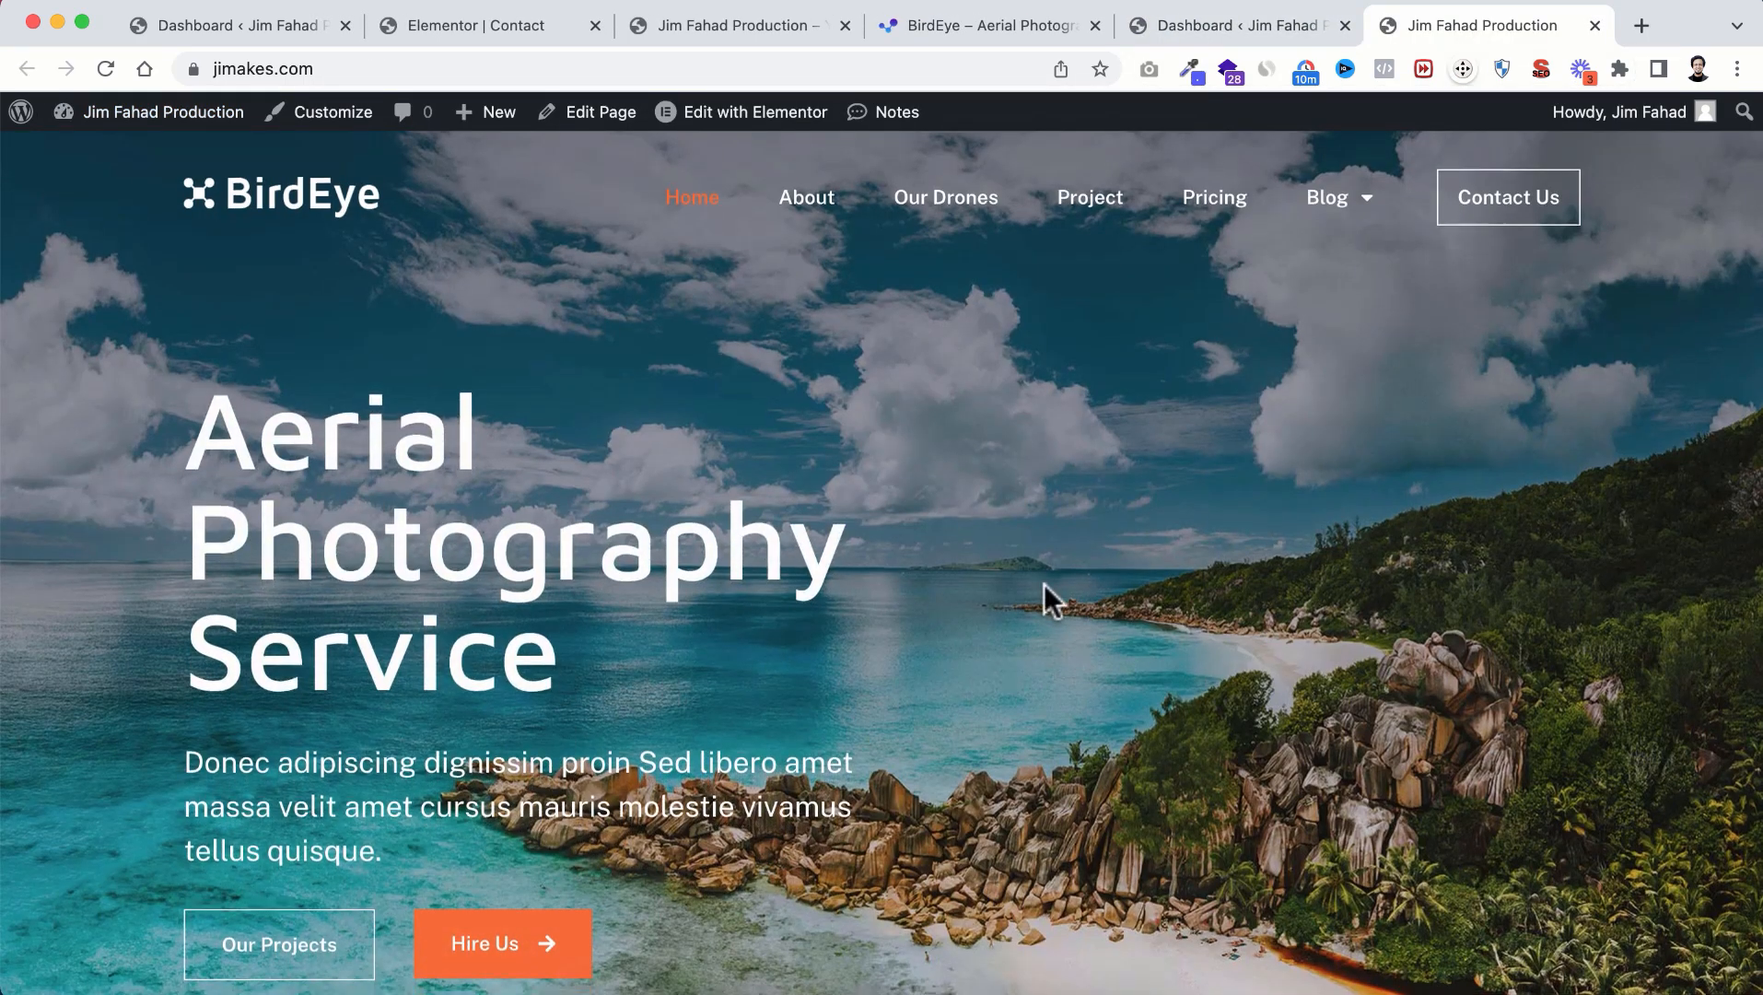
scroll(1043, 584, "down", 5)
scroll(1043, 584, "down", 15)
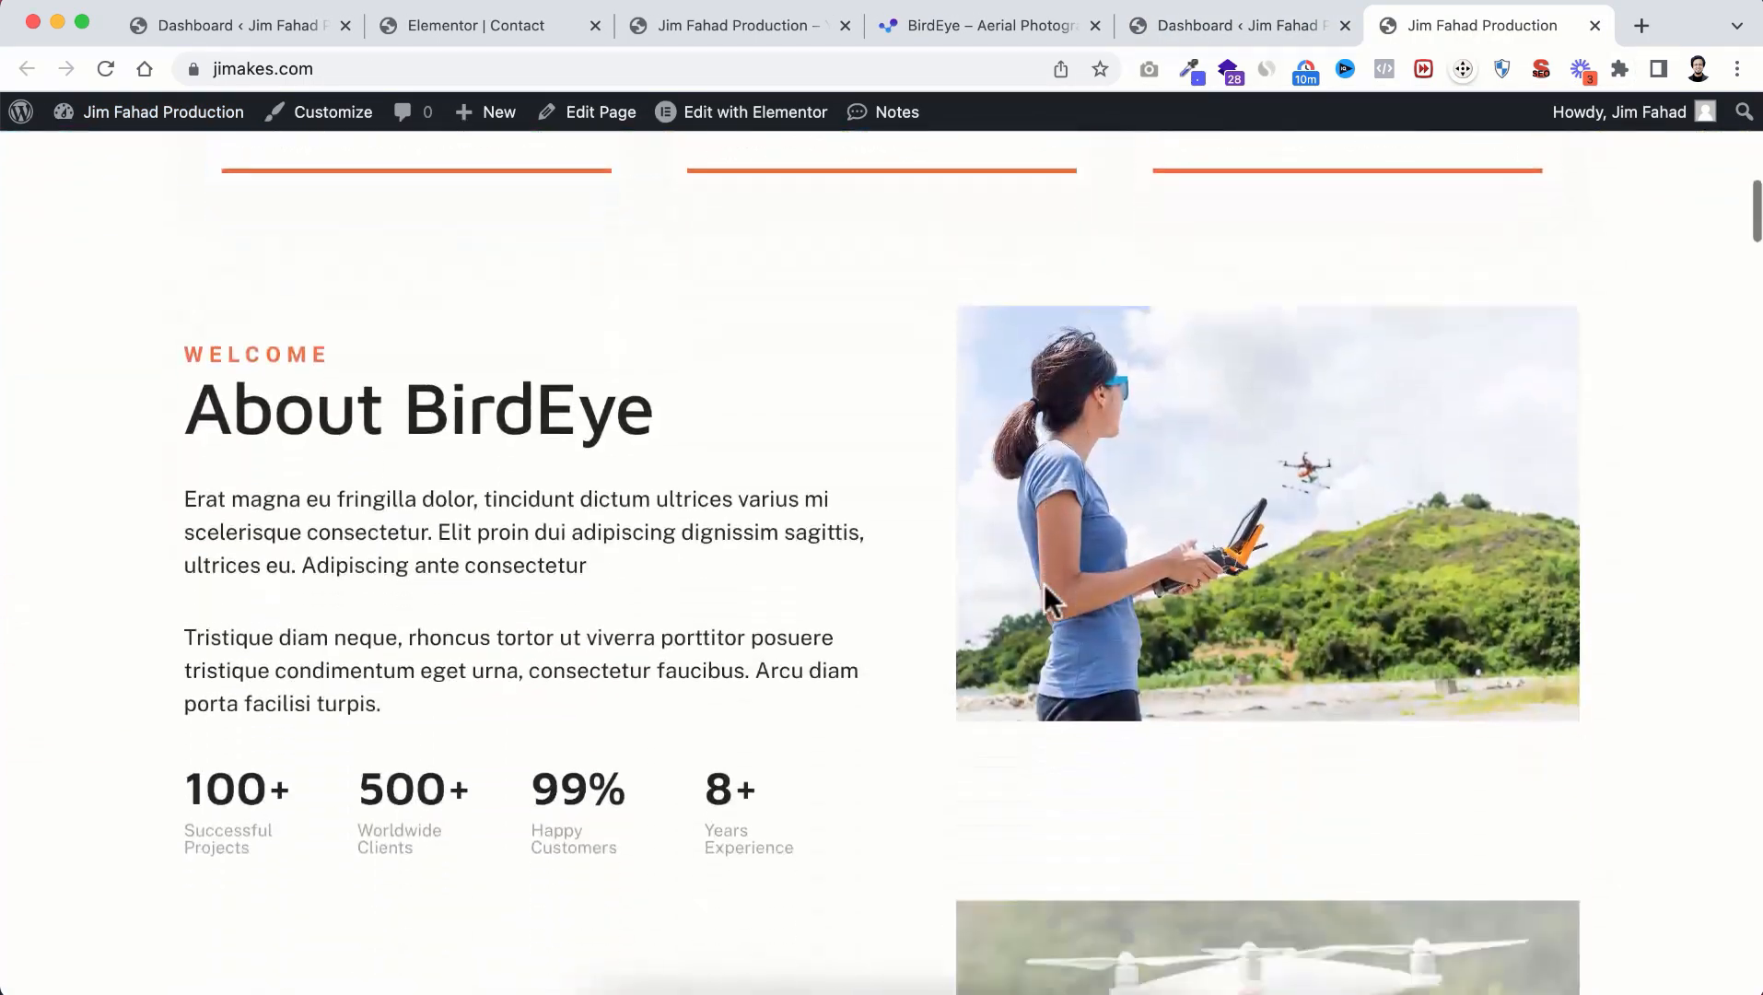
scroll(1043, 584, "down", 14)
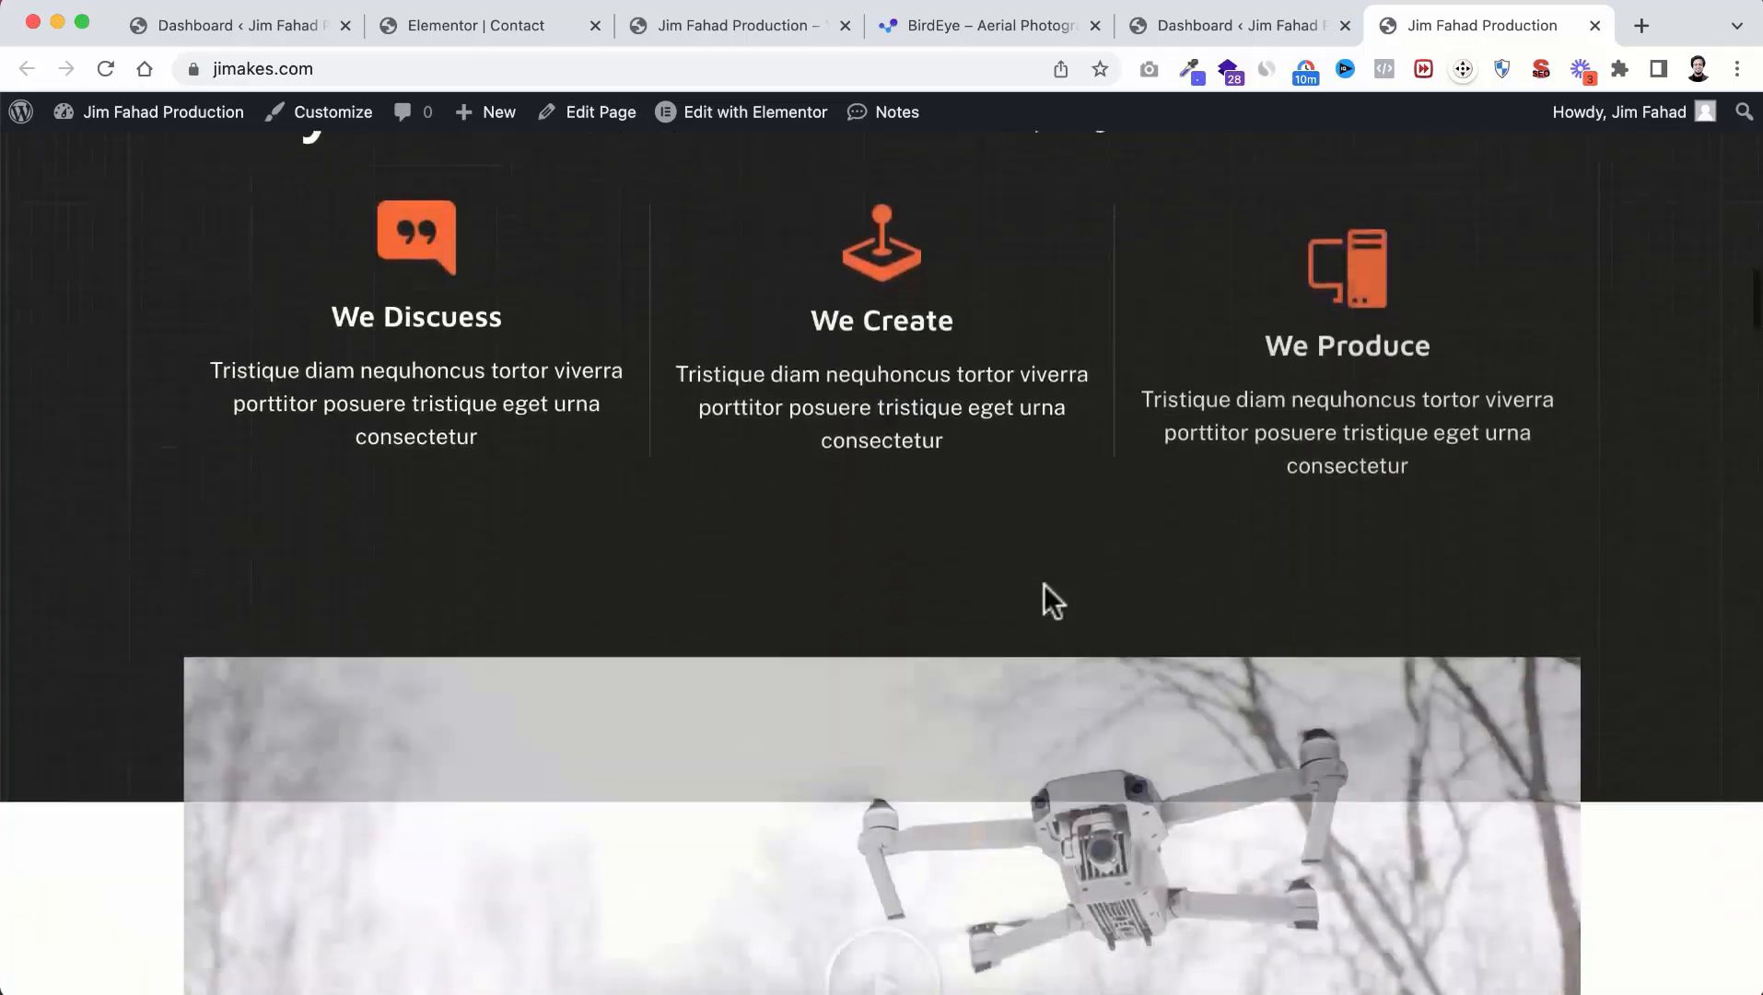
scroll(1044, 584, "down", 14)
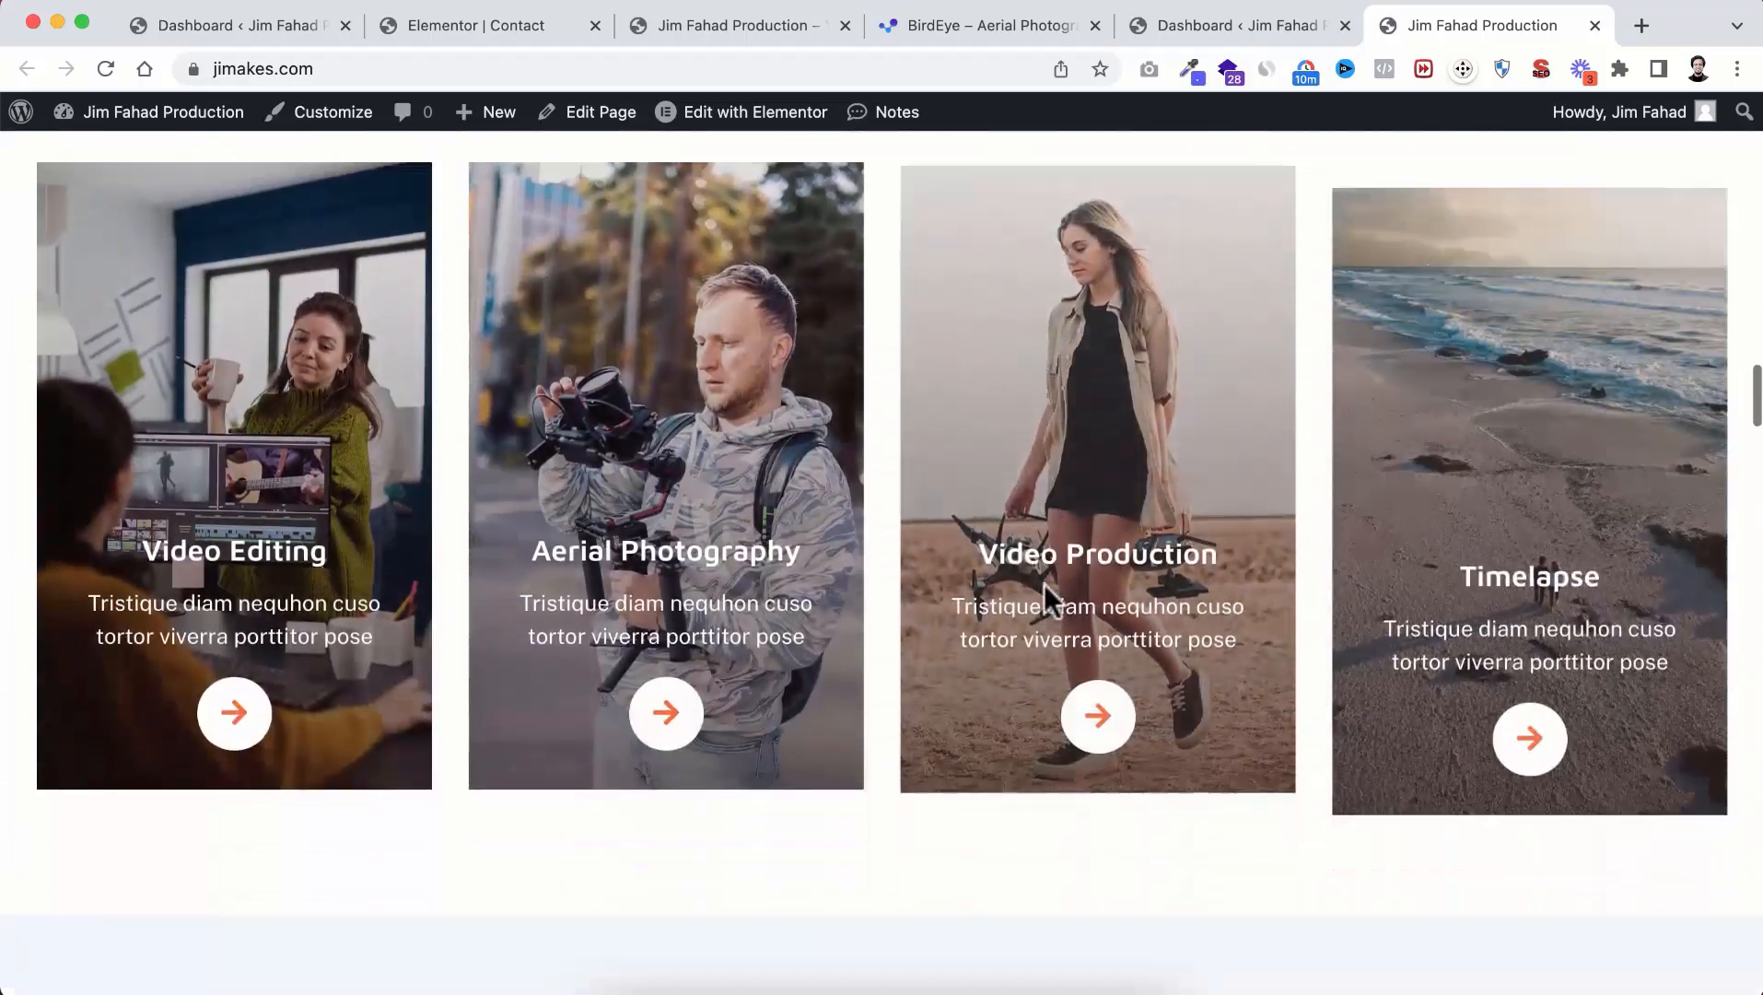
scroll(1044, 584, "down", 15)
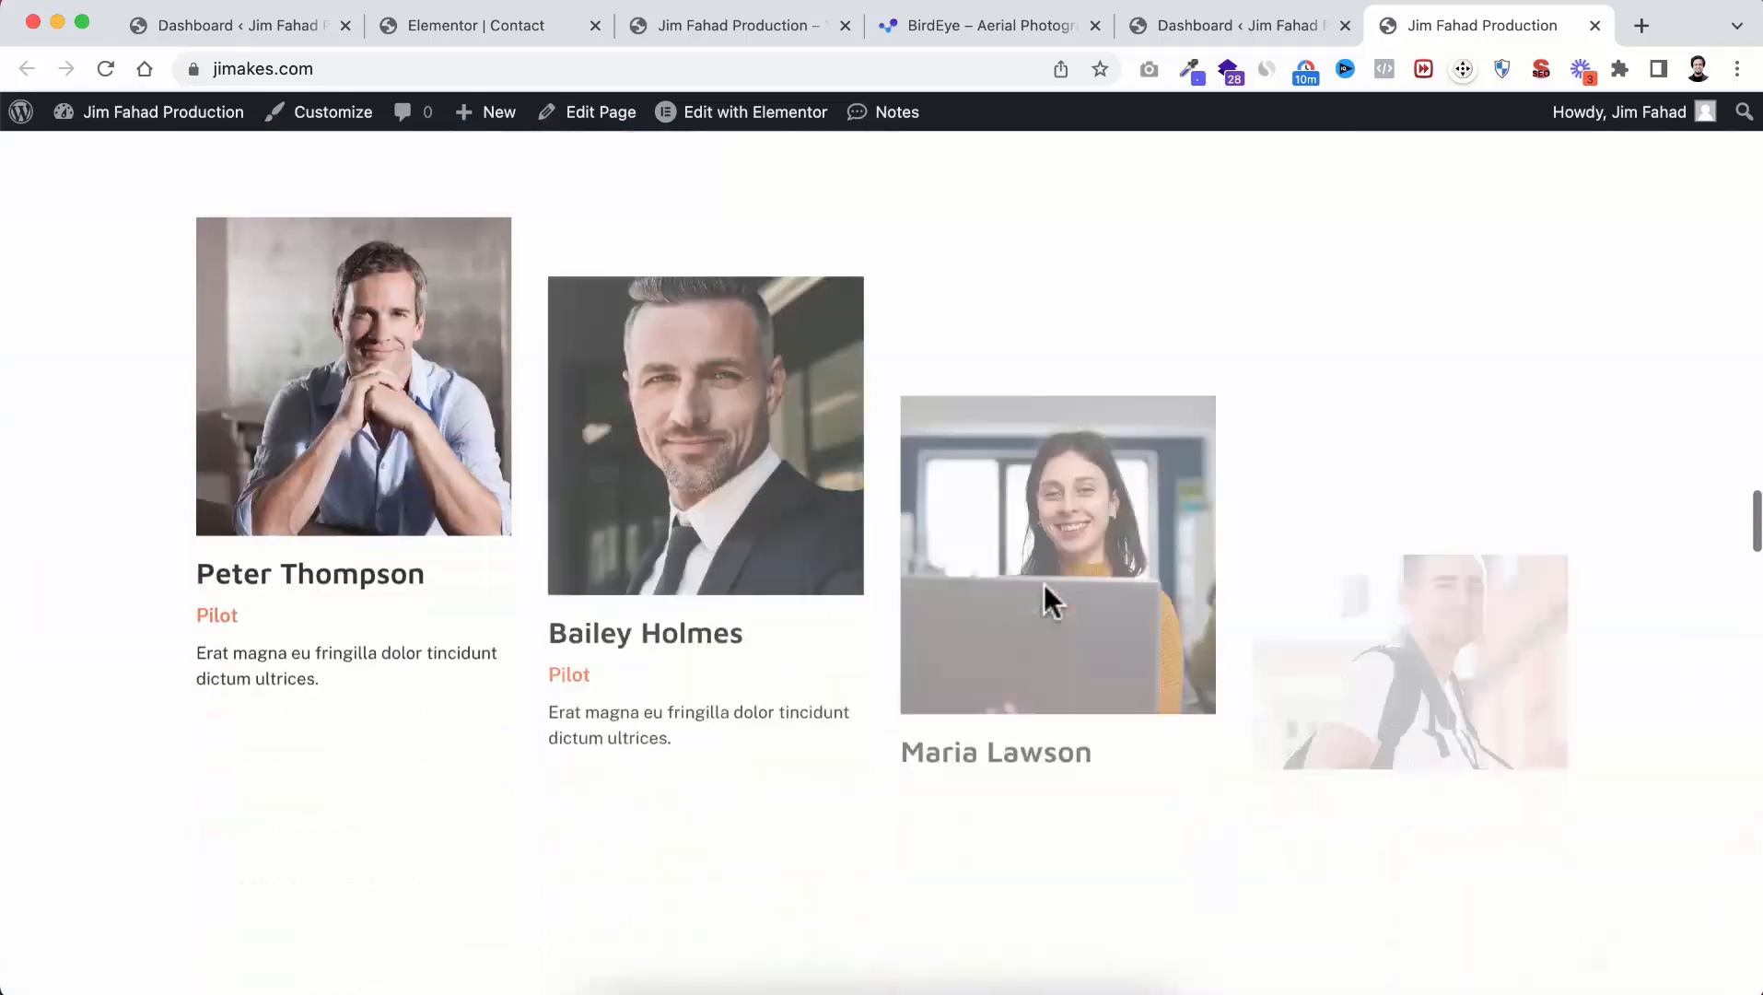
scroll(1042, 581, "down", 15)
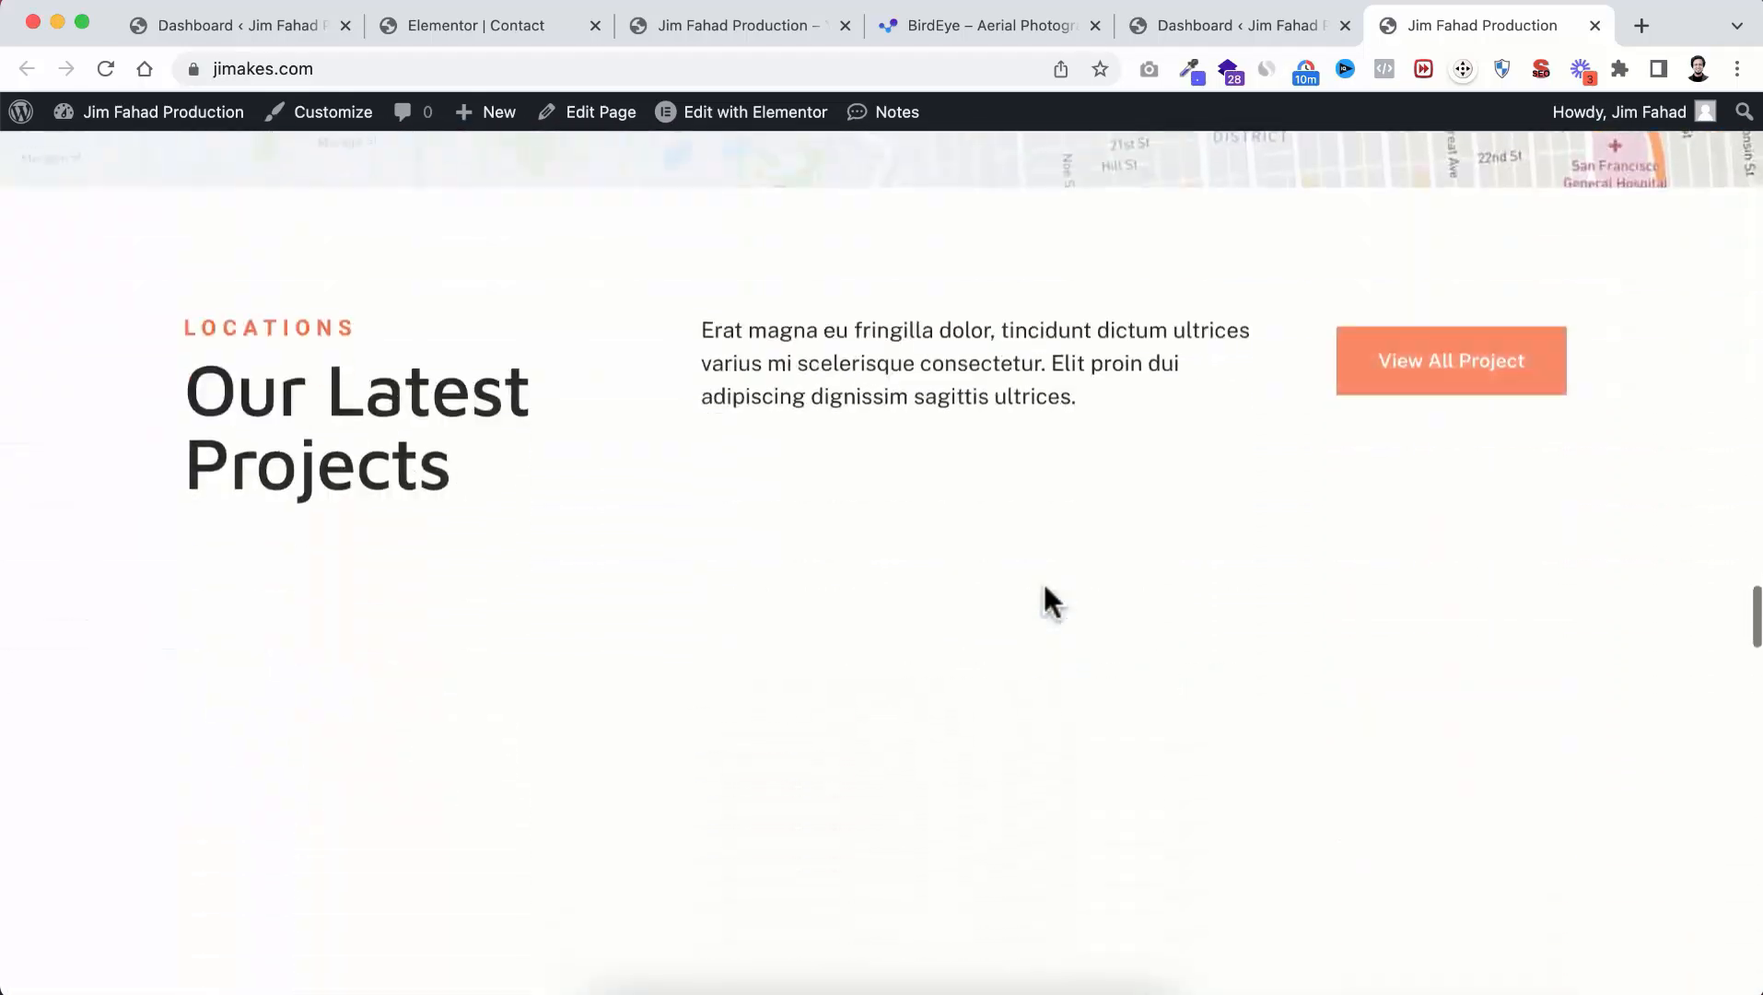
scroll(1049, 604, "down", 15)
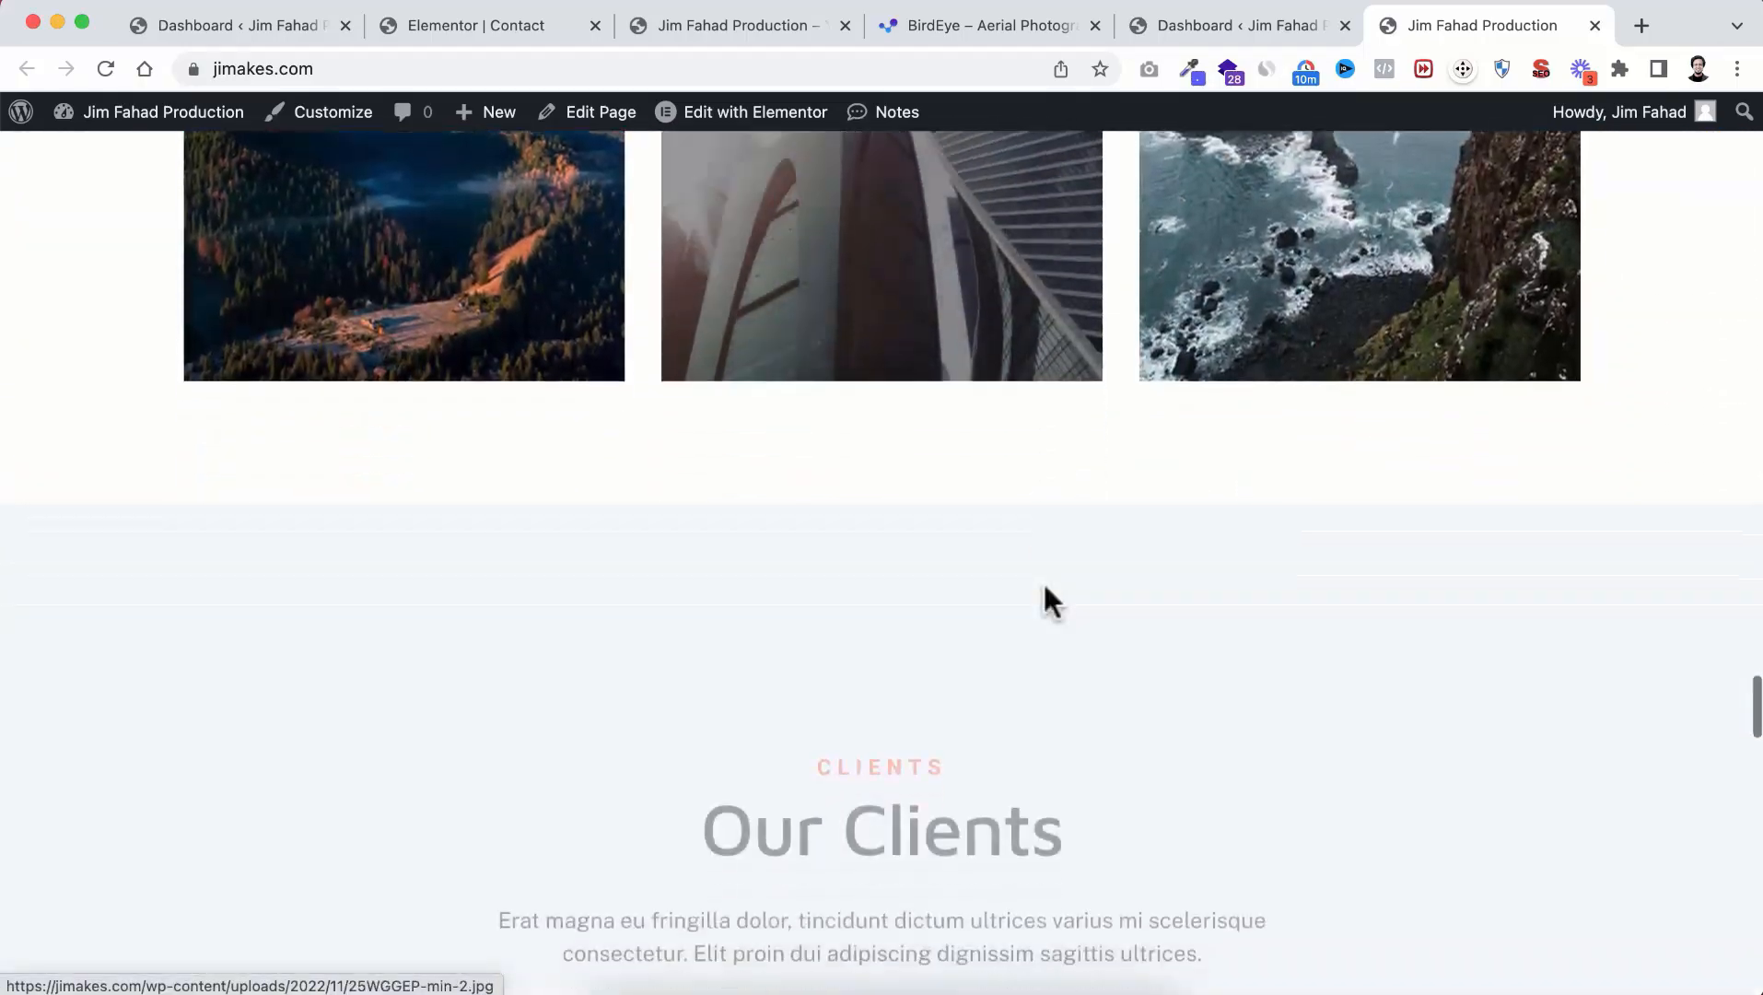
scroll(1050, 604, "down", 15)
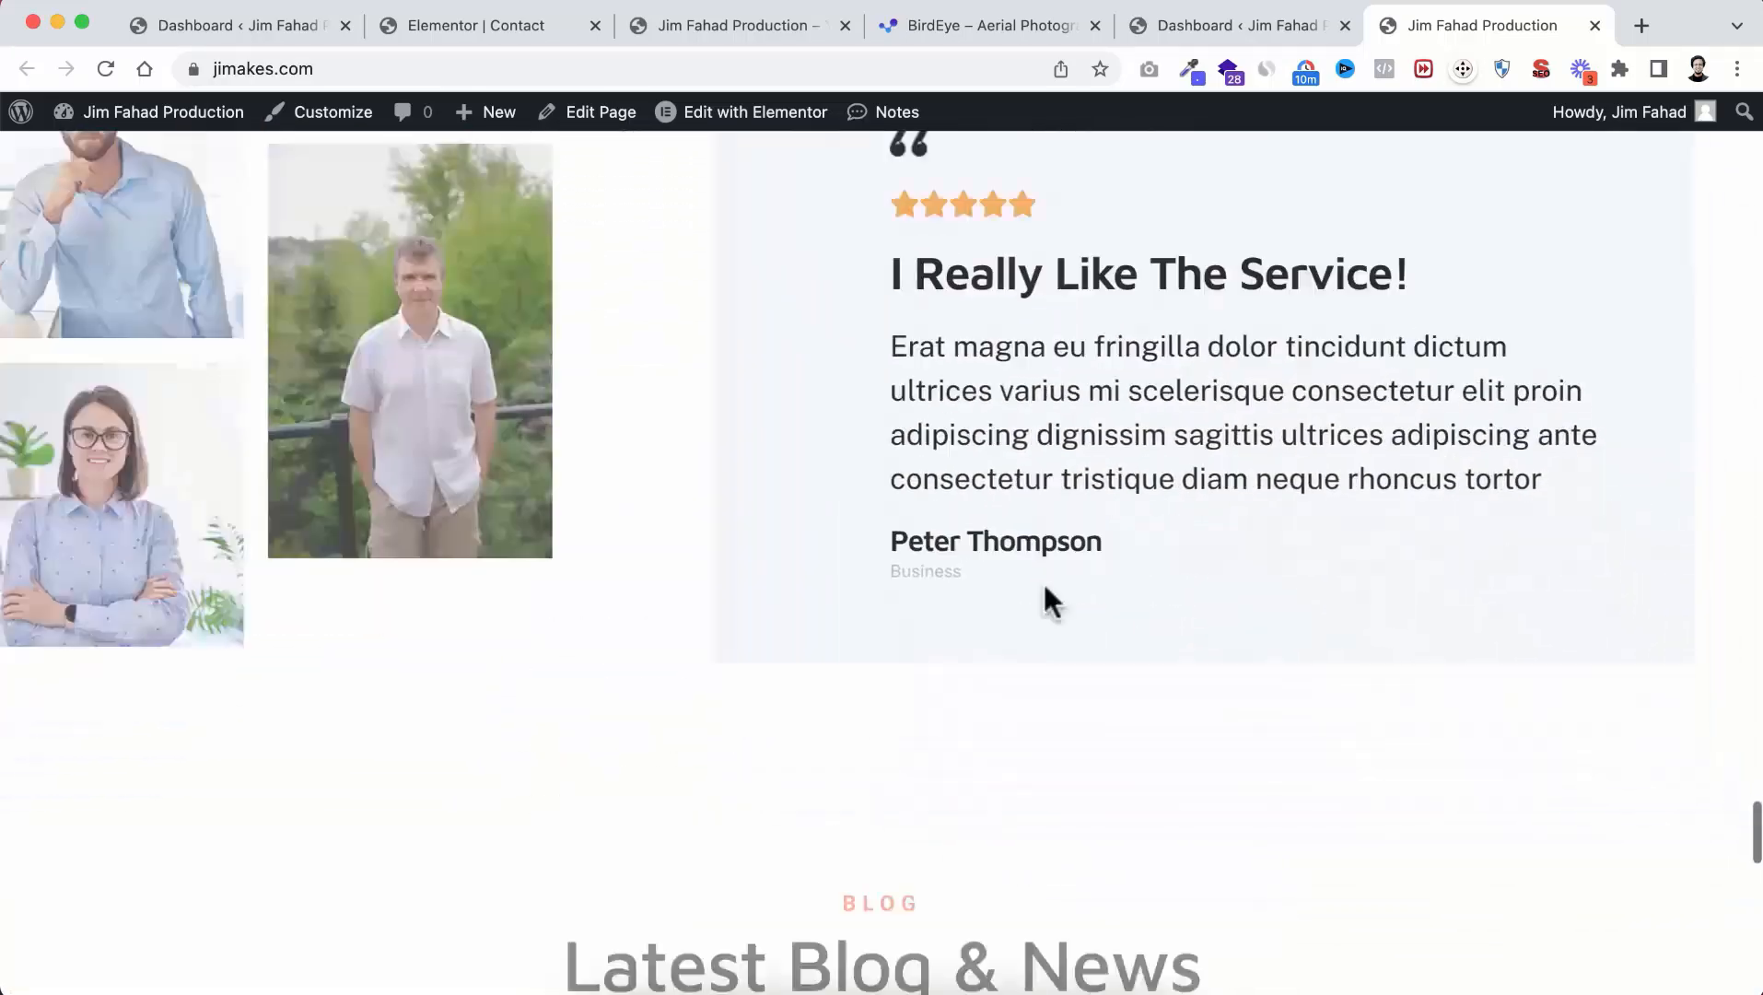
scroll(1043, 584, "down", 10)
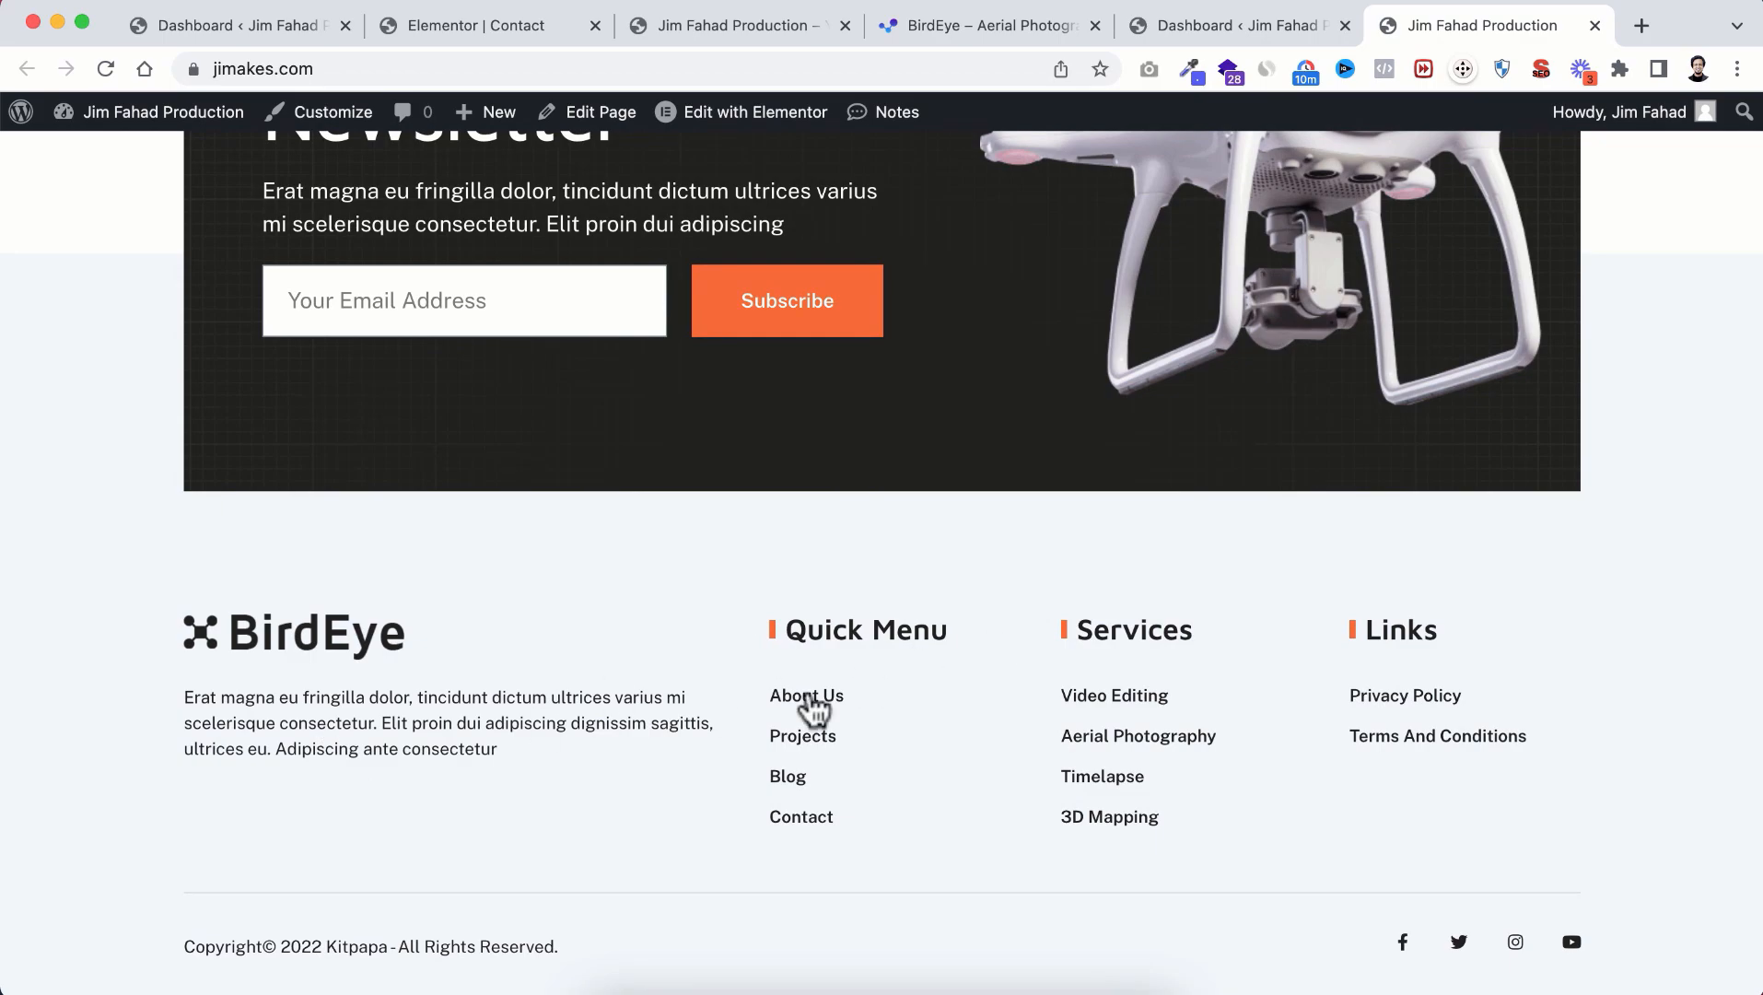
scroll(1619, 404, "up", 20)
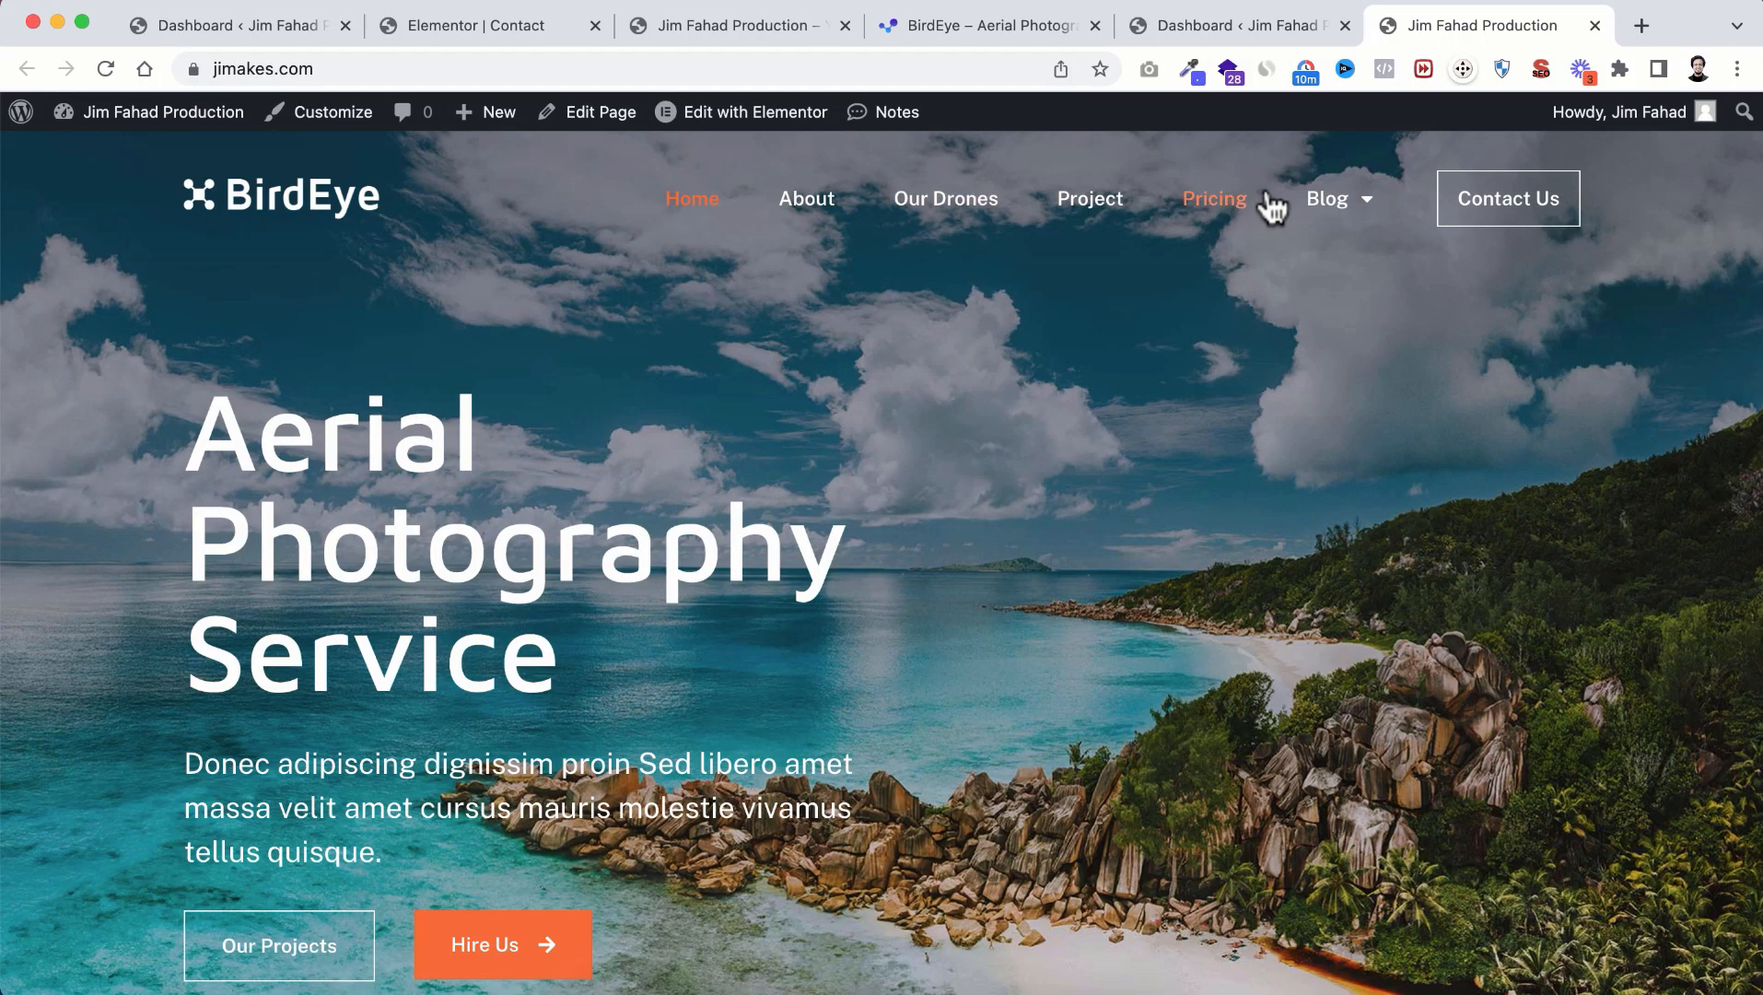
Step: Open the site's About page and examine its mission, work process and team sections
left_click(815, 219)
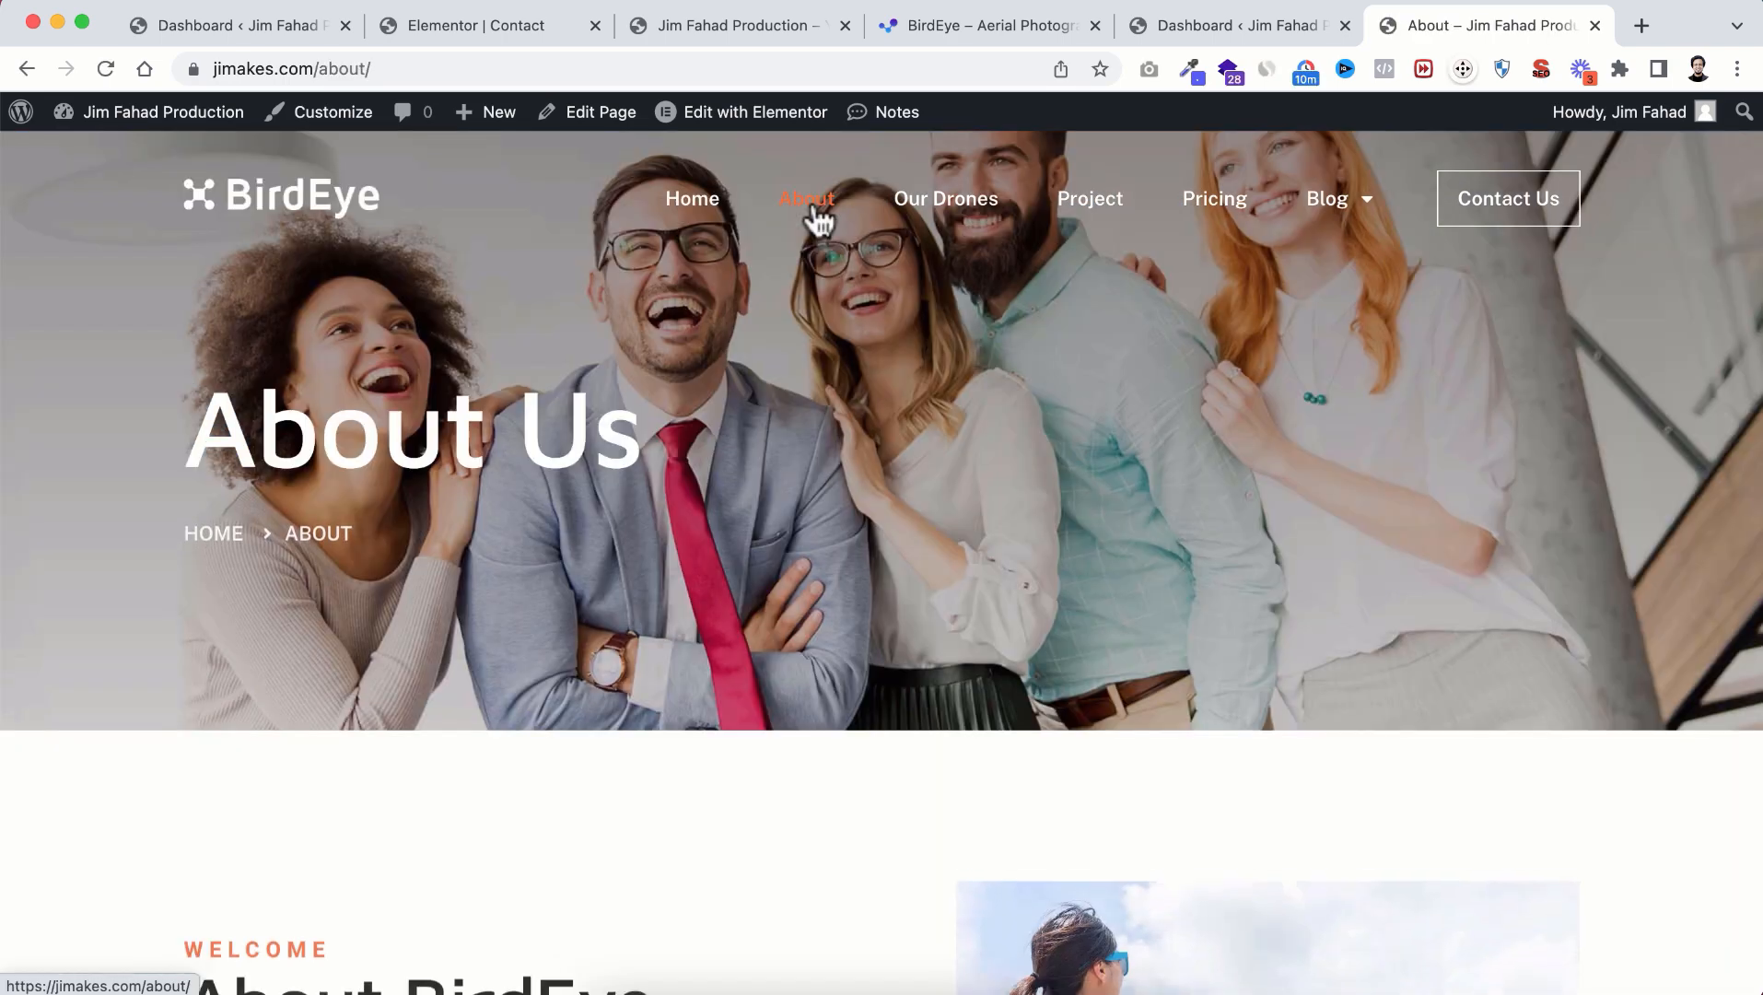
scroll(862, 530, "down", 5)
scroll(862, 530, "down", 15)
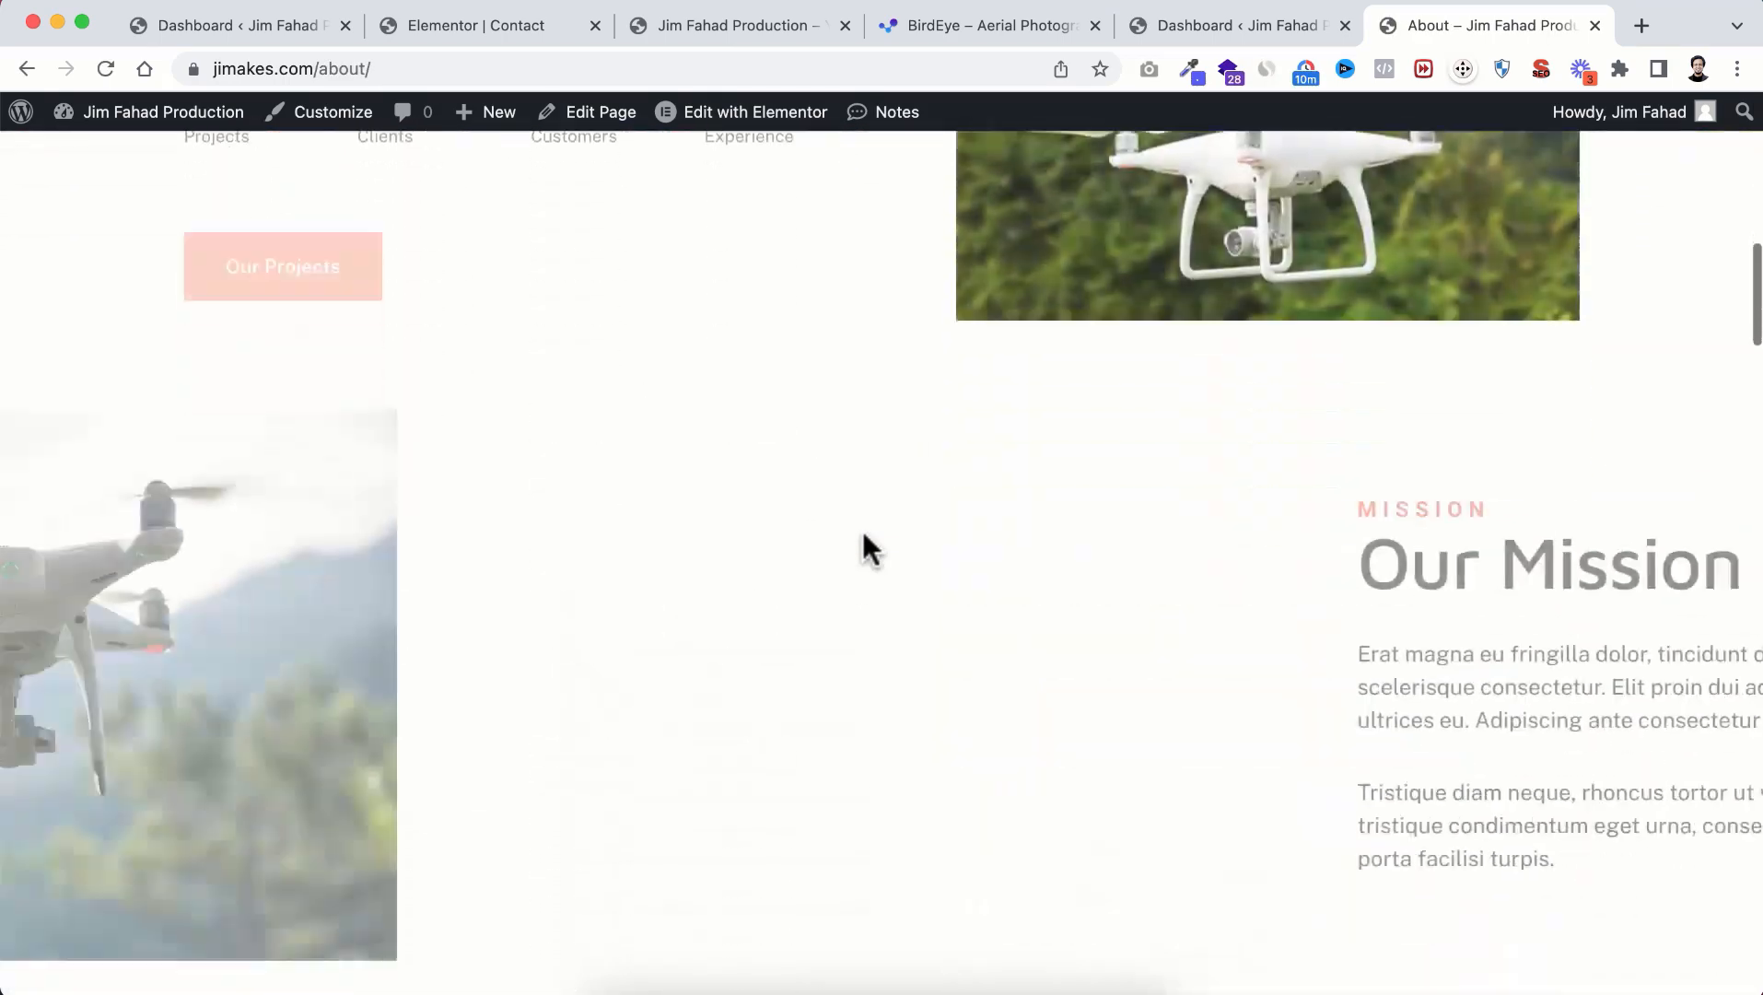
scroll(862, 530, "down", 15)
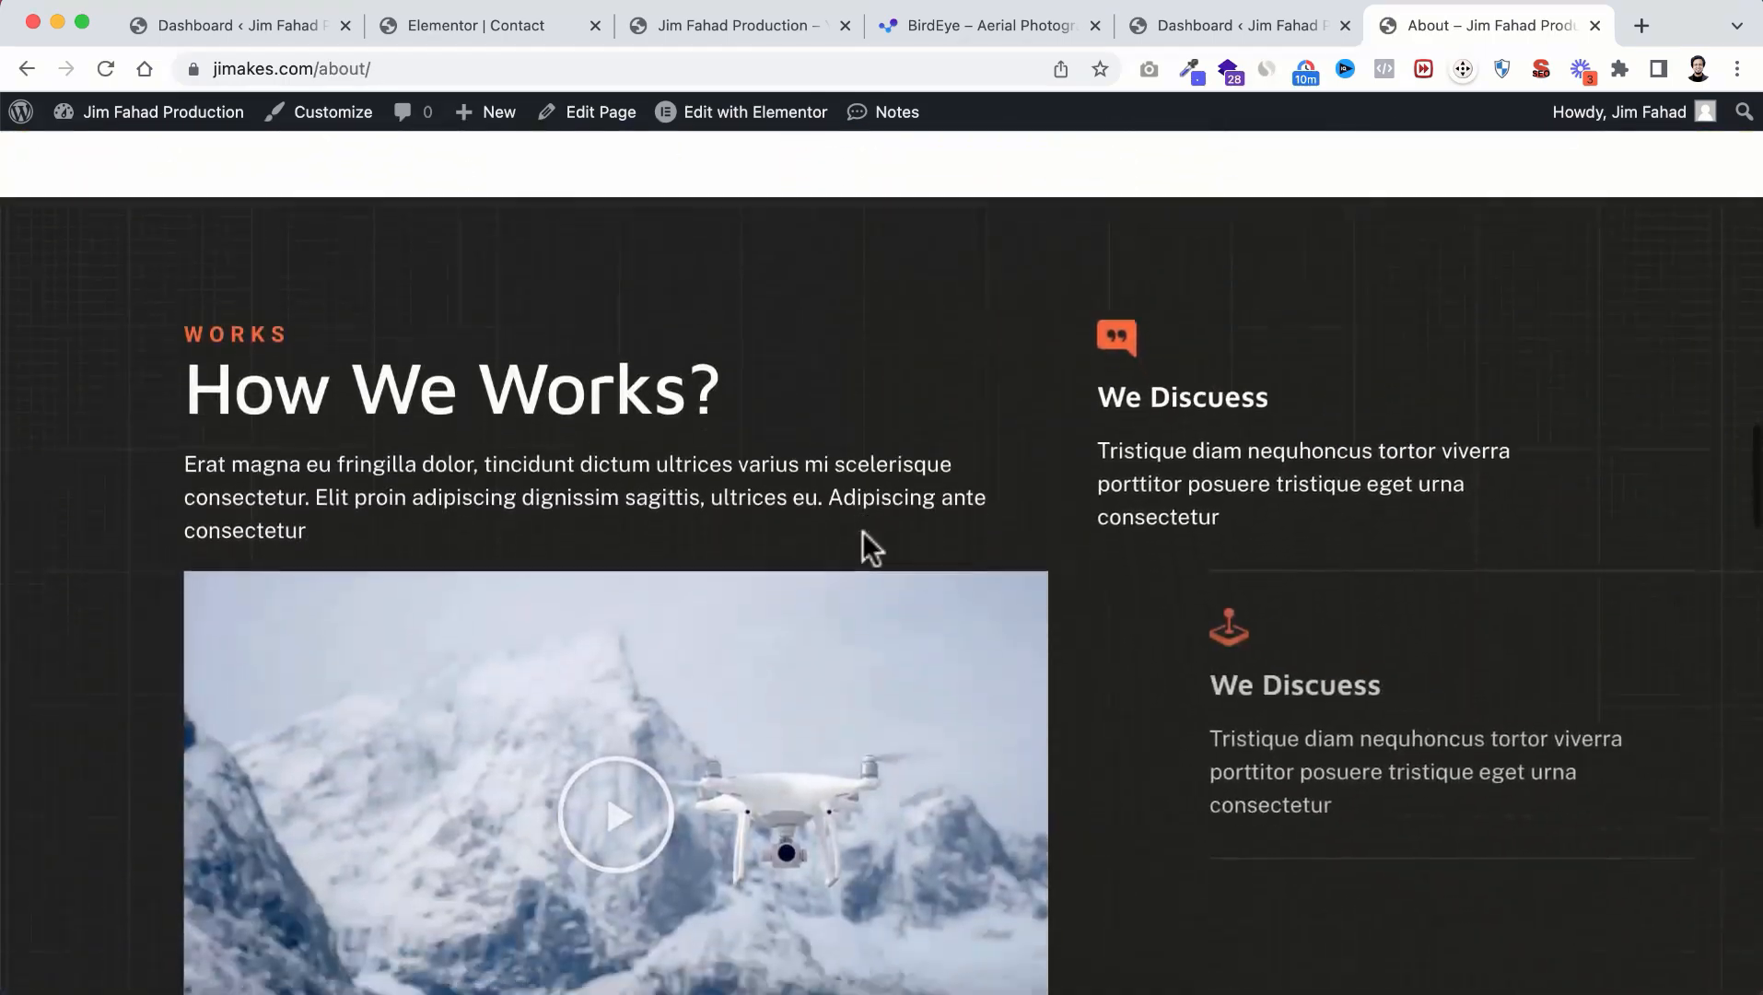
scroll(862, 531, "down", 7)
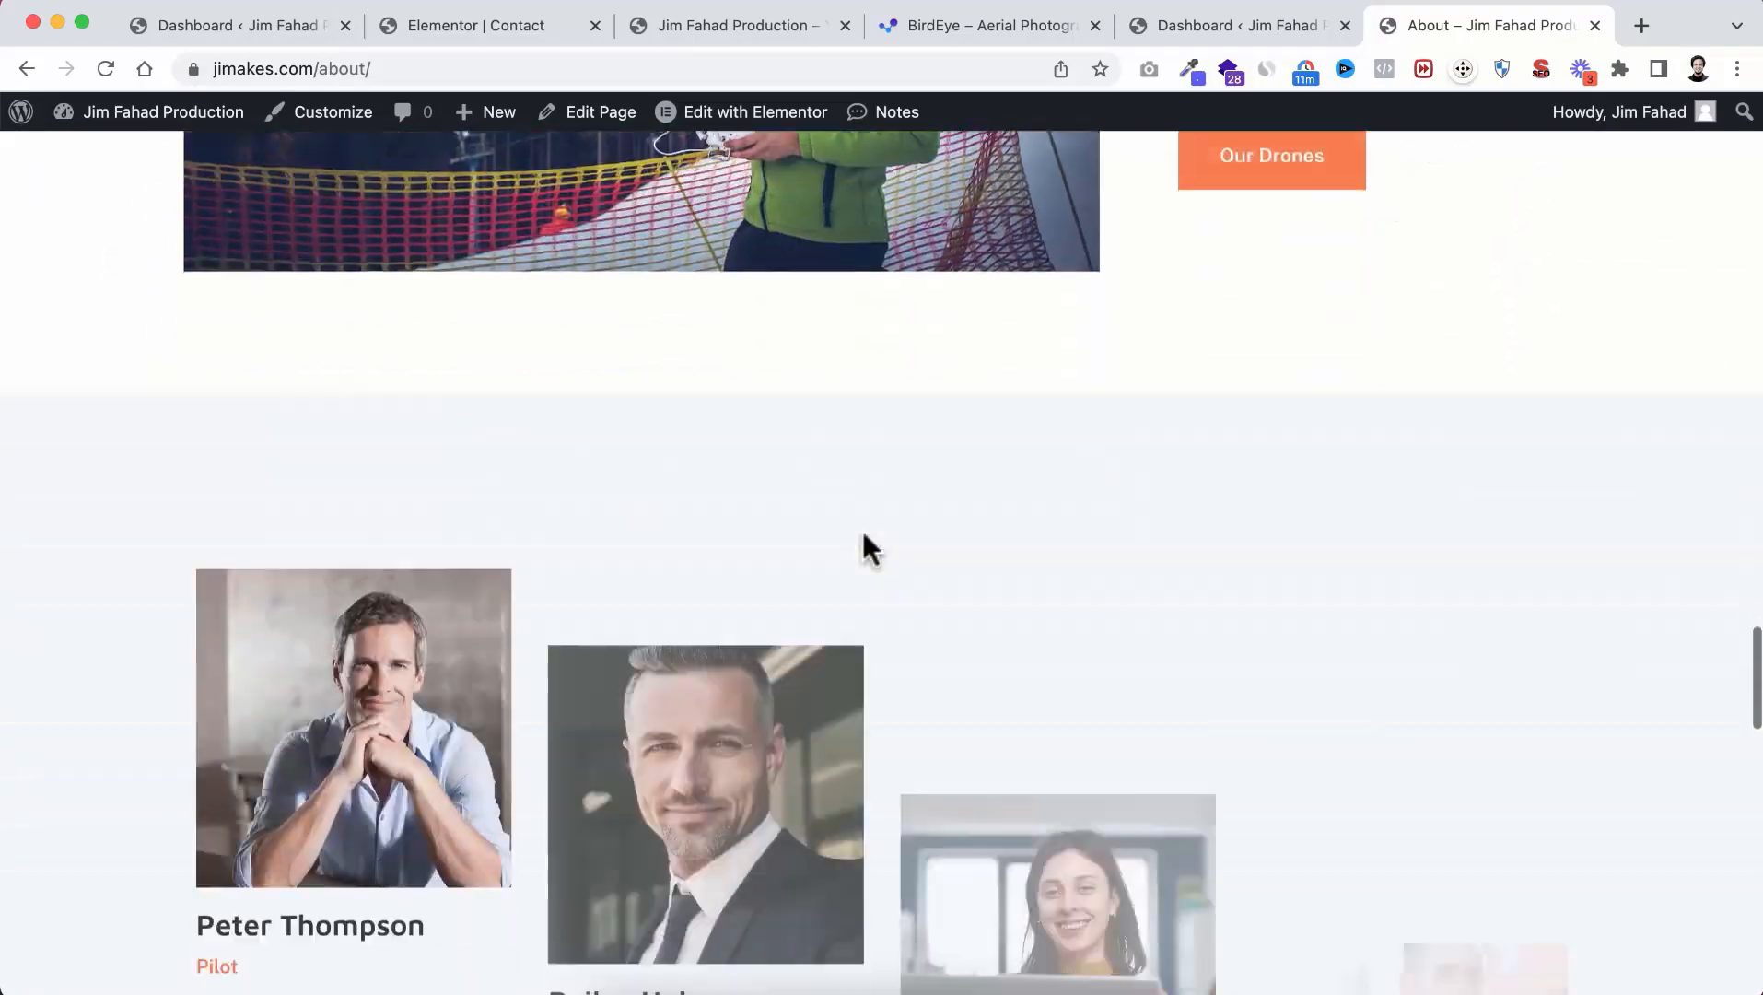
scroll(862, 530, "up", 20)
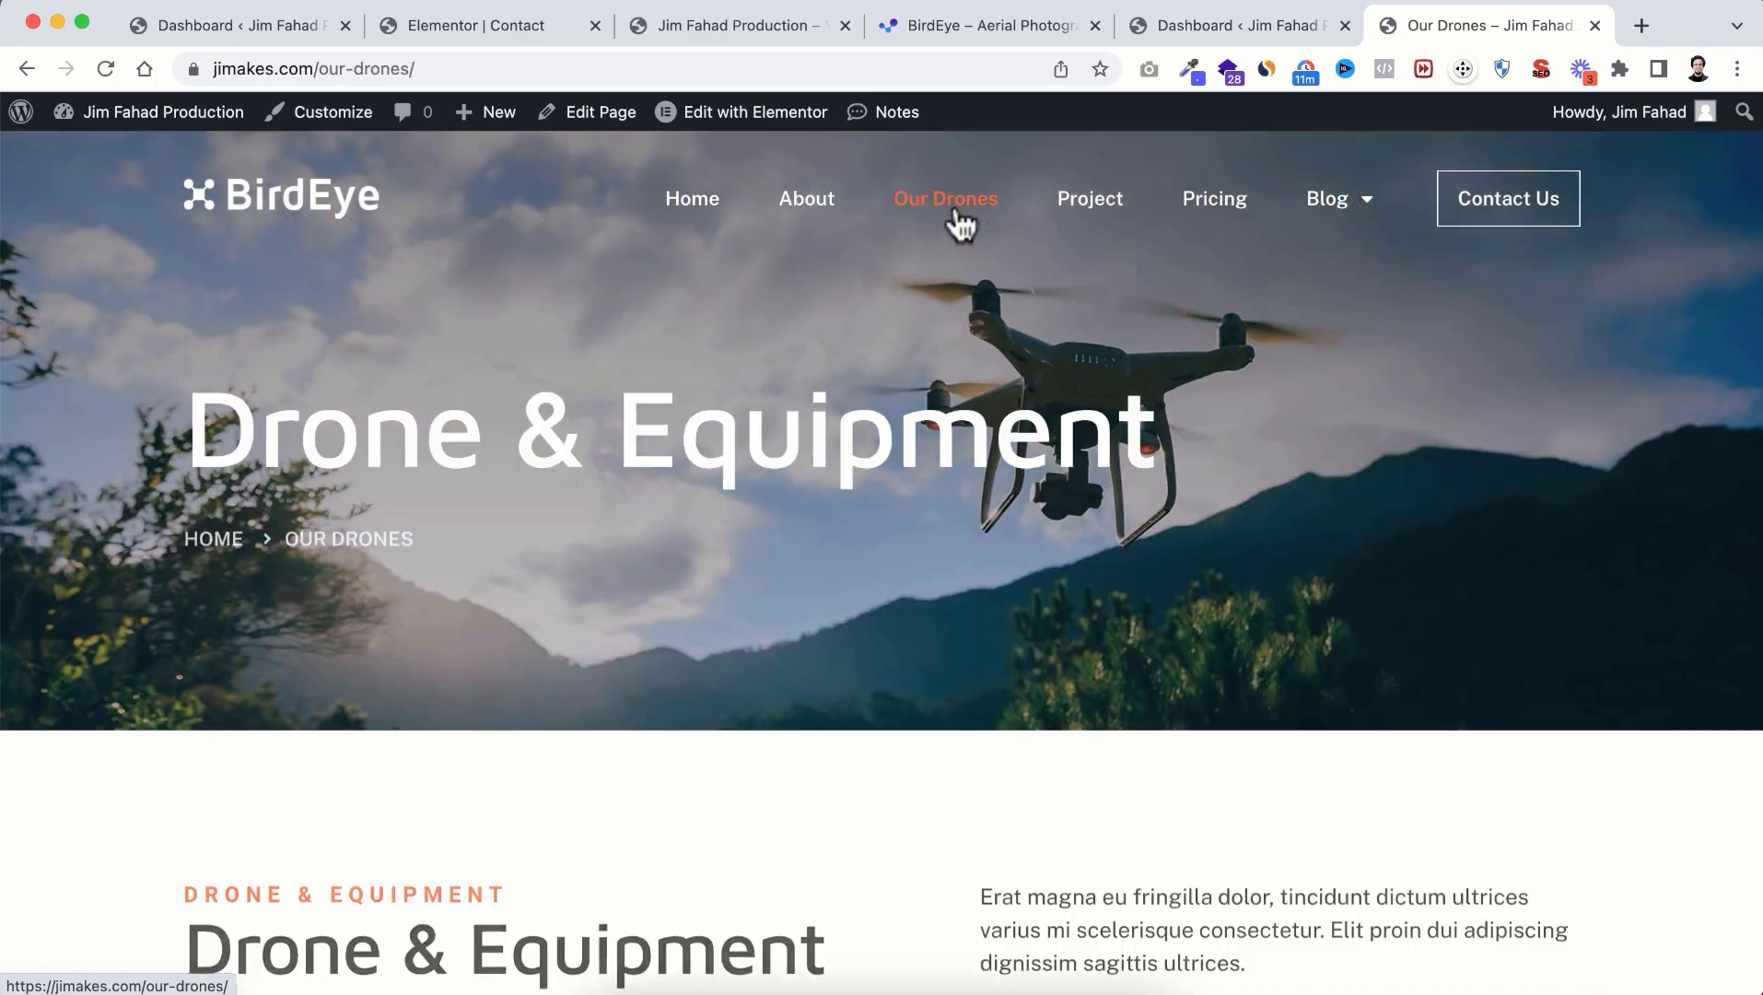
Step: Examine the Our Drones page from the drone specification sections down to the newsletter and footer, and return to its header
scroll(951, 654, "down", 8)
scroll(951, 653, "down", 15)
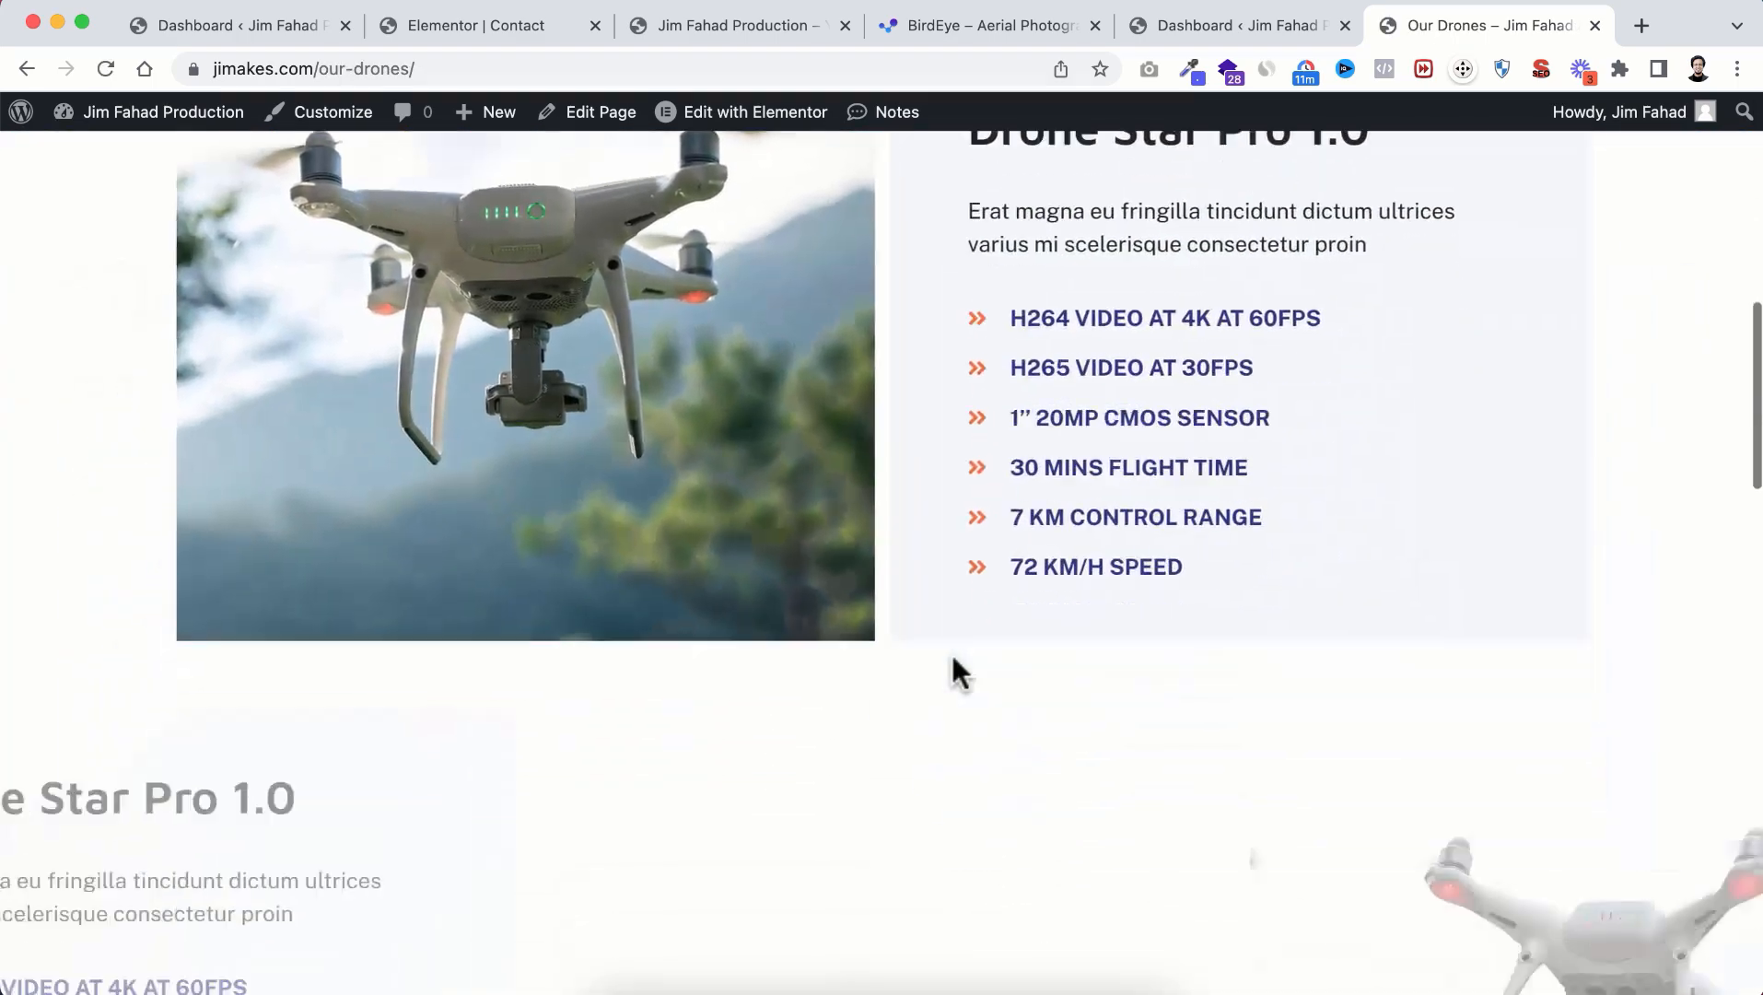
scroll(951, 654, "down", 15)
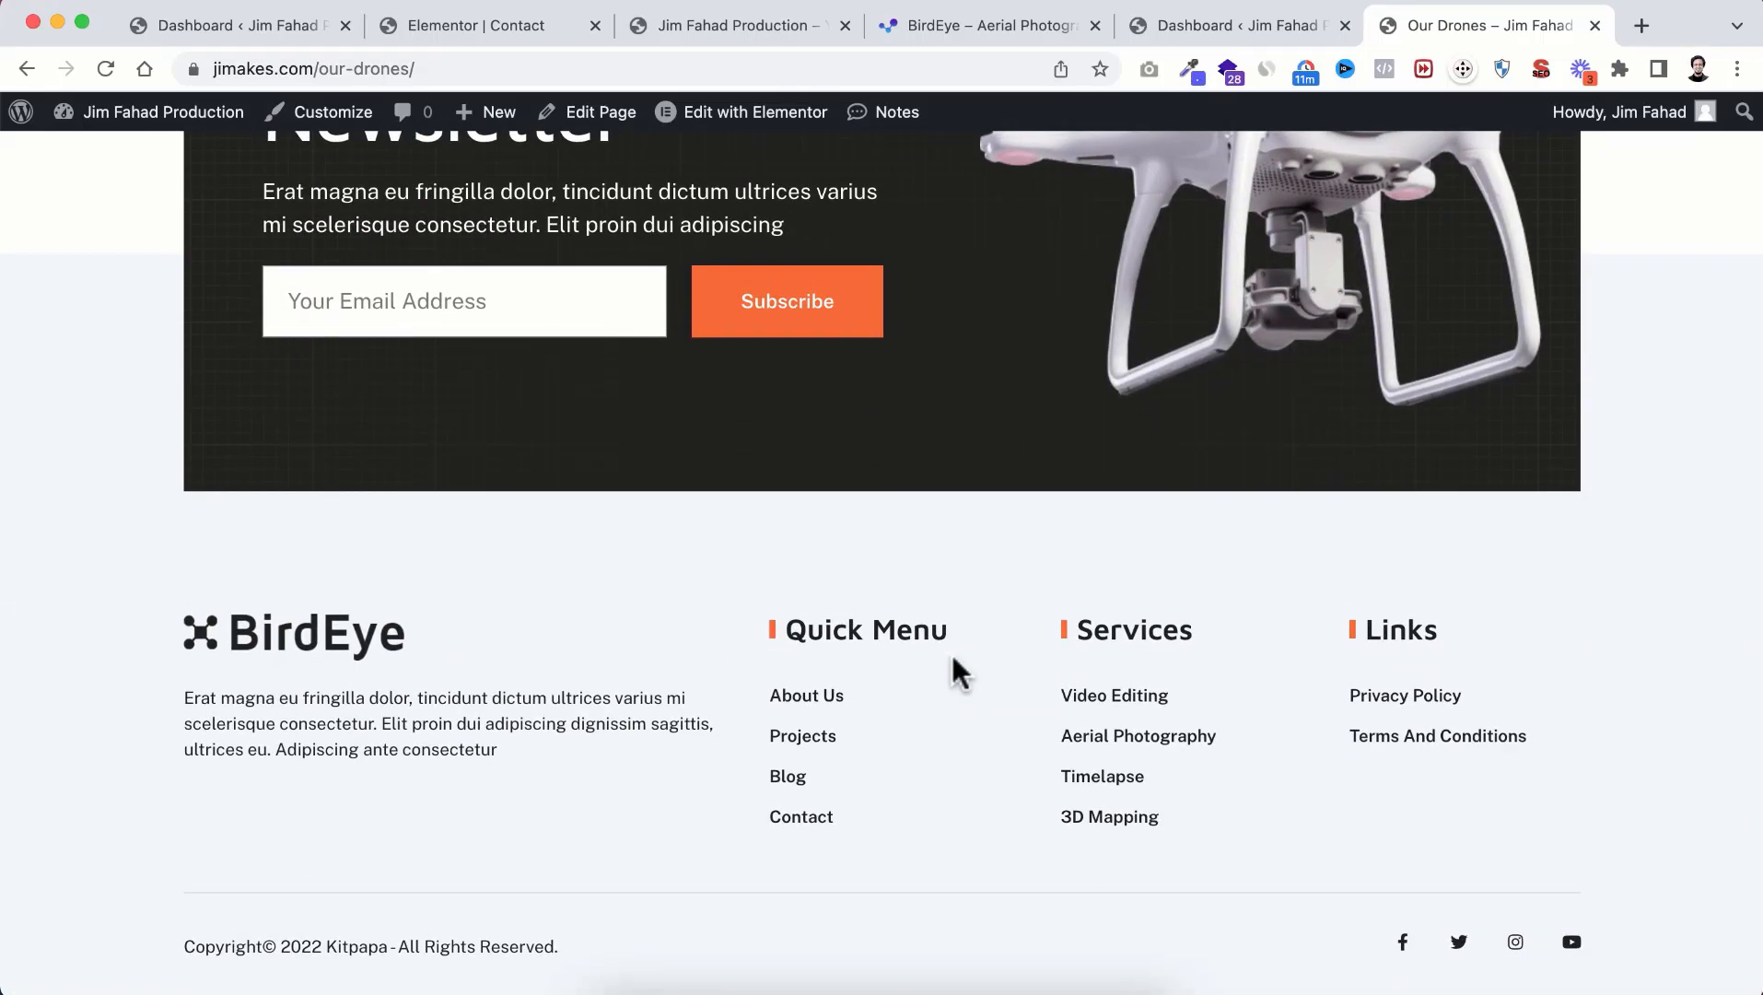
scroll(1074, 525, "up", 20)
scroll(1074, 525, "up", 5)
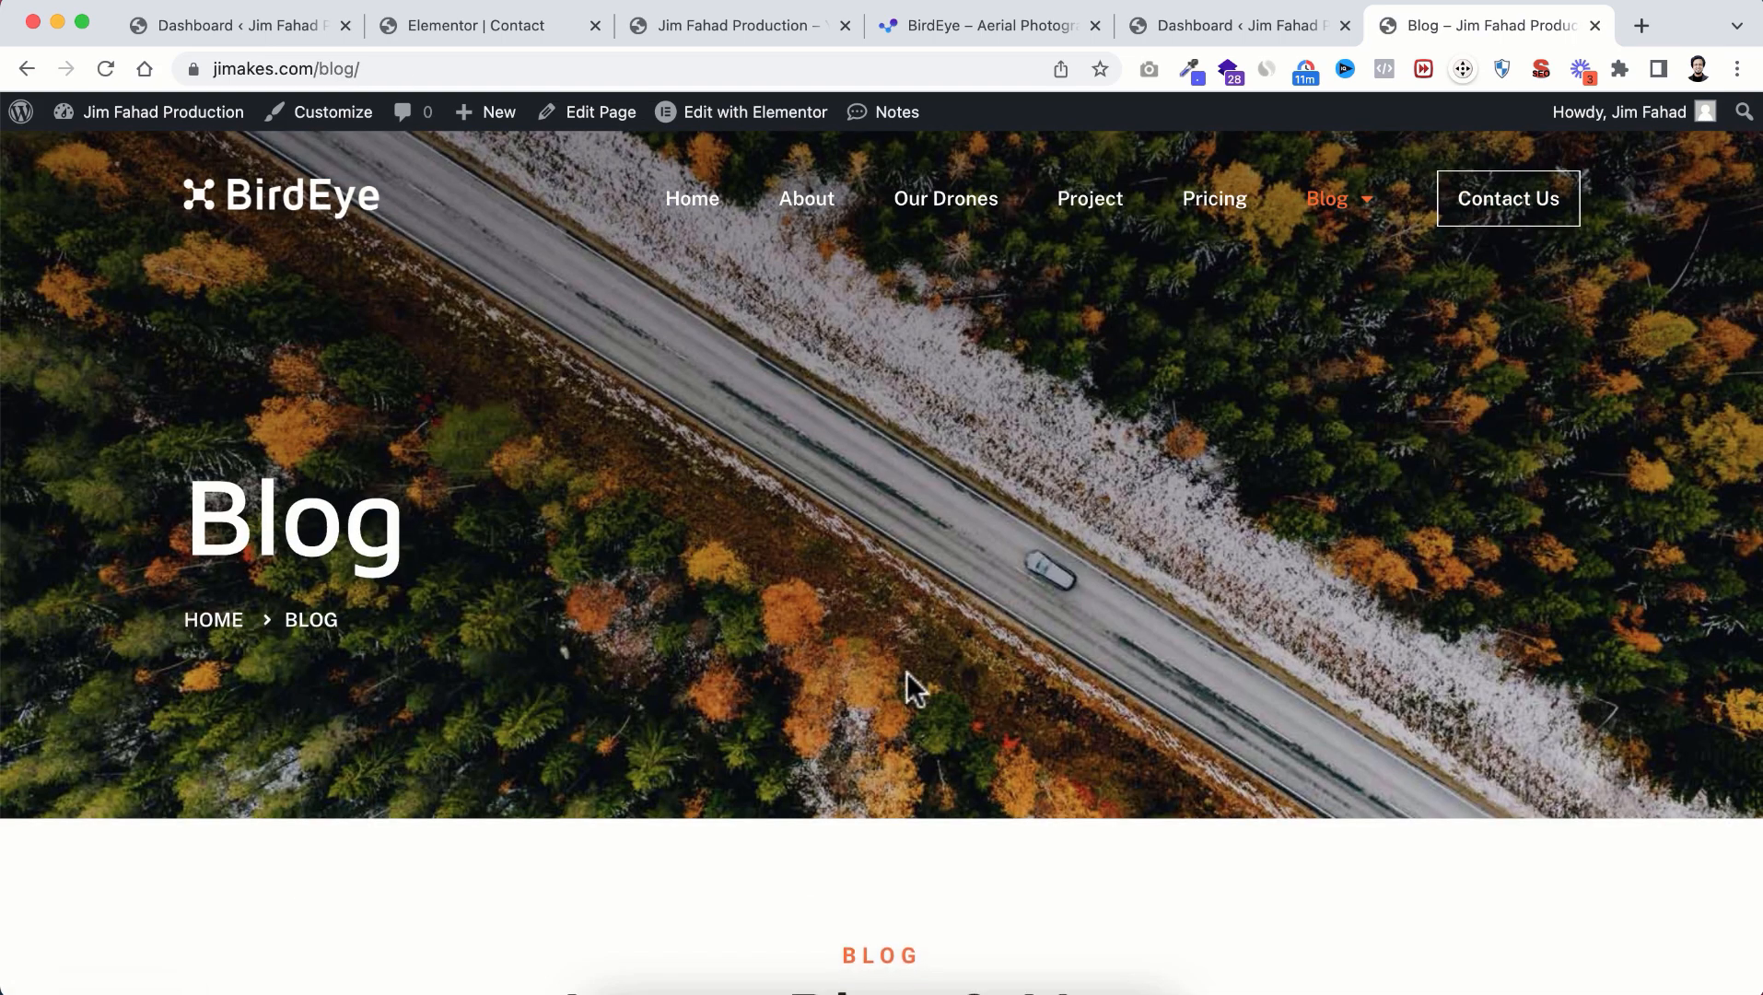
Step: Open the Blog page and one of its posts, examining the post grid and the article down to Related Articles
scroll(906, 672, "down", 6)
scroll(907, 675, "down", 15)
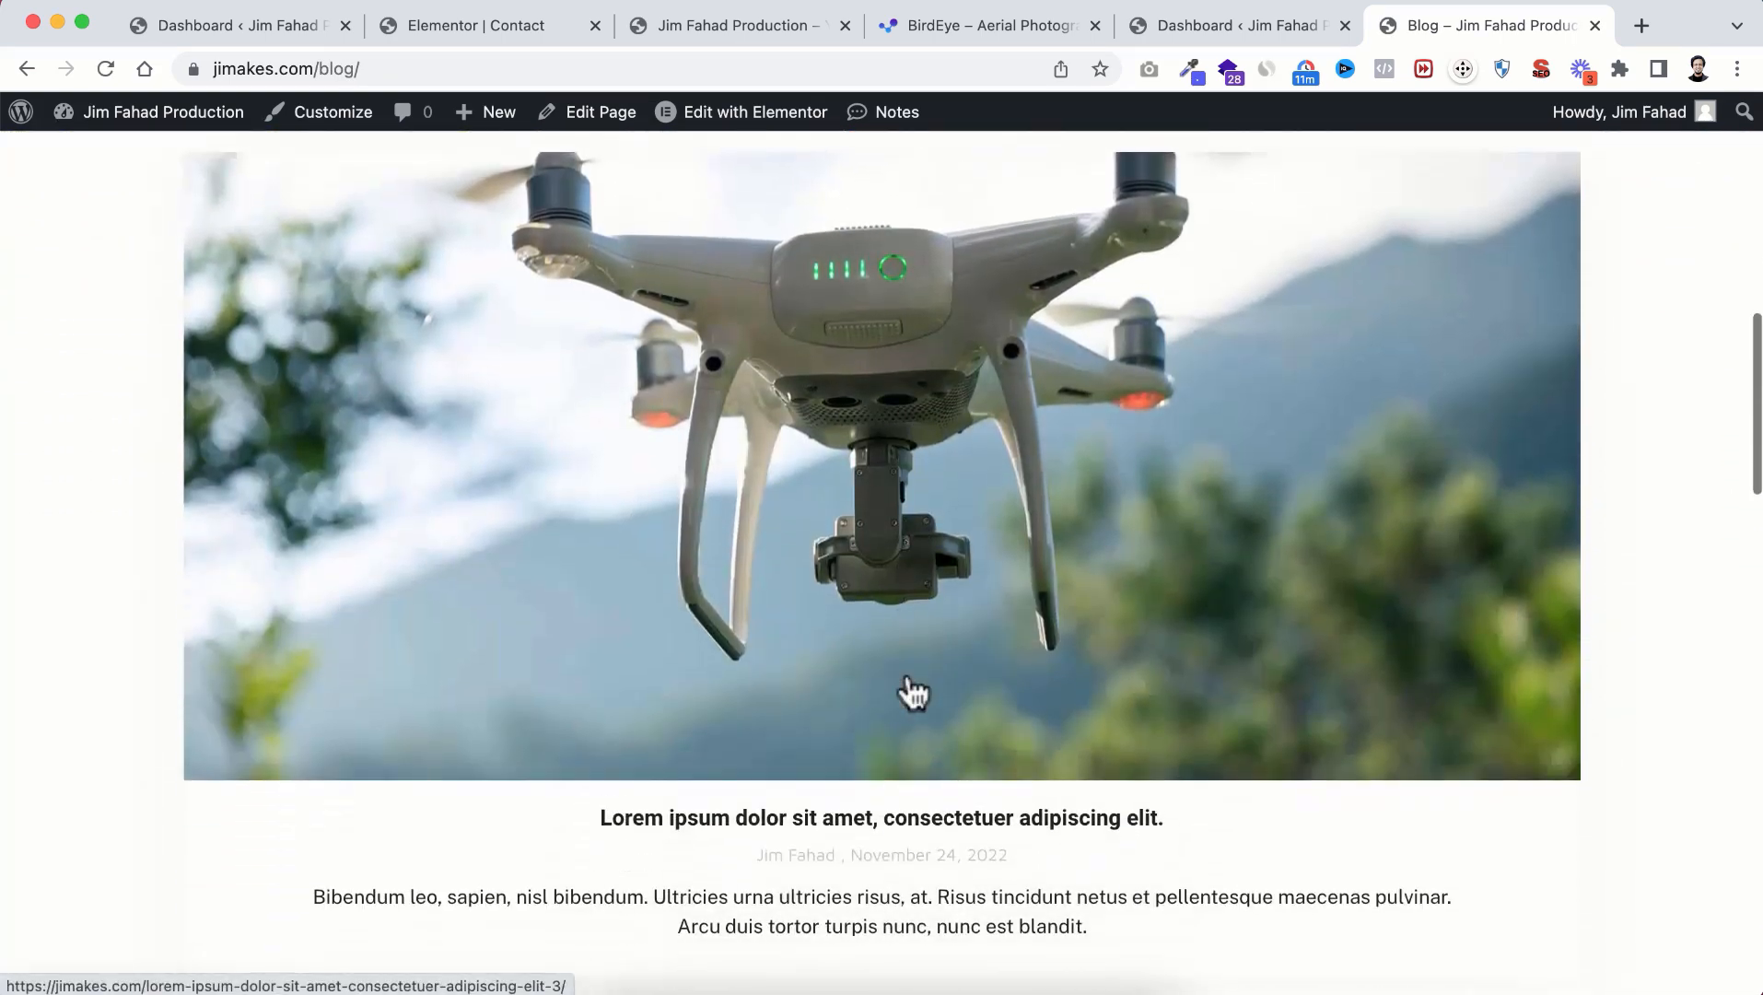
scroll(907, 677, "down", 6)
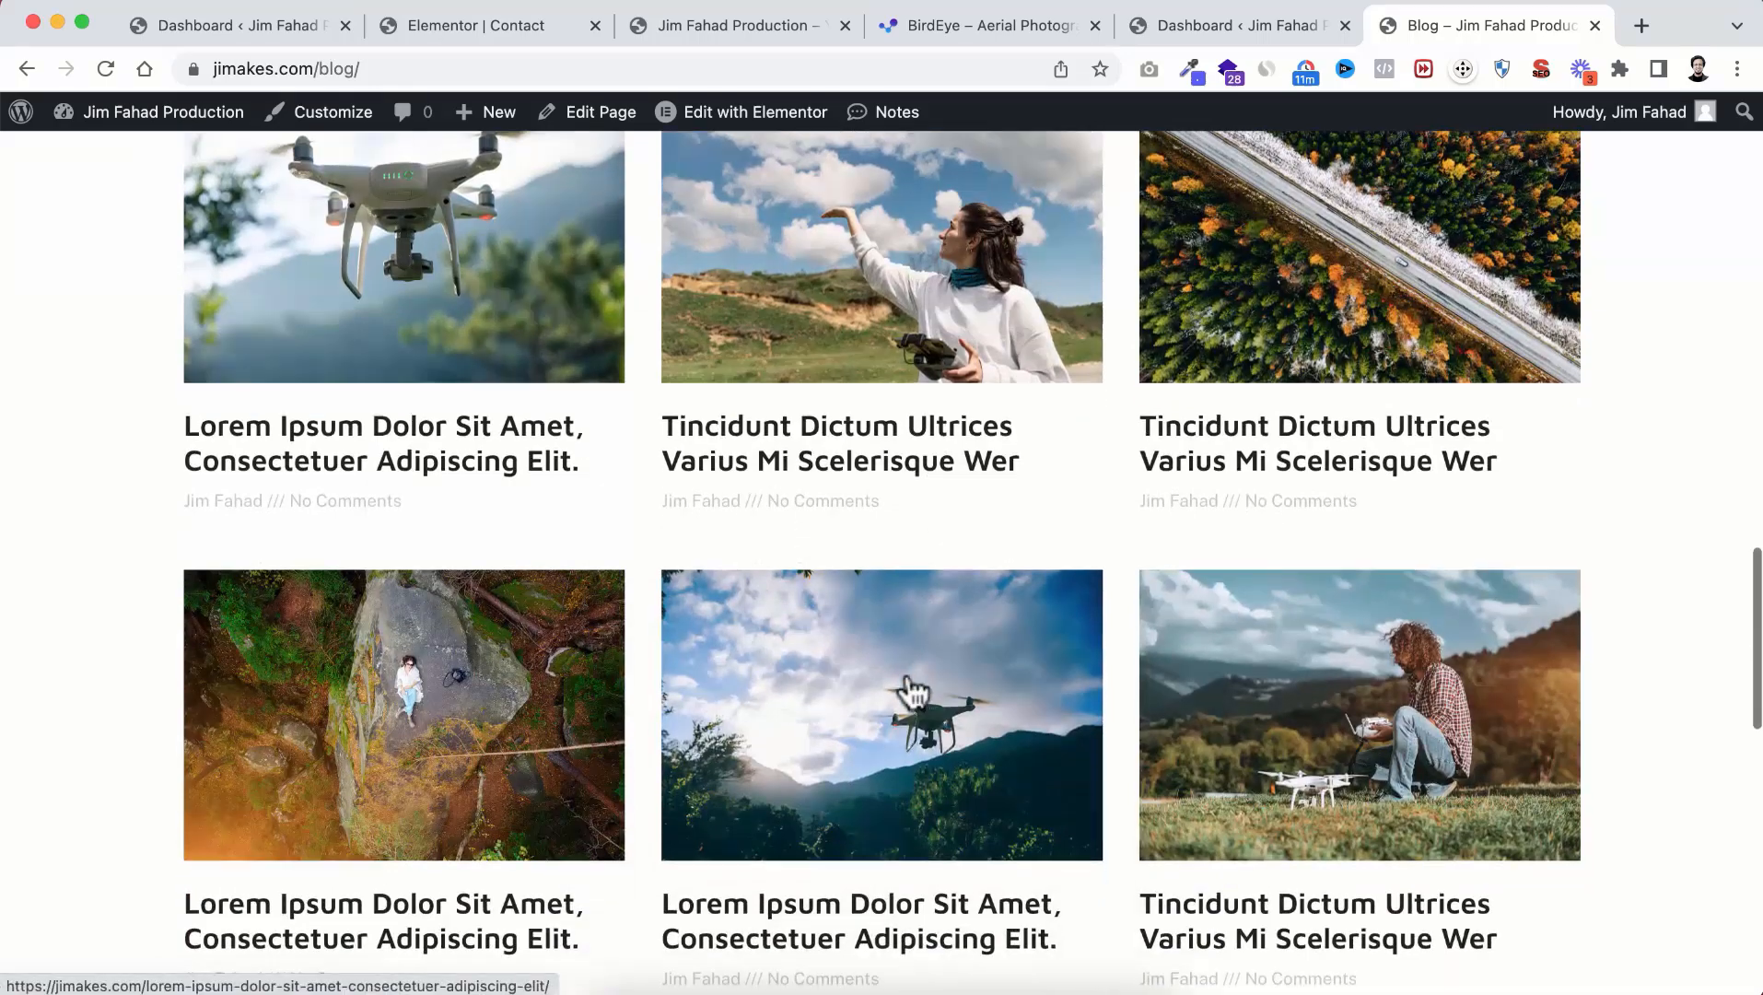
scroll(870, 532, "up", 1)
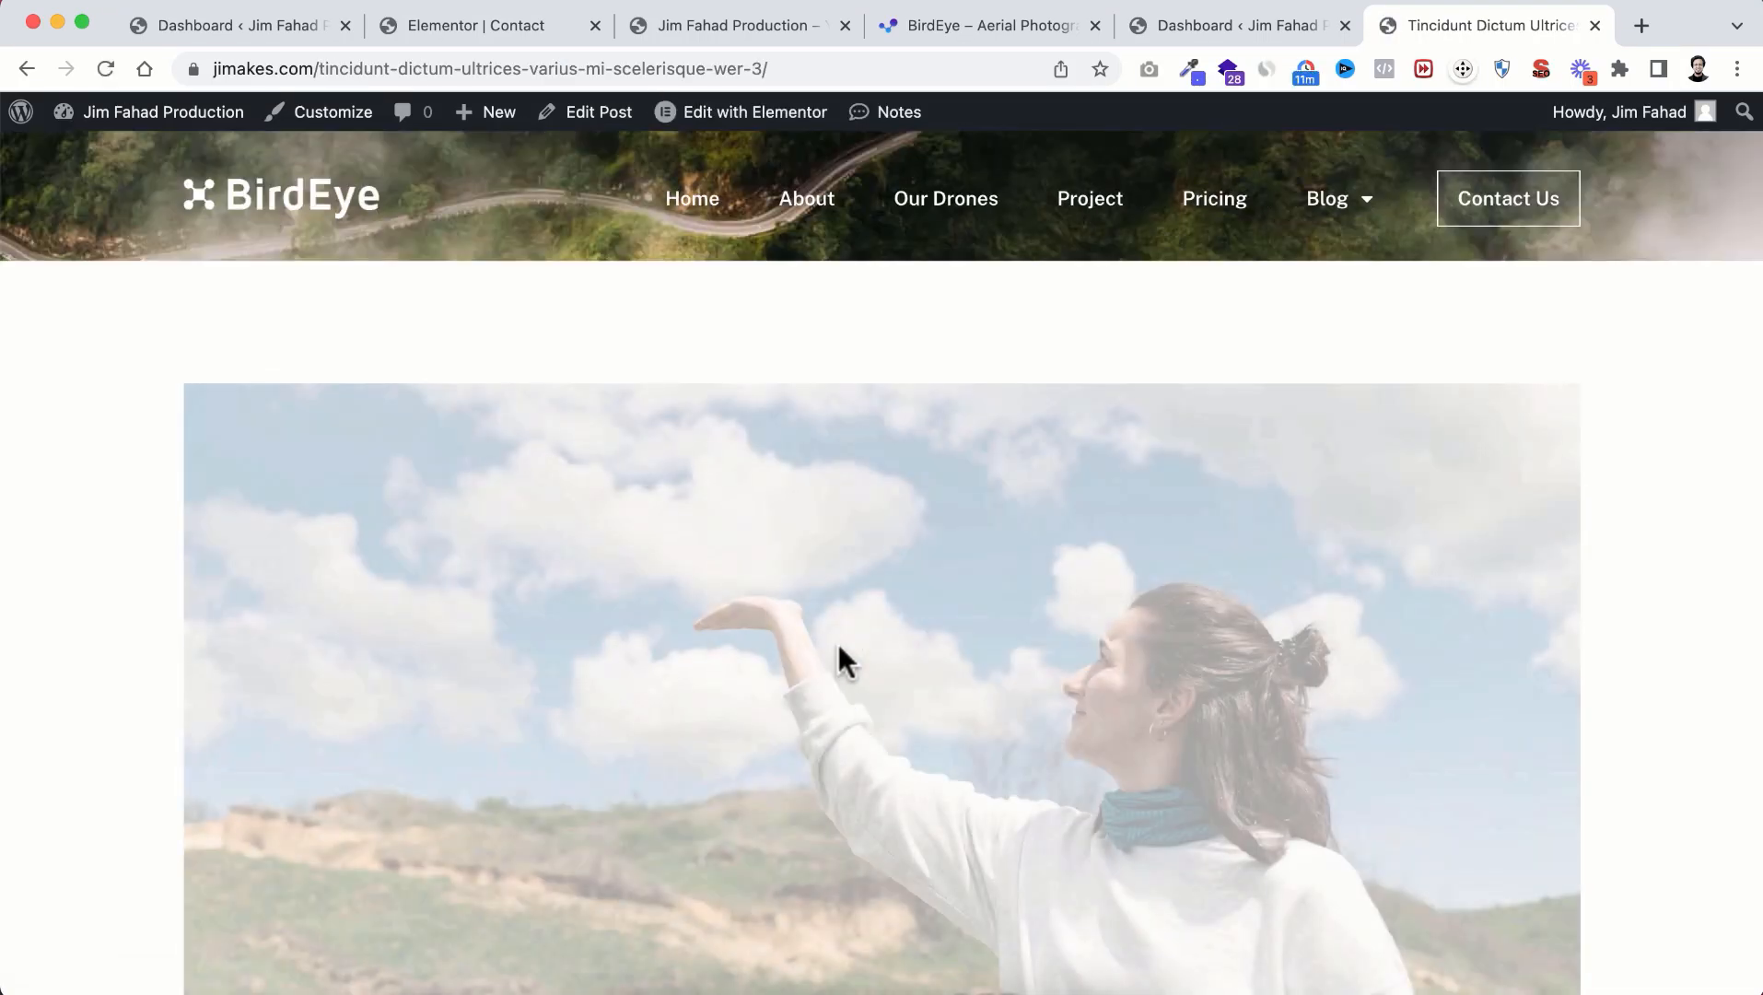
scroll(834, 682, "down", 8)
scroll(835, 676, "down", 10)
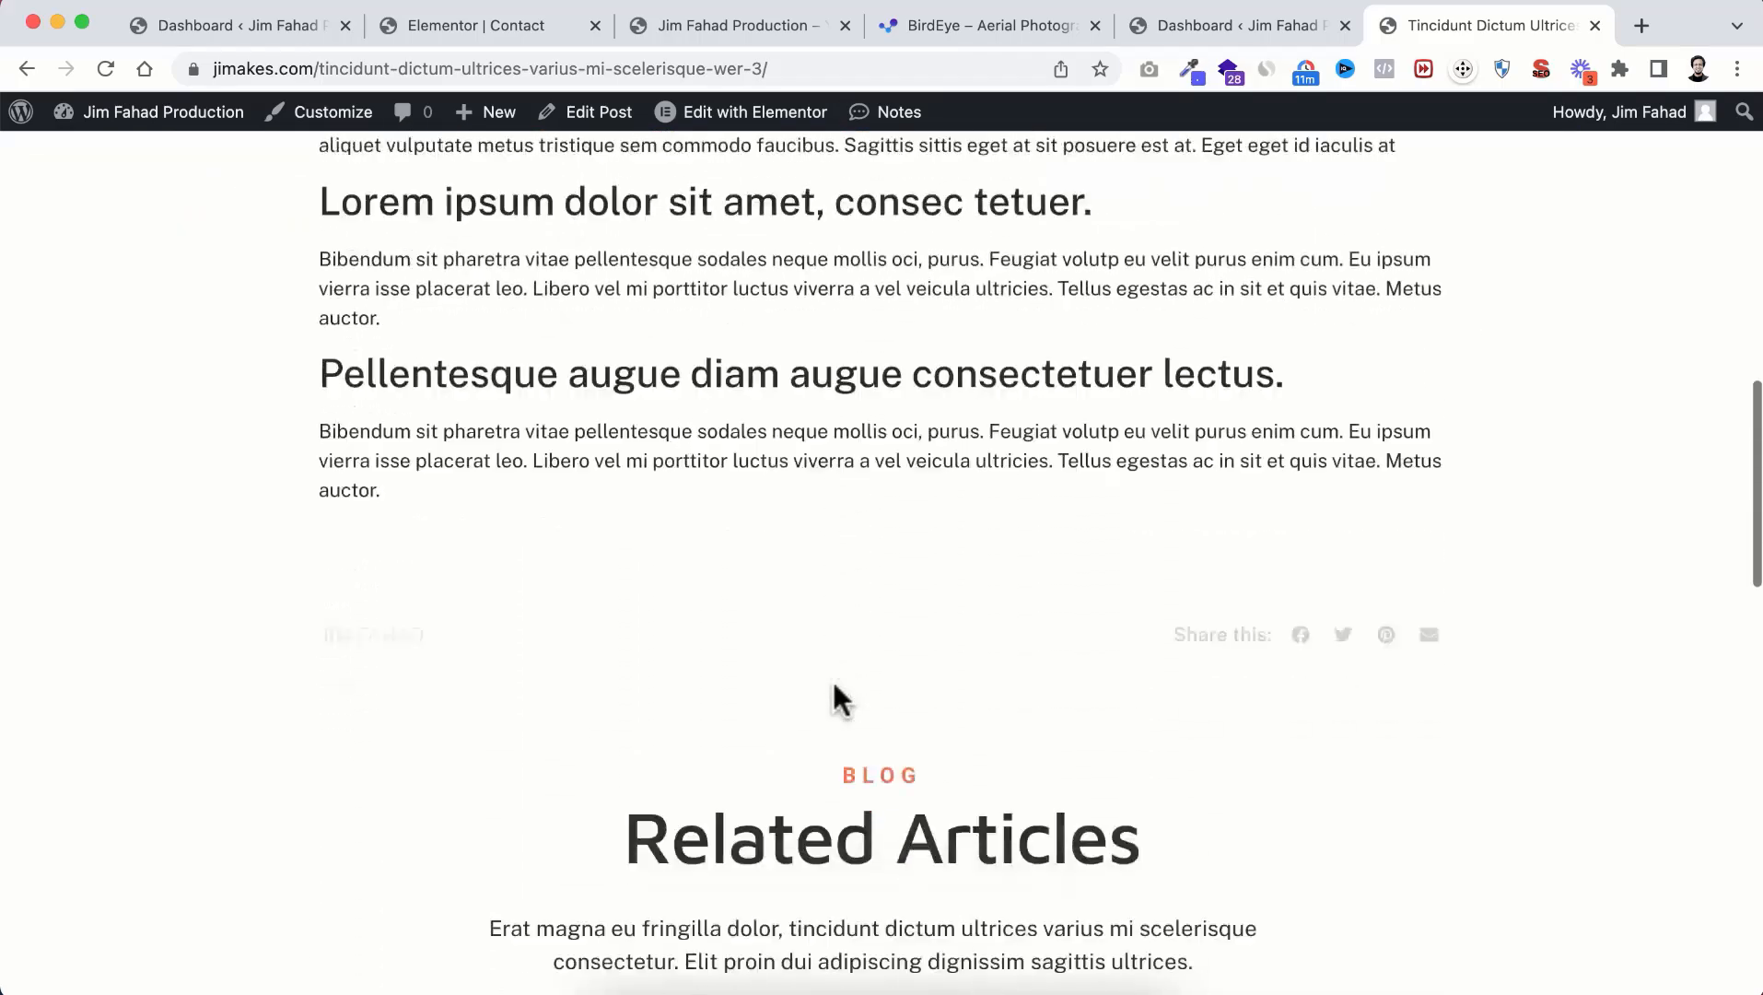
scroll(834, 677, "up", 15)
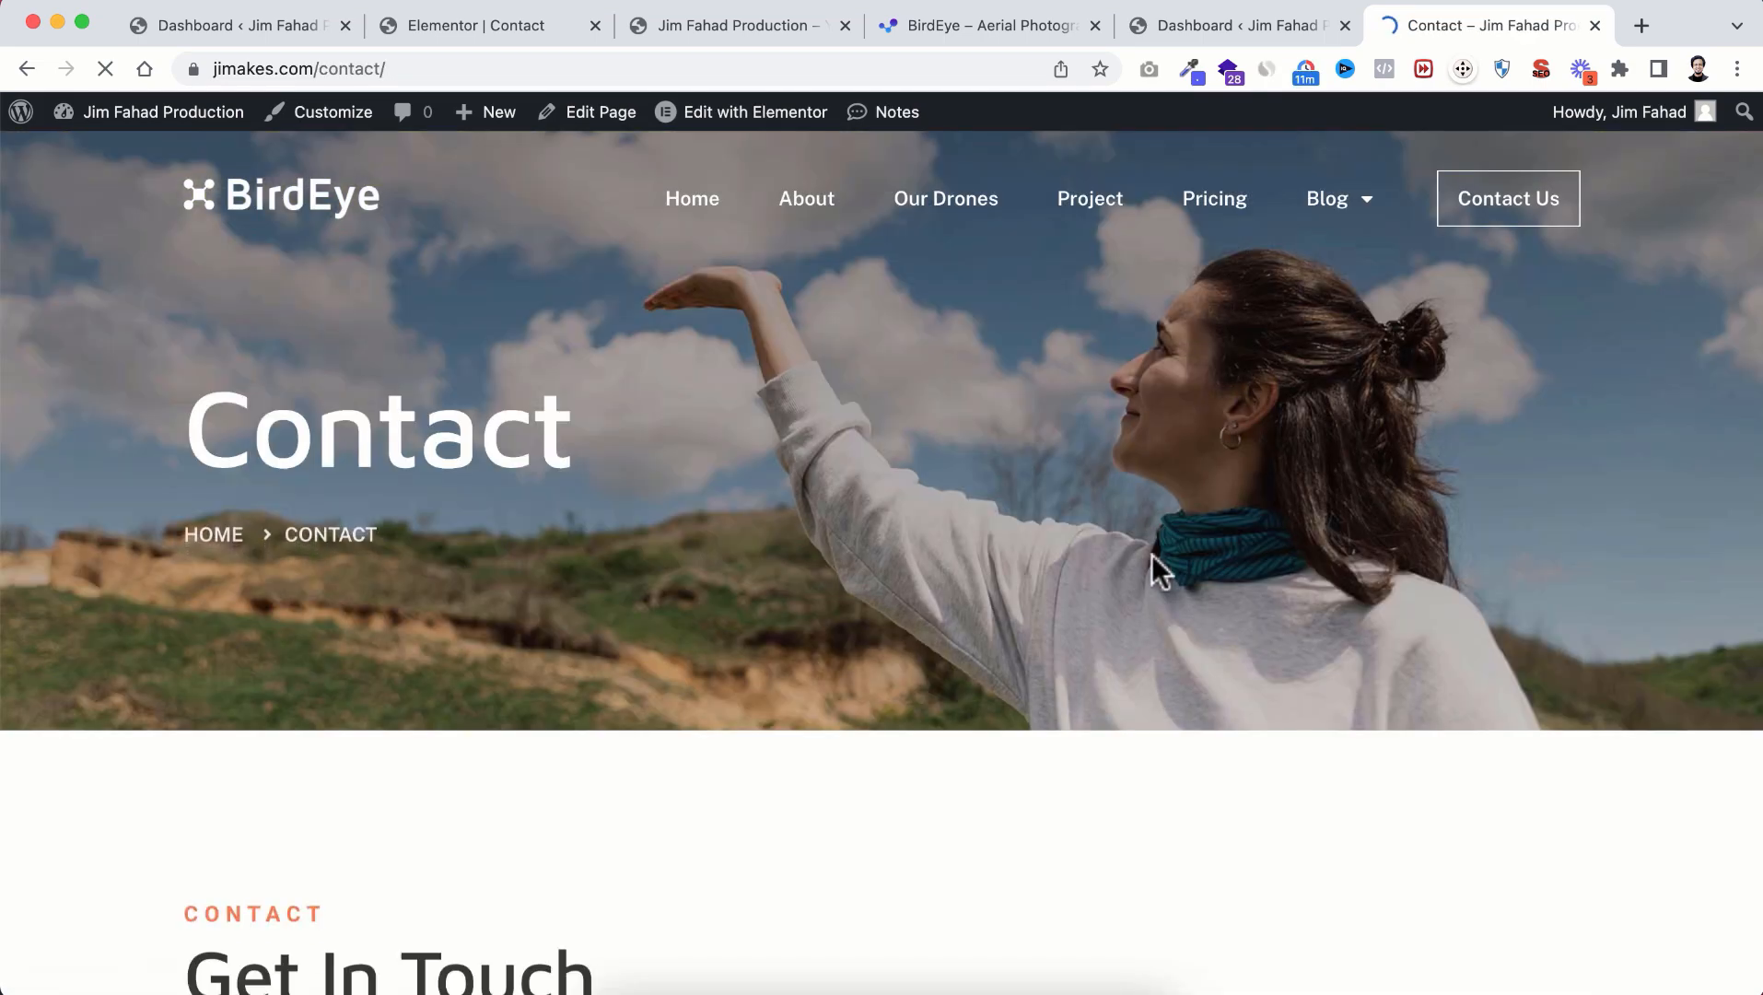
Step: Open the Contact page and examine its contact details, map and Send Message form
scroll(888, 884, "down", 8)
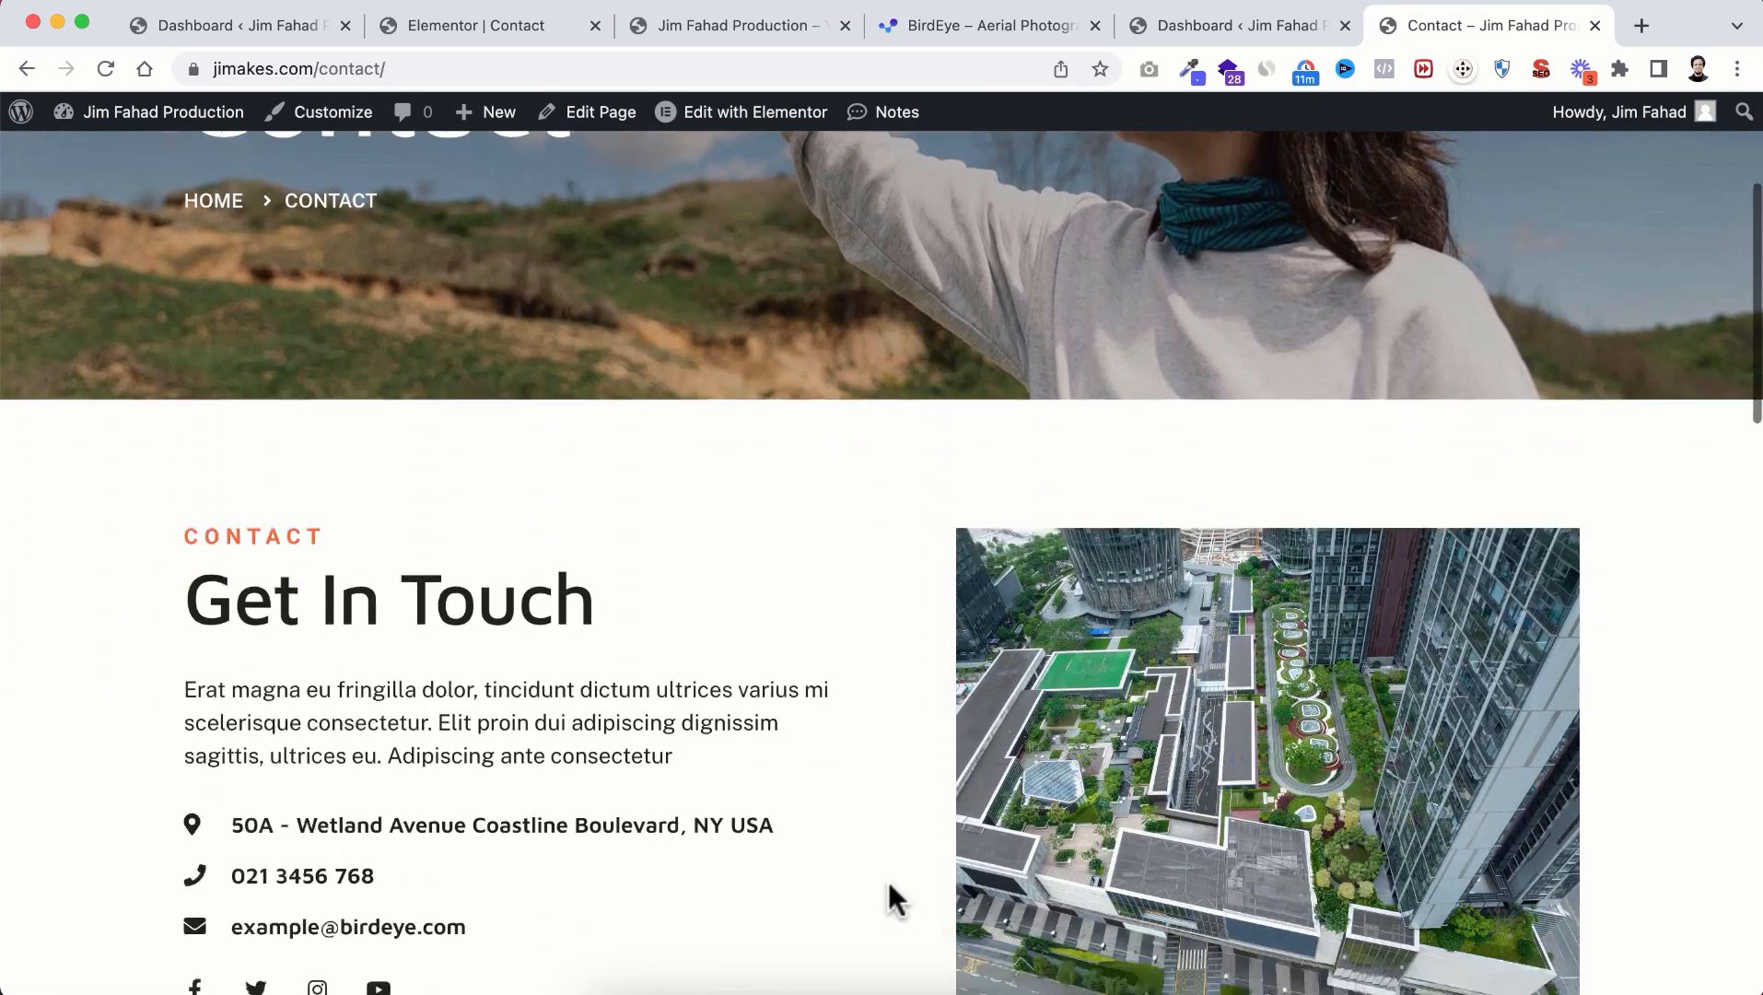
scroll(887, 877, "down", 8)
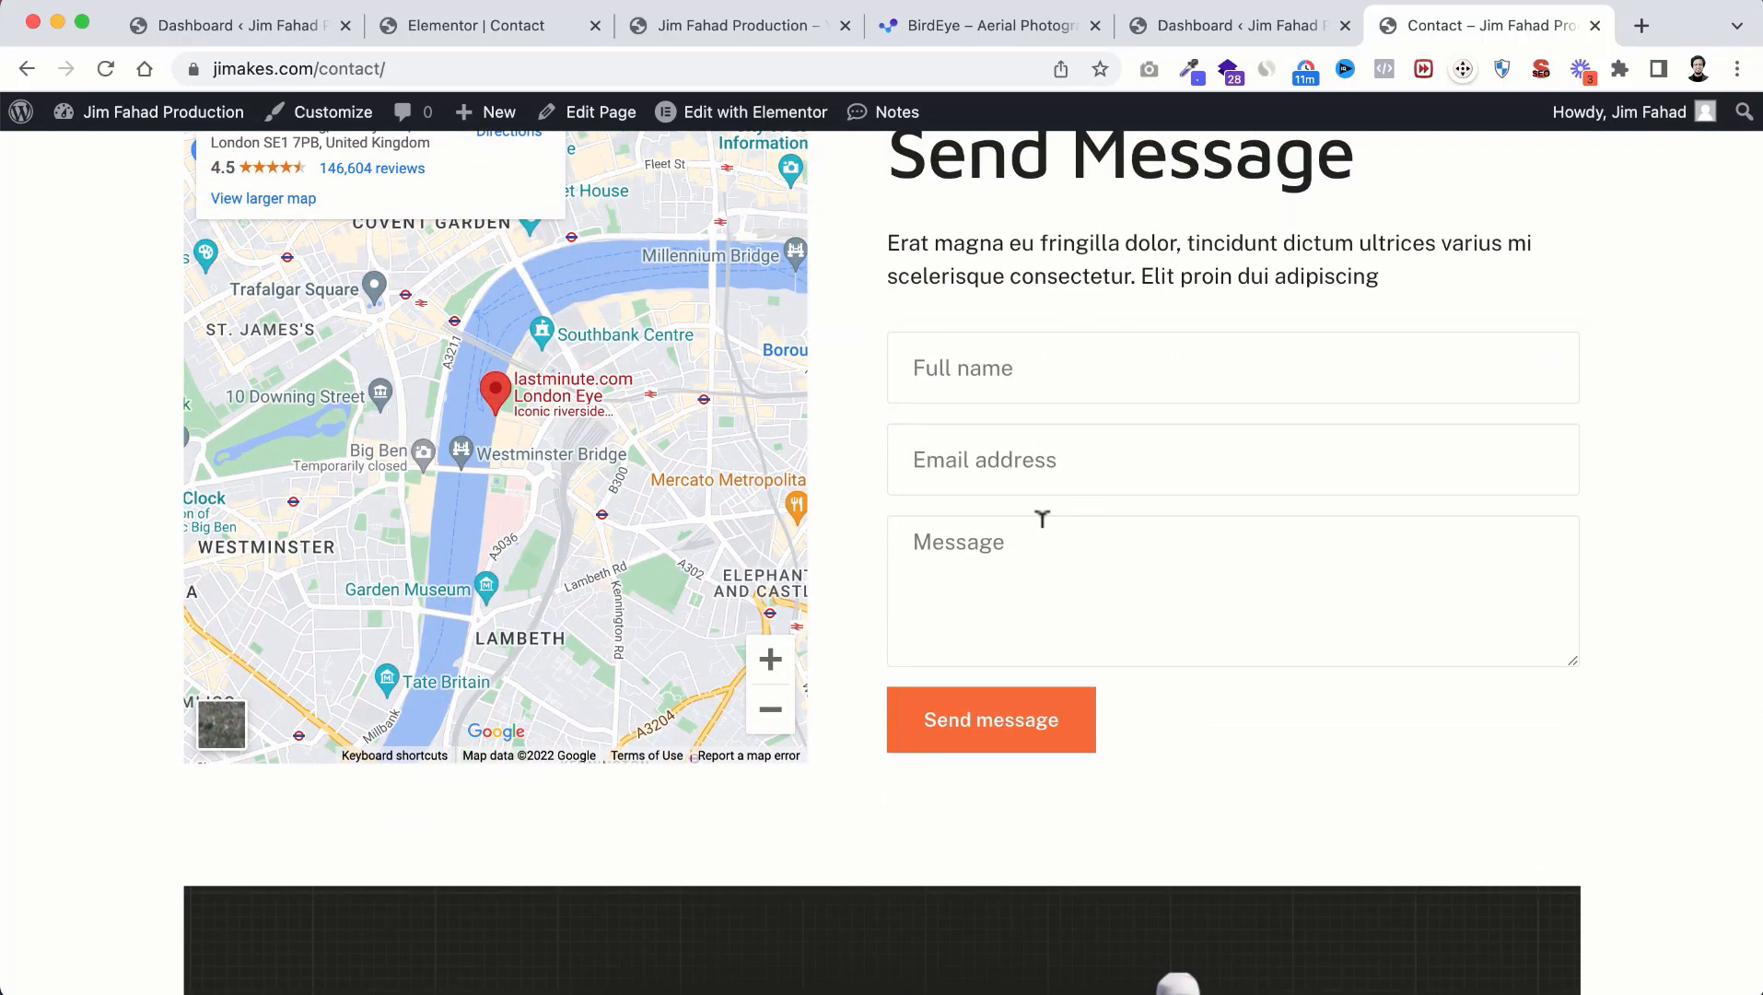
scroll(1121, 599, "up", 2)
scroll(940, 749, "up", 15)
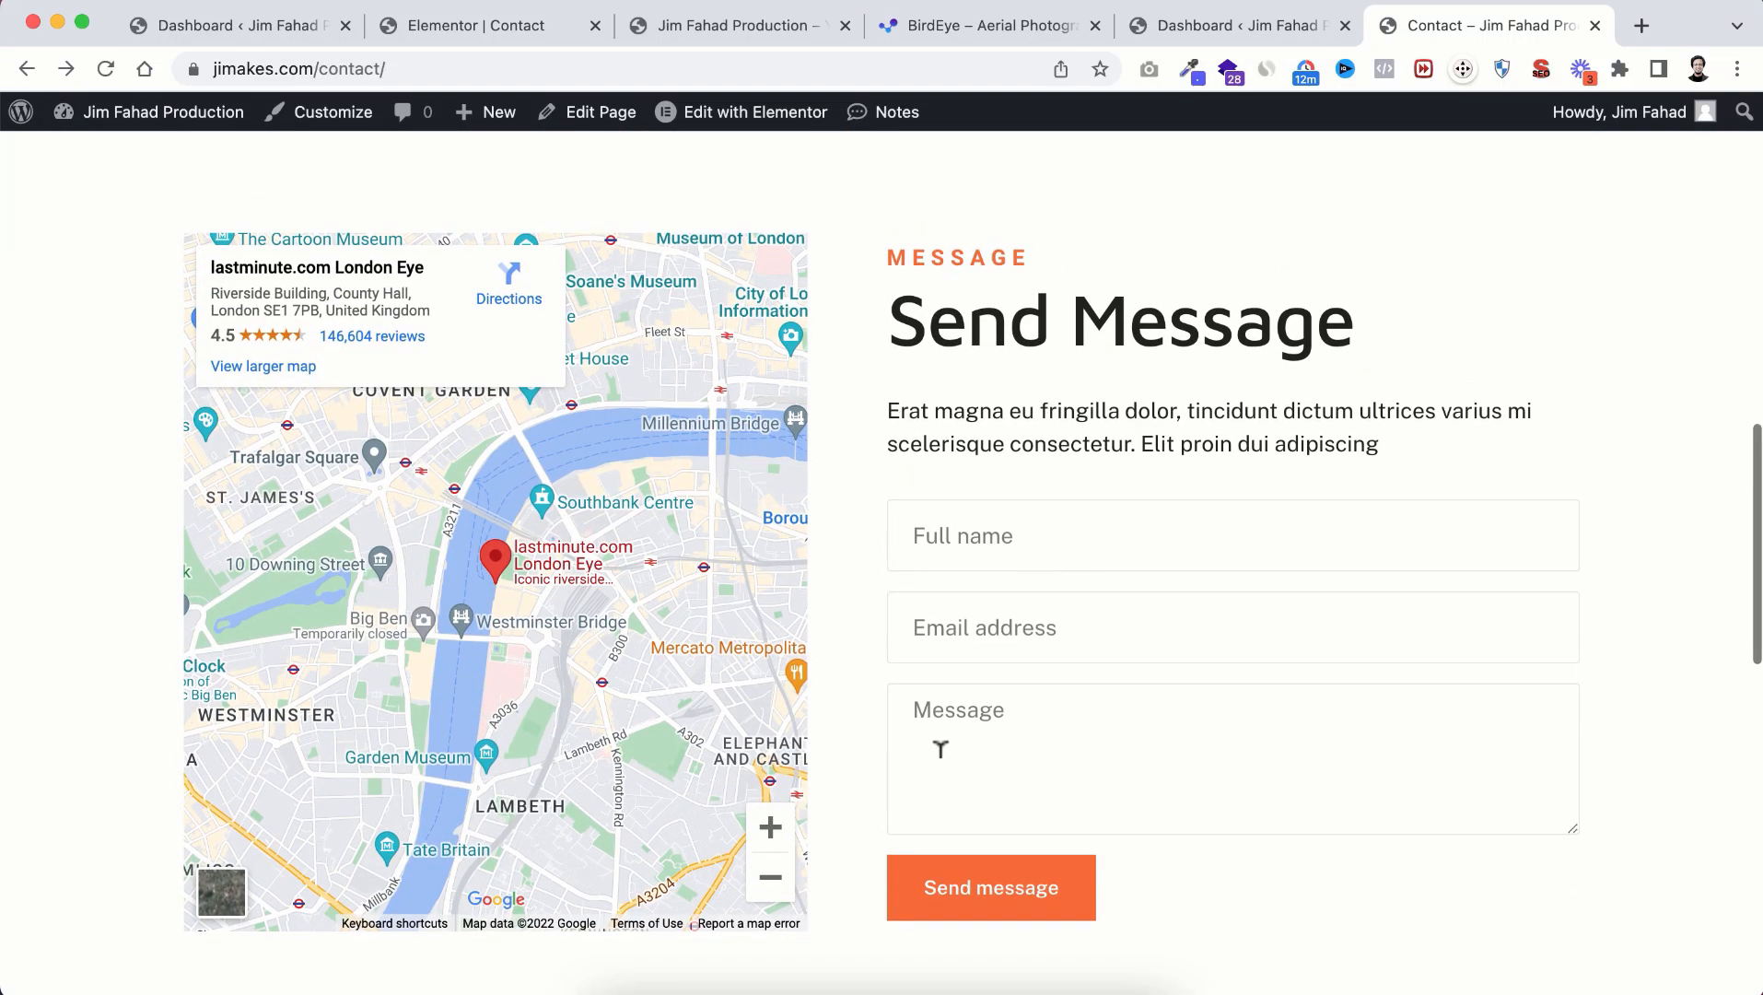
Step: Switch to the KitPapa site and browse the template kits in its Photography category
left_click(970, 20)
scroll(562, 463, "up", 10)
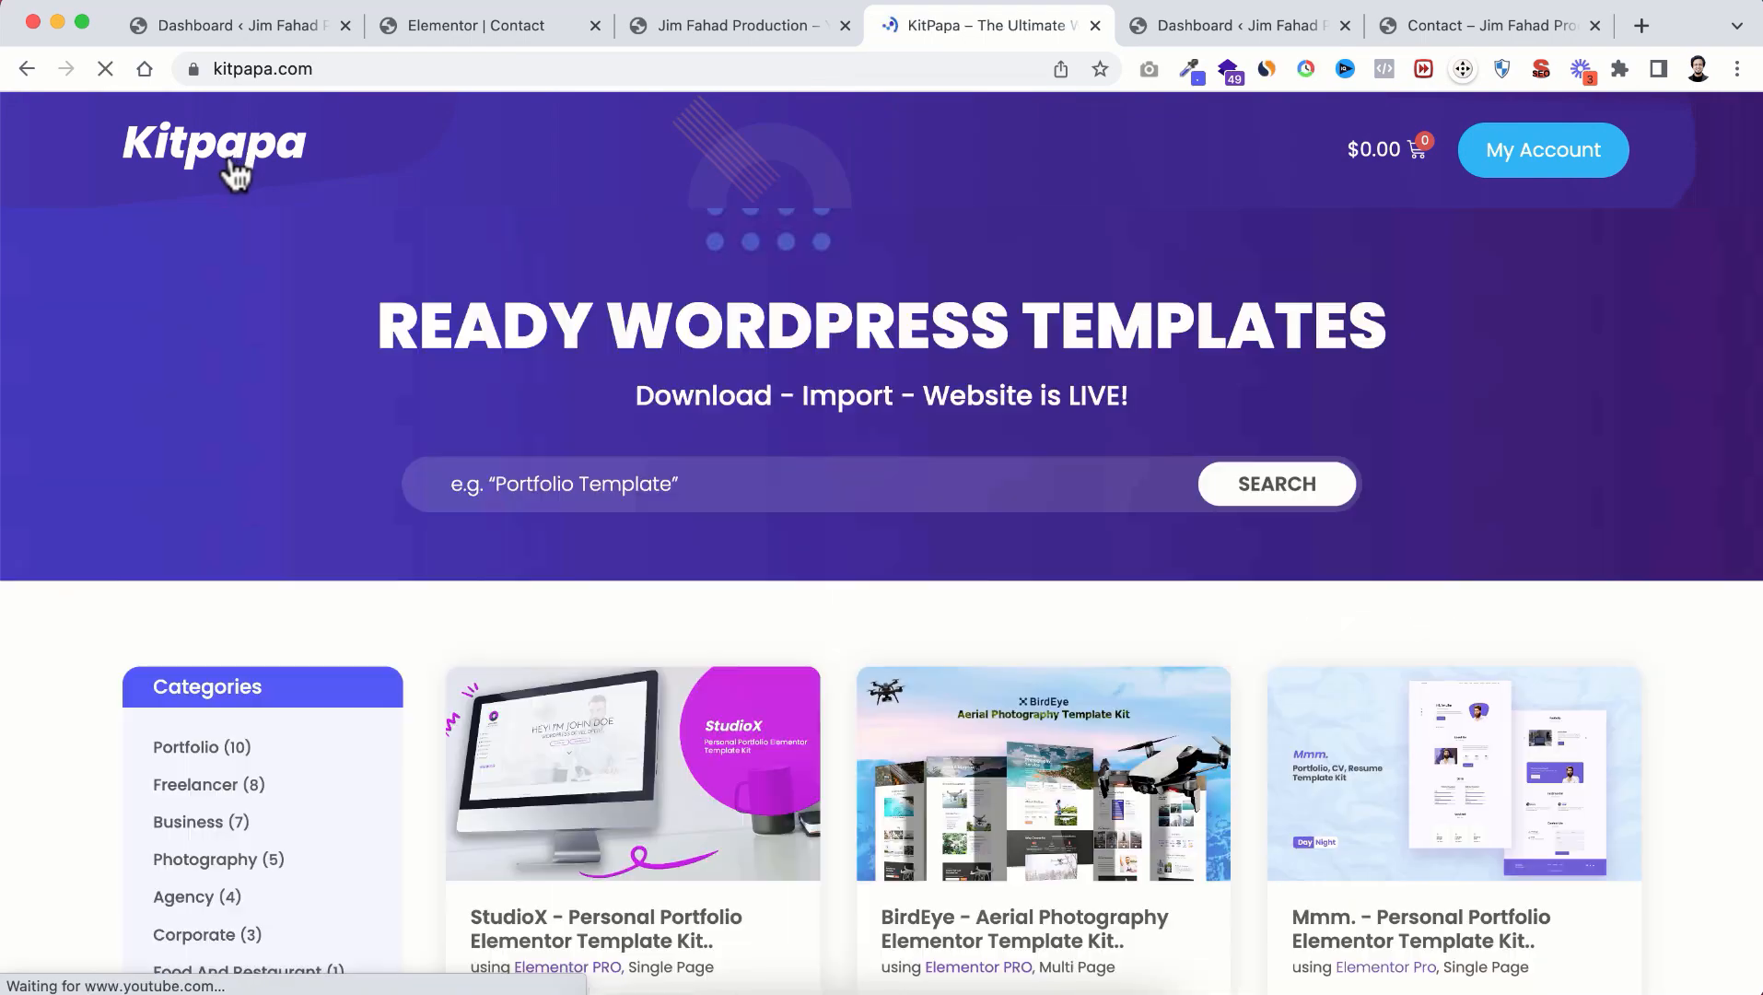
scroll(143, 575, "down", 3)
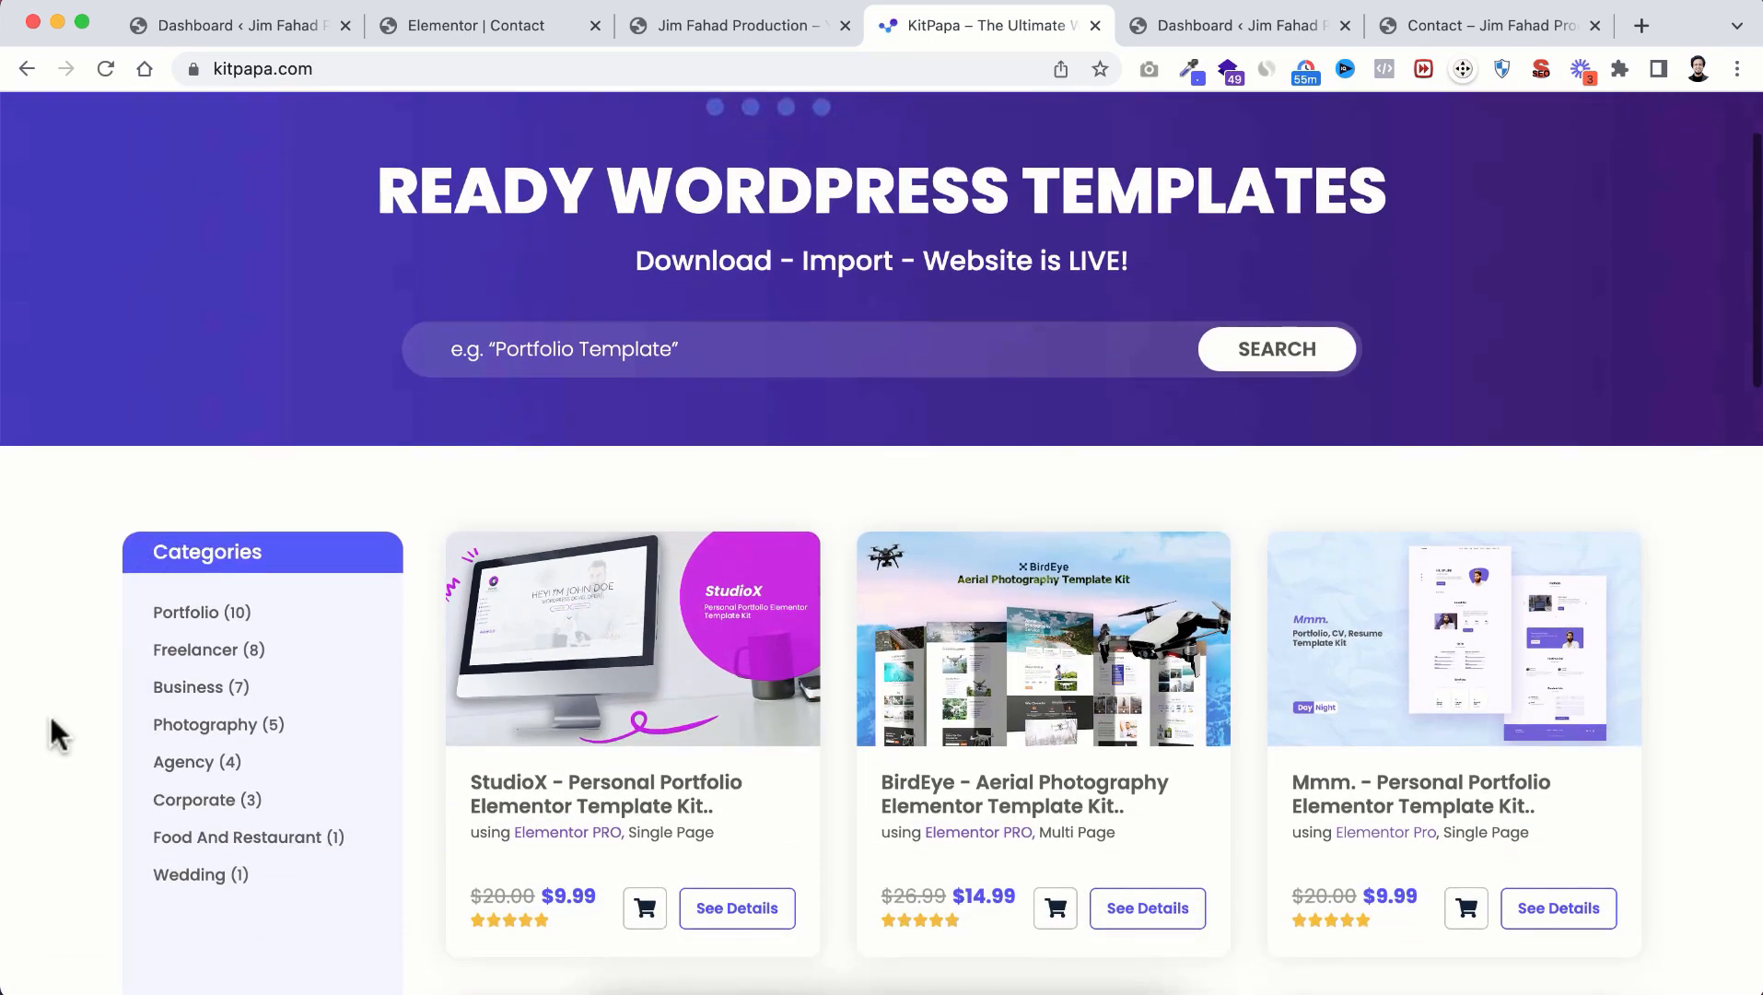
left_click(203, 725)
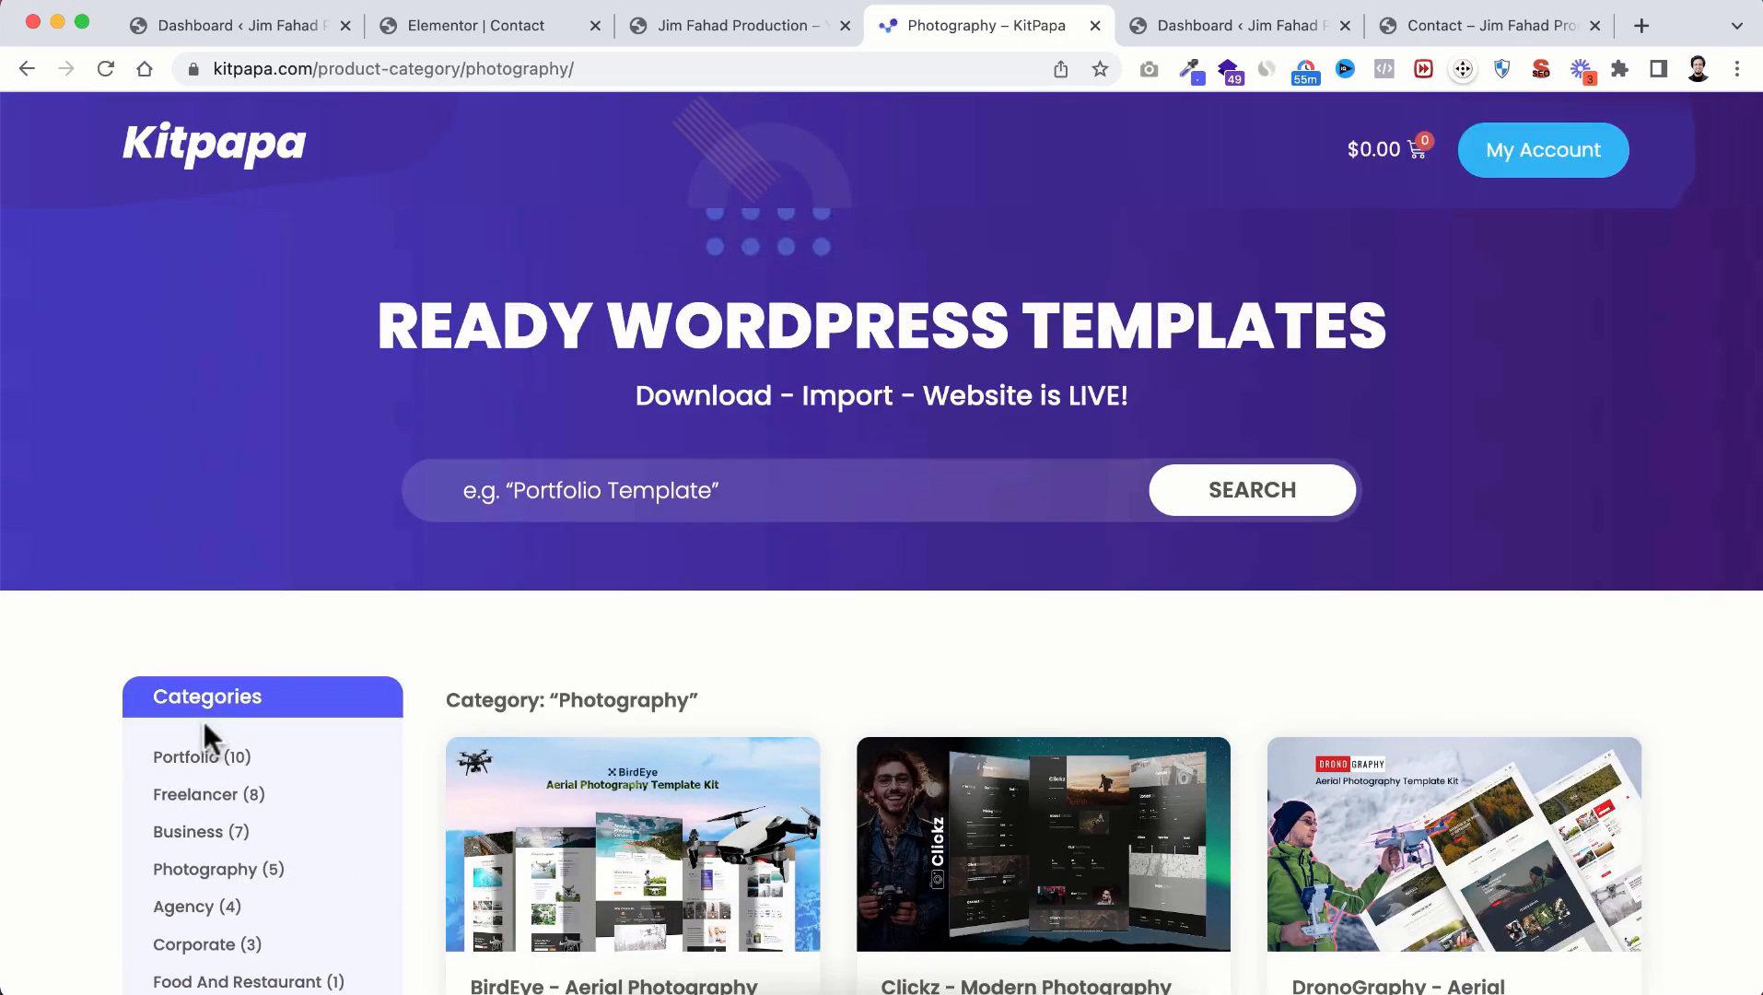
scroll(720, 792, "down", 5)
scroll(720, 782, "down", 2)
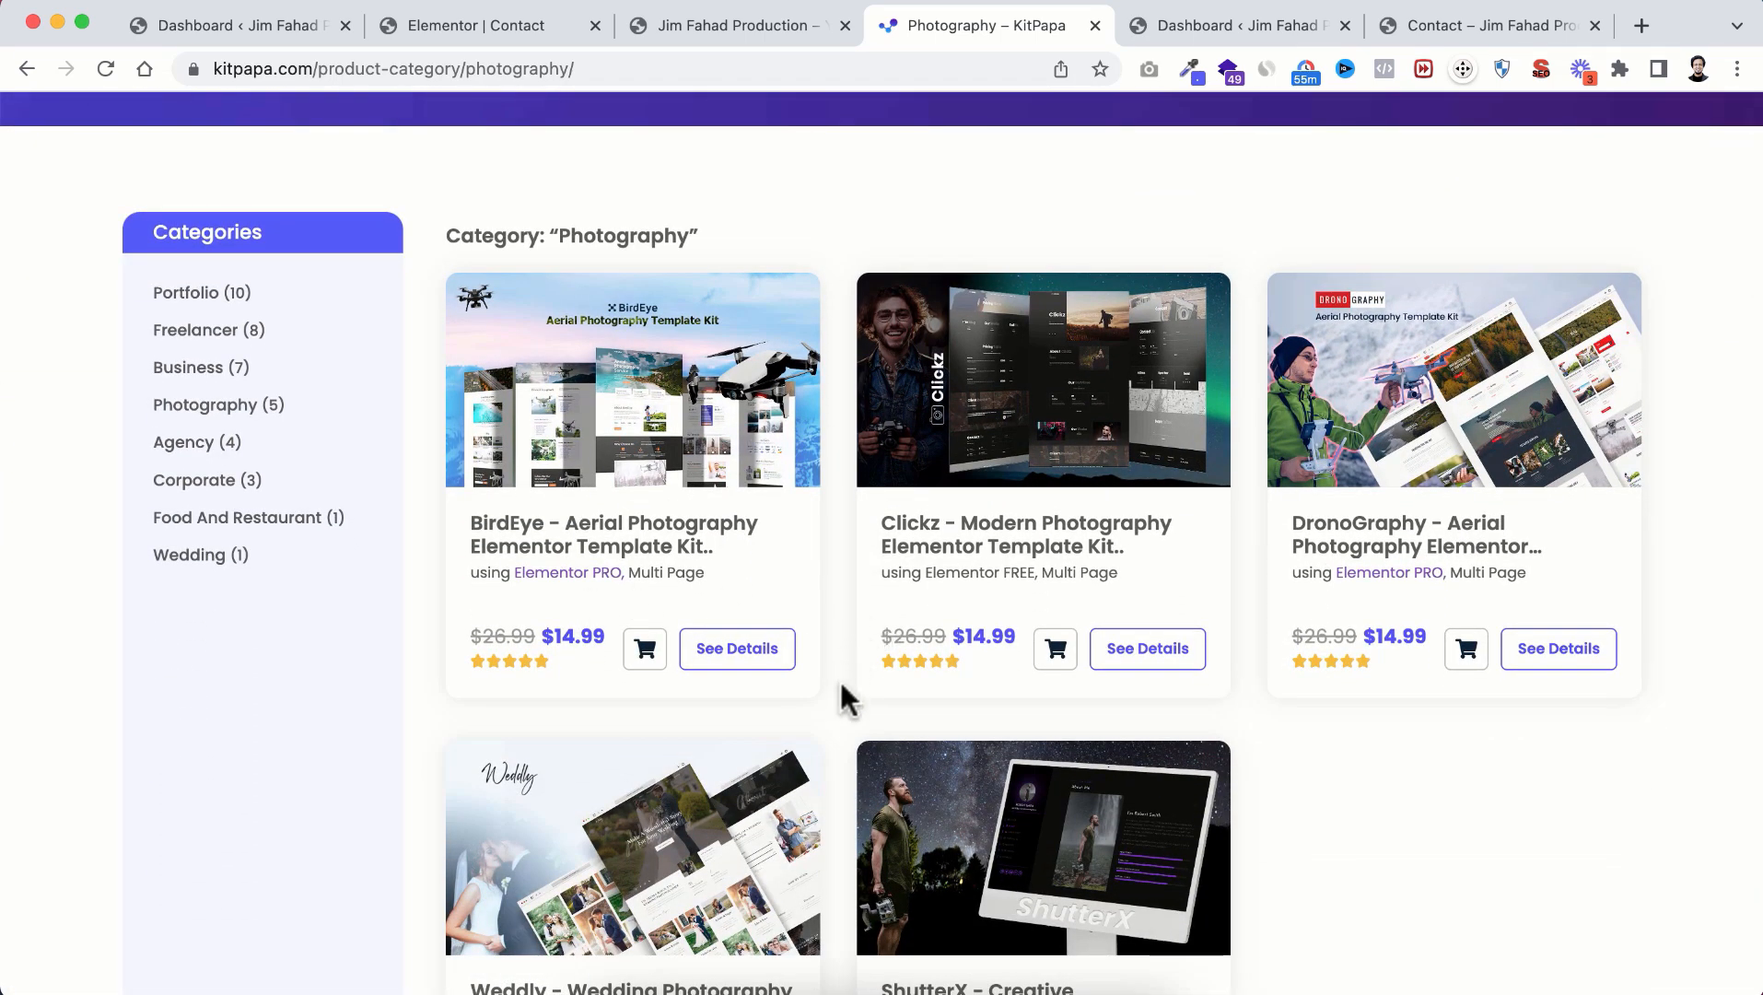
scroll(839, 680, "down", 2)
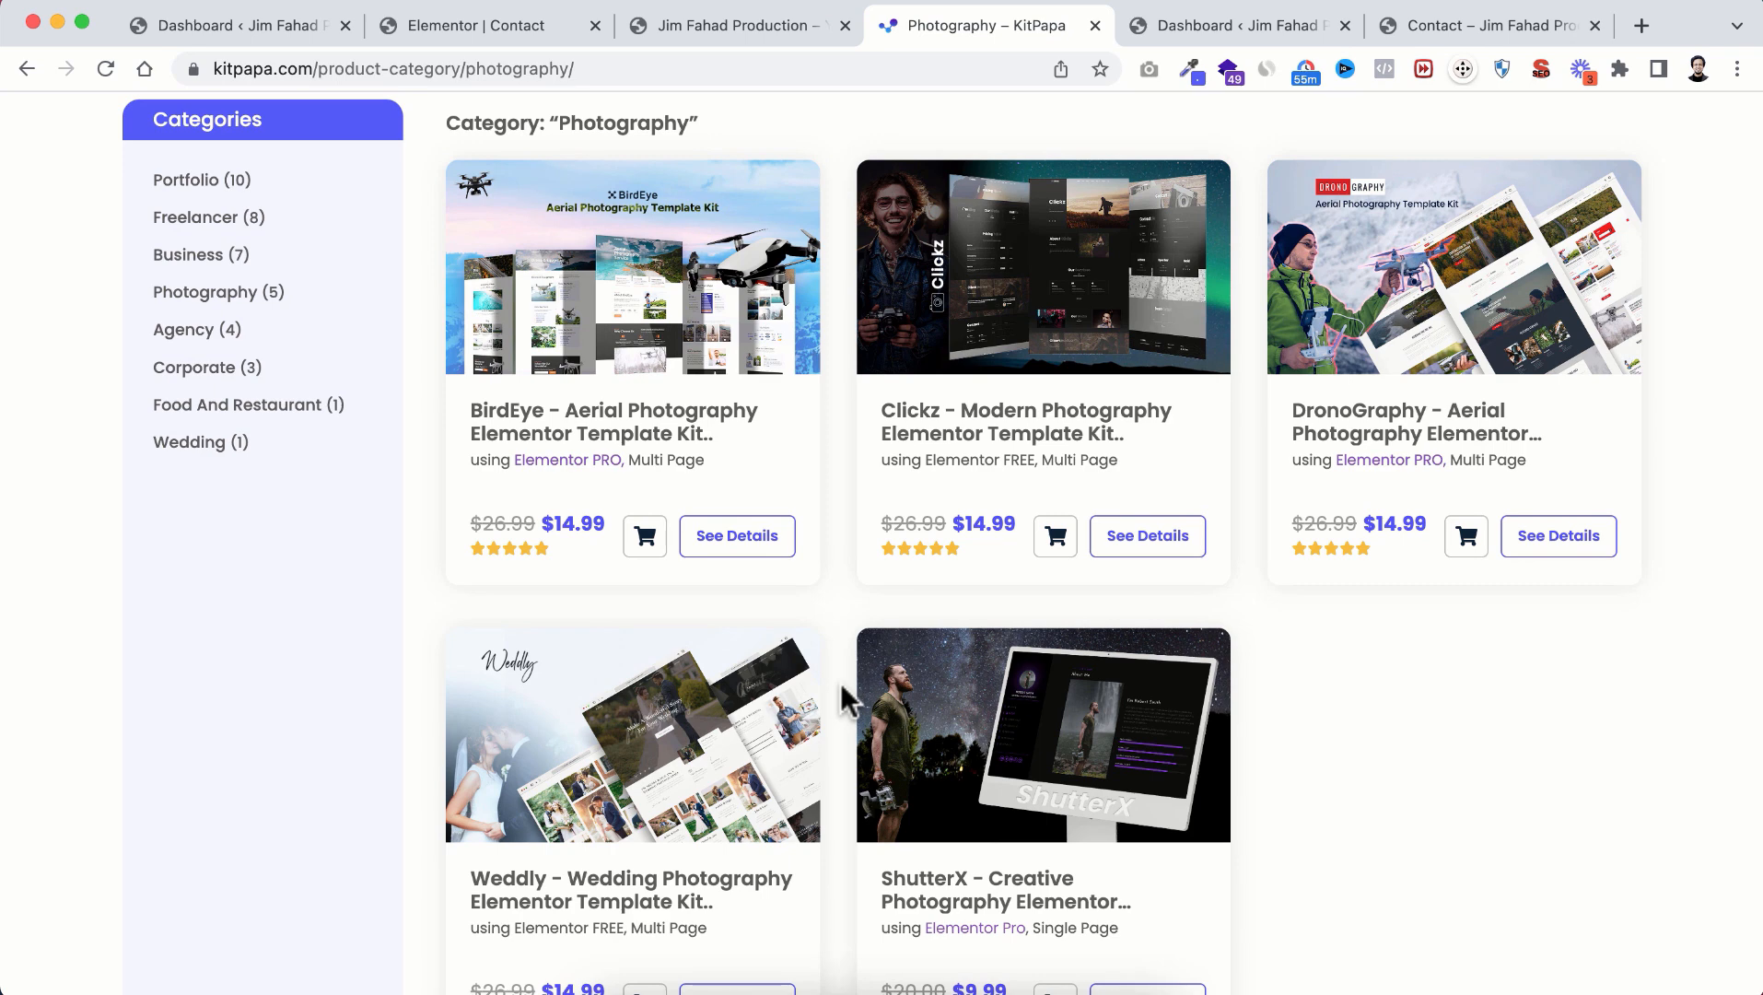
scroll(840, 684, "down", 1)
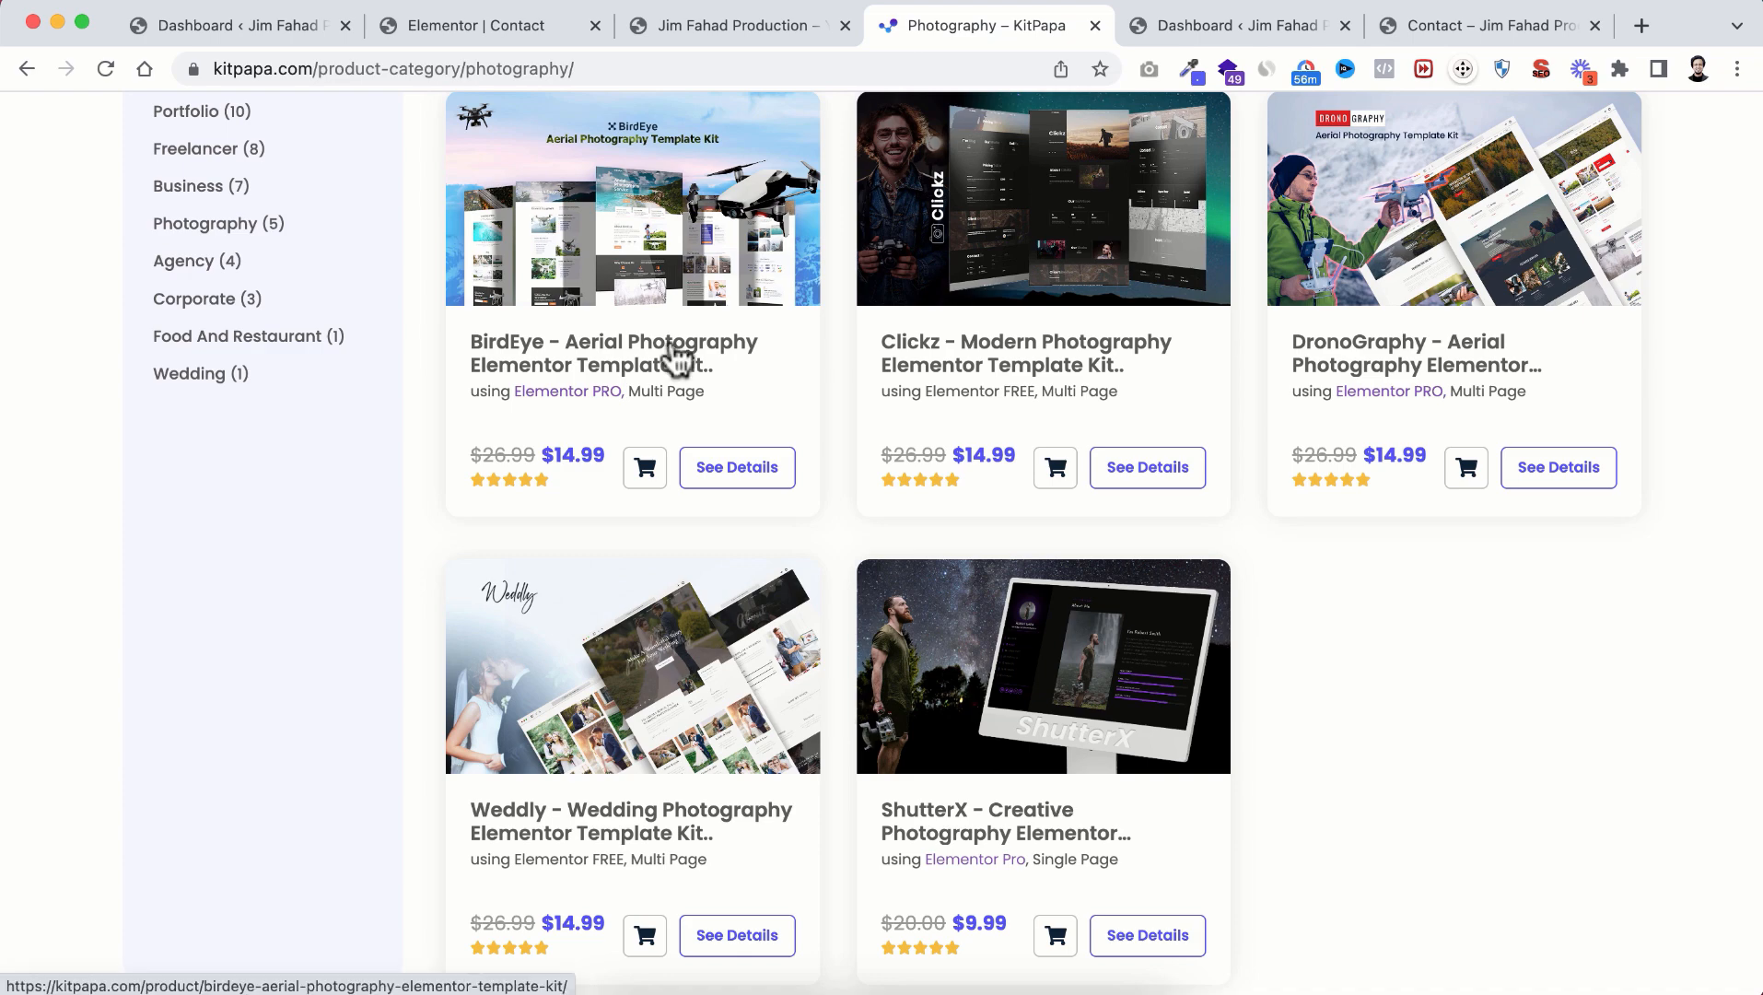
scroll(677, 358, "up", 9)
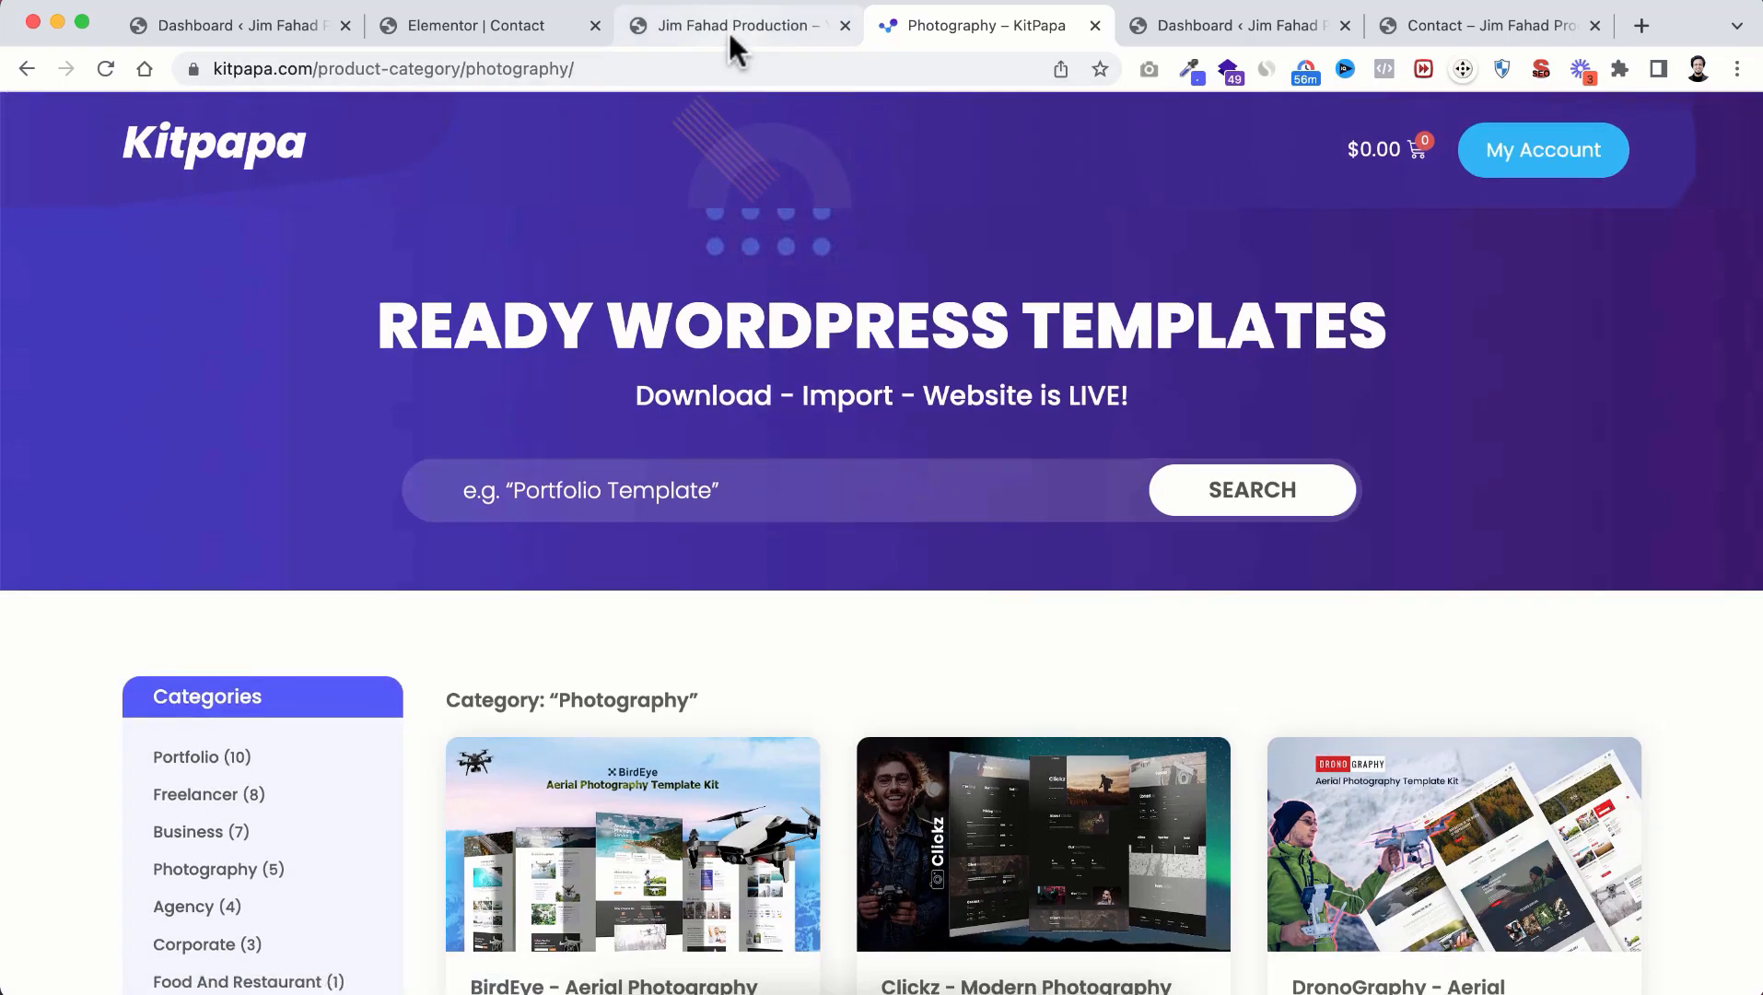
Step: Switch to the Clickz site on tutorialic.com and examine its hero, about, services, works and client review sections
left_click(727, 29)
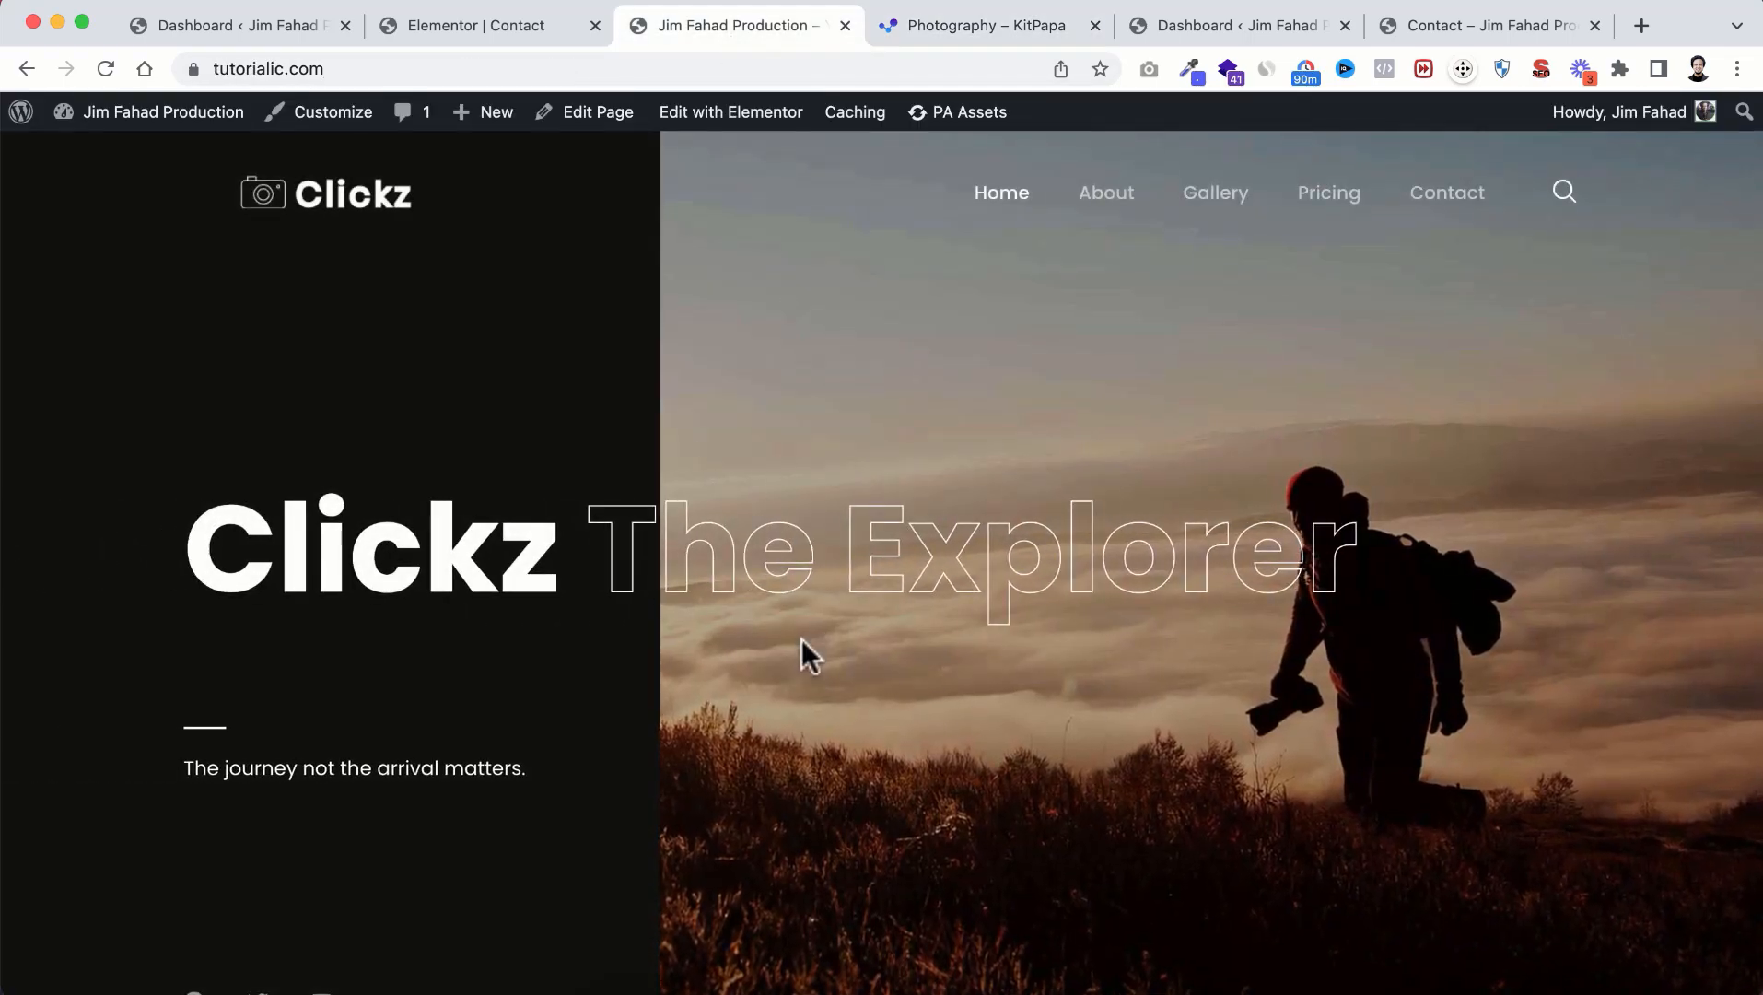
scroll(820, 732, "down", 2)
scroll(820, 730, "down", 7)
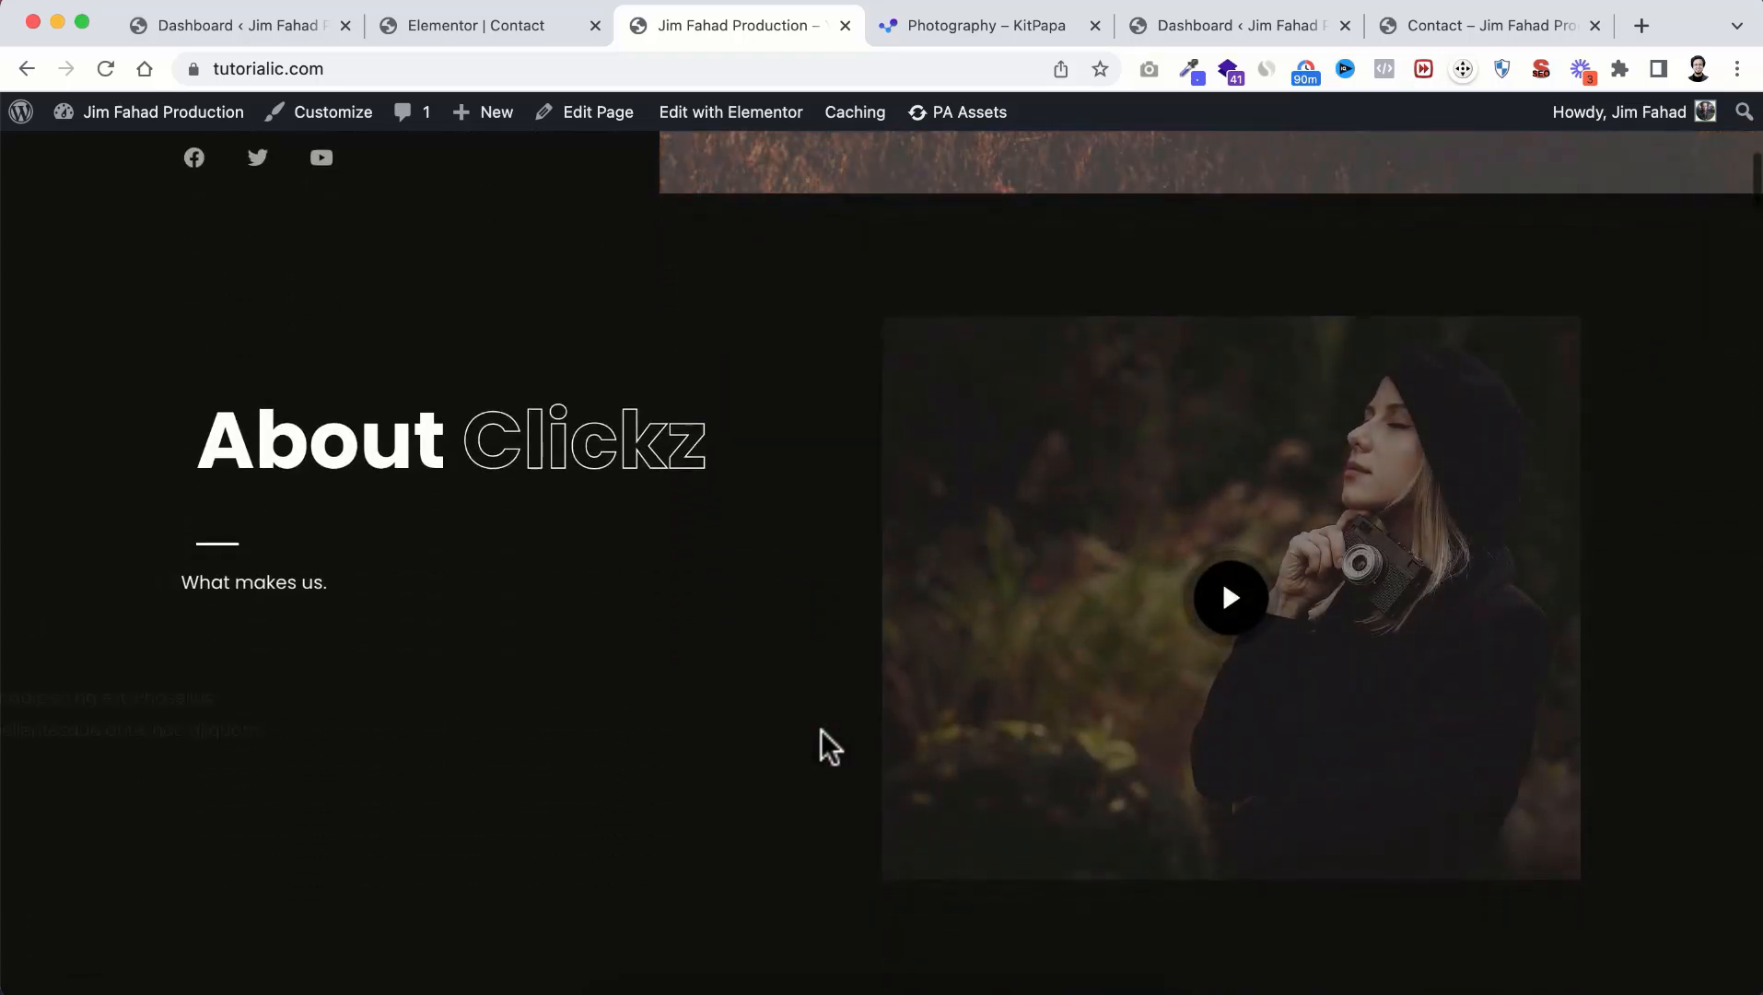
scroll(820, 730, "down", 4)
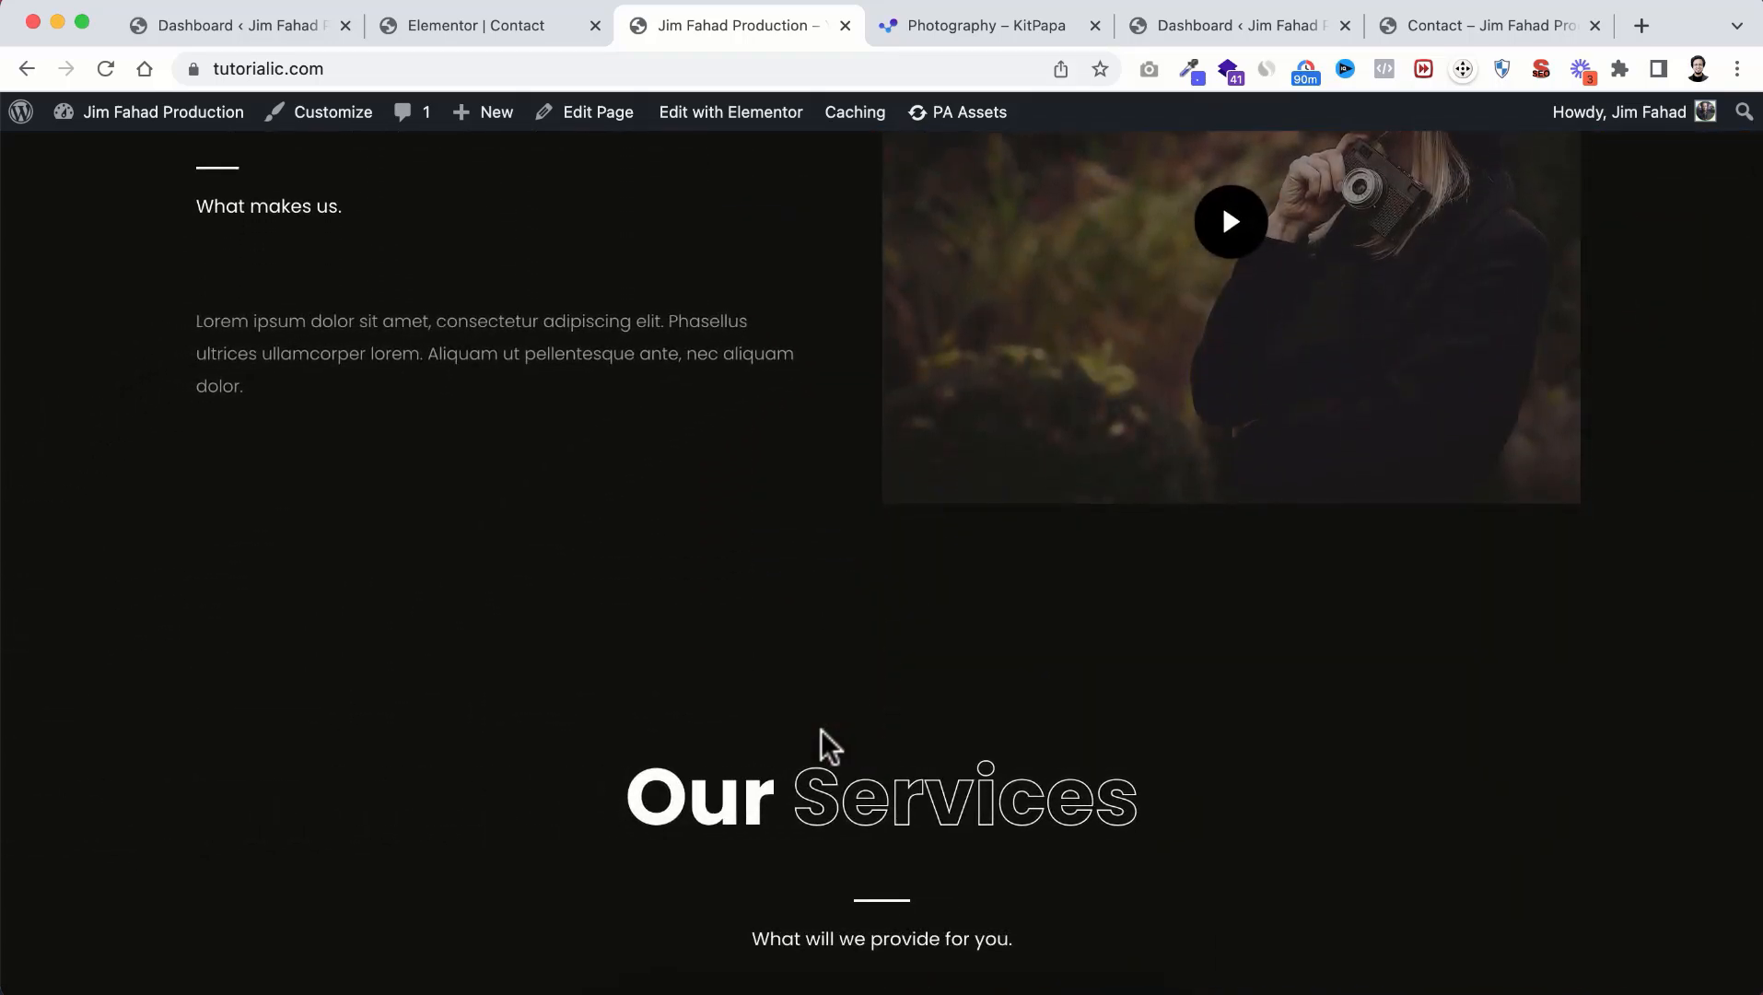
scroll(821, 731, "down", 8)
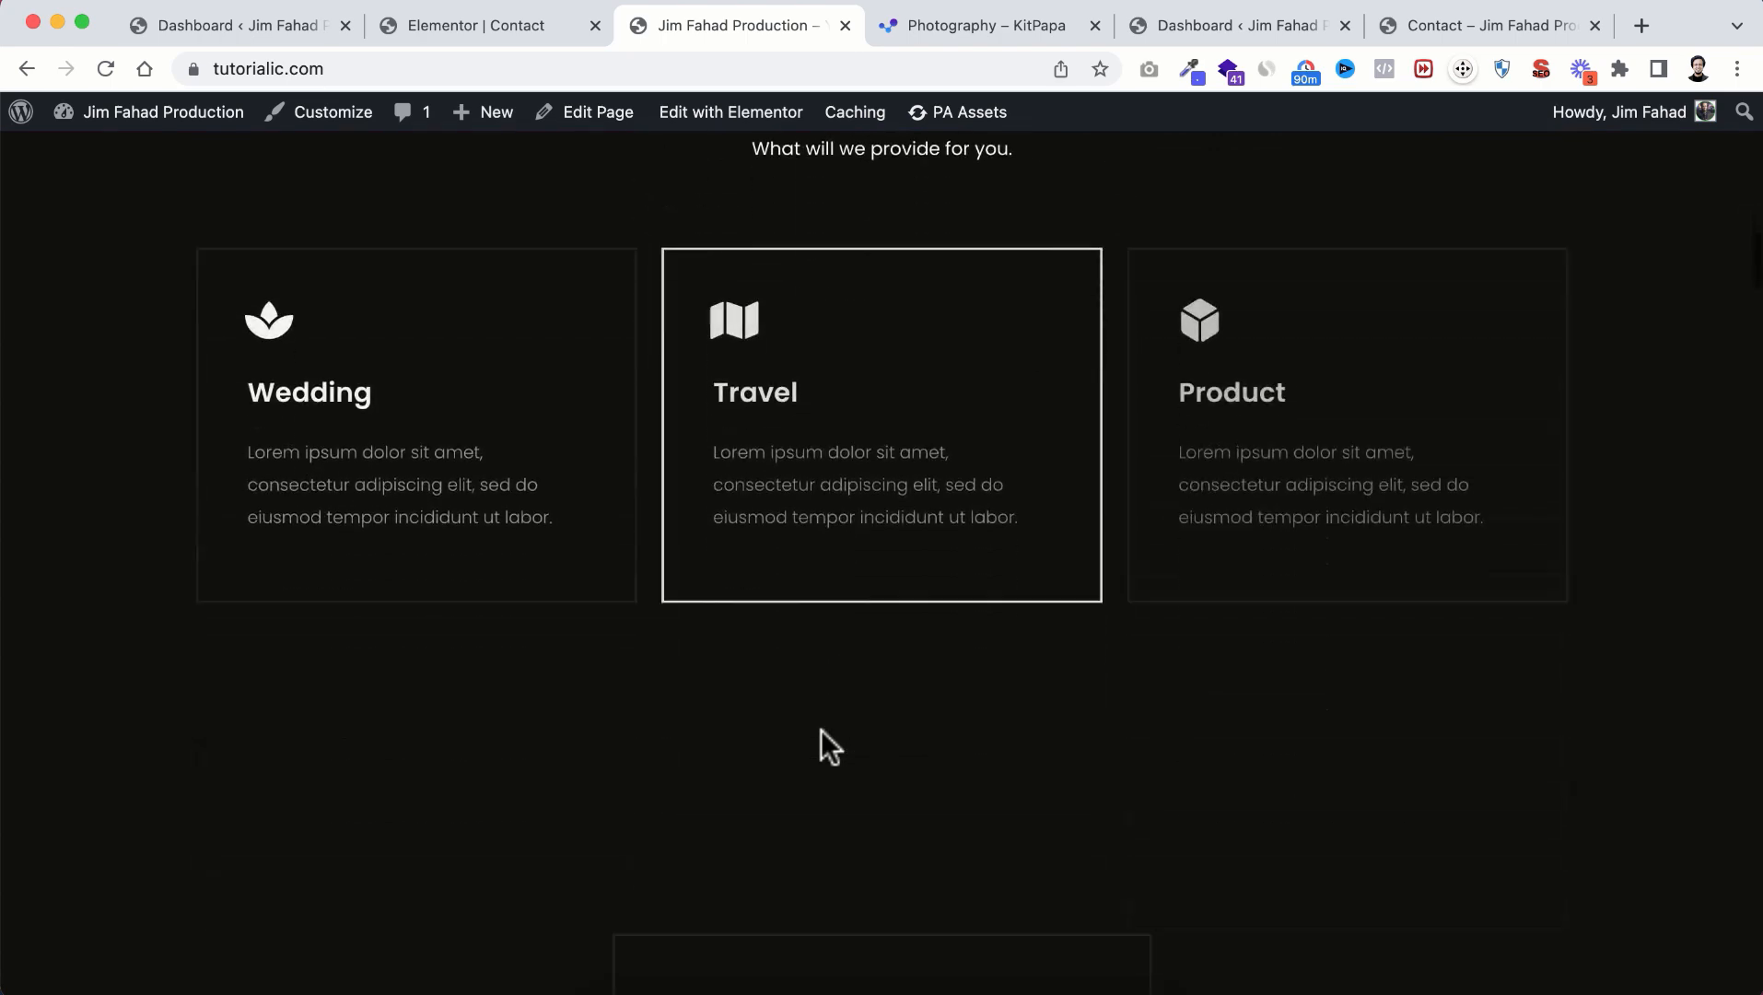
scroll(821, 730, "down", 2)
scroll(821, 730, "down", 5)
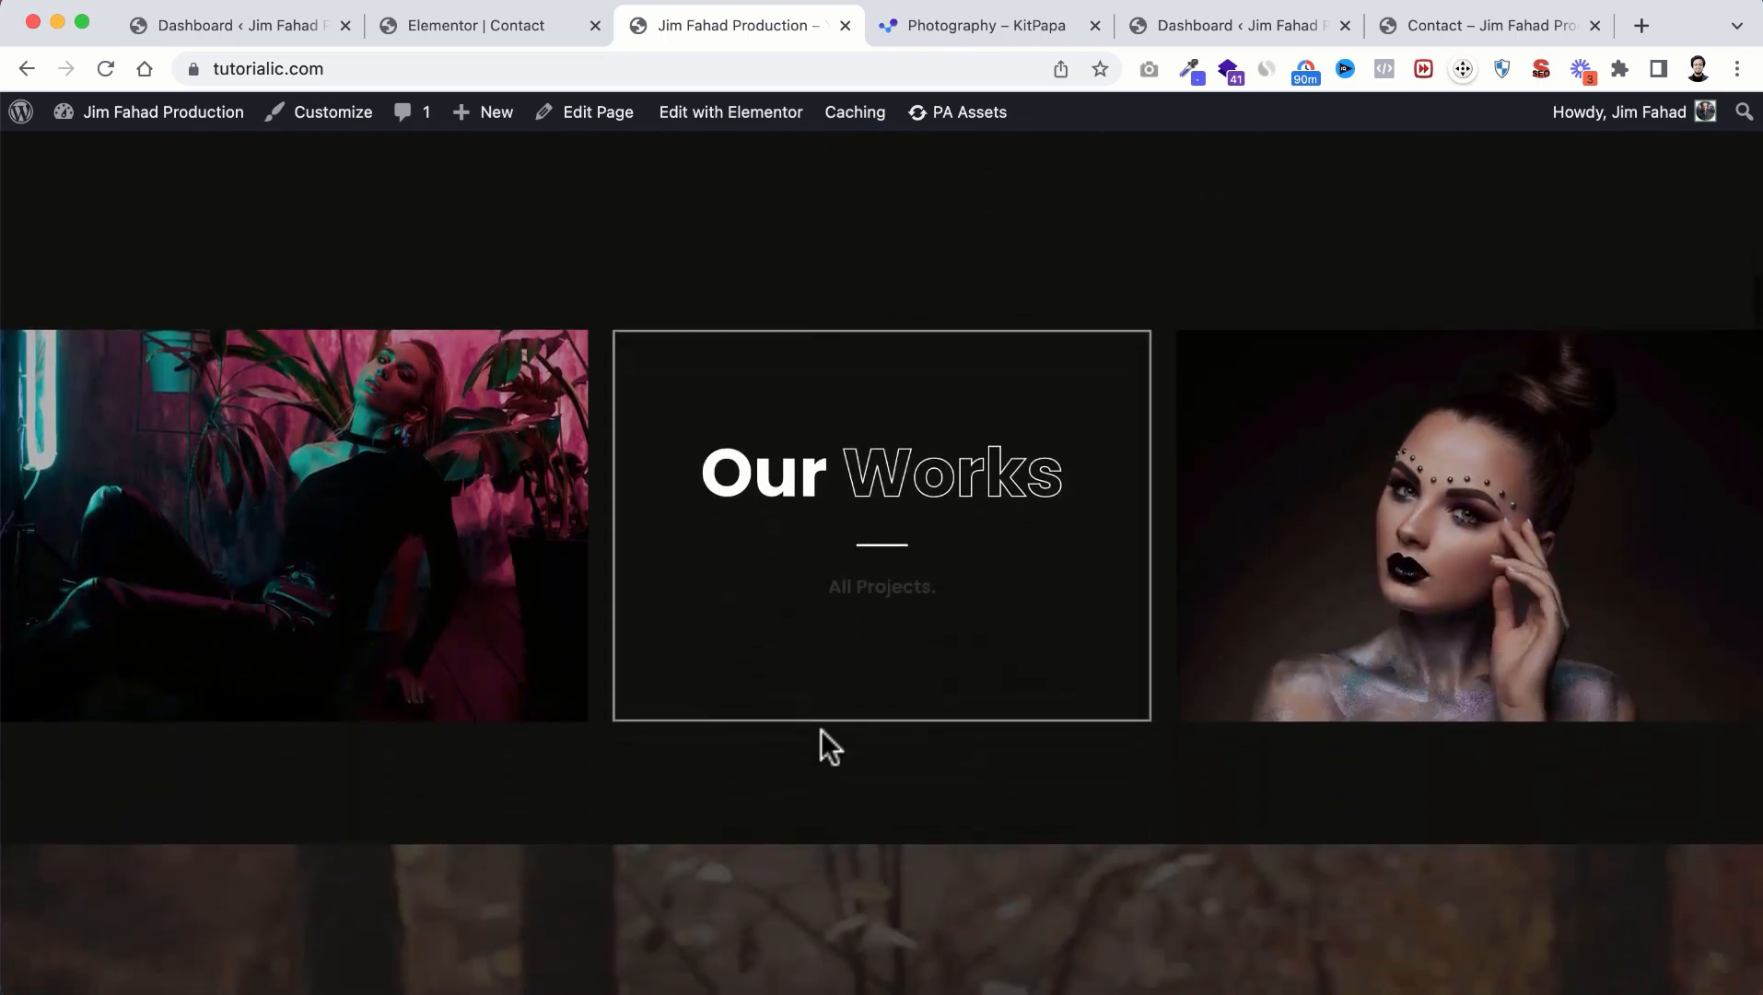
scroll(821, 731, "down", 5)
scroll(820, 730, "down", 8)
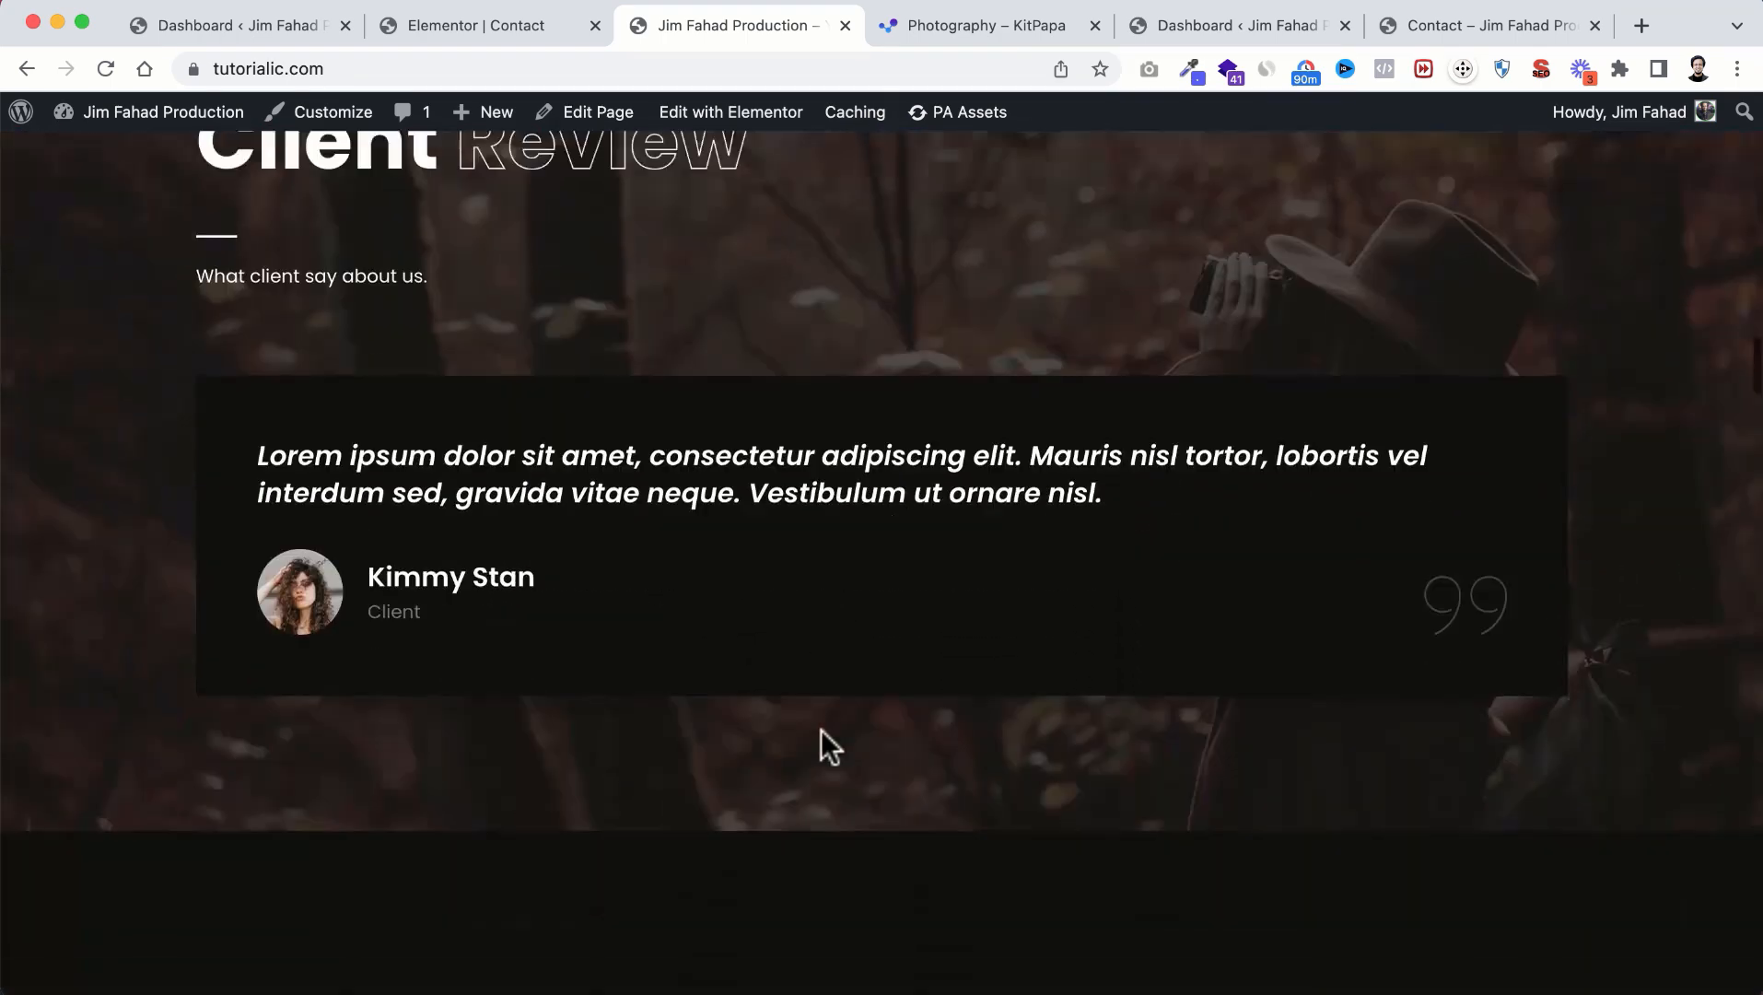
Step: Examine the team, skills and gallery sections further down the Clickz home page
scroll(820, 731, "down", 12)
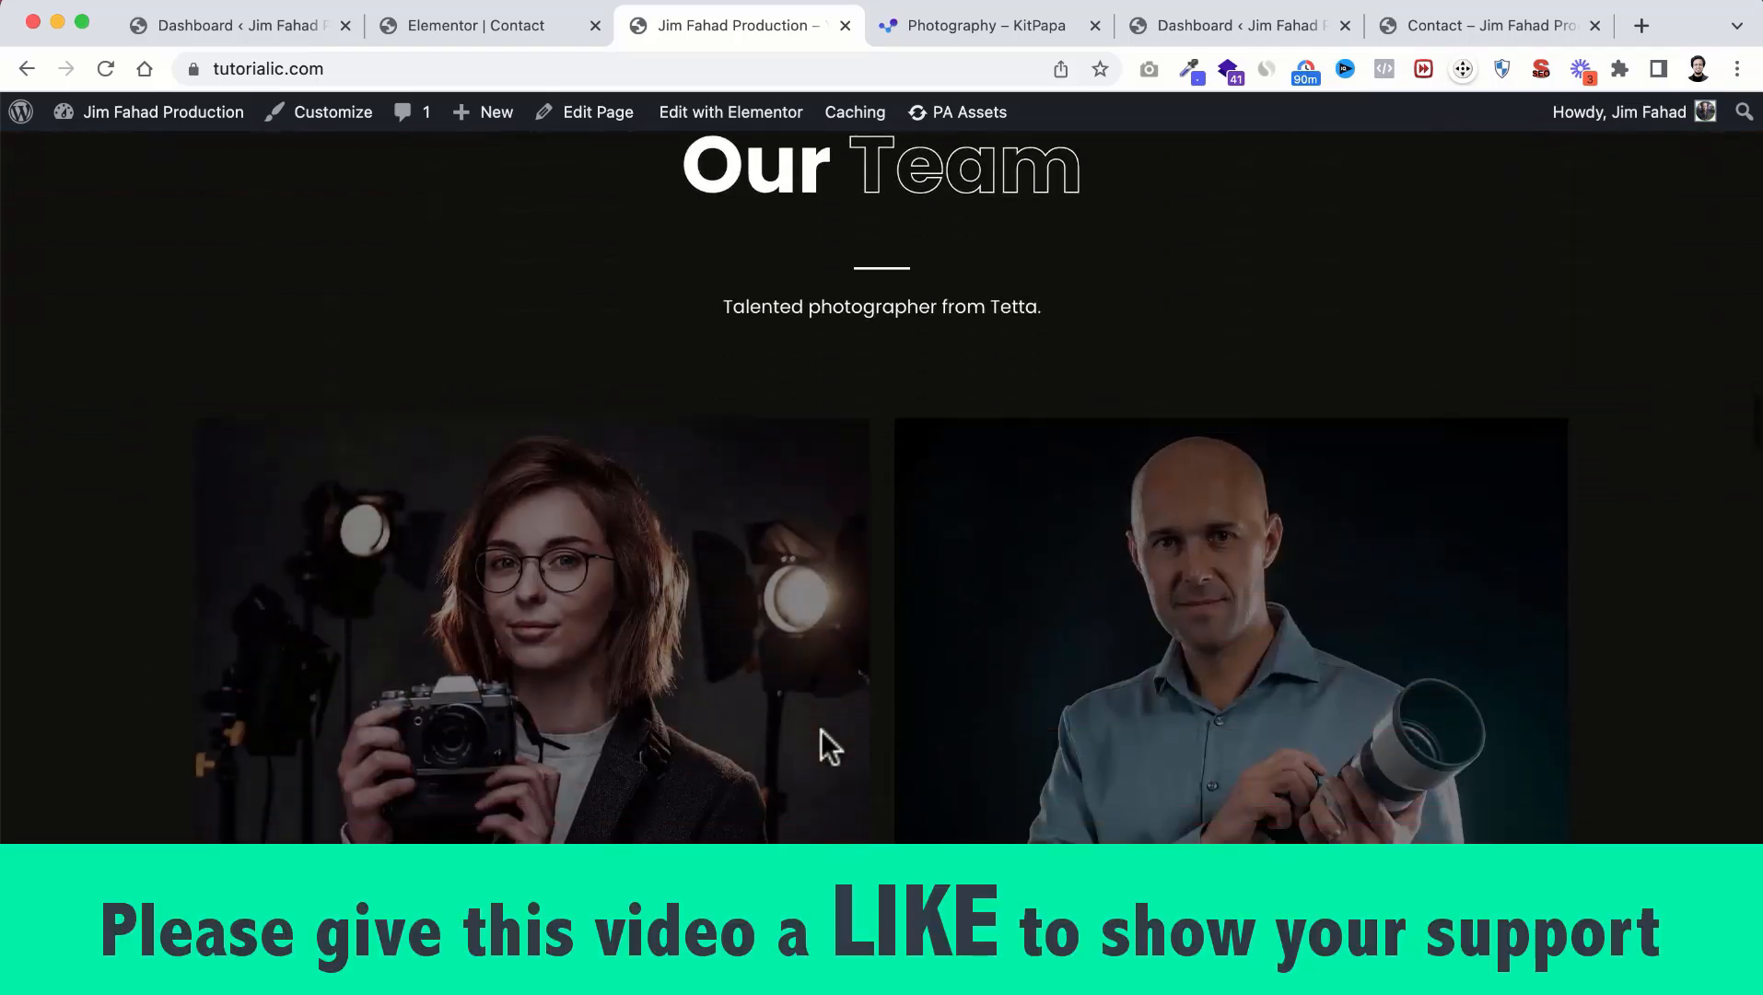
scroll(821, 730, "down", 8)
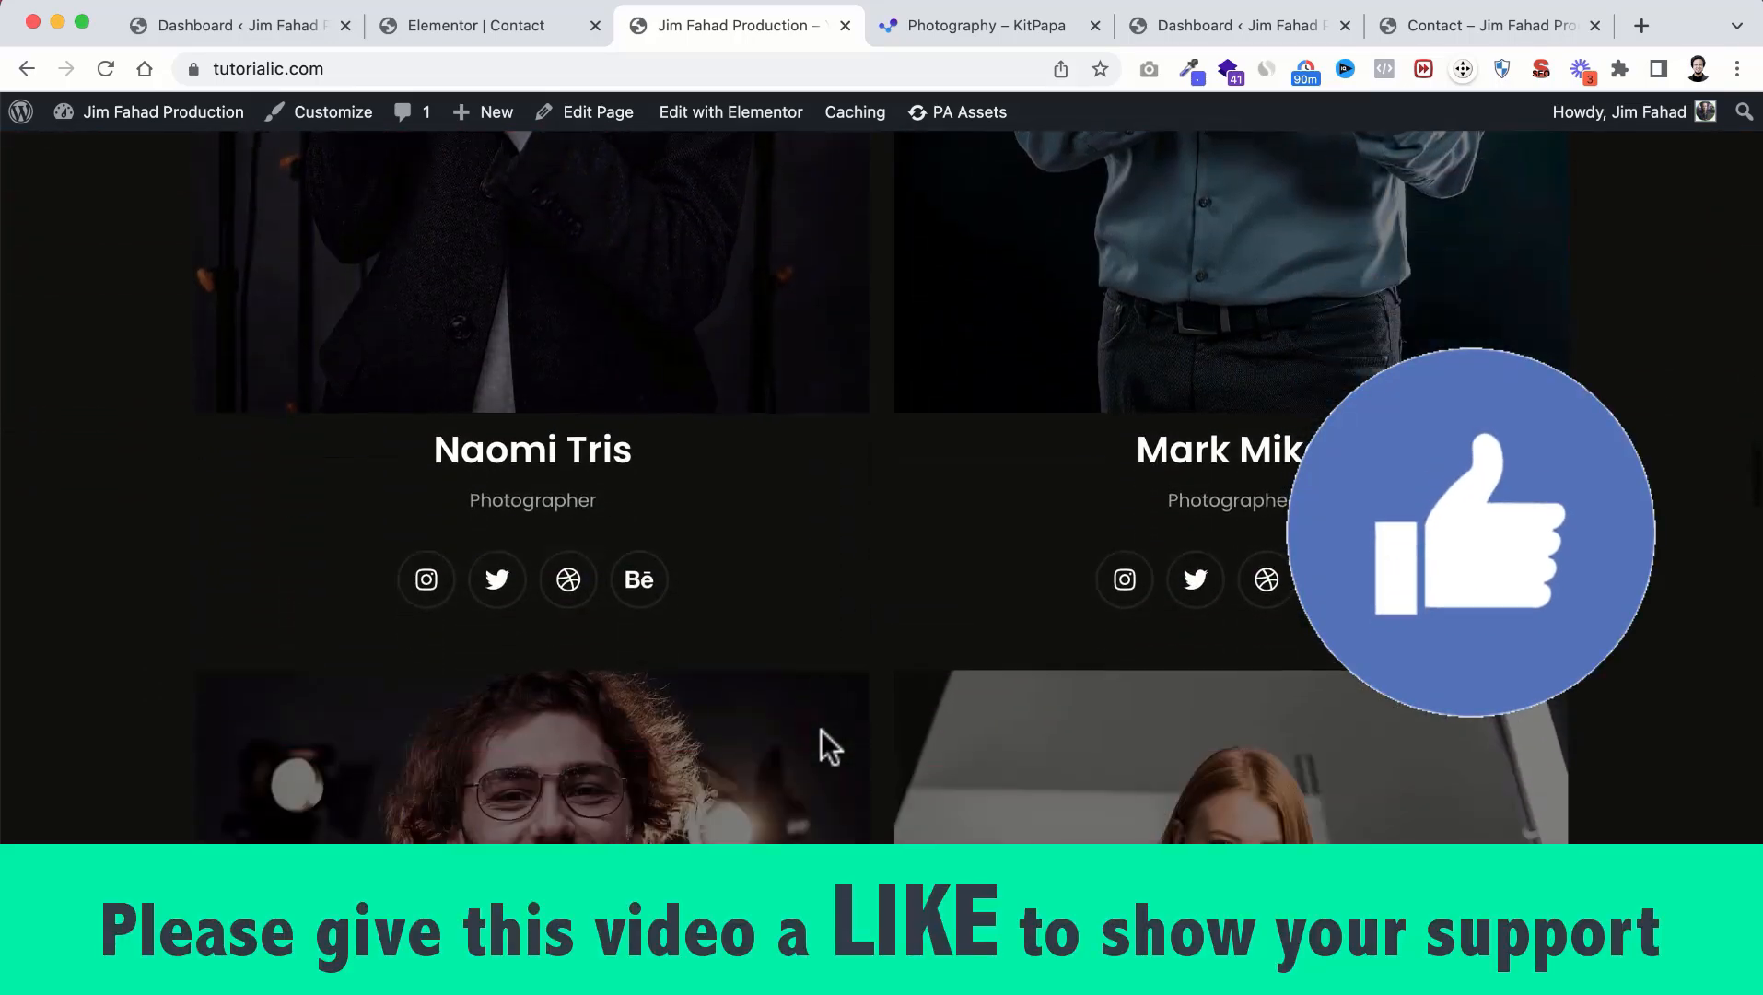
scroll(821, 731, "down", 8)
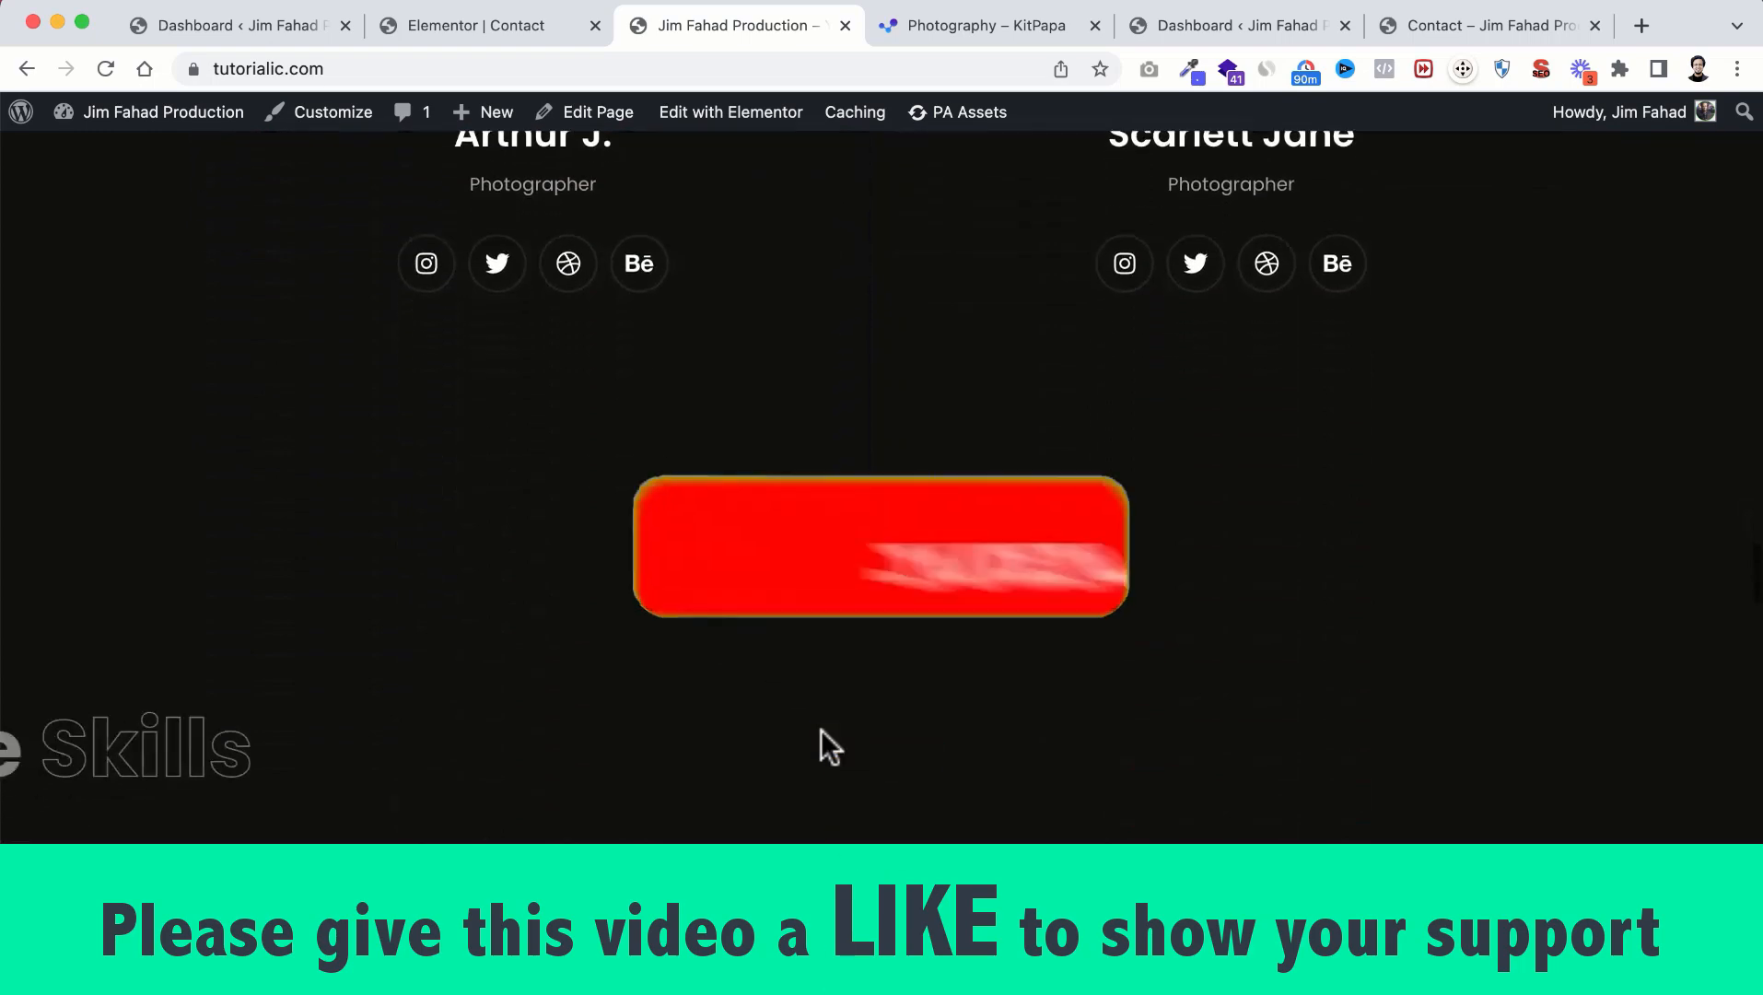
scroll(821, 730, "down", 10)
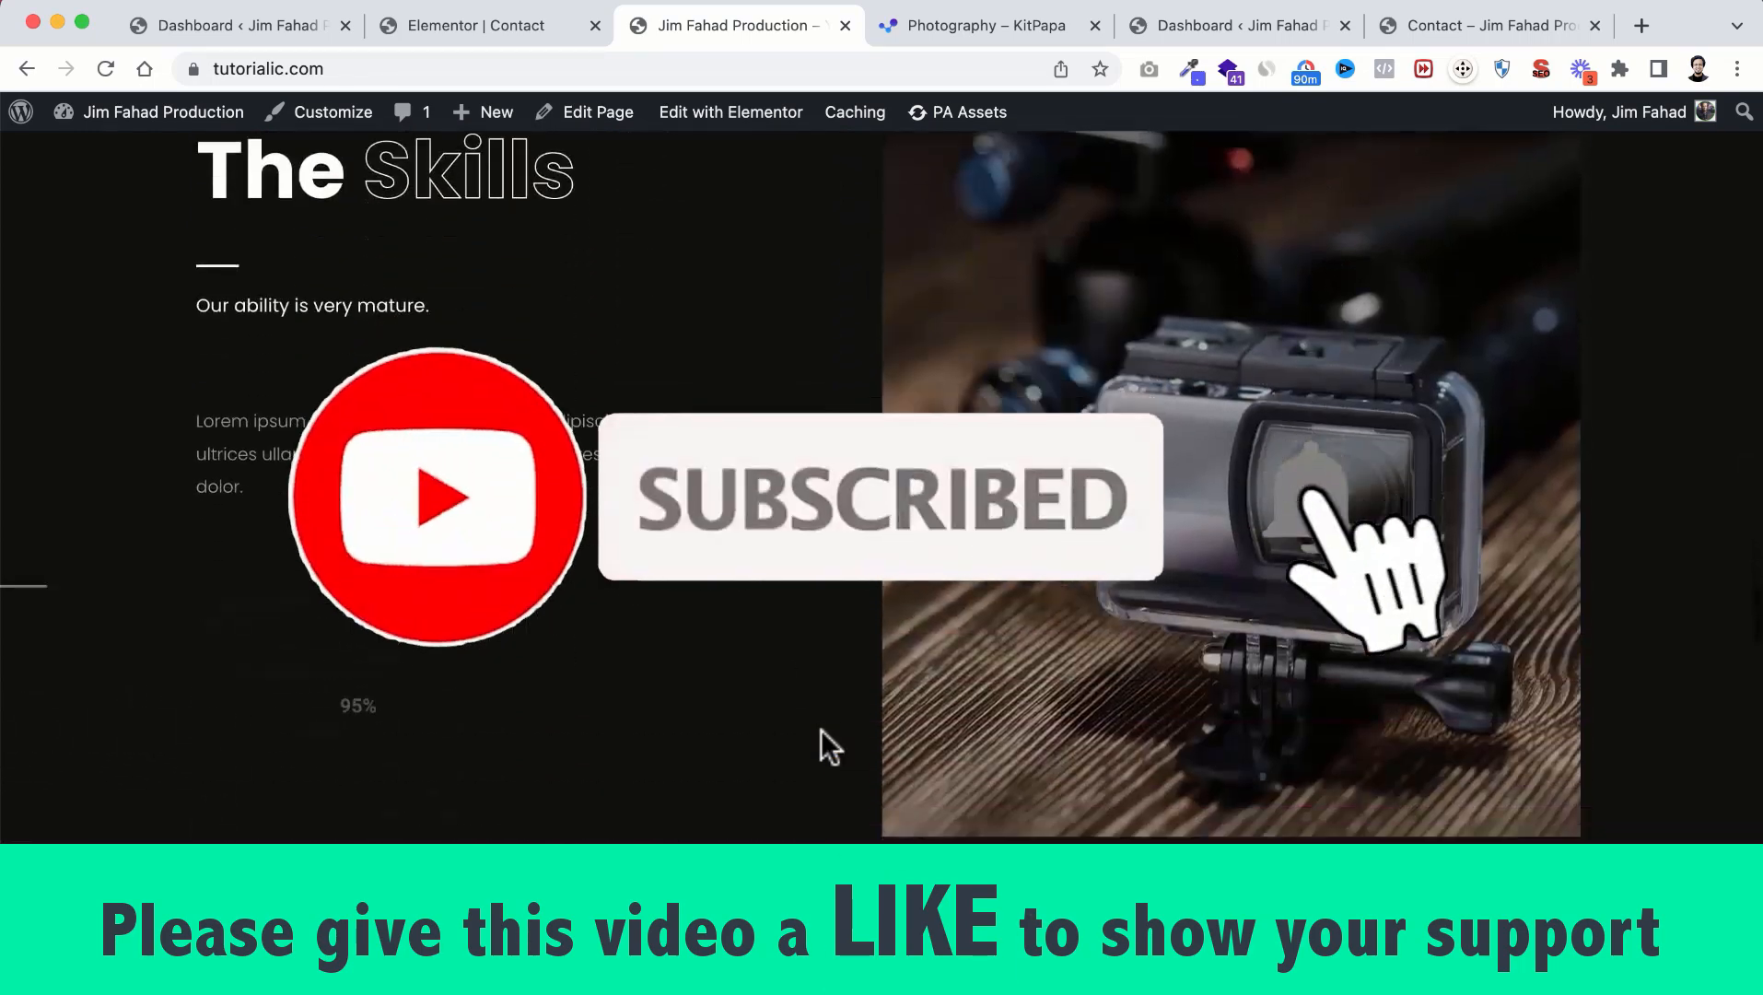
scroll(821, 731, "down", 3)
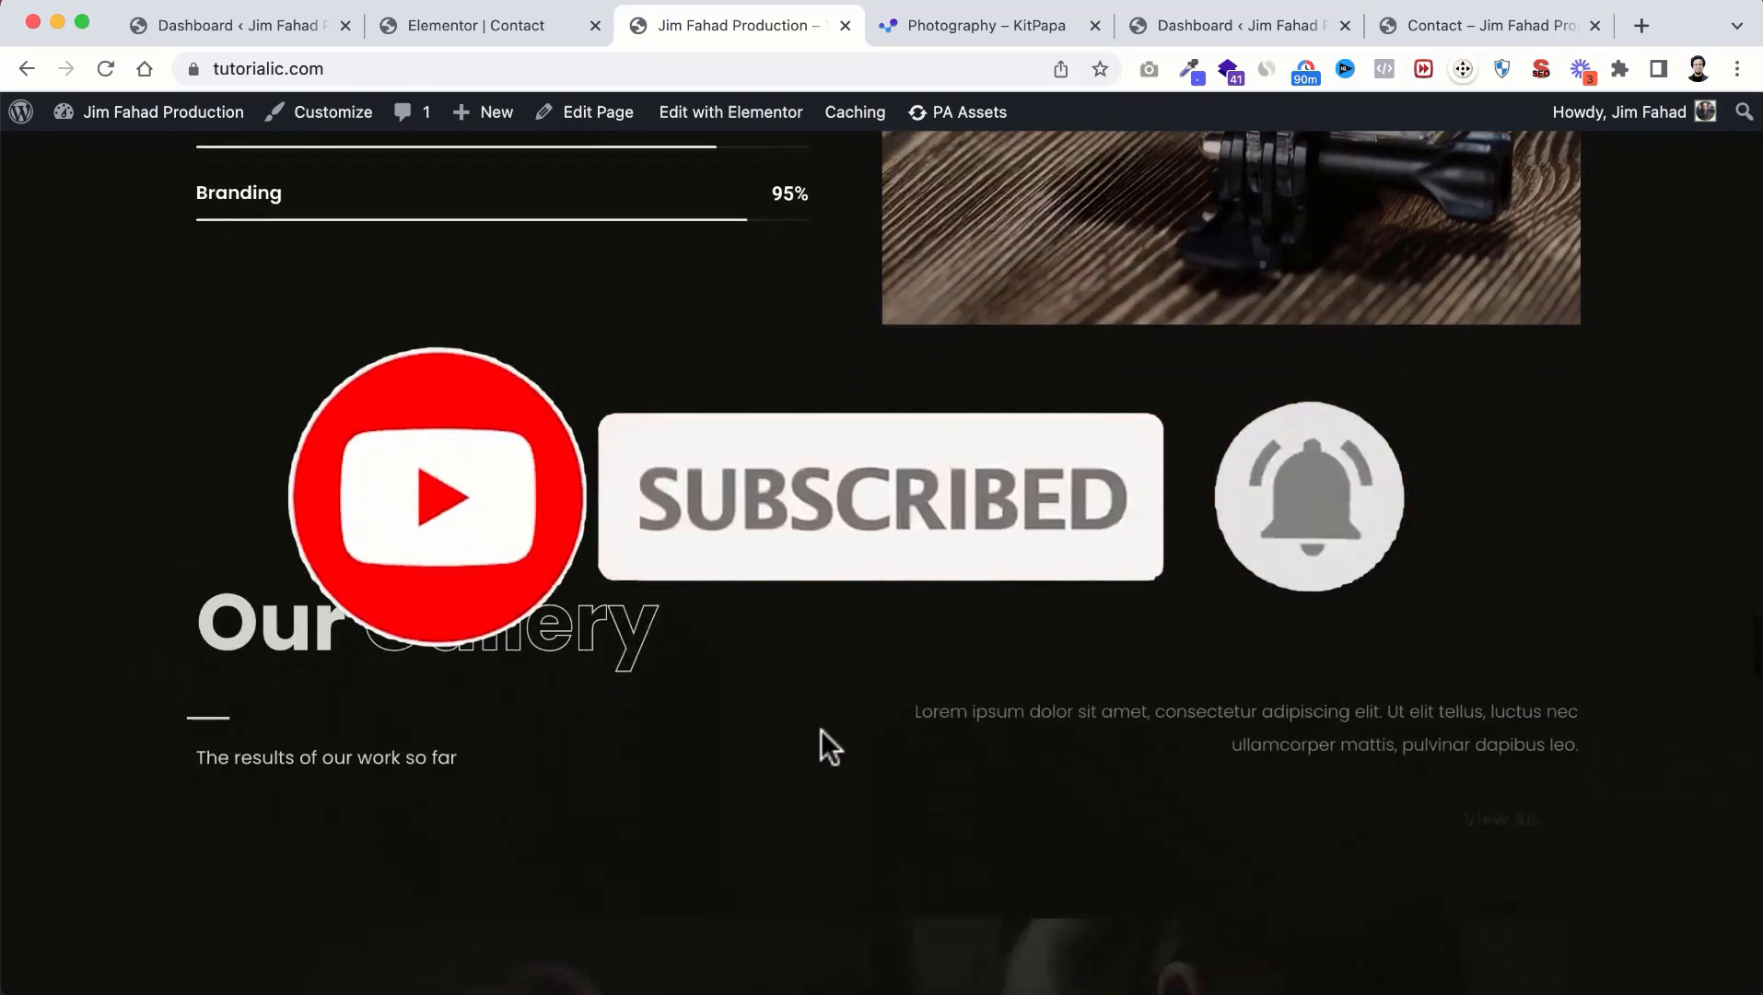
scroll(820, 730, "down", 8)
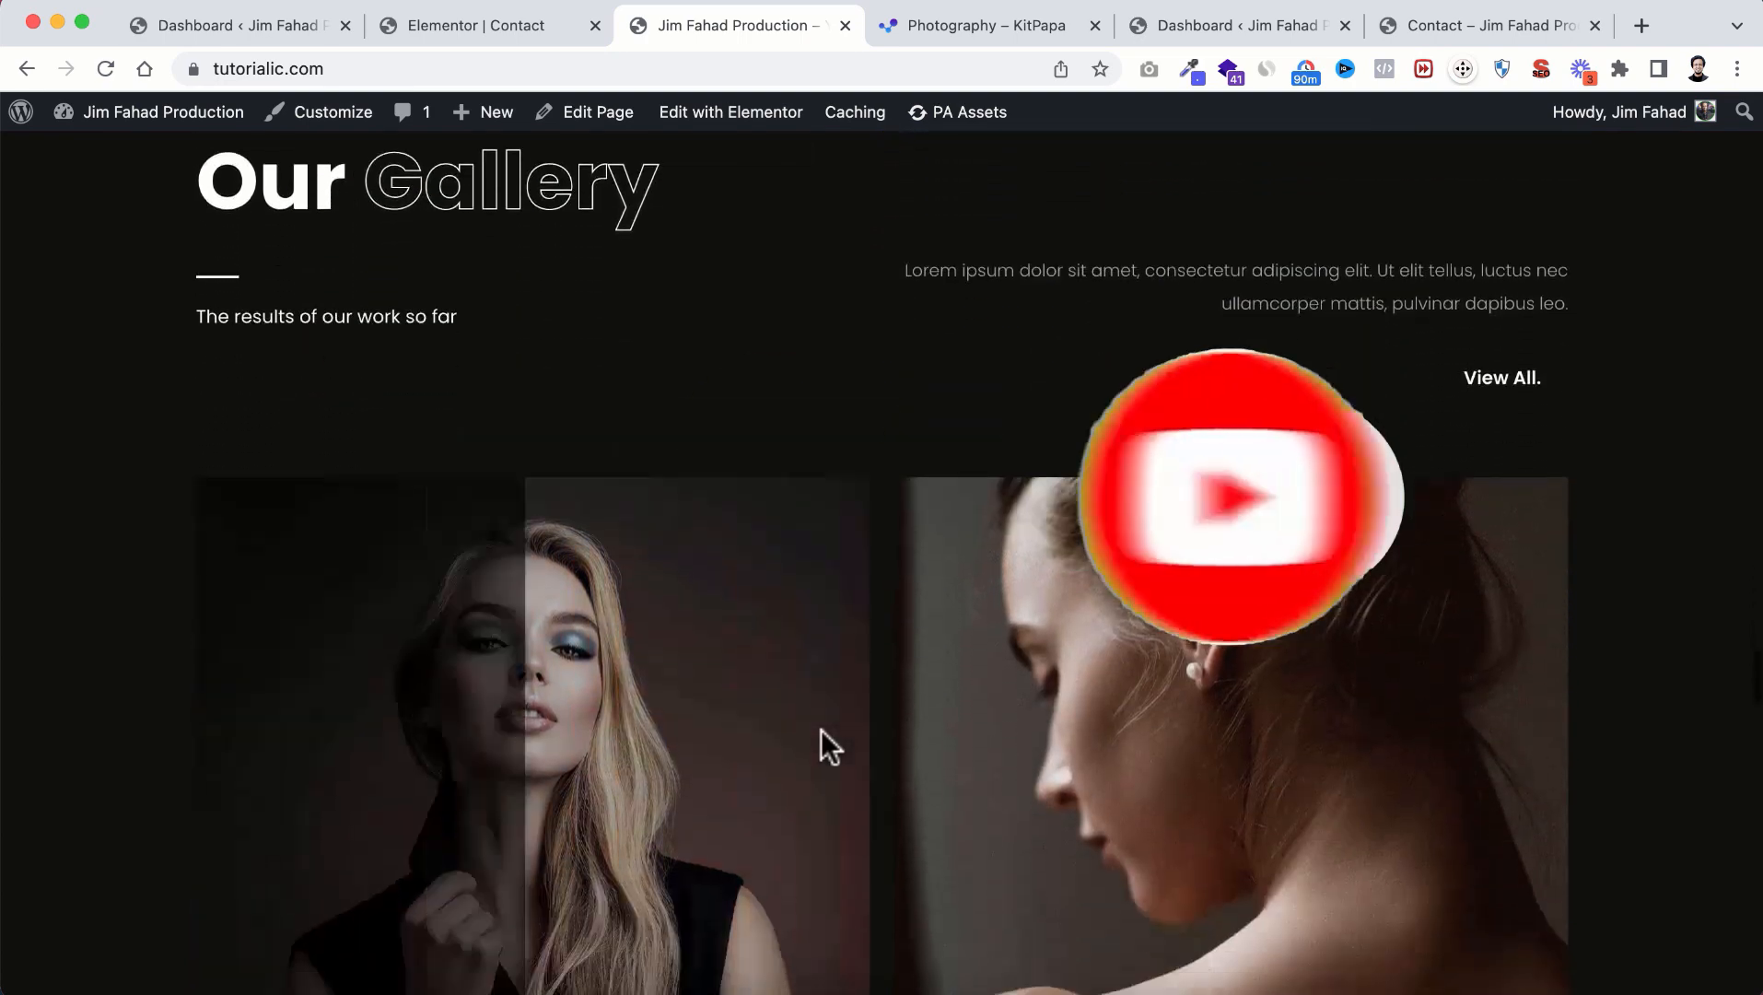
scroll(820, 731, "down", 5)
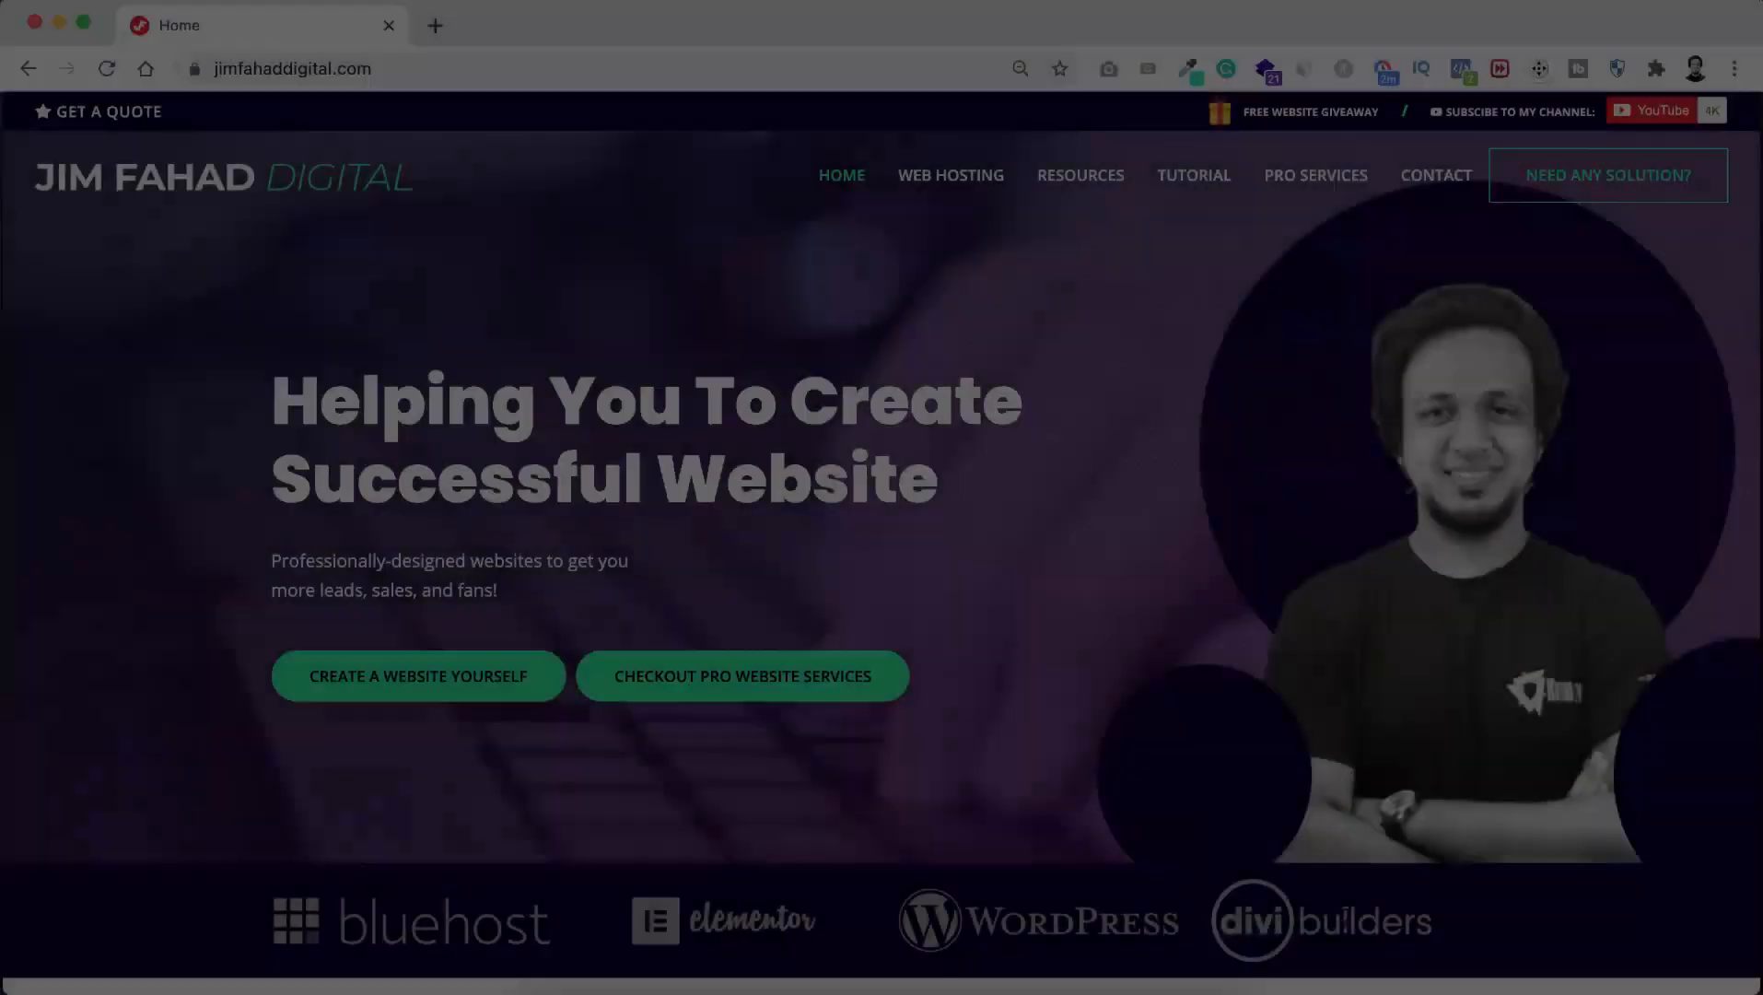